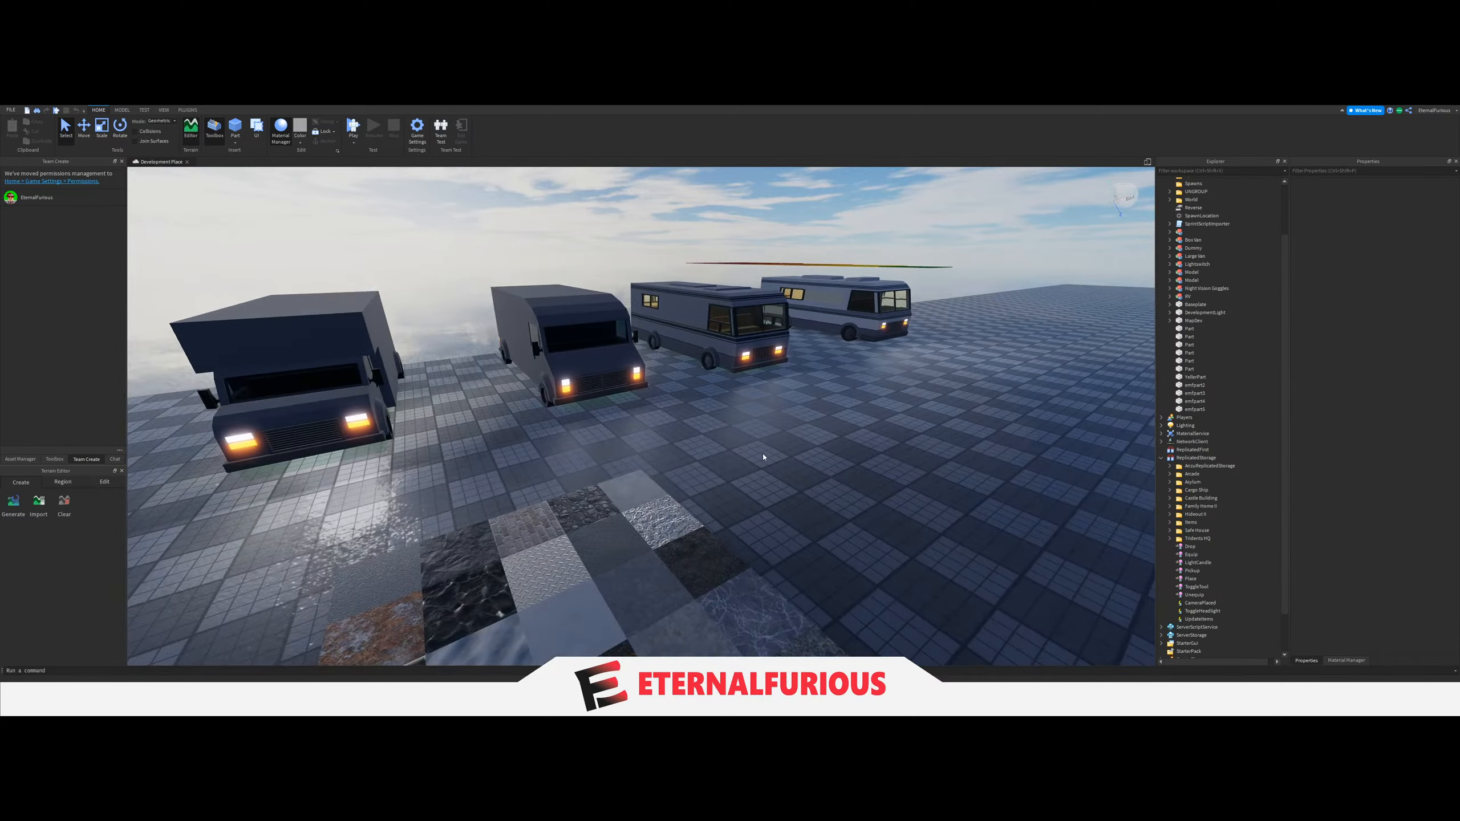
Examine the exteriors of the vans and RVs in the row from the front and side.
key("d")
right_click_drag(740, 485, 745, 488)
key("w")
key("d")
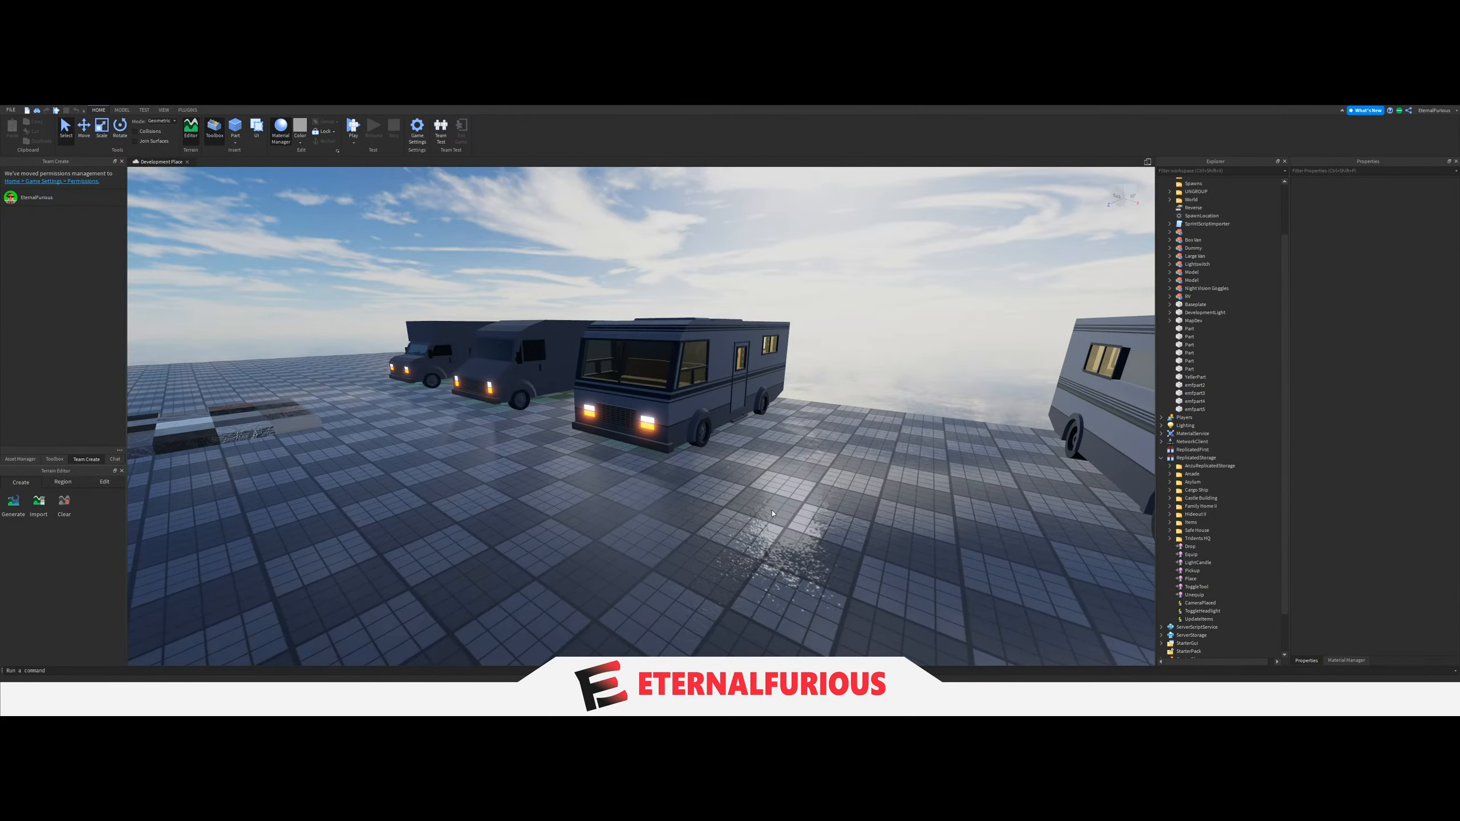
key("w")
right_click_drag(731, 497, 665, 402)
key("a")
key("d")
key("a")
key("s")
key("w")
key("s")
key("d")
key("w")
key("a")
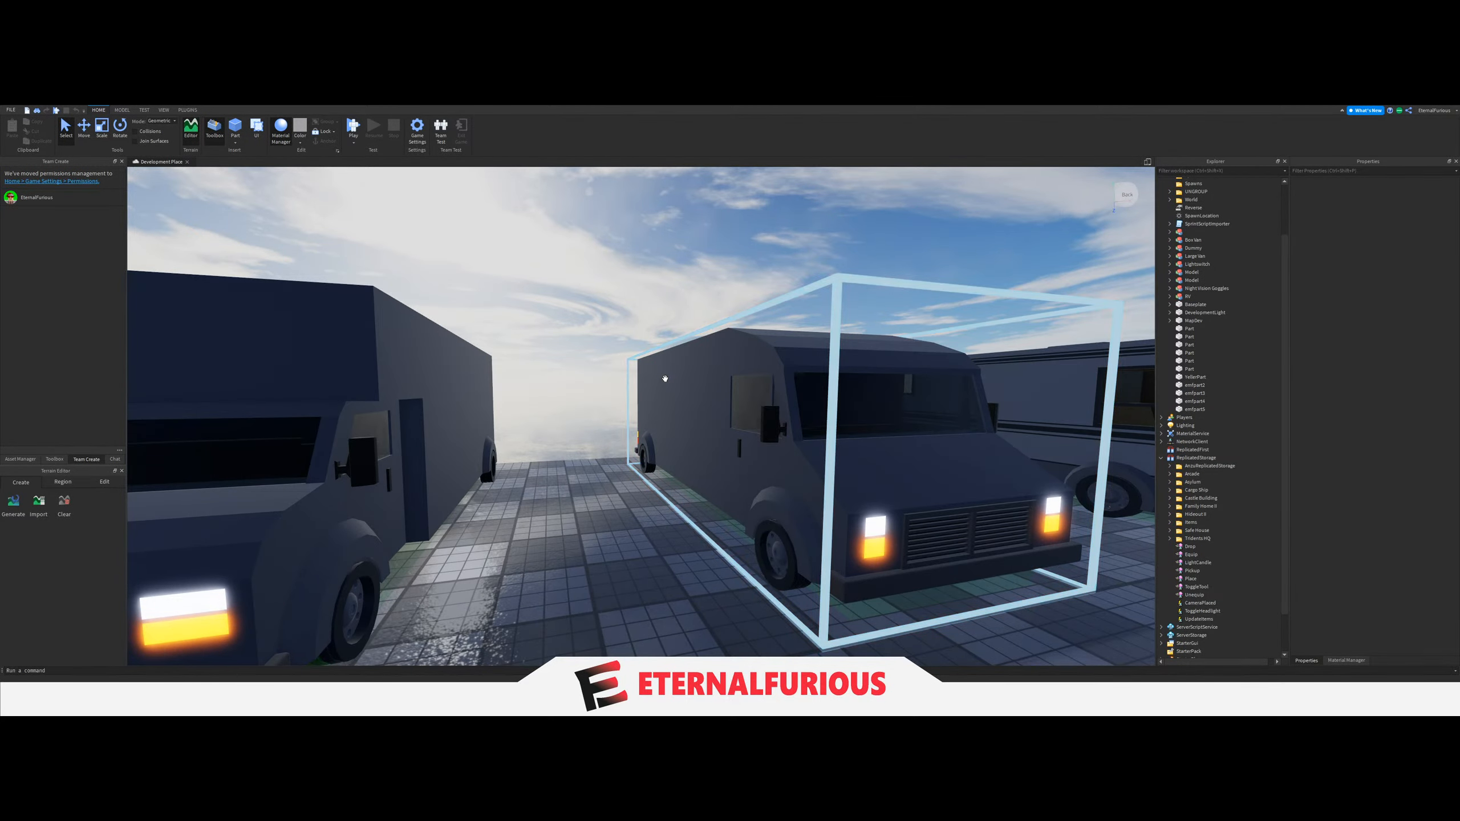
Inspect the box van and the large van up close, and view the two RVs beside them.
key("w")
key("w")
right_click_drag(667, 382, 692, 479)
key("d")
key("w")
key("w")
key("w")
key("w")
key("d")
key("s")
key("s")
right_click_drag(786, 550, 784, 522)
key("d")
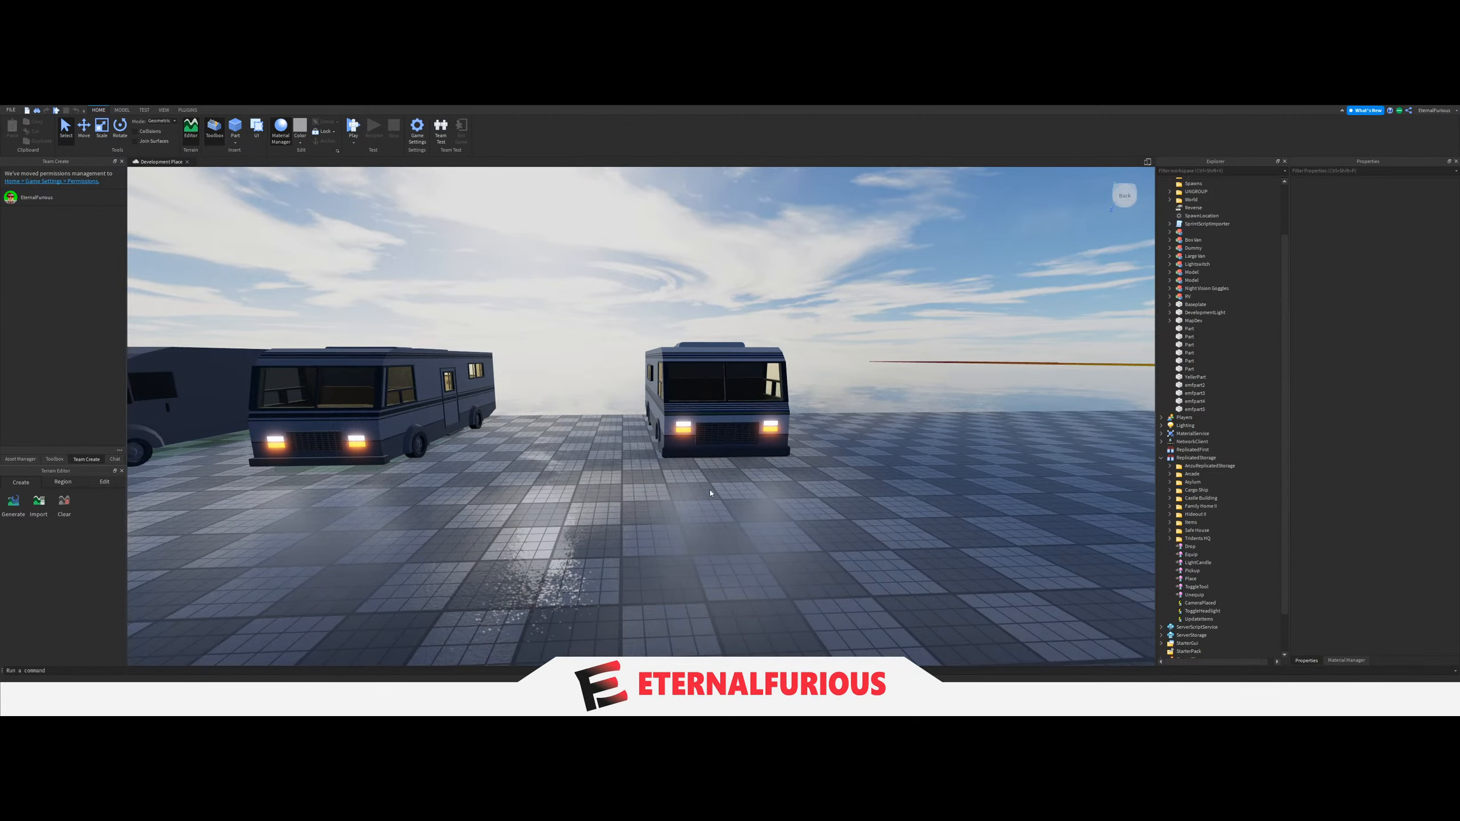
Compare the front ends of the two RVs, including their windshields, grilles and headlights.
key("w")
key("d")
key("a")
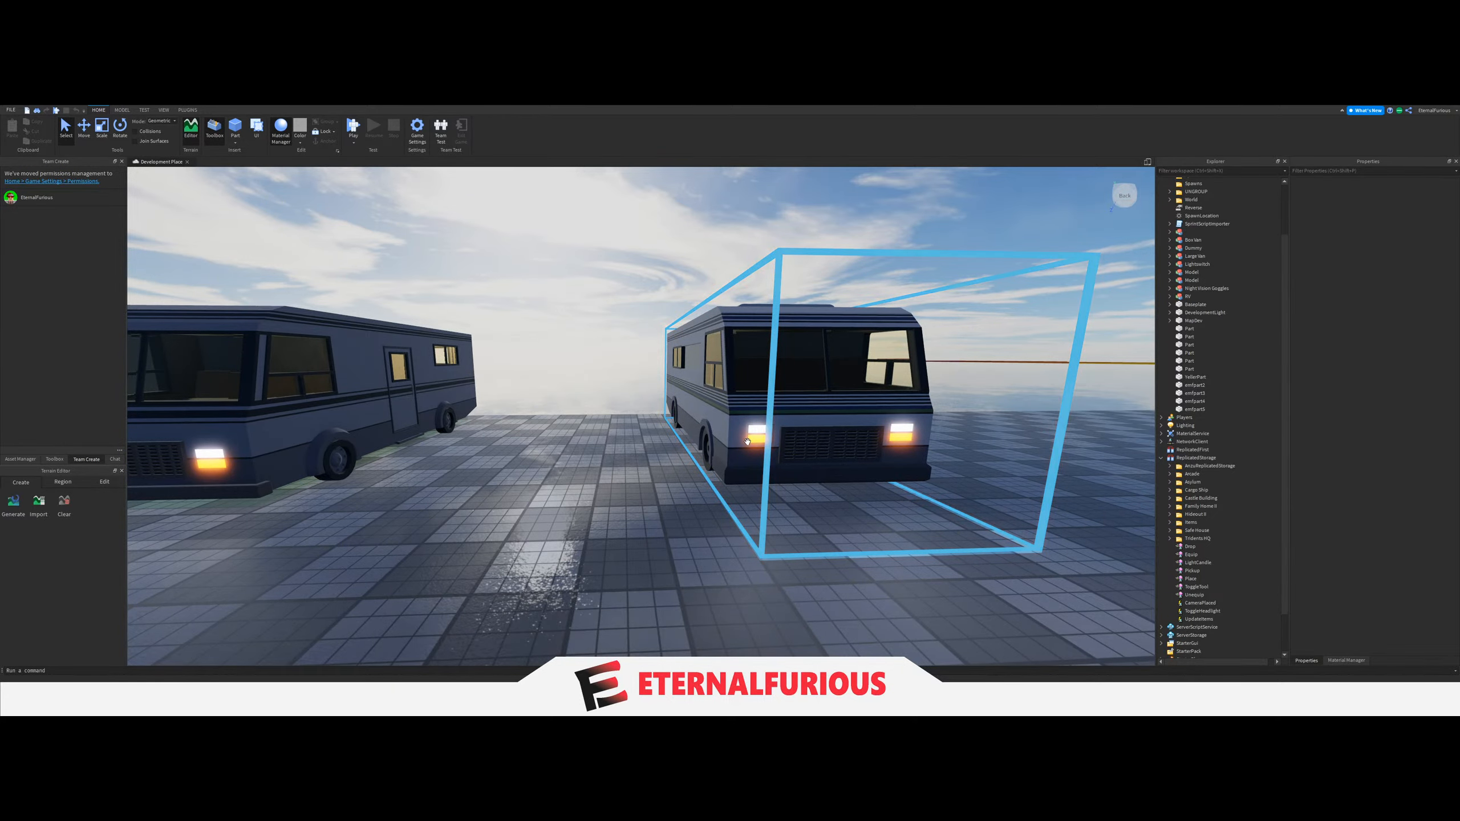
key("w")
right_click_drag(754, 423, 805, 516)
key("d")
key("w")
key("s")
key("d")
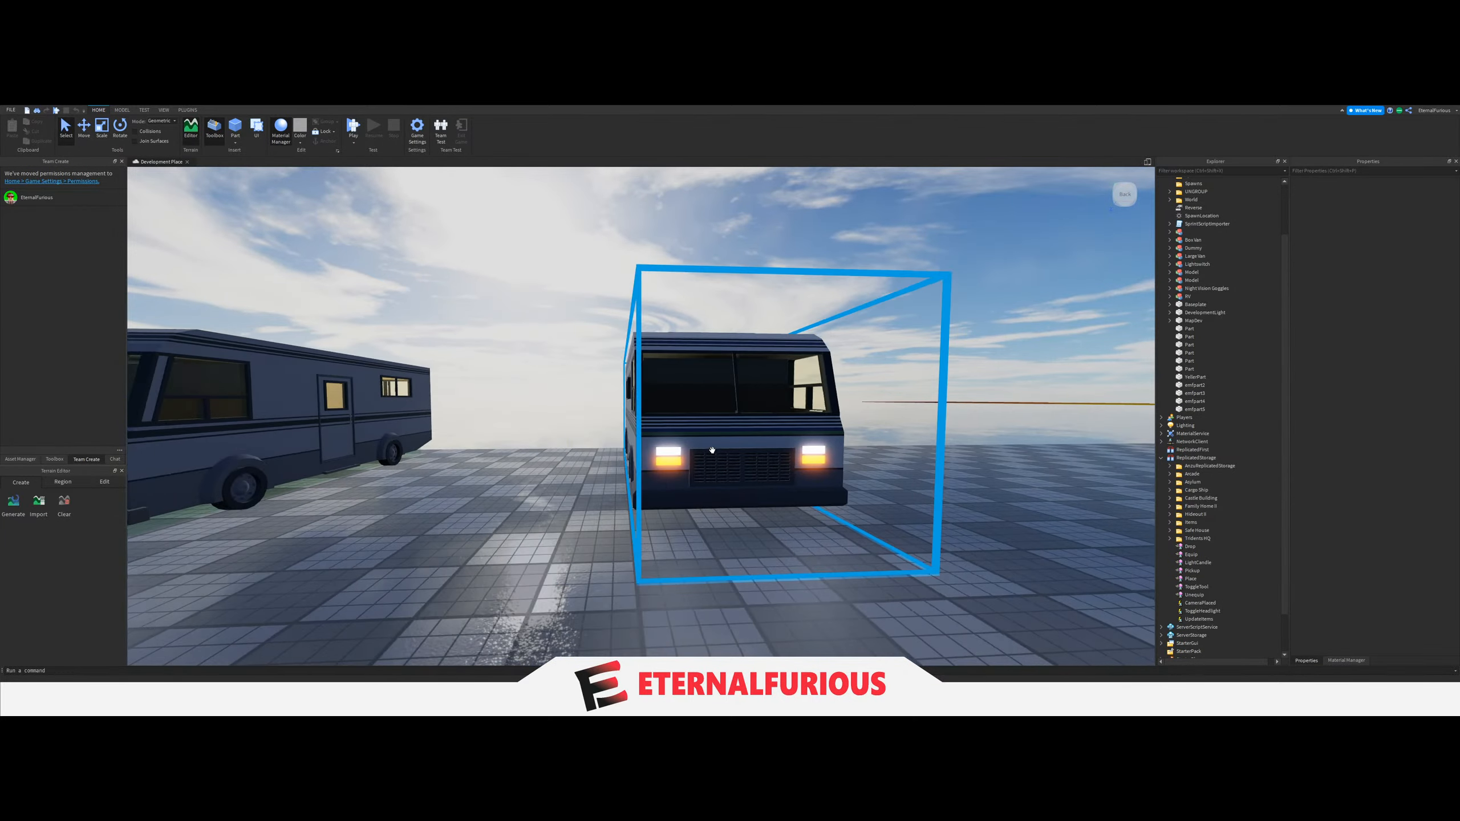
key("a")
Enter an RV and examine its lounge with the sofa and the Objectives, Squad Sanity and Time Left boards.
key("a")
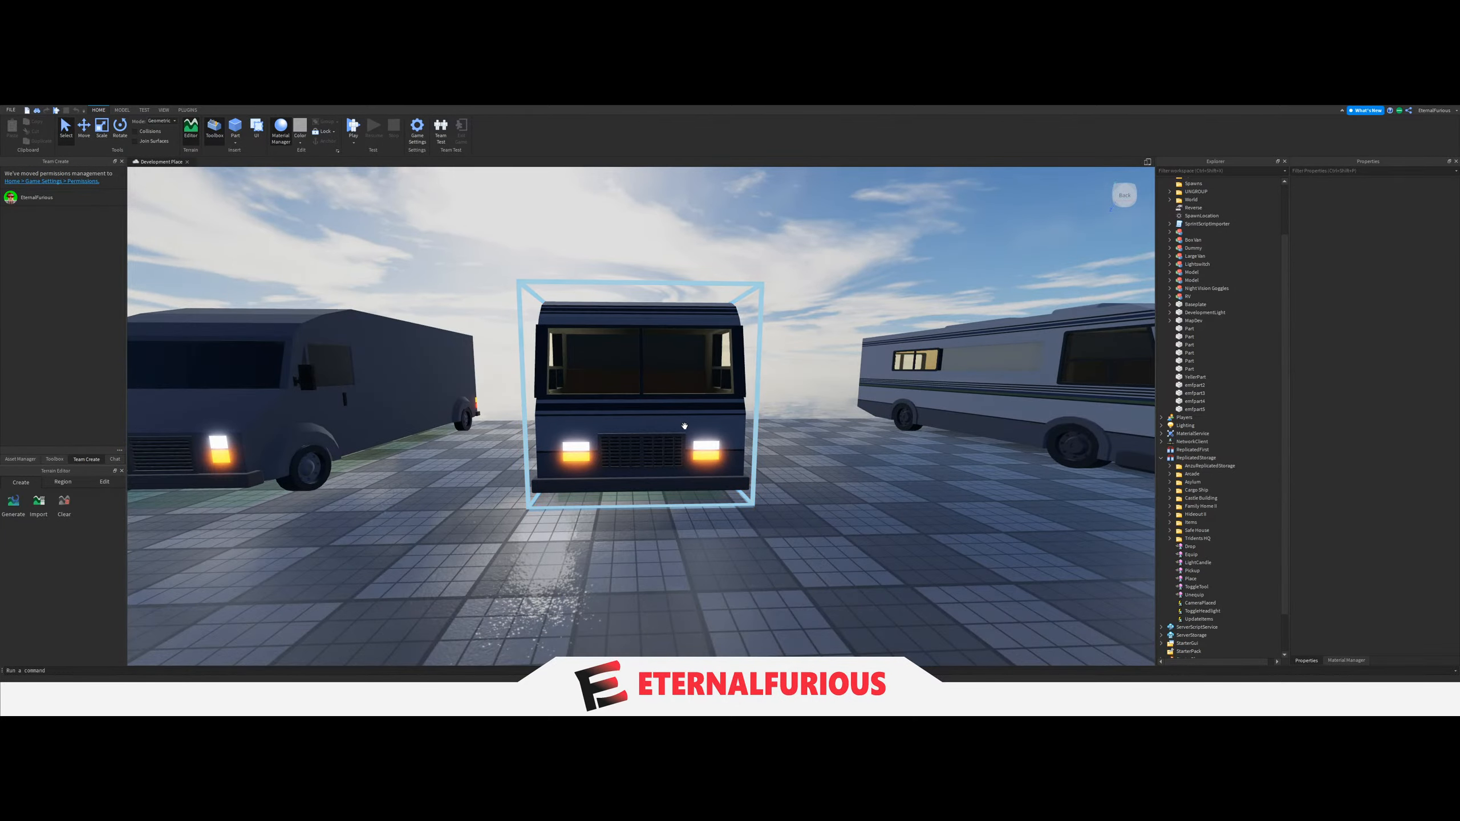
key("d")
right_click_drag(684, 424, 696, 490)
key("d")
key("a")
key("s")
key("w")
key("d")
key("d")
key("a")
key("w")
key("w")
key("w")
key("s")
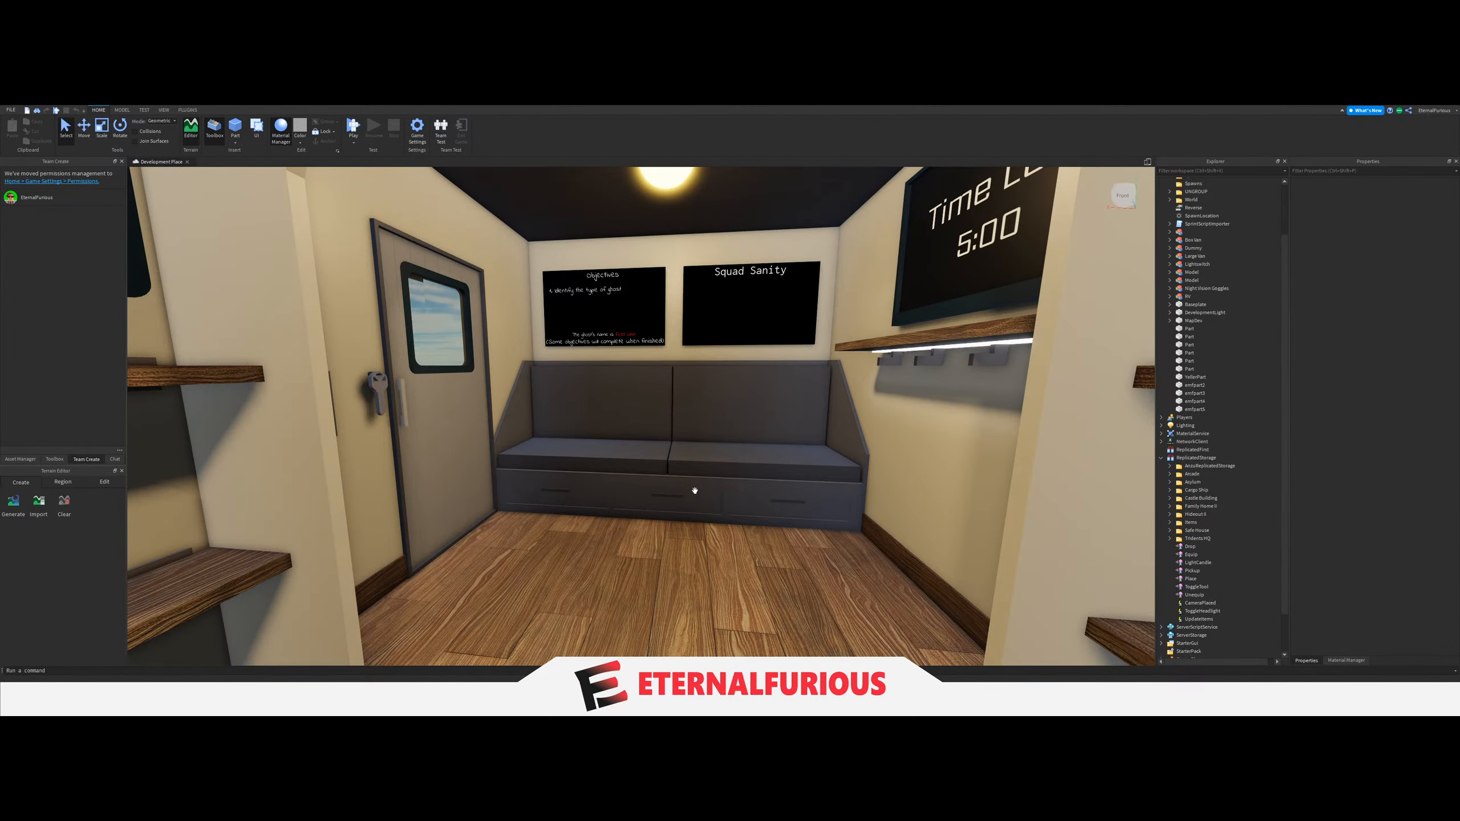
Inspect the RV sleeping area with the red-covered bed, its windows, wall shelves and timer screen.
right_click_drag(650, 430, 736, 411)
key("w")
key("s")
key("w")
key("d")
key("s")
key("w")
key("s")
key("w")
key("s")
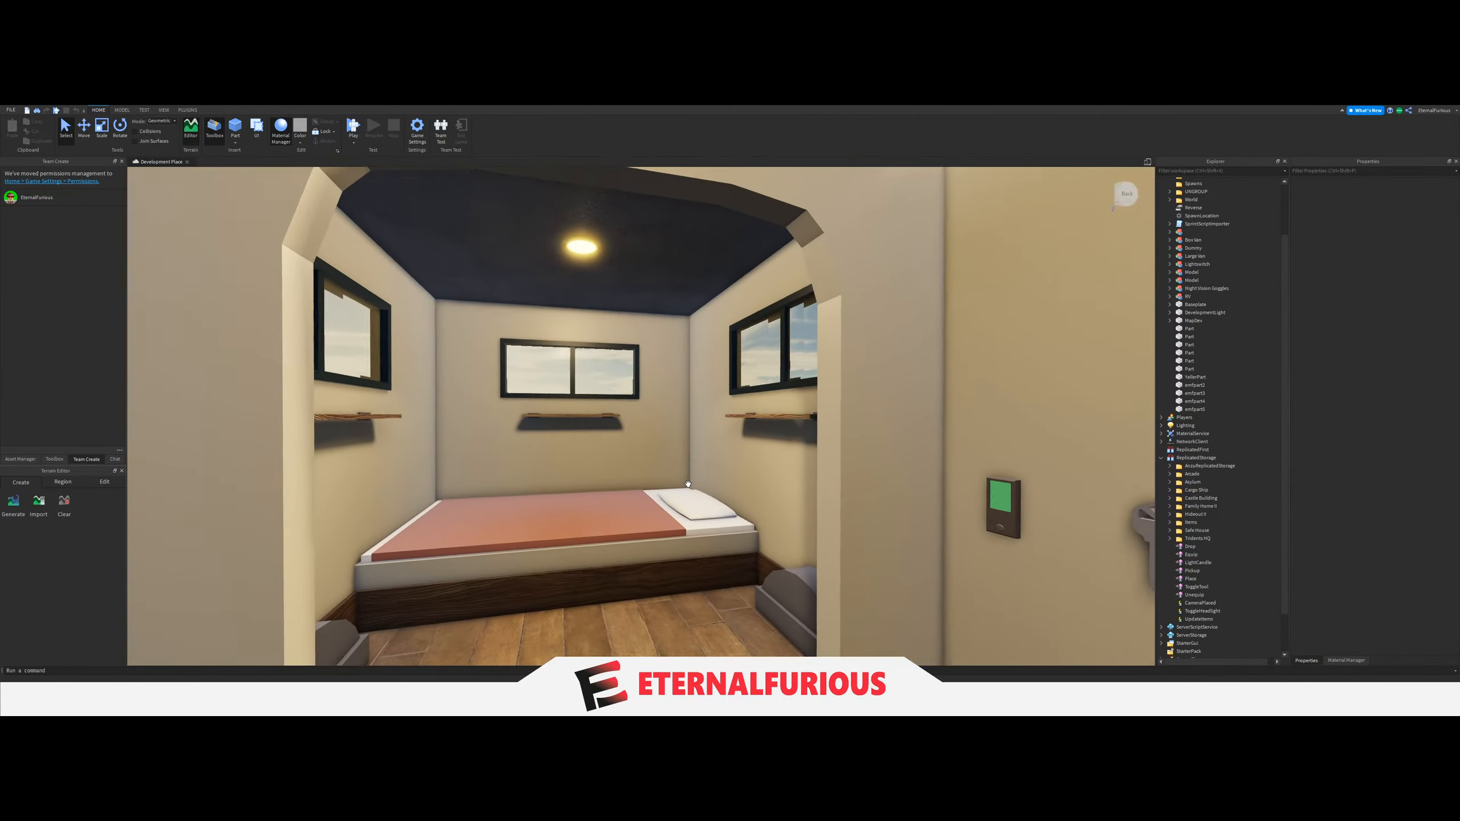
key("w")
right_click_drag(688, 484, 720, 486)
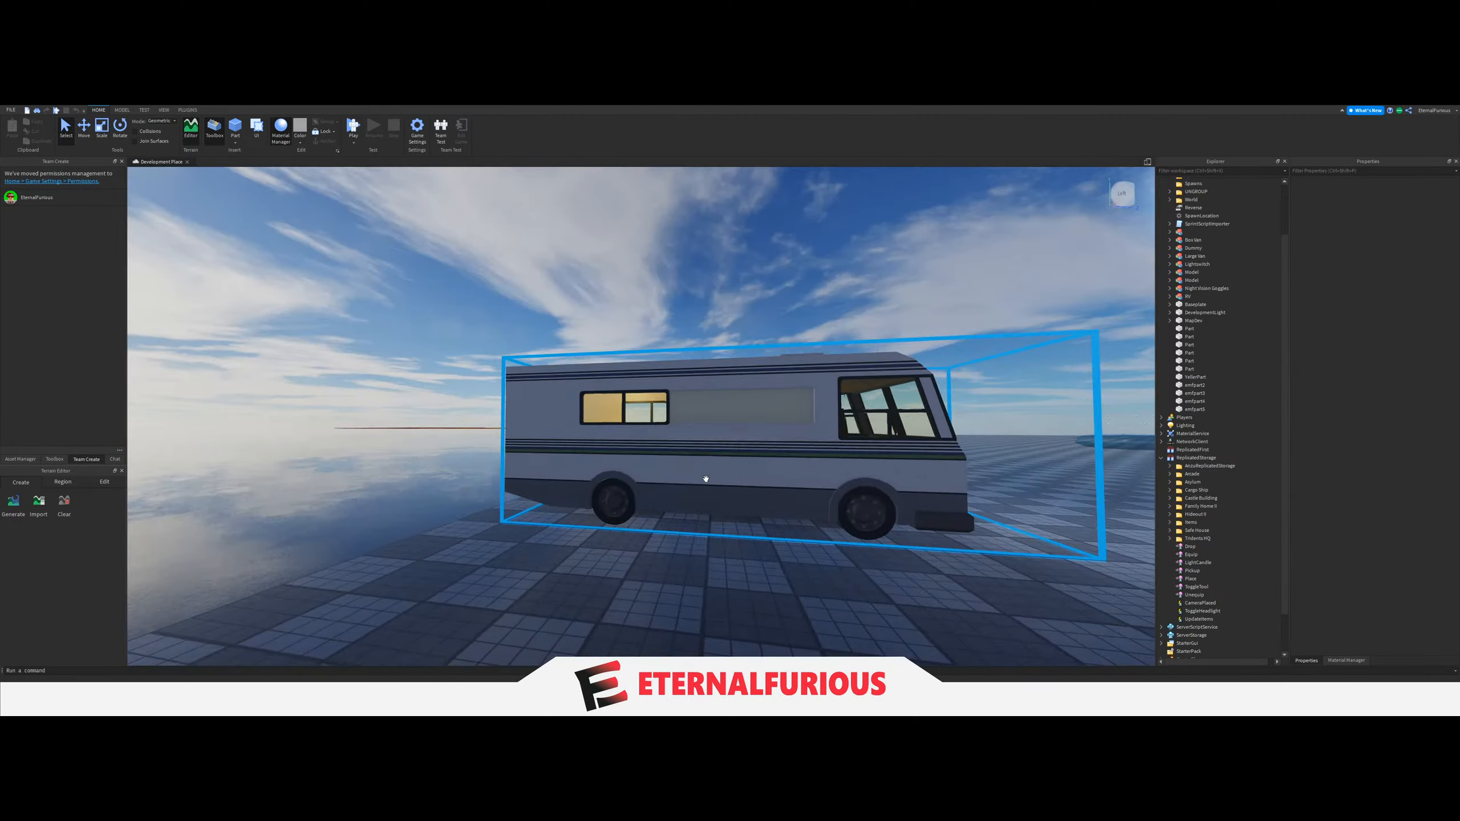
Examine the RV interior with the plain white bed, thick wooden shelves and wheel arch for comparison.
scroll(701, 476, "up", 10)
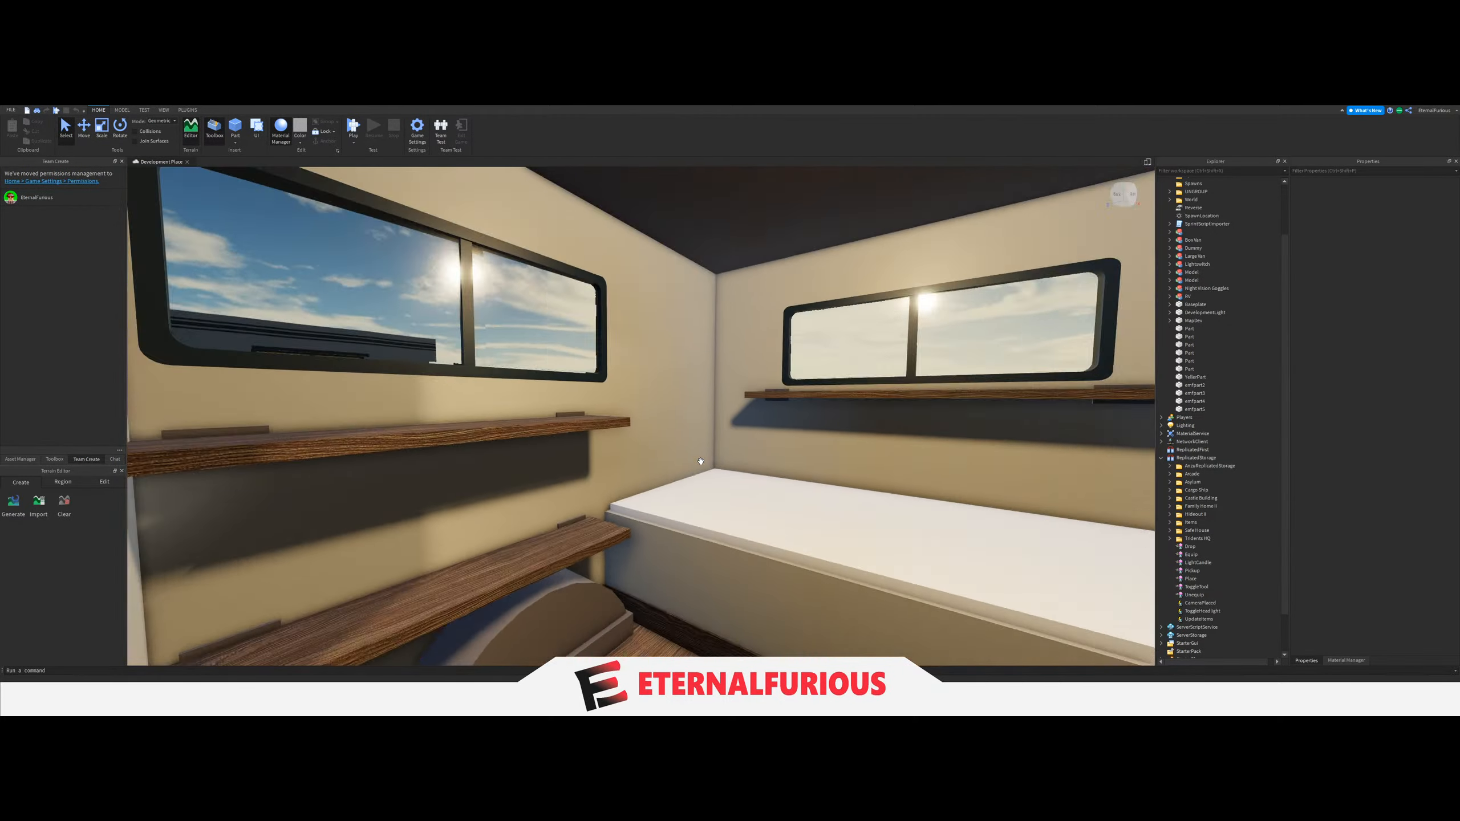
key("s")
right_click_drag(701, 461, 701, 461)
key("w")
key("s")
key("s")
key("w")
Cut the extra RV at the end of the row out of the place.
key("s")
key("a")
right_click_drag(565, 569, 645, 534)
Examine the remaining RV's exterior from its side and front.
key("s")
left_click(766, 483)
key("ctrl+x")
key("a")
key("w")
key("s")
key("a")
key("w")
key("s")
key("a")
key("w")
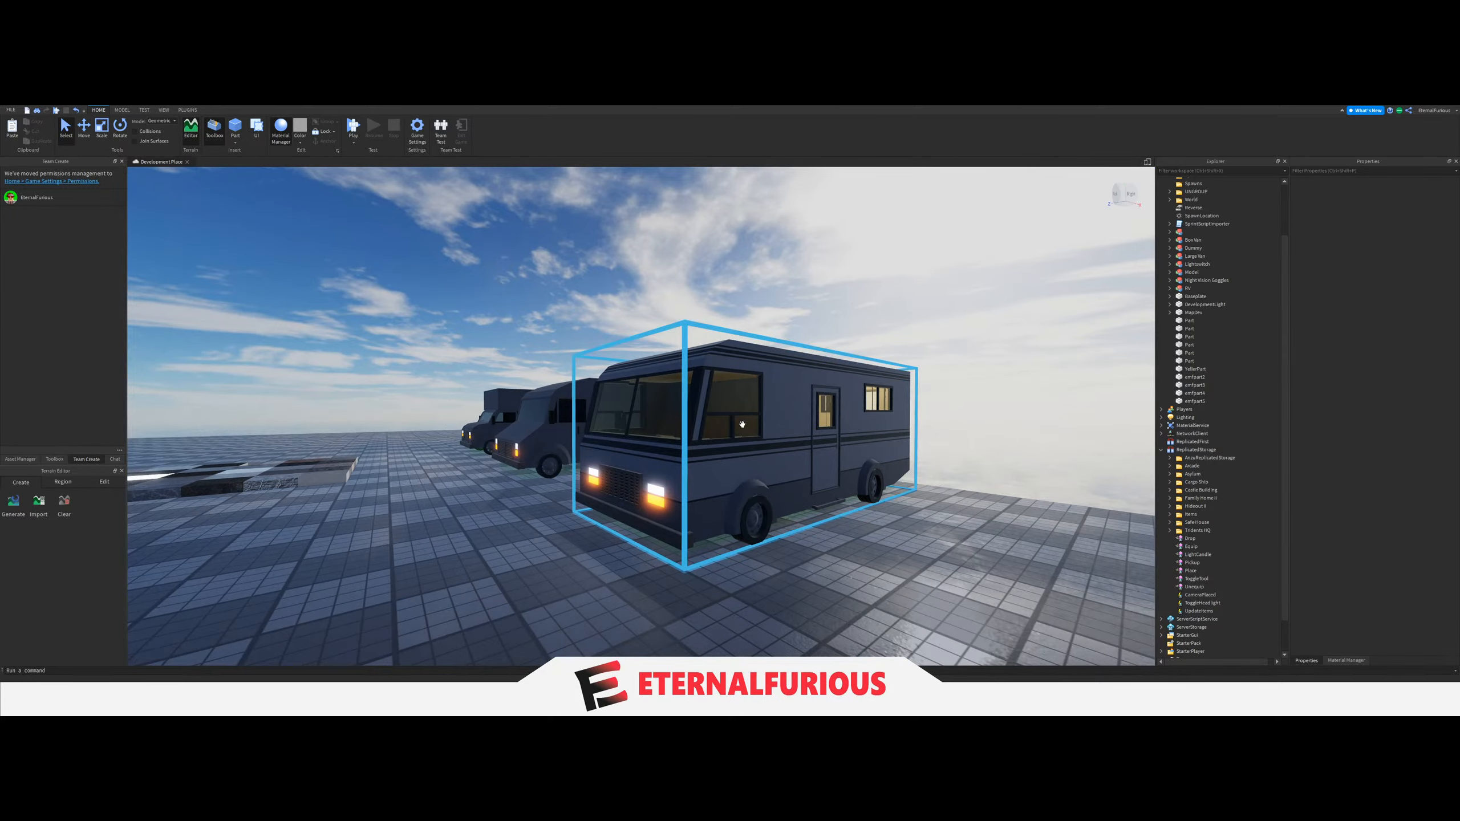
key("s")
key("a")
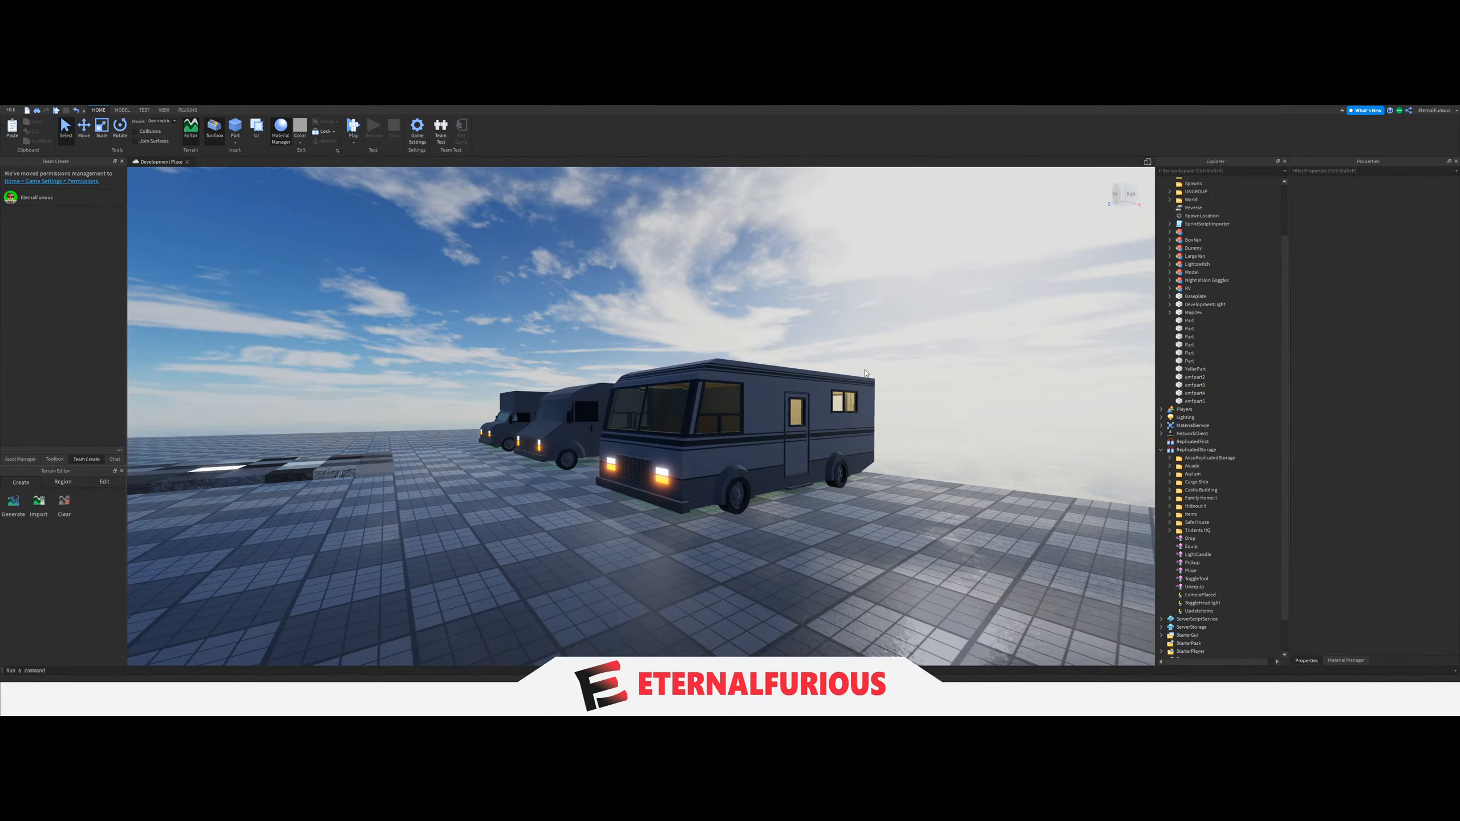
key("w")
key("a")
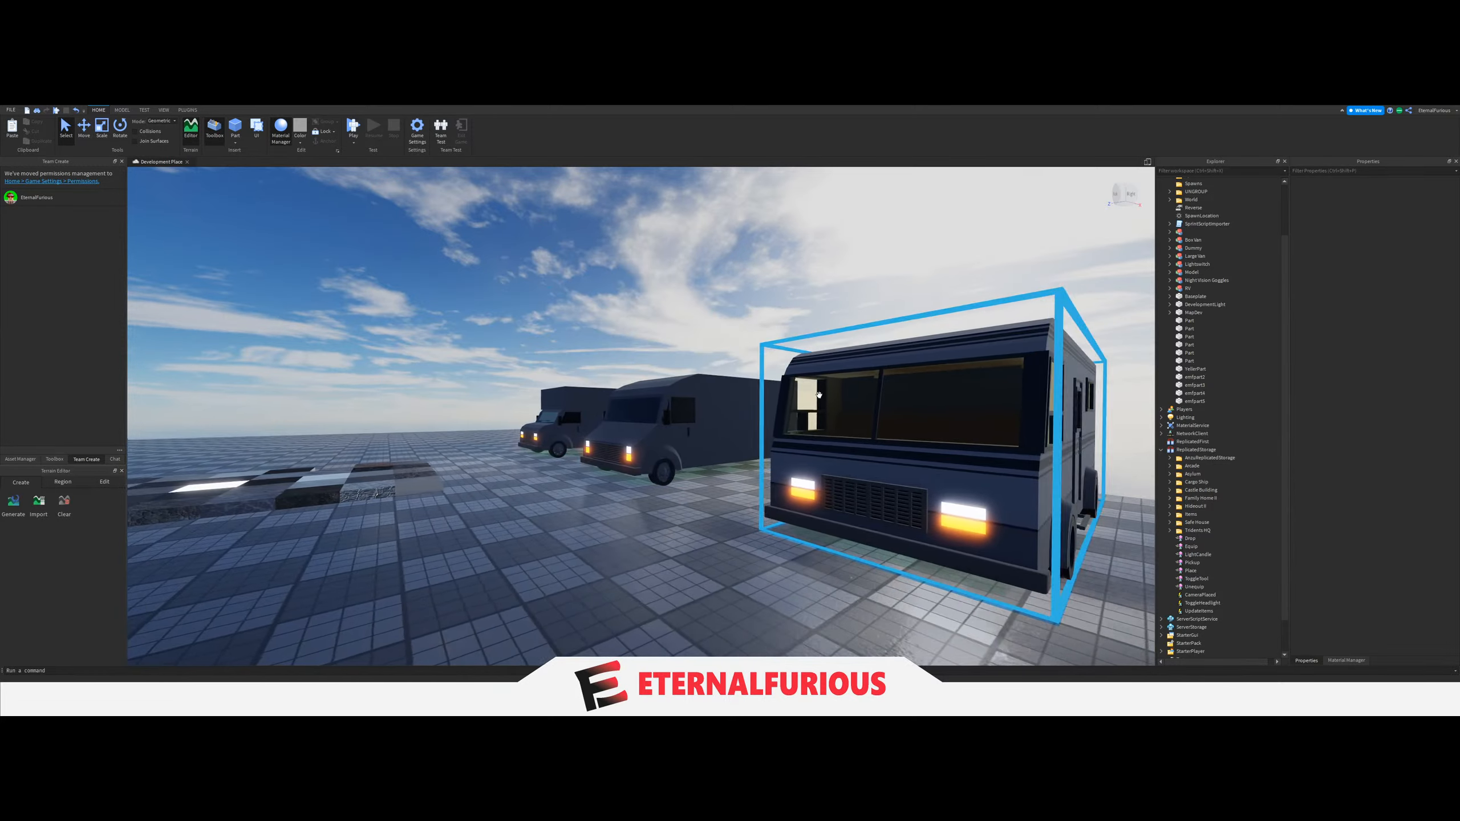
key("a")
right_click_drag(688, 505, 834, 627)
key("w")
key("a")
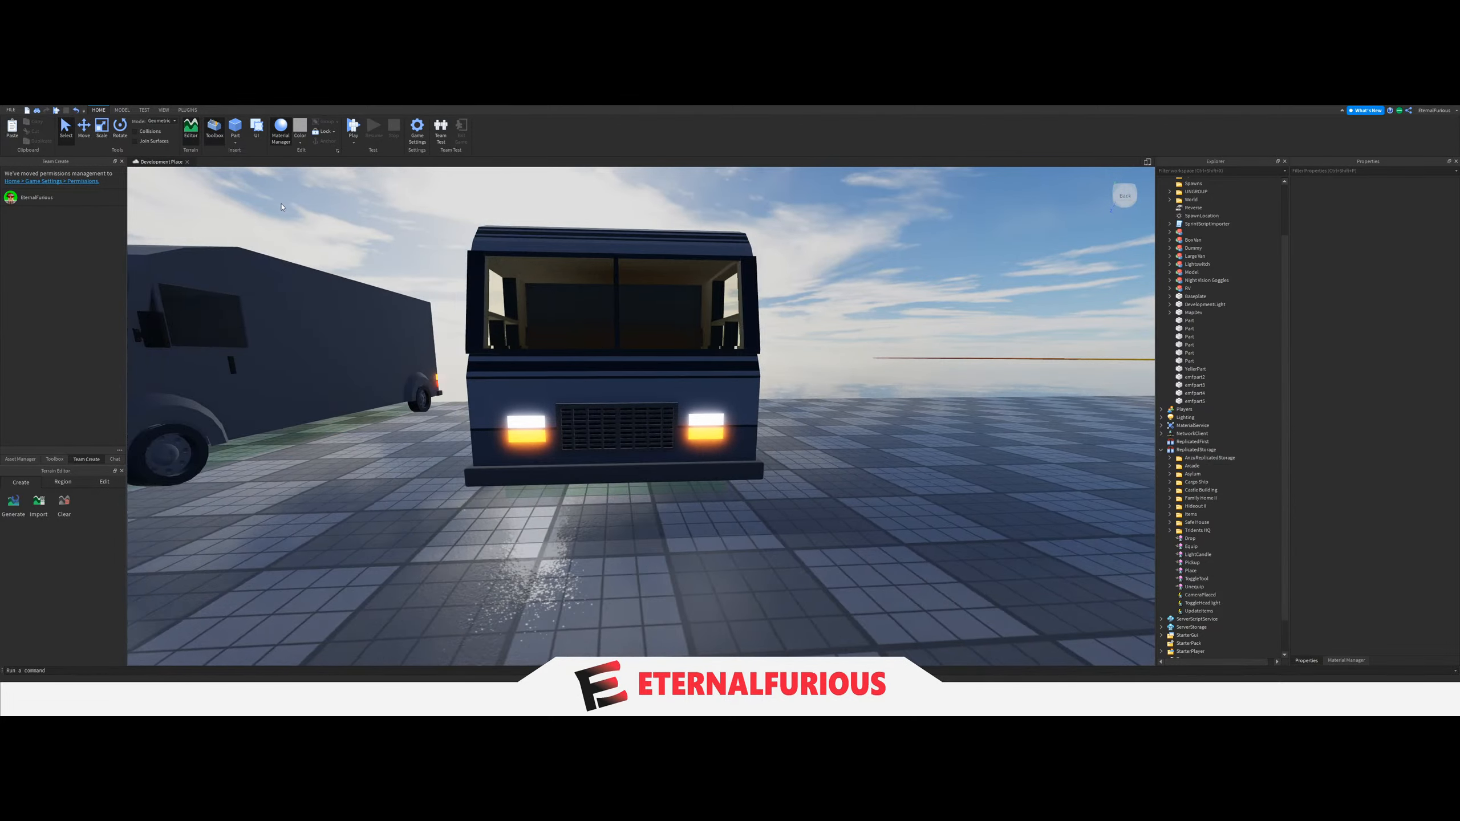
View the box van, large van and RV together from above and at ground level.
key("s")
key("a")
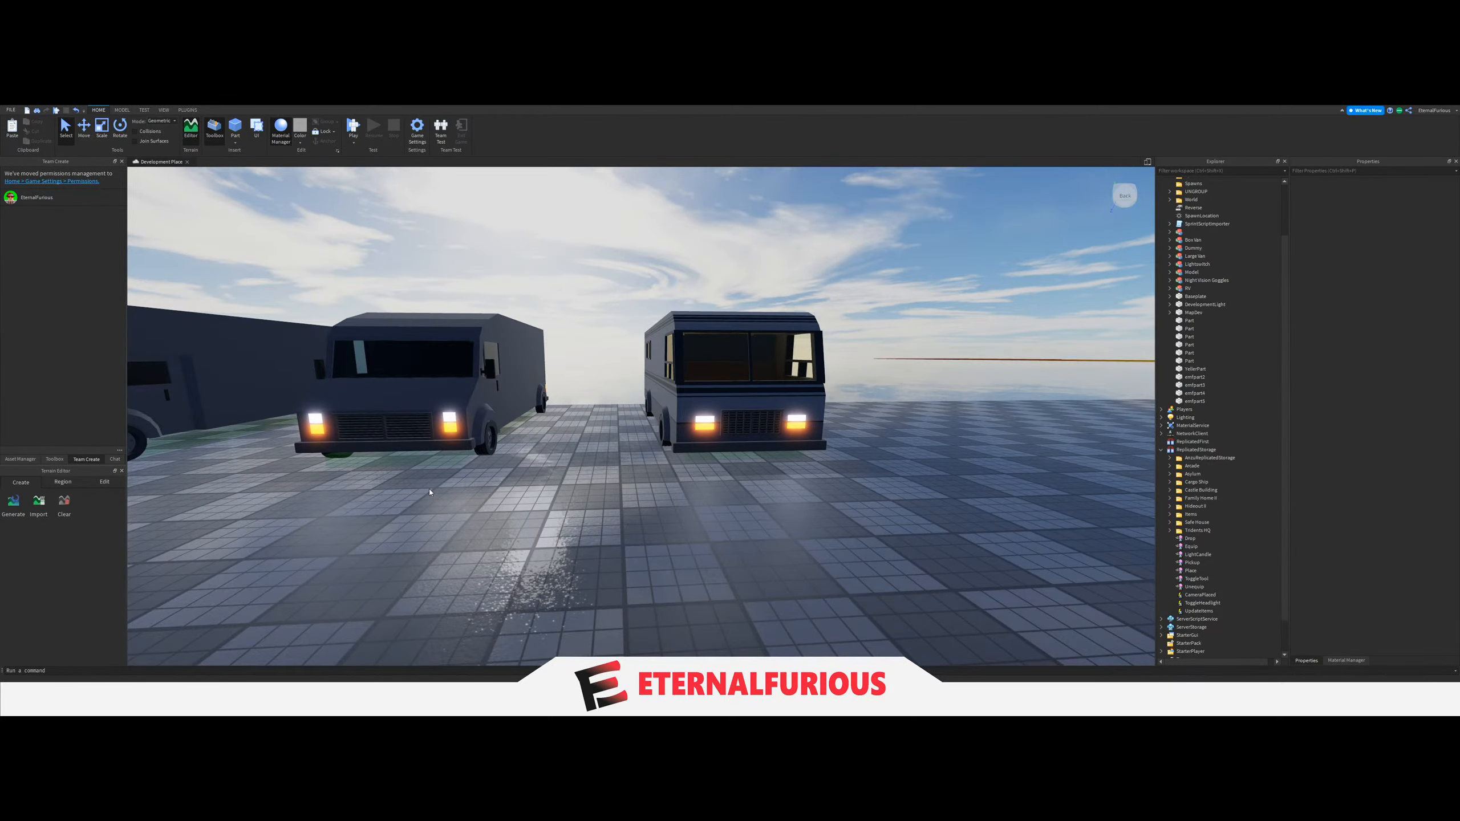
right_click_drag(564, 538, 577, 541)
scroll(638, 558, "down", 8)
scroll(661, 549, "up", 8)
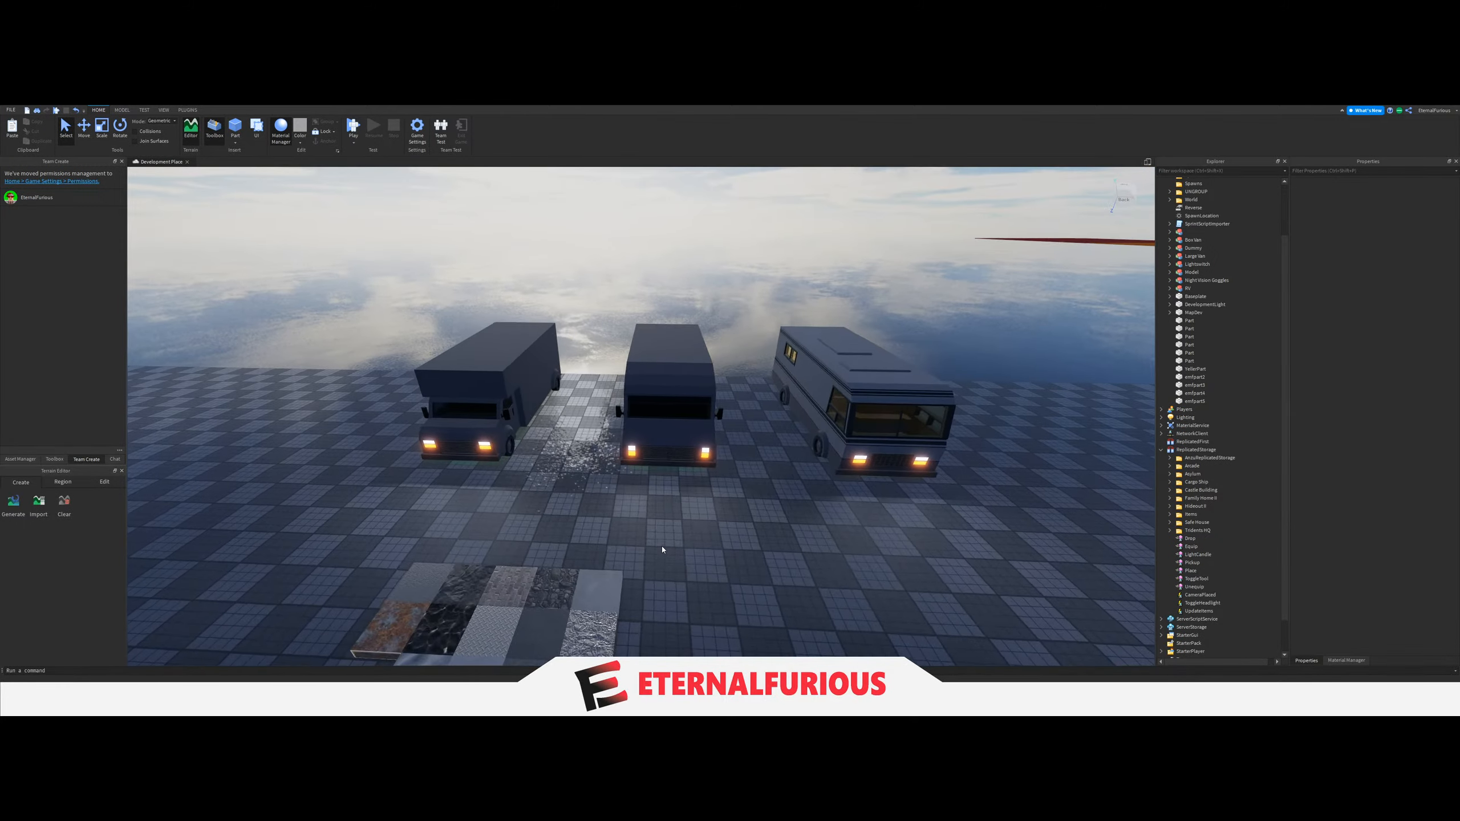
scroll(664, 549, "down", 10)
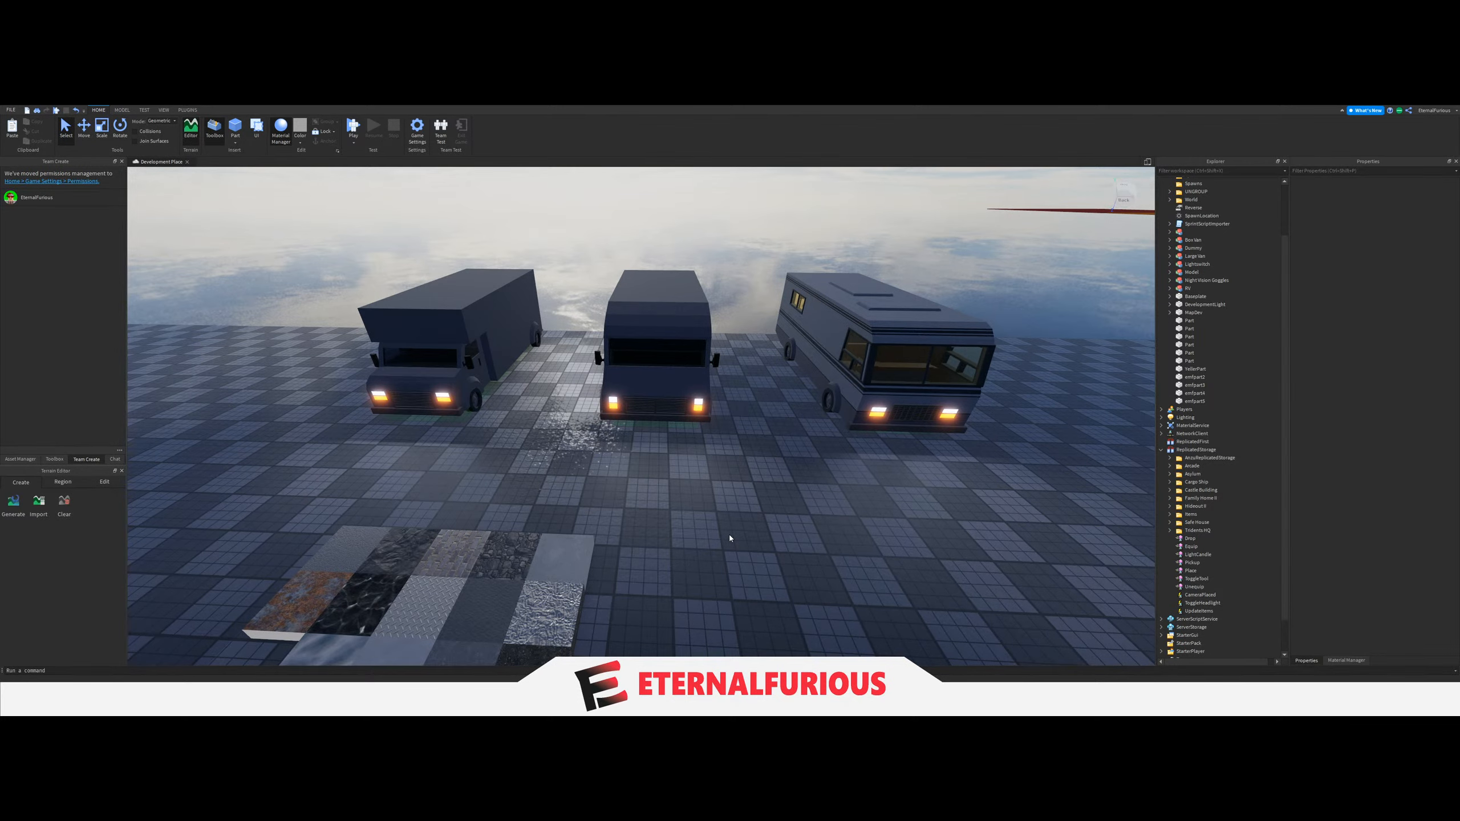
key("w")
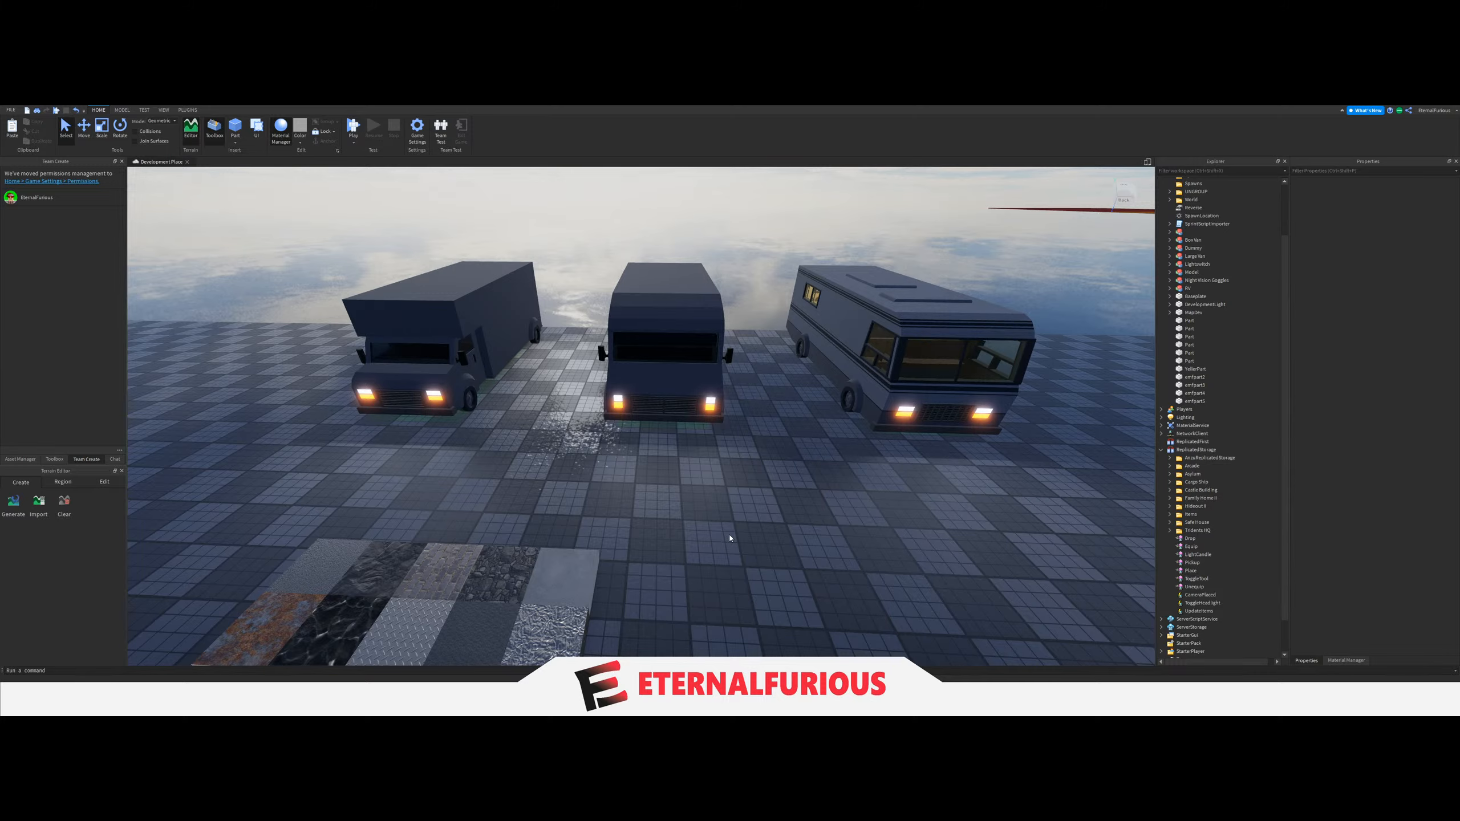
key("a")
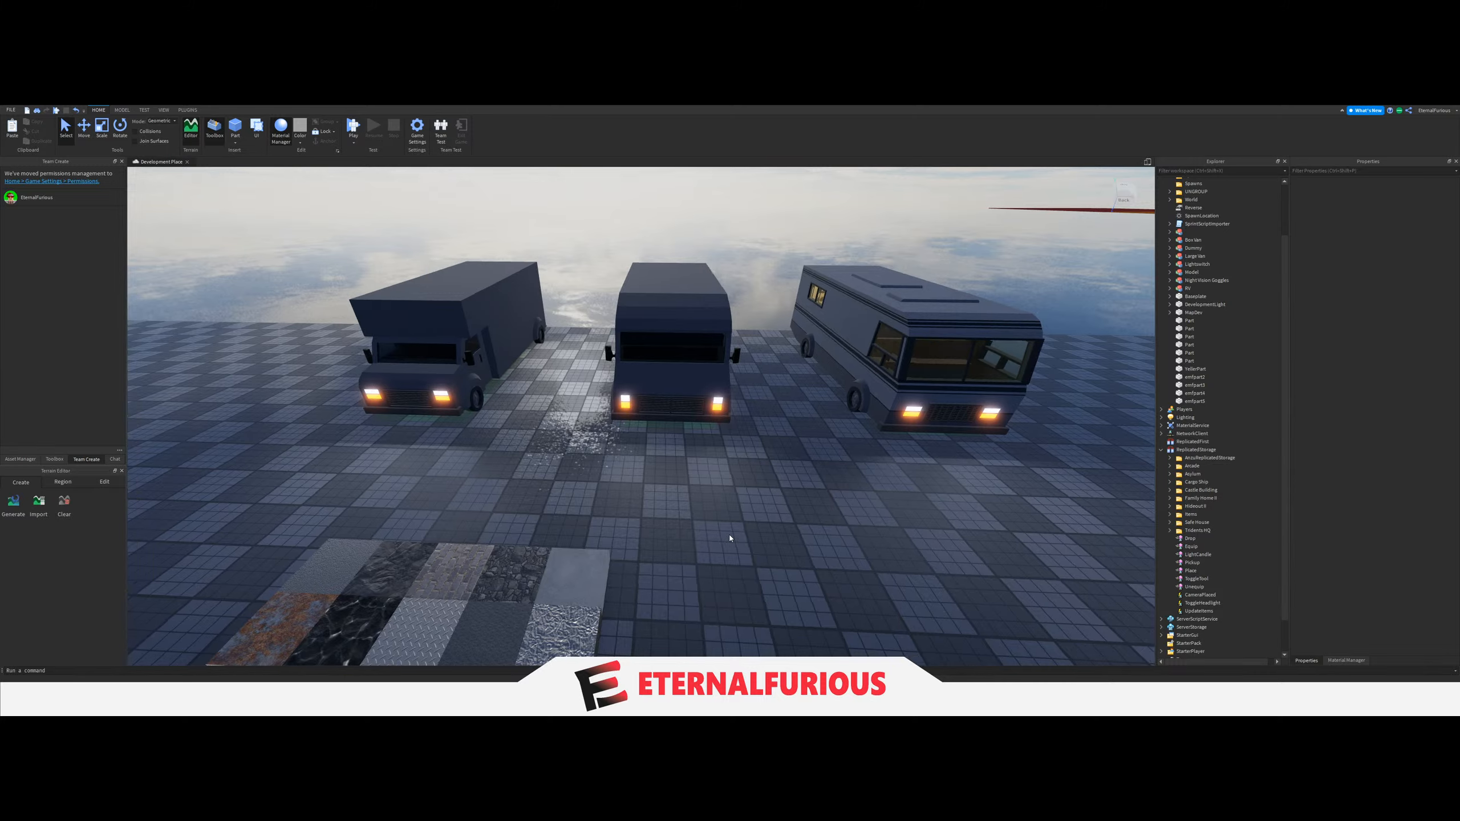
key("w")
right_click_drag(729, 536, 726, 535)
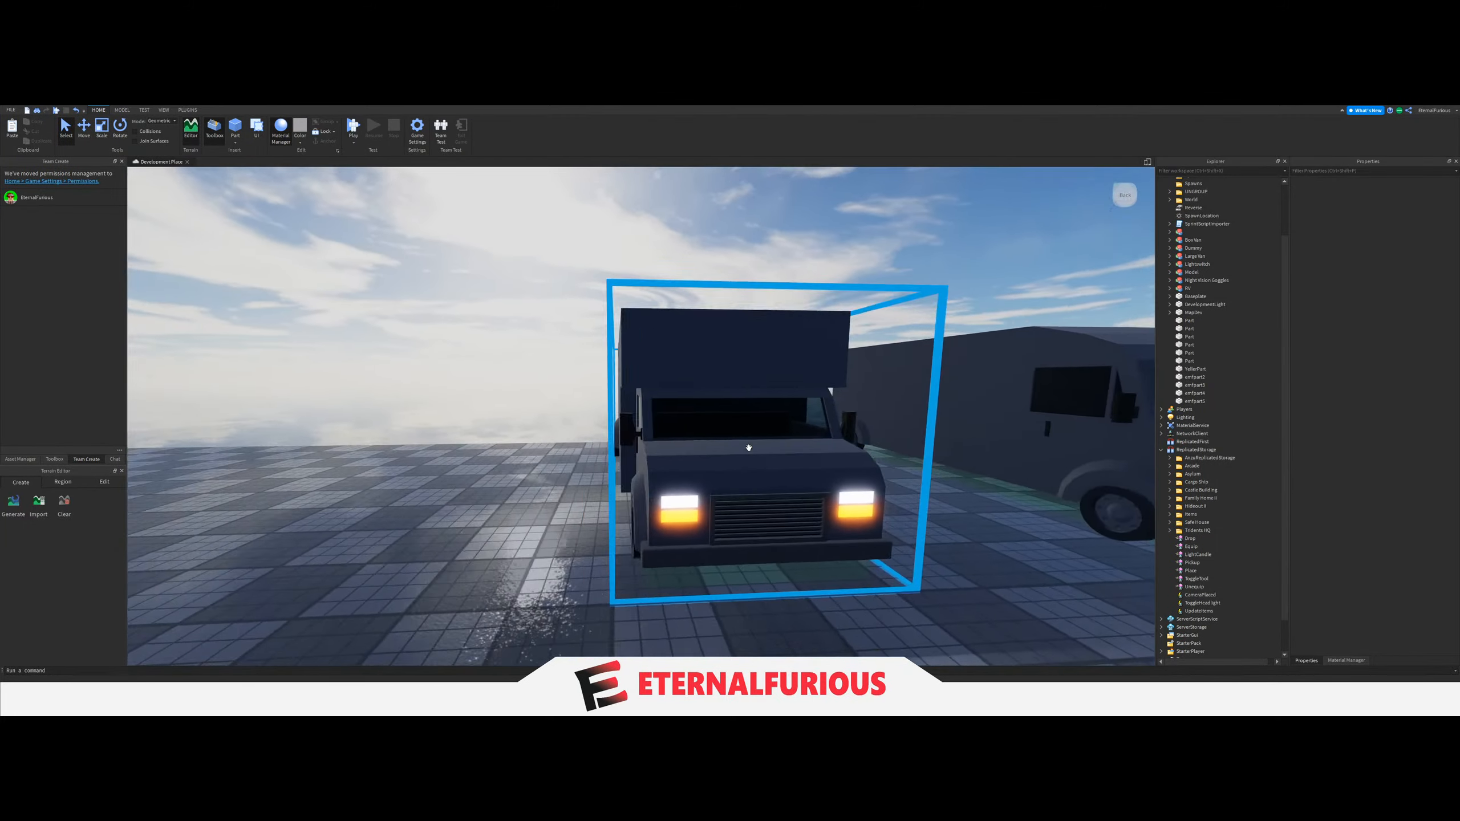
key("s")
key("d")
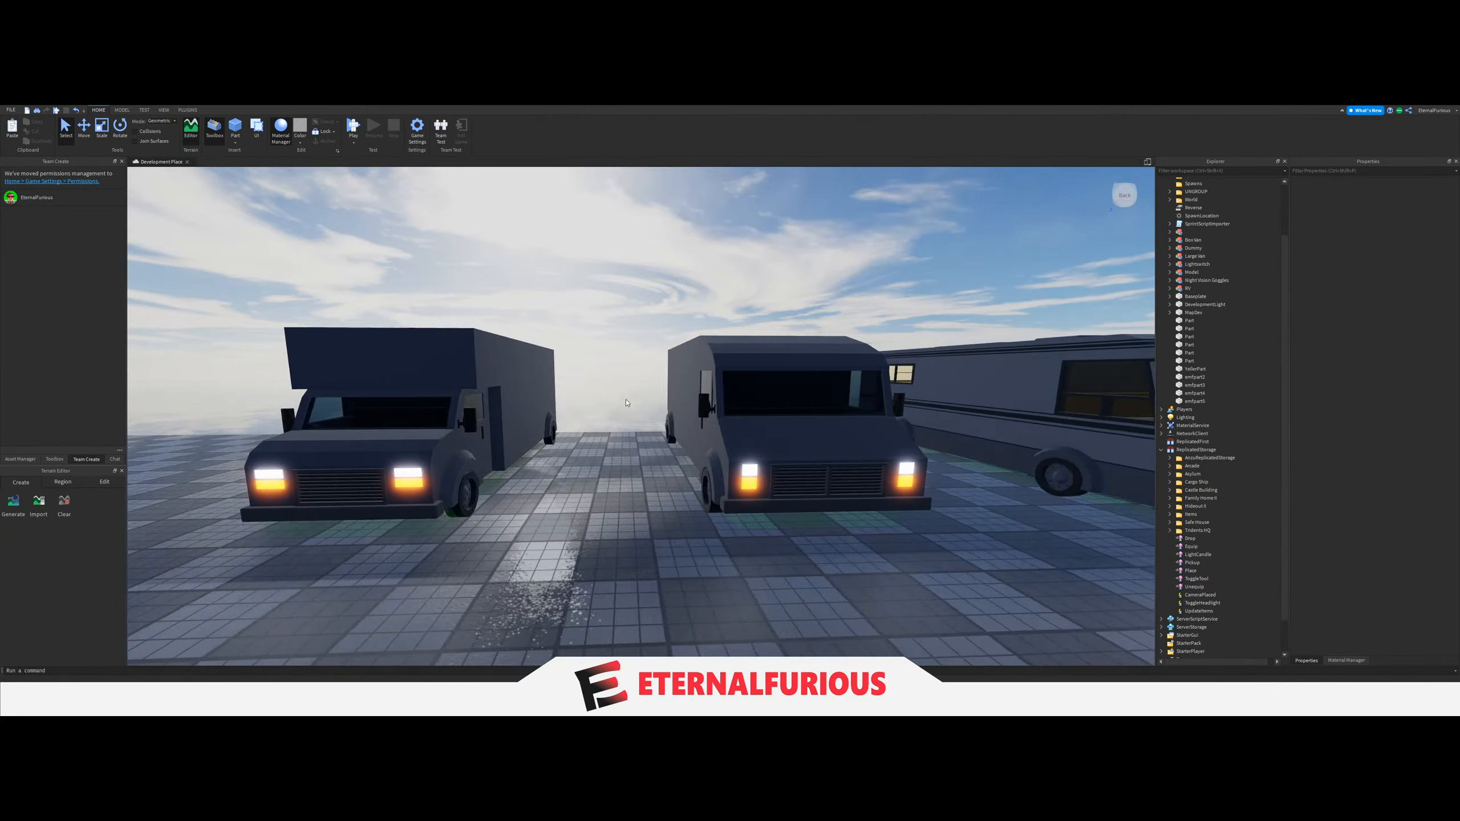
right_click_drag(704, 512, 701, 516)
key("a")
key("s")
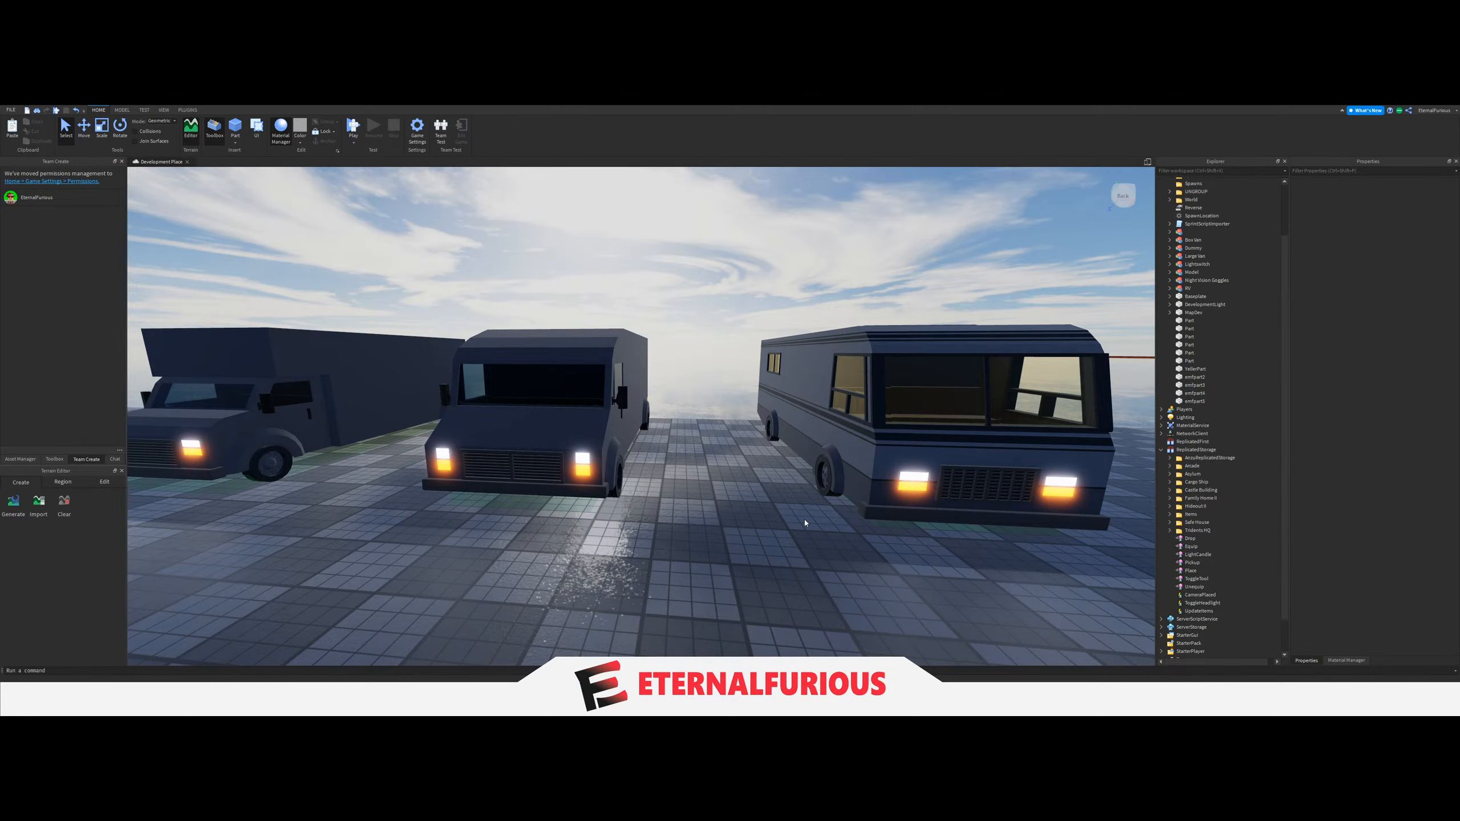
key("a")
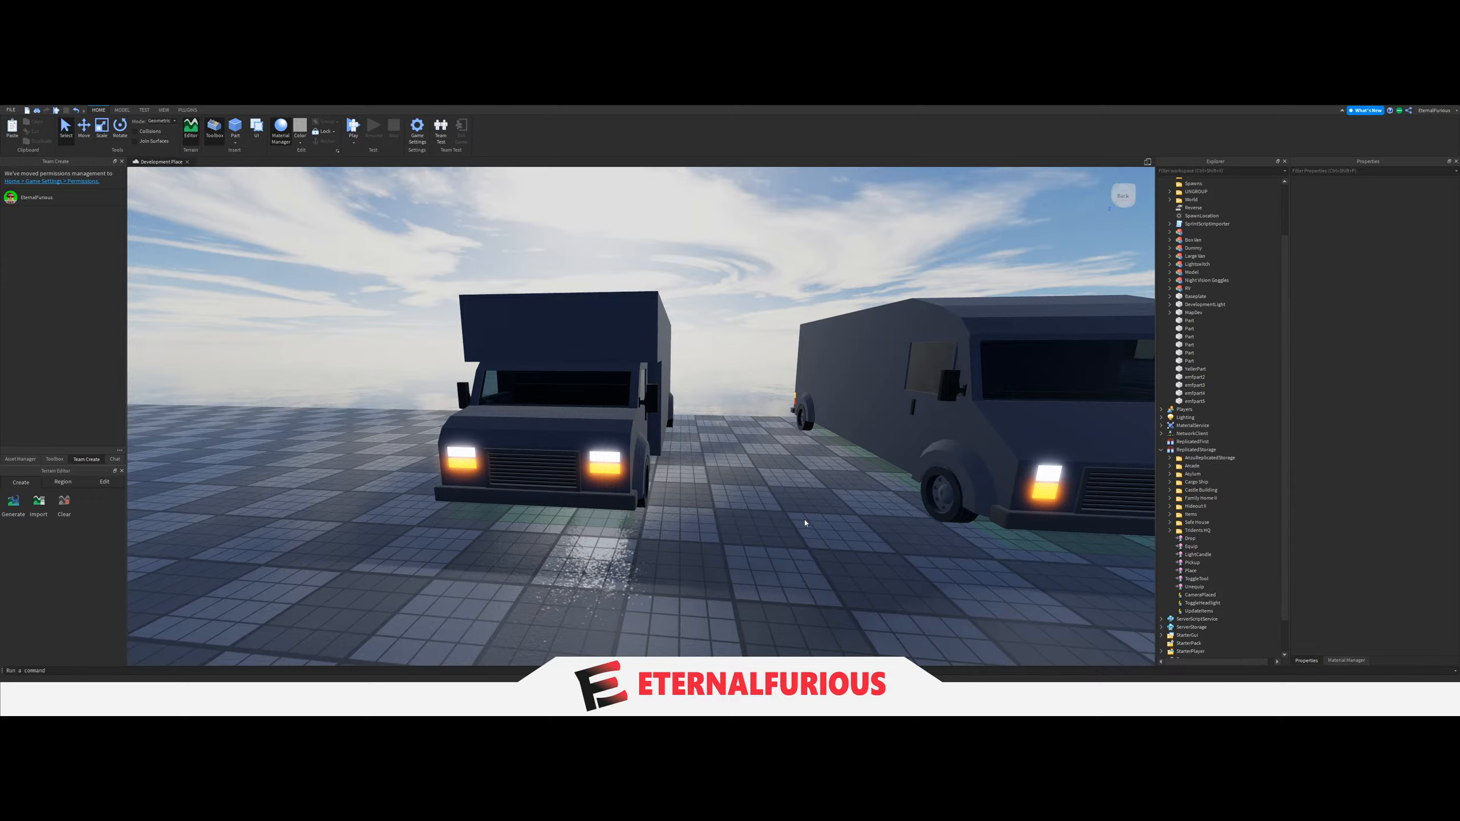
key("d")
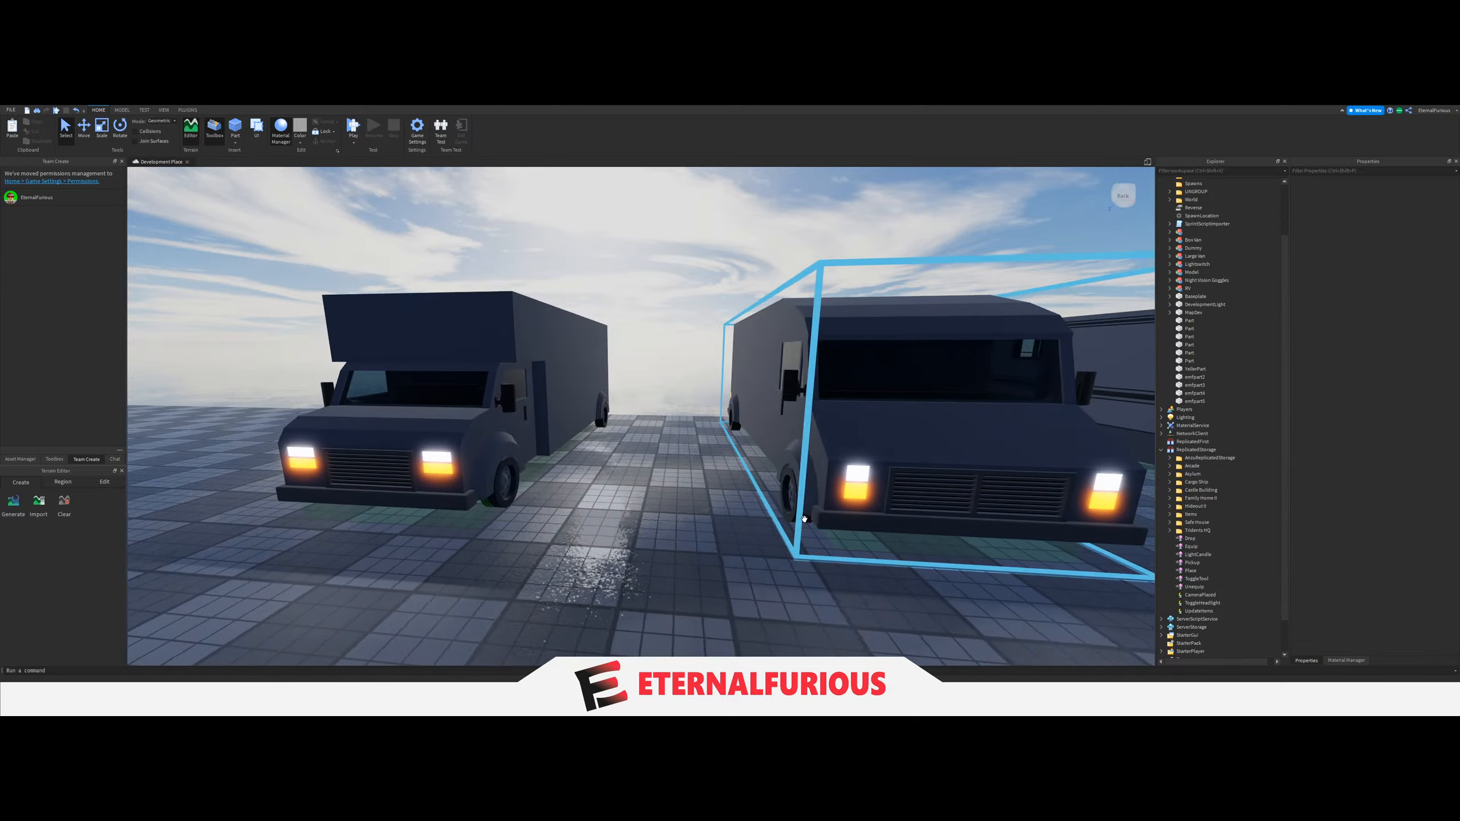
key("s")
key("a")
key("d")
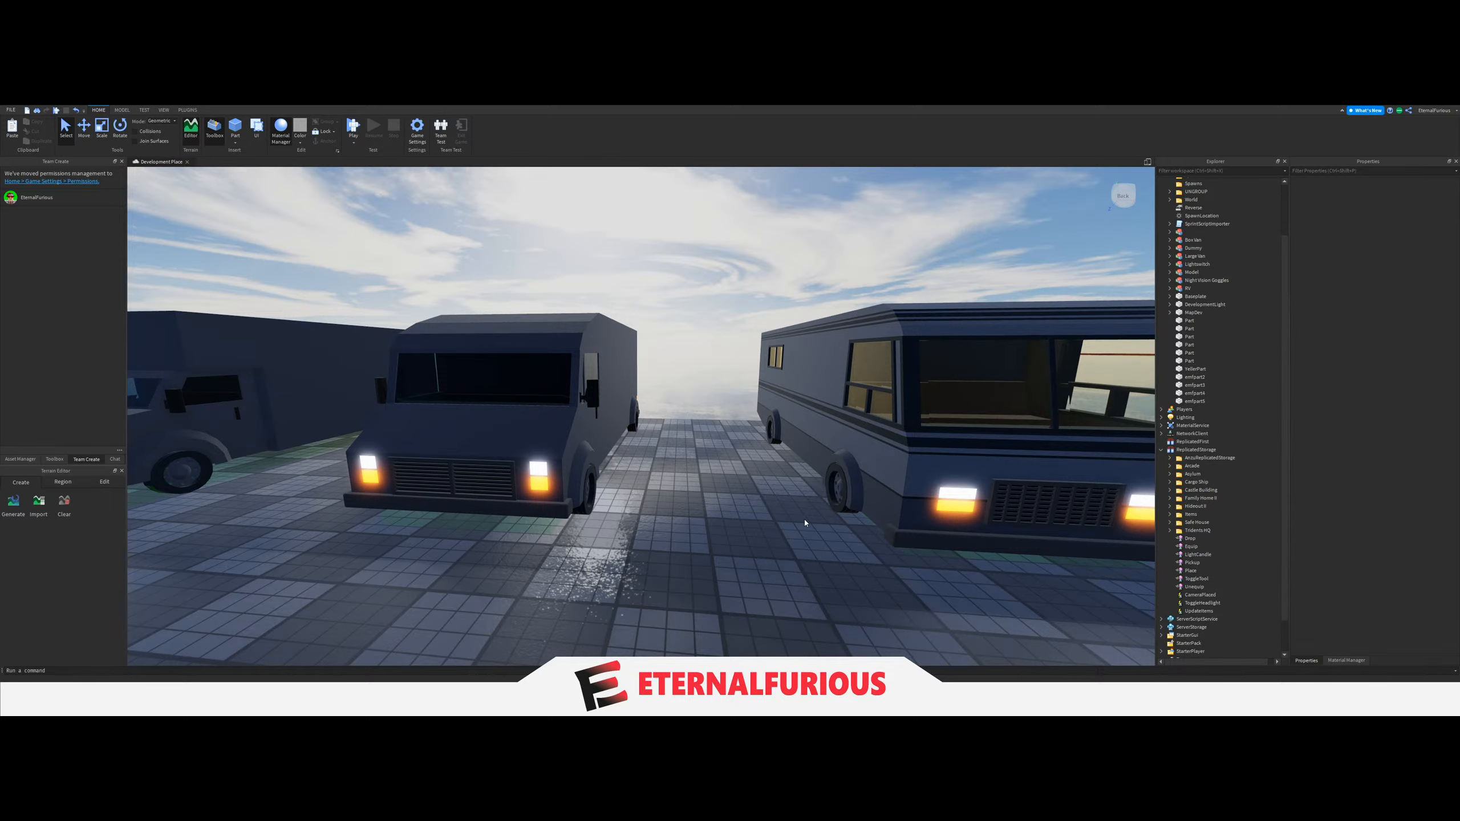
key("a")
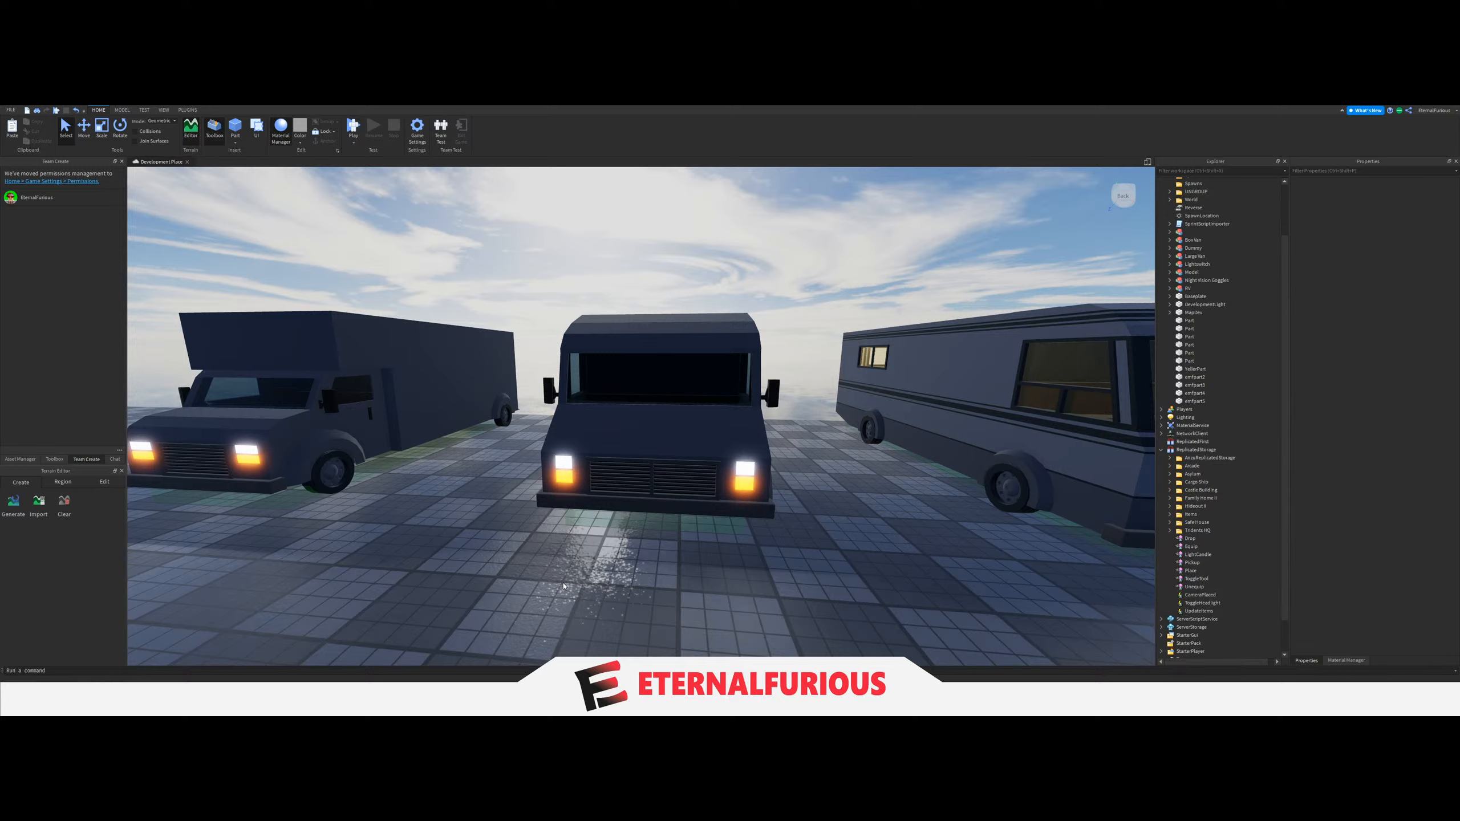
key("d")
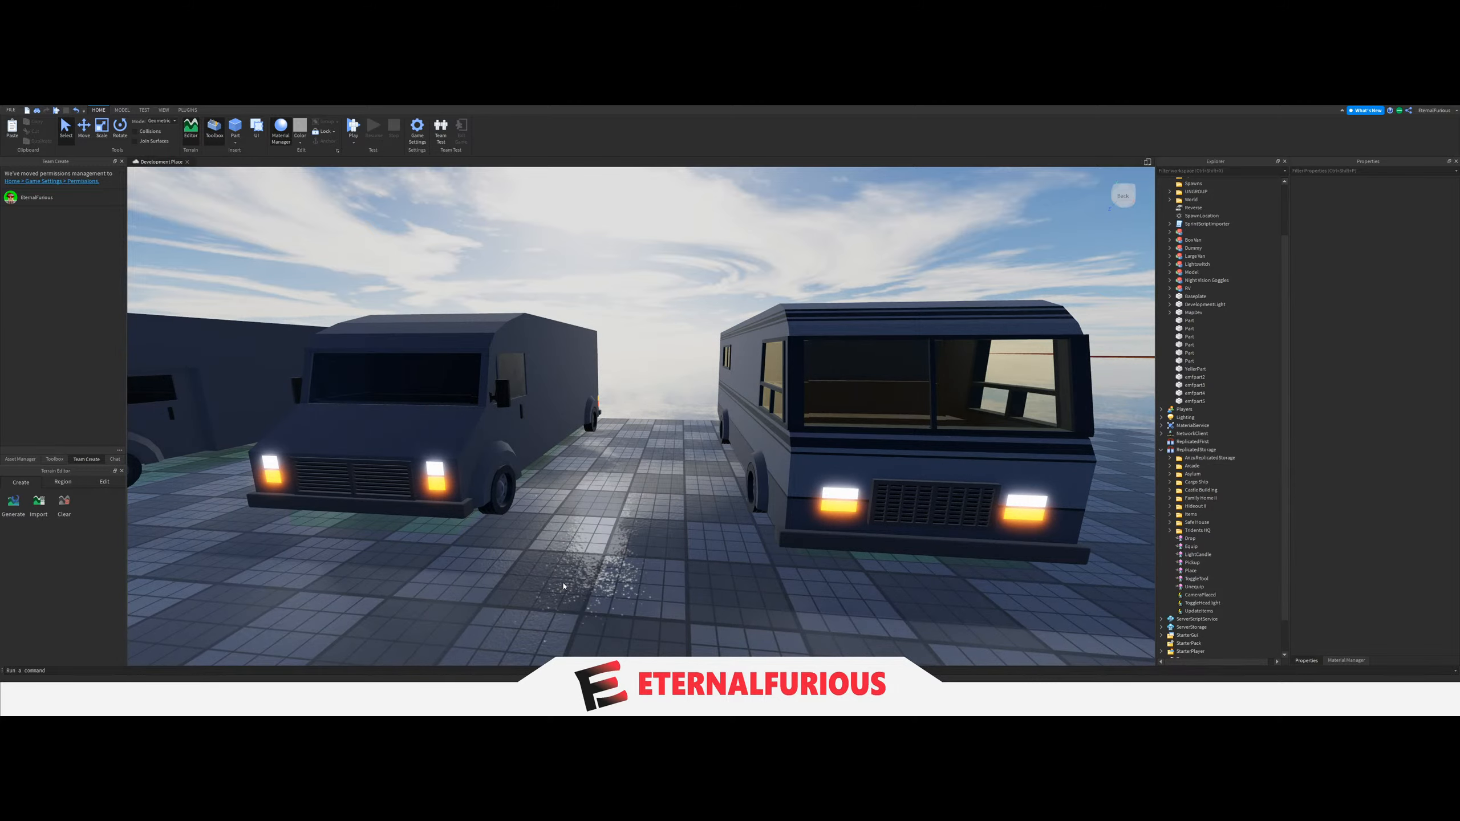
key("d")
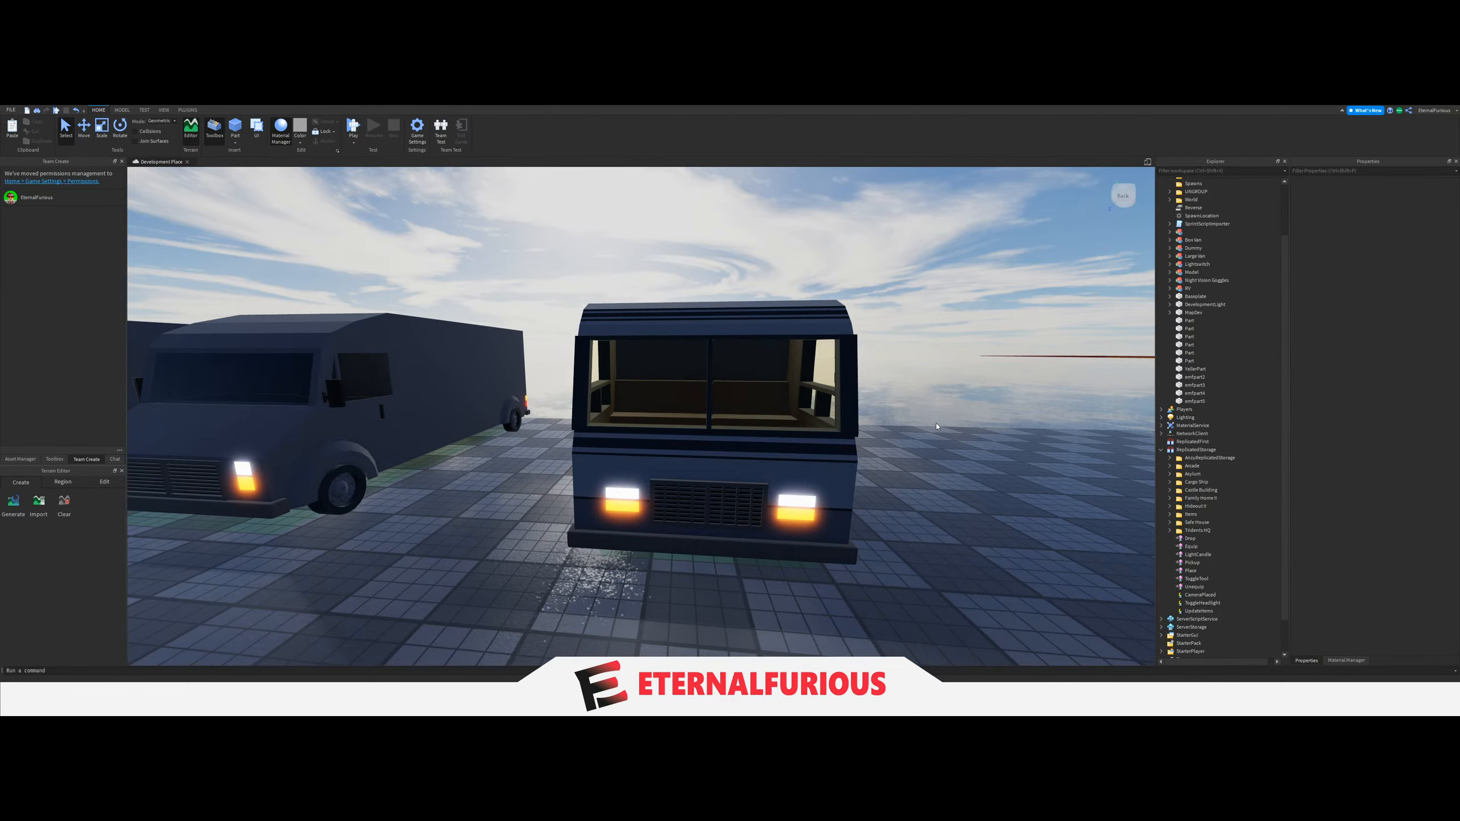
key("s")
key("a")
key("d")
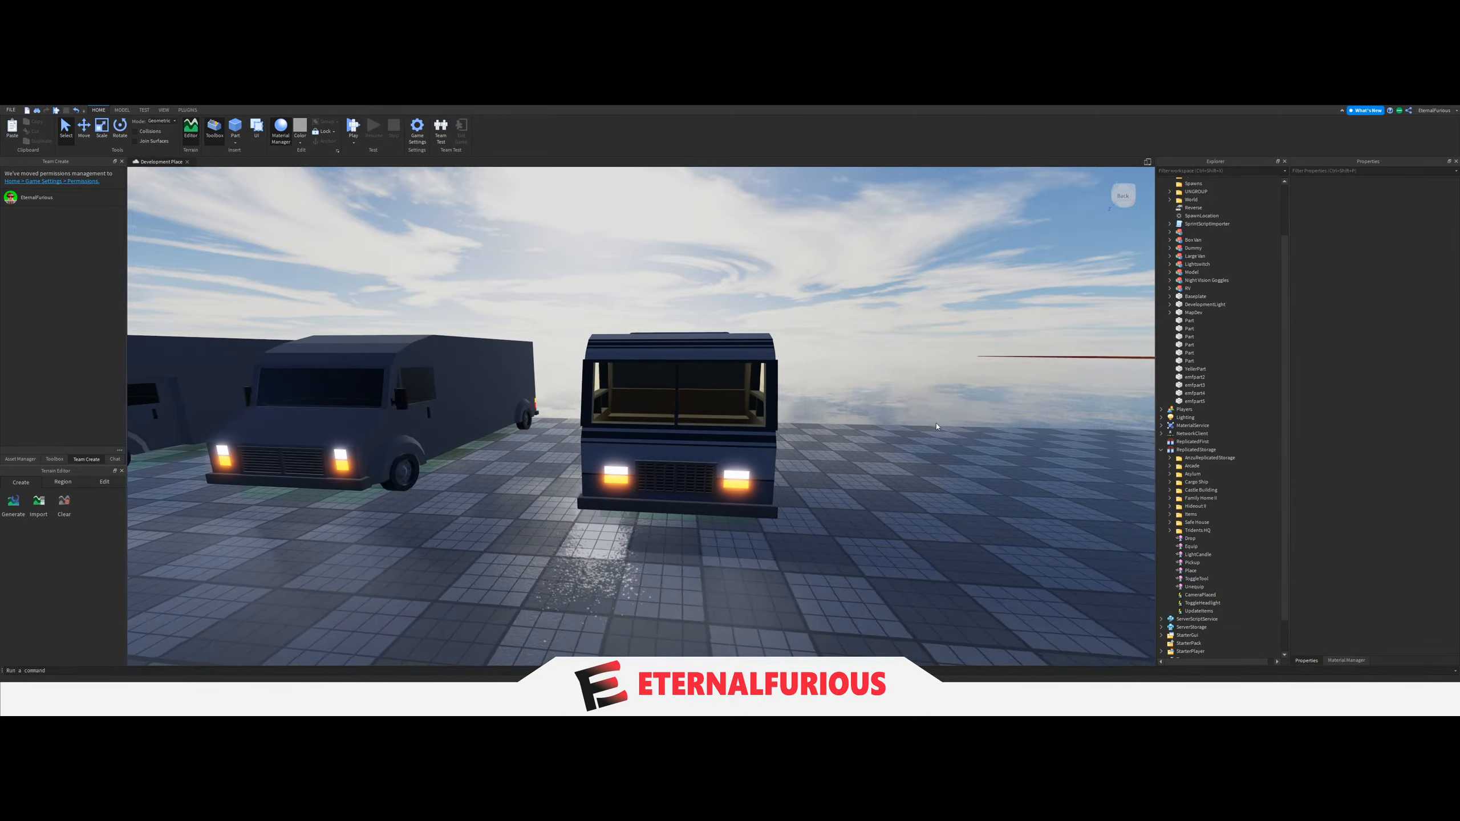
key("s")
key("a")
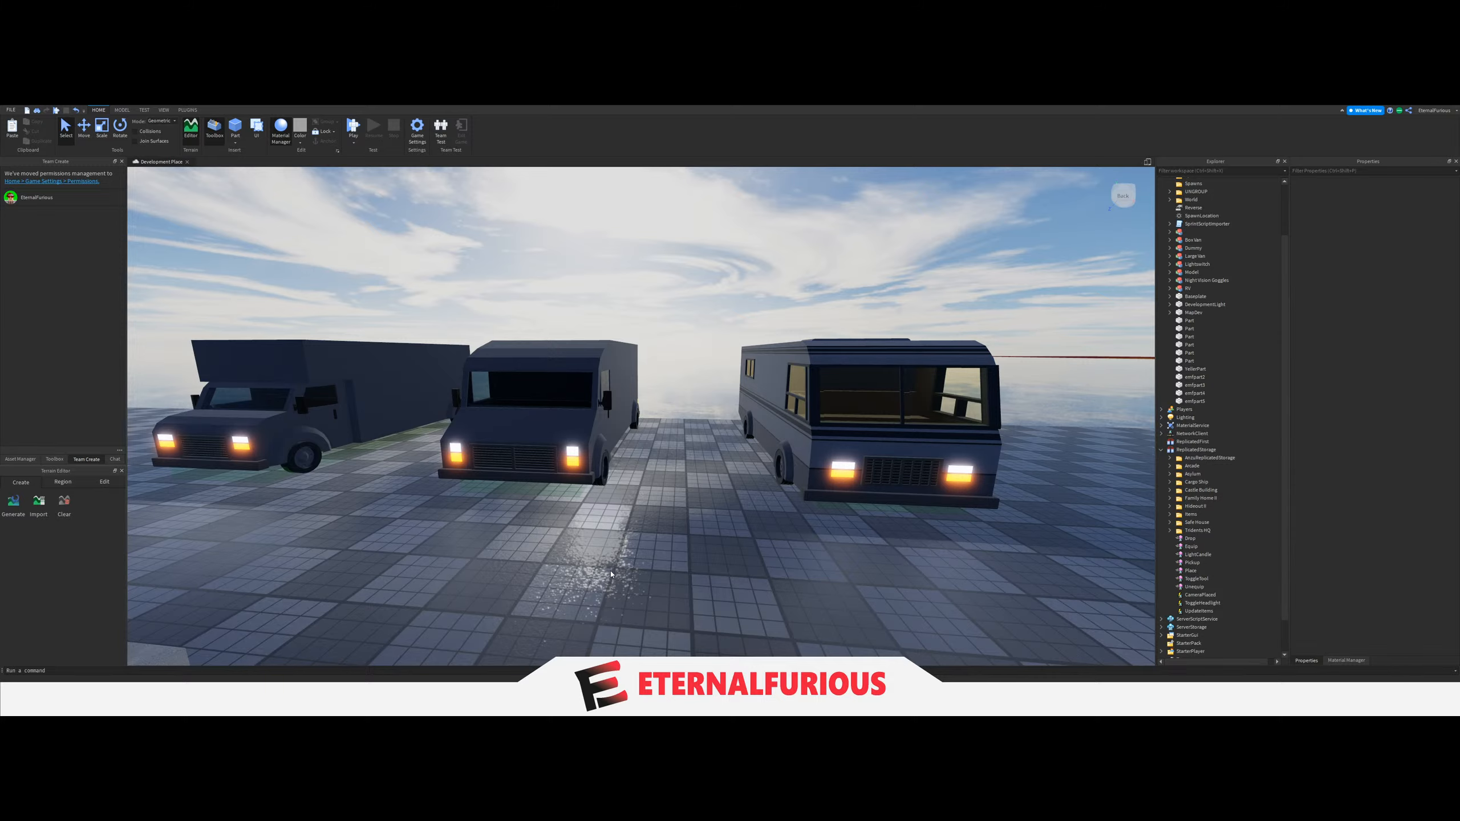
right_click_drag(629, 538, 685, 539)
key("s")
key("d")
key("a")
key("s")
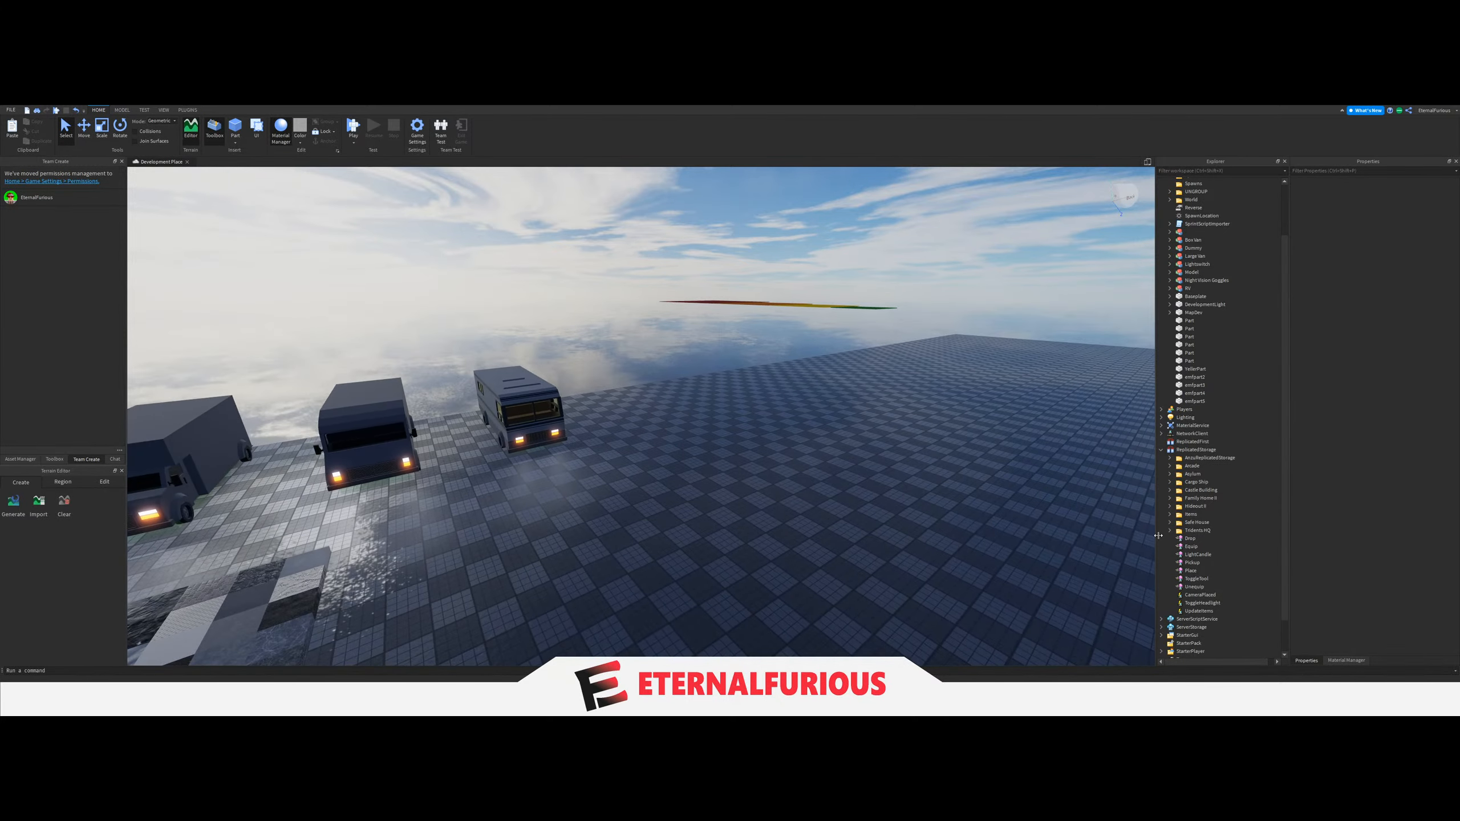
Move the Asylum folder from ReplicatedStorage into Workspace.
scroll(1209, 287, "up", 3)
left_click_drag(1188, 476, 1193, 184)
left_click(800, 486)
Look around the building lobby with the red carpet, sofas and reception windows.
right_click_drag(799, 486, 750, 454)
key("w")
key("w")
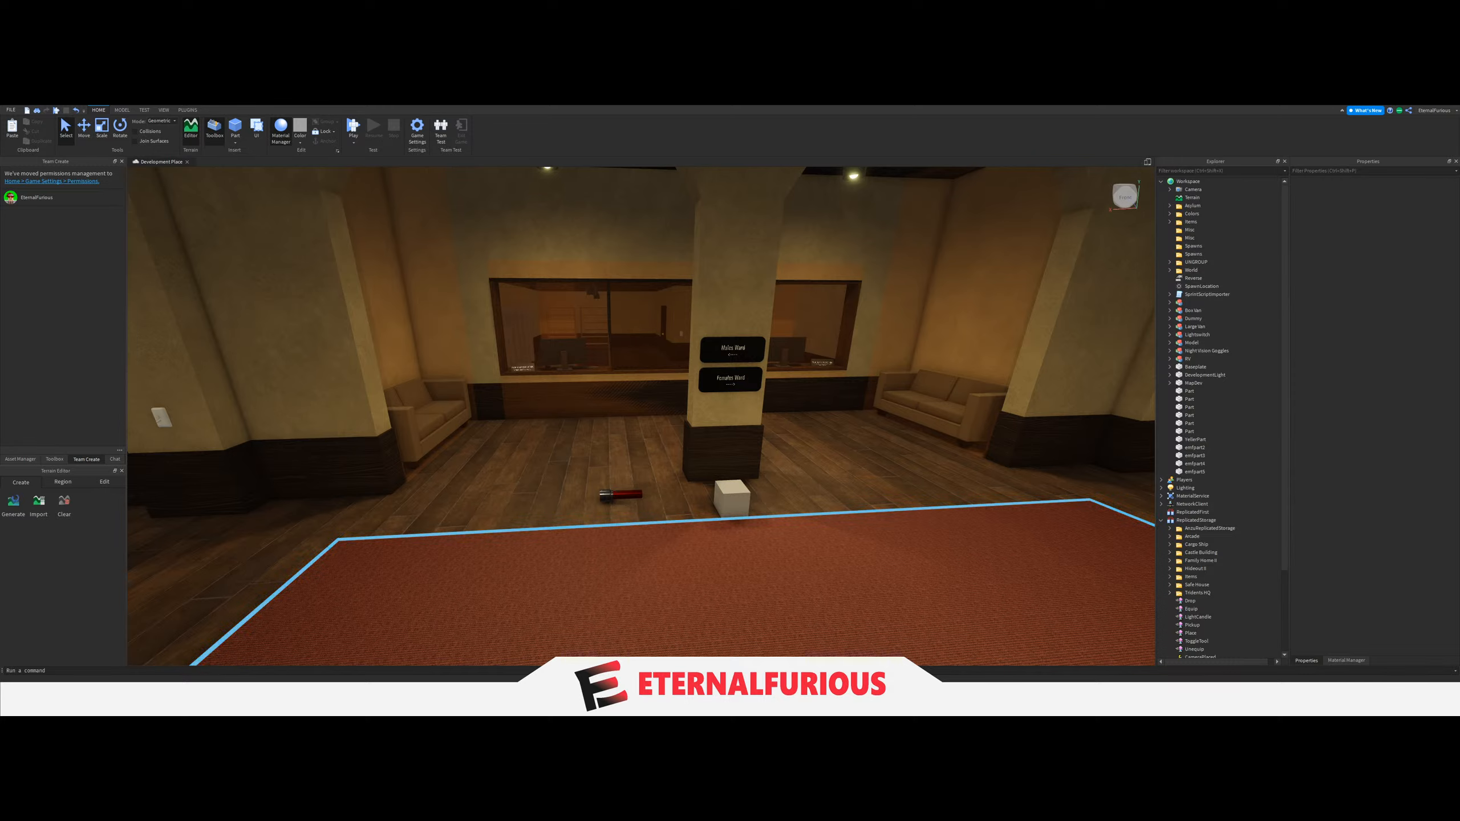
right_click_drag(681, 493, 855, 382)
key("w")
right_click_drag(969, 397, 1066, 300)
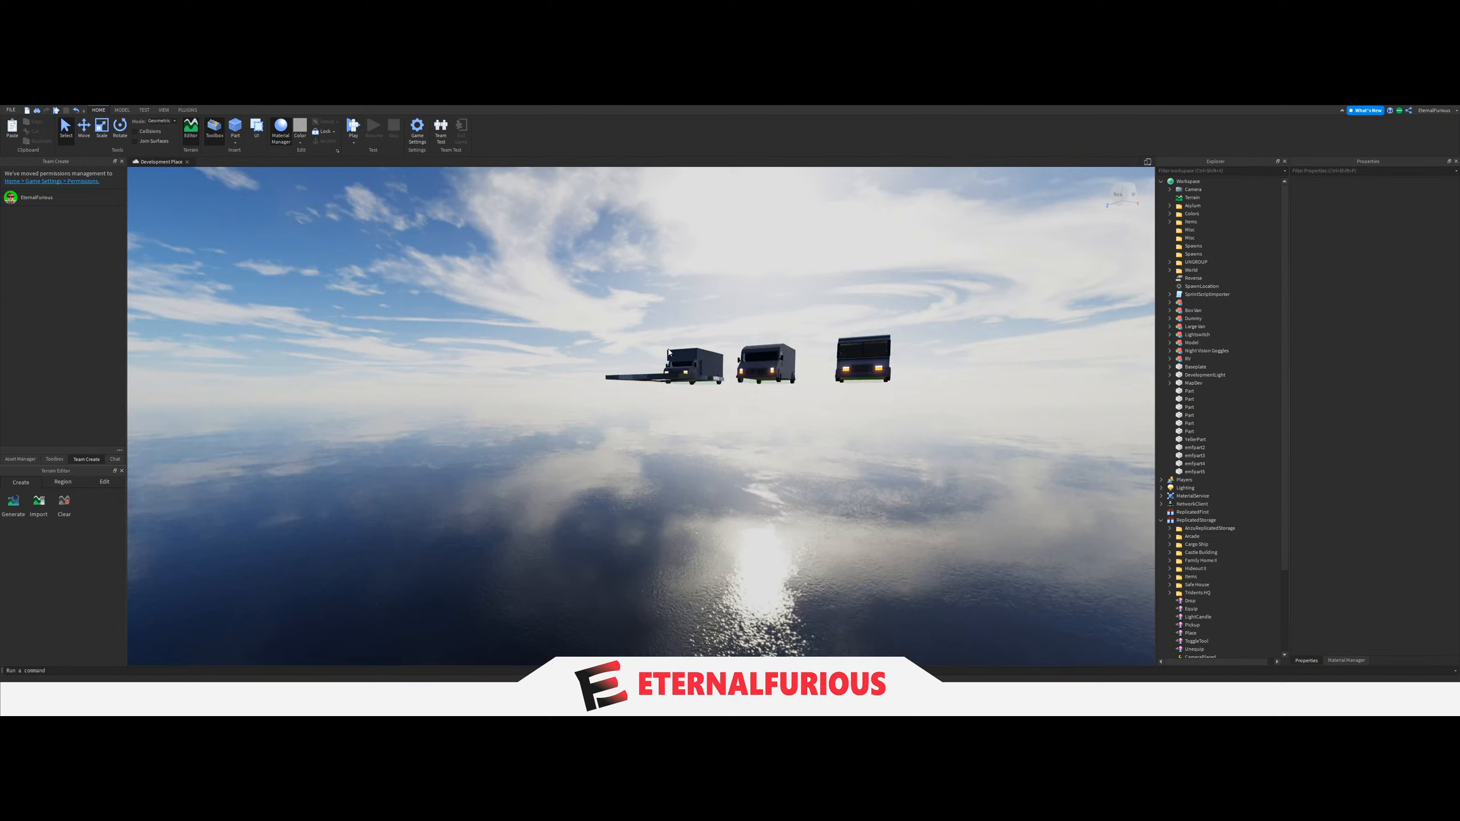
Inspect the RV model's contents in the Workspace hierarchy and select the Large Van model.
left_click(1188, 358)
left_click(1170, 358)
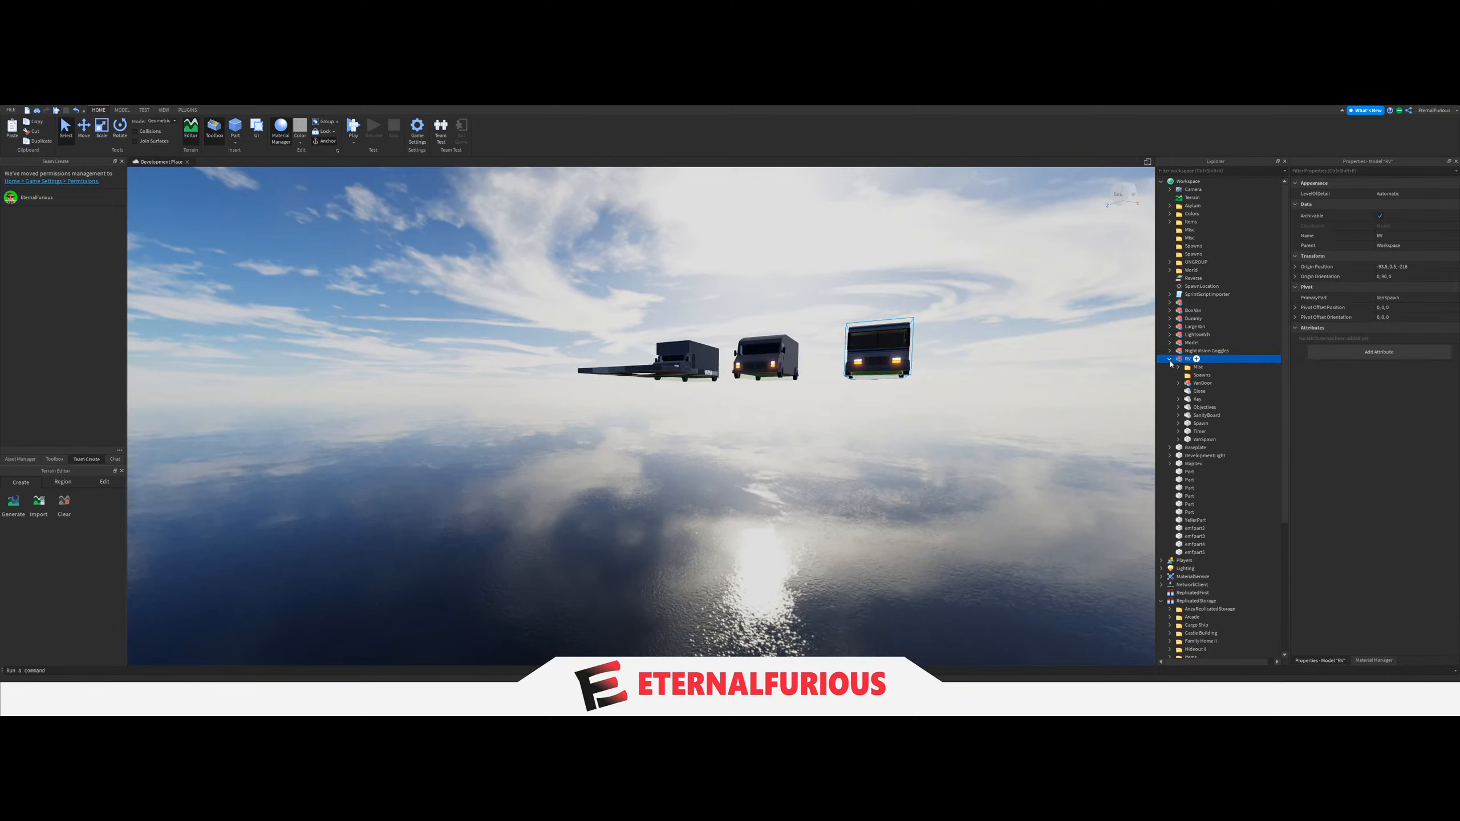
left_click(1170, 359)
left_click(1174, 327)
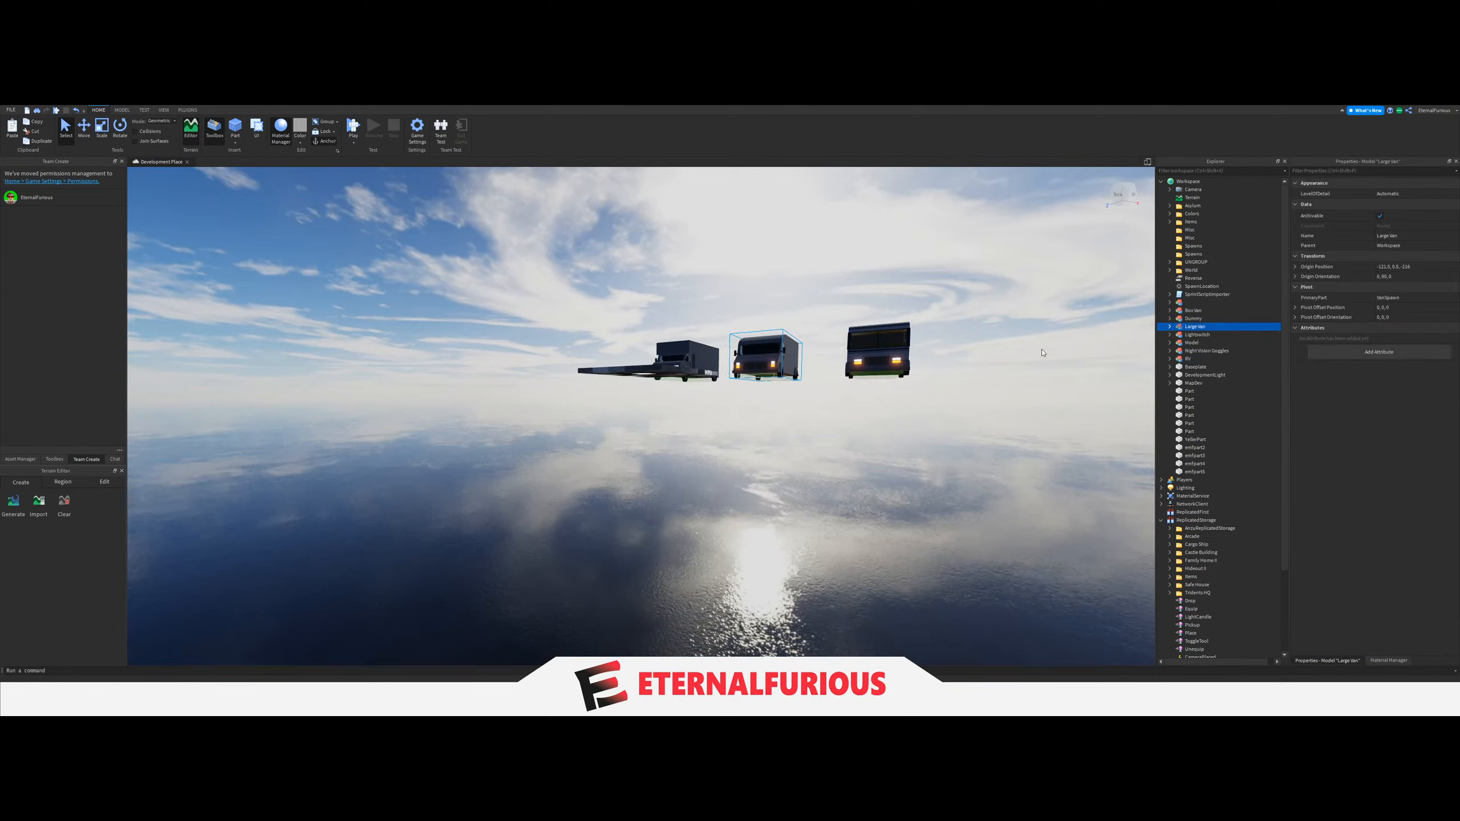
Inspect the contents of the Large Van and Box Van models in the Workspace hierarchy.
left_click(1170, 327)
left_click(1171, 328)
left_click(1191, 312)
left_click(1171, 312)
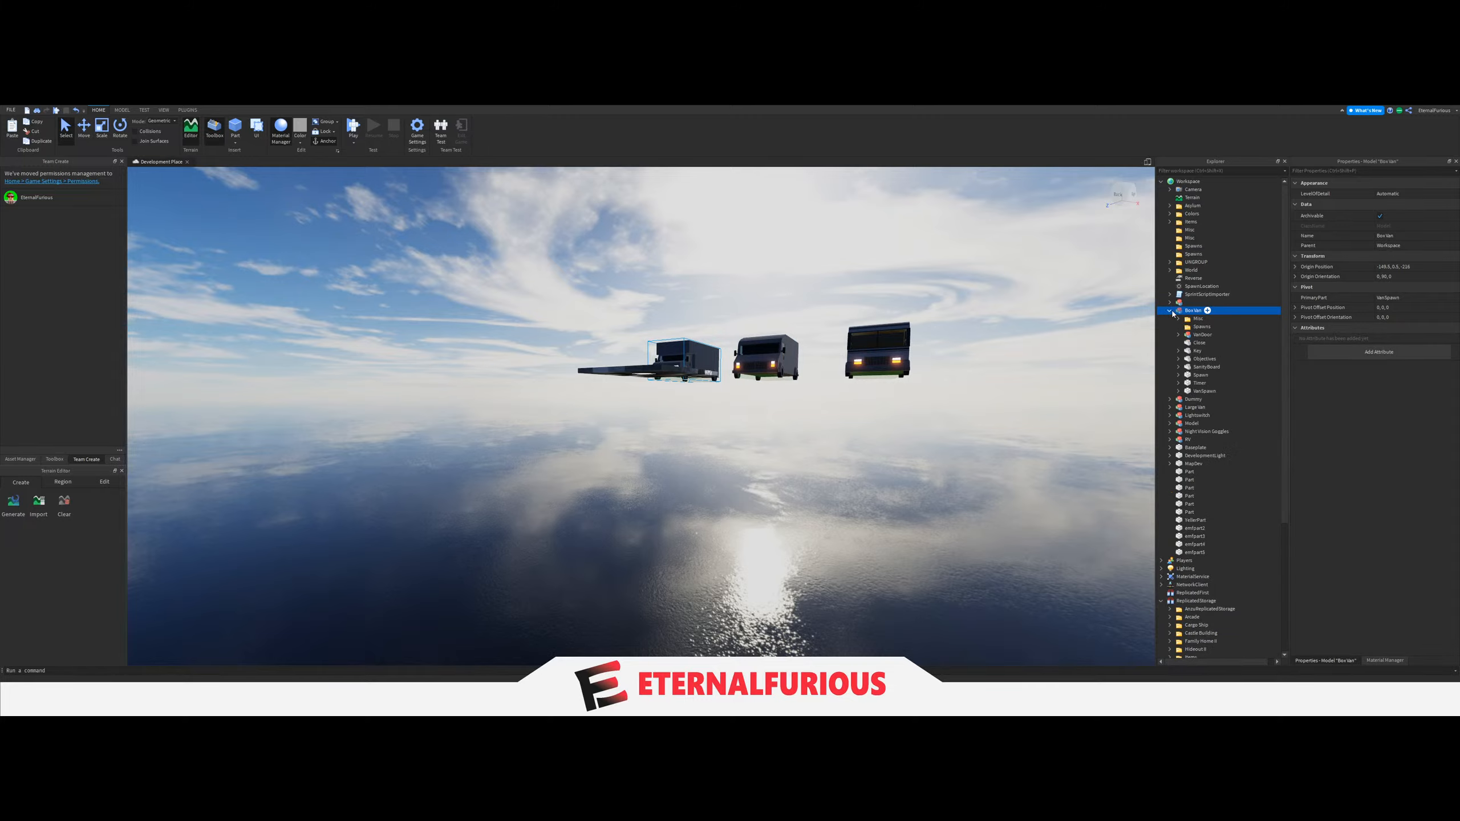
left_click(1171, 311)
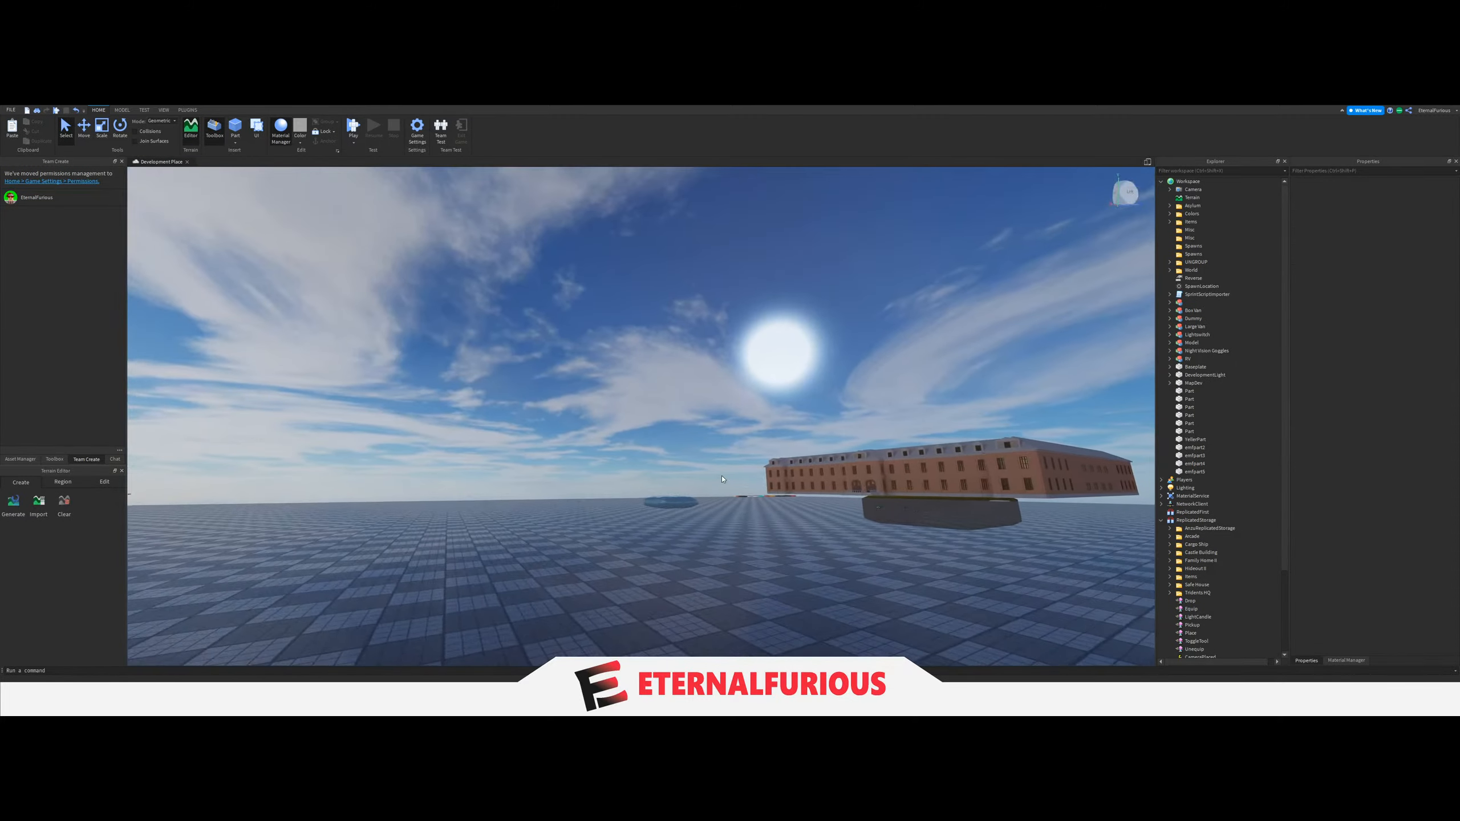
Compare the box van, large van and RV from the front at ground level, shifting the viewpoint from side to side.
scroll(722, 476, "up", 15)
right_click_drag(722, 477, 760, 506)
right_click_drag(638, 486, 695, 474)
key("w")
key("w")
key("a")
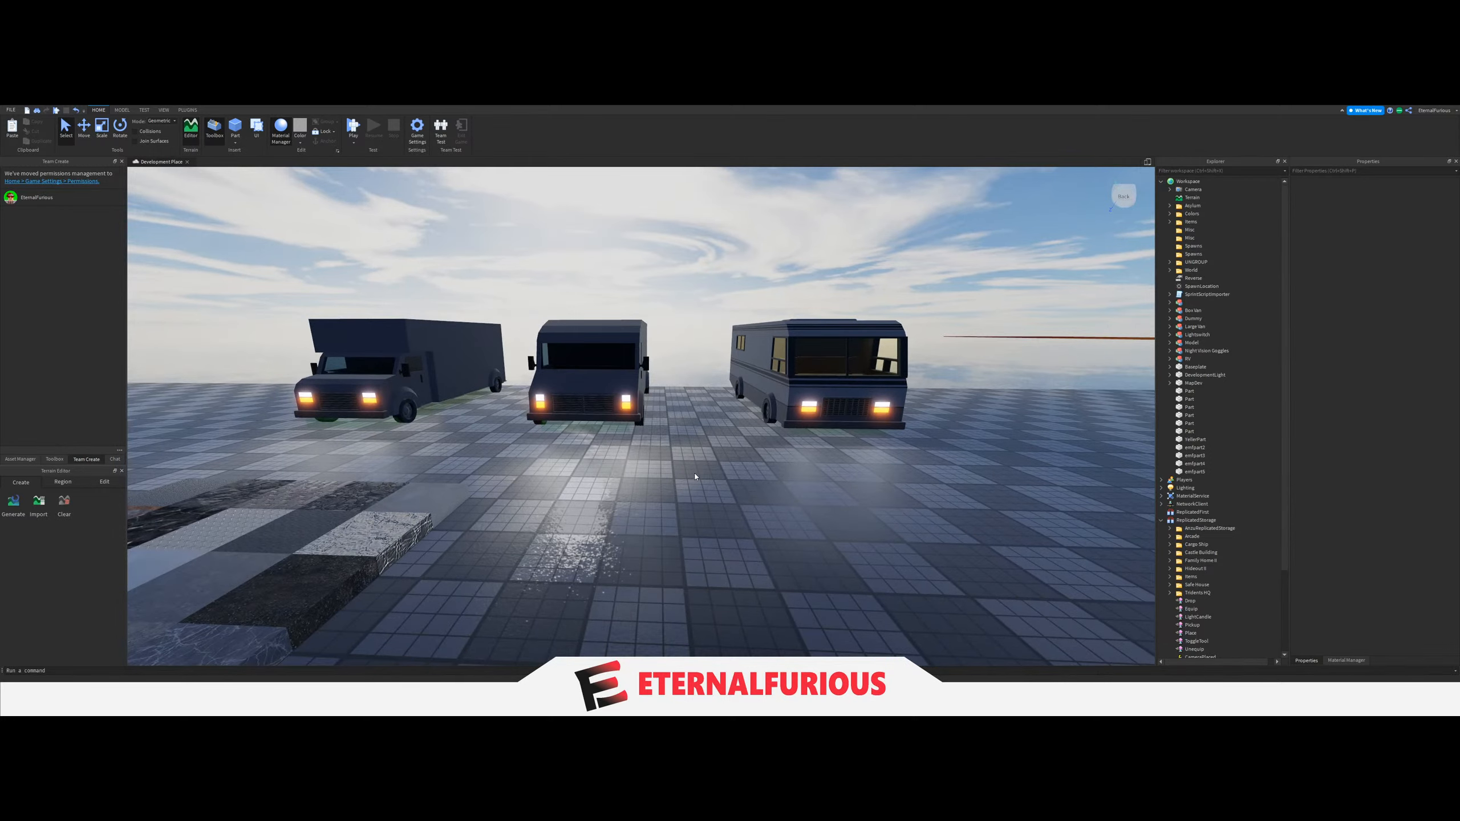
key("d")
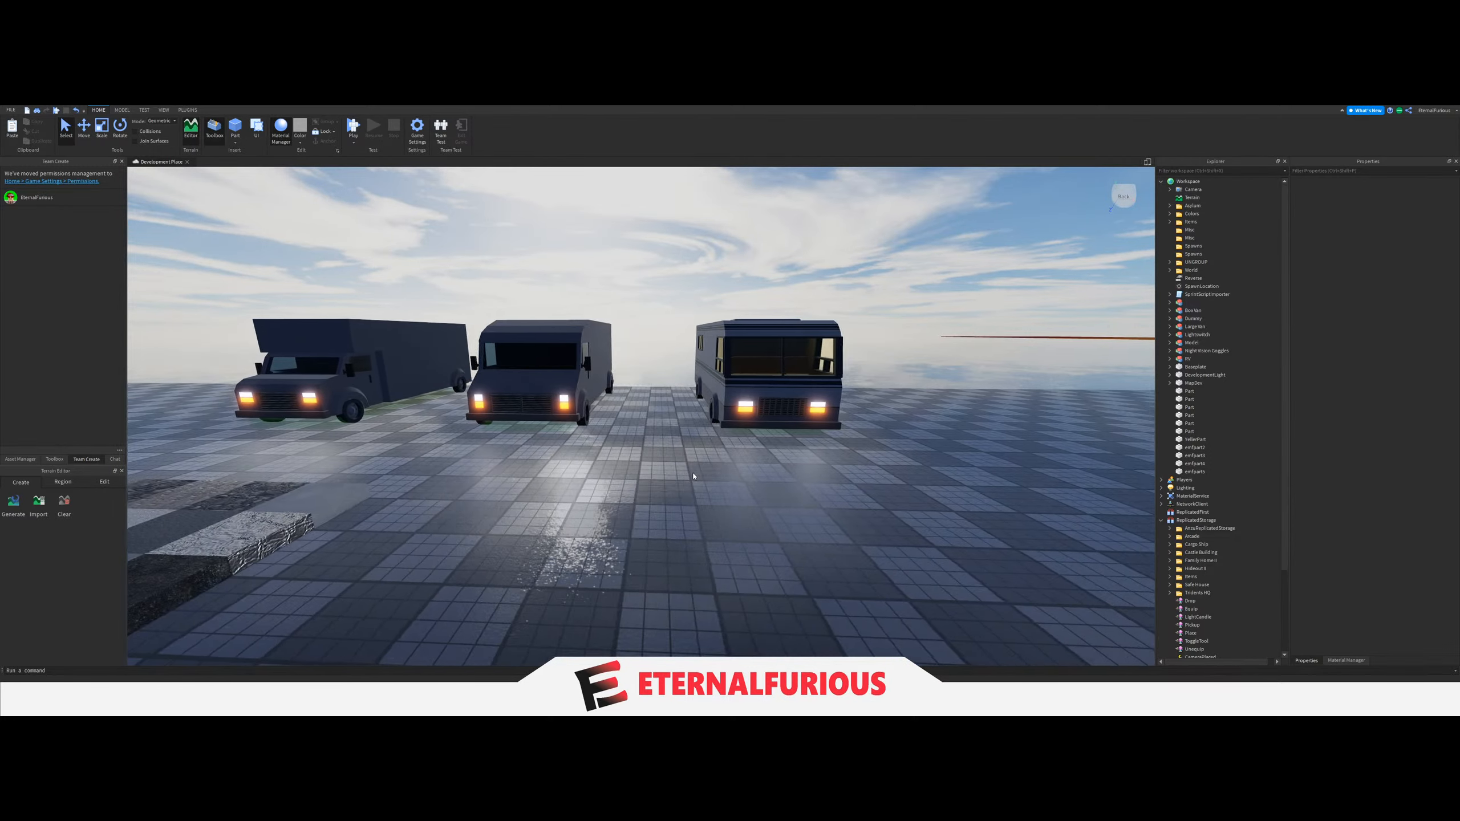
key("a")
key("w")
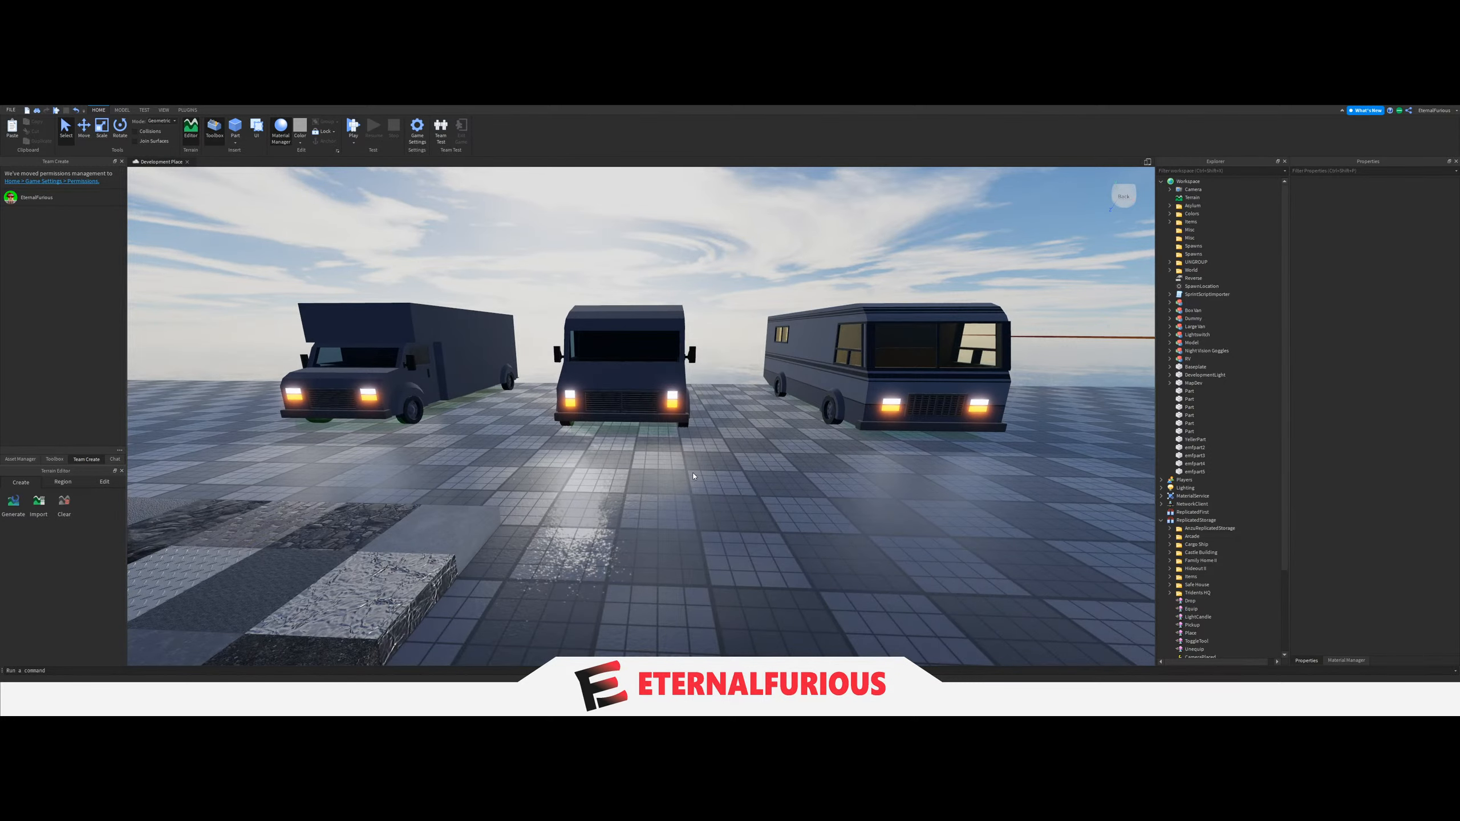
key("d")
key("a")
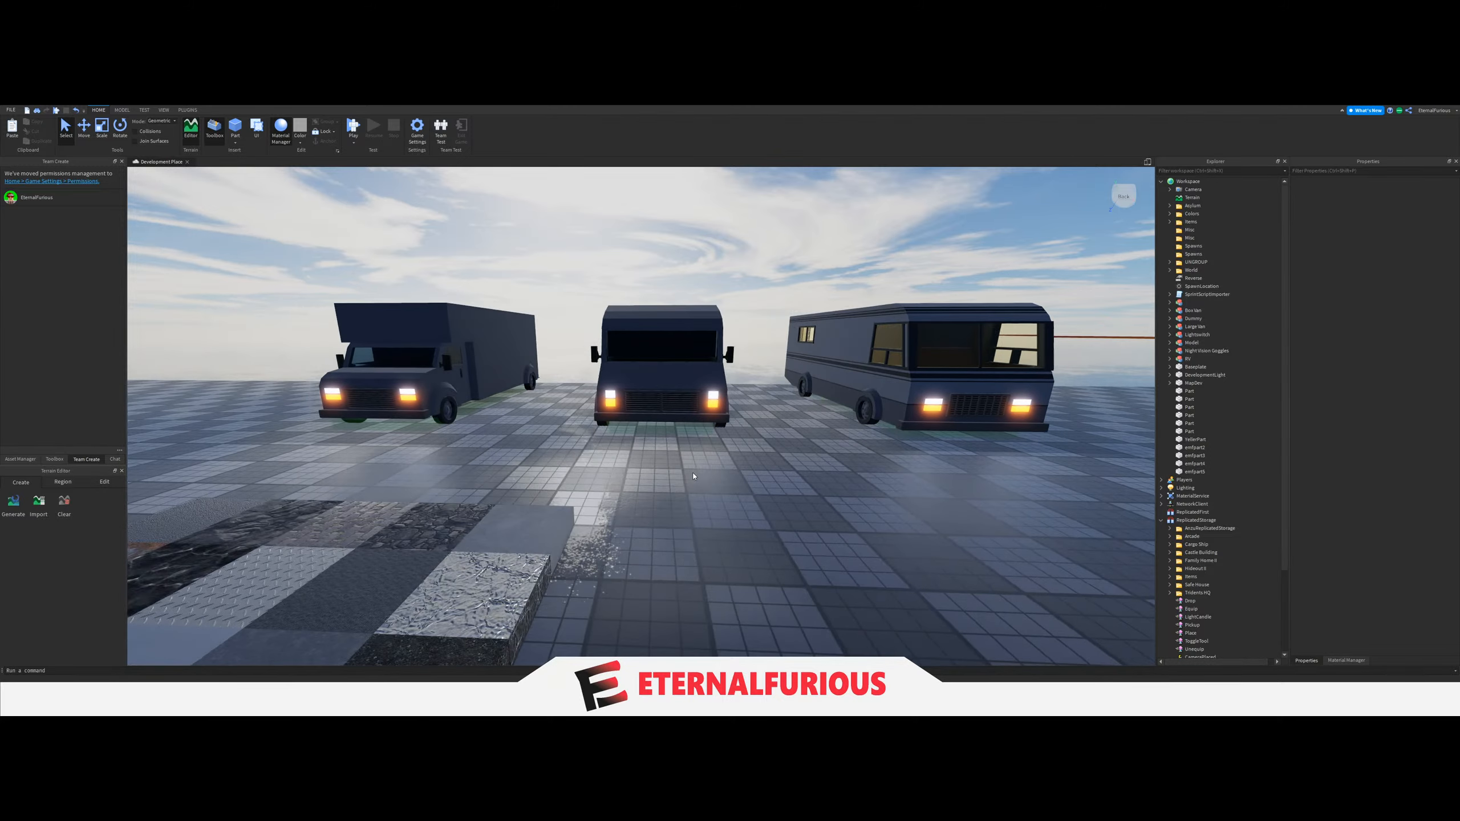
key("d")
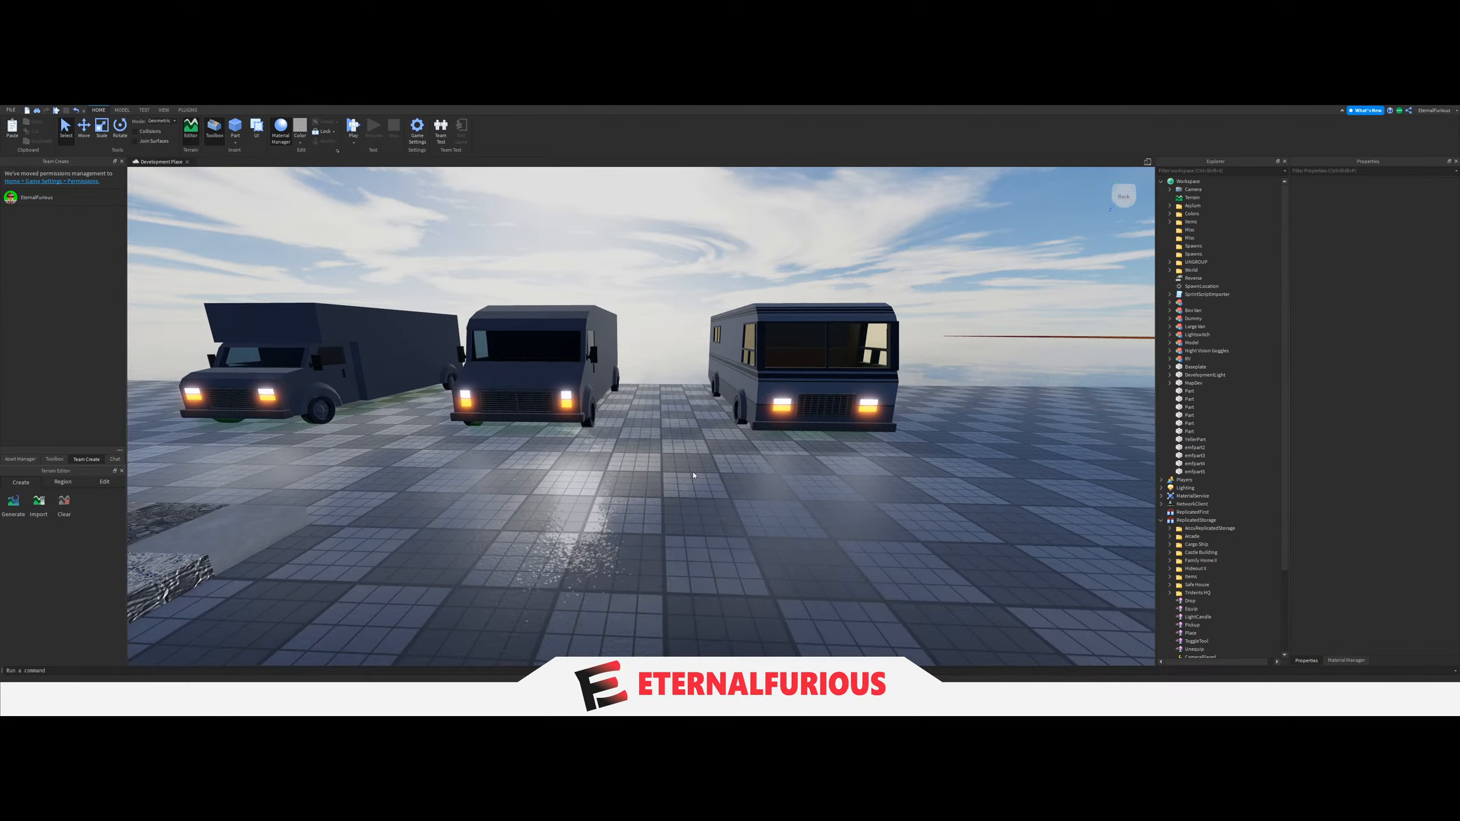
key("w")
View the front of the RV up close with the two vans beside it.
right_click_drag(675, 444, 725, 447)
key("s")
key("s")
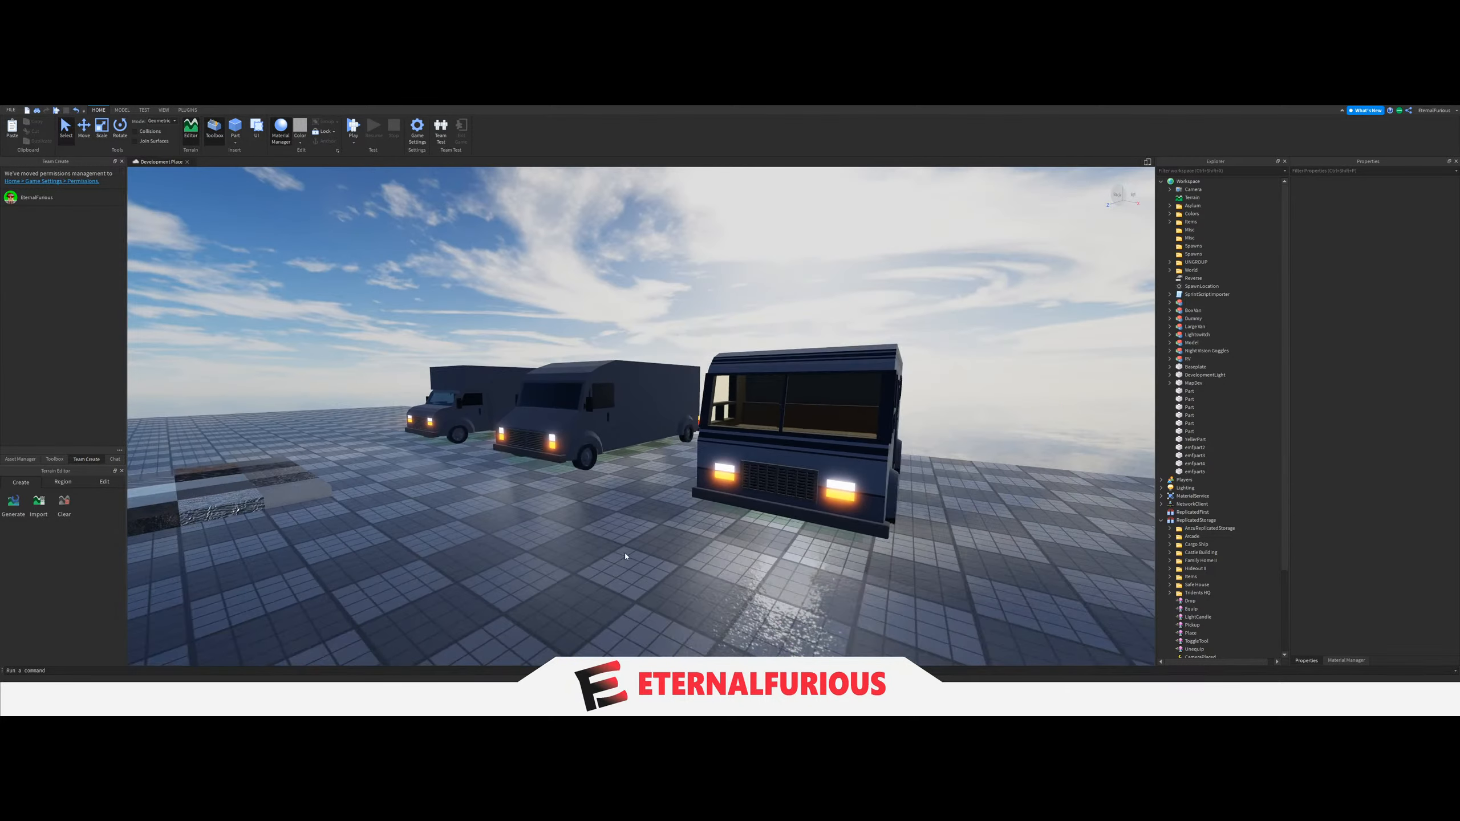
key("a")
right_click_drag(626, 552, 707, 484)
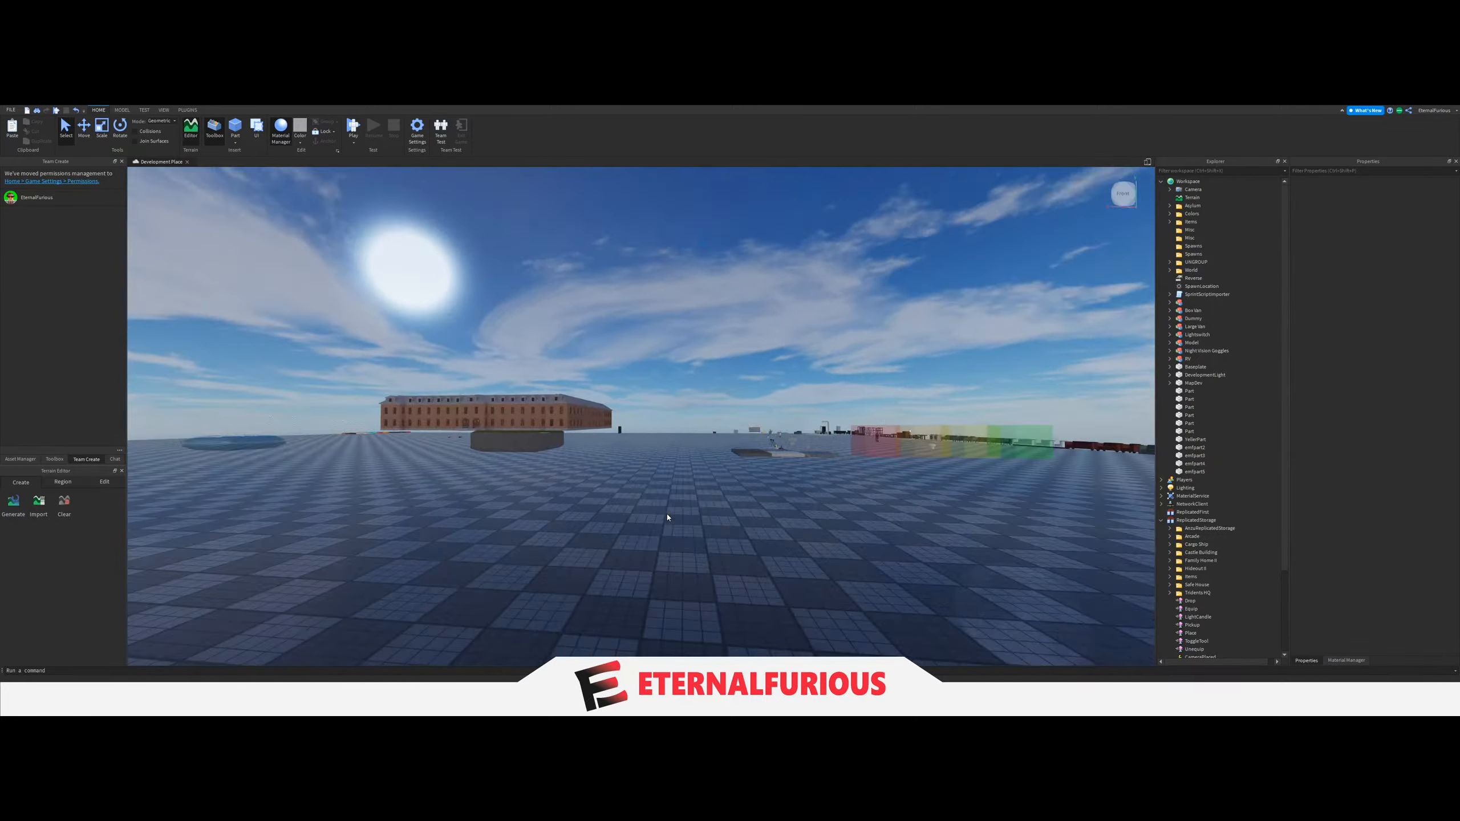
Select a ceiling light inside the asylum building and inspect the contents of the Room folders under Asylum.
key("w")
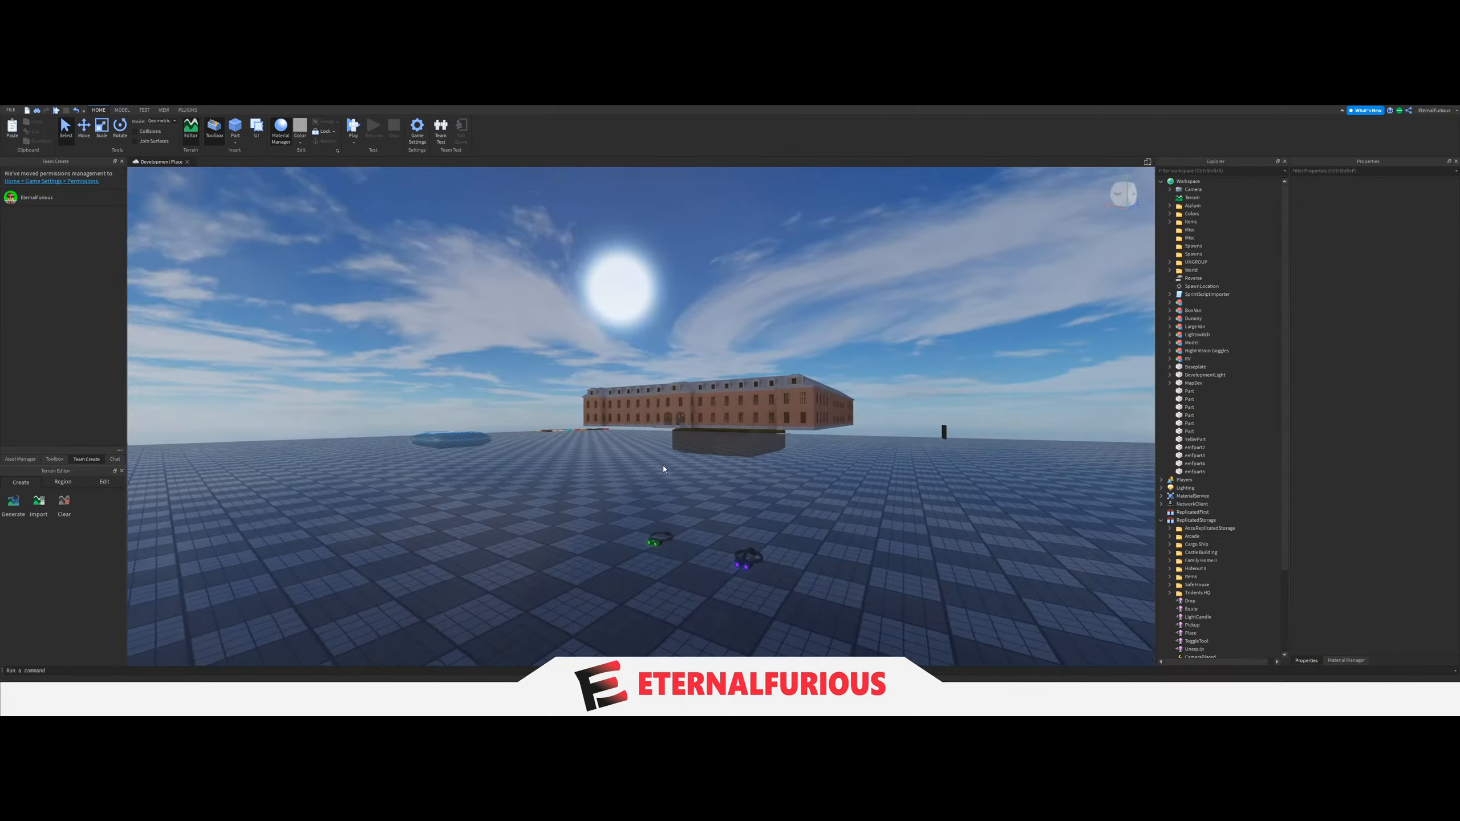
key("w")
right_click_drag(664, 464, 666, 462)
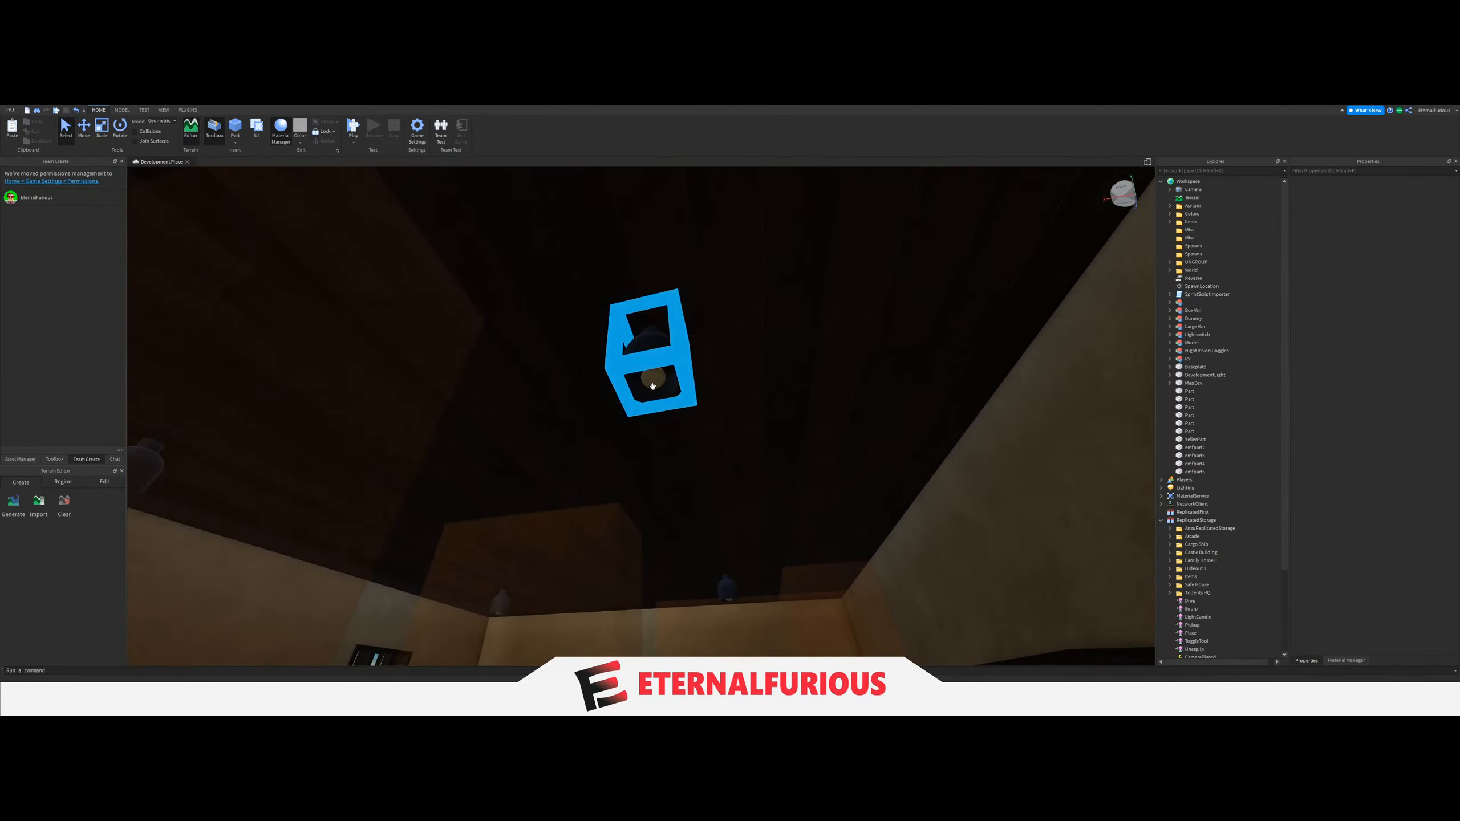
left_click(653, 377)
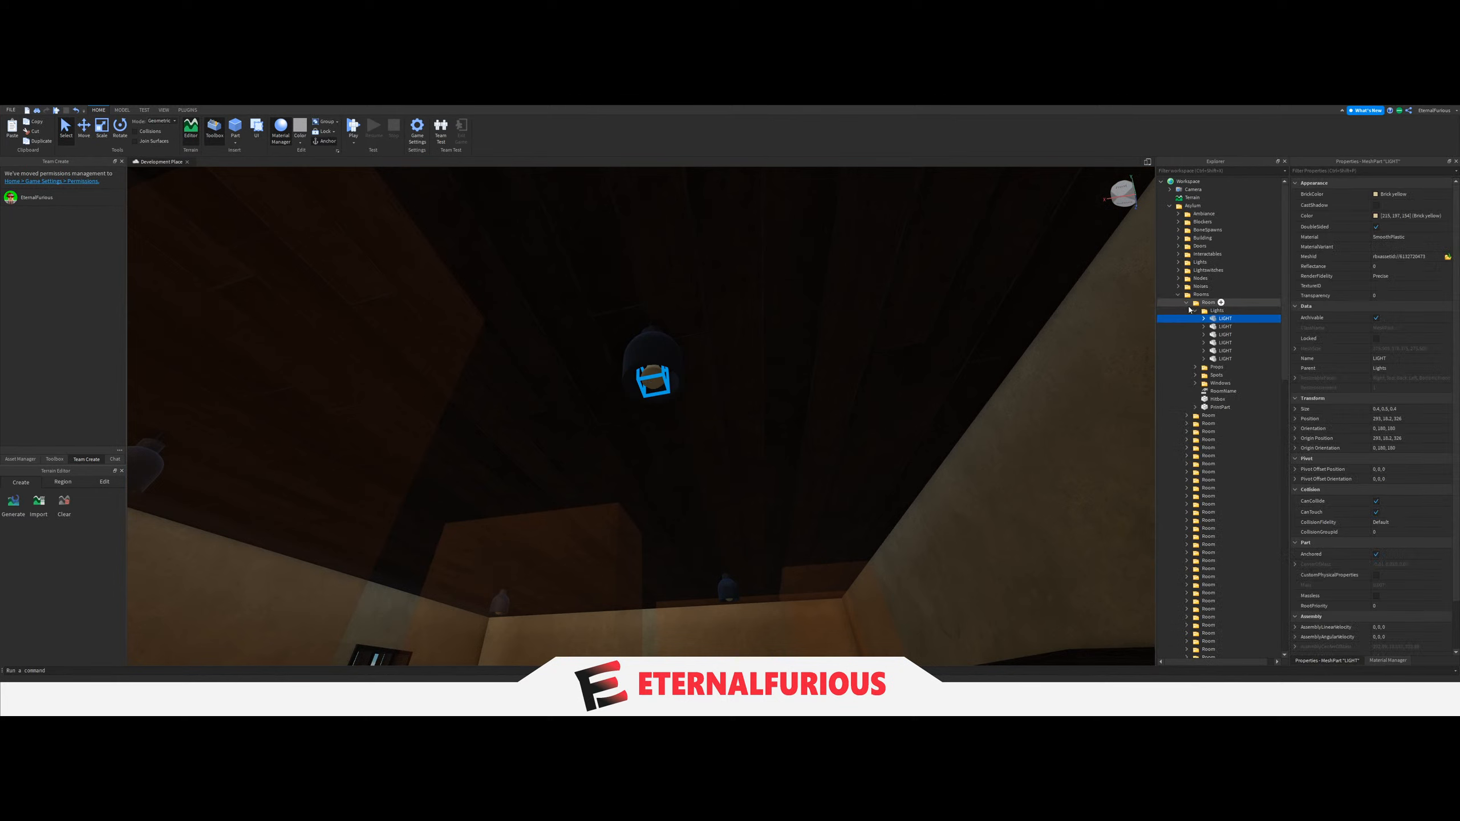
left_click(1187, 302)
scroll(1198, 403, "down", 5)
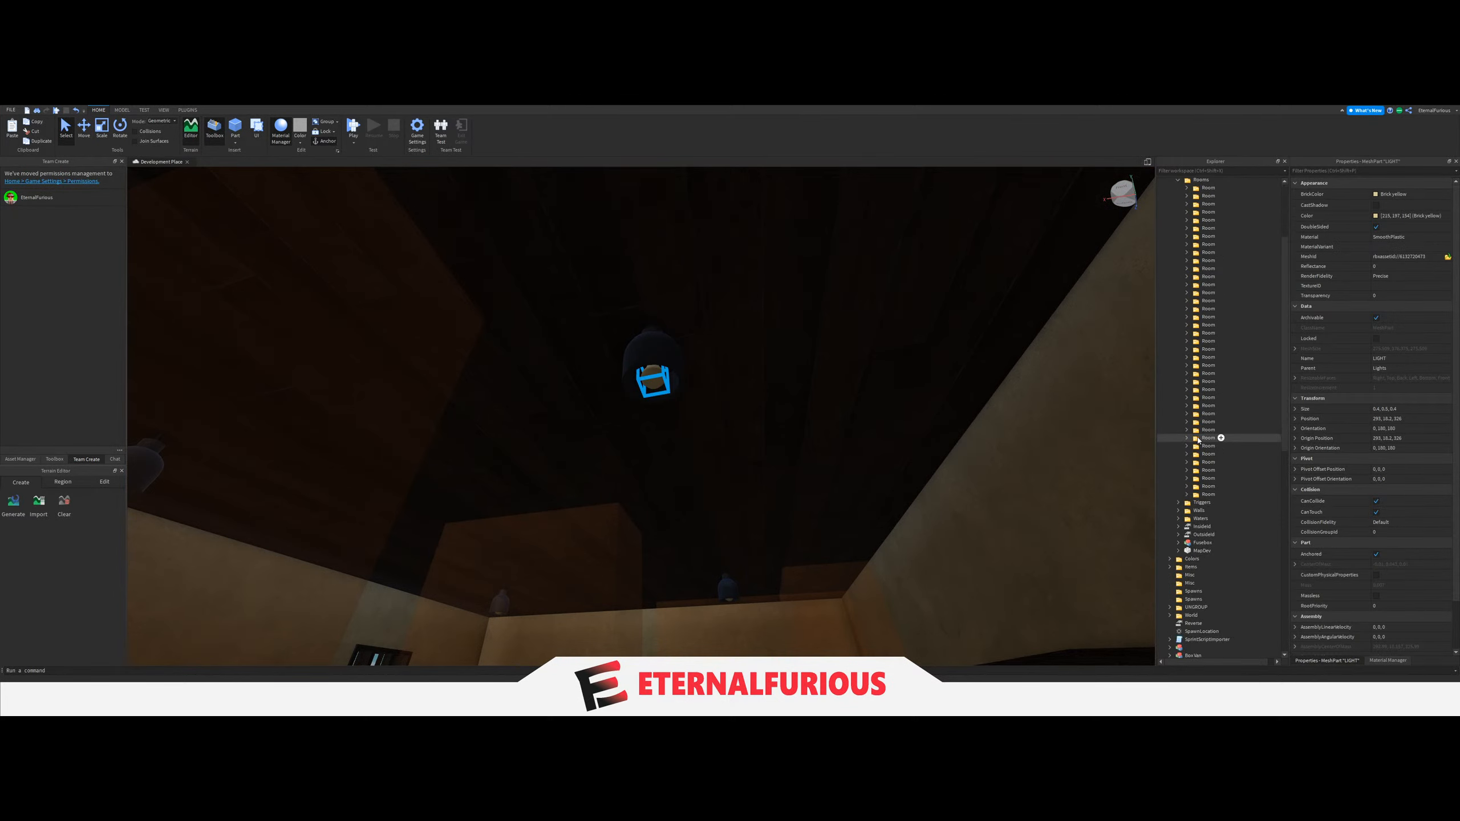
scroll(1198, 441, "up", 3)
left_click(1188, 450)
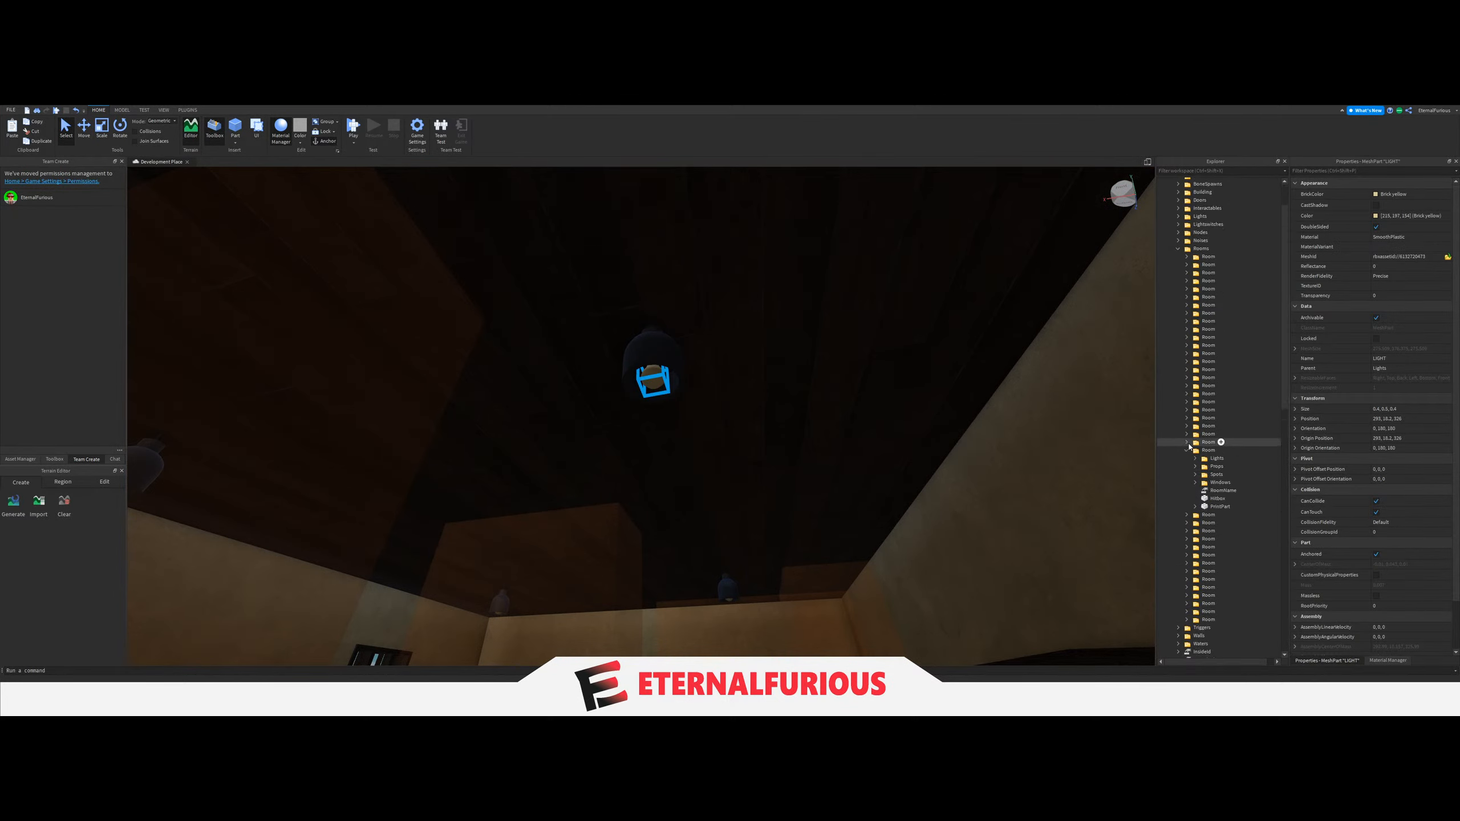
left_click(1187, 450)
Rename the Lights folder in the Asylum folder to "Lights [Old]".
left_click(1214, 216)
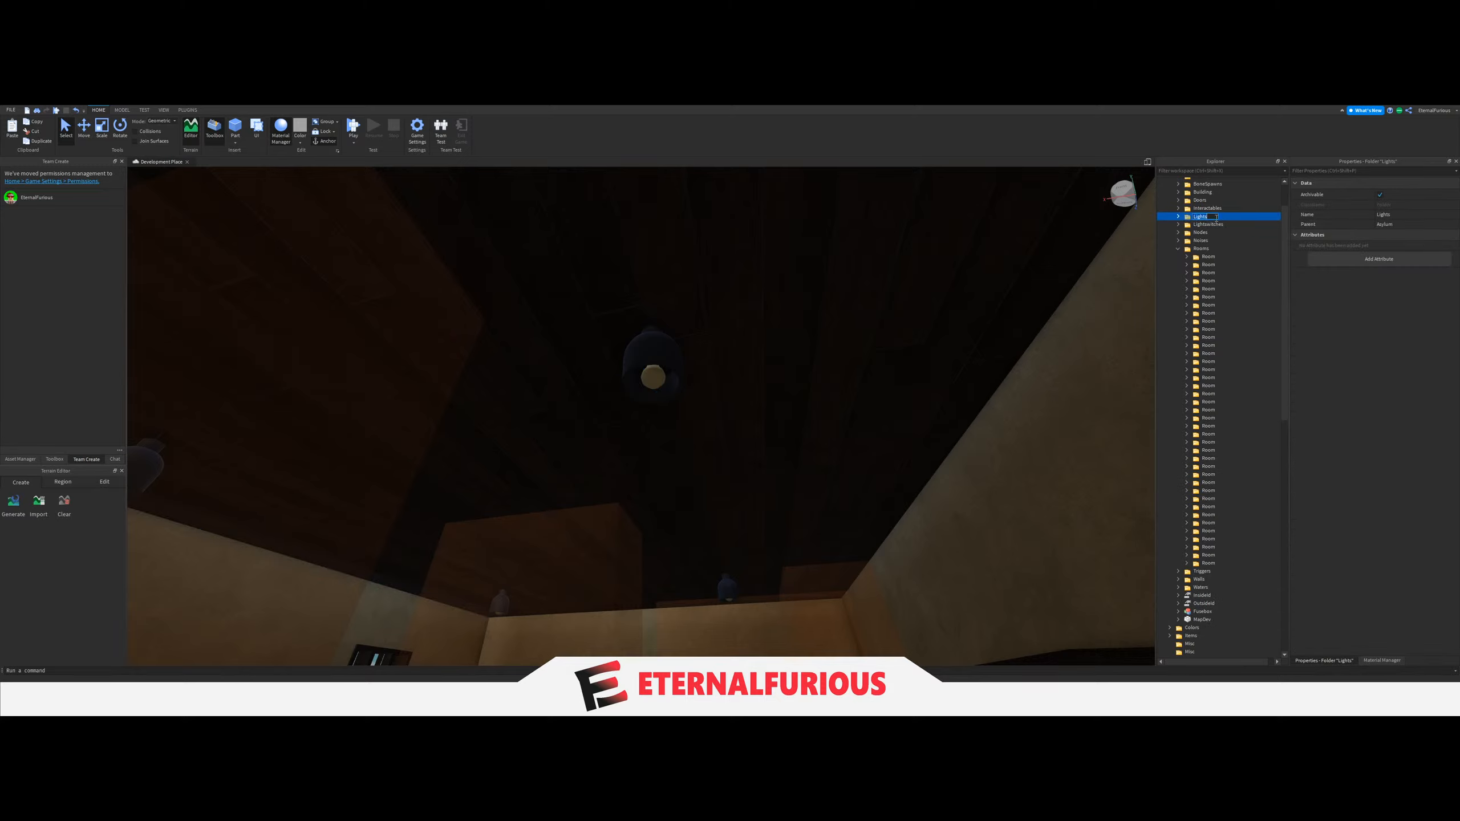
type("[Old]")
key("Return")
left_click(1179, 217)
left_click(1178, 216)
scroll(1180, 221, "up", 2)
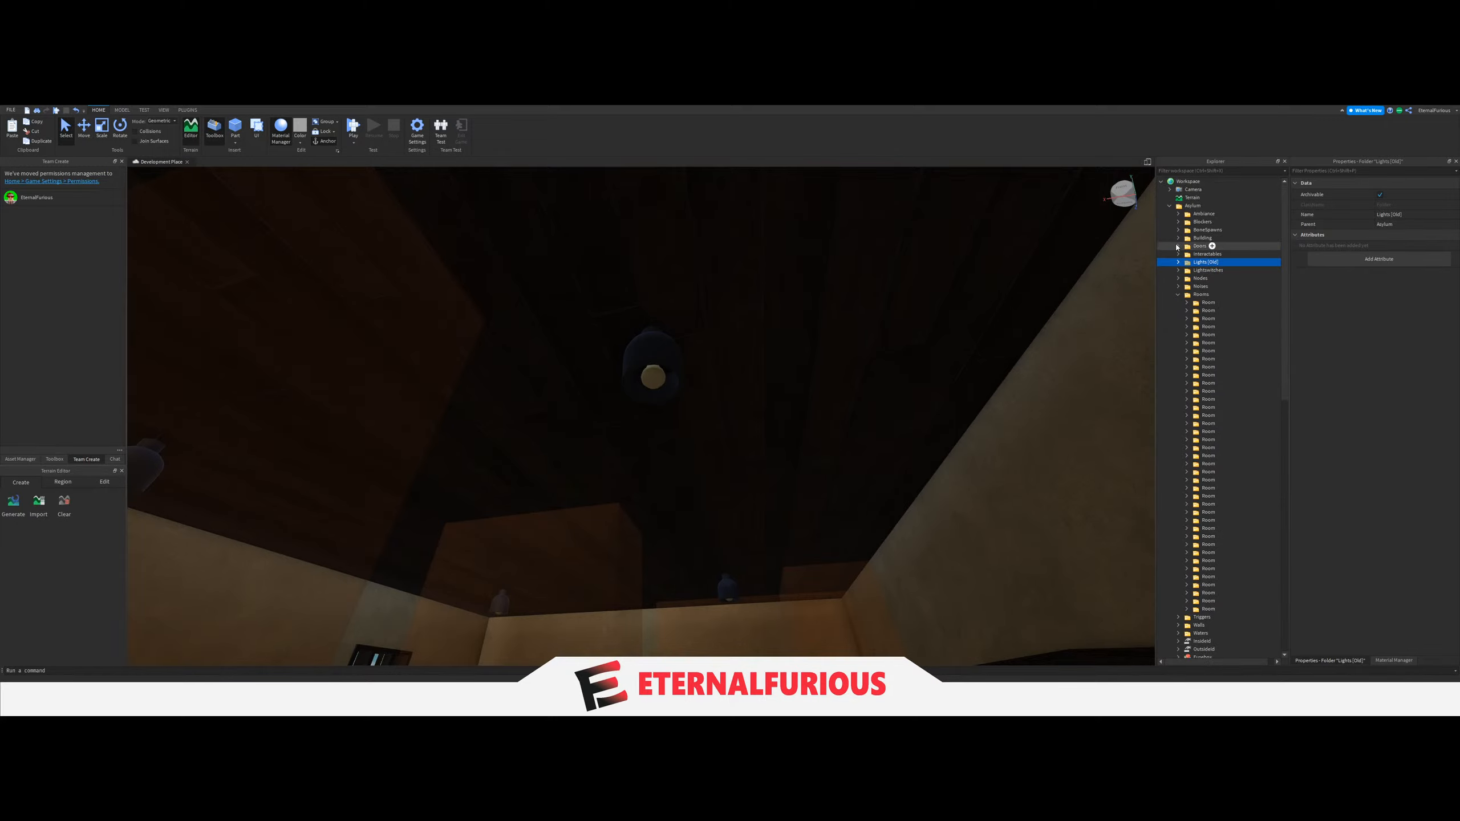
Collapse the Asylum folder and move the Safe House folder from ReplicatedStorage into Workspace.
key("w")
right_click_drag(862, 391, 403, 458)
left_click(613, 443)
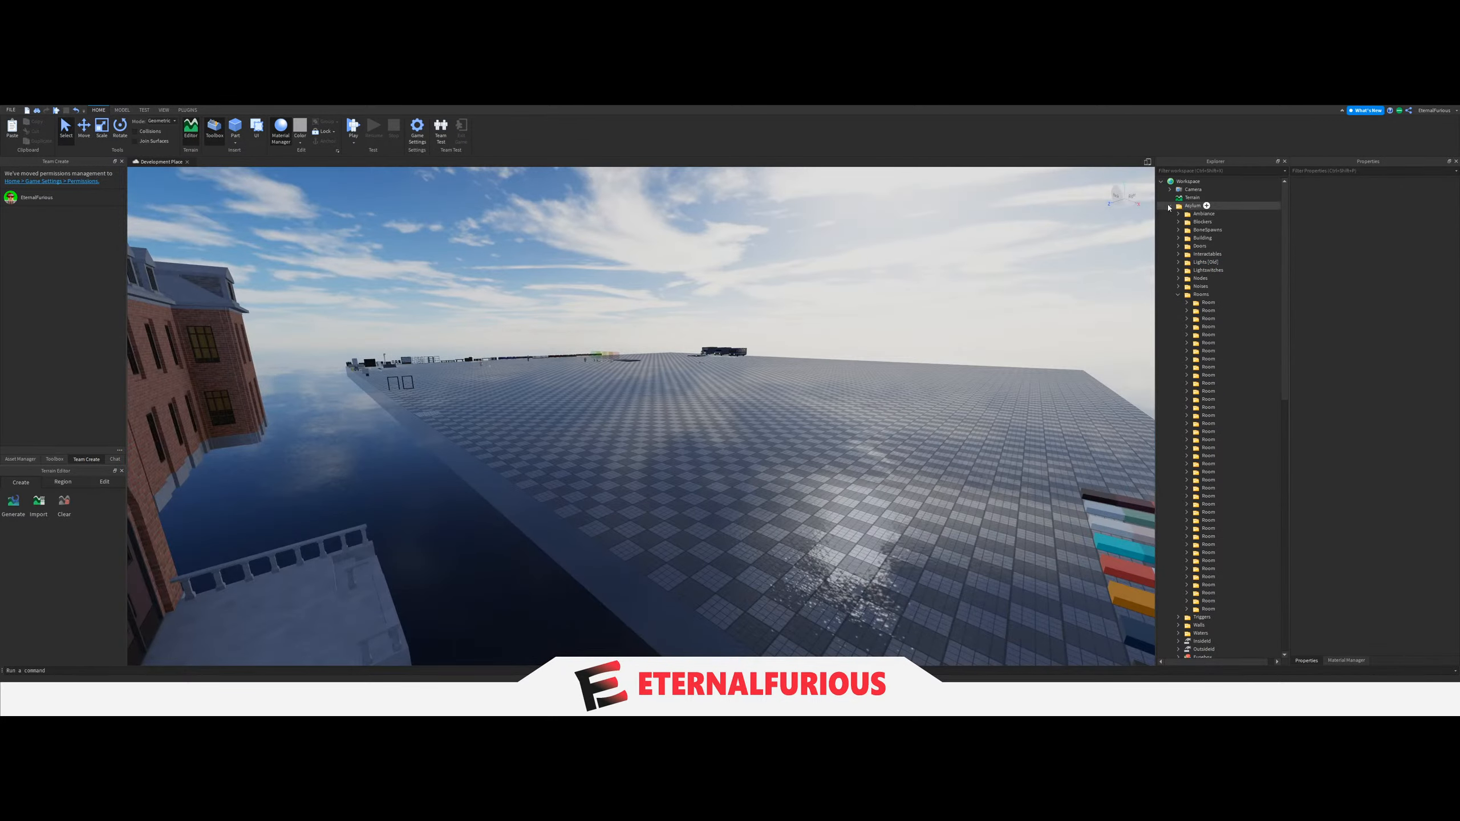
left_click(1169, 205)
left_click(1195, 585)
left_click_drag(1192, 585, 1206, 183)
Examine the Safe House interior, selecting a light switch and a ceiling lamp to locate them in the hierarchy.
left_click(690, 460)
right_click_drag(690, 460, 658, 425)
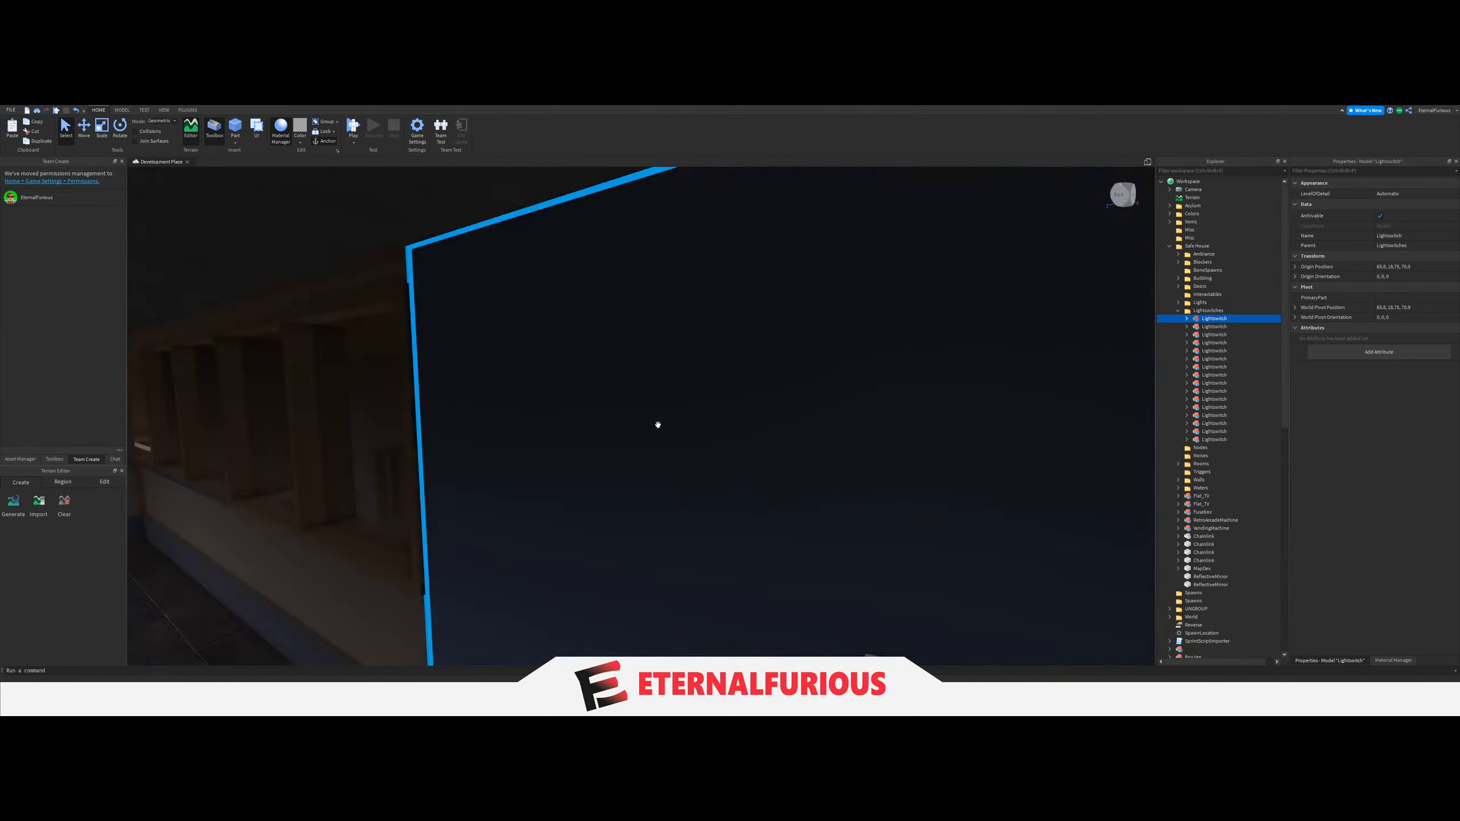
right_click_drag(658, 424, 695, 248)
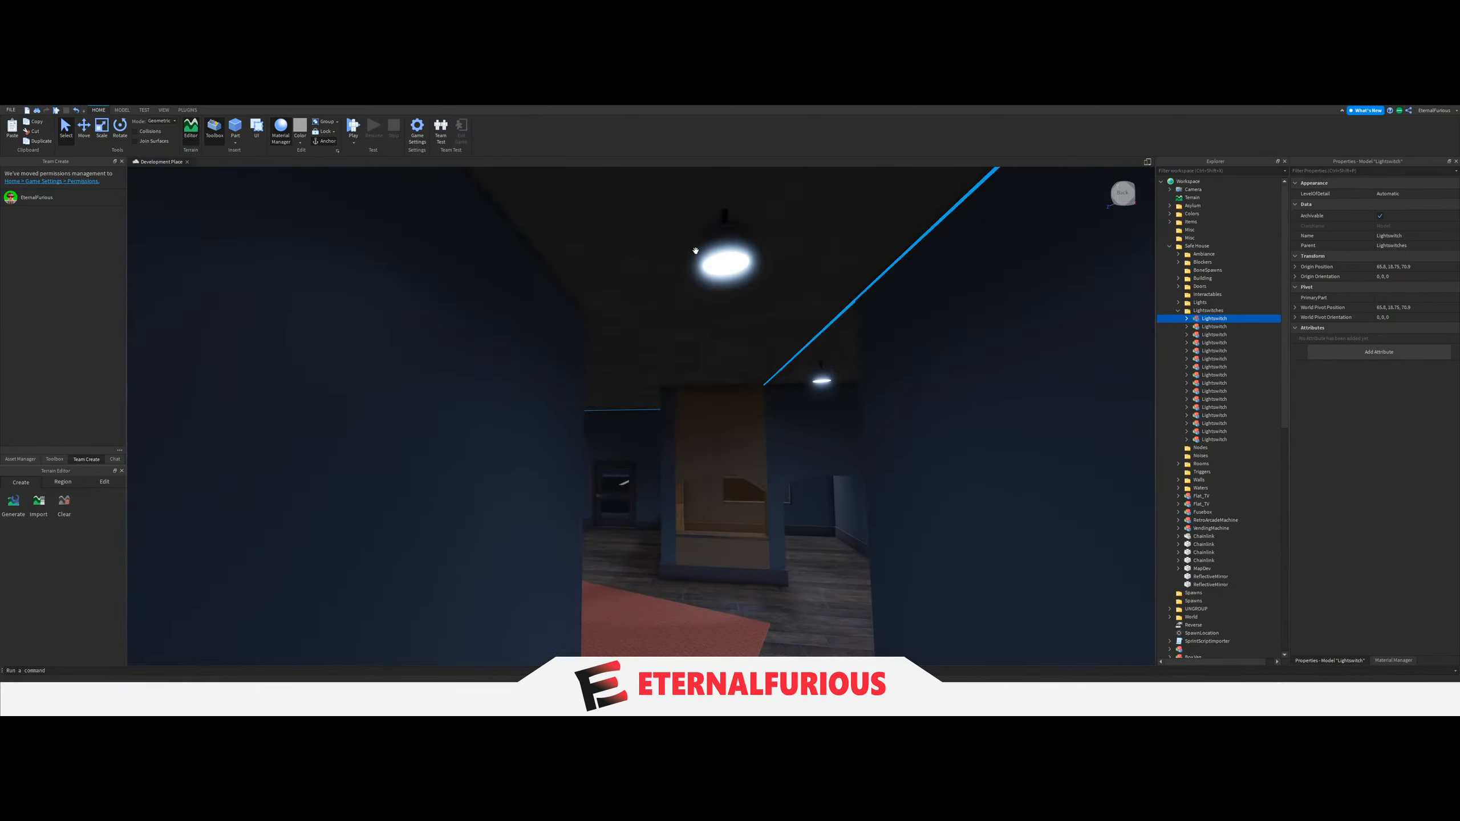
left_click(723, 263)
key("w")
right_click_drag(714, 404, 828, 463)
key("w")
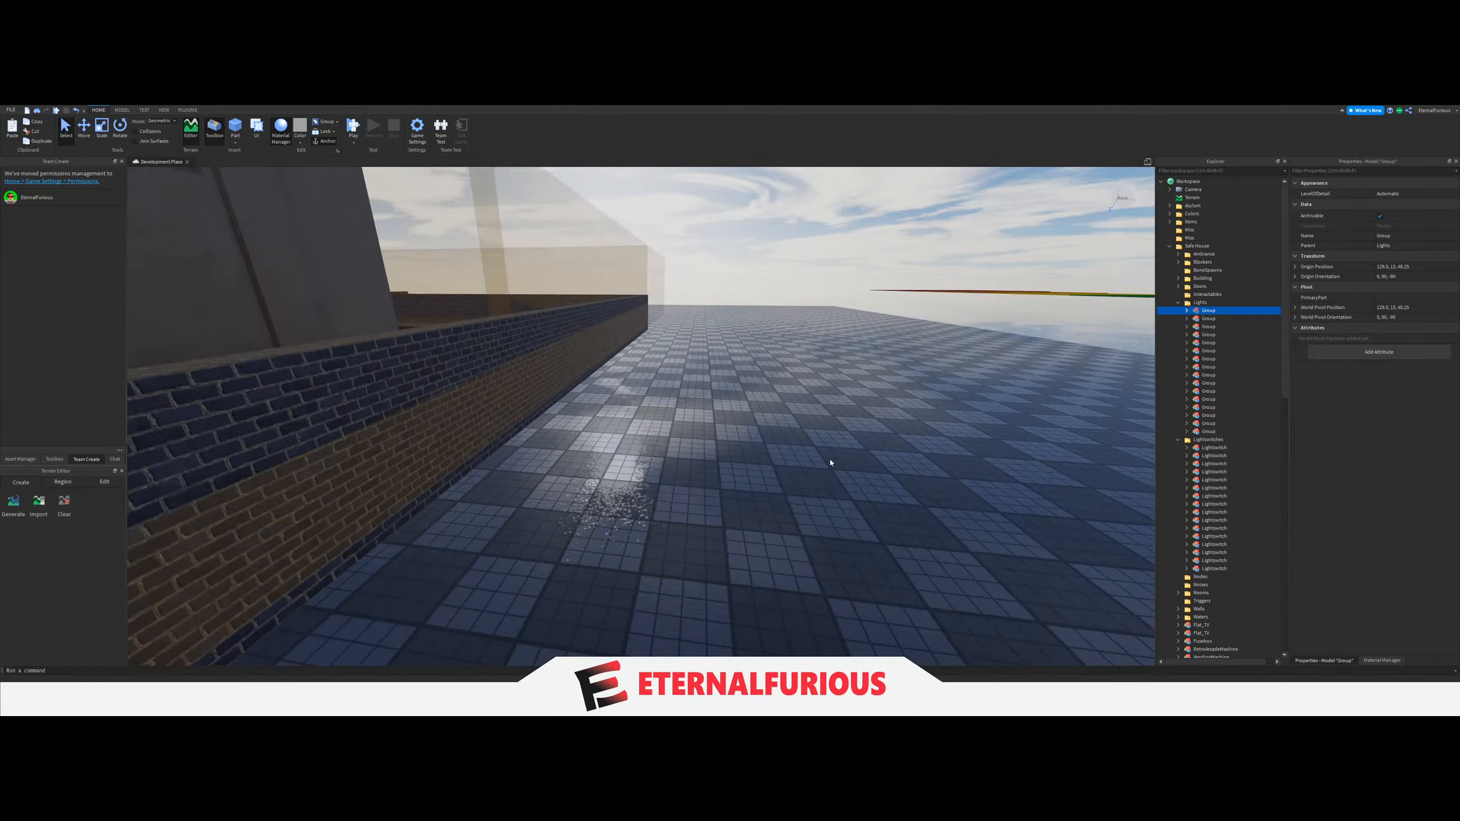
Collapse the Safe House folder and move it back into ReplicatedStorage.
left_click(827, 463)
left_click(1178, 303)
left_click(1178, 311)
left_click(1169, 246)
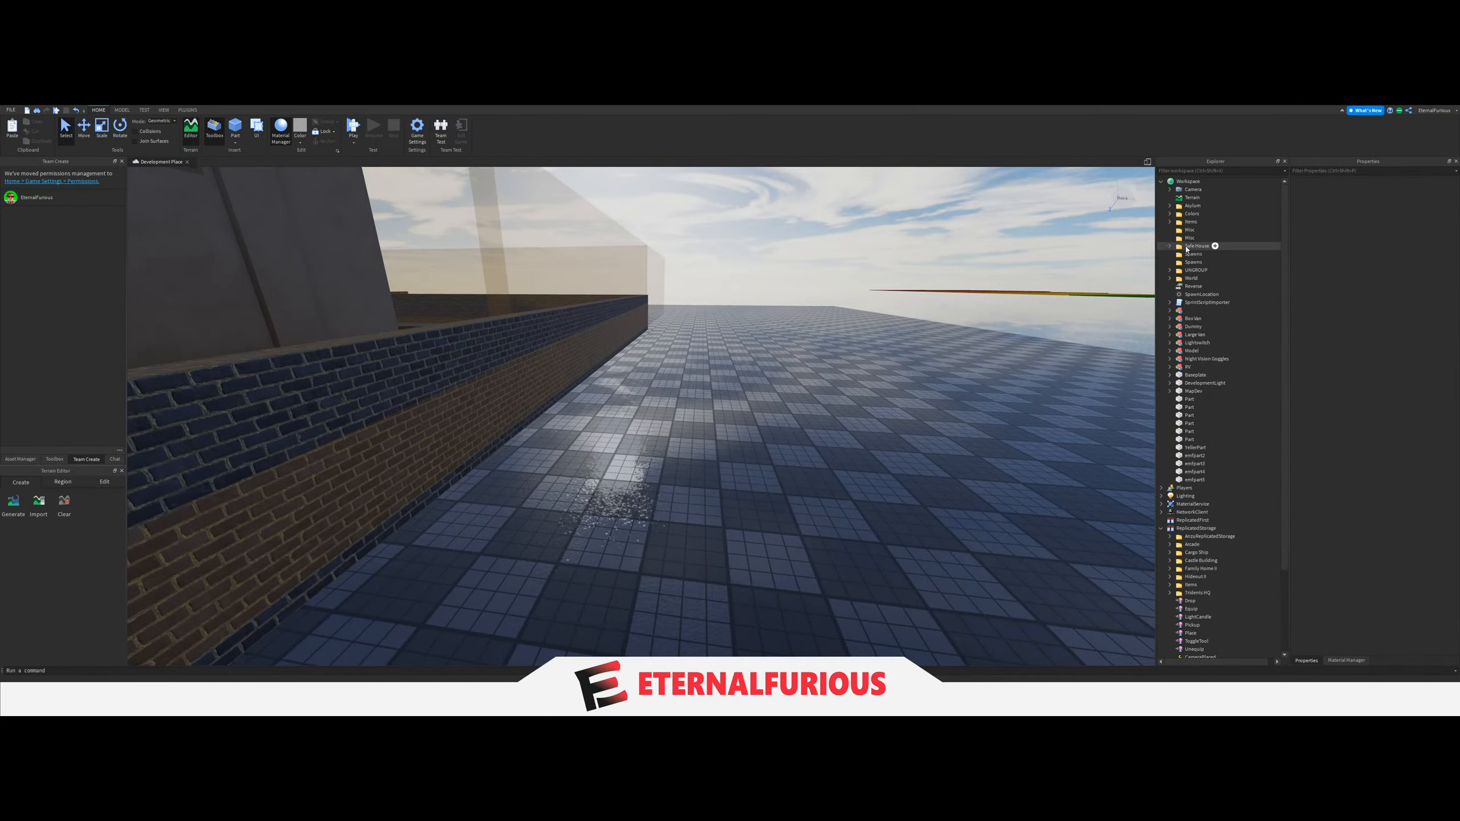
left_click(1197, 246)
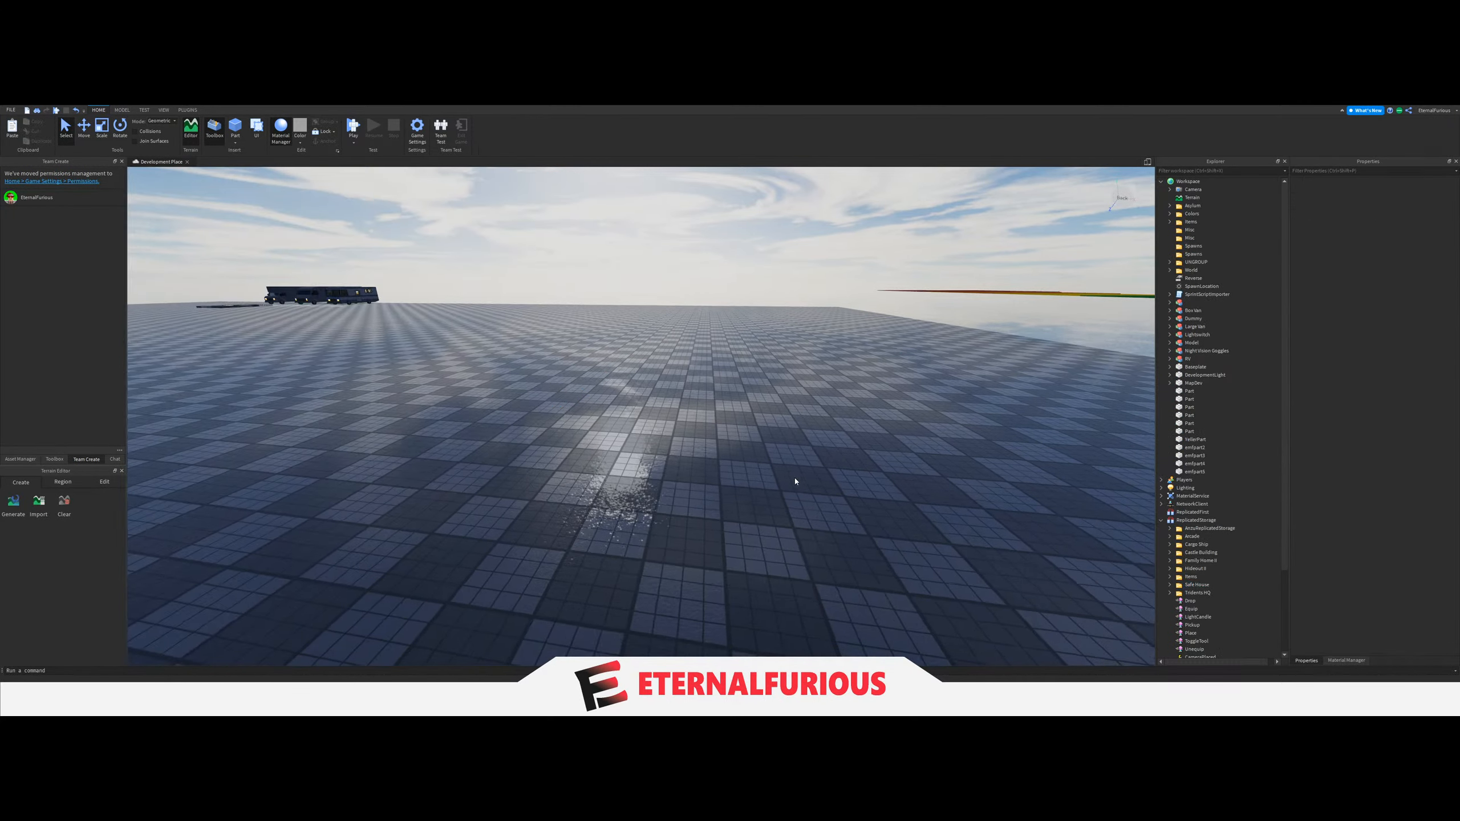
View the asylum room with the sofas, wall shelves and hanging ceiling lights.
right_click_drag(695, 482, 697, 480)
key("w")
key("w")
key("a")
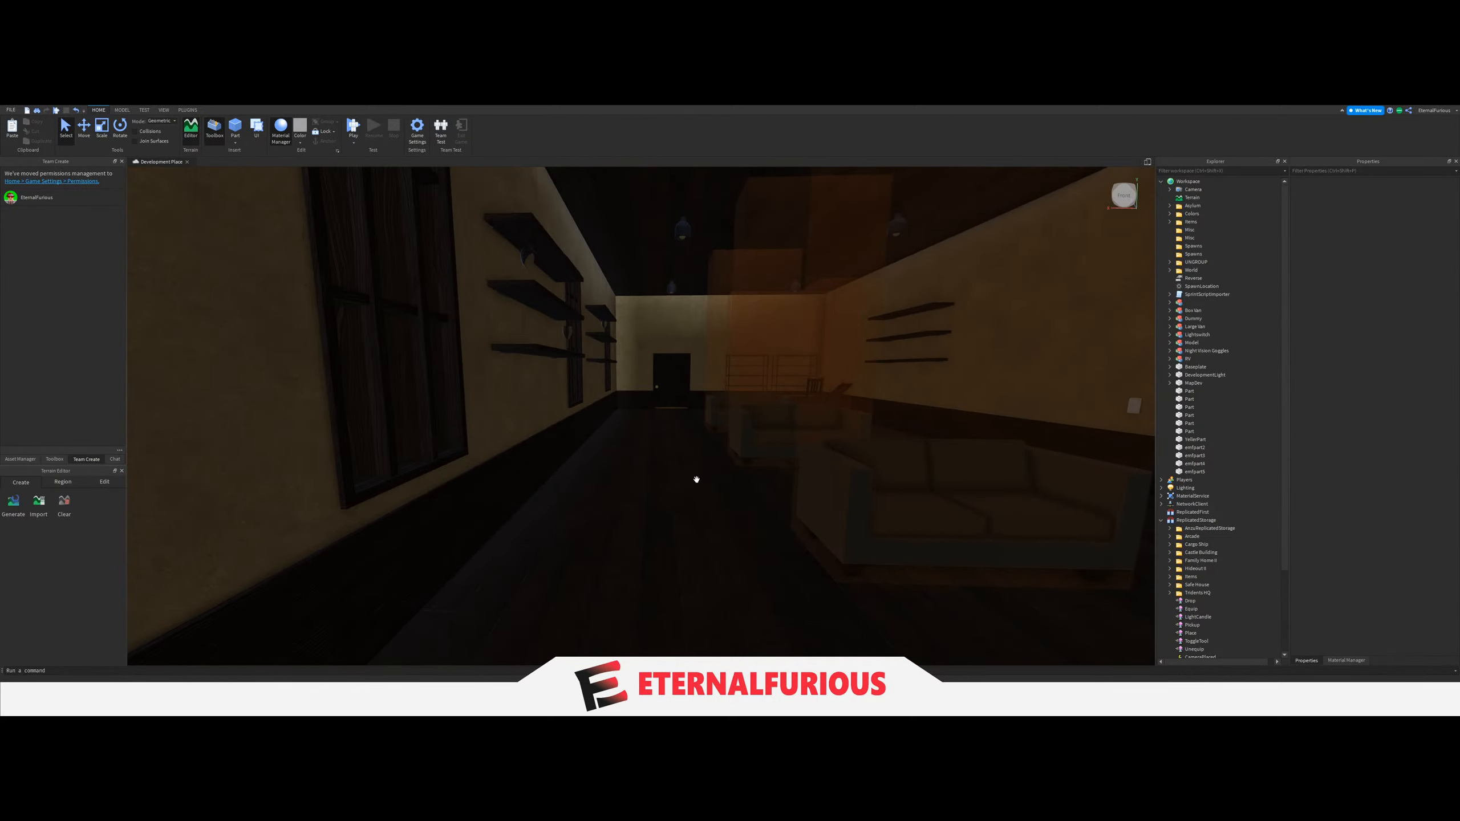
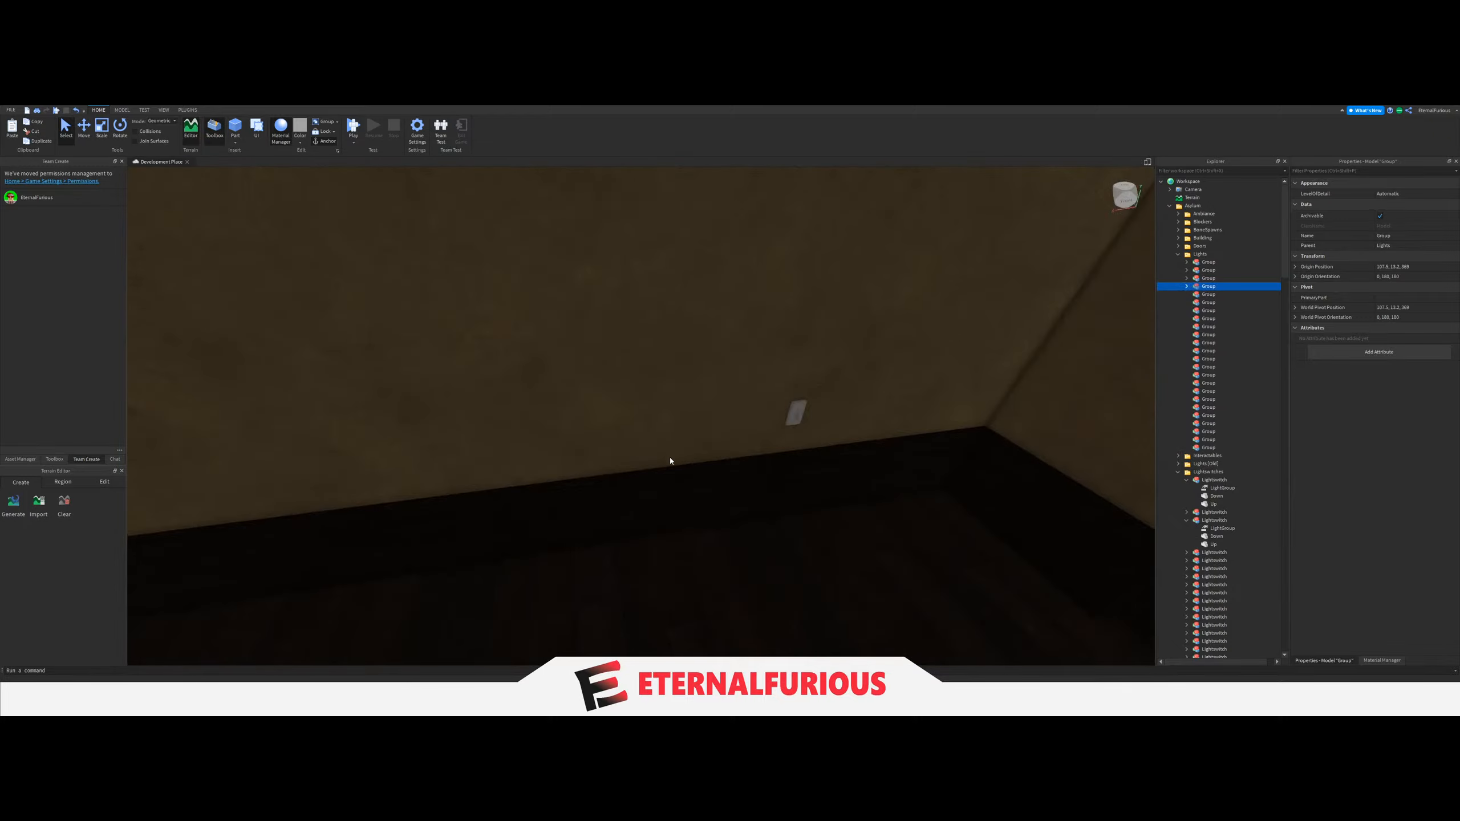
Link the light switch's LightGroup value to the fourth Group in the Asylum Lights folder.
key("w")
left_click(1214, 529)
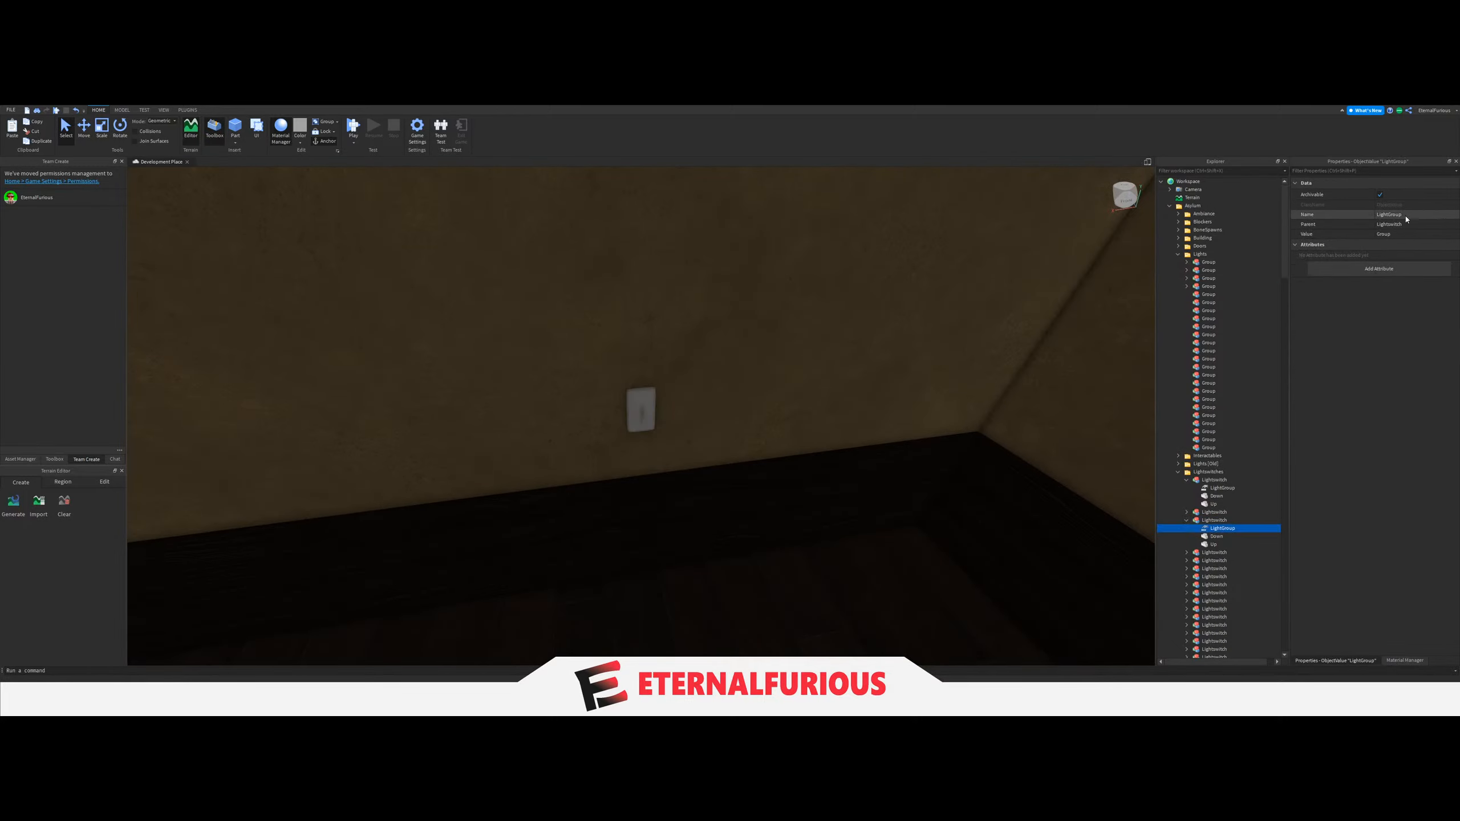
left_click(1205, 288)
Move the four LIGHT parts of the room with the wardrobes and metal shelf into the fifth Group under Lights.
right_click_drag(825, 363, 707, 433)
key("w")
key("w")
right_click_drag(603, 391, 249, 247)
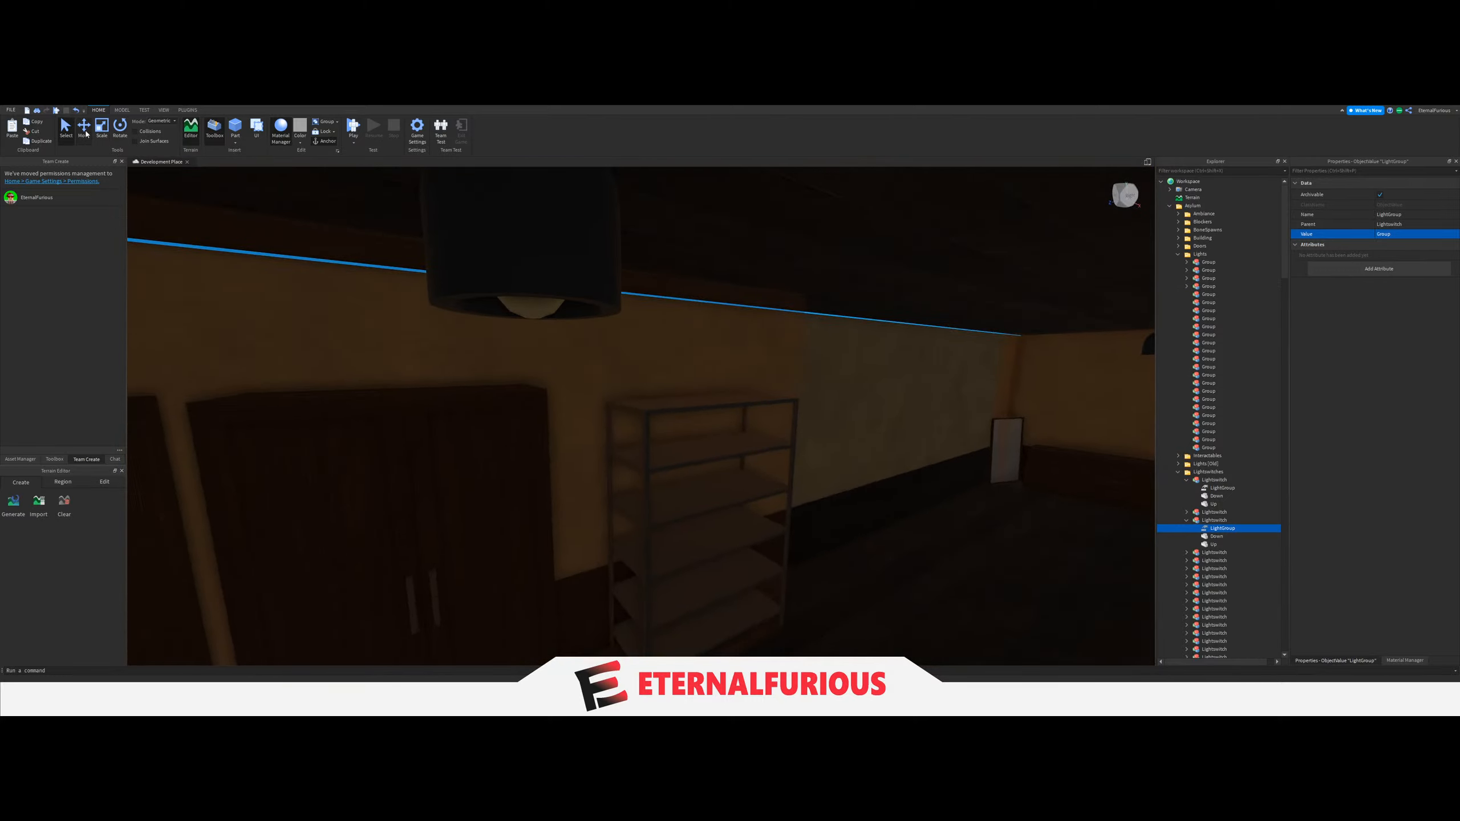
right_click_drag(652, 374, 511, 319)
left_click(557, 327)
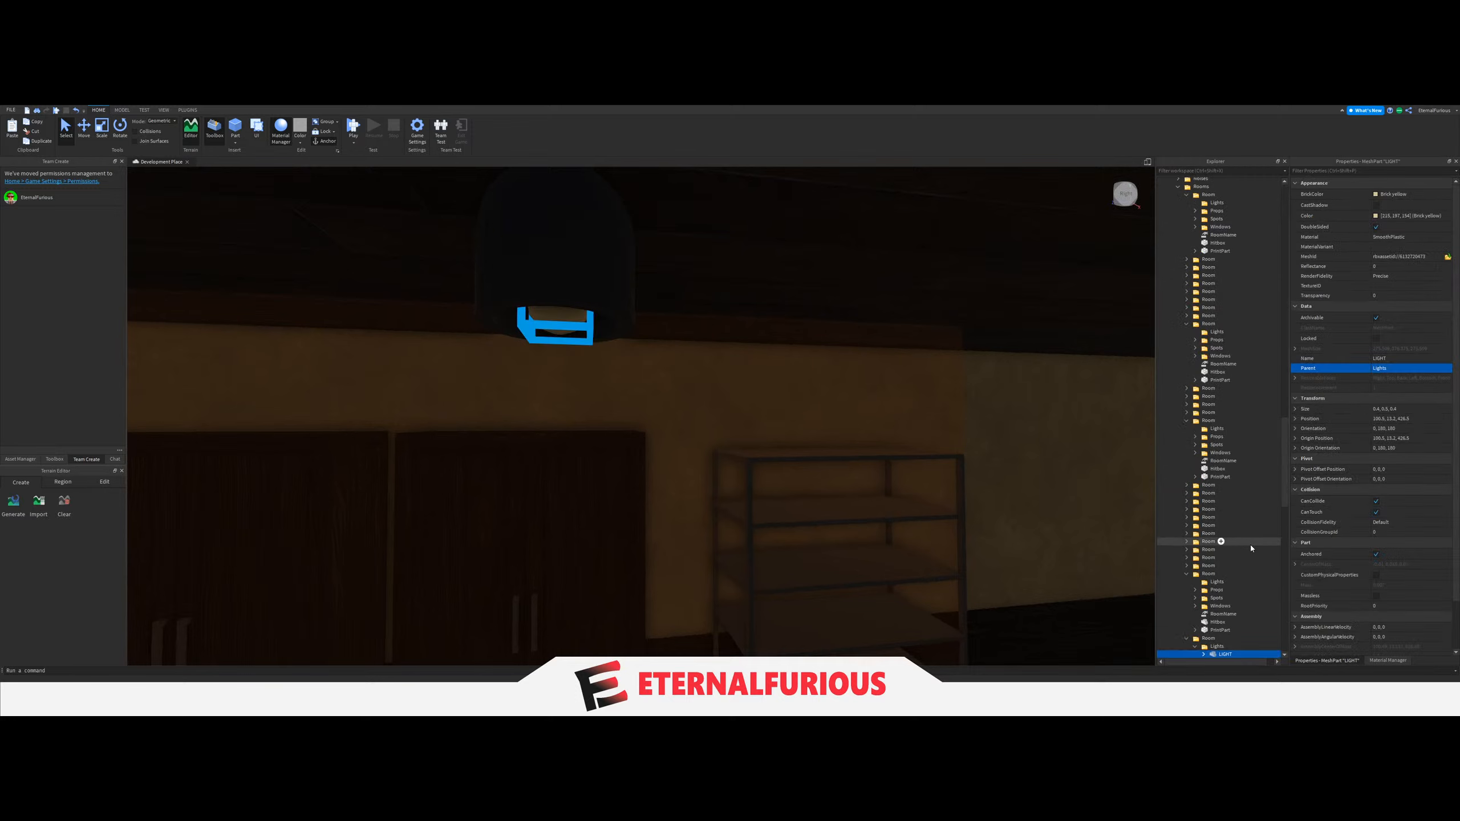
scroll(1245, 549, "down", 5)
scroll(1240, 520, "up", 20)
left_click_drag(1229, 507, 1433, 511)
scroll(1228, 550, "up", 4)
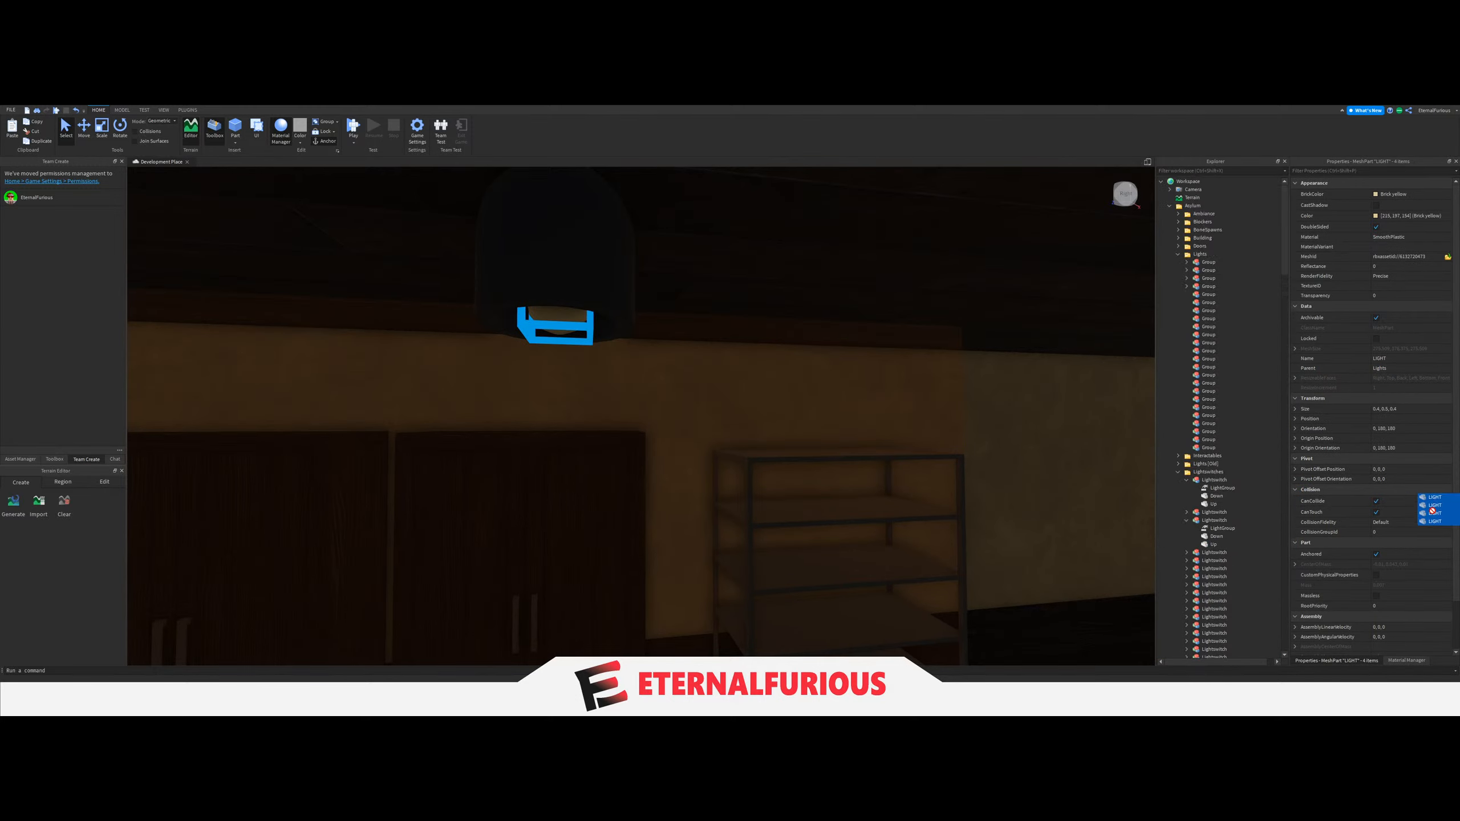
Set the LightGroup value of this room's light switch beside the door to the fifth Group.
right_click_drag(781, 495, 777, 495)
scroll(750, 454, "up", 3)
left_click(598, 328)
scroll(1243, 474, "down", 7)
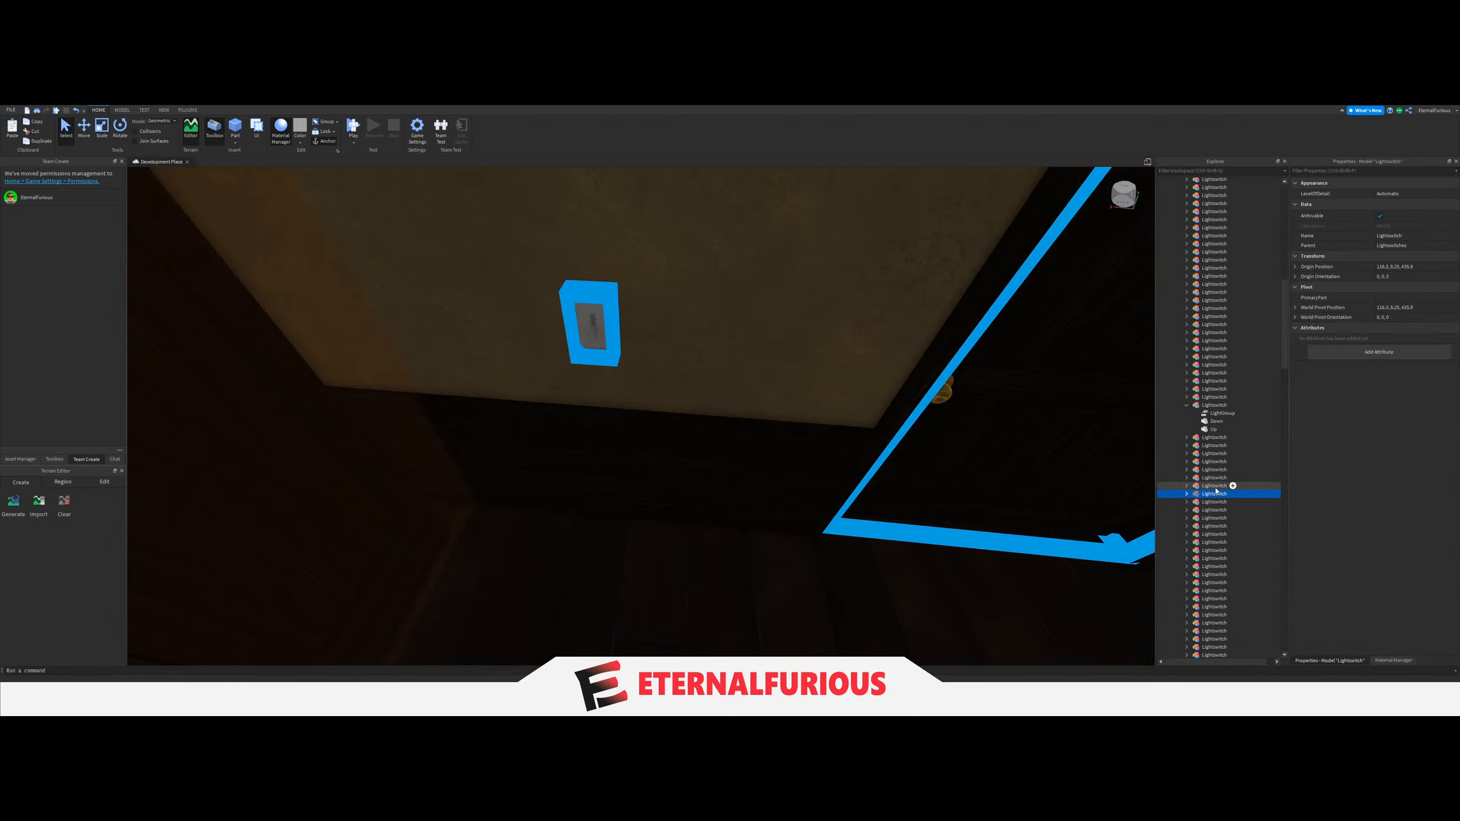
left_click(1186, 494)
left_click(1219, 502)
left_click(1403, 230)
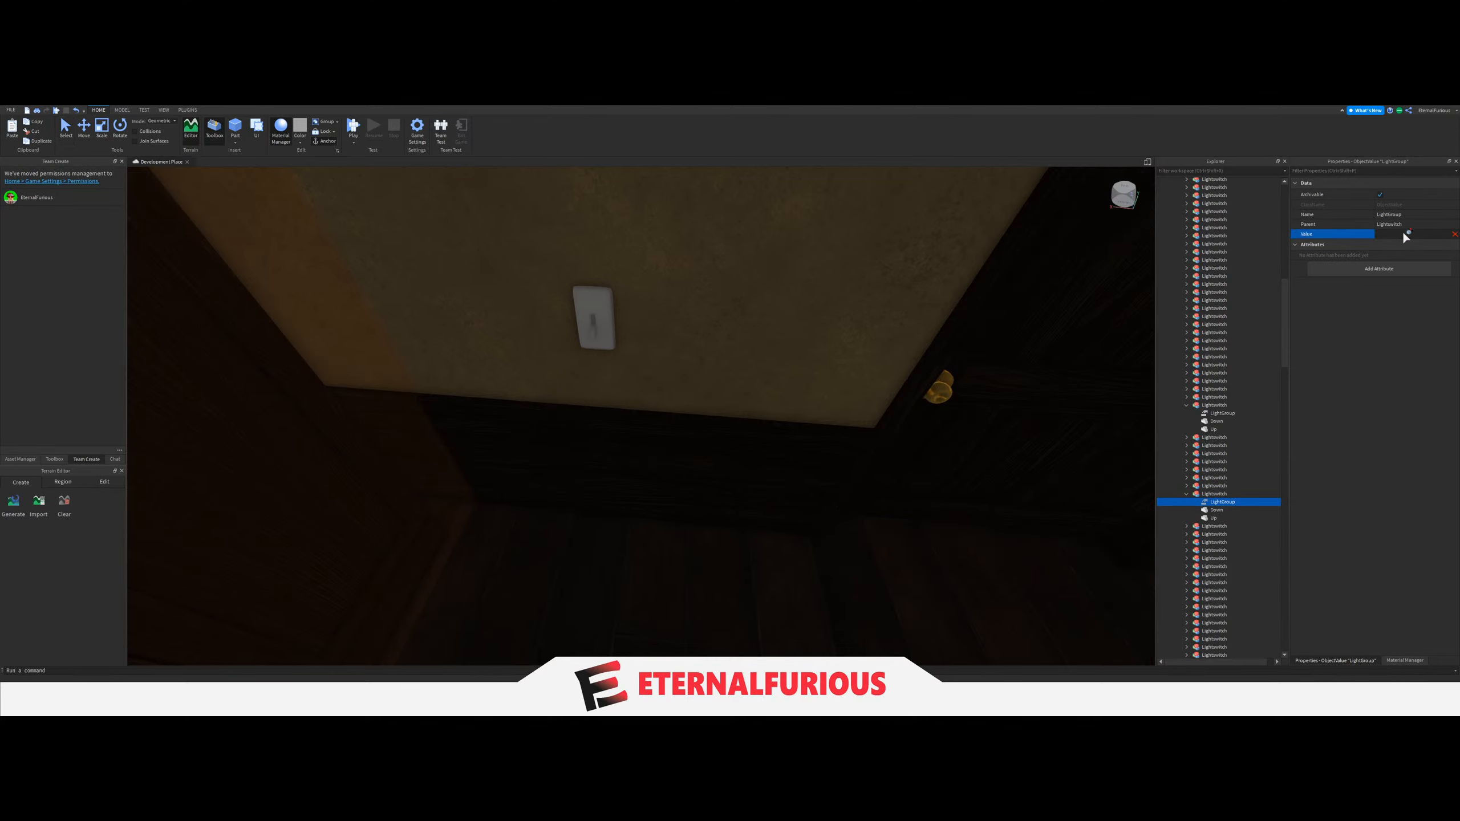
scroll(1221, 357, "up", 10)
scroll(1220, 357, "up", 2)
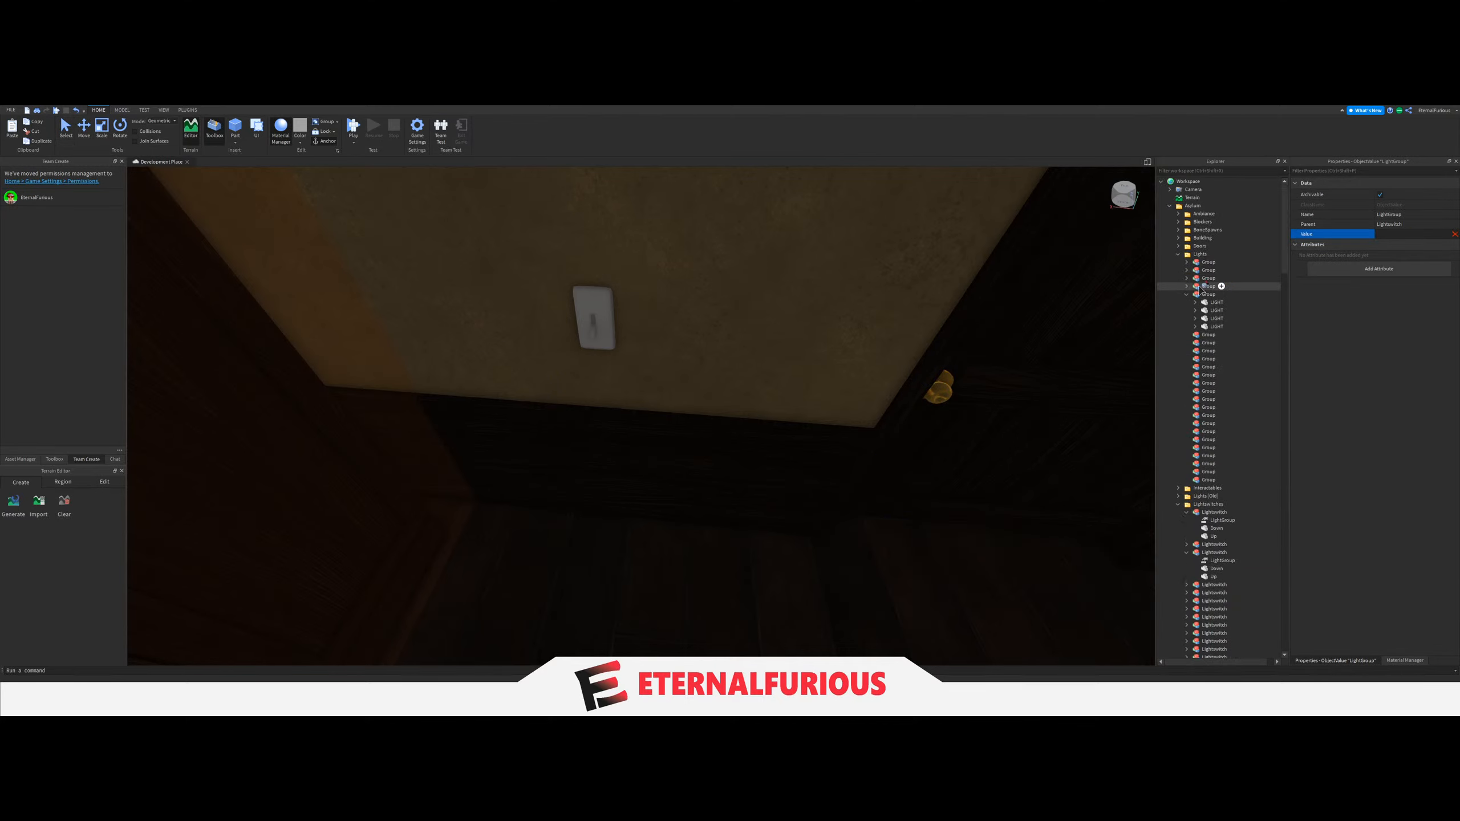
left_click(1199, 297)
Find a ceiling lamp in the next room and move that room's four LIGHT parts into the sixth Group under Lights.
right_click_drag(867, 320, 868, 320)
key("w")
left_click(647, 451)
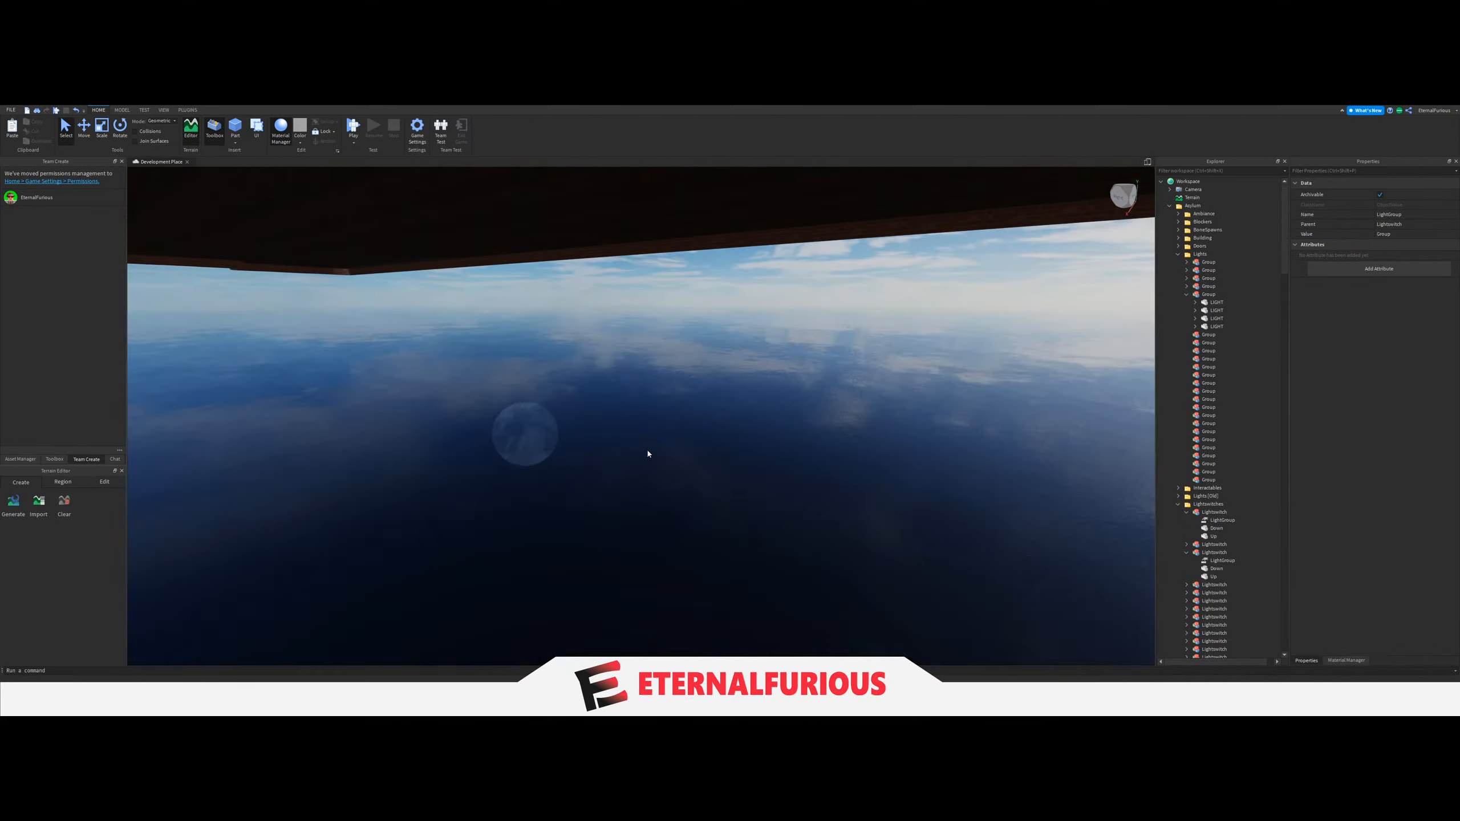
key("s")
right_click_drag(738, 457, 738, 457)
key("w")
right_click_drag(633, 428, 724, 411)
key("w")
scroll(646, 432, "up", 6)
scroll(675, 433, "down", 5)
scroll(701, 398, "up", 3)
scroll(548, 418, "up", 3)
left_click(548, 417)
scroll(548, 417, "down", 5)
scroll(1232, 511, "down", 5)
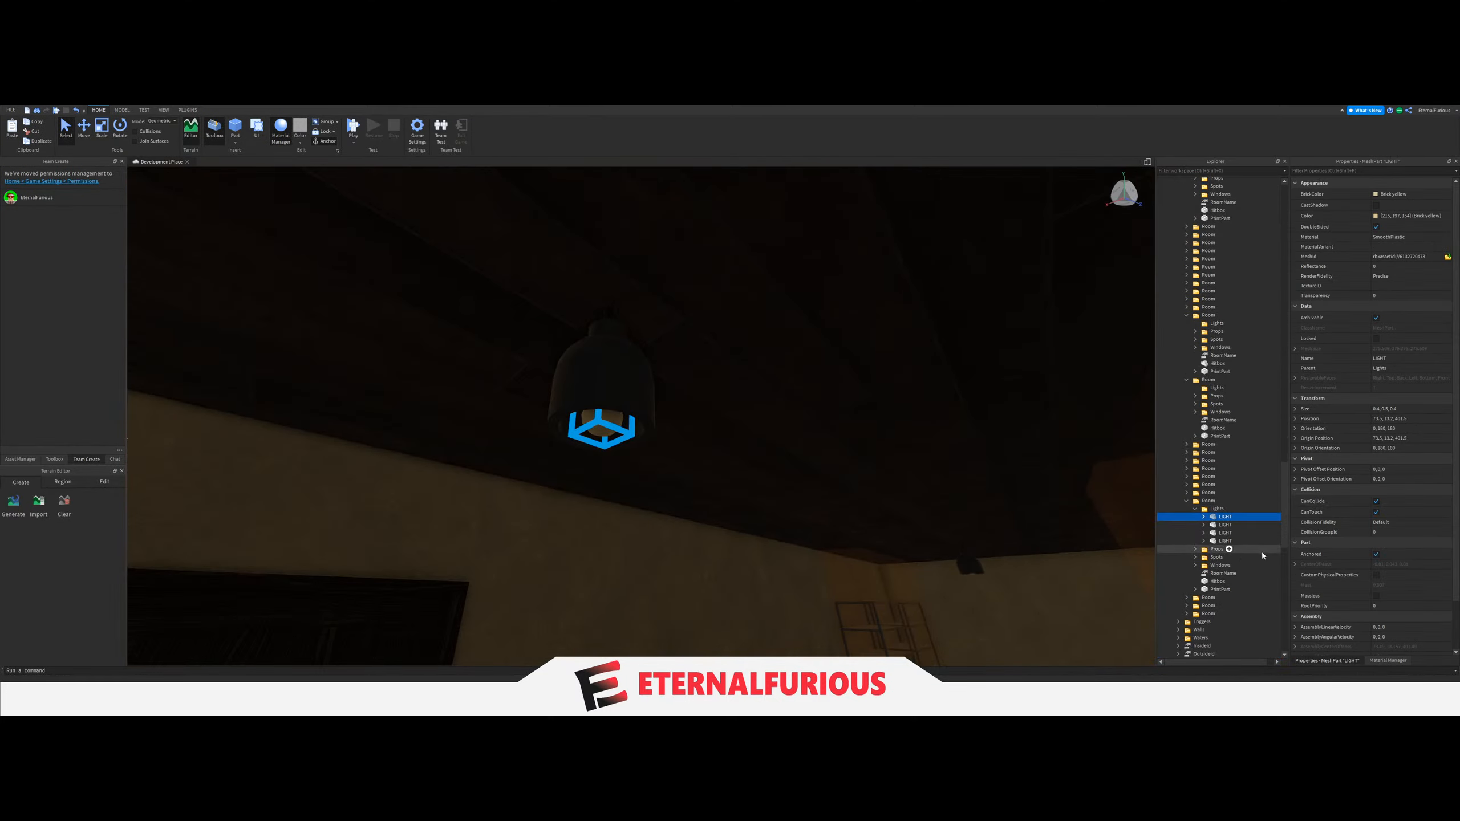
scroll(1239, 534, "up", 20)
left_click_drag(1219, 526, 1210, 306)
scroll(1226, 430, "up", 15)
Set the LightGroup value of the light switch in the room's corner to the sixth Group.
right_click_drag(834, 414, 591, 385)
left_click(691, 457)
key("w")
left_click(637, 387)
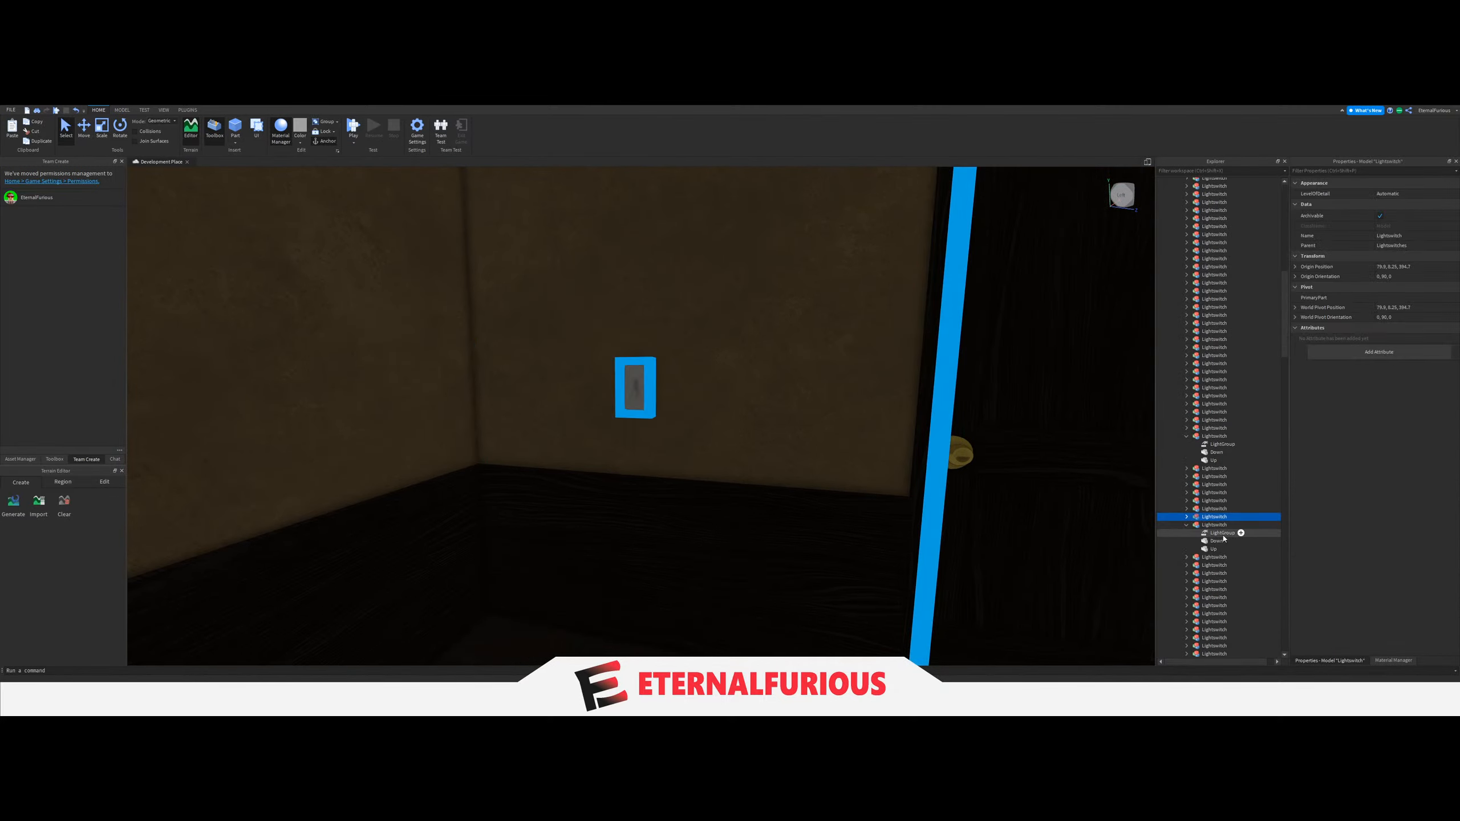
left_click(1214, 525)
left_click(1390, 233)
scroll(1248, 457, "up", 7)
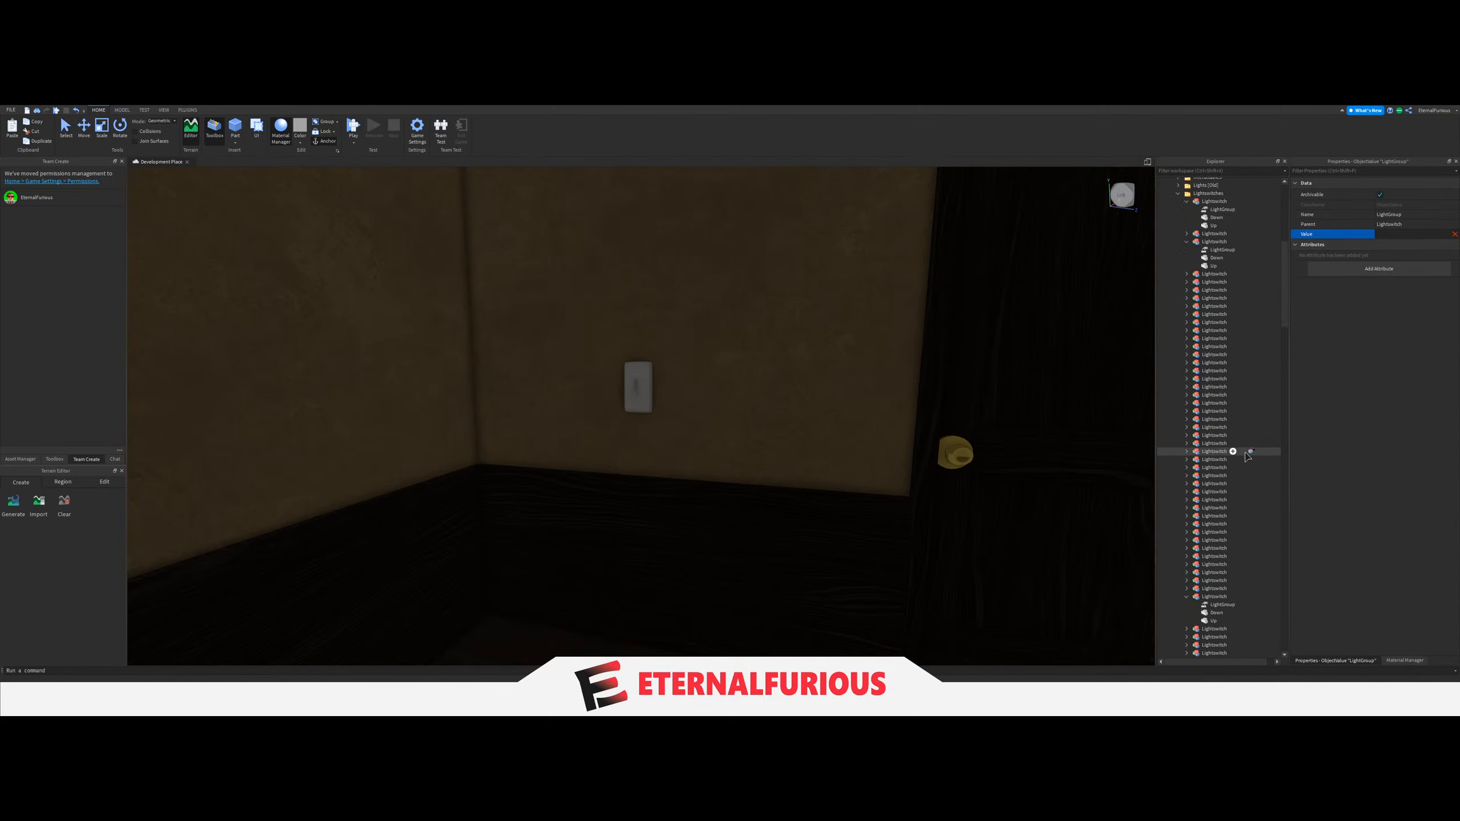
scroll(1213, 406, "up", 5)
left_click(1208, 445)
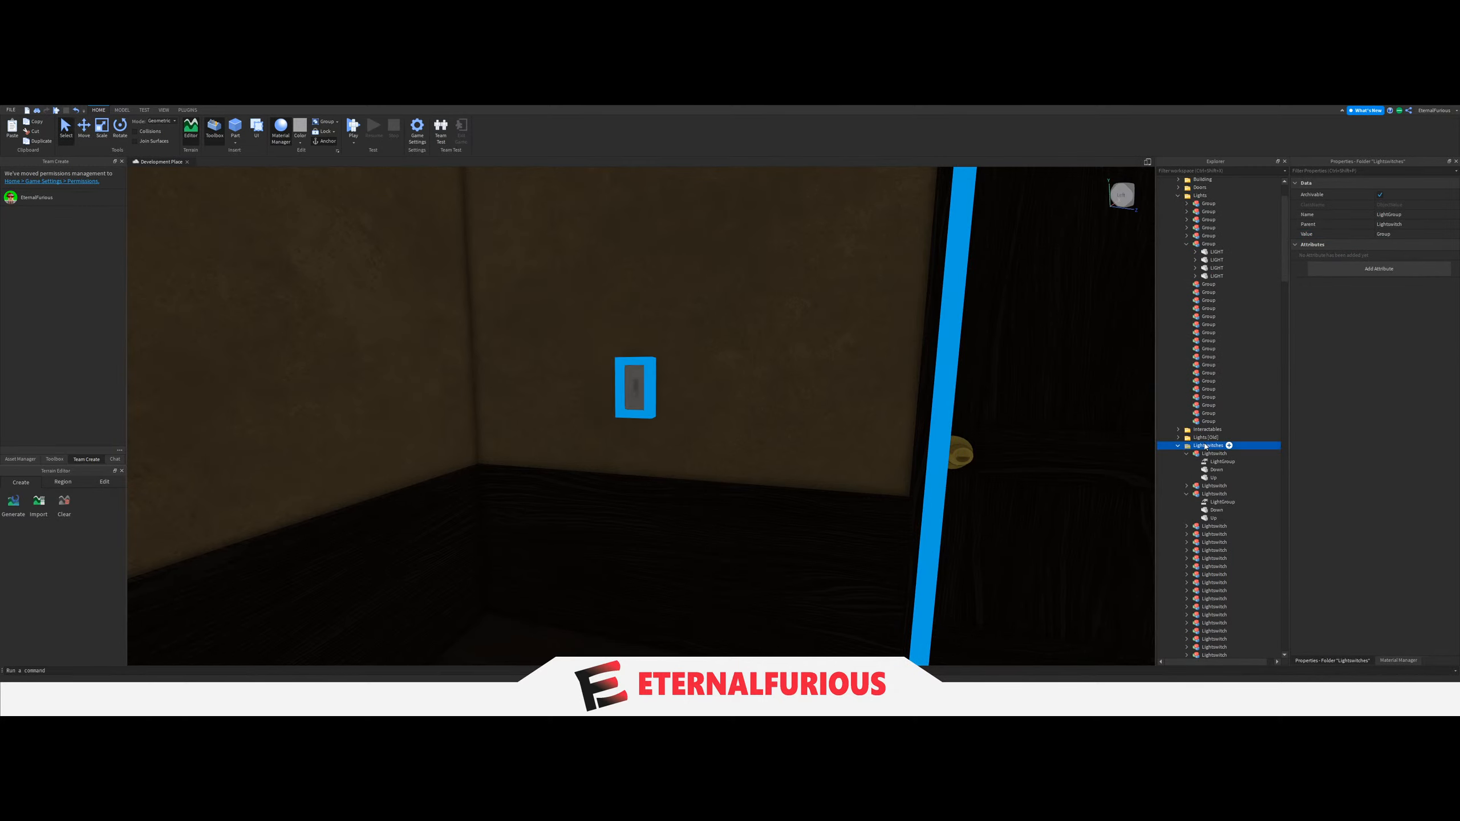
key("ctrl+shift+c")
Duplicate the remaining empty Group models in the Asylum Lights folder.
mouse_move(826, 483)
right_mouse_down()
mouse_move(785, 456)
mouse_move(826, 488)
right_mouse_up()
key("w")
left_click(825, 483)
key("e")
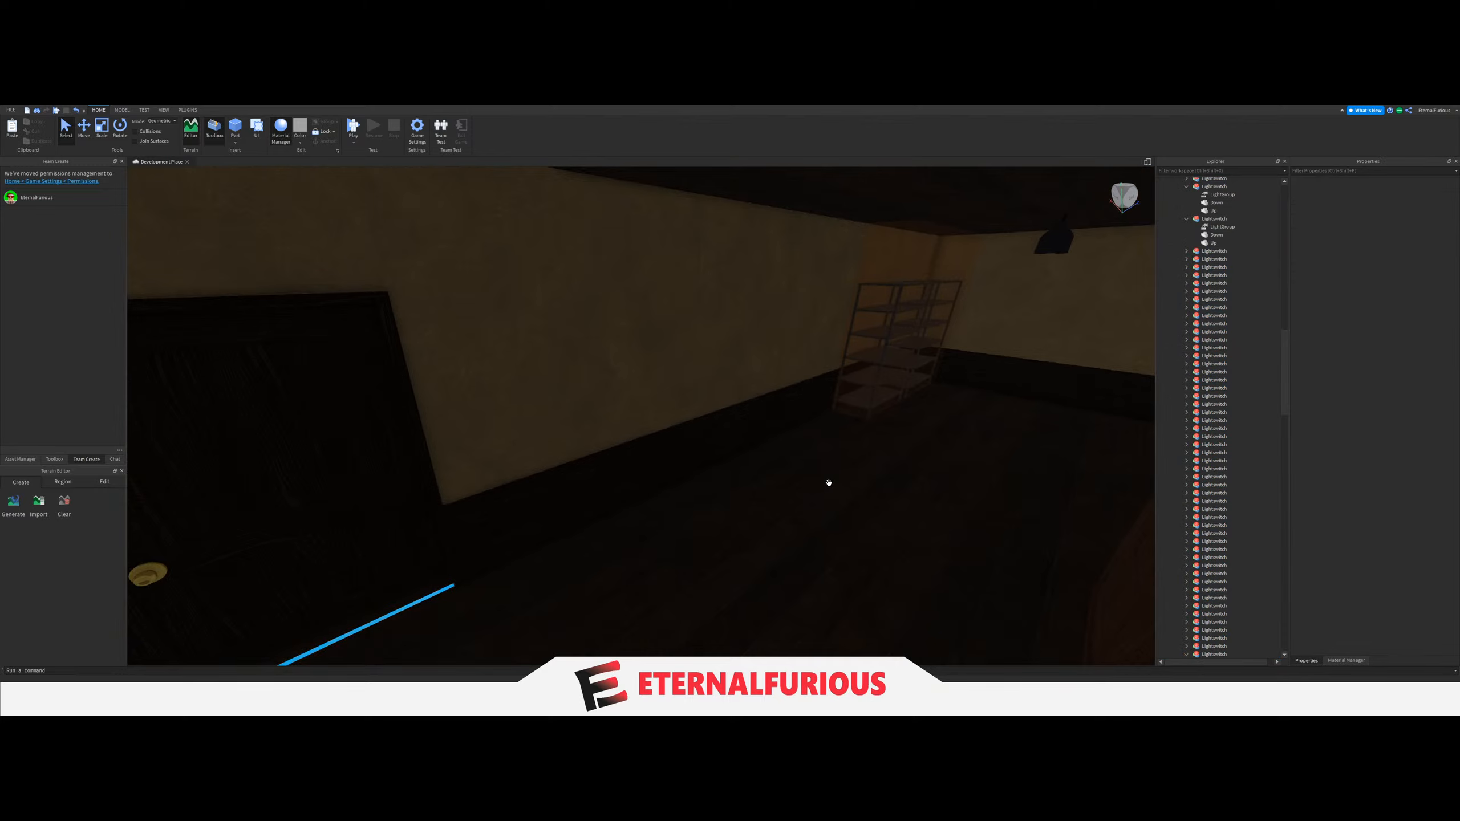
key("s")
key("s")
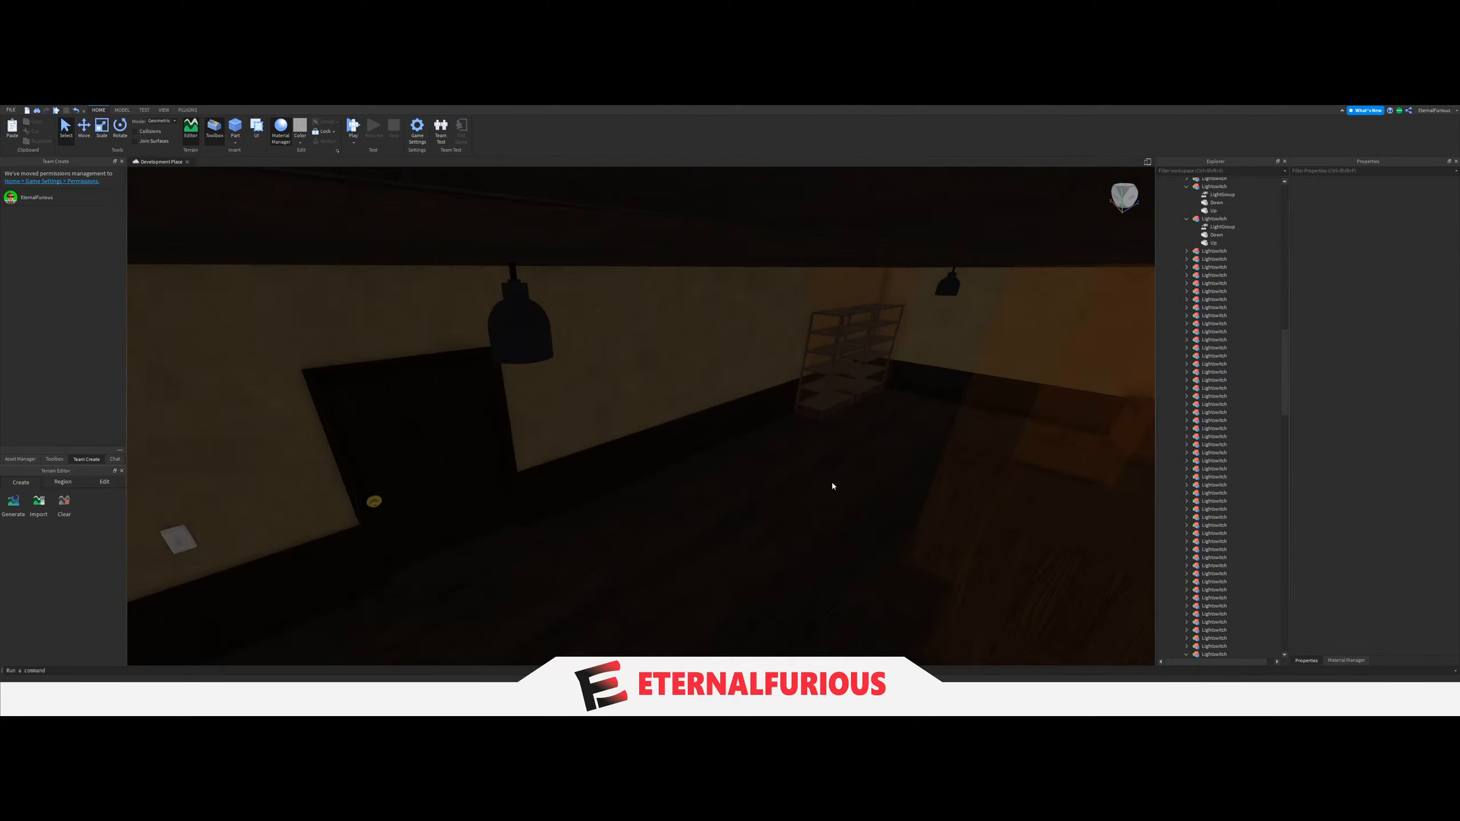
key("w")
right_click_drag(683, 417, 804, 380)
scroll(1287, 449, "up", 15)
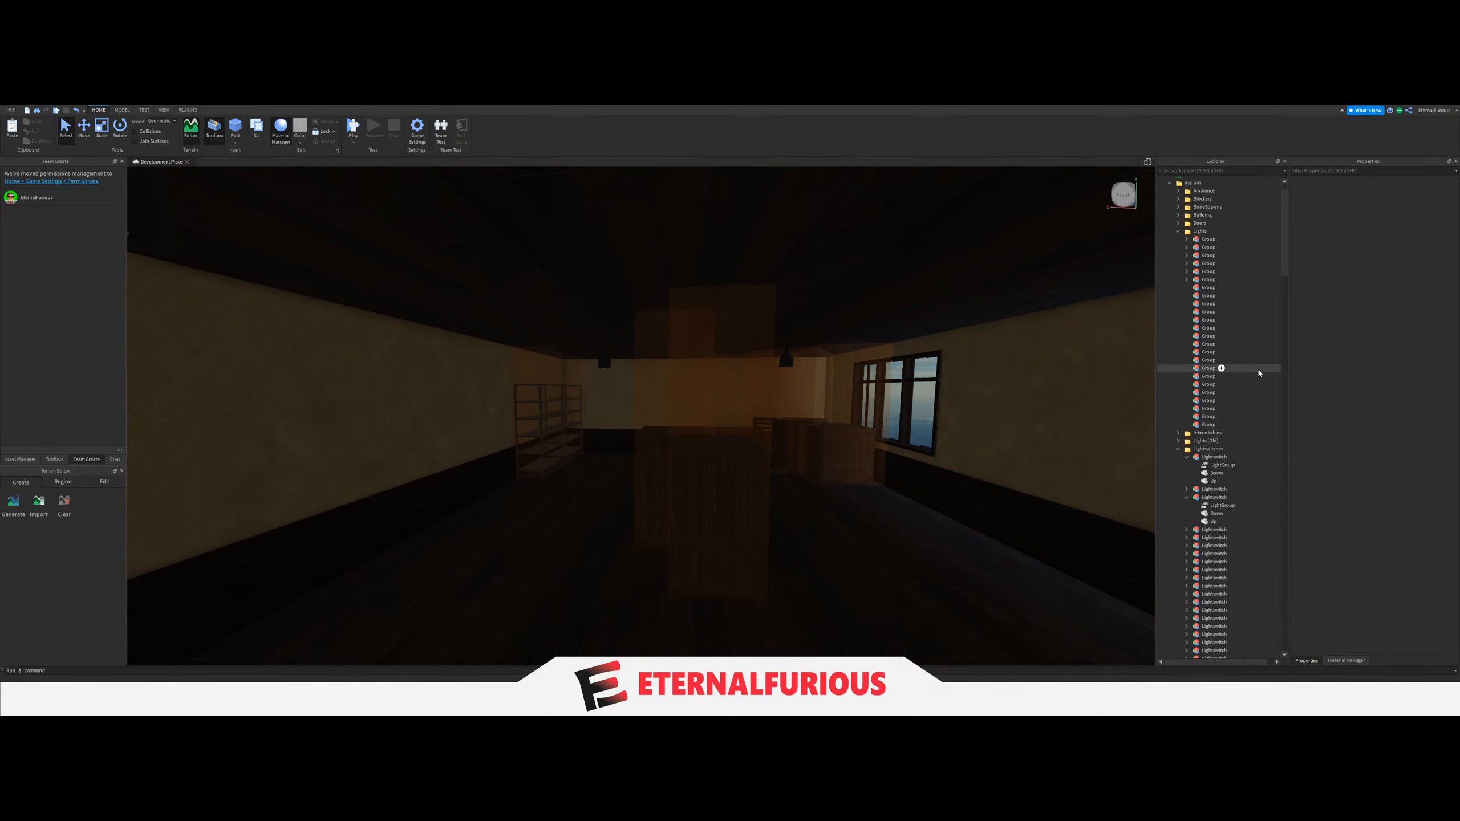
left_click(1209, 287, "shift")
key("ctrl+d")
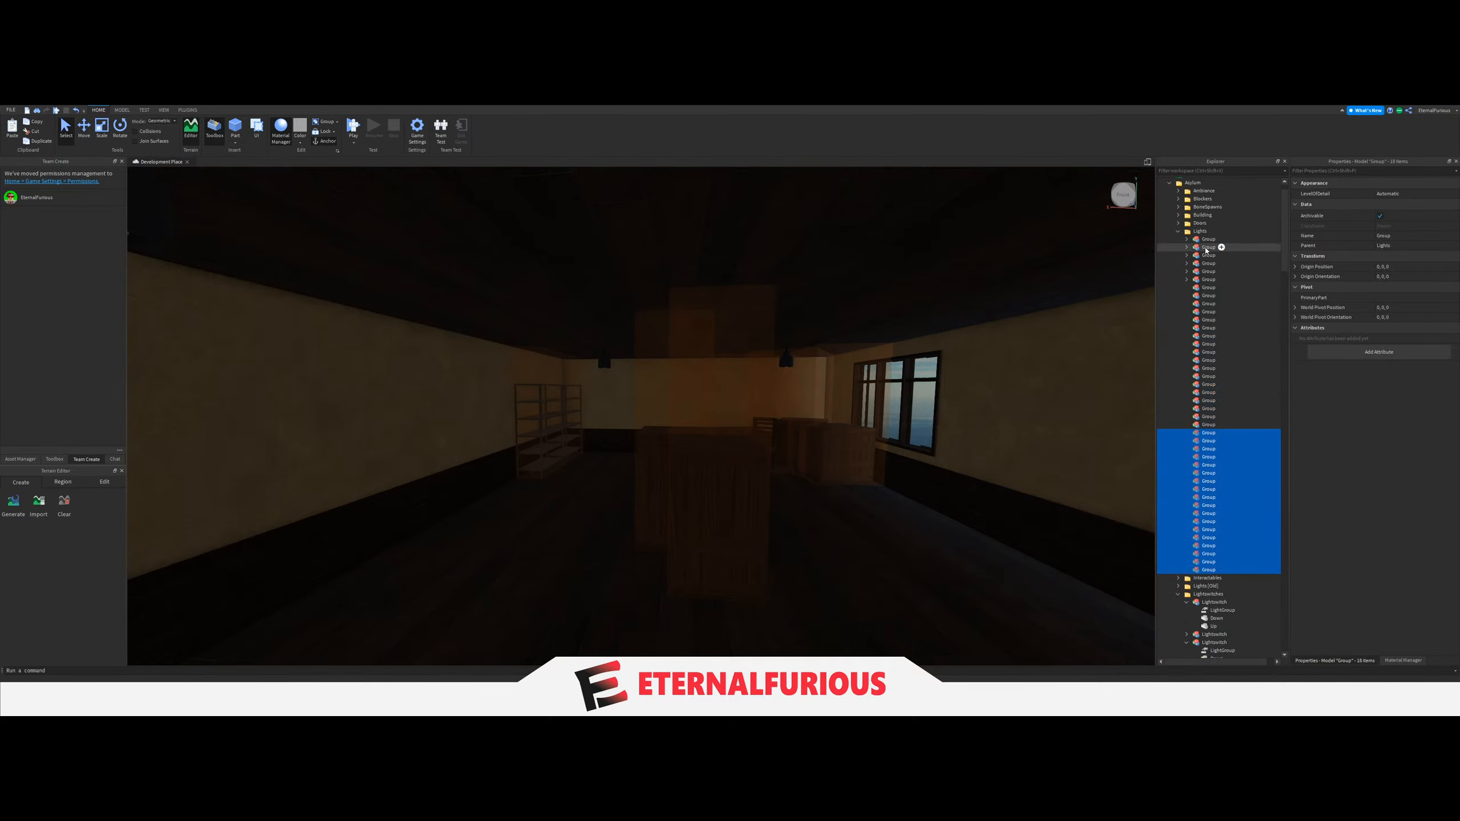
Select the original and copied empty Group models together and duplicate the whole set.
left_click(1200, 231)
left_click(1236, 521)
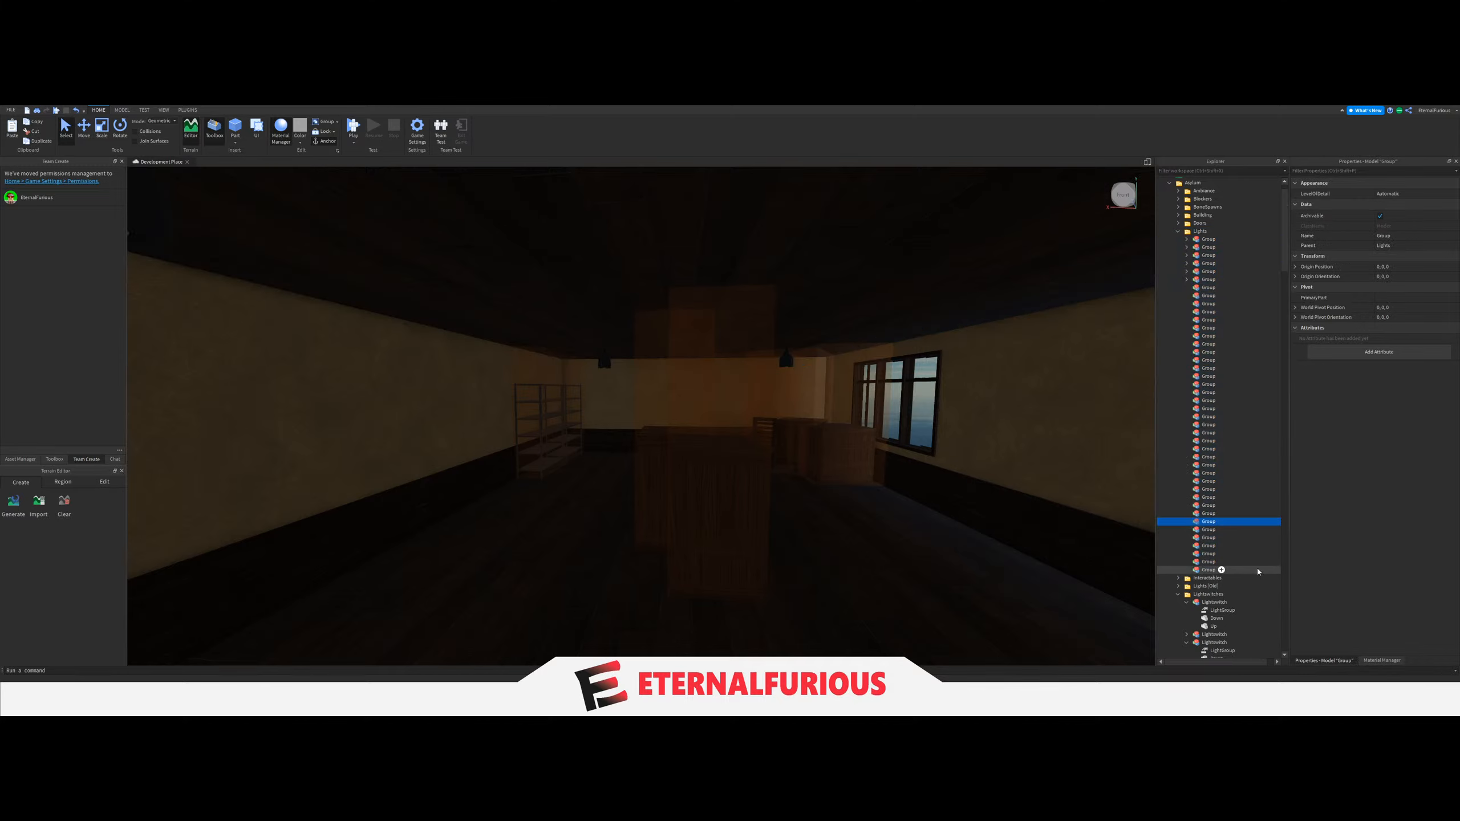
left_click_drag(1255, 571, 1209, 287)
key("ctrl+d")
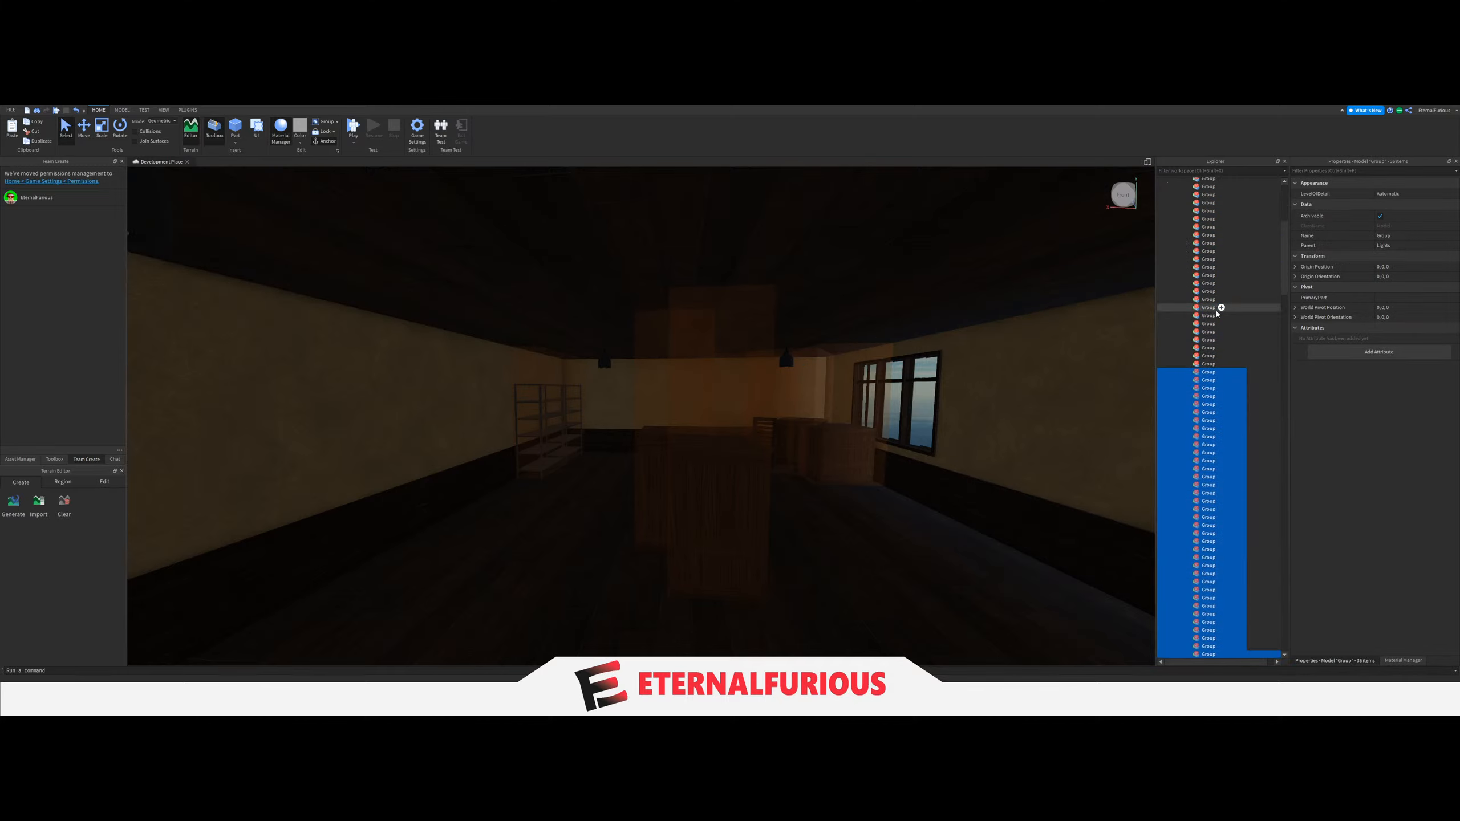
Duplicate another batch of empty Group models from the end of the Lights folder.
left_click(1215, 309)
scroll(1216, 434, "down", 5)
scroll(1207, 461, "up", 9)
scroll(1203, 464, "up", 5)
left_click(1197, 186)
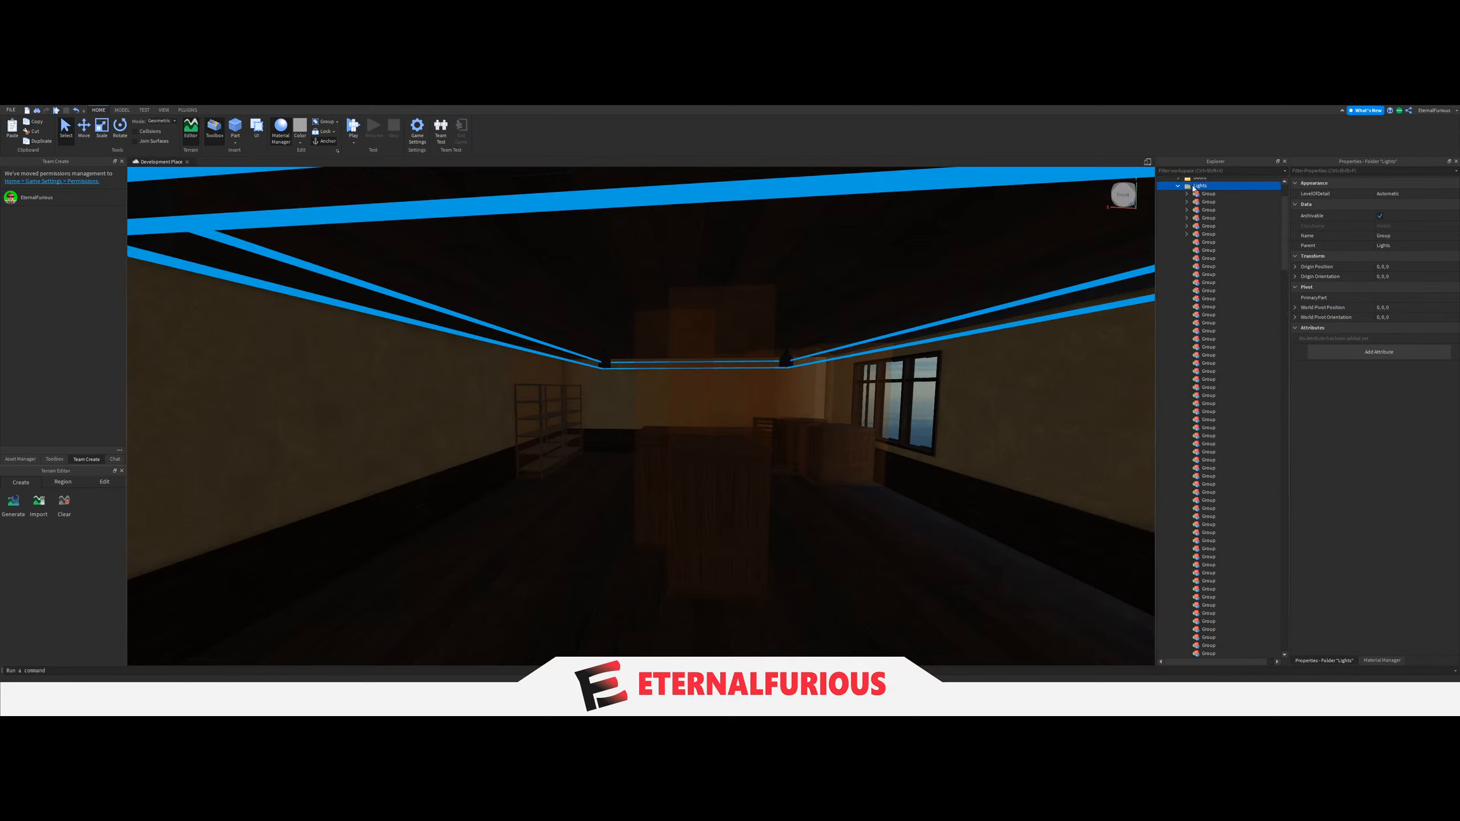
key("ctrl+a")
scroll(1232, 271, "down", 7)
left_click(1251, 543)
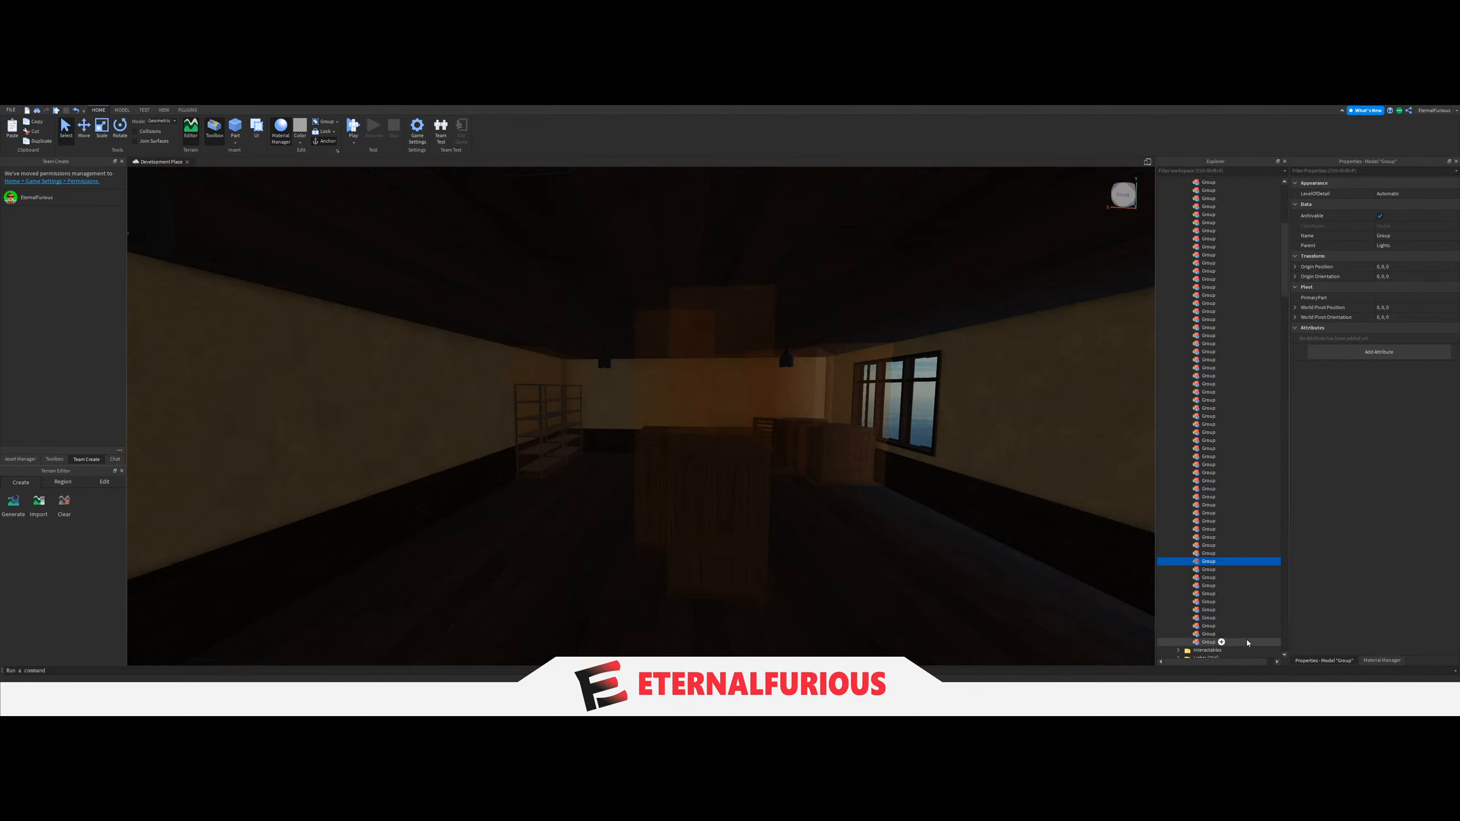
left_click_drag(1245, 643, 1202, 410)
key("ctrl+d")
scroll(1204, 415, "up", 9)
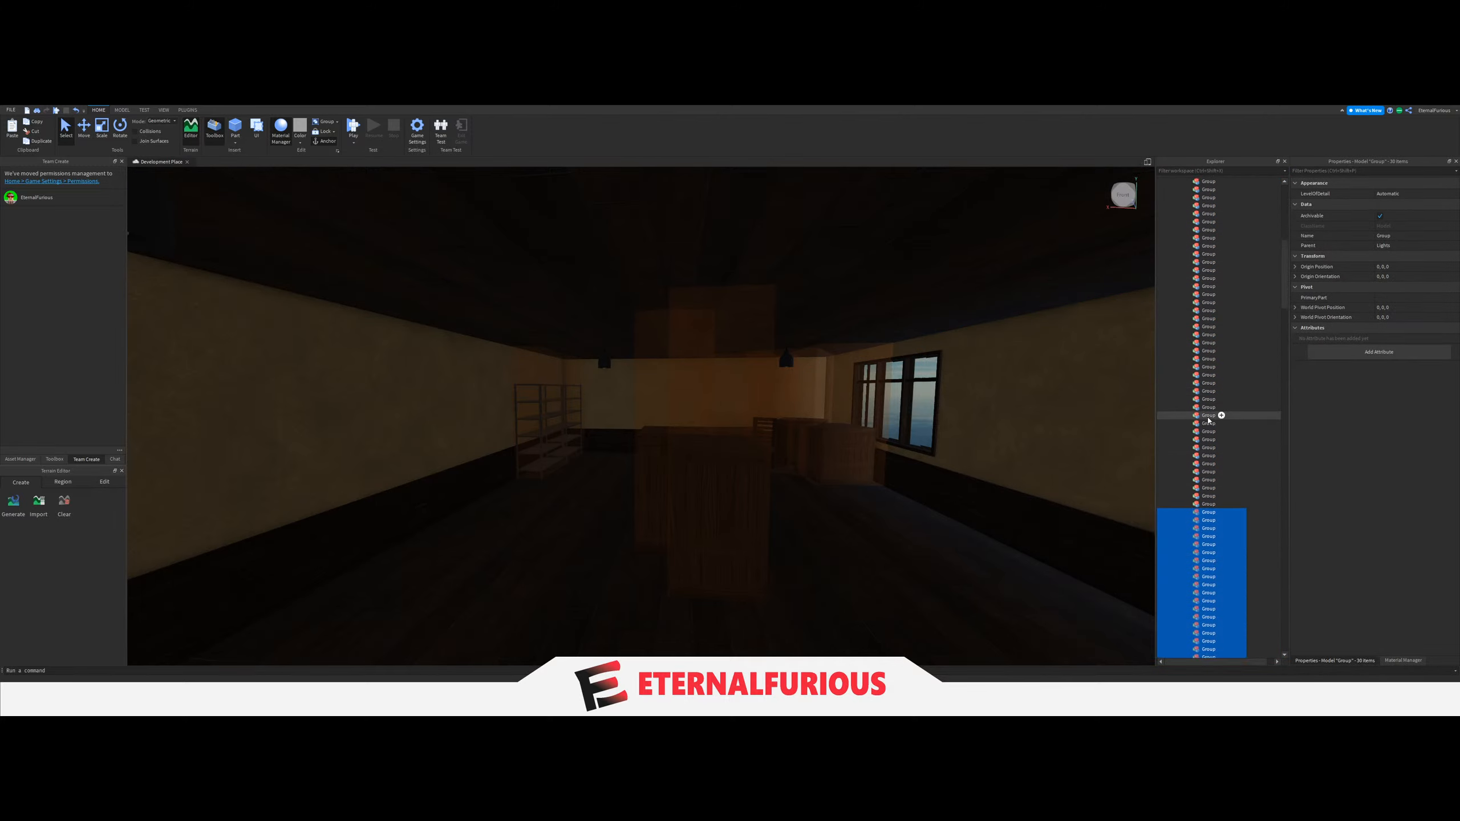
Select all the Group models to check their number, and delete the last five empty ones.
left_click(1203, 242)
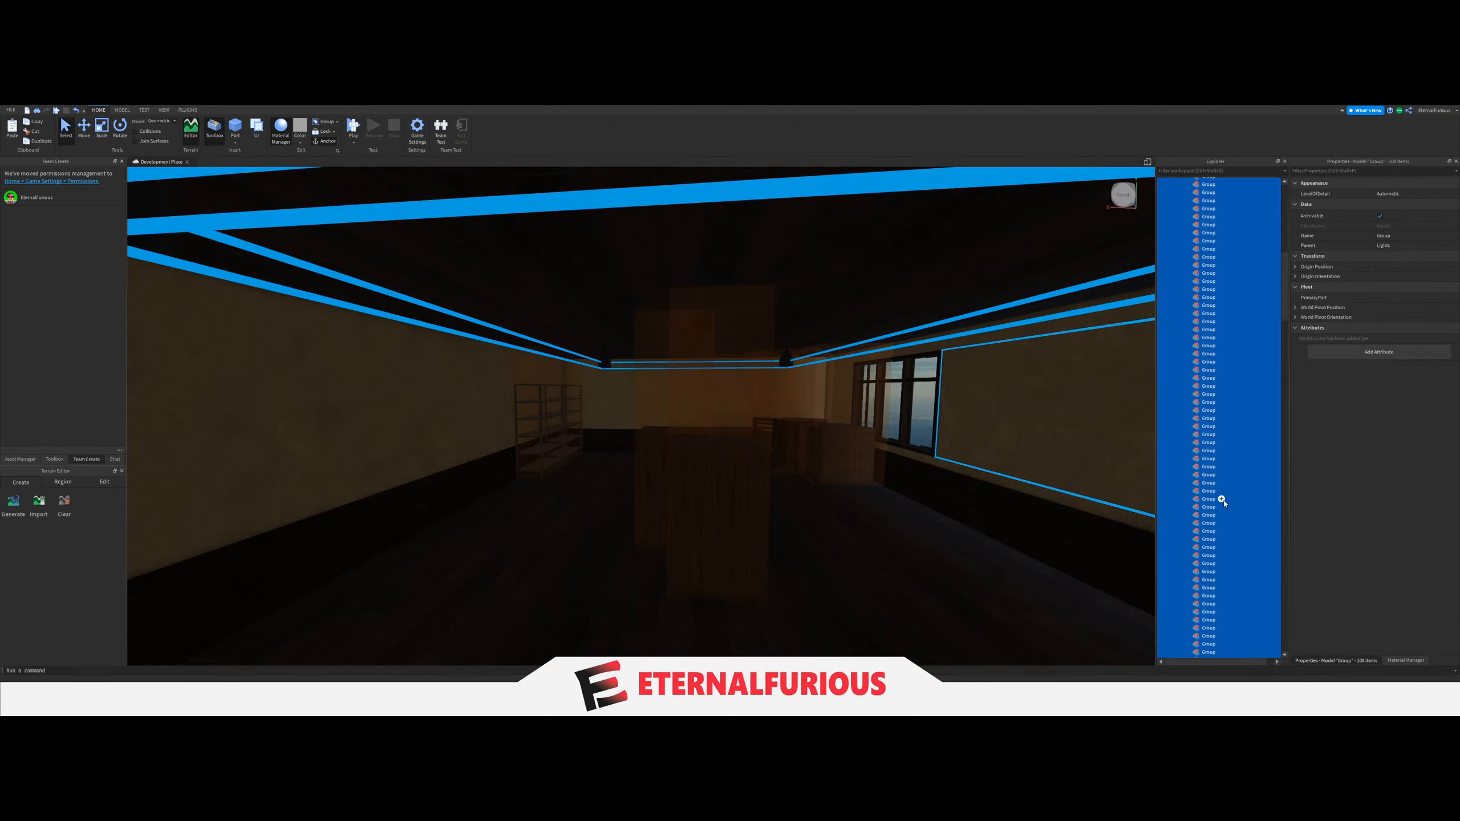
scroll(1223, 500, "down", 5)
left_click(1242, 415)
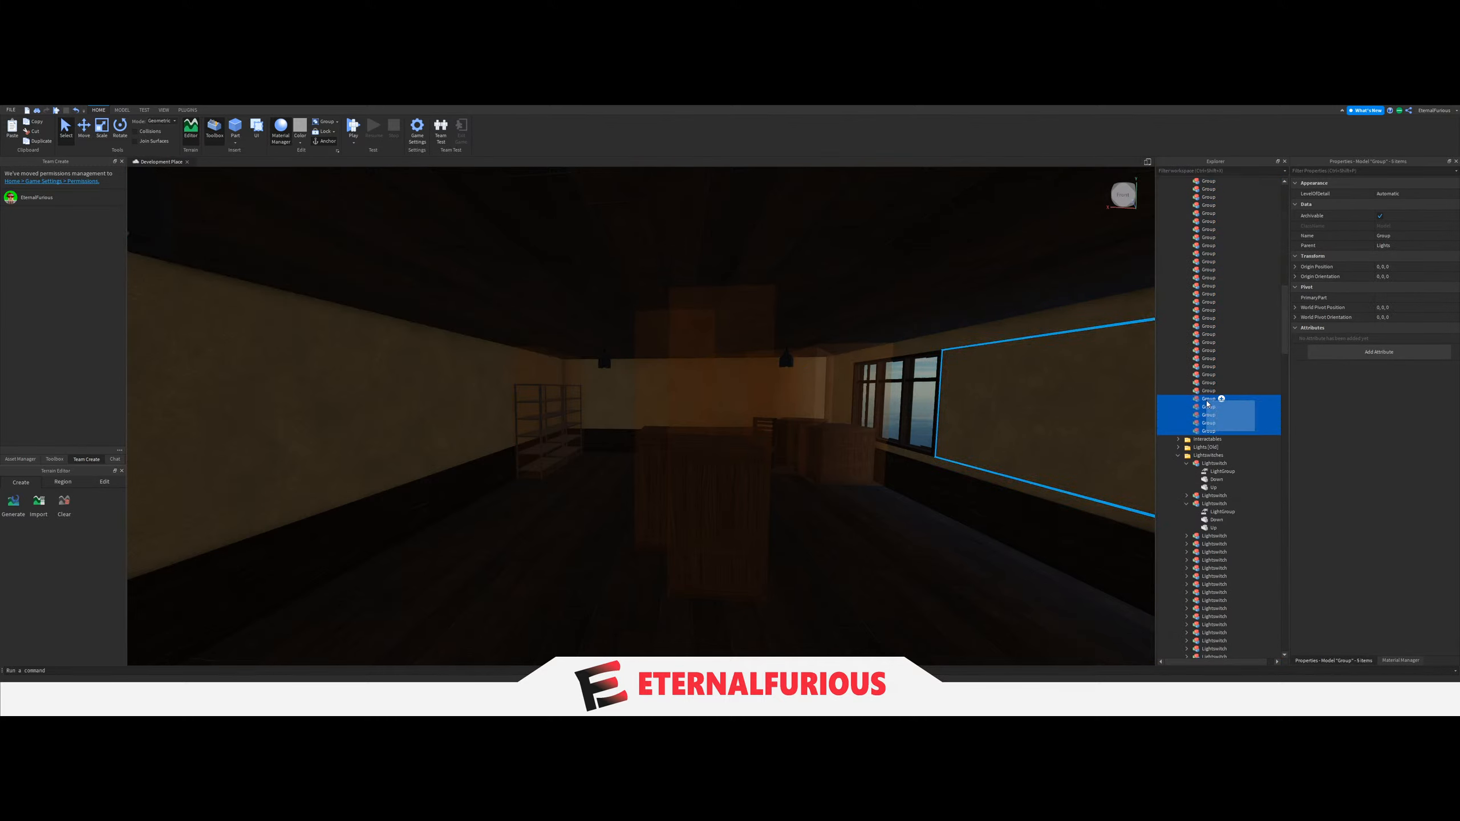
key("Delete")
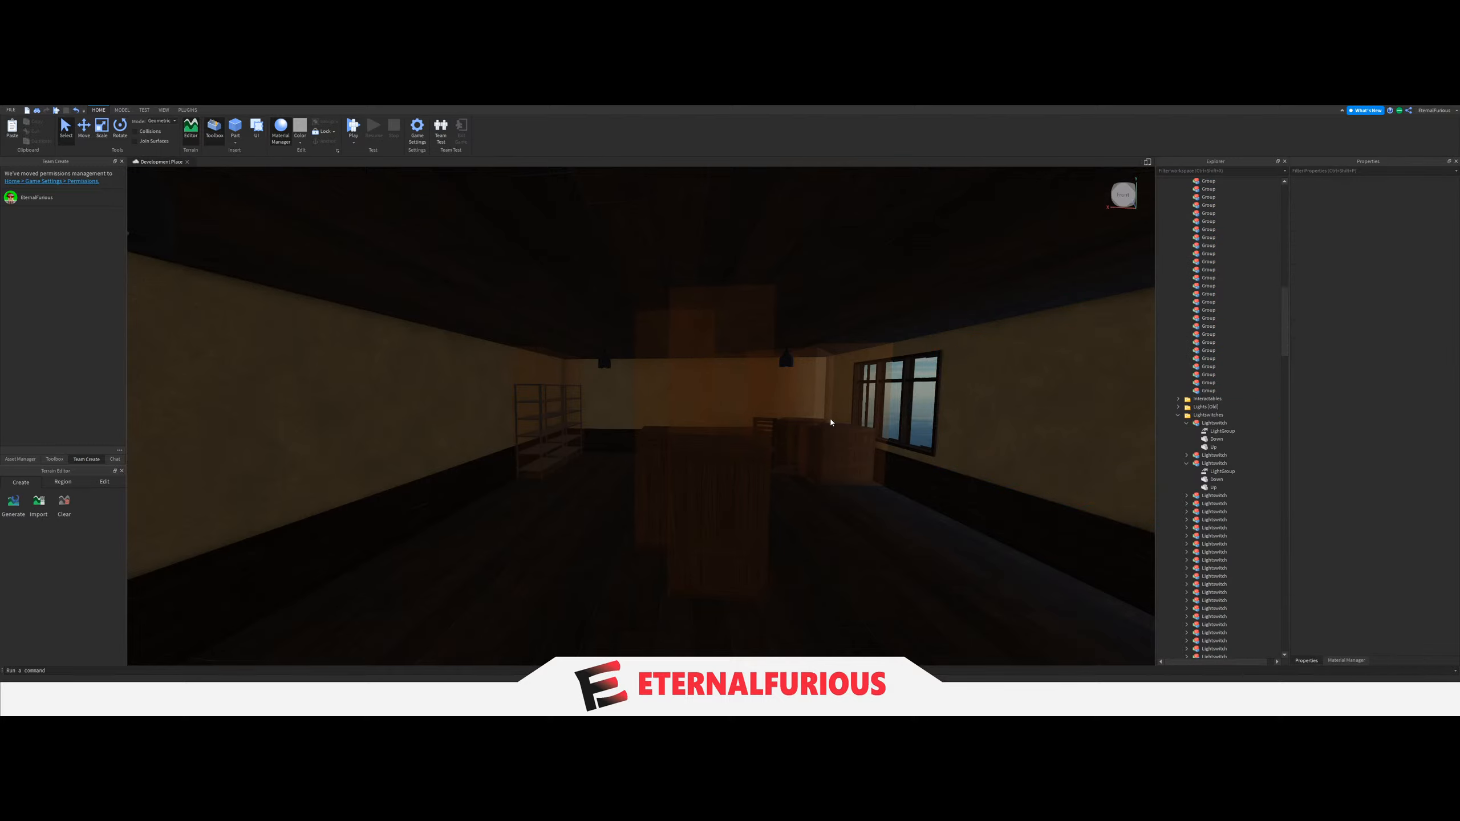
Check the LightGroup link of the light switch beside the door in the room with the shelf and windows.
key("d")
key("a")
scroll(1225, 489, "up", 5)
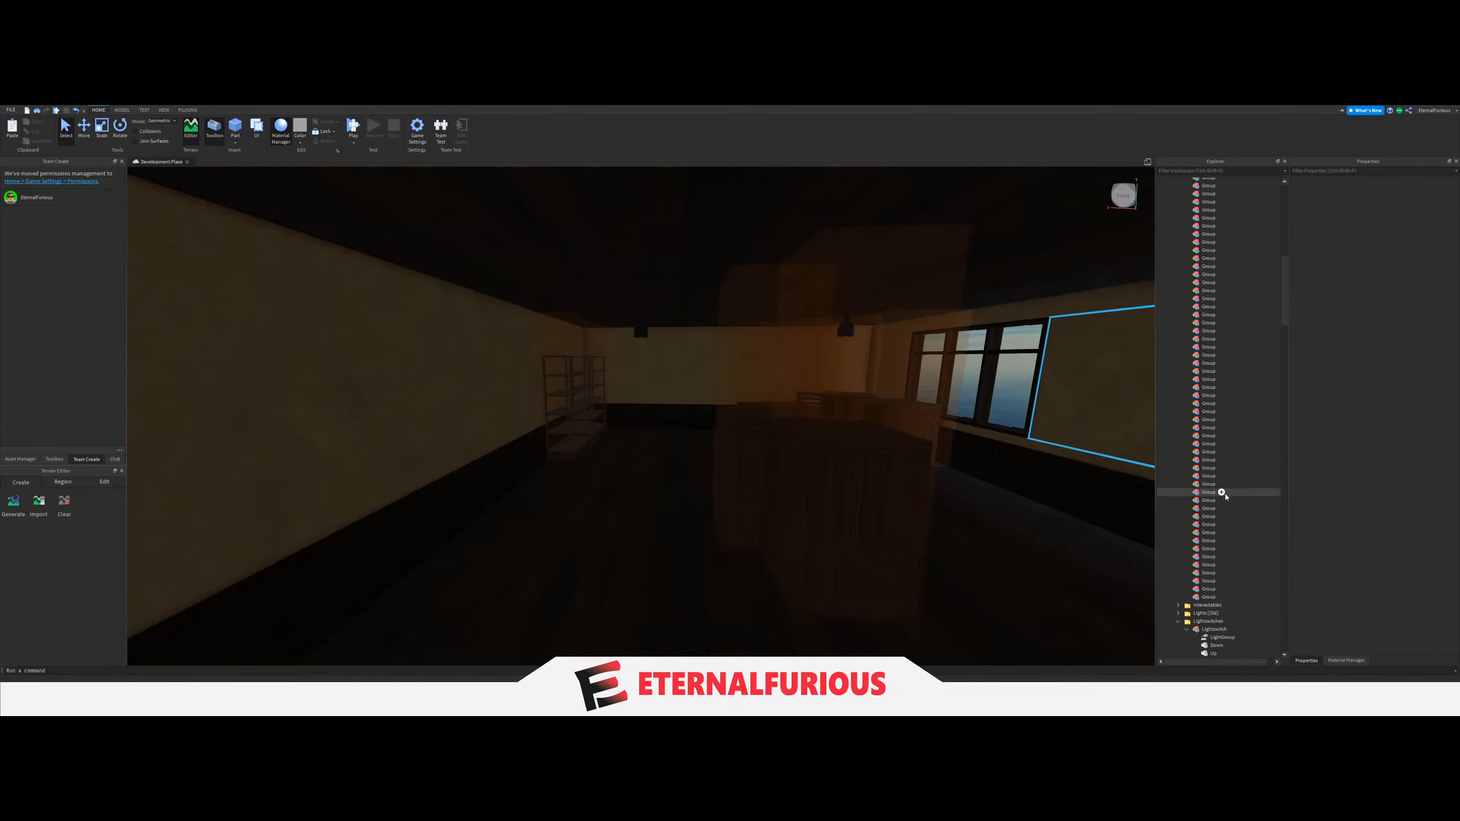
scroll(1223, 494, "up", 5)
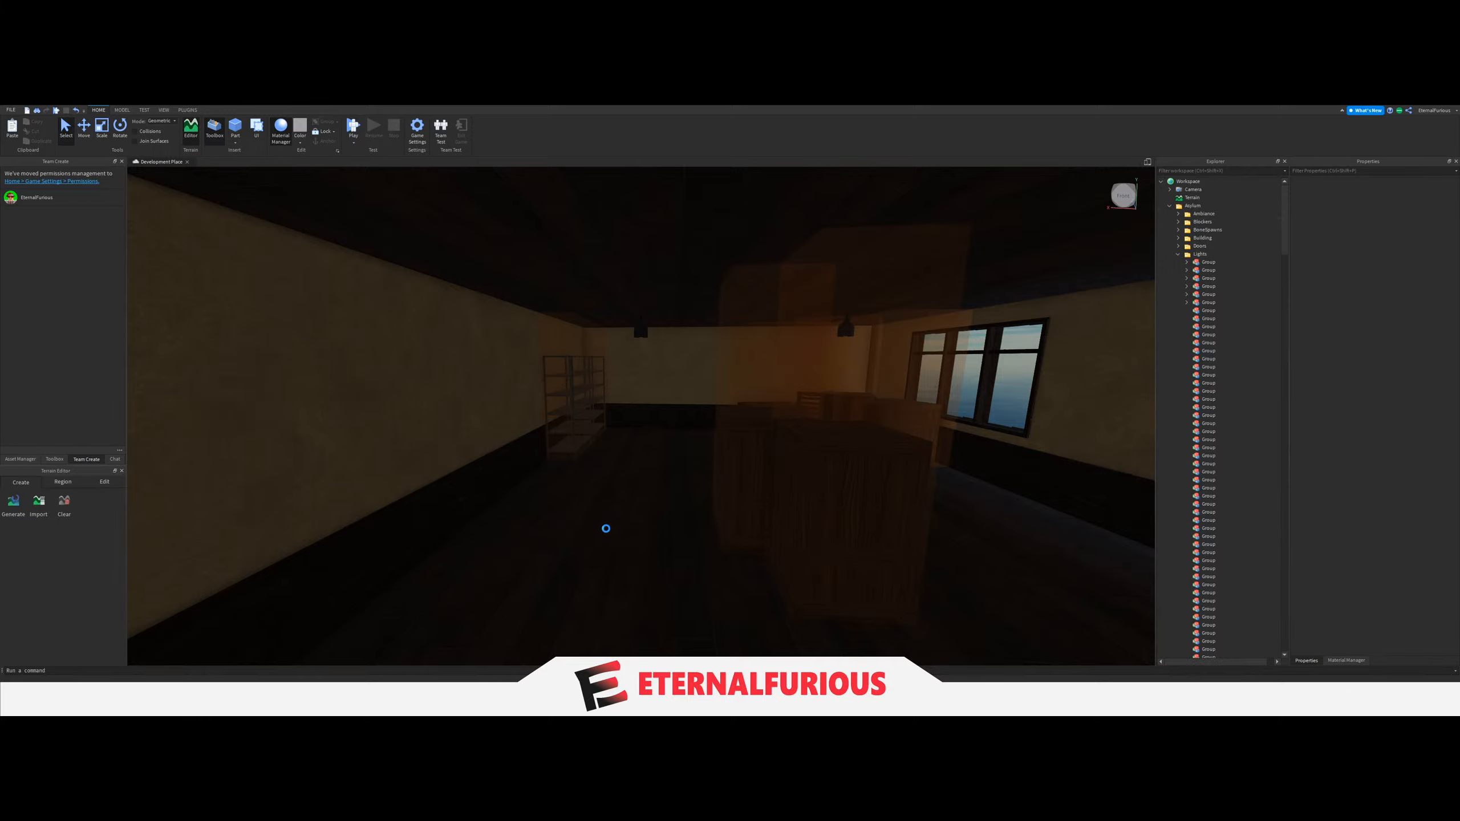
right_click_drag(606, 529, 682, 360)
key("w")
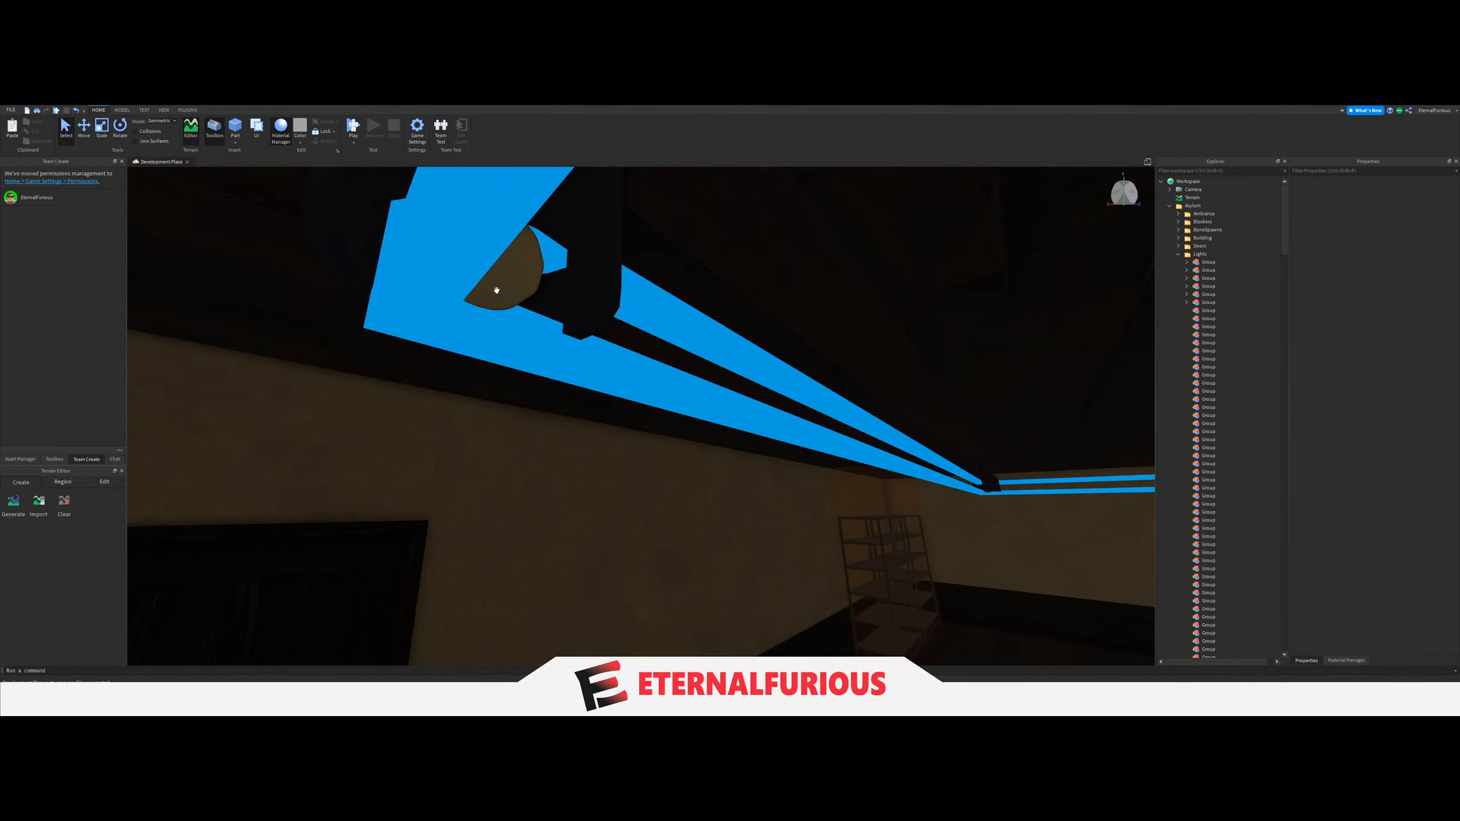
right_click_drag(709, 435, 644, 461)
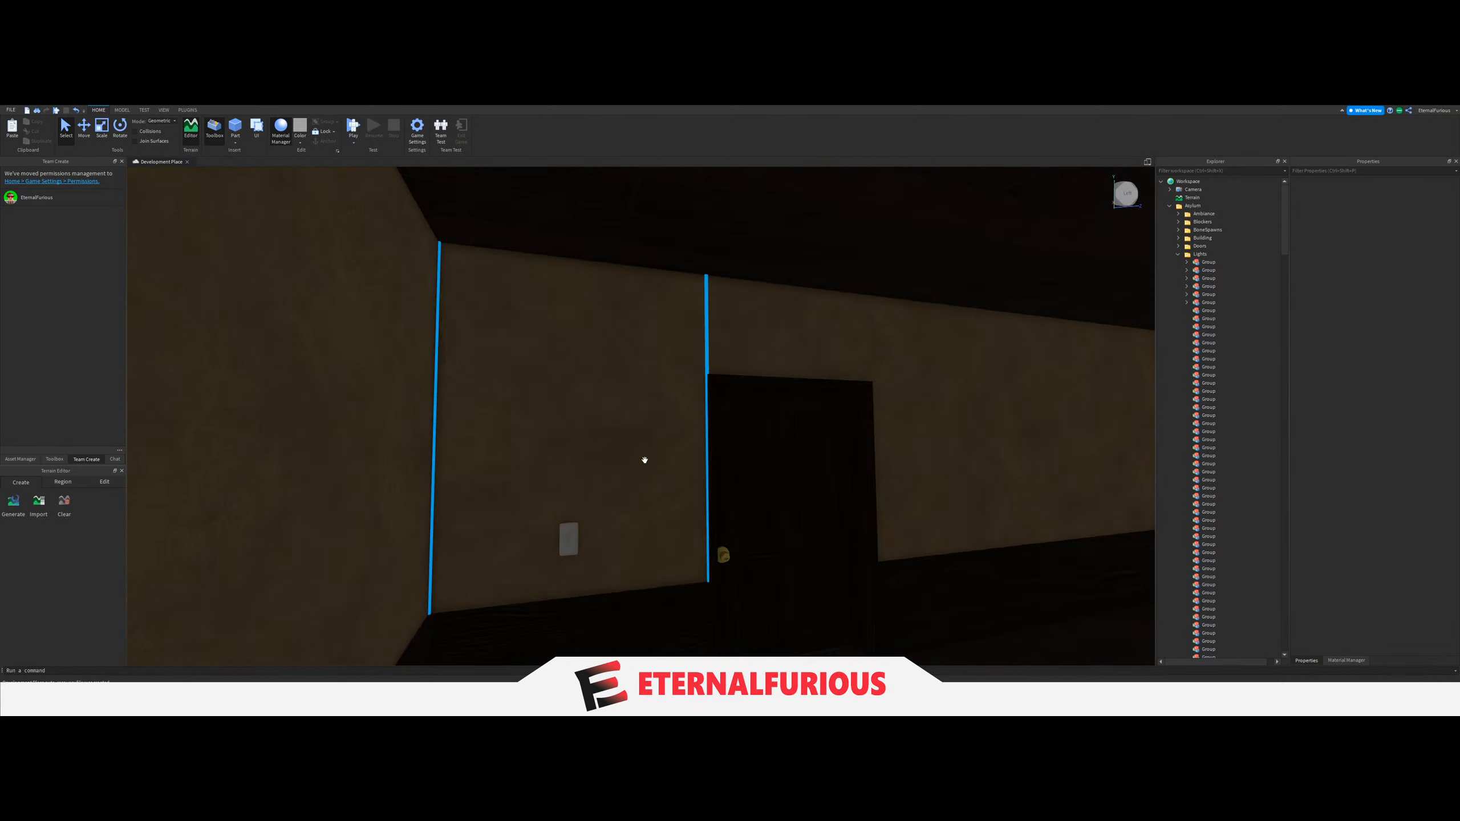
left_click(567, 537)
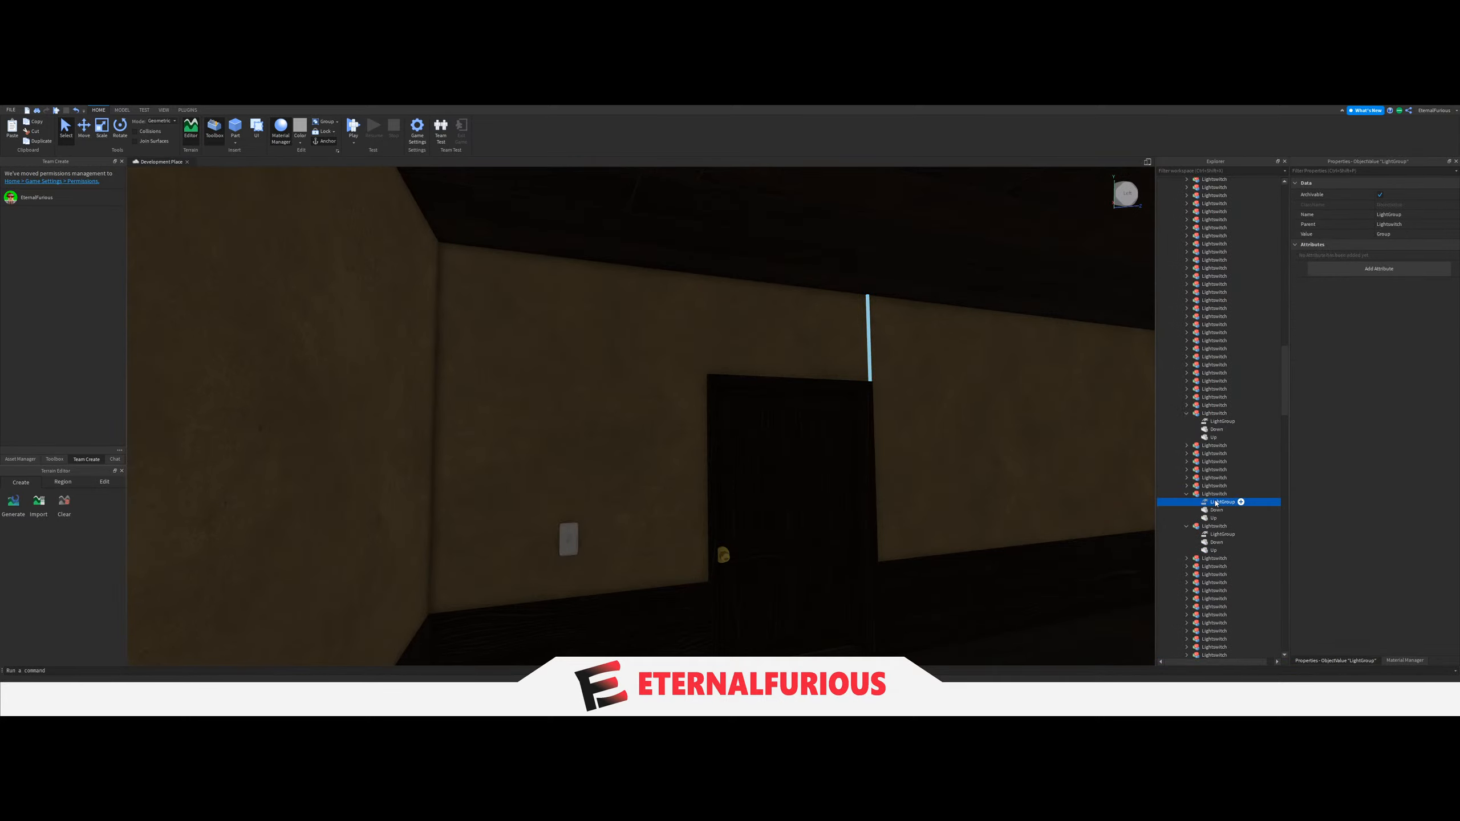
Find a ceiling lamp in another room and move that room's four LIGHT parts into the seventh Group under Lights.
right_click_drag(707, 431, 466, 522)
key("w")
key("w")
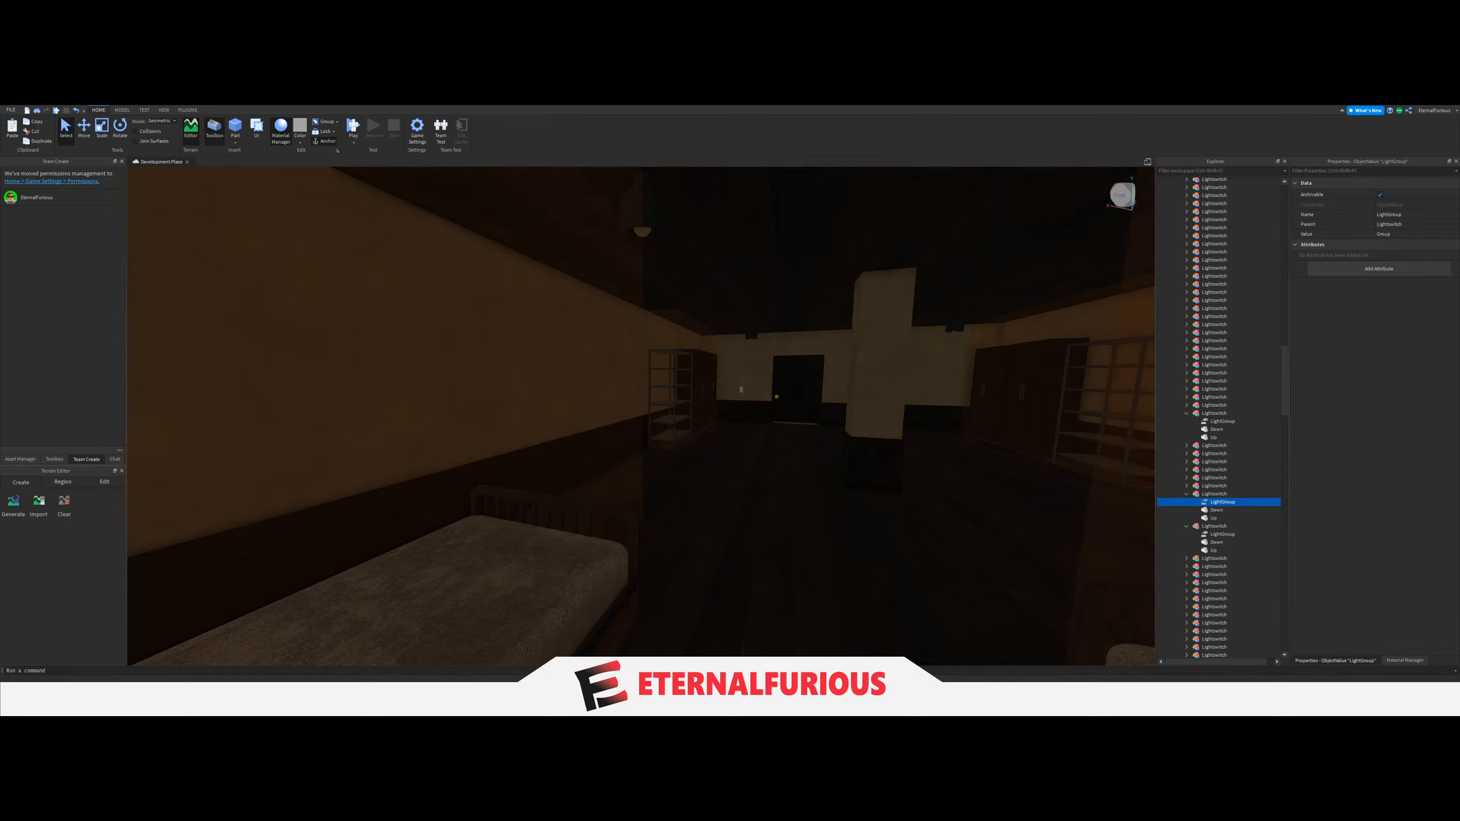
right_click_drag(793, 427, 693, 425)
key("w")
key("s")
left_click(600, 296)
key("w")
key("w")
key("w")
key("w")
right_click_drag(667, 259, 679, 316)
key("w")
left_click(679, 361)
scroll(1239, 518, "down", 6)
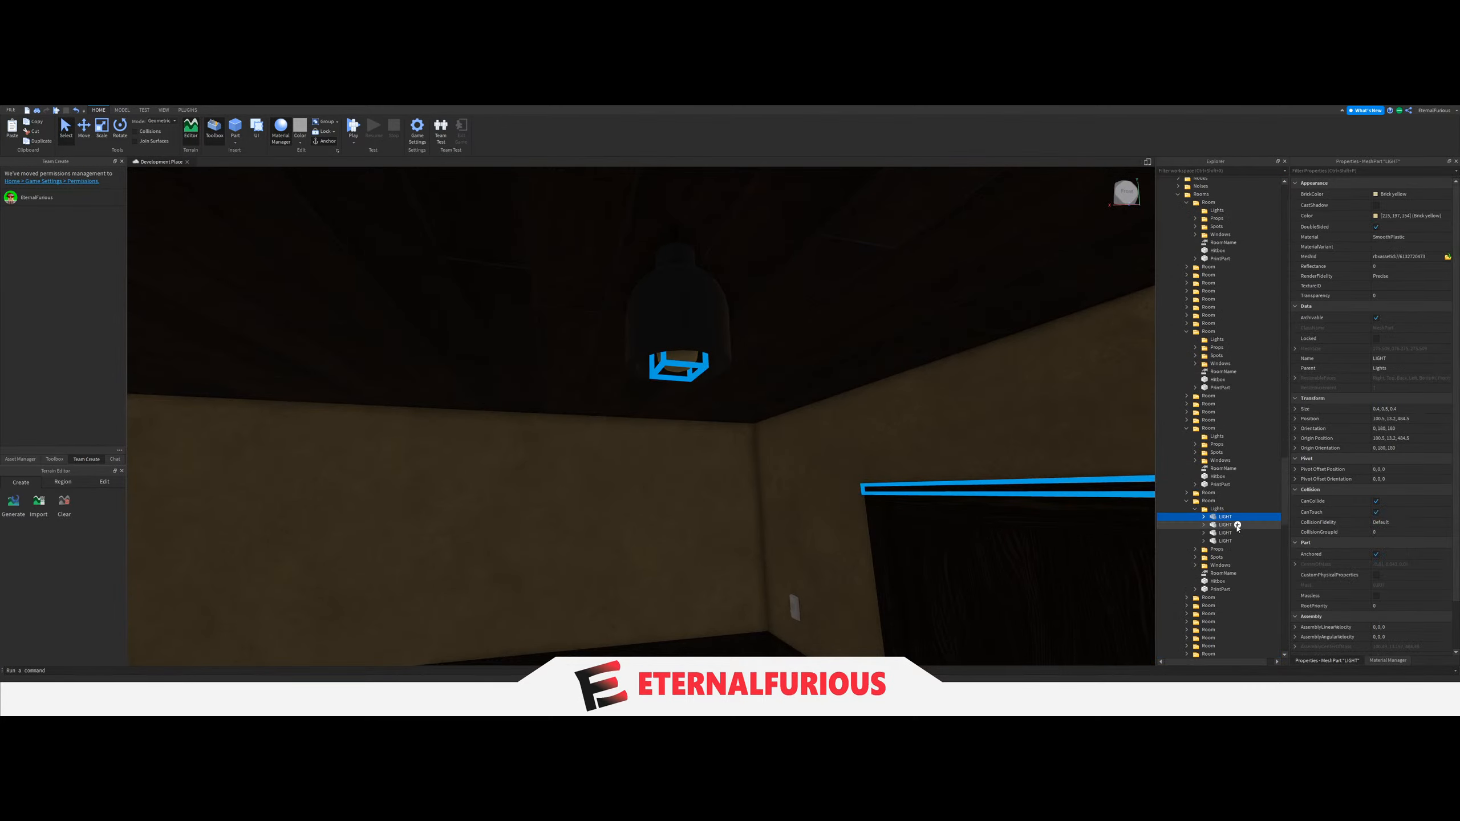
left_click_drag(1256, 488, 1234, 559)
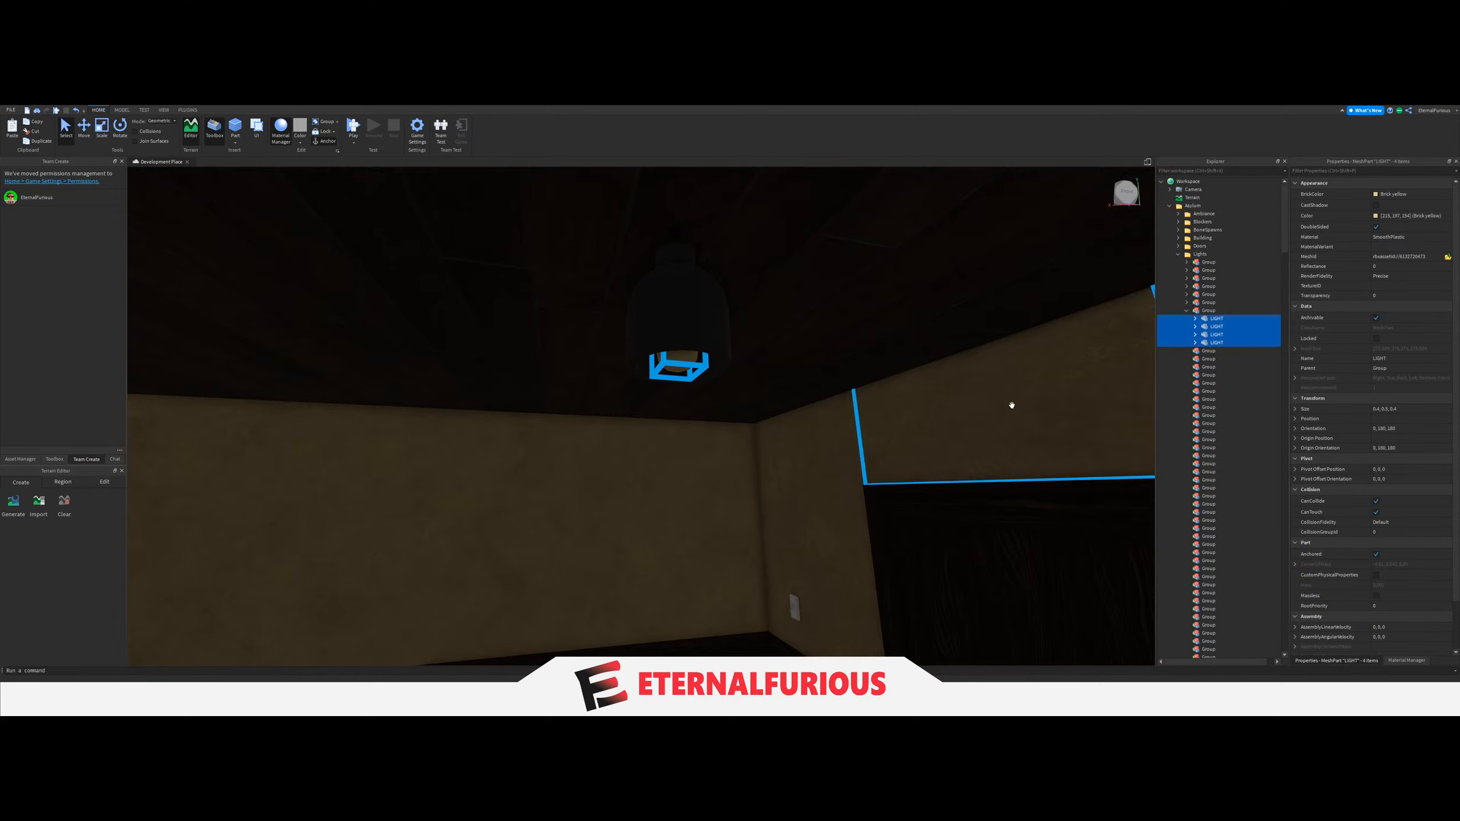
Select and collapse the seventh Group under Lights, and locate the light switch beside its room's door.
key("q")
left_click(1039, 512)
key("e")
right_click_drag(828, 456, 830, 455)
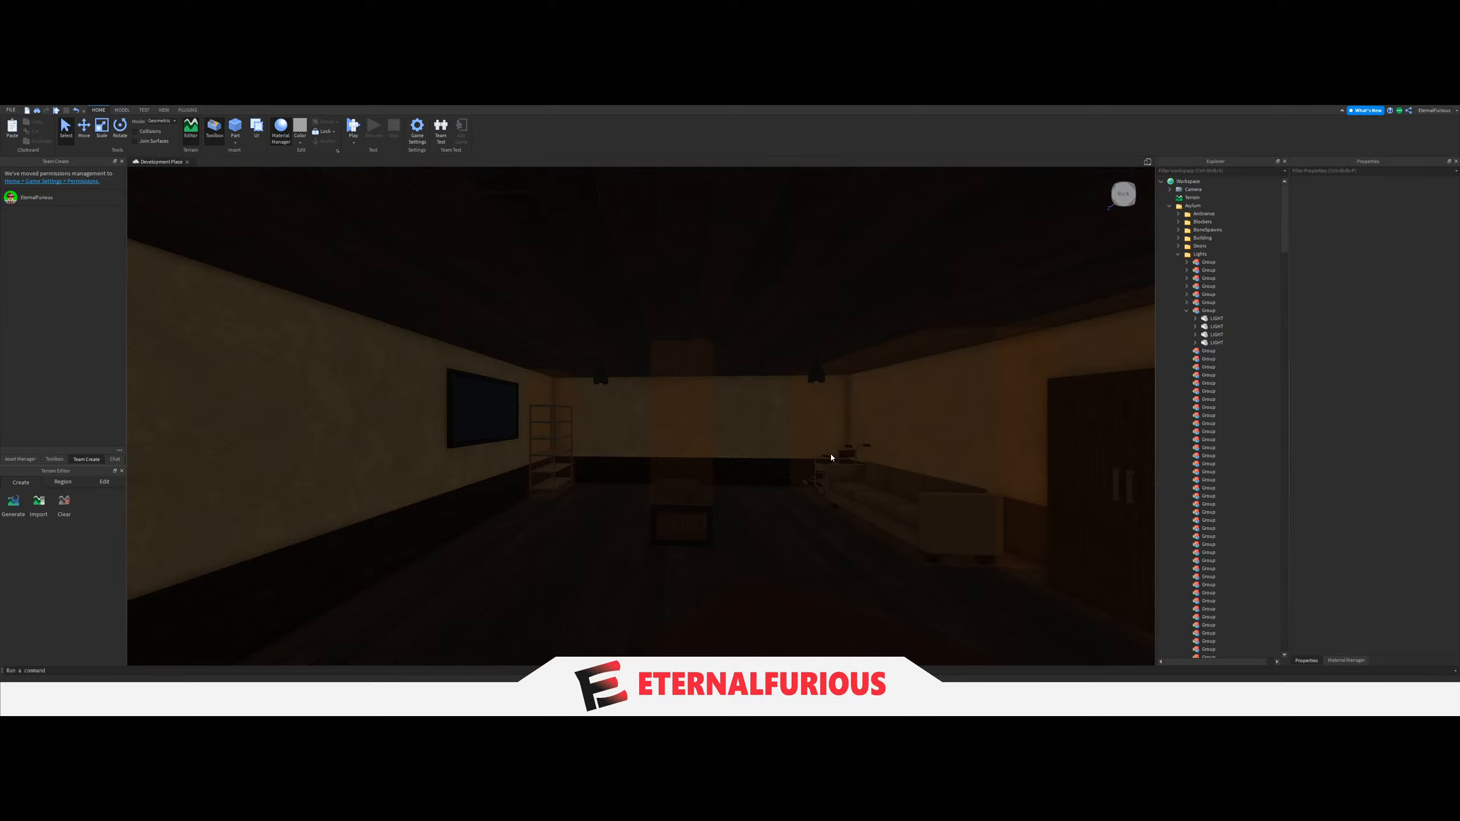
left_click(1200, 311)
right_click_drag(686, 450, 686, 450)
key("w")
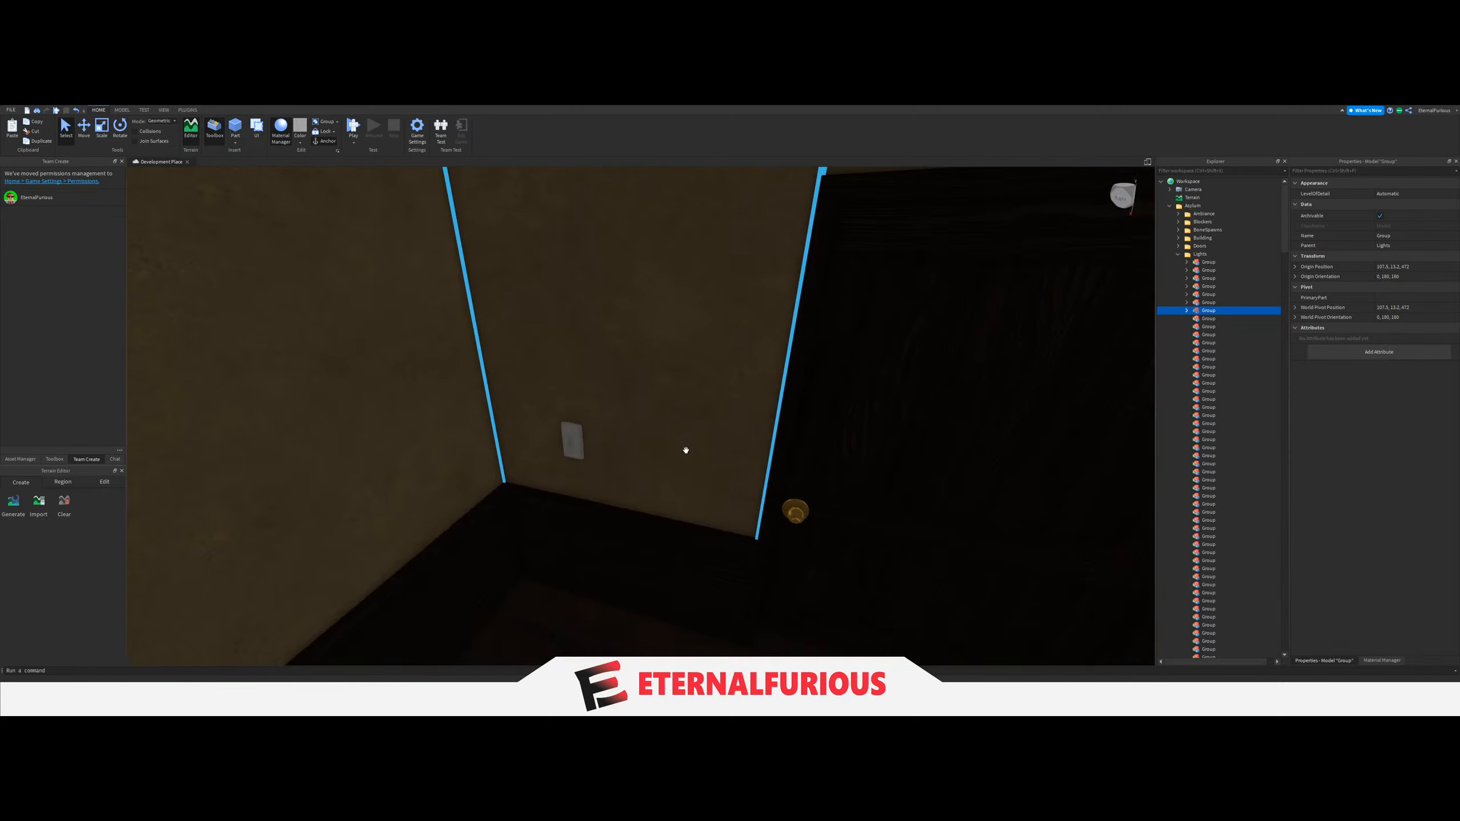
Set the LightGroup value of the light switch beside that door to the seventh Group under Lights.
scroll(1232, 489, "down", 3)
double_click(1234, 564)
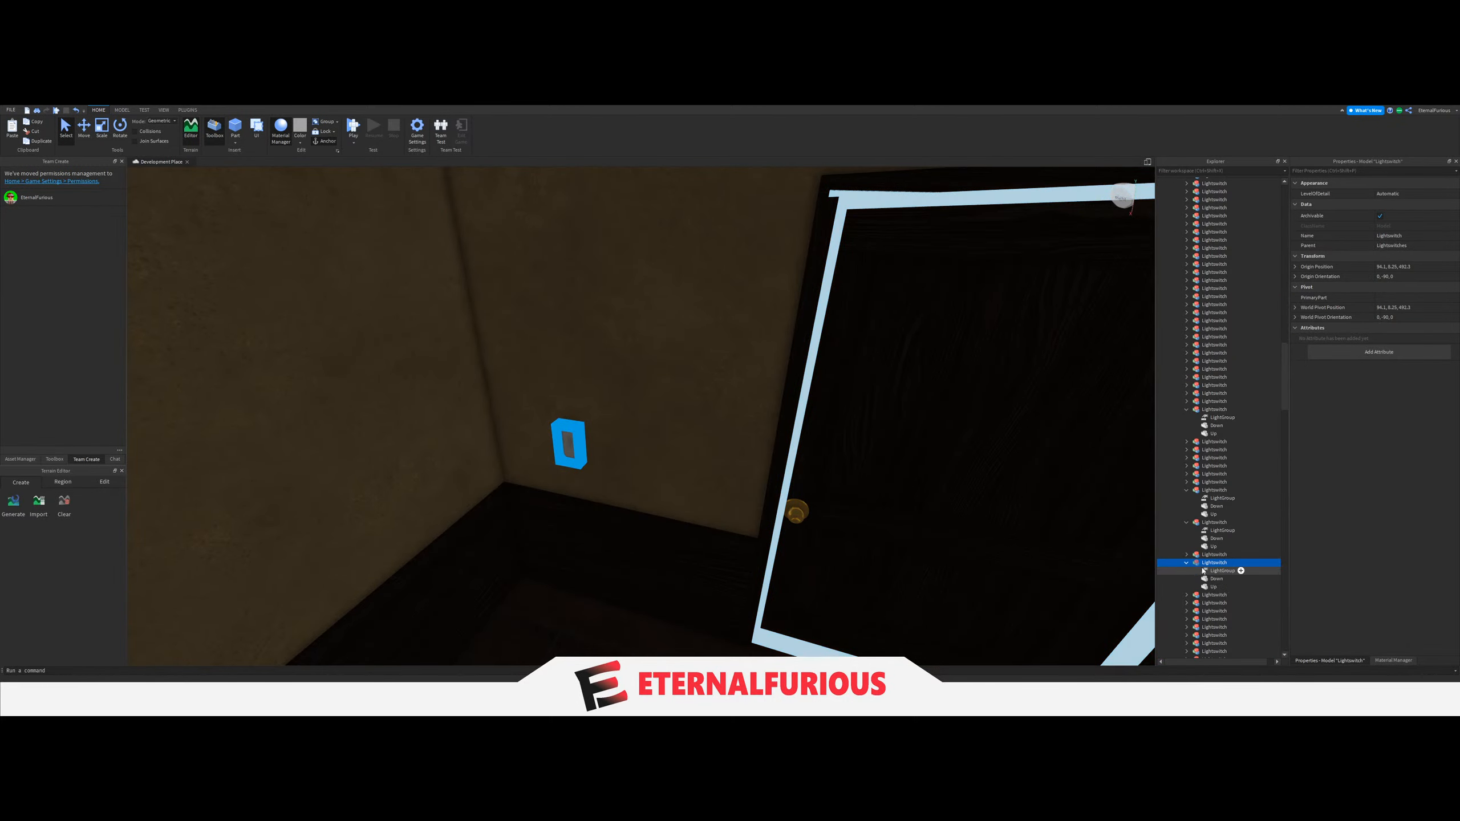
left_click(1238, 570)
left_click(1378, 234)
scroll(1215, 454, "up", 10)
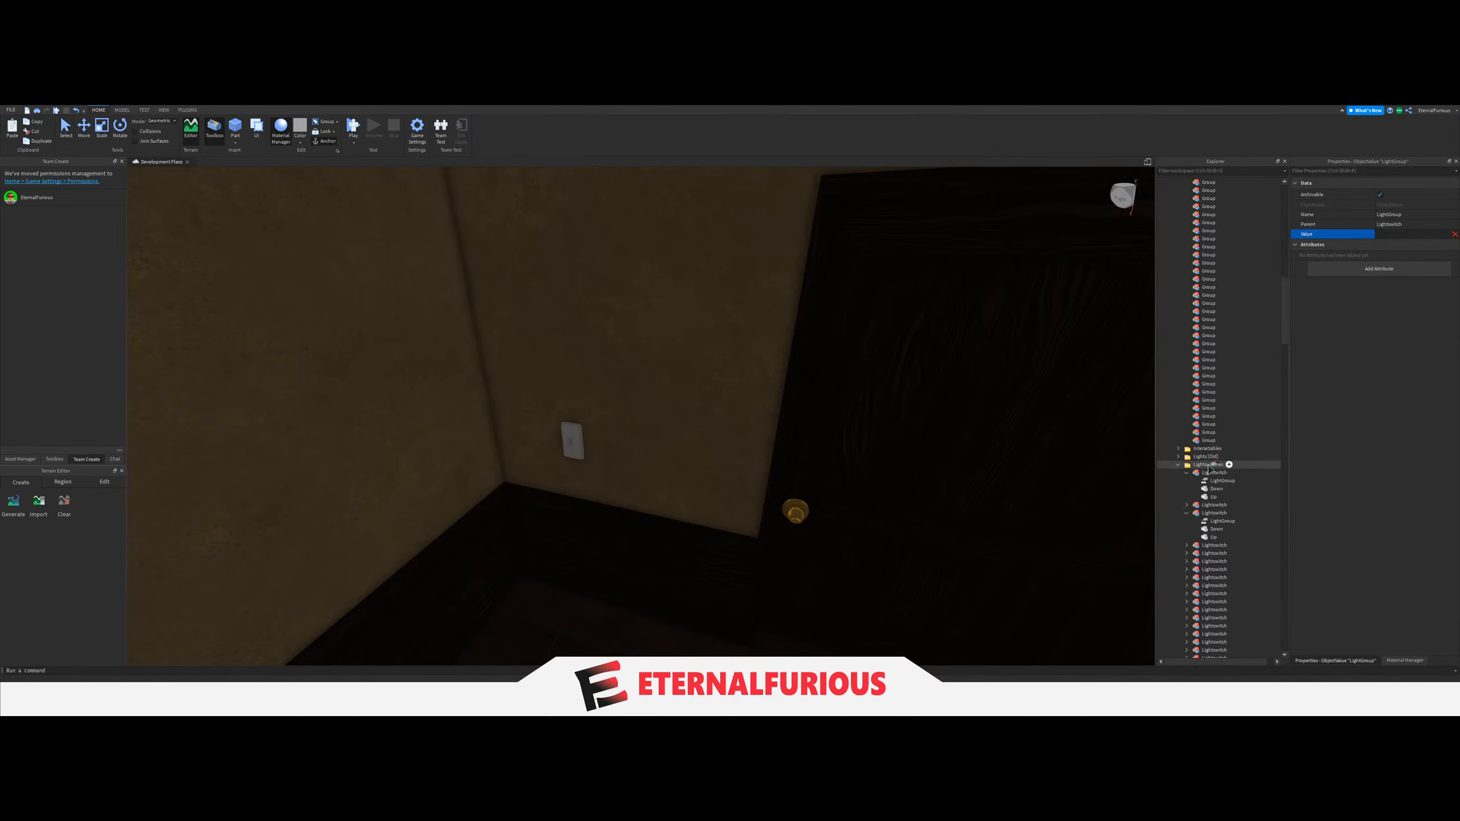
scroll(1214, 456, "up", 2)
scroll(1199, 286, "up", 1)
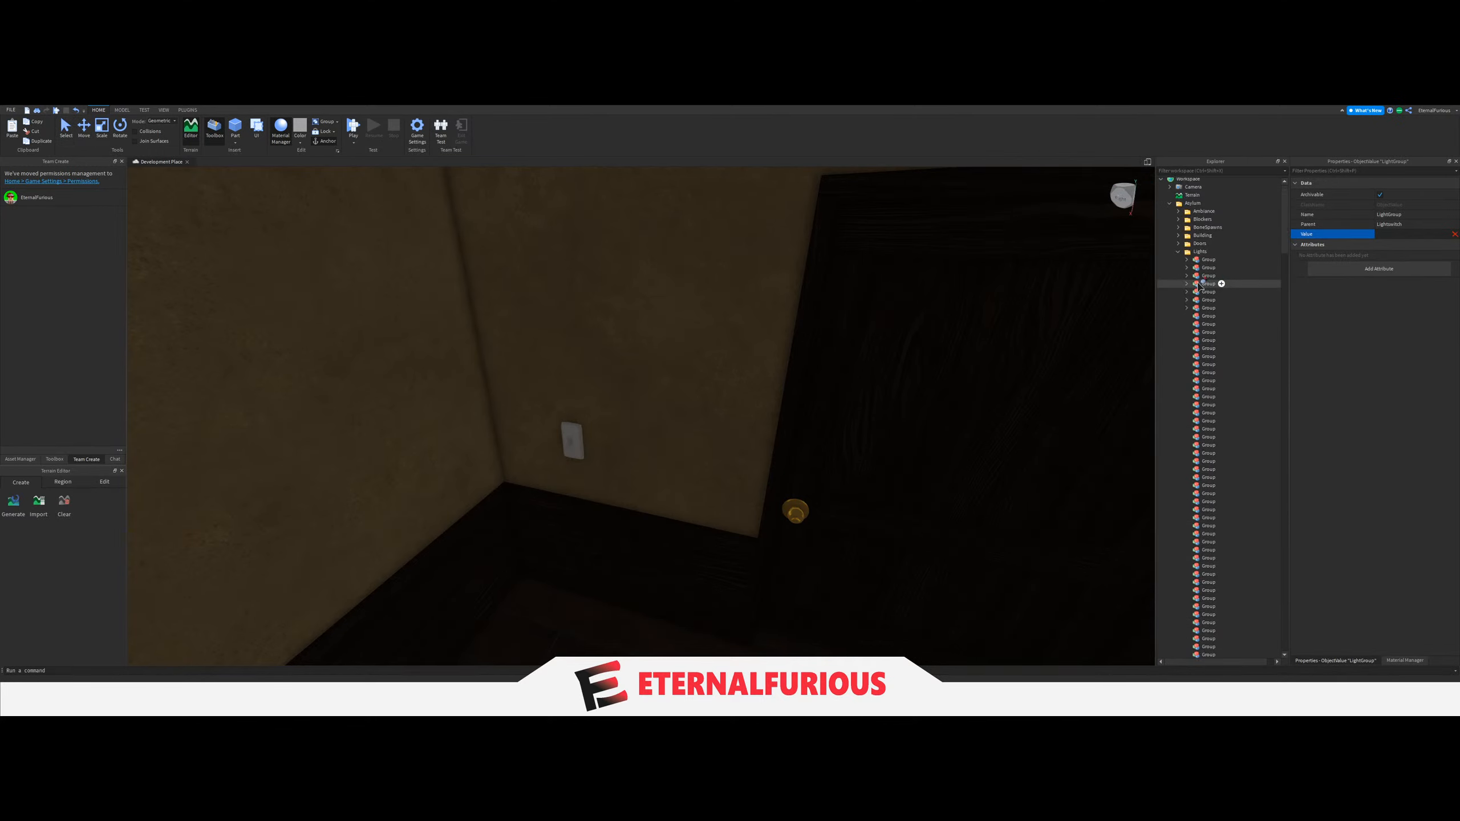
left_click(1206, 312)
Travel past the staircase hallway and outside wall to the next dark room, and examine the light switch near its door.
right_click_drag(802, 356, 808, 355)
scroll(809, 355, "up", 5)
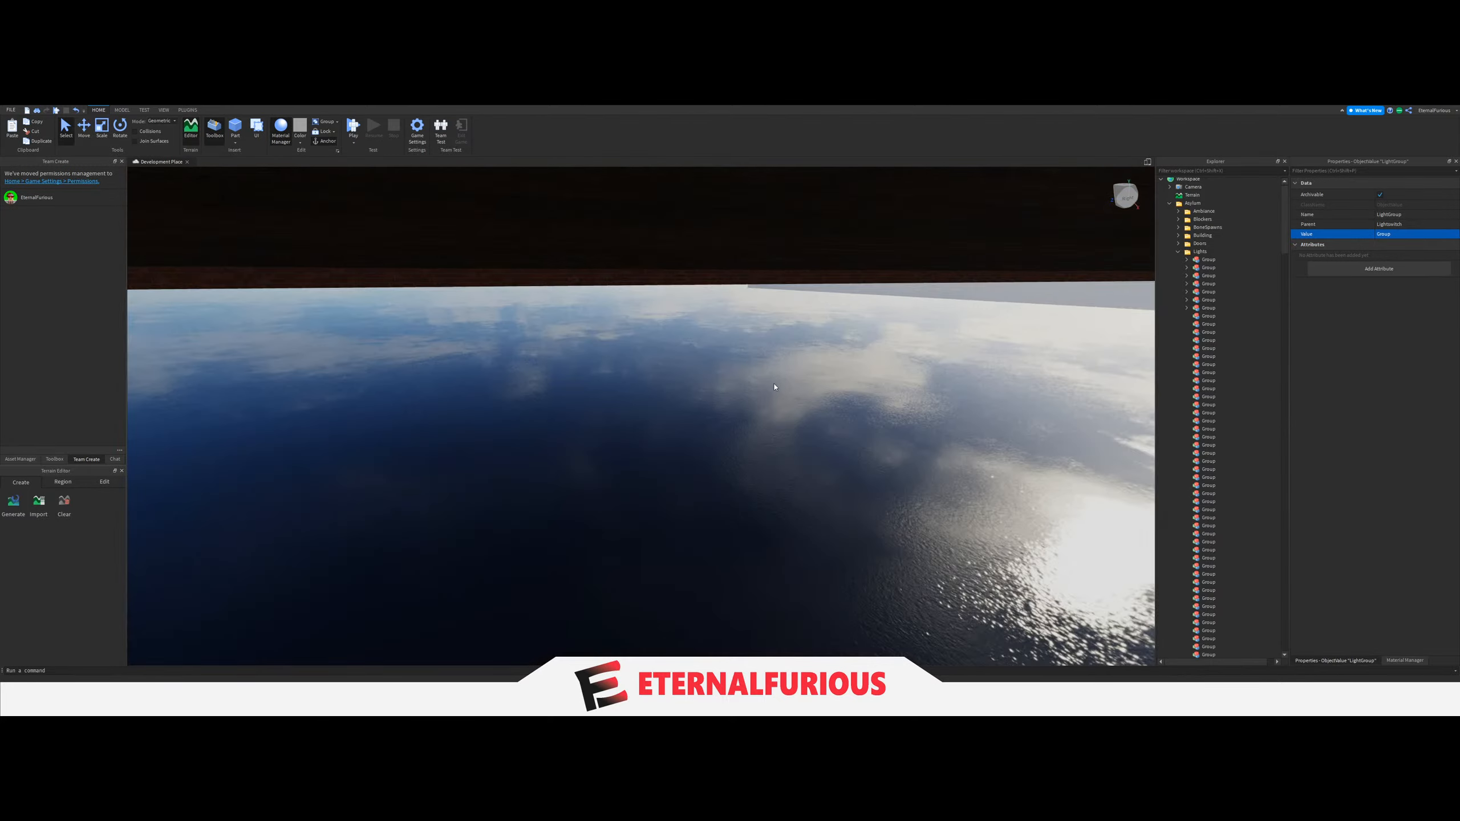
left_click(777, 482)
right_click_drag(777, 481, 576, 450)
key("d")
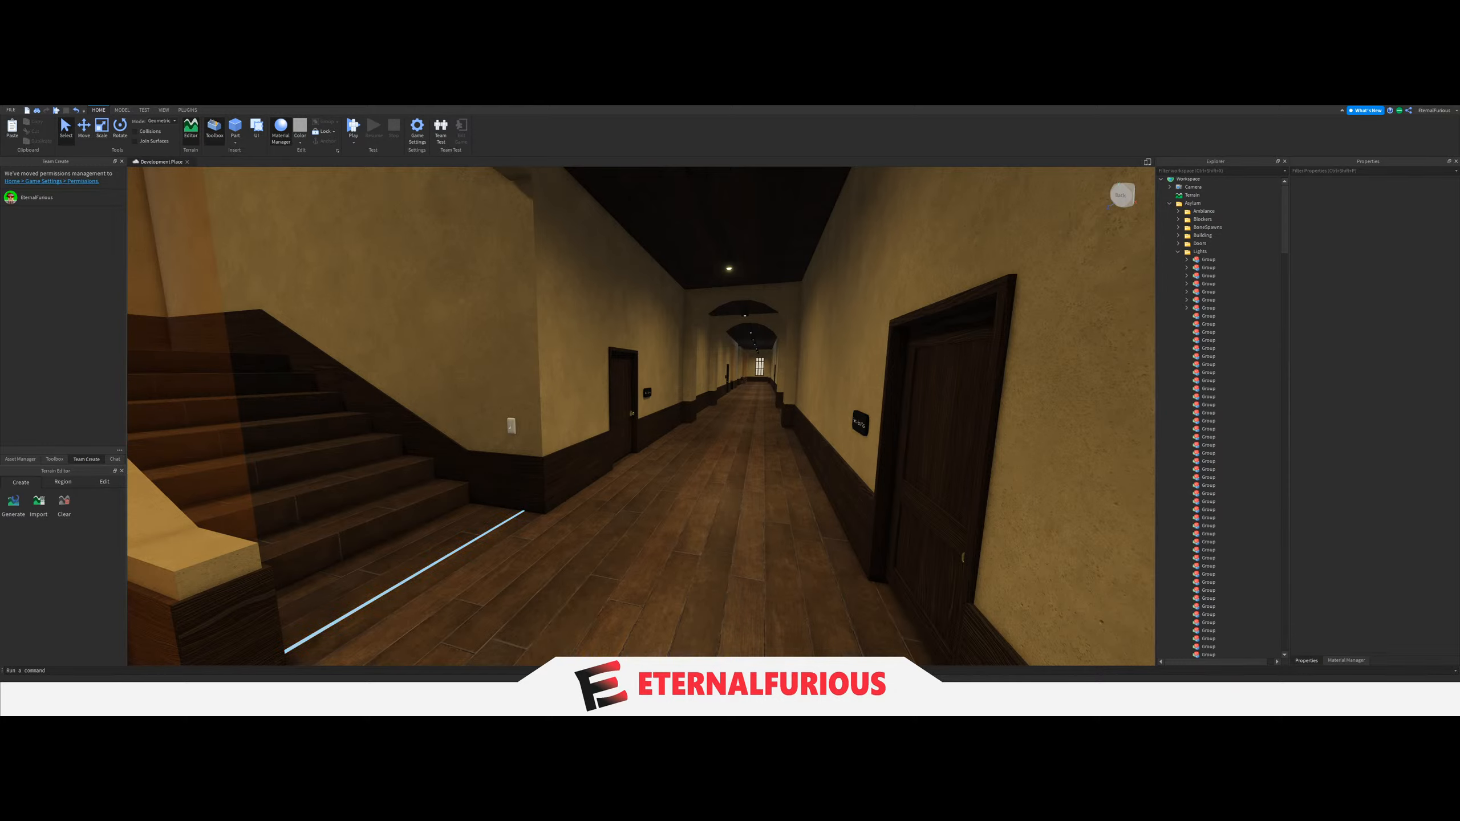
key("w")
right_click_drag(705, 489, 739, 474)
key("d")
key("a")
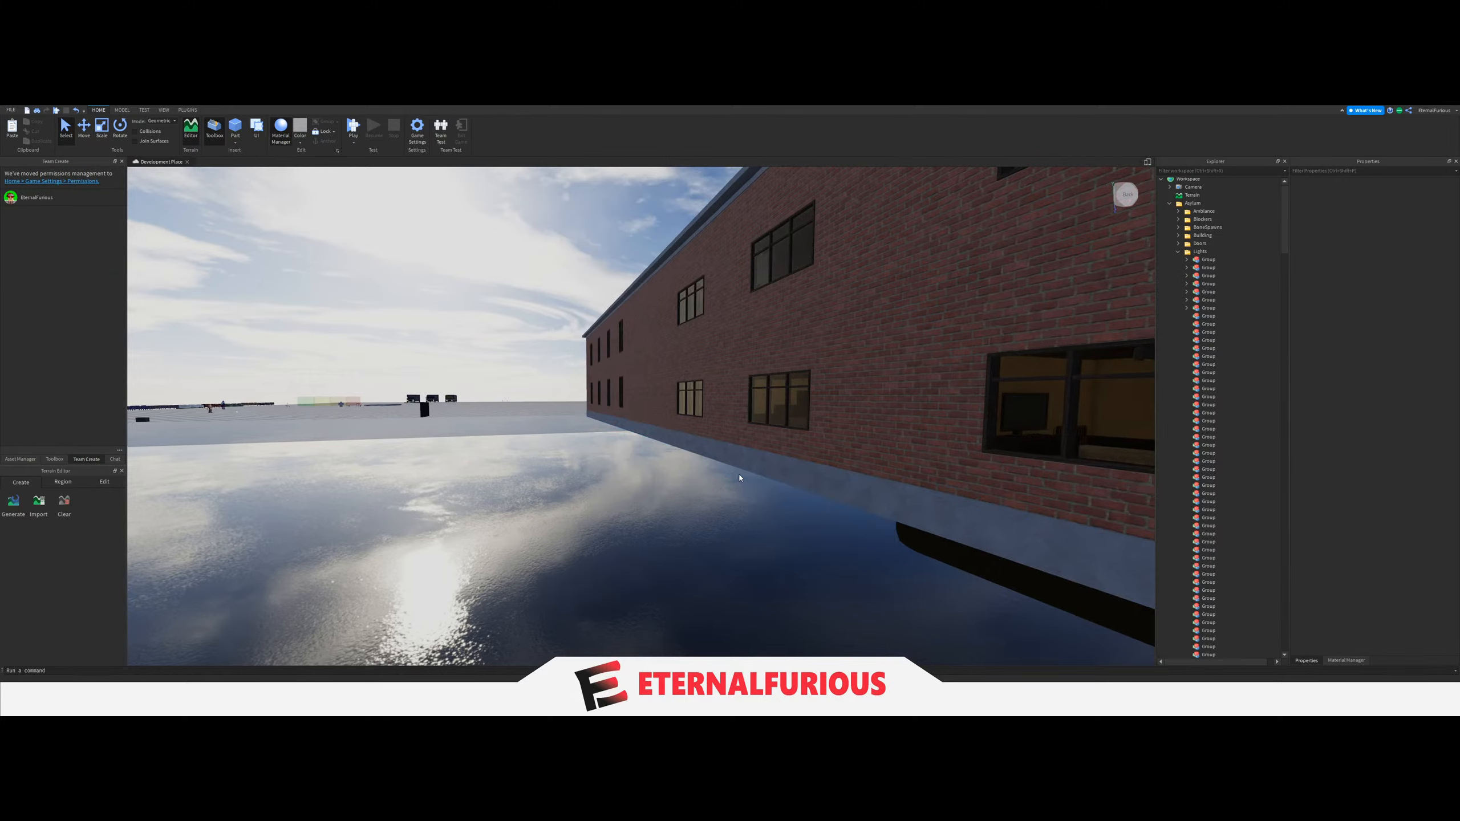
key("d")
key("w")
right_click_drag(737, 424, 736, 423)
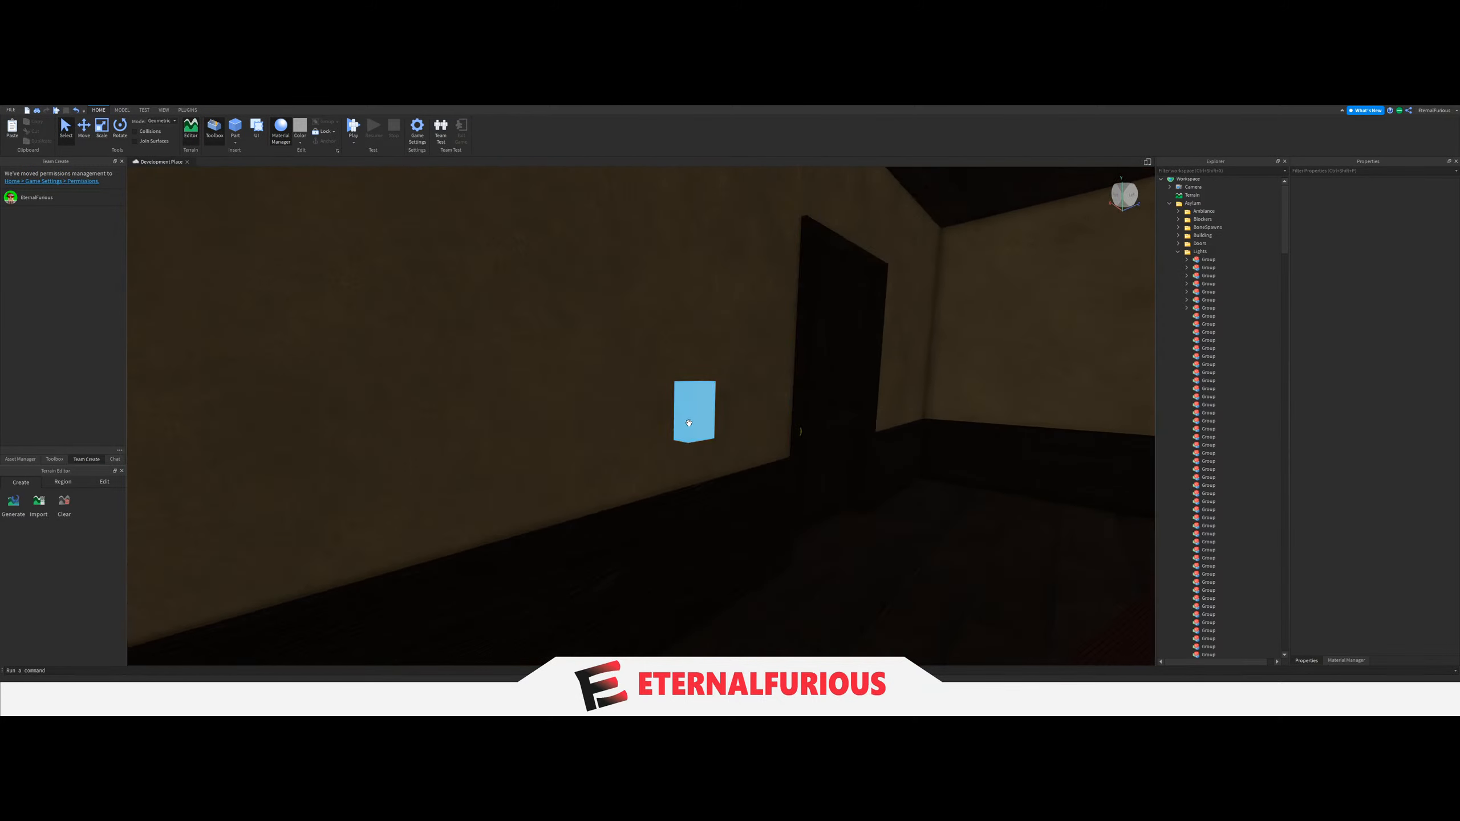
left_click(688, 422)
scroll(1207, 545, "down", 10)
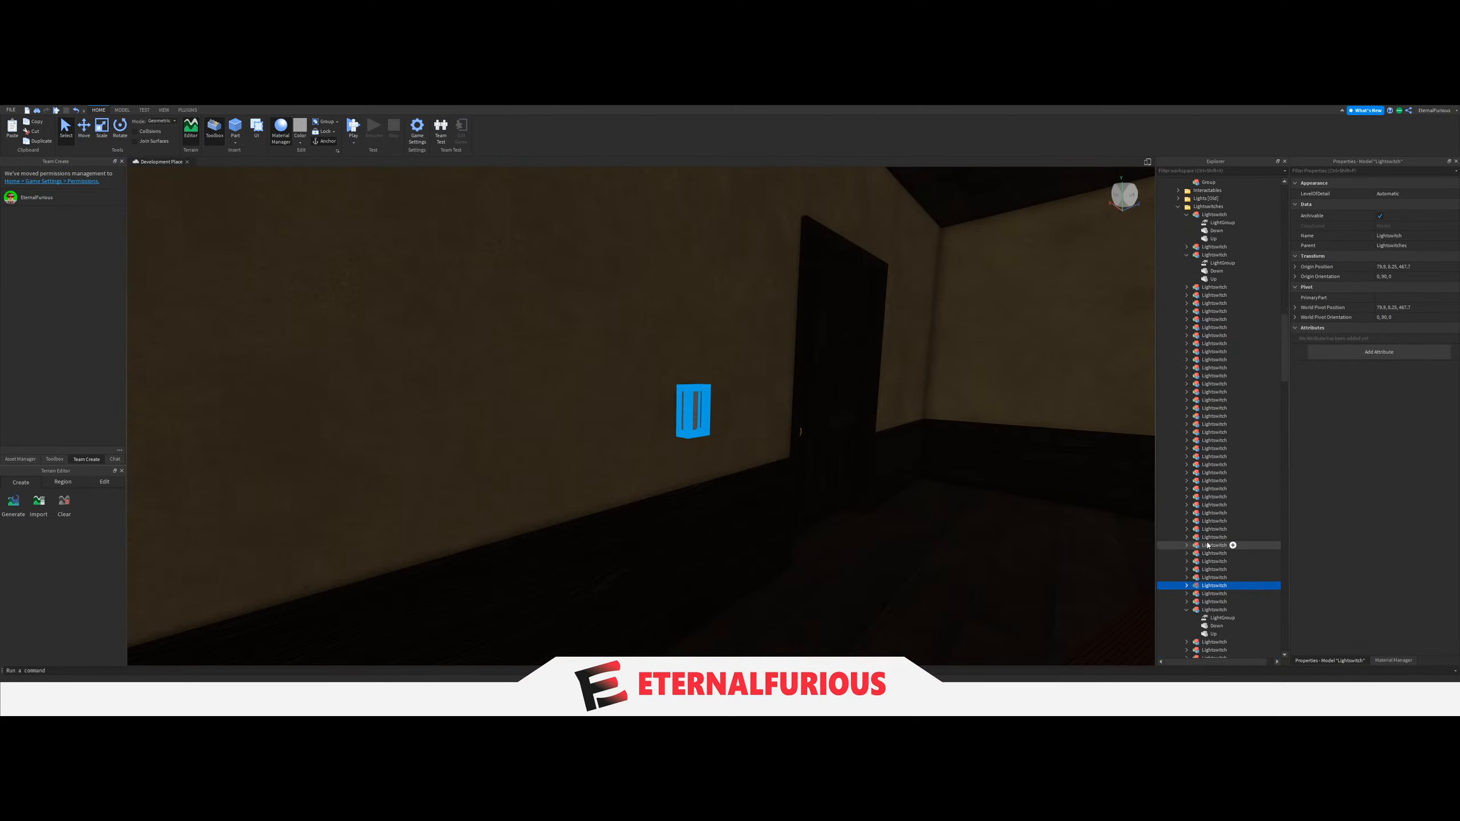
scroll(1208, 545, "up", 8)
Select this room's four LIGHT parts, starting from a ceiling lamp, and move them into the eighth Group under Lights.
right_click_drag(810, 474, 720, 476)
key("w")
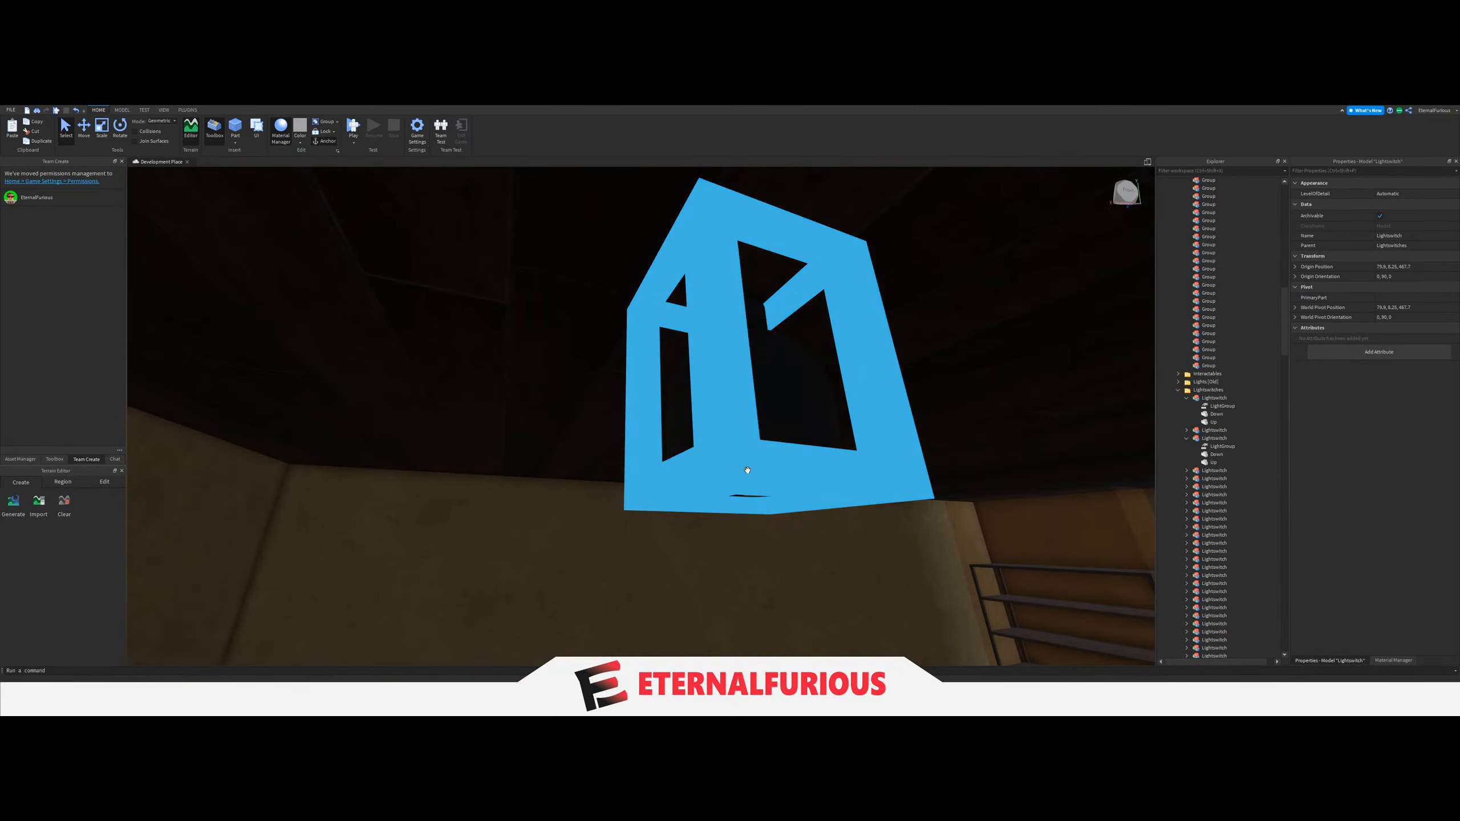
left_click(747, 470)
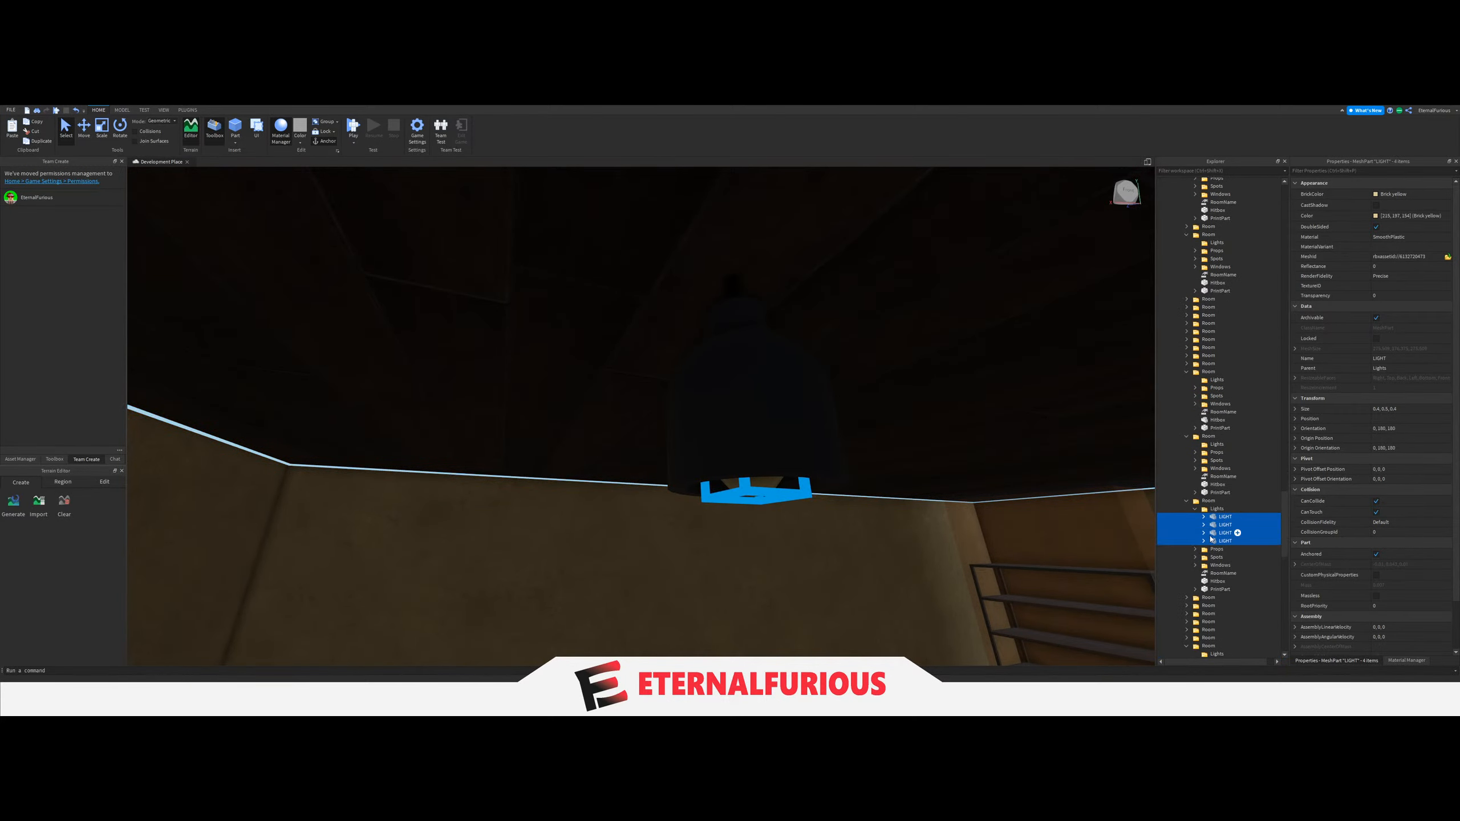
left_click_drag(1211, 539, 1206, 413)
scroll(1213, 515, "down", 10)
scroll(1214, 415, "up", 10)
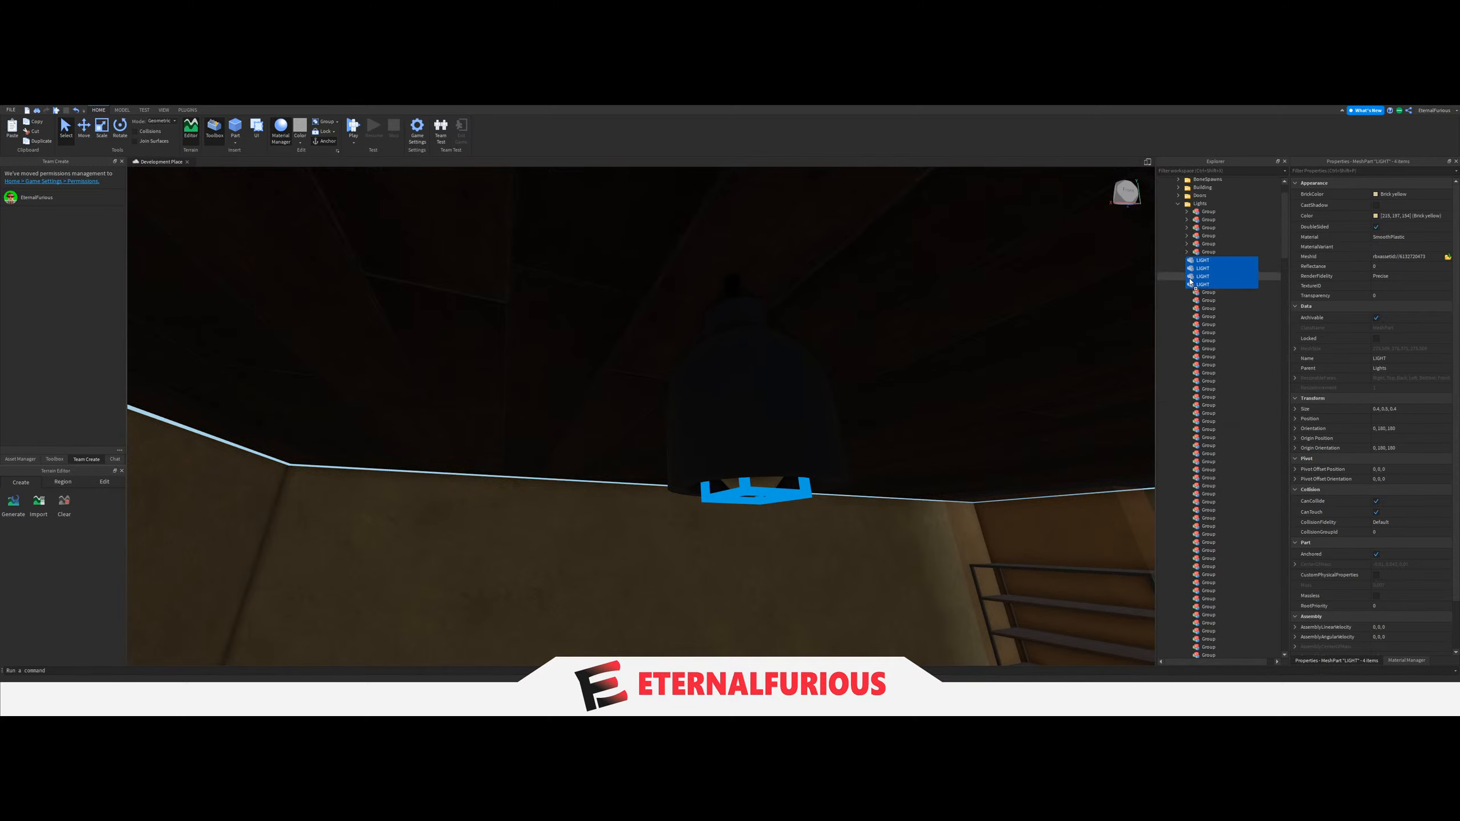
Set the LightGroup value of this room's light switch beside the door to the eighth Group.
right_click_drag(1141, 315, 796, 463)
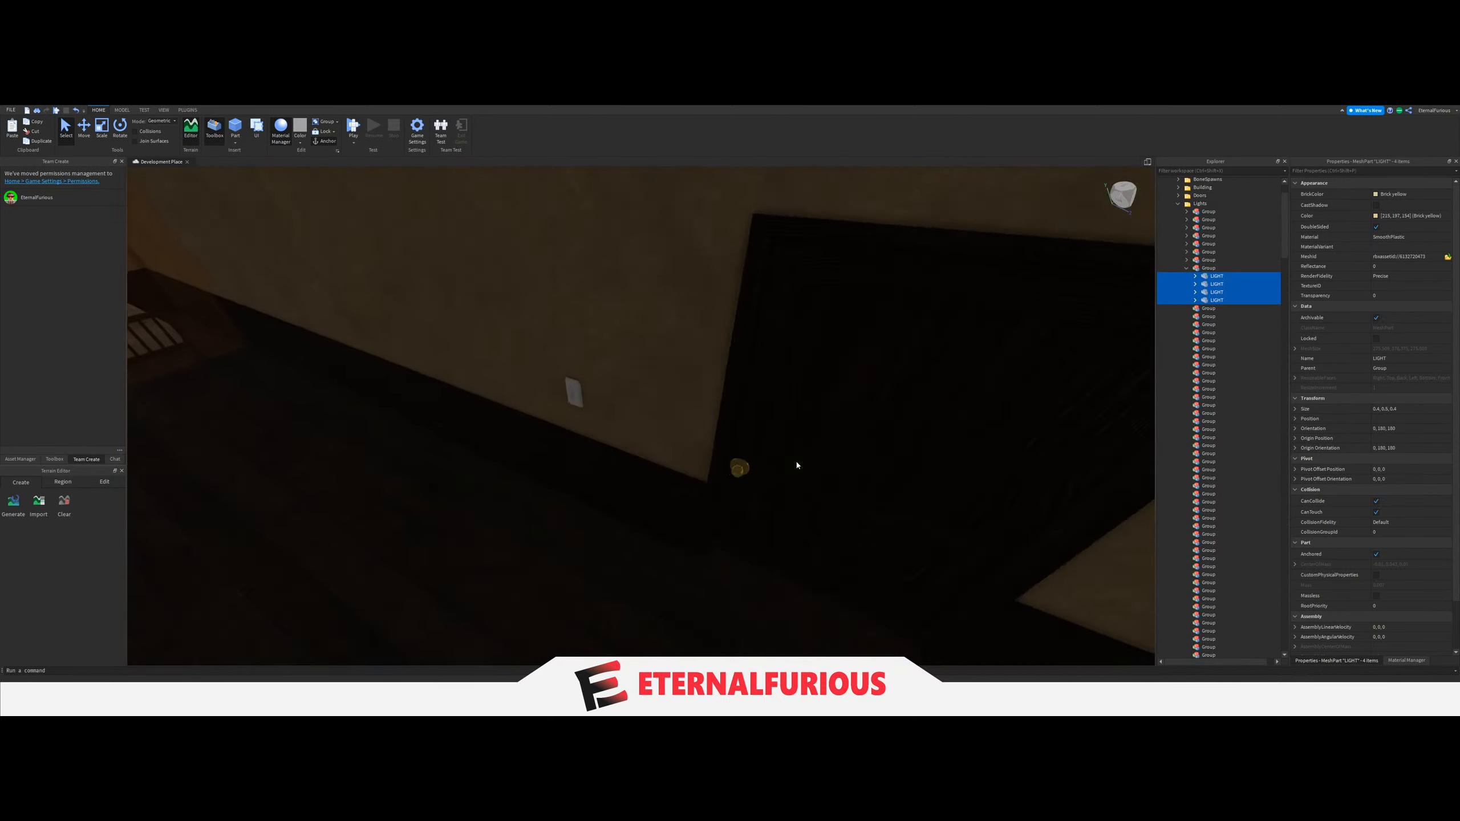
key("w")
left_click(521, 377)
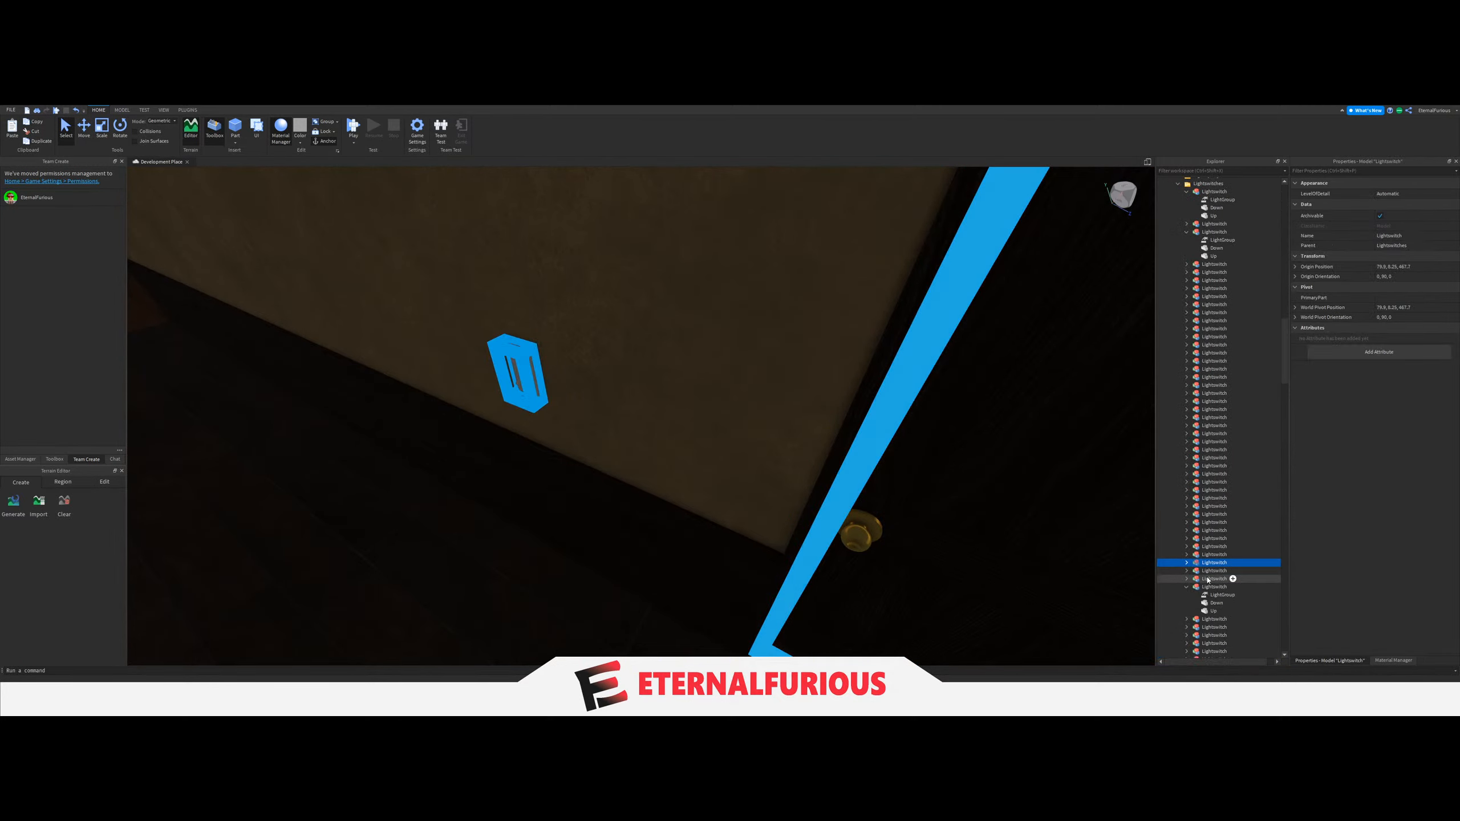
left_click(1222, 570)
left_click(1392, 231)
scroll(1212, 446, "up", 10)
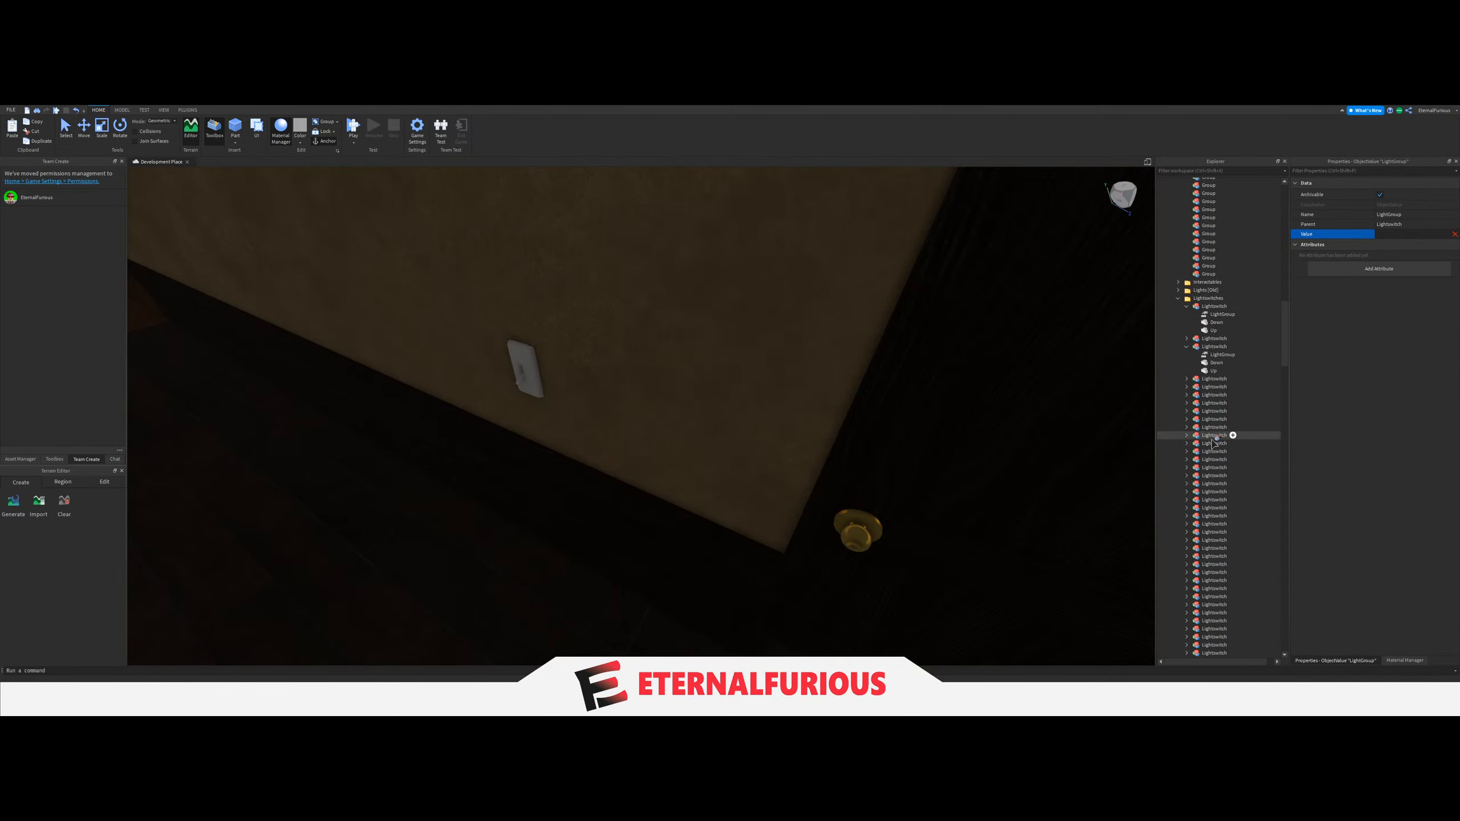
scroll(1212, 446, "up", 5)
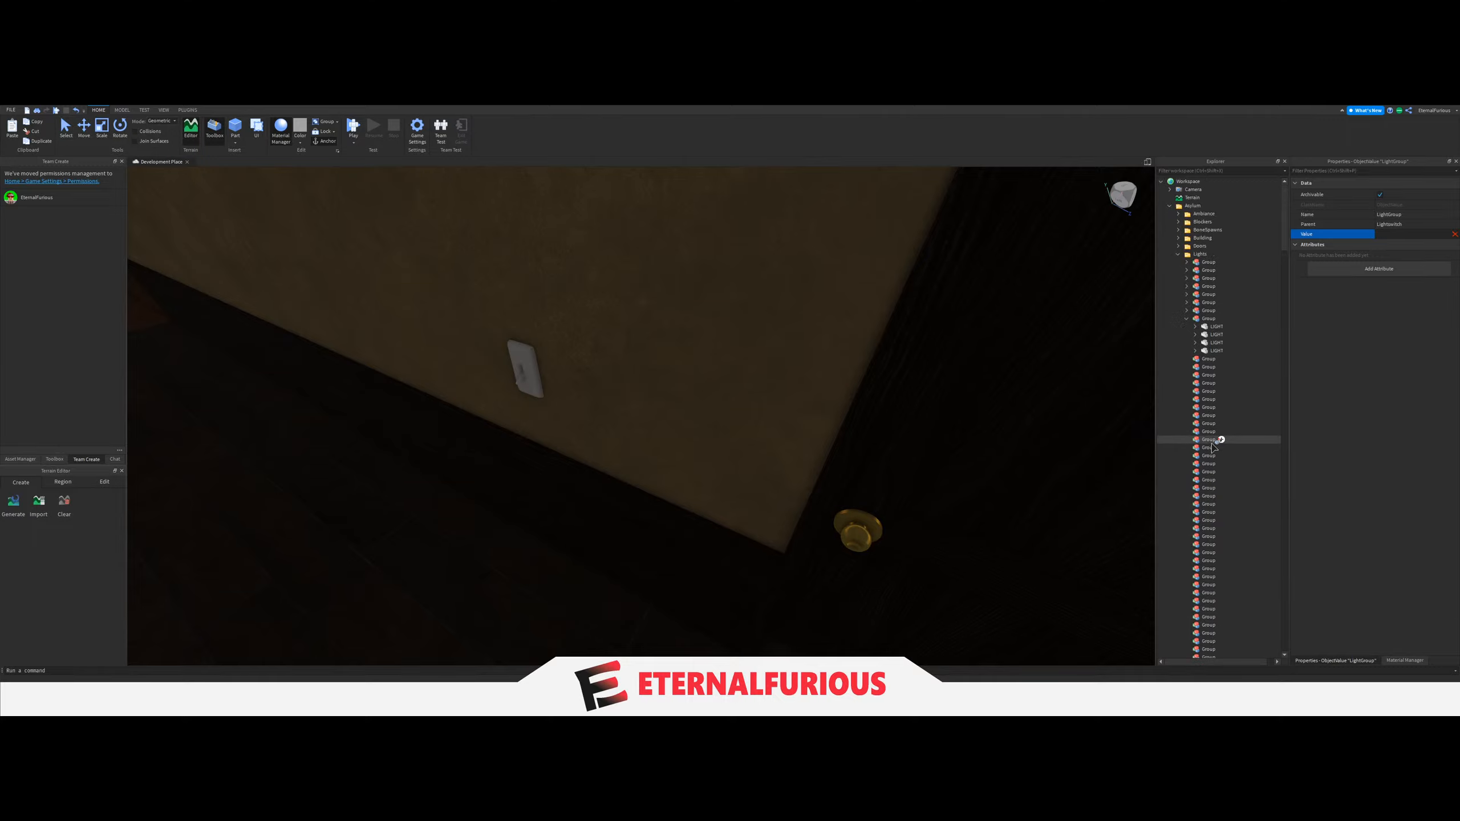
left_click(1197, 320)
Look through the neighbouring rooms for the next ceiling lamps to group, and collapse the eighth Group.
right_click_drag(943, 350, 900, 385)
left_click(720, 548)
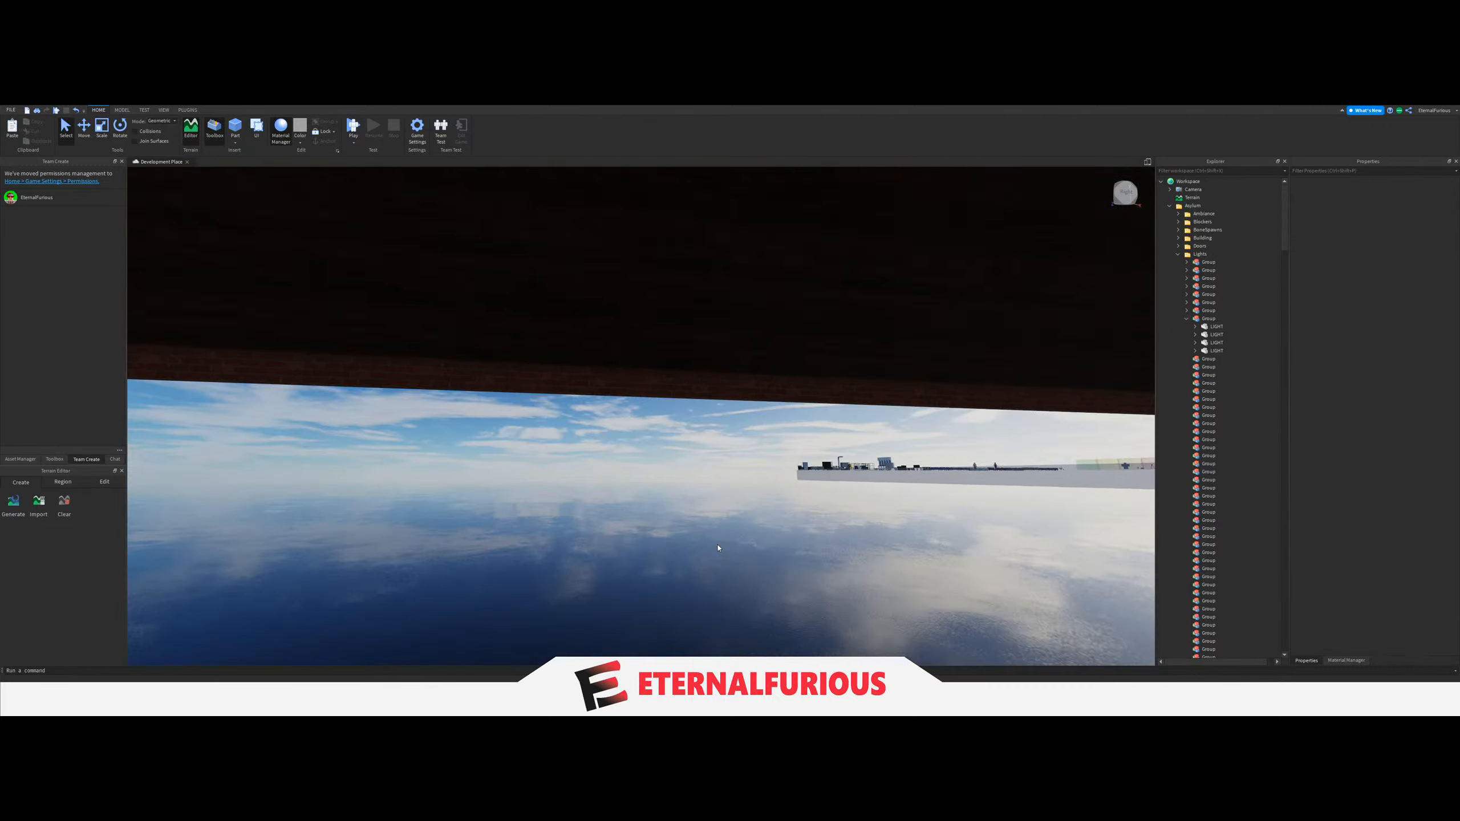
key("e")
right_click_drag(610, 459, 583, 476)
key("a")
key("d")
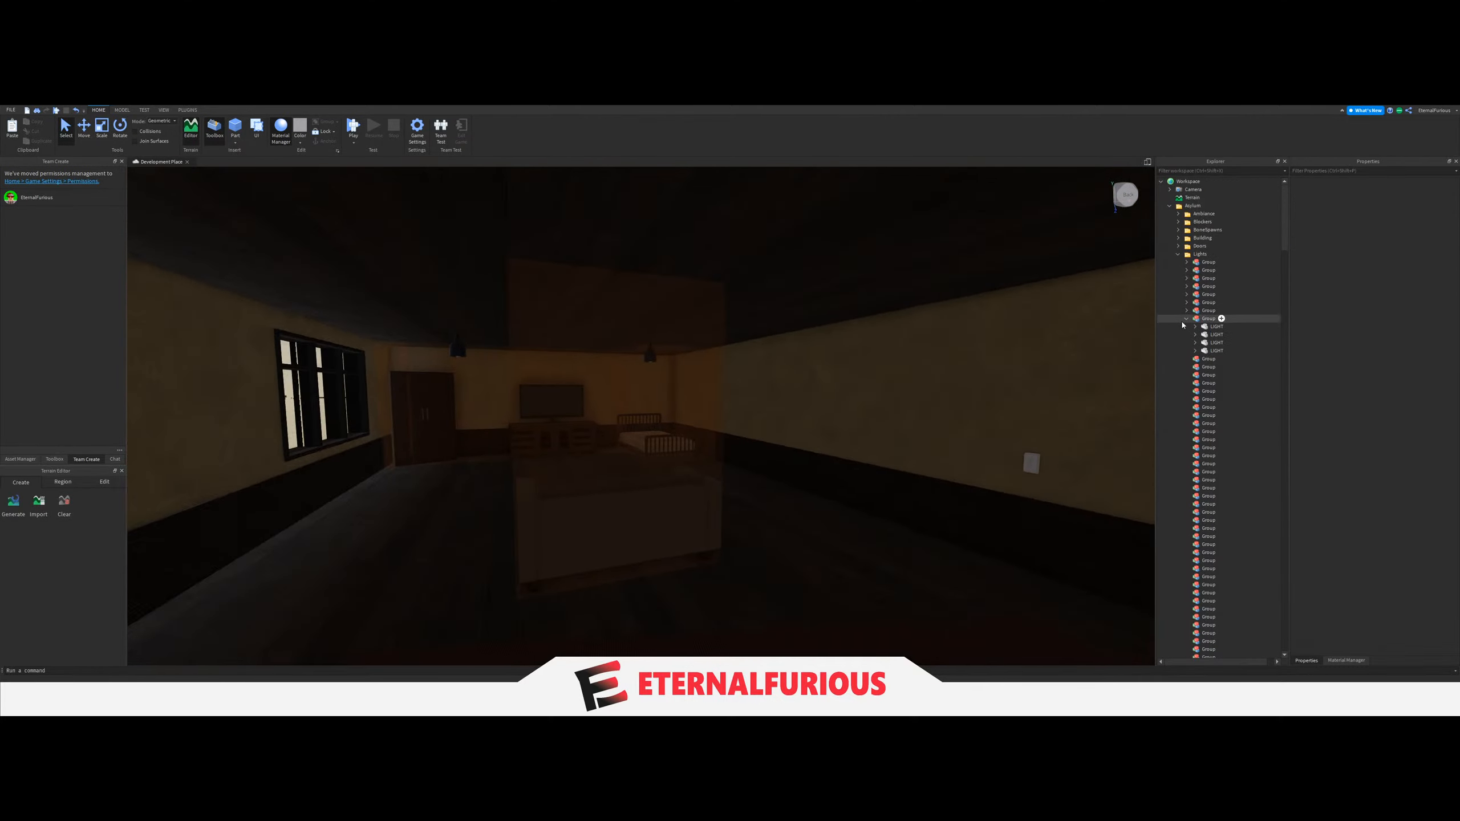
key("w")
mouse_move(726, 412)
right_mouse_down()
mouse_move(657, 420)
mouse_move(745, 414)
mouse_move(701, 414)
right_mouse_up()
key("w")
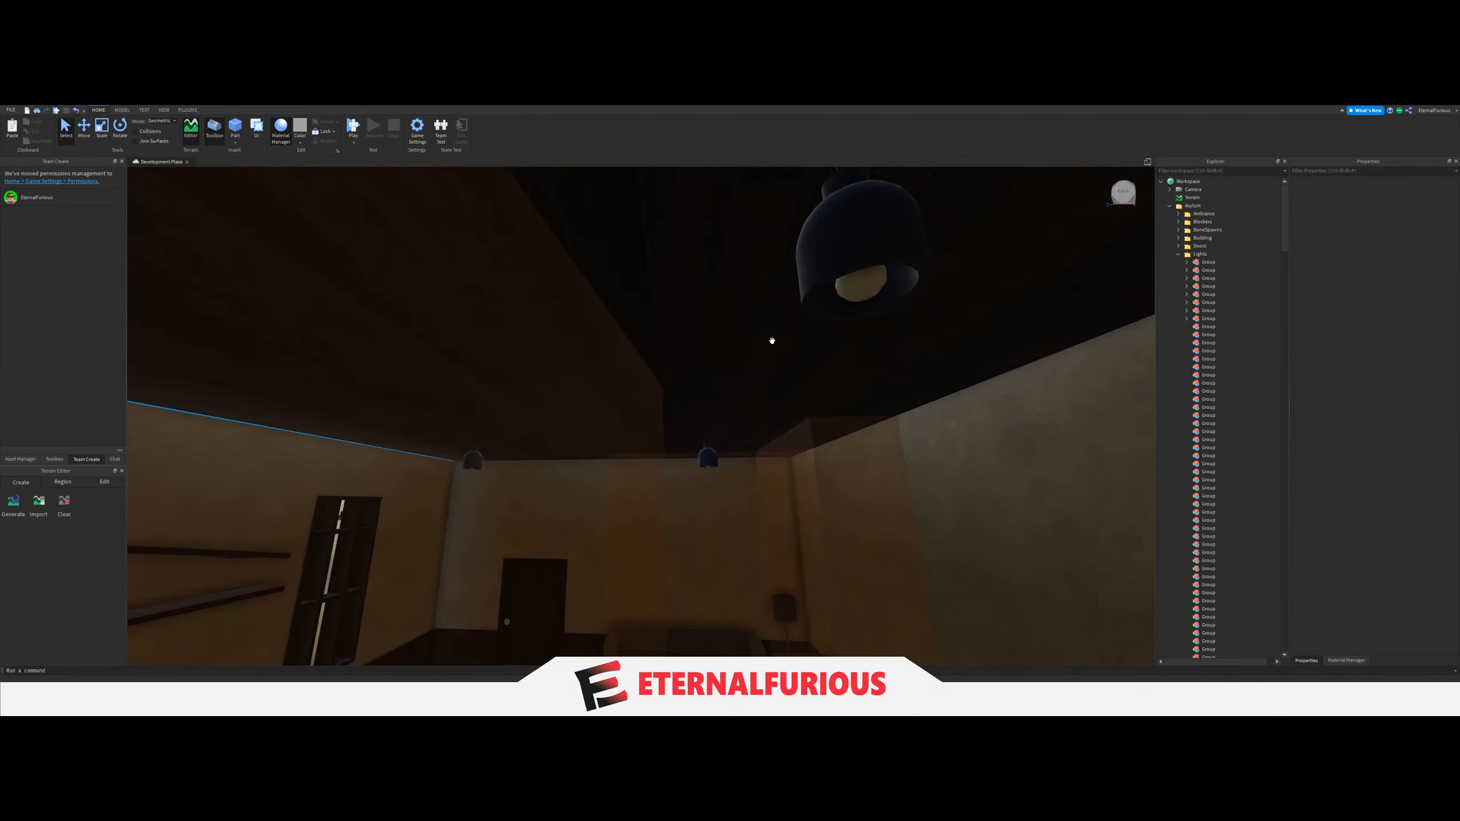
Move the six LIGHT parts of the room with the wall shelves into the ninth Group under Lights.
key("d")
left_click(676, 287)
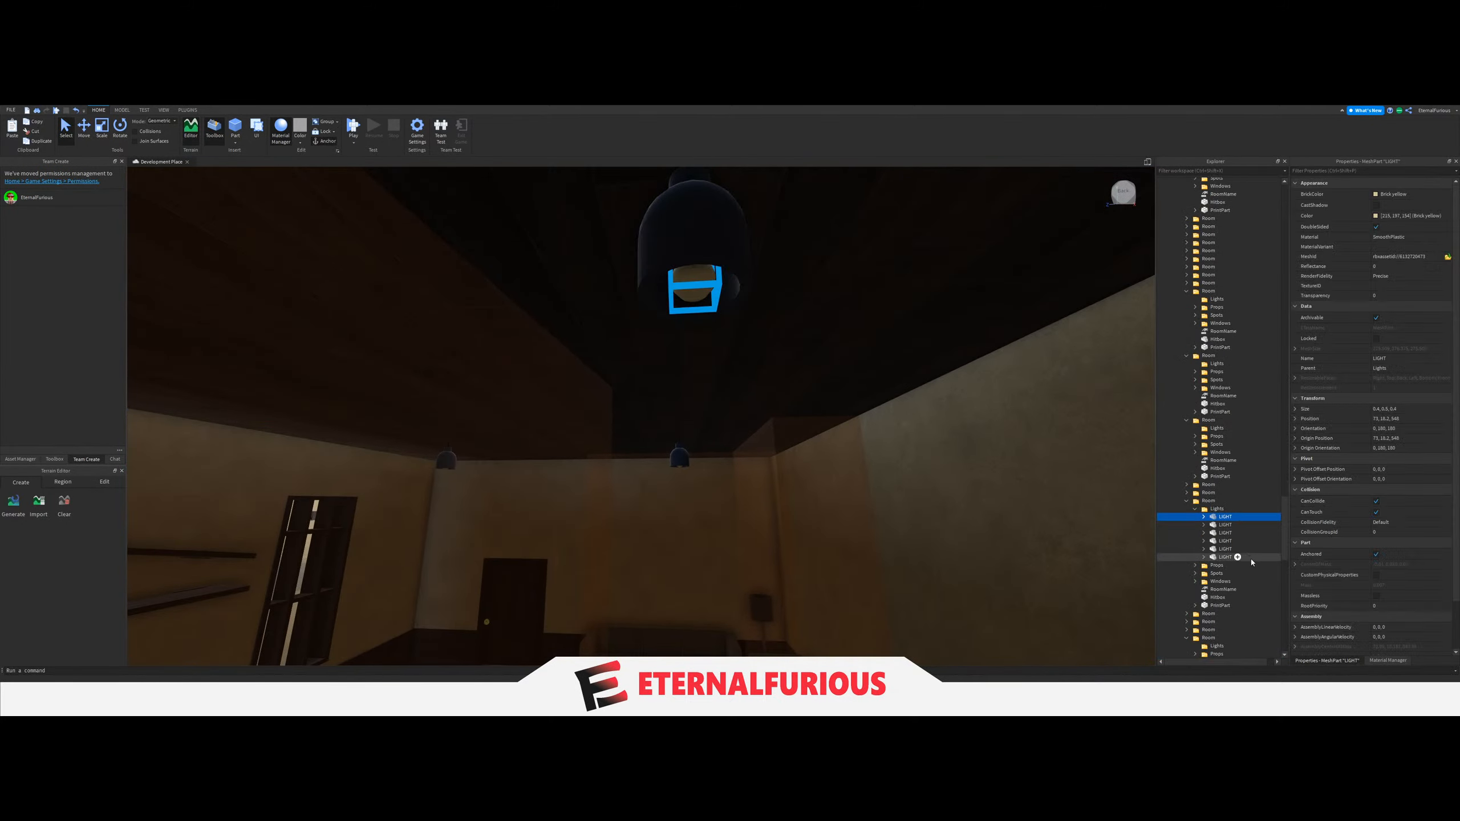
scroll(1236, 461, "up", 20)
left_click_drag(1219, 523, 1210, 305)
scroll(1221, 505, "up", 15)
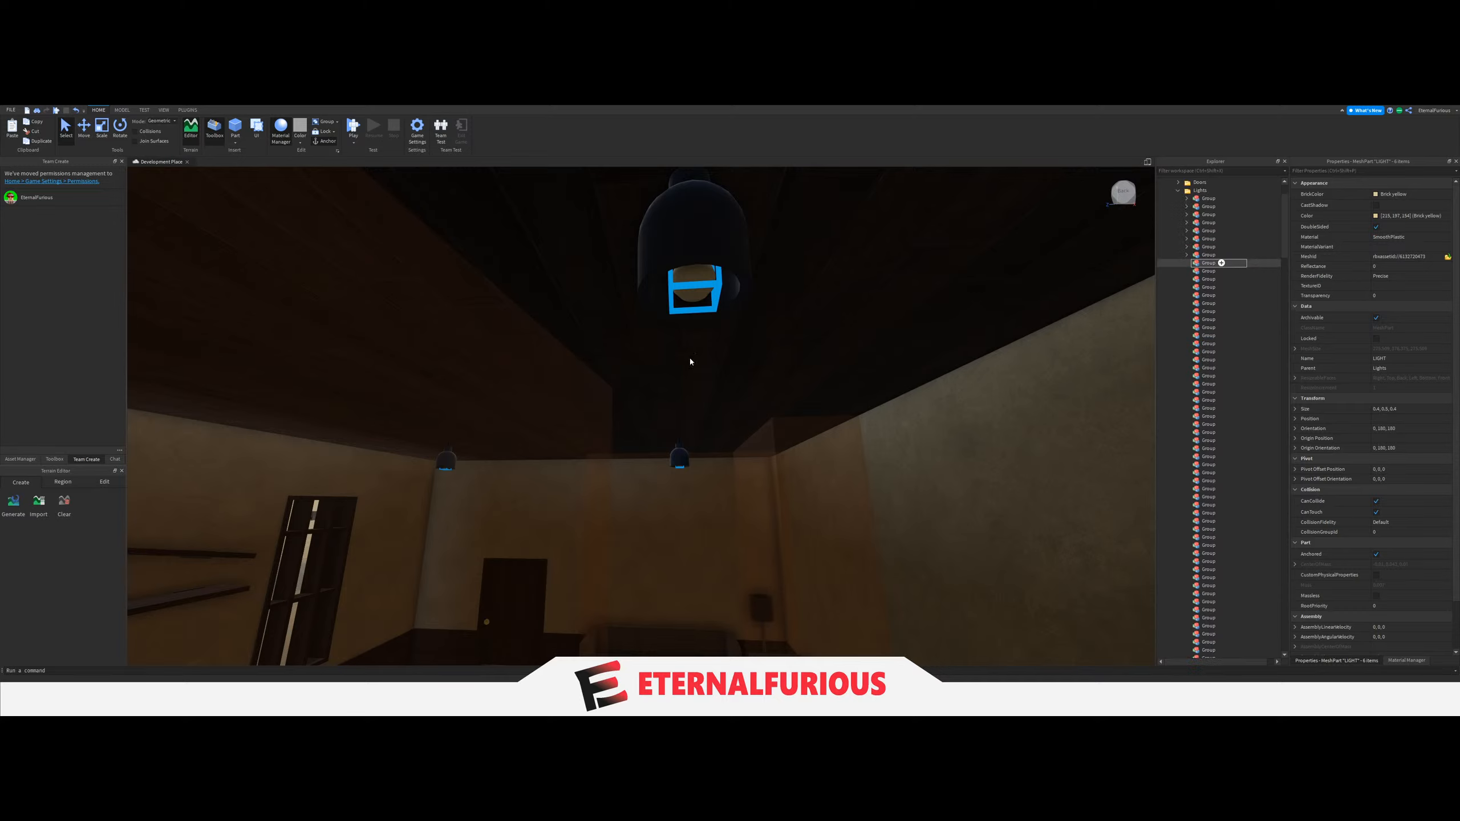
Link the light switch beside the door near the sofa to the ninth Group through its LightGroup value.
key("s")
right_click_drag(728, 426, 729, 429)
left_click(691, 479)
key("w")
right_click_drag(691, 479, 691, 478)
left_click(743, 391)
key("d")
scroll(1229, 466, "down", 8)
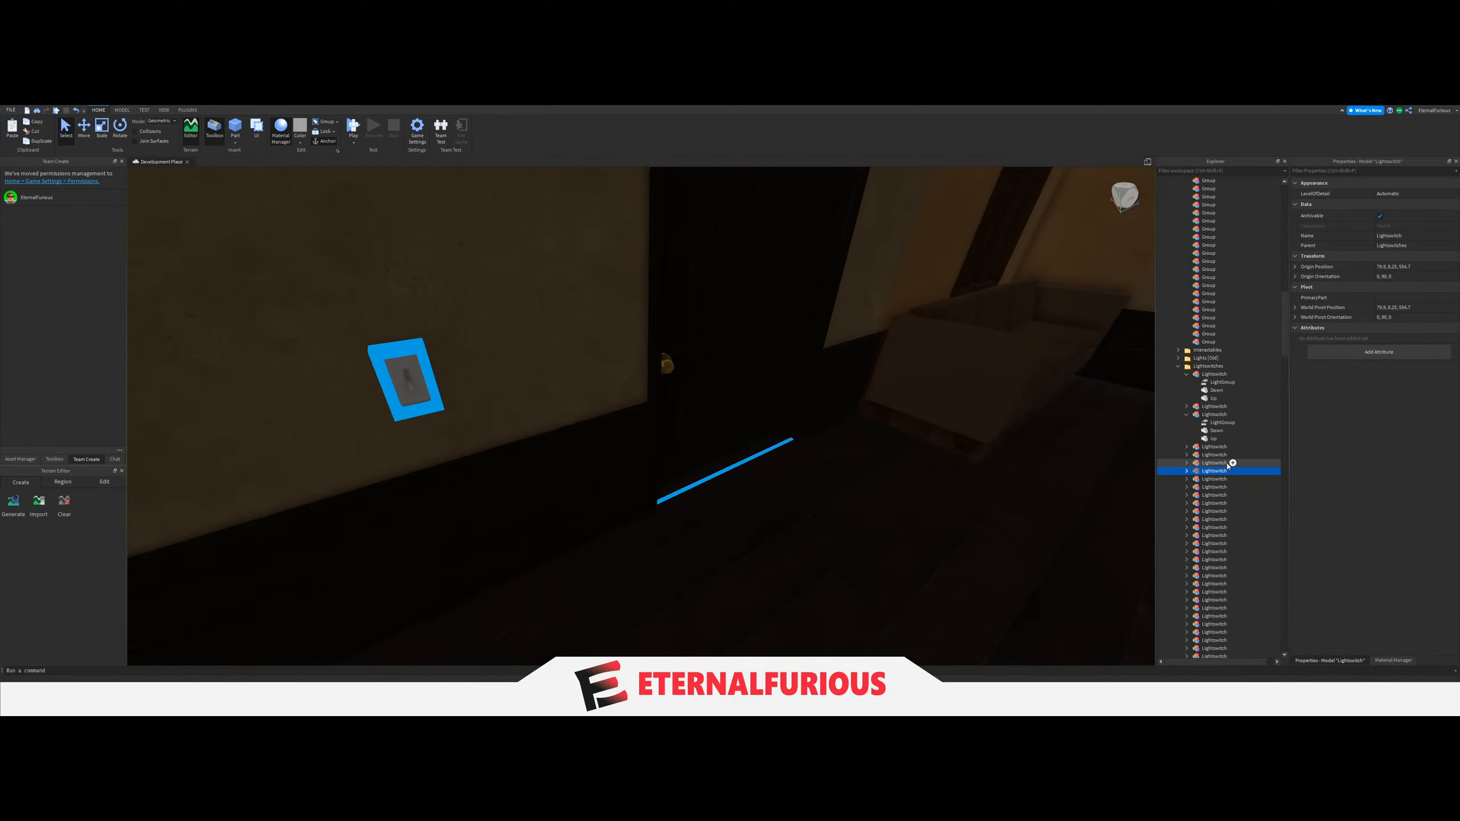
left_click(1220, 480)
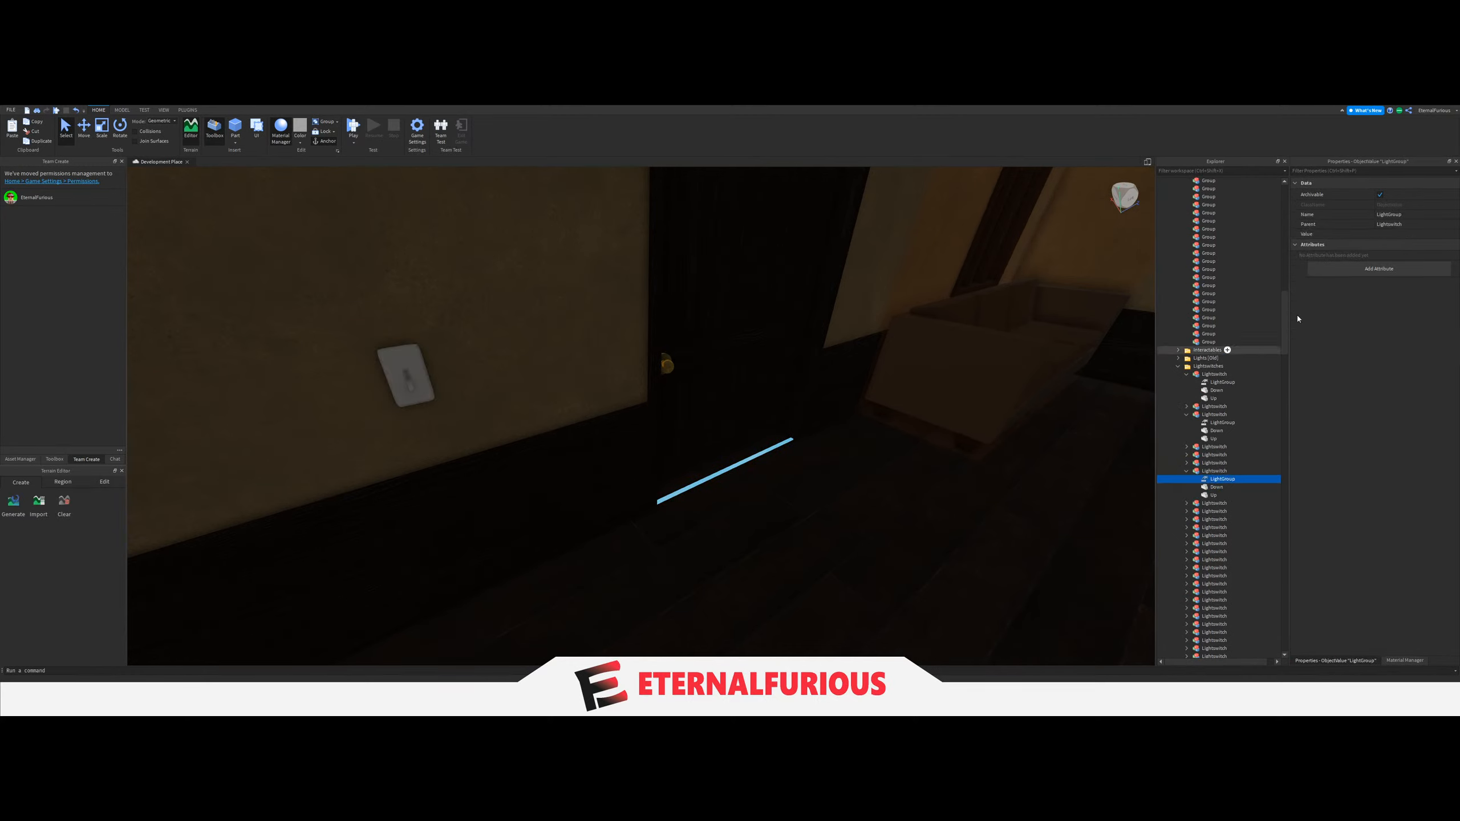
left_click(1388, 234)
scroll(1225, 441, "up", 5)
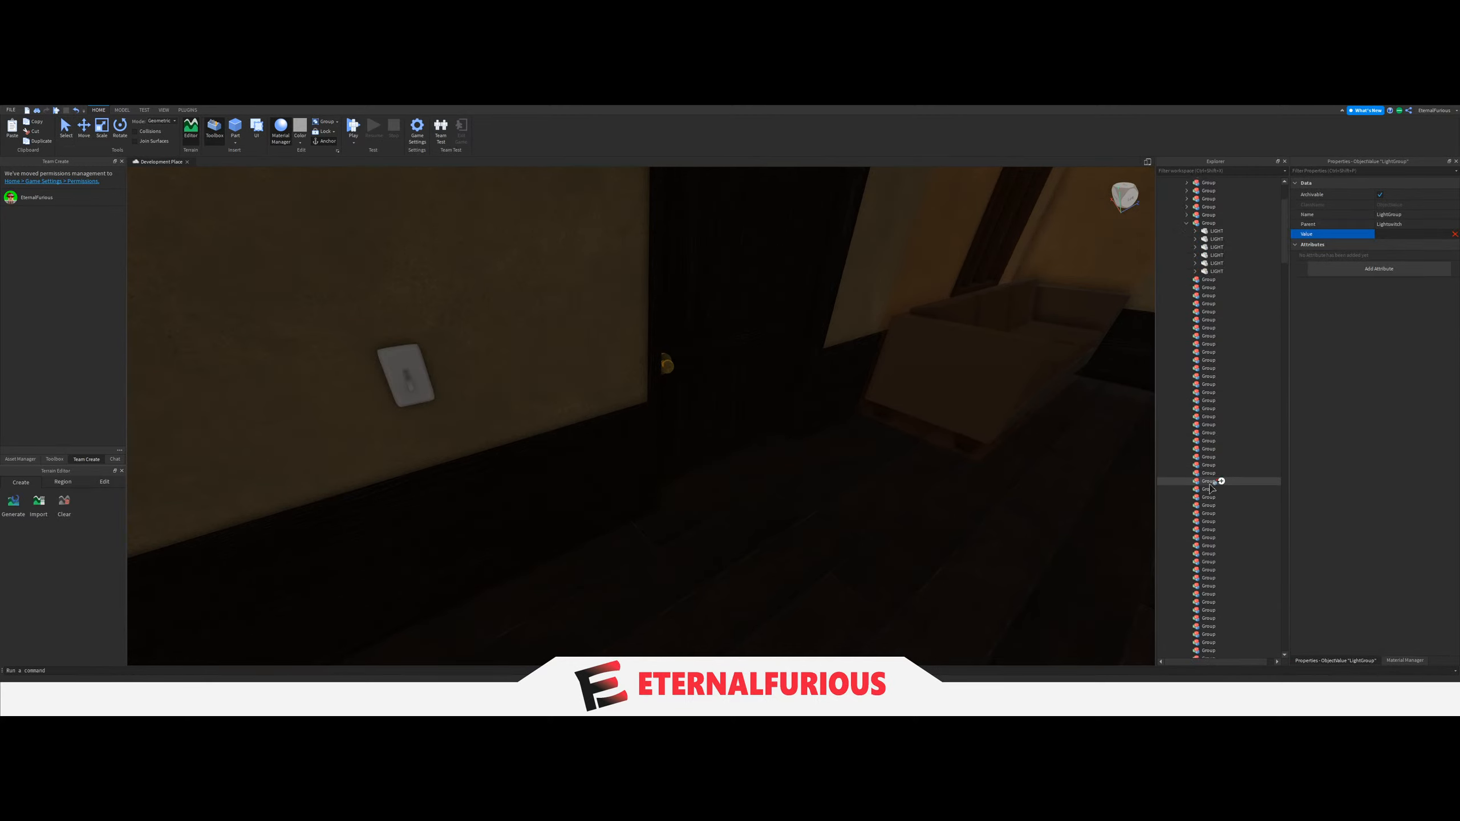
Collapse the ninth Group and look for the next room to process, the one with the pool table.
right_click_drag(1111, 259, 802, 463)
left_click(596, 623)
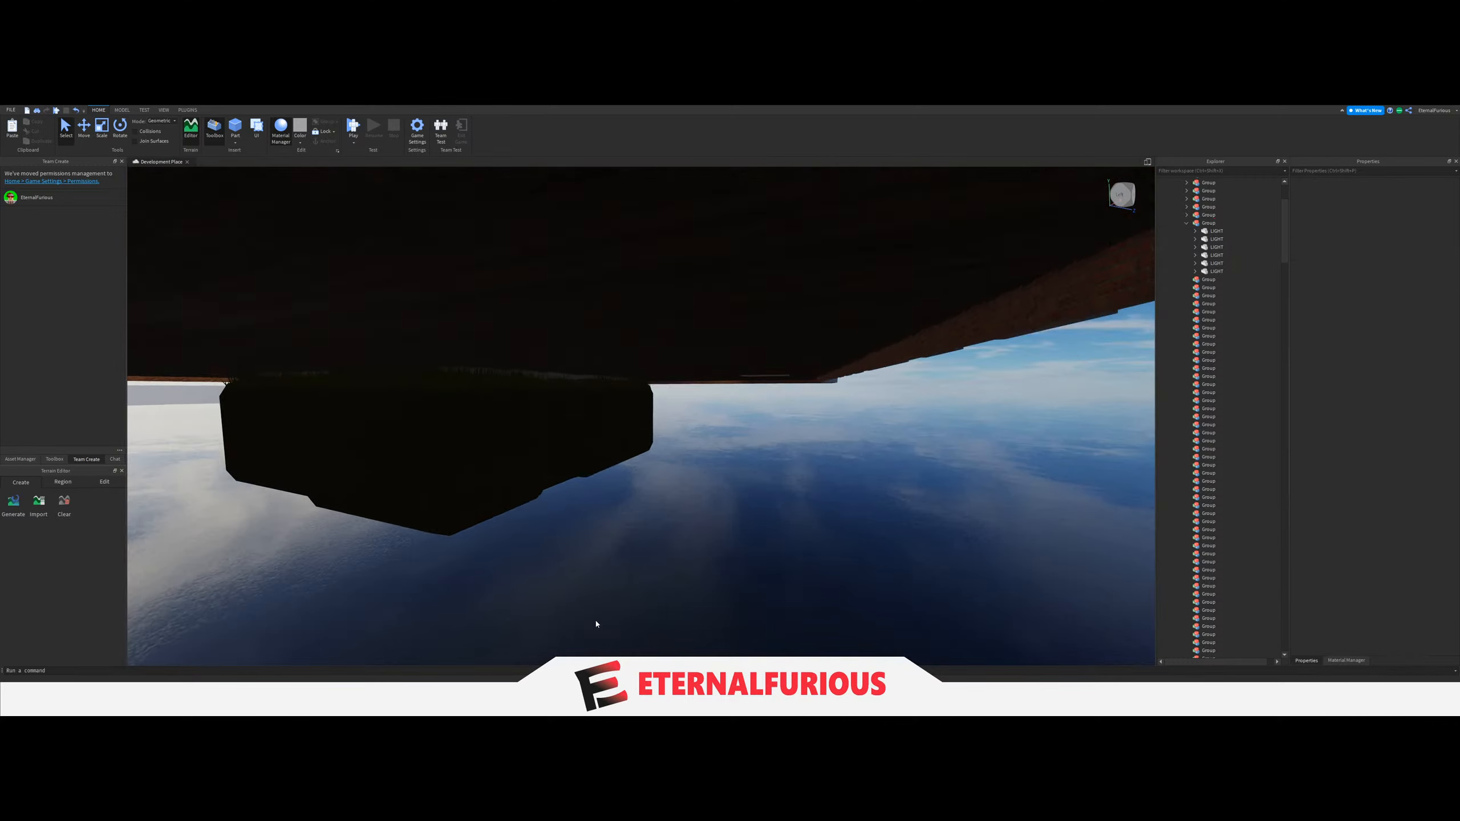
right_click_drag(596, 623, 596, 623)
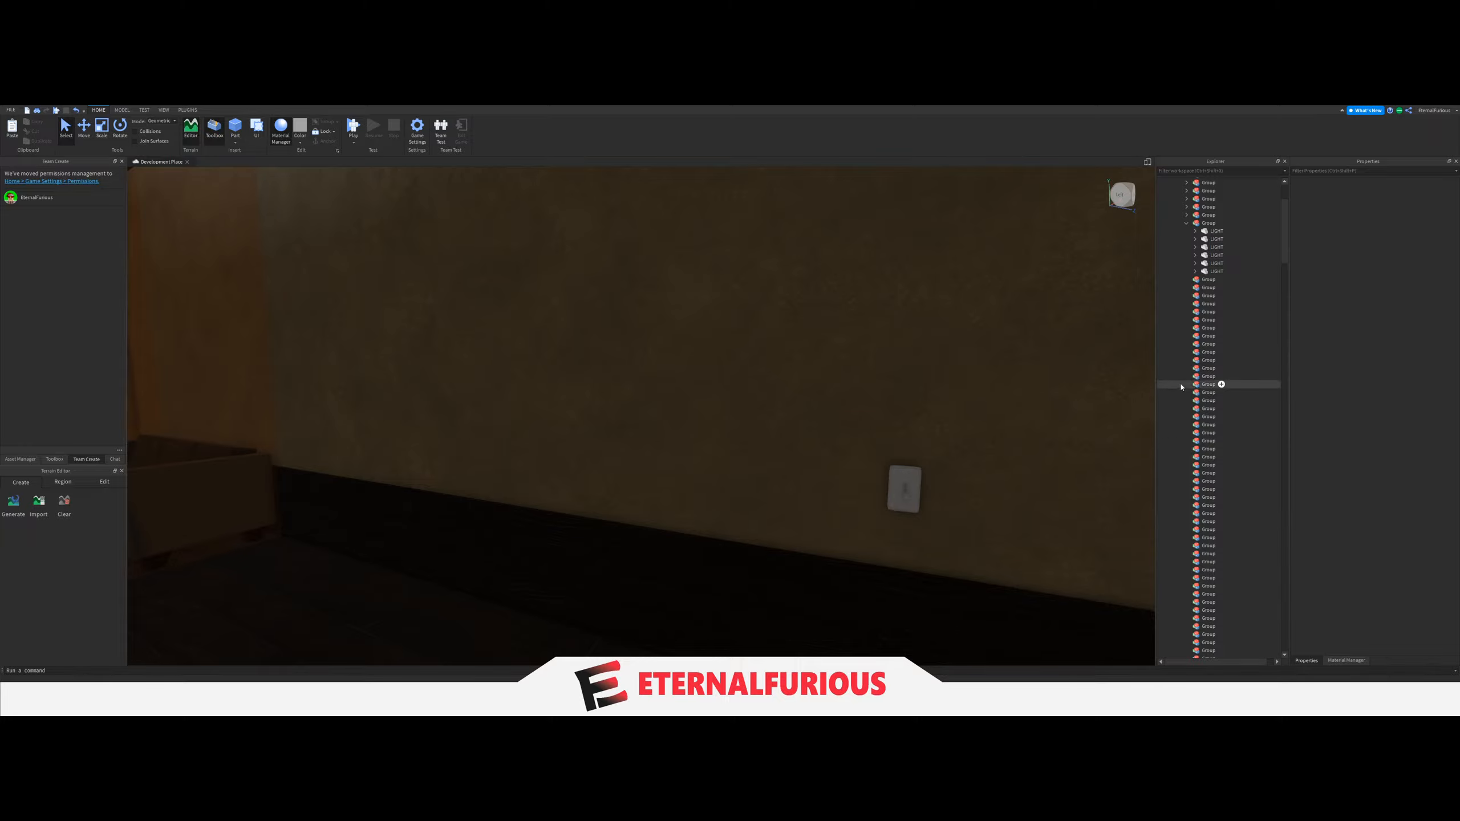
left_click(1187, 223)
right_click_drag(795, 447, 740, 412)
key("s")
key("a")
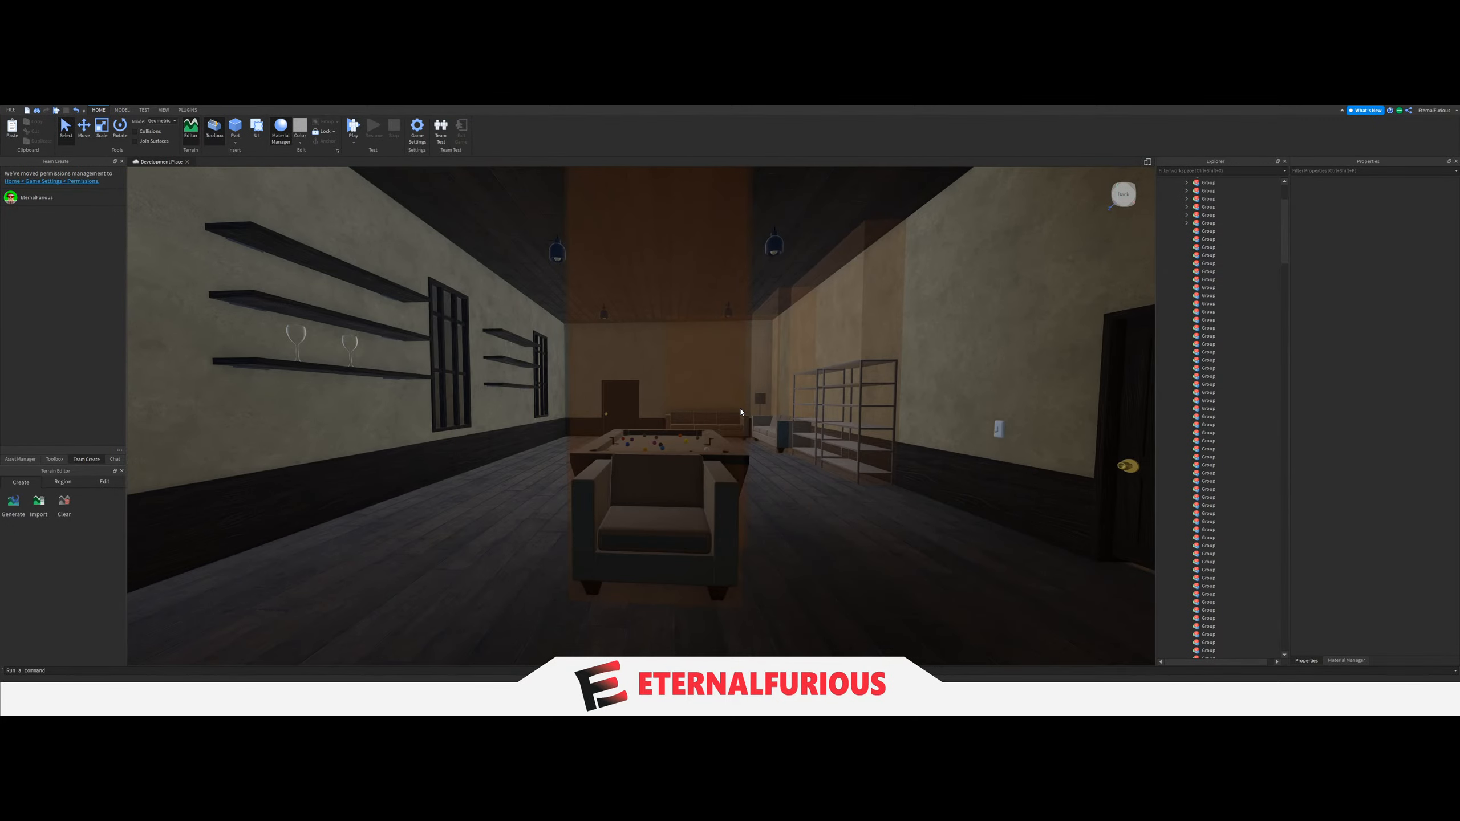
key("d")
key("w")
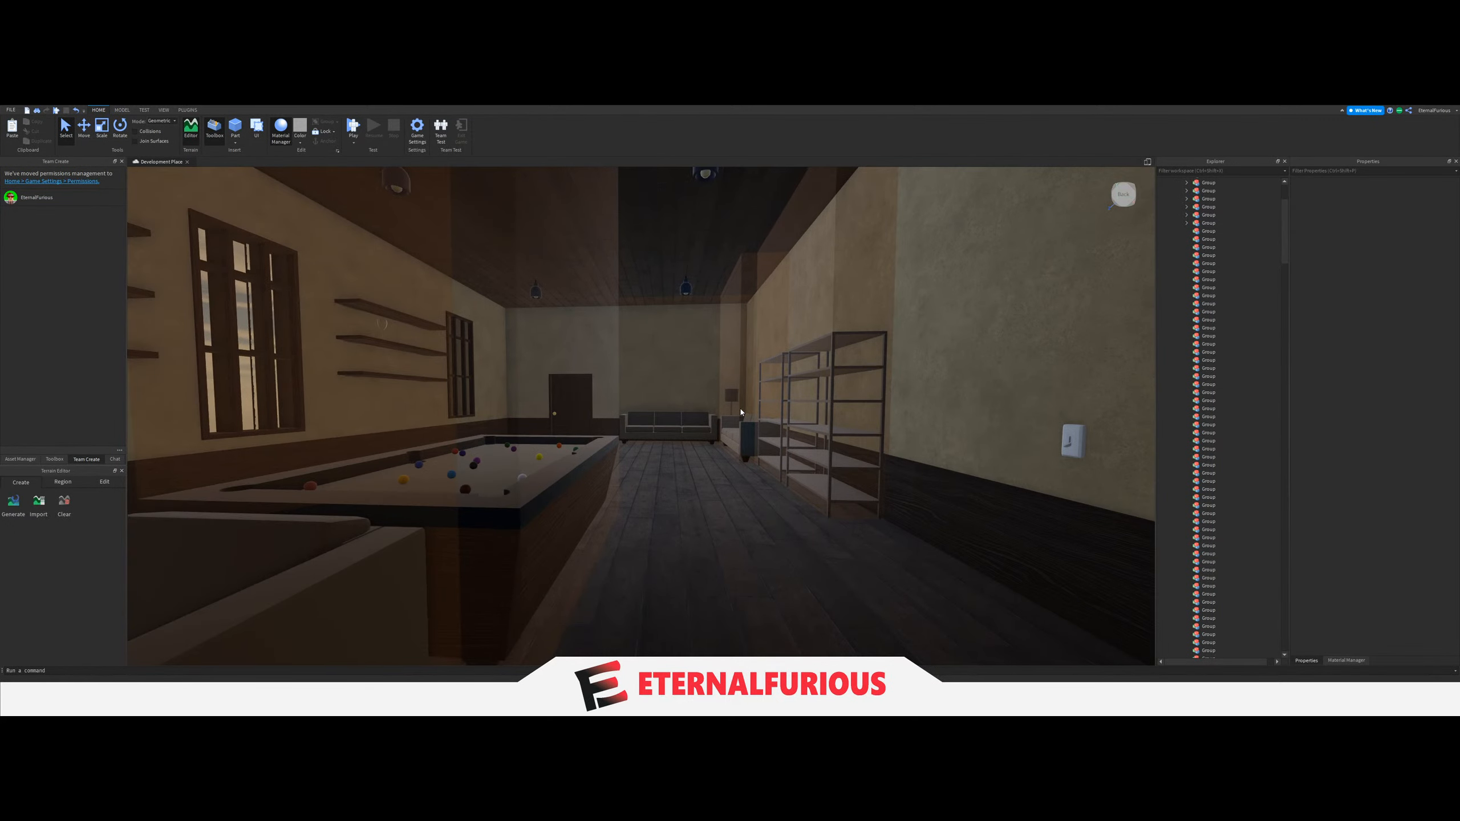
Select the pool table room's six LIGHT parts and move them into the next empty Group under Lights.
right_click_drag(733, 384, 695, 388)
key("w")
left_click(636, 413)
scroll(1188, 574, "down", 5)
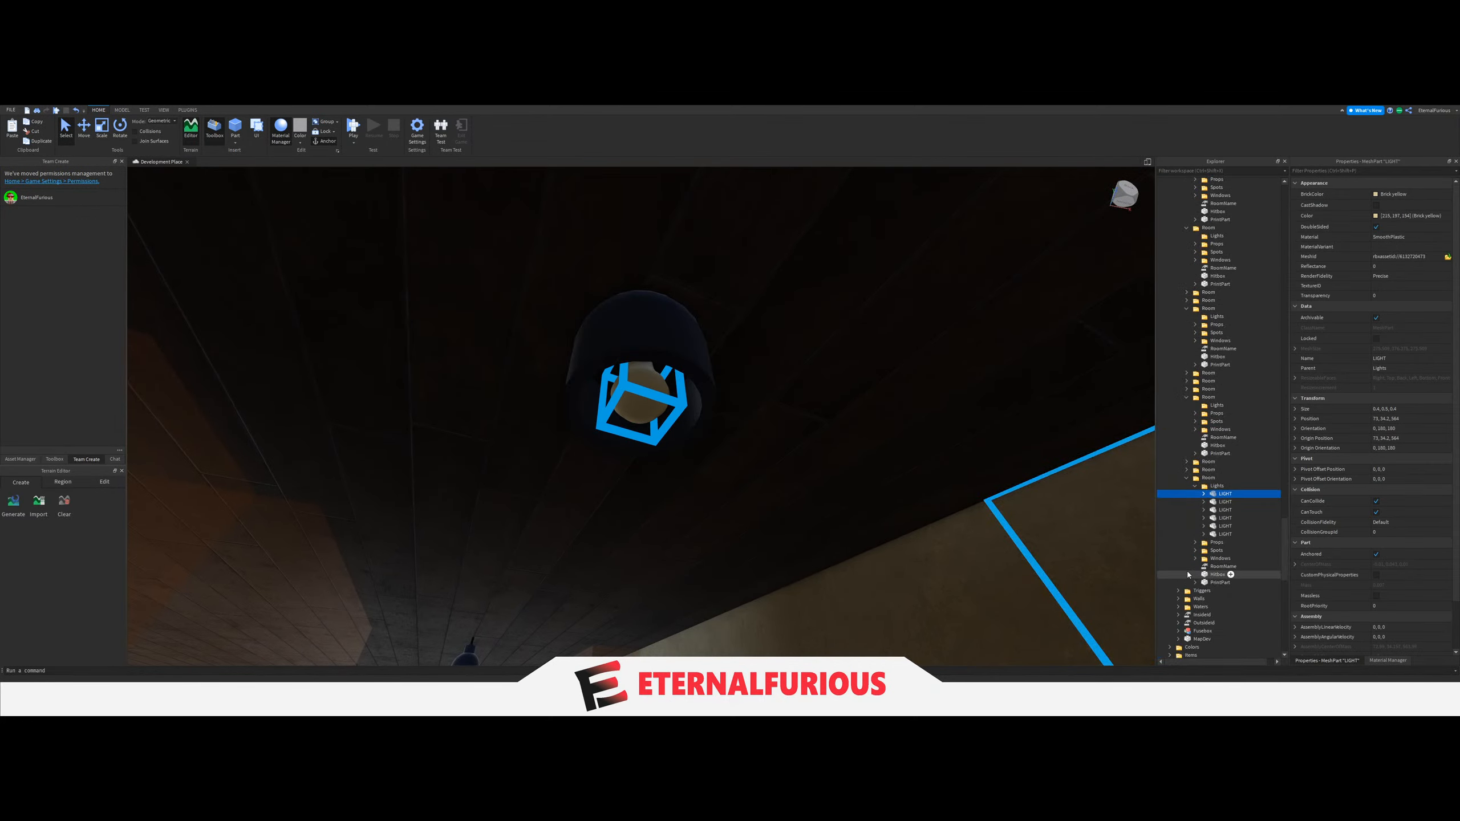
scroll(1221, 500, "up", 1)
left_click_drag(1255, 535, 1242, 362)
scroll(1241, 497, "up", 20)
scroll(1236, 532, "up", 12)
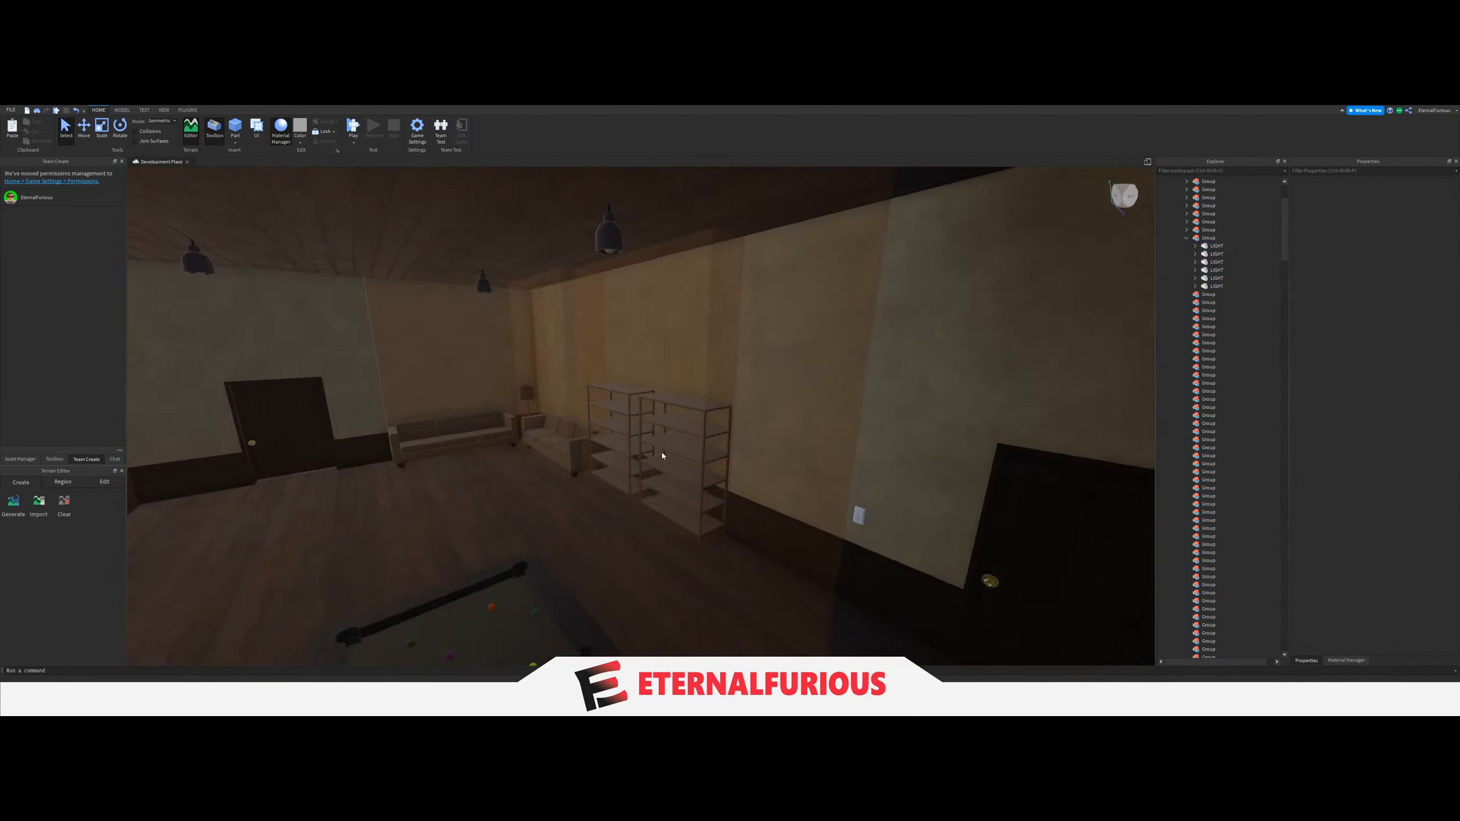
Set the LightGroup value of the light switch near the pool table room's metal shelves to the Group holding its six lights.
key("w")
right_click_drag(662, 453, 661, 454)
left_click(662, 454)
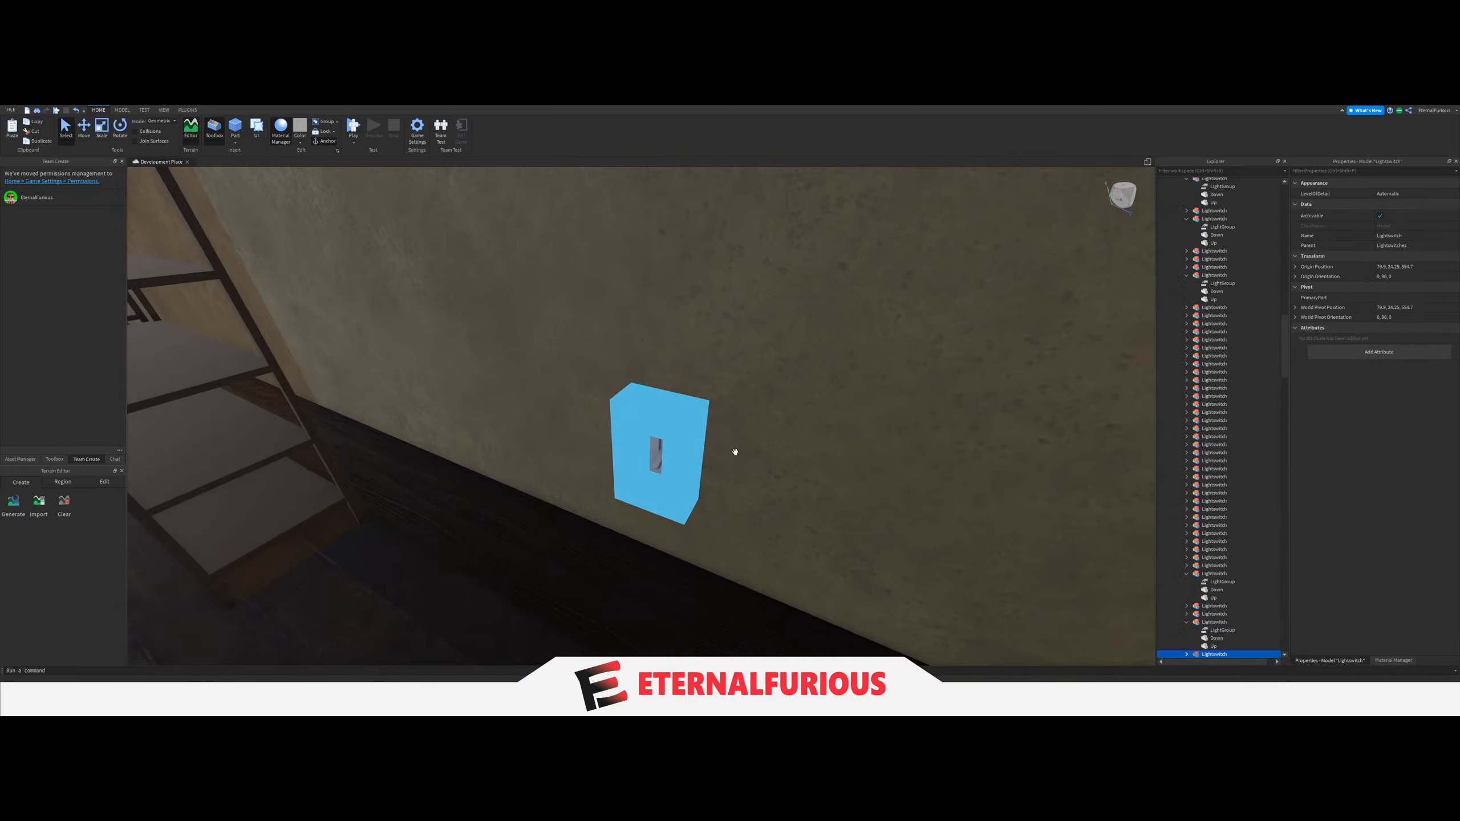
left_click(1214, 502)
left_click(1399, 232)
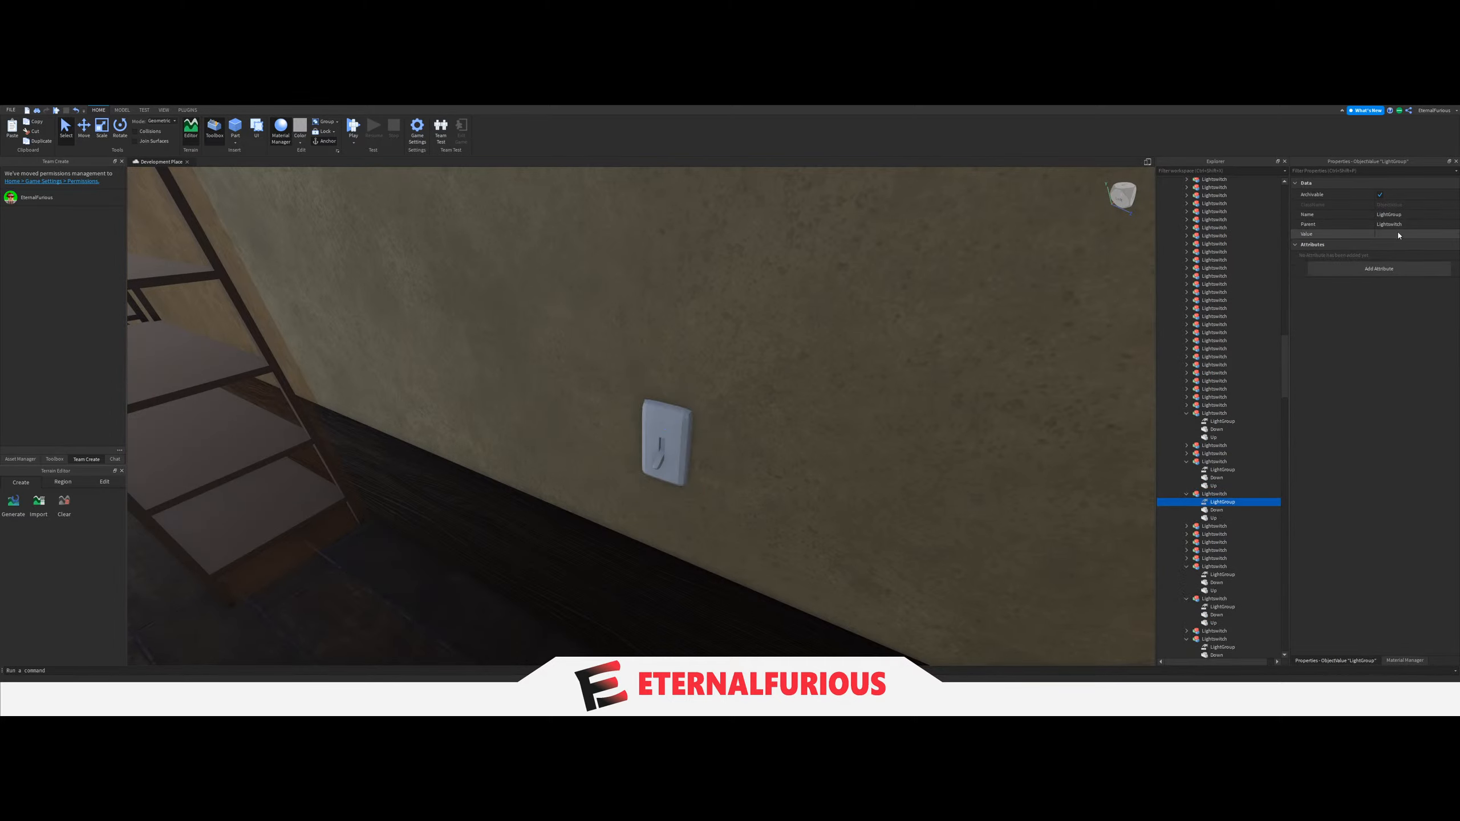
scroll(1213, 493, "up", 10)
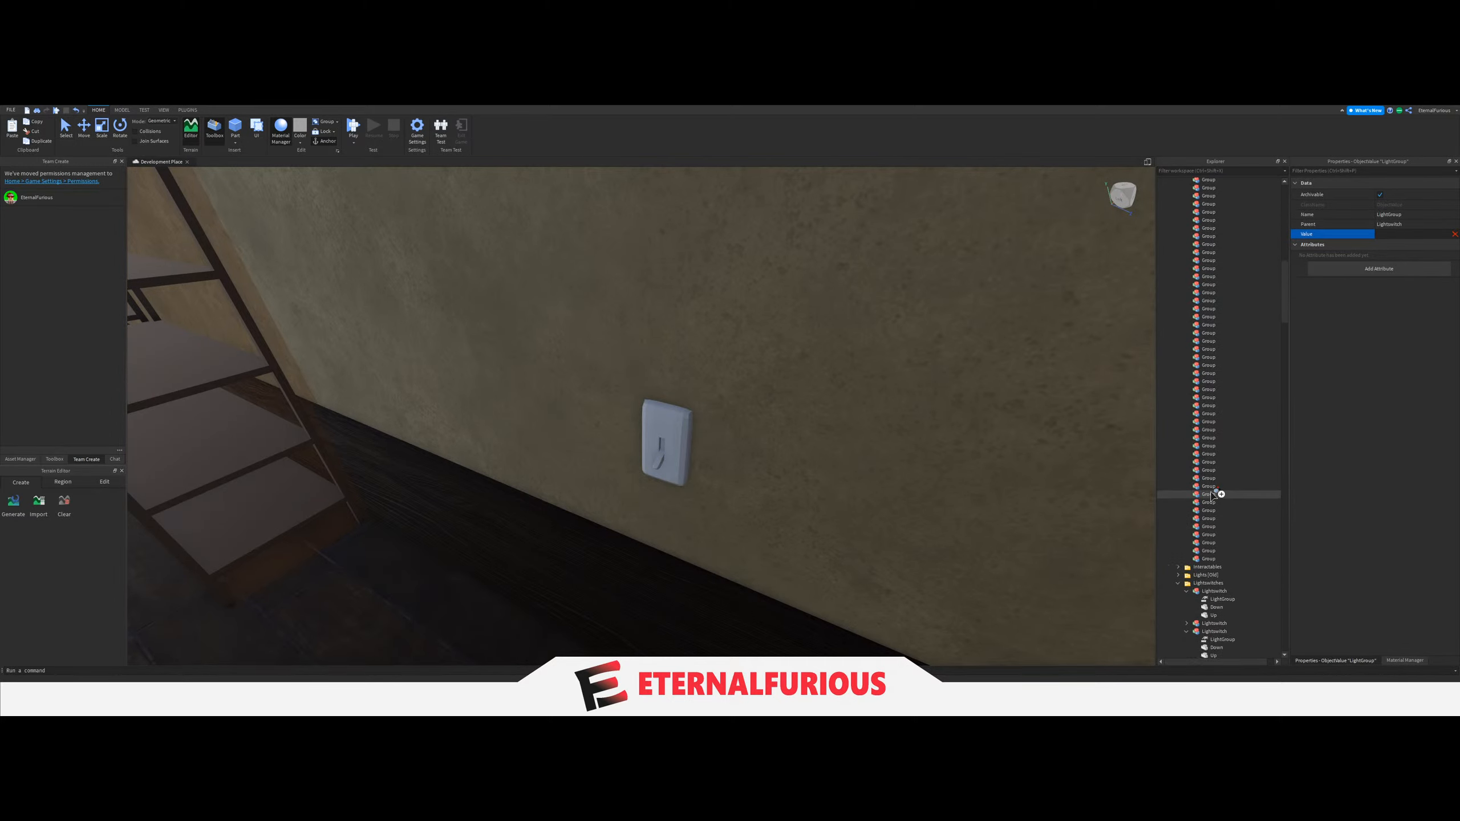
scroll(1214, 493, "up", 5)
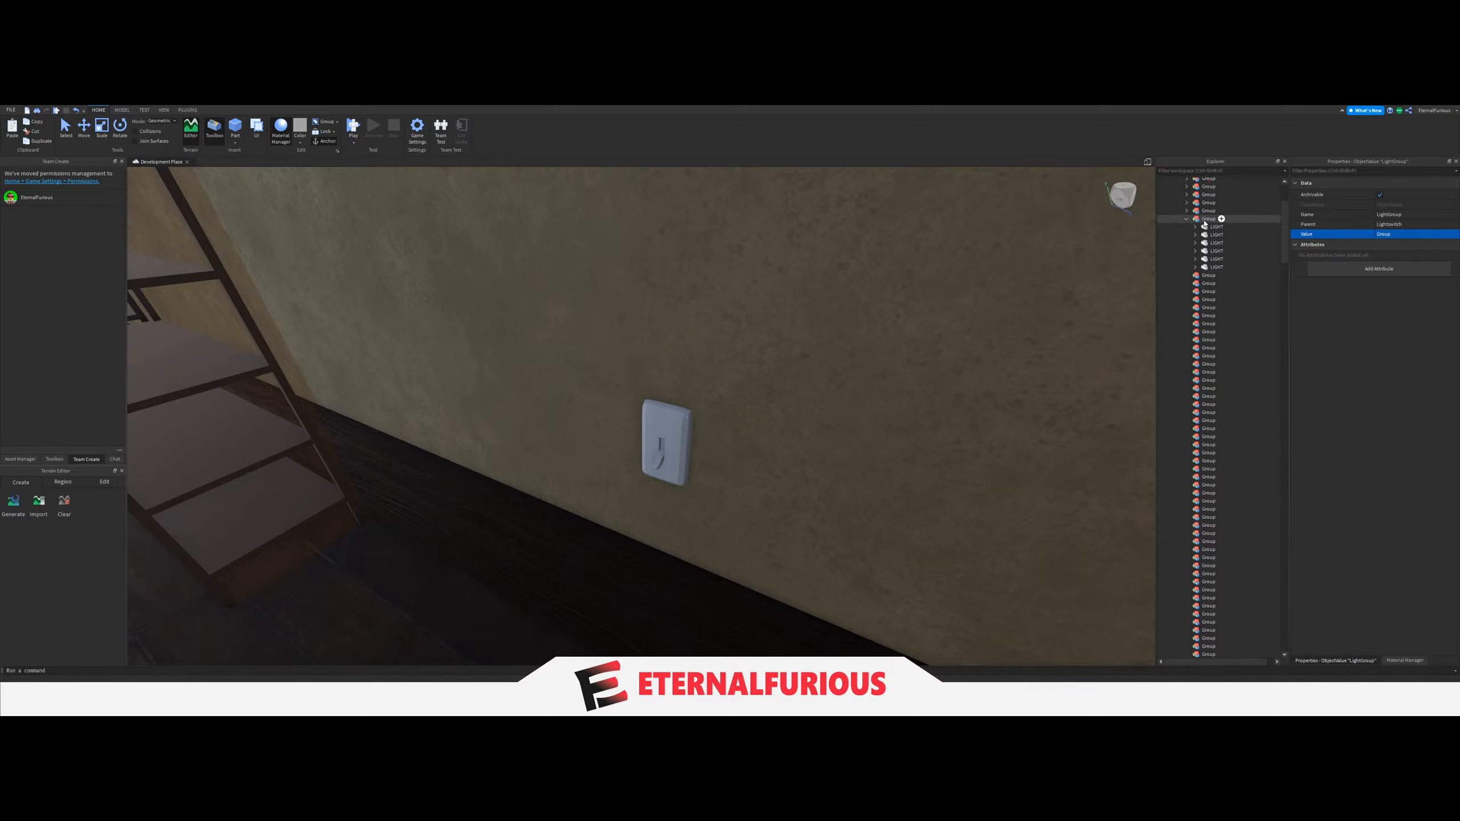
Look for the next room to process, the bedroom with the purple bedding and its light switch beside the door.
right_click_drag(573, 457, 595, 401)
key("s")
key("w")
left_click(417, 443)
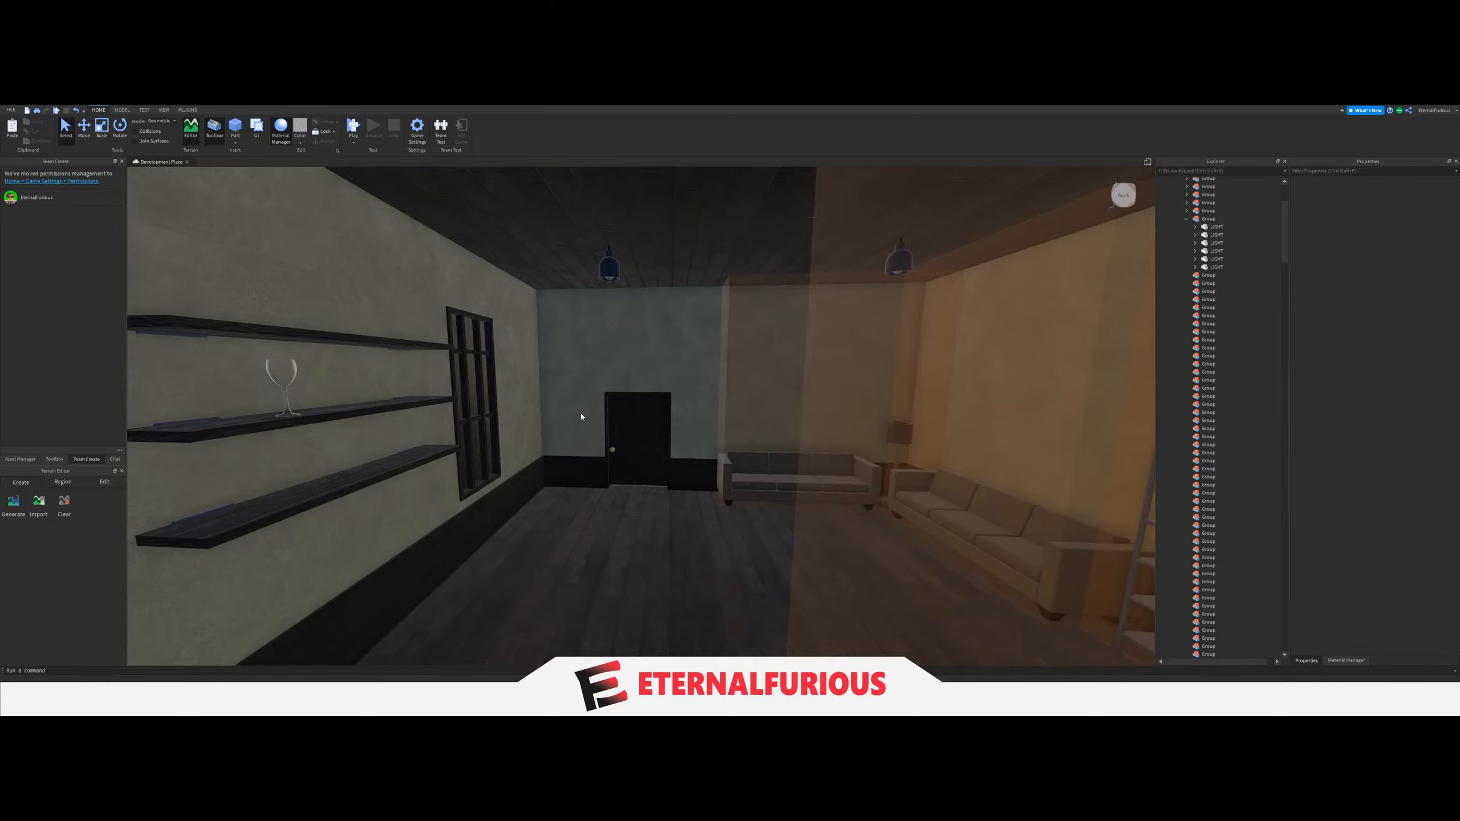
key("w")
right_click_drag(709, 419, 729, 420)
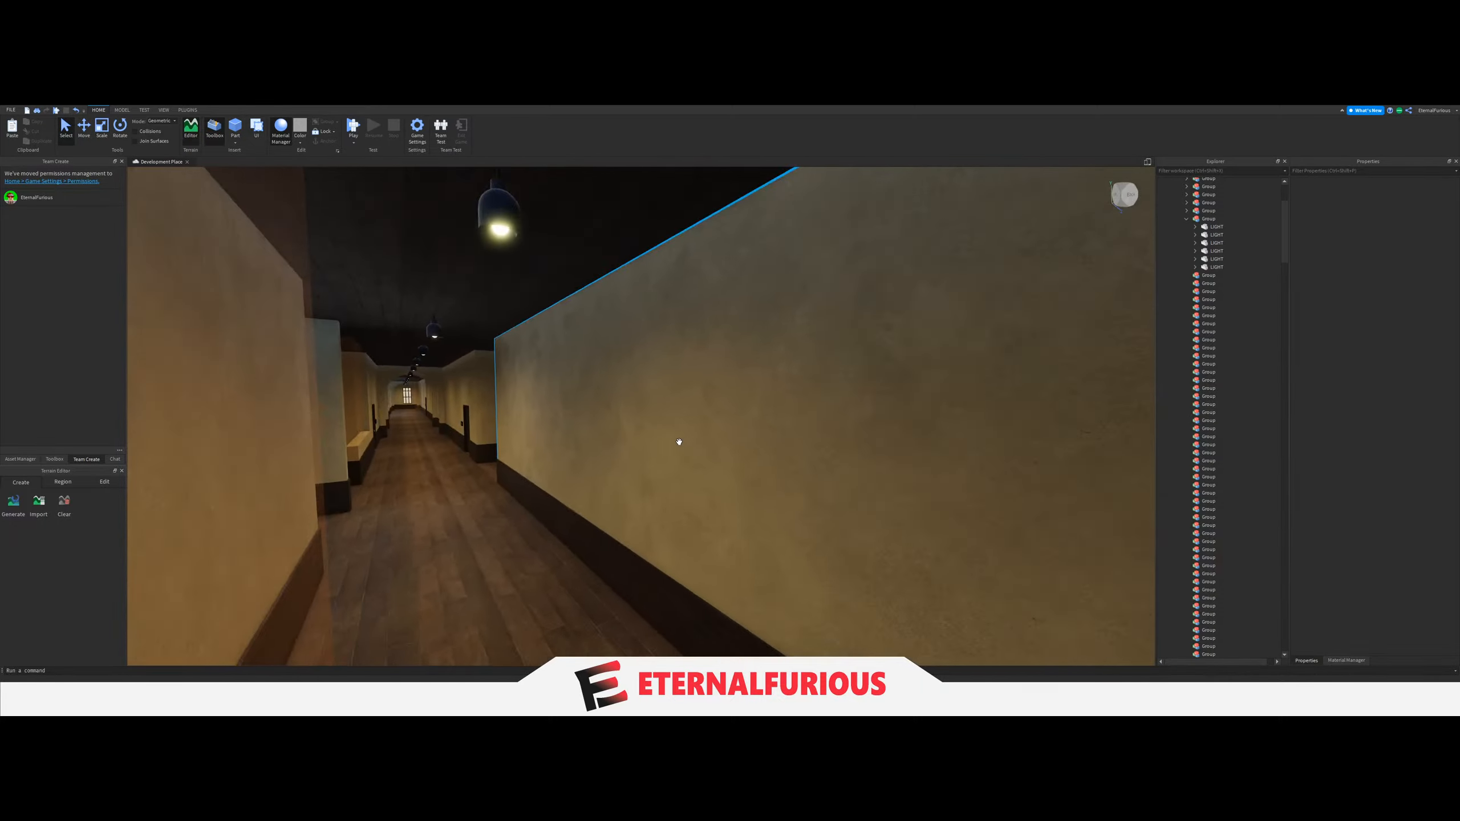
key("w")
right_click_drag(680, 440, 679, 440)
key("w")
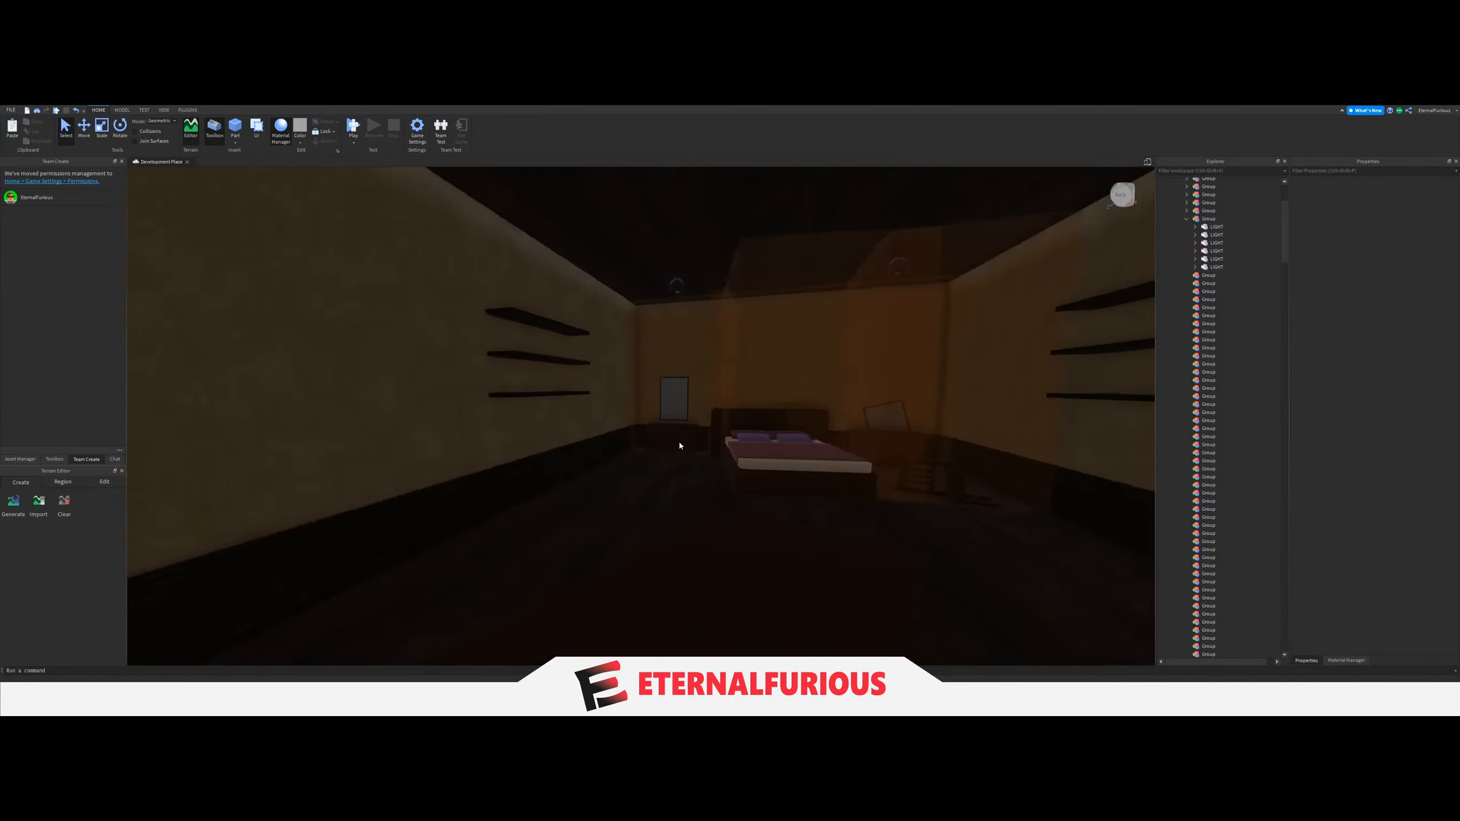
right_click_drag(679, 440, 718, 453)
key("s")
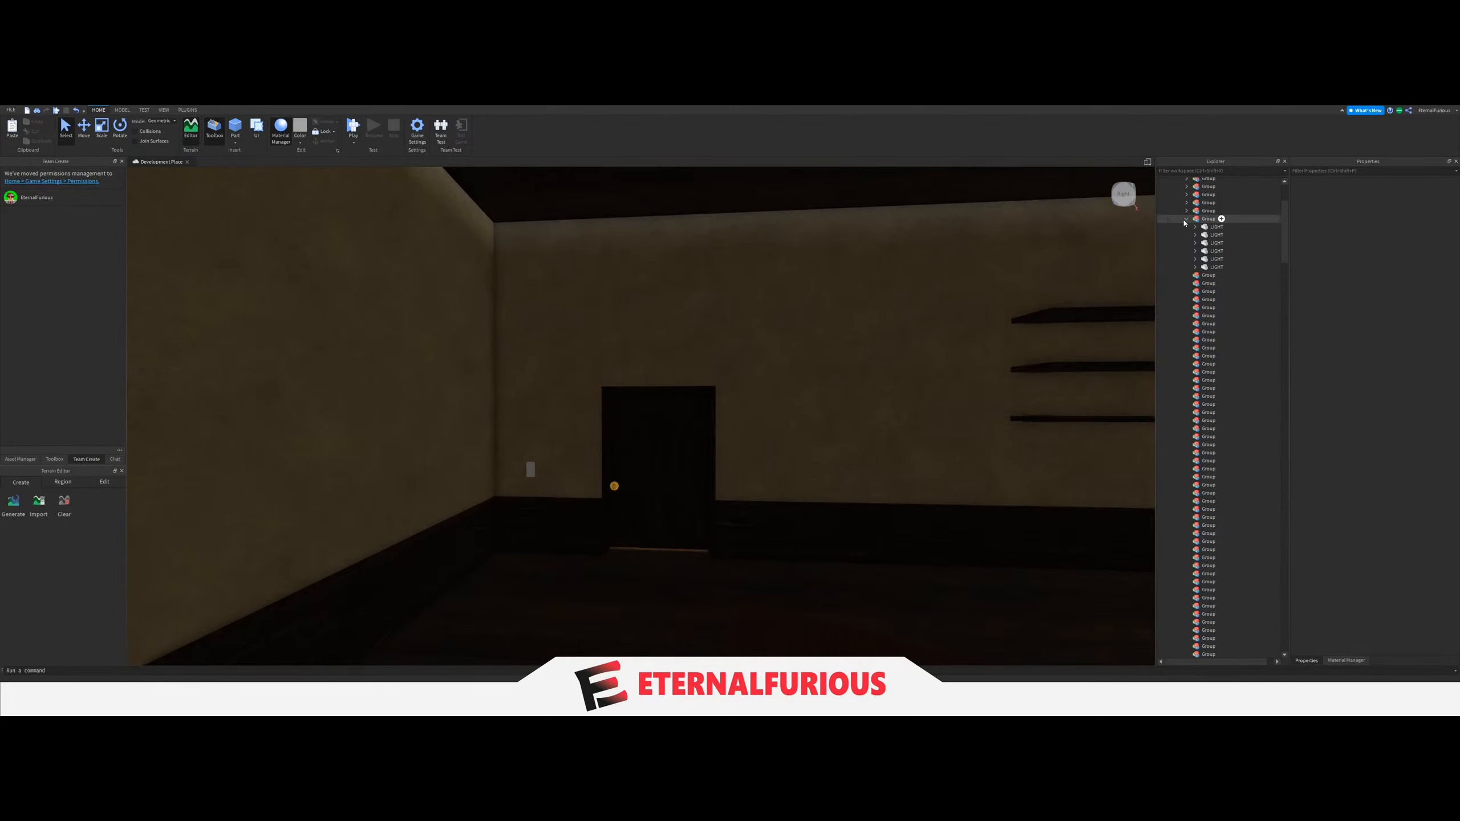
Collapse the tenth Group and move the purple-bedded bedroom's four LIGHT parts into the eleventh Group under Lights.
right_click_drag(720, 336, 749, 420)
key("w")
key("s")
key("w")
left_click(608, 441)
key("s")
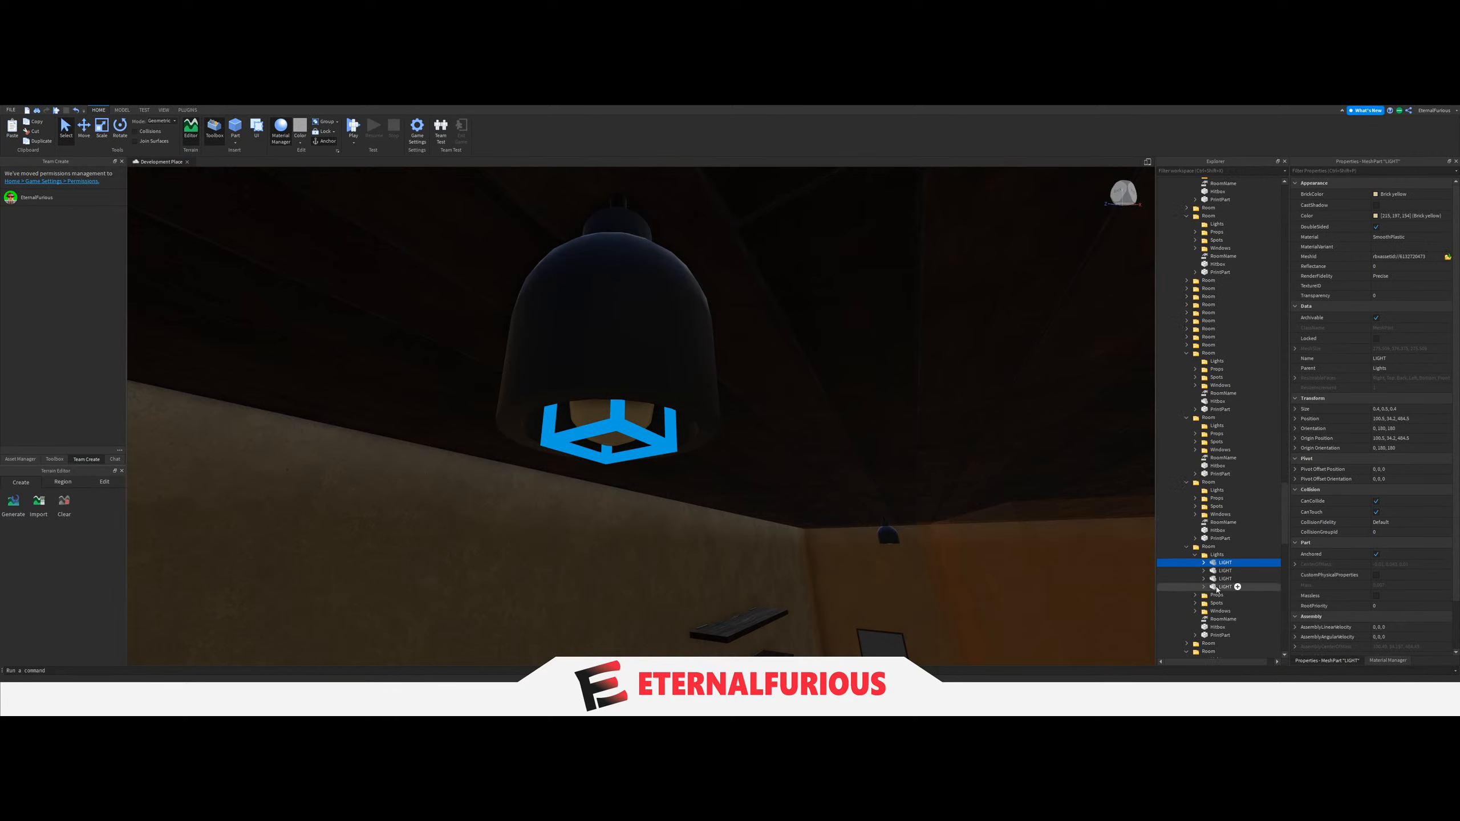
scroll(1212, 561, "up", 10)
left_click_drag(1211, 578, 1212, 546)
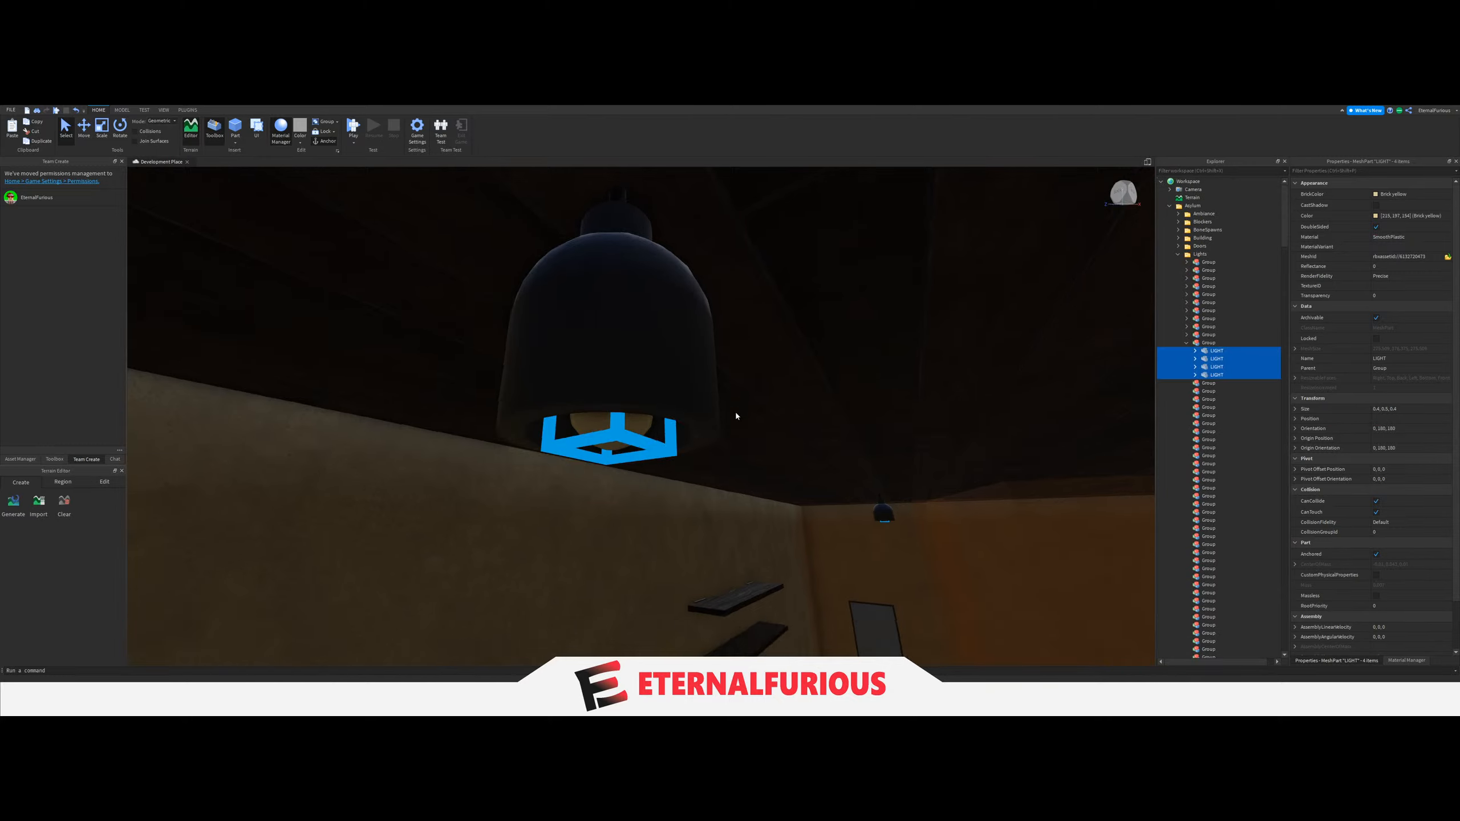
Set the LightGroup value of the light switch beside the purple-bedded bedroom's door to the eleventh Group.
key("e")
right_click_drag(734, 411, 756, 414)
left_click(818, 340)
key("q")
left_click(801, 383)
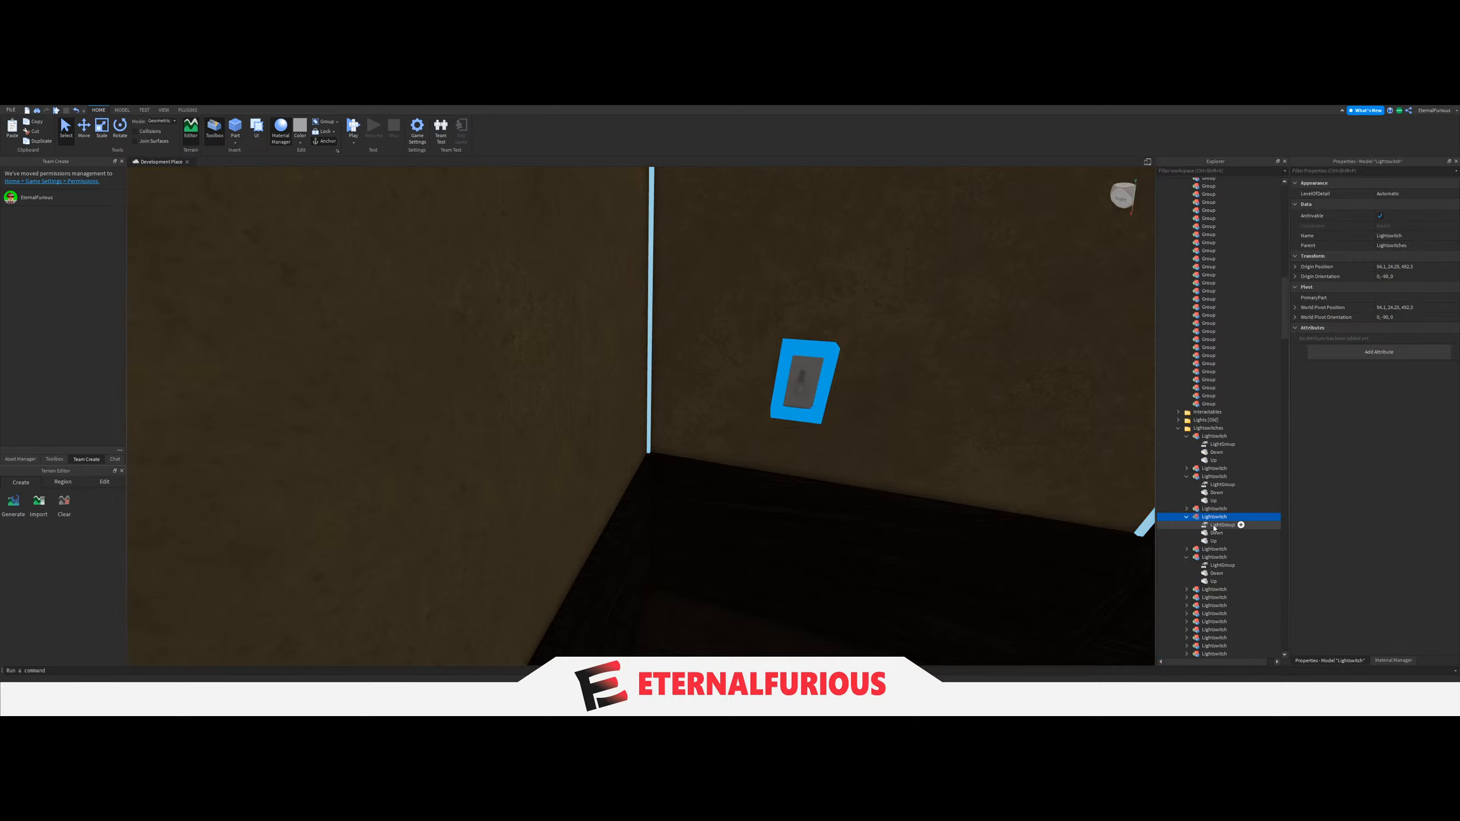
left_click(1218, 525)
scroll(1245, 413, "up", 10)
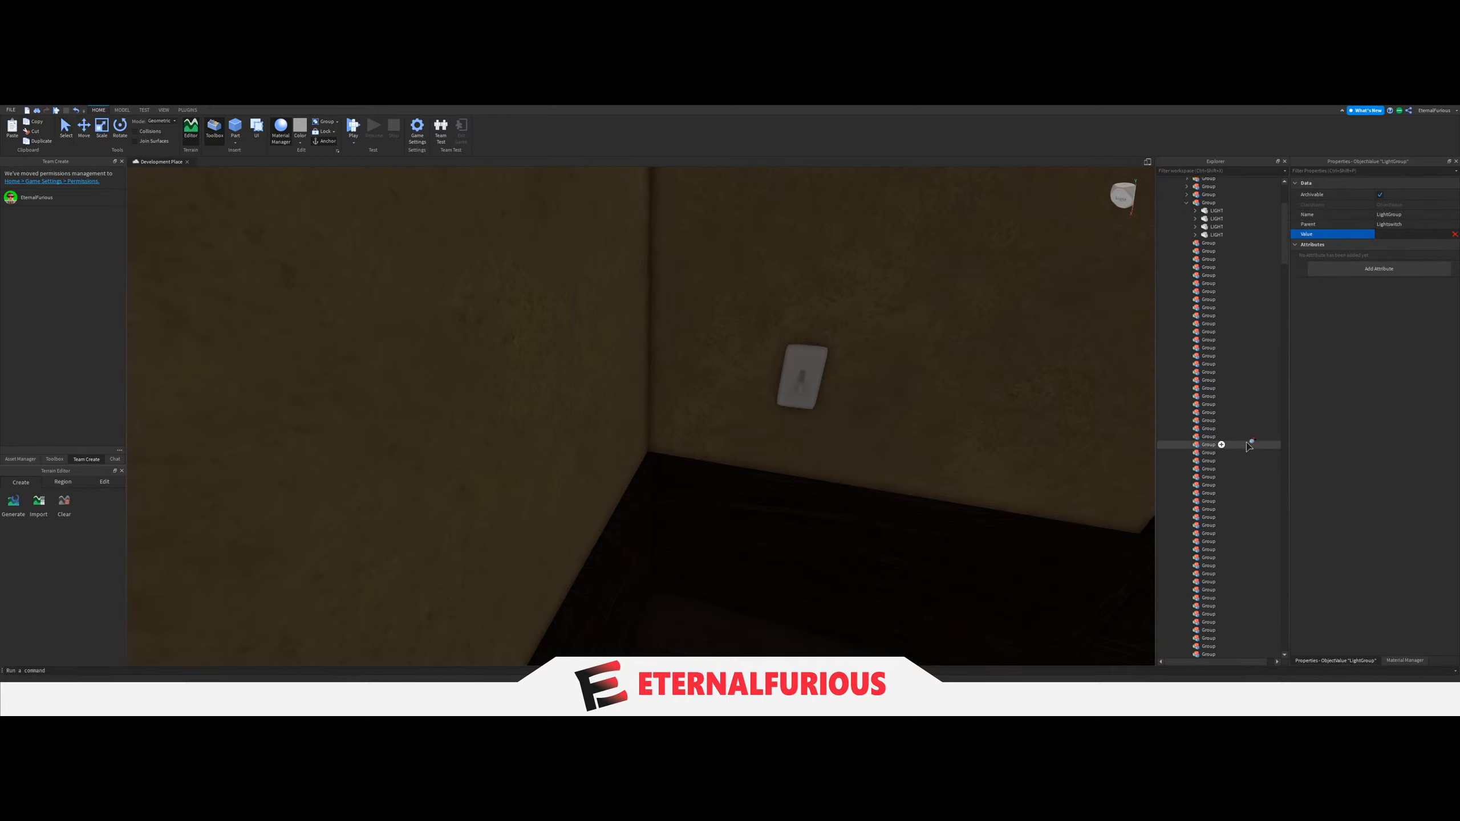
Collapse the eleventh Group and move the four LIGHT parts of the bedroom with the wooden-railed bed into the twelfth Group.
right_click_drag(782, 341, 782, 340)
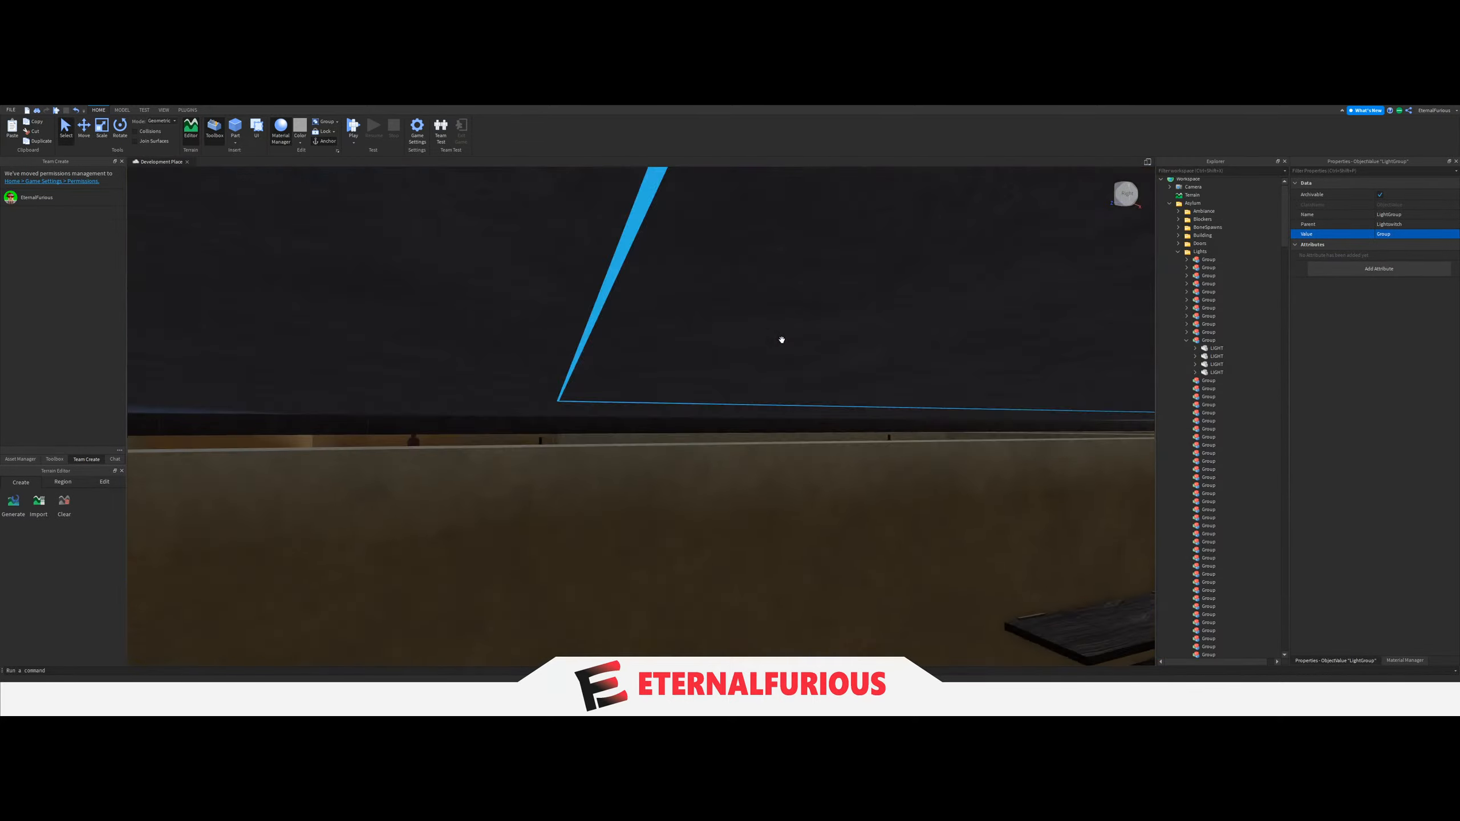
scroll(783, 340, "up", 6)
left_click(782, 341)
scroll(782, 341, "down", 3)
scroll(782, 341, "down", 10)
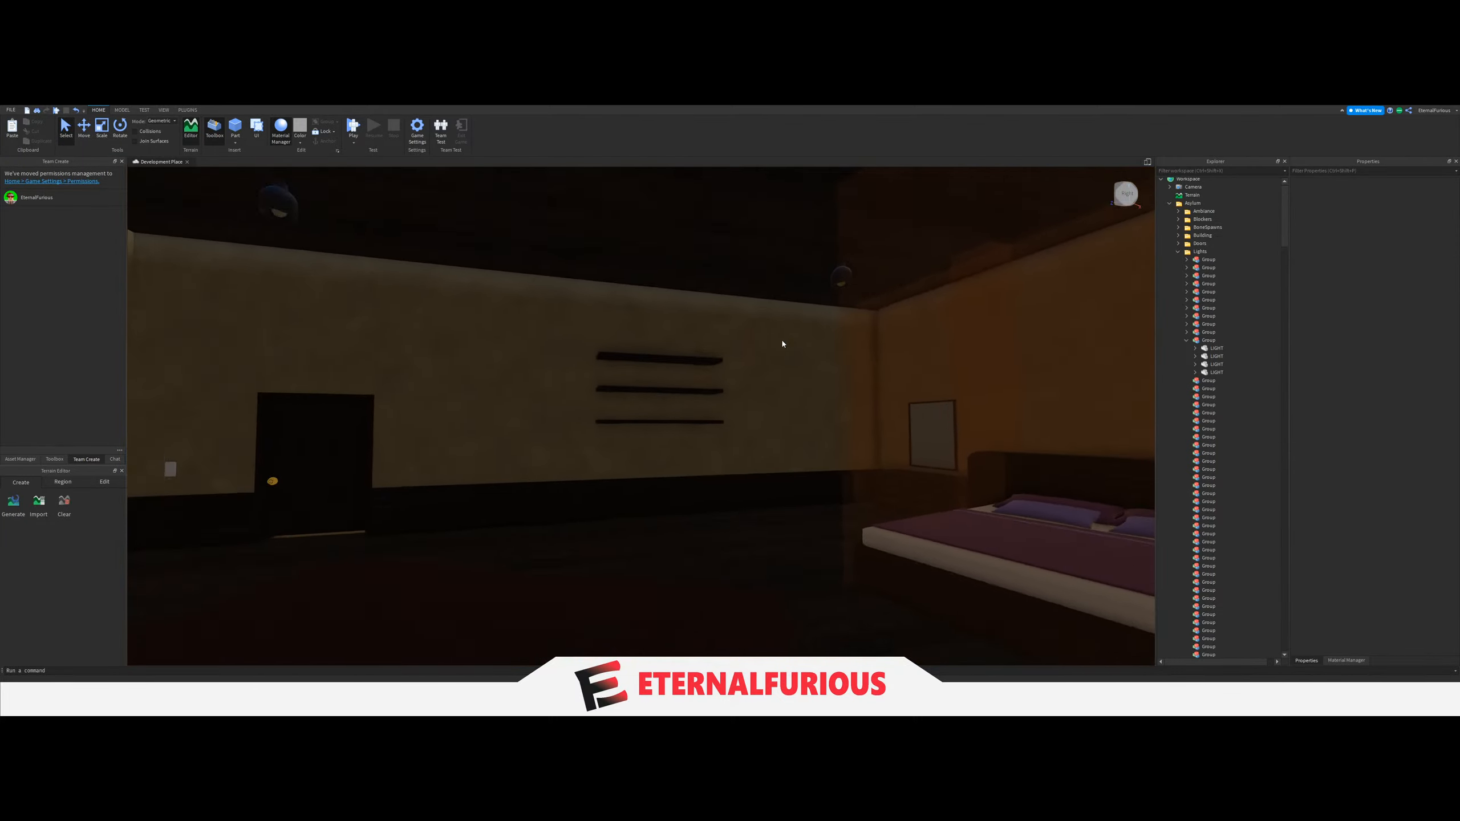
right_click_drag(782, 341, 769, 447)
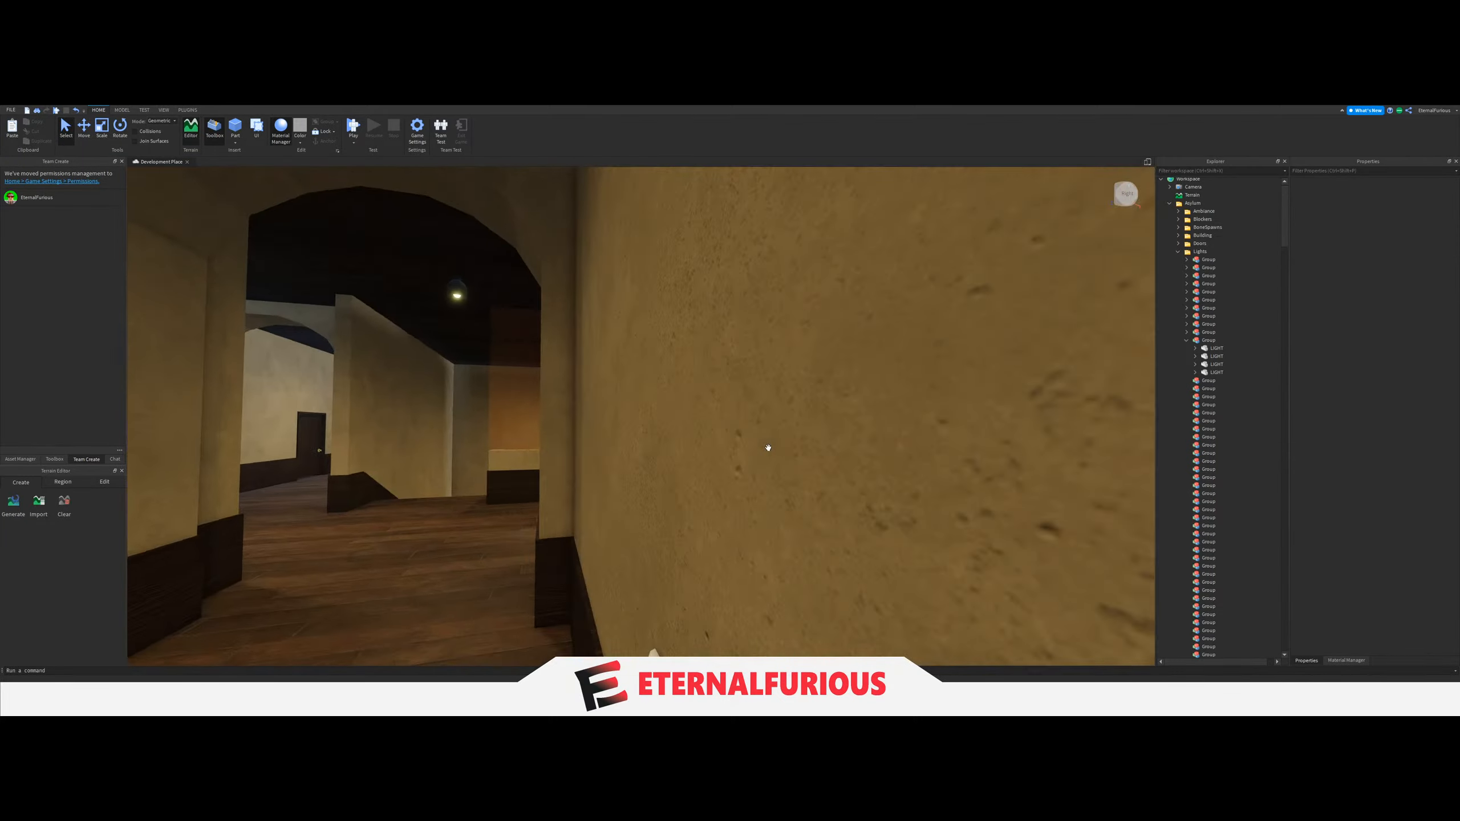
scroll(764, 447, "up", 10)
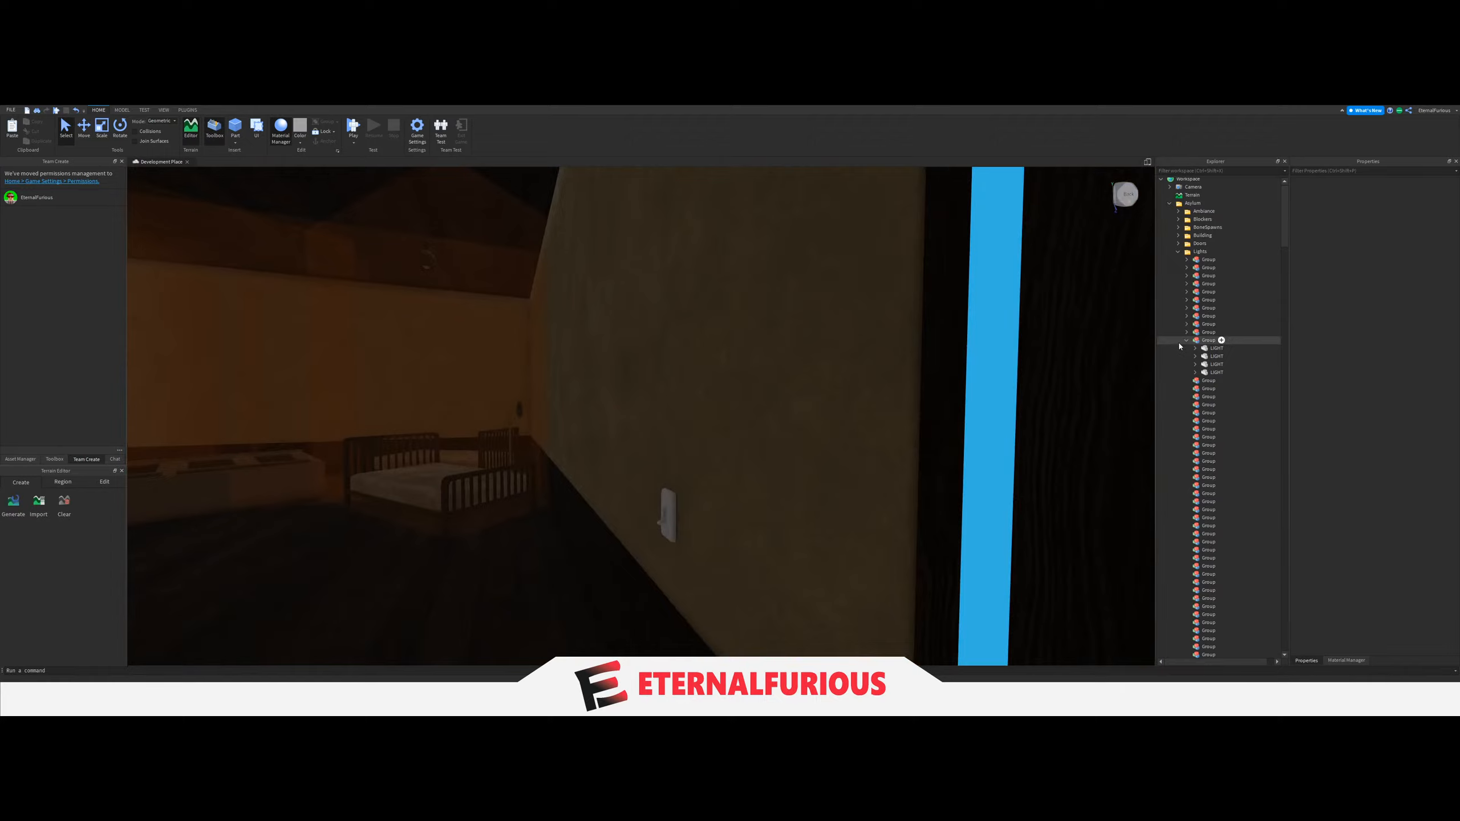
left_click(1186, 341)
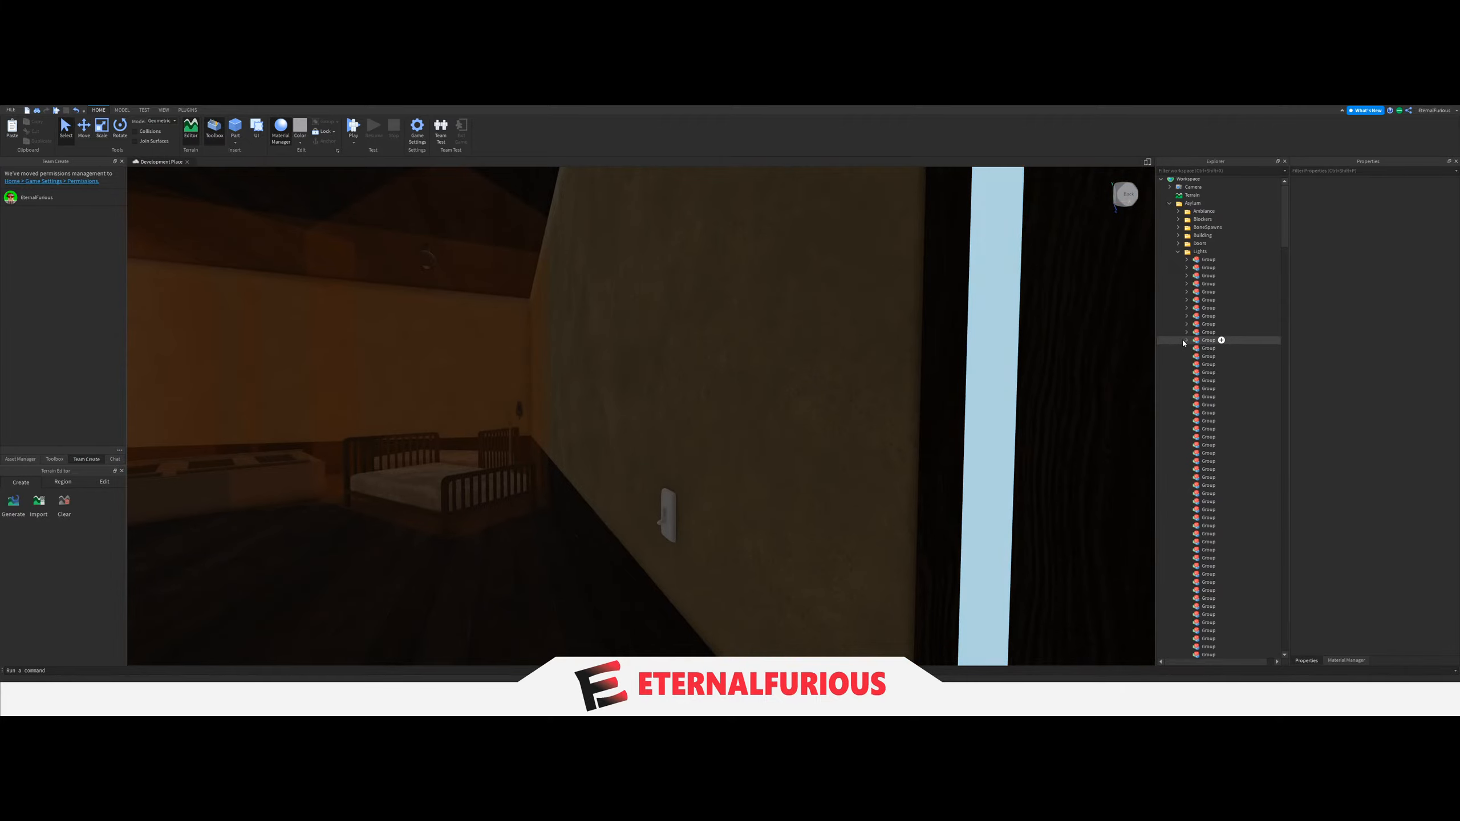
right_click_drag(737, 367, 963, 272)
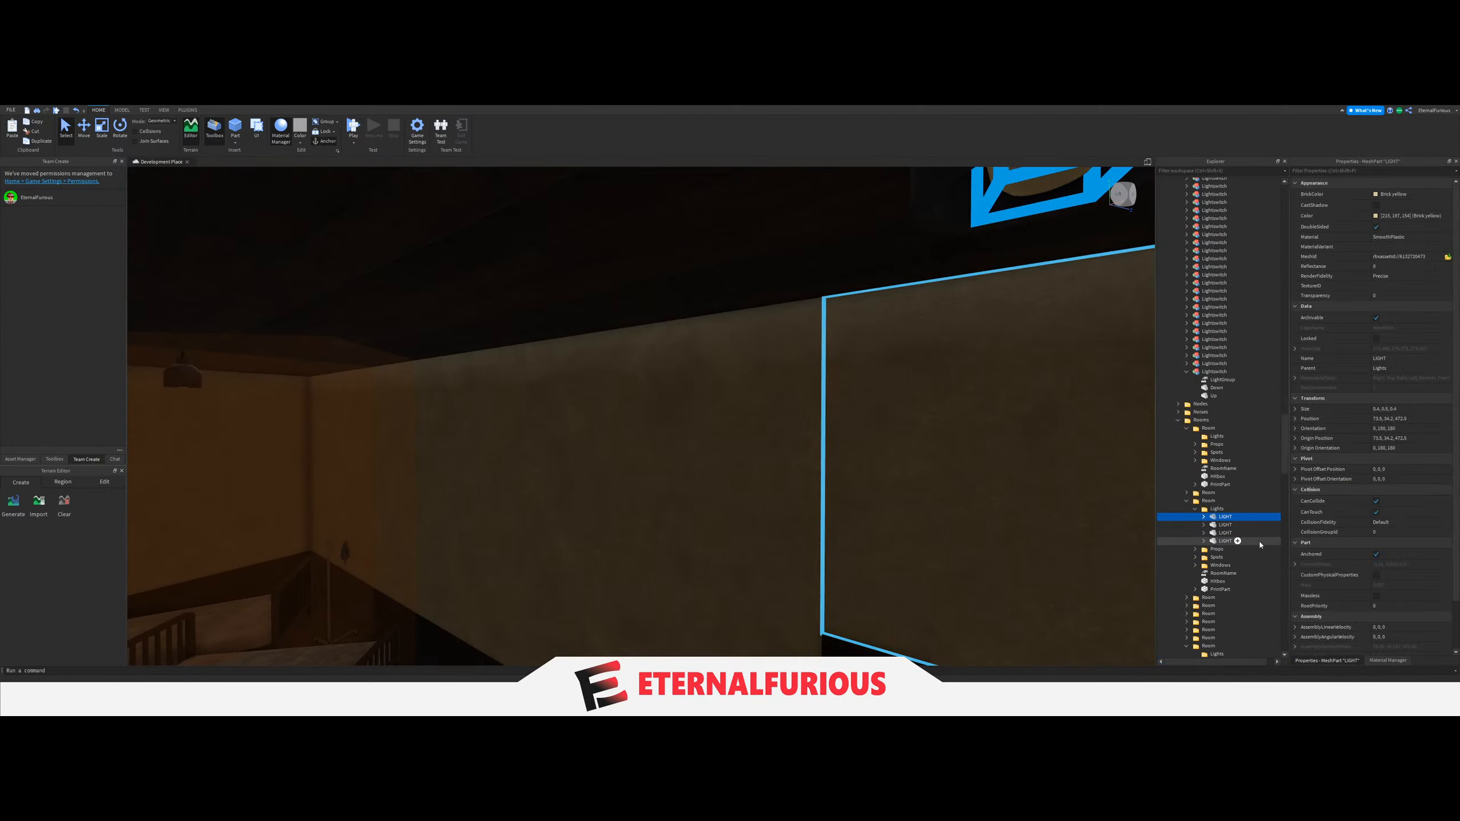
left_click_drag(1238, 519, 1232, 548)
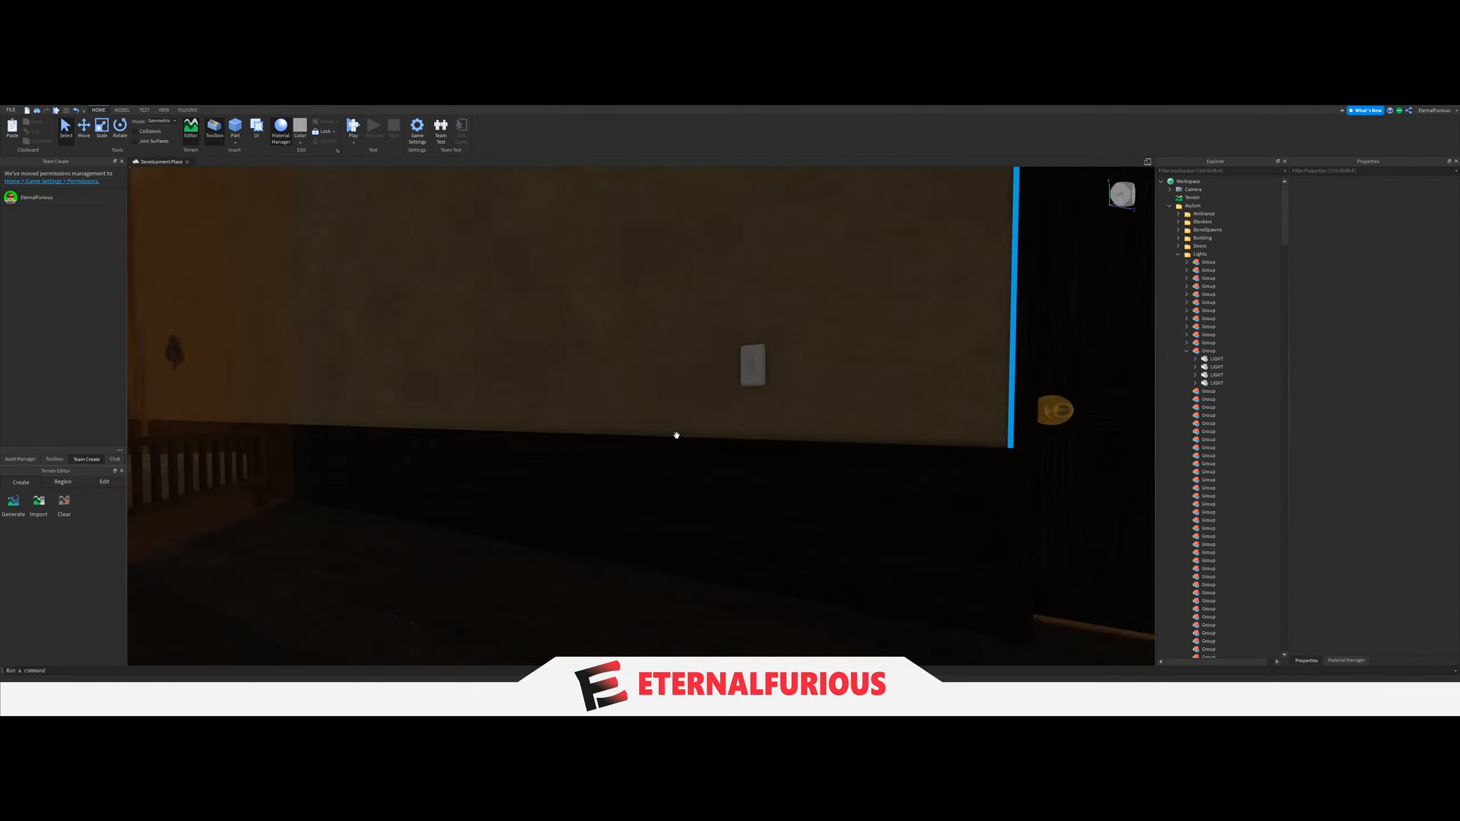
Link the light switch on the wall of the railed-bed bedroom to the twelfth Group through its LightGroup value.
right_click_drag(676, 435, 692, 435)
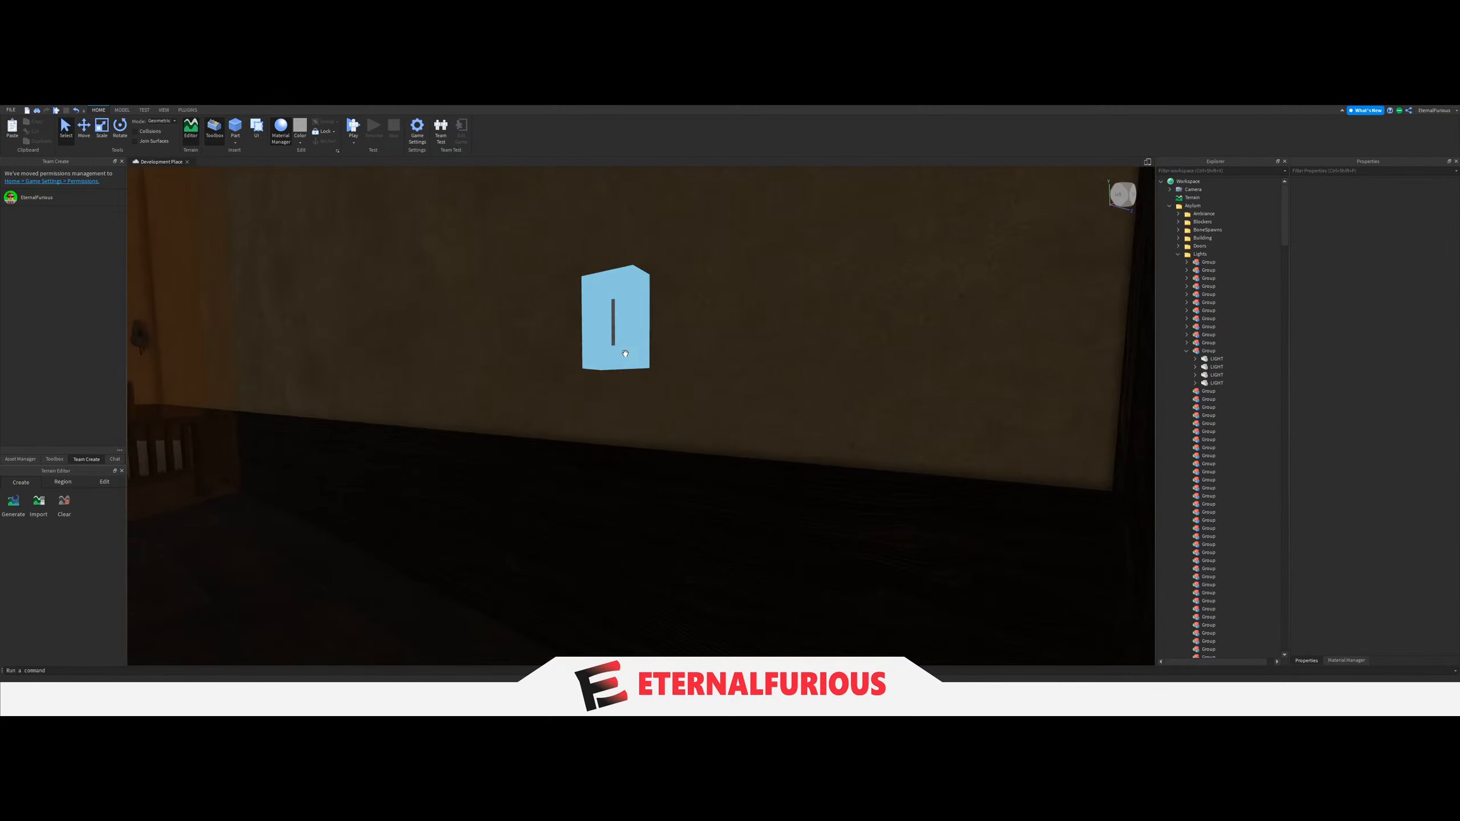
left_click(616, 320)
scroll(1218, 541, "down", 5)
left_click(1186, 540)
left_click(1219, 548)
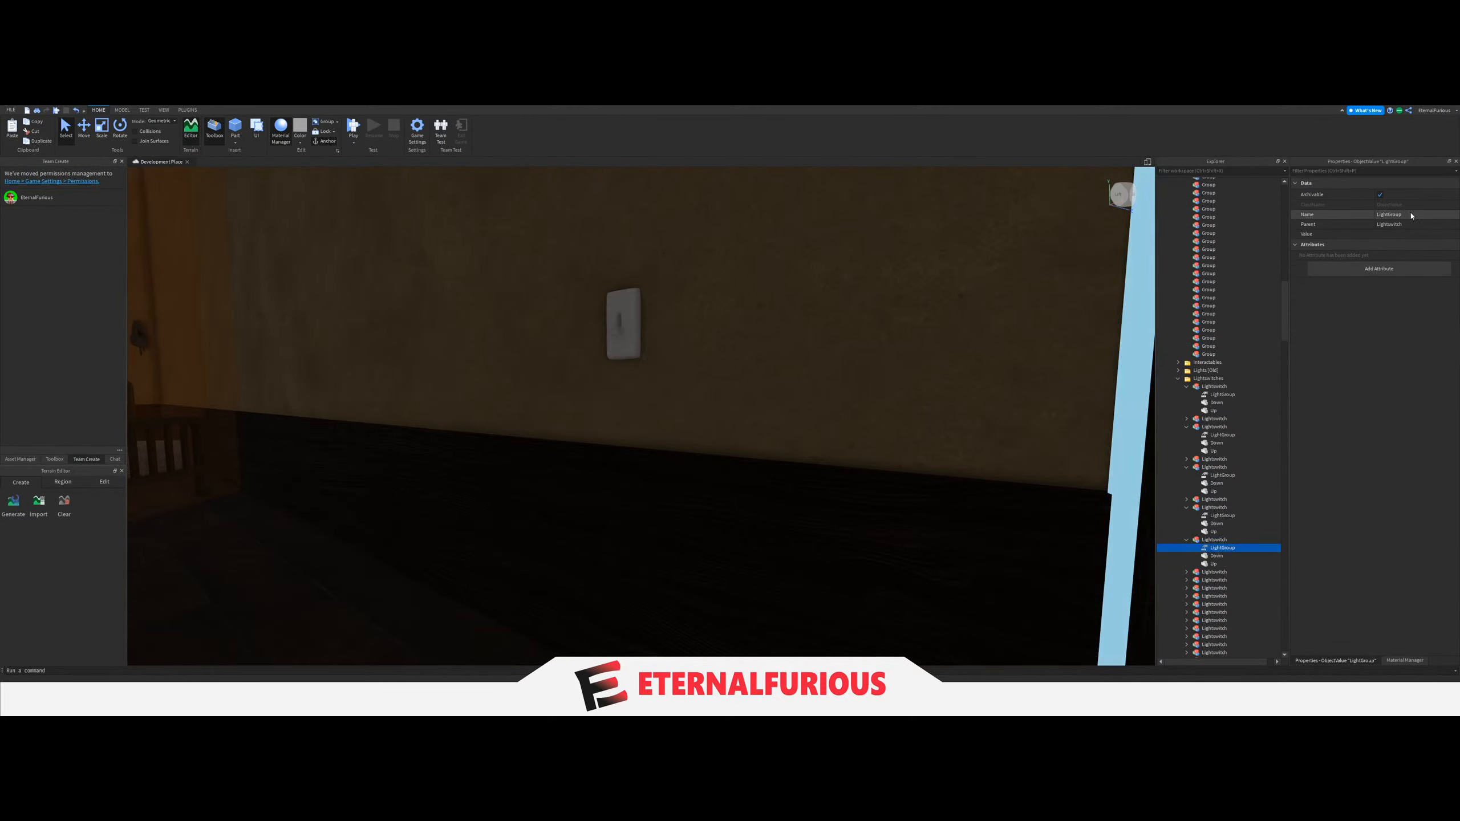
left_click(1322, 233)
scroll(1242, 432, "up", 10)
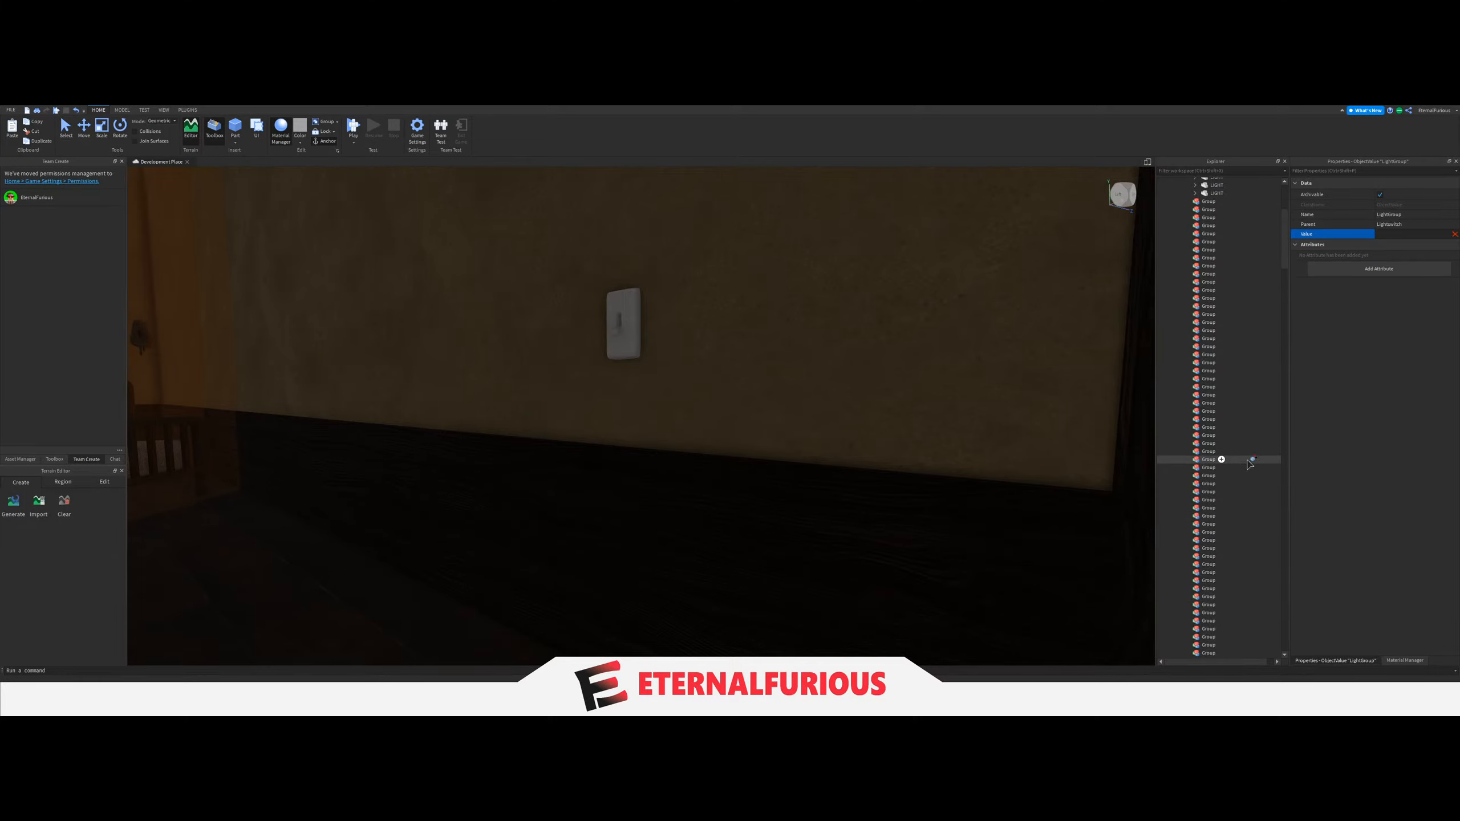
left_click(1215, 345)
Look for the next room to process and select the light switch beside its door to inspect it in the hierarchy.
right_click_drag(851, 386, 798, 355)
scroll(770, 352, "up", 5)
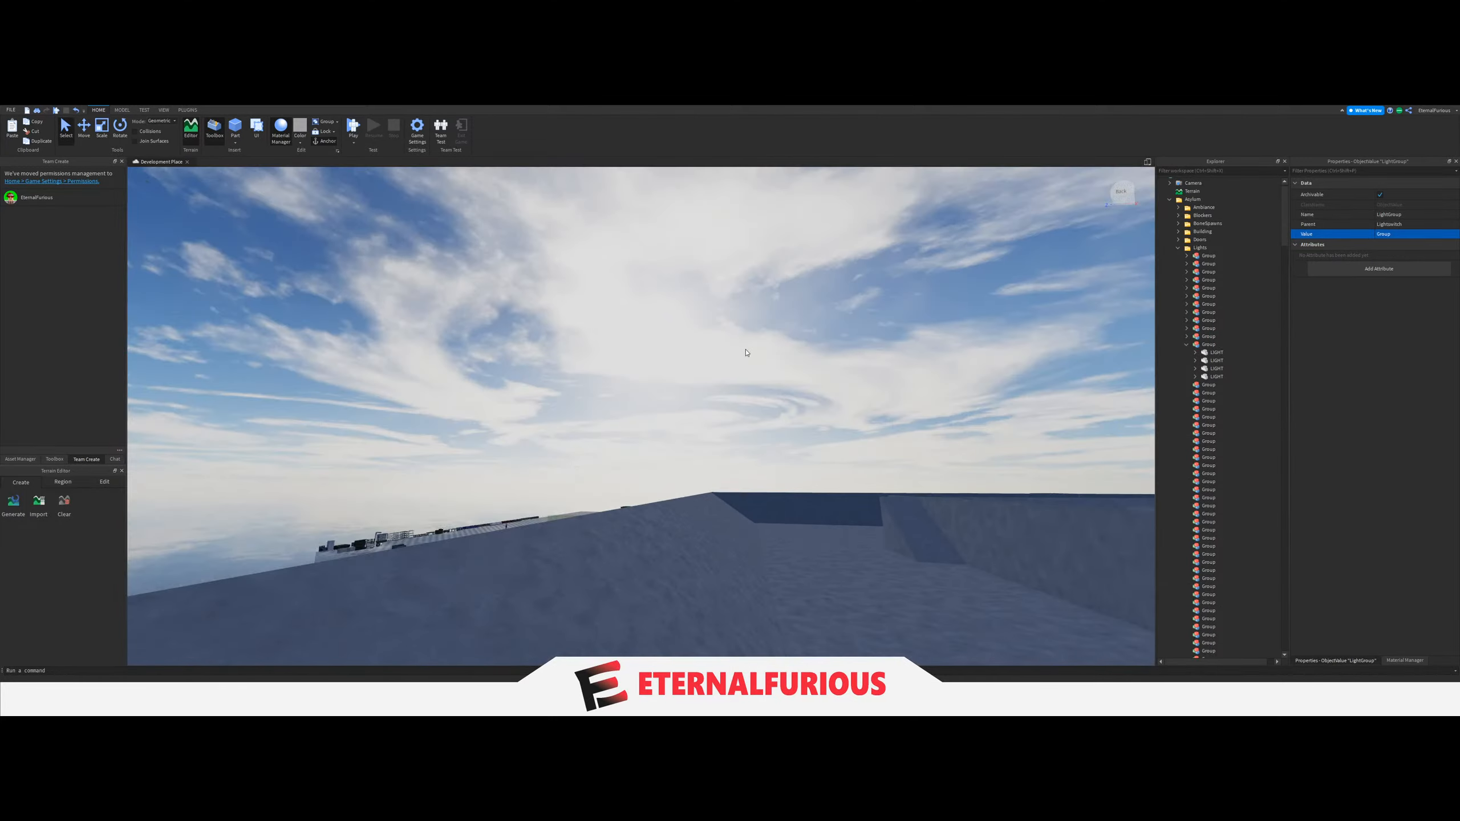
left_click(741, 350)
scroll(647, 405, "down", 5)
key("w")
right_click_drag(647, 405, 671, 411)
scroll(610, 477, "up", 4)
scroll(575, 486, "down", 4)
scroll(517, 480, "up", 3)
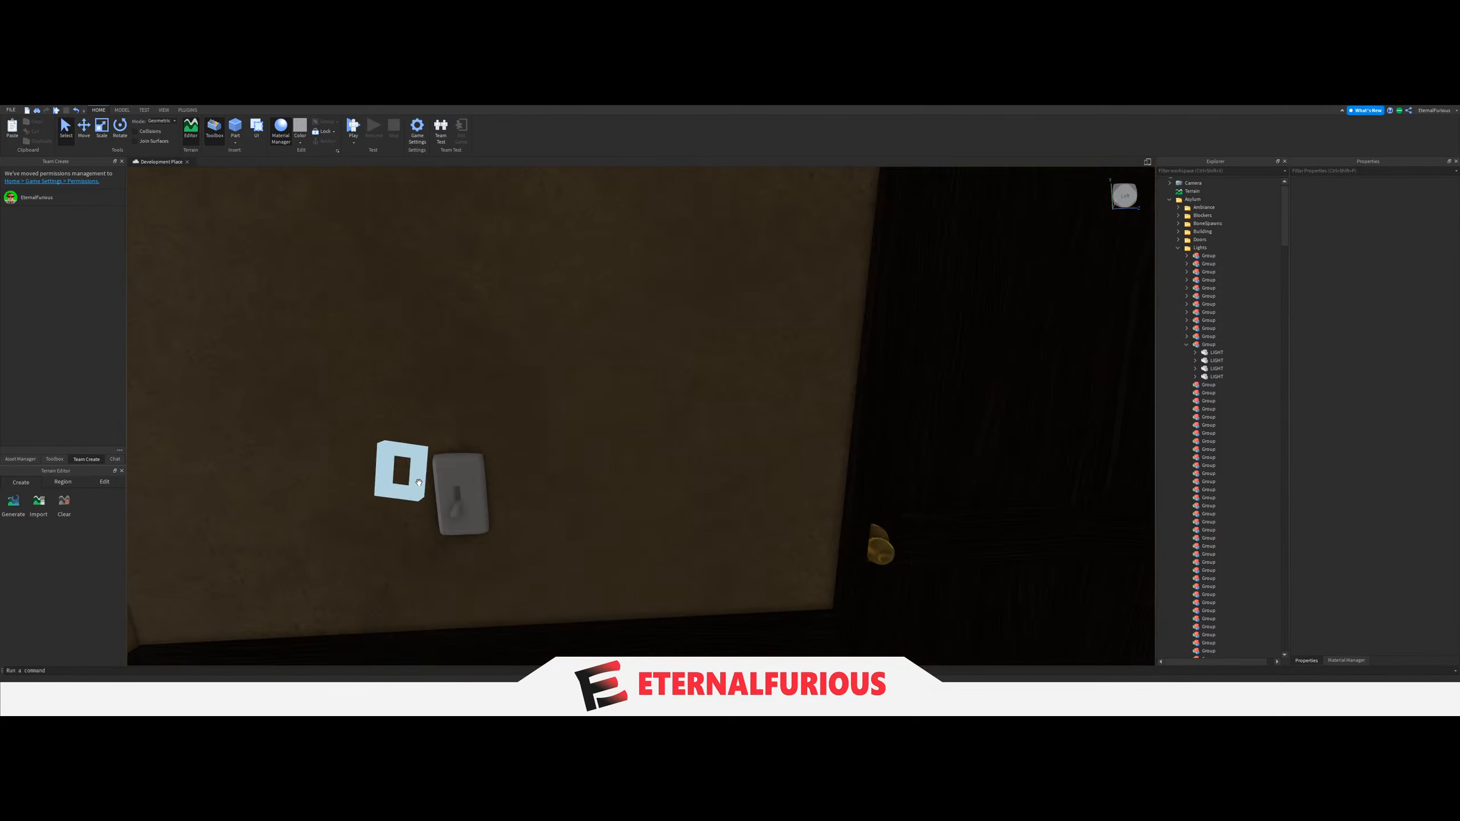
left_click(458, 497)
scroll(1213, 500, "up", 6)
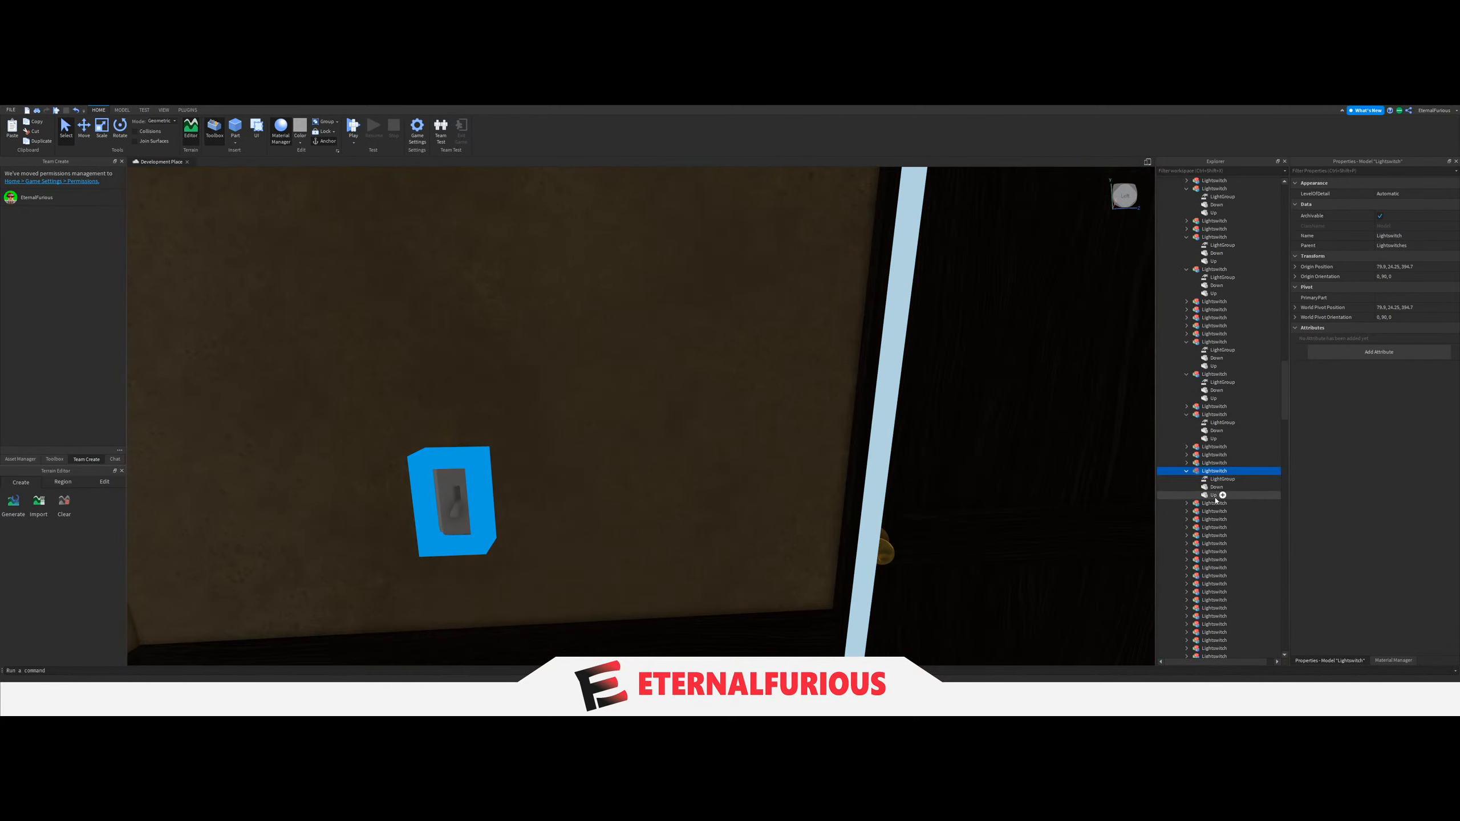
scroll(1208, 557, "up", 15)
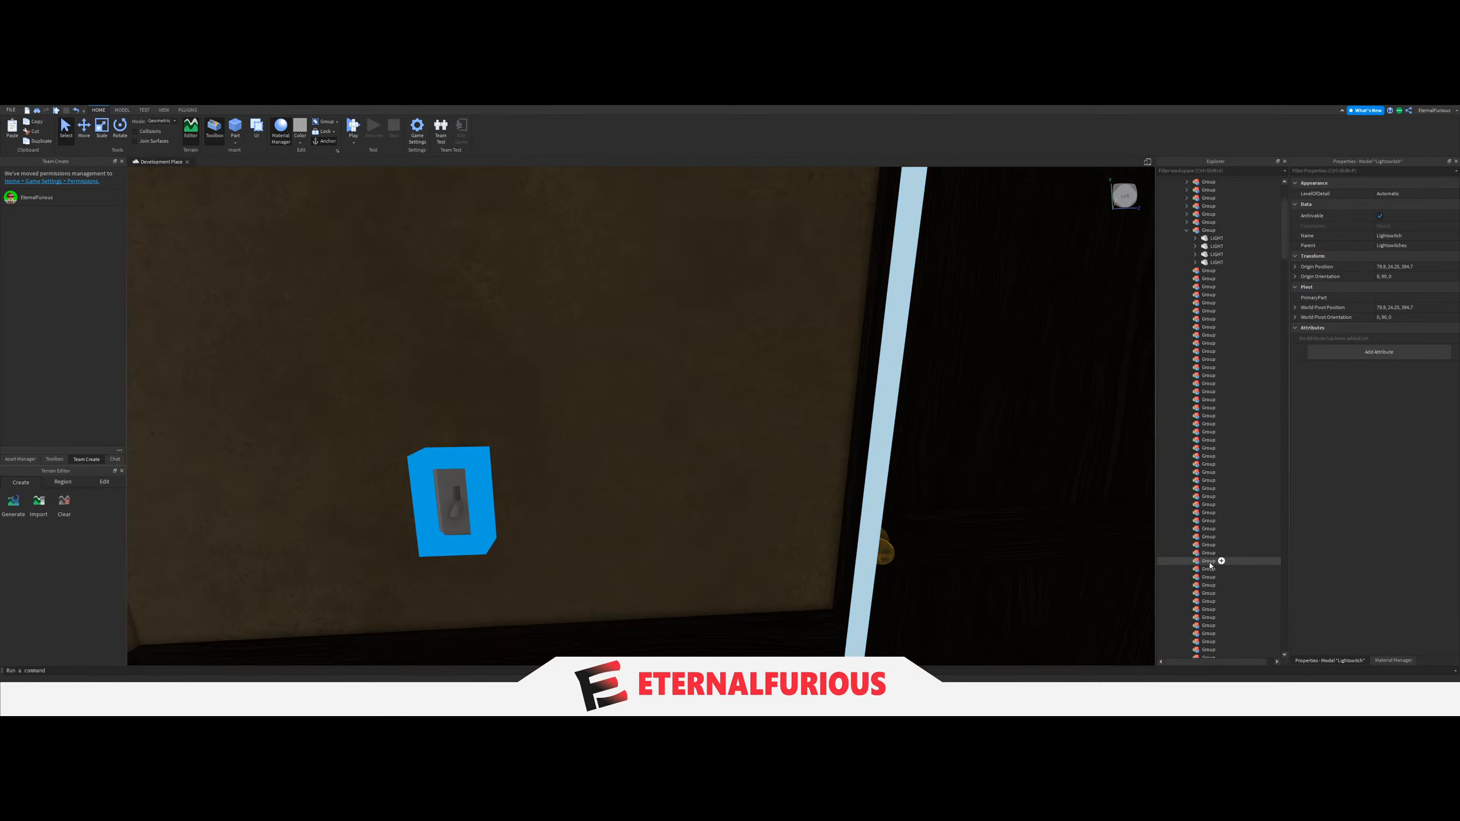
Select the four LIGHT parts of the room with the cabinets and move them into the thirteenth Group under Lights.
right_click_drag(671, 453, 695, 425)
key("w")
left_click(618, 413)
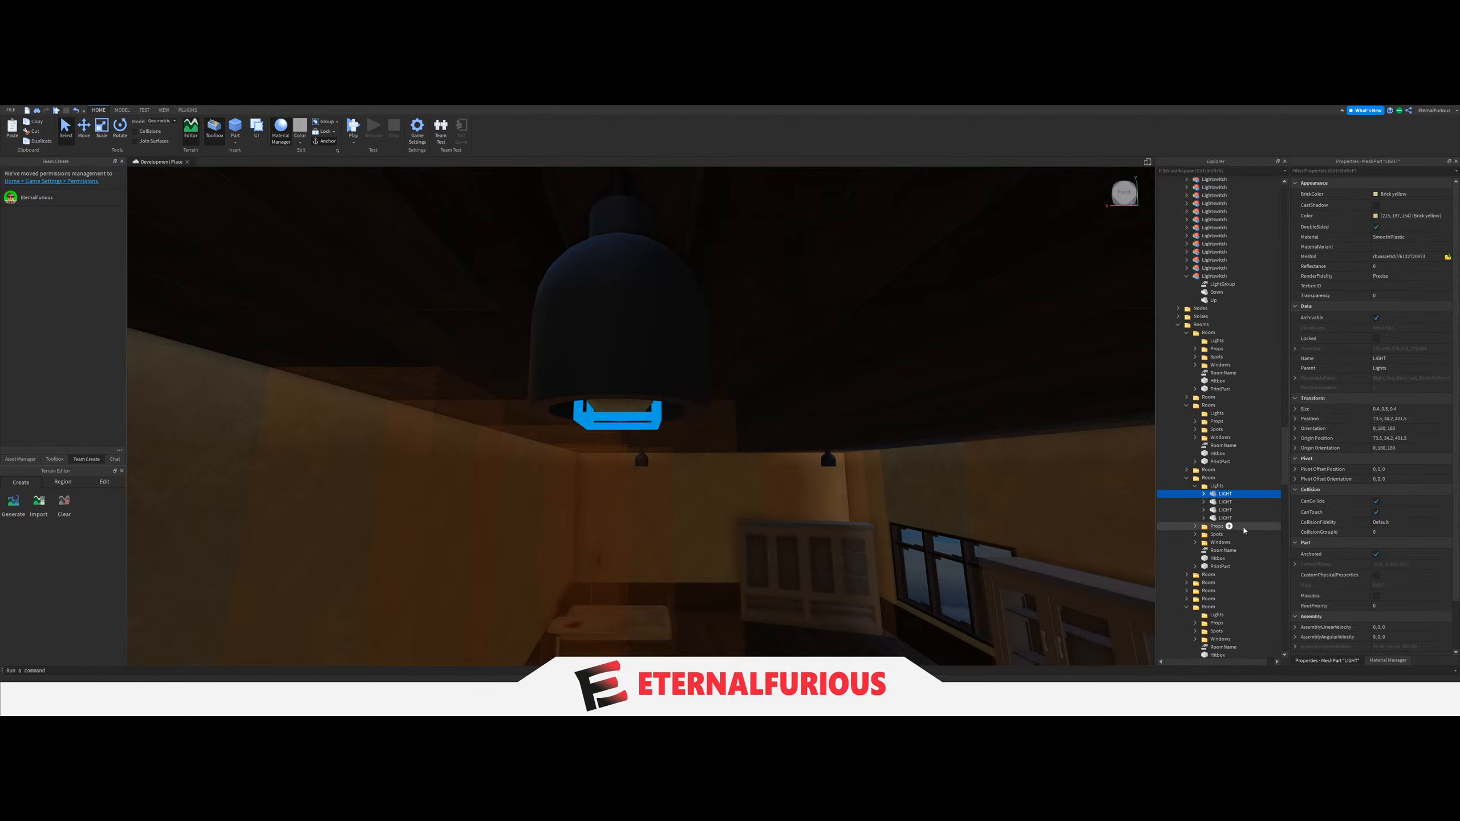
scroll(1222, 484, "up", 10)
left_click_drag(1222, 484, 1221, 485)
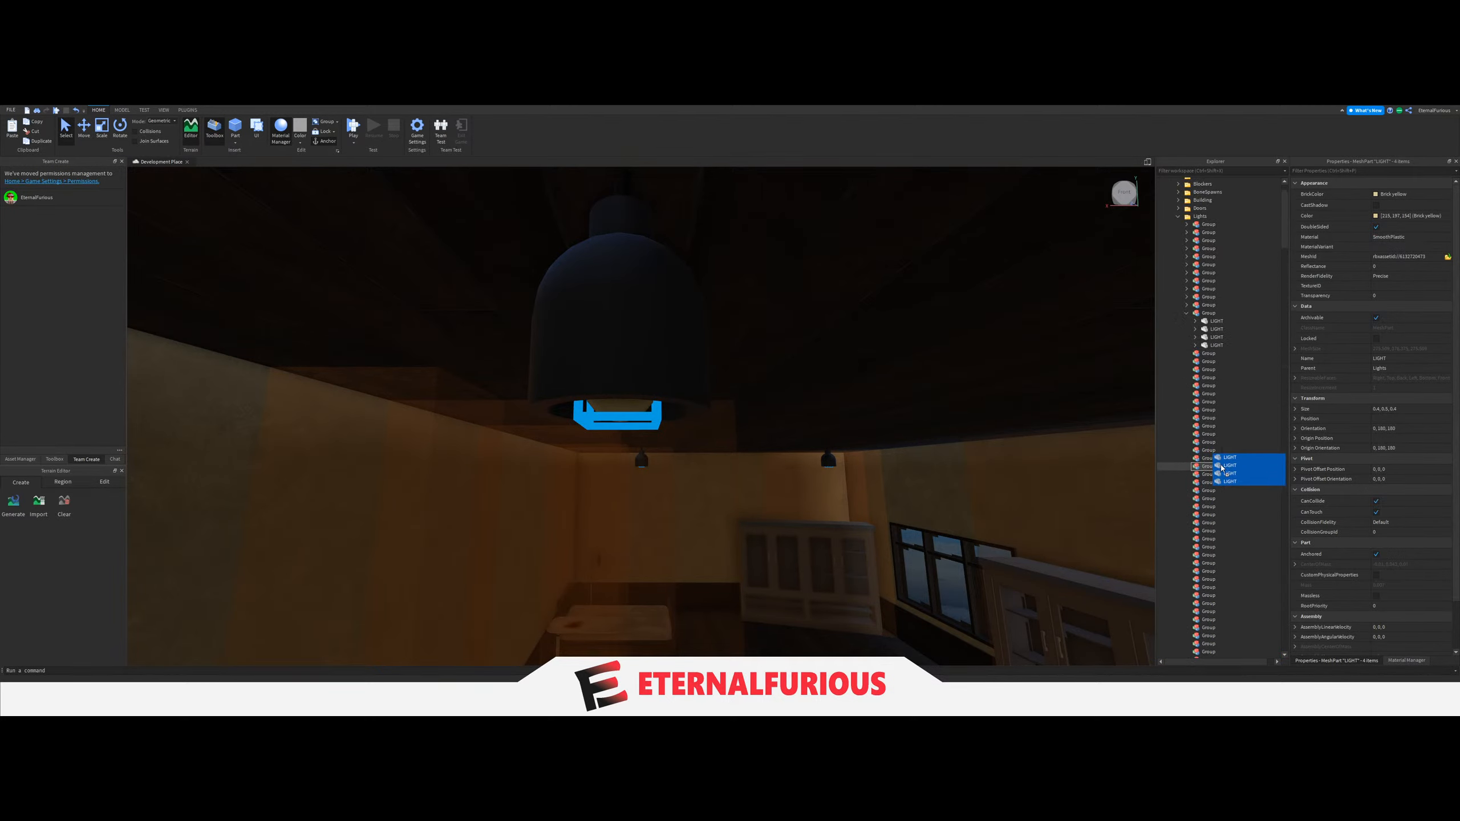
Recheck the railed-bed bedroom's light switch, reassign its LightGroup value to the twelfth Group, and collapse that Group.
left_click(1203, 313)
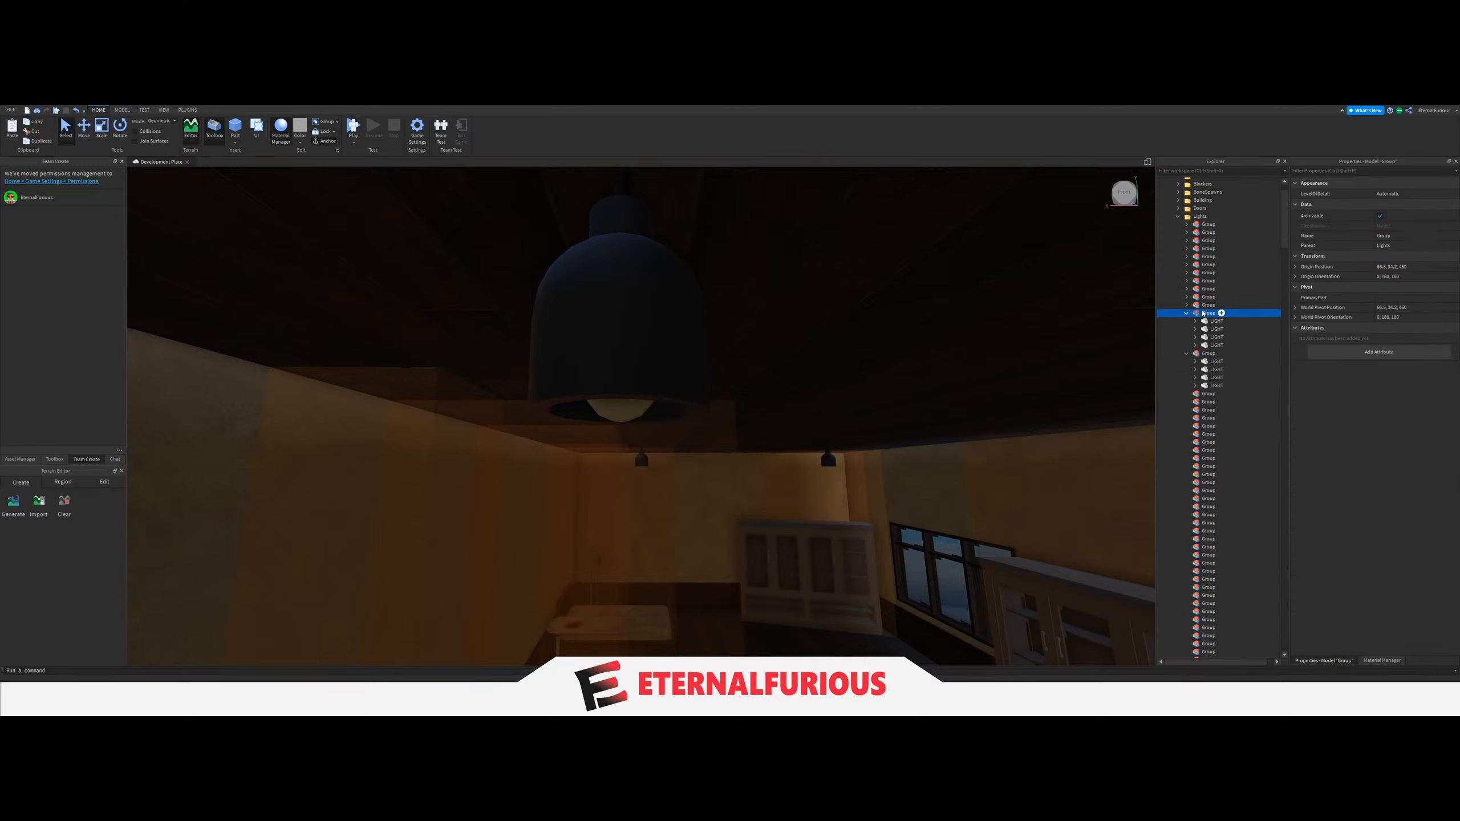
key("w")
right_click_drag(879, 404, 878, 399)
key("w")
right_click_drag(740, 404, 740, 403)
key("w")
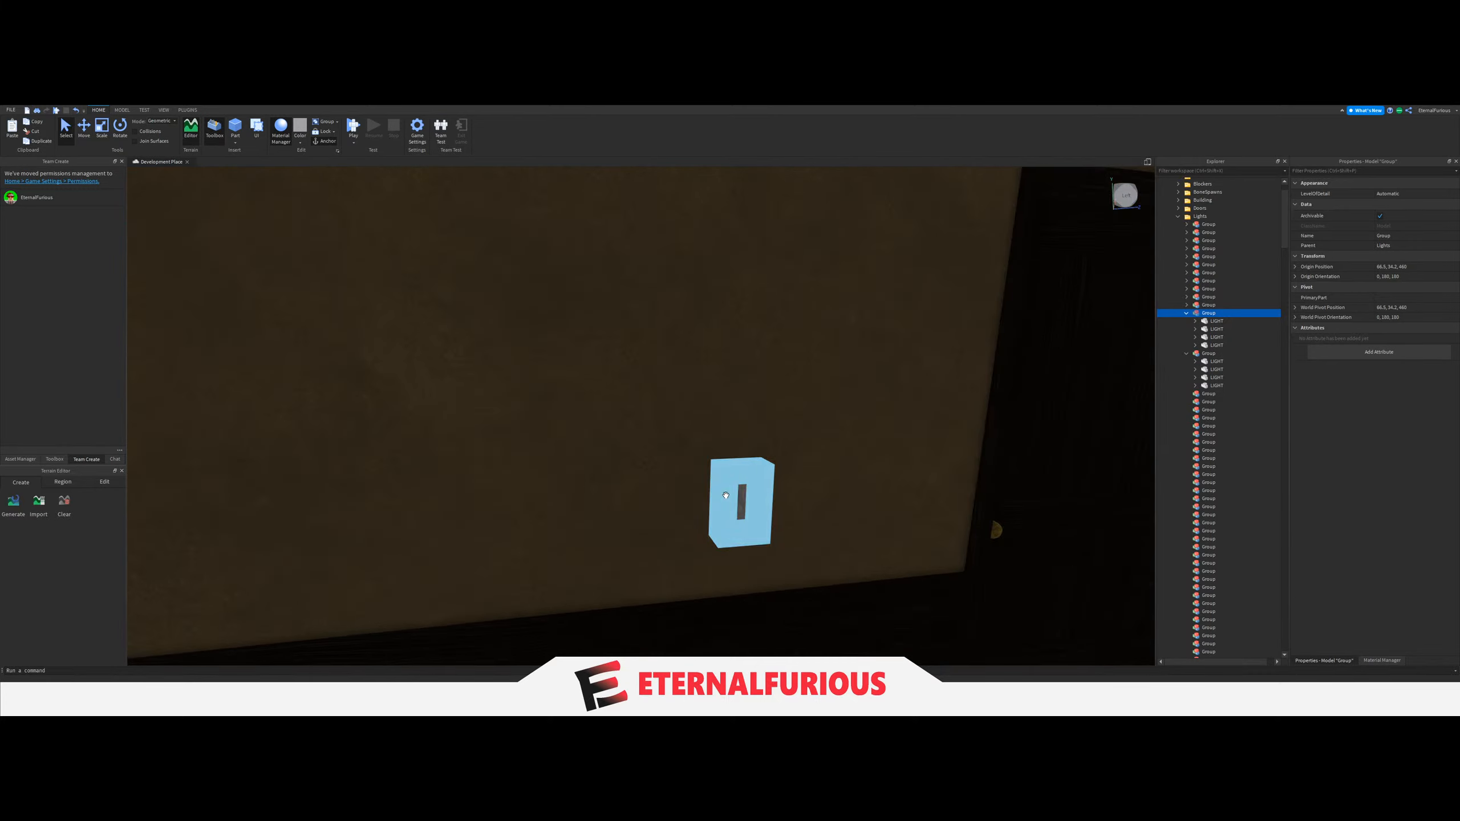
left_click(736, 498)
scroll(1222, 471, "down", 7)
left_click(1223, 502)
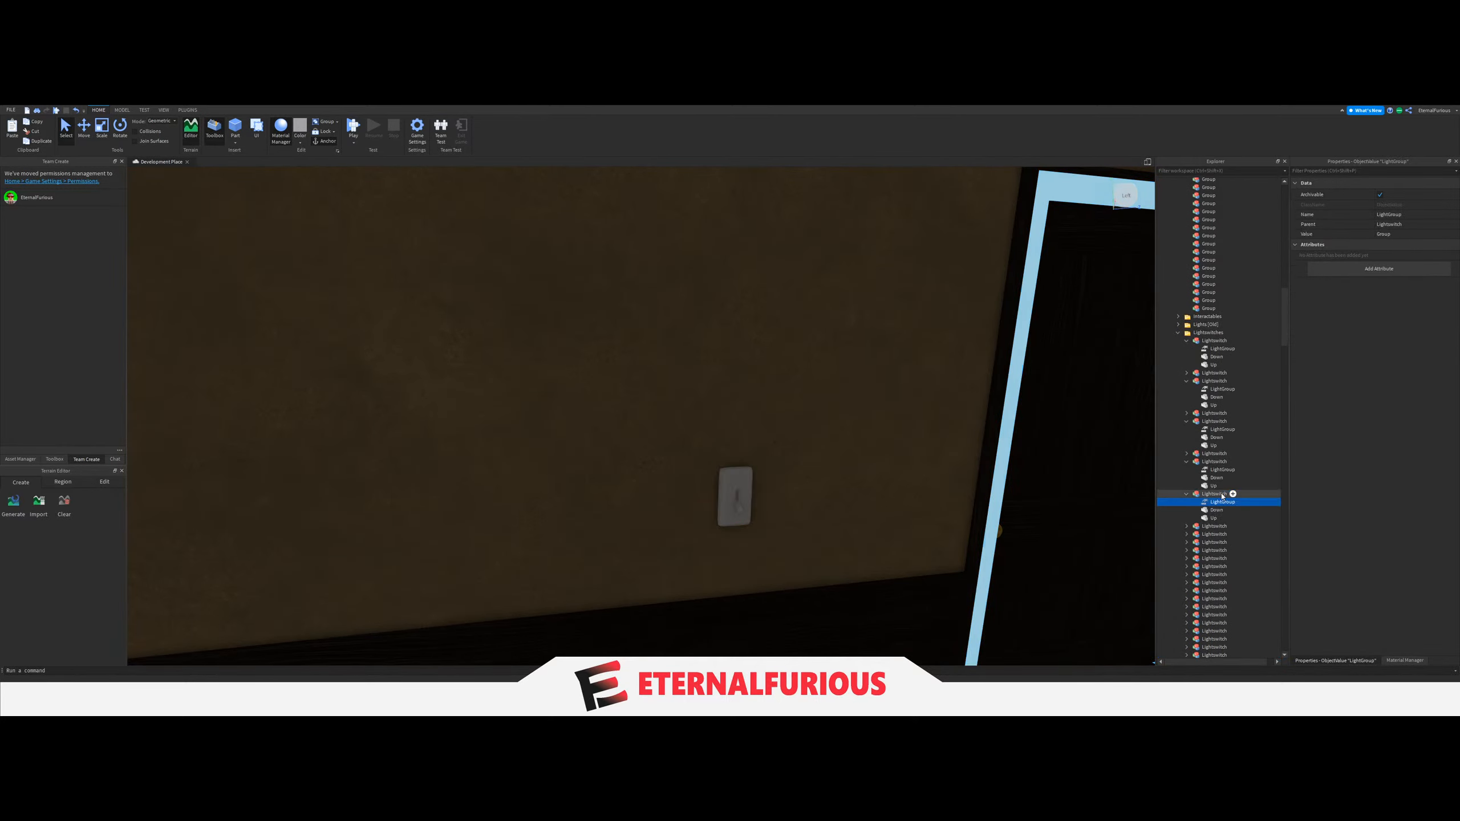
left_click(1389, 234)
scroll(1211, 417, "up", 7)
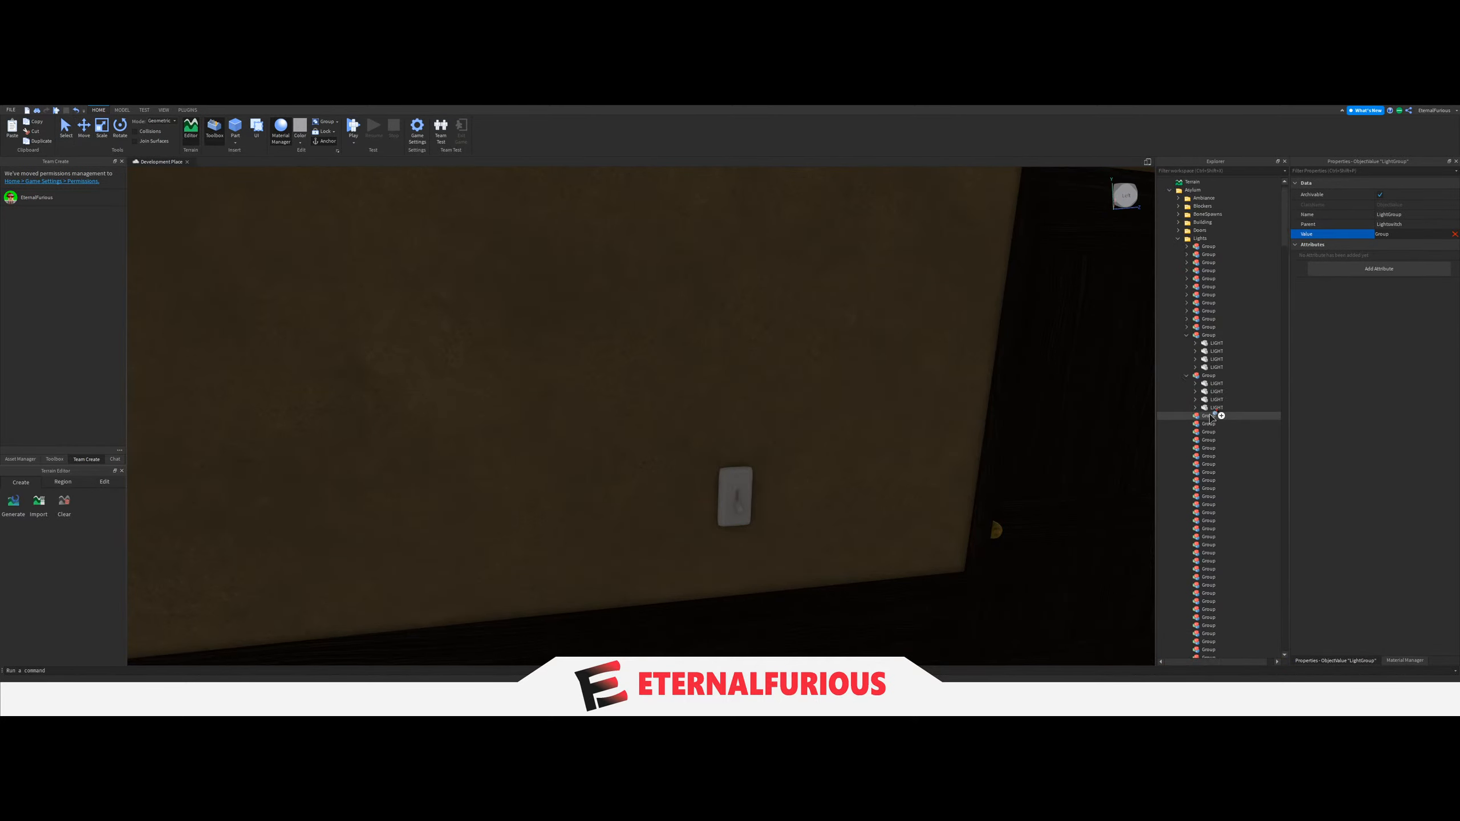
scroll(1203, 341, "down", 1)
left_click(1202, 337)
left_click(1200, 314)
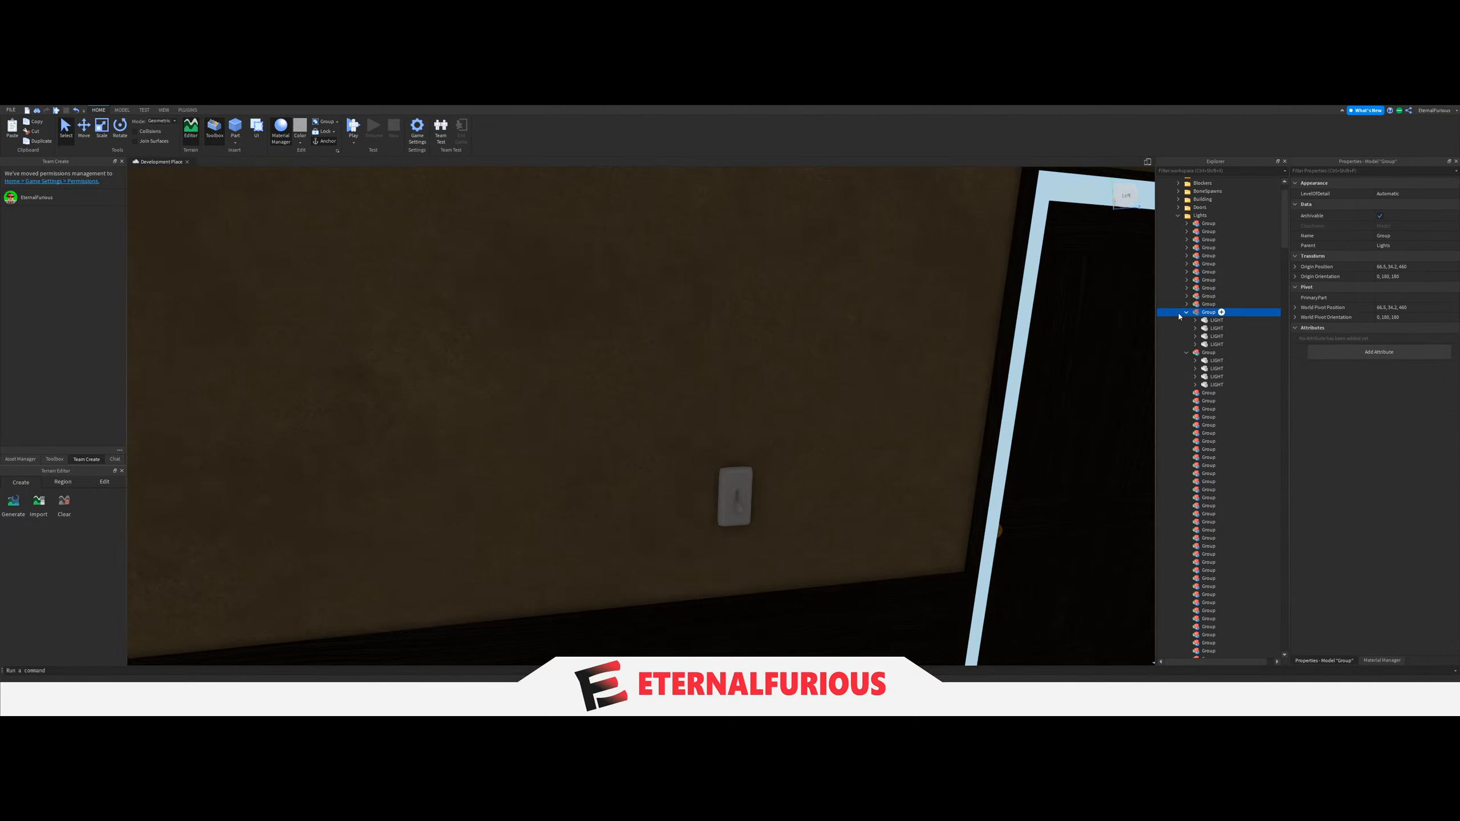
left_click(1187, 312)
Set the LightGroup value of the light switch beside the cabinet room's door to the thirteenth Group.
key("s")
right_click_drag(661, 424, 706, 414)
left_click(536, 506)
key("w")
key("w")
left_click(547, 403)
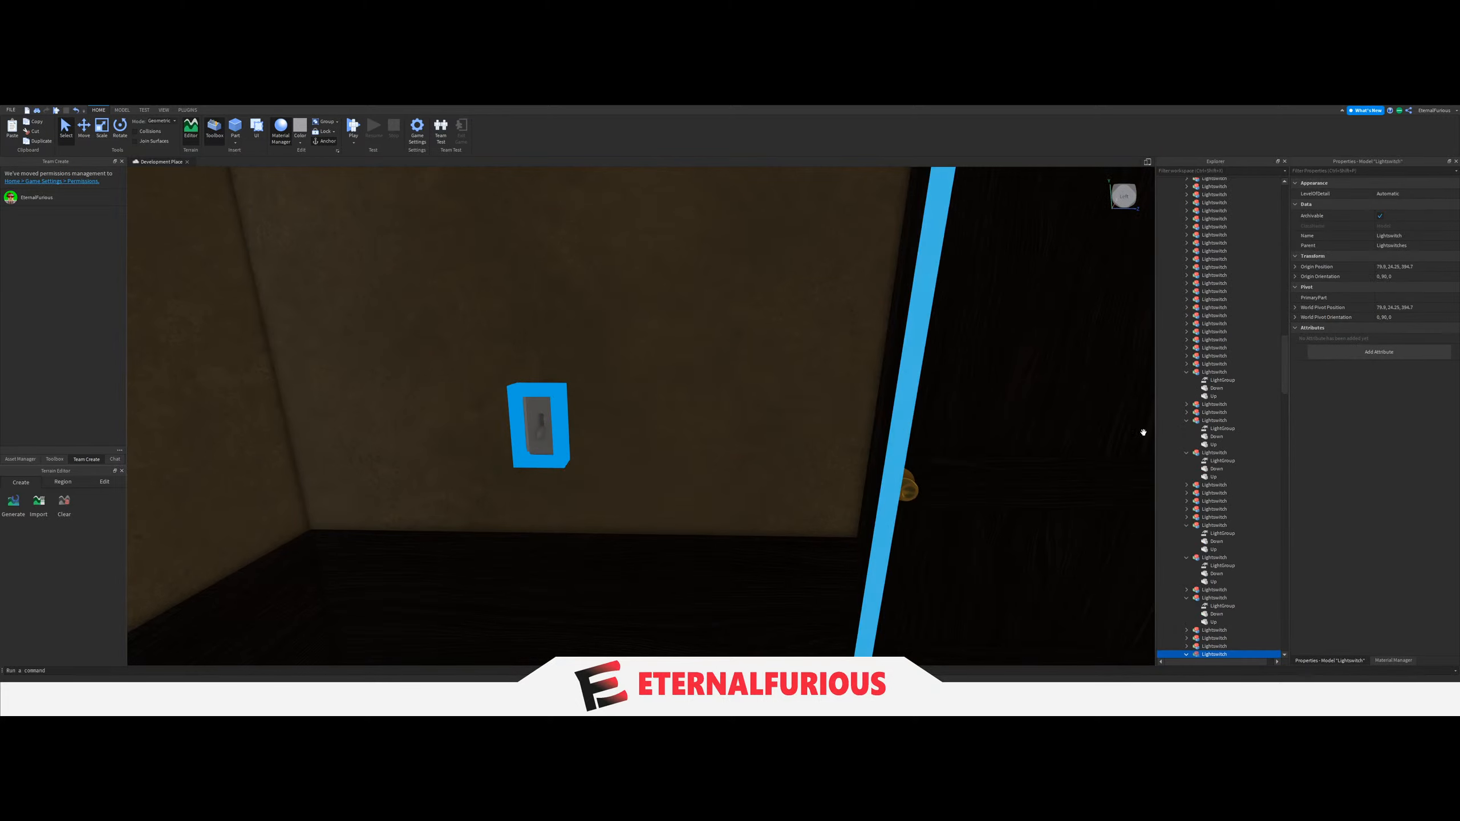
scroll(1220, 477, "down", 8)
left_click(1222, 479)
left_click(1332, 233)
scroll(1200, 437, "up", 8)
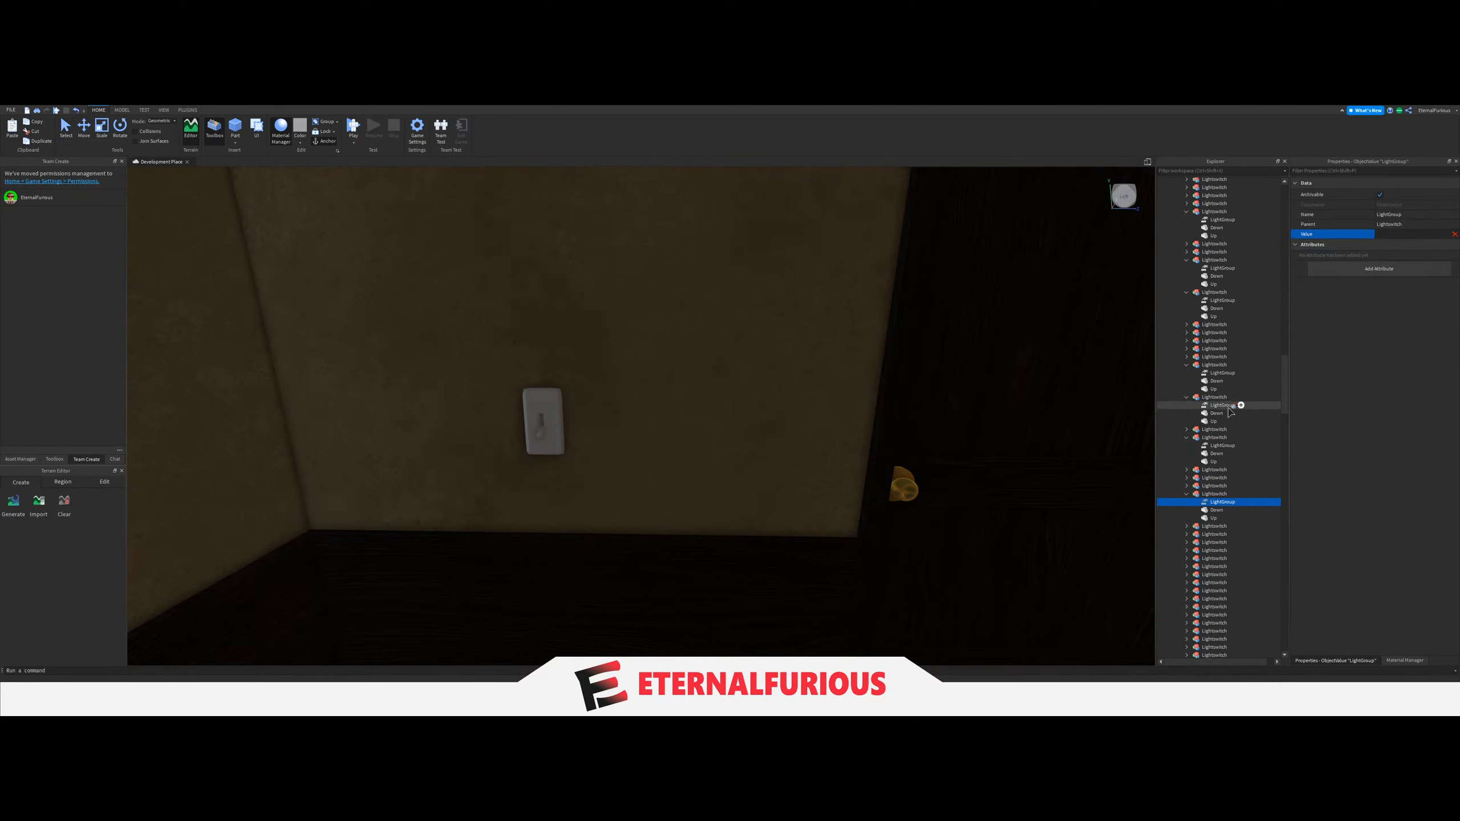
scroll(1200, 437, "up", 10)
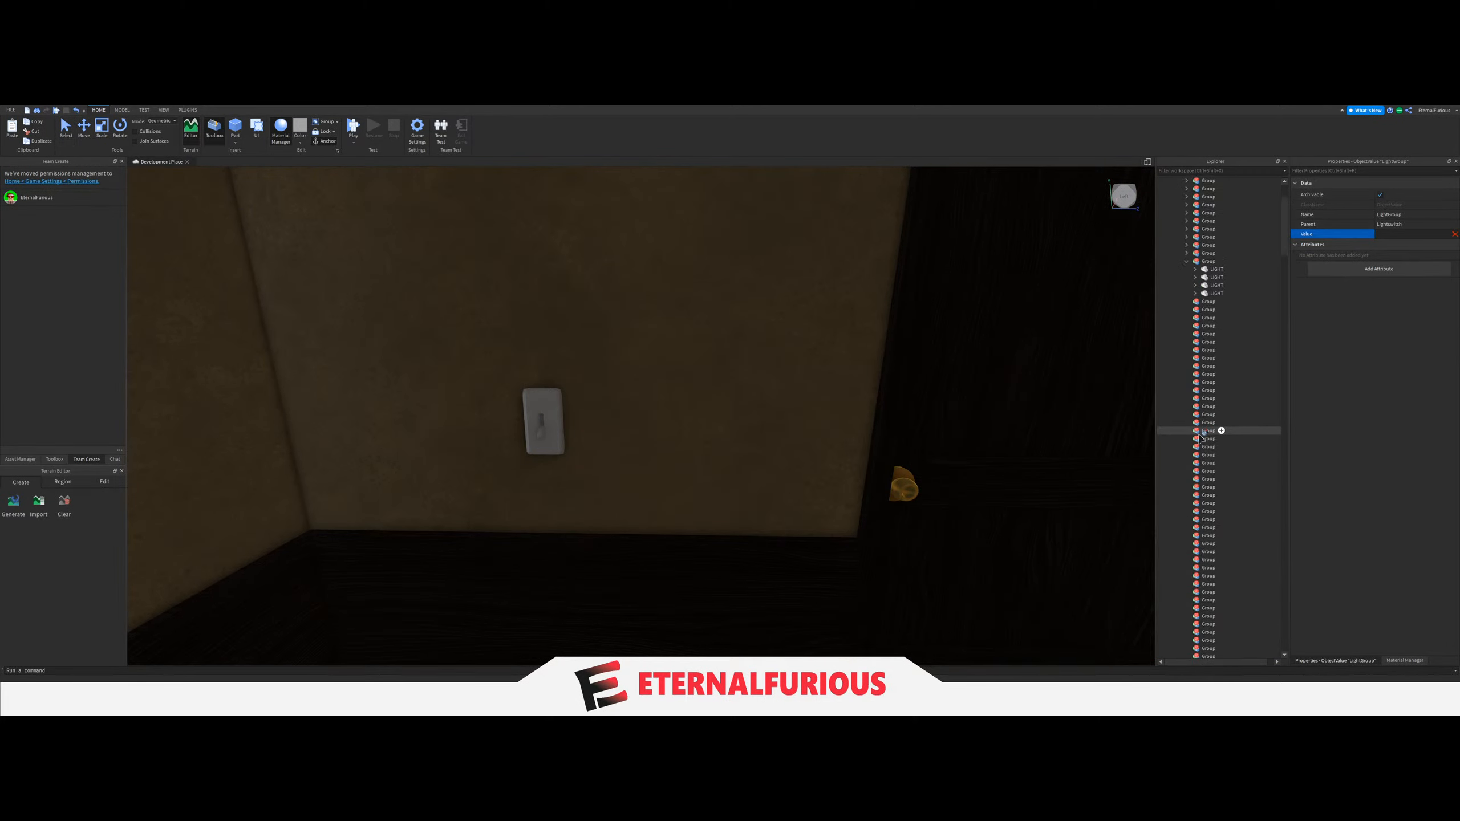
left_click(1206, 284)
Collapse the thirteenth Group and move the six LIGHT parts of the room with the metal shelves and sofas into the next empty Group.
key("s")
right_click_drag(779, 379, 788, 379)
left_click(1004, 307)
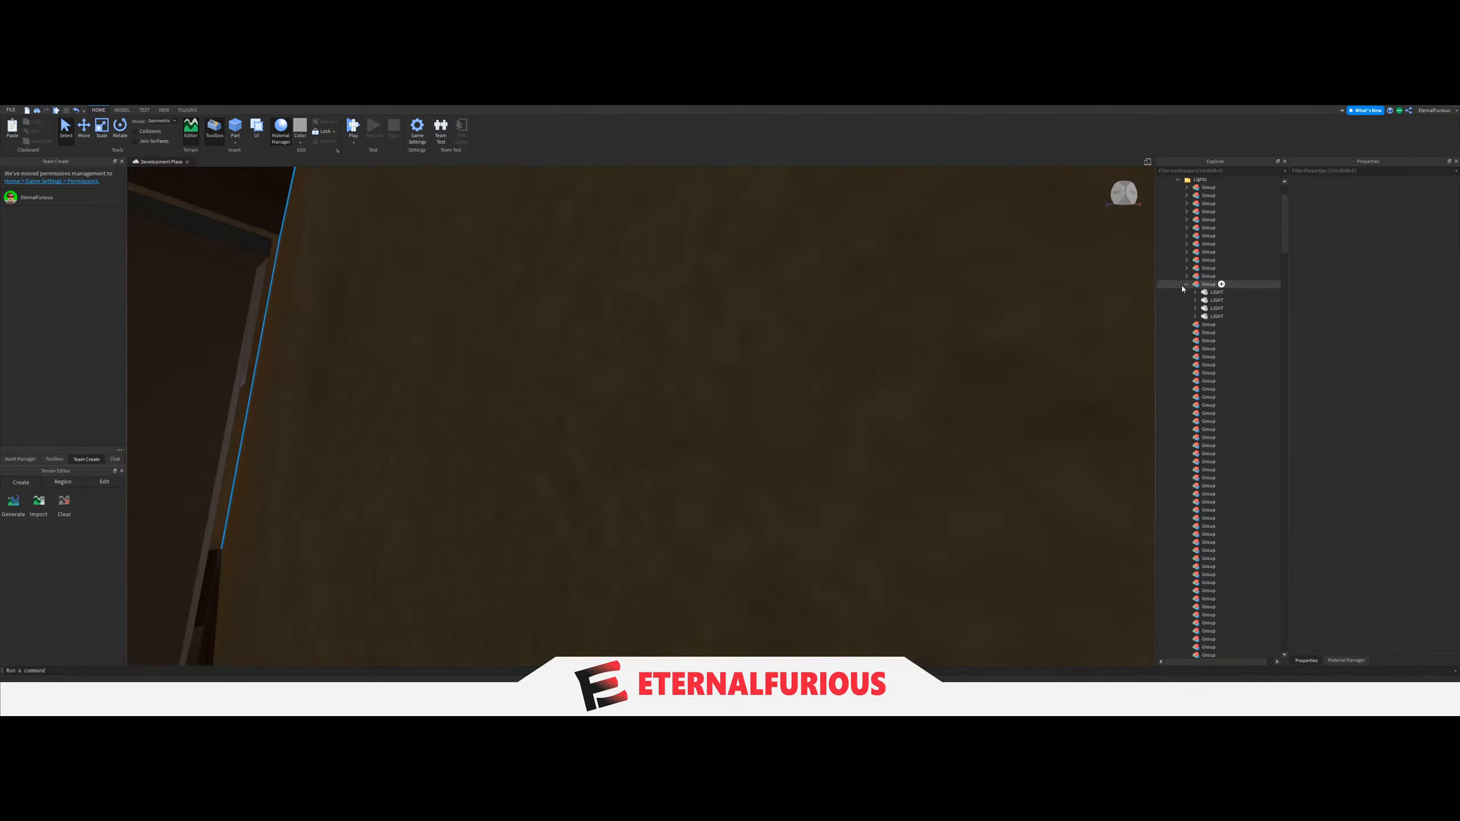
left_click(1186, 286)
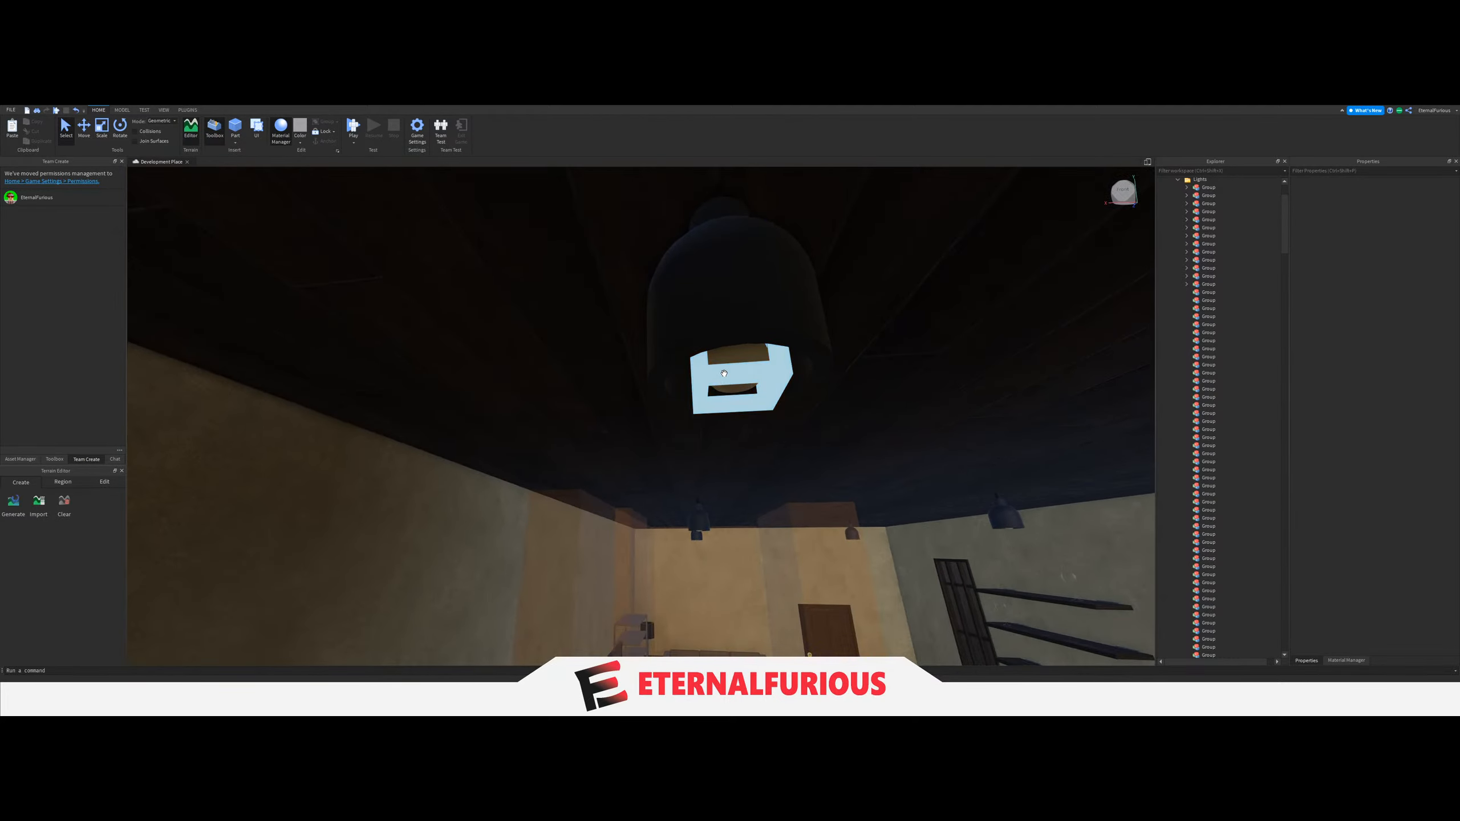
left_click(742, 379)
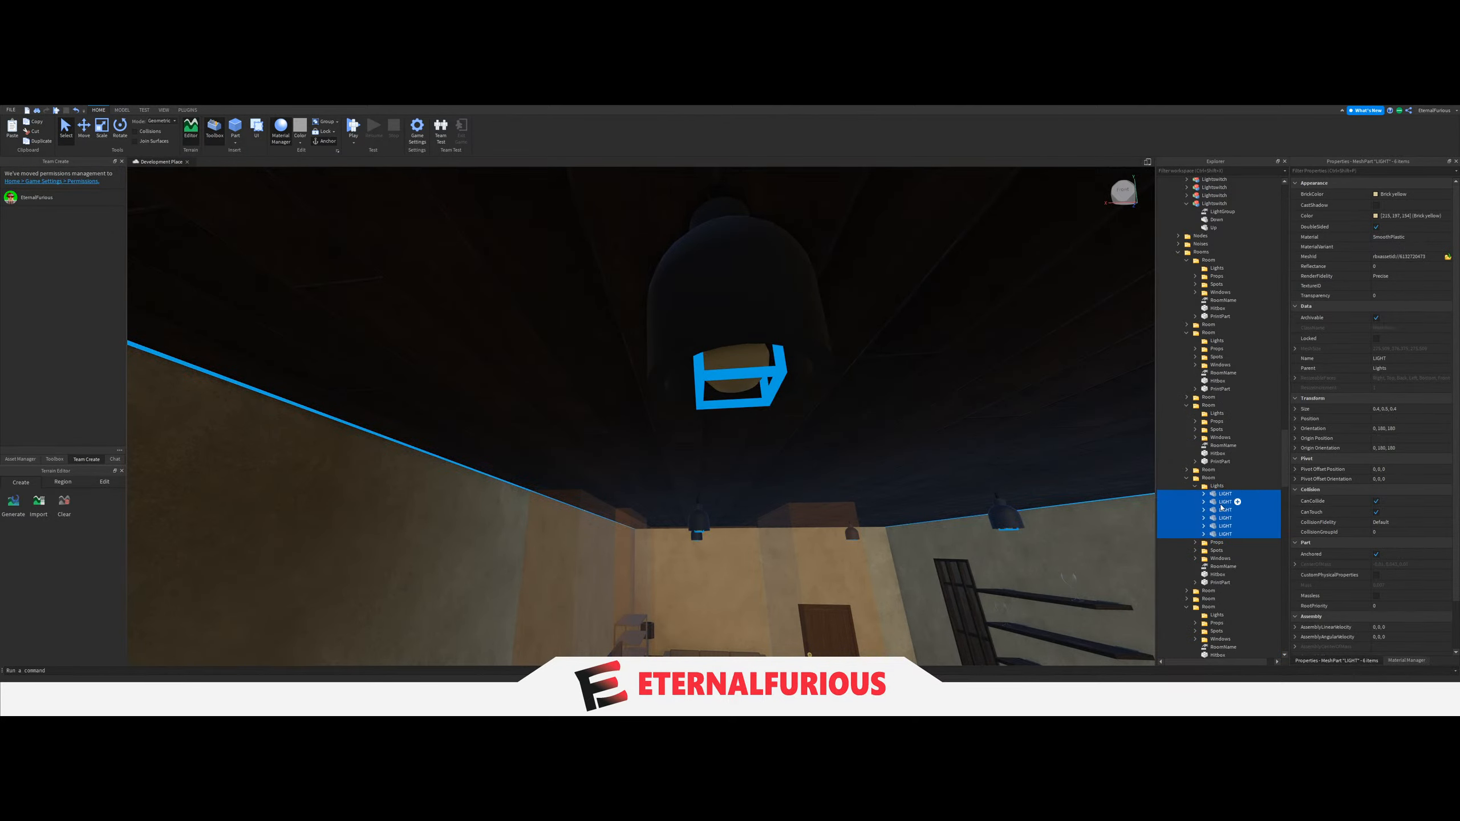
left_click_drag(1222, 506, 1225, 453)
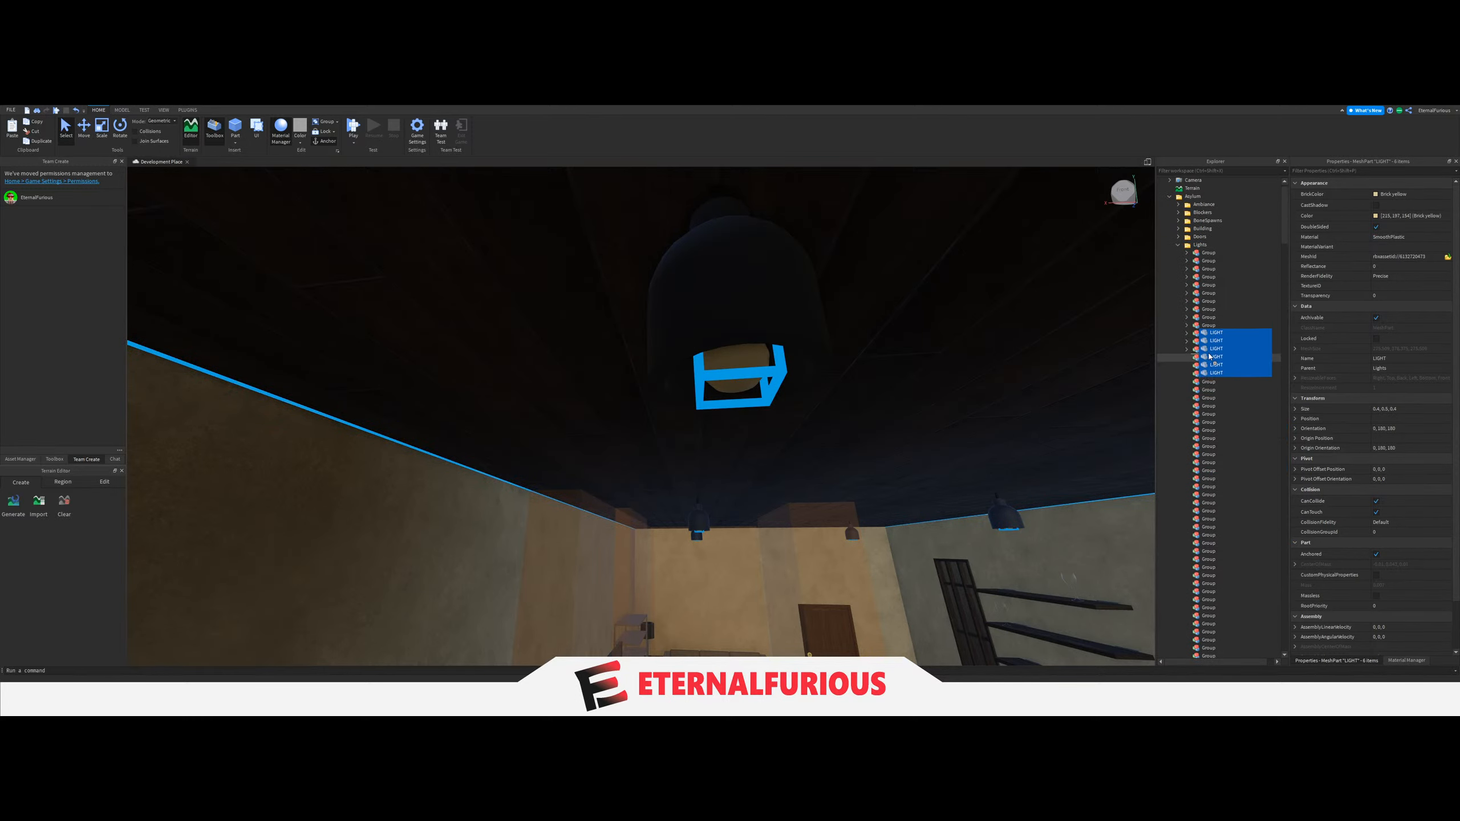
Set the LightGroup value of the light switch beside the sofa room's door to the fourteenth Group.
right_click_drag(867, 467, 623, 458)
left_click(622, 458)
scroll(1175, 540, "down", 4)
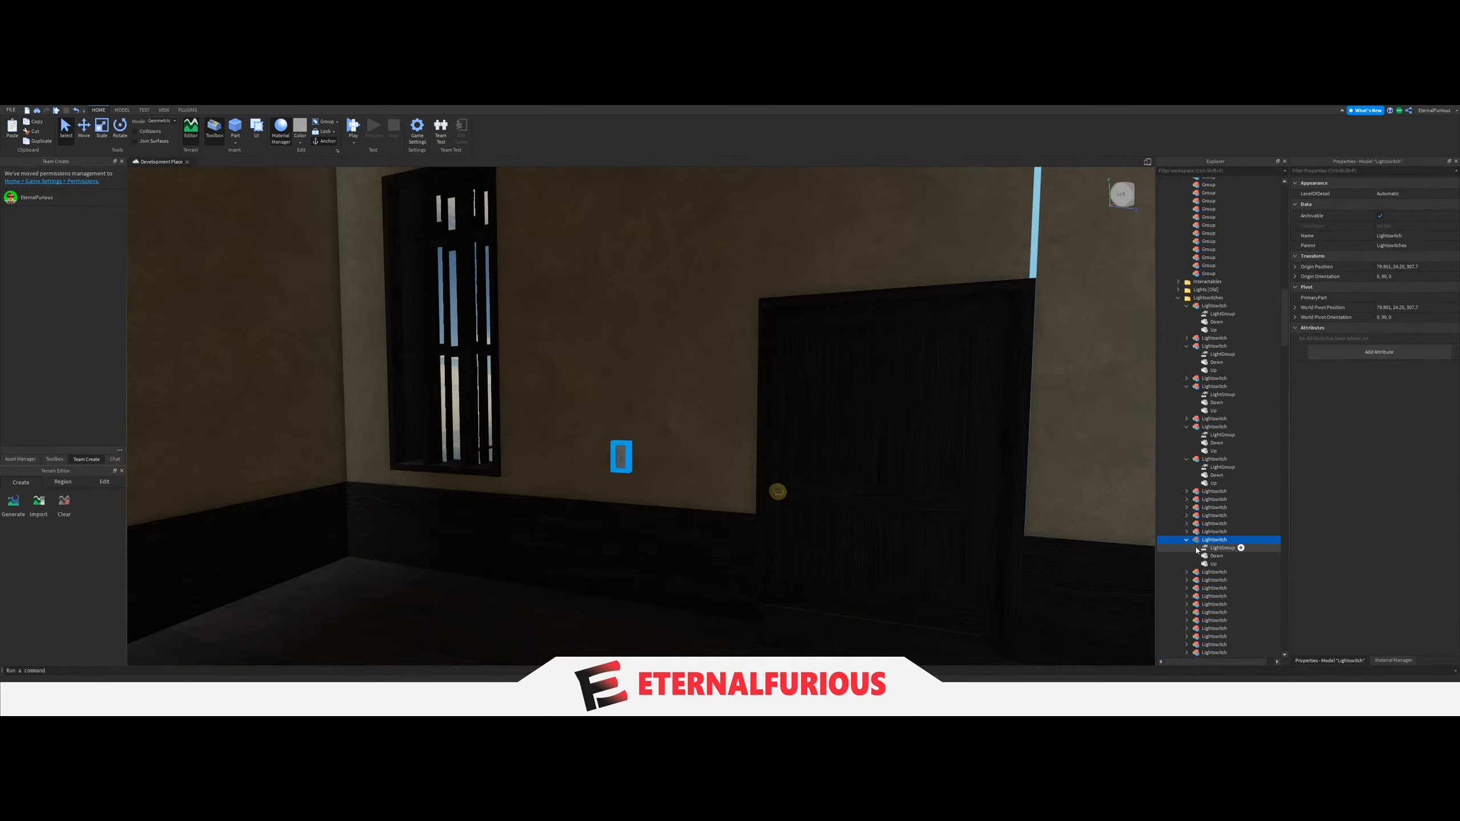
left_click(1393, 236)
scroll(1256, 402, "up", 4)
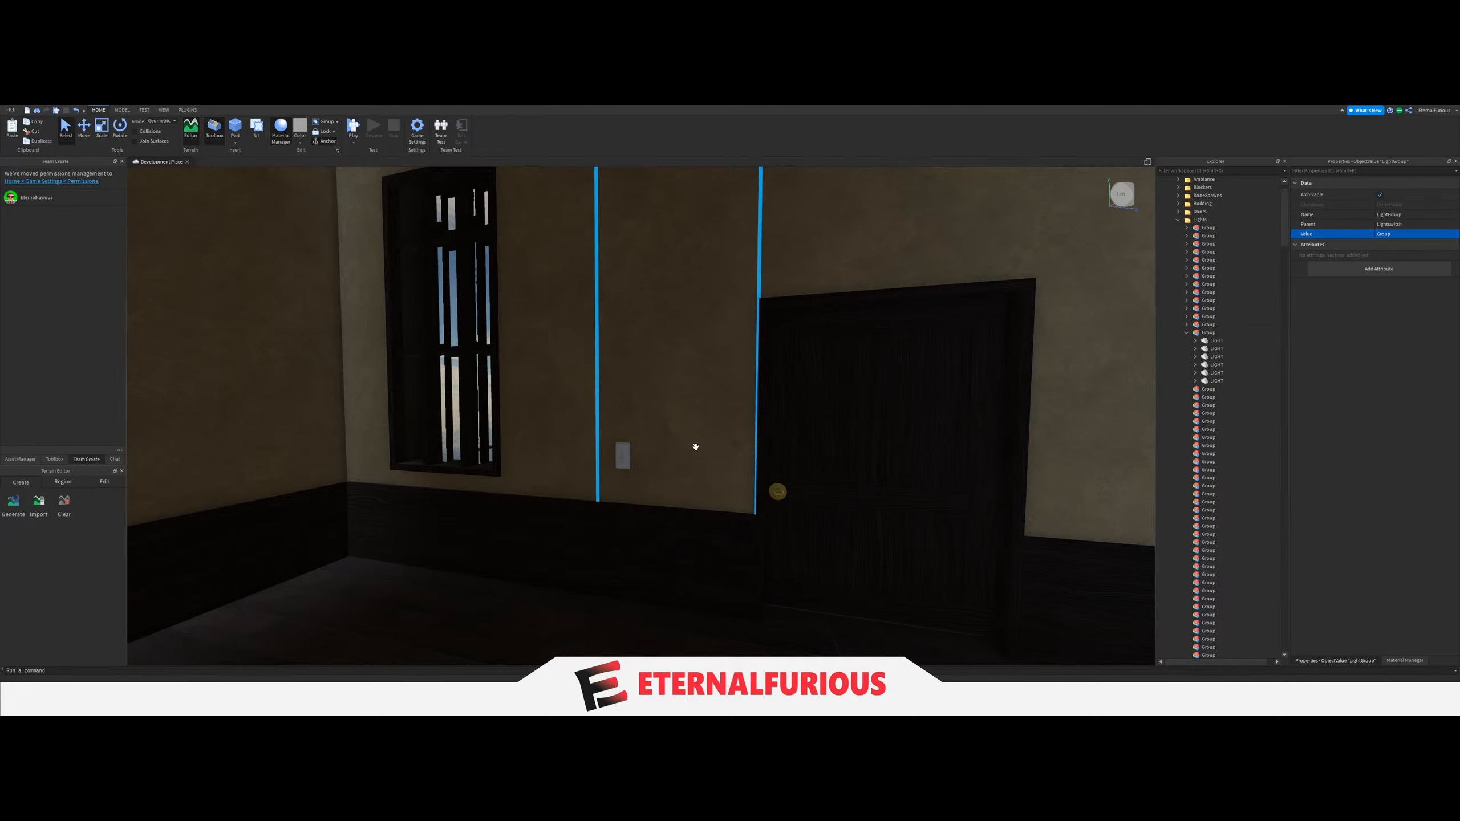
Move the four LIGHT parts of the next dark room into the fifteenth Group under Lights and collapse the fourteenth Group.
key("a")
left_click(547, 516)
key("d")
key("a")
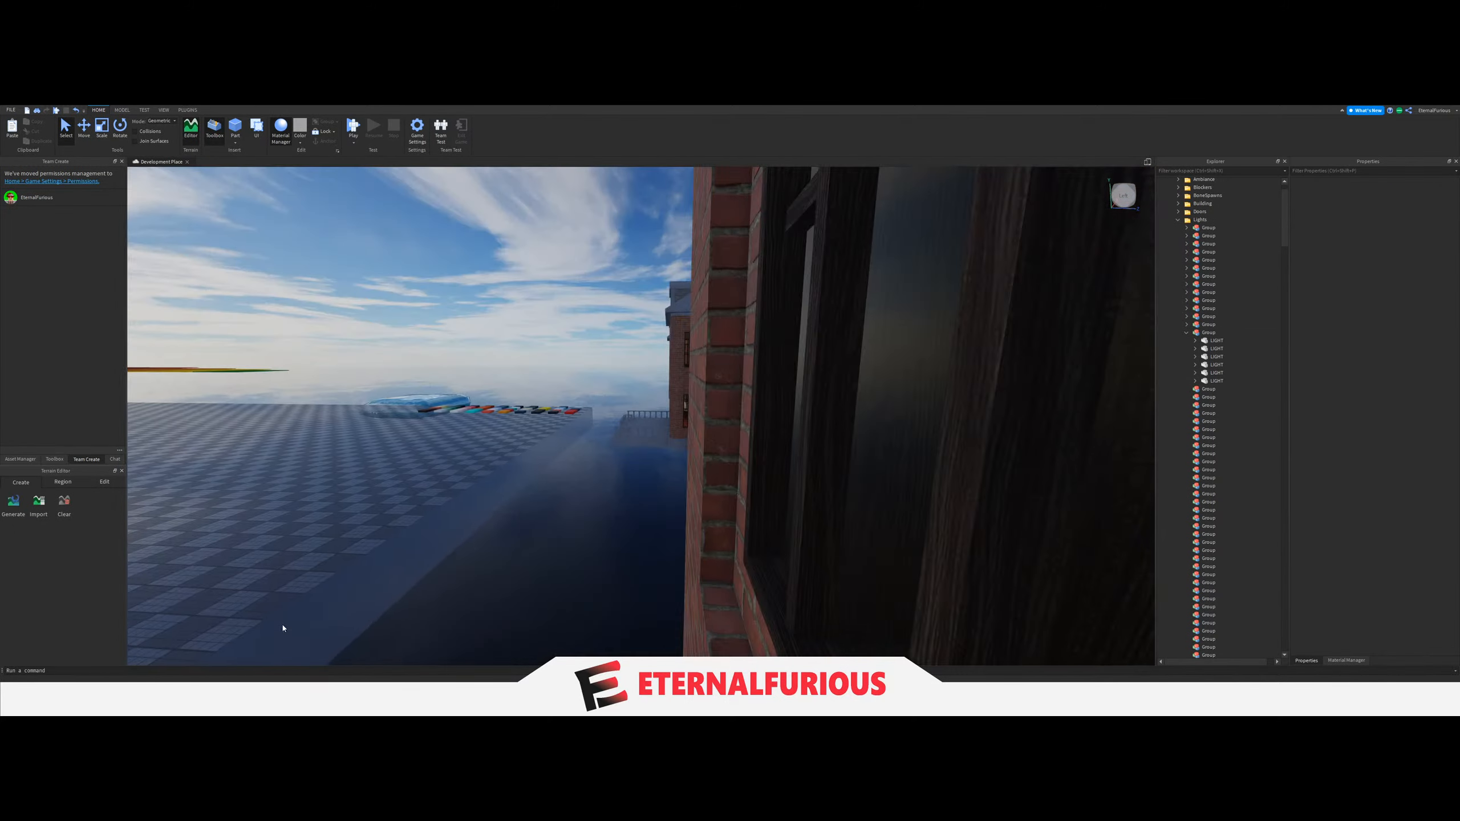
key("d")
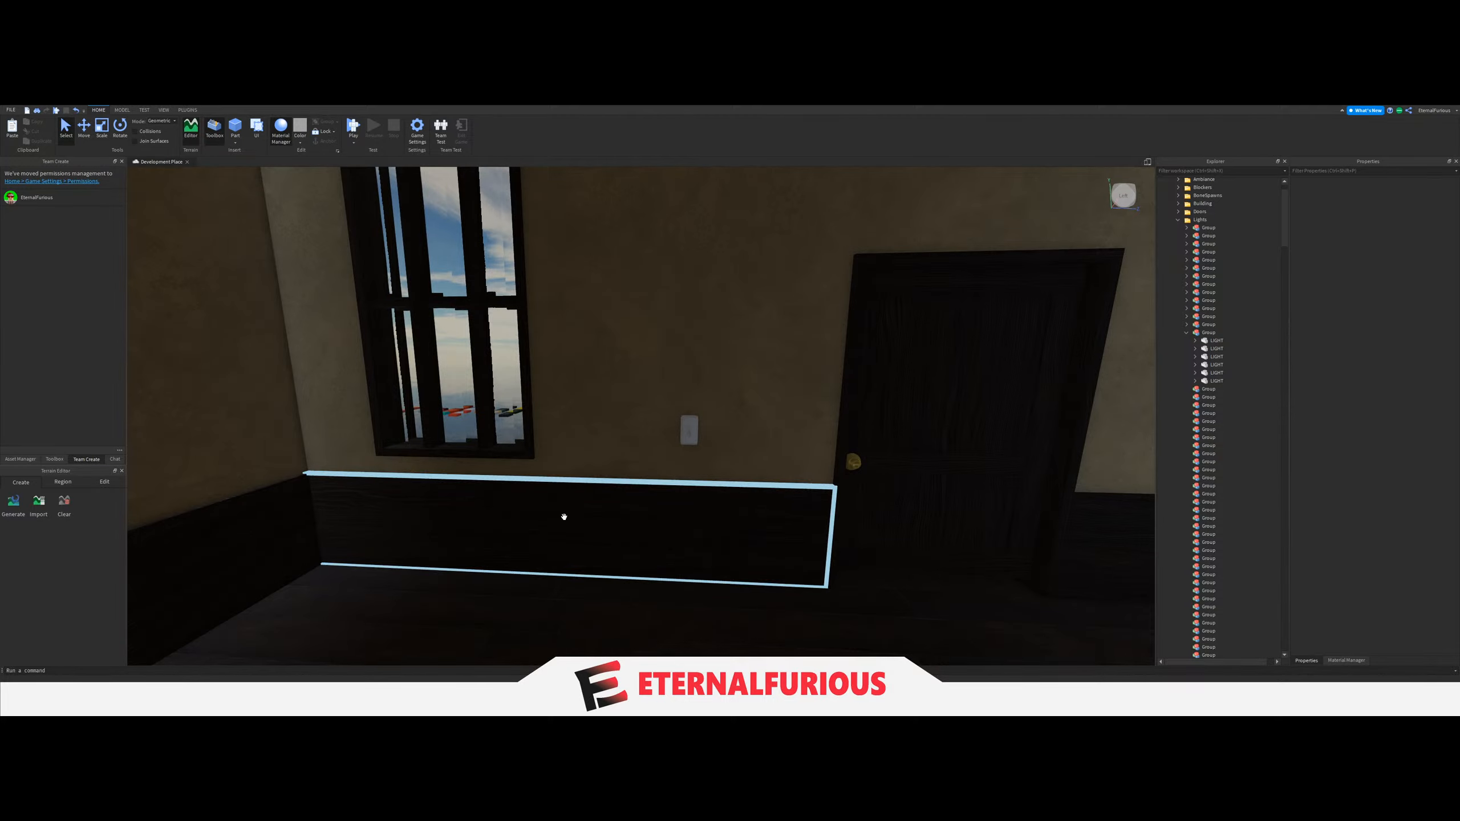
right_click_drag(564, 517, 719, 344)
key("a")
key("d")
key("w")
key("w")
key("w")
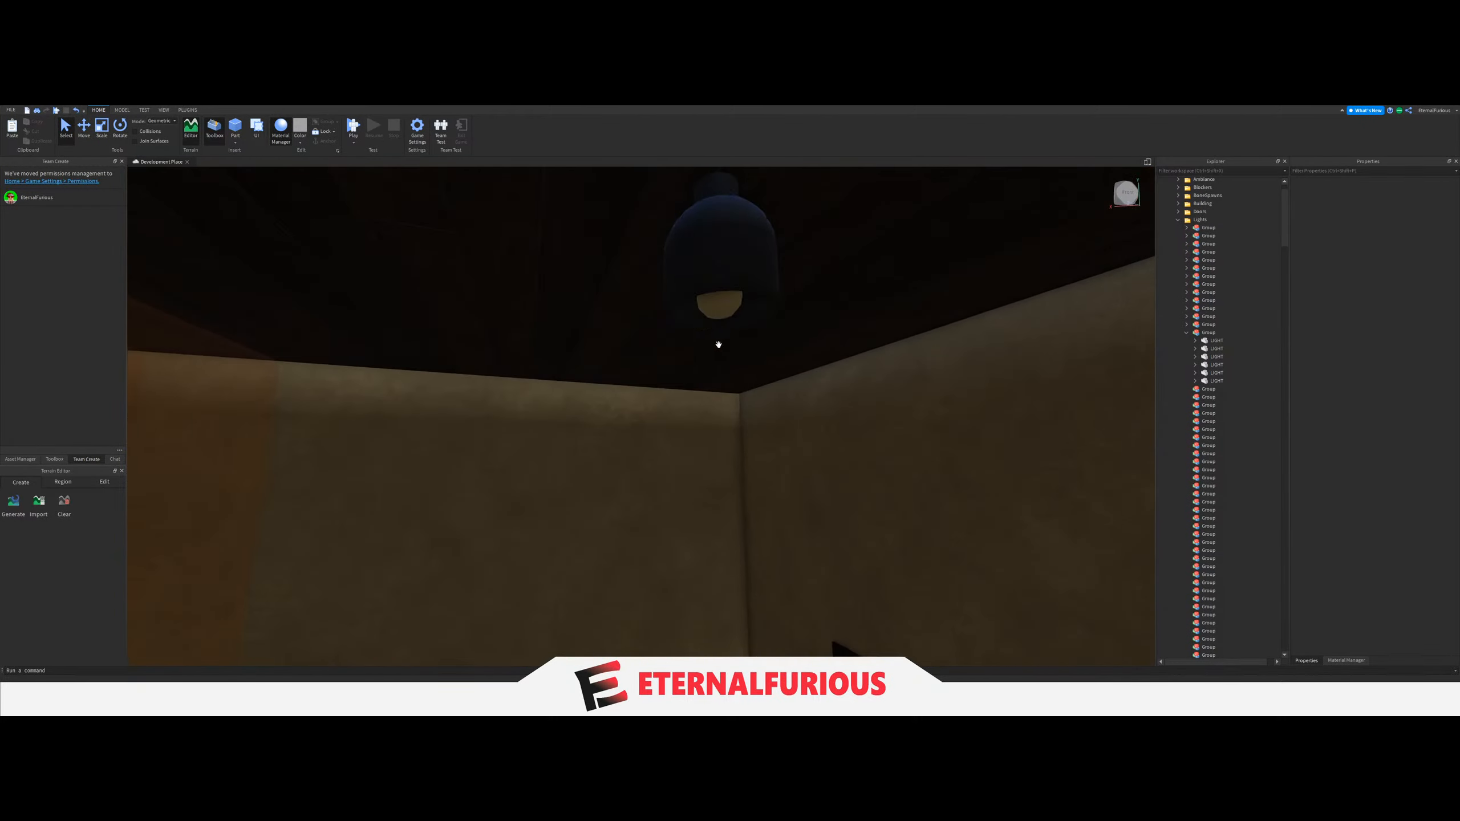
left_click(716, 311)
scroll(1199, 532, "down", 4)
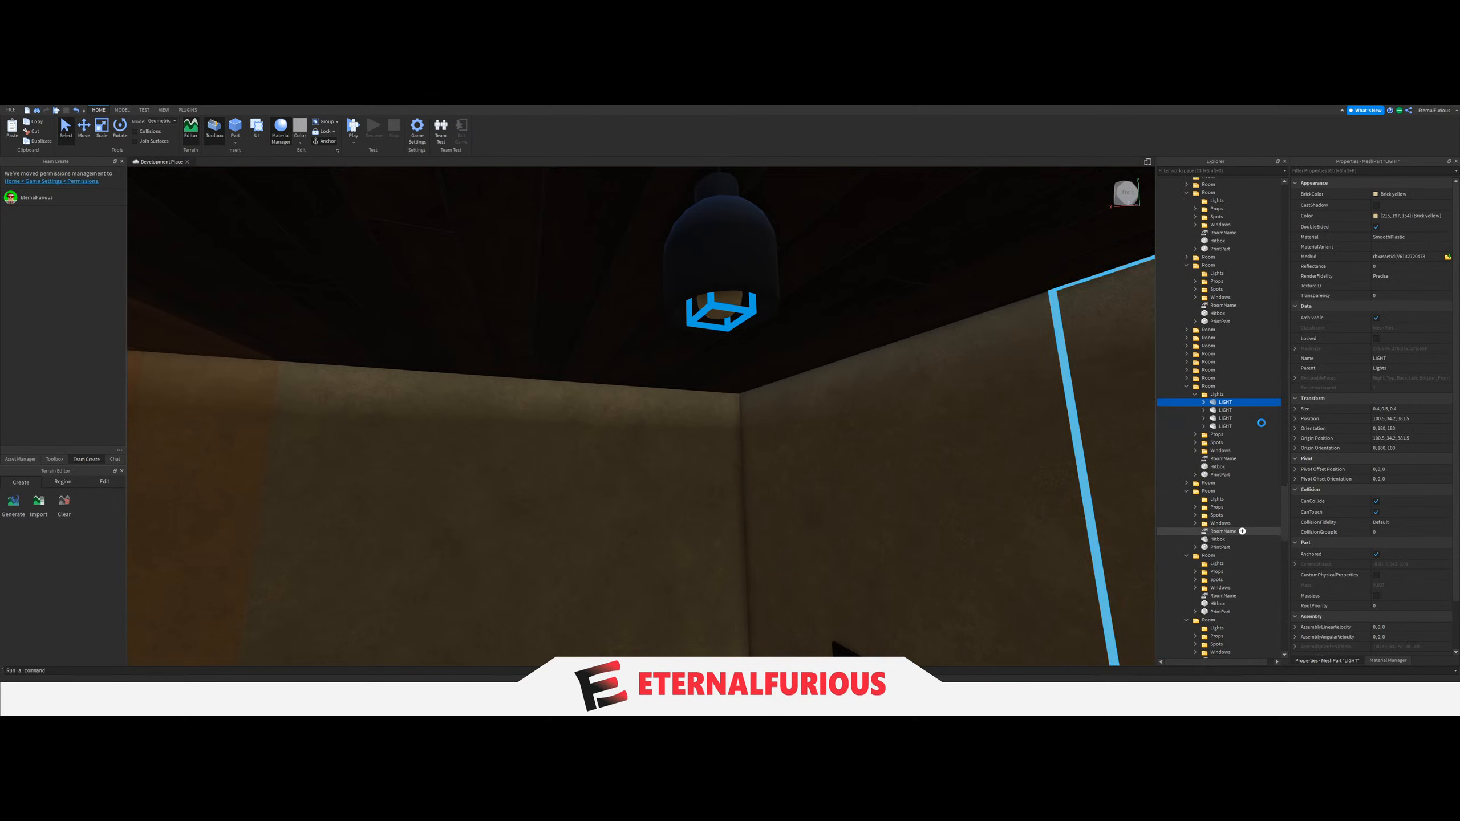
left_click_drag(1223, 409, 1231, 453)
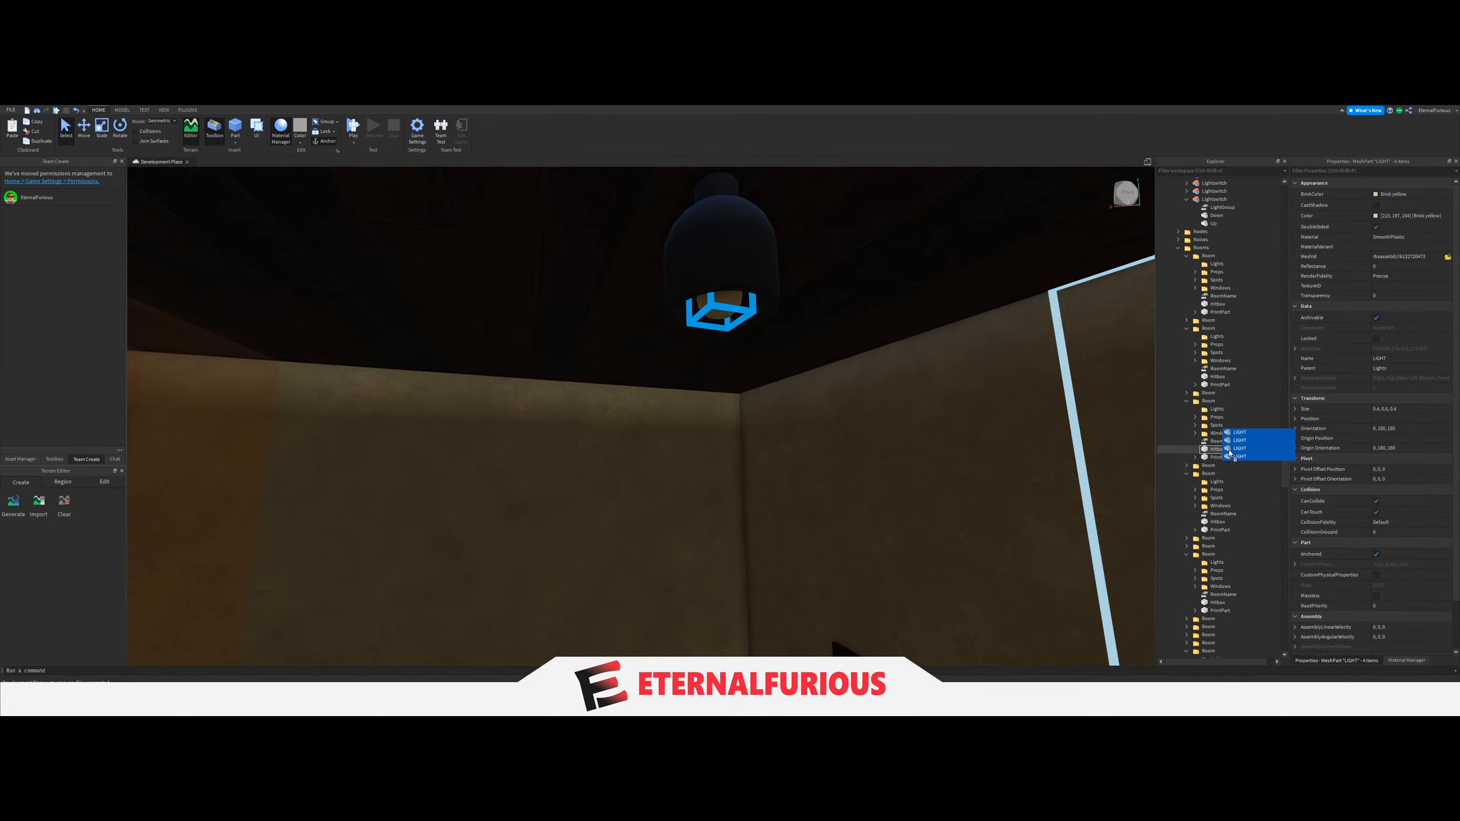
scroll(1226, 456, "up", 20)
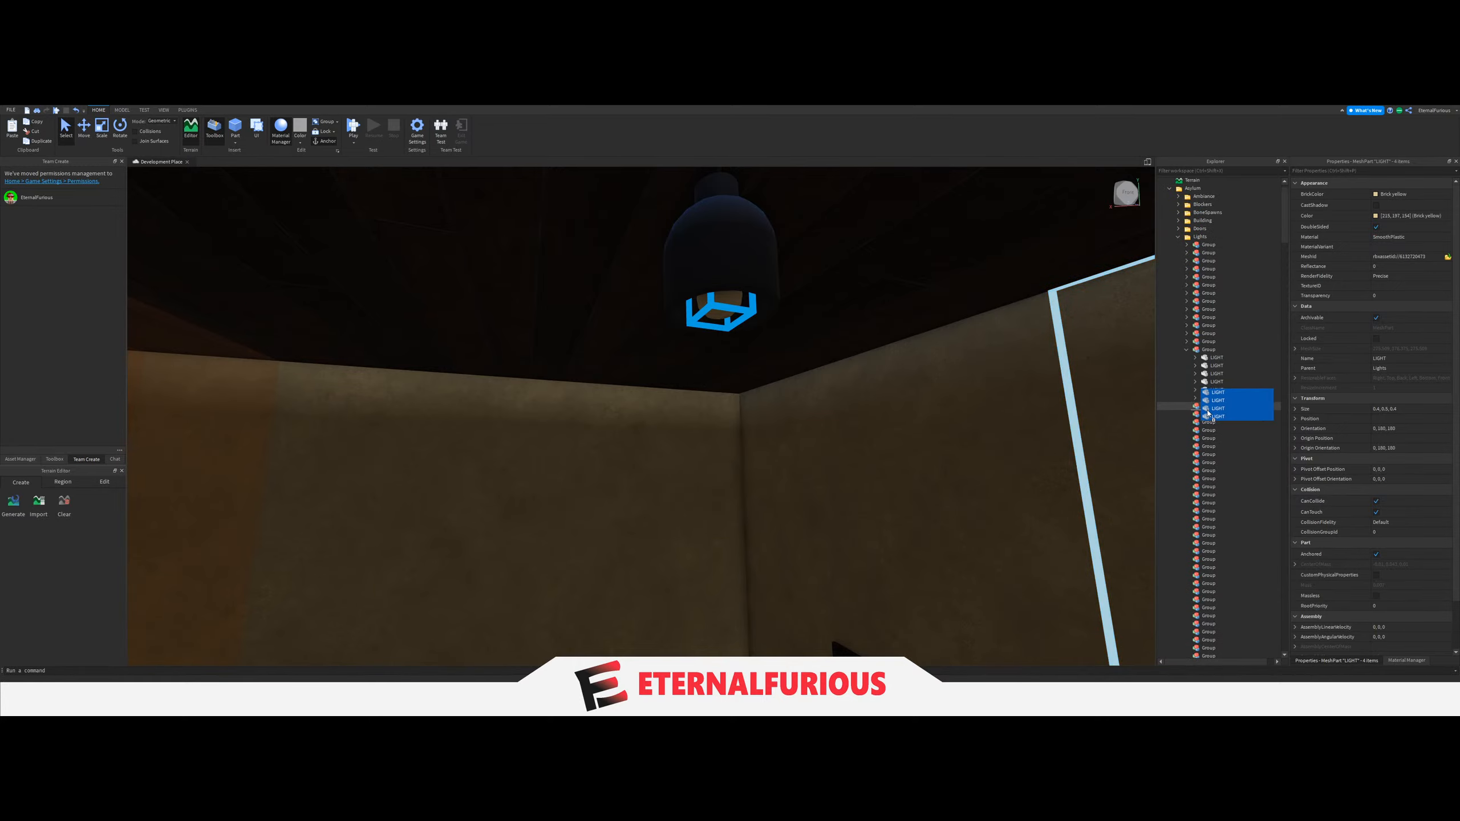
left_click(1185, 350)
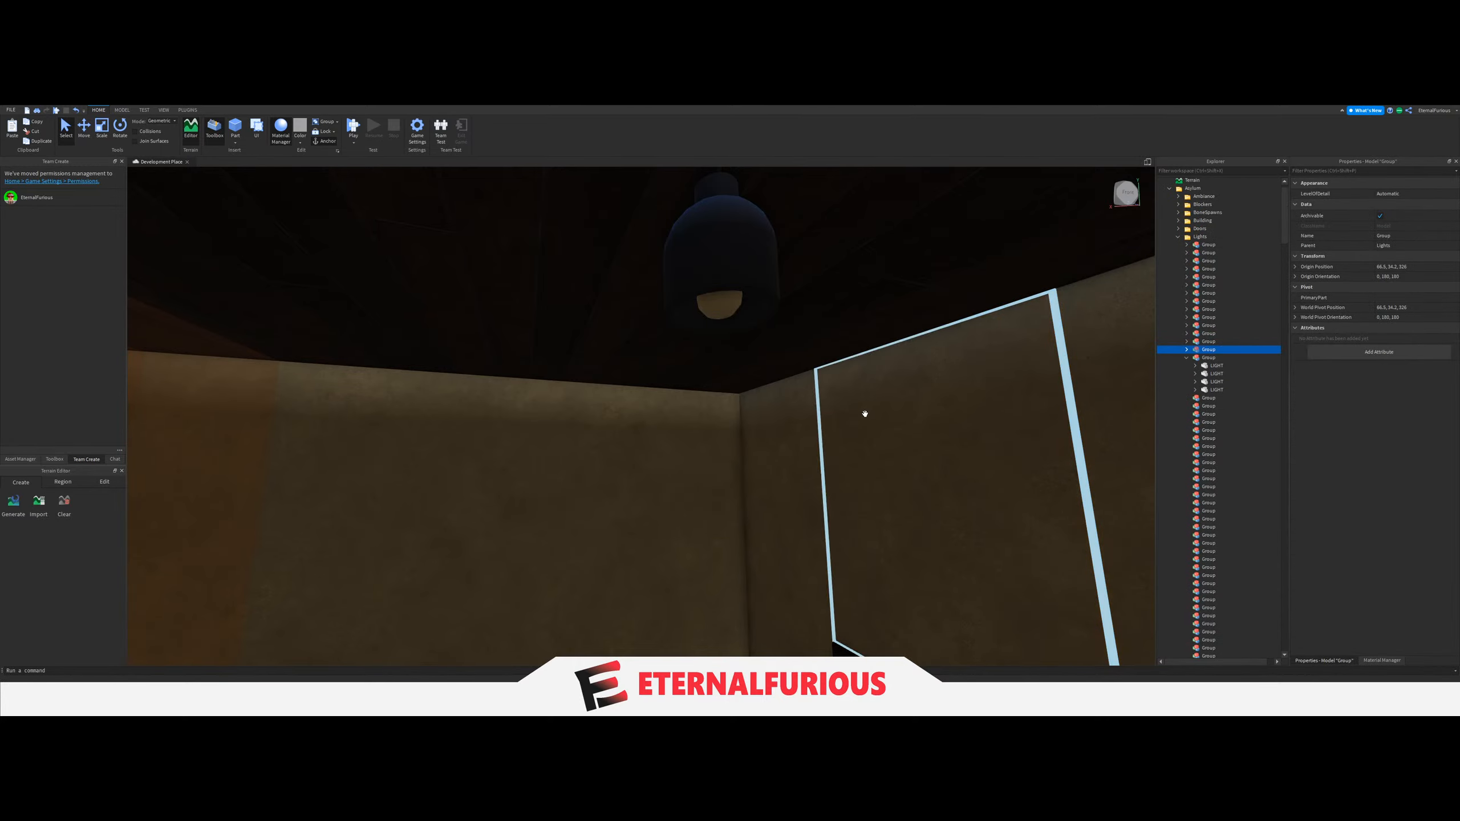
Recheck the LightGroup value of the light switch beside the sofa room's door.
key("w")
right_click_drag(798, 420, 798, 419)
key("w")
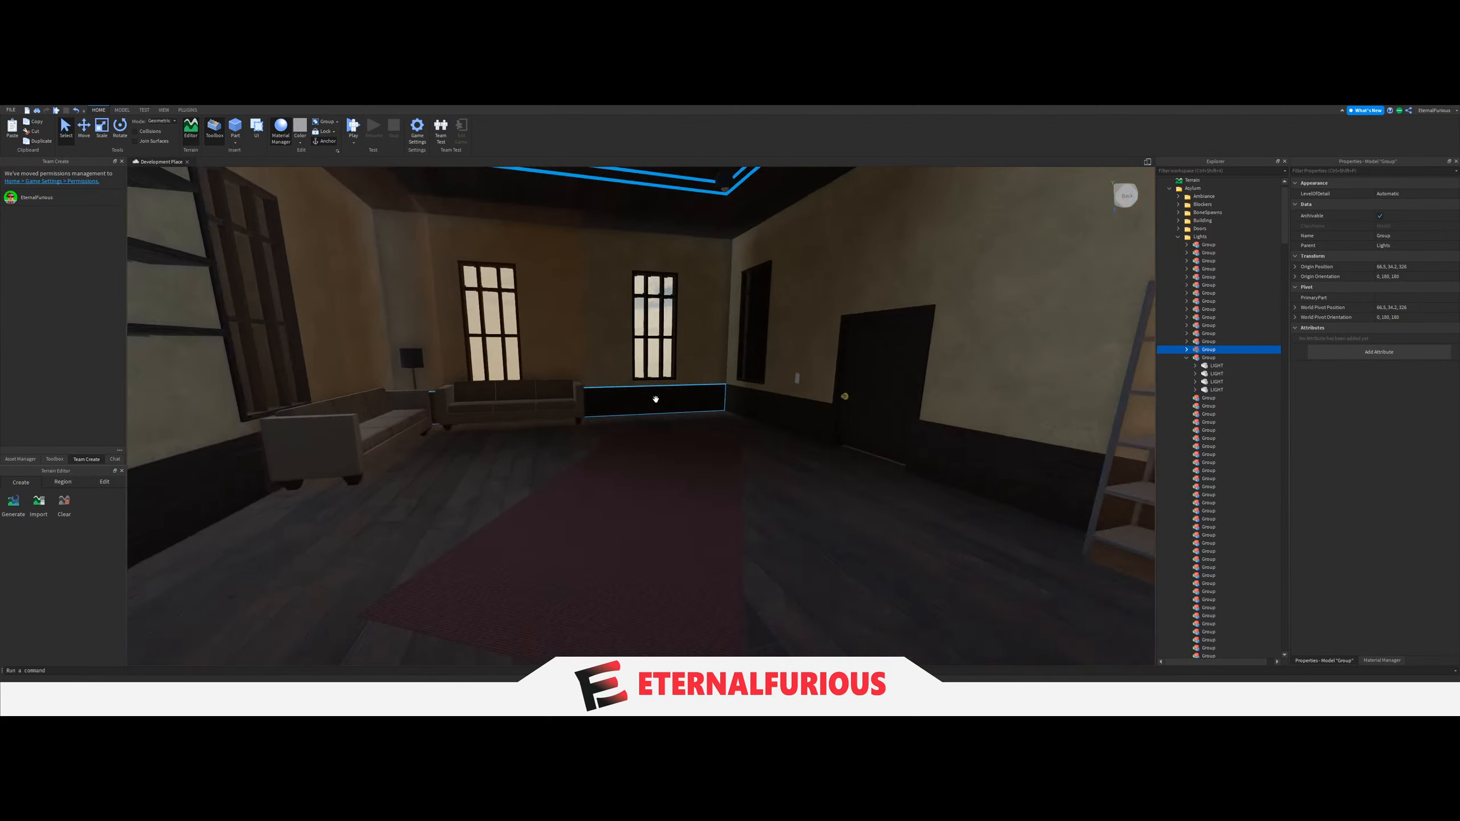
right_click_drag(656, 401, 656, 399)
scroll(1179, 468, "down", 5)
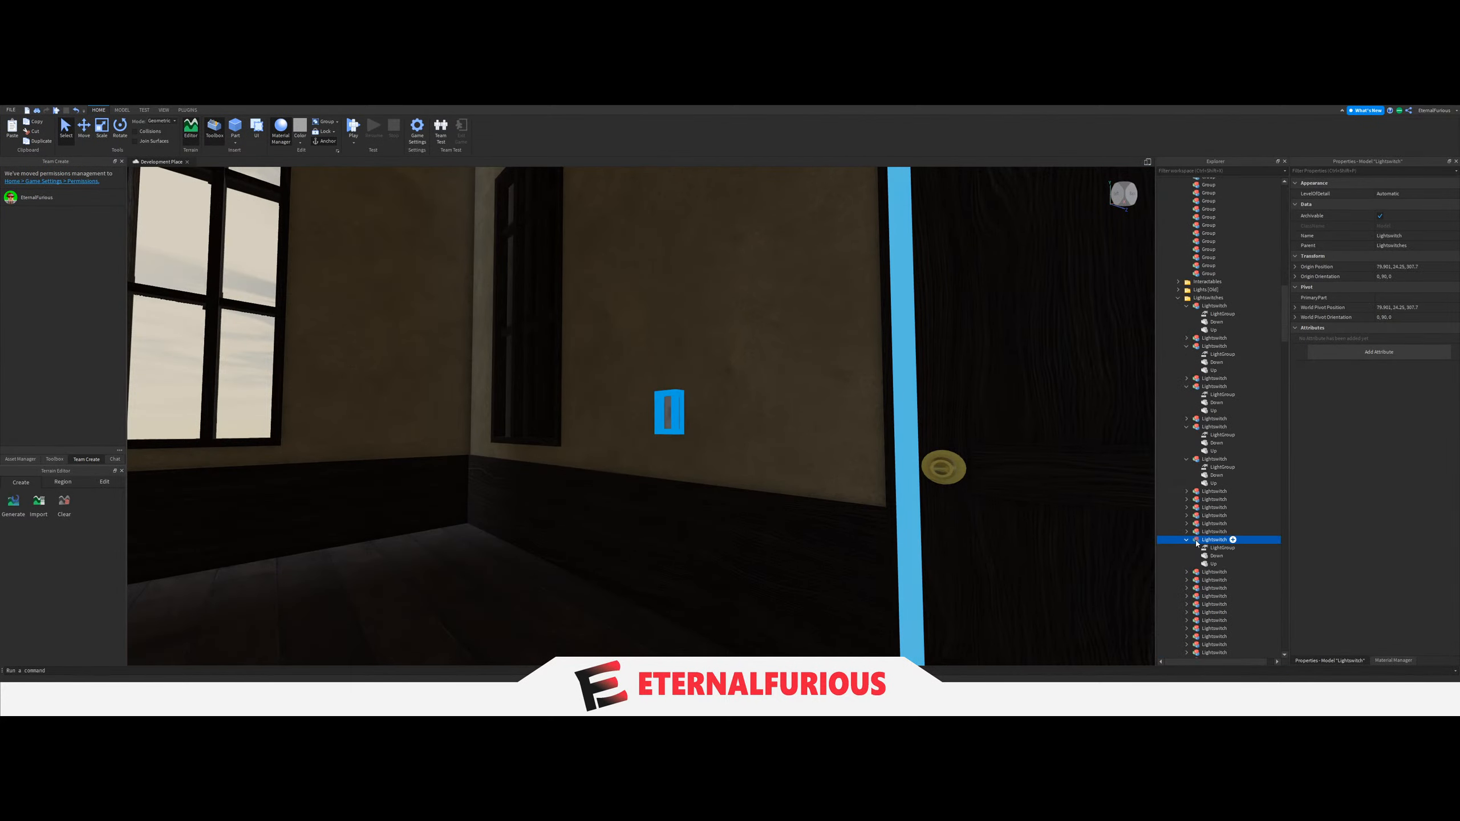
left_click(1214, 549)
scroll(1218, 460, "up", 5)
scroll(1218, 459, "up", 9)
Set the LightGroup value of the next room's wall light switch to the fifteenth Group.
key("w")
right_click_drag(720, 404, 739, 399)
key("w")
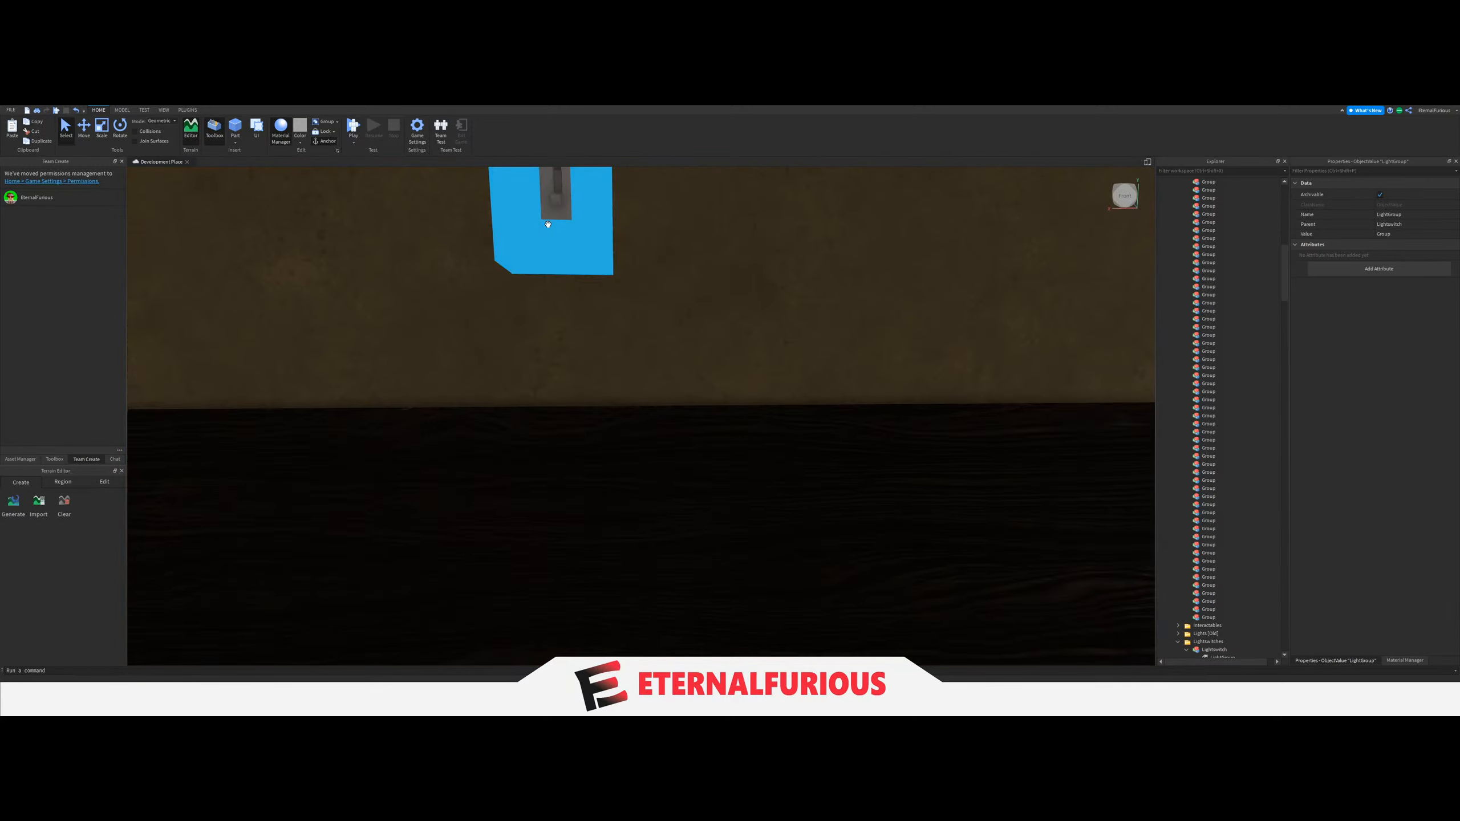
left_click(549, 223)
scroll(1178, 555, "down", 5)
left_click(1186, 541)
left_click(1218, 548)
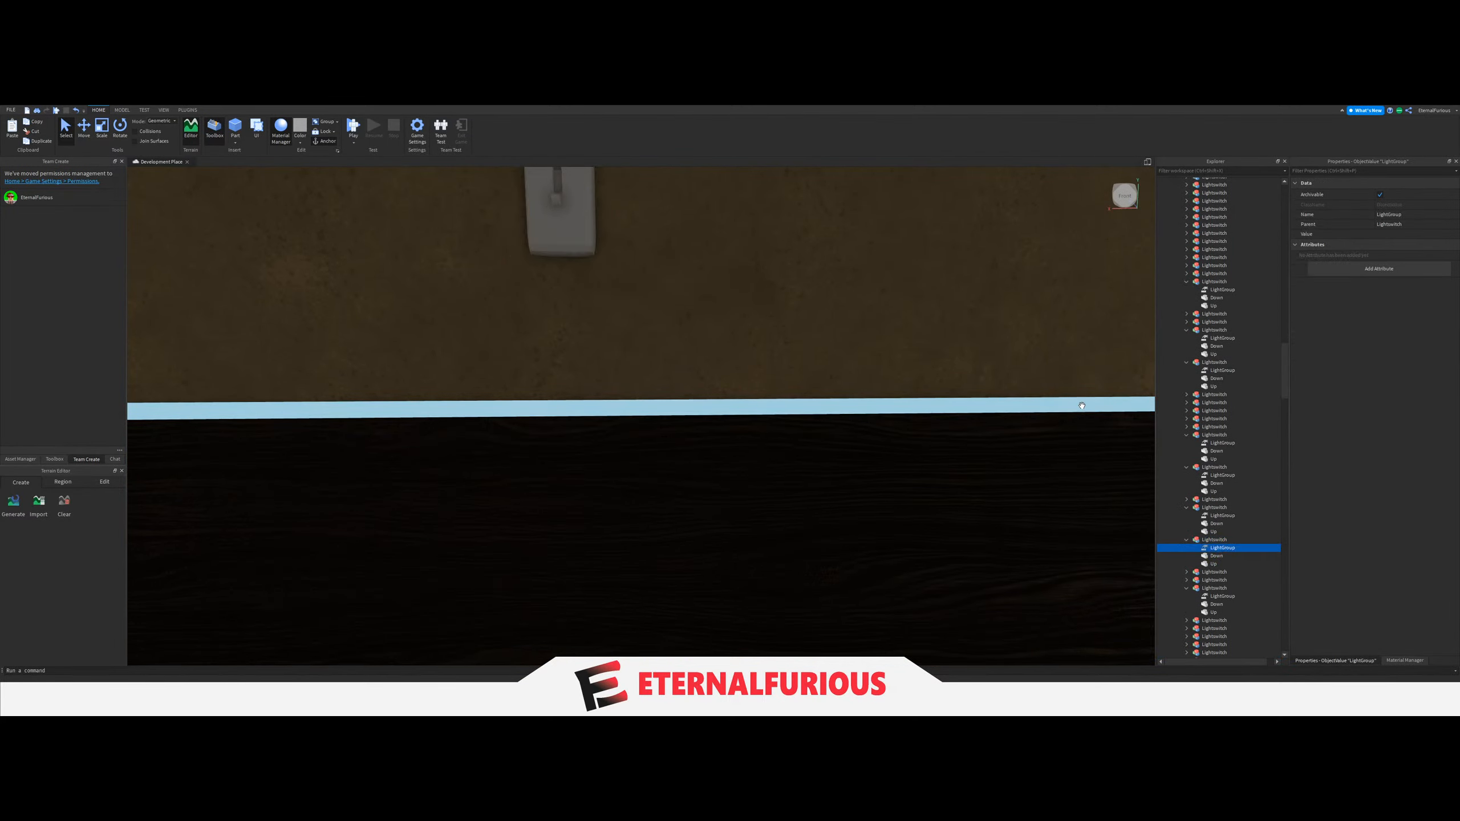
left_click(1378, 235)
scroll(1262, 440, "up", 2)
left_click_drag(1236, 468, 1237, 467)
scroll(1237, 468, "up", 10)
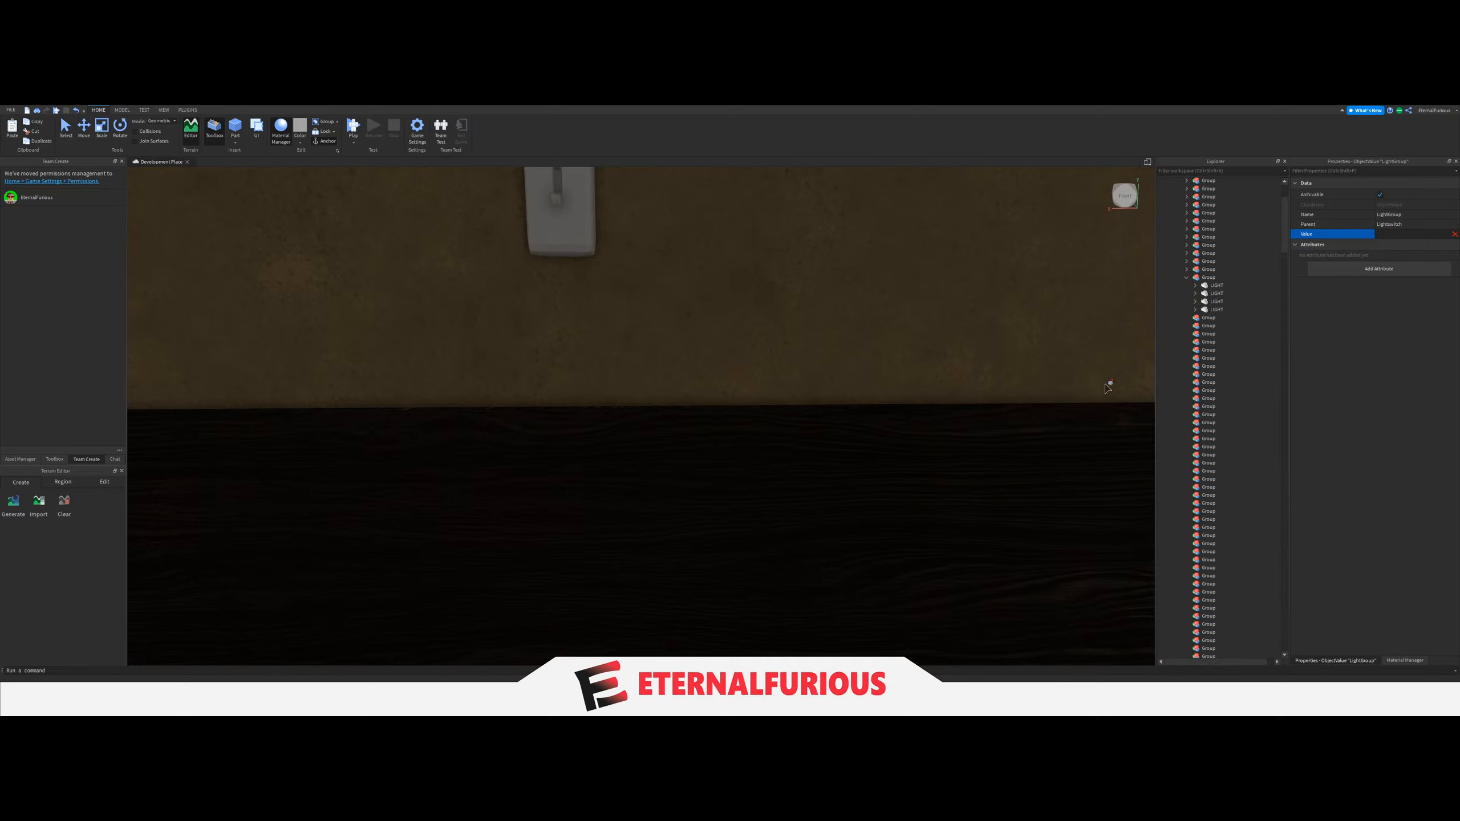
left_click(1199, 281)
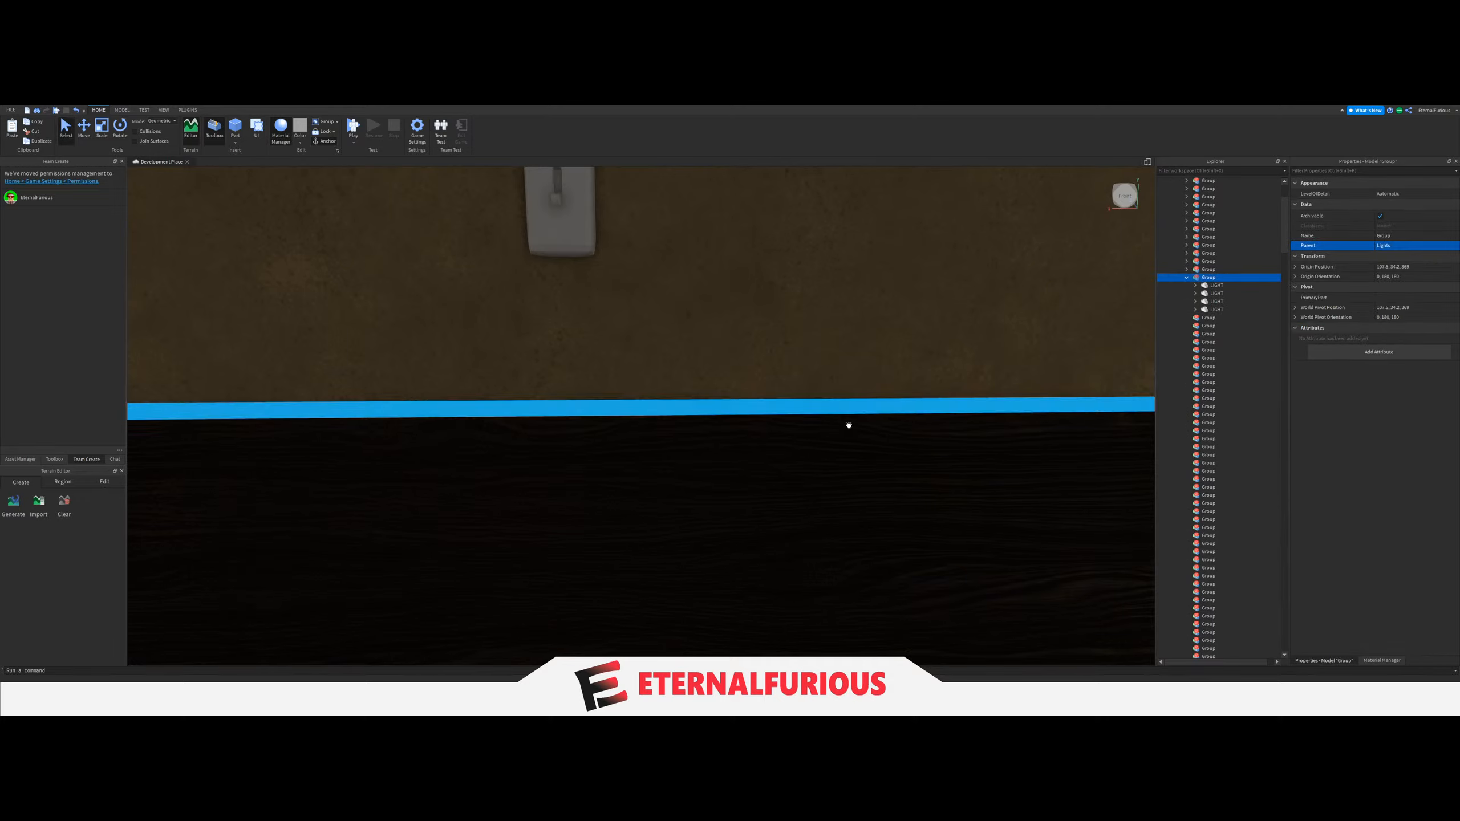
Collapse the fifteenth Group under Lights.
right_click_drag(848, 424, 848, 425)
left_click(669, 483)
key("s")
right_click_drag(667, 480, 653, 477)
key("s")
left_click(1209, 279)
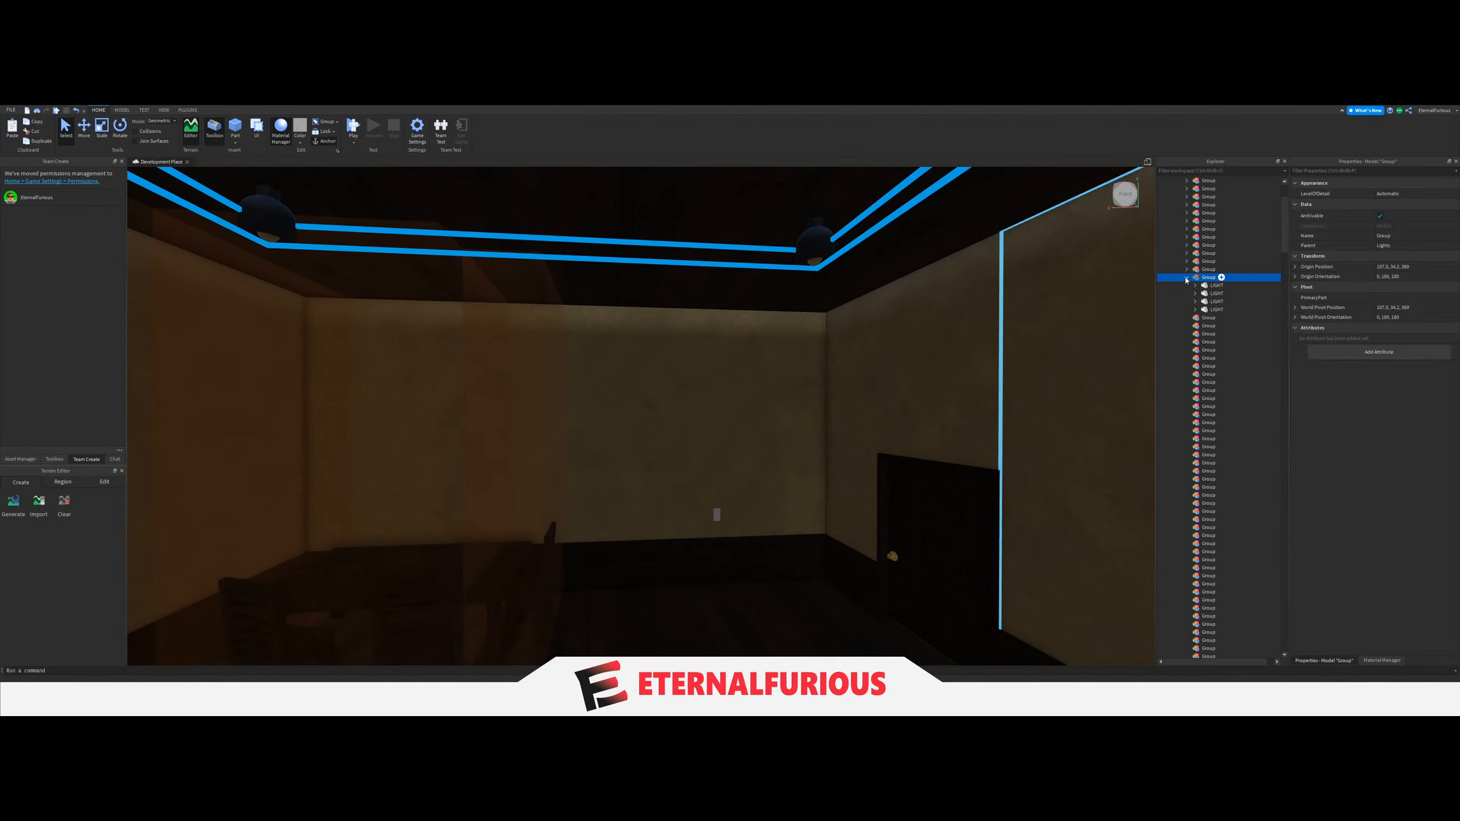
Select the four LIGHT parts of the following unlit room and move them into the sixteenth Group under Lights.
key("e")
mouse_move(684, 414)
right_mouse_down()
mouse_move(624, 403)
mouse_move(701, 391)
right_mouse_up()
left_click(652, 326)
key("q")
key("w")
key("w")
key("w")
left_click(710, 326)
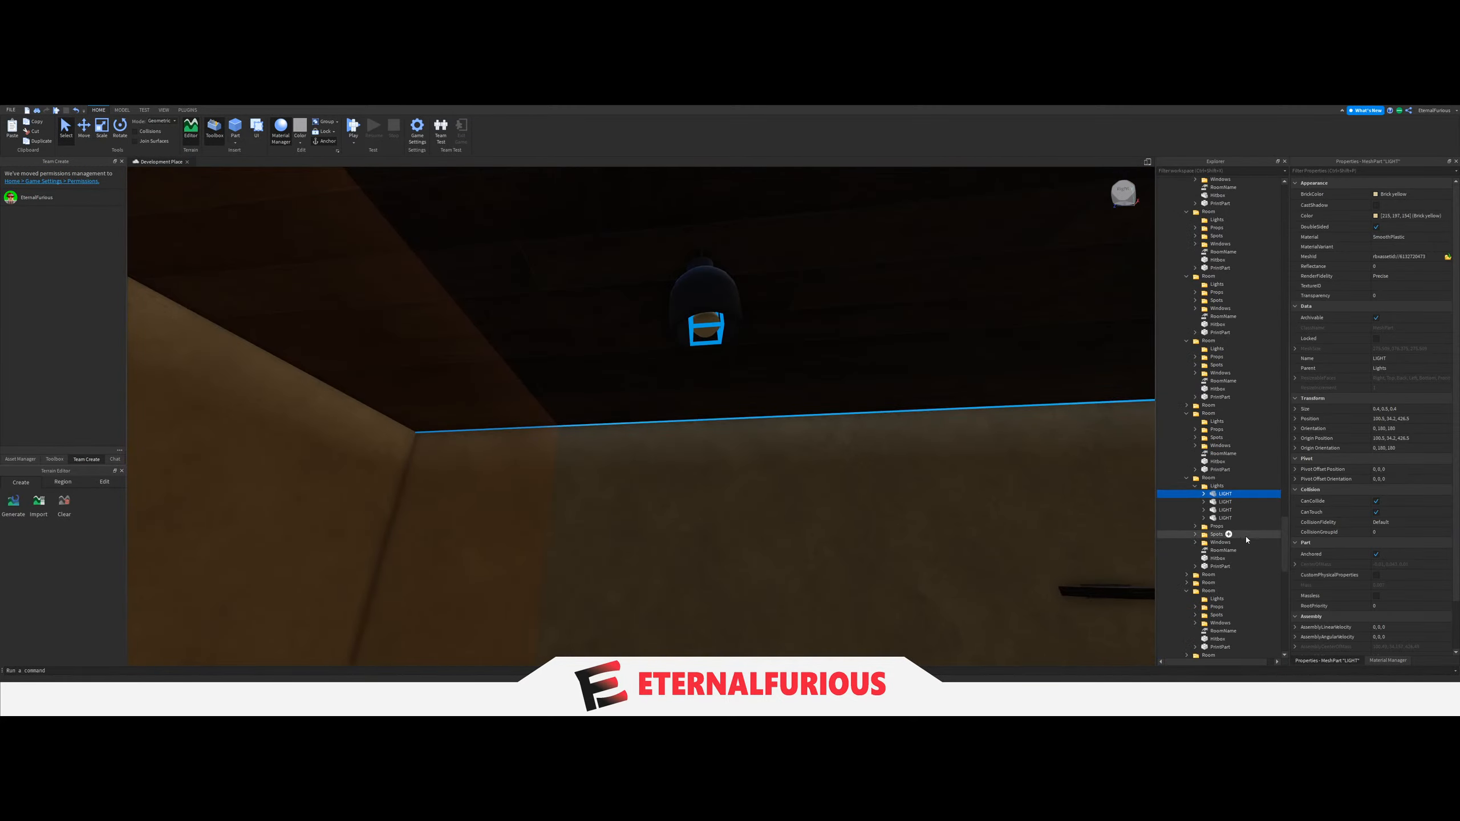
left_click_drag(1218, 496, 1224, 375)
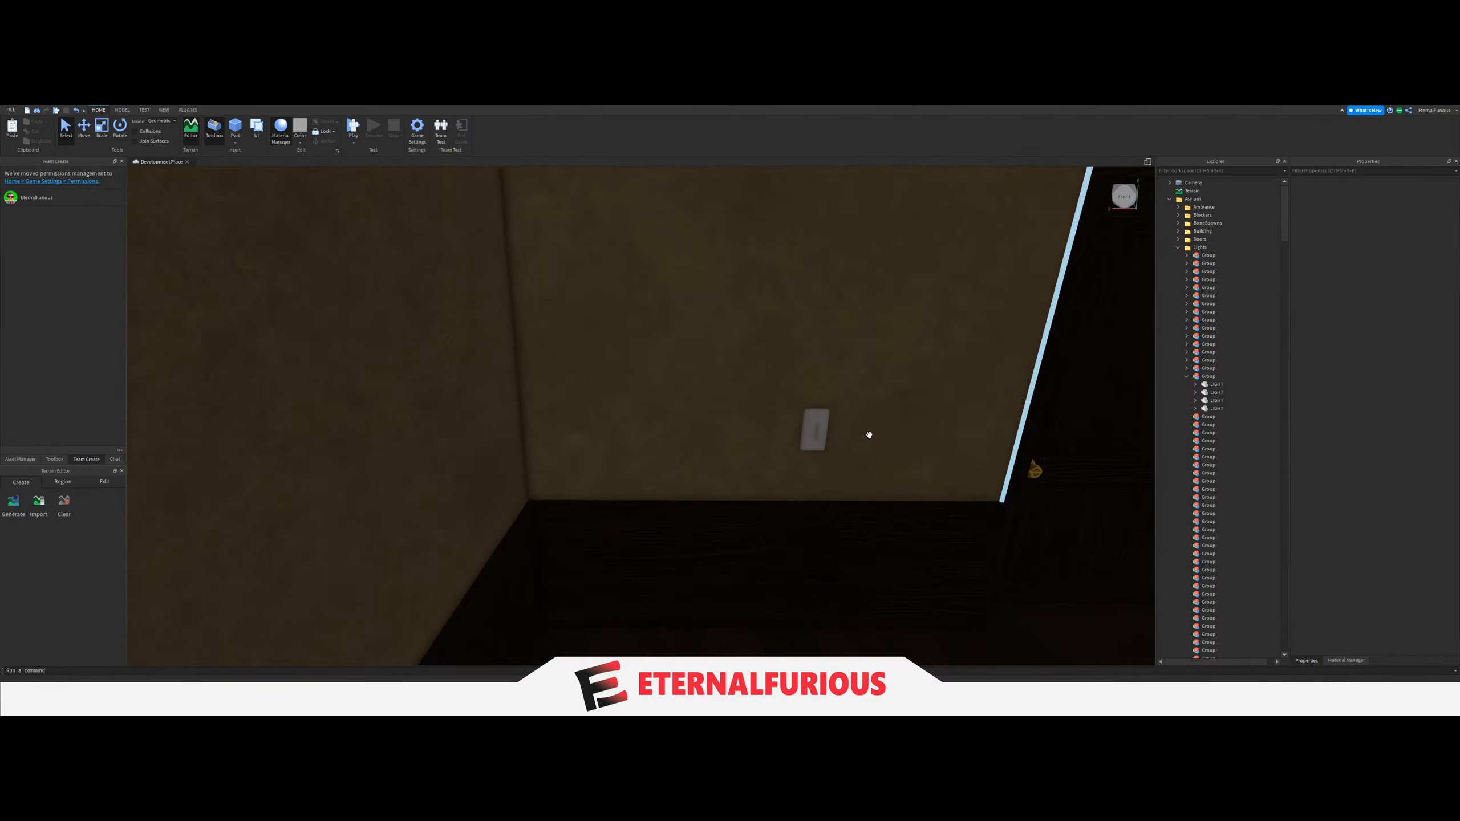
Open the LightGroup object of the light switch beside the unlit room's door.
left_click(819, 431)
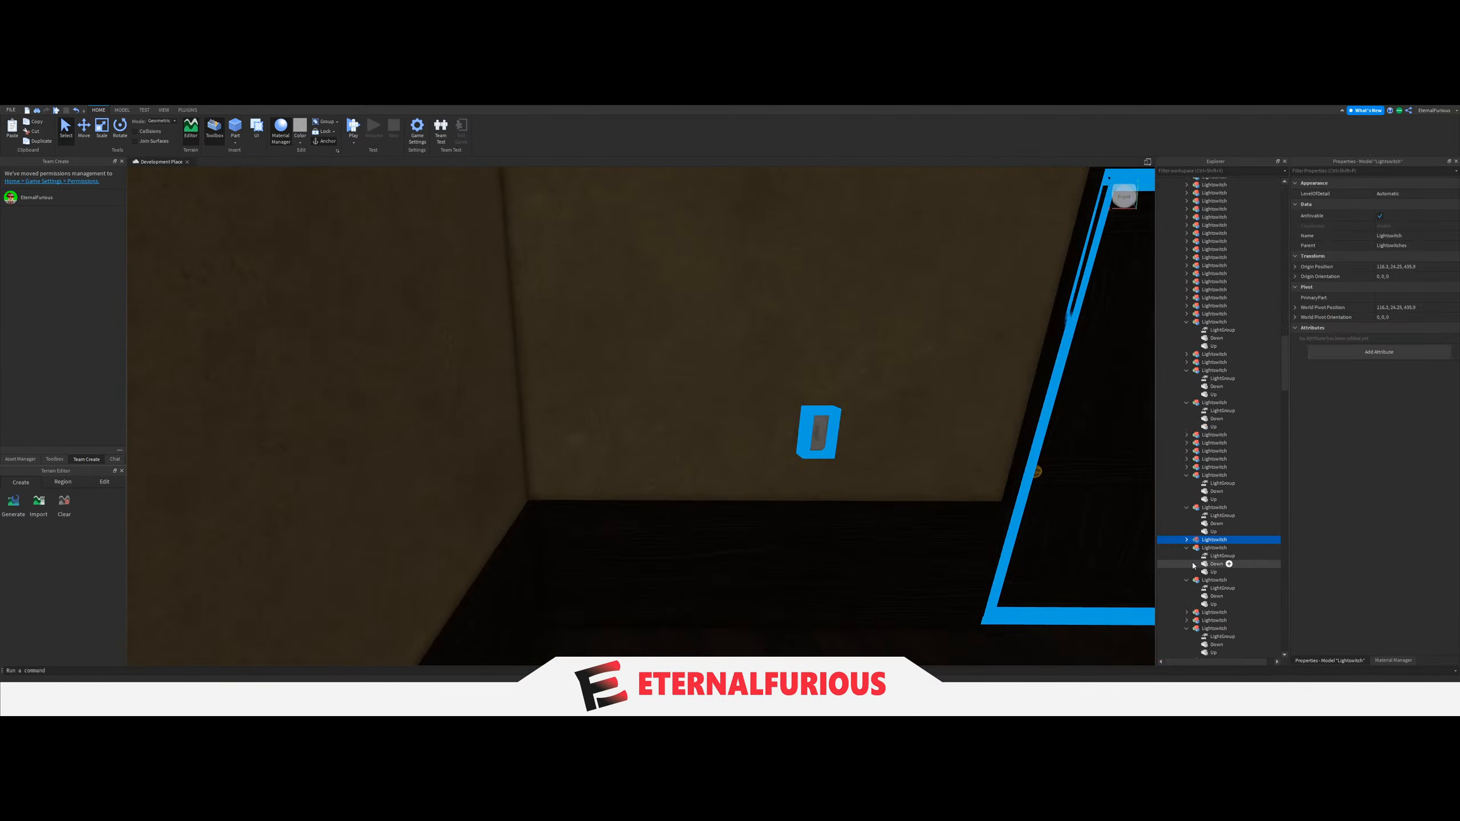
left_click(1210, 548)
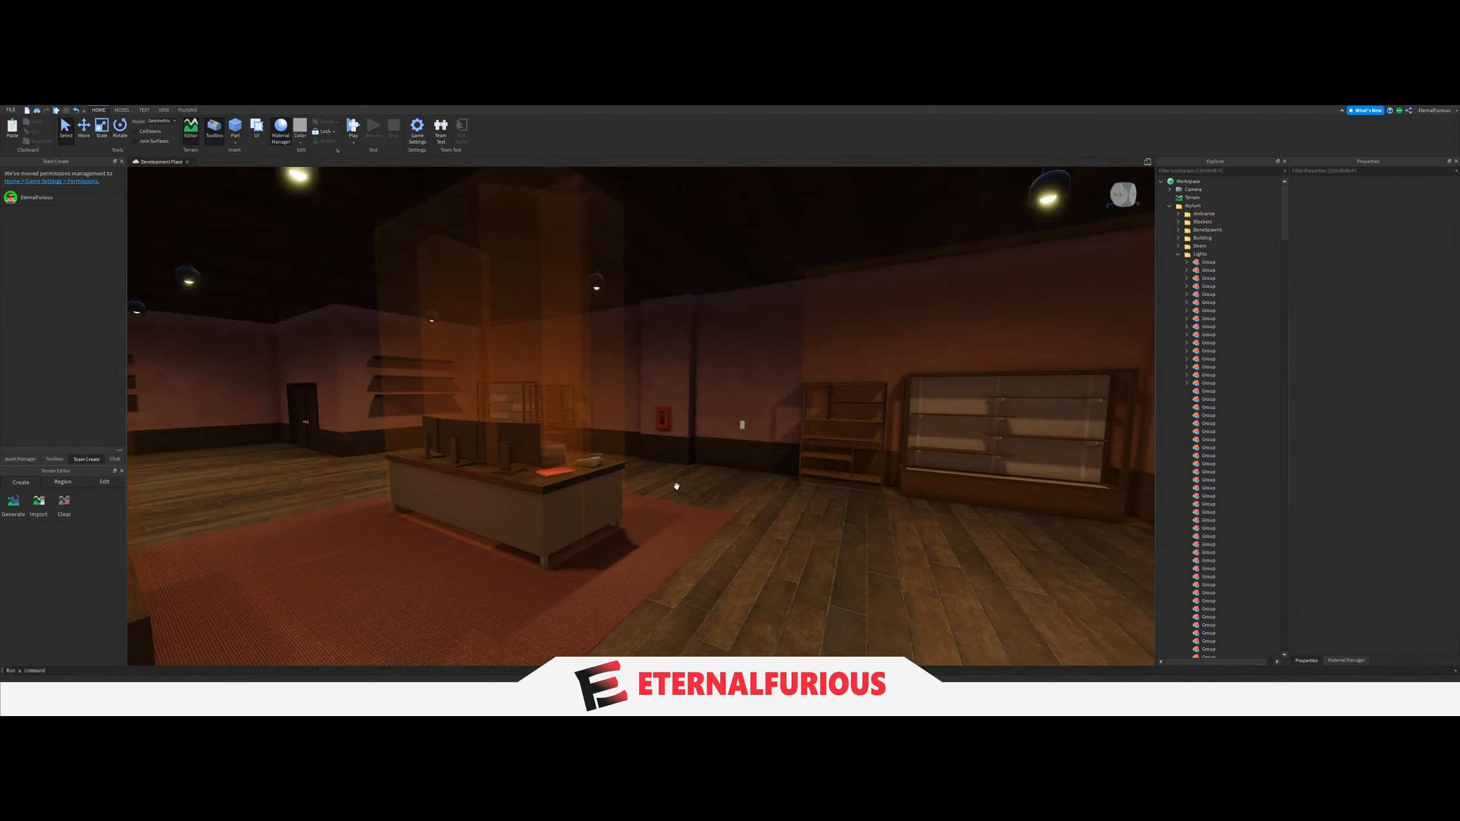
Select the twelve LIGHT parts of the pink-walled room with the computer desk and move them into the seventeenth Group.
key("w")
key("d")
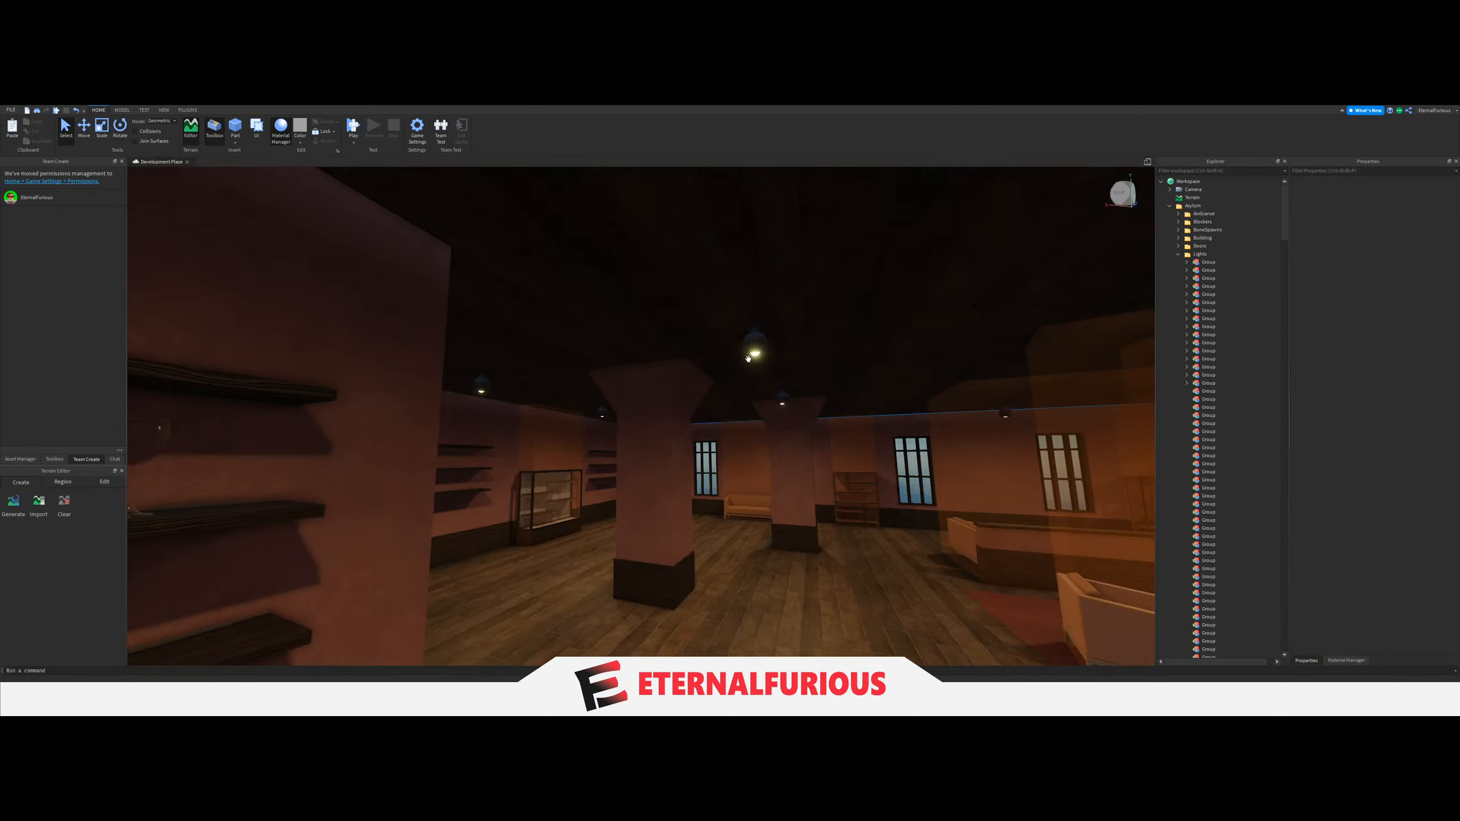
left_click(756, 355)
scroll(1239, 655, "up", 1)
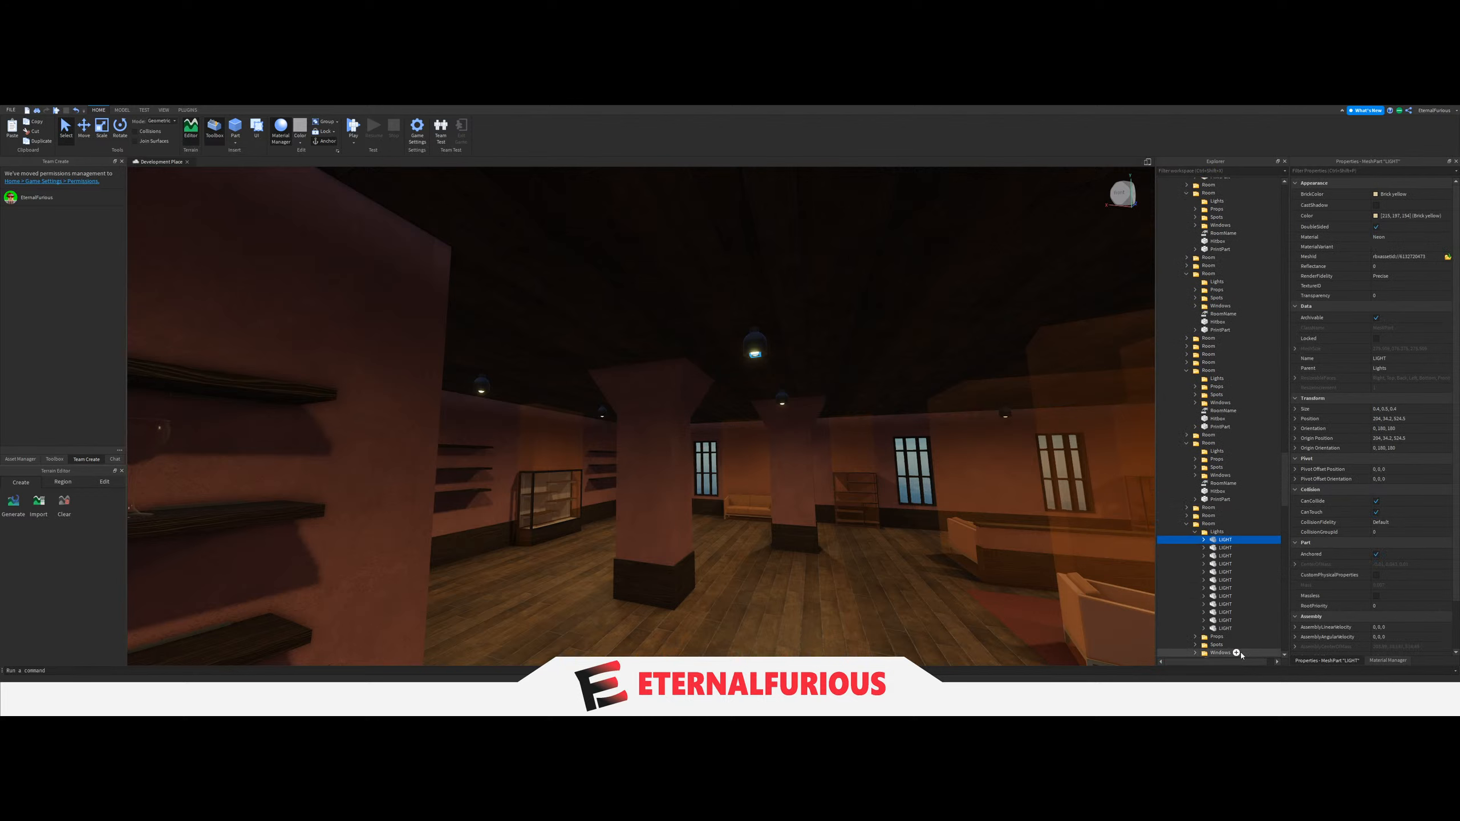
left_click_drag(1232, 521, 1210, 393)
Set the LightGroup value of the pink-walled room's light switch near the red wall box to the seventeenth Group.
key("e")
left_click(825, 371)
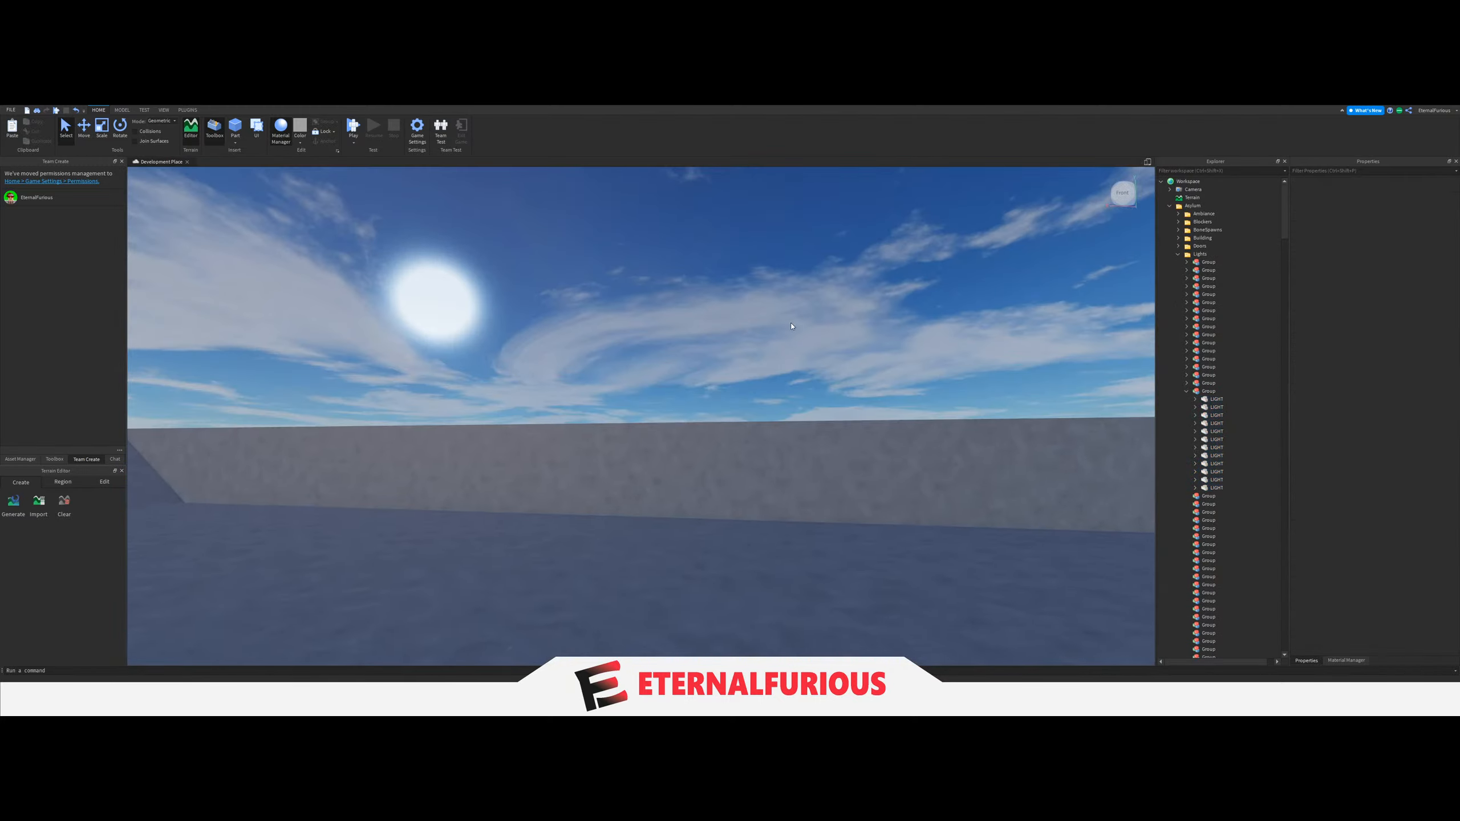
key("q")
right_click_drag(824, 371, 778, 406)
left_click(822, 399)
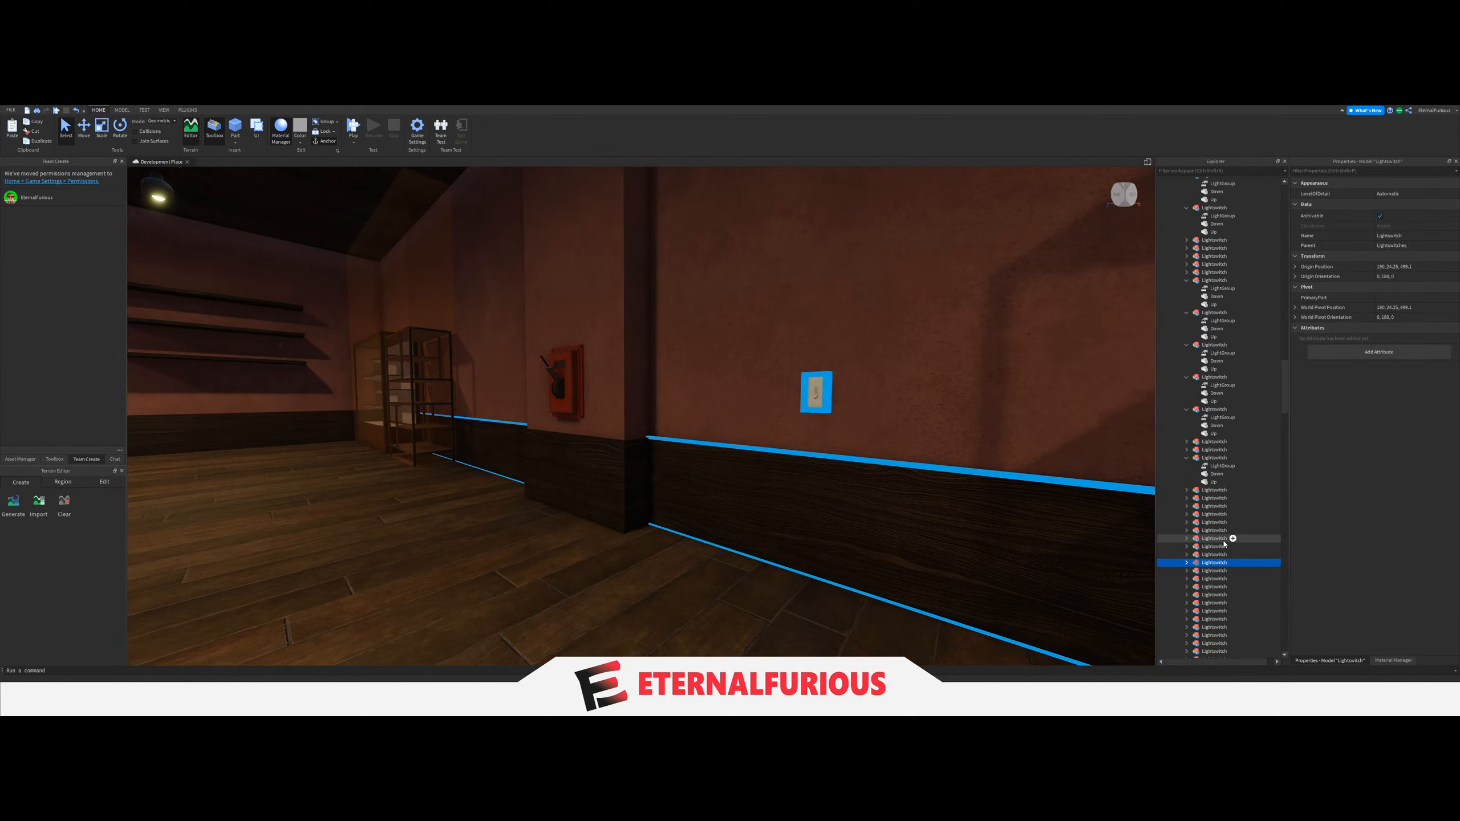
left_click(1186, 563)
left_click(1222, 571)
left_click(1383, 233)
scroll(1243, 405, "up", 10)
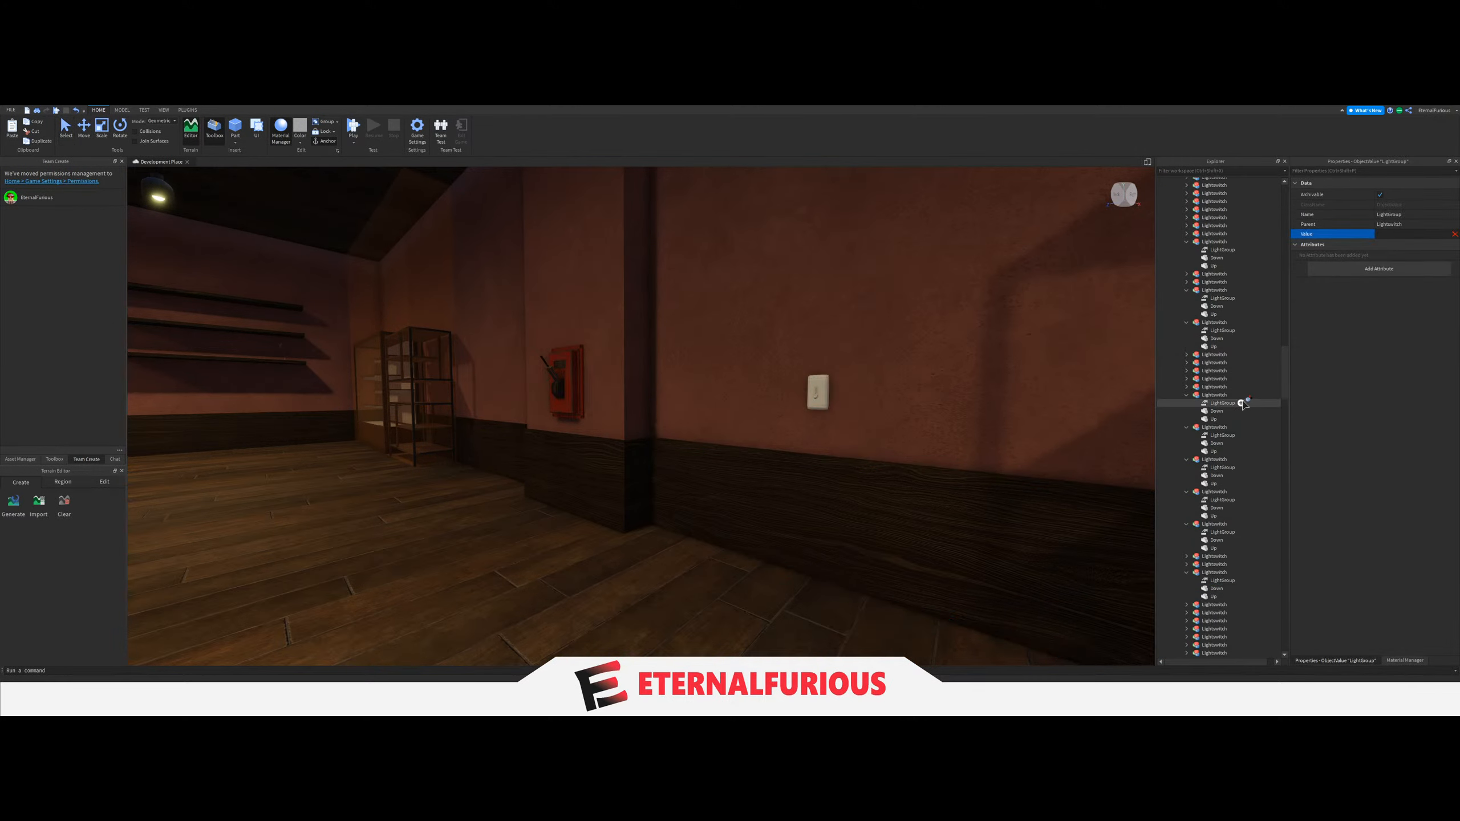
scroll(1243, 404, "up", 10)
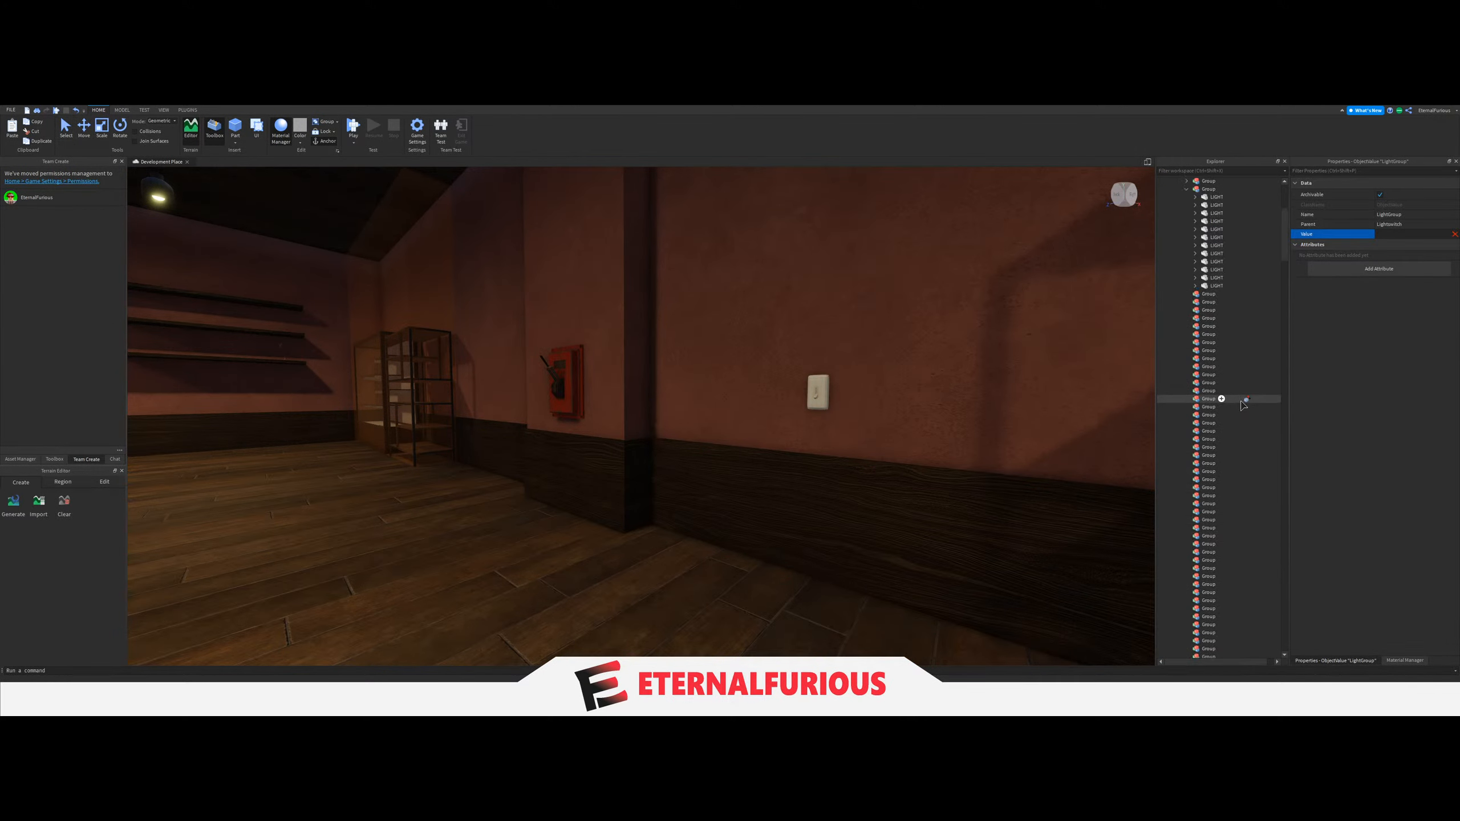
Examine the pink-walled room around the pillars, its additional light switch and the ceiling lights.
key("s")
right_click_drag(685, 394, 685, 394)
left_click(723, 290)
key("q")
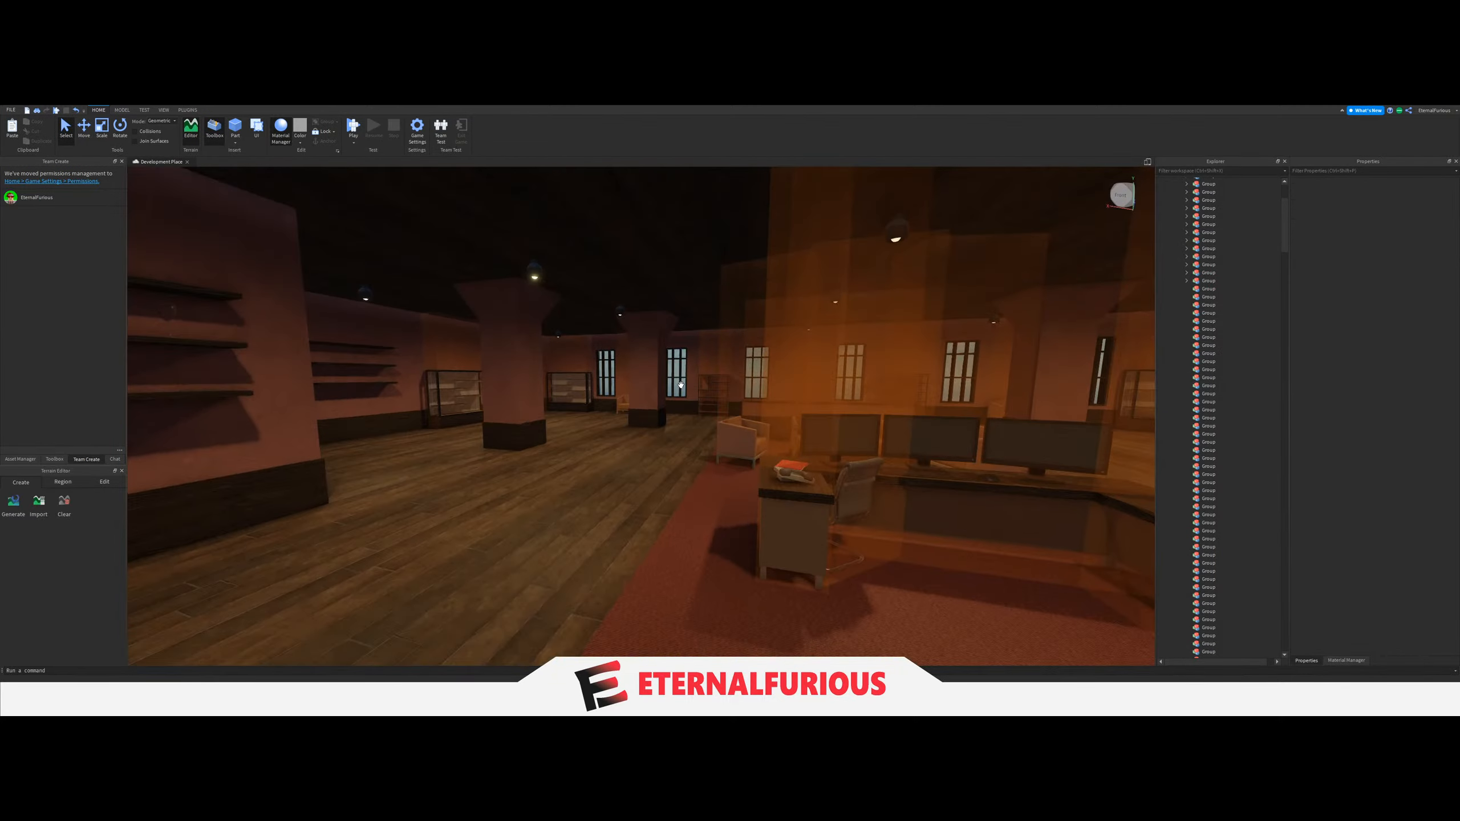
key("a")
key("d")
key("d")
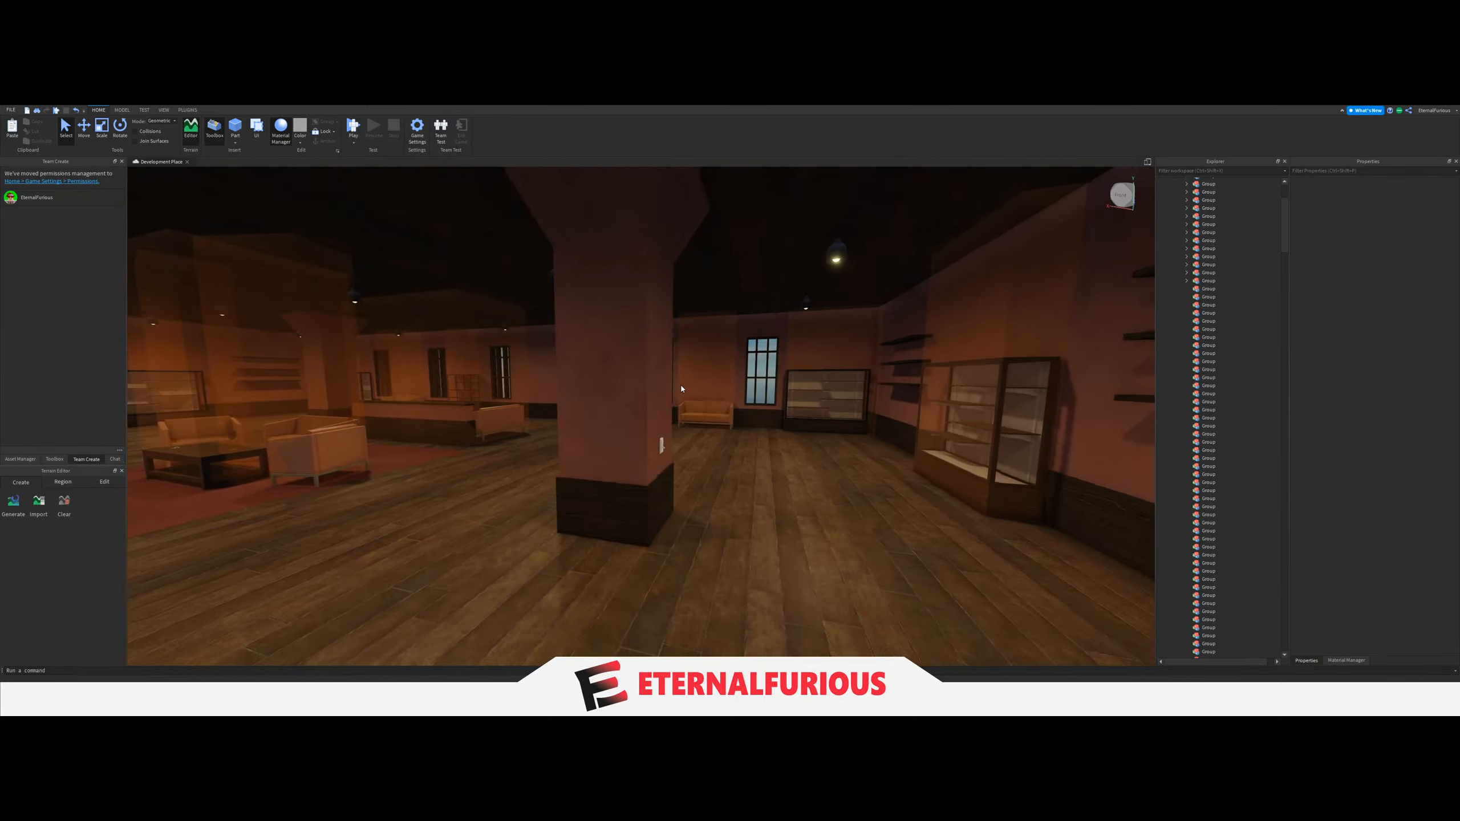
key("d")
key("d")
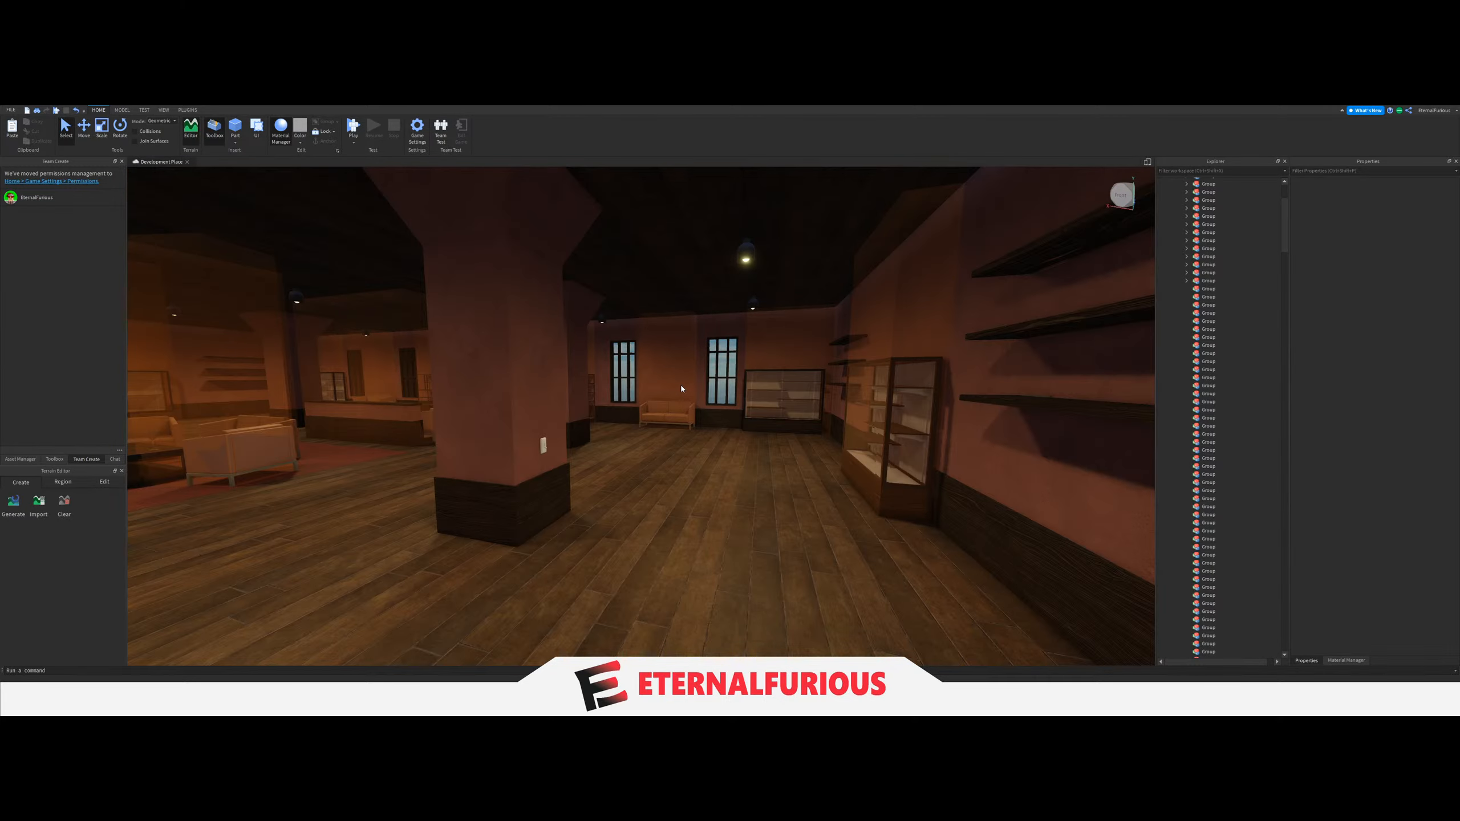
key("d")
key("a")
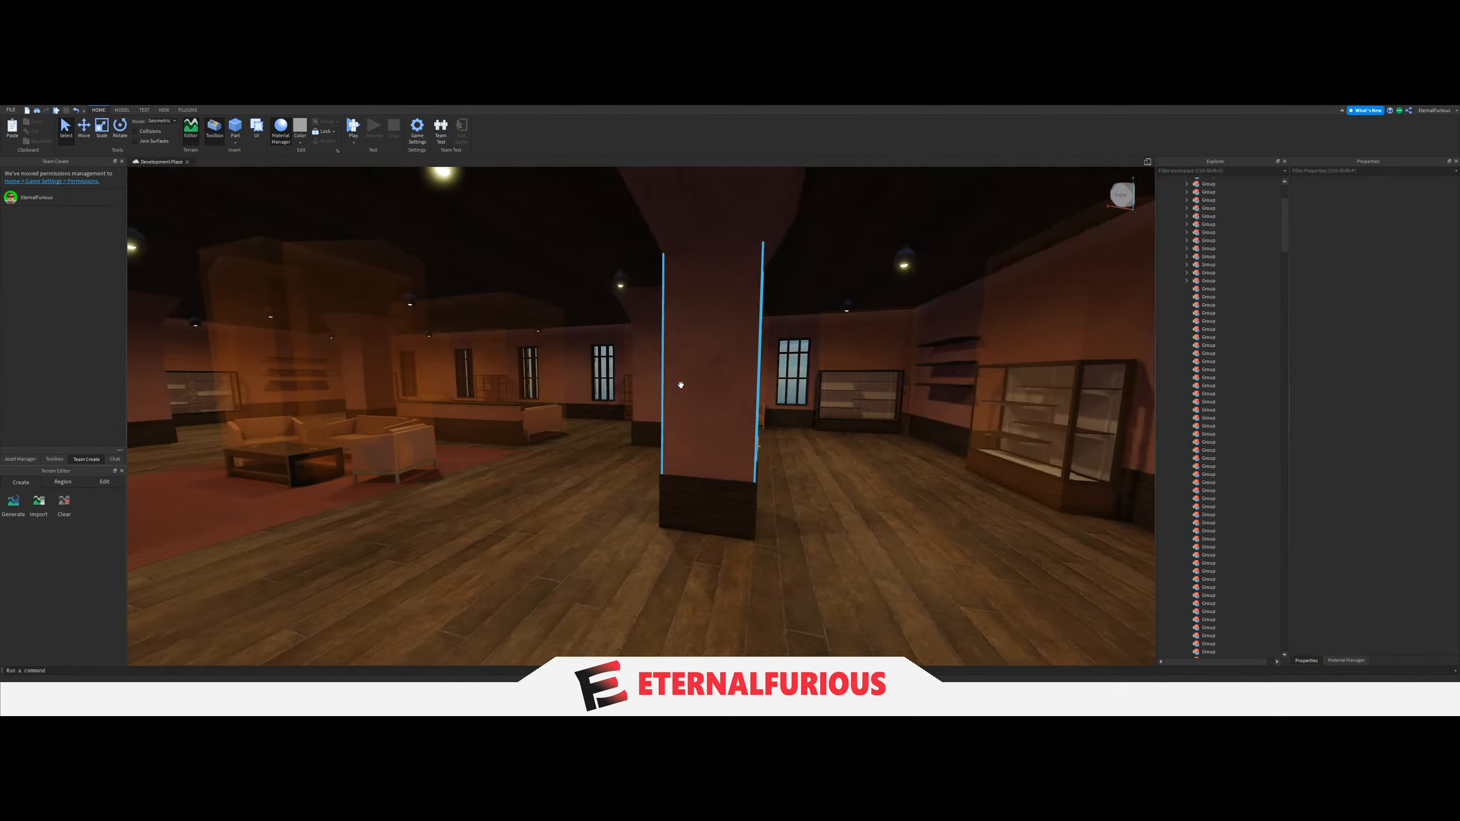
key("d")
key("a")
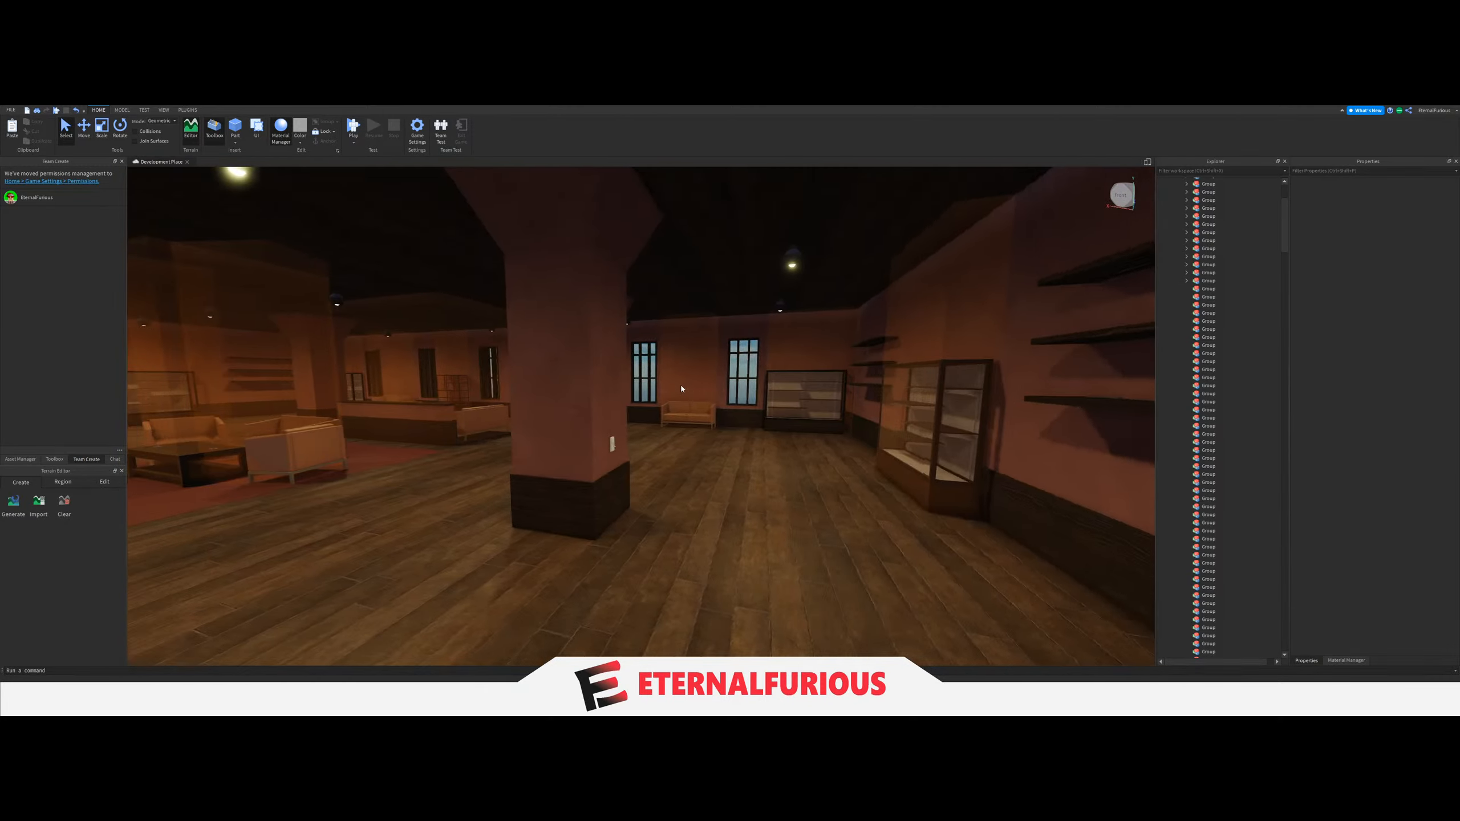
key("d")
key("a")
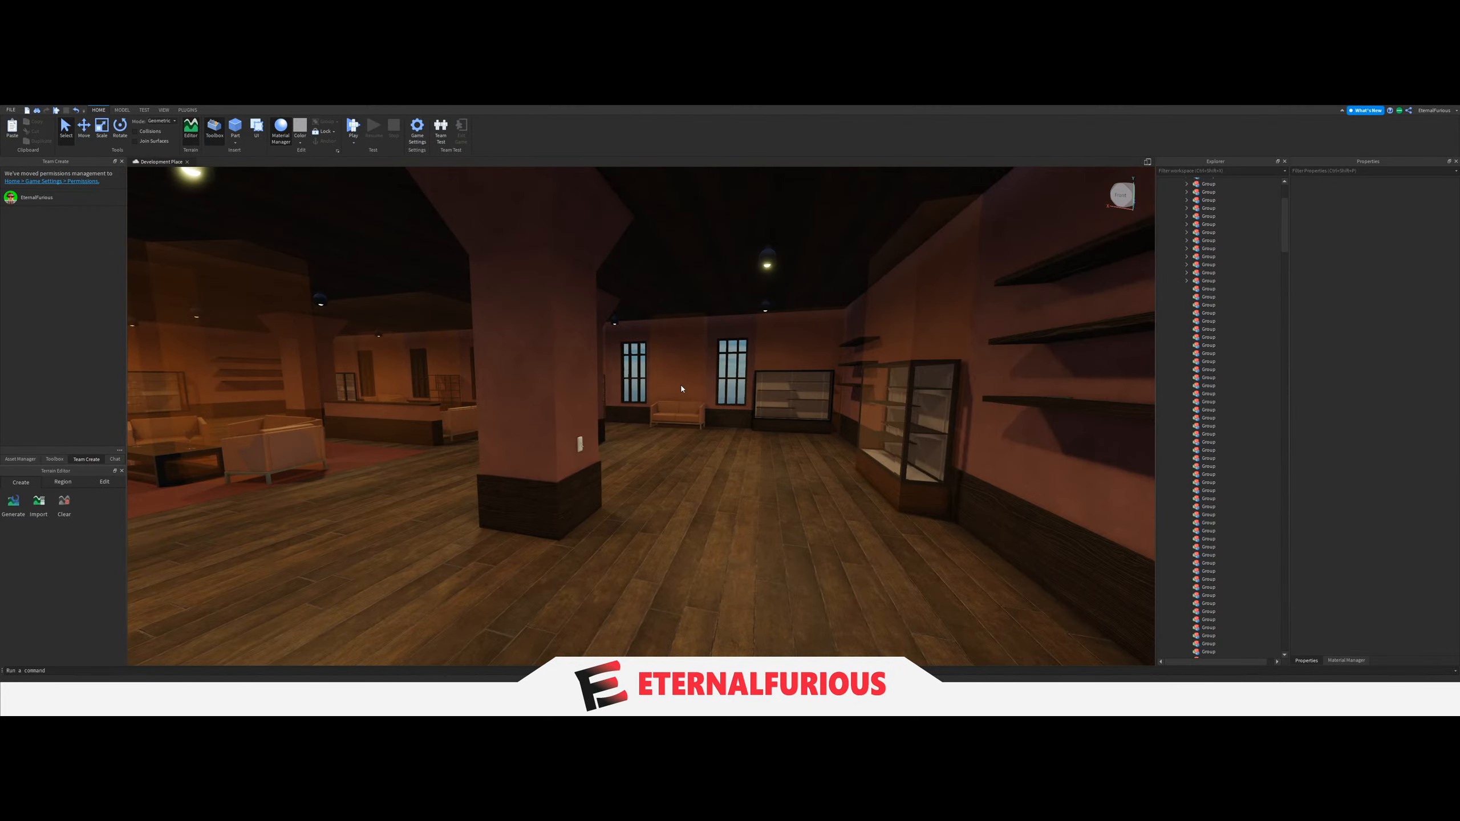
key("d")
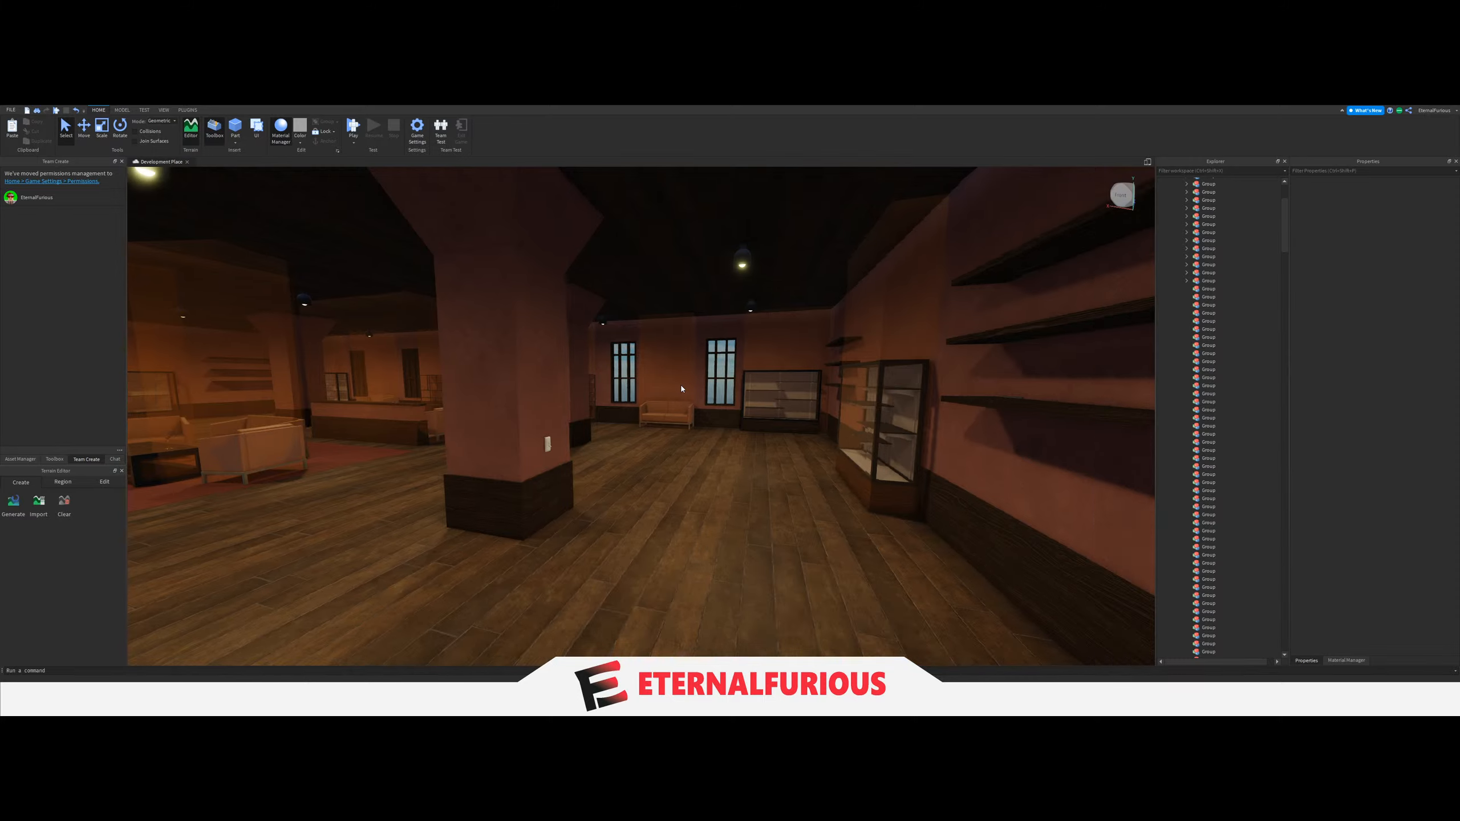
Select the three LIGHT parts along the pink-walled room's side aisle behind the pillars and move them into the eighteenth Group.
key("e")
key("a")
right_click_drag(730, 341, 730, 342)
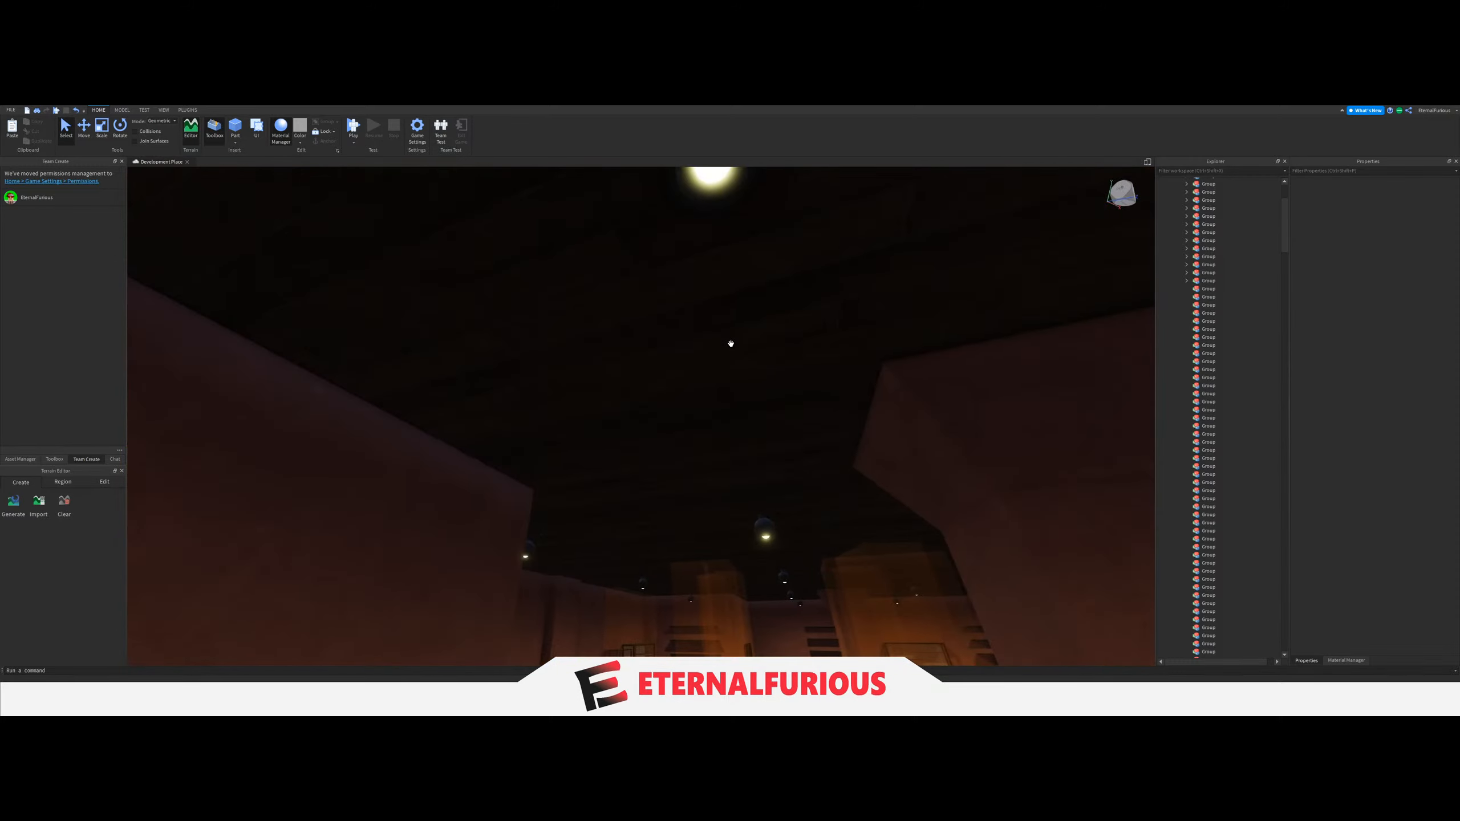
key("s")
left_click(689, 258)
key("w")
key("f")
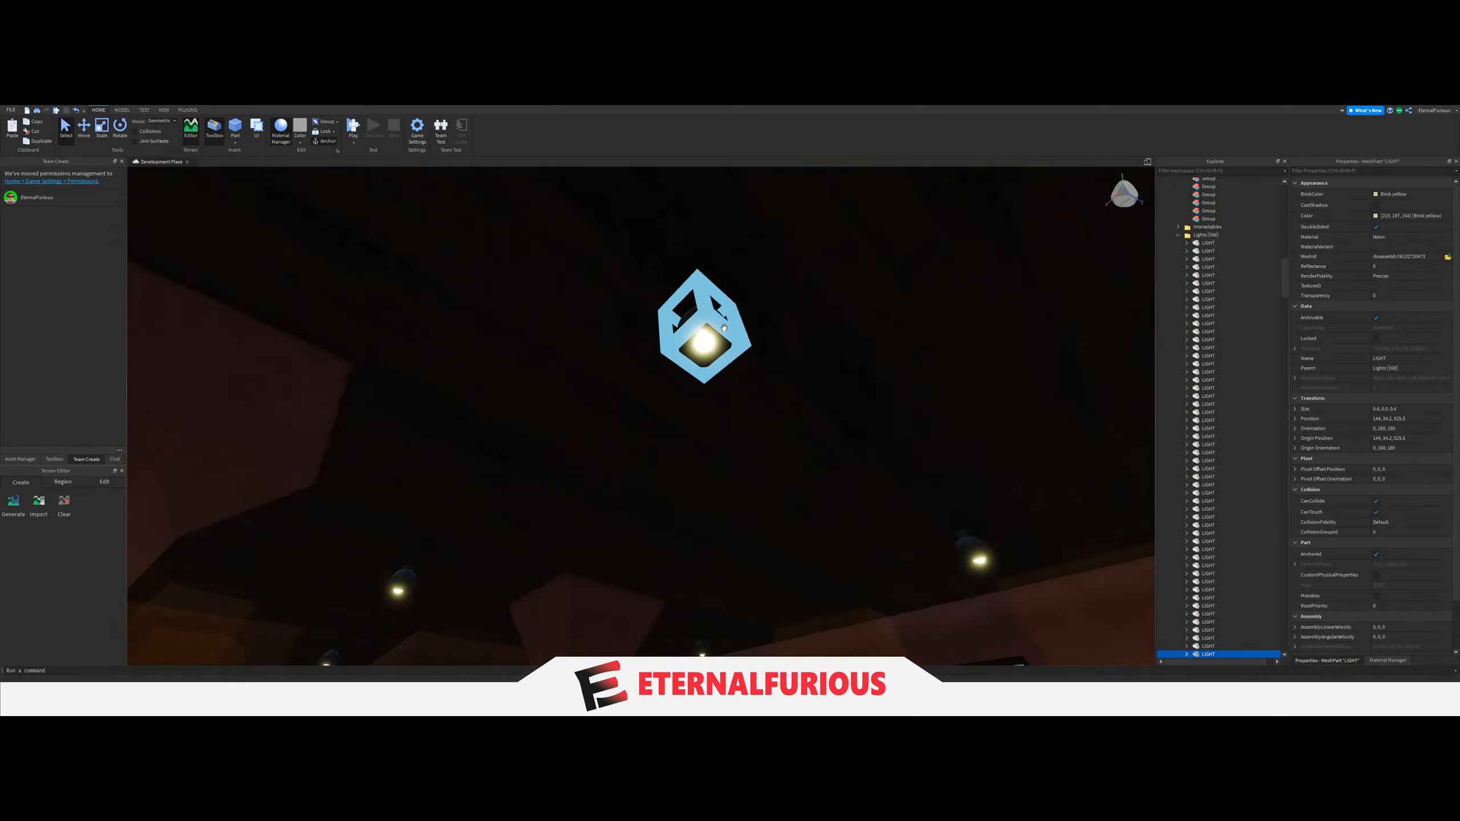
right_click_drag(783, 367, 782, 366)
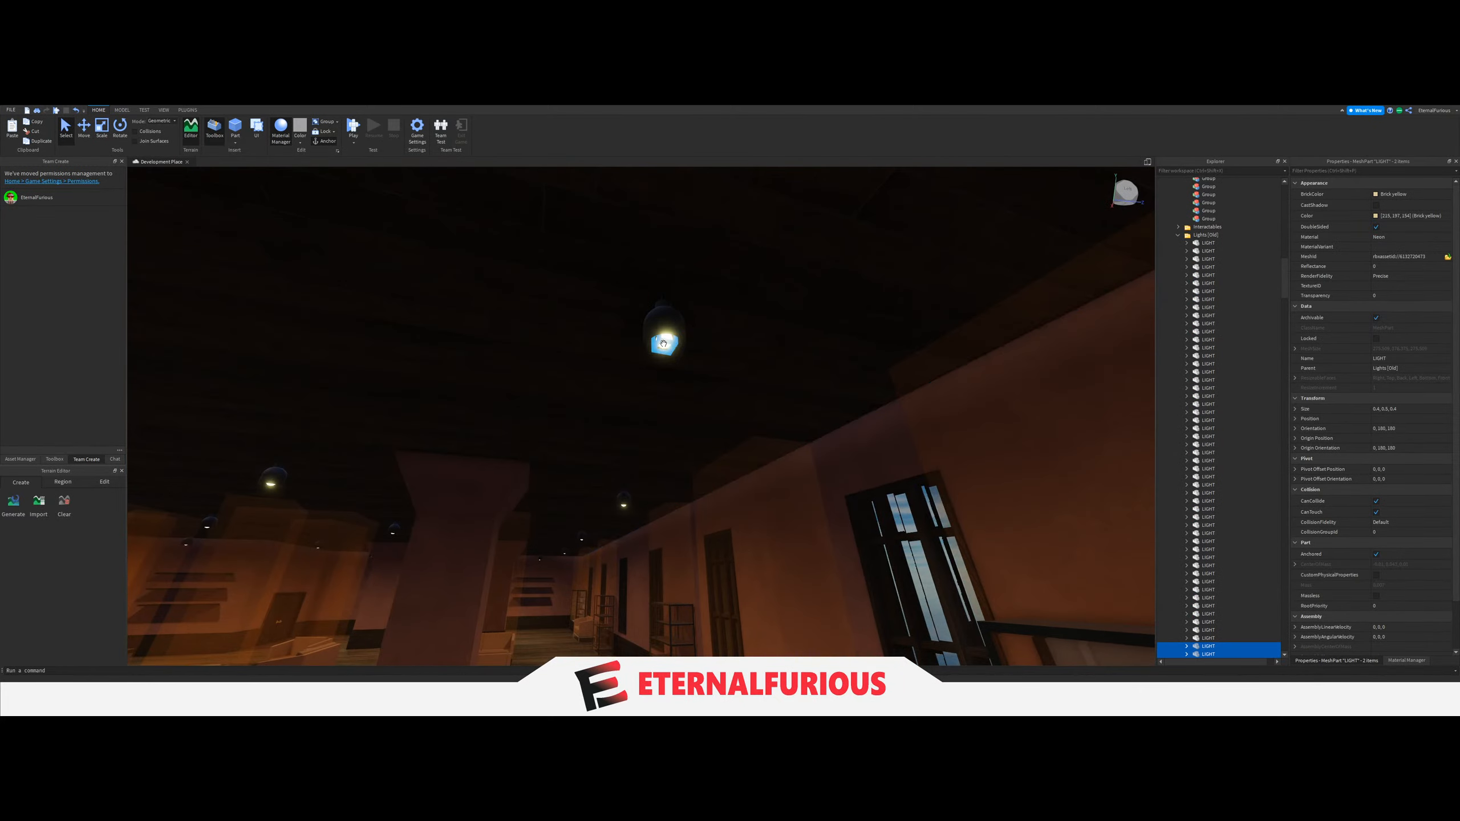
left_click_drag(1197, 657, 1214, 432)
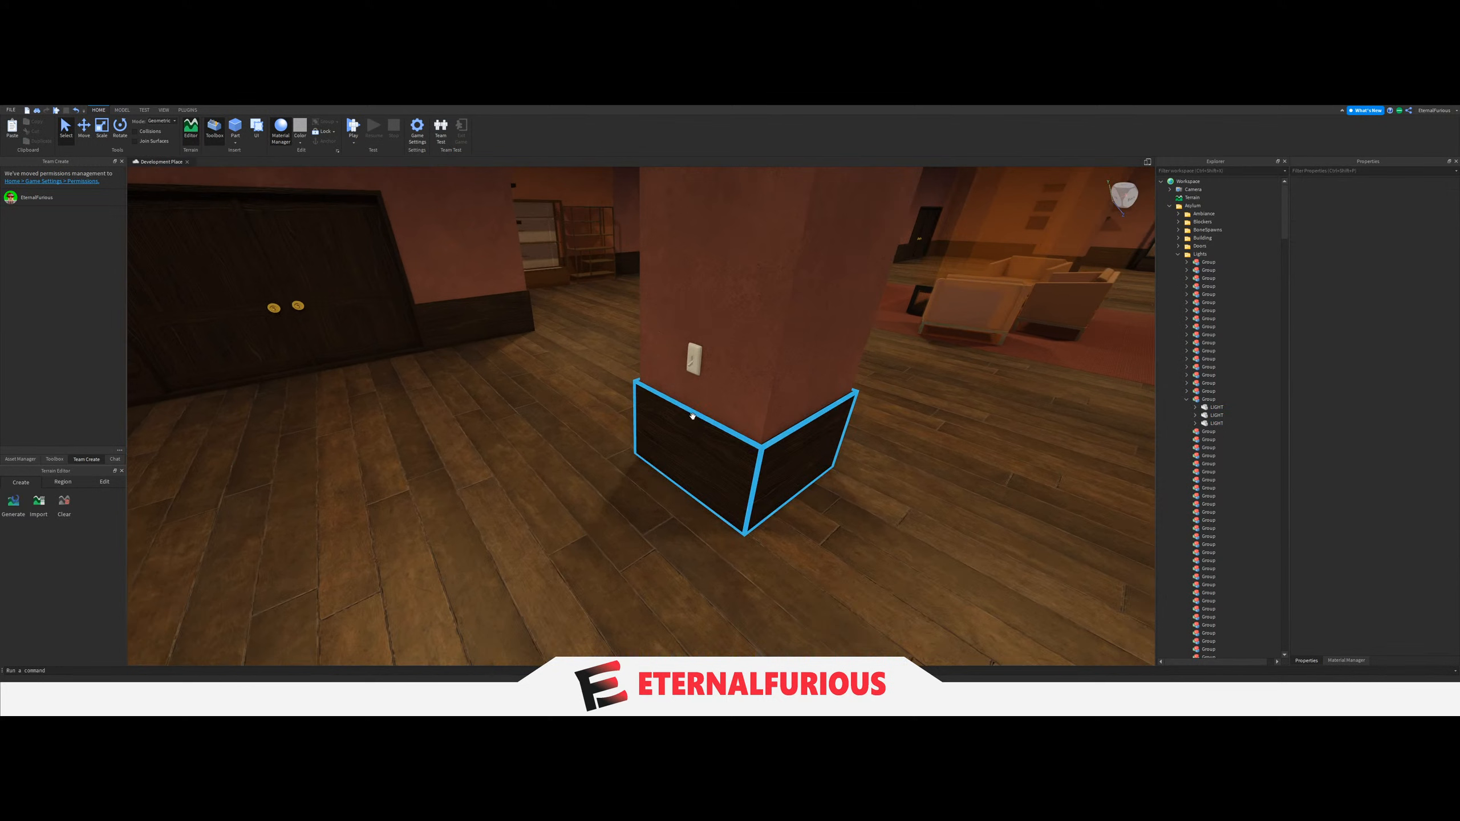
Set the LightGroup value of the light switch on the pillar near the double doors to the eighteenth Group.
left_click(690, 361)
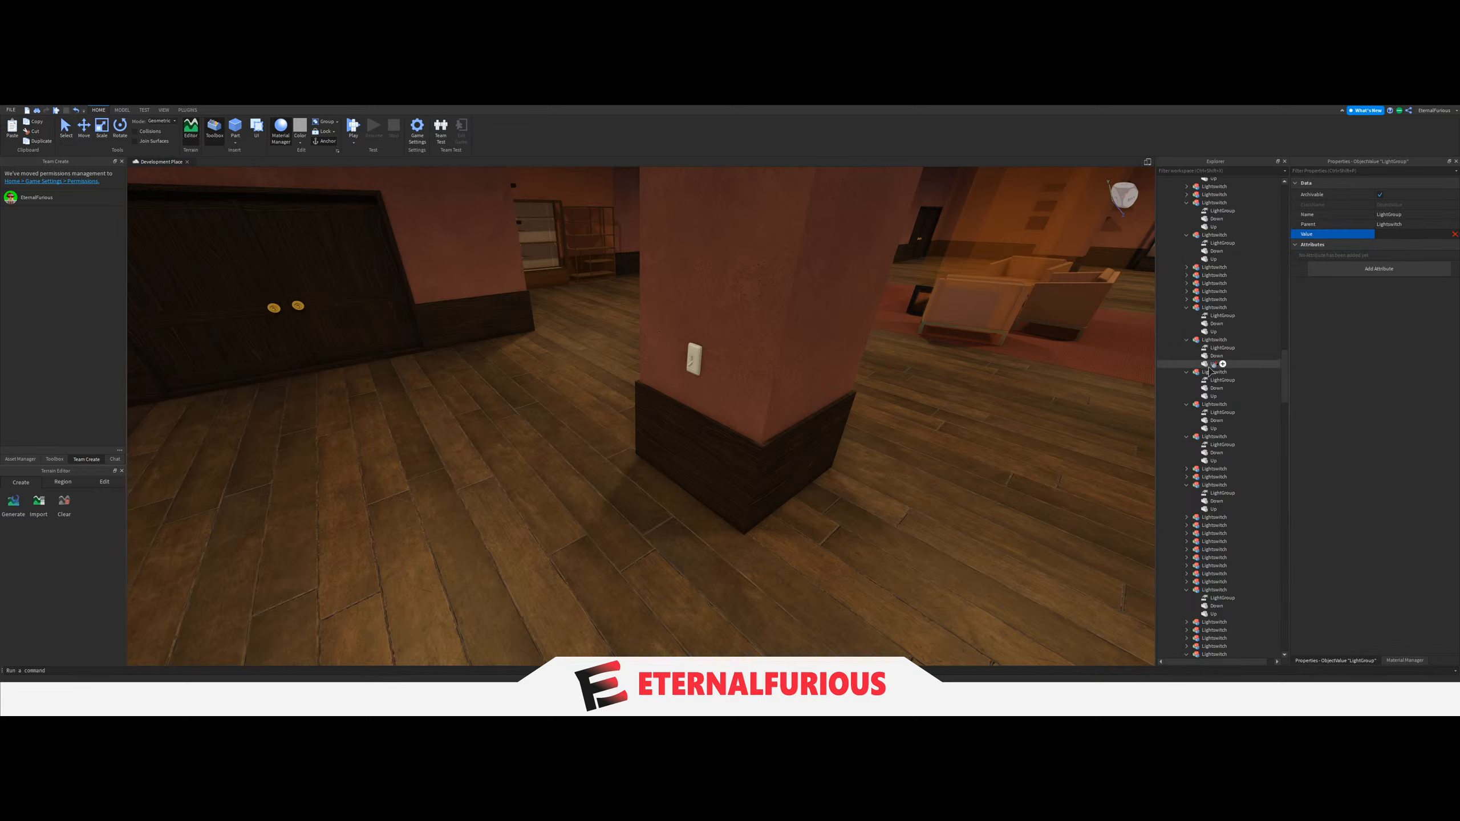
scroll(1211, 371, "up", 15)
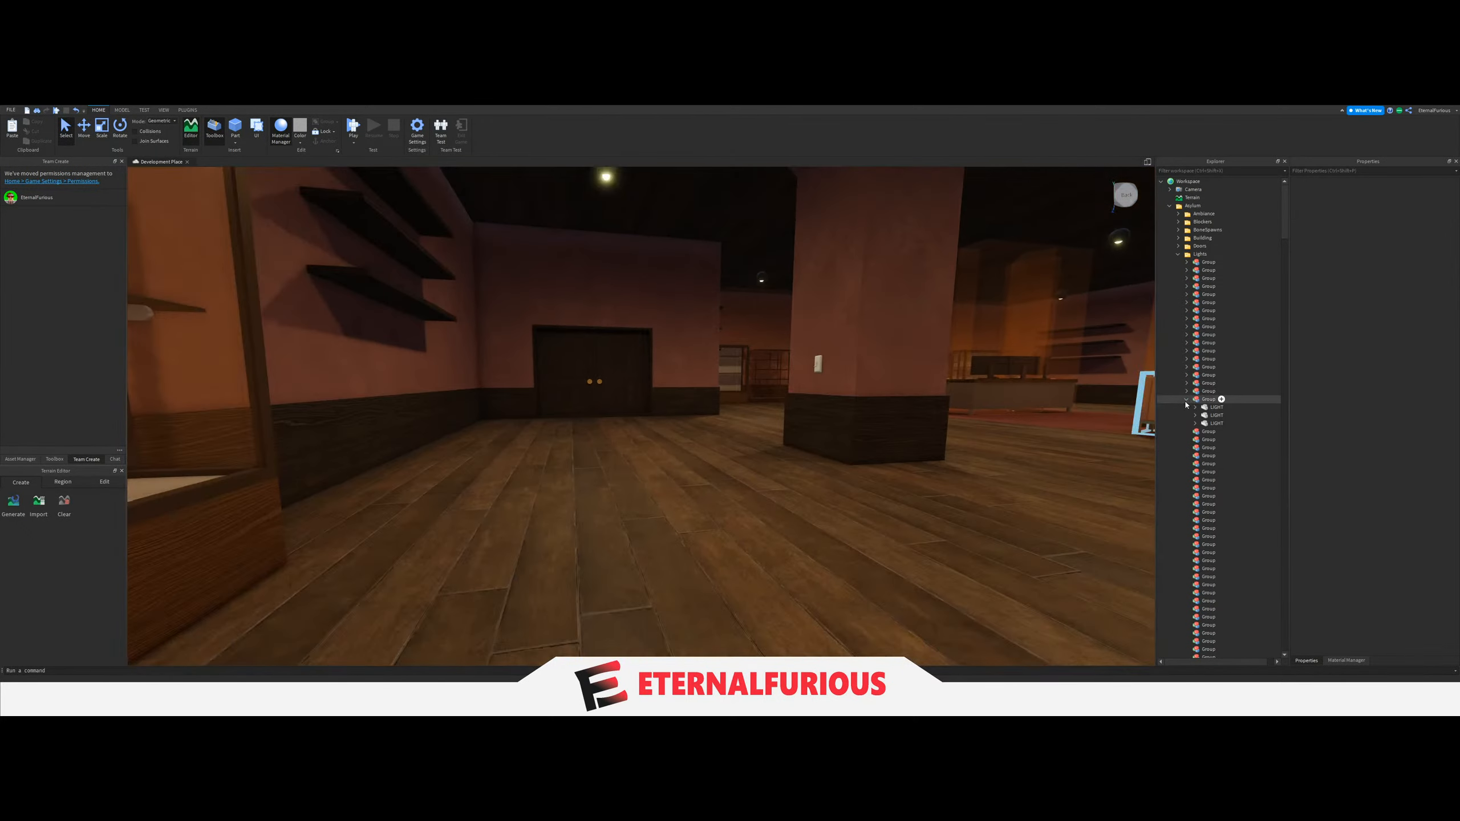
left_click(1185, 400)
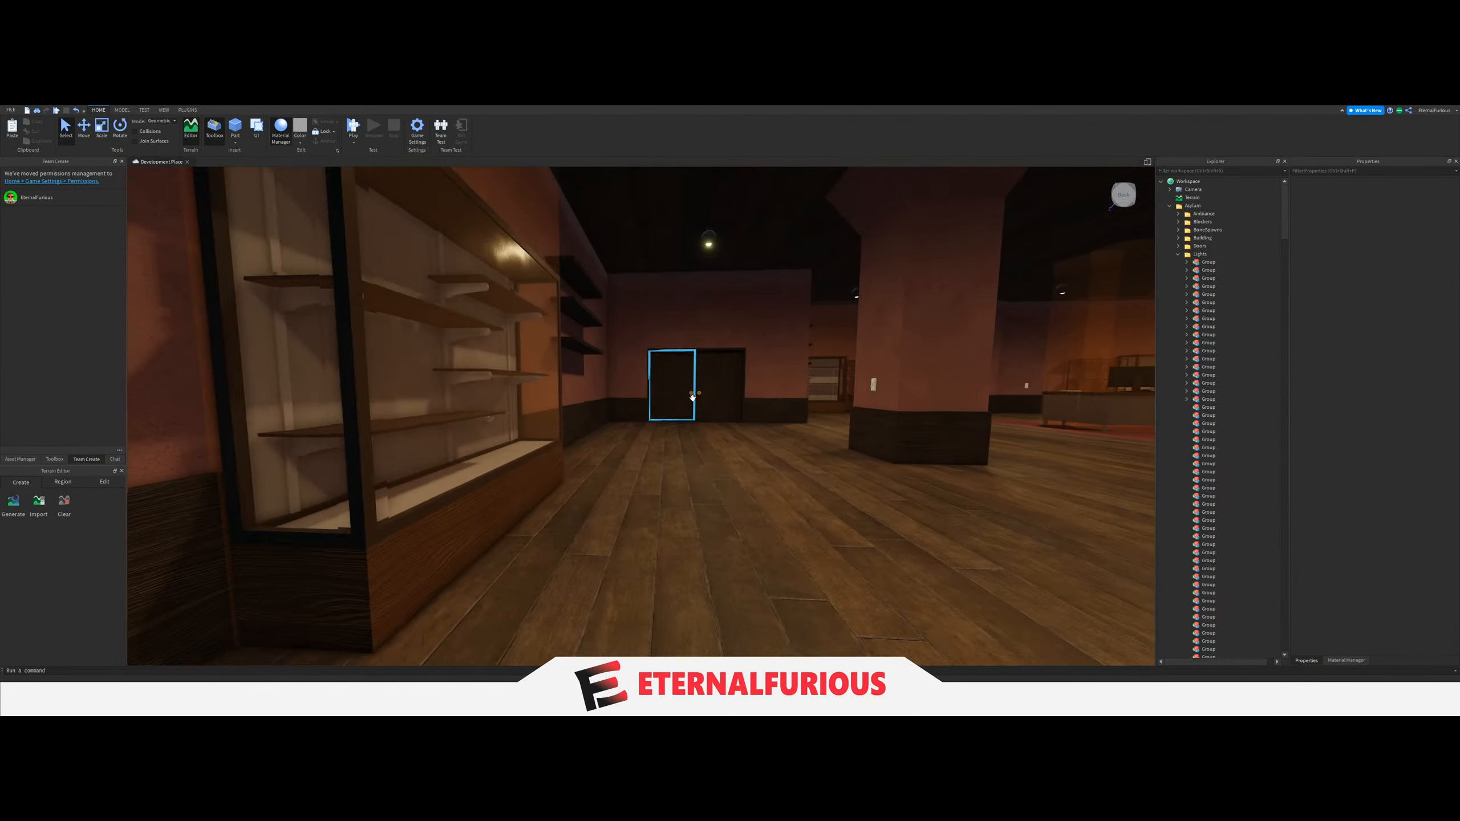
Select the three LIGHT parts above the pink-walled room's other side aisle and move them into the nineteenth Group.
key("d")
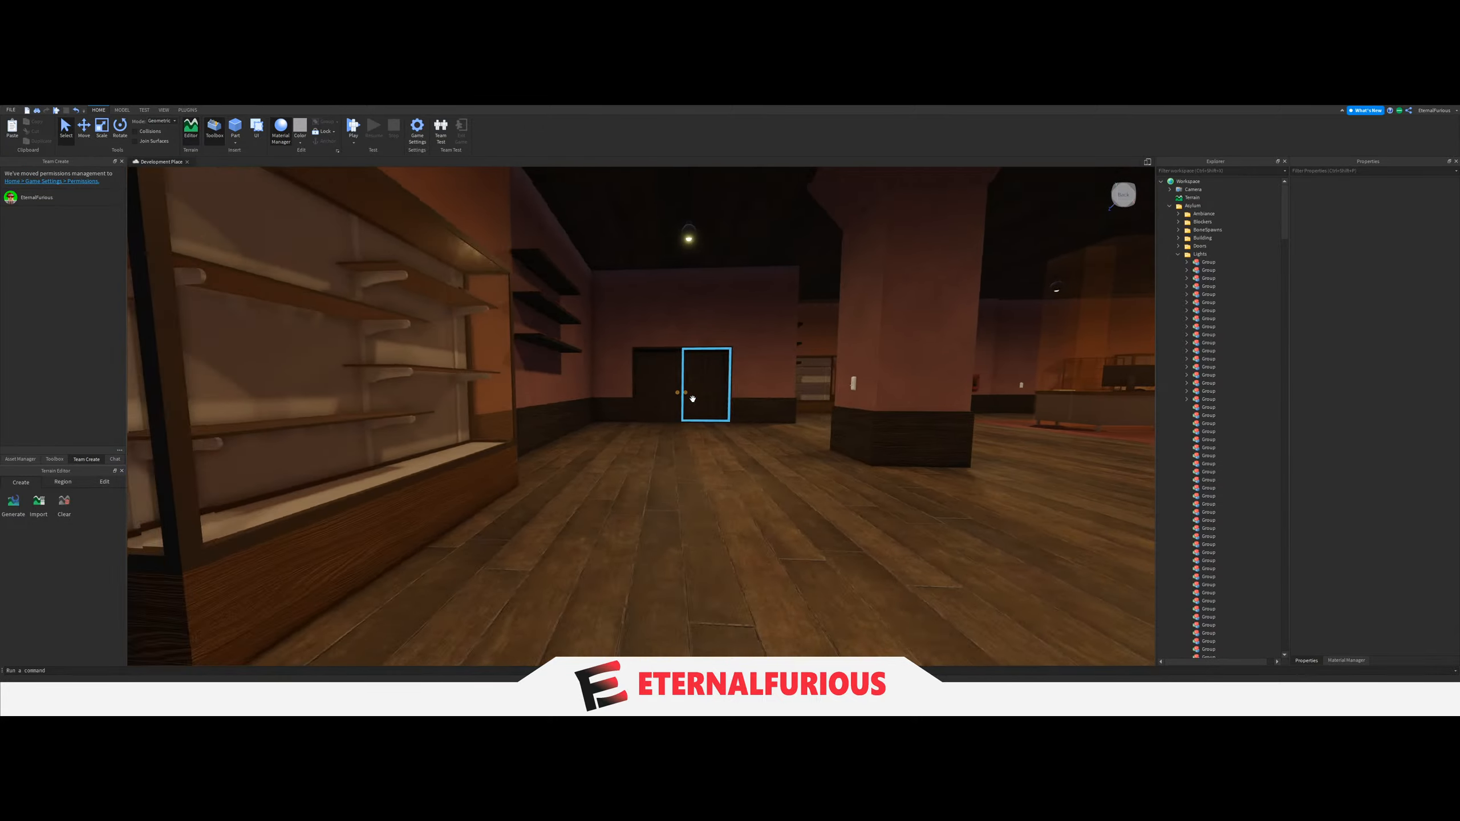
key("e")
key("d")
key("d")
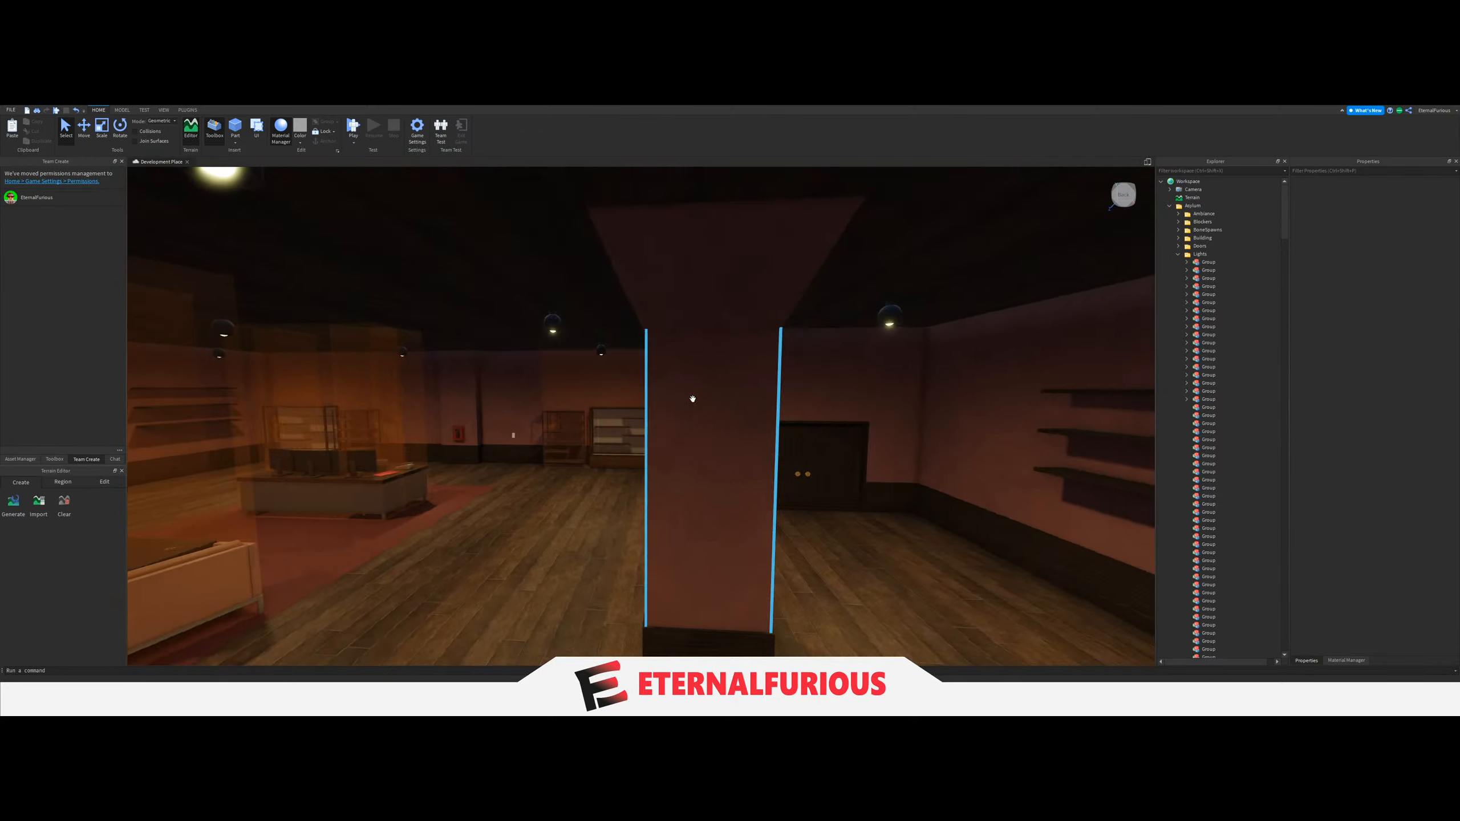
key("w")
key("q")
key("s")
key("e")
key("w")
right_click_drag(690, 396, 872, 448)
left_click(739, 373)
left_click(874, 451, "ctrl")
key("d")
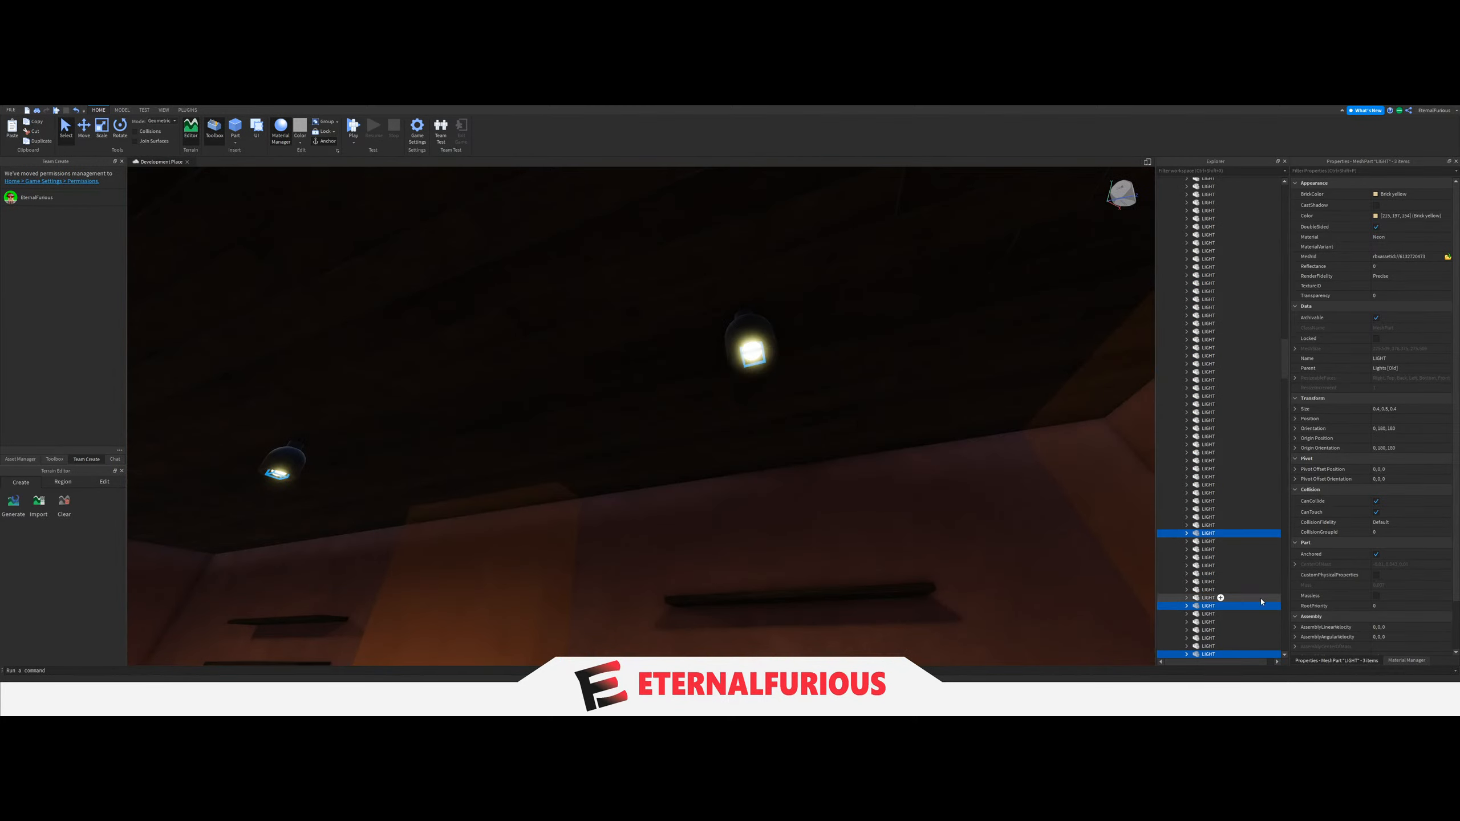
left_click_drag(1199, 537, 1206, 373)
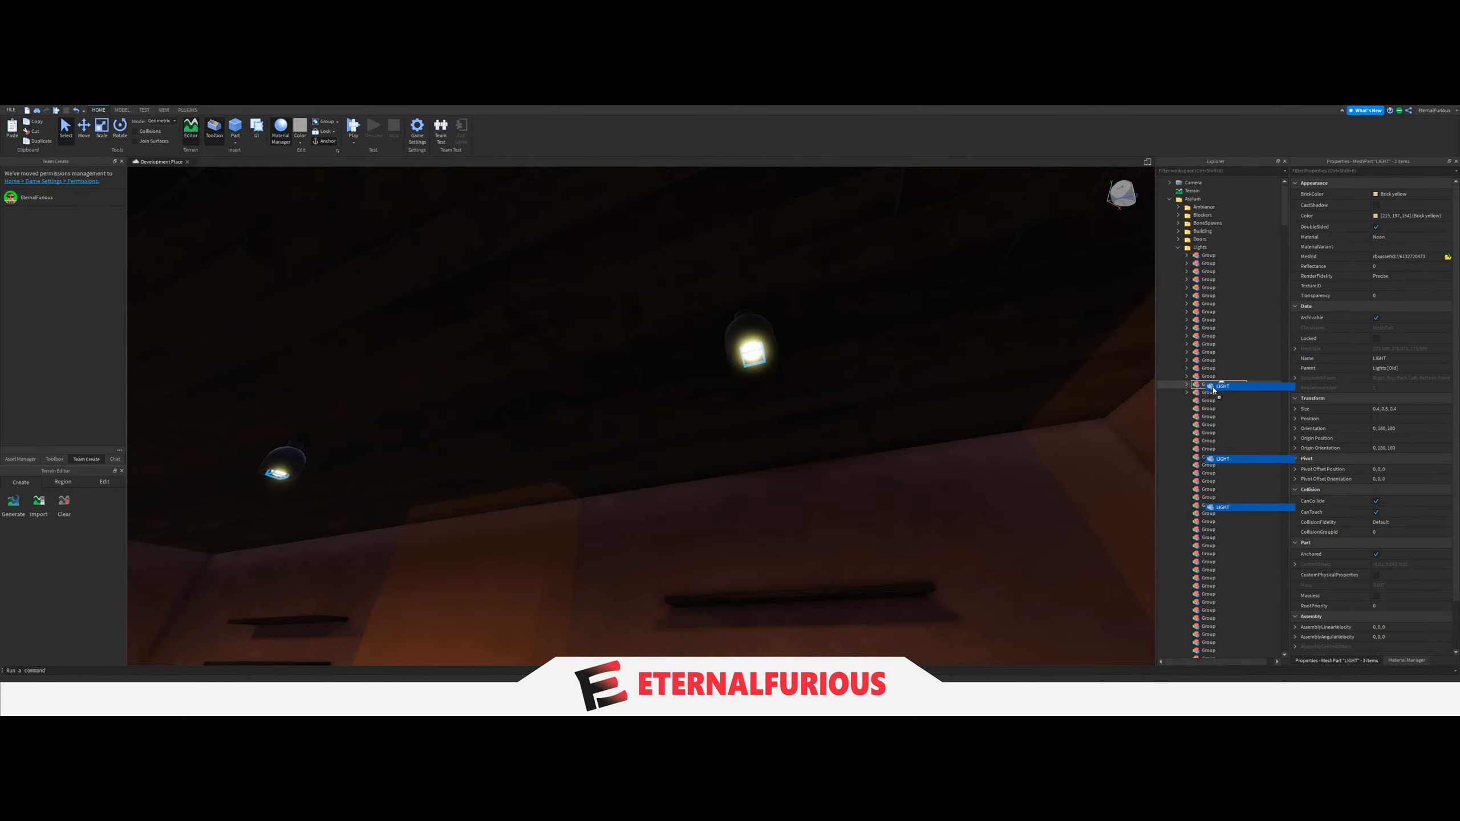
Set the LightGroup value of the other side aisle's pillar light switch to the nineteenth Group.
right_click_drag(870, 314, 742, 426)
key("w")
left_click(837, 353)
key("w")
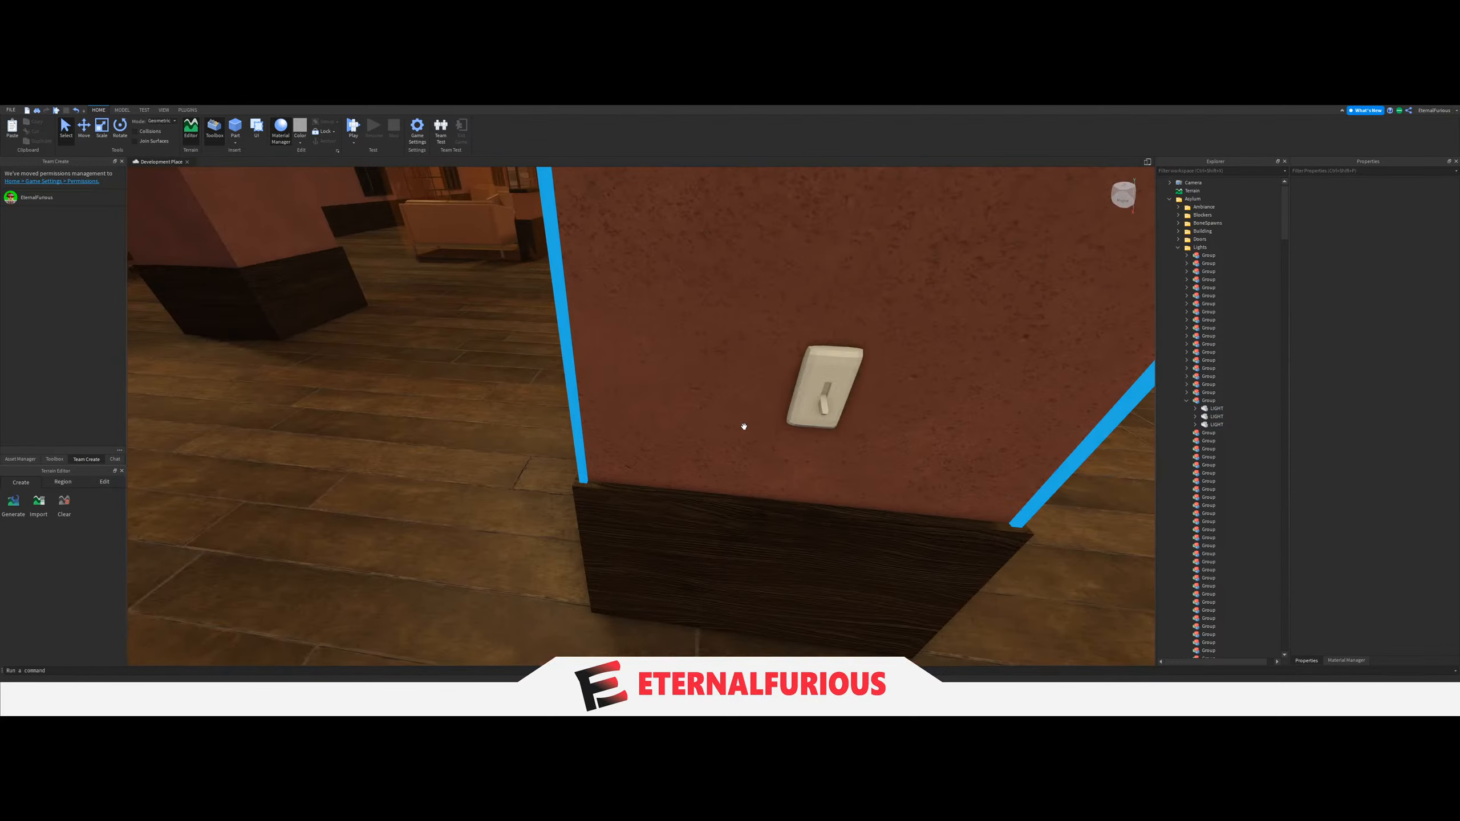
left_click(799, 404)
scroll(1203, 508, "down", 7)
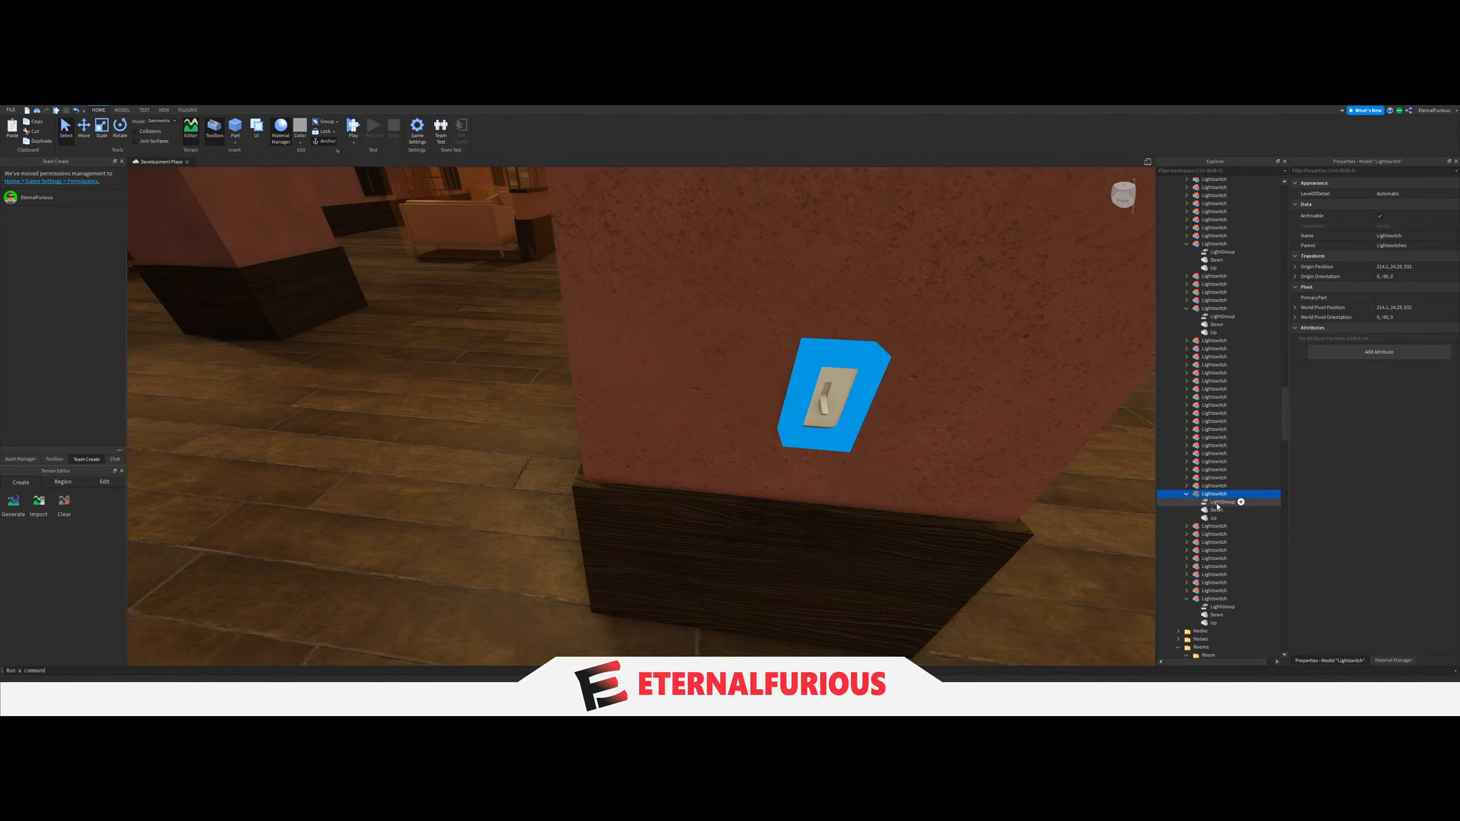
left_click(1217, 503)
scroll(1261, 453, "up", 20)
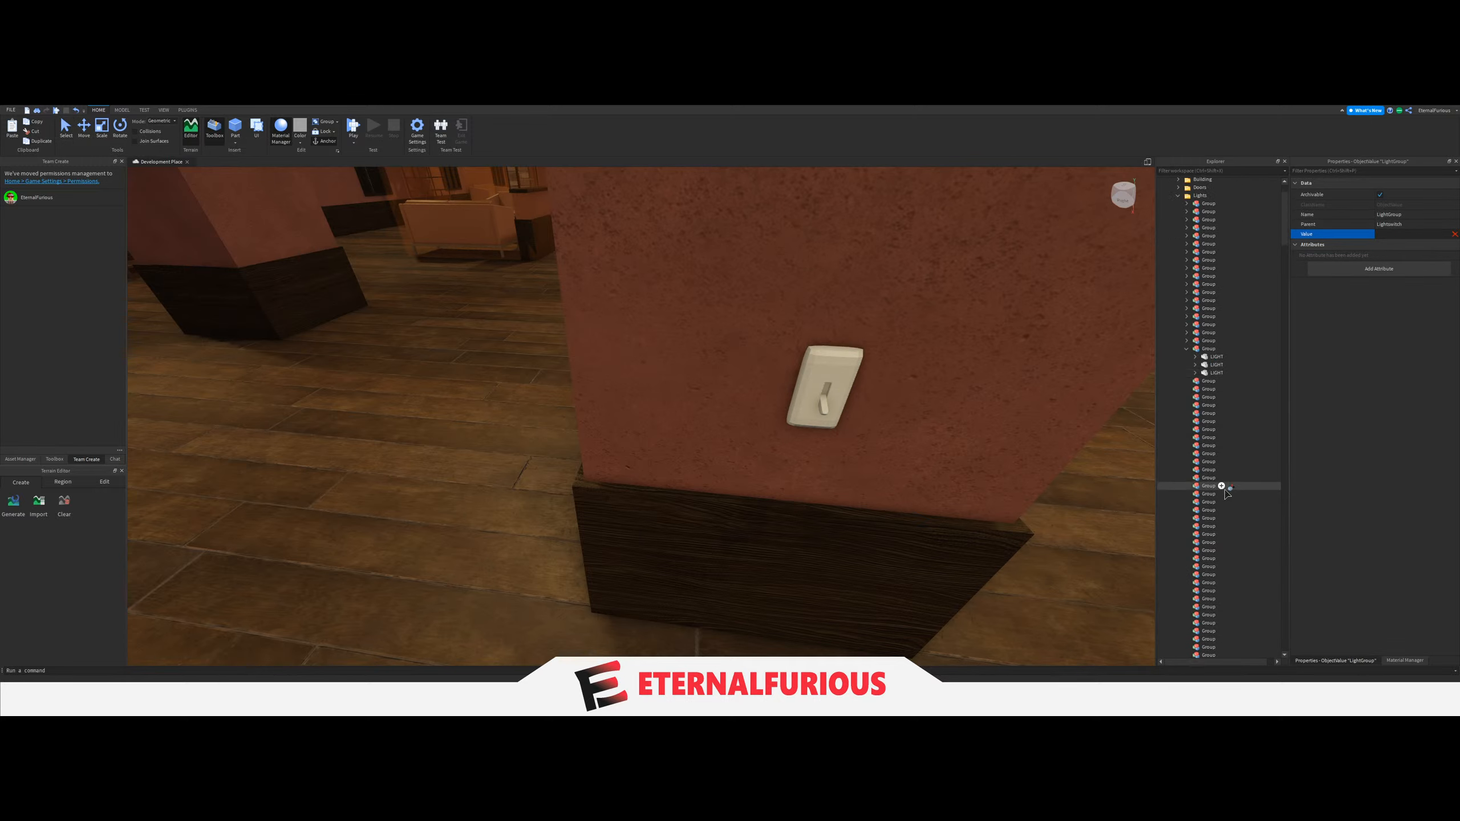
Examine the areas beyond the pink-walled room for rooms whose ceiling lights are still ungrouped.
key("w")
right_click_drag(867, 359, 733, 349)
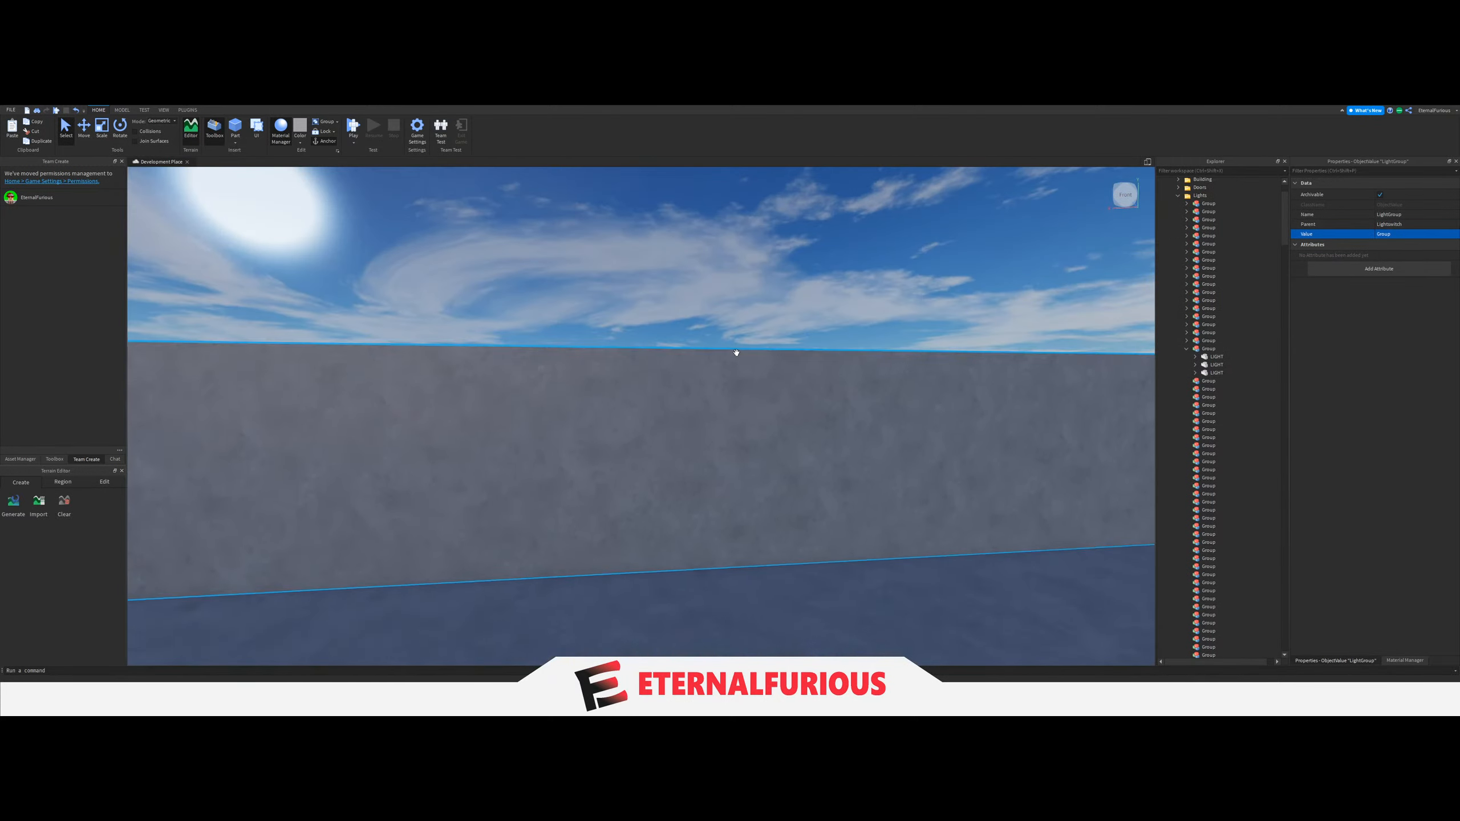
left_click(688, 323)
key("s")
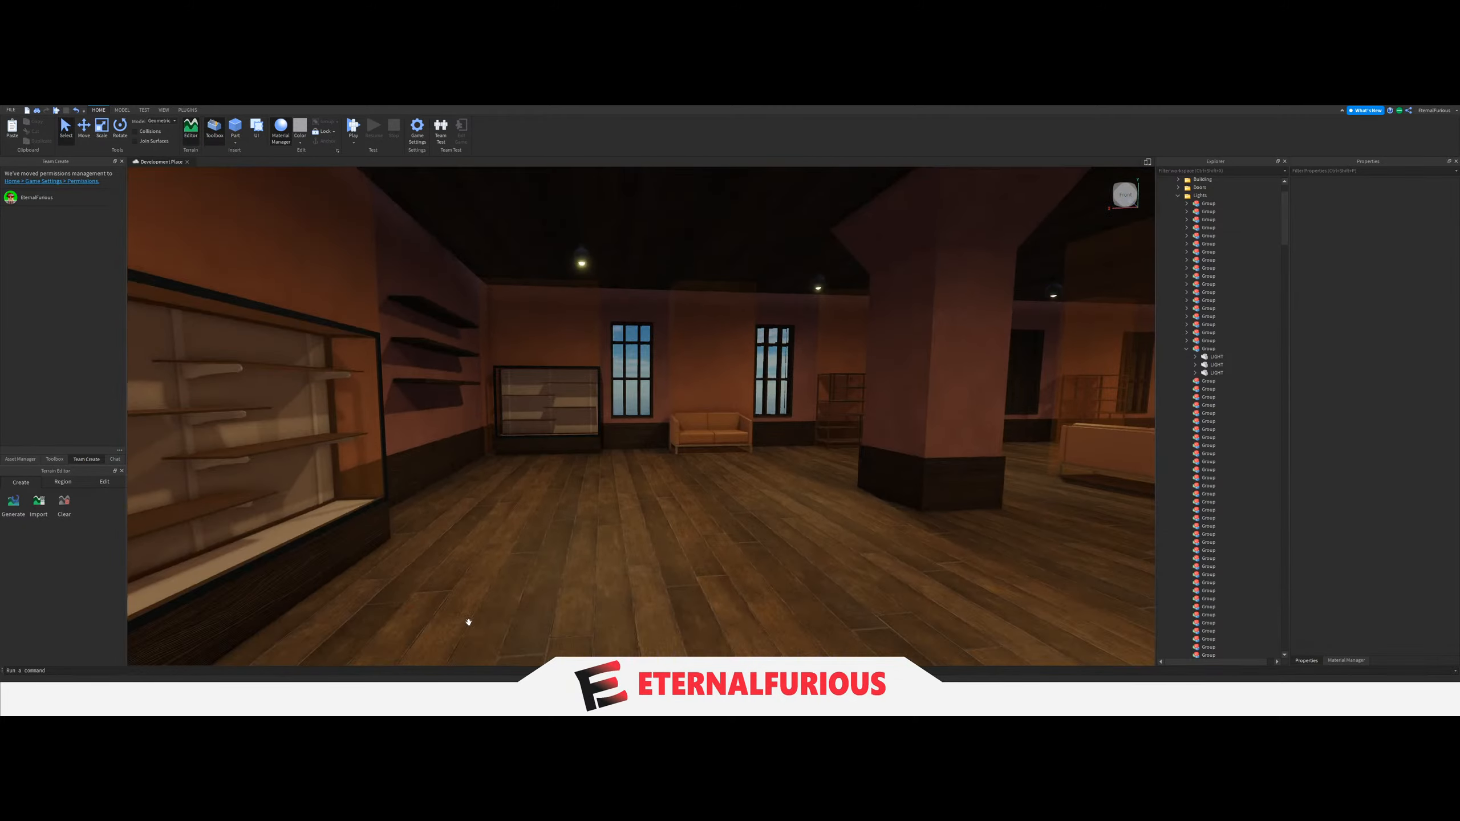
right_click_drag(1053, 425, 626, 397)
key("w")
key("s")
key("w")
key("w")
key("w")
key("d")
key("a")
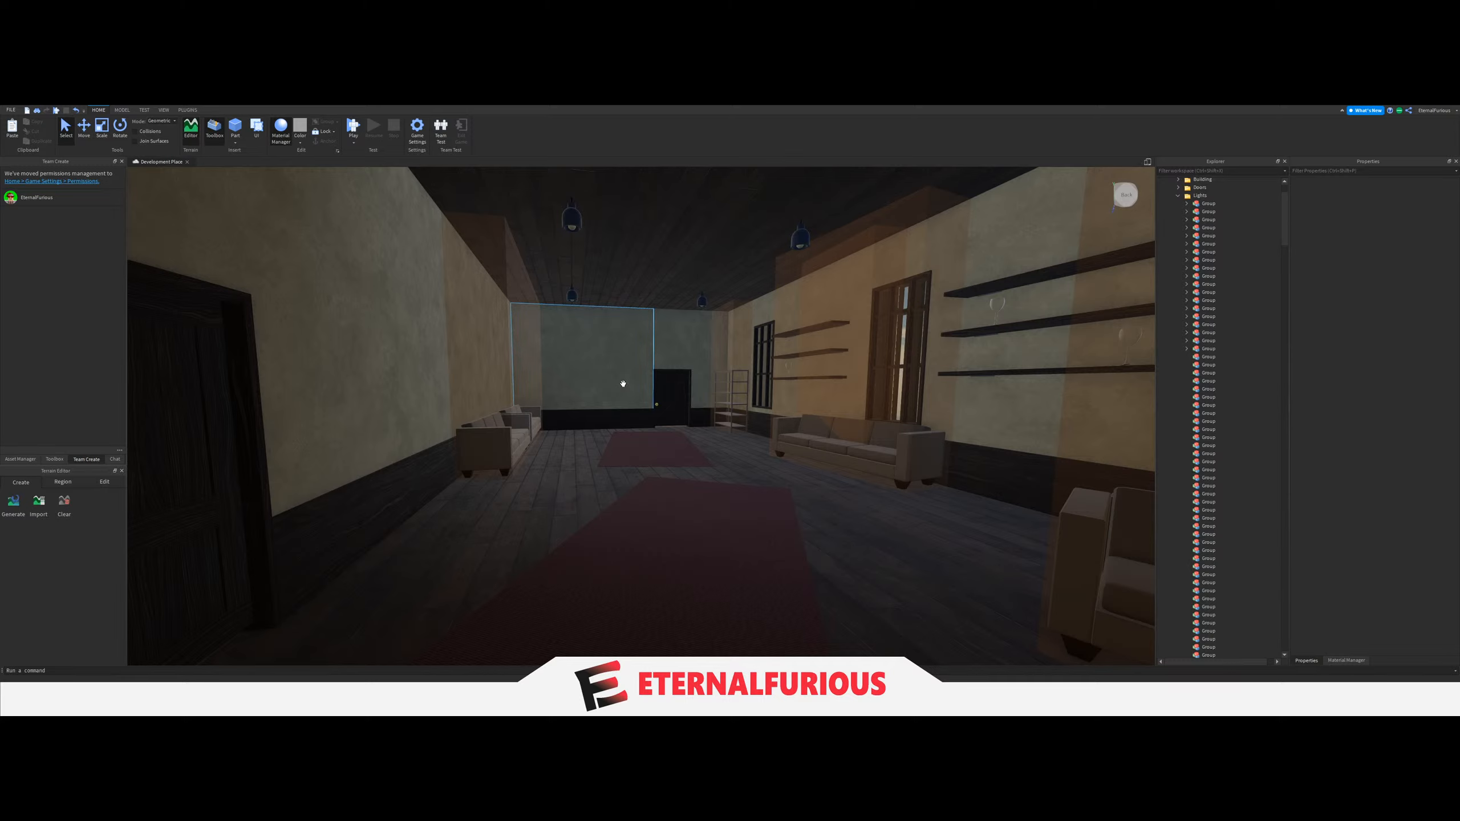
Select the light switch between the window and the door in the unlit yellow-walled room and expand its Lightswitch model.
right_click_drag(624, 384, 711, 396)
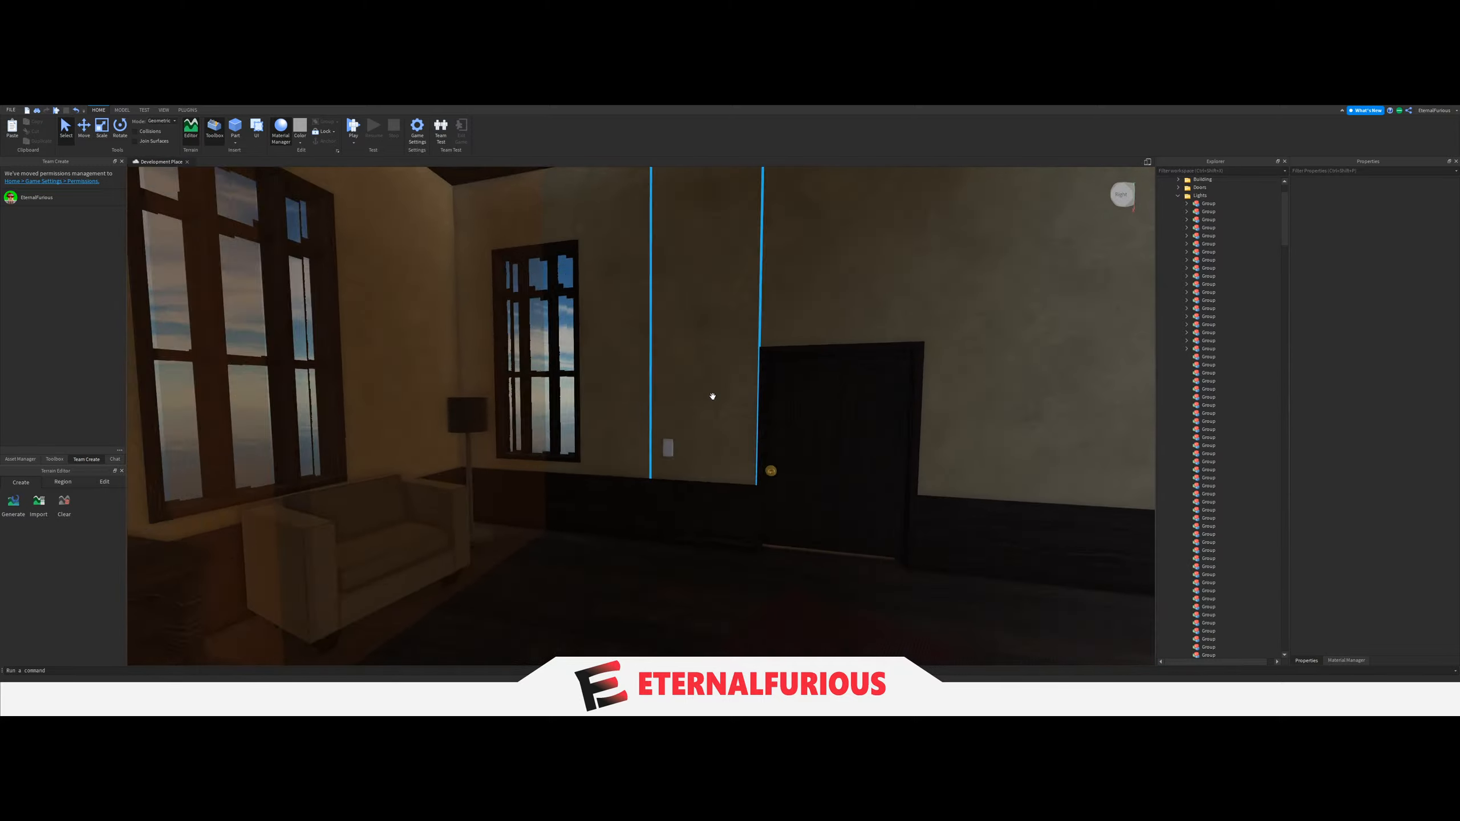
scroll(662, 433, "up", 5)
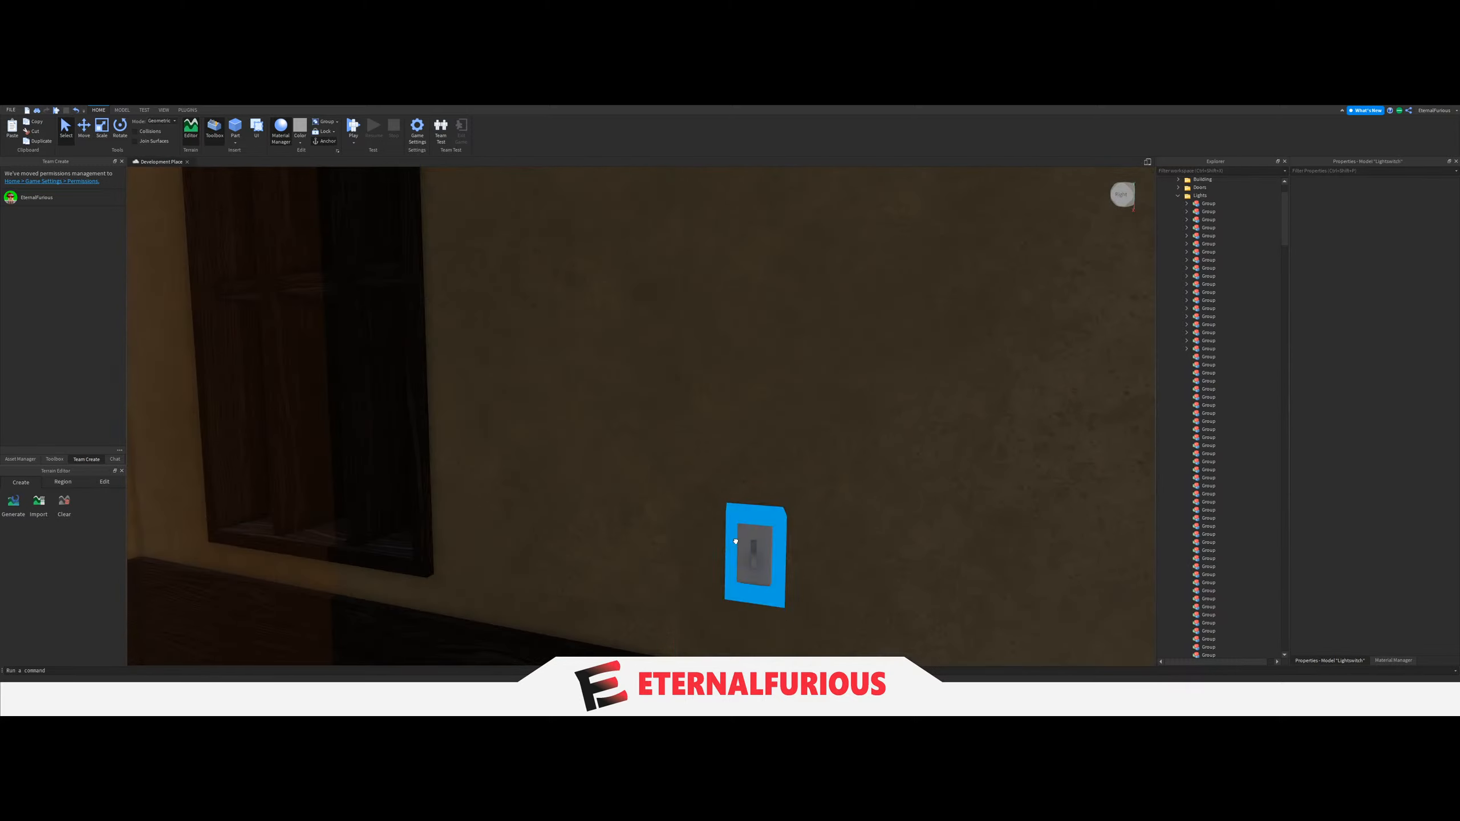
left_click(736, 542)
left_click(1188, 517)
Select the six LIGHT parts of the unlit yellow-walled room and move them into the twentieth Group.
right_click_drag(794, 424, 794, 424)
left_click(722, 511)
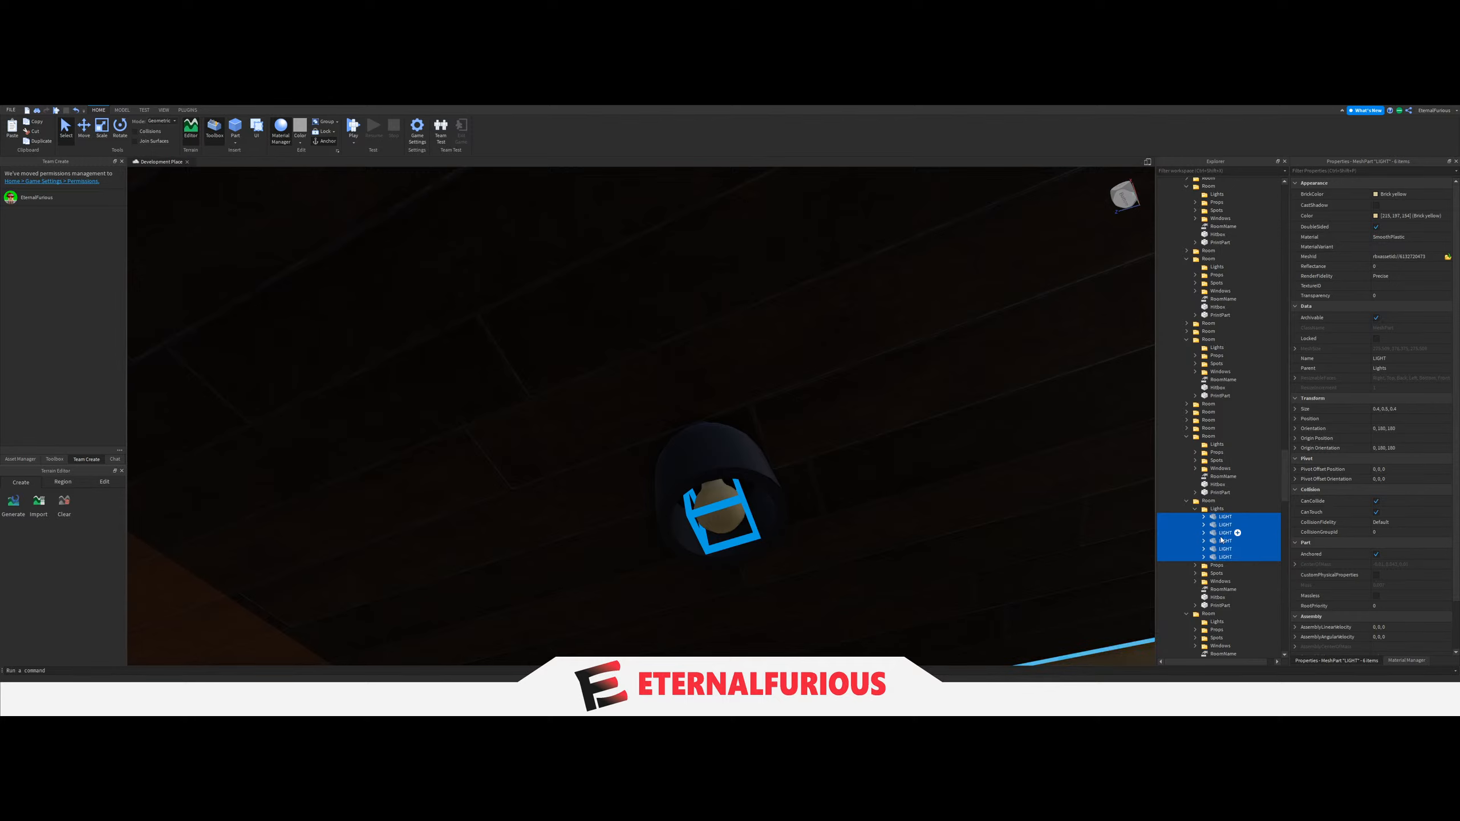
scroll(1217, 530, "up", 20)
mouse_move(1215, 511)
left_mouse_down()
mouse_move(1219, 543)
mouse_move(1223, 494)
mouse_move(1232, 514)
left_mouse_up()
scroll(1223, 495, "up", 10)
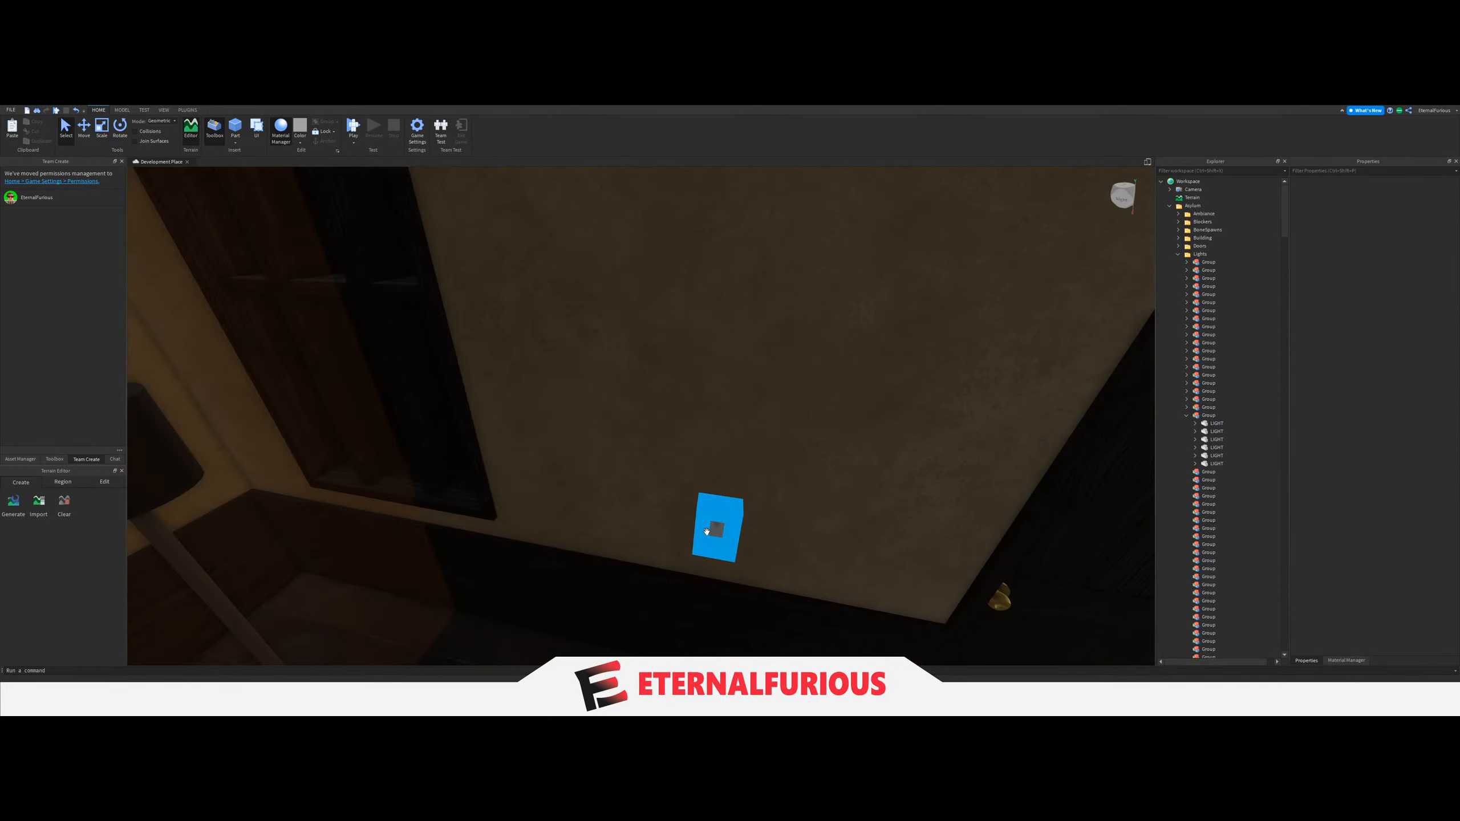
Set the LightGroup value of the yellow-walled room's light switch beside the door to the twentieth Group.
left_click(717, 522)
left_click(1223, 524)
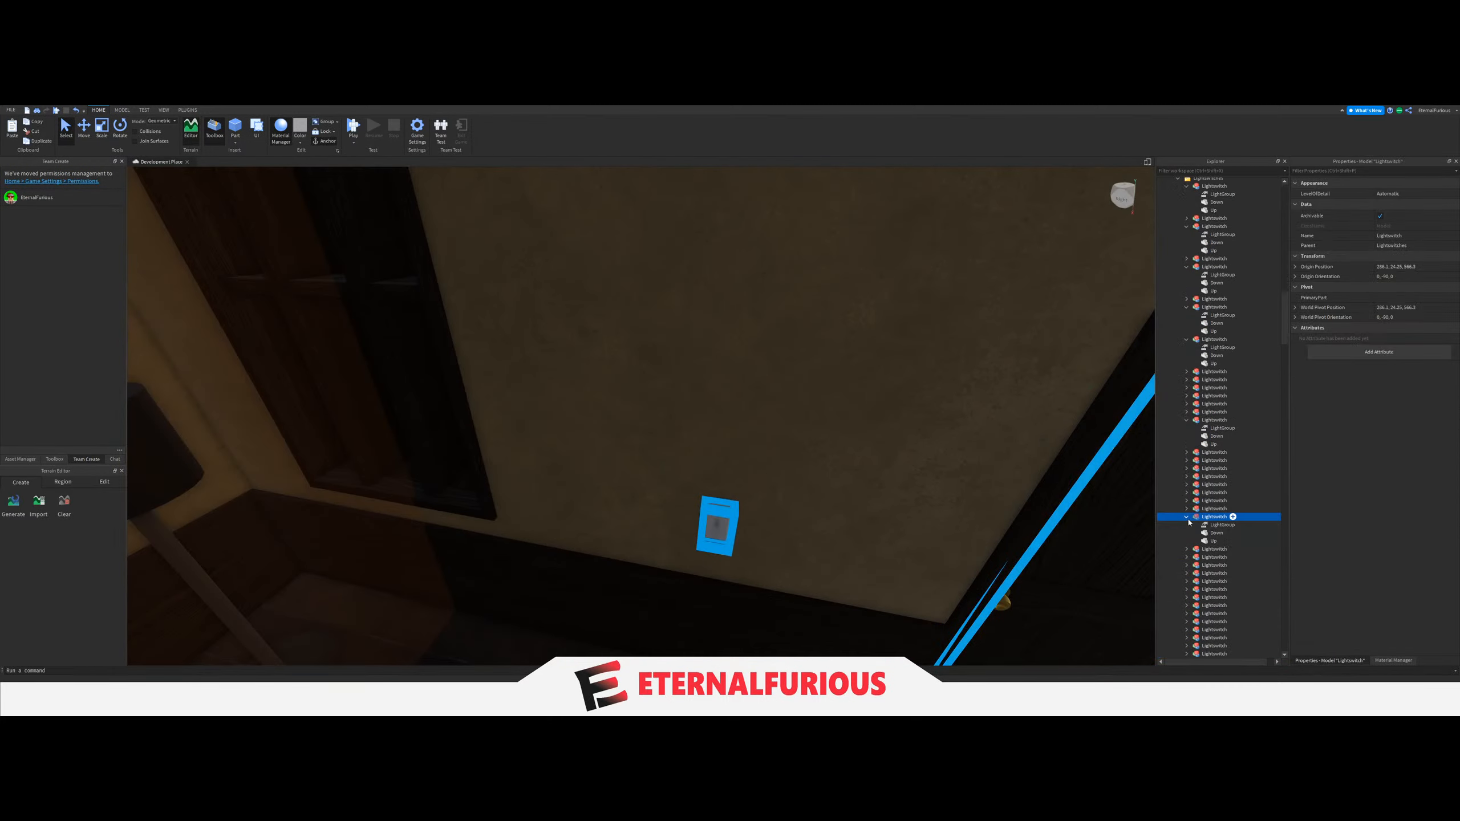
scroll(1252, 384, "up", 15)
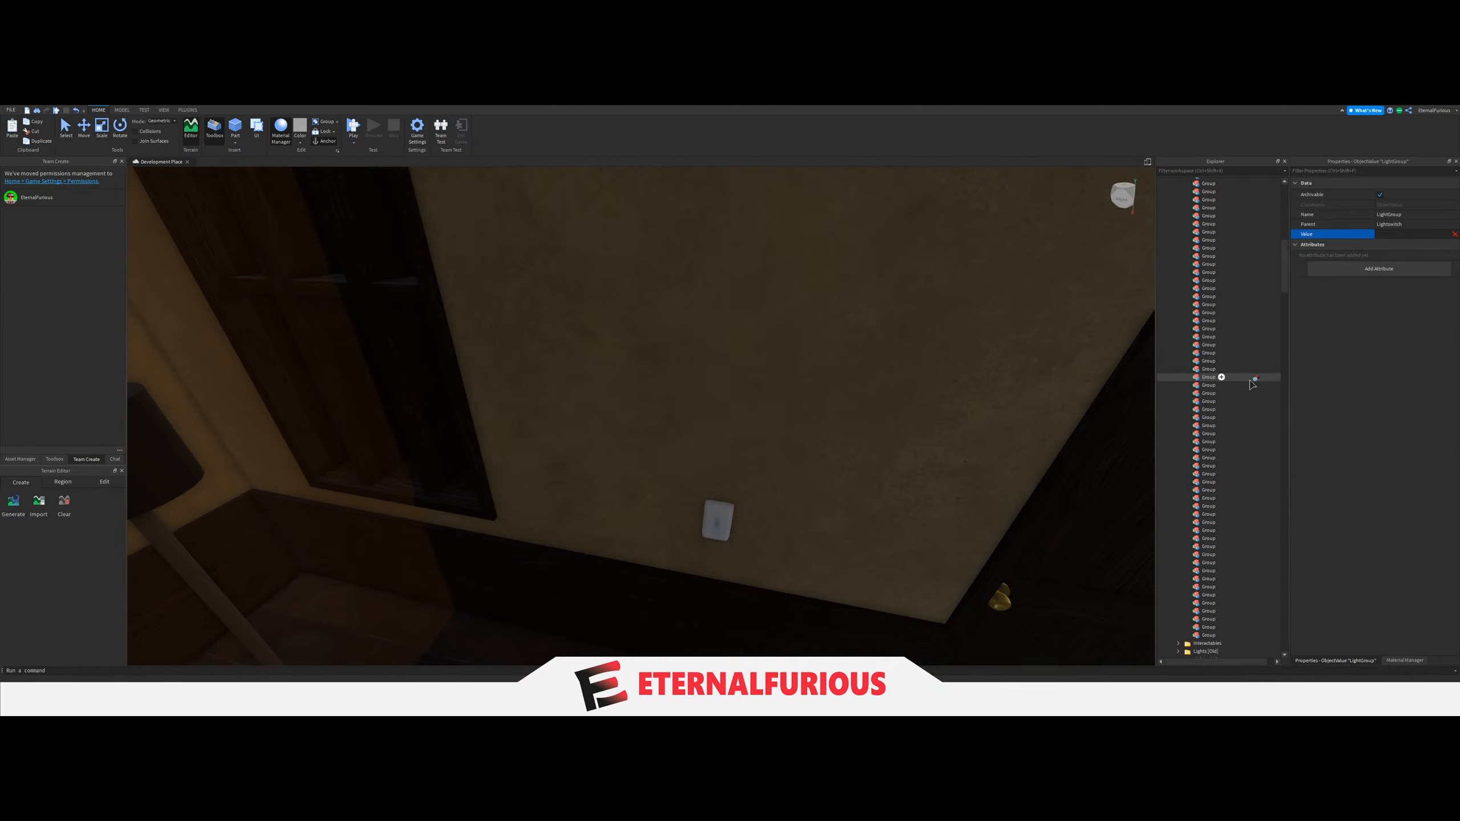
left_click(1207, 353)
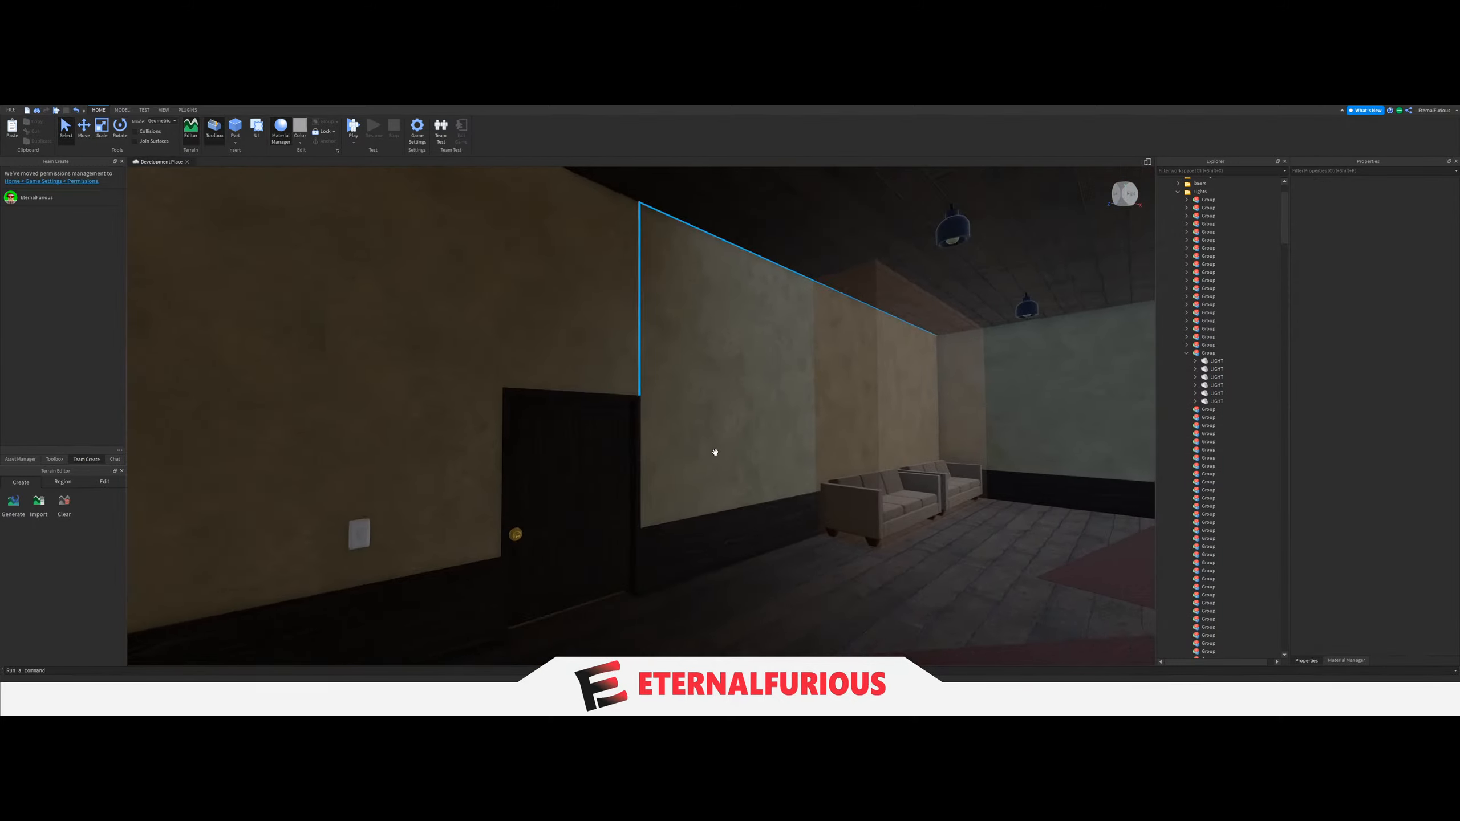
Examine the dark room with the pool table, its doors and its ceiling lights.
right_click_drag(715, 453, 645, 440)
key("w")
key("d")
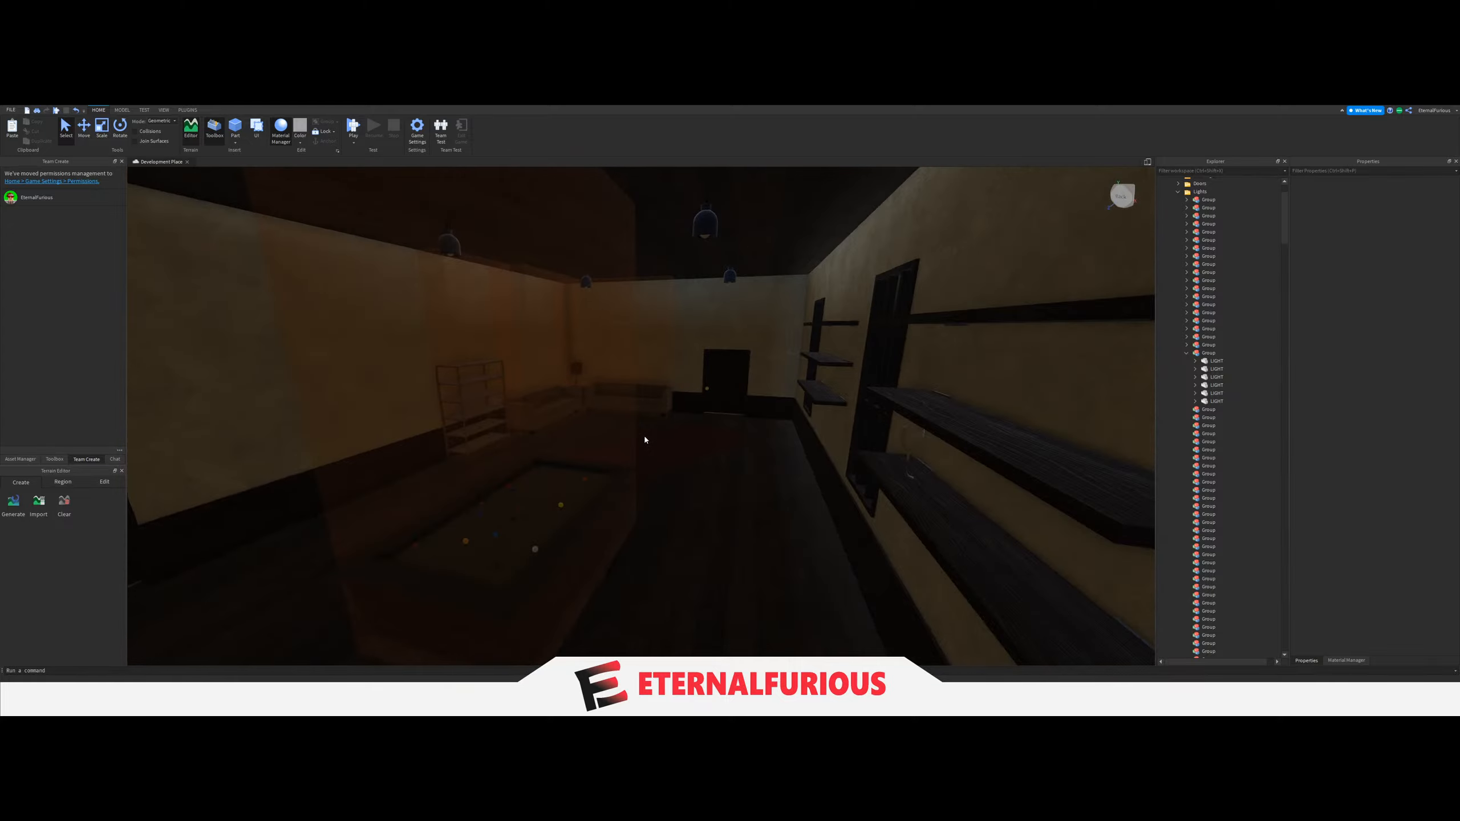
key("a")
key("d")
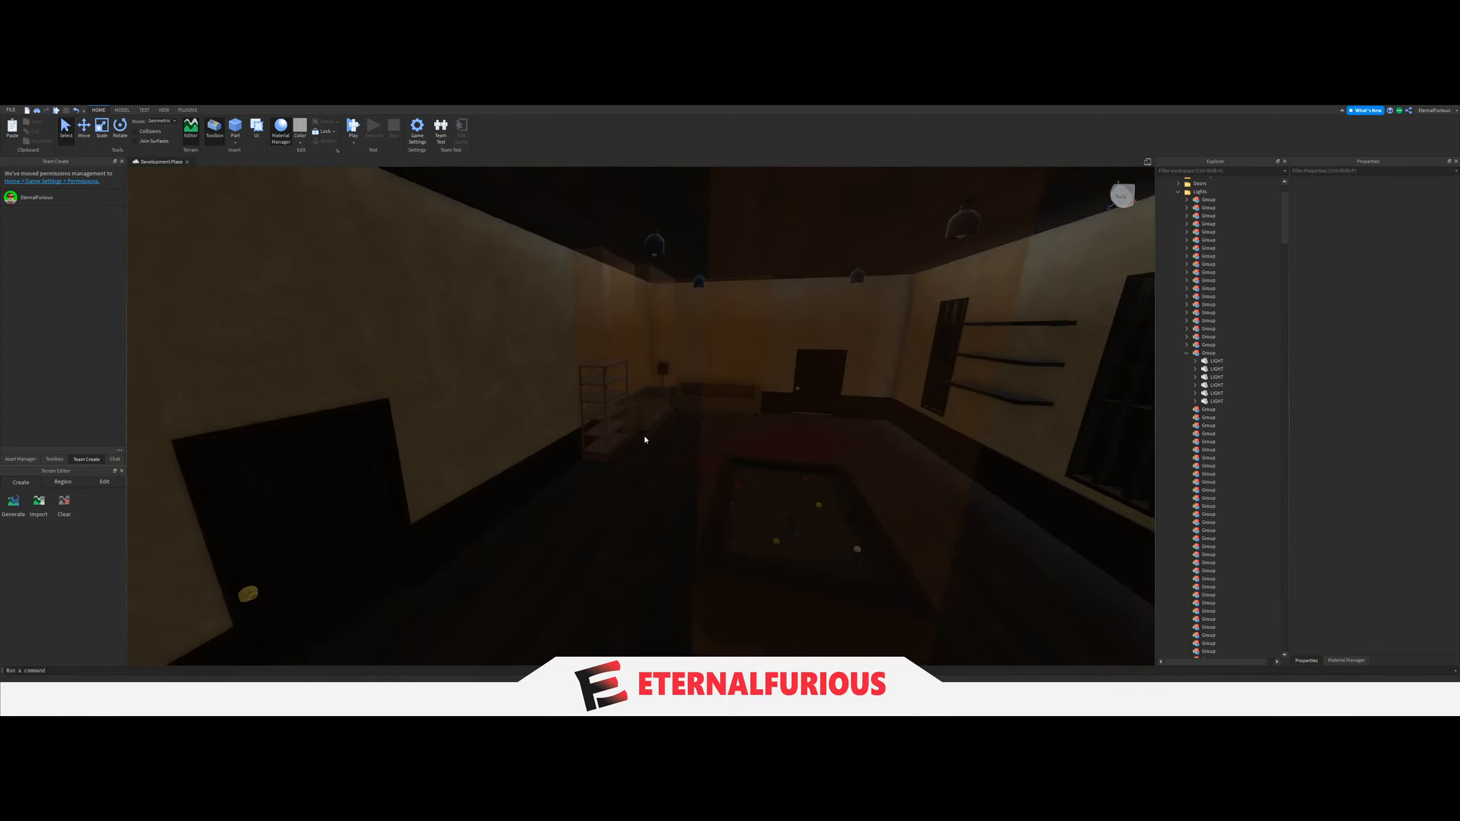
key("a")
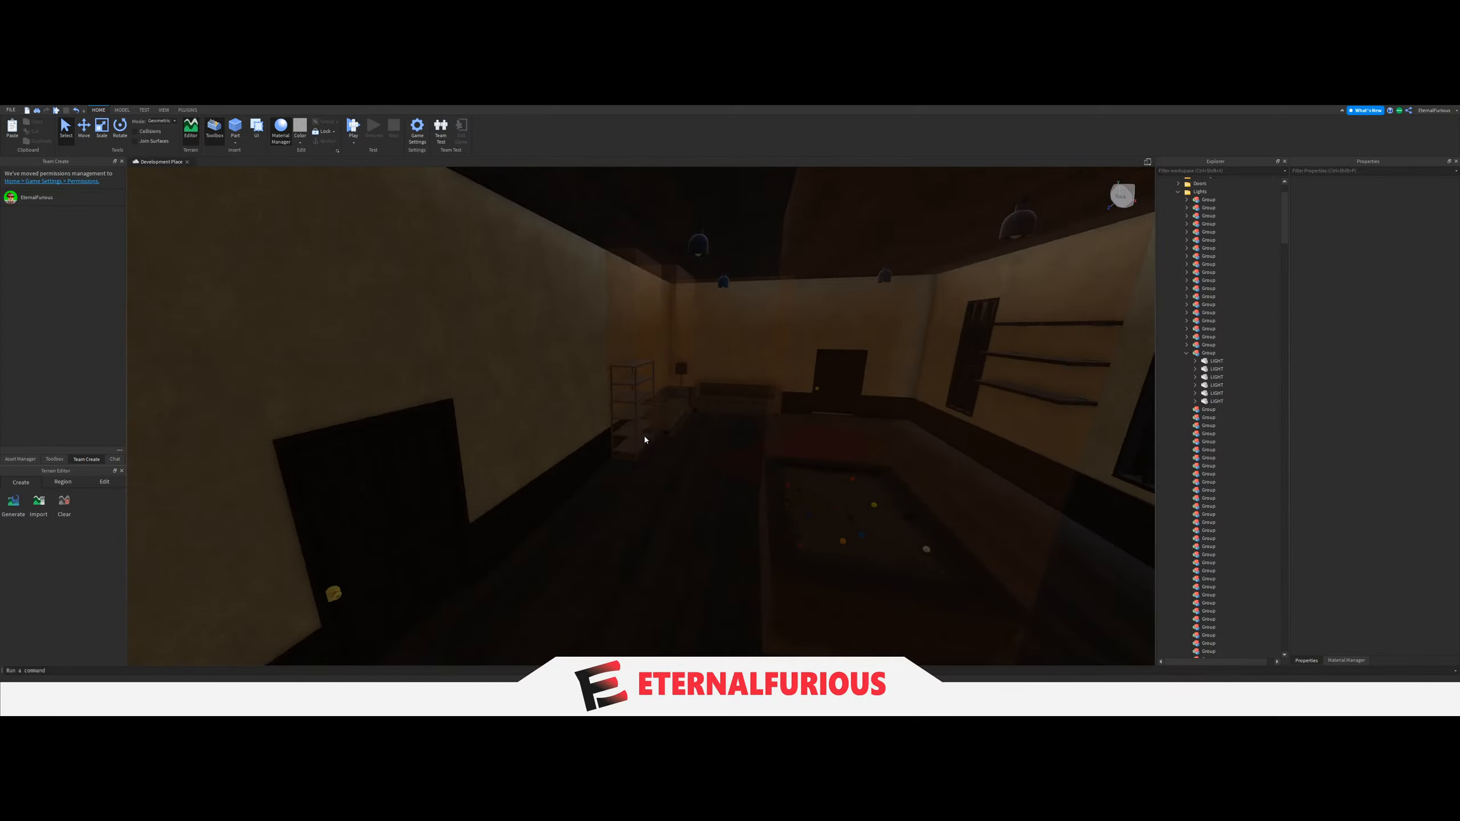
key("s")
Select the six LIGHT parts of the pool table room and move them into the twenty-first Group.
right_click_drag(645, 440, 701, 404)
scroll(701, 404, "up", 3)
left_click(558, 358)
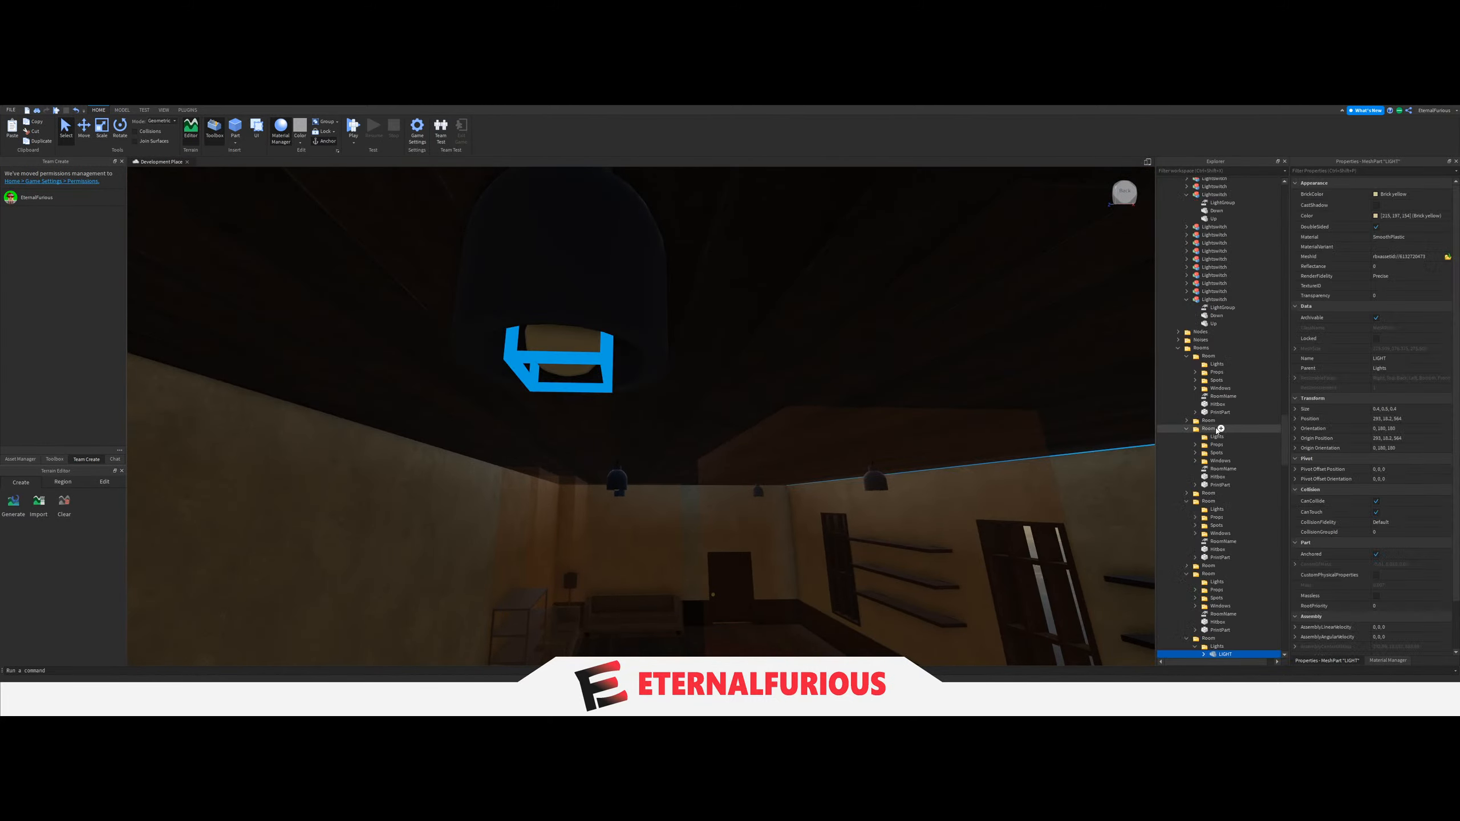
left_click_drag(1285, 441, 1286, 218)
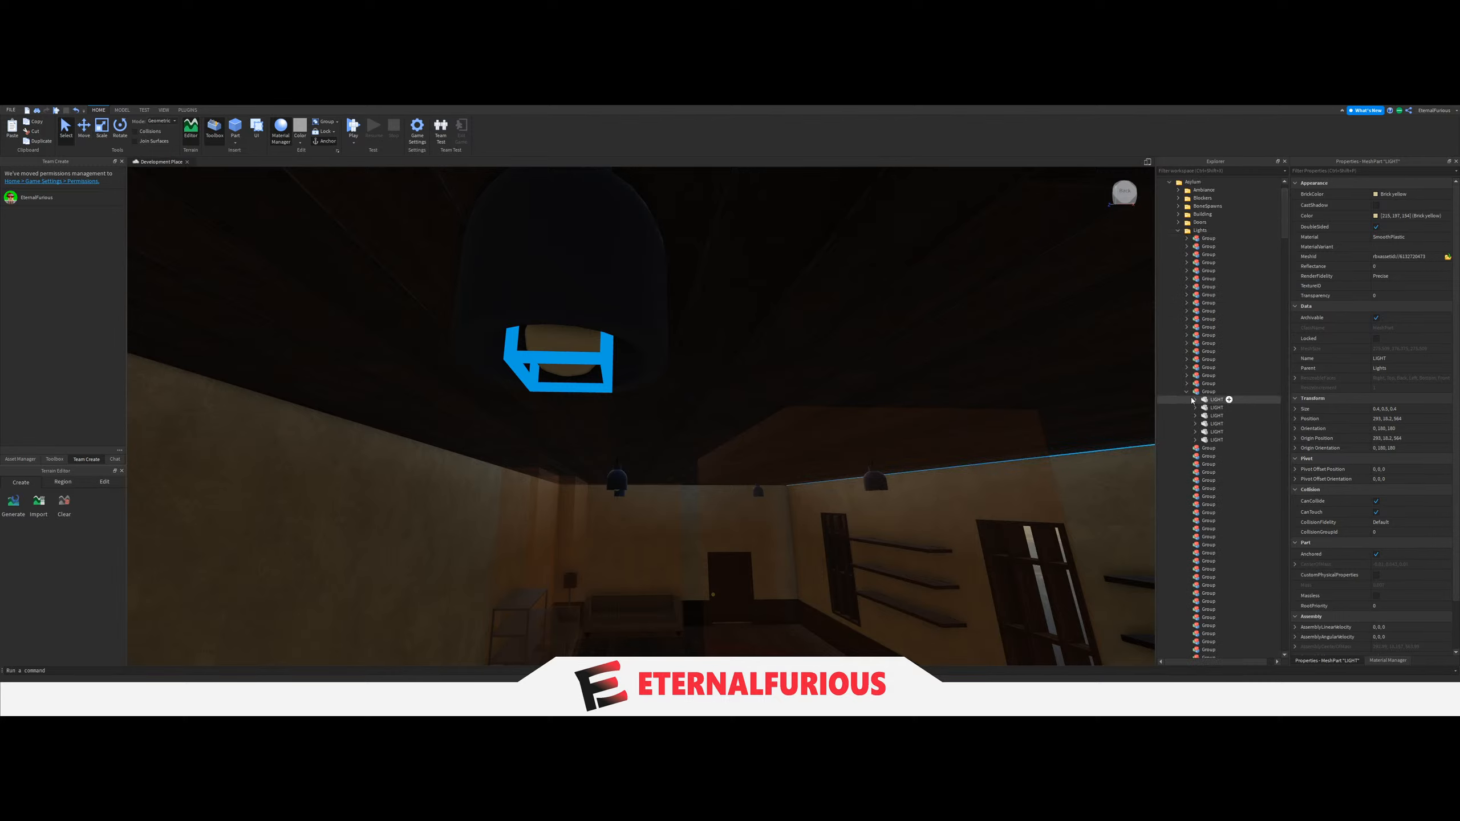
scroll(1220, 454, "down", 15)
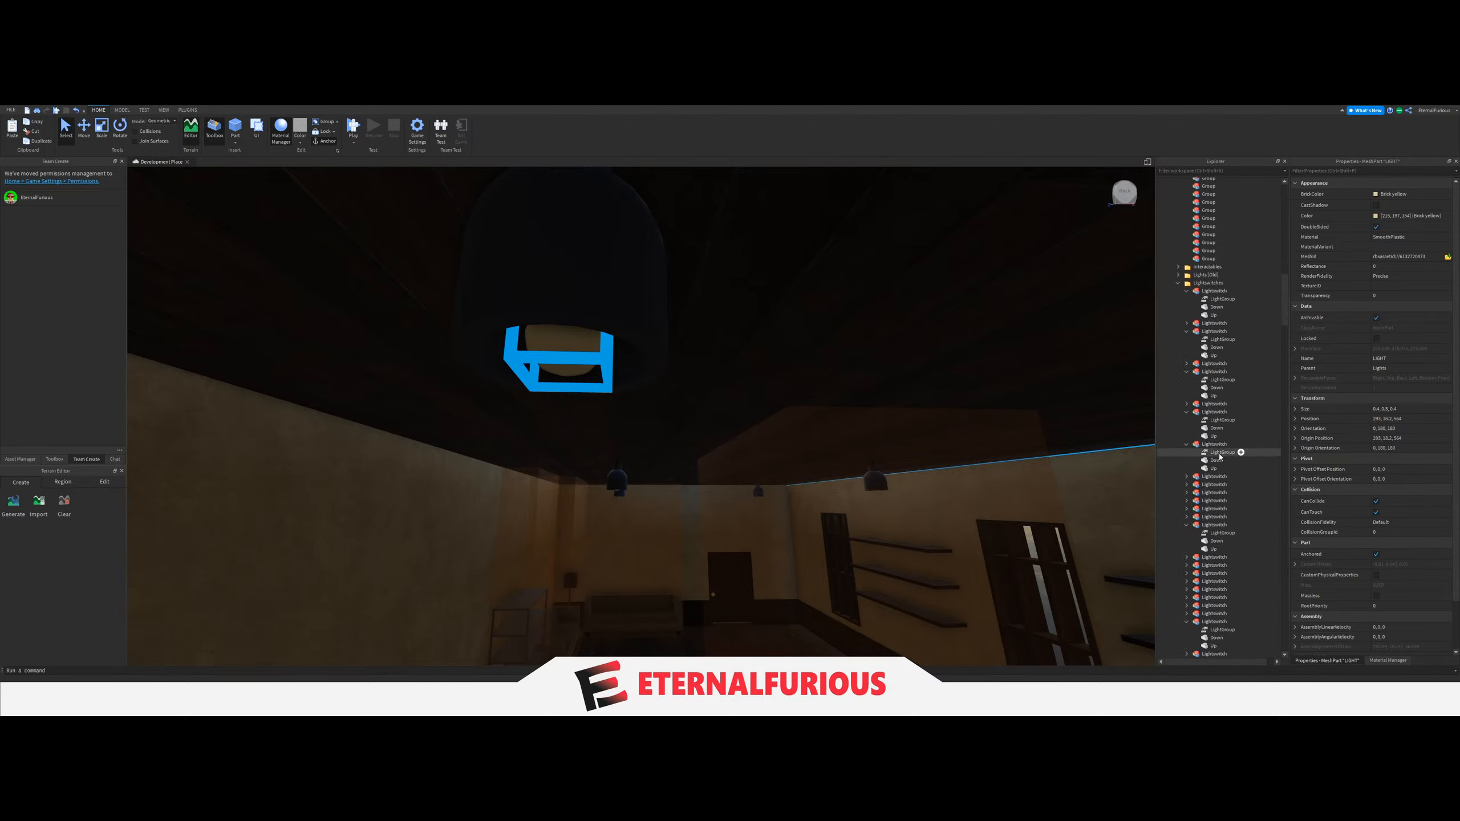
scroll(1222, 500, "down", 15)
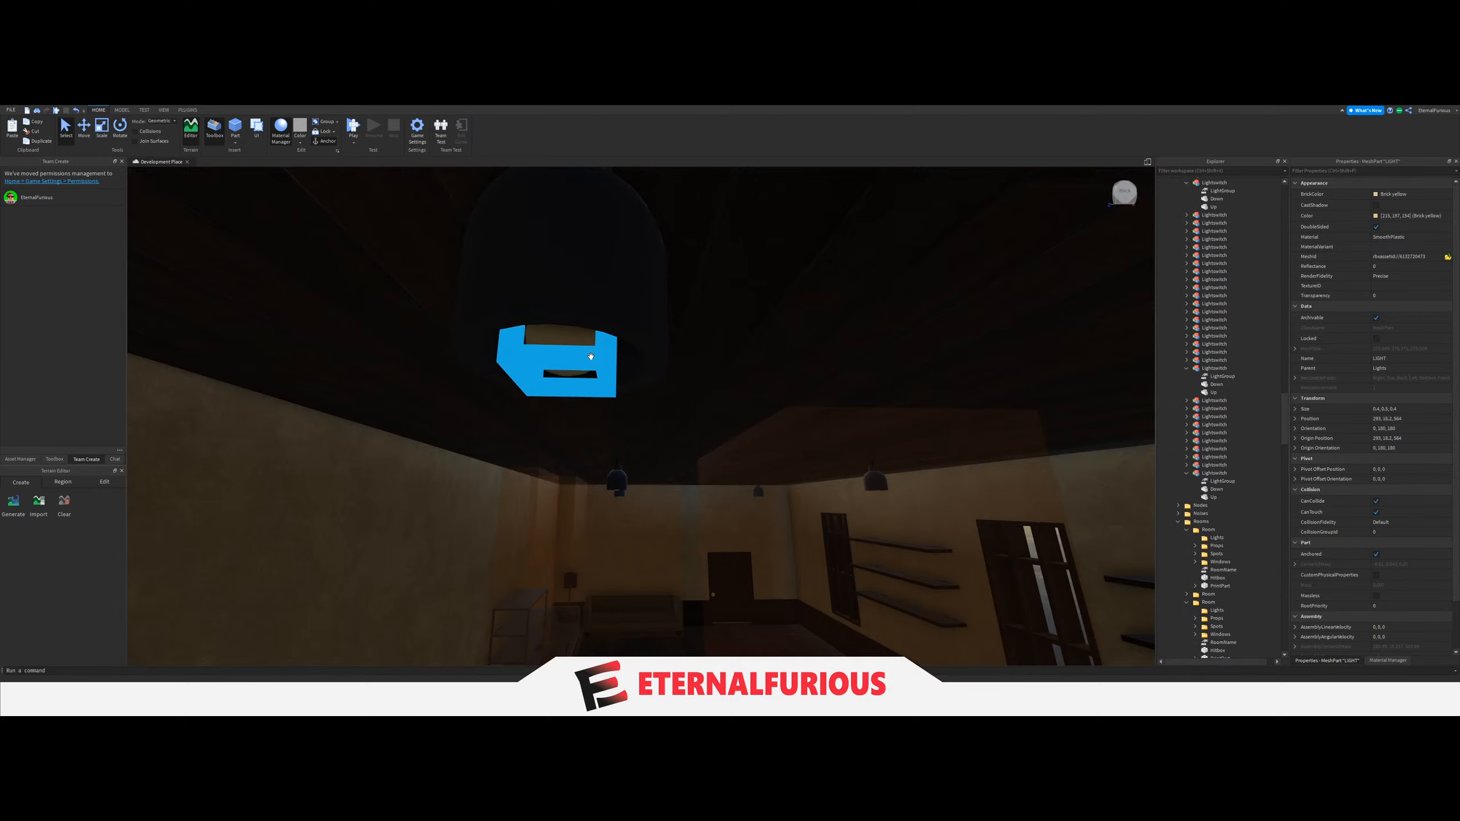
right_click_drag(591, 357, 691, 361)
left_click(506, 398)
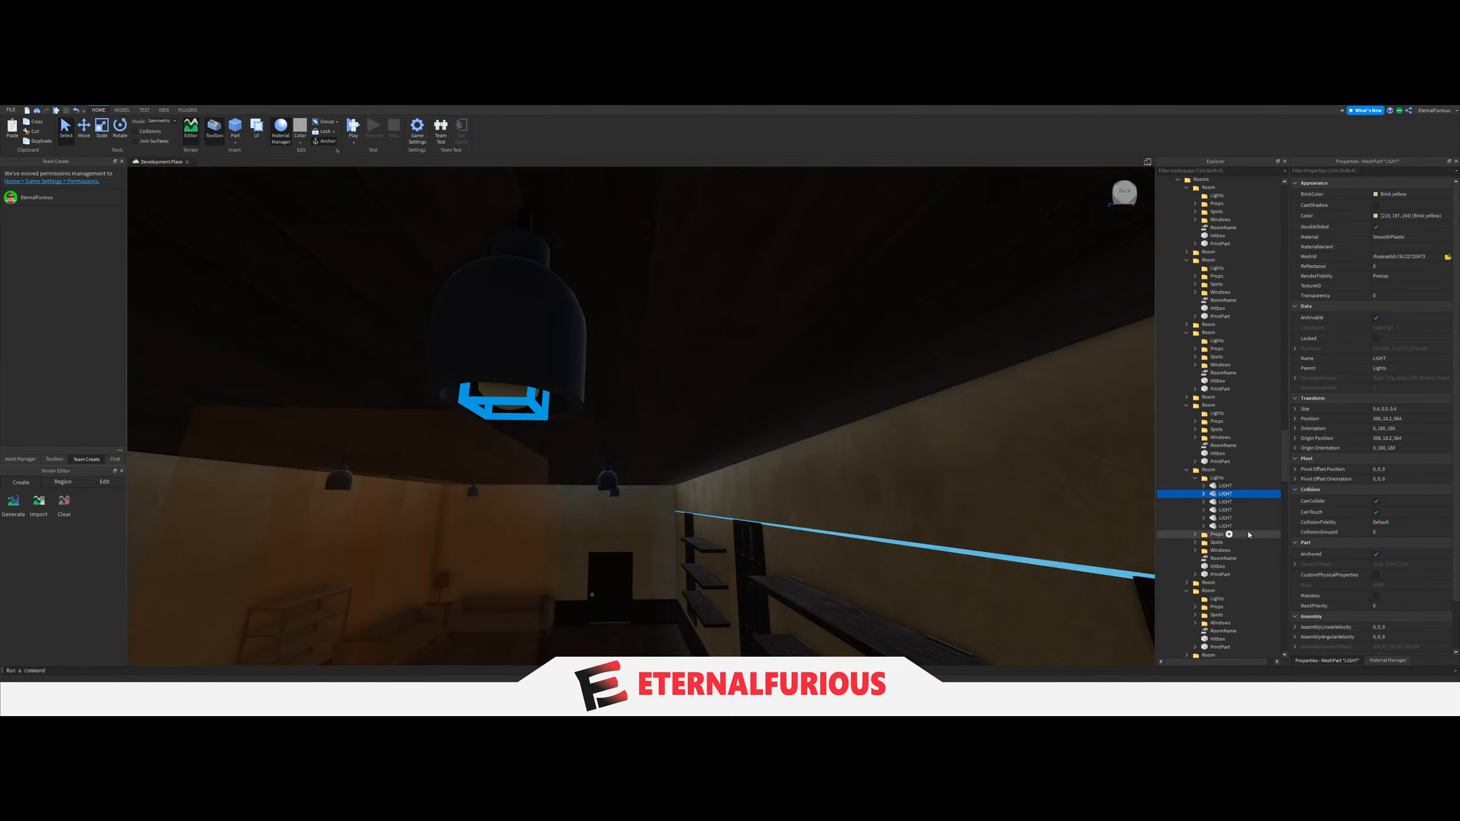
left_click_drag(1232, 478, 1209, 409)
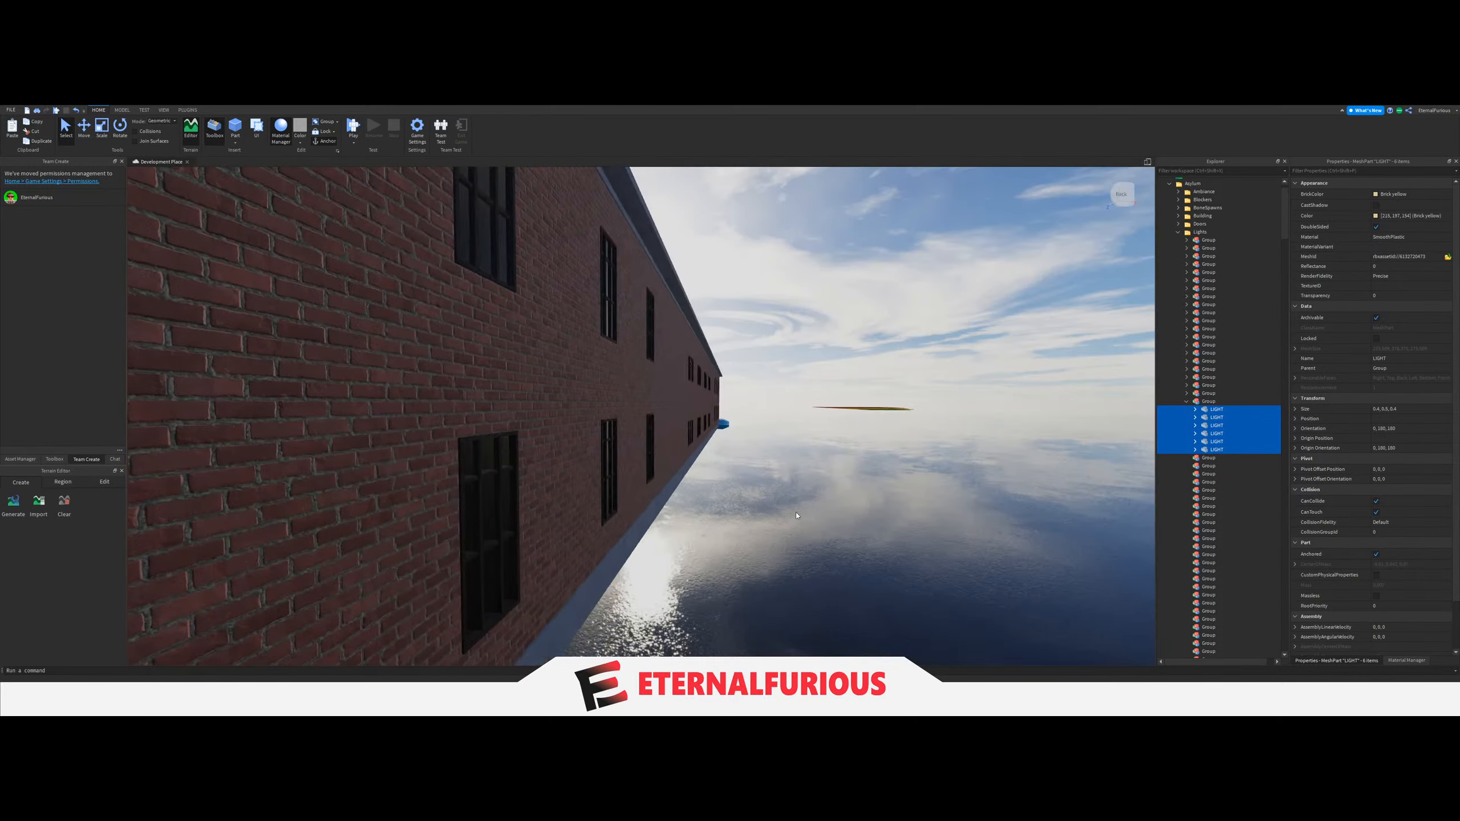
Set the LightGroup value of the pool table room's light switch beside the door to the twenty-first Group.
left_click(601, 483)
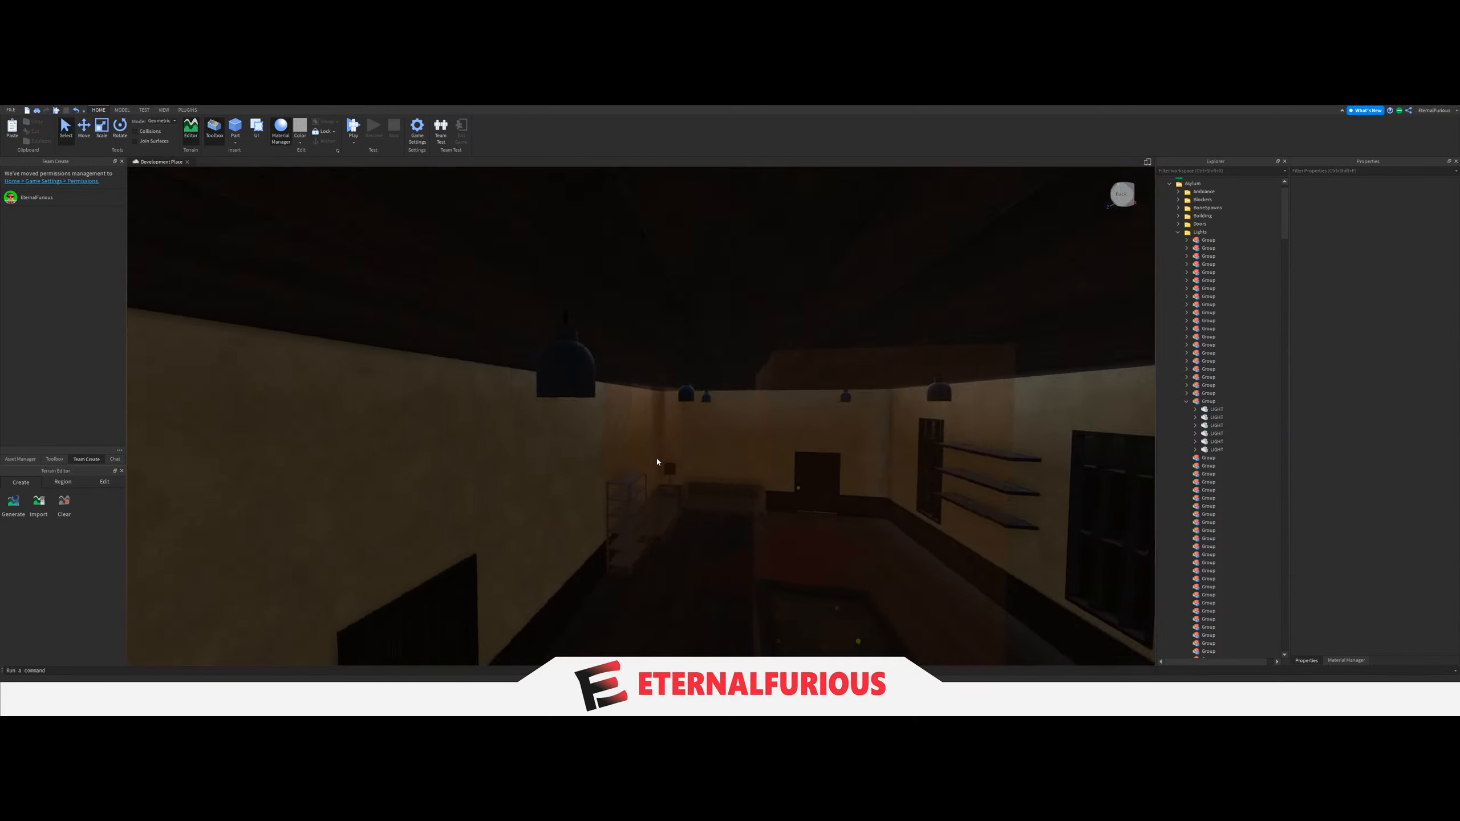
right_click_drag(656, 457, 656, 457)
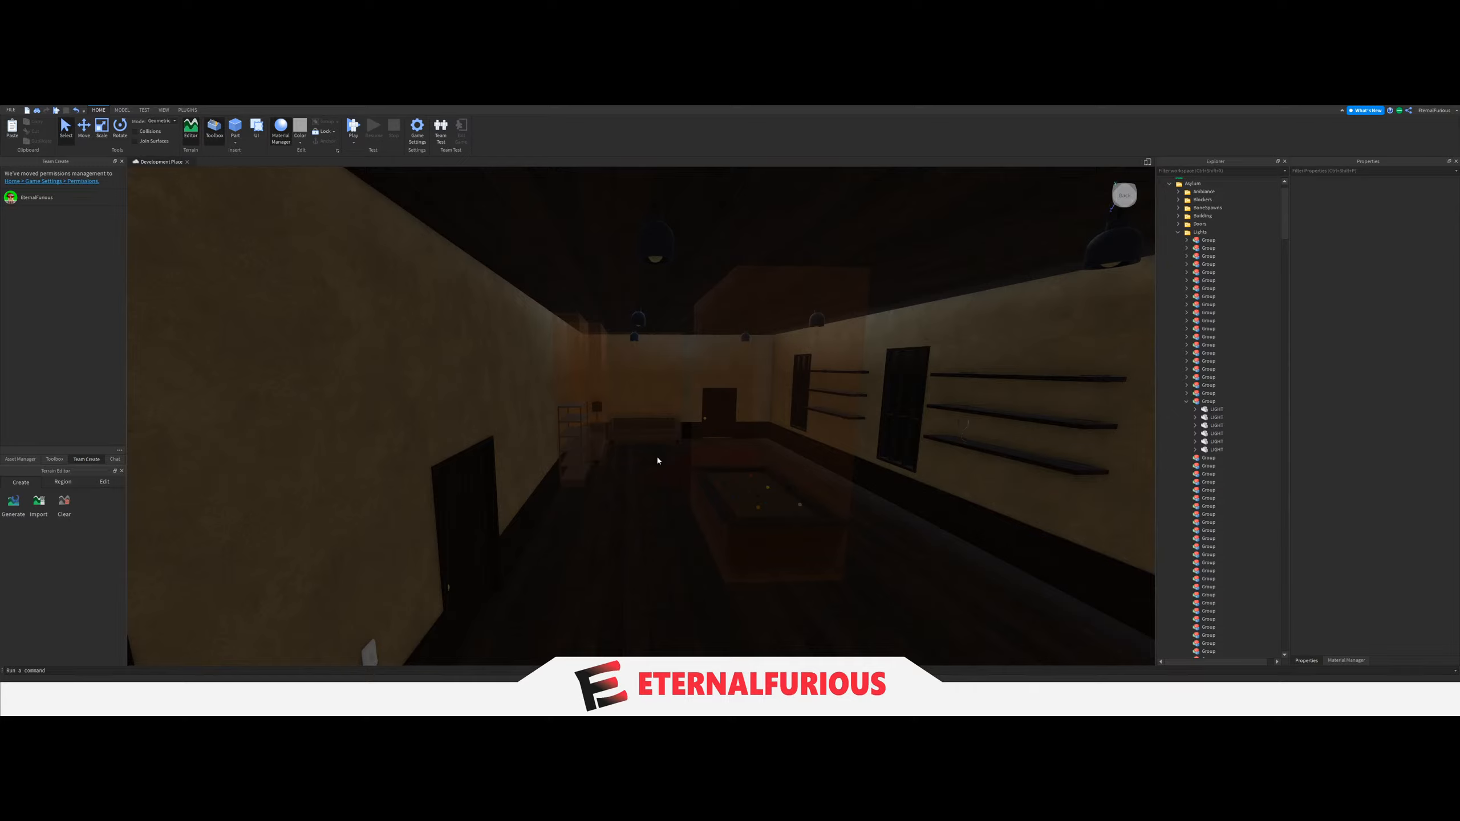
mouse_move(658, 461)
right_mouse_down()
mouse_move(929, 320)
mouse_move(713, 403)
mouse_move(640, 469)
right_mouse_up()
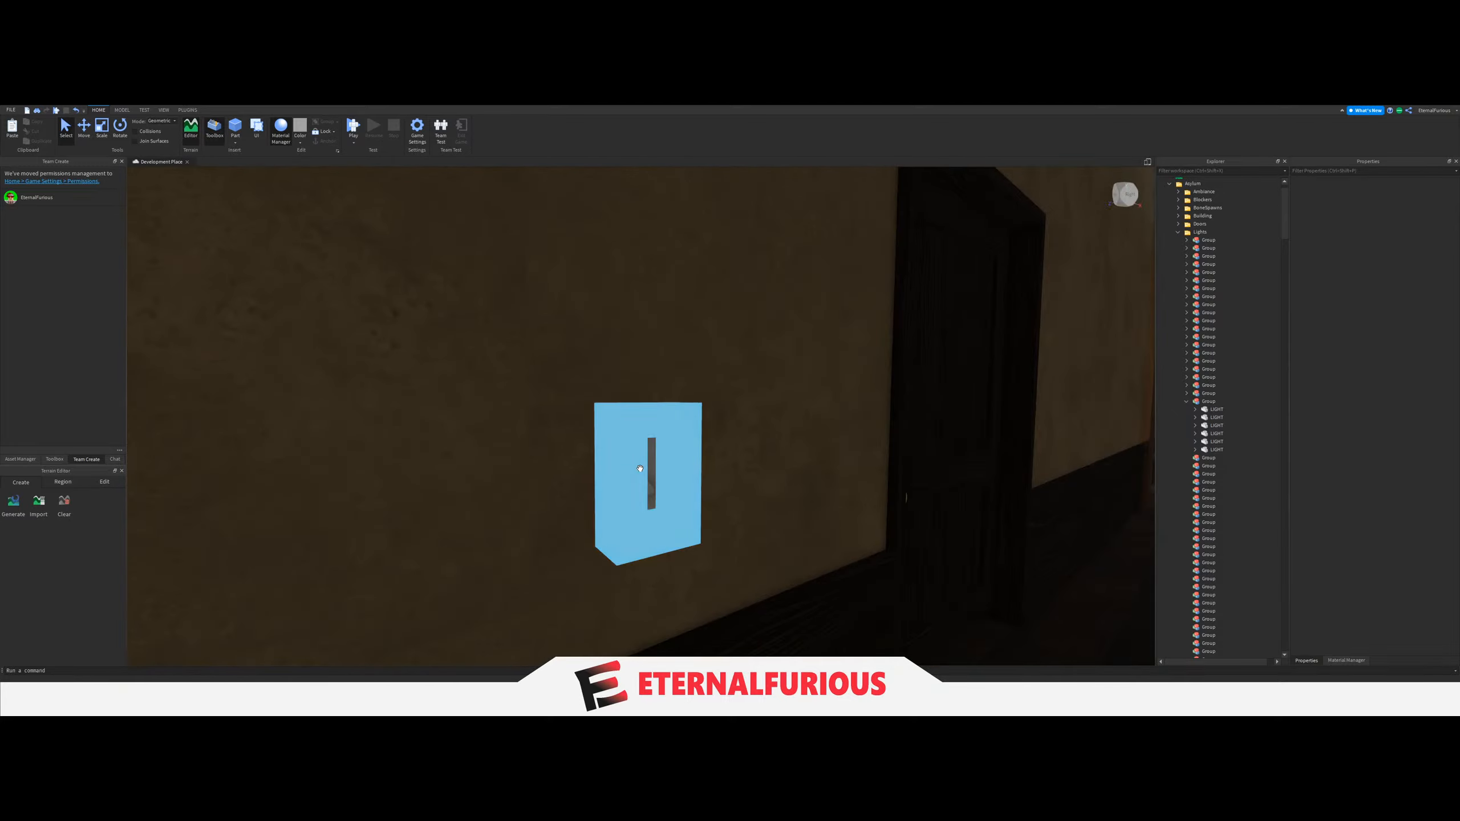
left_click(640, 469)
scroll(1189, 523, "down", 1)
left_click(1220, 525)
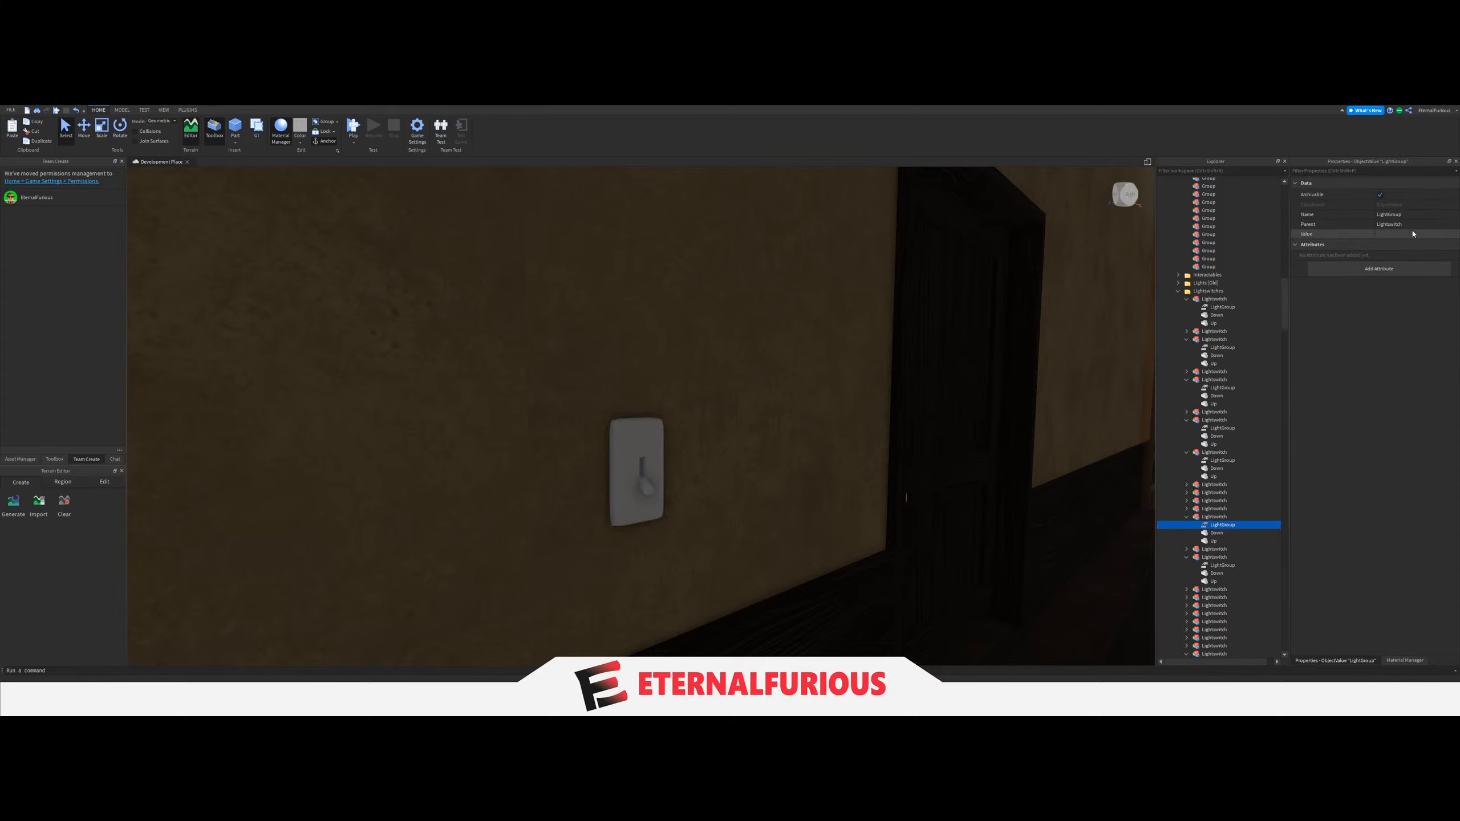
scroll(1223, 429, "up", 10)
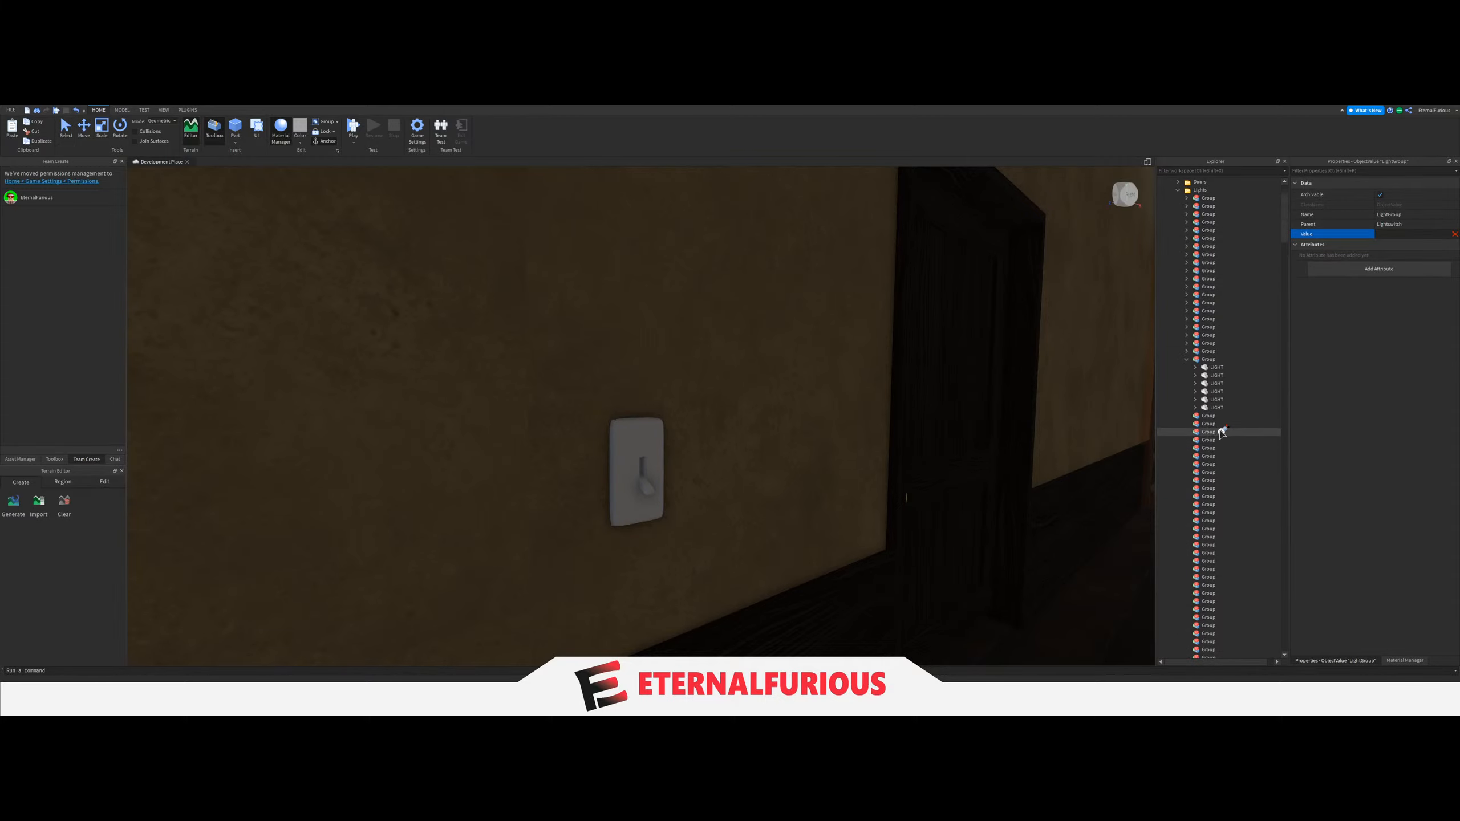
scroll(1219, 425, "up", 1)
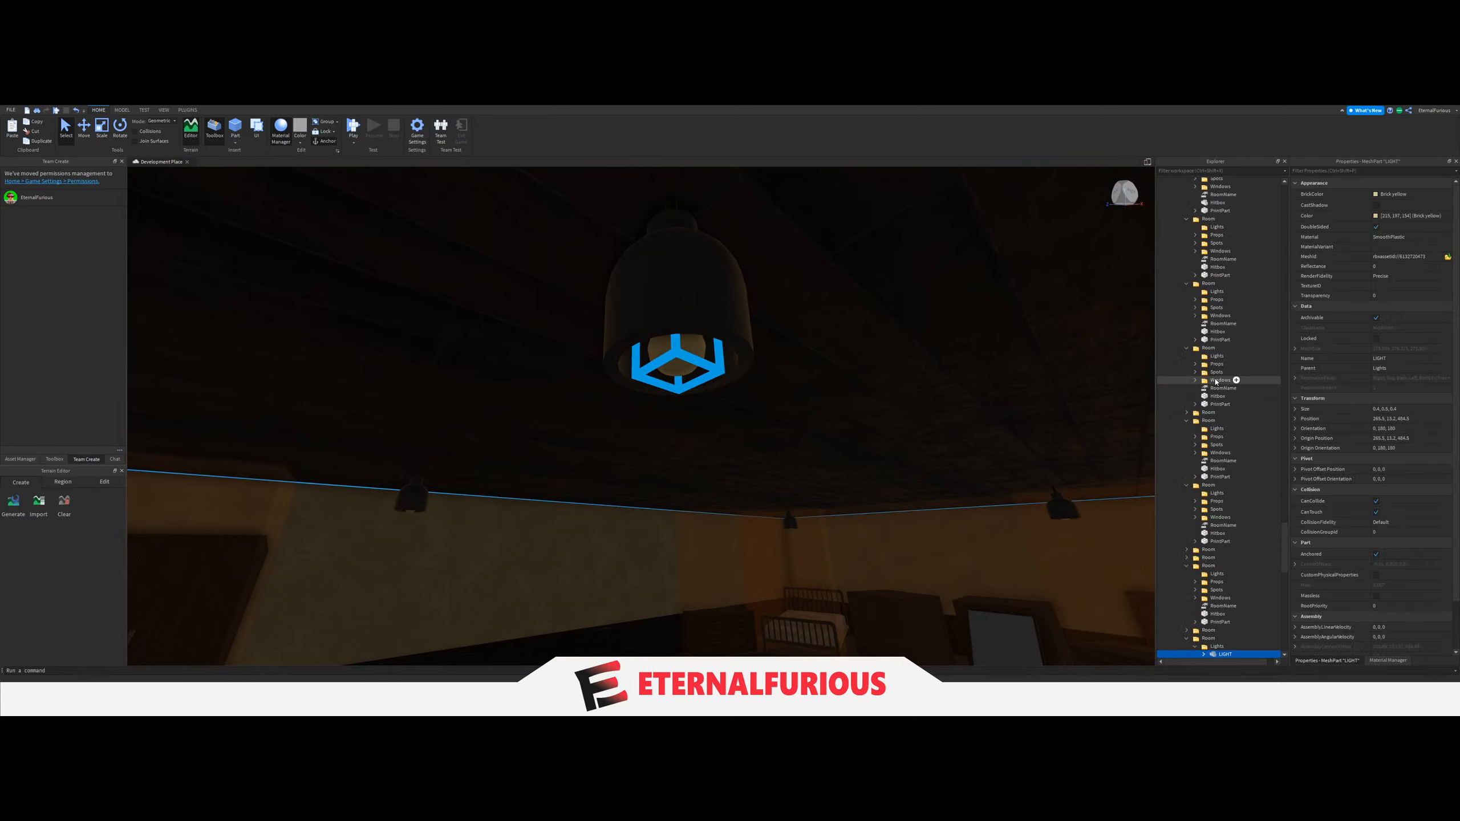
Move the four LIGHT parts of the dark room with the bed and mirror into the twenty-second Group, and collapse the twenty-first Group.
left_click(1257, 566, "shift")
left_click_drag(1256, 564, 1221, 542)
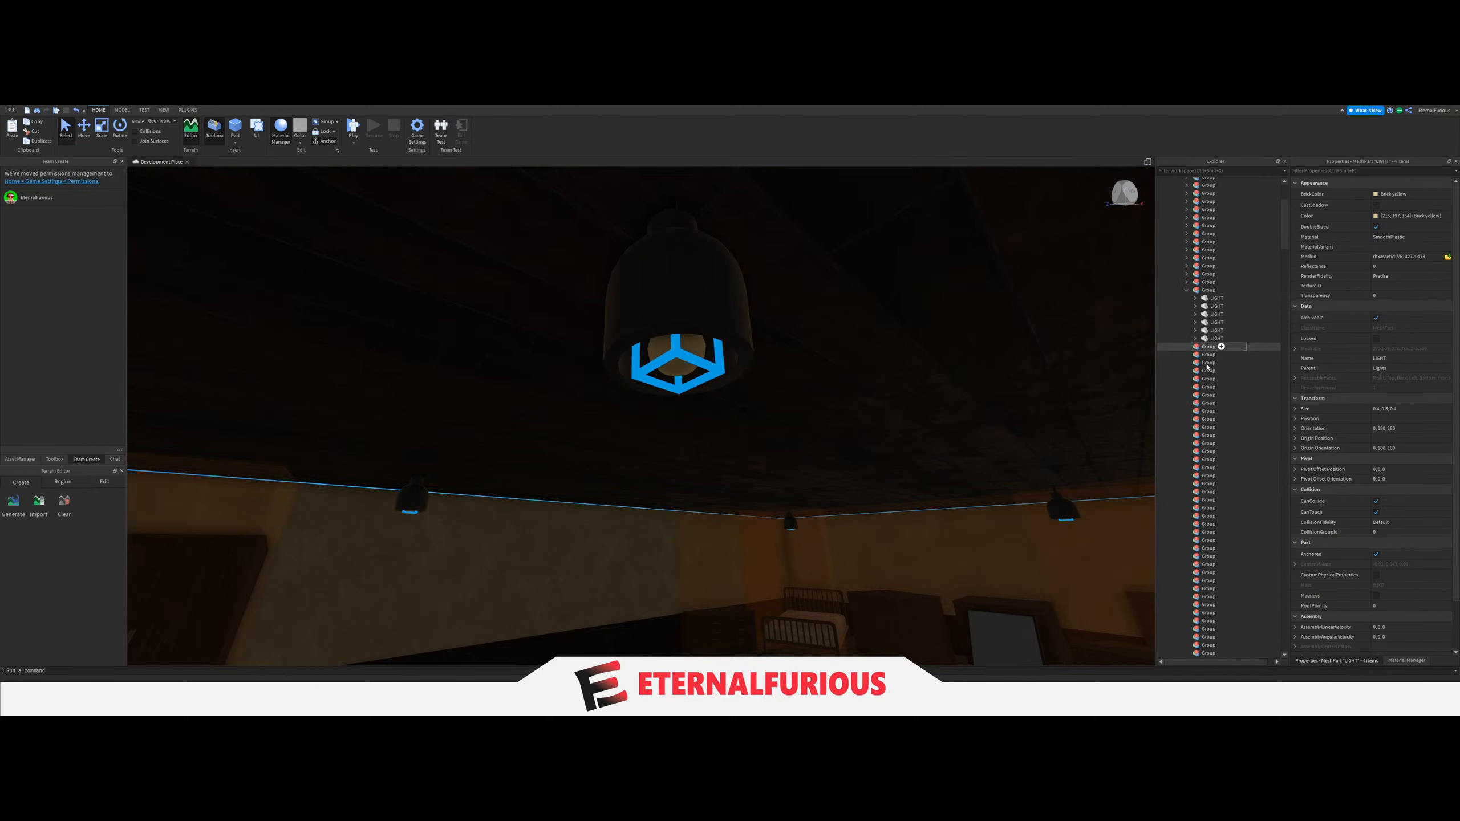
left_click(1198, 293)
left_click(1188, 293)
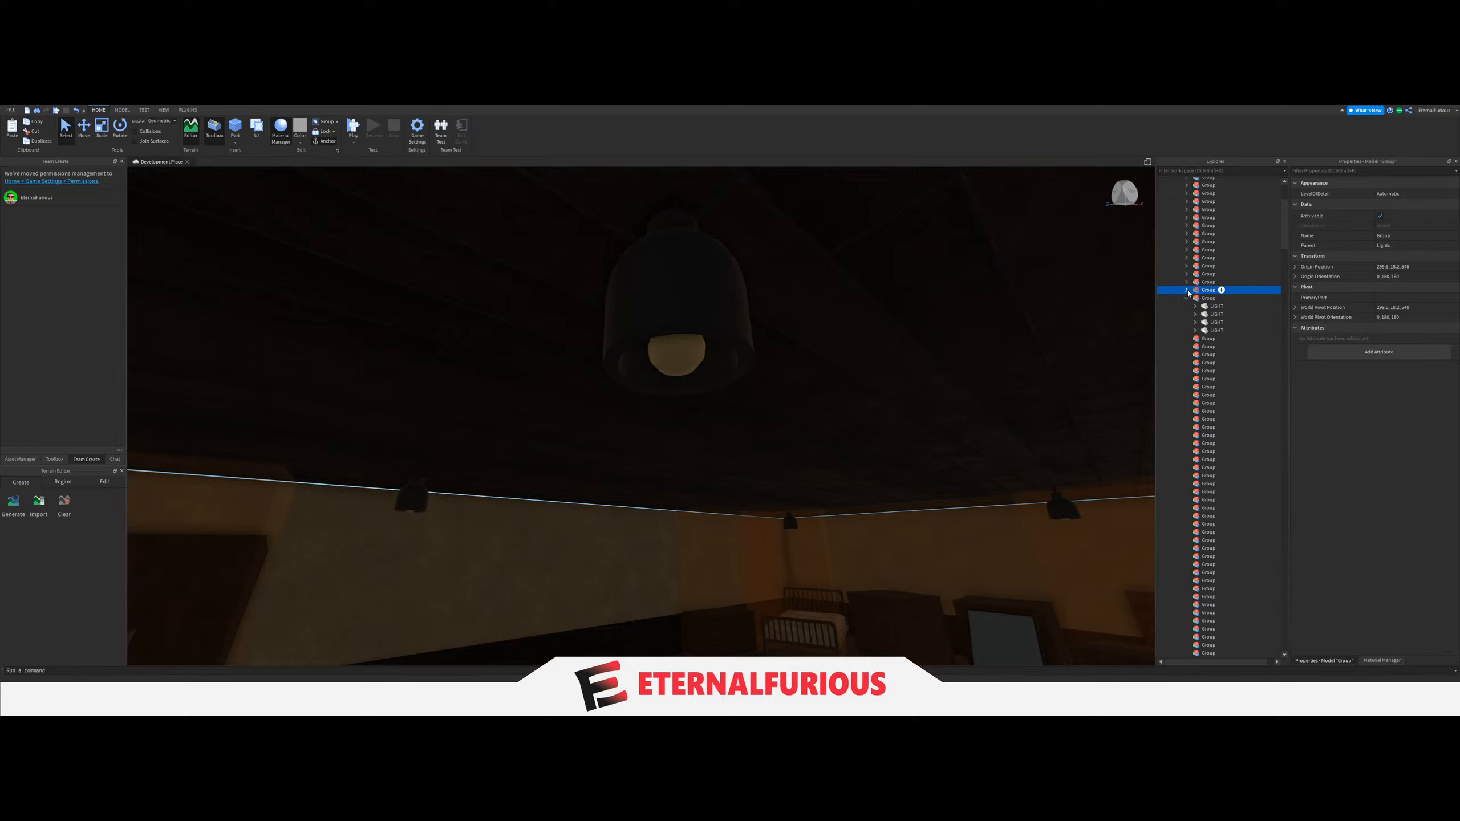
Set the LightGroup value of the bed and mirror room's light switch to the twenty-second Group, and collapse that Group.
right_click_drag(705, 421, 705, 423)
left_click(708, 418)
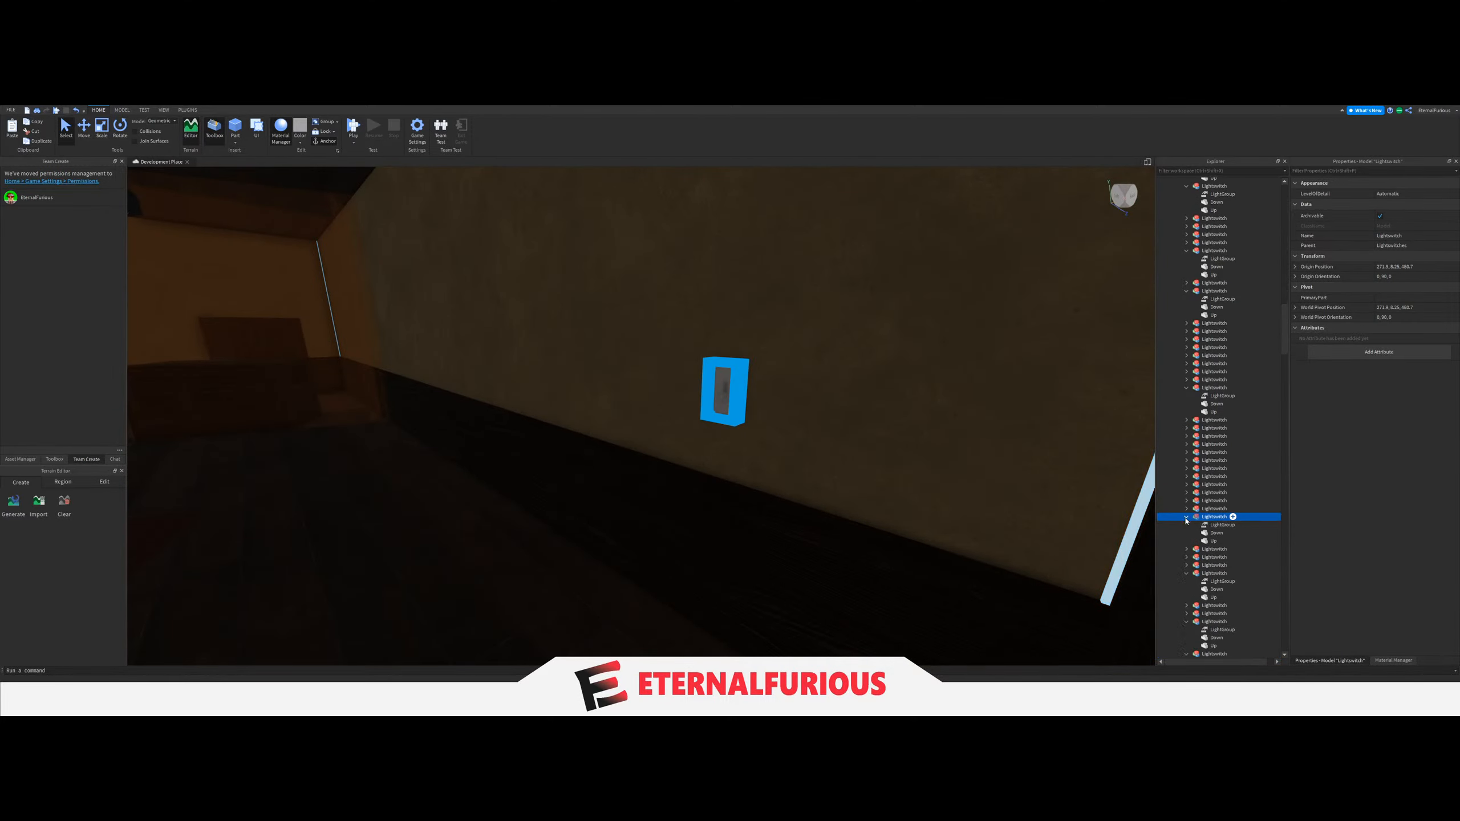
left_click(1193, 525)
left_click(1378, 235)
scroll(1224, 412, "up", 10)
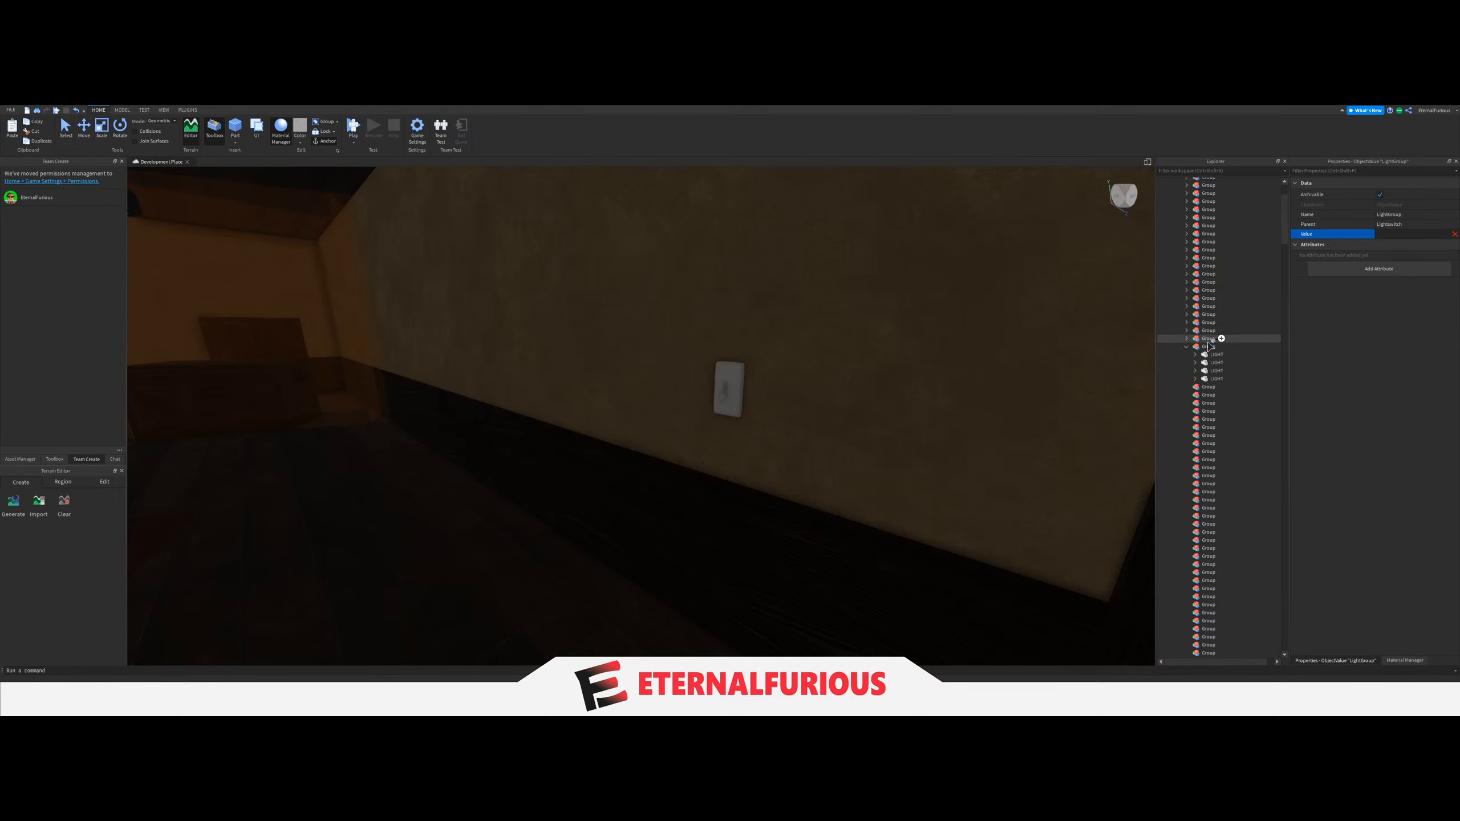
right_click_drag(985, 361, 1220, 346)
left_click(707, 505)
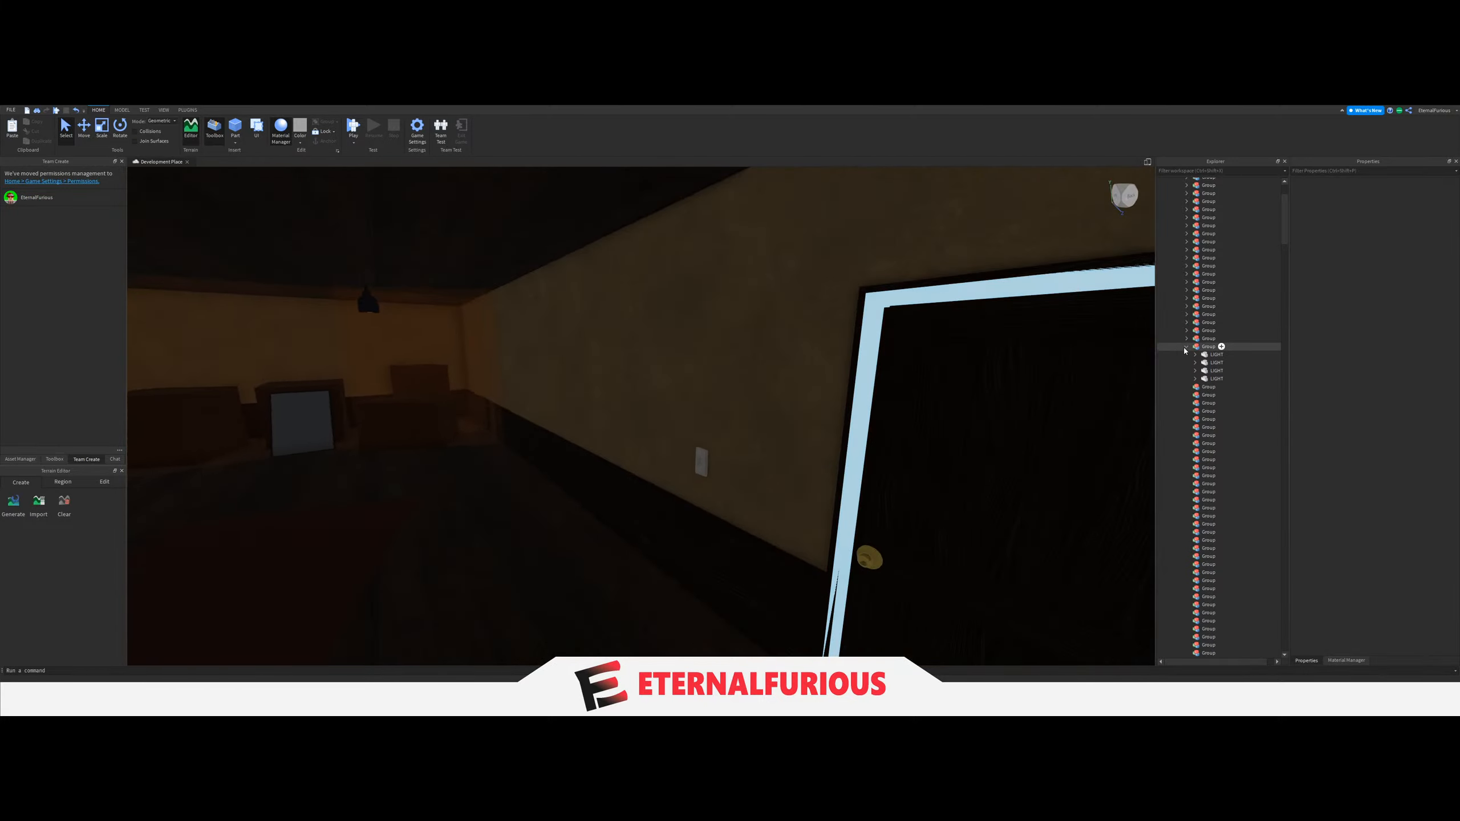
left_click(1187, 347)
Select the four LIGHT parts of the dark room with the tall cabinet by the wall and move them into the twenty-third Group.
key("w")
right_click_drag(753, 432, 710, 426)
left_click(711, 329)
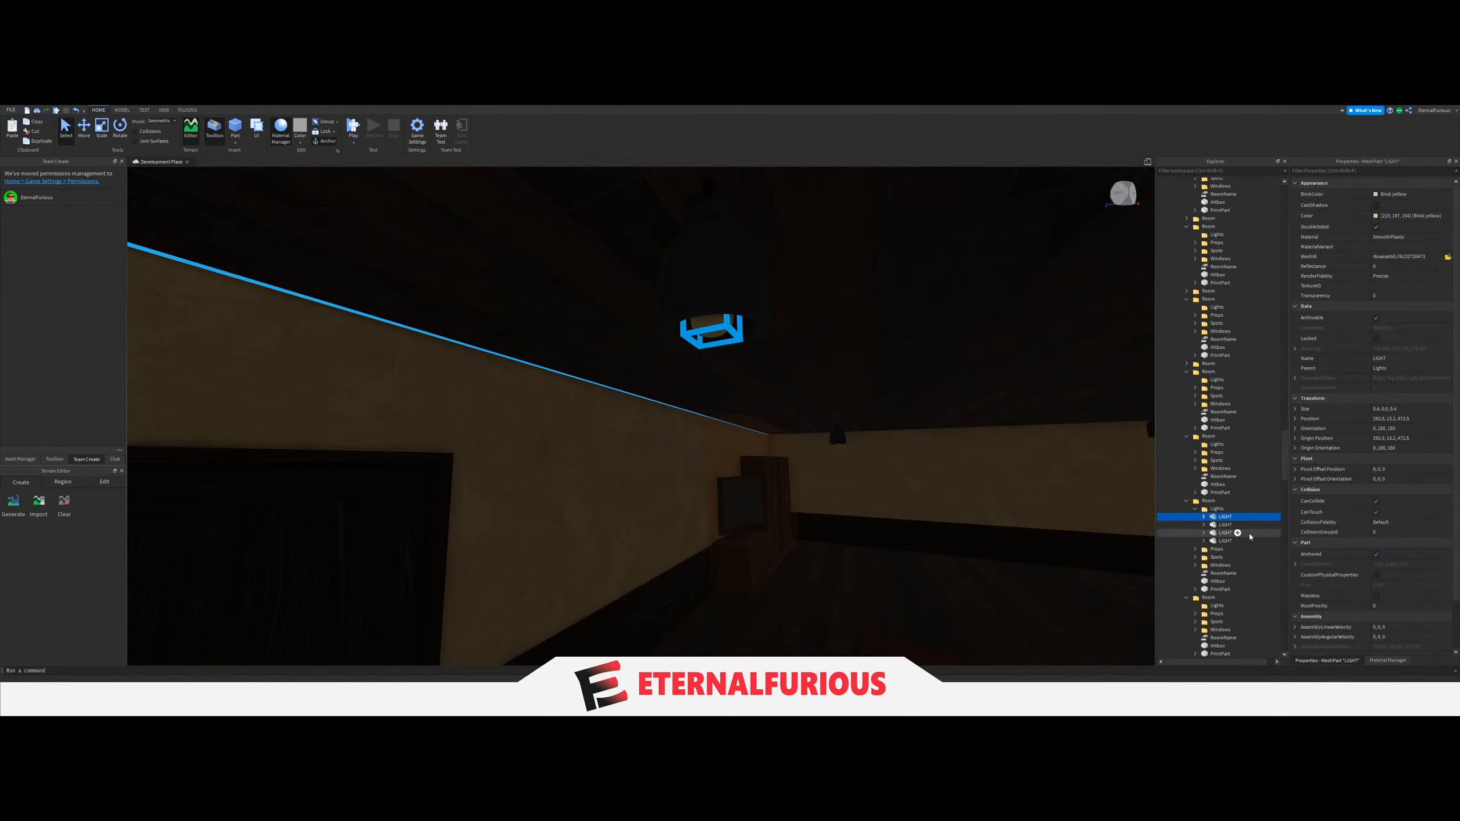
scroll(1234, 448, "up", 20)
mouse_move(1238, 446)
left_mouse_down()
mouse_move(1212, 448)
mouse_move(1238, 428)
left_mouse_up()
scroll(1214, 438, "up", 20)
scroll(1212, 447, "up", 15)
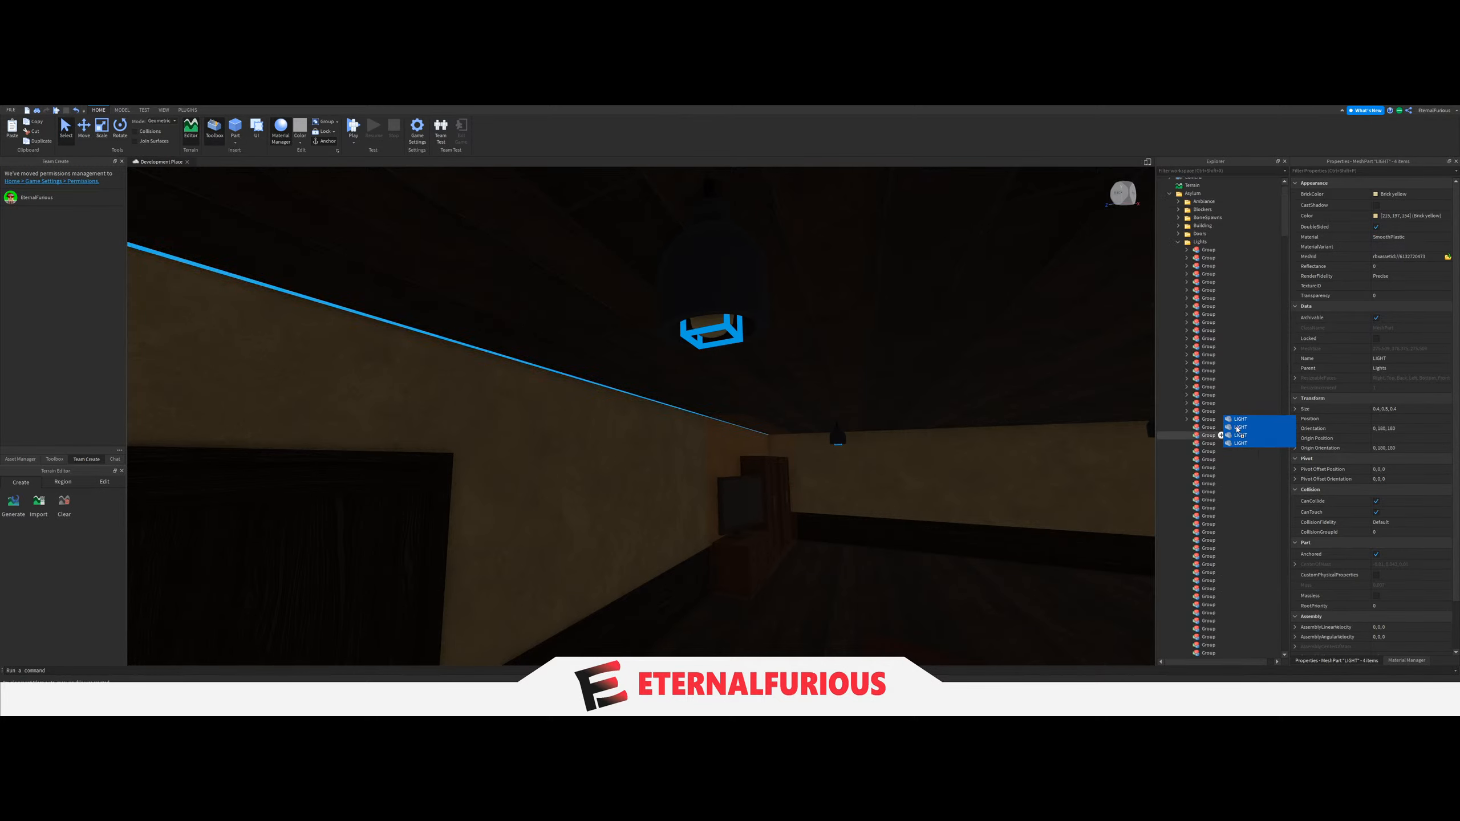
Set the LightGroup value of the tall cabinet room's light switch to the twenty-third Group, and collapse that Group.
right_click_drag(838, 389, 754, 421)
key("w")
left_click(822, 416)
key("w")
left_click(622, 340)
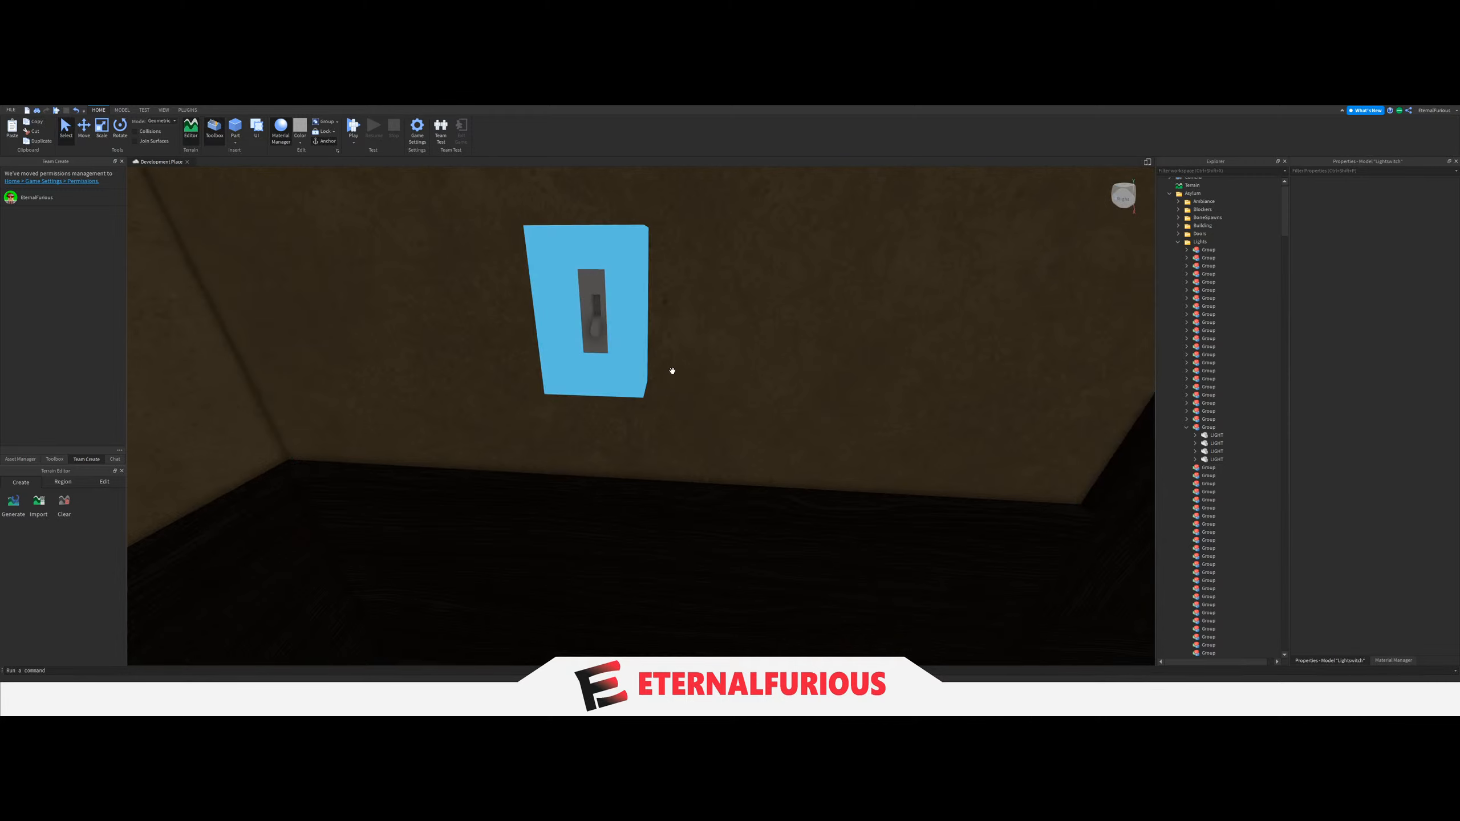
left_click(1212, 526)
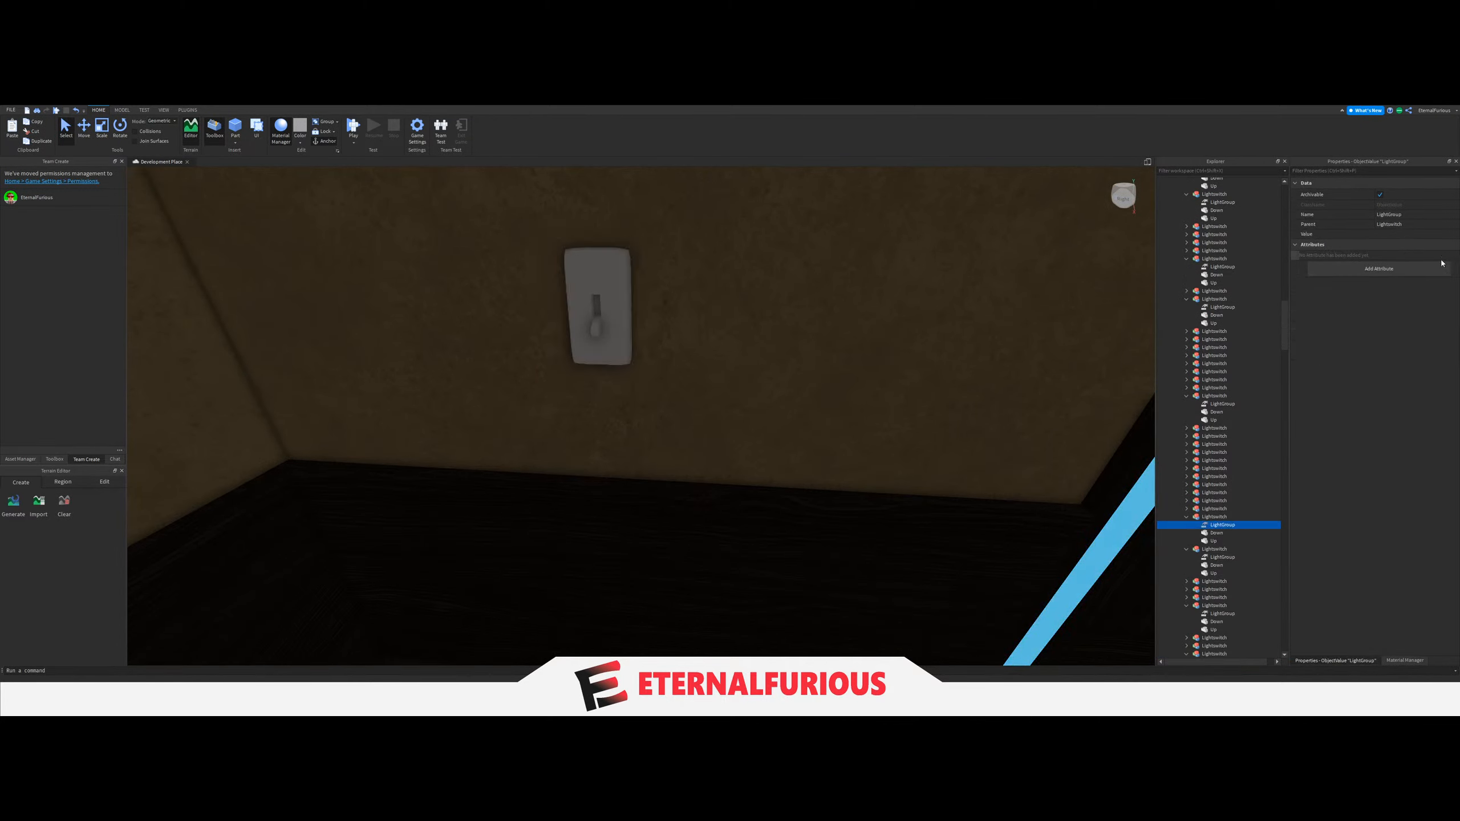
left_click(1395, 234)
scroll(1242, 427, "up", 8)
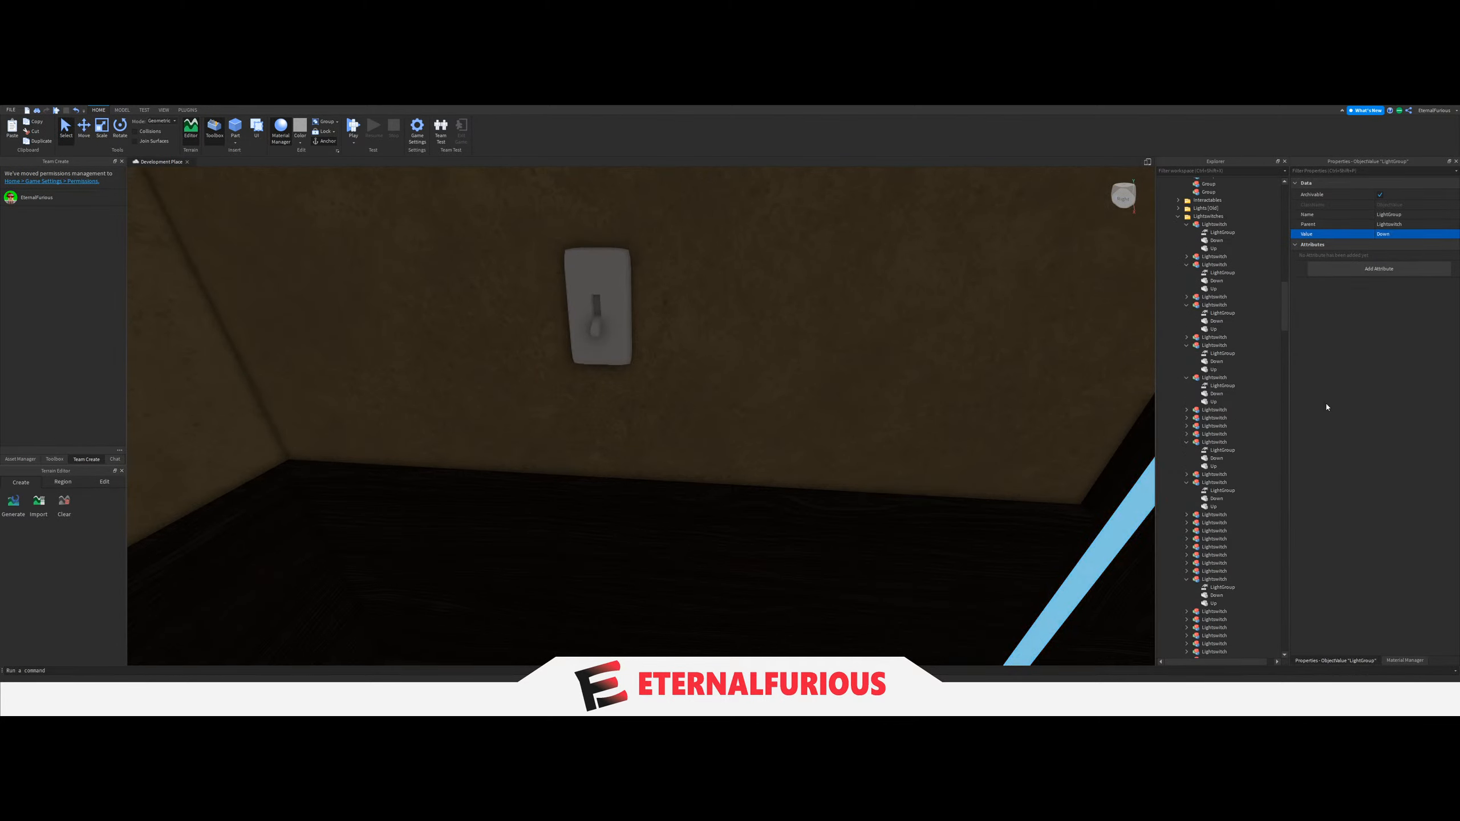
scroll(1255, 435, "down", 10)
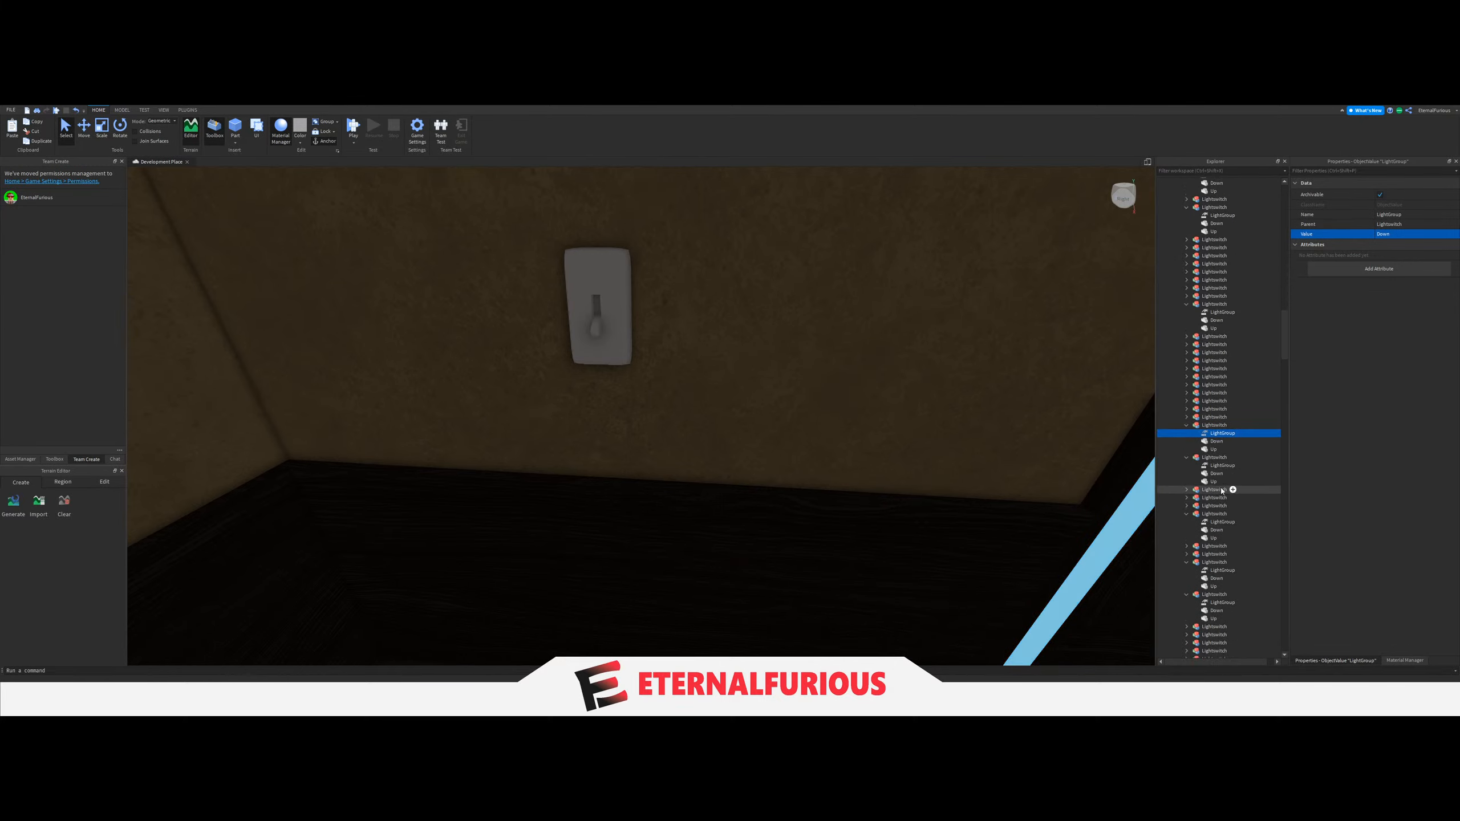
scroll(1243, 442, "up", 20)
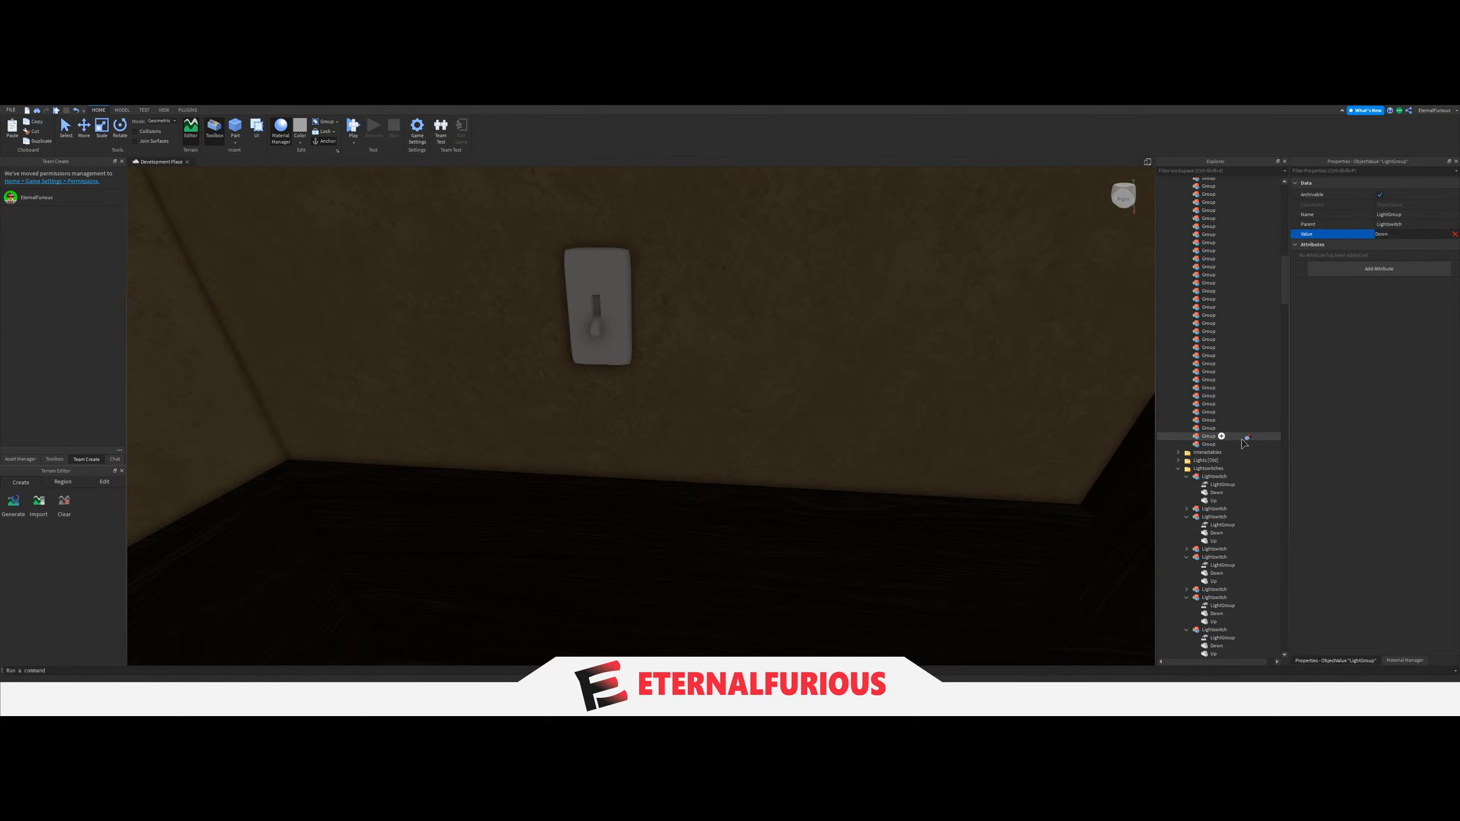
left_click(1204, 363)
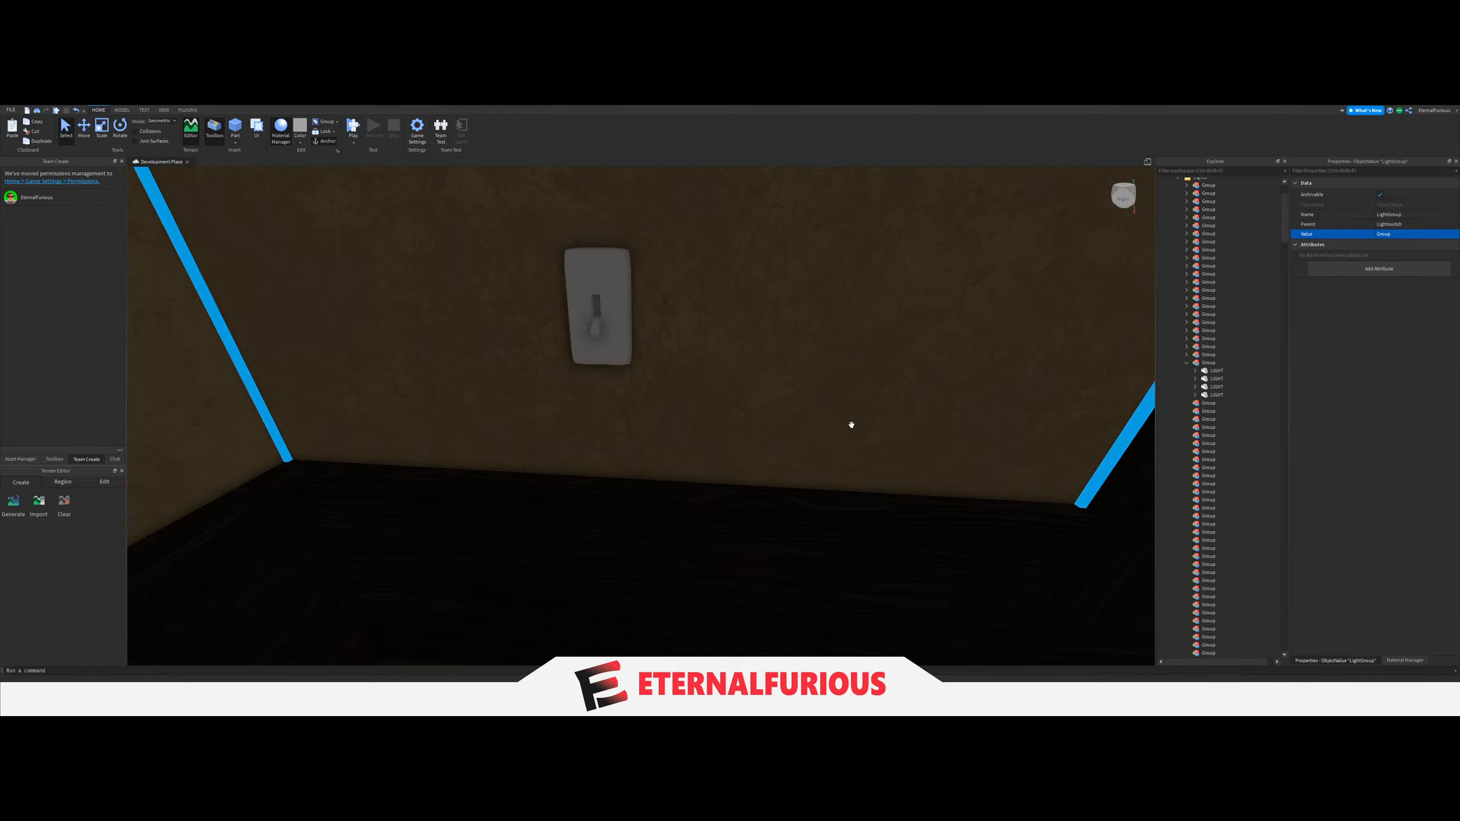
right_click_drag(851, 423, 862, 402)
left_click(1056, 319)
right_click_drag(1056, 319, 1064, 321)
key("a")
left_click(1186, 362)
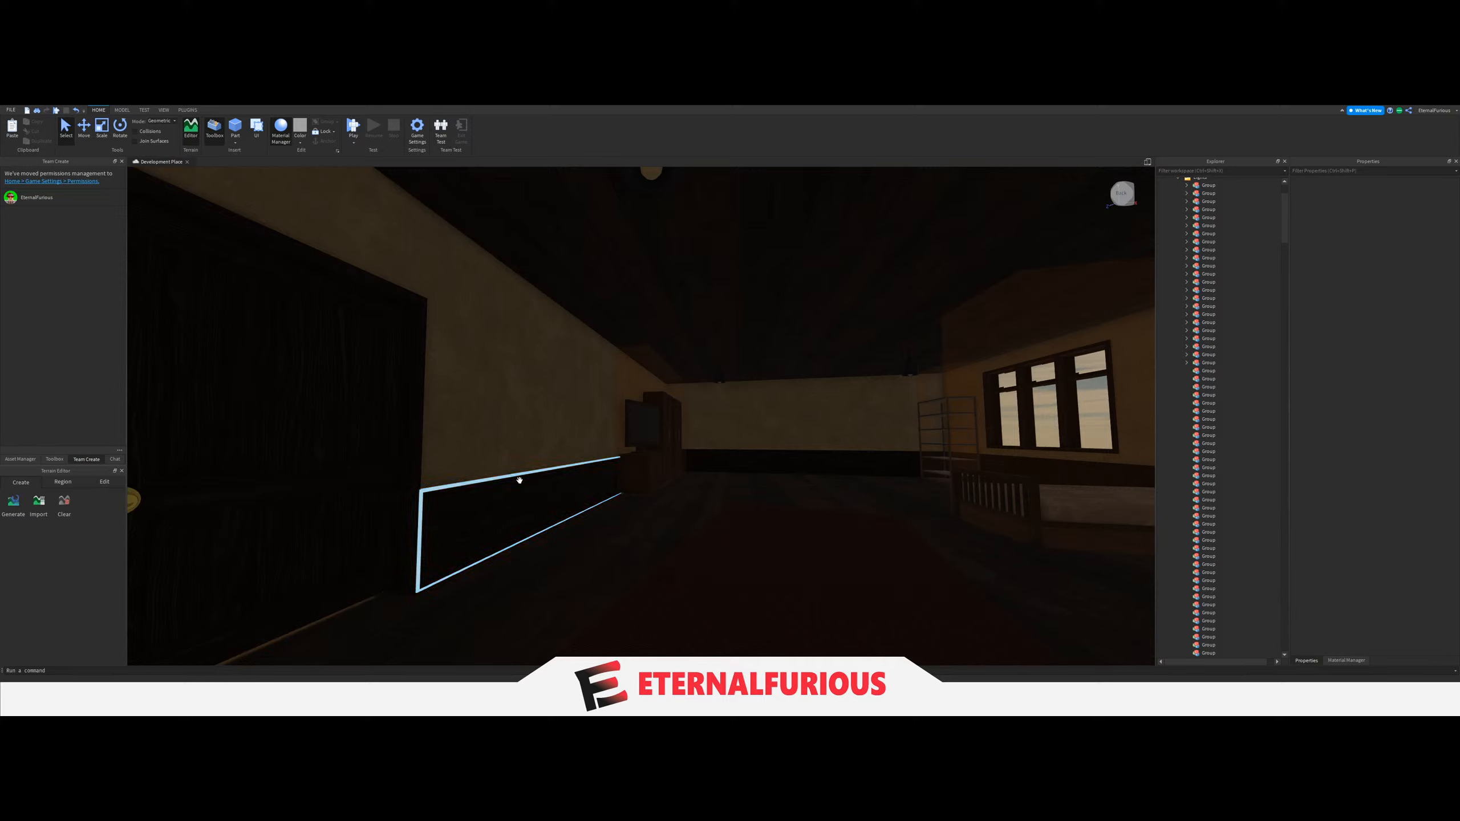
Select the four LIGHT parts of the room with the guitar and metal shelf and move them into the twenty-fourth Group.
key("a")
right_click_drag(688, 414, 518, 330)
key("d")
key("w")
right_click_drag(667, 354, 668, 355)
key("s")
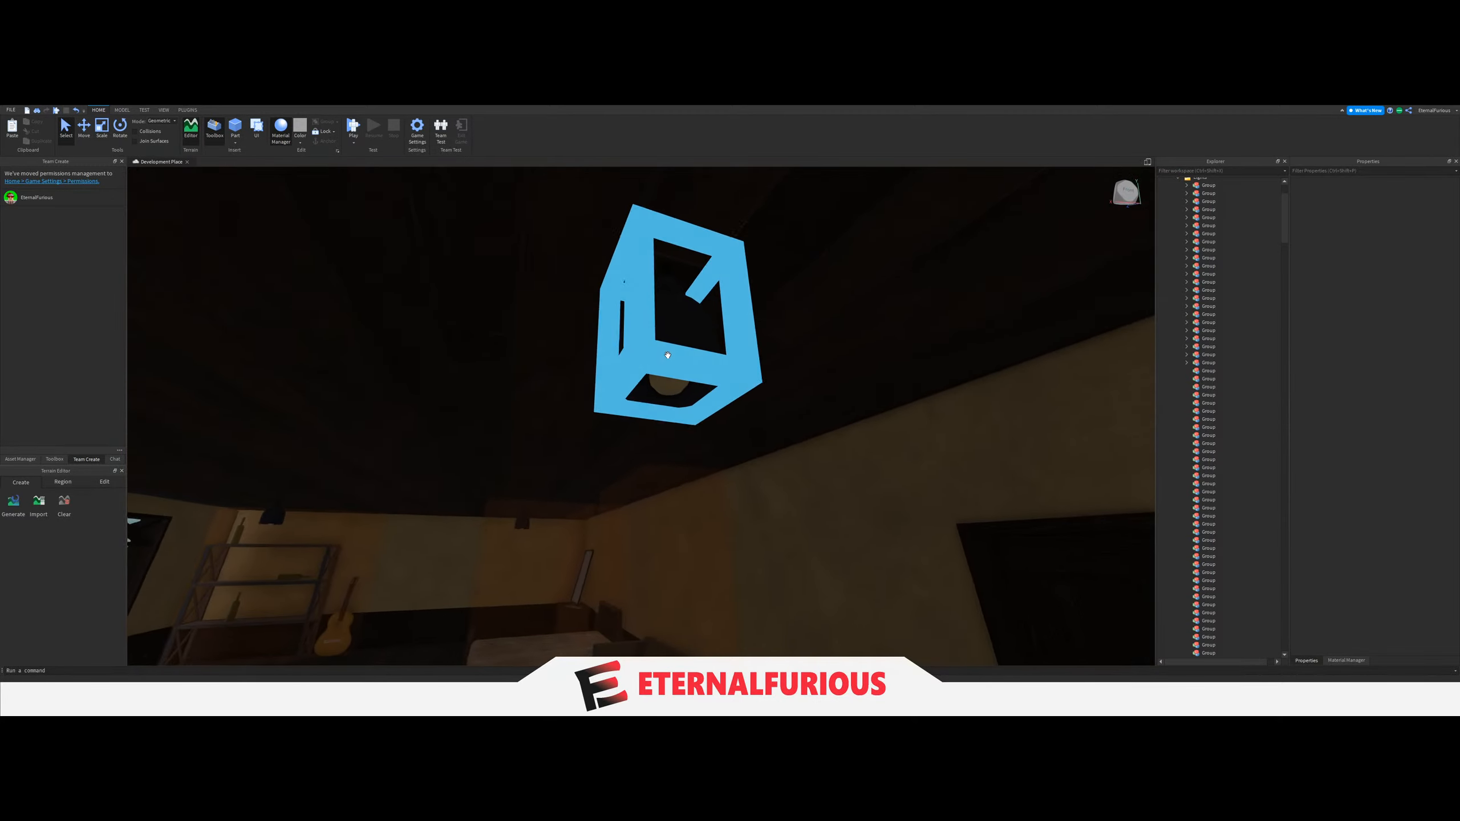
left_click(674, 365)
scroll(1240, 548, "down", 6)
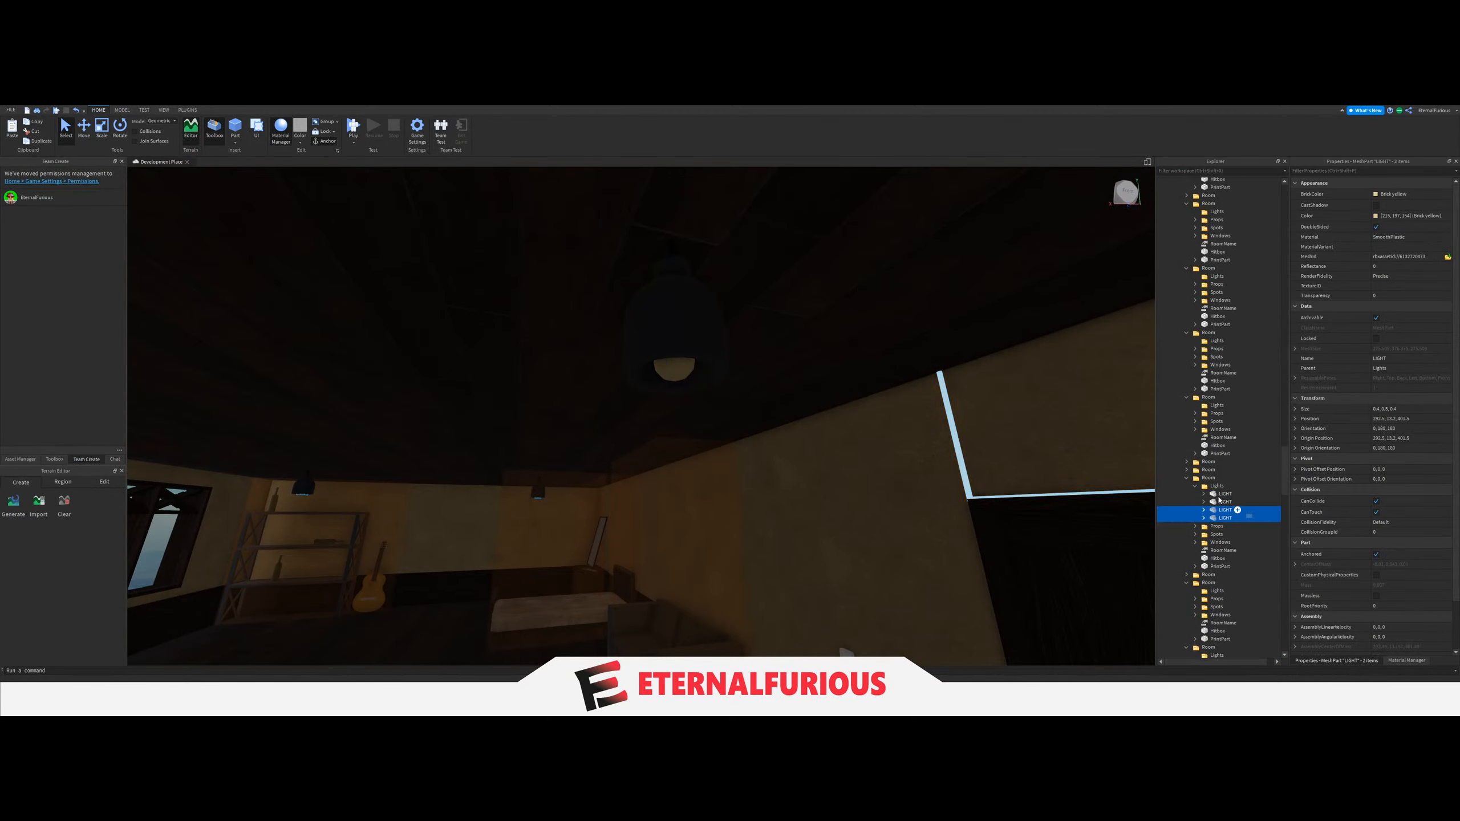
left_click_drag(1225, 475, 1248, 427)
Set the LightGroup value of the guitar room's light switch beside the door to the twenty-fourth Group.
key("s")
mouse_move(852, 410)
right_mouse_down()
mouse_move(609, 453)
mouse_move(704, 472)
mouse_move(847, 432)
right_mouse_up()
key("a")
left_click(609, 454)
key("w")
left_click(746, 417)
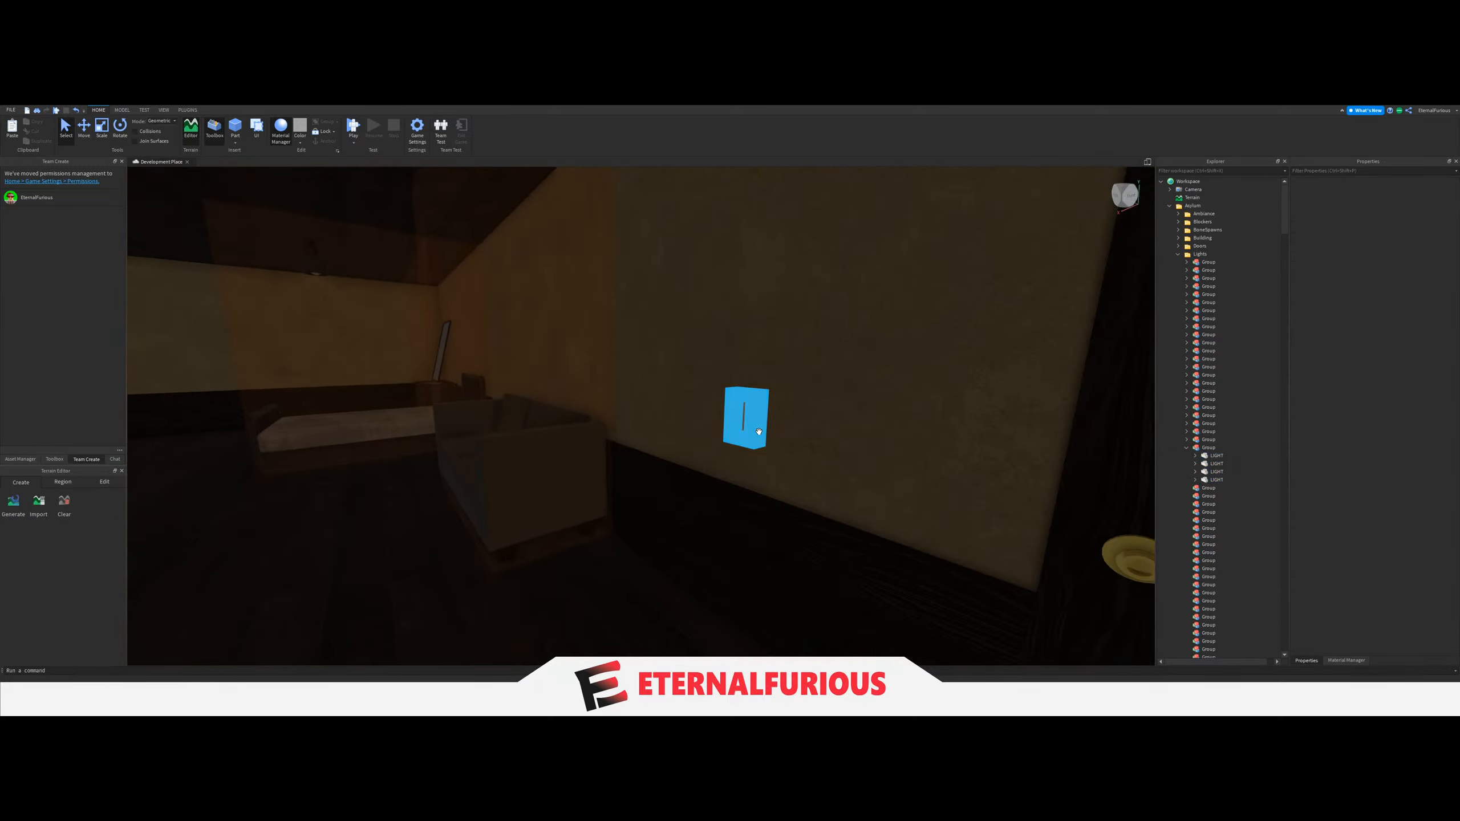
left_click(1187, 495)
left_click(1218, 502)
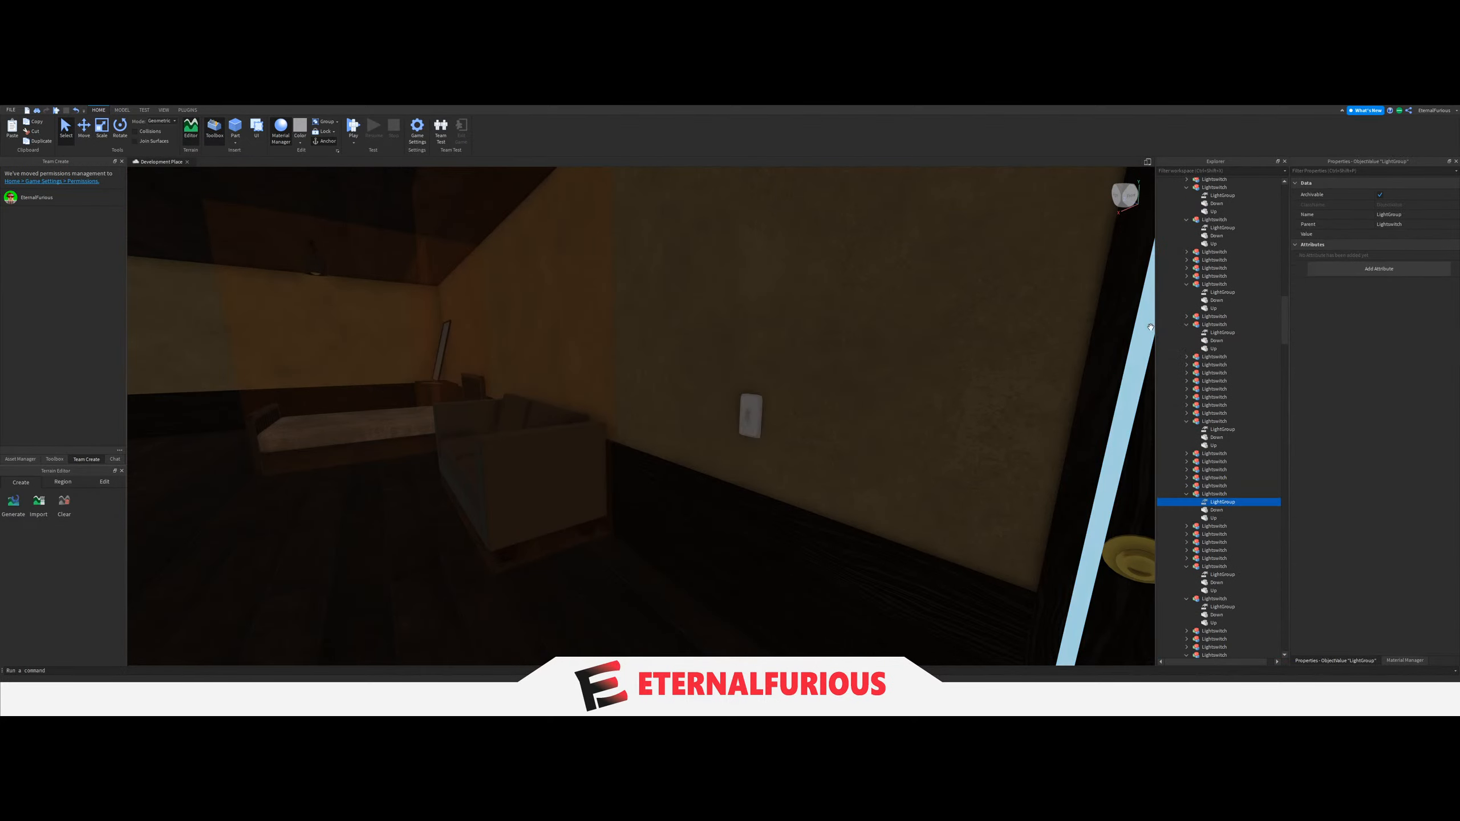
left_click(1384, 233)
scroll(1223, 403, "up", 13)
scroll(1208, 422, "up", 15)
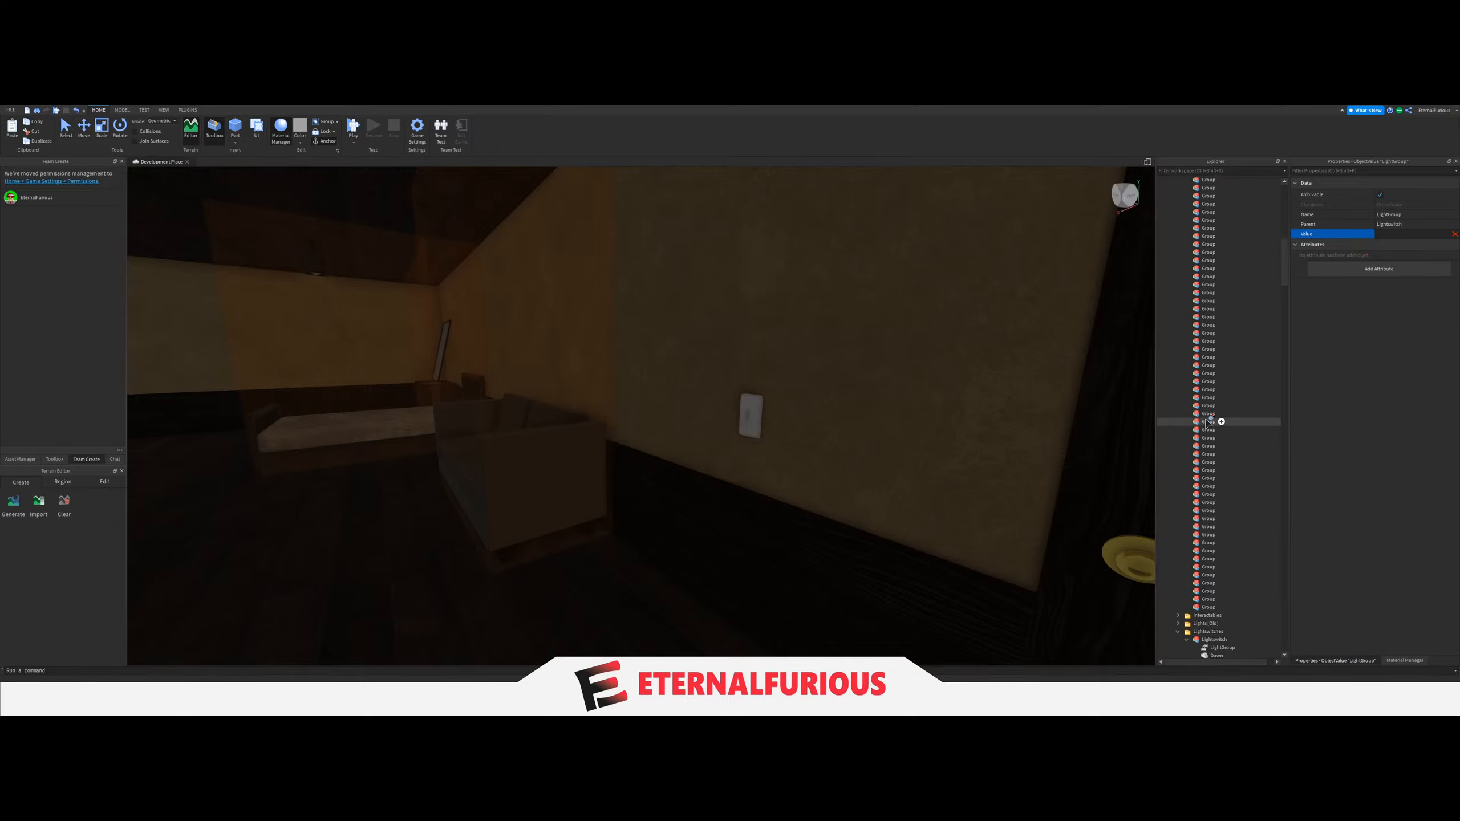
left_click(1202, 396)
Collapse the twenty-fourth Group, and move the four LIGHT parts of the dark room with the pillar into the twenty-fifth Group.
right_click_drag(920, 435, 779, 437)
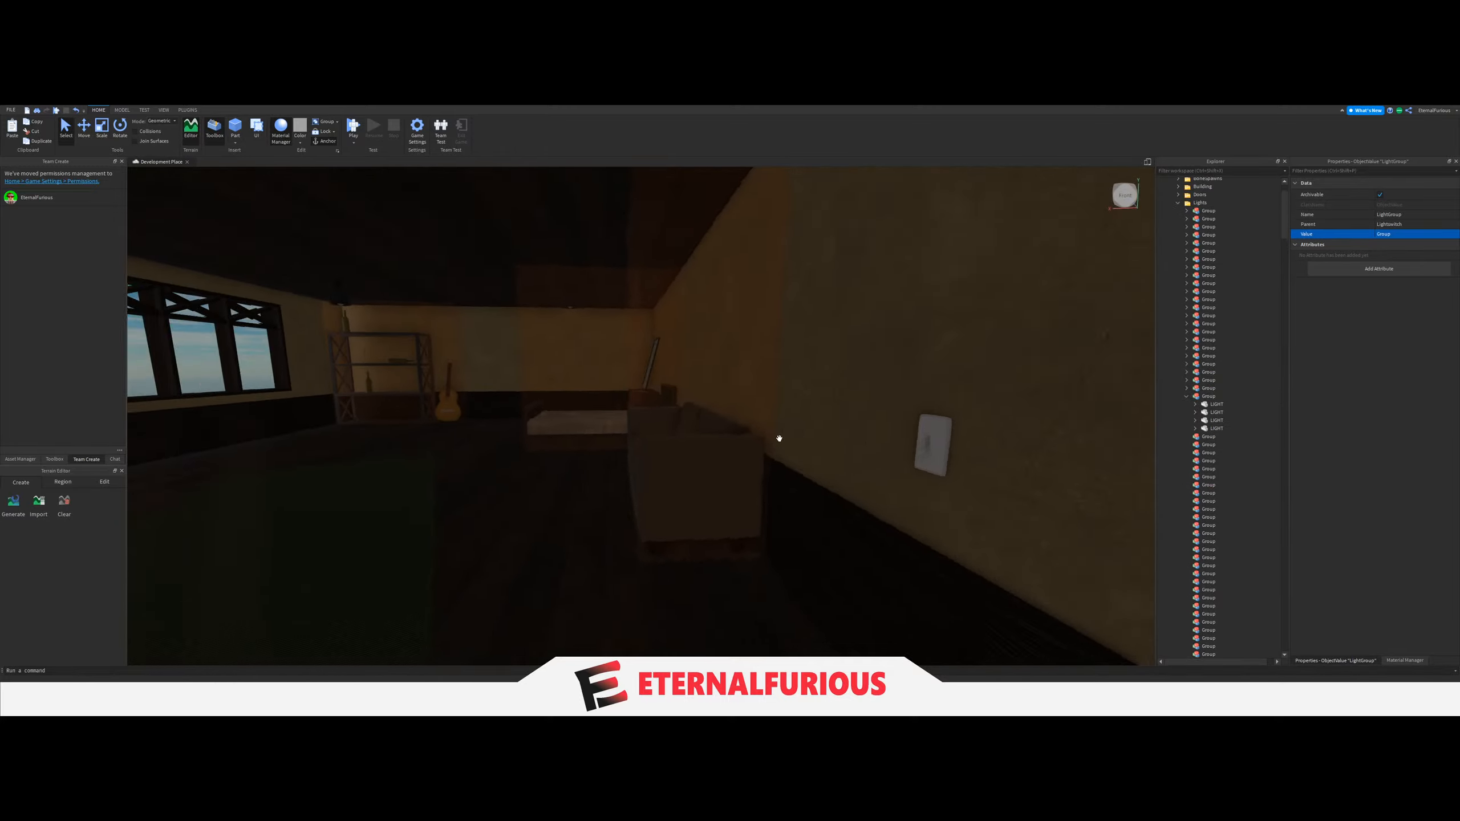
key("a")
left_click(355, 437)
key("d")
key("s")
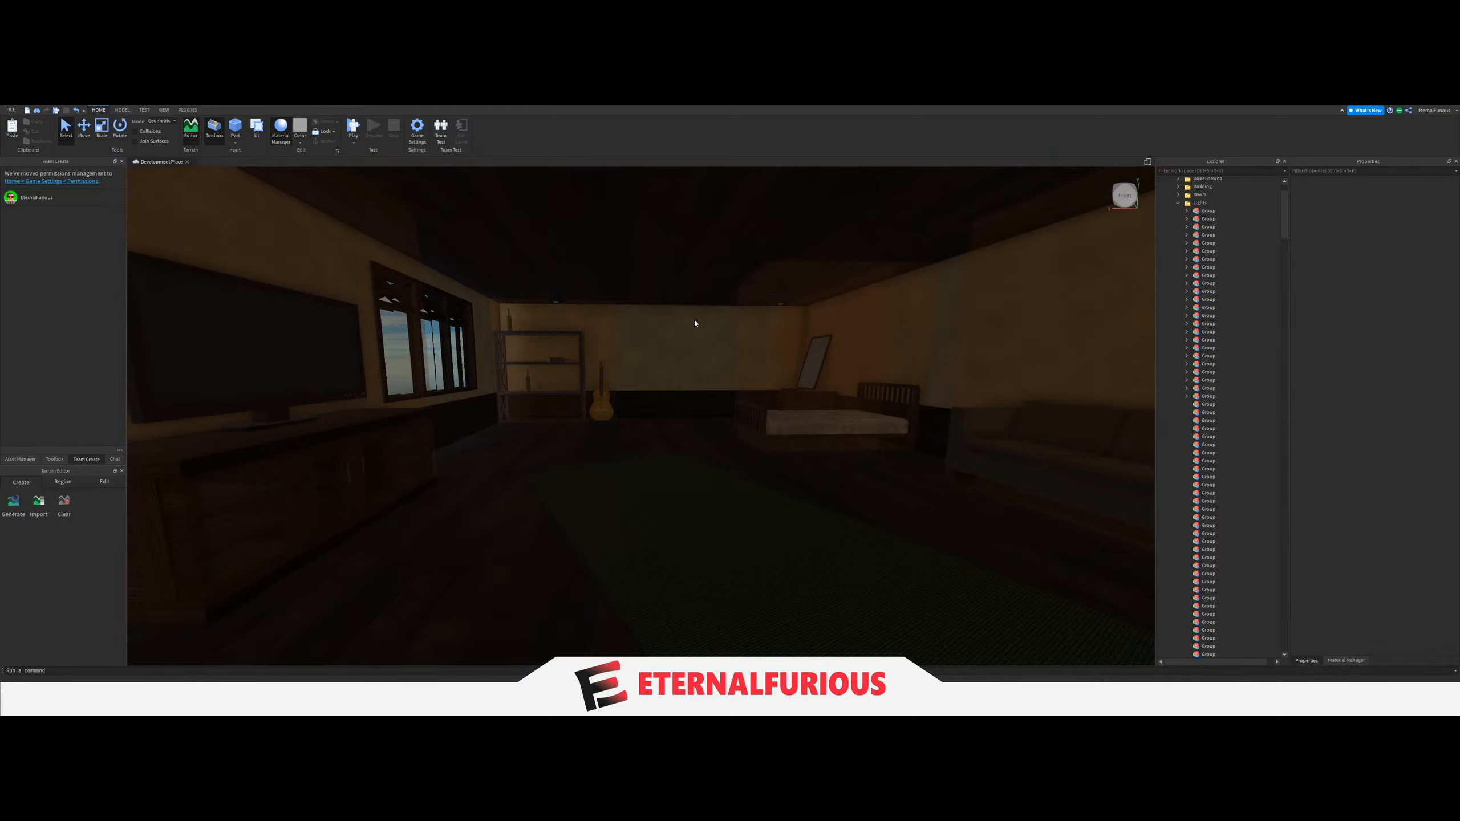
right_click_drag(695, 324, 730, 381)
key("a")
key("d")
key("w")
key("w")
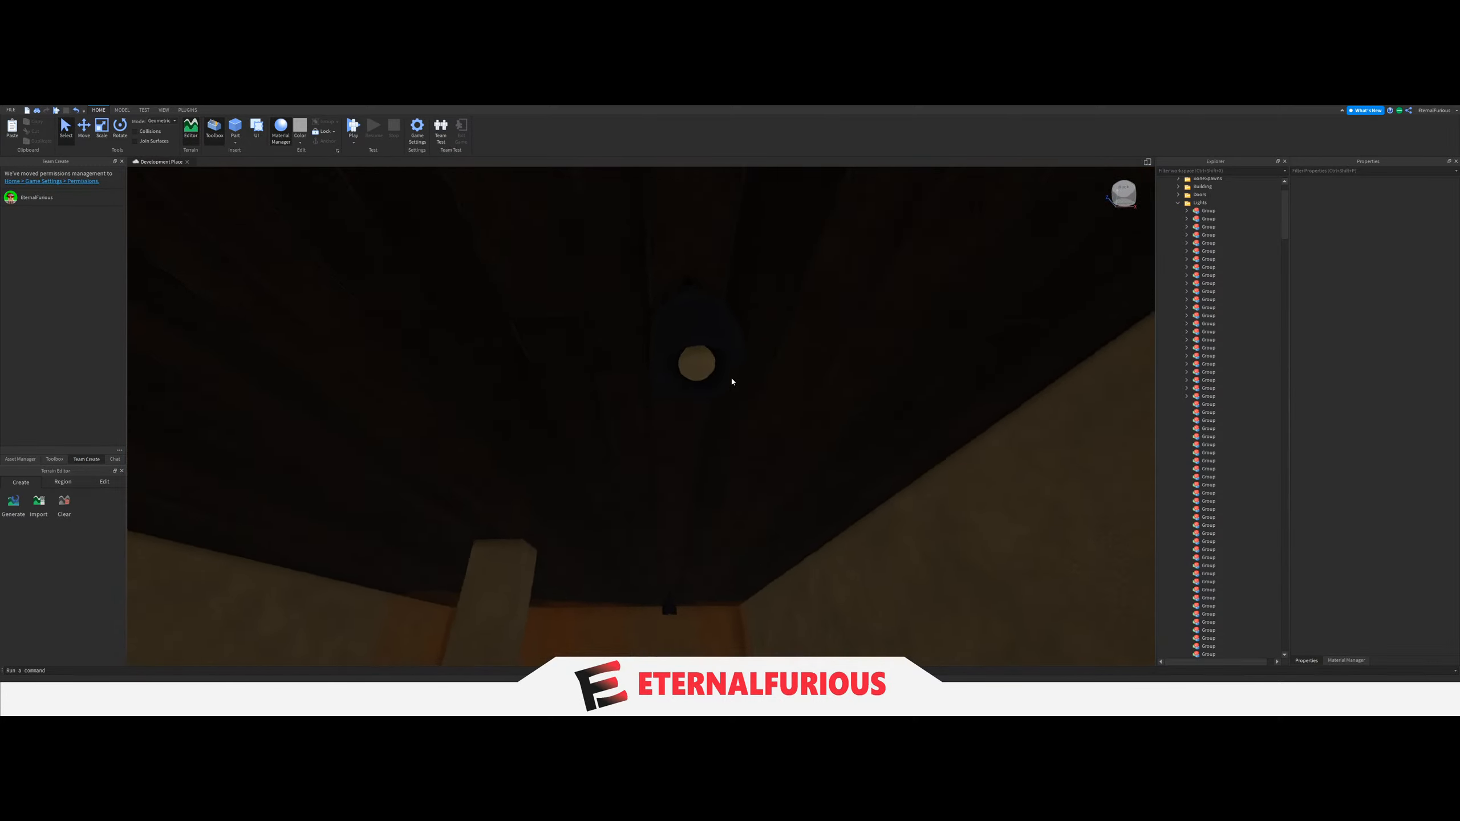
left_click(747, 316)
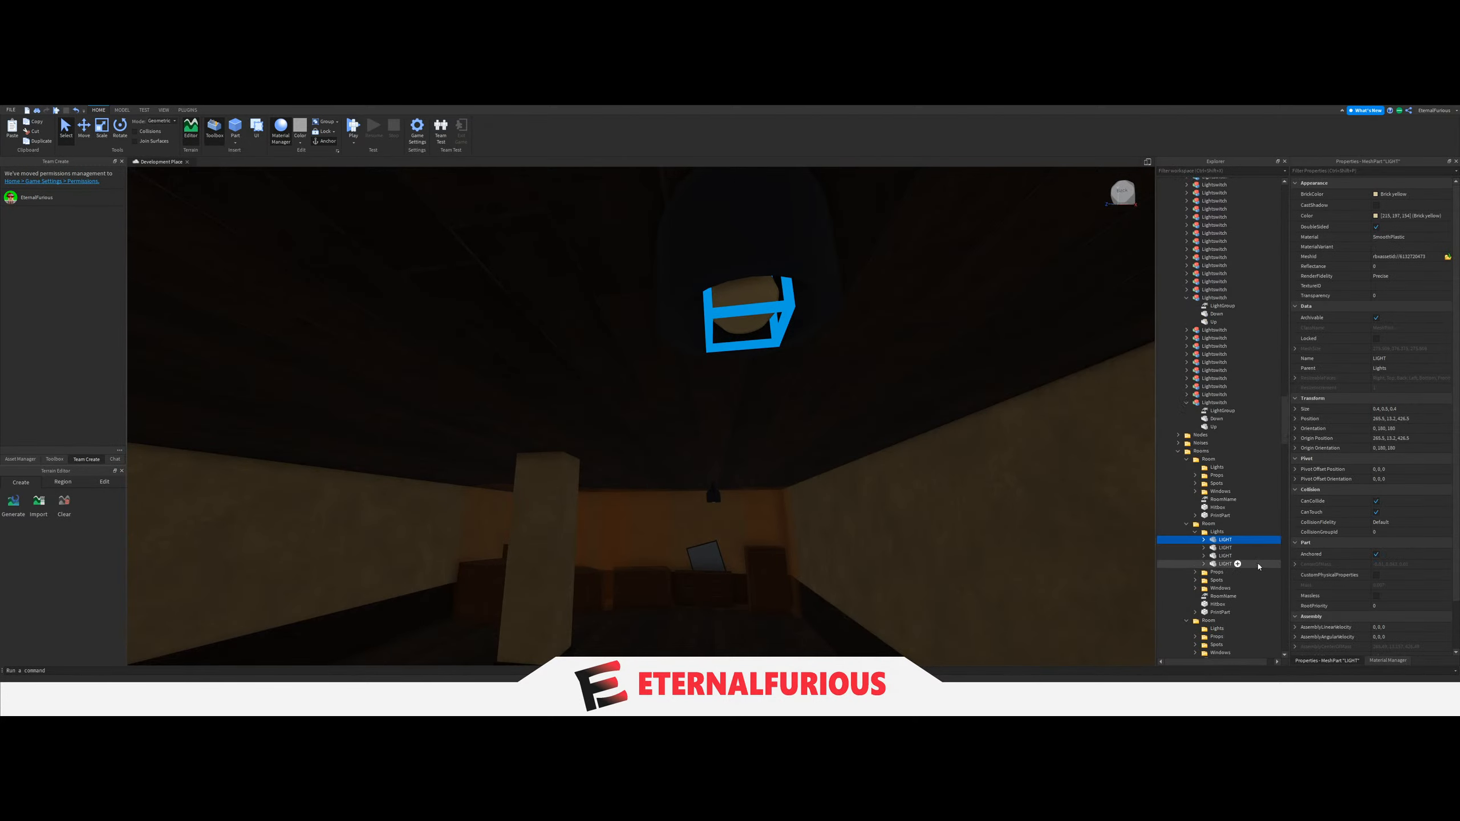
scroll(1236, 500, "up", 10)
left_click_drag(1224, 543, 1231, 389)
scroll(1237, 509, "up", 10)
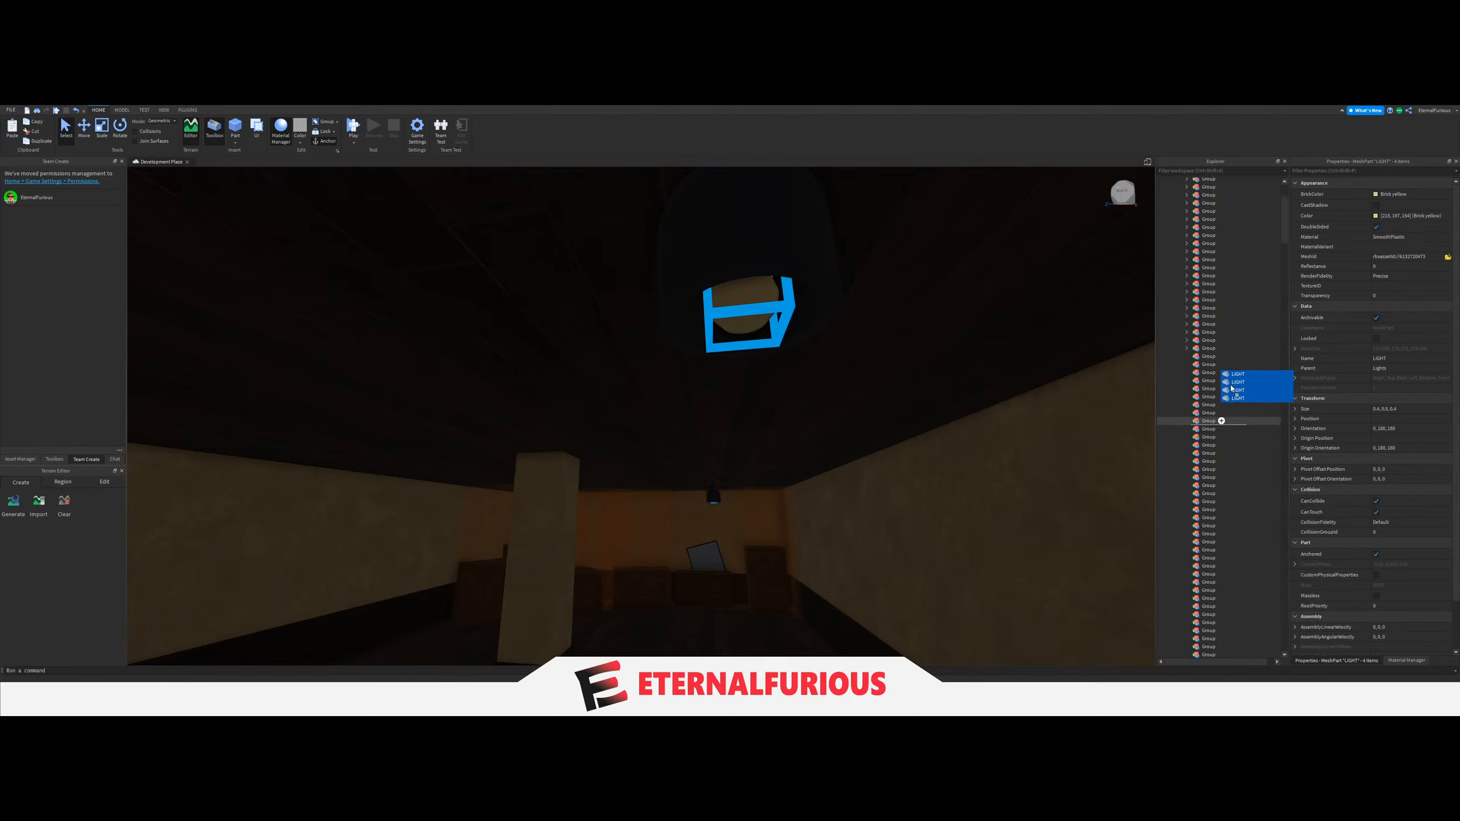
Set the LightGroup value of the pillar room's light switch beside the door to the twenty-fifth Group.
right_click_drag(925, 473, 730, 465)
key("w")
scroll(730, 465, "up", 3)
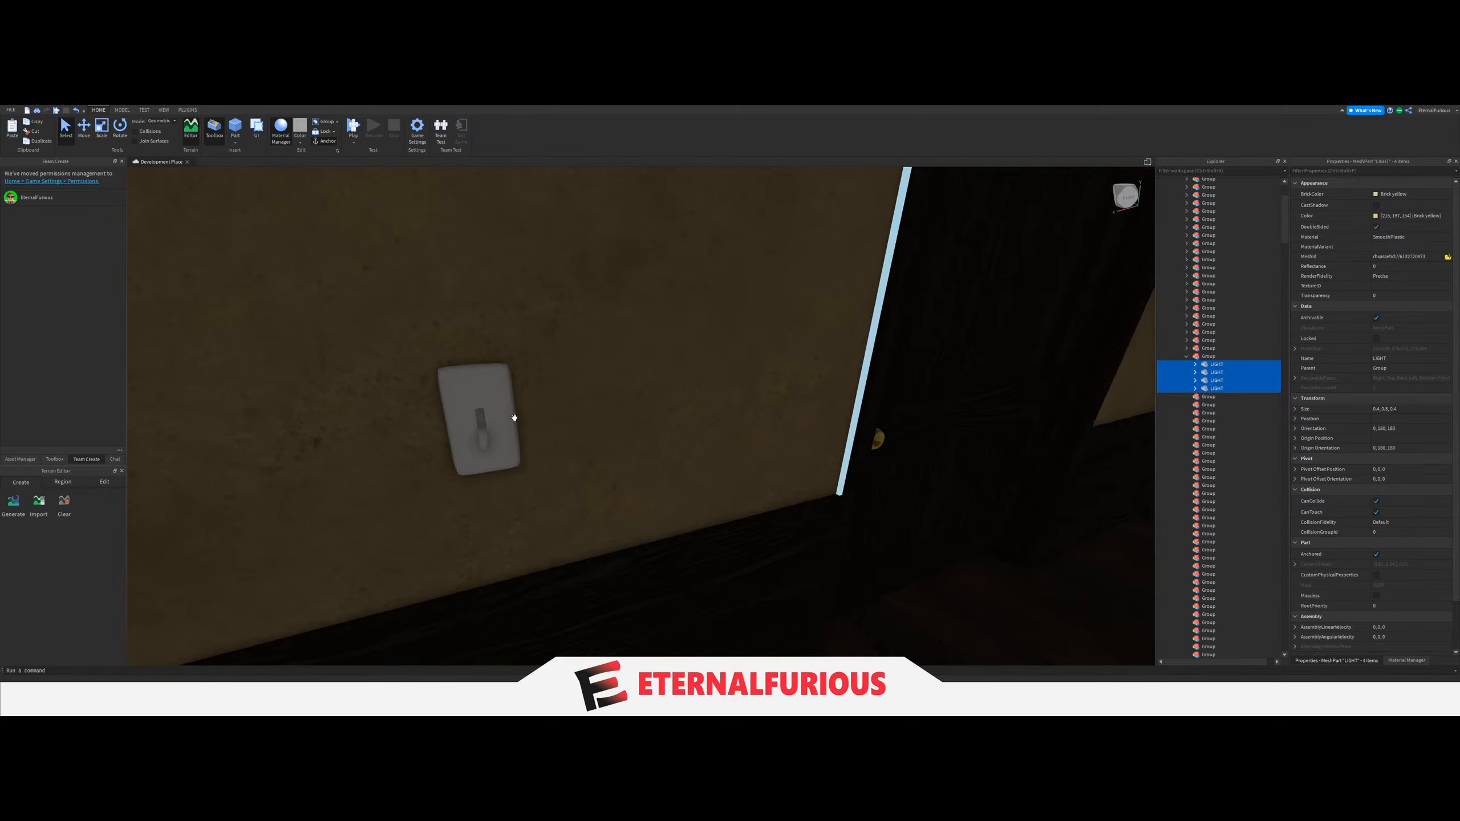
left_click(477, 426)
scroll(478, 425, "up", 3)
left_click(1186, 494)
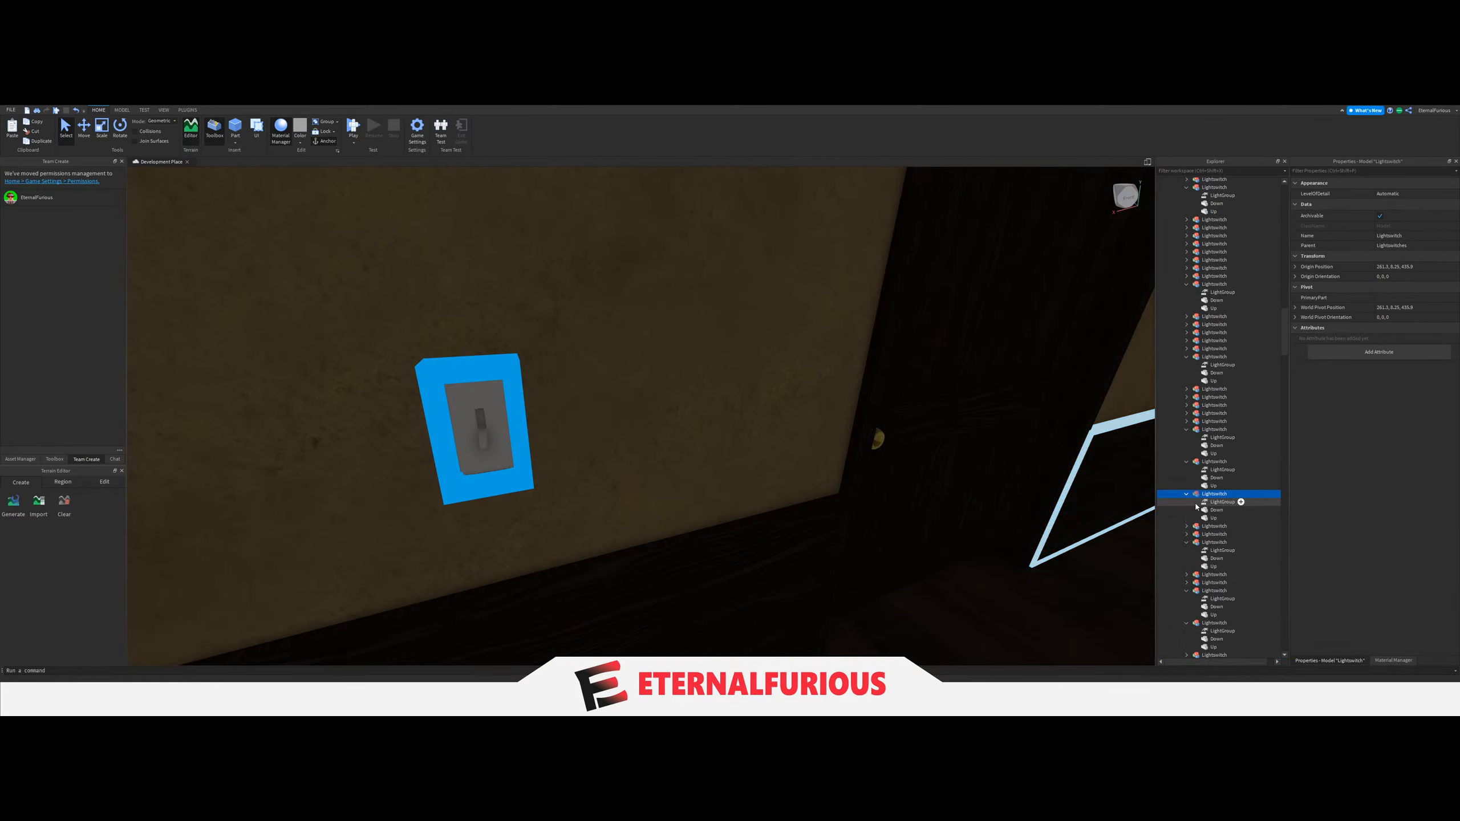
left_click(1235, 502)
scroll(1236, 431, "up", 20)
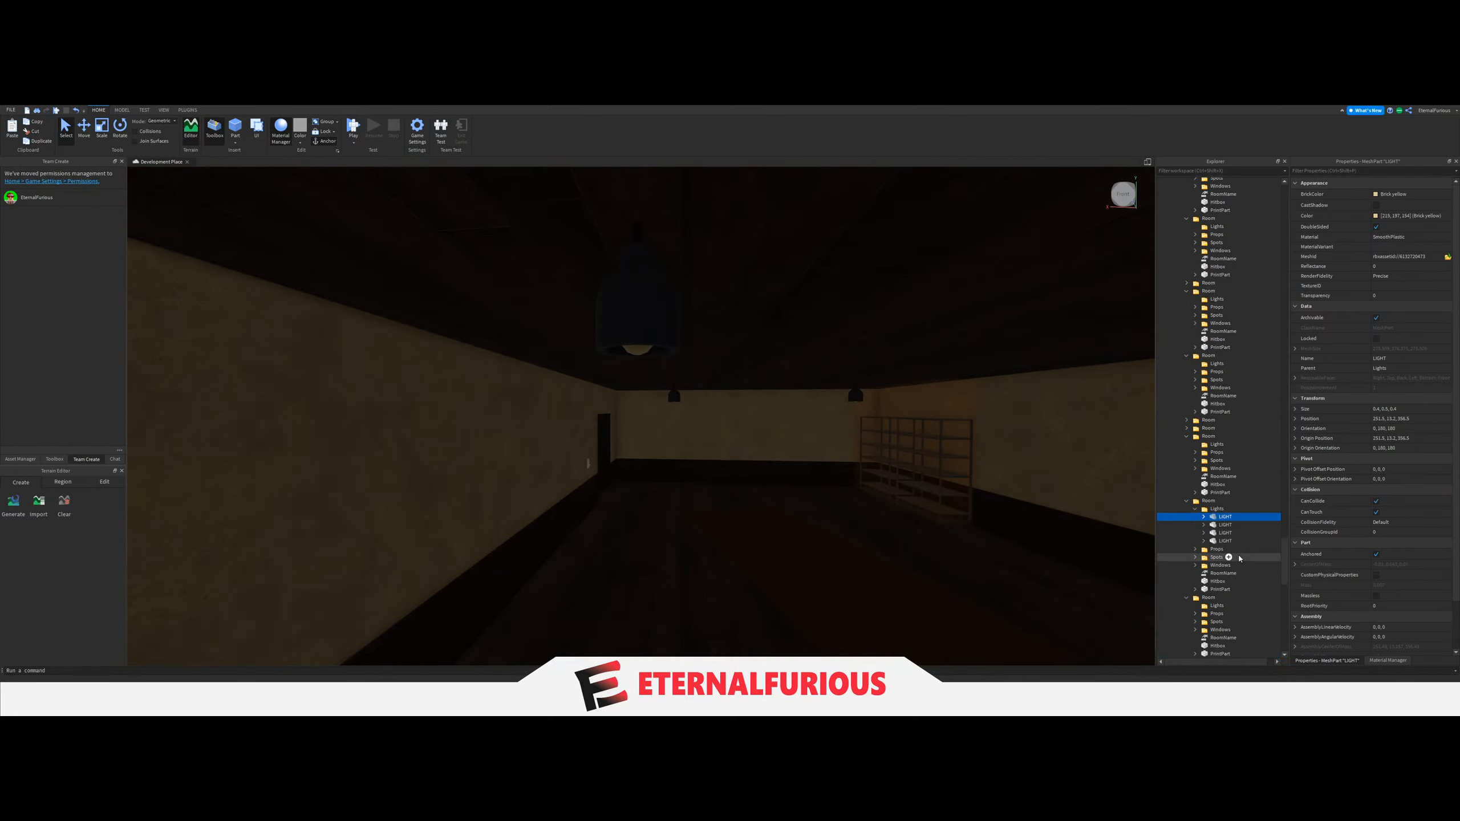
Move the four LIGHT parts of the room with the large shelving unit into the twenty-sixth Group, and collapse the twenty-fifth Group.
scroll(1241, 505, "up", 20)
mouse_move(1241, 478)
left_mouse_down()
mouse_move(1235, 549)
mouse_move(1232, 487)
left_mouse_up()
scroll(1237, 526, "up", 20)
scroll(1232, 486, "up", 15)
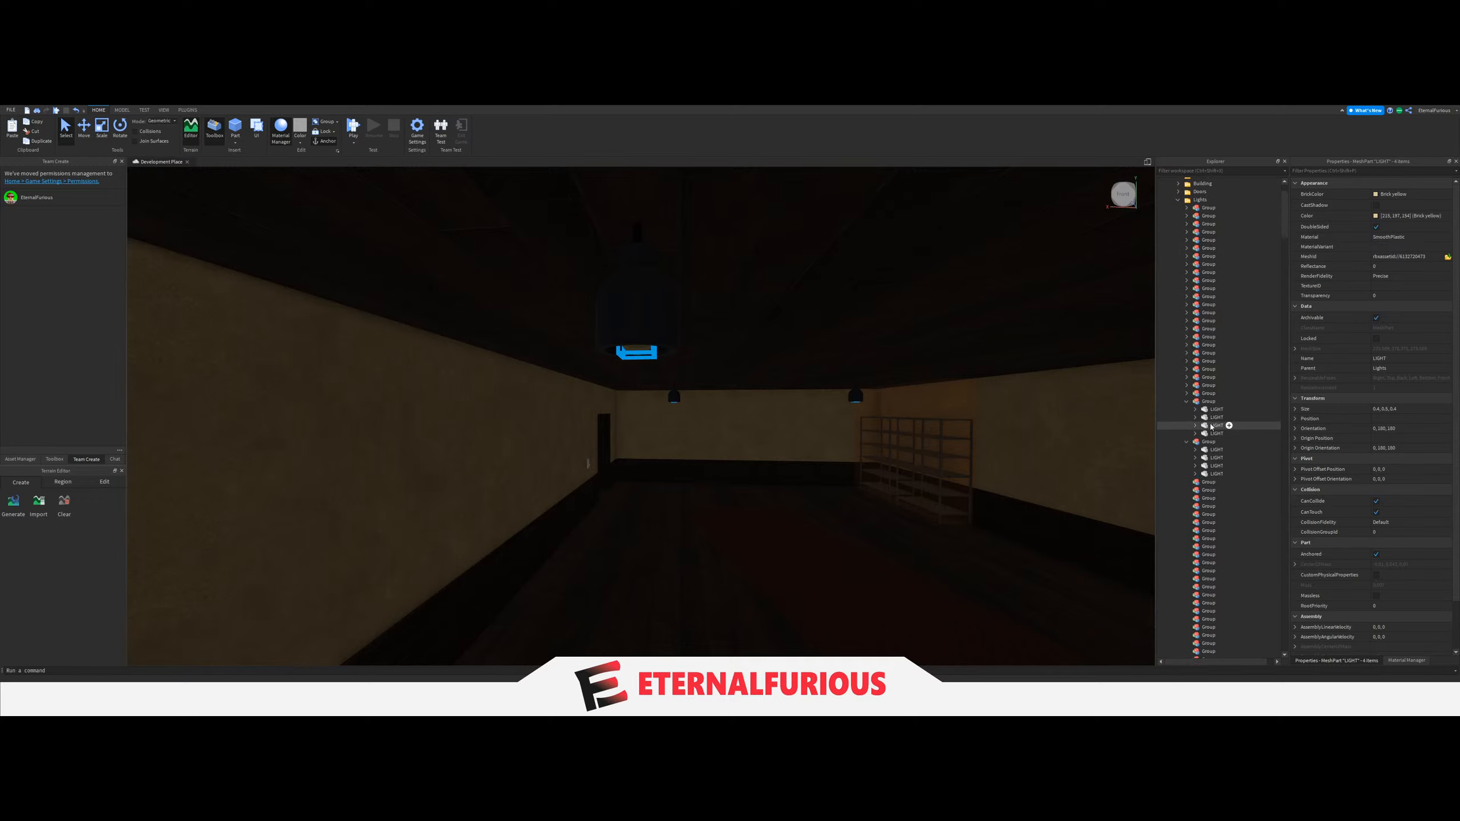
left_click(1189, 403)
Set the LightGroup value of the shelving room's light switch beside the door to the twenty-sixth Group.
right_click_drag(790, 410, 789, 408)
scroll(789, 409, "up", 6)
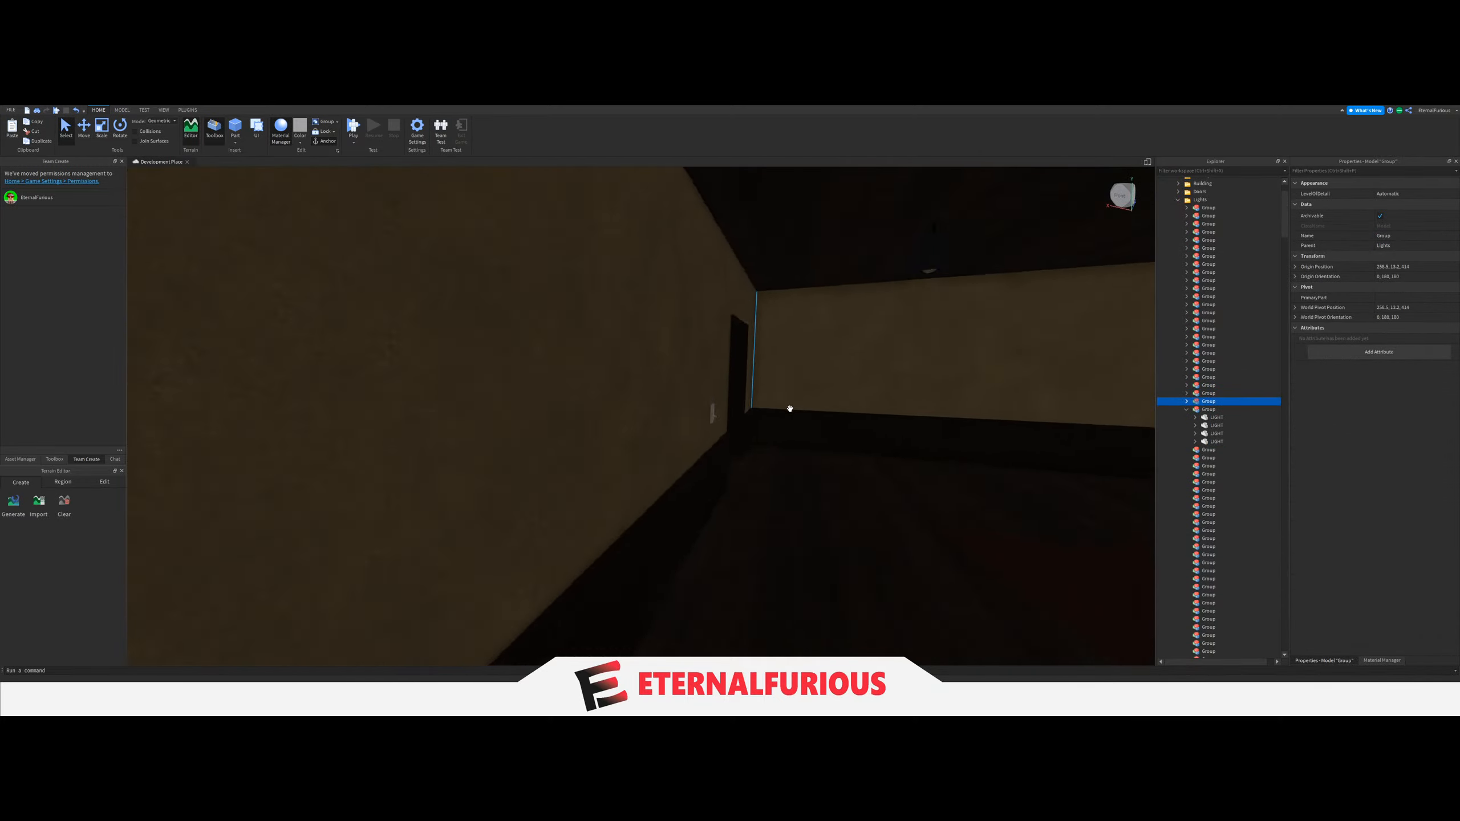
left_click(470, 415)
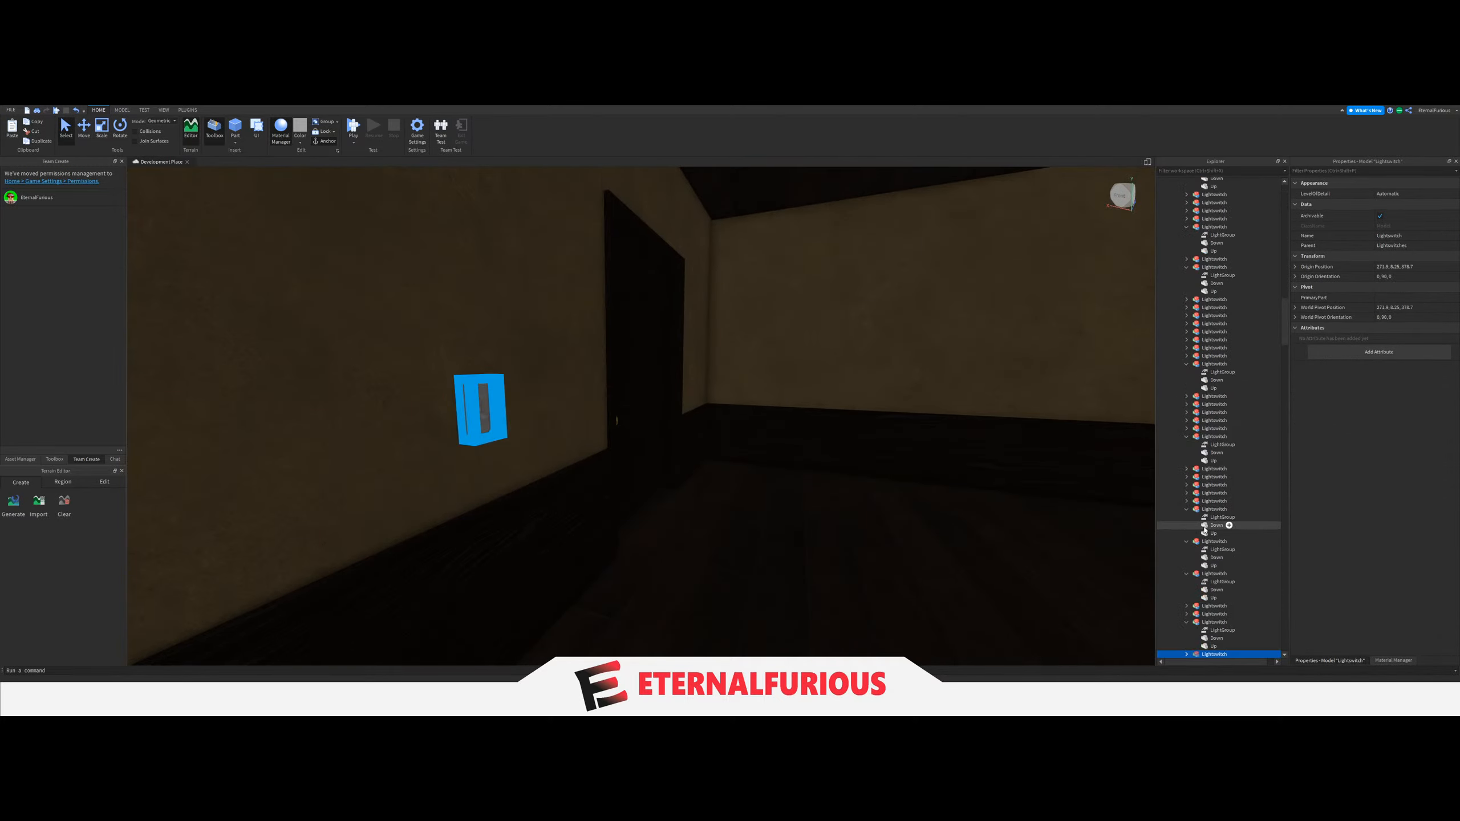
scroll(1200, 569, "down", 5)
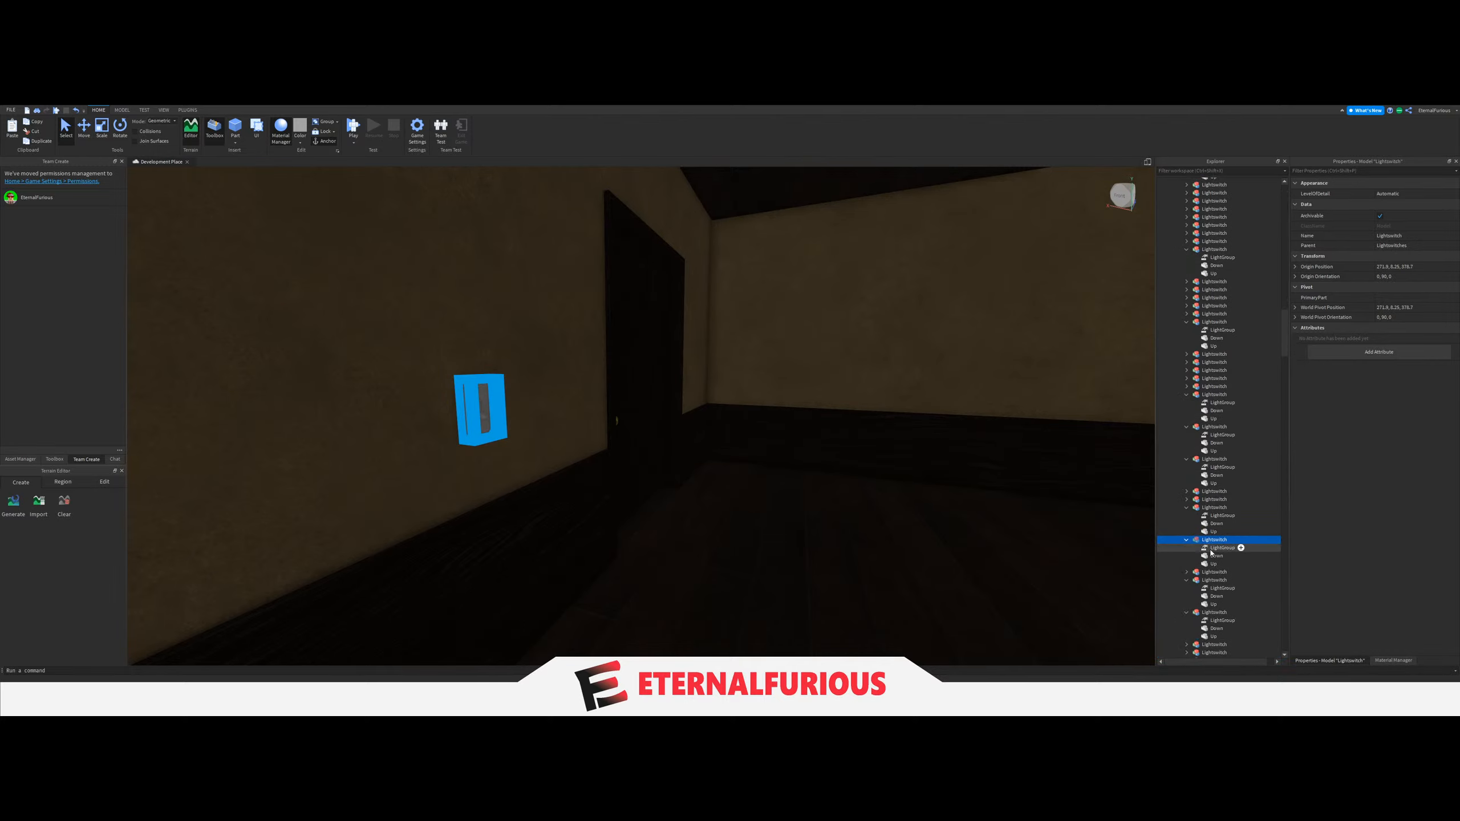
left_click(1215, 548)
scroll(1223, 346, "up", 15)
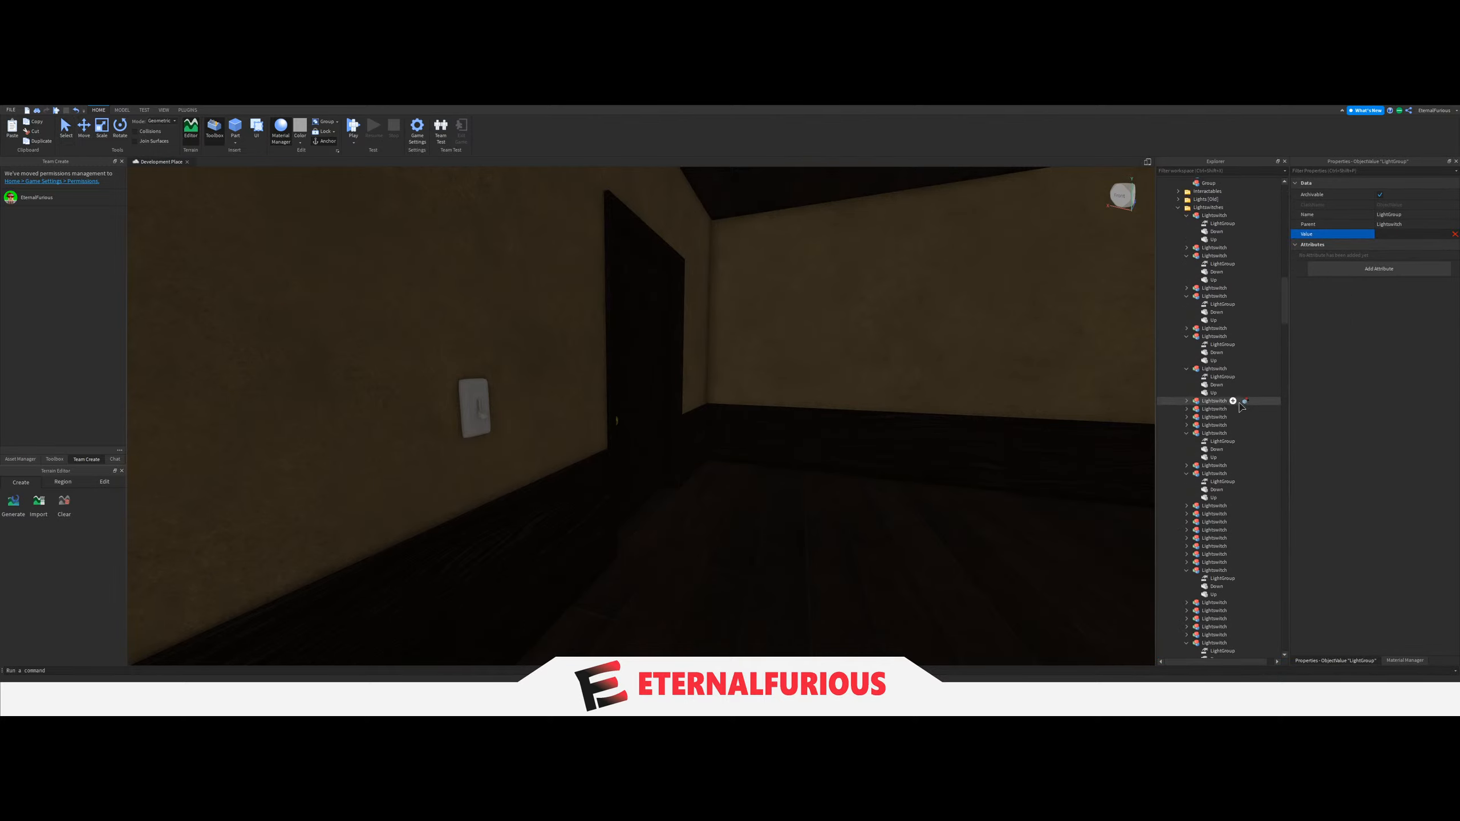
scroll(1249, 449, "up", 11)
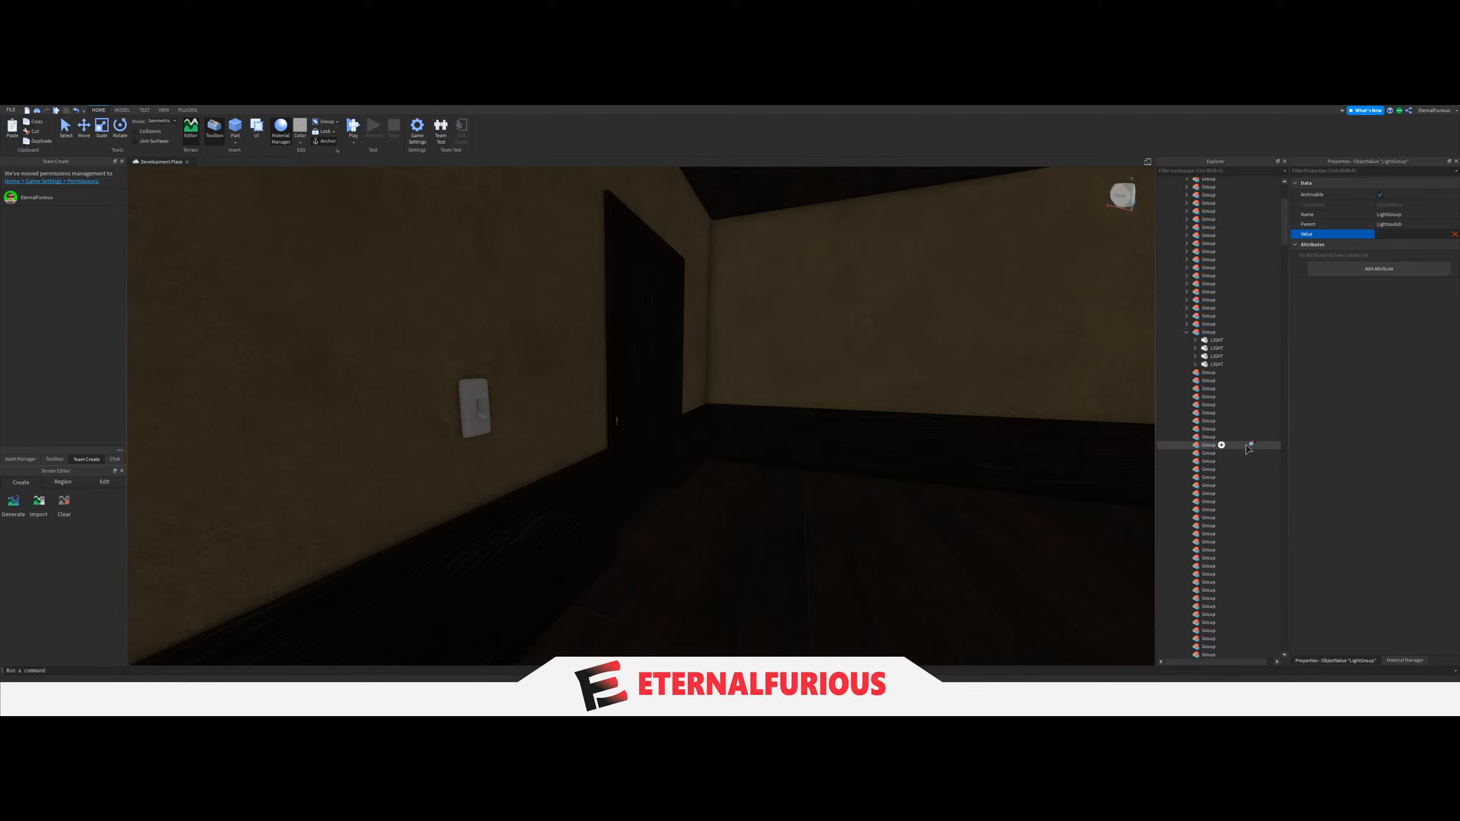
left_click(1201, 332)
Select the remaining empty Groups at the end of the Lights folder to check how many are left.
scroll(1236, 365, "down", 2)
left_click_drag(1258, 329, 1233, 458)
scroll(1234, 455, "down", 8)
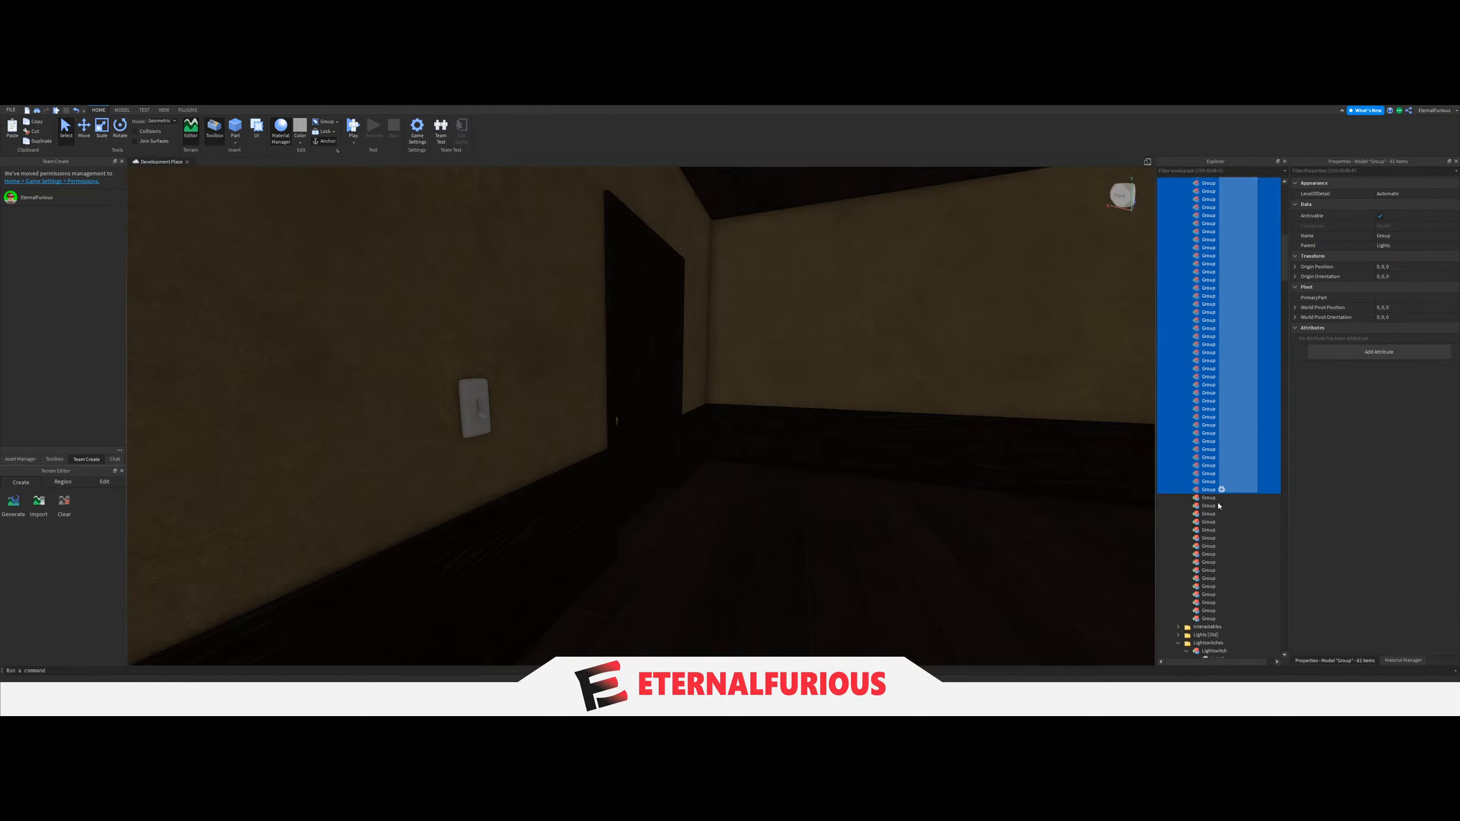
left_click_drag(1218, 506, 1221, 619)
Move the six LIGHT parts of the upstairs room with the wall-mounted TV into the twenty-seventh Group.
right_click_drag(885, 451, 912, 457)
key("q")
left_click(797, 483)
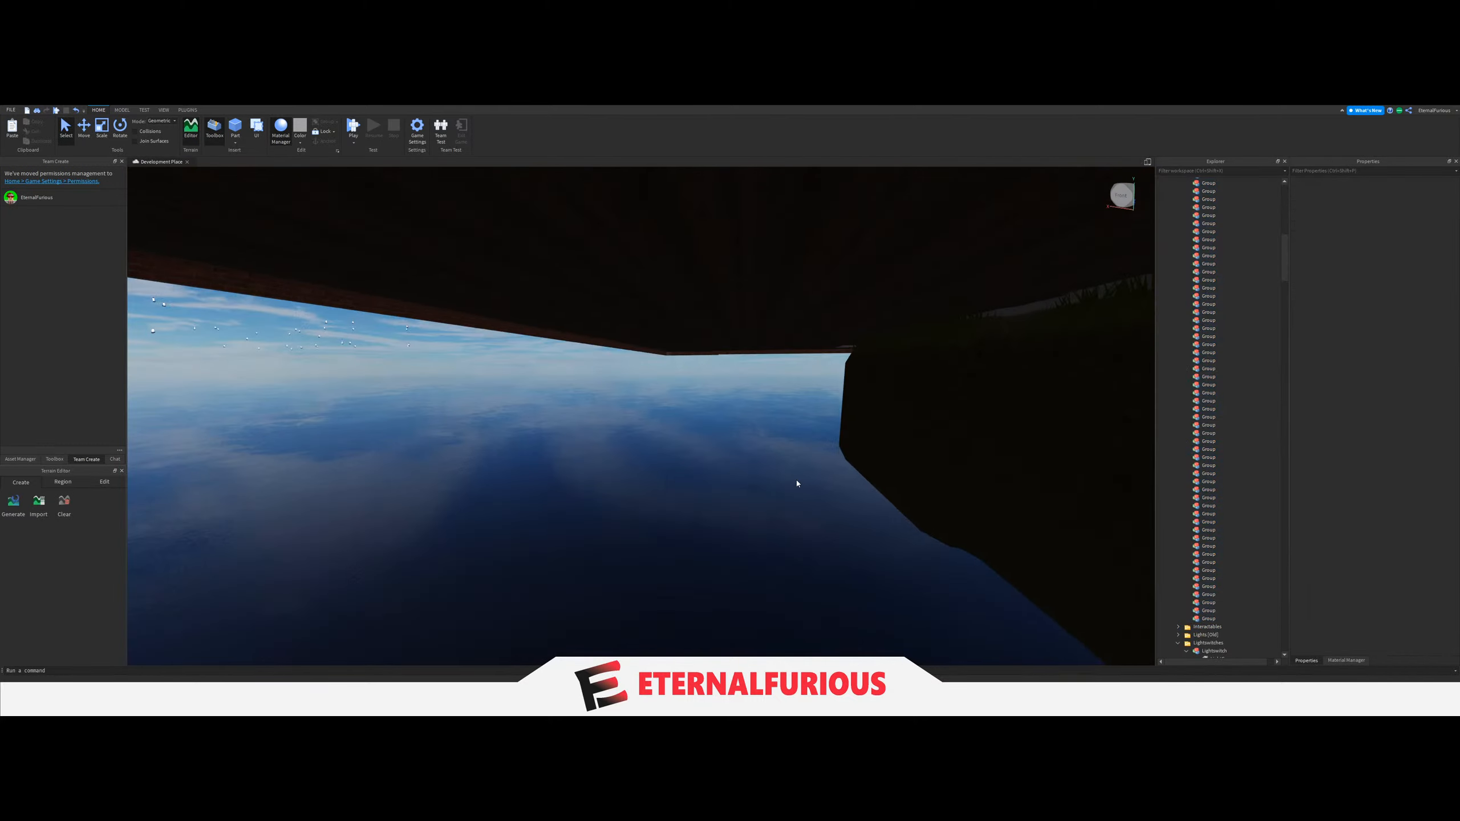
key("e")
right_click_drag(797, 481, 711, 343)
key("w")
key("w")
key("s")
left_click(708, 456)
scroll(708, 456, "down", 5)
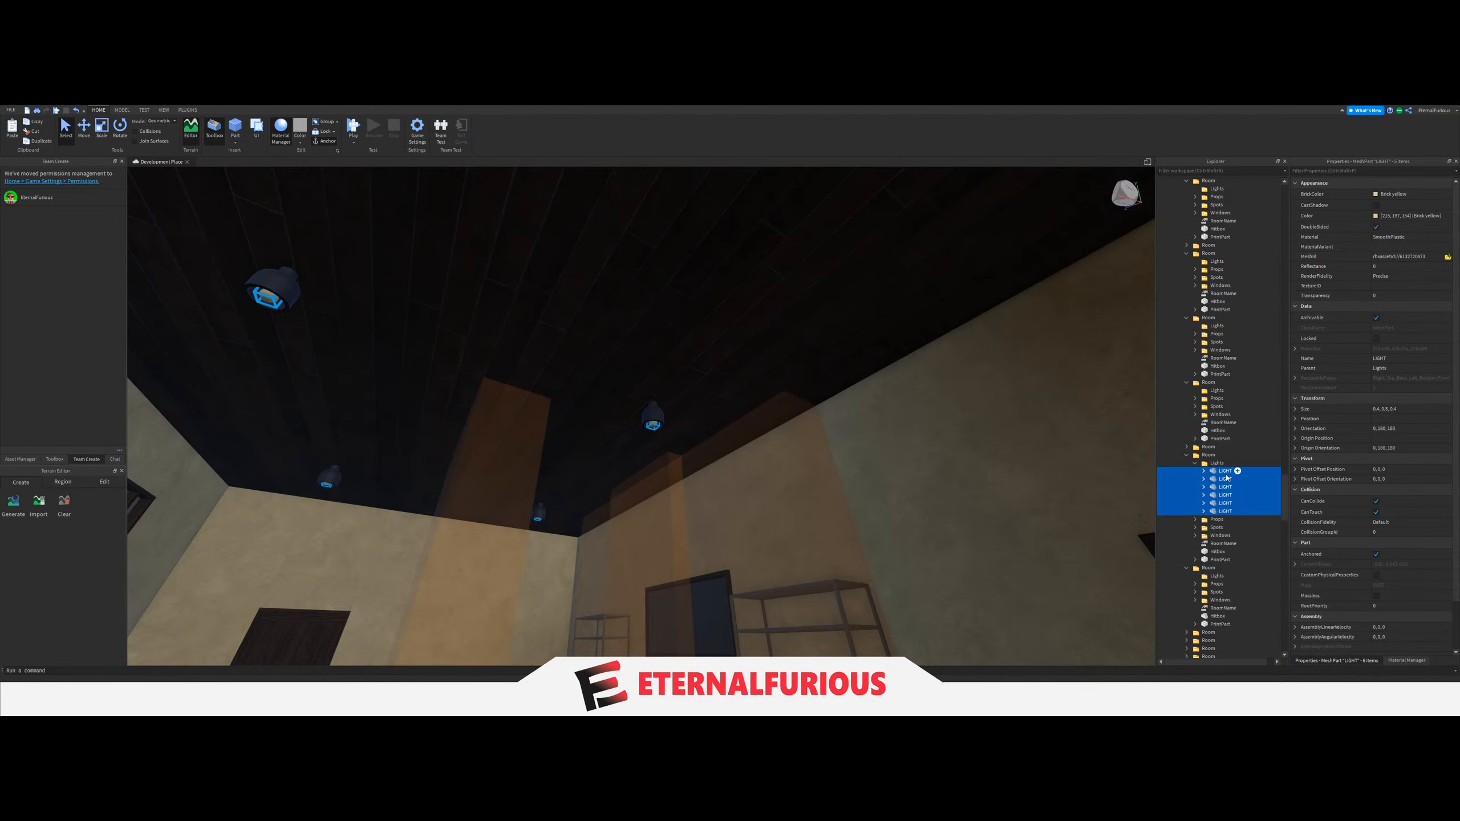
left_click_drag(1227, 478, 1237, 468)
scroll(1238, 462, "up", 10)
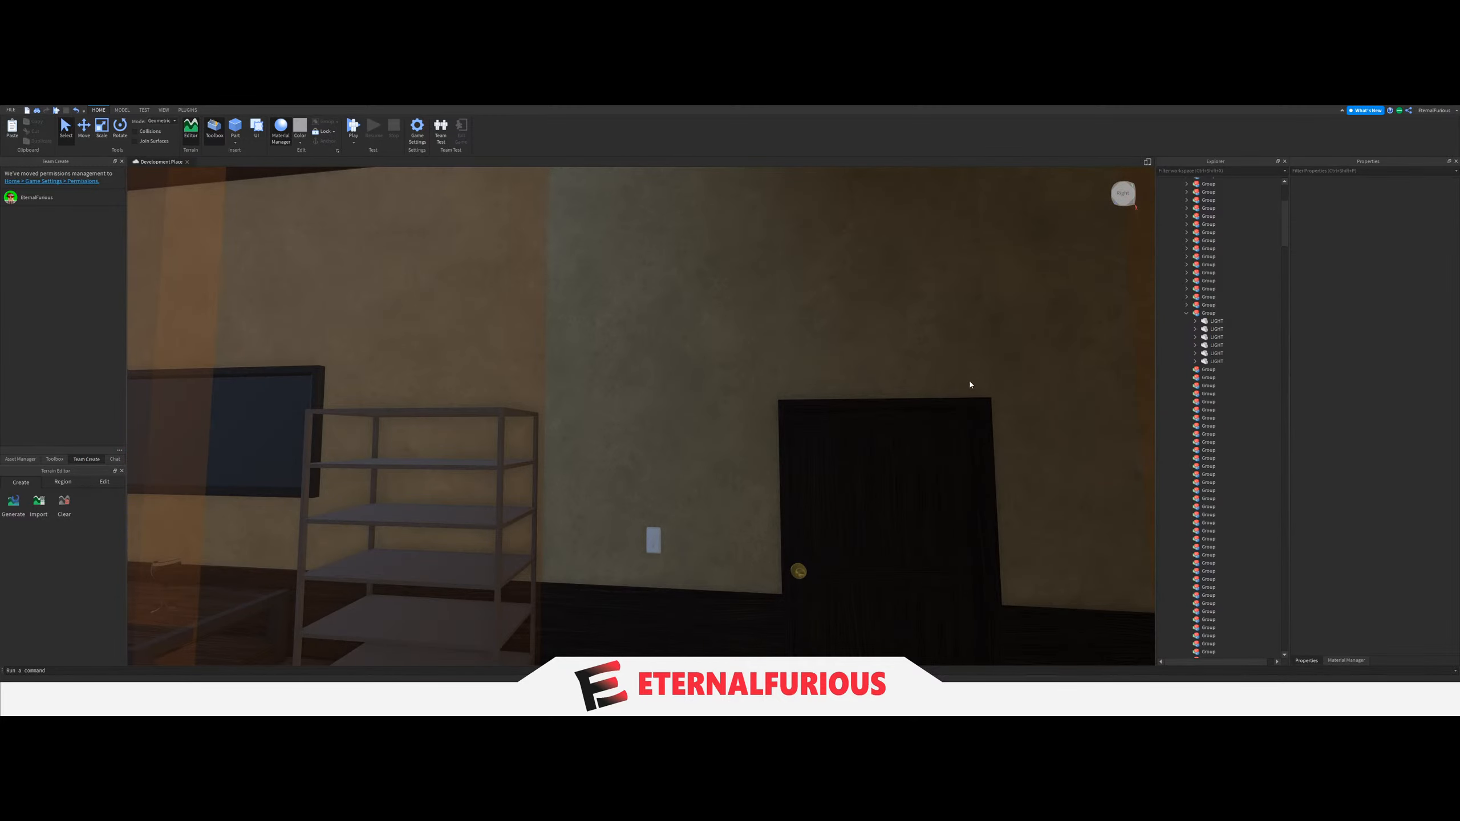
Collapse the twenty-sixth Group, and set the LightGroup value of the TV room's light switch beside the door to the twenty-seventh Group.
scroll(972, 385, "up", 5)
right_click_drag(772, 395, 713, 440)
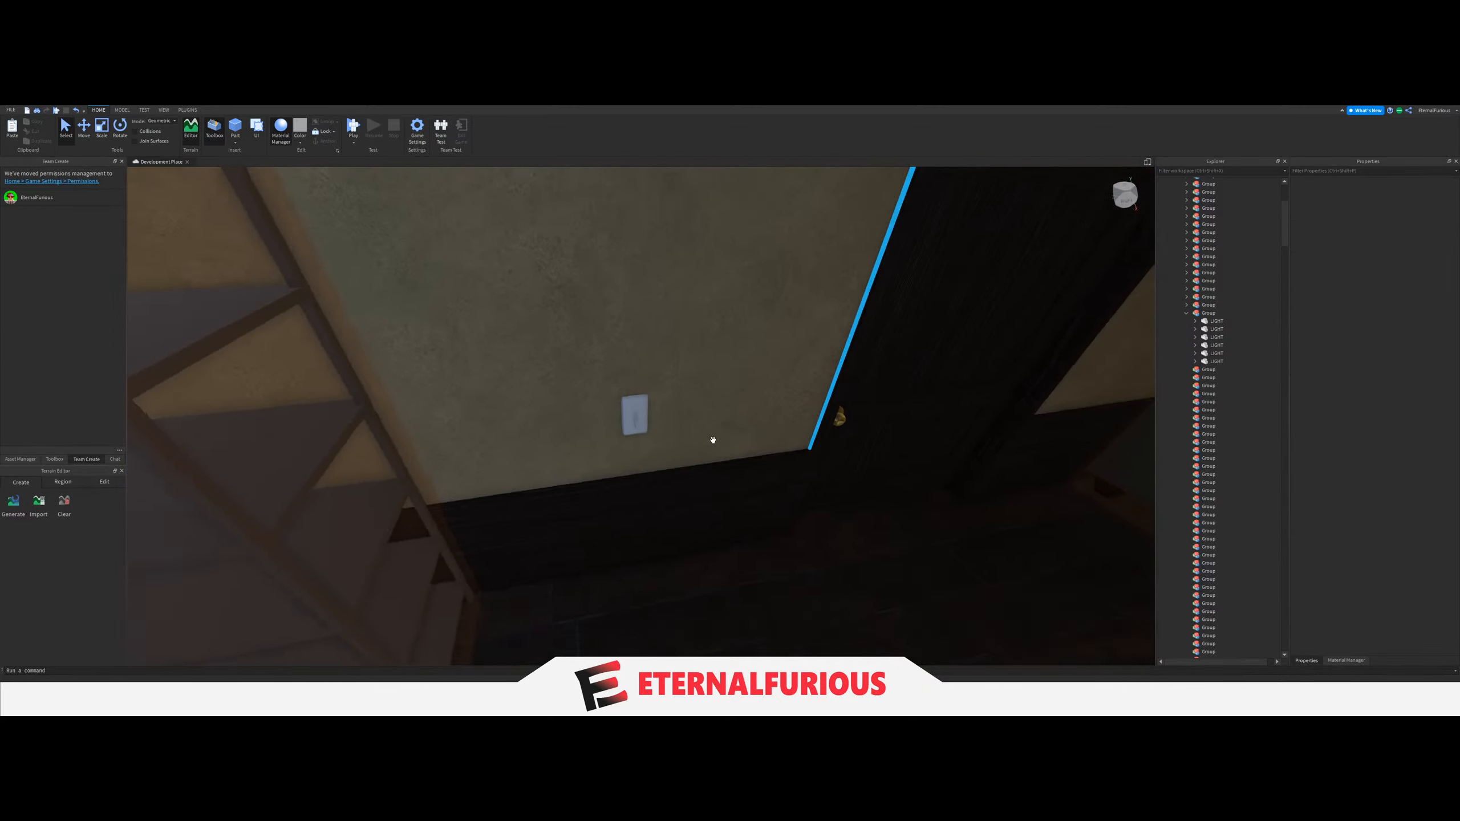
scroll(713, 440, "up", 2)
left_click(620, 410)
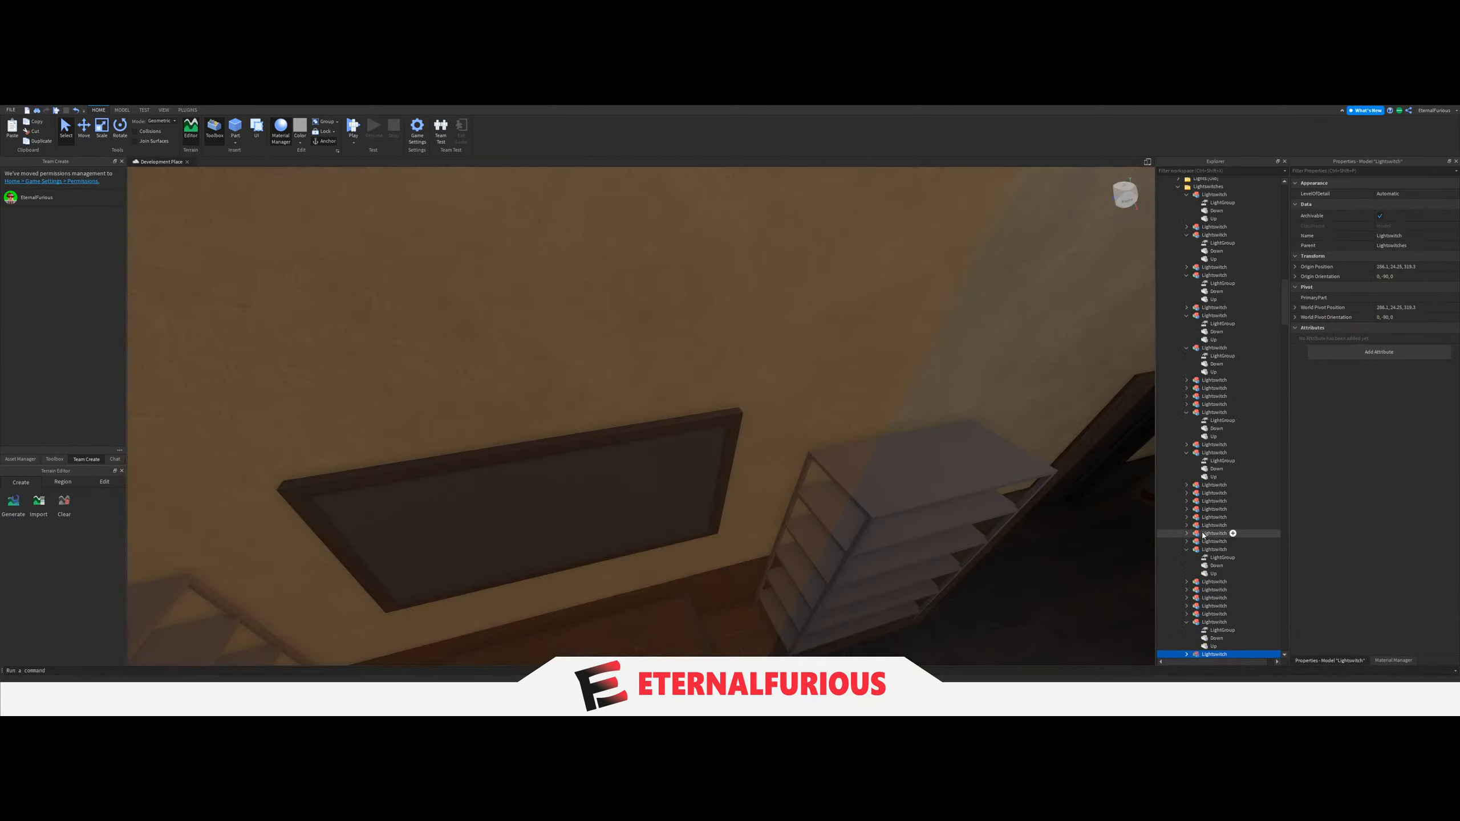
left_click(1214, 551)
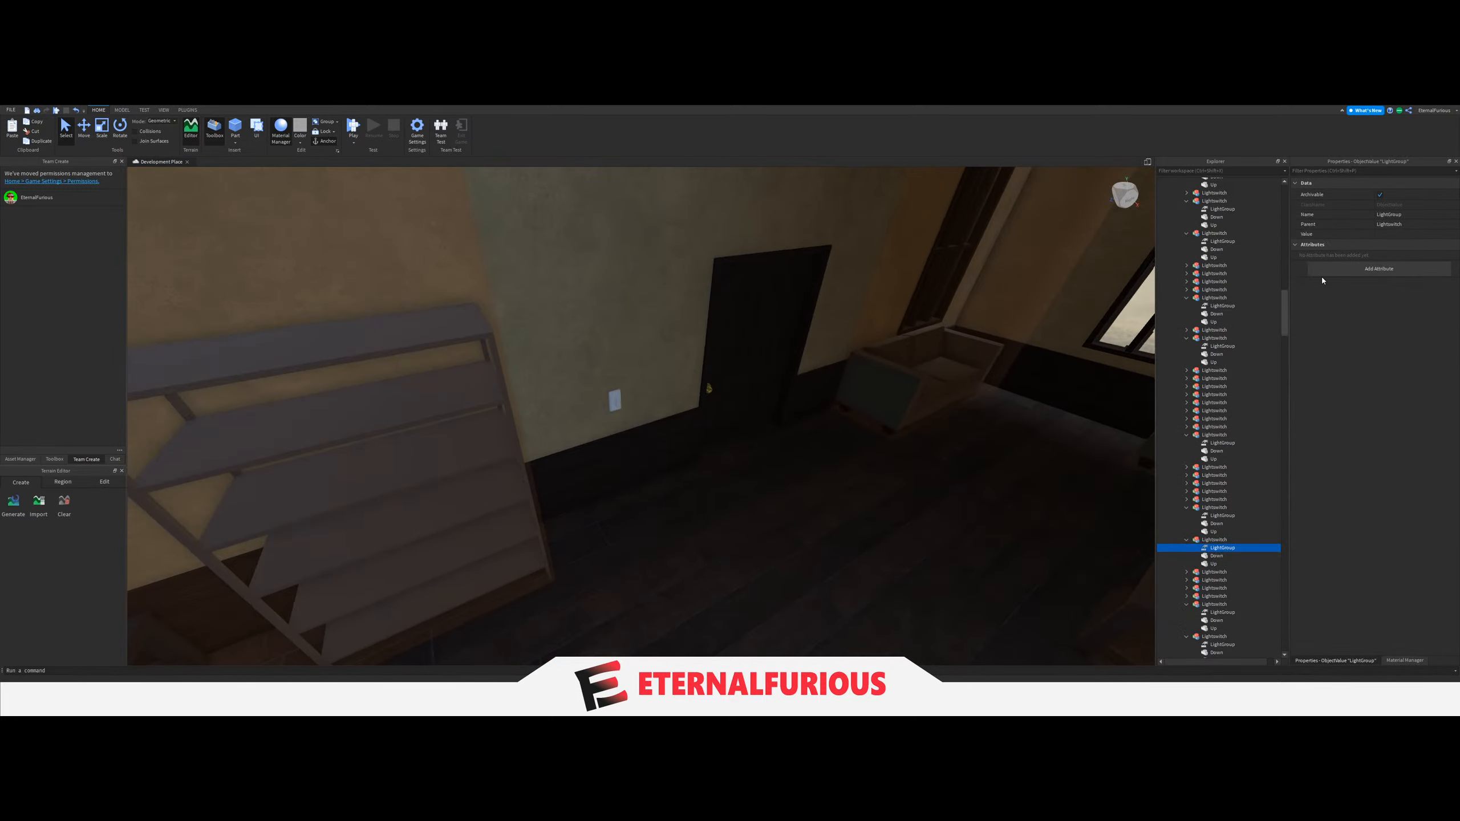
scroll(1275, 365, "up", 10)
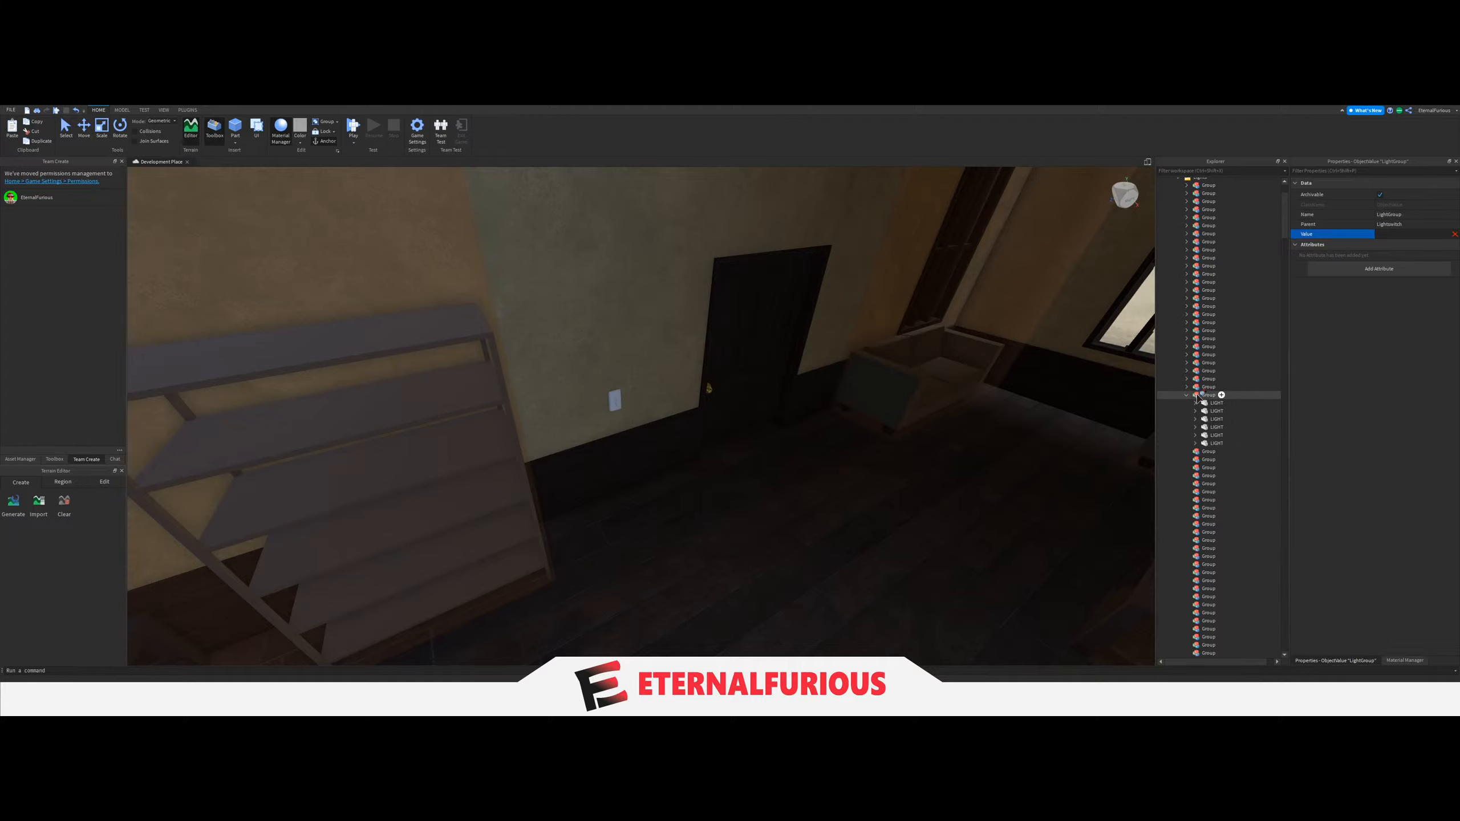
Inspect the ceiling lights throughout the TV room from several viewpoints.
right_click_drag(1060, 369, 729, 368)
key("w")
left_click(732, 339)
key("q")
key("a")
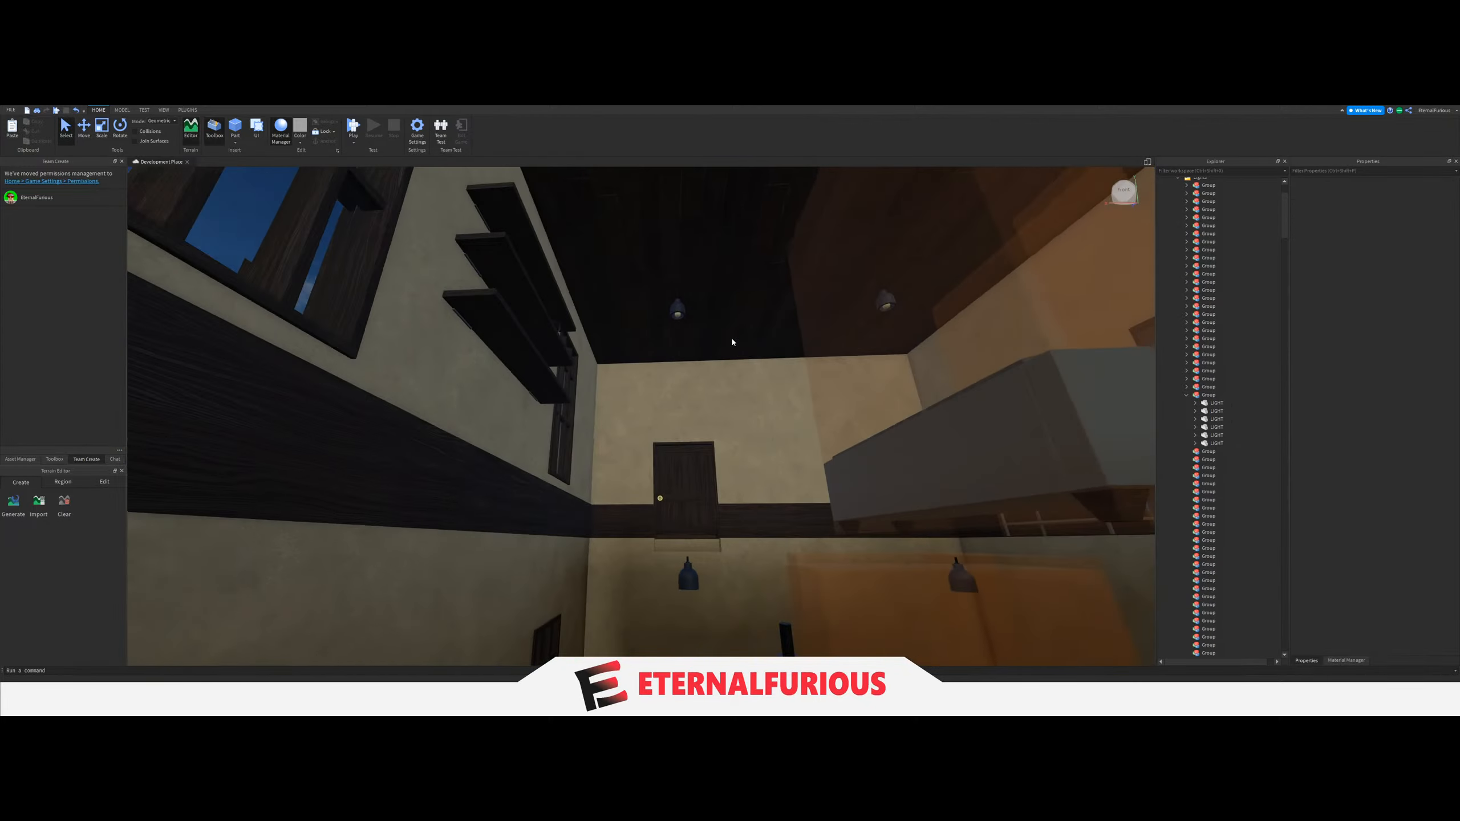
key("e")
key("d")
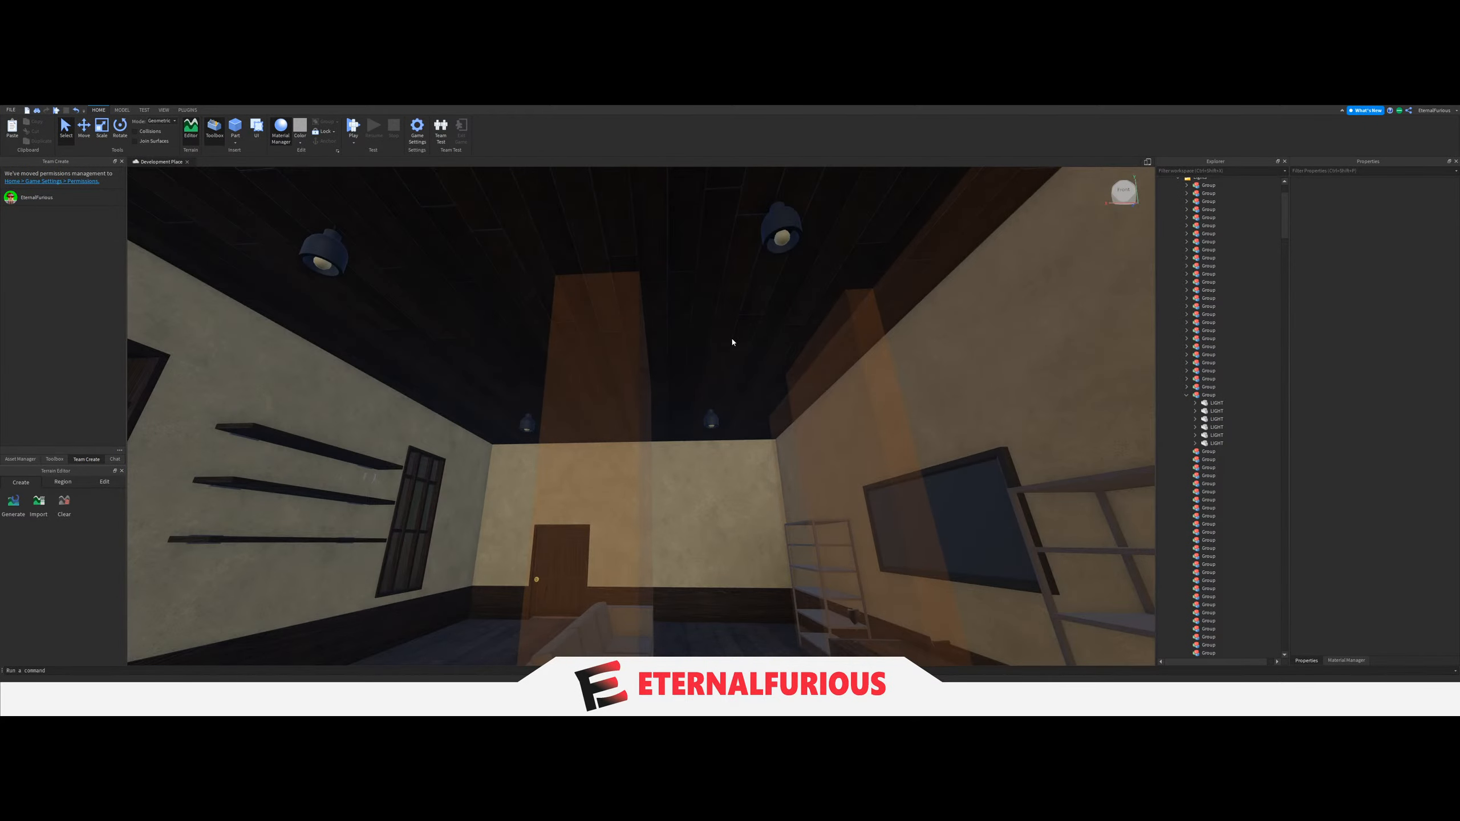
key("a")
key("d")
key("a")
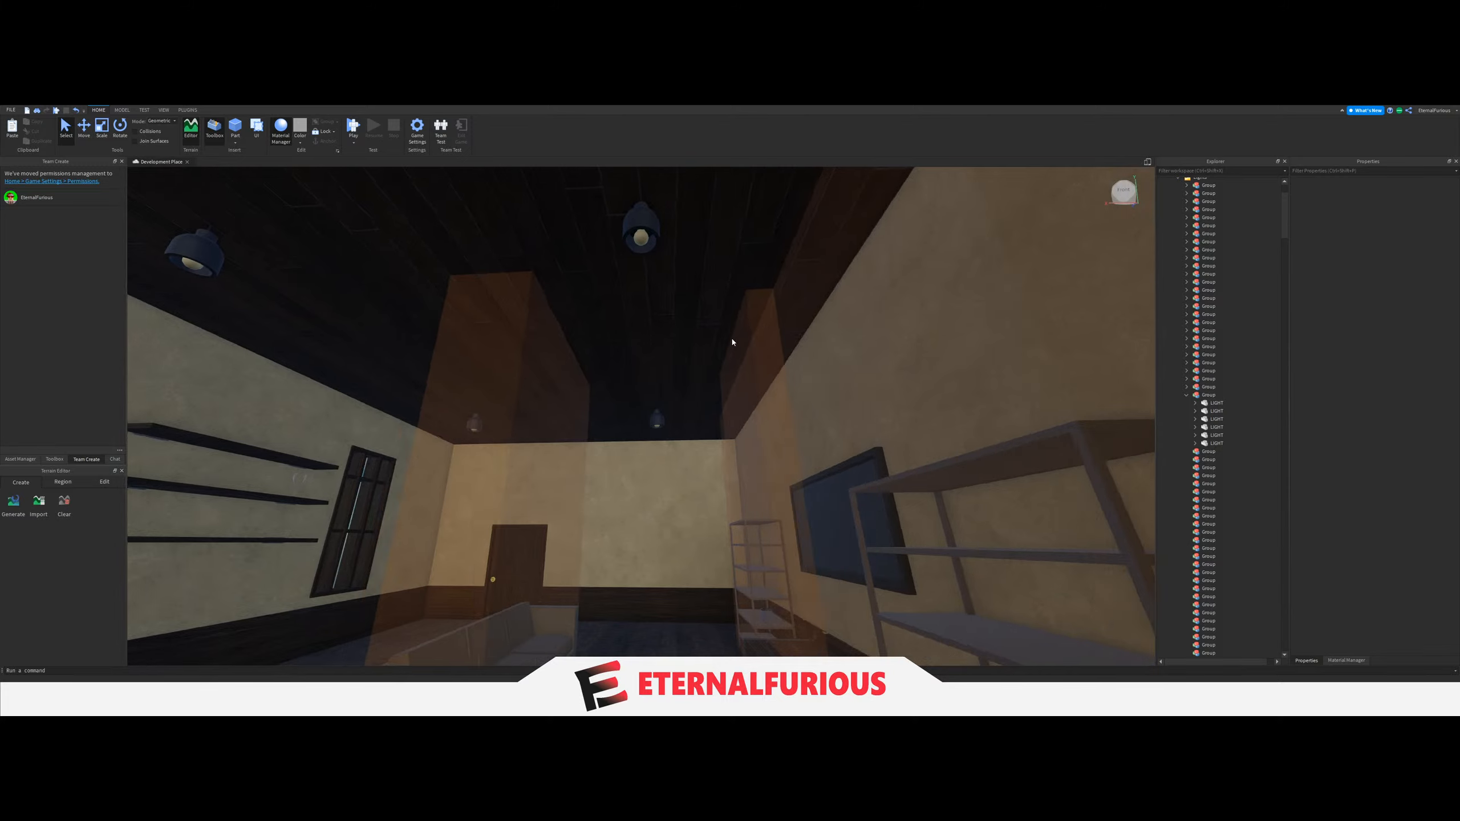
key("a")
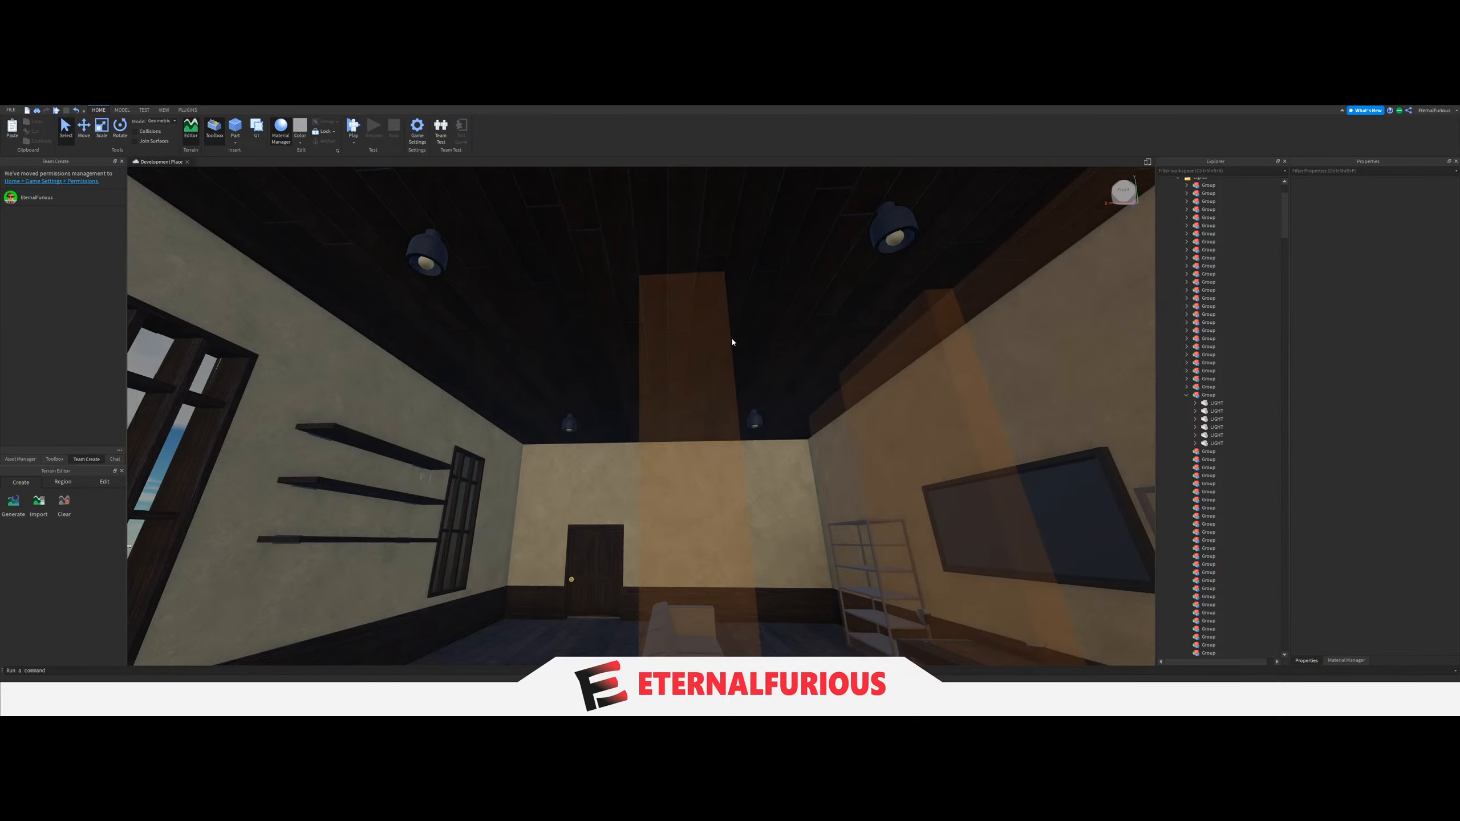
key("s")
key("w")
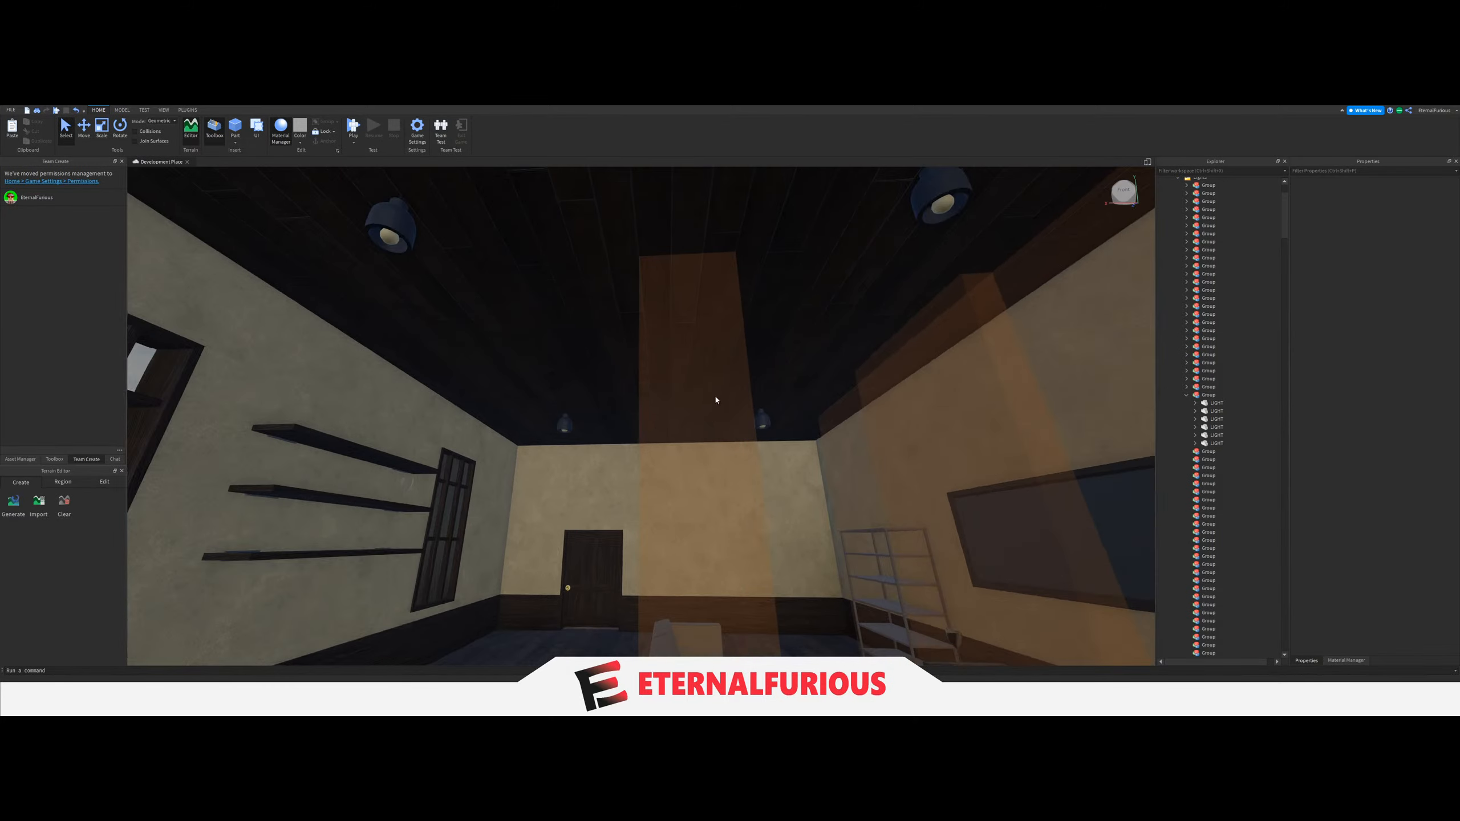
right_click_drag(717, 401, 727, 414)
key("d")
key("w")
key("w")
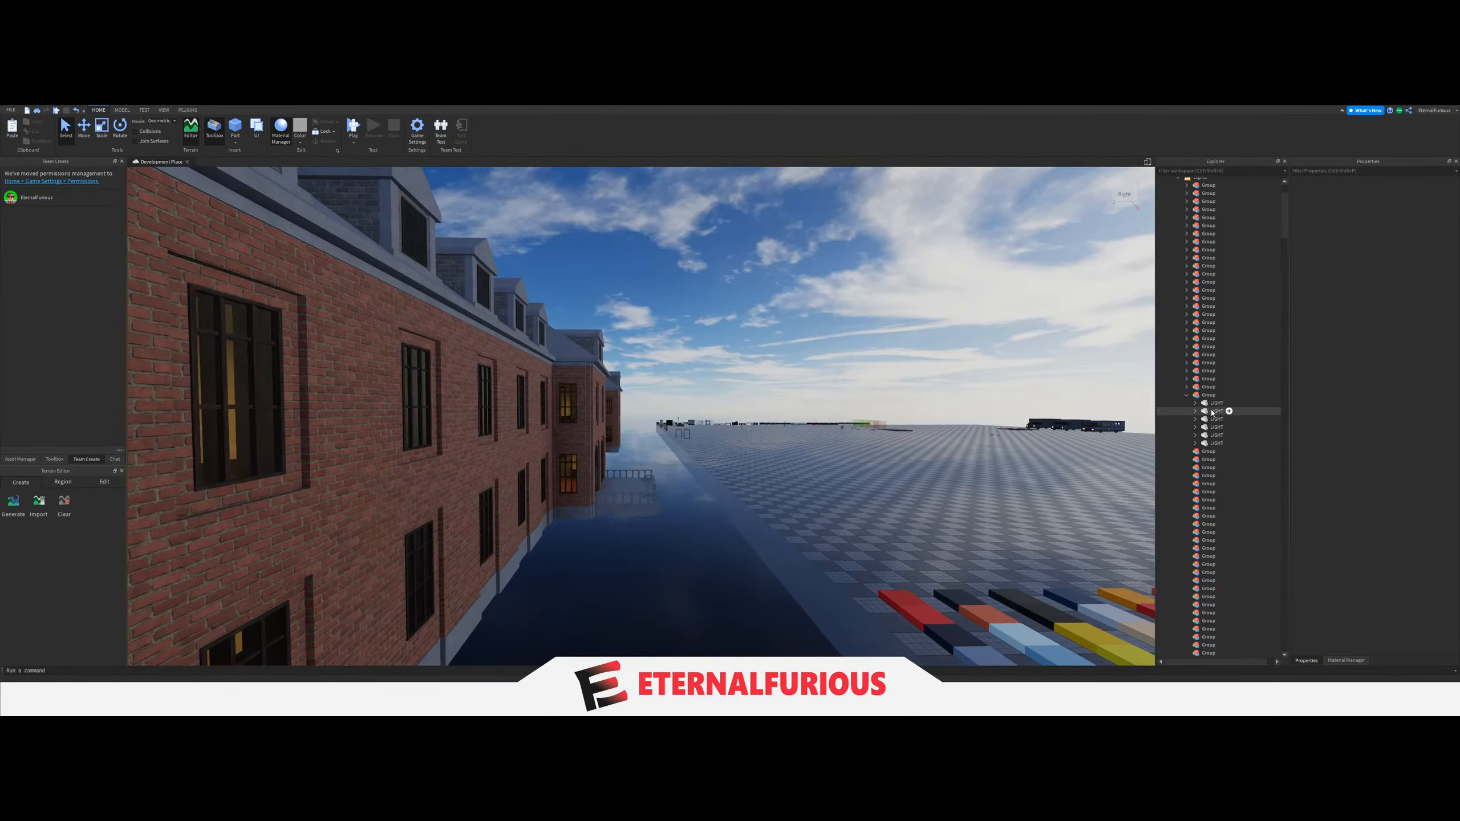
Focus on the twenty-seventh Group and check the LightGroup value of the TV room's light switch.
key("f")
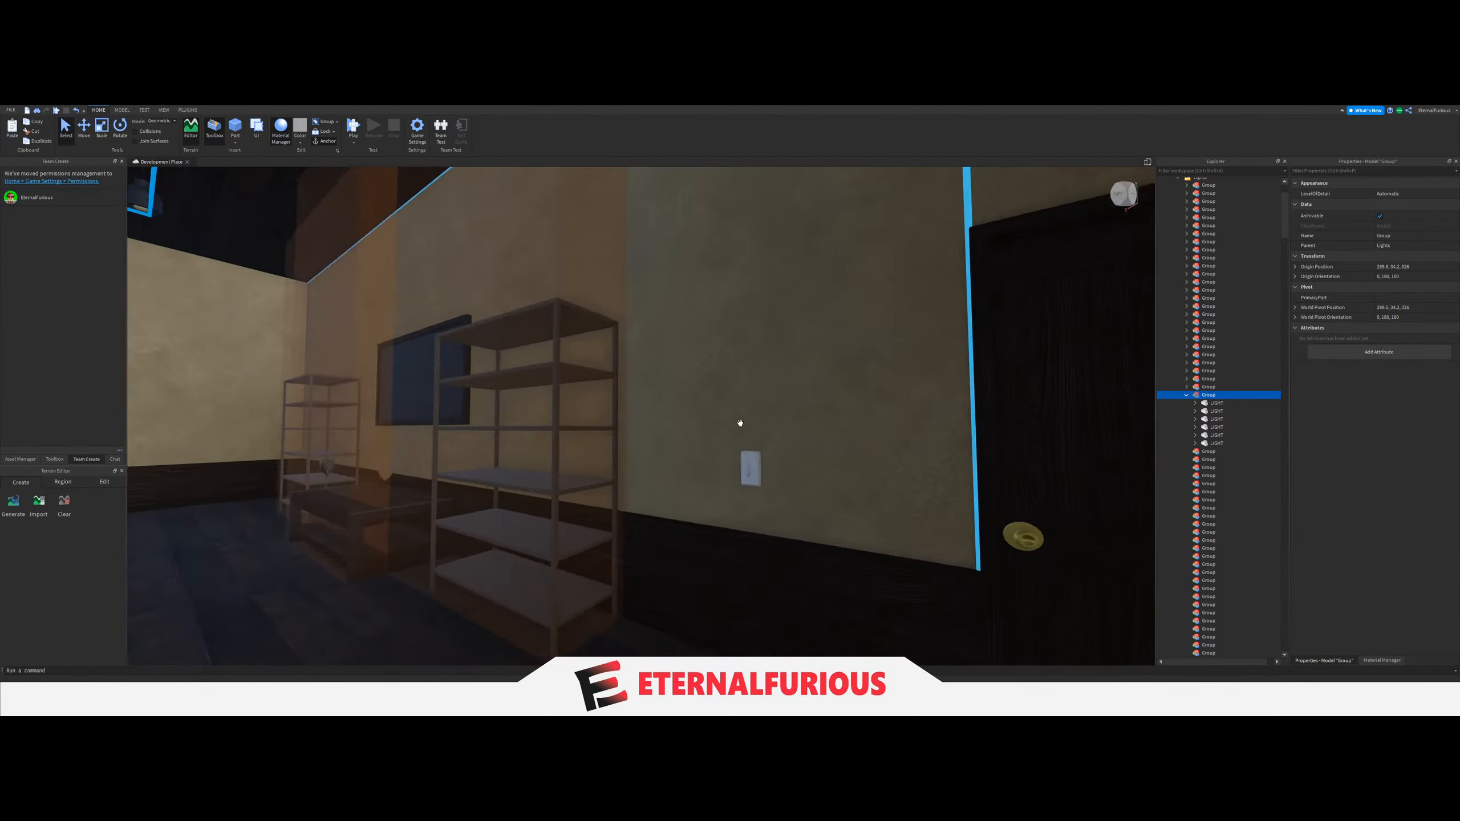
left_click(780, 473)
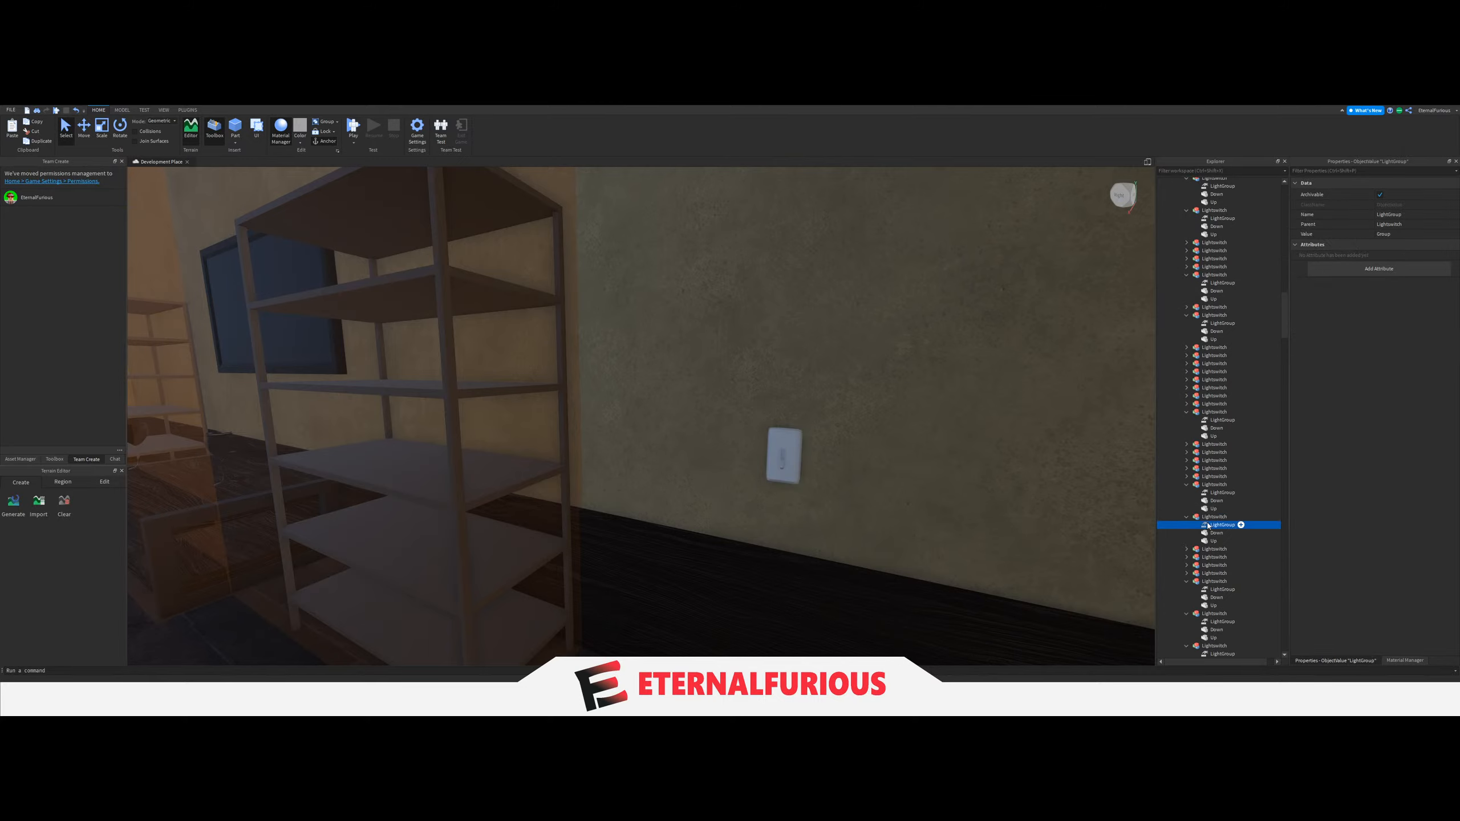
key("w")
left_click(814, 505)
key("s")
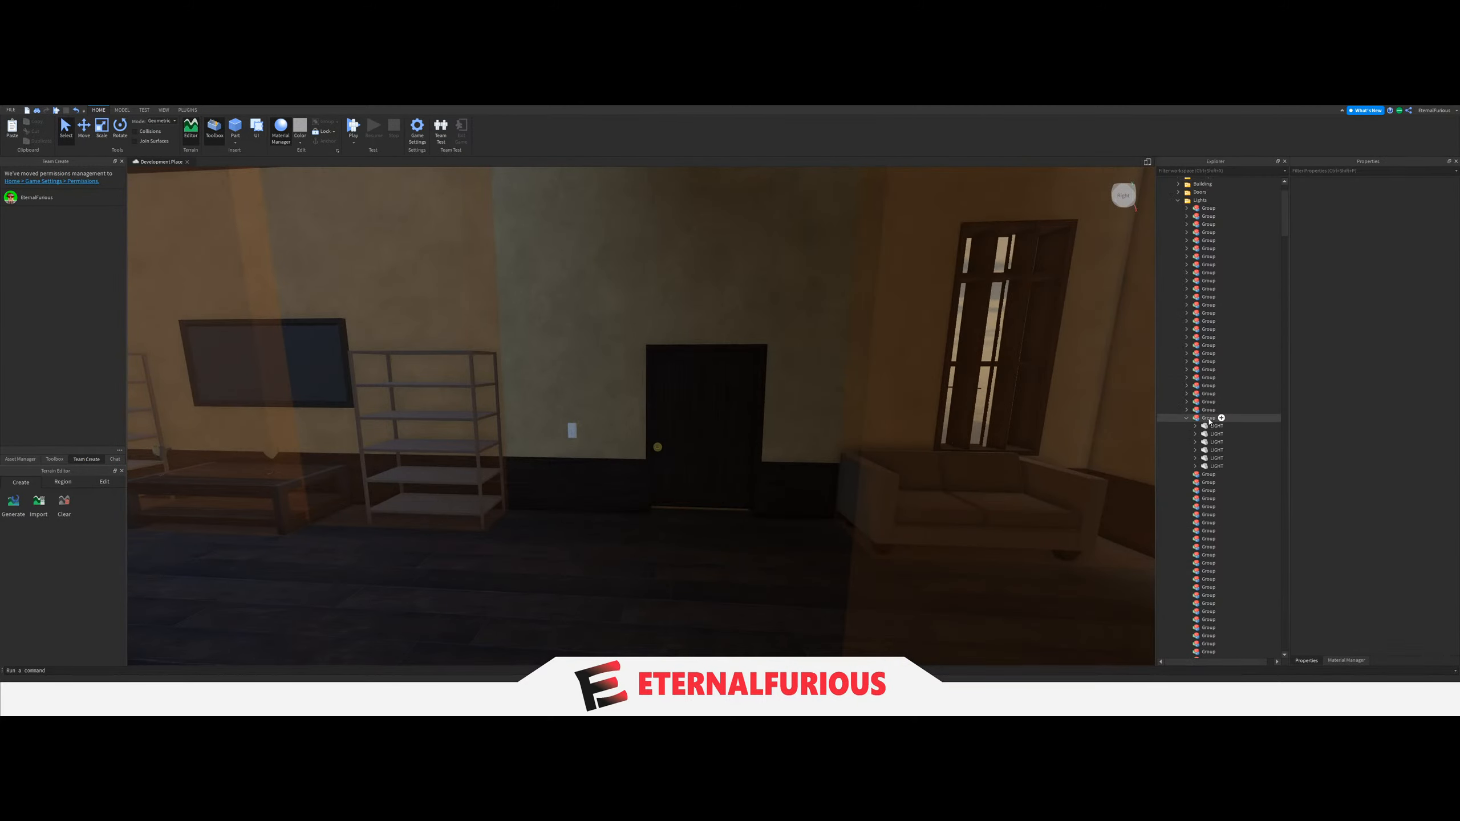
Collapse the twenty-seventh Group, and move the four LIGHT parts of the dark upstairs room with bare walls into the twenty-eighth Group.
scroll(760, 418, "up", 5)
right_click_drag(760, 417, 910, 507)
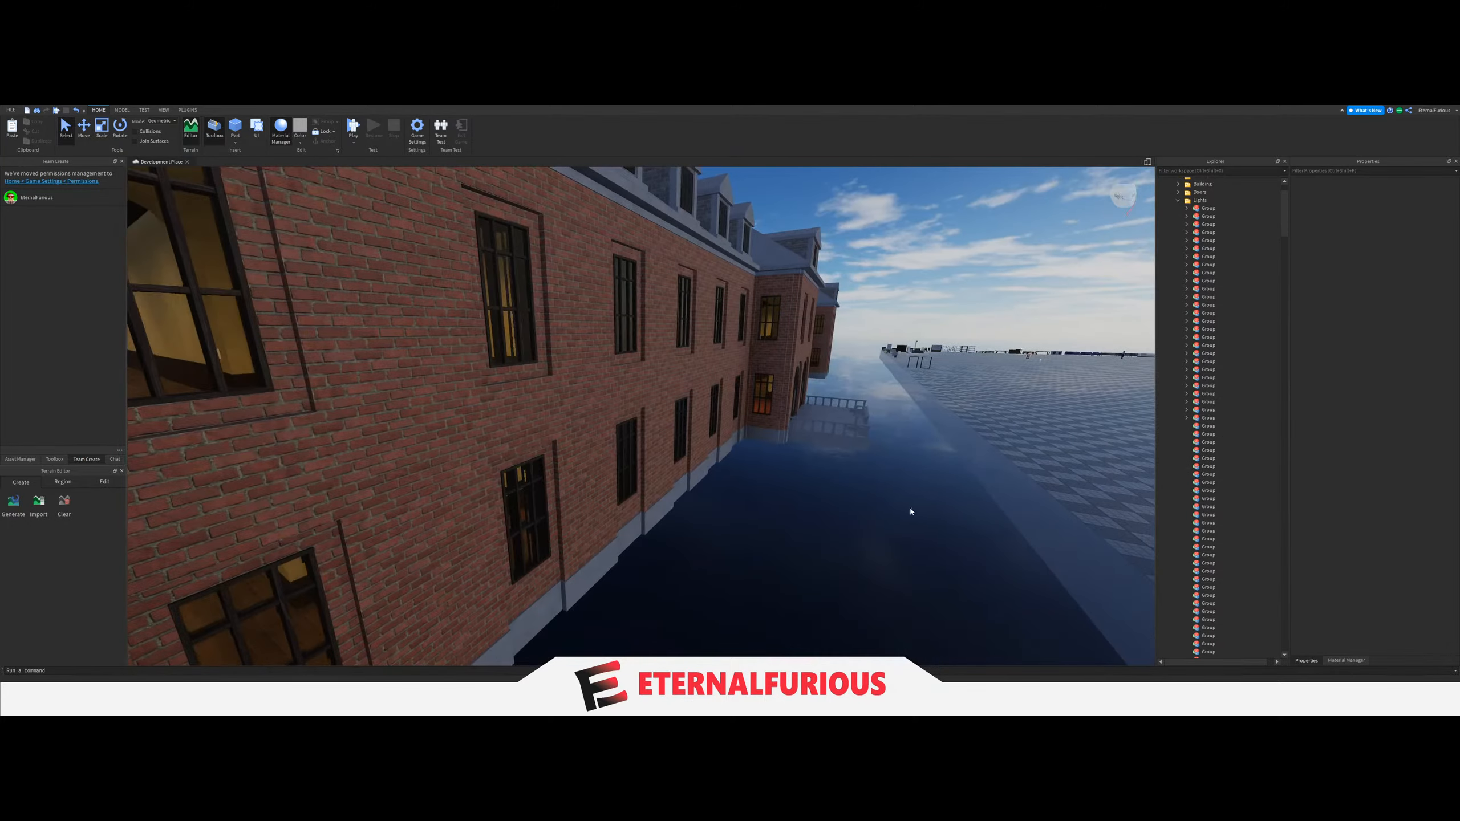
scroll(910, 507, "down", 5)
right_click_drag(637, 428, 670, 395)
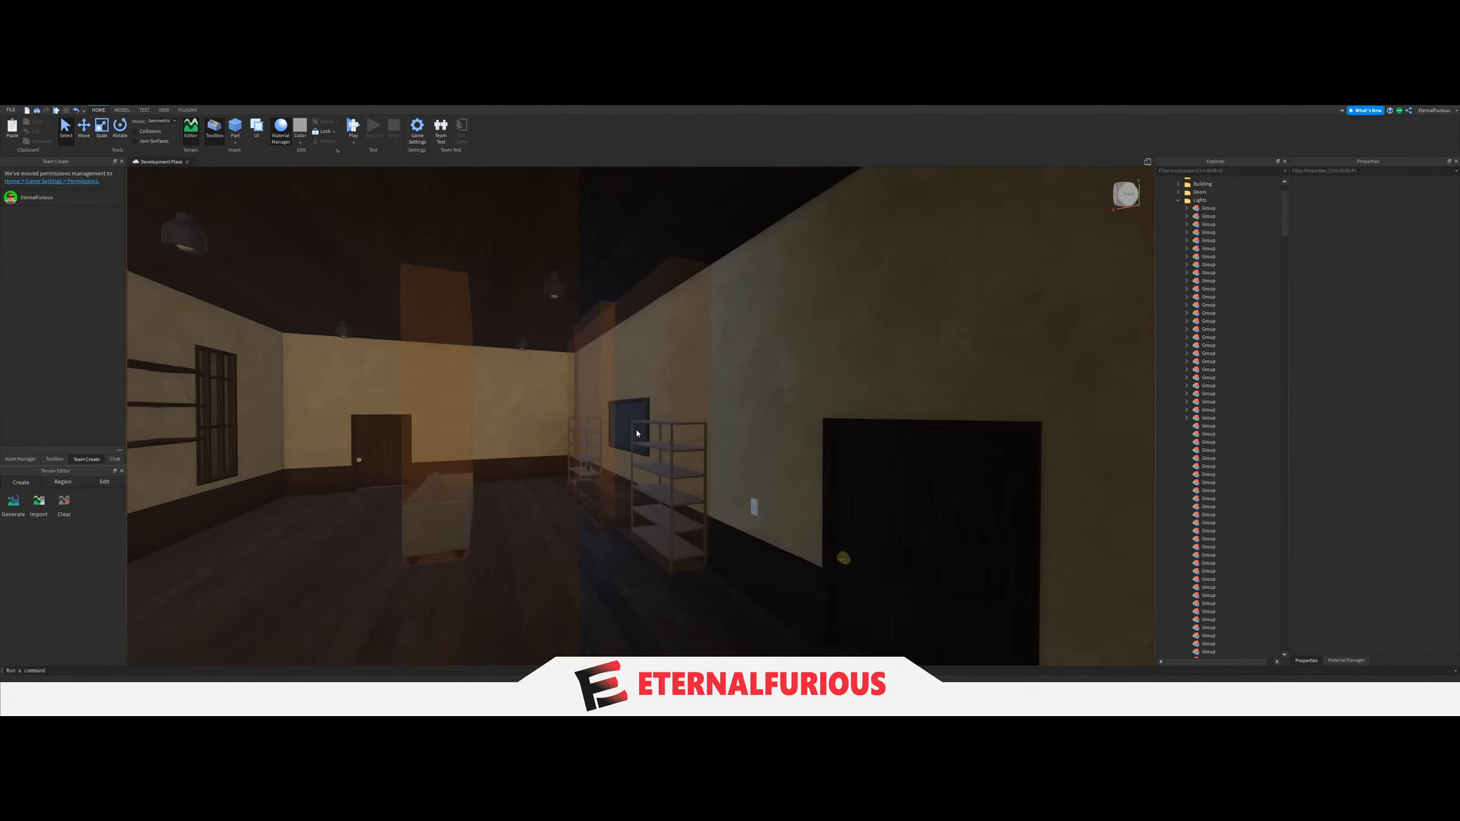
key("w")
key("w")
left_click(667, 293)
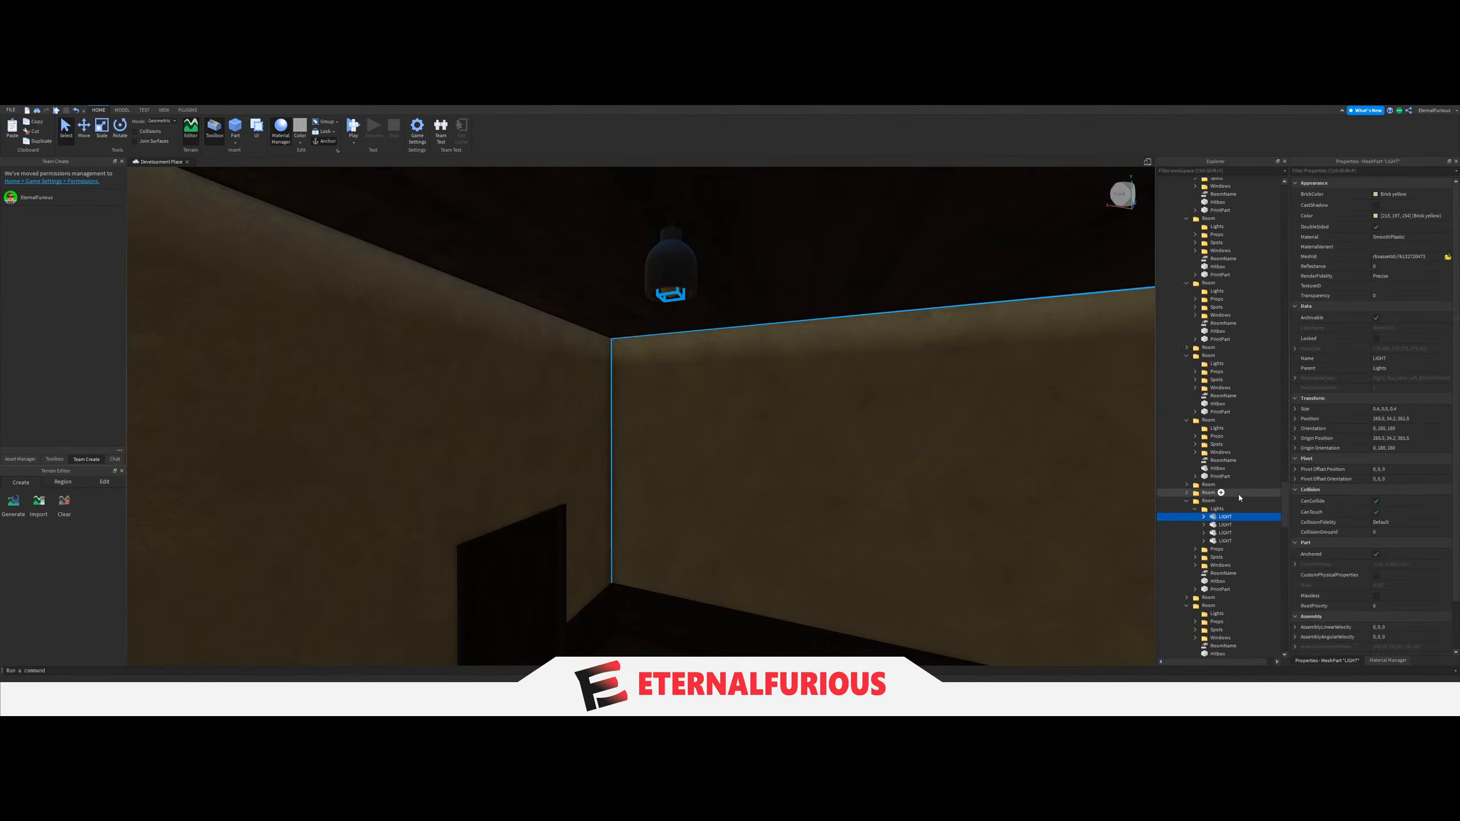
left_click_drag(1215, 520, 1245, 458)
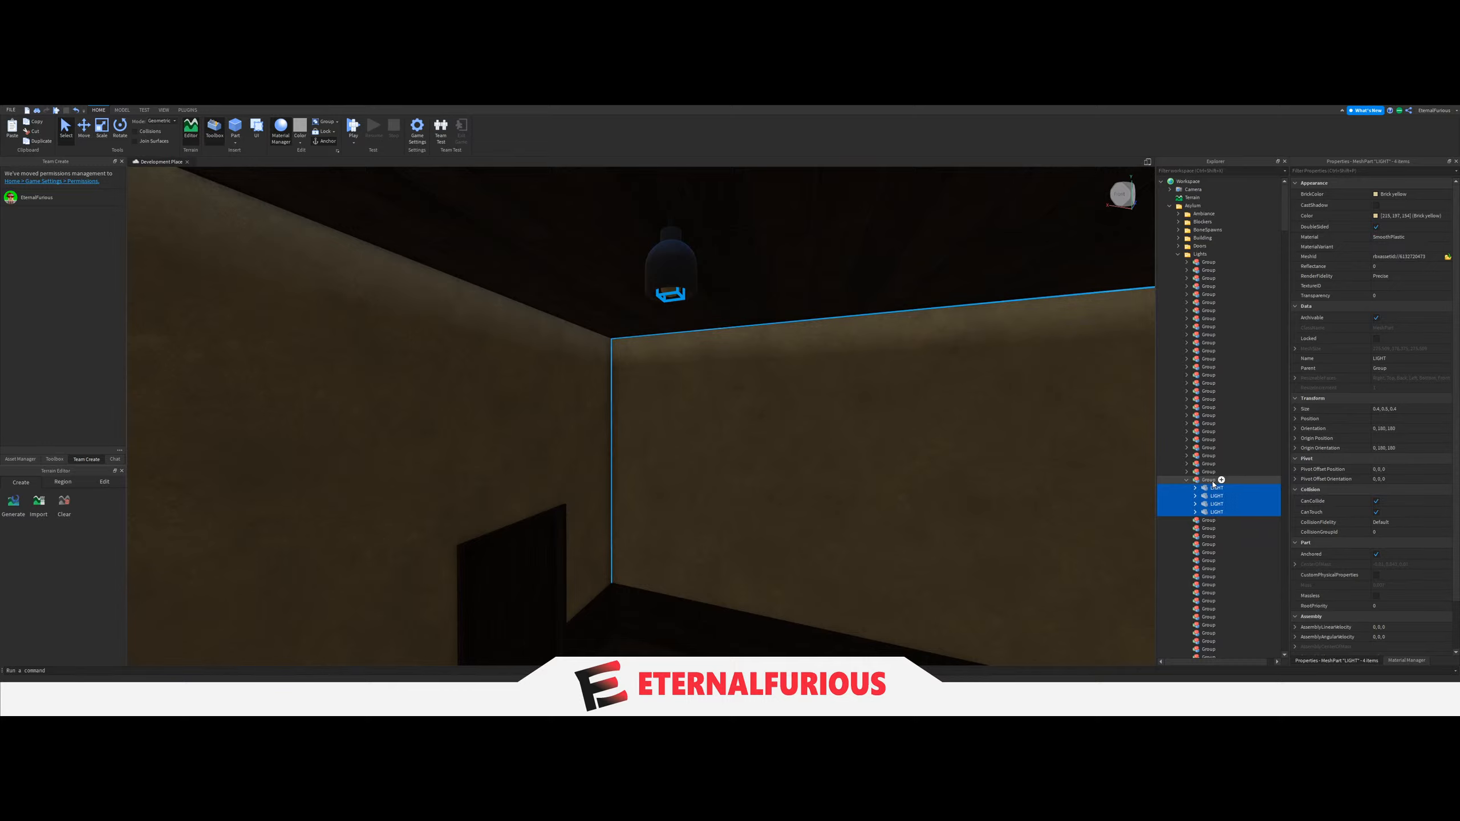
Set the LightGroup value of the bare upstairs room's light switch beside the door to the twenty-eighth Group.
left_click(1212, 482)
right_click_drag(829, 411, 827, 411)
key("w")
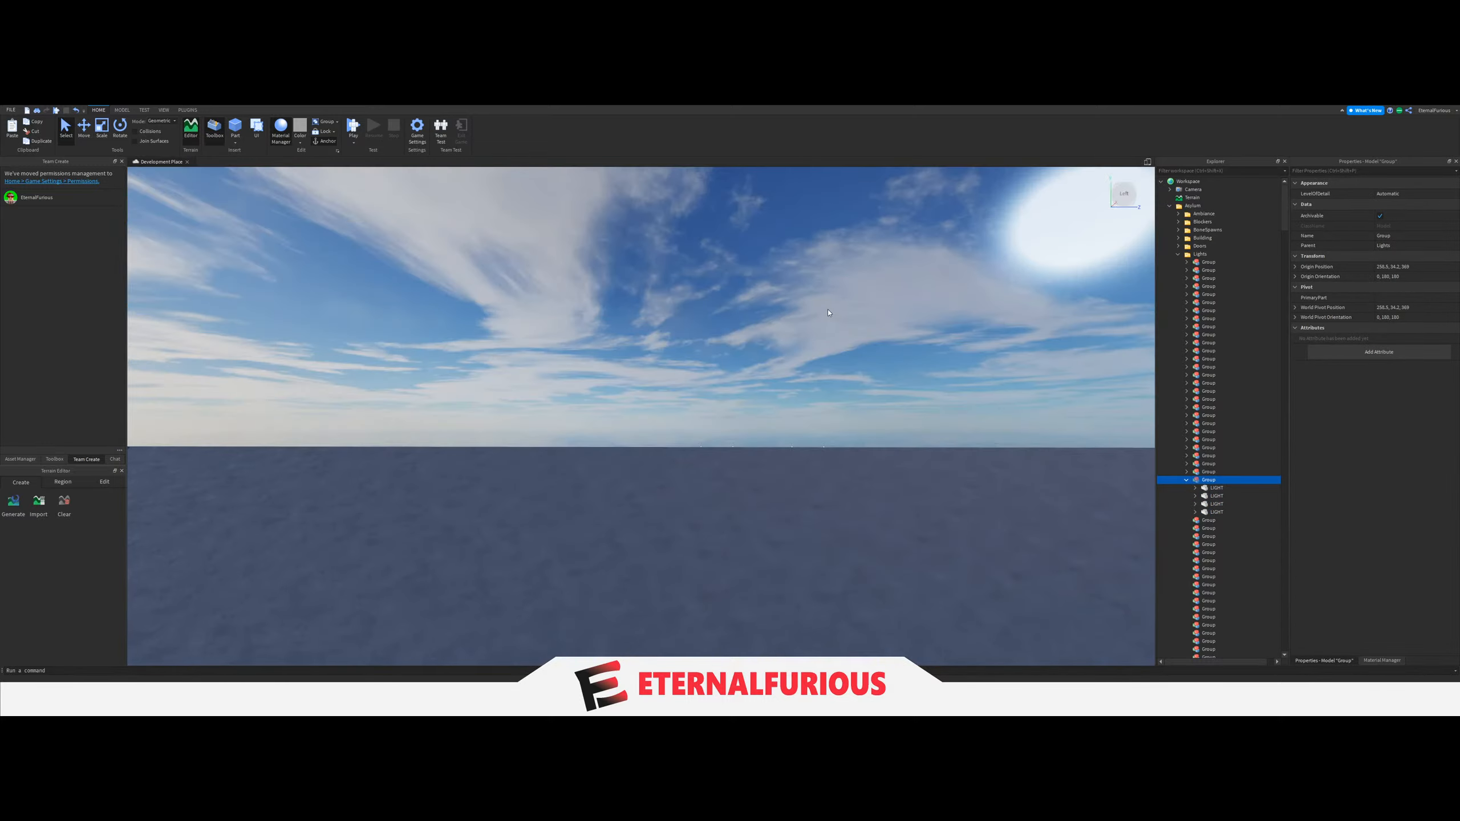
left_click(717, 423)
key("s")
right_click_drag(717, 424, 692, 451)
key("w")
left_click(677, 451)
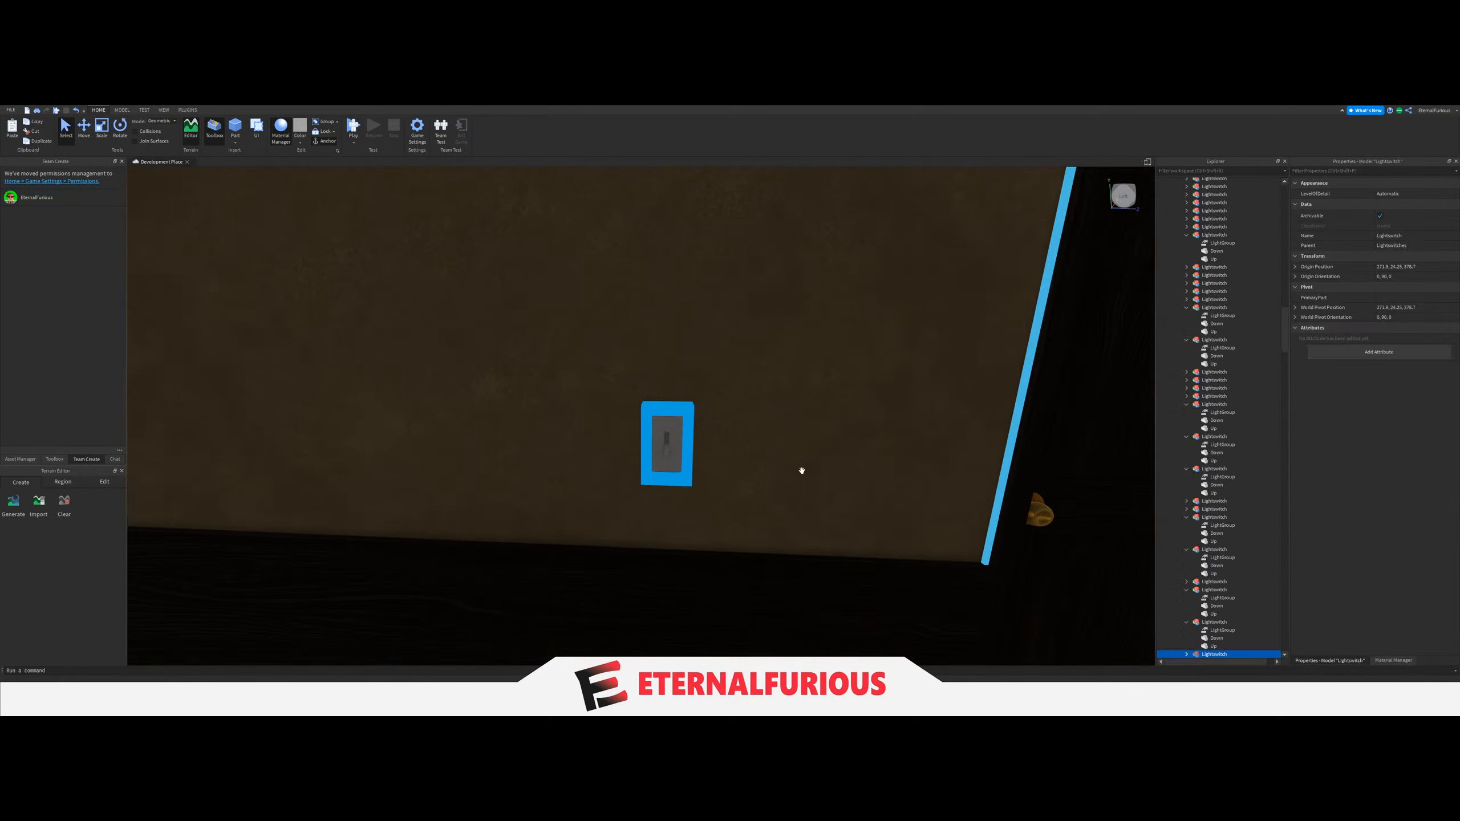
scroll(1232, 547, "down", 6)
left_click(1186, 518)
left_click(1221, 526)
left_click(1400, 235)
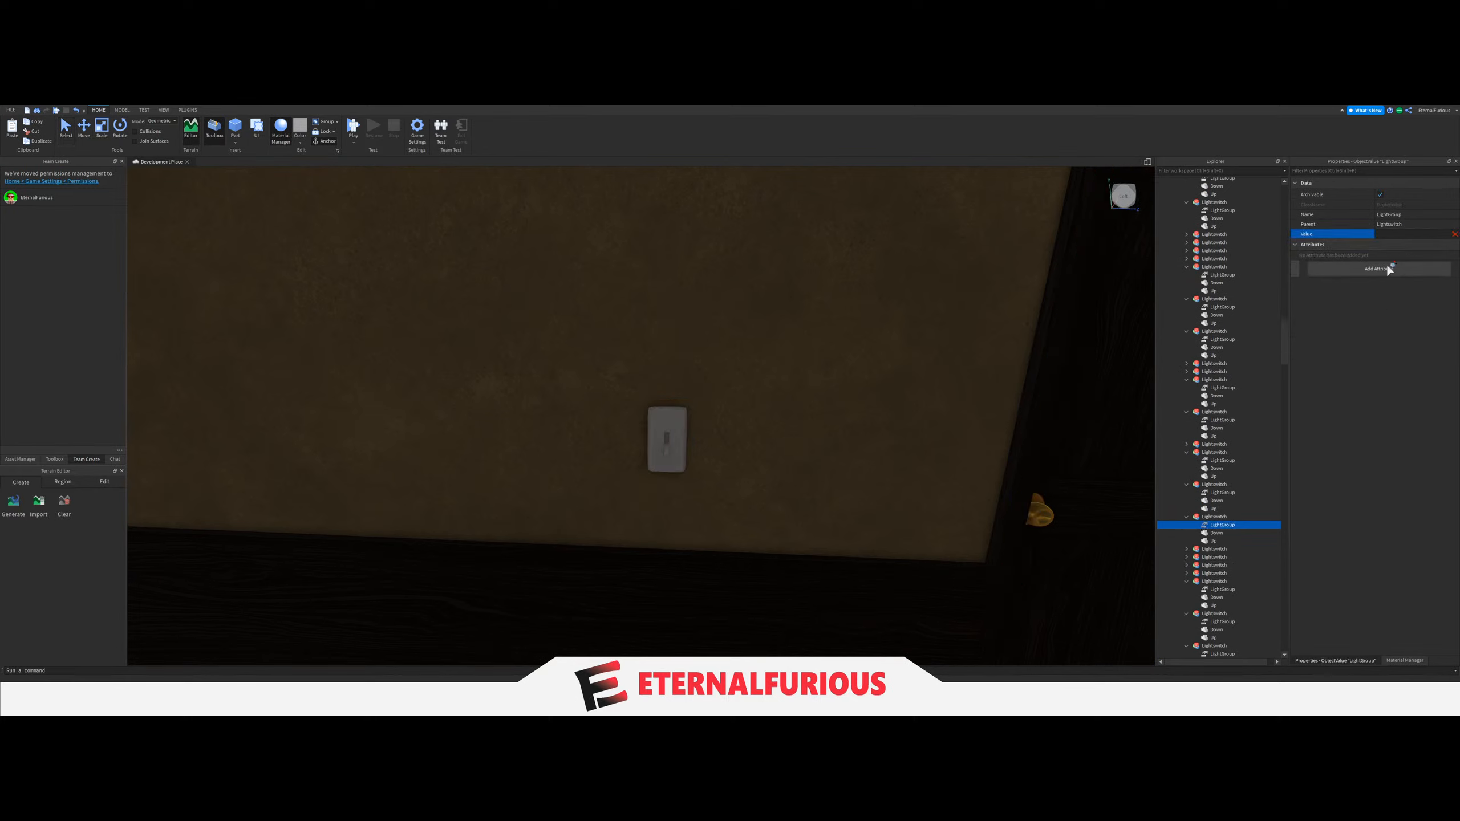
scroll(1232, 443, "up", 20)
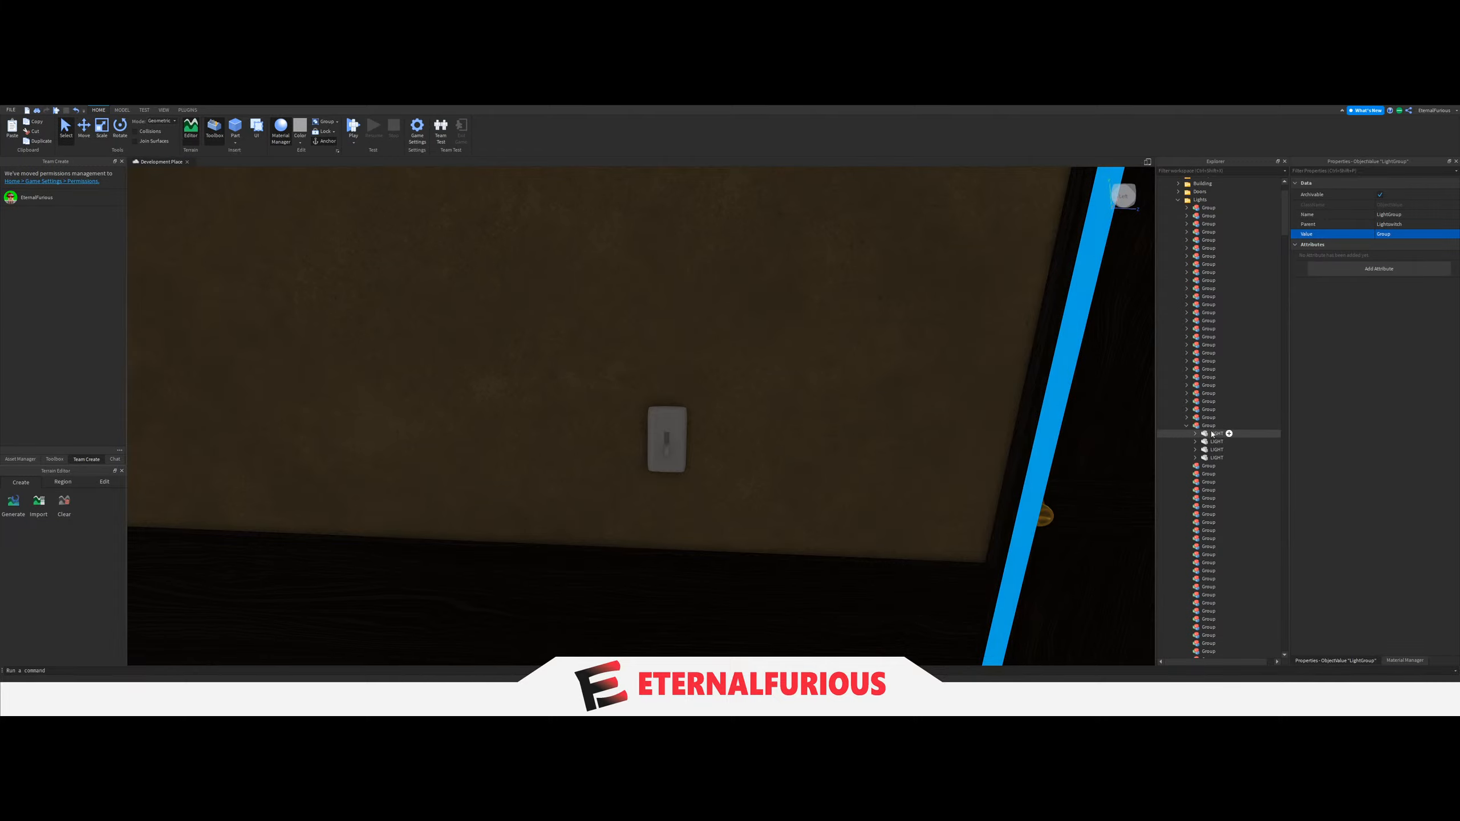
Collapse the twenty-eighth Group, and move the four LIGHT parts of the dark room with the white cabinet into the twenty-ninth Group.
left_click(1213, 426)
key("f")
right_click_drag(834, 376, 831, 378)
key("e")
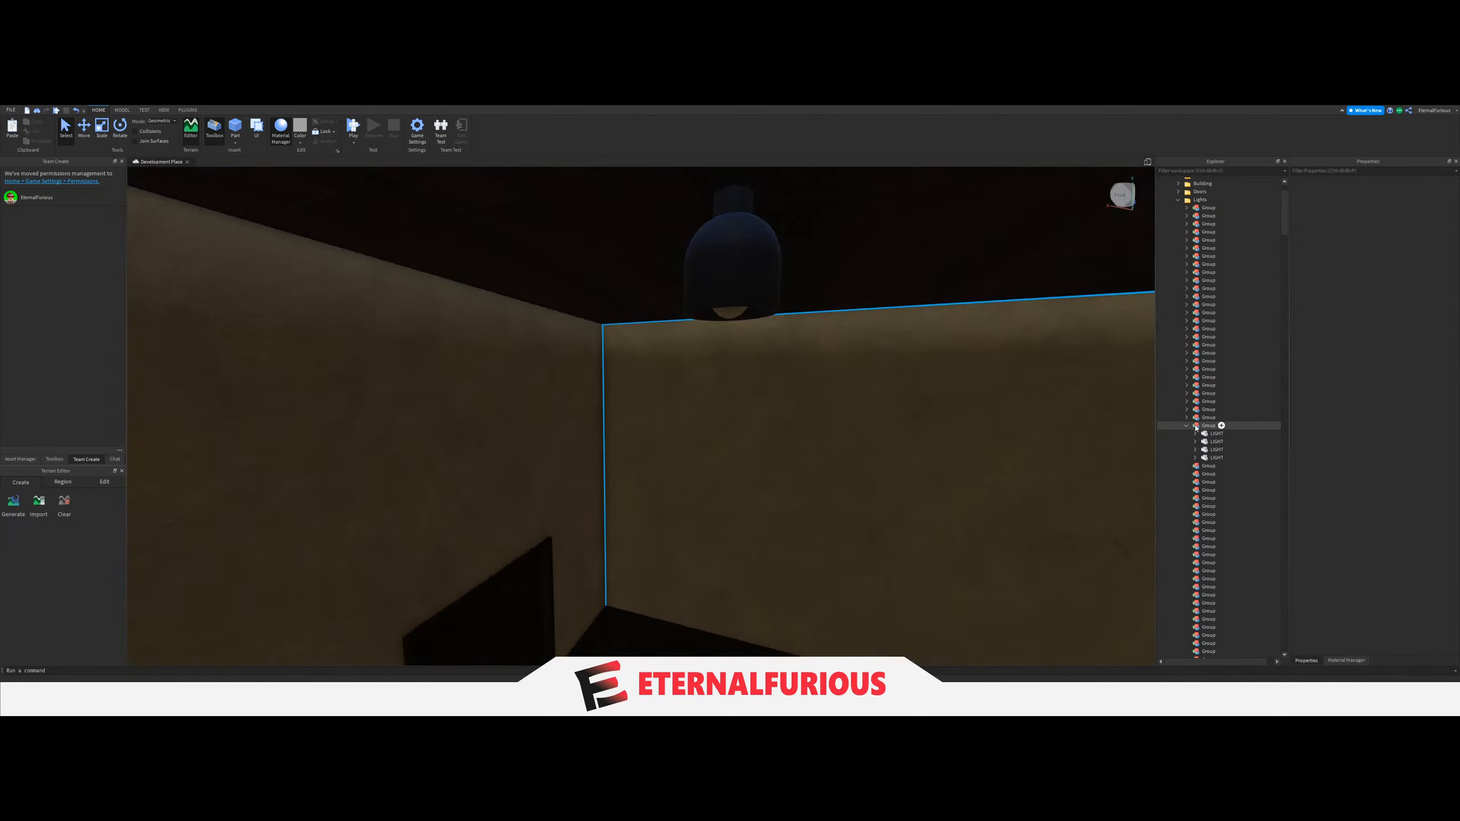
right_click_drag(968, 433, 715, 404)
key("w")
key("w")
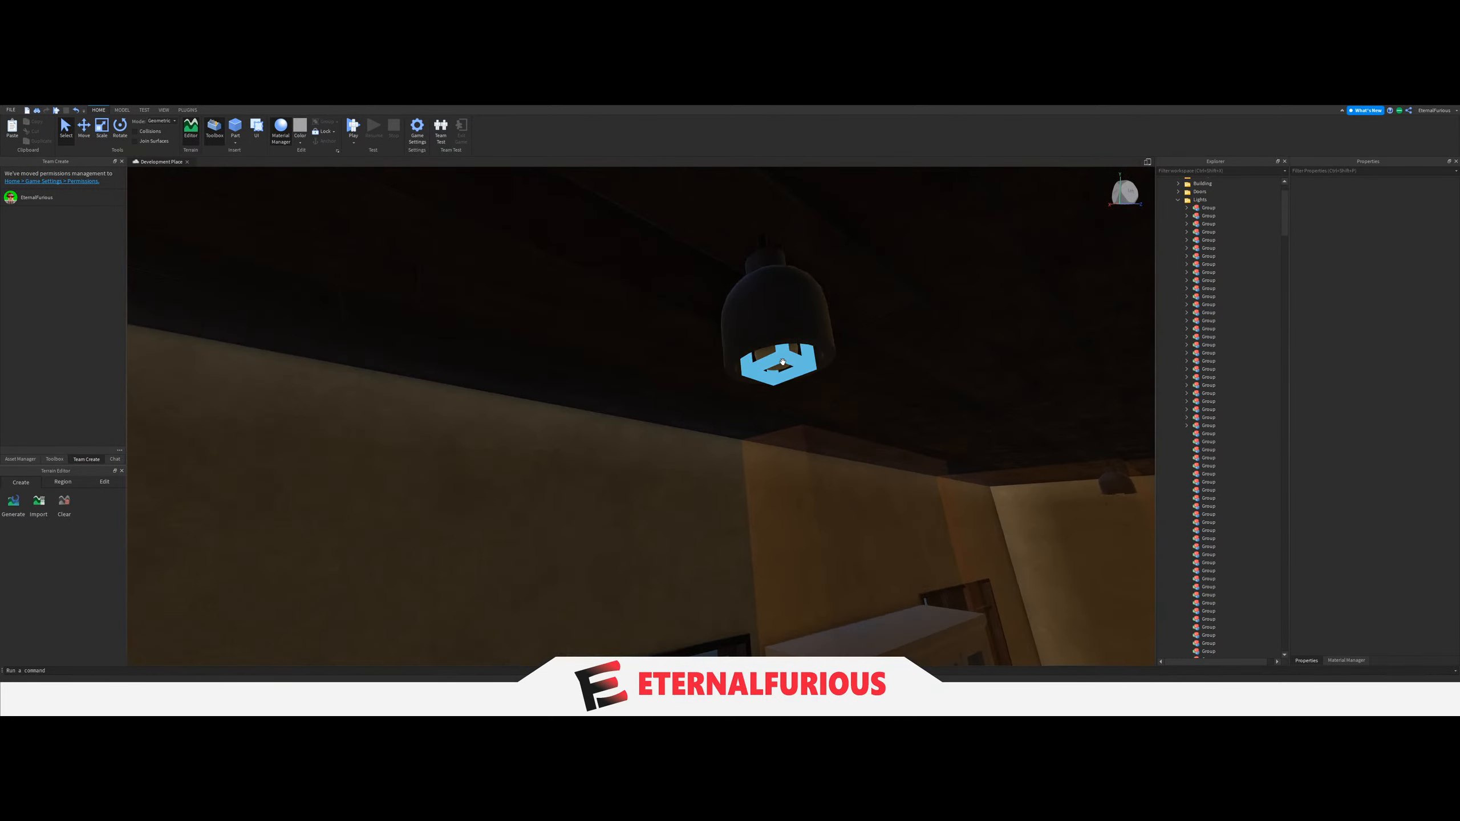
left_click(778, 359)
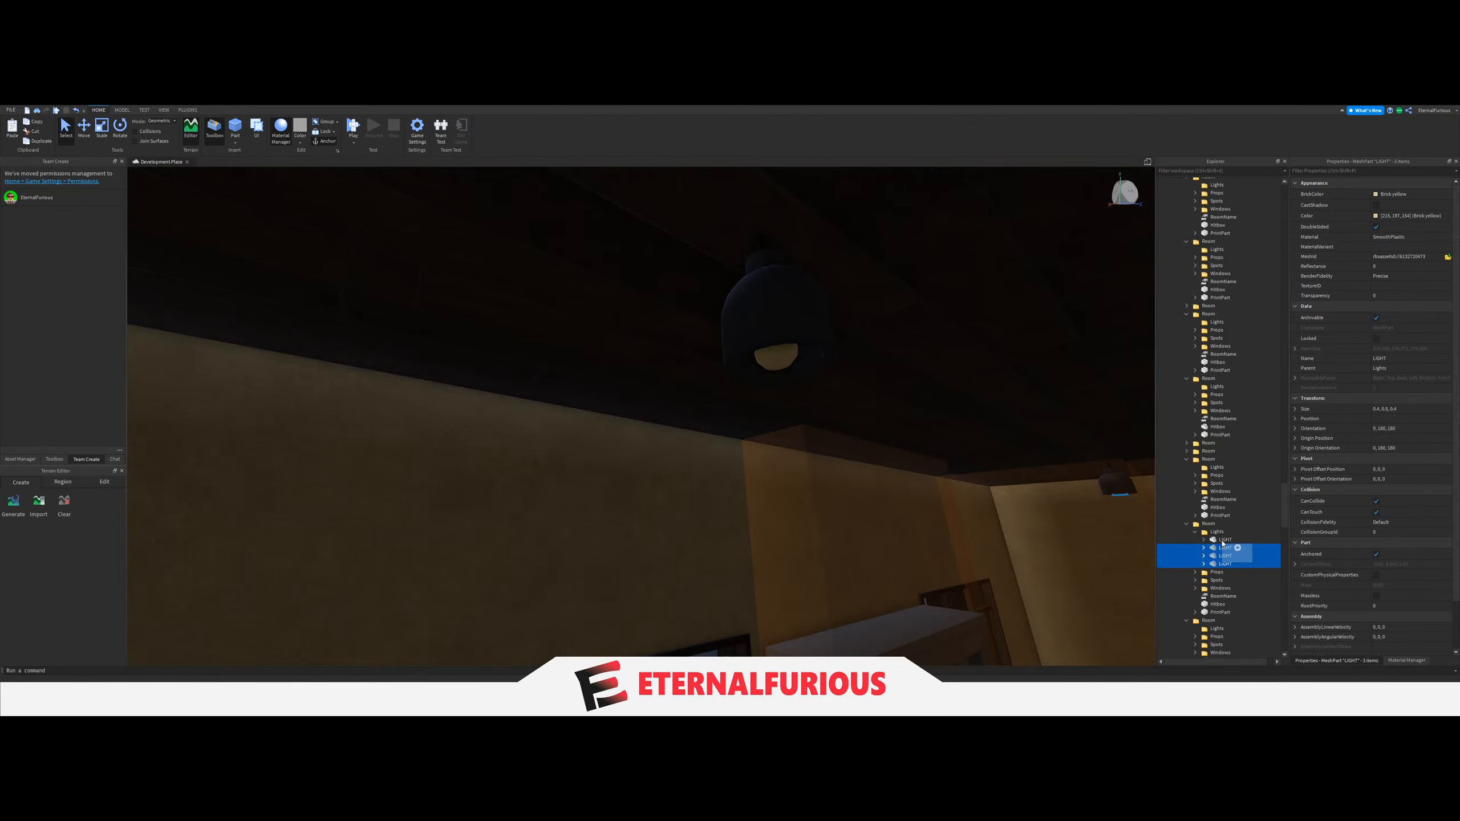
mouse_move(1254, 500)
left_mouse_down()
mouse_move(1237, 560)
mouse_move(1238, 491)
left_mouse_up()
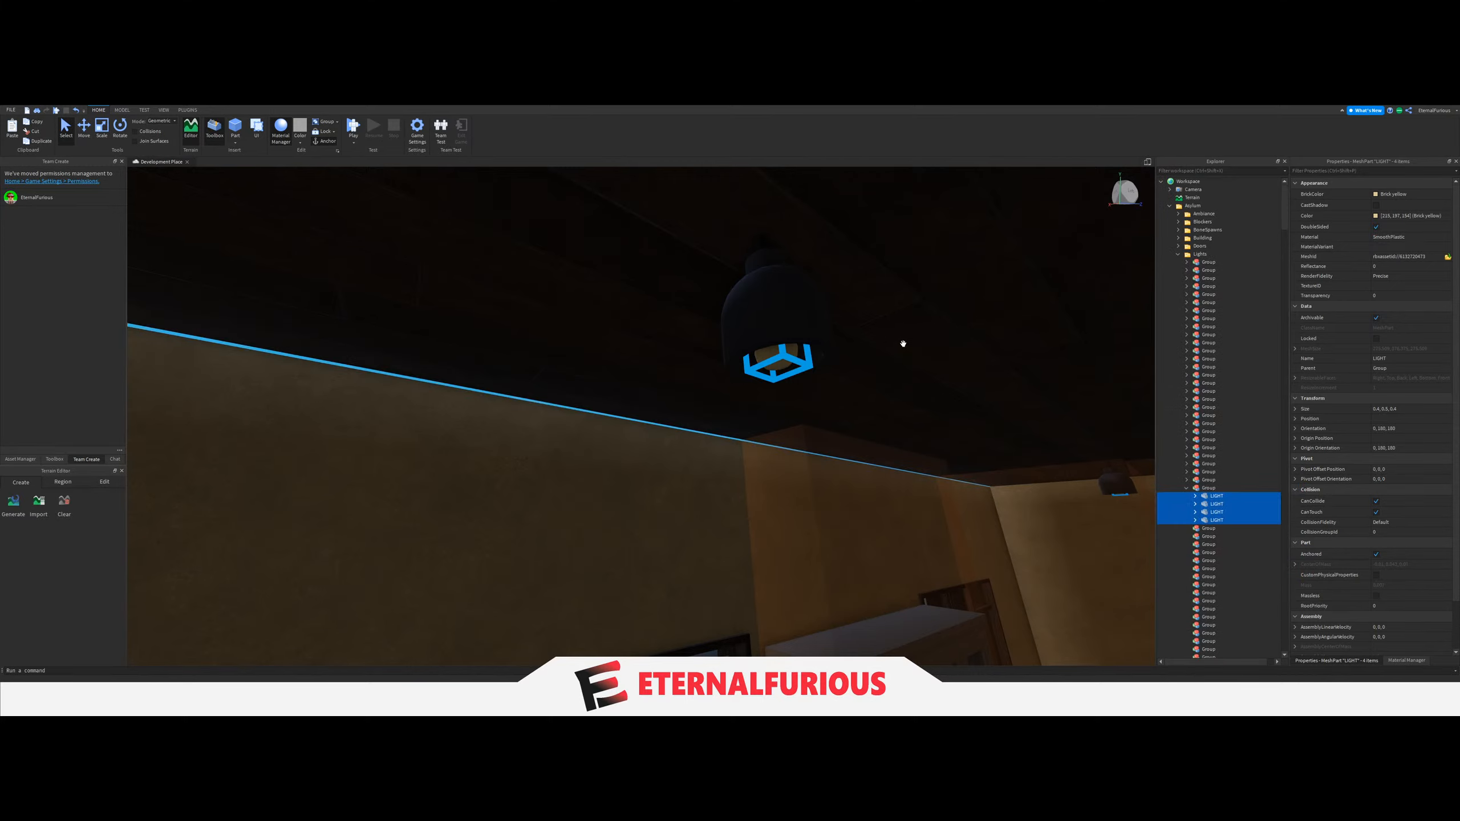
Set the LightGroup value of the white-cabinet room's light switch to the twenty-ninth Group.
right_click_drag(774, 406, 723, 469)
key("w")
left_click(733, 401)
key("s")
key("w")
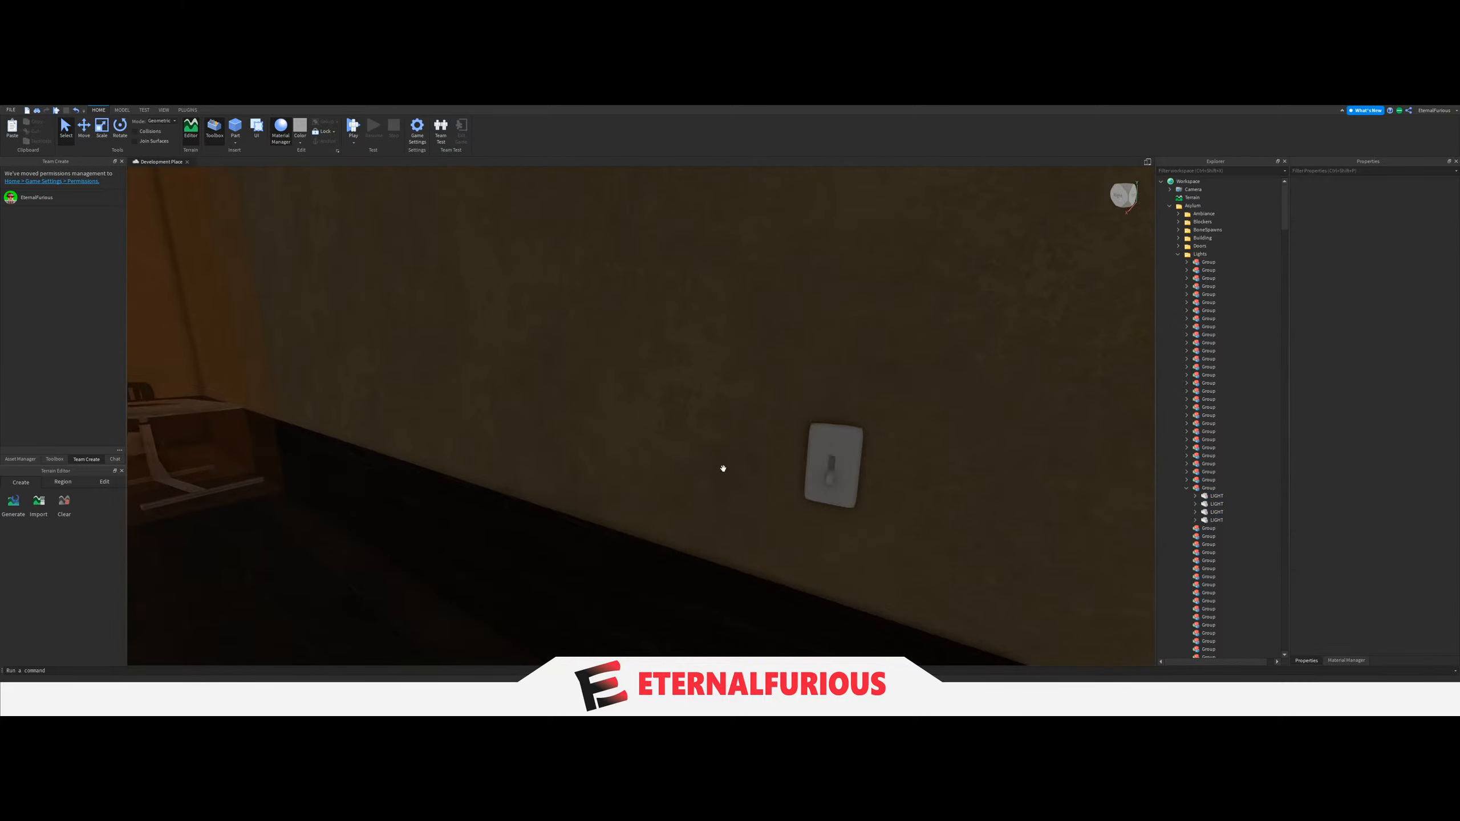
left_click(814, 451)
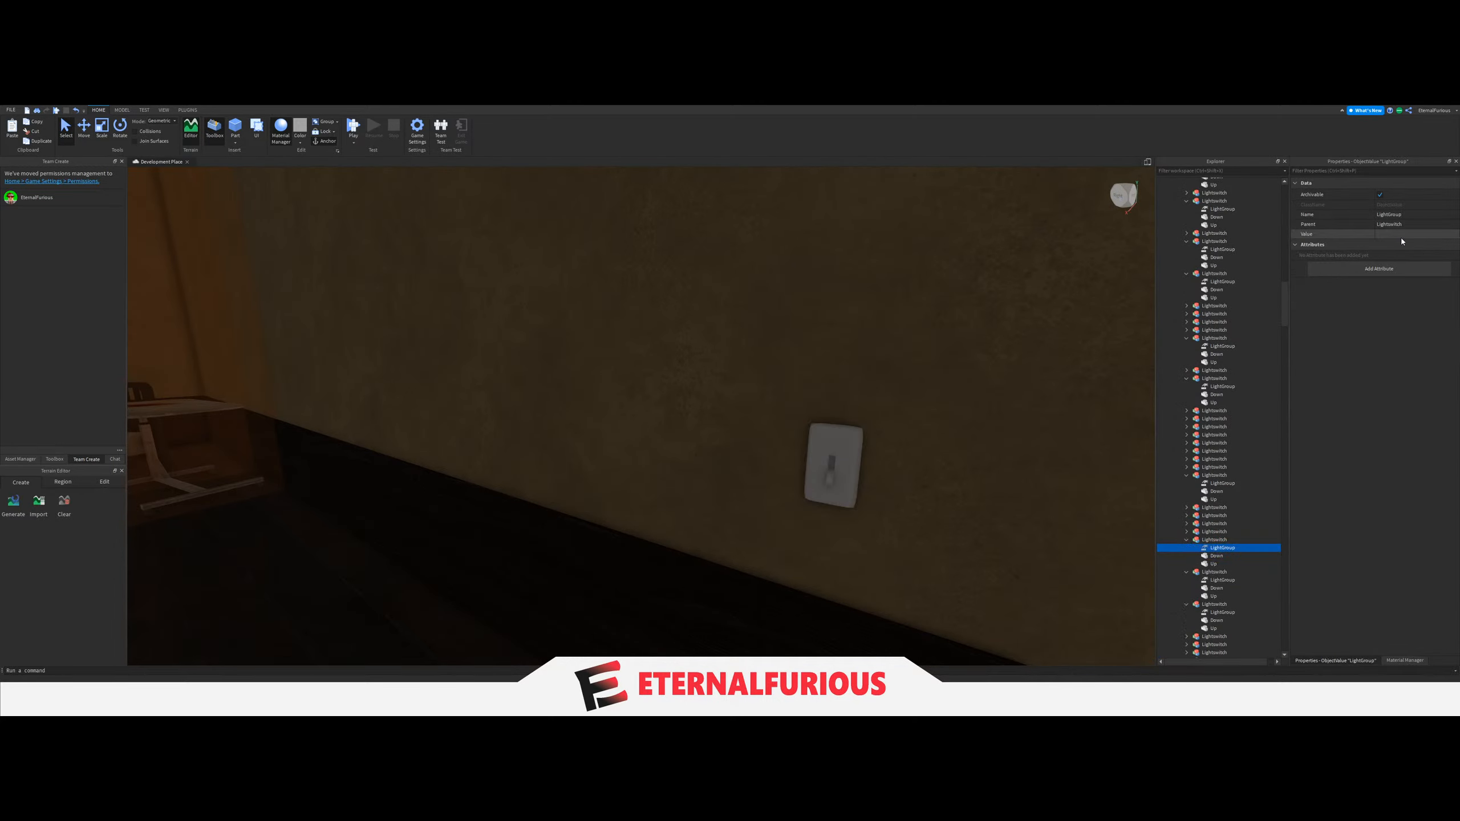
left_click(1401, 235)
scroll(1232, 429, "up", 5)
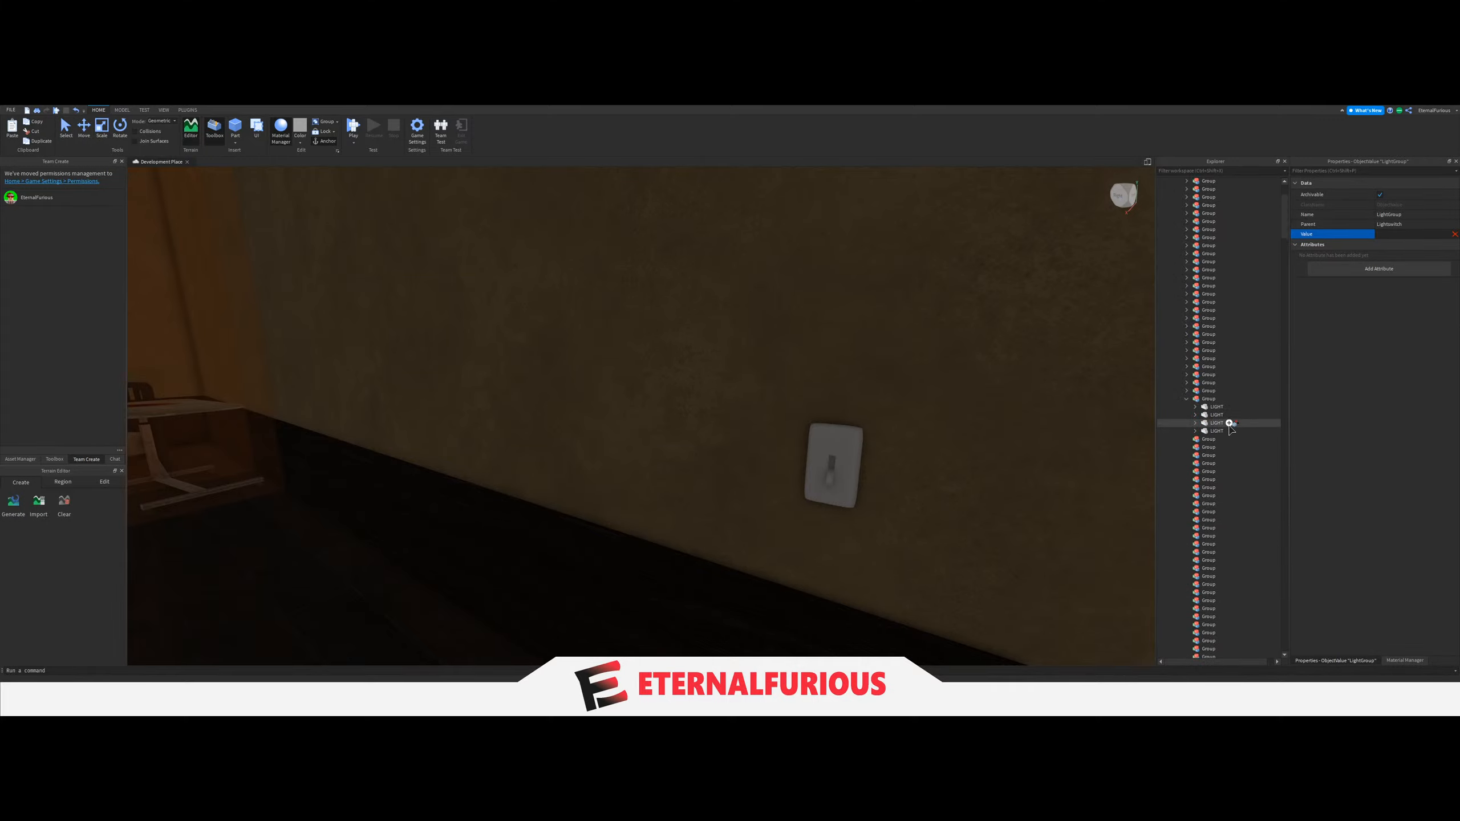
Collapse the twenty-ninth Group, and move the four LIGHT parts of the room with the bed and bloodstained tables into the thirtieth Group.
key("s")
key("w")
right_click_drag(965, 391, 673, 419)
left_click(673, 419)
key("s")
key("s")
right_click_drag(541, 418, 719, 457)
key("w")
key("w")
key("s")
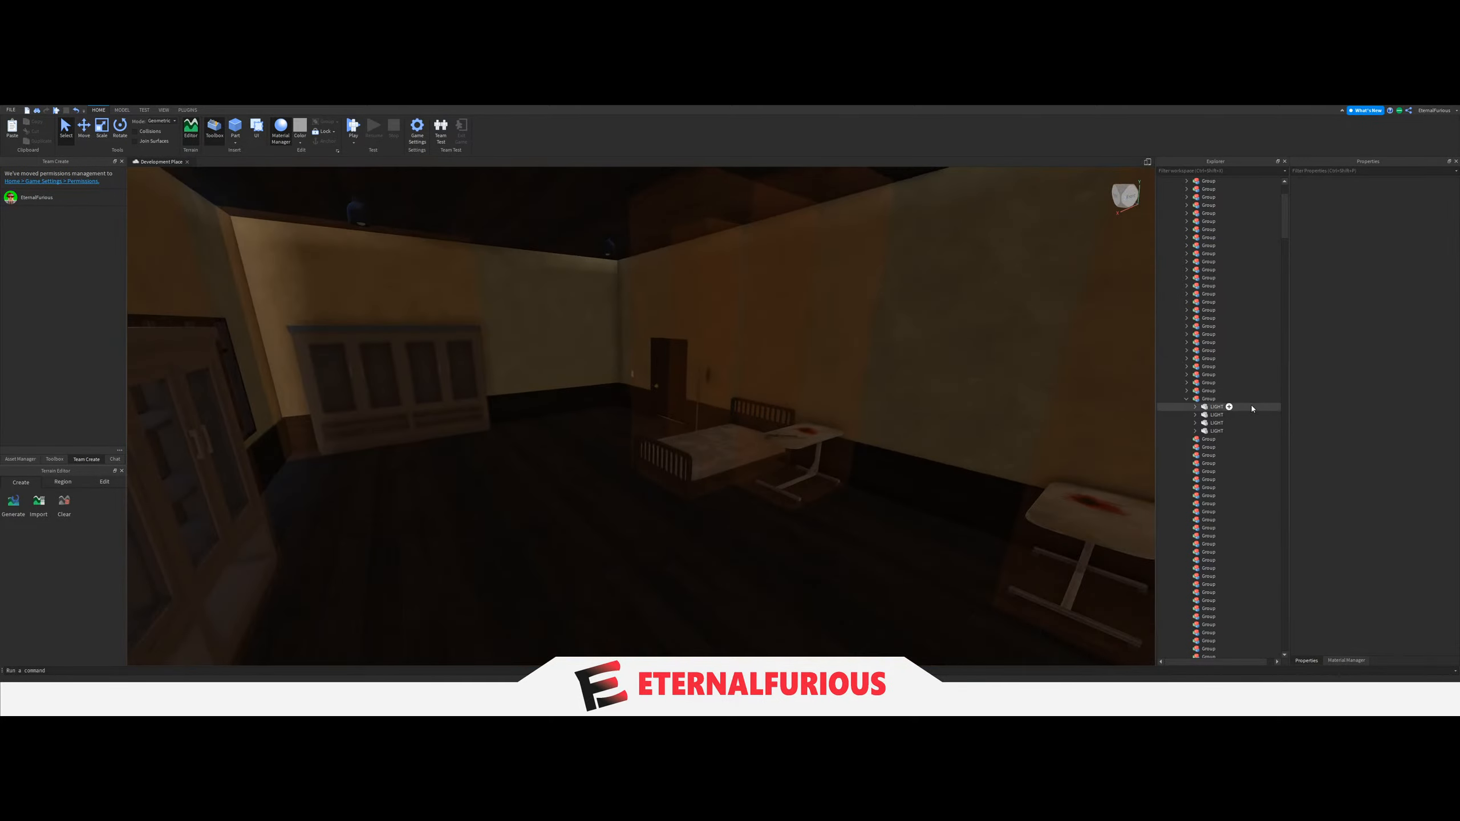
right_click_drag(774, 419, 774, 407)
key("w")
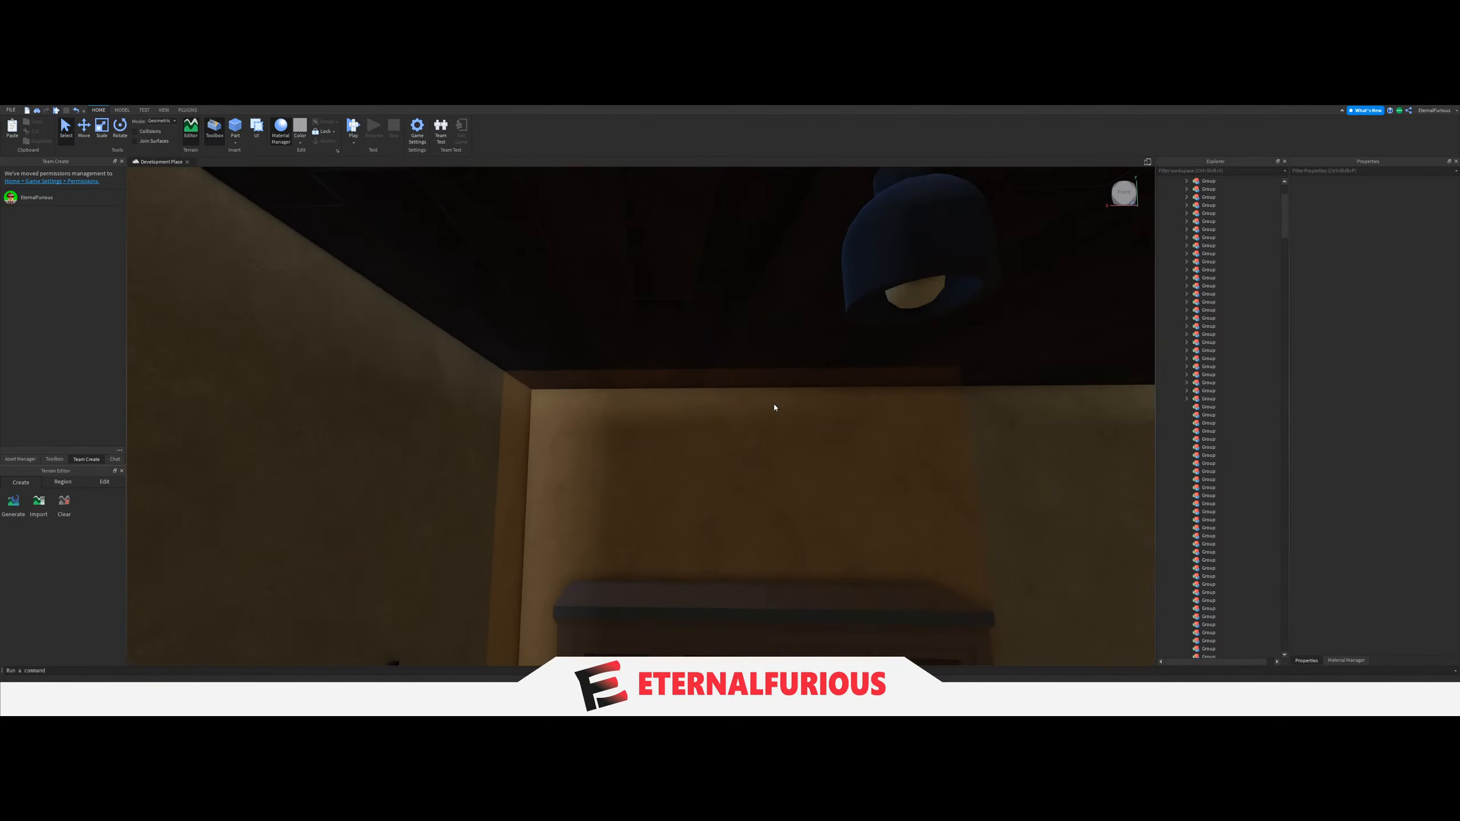
left_click(905, 304)
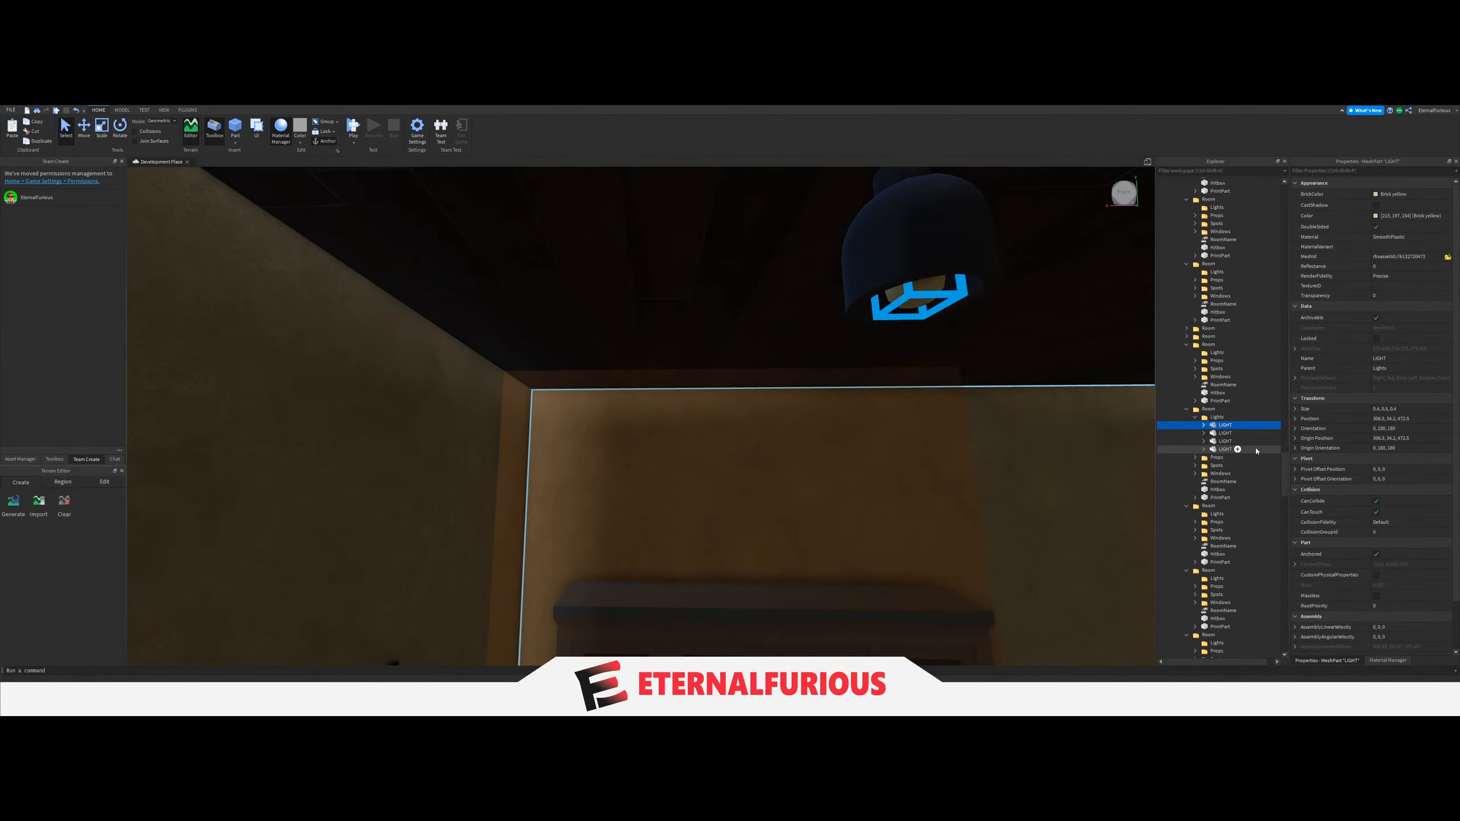
left_click_drag(1221, 434, 1236, 553)
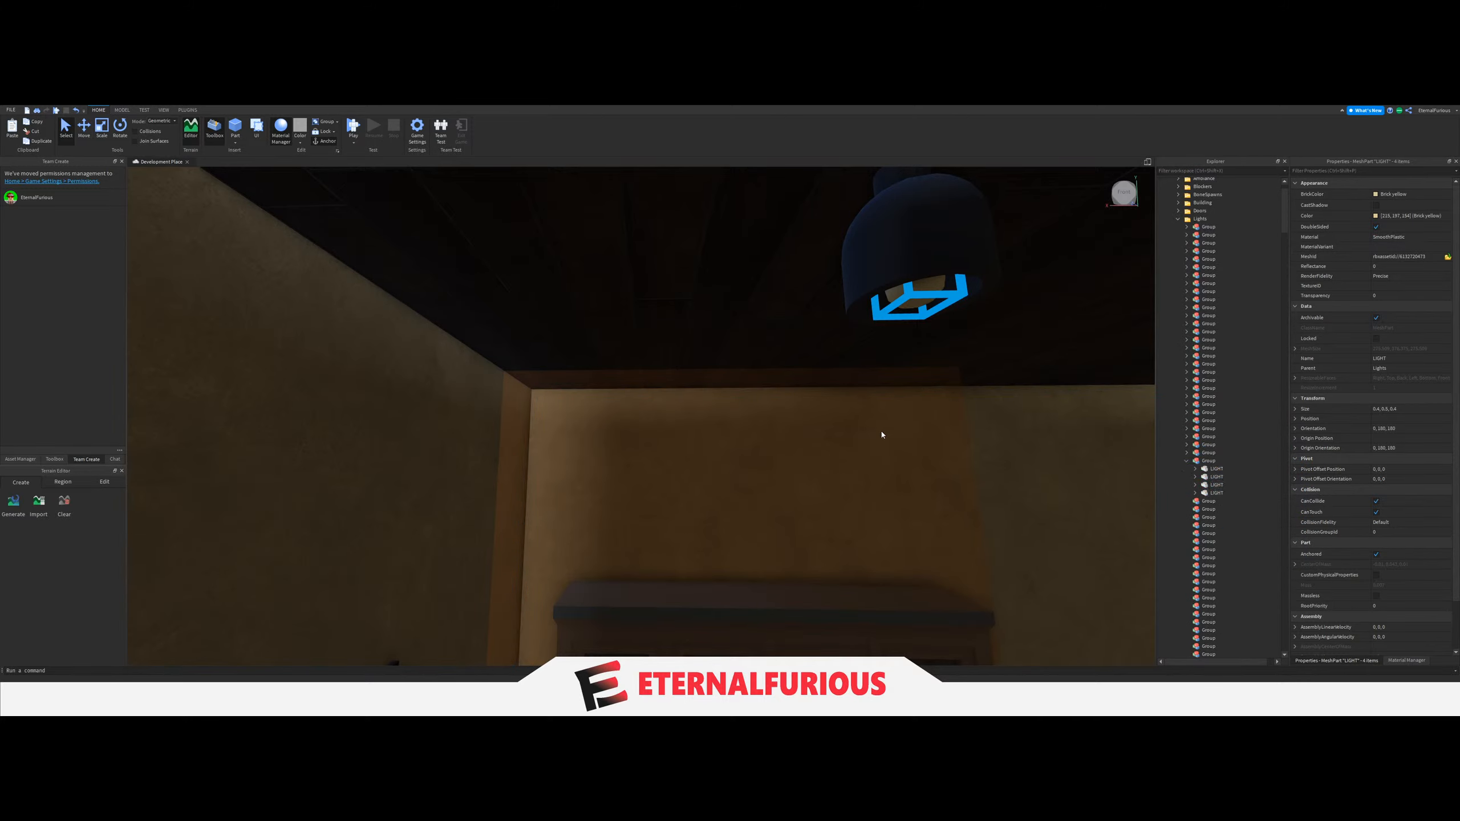
Set the LightGroup value of the light switch beside the bloodstained-table room's door to the thirtieth Group.
scroll(862, 449, "down", 5)
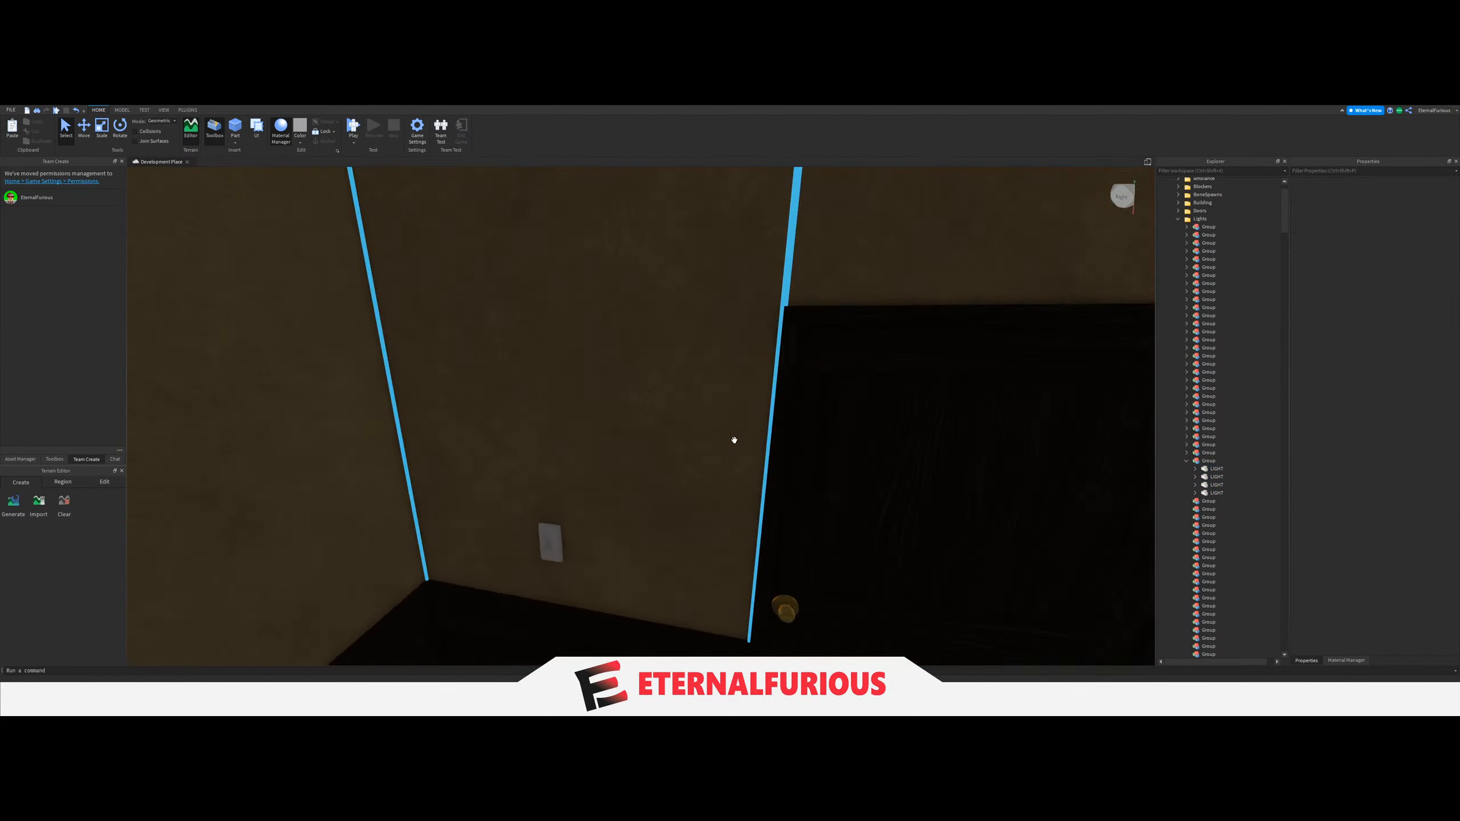
right_click_drag(734, 440, 710, 469)
left_click(609, 484)
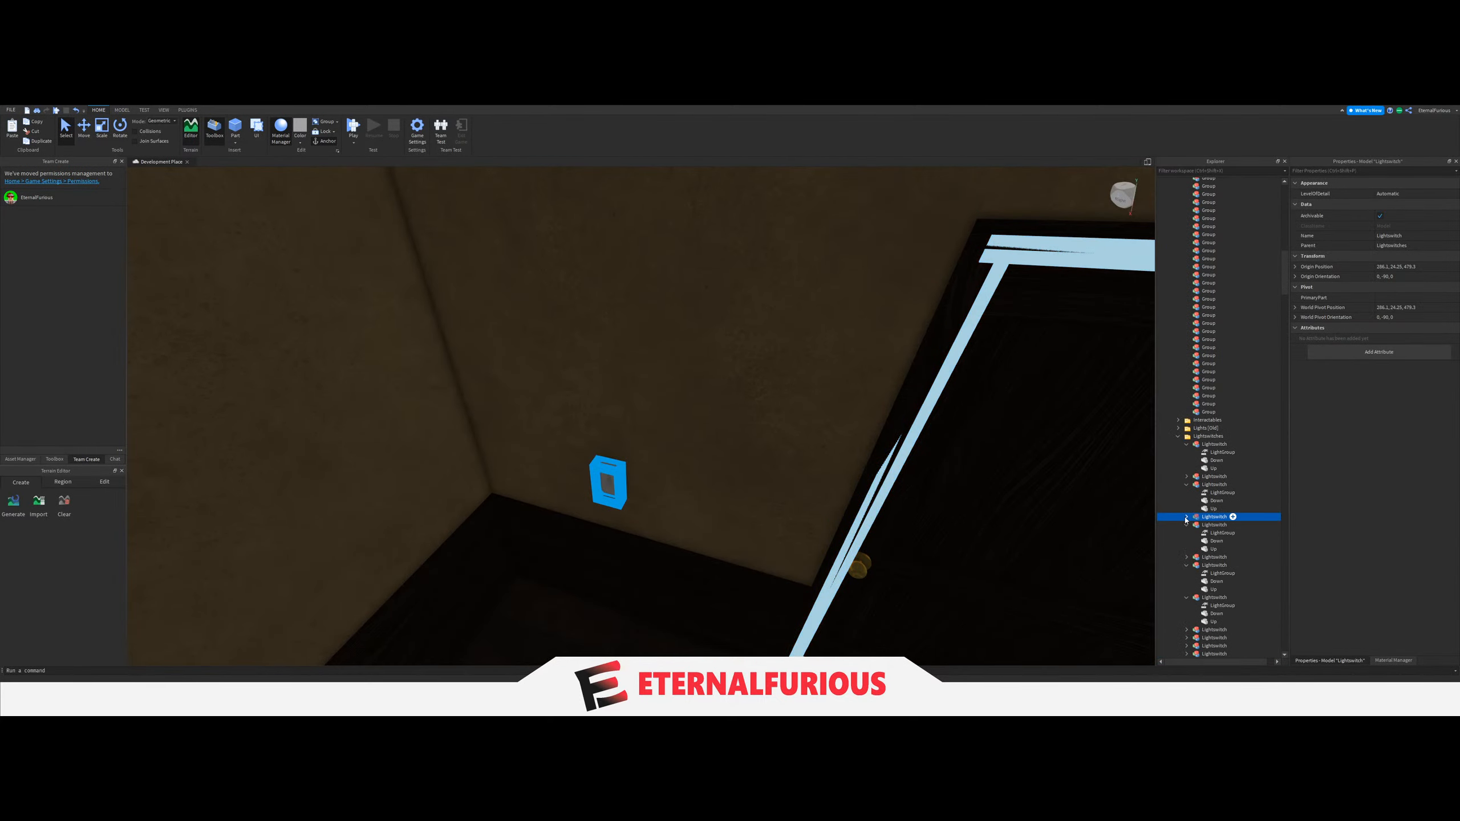
left_click(1187, 517)
left_click(1223, 525)
left_click(1414, 233)
scroll(1231, 414, "up", 5)
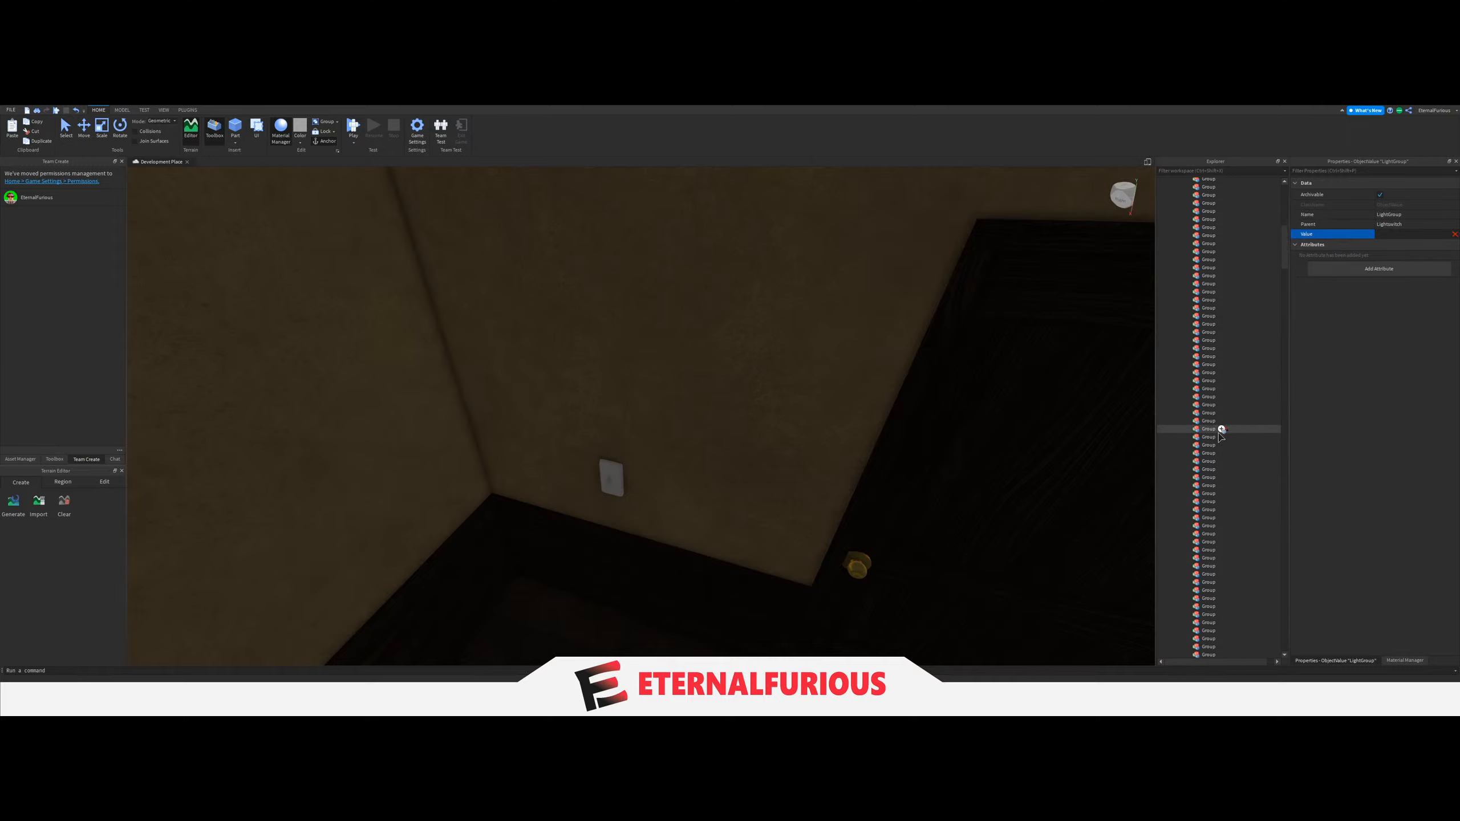
left_click(1210, 341)
Collapse the thirtieth Group, and move the four LIGHT parts of the dark bedroom with wall shelves into the thirty-first Group.
right_click_drag(859, 374, 859, 374)
key("w")
left_click(605, 447)
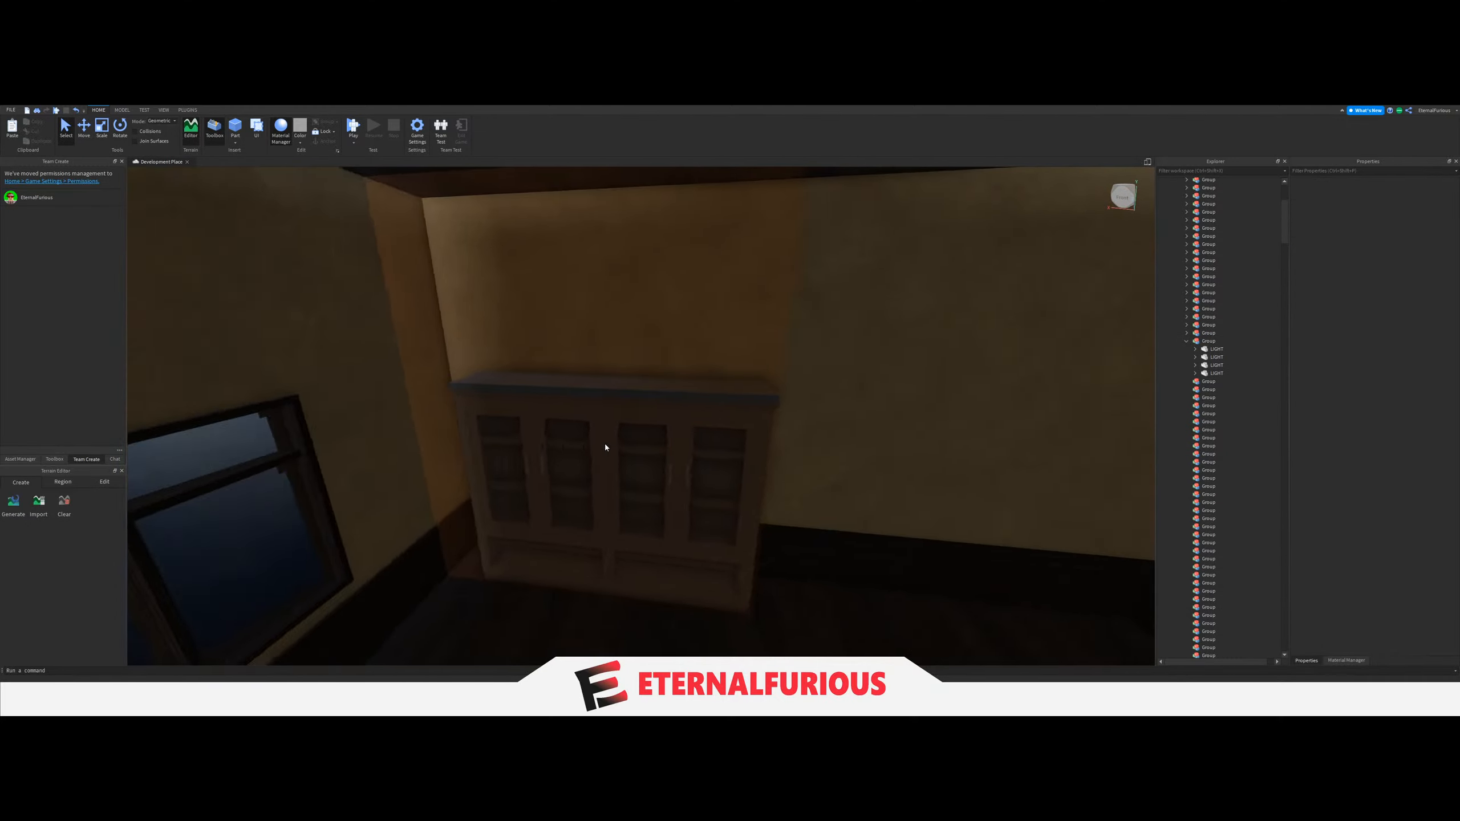
right_click_drag(605, 447, 704, 456)
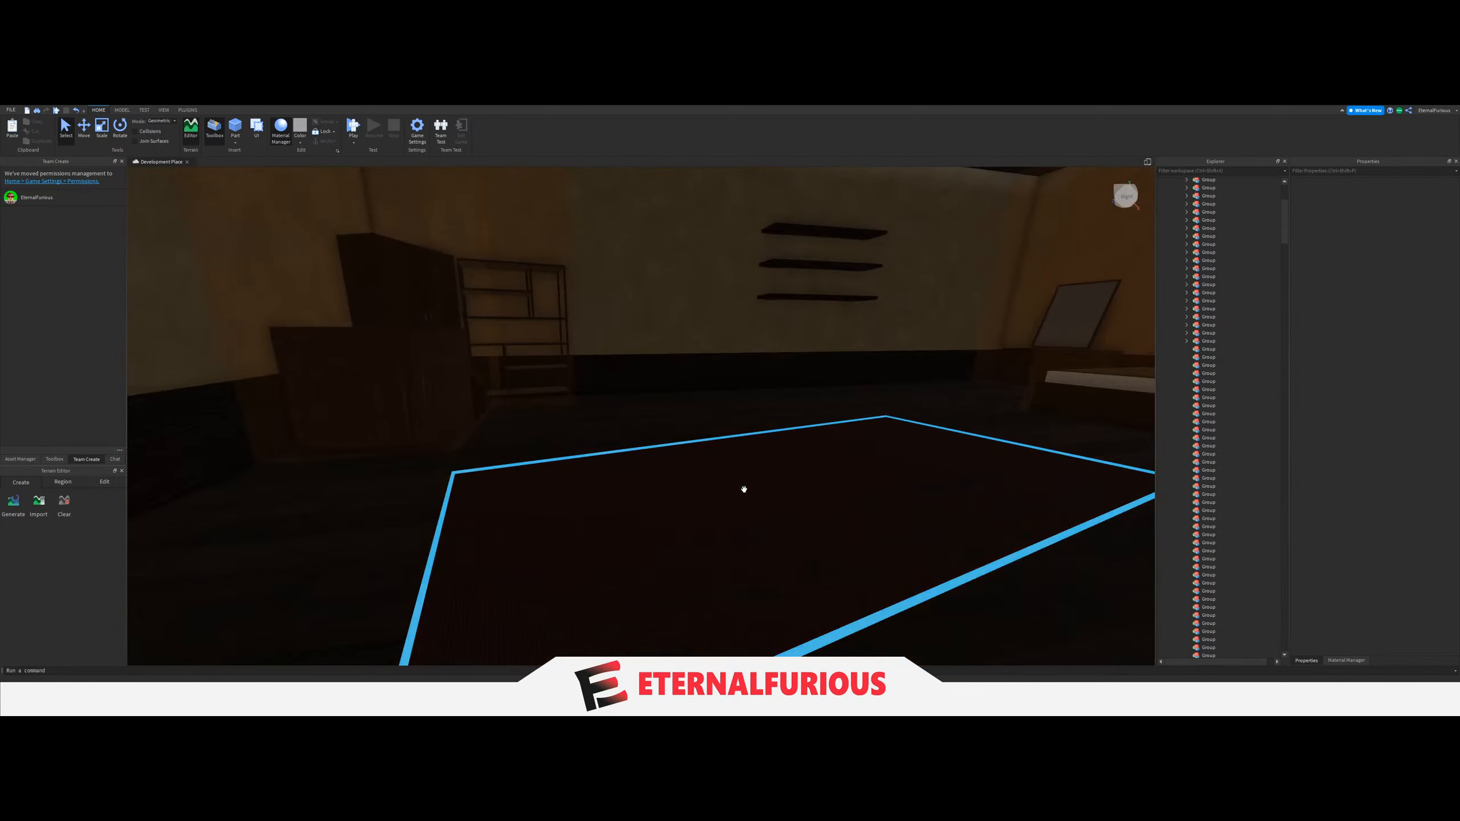
right_click_drag(744, 489, 737, 455)
key("w")
left_click(635, 498)
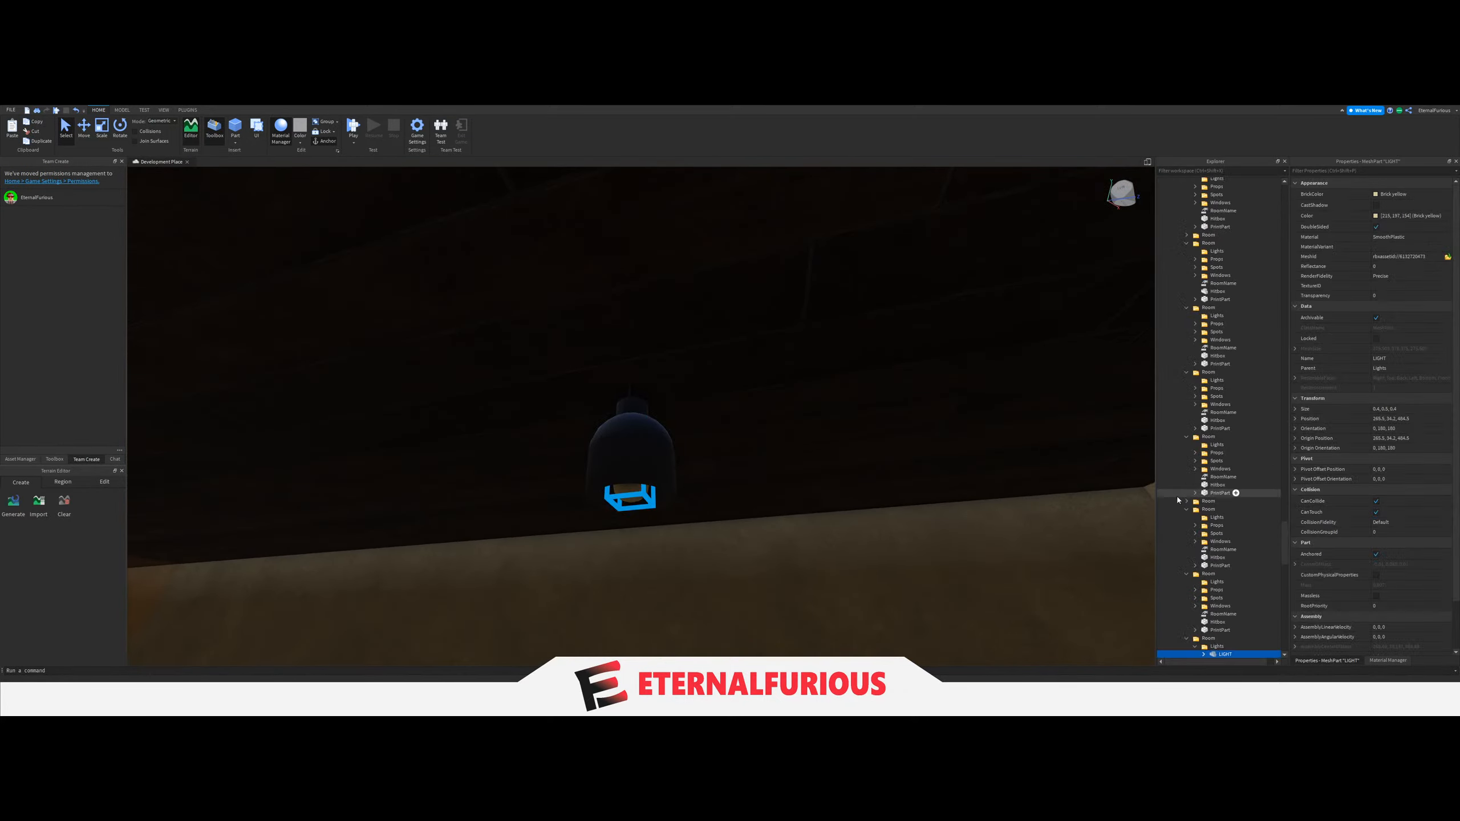
scroll(1221, 521, "up", 20)
left_click_drag(1219, 531, 1223, 508)
scroll(1221, 511, "up", 15)
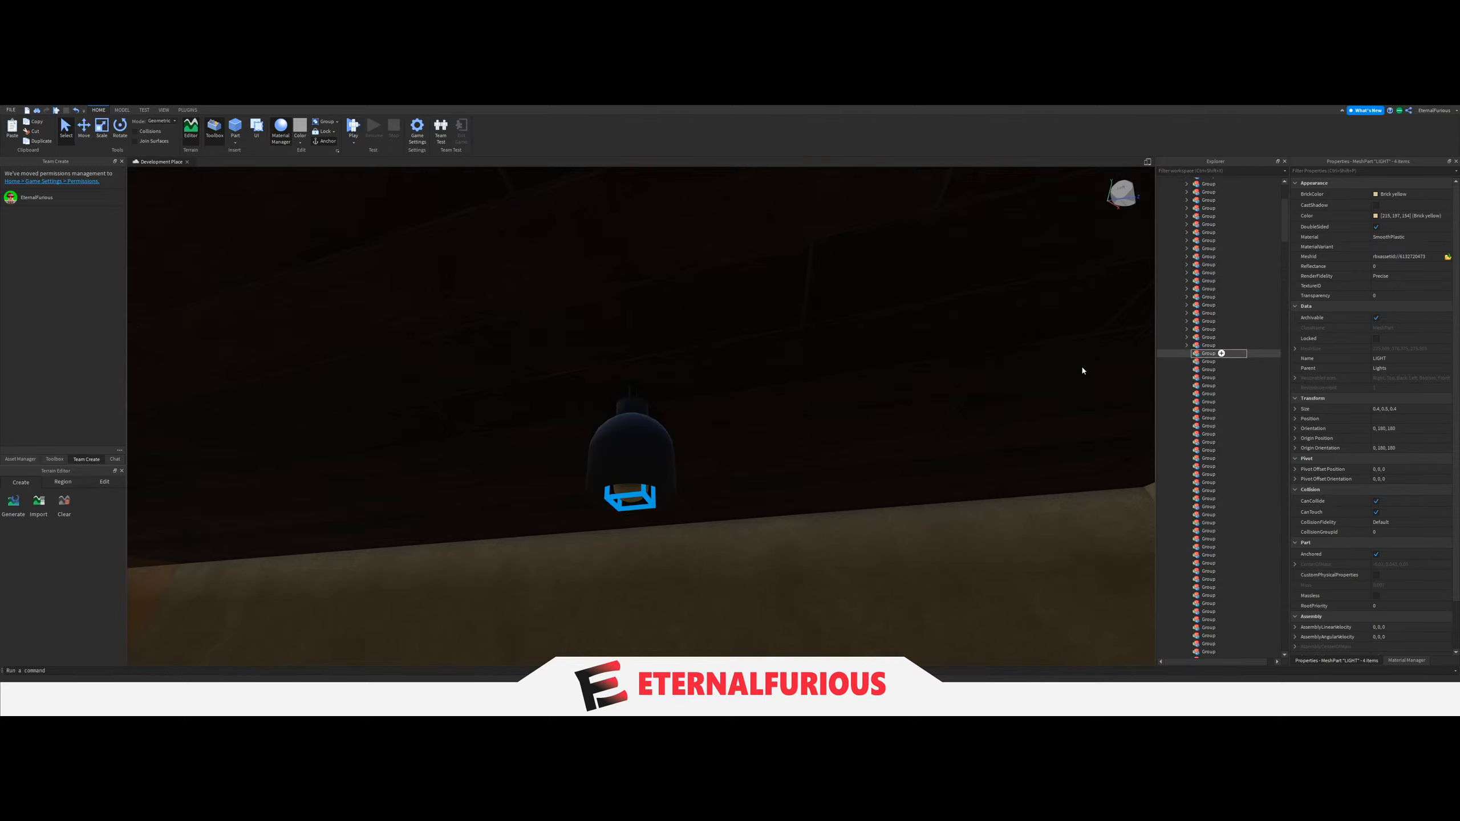
Set the LightGroup value of the bedroom's light switch between the wall shelves and the door to the thirty-first Group.
right_click_drag(920, 409, 857, 424)
scroll(857, 424, "up", 5)
left_click(762, 432)
right_click_drag(763, 431, 762, 431)
scroll(763, 431, "down", 5)
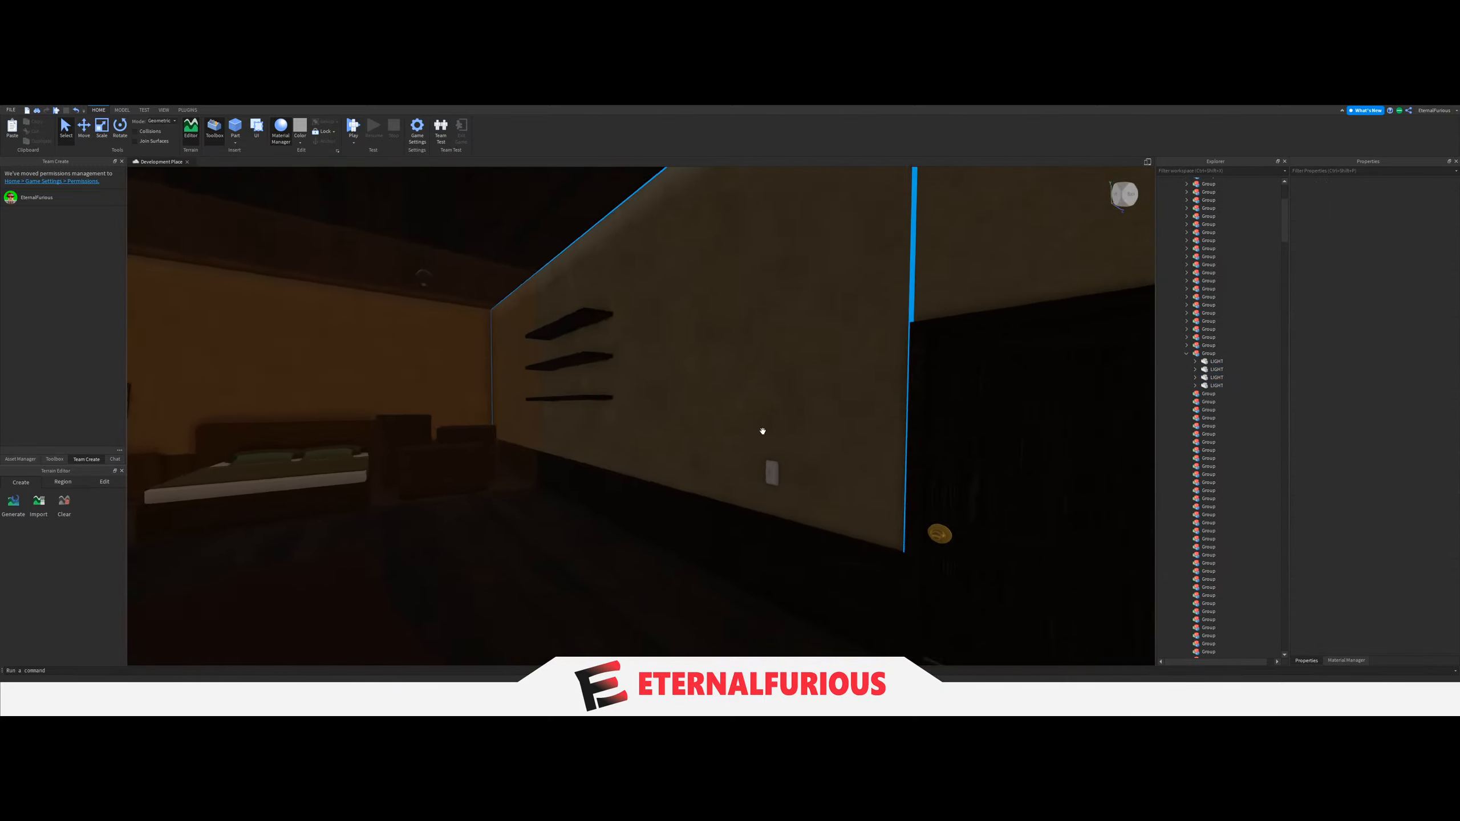
scroll(763, 431, "up", 3)
left_click(977, 527)
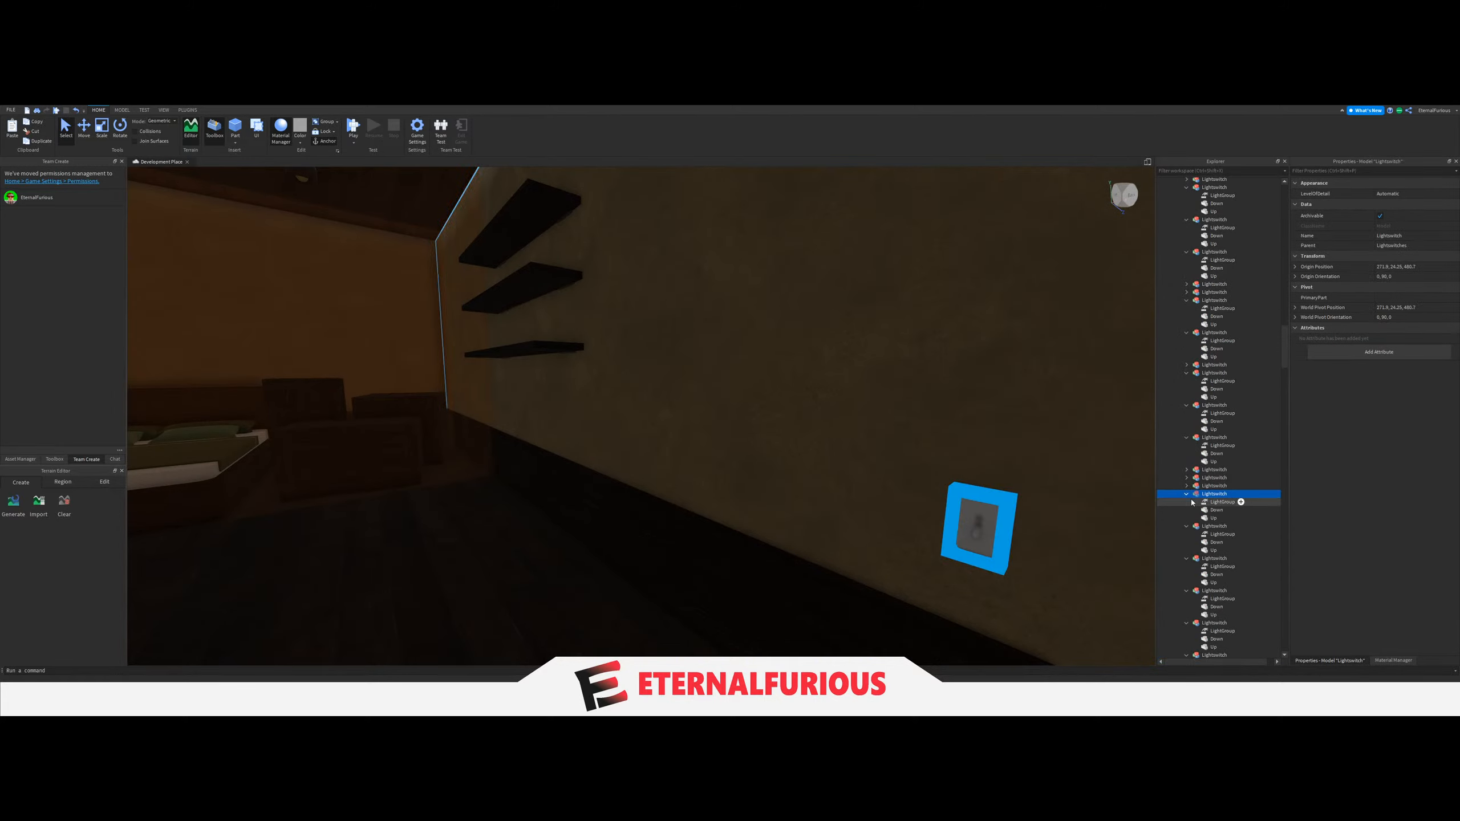
left_click(1192, 502)
scroll(1223, 425, "up", 5)
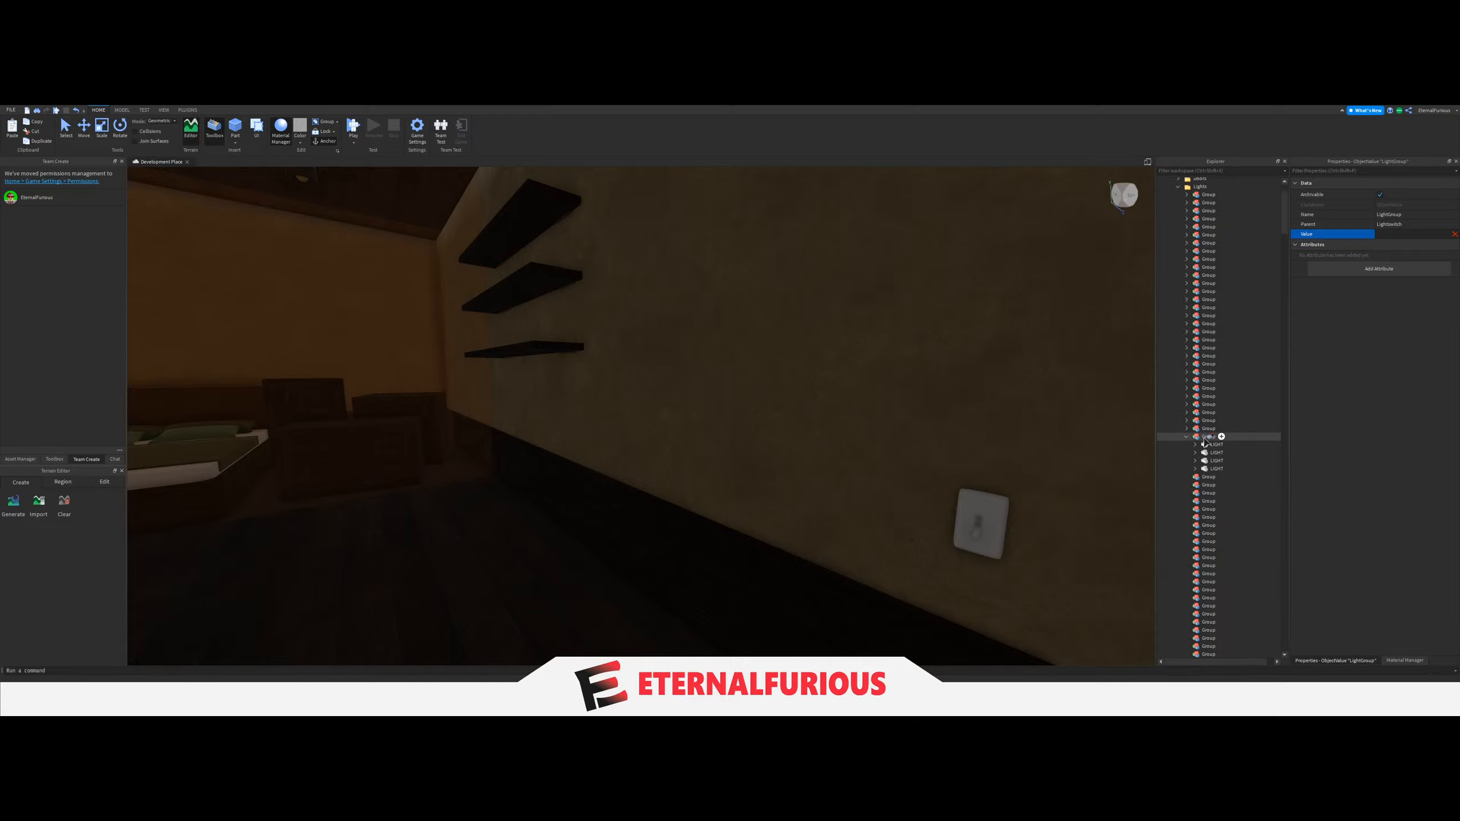
left_click(1205, 442)
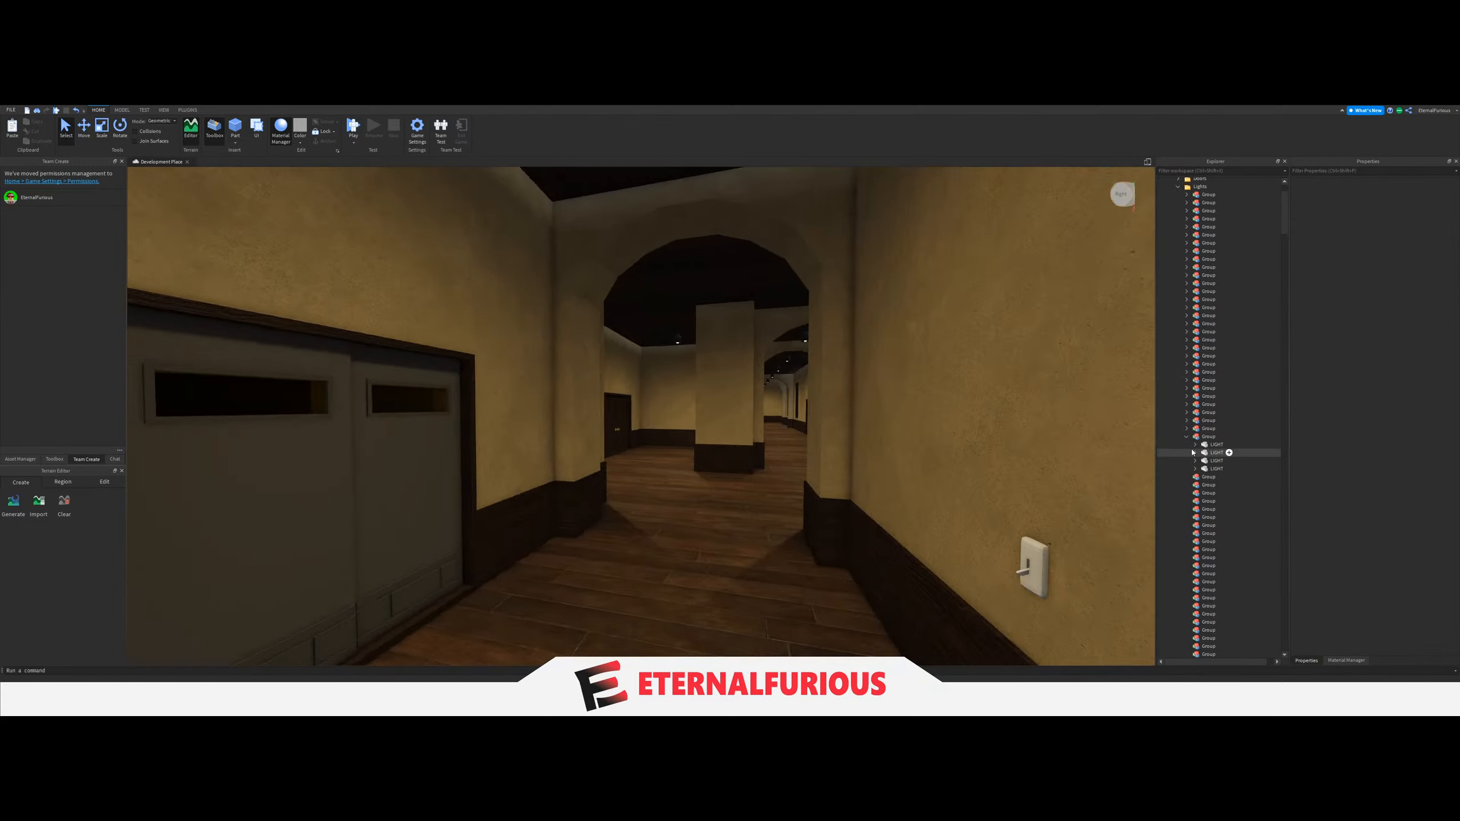
Collapse the thirty-first Group, and move the six LIGHT parts of the grey-walled room with the railing into the thirty-second Group.
left_click(1187, 436)
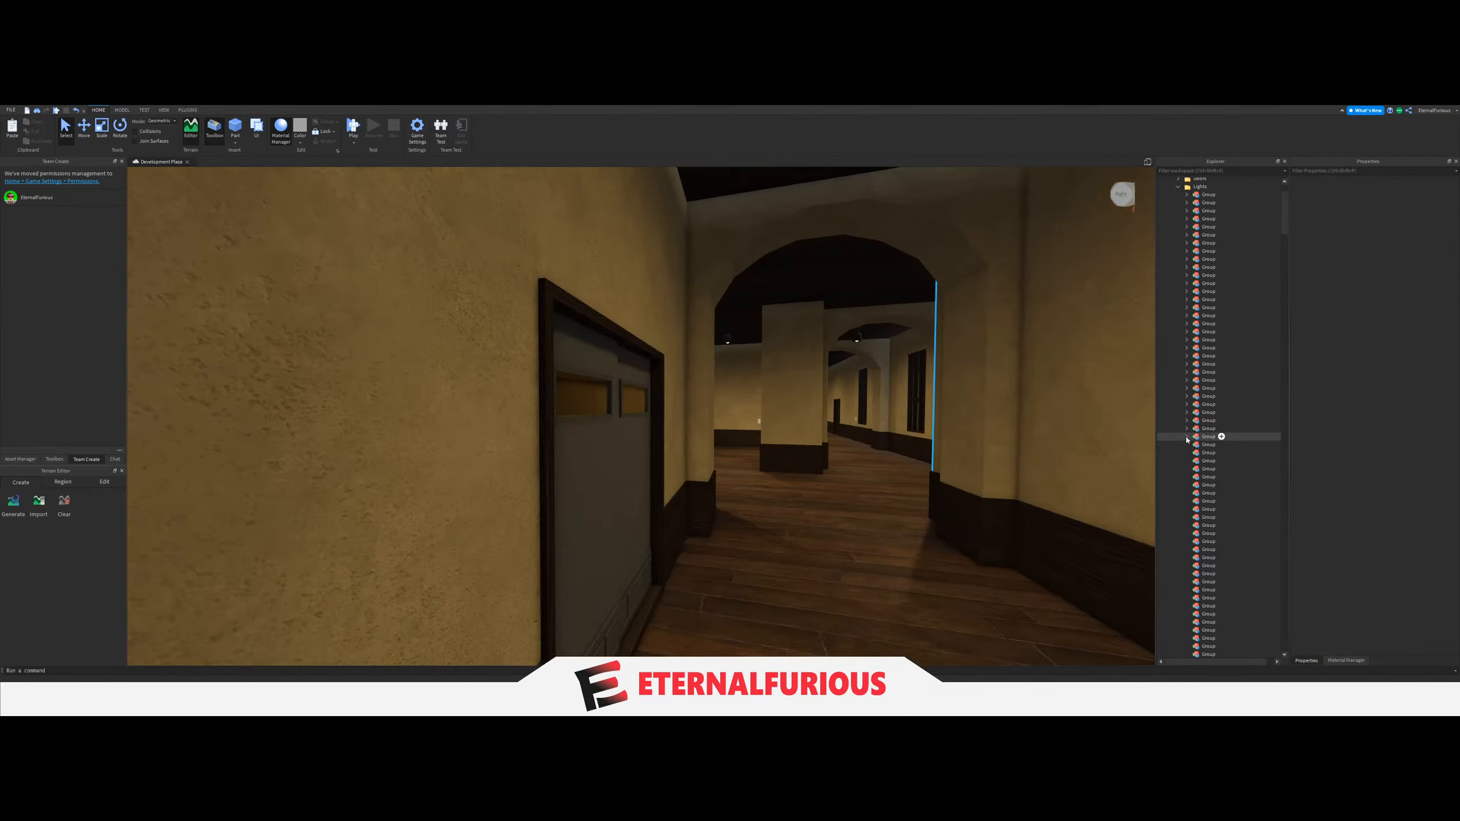
mouse_move(738, 373)
right_mouse_down()
mouse_move(711, 393)
mouse_move(727, 390)
right_mouse_up()
key("w")
key("w")
left_click(713, 434)
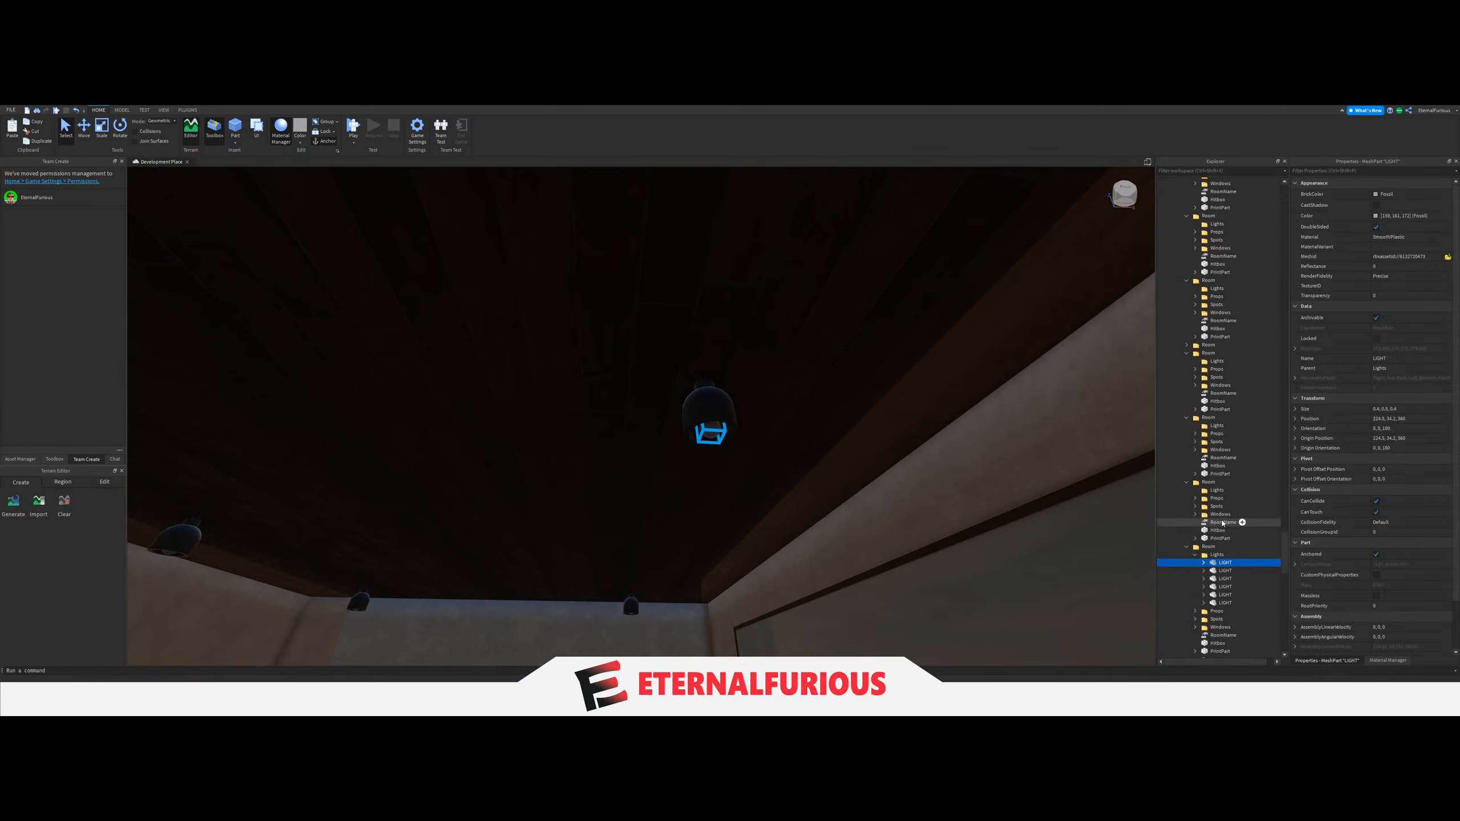
left_click_drag(1222, 539, 1221, 391)
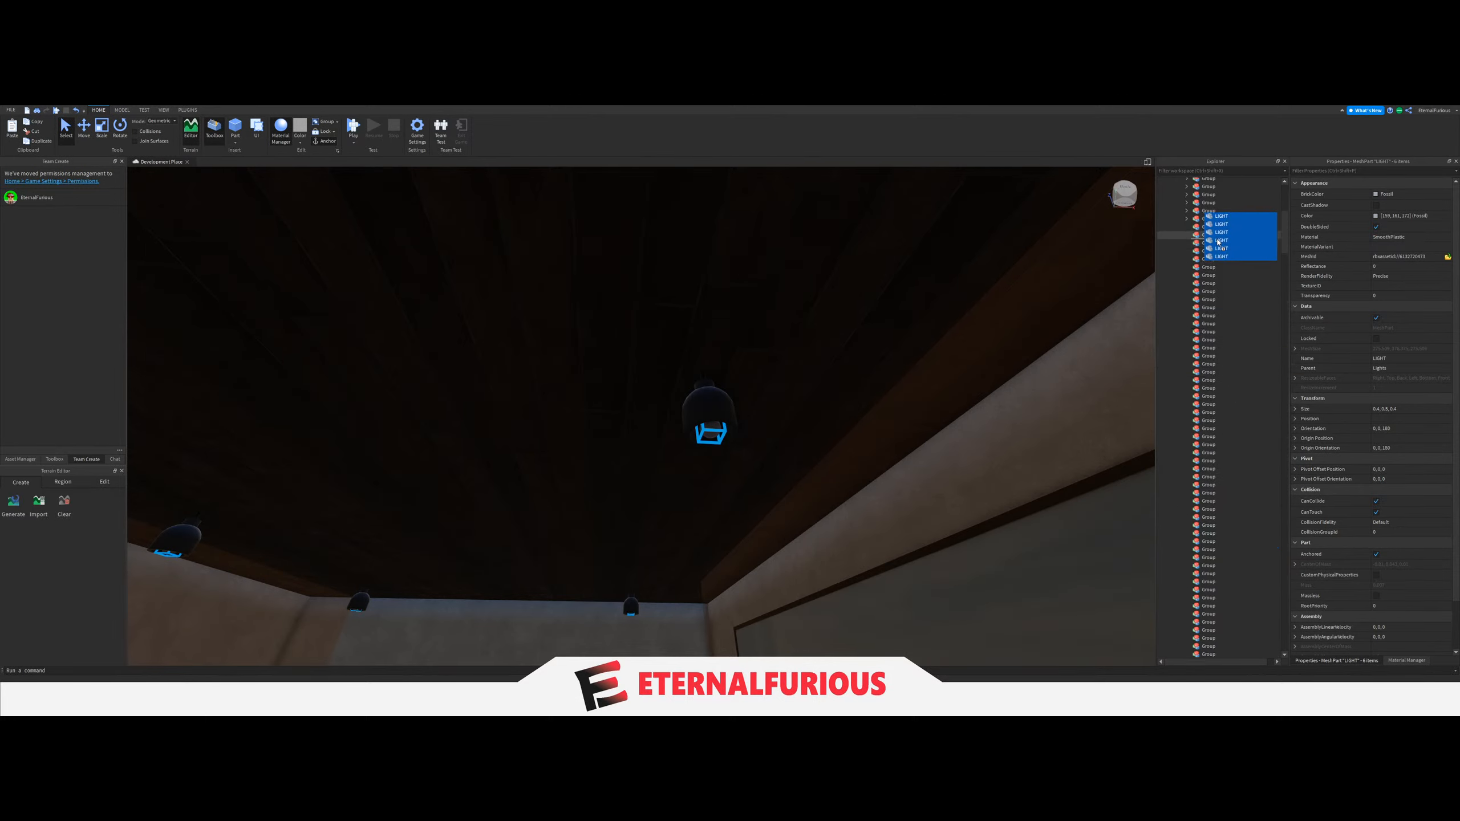
Set the LightGroup value of the light switch in the grey-walled room with the railing to the thirty-second Group.
right_click_drag(978, 356, 721, 438)
left_click(629, 404)
key("w")
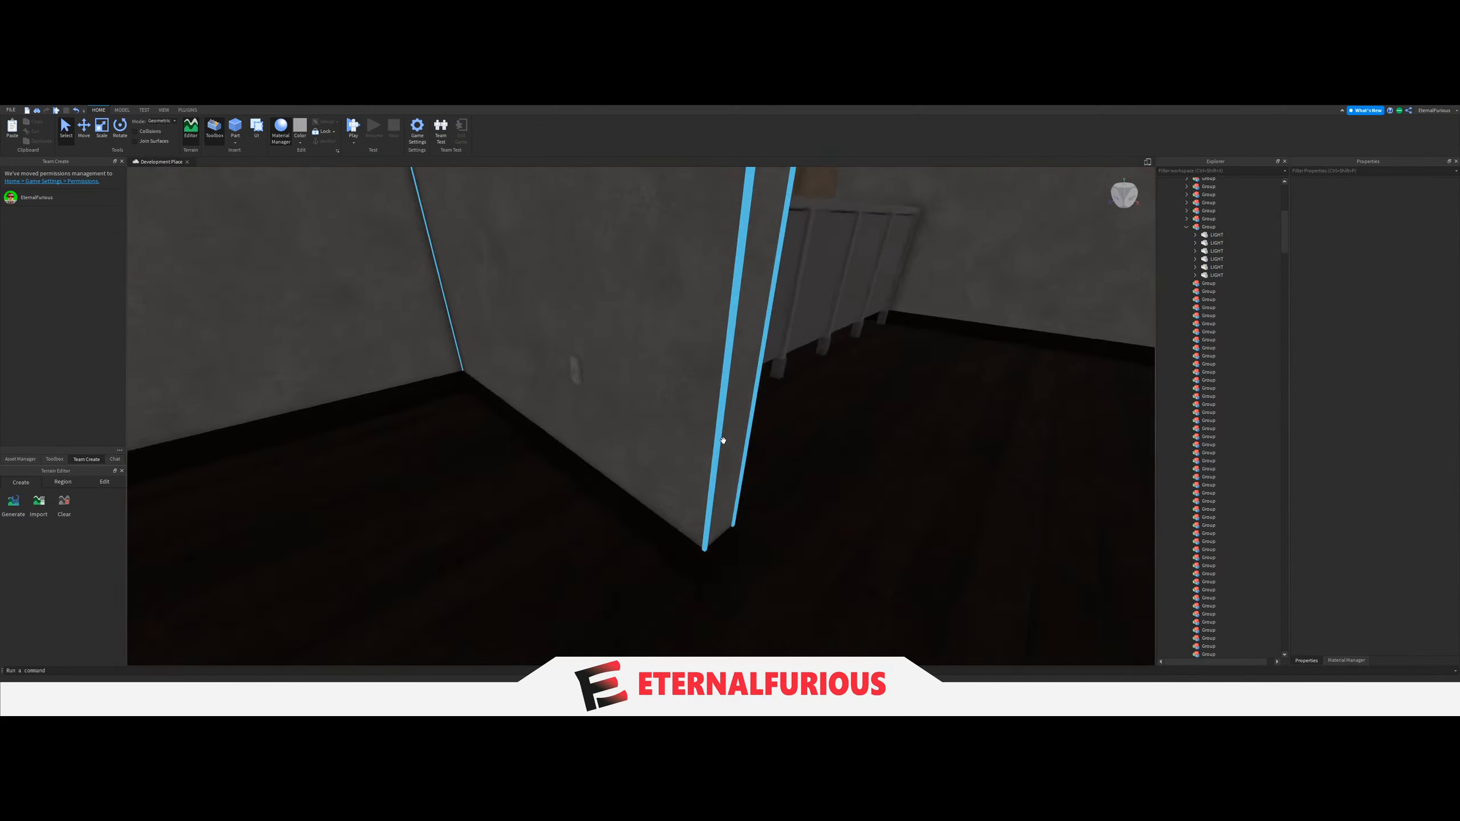
left_click(521, 337)
scroll(1194, 554, "down", 5)
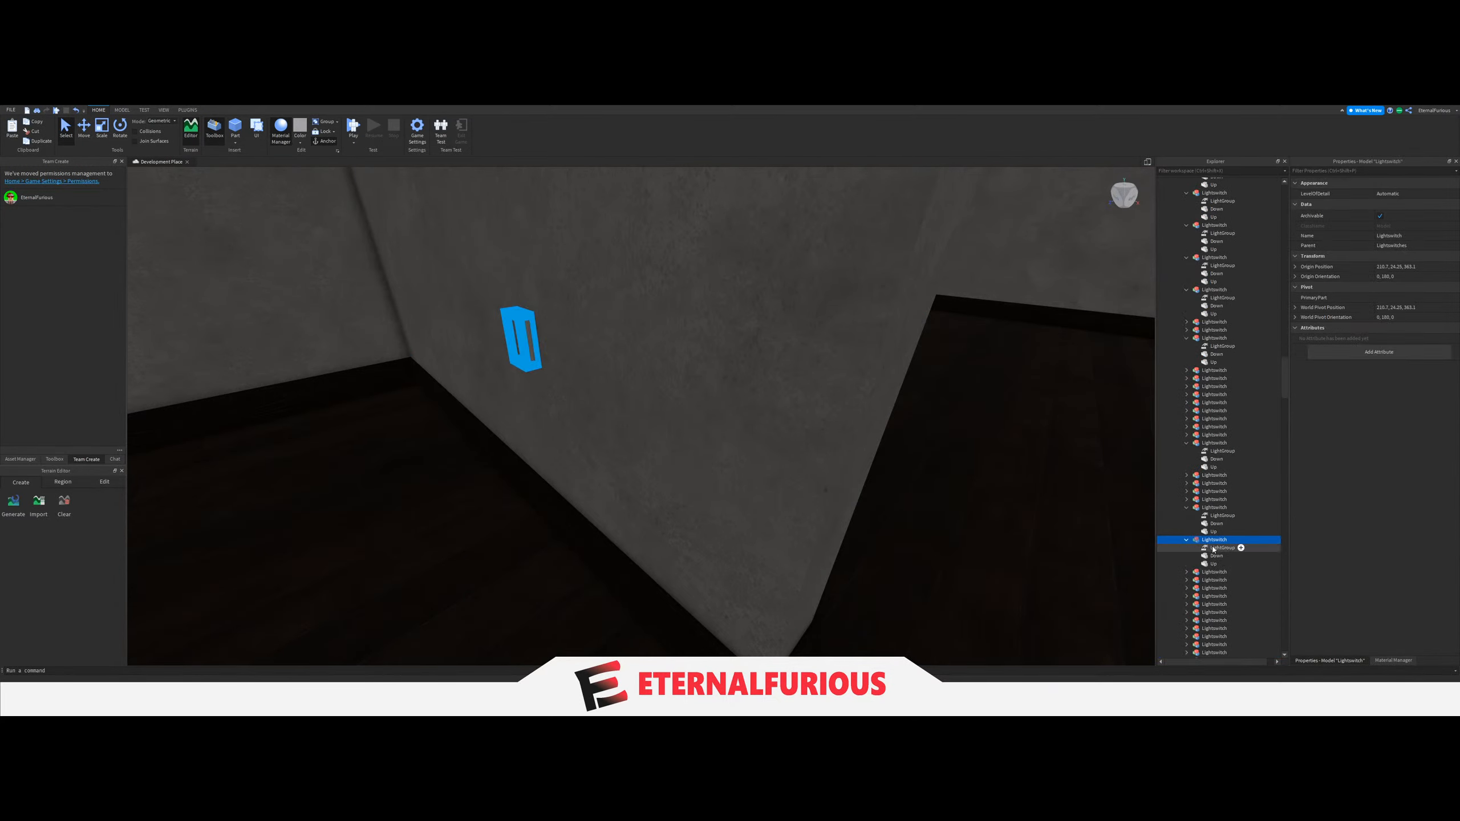
left_click(1380, 234)
scroll(1251, 423, "up", 6)
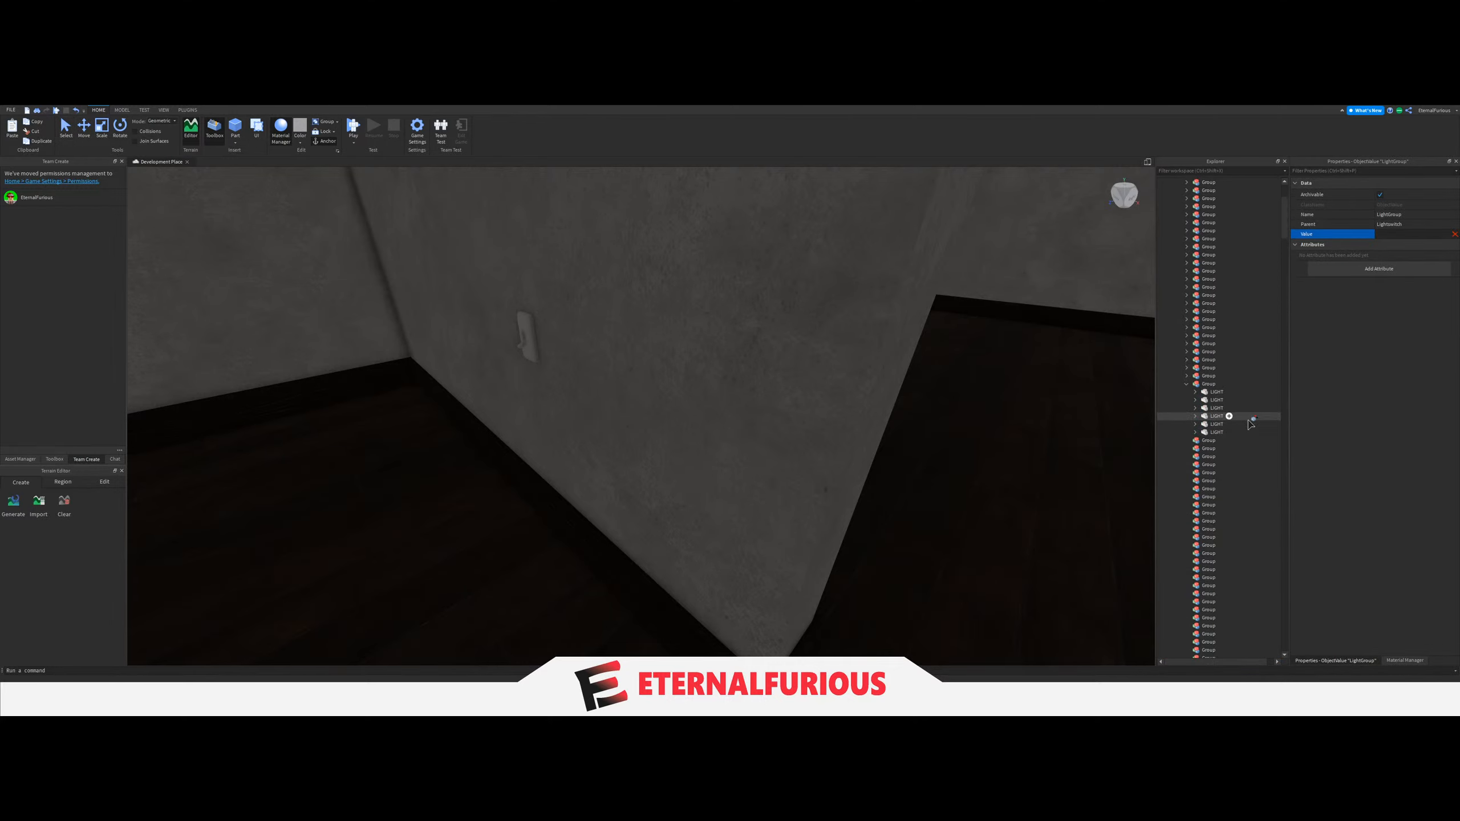
left_click(1199, 384)
Collapse the thirty-second Group, and move the six LIGHT parts of the grey-walled room with the long window into the thirty-third Group.
right_click_drag(886, 391, 1182, 392)
key("w")
key("w")
left_click(1185, 384)
key("w")
right_click_drag(871, 440, 654, 435)
key("w")
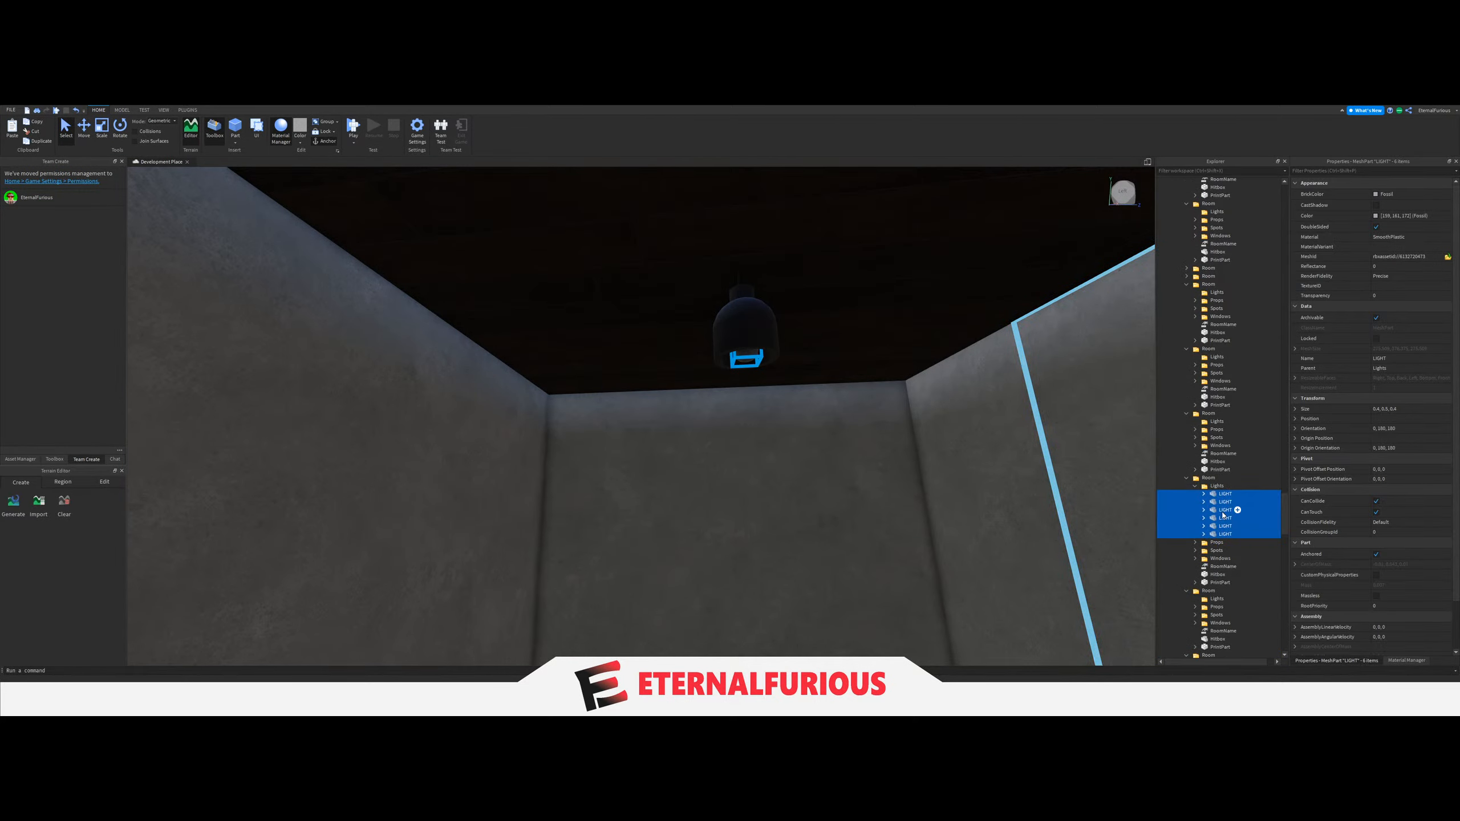
left_click_drag(1225, 516, 1231, 550)
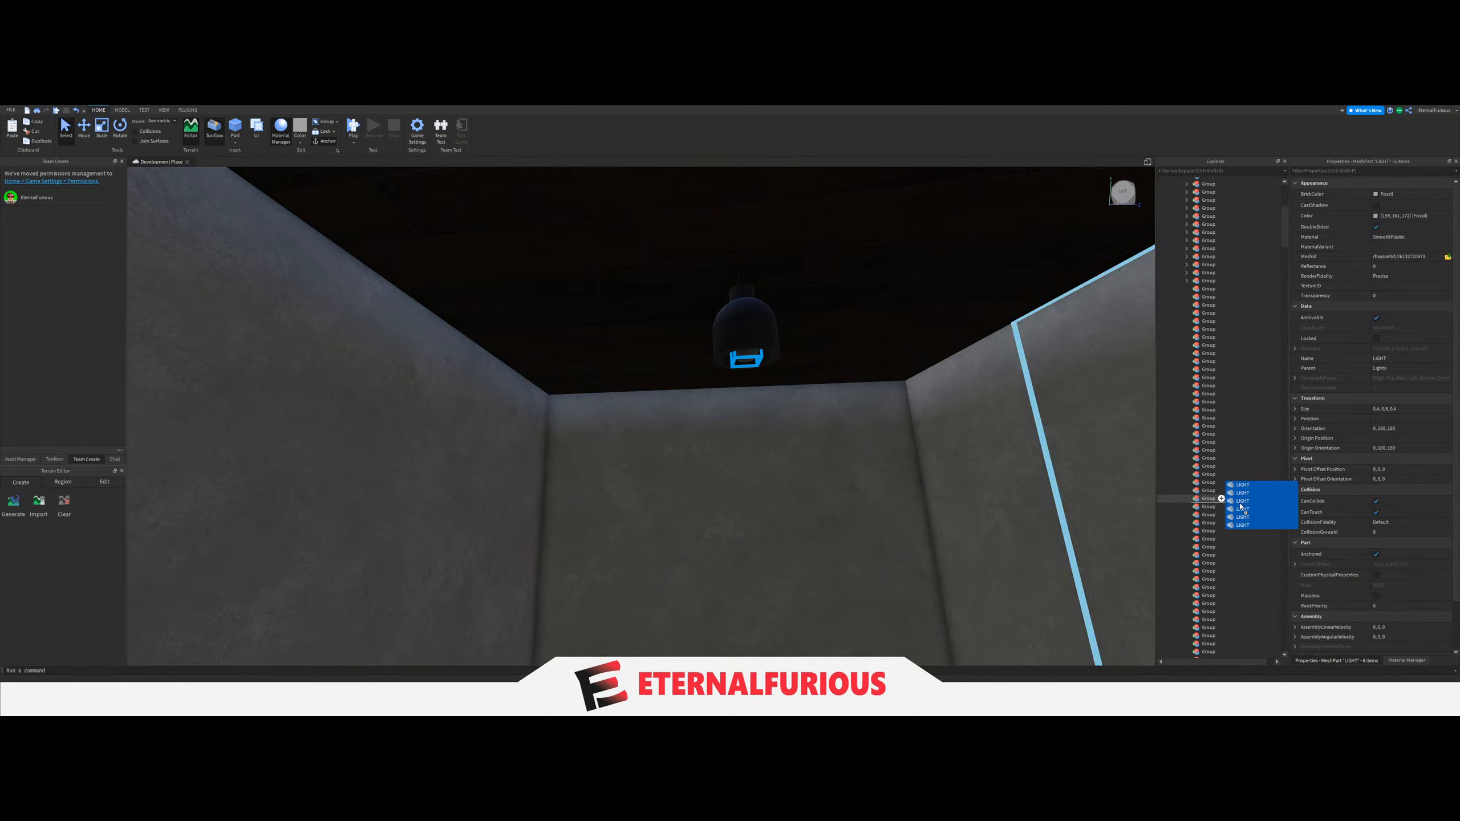
left_click_drag(1206, 444, 1233, 420)
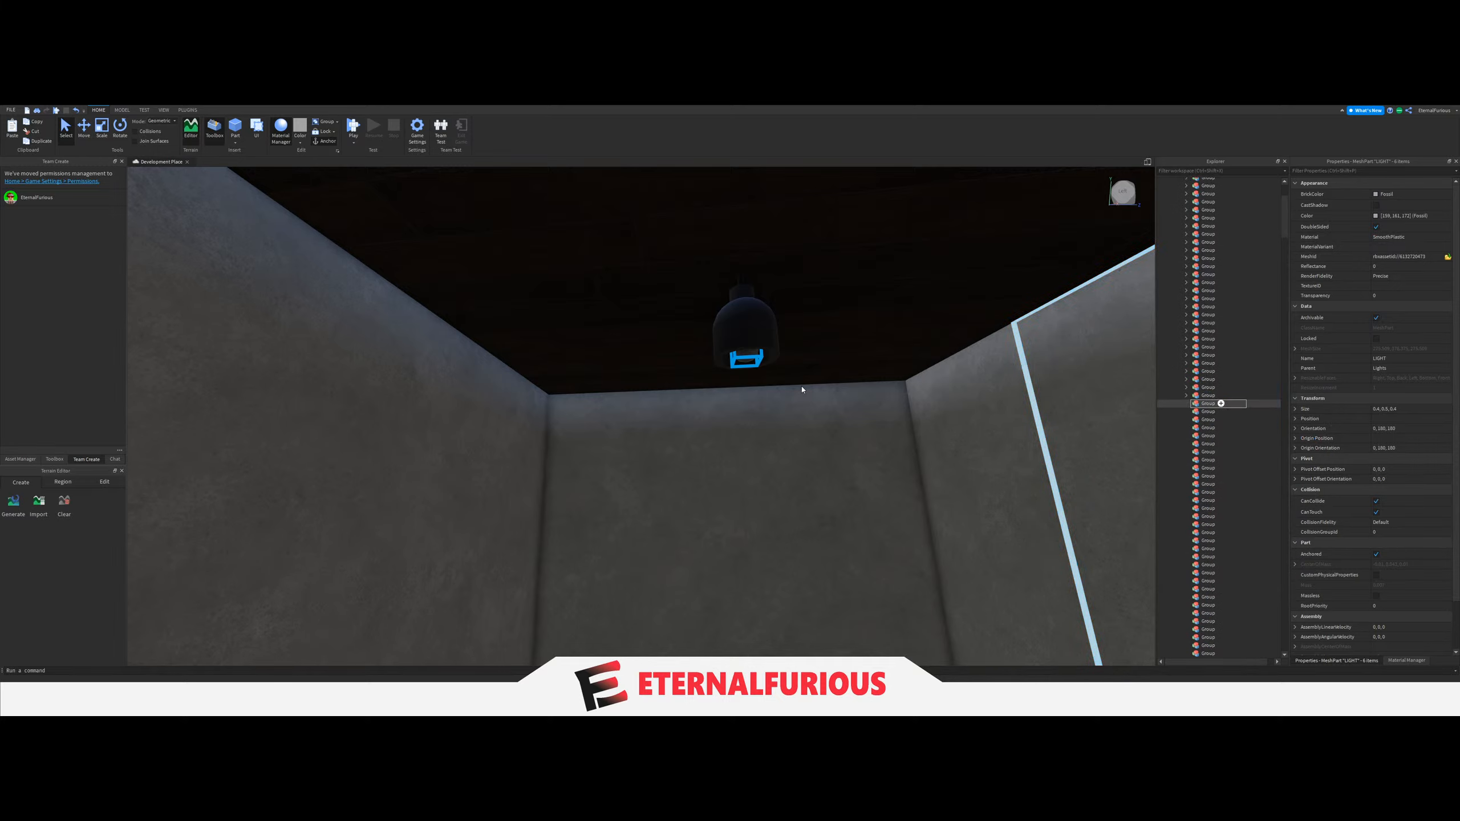
Set the LightGroup value of the long-window room's light switch to the thirty-third Group, and collapse that Group.
mouse_move(684, 415)
right_mouse_down()
mouse_move(733, 349)
mouse_move(707, 432)
mouse_move(707, 398)
right_mouse_up()
left_click(726, 358)
left_click(737, 352)
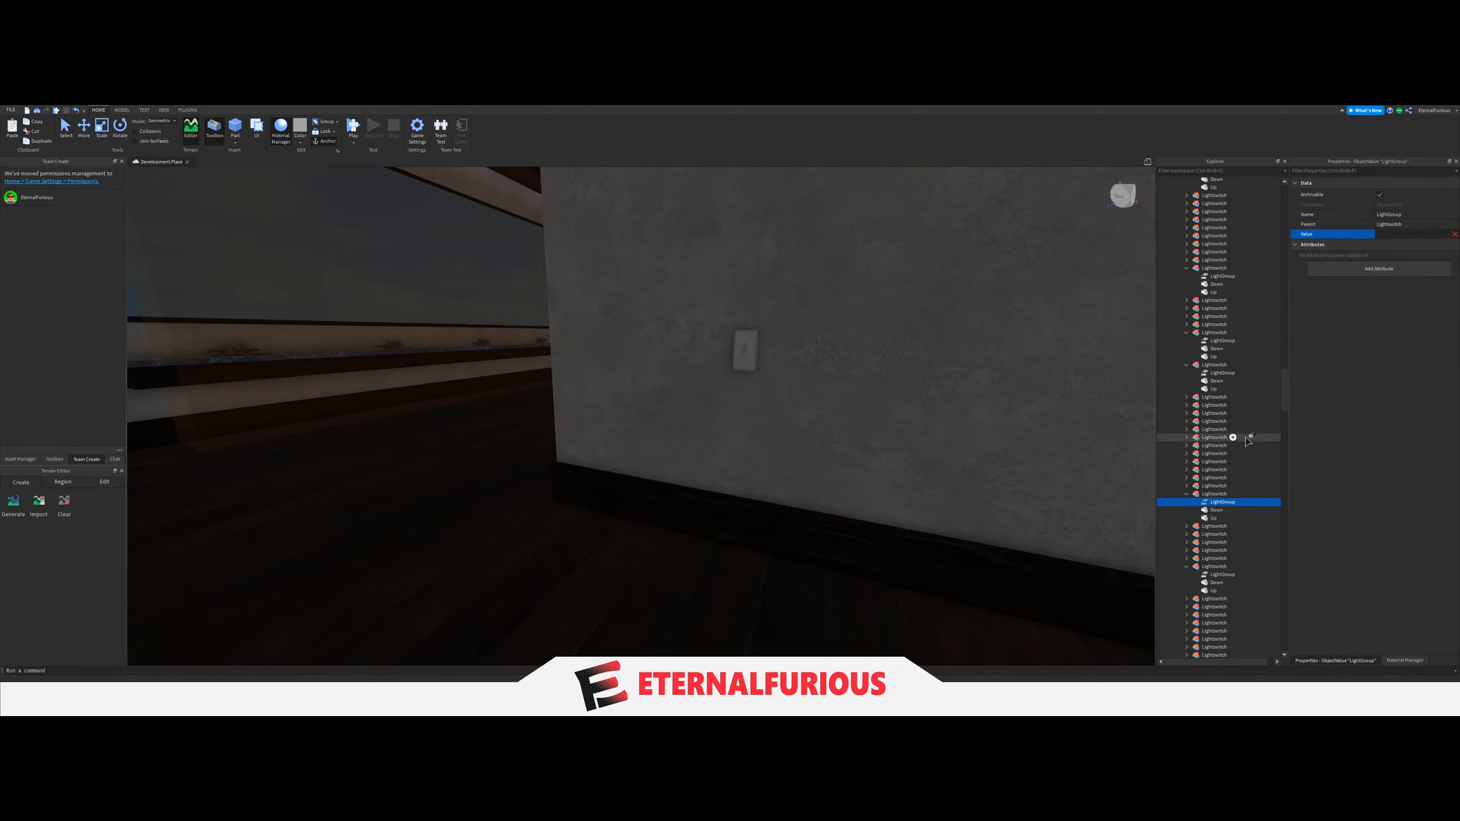
scroll(1248, 442, "up", 5)
scroll(1249, 441, "up", 5)
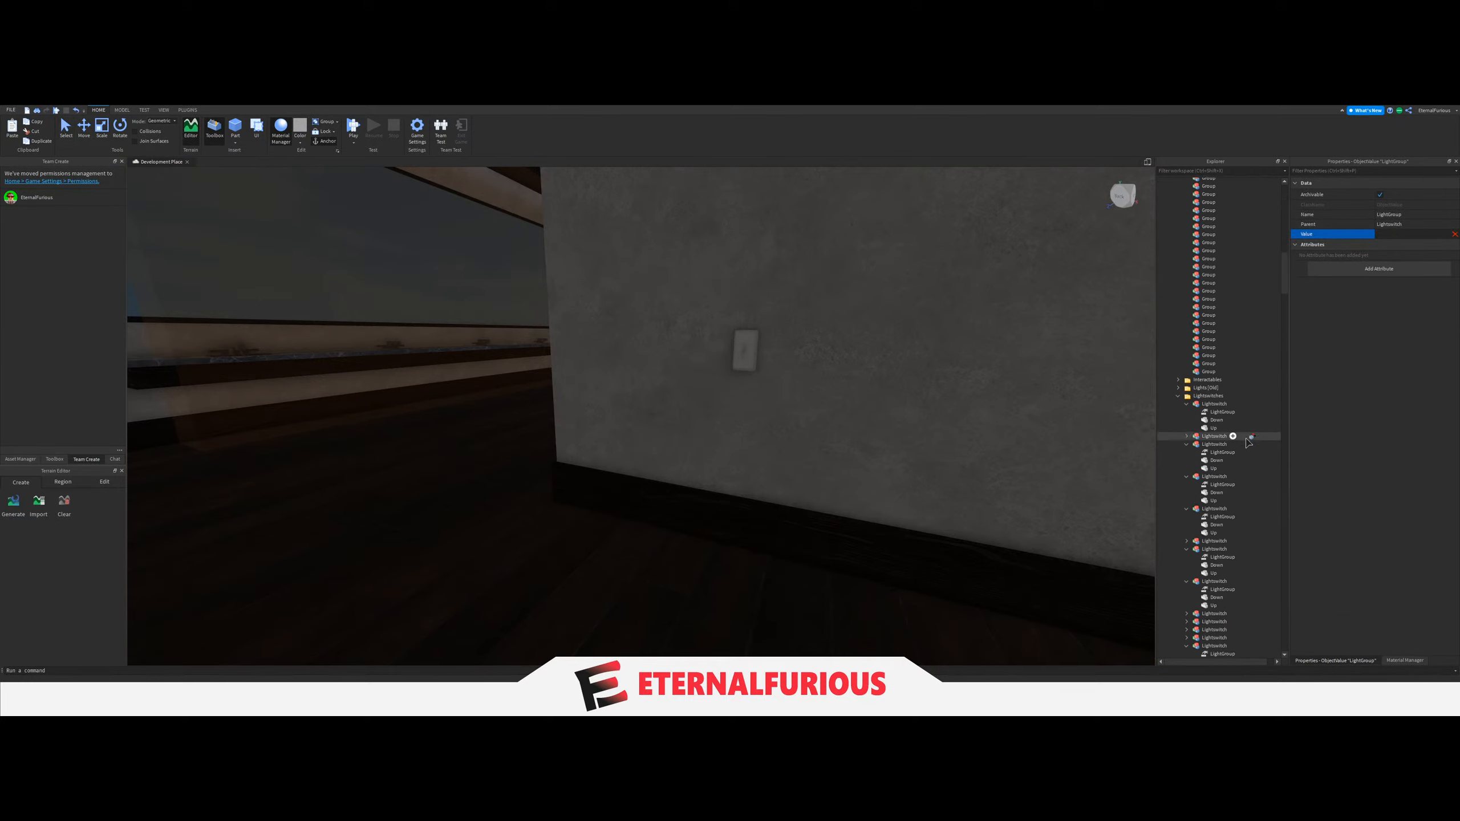
left_click(1206, 195)
key("f")
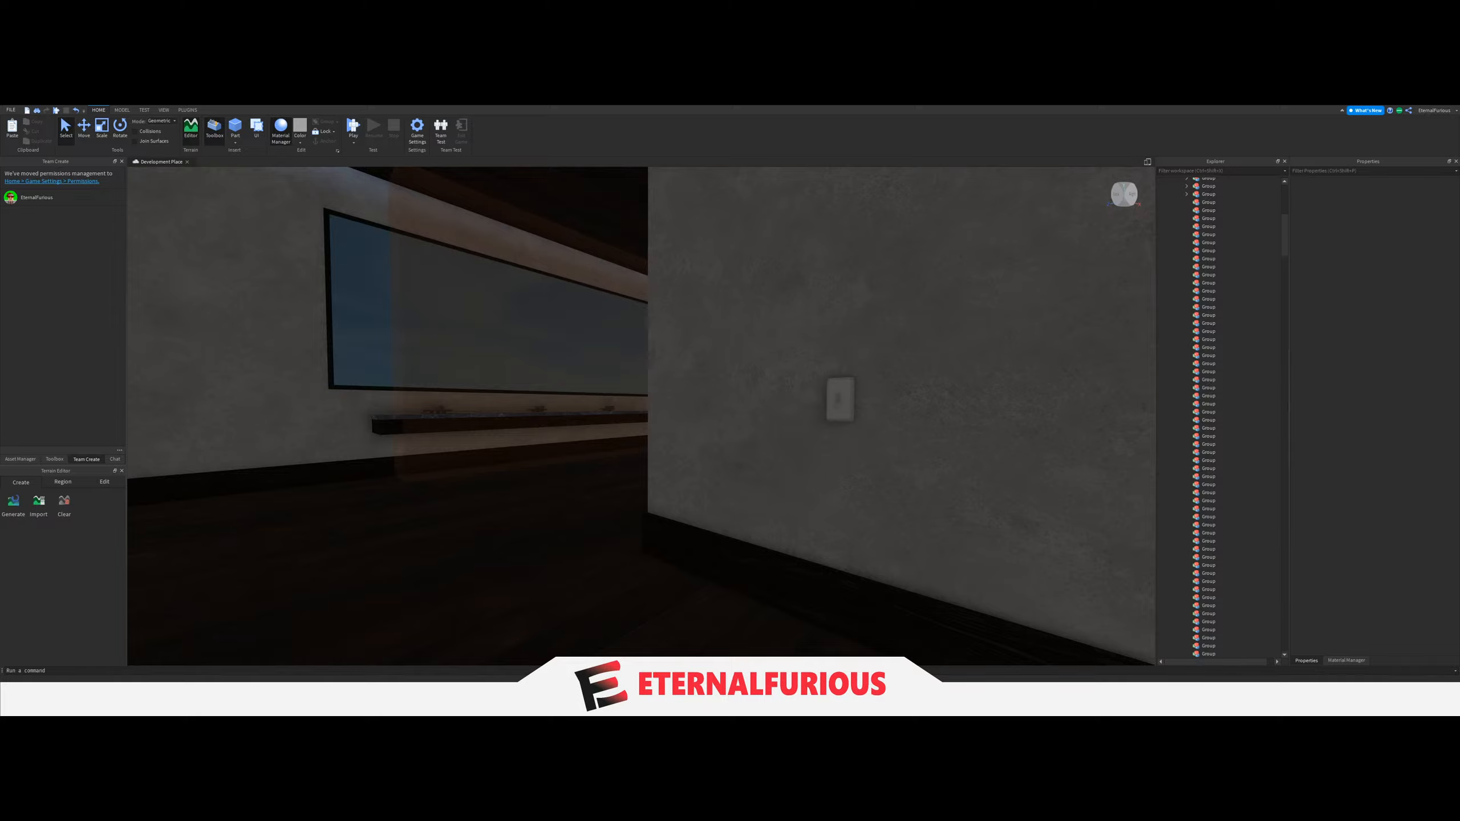
Move the eight LIGHT parts of the dark lounge with the bookshelves and arched opening into the thirty-fourth Group.
key("w")
right_click_drag(614, 509, 668, 420)
key("w")
key("w")
key("w")
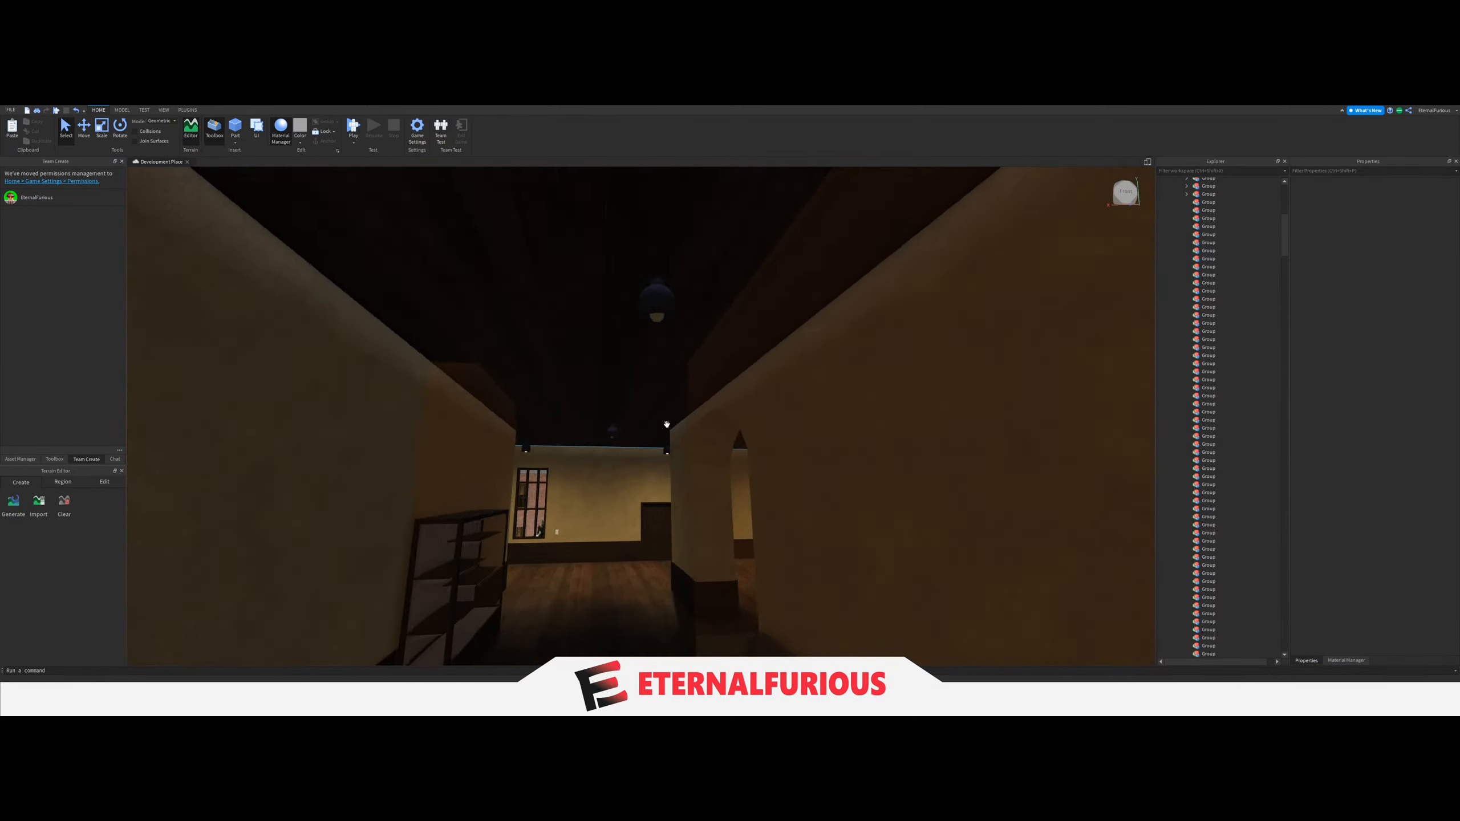
left_click(674, 212)
scroll(1225, 539, "down", 4)
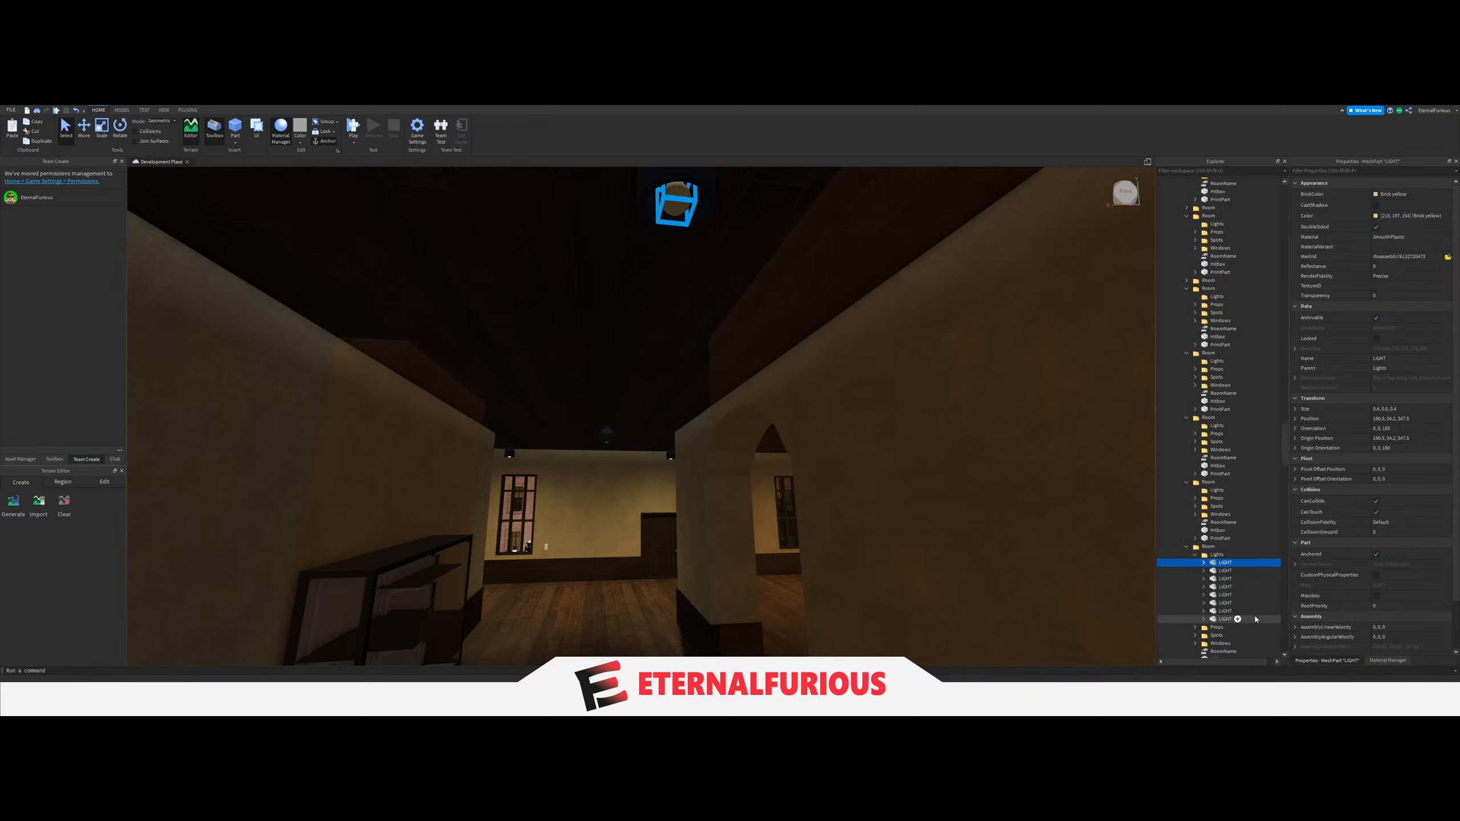
scroll(1224, 518, "up", 5)
left_click_drag(1227, 529, 1222, 498)
scroll(1222, 506, "up", 10)
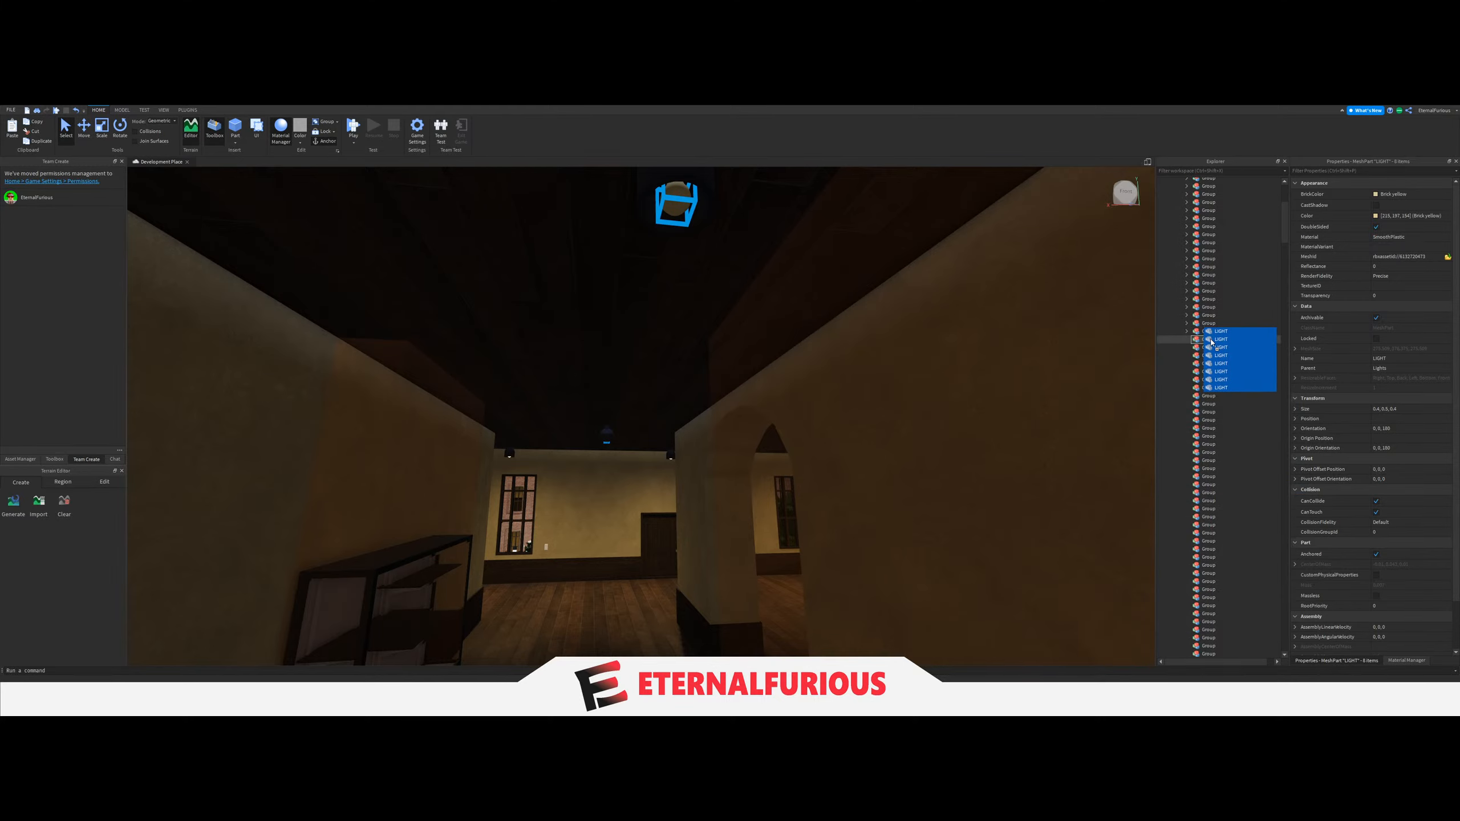
Set the LightGroup value of the dark lounge's light switch to the thirty-fourth Group, and collapse that Group.
key("e")
left_click(763, 399)
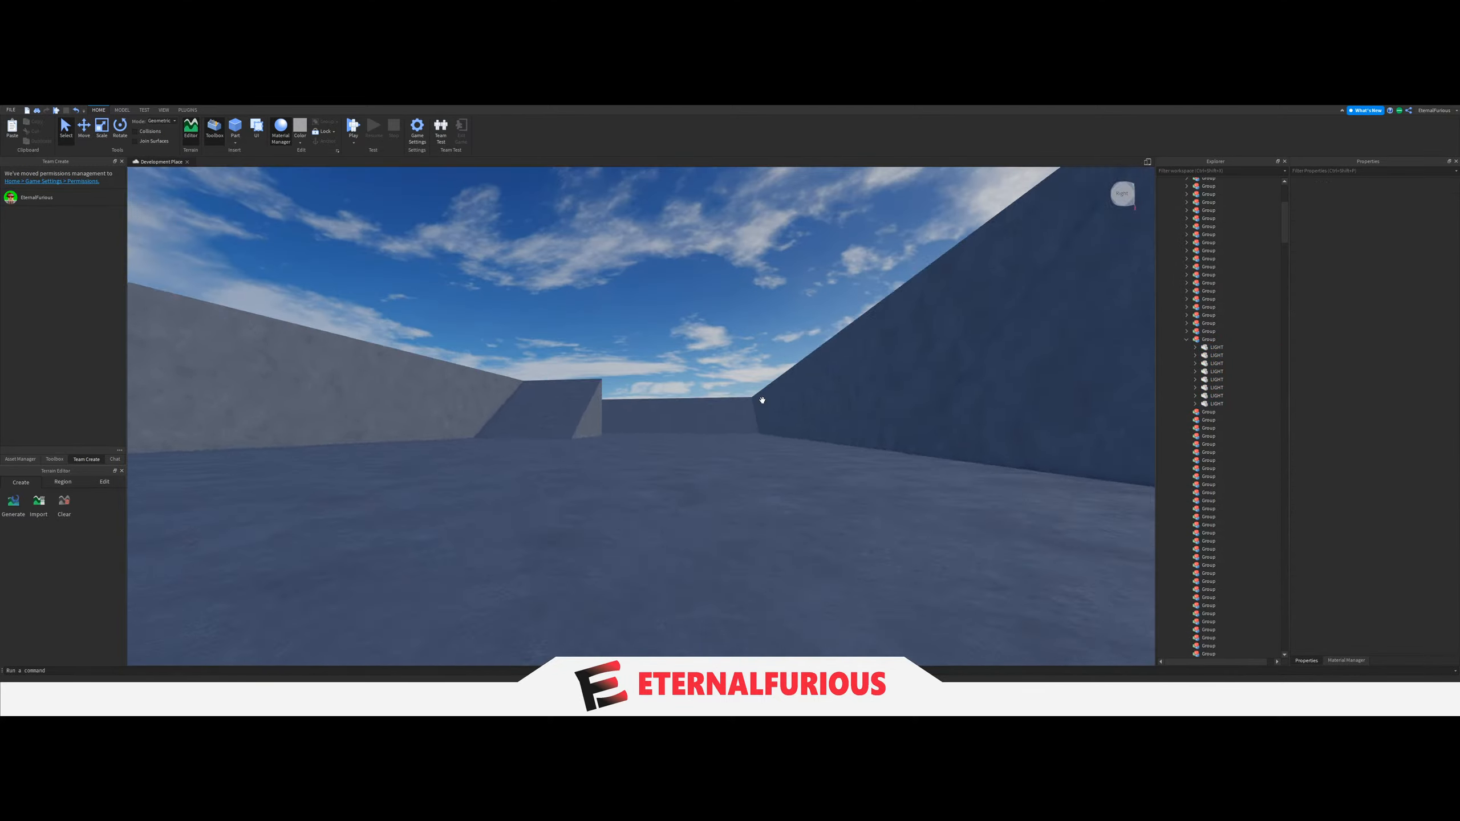
key("q")
right_click_drag(763, 399, 757, 428)
key("d")
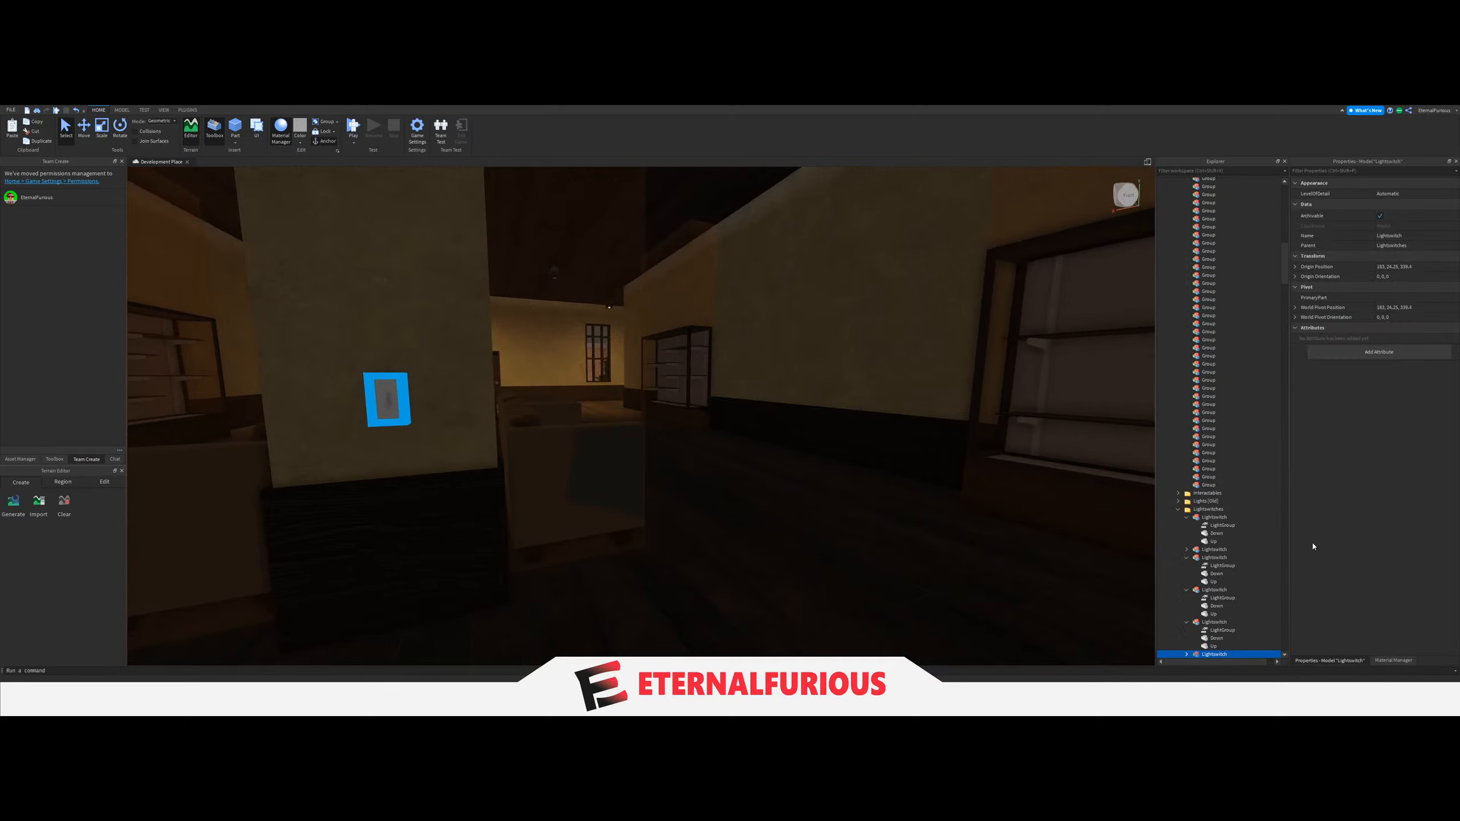
key("a")
scroll(1204, 550, "down", 5)
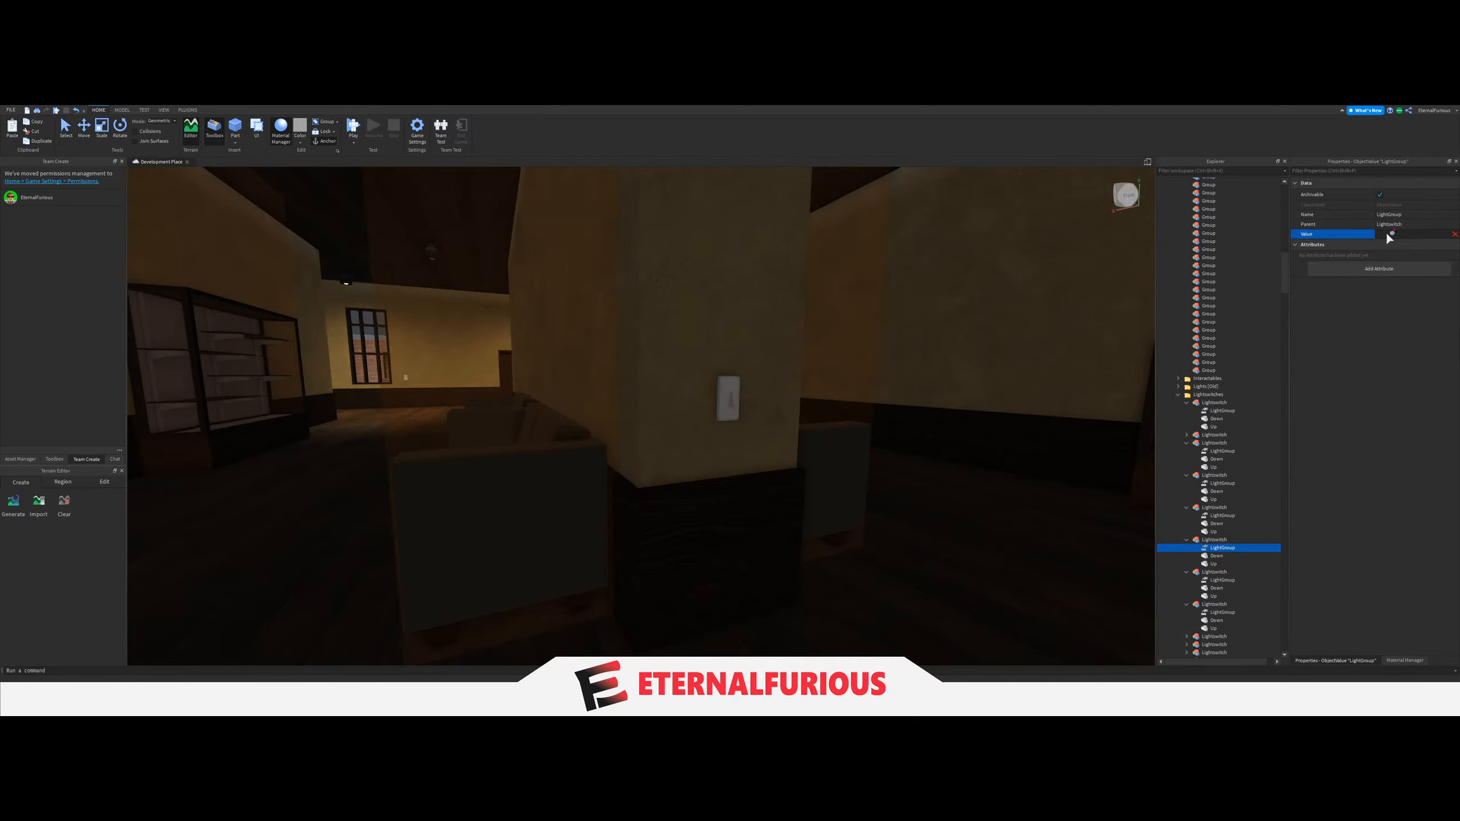
scroll(1223, 433, "up", 5)
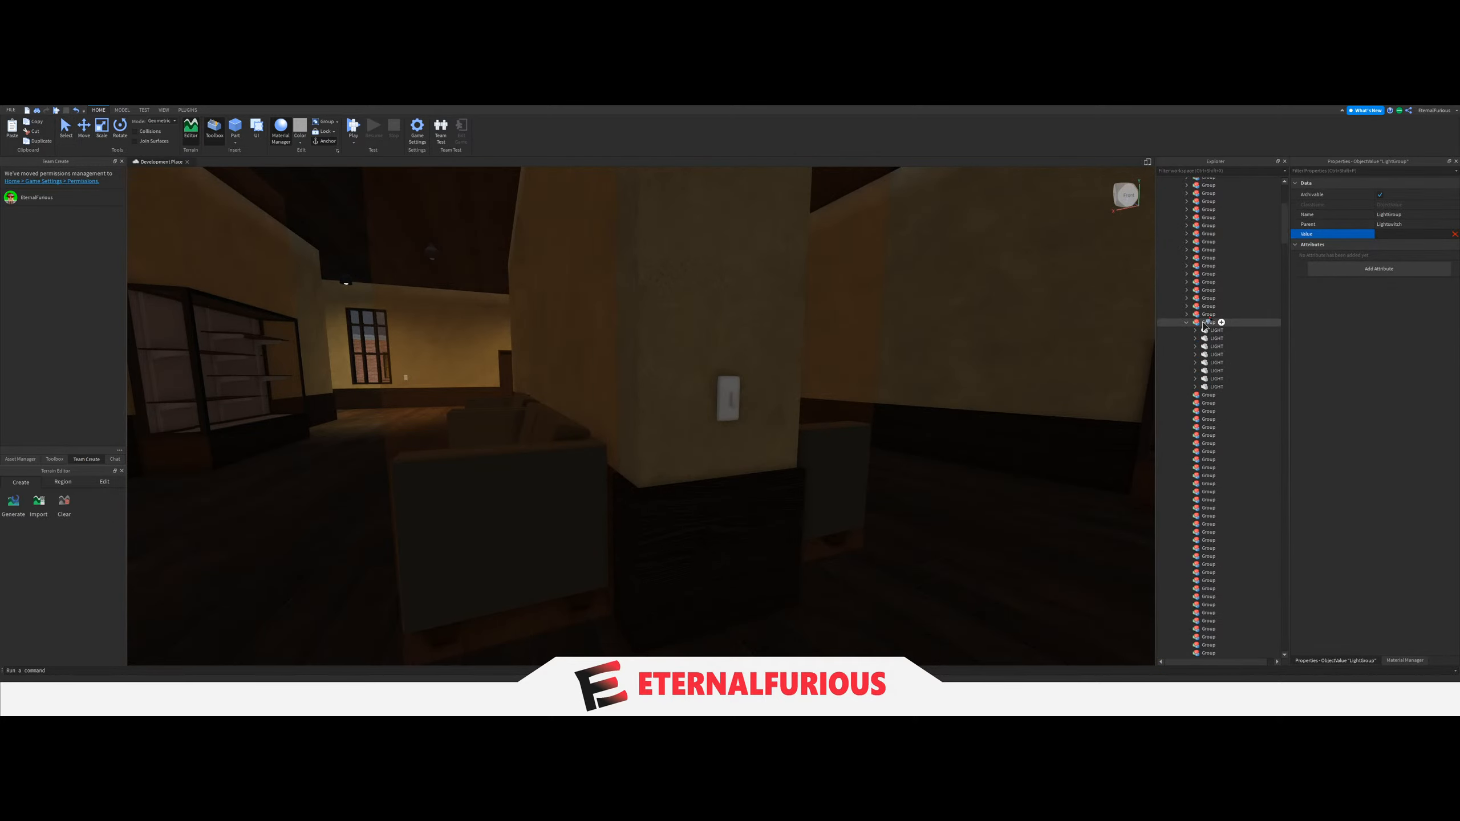
left_click(1205, 325)
right_click_drag(915, 371, 929, 371)
key("e")
left_click(929, 371)
key("q")
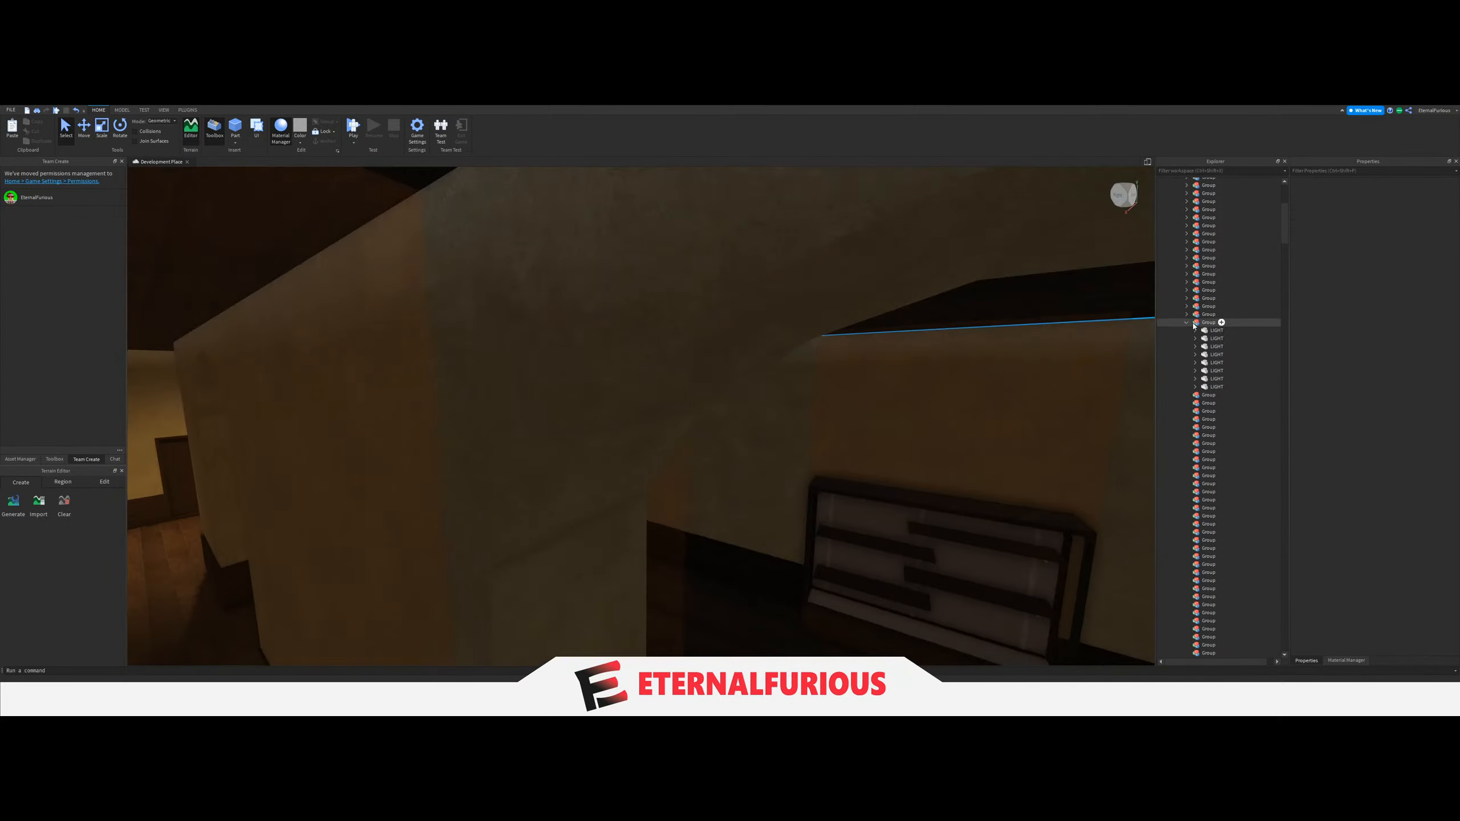
left_click(1194, 326)
left_click(1186, 323)
Move the five LIGHT parts of the long corridor with the repeated arches into the thirty-fifth Group.
right_click_drag(821, 389, 770, 290)
key("e")
left_click(769, 290)
key("q")
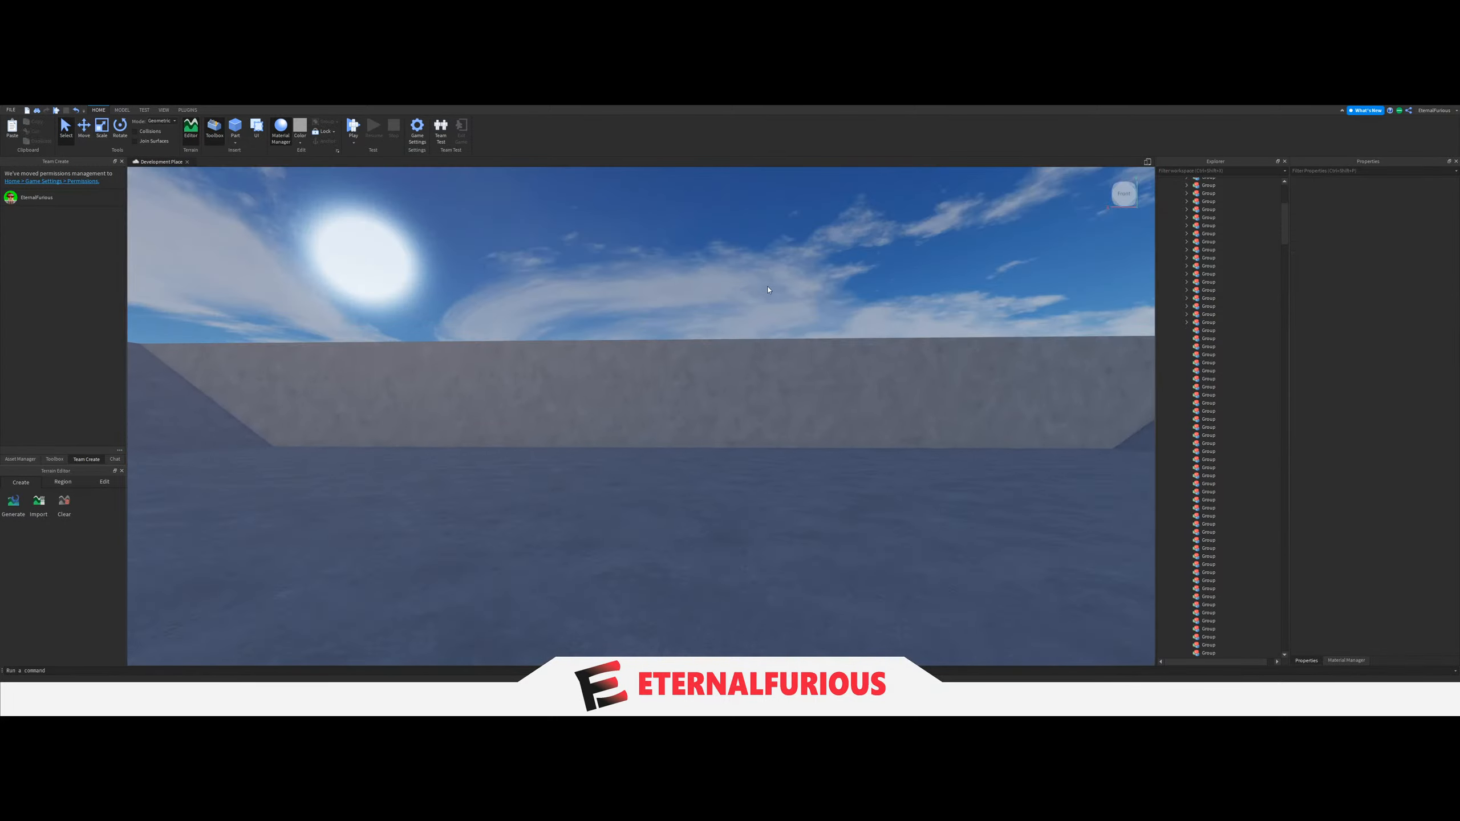
key("s")
key("d")
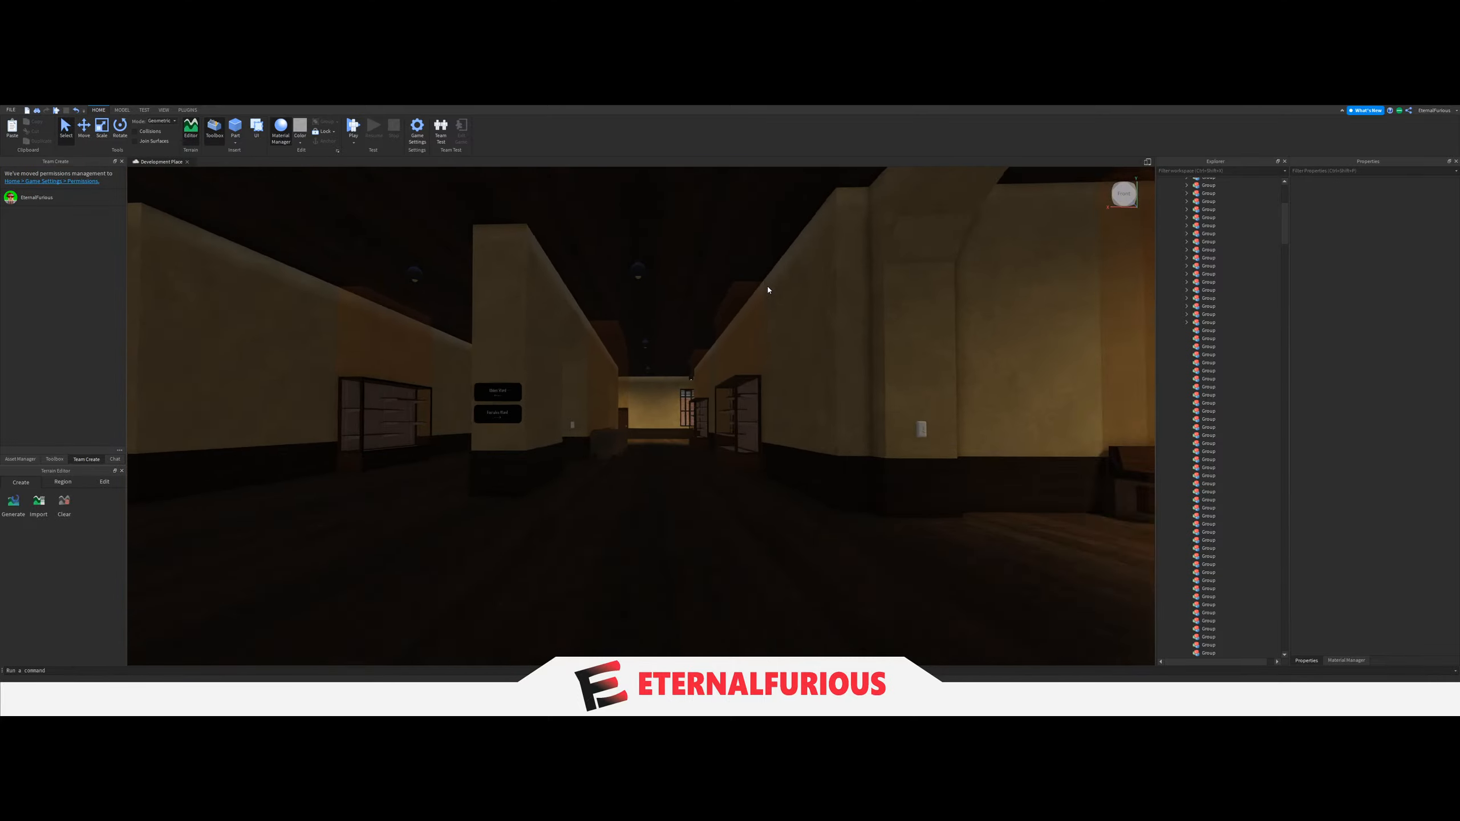
key("w")
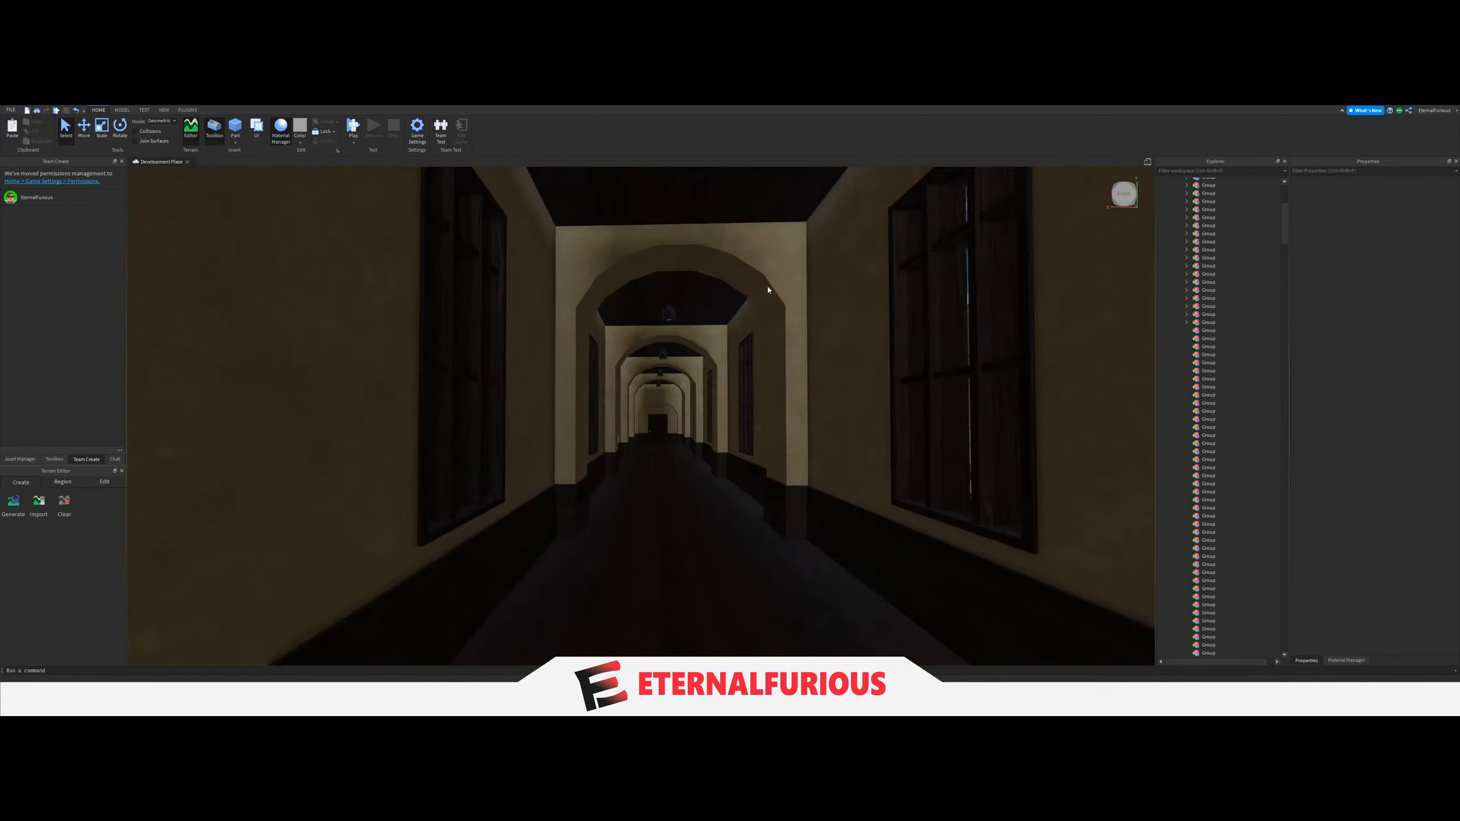
key("w")
right_click_drag(767, 290, 701, 443)
key("w")
right_click_drag(870, 401, 659, 434)
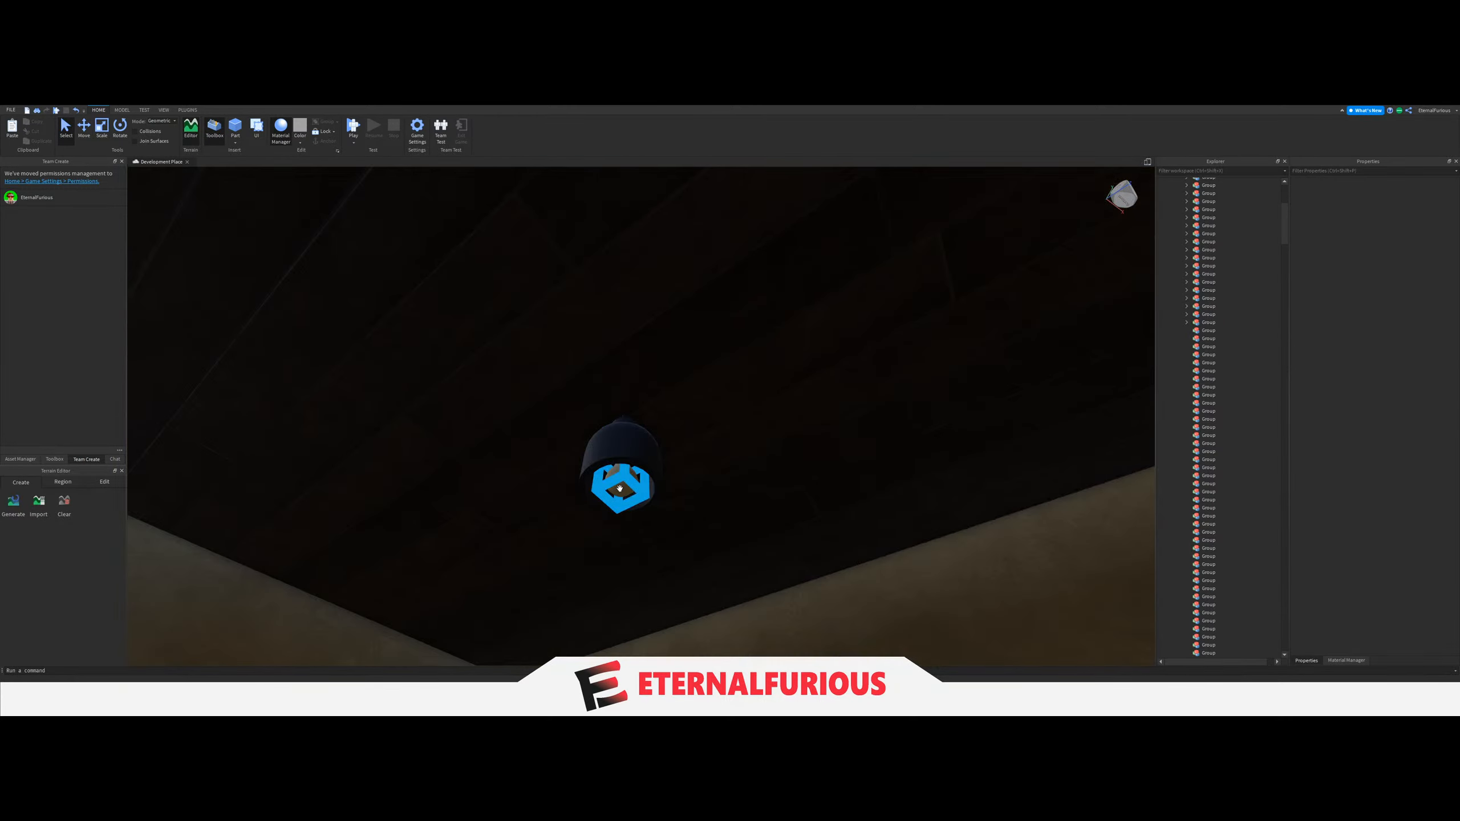
left_click(620, 489)
right_click_drag(619, 488, 819, 610)
scroll(1256, 577, "down", 5)
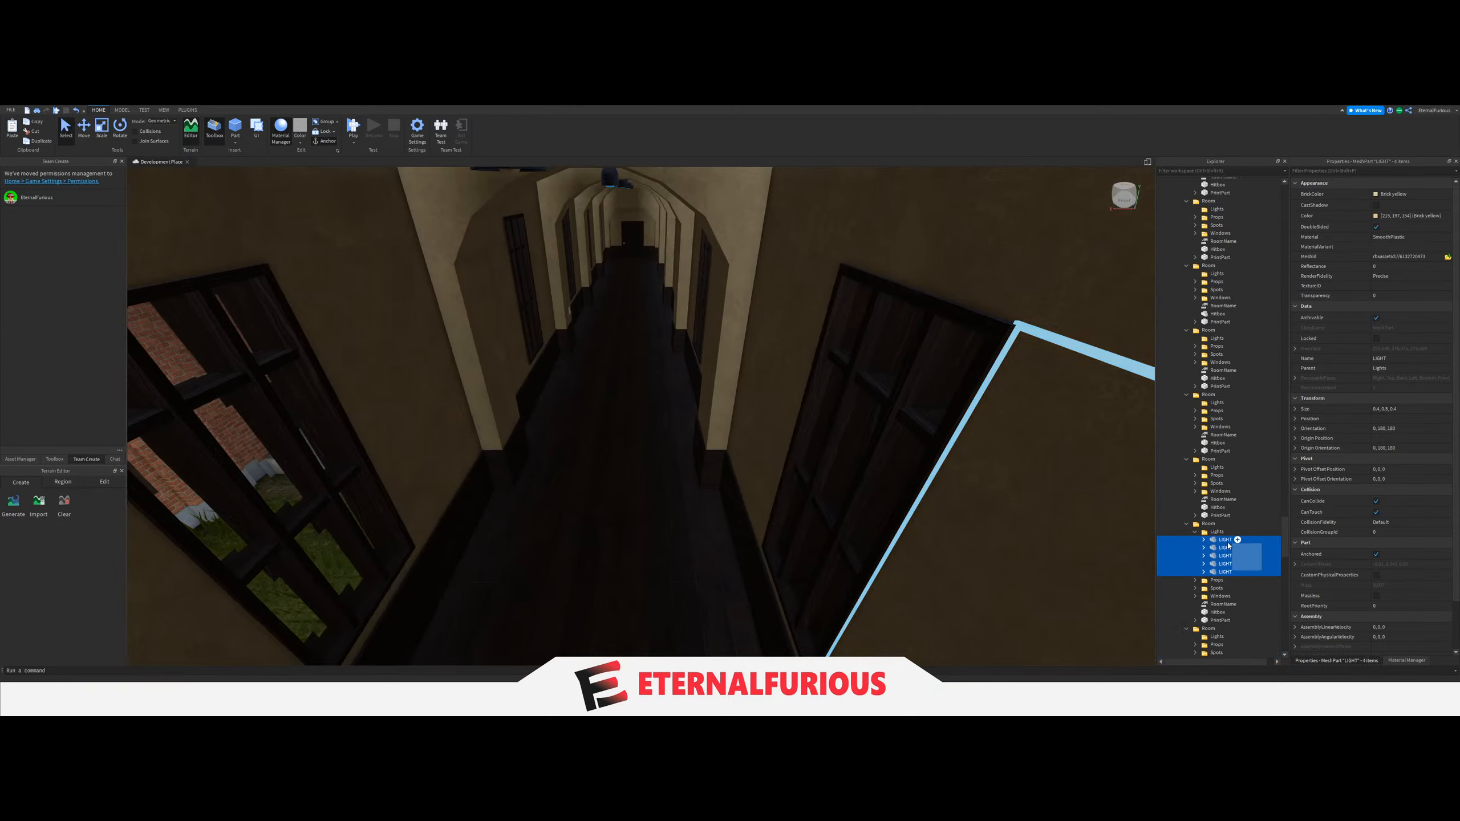
mouse_move(1227, 558)
left_mouse_down()
mouse_move(1237, 565)
mouse_move(1215, 547)
left_mouse_up()
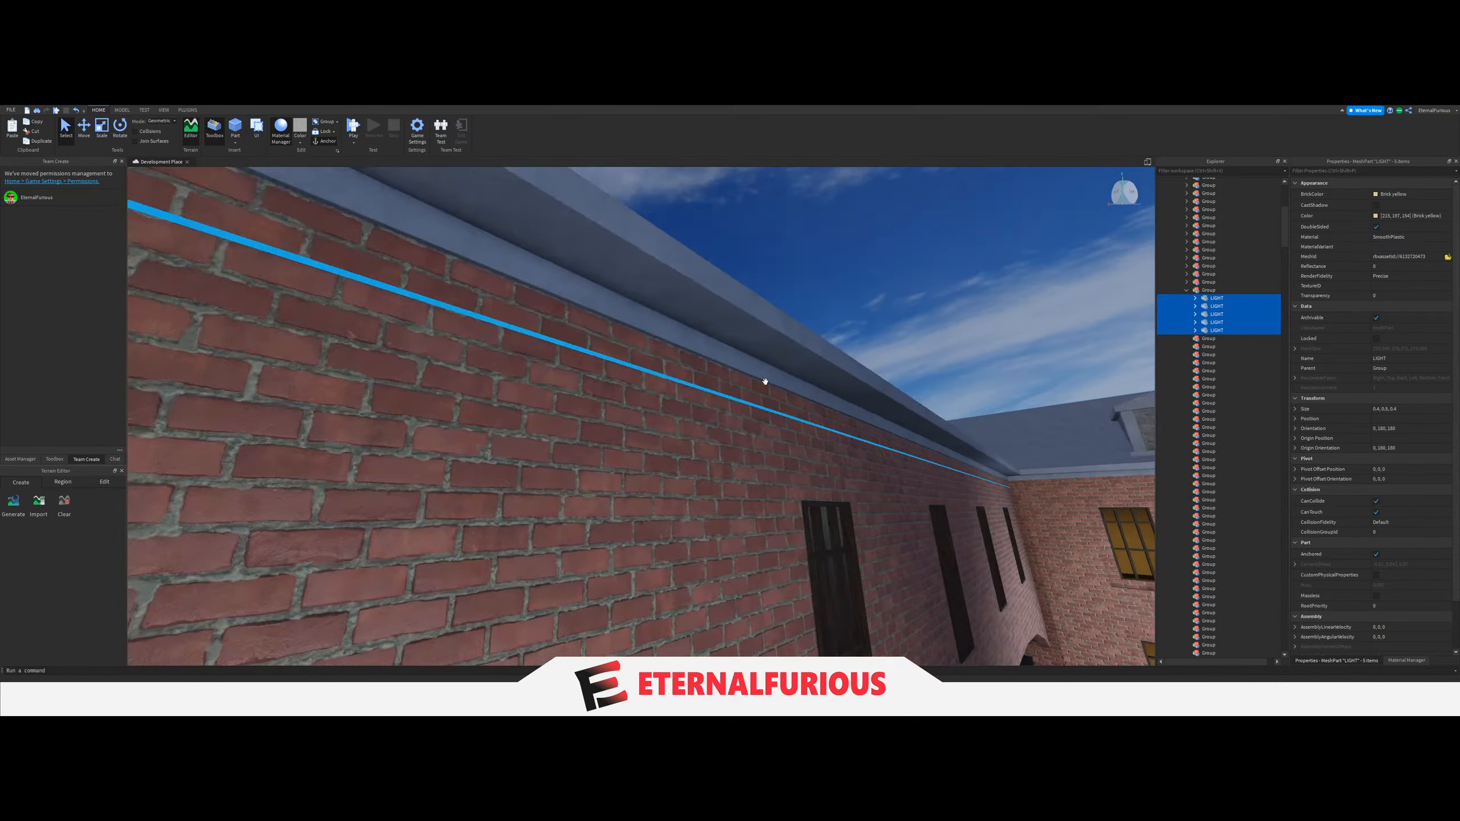
Set the LightGroup value of the arched corridor's light switch to the thirty-fifth Group, and collapse that Group.
left_click(752, 417)
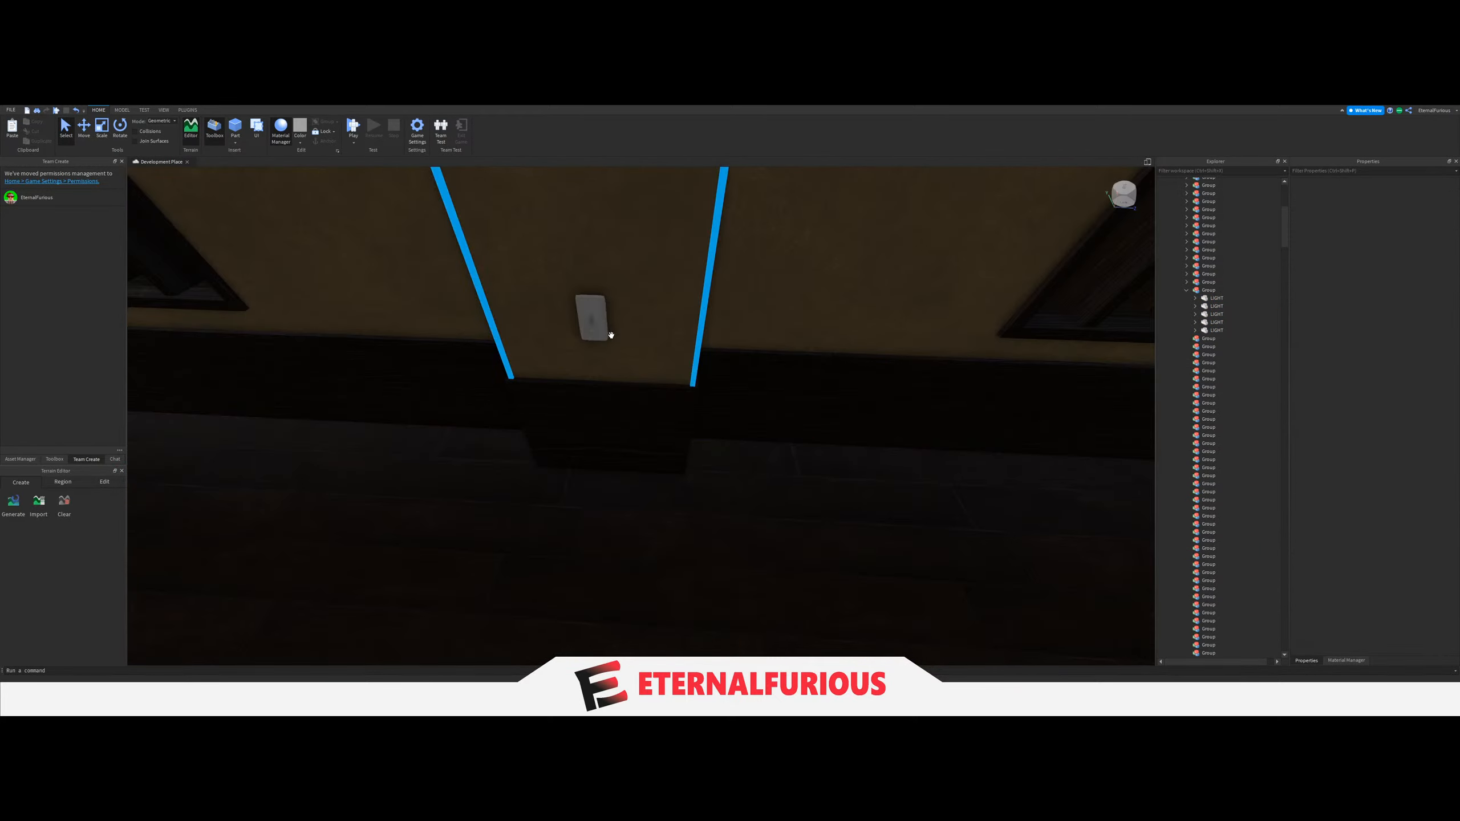
left_click(590, 321)
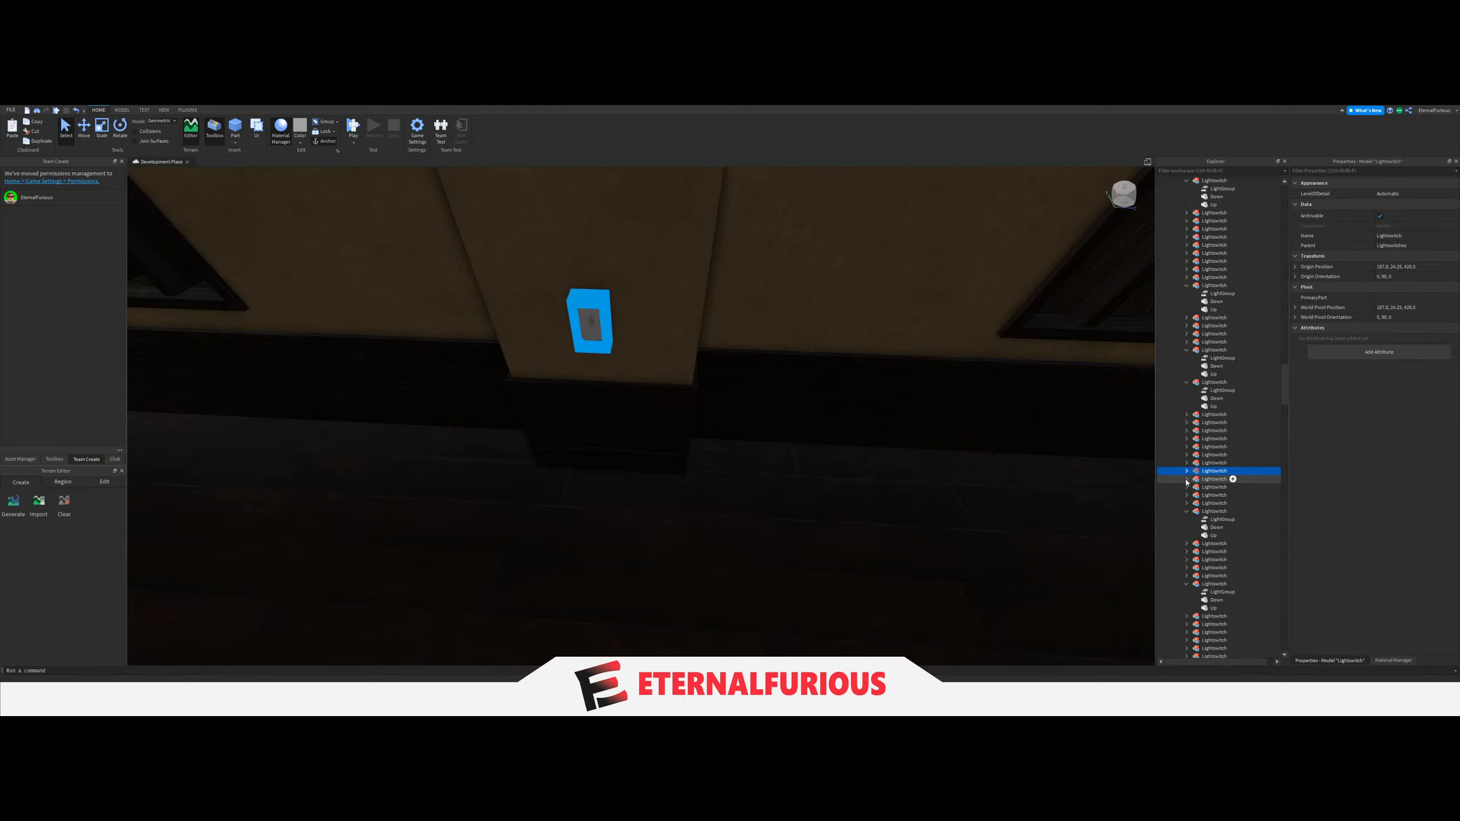
left_click(1219, 479)
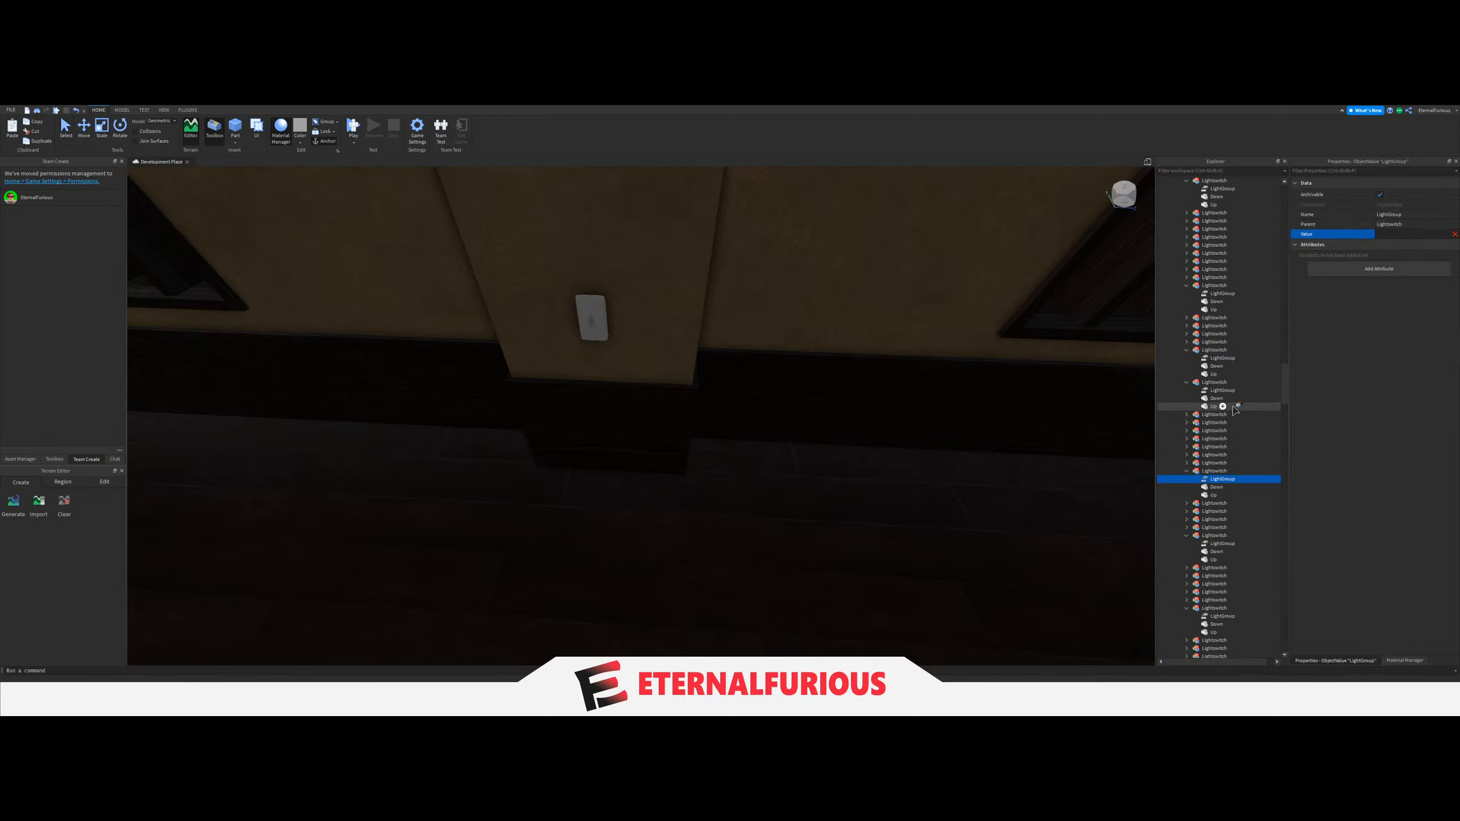
scroll(1234, 410, "up", 10)
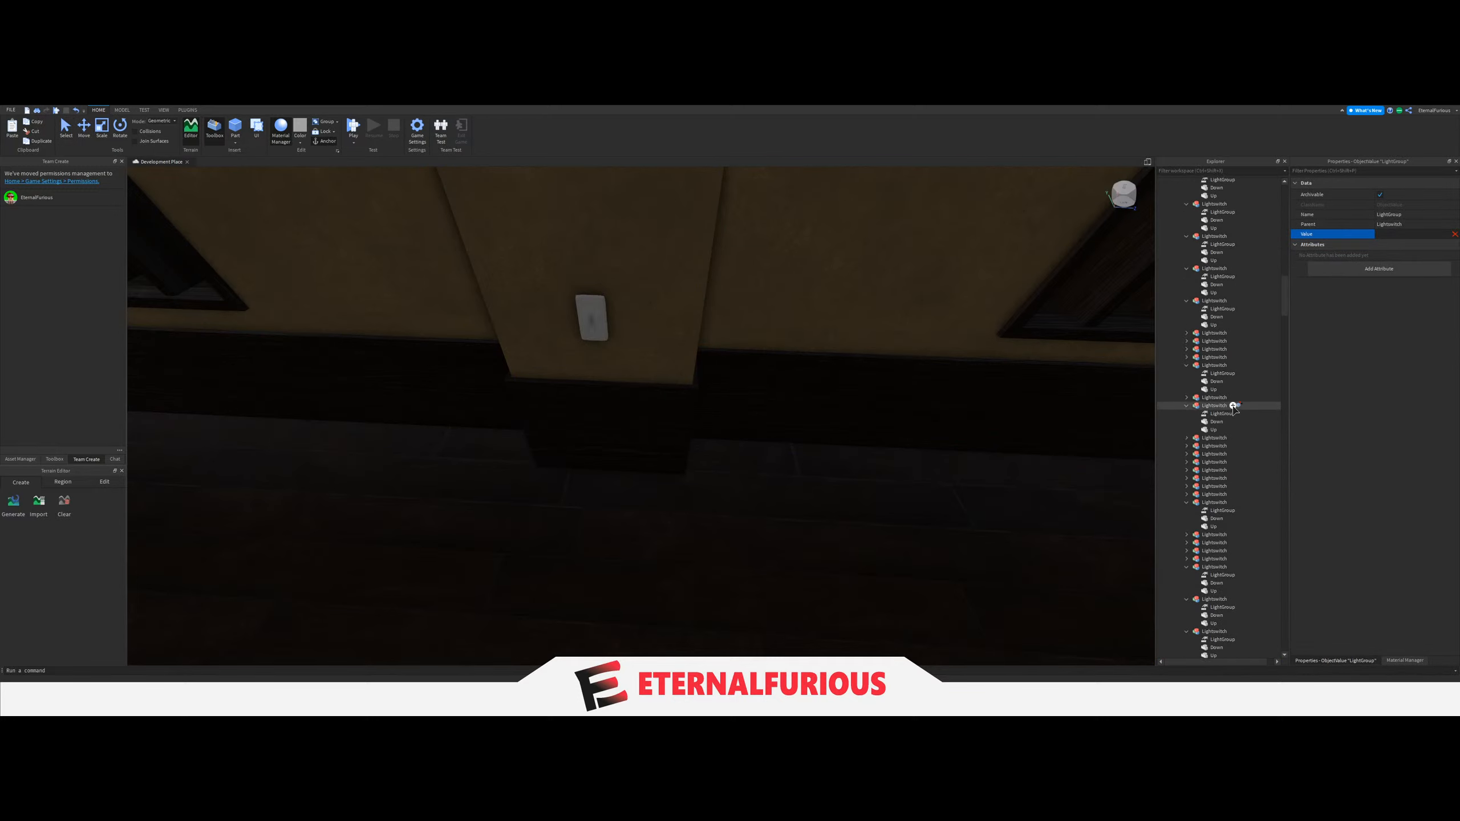
scroll(1234, 408, "up", 5)
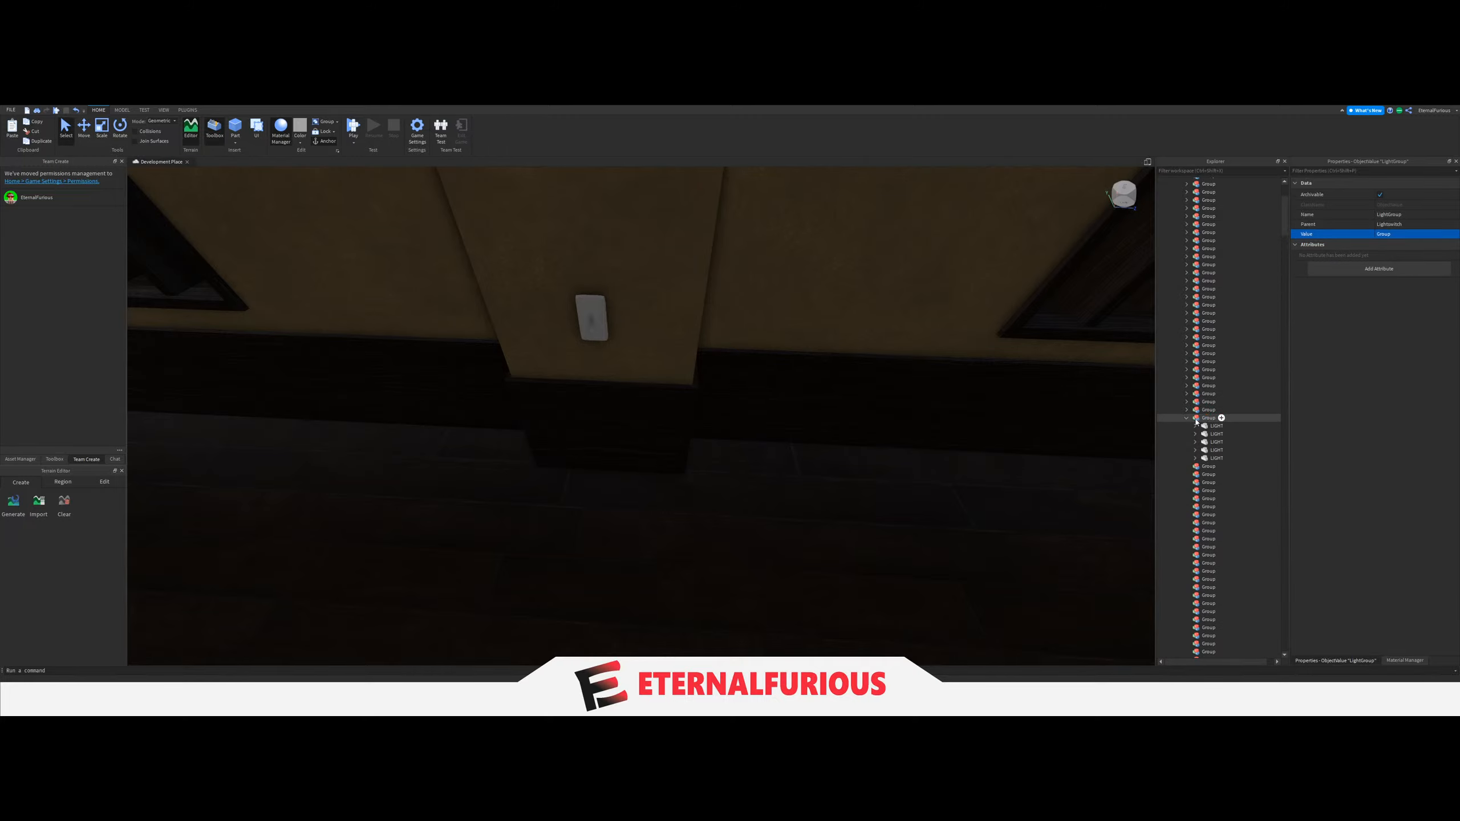
key("s")
right_click_drag(977, 403, 749, 296)
left_click(724, 300)
key("w")
key("w")
Move the seven LIGHT parts of the dark brown-walled room into the thirty-sixth Group.
key("w")
right_click_drag(699, 424, 699, 424)
key("w")
left_click(1187, 418)
right_click_drag(786, 476, 758, 449)
key("w")
key("w")
key("w")
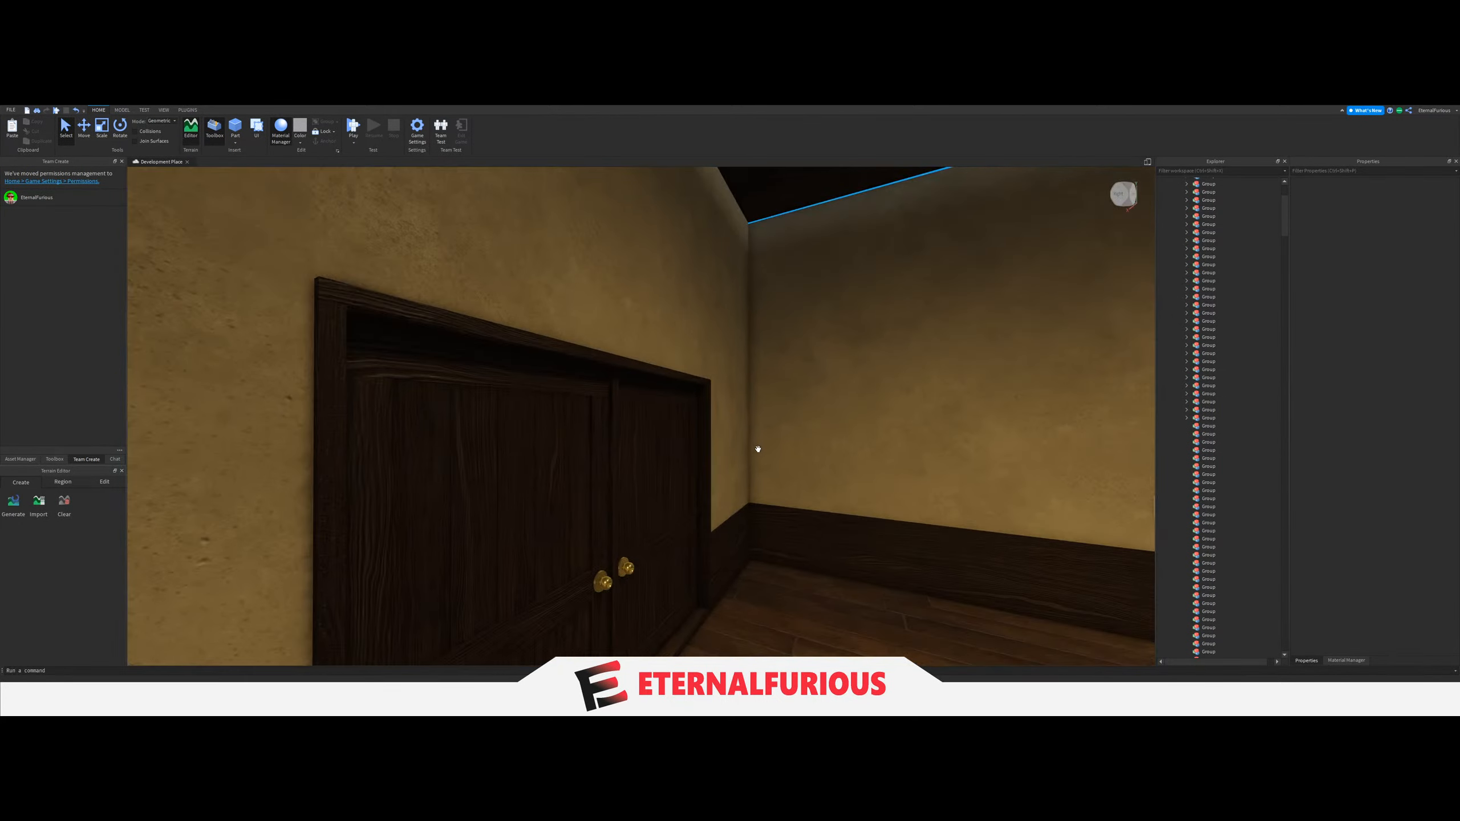
key("w")
right_click_drag(639, 428, 685, 424)
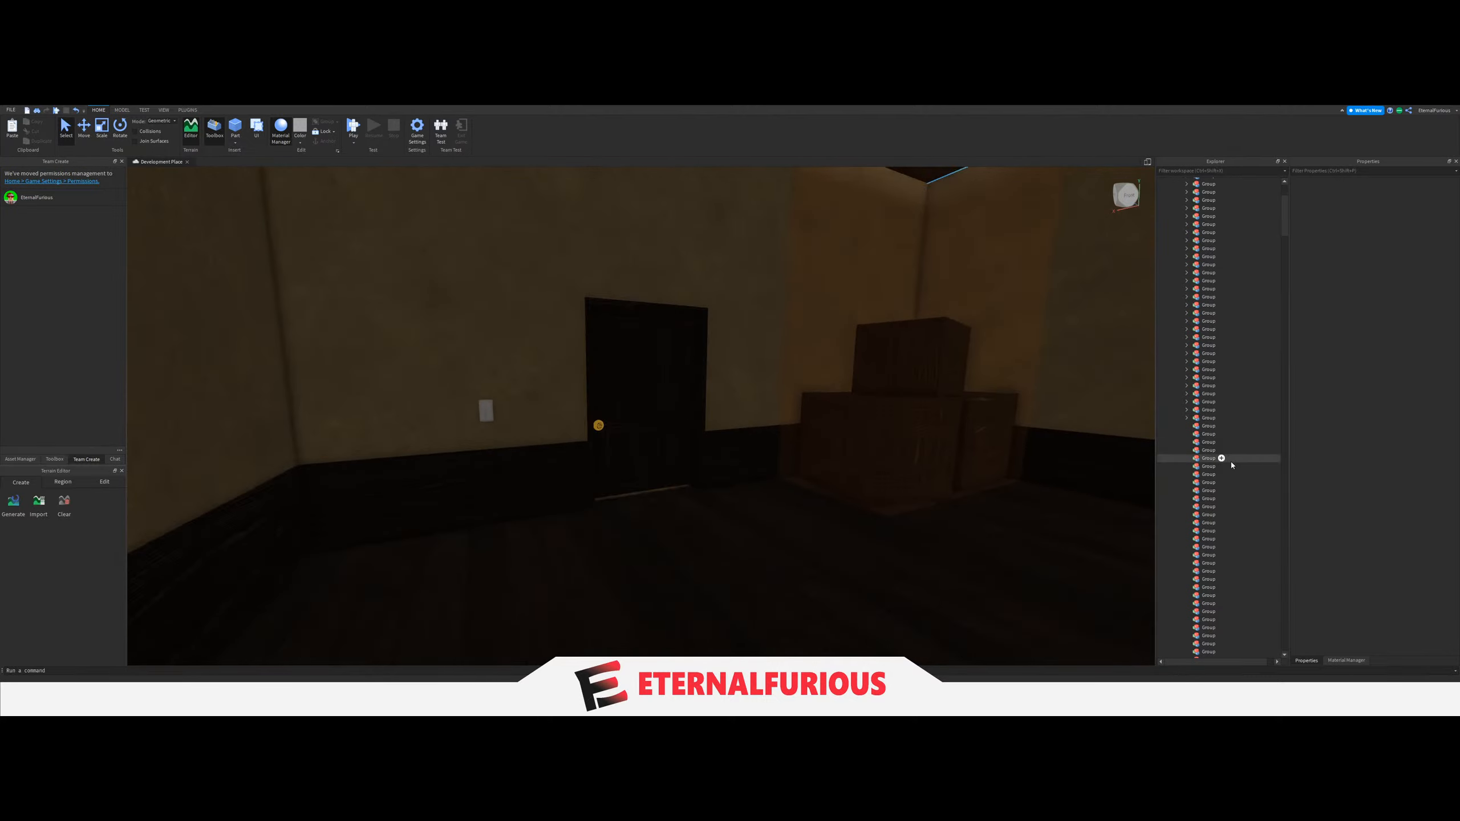
left_click_drag(1284, 226, 1284, 337)
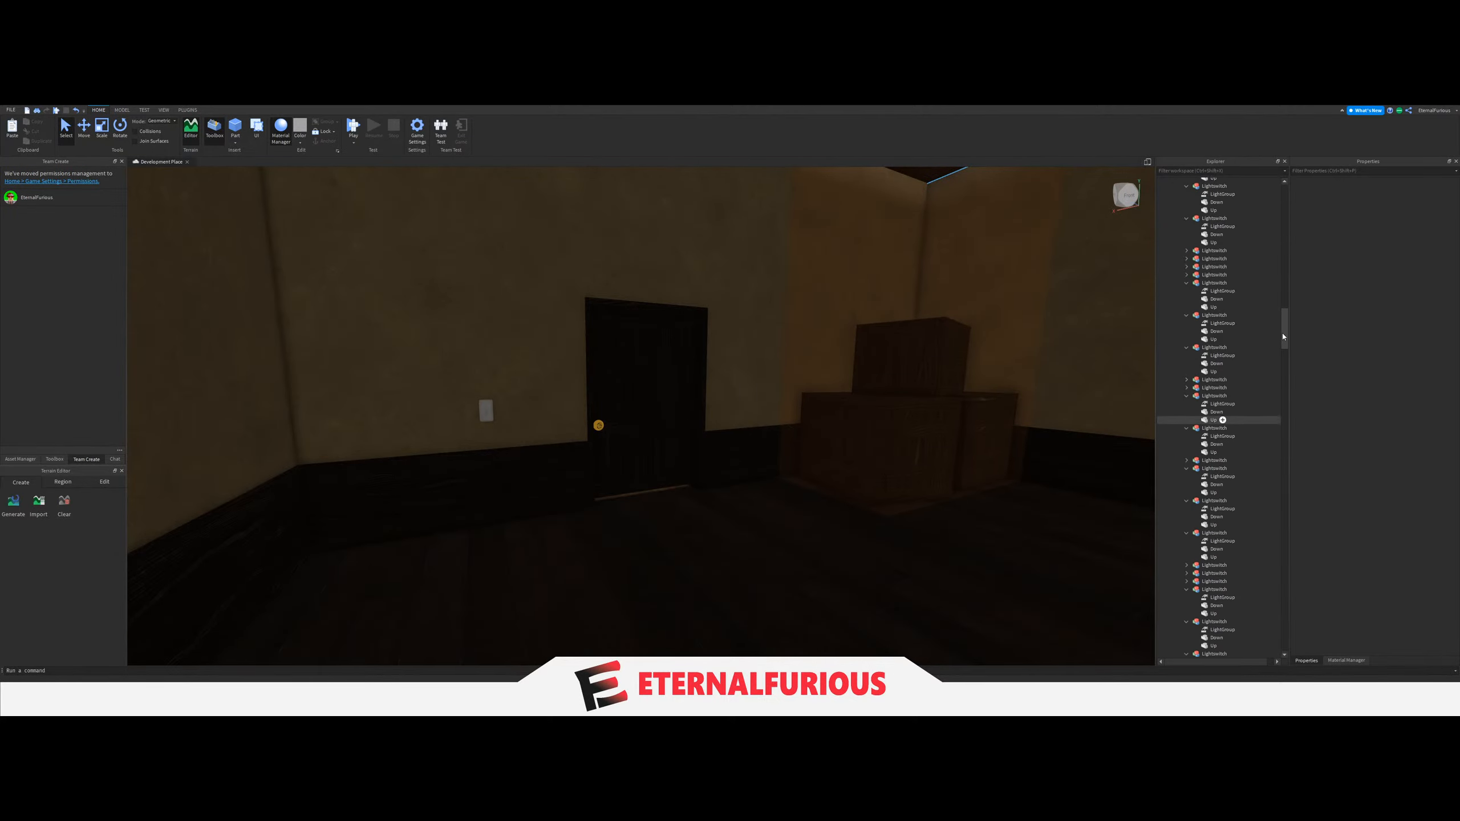
left_click_drag(1283, 438, 1305, 177)
key("w")
right_click_drag(675, 341, 674, 341)
key("w")
right_click_drag(718, 408, 724, 374)
key("w")
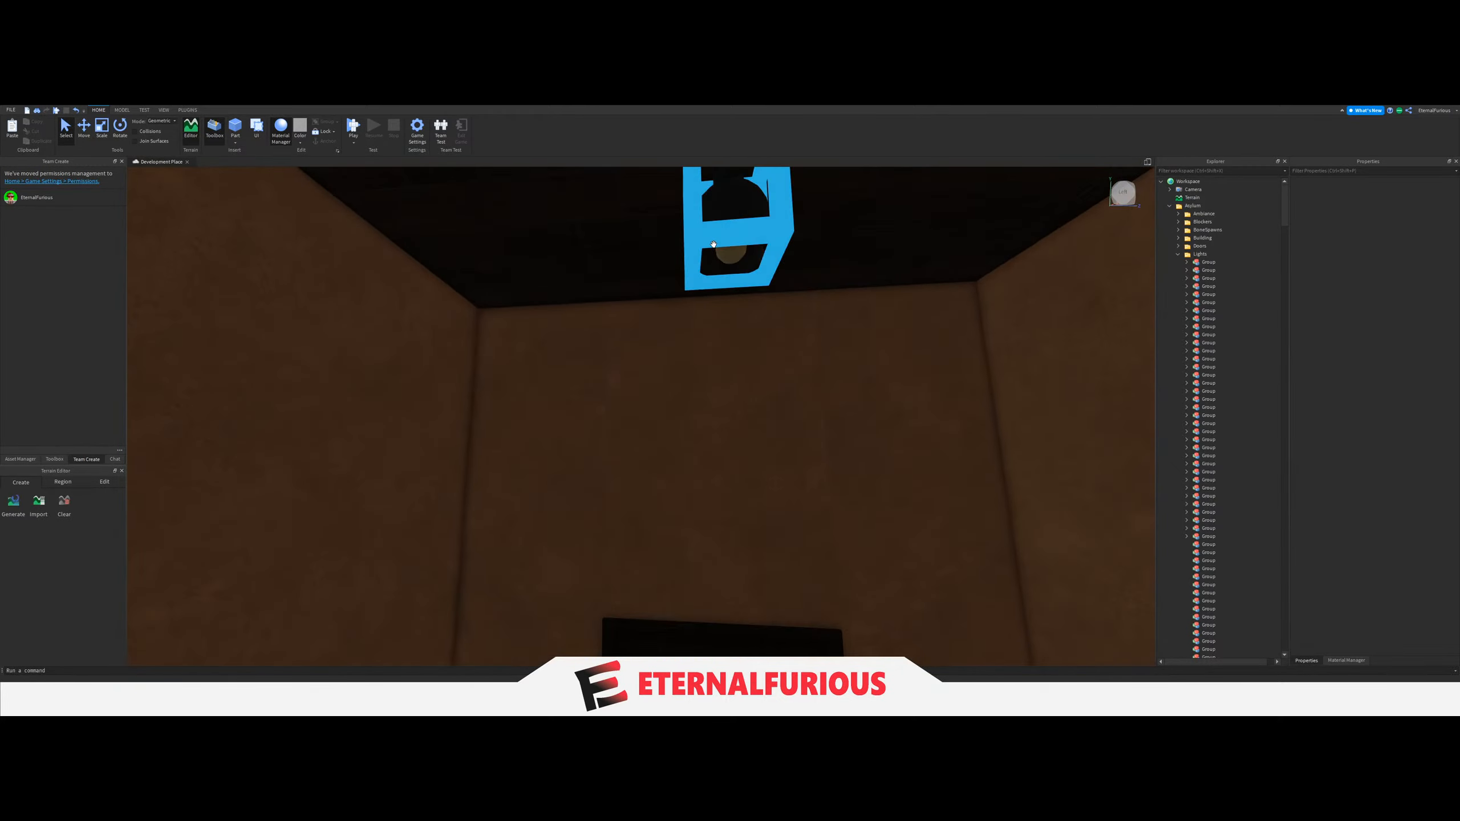
left_click(728, 258)
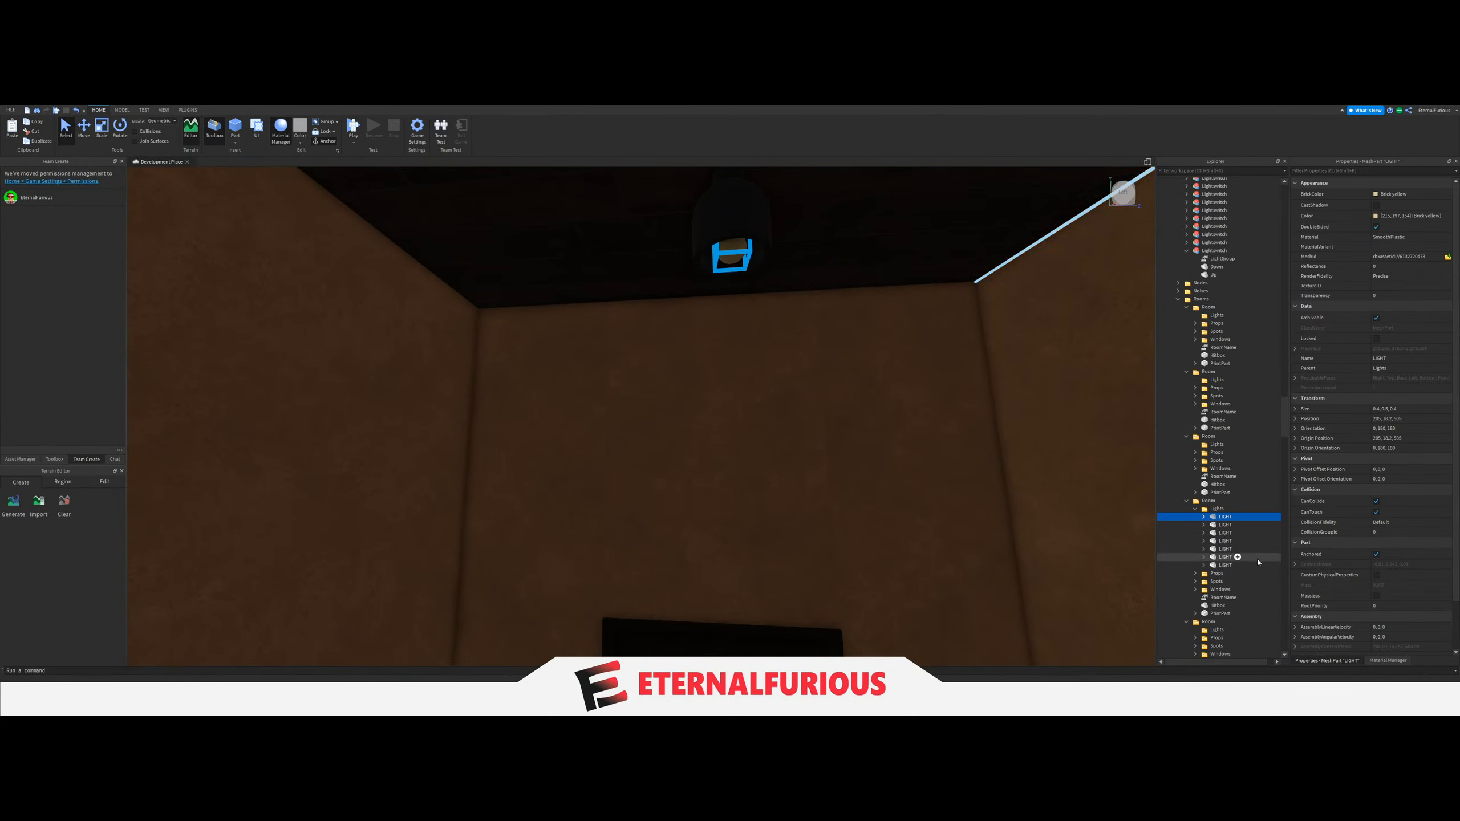
left_click(1257, 565, "shift")
left_click_drag(1242, 565, 1228, 574)
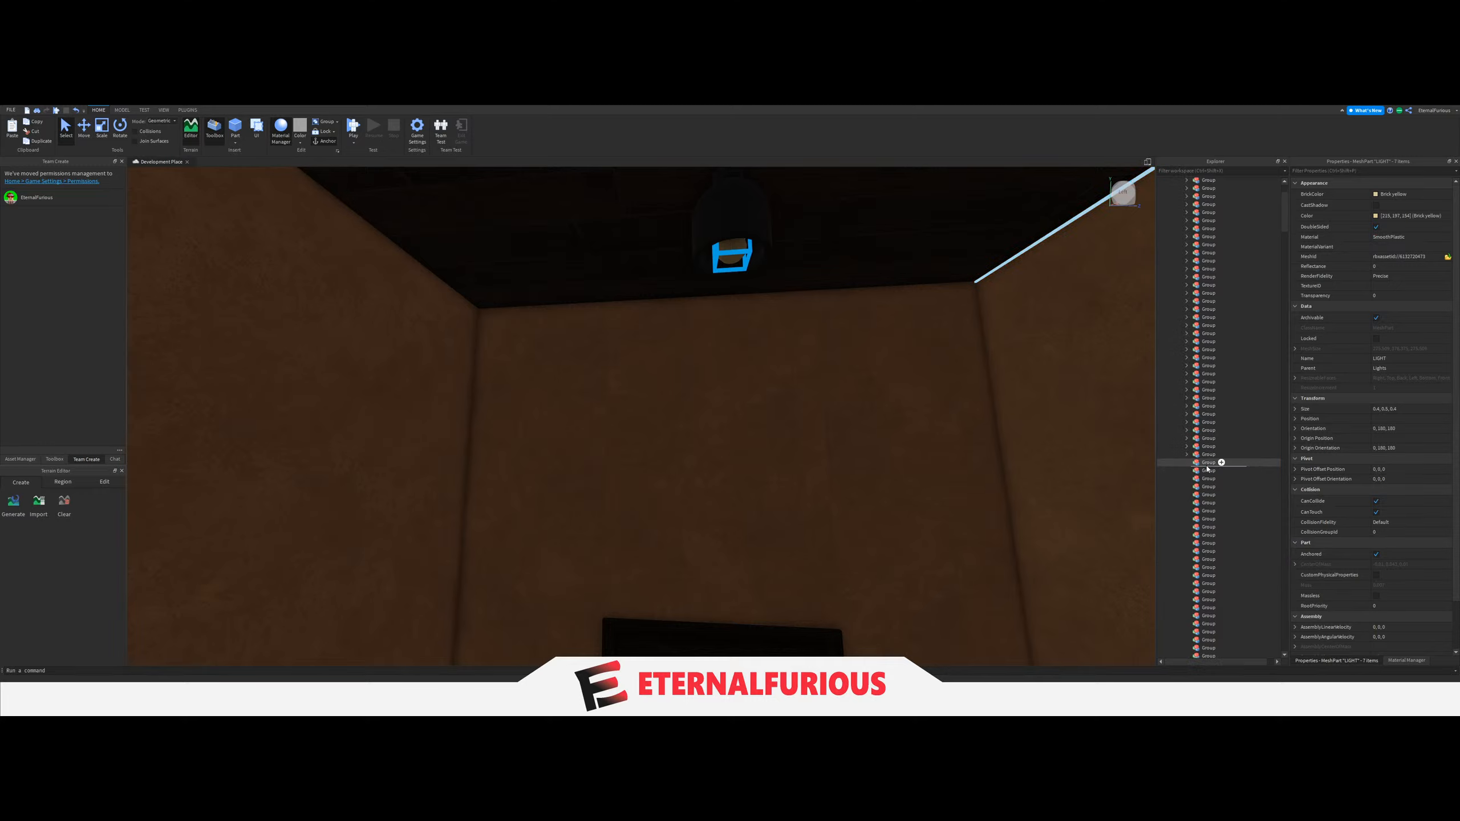
Set the LightGroup value of the brown-walled room's light switch to the thirty-sixth Group.
key("w")
right_click_drag(896, 461, 721, 429)
left_click(714, 467)
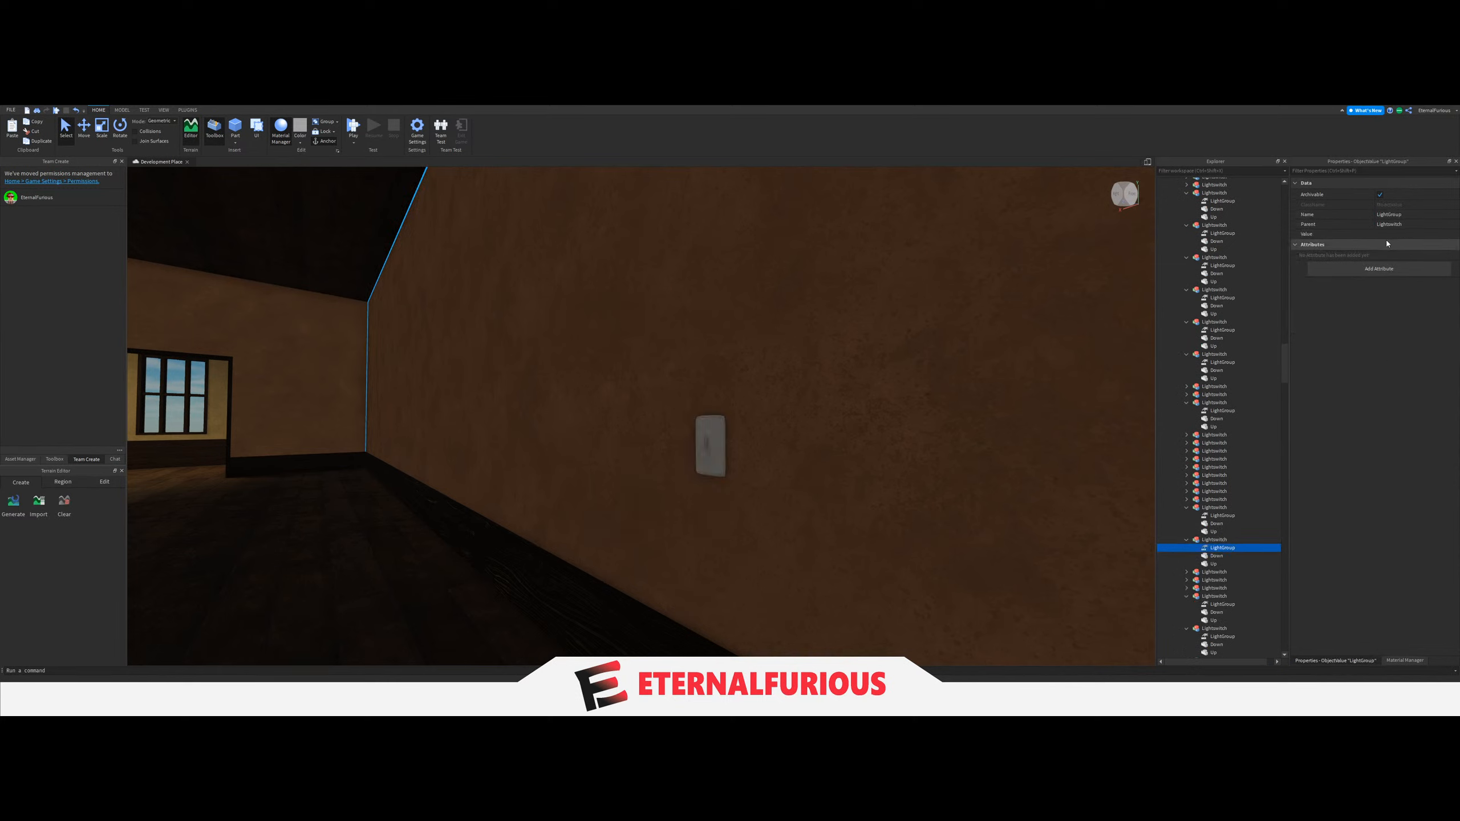
left_click(1333, 233)
scroll(1242, 455, "down", 5)
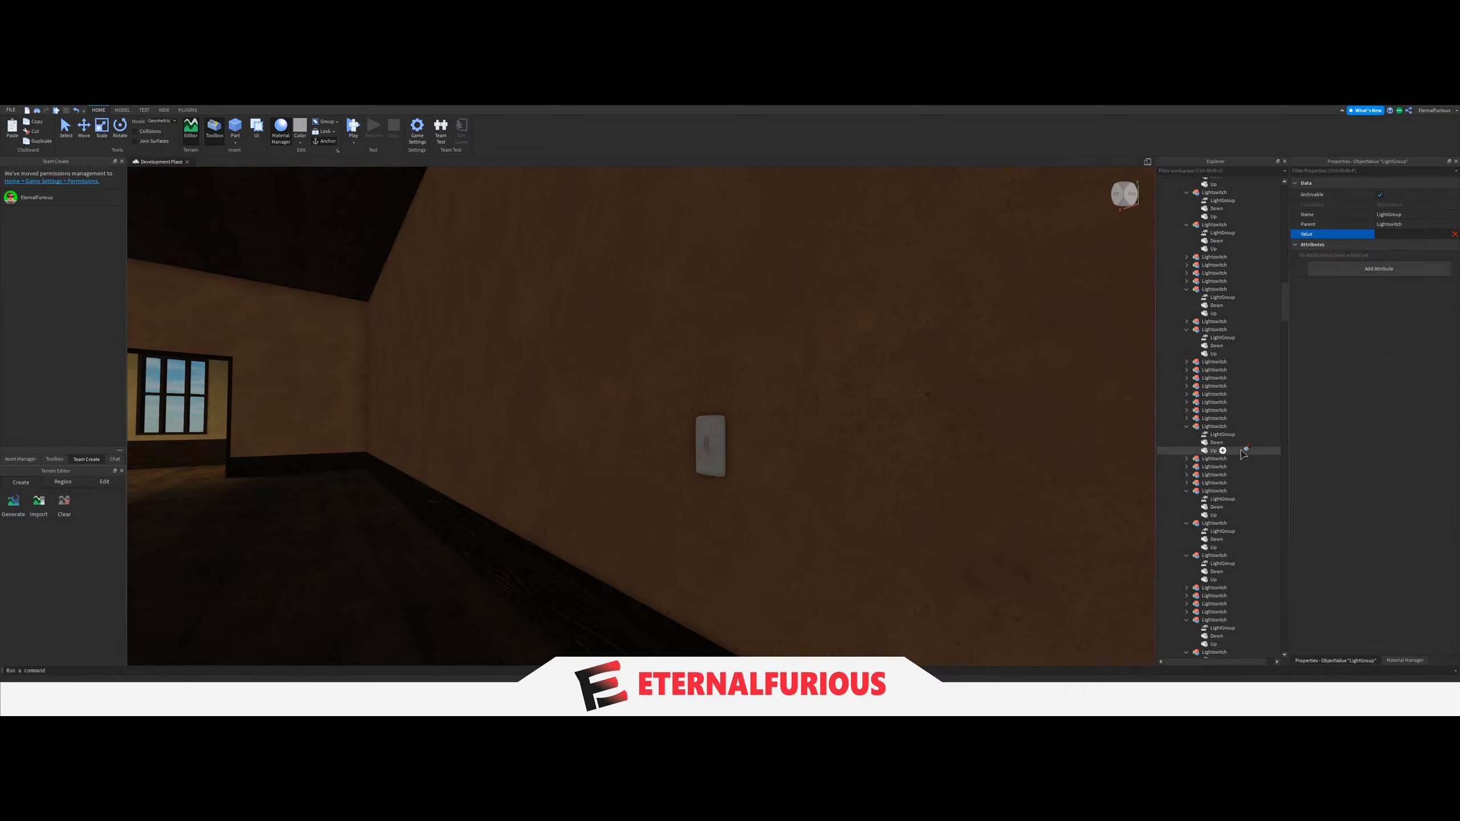
scroll(1242, 454, "up", 10)
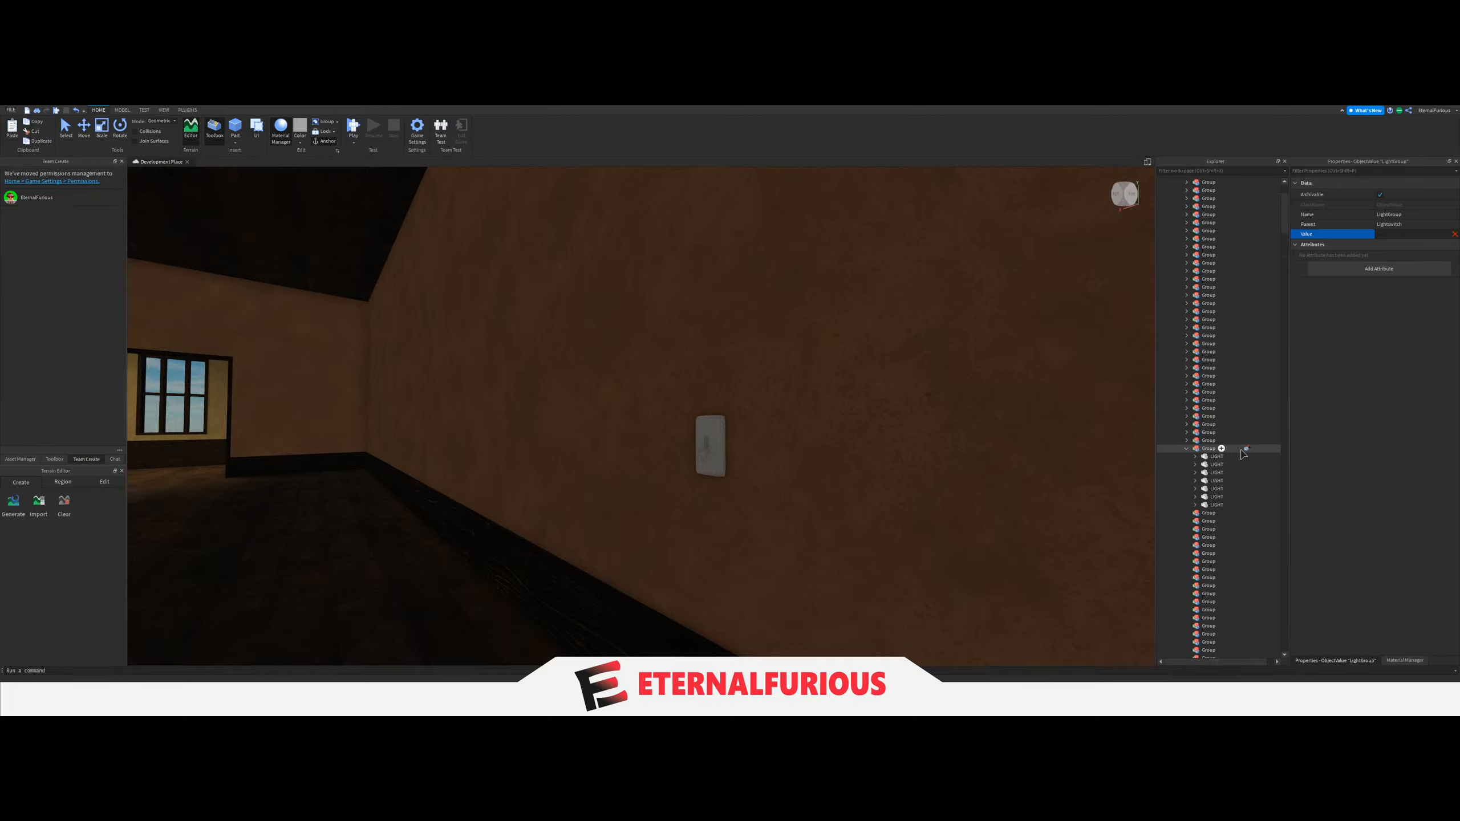
Change the Material of the courtyard path part in front of the entrance steps from Concrete to a herringbone paving material.
right_click_drag(977, 397, 692, 455)
key("w")
left_click(753, 487)
key("d")
left_click(692, 455)
key("f")
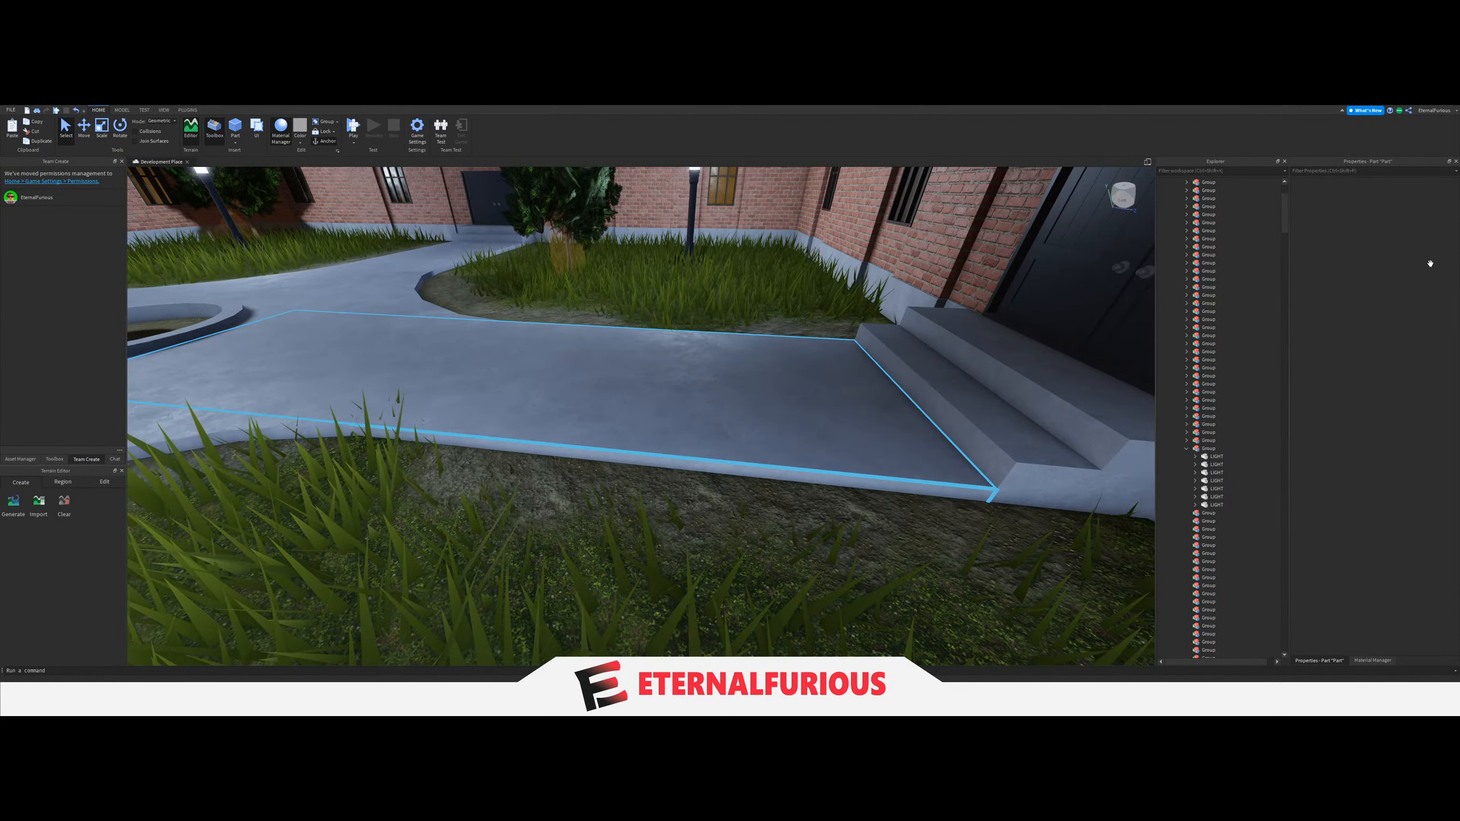
left_click(1394, 226)
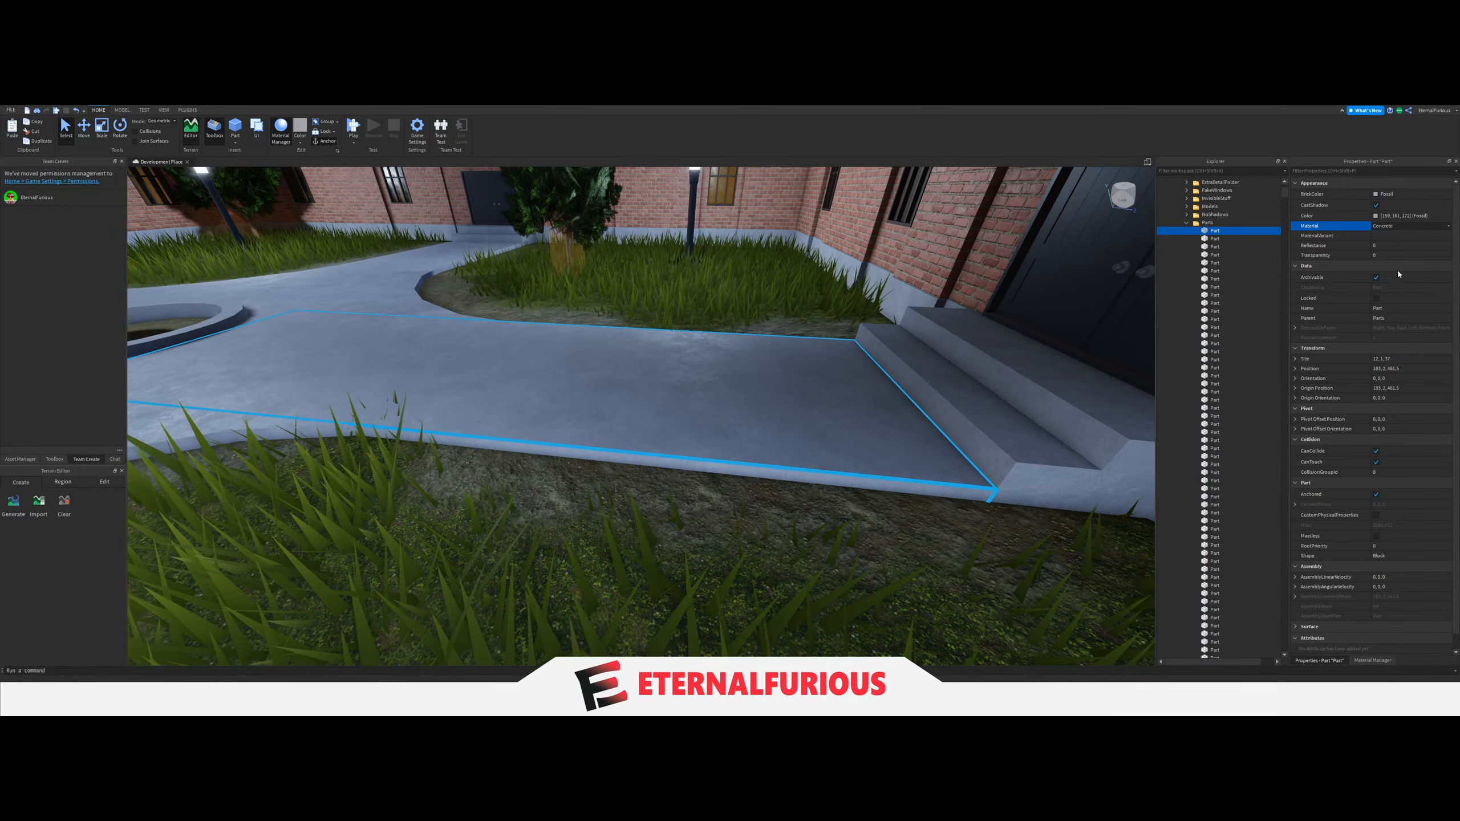
left_click(1448, 225)
left_click(1397, 322)
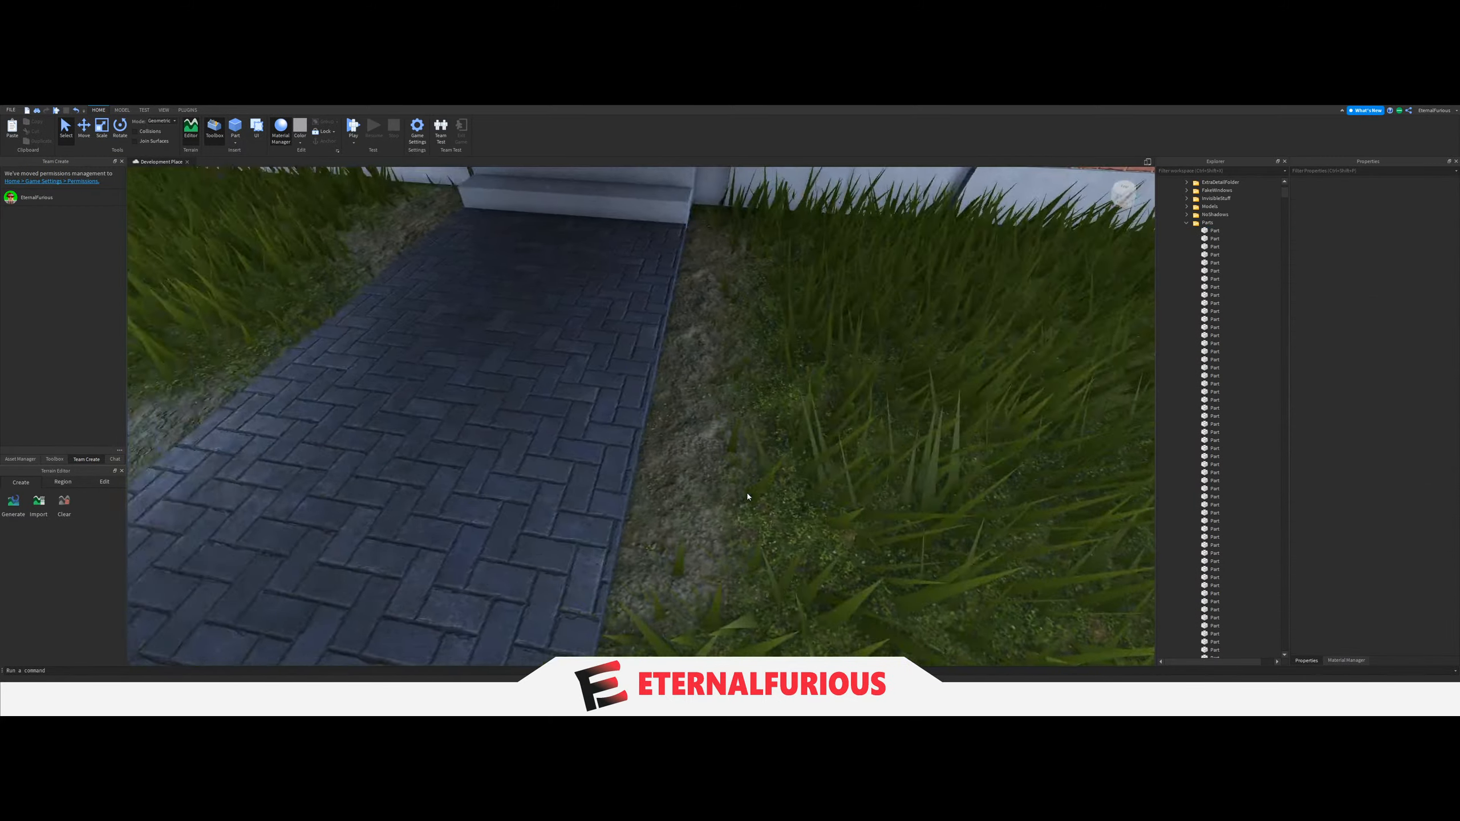
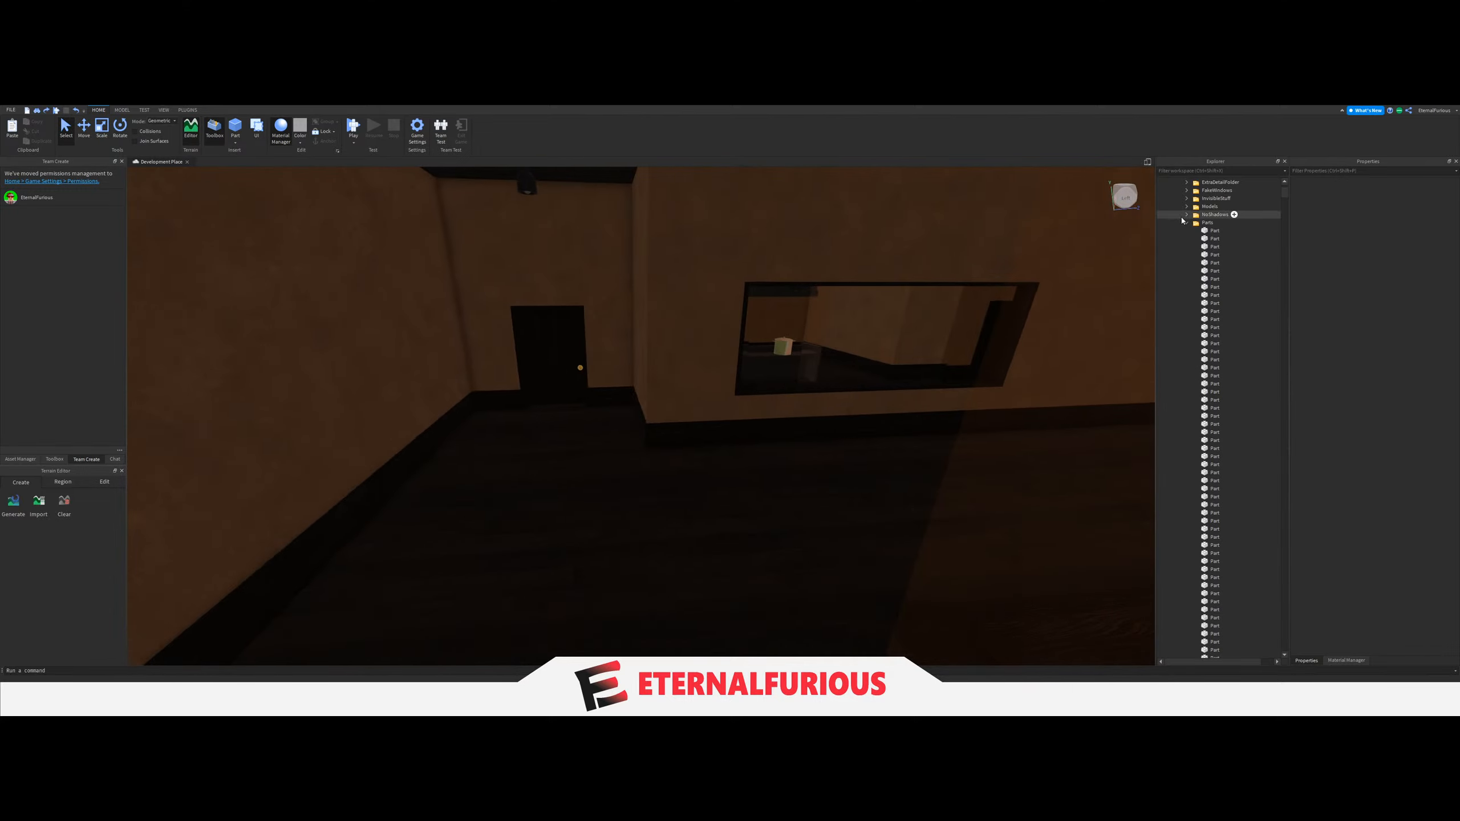
Collapse the thirty-sixth Group, which holds the brown-walled room's seven LIGHT parts, in the Lights folder.
scroll(1186, 229, "up", 4)
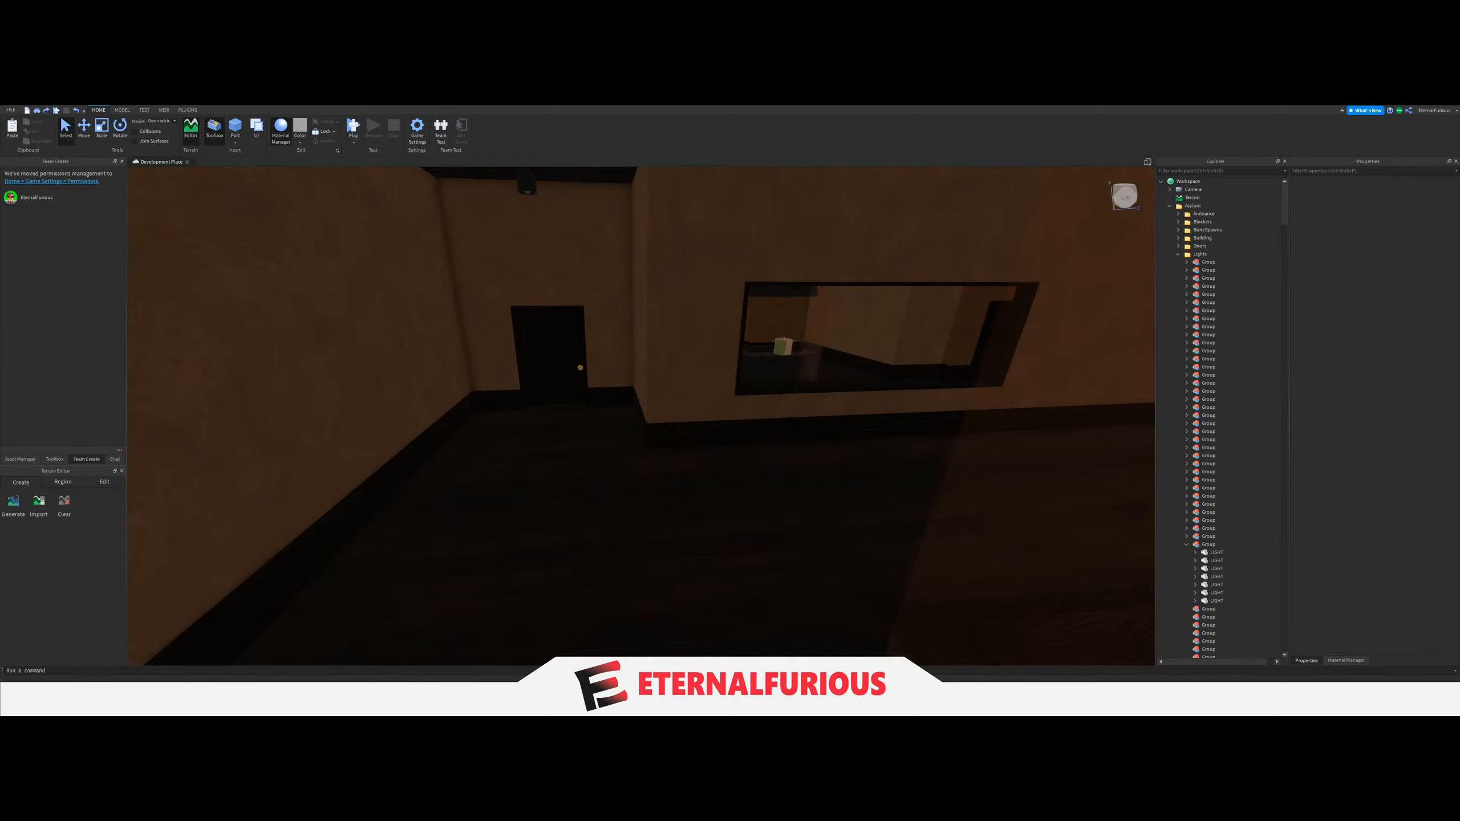
key("w")
right_click_drag(569, 470, 1030, 479)
left_click(1186, 553)
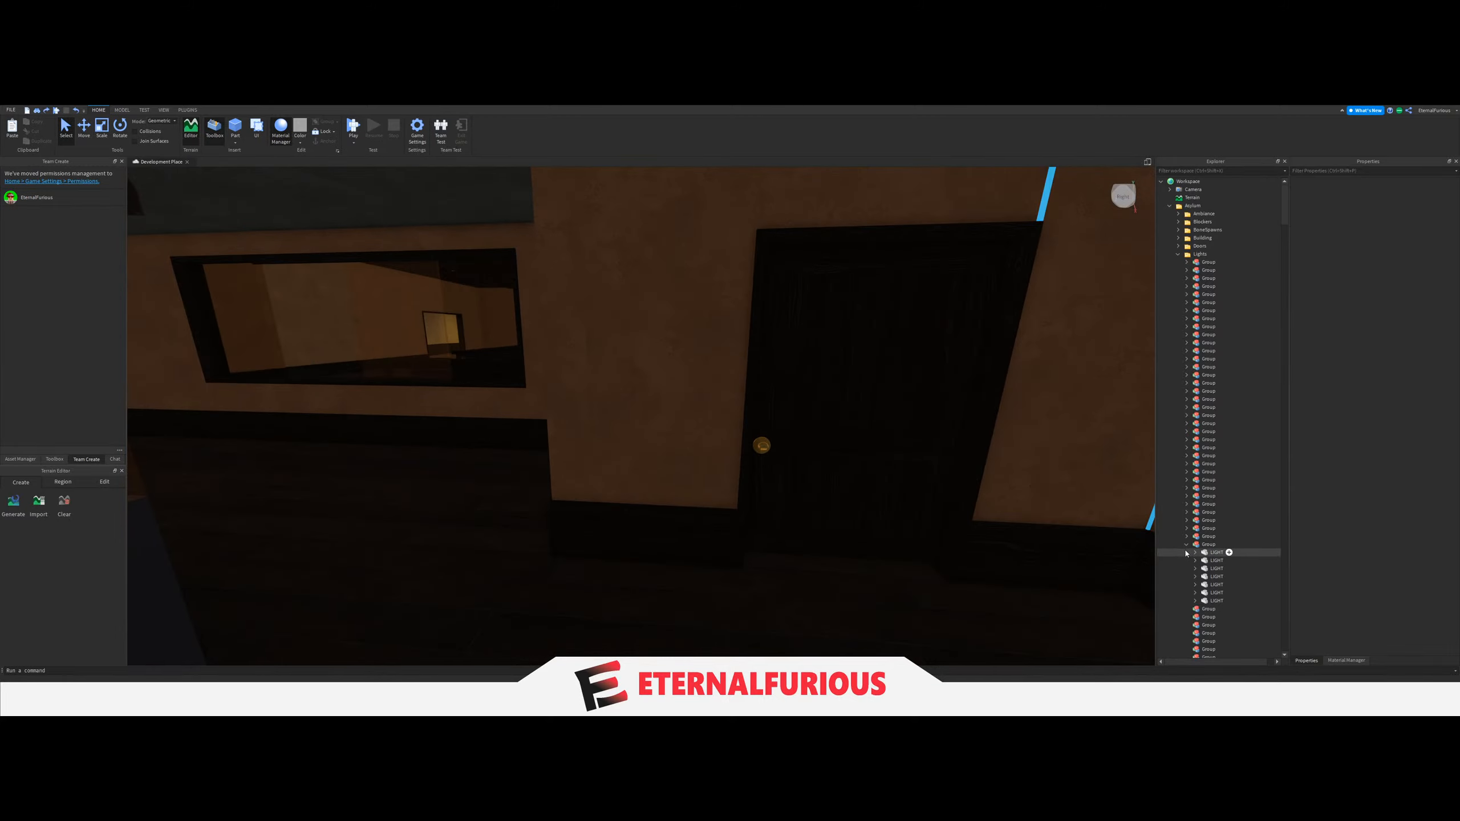
key("w")
right_click_drag(820, 482, 823, 474)
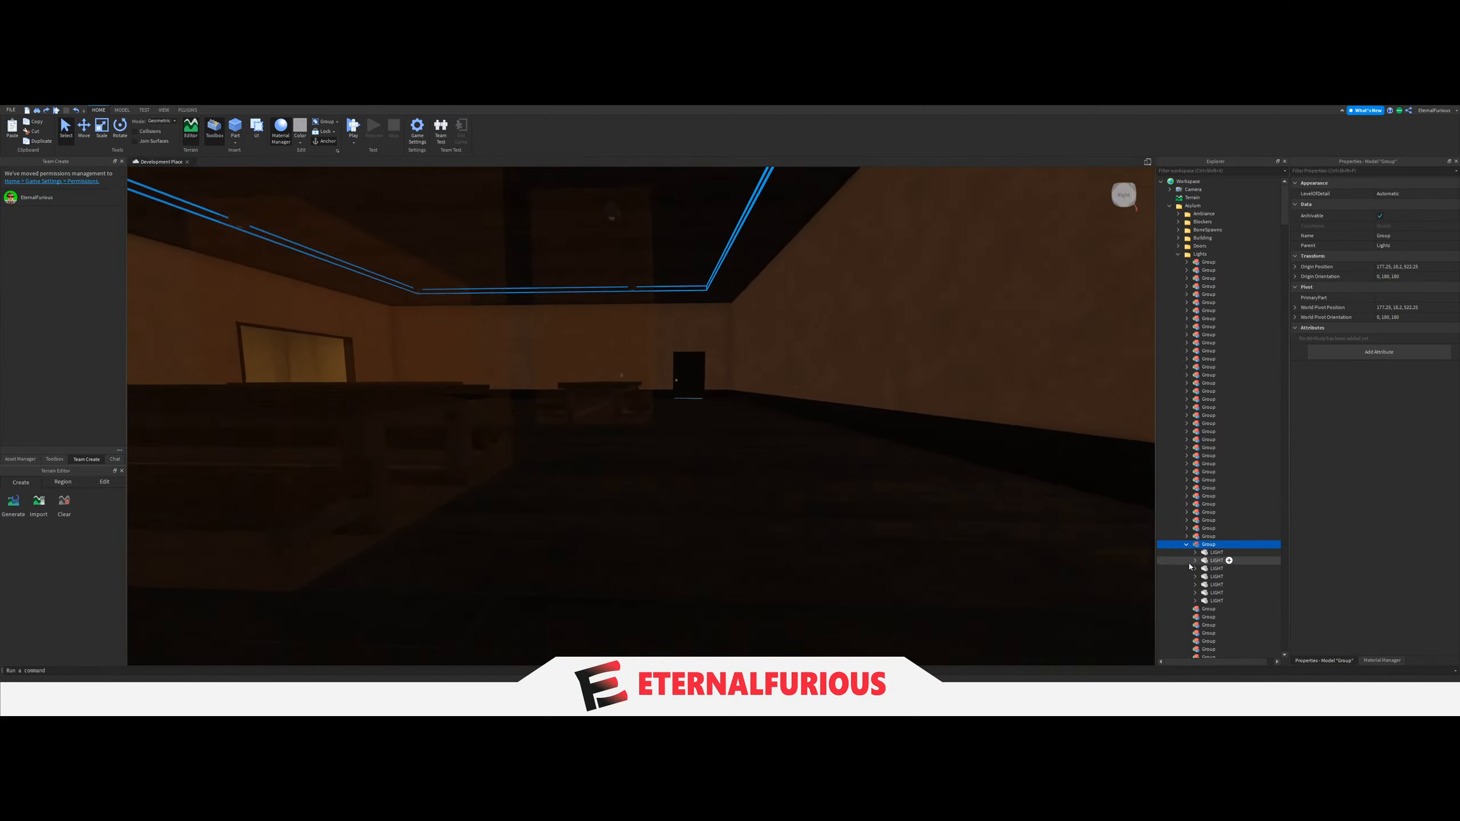
left_click(1186, 544)
Check the LightGroup value of the light switch on the brown-walled room's wall.
right_click_drag(654, 457, 657, 452)
key("w")
left_click(599, 432)
scroll(1195, 520, "down", 4)
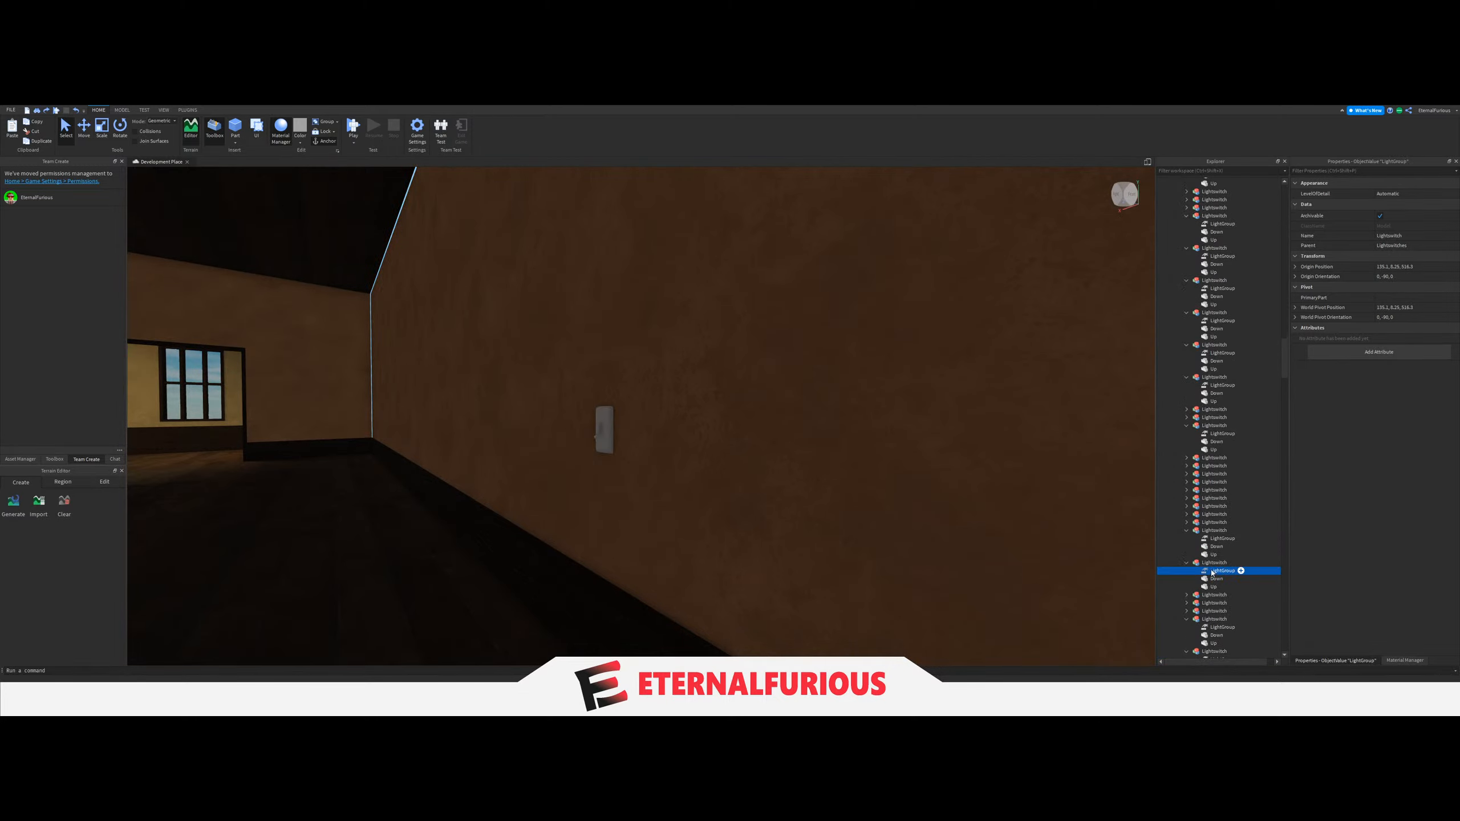
Move the four LIGHT parts of the kitchen behind the serving window from its Room's Lights folder into the thirty-seventh Group.
right_click_drag(991, 421, 883, 413)
key("w")
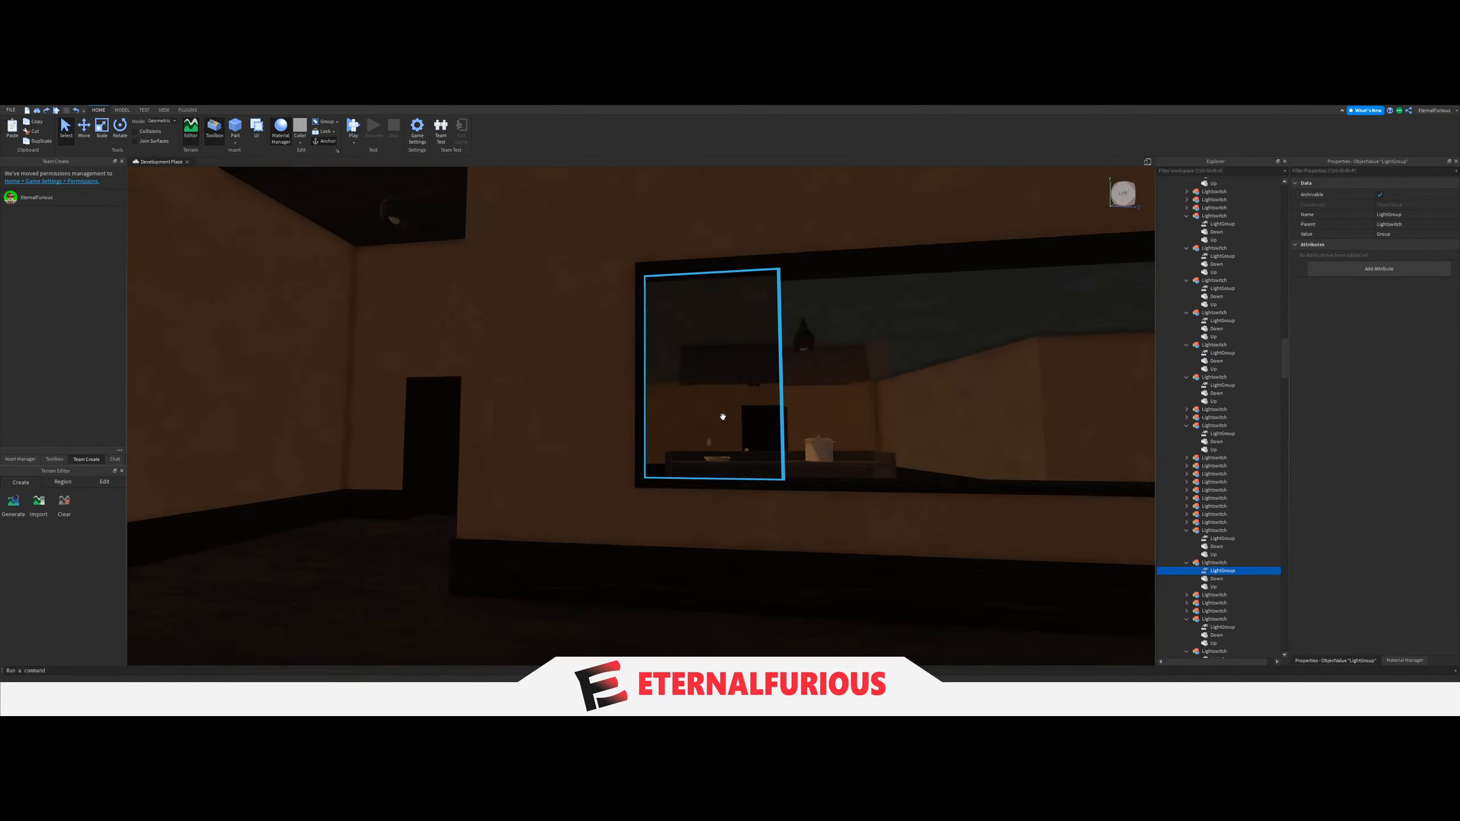
right_click_drag(723, 418, 724, 420)
key("w")
right_click_drag(770, 317, 718, 285)
key("s")
left_click(718, 284)
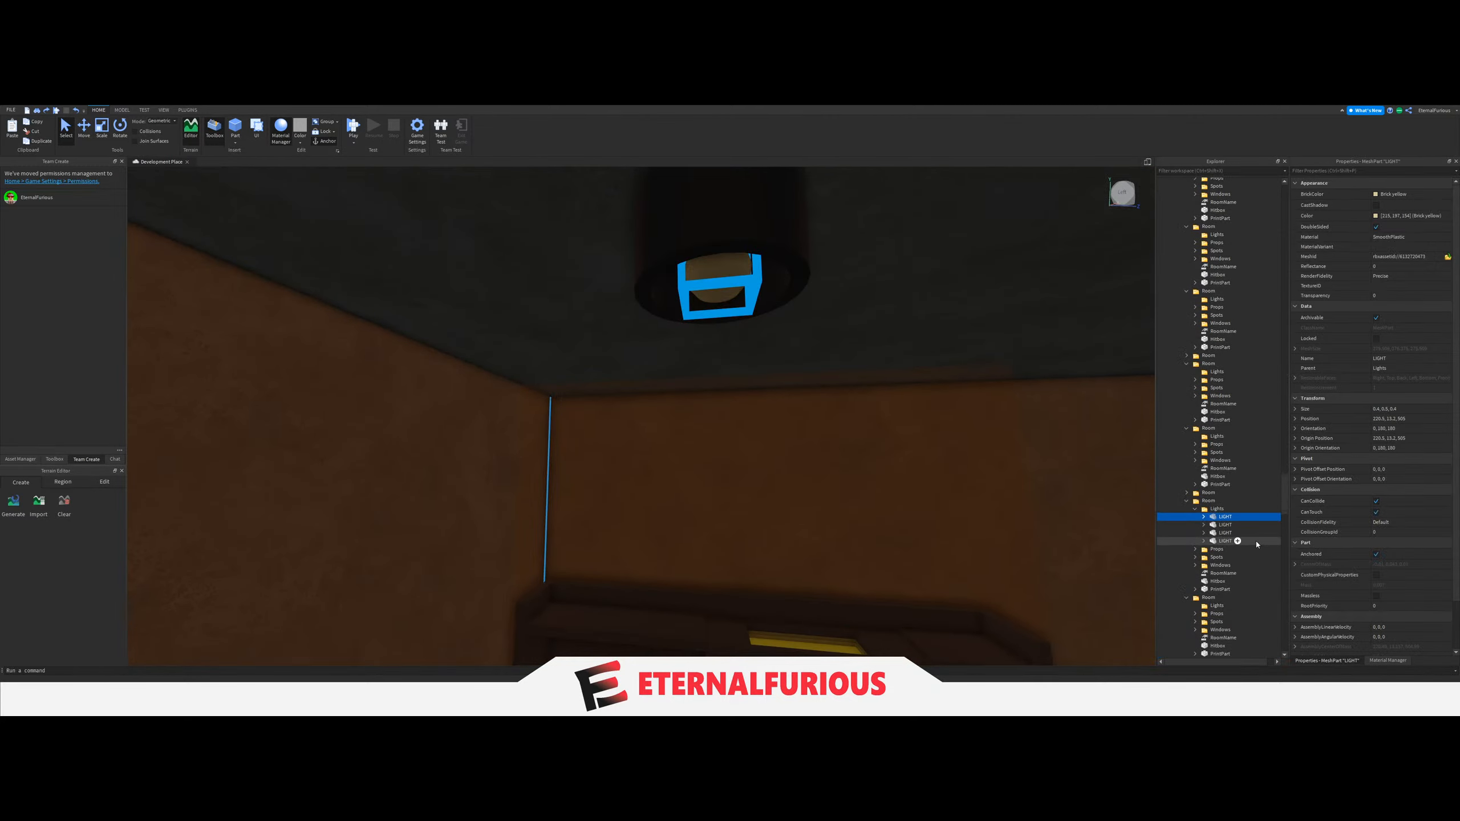
left_click_drag(1224, 455, 1226, 506)
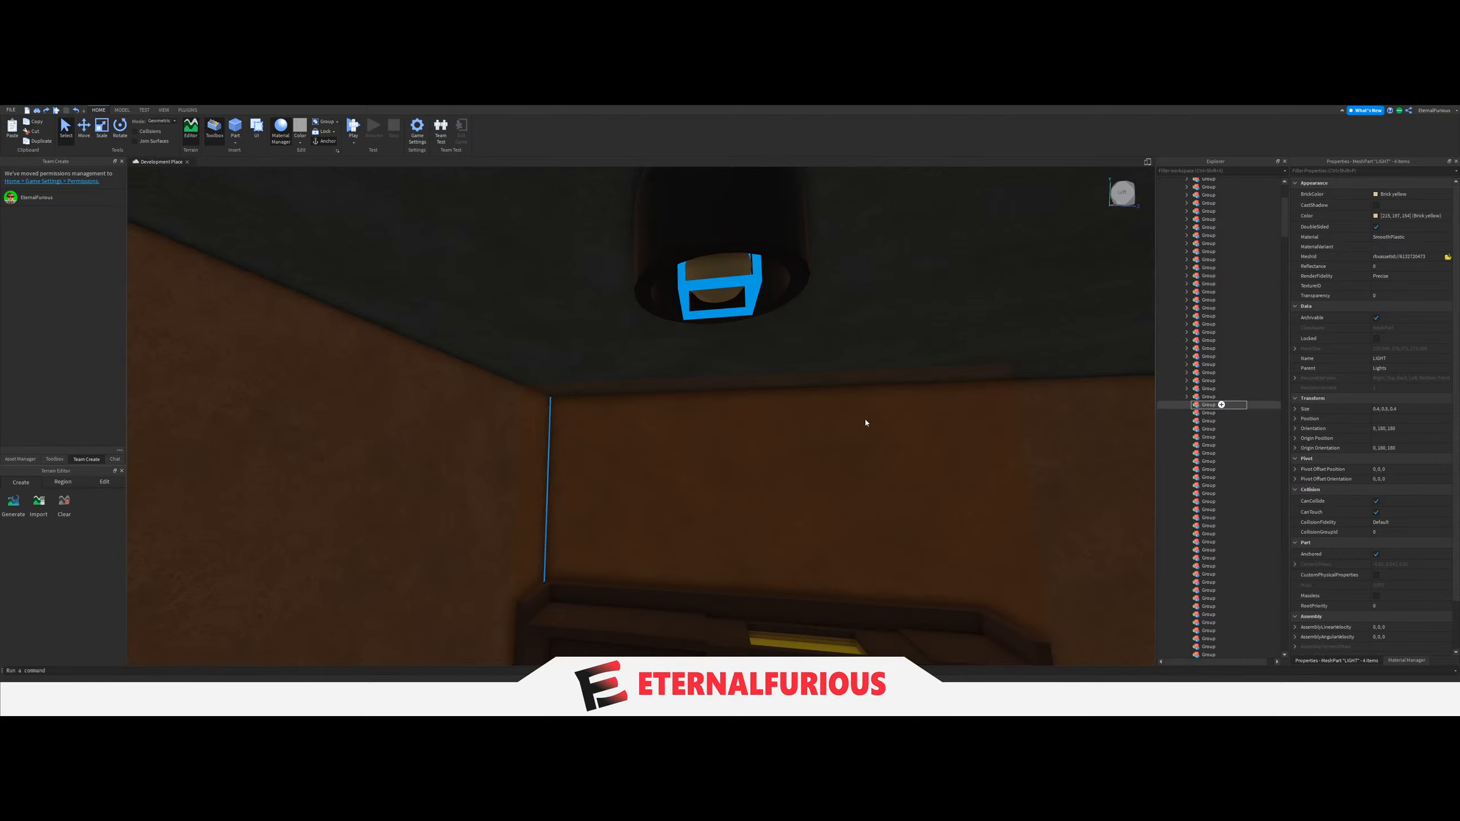
Set the LightGroup value of the kitchen's light switch beside the door to the thirty-seventh Group.
left_click_drag(865, 423, 801, 424)
left_click(672, 391)
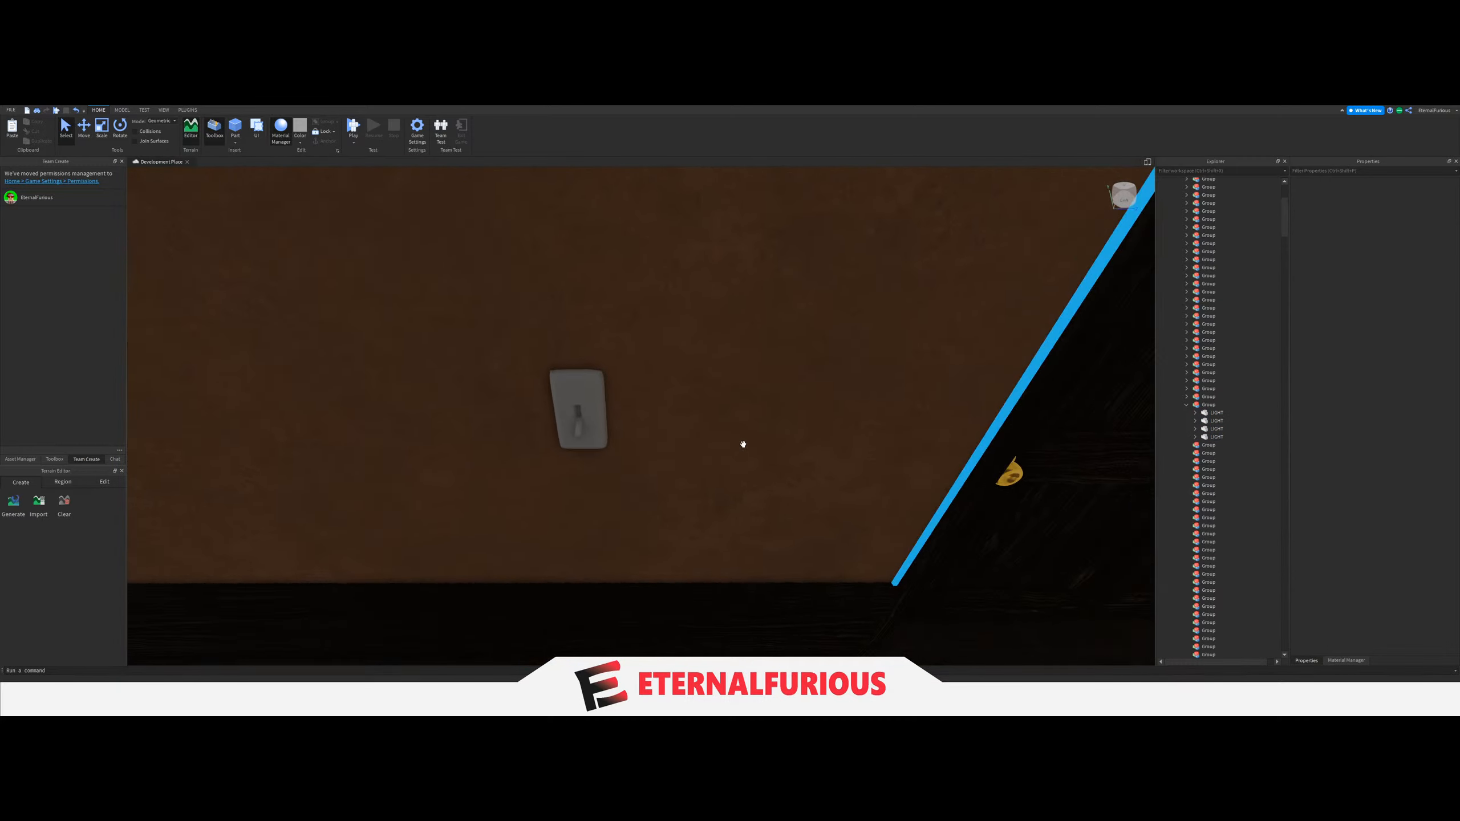
right_click_drag(744, 444, 726, 443)
left_click(581, 419)
scroll(1232, 506, "down", 7)
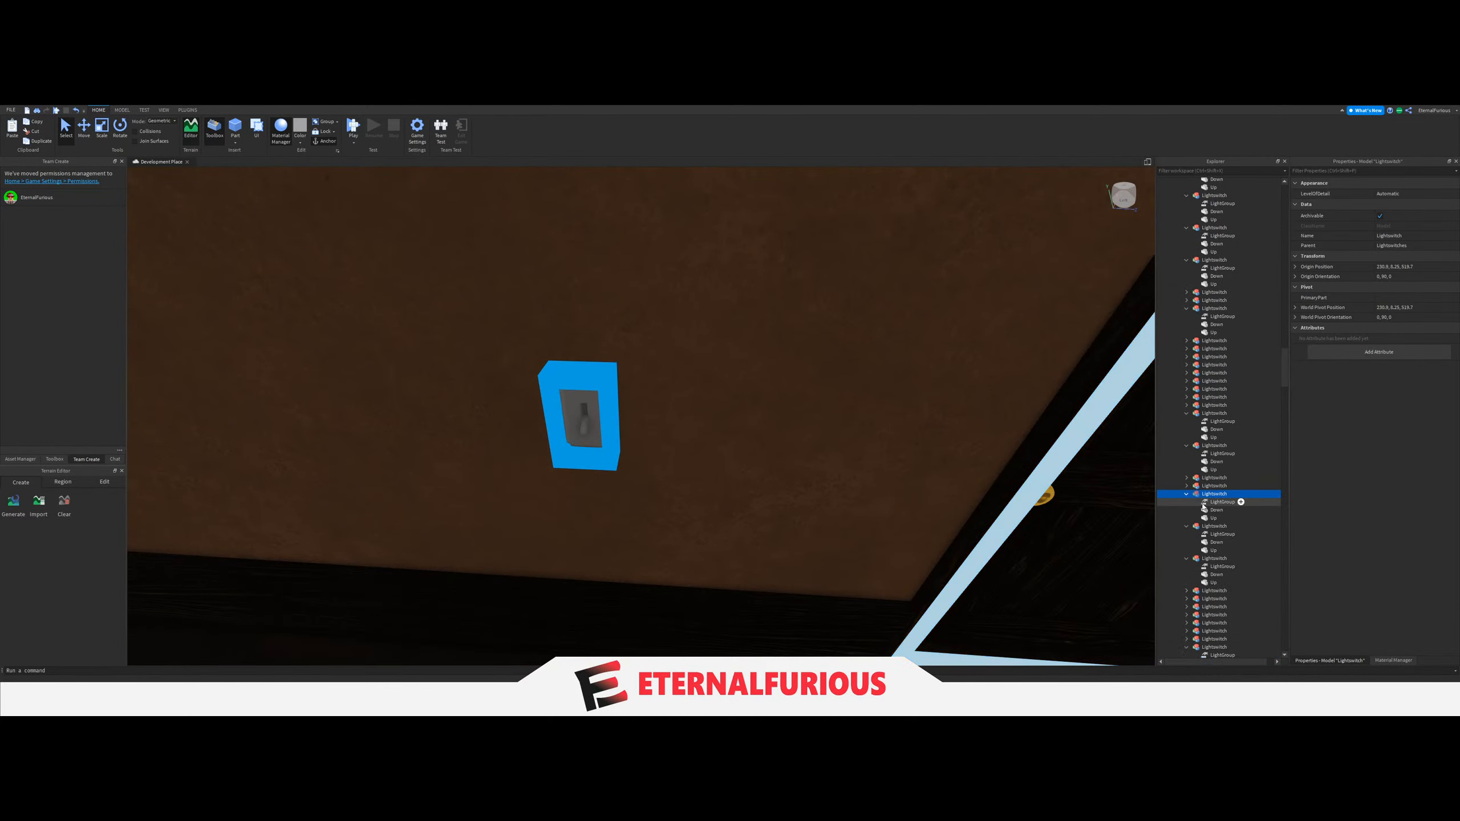
left_click(1204, 502)
left_click(1410, 233)
scroll(1236, 414, "up", 3)
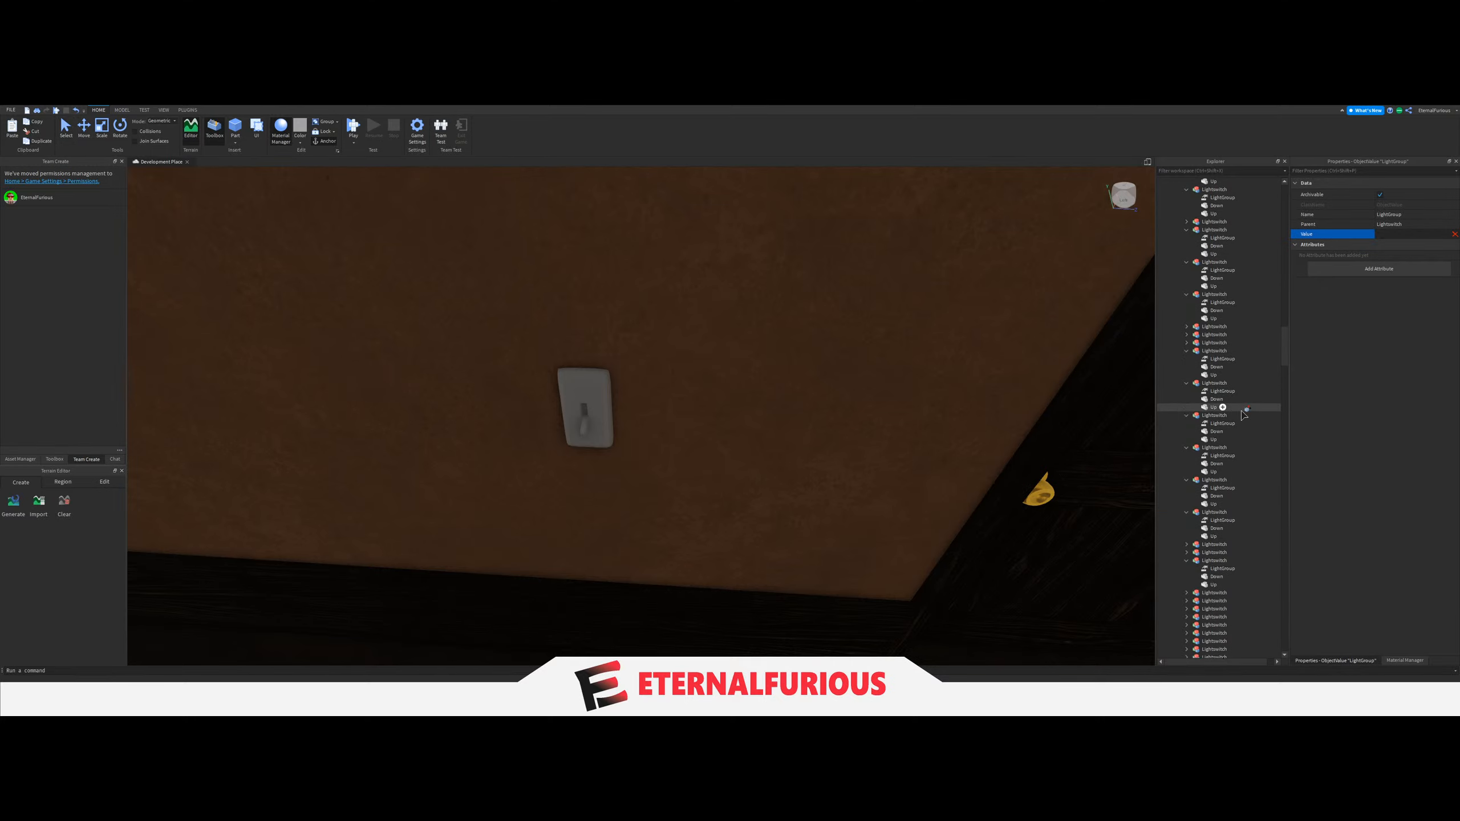
scroll(1242, 414, "up", 5)
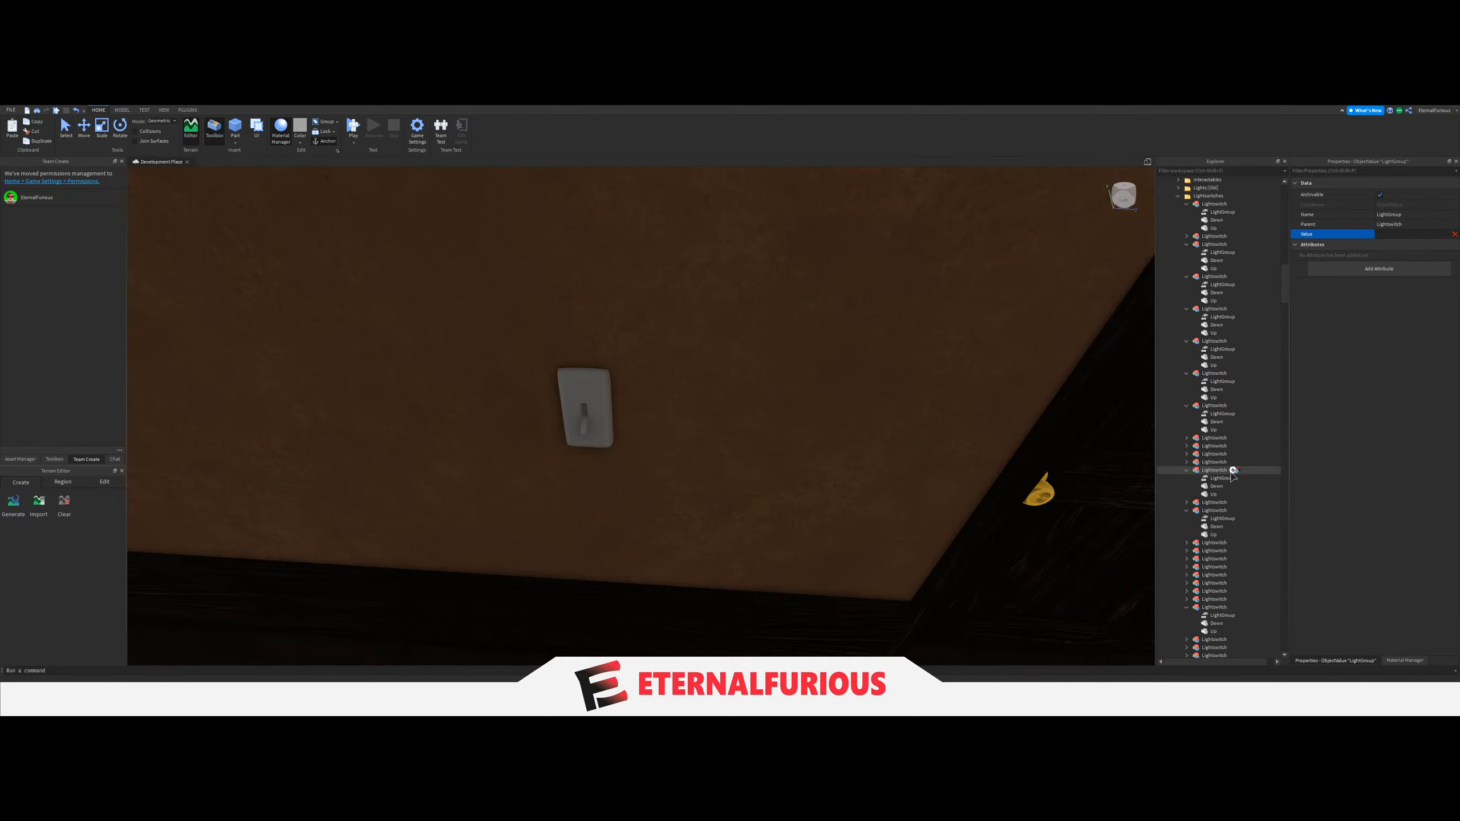
scroll(1230, 472, "up", 10)
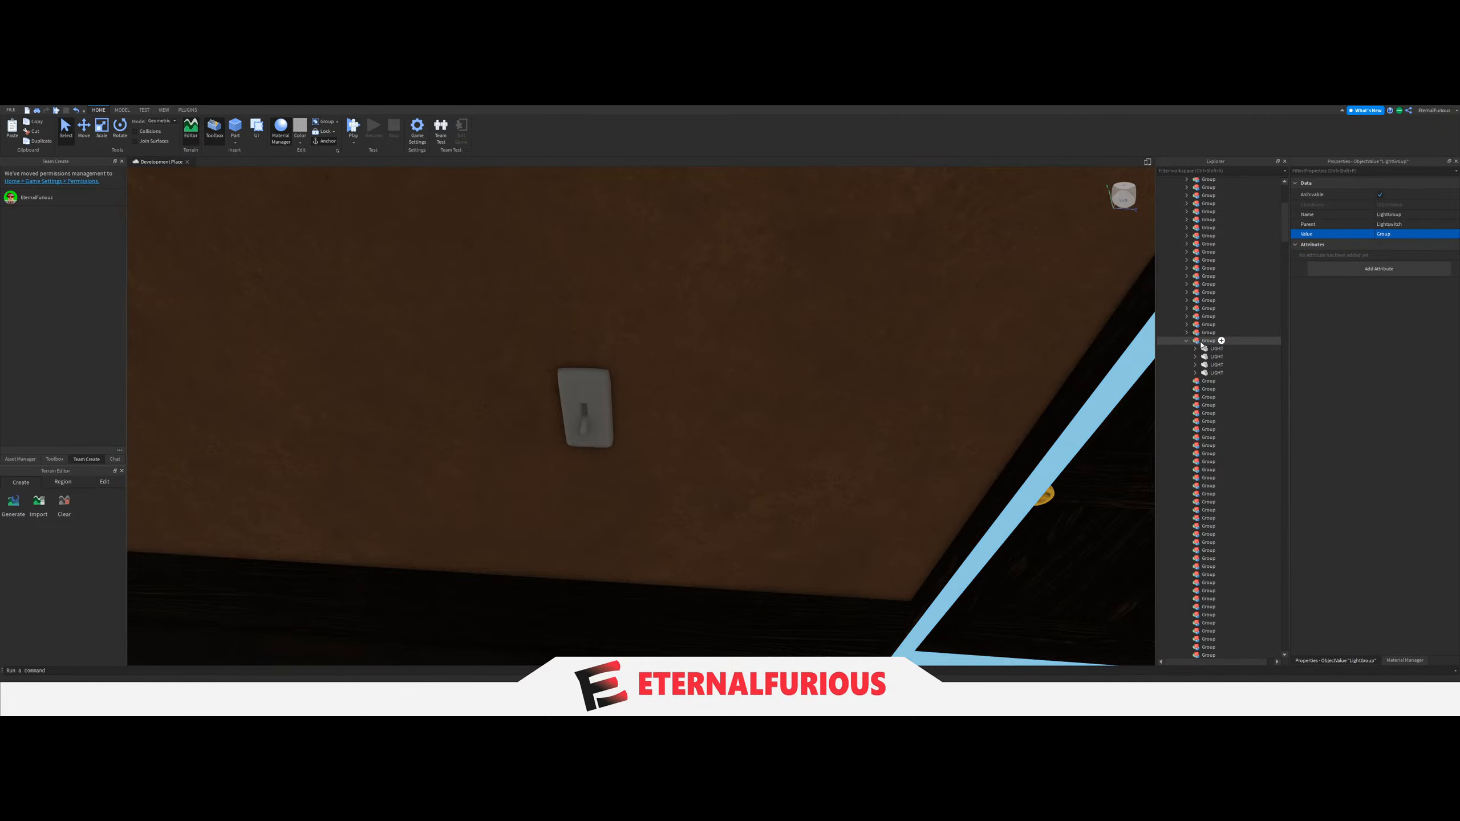
Collapse the thirty-seventh Group containing the kitchen's four LIGHT parts.
key("w")
right_click_drag(783, 450, 604, 270)
key("e")
left_click(604, 269)
key("q")
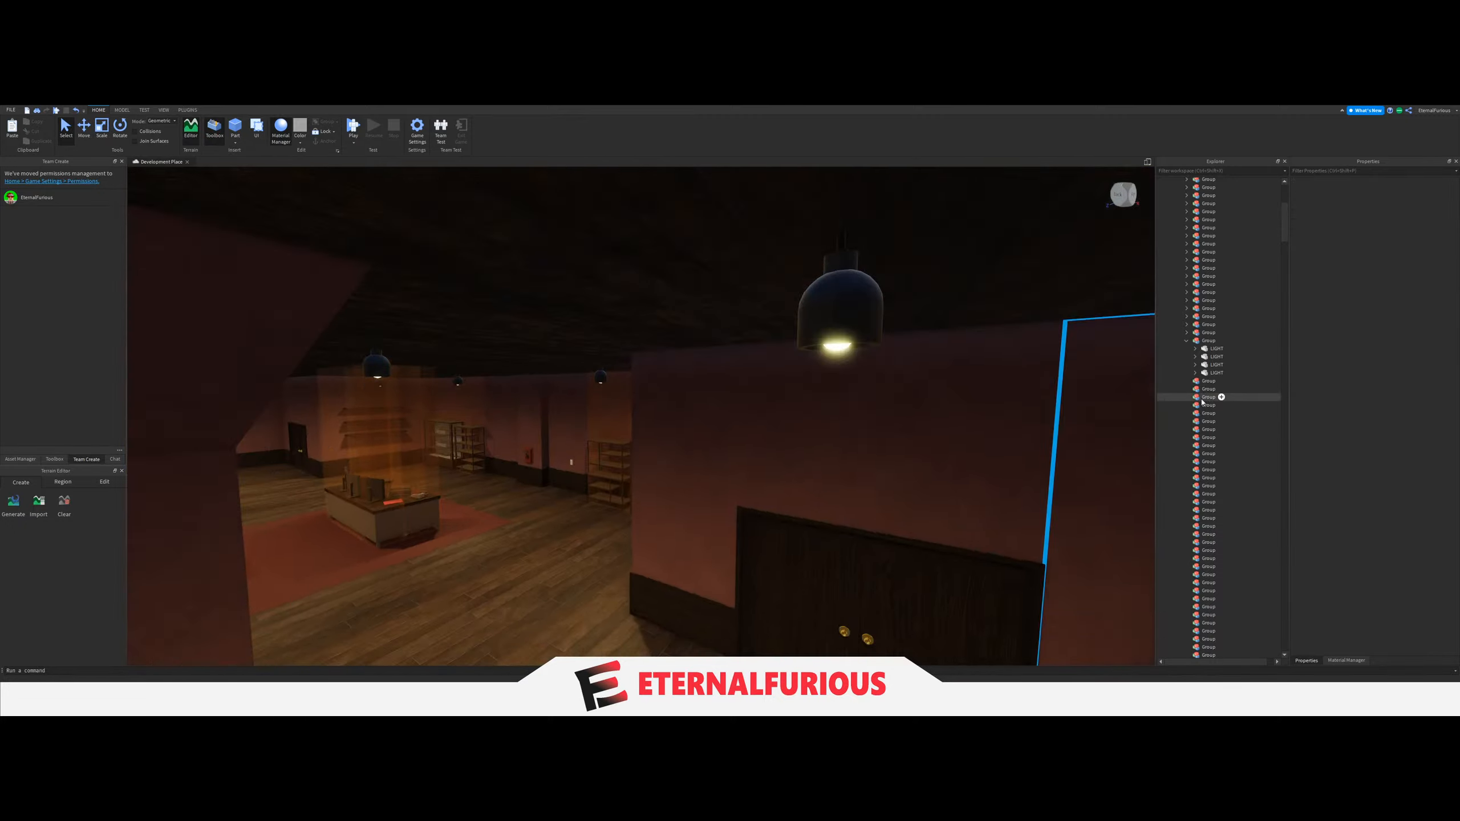
key("w")
left_click(1187, 341)
Move the single ceiling LIGHT of the small blue-walled room from the Lights [Old] folder into the thirty-eighth Group.
key("s")
right_click_drag(797, 398, 797, 398)
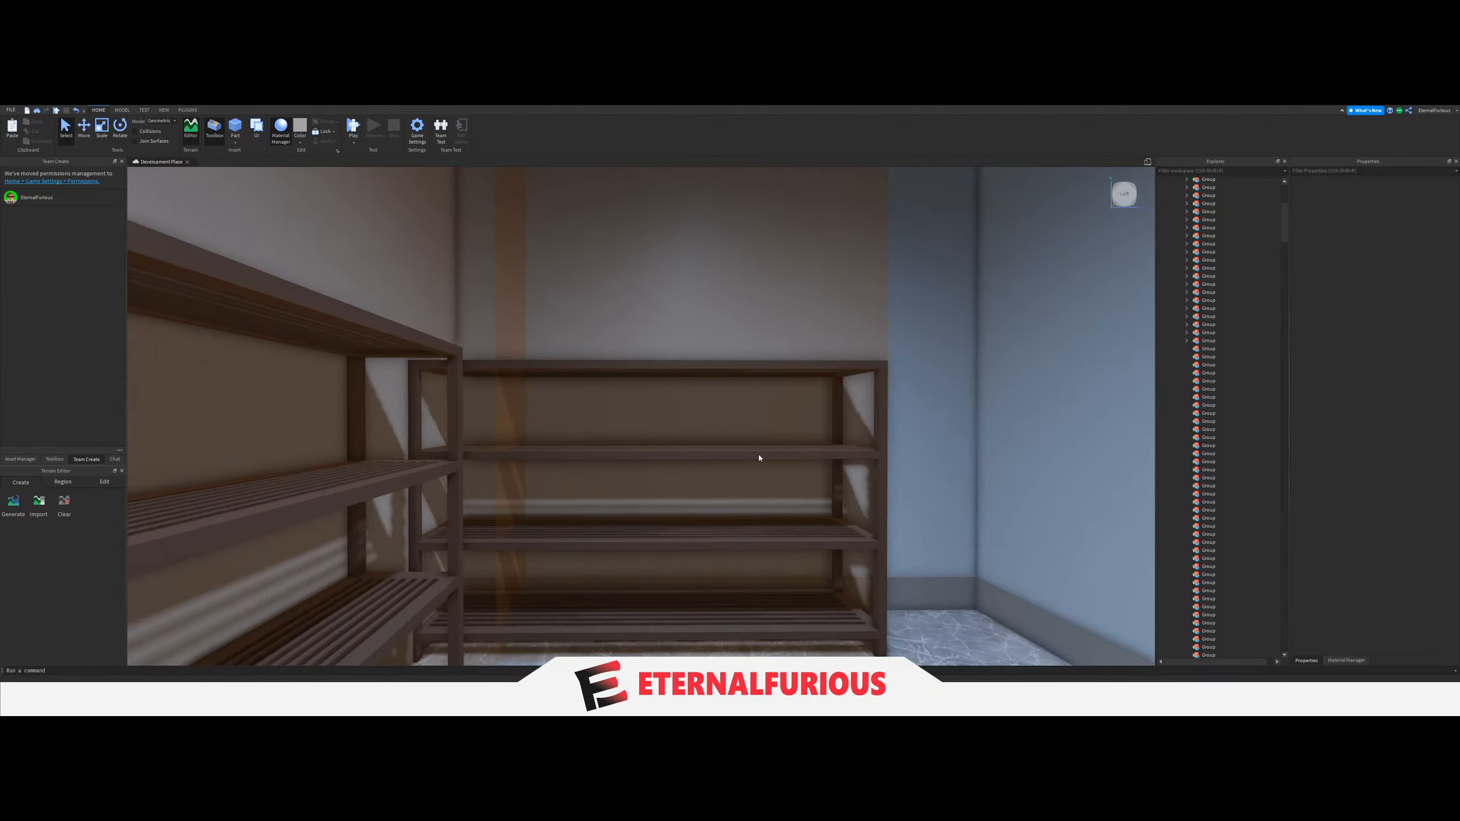
right_click_drag(758, 456, 749, 442)
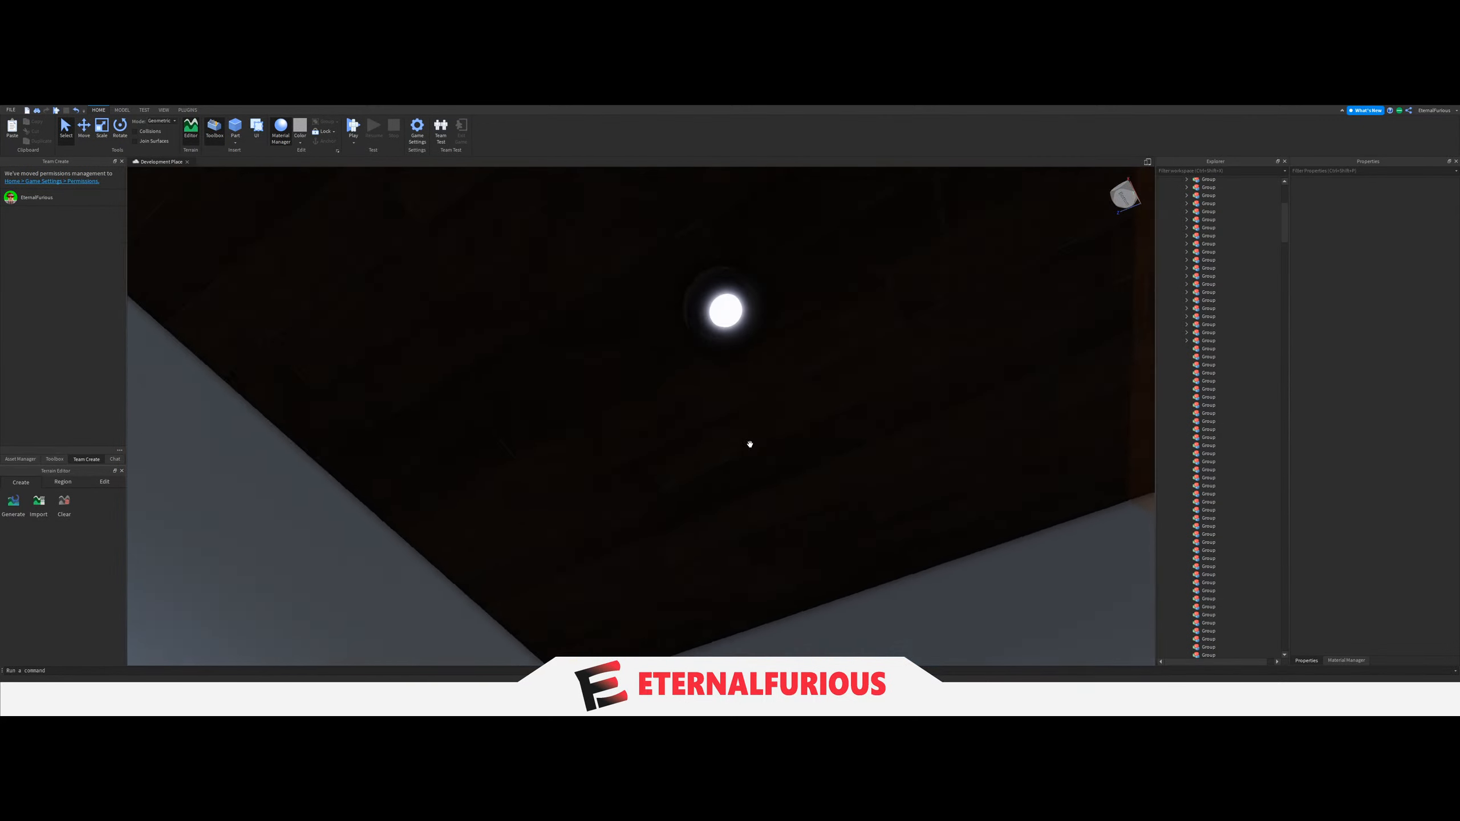
key("w")
left_click(775, 263)
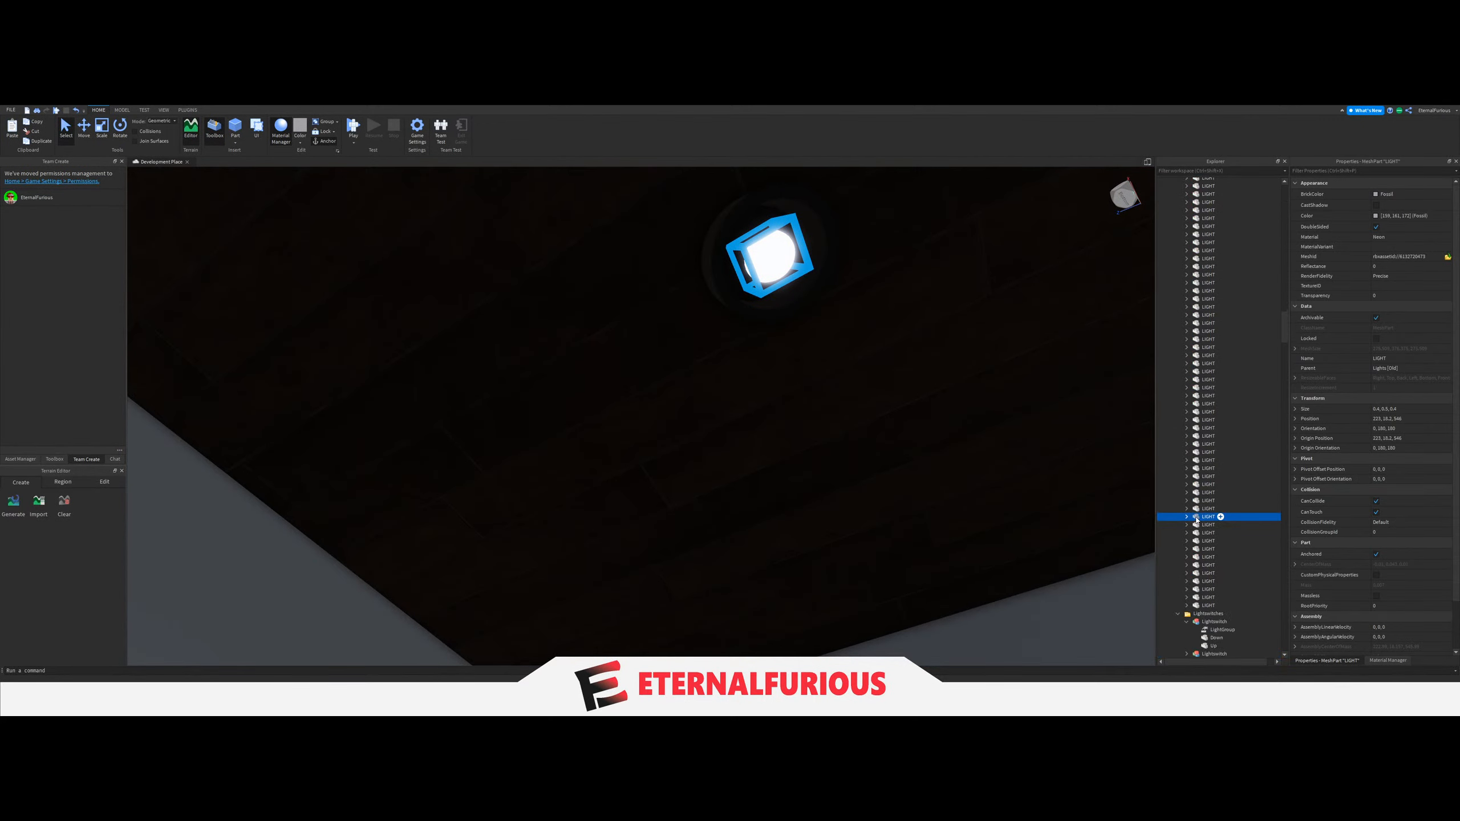
left_click_drag(1196, 519, 1224, 497)
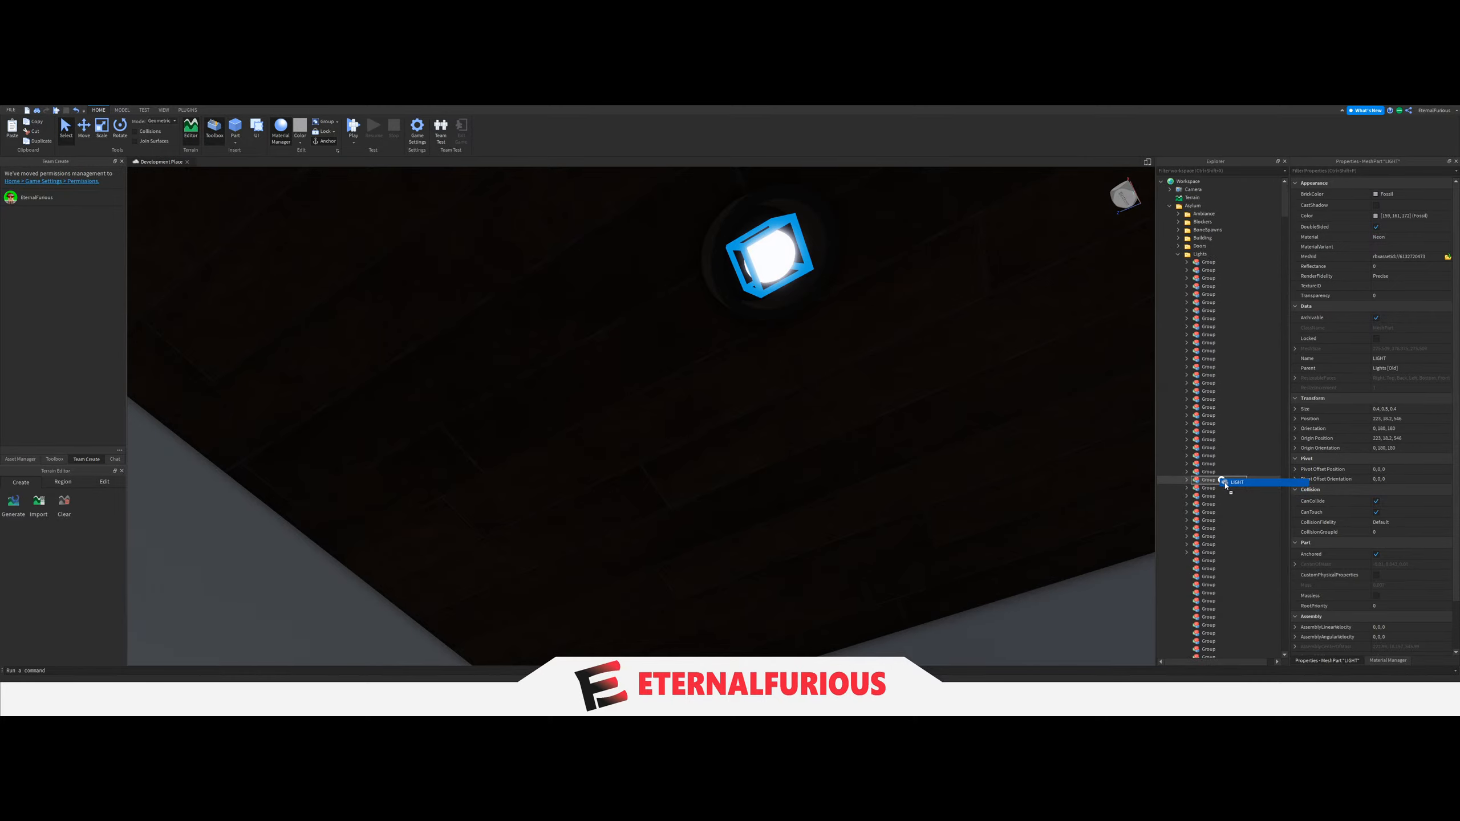
Set the LightGroup value of the blue-walled room's light switch to the thirty-eighth Group.
right_click_drag(793, 439, 708, 400)
key("w")
left_click(799, 444)
key("w")
left_click(741, 318)
scroll(1236, 512, "down", 5)
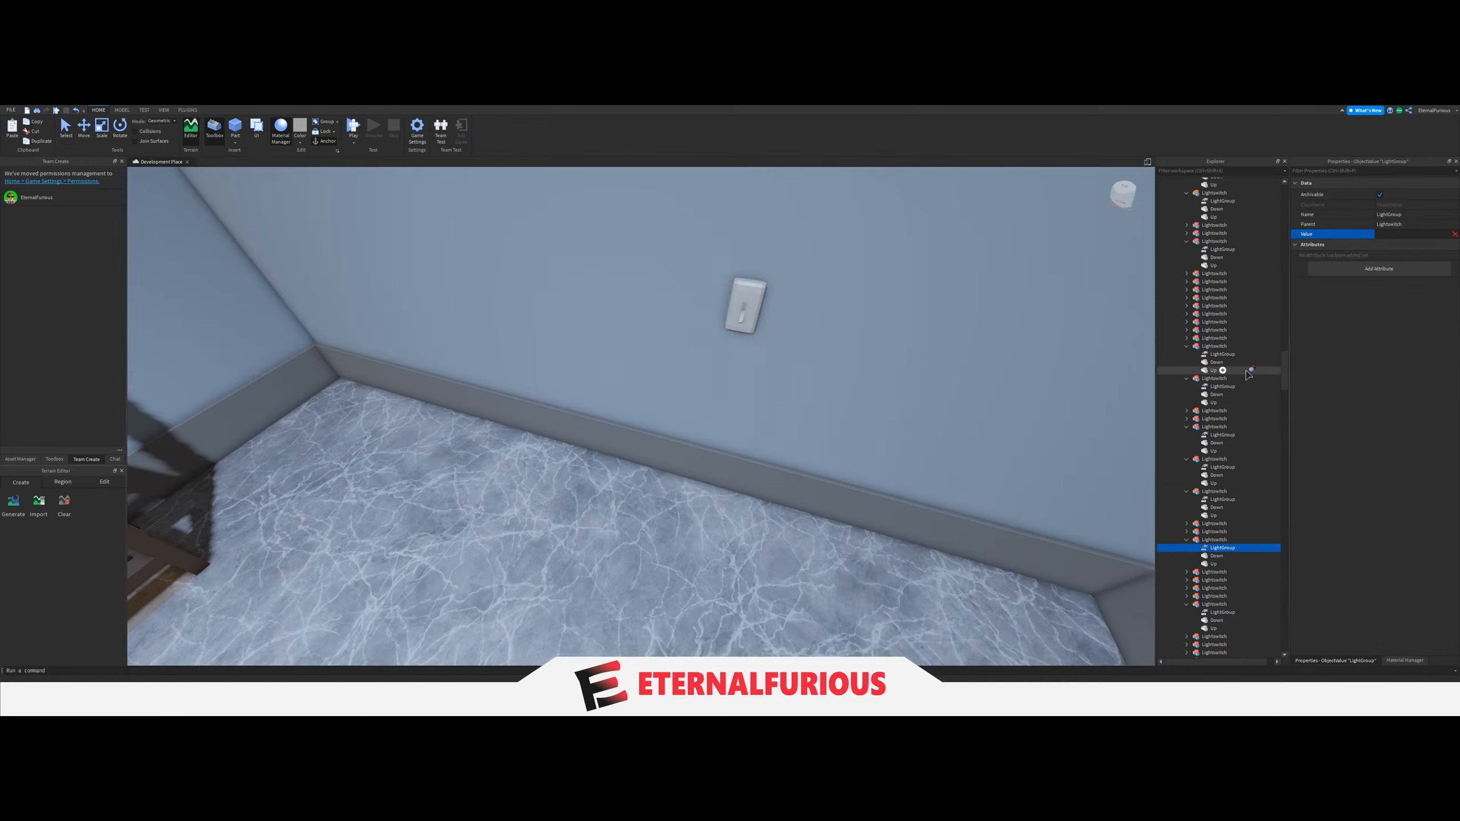
scroll(1247, 372, "up", 20)
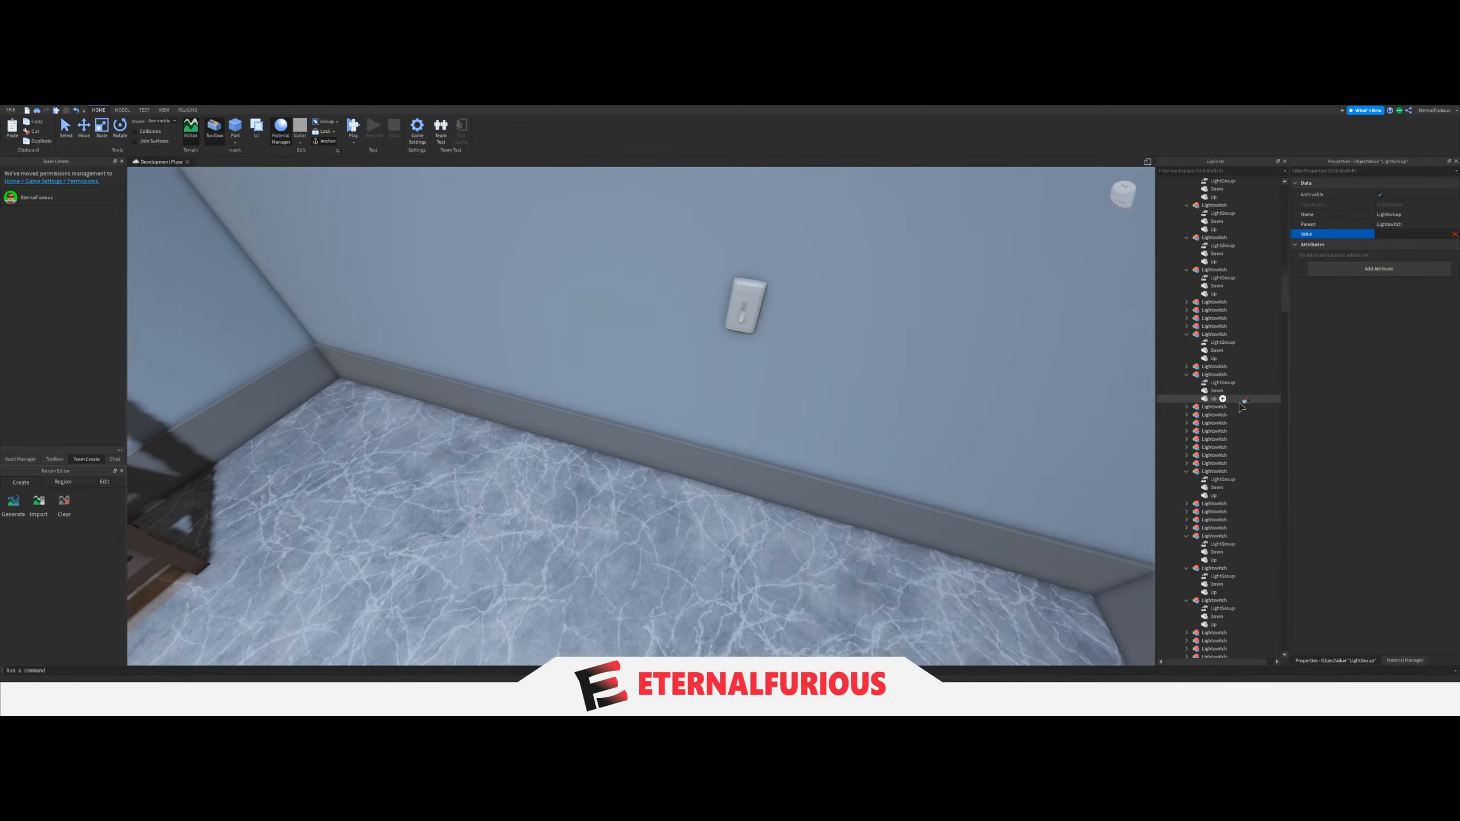
scroll(1240, 406, "up", 20)
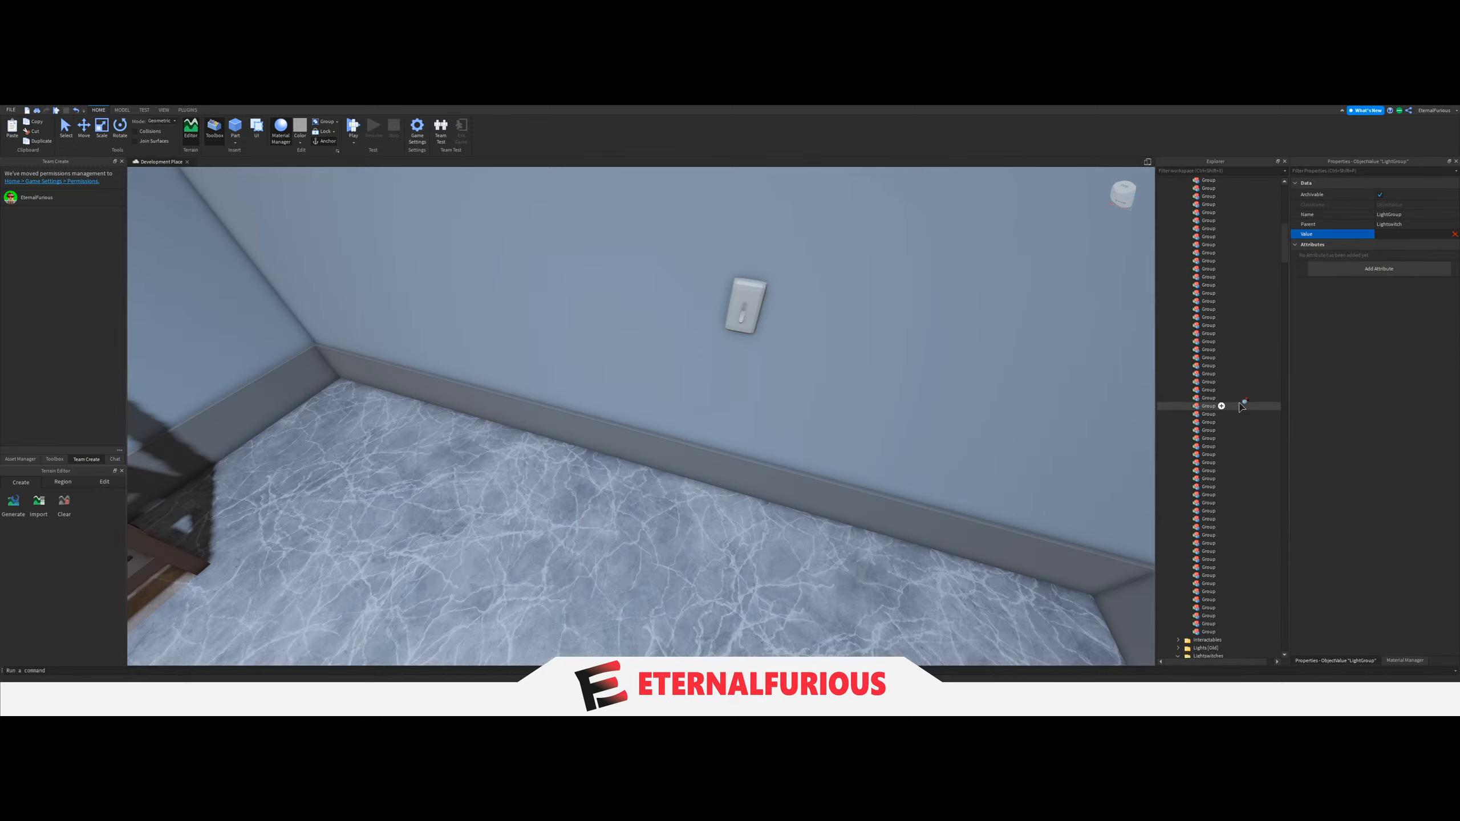
Collapse the thirty-eighth Group containing the blue-walled room's single LIGHT.
right_click_drag(963, 399, 910, 404)
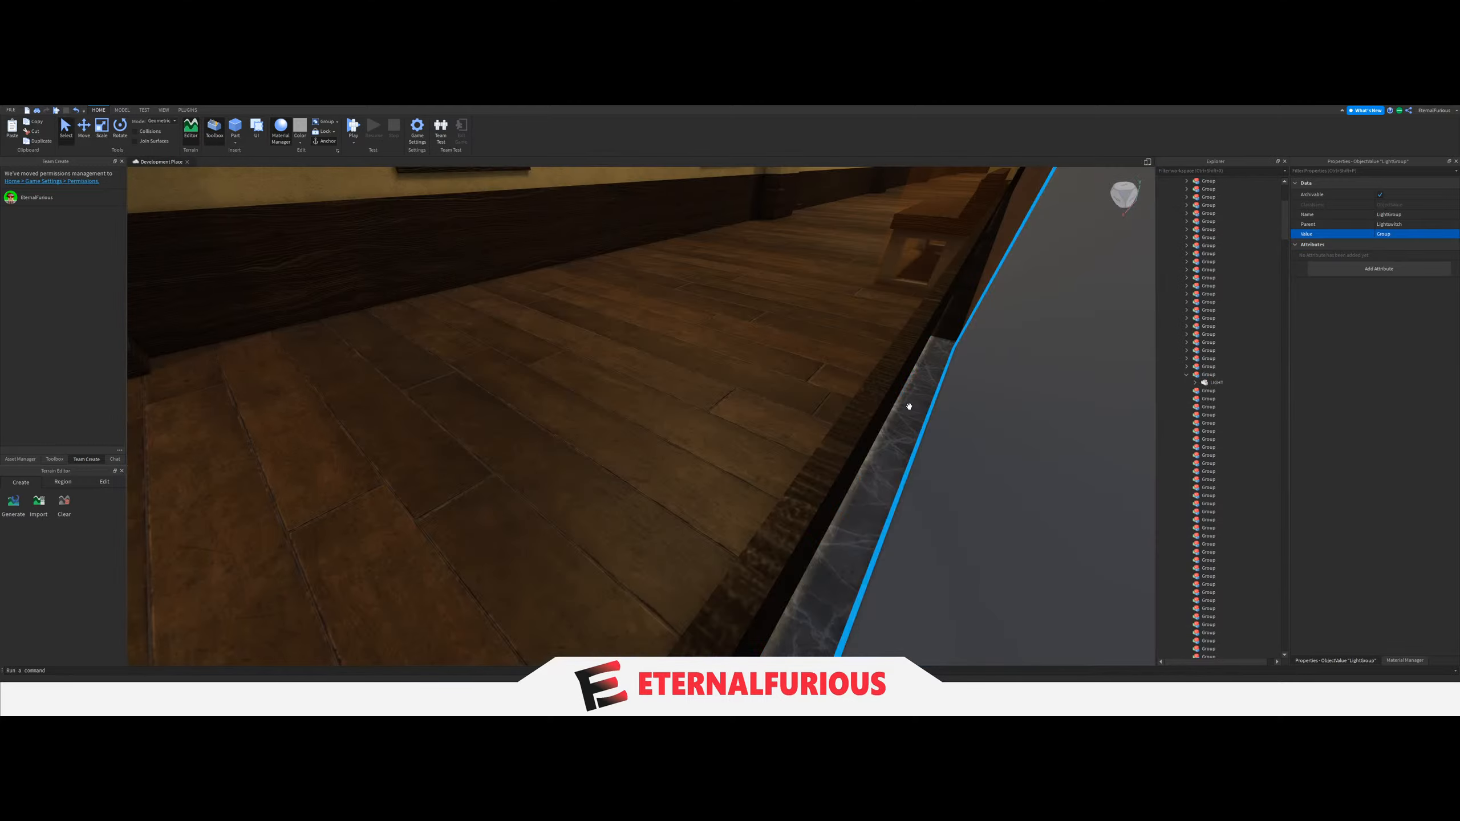
scroll(765, 410, "up", 5)
left_click(777, 421)
scroll(771, 431, "down", 5)
right_click_drag(768, 433, 959, 379)
key("w")
key("d")
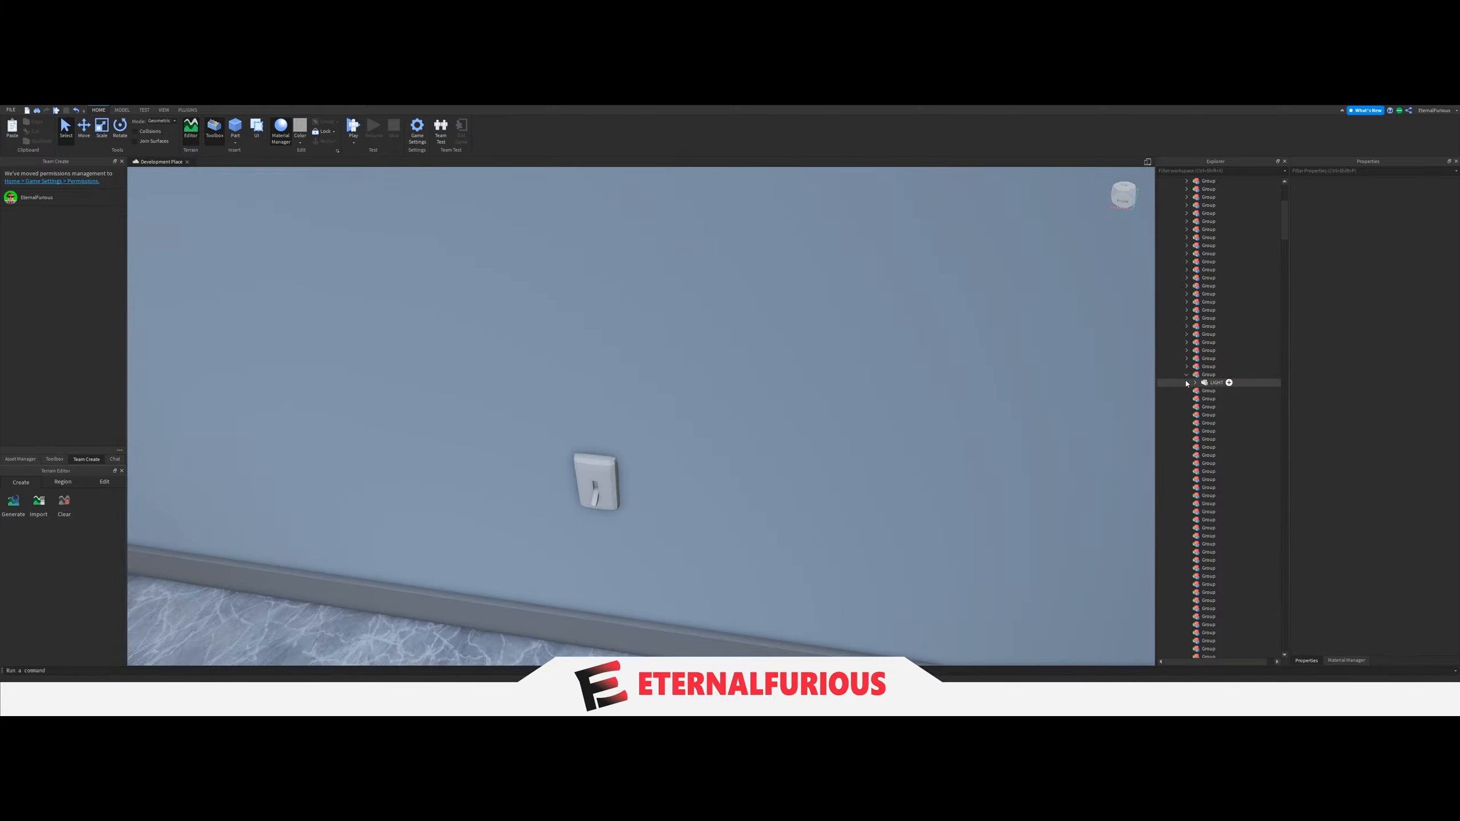
right_click_drag(773, 377, 721, 409)
Inspect the corridor, brown-walled hall, kitchen and neighbouring rooms, checking whether the ceiling light there already belongs to a Group.
scroll(730, 388, "down", 10)
scroll(717, 409, "up", 5)
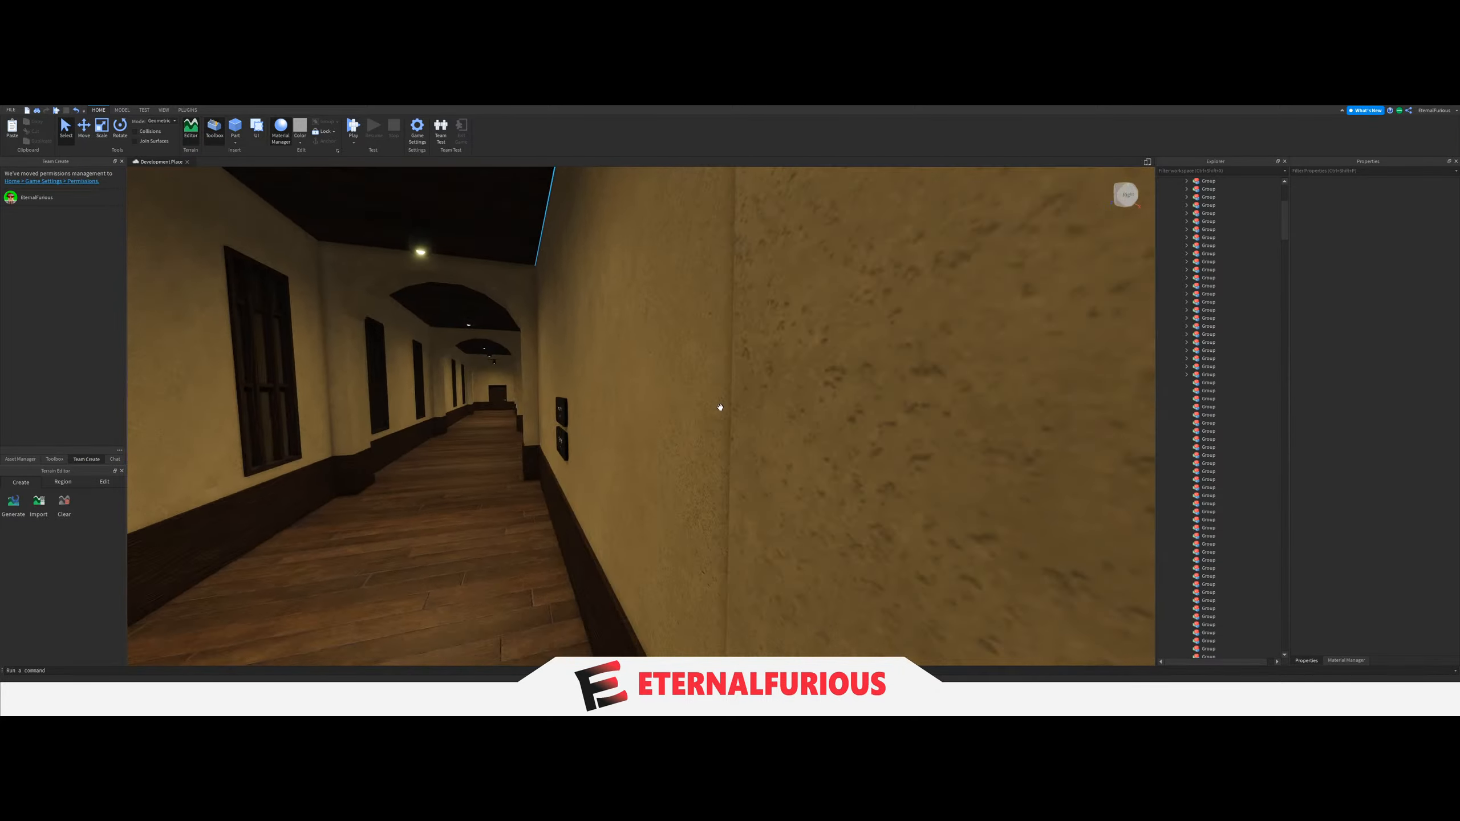
scroll(721, 409, "up", 5)
scroll(721, 408, "up", 10)
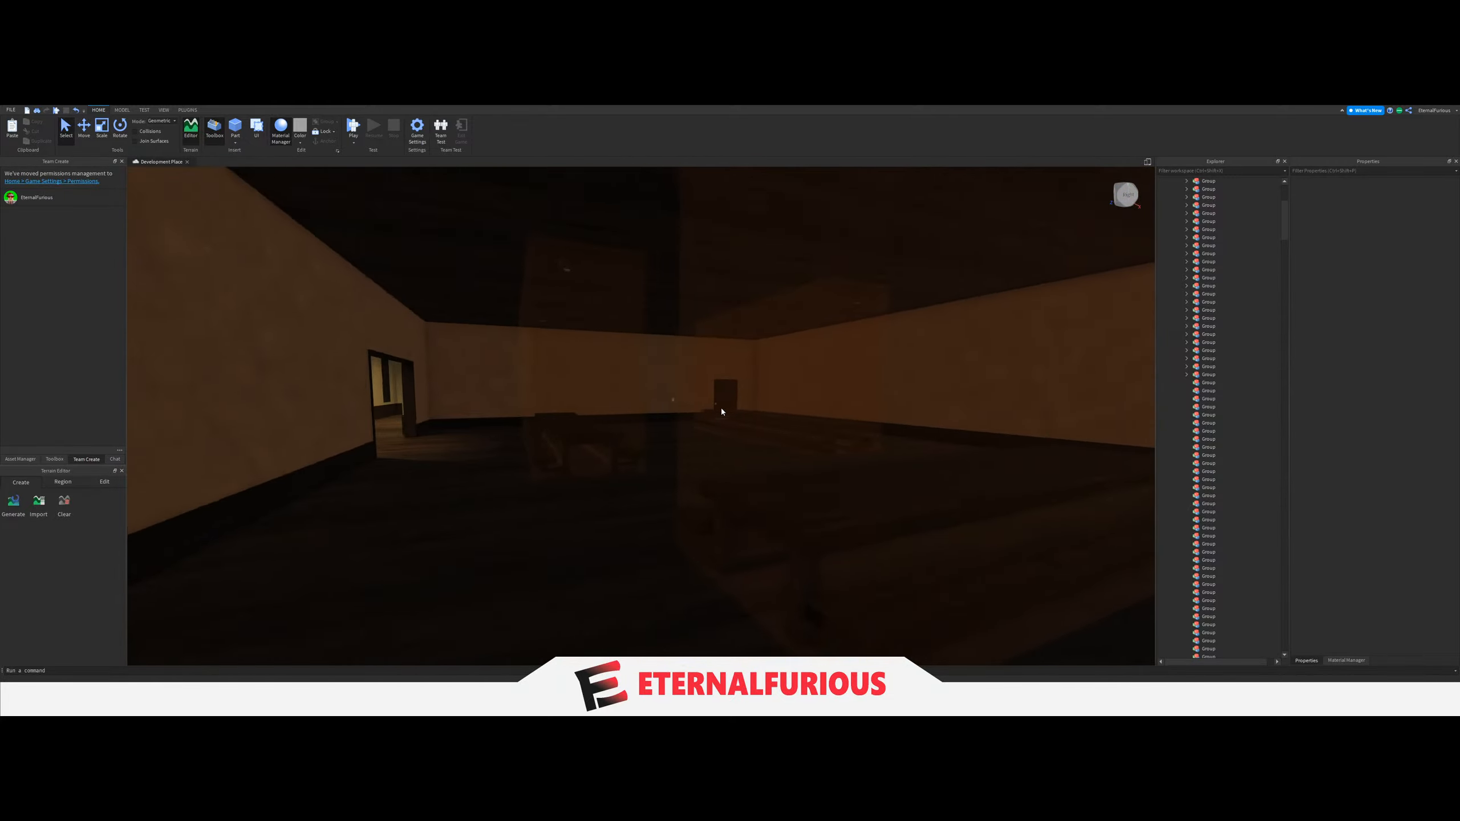
right_click_drag(721, 409, 752, 409)
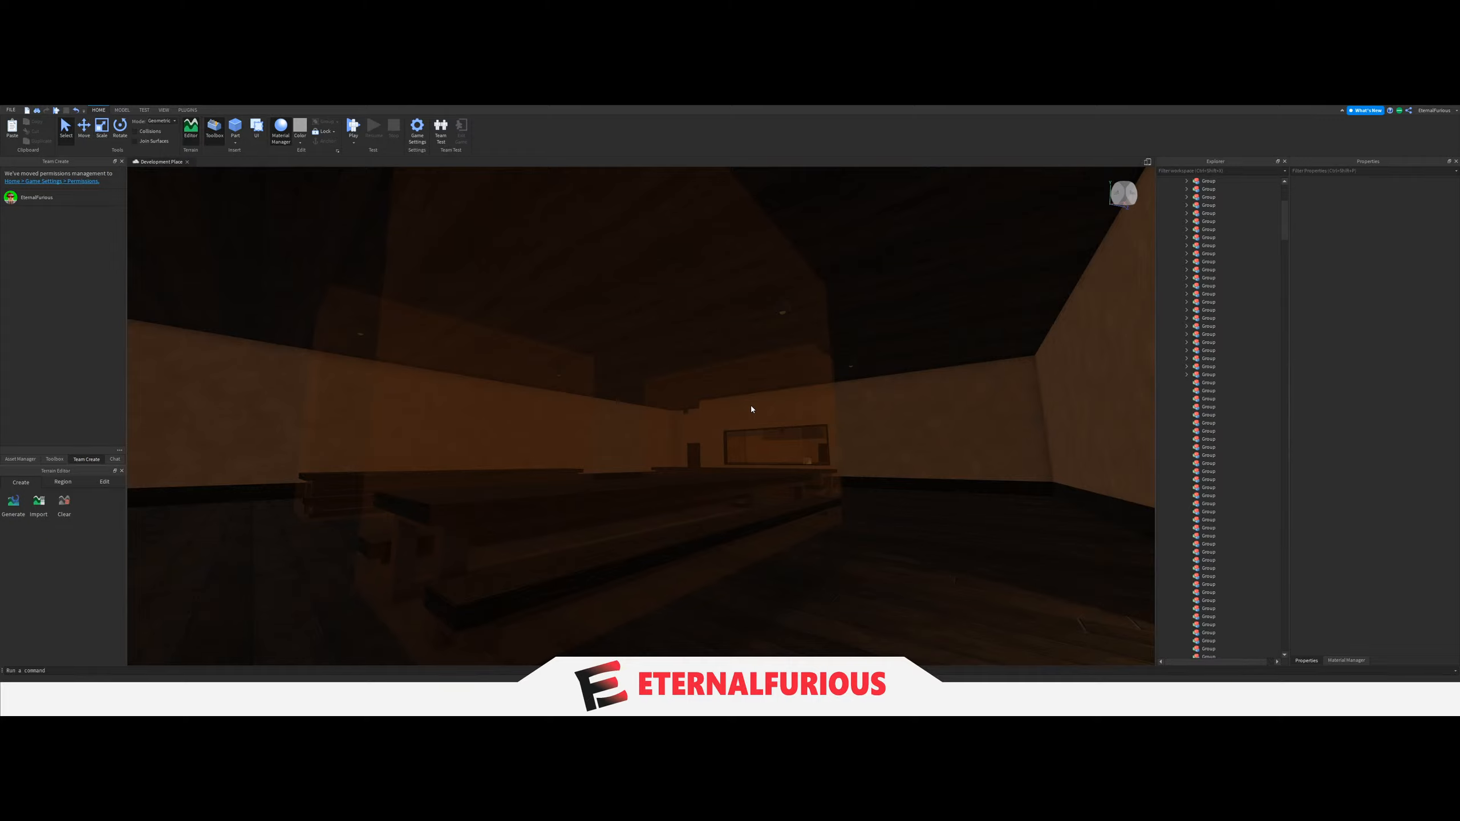
key("d")
key("q")
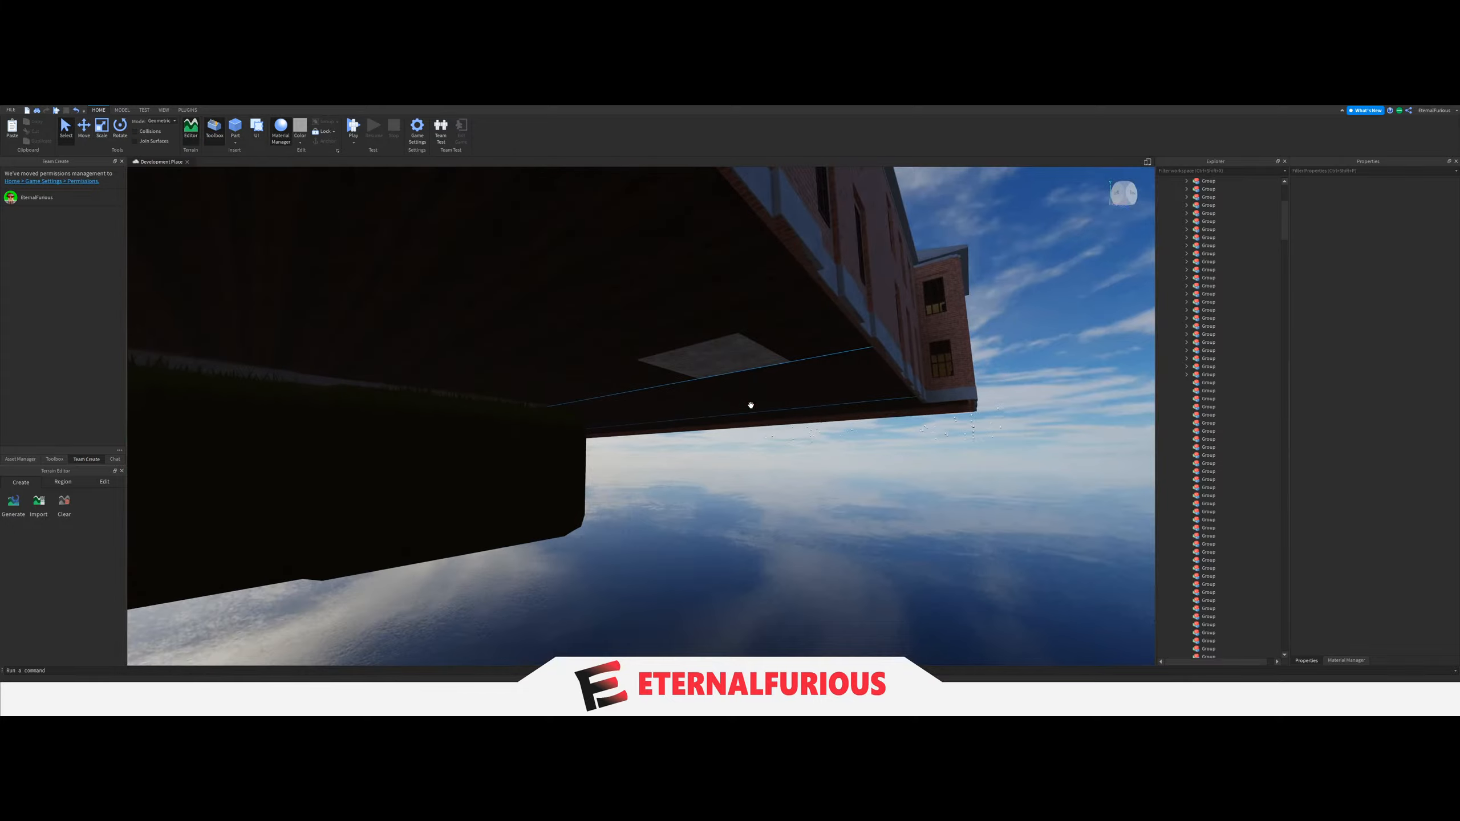
key("e")
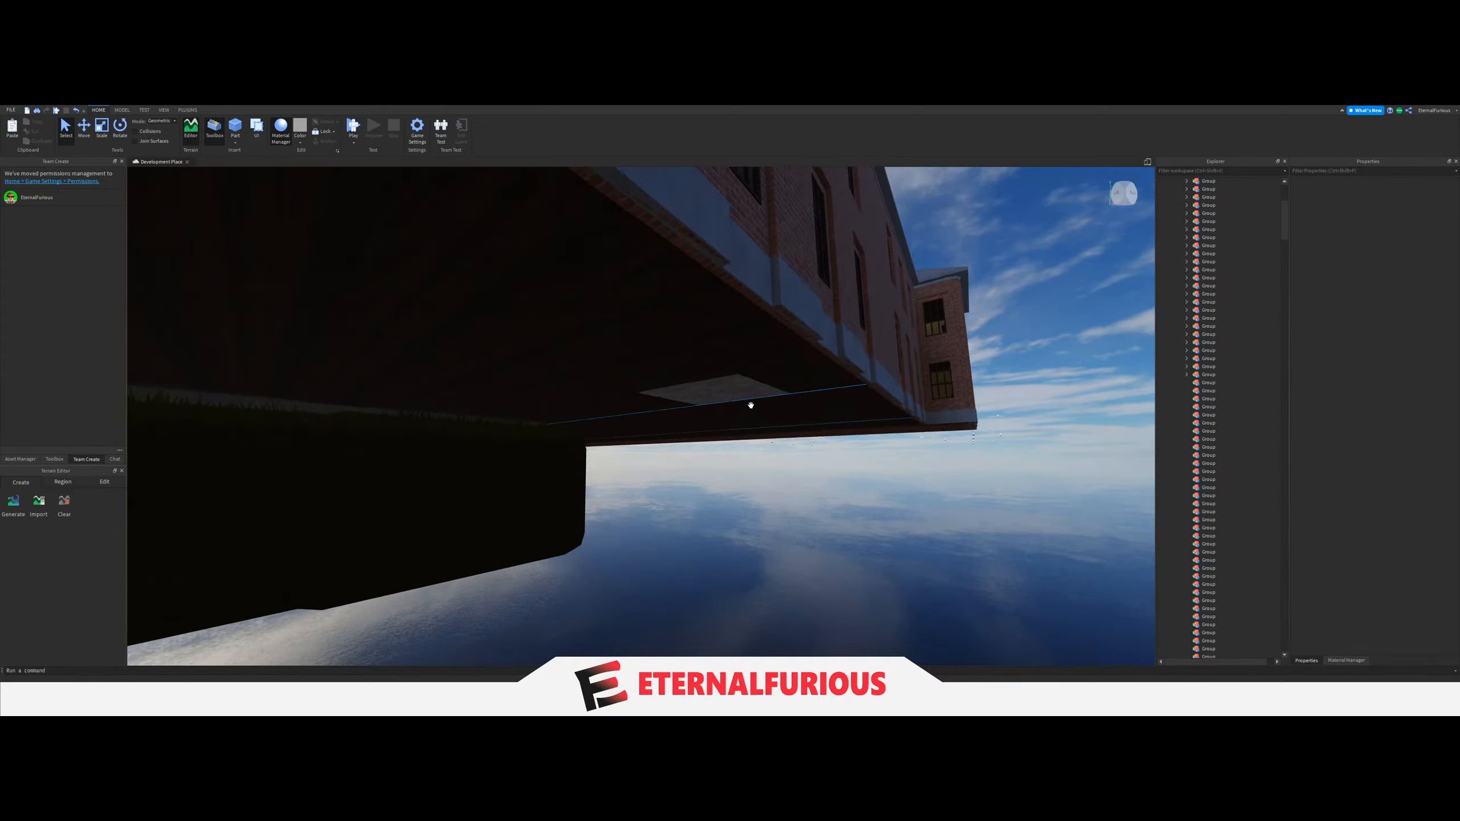
key("w")
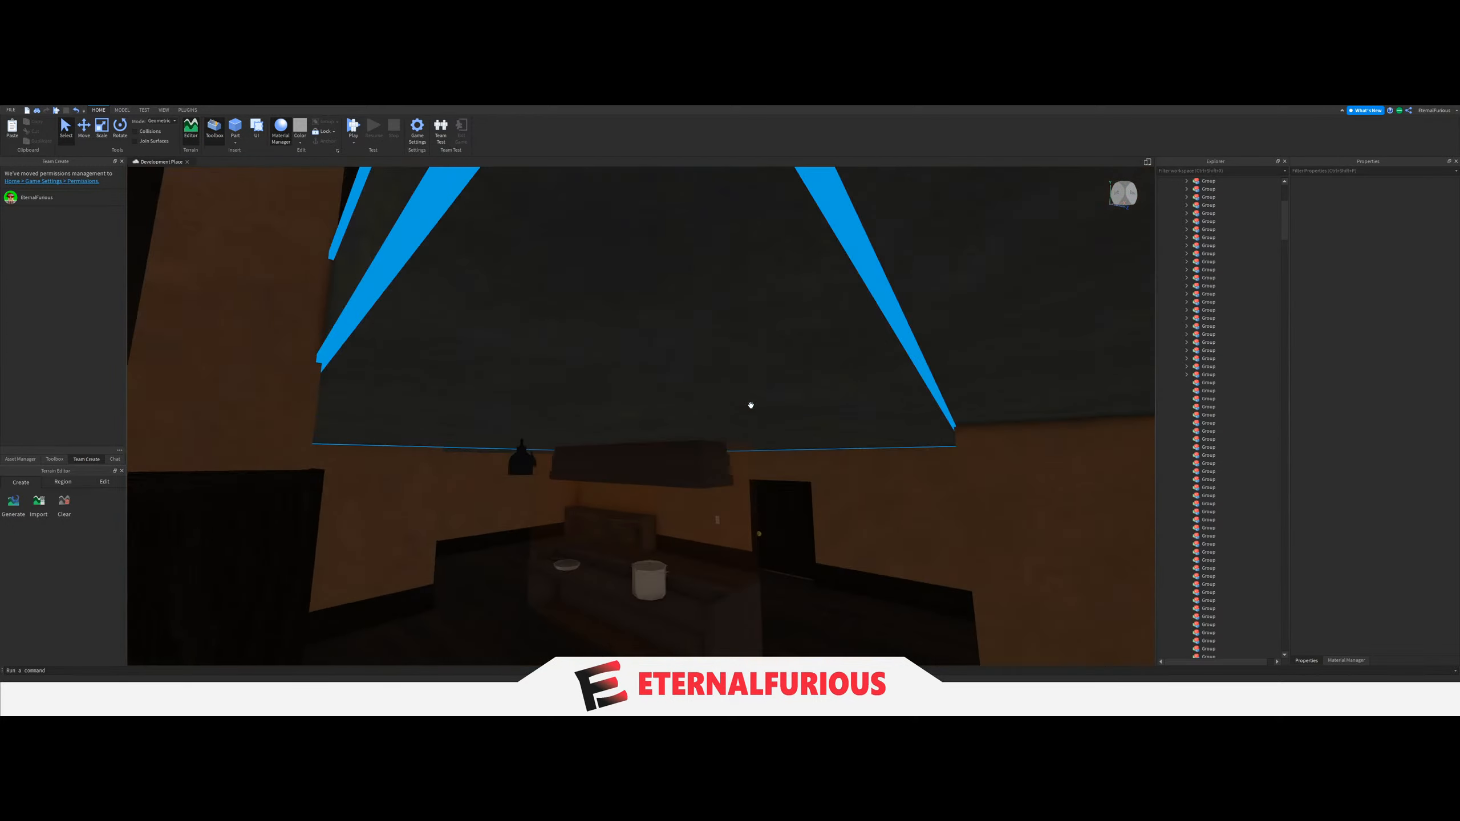
key("w")
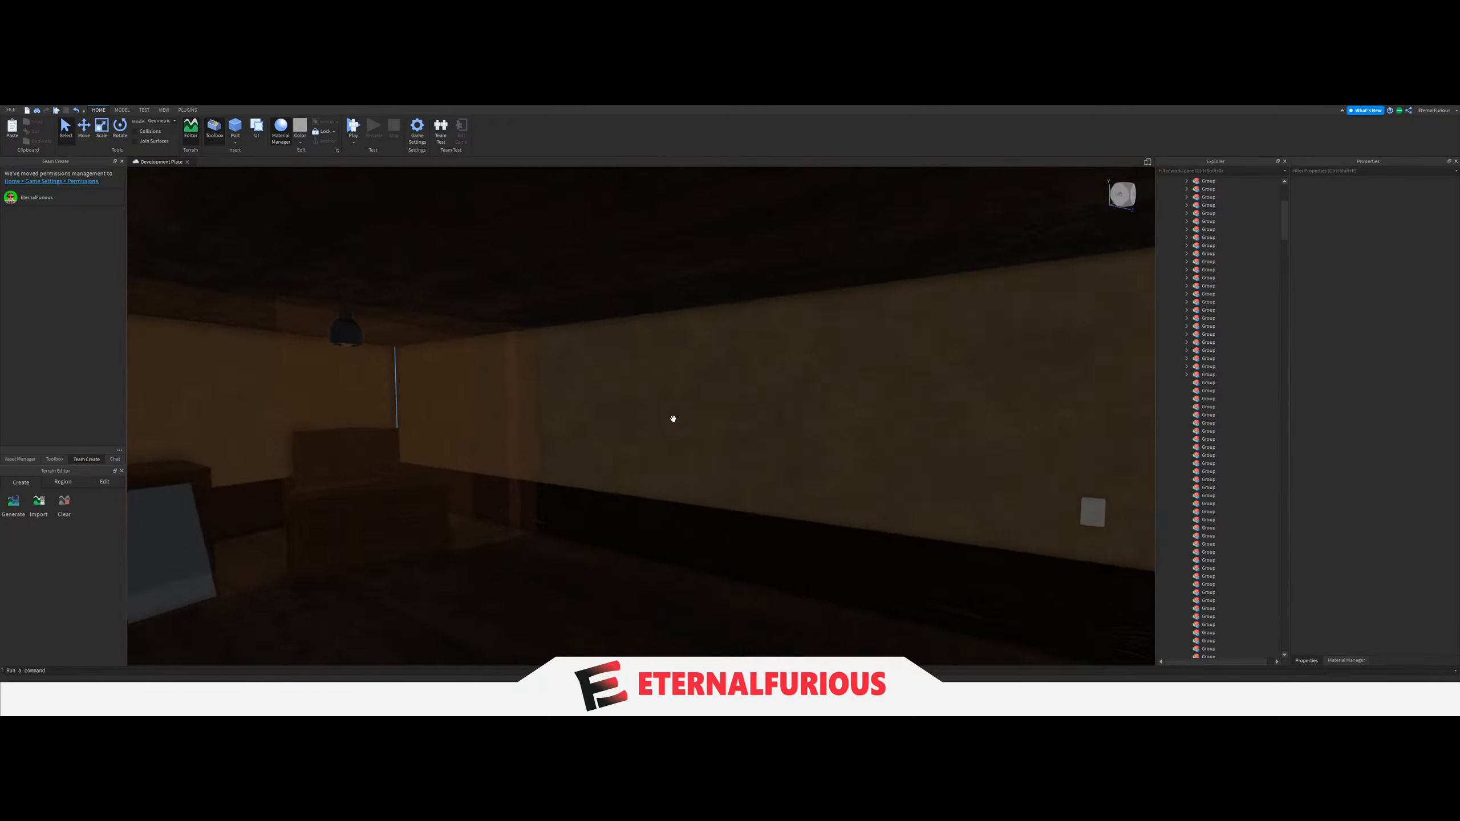
right_click_drag(673, 419, 626, 395)
left_click(668, 368)
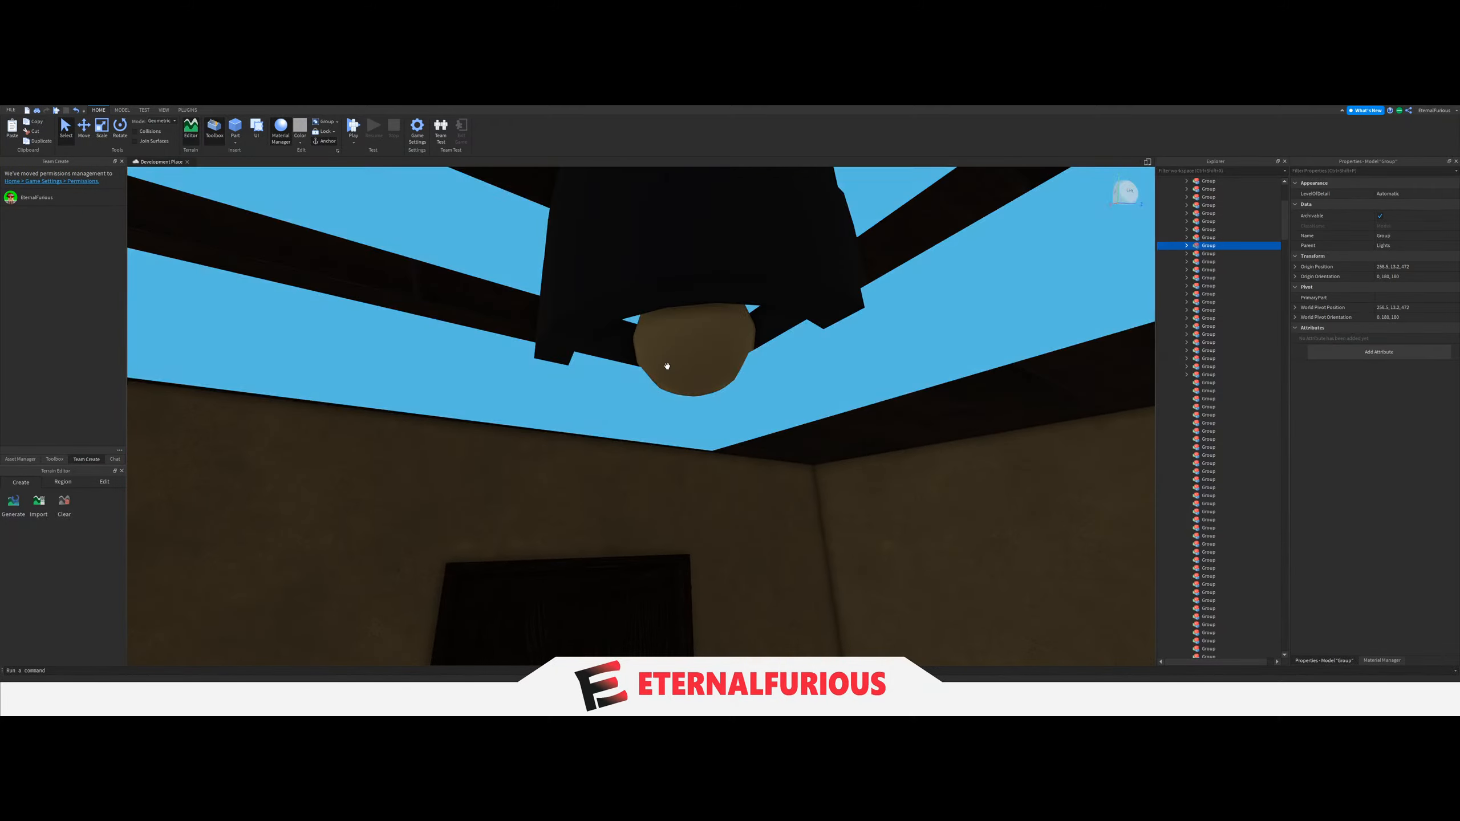
right_click_drag(837, 405, 670, 258)
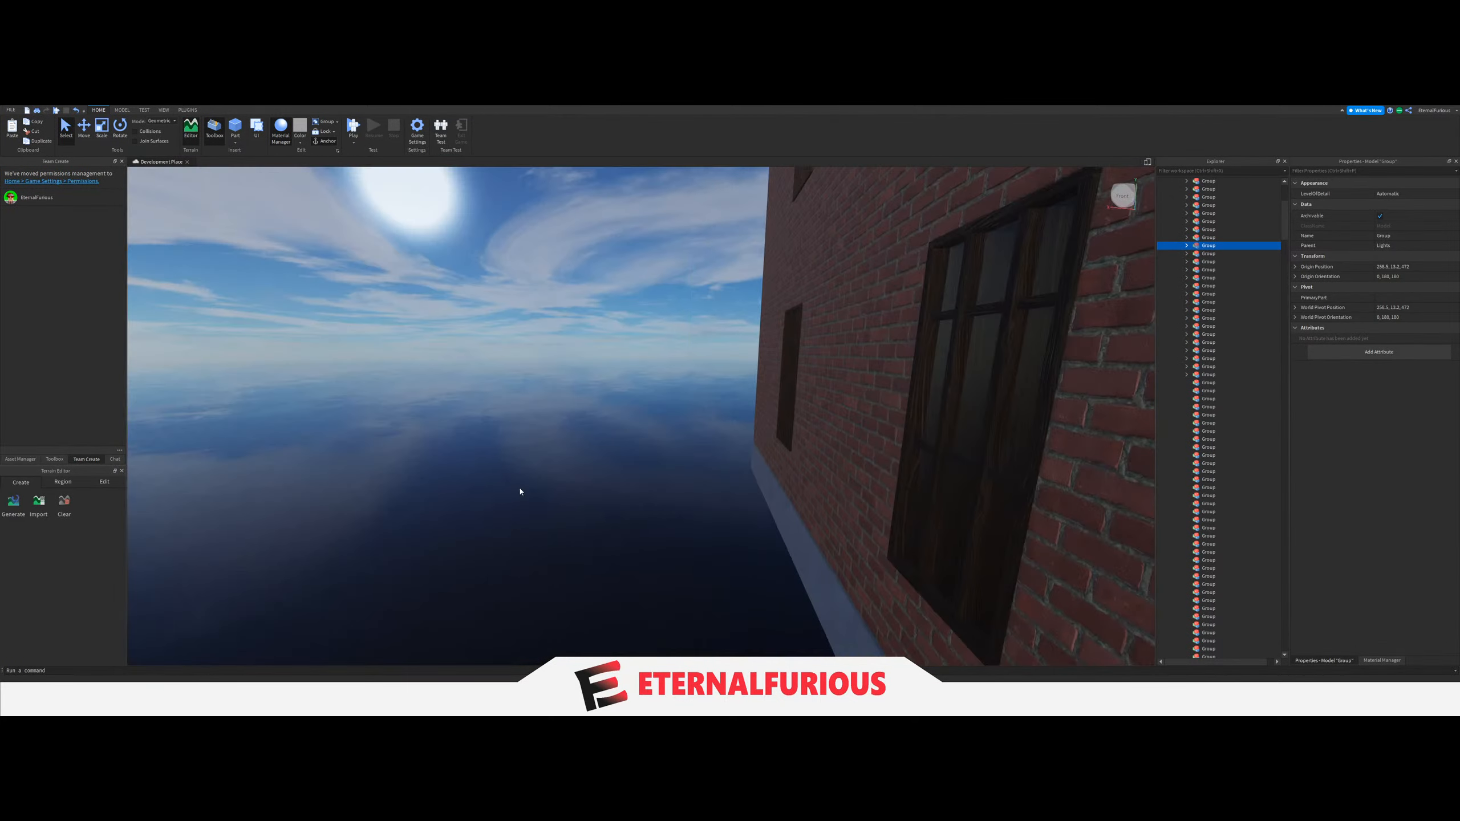
Look through the Rooms folder in the Explorer for Room folders whose ceiling lights still need grouping.
left_click(521, 488)
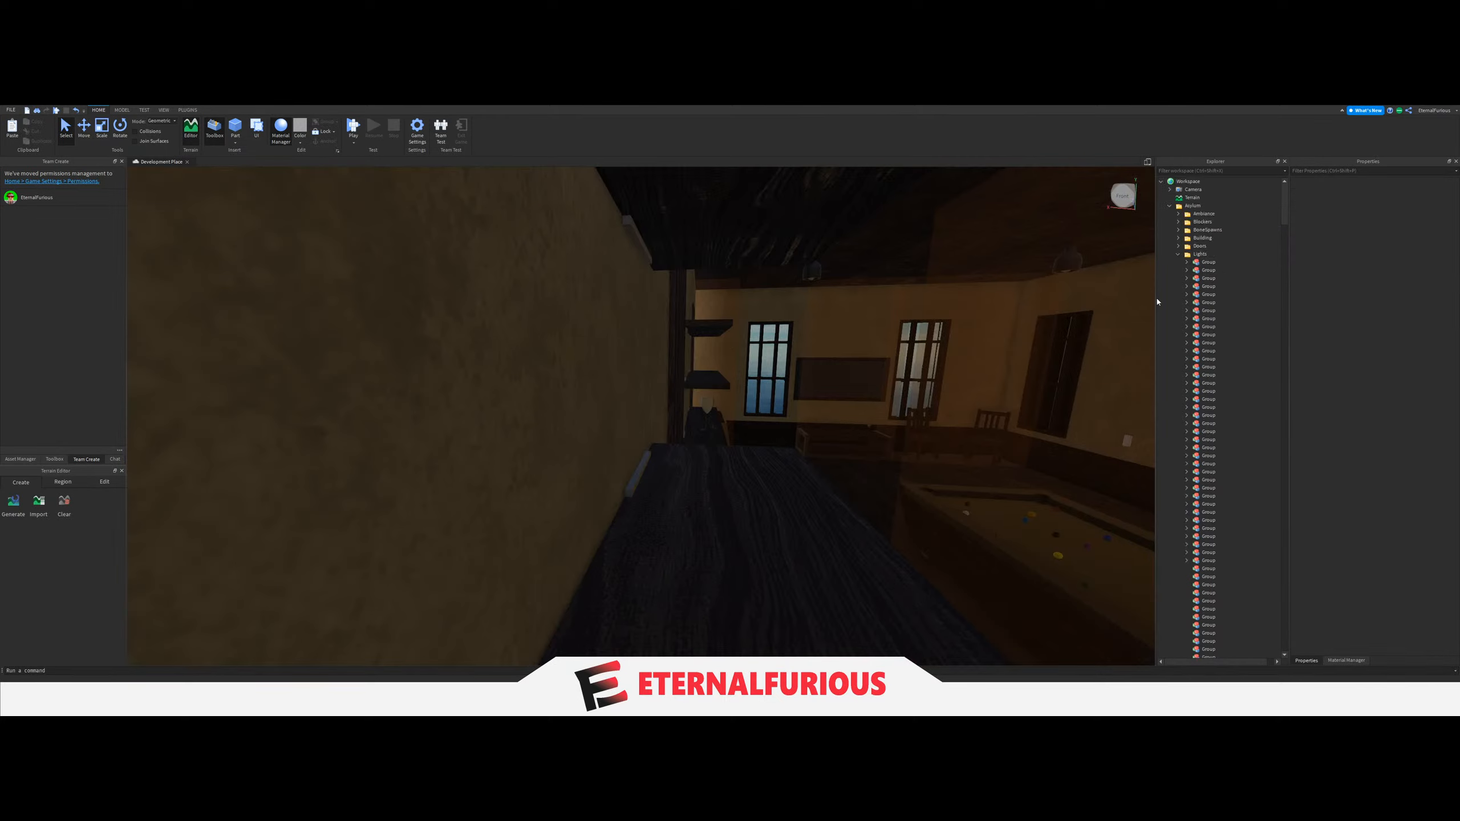
scroll(1213, 322, "down", 15)
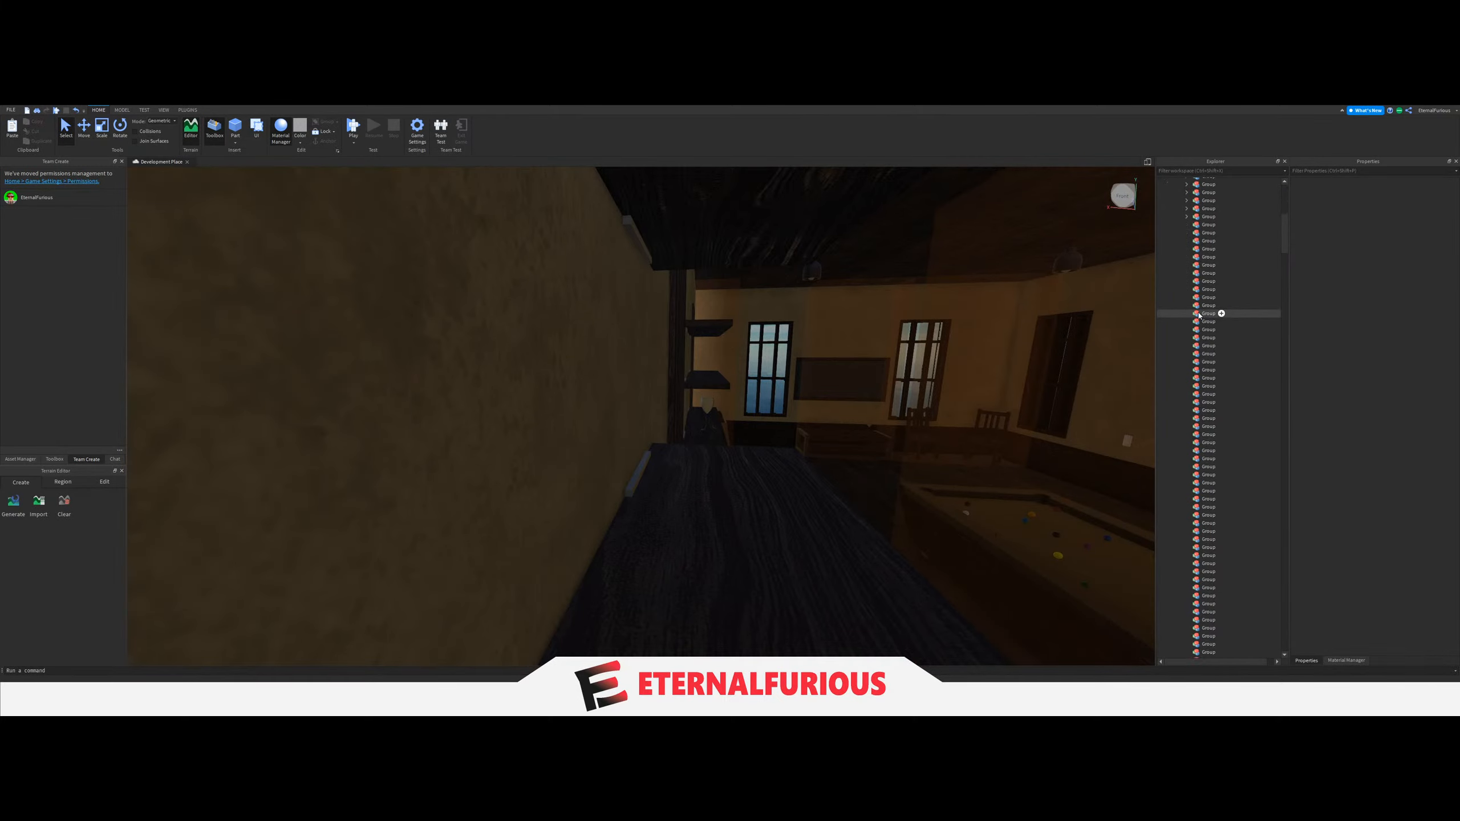
scroll(1213, 329, "down", 12)
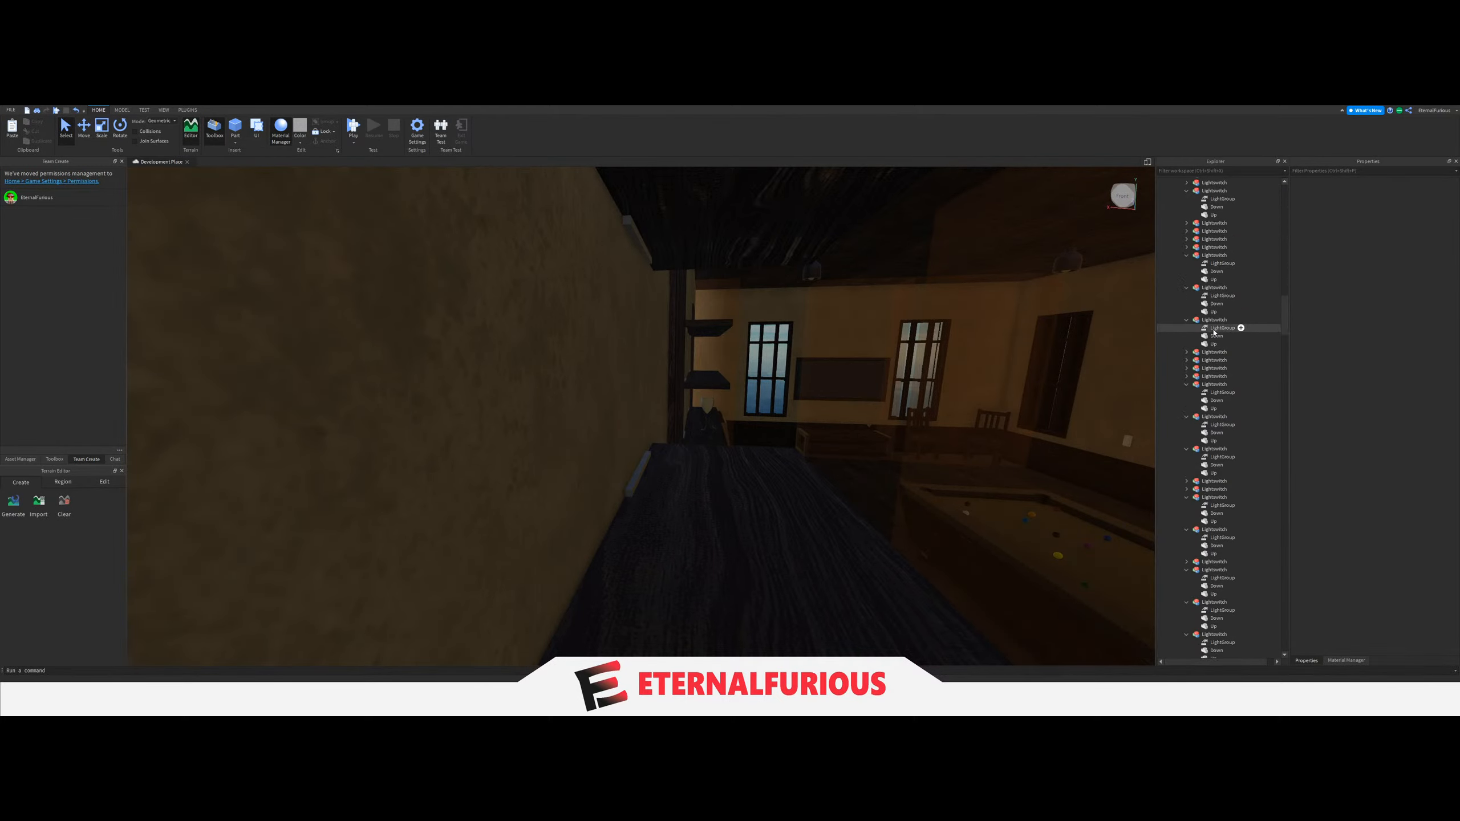
scroll(1210, 337, "down", 3)
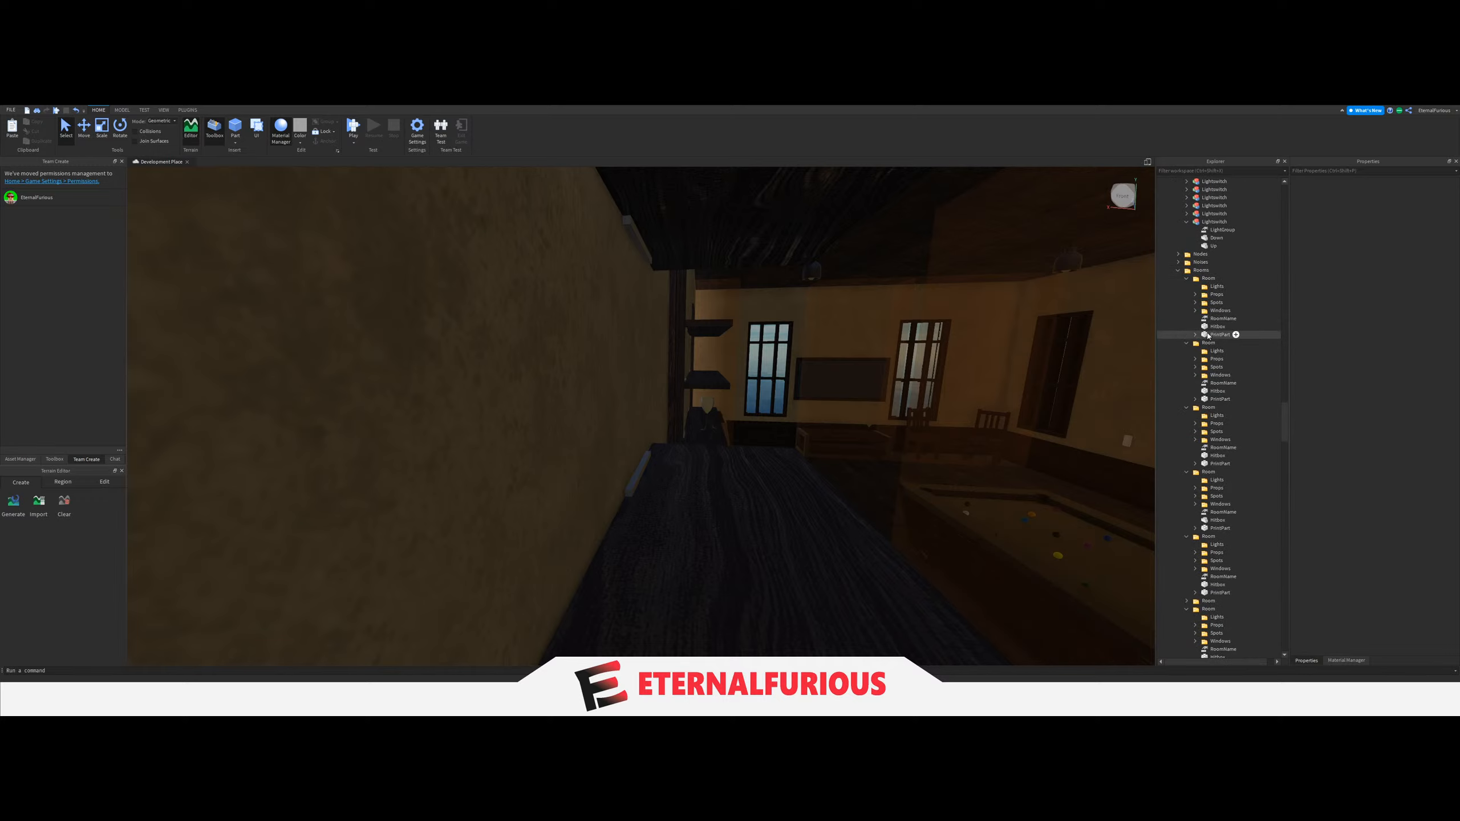
scroll(1217, 358, "down", 12)
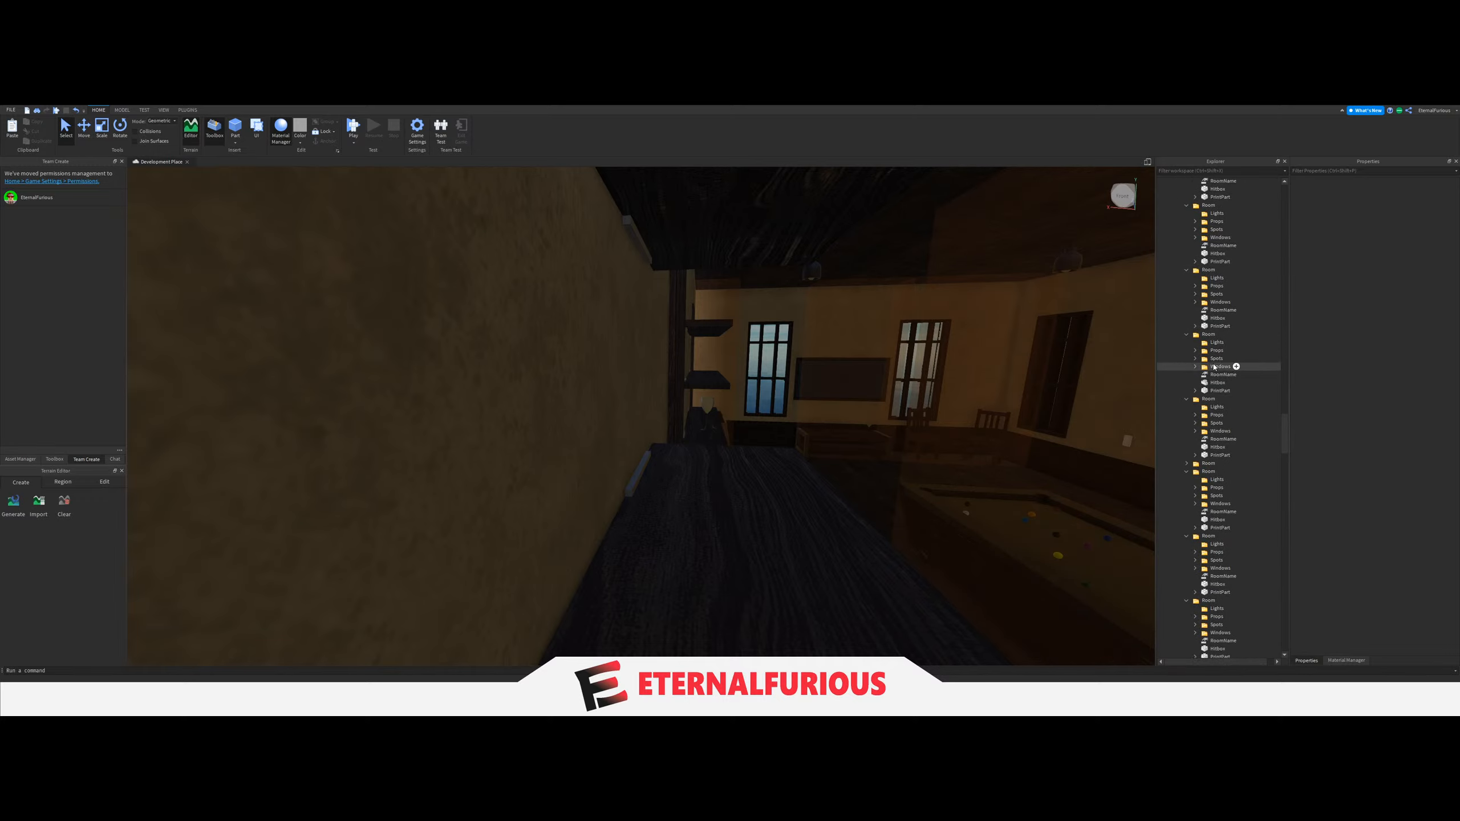
scroll(1211, 363, "down", 5)
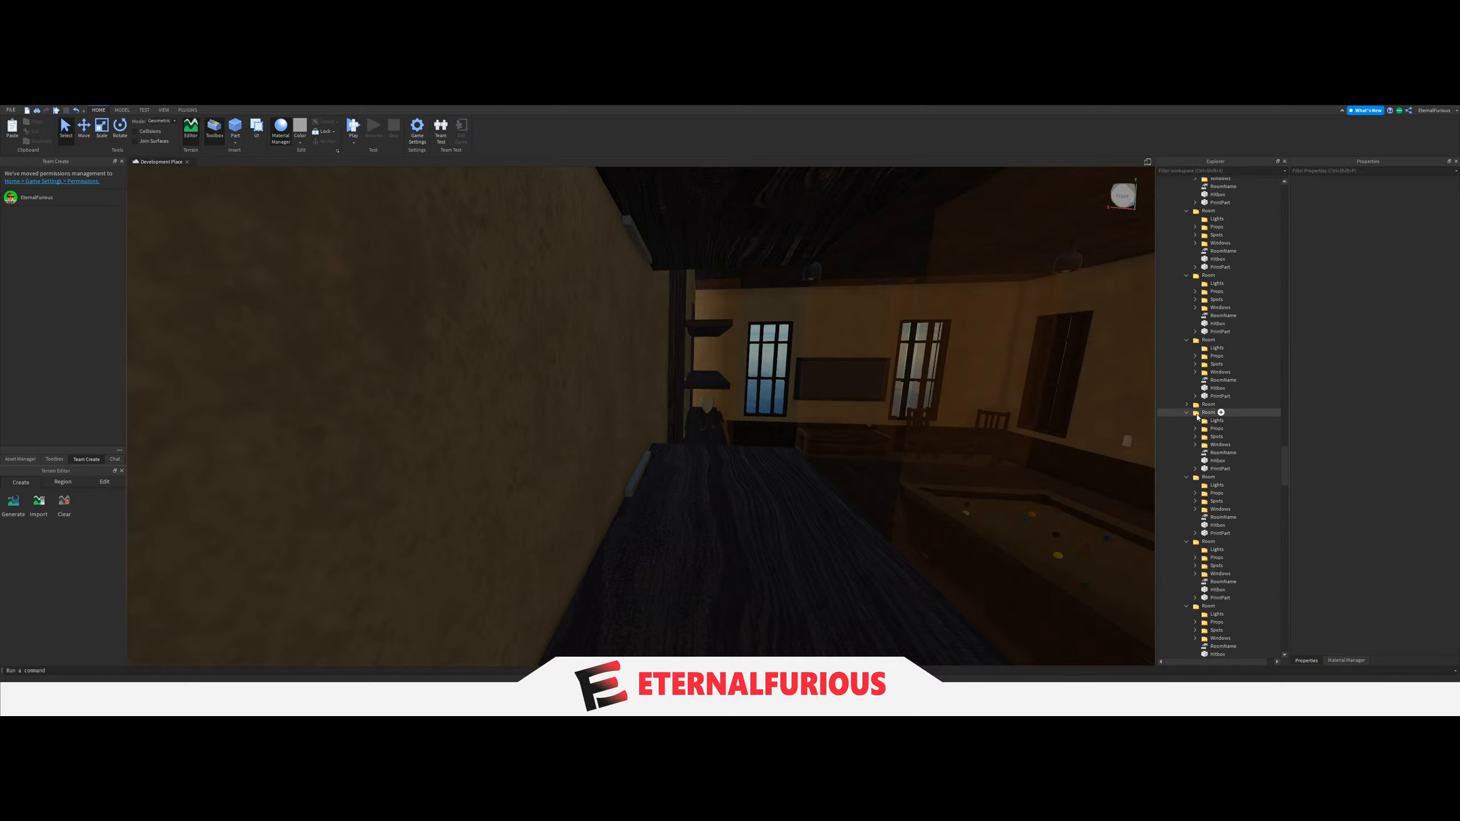
scroll(1195, 418, "down", 8)
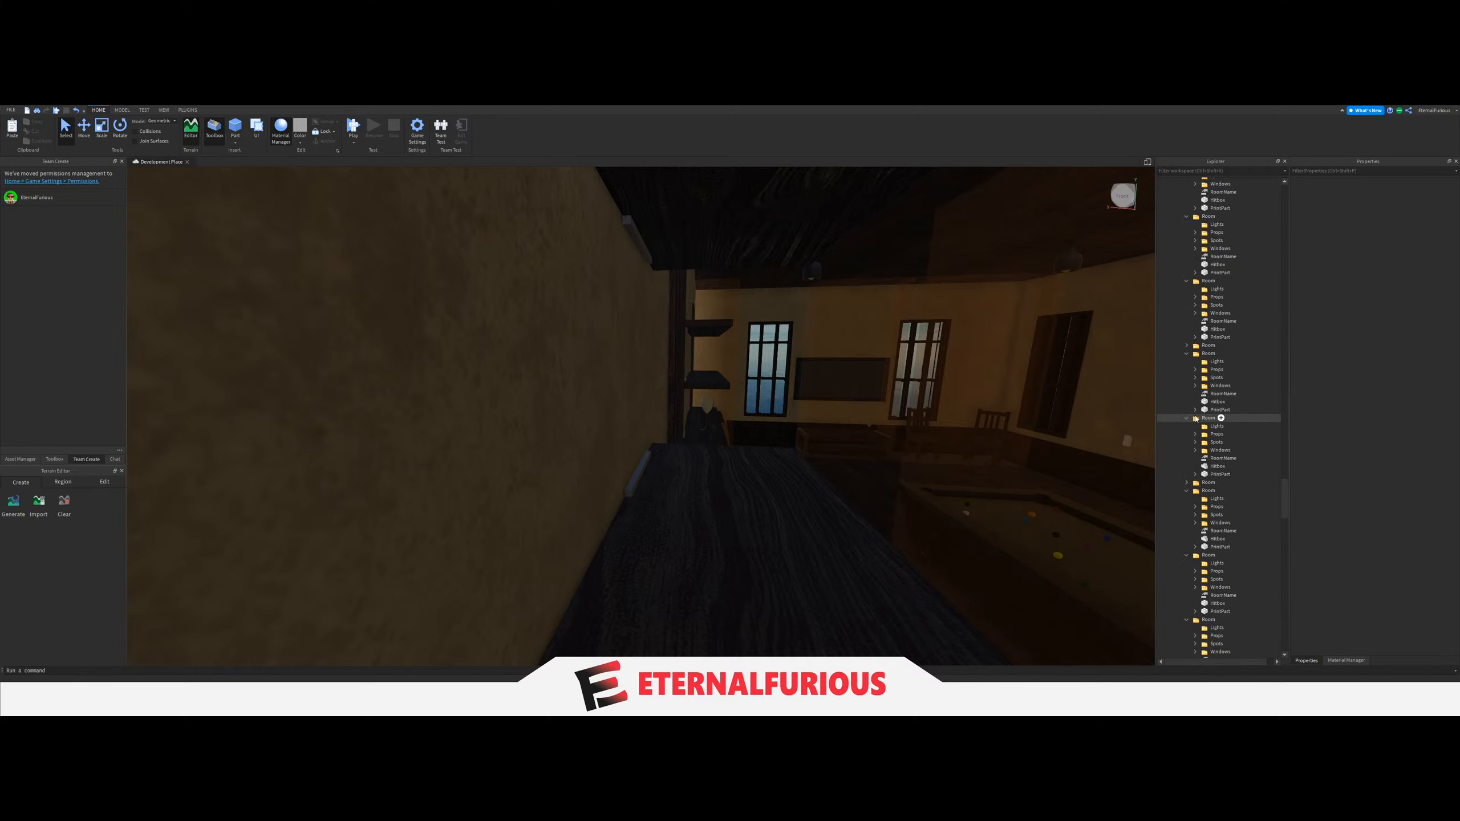
scroll(1196, 418, "down", 10)
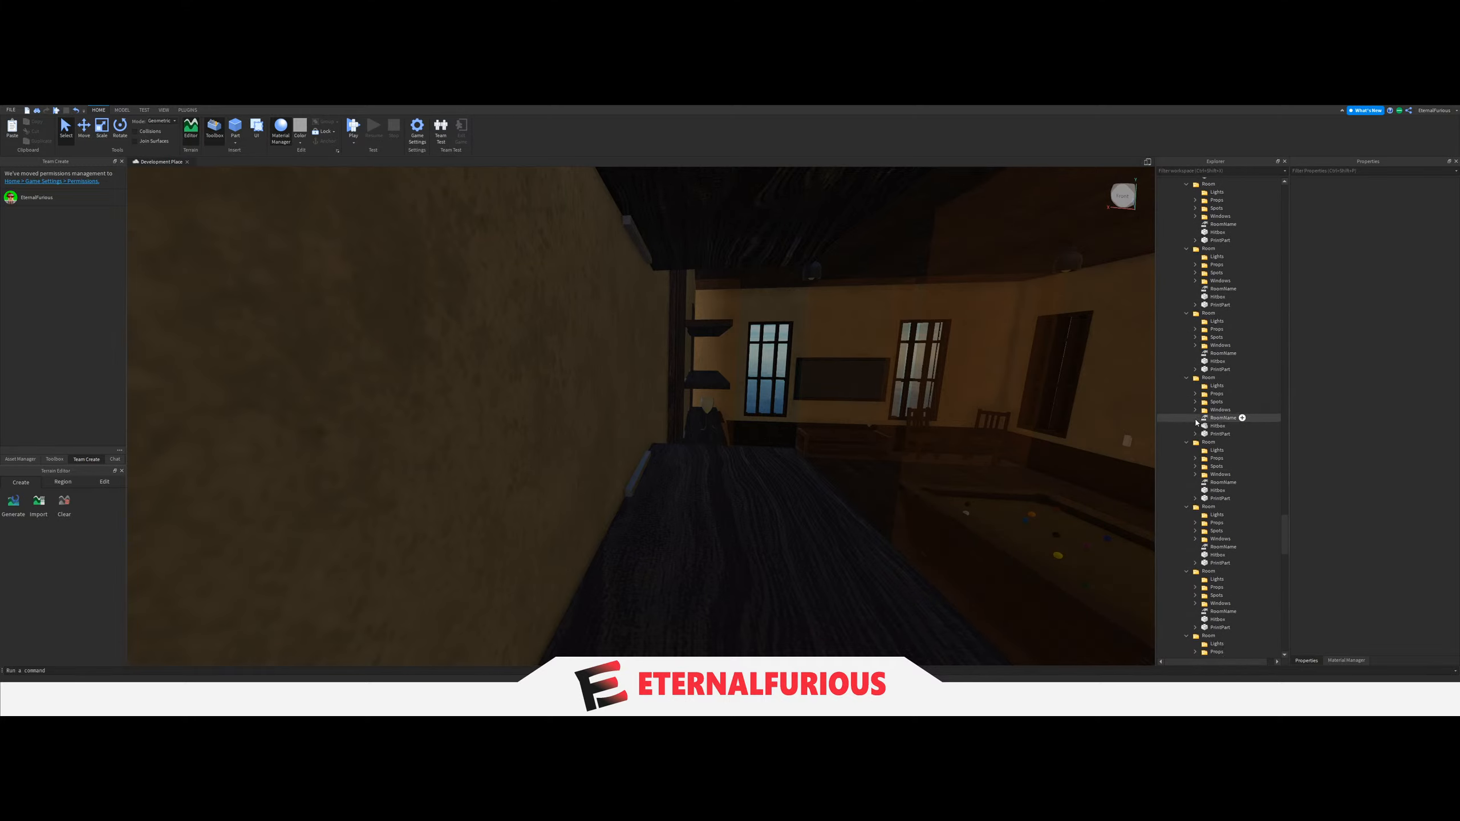
scroll(1197, 425, "down", 2)
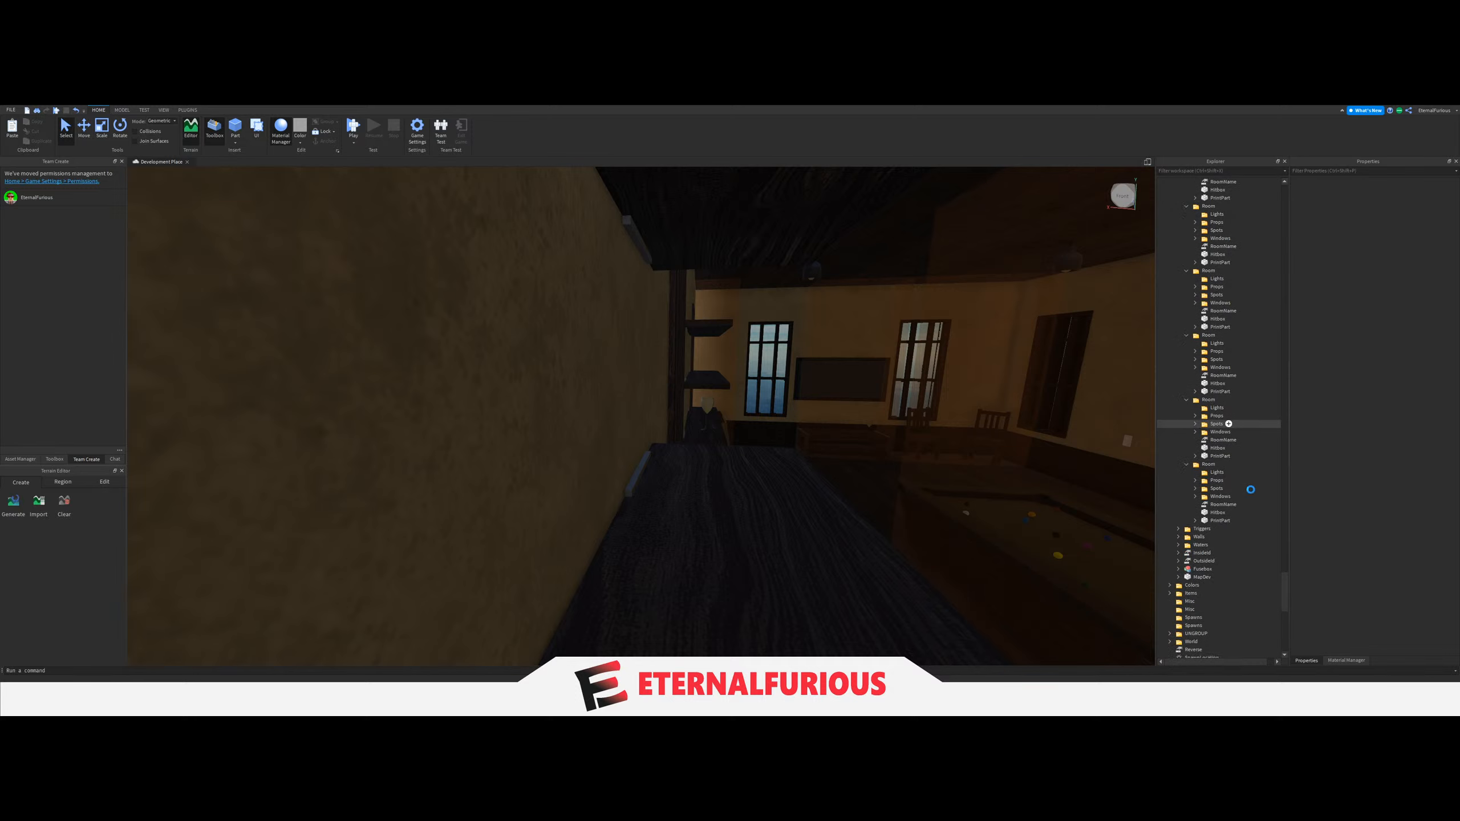
Focus the view on a collapsed Room folder and fly to its grey-walled washroom with the stalls.
left_click_drag(1284, 599, 1289, 469)
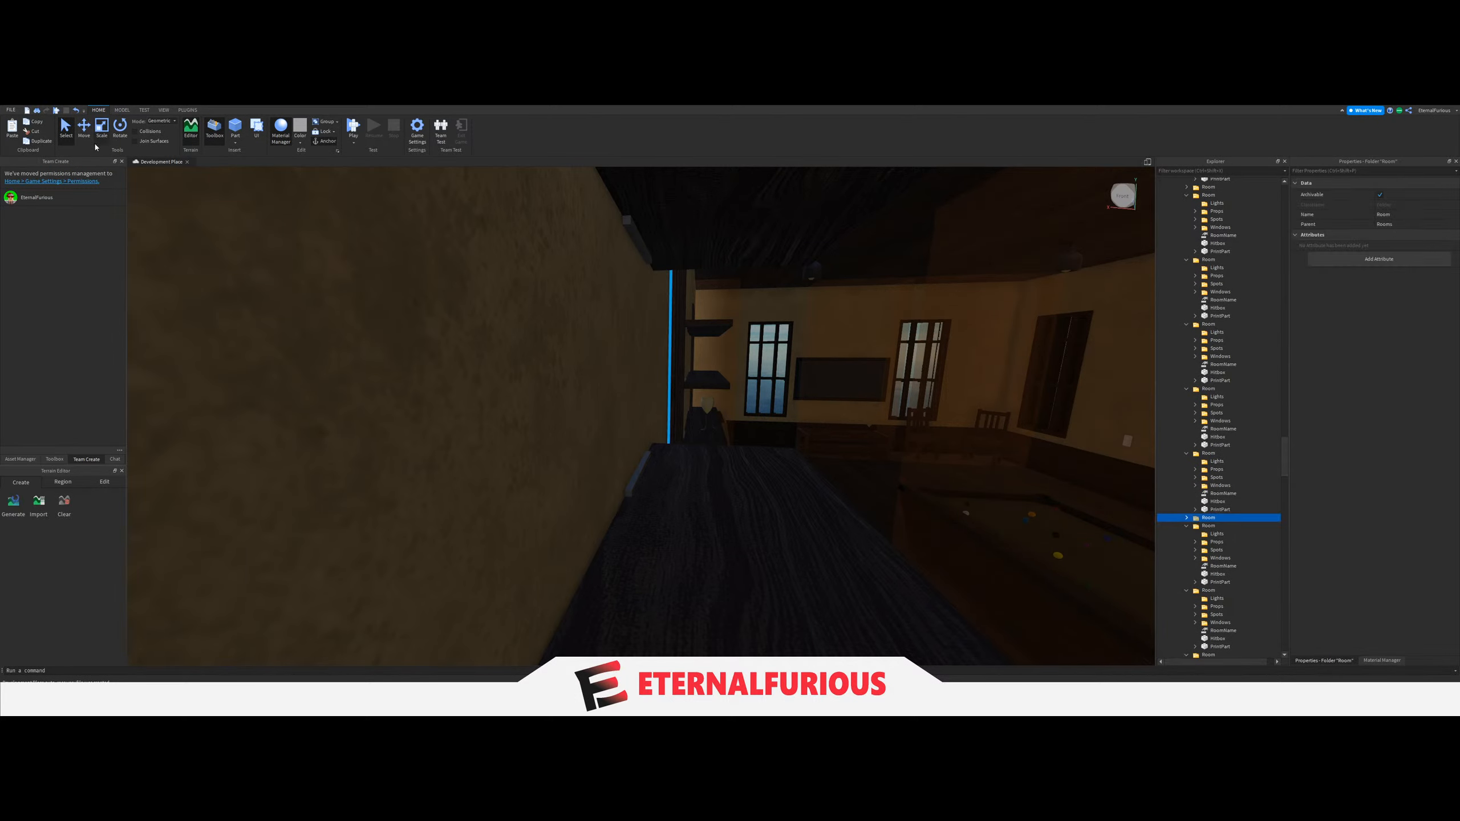
key("f")
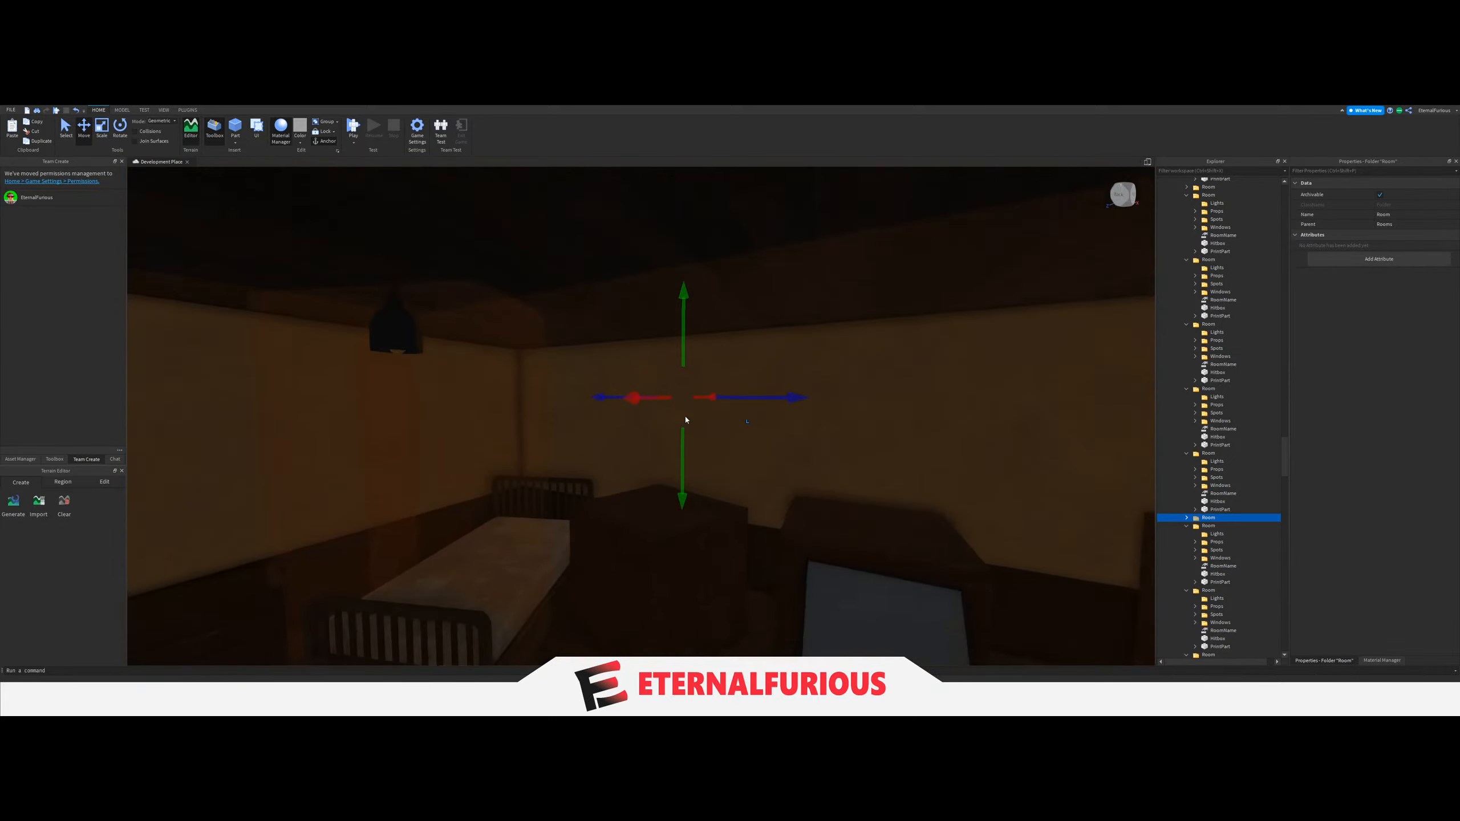
key("w")
key("s")
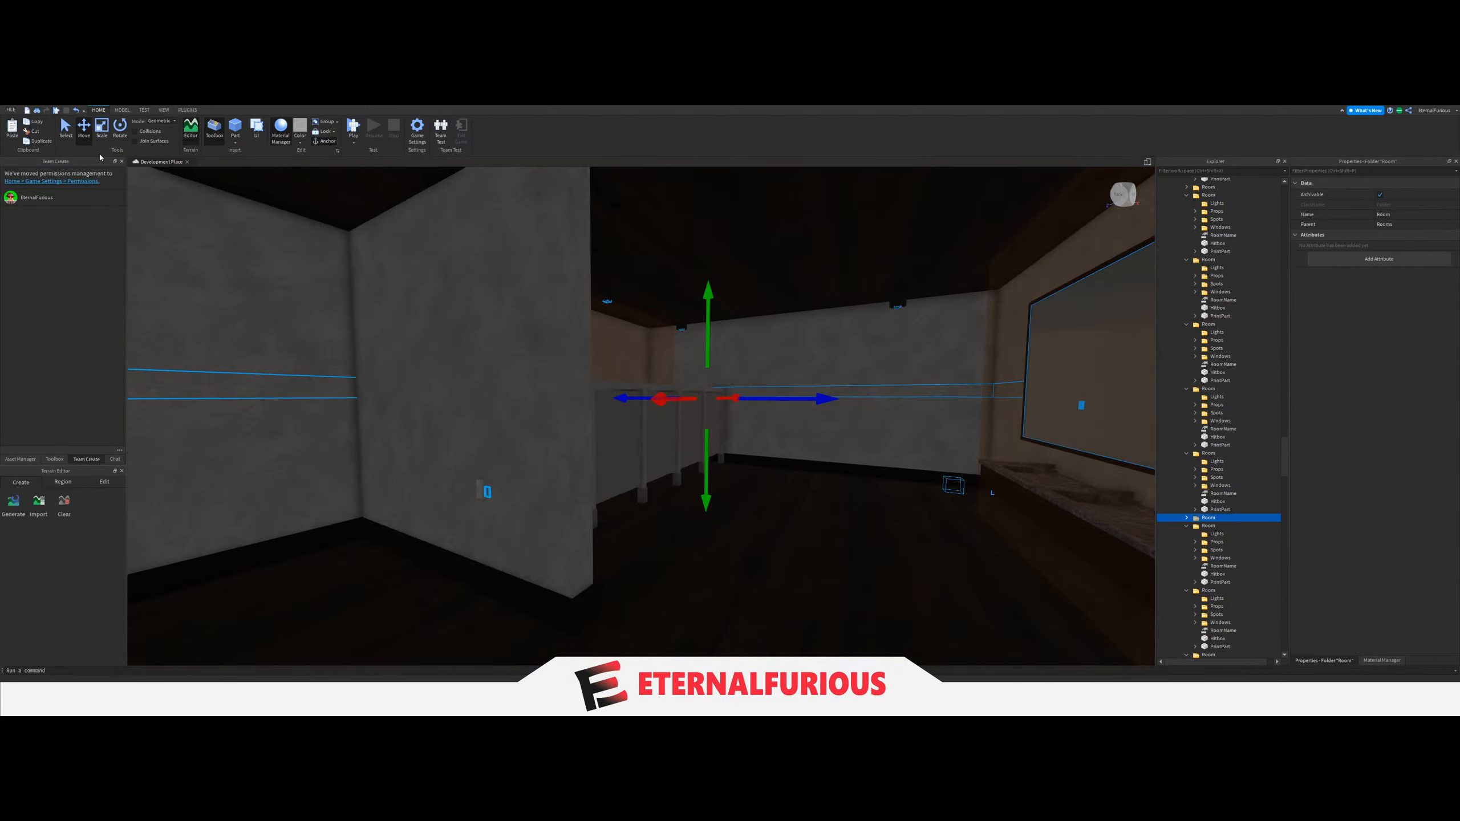
key("d")
left_click(66, 127)
right_click_drag(716, 414, 685, 412)
key("s")
key("e")
left_click(716, 414)
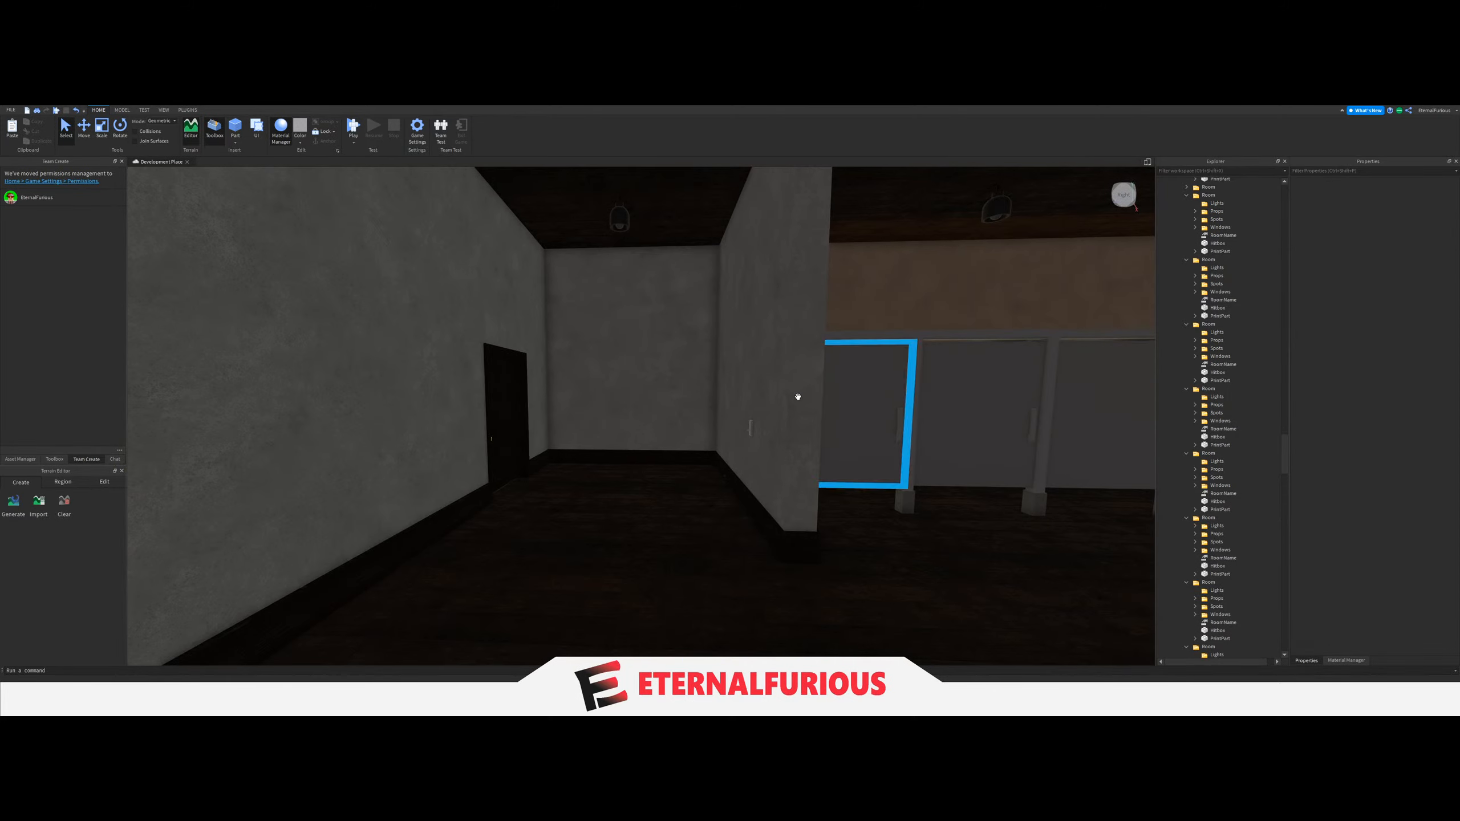
Move all six ceiling LIGHTs of the grey-walled washroom from its room's Lights folder into the next empty Group.
right_click_drag(798, 397, 746, 379)
key("w")
left_click(612, 268)
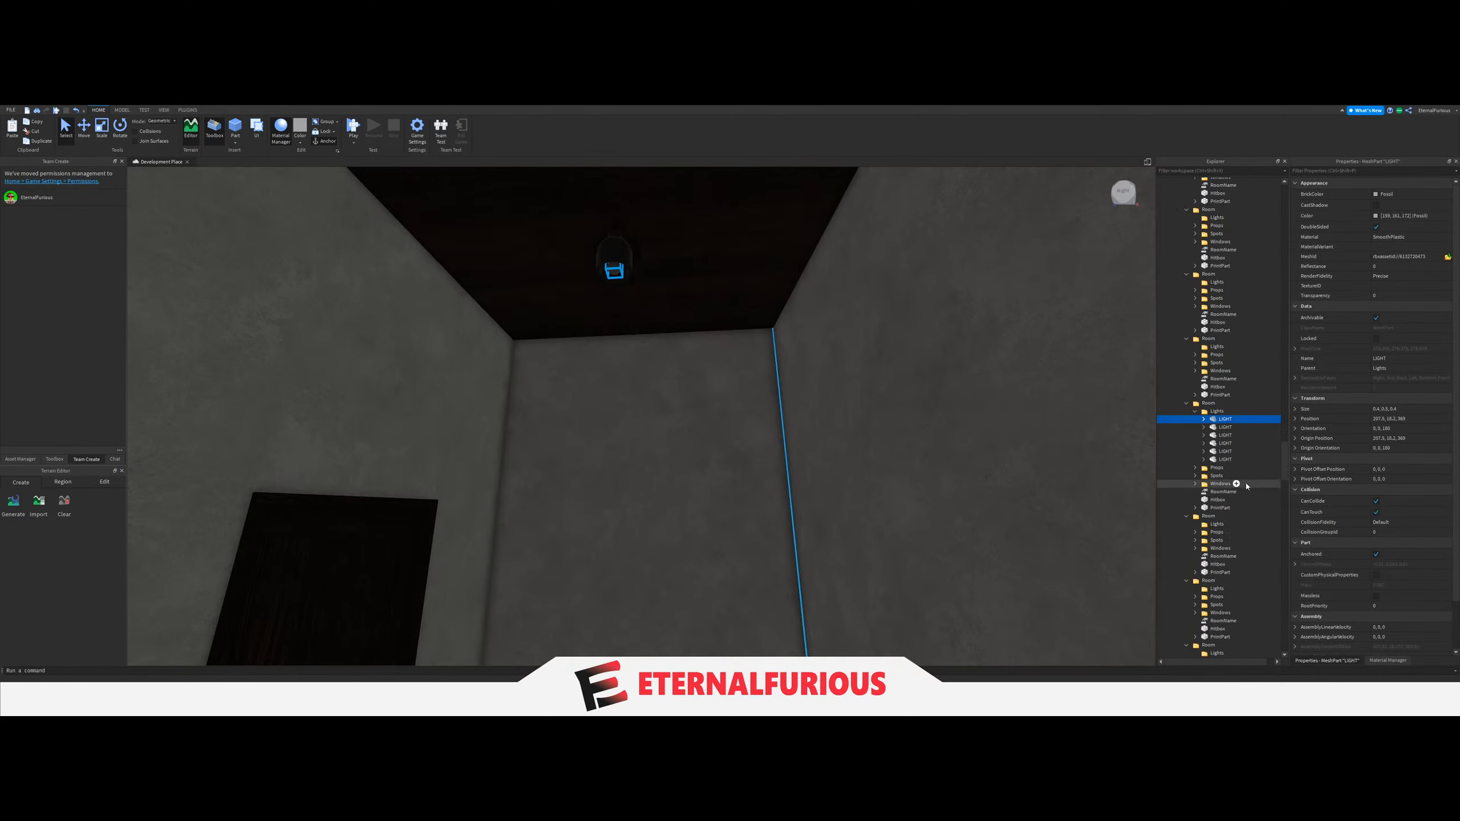
left_click_drag(1232, 380, 1215, 476)
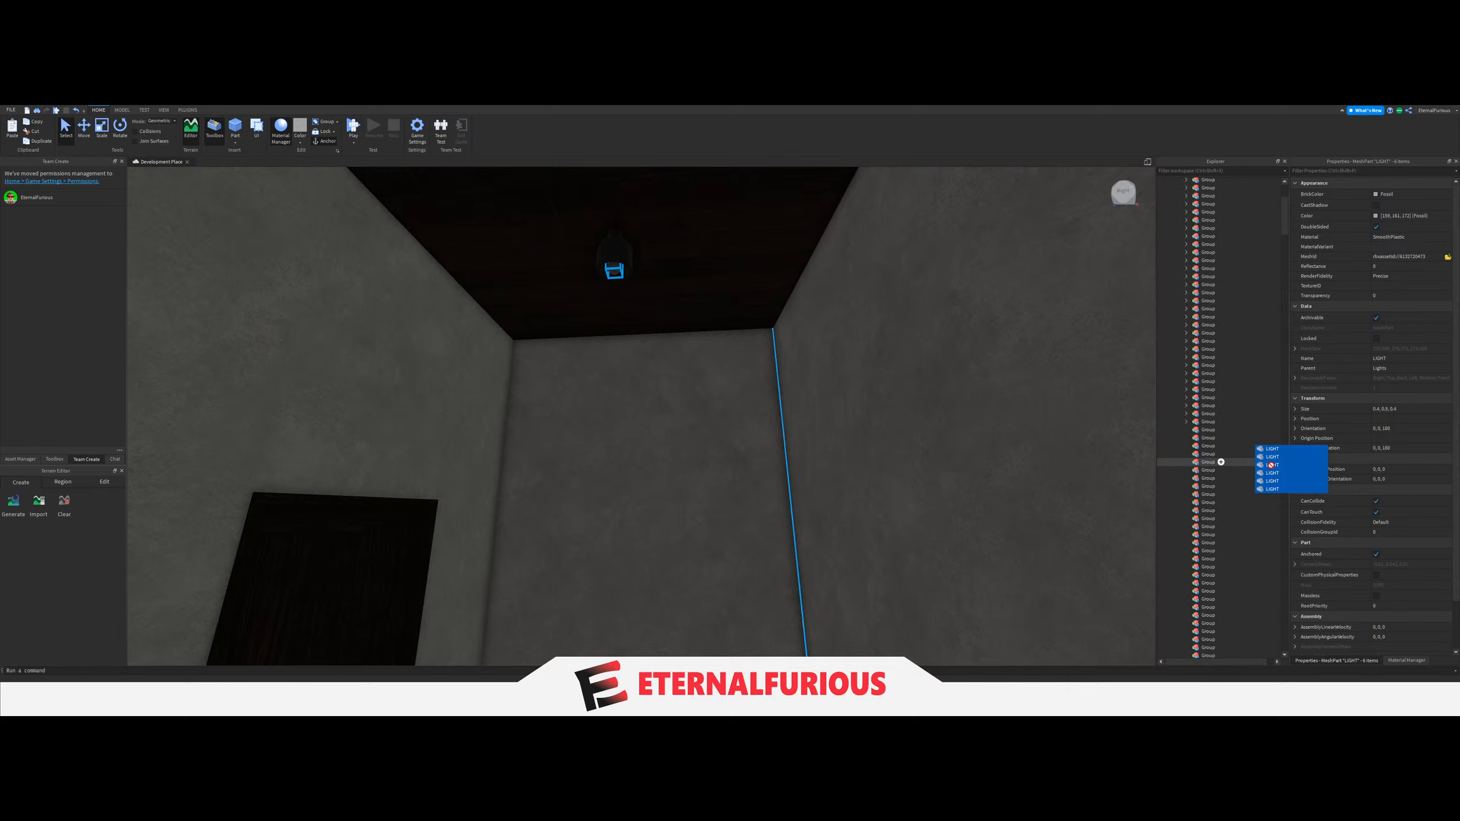
Set the LightGroup value of the grey-walled washroom's light switch to the Group holding its six LIGHTs.
right_click_drag(906, 408, 695, 413)
key("w")
left_click(761, 386)
scroll(1203, 529, "down", 6)
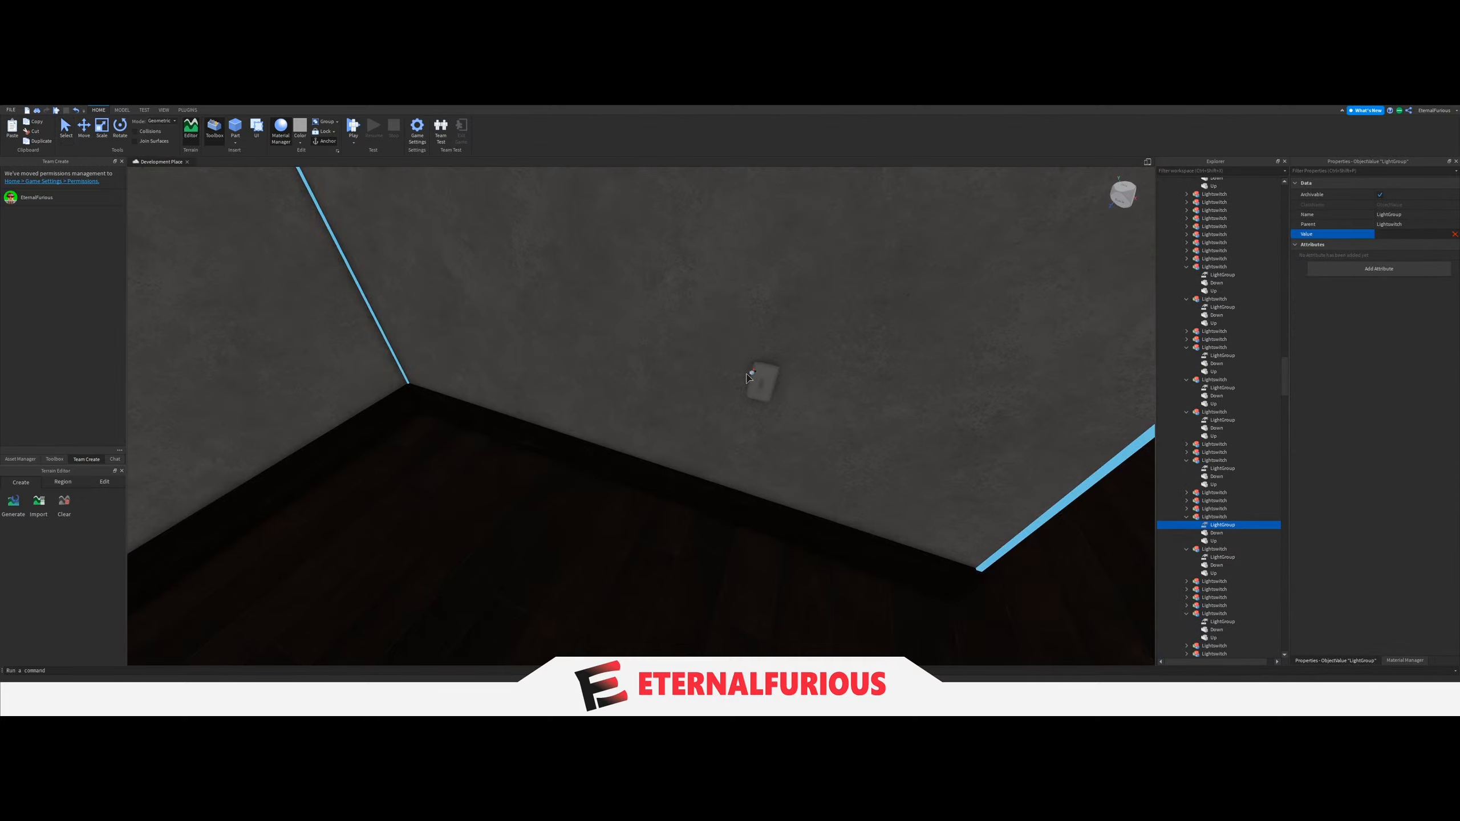
right_click_drag(748, 378, 650, 386)
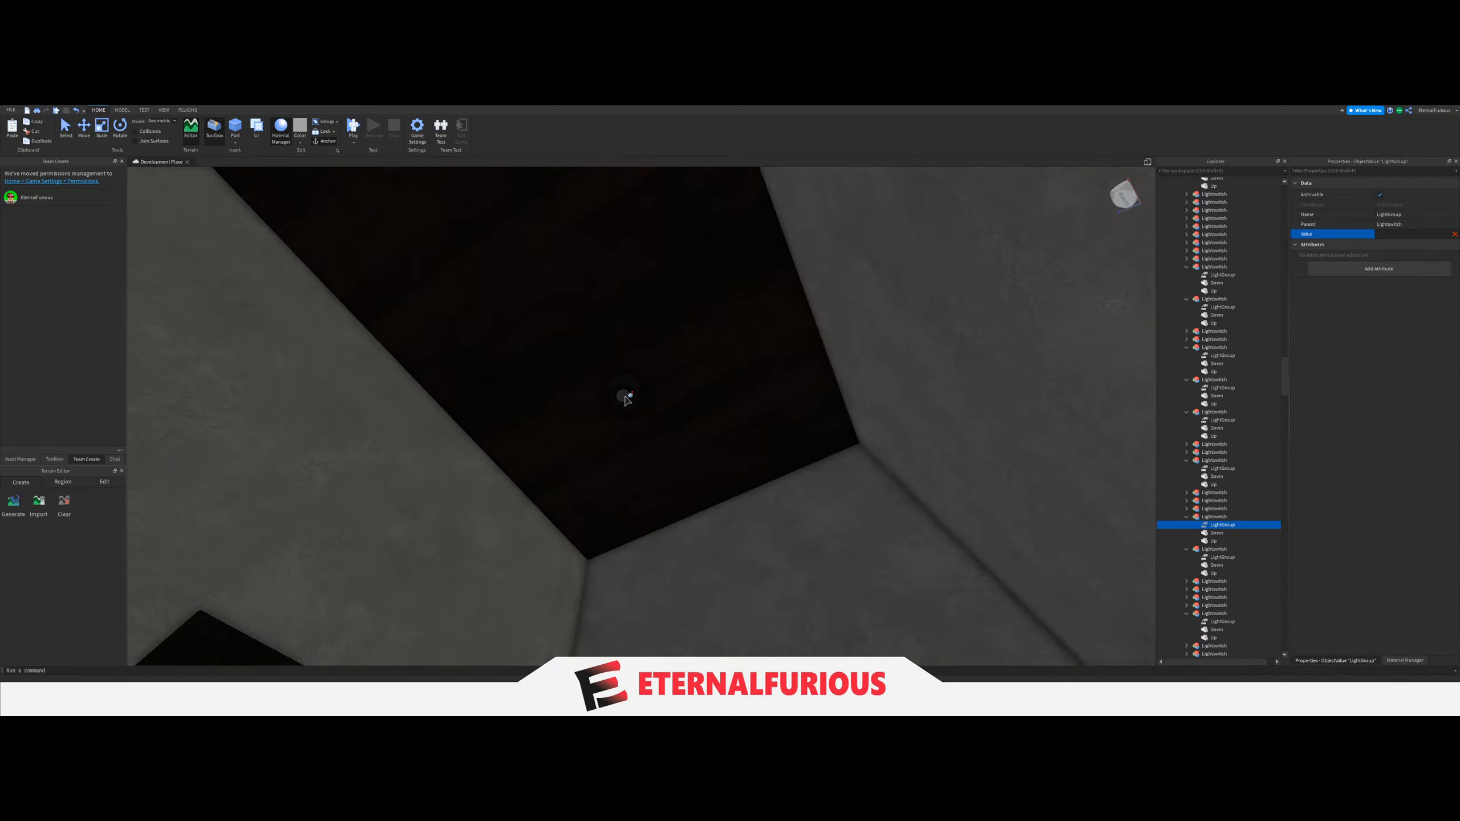
scroll(626, 399, "up", 5)
left_click(639, 364)
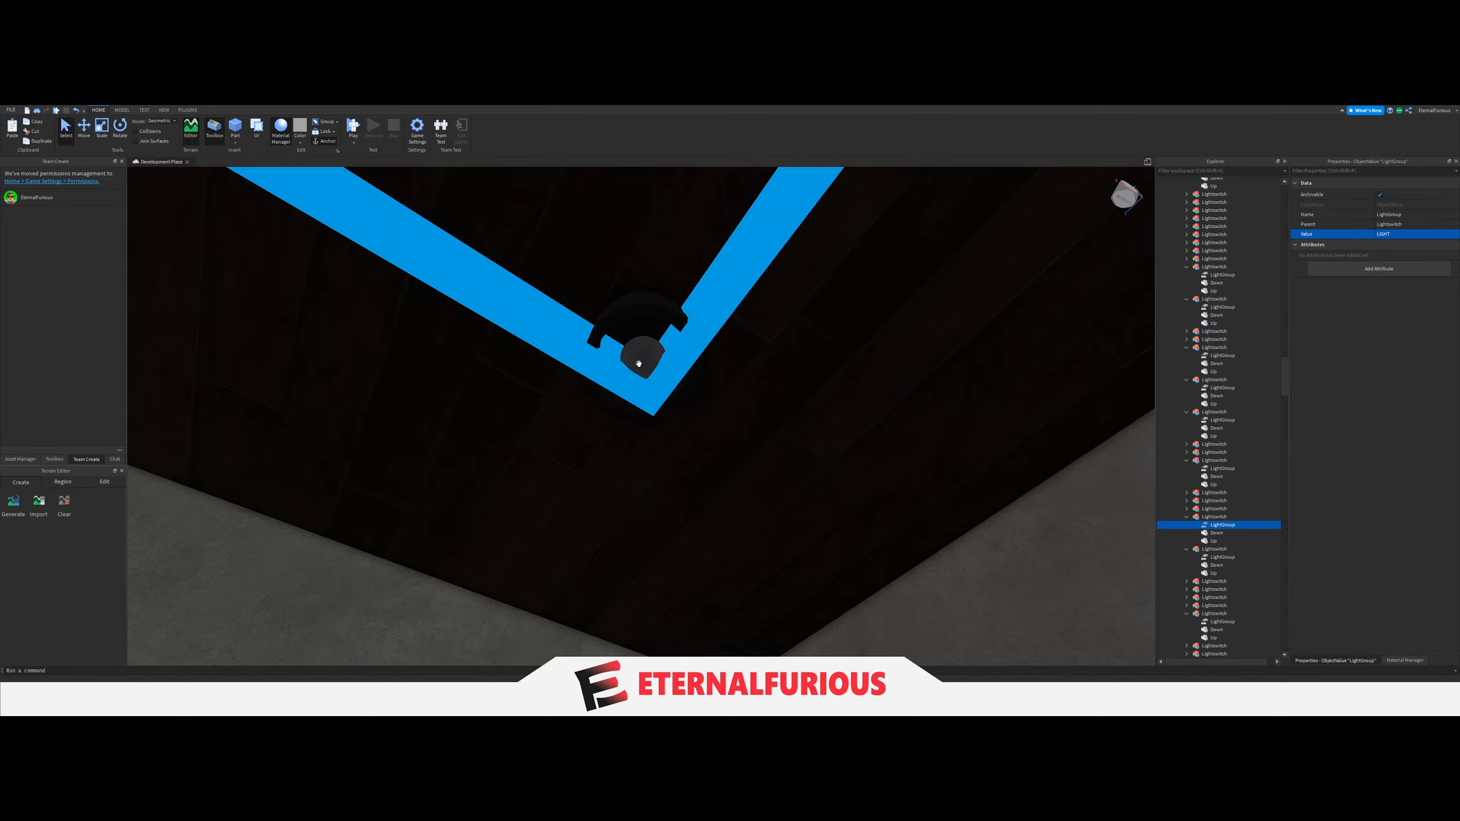
left_click(1403, 235)
scroll(1253, 483, "up", 10)
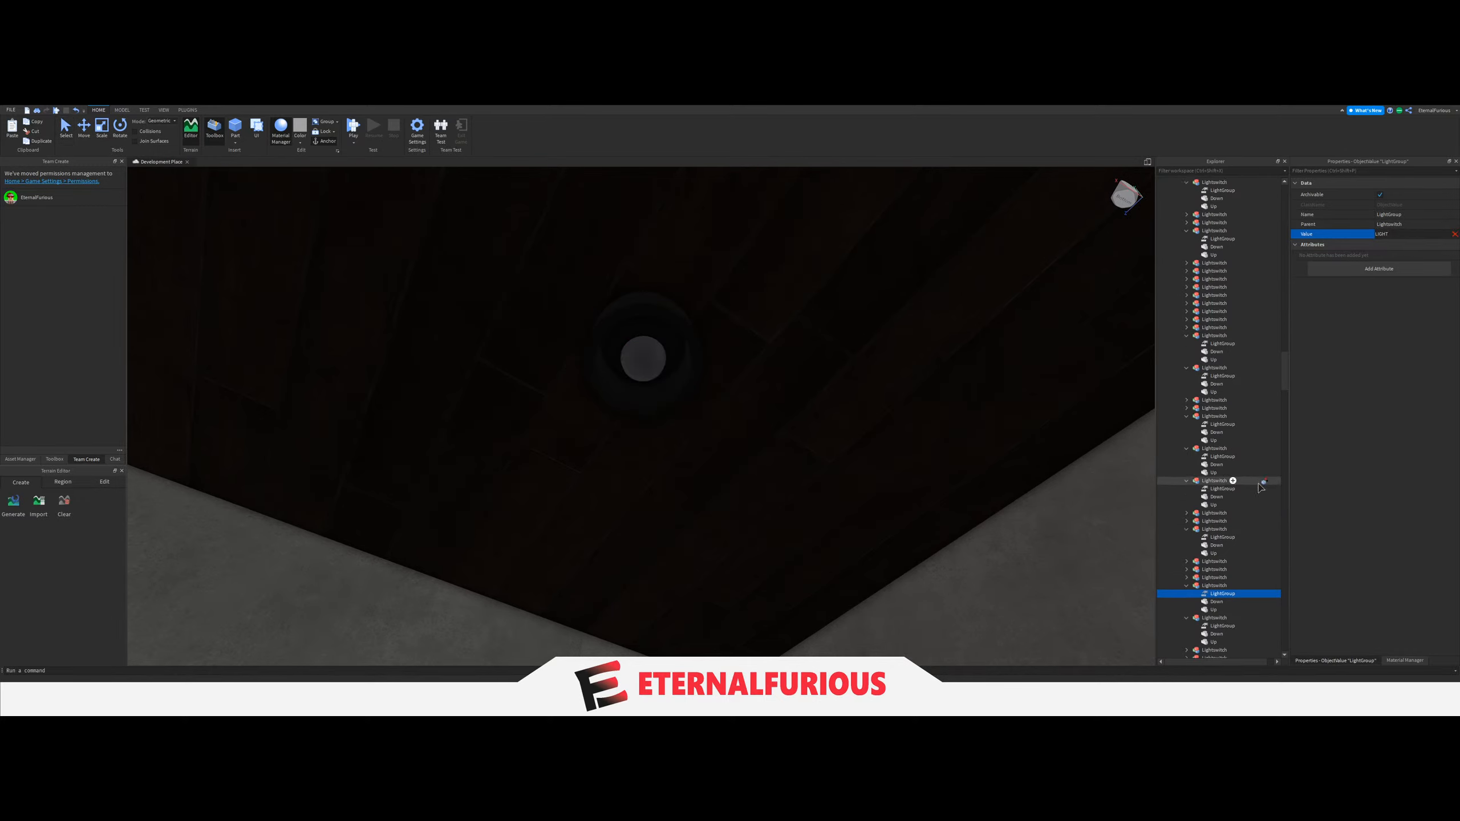
scroll(1259, 487, "up", 15)
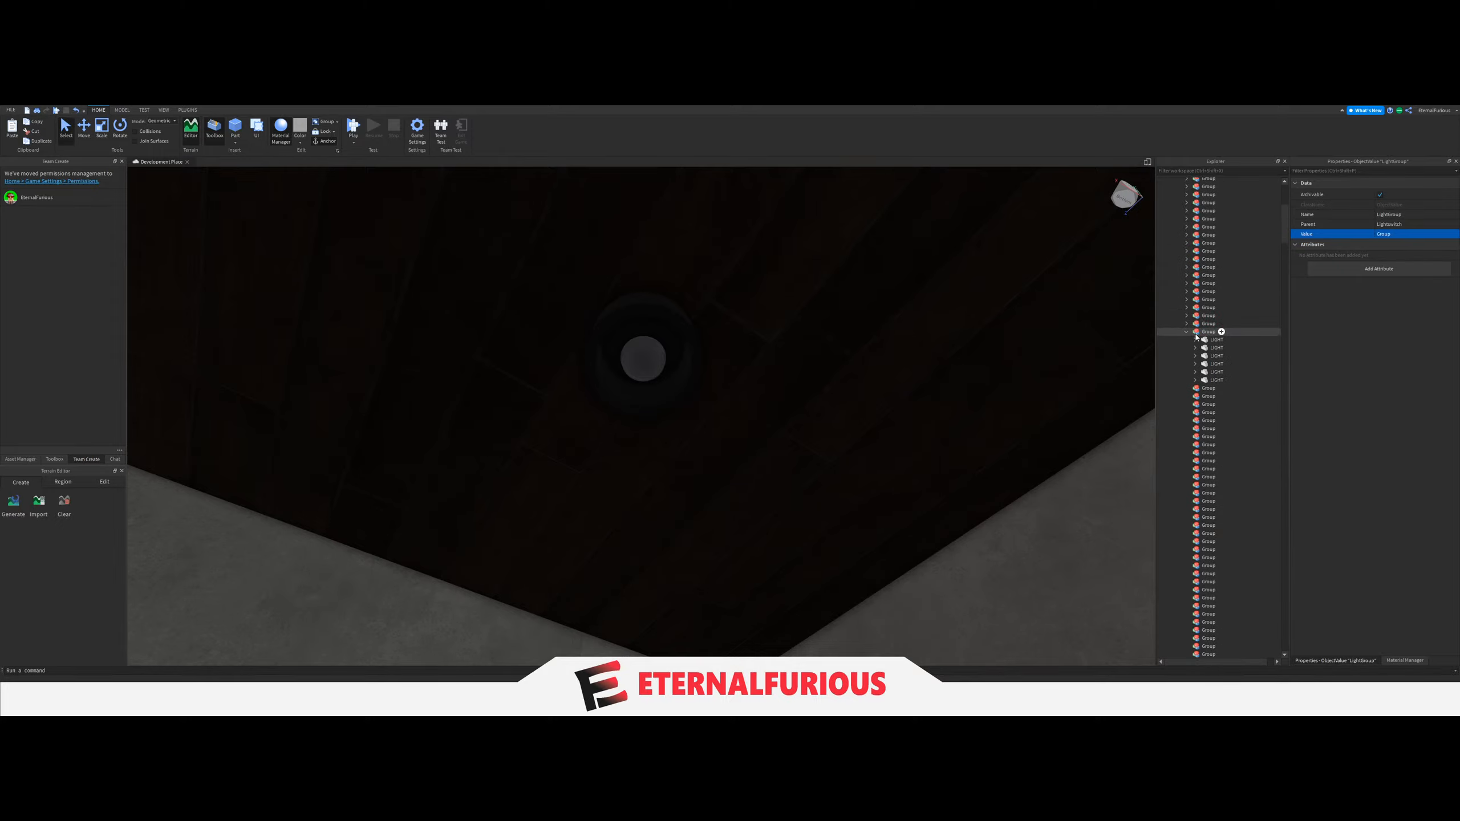
Collapse the filled Group and move the six ceiling LIGHTs of the second grey-walled washroom into the next empty Group.
right_click_drag(916, 420, 871, 398)
mouse_move(794, 347)
right_mouse_down()
mouse_move(825, 298)
mouse_move(789, 336)
right_mouse_up()
scroll(806, 293, "up", 3)
scroll(751, 331, "down", 3)
scroll(825, 298, "up", 4)
scroll(789, 333, "up", 4)
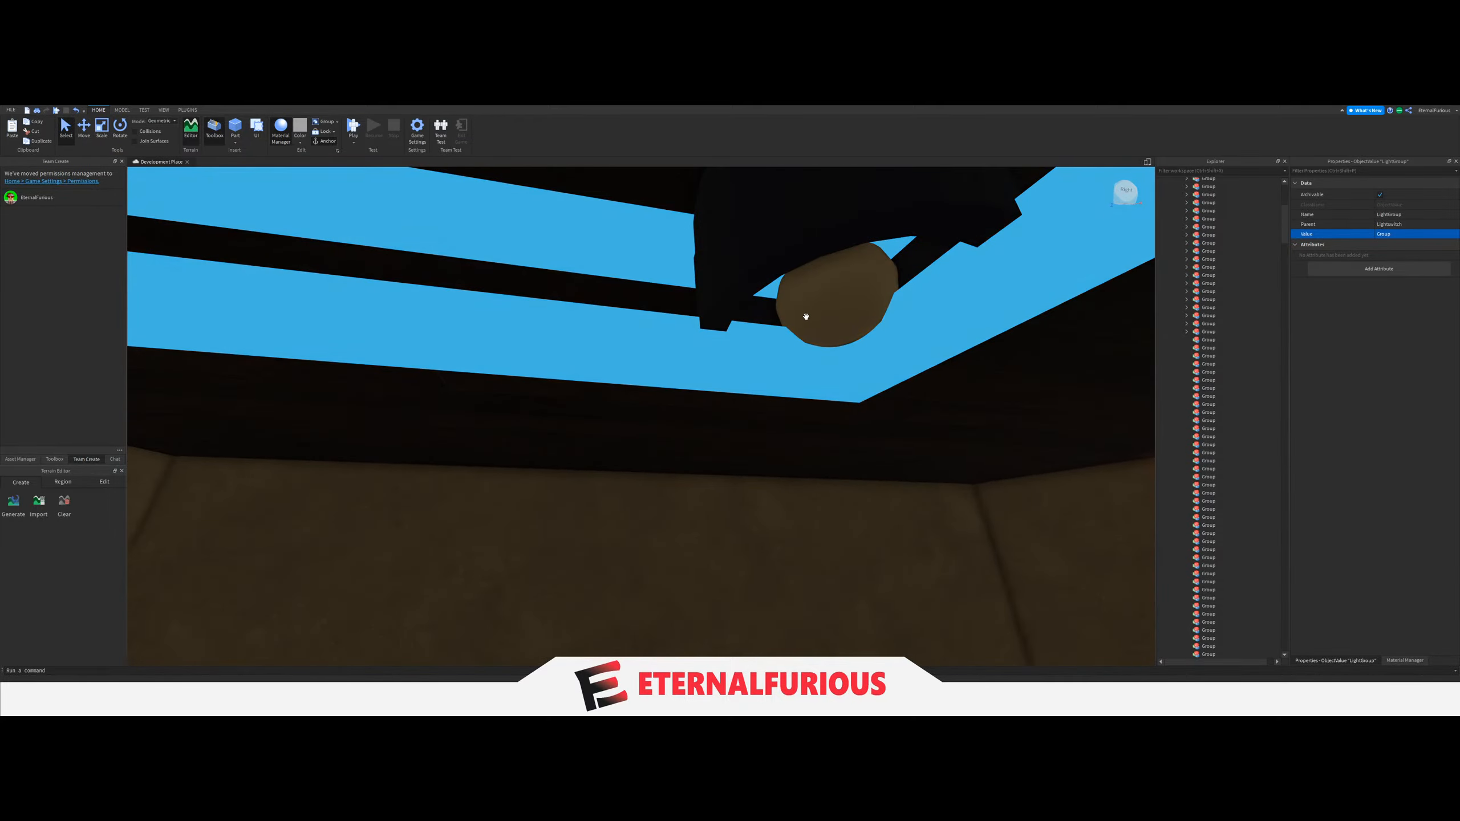
right_click_drag(753, 409, 754, 407)
scroll(754, 408, "up", 4)
left_click(852, 322)
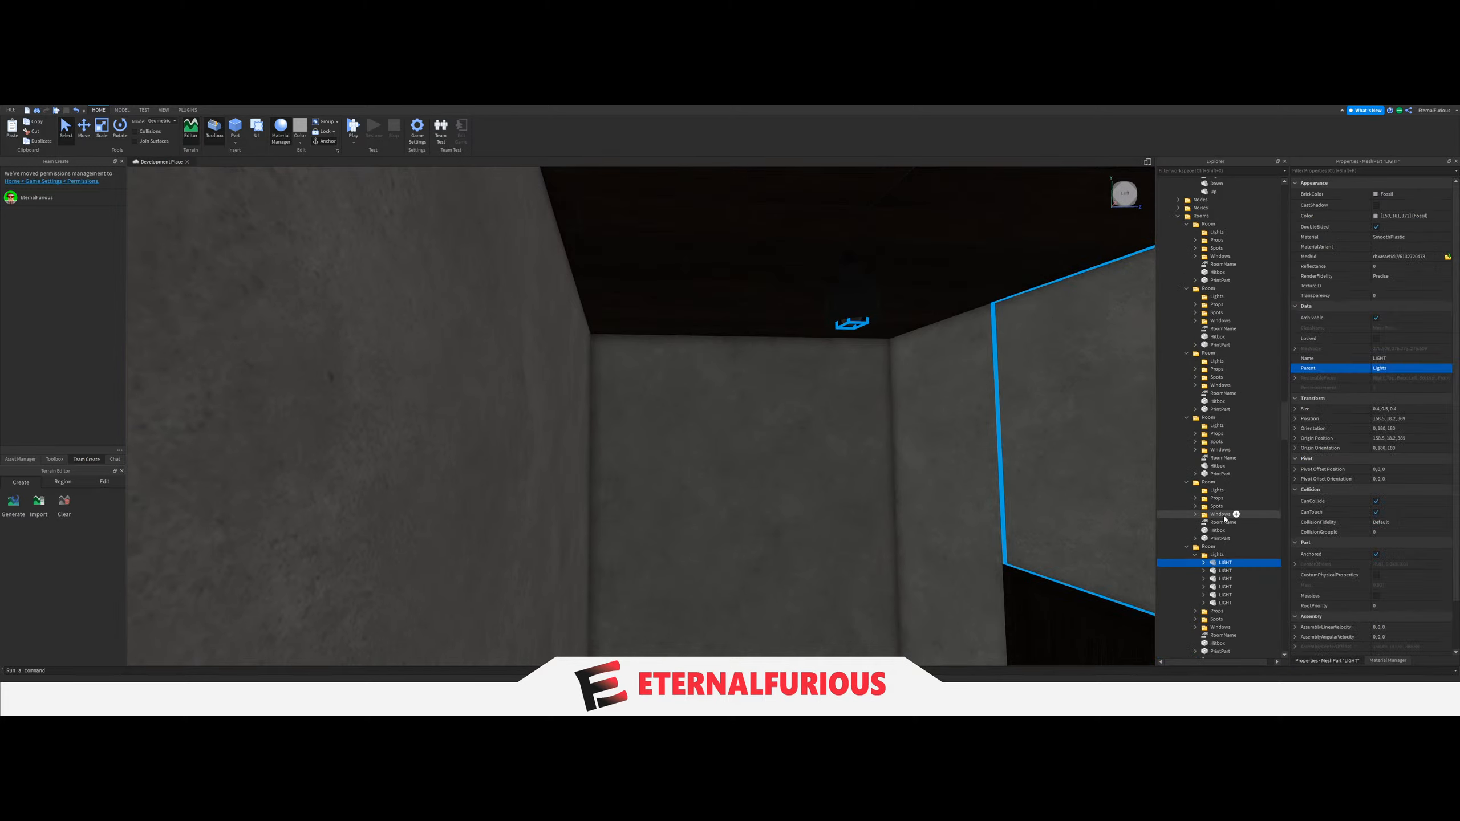
left_click_drag(1221, 571, 1216, 407)
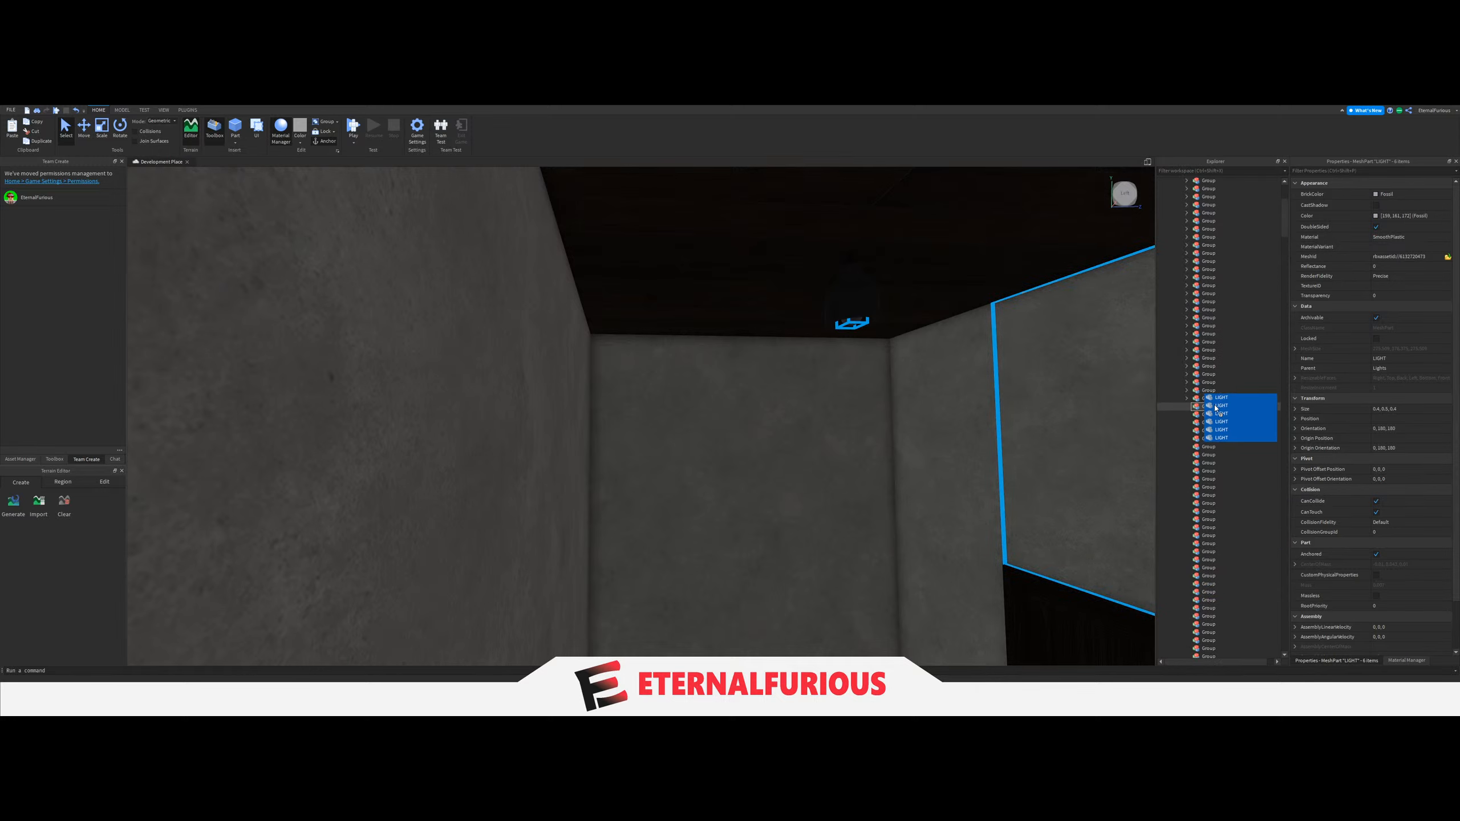
Set the LightGroup value of the second grey-walled washroom's light switch to the Group holding that washroom's six LIGHTs.
mouse_move(793, 390)
right_mouse_down()
mouse_move(838, 398)
mouse_move(784, 390)
right_mouse_up()
scroll(665, 336, "up", 6)
left_click(784, 388)
scroll(784, 389, "down", 3)
key("w")
key("w")
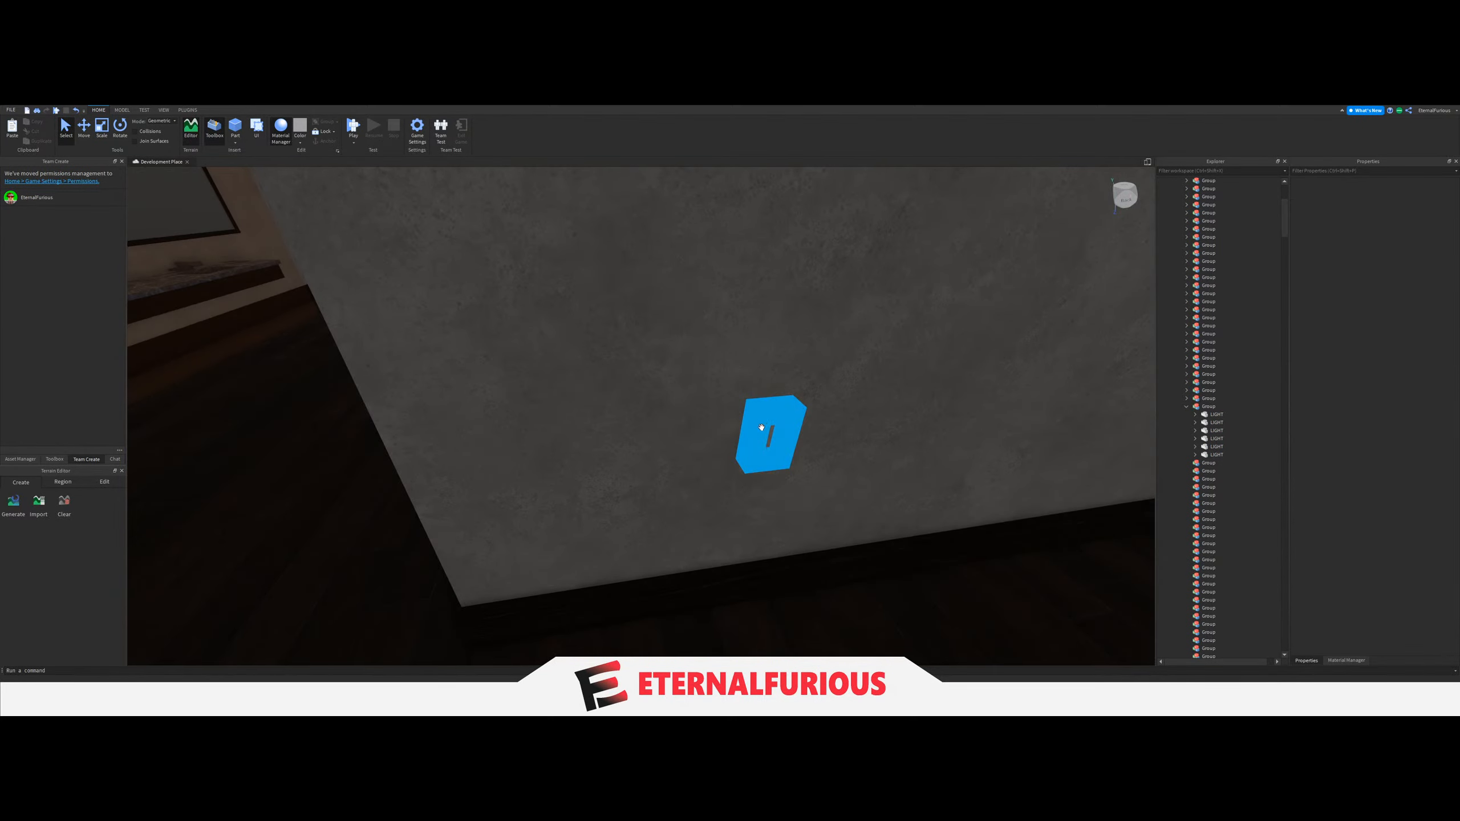
left_click(766, 429)
scroll(1219, 535, "down", 1)
left_click(1187, 586)
left_click(1223, 594)
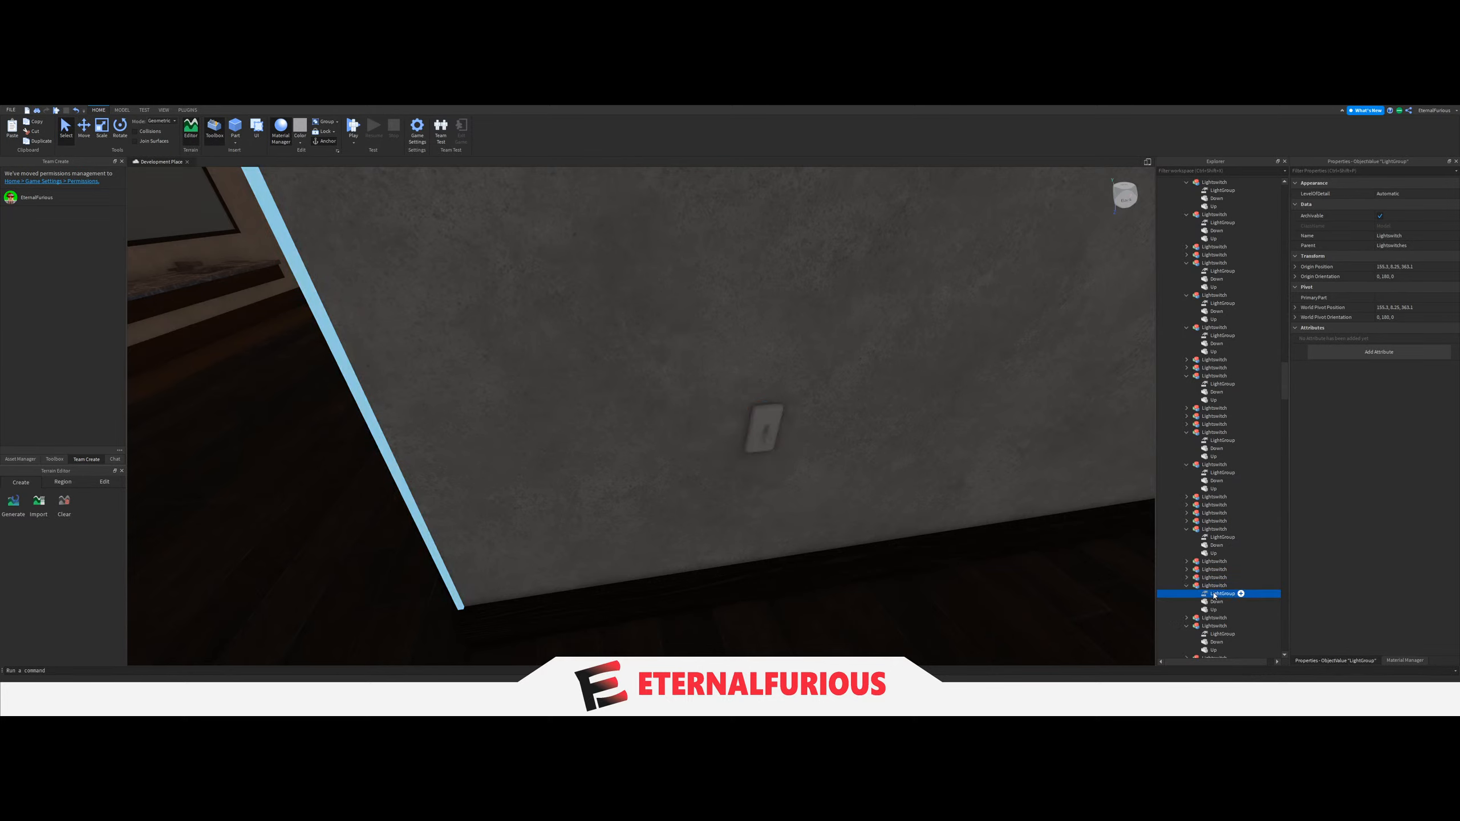
scroll(1234, 409, "up", 10)
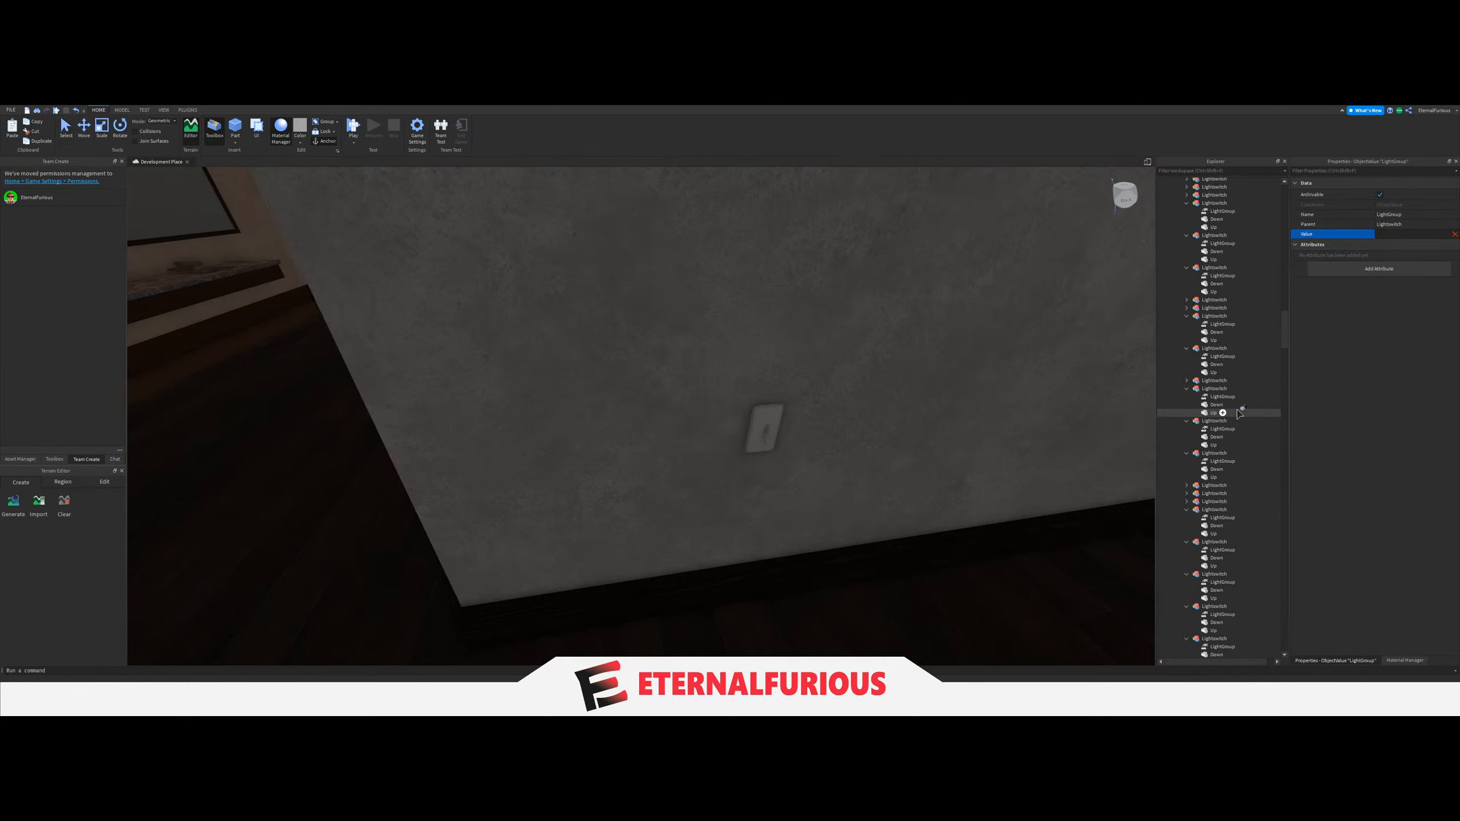
scroll(1238, 413, "up", 5)
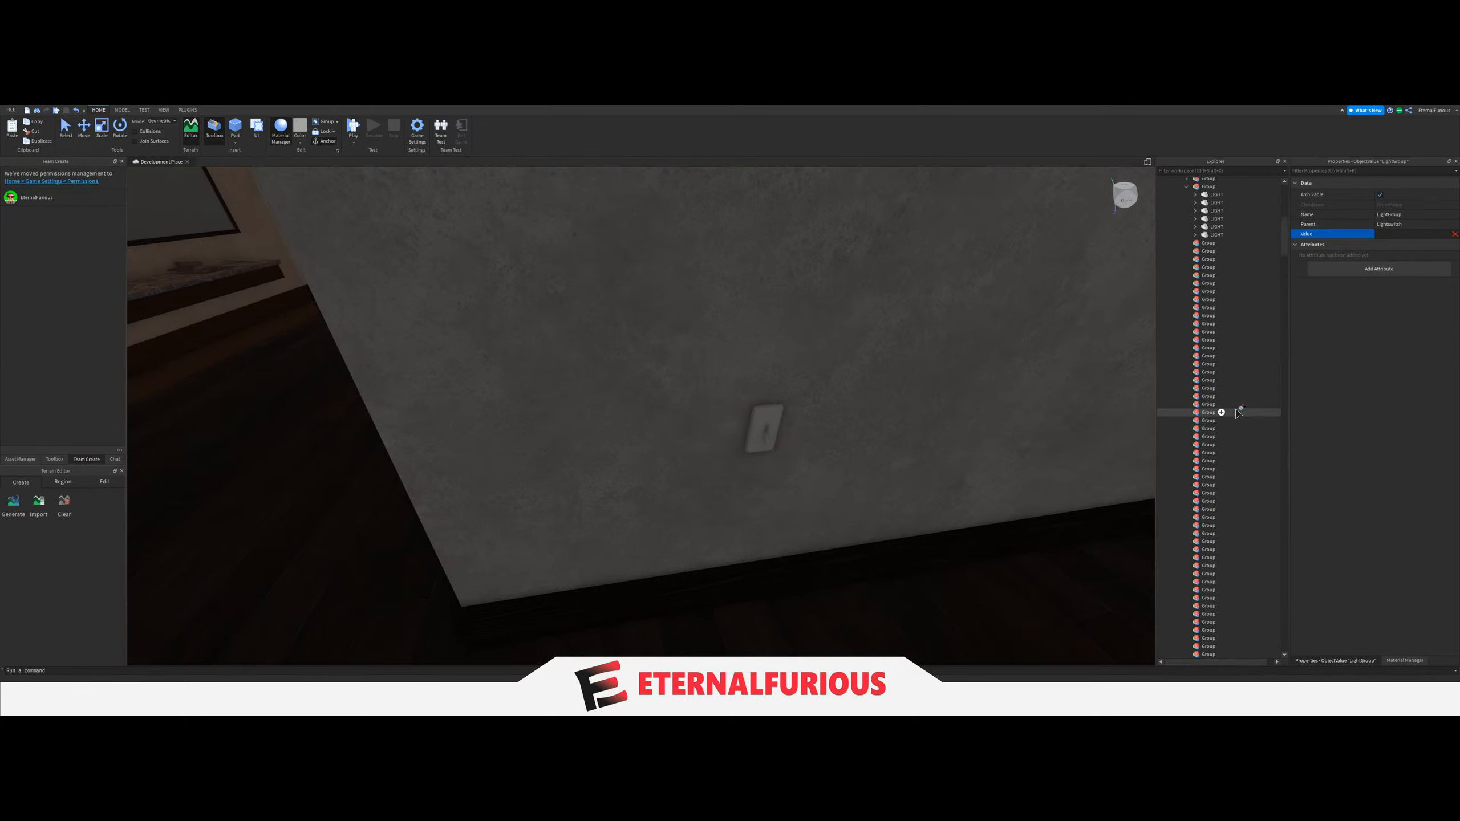
Check the Rooms folder for remaining collapsed Room folders and focus the view on them to locate their rooms.
left_click_drag(1284, 248, 1287, 427)
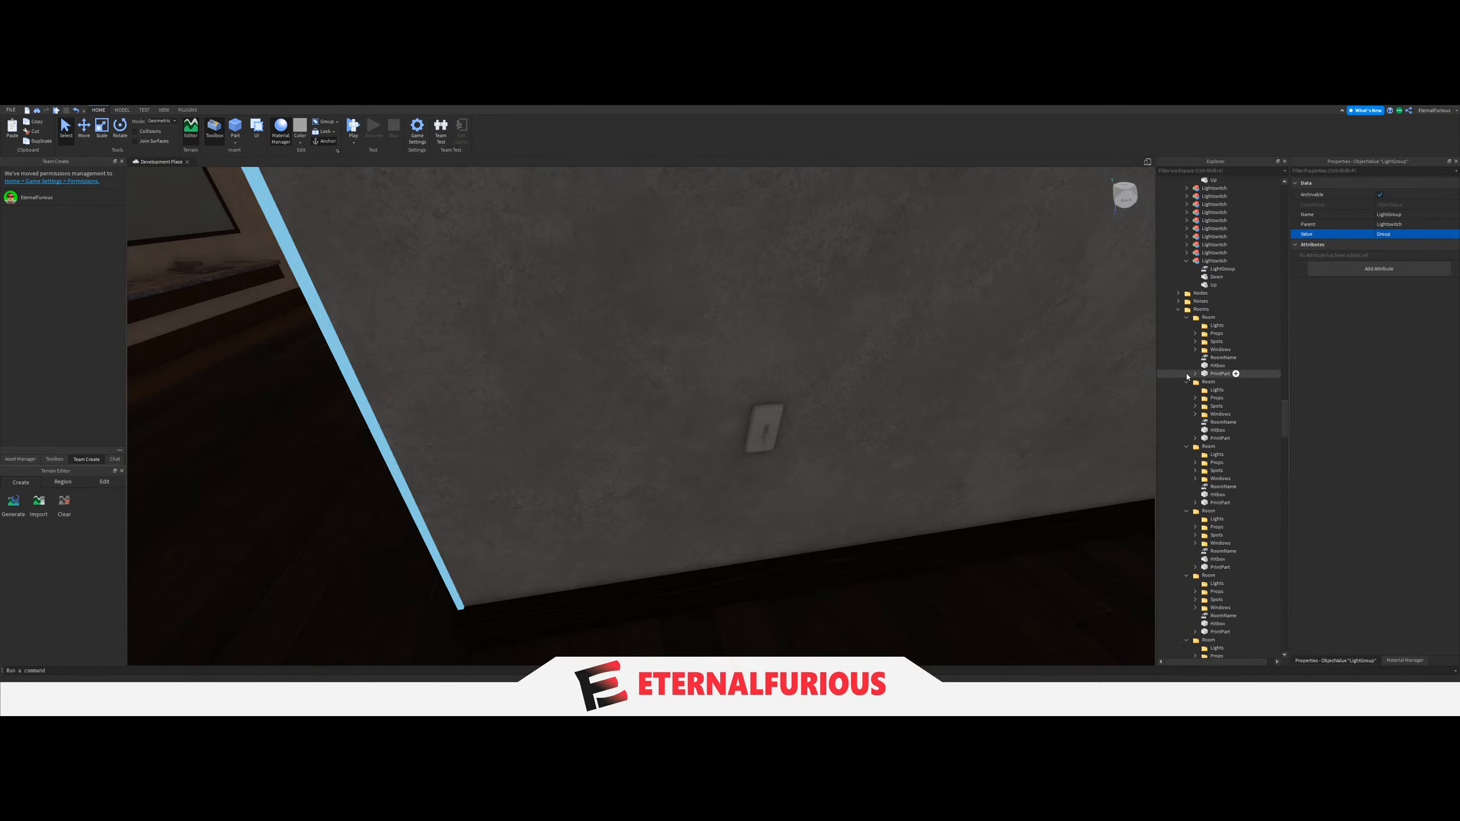
scroll(1207, 397, "down", 5)
scroll(1211, 399, "down", 6)
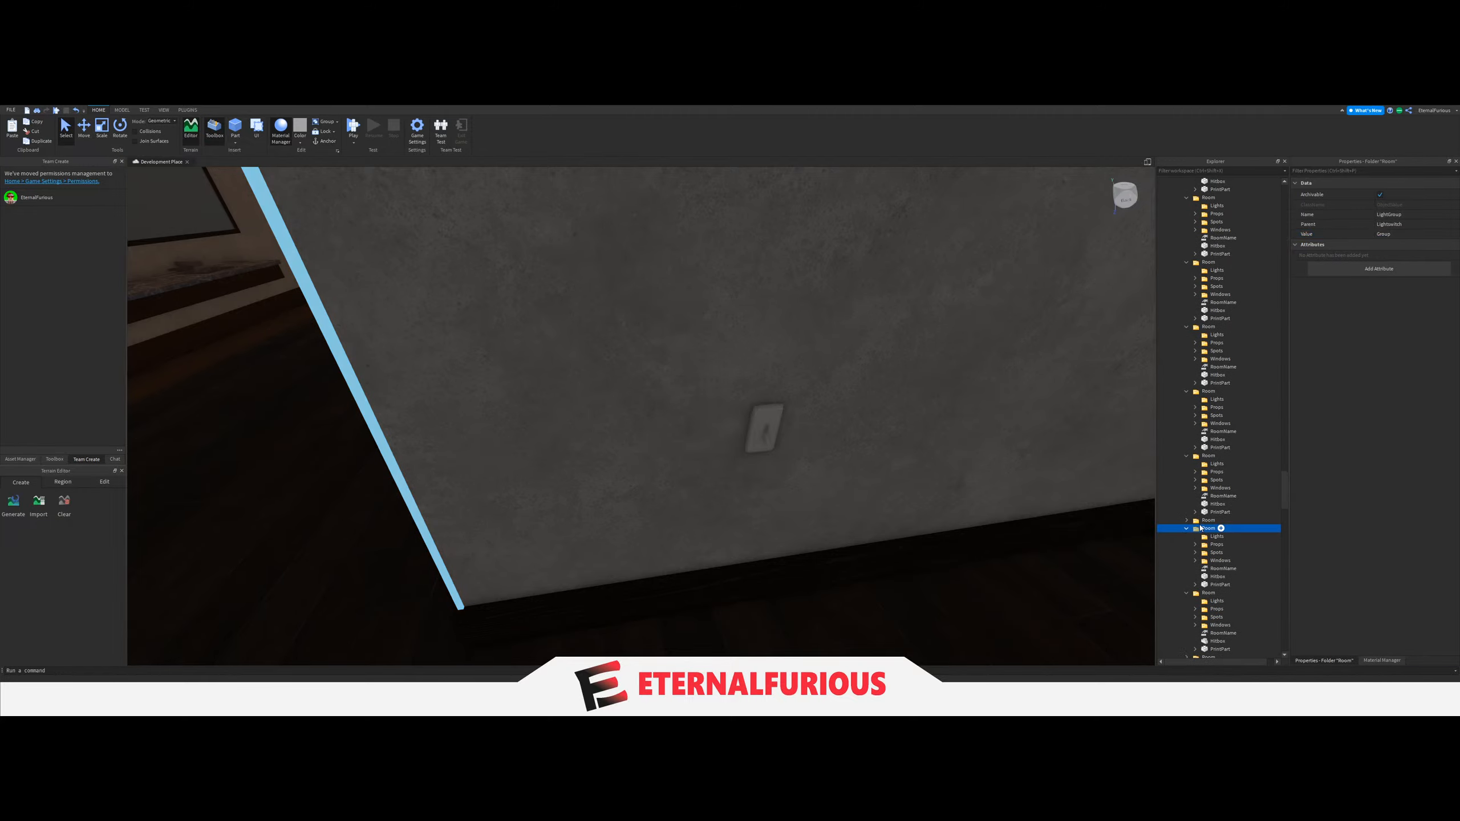
left_click(1206, 520)
key("f")
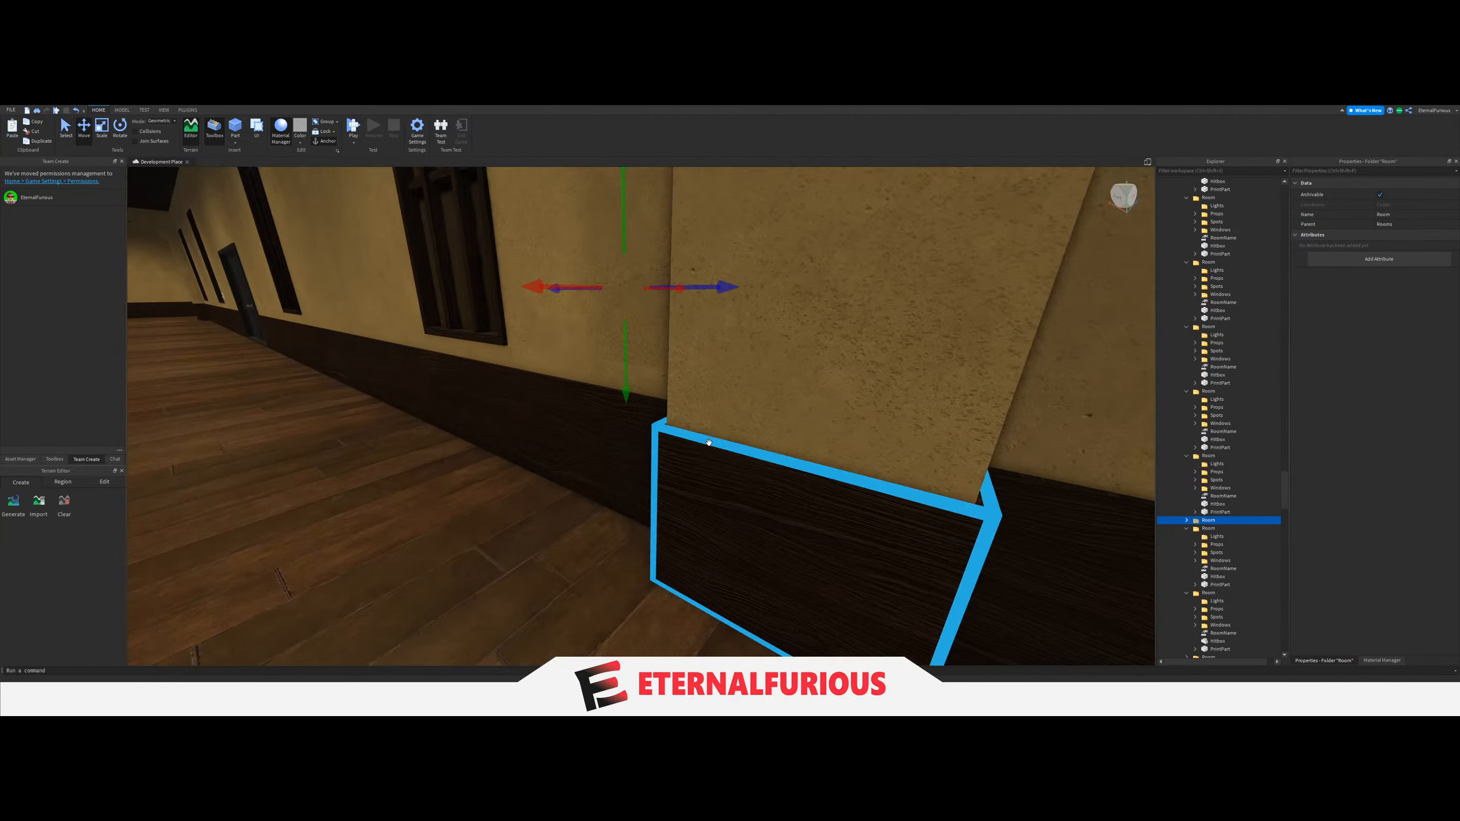
scroll(1214, 609, "down", 10)
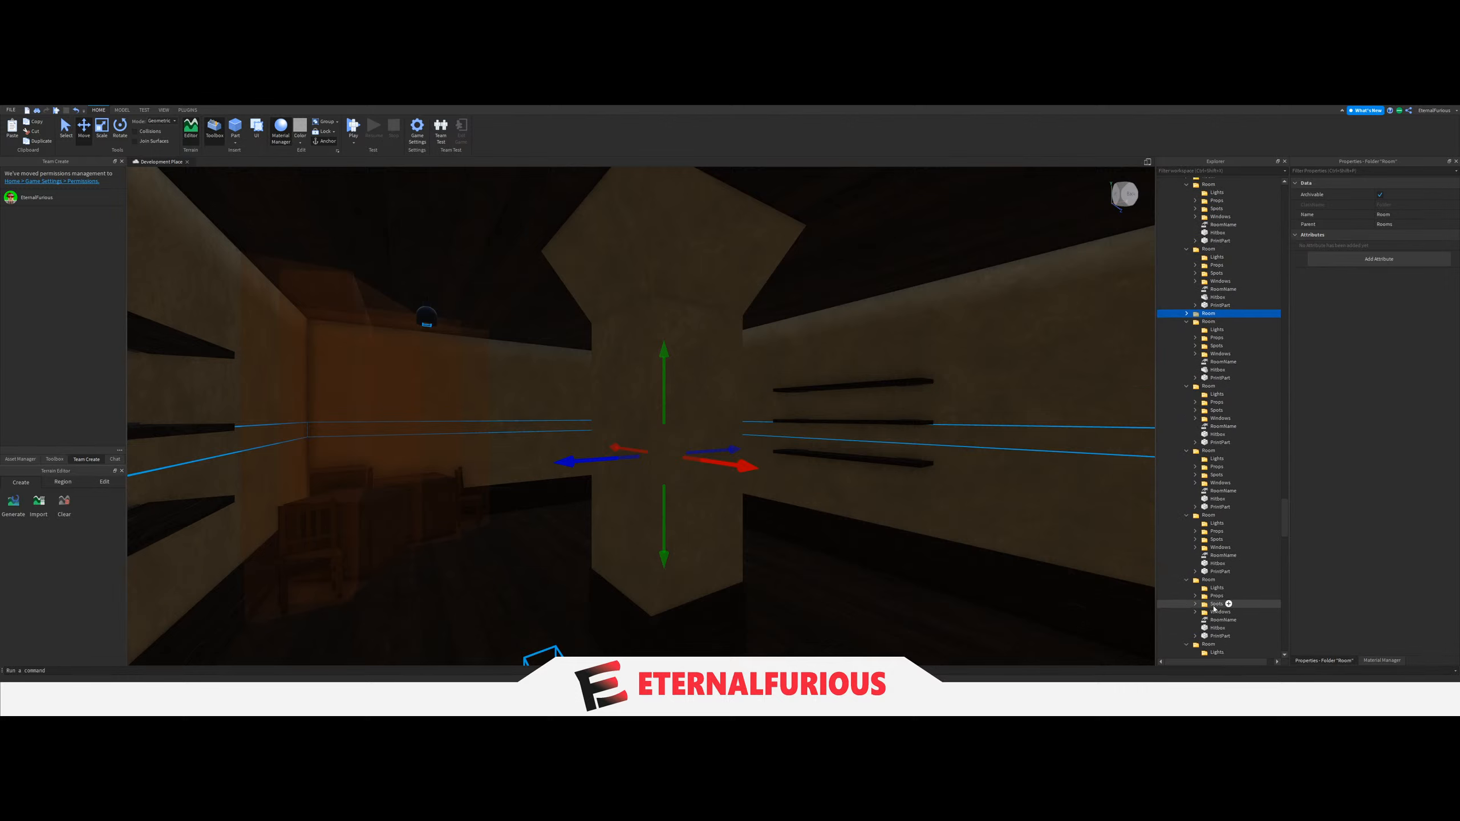
scroll(1214, 609, "down", 10)
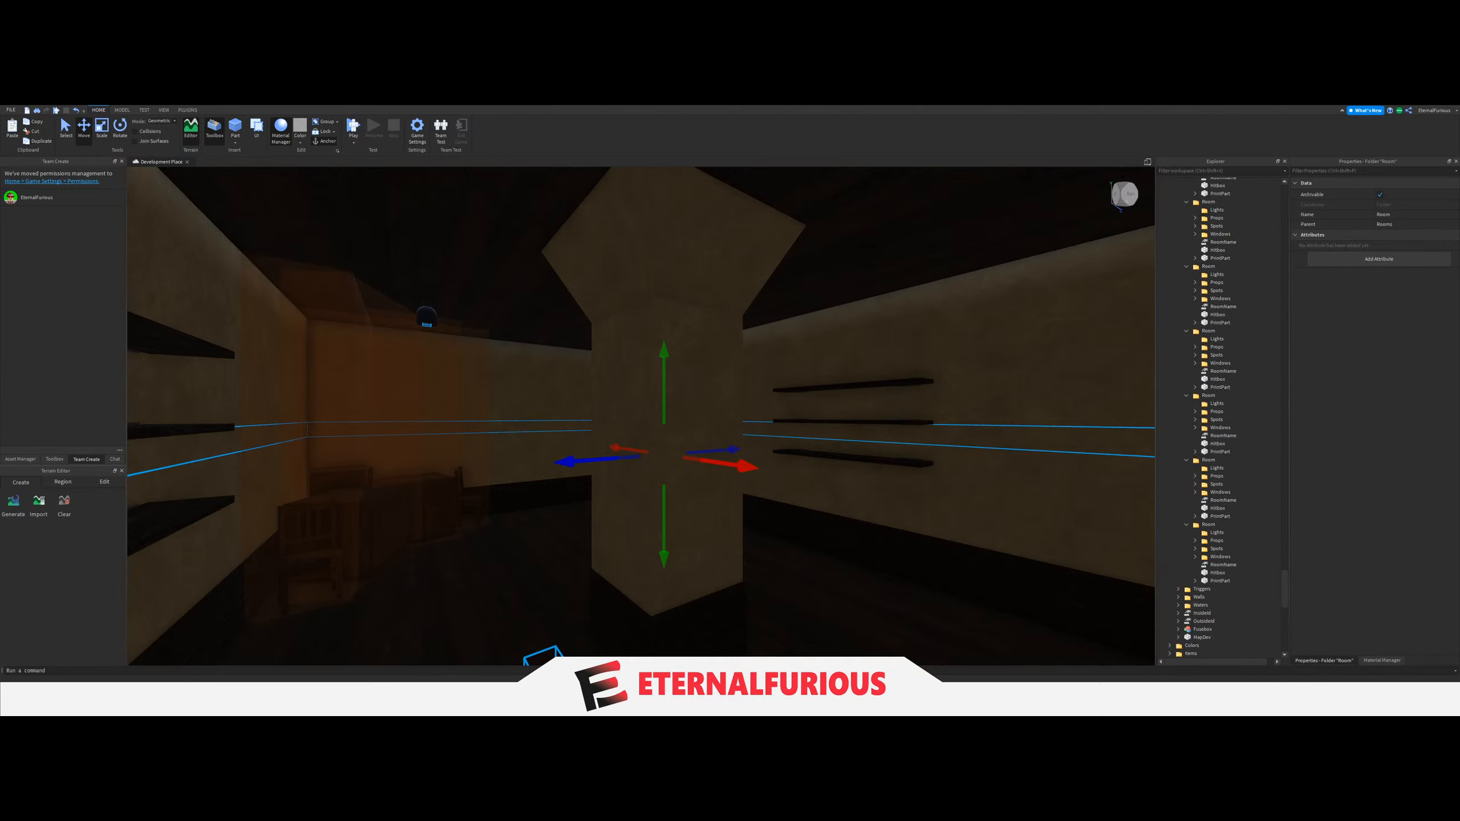
Move the four brick-yellow ceiling LIGHTs of the yellow-walled room with the wall shelves into the next empty Group.
left_click(61, 137)
right_click_drag(567, 323, 580, 329)
key("e")
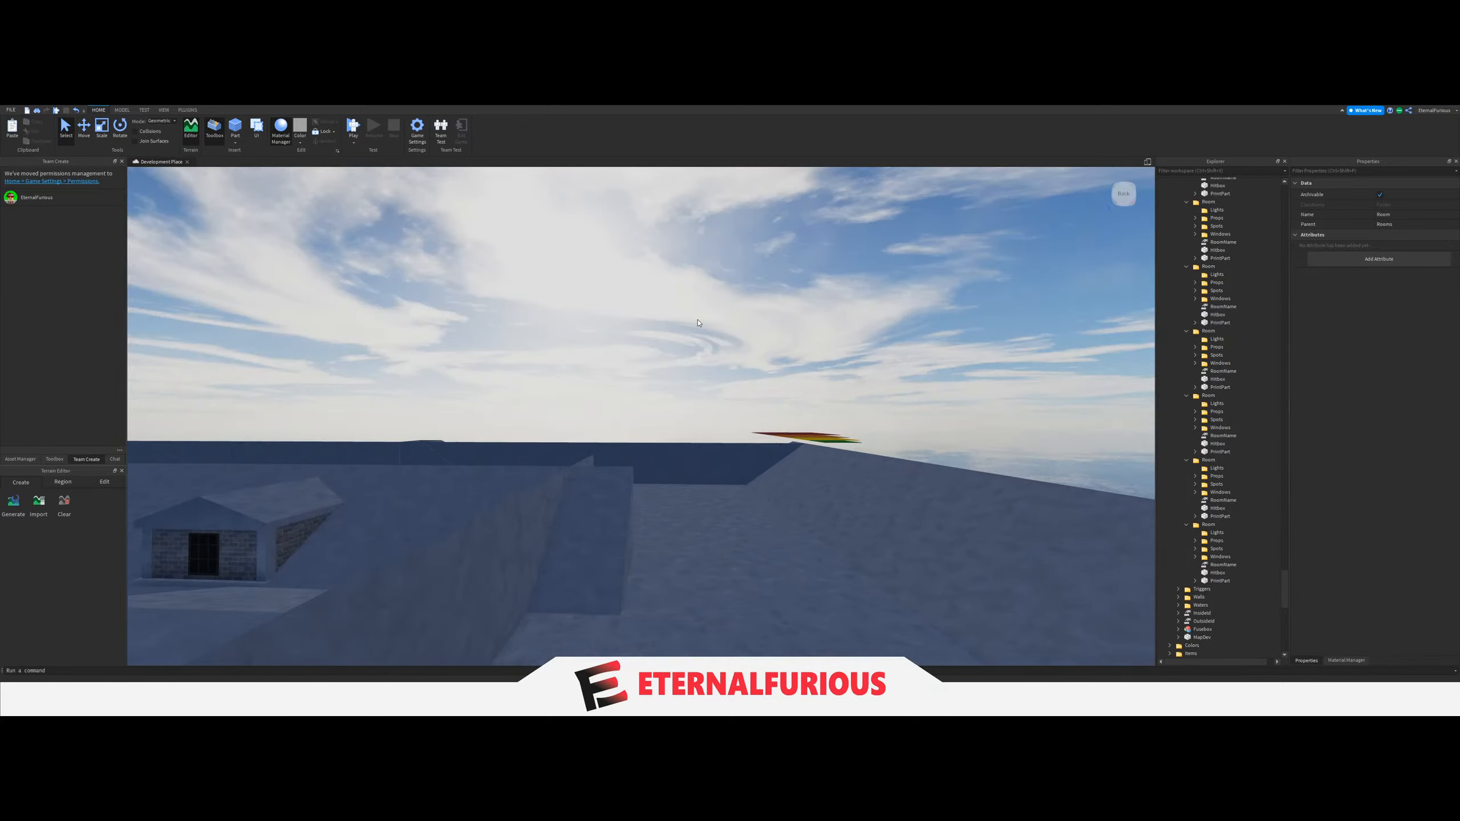
left_click(678, 321)
key("q")
right_click_drag(700, 374, 700, 374)
left_click(729, 299)
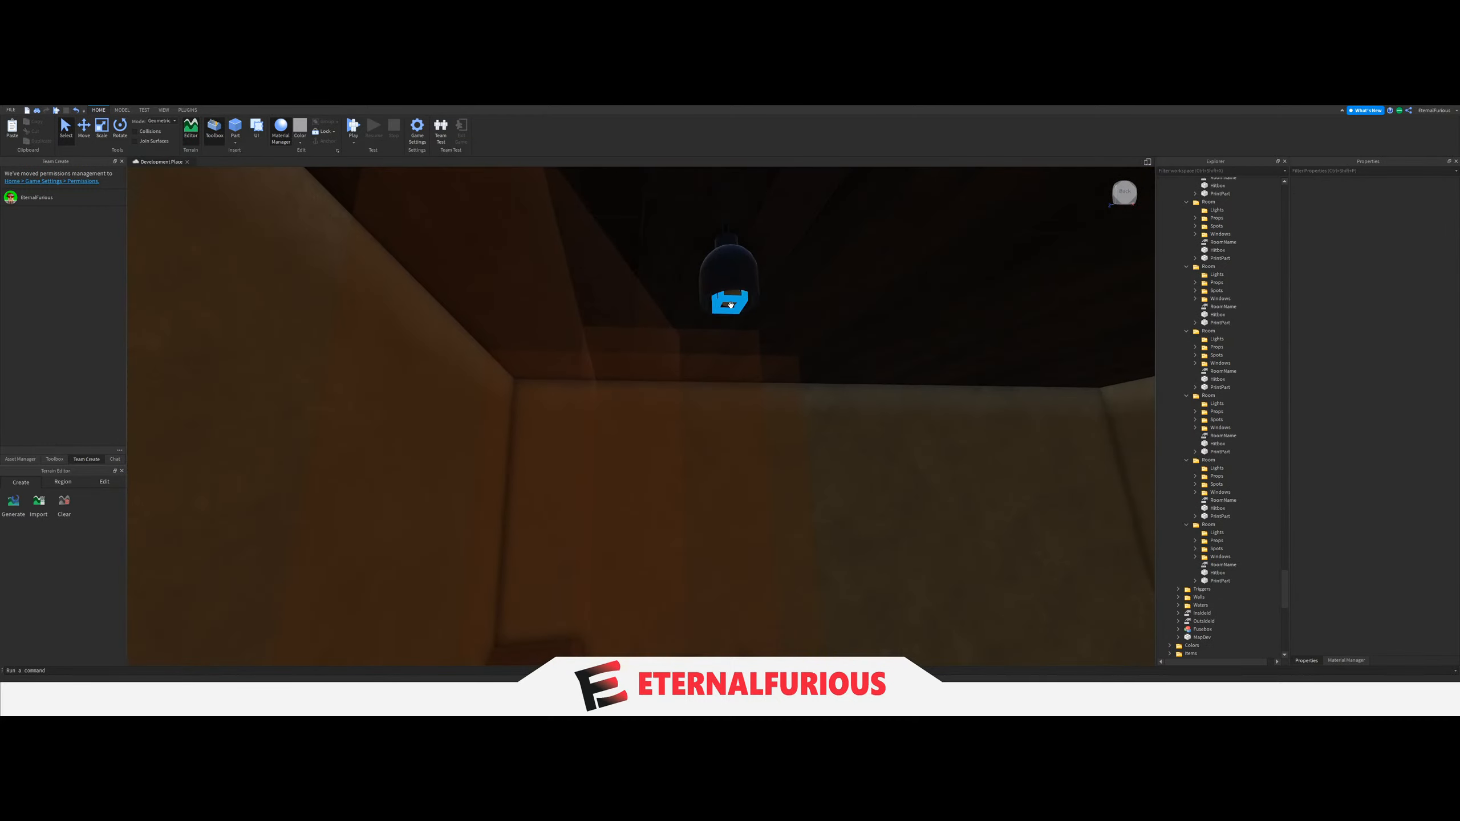
scroll(1236, 420, "up", 5)
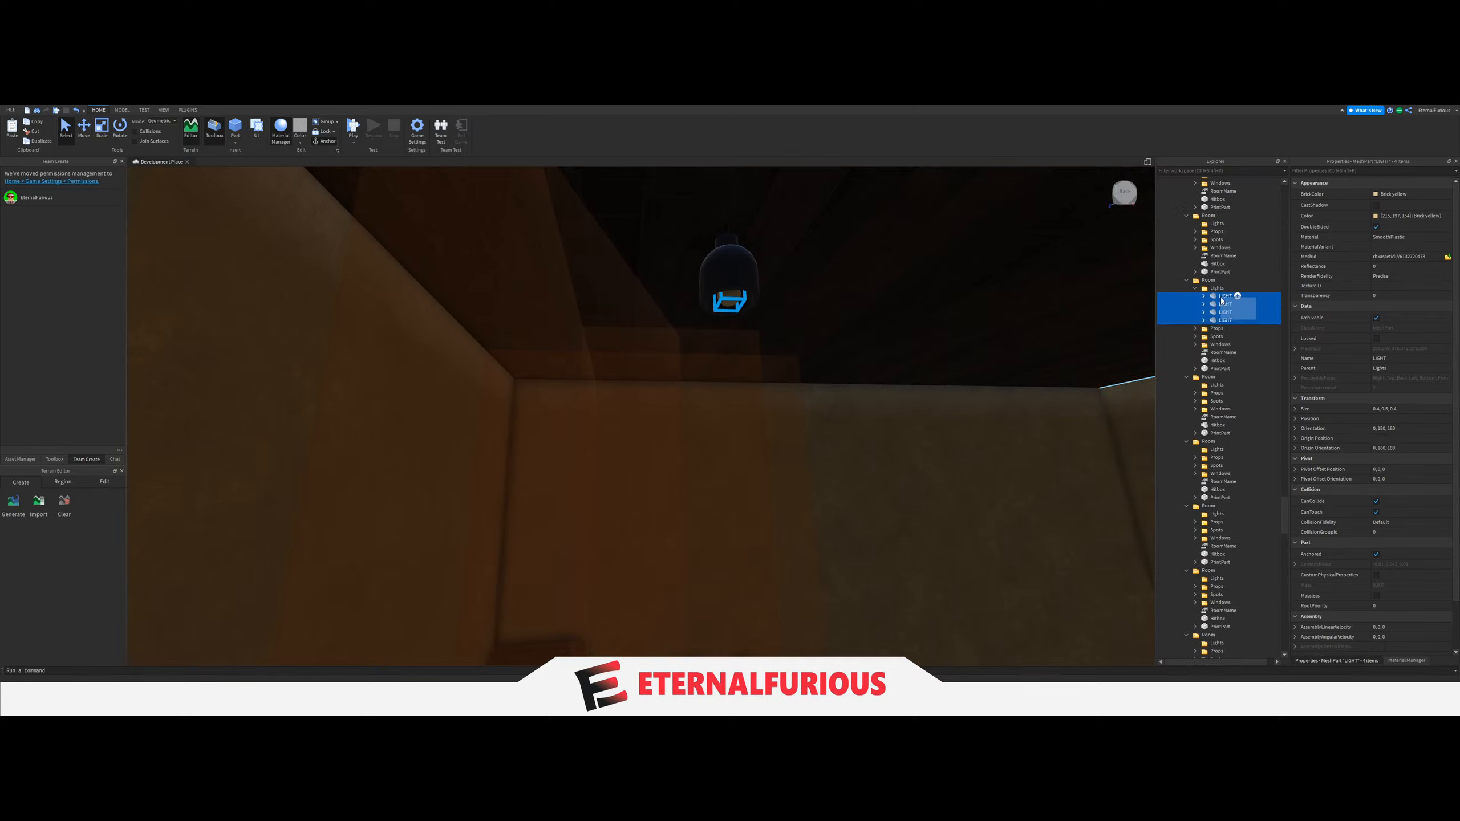
left_click_drag(1242, 412, 1218, 508)
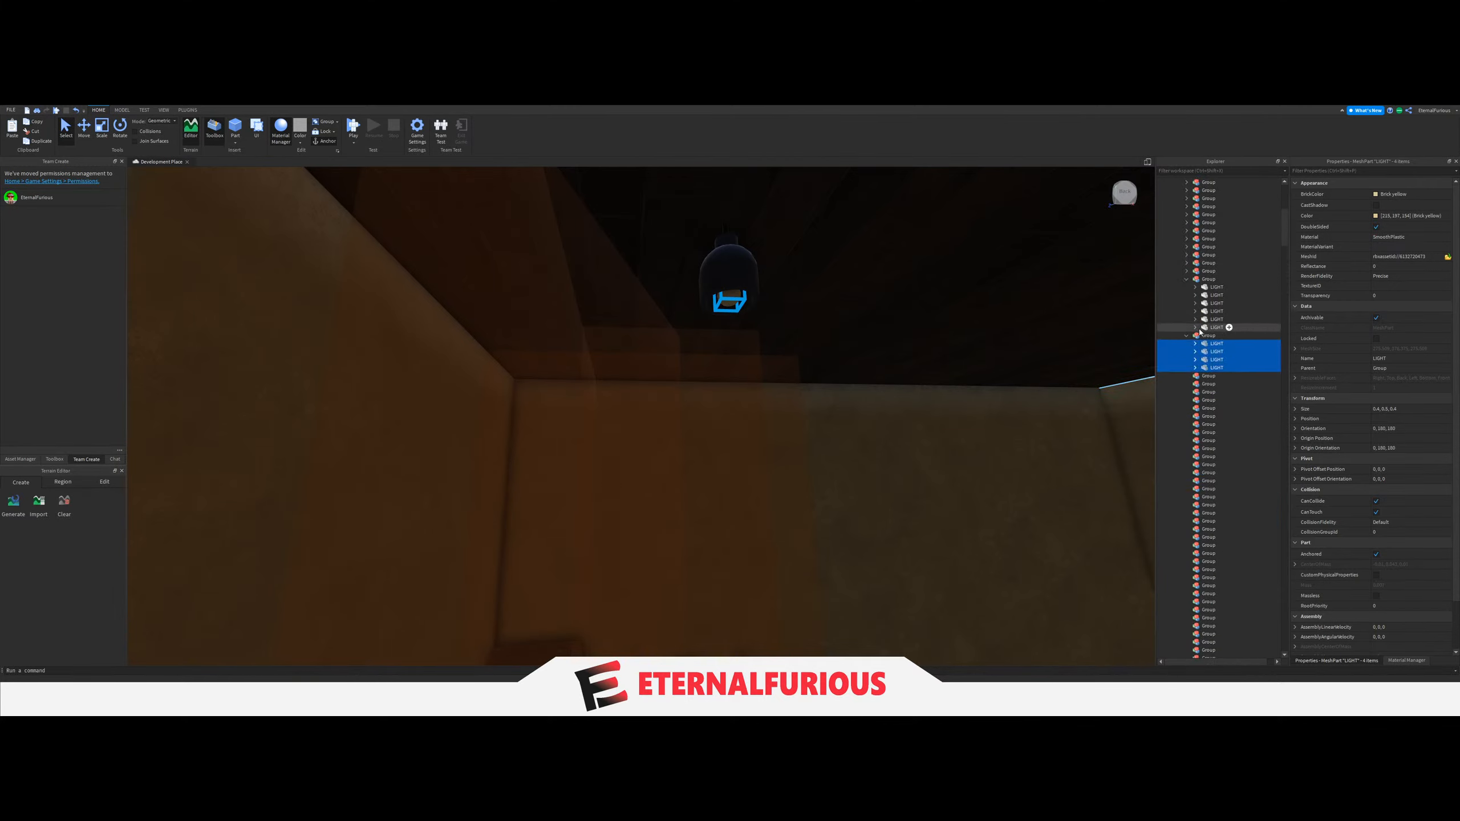
Set the LightGroup value of the wall-shelf room's light switch to the Group holding that room's four LIGHTs.
left_click(1206, 280)
right_click_drag(925, 368, 750, 401)
scroll(652, 509, "up", 2)
left_click(659, 511)
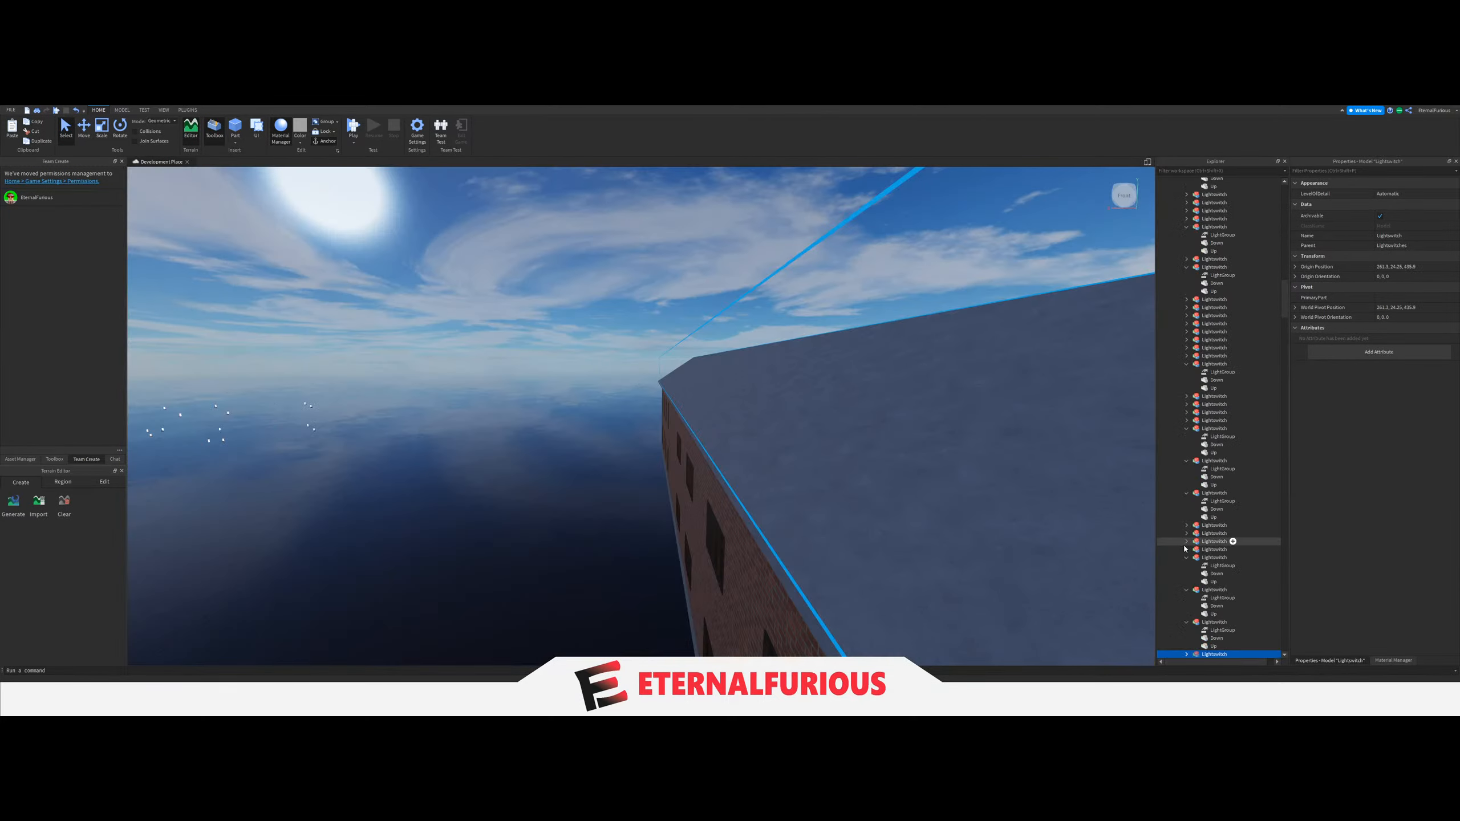
left_click(1189, 518)
left_click(1394, 231)
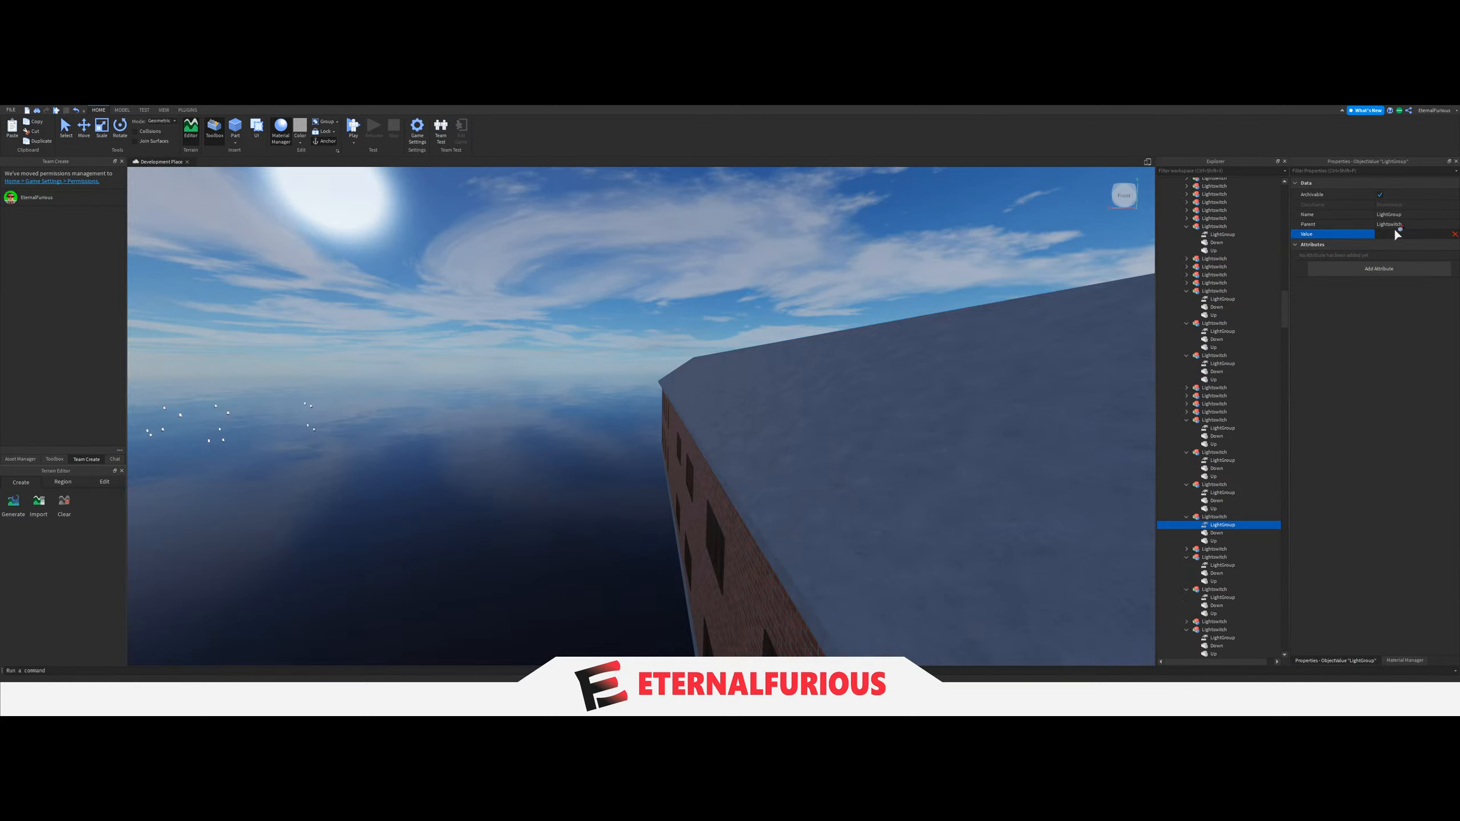
scroll(1236, 362, "up", 10)
scroll(1255, 362, "up", 15)
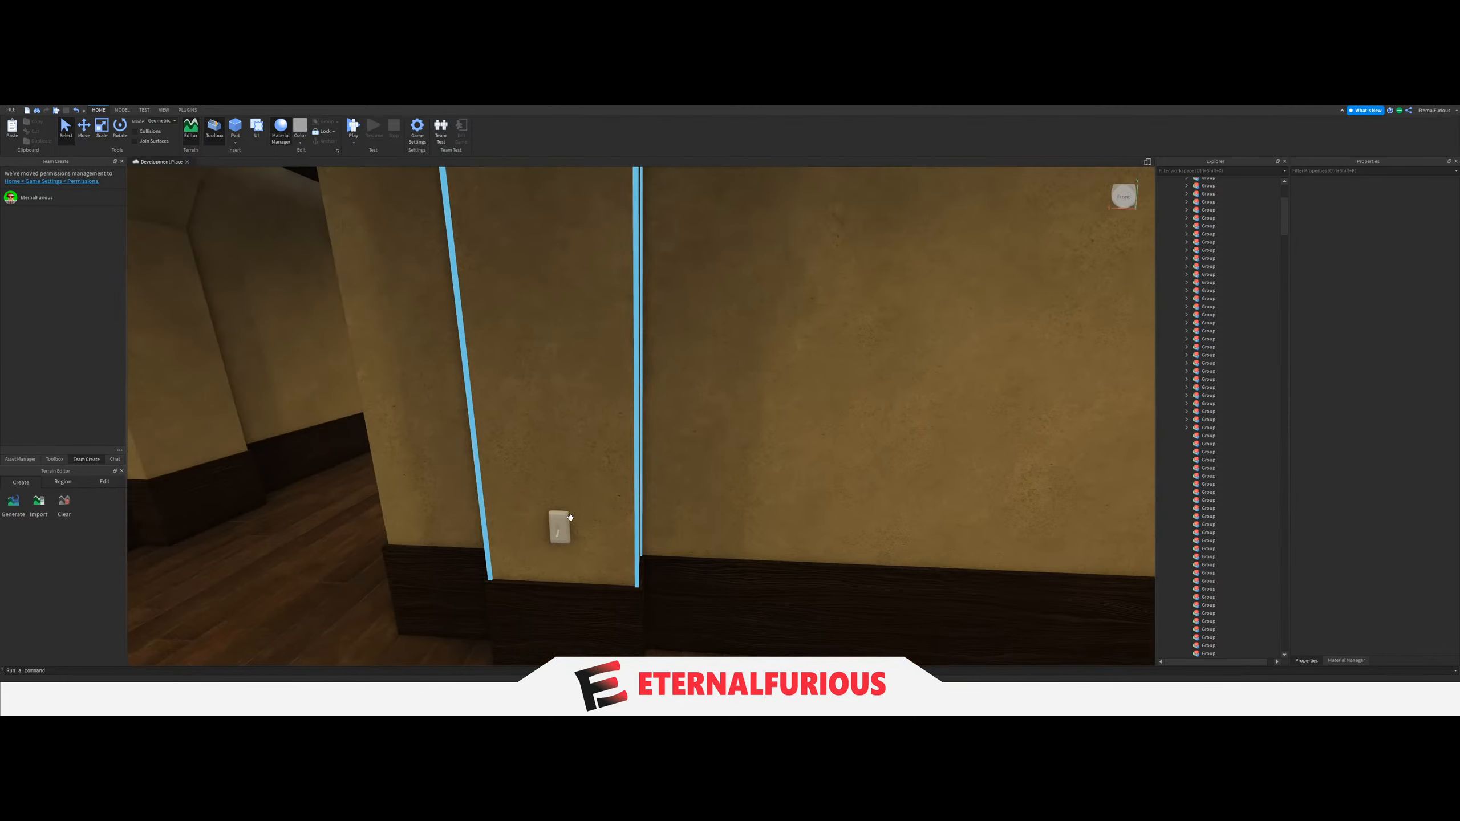
Select the light switch on the yellow hallway pillar and expand its contents.
left_click(557, 530)
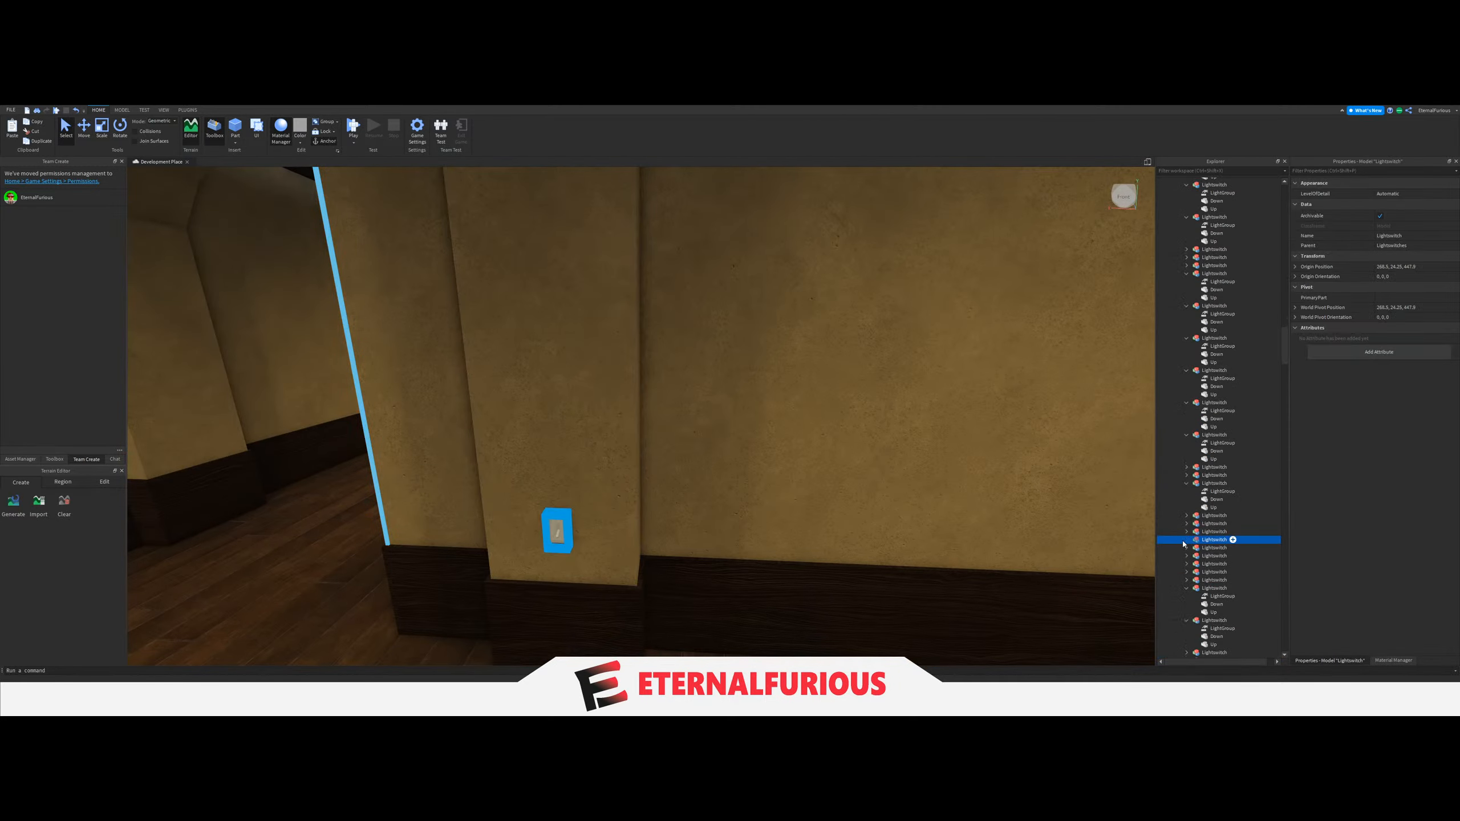
right_click_drag(827, 415, 796, 420)
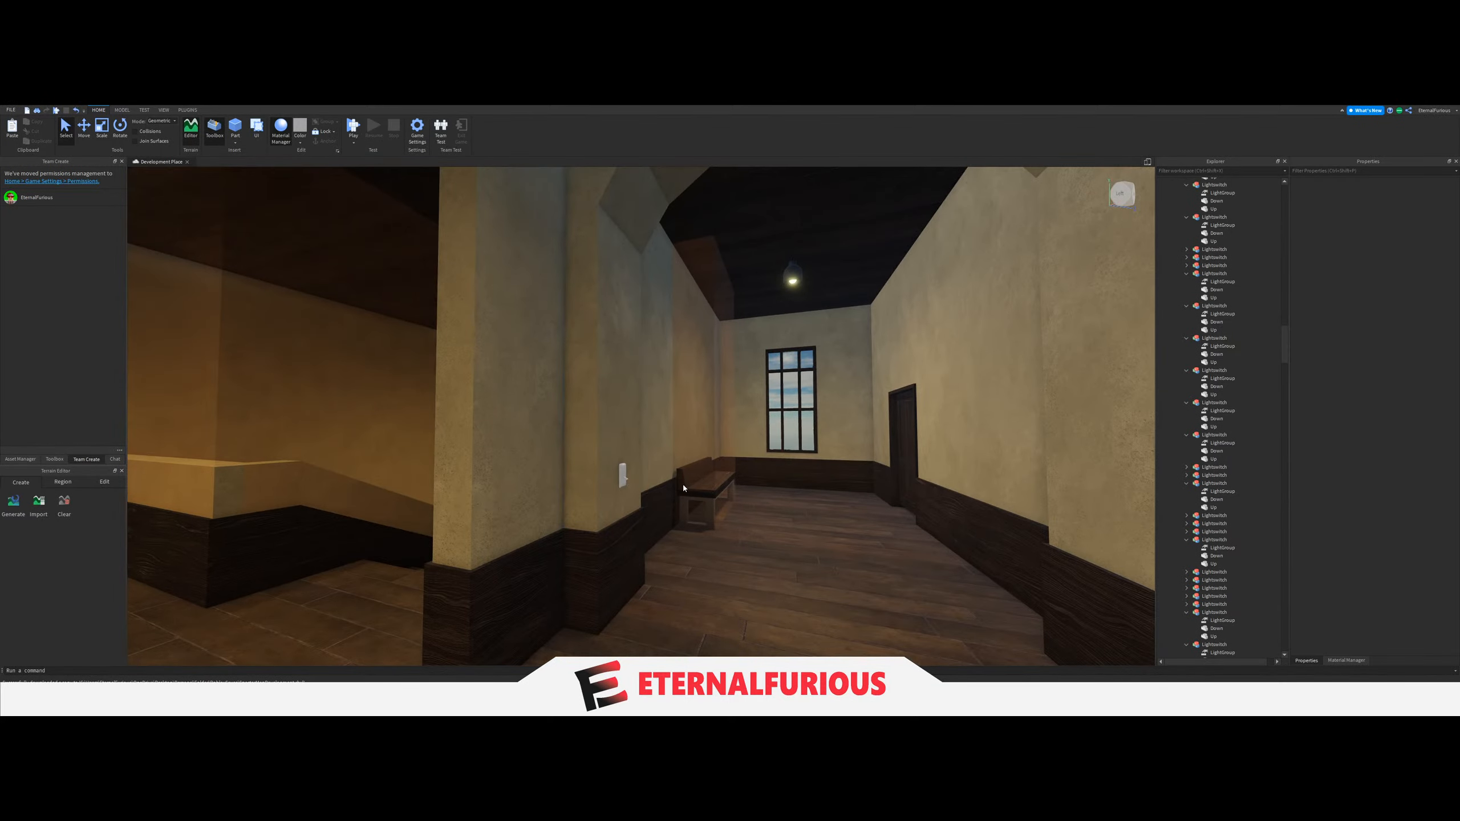
Move the brick-yellow ceiling LIGHT of the window alcove with the wooden bench into the next empty Group.
key("w")
right_click_drag(683, 488, 766, 381)
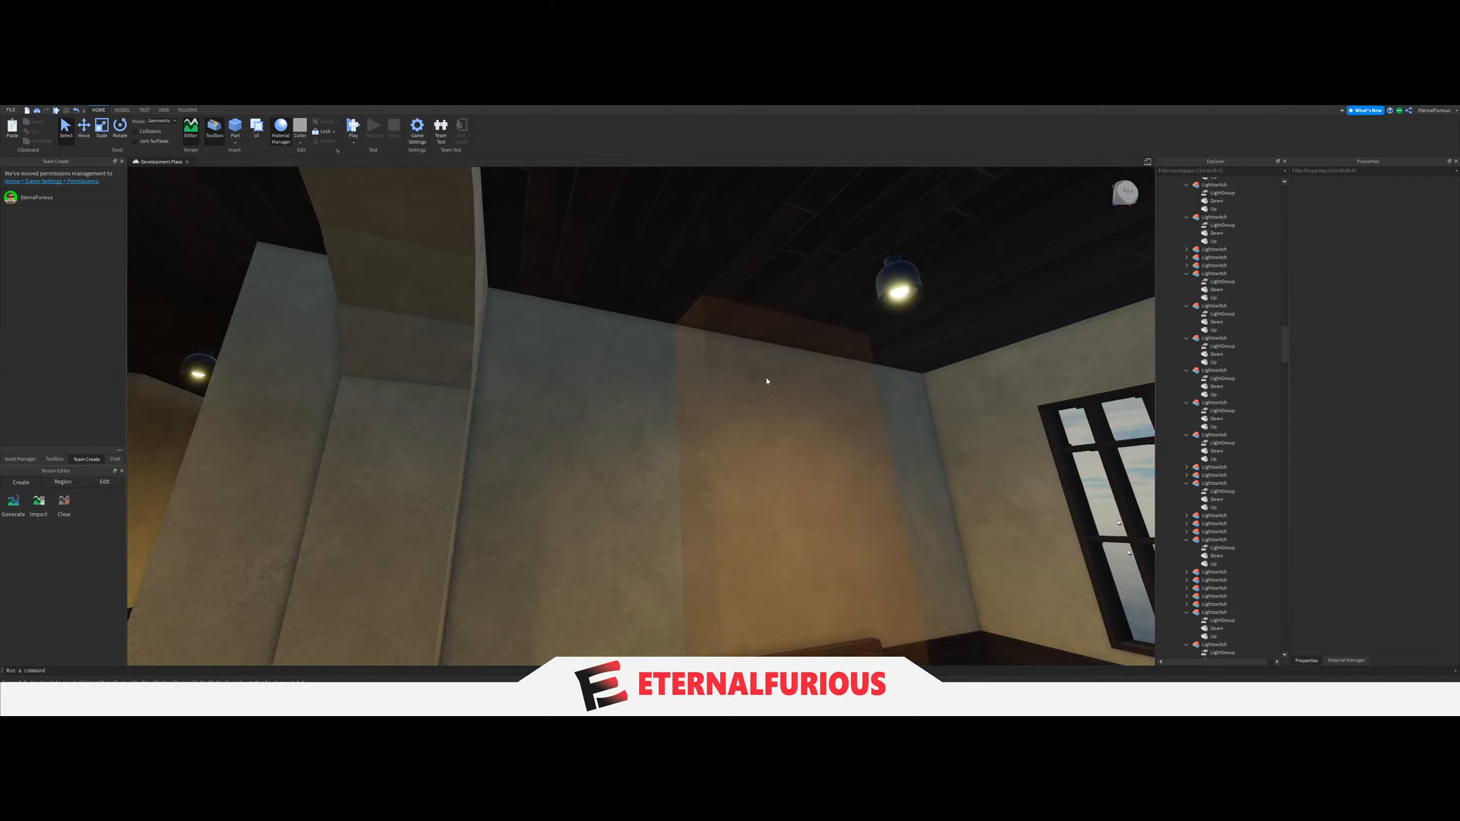
left_click(900, 294)
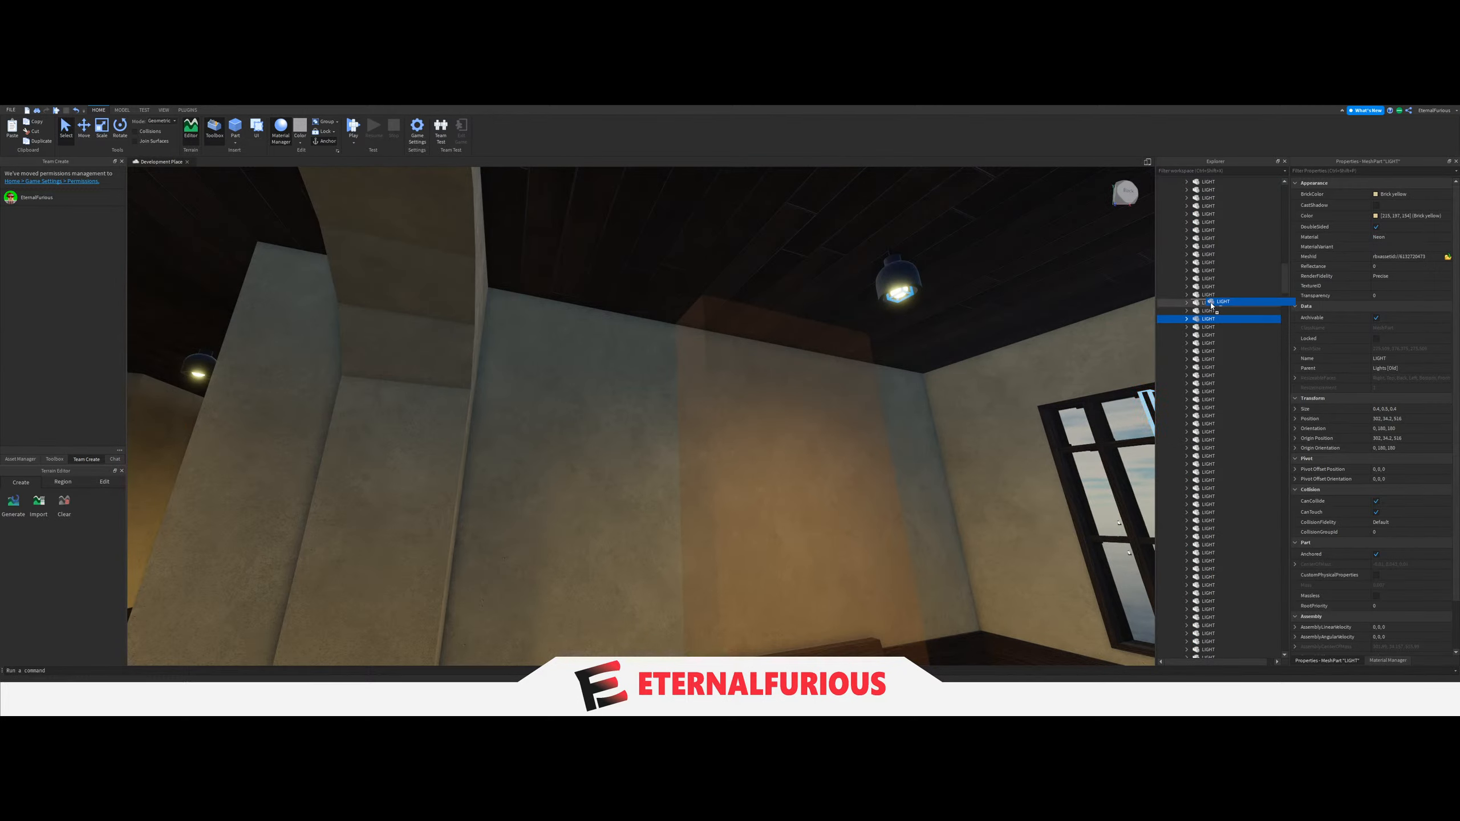
left_click_drag(1212, 305, 1225, 459)
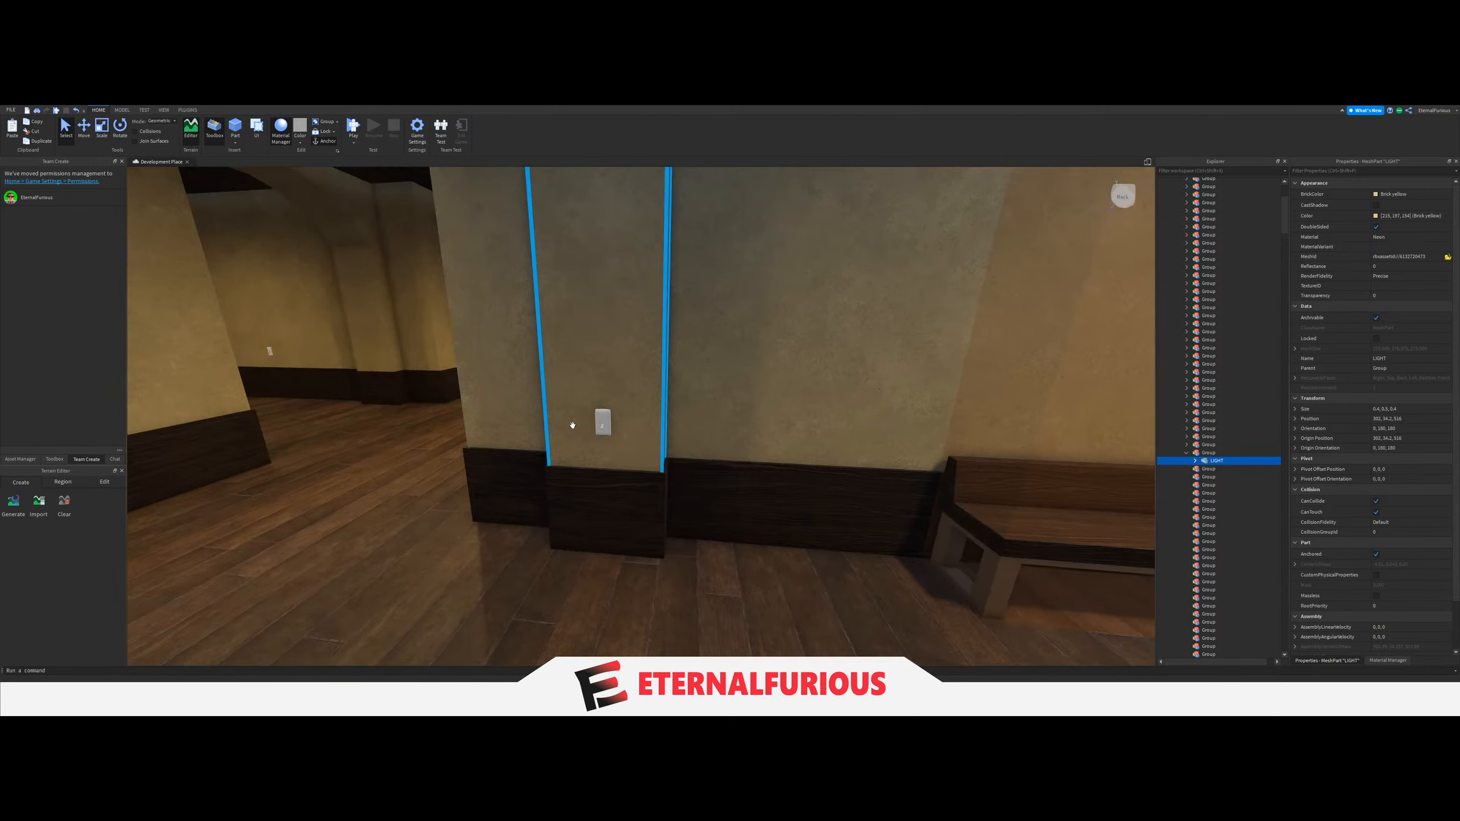
Set the LightGroup value of the bench alcove's light switch to the Group holding that alcove's LIGHT.
left_click(601, 424)
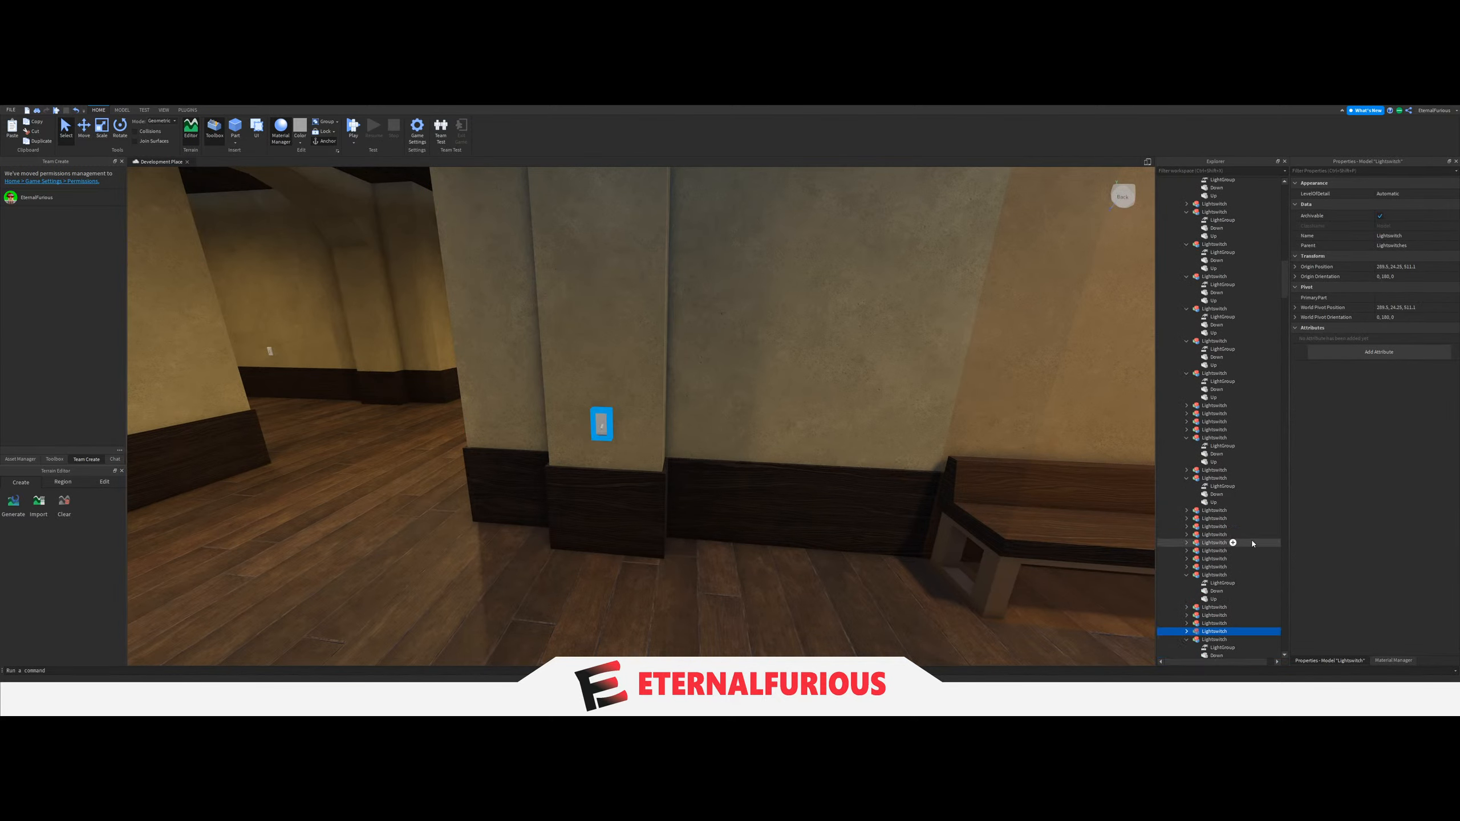
scroll(1253, 543, "down", 3)
left_click(1219, 548)
left_click(1388, 233)
scroll(1250, 403, "up", 15)
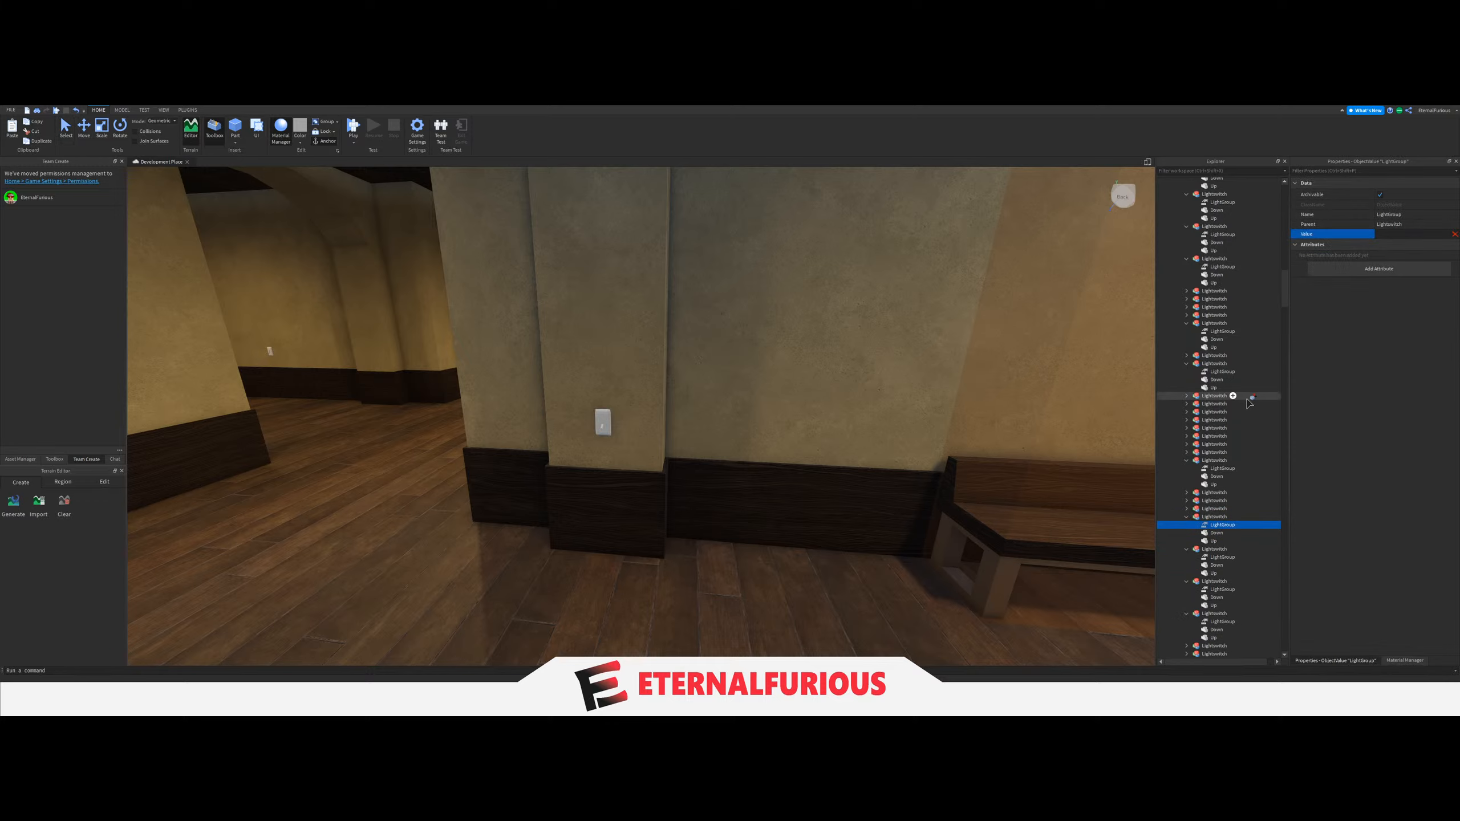
scroll(1236, 402, "up", 9)
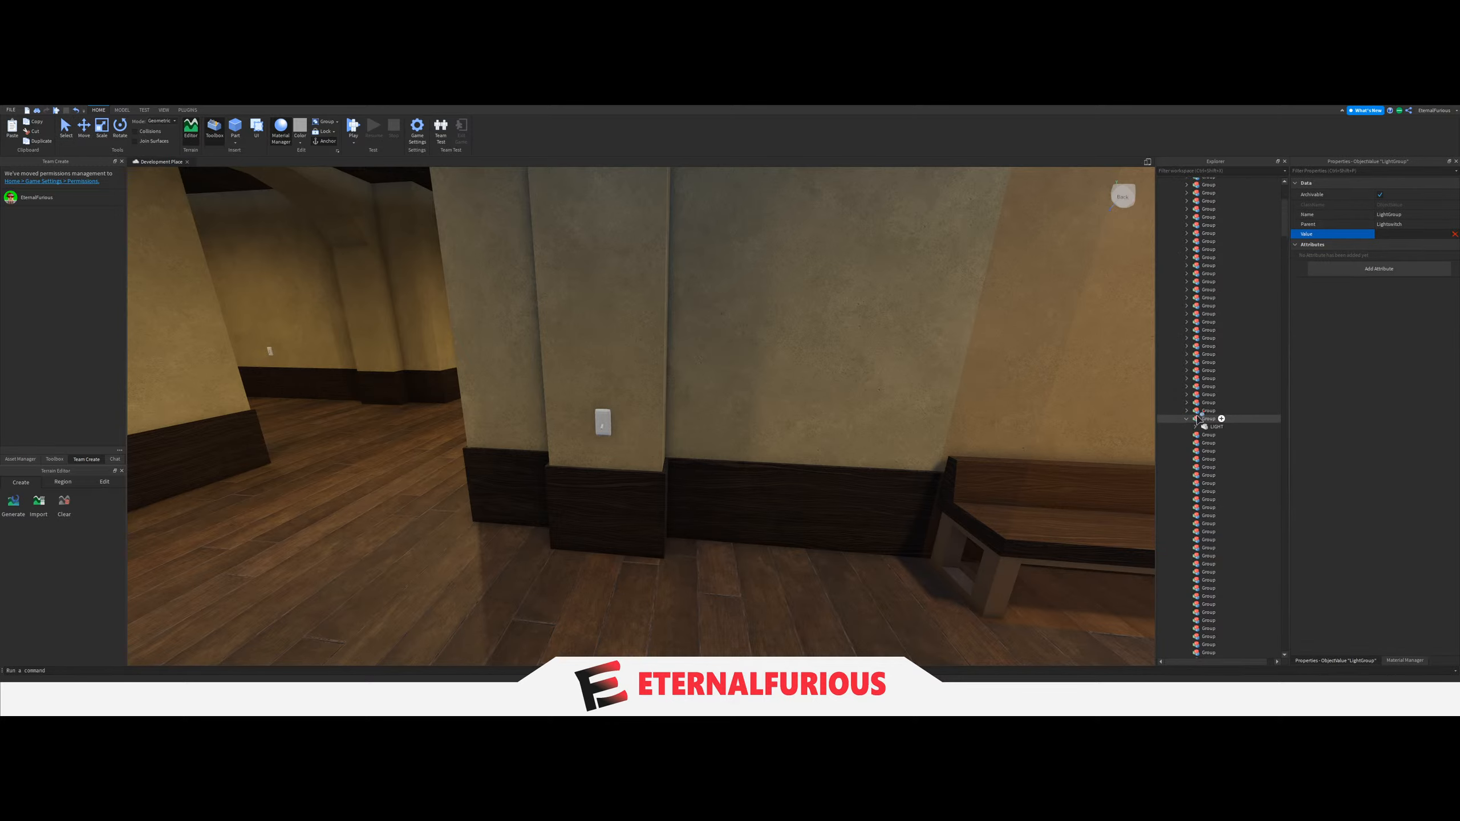
Move the ceiling LIGHT of the empty yellow side hall with the window into the next empty Group and collapse the previous Group.
key("w")
right_click_drag(764, 424, 763, 423)
left_click(715, 292)
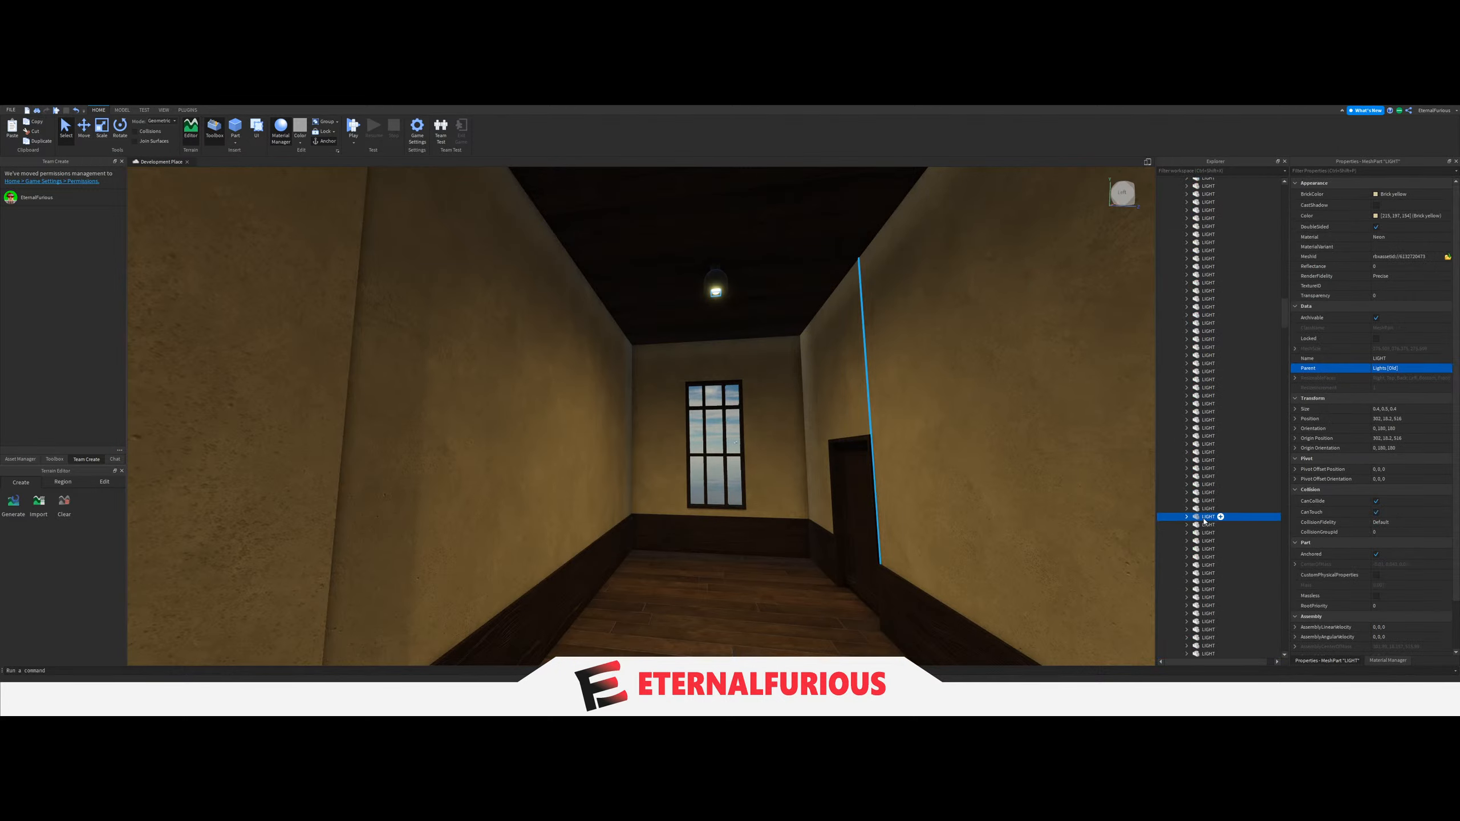
scroll(1220, 443, "up", 20)
left_click_drag(1219, 444, 1208, 405)
left_click(1185, 383)
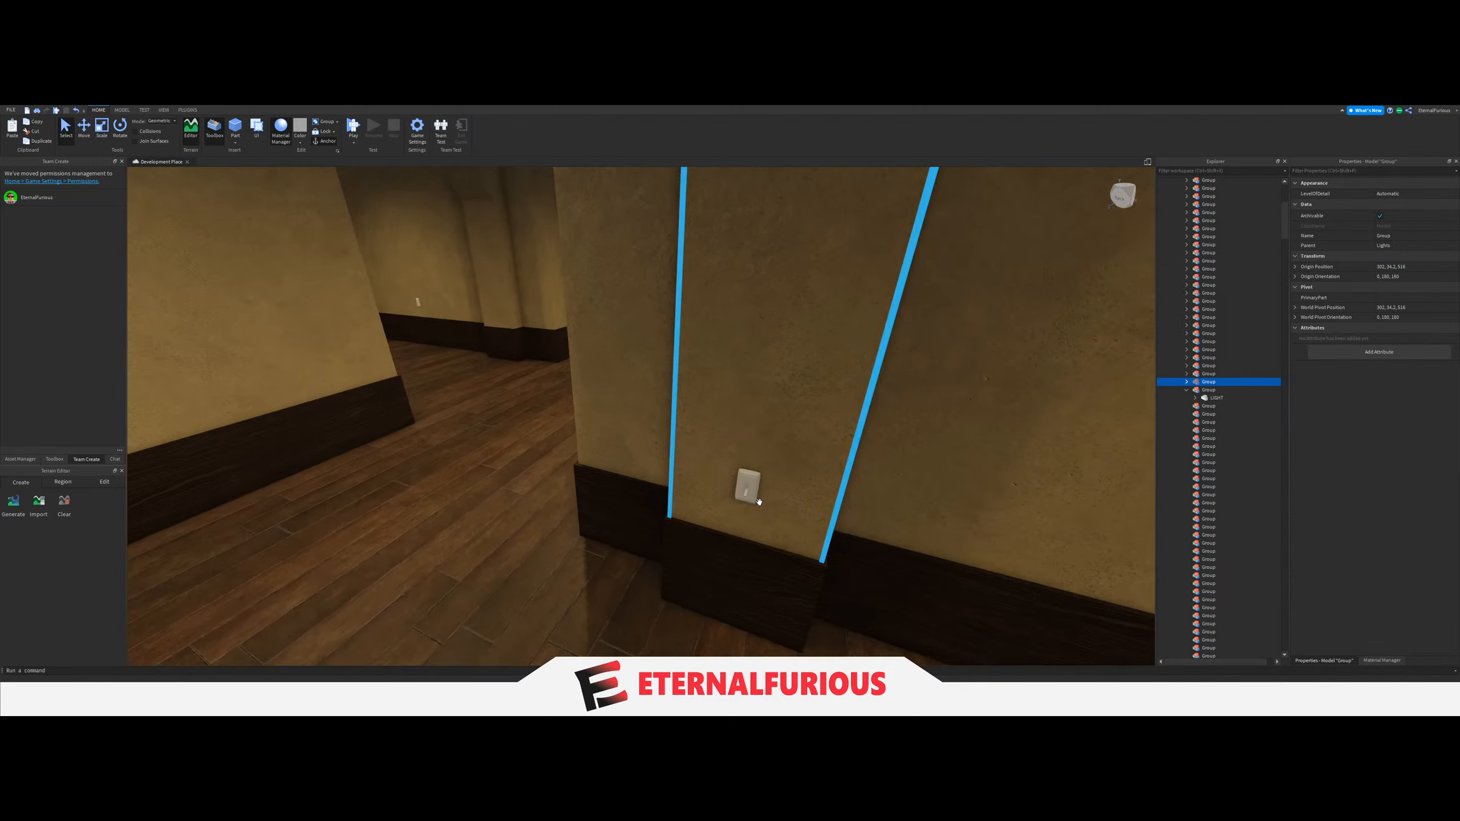
Set the LightGroup value of the empty side hall's light switch to the Group holding that hall's LIGHT.
left_click(746, 489)
scroll(1181, 523, "down", 5)
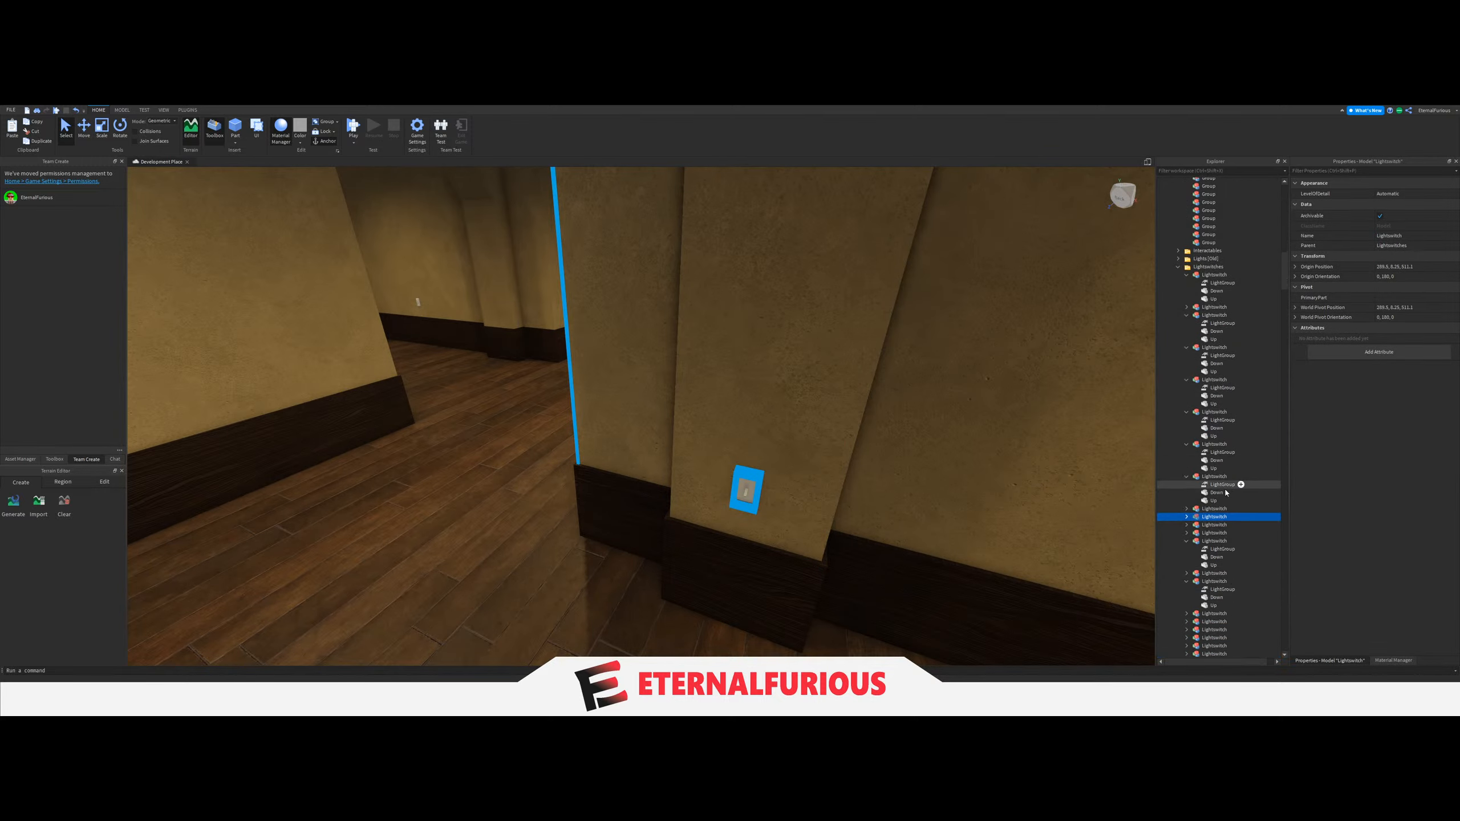
left_click(1186, 518)
left_click(1226, 525)
left_click(1408, 235)
scroll(1222, 372, "up", 6)
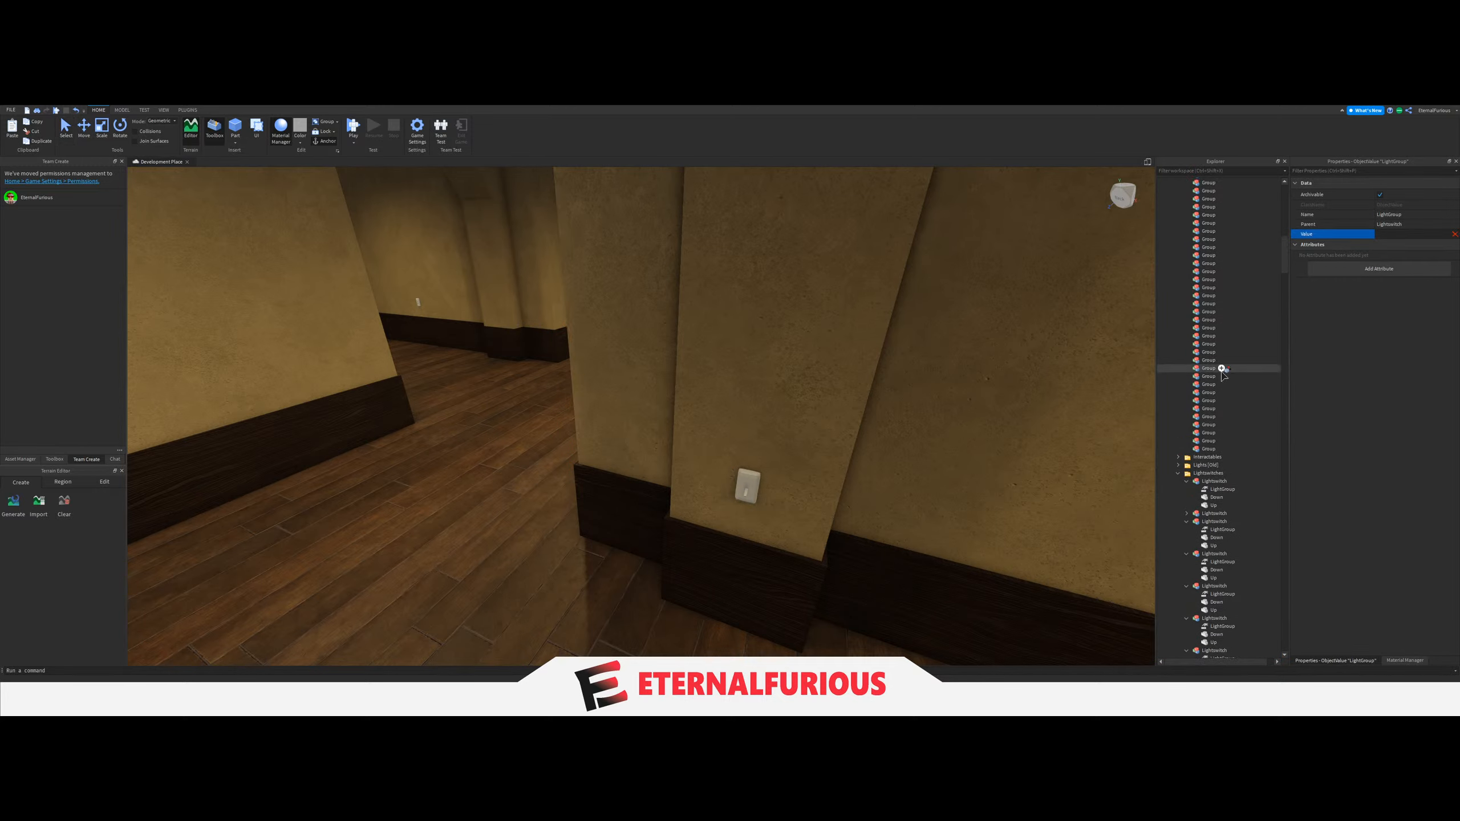
scroll(1222, 371, "up", 5)
left_click(1199, 439)
right_click_drag(846, 399, 884, 391)
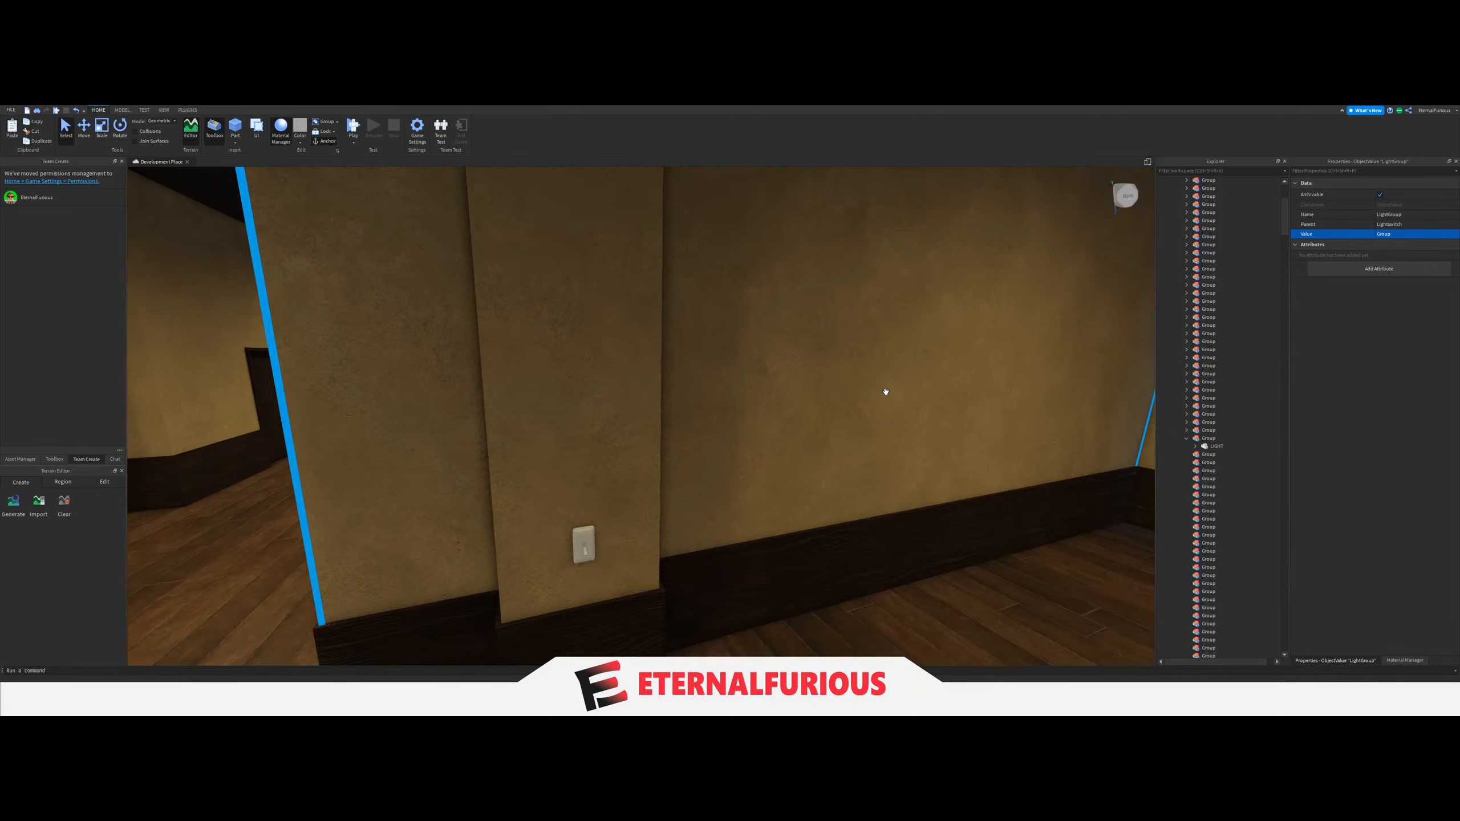
Collapse the linked Group and move the ceiling LIGHT of the side hall with the wheelchair into the next empty Group.
left_click(1176, 439)
scroll(845, 428, "up", 10)
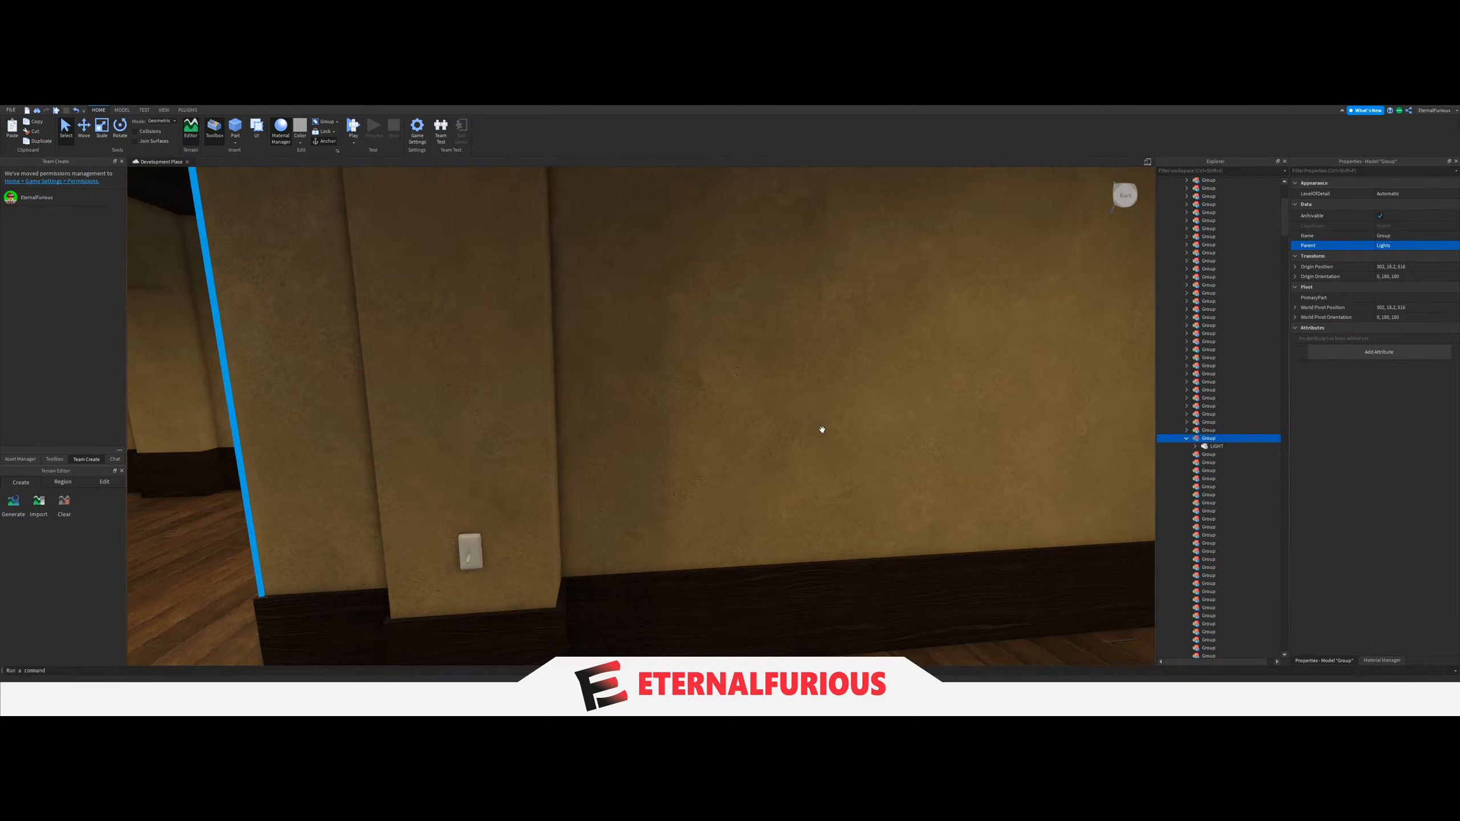
left_click(806, 483)
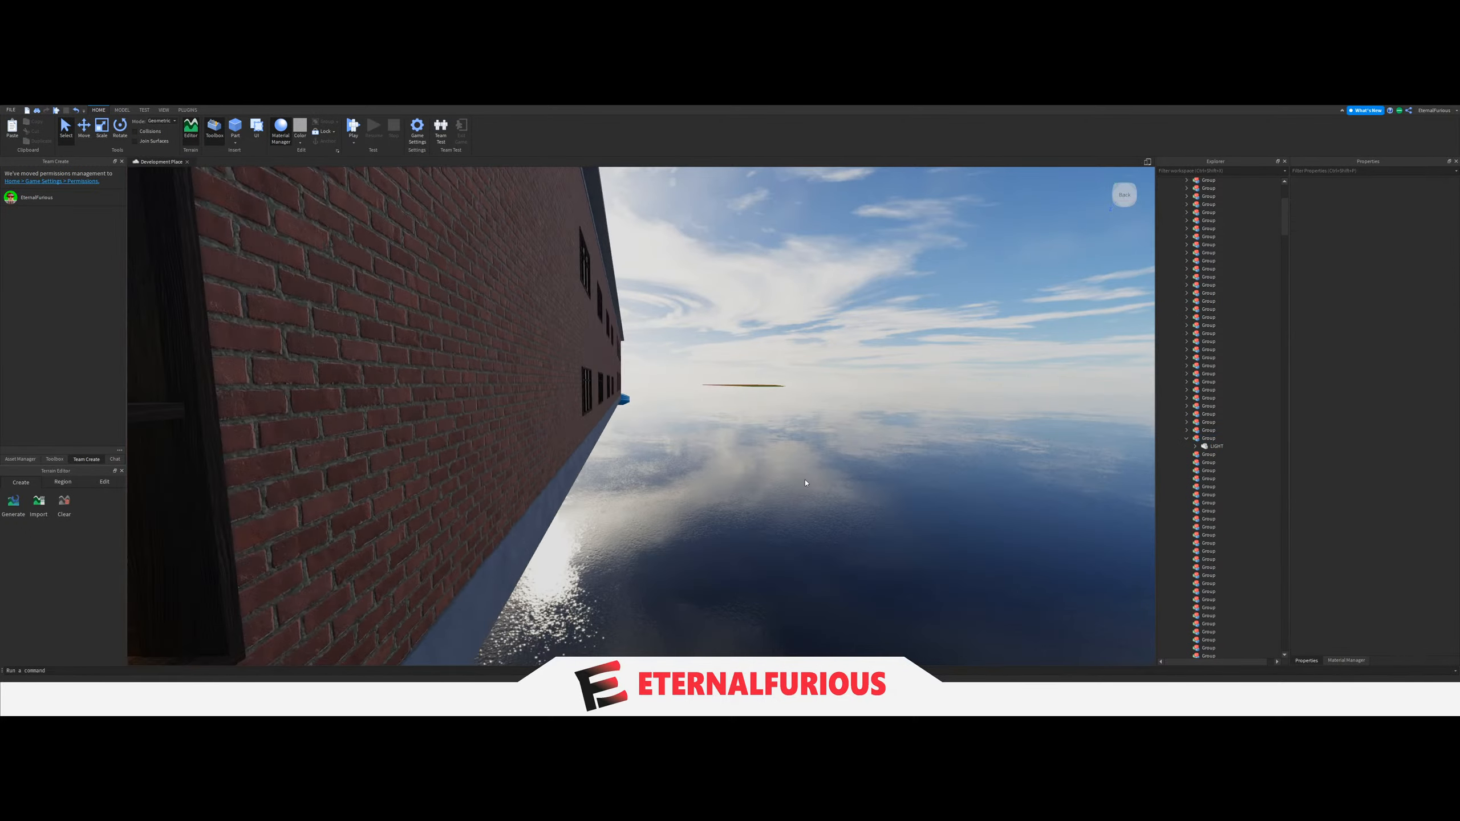
key("a")
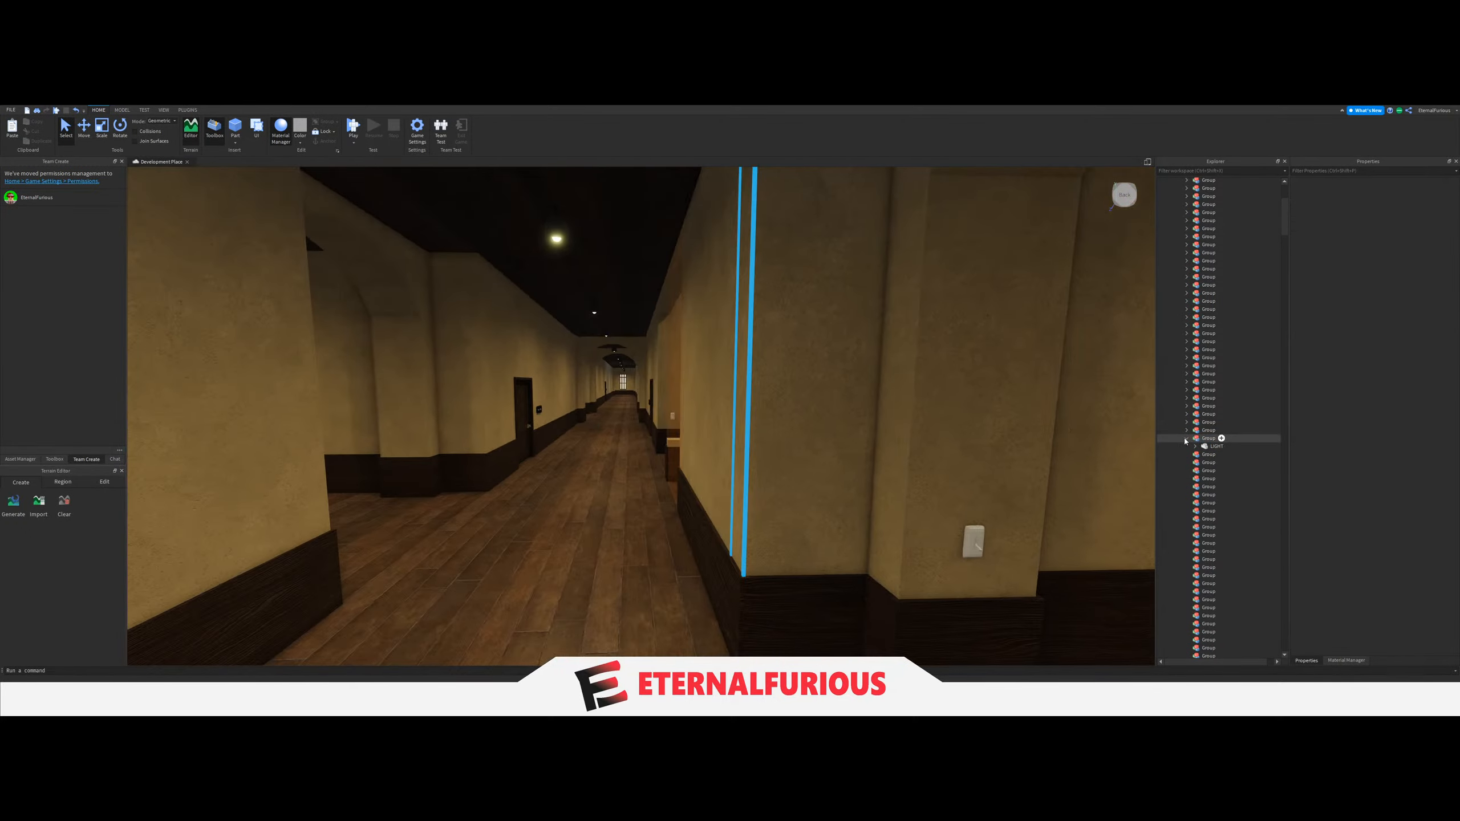
left_click(1186, 438)
key("s")
right_click_drag(678, 434, 648, 428)
key("w")
key("w")
left_click(718, 313)
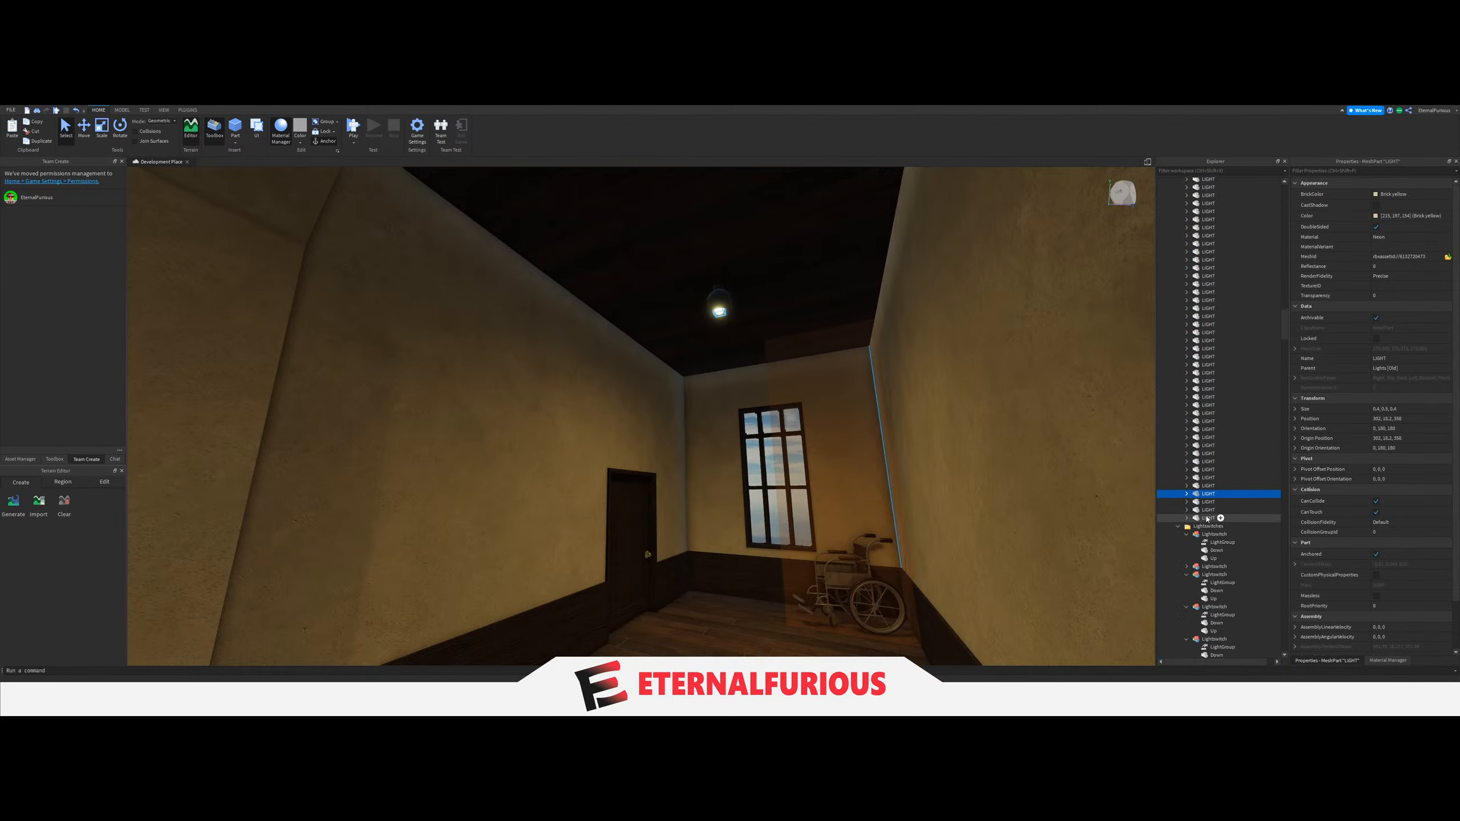
left_click_drag(1207, 471, 1224, 402)
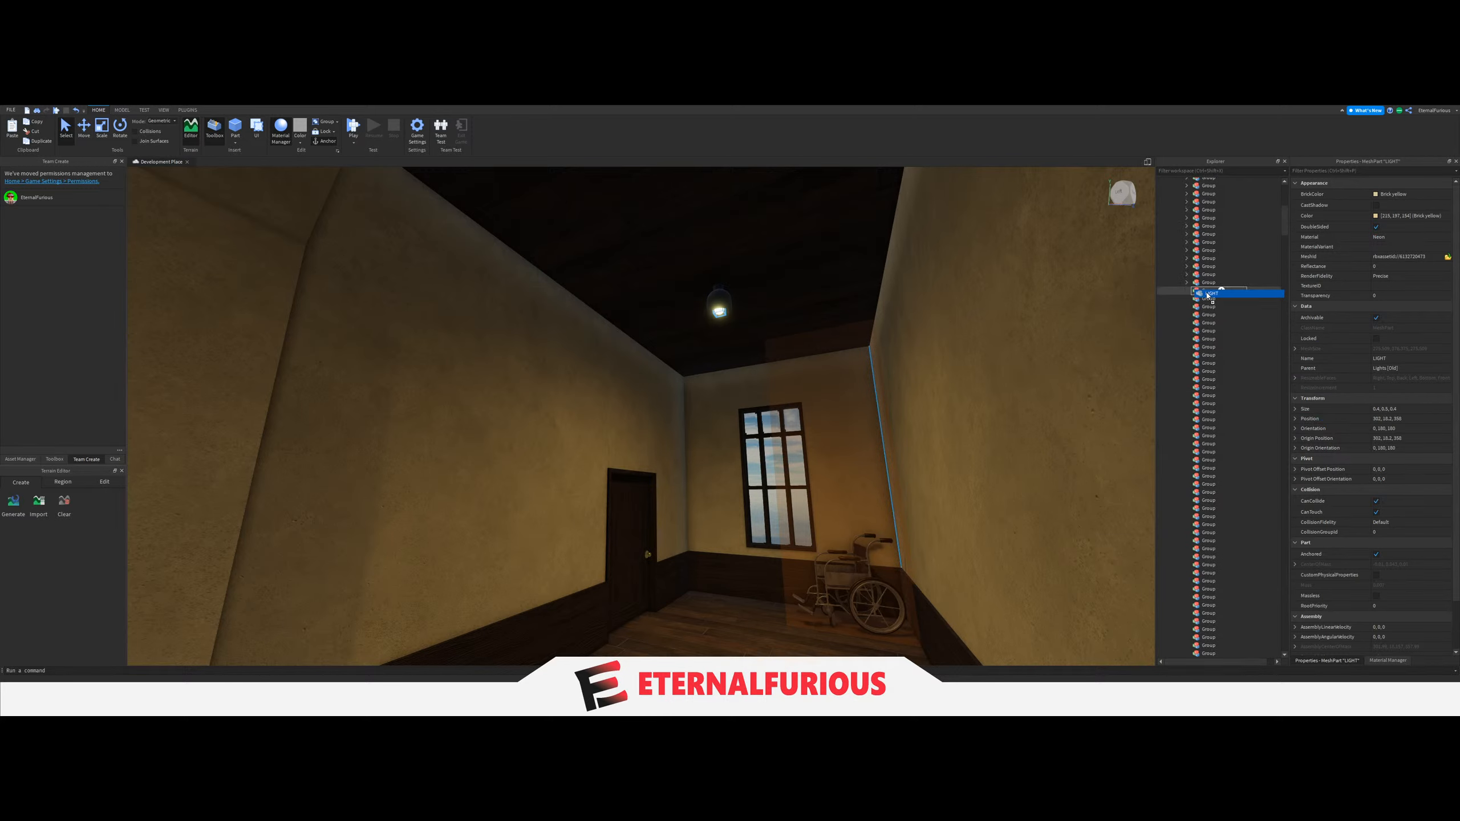
Set the LightGroup value of the wheelchair hall's light switch to the Group holding that hall's LIGHT.
right_click_drag(776, 461, 777, 465)
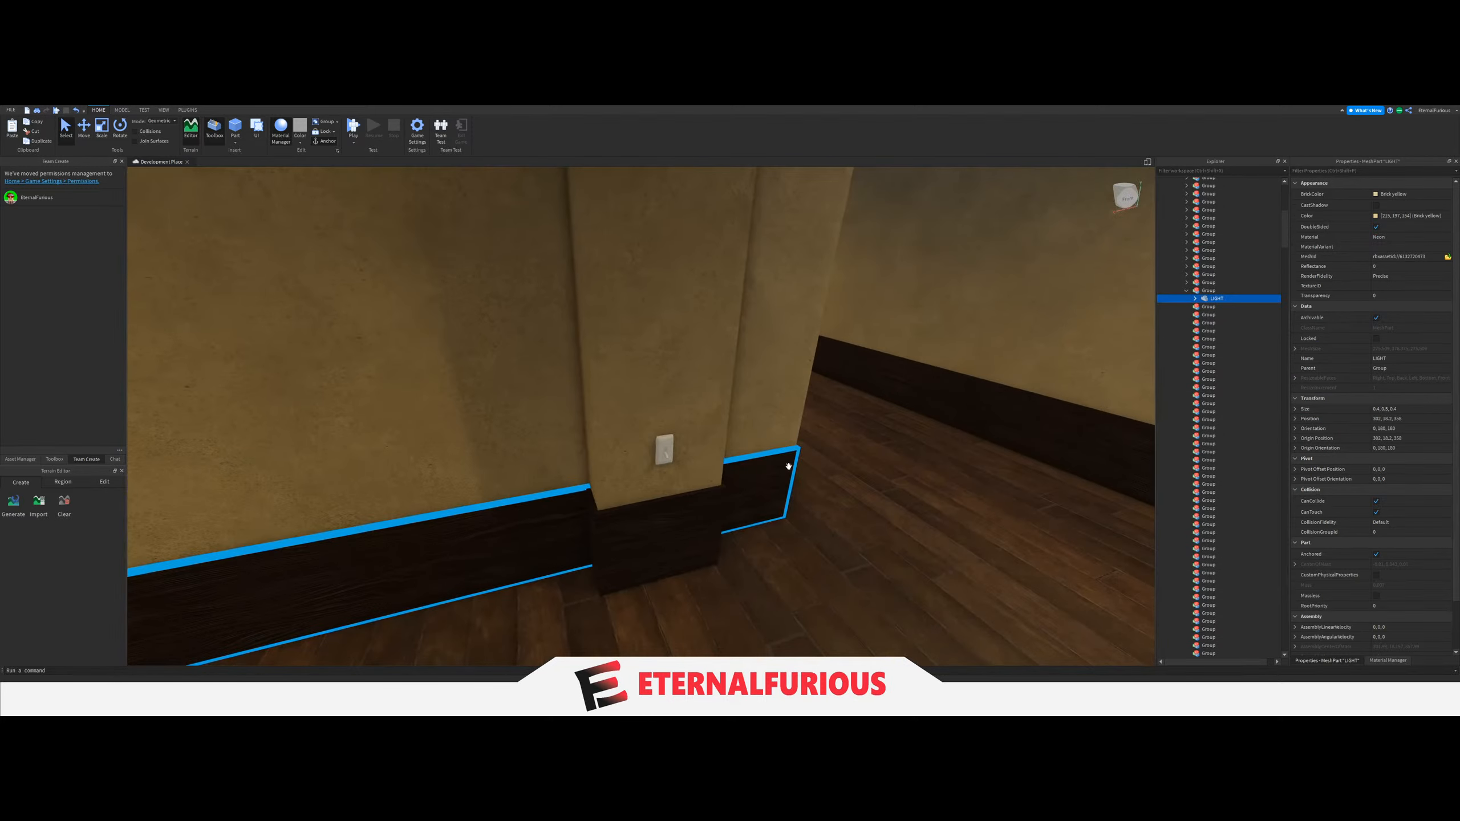
scroll(786, 467, "up", 1)
left_click(676, 468)
scroll(1261, 501, "down", 7)
left_click(1187, 494)
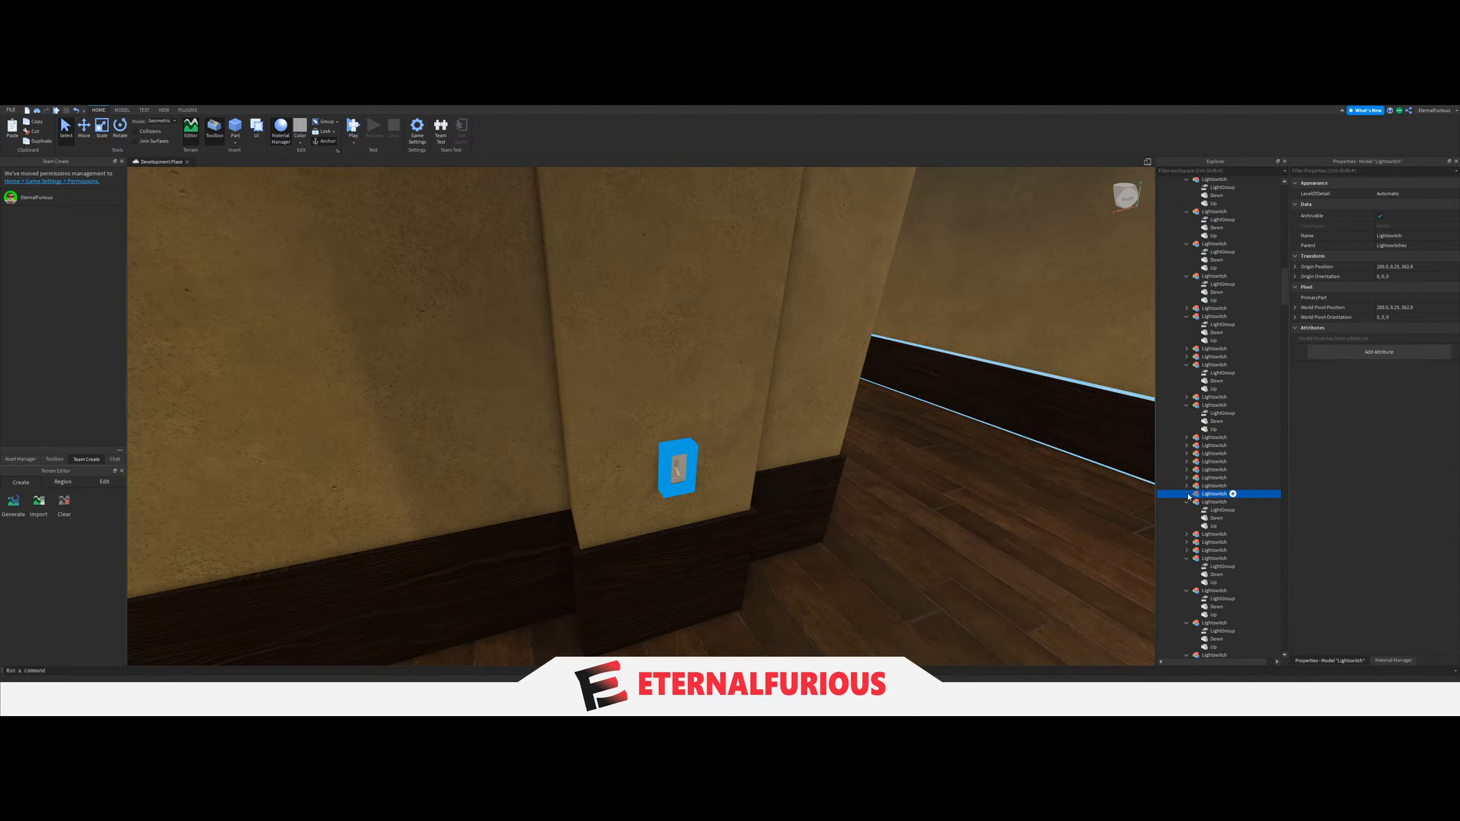
left_click(1232, 499)
left_click(1411, 235)
scroll(1233, 419, "up", 10)
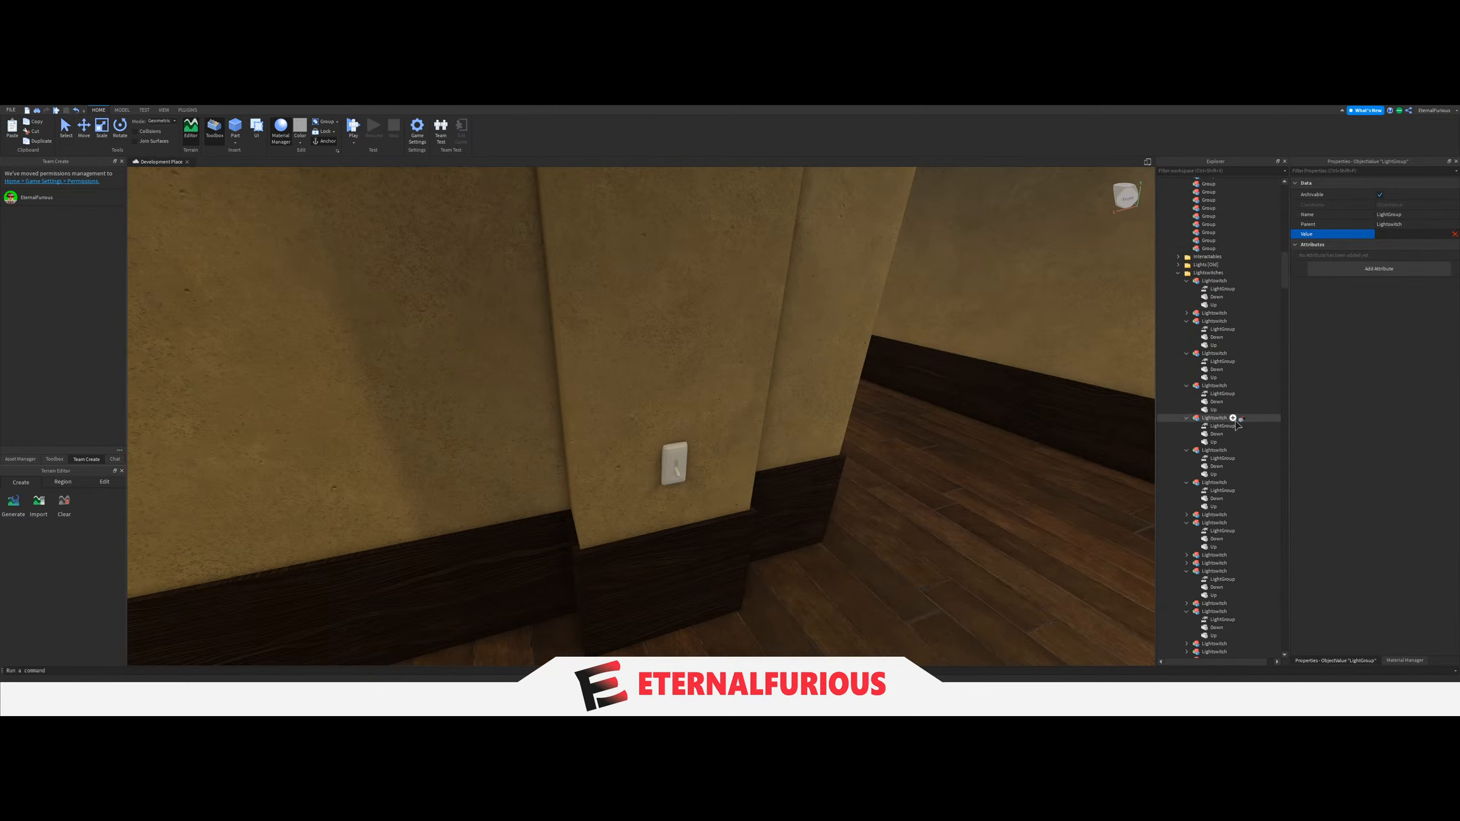
scroll(1238, 424, "up", 2)
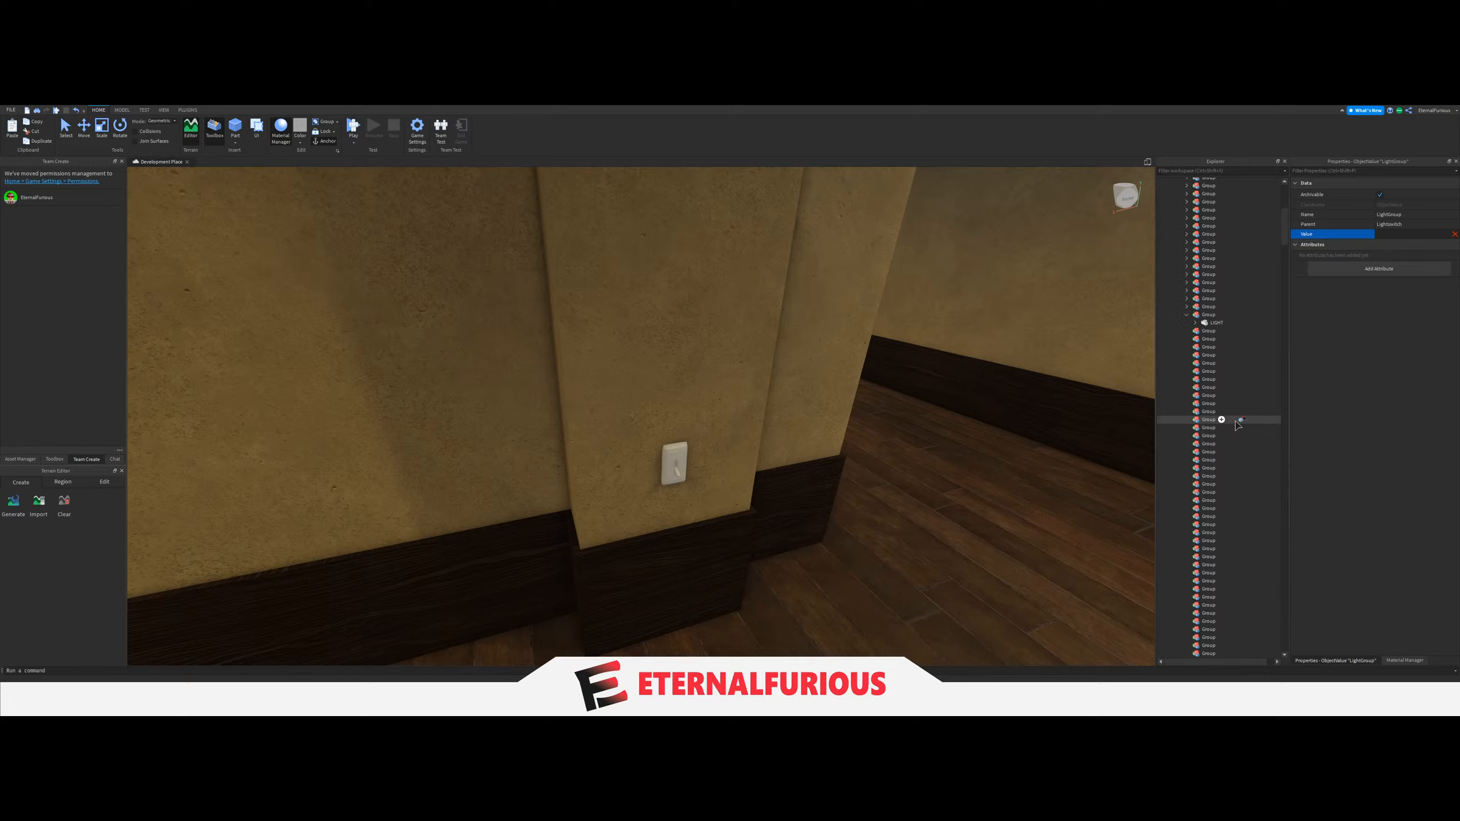
left_click(1201, 317)
Move the ceiling LIGHT of the pale-walled side hall above into the next empty Group and collapse the previous Group.
right_click_drag(883, 420, 614, 368)
key("s")
left_click(755, 401)
scroll(1188, 516, "down", 5)
left_click(614, 373)
scroll(614, 373, "down", 3)
scroll(1247, 548, "down", 5)
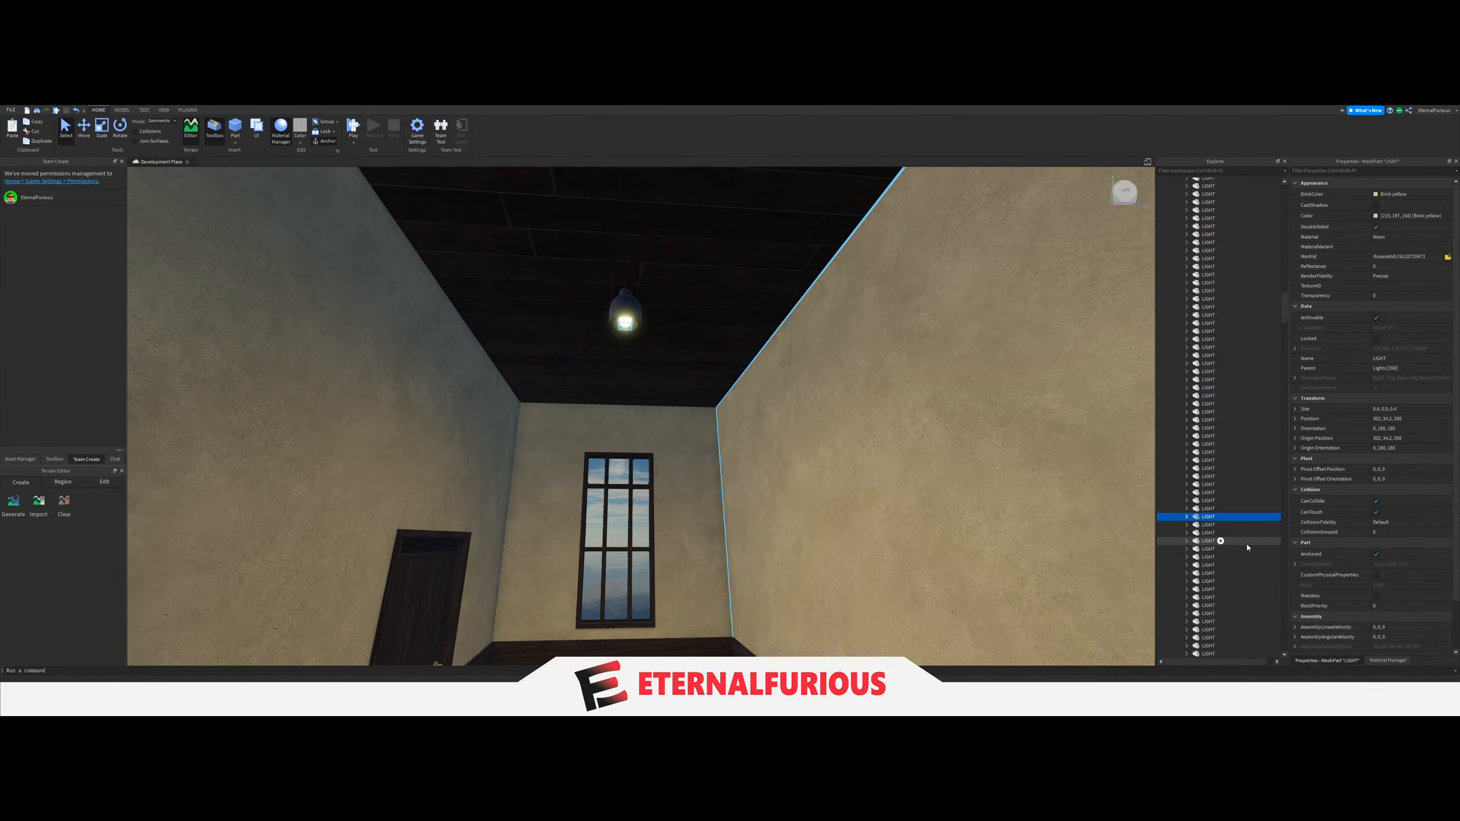
left_click_drag(1201, 510, 1211, 328)
left_click(1186, 312)
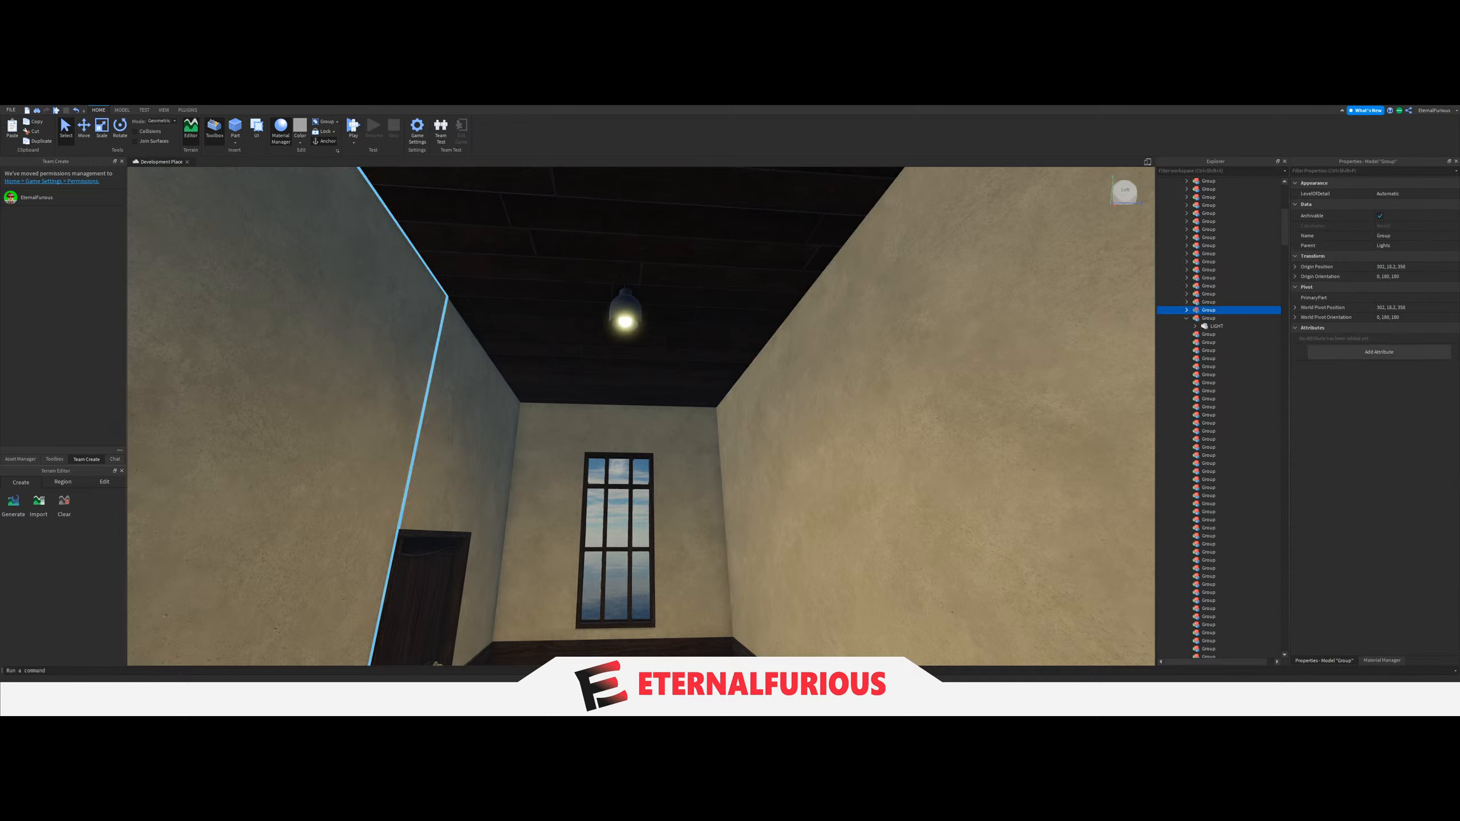
Locate the pale-walled side hall's light switch and check that it belongs to the hall's ceiling LIGHT.
right_click_drag(489, 431, 1336, 346)
key("w")
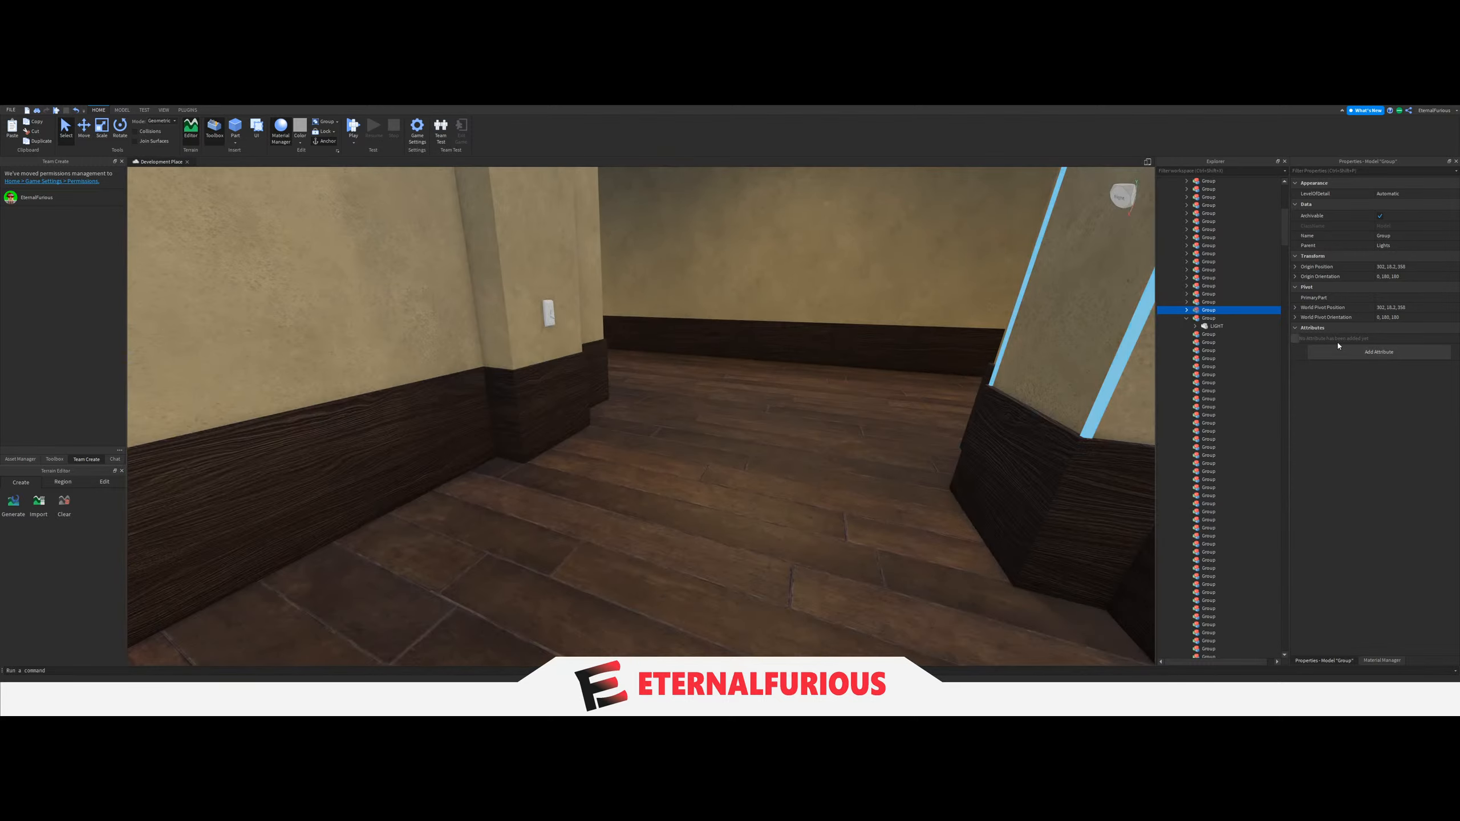
left_click(1197, 322)
left_click(460, 271)
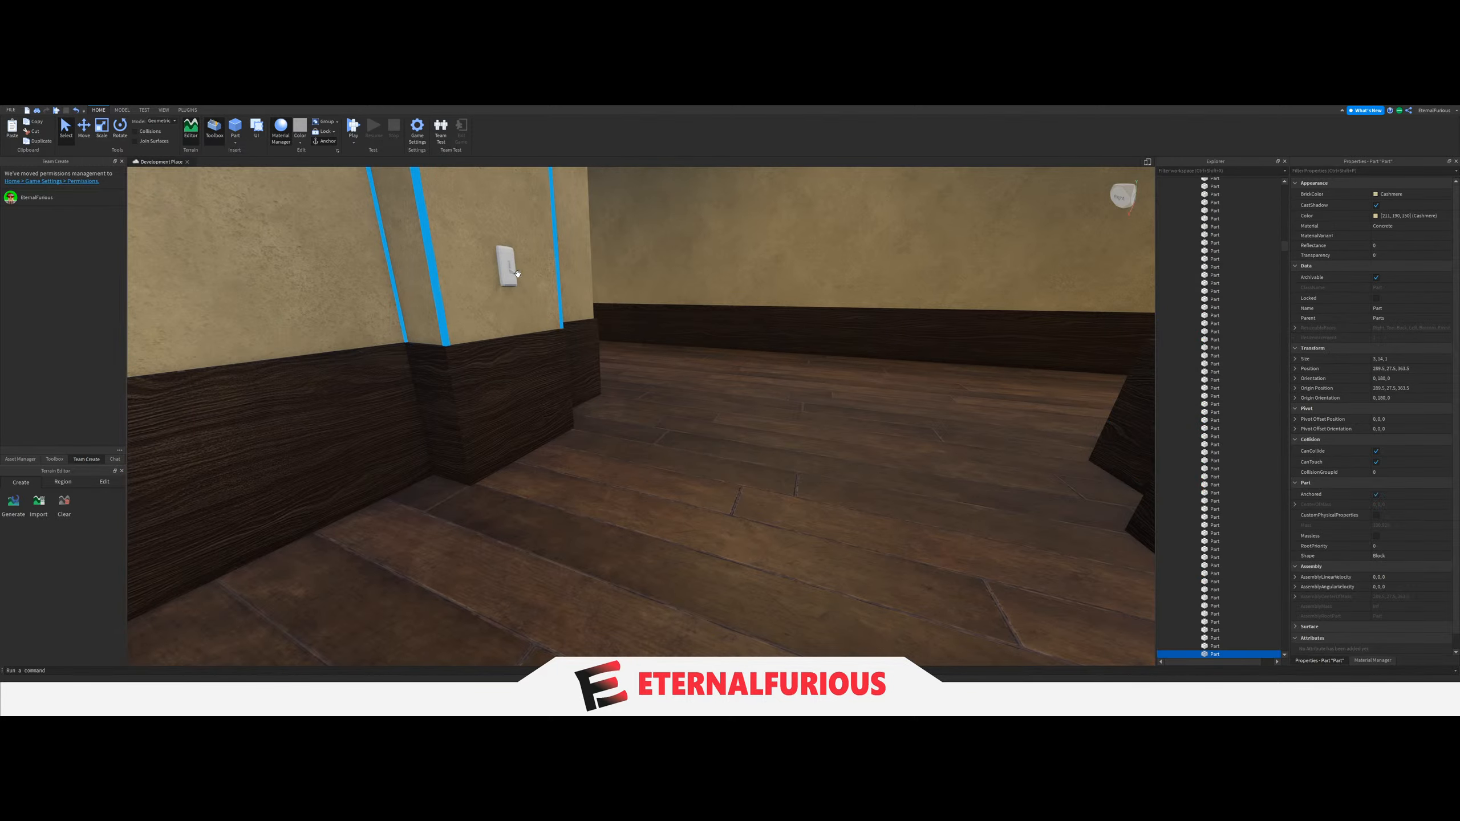
left_click(515, 274)
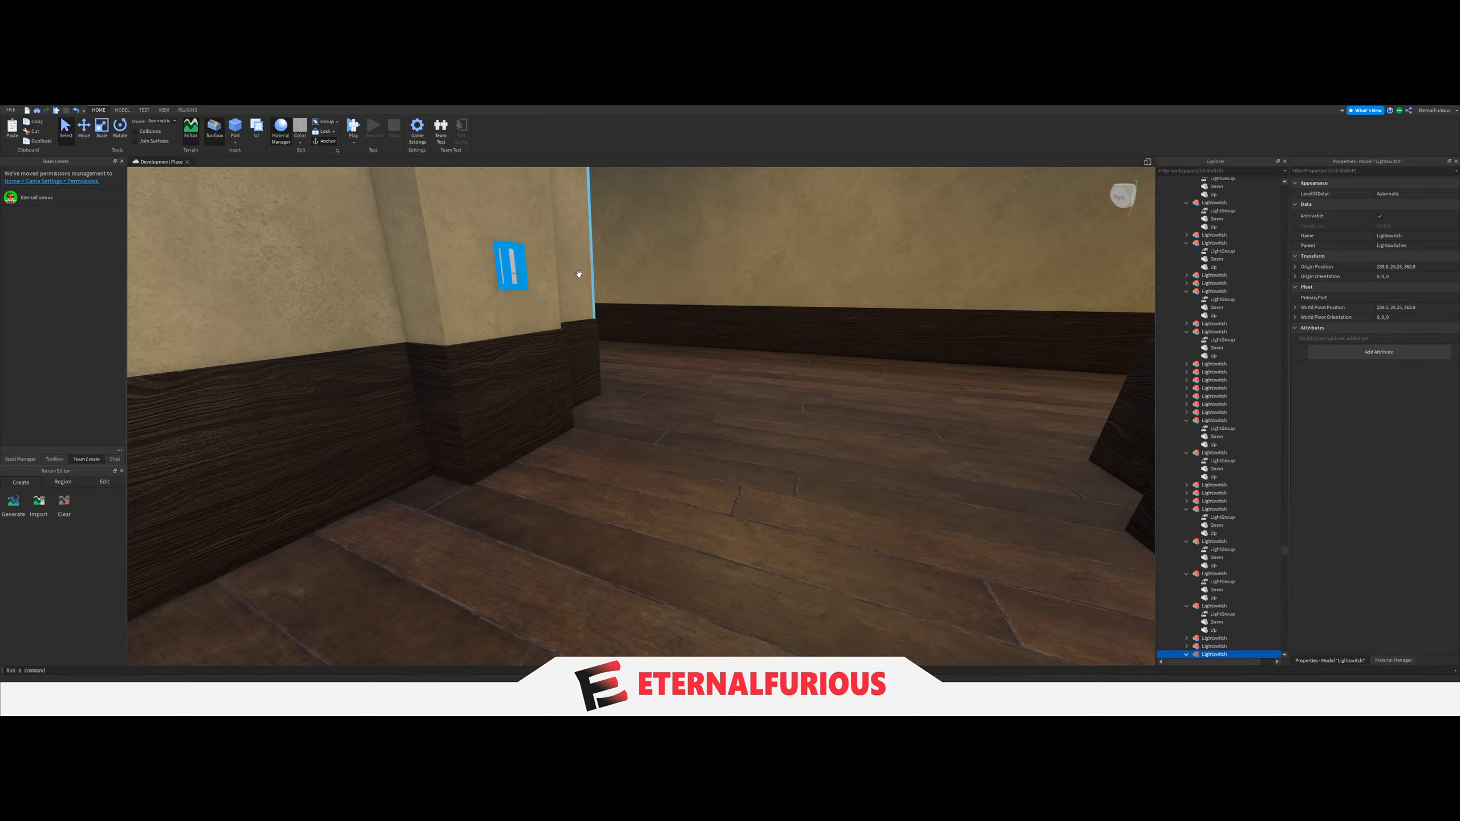
key("w")
right_click_drag(580, 274, 591, 309)
left_click(752, 391)
key("w")
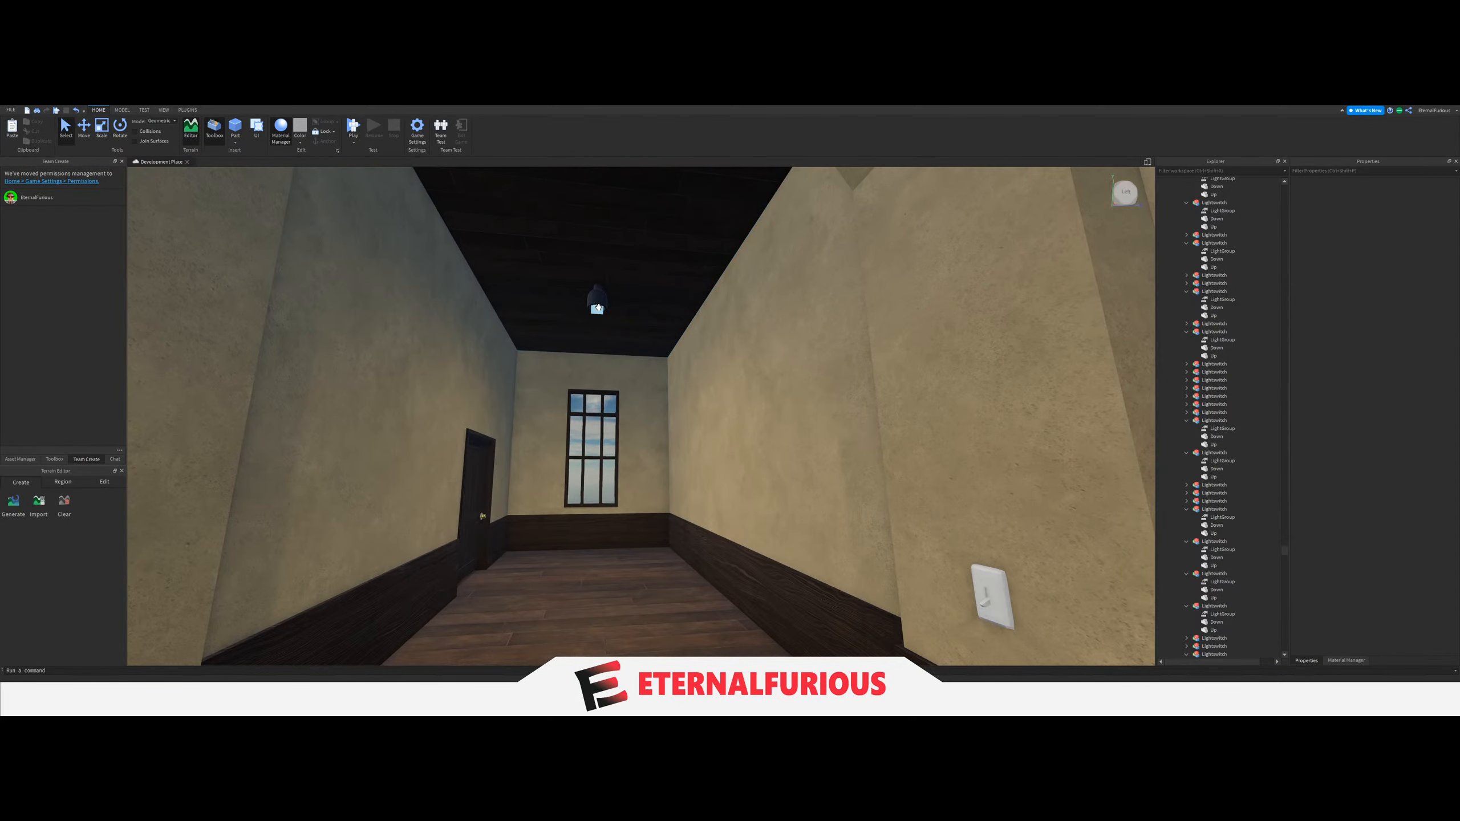
left_click(598, 308)
Set the LightGroup value of the pale-walled side hall's light switch to the Group holding that hall's LIGHT.
left_click(995, 600)
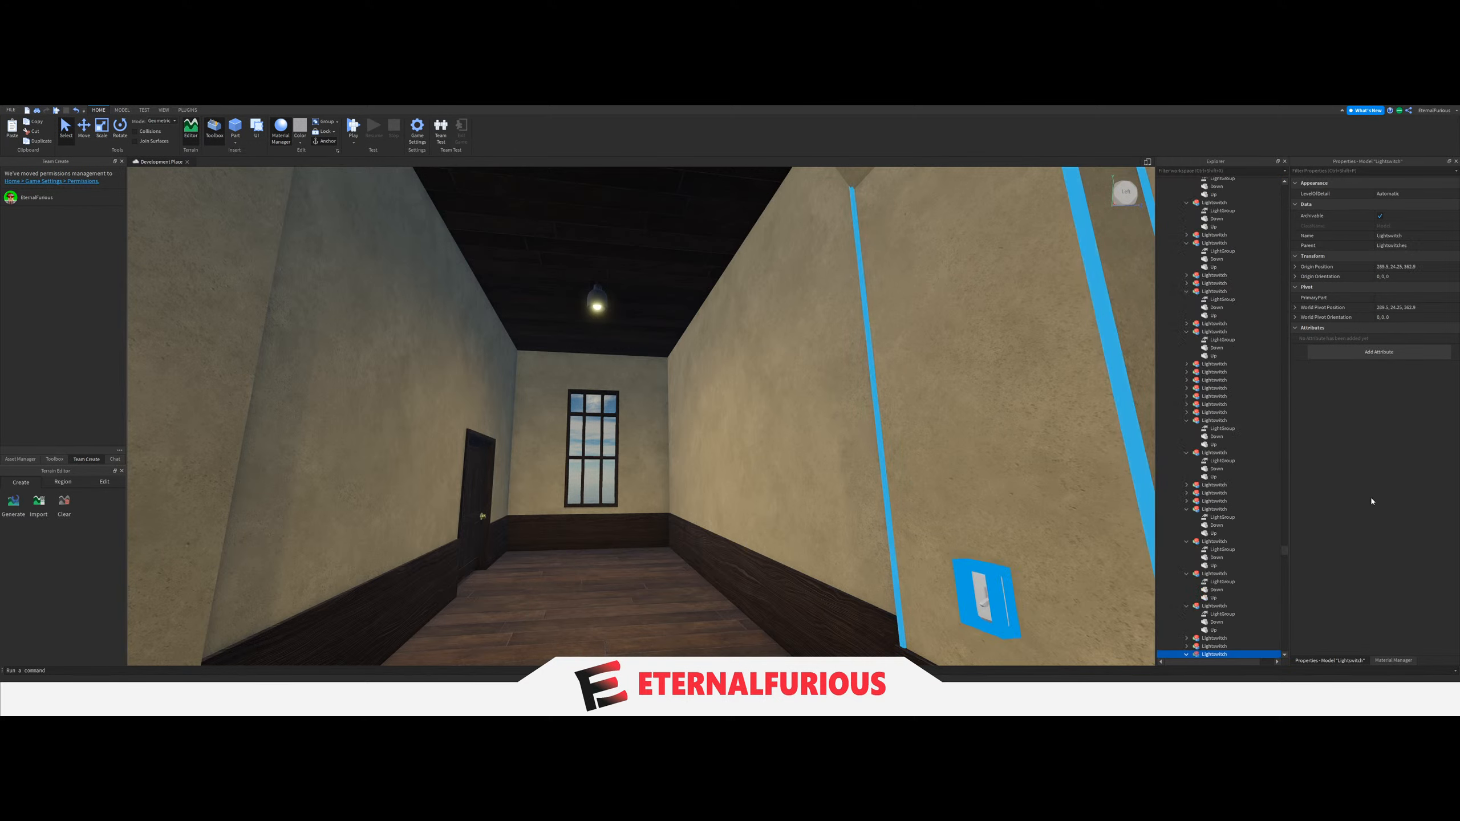
scroll(1218, 518, "down", 5)
left_click(1222, 525)
left_click(1332, 234)
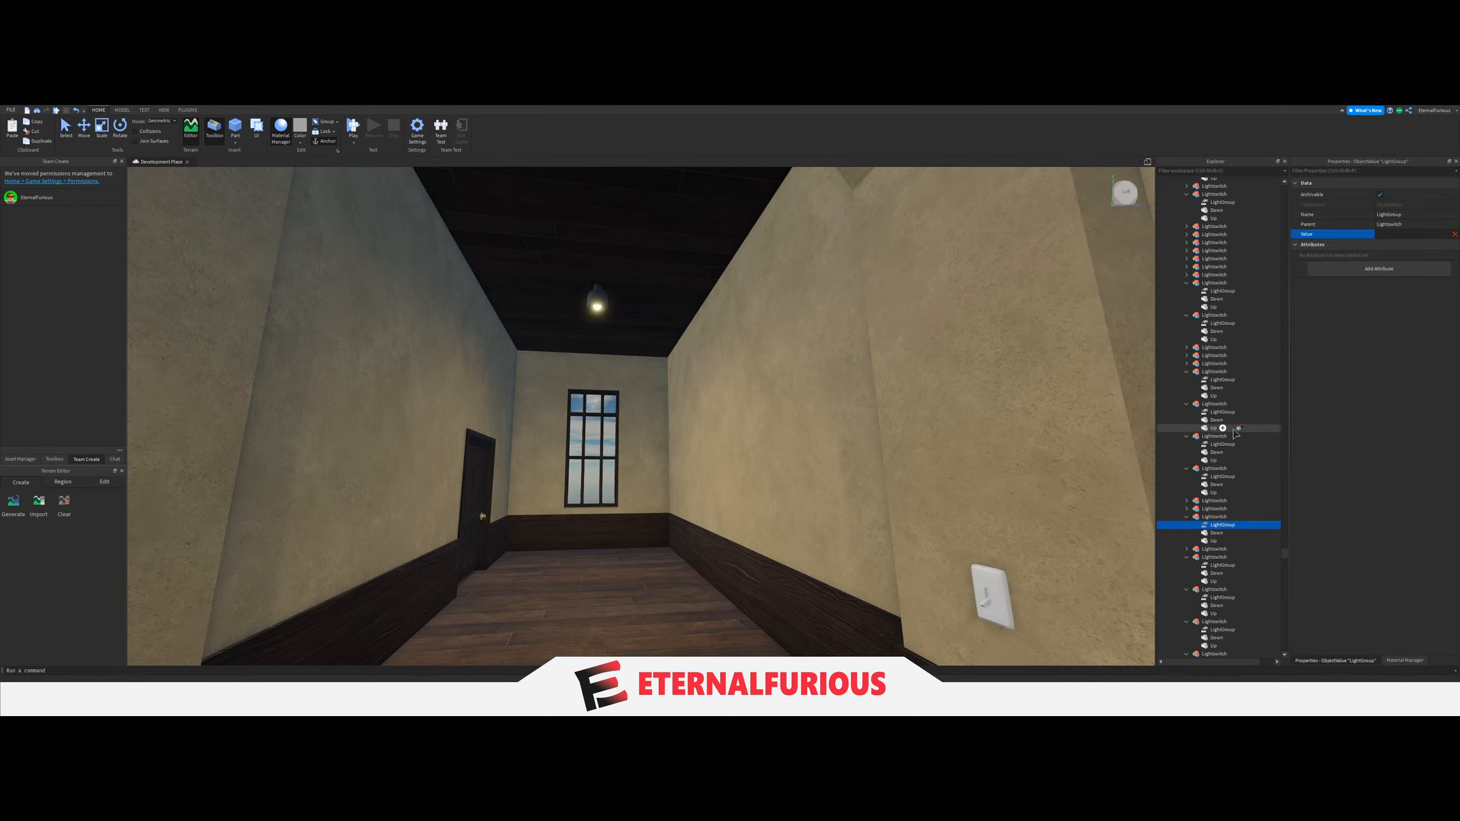
scroll(1236, 434, "up", 10)
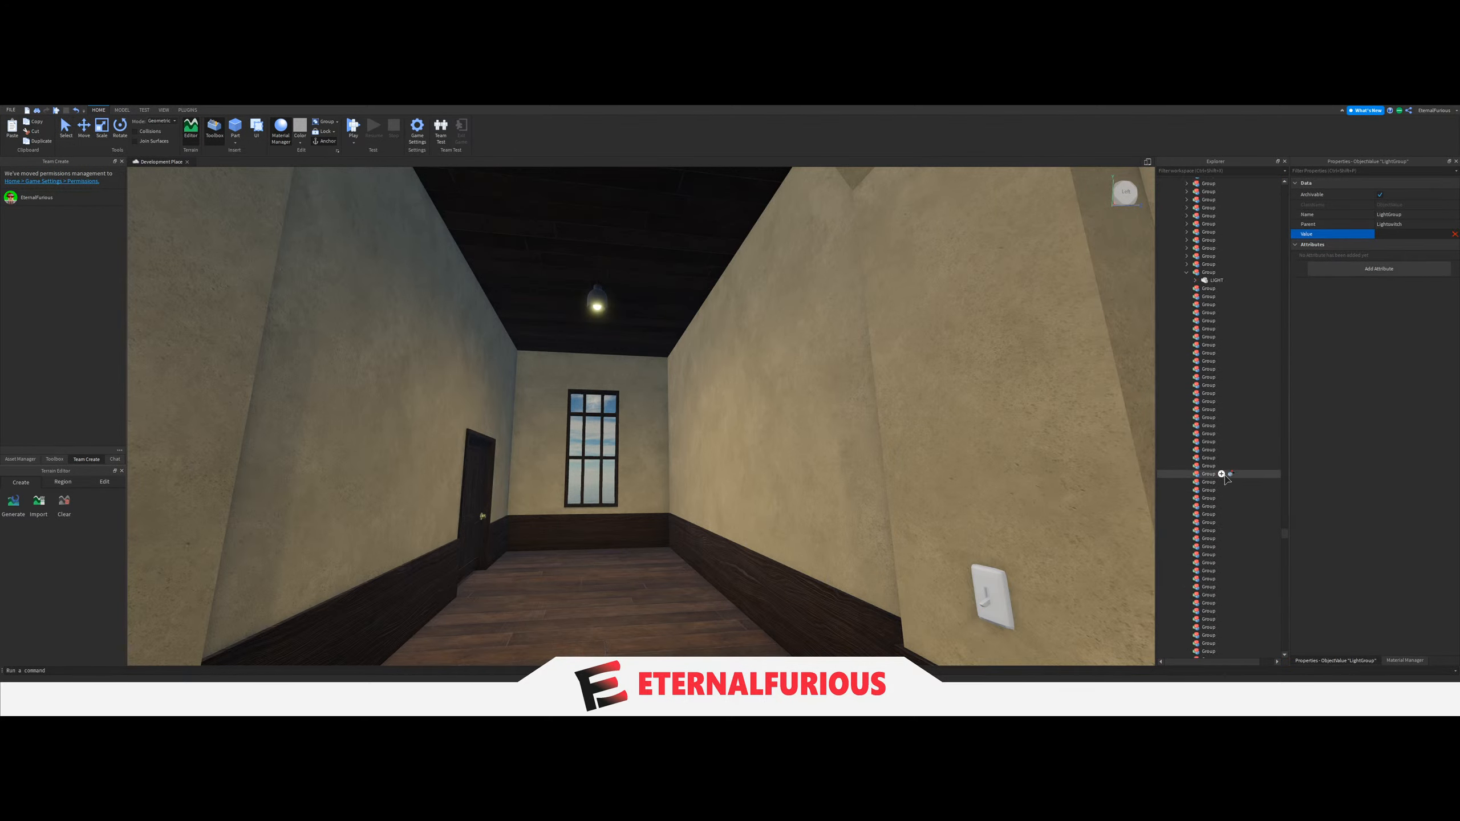
left_click(1222, 474)
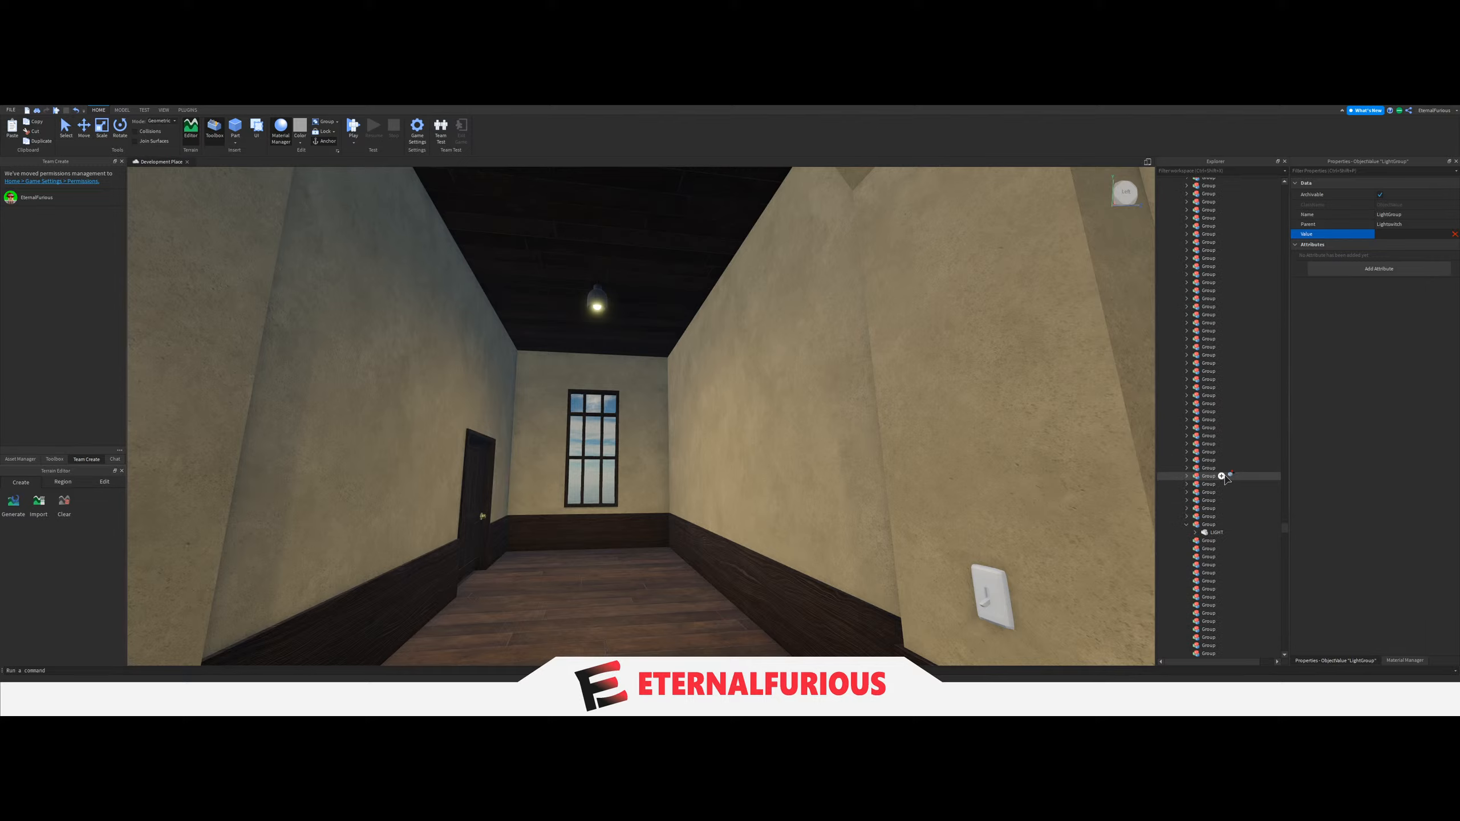
Collapse the Group linked to the pale-walled side hall's light switch.
key("w")
right_click_drag(742, 406, 743, 405)
left_click(743, 405)
key("d")
left_click(1187, 524)
scroll(1206, 515, "down", 6)
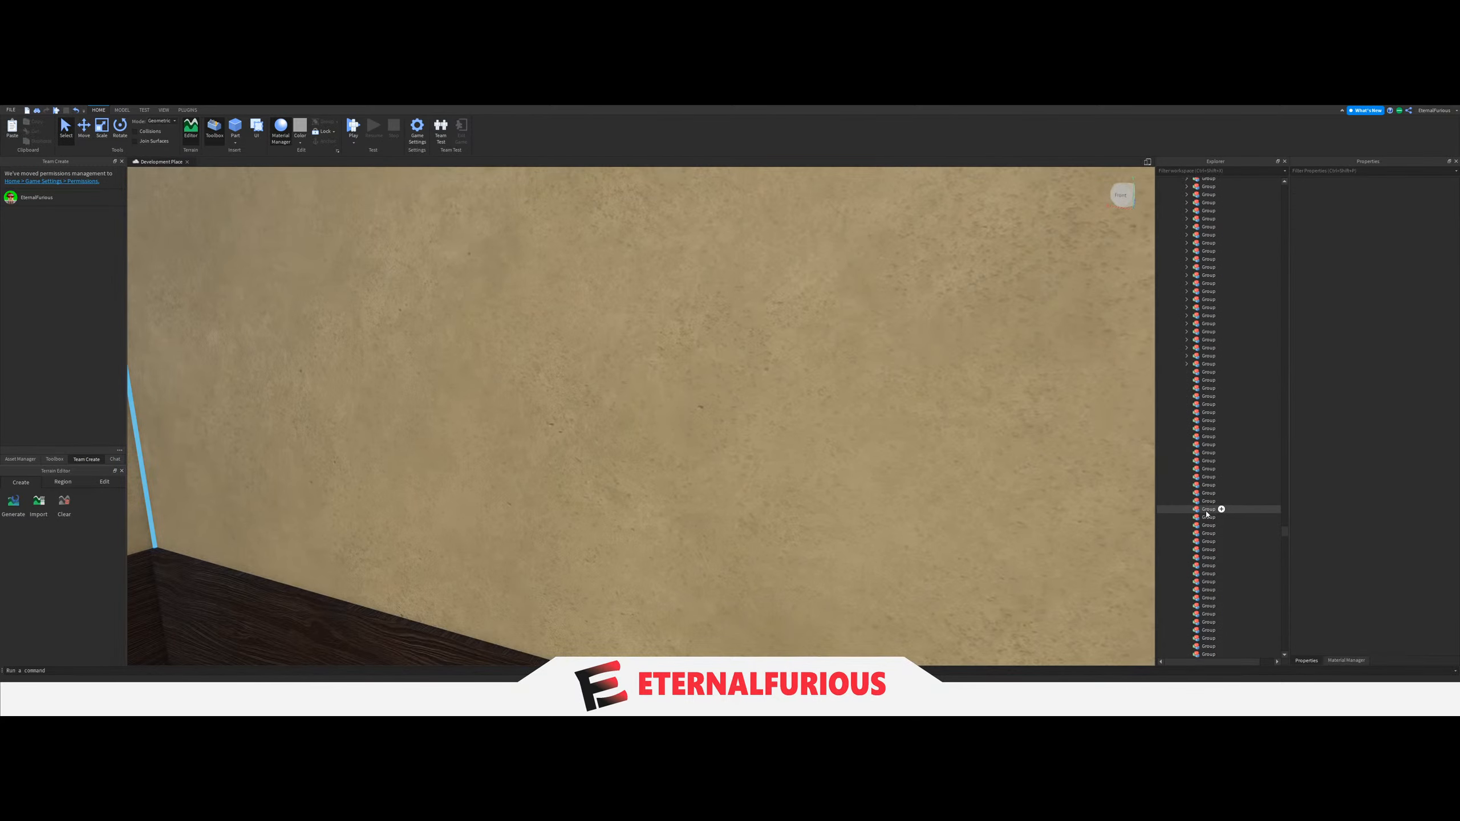
Select all the remaining empty Groups in the Lights folder to check how many are left.
scroll(1207, 515, "down", 10)
left_click(1207, 556)
left_click(1204, 452, "shift")
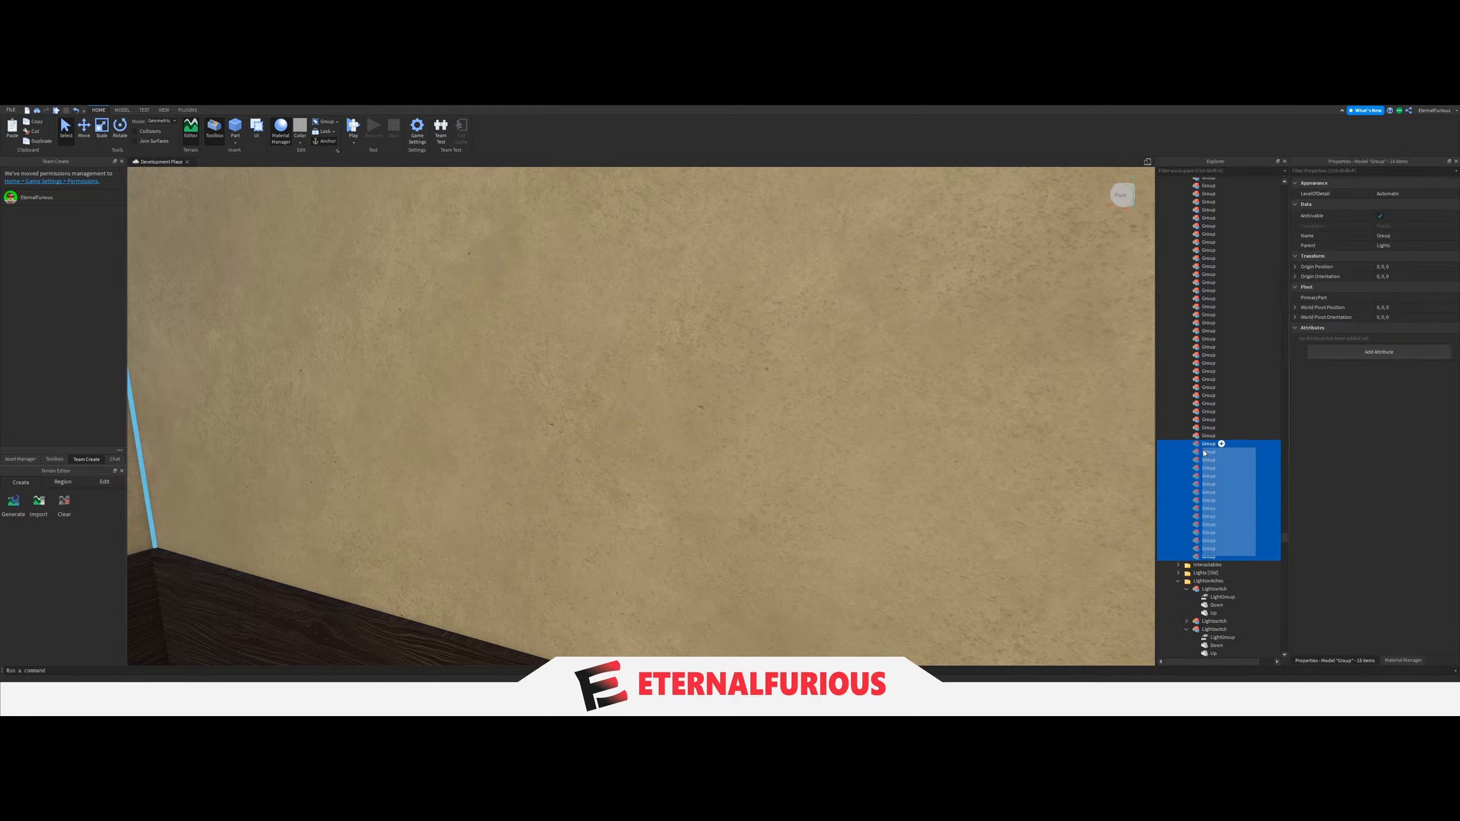
scroll(1204, 453, "up", 11)
left_click_drag(1204, 453, 1206, 374)
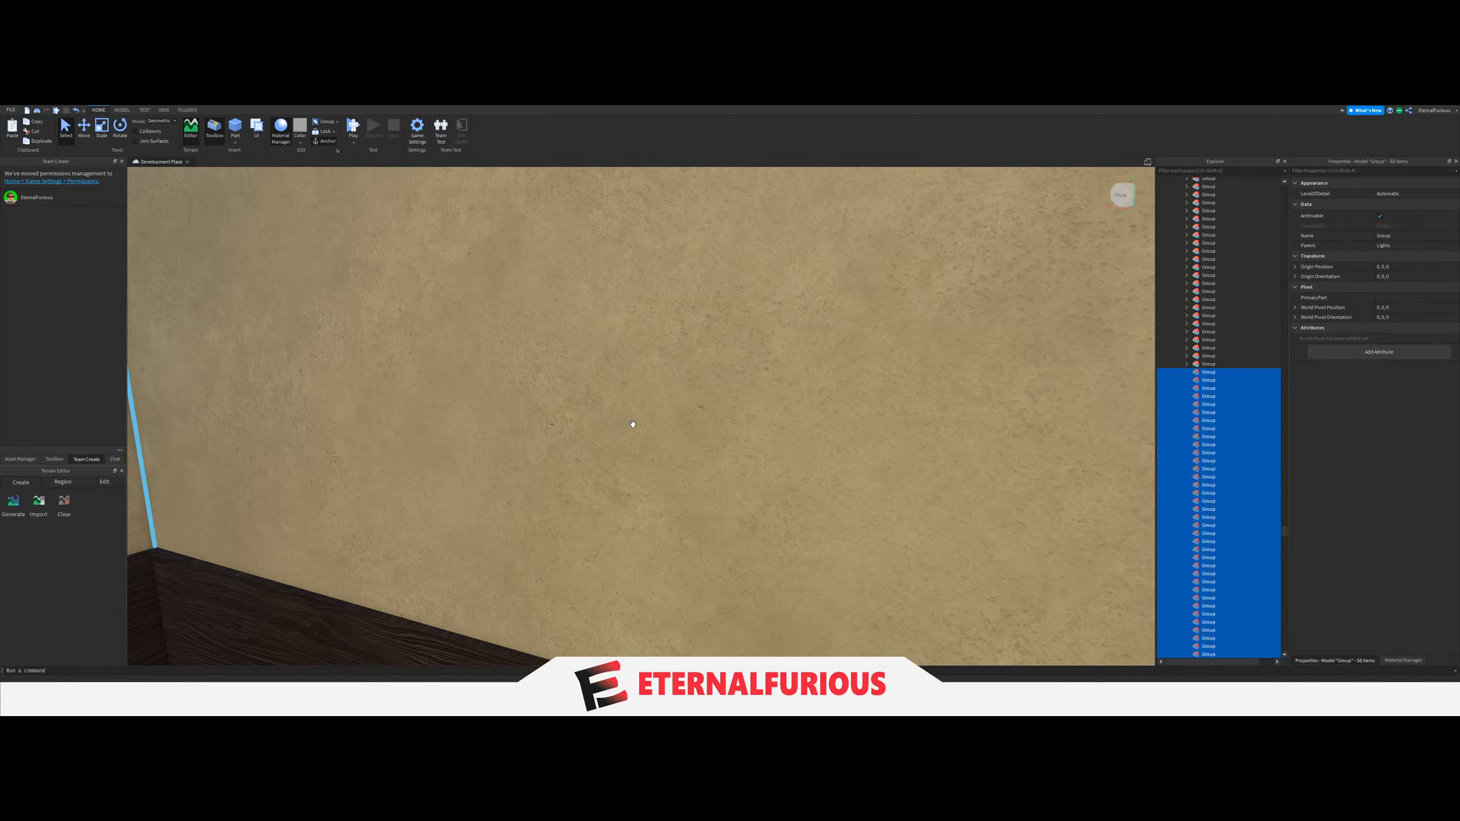
Move the ceiling LIGHT of the upper-floor side hall with the tall barred window into the next empty Group.
right_click_drag(633, 423, 574, 463)
key("w")
left_click(574, 463)
right_click_drag(665, 447, 645, 343)
key("w")
key("w")
key("w")
key("s")
Set the LightGroup value of that windowed side hall's light switch to the Group holding the hall's LIGHT.
key("w")
left_click(643, 340)
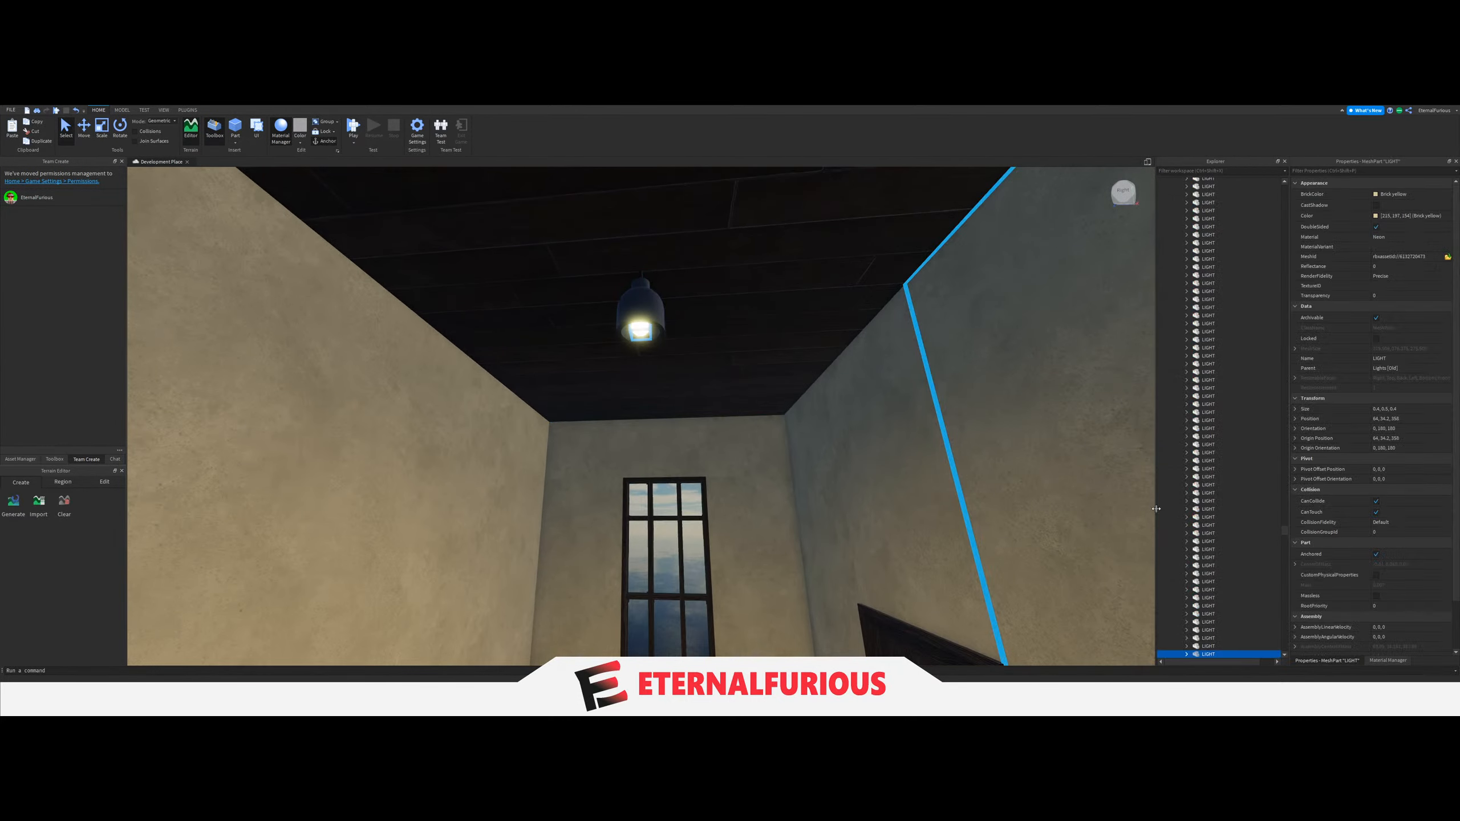
left_click_drag(1201, 497, 1220, 400)
scroll(1232, 492, "down", 10)
right_click_drag(762, 423, 753, 463)
key("w")
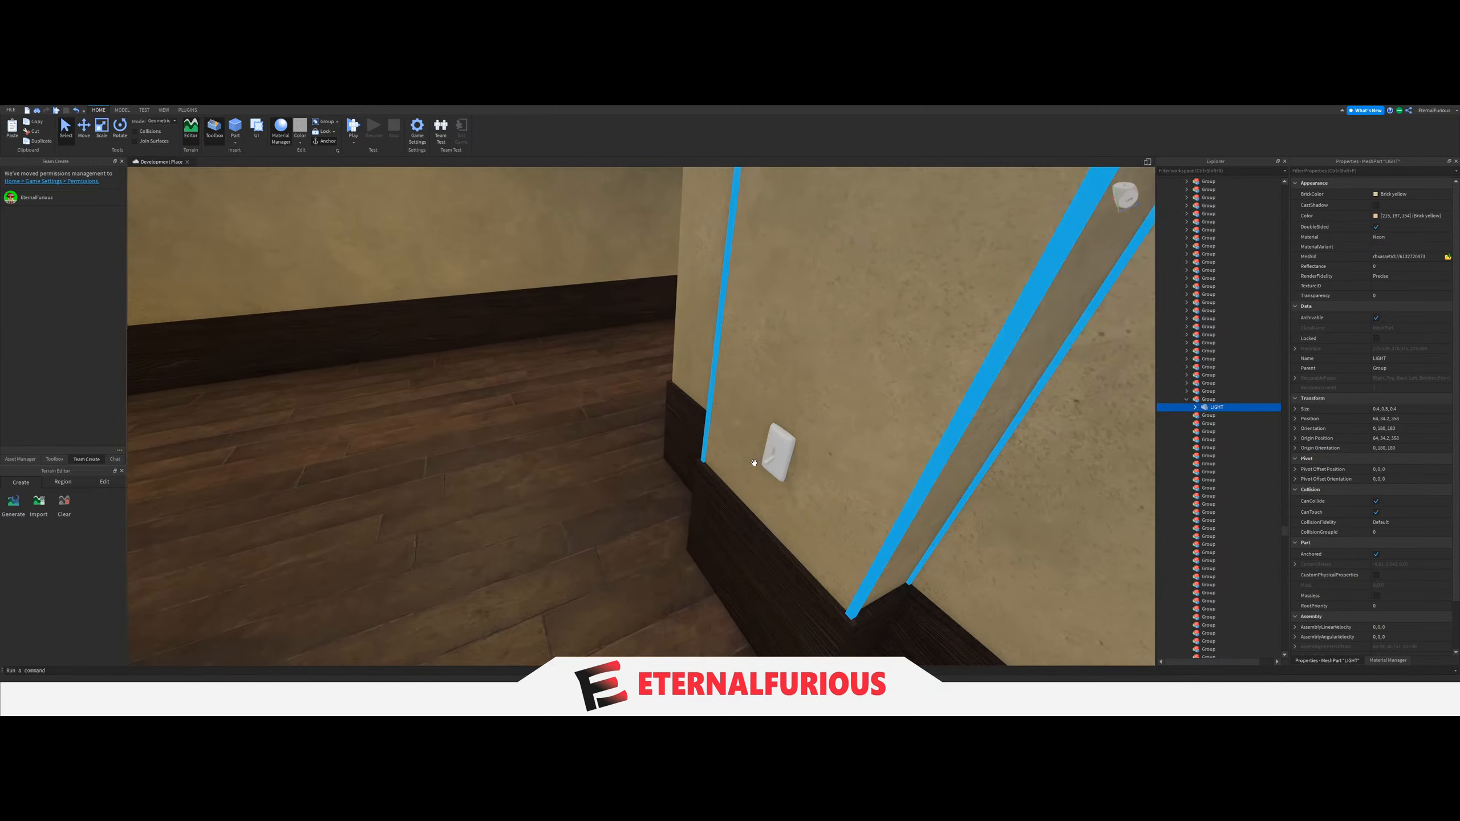
left_click(770, 454)
scroll(1236, 552, "down", 6)
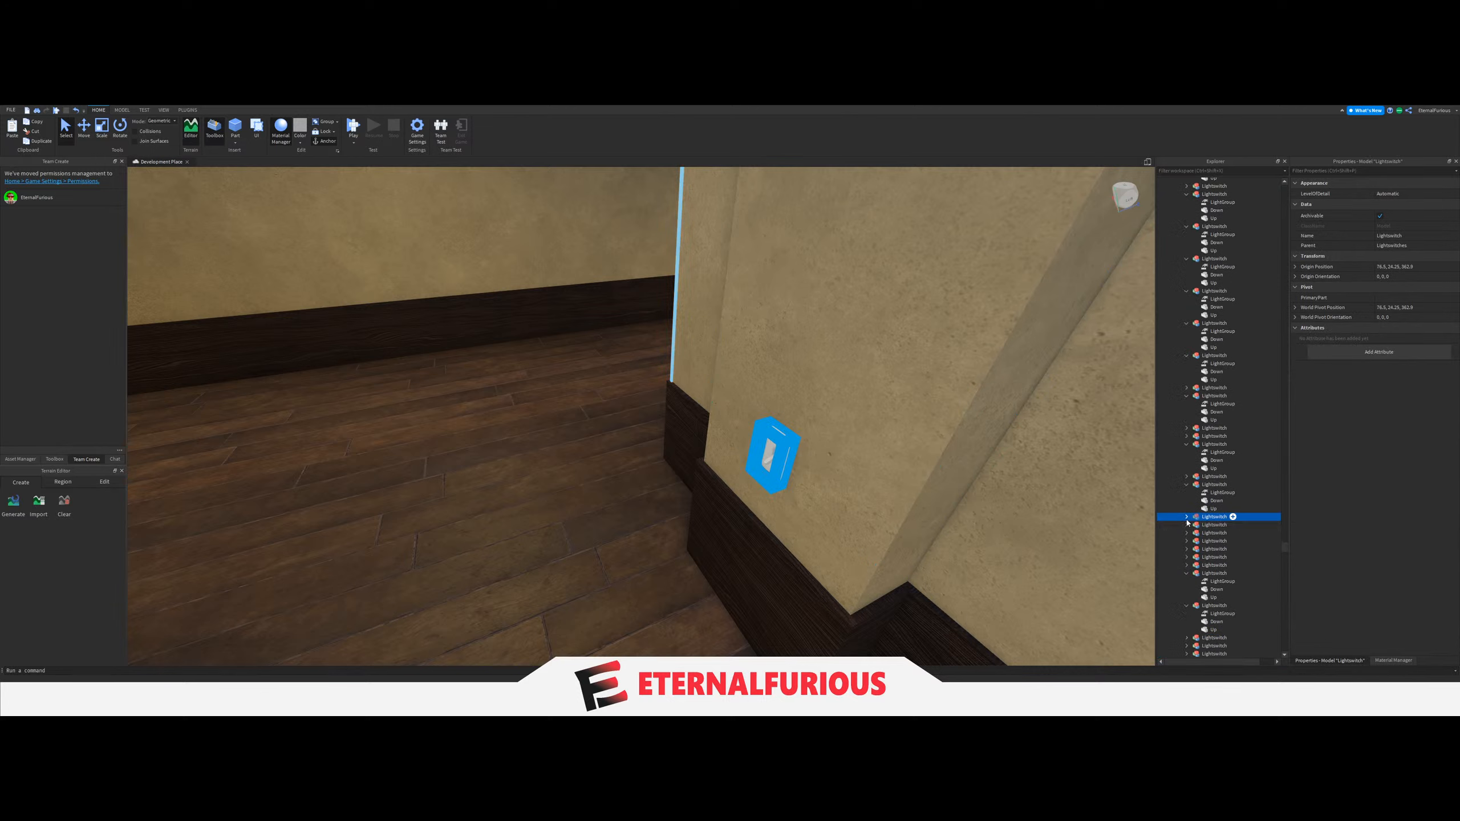
left_click(1222, 526)
scroll(1232, 528, "up", 15)
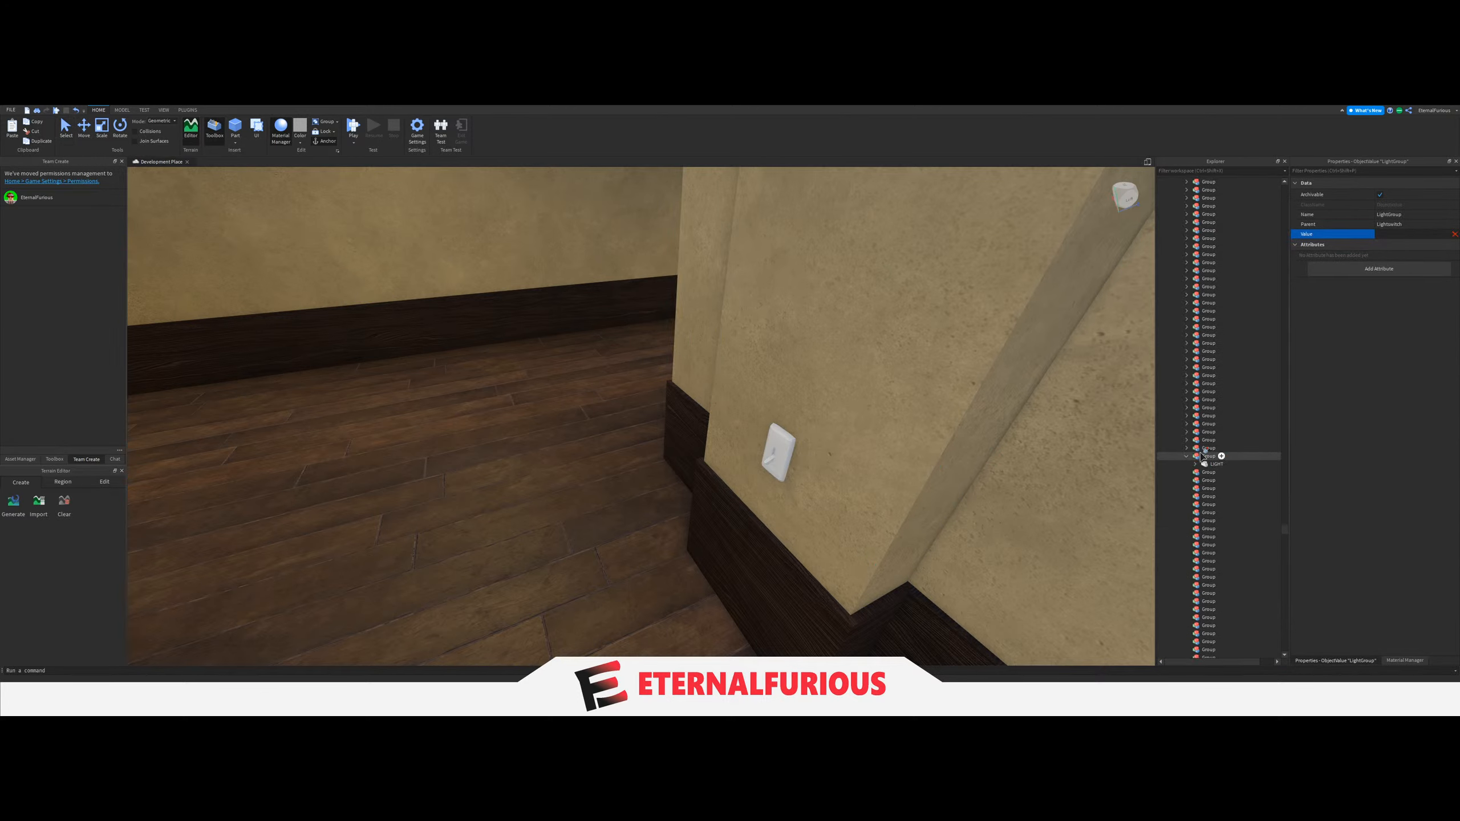
left_click(1214, 480)
Collapse the Building folder inside the Asylum folder.
left_click_drag(1286, 529, 1304, 184)
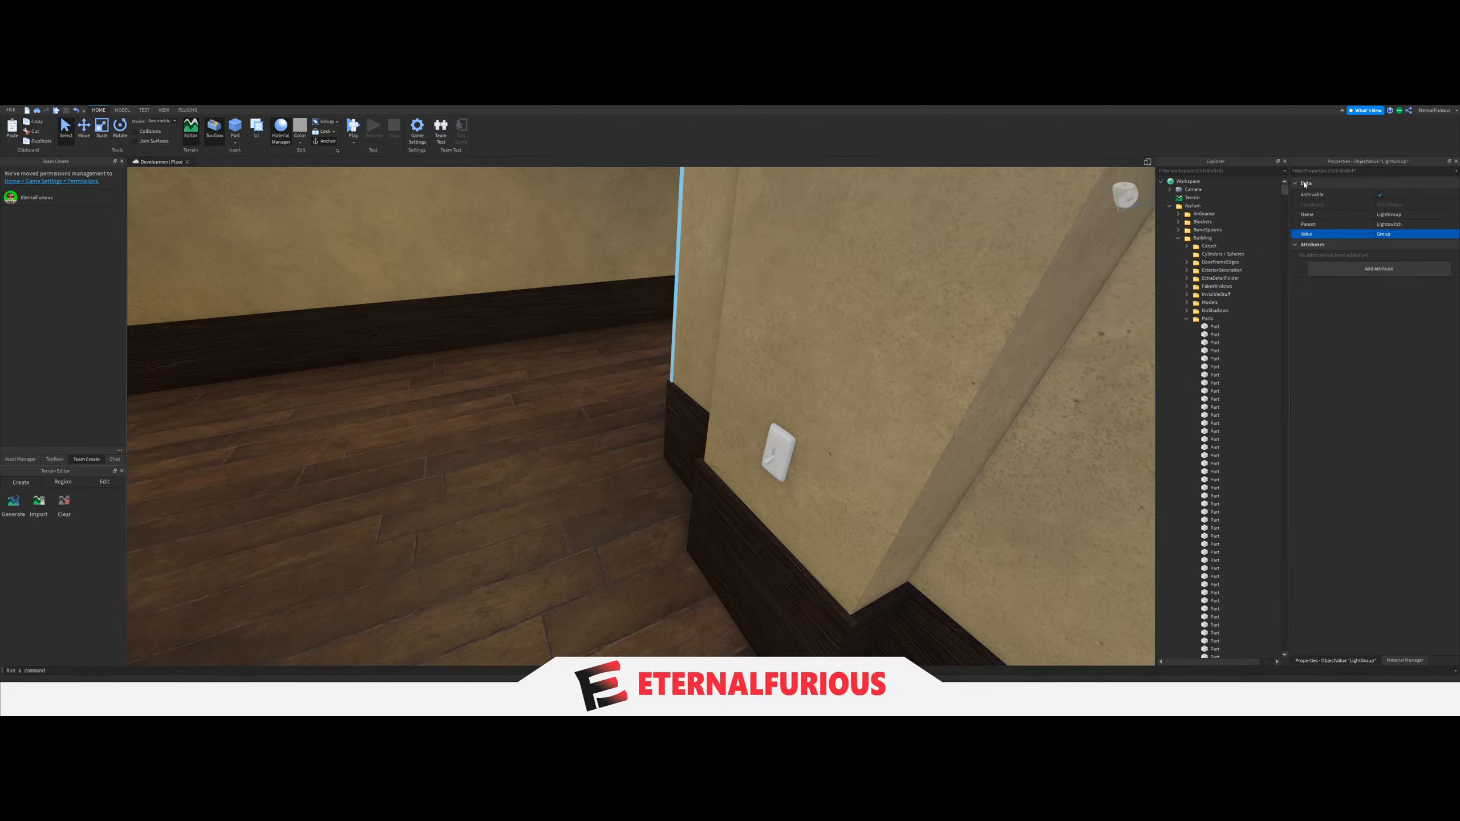
left_click(1177, 238)
Move the ceiling LIGHT of the upper-floor side hall with the wheelchair into the next empty Group.
right_click_drag(922, 356, 998, 424)
key("w")
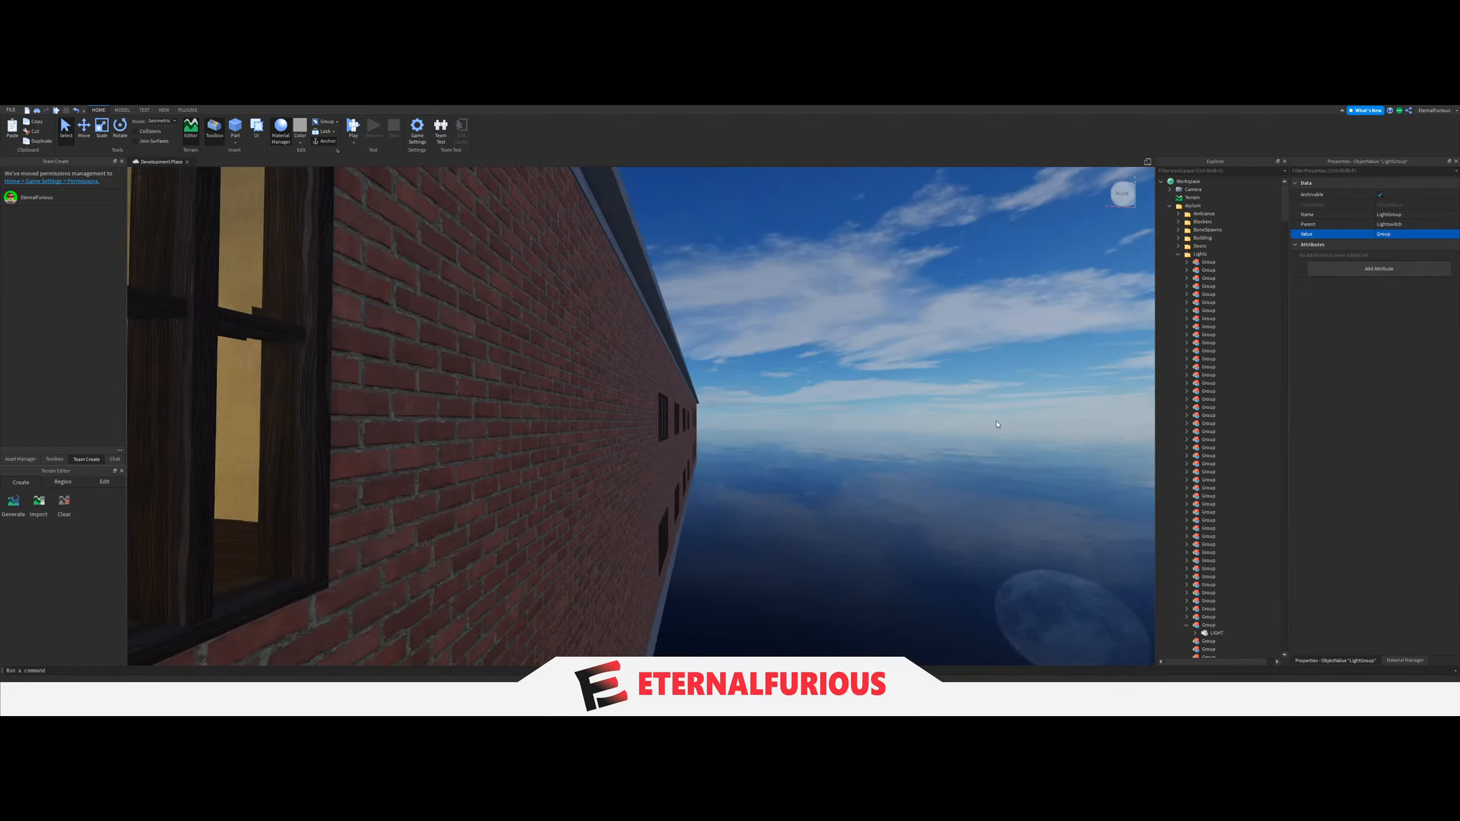
left_click(998, 424)
key("a")
right_click_drag(716, 415, 665, 435)
left_click(644, 338)
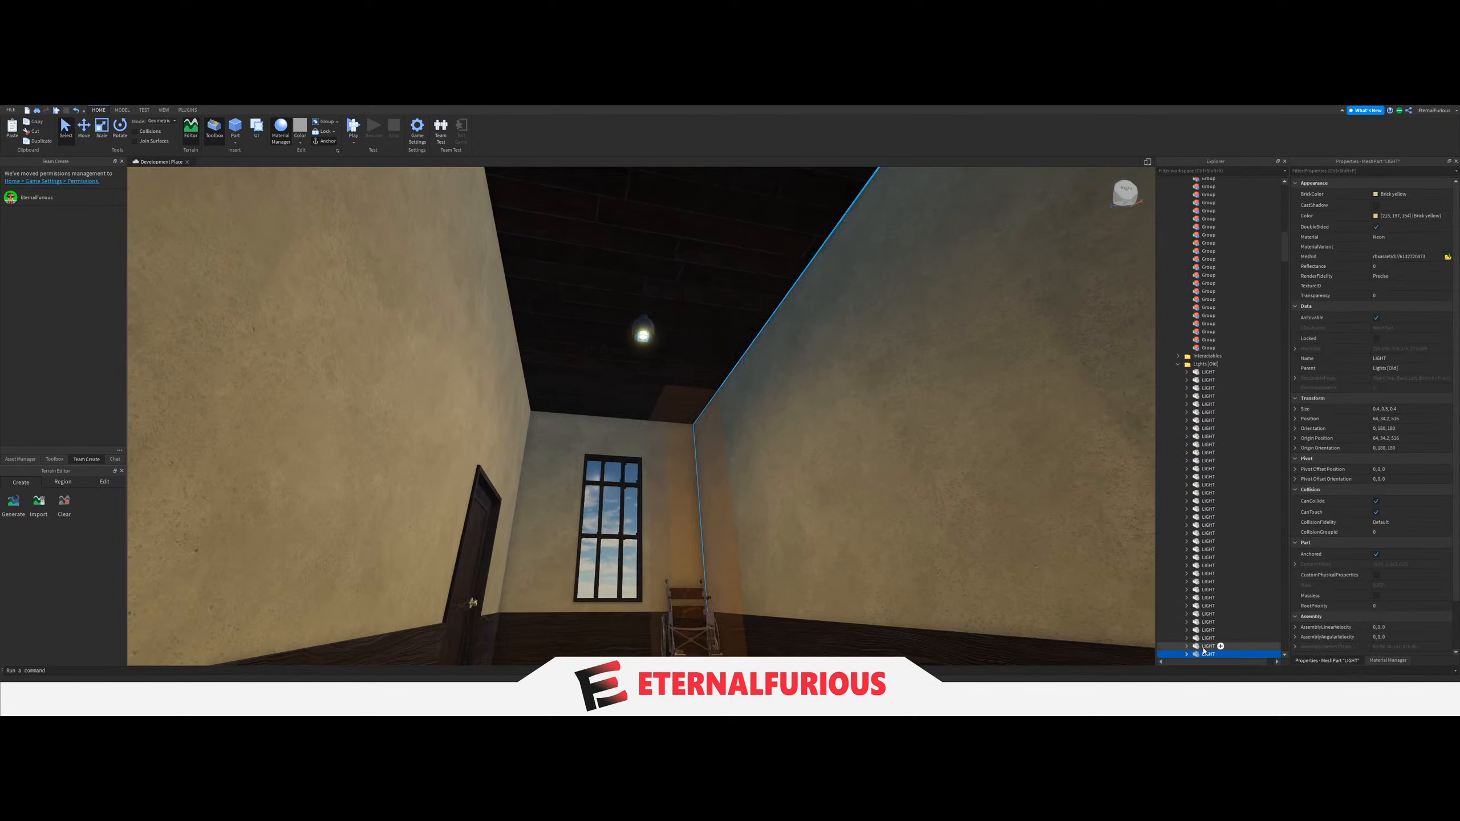
left_click_drag(1204, 650, 1219, 499)
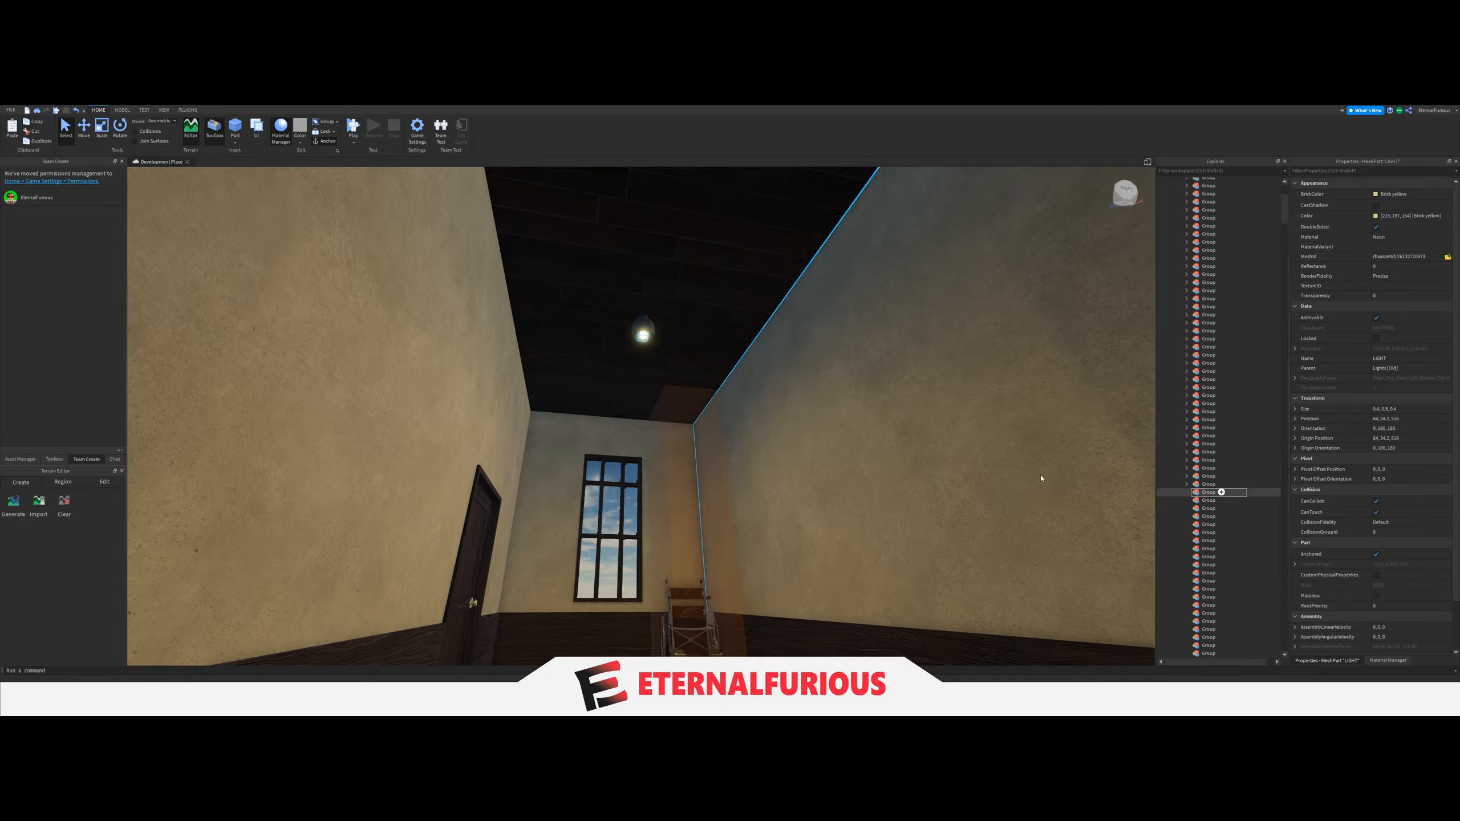
Set the LightGroup value of the wheelchair hall's light switch to the Group holding that hall's LIGHT.
key("w")
right_click_drag(711, 463, 792, 457)
left_click(713, 443)
key("w")
left_click(818, 451)
scroll(1258, 556, "down", 5)
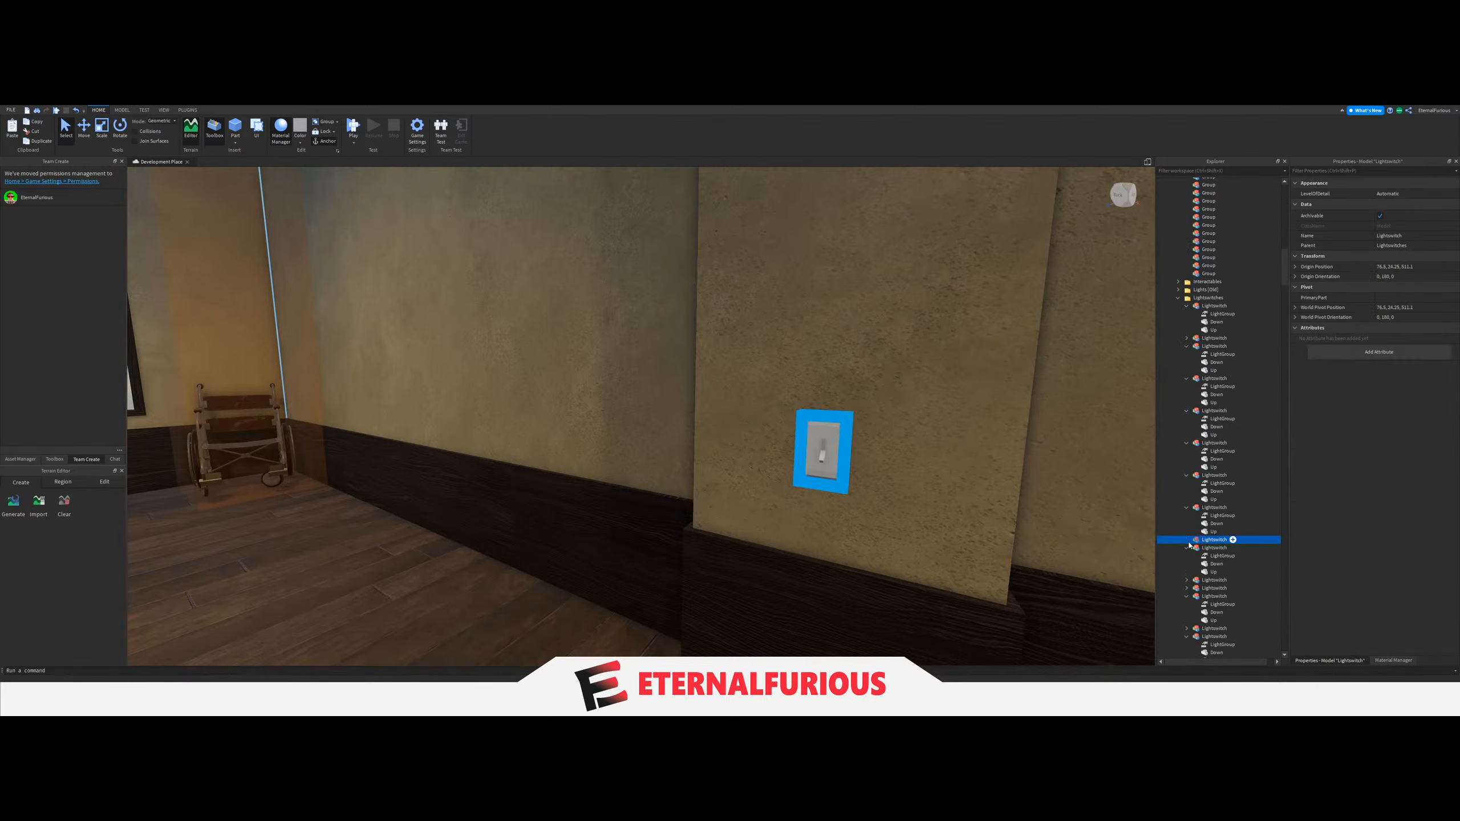
left_click(1187, 541)
left_click(1216, 548)
left_click(1410, 234)
scroll(1213, 460, "up", 10)
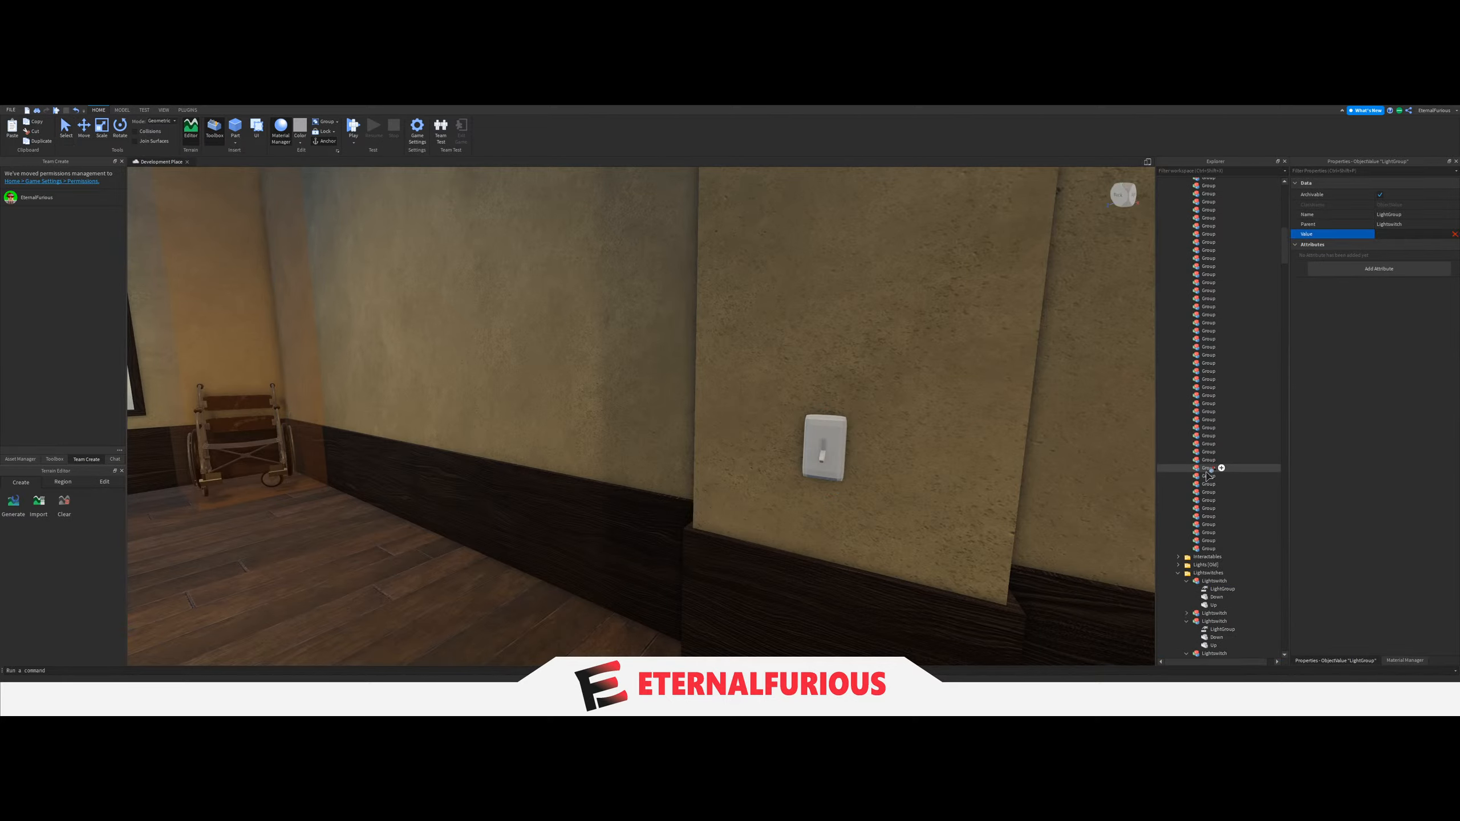
Collapse the wheelchair hall's Group and move the ceiling LIGHT of the side hall one floor below into the next empty Group.
right_click_drag(851, 411, 776, 417)
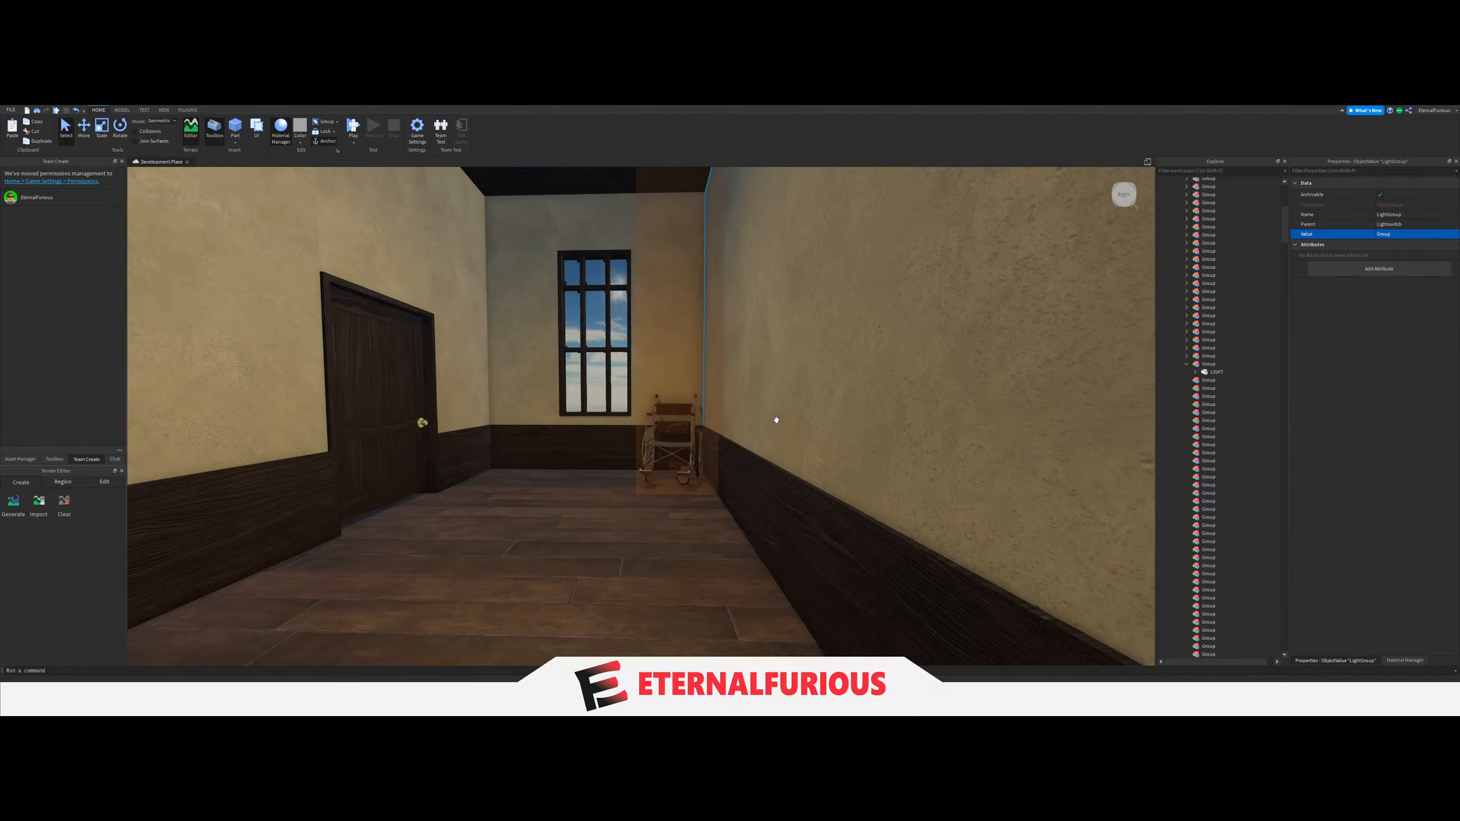
scroll(776, 417, "up", 5)
left_click(741, 448)
key("s")
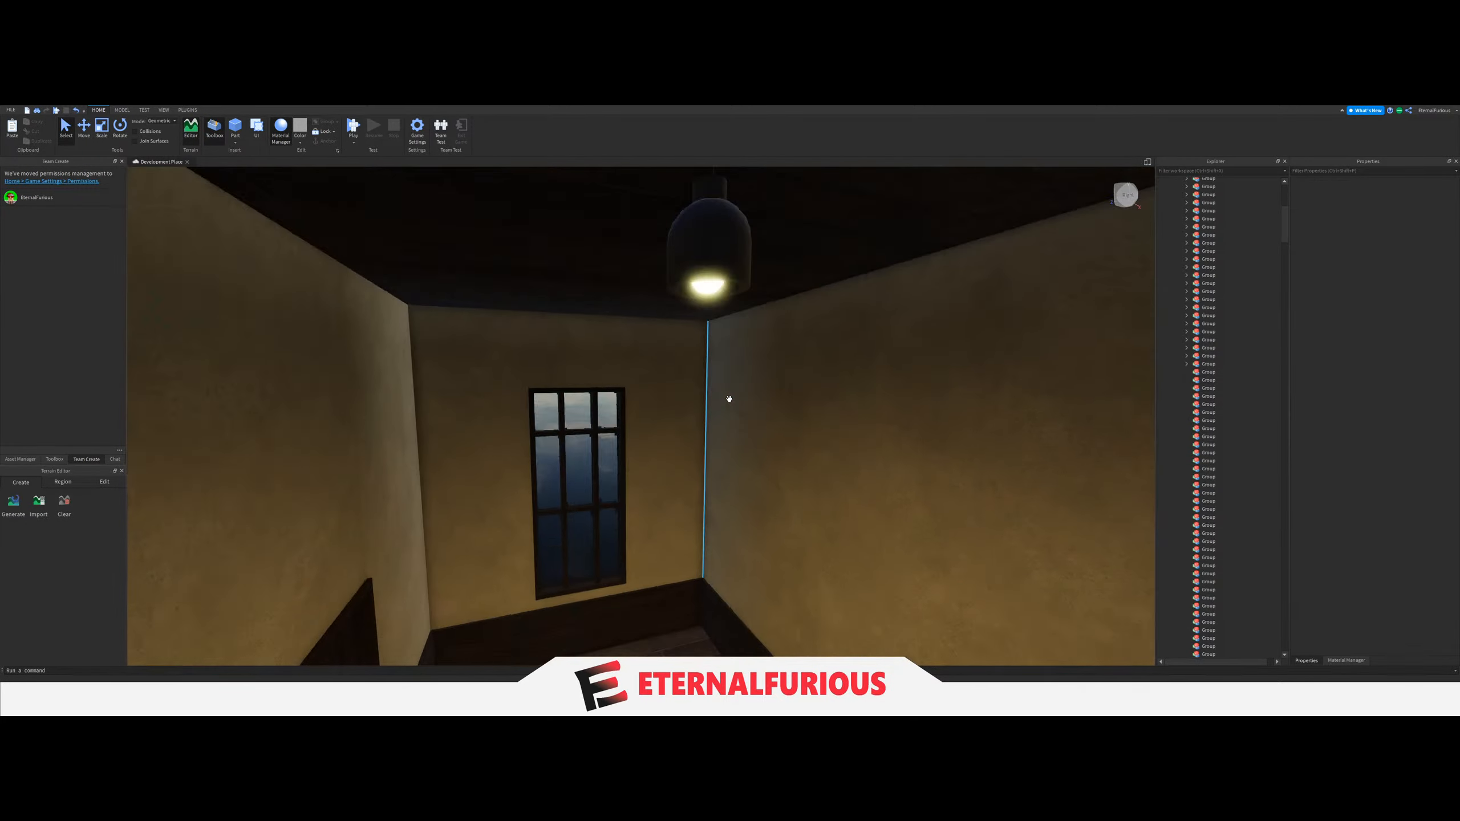
middle_click_drag(727, 401, 712, 273)
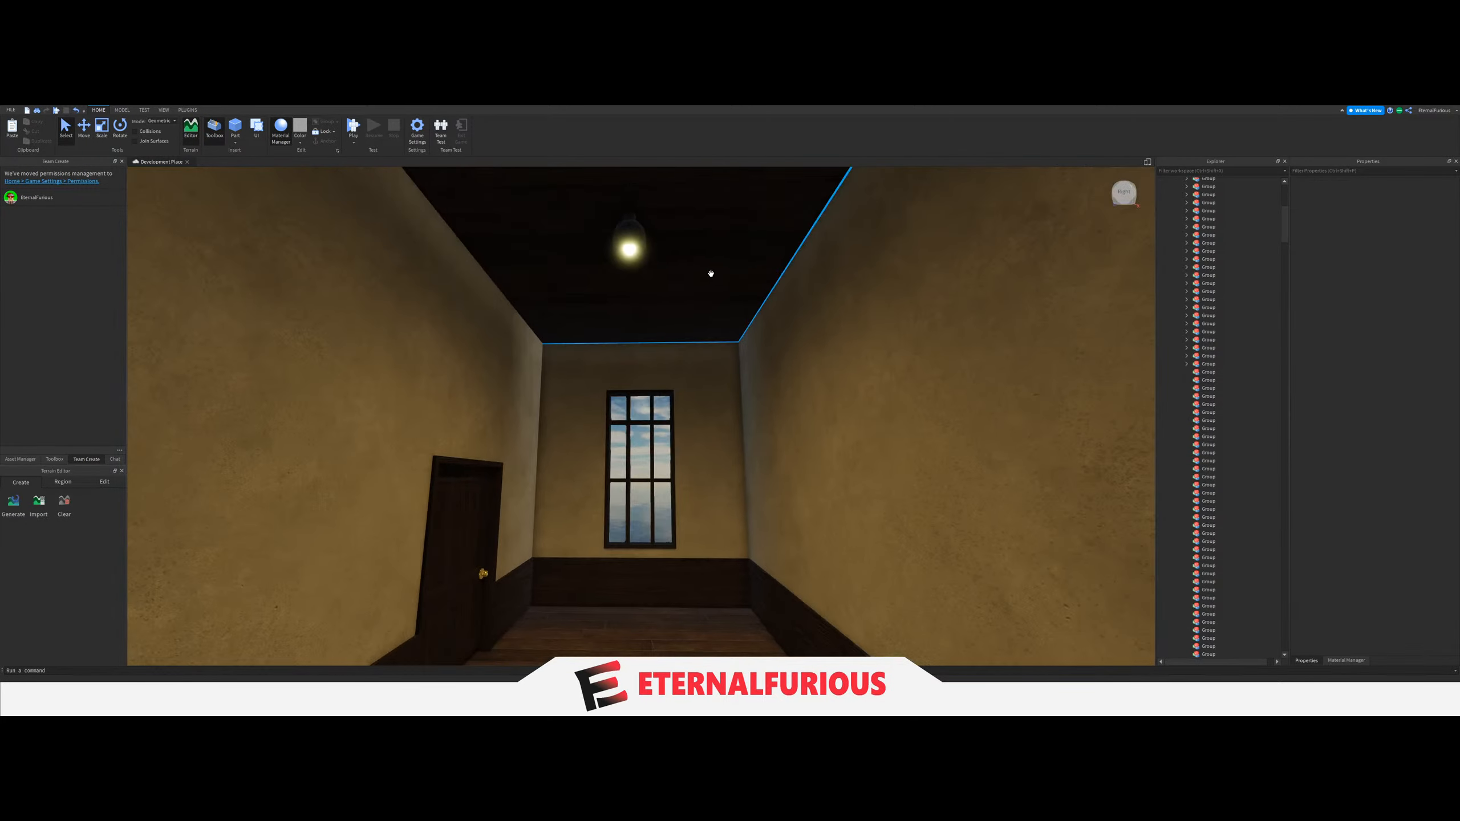
left_click(637, 253)
left_click_drag(1234, 356, 1212, 329)
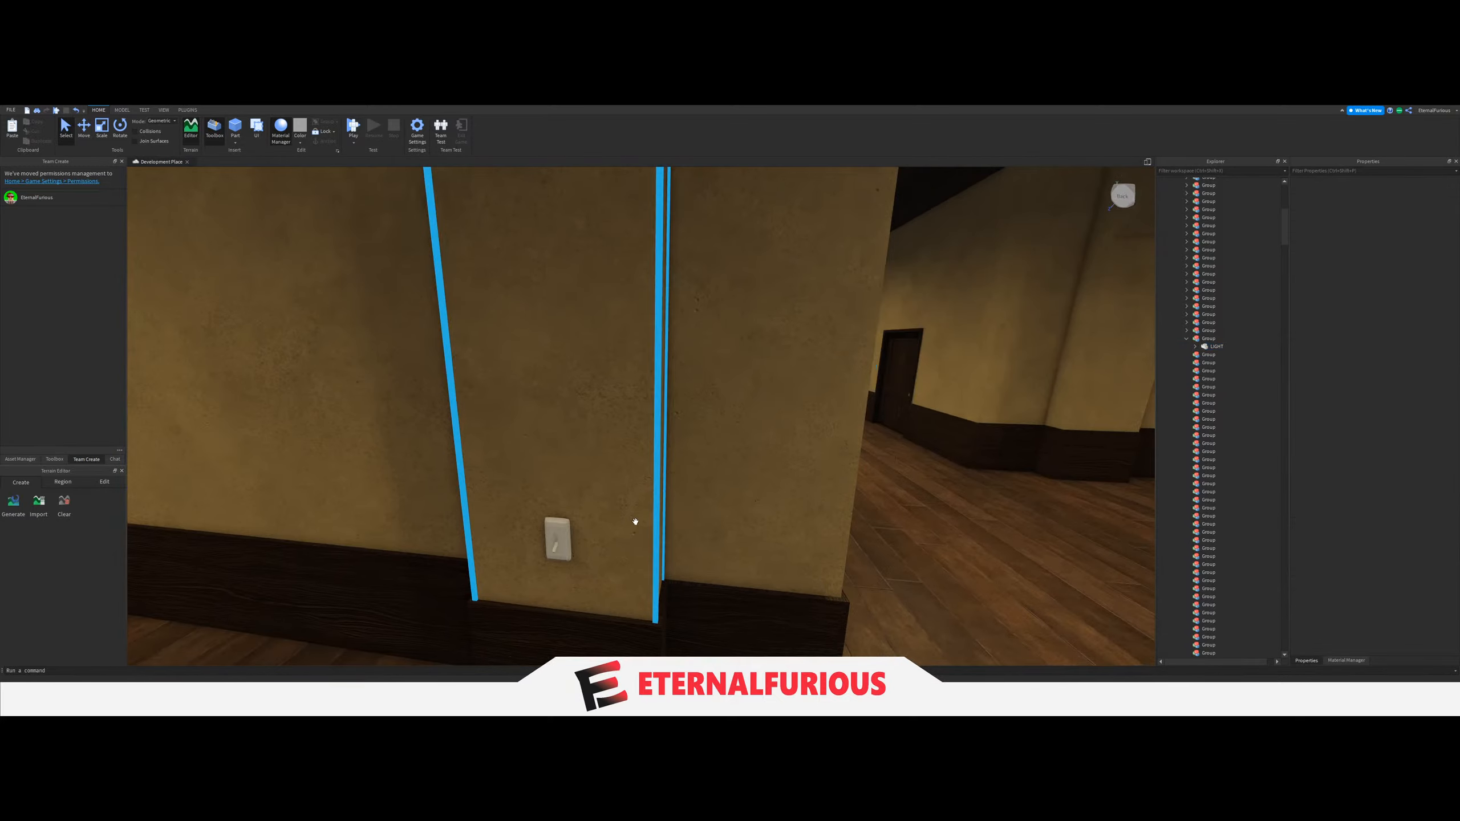
Set the LightGroup value of the lower side hall's light switch to the Group holding its LIGHT, and collapse that Group.
left_click(557, 538)
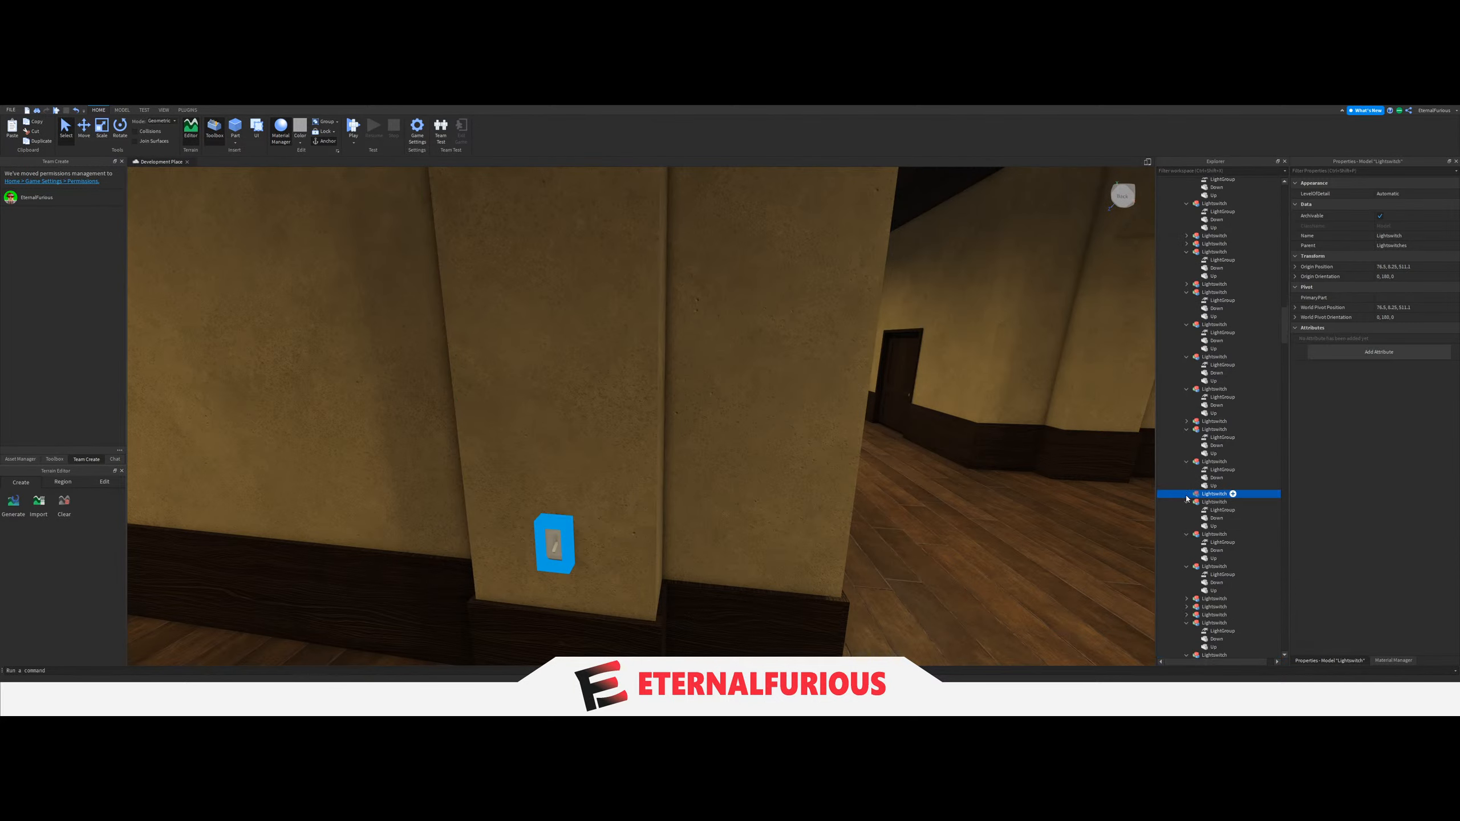
left_click(1217, 502)
scroll(1214, 392, "up", 10)
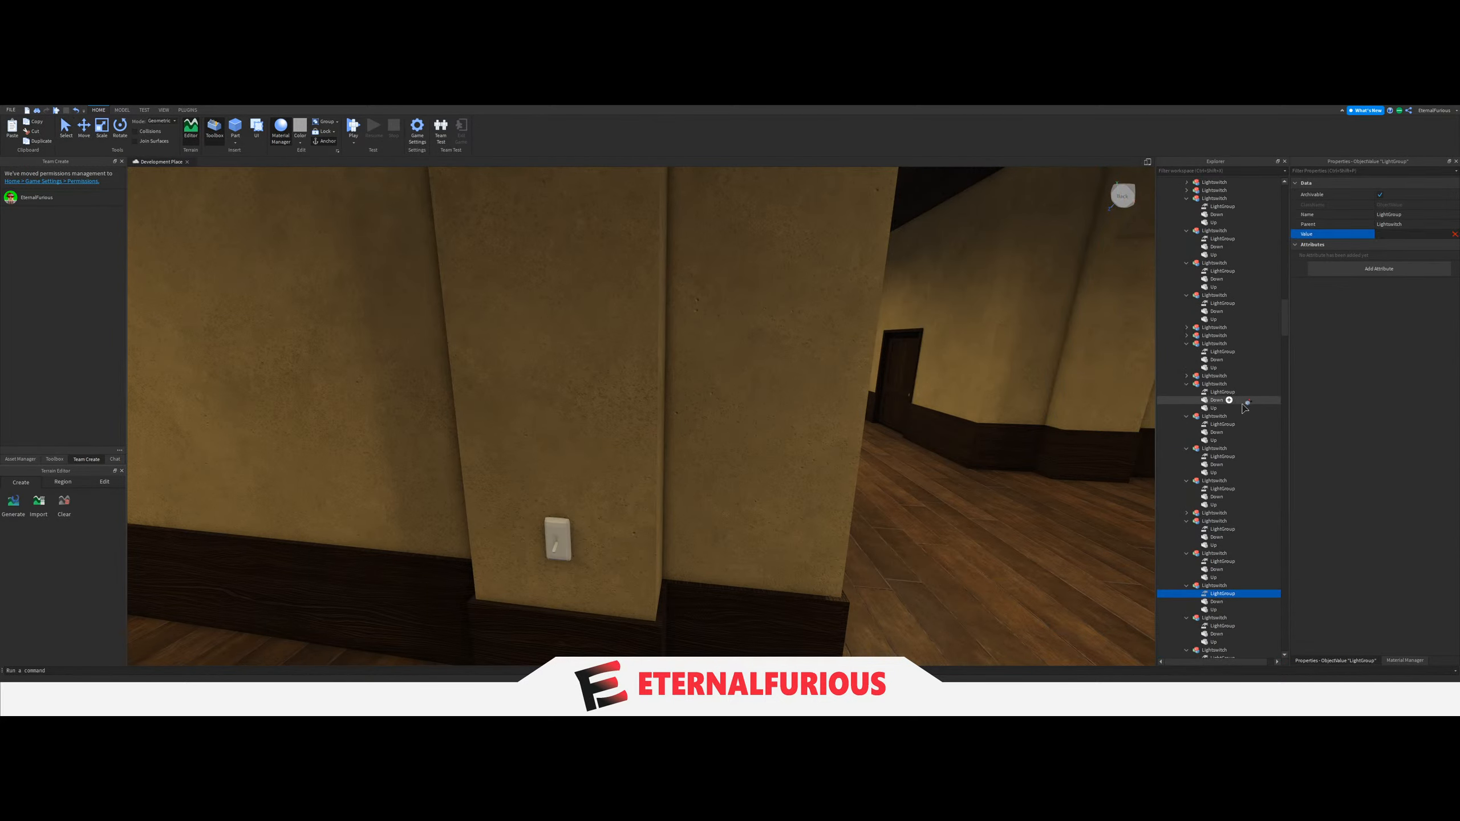
scroll(1230, 374, "up", 6)
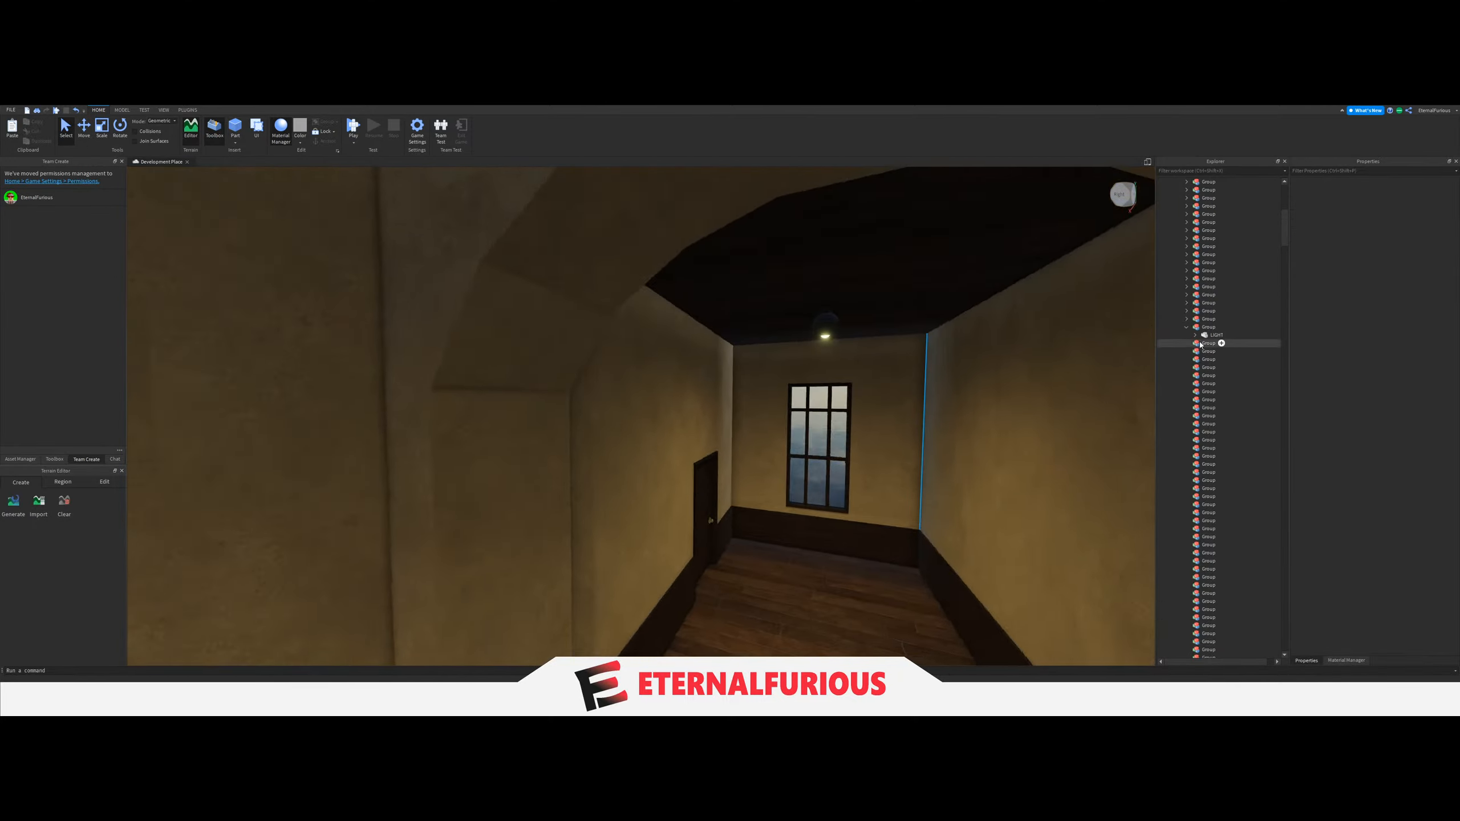
left_click(1187, 328)
Inspect the lower corridor and its staircase for the next light switch to link and the ceiling light it controls.
right_click_drag(662, 405, 682, 432)
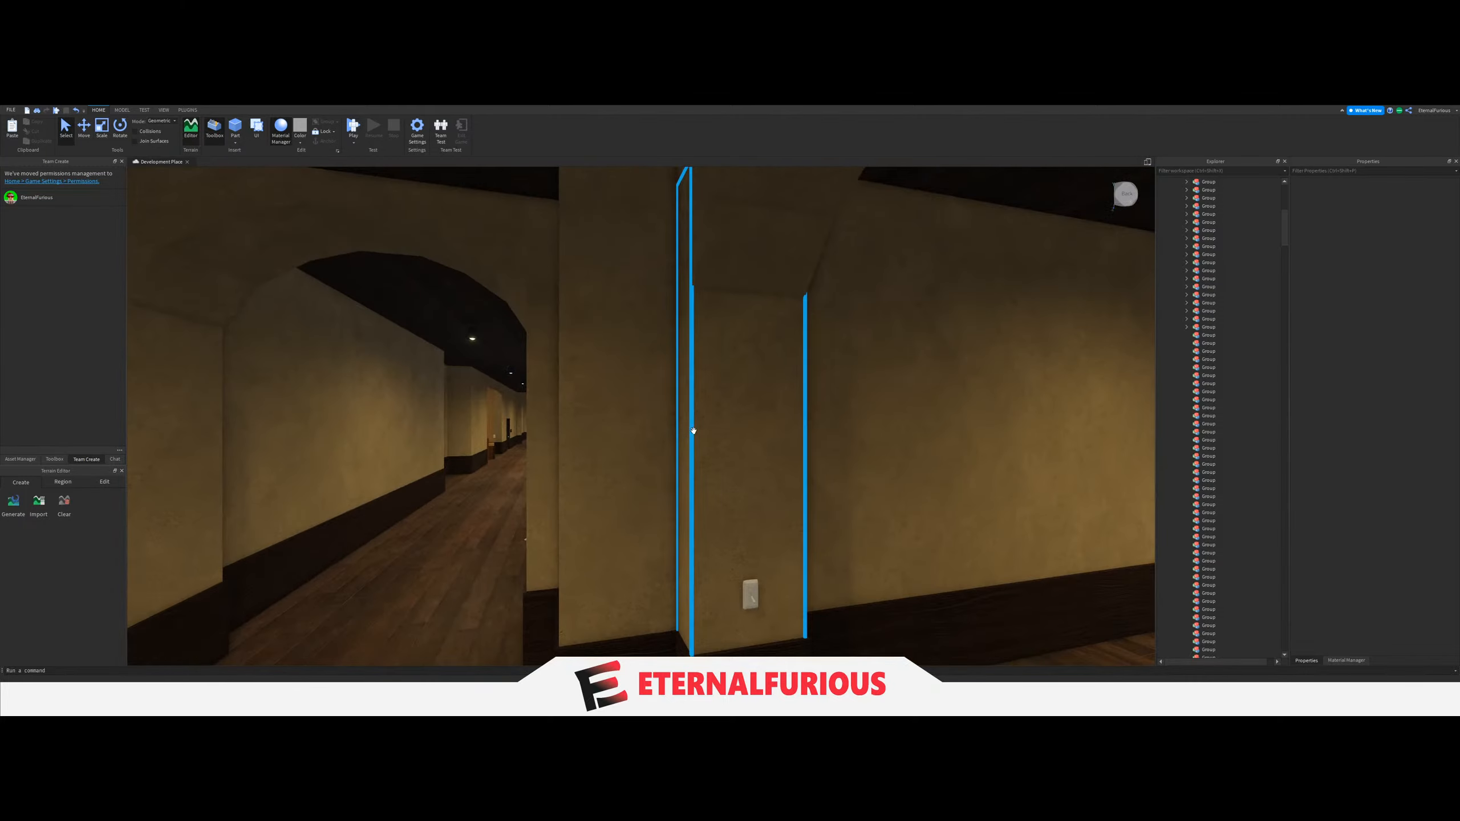
right_click_drag(577, 420, 627, 429)
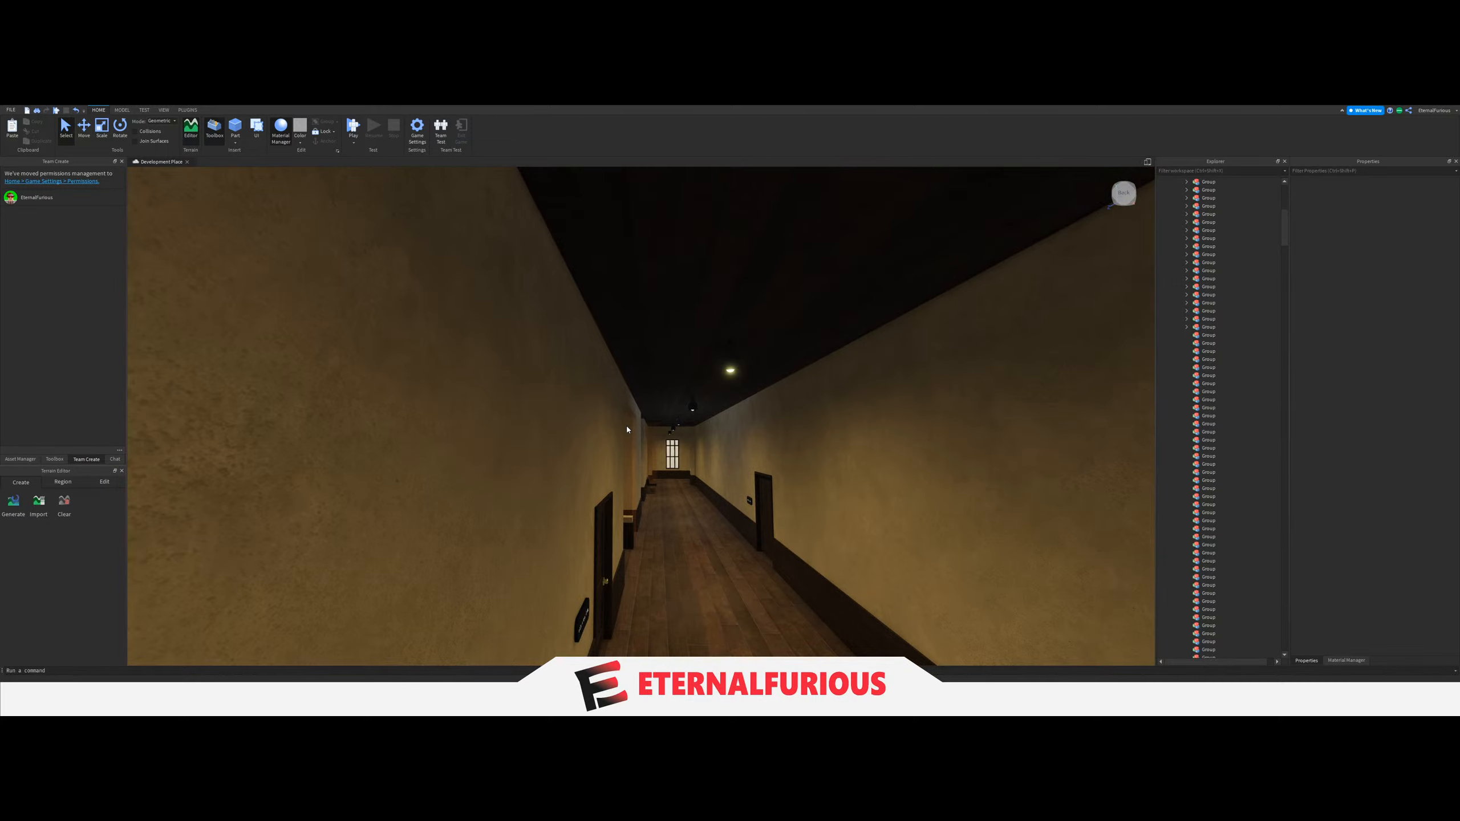
key("w")
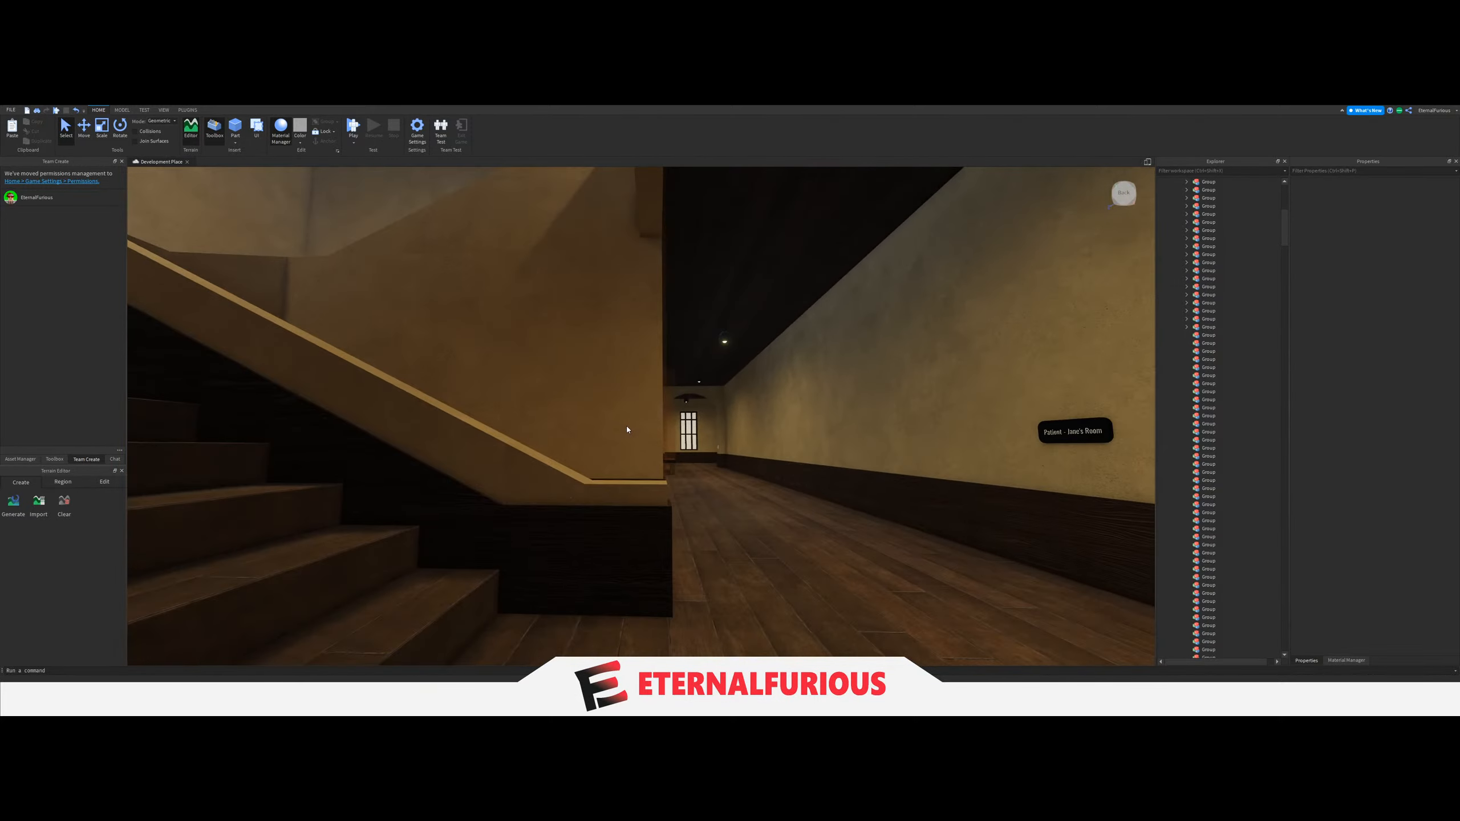
key("s")
right_click_drag(627, 429, 628, 428)
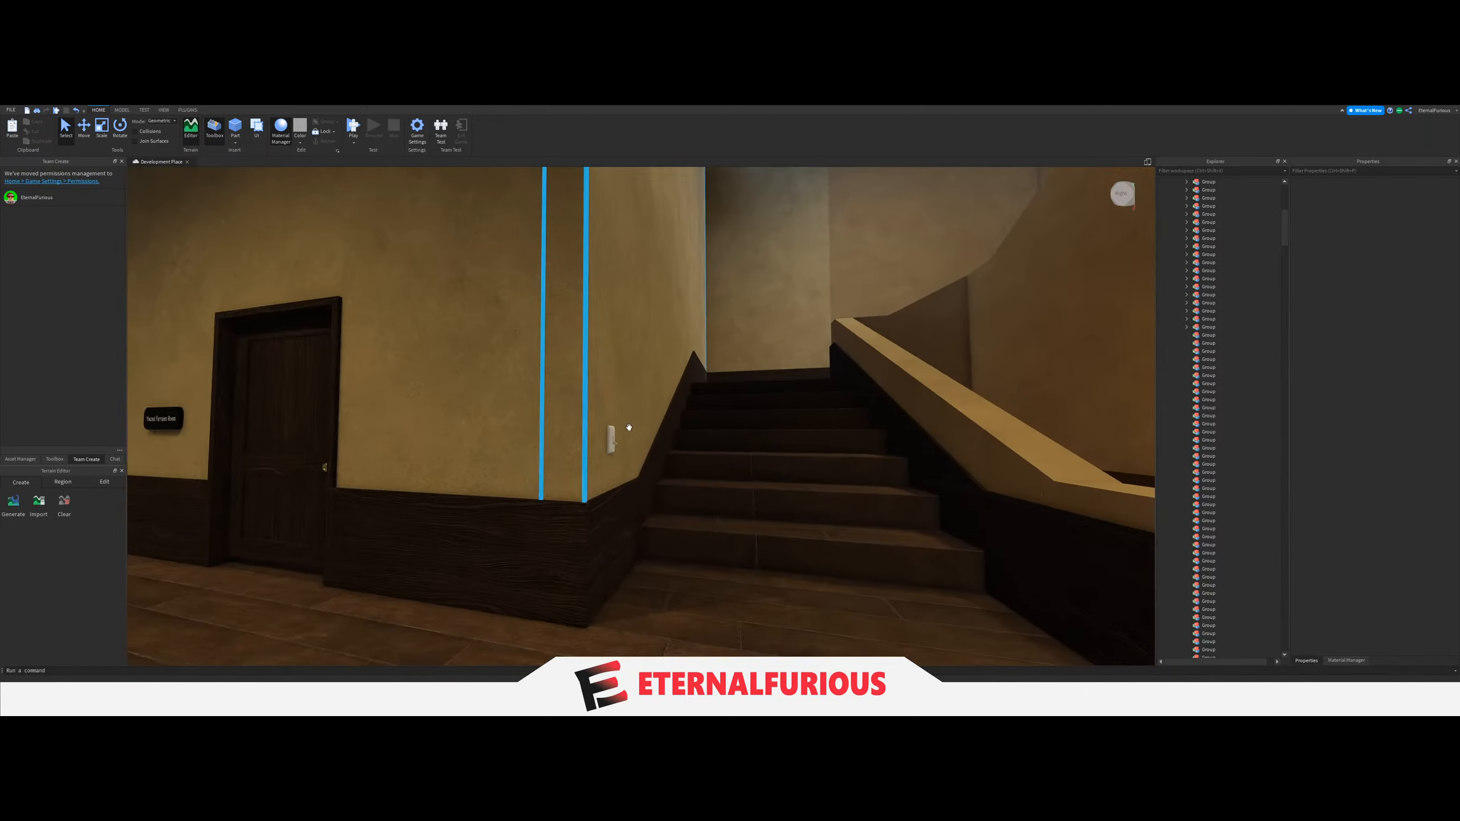
key("w")
right_click_drag(707, 481, 688, 488)
key("w")
key("w")
right_click_drag(757, 442, 758, 443)
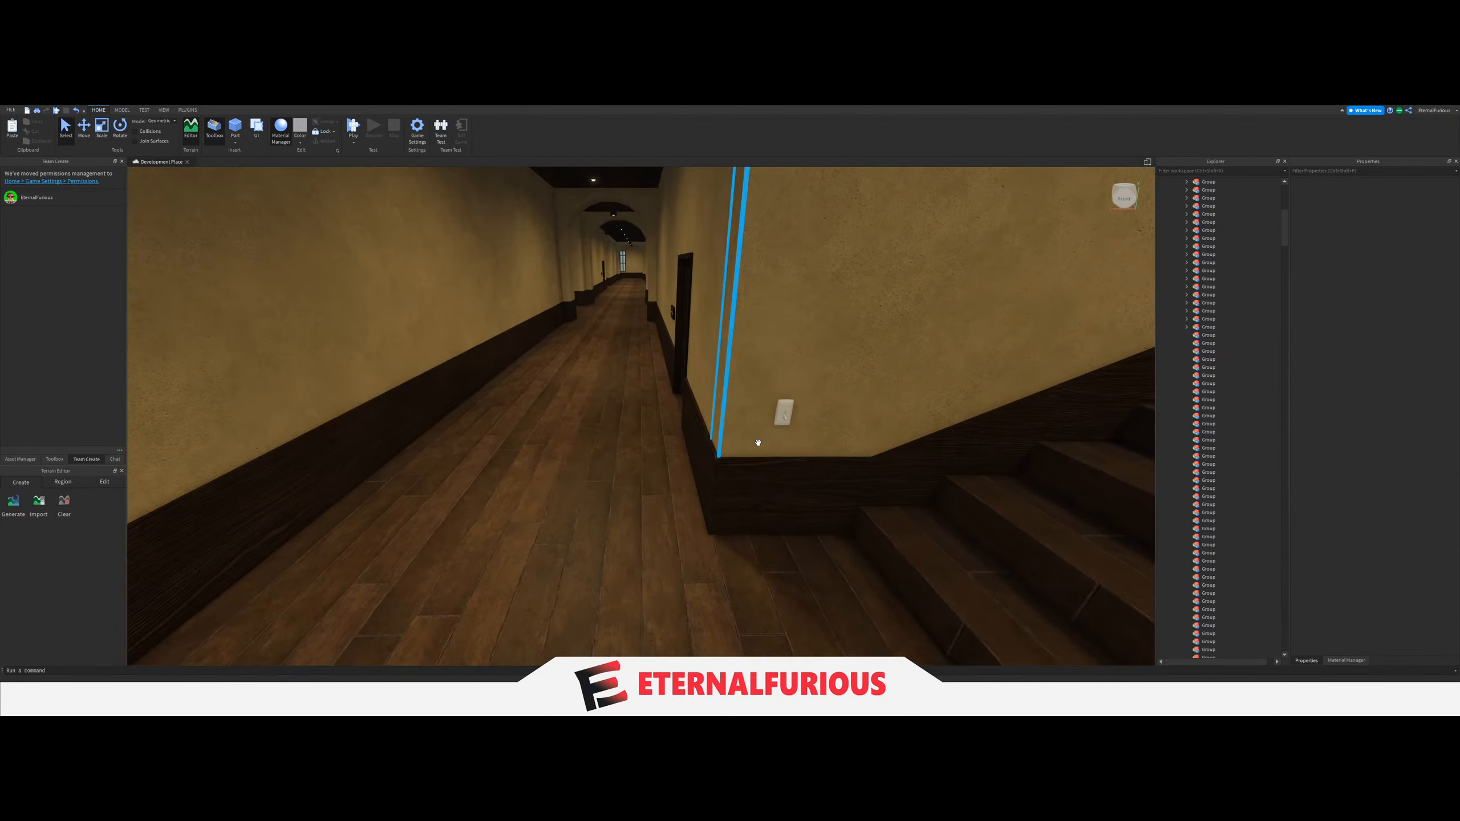
left_click(782, 418)
key("f")
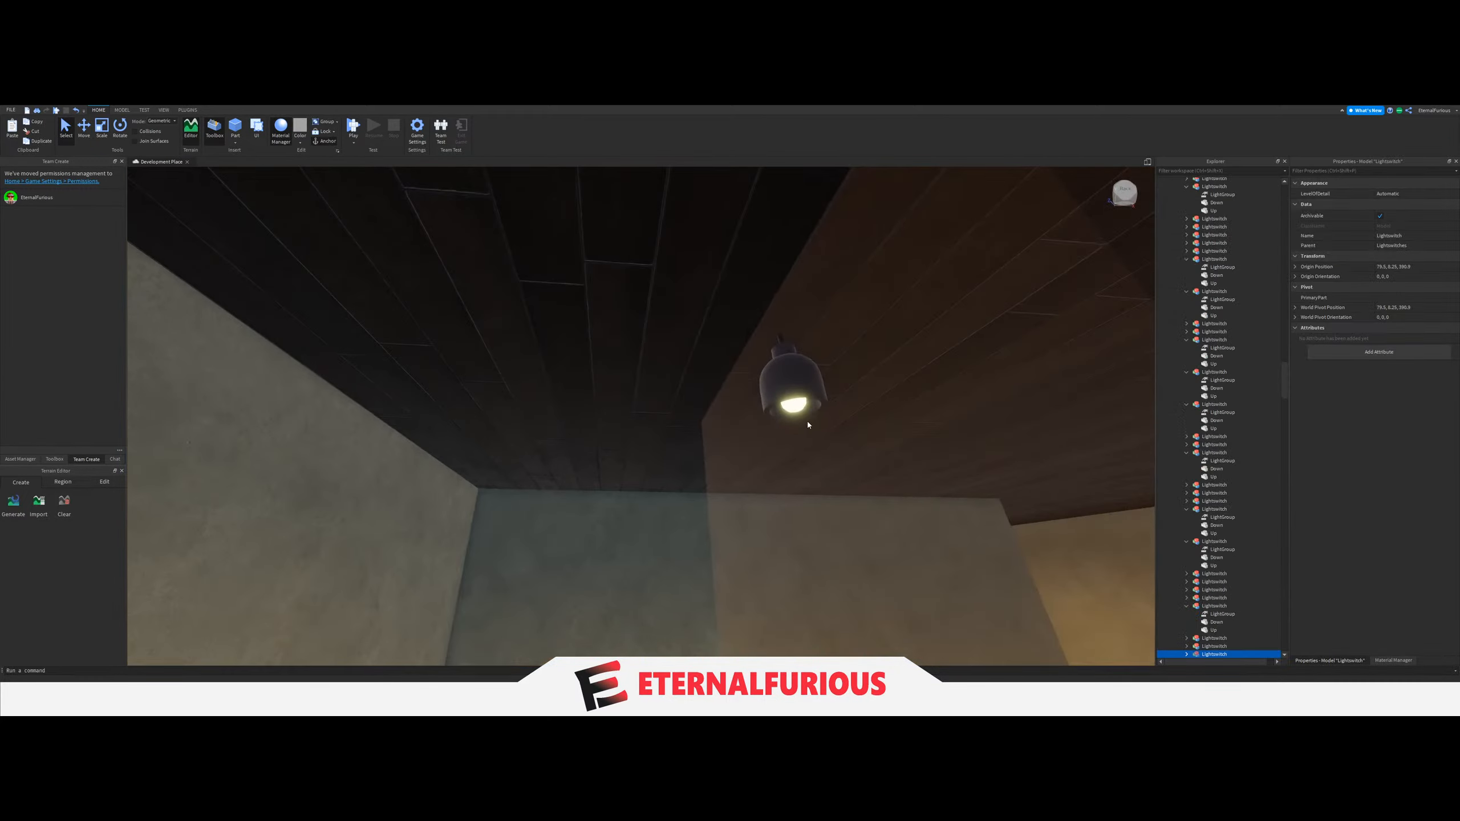
Move the ceiling LIGHT above the staircase into the next empty Group.
right_click_drag(807, 421, 808, 422)
key("w")
left_click(567, 400)
key("w")
right_click_drag(837, 476, 835, 476)
key("w")
key("w")
left_click_drag(1217, 309, 1230, 413)
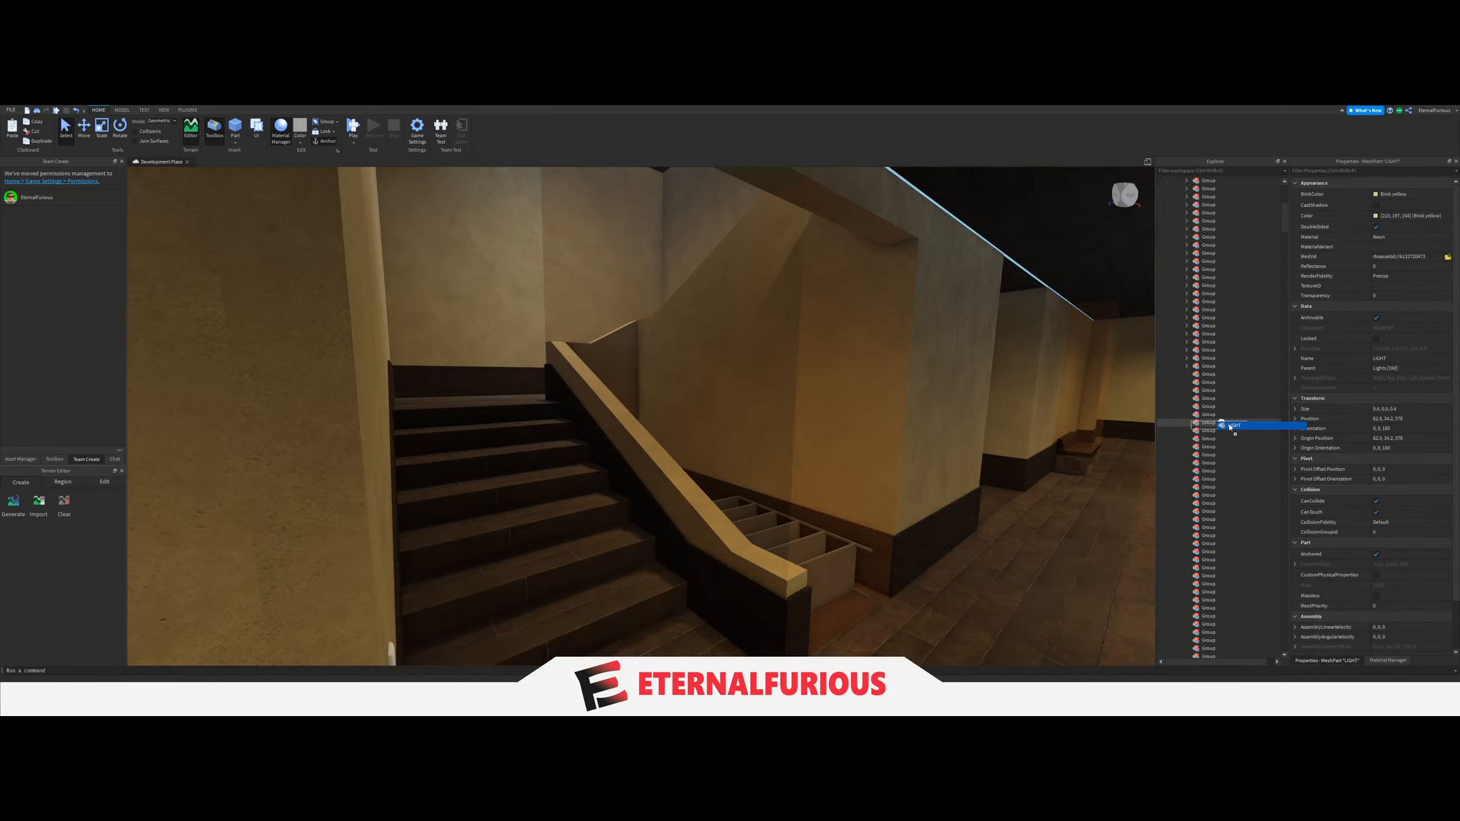
Set the LightGroup value of the light switch at the foot of the staircase to the Group holding the stairwell's LIGHT.
right_click_drag(605, 465, 605, 464)
key("w")
scroll(569, 485, "up", 2)
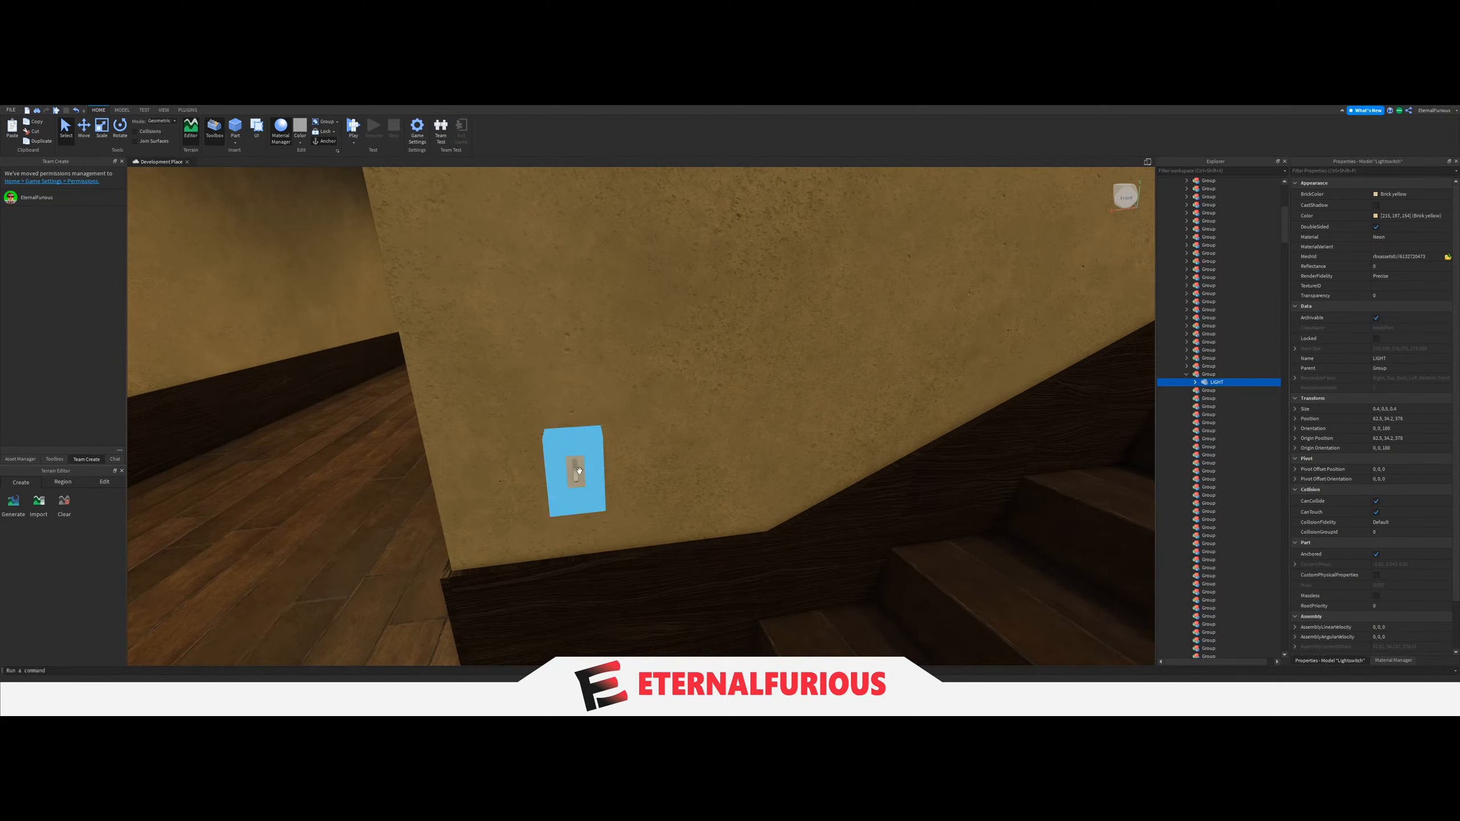
left_click(570, 487)
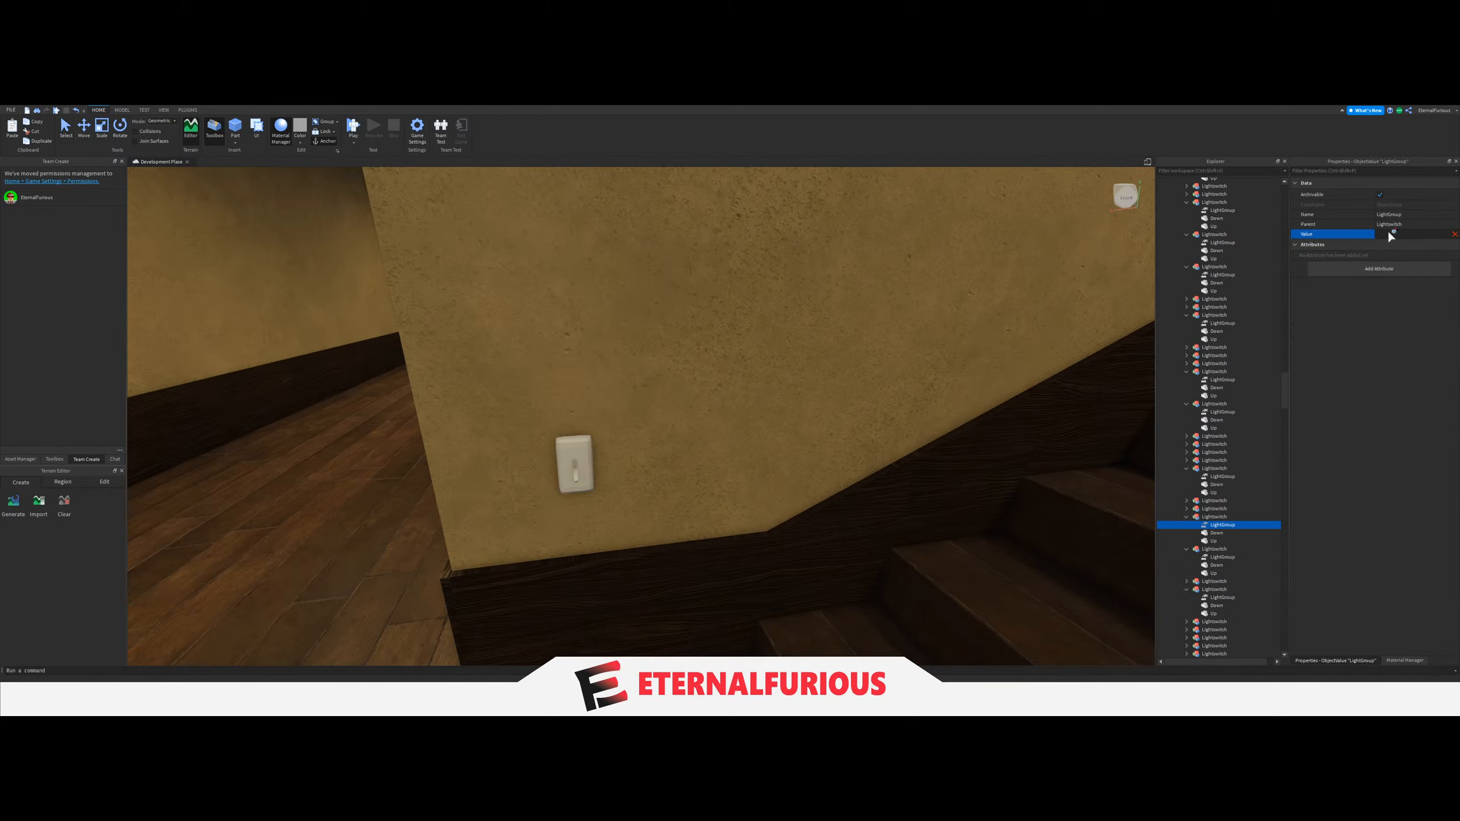
scroll(1219, 449, "up", 10)
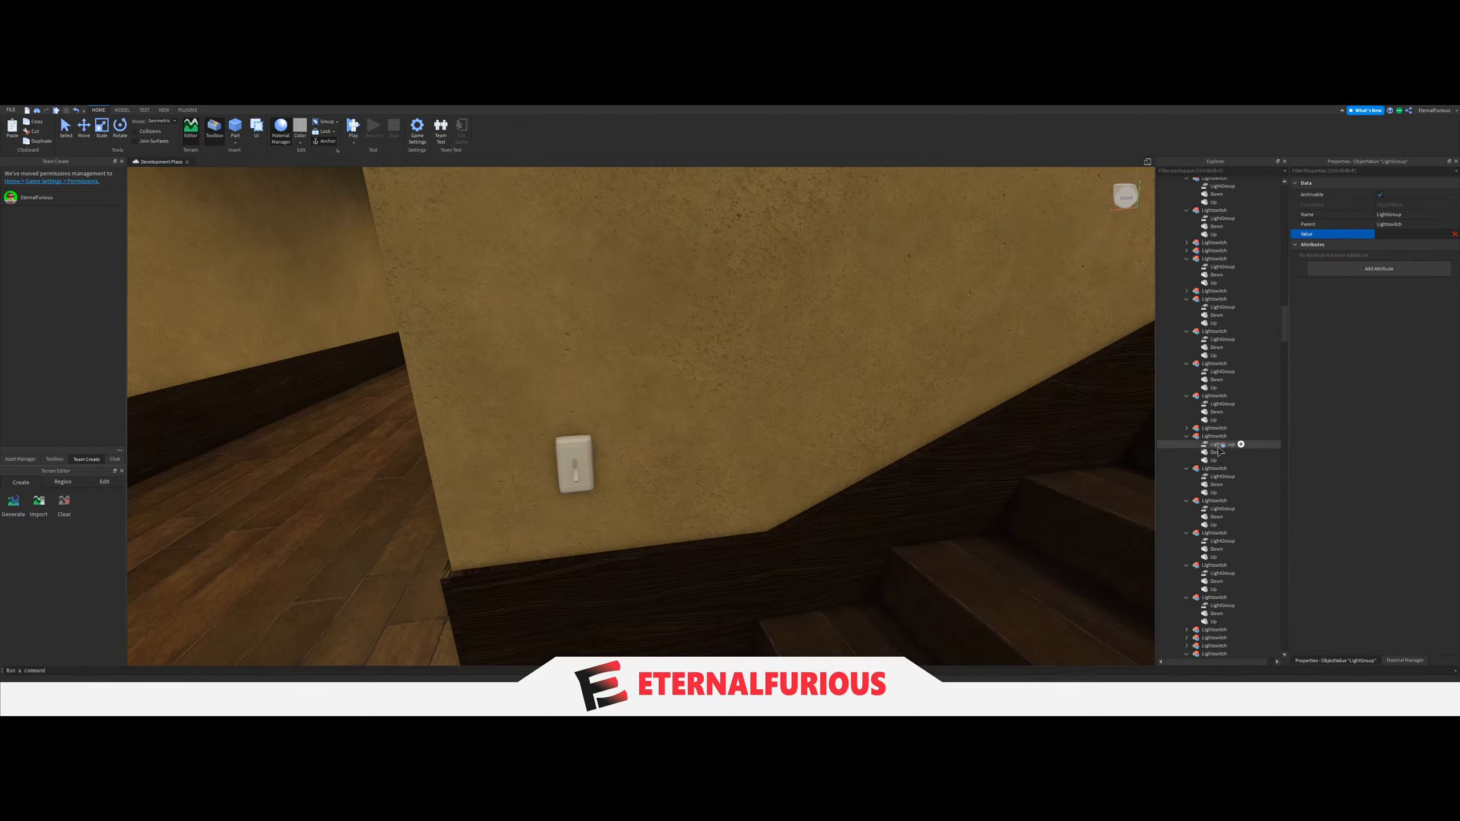
scroll(1216, 451, "up", 15)
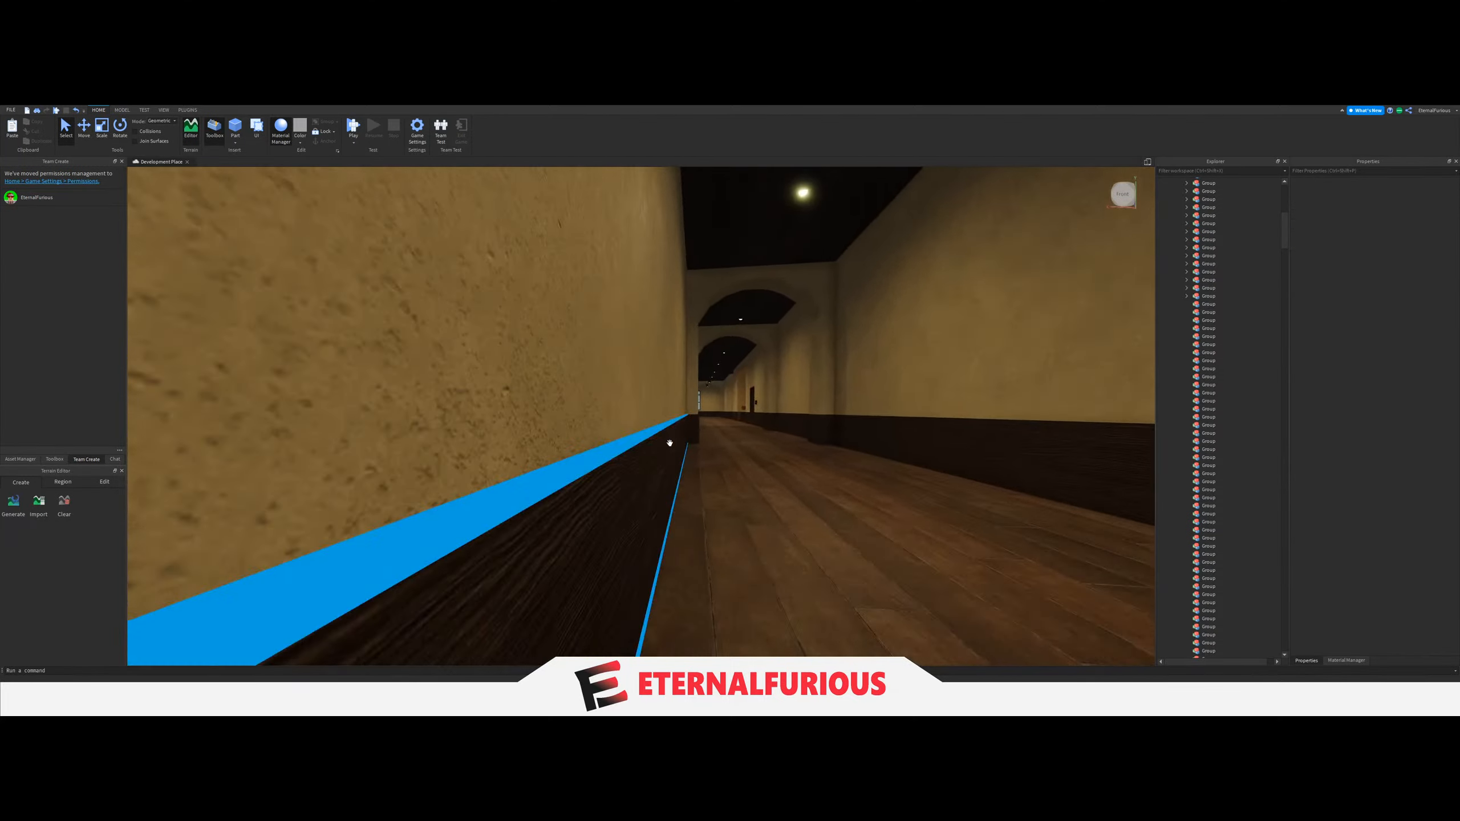
Move the ceiling LIGHT of the second staircase farther along the corridor into the next empty Group.
key("w")
right_click_drag(680, 433, 680, 434)
key("w")
left_click(687, 399)
key("s")
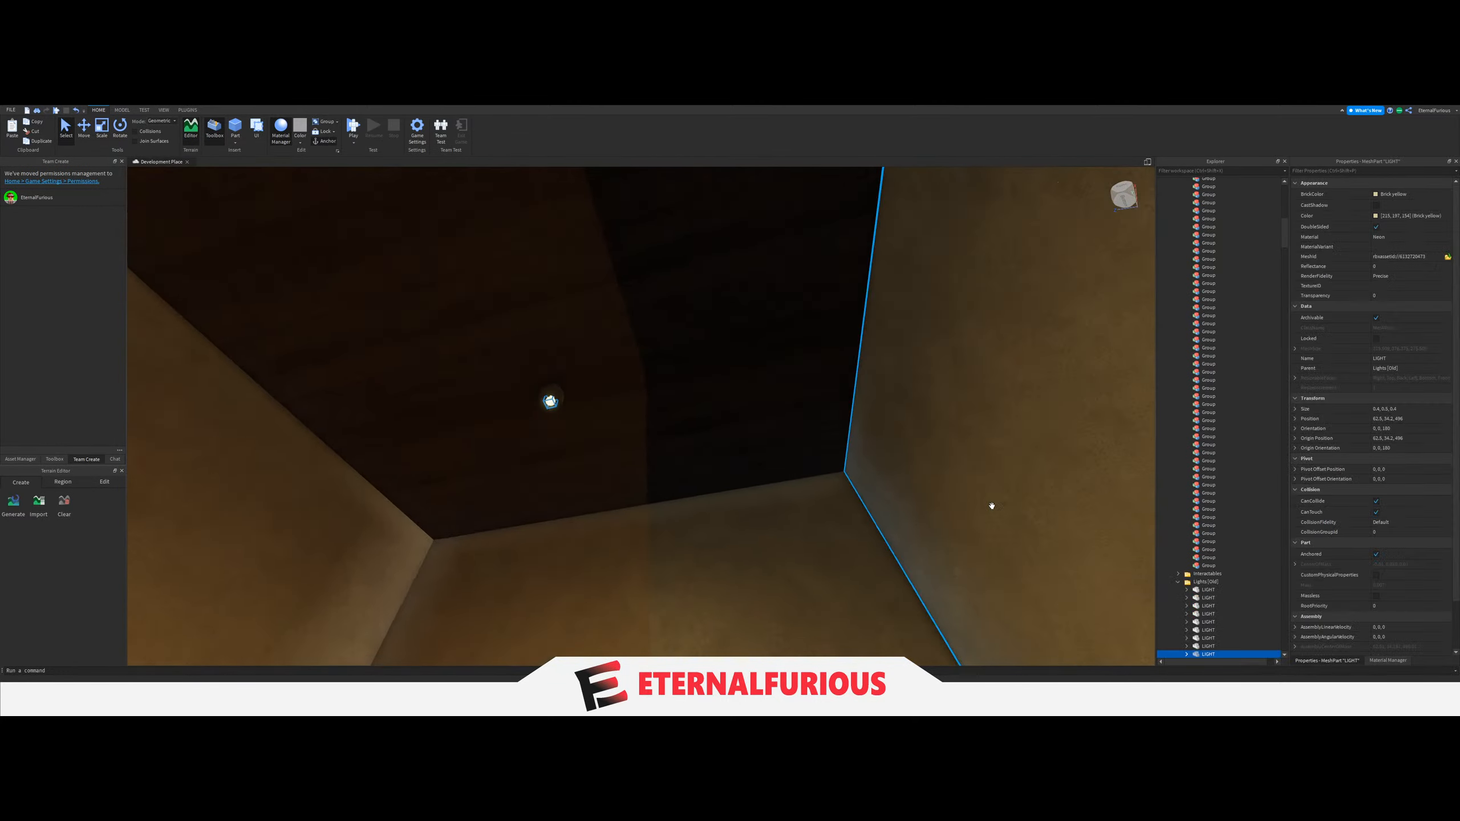
right_click_drag(991, 505, 824, 506)
scroll(1210, 620, "down", 2)
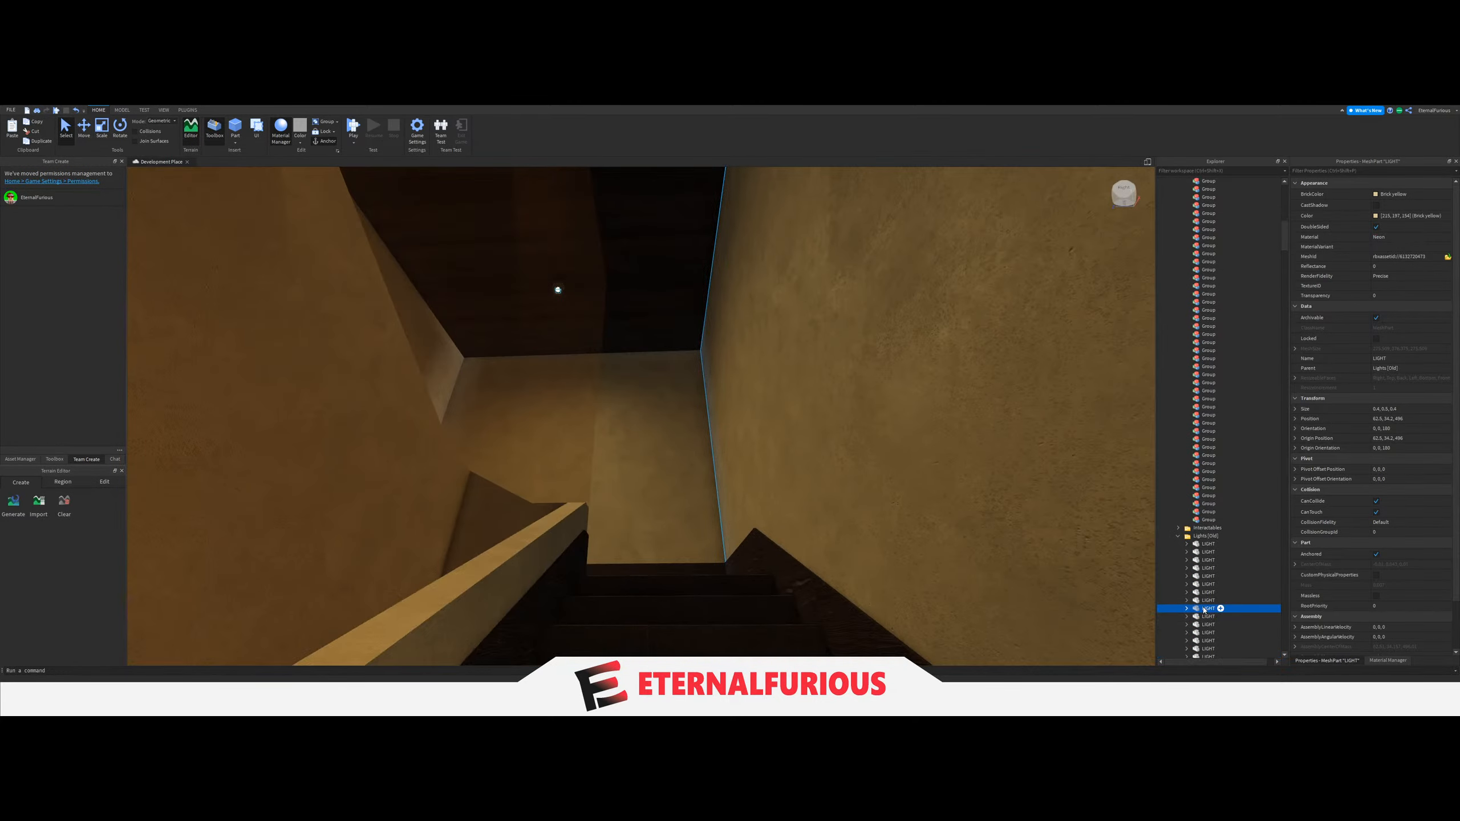
left_click_drag(1221, 508, 1218, 511)
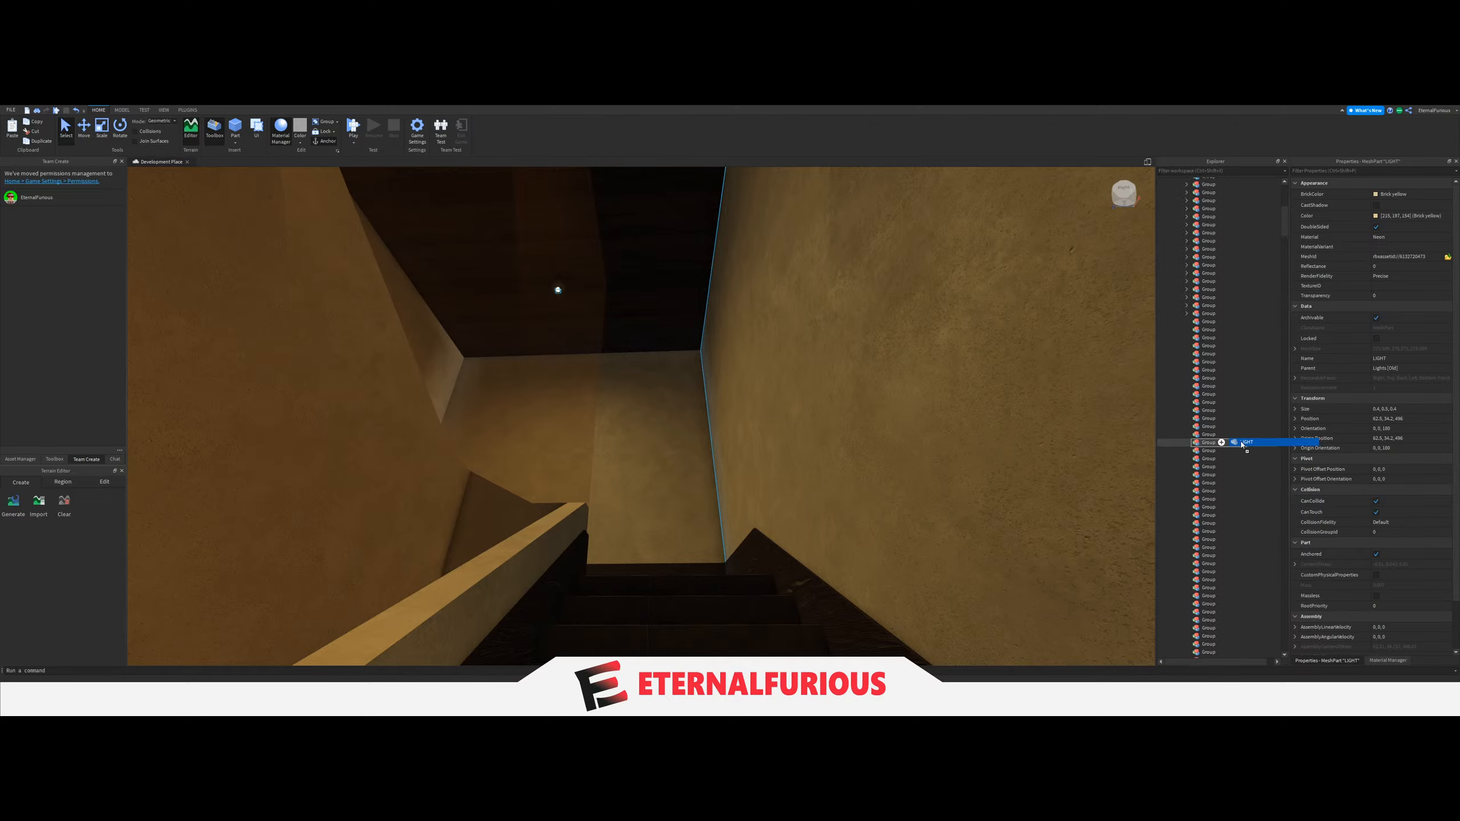
Set the LightGroup value of the second staircase's light switch to the Group holding that stairwell's LIGHT.
scroll(532, 513, "down", 5)
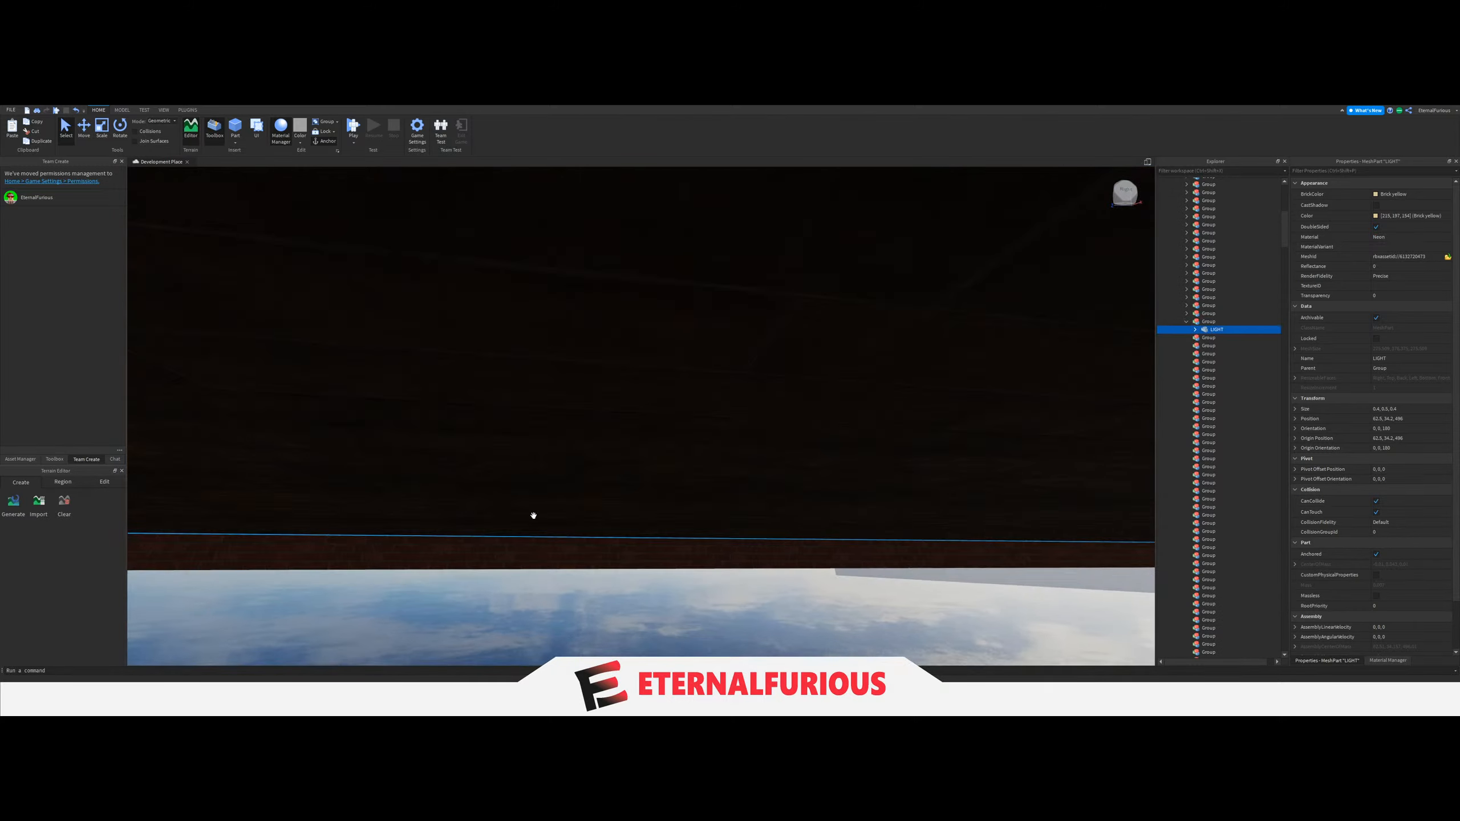
left_click(629, 491)
scroll(632, 490, "up", 5)
right_click_drag(735, 465, 736, 465)
scroll(736, 465, "up", 3)
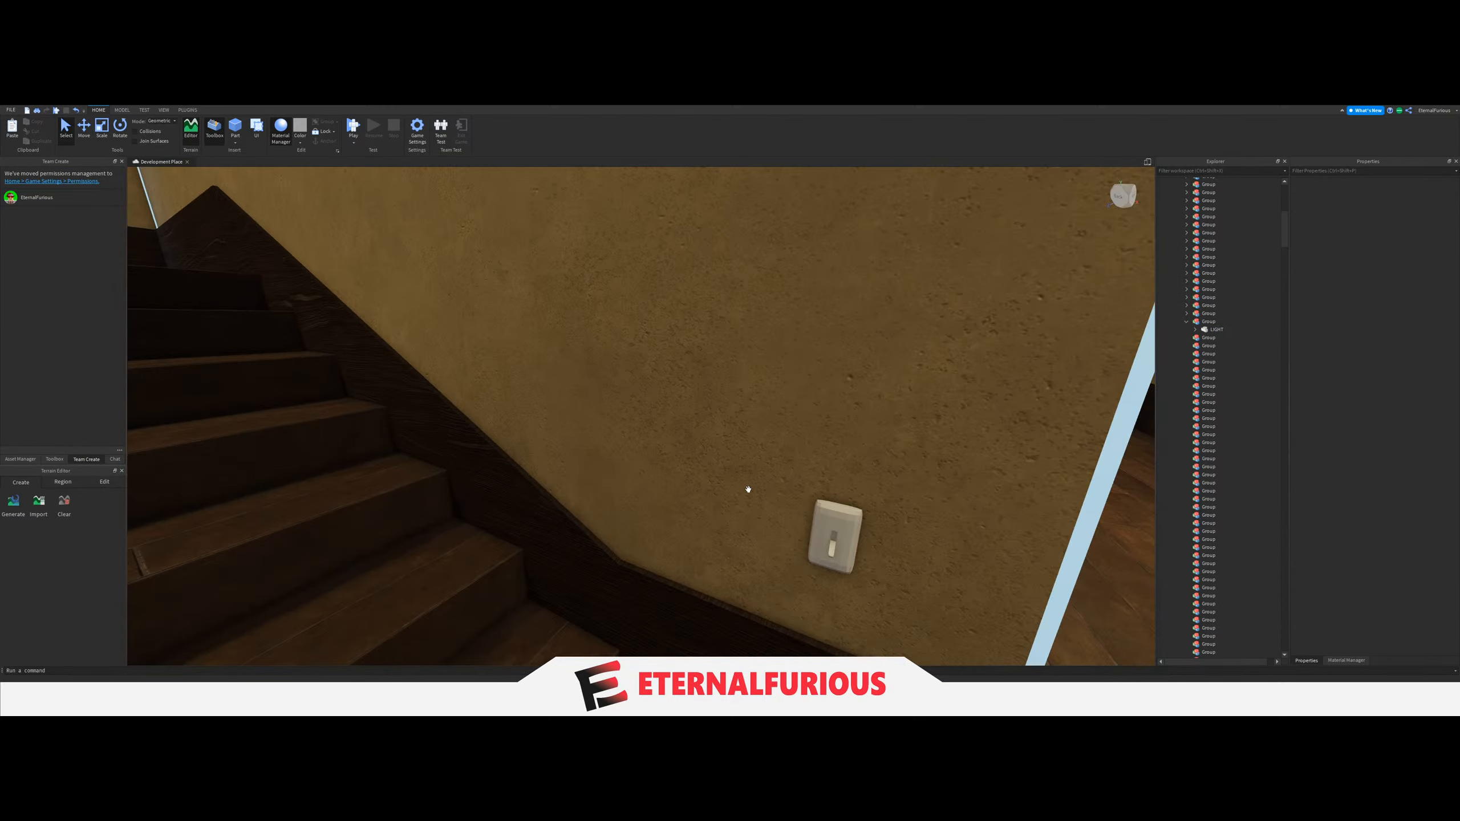
left_click(833, 529)
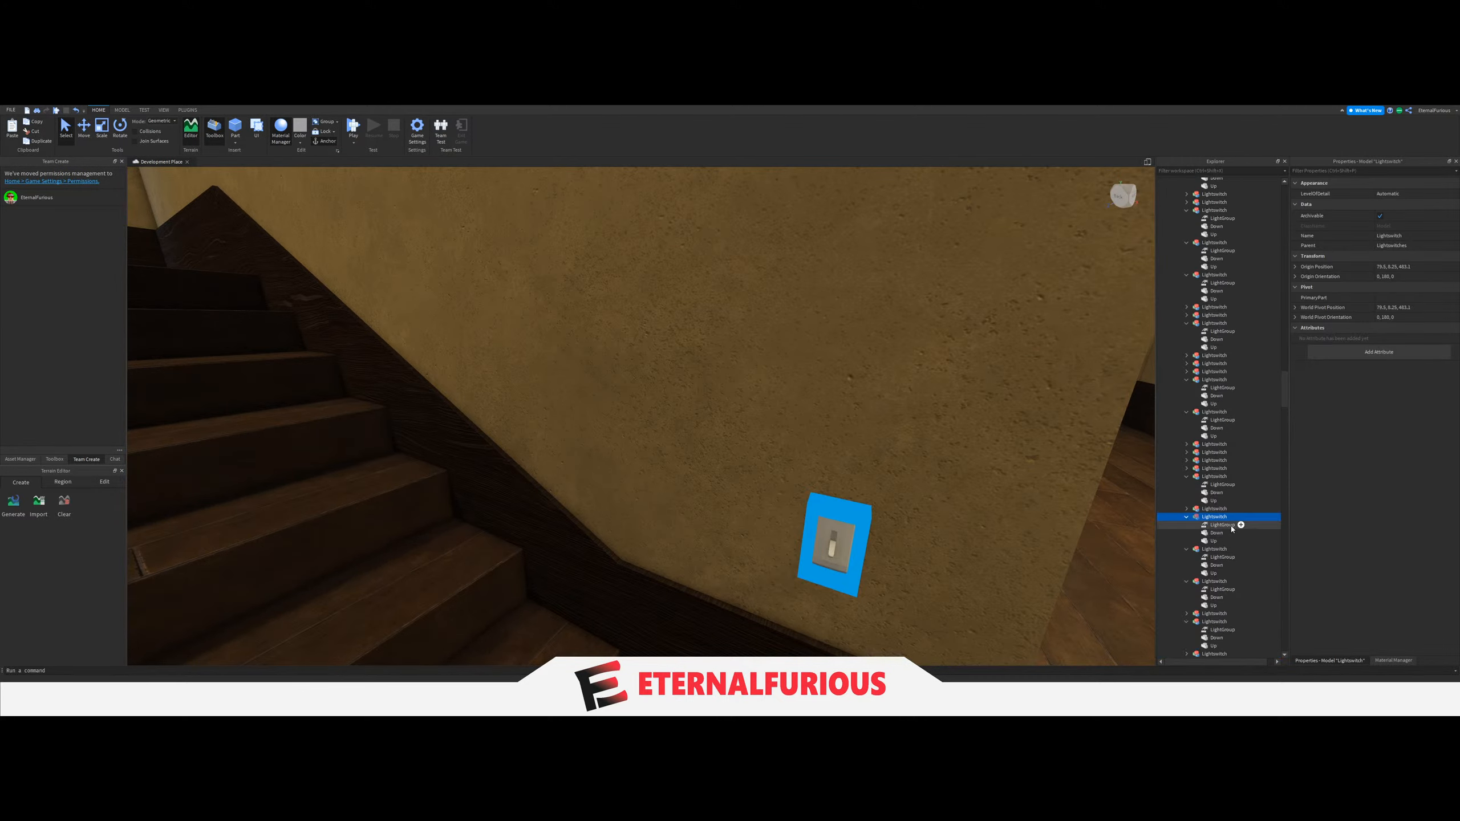
left_click(1392, 233)
scroll(1227, 458, "up", 10)
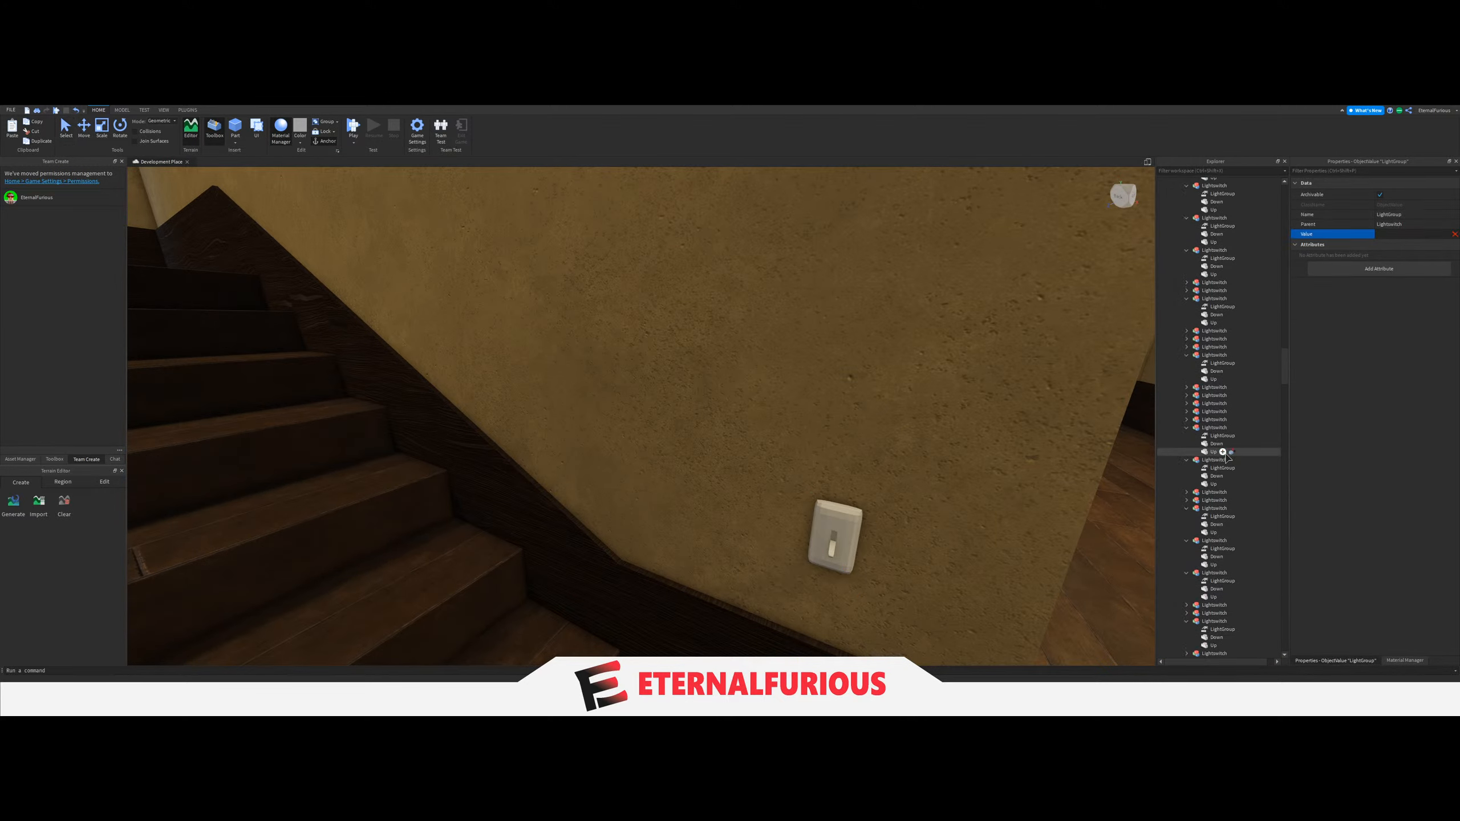
scroll(1227, 458, "up", 15)
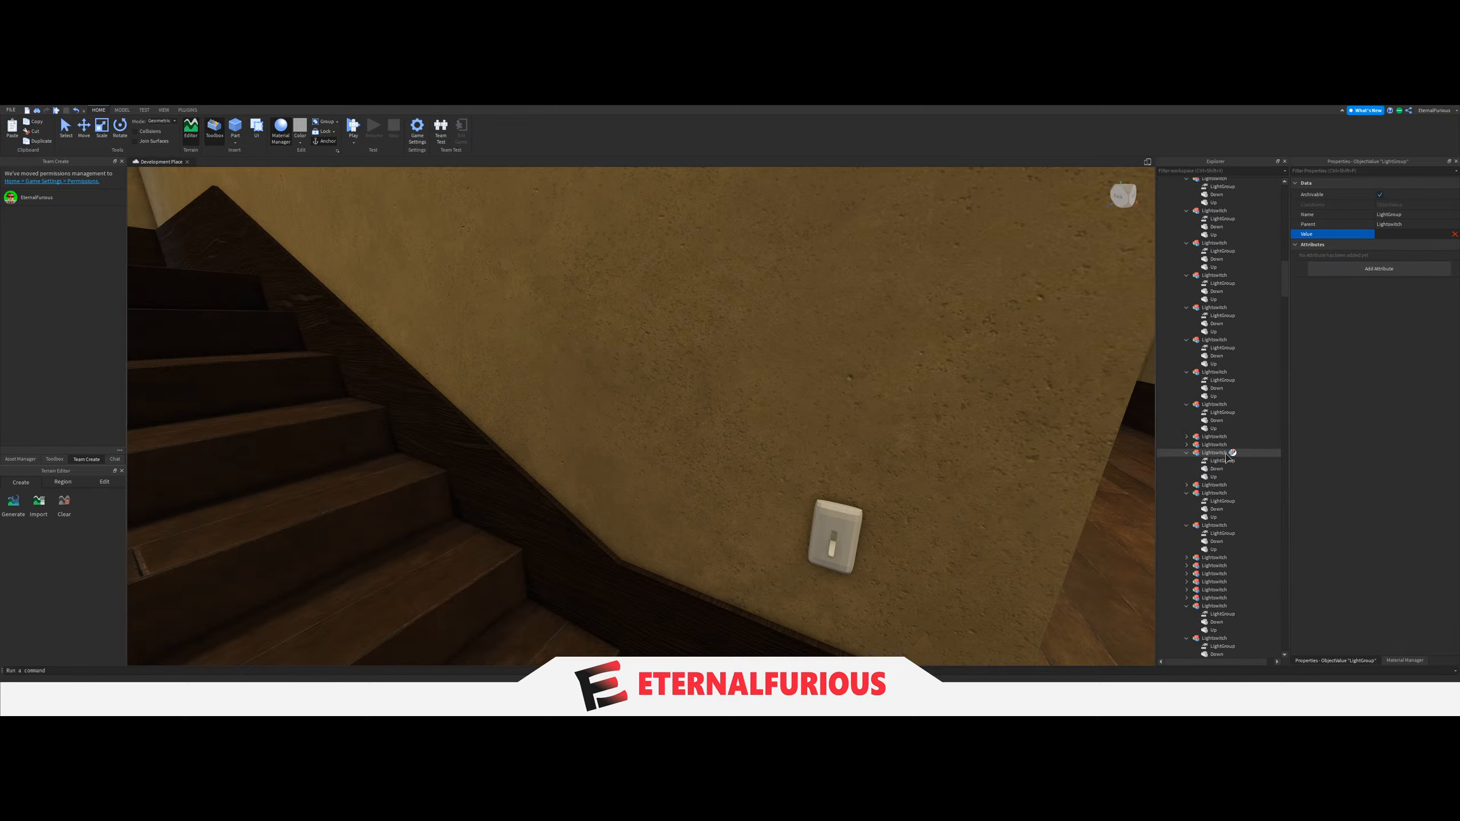
scroll(1227, 457, "up", 8)
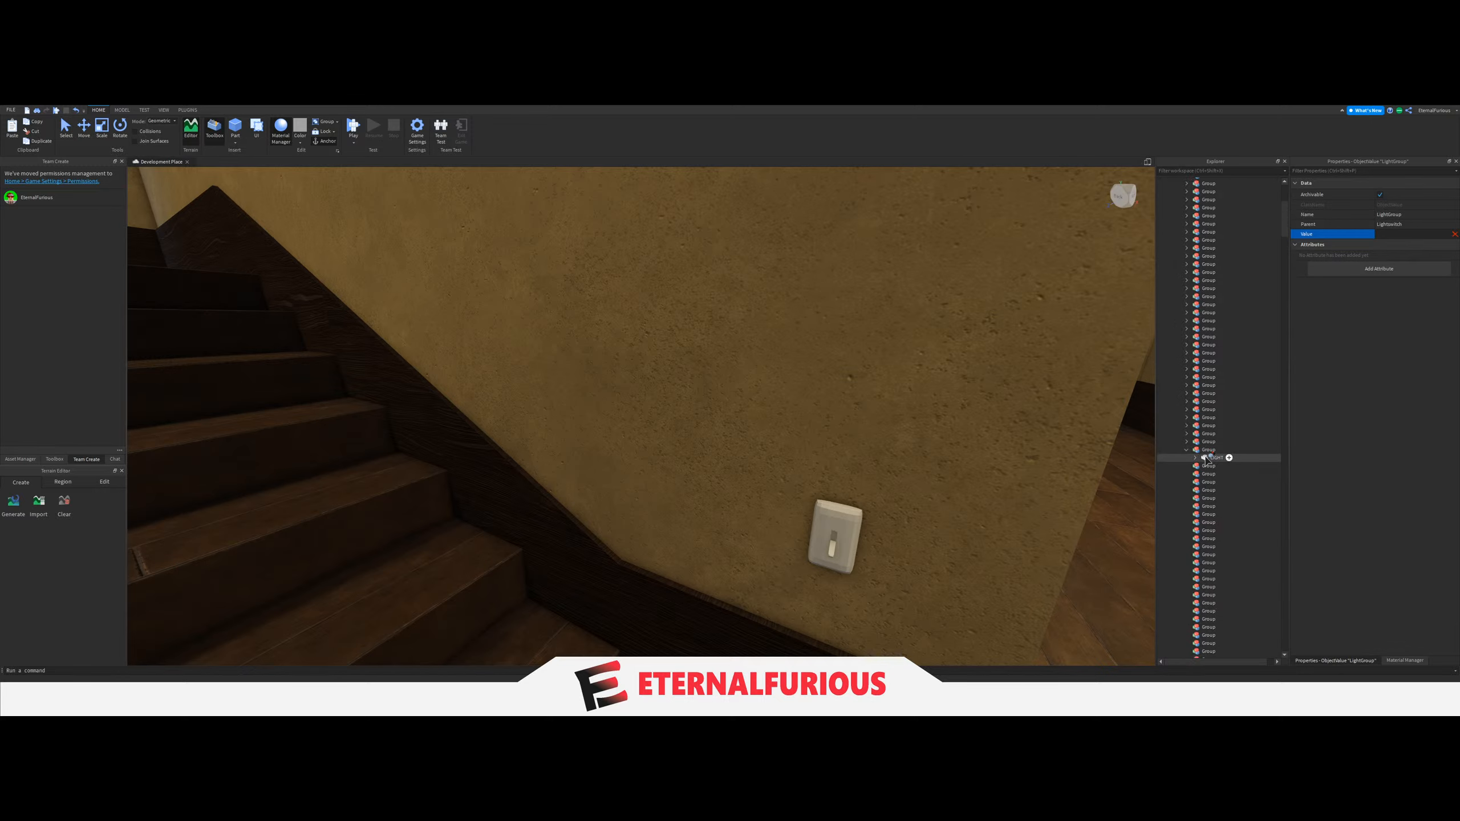
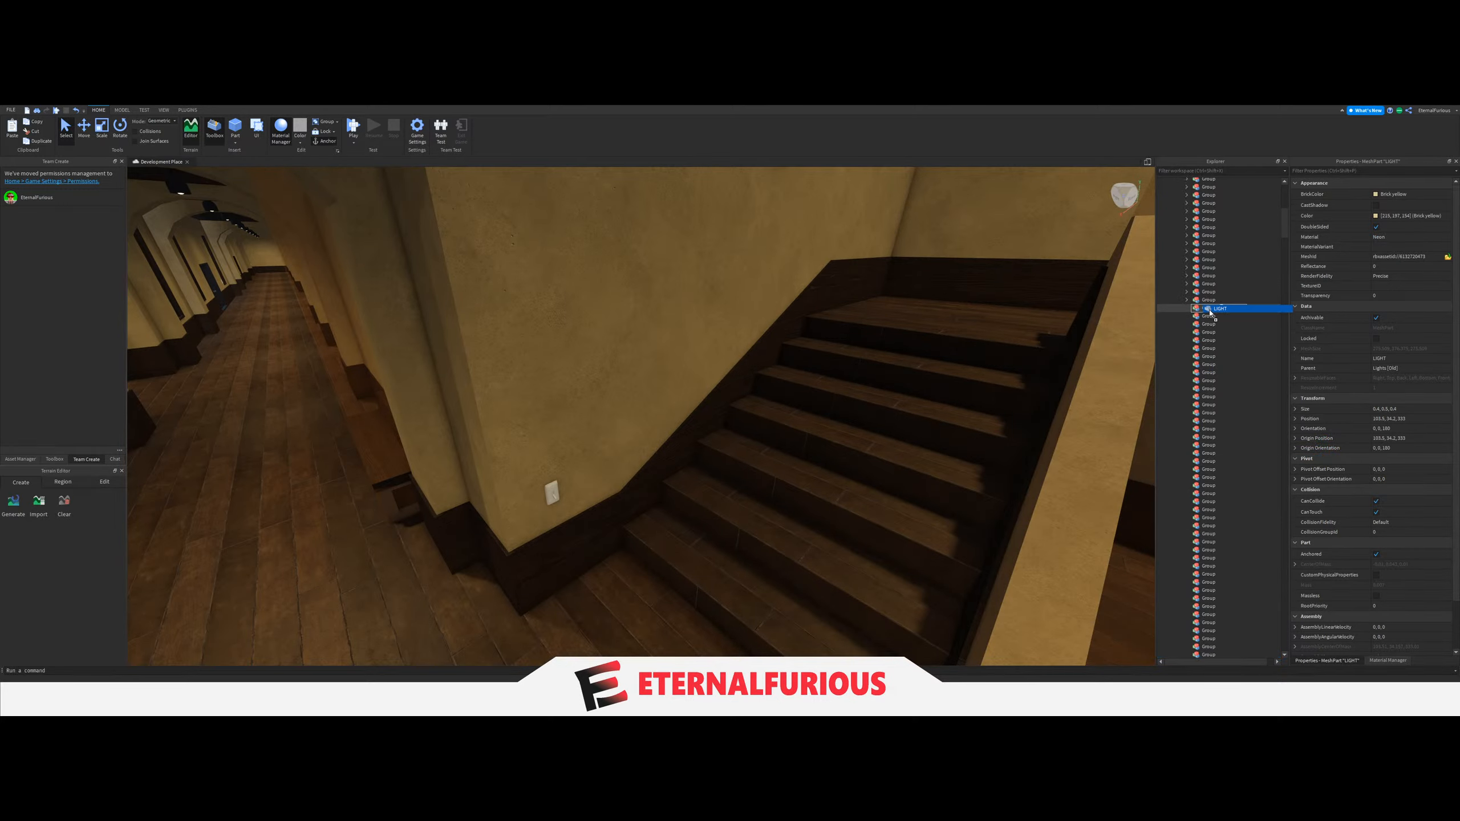
Place the stairwell's LIGHT in the next empty Group and set the LightGroup value of the switch beside the stairs to that Group.
key("ctrl+z")
key("s")
key("w")
left_click(809, 541)
key("s")
right_click_drag(808, 541, 655, 482)
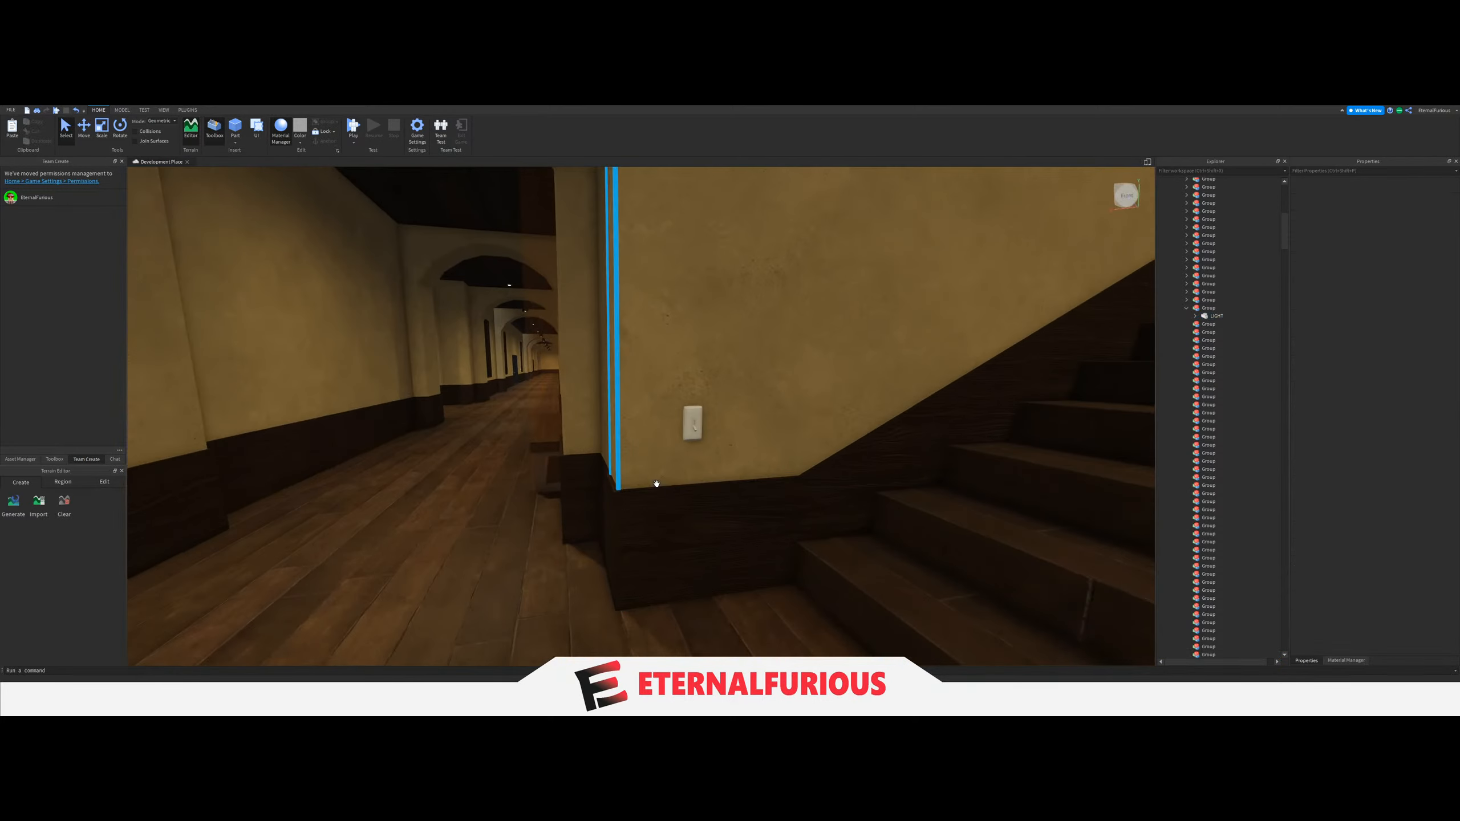
key("w")
left_click(720, 449)
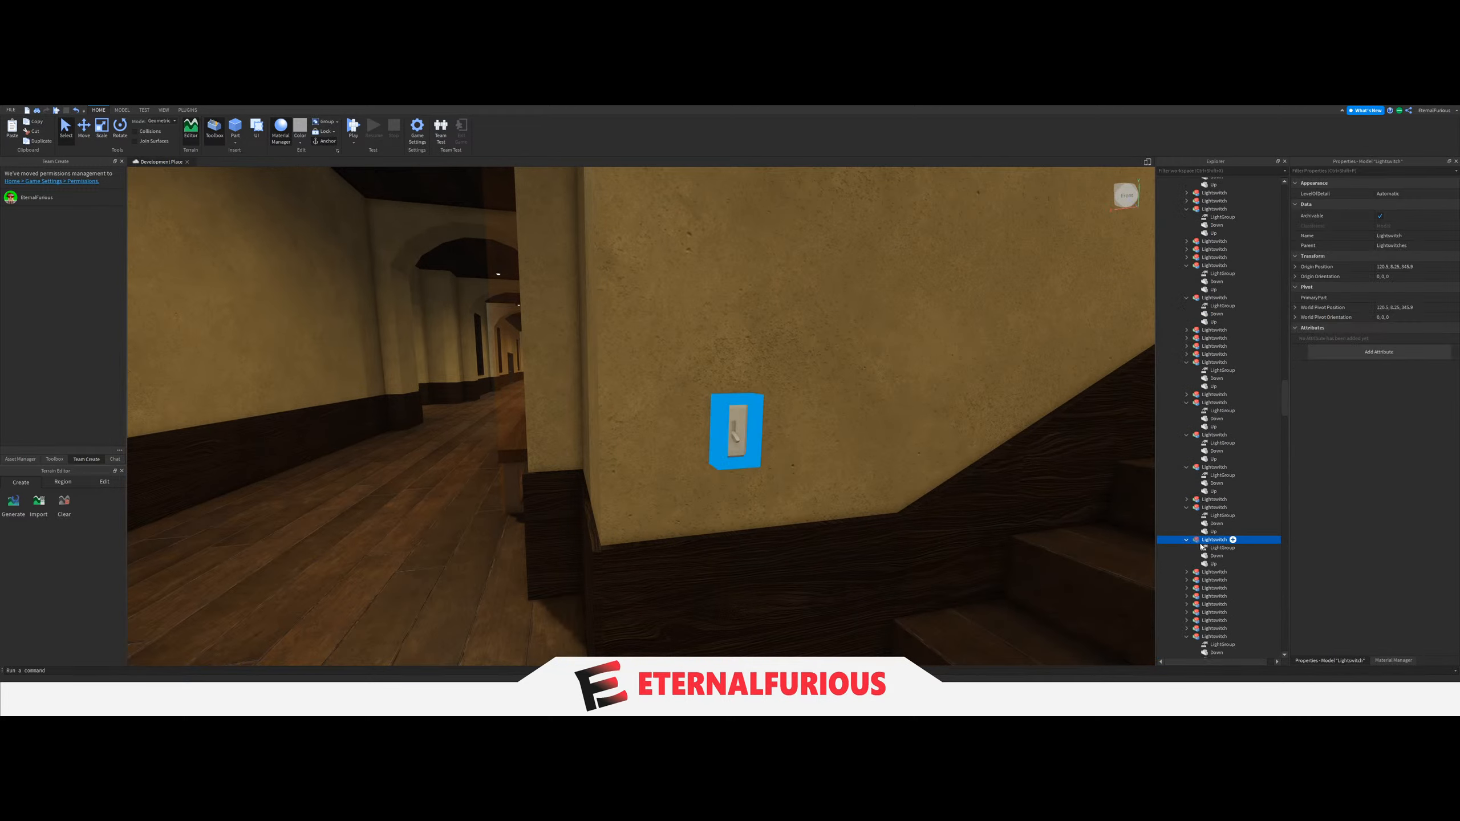
scroll(1236, 437, "up", 5)
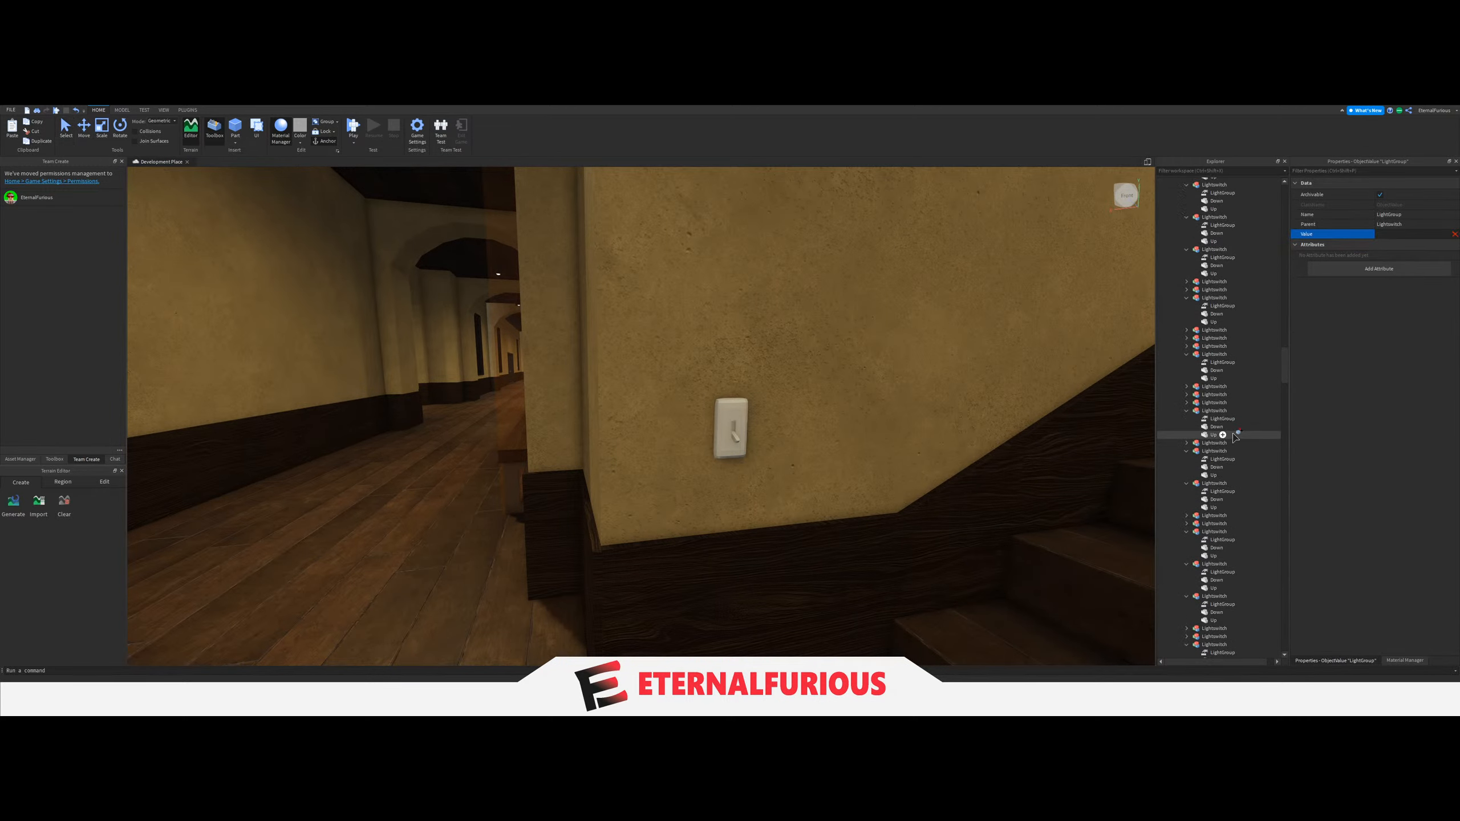
scroll(1236, 437, "up", 3)
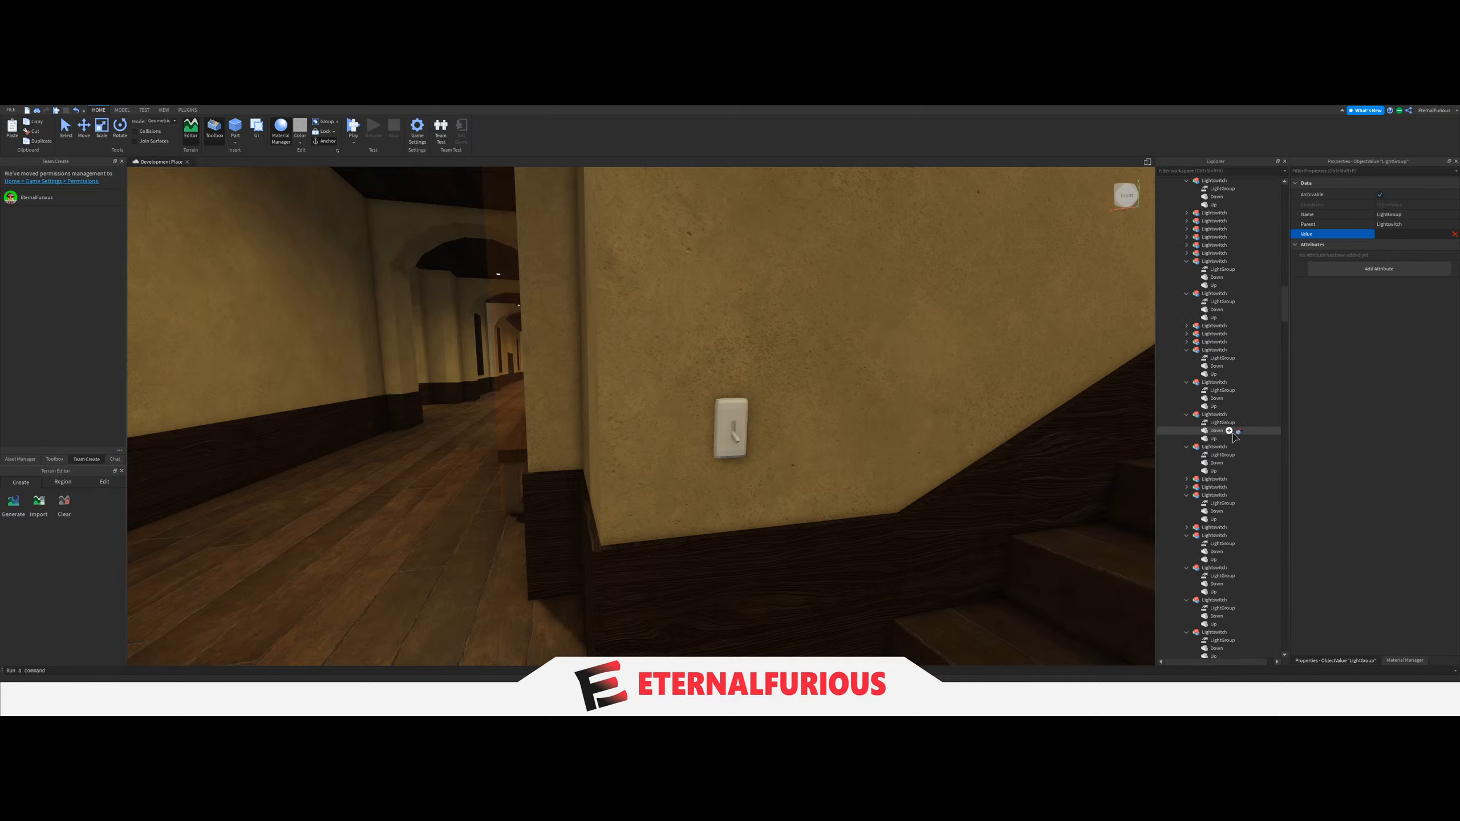
scroll(1236, 437, "up", 10)
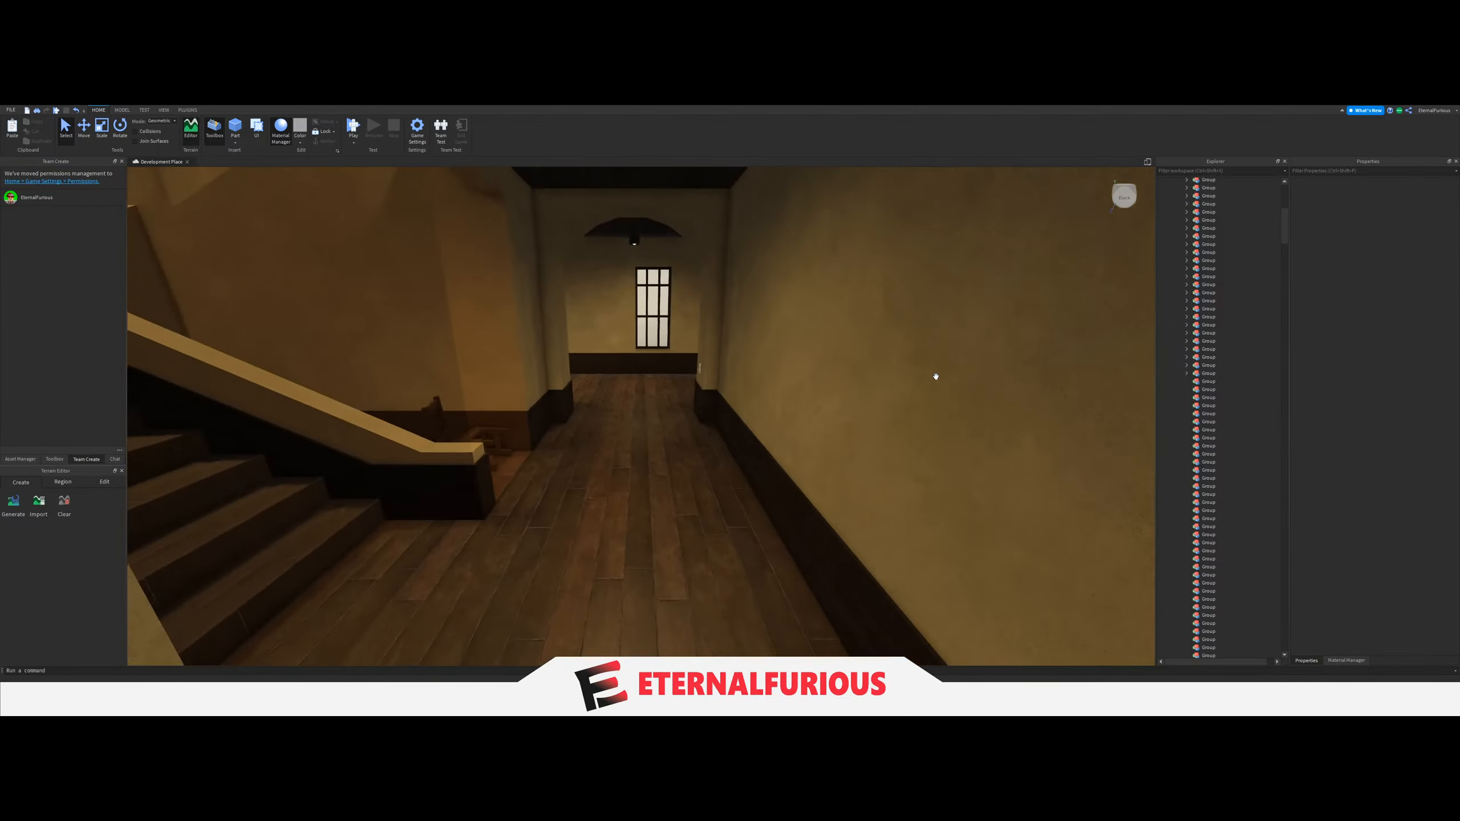
Move the ceiling LIGHT above the next staircase along the corridor into the next empty Group.
key("w")
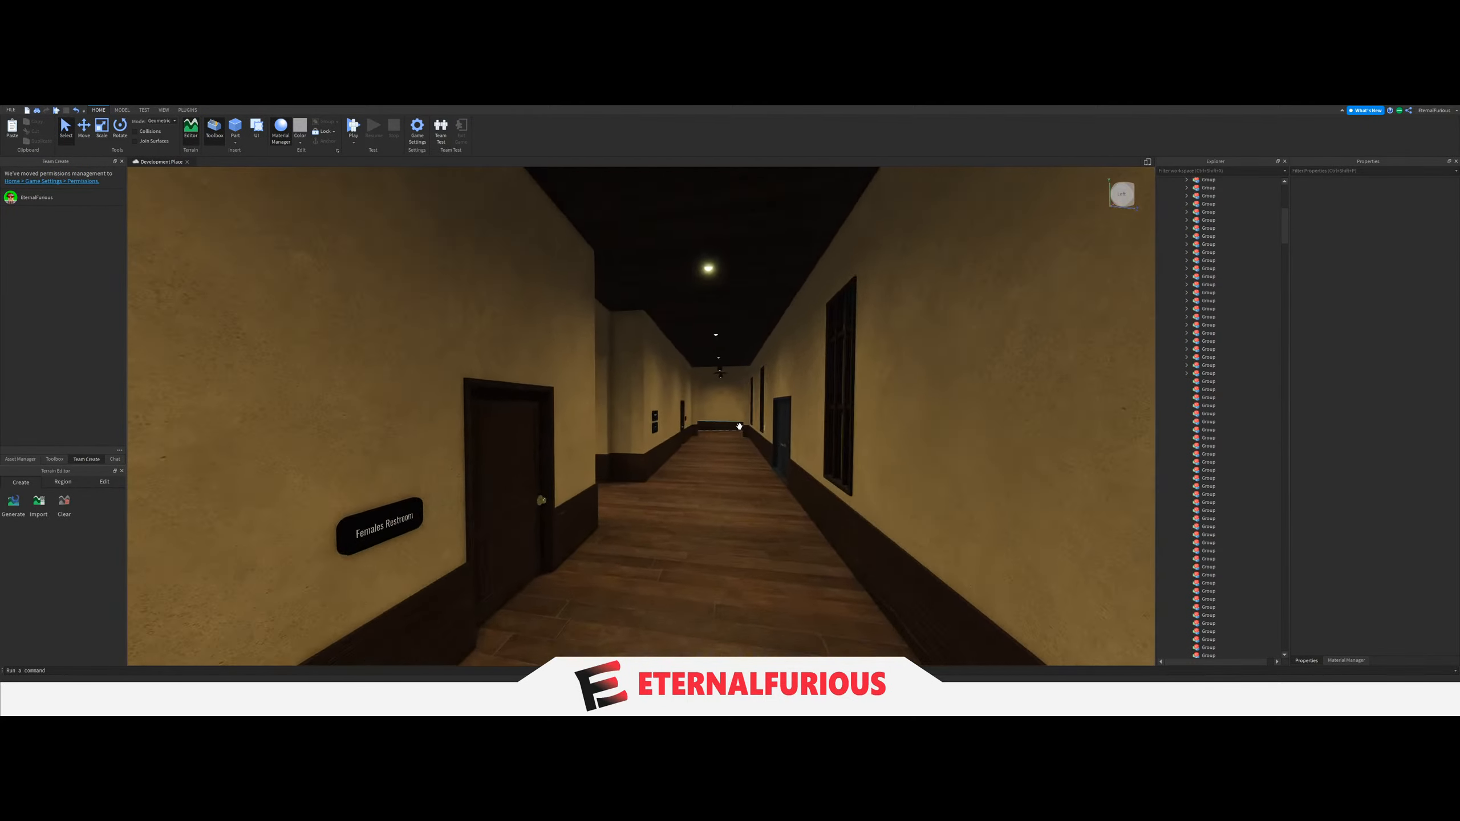
key("w")
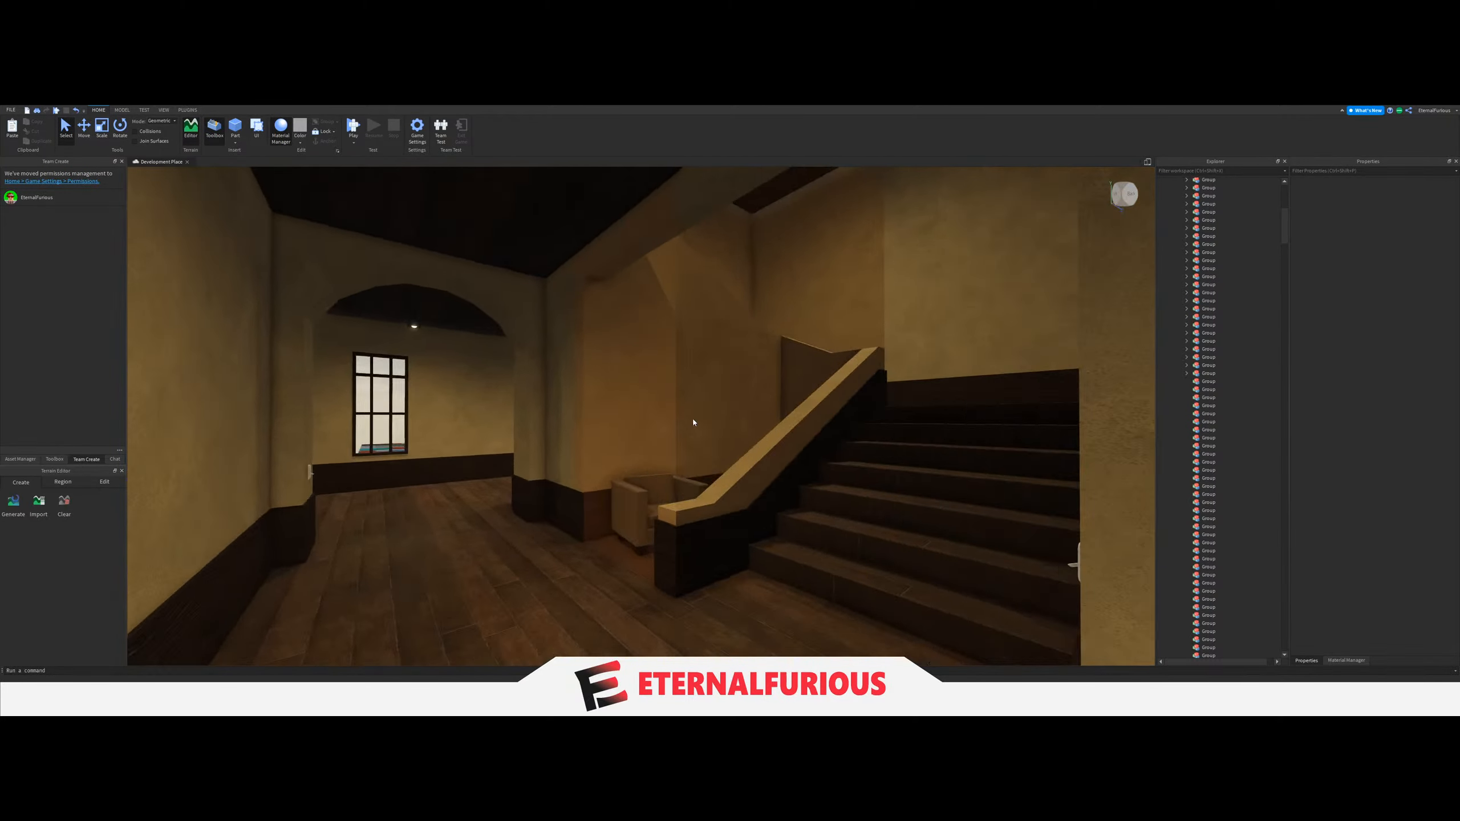
key("w")
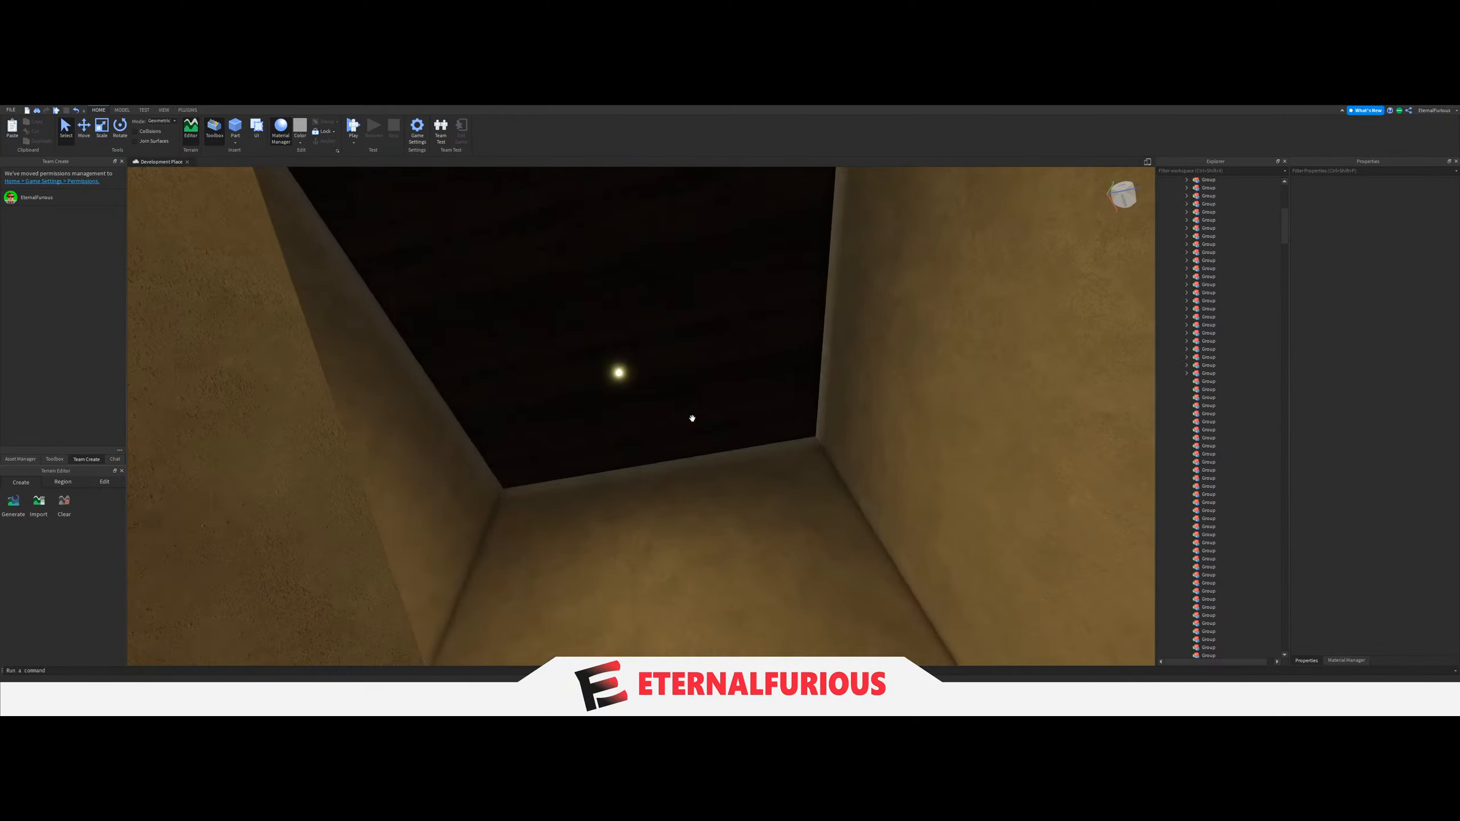
left_click(780, 305)
right_click_drag(756, 340, 707, 413)
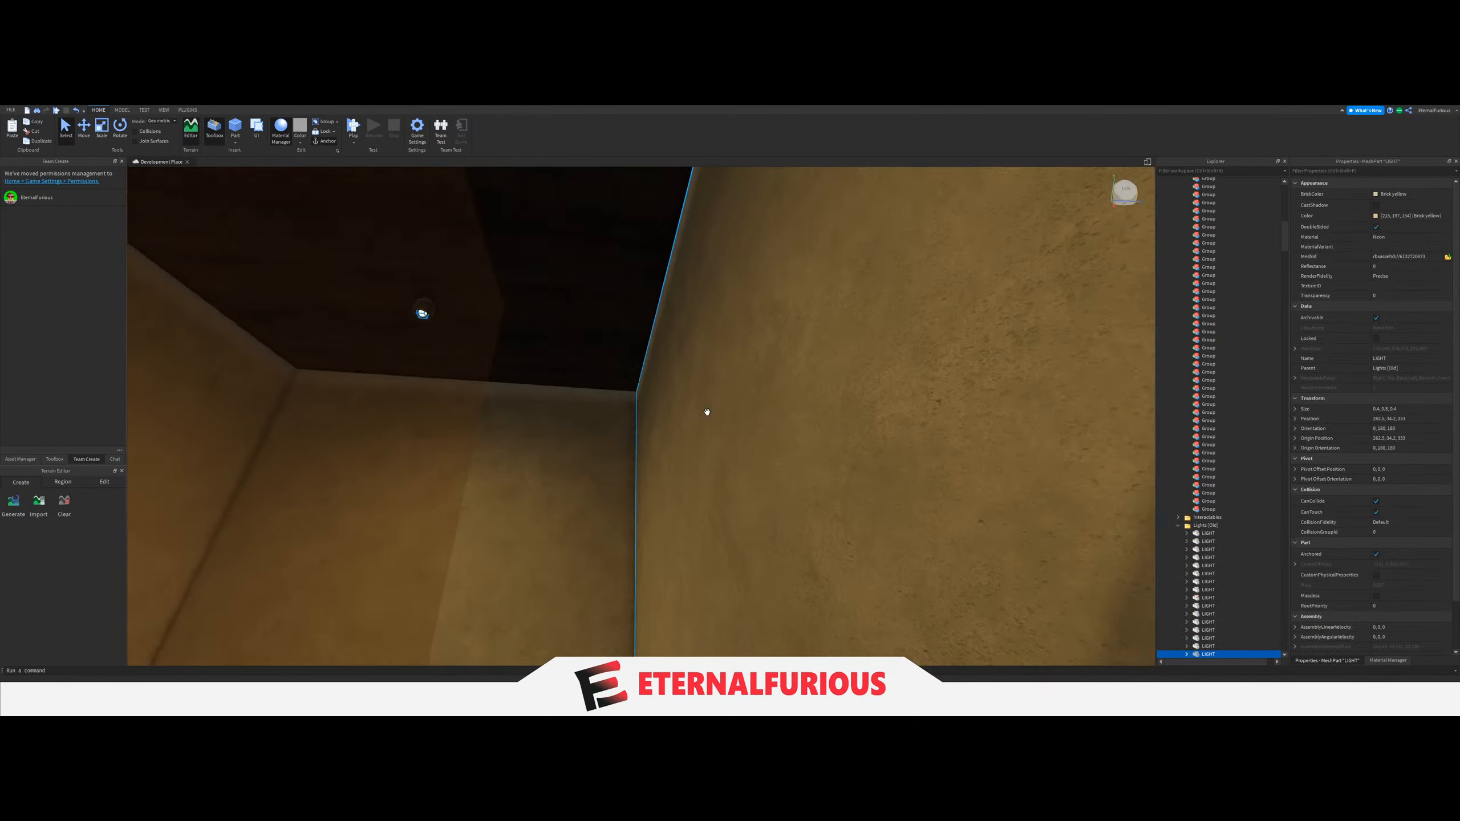
double_click(1203, 657)
left_click_drag(1200, 555, 1211, 501)
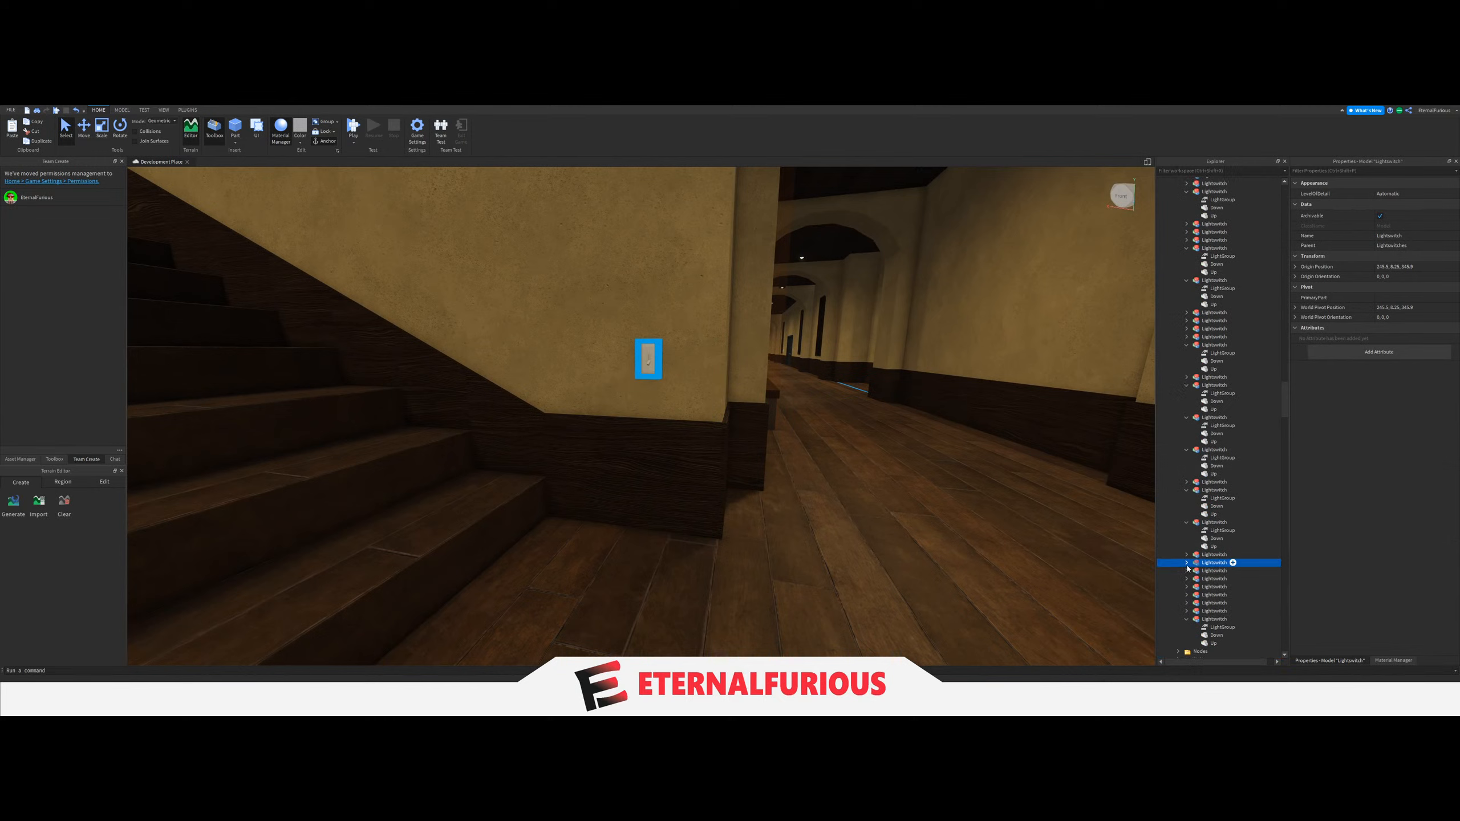
Set the LightGroup value of this staircase's light switch to the Group holding the stairwell's LIGHT.
scroll(1241, 473, "up", 5)
left_click_drag(1241, 473, 1240, 474)
scroll(1240, 473, "up", 10)
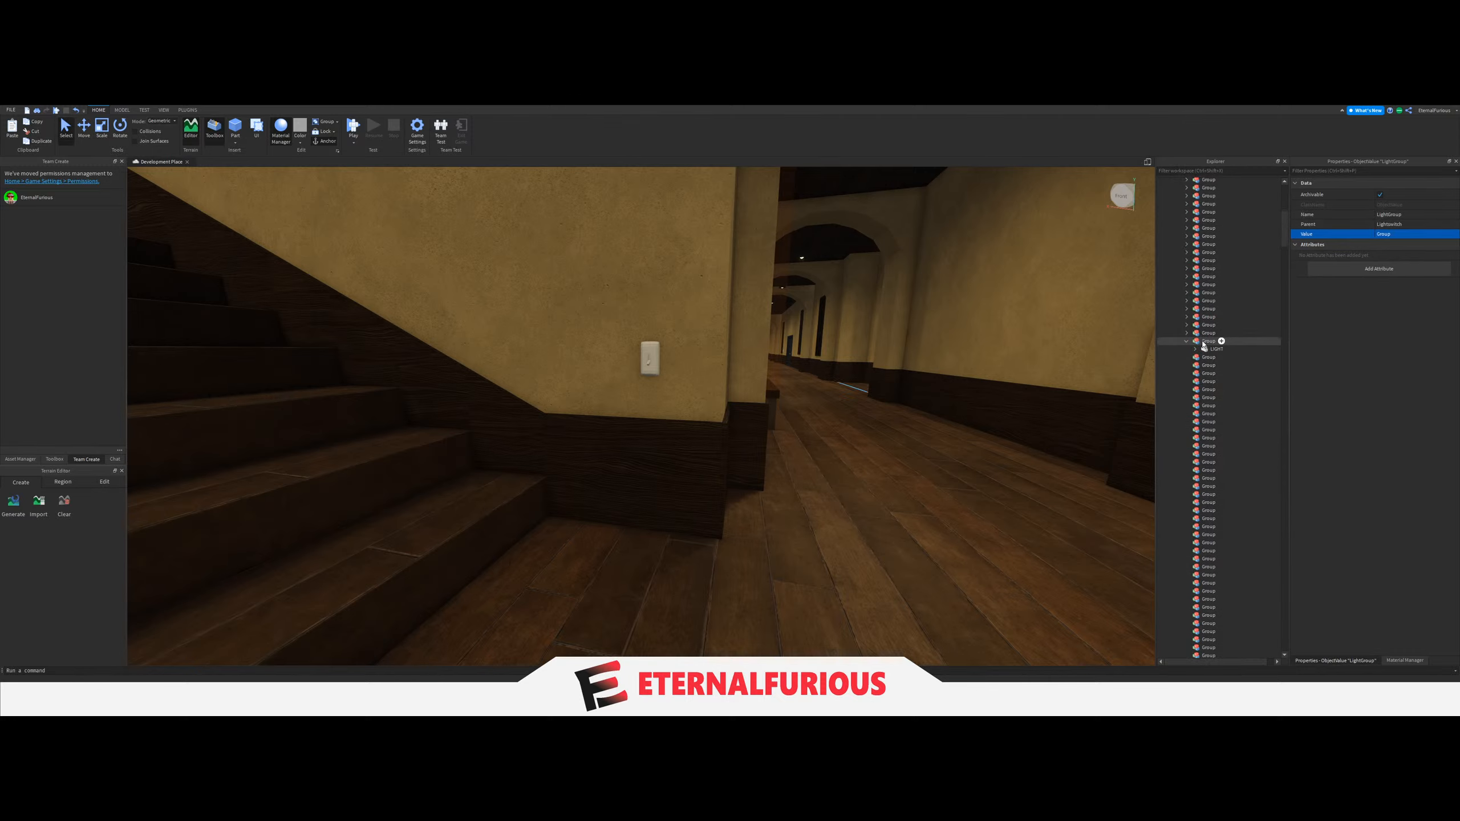
left_click_drag(1204, 345, 1204, 345)
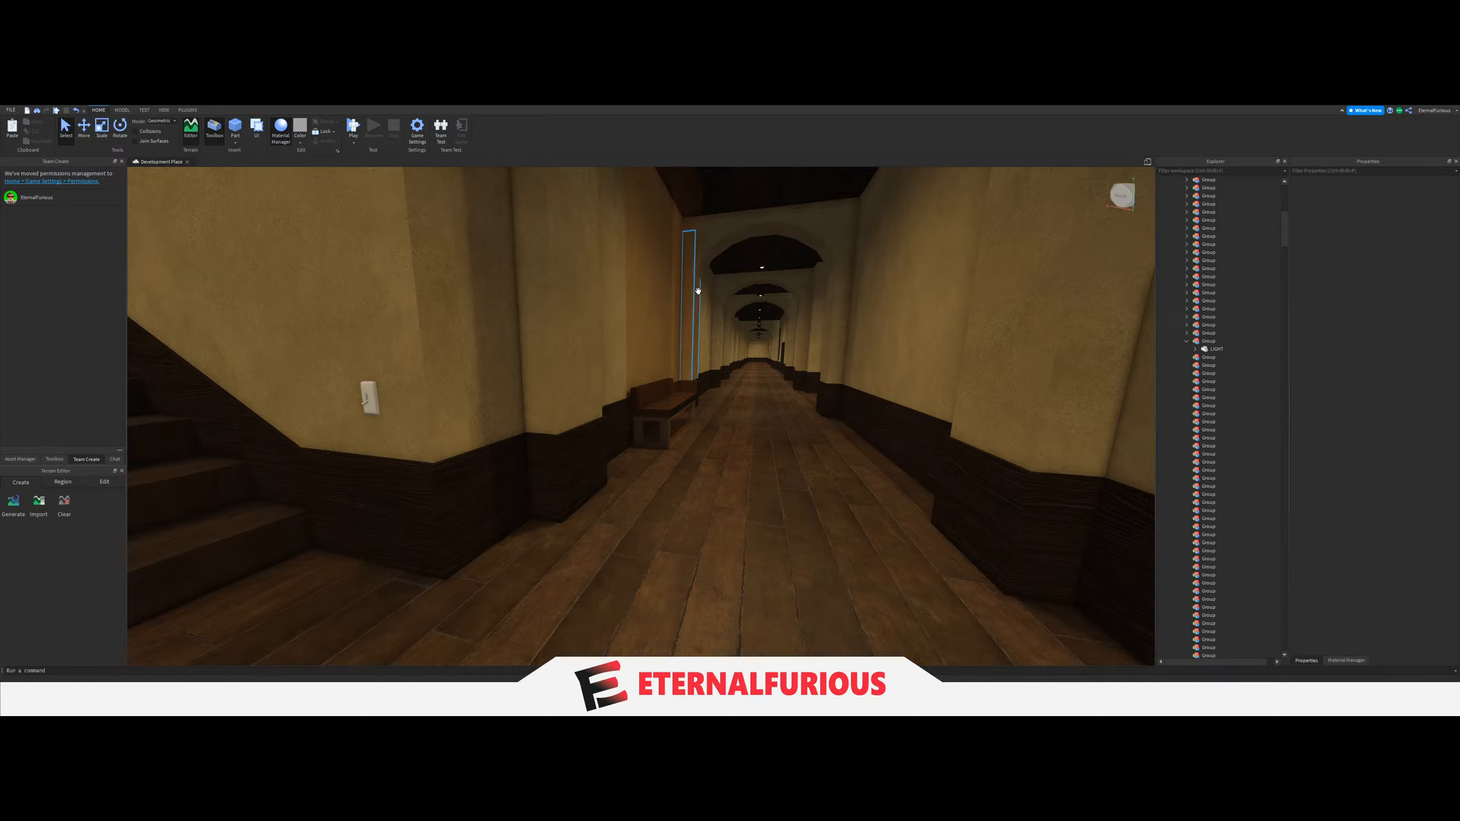
Move the ceiling LIGHT of the staircase opposite the wooden door farther down the corridor into the next empty Group.
right_click_drag(698, 291, 698, 290)
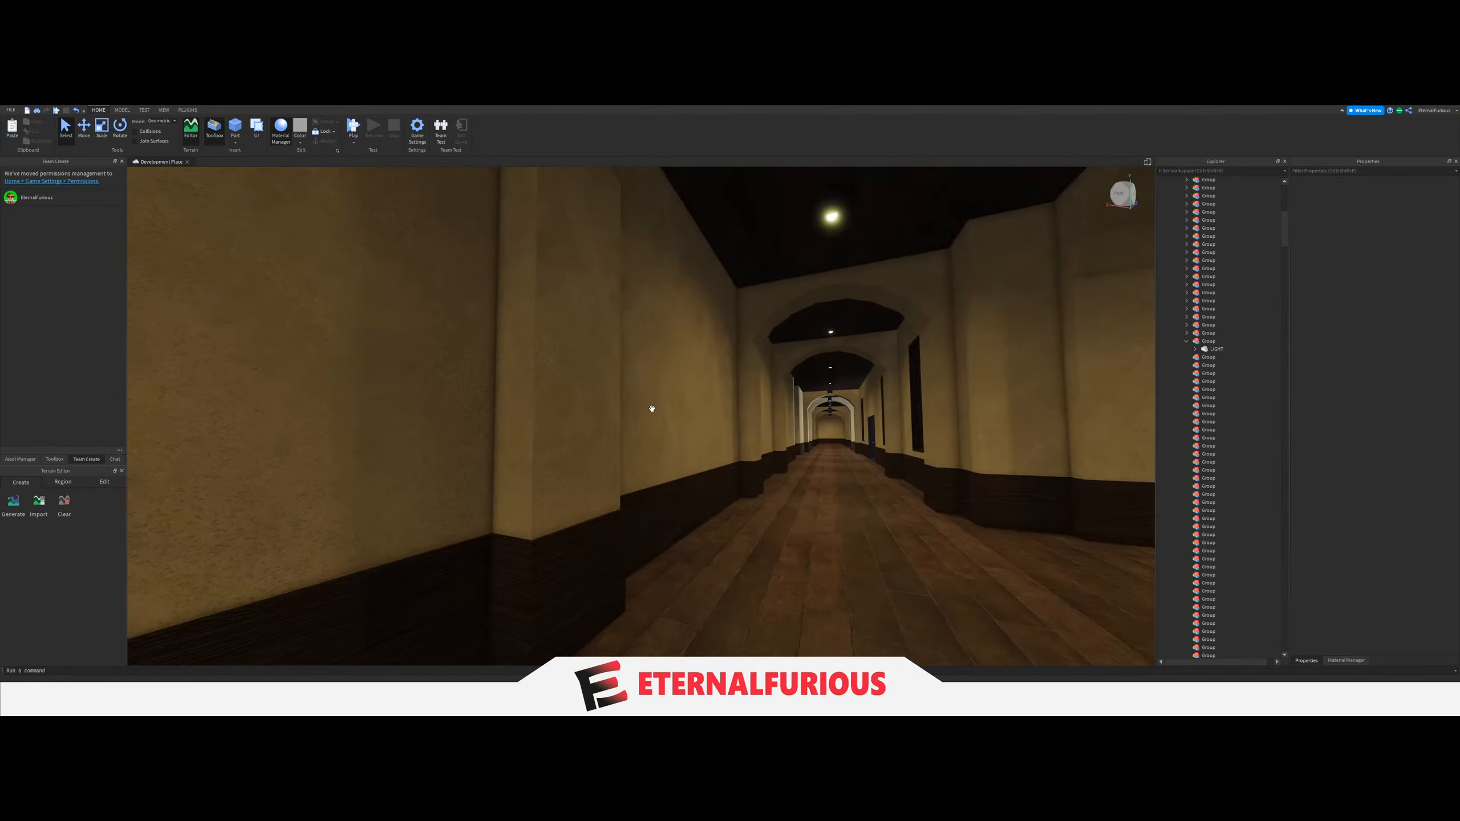
key("w")
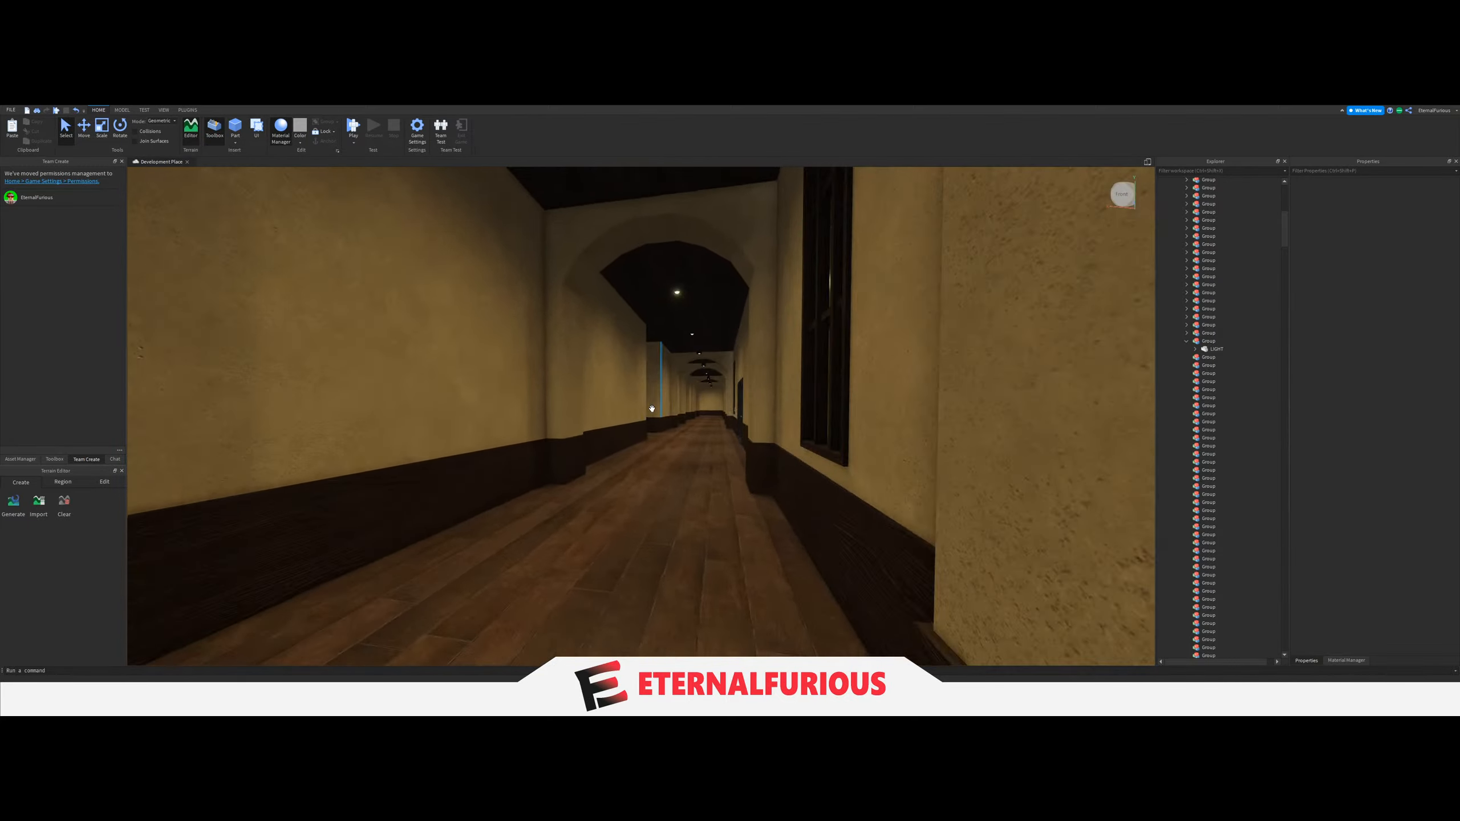
key("w")
right_click_drag(652, 408, 724, 423)
key("w")
left_click(623, 273)
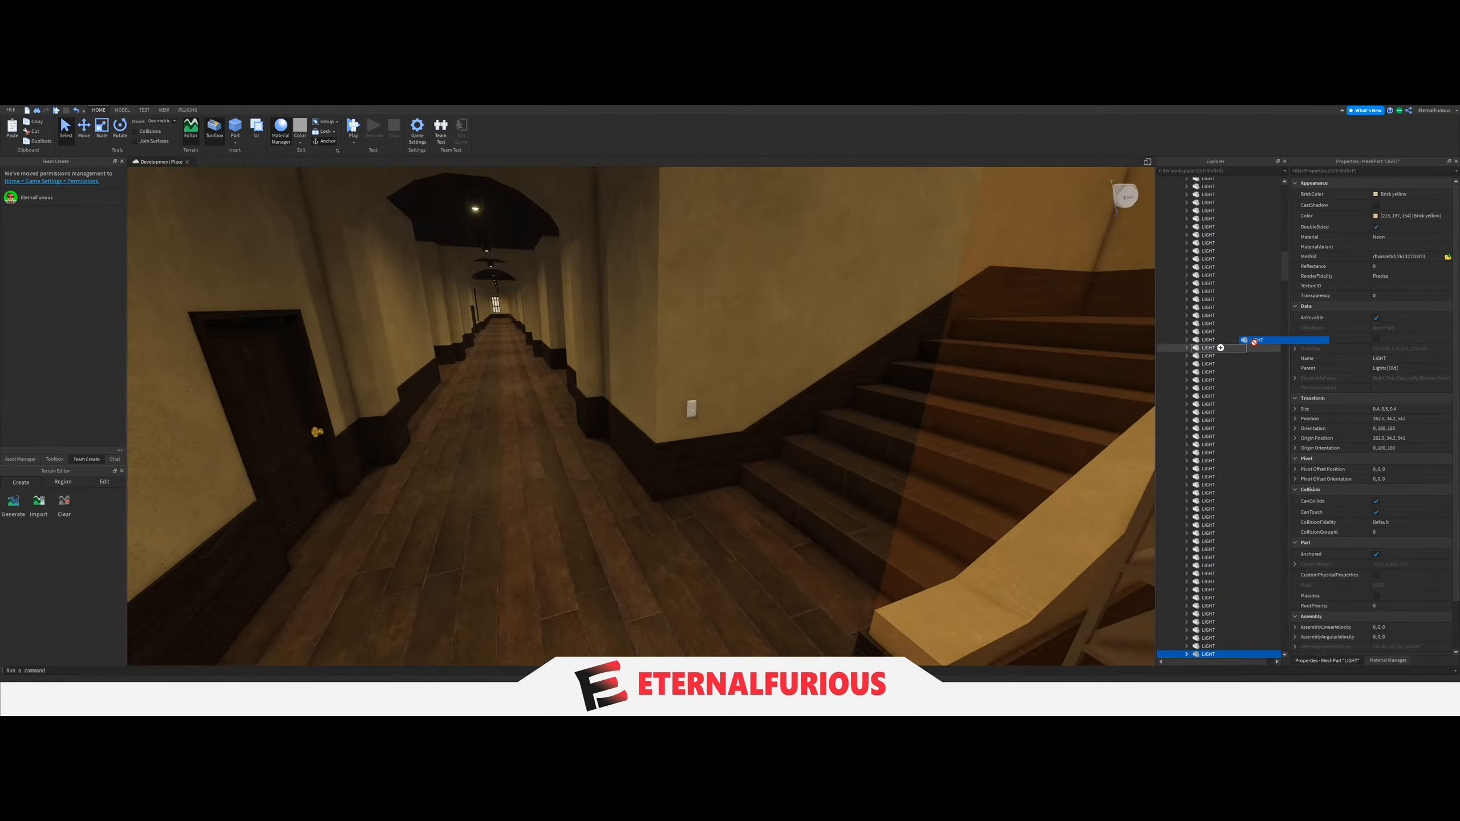
mouse_move(1253, 341)
left_mouse_down()
mouse_move(1225, 413)
mouse_move(1225, 342)
left_mouse_up()
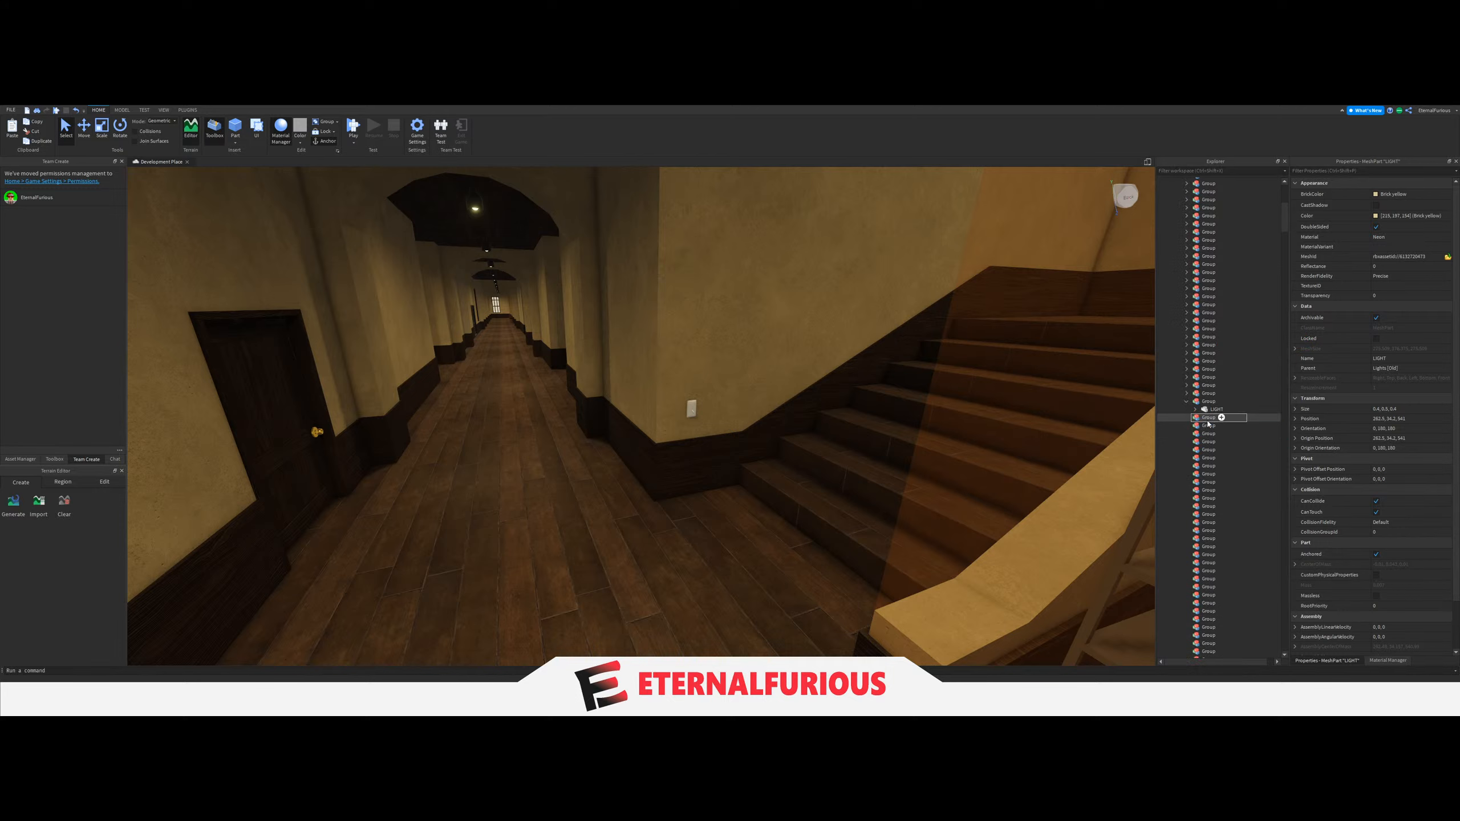
left_click(1201, 402)
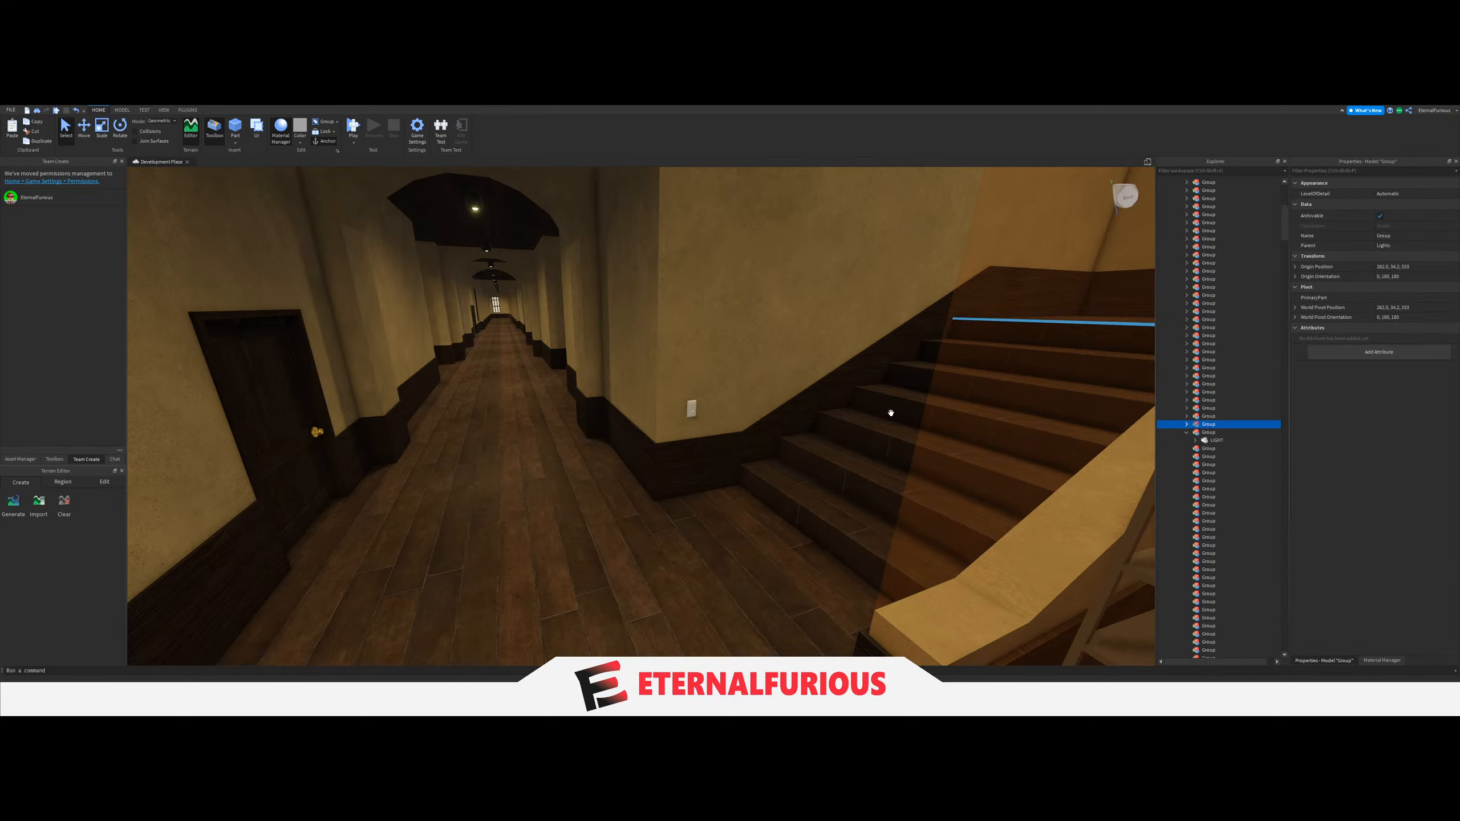
Set the LightGroup value of the light switch on the corner by these stairs to the Group holding their LIGHT.
scroll(676, 443, "up", 5)
left_click(764, 412)
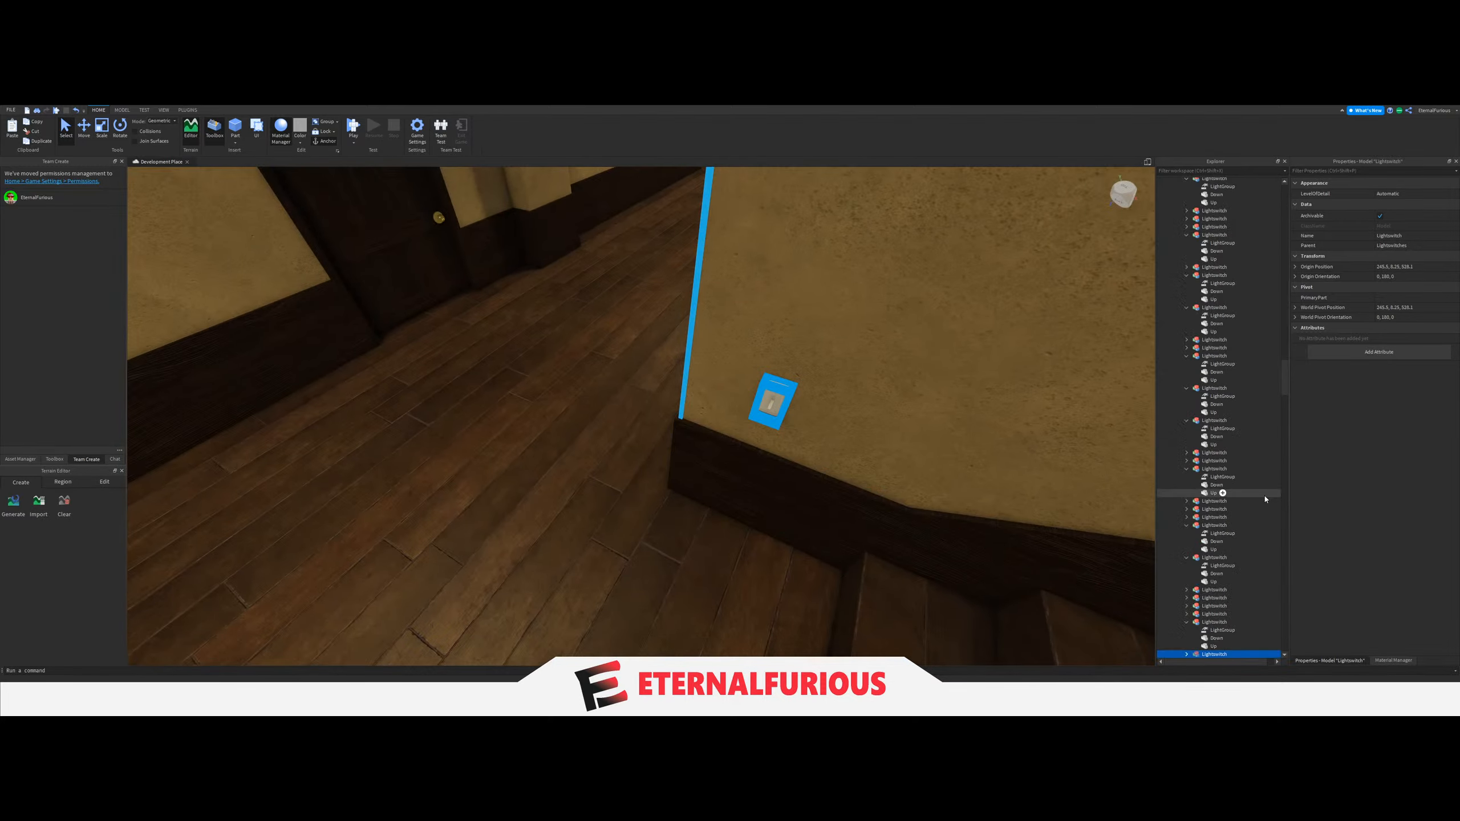
left_click(1186, 494)
left_click(1214, 502)
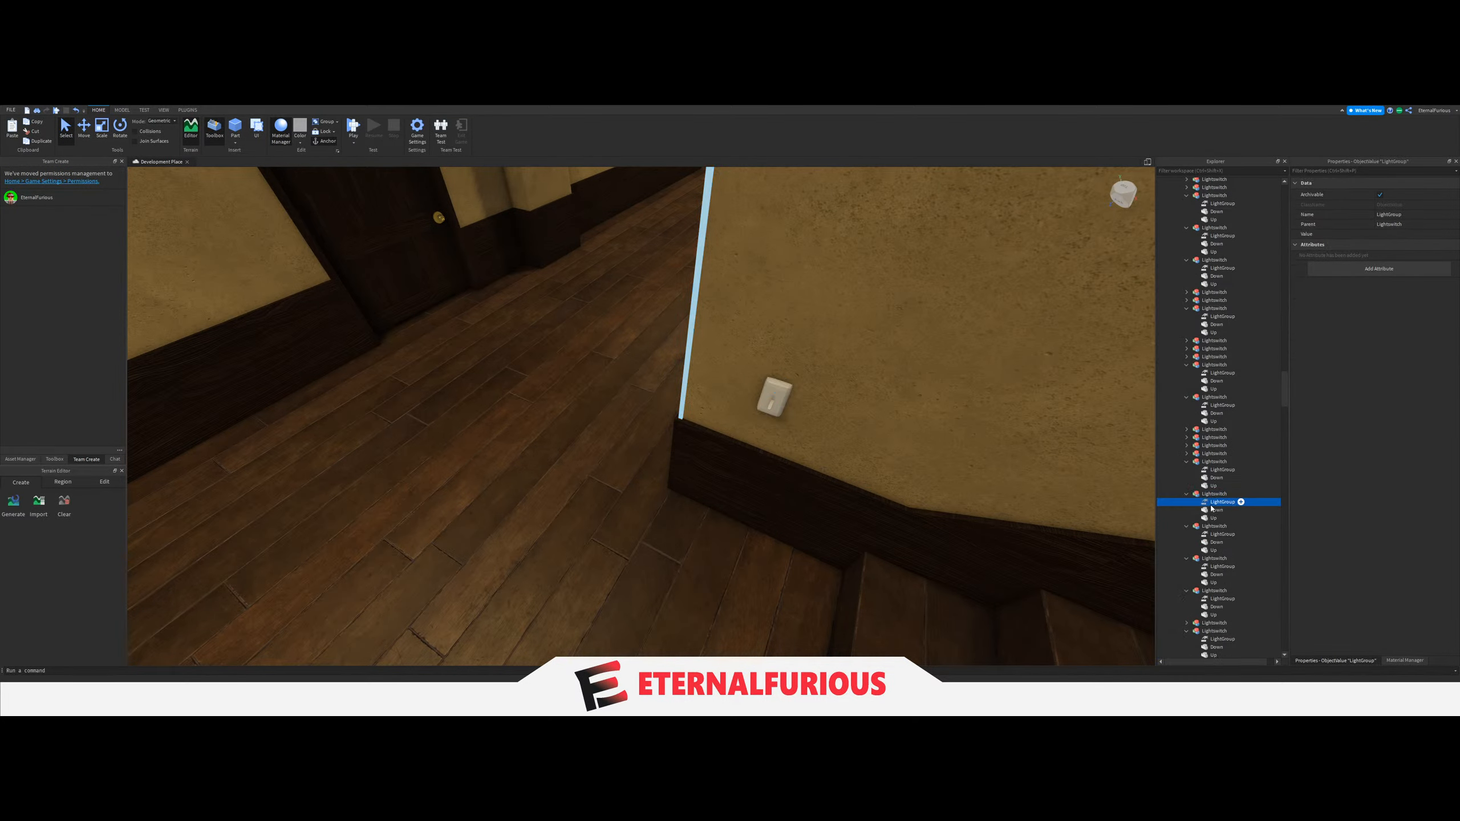
left_click(1388, 231)
scroll(1216, 489, "down", 10)
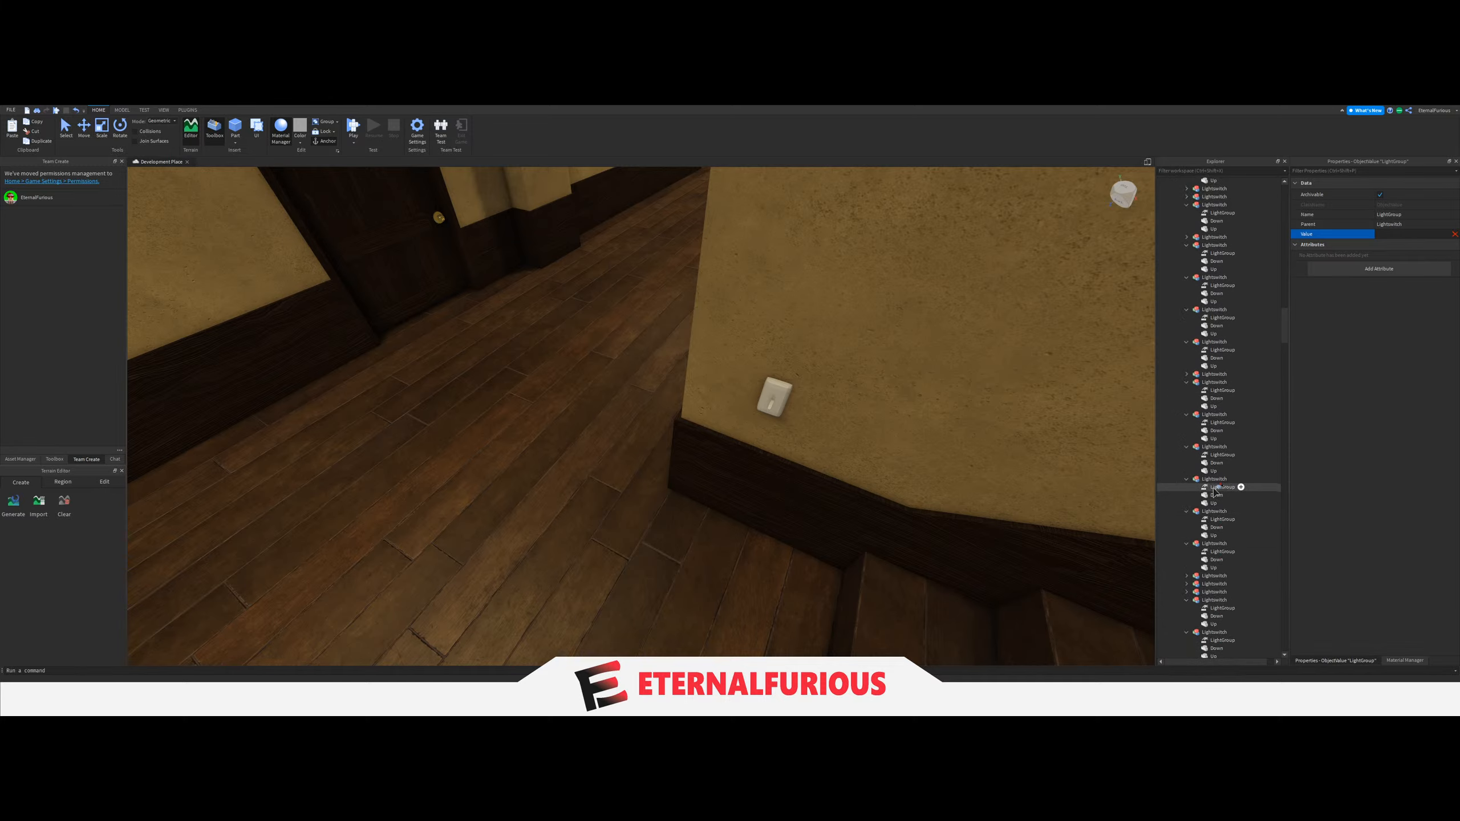
scroll(1215, 492, "up", 5)
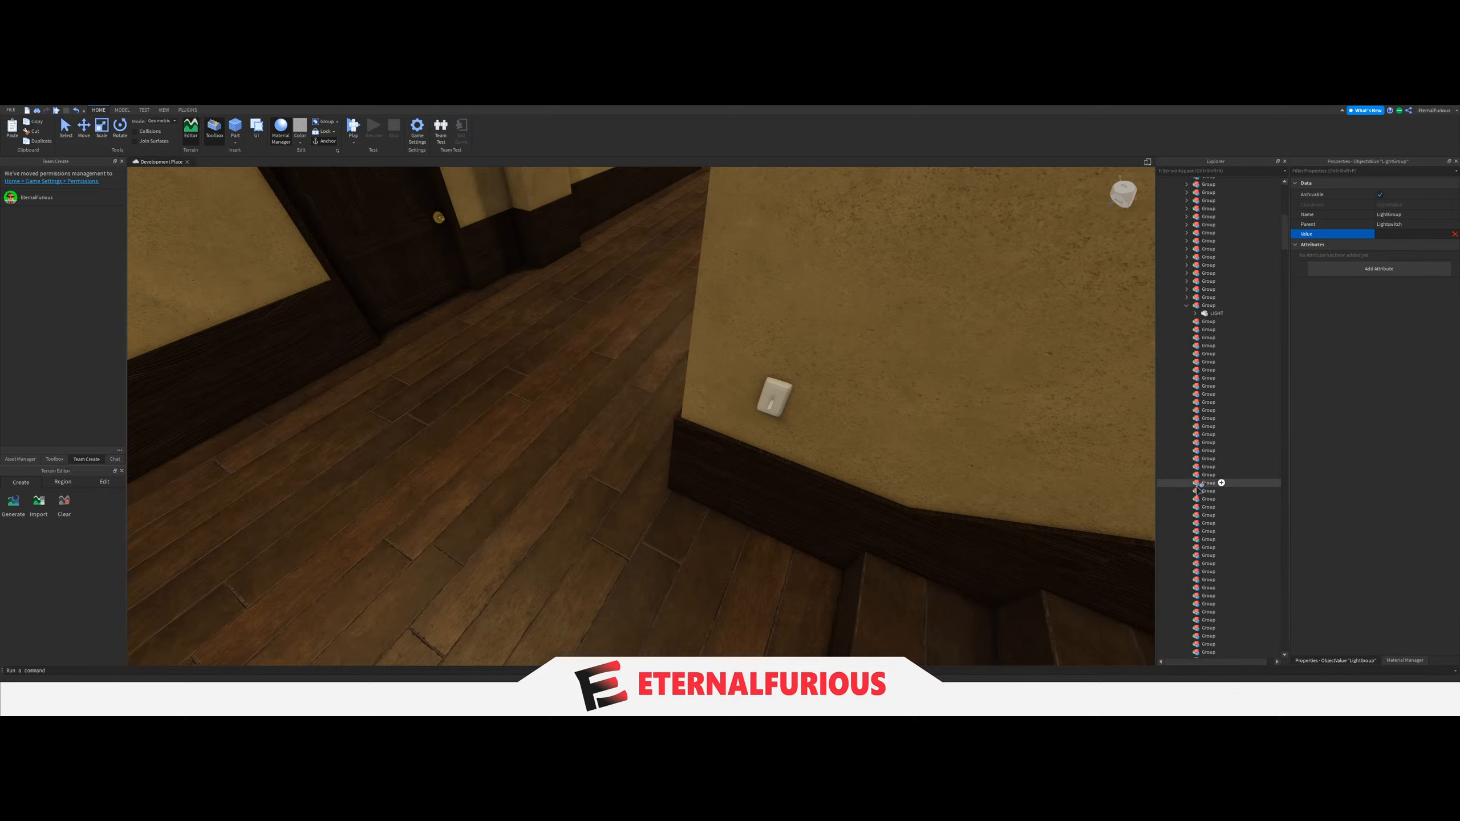
Collapse the finished Group and move the ceiling LIGHT of the following staircase into the next empty Group.
right_click_drag(857, 387, 1138, 340)
left_click(695, 532)
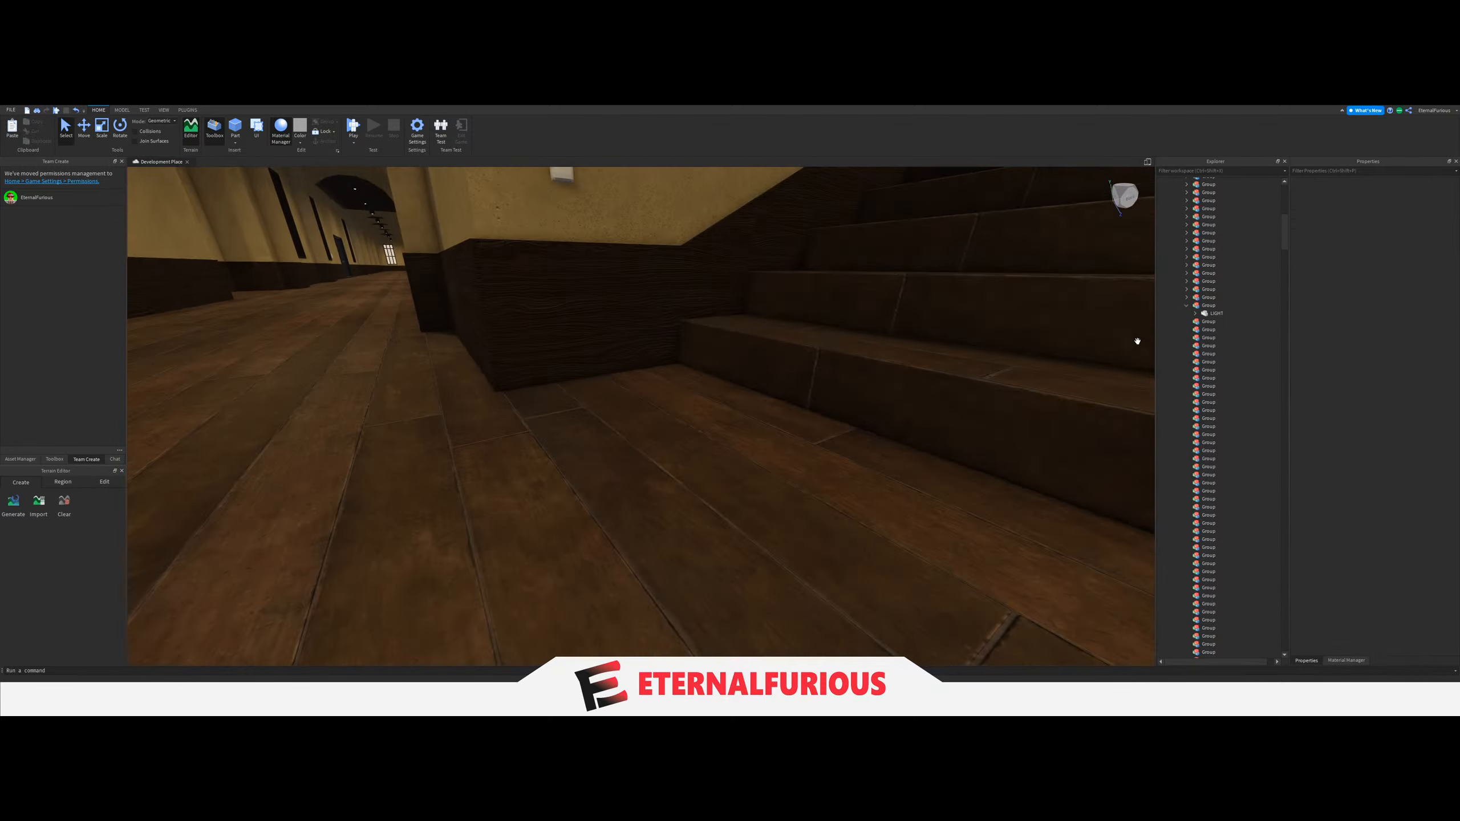
left_click(1186, 305)
right_click_drag(689, 426, 672, 385)
left_click(574, 369)
right_click_drag(574, 369, 913, 485)
key("s")
scroll(1210, 601, "down", 3)
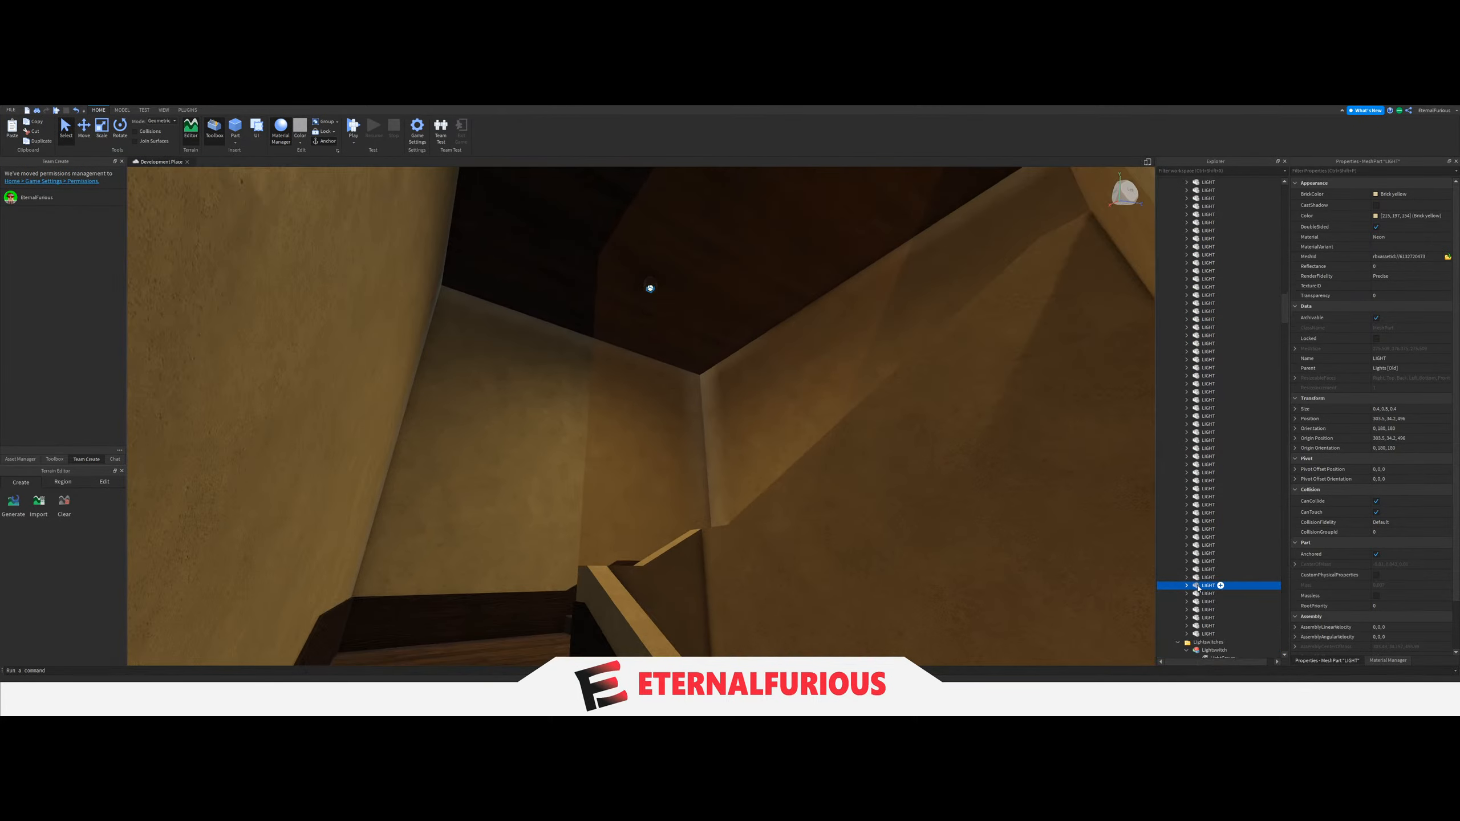
left_click_drag(1199, 588, 1209, 524)
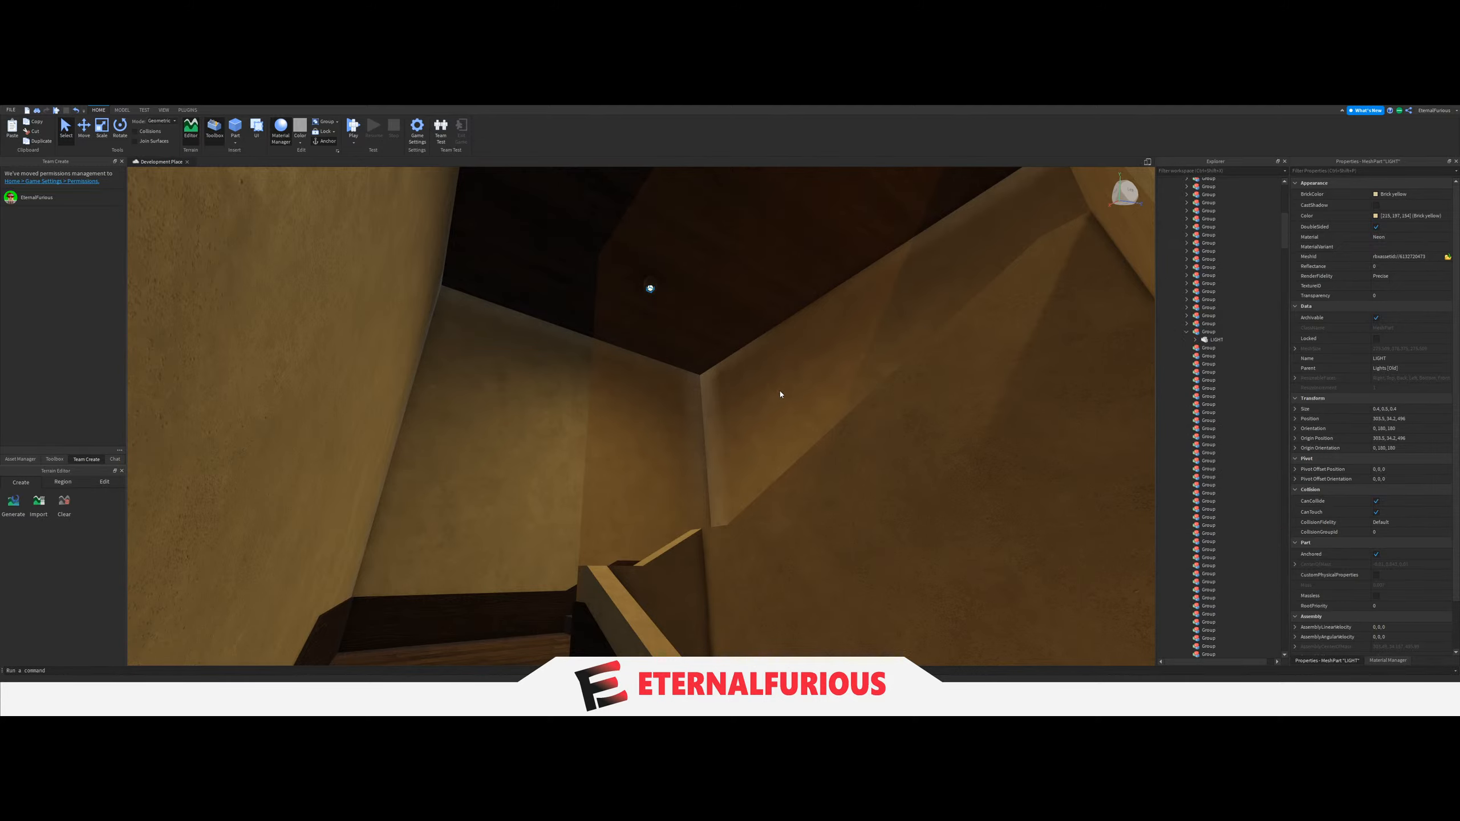
Select the light switch on the wall at the foot of this staircase, across from the patient's room.
mouse_move(780, 394)
right_mouse_down()
mouse_move(828, 411)
mouse_move(775, 414)
right_mouse_up()
key("w")
left_click(776, 414)
key("s")
left_click(711, 315)
scroll(1236, 535, "down", 6)
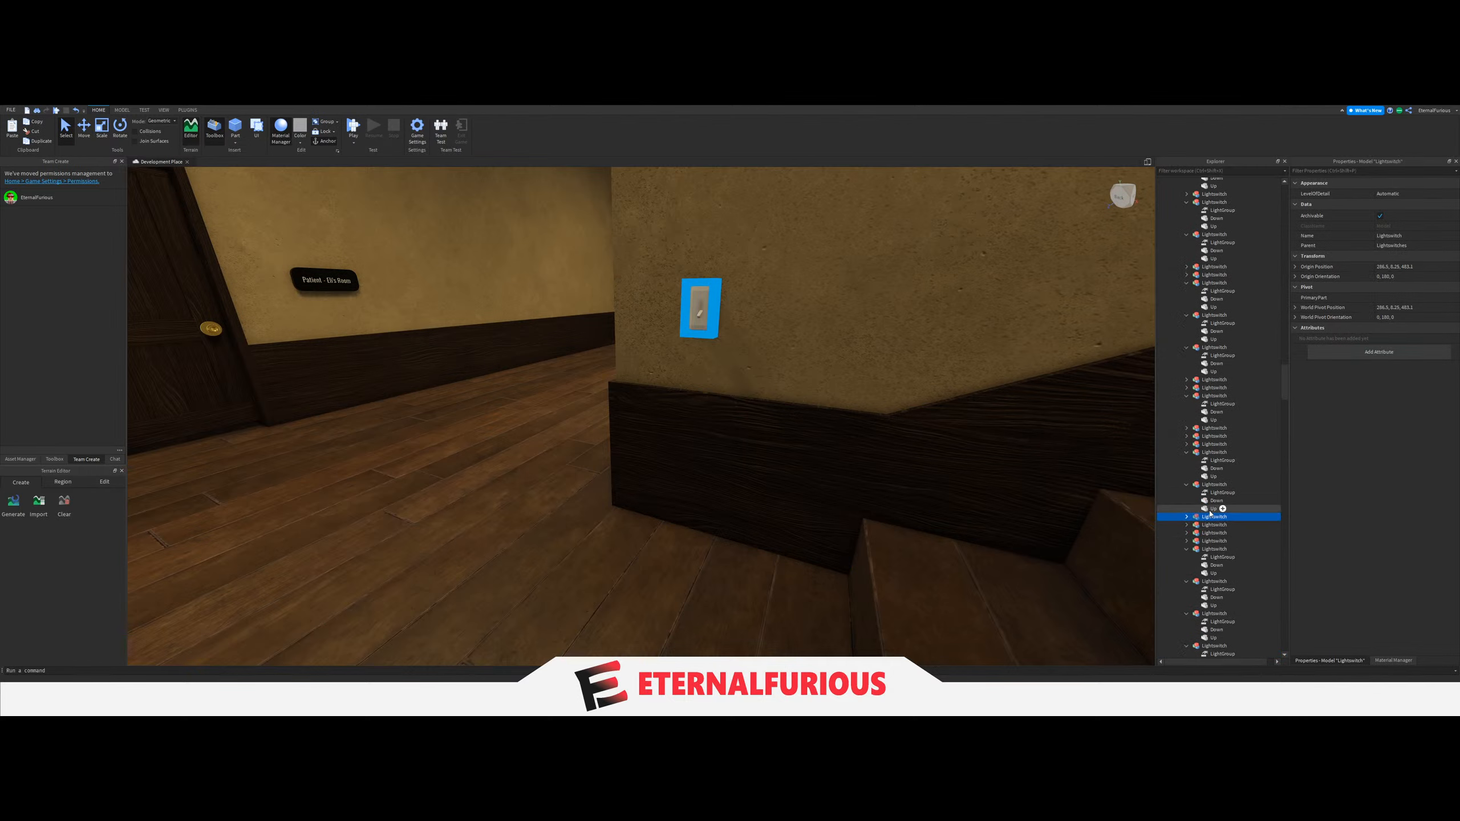
Undo the accidental move of the Up part into the wrong Lightswitch and inspect the affected switch in the map.
left_click_drag(1193, 519, 1190, 521)
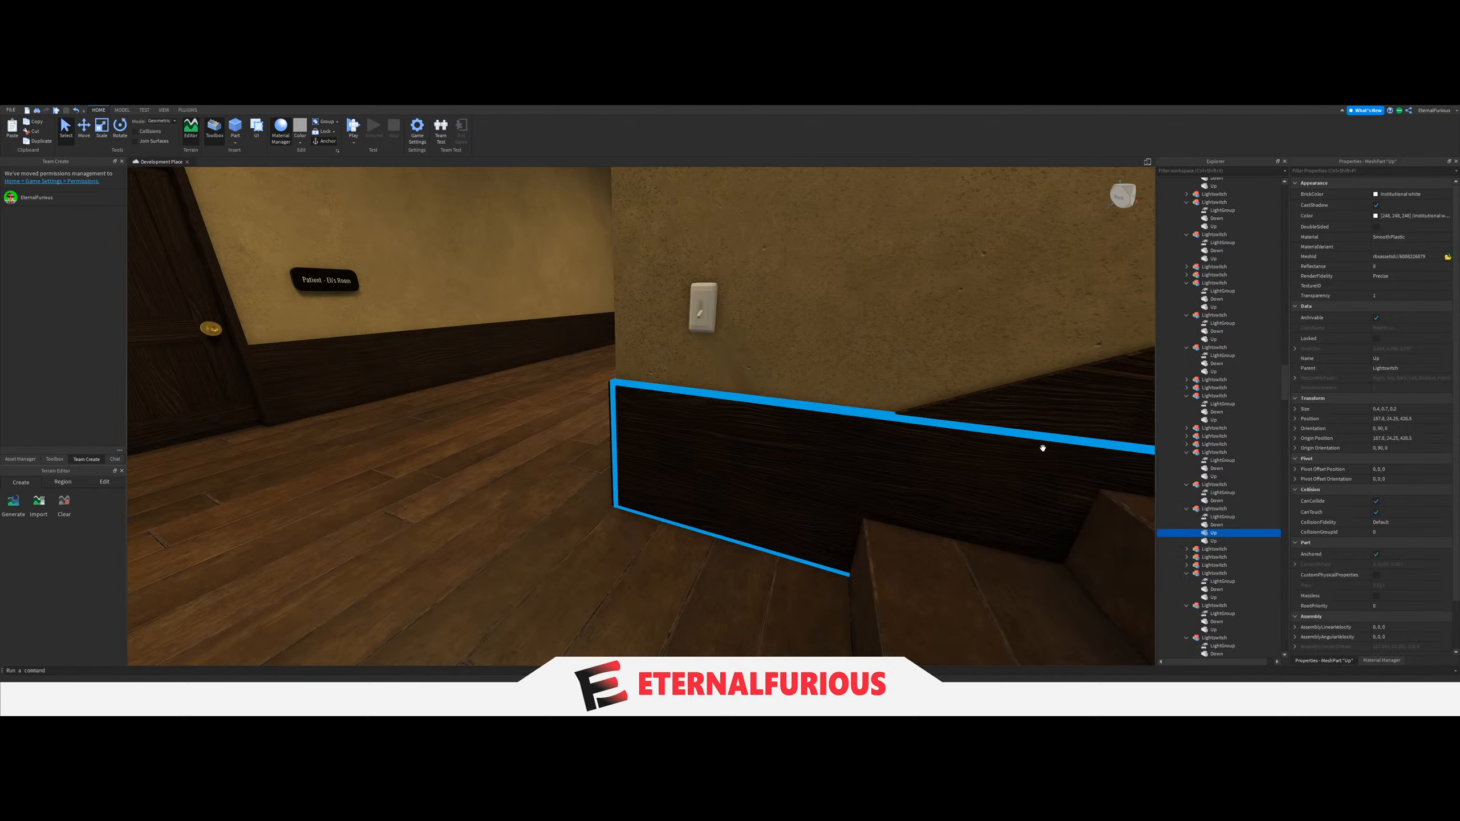
key("ctrl+z")
right_click_drag(890, 454, 883, 453)
left_click(1199, 520)
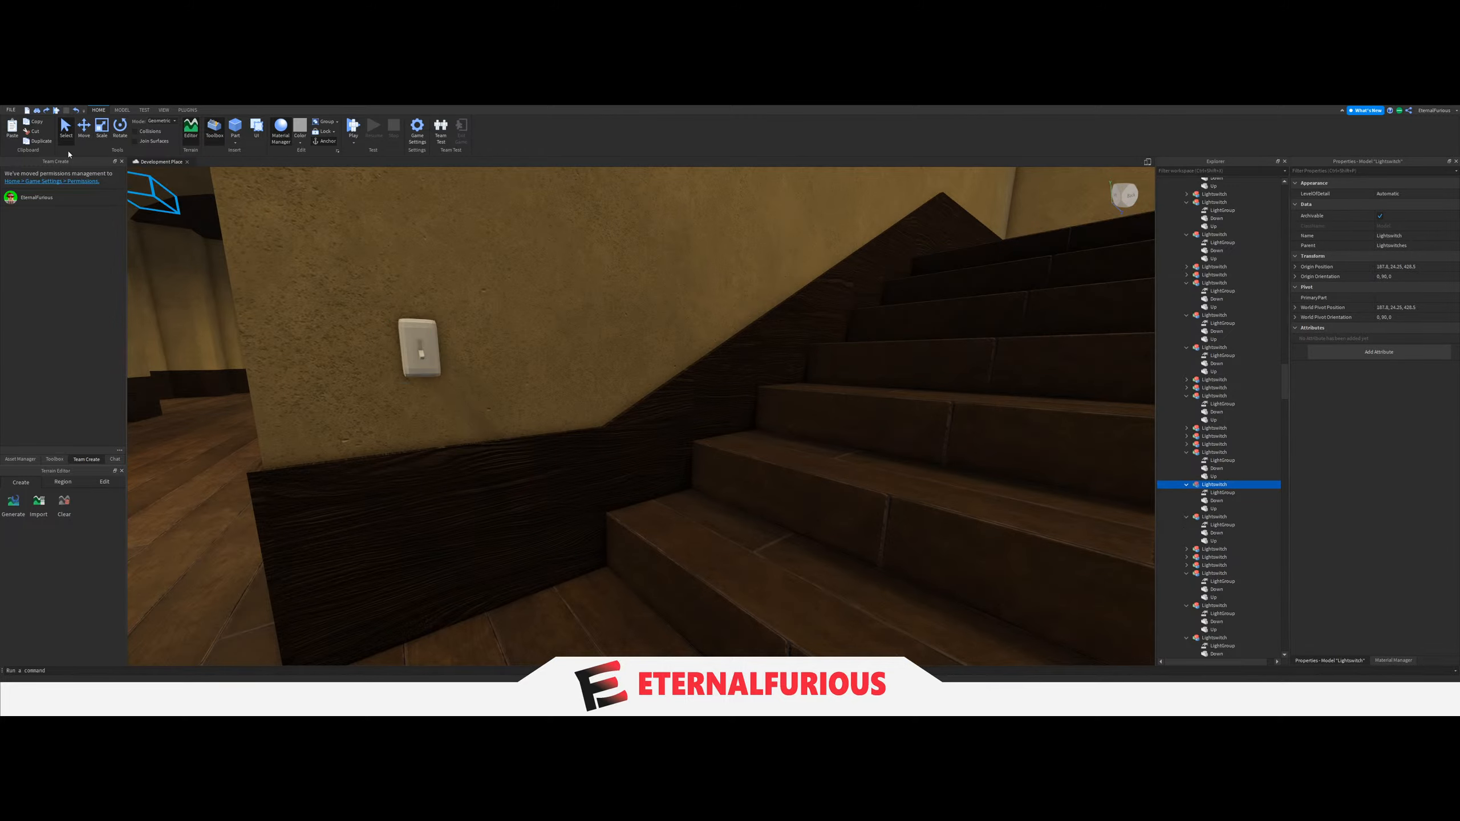
key("f")
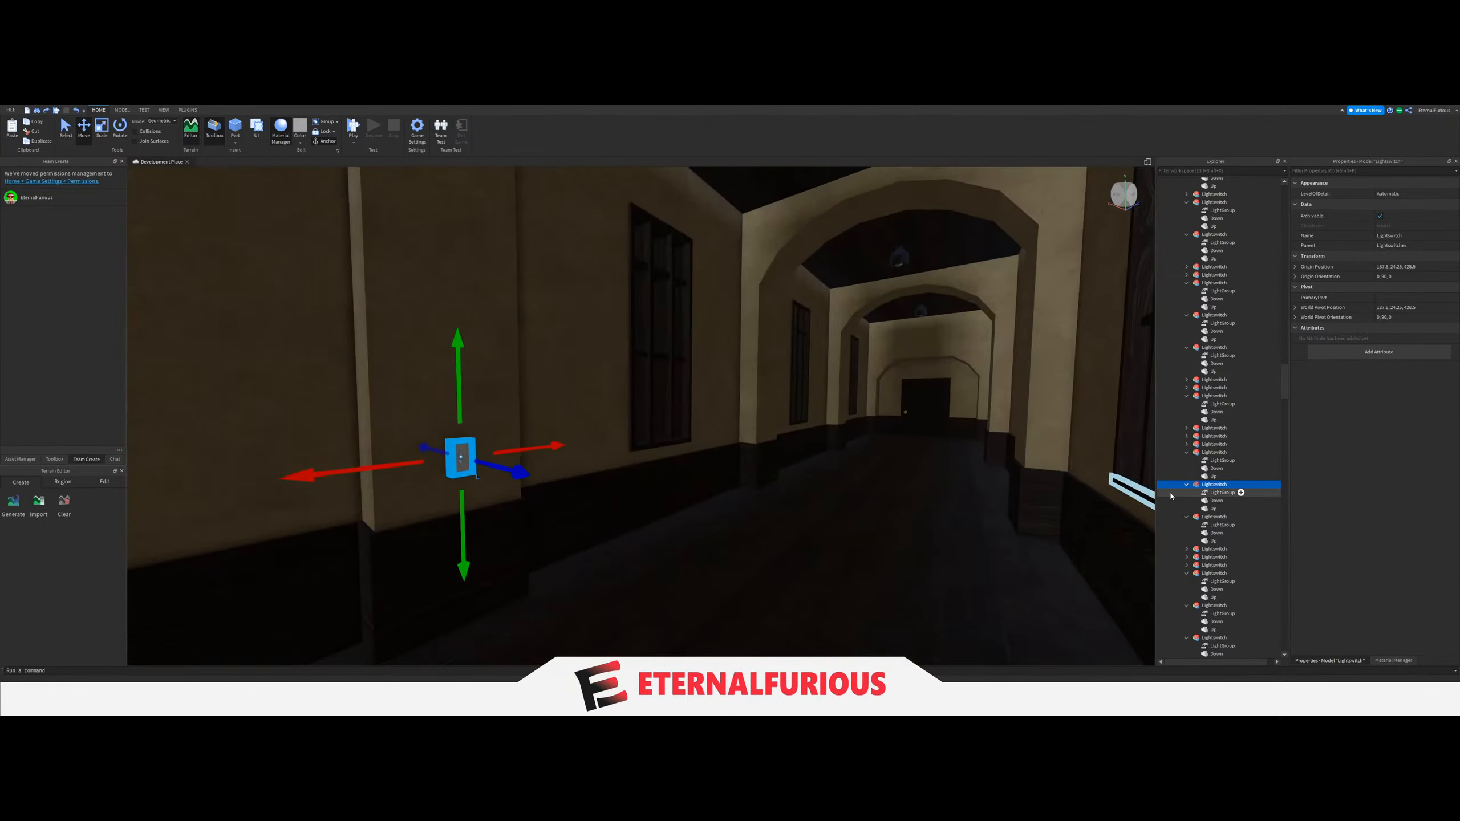
key("ctrl+1")
right_click_drag(885, 454, 805, 455)
key("w")
right_click_drag(778, 395, 715, 422)
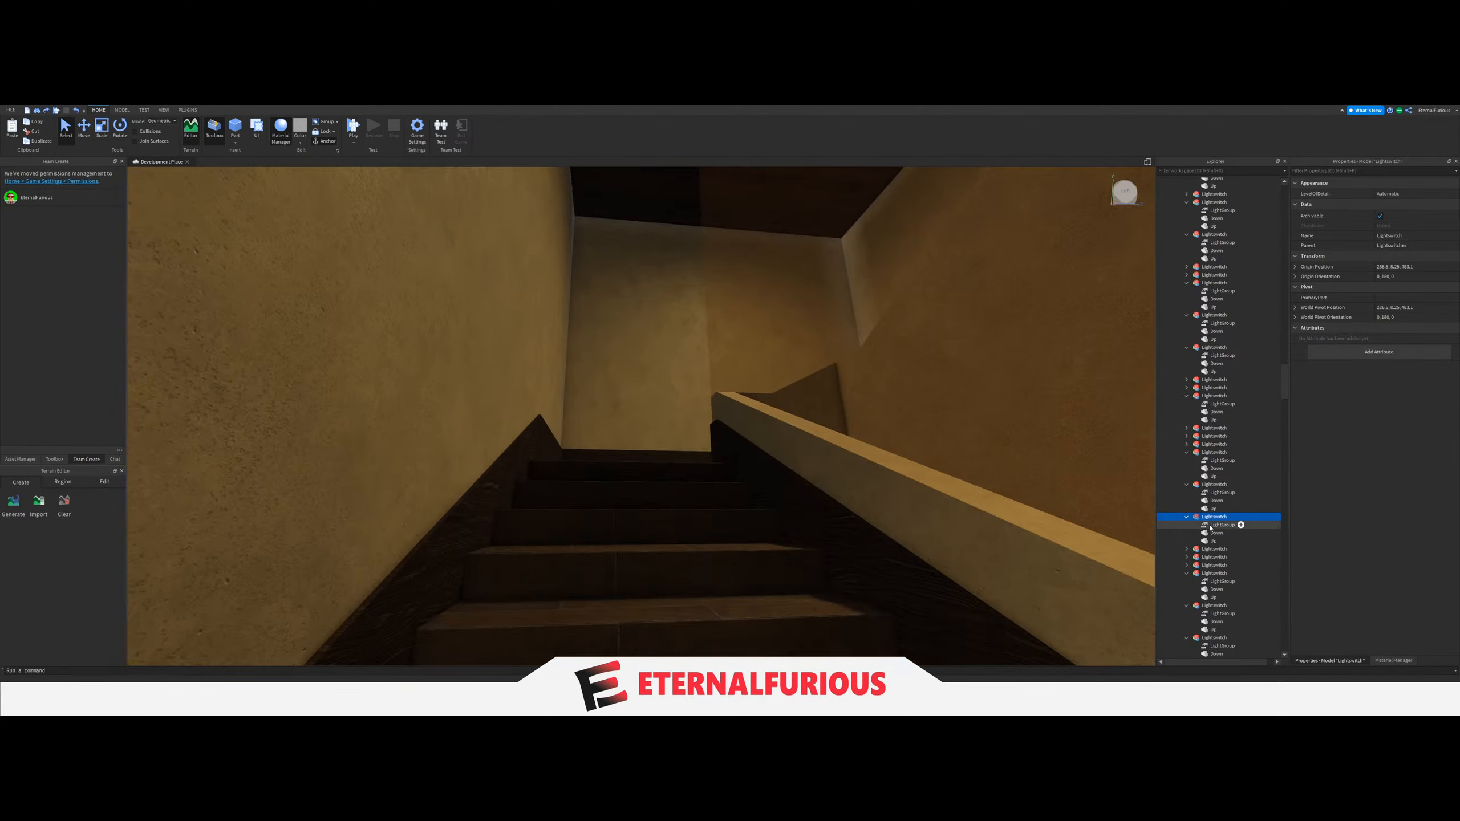
Set the selected switch's LightGroup value to the Group holding the stairwell's LIGHT and focus the view on that Group.
scroll(1231, 484, "up", 20)
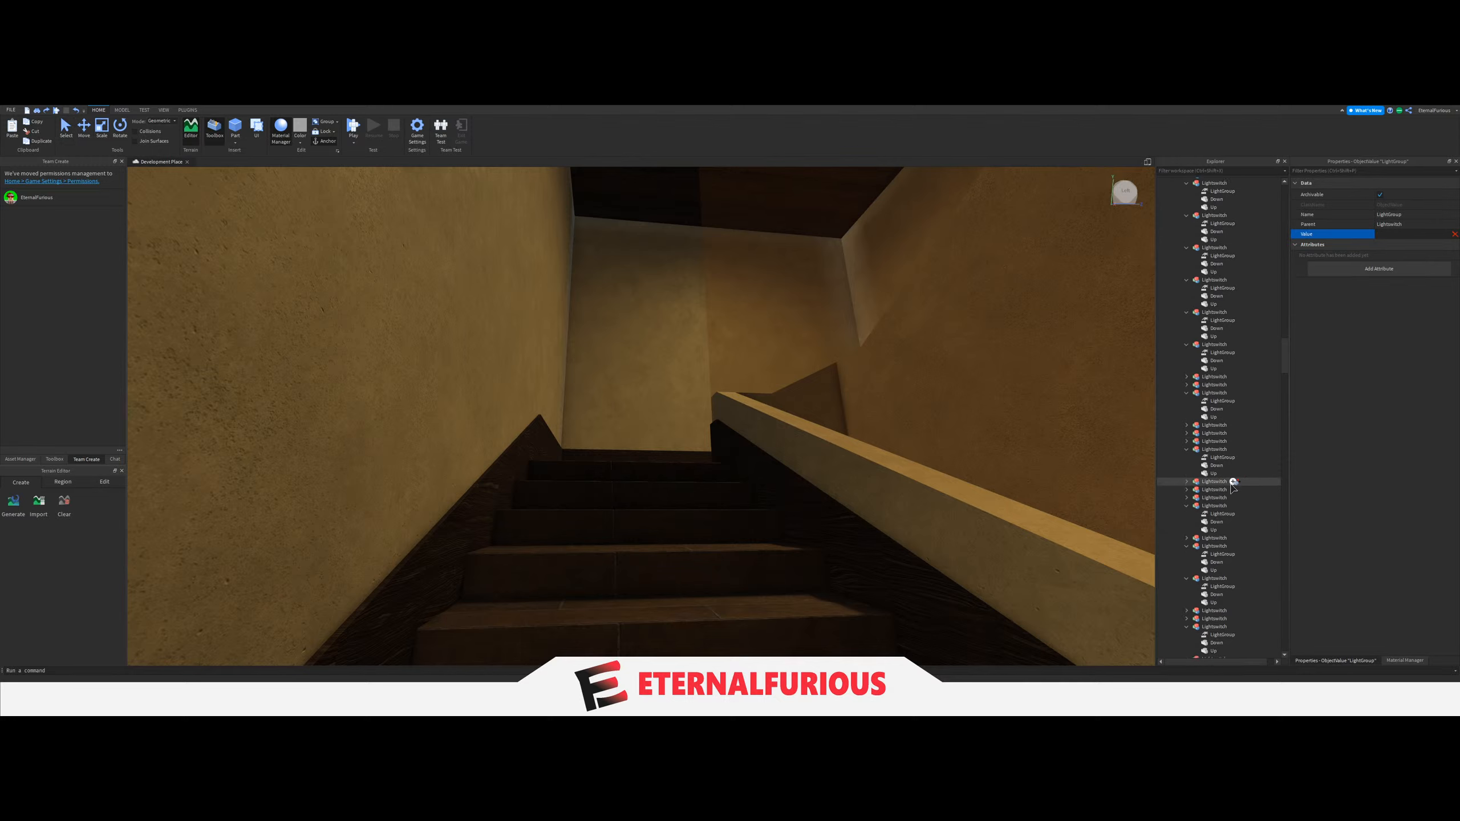
scroll(1234, 486, "up", 20)
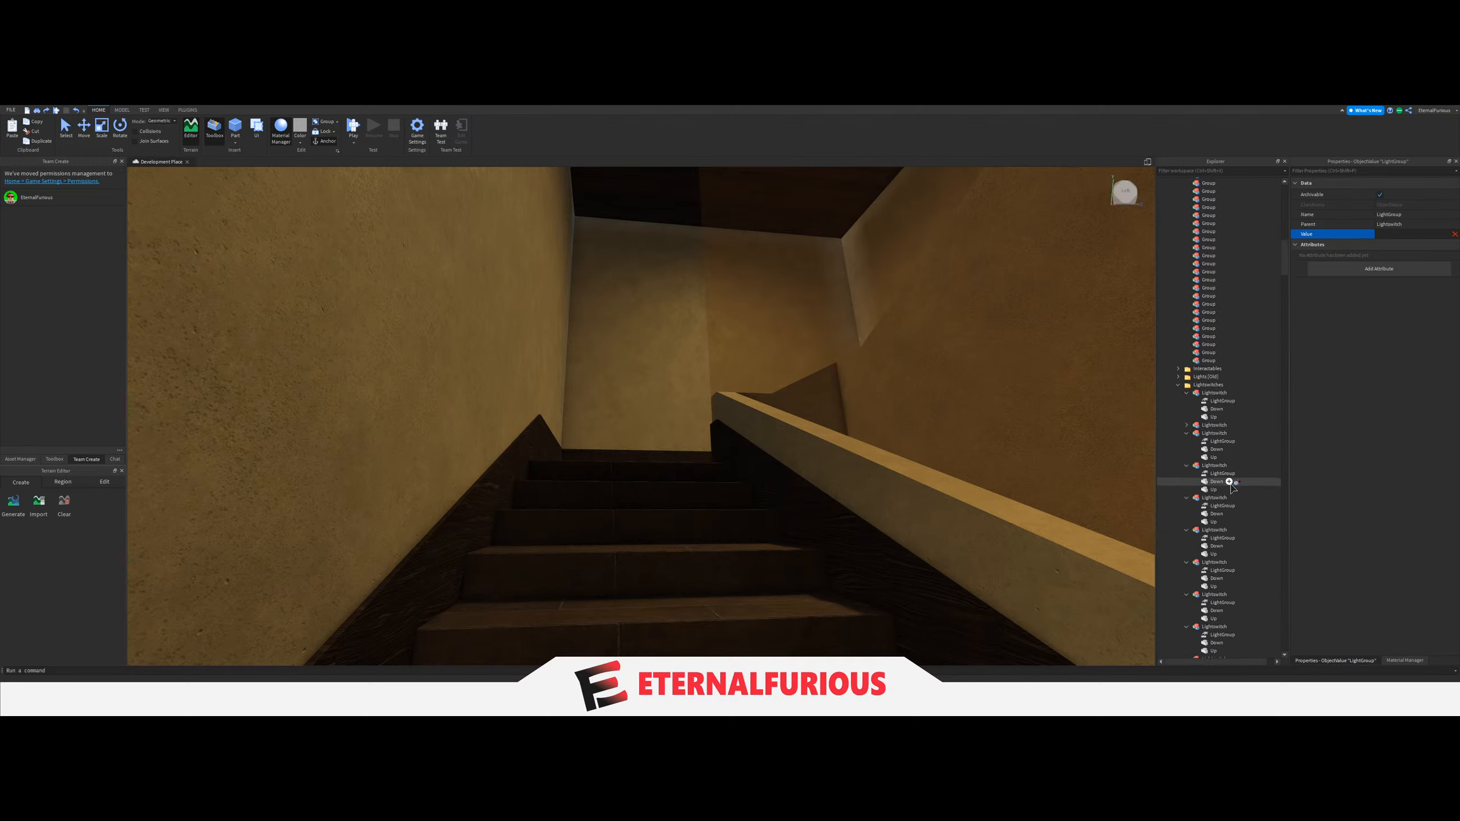
left_click(1204, 240)
left_click(1204, 241)
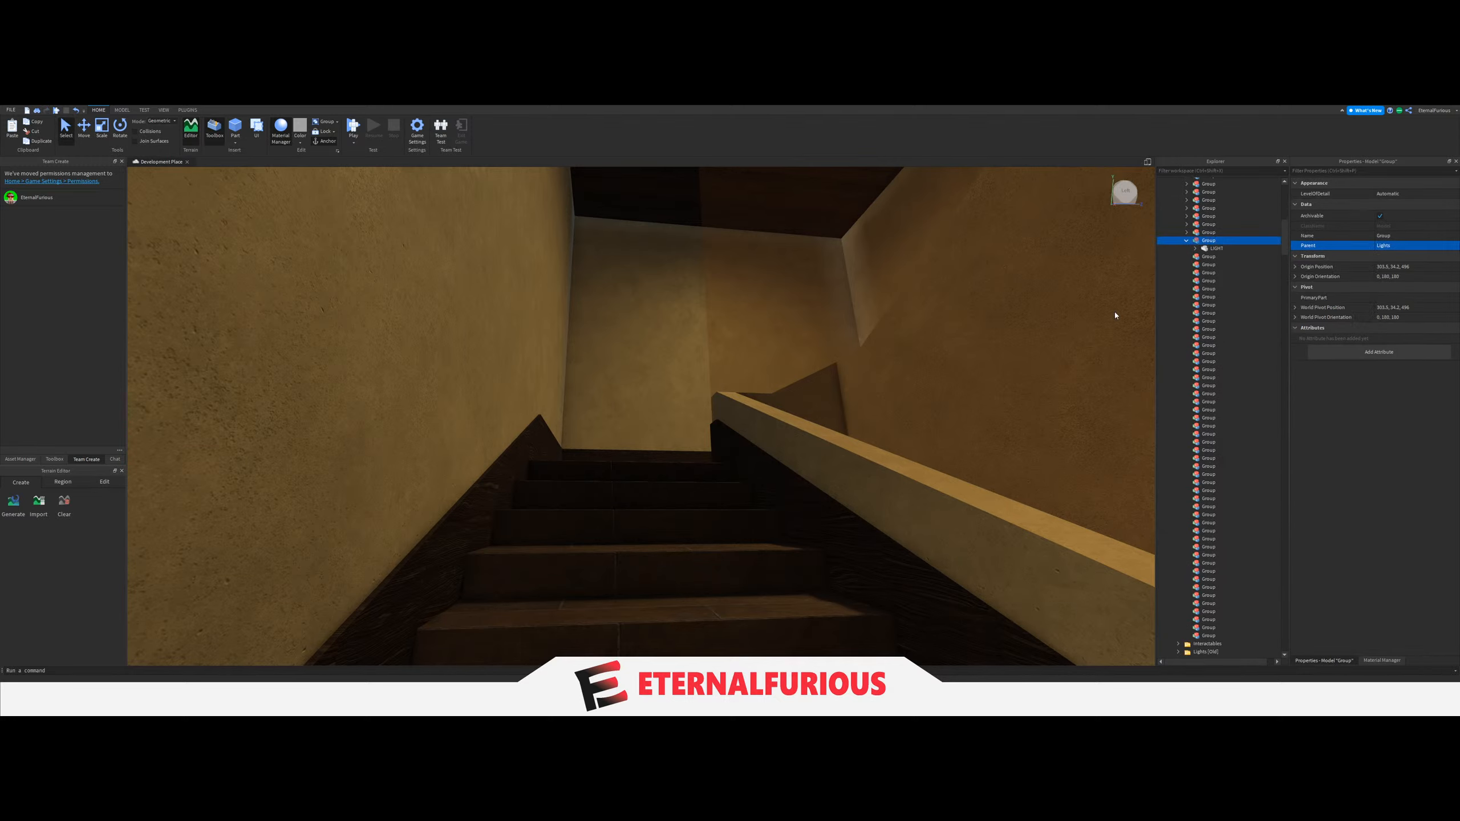
key("f")
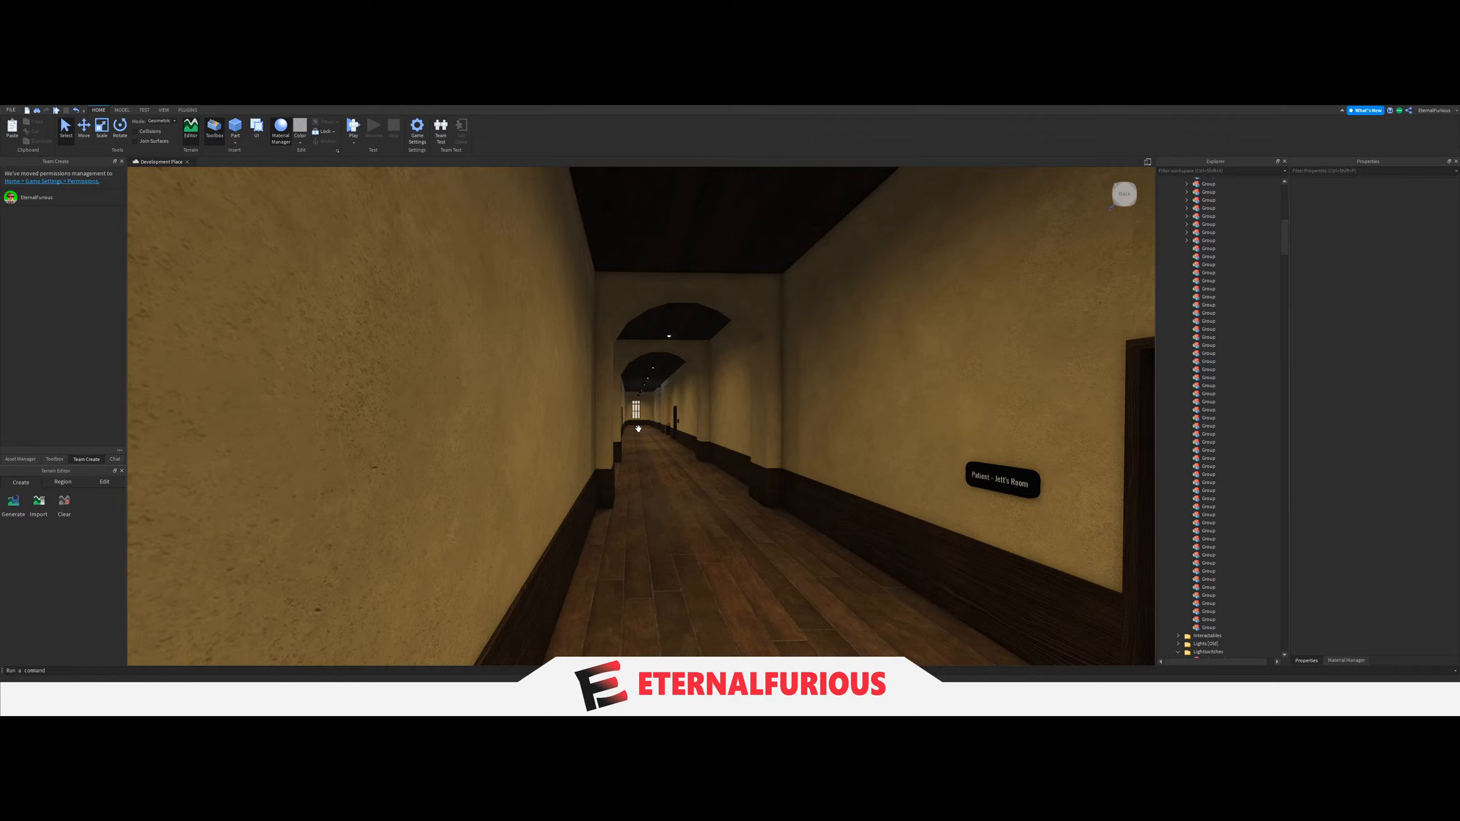
Move the ceiling LIGHT above the next staircase along the corridor into the next empty Group.
key("w")
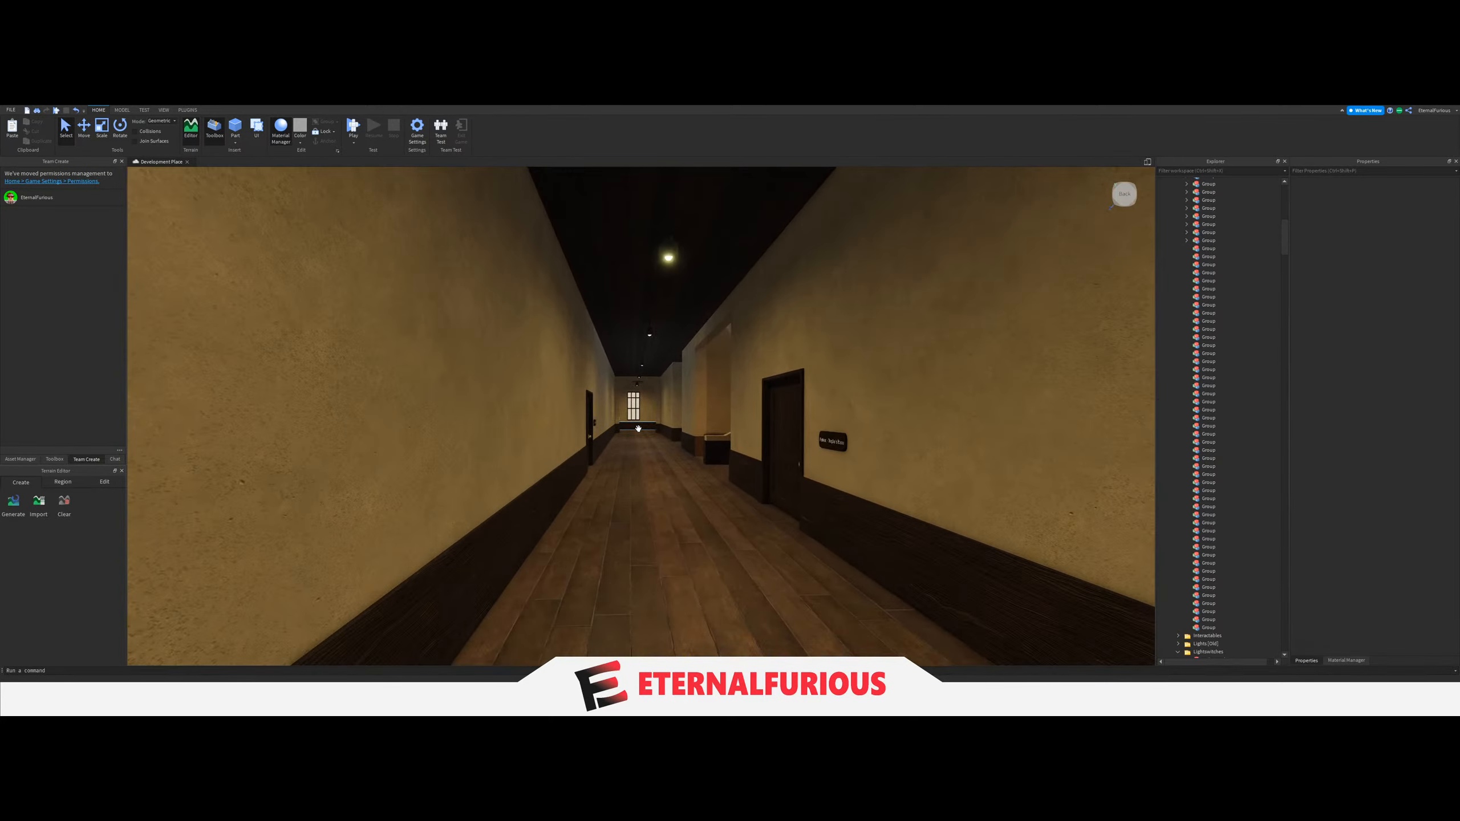
key("w")
key("s")
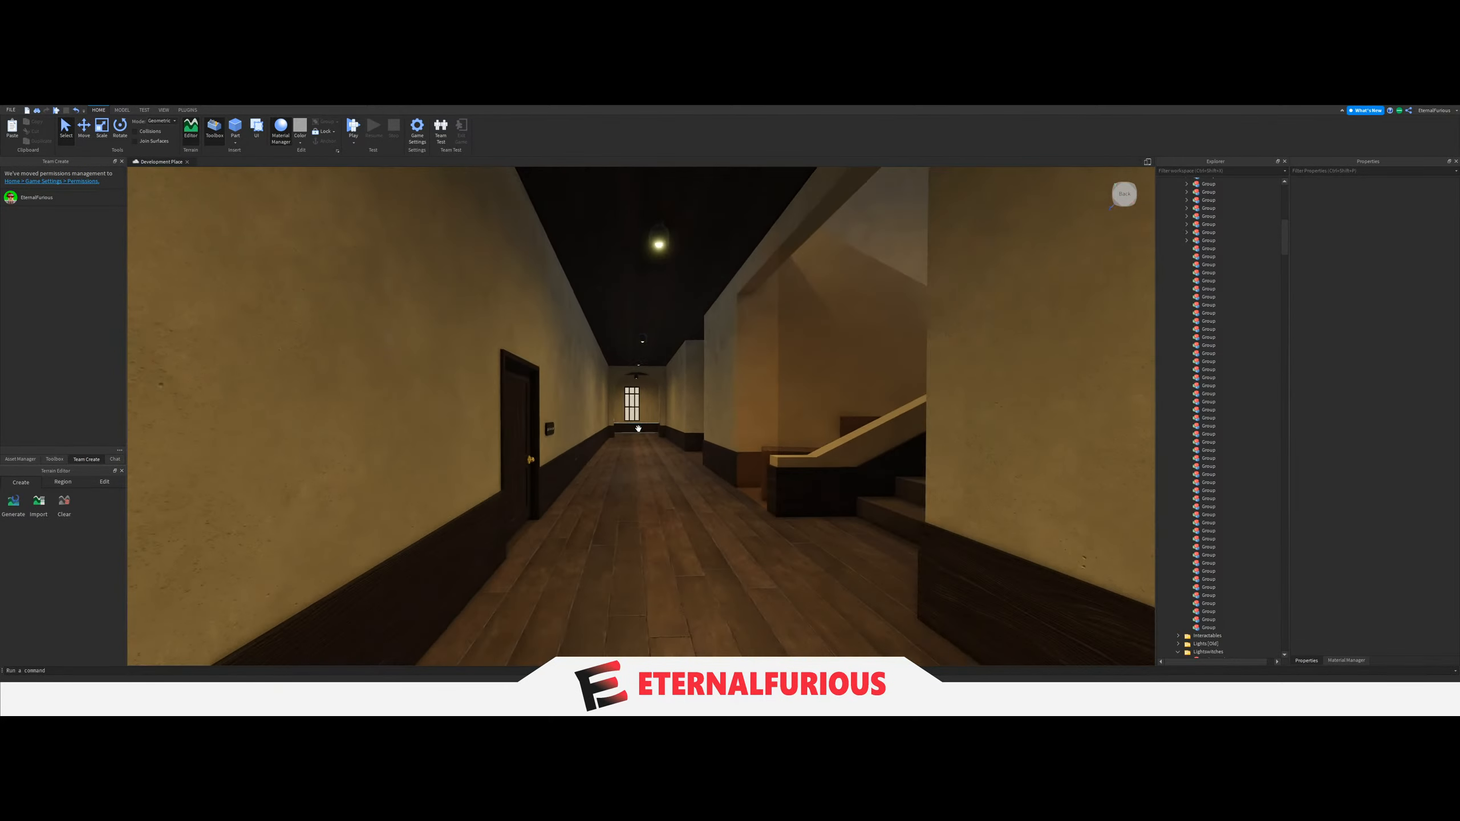
key("s")
key("s")
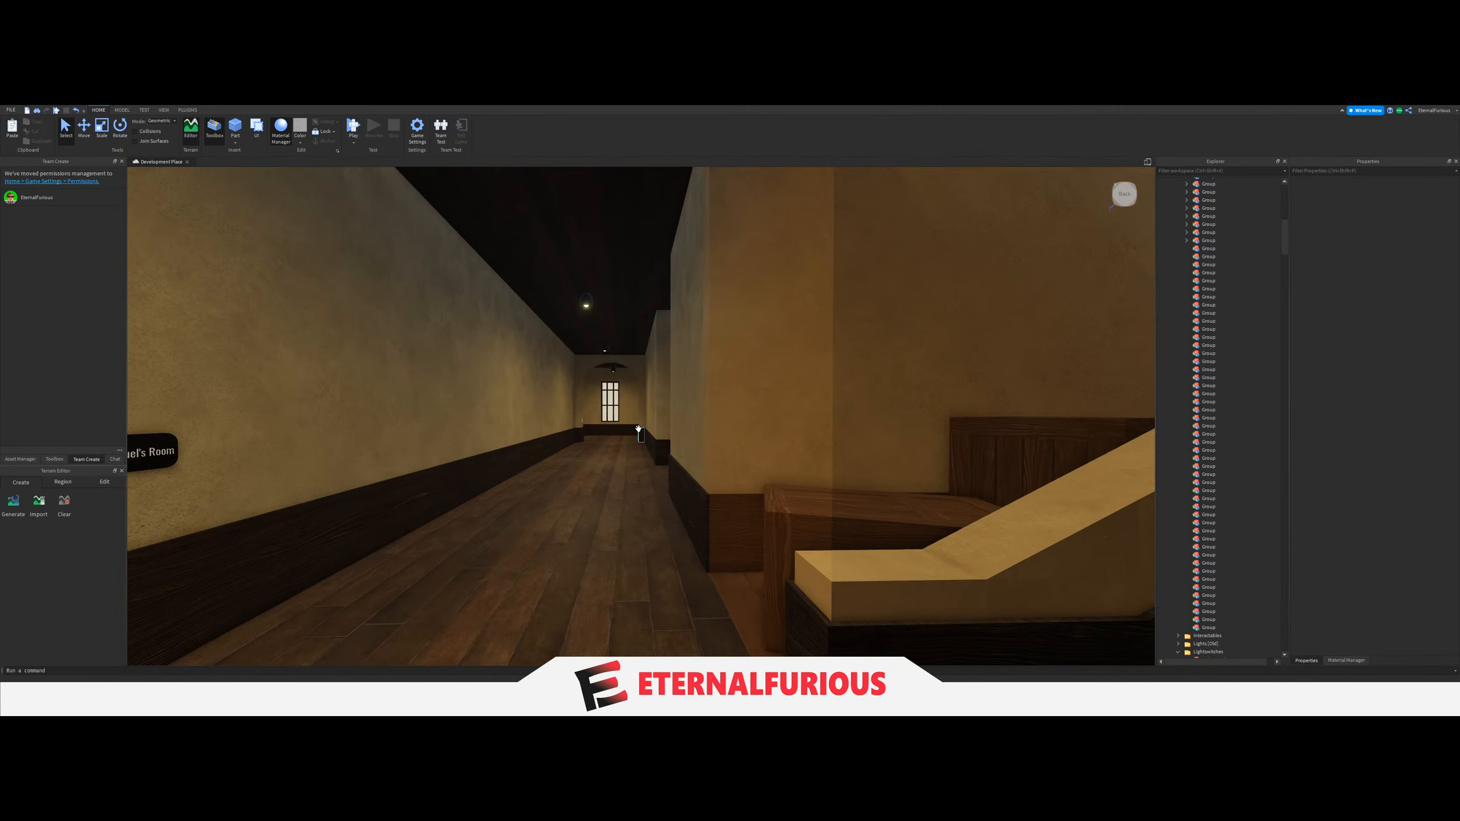
right_click_drag(639, 429, 652, 430)
key("w")
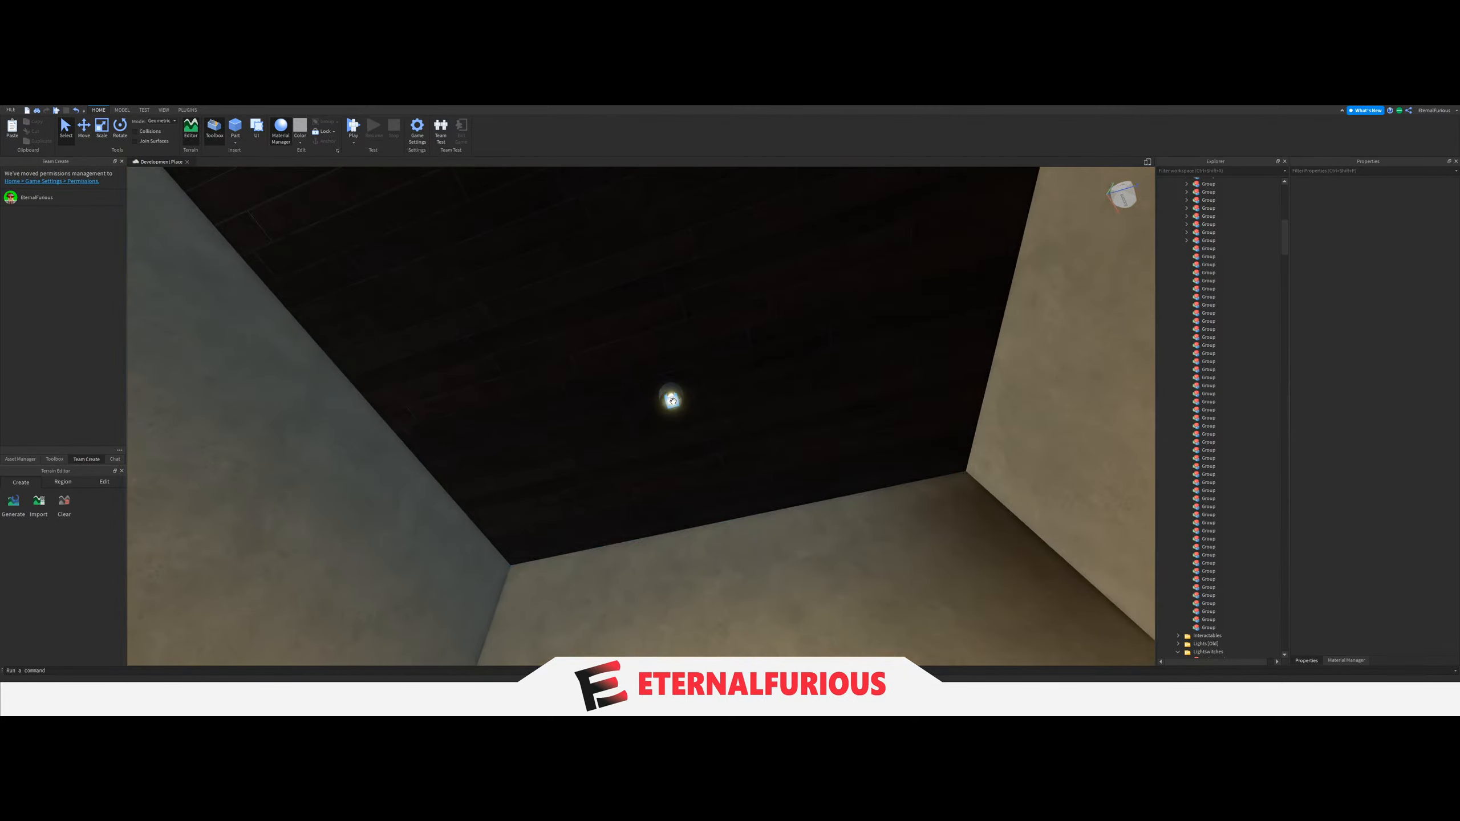
left_click(672, 401)
key("d")
left_click_drag(1196, 636, 1208, 362)
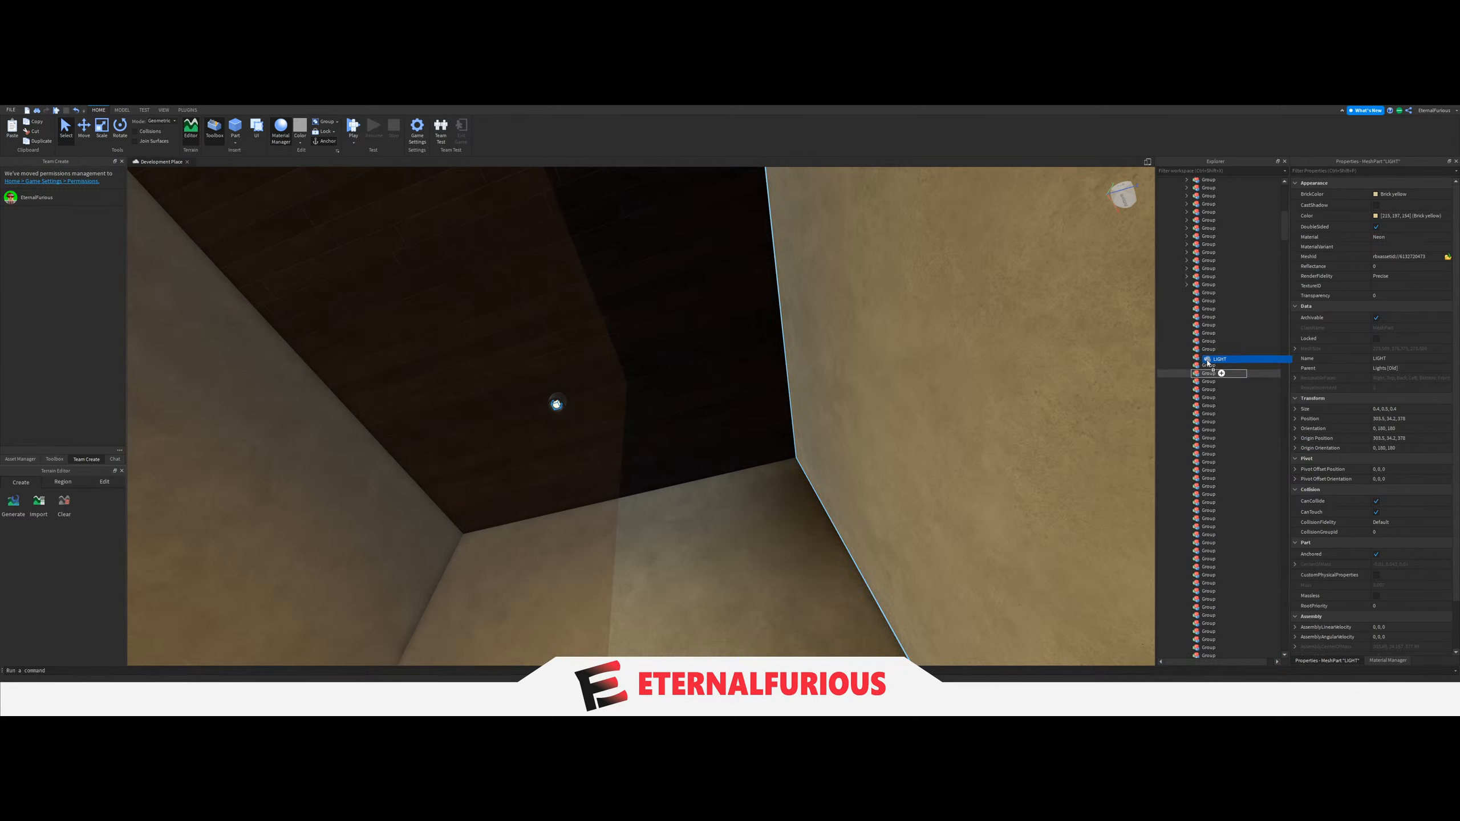
Set the LightGroup value of the light switch at the foot of this staircase to the Group holding the stairwell's LIGHT.
key("s")
right_click_drag(599, 483, 518, 592)
left_click(554, 529)
key("w")
right_click_drag(553, 529, 732, 409)
left_click(785, 402)
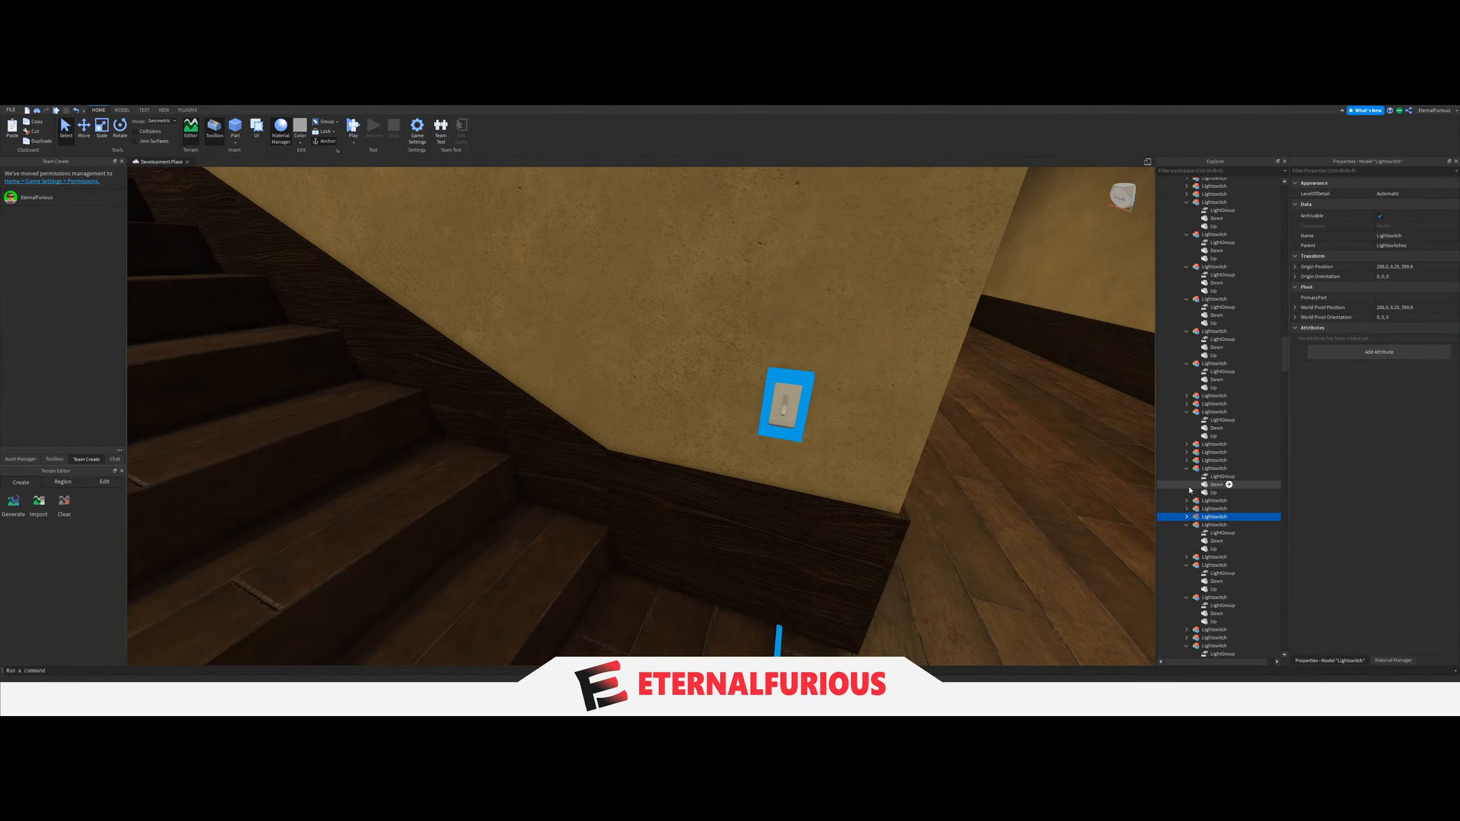
left_click(1218, 525)
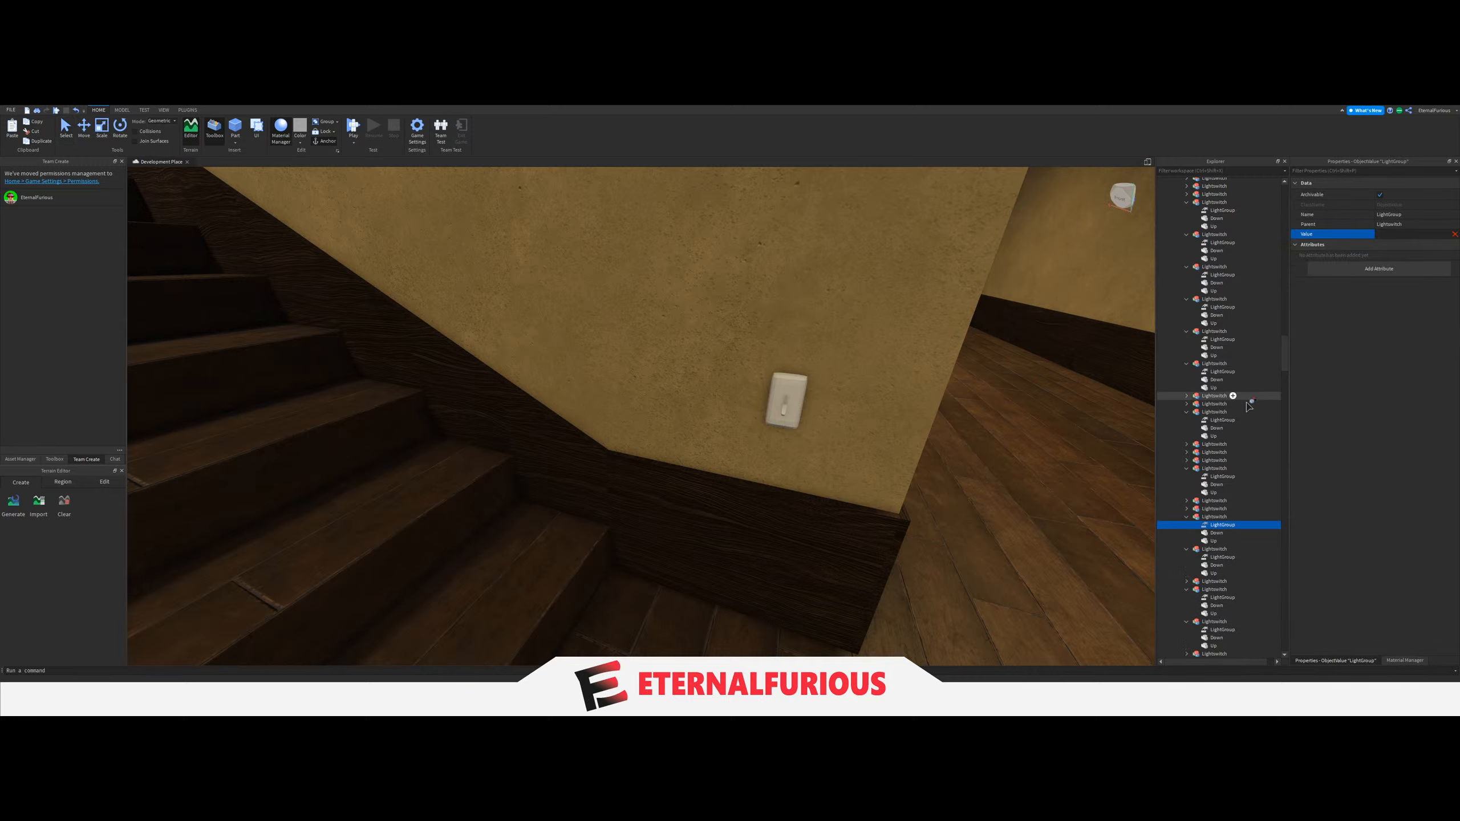
scroll(1249, 407, "up", 15)
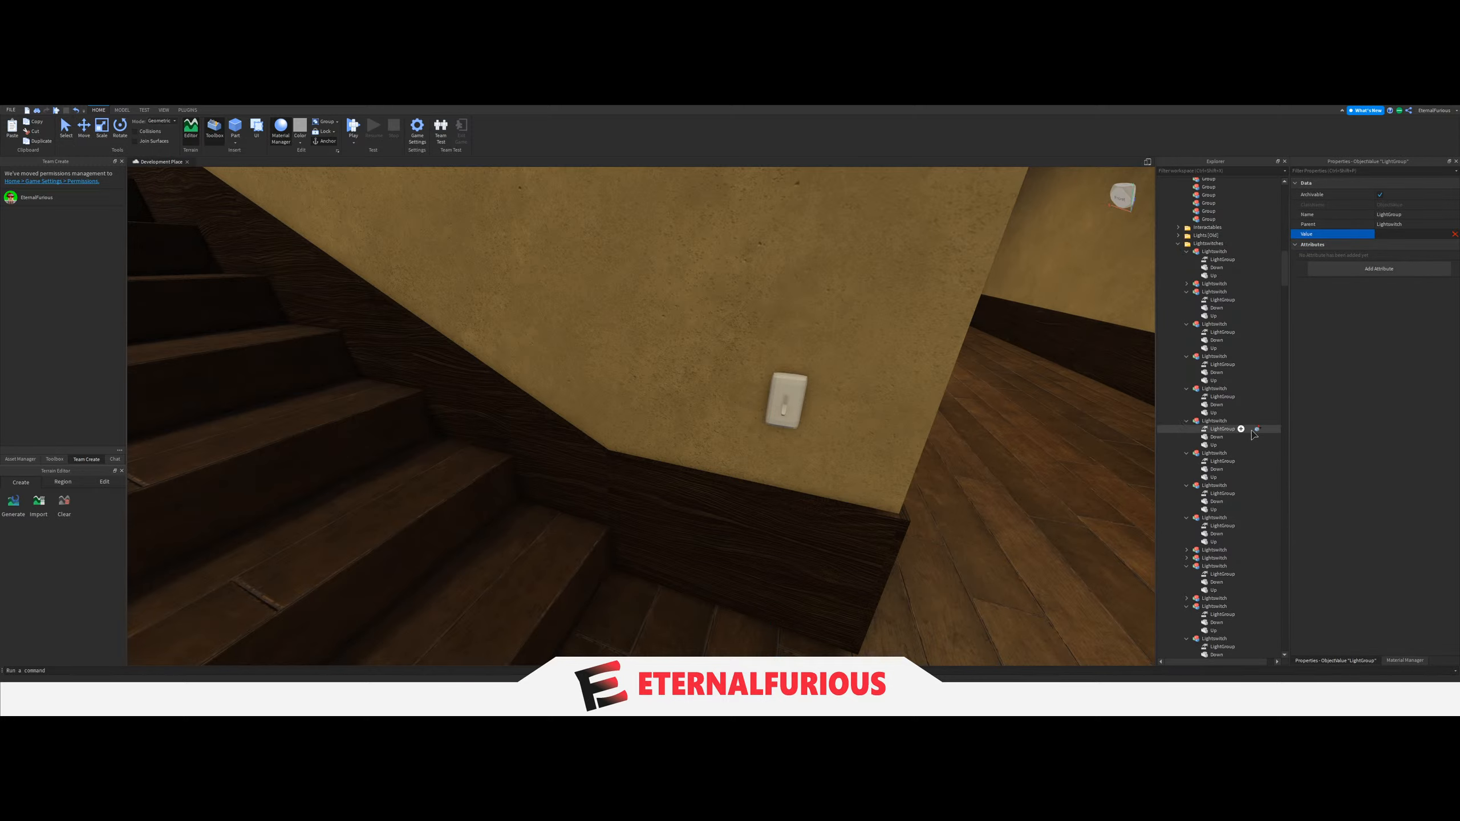
scroll(1253, 434, "up", 10)
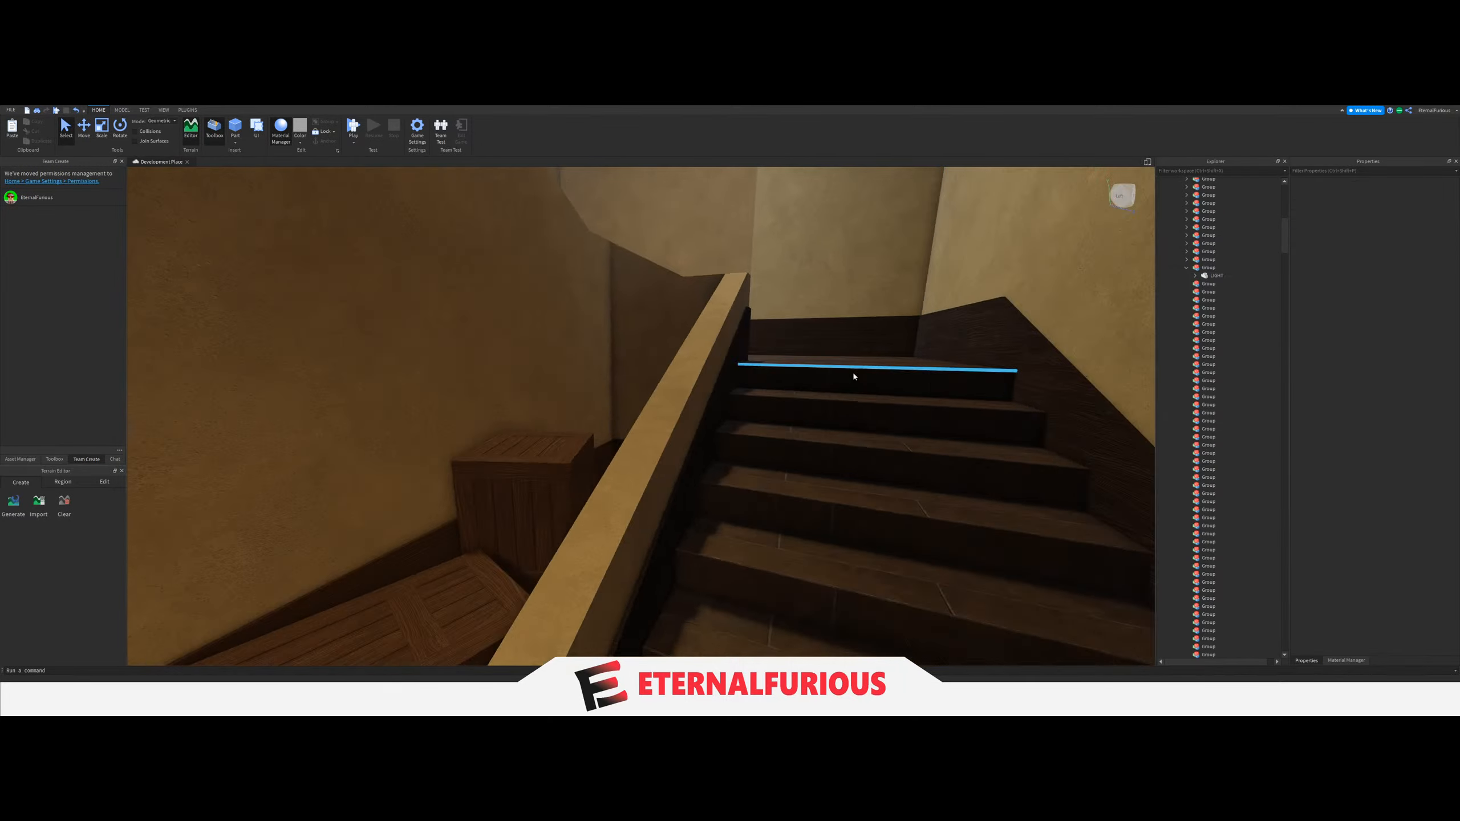
Move the ceiling LIGHT of the short side hall with the doors beyond the archway into the next empty Group.
key("w")
right_click_drag(854, 377, 747, 386)
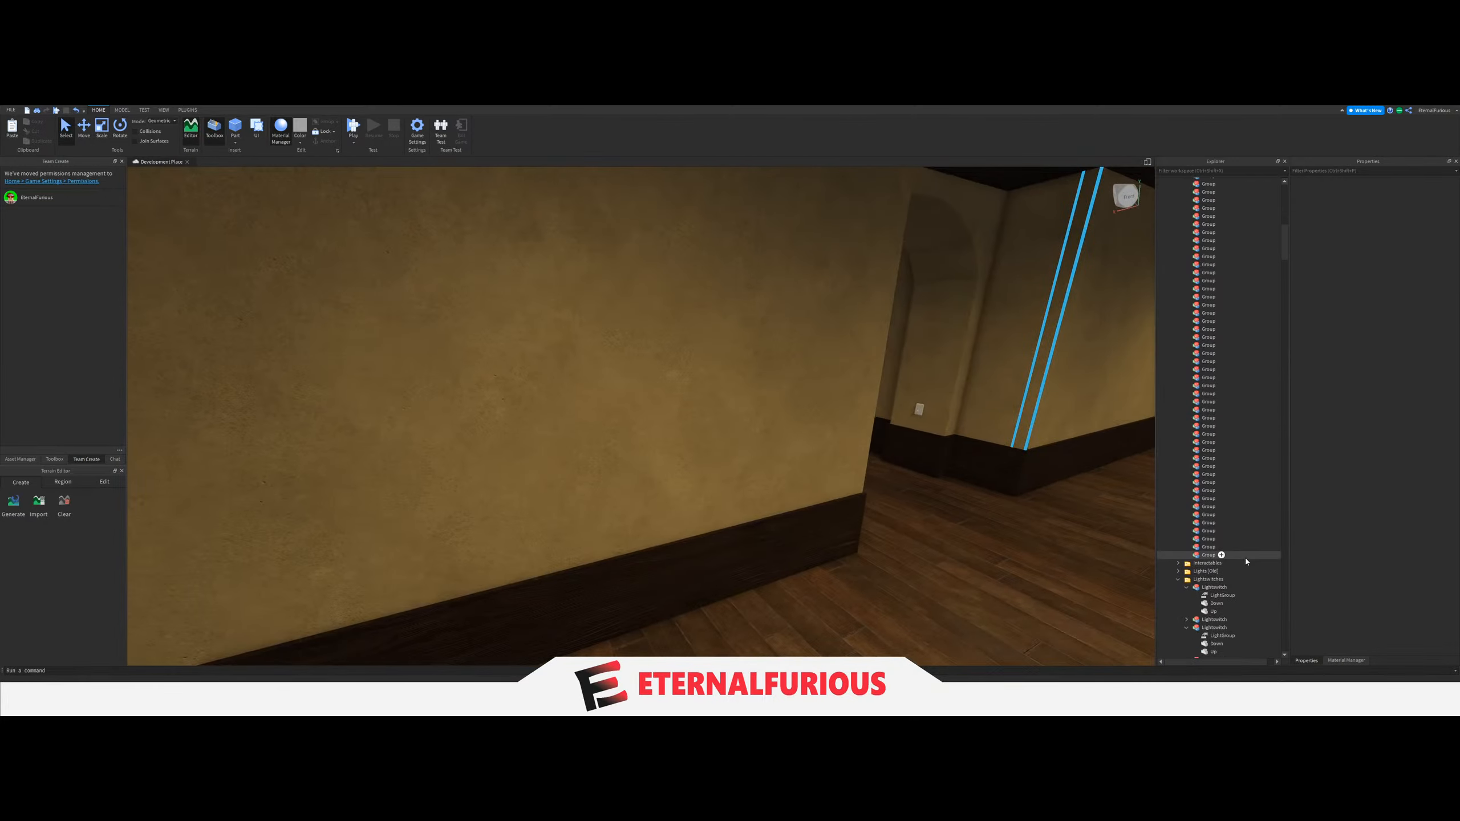
left_click_drag(1246, 554, 1228, 496)
left_click_drag(1202, 284, 1206, 278)
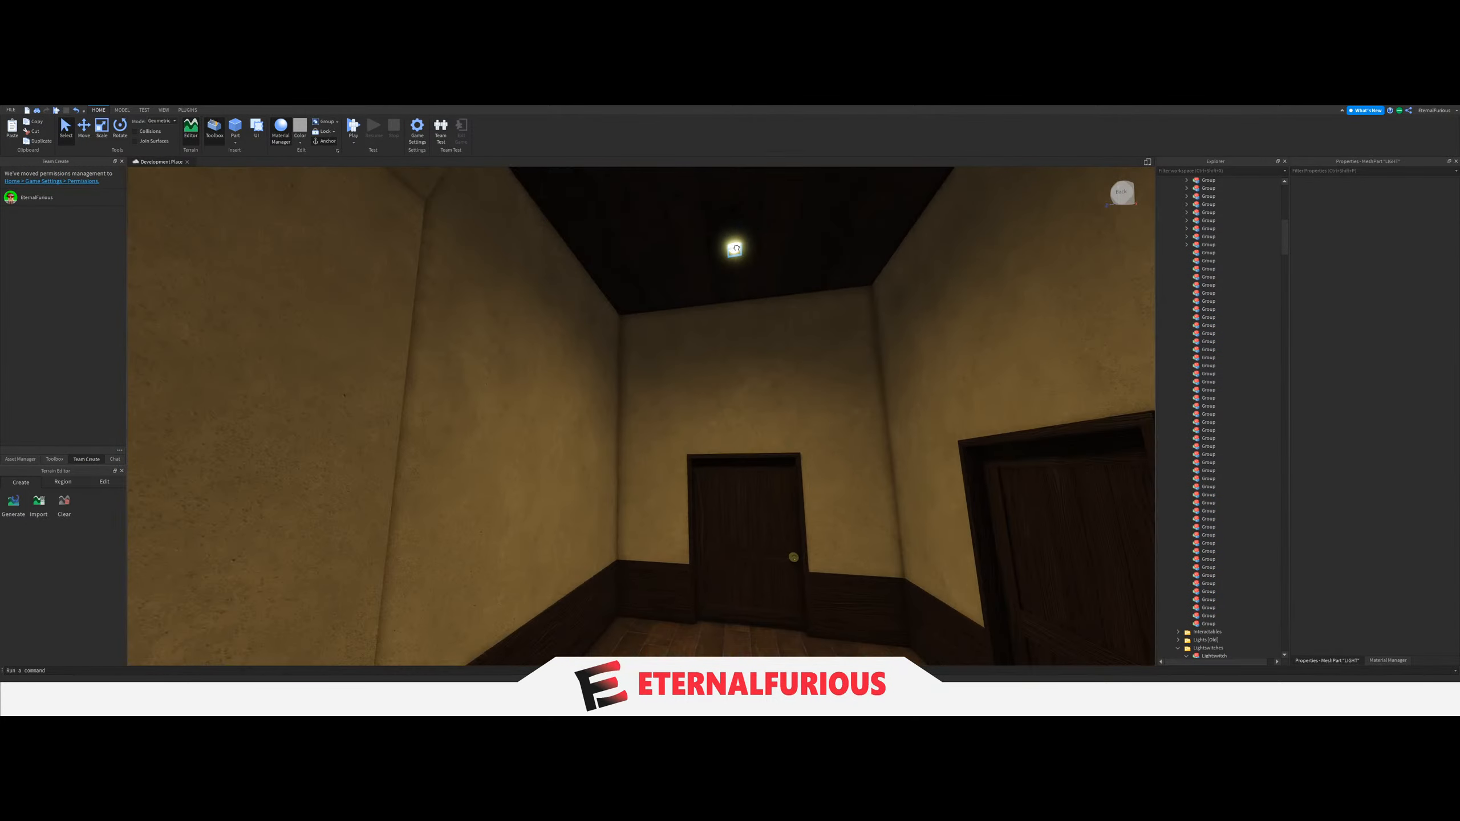
left_click(736, 248)
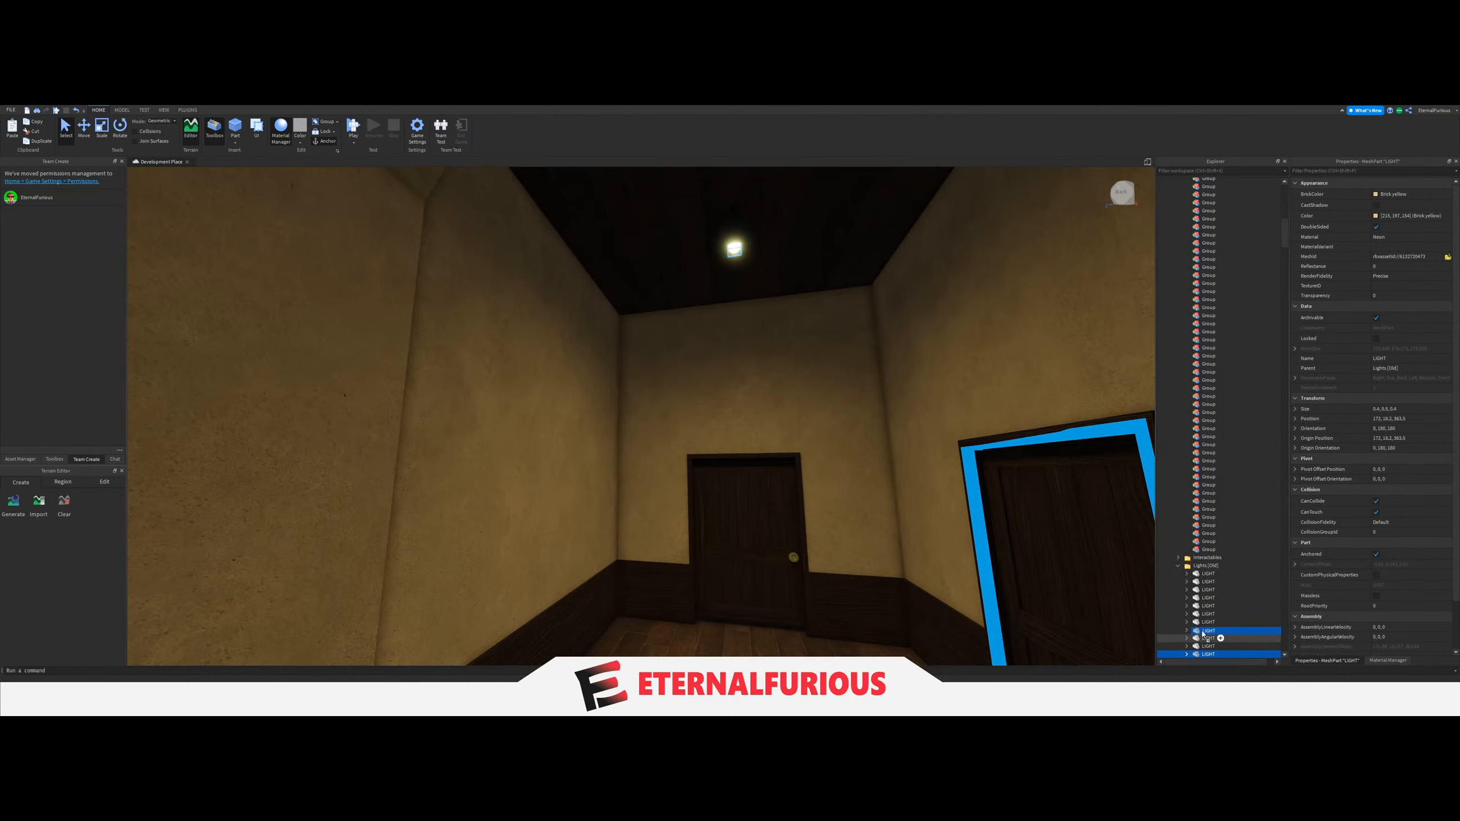
left_click_drag(1249, 377, 1230, 321)
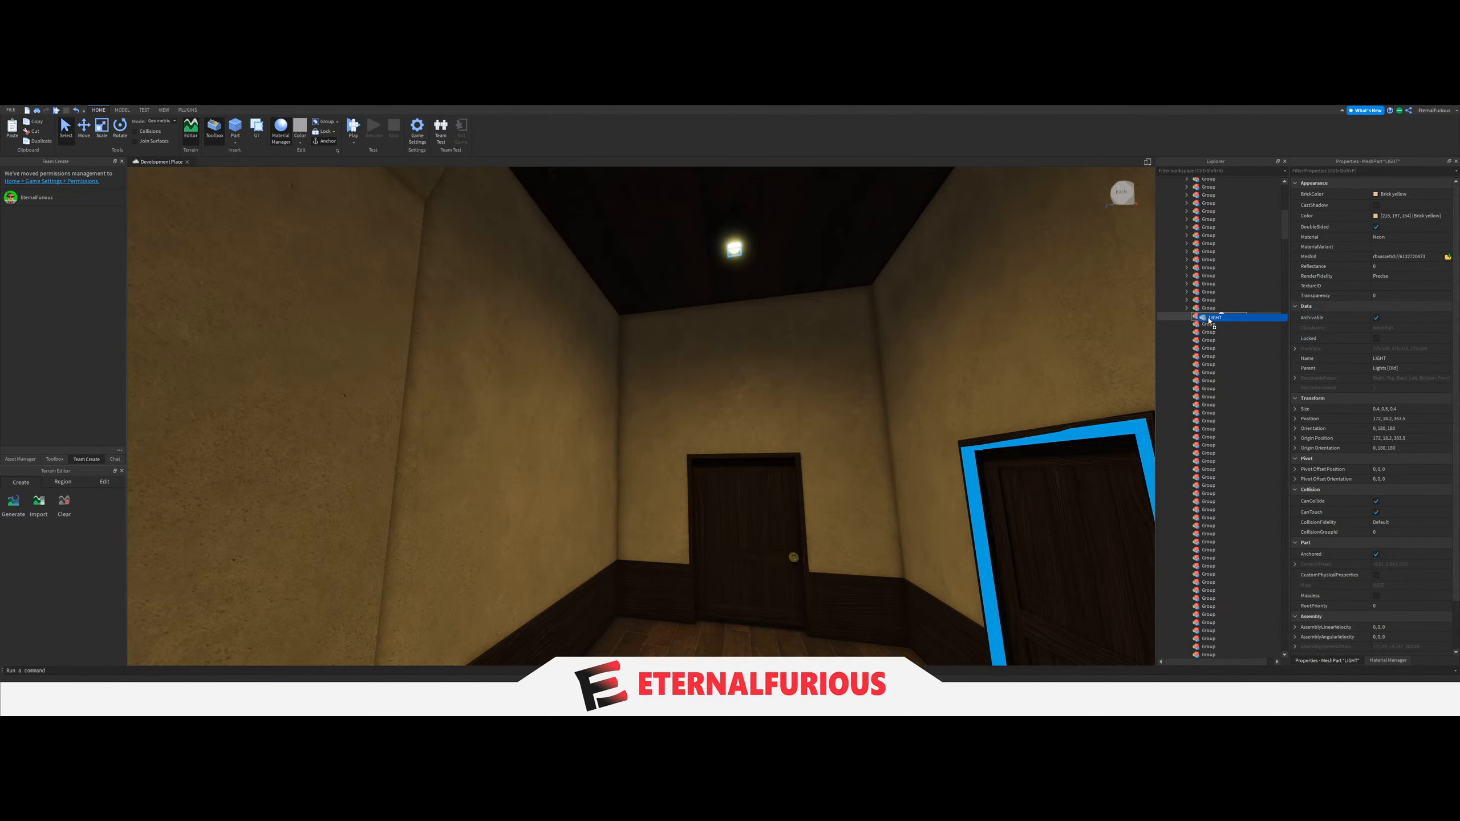
Set the LightGroup value of the switch on the side hall's entrance pillar to the Group holding that hall's LIGHT.
right_click_drag(725, 409, 678, 451)
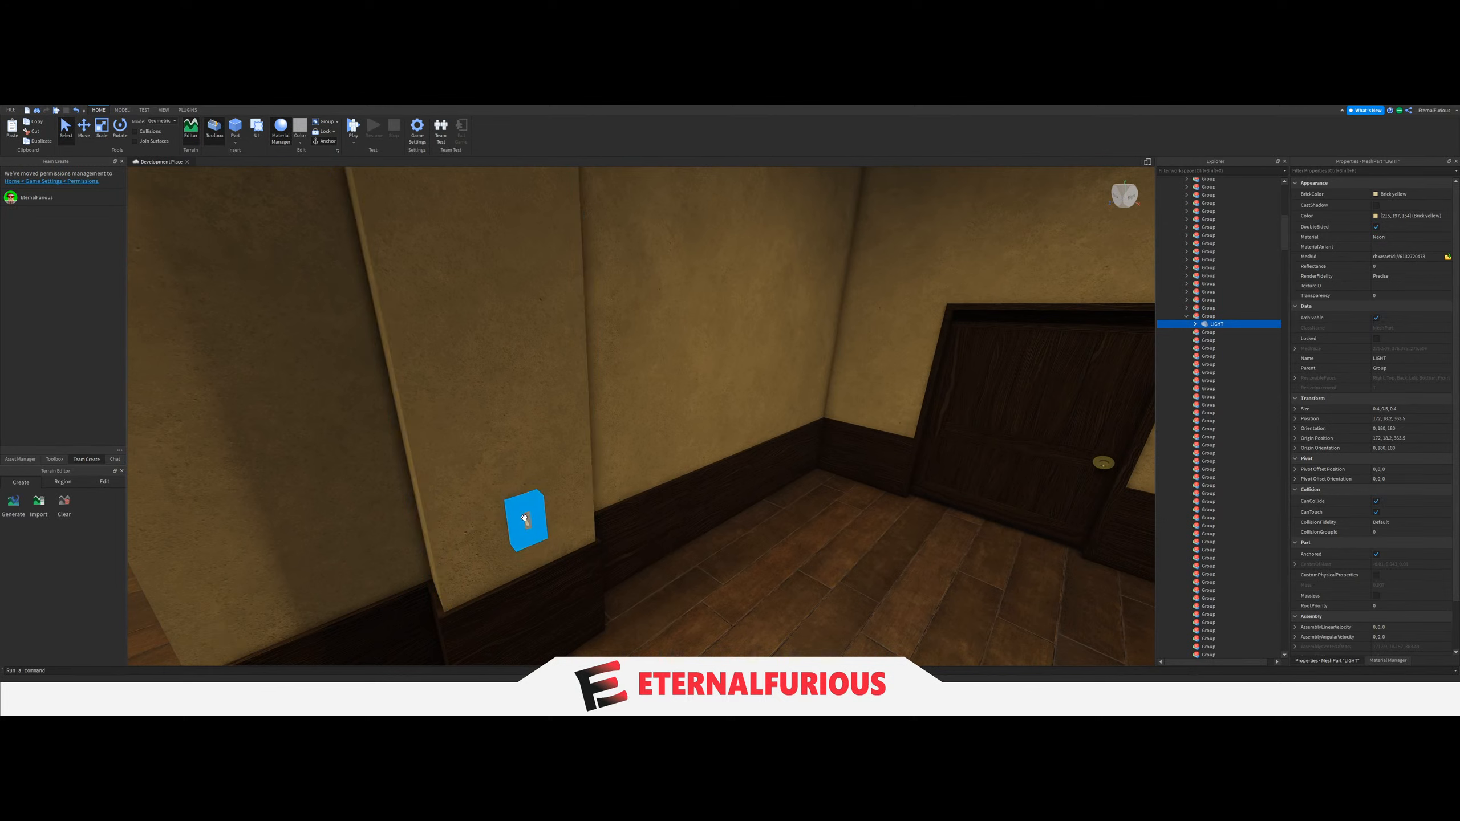
left_click(524, 518)
scroll(1194, 528, "down", 5)
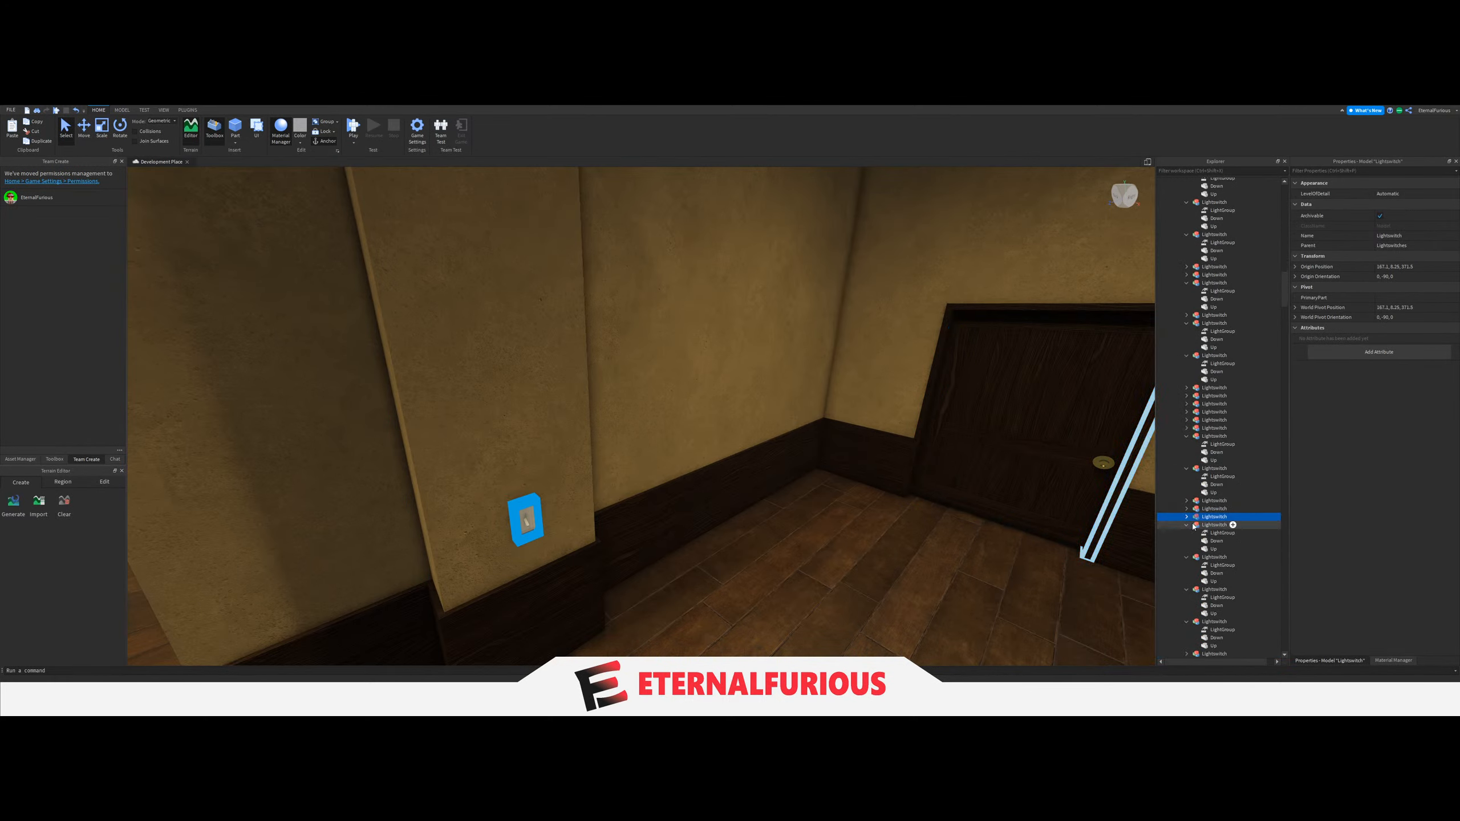
scroll(1248, 377, "up", 20)
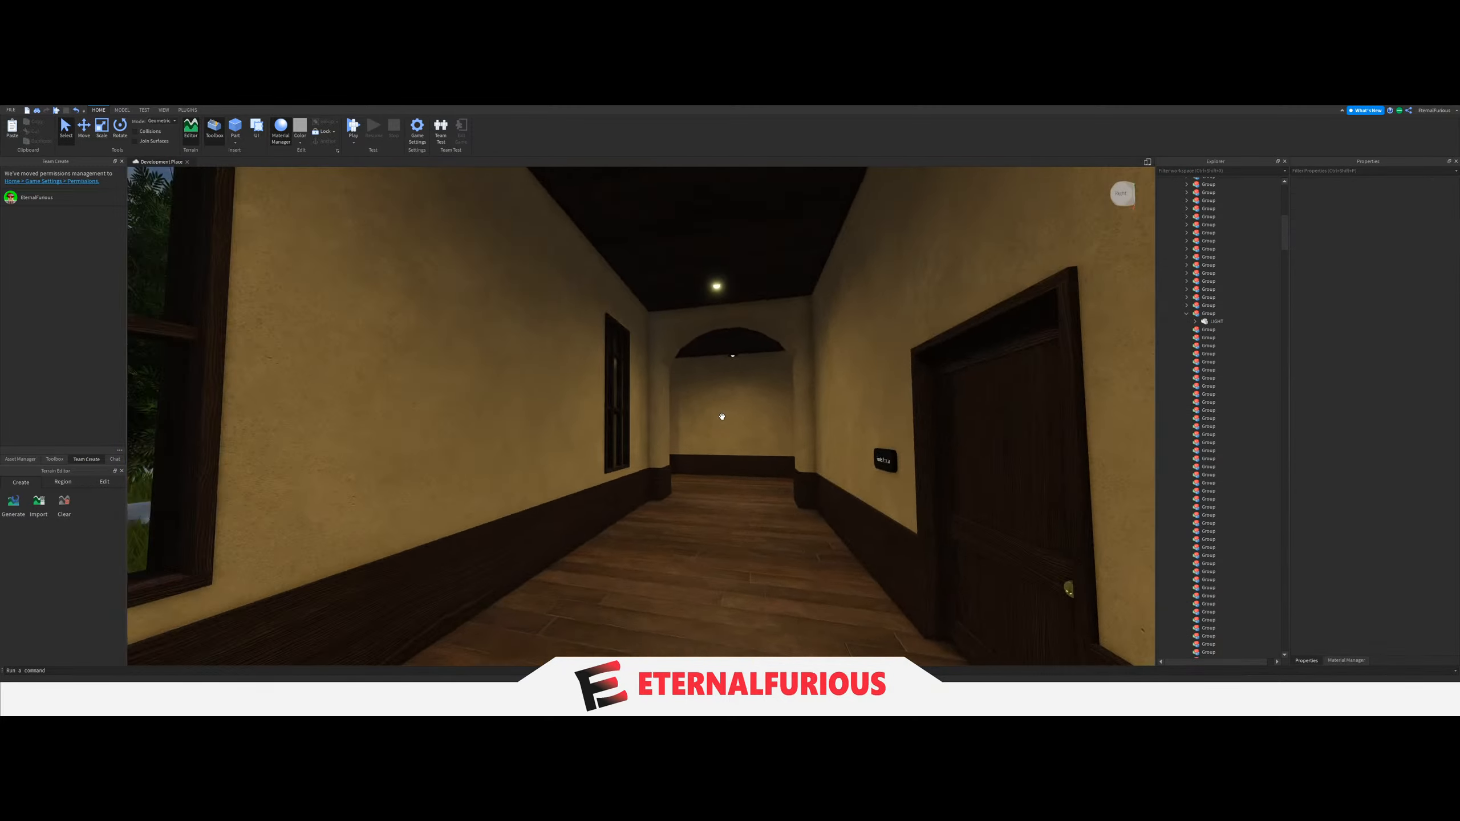
Collapse the finished Group and move the ceiling LIGHT of the arched side hall with the end window into the next empty Group.
key("w")
right_click_drag(722, 416, 626, 440)
left_click(1187, 313)
key("w")
key("w")
key("w")
key("w")
key("w")
key("w")
left_click(697, 281)
right_click_drag(698, 283, 702, 288)
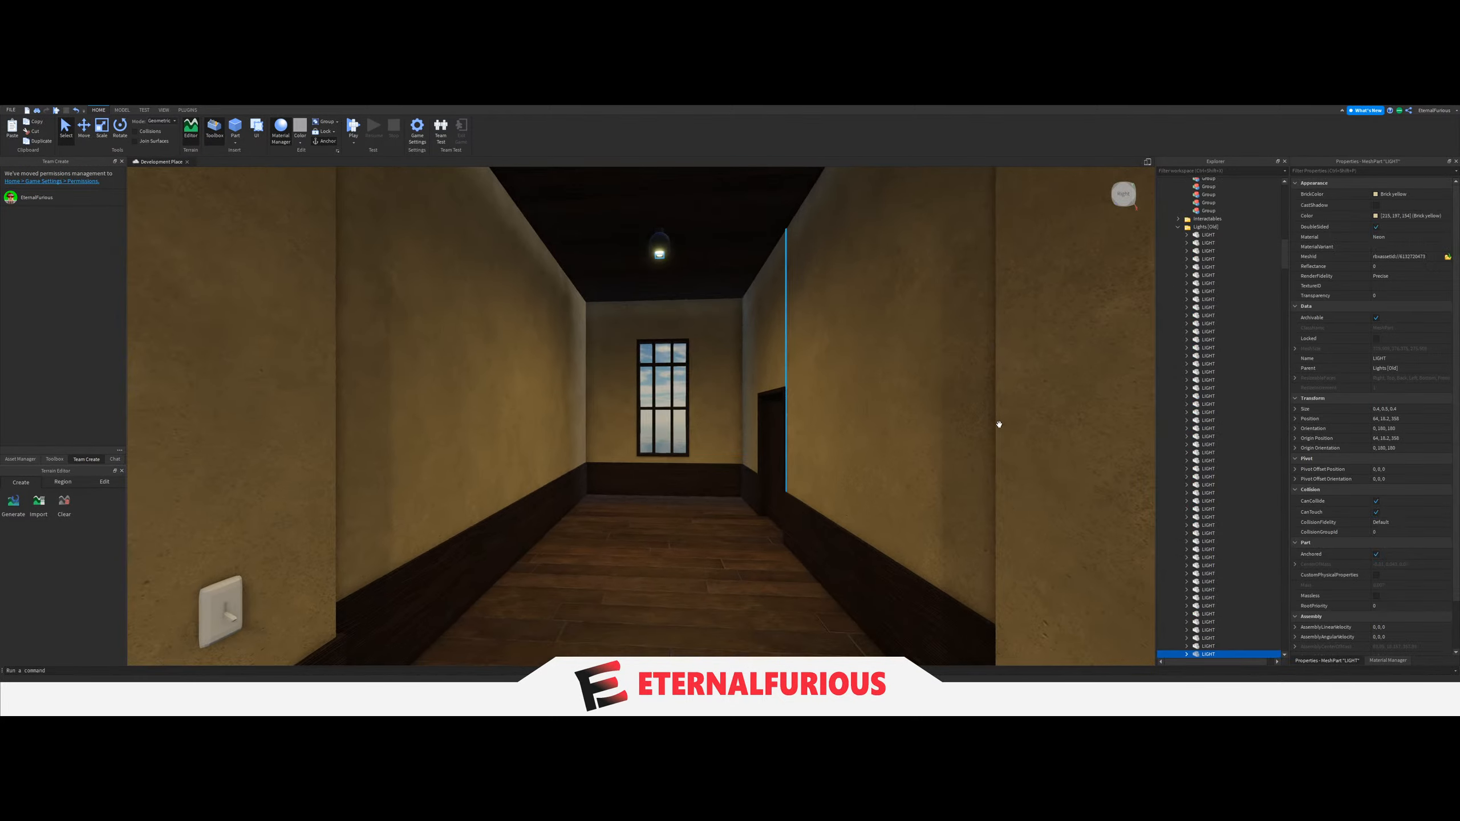
scroll(1001, 423, "down", 5)
key("e")
key("a")
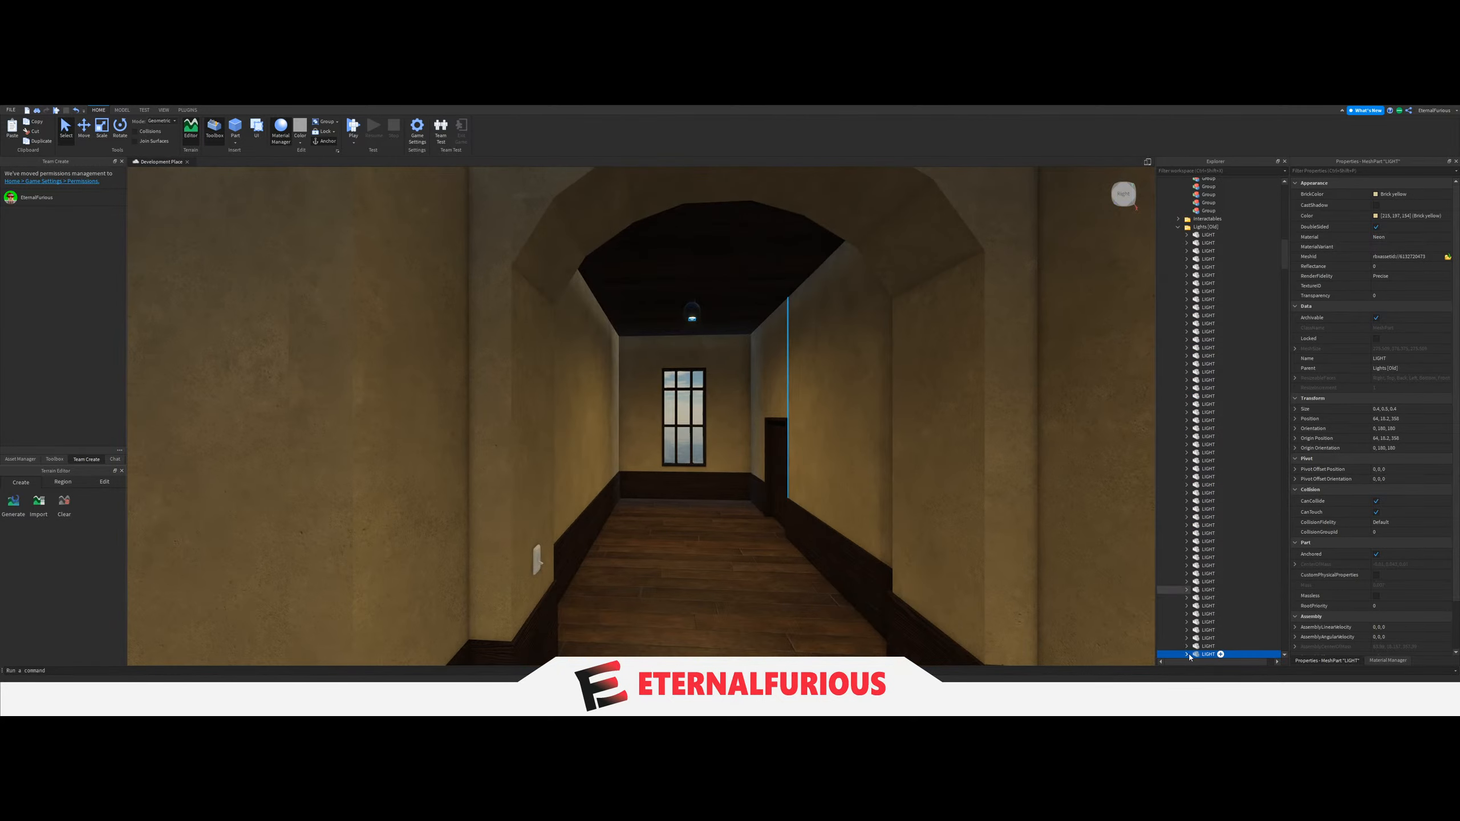
left_click_drag(1237, 504, 1214, 395)
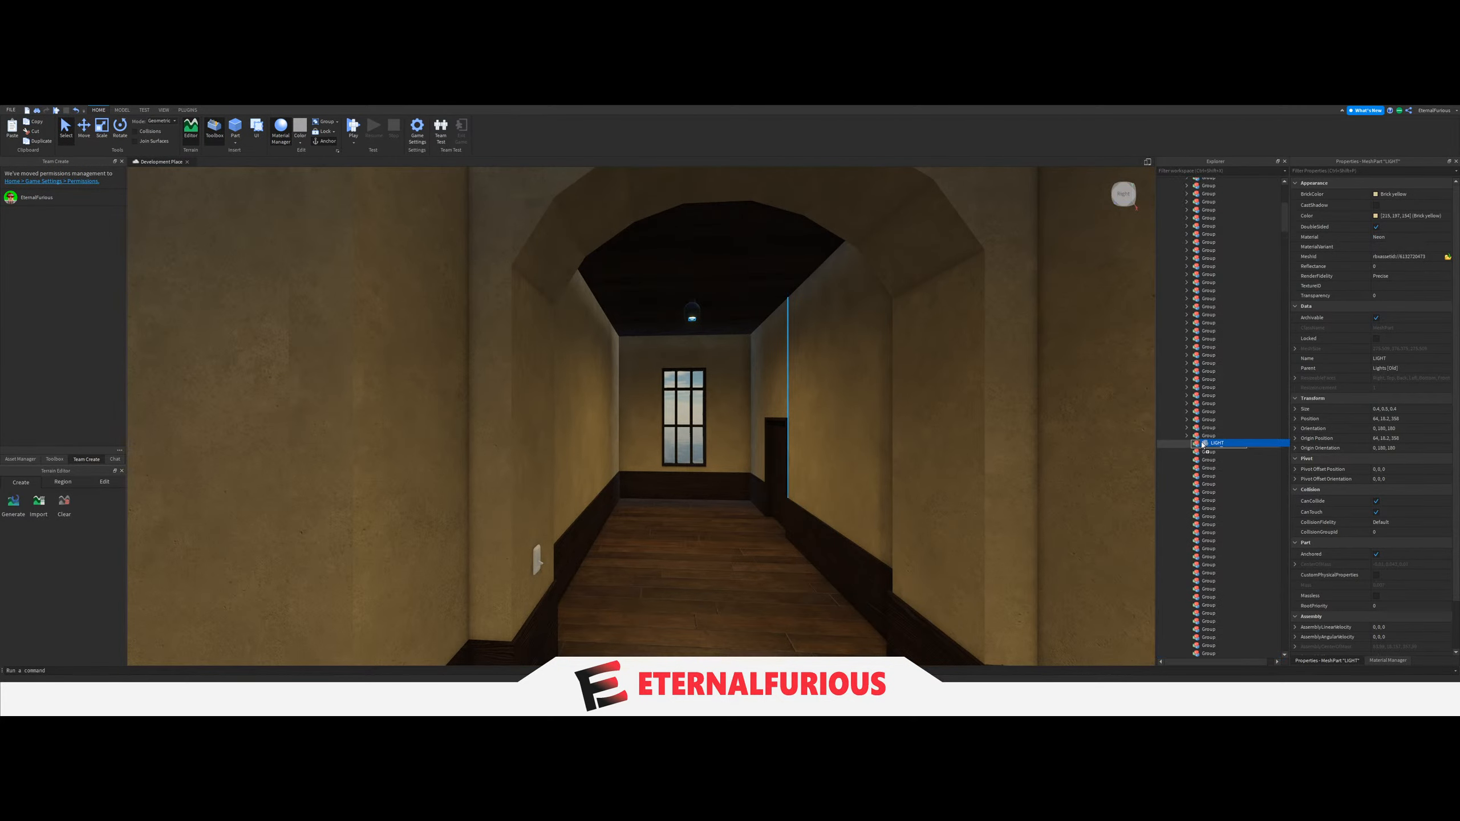
Select the light switch beside the windowed hall's archway and set its LightGroup value to the Group holding that hall's LIGHT.
scroll(895, 397, "up", 4)
right_click_drag(894, 397, 746, 443)
scroll(701, 430, "down", 5)
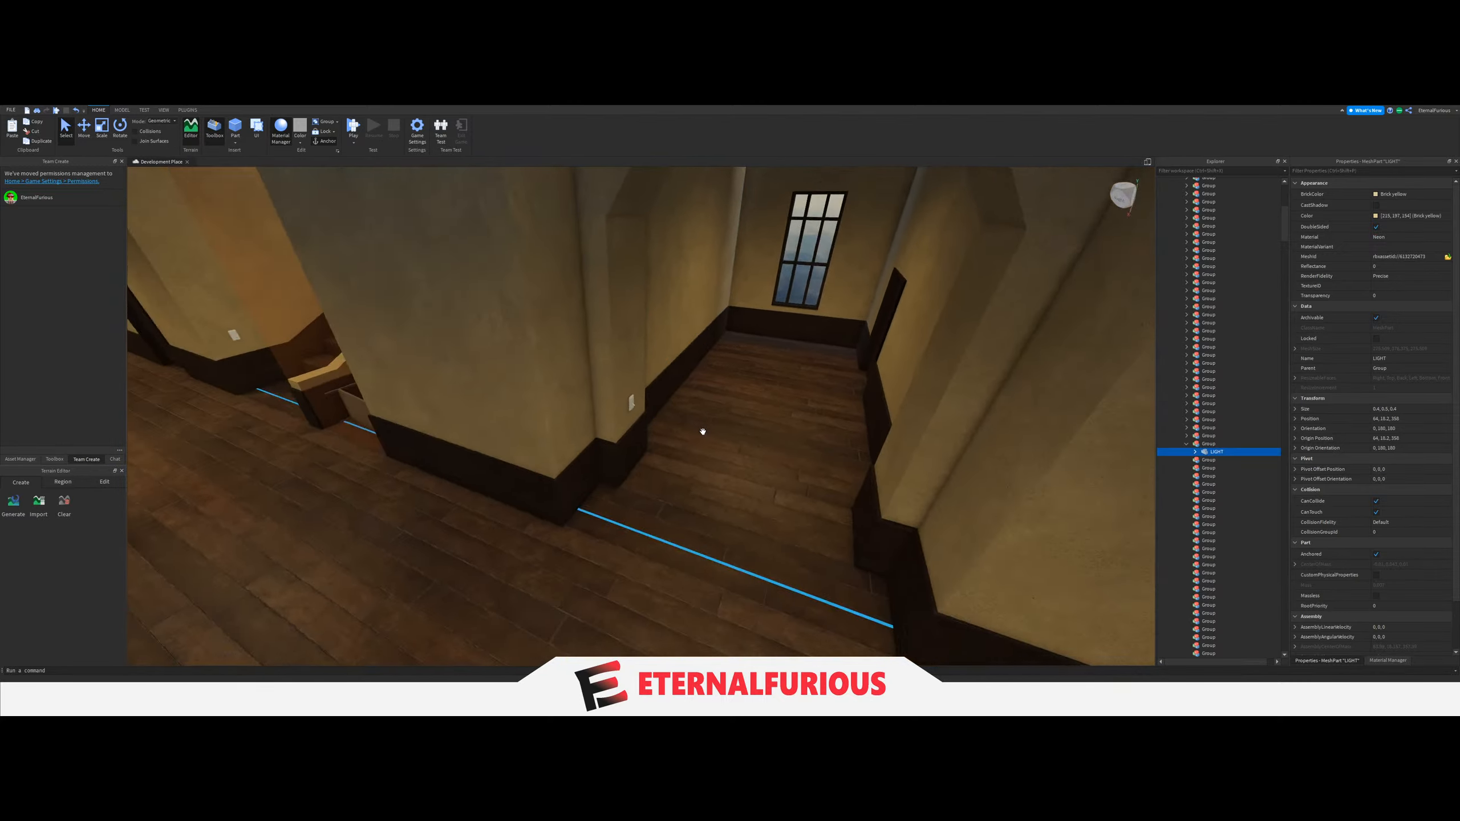
scroll(701, 430, "up", 3)
left_click(575, 424)
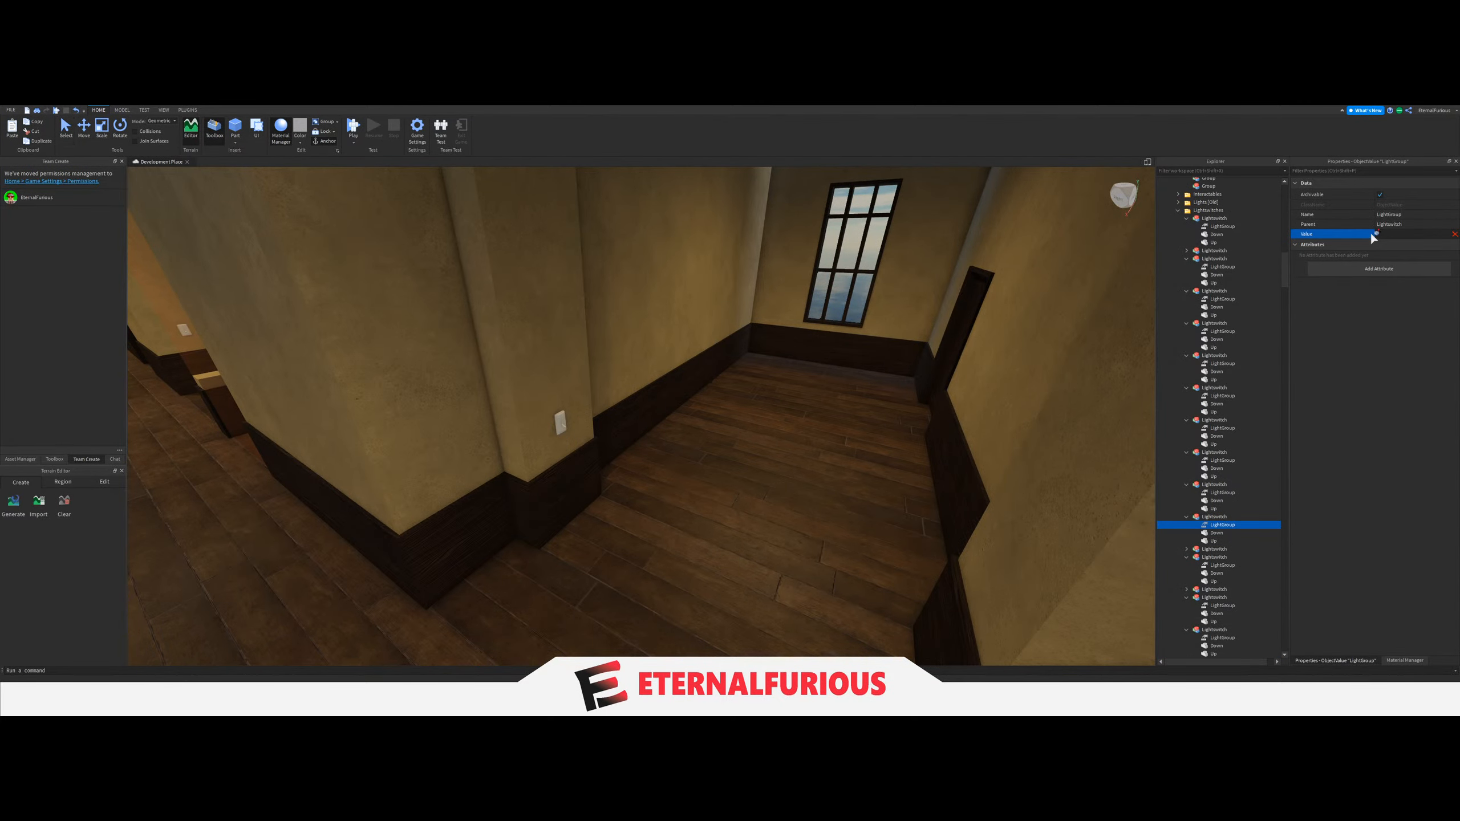
scroll(1242, 423, "up", 4)
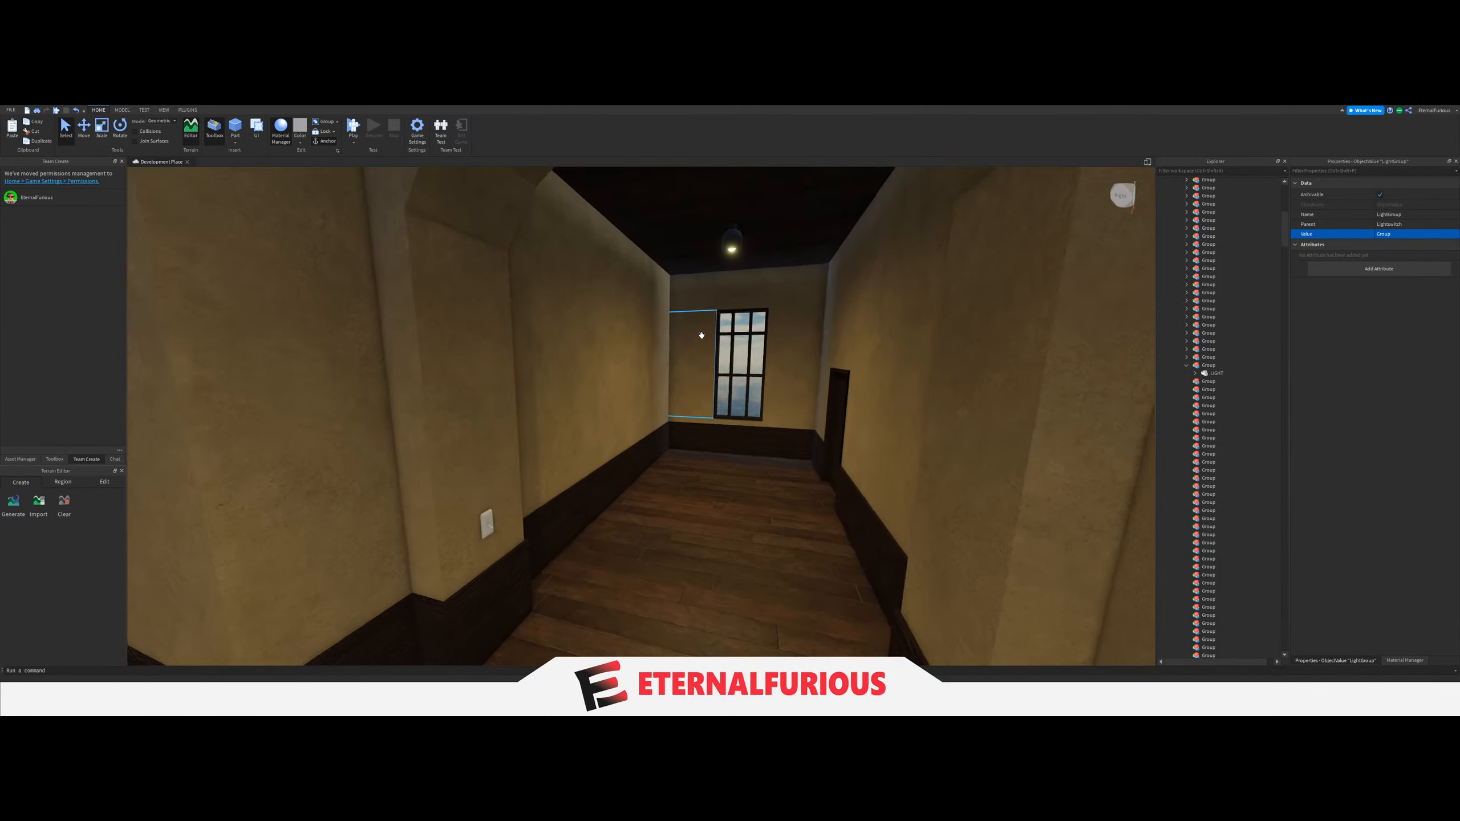
Check which Group the ceiling light of the windowed side hall on the floor above belongs to.
key("w")
left_click(715, 257)
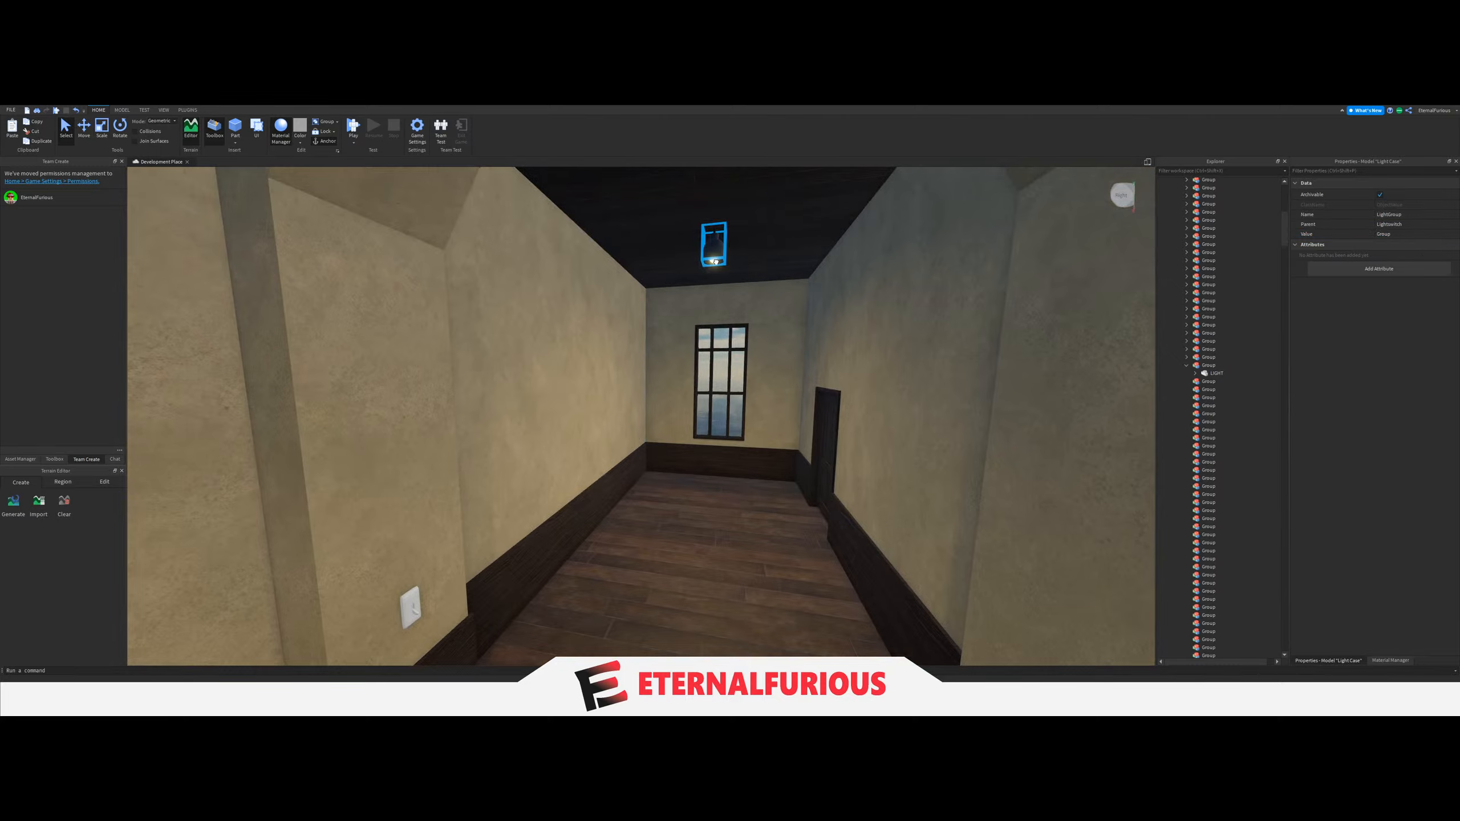
left_click(714, 262)
scroll(1245, 479, "down", 7)
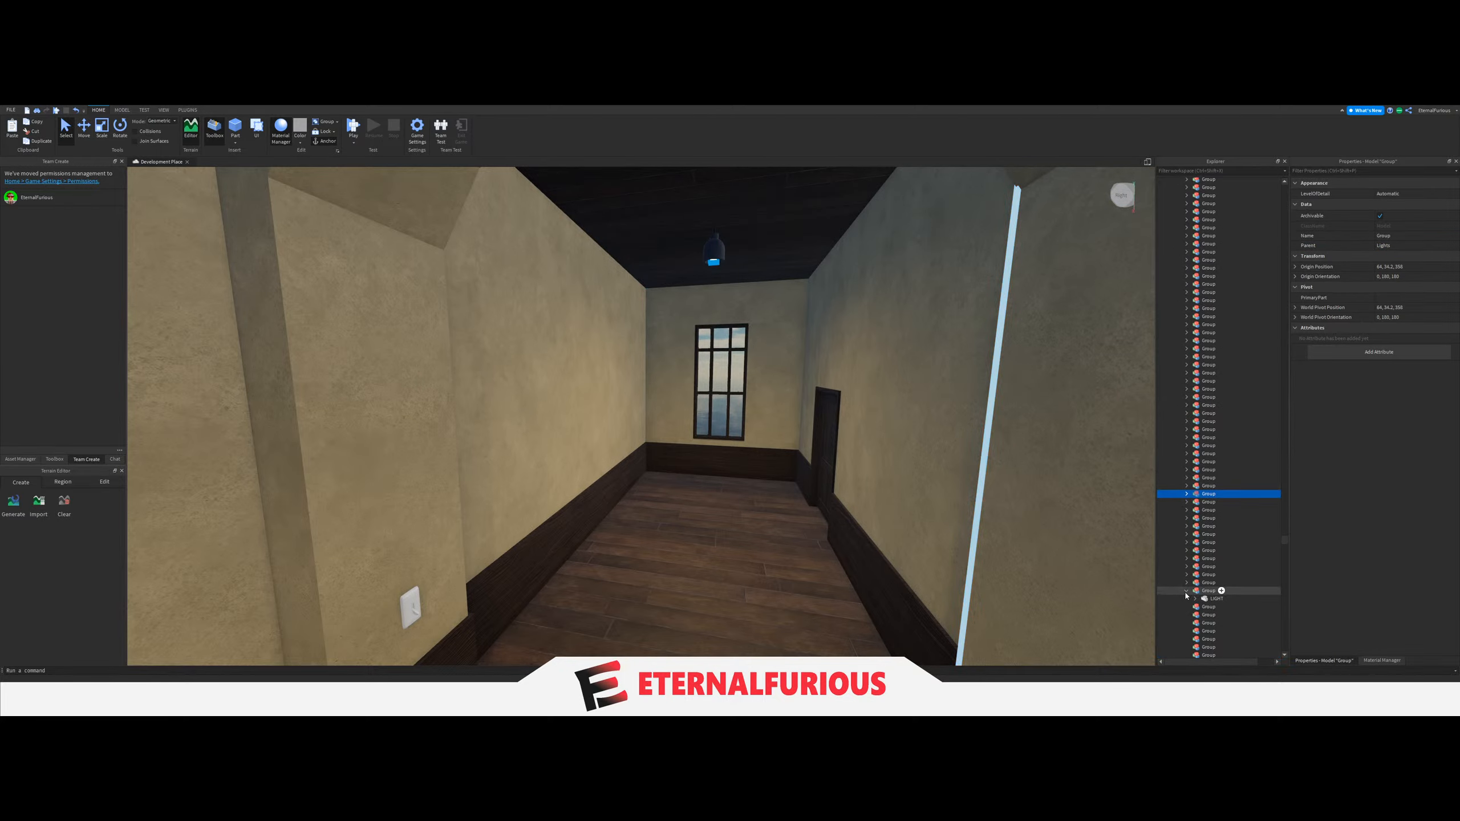
Check the Groups of the ceiling lights in the neighbouring windowed side hall on both floors.
key("w")
right_click_drag(823, 427, 651, 352)
key("w")
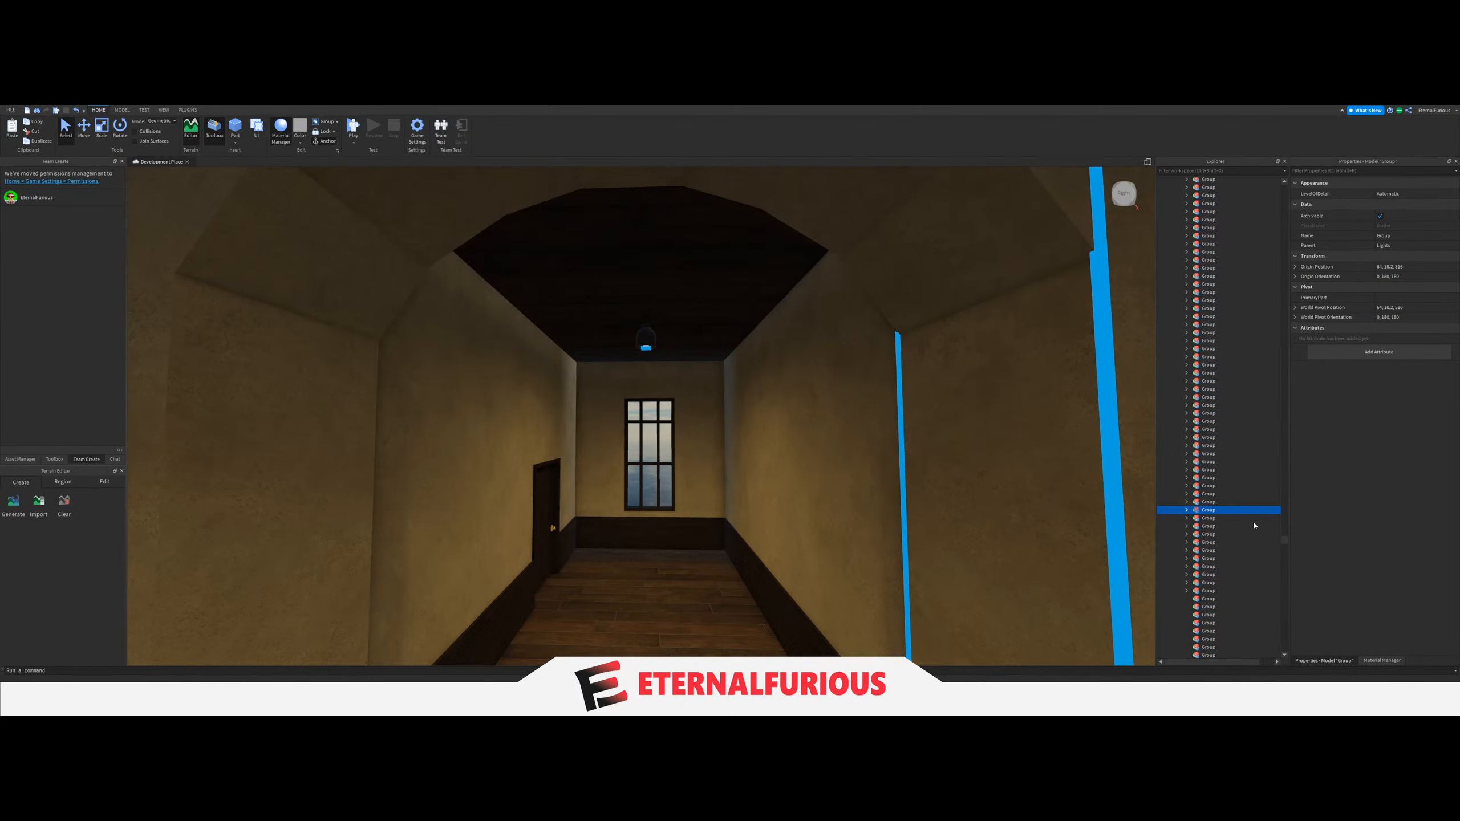
key("e")
left_click(644, 272)
key("e")
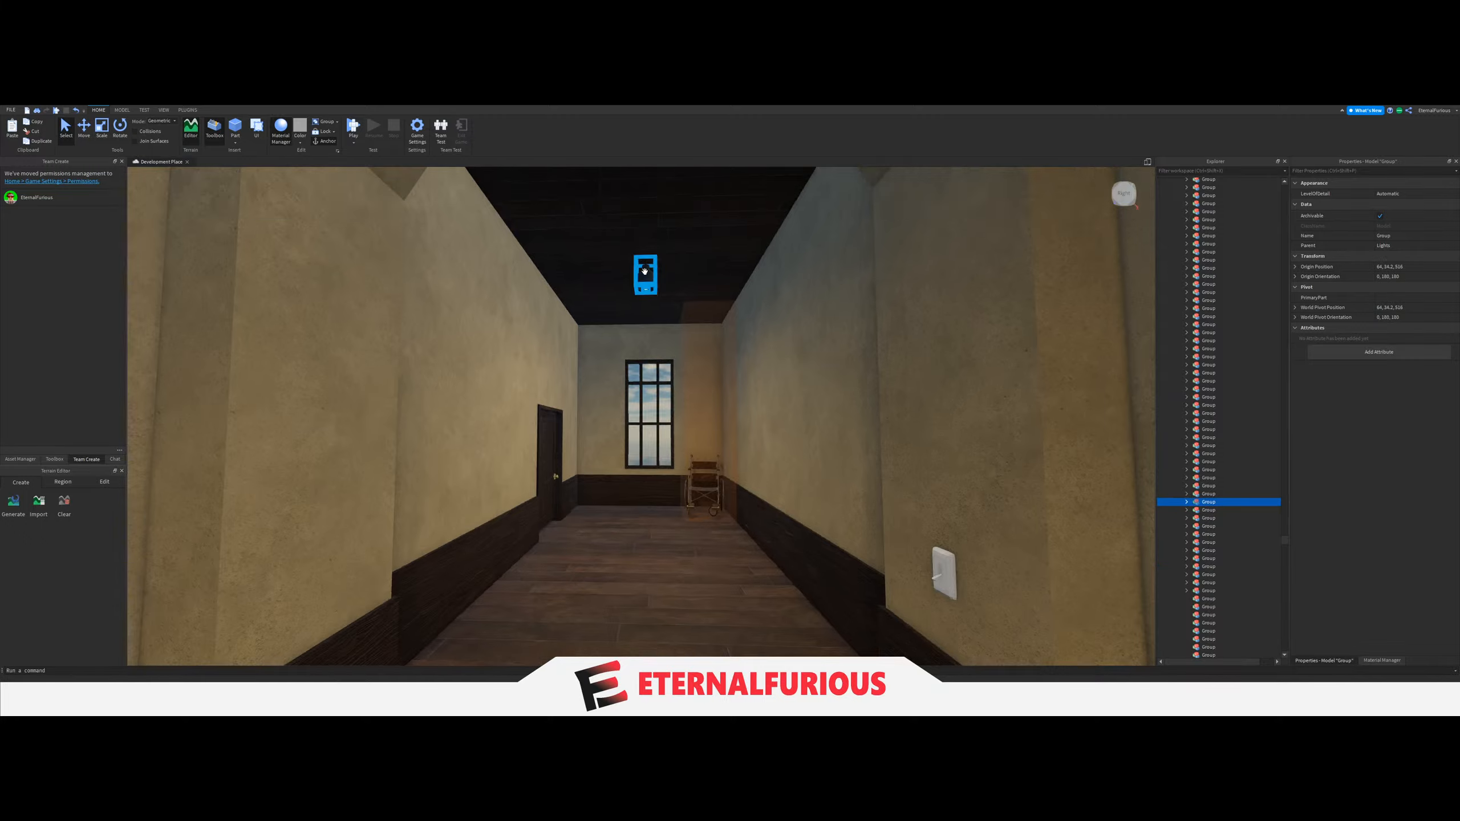
left_click(636, 293)
Move the ceiling LIGHT in front of the Headmaster's Office into the next empty Group.
key("q")
right_click_drag(862, 347, 686, 424)
key("w")
key("w")
key("s")
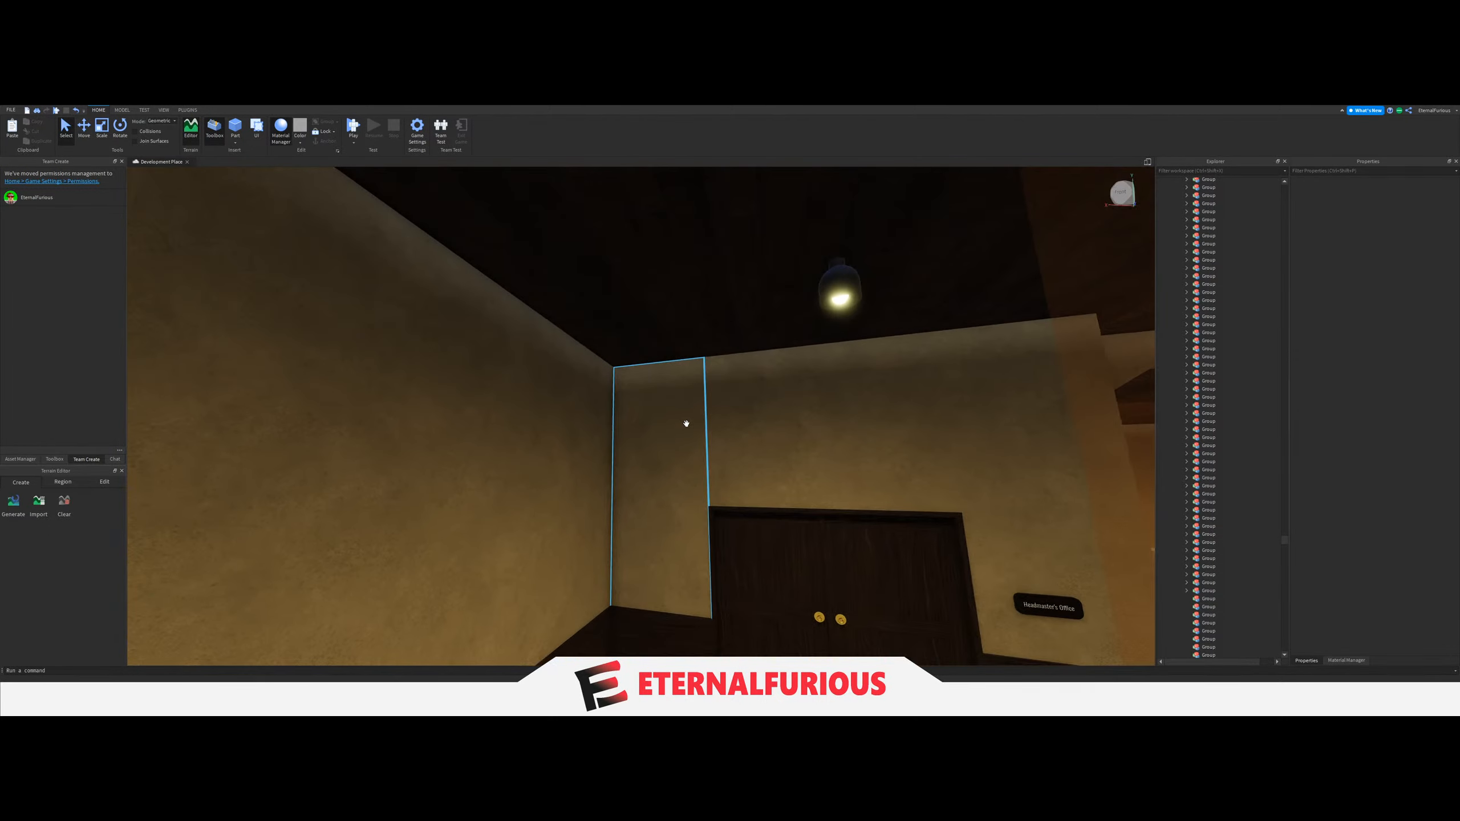
left_click(841, 293)
left_click_drag(1197, 520, 1218, 340)
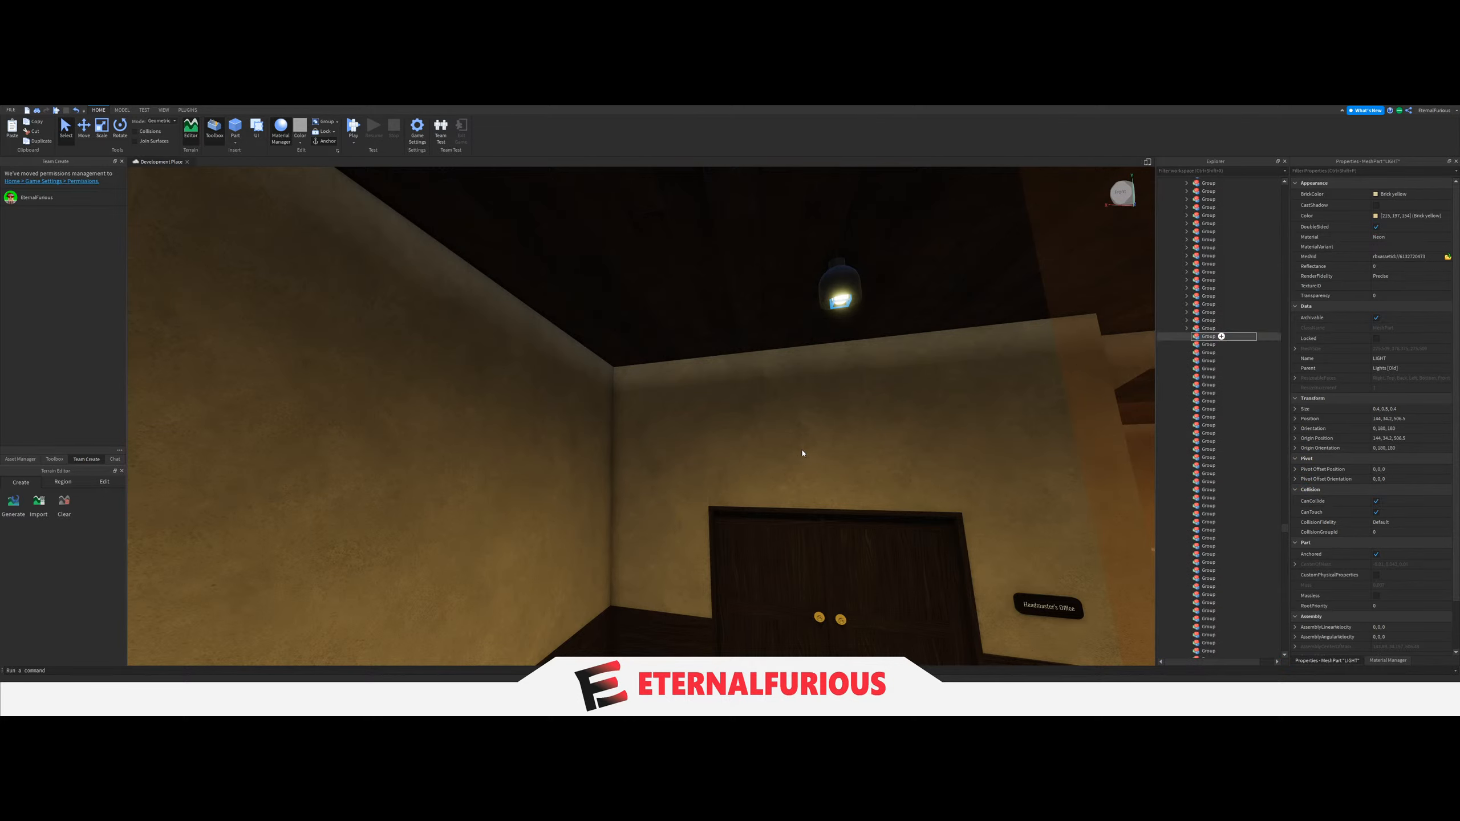
Set the LightGroup value of the light switch near the Headmaster's Office to the Group holding the LIGHT outside it.
right_click_drag(803, 454, 632, 479)
scroll(632, 480, "up", 3)
left_click(695, 419)
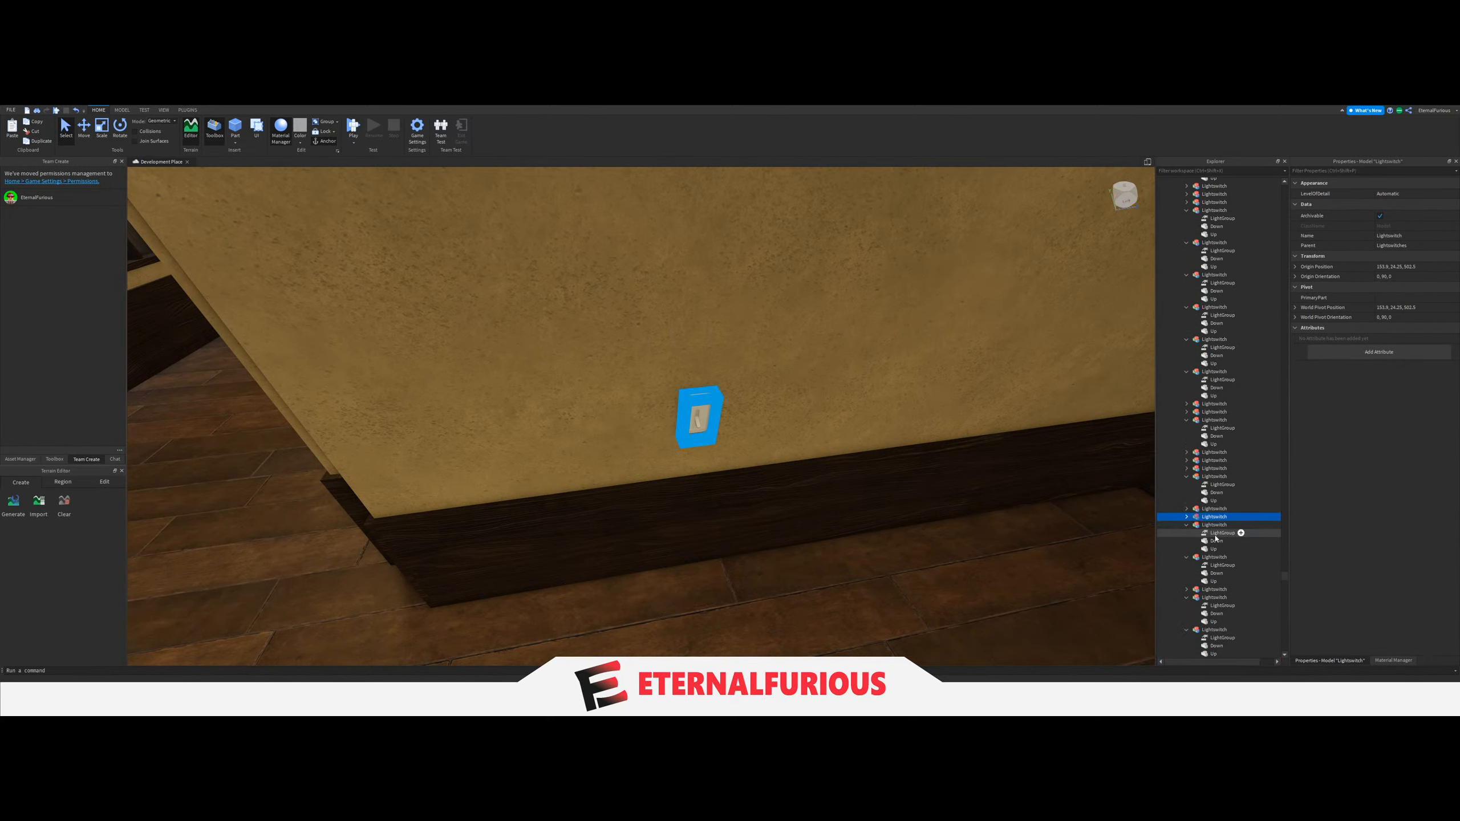
left_click(1218, 525)
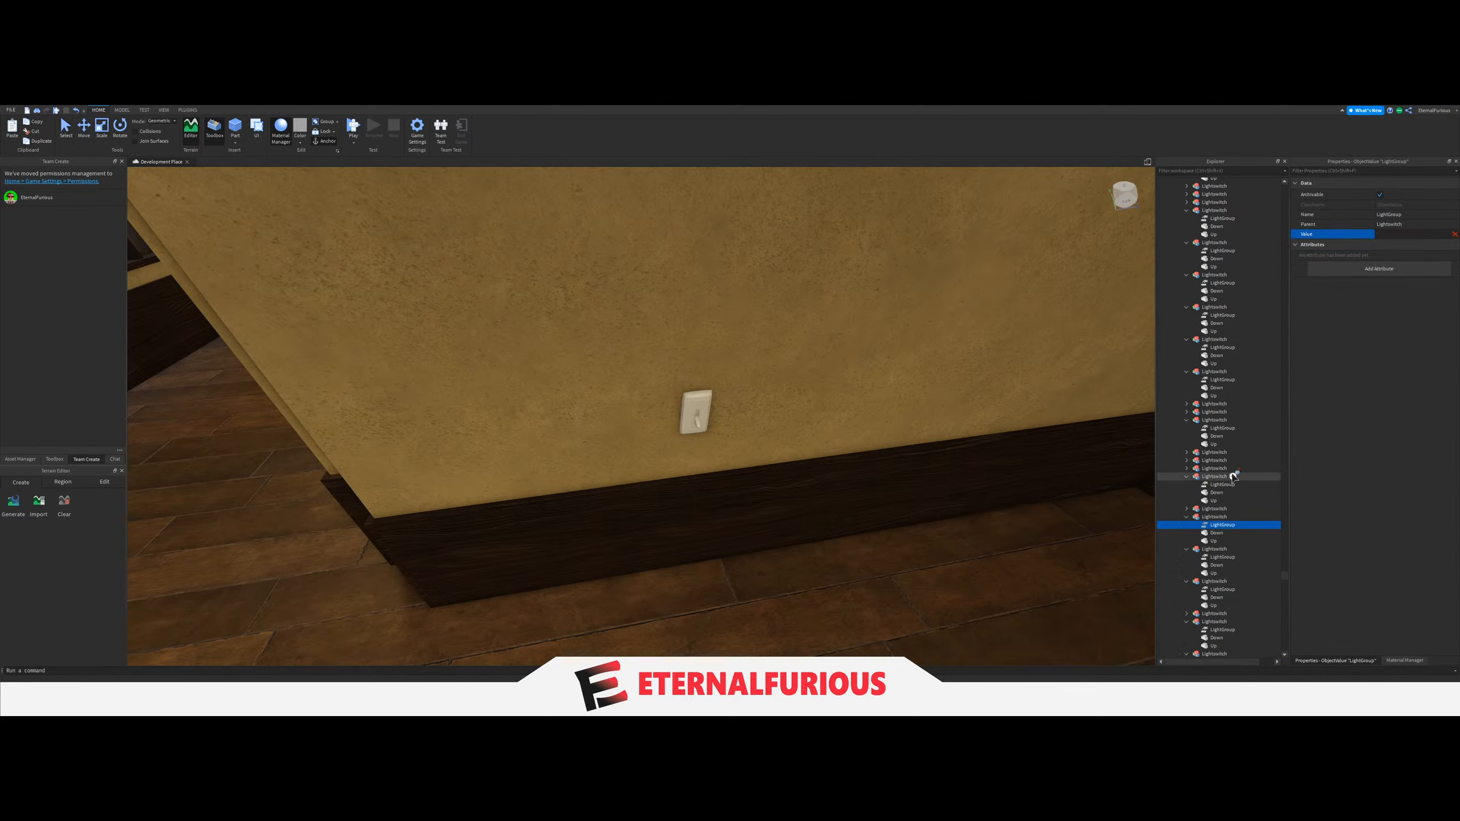
scroll(1229, 511, "up", 20)
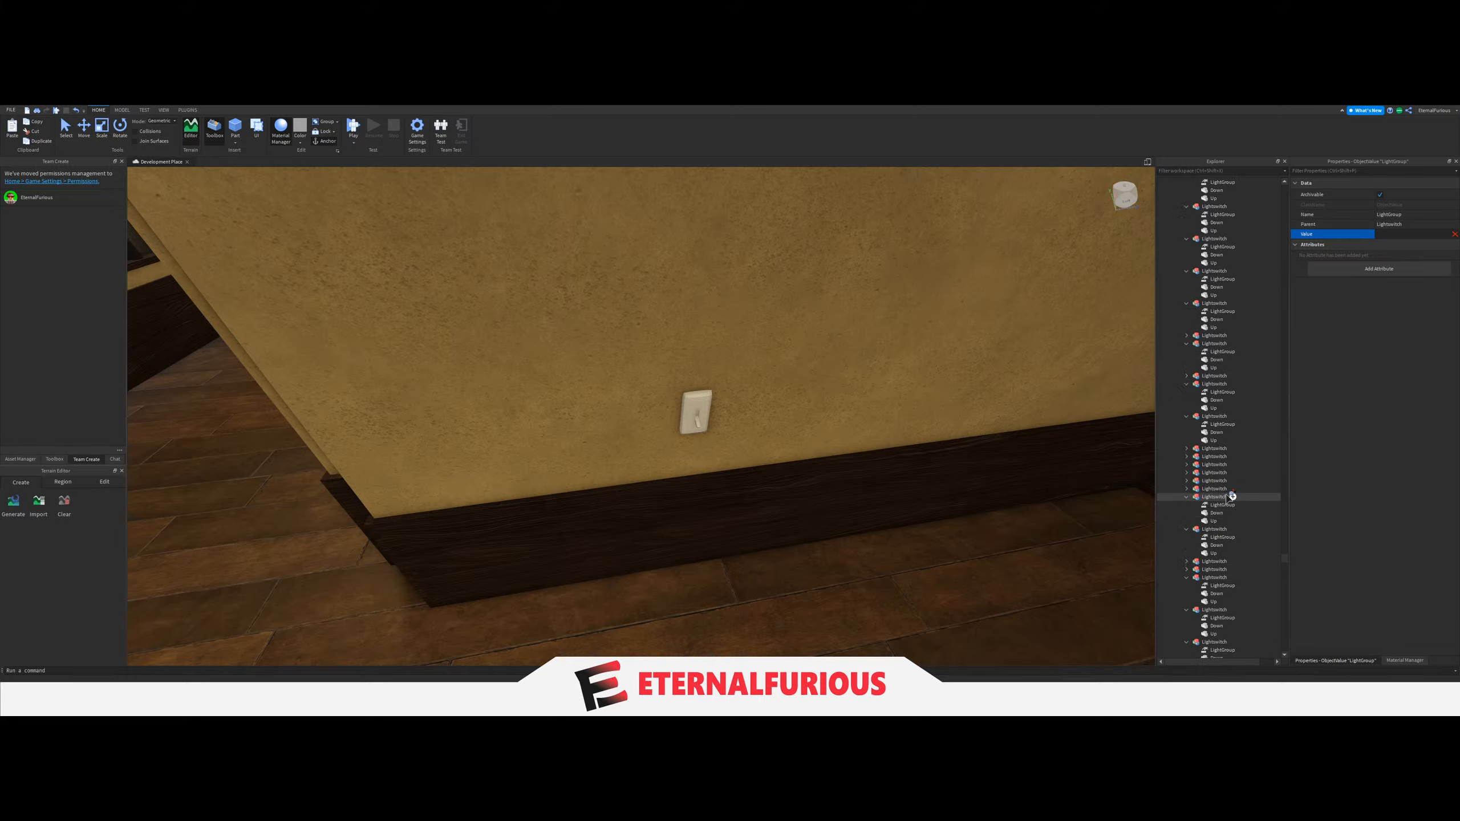
scroll(1227, 495, "up", 10)
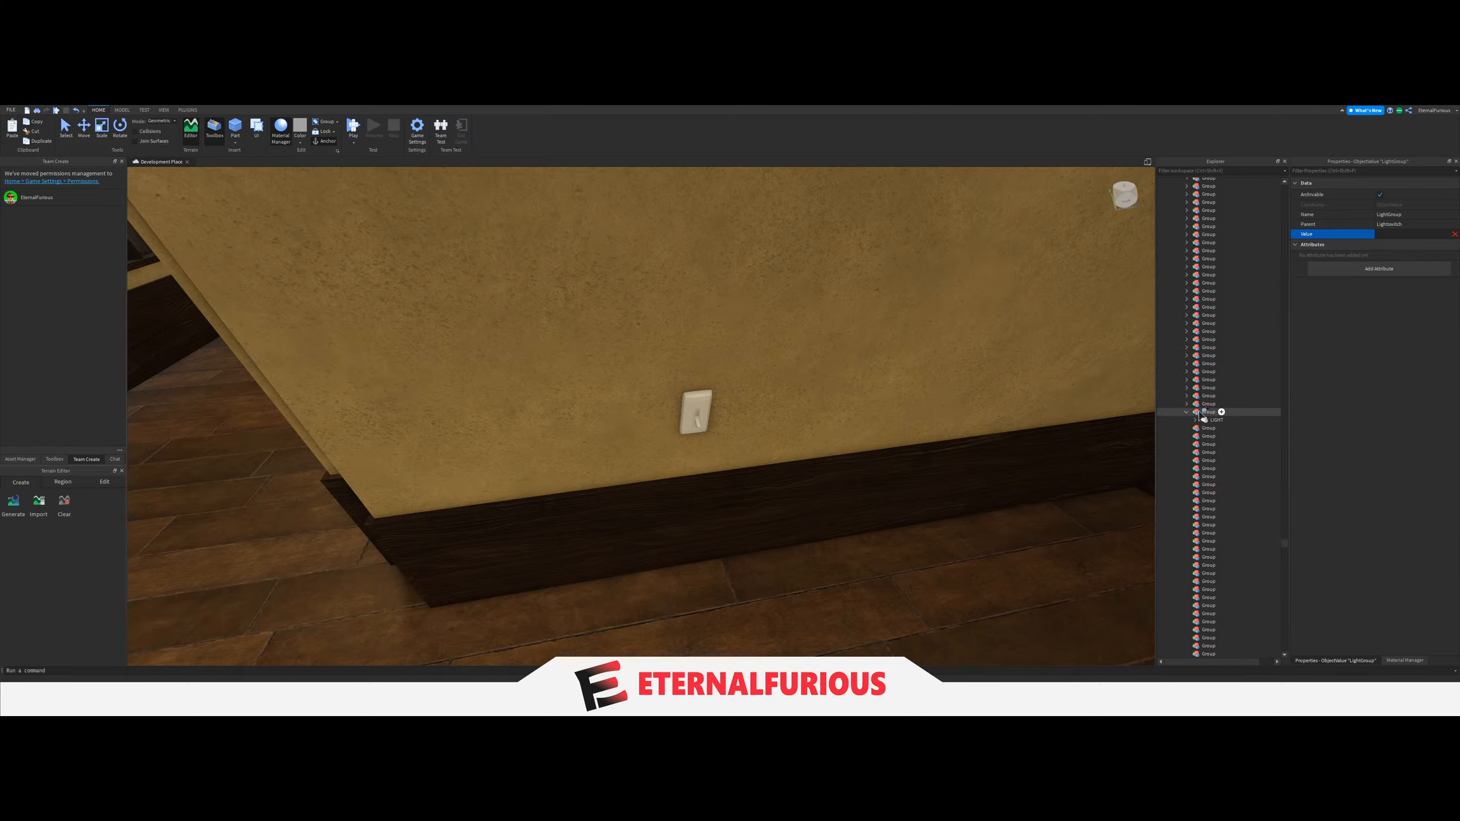
left_click(1200, 415)
Collapse the finished Group and move the ceiling LIGHT by the other double doors into the next empty Group.
right_click_drag(927, 467, 1029, 425)
key("w")
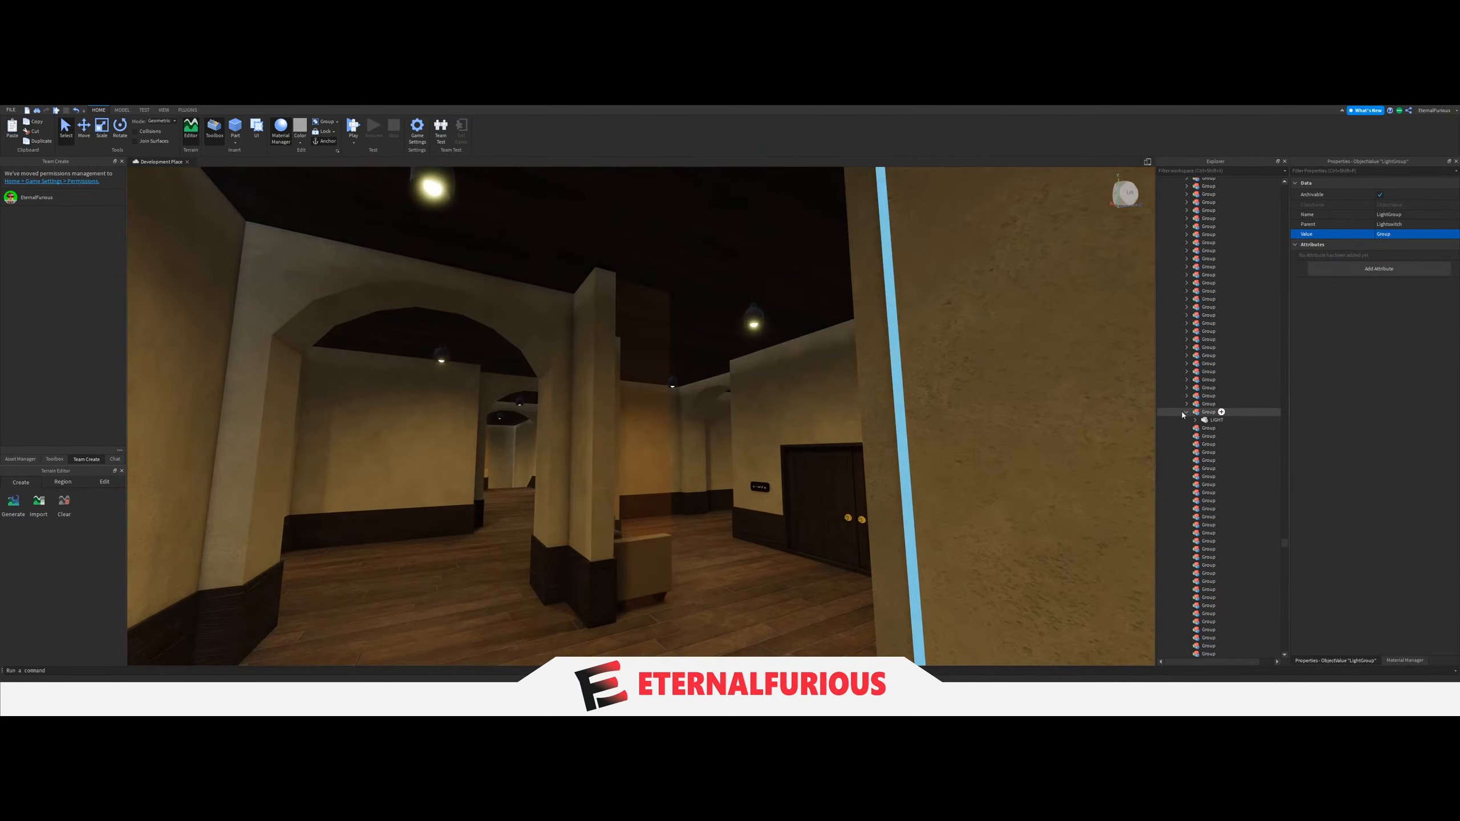
left_click(1184, 414)
key("w")
right_click_drag(860, 519, 767, 351)
key("s")
left_click(673, 368)
right_click_drag(675, 371, 727, 469)
key("w")
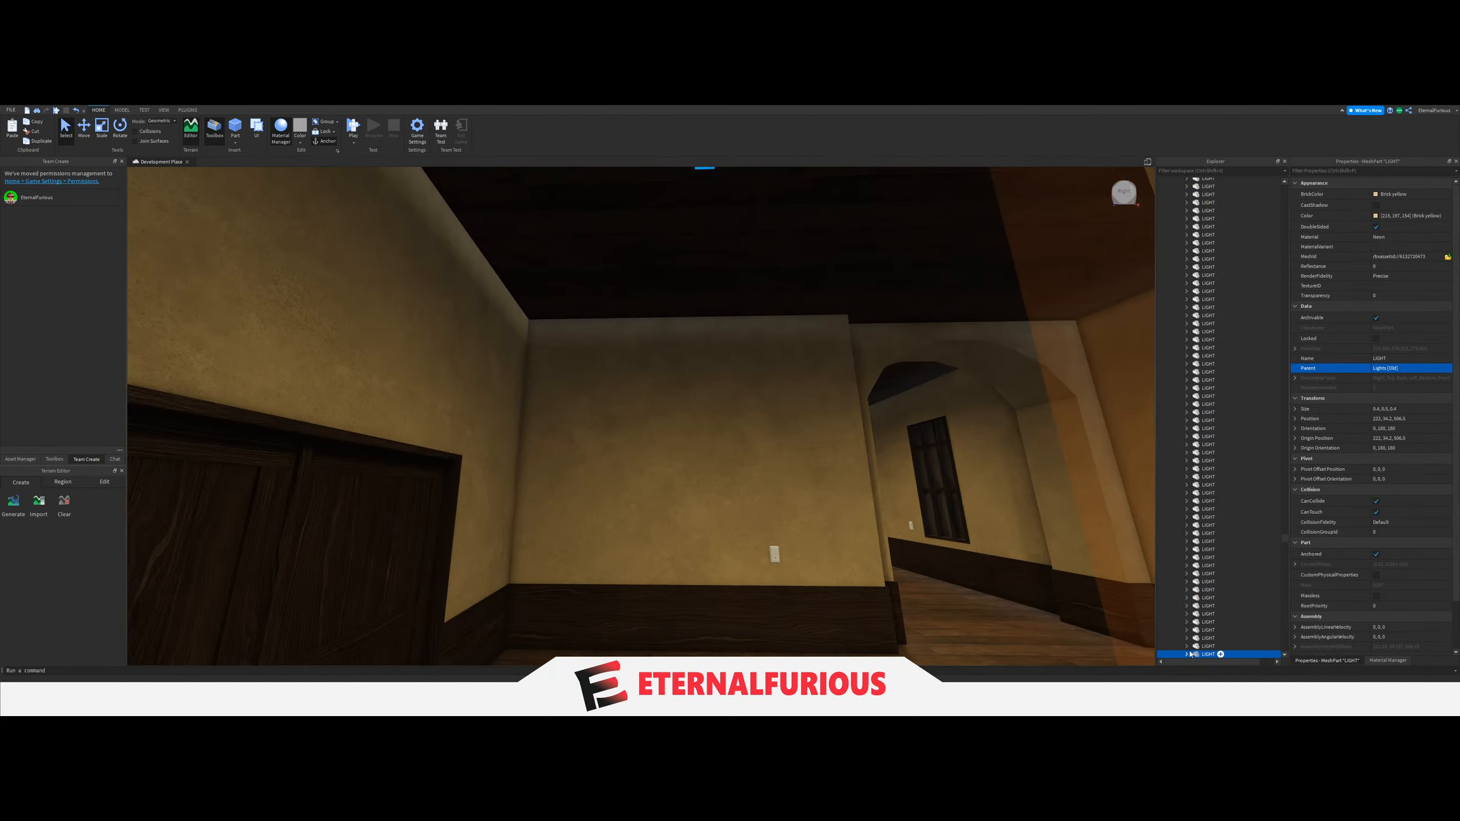
left_click_drag(1215, 542, 1211, 452)
scroll(1222, 486, "up", 5)
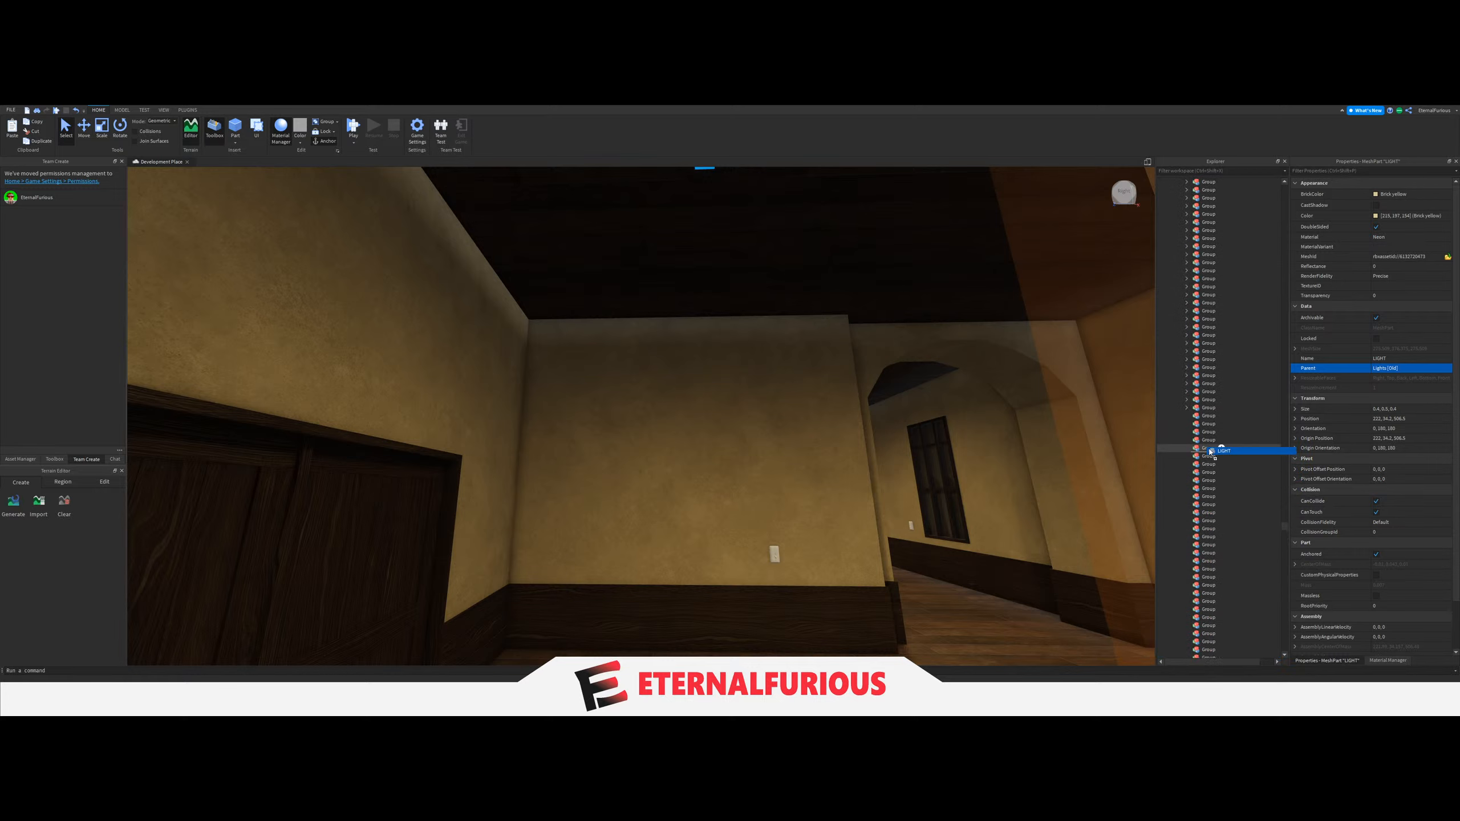
Set the LightGroup value of the light switch near the other double doors to the Group holding the LIGHT there.
right_click_drag(794, 401, 779, 423)
key("w")
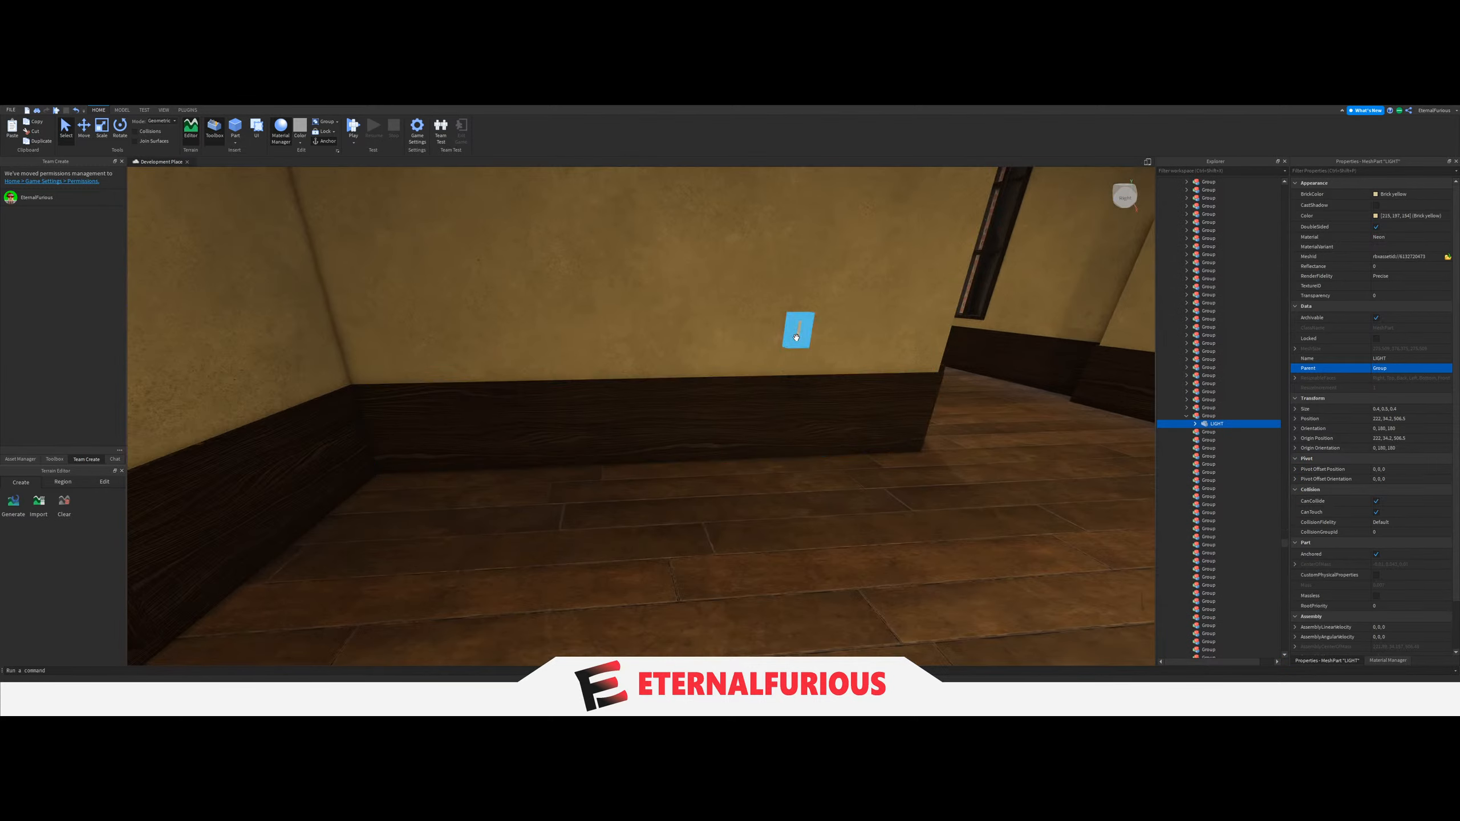
left_click(798, 331)
scroll(1198, 610, "down", 3)
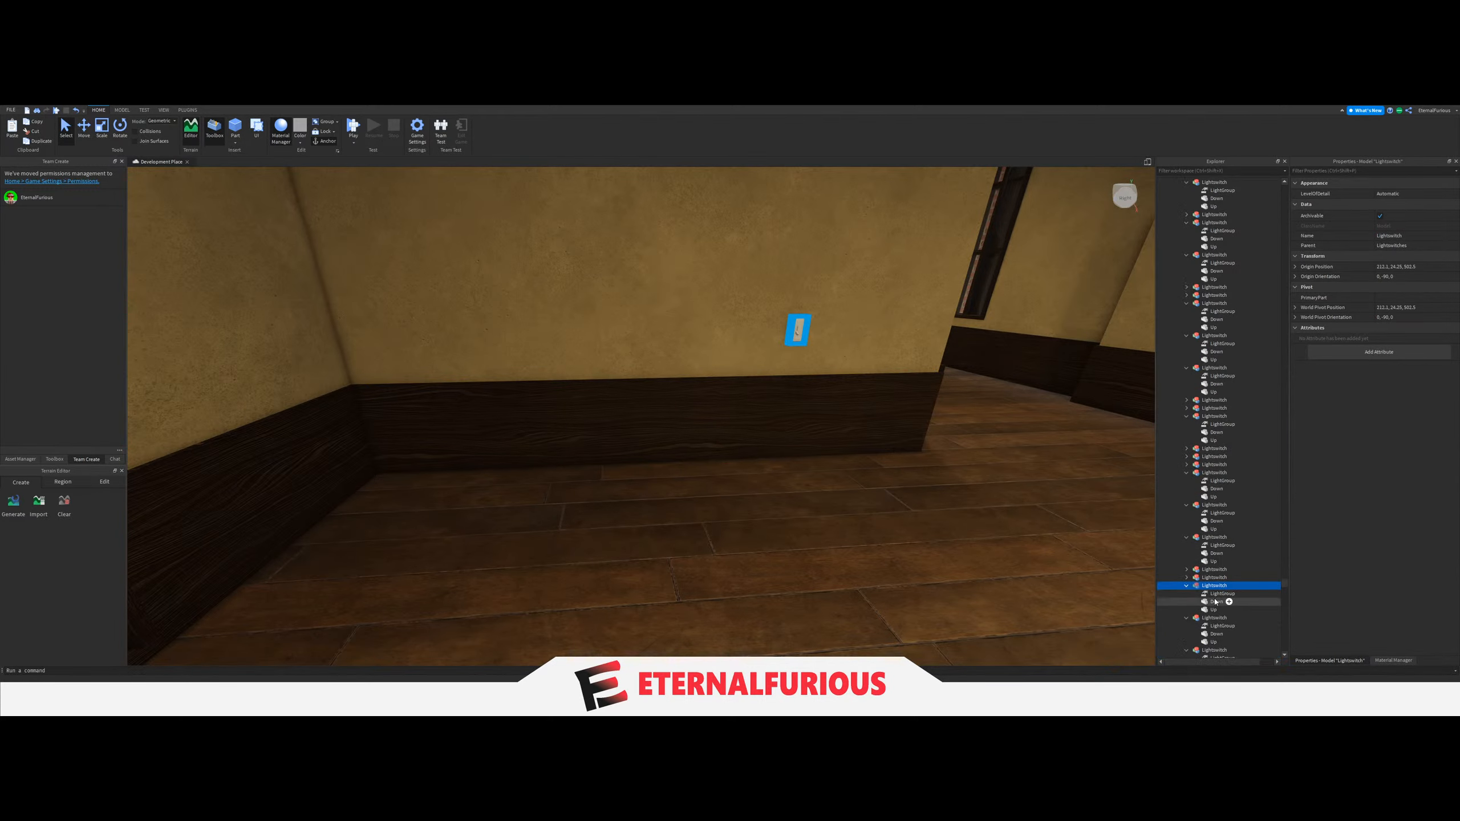
left_click(1220, 594)
scroll(1225, 456, "up", 10)
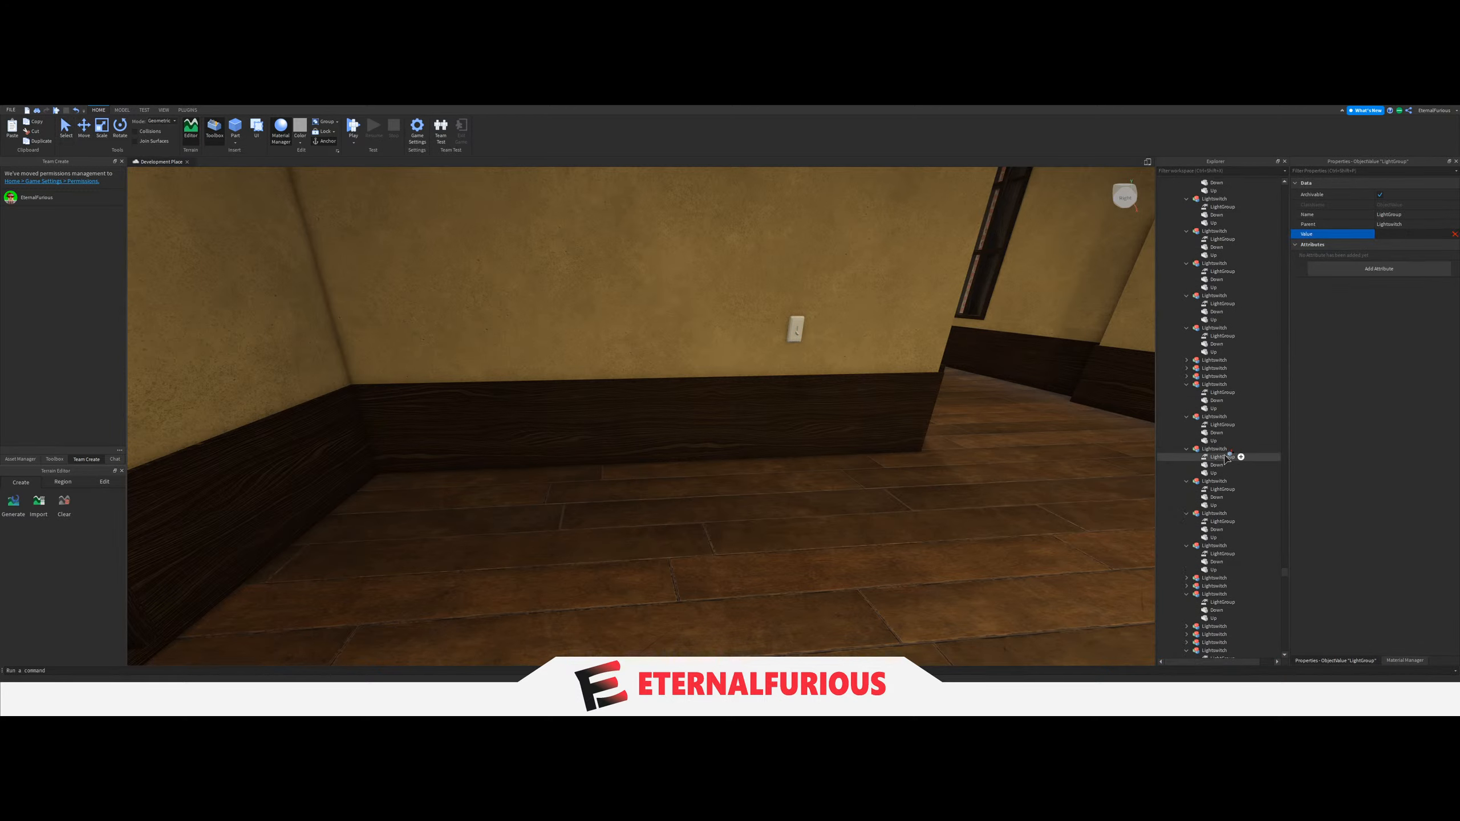
scroll(1222, 463, "up", 5)
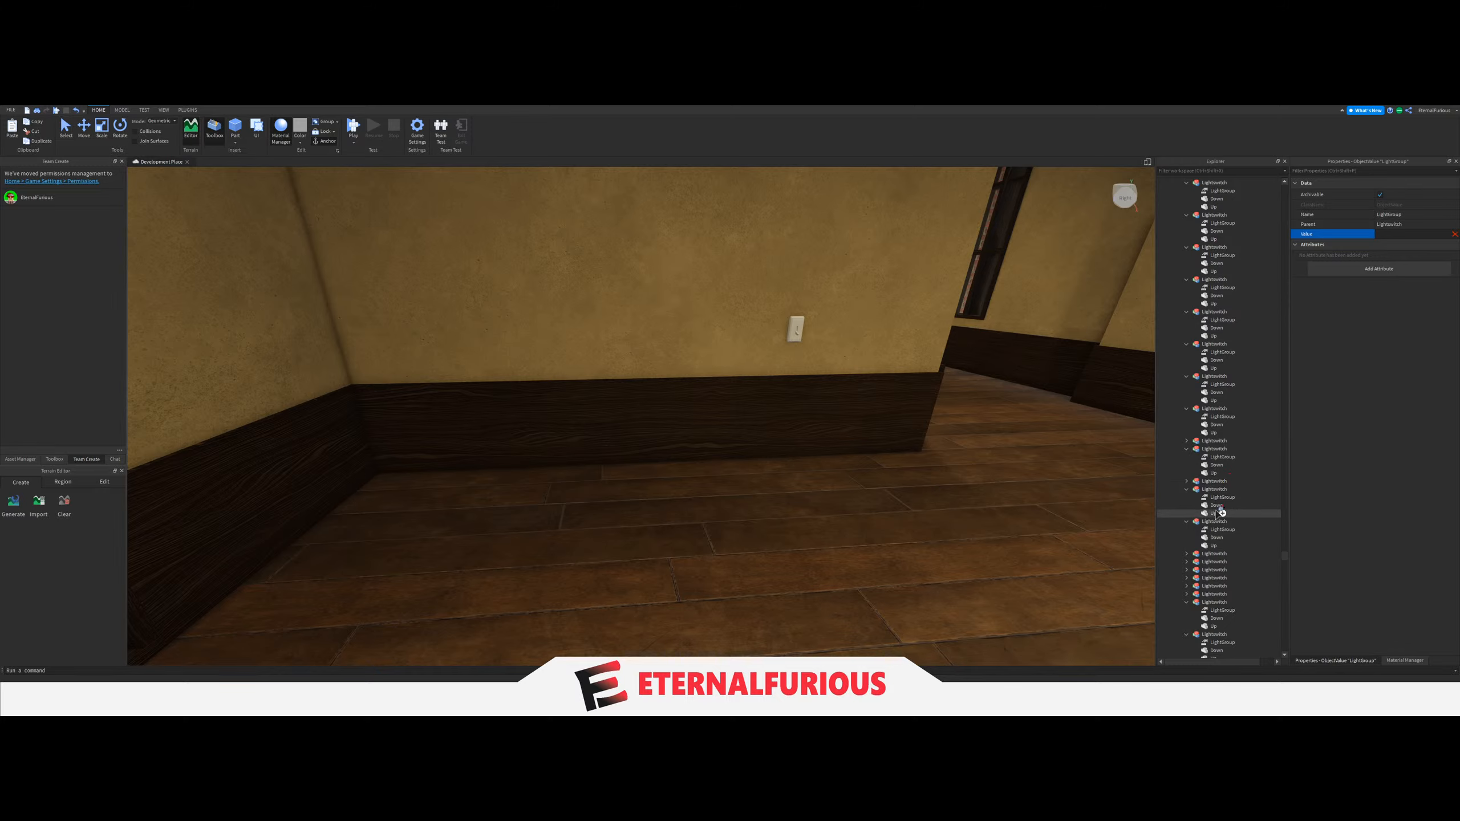
scroll(1219, 518, "up", 8)
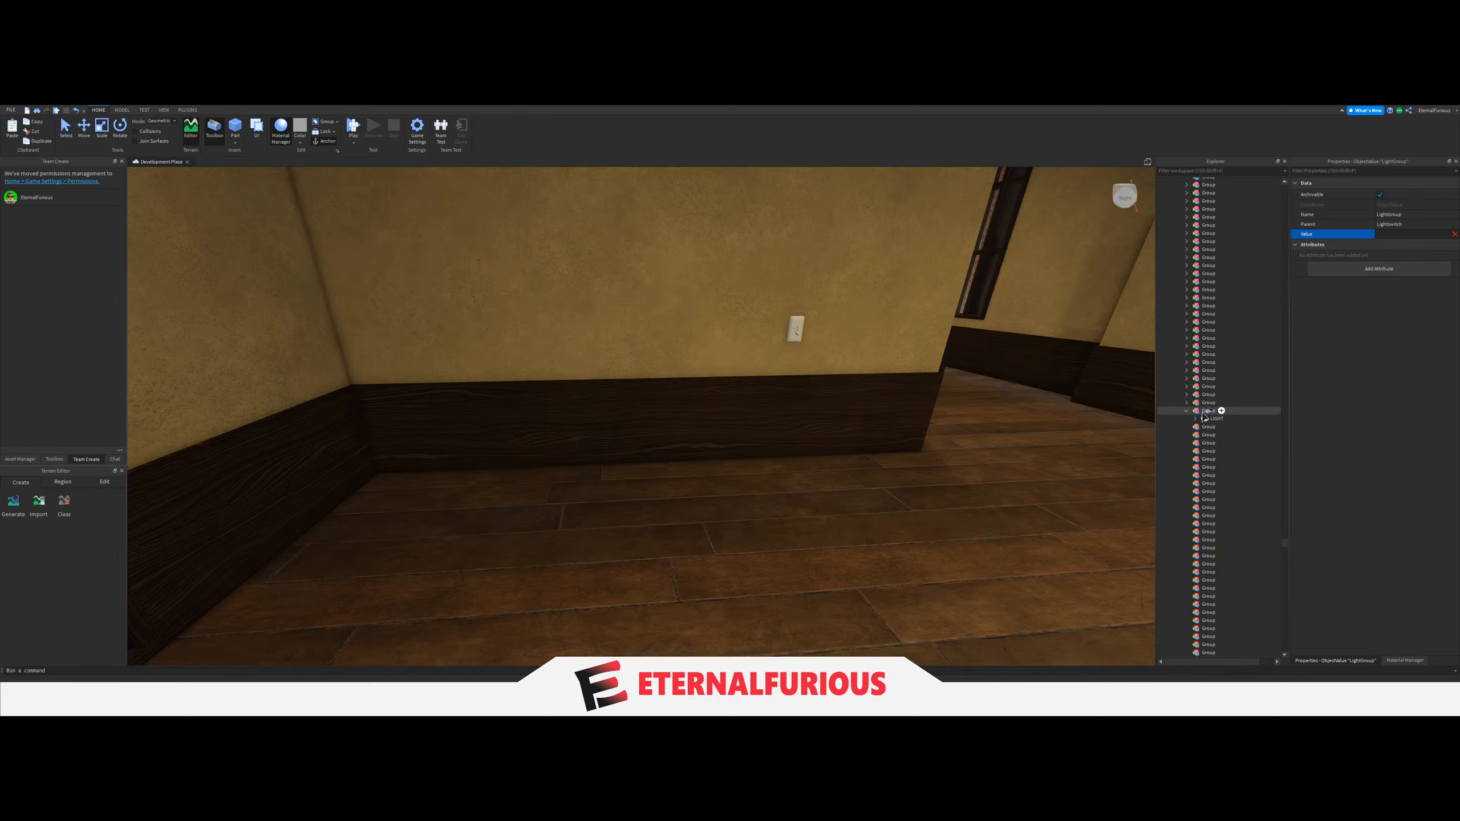
scroll(816, 431, "down", 8)
Move the four ceiling LIGHTs of the red-carpeted entrance hall into the next empty Group and collapse the previous Group.
left_click(714, 286)
scroll(713, 284, "up", 8)
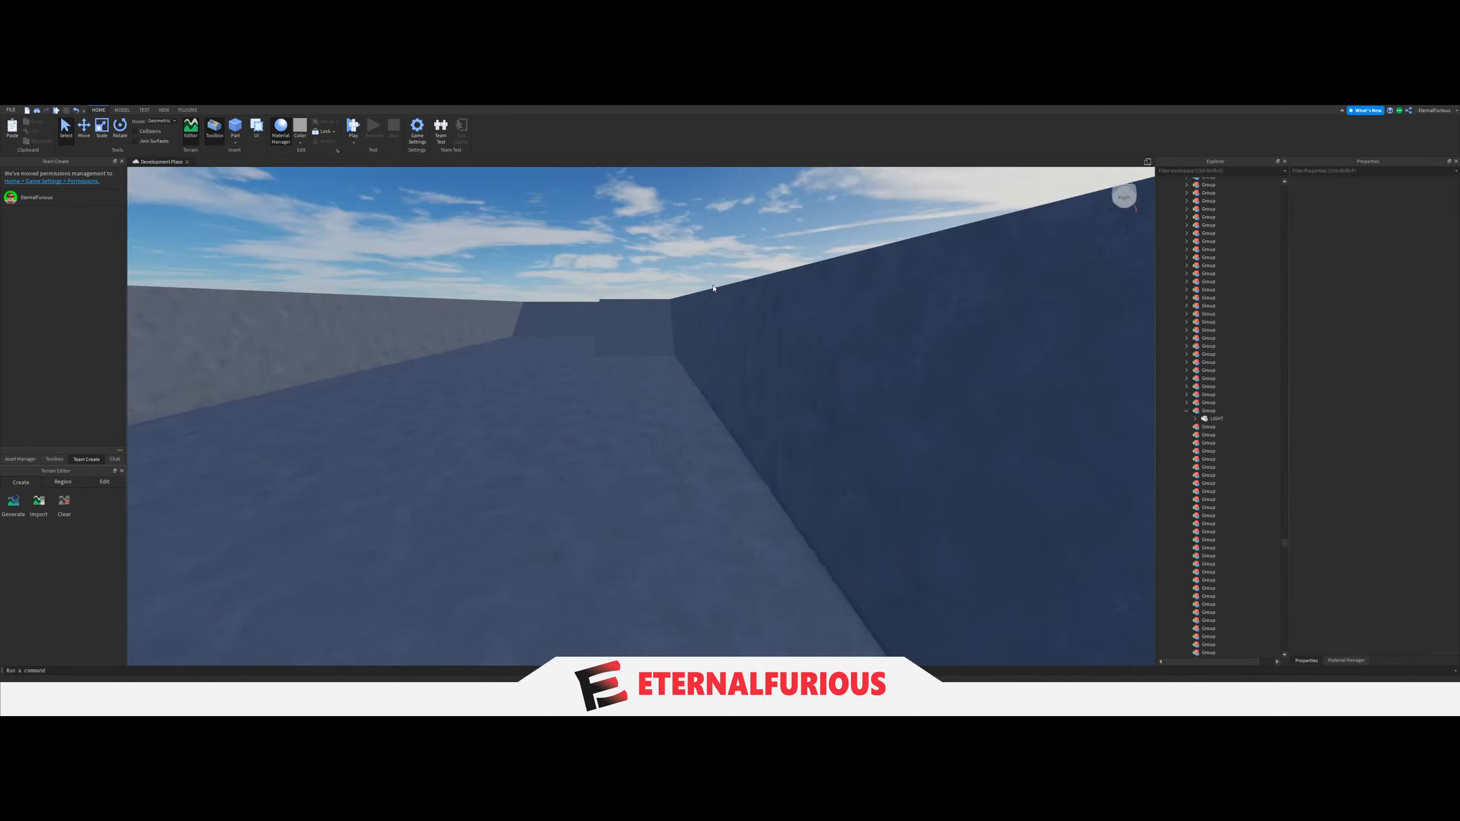
key("w")
right_click_drag(668, 448, 670, 447)
key("w")
key("w")
key("w")
key("w")
right_click_drag(668, 358, 666, 325)
left_click(690, 333)
key("w")
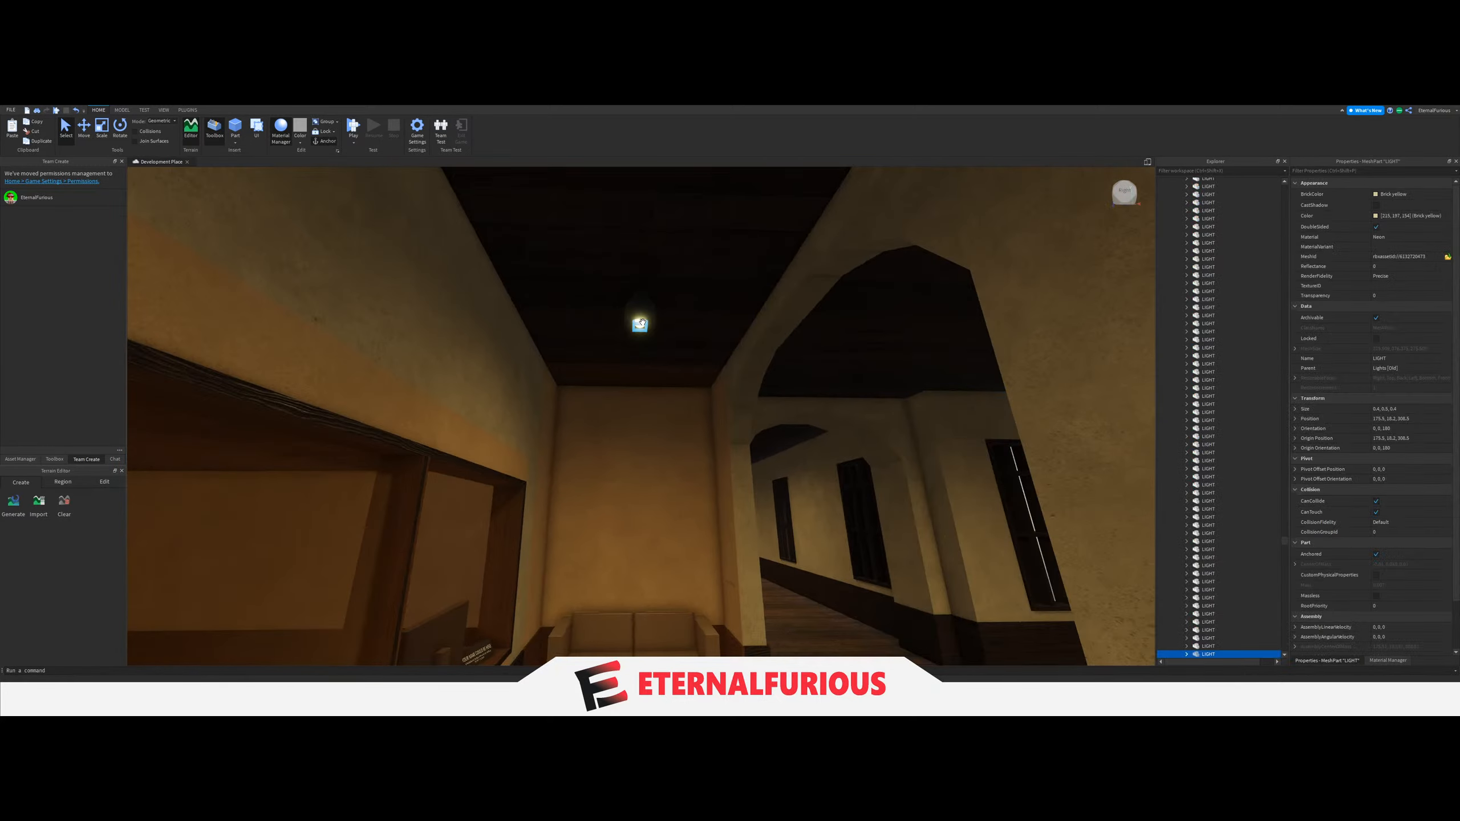
left_click(640, 324, "ctrl")
right_click_drag(746, 385, 747, 385)
right_click_drag(825, 310, 825, 311)
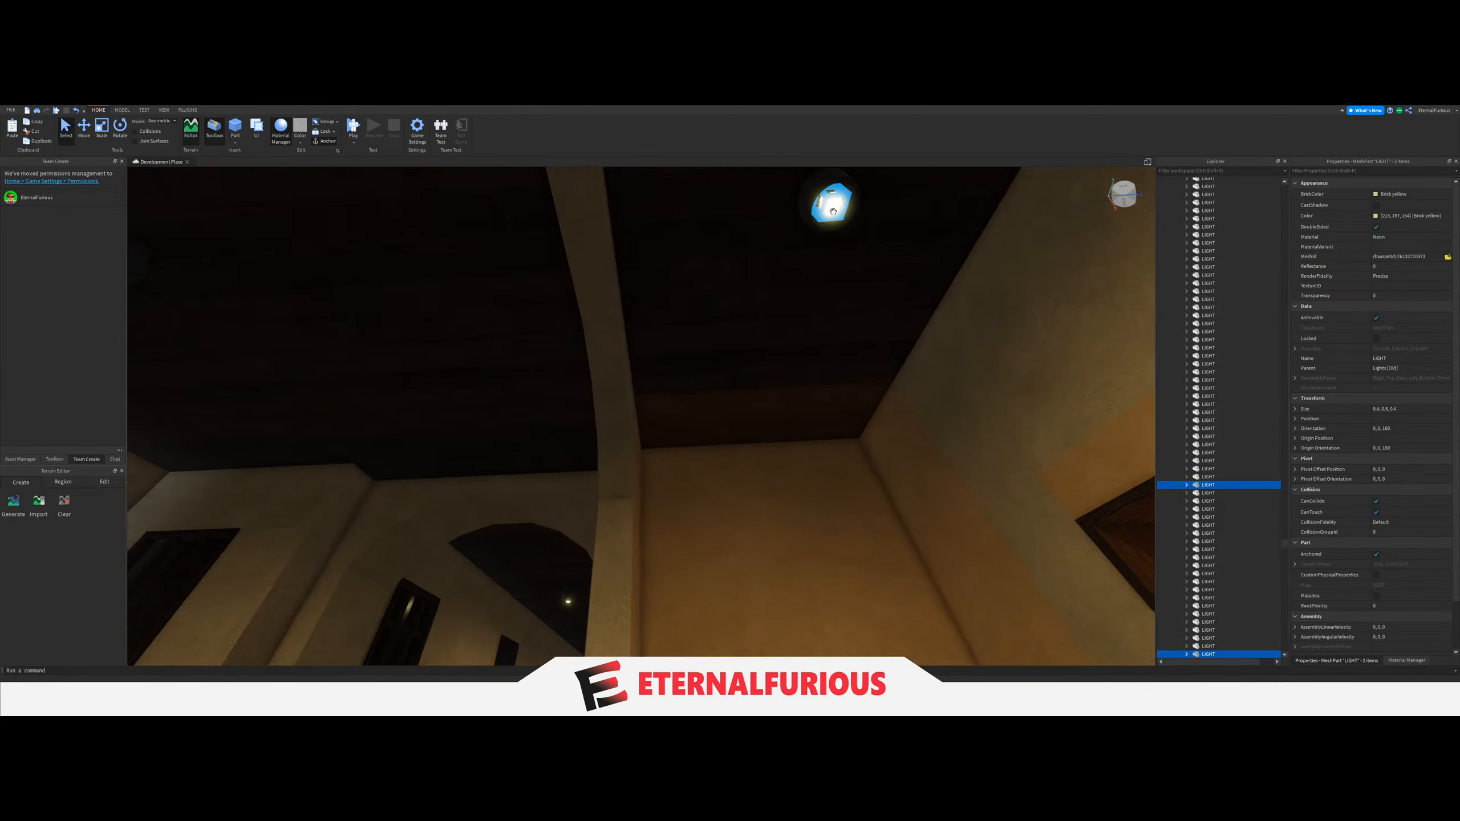
left_click(835, 207, "ctrl")
right_click_drag(681, 382, 681, 383)
left_click(806, 240, "ctrl")
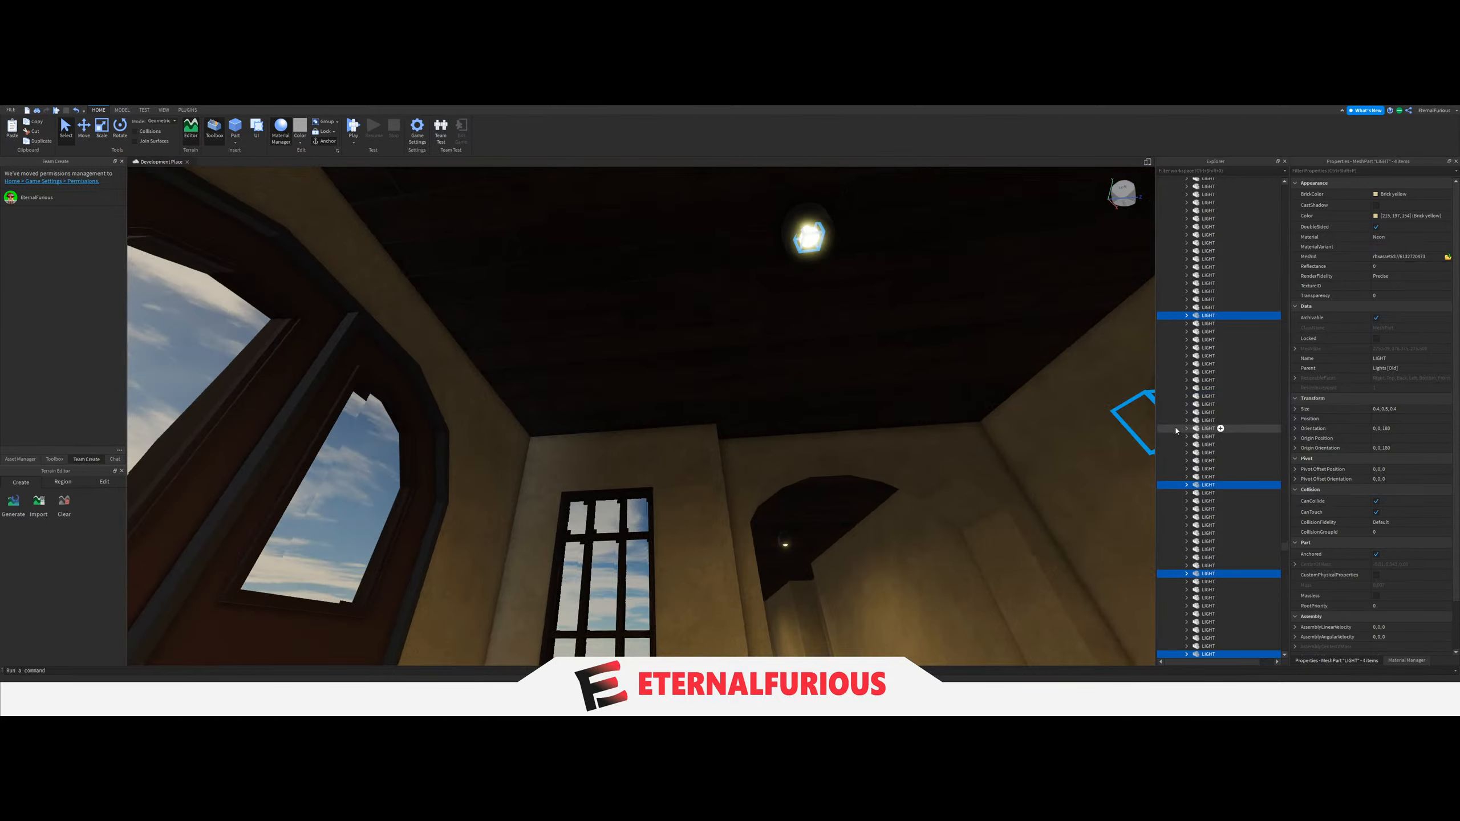
left_click_drag(1195, 489, 1206, 385)
left_click(1187, 369)
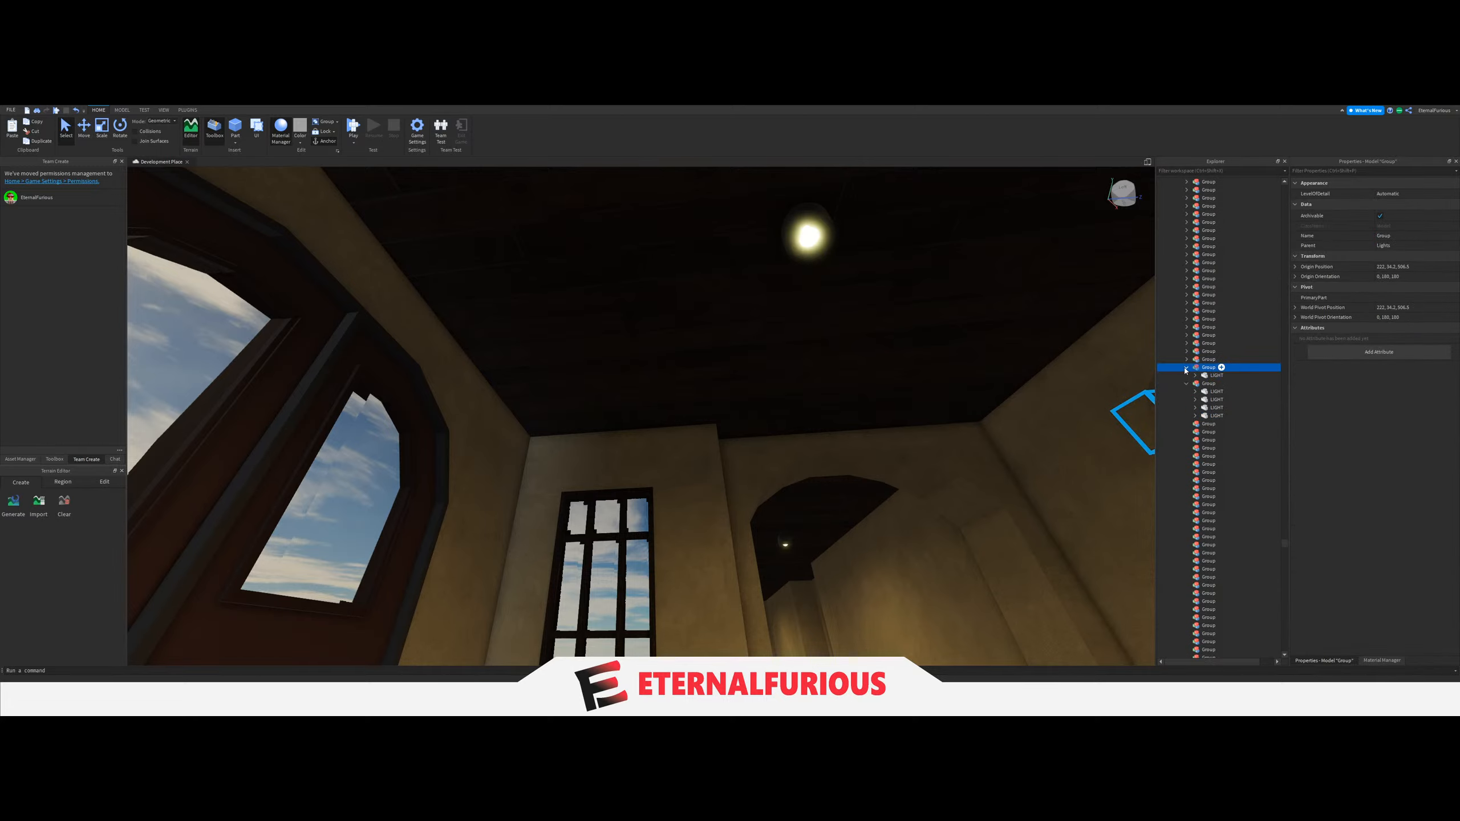
Set the LightGroup value of the switch between the entrance double doors to the Group holding the four entrance hall LIGHTs.
right_click_drag(1080, 383, 705, 453)
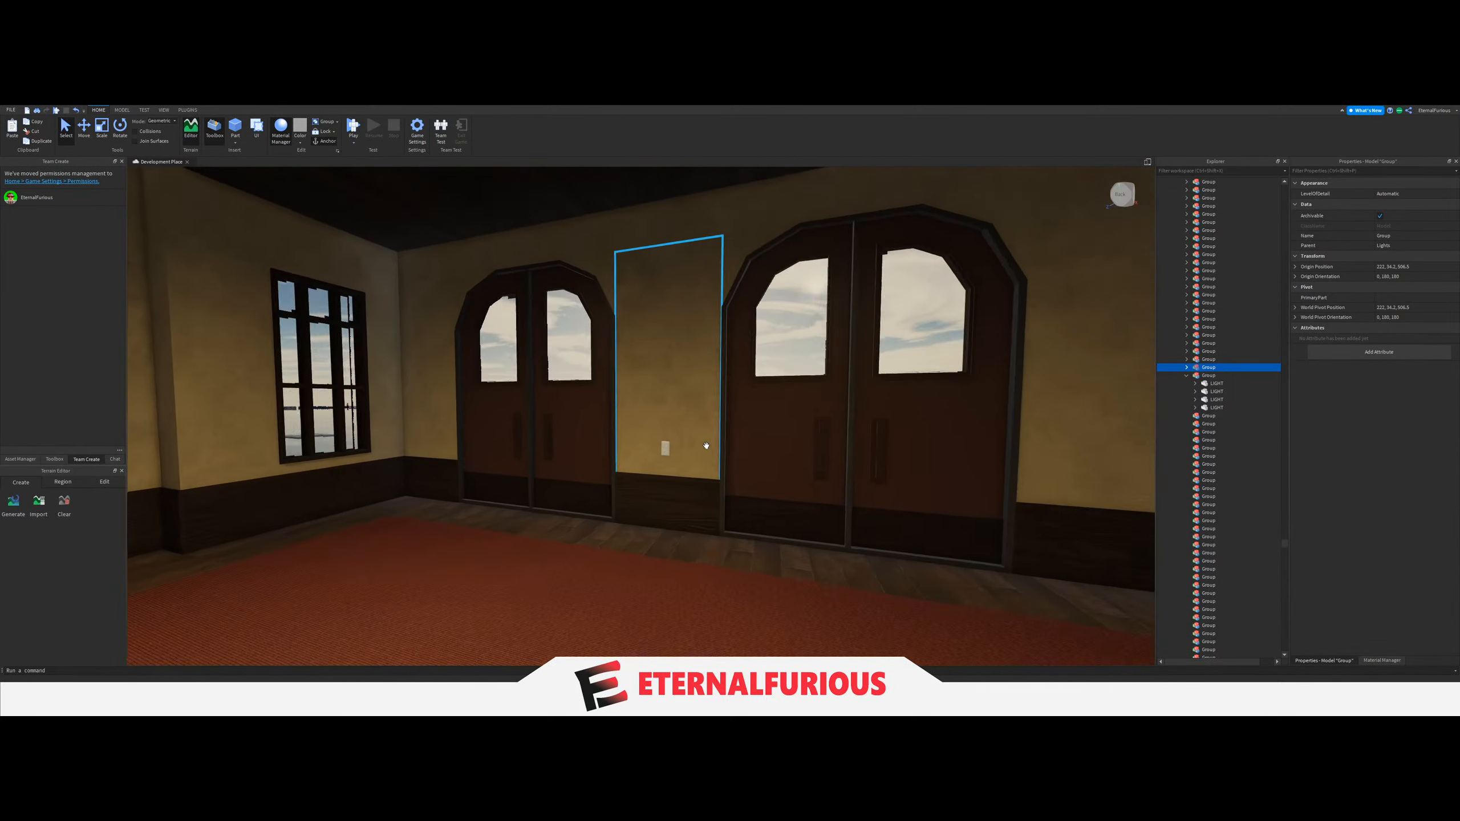
scroll(705, 447, "up", 5)
left_click(604, 467)
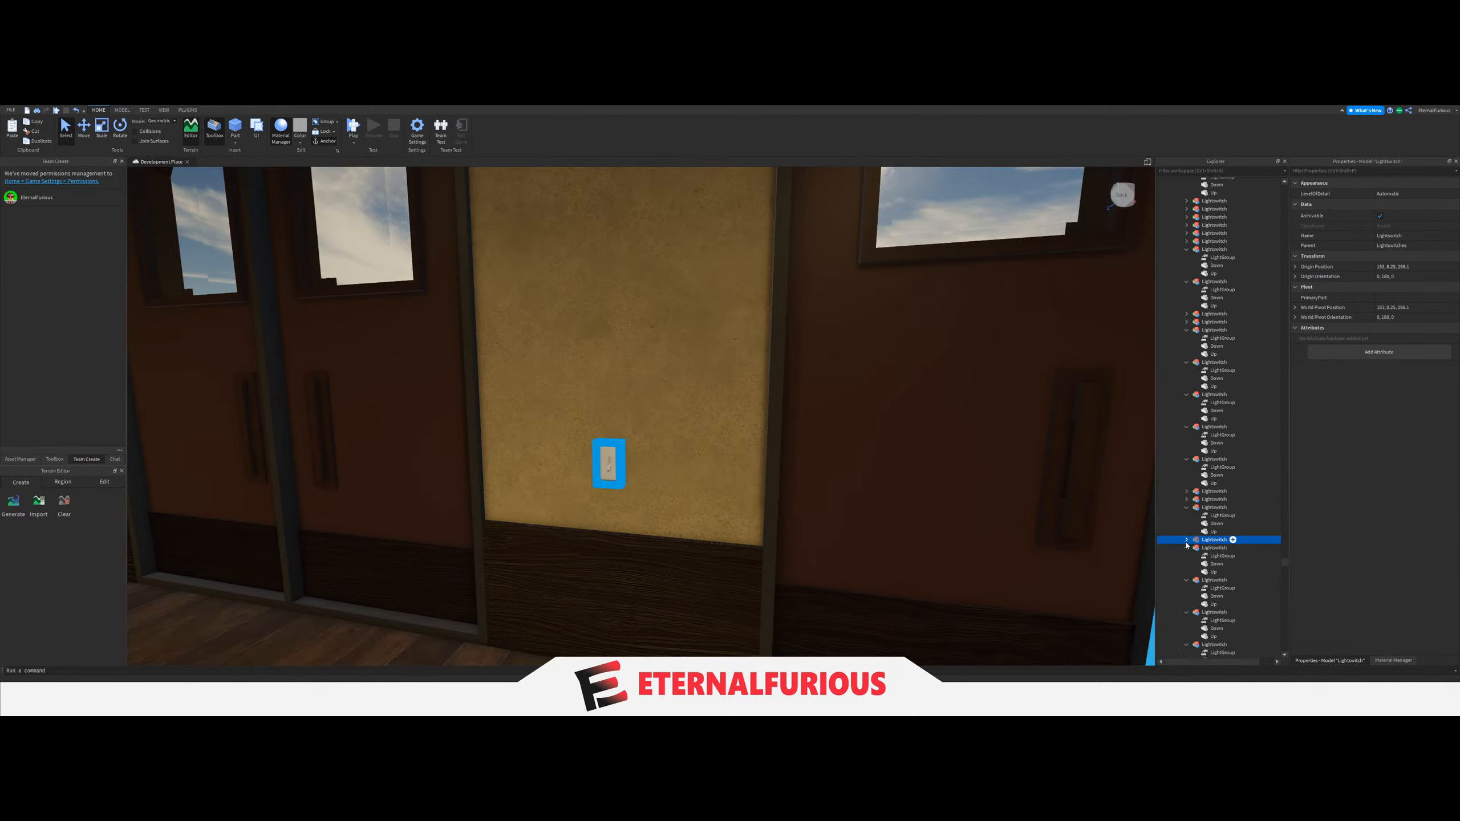
left_click_drag(1219, 548, 1214, 535)
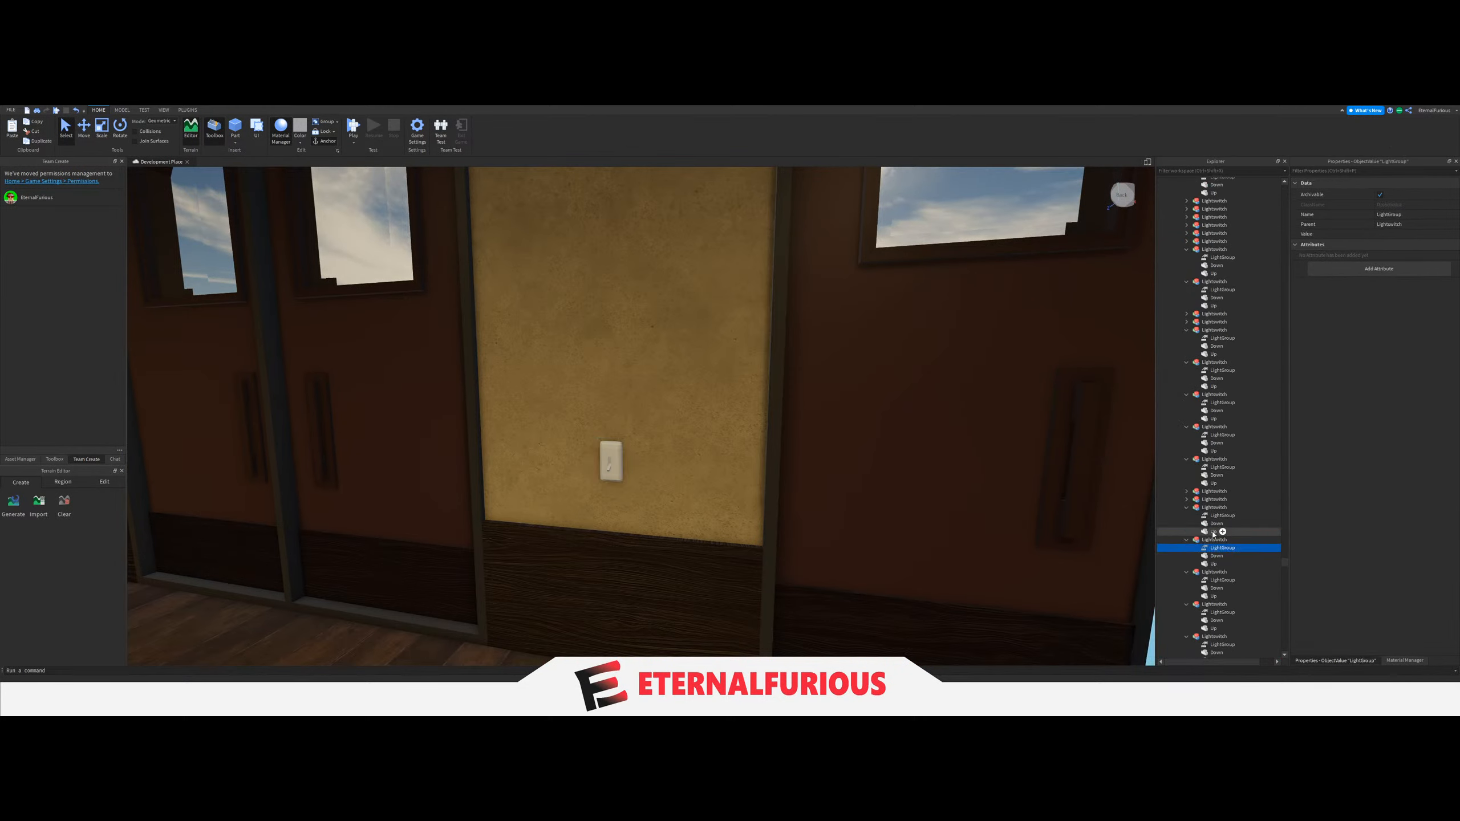
left_click(1384, 234)
scroll(1230, 478, "up", 15)
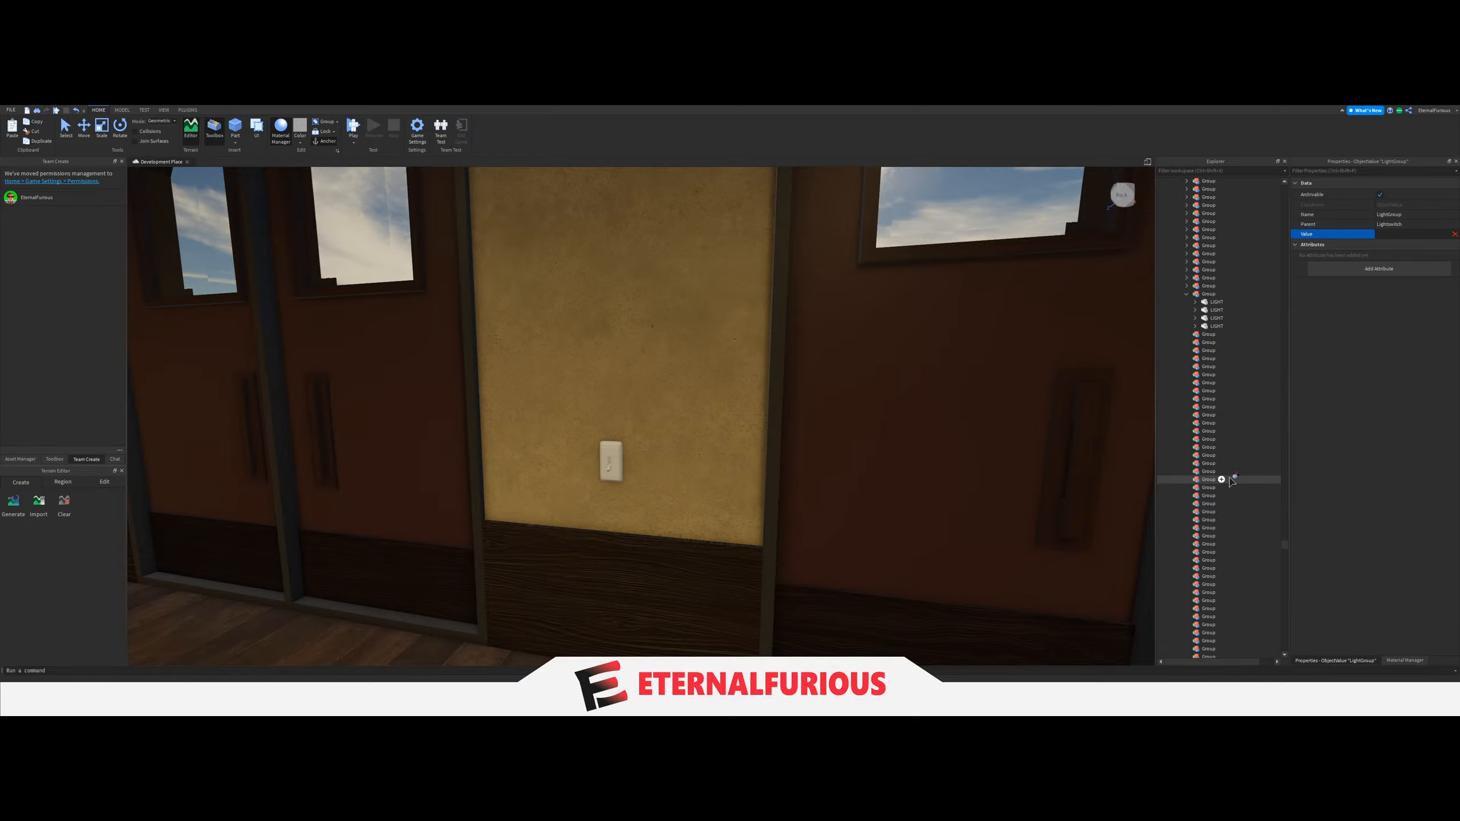
scroll(1231, 481, "up", 3)
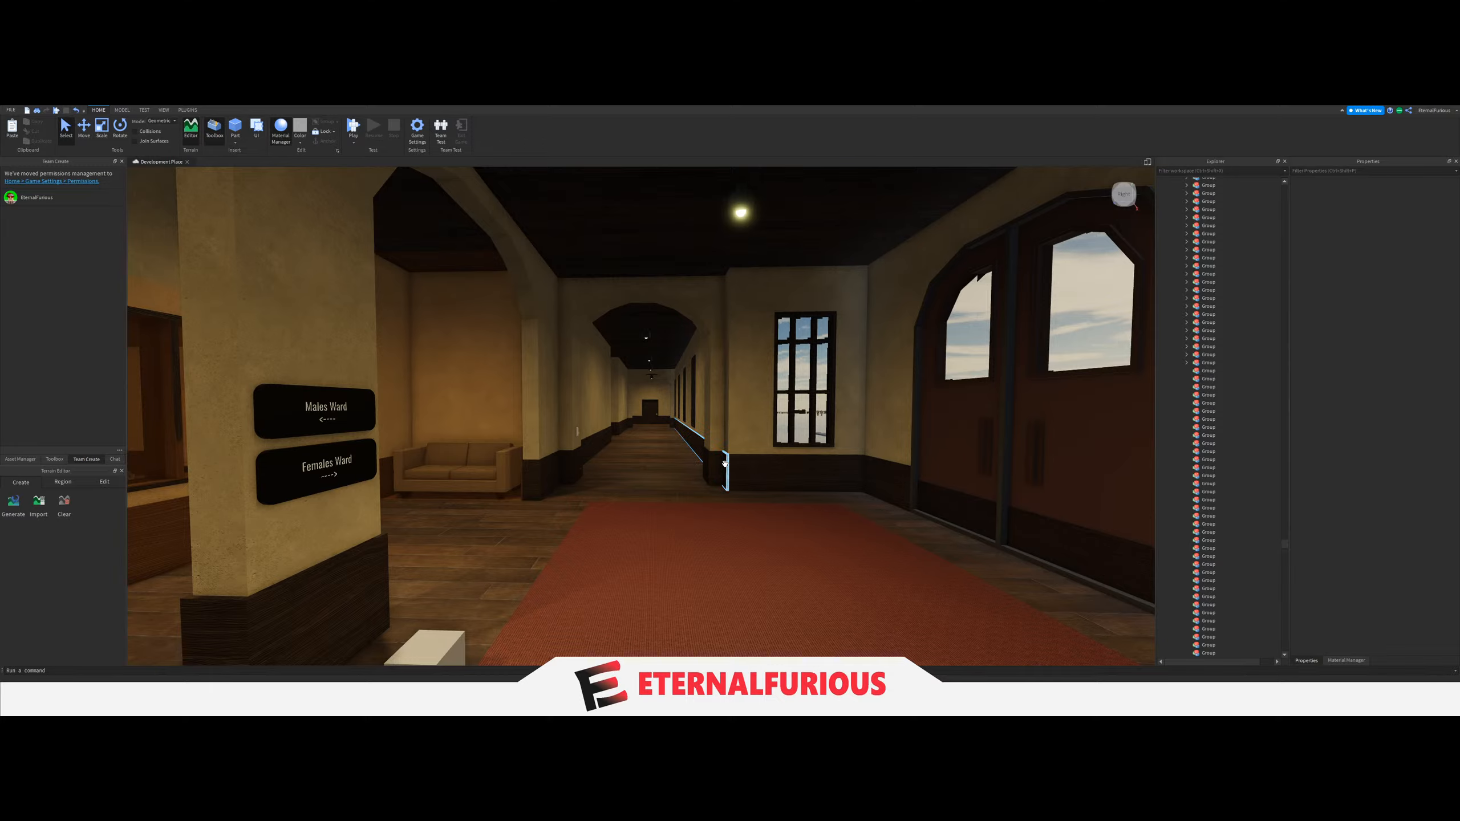
Check how many empty Groups remain at the end of the list by selecting them all, and clear the selection.
right_click_drag(751, 406, 678, 434)
key("w")
key("w")
scroll(1264, 563, "down", 5)
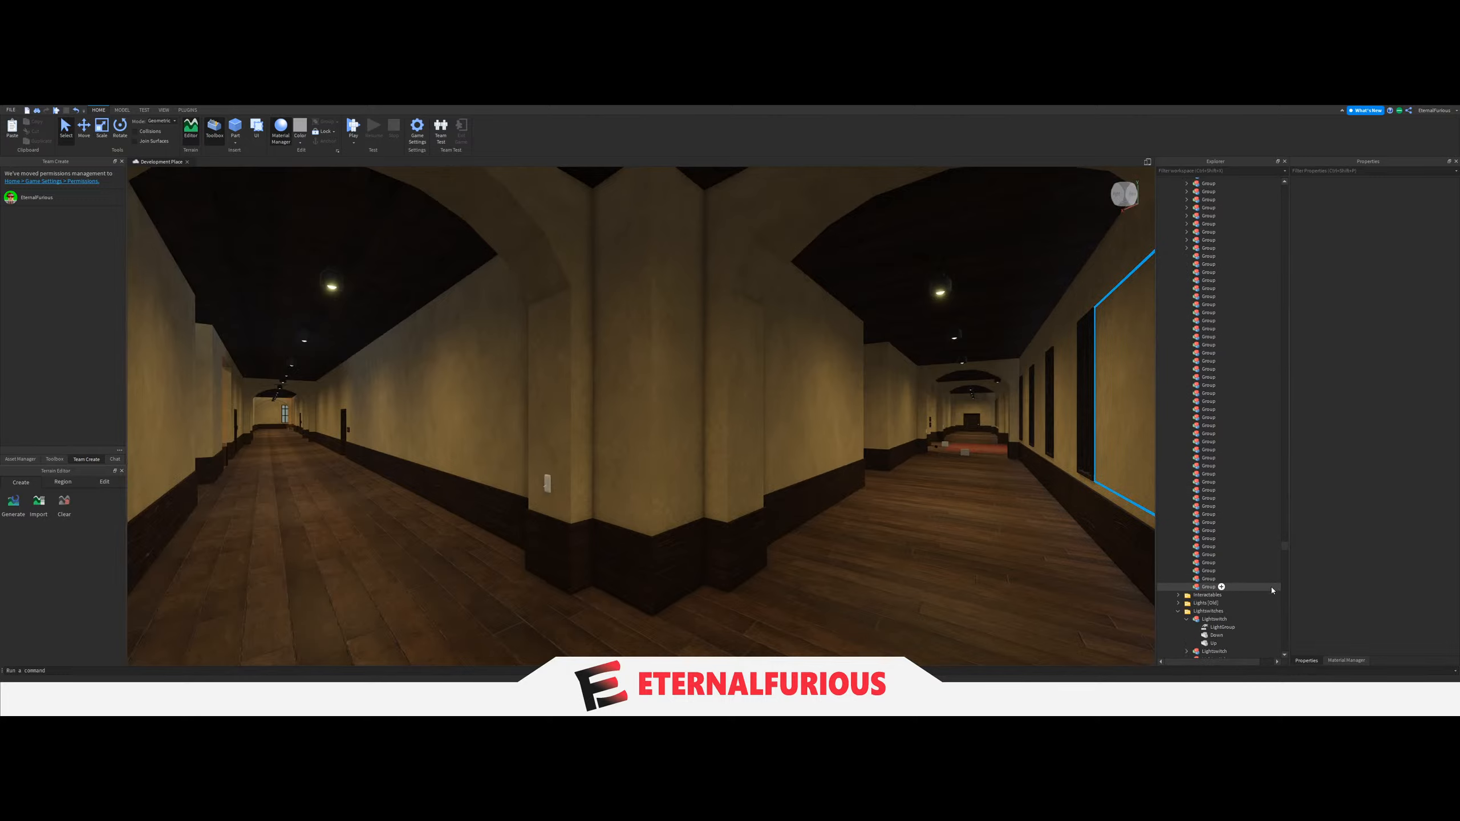
left_click_drag(1272, 591, 1236, 256)
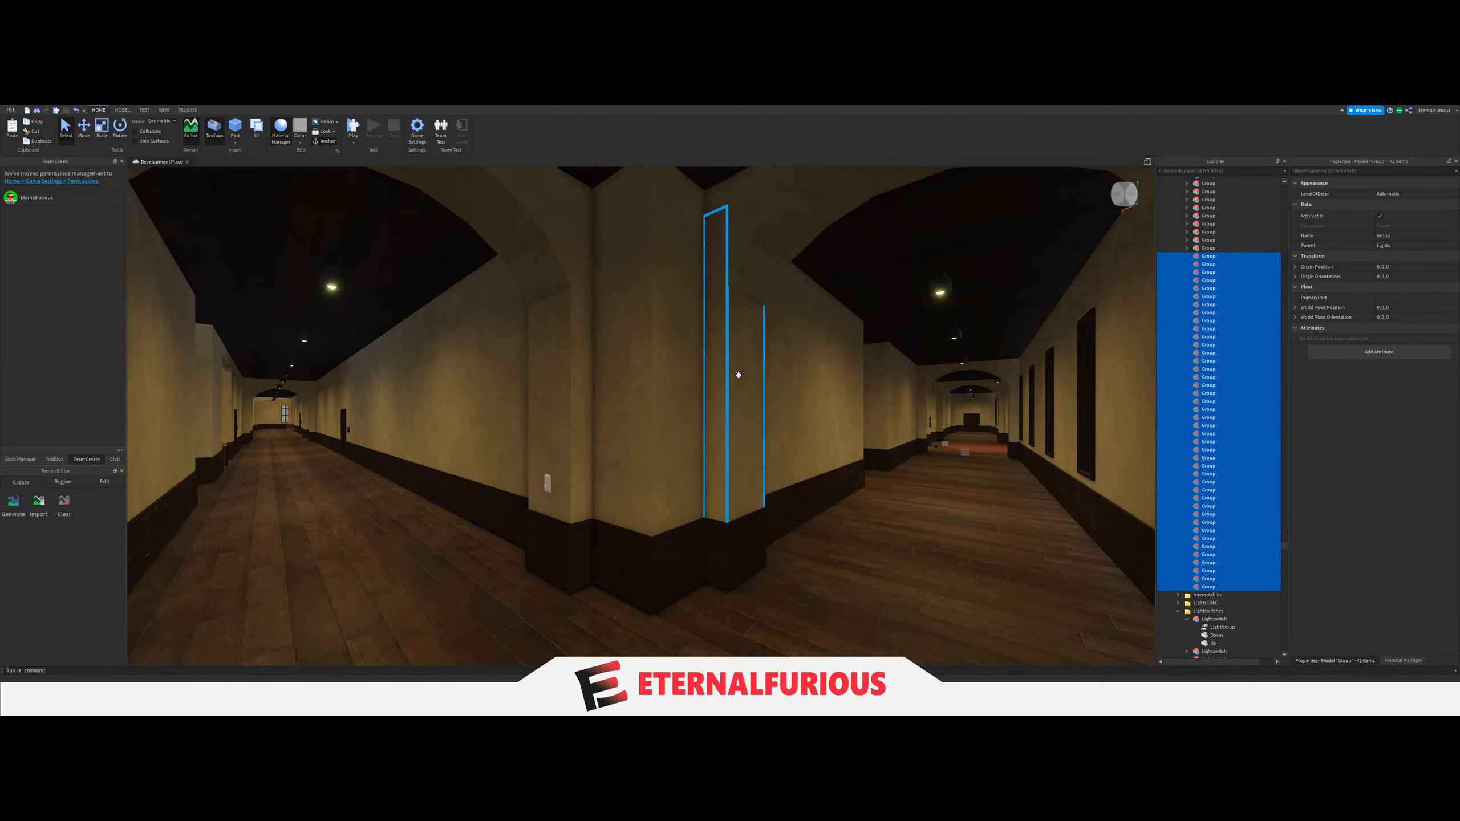
right_click_drag(780, 408, 780, 407)
left_click(810, 459)
right_click_drag(810, 459, 810, 459)
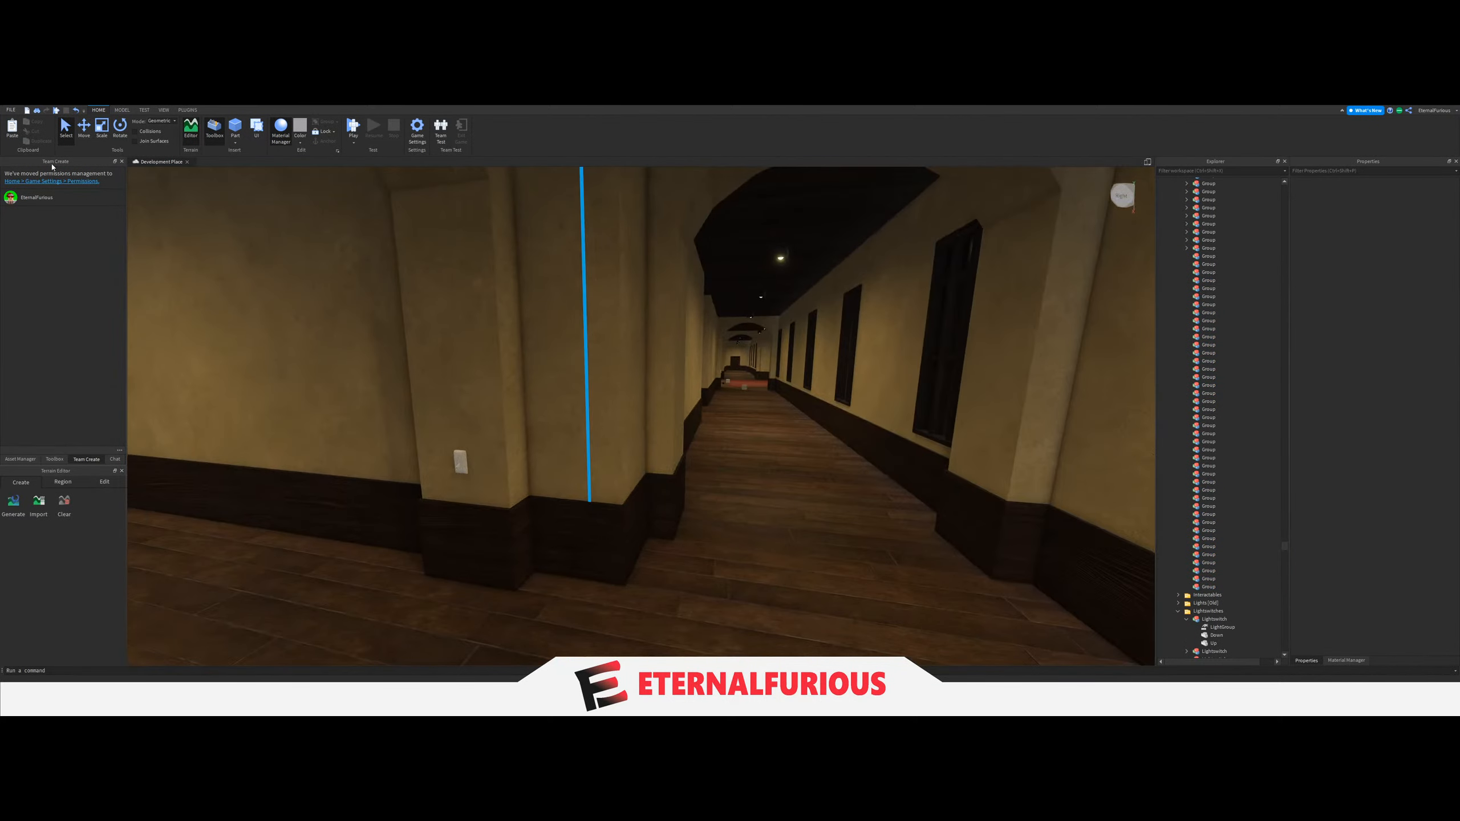
Inspect the ceiling lights and light switches along the windowed corridor beside the entrance hall and at its junction.
key("w")
mouse_move(656, 430)
right_mouse_down()
mouse_move(732, 433)
mouse_move(675, 427)
right_mouse_up()
key("w")
key("s")
key("w")
key("w")
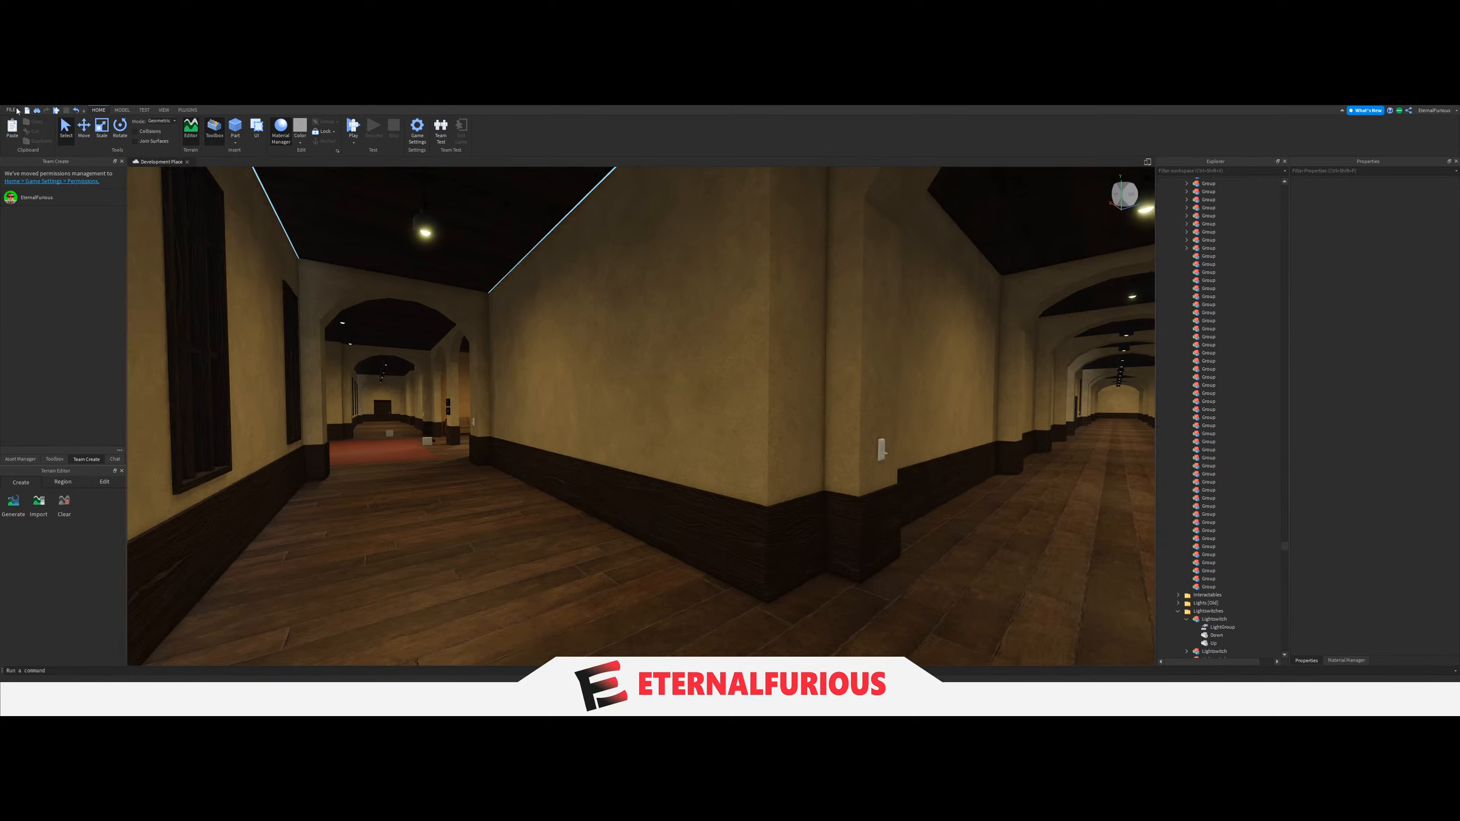
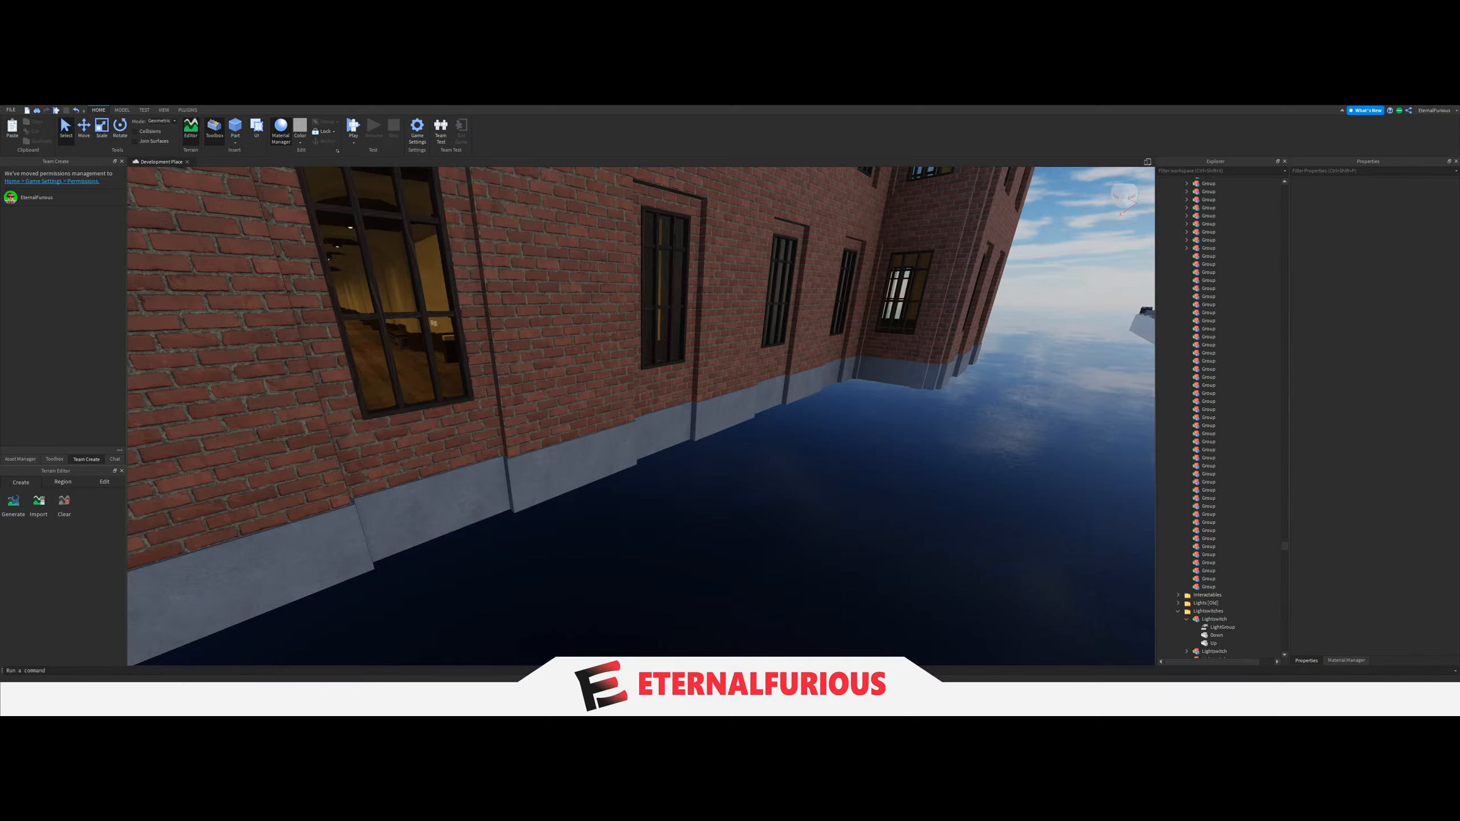
Move the three ceiling LIGHTs of the windowed corridor on one side of the entrance hall into the next empty Group.
right_click_drag(805, 380, 765, 367)
scroll(730, 436, "up", 5)
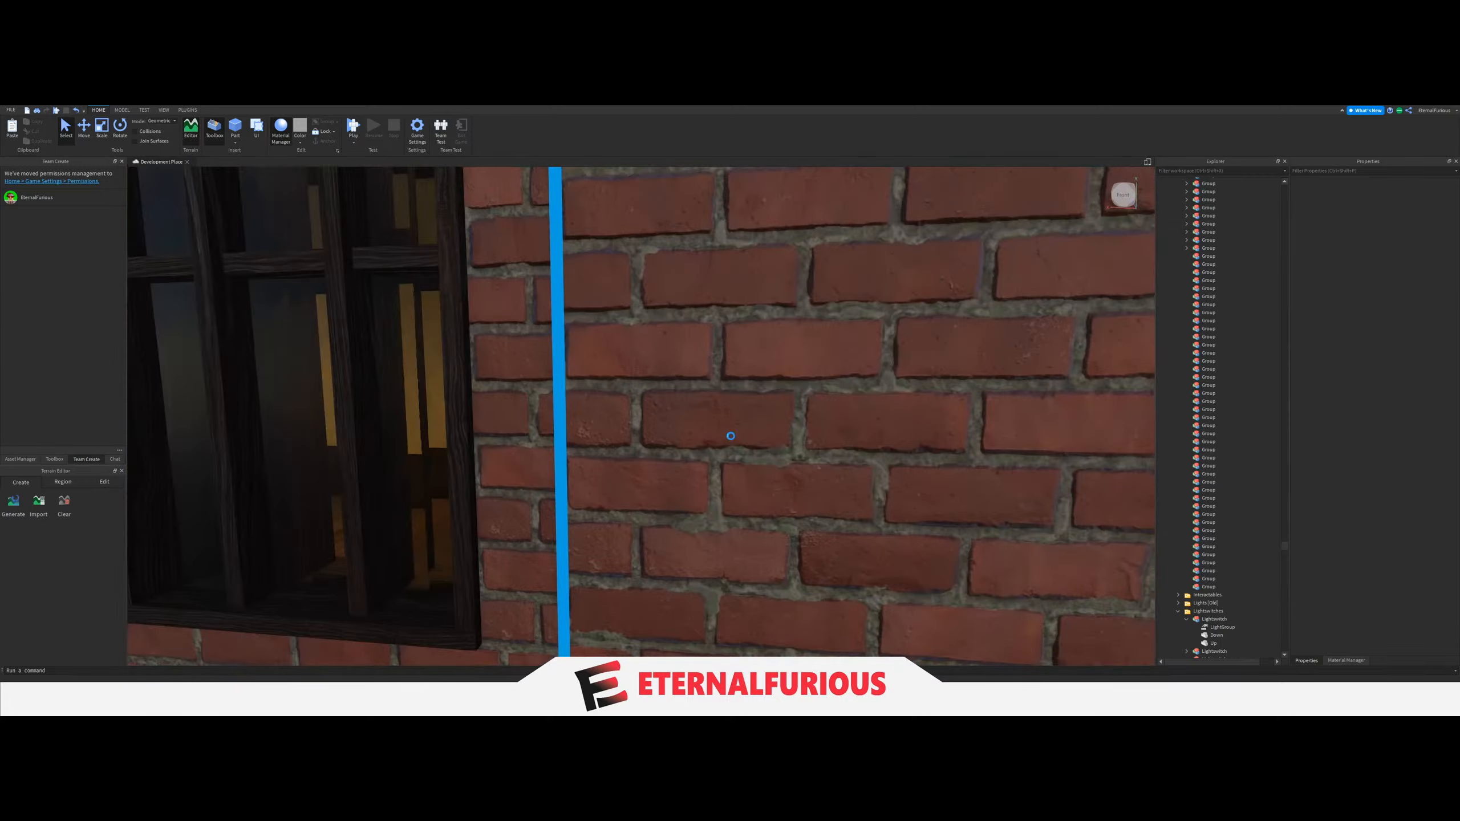
right_click_drag(730, 436, 677, 412)
key("w")
key("w")
left_click(660, 533)
right_click_drag(725, 492, 725, 492)
key("w")
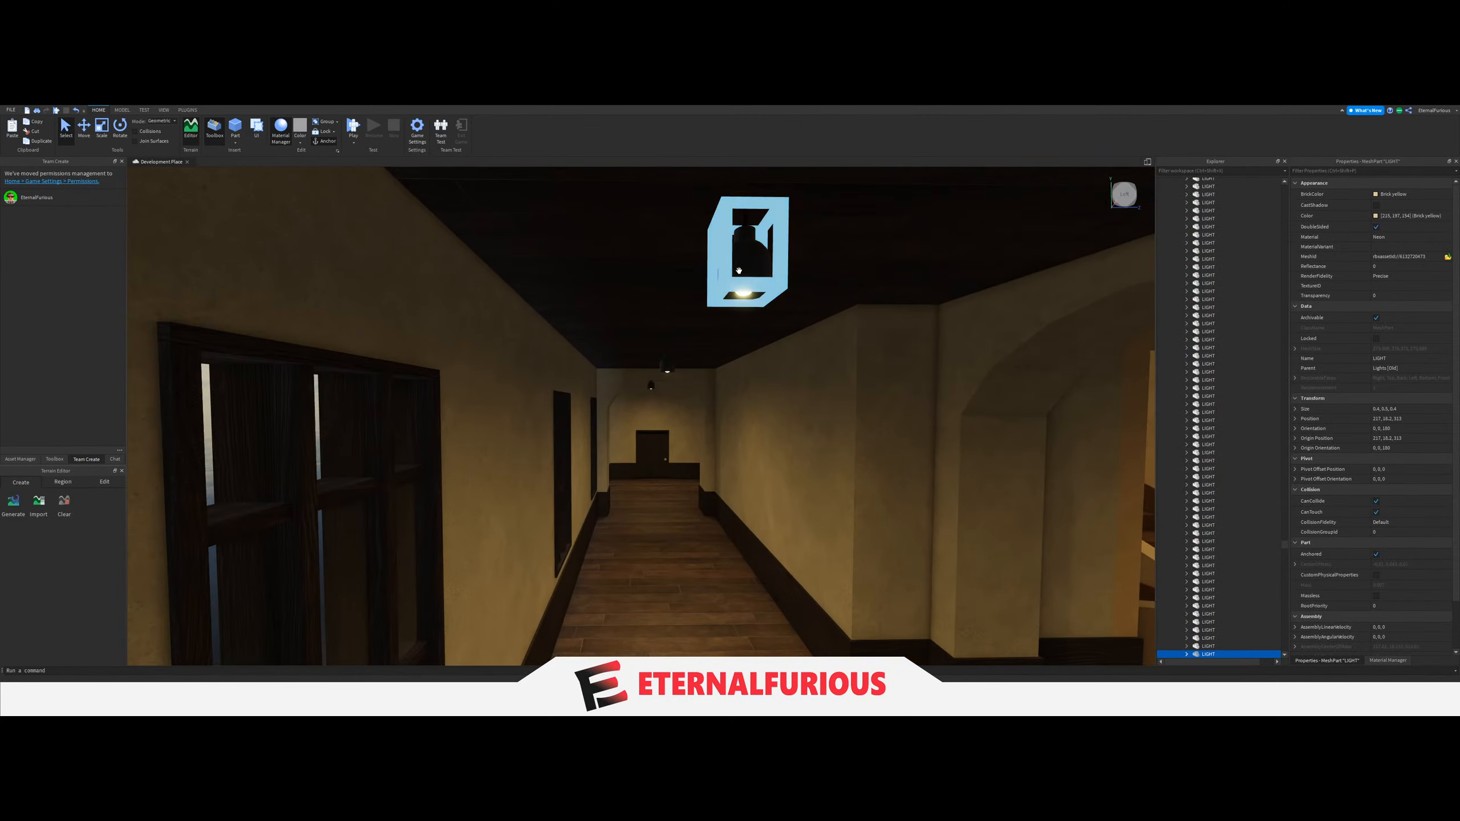
left_click(740, 292, "shift")
key("w")
right_click_drag(722, 356, 722, 356)
key("w")
left_click(710, 216, "shift")
key("w")
right_click_drag(776, 469, 776, 470)
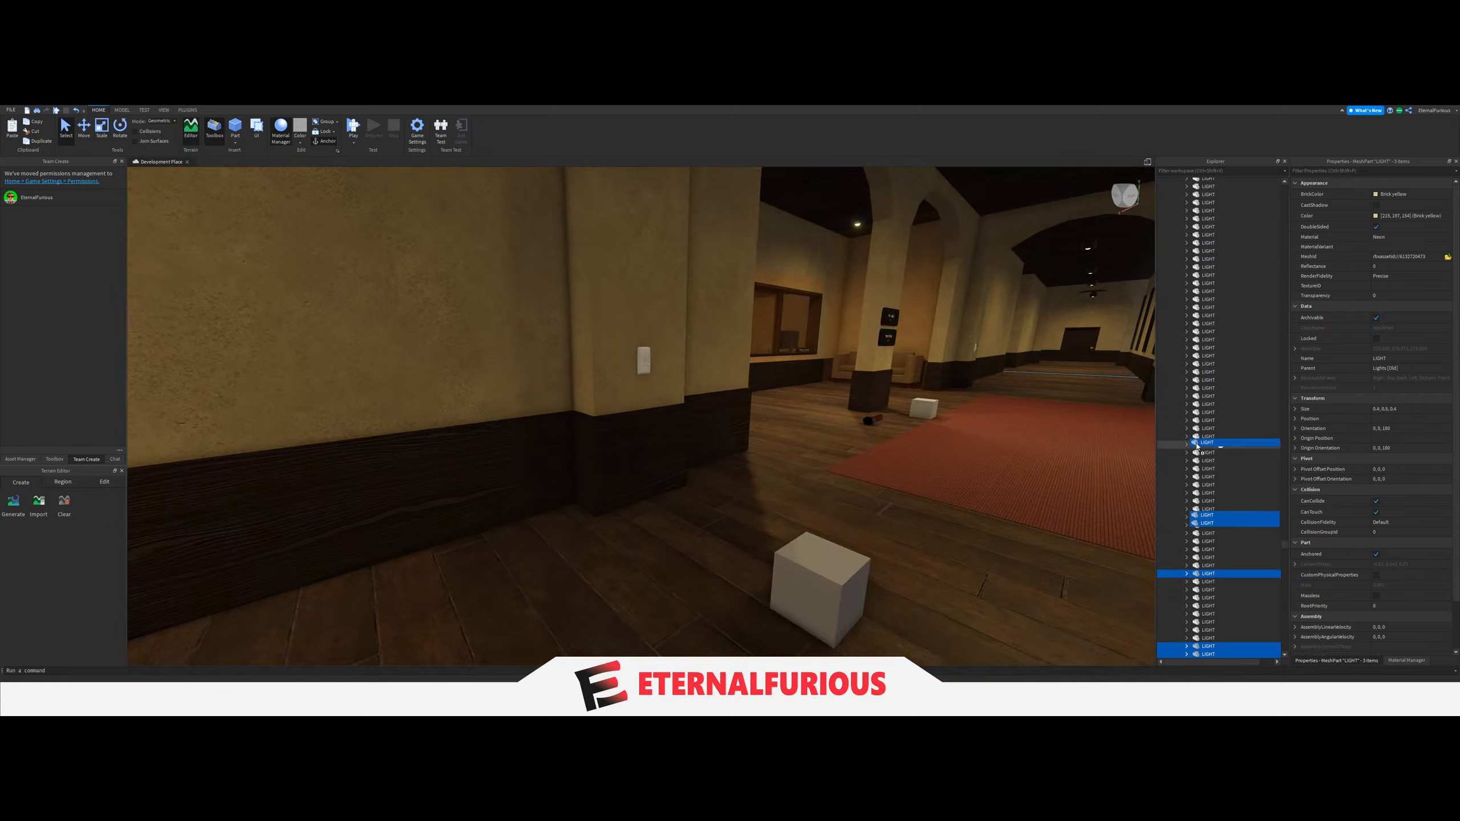
left_click_drag(1197, 447, 1201, 368)
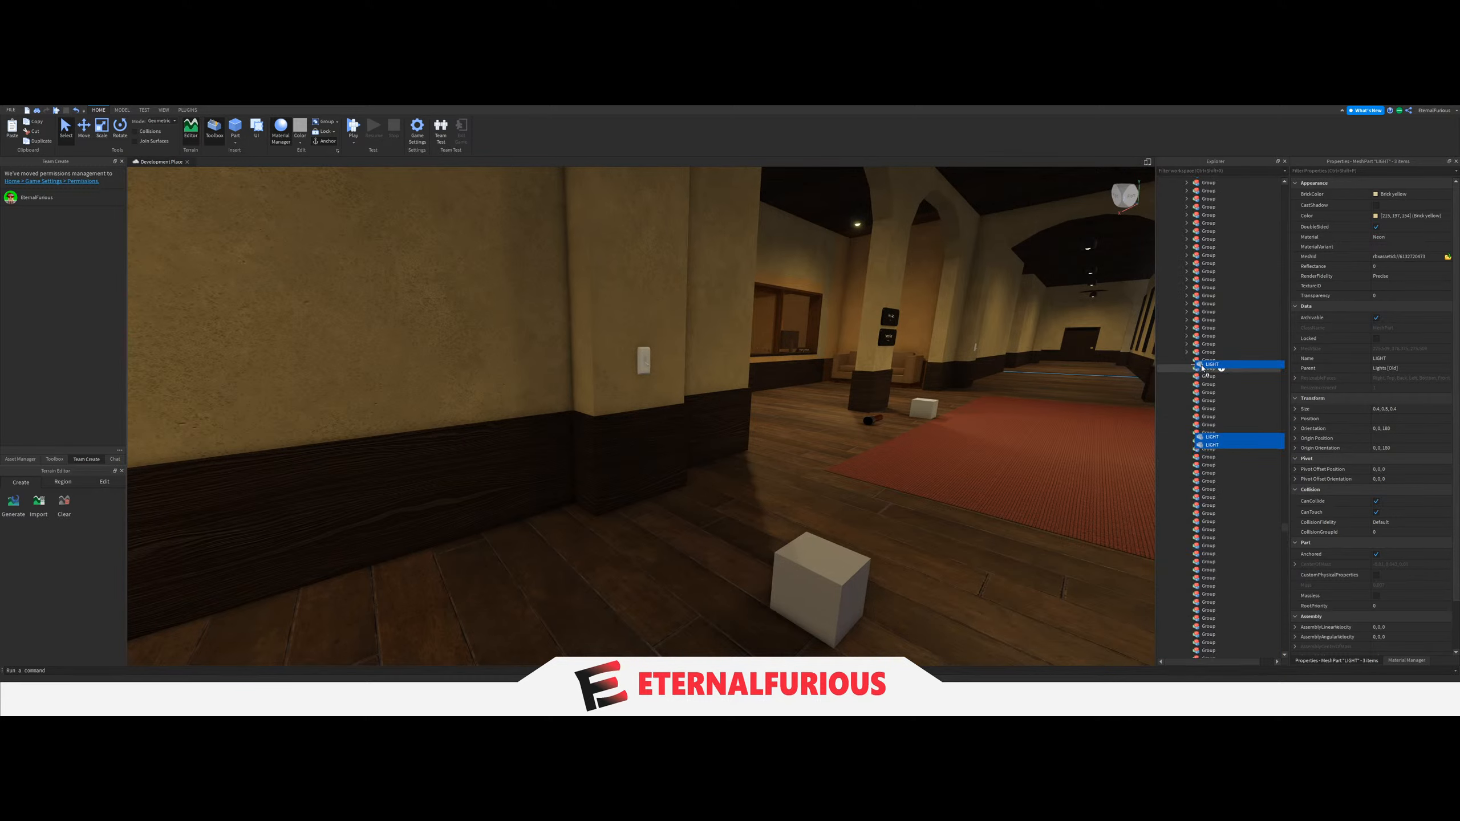
Set the LightGroup value of the switch at that corridor's hall end to the Group holding its three LIGHTs.
left_click(646, 366)
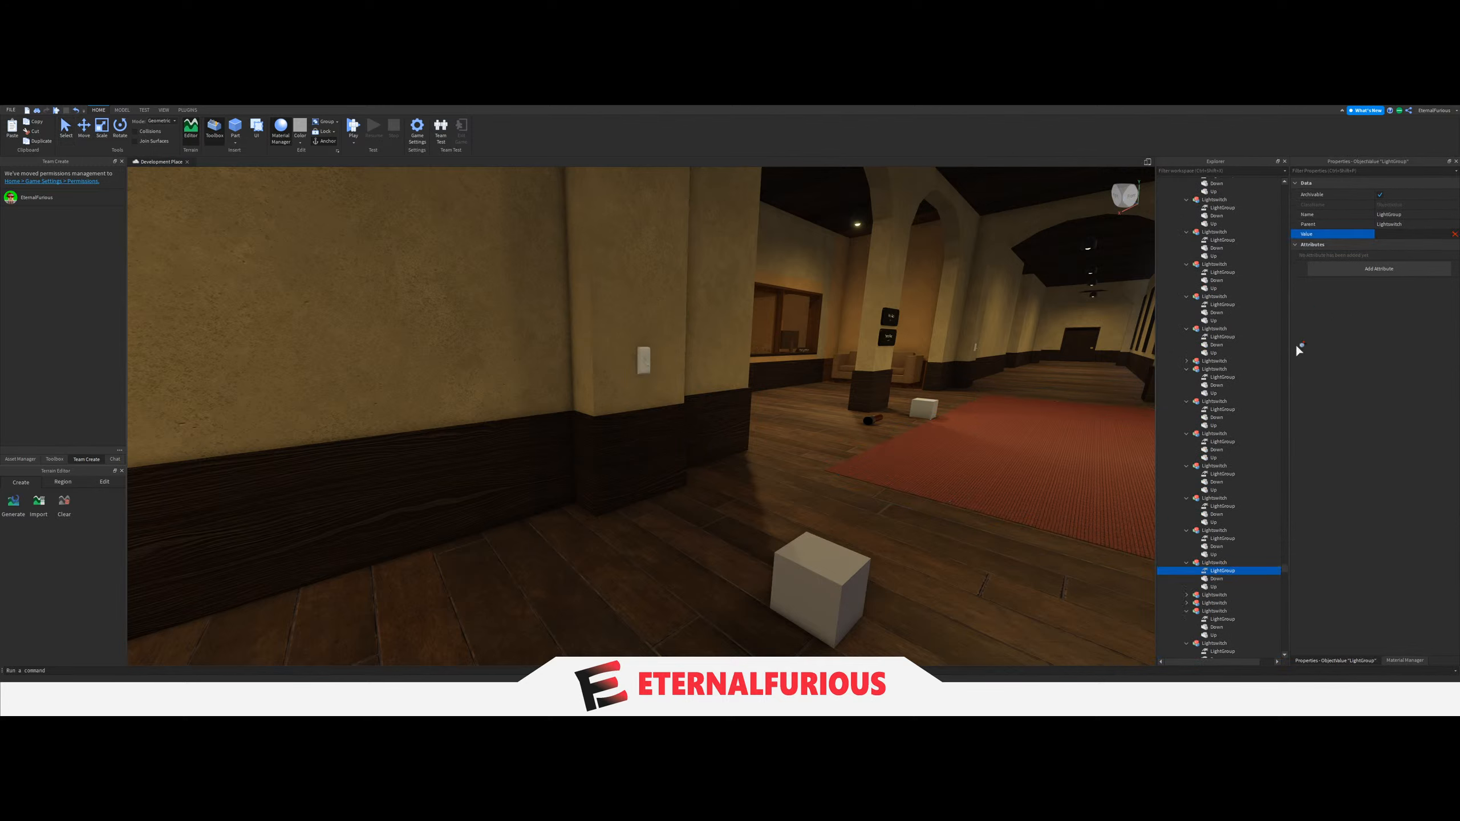
scroll(1219, 532, "up", 10)
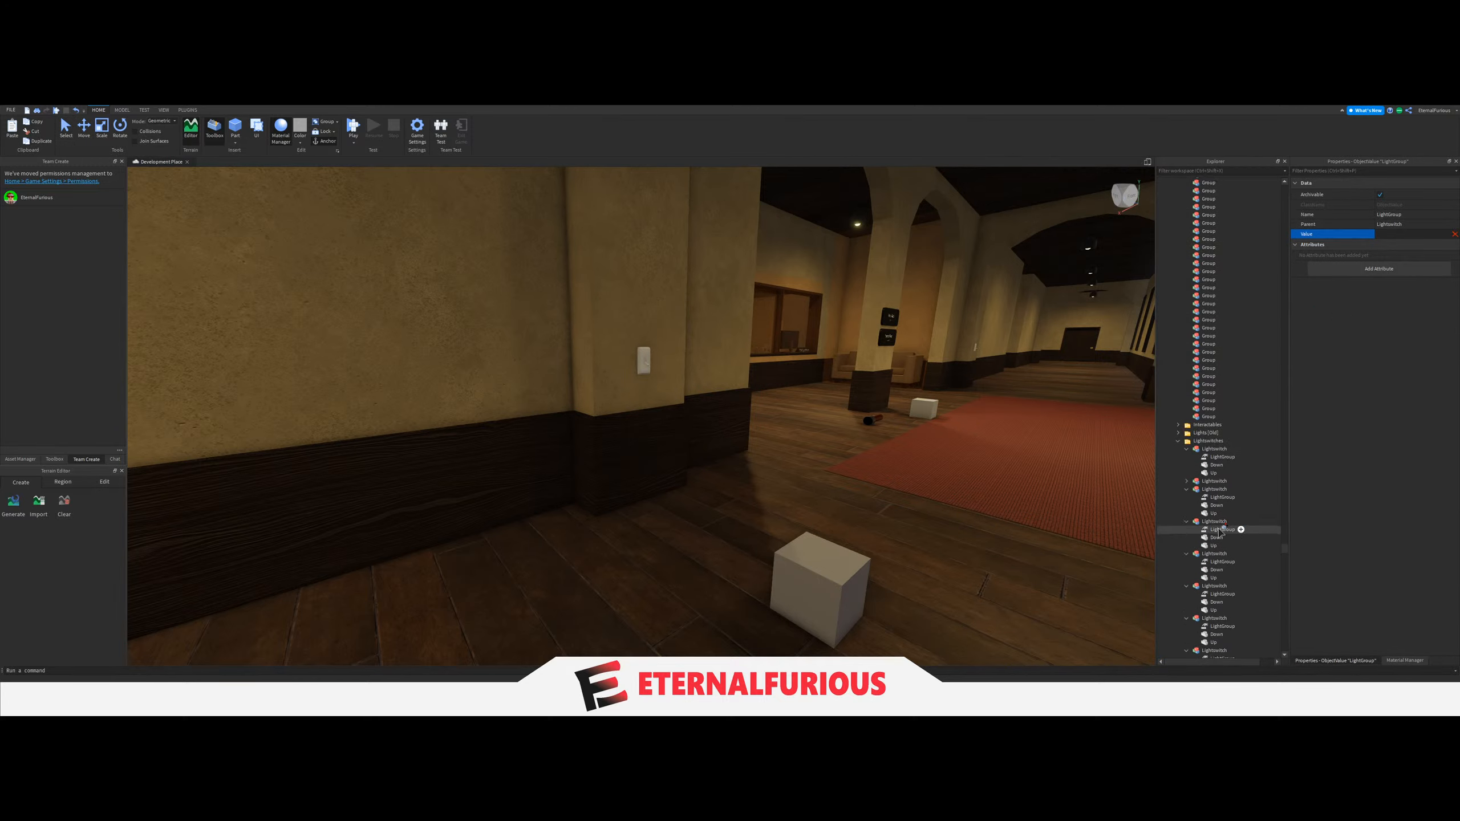
scroll(1214, 506, "up", 5)
left_click(1203, 406)
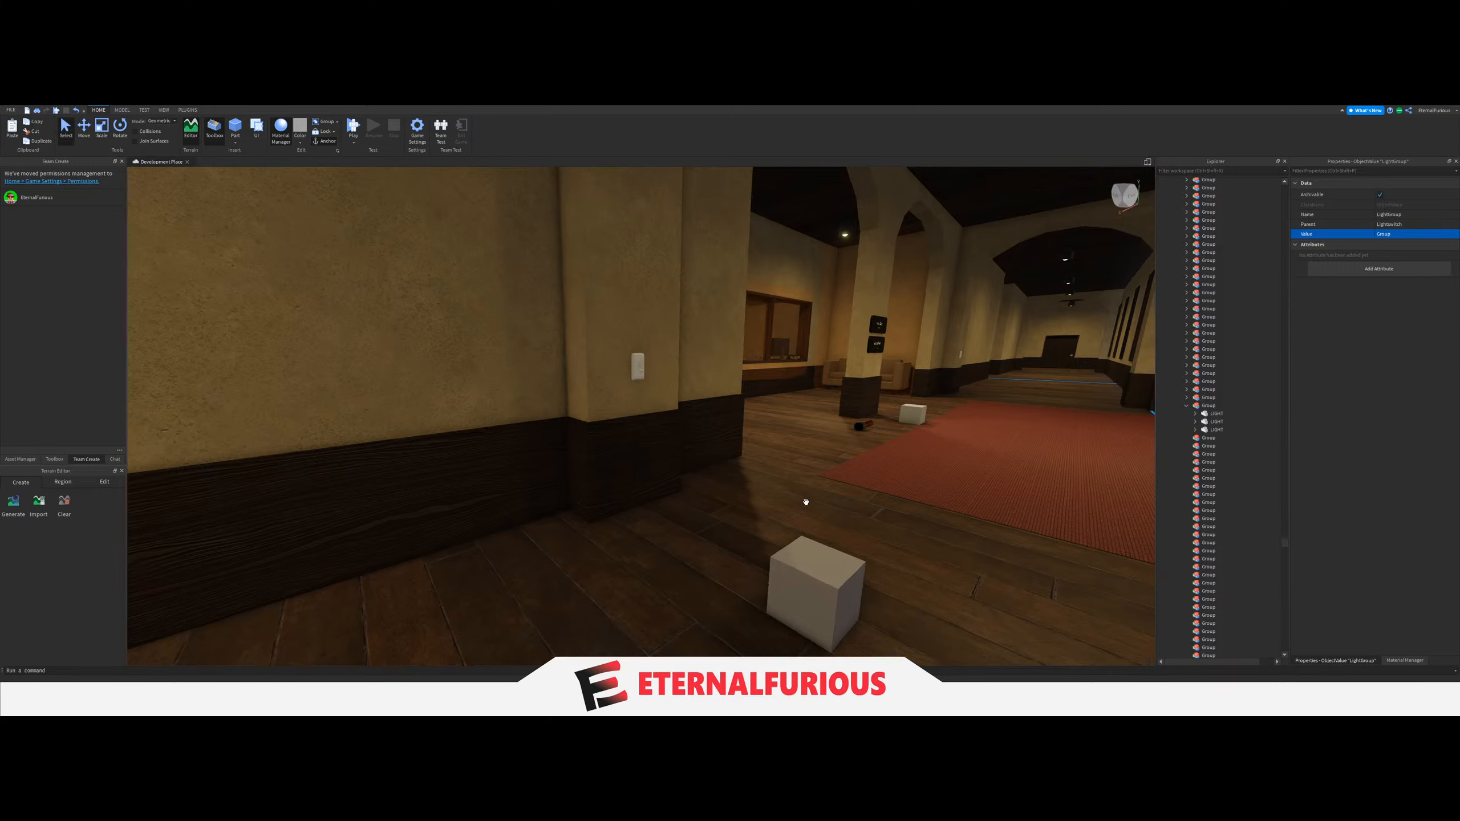
Move the three ceiling LIGHTs of the windowed corridor on the opposite side of the entrance hall into the next empty Group.
right_click_drag(824, 434, 406, 281)
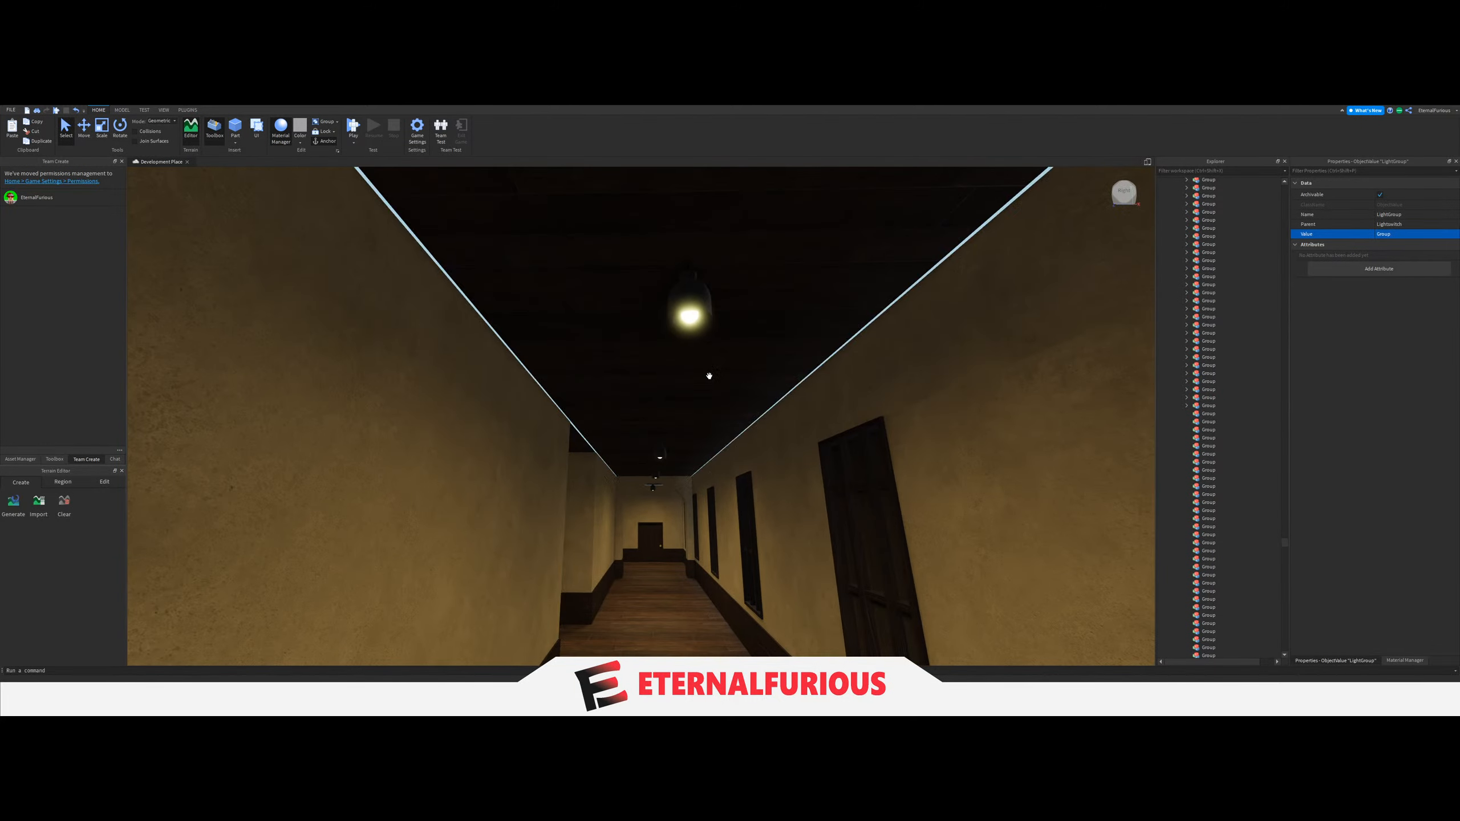
key("w")
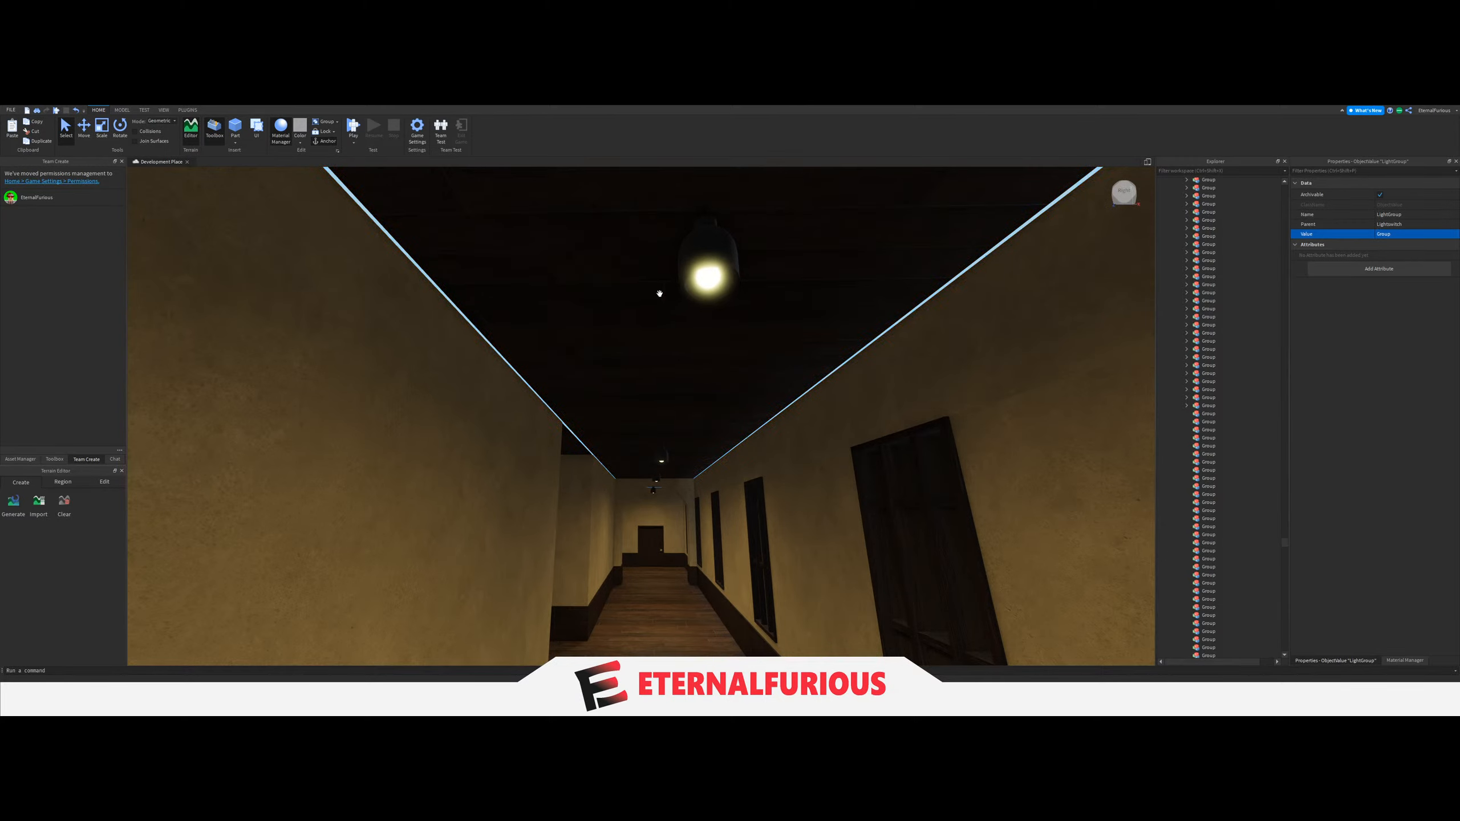
left_click(685, 291)
key("f")
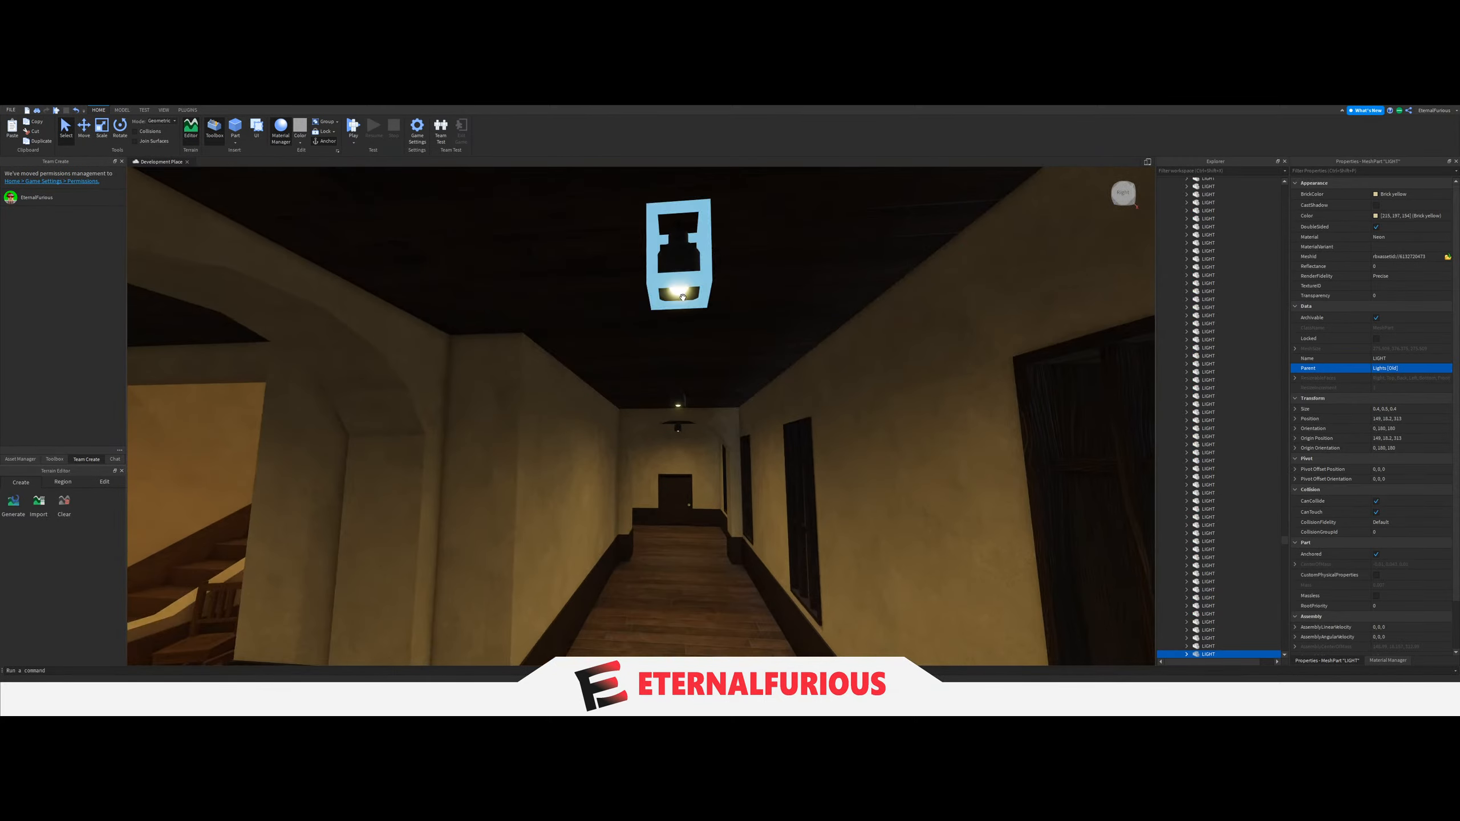
key("w")
key("s")
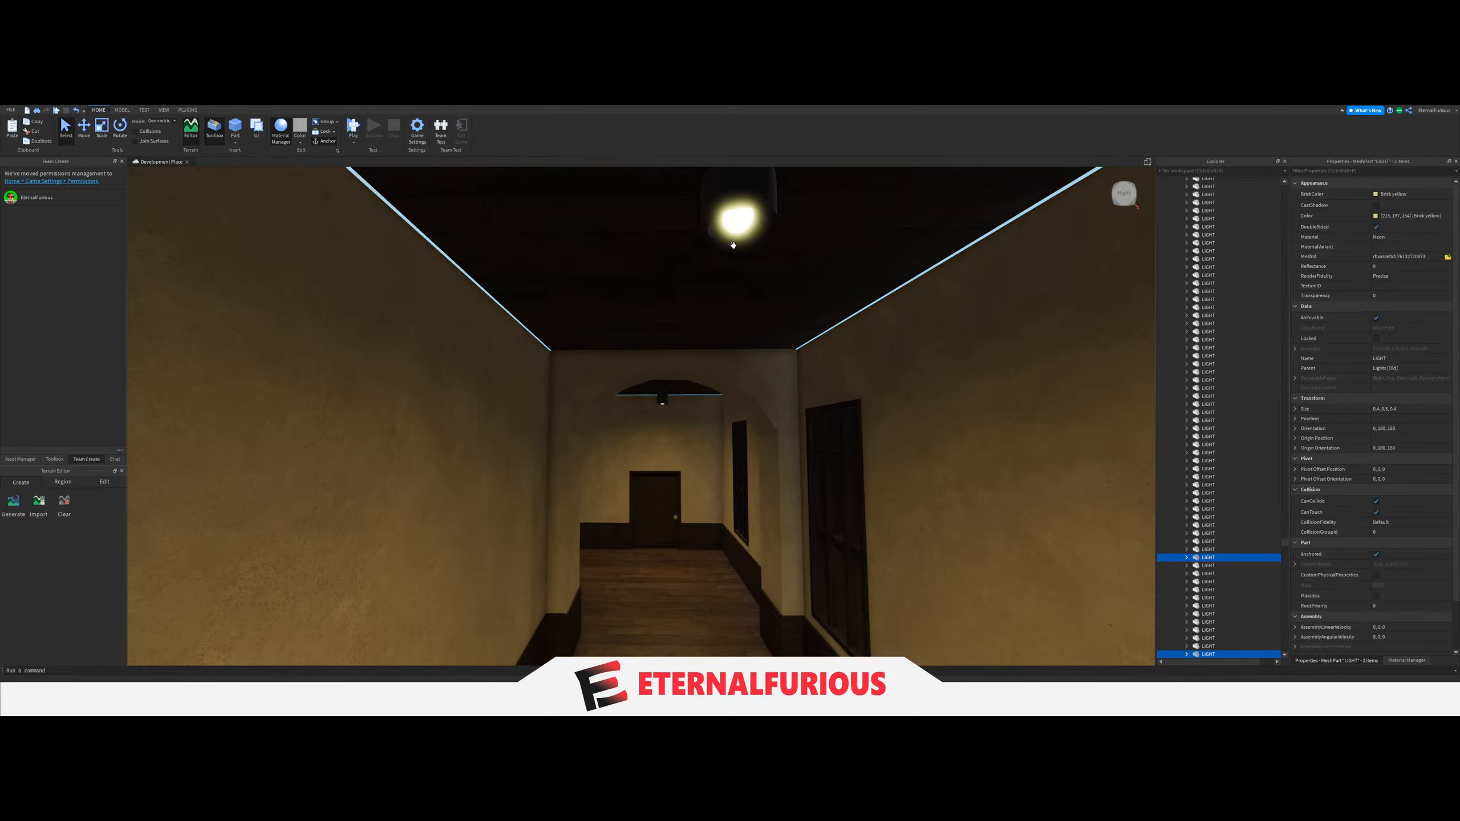
left_click(740, 231, "ctrl")
key("w")
right_click_drag(743, 361, 743, 363)
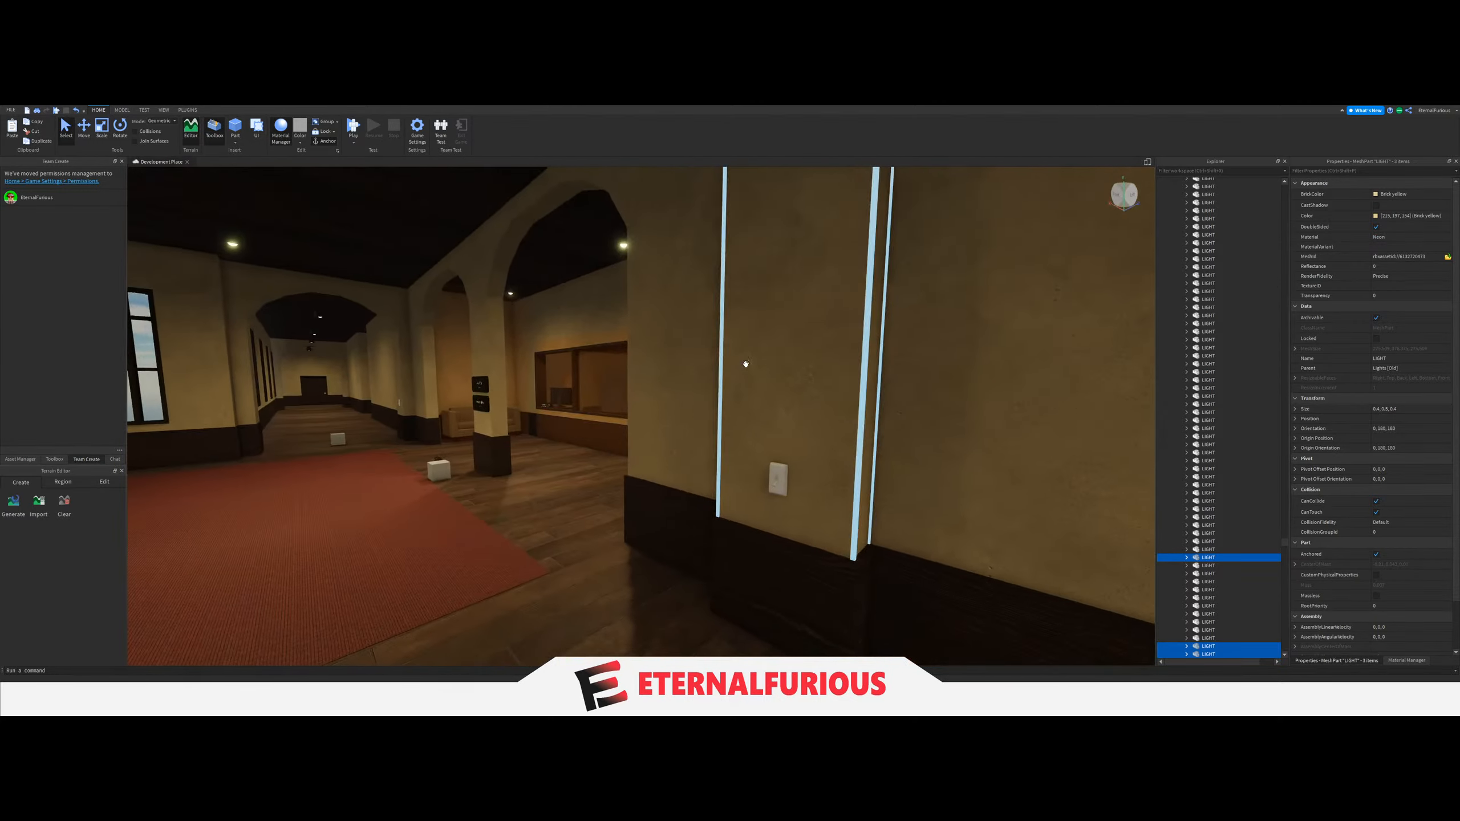
left_click_drag(1237, 562, 1209, 424)
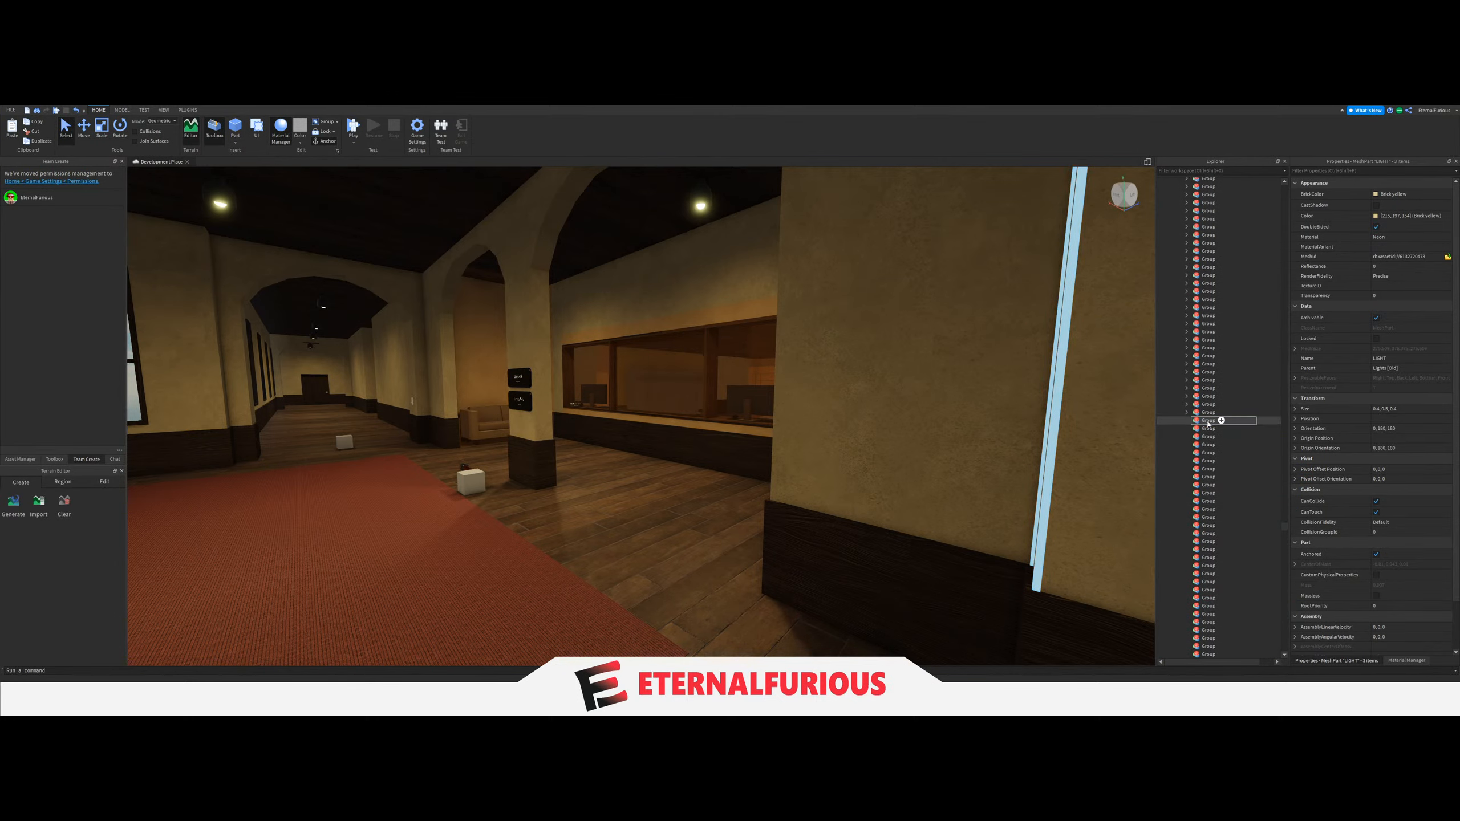
Set the LightGroup value of the switch beside the glazed office to the opposite corridor's three-LIGHT Group, and collapse that Group.
right_click_drag(812, 414, 781, 458)
scroll(717, 498, "up", 4)
left_click(722, 493)
scroll(722, 492, "down", 5)
left_click(687, 455)
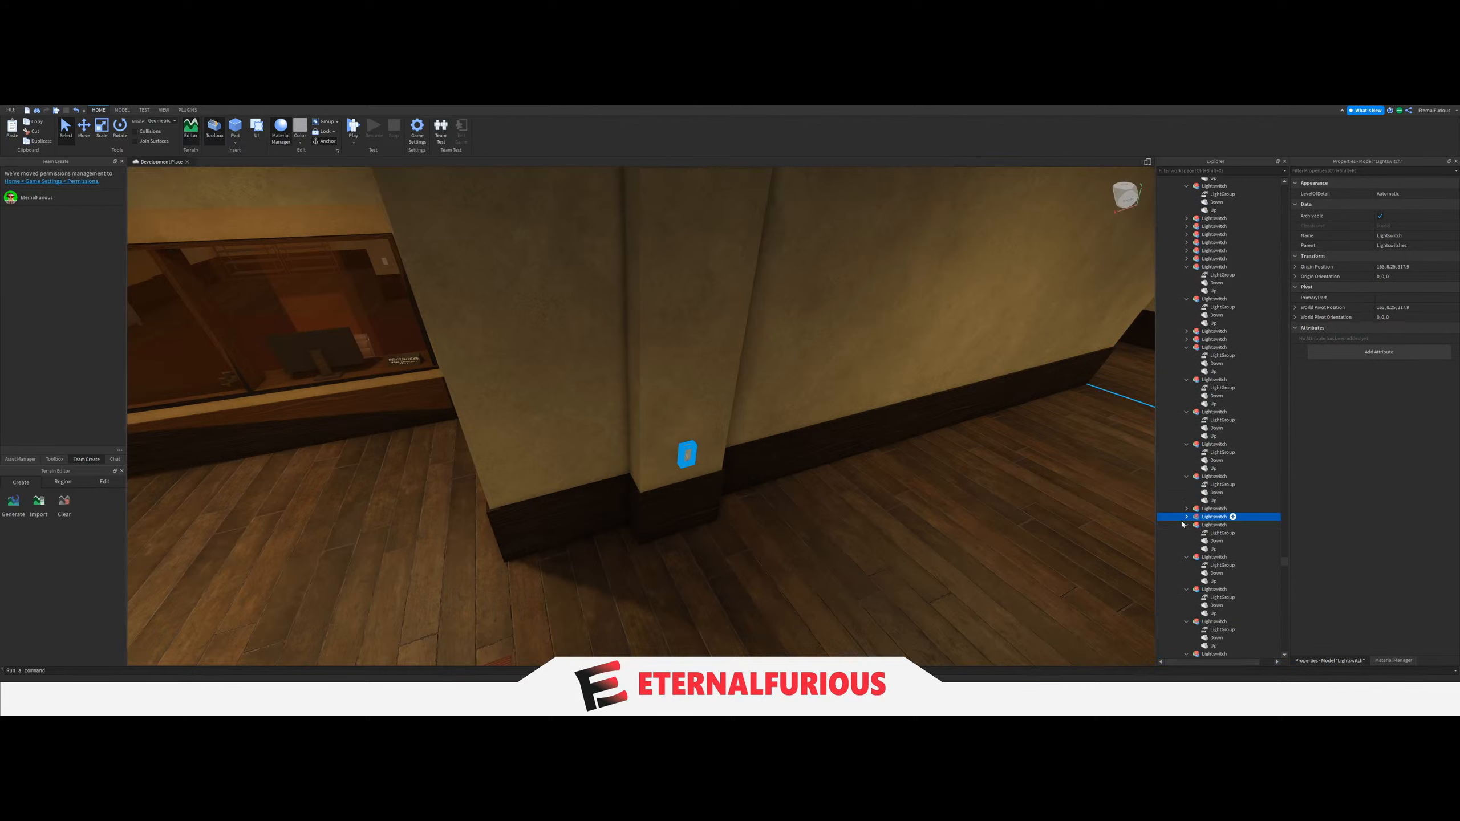
left_click(1216, 526)
scroll(1239, 470, "up", 15)
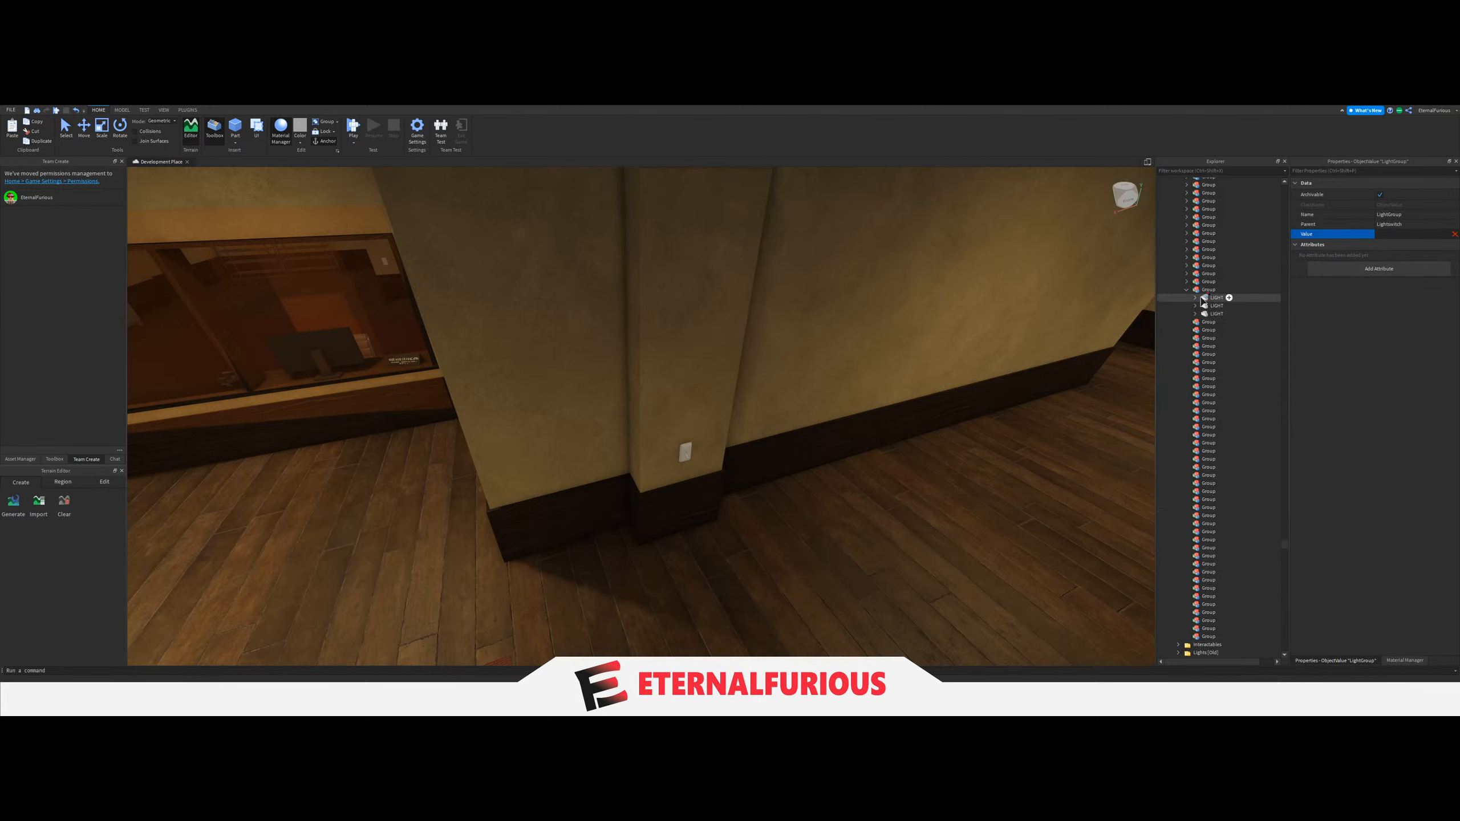
right_click_drag(808, 428, 417, 604)
key("q")
left_click(795, 502)
key("e")
left_click(1187, 290)
Move the three ceiling LIGHTs of the first upper-floor windowed corridor beside the dark hall into the next empty Group.
key("w")
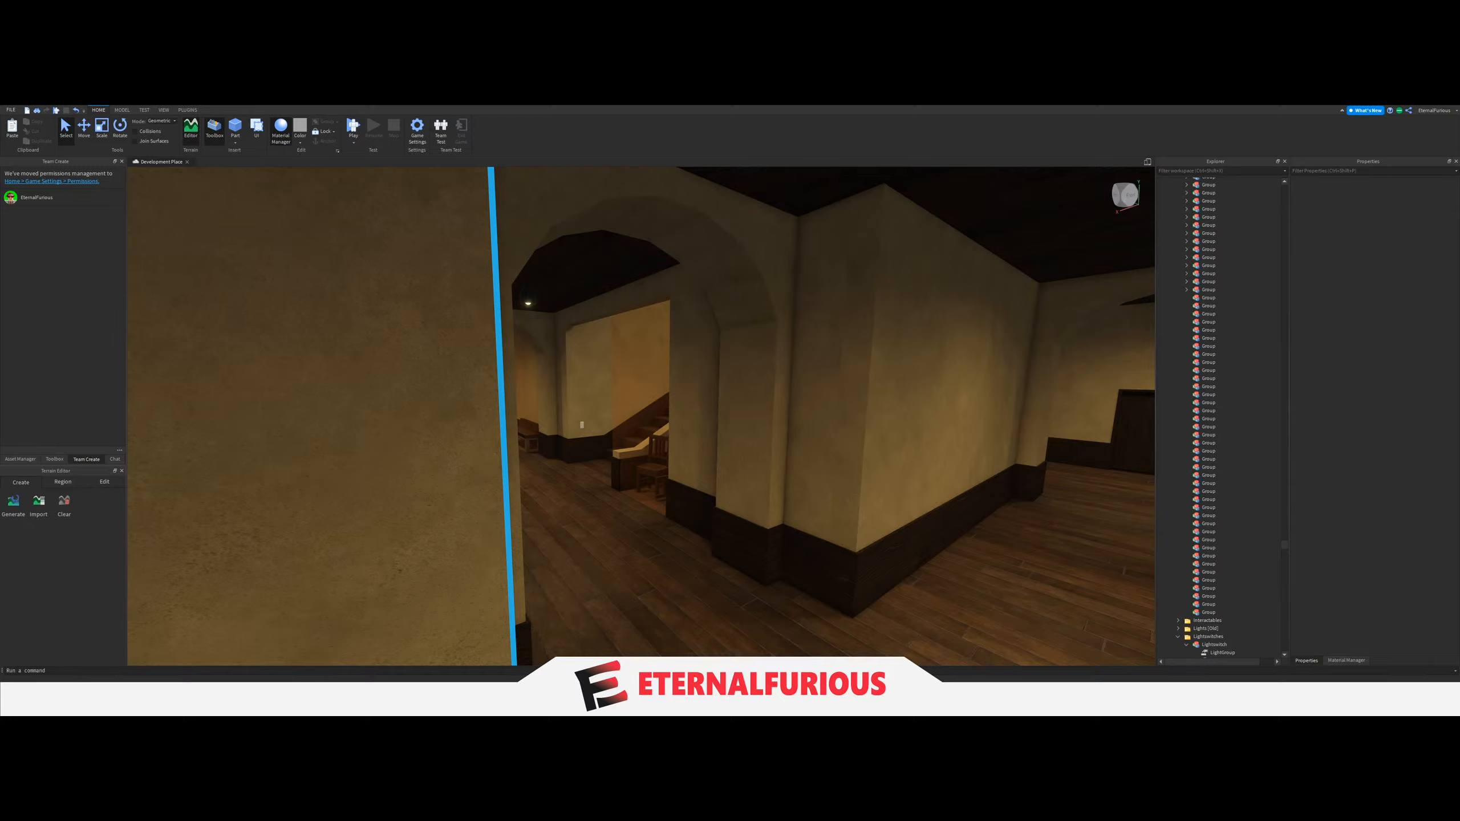
key("w")
right_click_drag(785, 453, 737, 443)
key("w")
key("w")
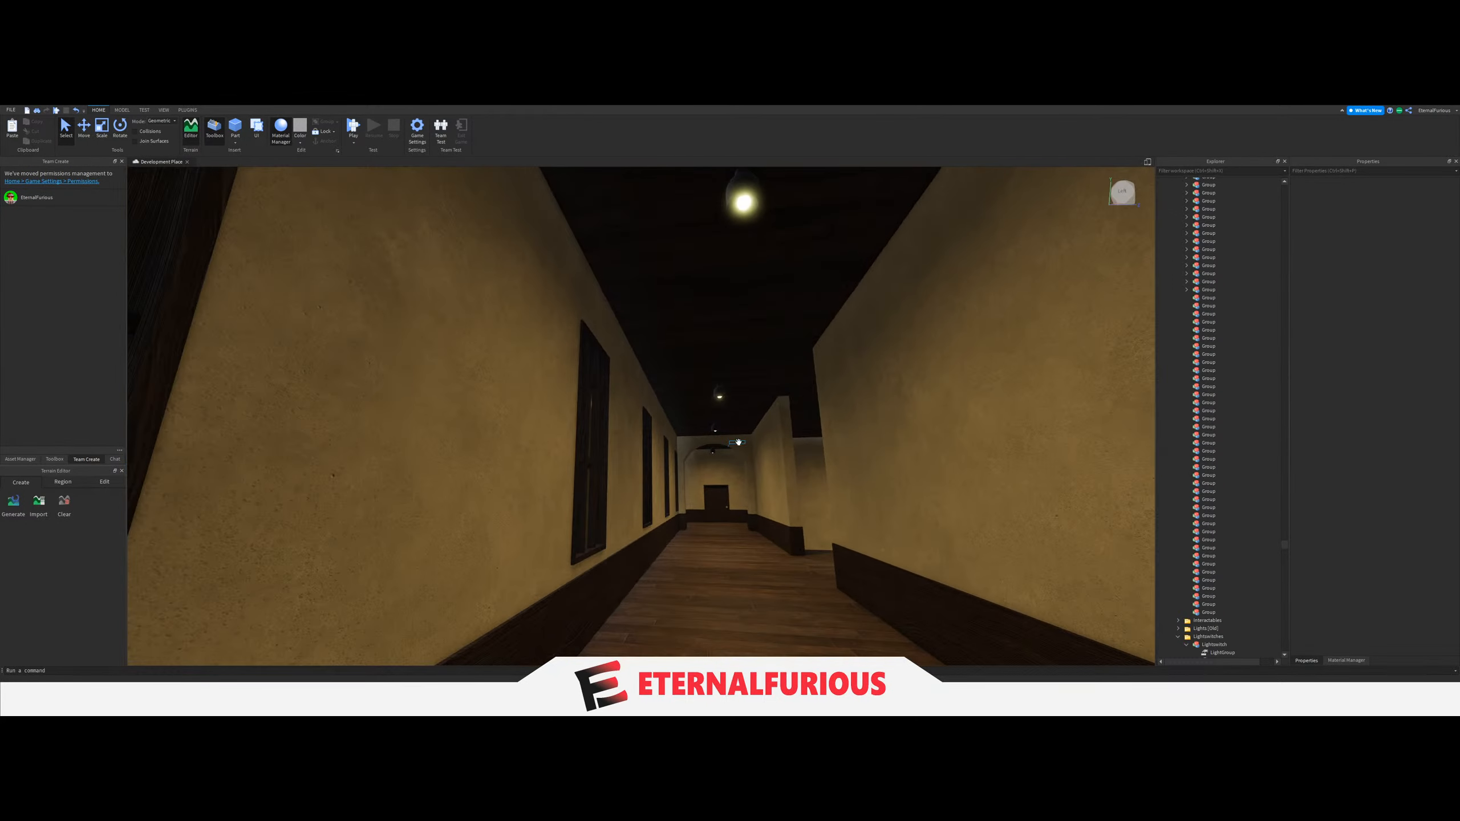
left_click(743, 203)
key("w")
right_click_drag(743, 370, 722, 356)
key("w")
key("w")
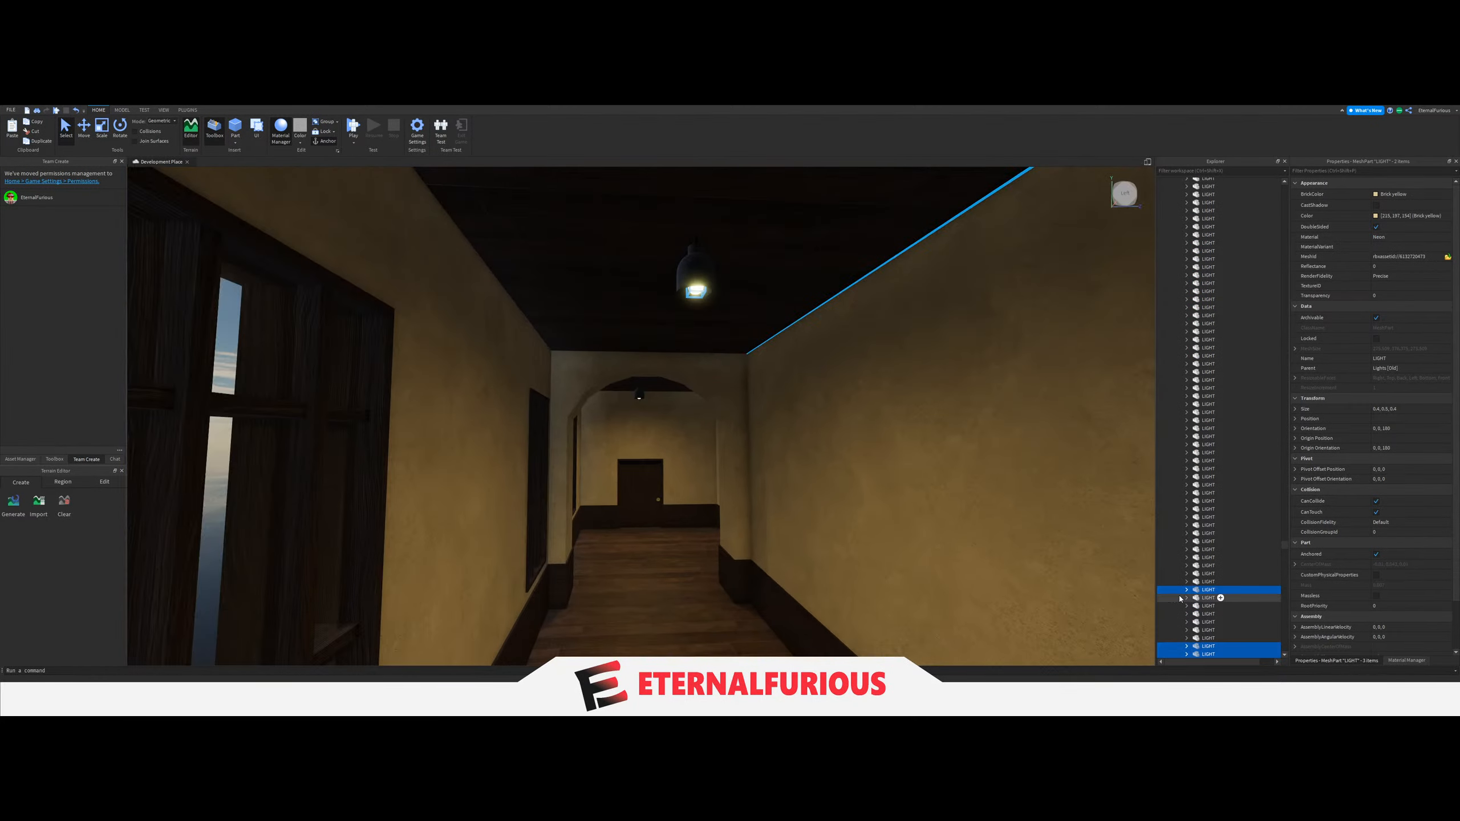
left_click_drag(1200, 588, 1210, 392)
Set the LightGroup value of the switch on the first upper-floor corridor's corner column to the Group of its three LIGHTs.
key("a")
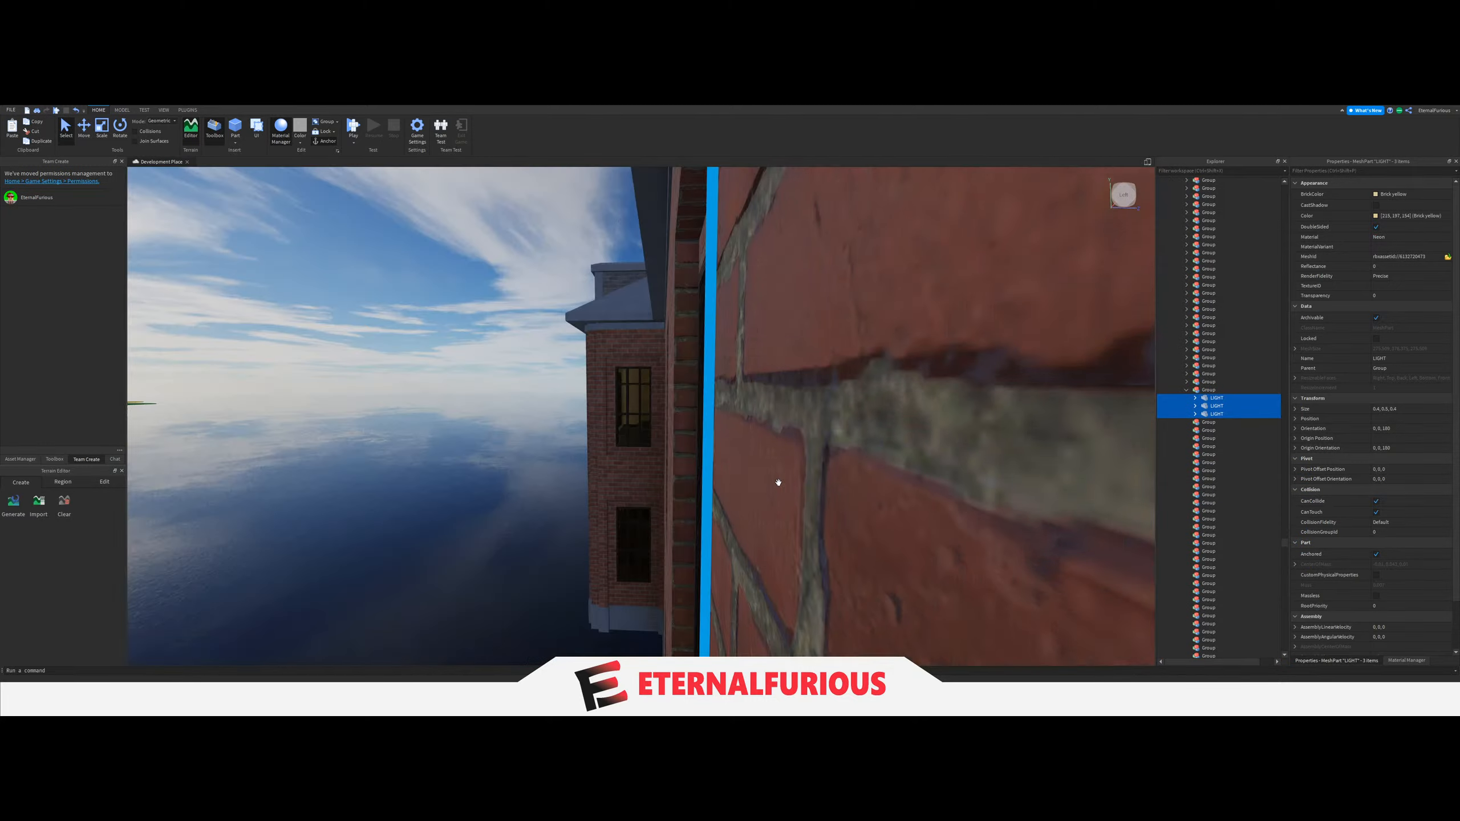
left_click(626, 492)
key("d")
right_click_drag(777, 450, 777, 449)
key("w")
key("d")
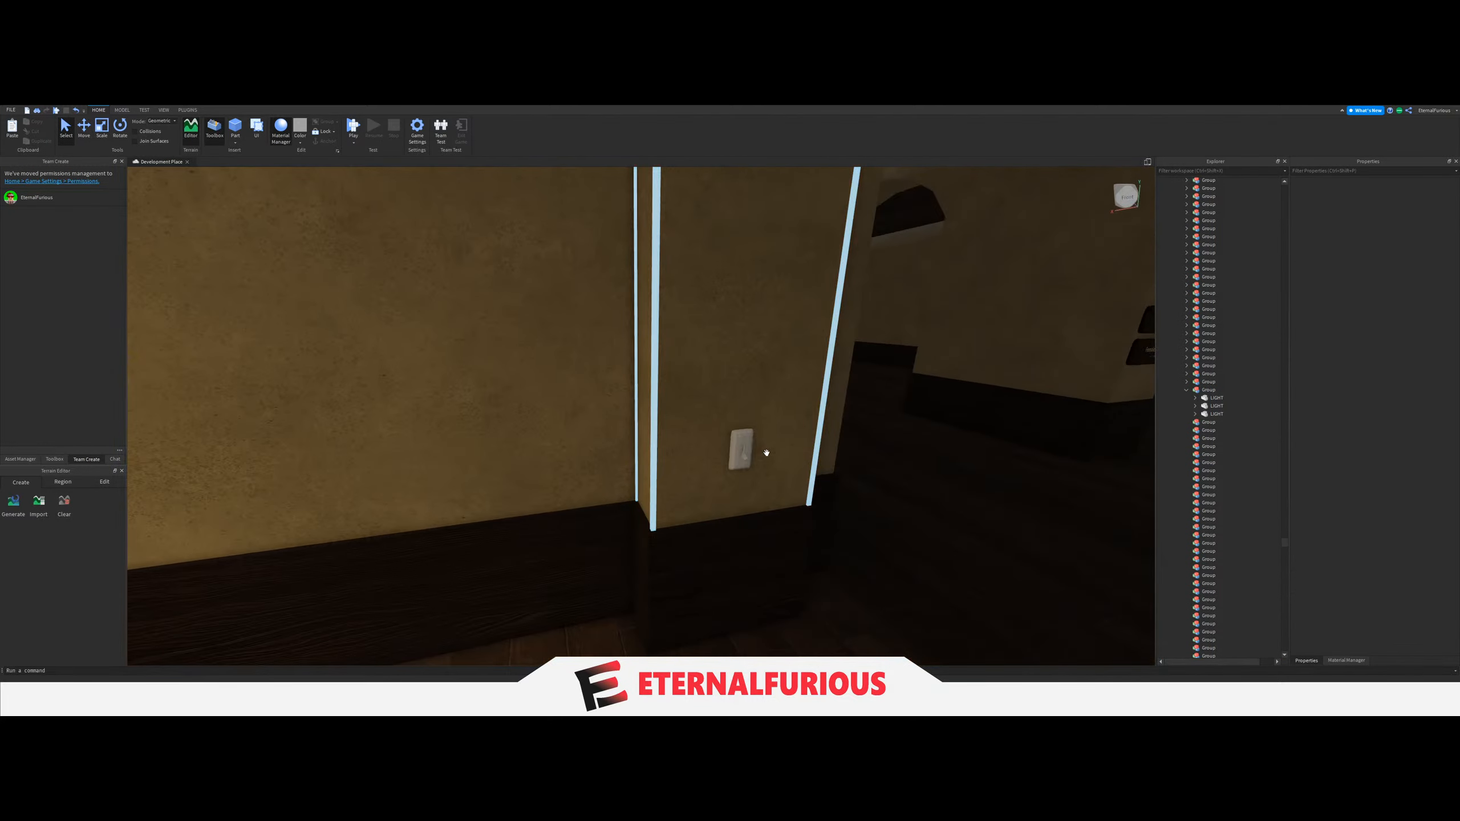
left_click(745, 453)
scroll(1229, 541, "down", 5)
left_click(1211, 549)
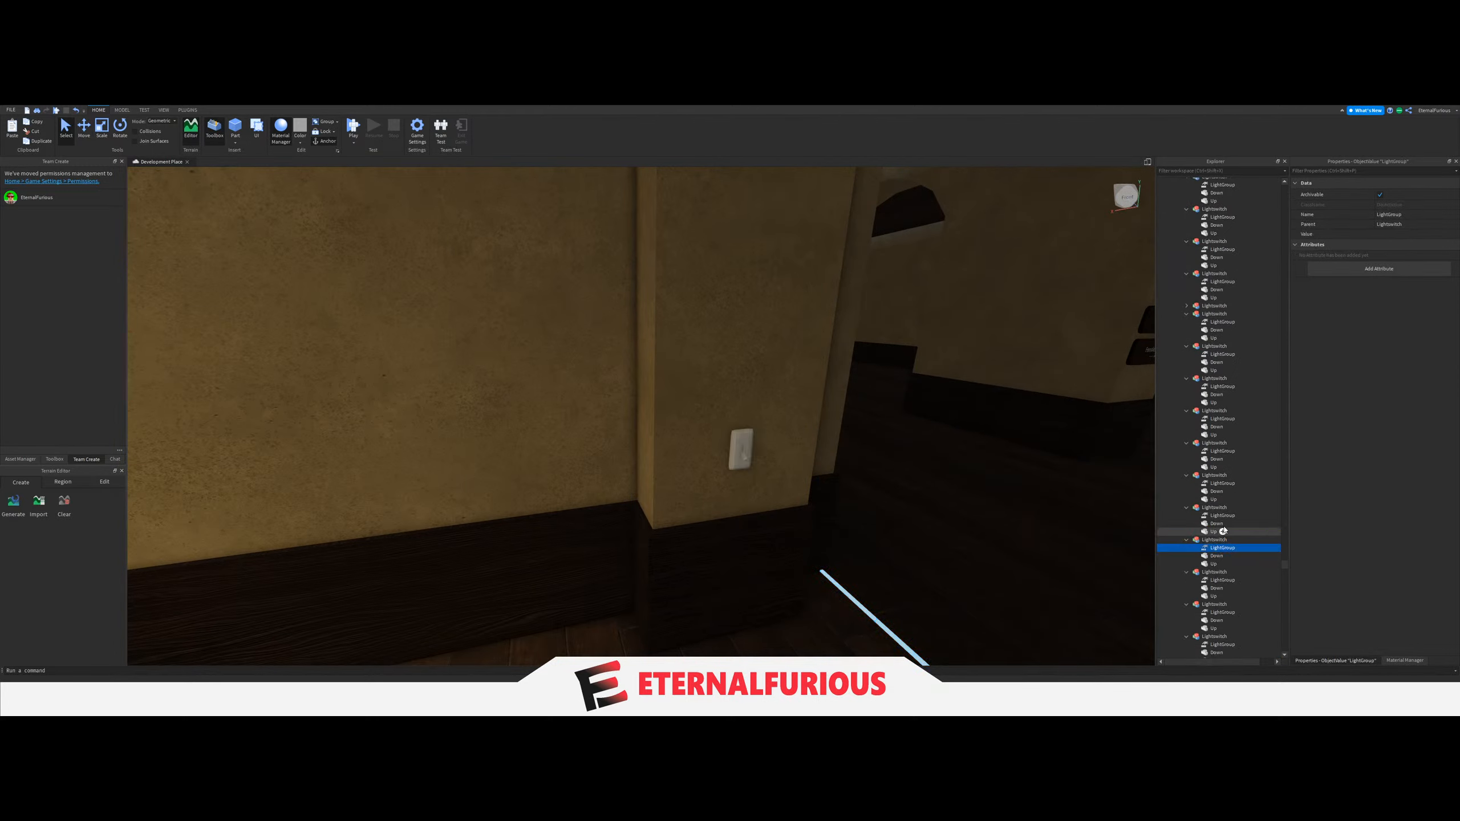
scroll(1236, 493, "up", 15)
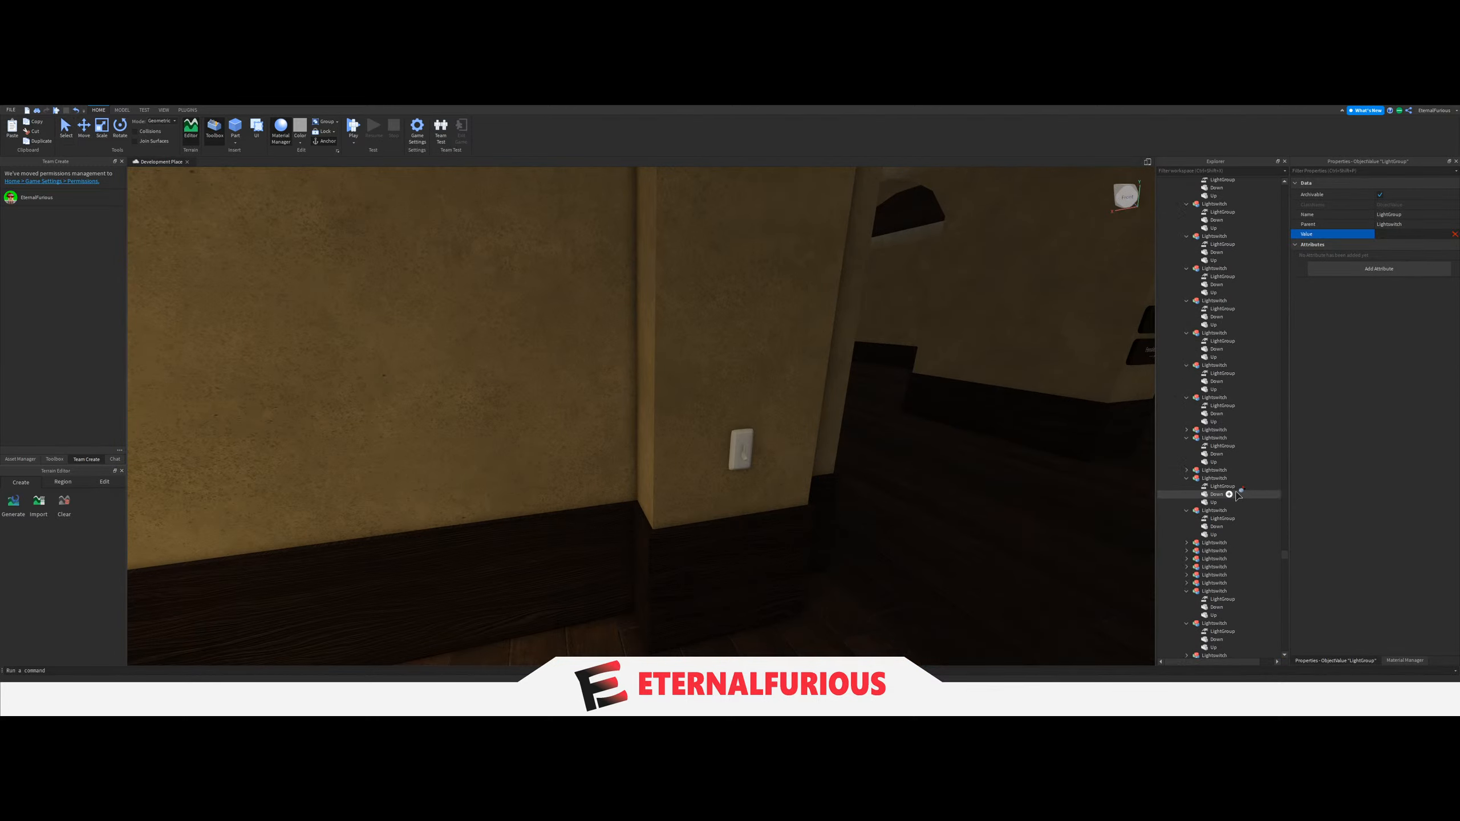
scroll(1238, 496, "up", 10)
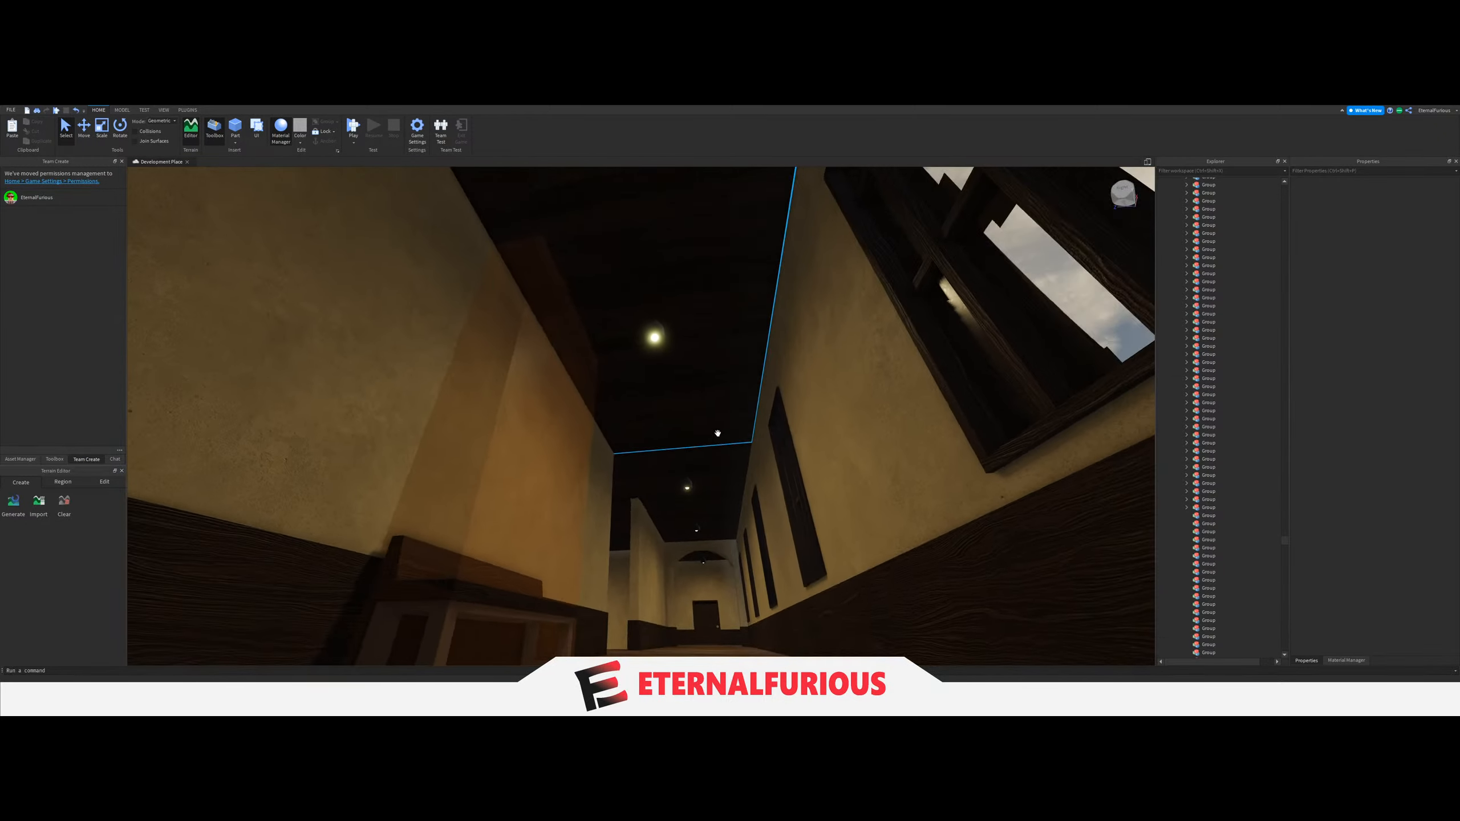
Move the three ceiling LIGHTs of the opposite upper-floor windowed corridor into the next empty Group.
right_click_drag(717, 433, 666, 330)
key("w")
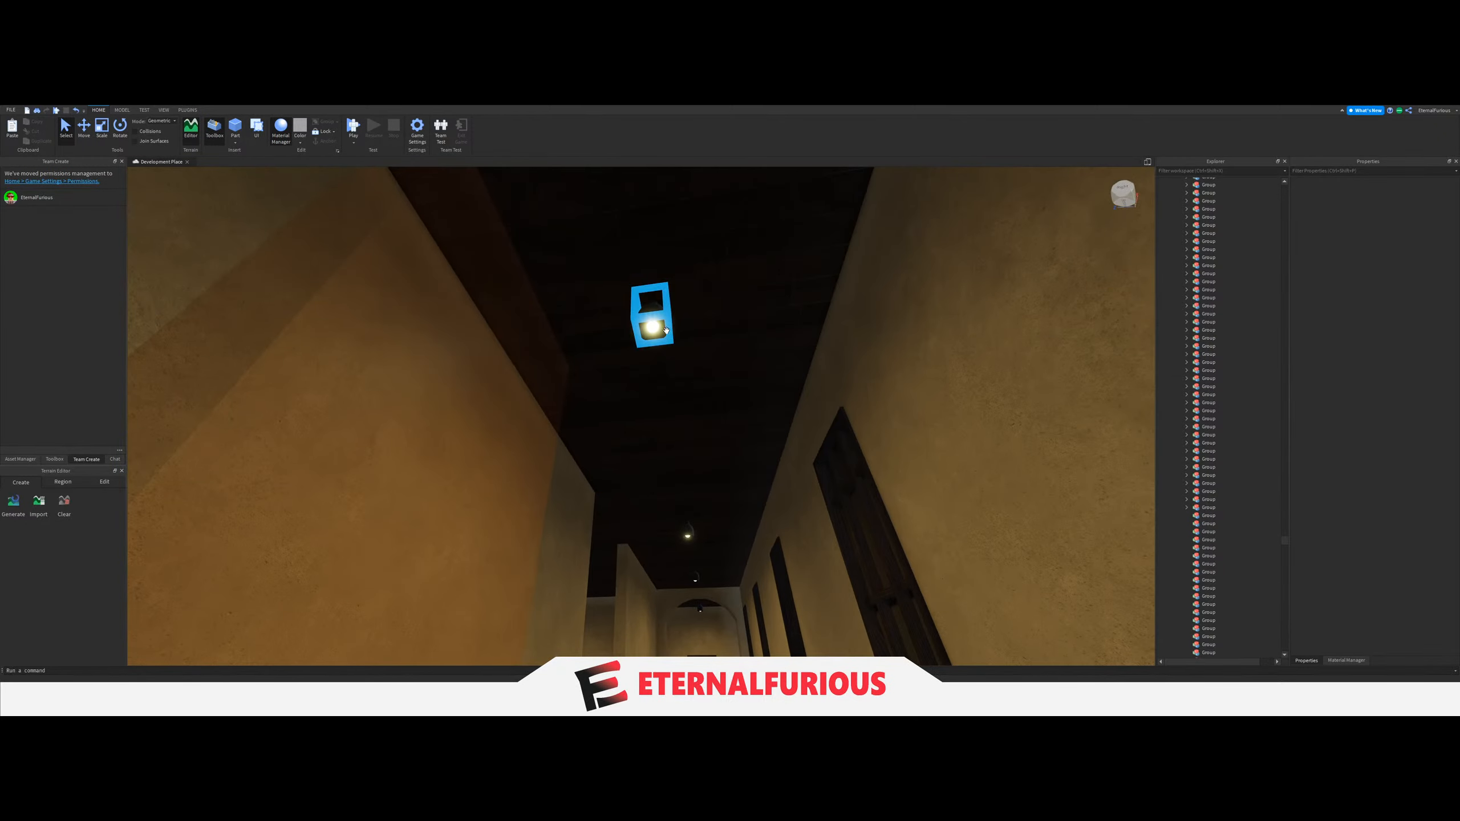
left_click(655, 327)
key("f")
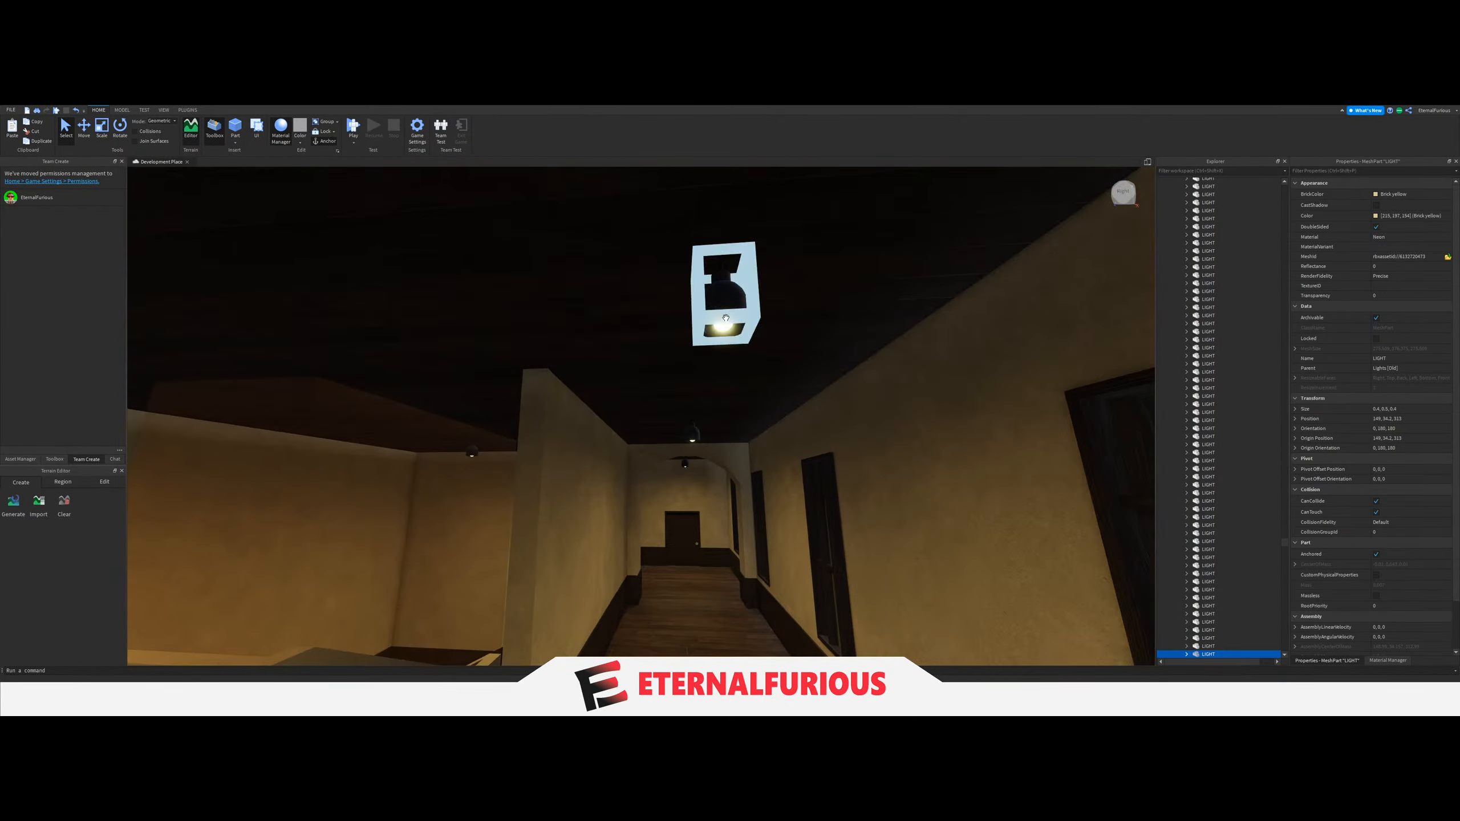
right_click_drag(725, 326, 724, 340)
key("w")
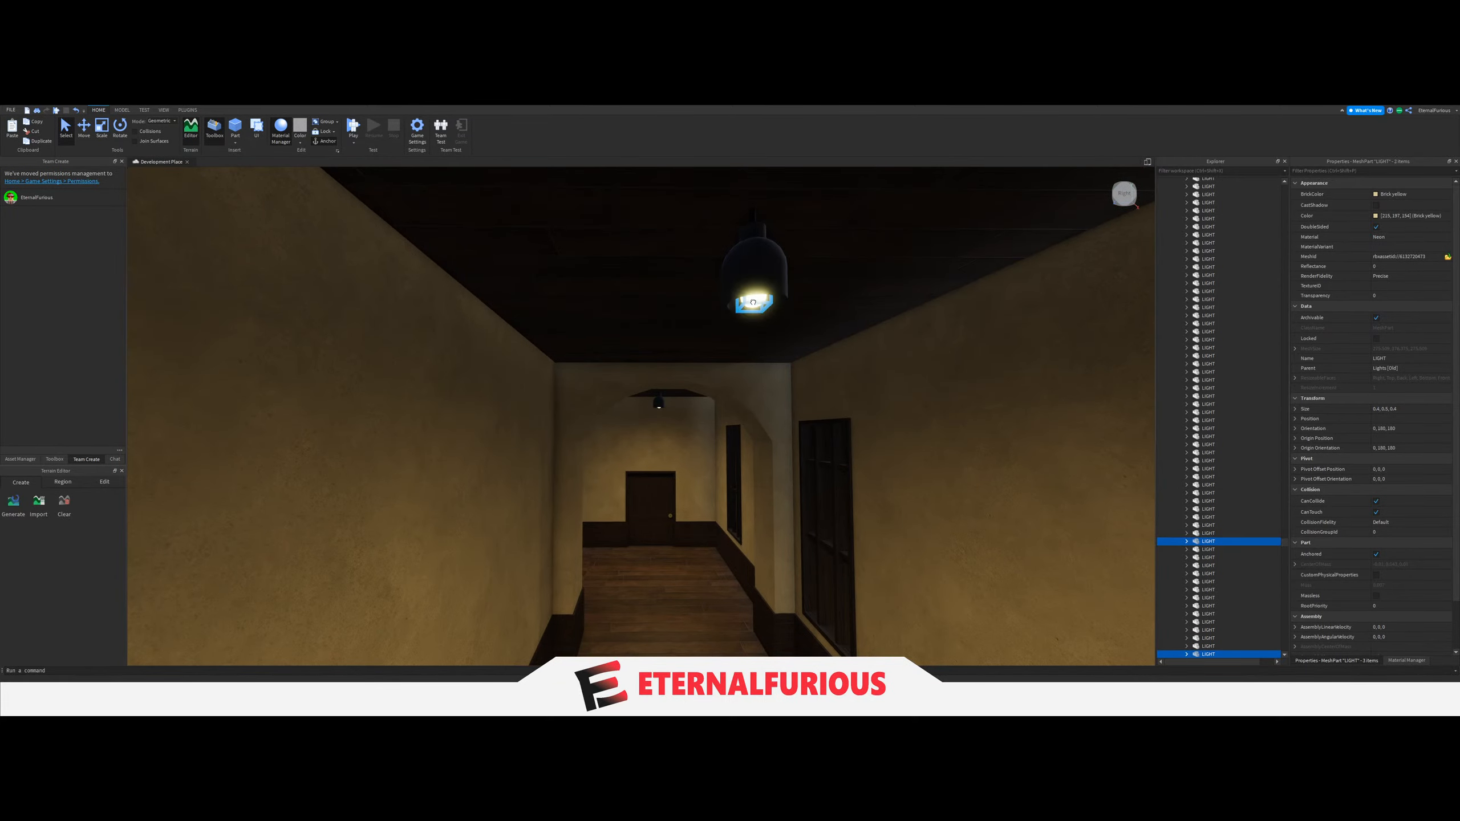
left_click(753, 303, "ctrl")
left_click_drag(1200, 520, 1212, 362)
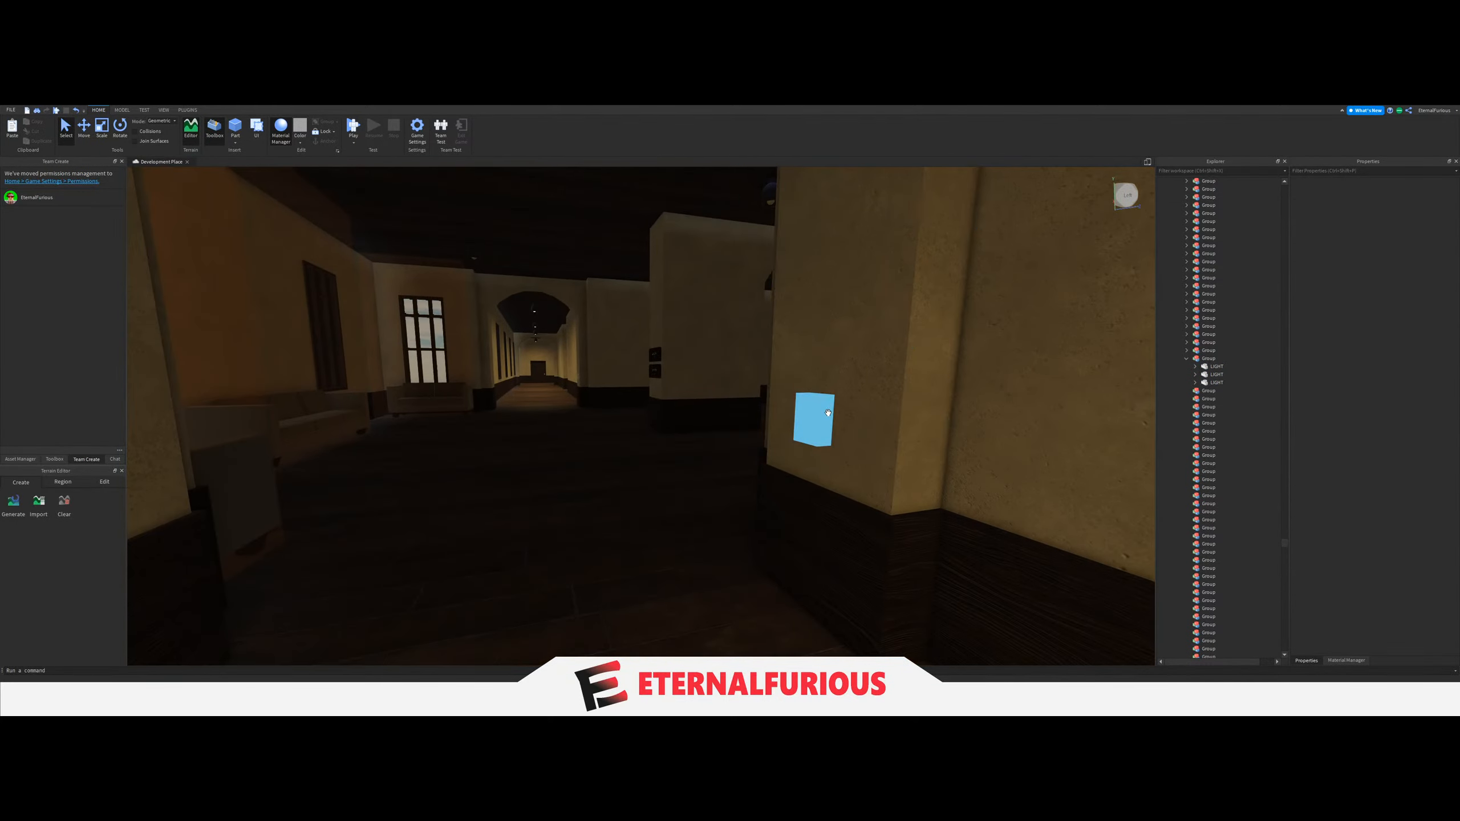
Set the LightGroup value of the switch at the dark upper hall's corner to the opposite upper corridor's three-LIGHT Group.
left_click(815, 419)
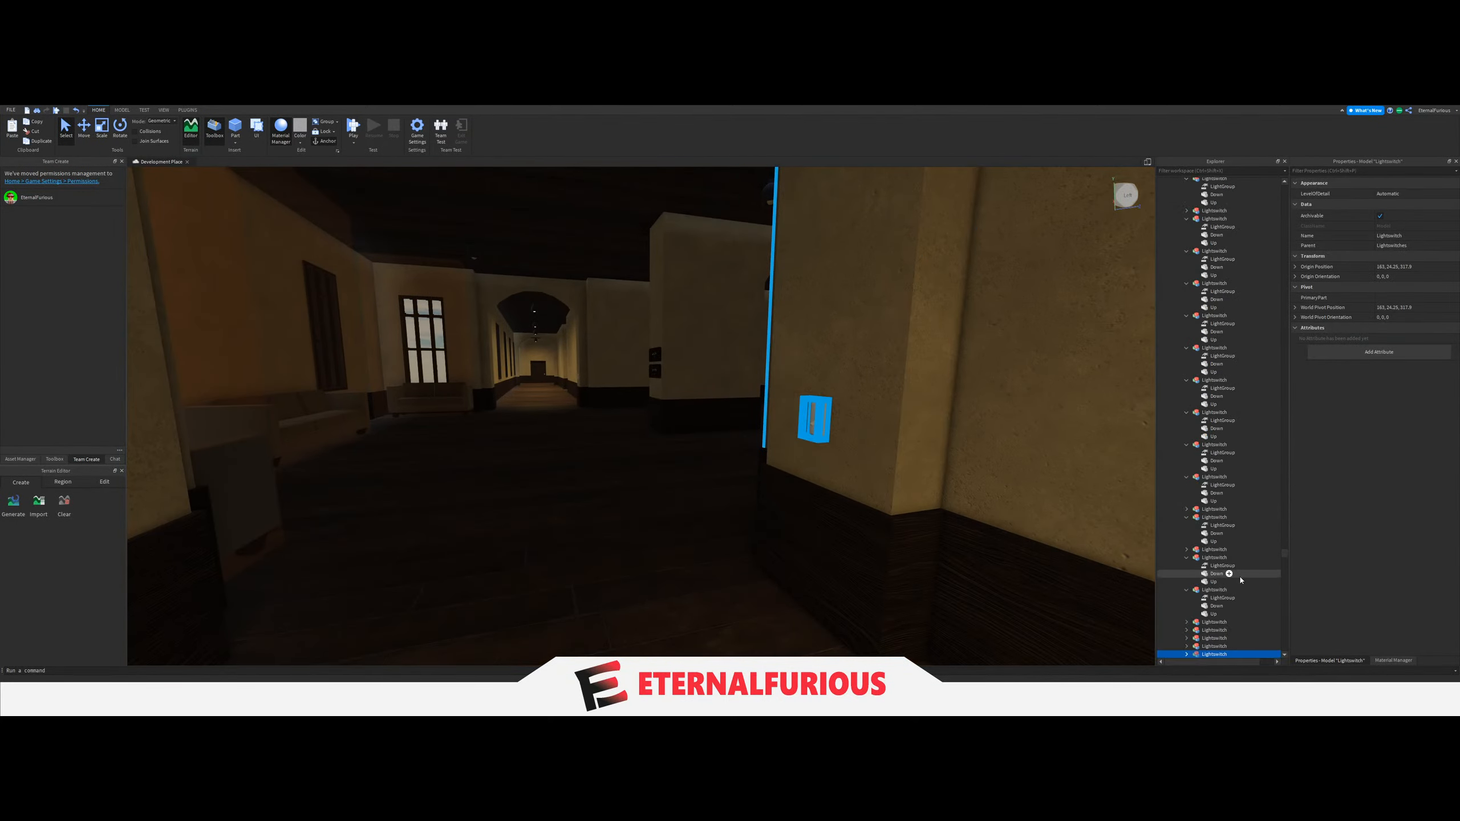
left_click(1213, 547)
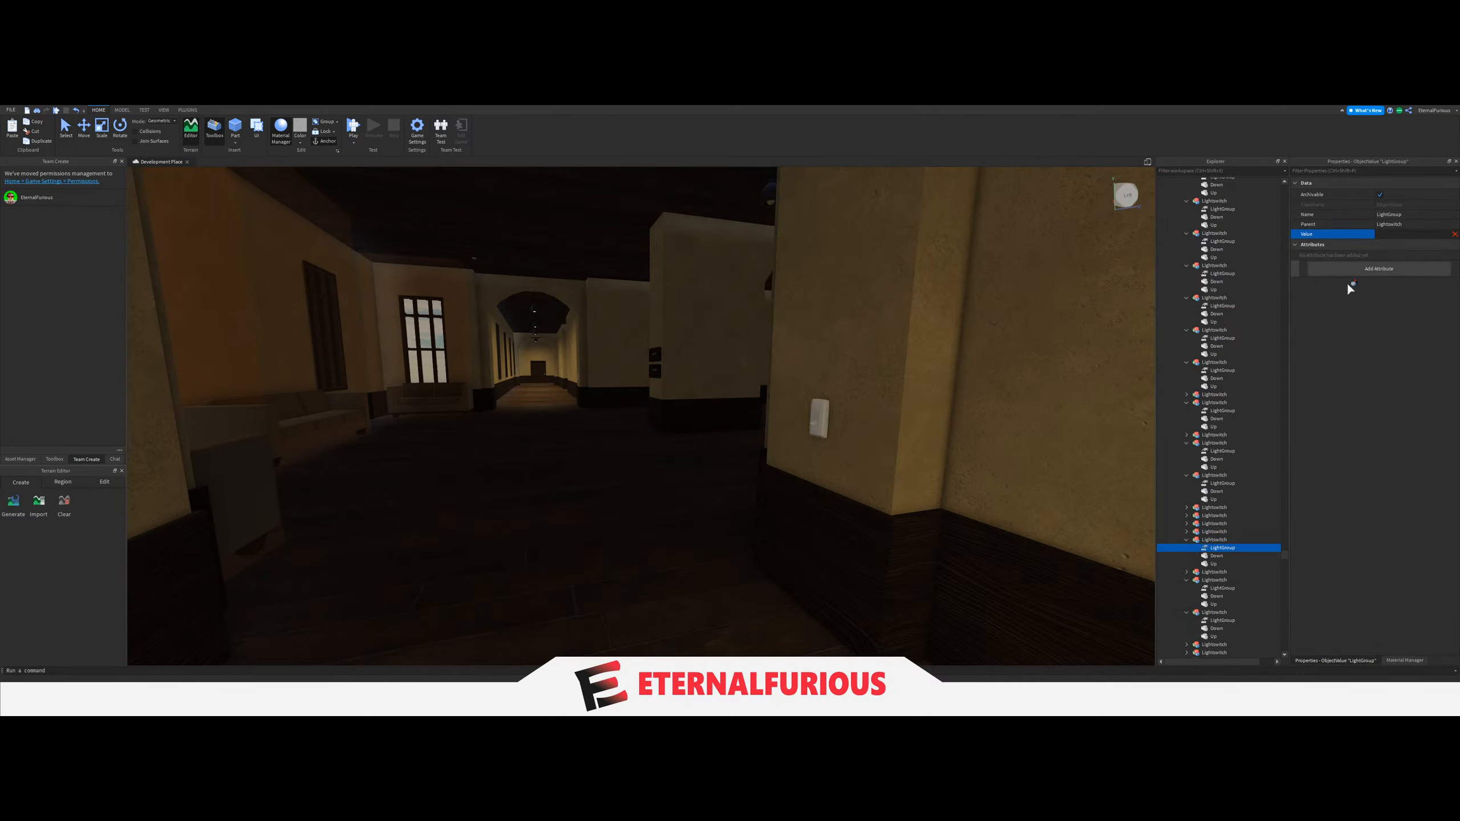
scroll(1244, 597, "up", 15)
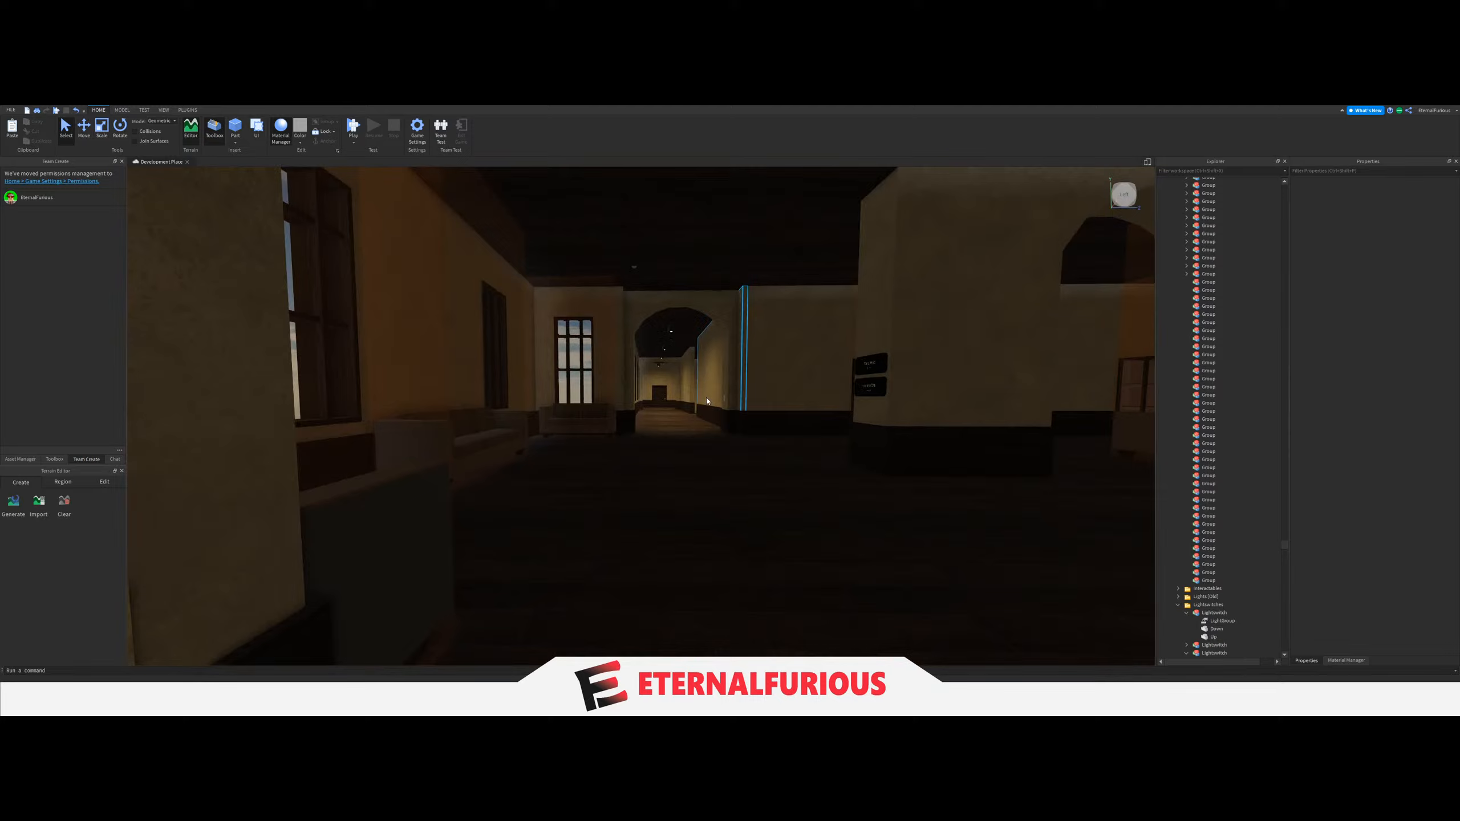
Move the six ceiling LIGHTs of the long arched corridor beyond the dark upper hall into the next empty Group.
key("w")
right_click_drag(707, 401, 659, 418)
left_click(411, 275)
right_click_drag(781, 455, 757, 389)
key("w")
right_click_drag(665, 314, 679, 292)
key("w")
left_click(724, 276, "ctrl")
key("w")
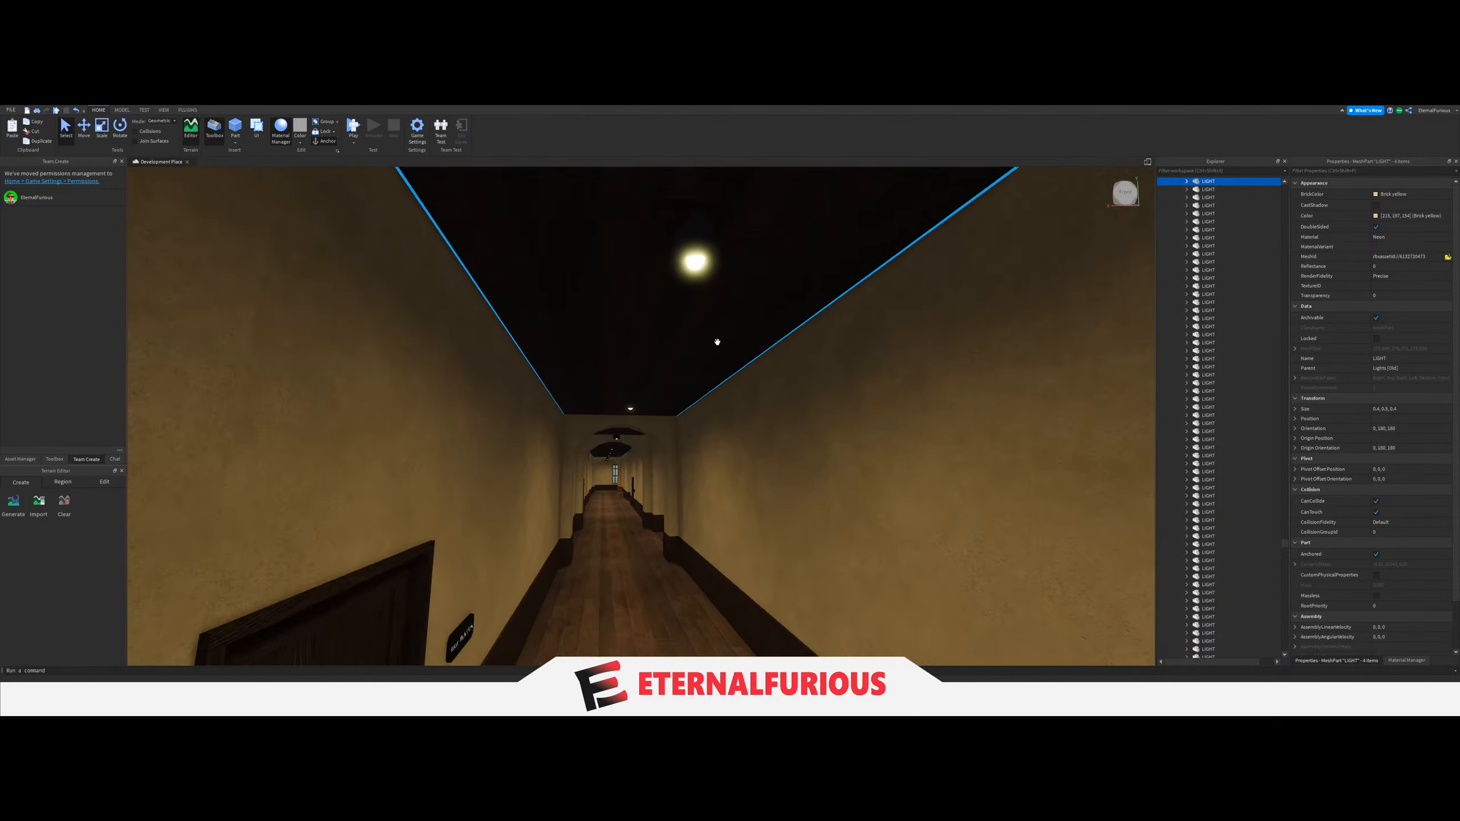
key("w")
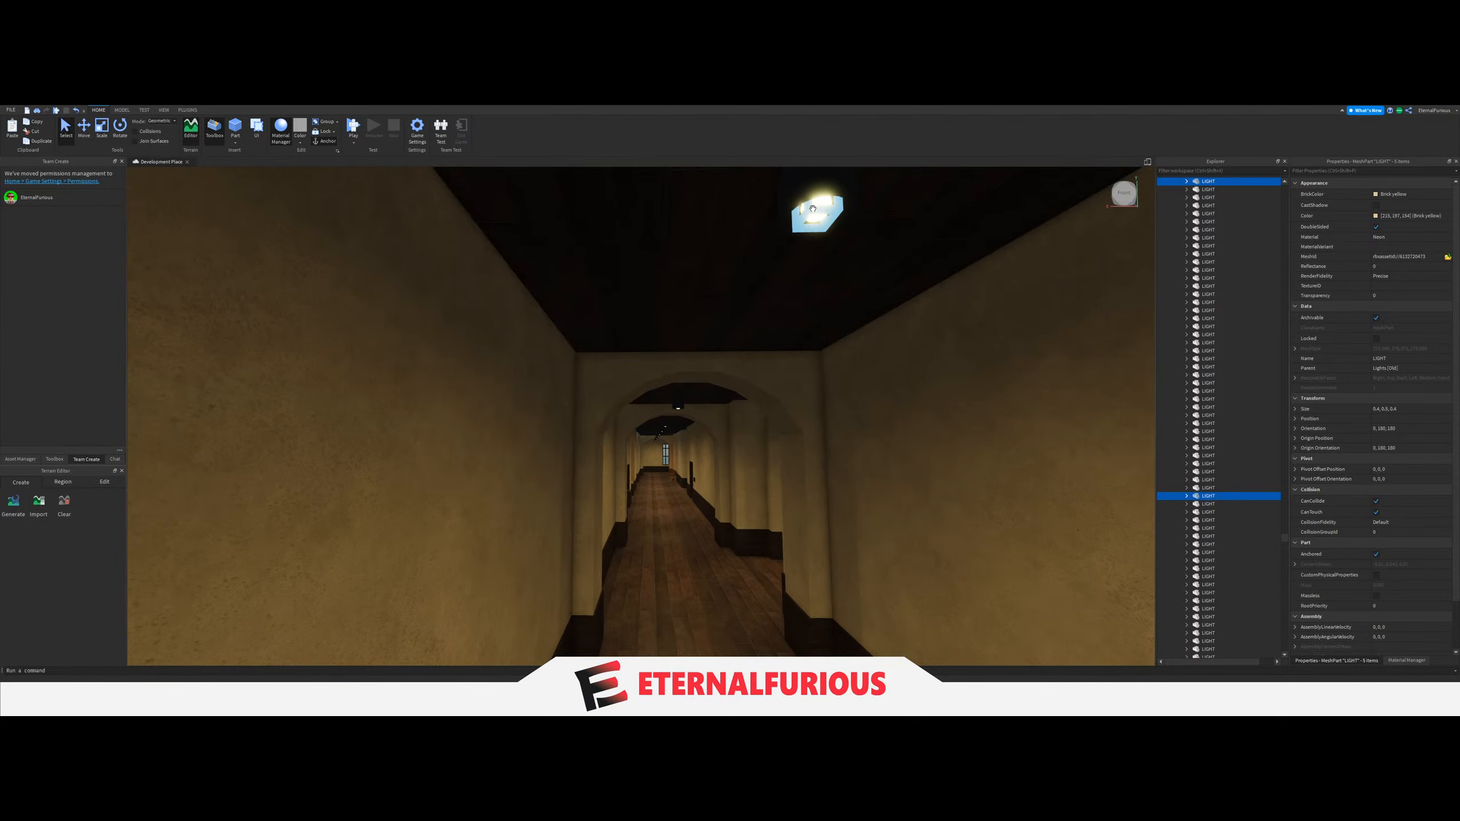
scroll(1213, 496, "up", 20)
left_click_drag(1208, 499, 1209, 434)
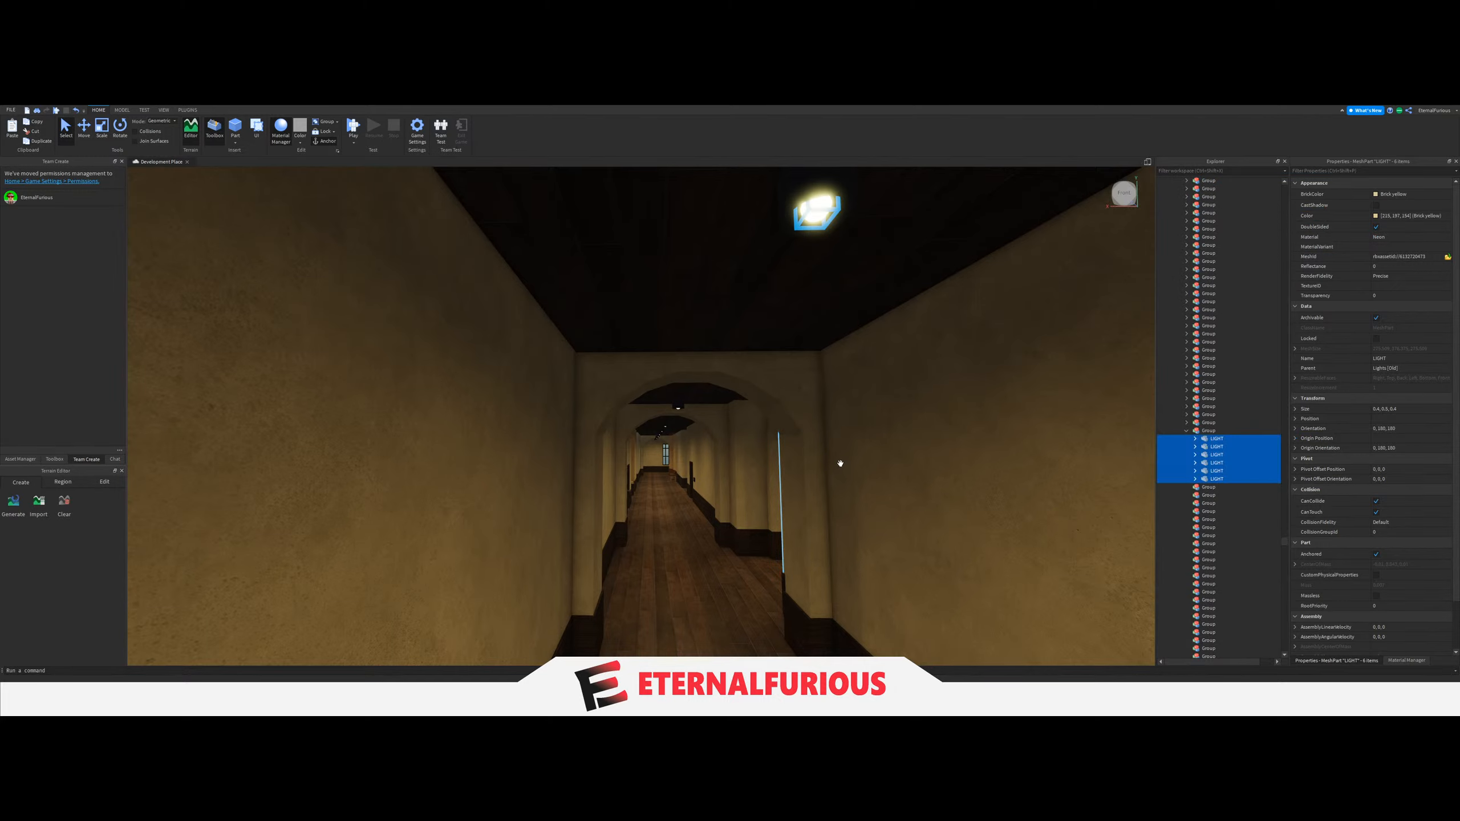
Set the LightGroup value of the switch on the column at the arched corridor's windowed end to that corridor's six-LIGHT Group.
key("w")
mouse_move(699, 468)
right_mouse_down()
mouse_move(710, 503)
mouse_move(714, 472)
right_mouse_up()
left_click(710, 503)
key("w")
left_click(371, 388)
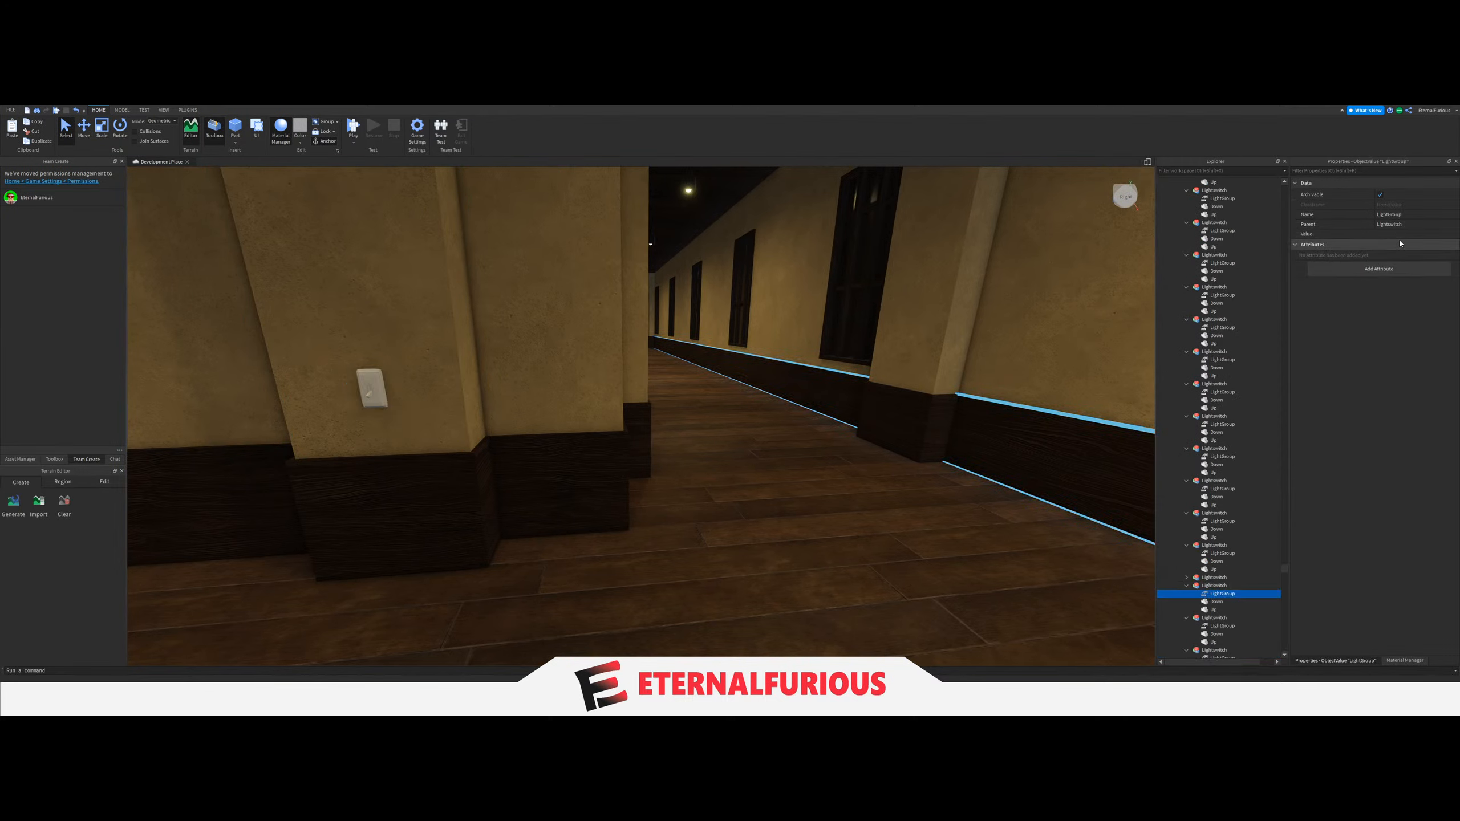
left_click(1398, 235)
scroll(1253, 598, "up", 5)
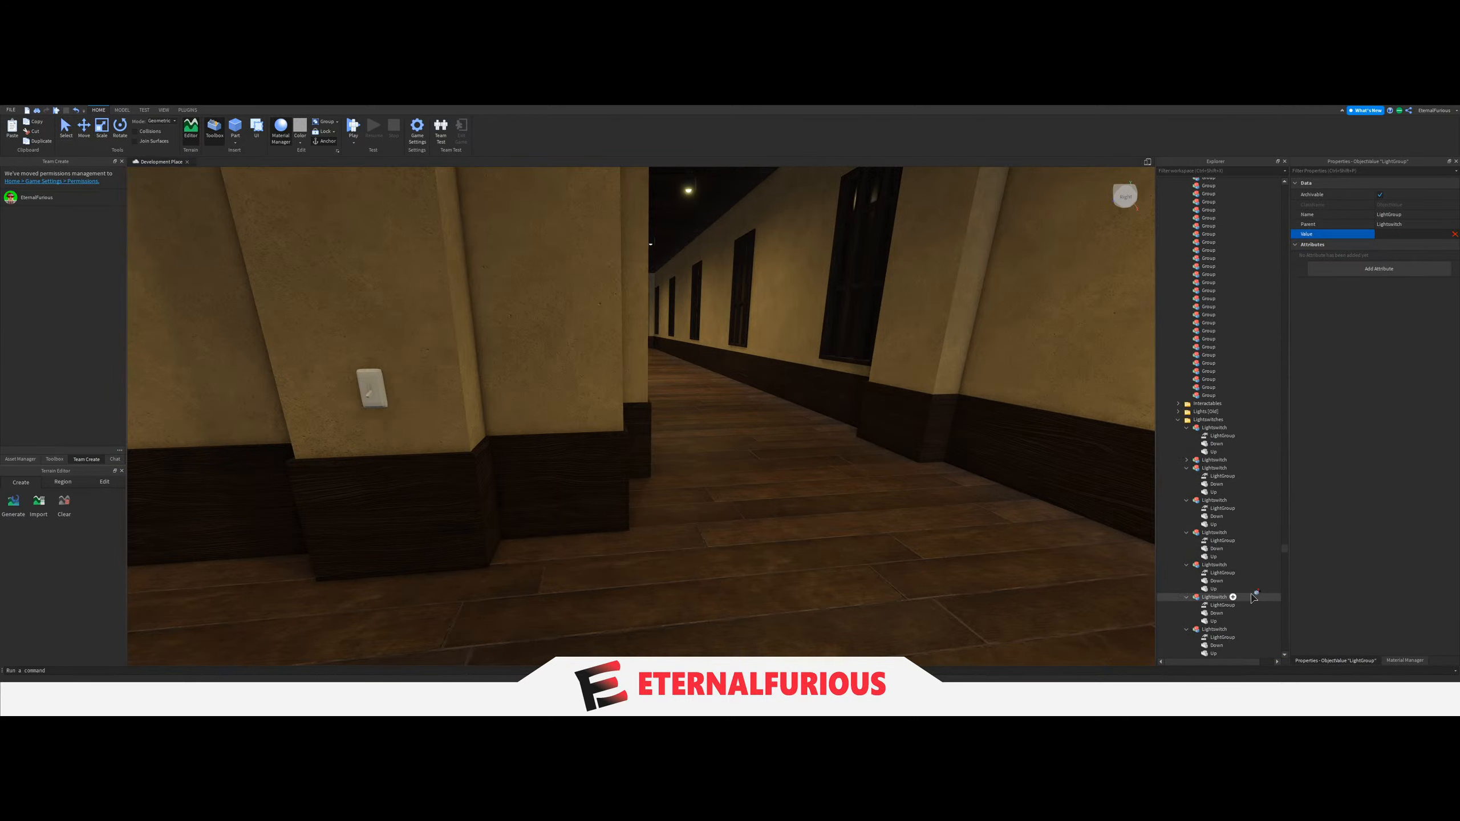
key("Escape")
Move the six ceiling LIGHTs of the adjoining upper corridor with the half-wall opening and signed doors into the next empty Group.
right_click_drag(629, 552, 904, 329)
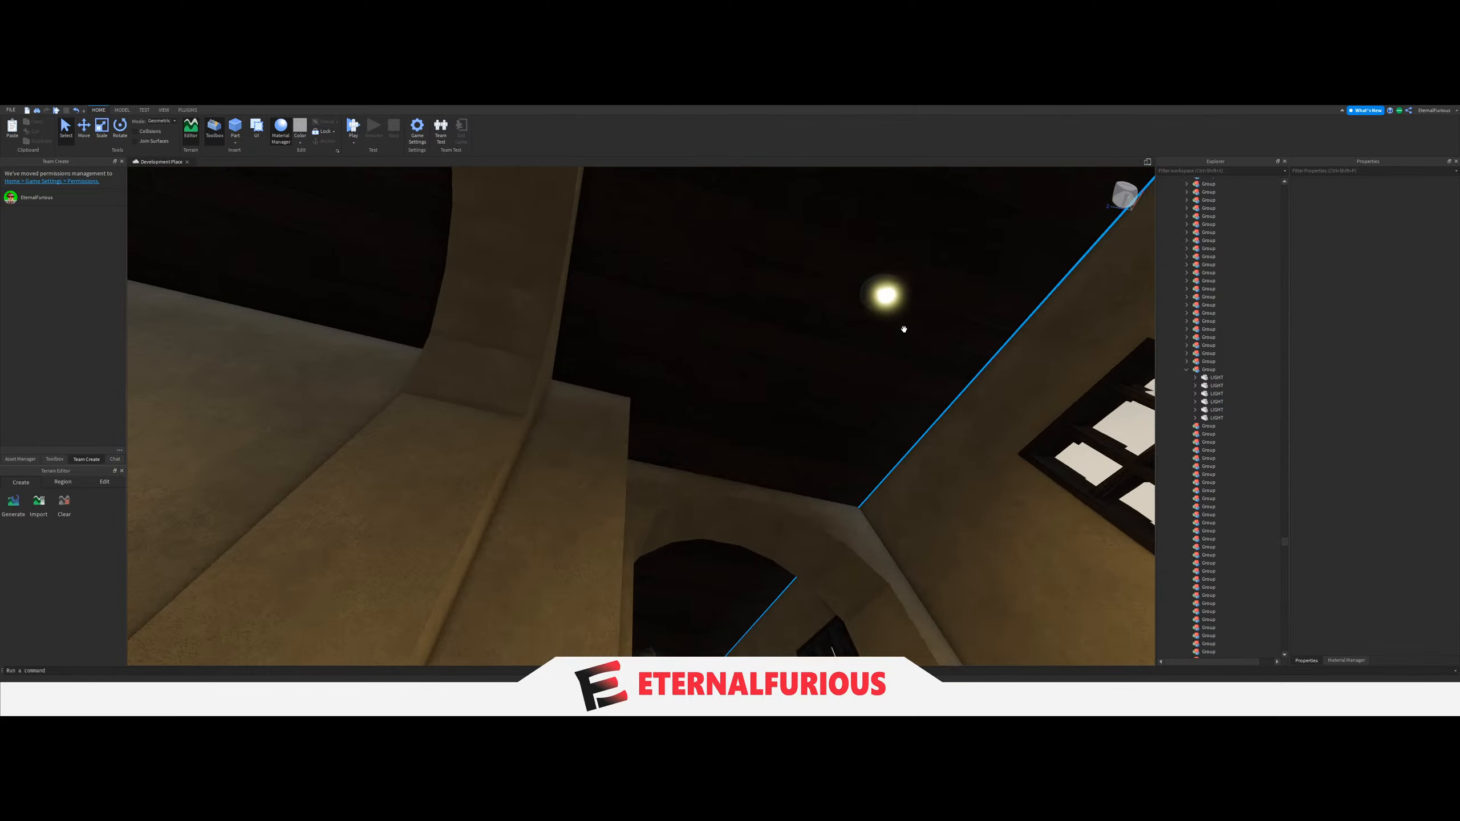
left_click(889, 299)
right_click_drag(797, 482, 762, 326)
left_click(794, 256, "ctrl")
key("w")
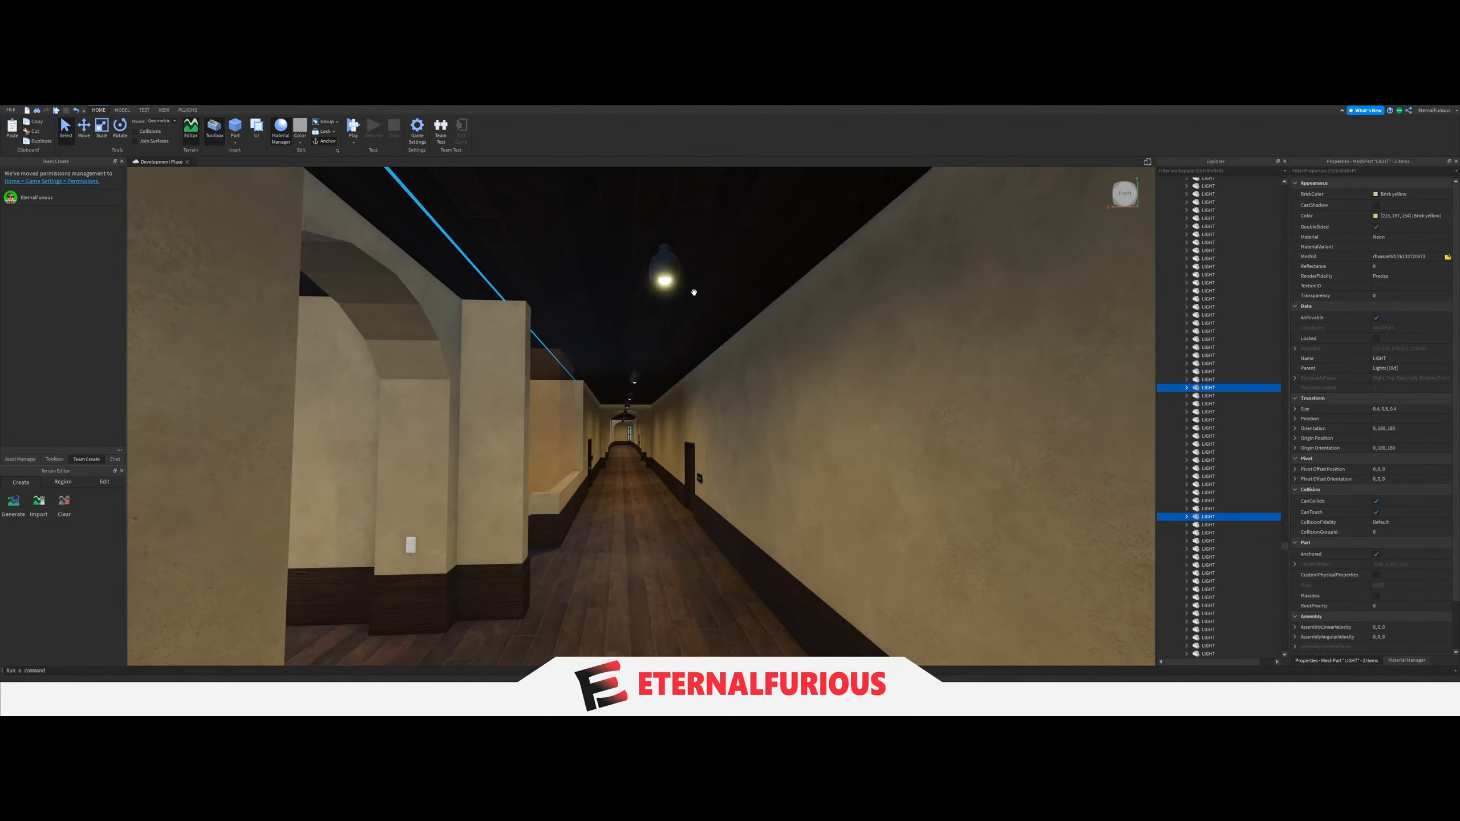
left_click(665, 282, "ctrl")
key("w")
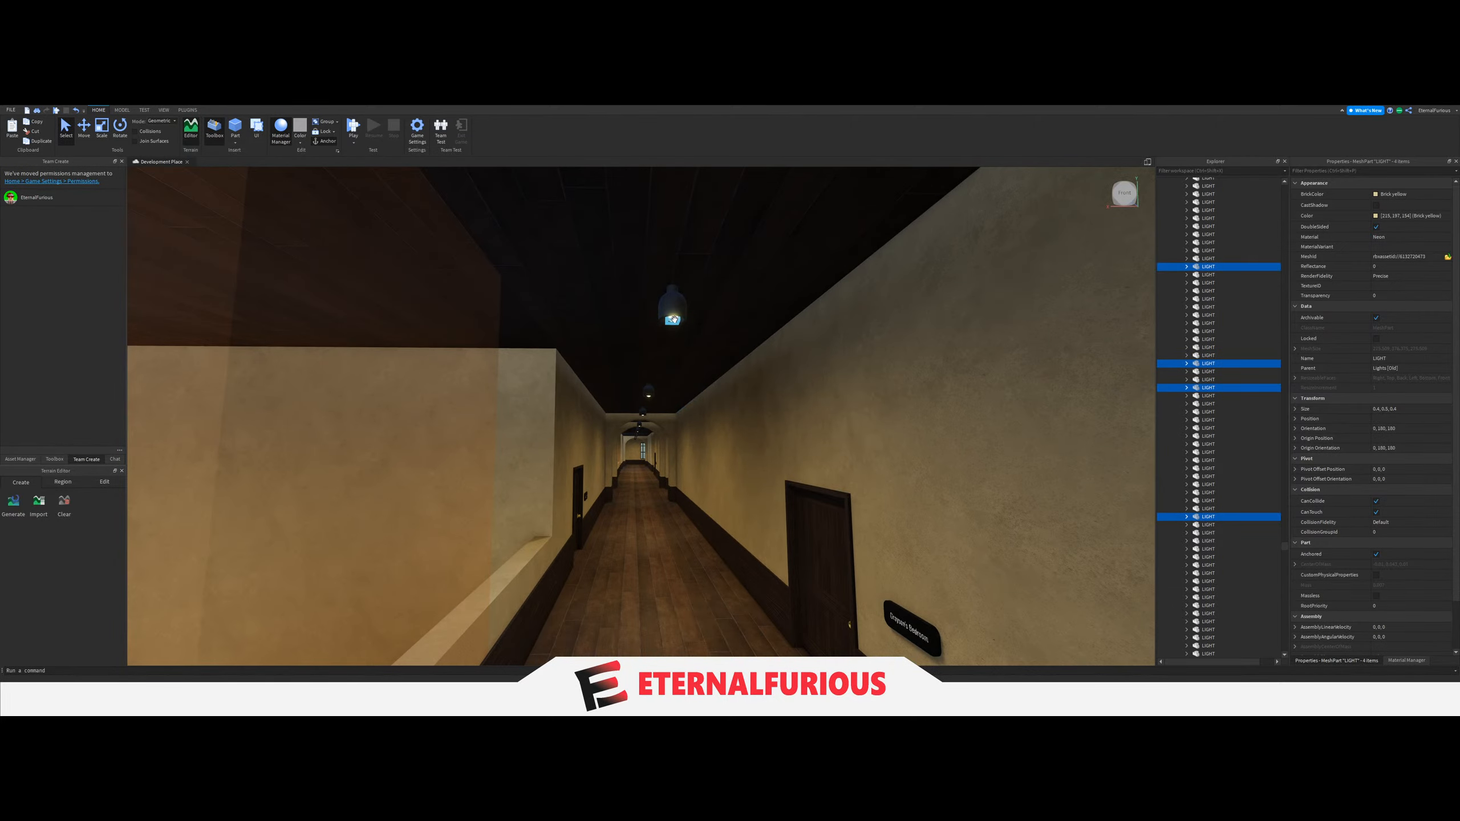
key("w")
left_click(770, 223, "ctrl")
key("w")
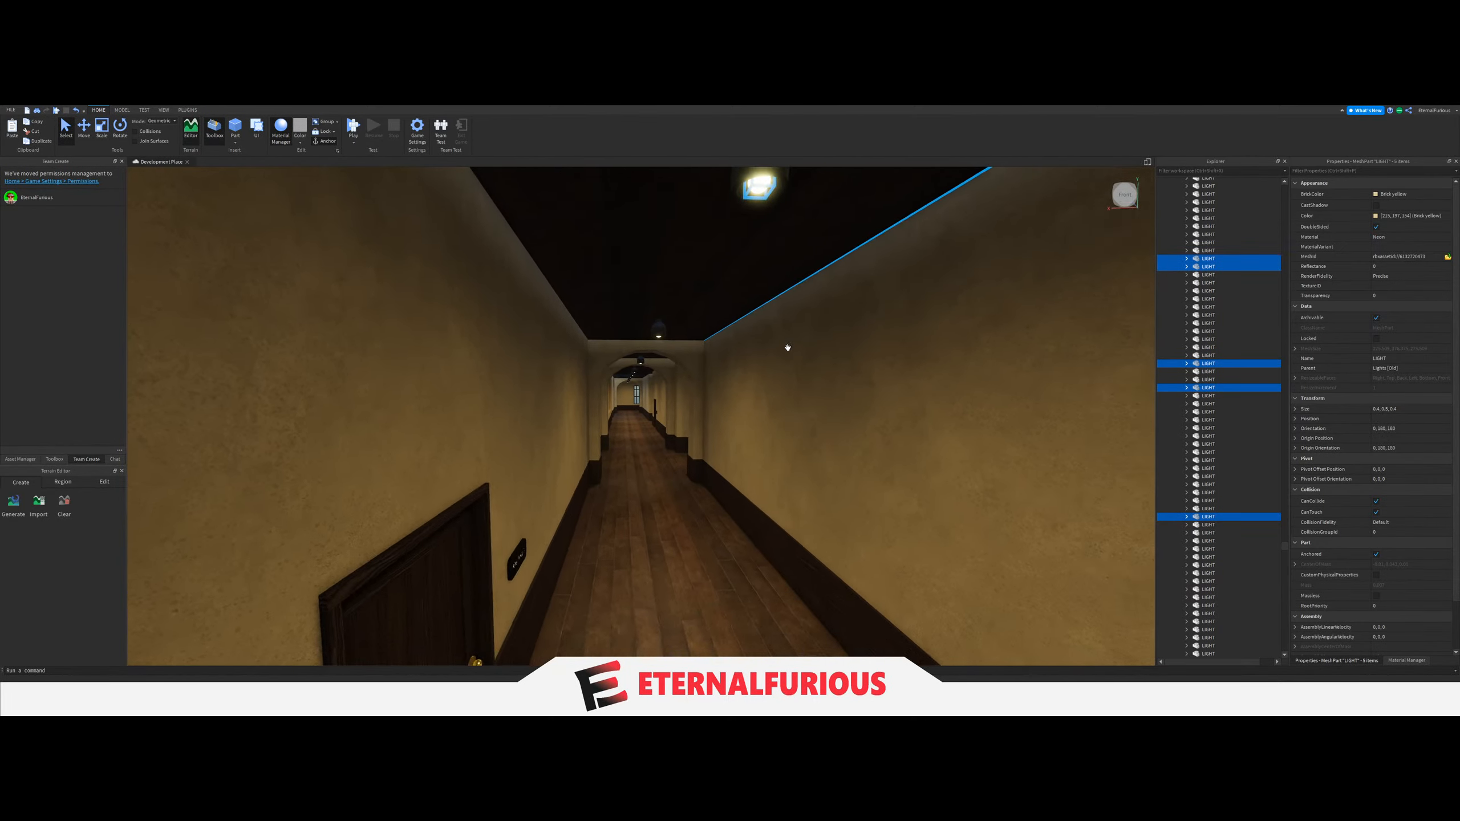
left_click(645, 288, "ctrl")
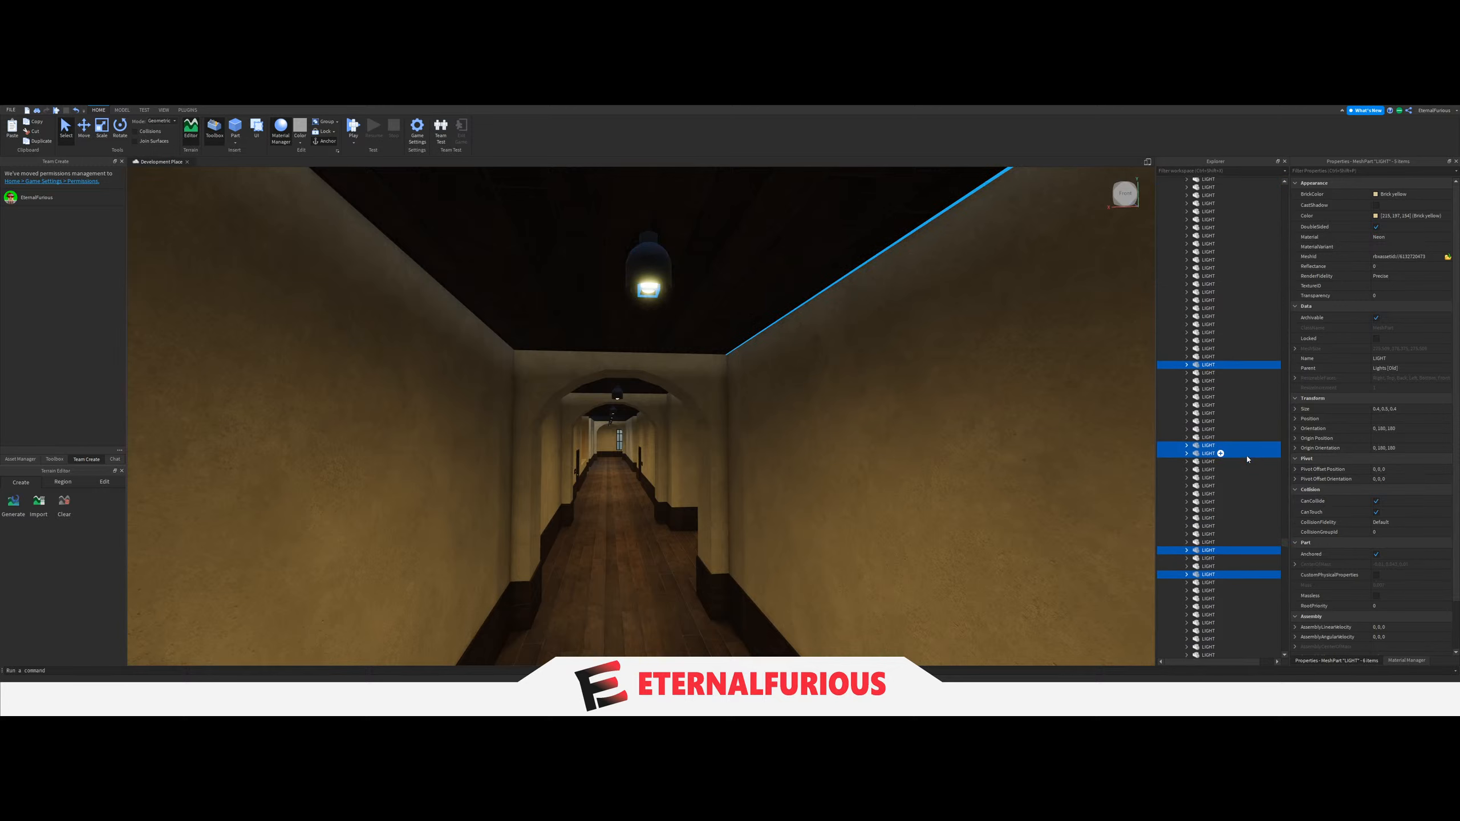
left_click_drag(1218, 443, 1207, 298)
left_click(1201, 238)
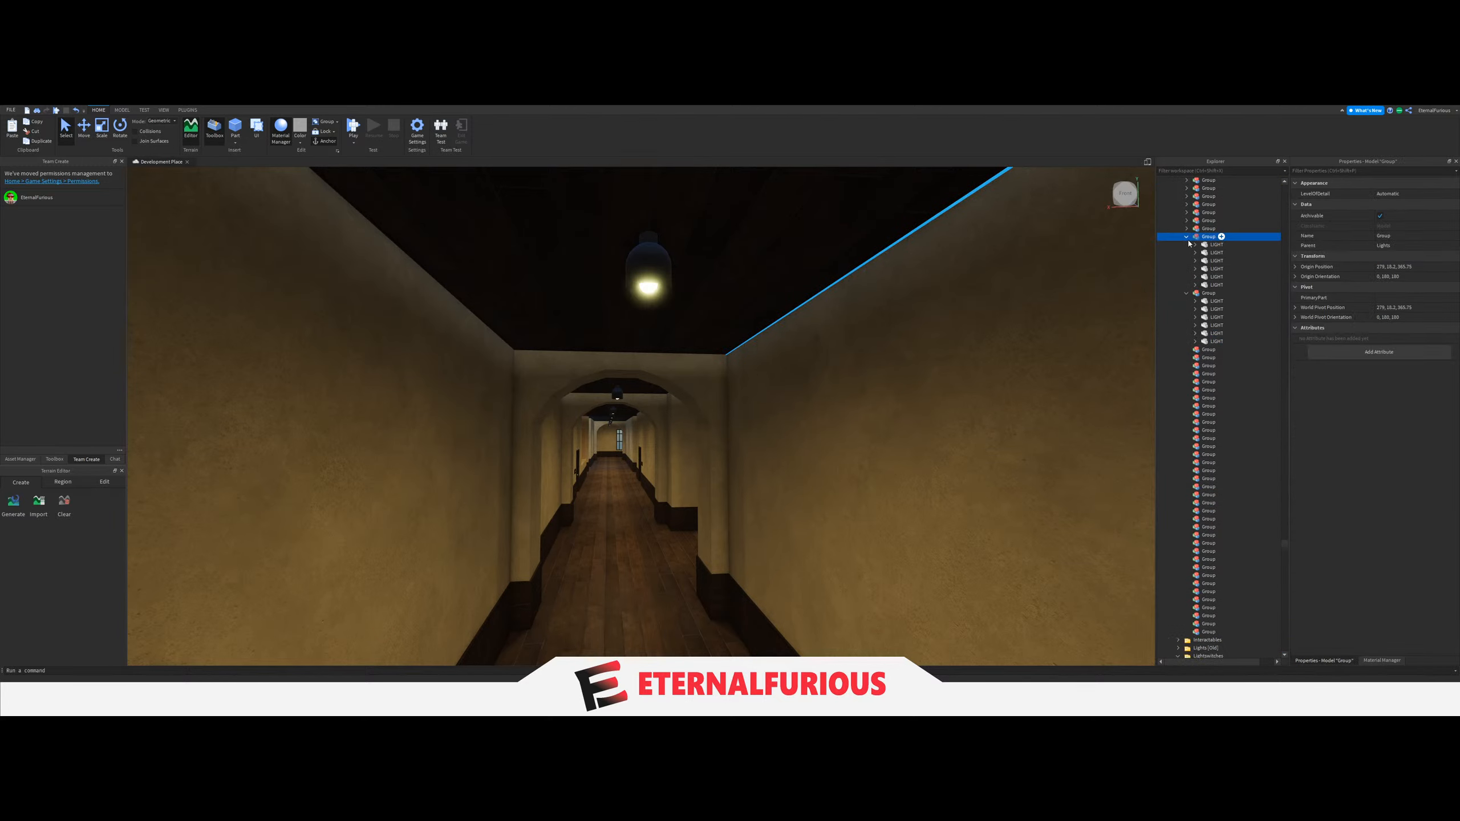
Set the LightGroup value of the switch on the corner column beside the windowed passage to the signed-door corridor's six-LIGHT Group.
right_click_drag(861, 327, 808, 472)
key("w")
scroll(808, 471, "down", 3)
left_click(837, 475)
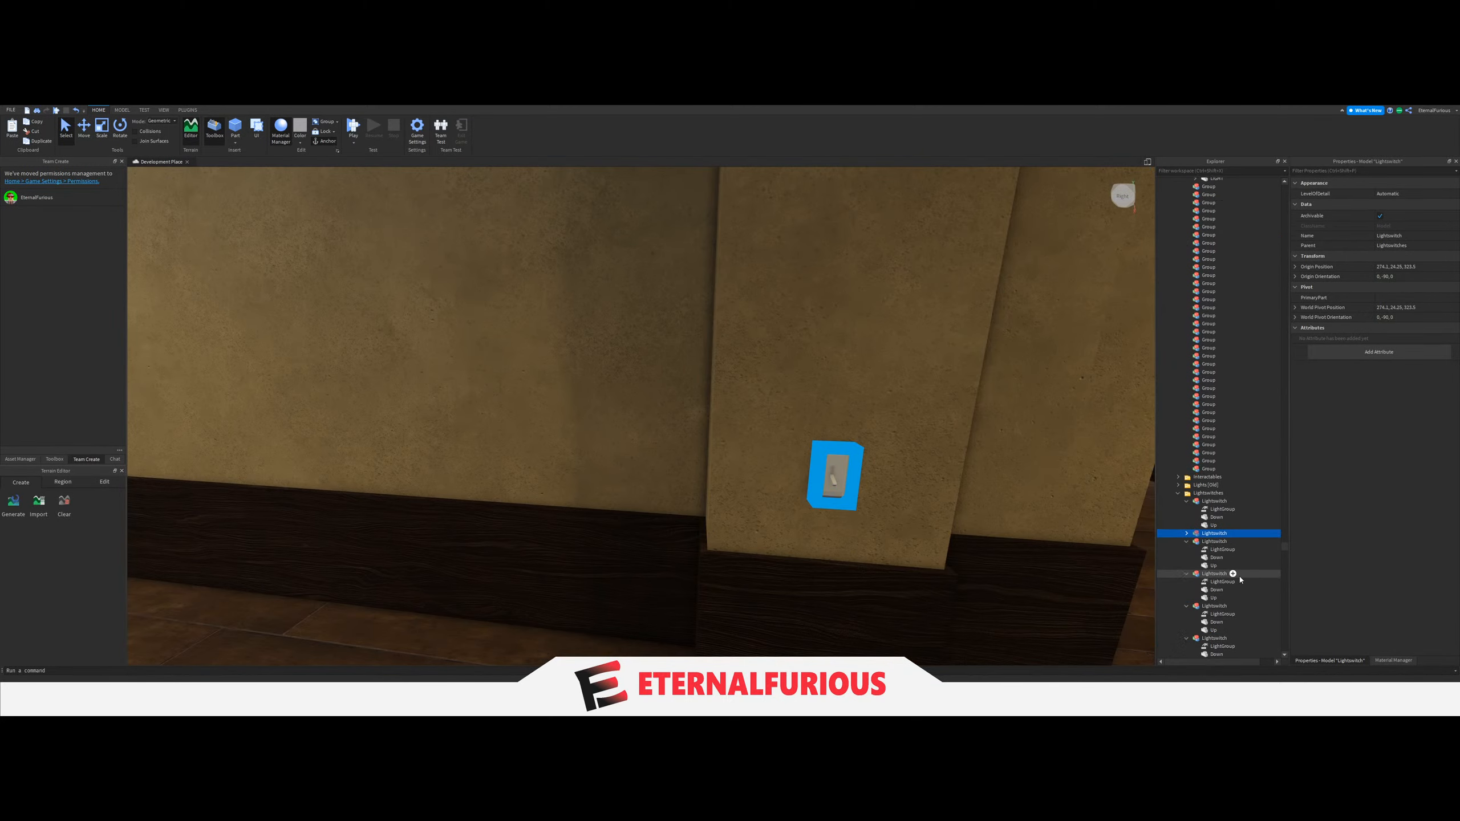
left_click(1219, 542)
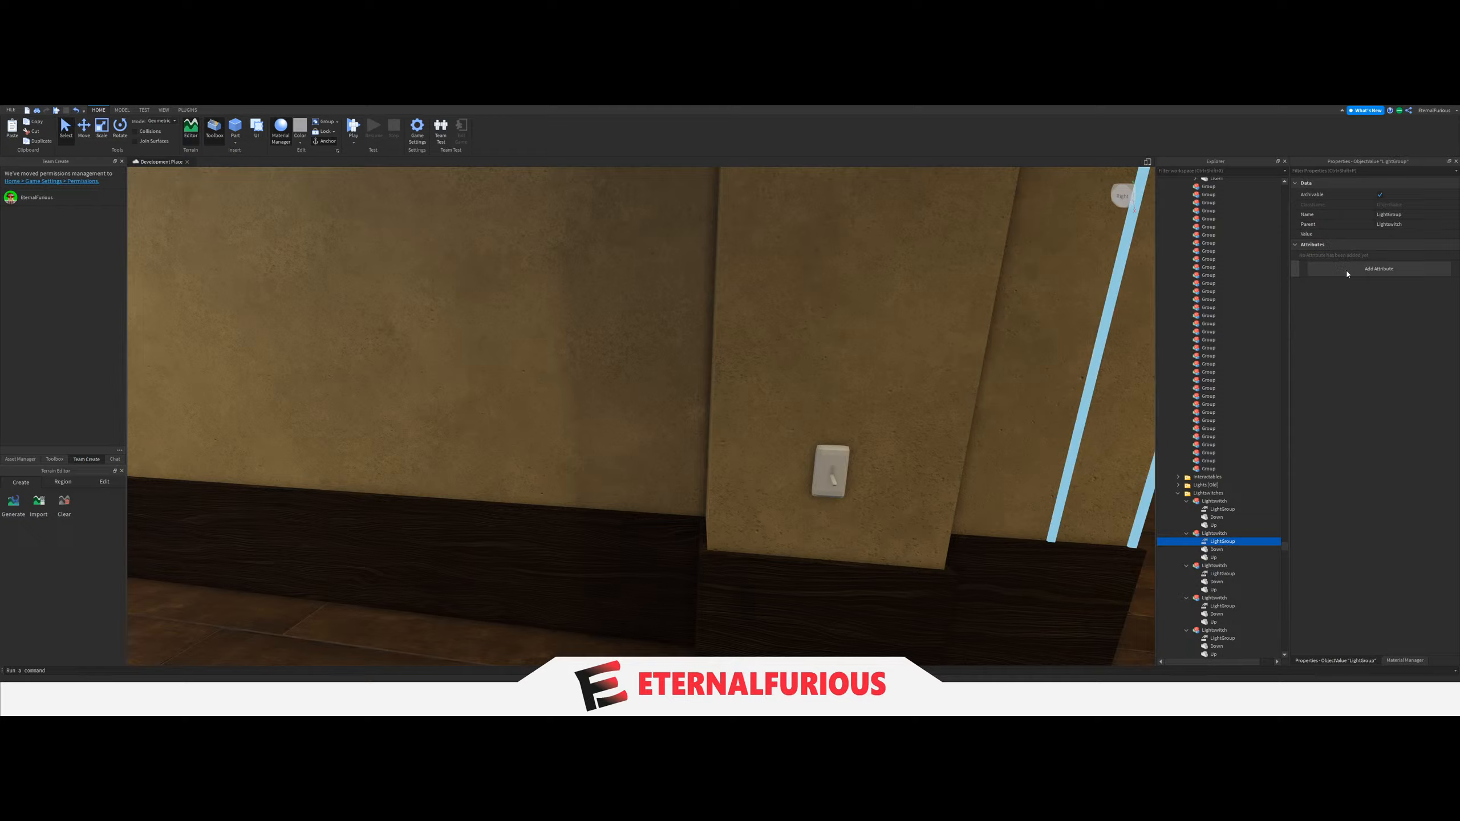
left_click(1407, 234)
scroll(1207, 402, "up", 10)
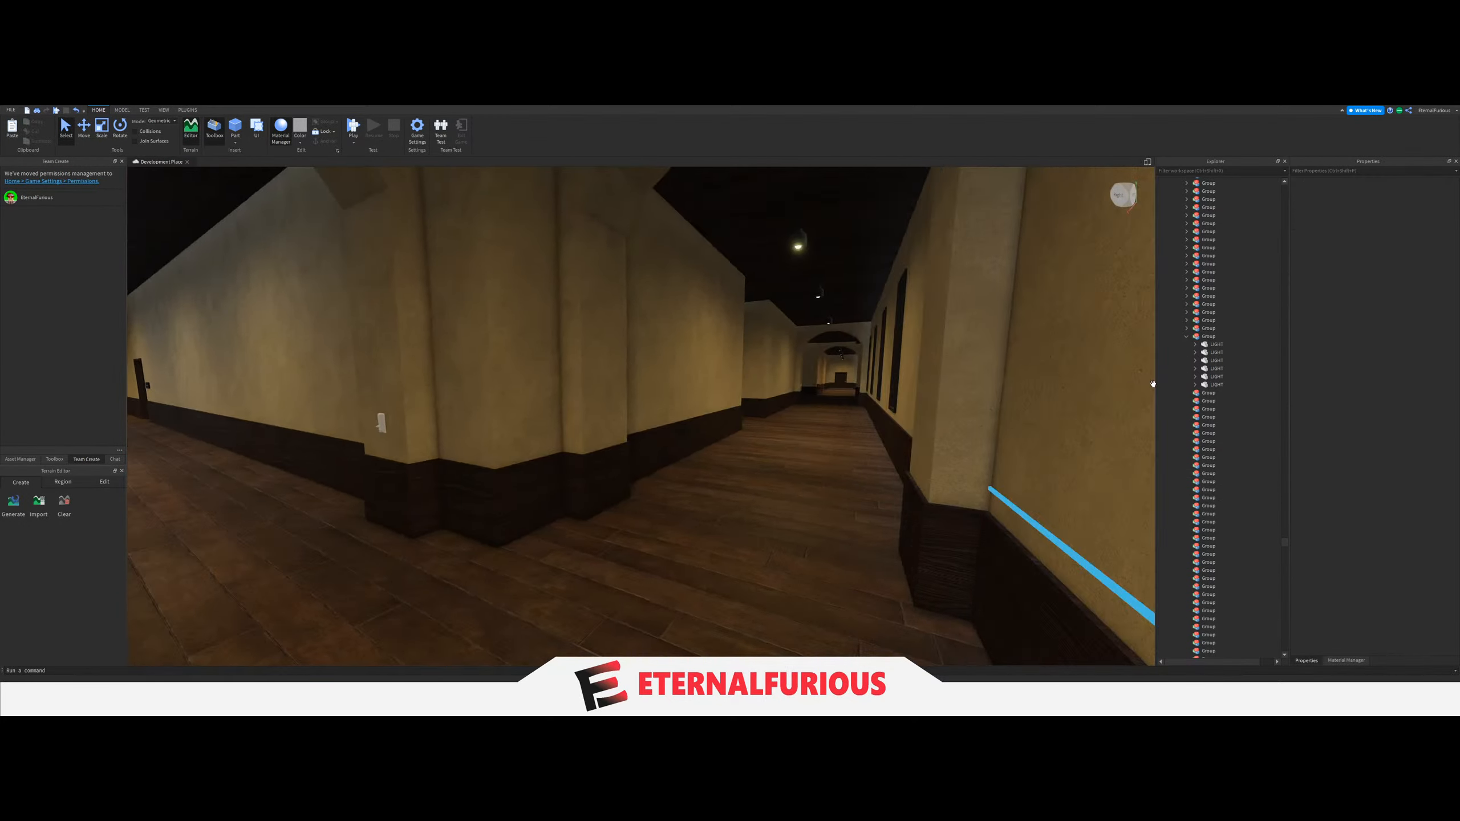
key("w")
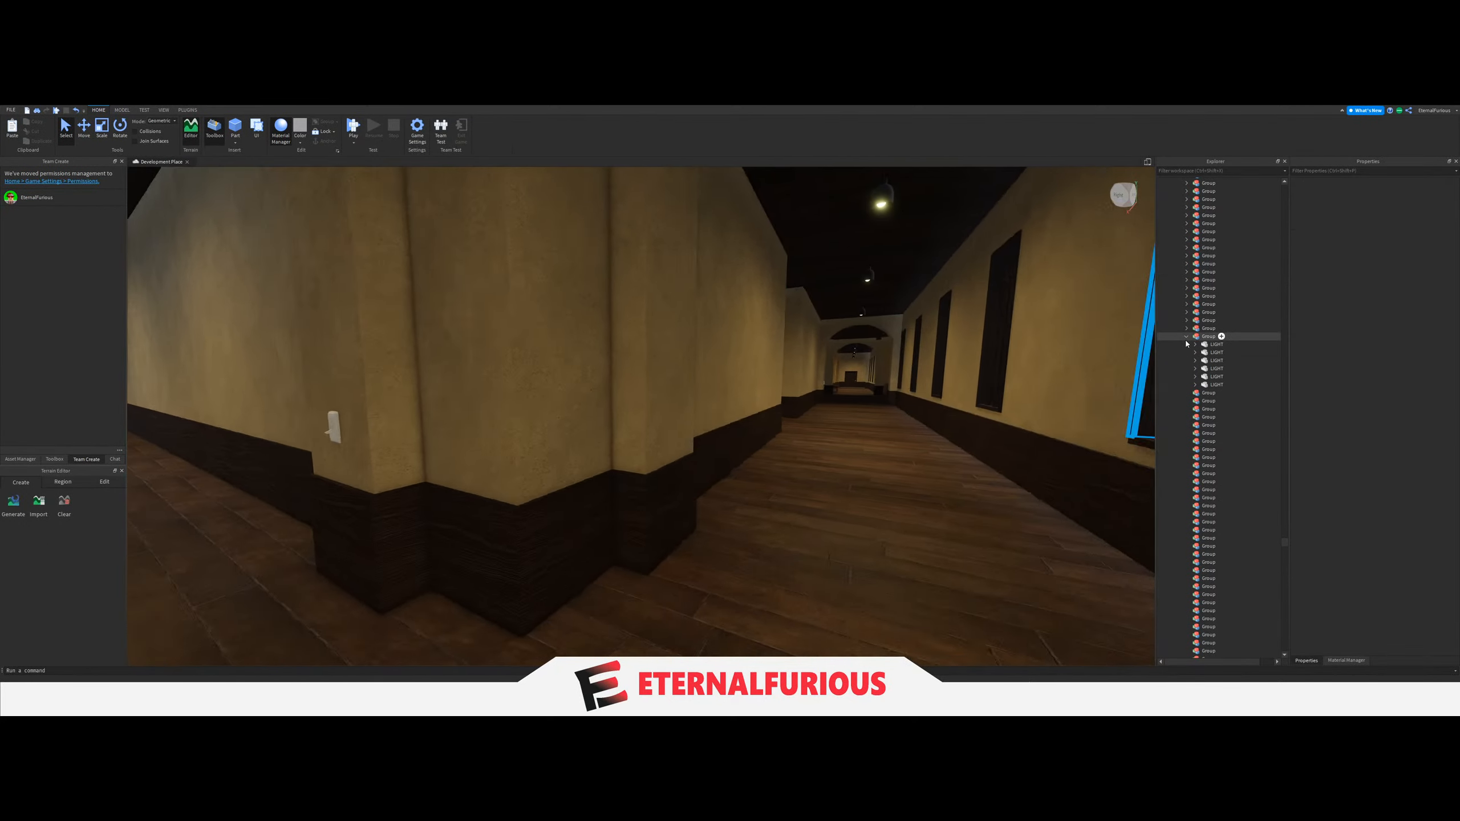
left_click(1187, 337)
Move the six ceiling LIGHTs of the upper corridor reached through the windowed bench passage into the next empty Group.
right_click_drag(699, 427, 656, 440)
key("w")
key("w")
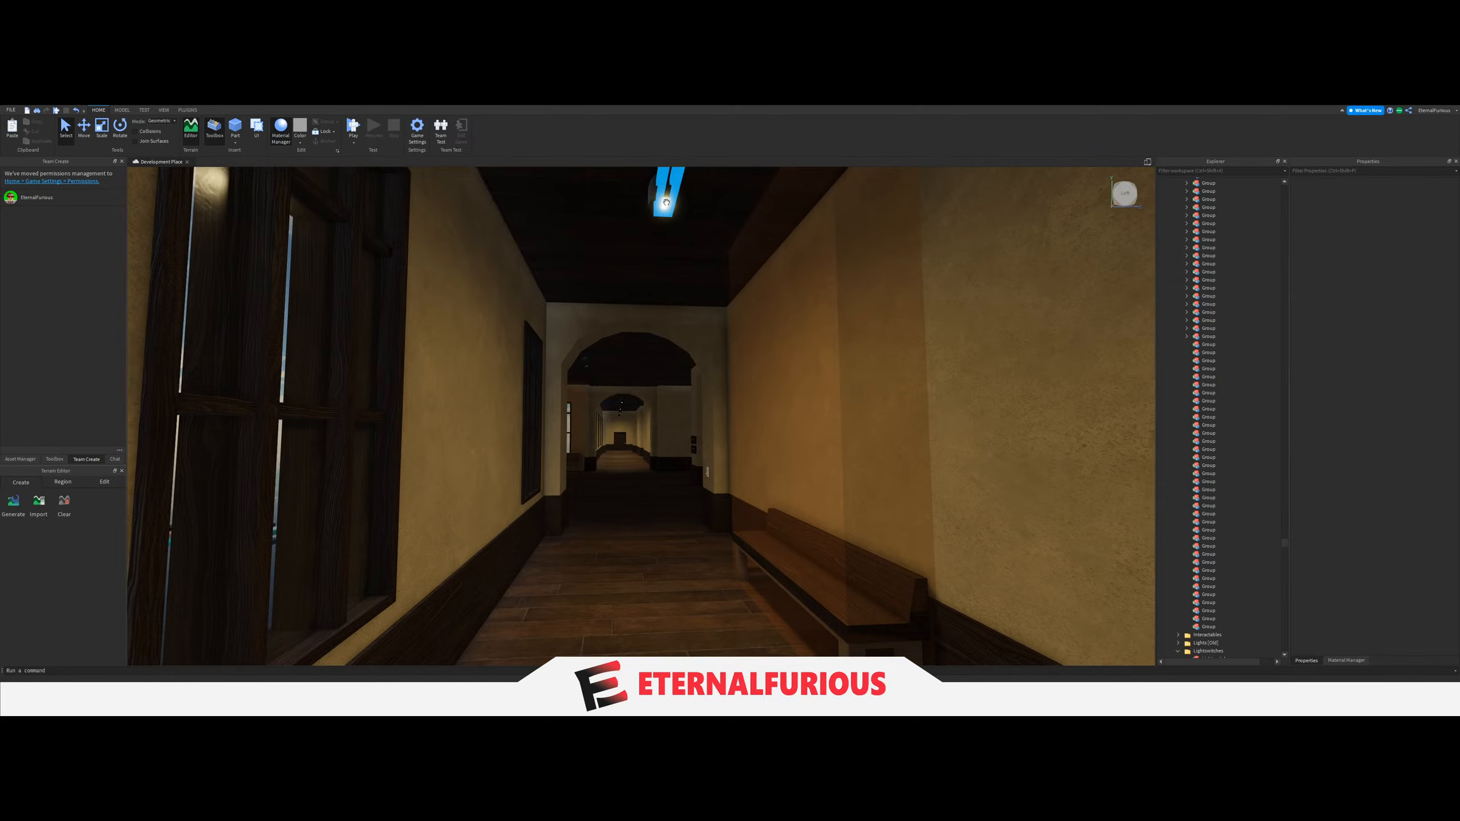
left_click(666, 202)
right_click_drag(762, 351, 678, 328)
key("w")
left_click(759, 214)
key("w")
left_click(682, 305, "ctrl")
key("w")
key("s")
left_click(678, 328, "ctrl")
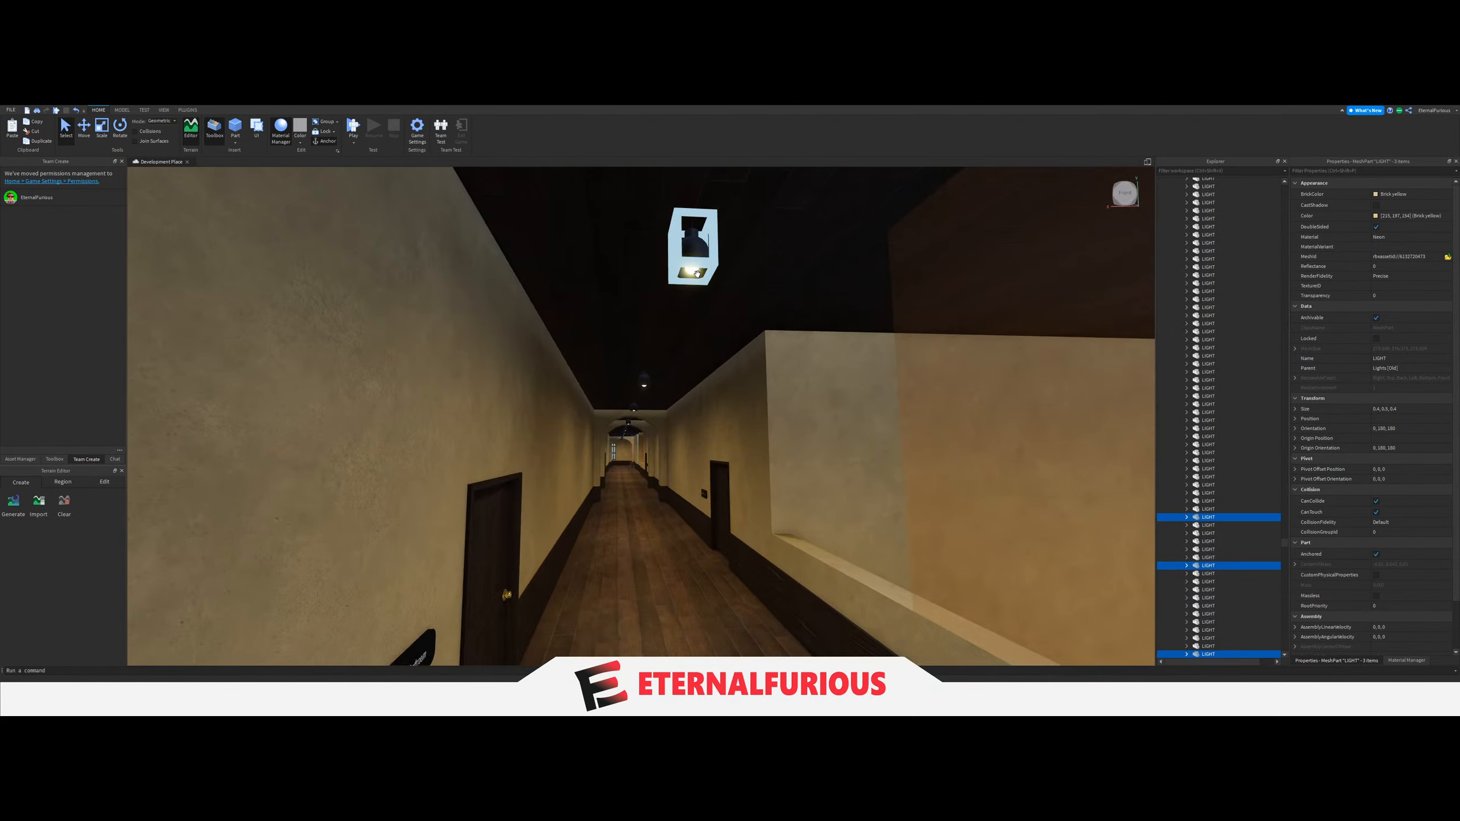
right_click_drag(692, 272, 691, 282)
key("w")
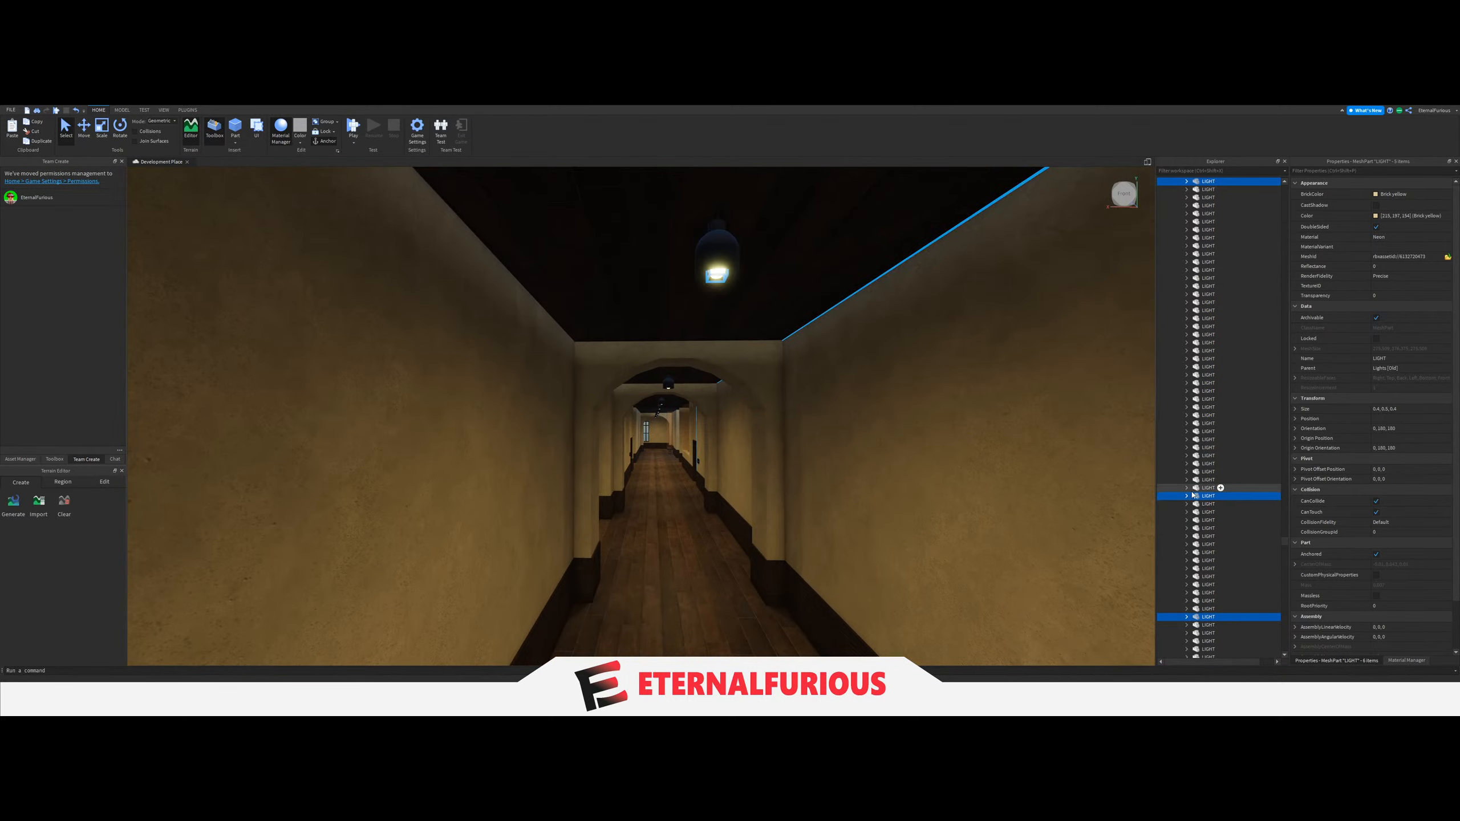
left_click_drag(1198, 499, 1222, 565)
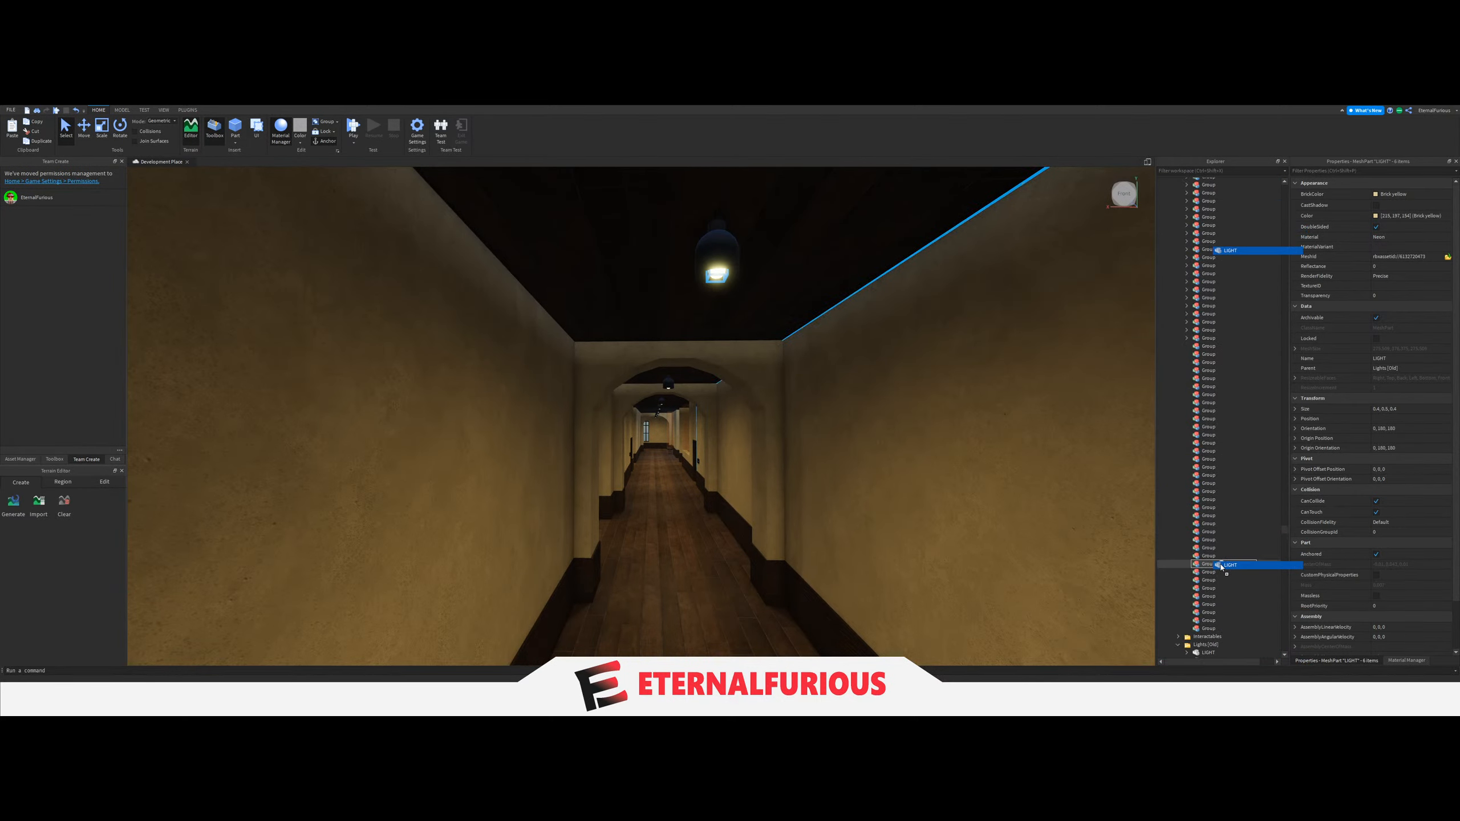
Set the LightGroup value of the switch on the column at that upper corridor's far end to its six-LIGHT Group and collapse the Group.
key("d")
left_click(696, 393)
right_click_drag(696, 392, 699, 392)
key("w")
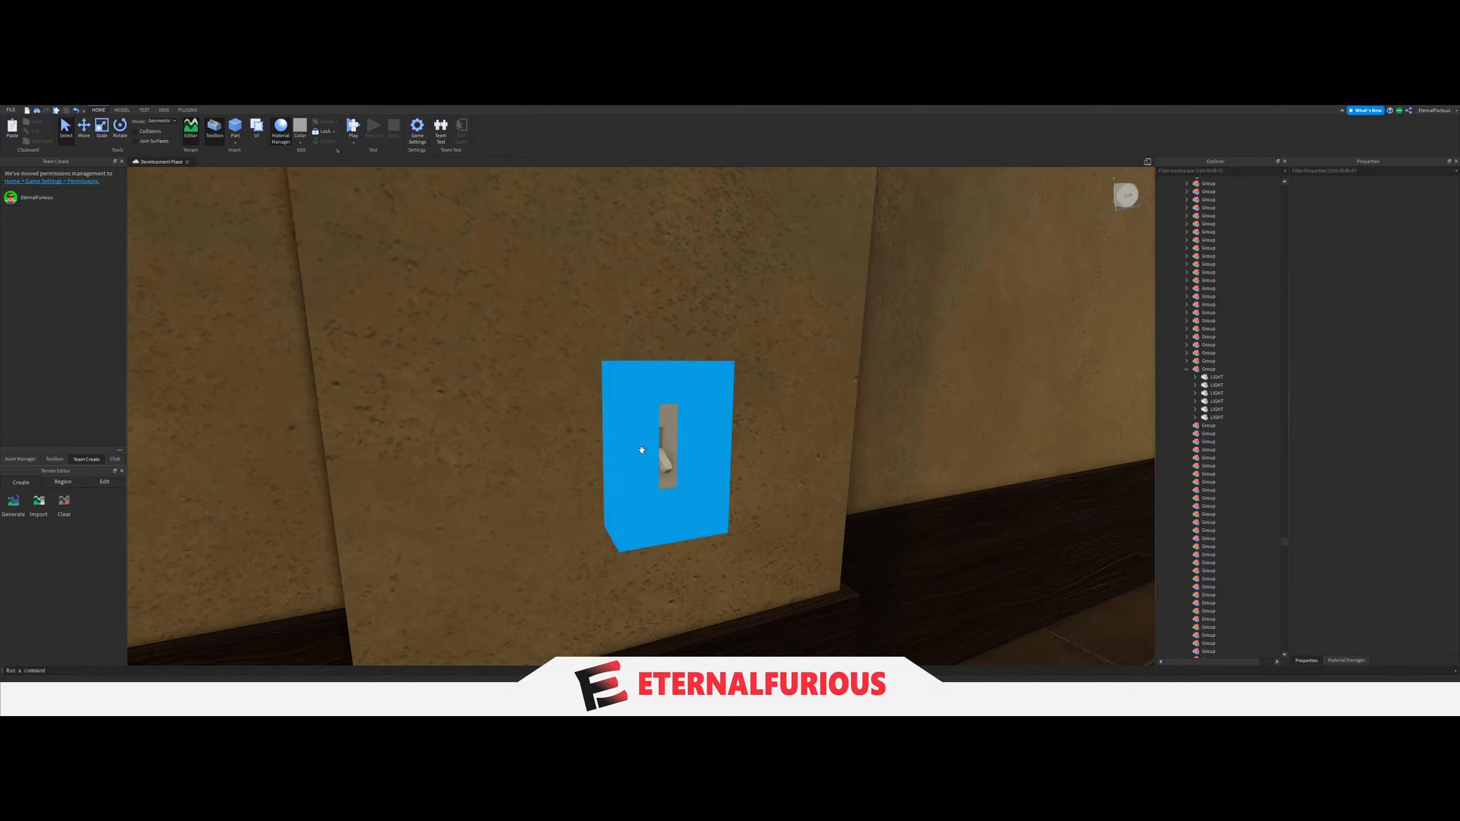
left_click(642, 450)
left_click(1186, 493)
left_click(1219, 502)
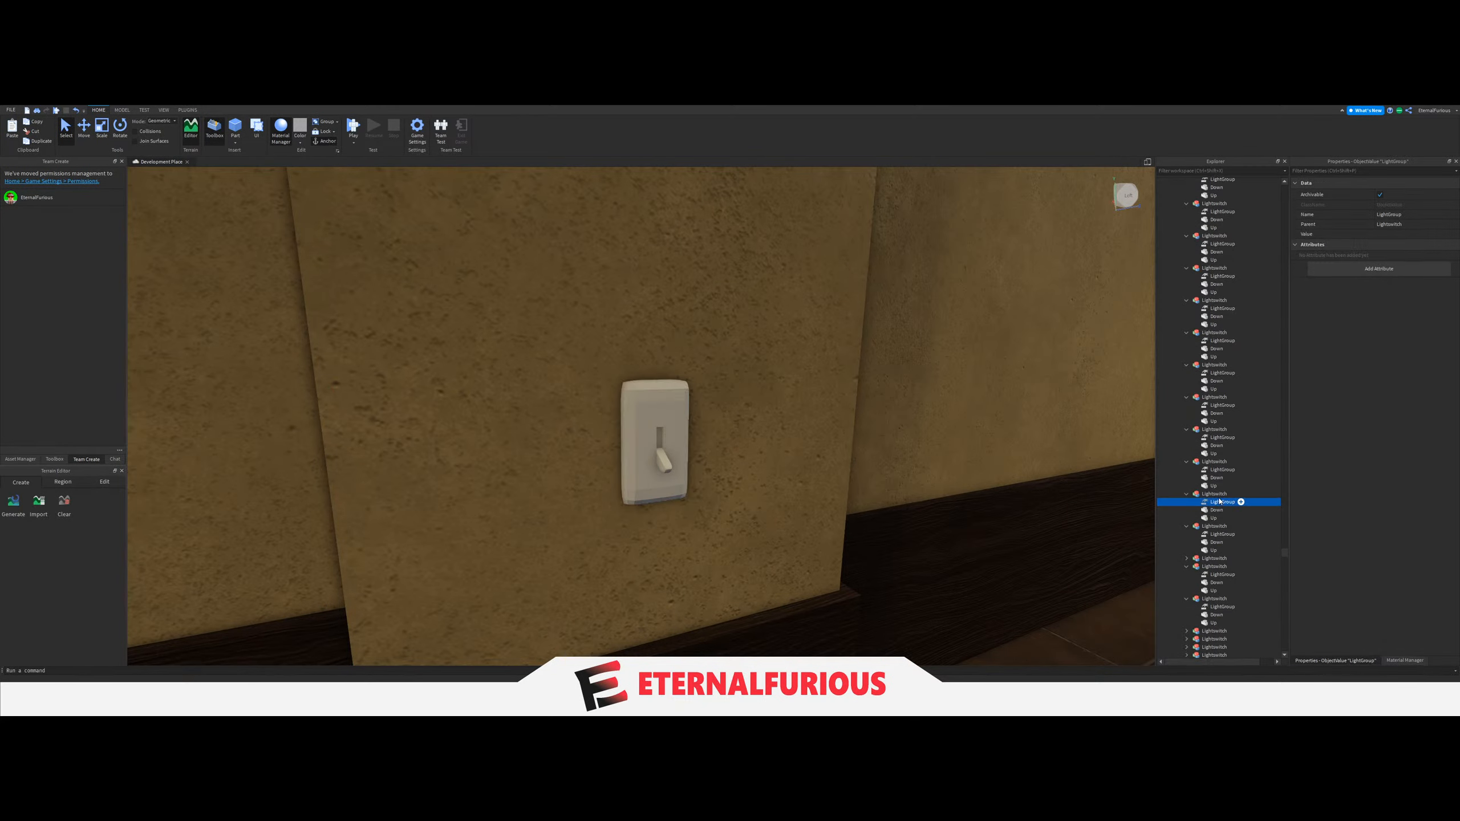
left_click(1409, 234)
scroll(1234, 566, "up", 8)
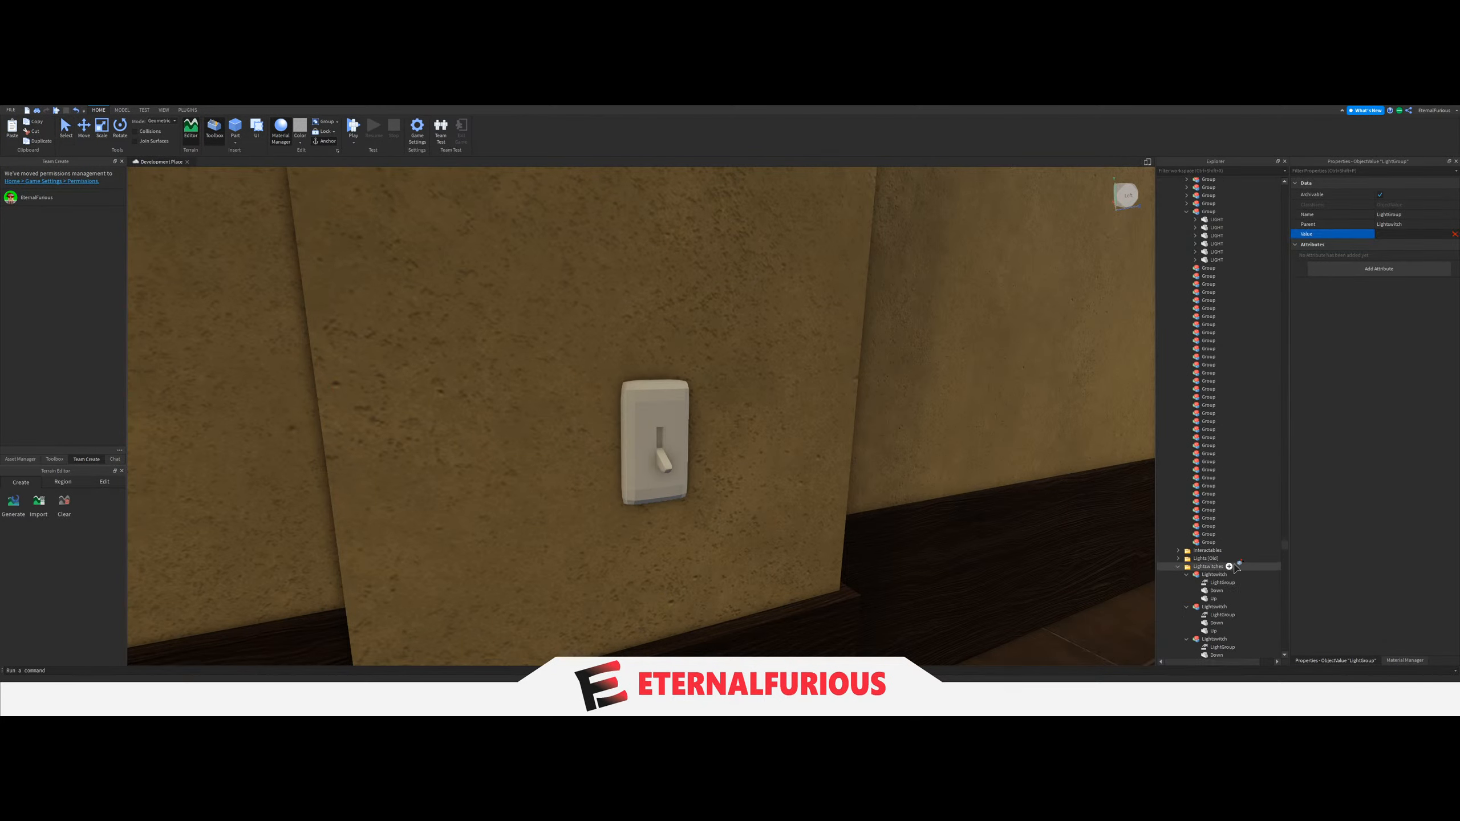
right_click_drag(1008, 309, 622, 508)
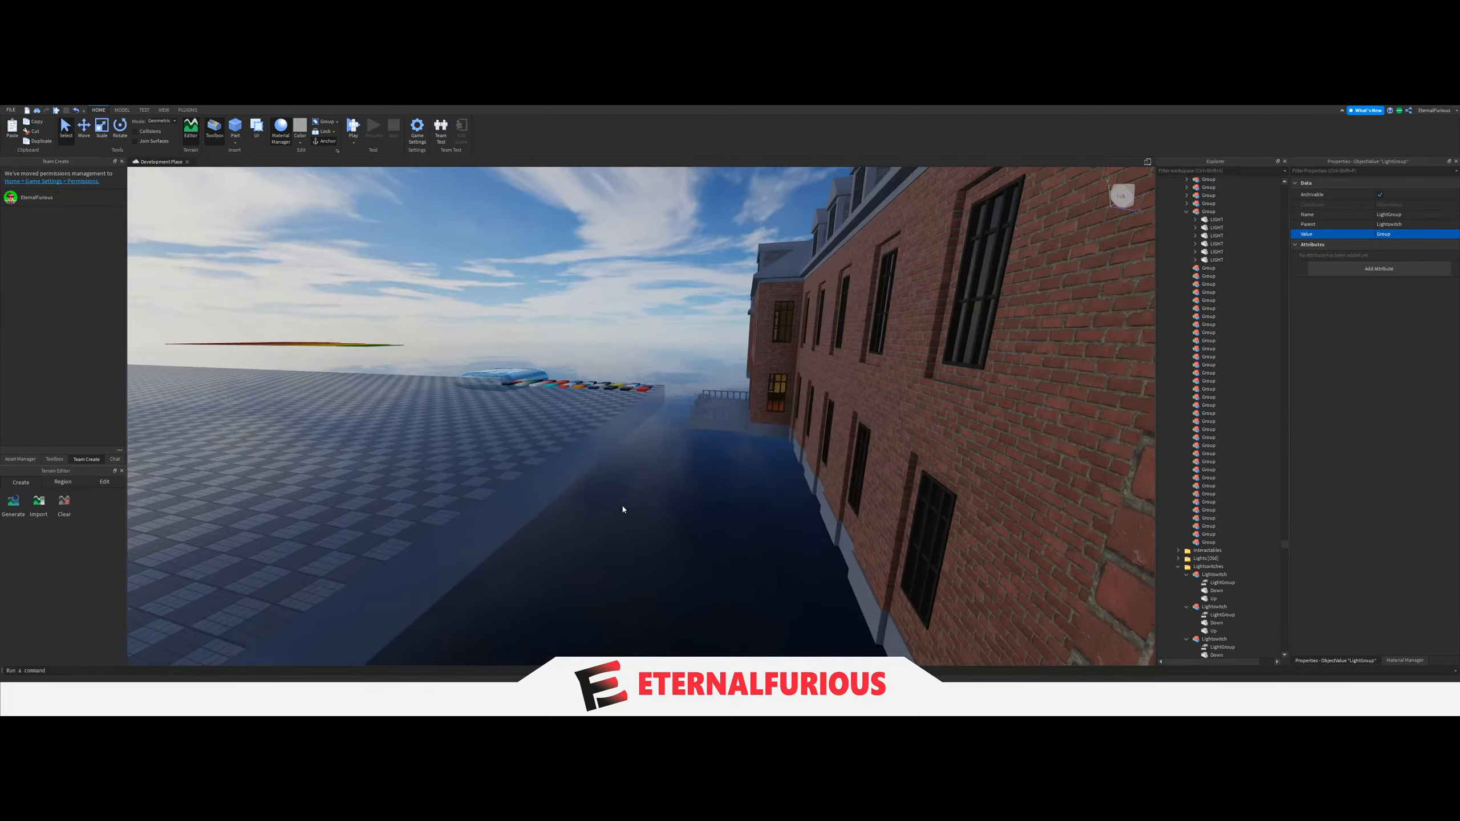
left_click(1182, 212)
Move the six ceiling LIGHTs of the lower-floor corridor running past the bench and staircase into the next empty Group.
key("f")
right_click_drag(782, 396, 368, 463)
key("w")
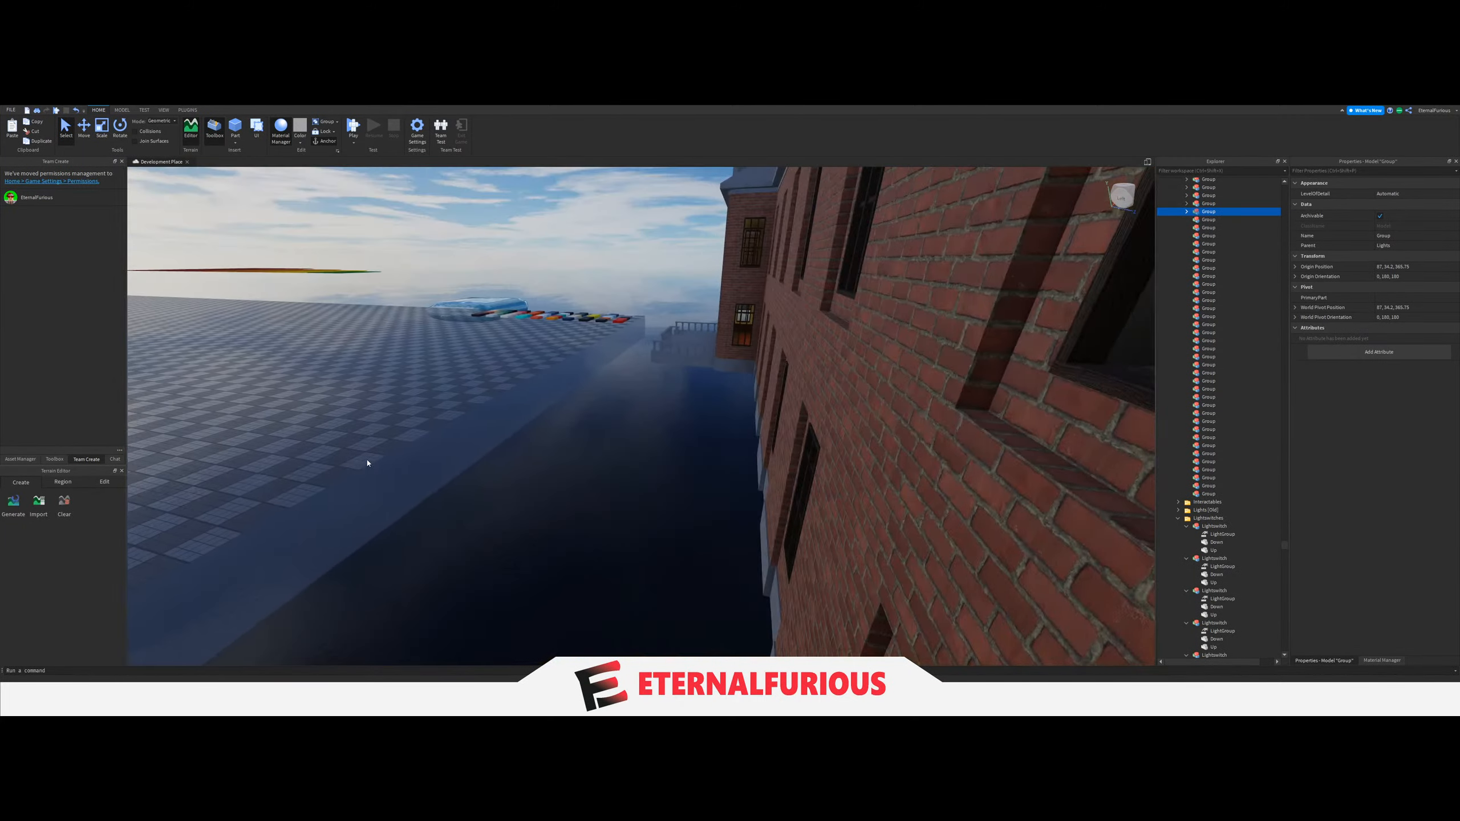
left_click(551, 460)
right_click_drag(551, 460, 576, 446)
key("w")
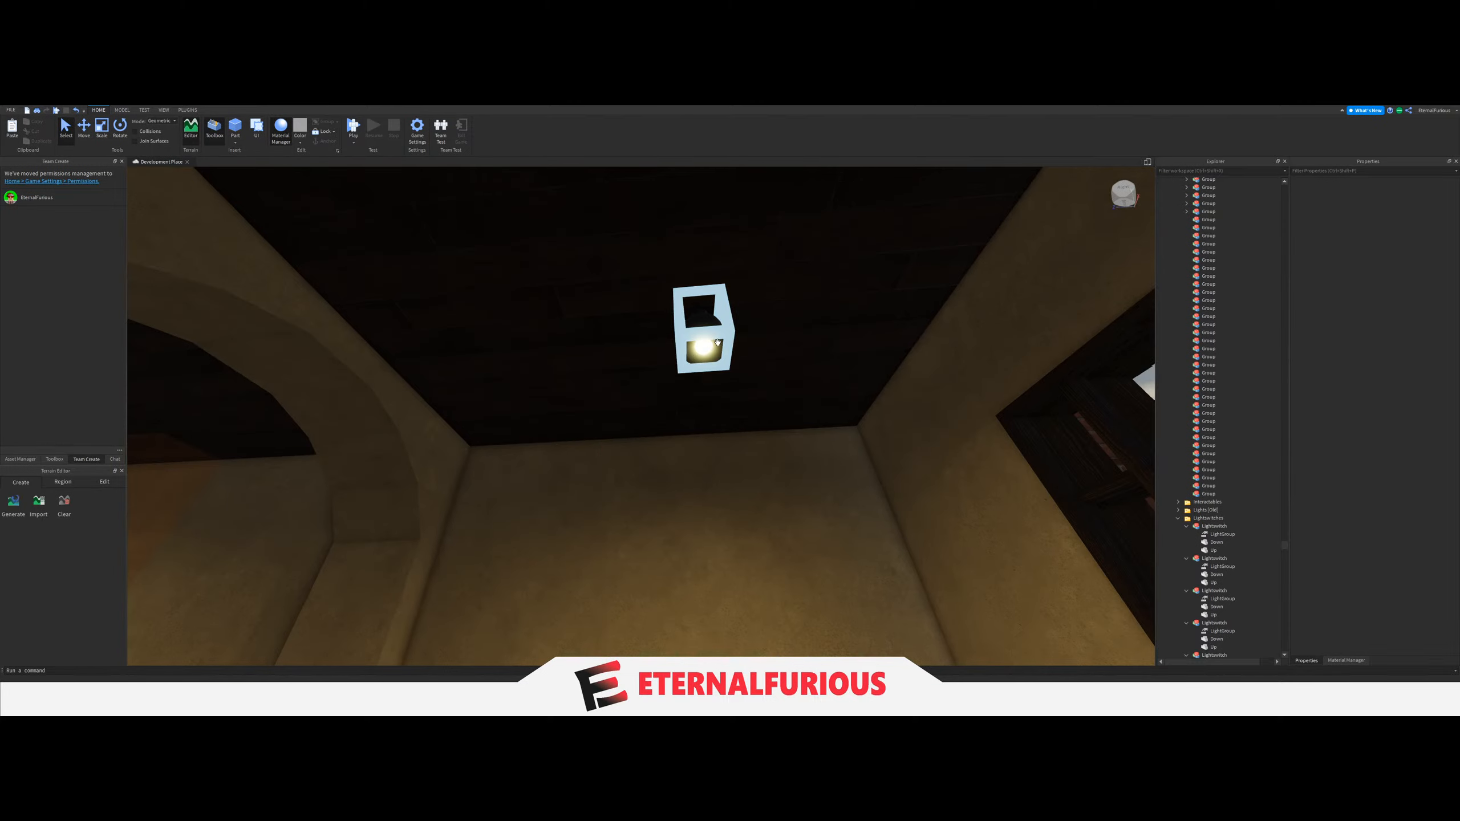
left_click(708, 350)
right_click_drag(1024, 482, 1064, 473)
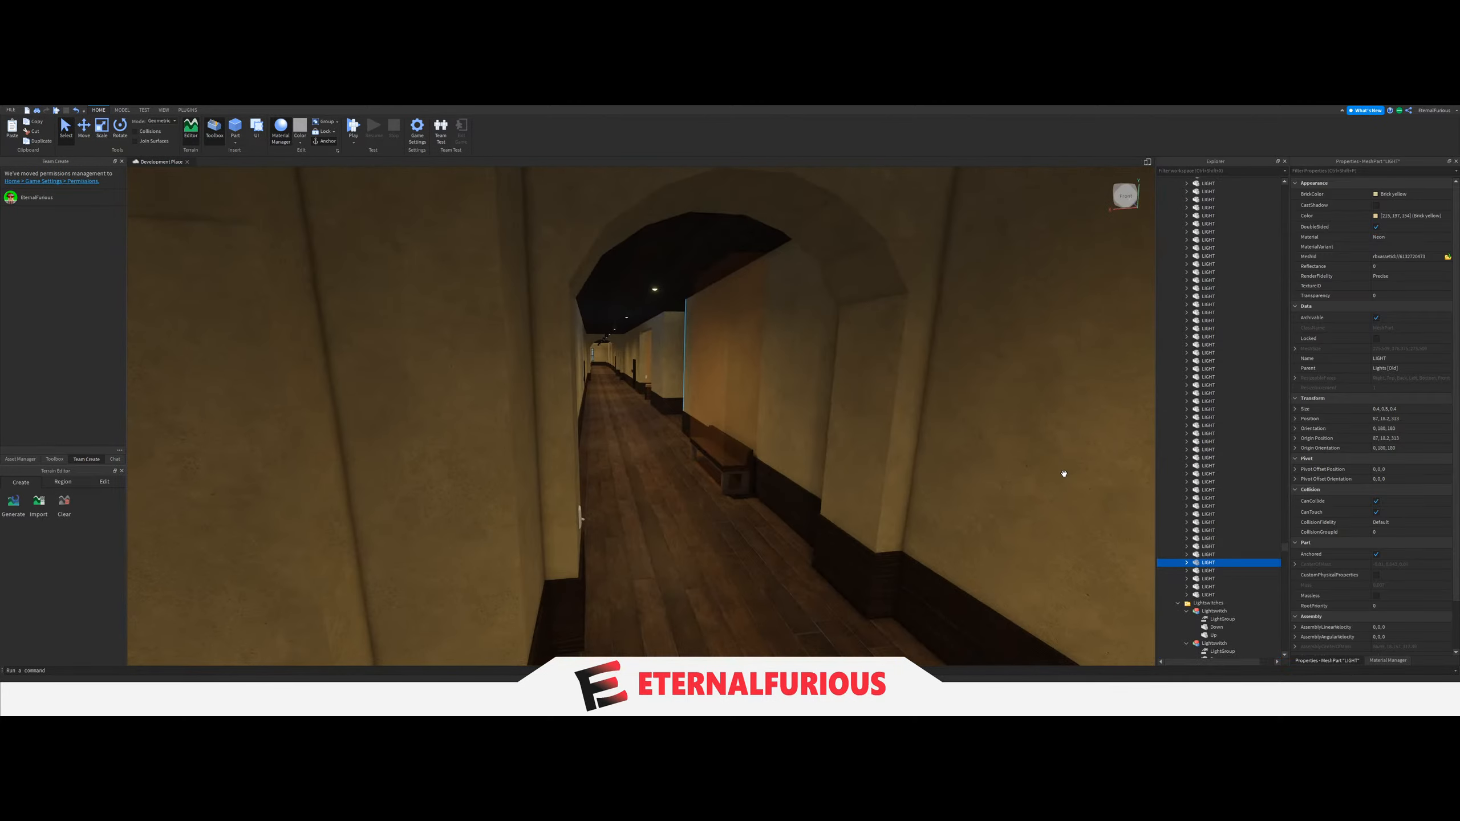
key("w")
right_click_drag(672, 363, 669, 355)
left_click(746, 315, "ctrl")
right_click_drag(746, 315, 715, 360)
key("w")
key("w")
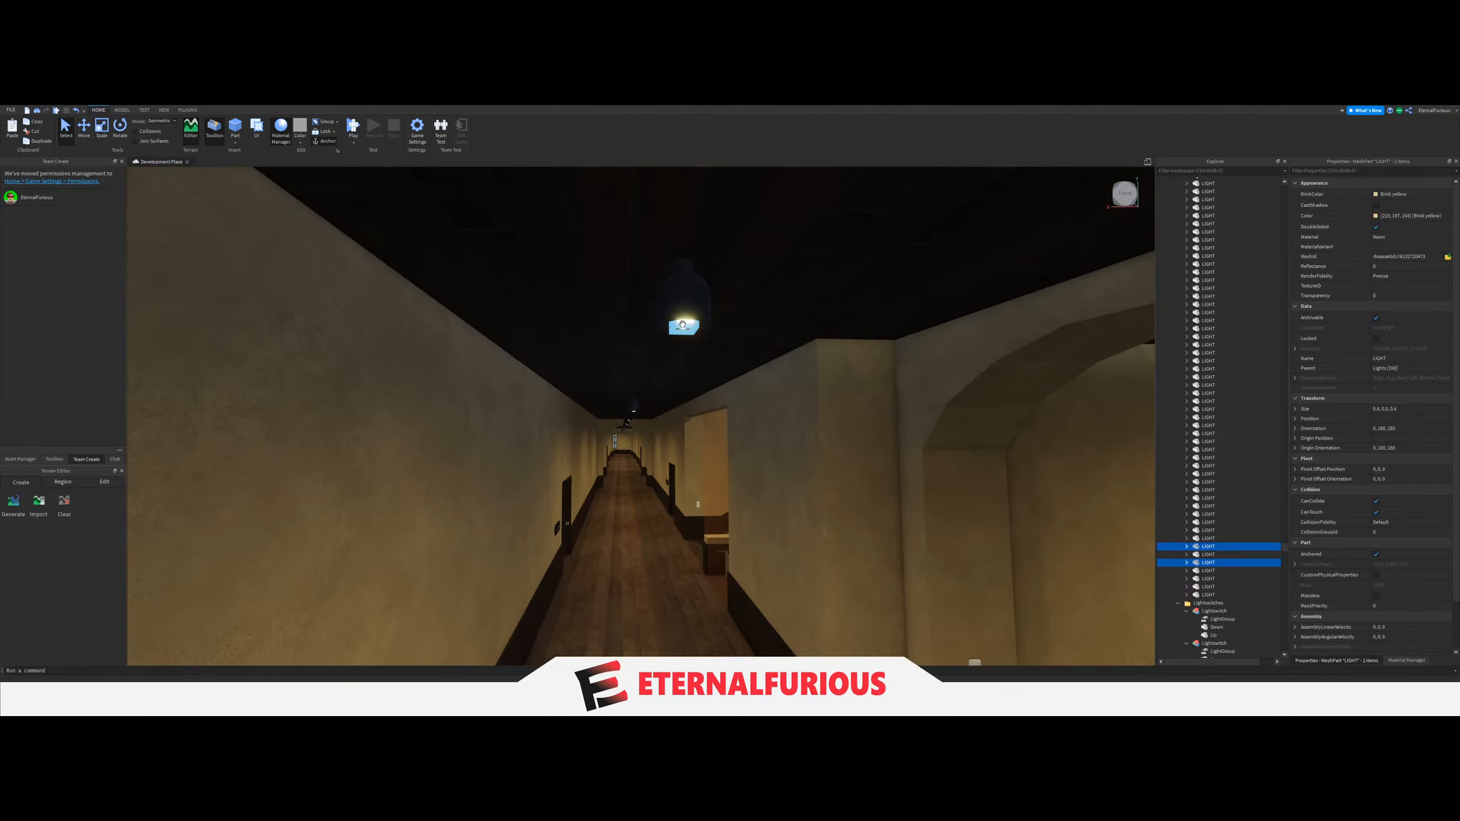
key("w")
left_click(676, 356, "ctrl")
key("w")
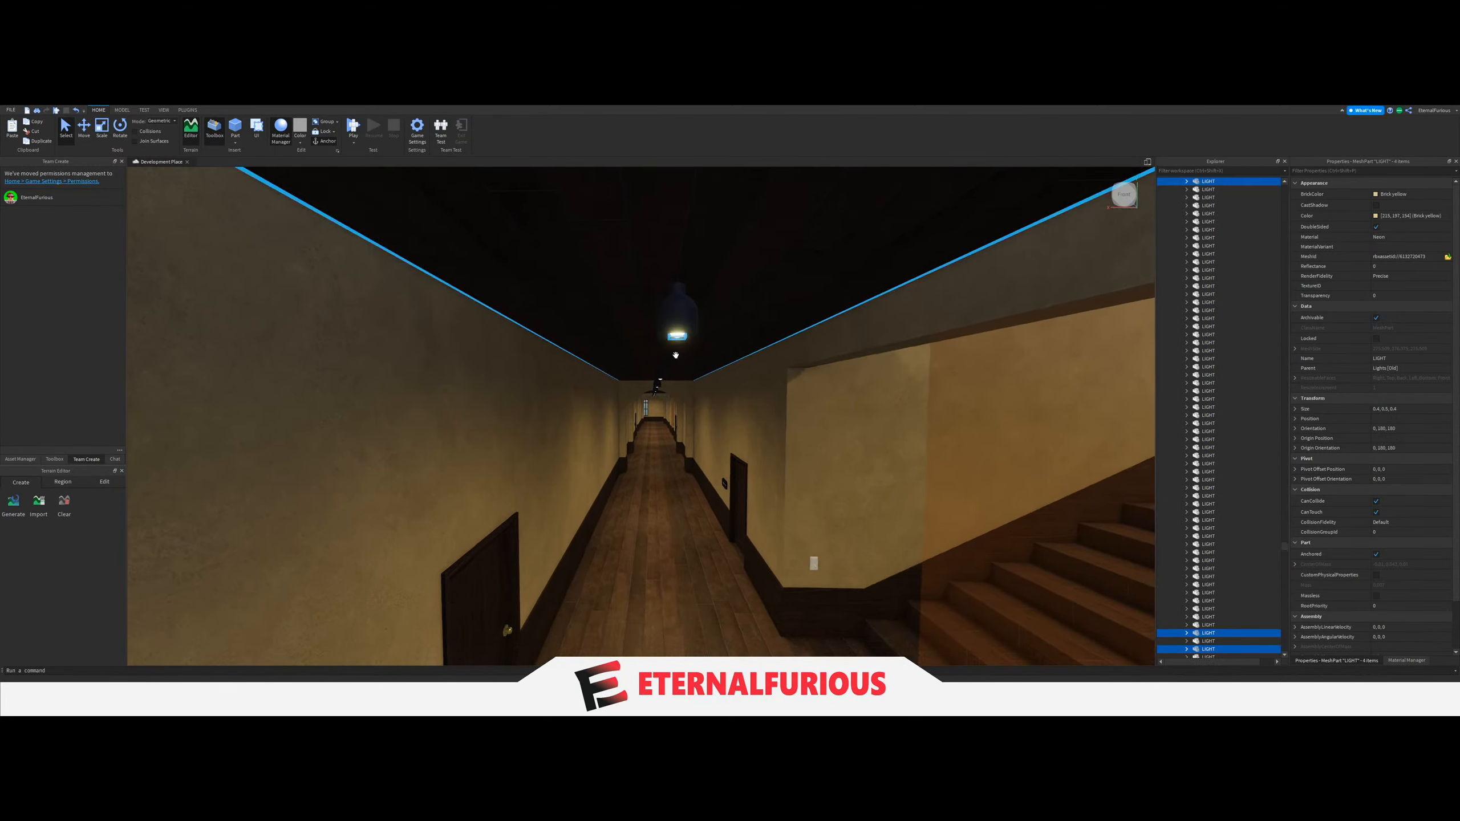
left_click(660, 343, "ctrl")
key("w")
right_click_drag(659, 342, 650, 355)
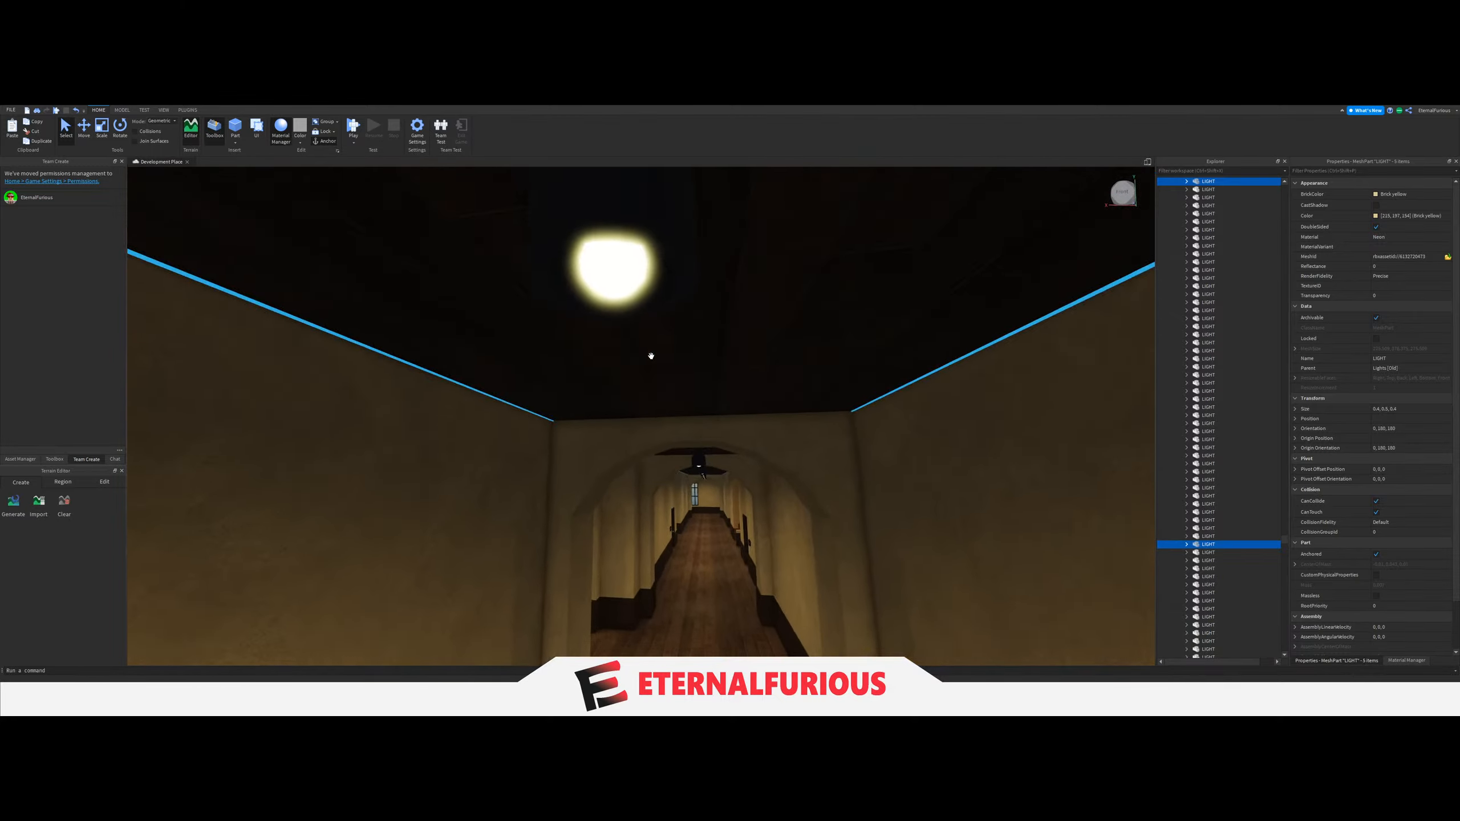
left_click(628, 355, "ctrl")
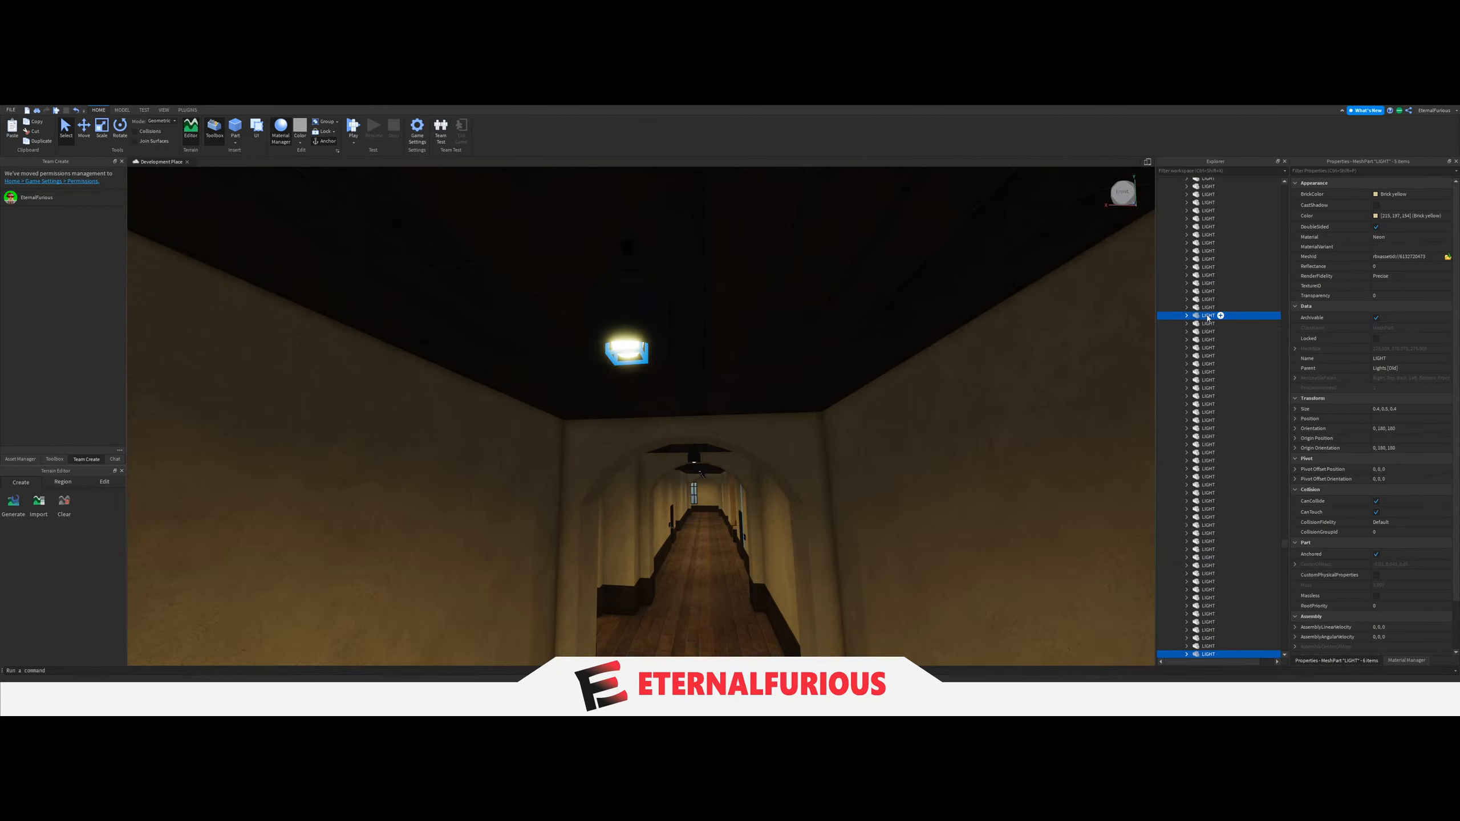
left_click_drag(1208, 318, 1227, 483)
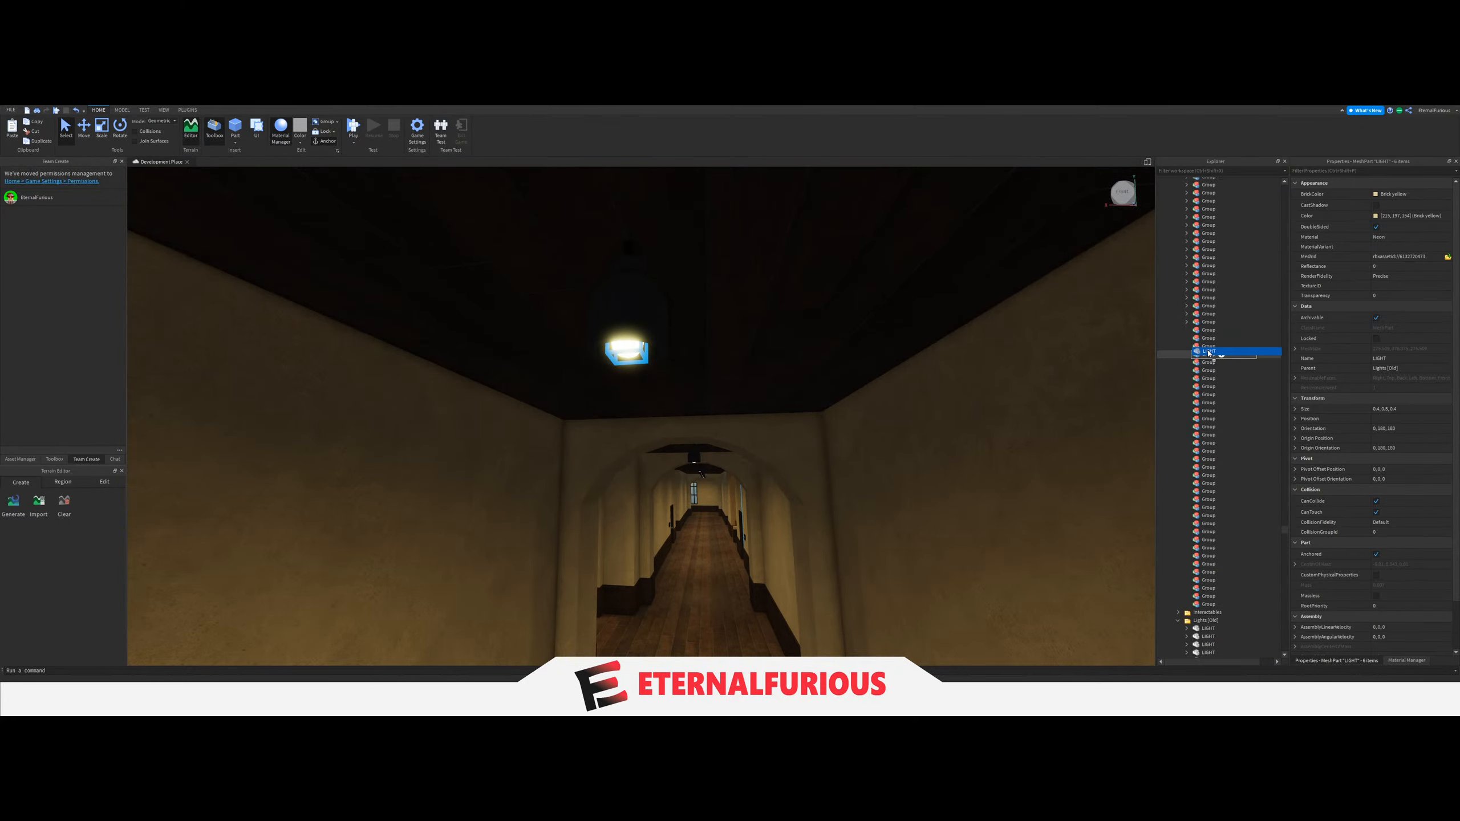
Set the LightGroup value of the switch on the column near the tall lower-floor windows to the staircase corridor's six-LIGHT Group.
key("w")
mouse_move(693, 485)
right_mouse_down()
mouse_move(677, 463)
mouse_move(692, 467)
right_mouse_up()
left_click(697, 442)
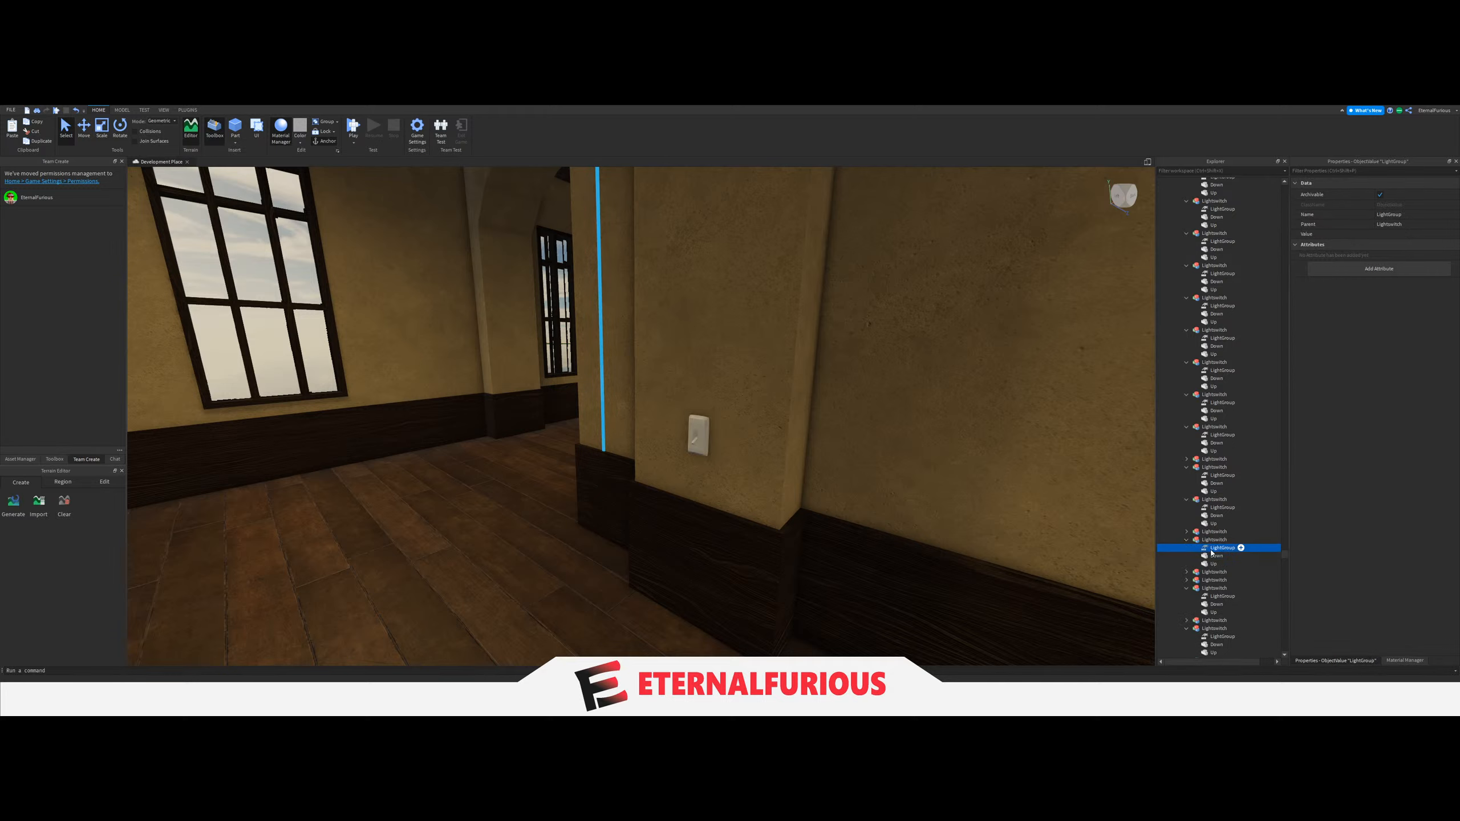
scroll(1243, 619, "up", 8)
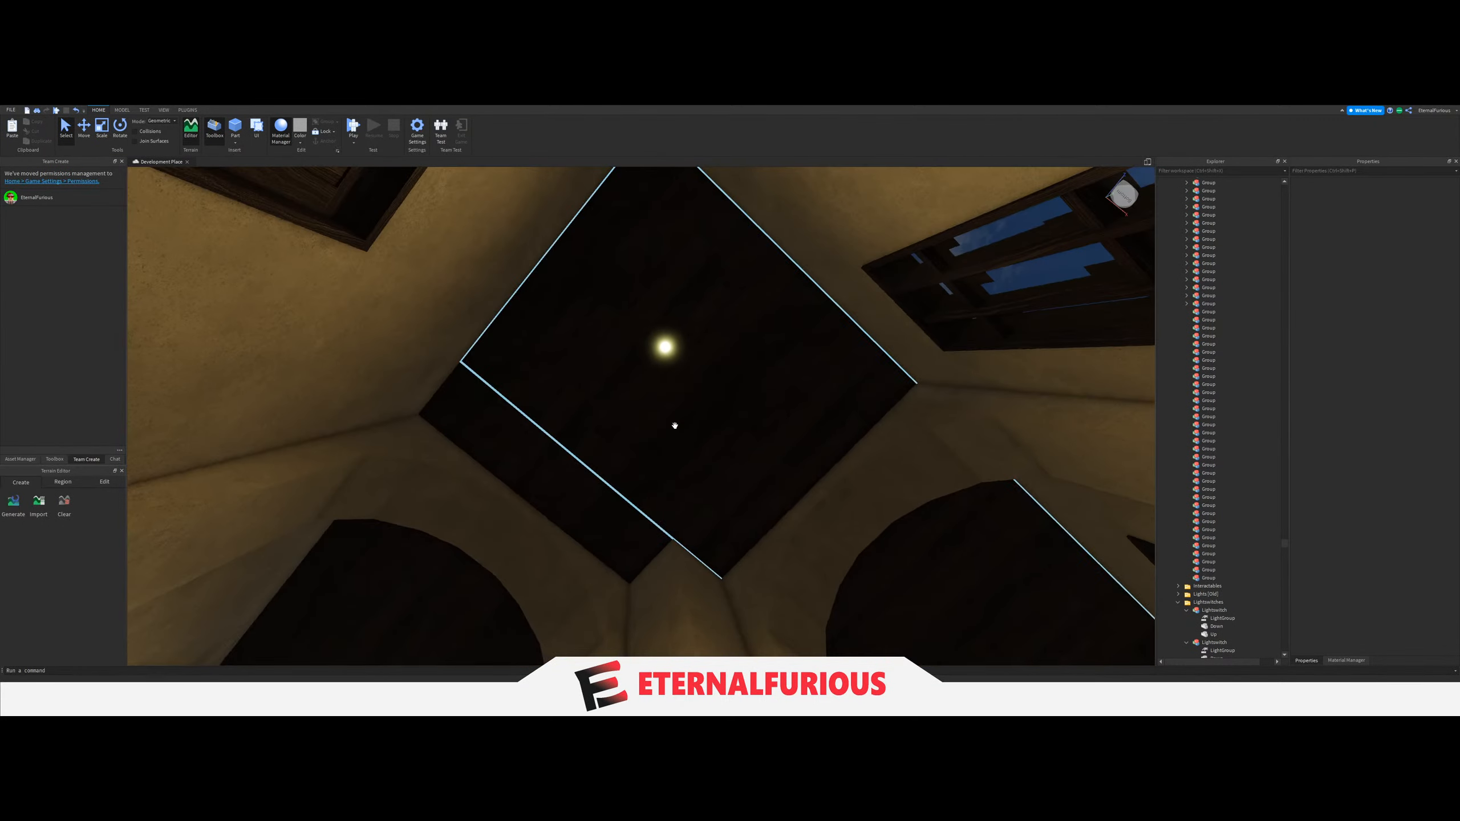
Move the six ceiling LIGHTs of the other lower-floor staircase corridor into the next empty Group.
scroll(668, 297, "up", 3)
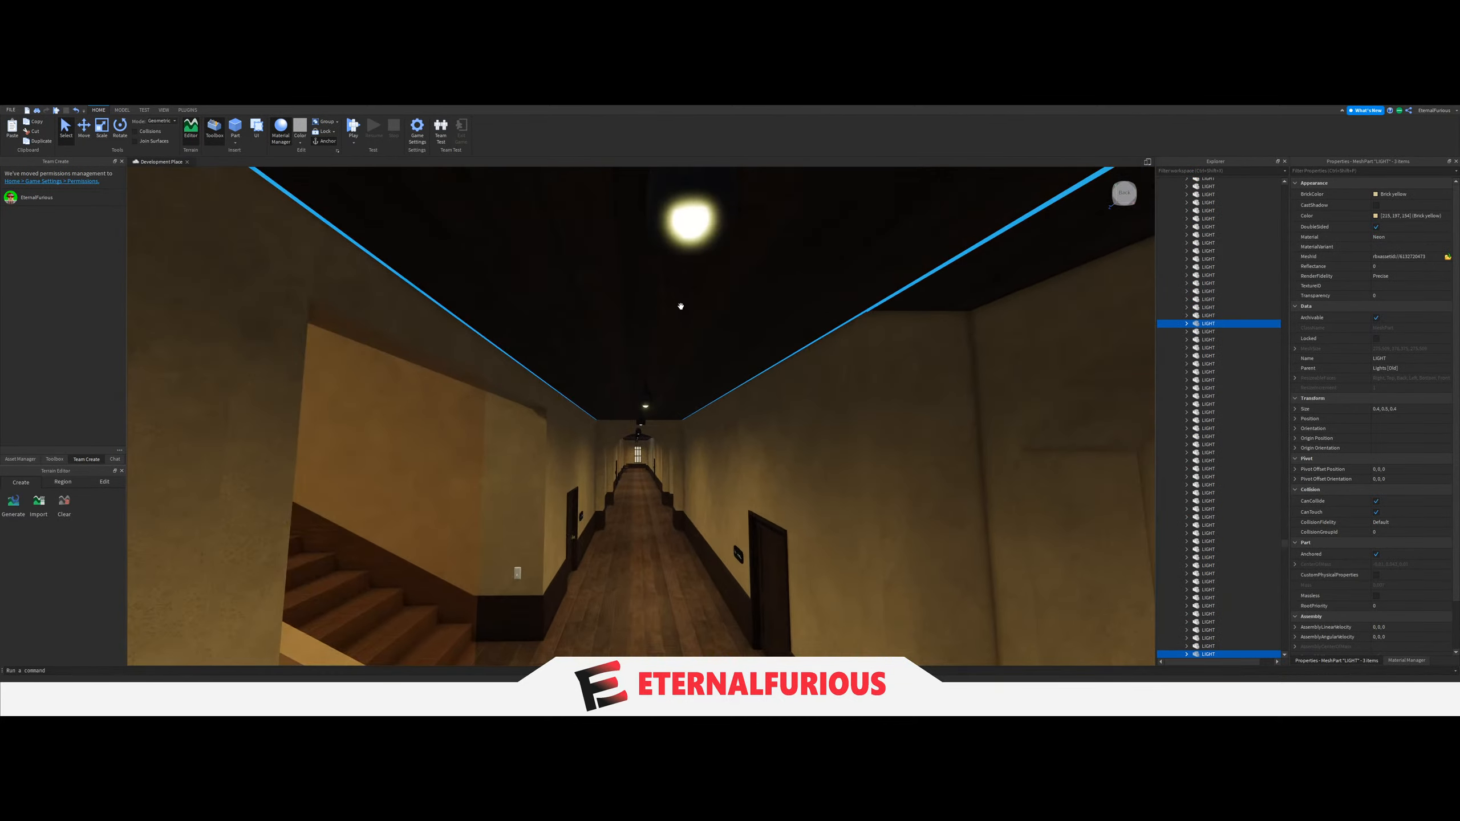
left_click(608, 285, "ctrl")
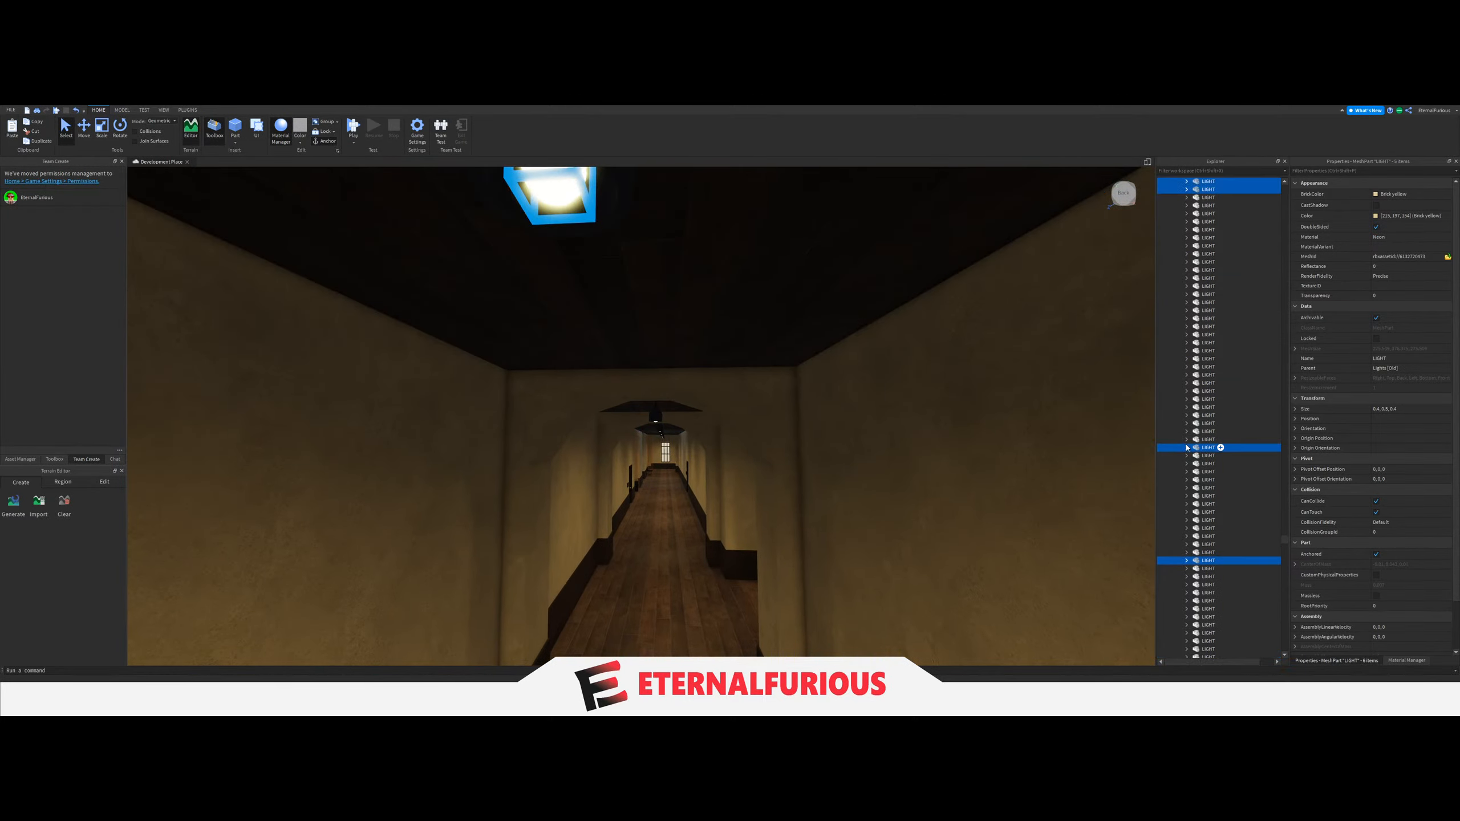
left_click_drag(1208, 451, 1215, 506)
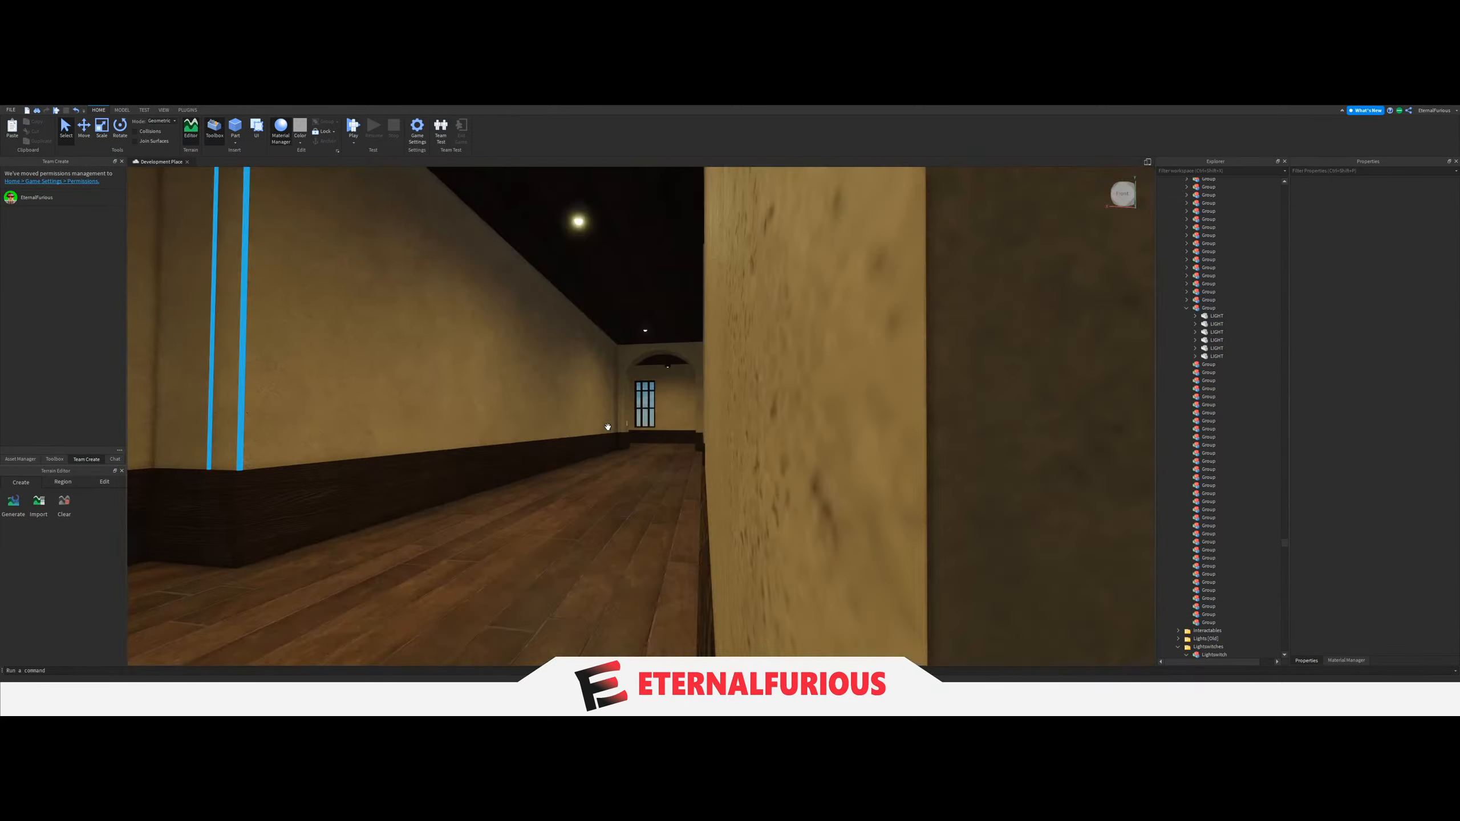
Set the LightGroup value of the switch on the column opposite the dark door to the other staircase corridor's six-LIGHT Group and collapse the Group.
key("w")
right_click_drag(608, 427, 606, 427)
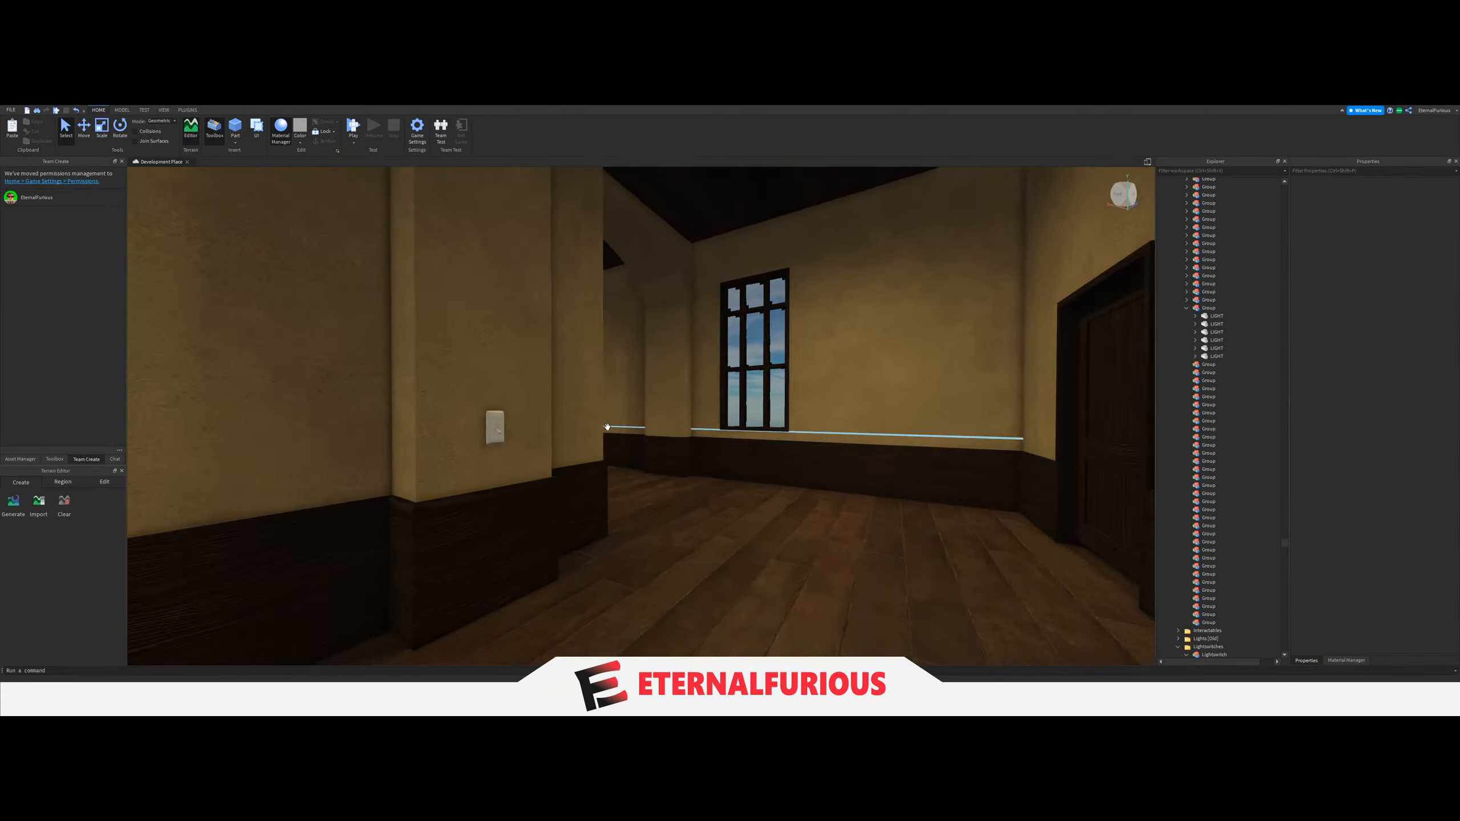
left_click(430, 440)
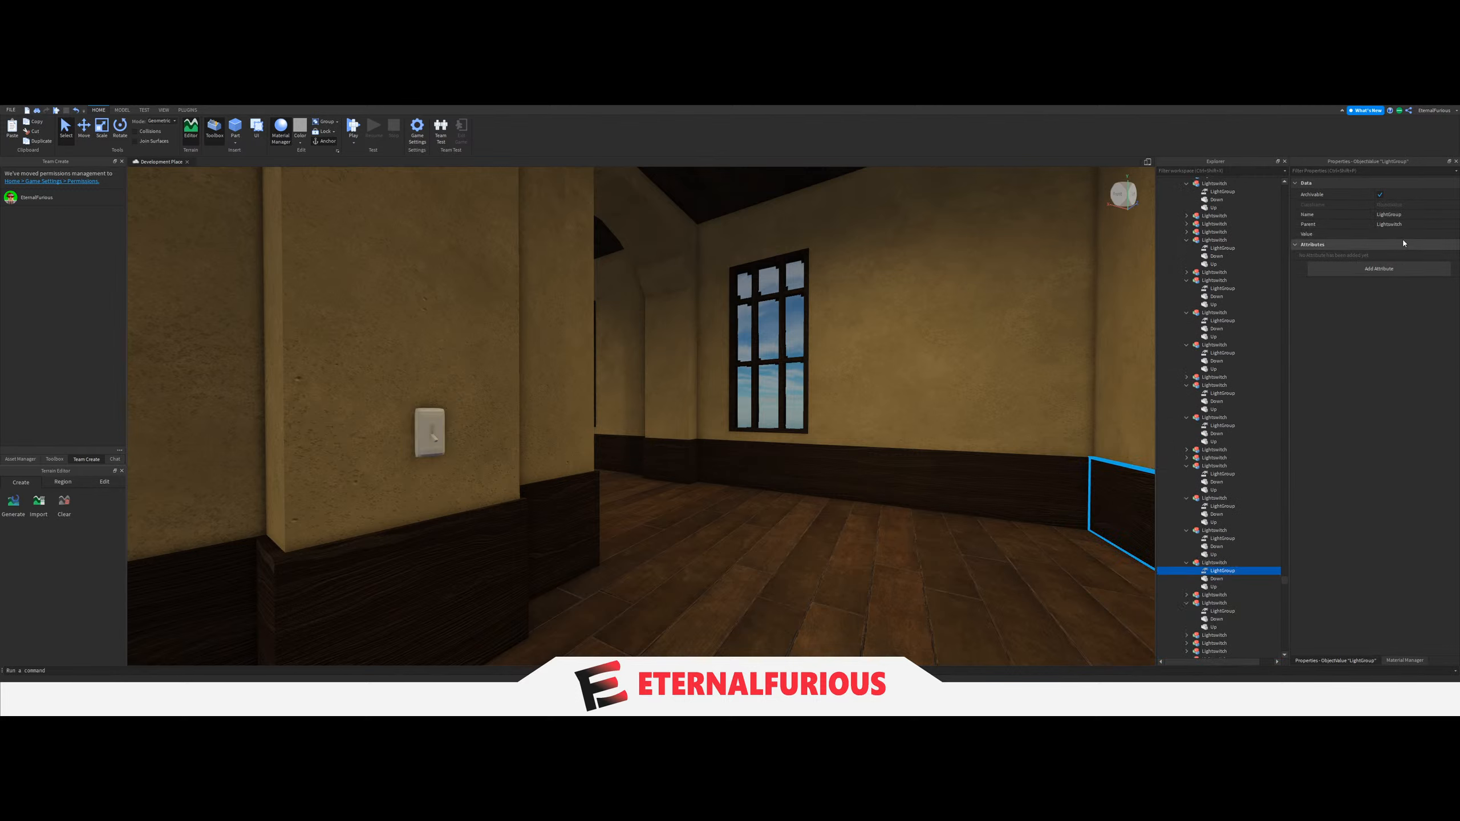
left_click(1403, 234)
scroll(1232, 507, "down", 5)
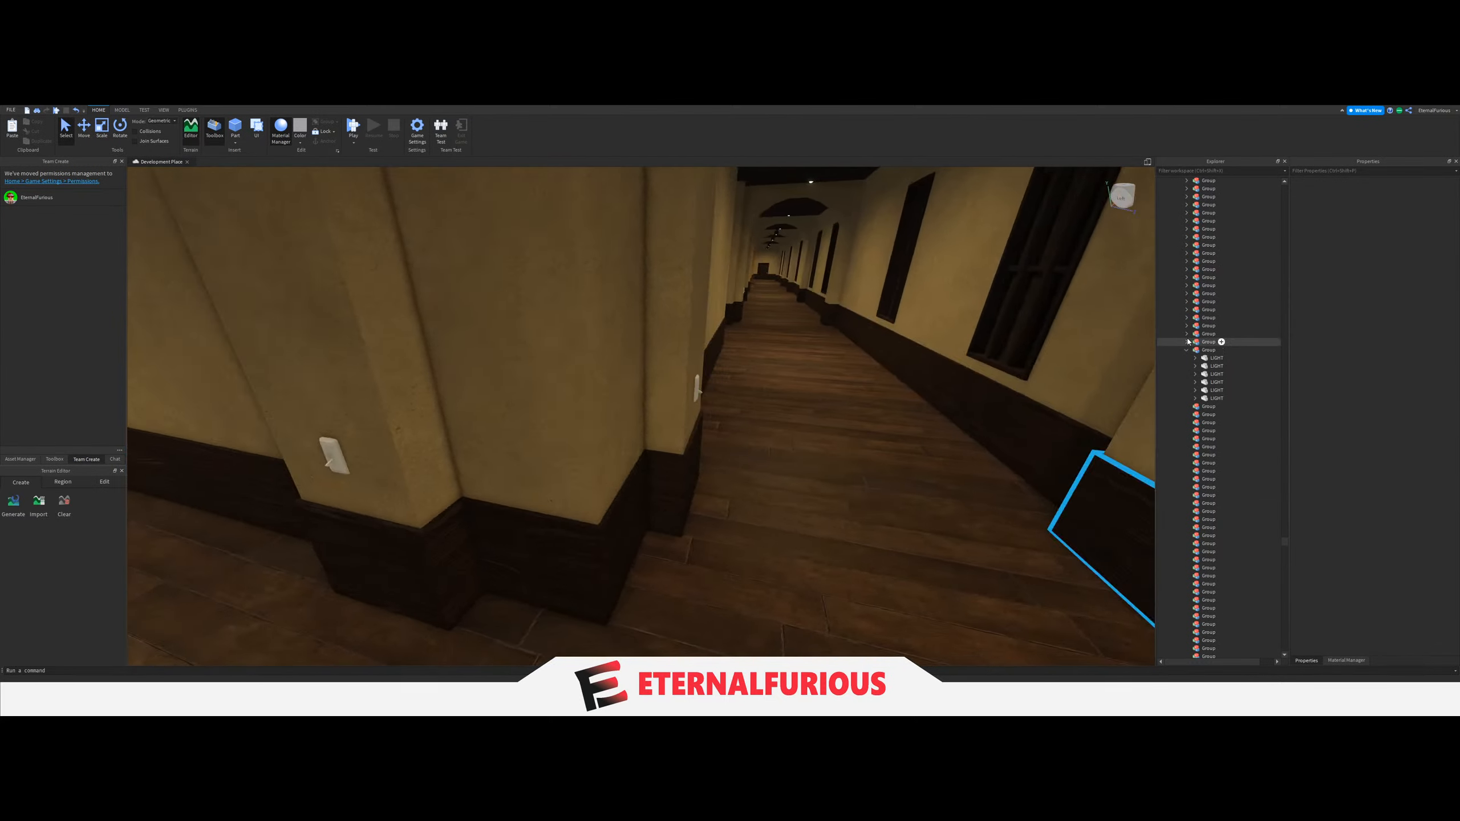
left_click(1187, 350)
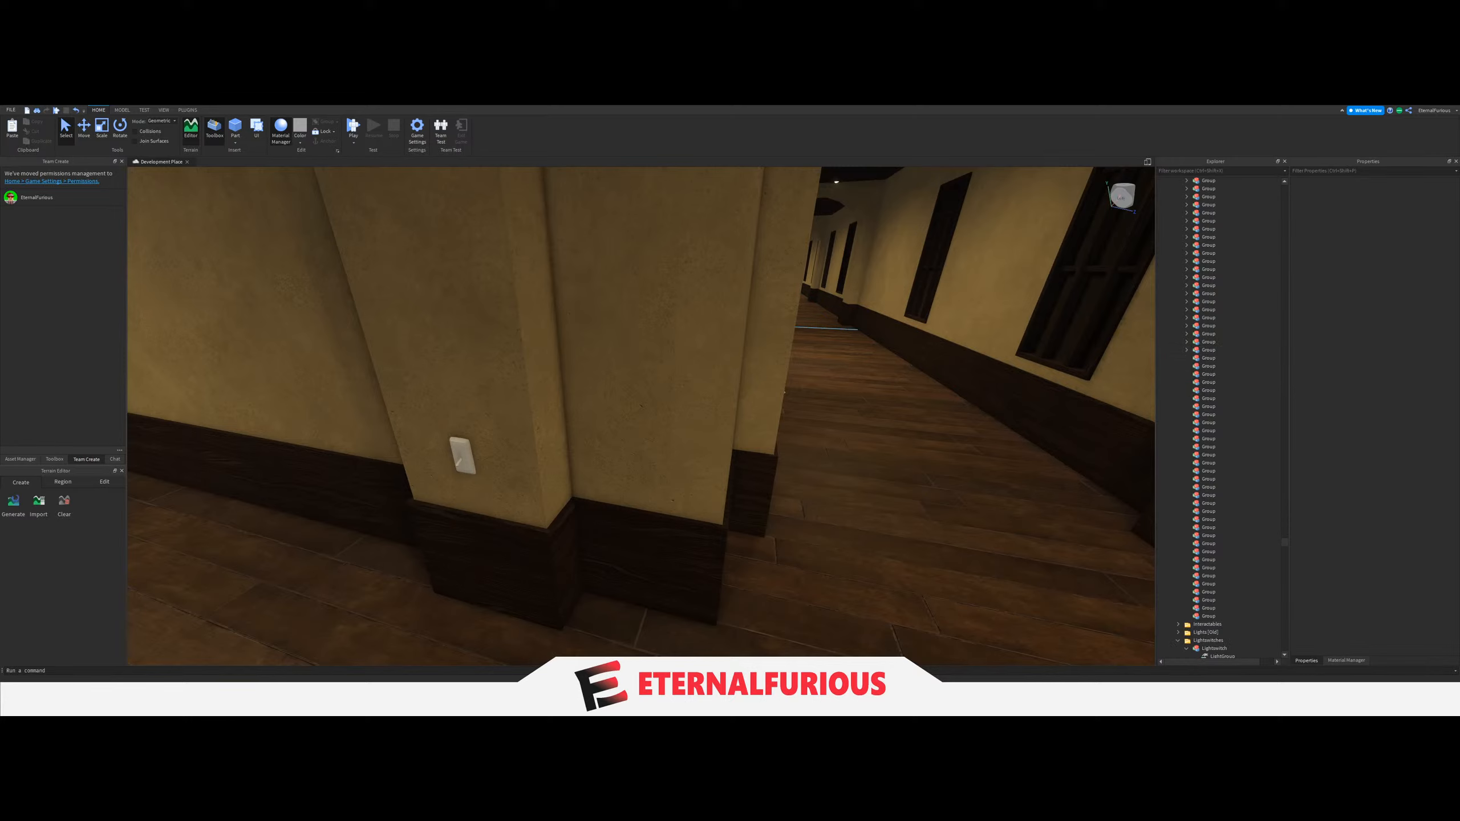
Examine the long corridors beyond the corner columns for light switches and ceiling lights still needing a Group.
right_click_drag(784, 393, 681, 437)
scroll(681, 437, "up", 4)
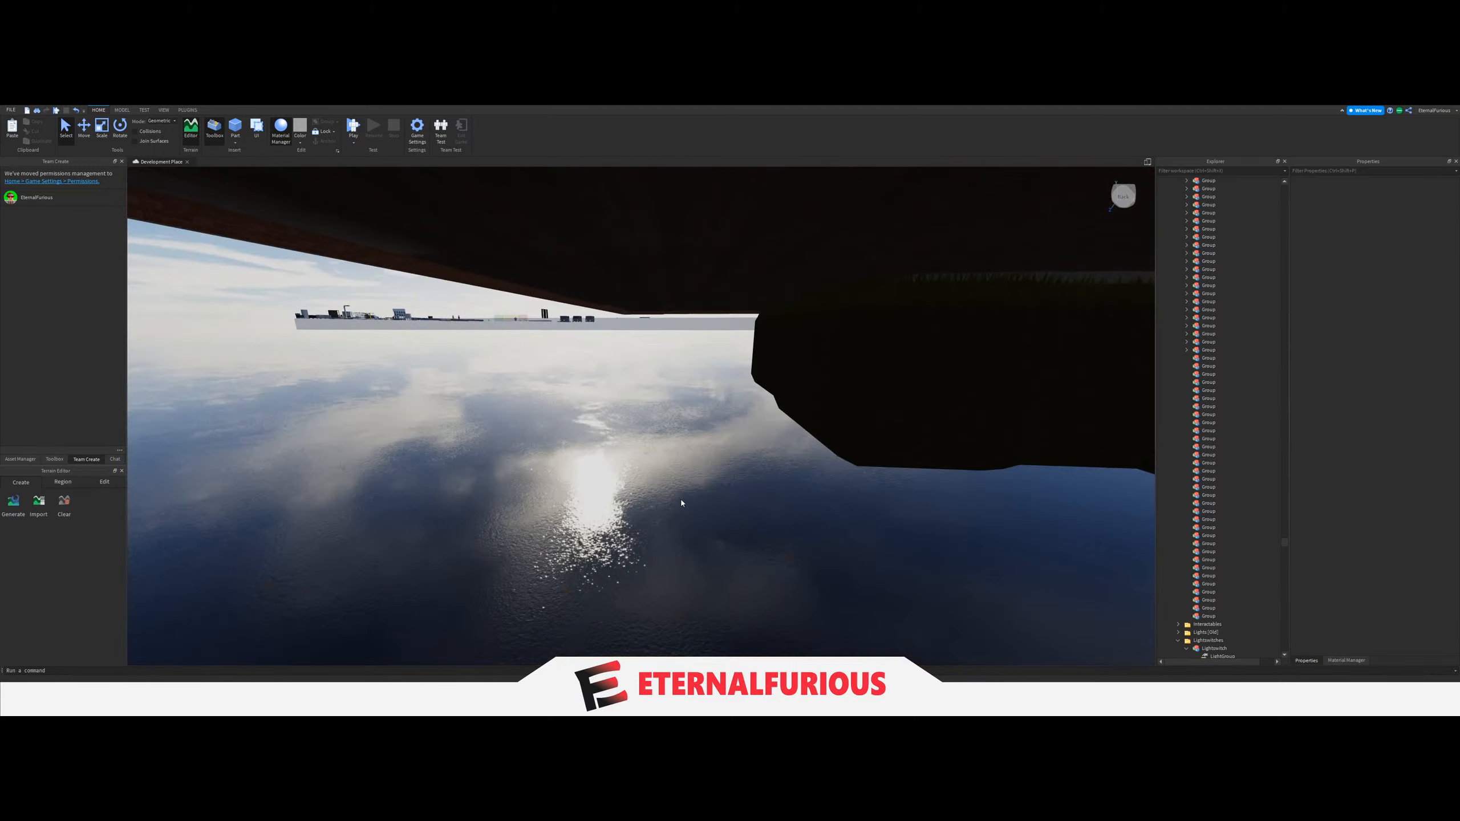
scroll(680, 499, "down", 4)
key("s")
key("q")
key("e")
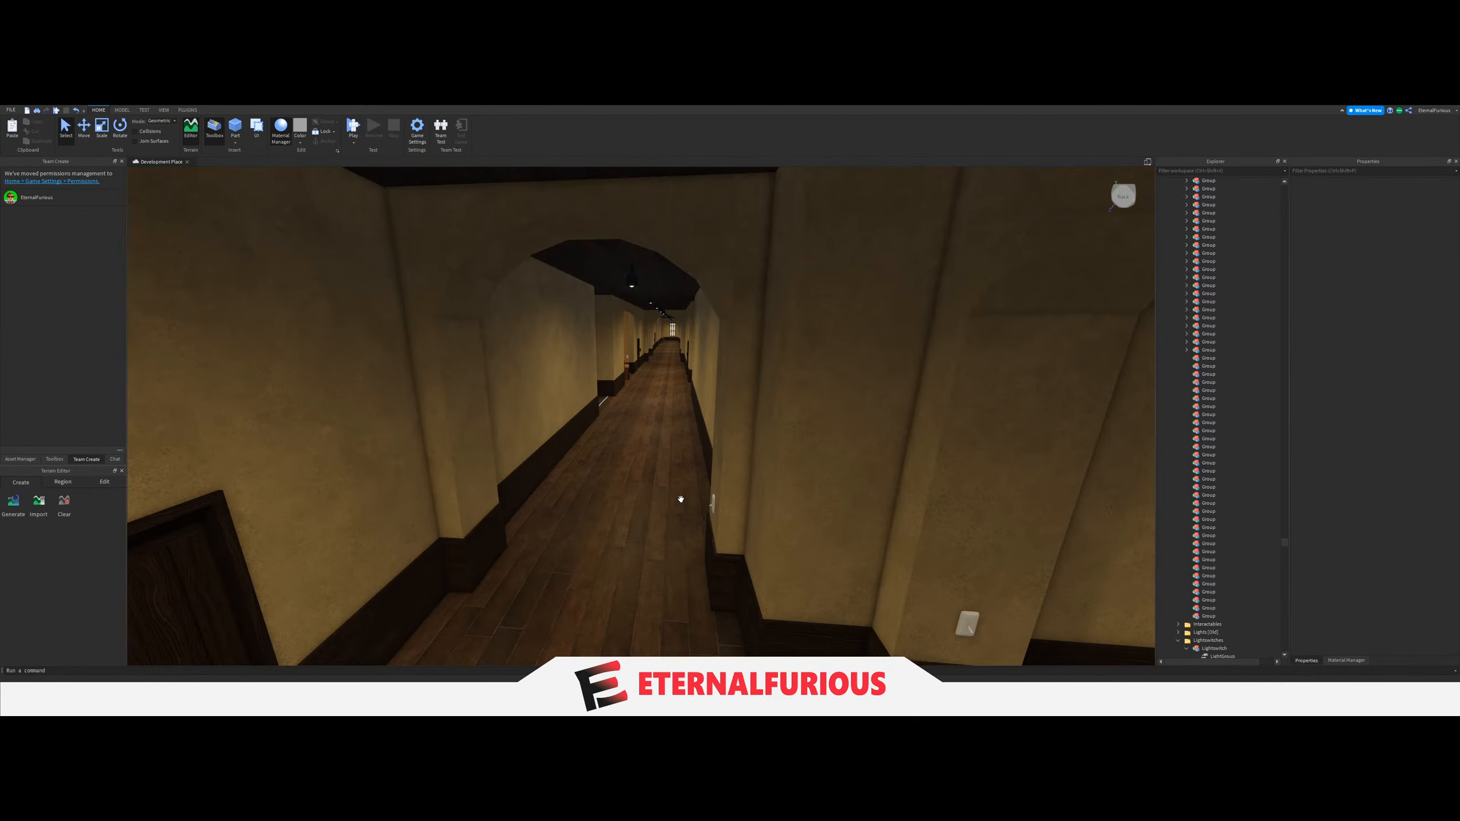
key("a")
key("w")
key("d")
key("a")
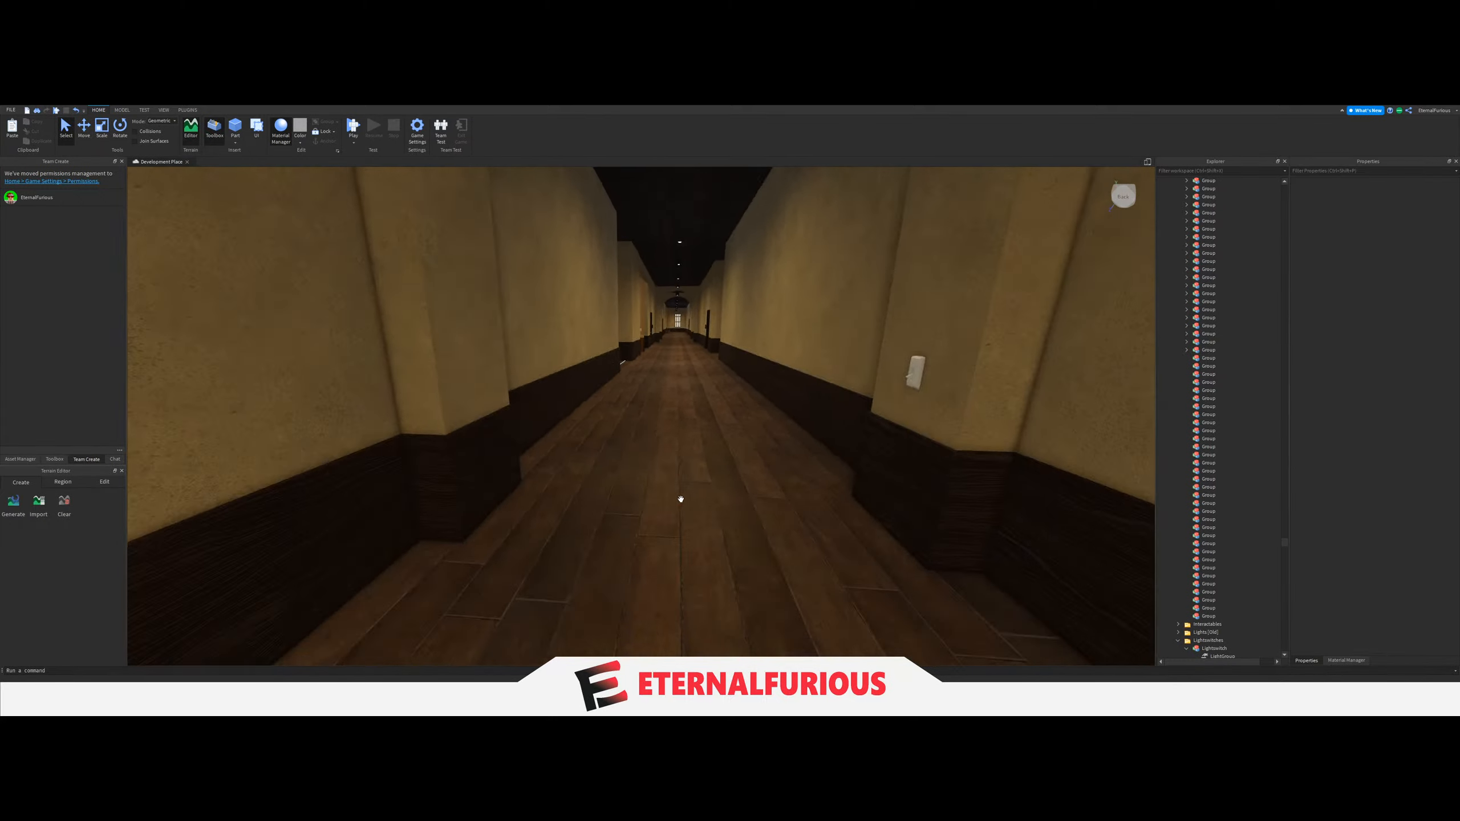
key("q")
key("e")
key("w")
key("q")
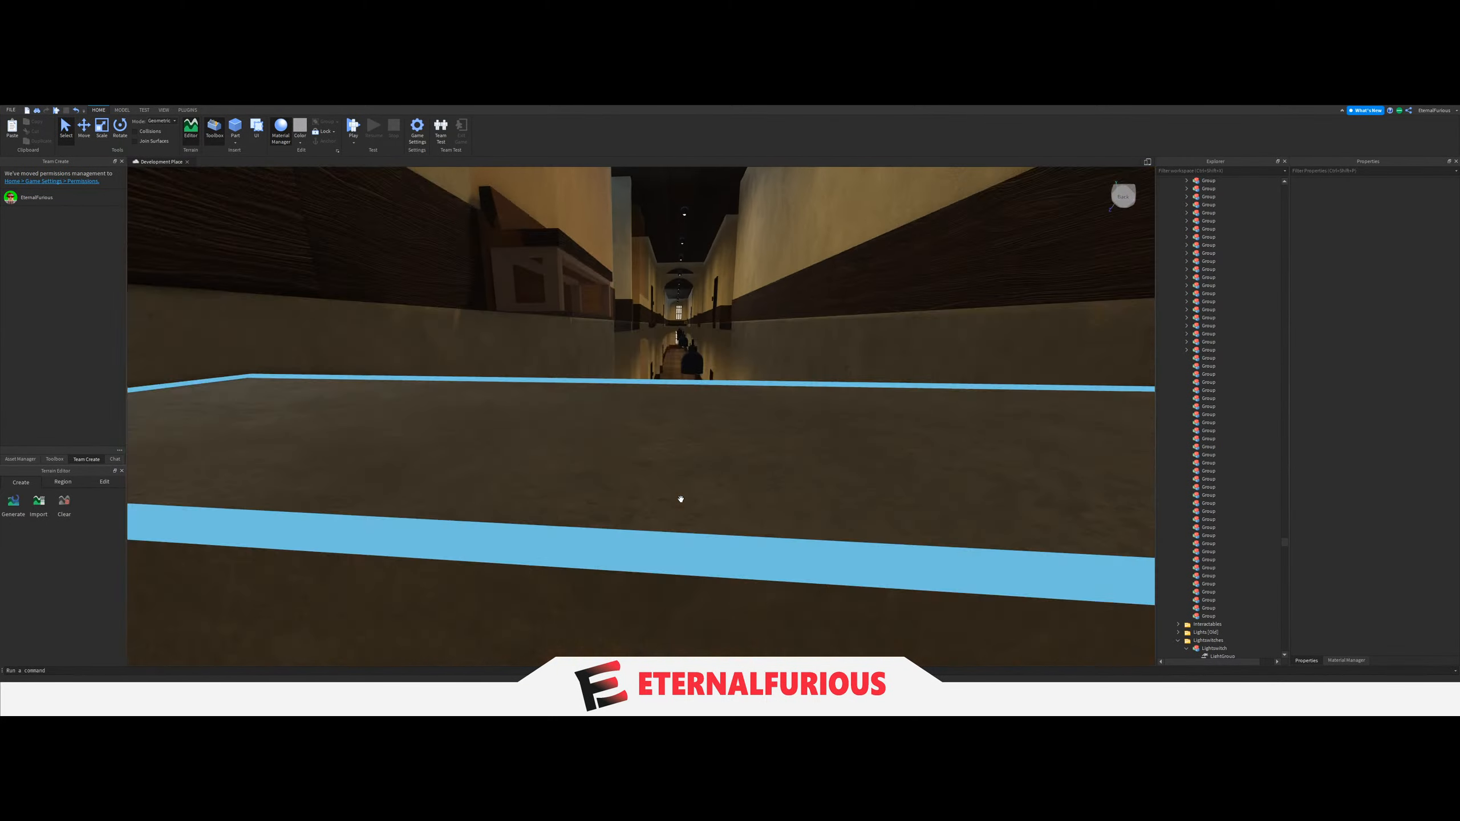
key("s")
key("e")
key("q")
key("s")
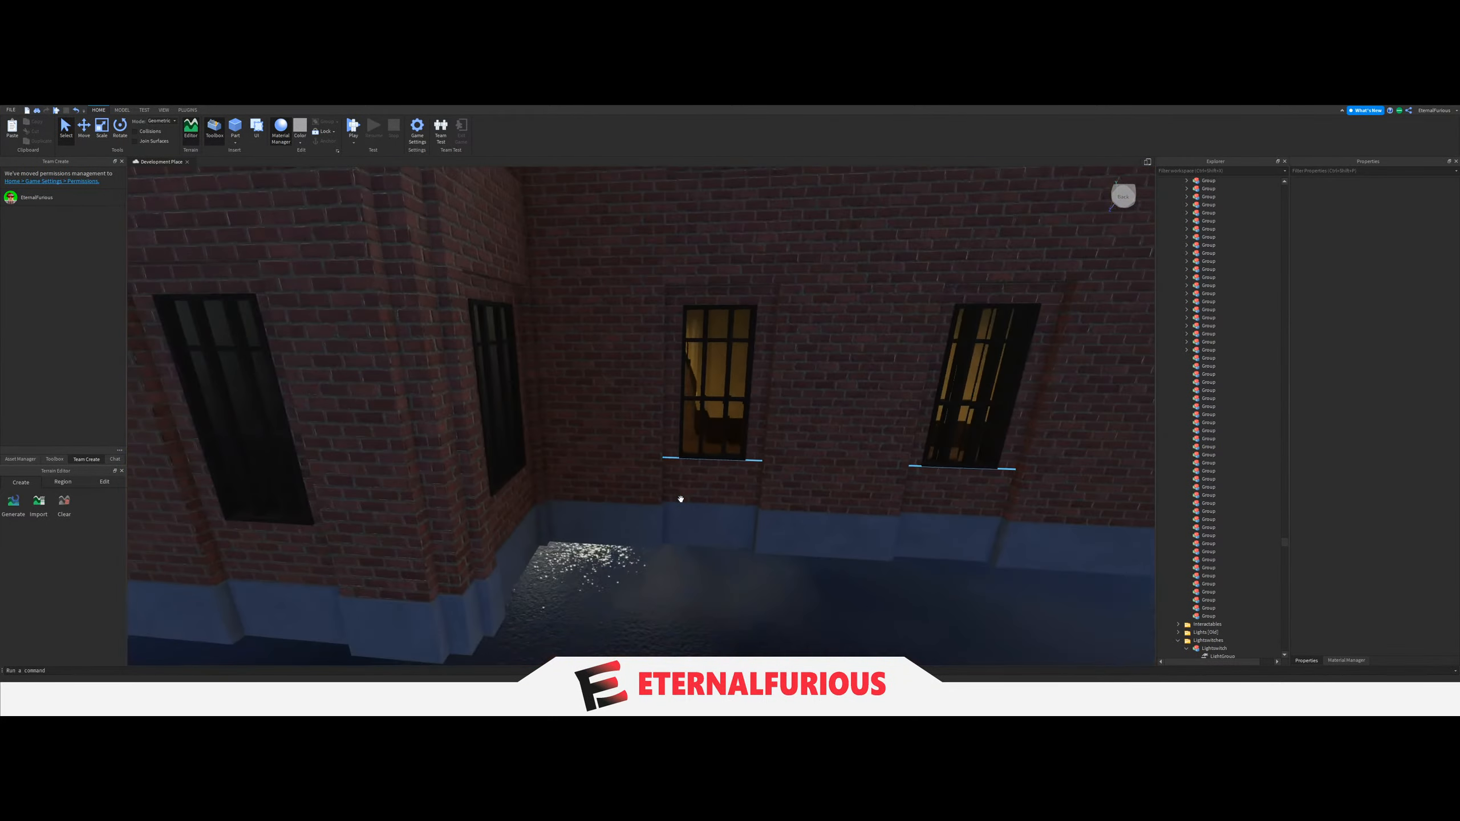
right_click_drag(681, 499, 643, 384)
key("w")
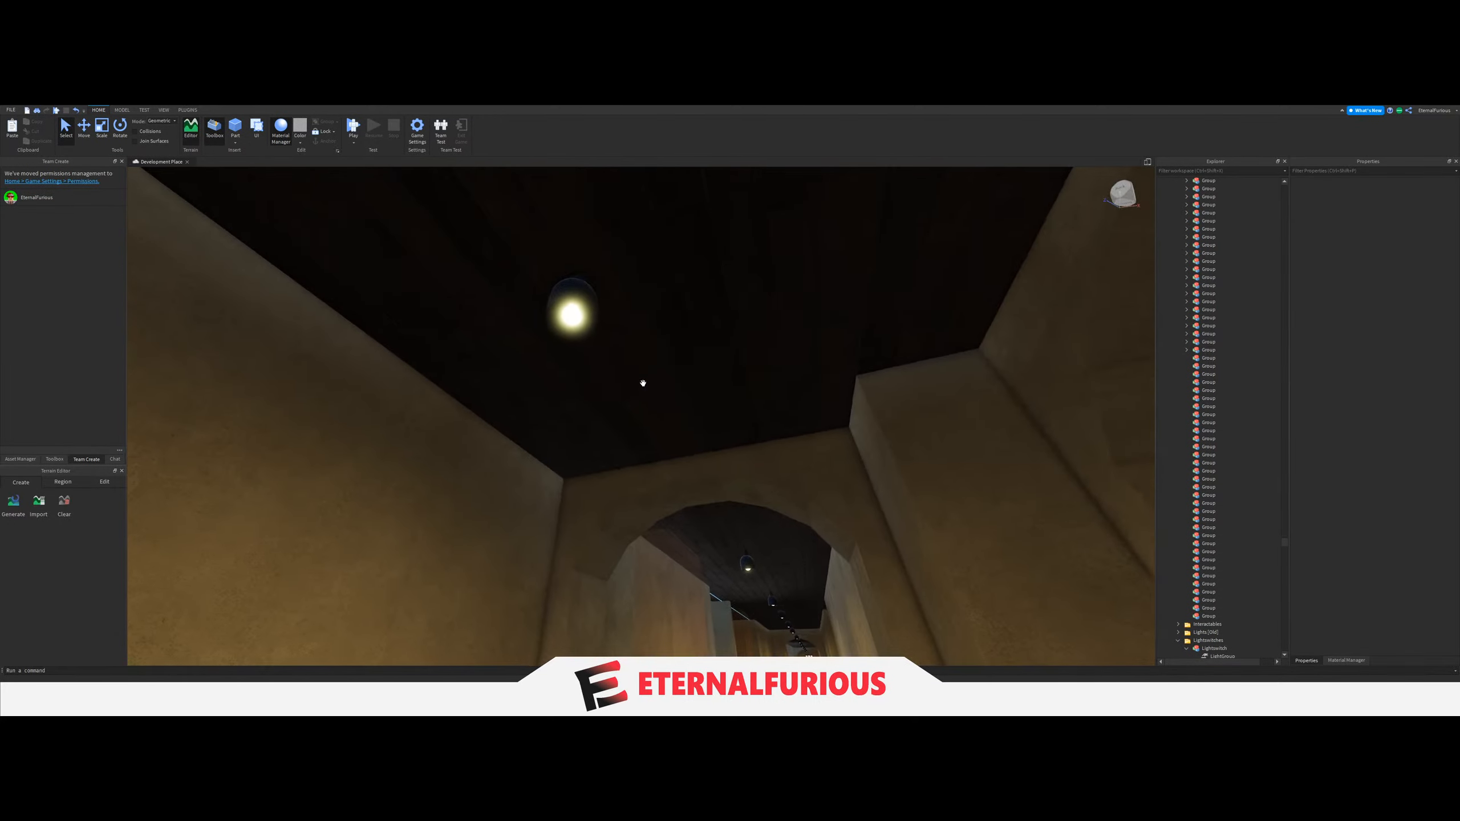
left_click(569, 319)
key("w")
right_click_drag(569, 318, 713, 396)
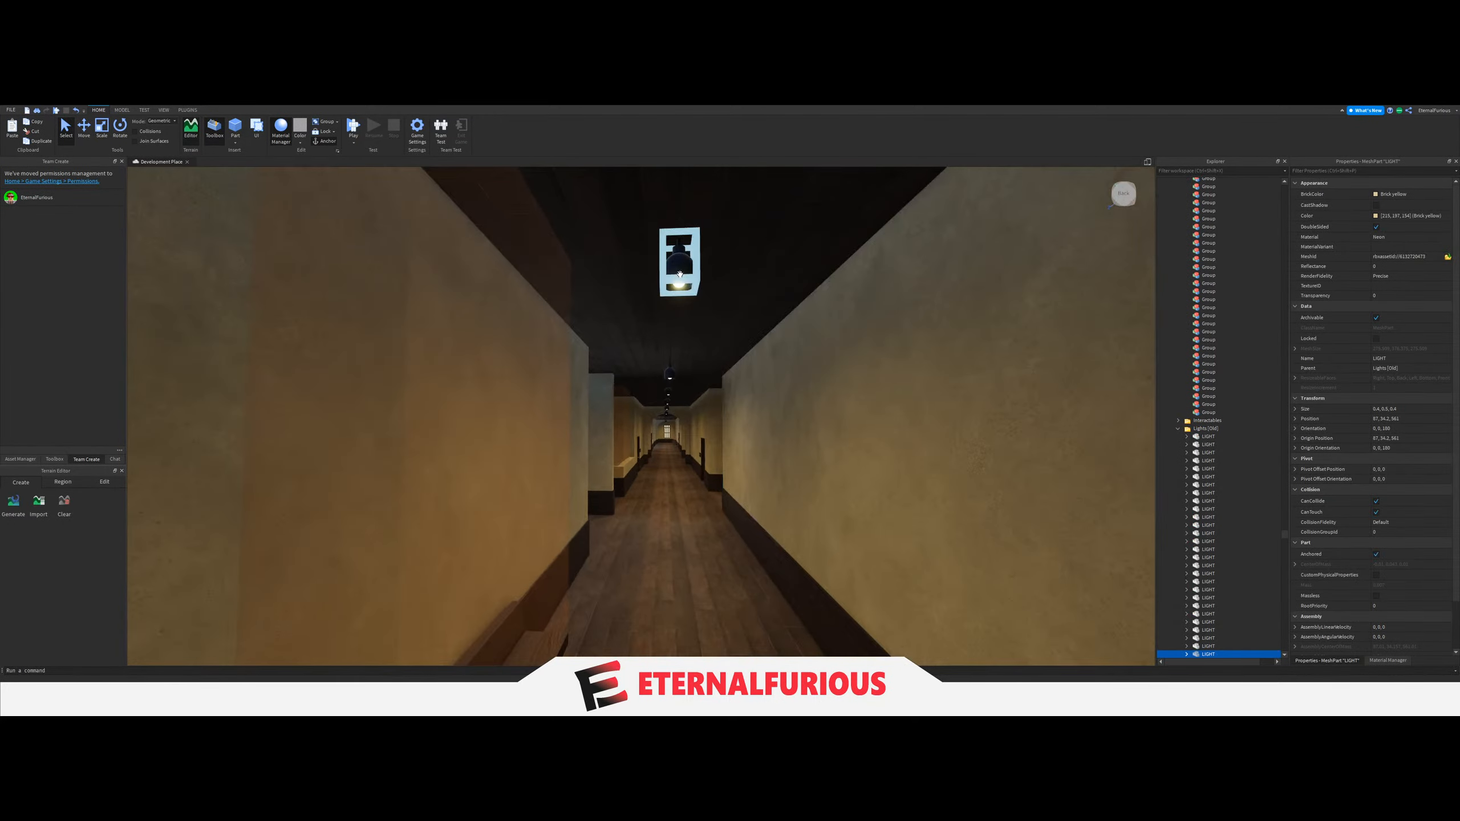
key("s")
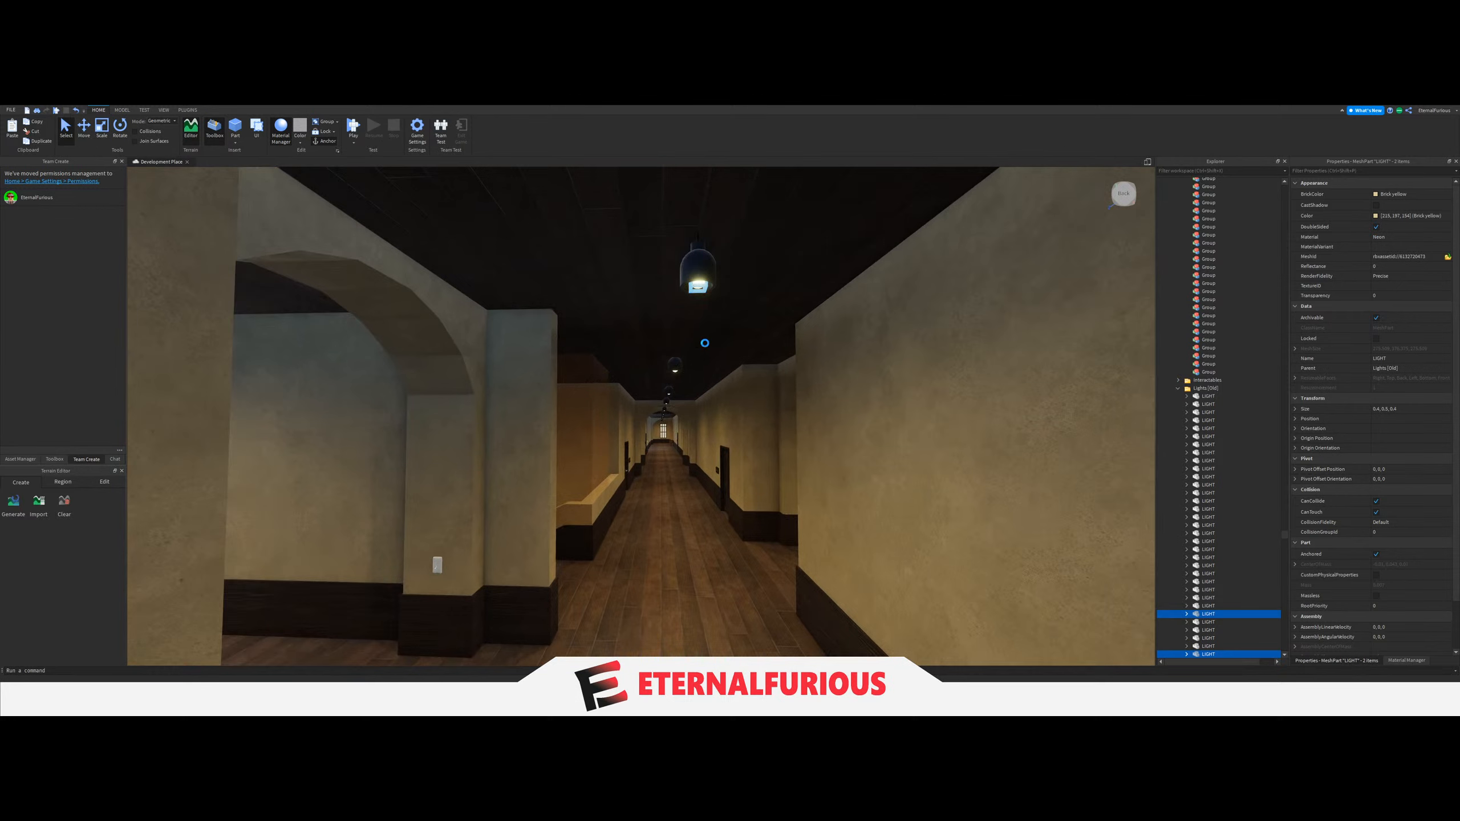
left_click(705, 343)
right_click_drag(705, 343, 698, 401)
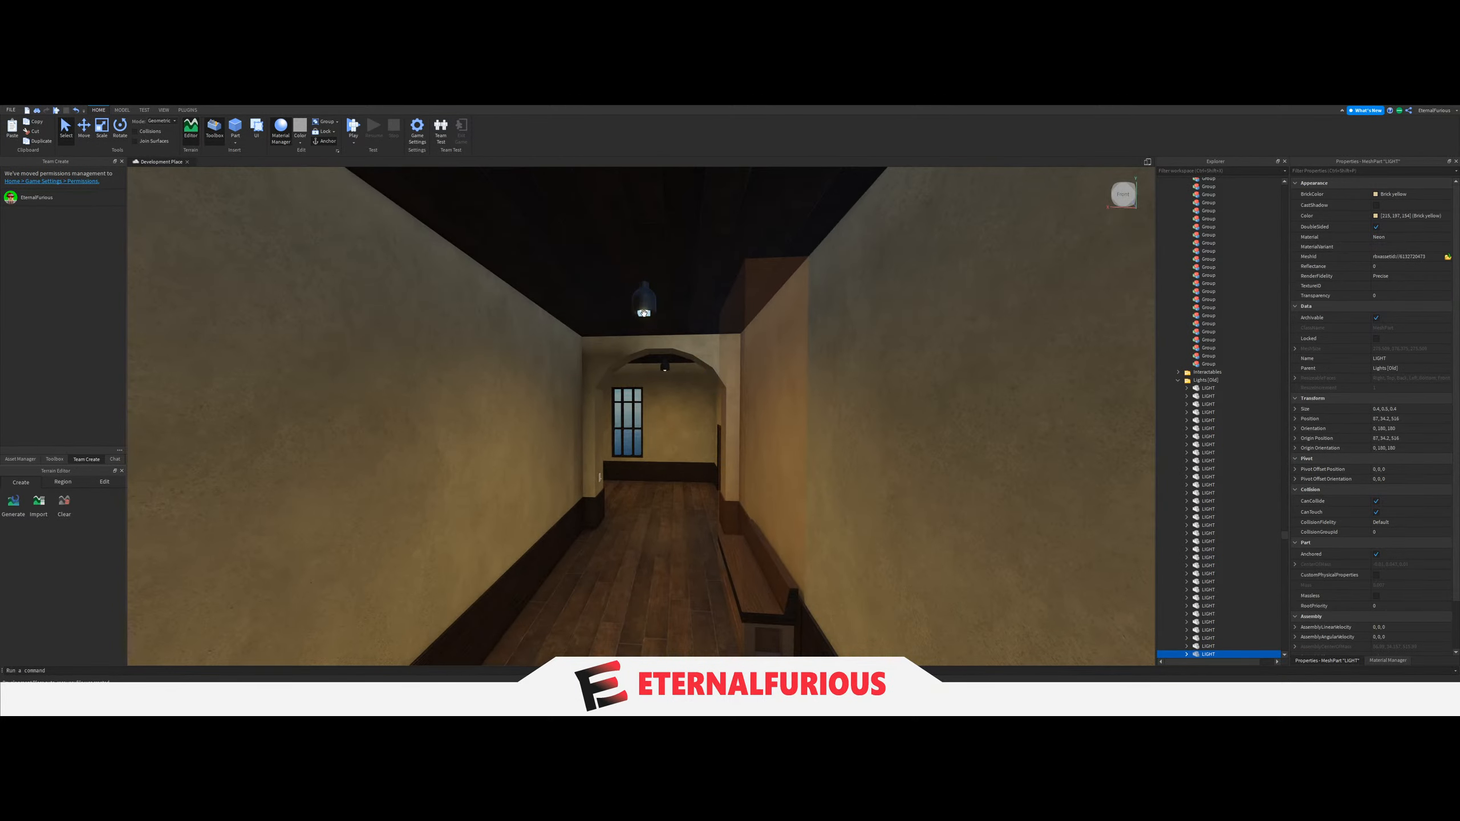
Move the six ceiling LIGHTs of the upper-floor corridor, including the one by its end window, into the next empty Group.
key("w")
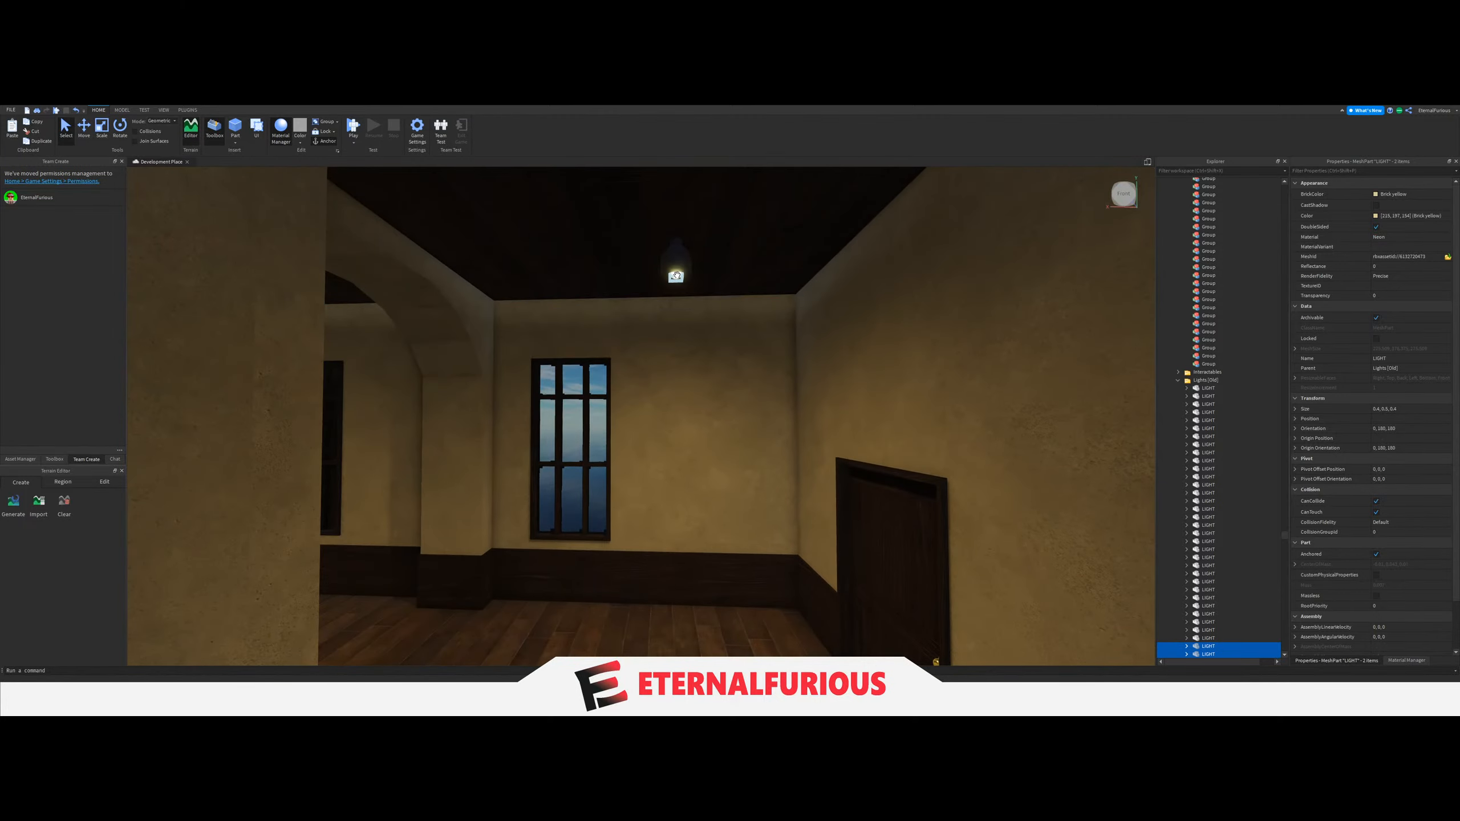
left_click(676, 275, "shift")
right_click_drag(711, 368, 711, 369)
key("w")
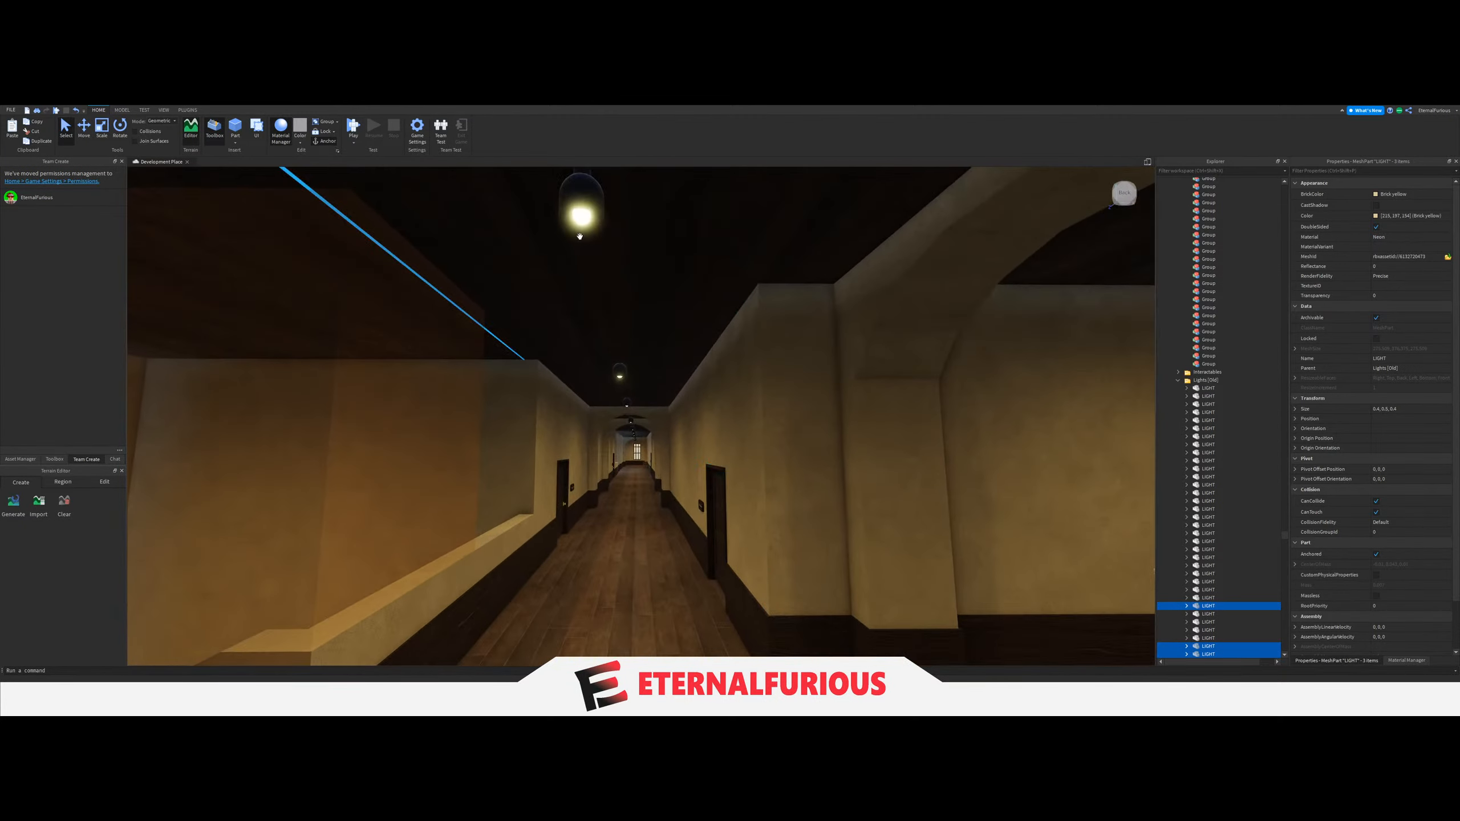
right_click_drag(647, 324, 647, 323)
key("w")
left_click(658, 305, "shift")
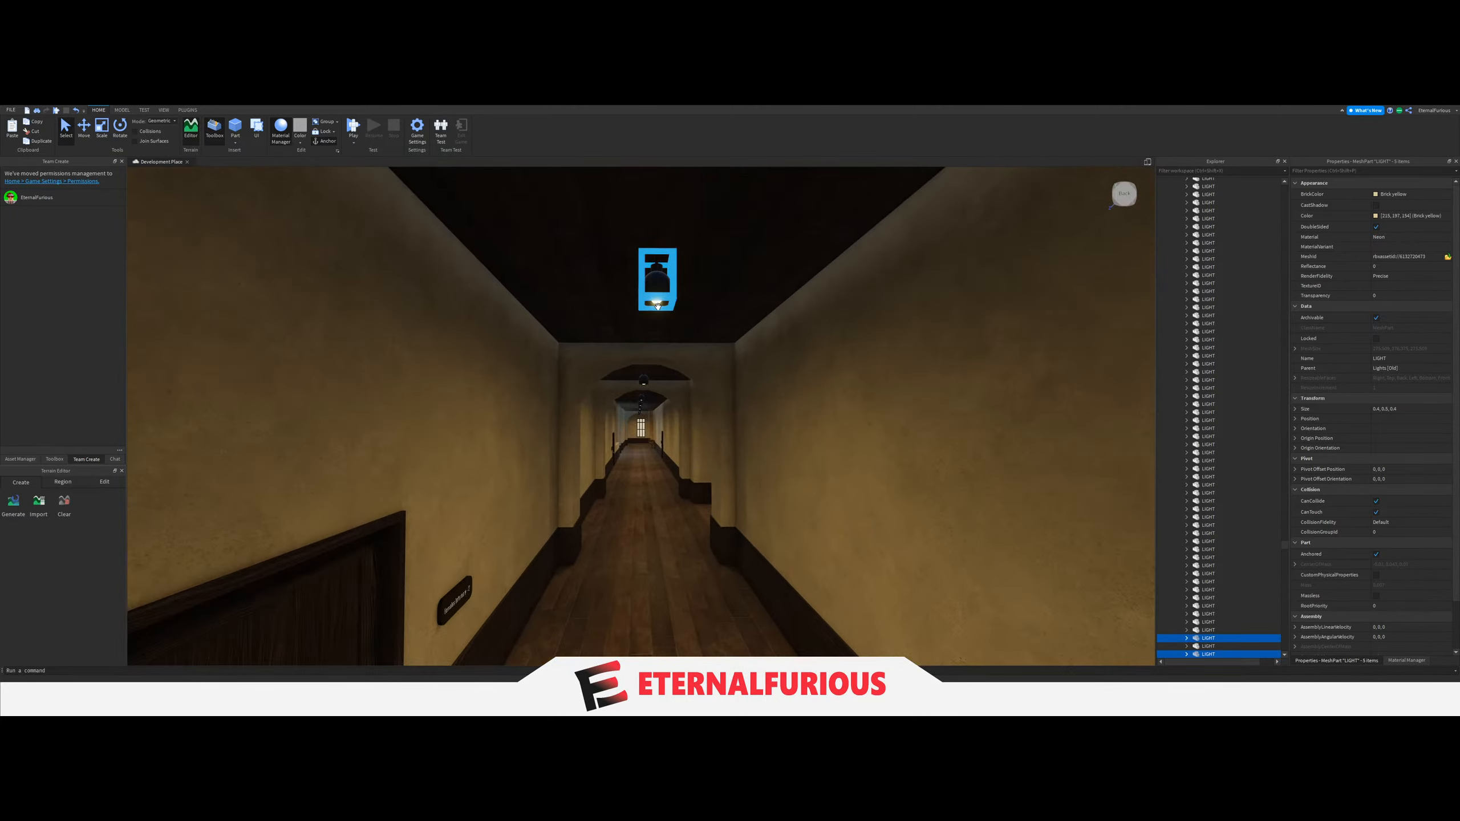
scroll(1201, 518, "up", 7)
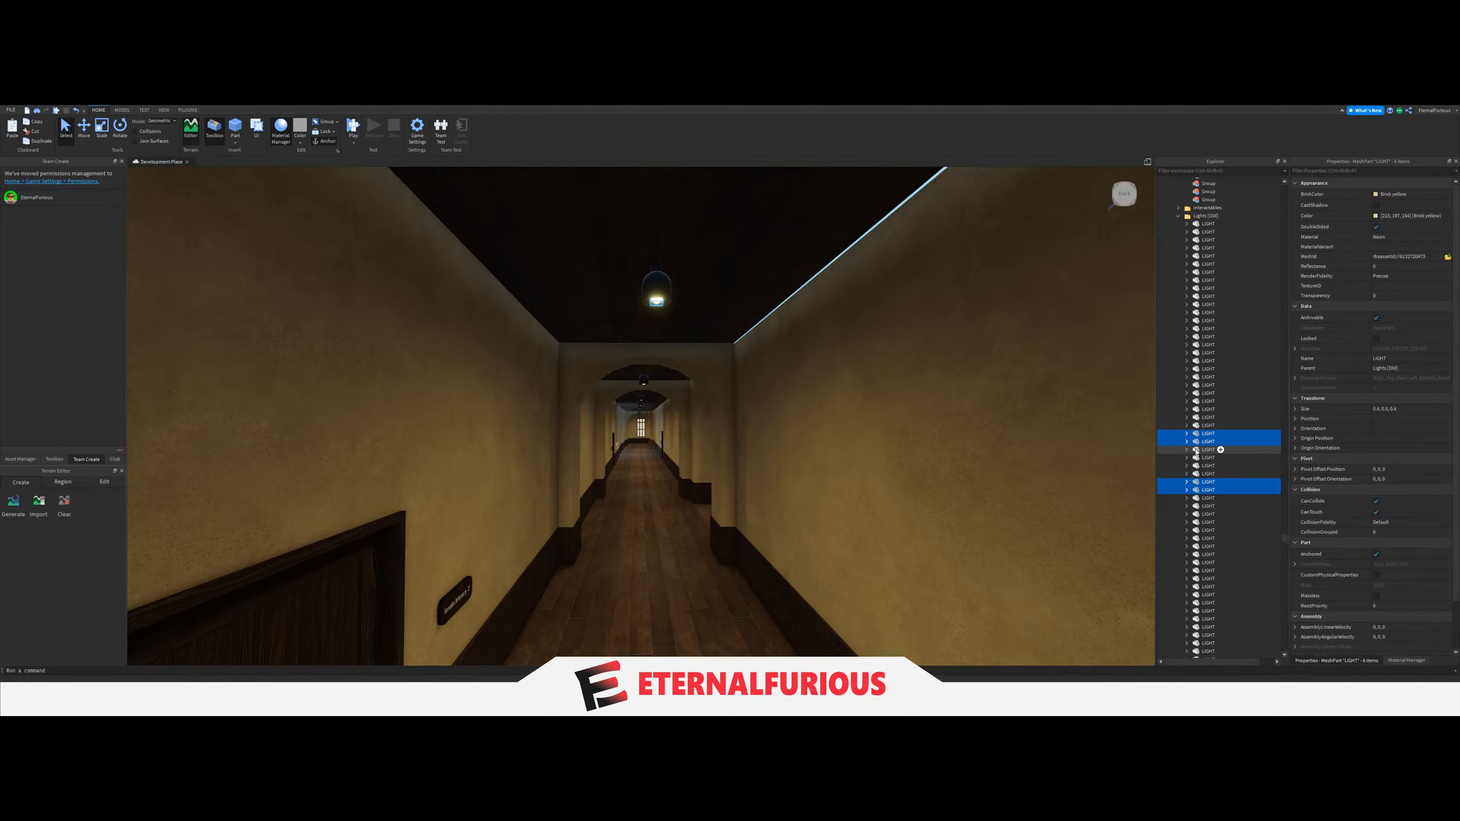
left_click_drag(1220, 468, 1220, 504)
scroll(1220, 503, "up", 10)
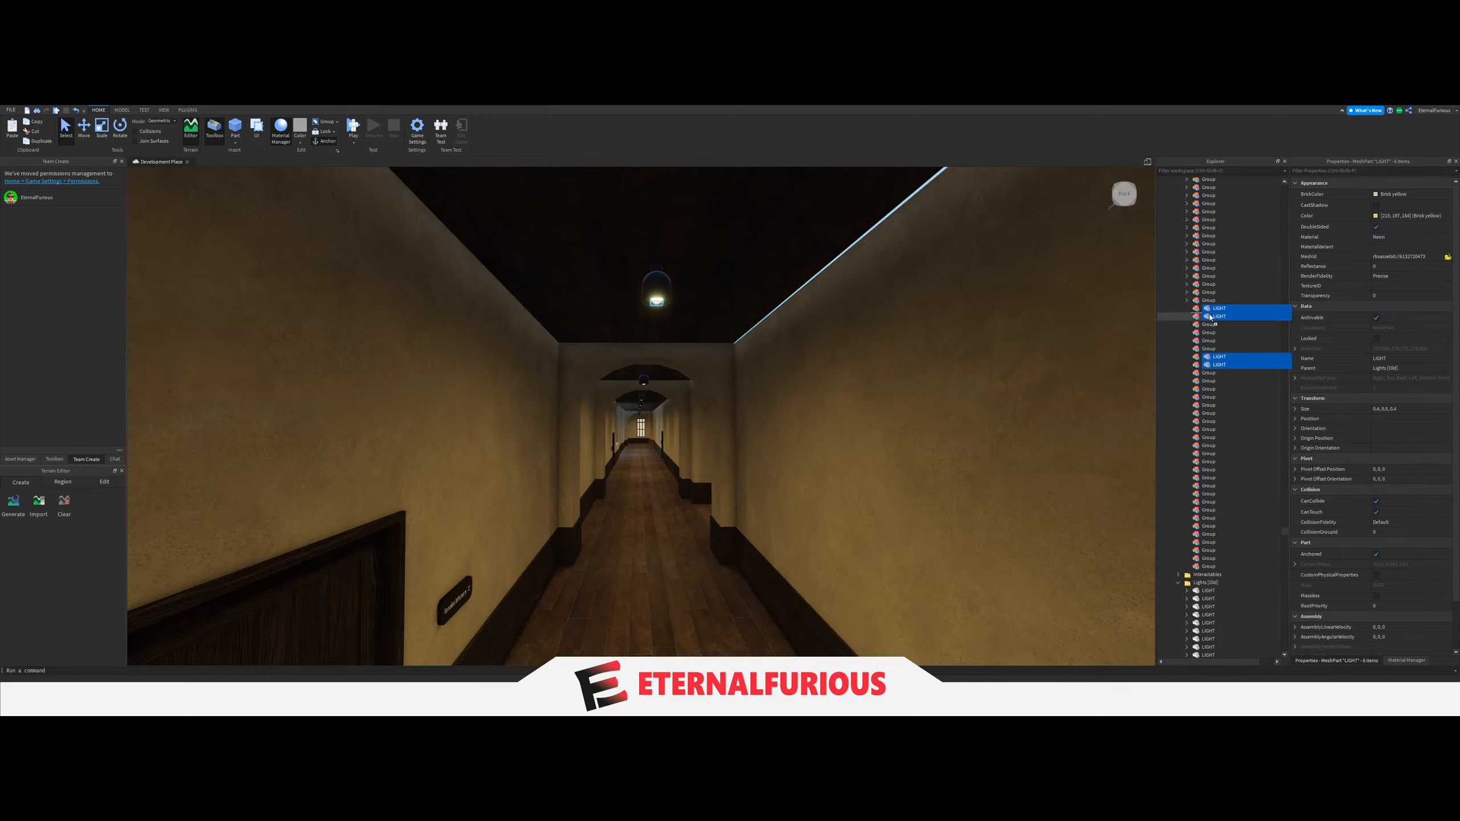
Set the LightGroup value of the switch on the column by the upper corridor's end window to its six-LIGHT Group and collapse the Group.
key("w")
right_click_drag(747, 453, 747, 453)
left_click(501, 426)
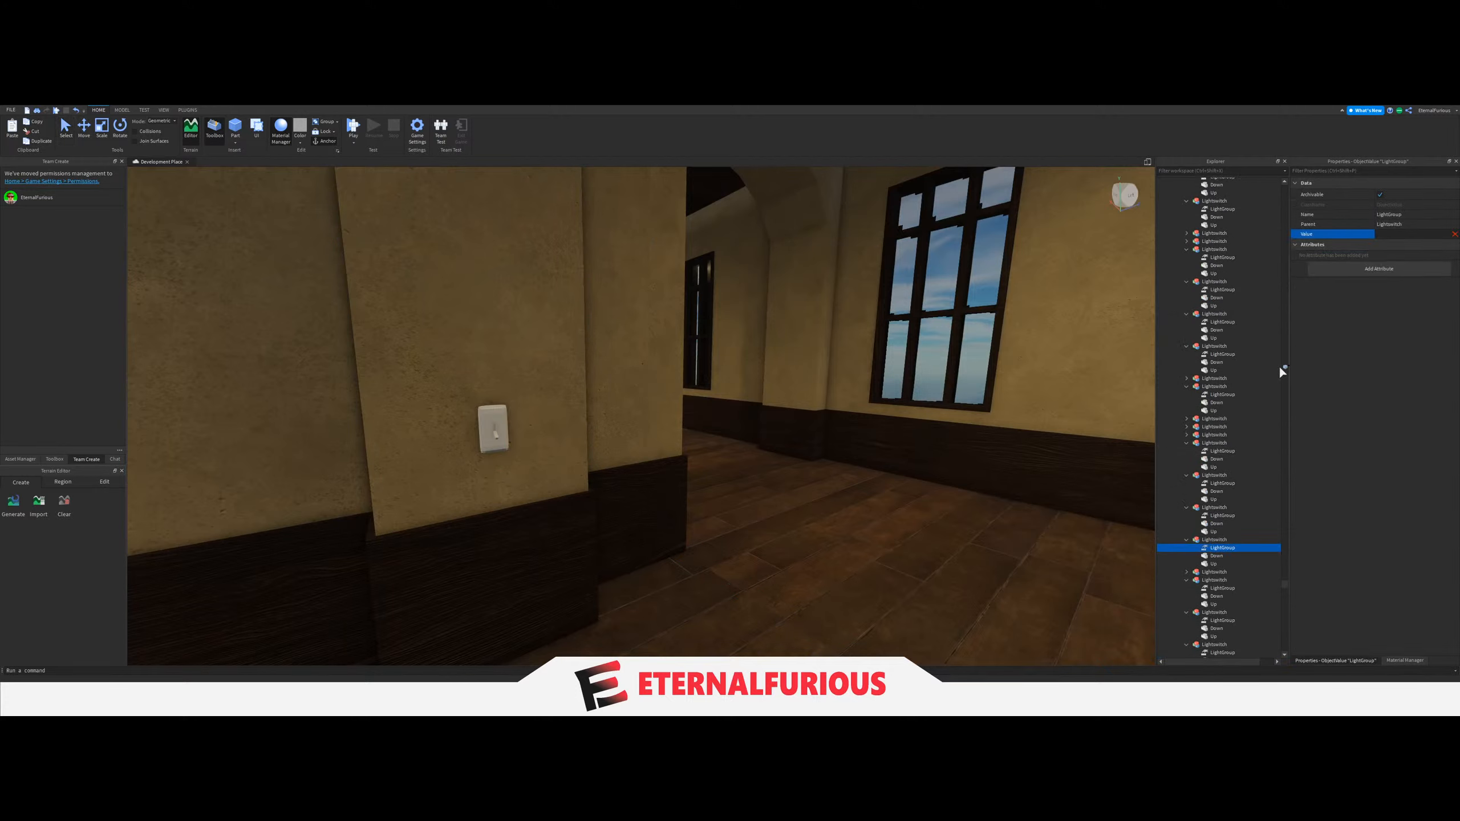
scroll(1210, 548, "up", 8)
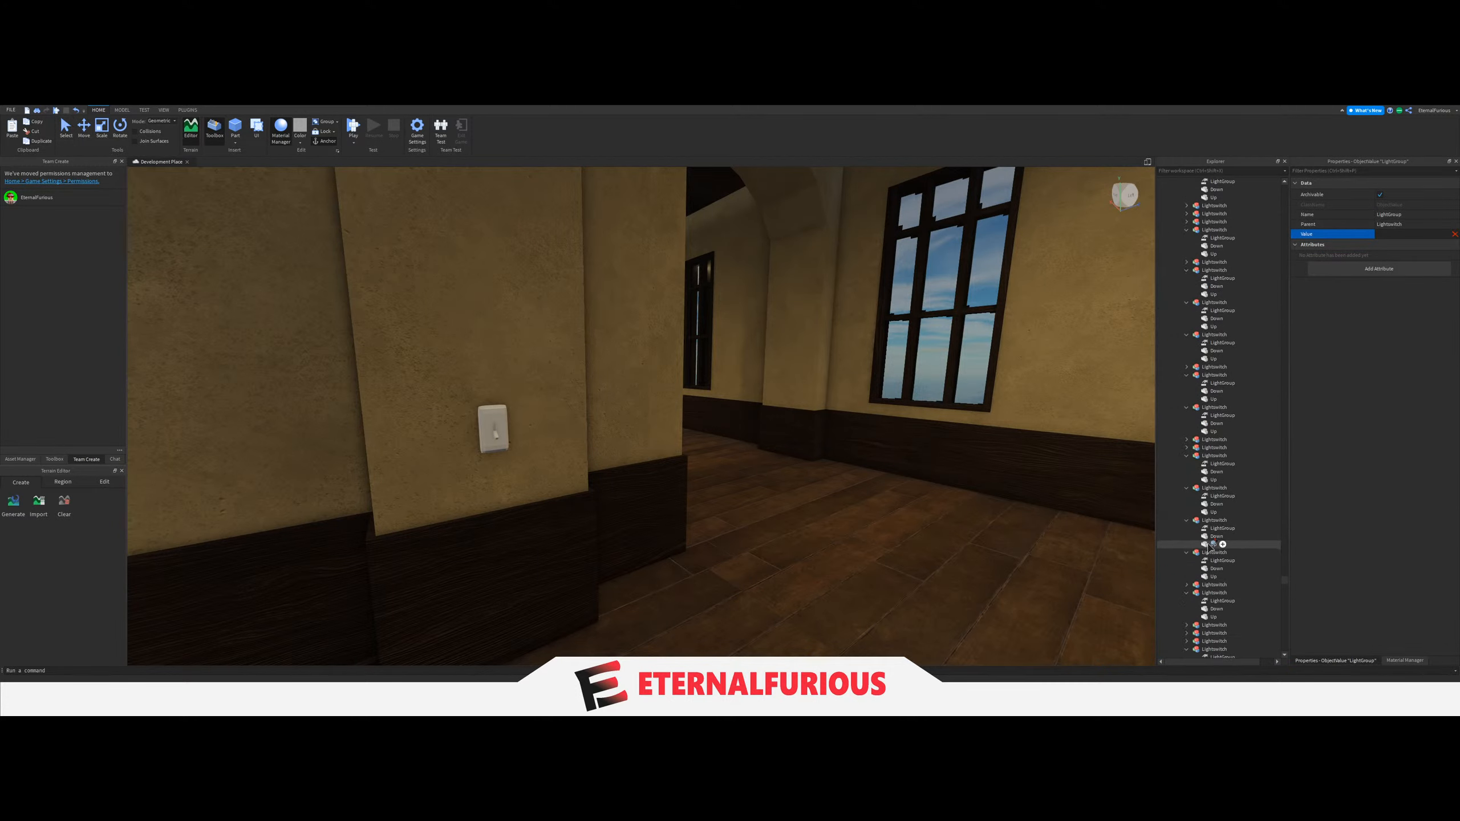
scroll(1210, 547, "up", 10)
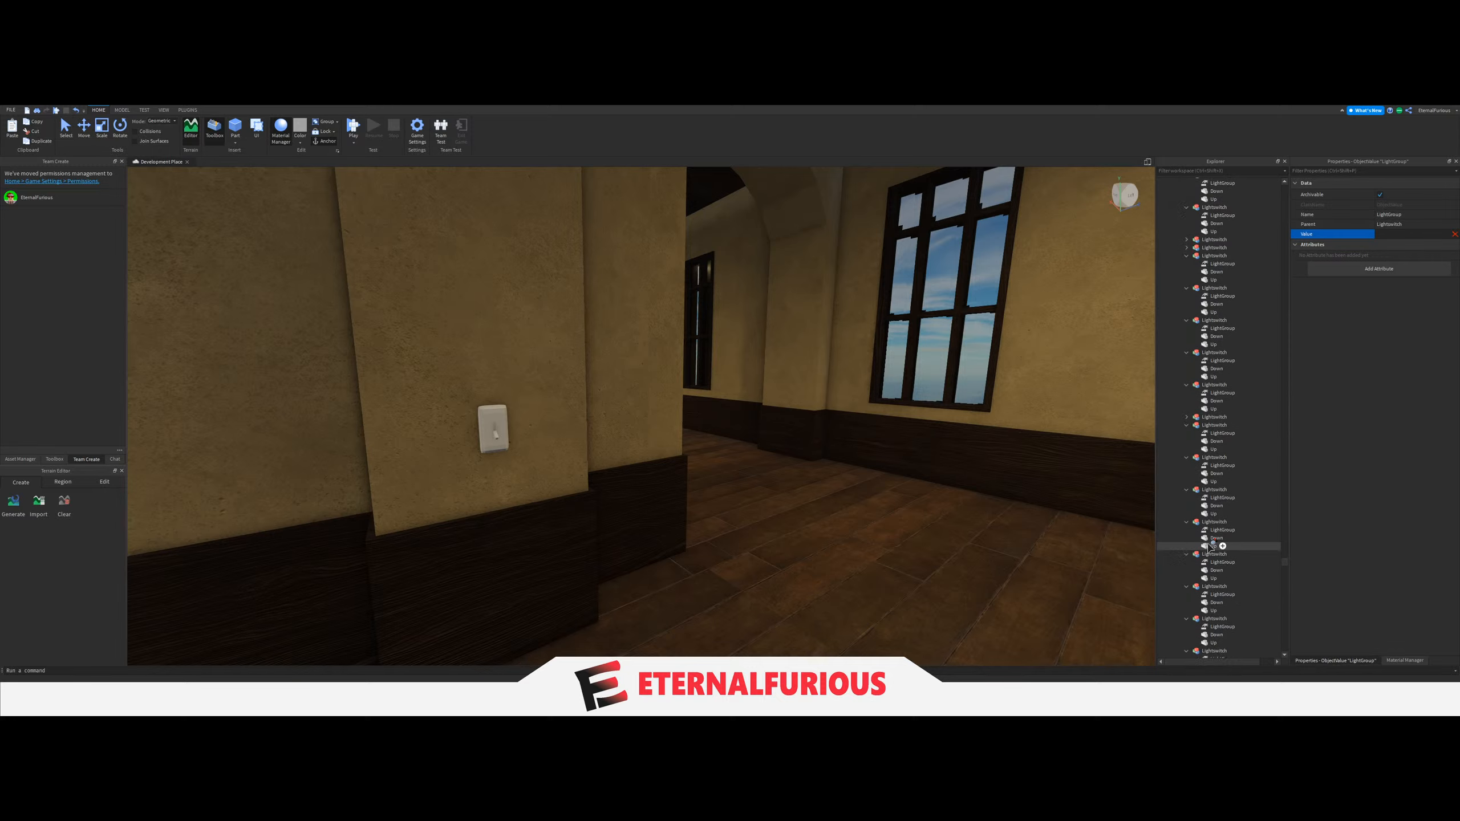
scroll(1210, 547, "up", 10)
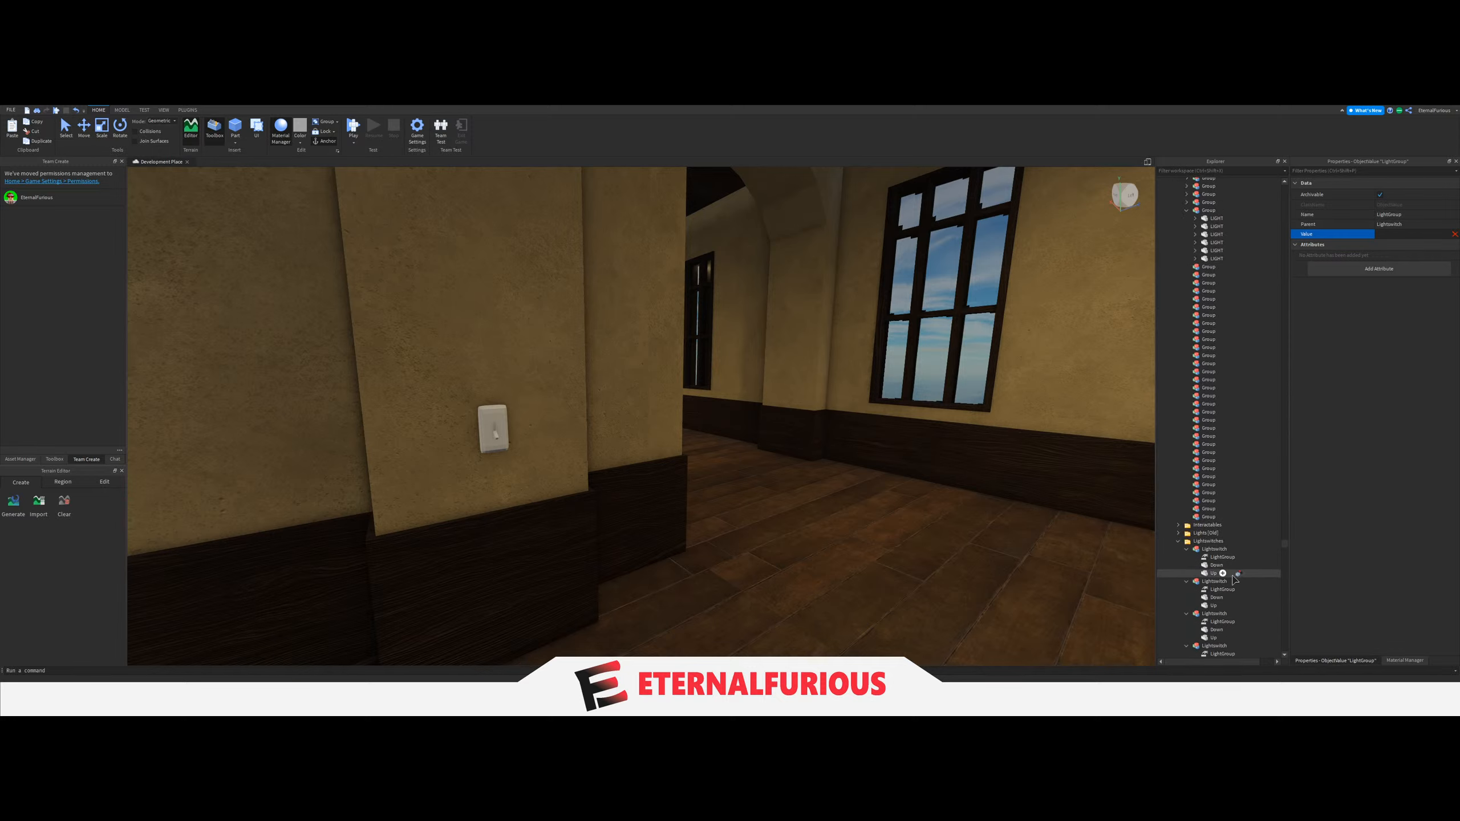
right_click_drag(822, 454, 828, 457)
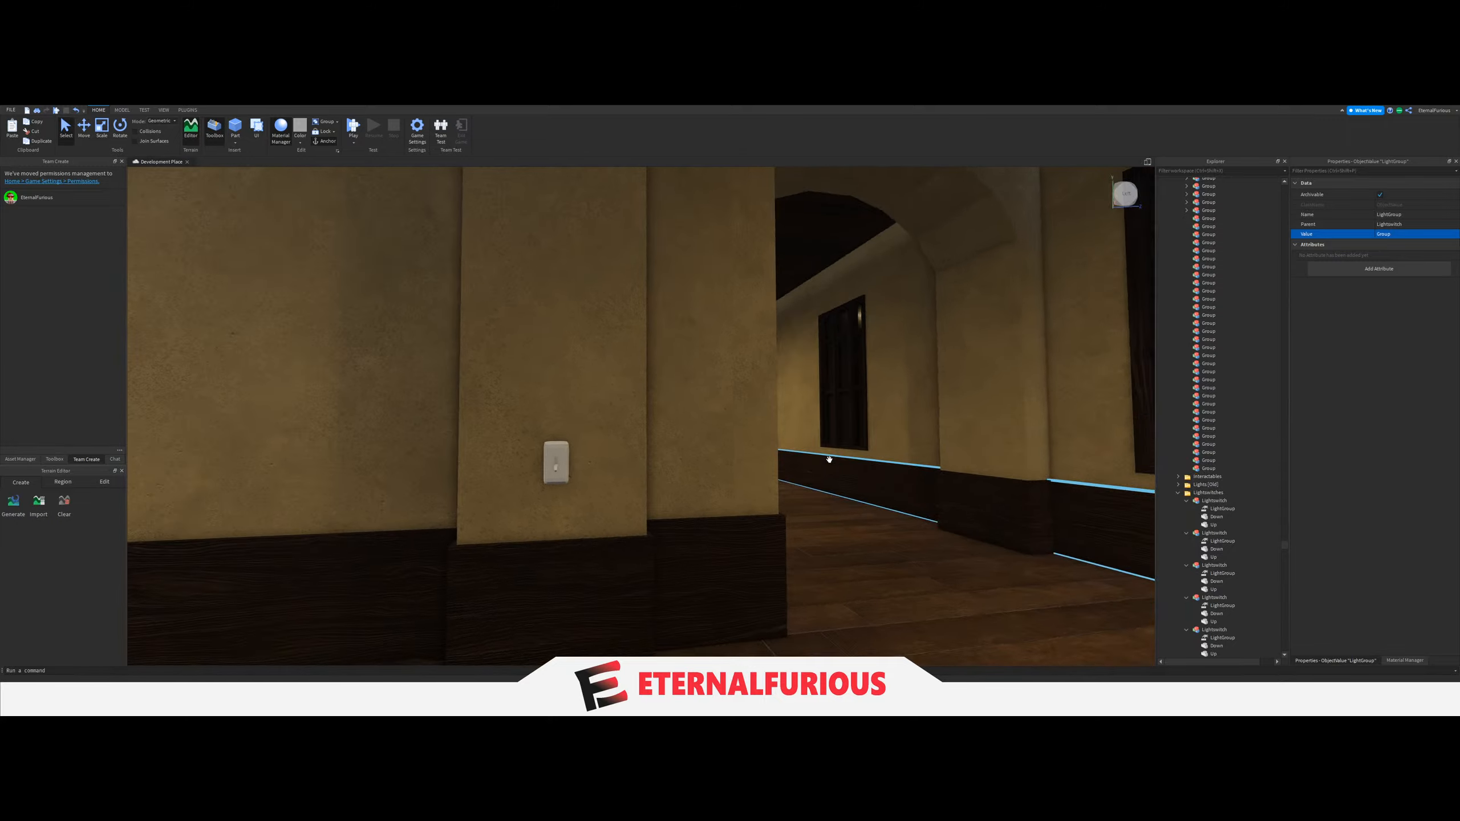
Look through the opposite side of the building for the next staircase corridor whose ceiling lights need a Group.
key("d")
left_click(860, 477)
key("a")
left_click_drag(1258, 469, 1200, 218)
key("d")
right_click_drag(929, 422, 626, 387)
left_click(964, 506)
key("a")
key("w")
key("w")
key("w")
key("w")
key("w")
key("w")
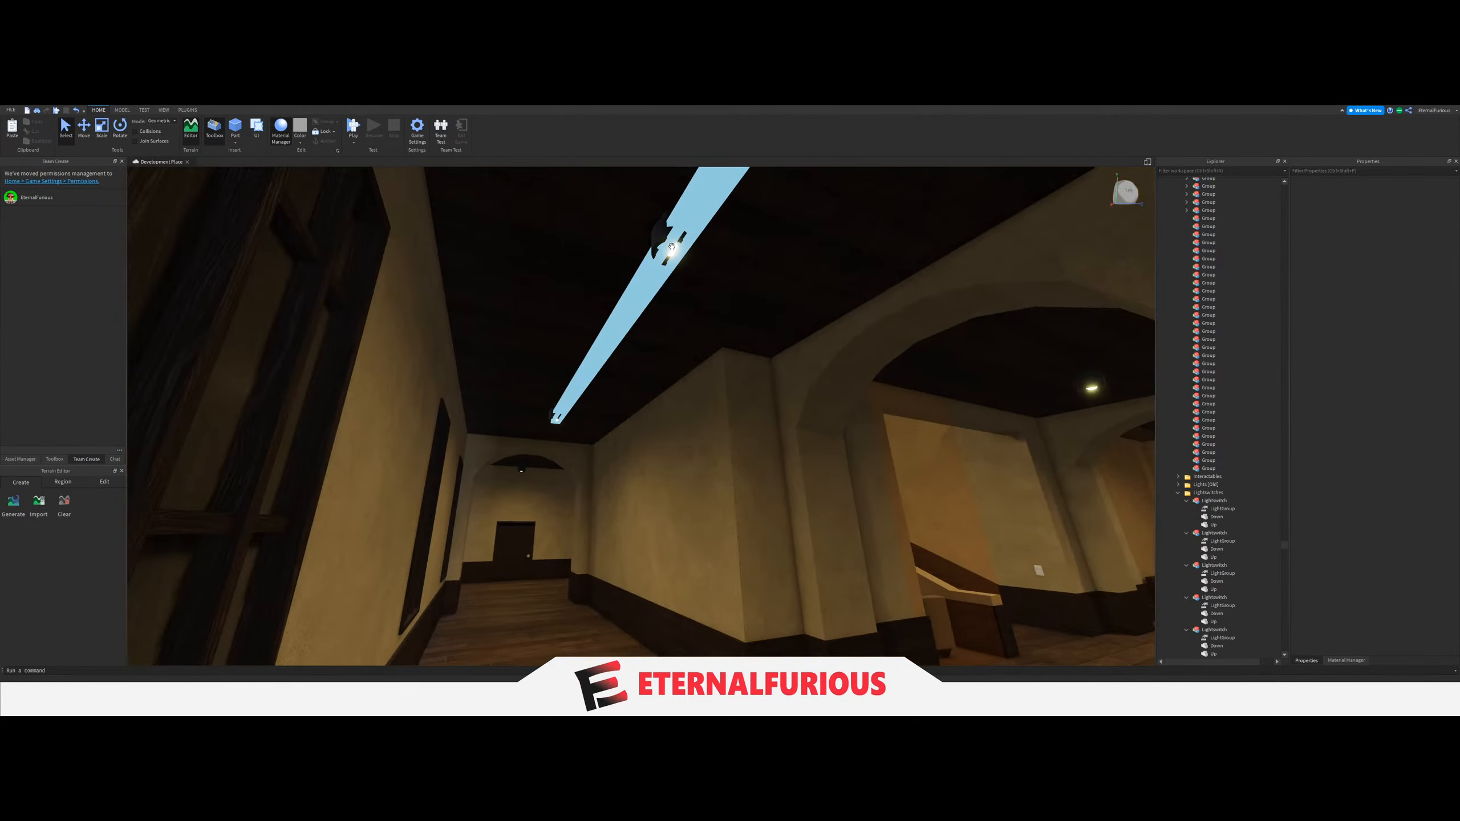
Move the six ceiling LIGHTs of the opposite side's lower-floor corridor, from the staircase to the end window, into the next empty Group.
key("w")
right_click_drag(671, 247, 667, 338)
key("w")
key("w")
key("w")
left_click(656, 339)
key("w")
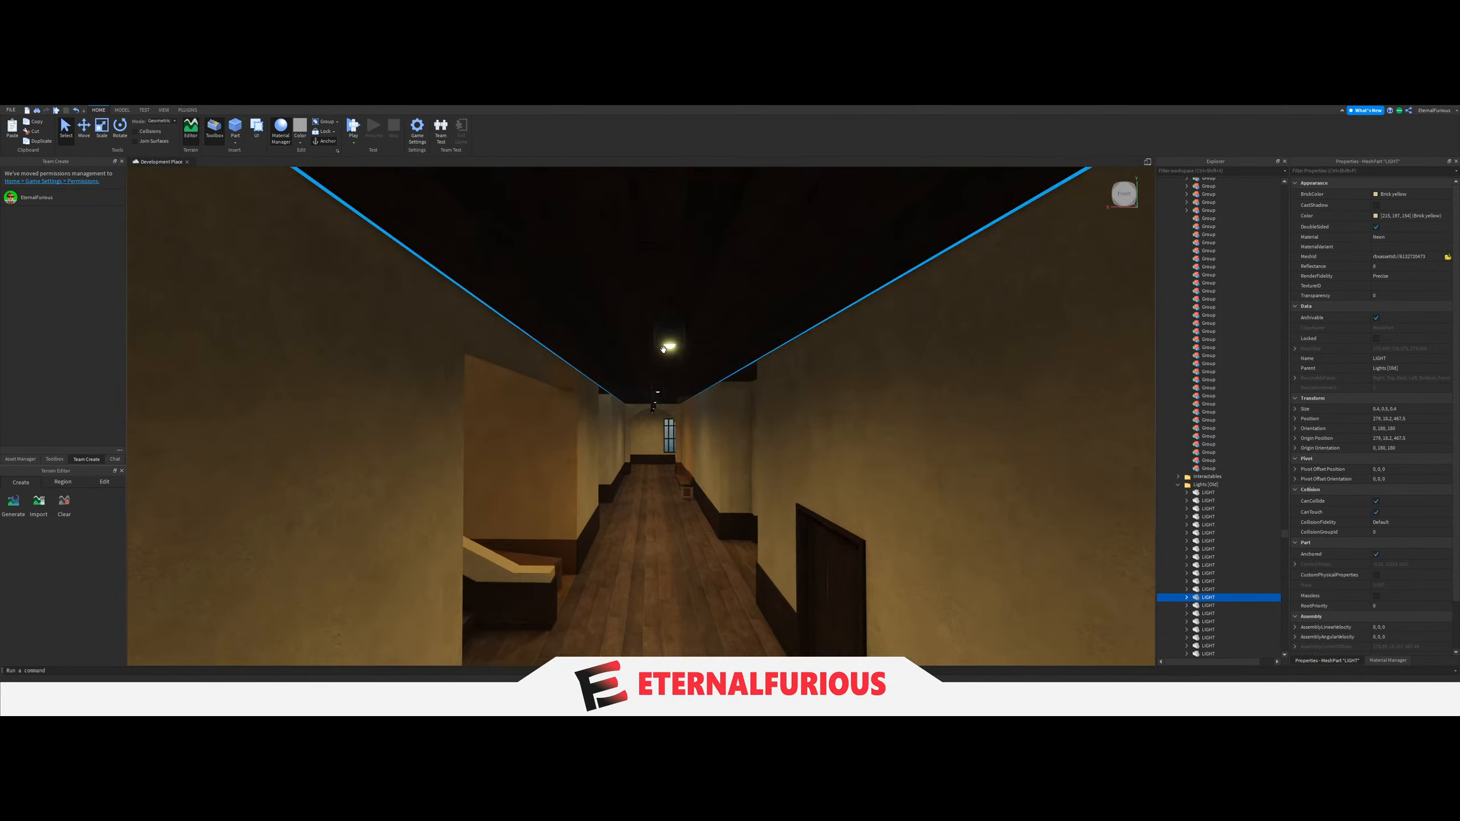
left_click(670, 347, "ctrl")
key("w")
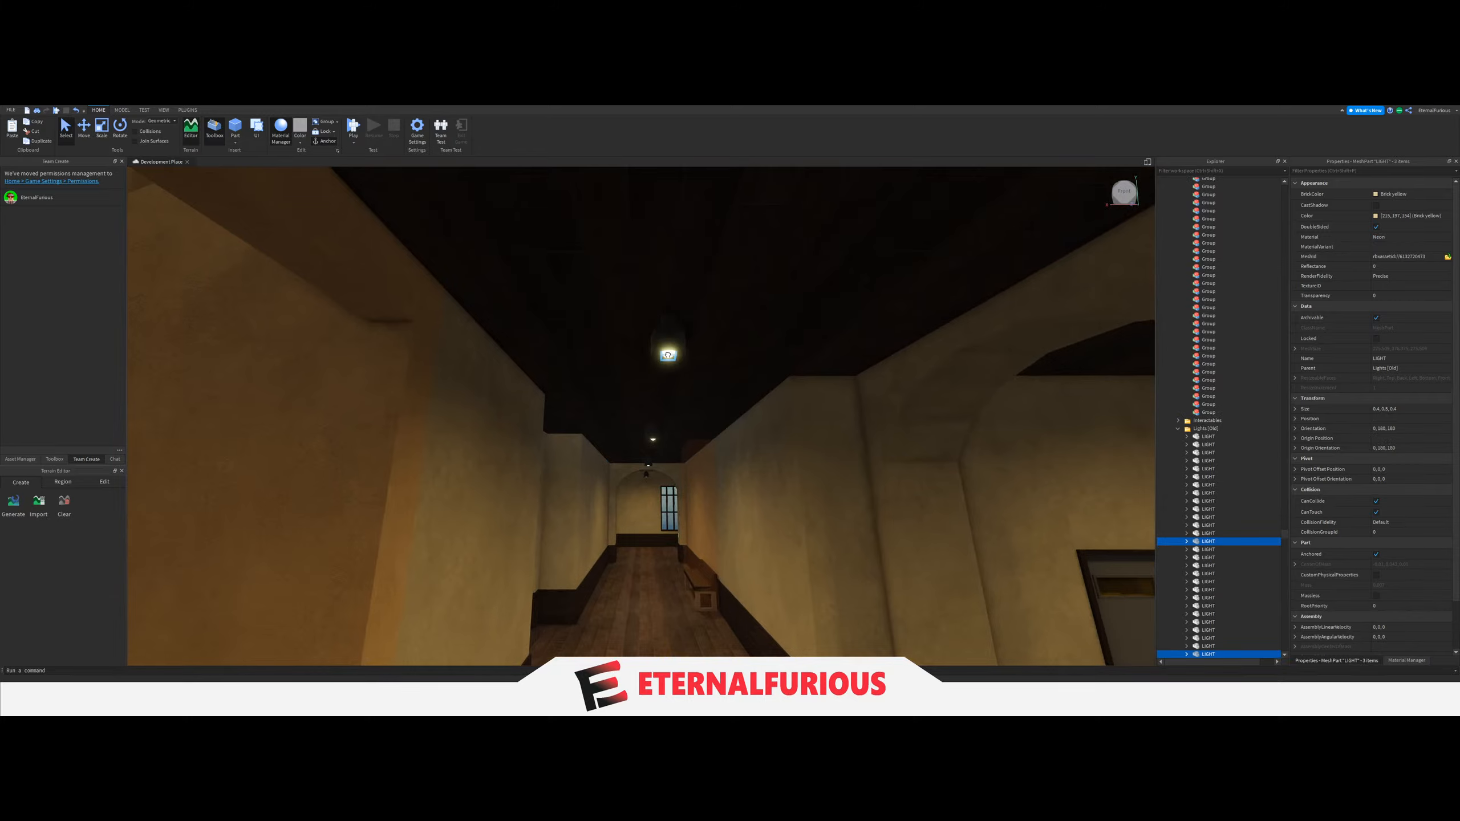
left_click(668, 355, "ctrl")
key("w")
key("w")
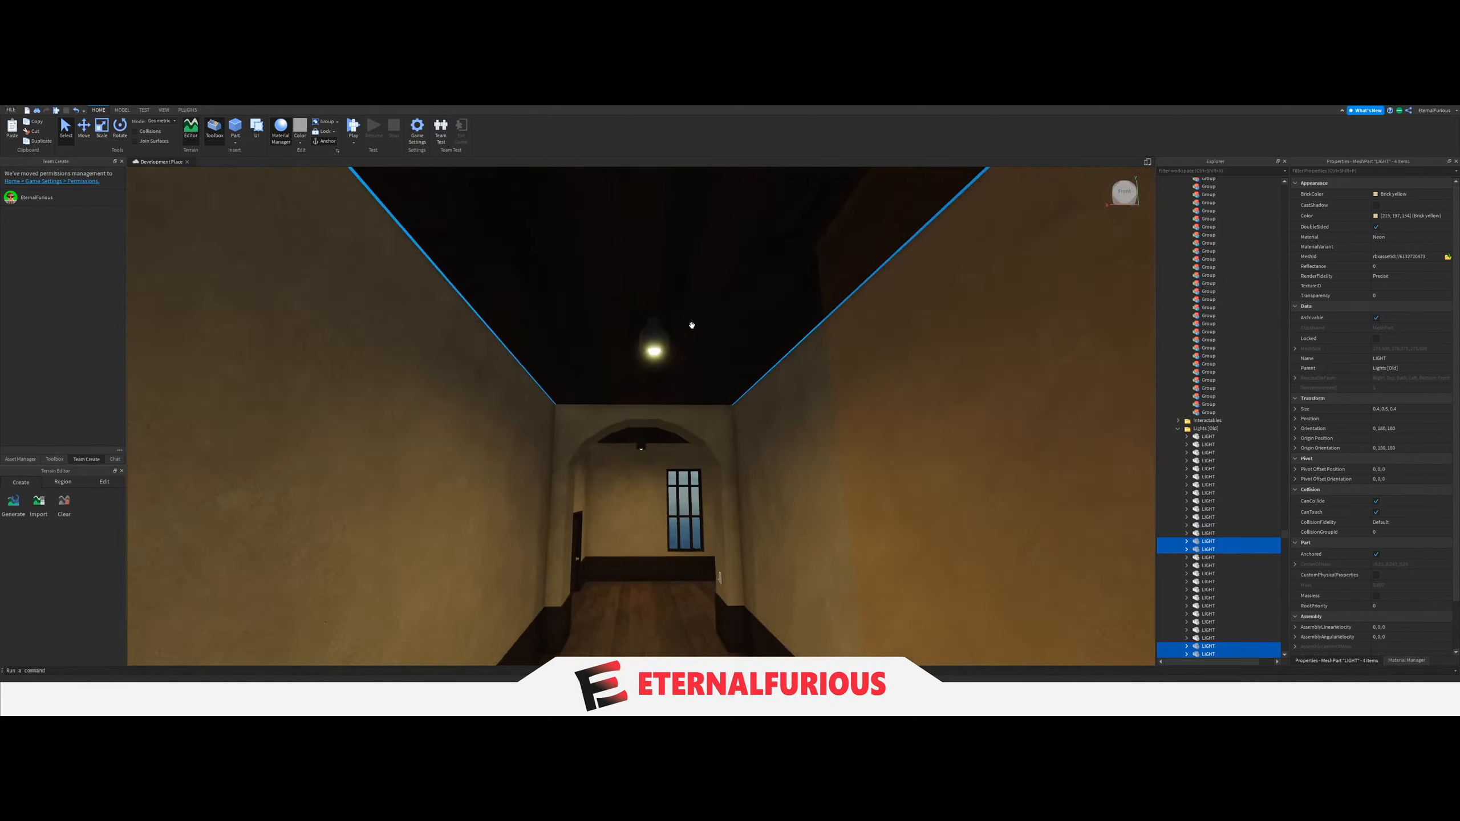
key("w")
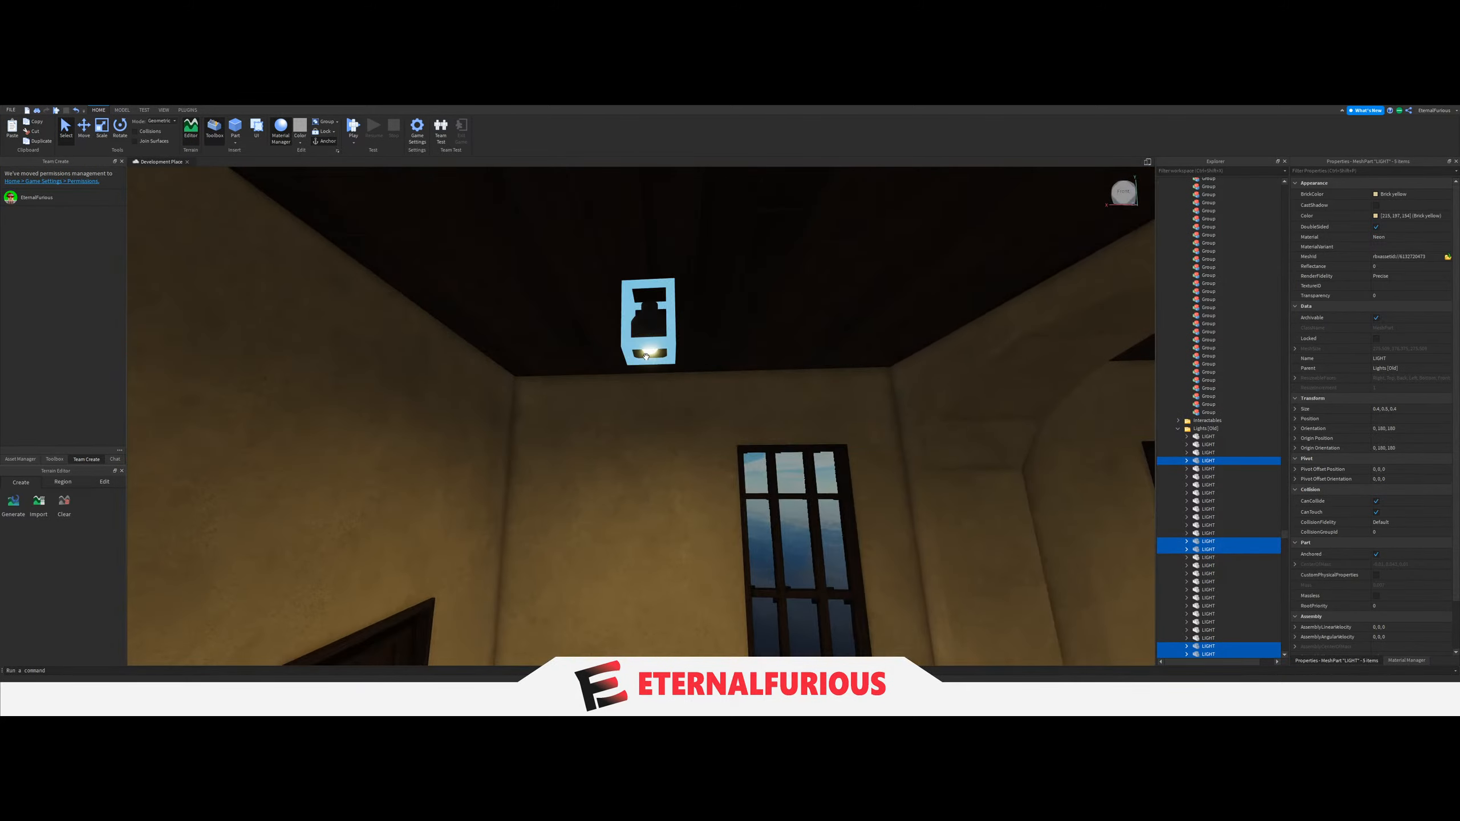
left_click(648, 351, "ctrl")
left_click_drag(1198, 350, 1229, 486)
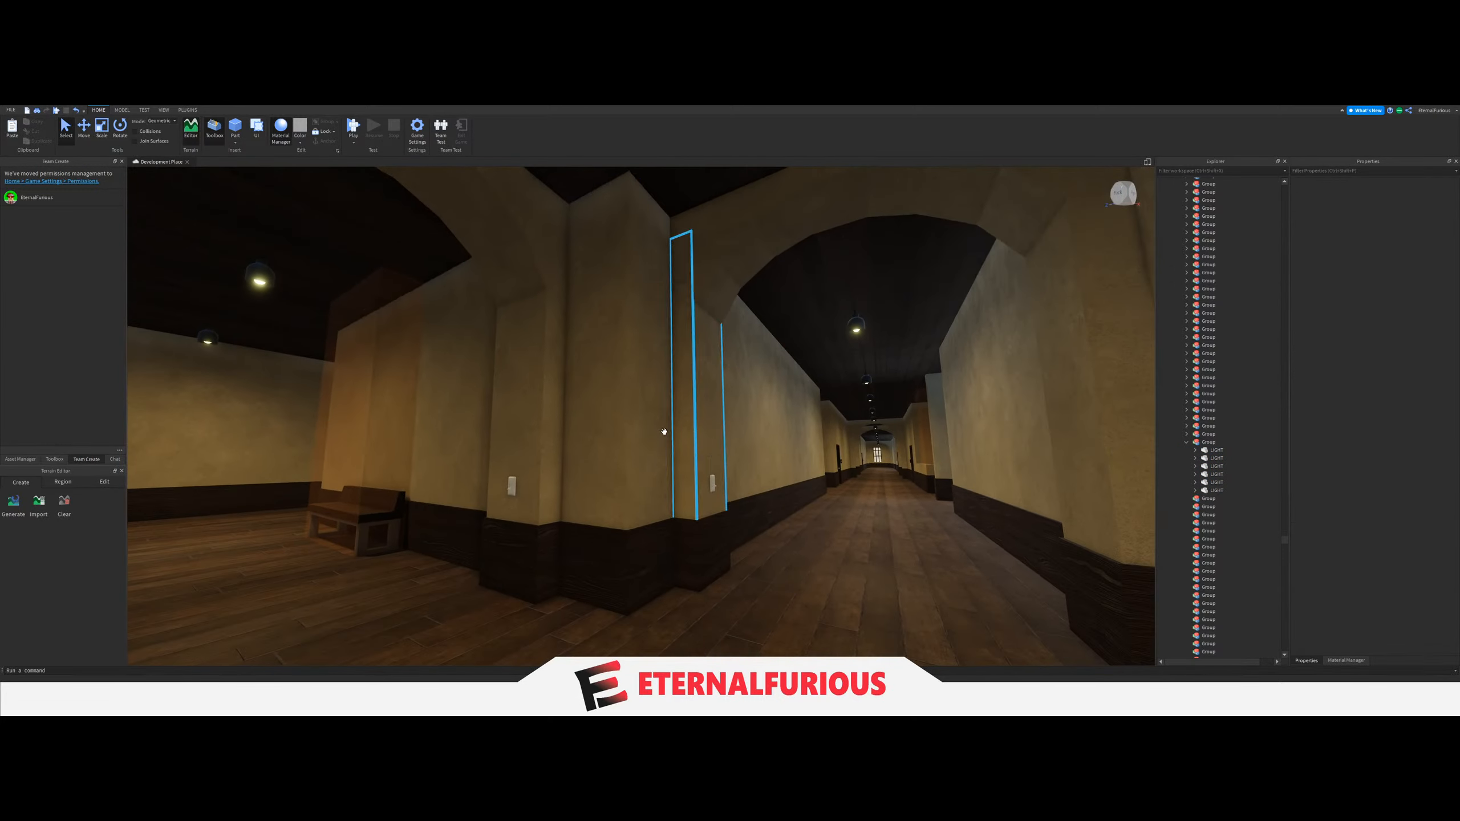
Set the LightGroup value of the switch on the corner column near the bench to the lower-floor corridor's six-LIGHT Group.
right_click_drag(664, 431, 793, 483)
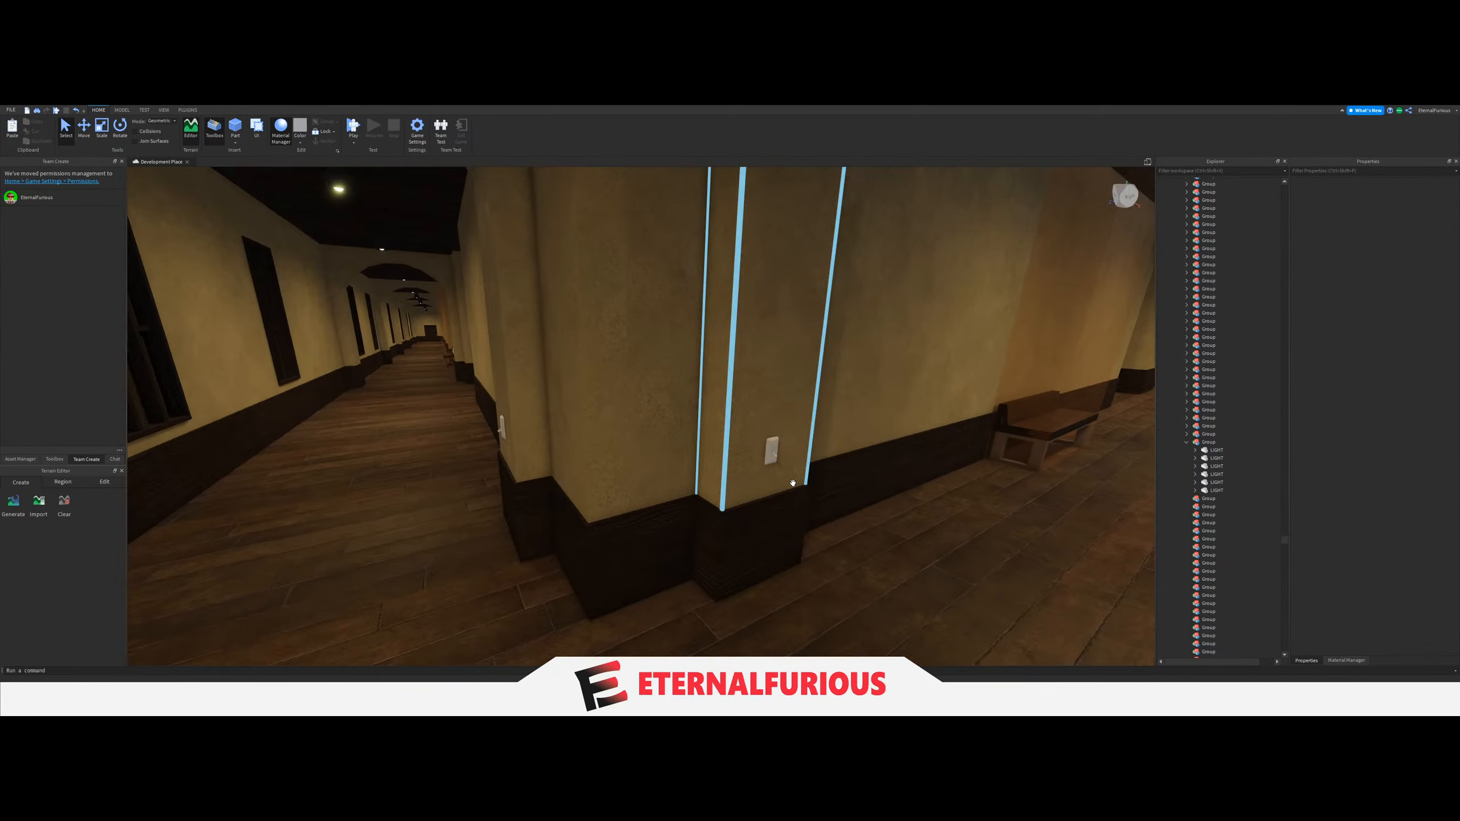
left_click(772, 459)
scroll(1193, 525, "down", 3)
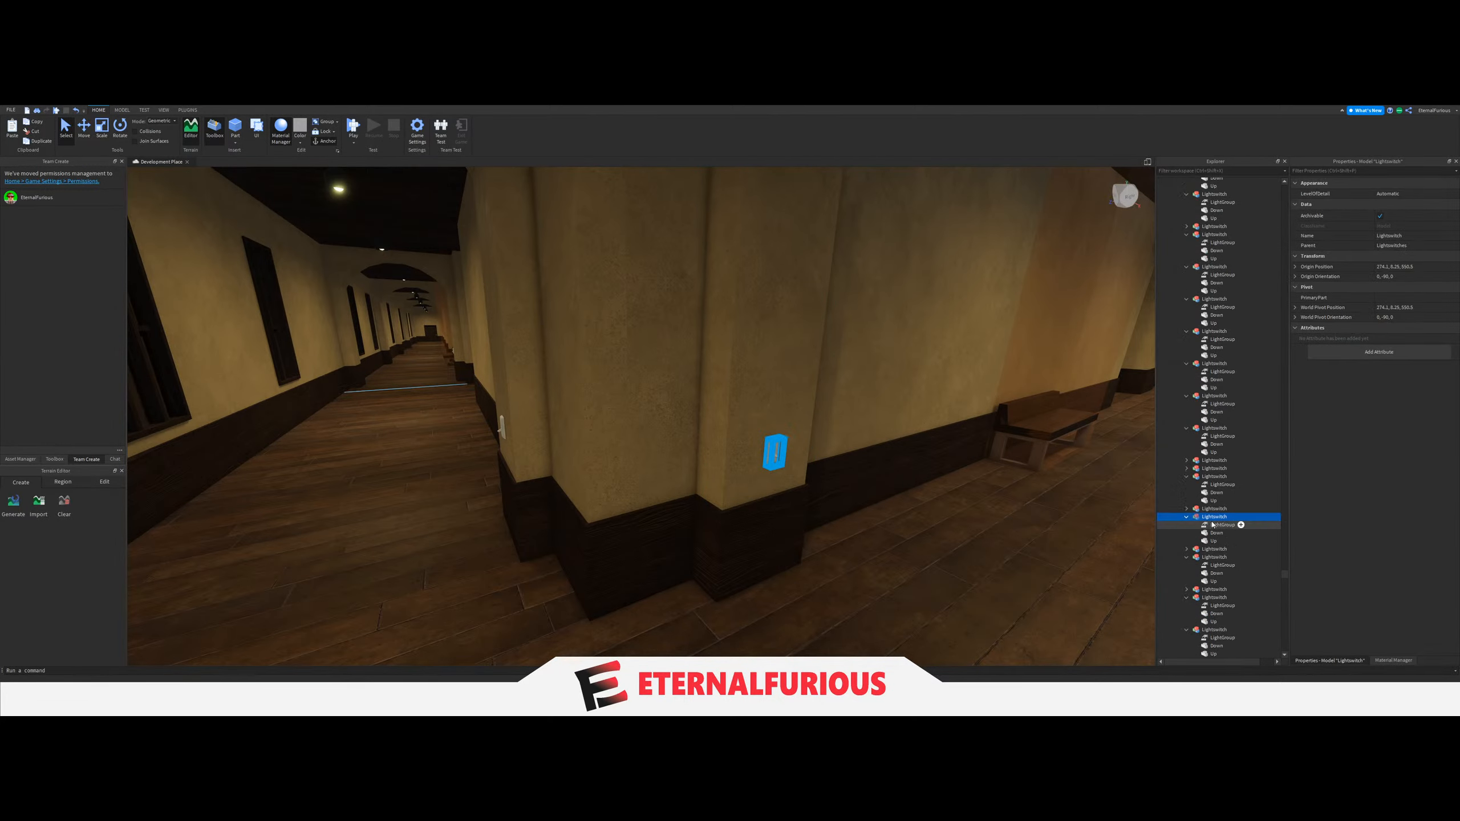
scroll(1230, 458, "up", 18)
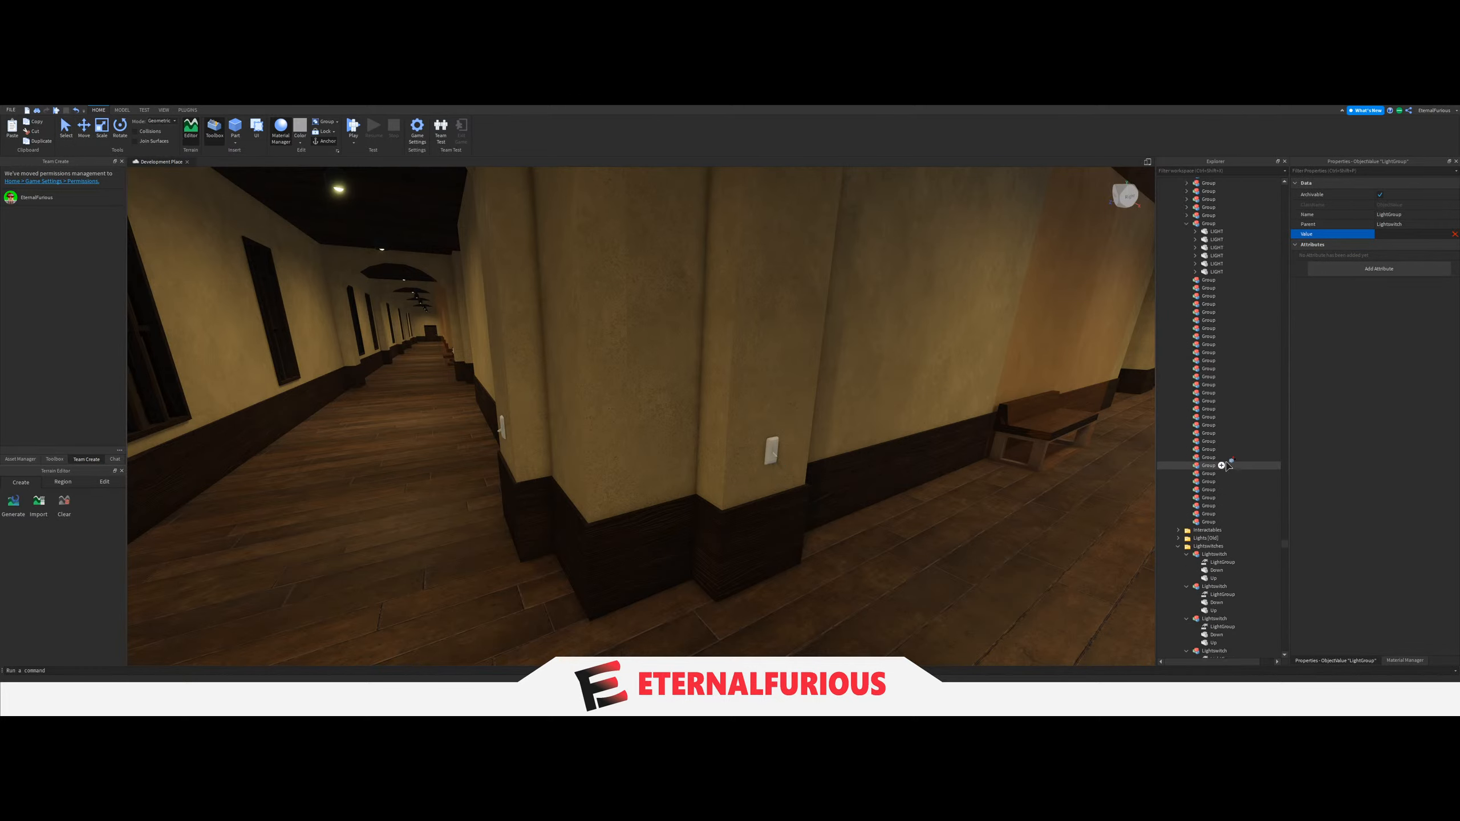
left_click(1198, 408)
Move the six ceiling LIGHTs of the long corridor leading to the barred end window into the next empty Group and collapse the previous Group.
right_click_drag(771, 403, 829, 333)
left_click(627, 506)
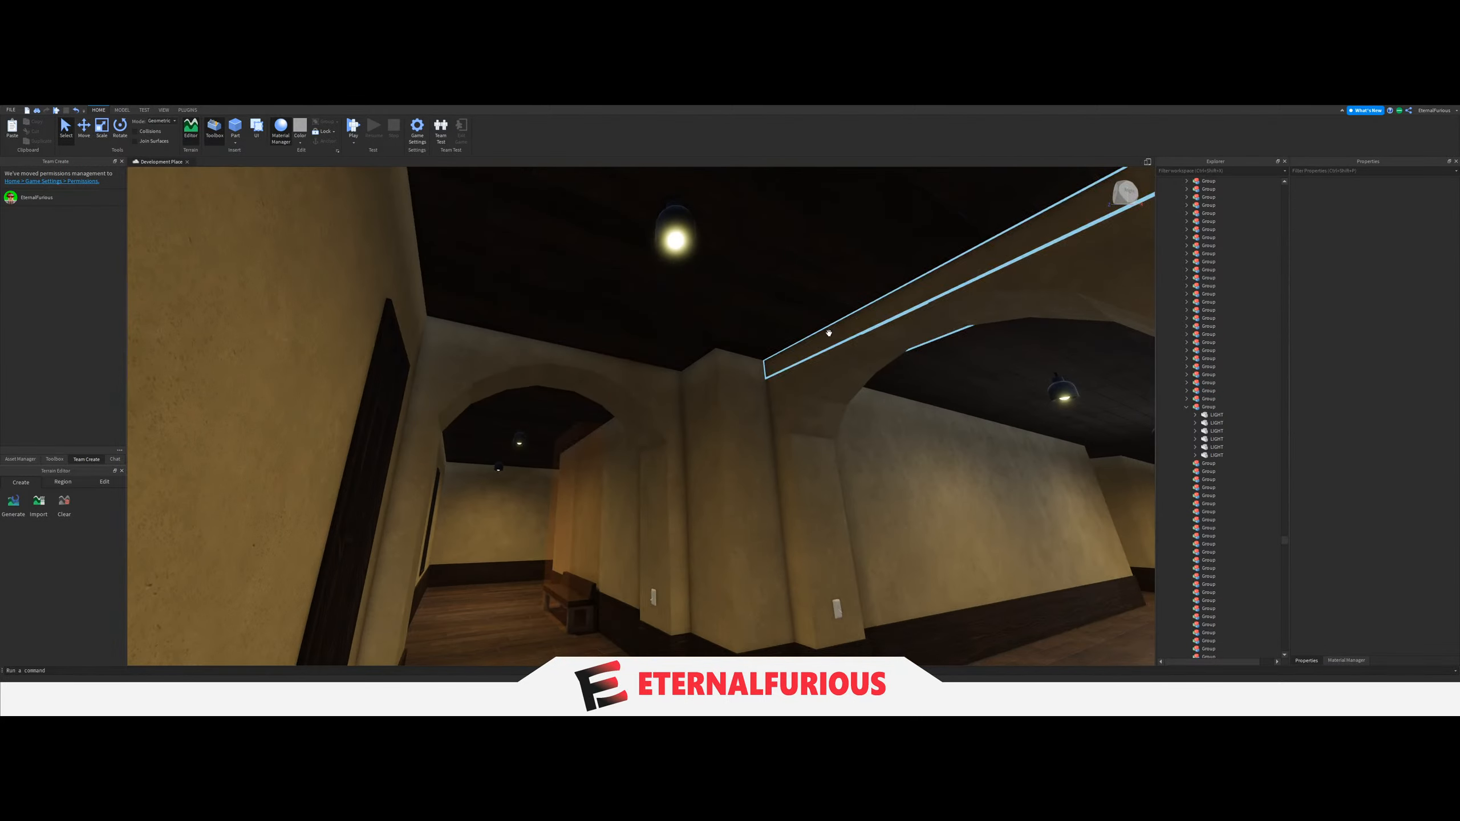
left_click(673, 245)
right_click_drag(717, 427, 711, 427)
key("w")
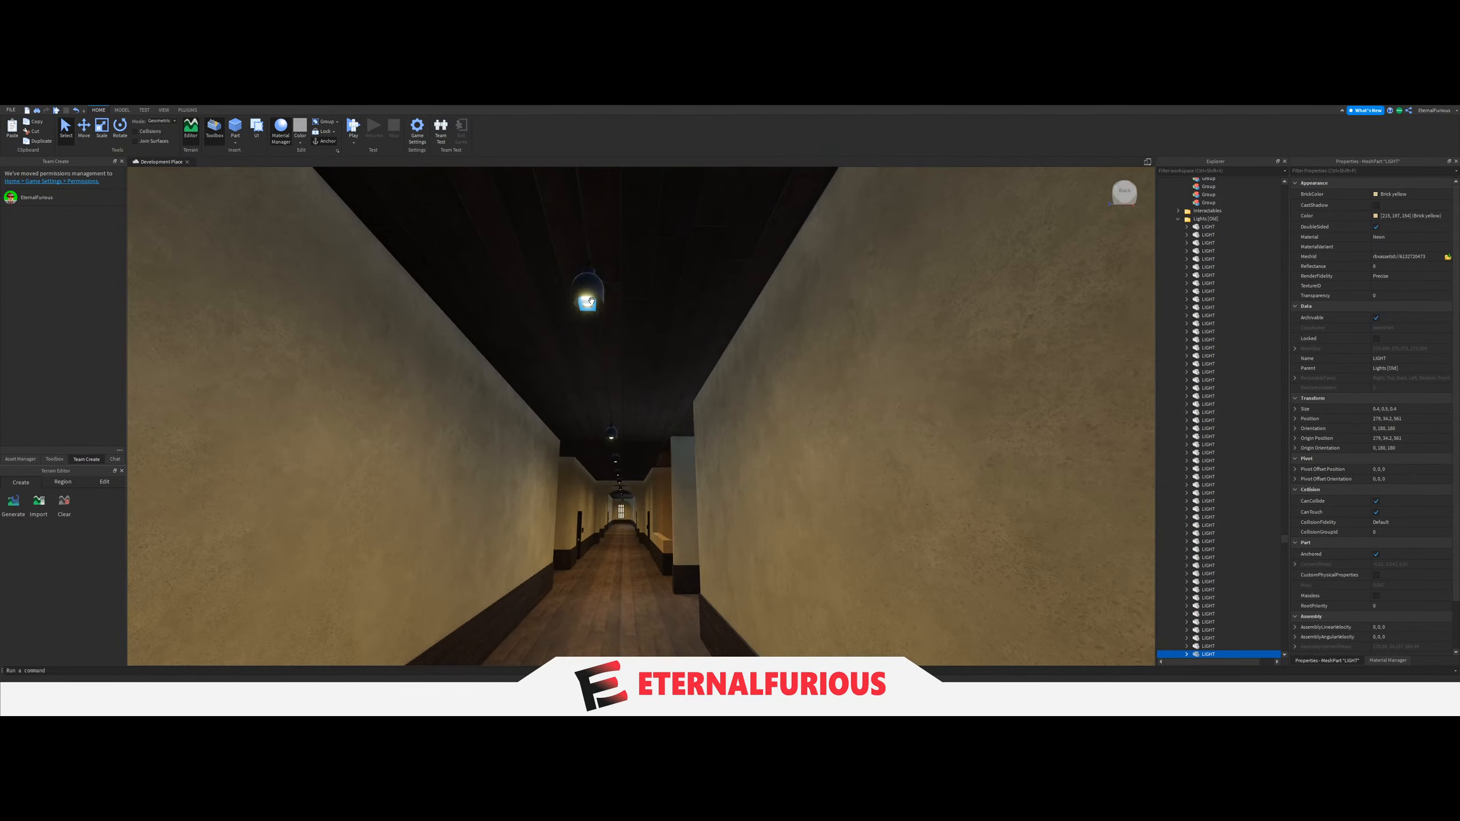
left_click(588, 301, "ctrl")
key("w")
right_click_drag(714, 361, 700, 339)
key("w")
left_click(659, 243, "ctrl")
key("w")
right_click_drag(673, 291, 637, 287)
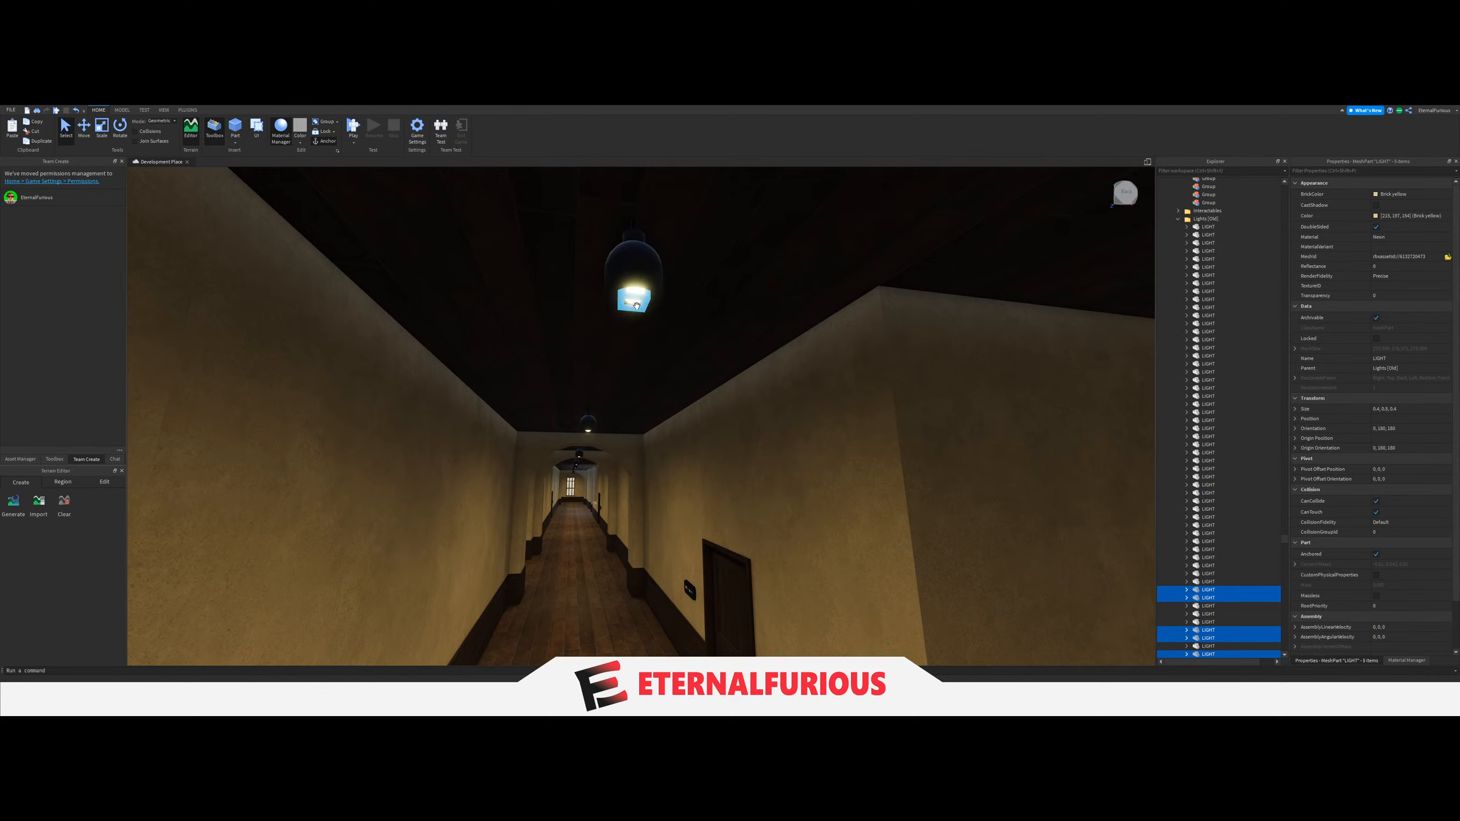
right_click_drag(637, 305, 698, 342)
key("w")
left_click(700, 213, "ctrl")
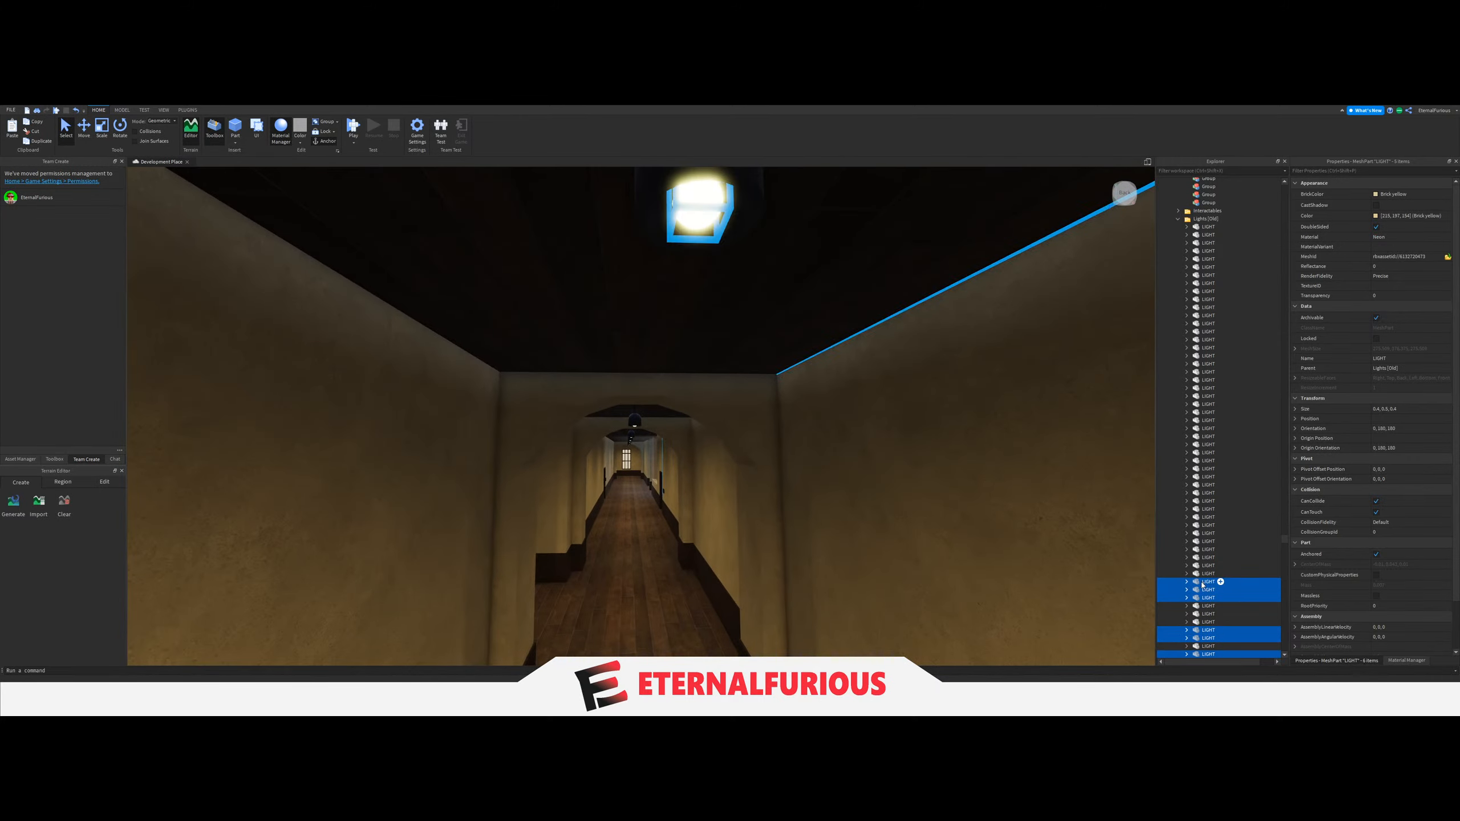
left_click_drag(1202, 585, 1198, 360)
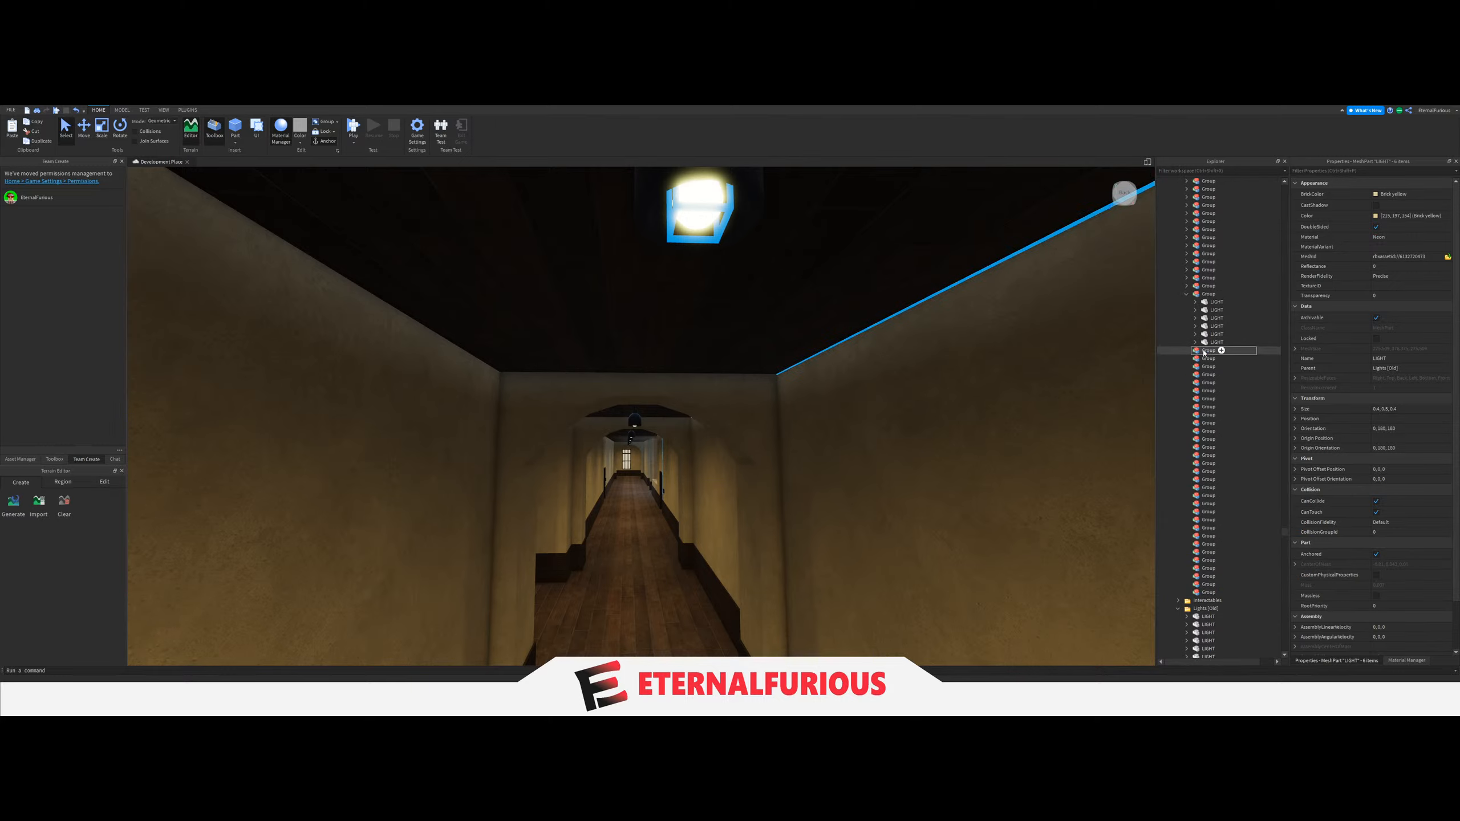
left_click_drag(1201, 301, 1186, 296)
Set the LightGroup value of the switch on the corner column facing the door and window to that corridor's six-LIGHT Group, and collapse the Group.
key("w")
right_click_drag(1078, 345, 721, 375)
left_click(701, 464)
left_click(1223, 577)
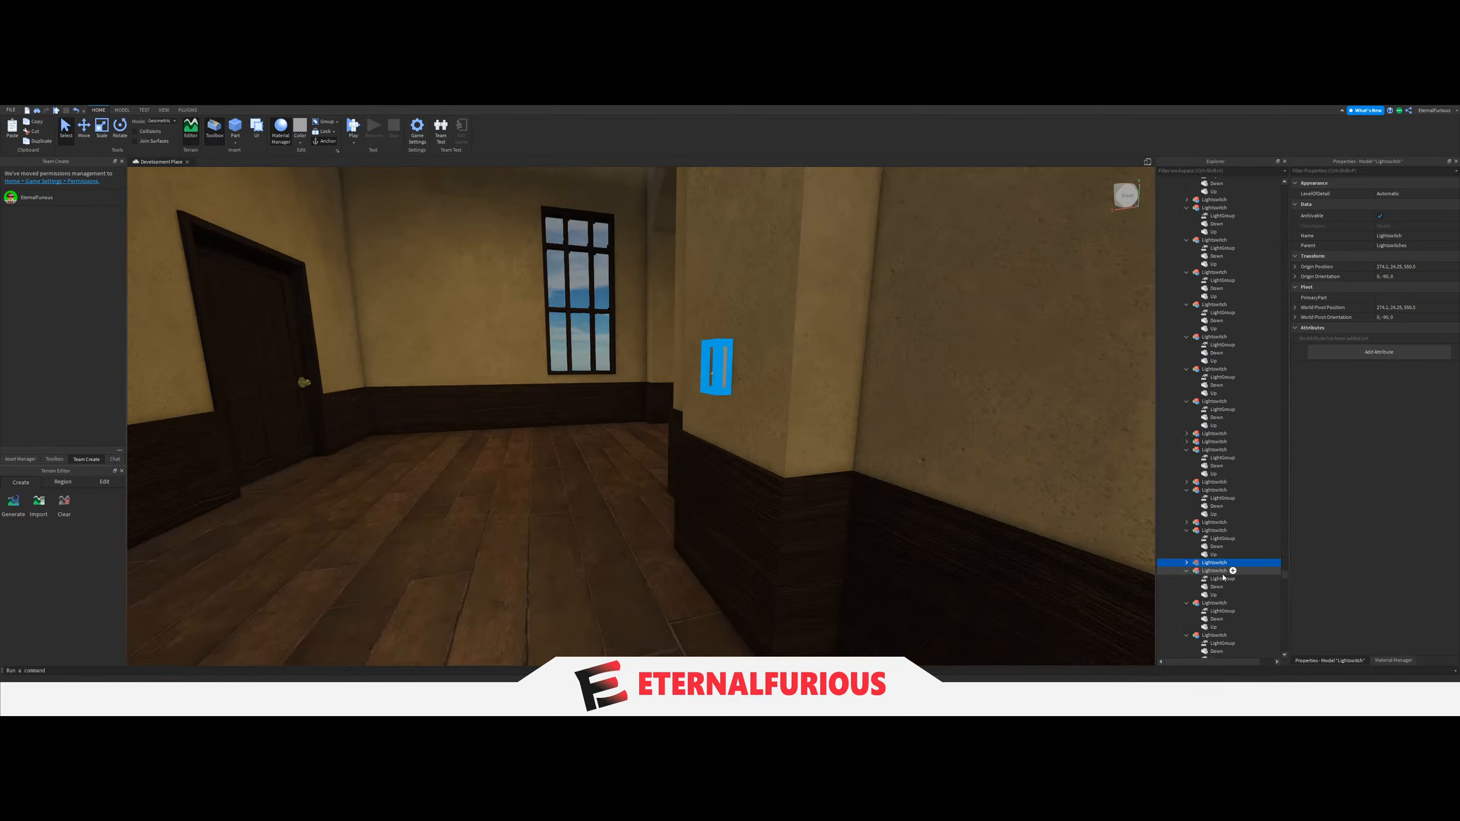
left_click(1215, 572)
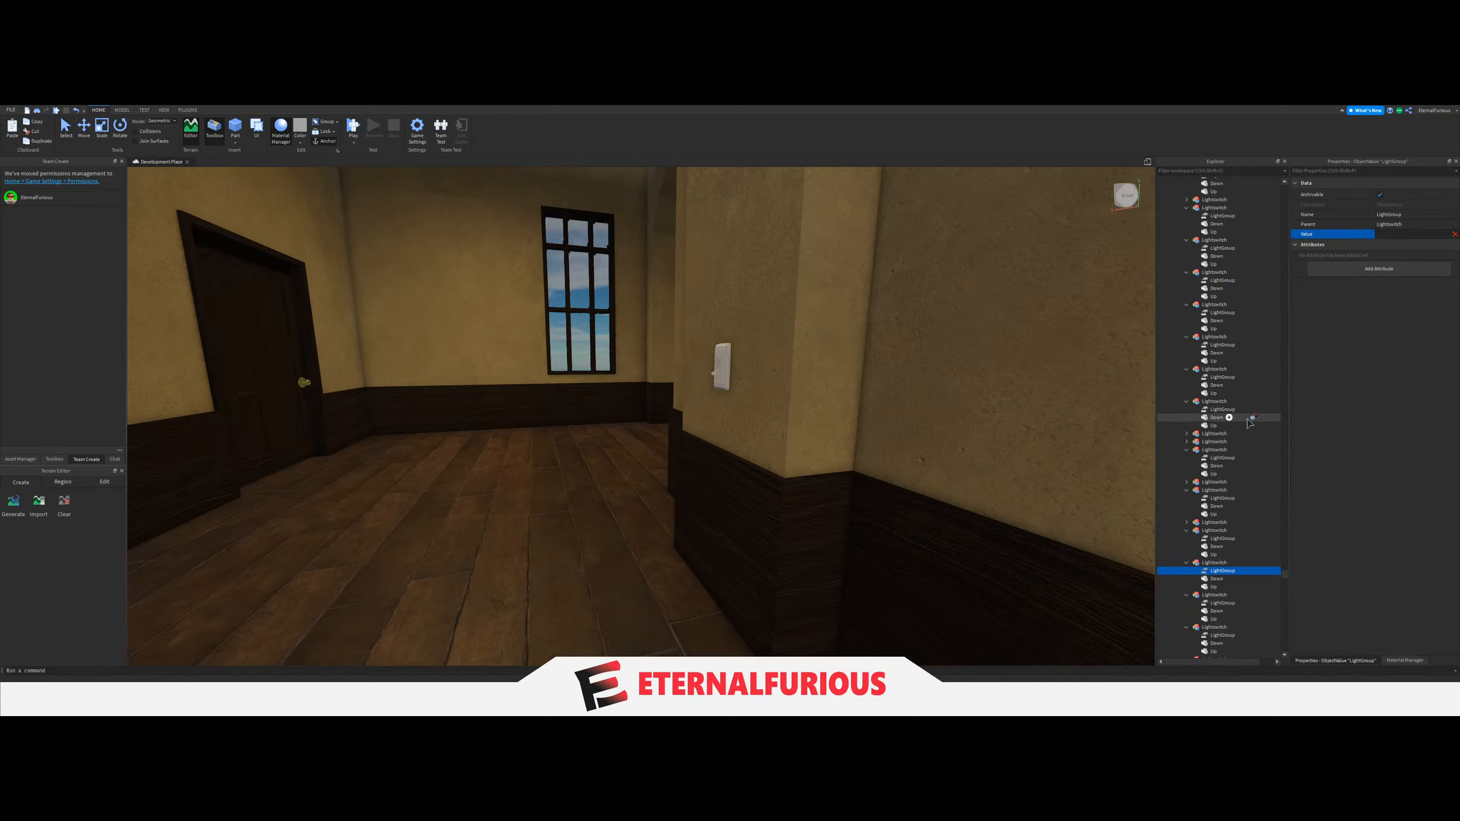
scroll(1230, 529, "up", 18)
scroll(1229, 531, "up", 15)
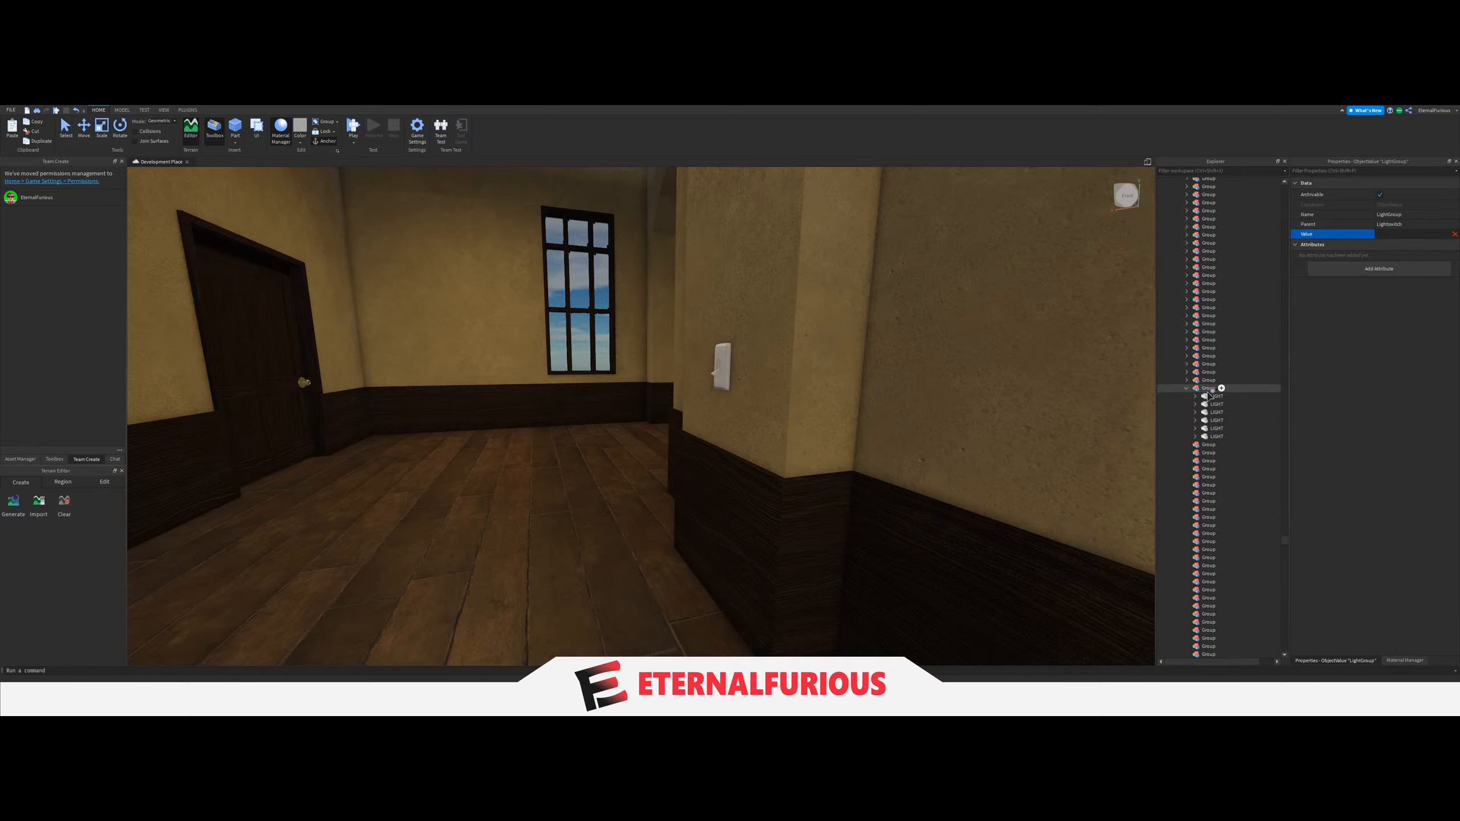
key("w")
right_click_drag(655, 486, 662, 486)
left_click(661, 486)
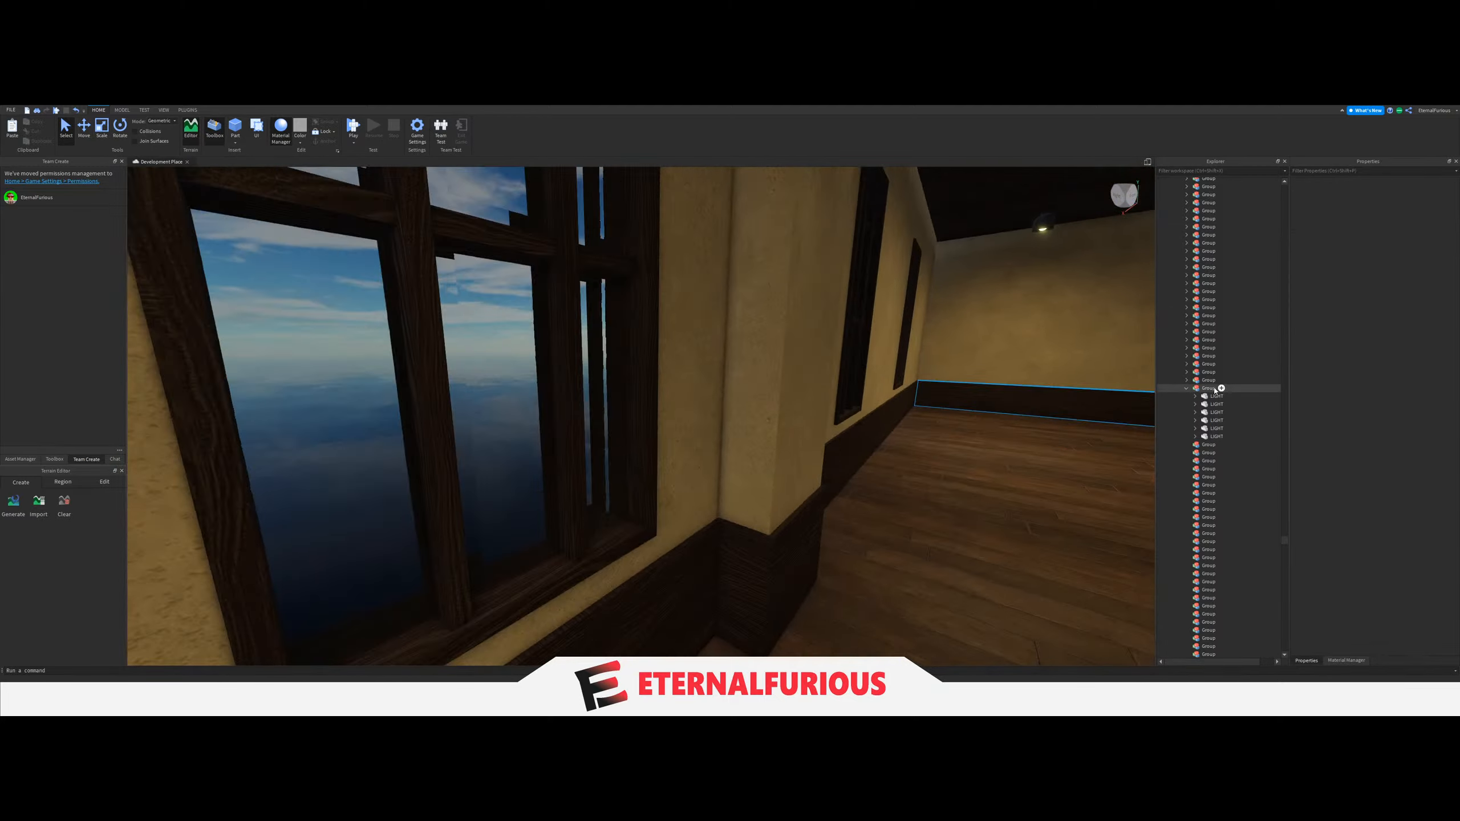
left_click(1186, 390)
Move the two ceiling LIGHTs of the upper-floor passage beside the bench into the next empty Group.
right_click_drag(786, 431, 706, 433)
key("w")
key("s")
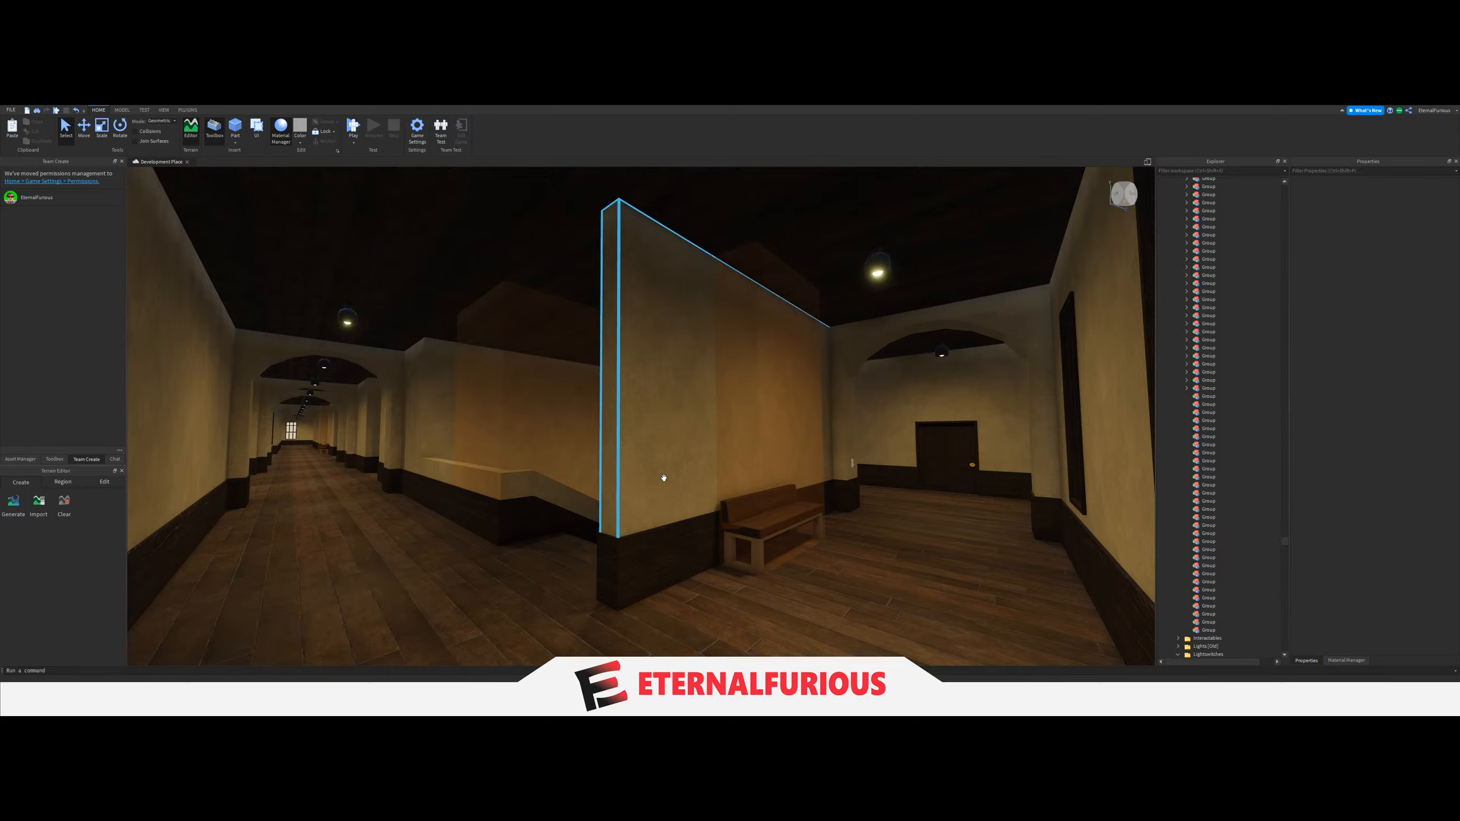
right_click_drag(684, 467, 696, 463)
key("w")
left_click(828, 438)
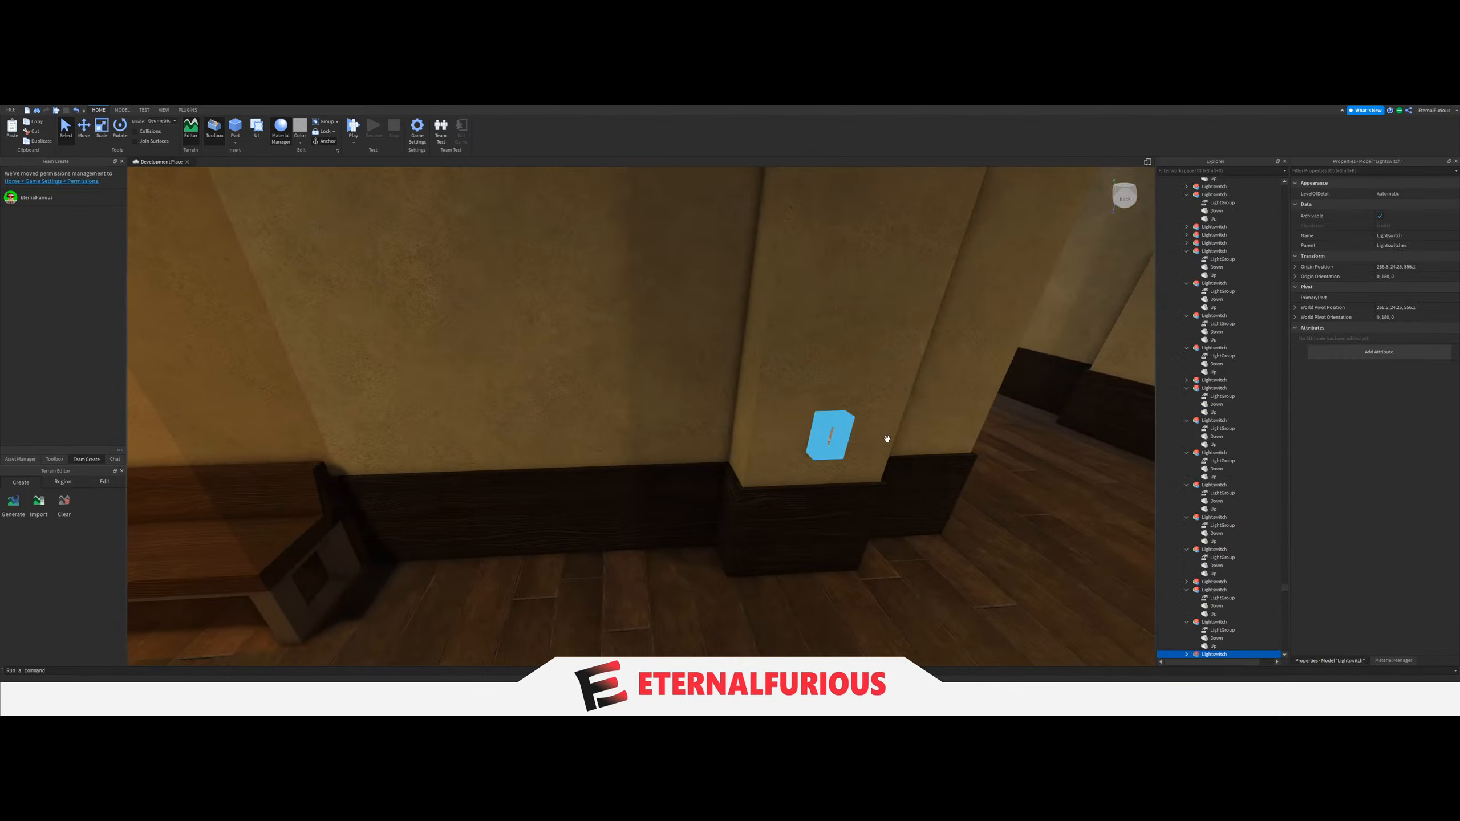
scroll(1196, 477, "down", 5)
right_click_drag(791, 418, 808, 411)
right_click_drag(642, 423, 639, 424)
key("w")
left_click(659, 347)
right_click_drag(660, 347, 675, 361)
key("w")
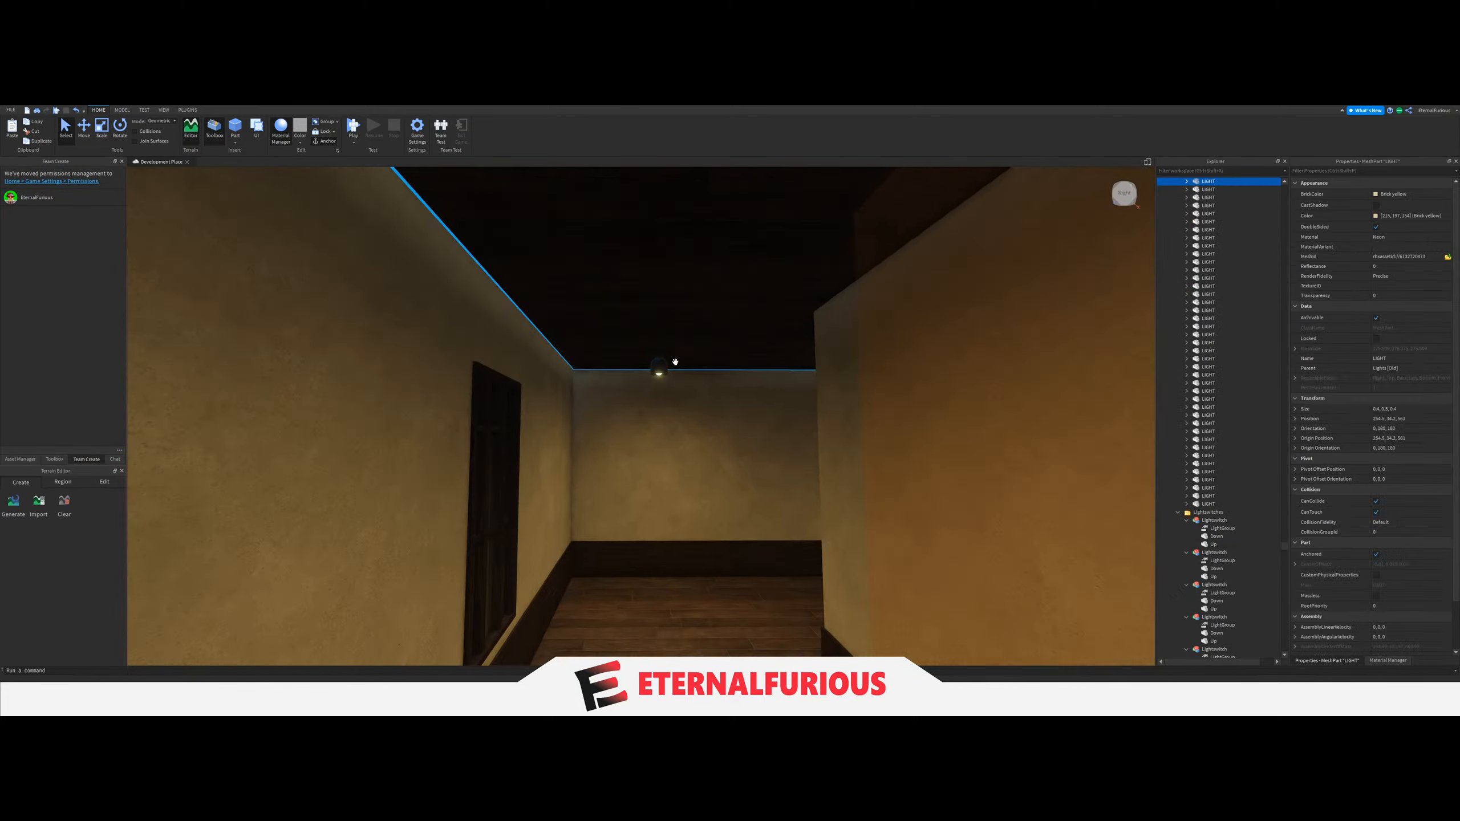
left_click(688, 296, "ctrl")
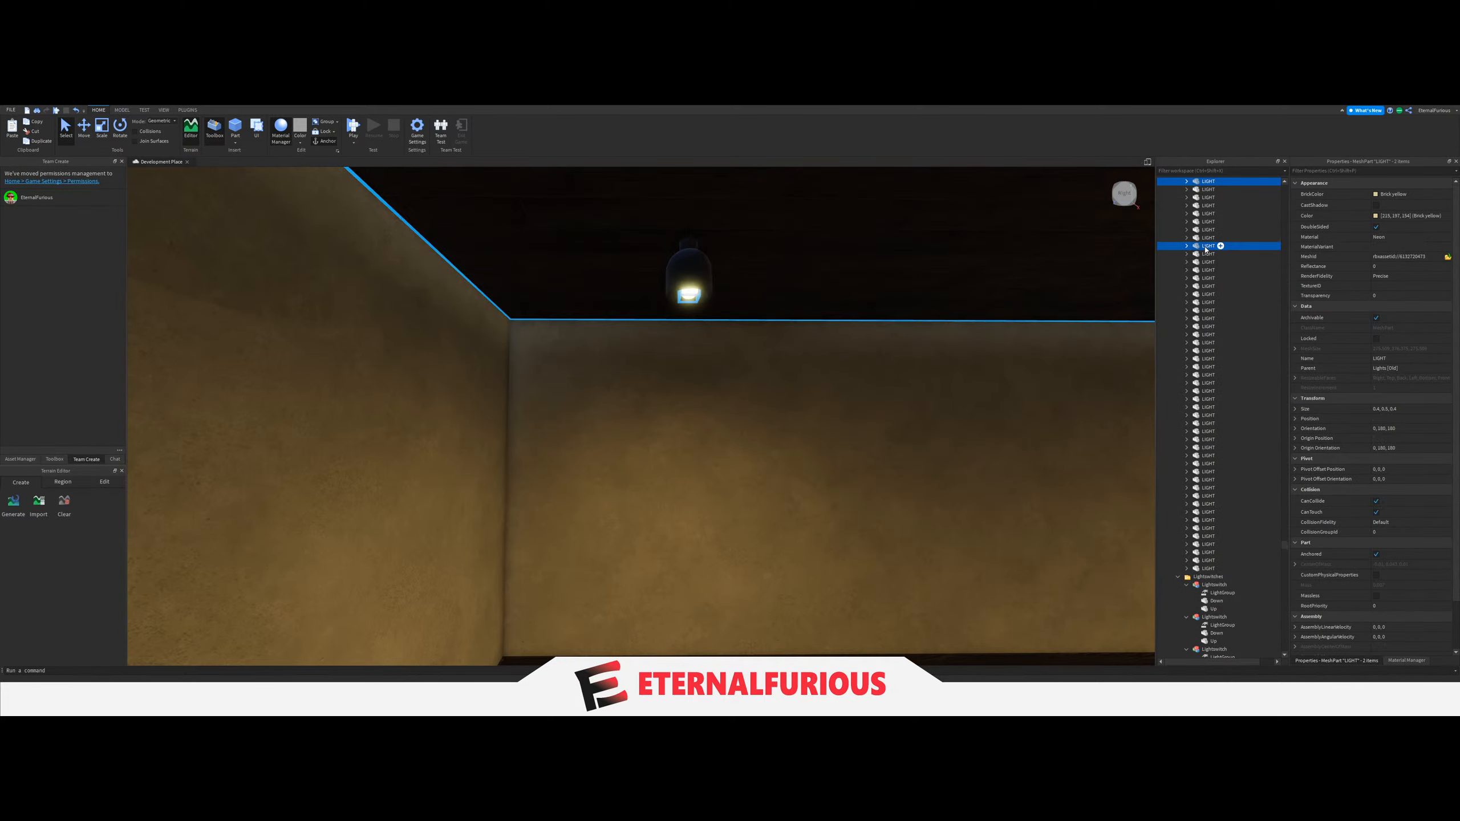
mouse_move(1205, 249)
left_mouse_down()
mouse_move(1222, 469)
mouse_move(1216, 382)
mouse_move(1217, 395)
left_mouse_up()
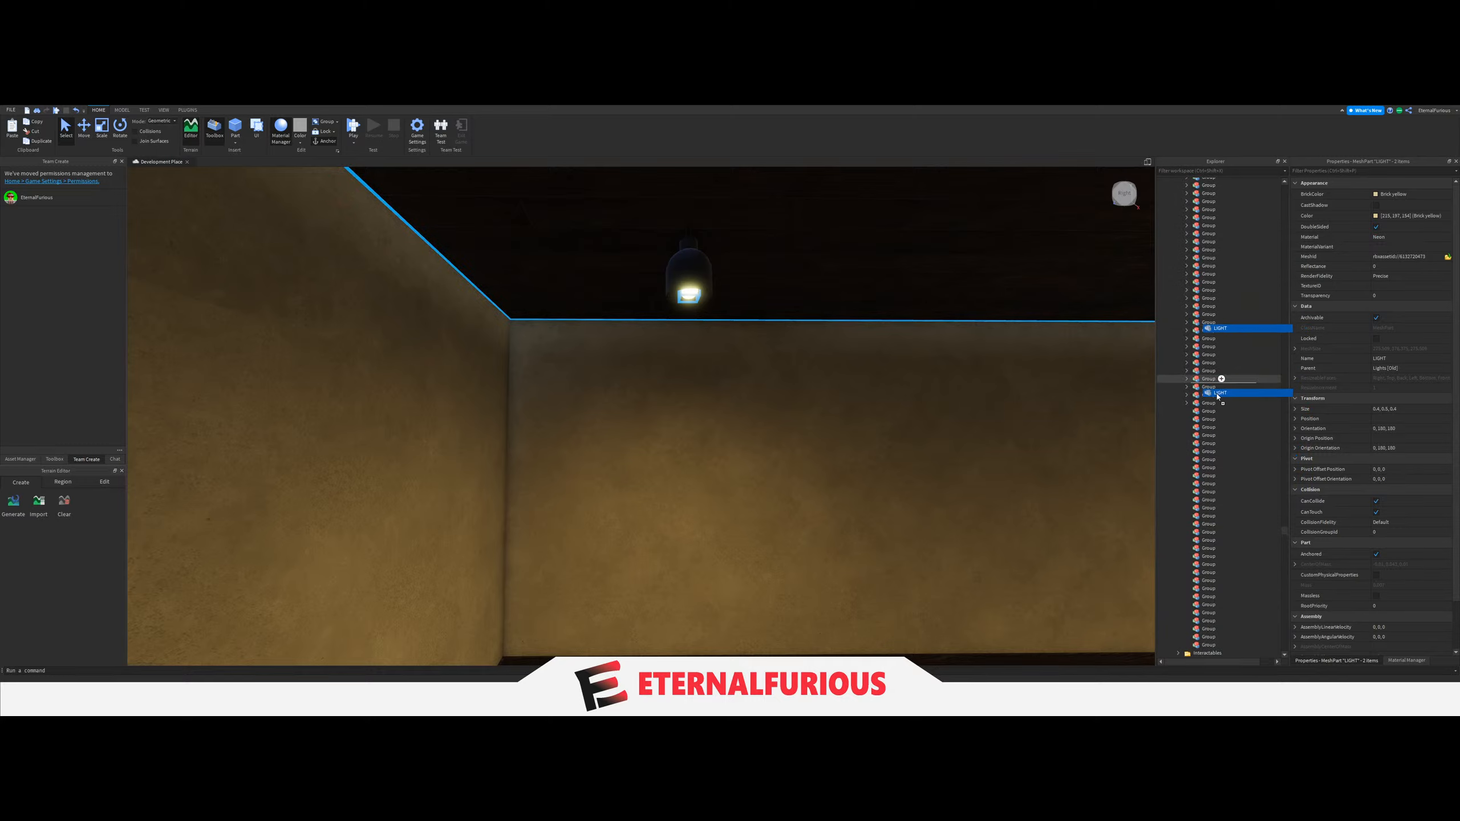
Set the LightGroup value of the switch on the column next to the bench to the passage's two-LIGHT Group.
right_click_drag(691, 432, 750, 486)
key("s")
left_click(622, 505)
key("w")
key("w")
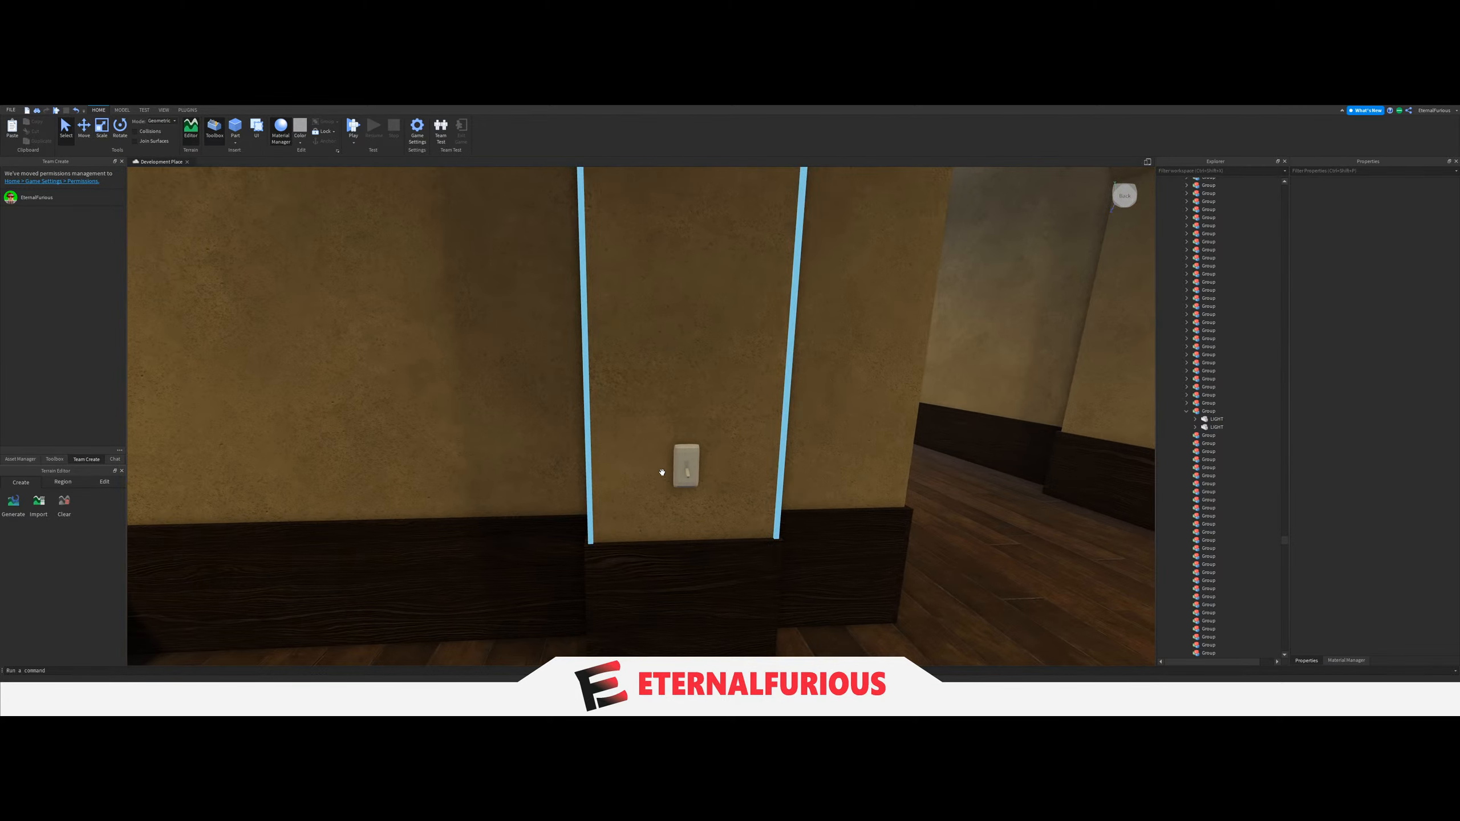
left_click(683, 469)
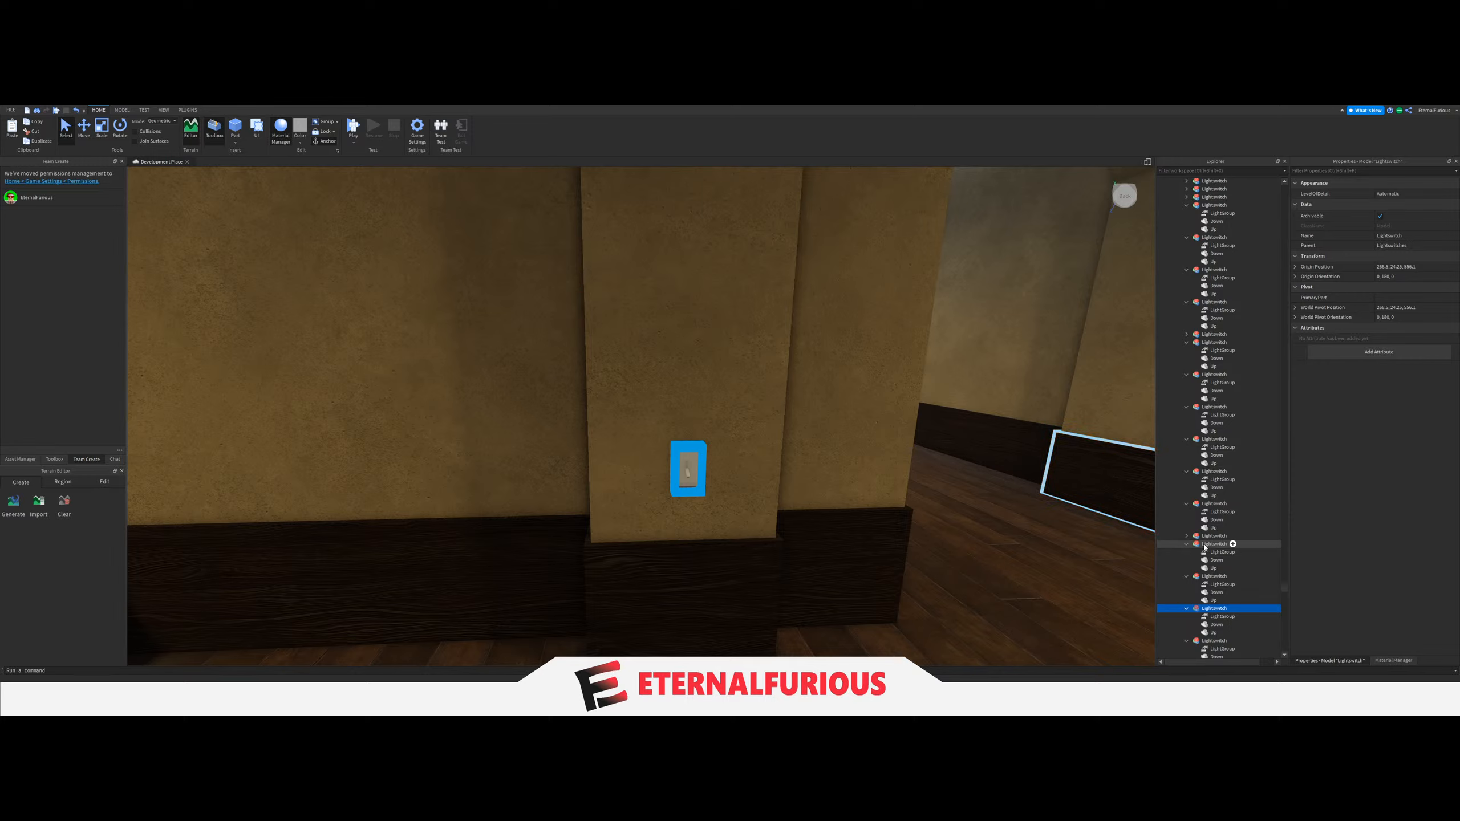
scroll(1204, 548, "down", 2)
left_click(1213, 595)
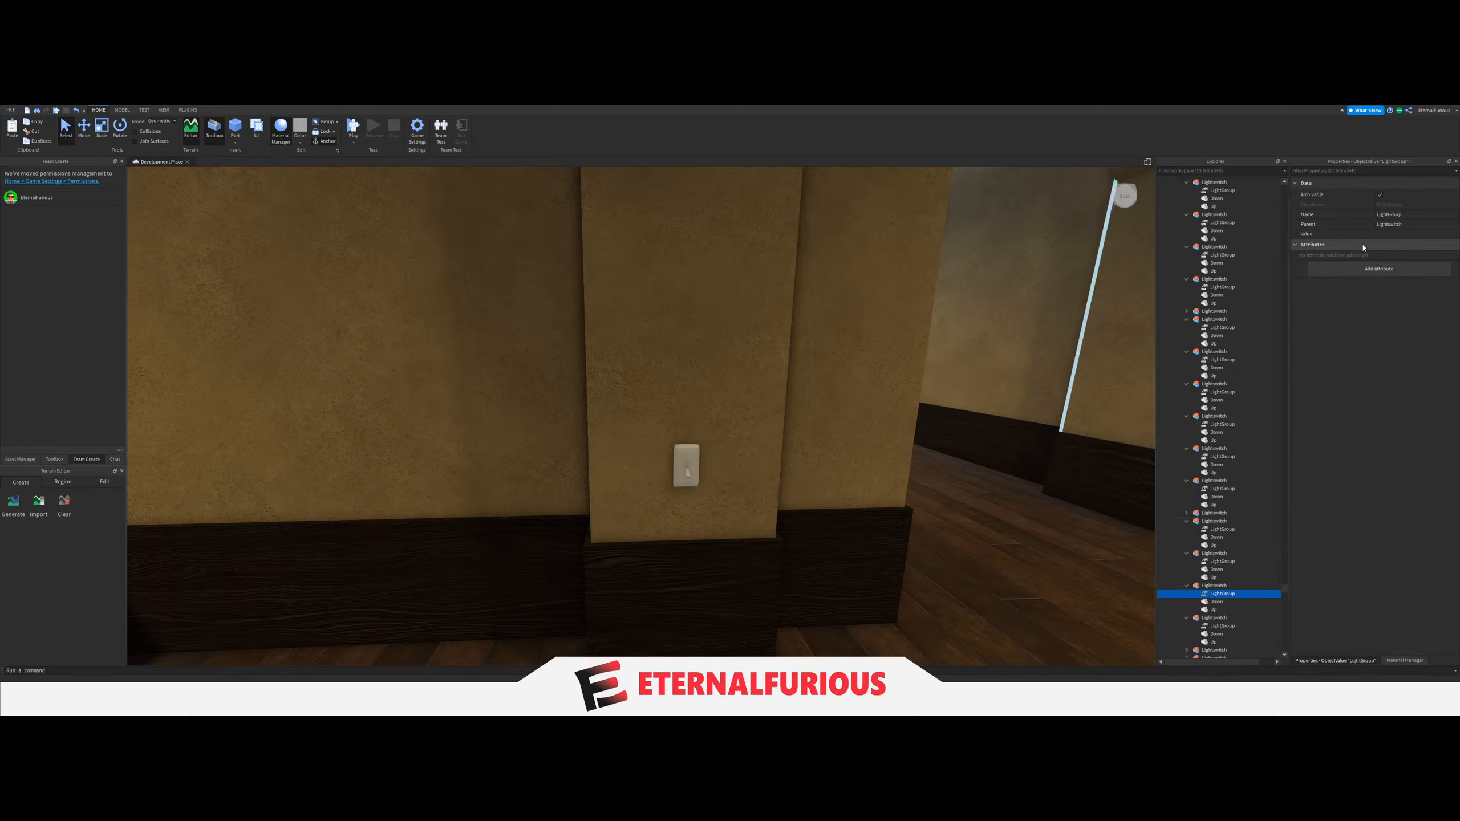
scroll(1224, 523, "up", 15)
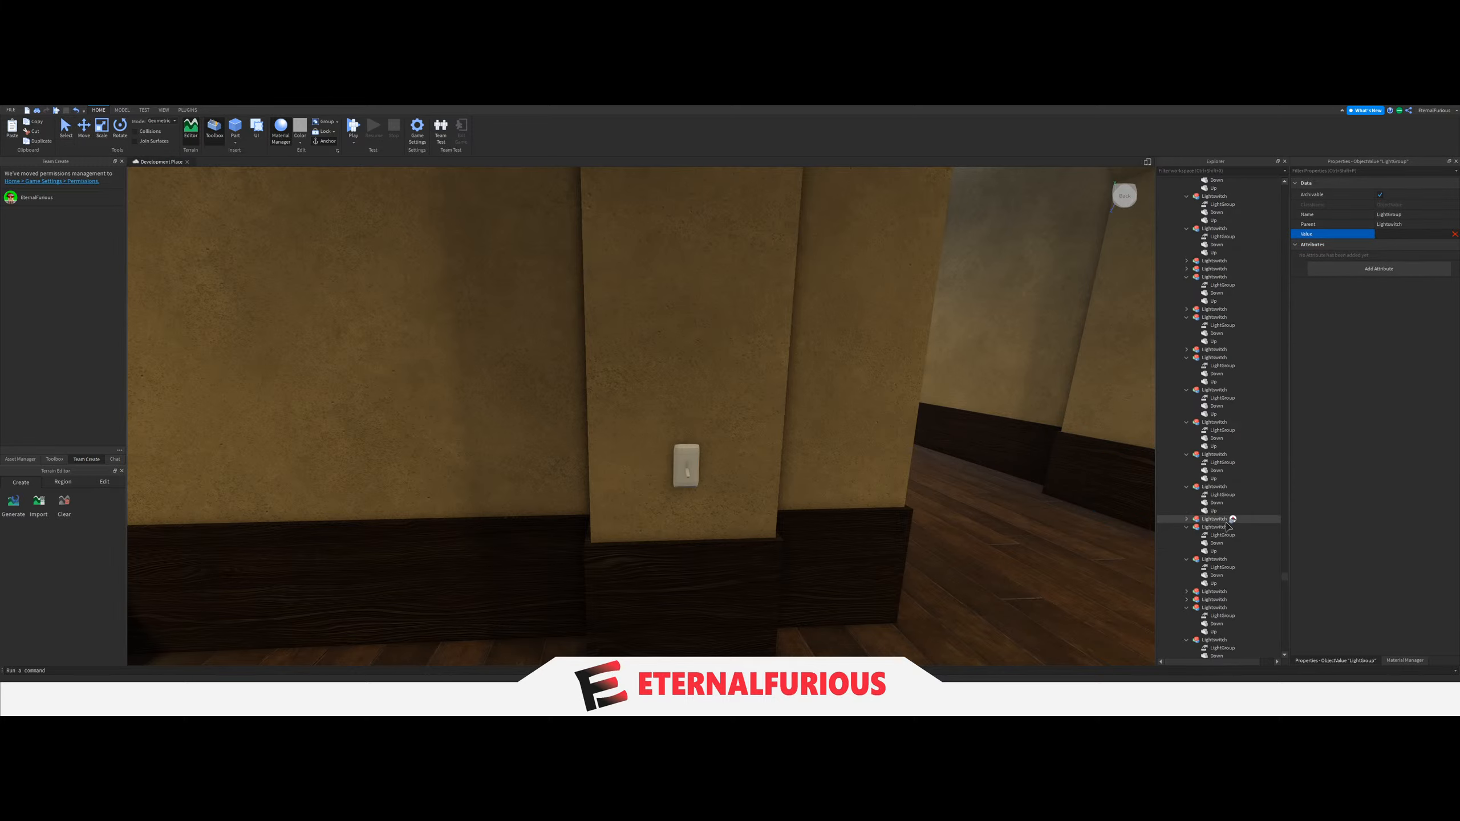
scroll(1226, 525, "up", 15)
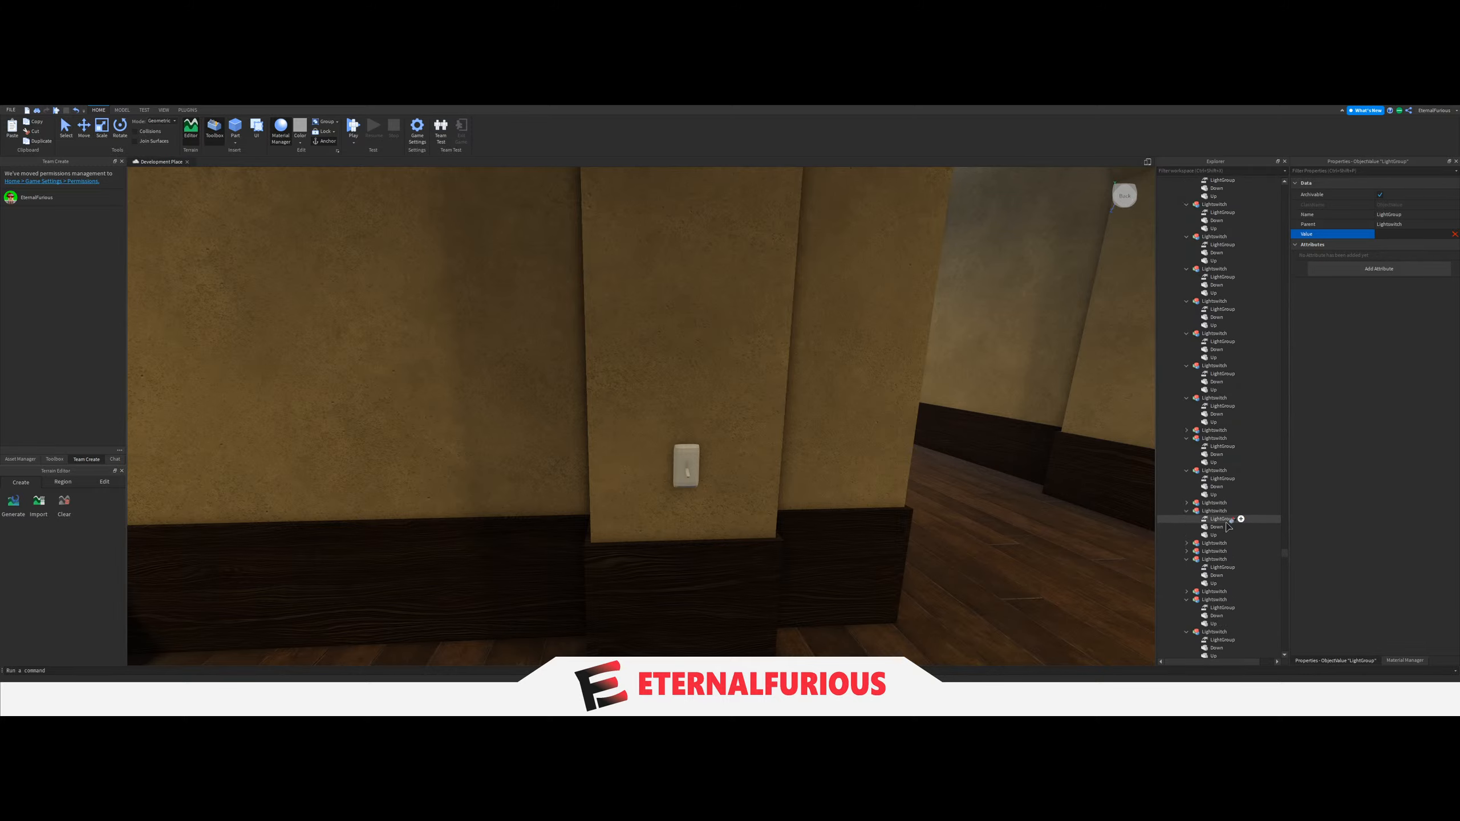
scroll(1227, 526, "up", 4)
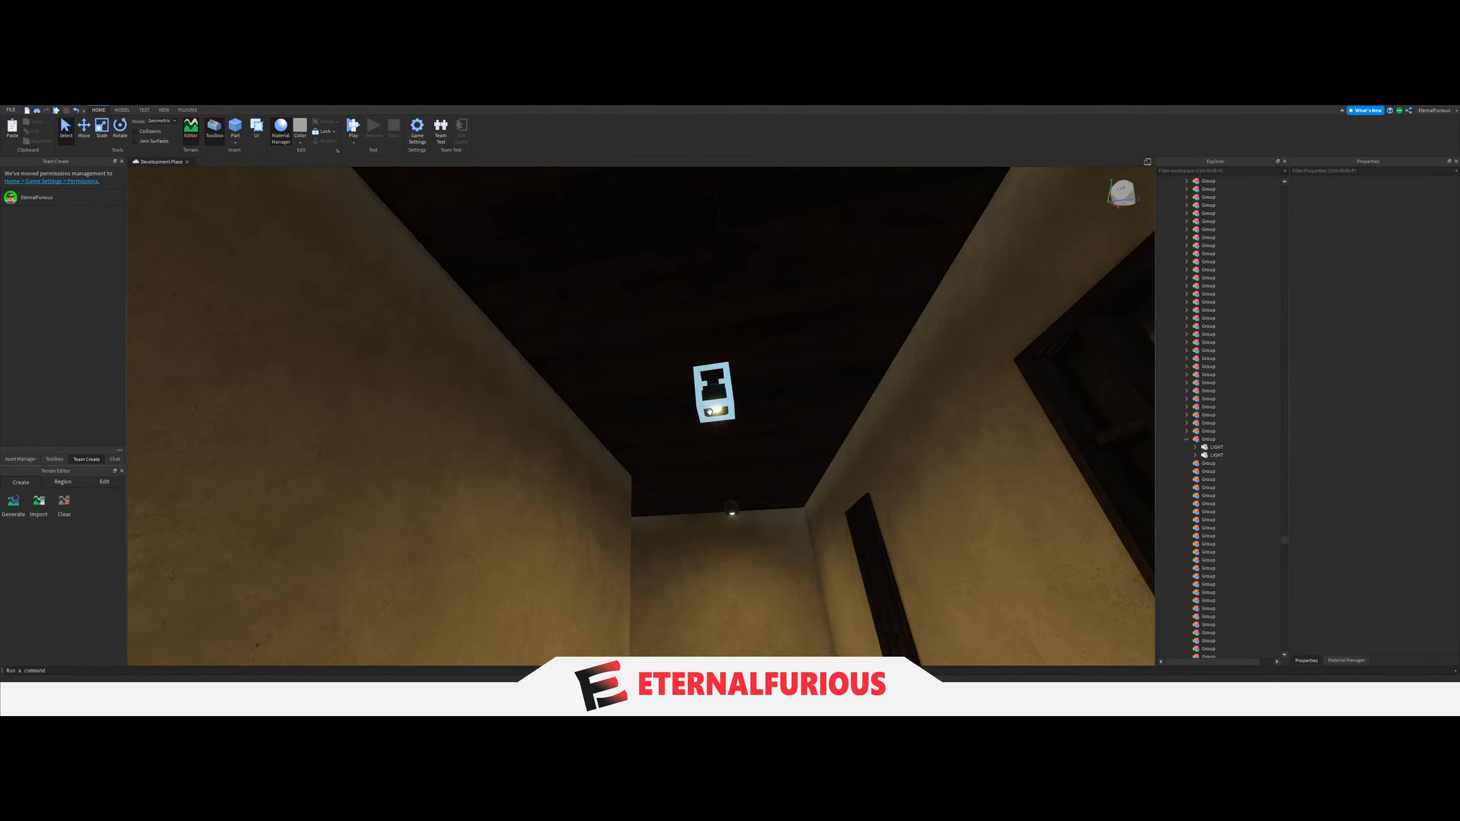
Group the two ceiling LIGHTs of the matching upper-floor passage at the building's other end, link its column switch's LightGroup to them, and collapse the Group.
left_click(710, 412)
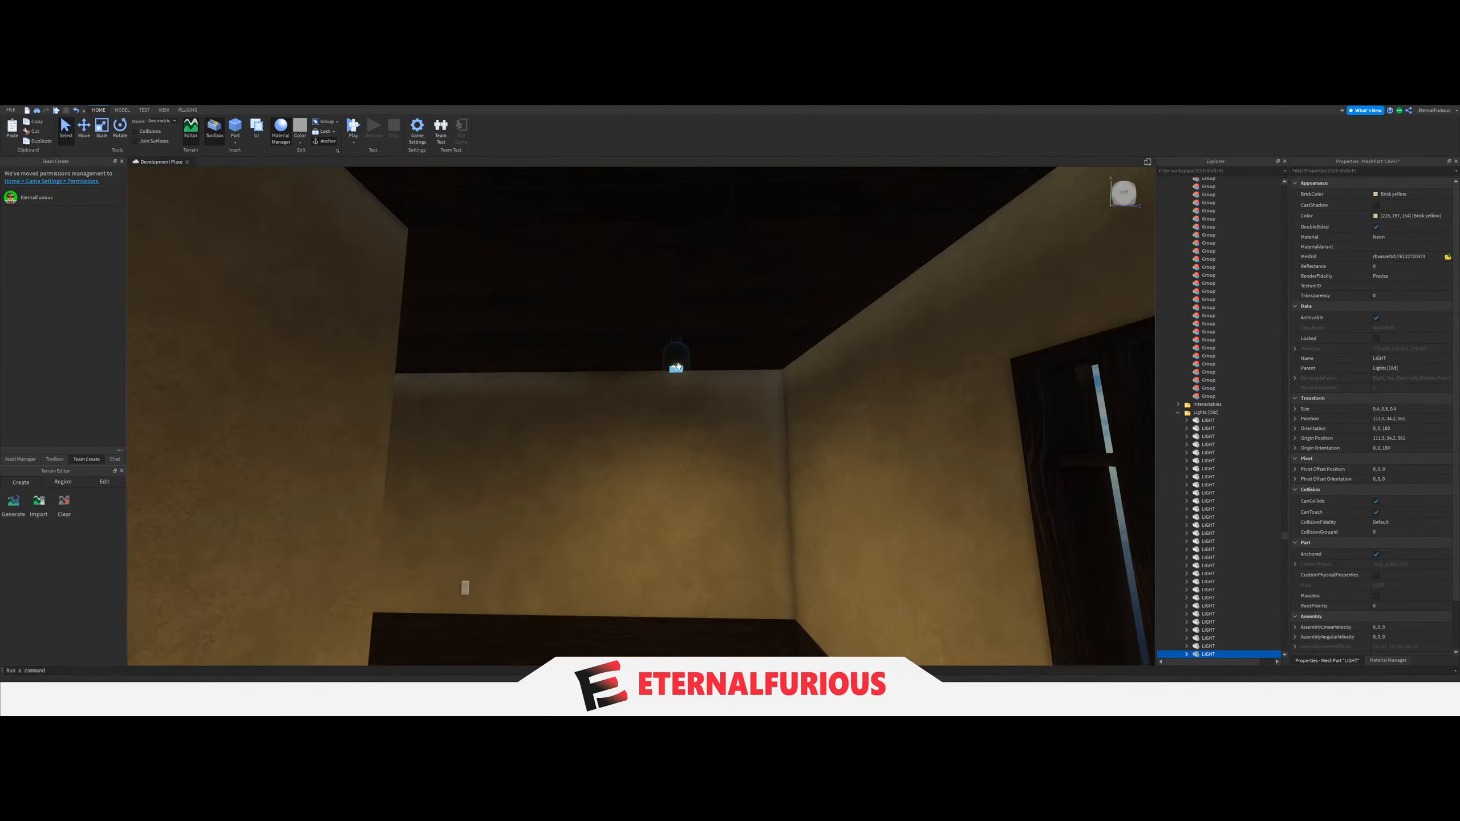
left_click_drag(1197, 579, 1217, 451)
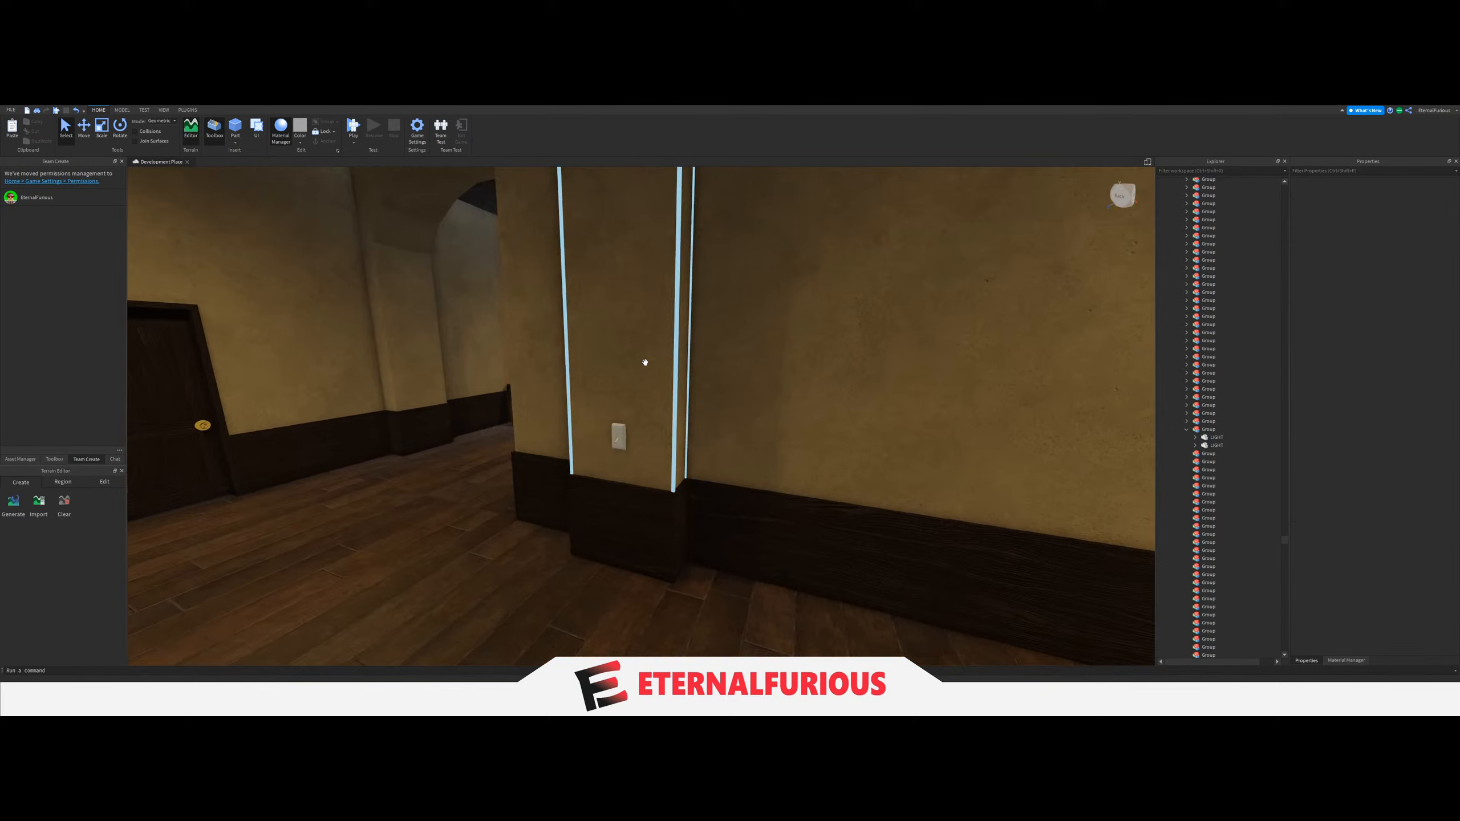
left_click(605, 440)
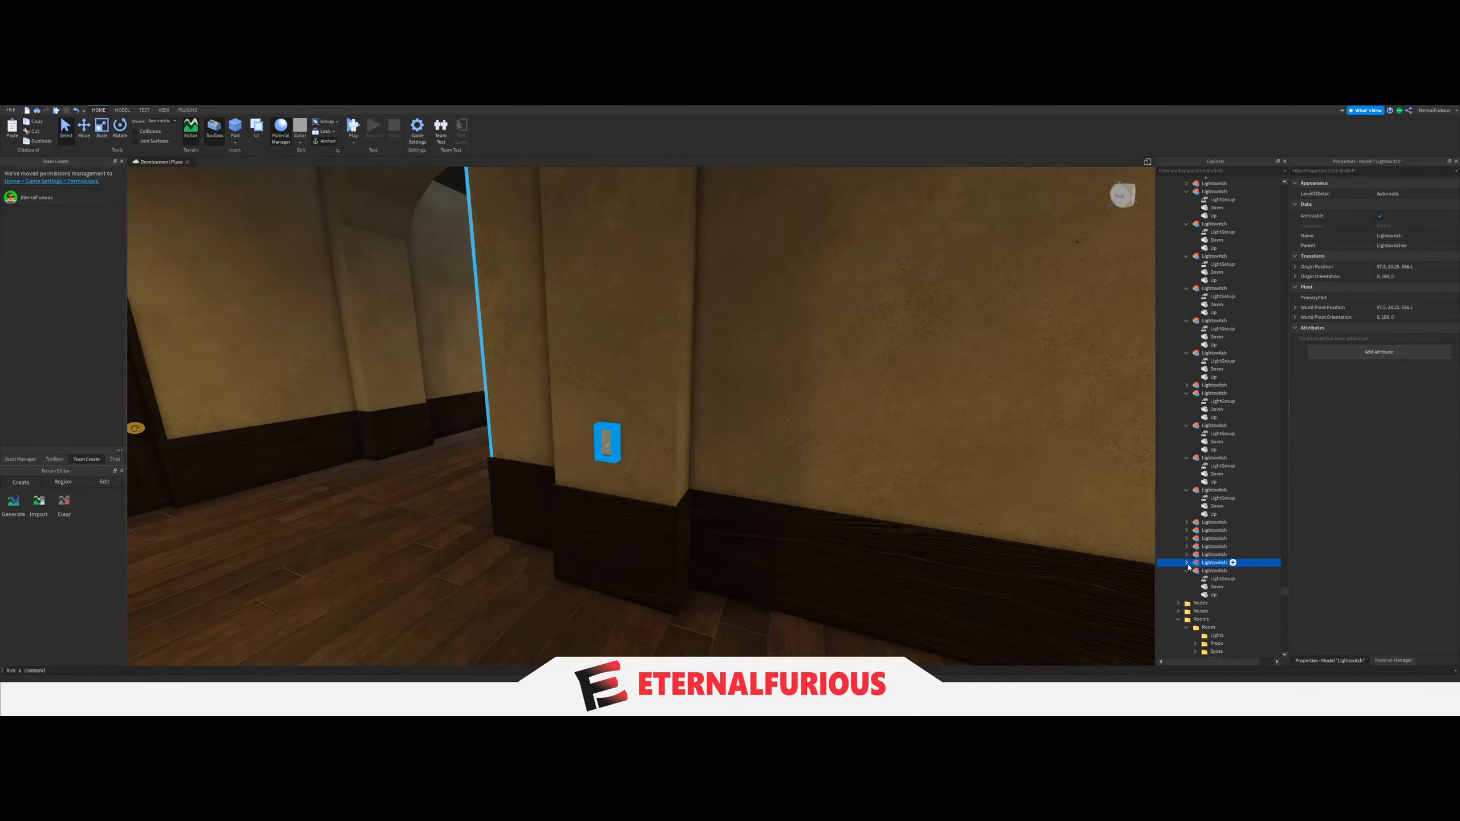
left_click(1213, 571)
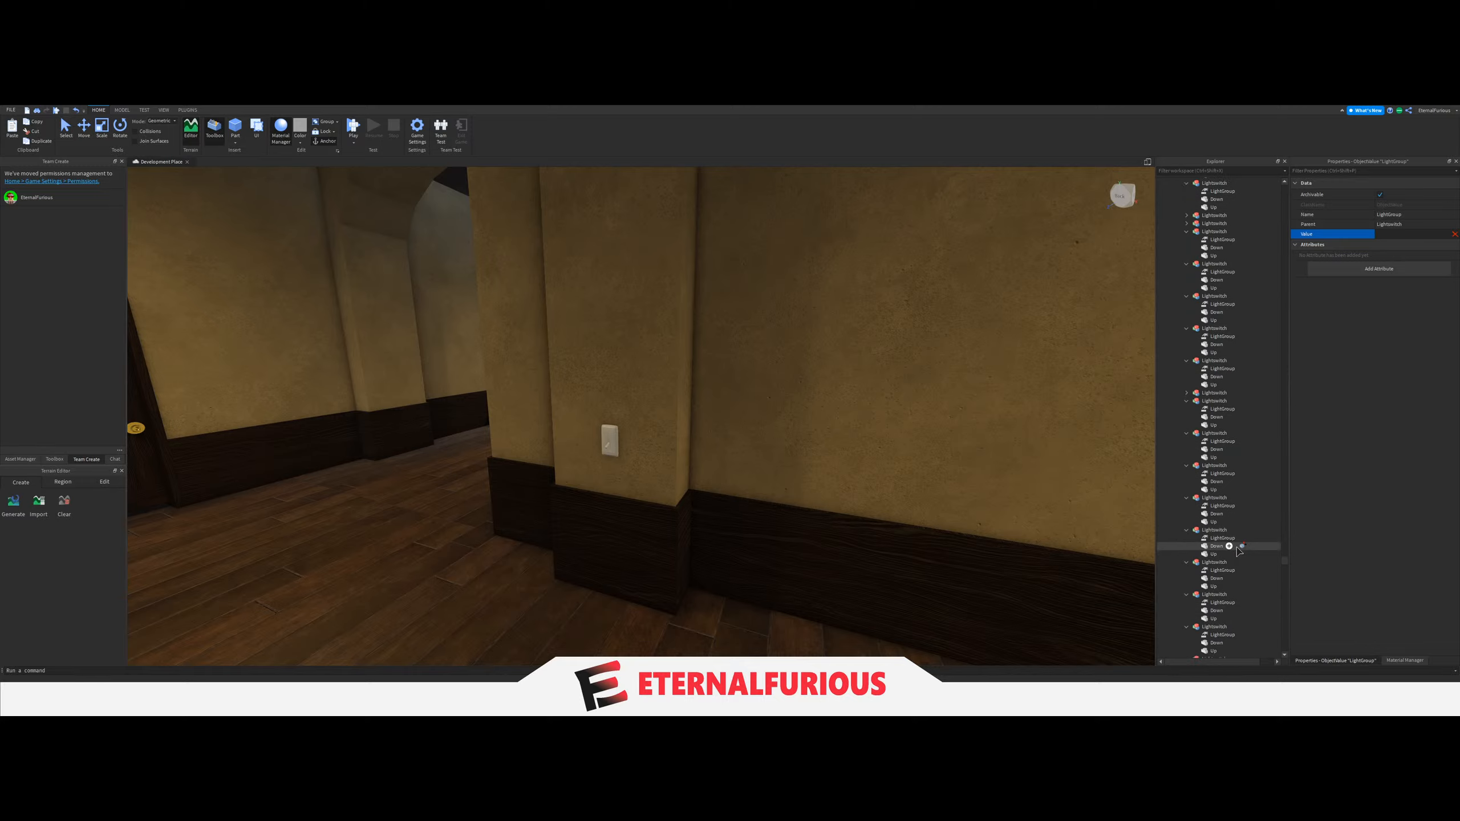
scroll(1238, 551, "up", 10)
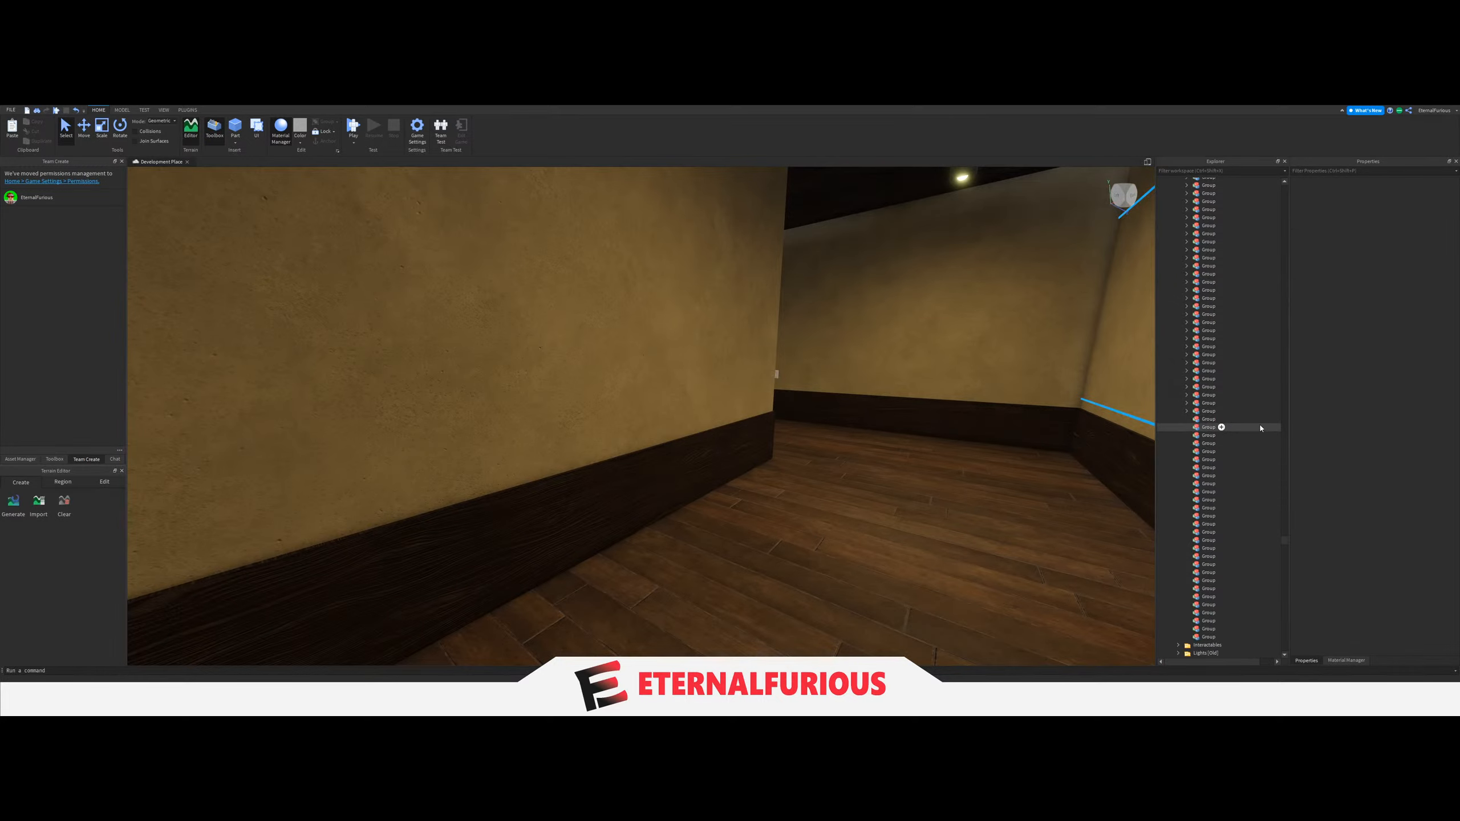
left_click_drag(1261, 420, 1223, 575)
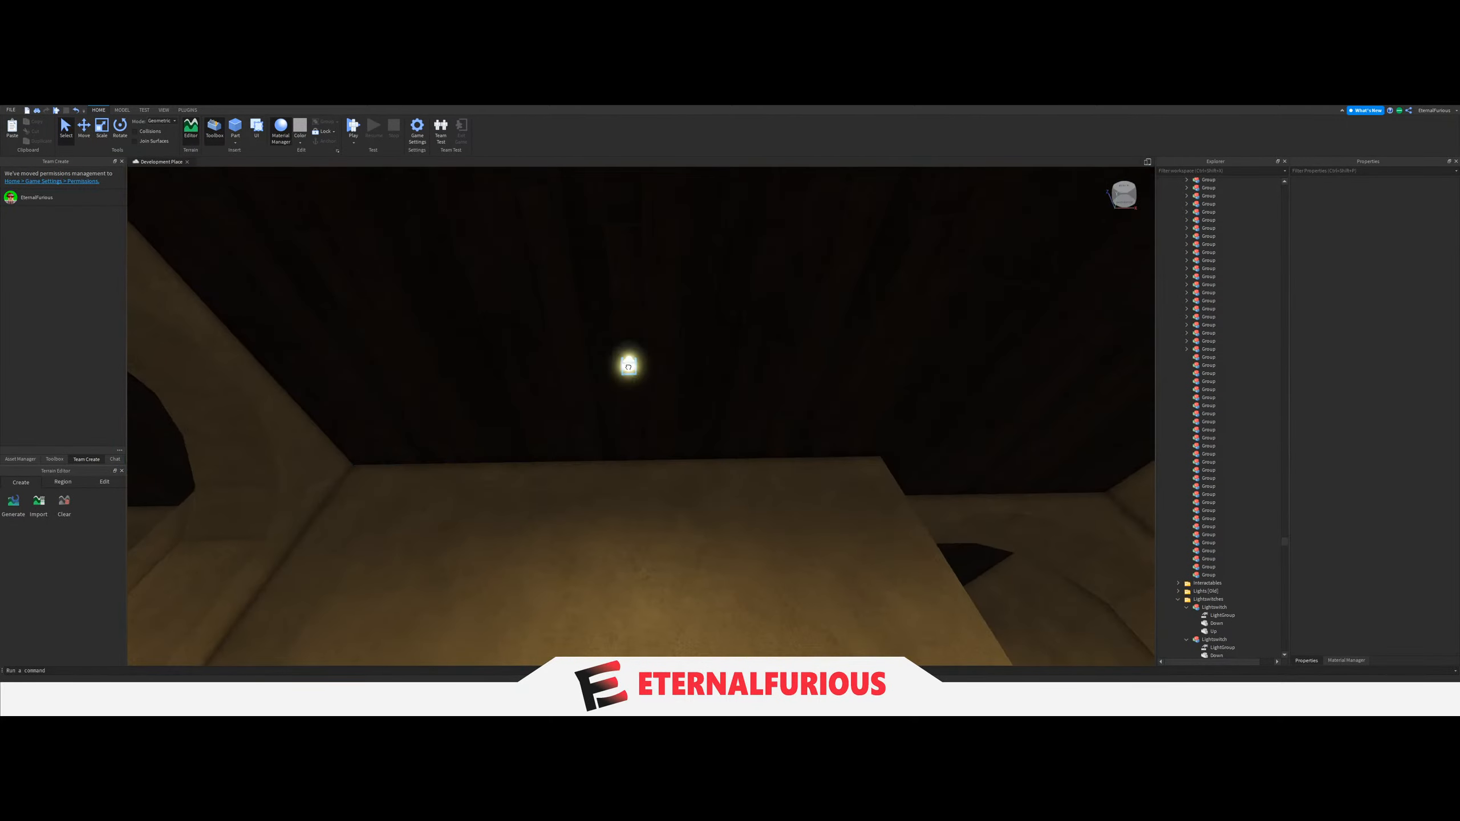
Move the two ceiling LIGHTs of the lower-floor passage directly below into the next empty Group.
left_click(629, 366)
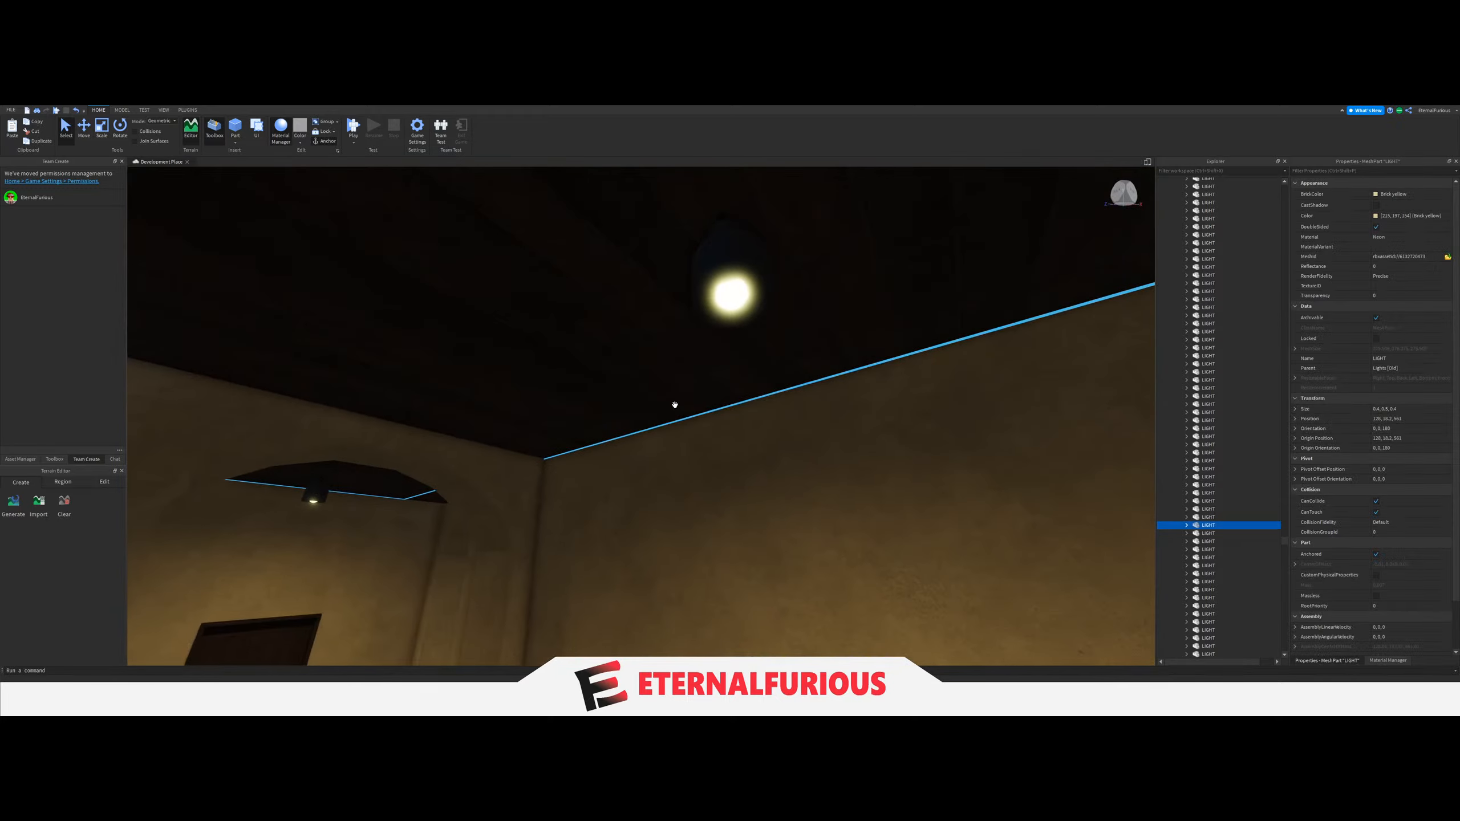
left_click(723, 290, "ctrl")
left_click_drag(1208, 526, 1238, 562)
scroll(1230, 554, "up", 10)
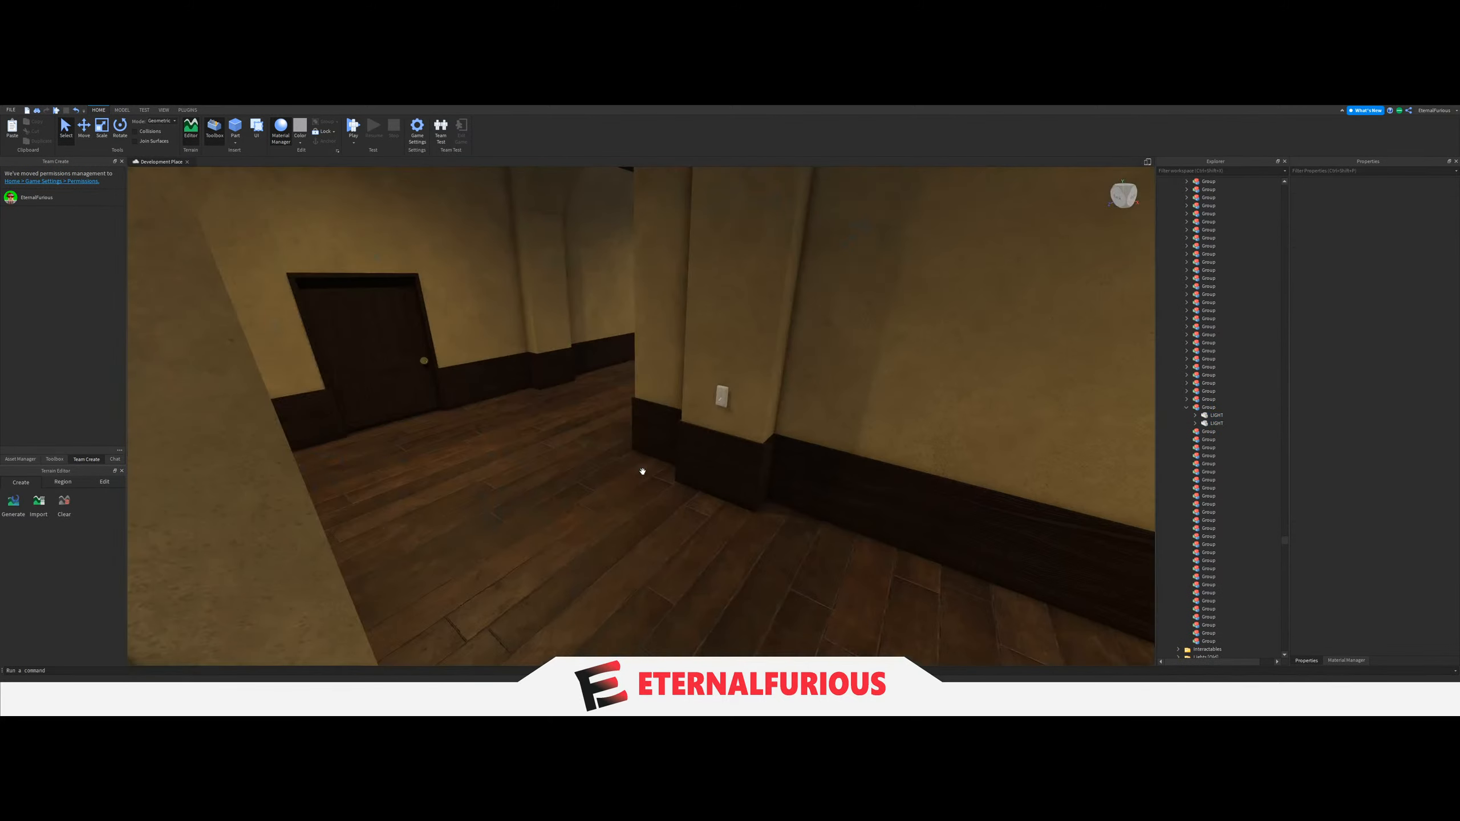
Set the LightGroup value of the switch on that lower-floor passage's column to its two-LIGHT Group.
left_click(553, 369)
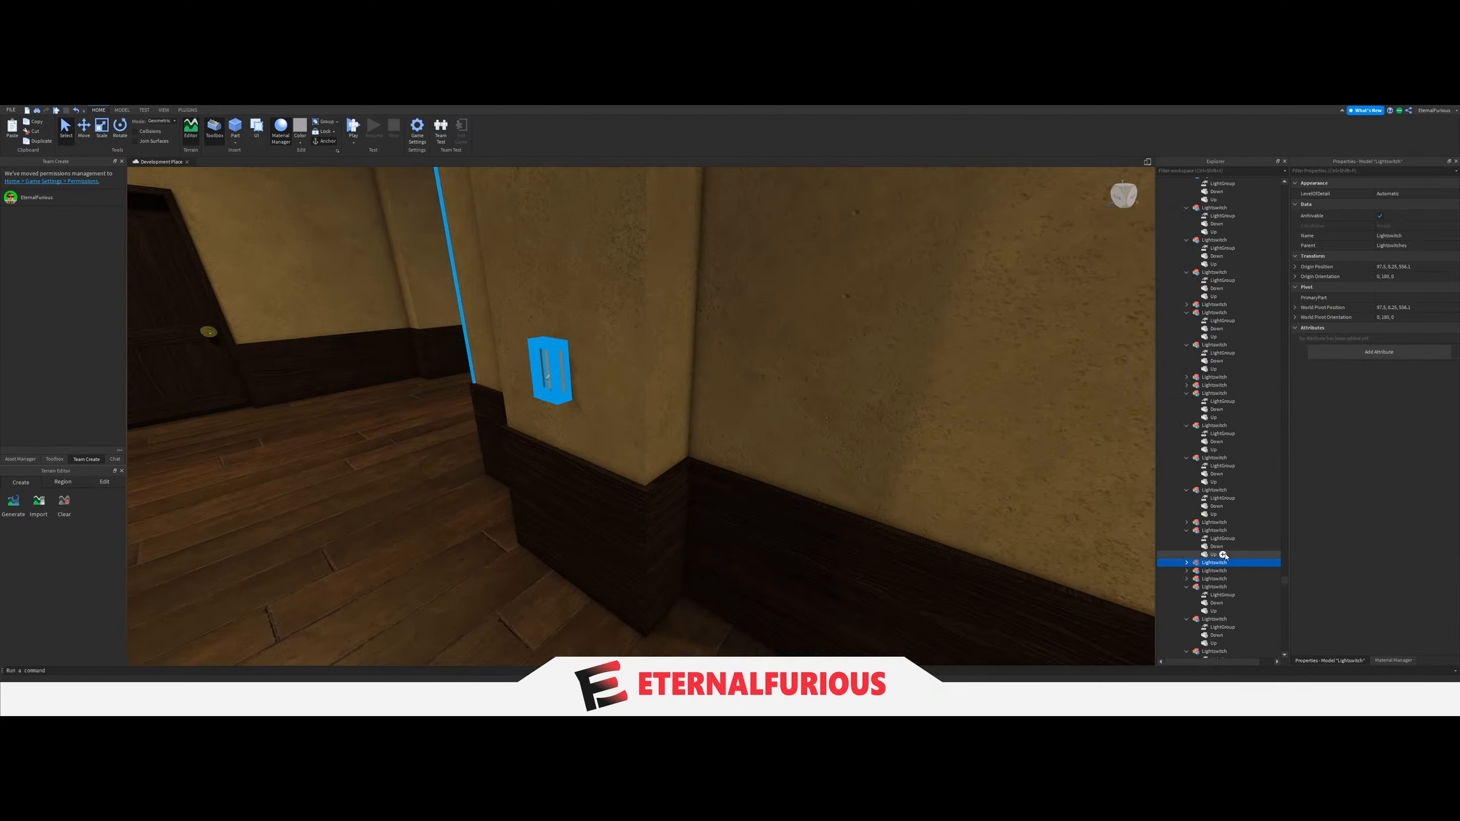
left_click(1186, 564)
left_click(1220, 570)
scroll(1222, 550, "up", 12)
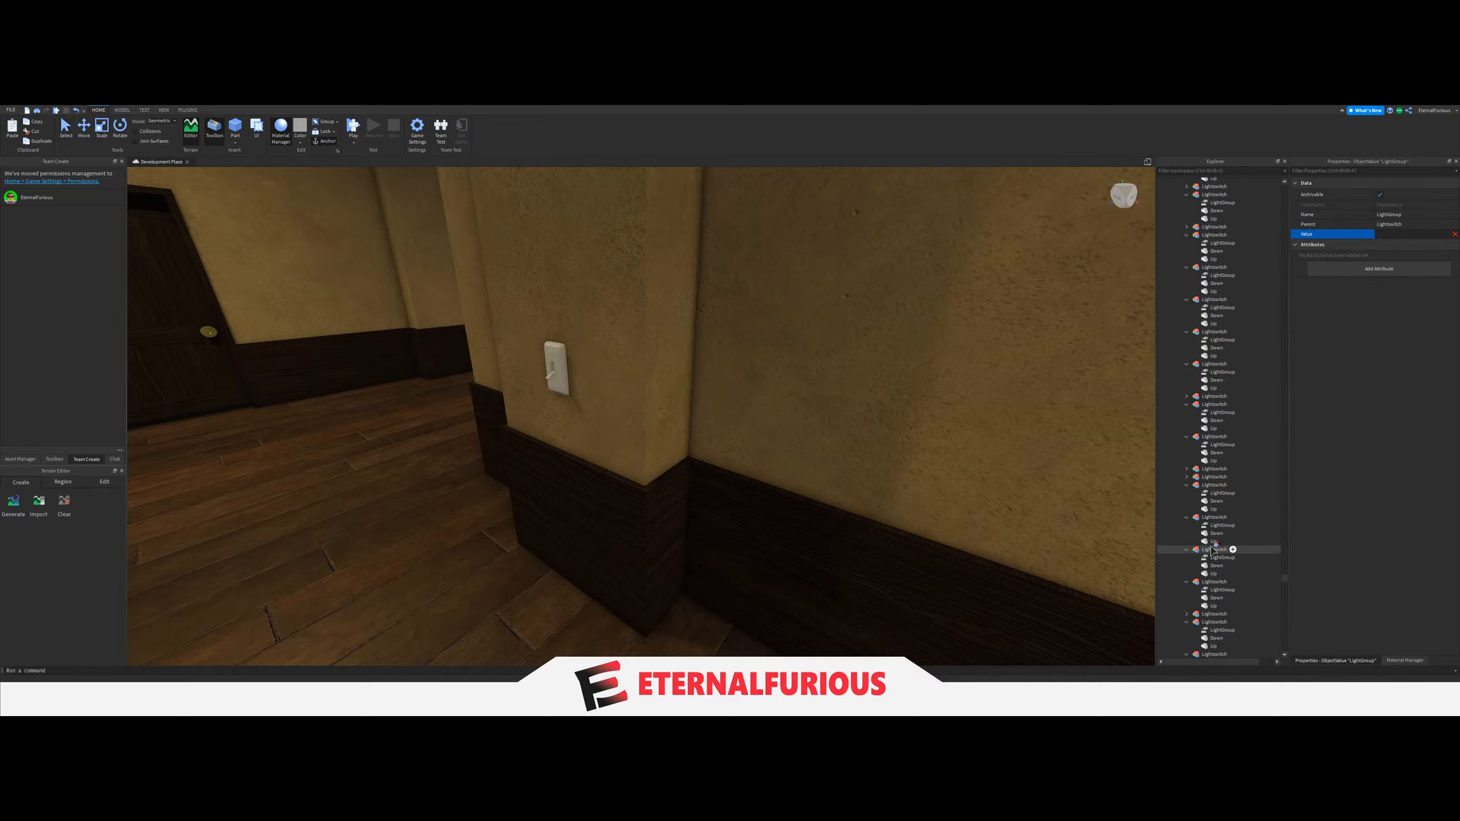
scroll(1212, 549, "up", 15)
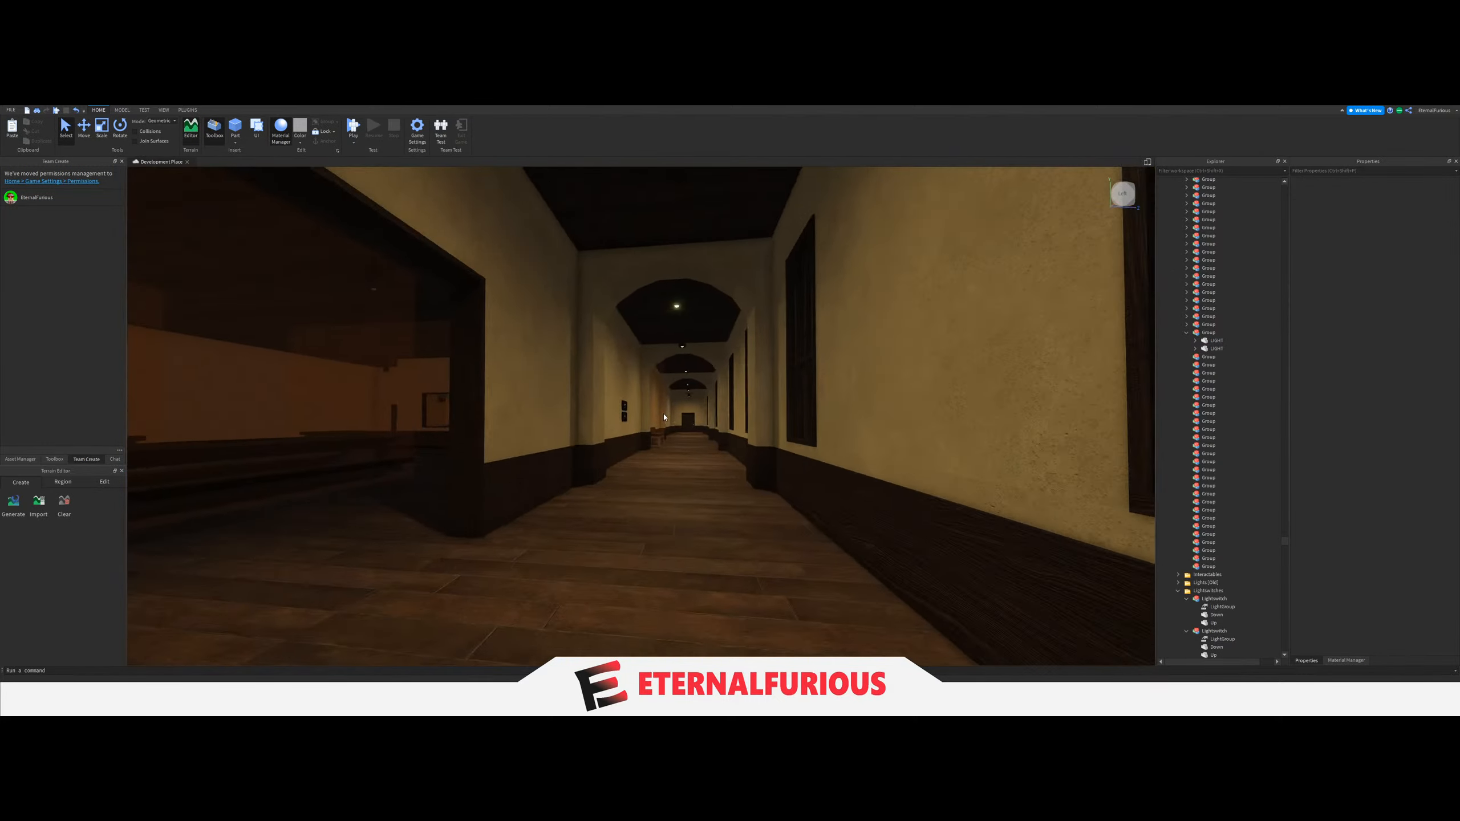
Move the two ceiling LIGHTs of the lower-floor passage at the opposite end of the building into the next empty Group.
key("w")
right_click_drag(664, 417, 617, 418)
left_click(635, 420)
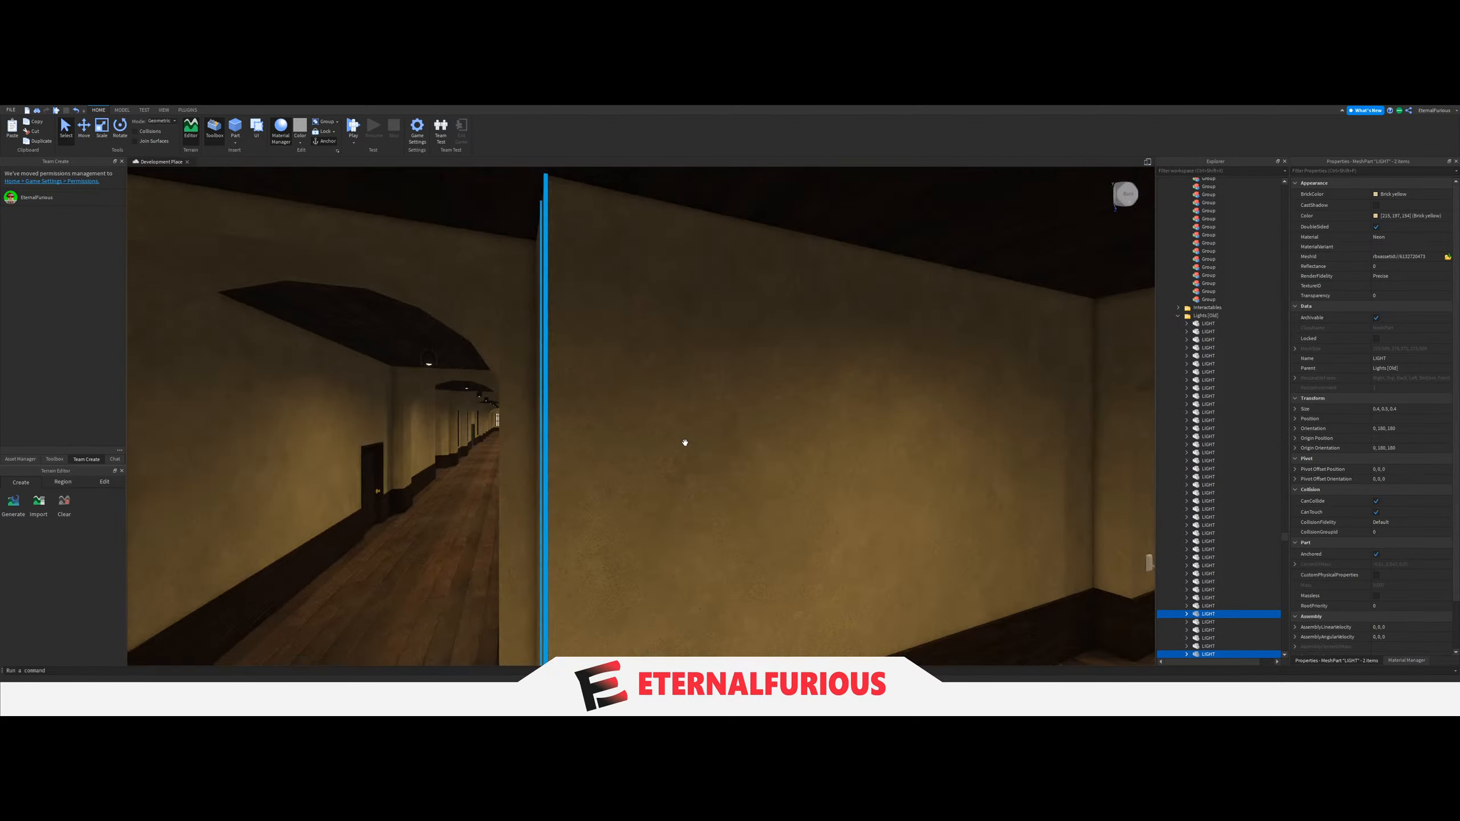
right_click_drag(685, 443, 686, 435)
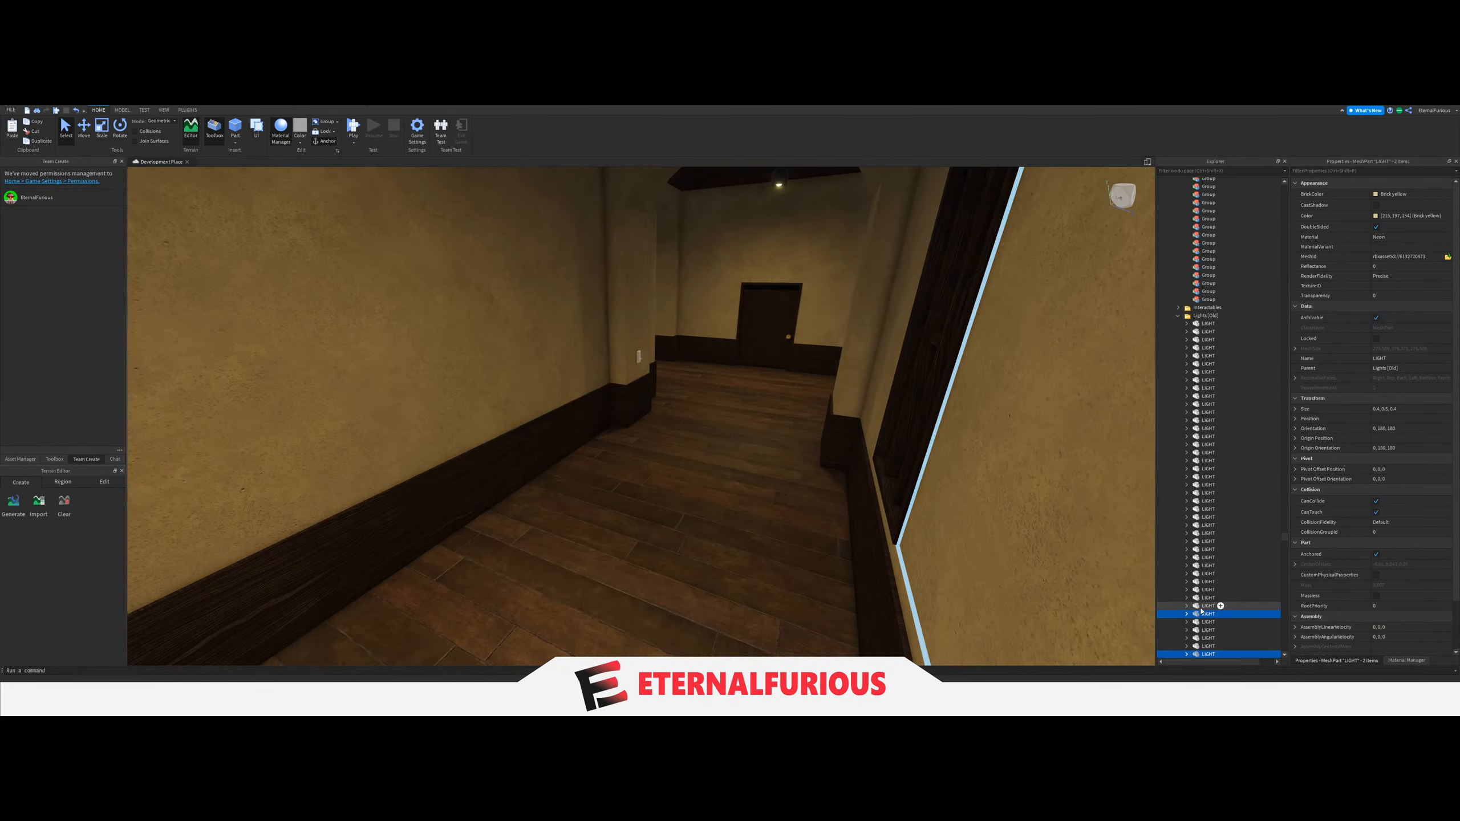
left_click_drag(1239, 419, 1211, 353)
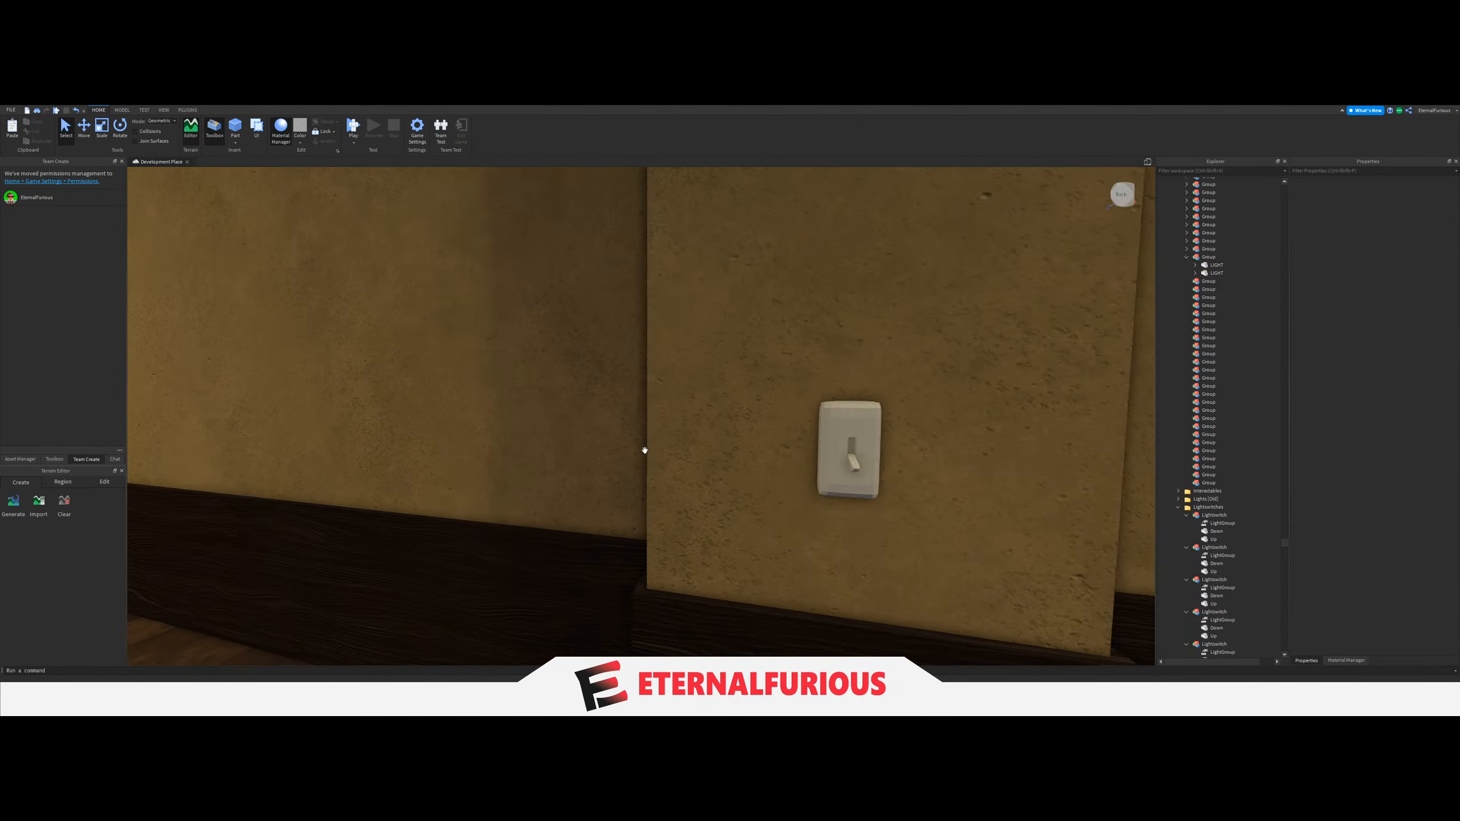
Set the LightGroup value of the switch on that lower-floor passage's column to its two-LIGHT Group, and collapse the Group.
left_click(857, 454)
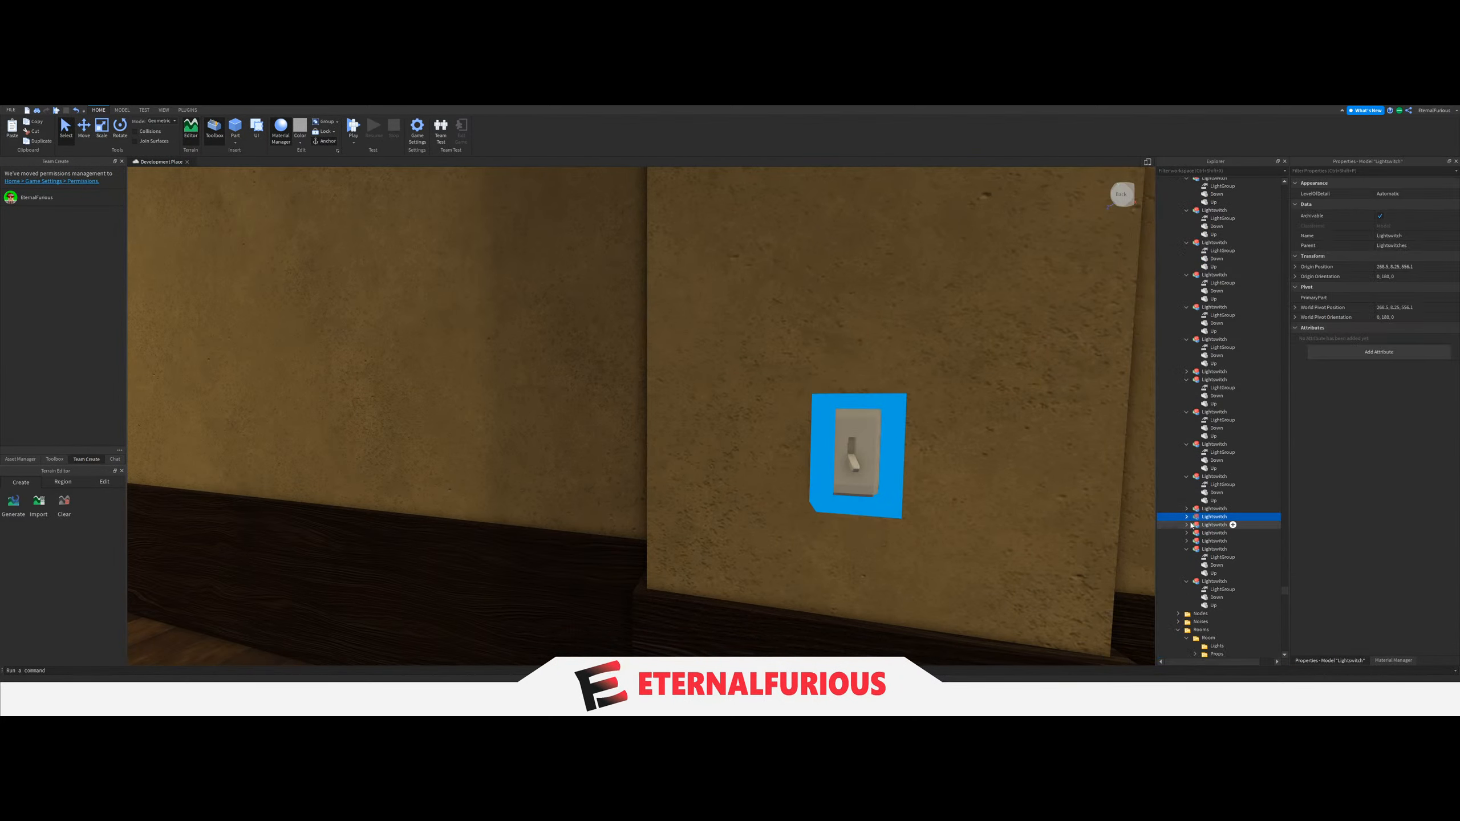
left_click(1222, 525)
left_click(1399, 233)
scroll(1248, 610, "up", 3)
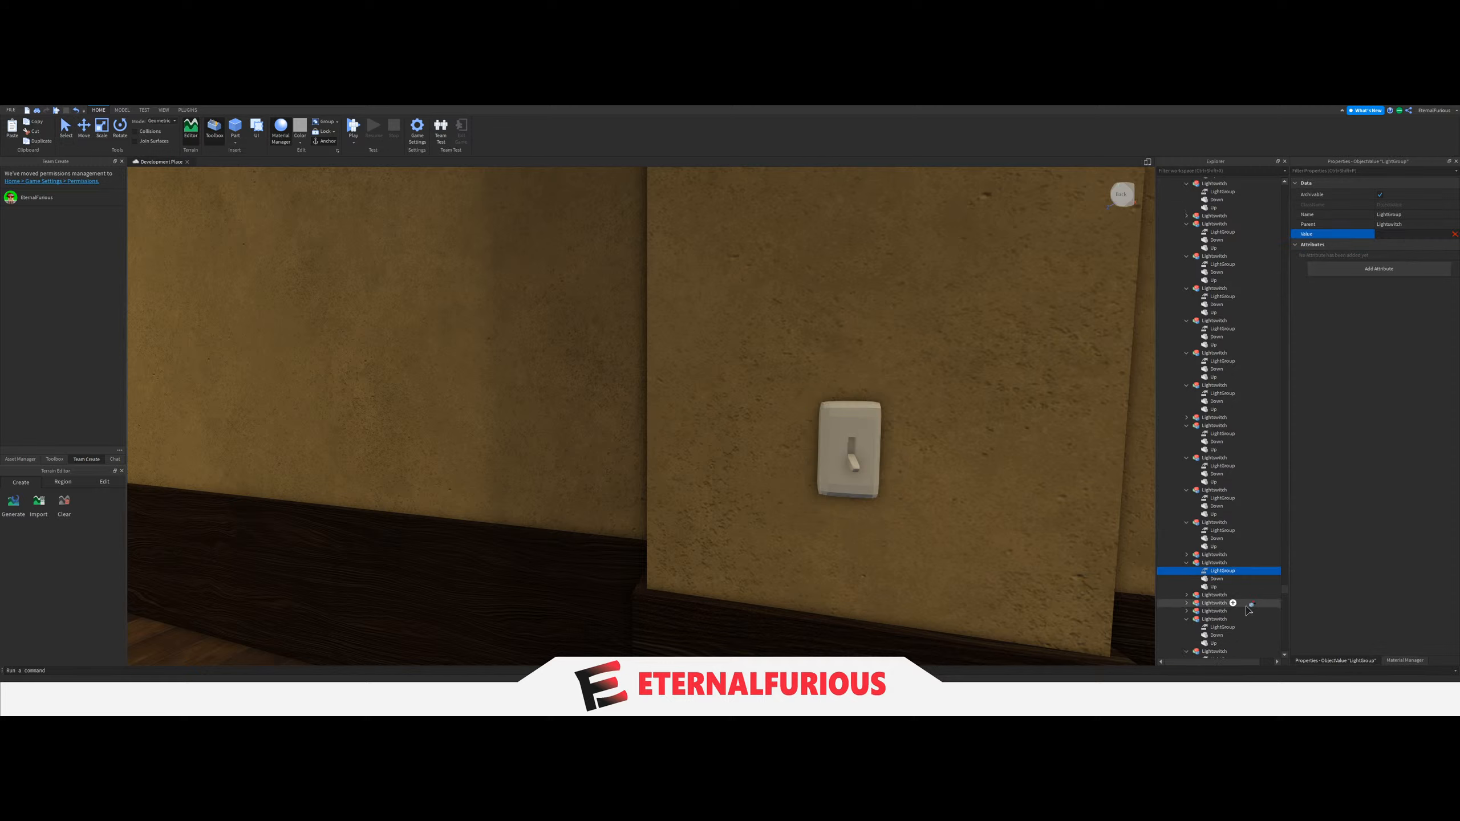
scroll(1249, 610, "up", 5)
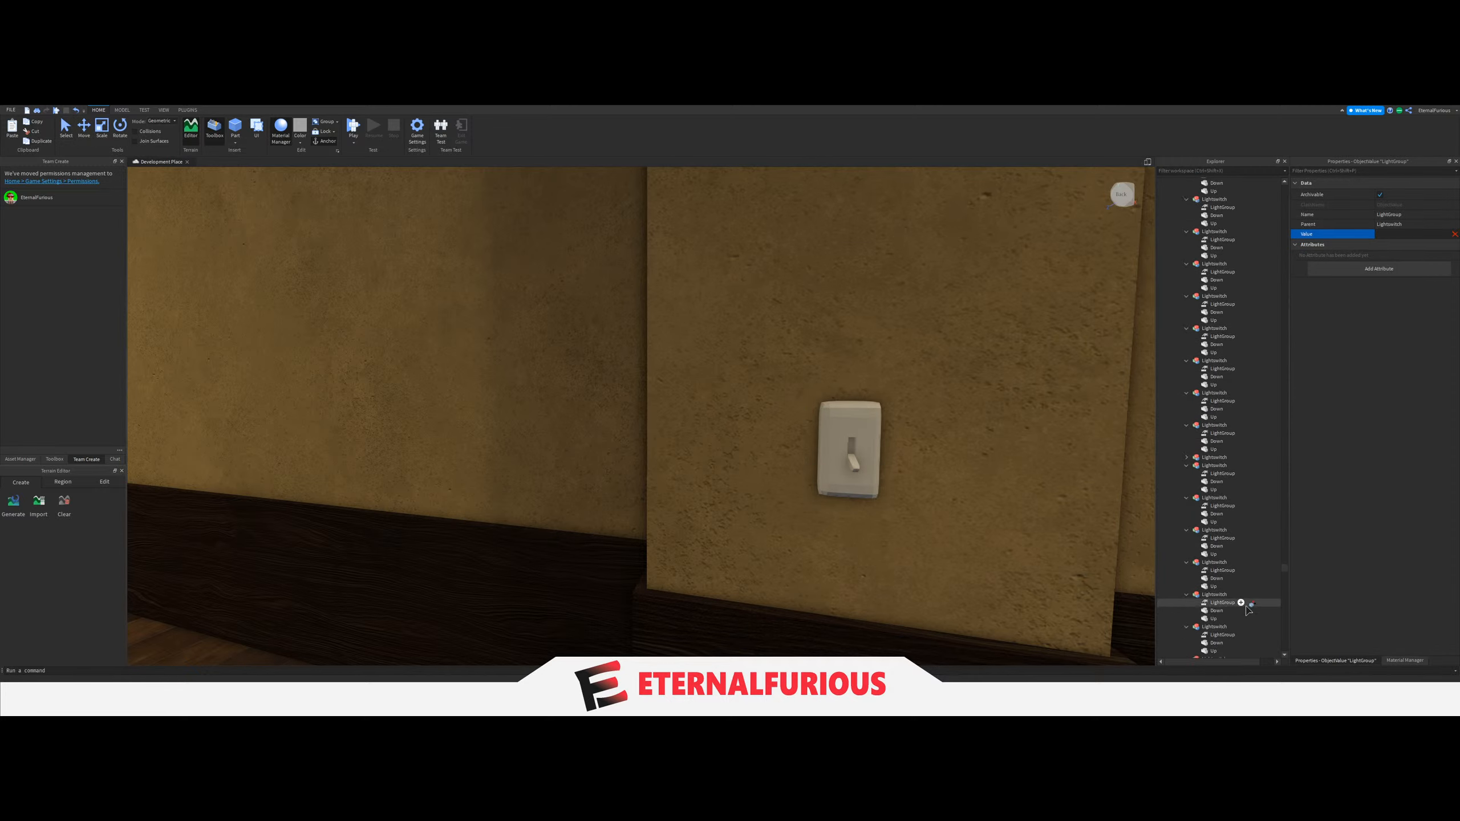
scroll(1249, 609, "up", 6)
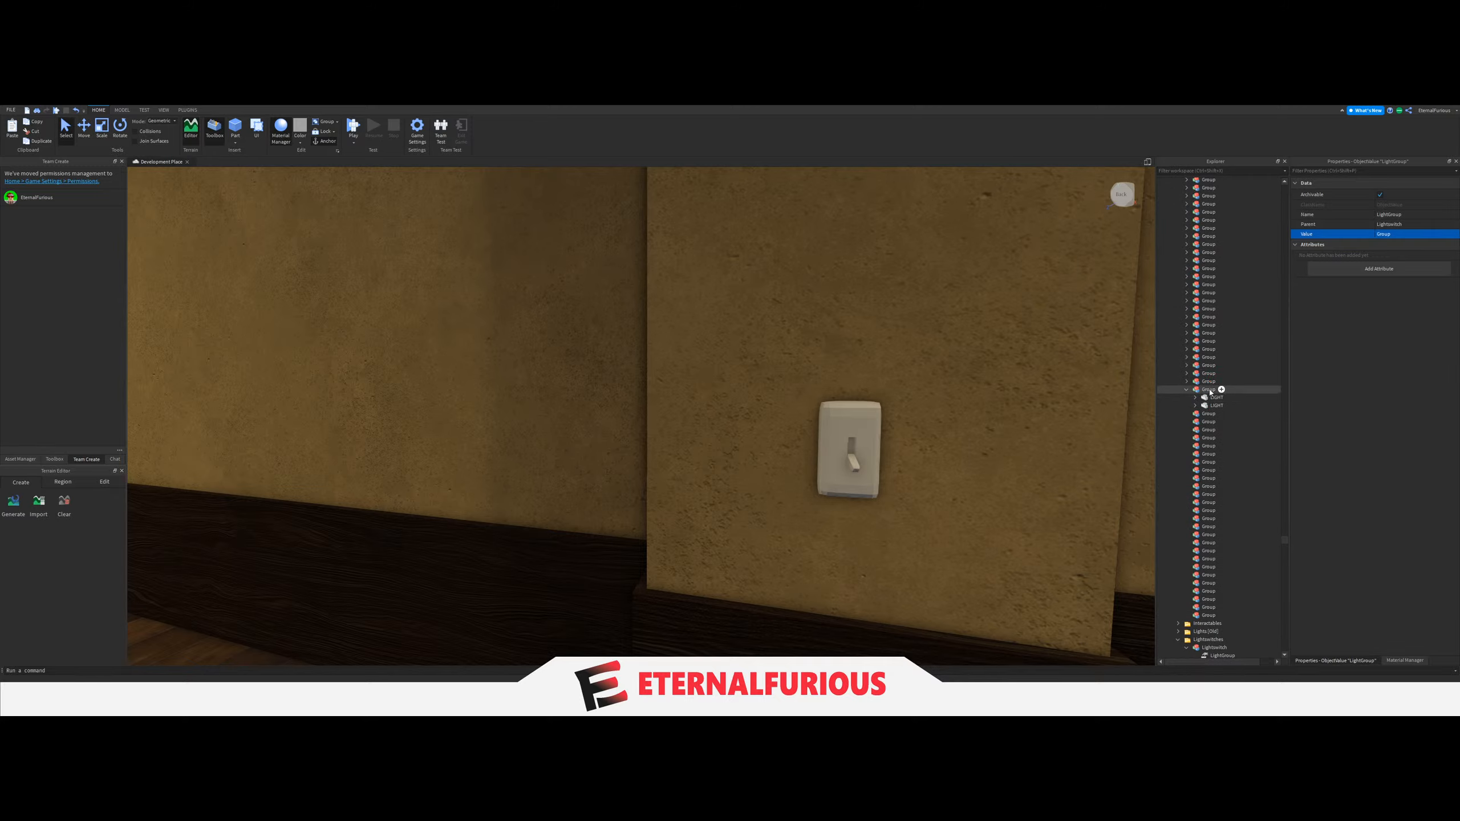
left_click(1210, 392)
scroll(739, 492, "down", 5)
right_click_drag(740, 493, 621, 488)
left_click(1023, 285)
scroll(1023, 284, "up", 4)
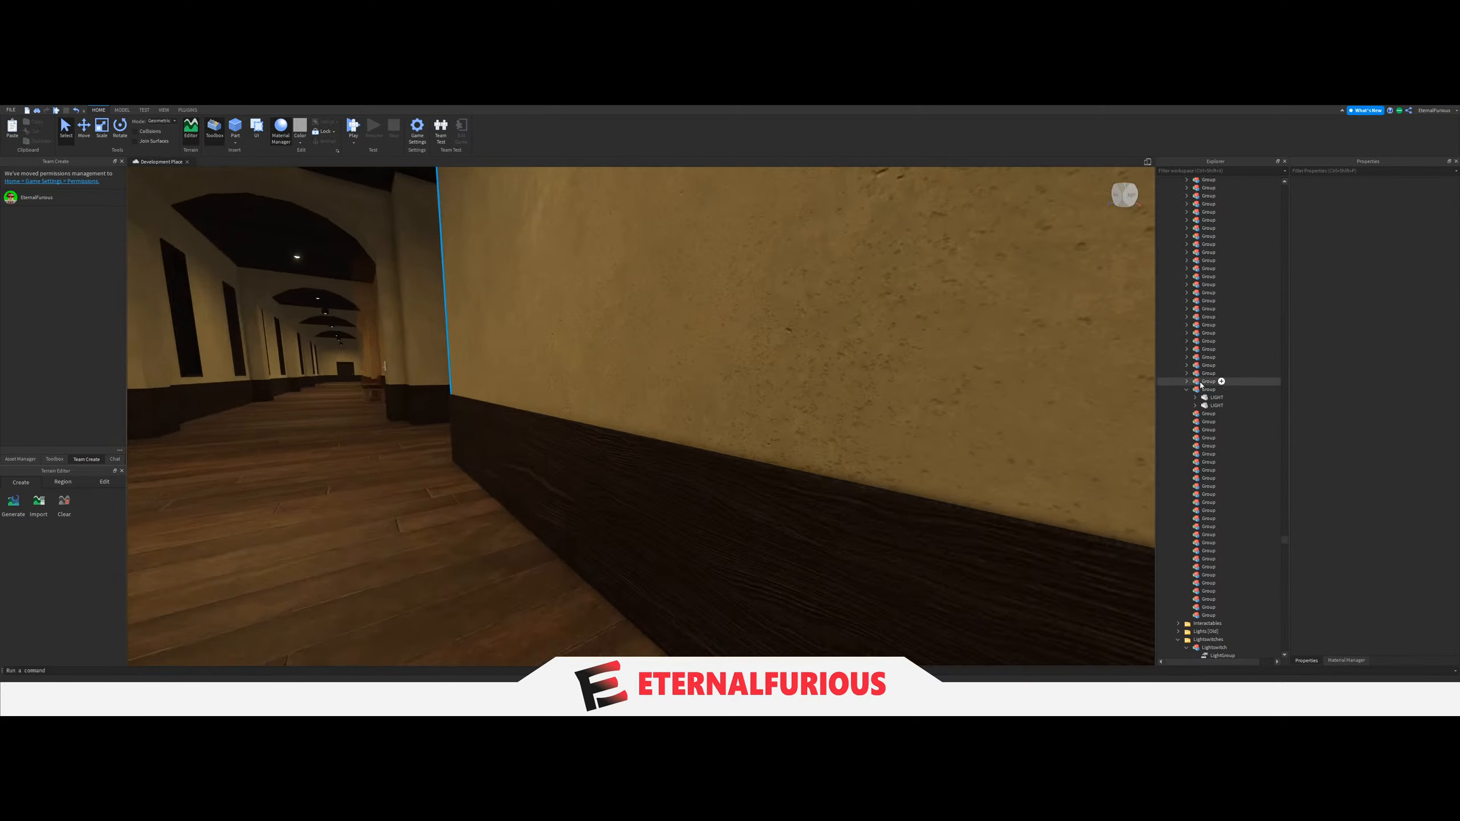
key("a")
right_click_drag(515, 431, 511, 431)
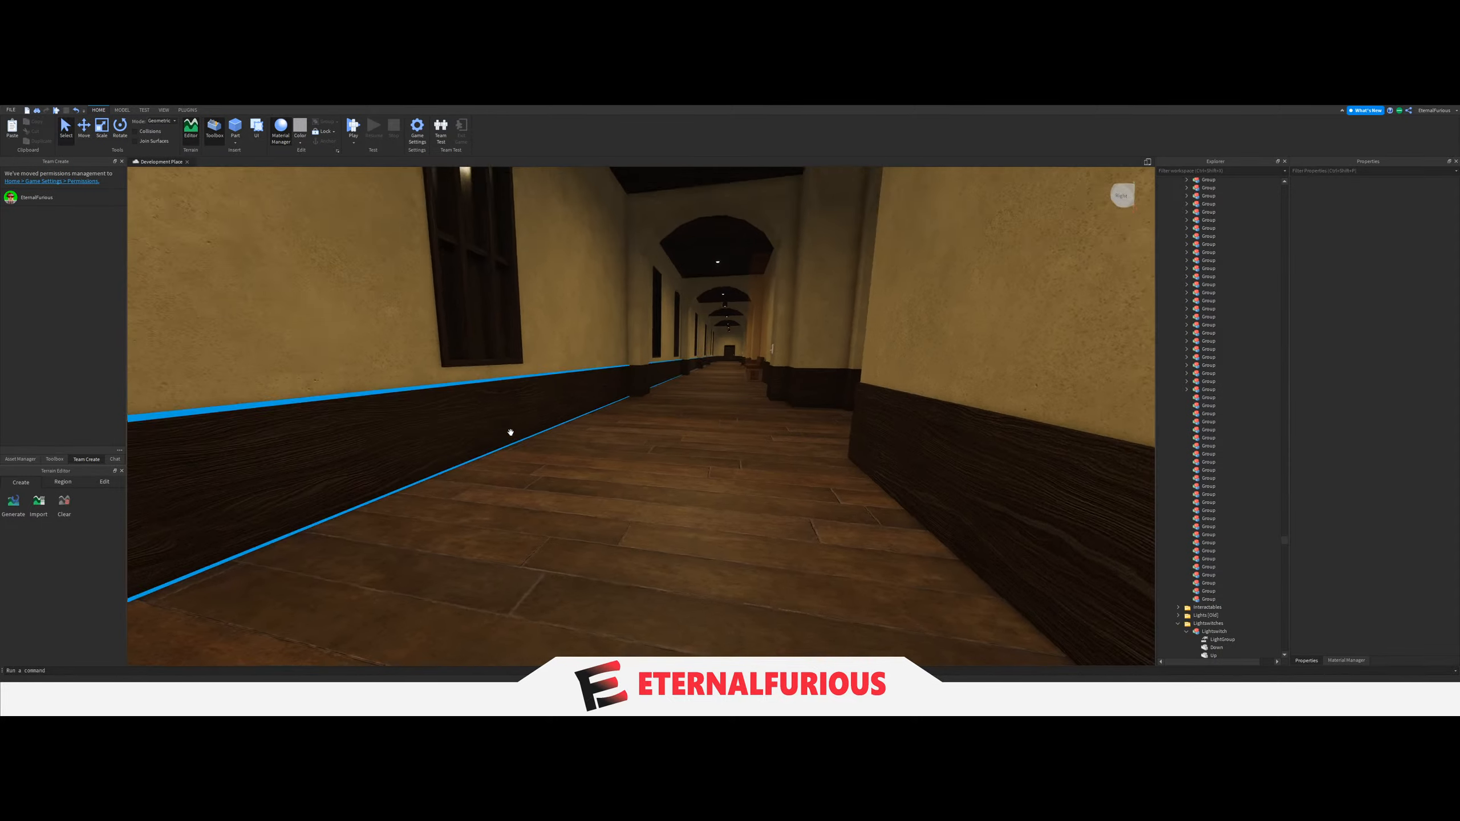
Move the two ceiling LIGHTs of the lower-floor corridor section with the two wall signs into the next empty Group.
scroll(512, 431, "up", 3)
scroll(646, 428, "up", 3)
mouse_move(646, 427)
right_mouse_down()
mouse_move(642, 387)
mouse_move(624, 415)
right_mouse_up()
key("w")
key("w")
key("w")
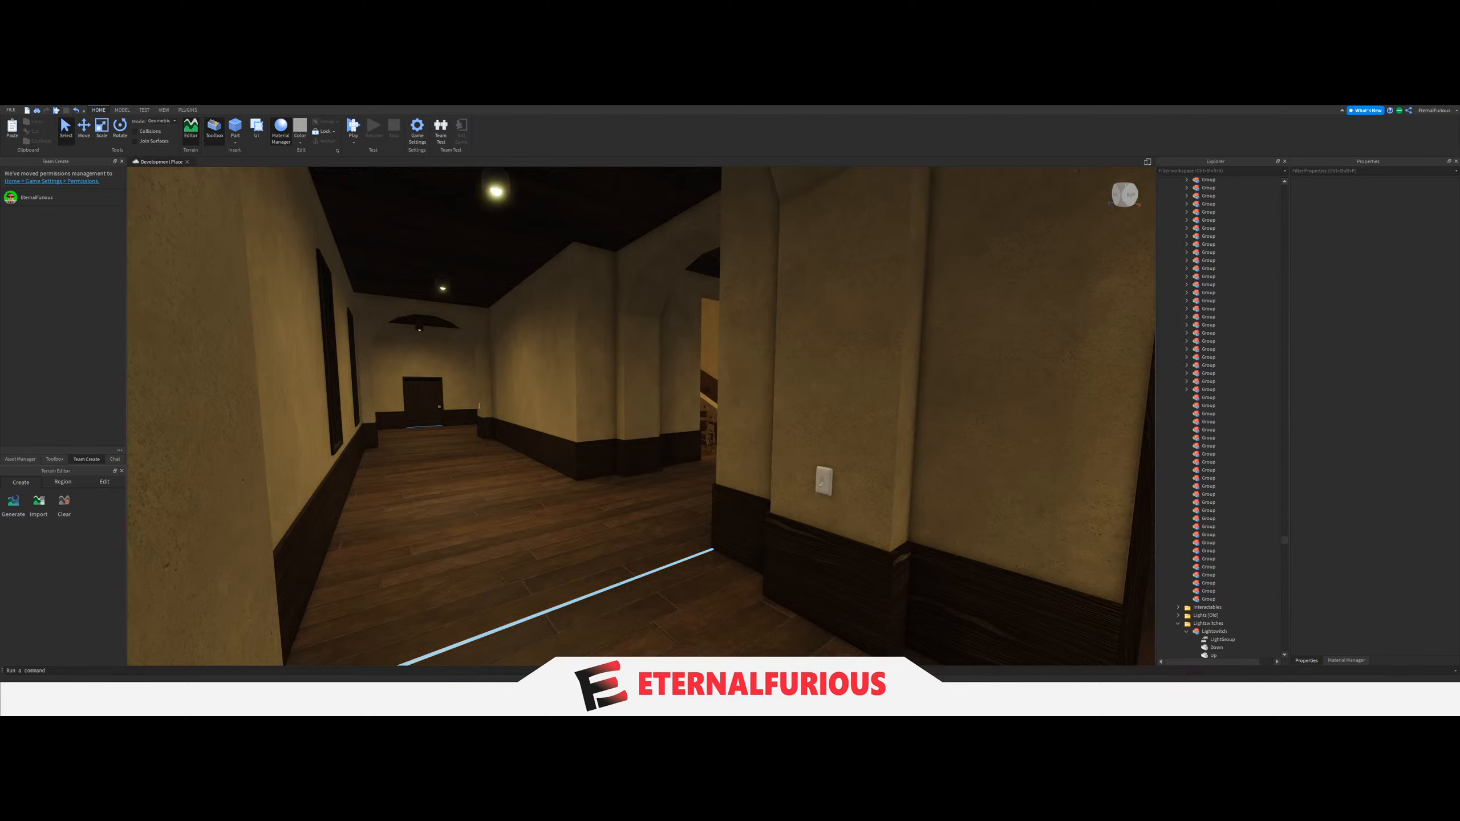
right_click_drag(649, 468, 650, 468)
right_click_drag(668, 320, 608, 293)
left_click(546, 270)
key("w")
left_click(559, 279, "ctrl")
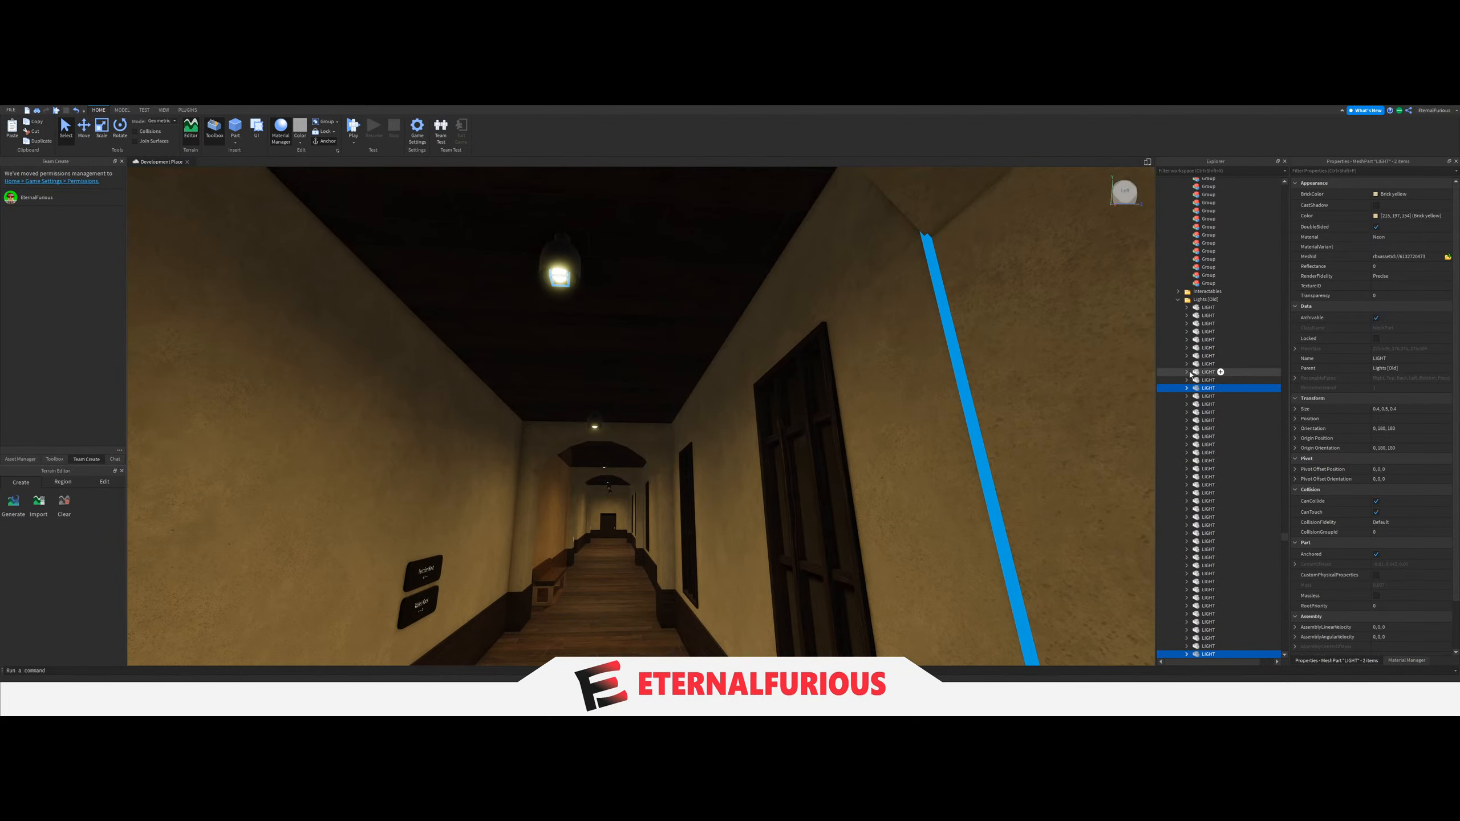
left_click_drag(1197, 390, 1210, 409)
left_click_drag(1214, 276, 1205, 247)
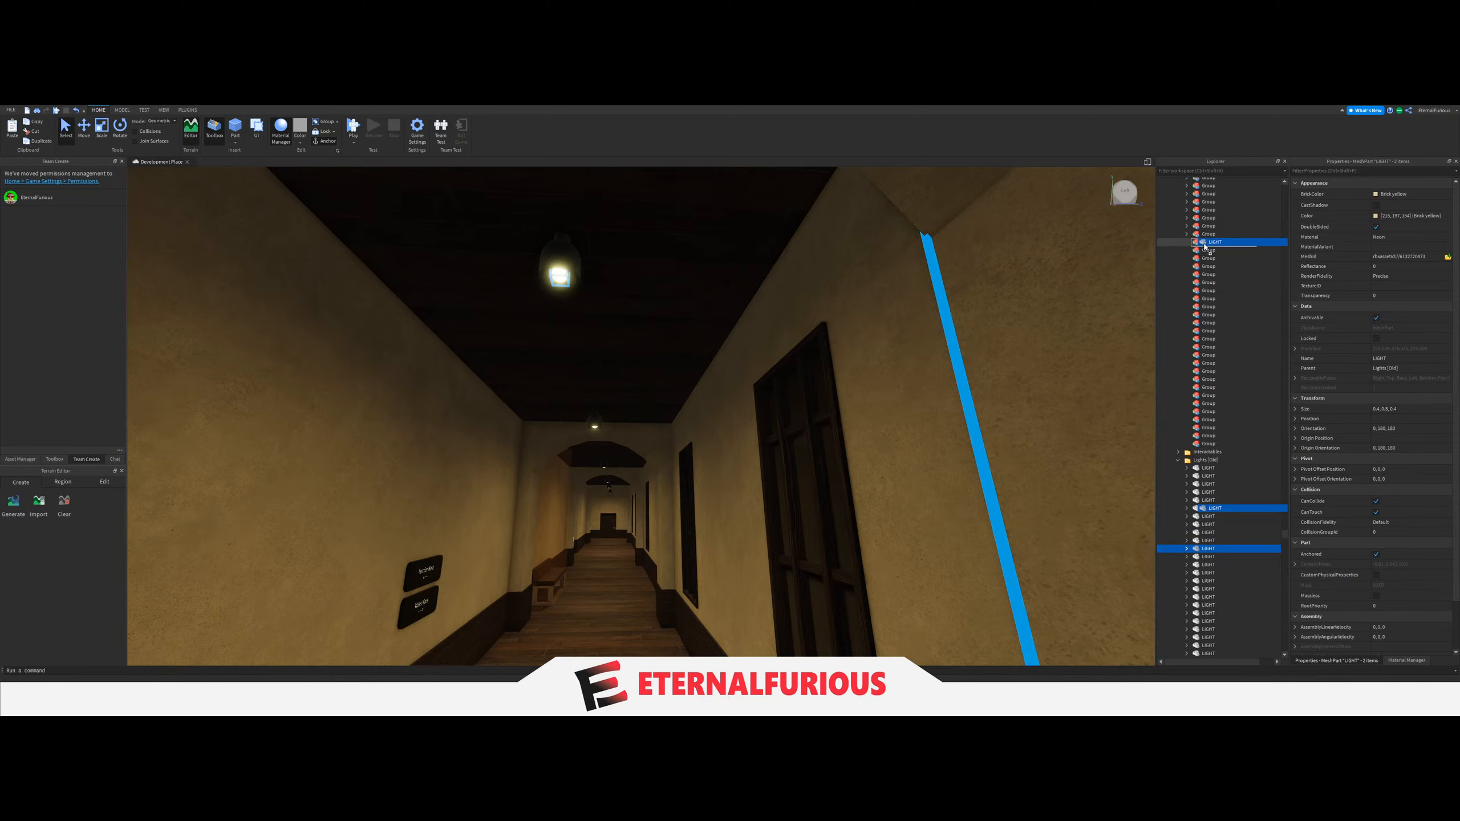
right_click_drag(795, 440, 805, 446)
key("d")
left_click(833, 539)
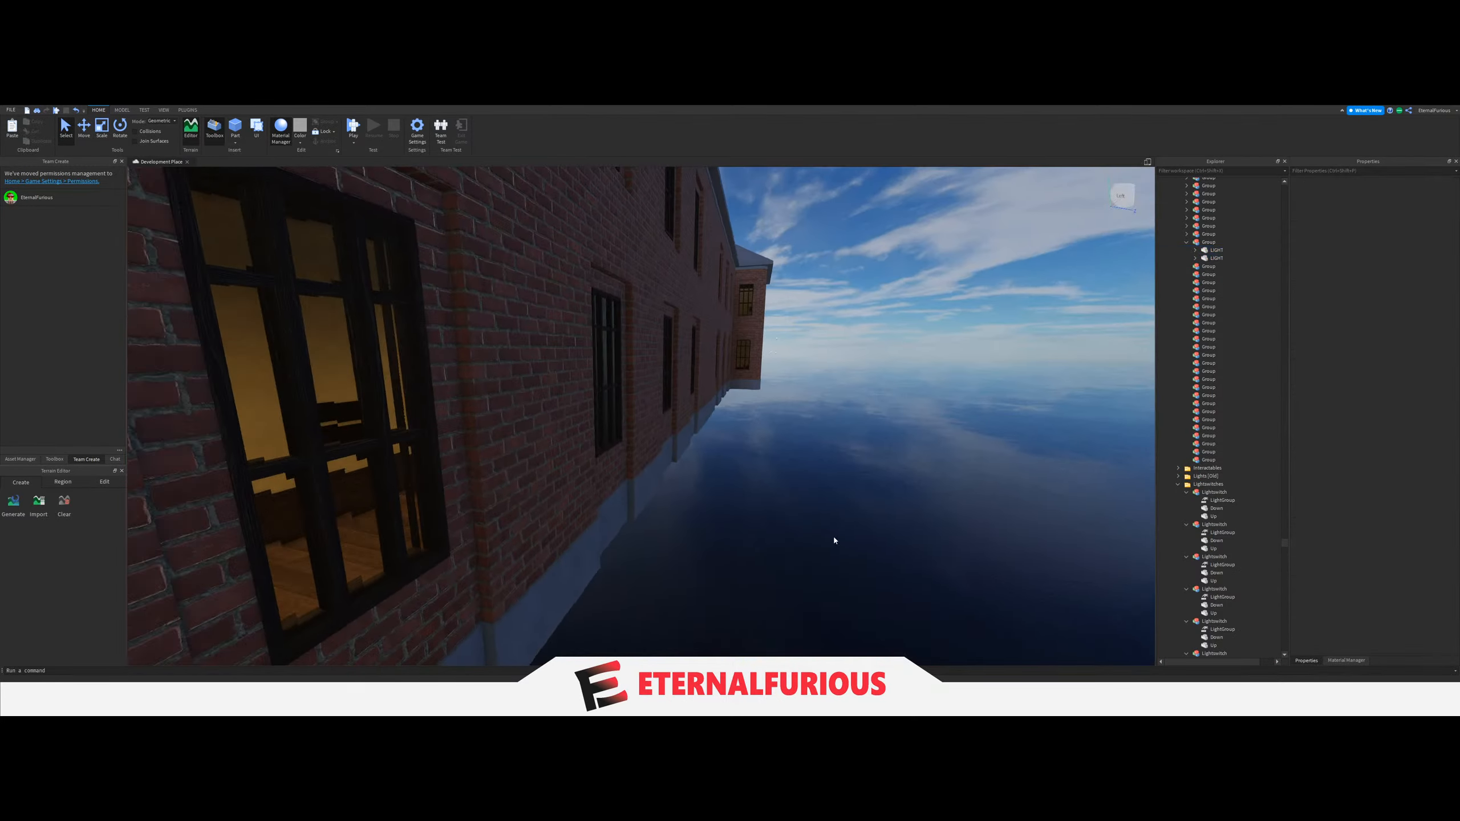
right_click_drag(833, 539, 741, 502)
key("w")
right_click_drag(674, 469, 675, 469)
key("w")
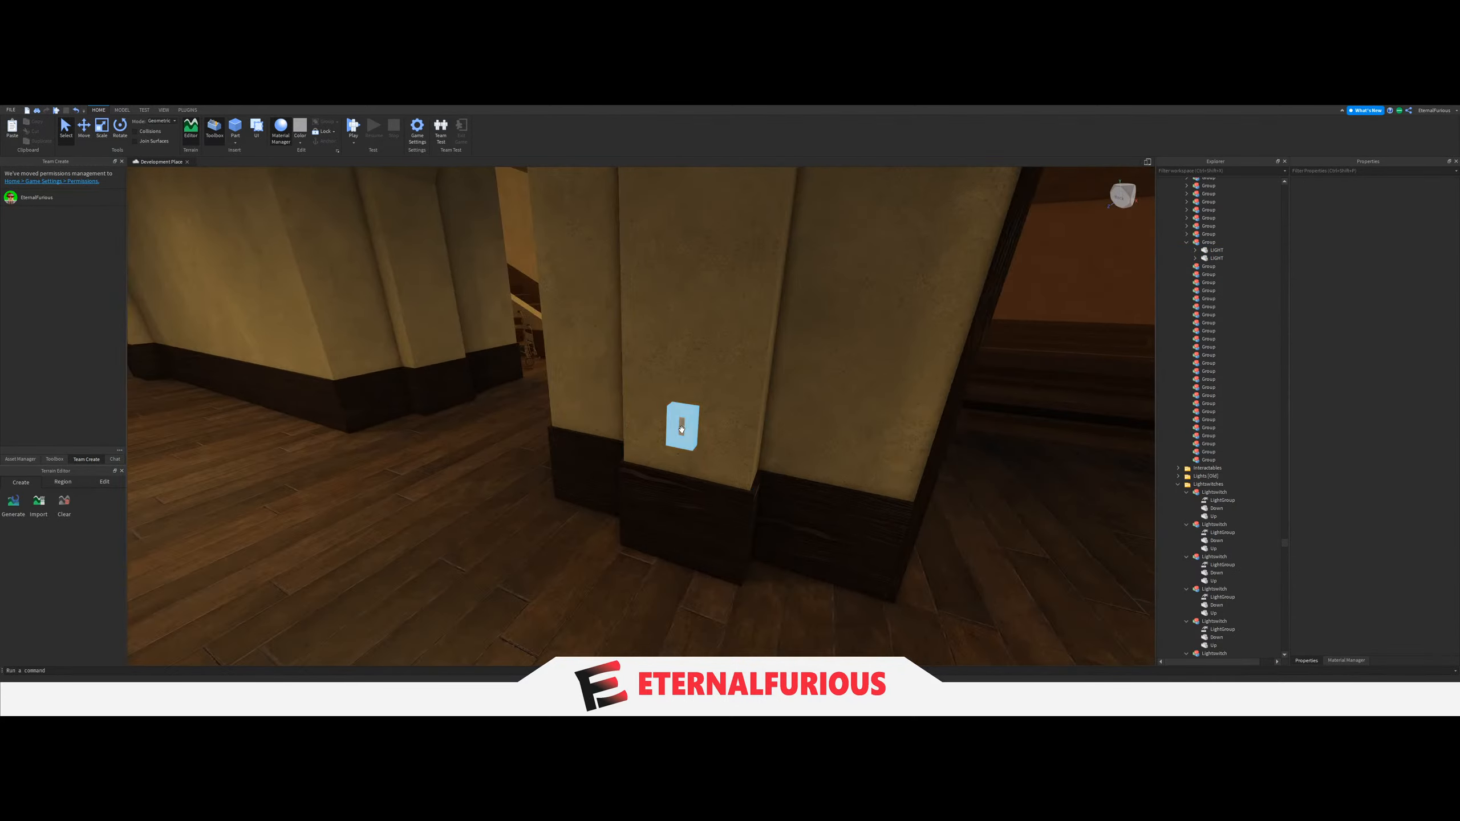
left_click(682, 425)
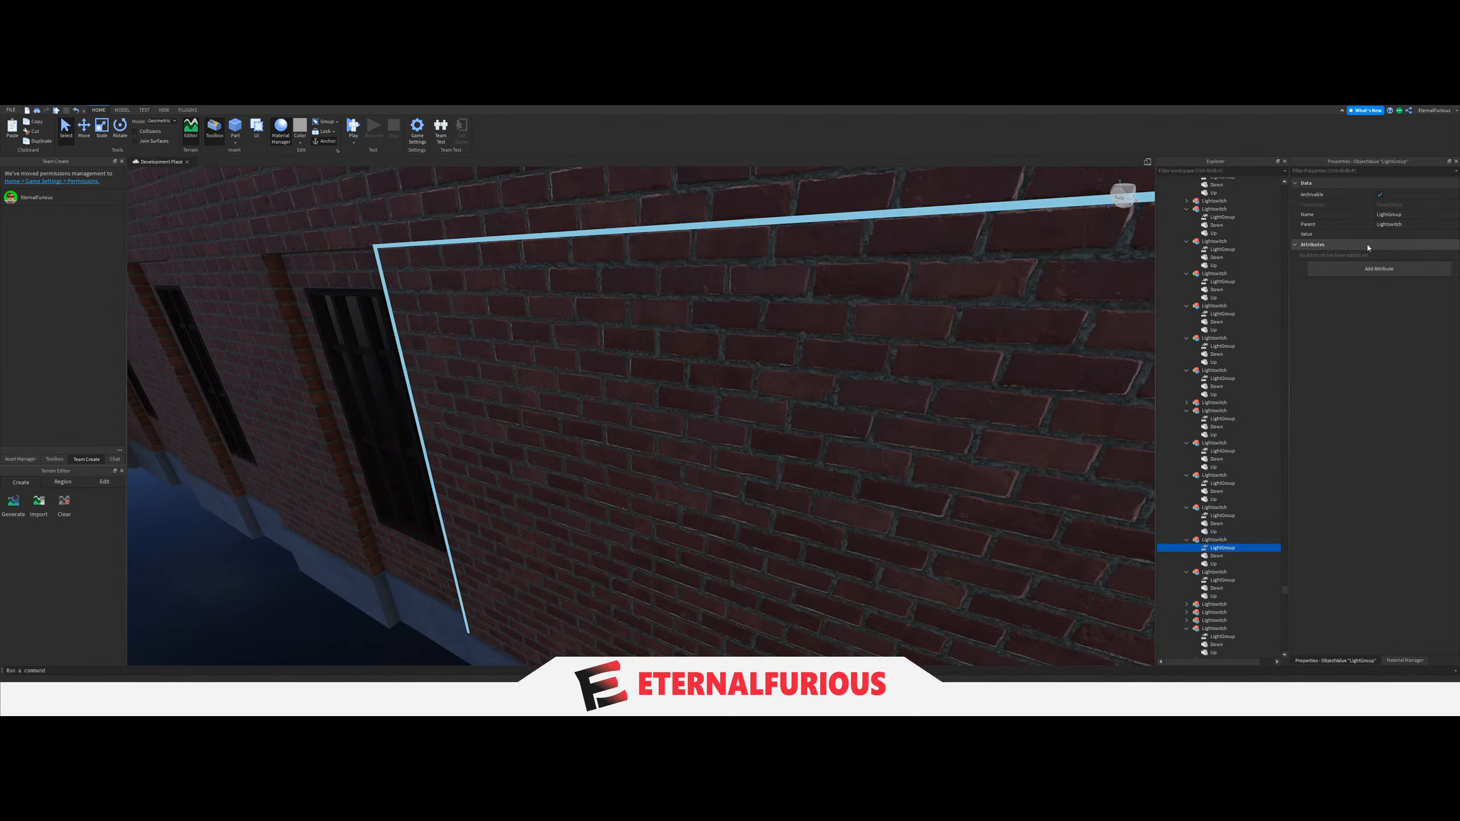
left_click(1396, 233)
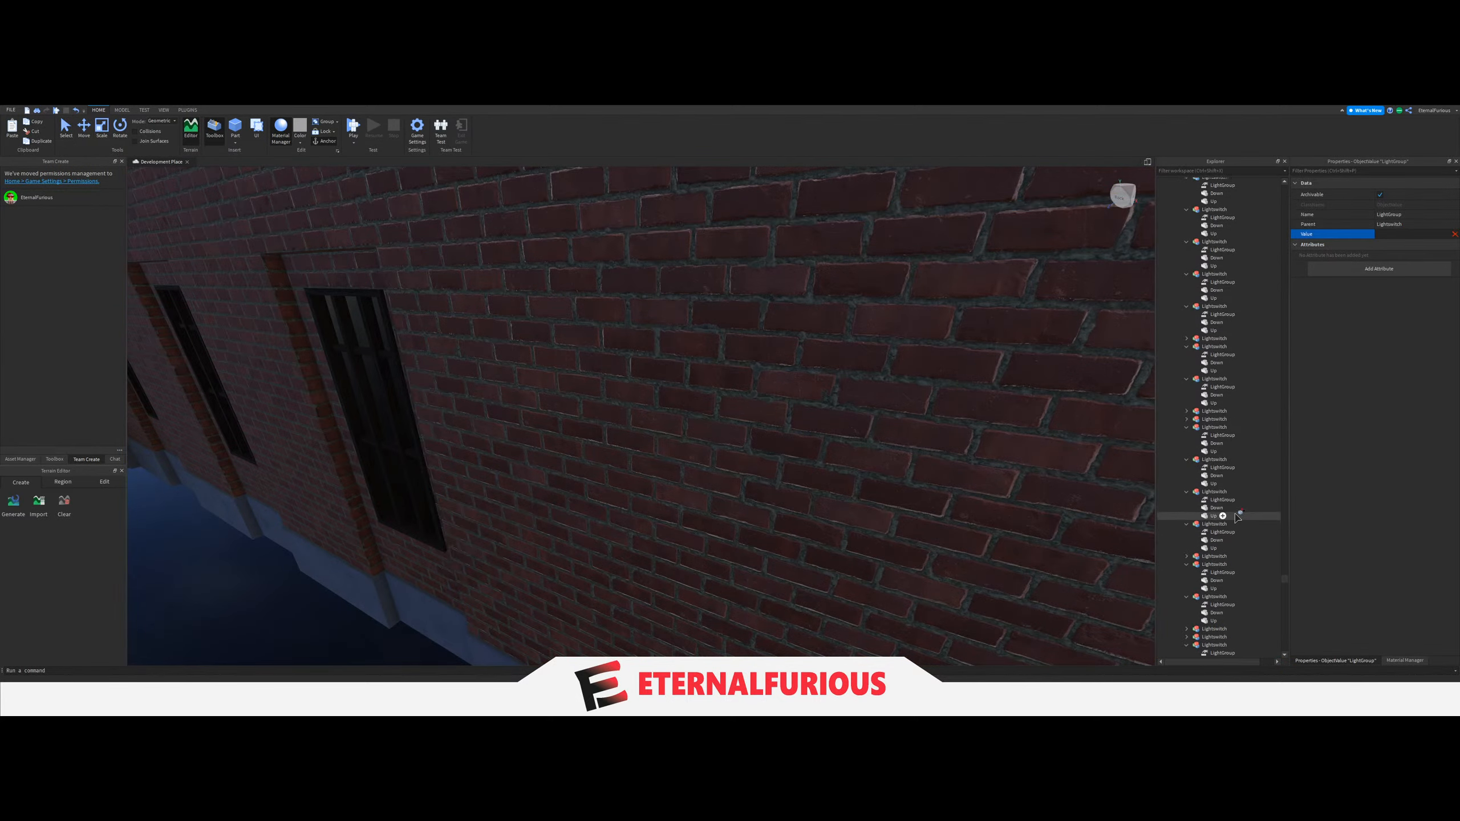
scroll(1238, 516, "up", 5)
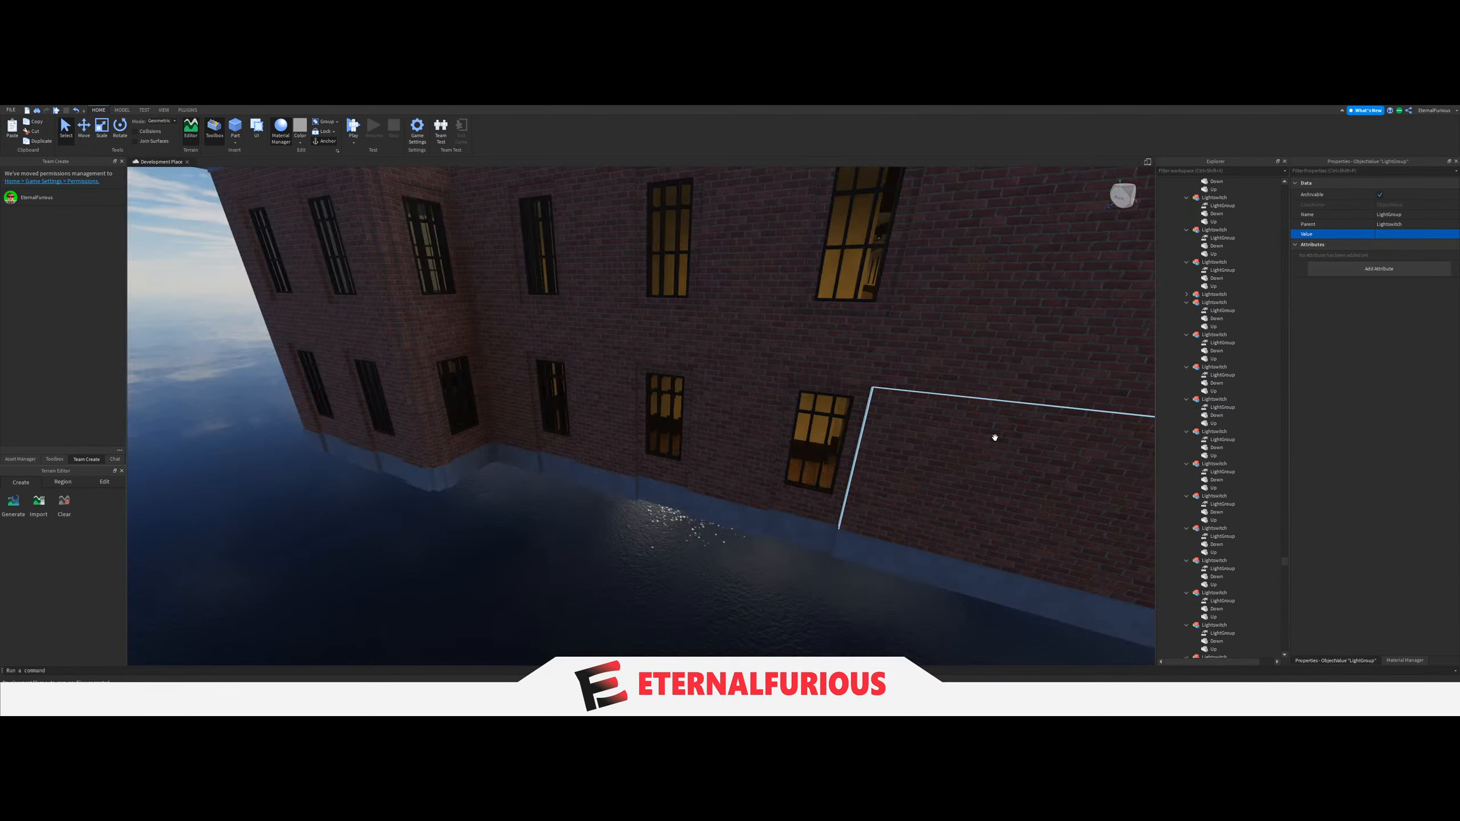
scroll(994, 437, "down", 4)
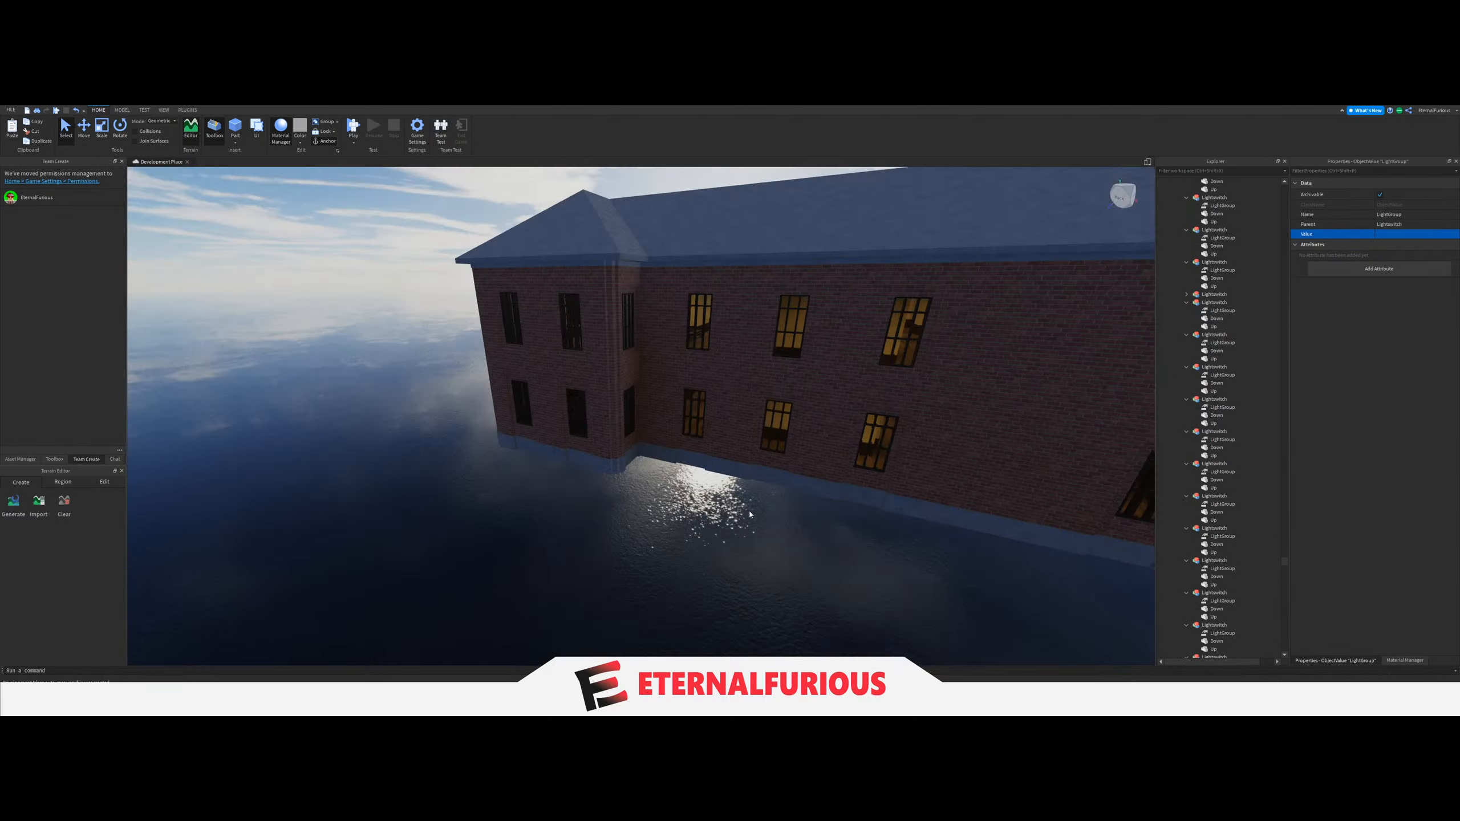
Link the LightGroup of the column switch in the signed corridor section to its two-LIGHT Group, and collapse the Group.
right_click_drag(733, 514, 749, 488)
scroll(734, 516, "up", 4)
left_click(752, 530)
scroll(748, 488, "up", 7)
scroll(613, 523, "up", 2)
left_click(613, 525)
scroll(1227, 543, "down", 4)
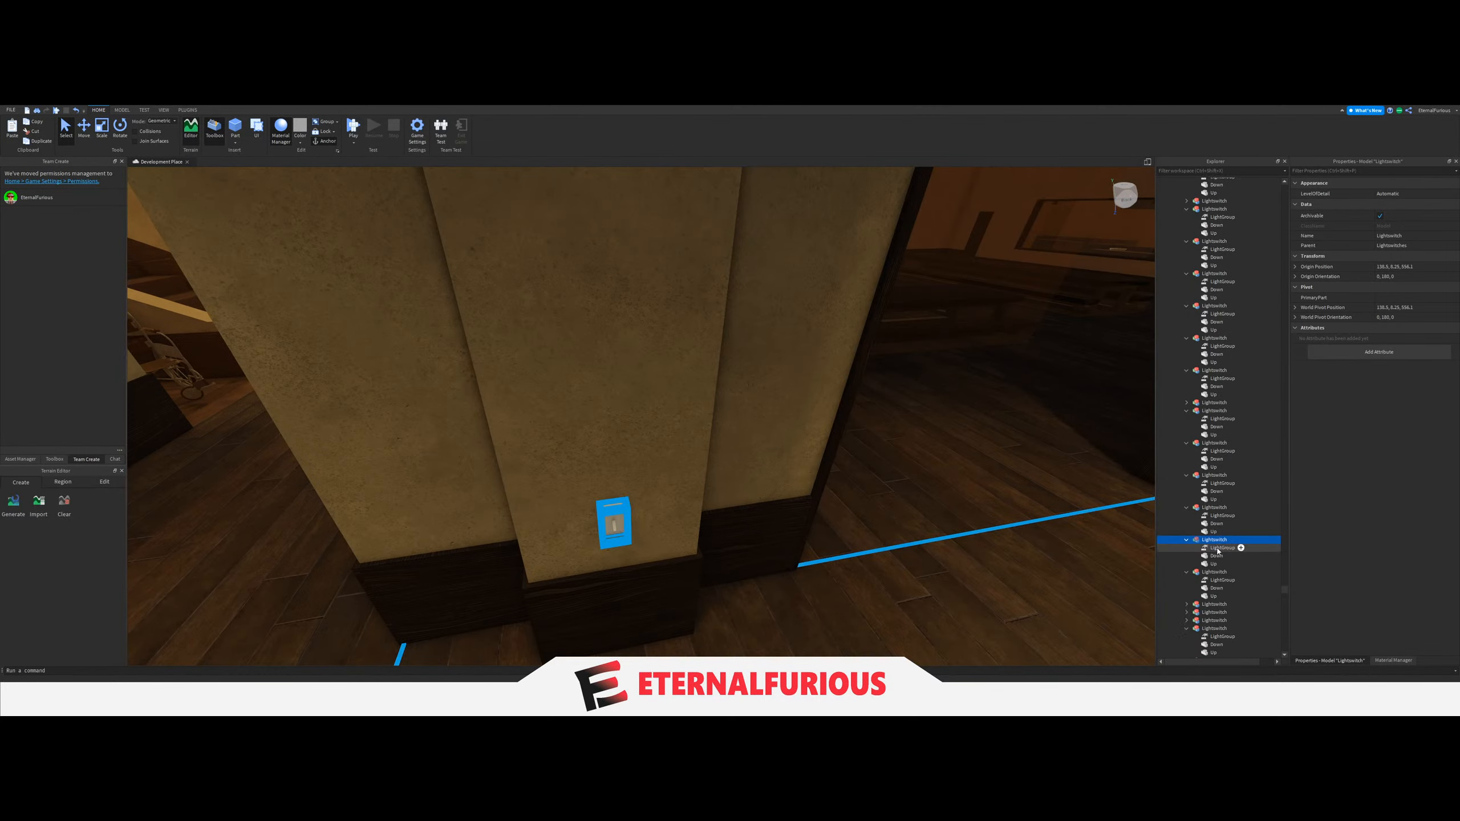
left_click(1217, 556)
left_click(1219, 548)
scroll(1265, 460, "up", 5)
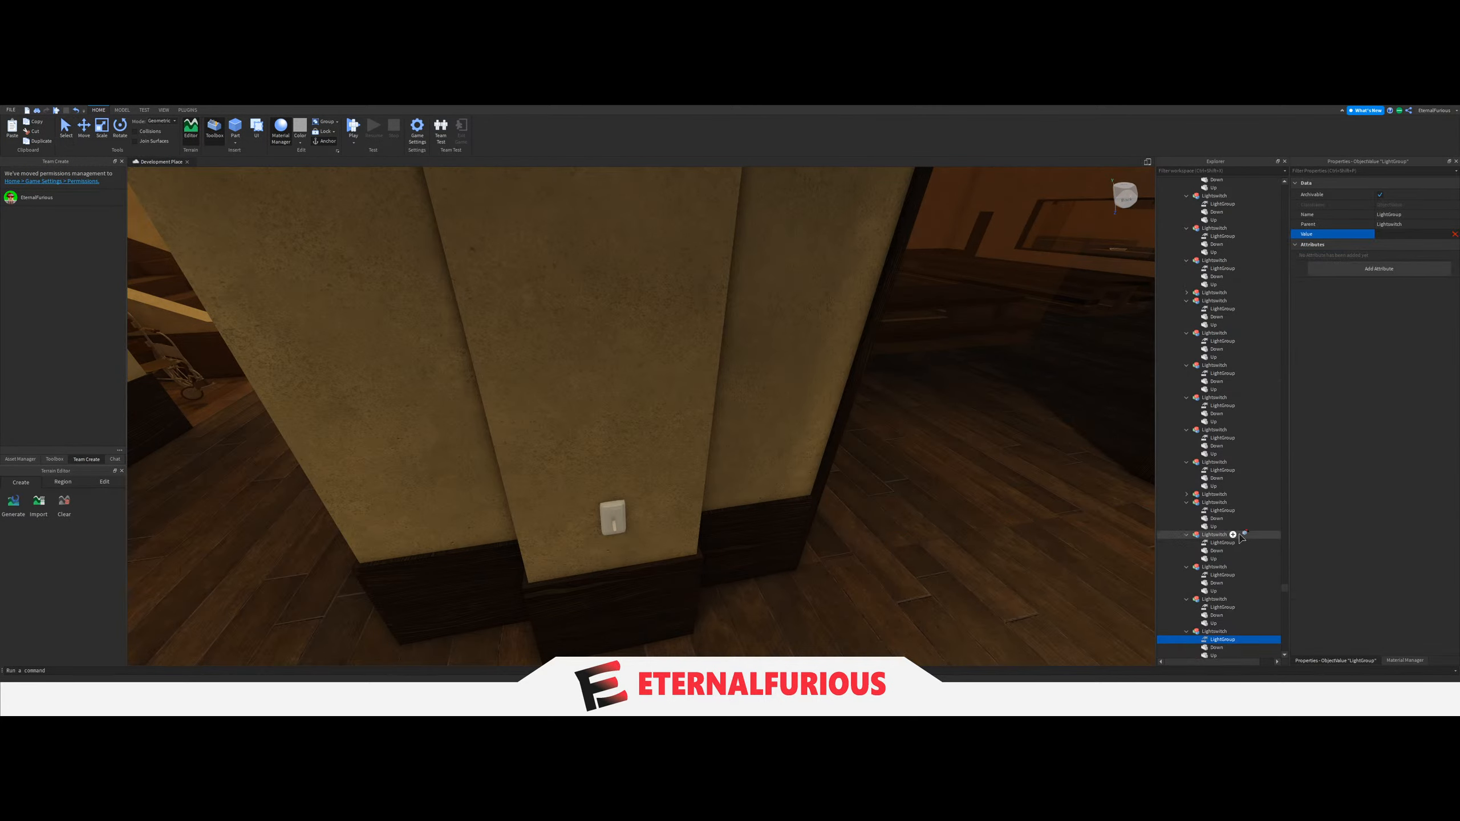
scroll(1242, 537, "up", 8)
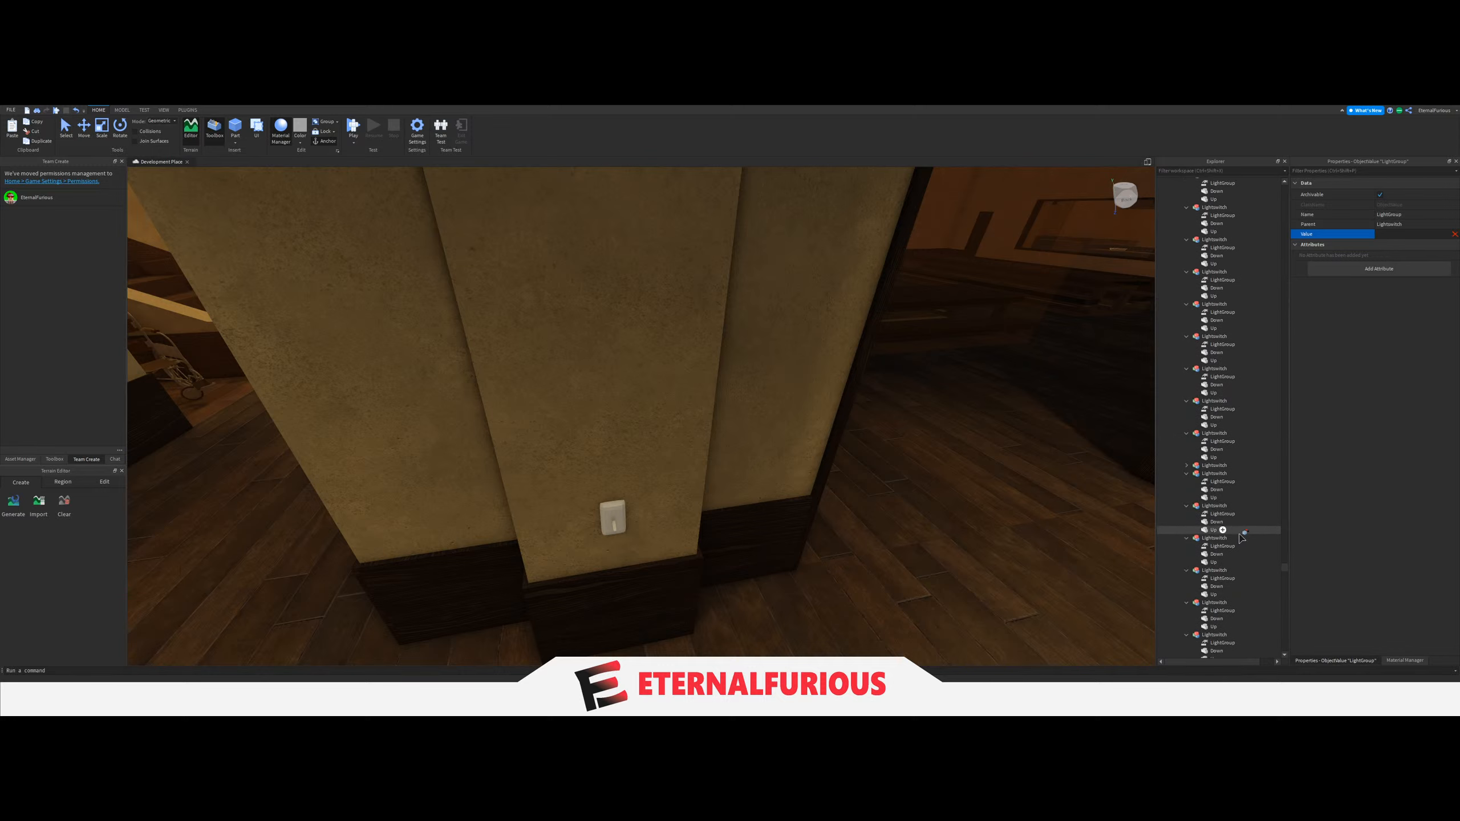
scroll(1241, 537, "up", 10)
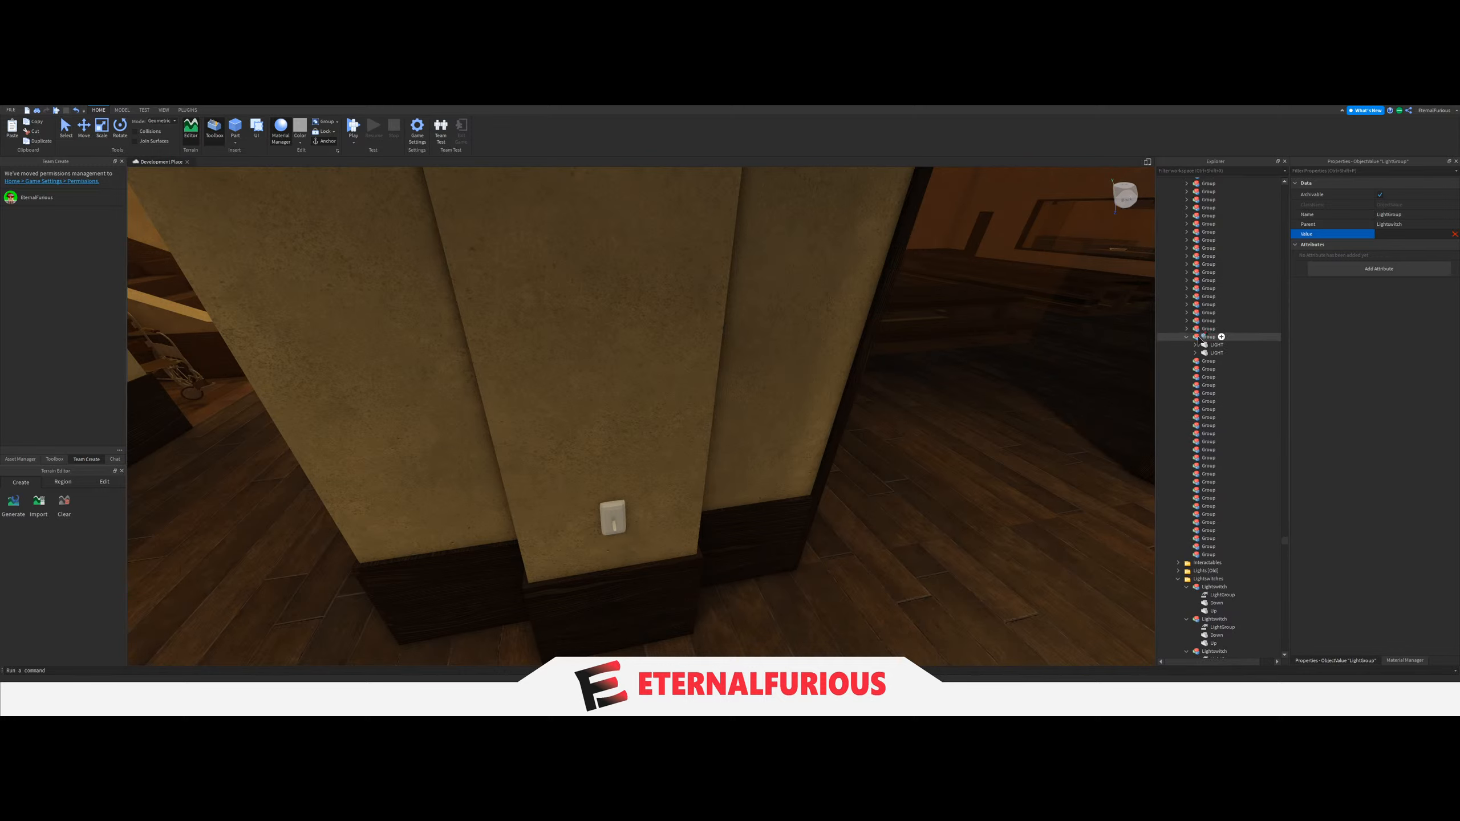
left_click(1199, 338)
right_click_drag(939, 381, 949, 462)
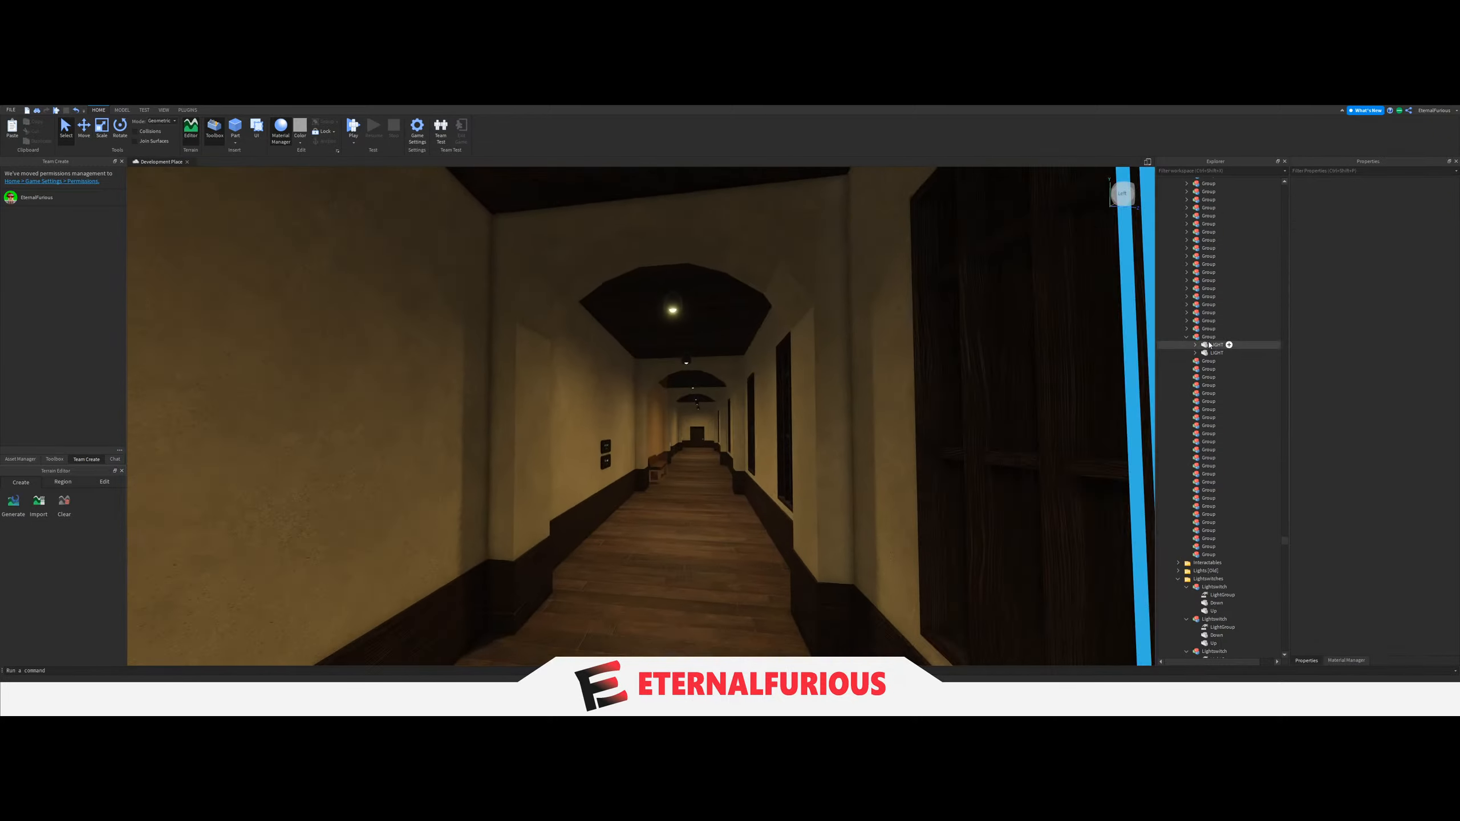
key("w")
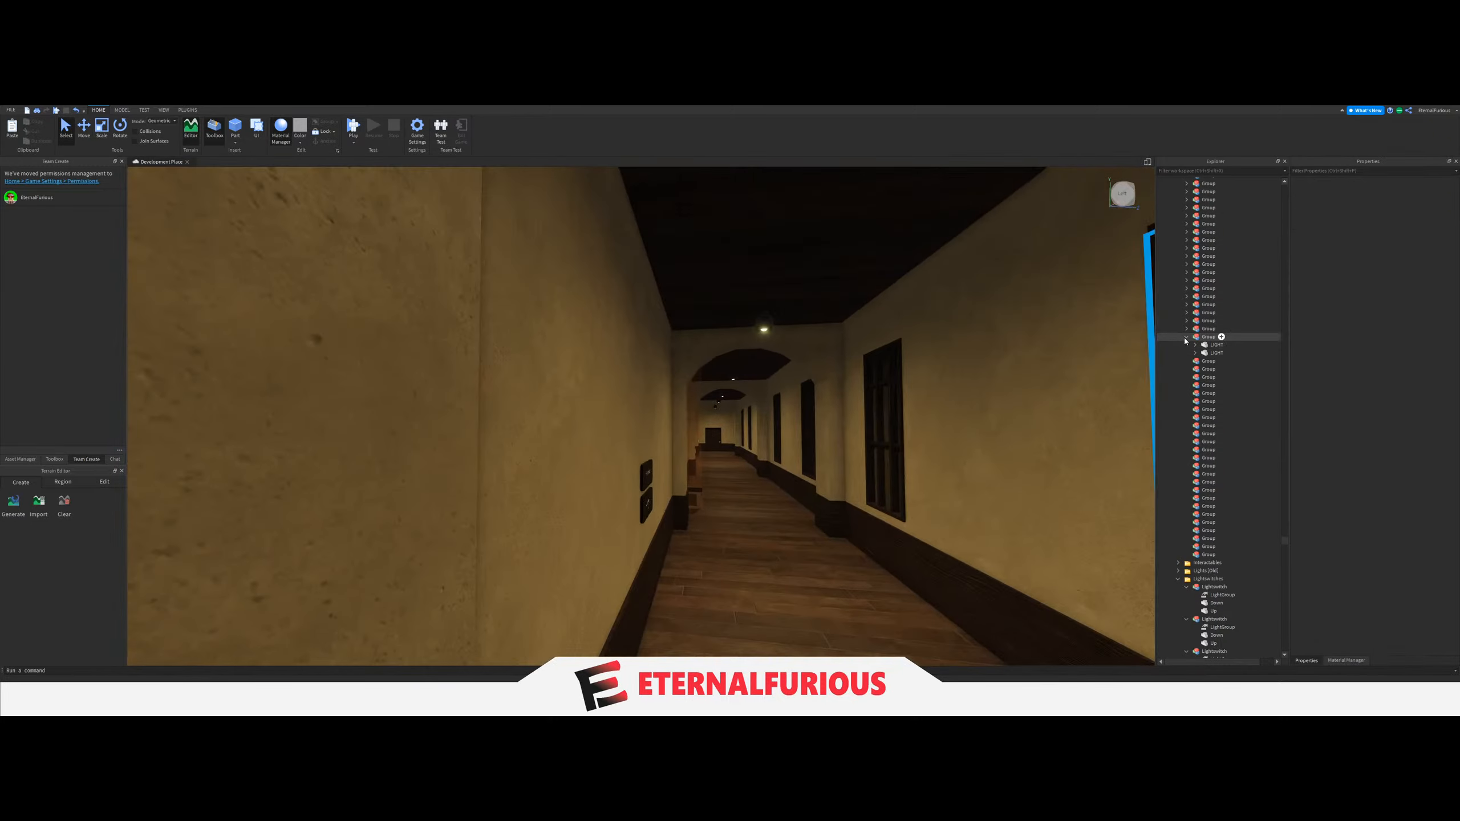
left_click(1185, 339)
Move the two ceiling LIGHTs of the matching lower-floor corridor section further along the building into the next empty Group.
right_click_drag(723, 424, 613, 349)
key("w")
left_click(623, 348)
key("f")
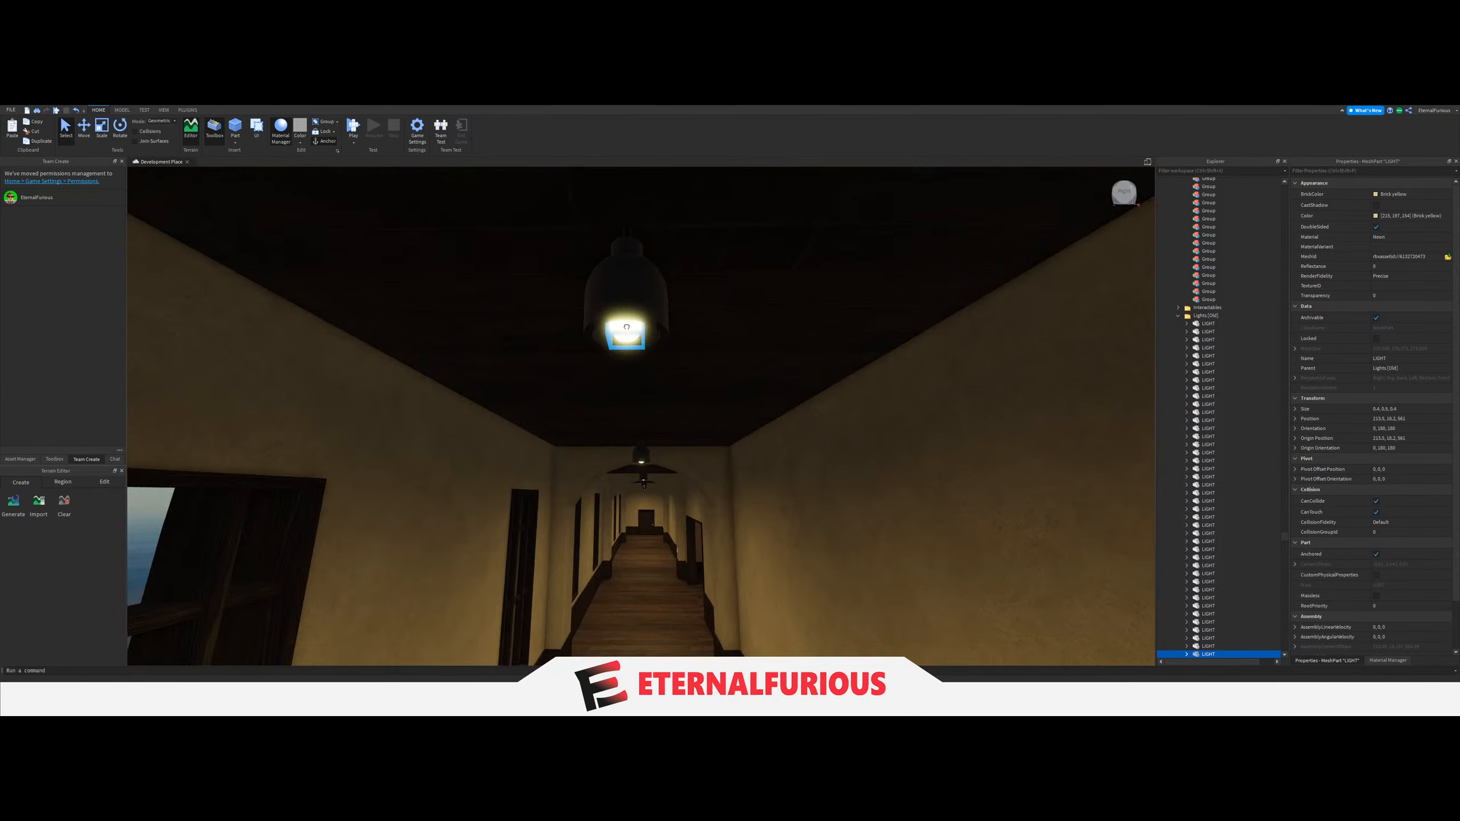
left_click_drag(1214, 440, 1209, 373)
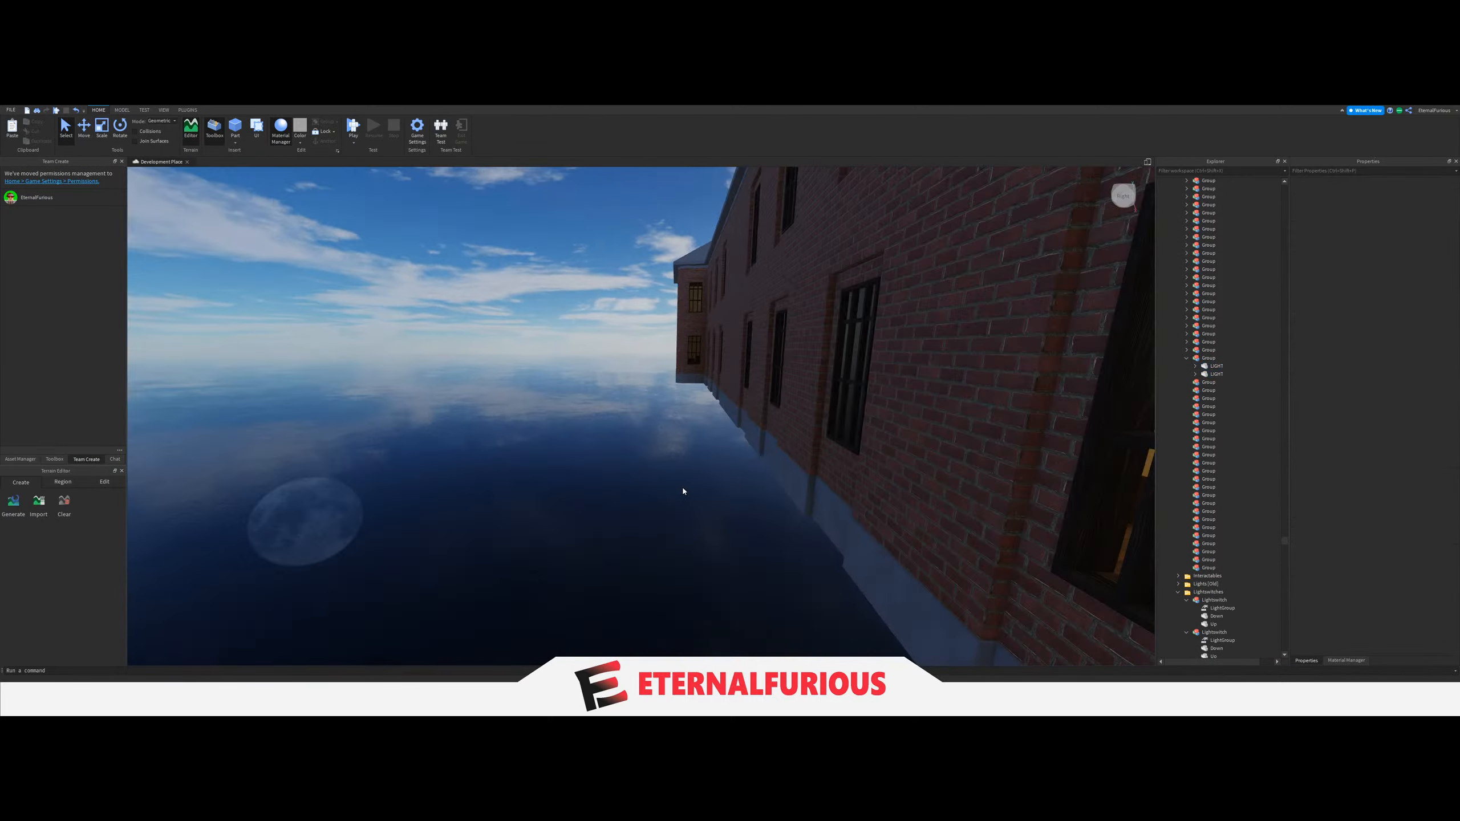
Set the LightGroup value of the column switch in that matching corridor section to its two-LIGHT Group.
left_click(696, 377)
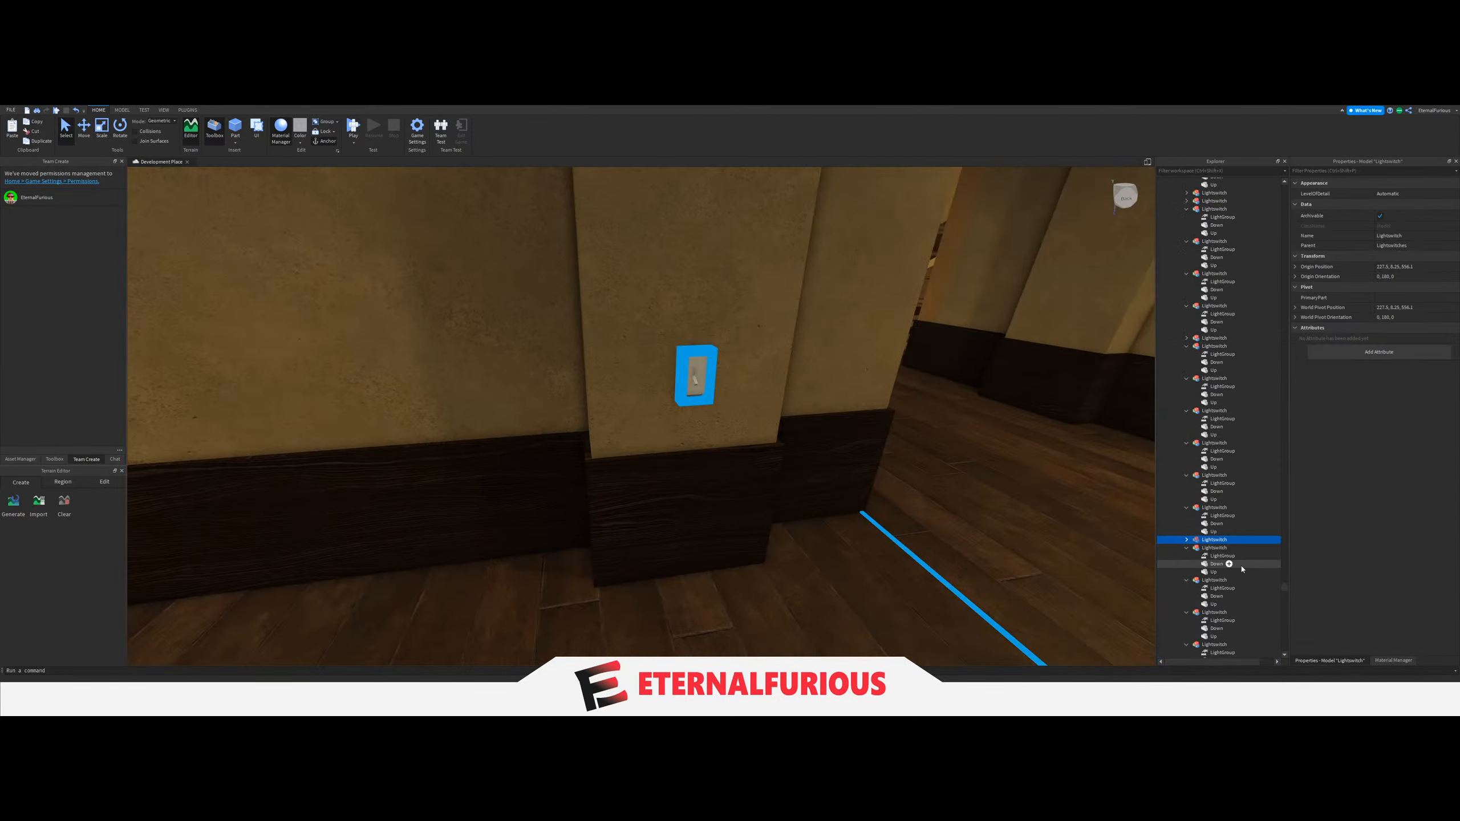
left_click(1222, 547)
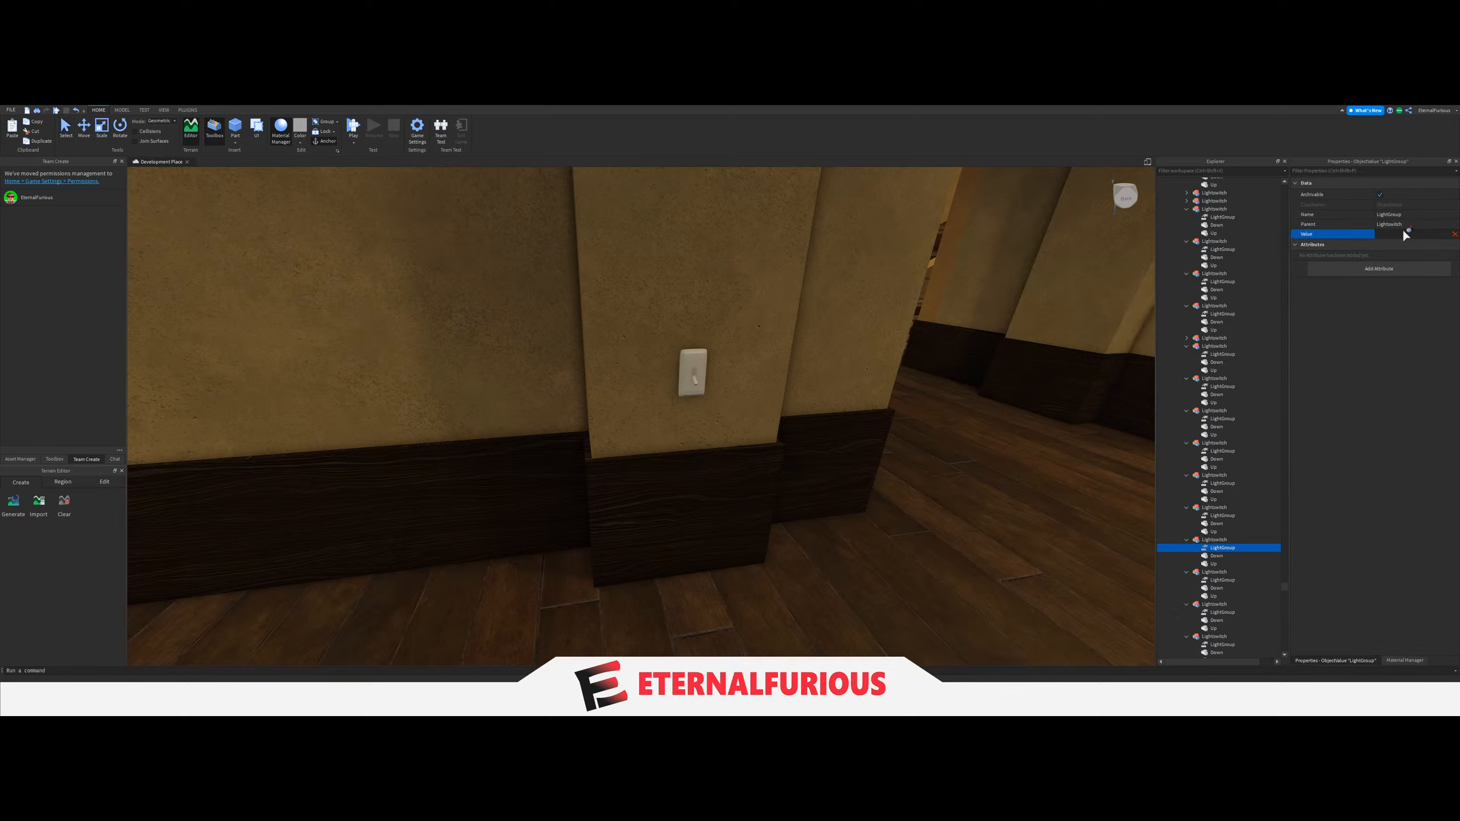
scroll(1230, 504, "up", 10)
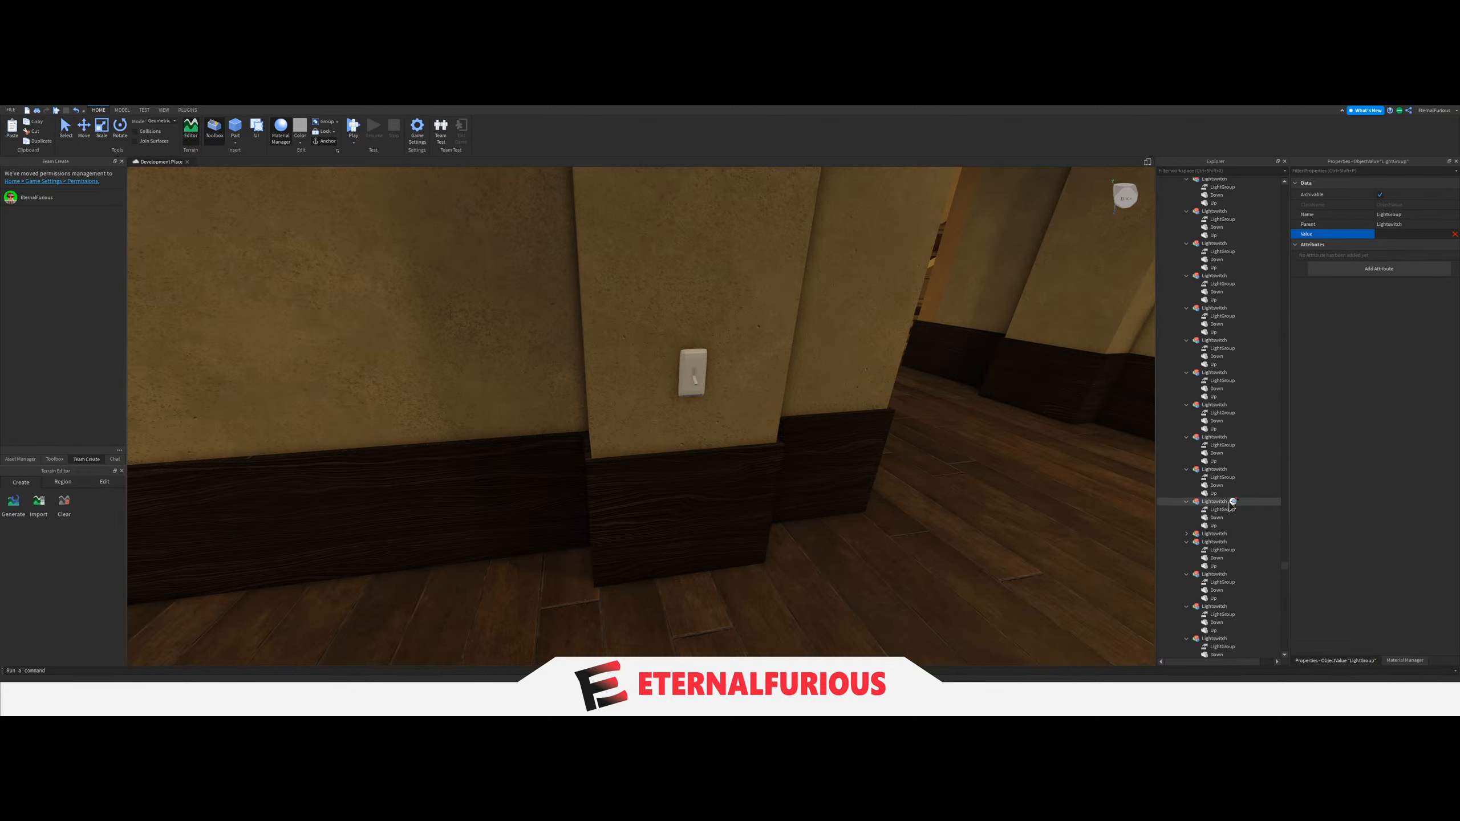
scroll(1231, 504, "up", 10)
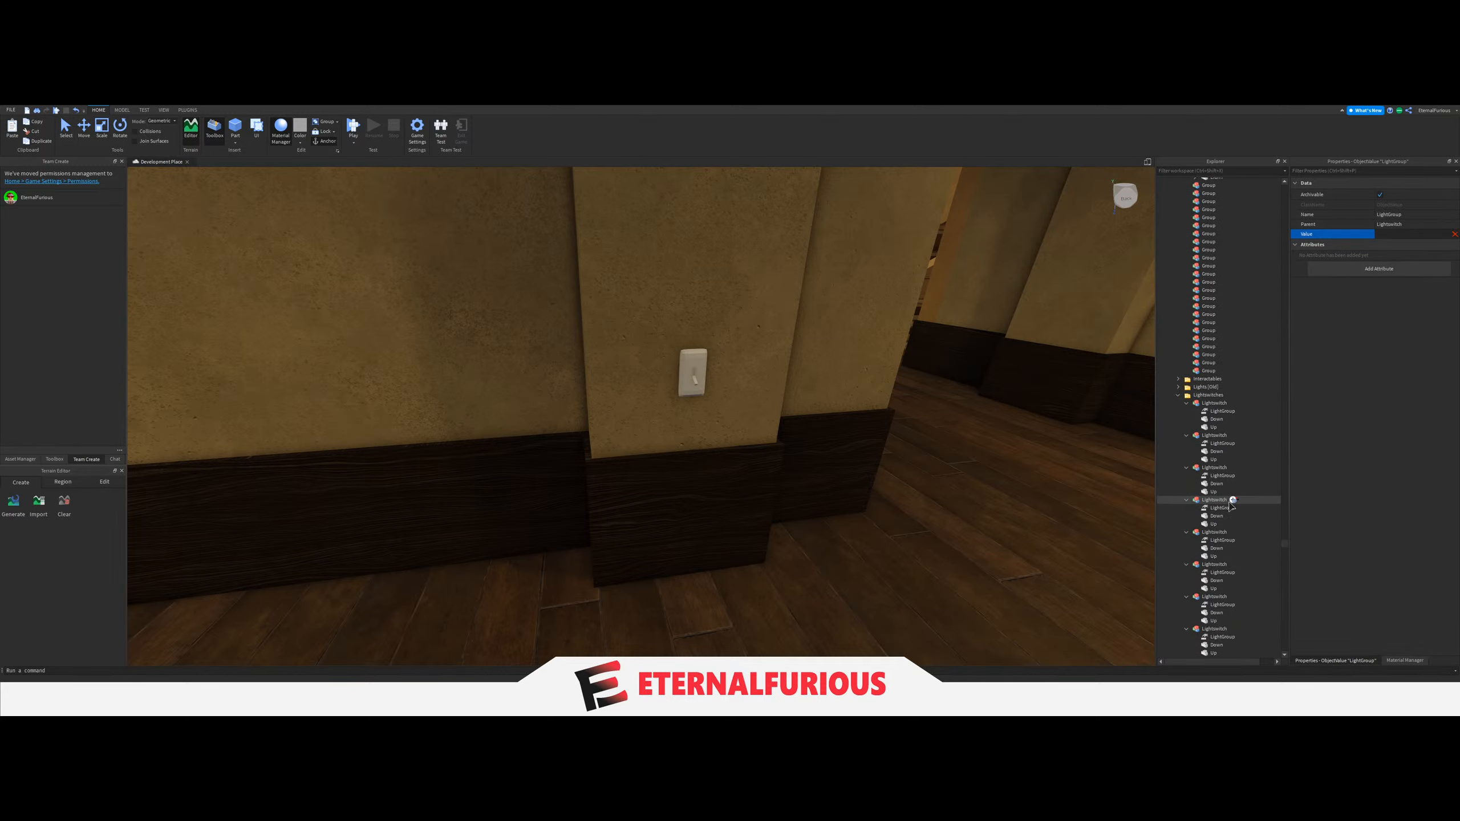
scroll(1230, 504, "up", 10)
scroll(1230, 503, "up", 9)
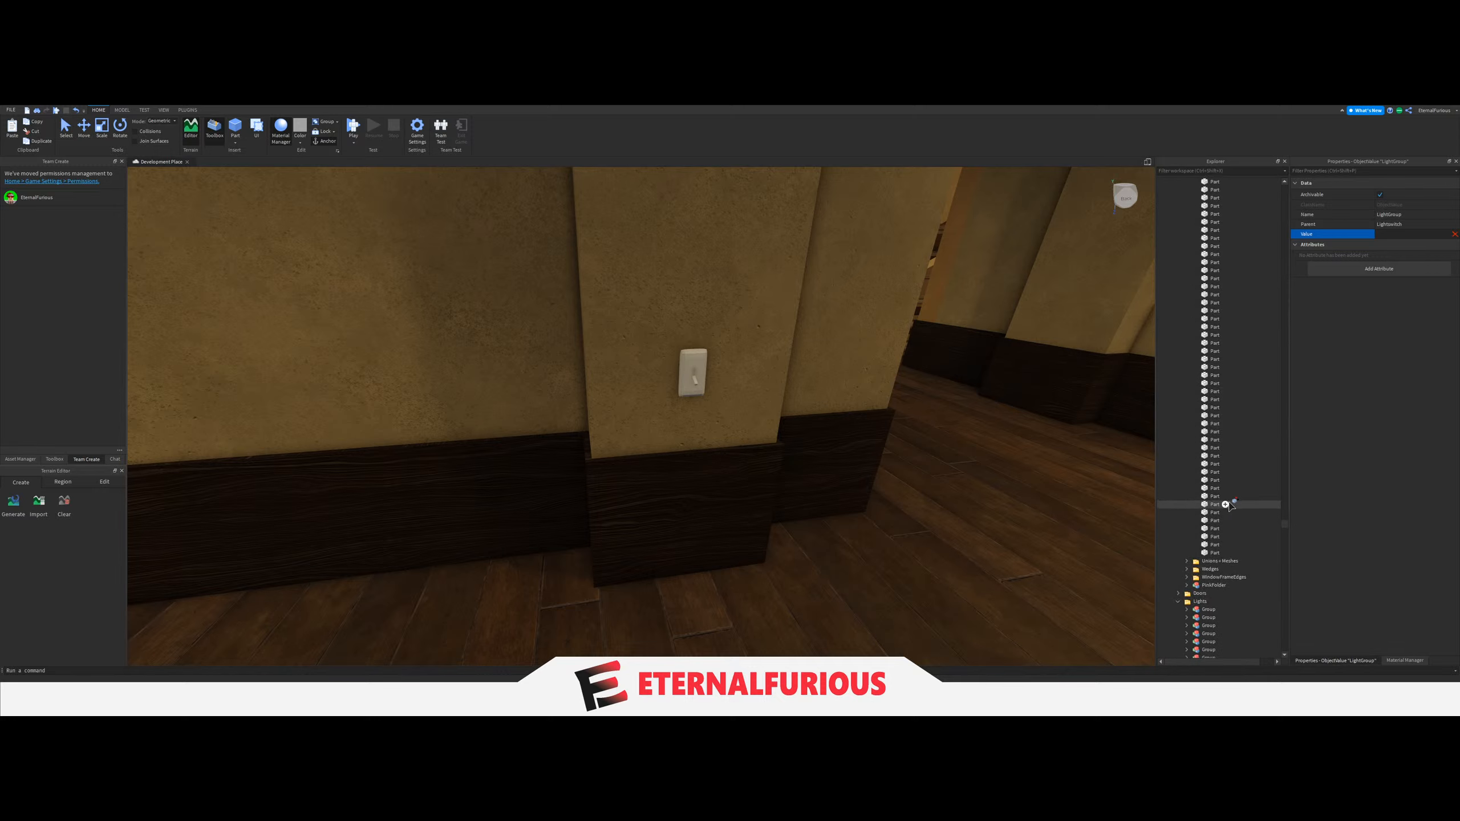
scroll(1225, 499, "down", 20)
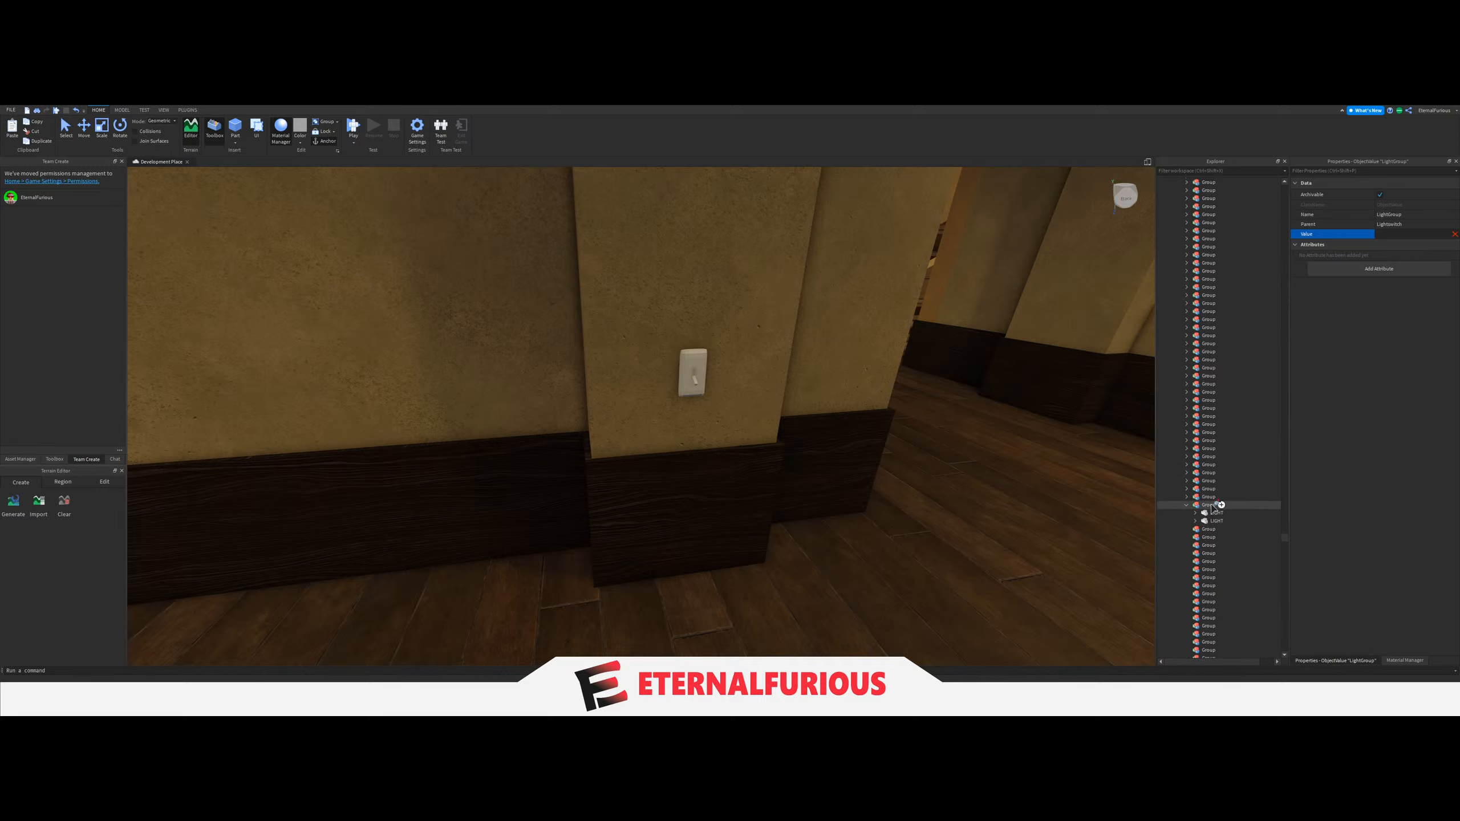
left_click(1206, 505)
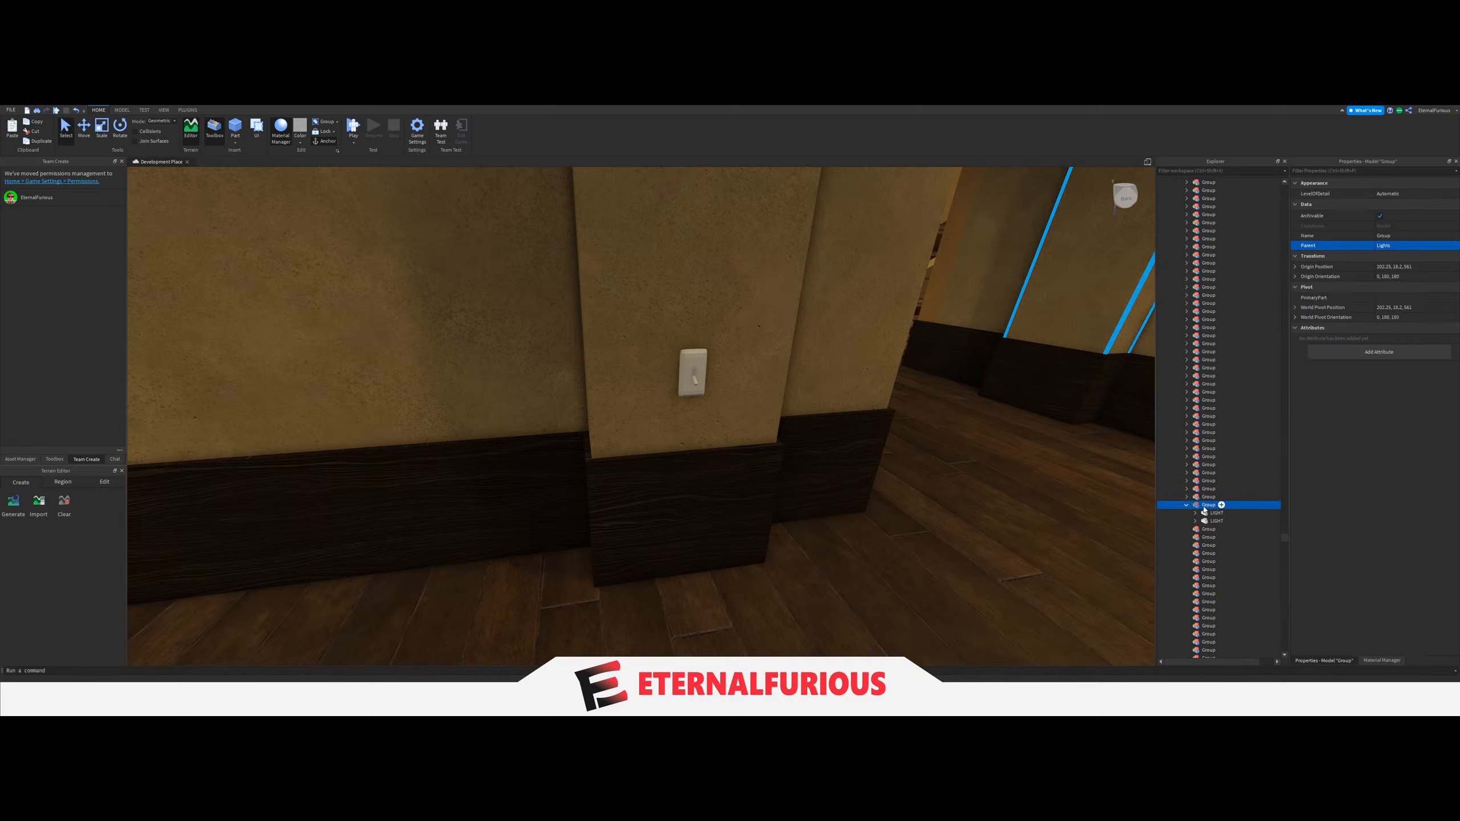
left_click(82, 142)
right_click_drag(567, 359, 567, 358)
right_click_drag(799, 454, 1033, 522)
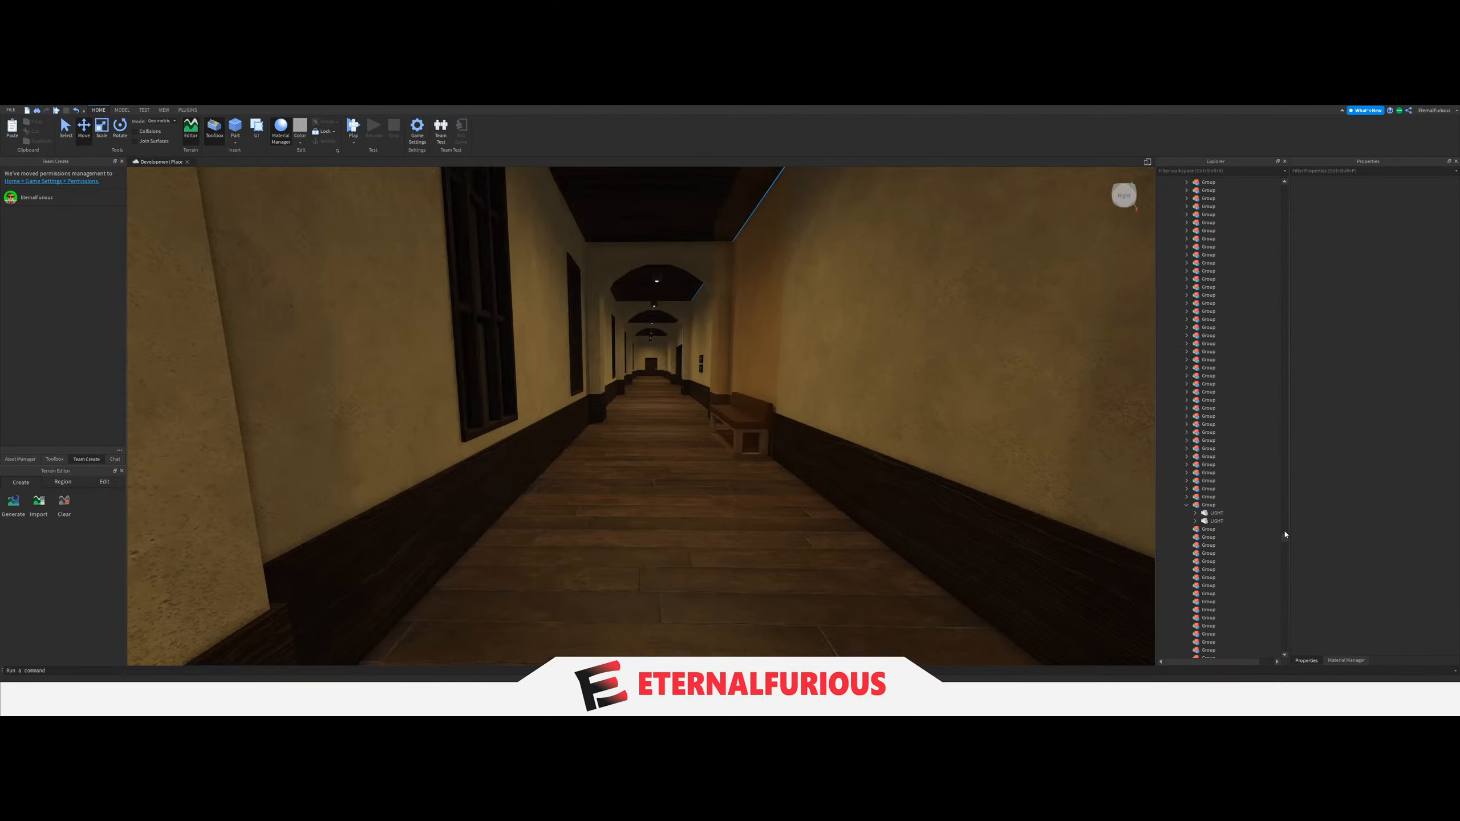
Collapse the Models folder and the Building folder of the Asylum map in the object tree.
scroll(1277, 229, "up", 10)
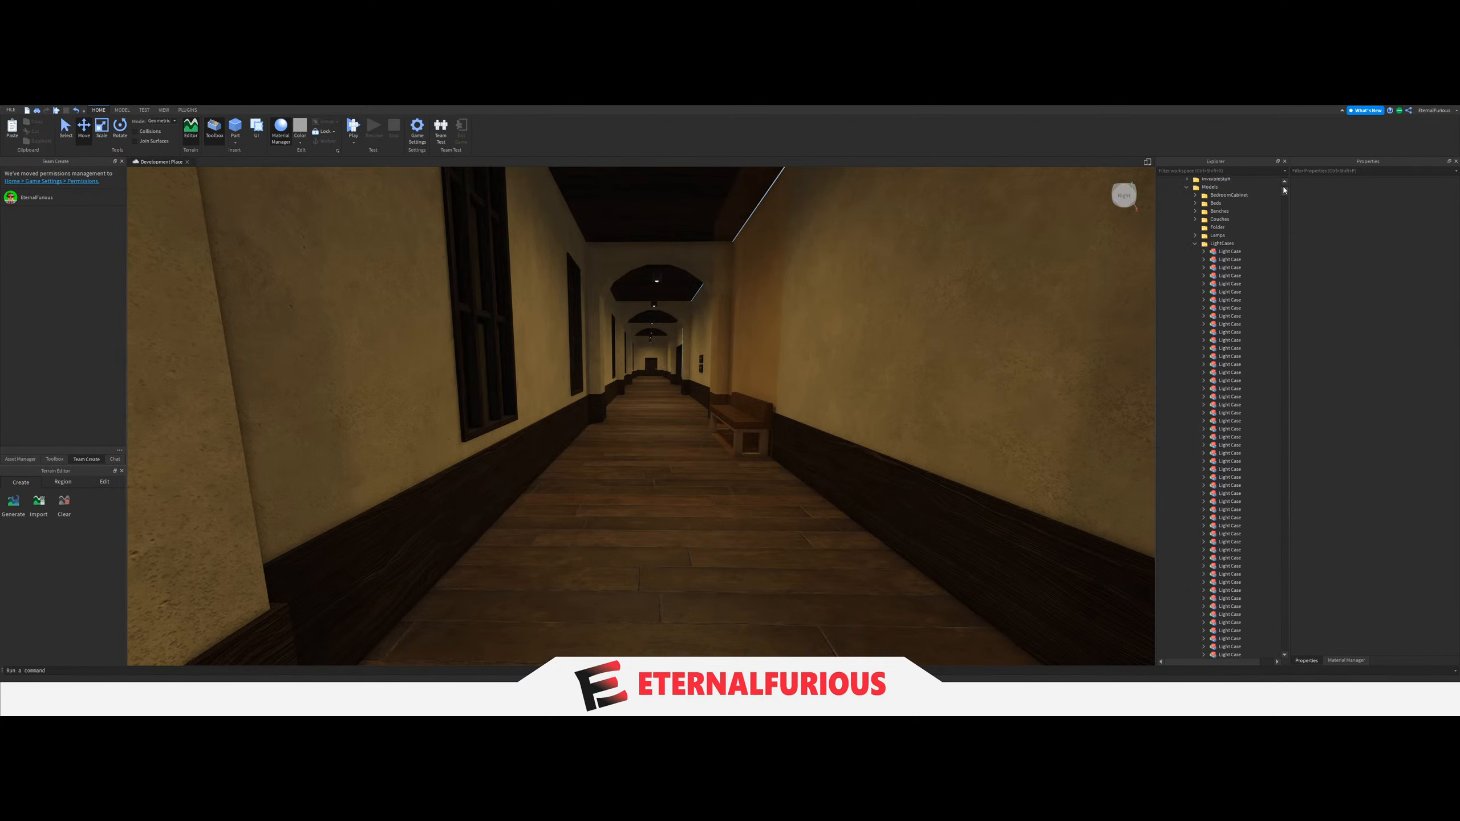
scroll(1284, 190, "up", 5)
left_click(1187, 303)
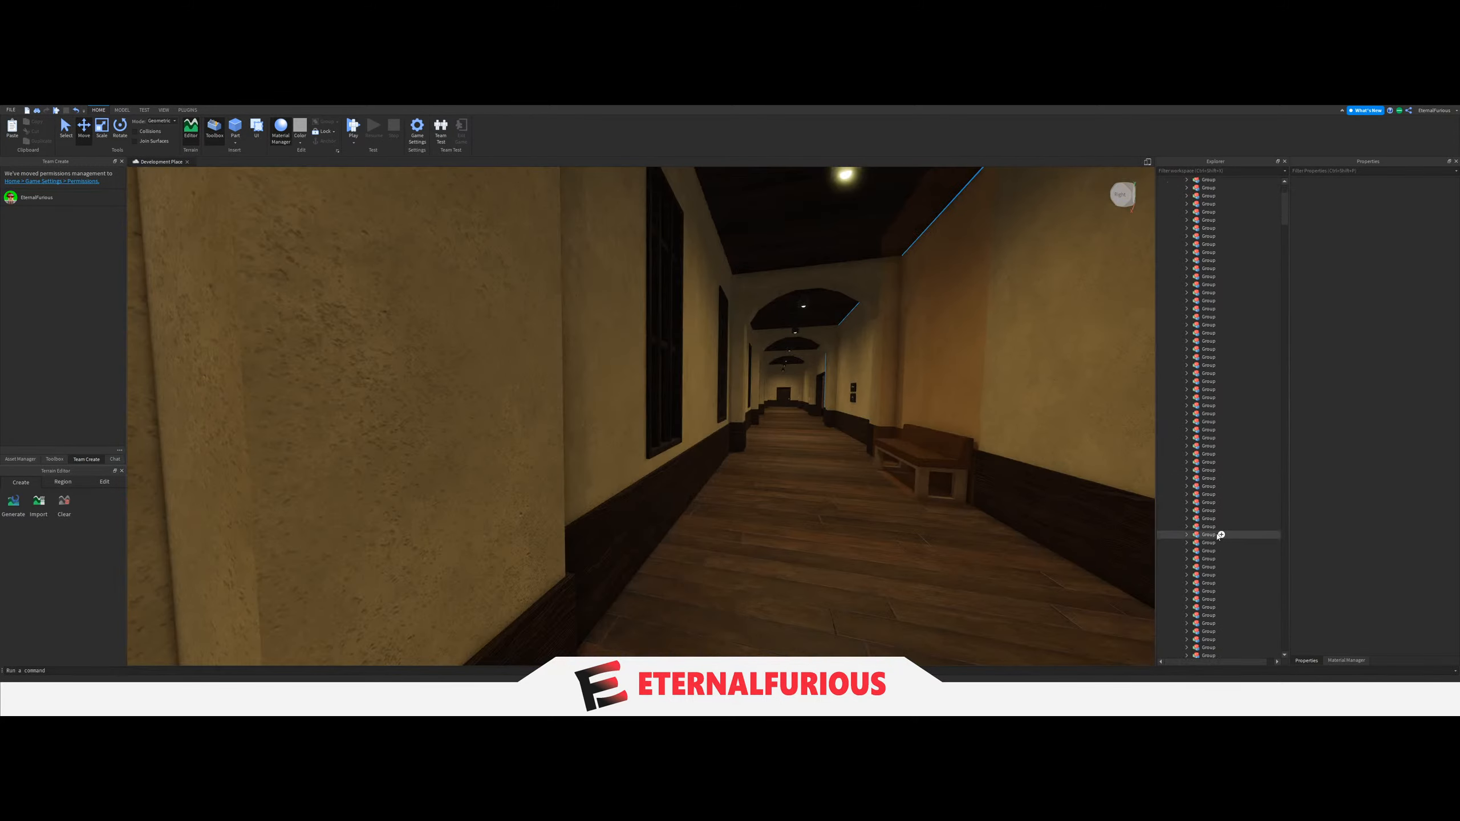
scroll(1207, 542, "down", 5)
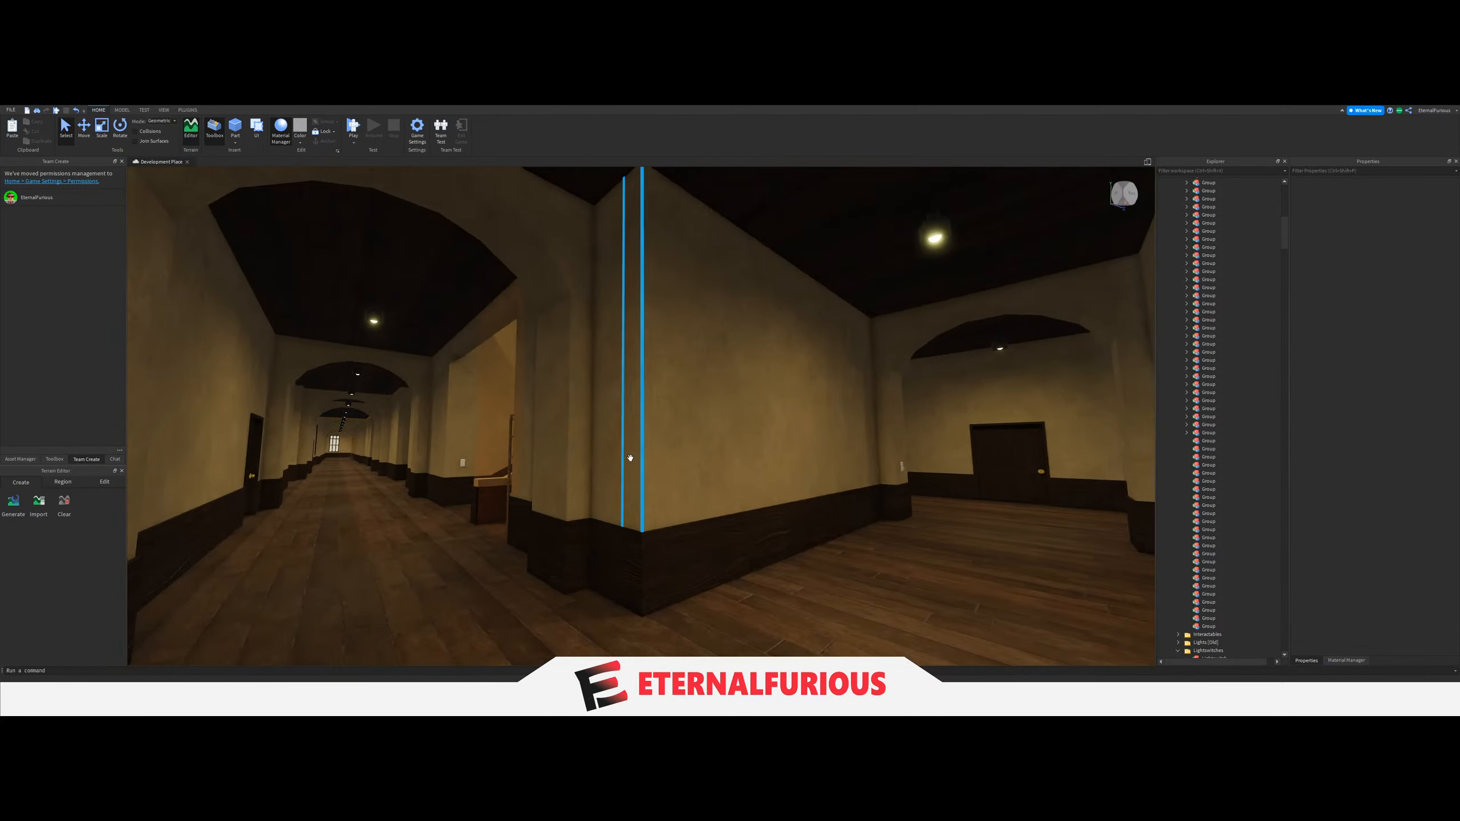
Move the three ceiling LIGHTs of the corridor corner section where the arched corridors meet into the next empty Group.
key("w")
key("d")
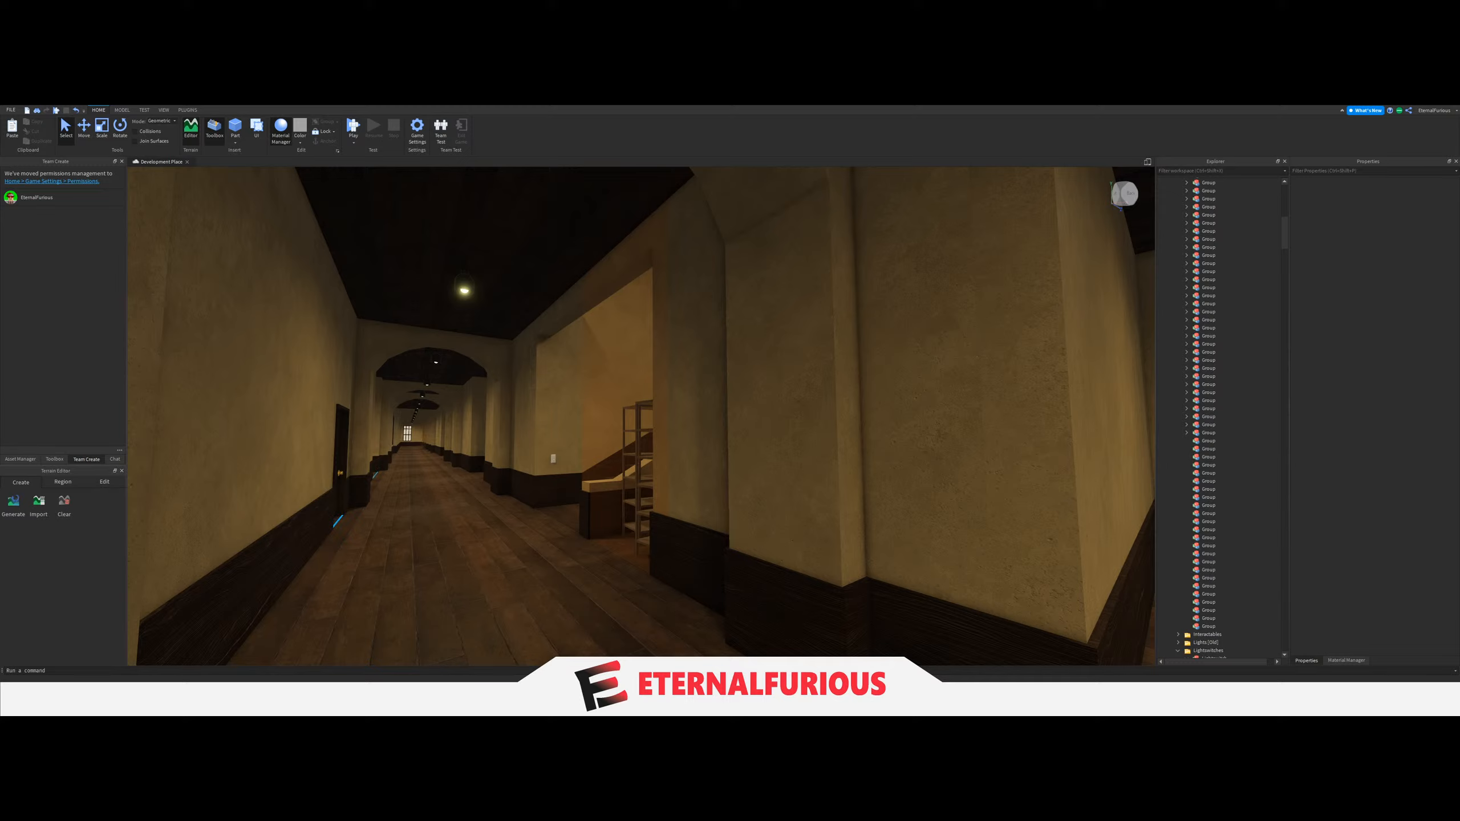
key("s")
right_click_drag(743, 544, 689, 367)
key("w")
left_click(569, 345)
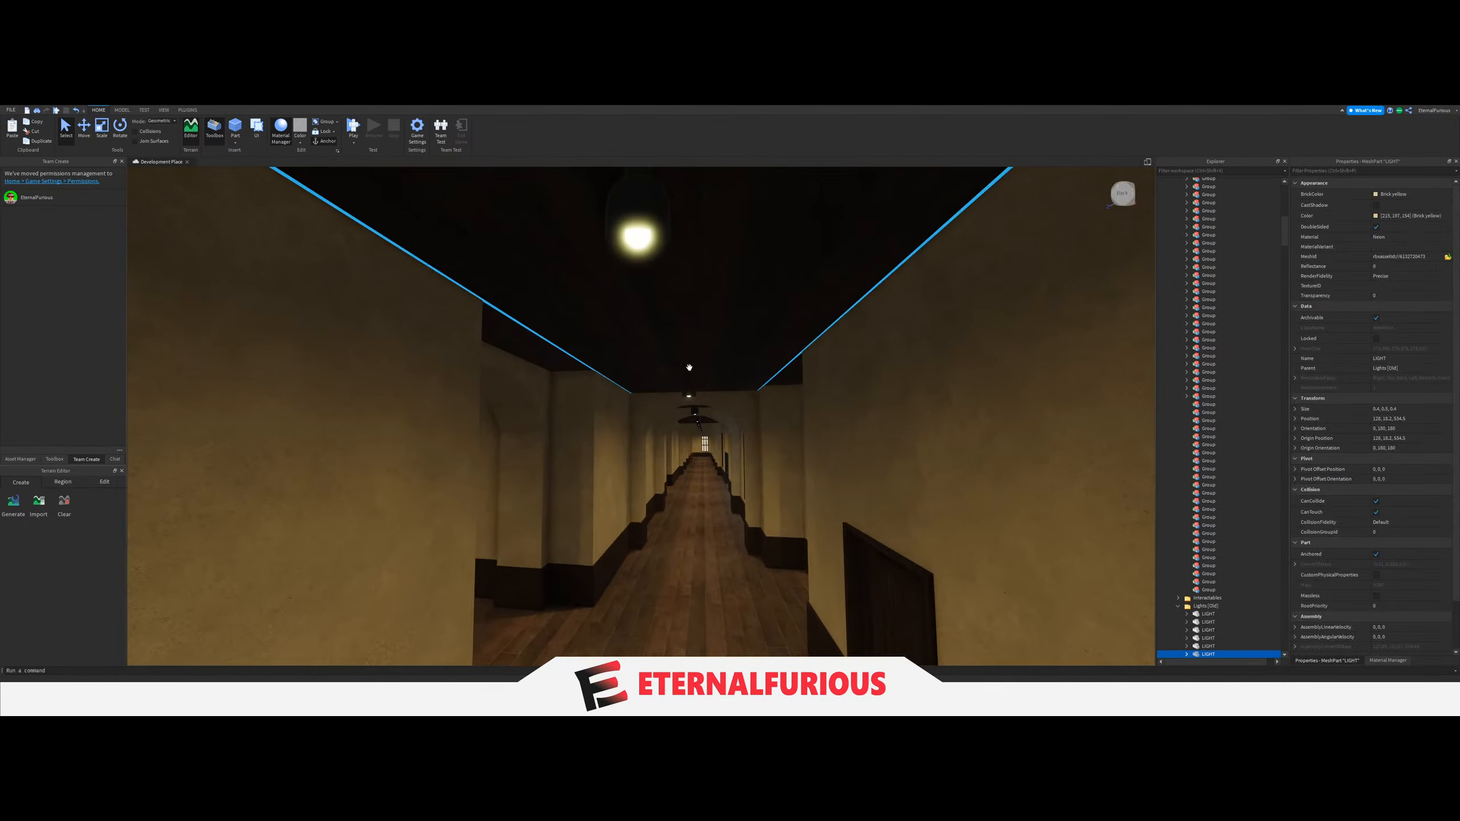
left_click(643, 239, "ctrl")
right_click_drag(496, 433, 712, 374)
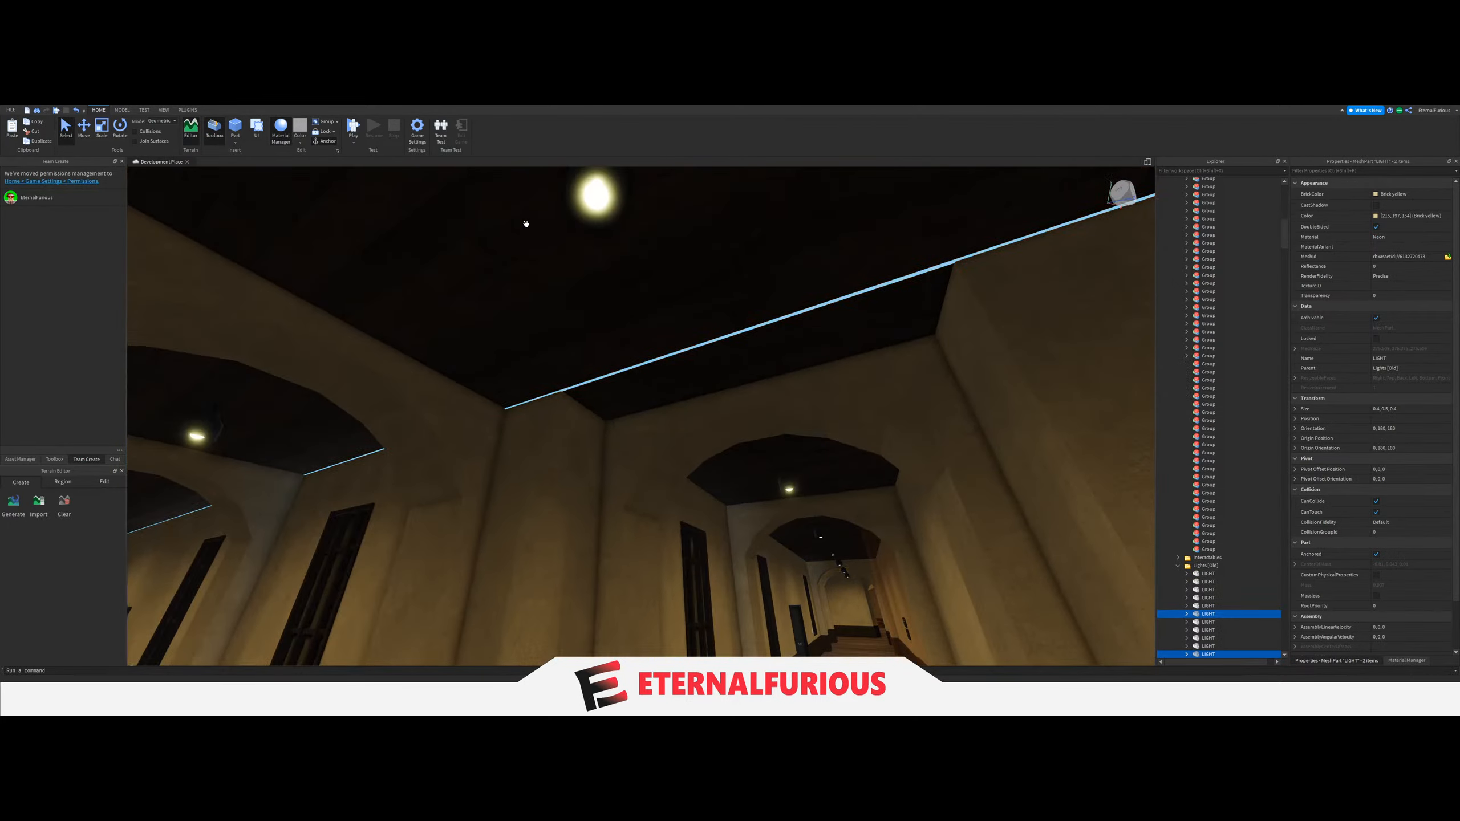
scroll(1227, 485, "down", 5)
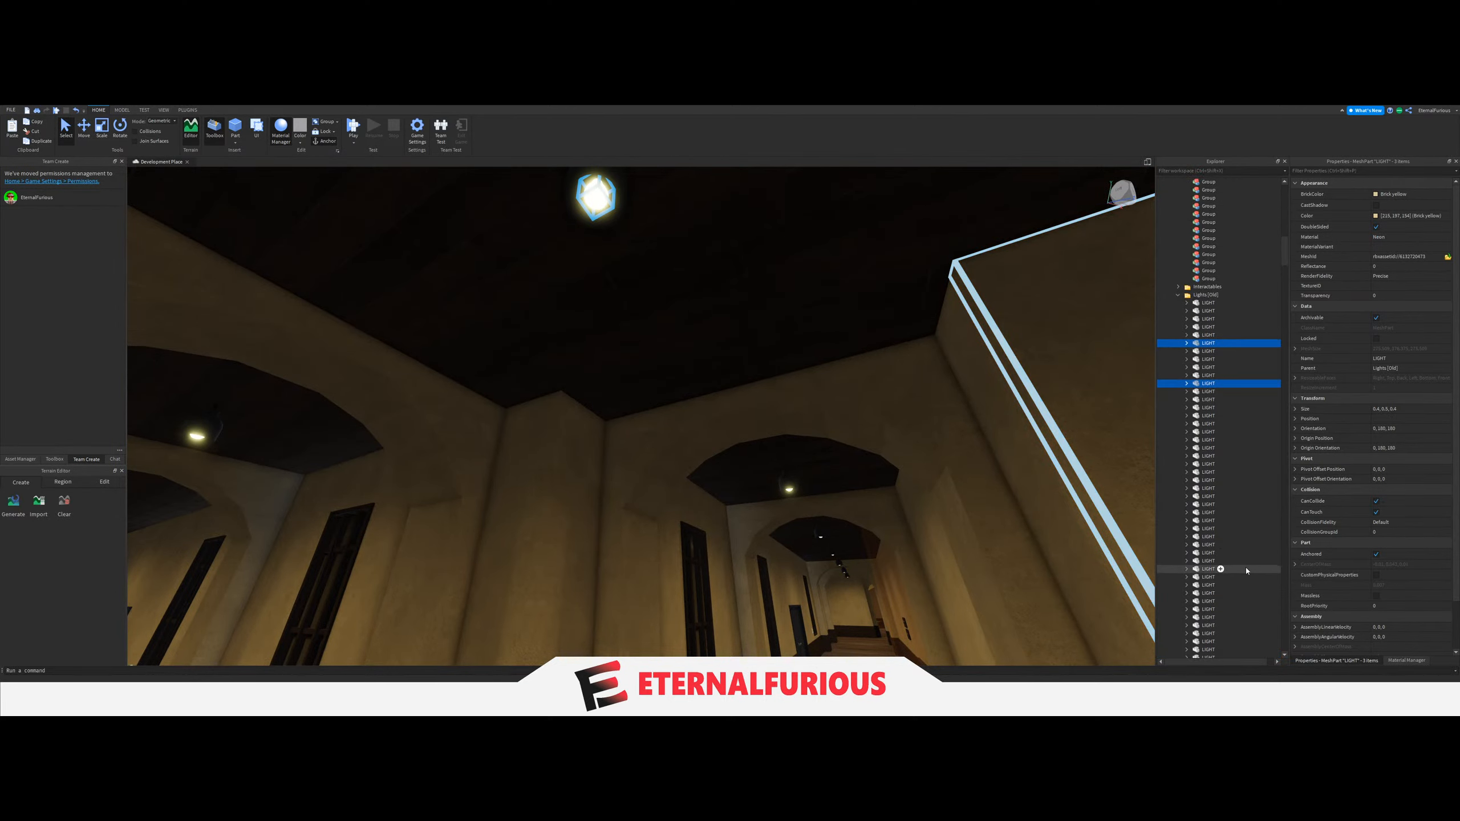
left_click_drag(1228, 484, 1221, 231)
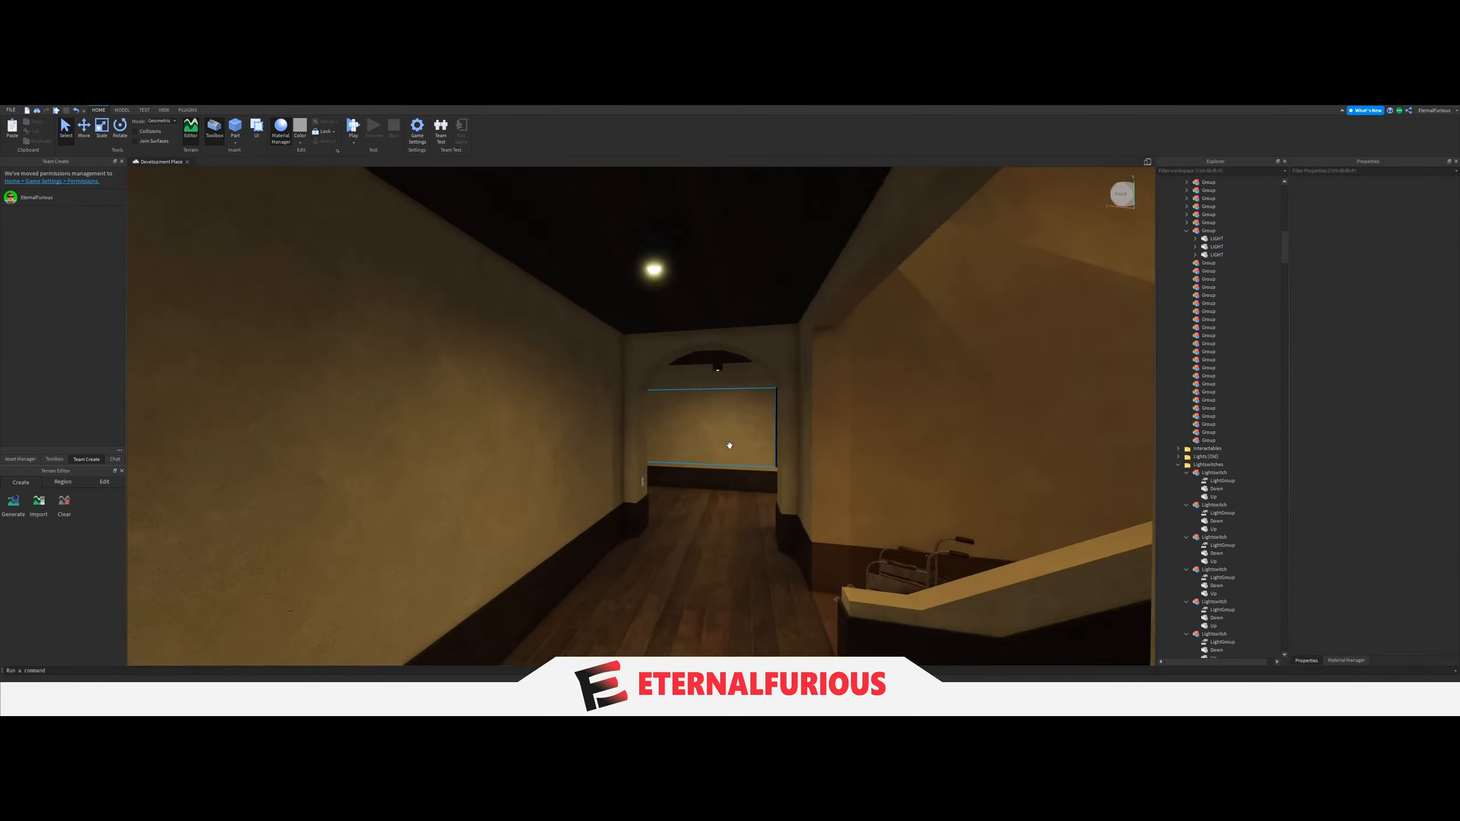
Set the LightGroup value of the column switch in that corridor corner to its three-LIGHT Group, and collapse the Group.
key("w")
right_click_drag(730, 445, 736, 368)
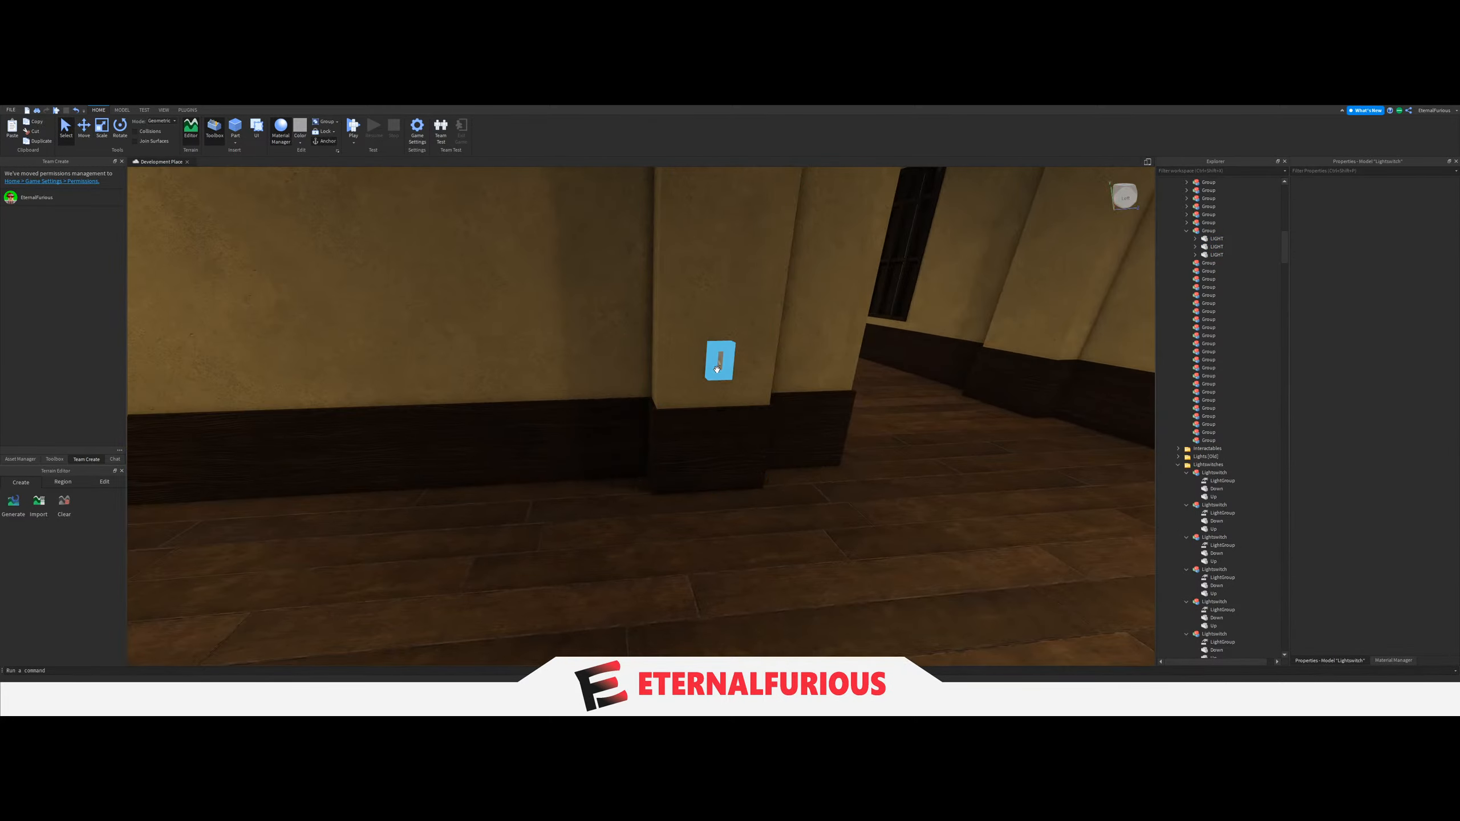
left_click(716, 369)
left_click(1172, 524)
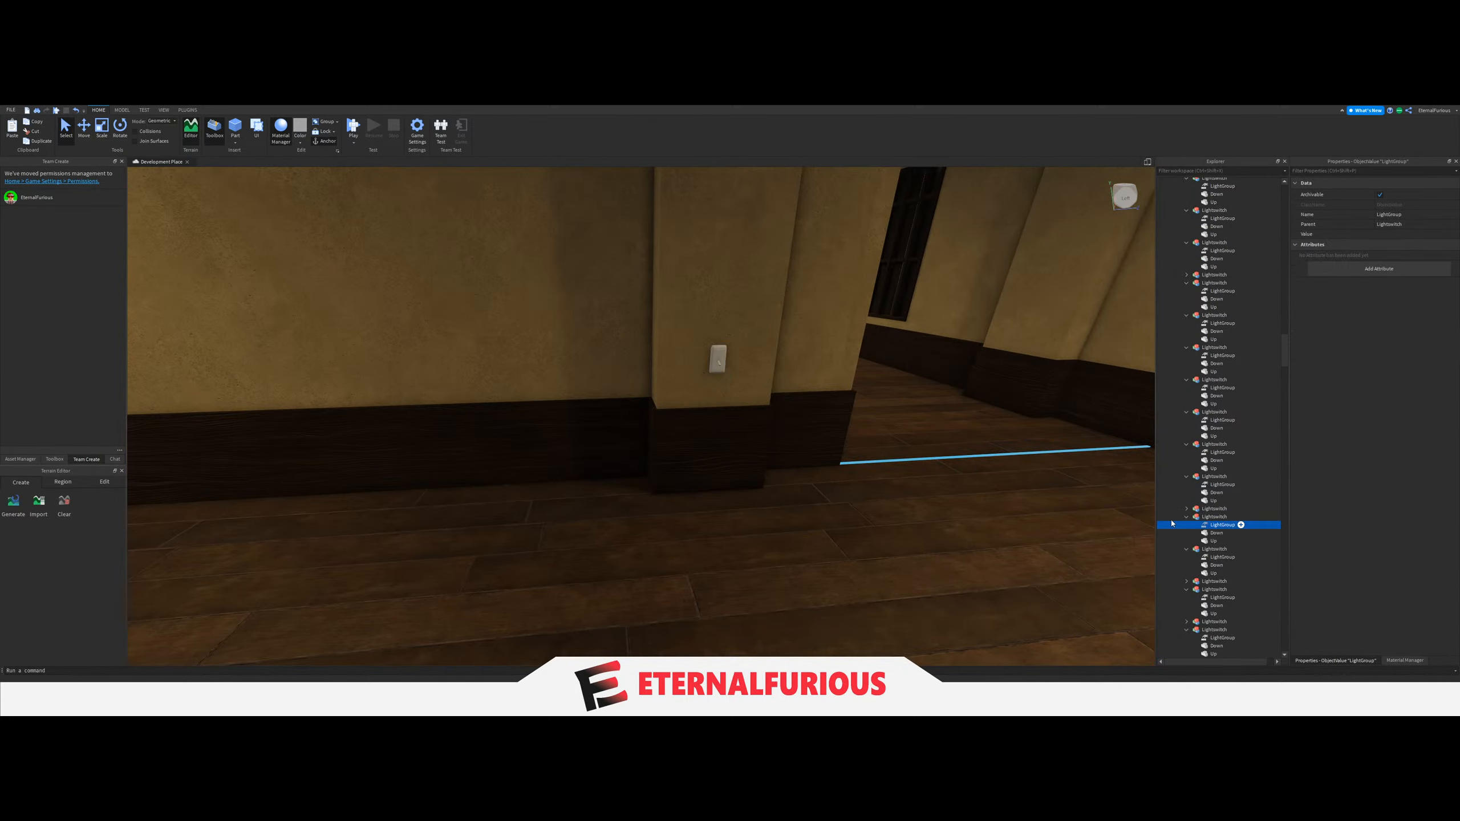
scroll(1230, 551, "up", 5)
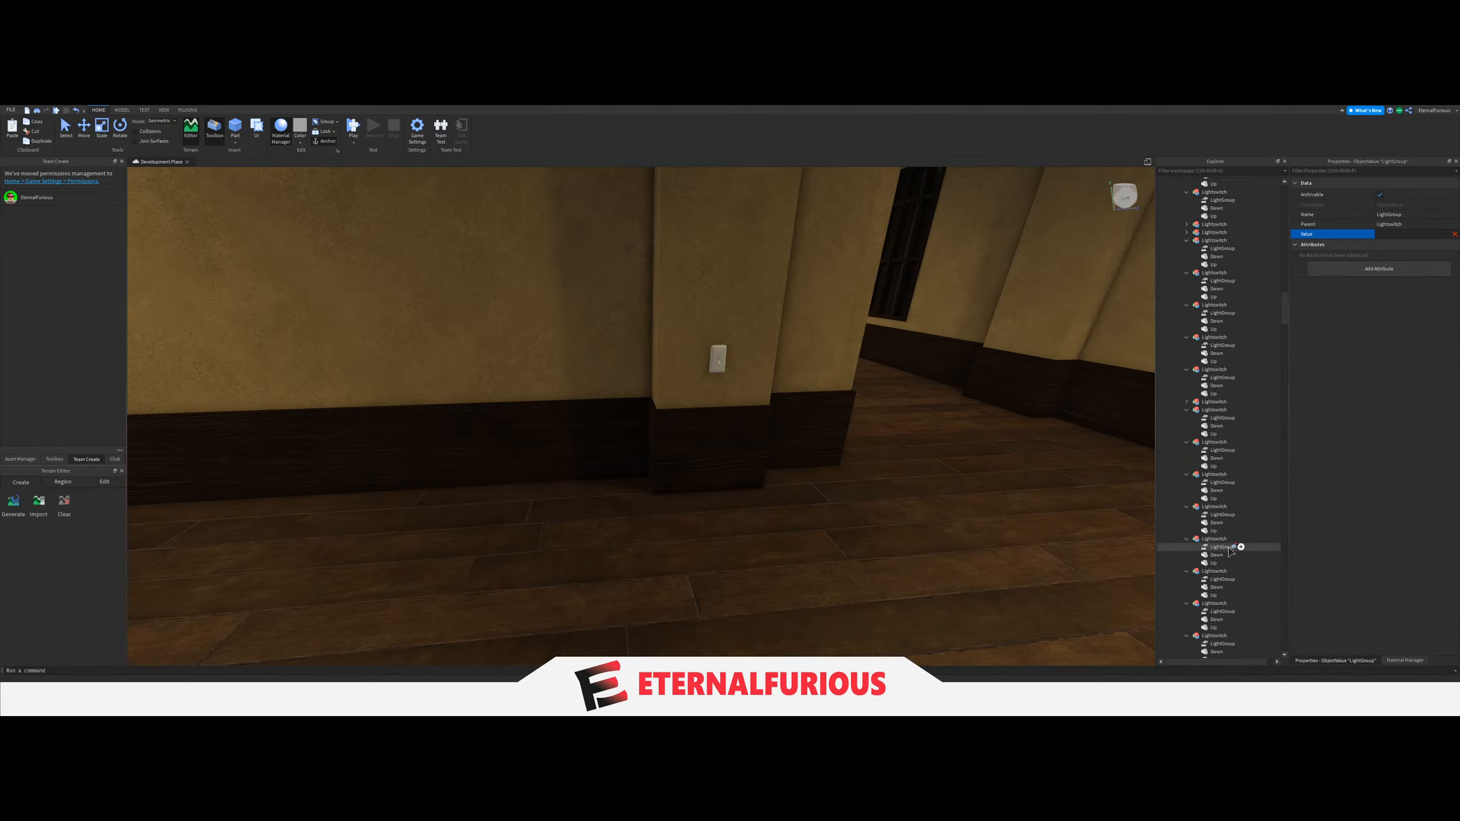
scroll(1230, 551, "up", 10)
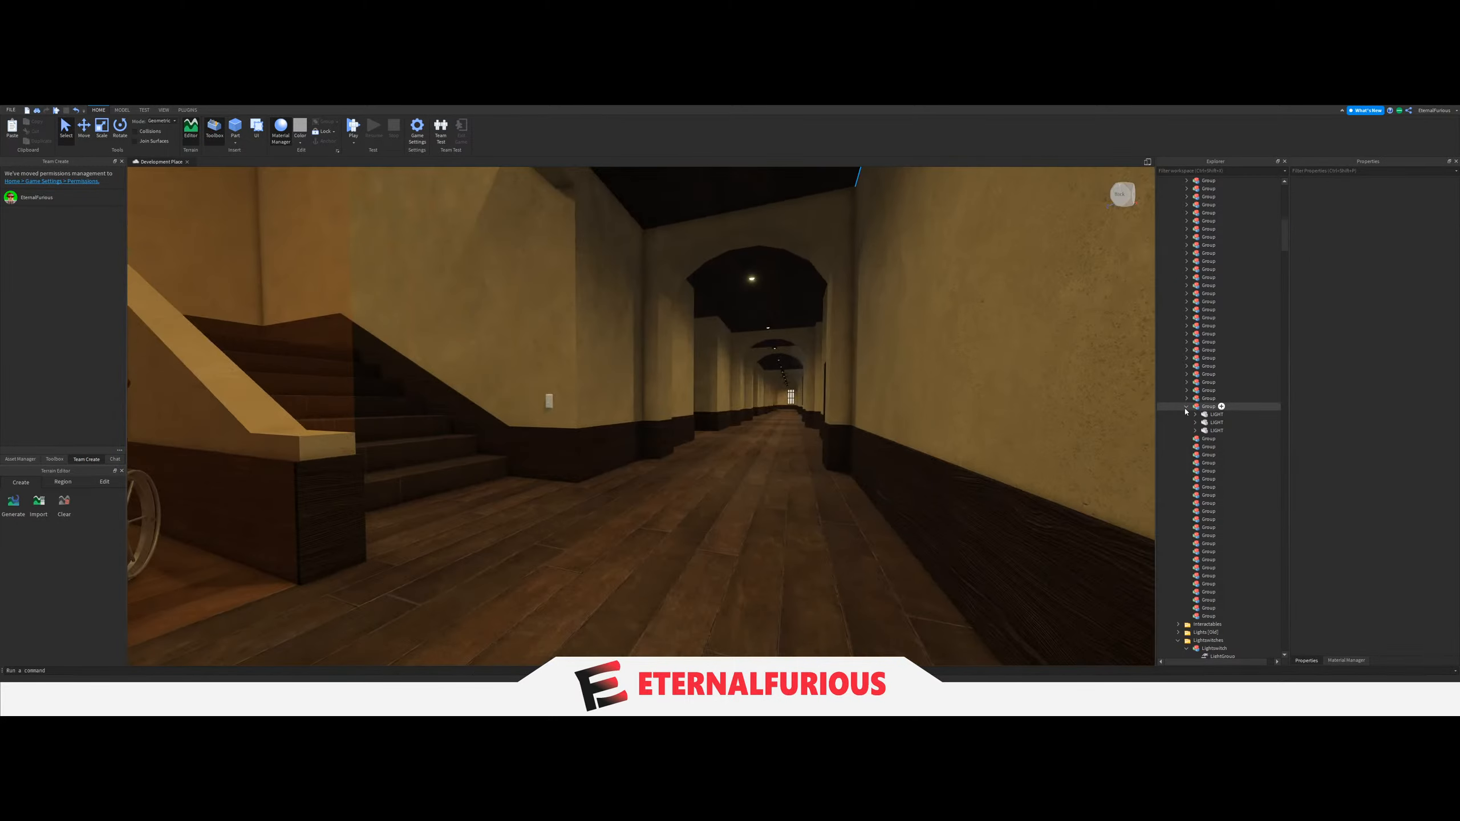
key("w")
left_click(1186, 408)
Move the three ceiling LIGHTs of the matching corner section past the wooden staircase into the next empty Group.
key("w")
right_click_drag(689, 432, 686, 419)
key("w")
key("w")
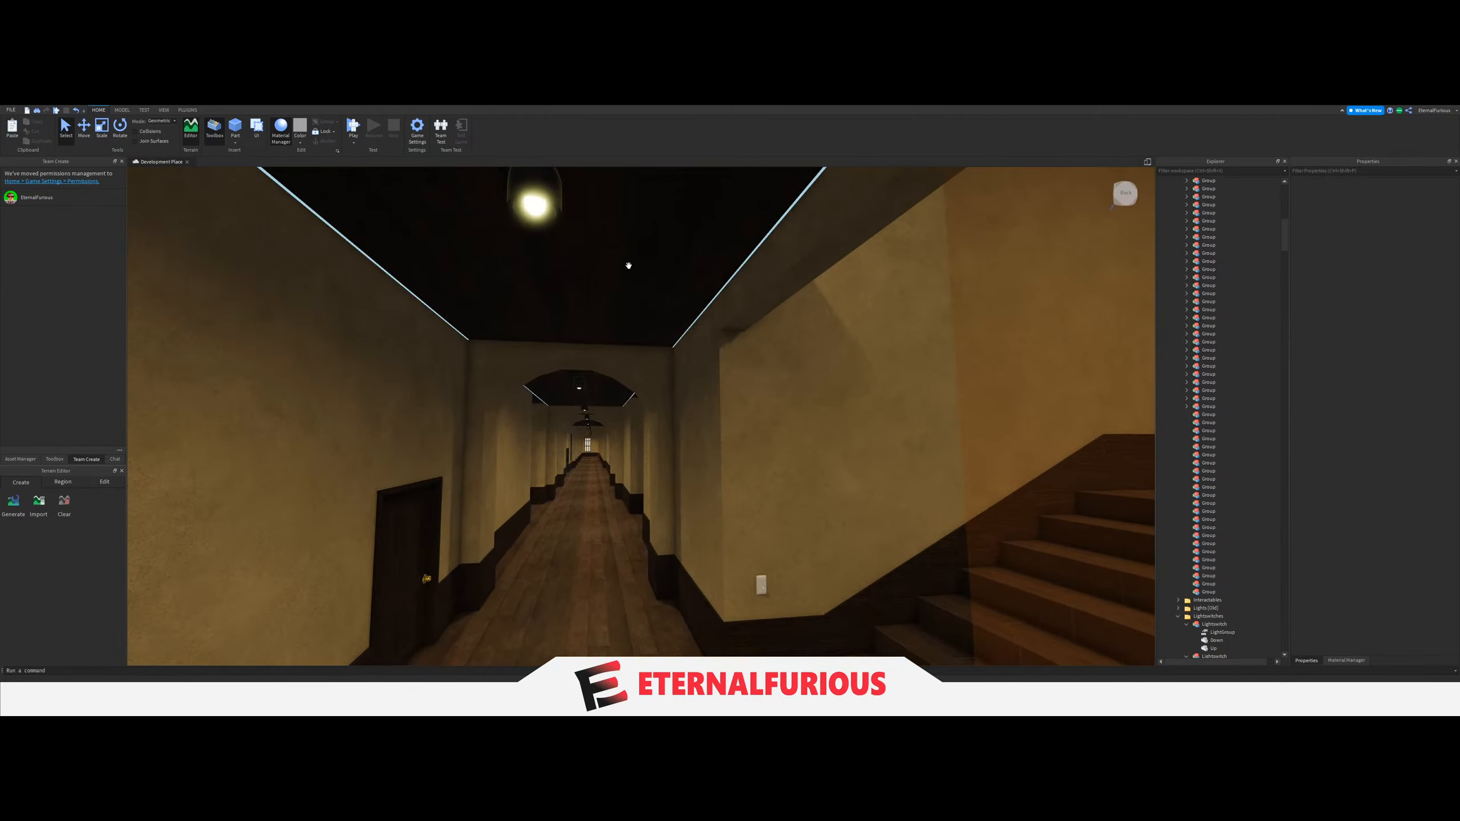
left_click(539, 212)
key("w")
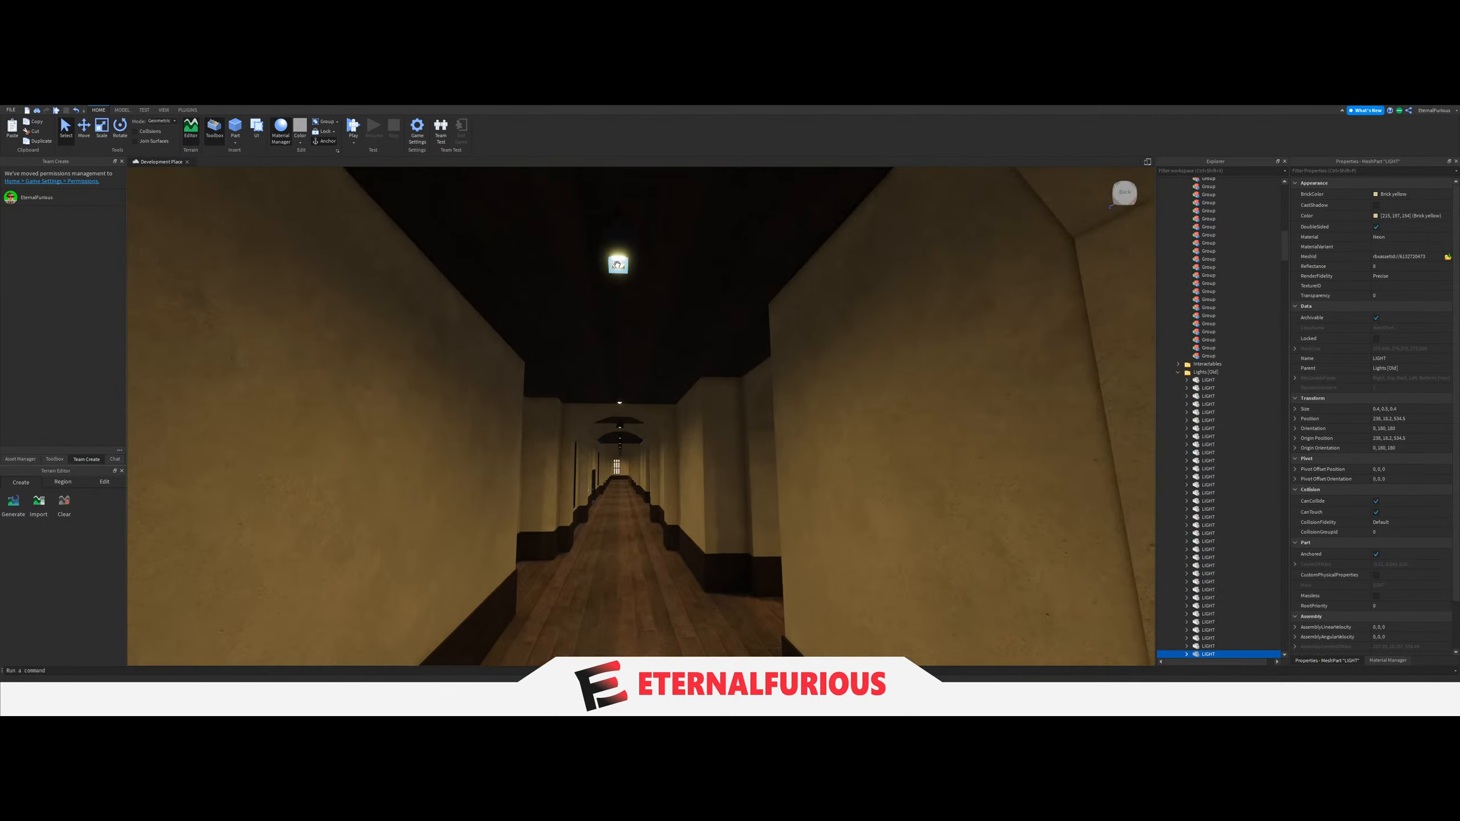
key("w")
right_click_drag(643, 293, 642, 293)
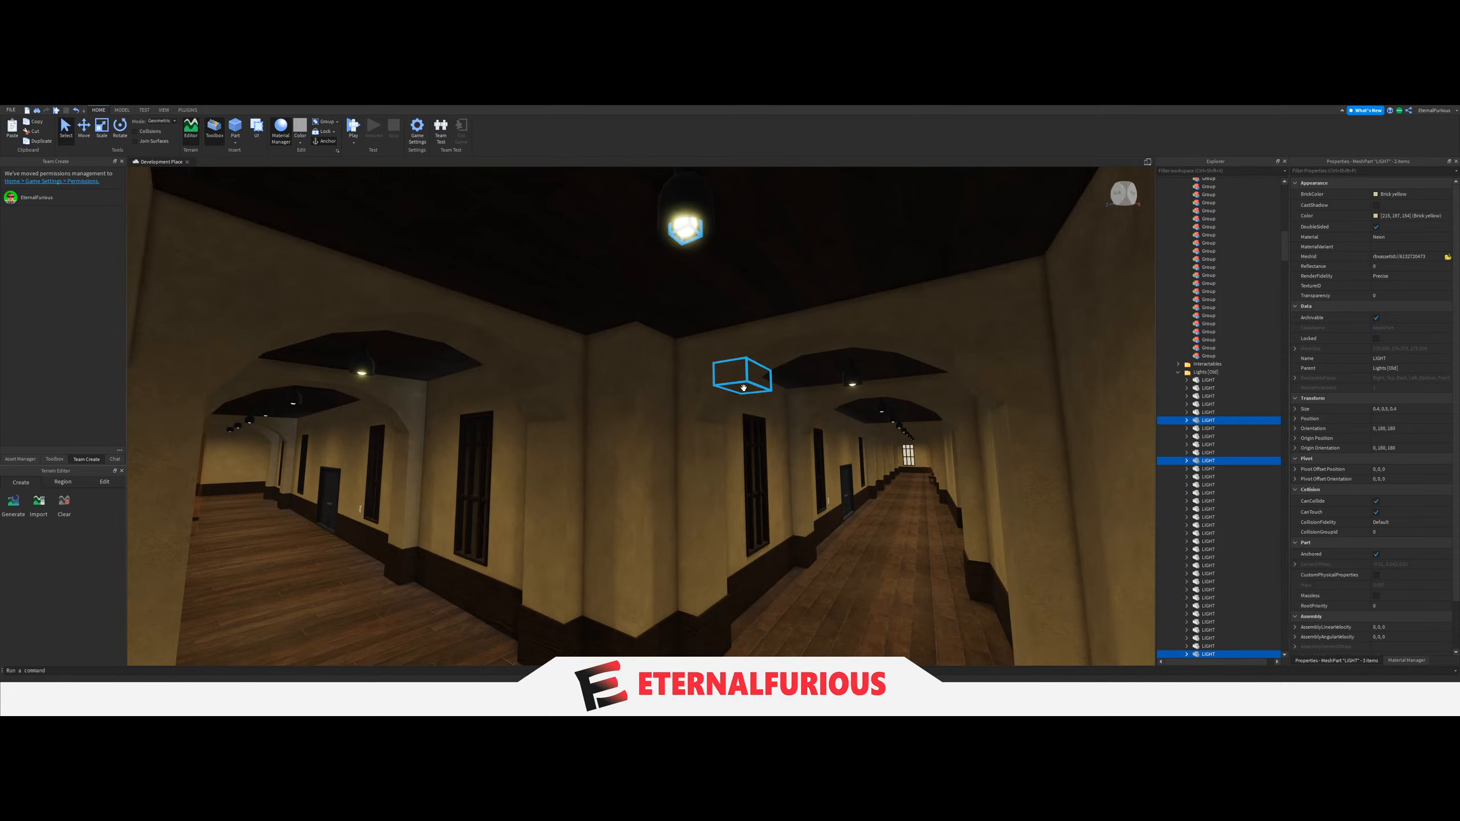
key("w")
right_click_drag(743, 388, 743, 388)
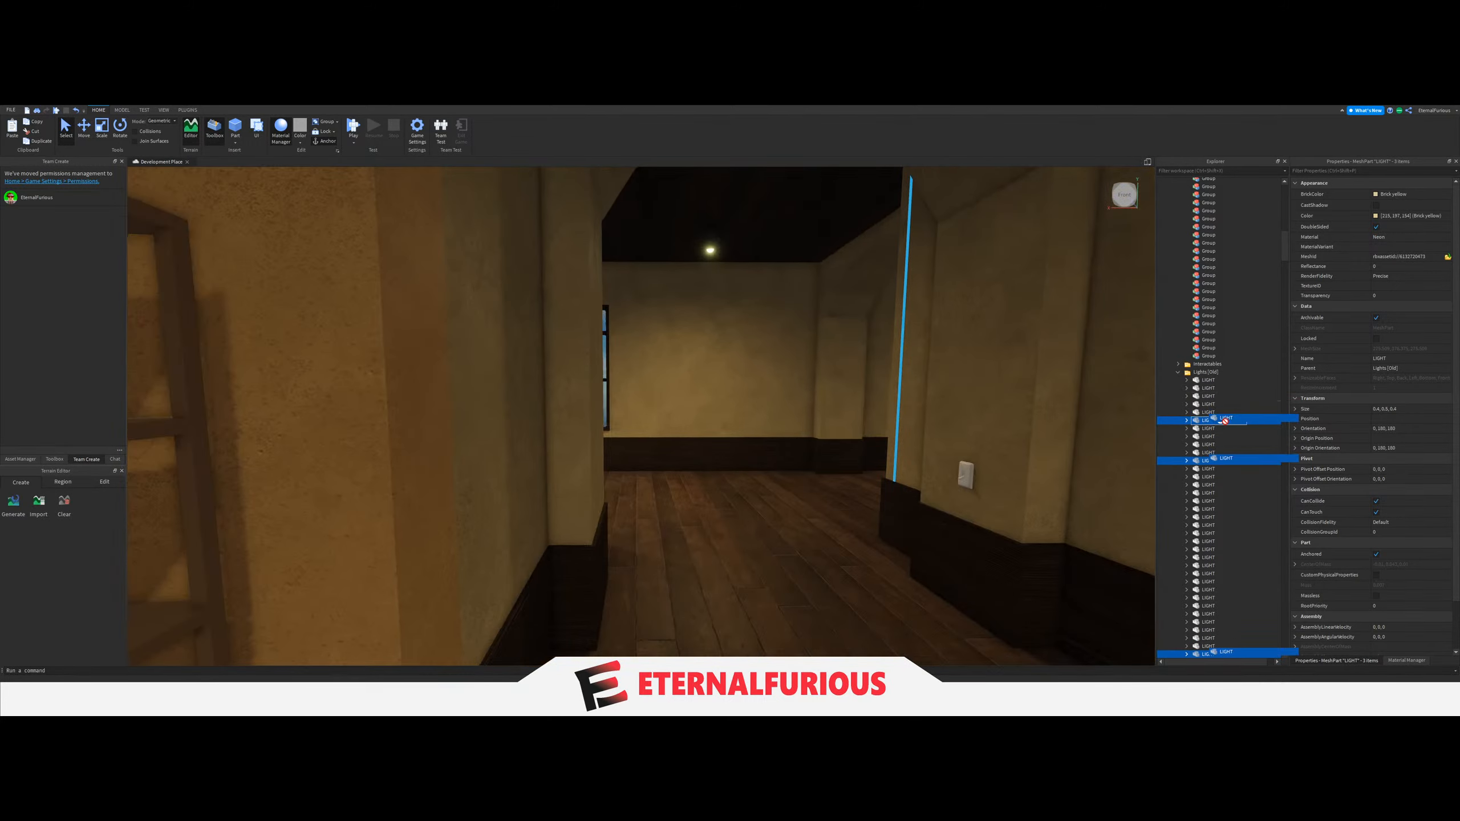
left_click_drag(1226, 421, 1206, 455)
scroll(1206, 455, "up", 10)
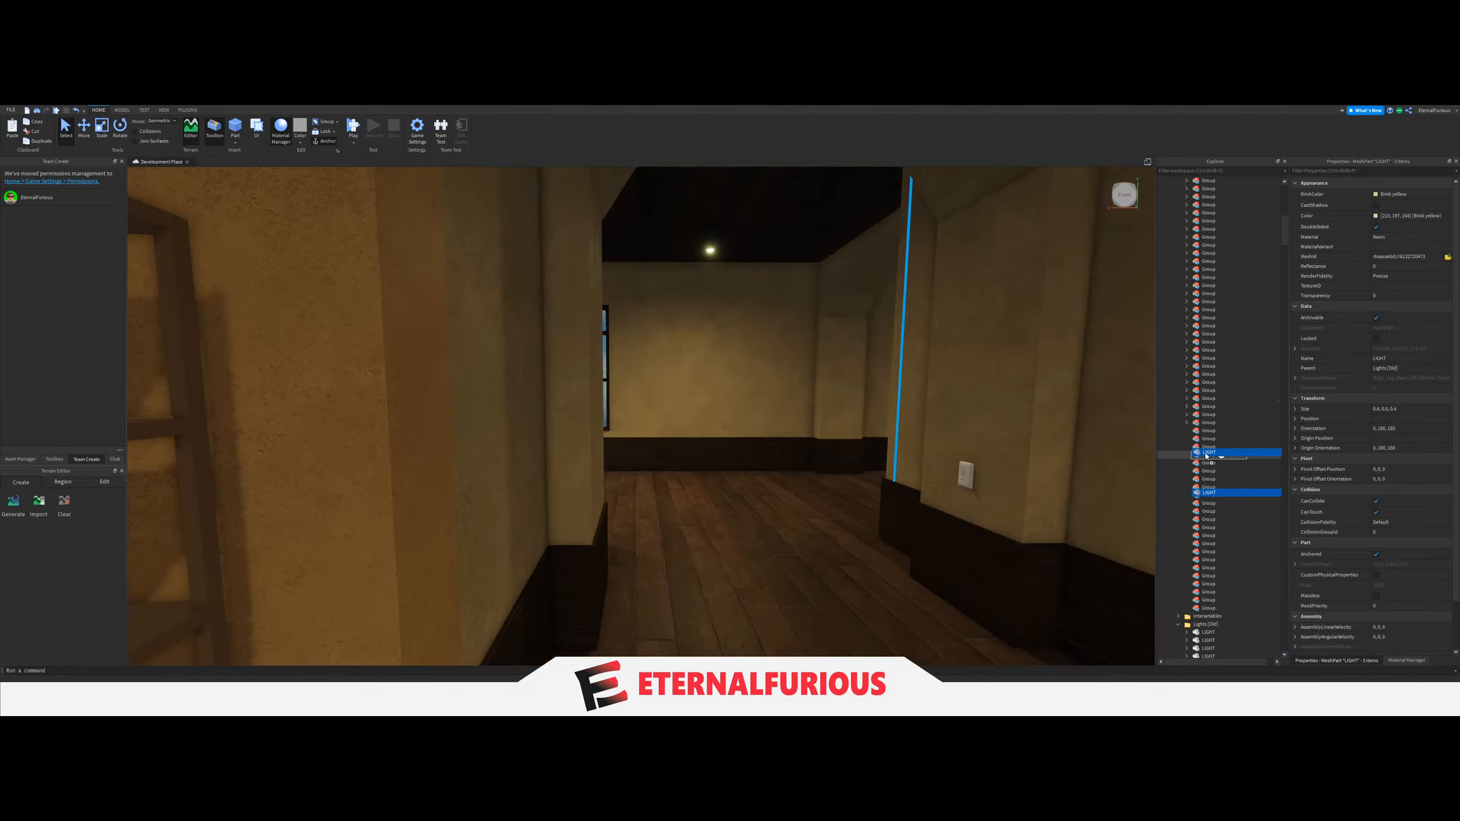
Link the LightGroup of the column switch in the corner section past the staircase to its three-LIGHT Group, and collapse the Group.
key("q")
left_click(762, 451)
key("e")
right_click_drag(756, 450, 749, 444)
left_click(808, 451)
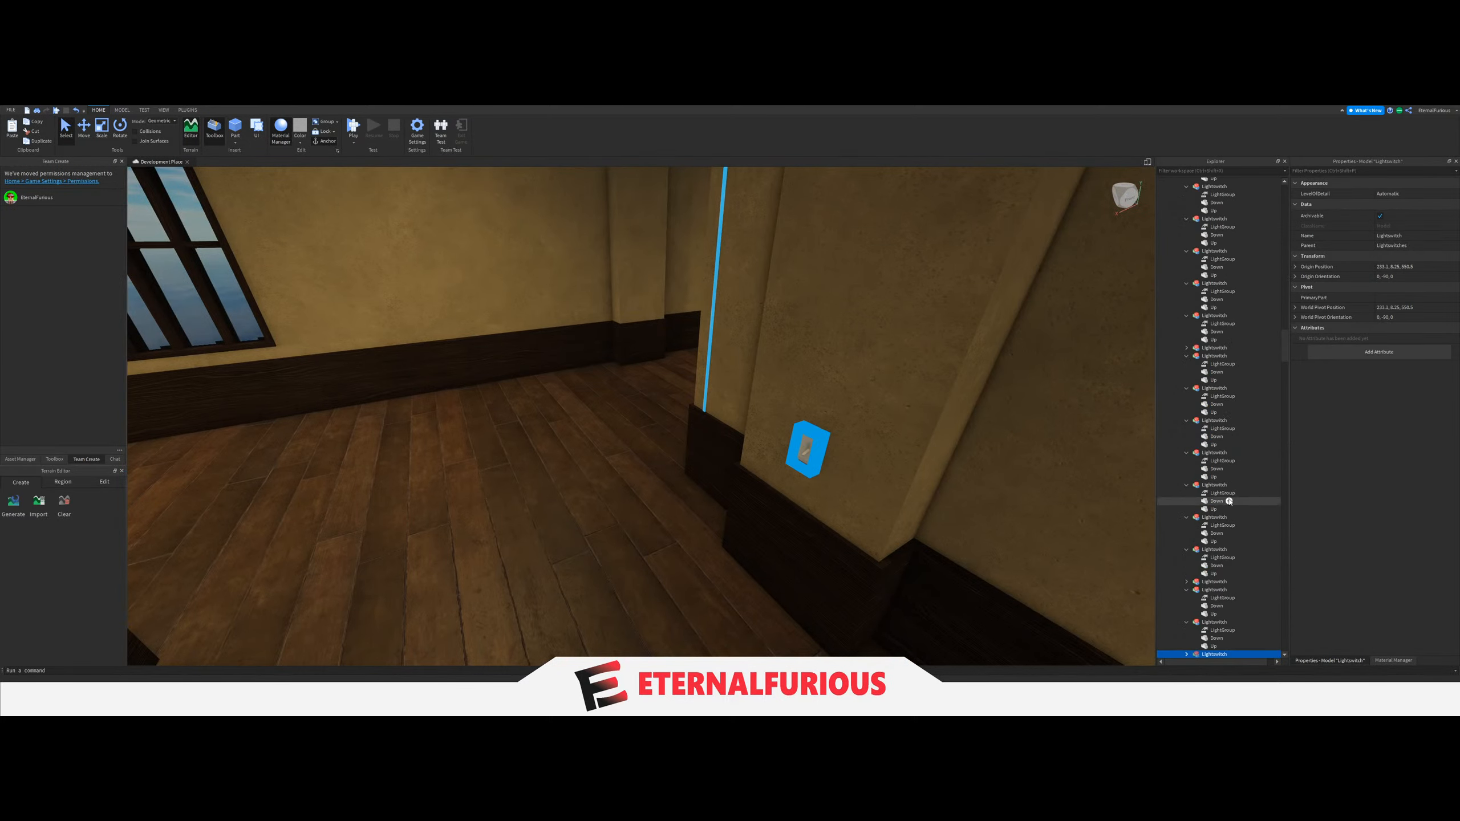
scroll(1228, 506, "down", 5)
left_click(1186, 517)
left_click(1186, 525)
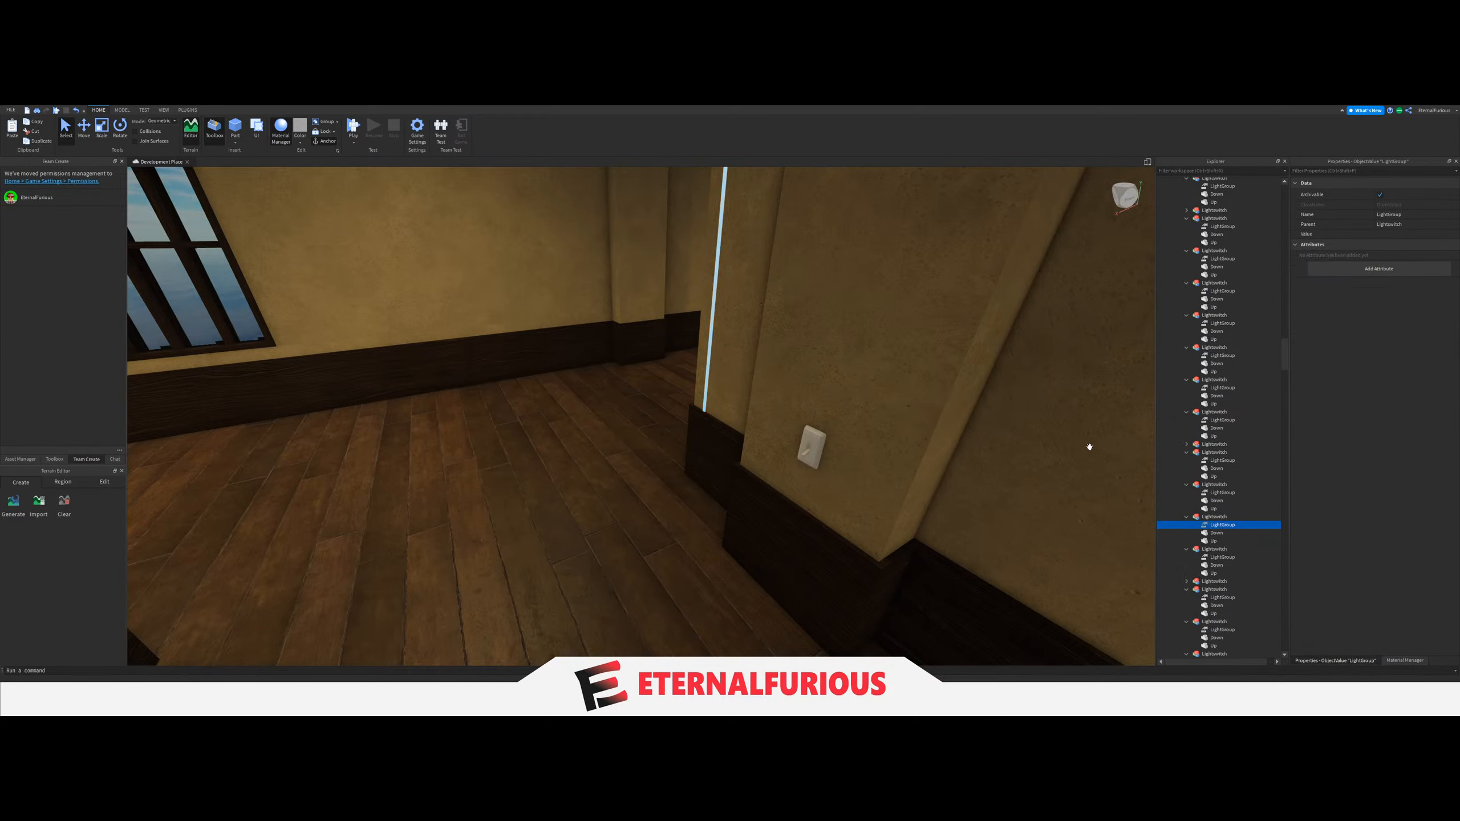
left_click(1390, 234)
scroll(1210, 489, "up", 5)
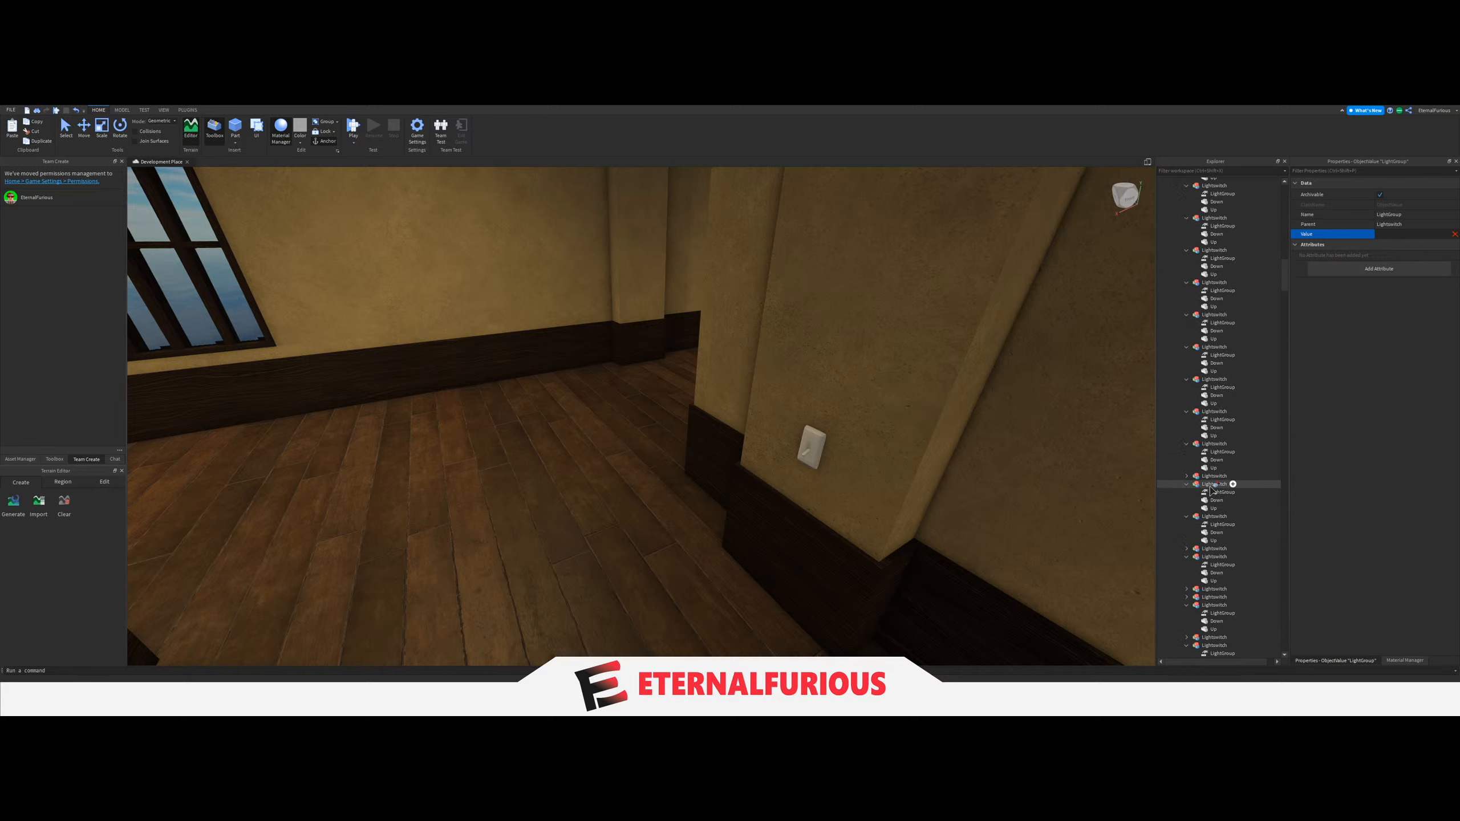
scroll(1212, 489, "up", 10)
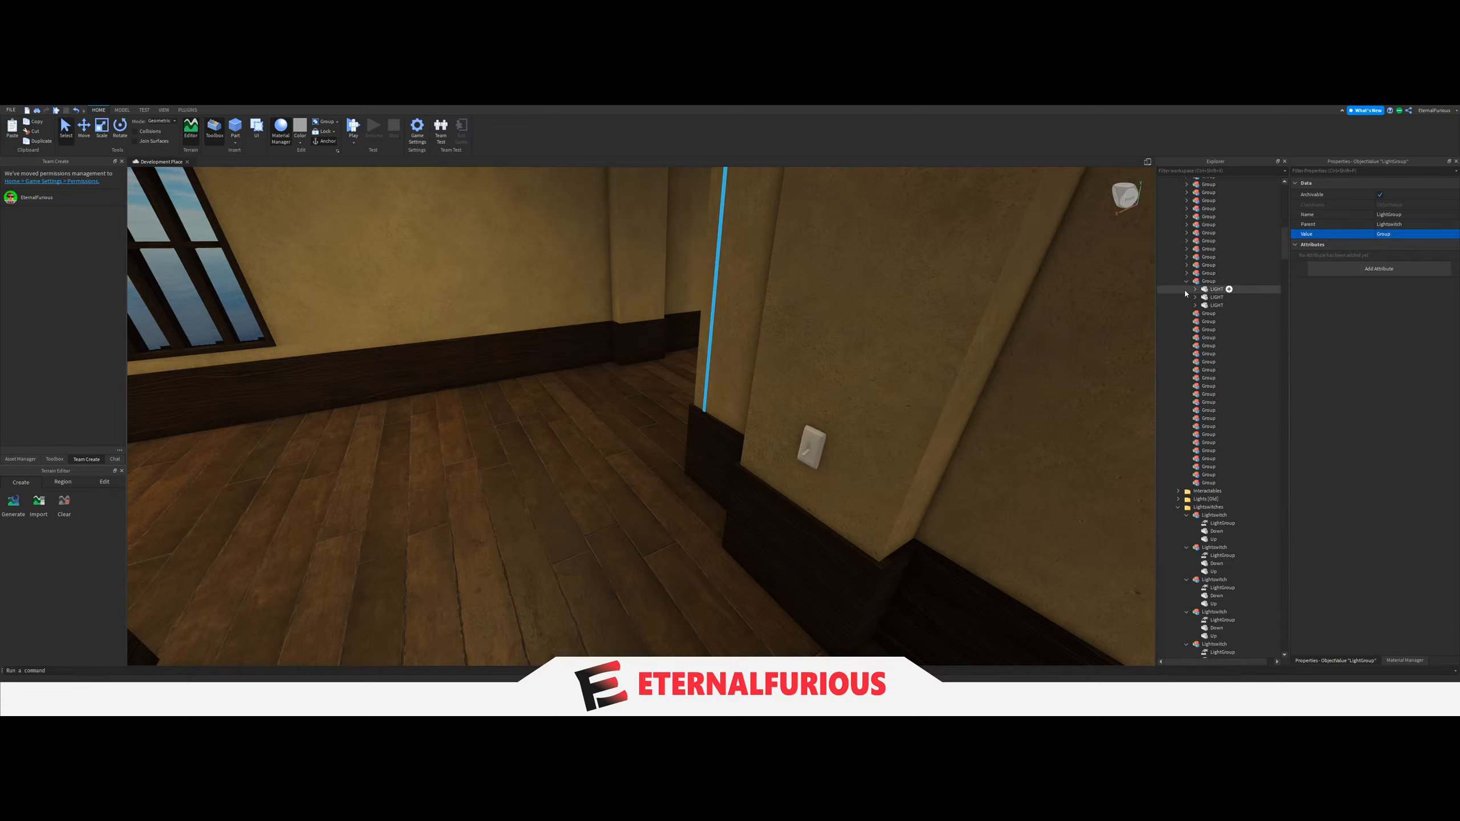
right_click_drag(805, 431, 759, 436)
scroll(760, 435, "up", 3)
left_click(702, 465)
scroll(703, 465, "down", 3)
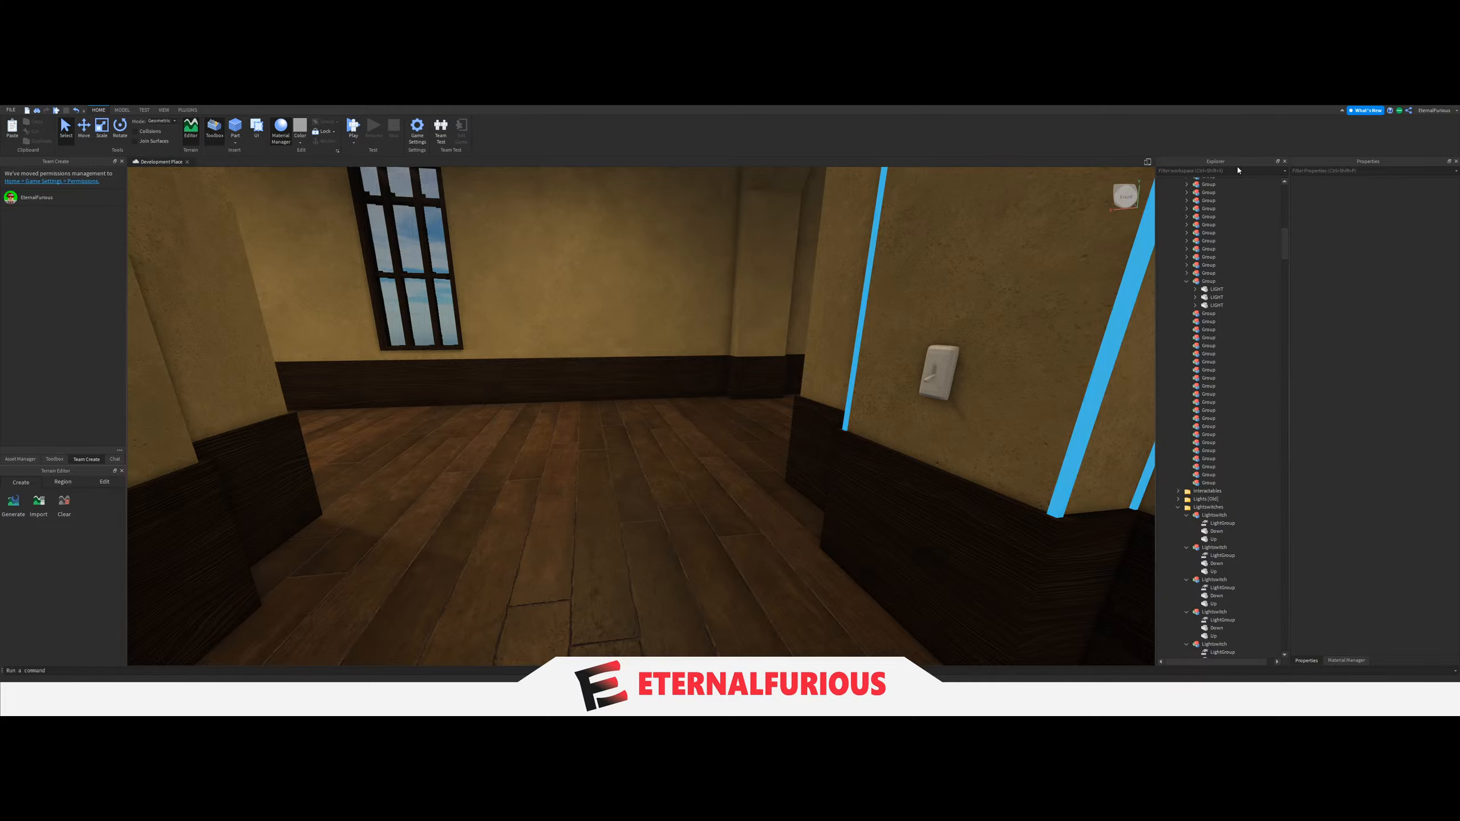
left_click(1186, 281)
Move the four ceiling LIGHTs of the corridor with the large windows and dark double door into the next empty Group.
scroll(712, 488, "up", 3)
right_click_drag(734, 368, 656, 398)
scroll(712, 489, "down", 3)
key("w")
key("w")
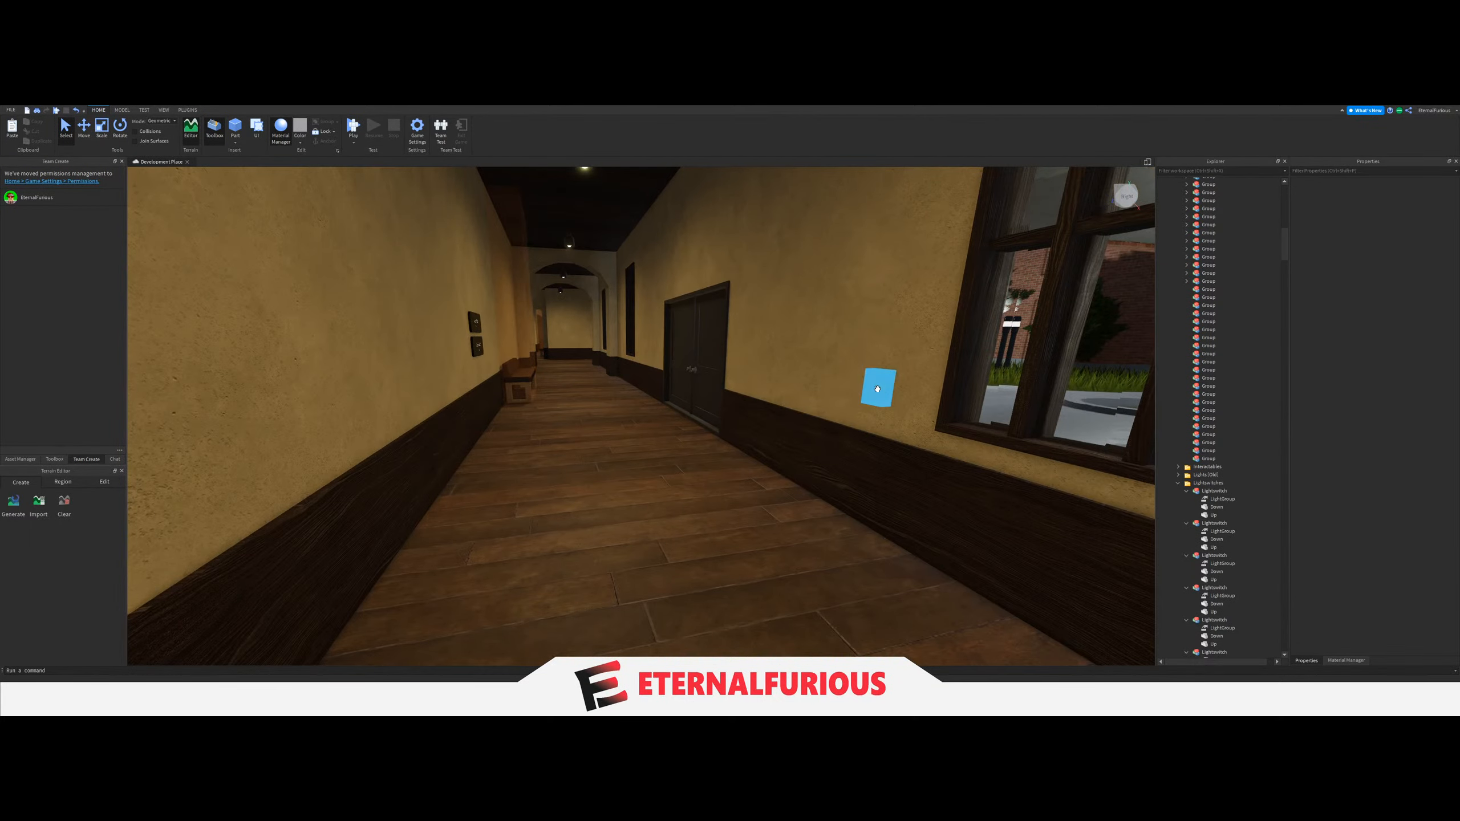
left_click(878, 386)
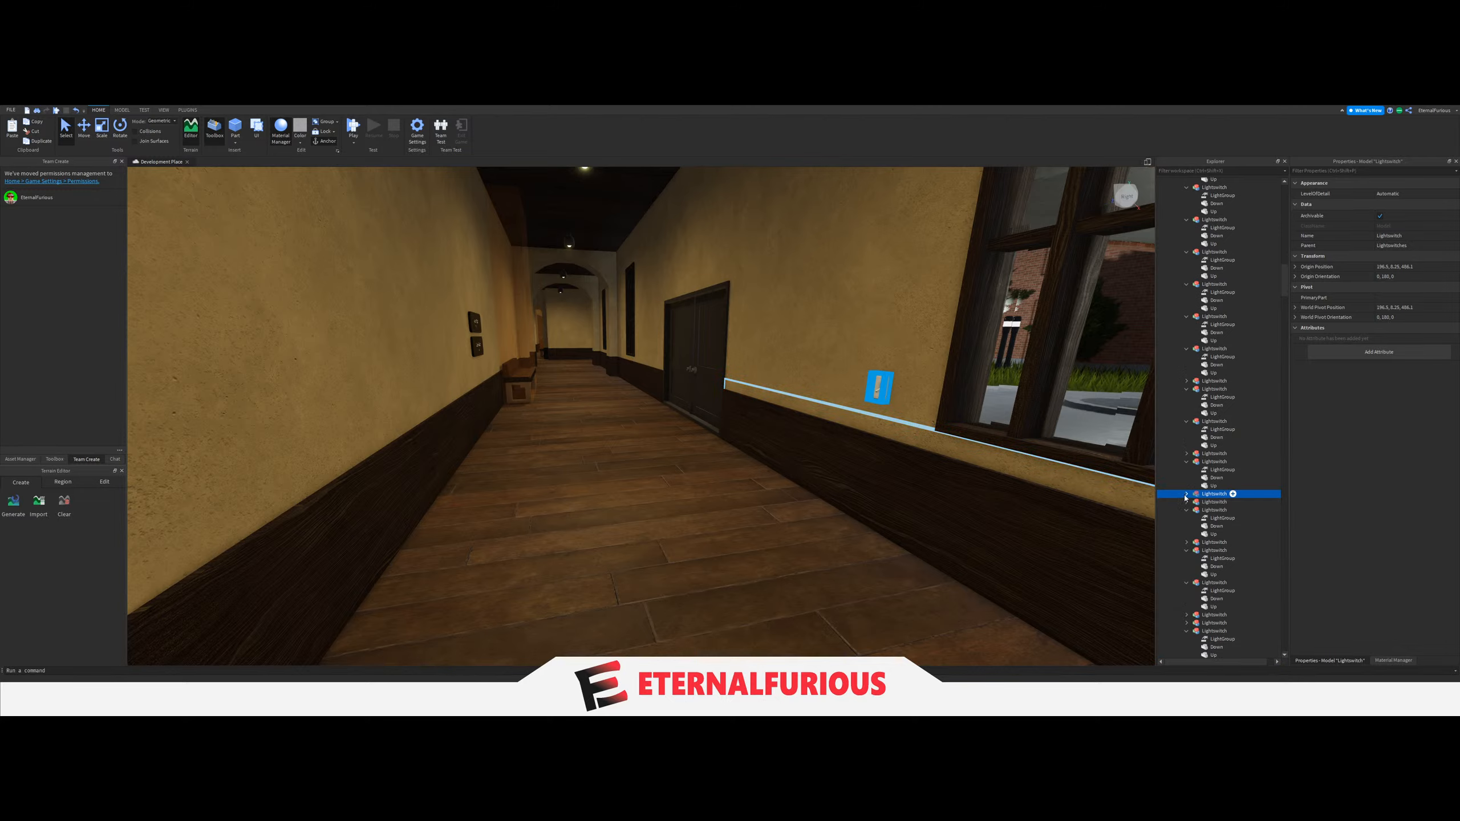
right_click_drag(806, 380, 843, 418)
left_click(881, 406)
key("d")
left_click(550, 295, "ctrl")
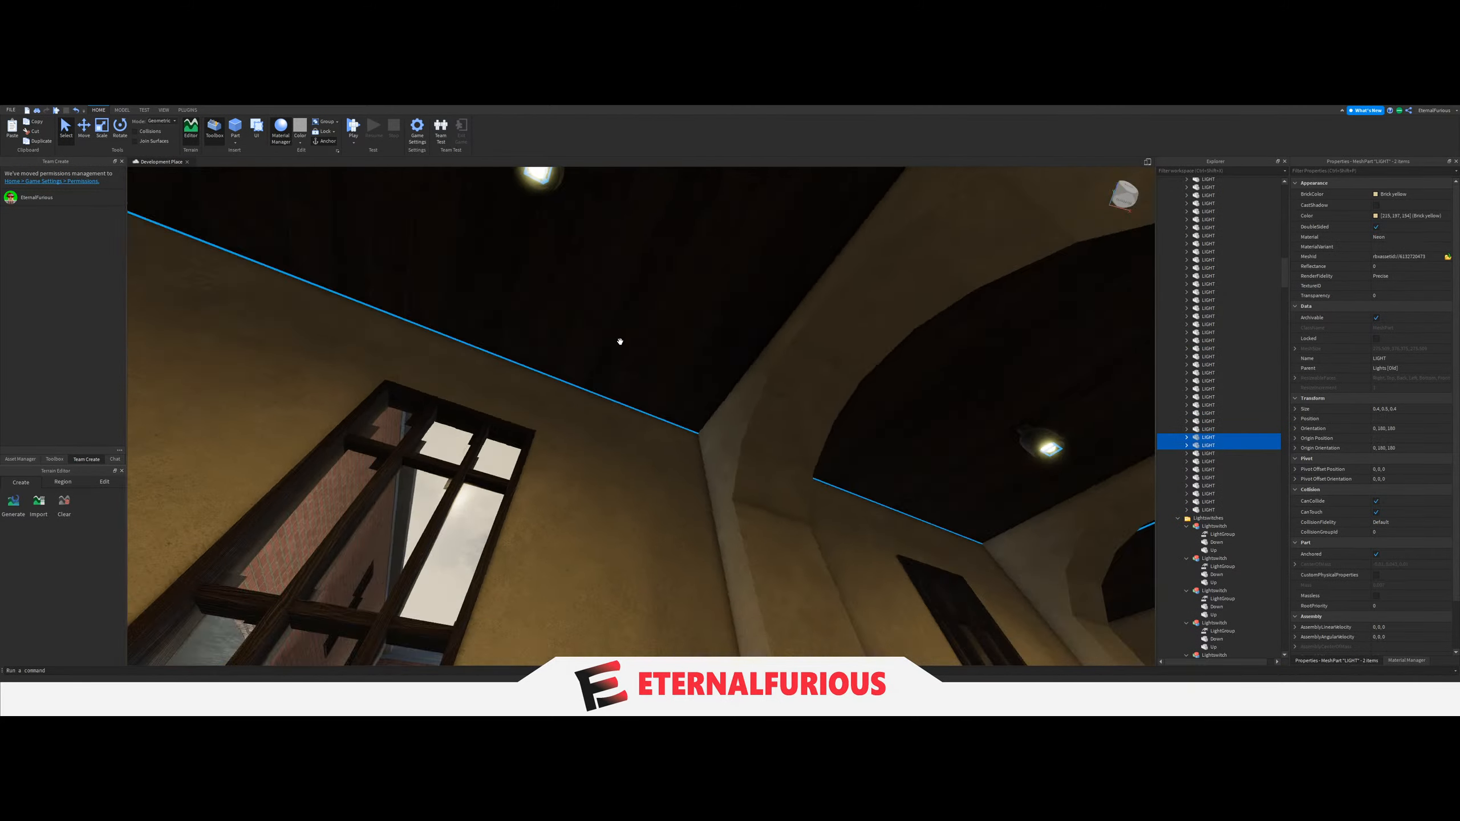
right_click_drag(619, 339, 665, 303)
key("w")
left_click(682, 344, "ctrl")
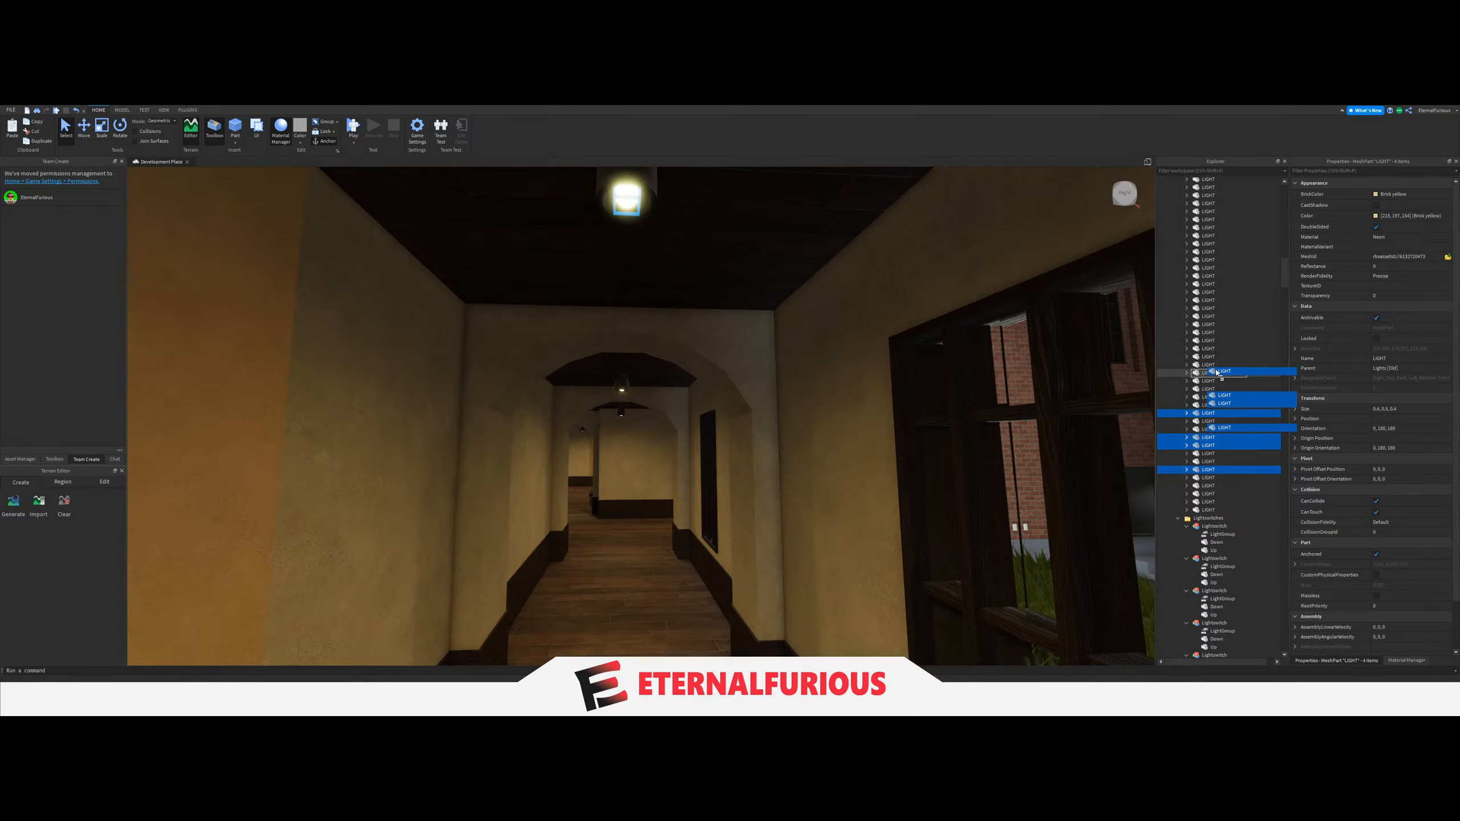
scroll(1219, 403, "up", 20)
left_click_drag(1217, 373, 1220, 408)
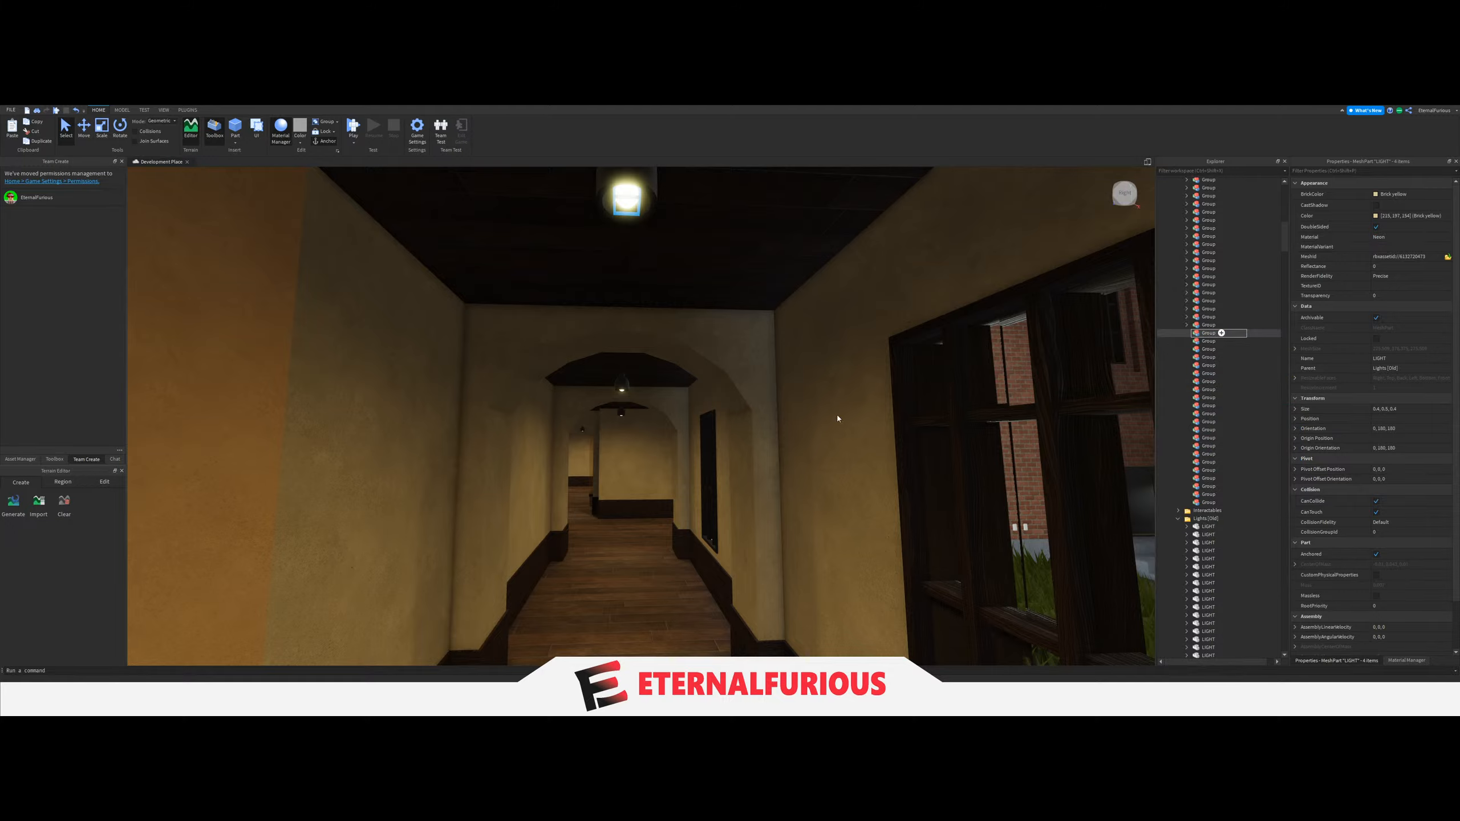
left_click_drag(1221, 333, 1221, 333)
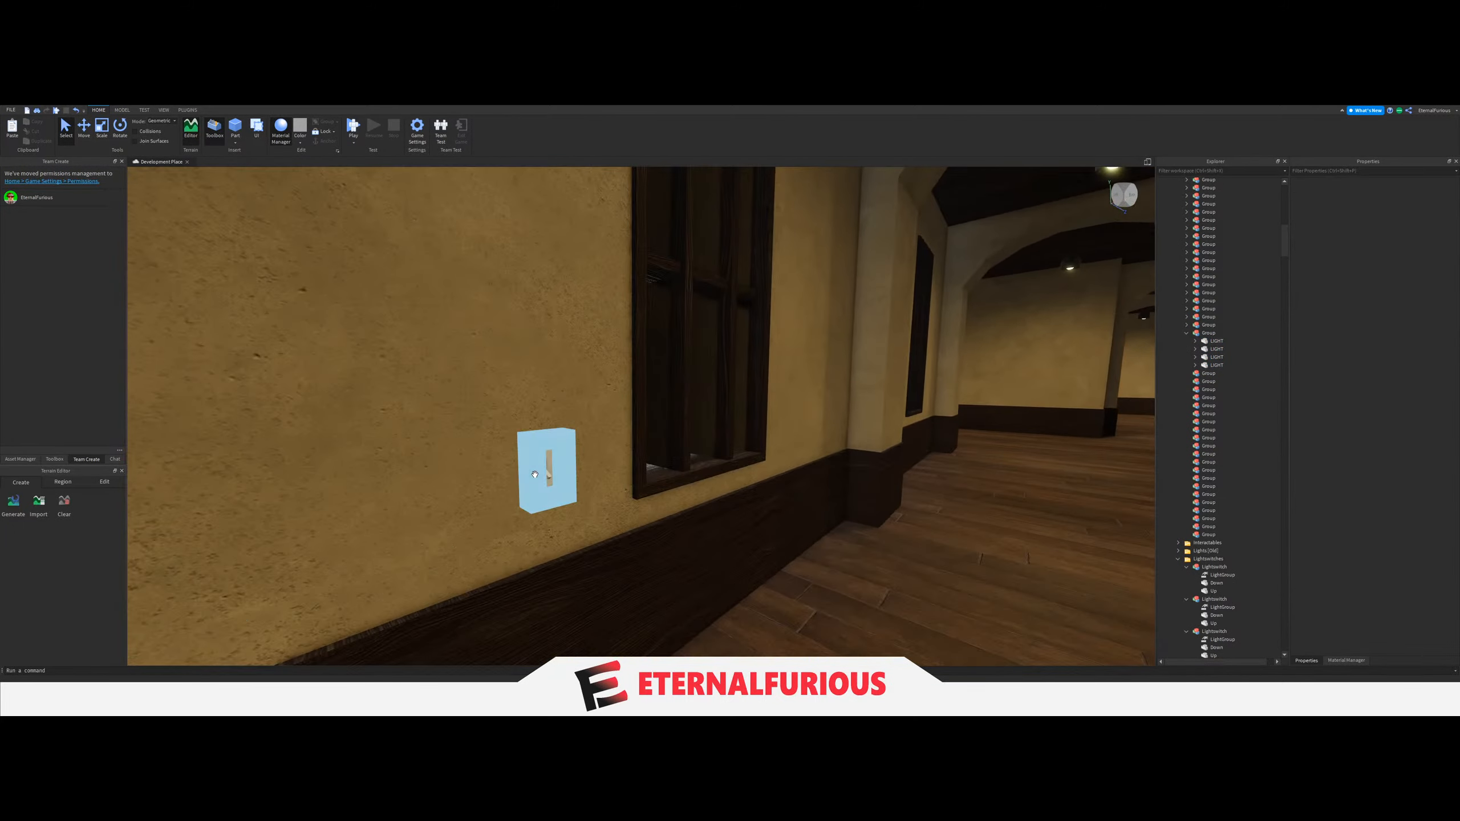
Link the wall switch beside the window in that corridor to its four-LIGHT Group through LightGroup.
left_click(546, 469)
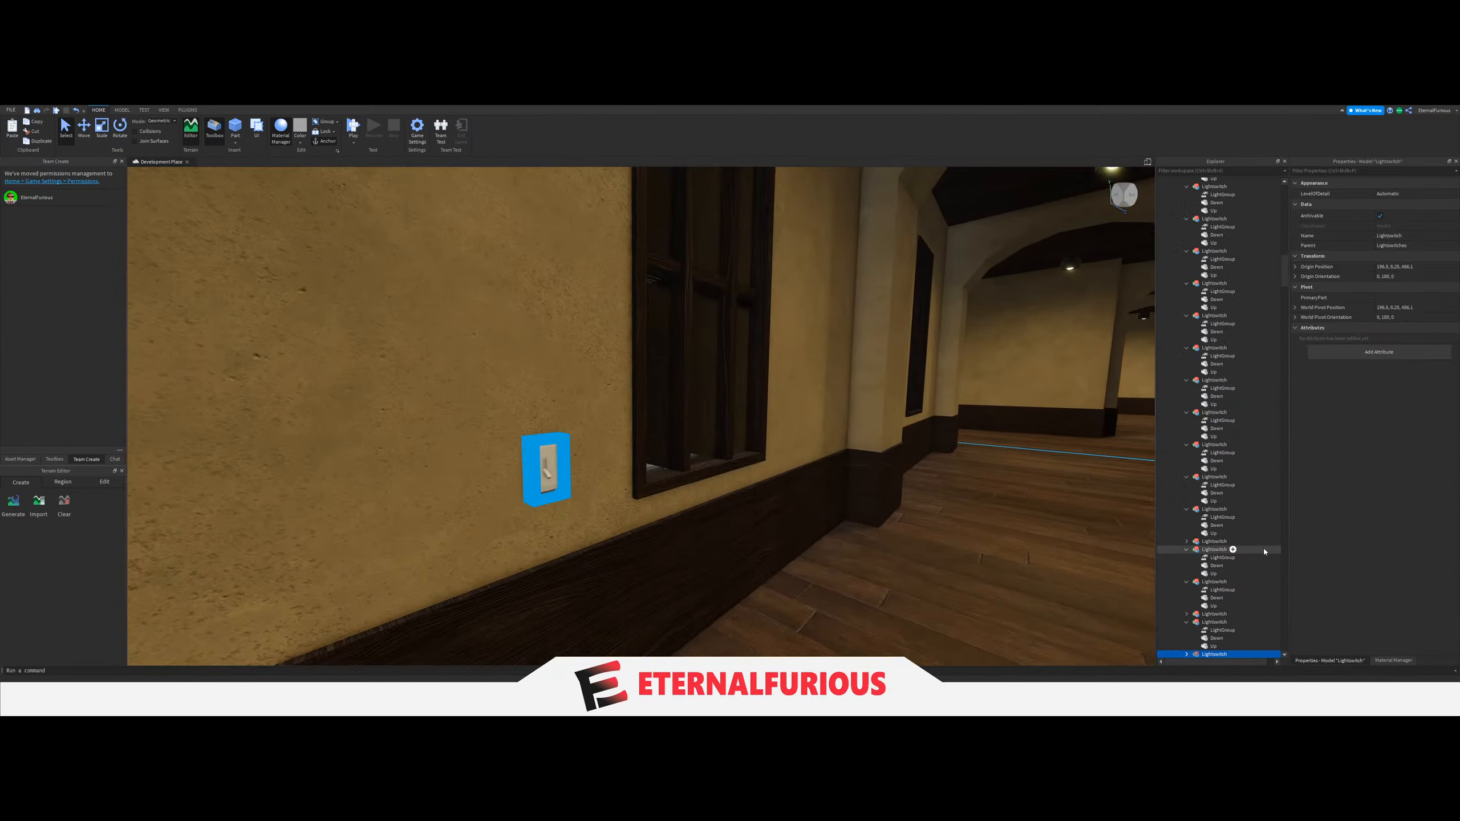
scroll(1264, 551, "down", 6)
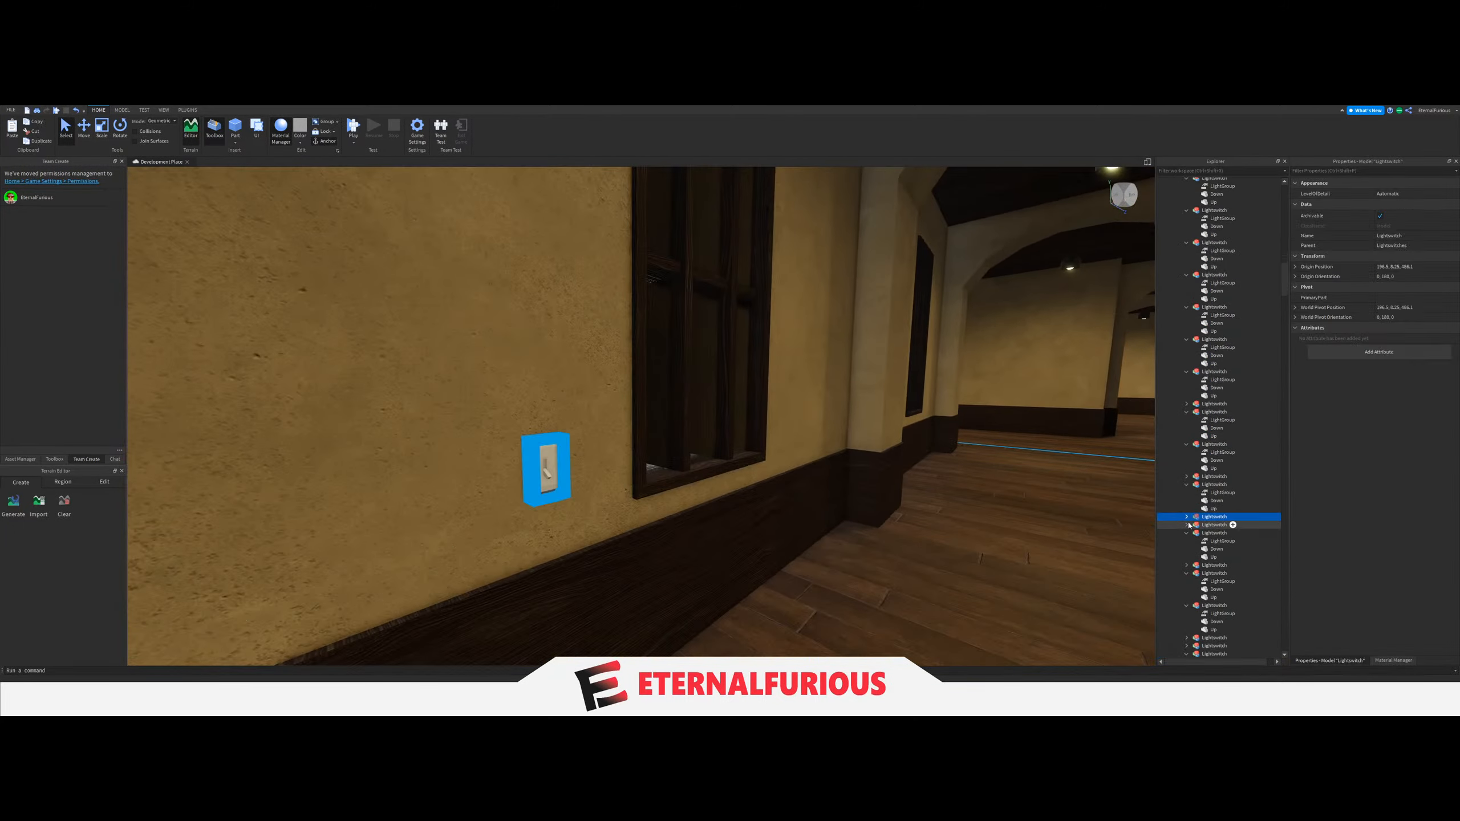
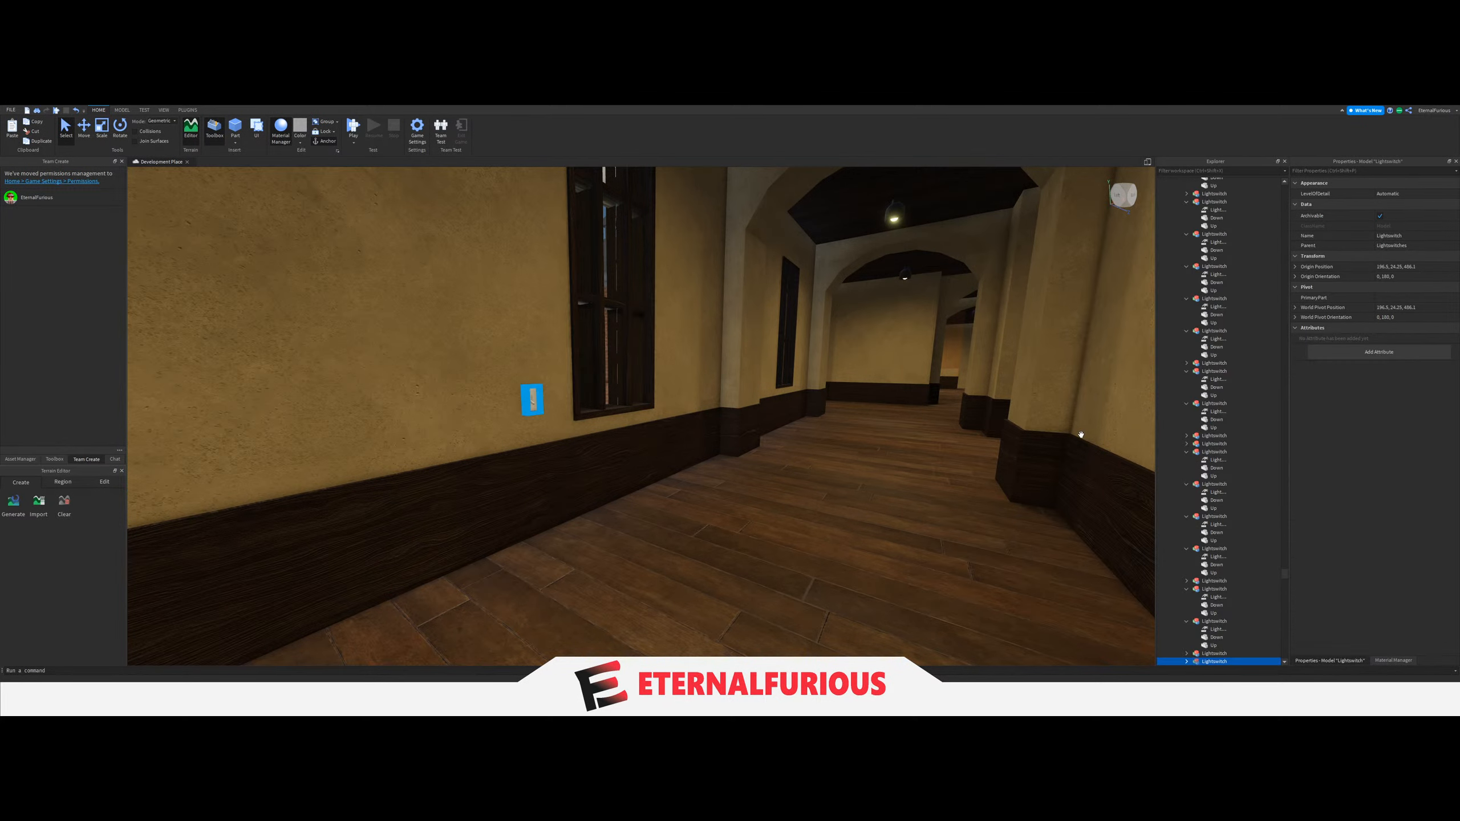
Collapse the Building folder and move the five ceiling LIGHTs of the windowed corridor with the two wall signs into the next empty Group.
left_click_drag(1285, 574, 1270, 180)
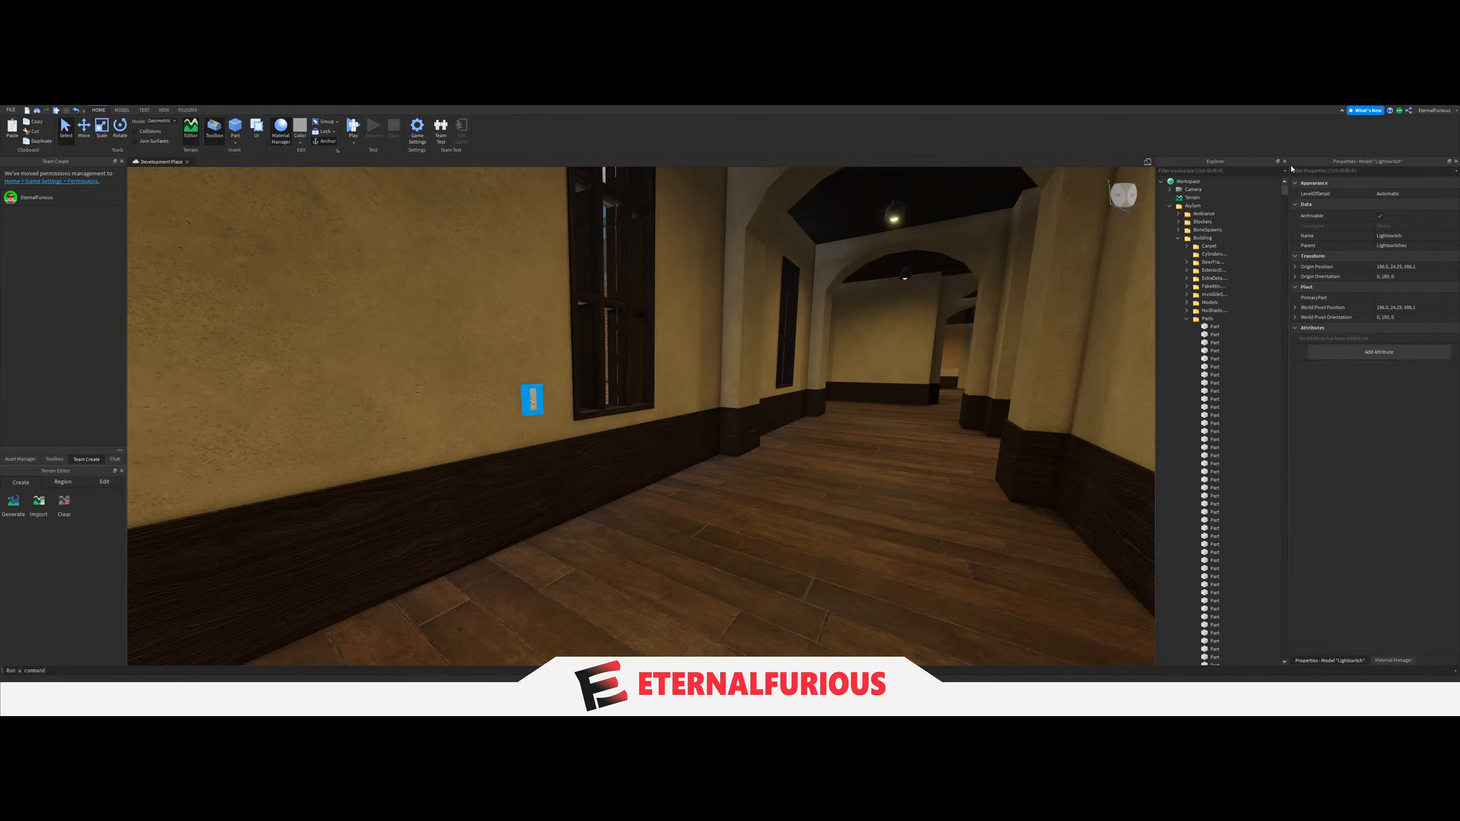
left_click(1178, 238)
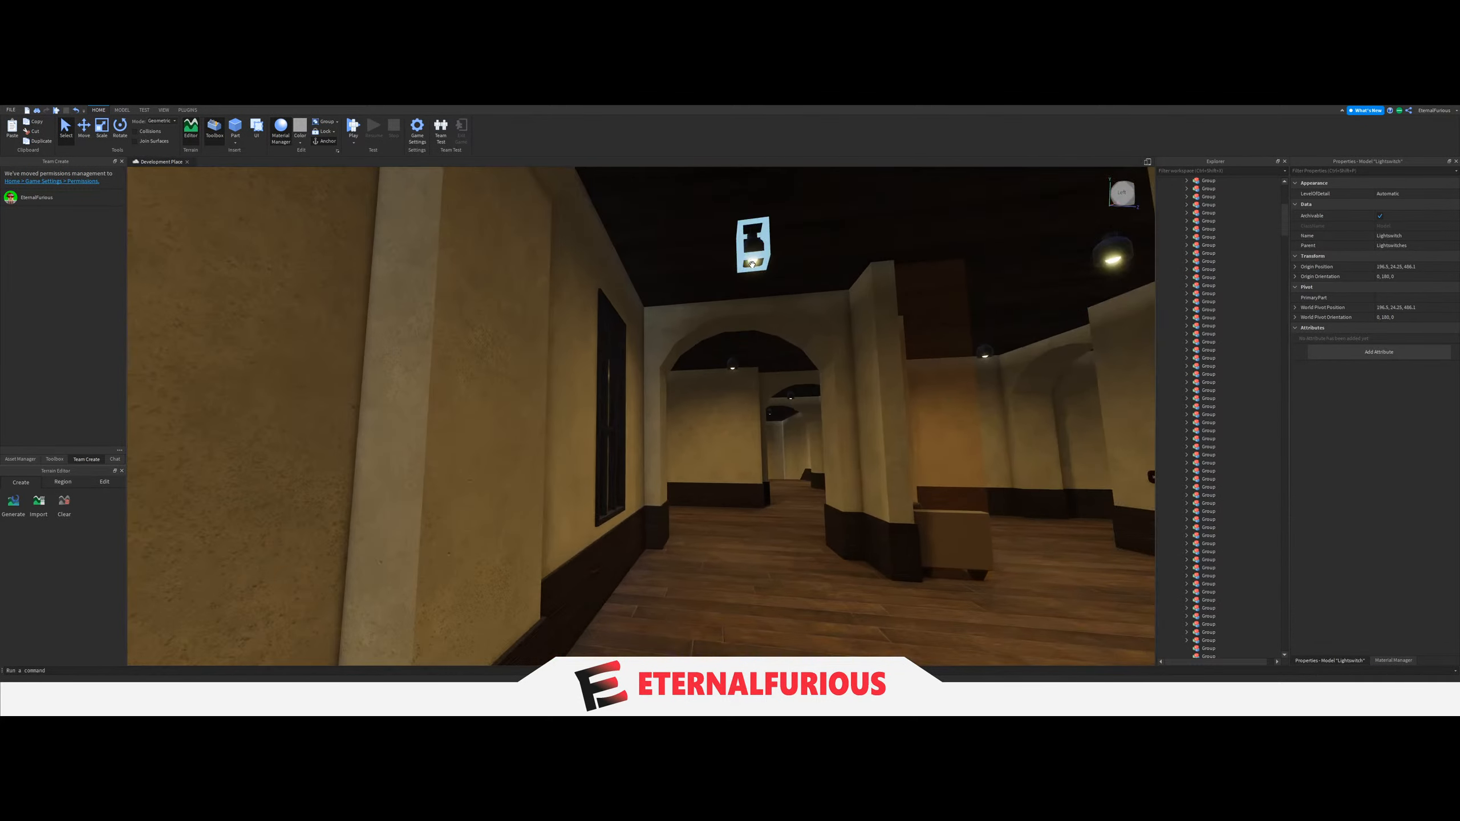
left_click(752, 262)
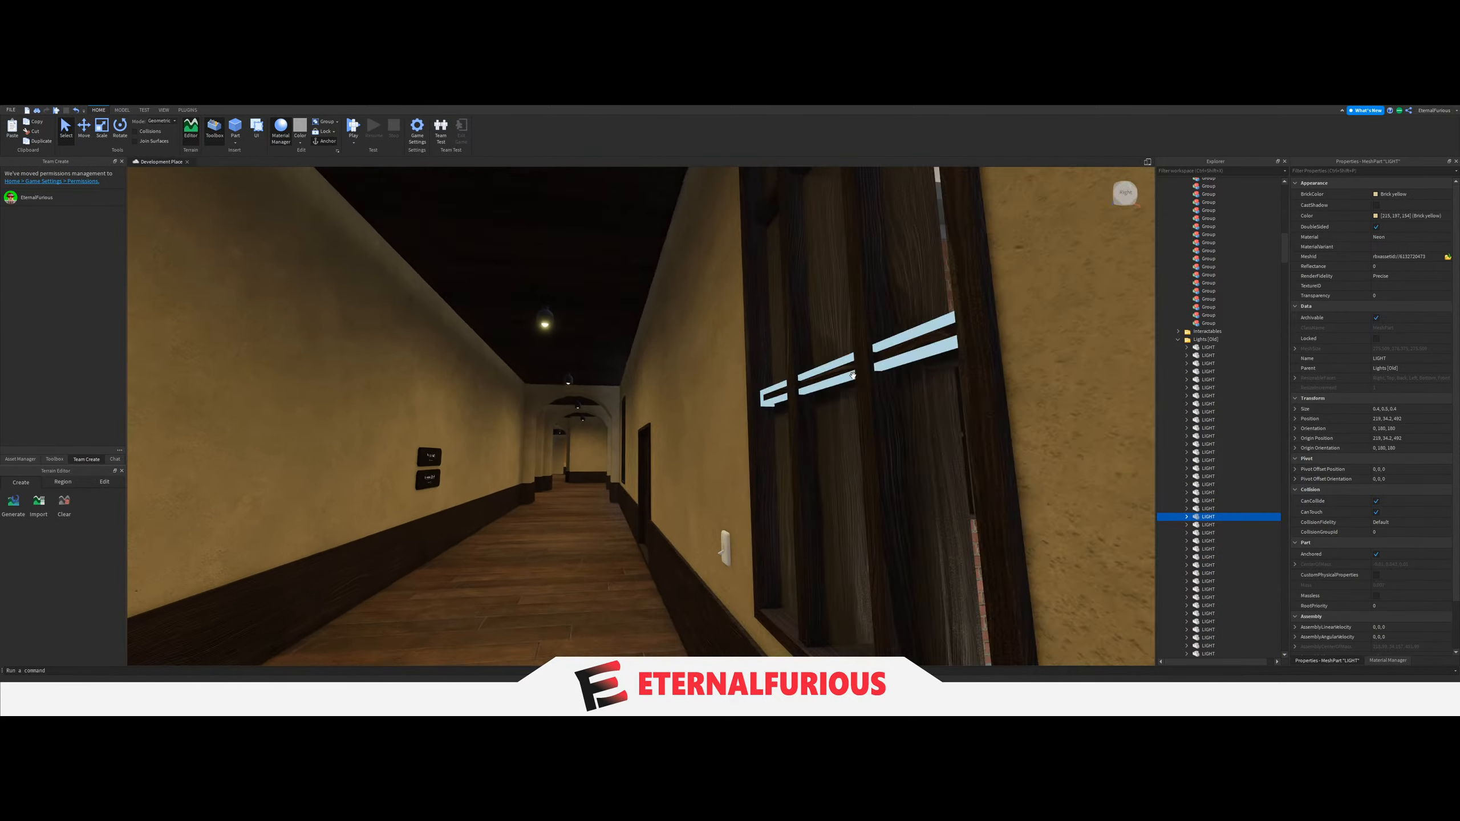
left_click(549, 280)
left_click(564, 302, "ctrl")
key("w")
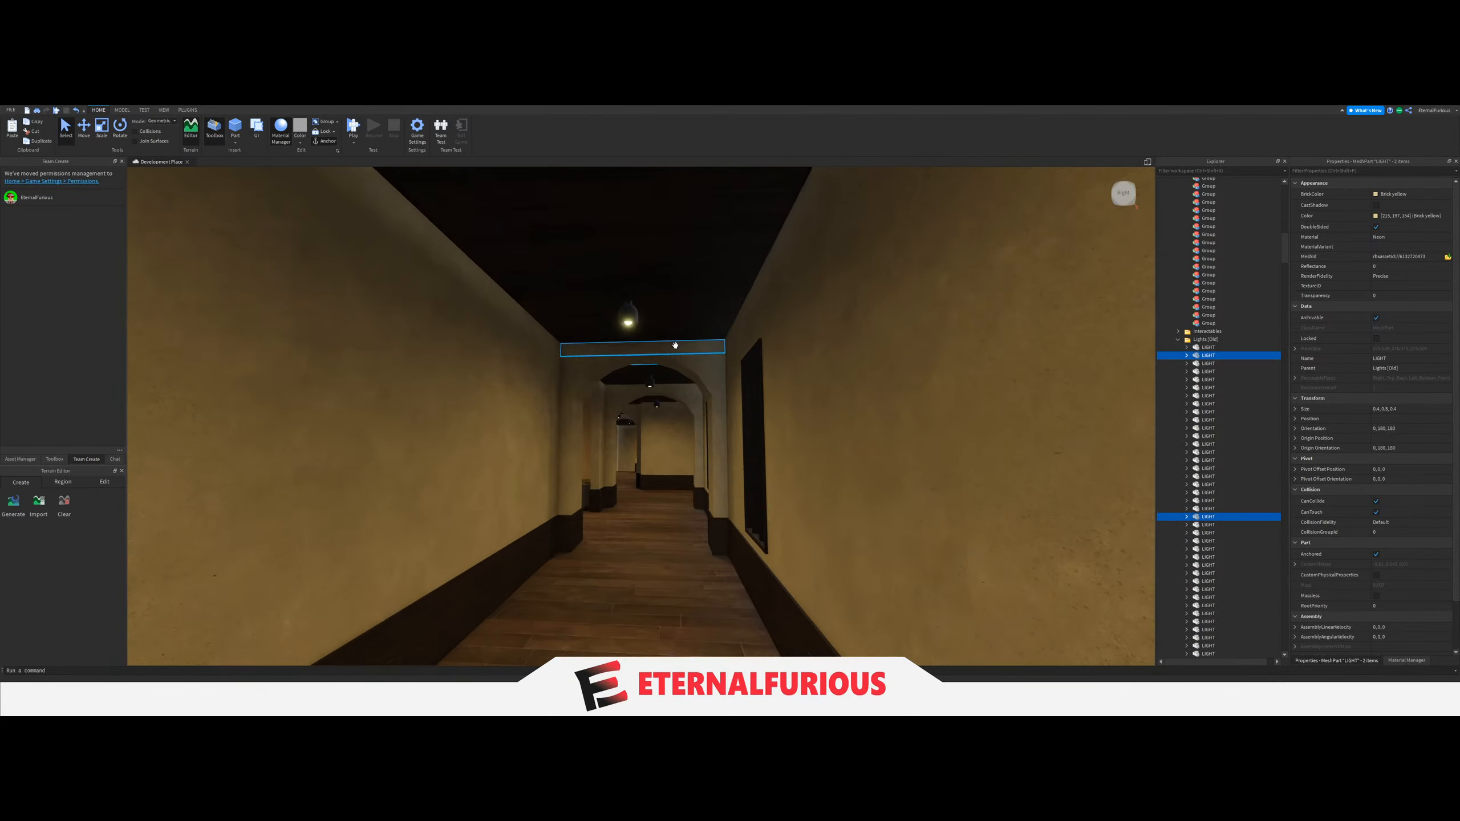
left_click(622, 315, "ctrl")
key("w")
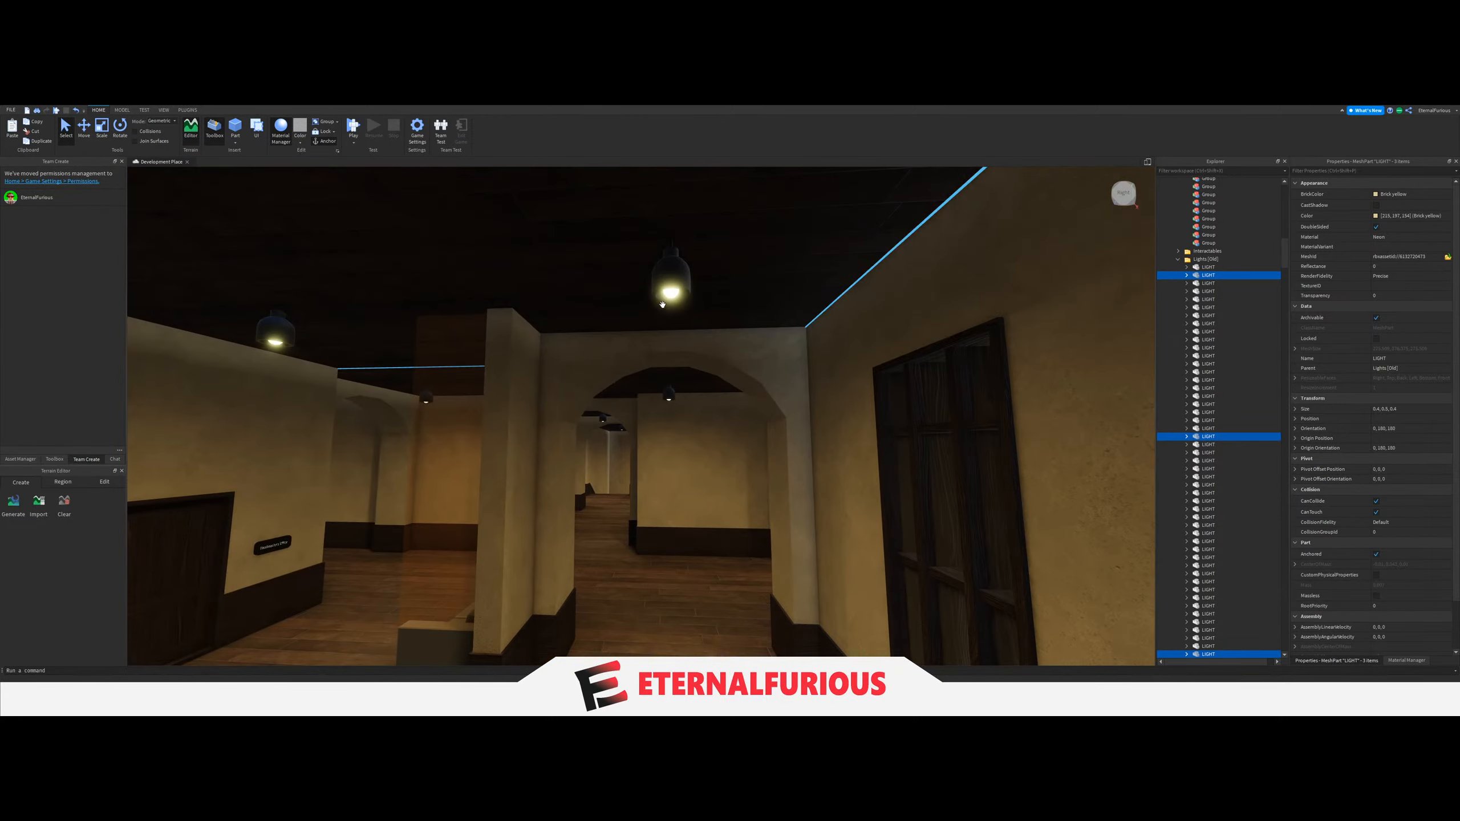
left_click(671, 298, "ctrl")
right_click_drag(679, 324, 688, 334)
key("w")
key("w")
left_click(667, 344, "ctrl")
scroll(1219, 368, "up", 4)
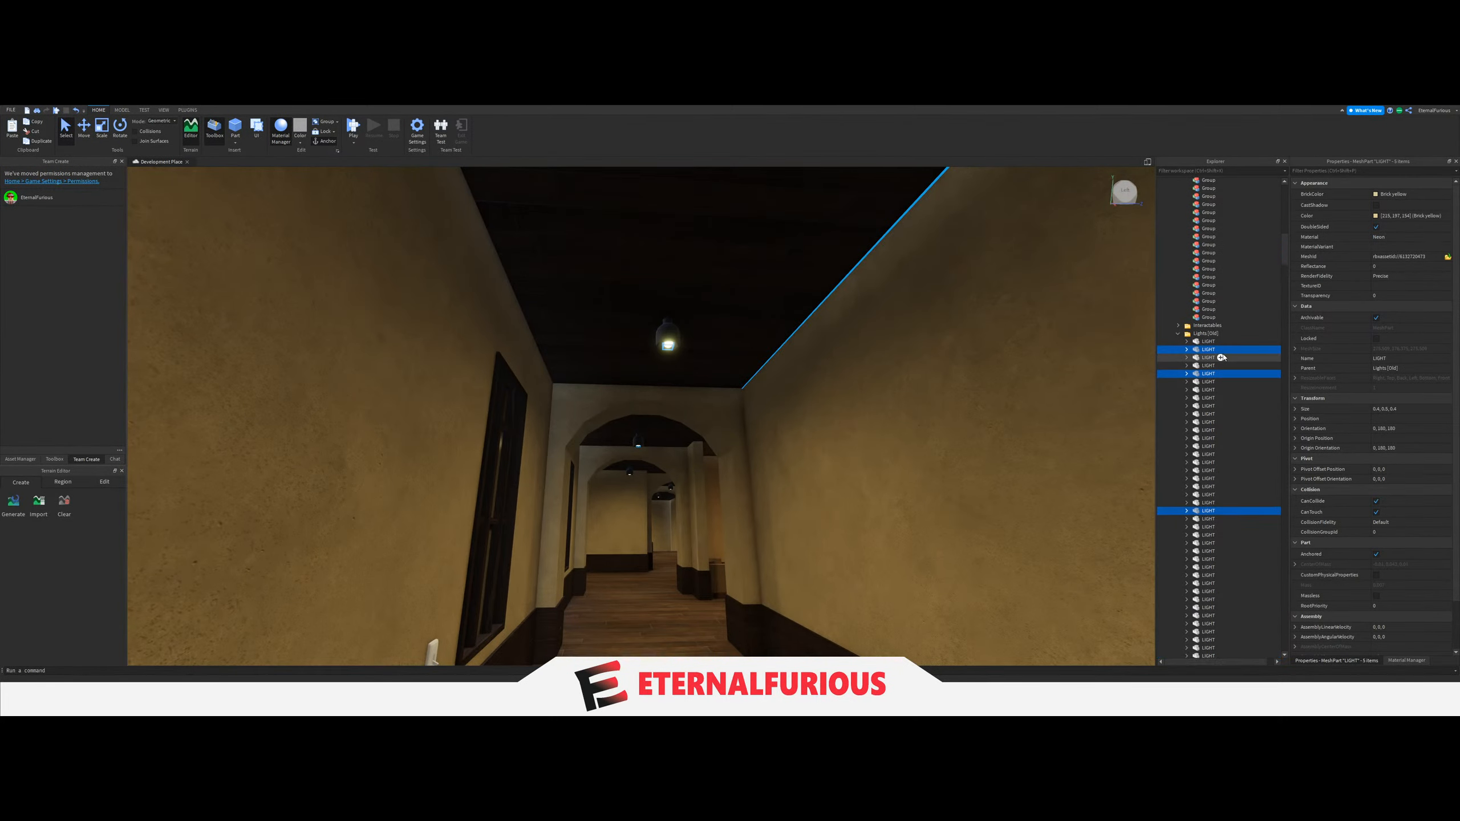
scroll(1206, 349, "up", 5)
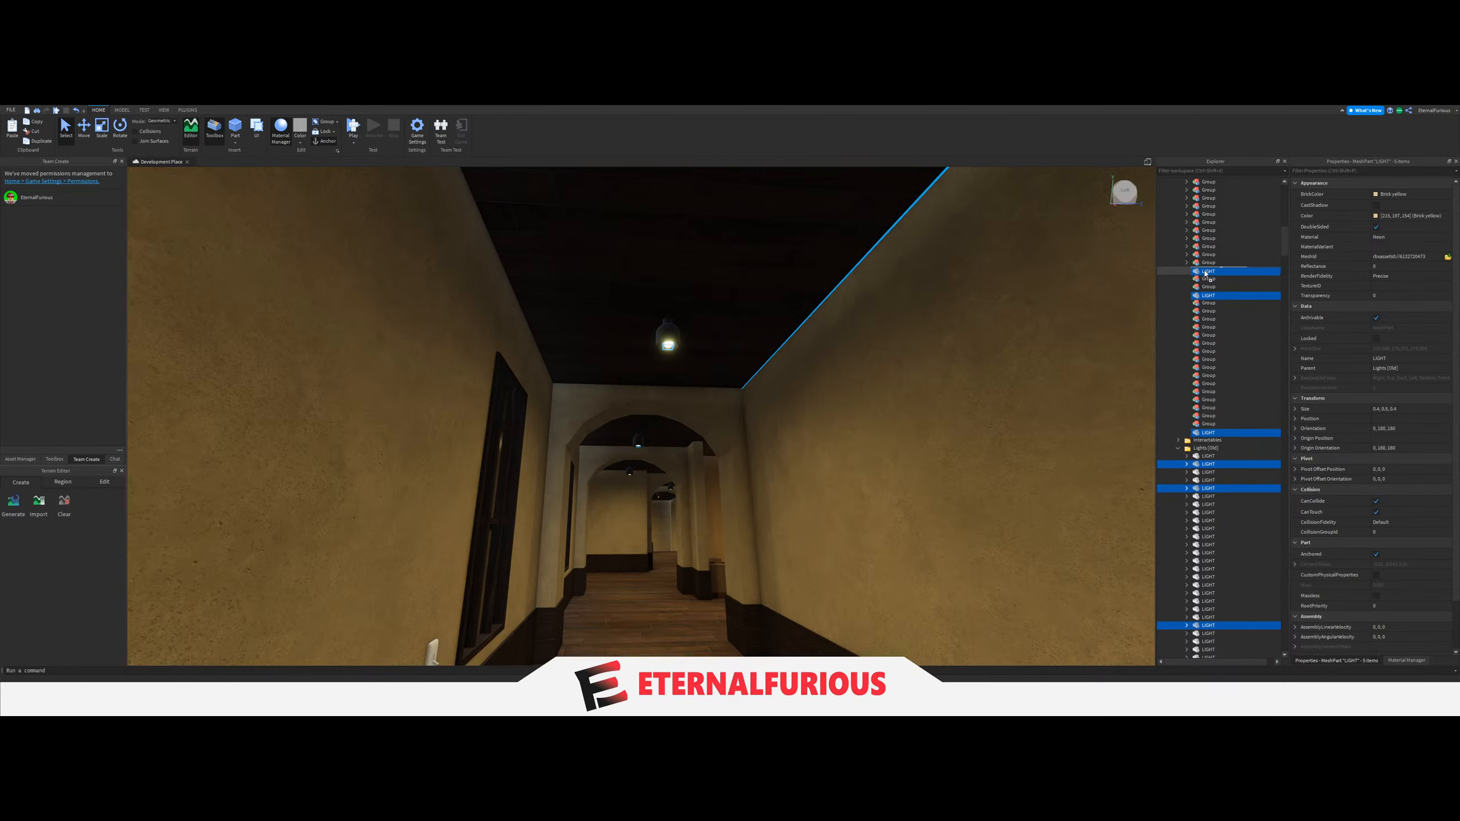
left_click_drag(1205, 274, 1205, 273)
Link the LightGroup of the wall switch beside that corridor's window to its five-LIGHT Group, and collapse the Group.
right_click_drag(687, 371, 688, 374)
key("w")
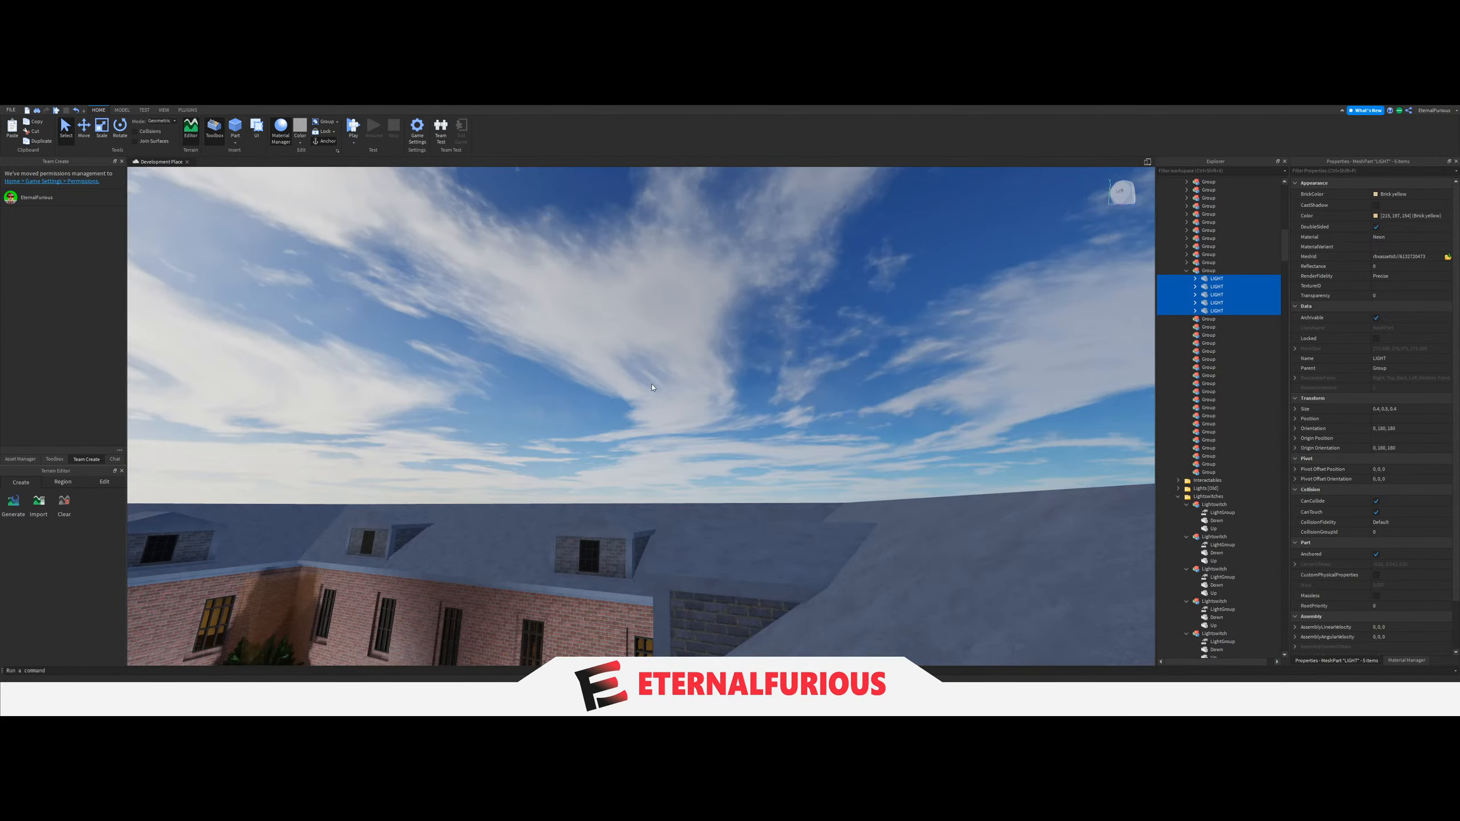
left_click(737, 430)
key("w")
right_click_drag(737, 429, 747, 454)
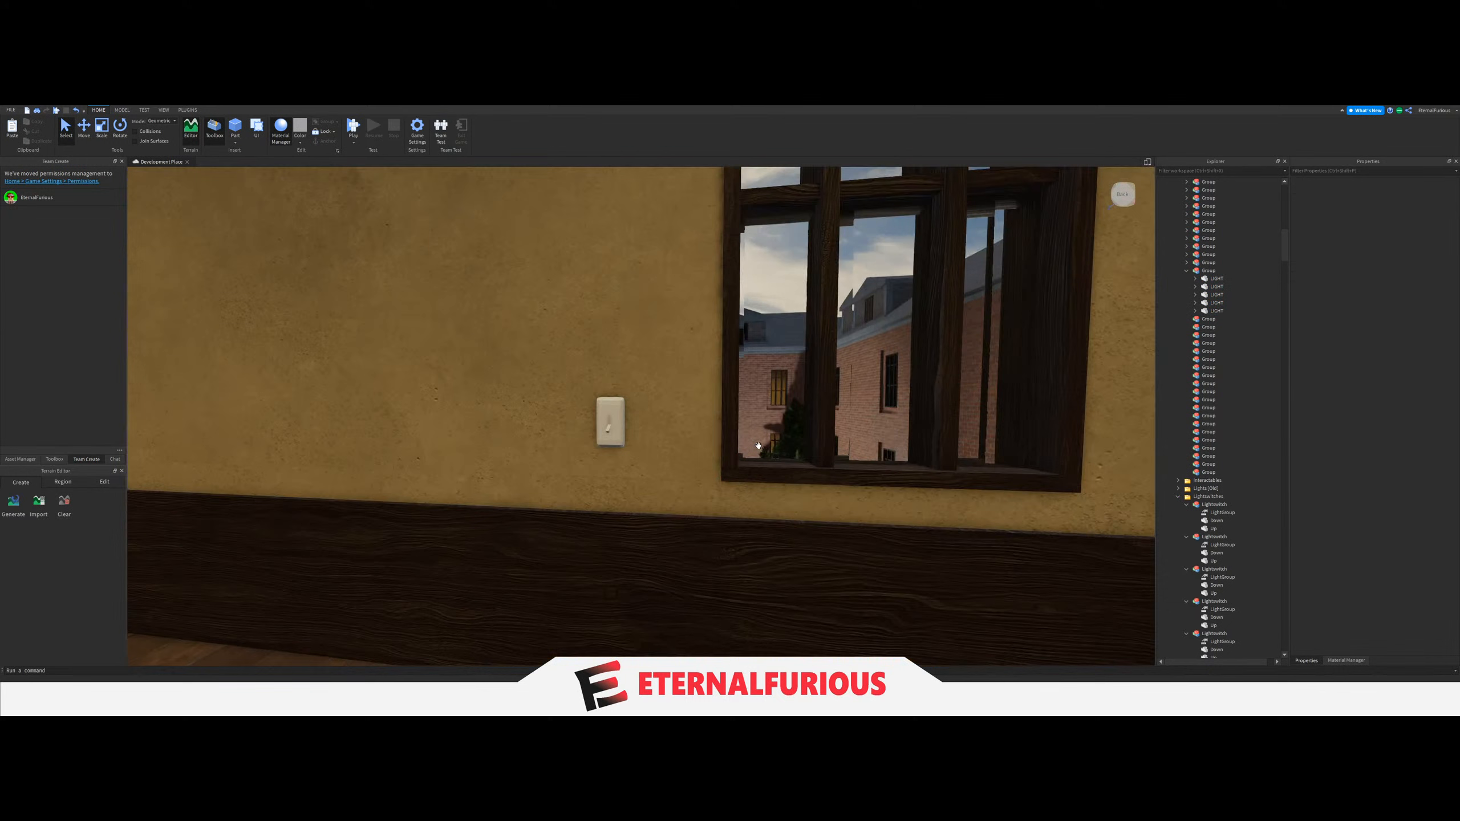
left_click(611, 426)
left_click(1265, 518)
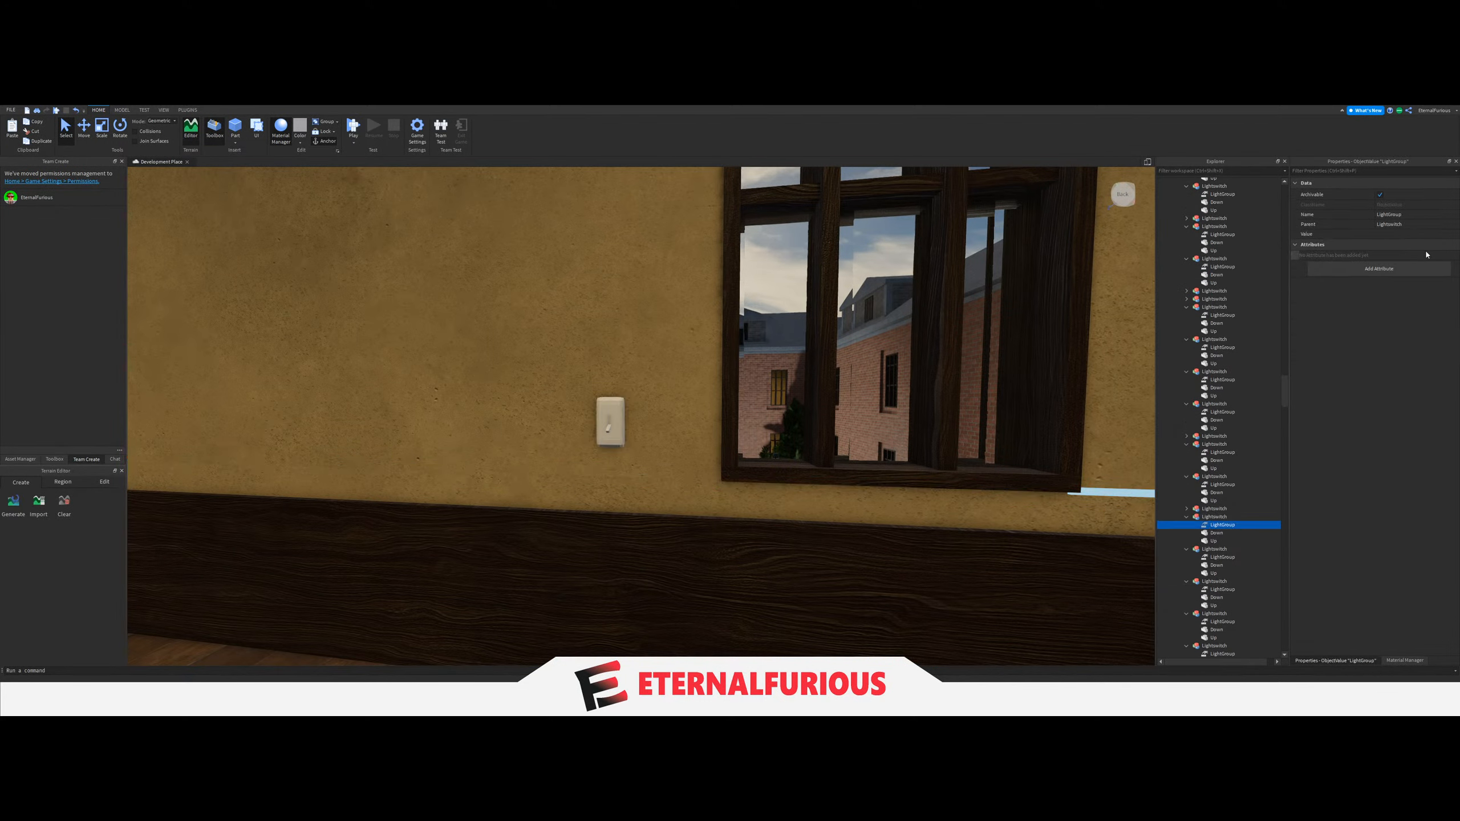
left_click(1398, 233)
scroll(1226, 481, "up", 20)
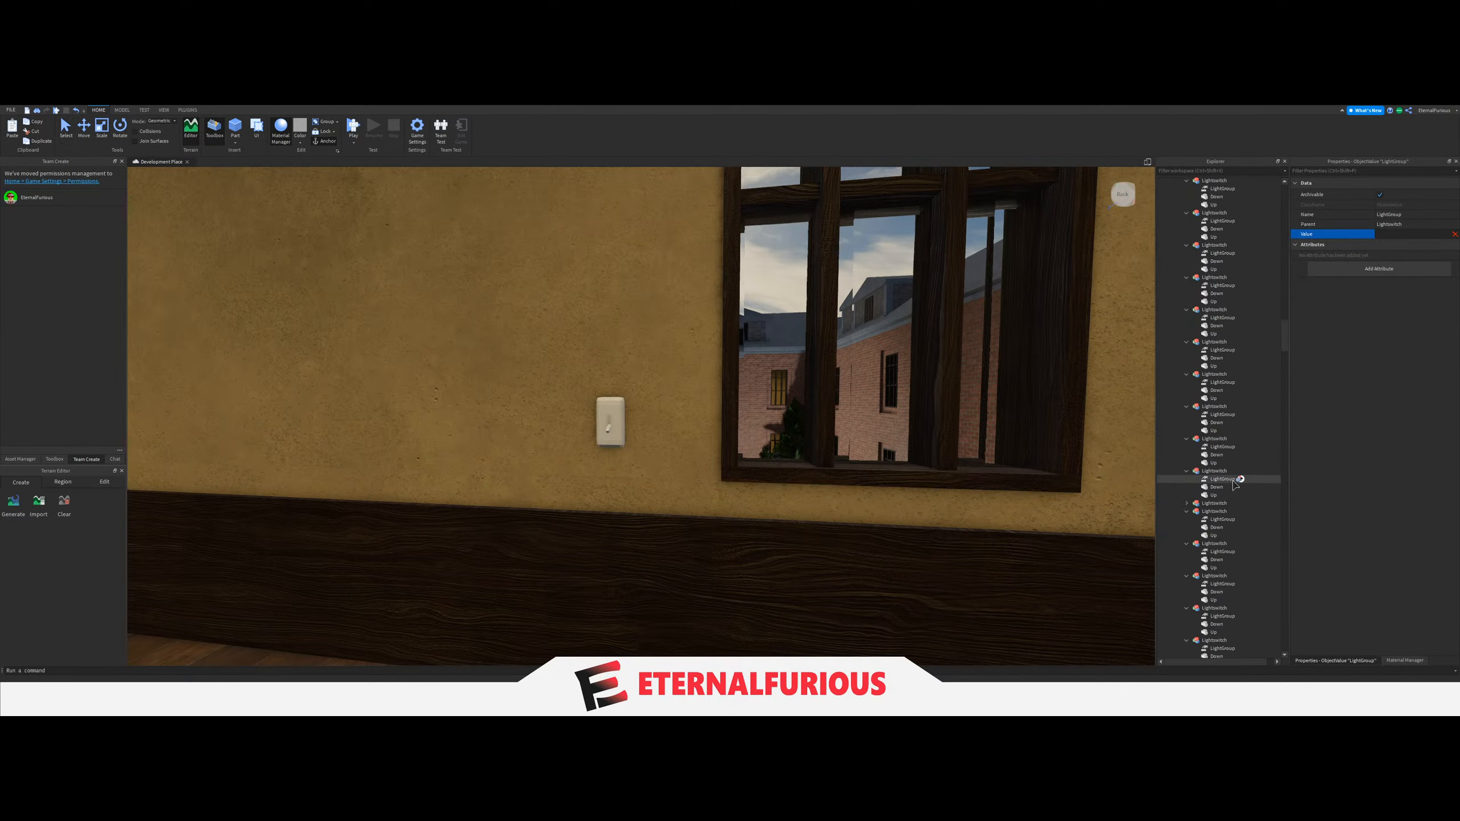
scroll(1235, 485, "up", 15)
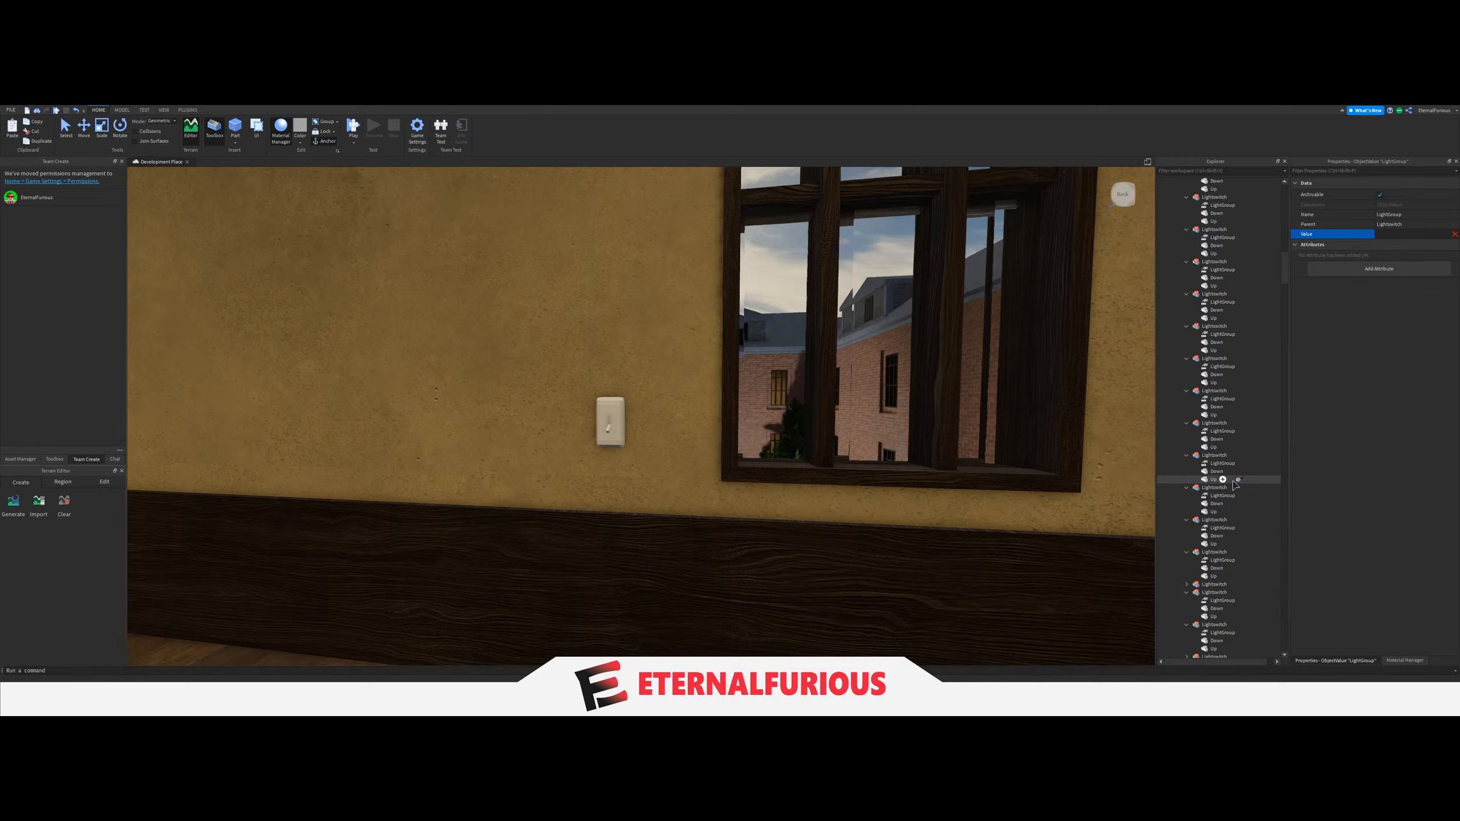
scroll(1234, 486, "up", 15)
left_click(1201, 298)
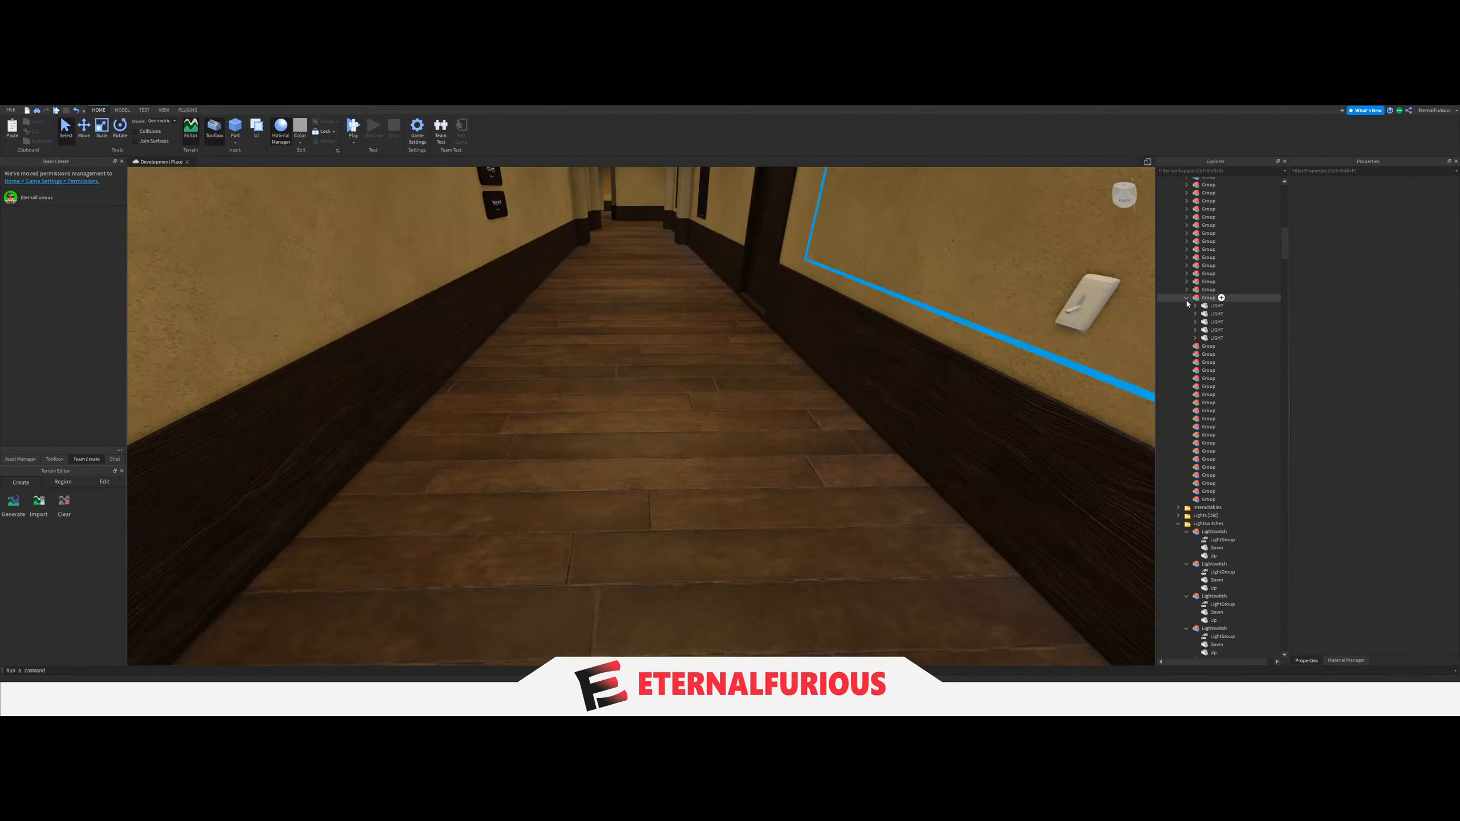
left_click(1187, 298)
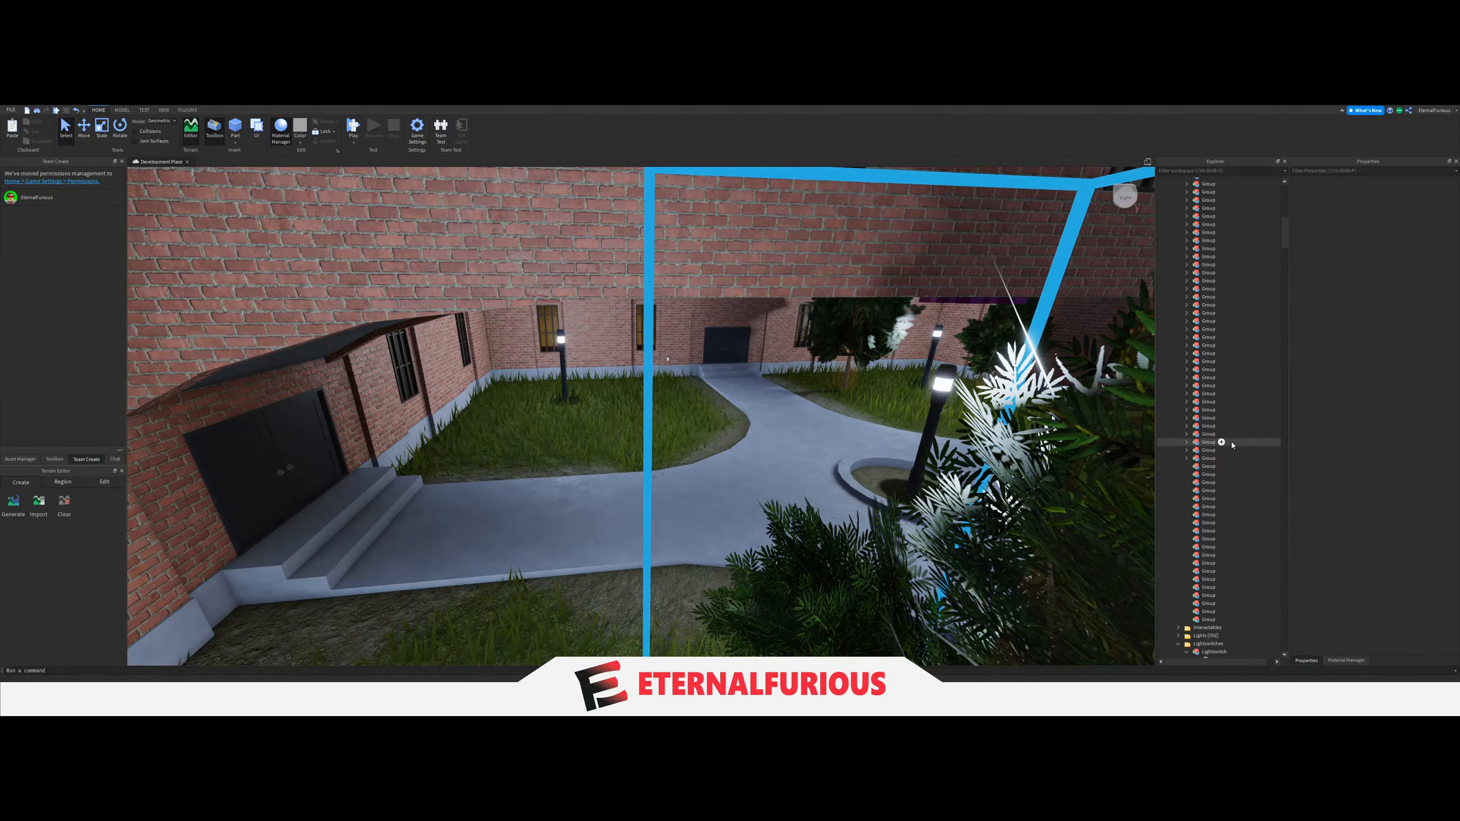
Examine the courtyard side and the corridor with the two wall signs to find the next section of ungrouped lights.
scroll(1232, 454, "down", 10)
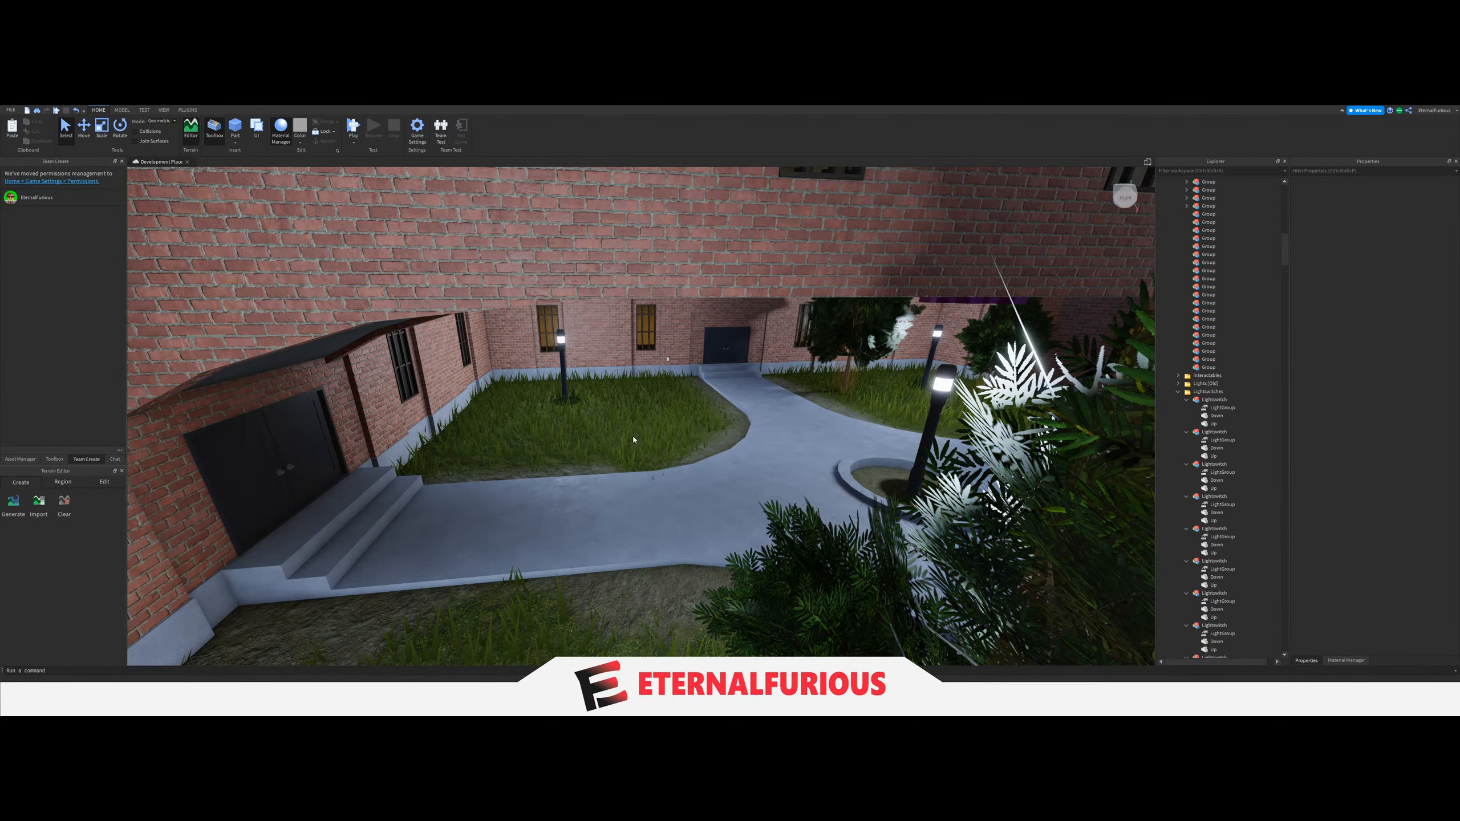
key("a")
right_click_drag(722, 409, 724, 410)
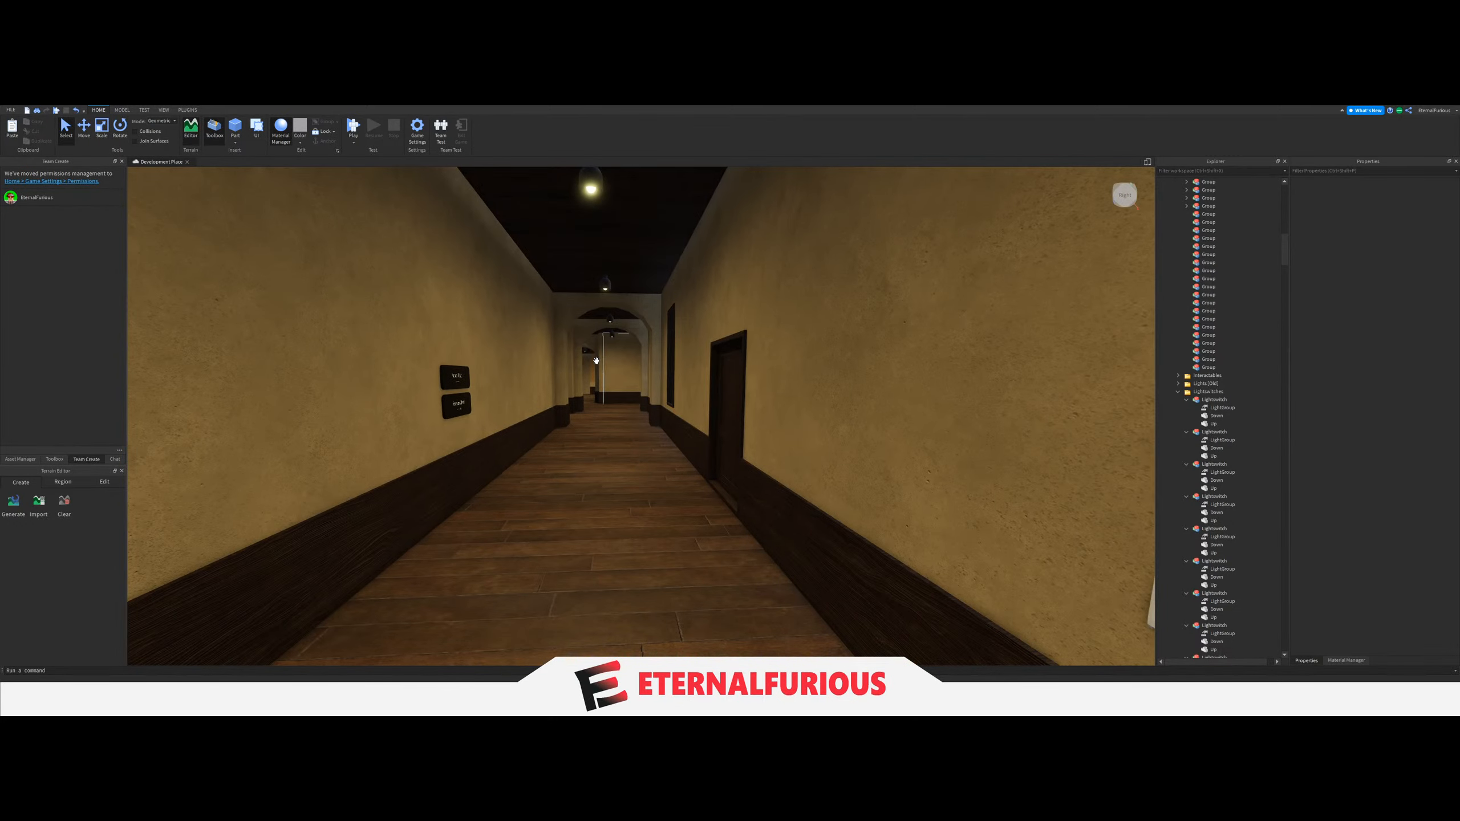
key("s")
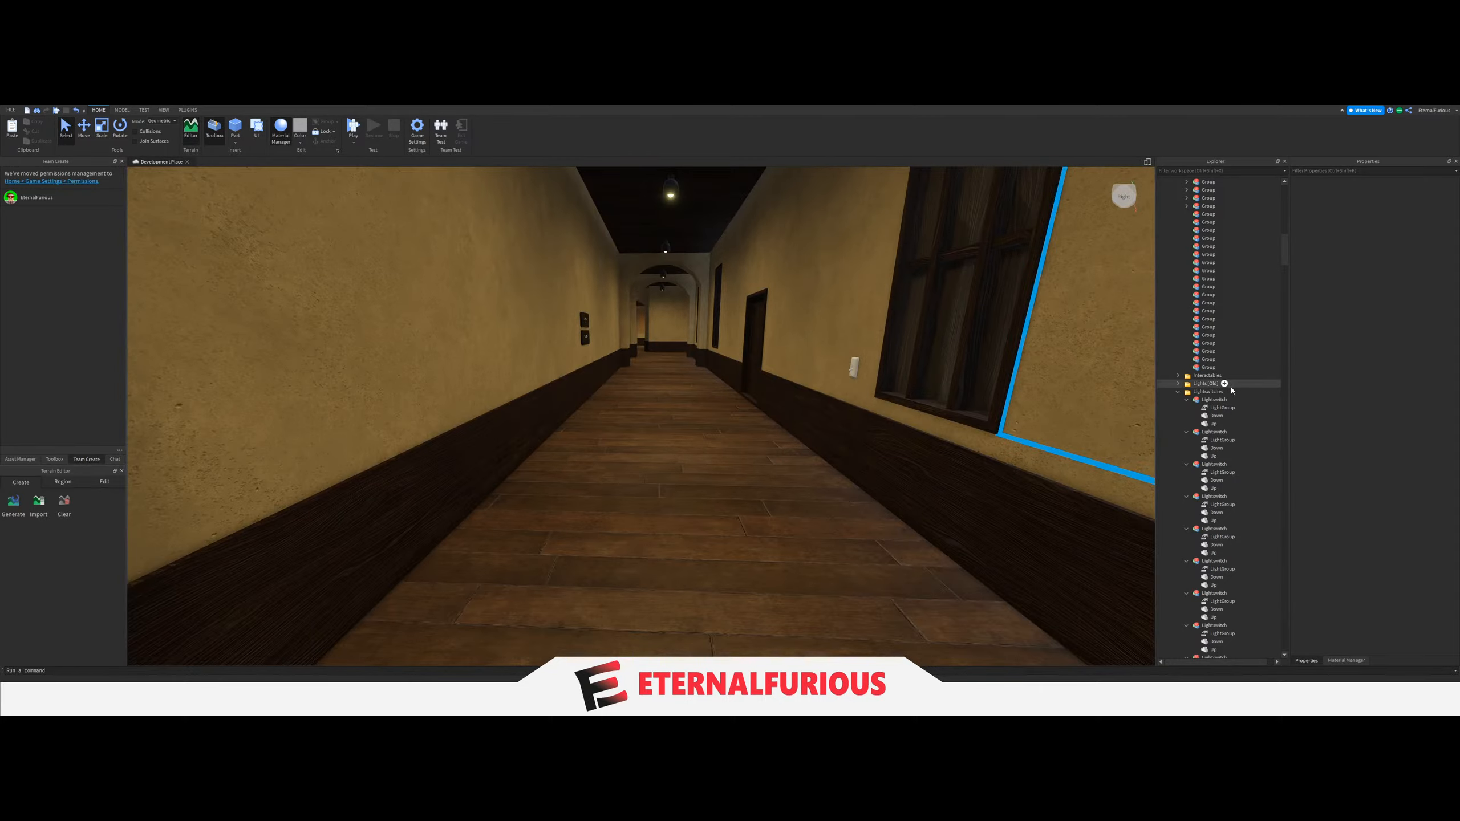
scroll(1232, 390, "up", 4)
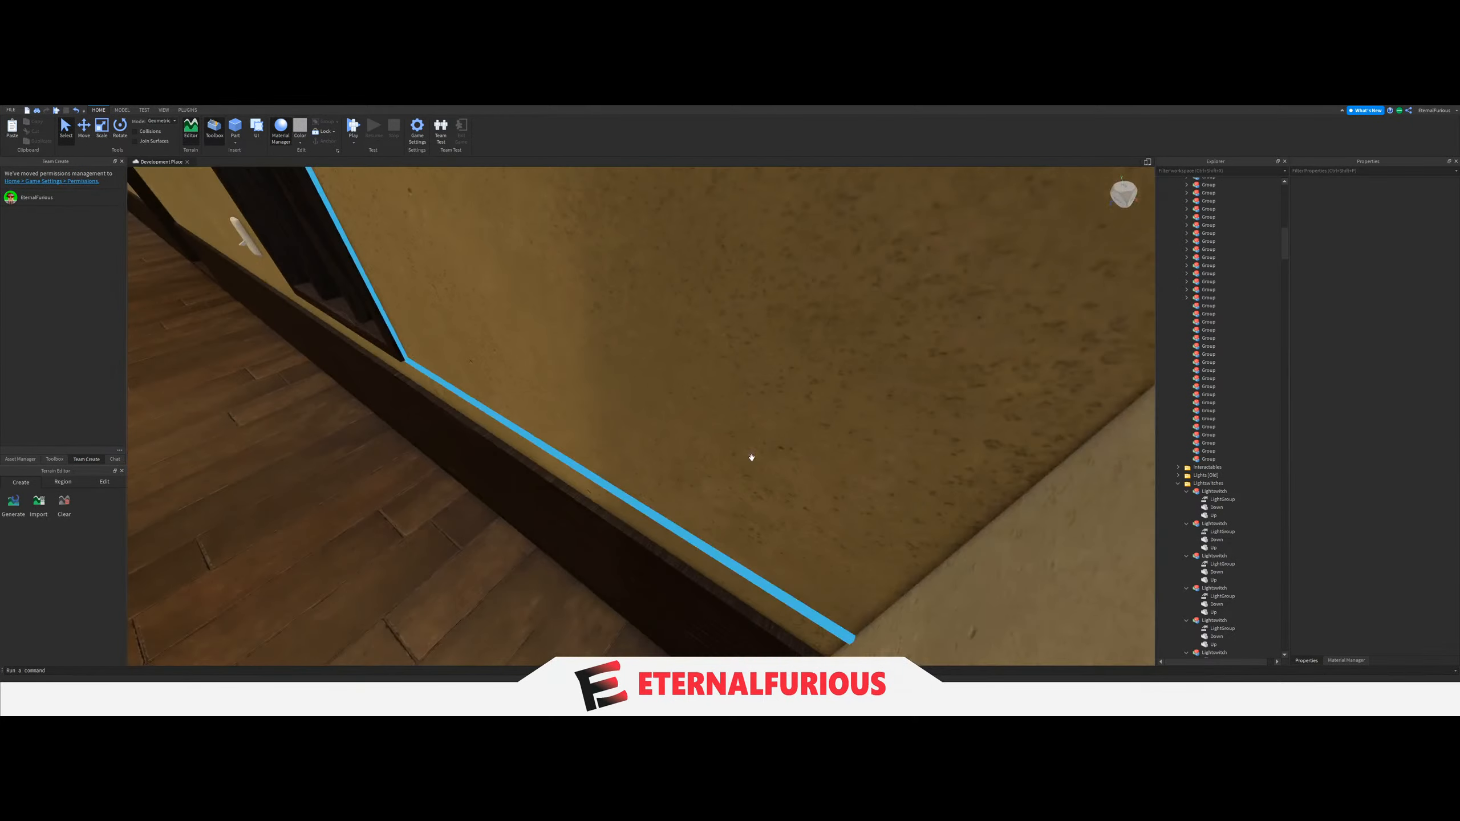
key("w")
right_click_drag(751, 458, 711, 427)
key("w")
right_click_drag(408, 659, 408, 659)
right_click_drag(687, 502, 617, 457)
key("w")
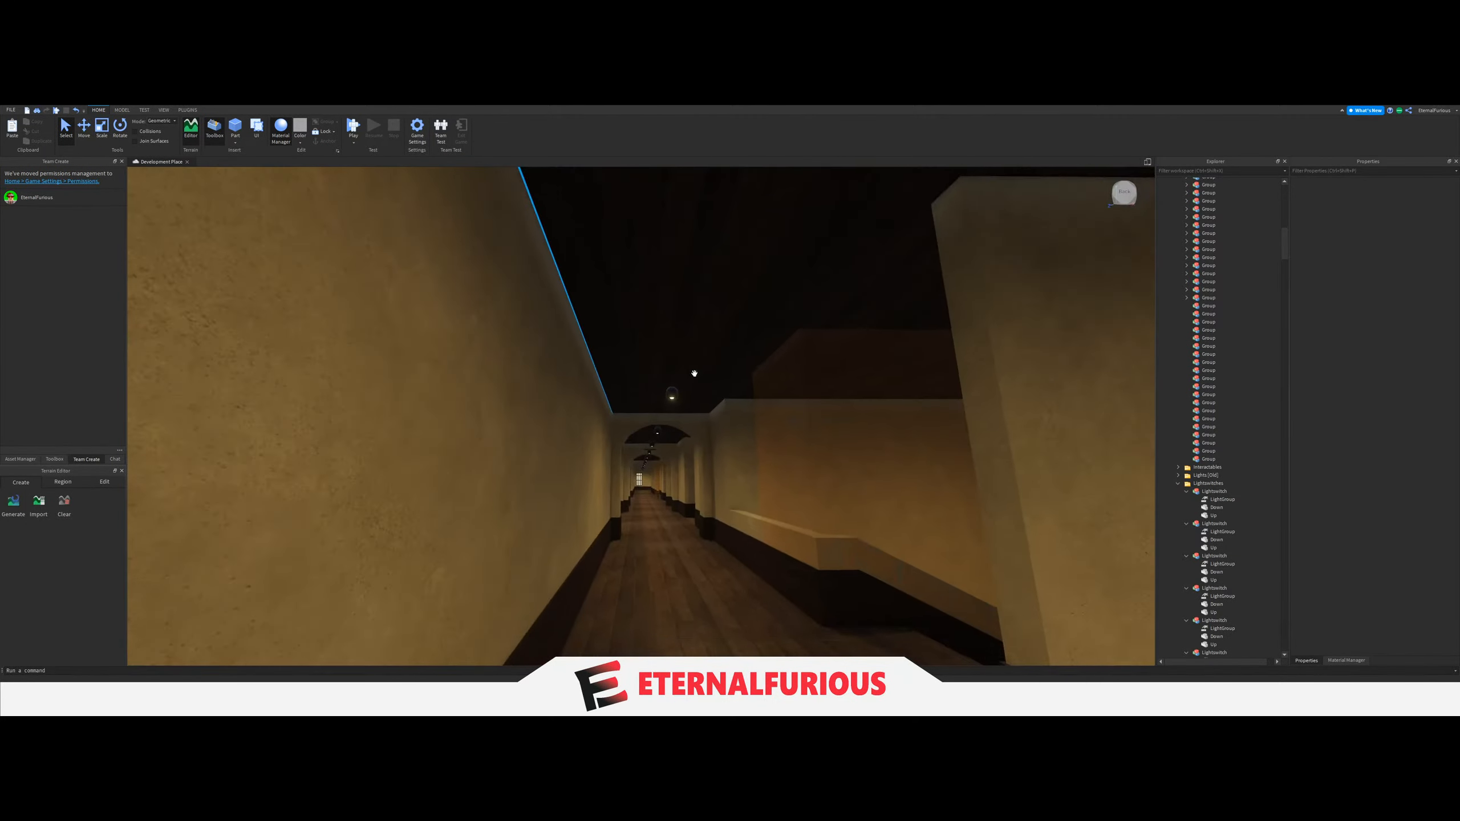
Move the three ceiling LIGHTs at the near end of the long hallway with the sofa into the next empty Group.
left_click(683, 345)
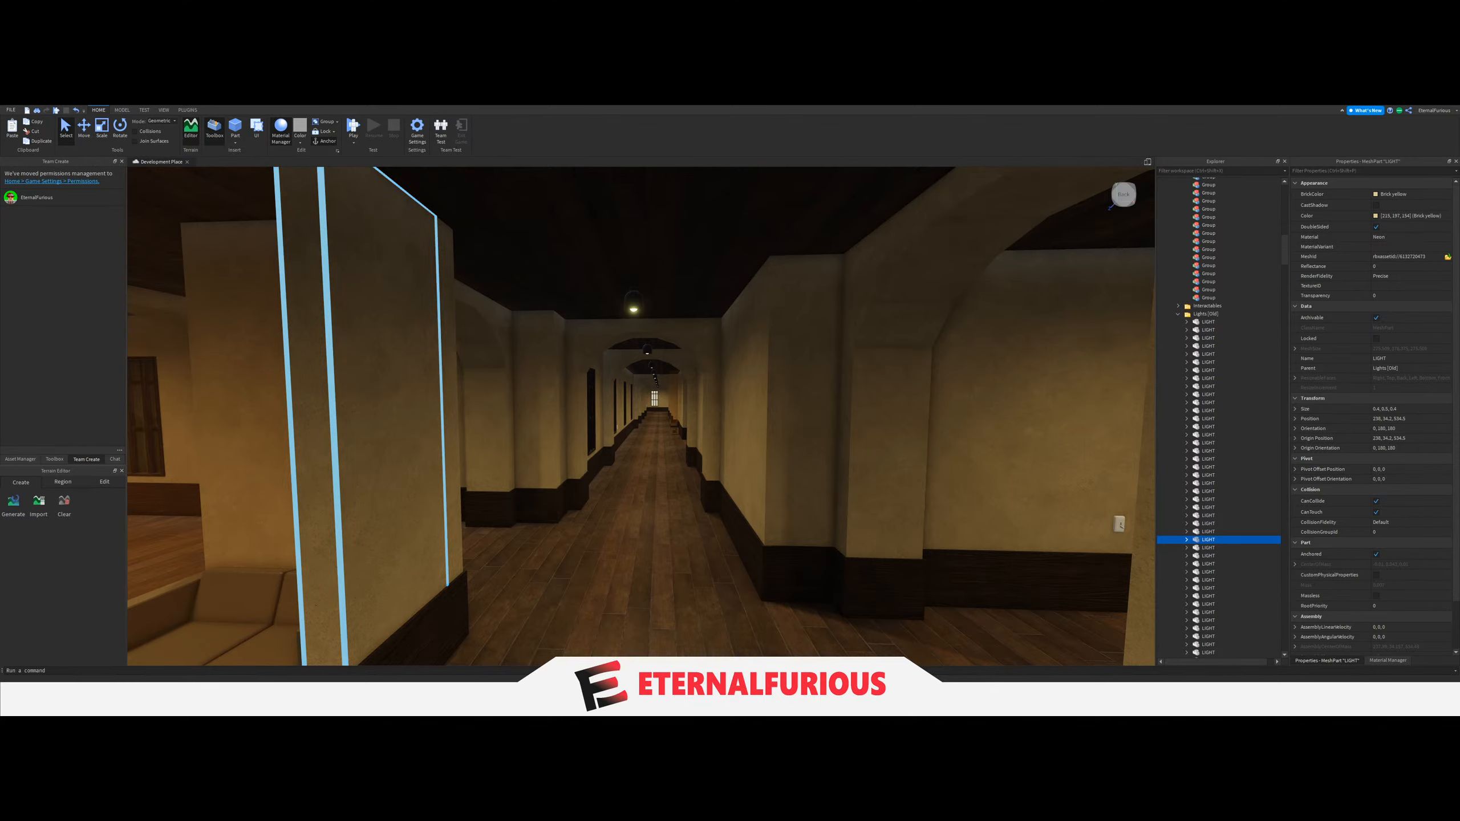
key("f")
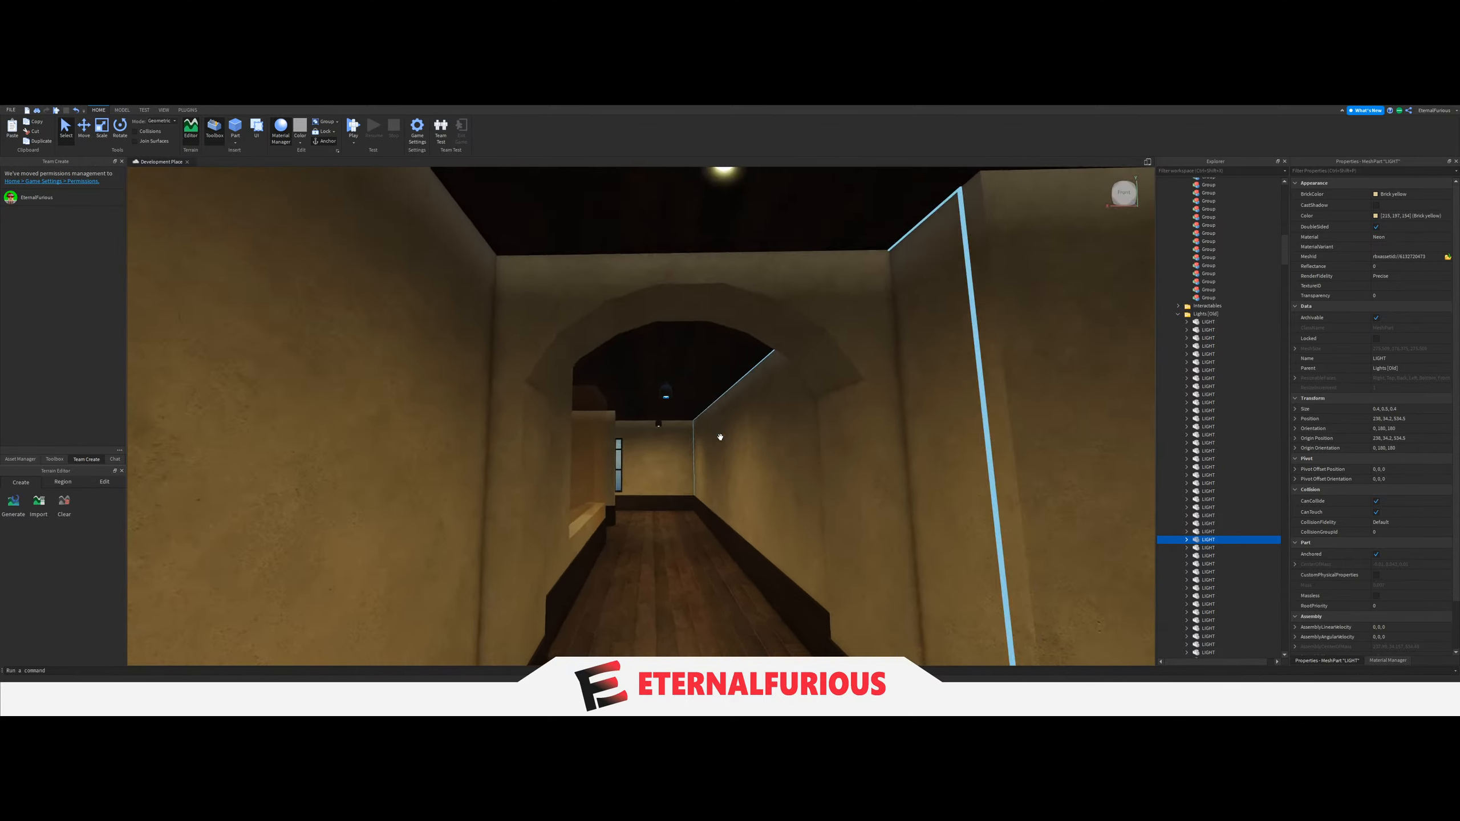
left_click(747, 425, "ctrl")
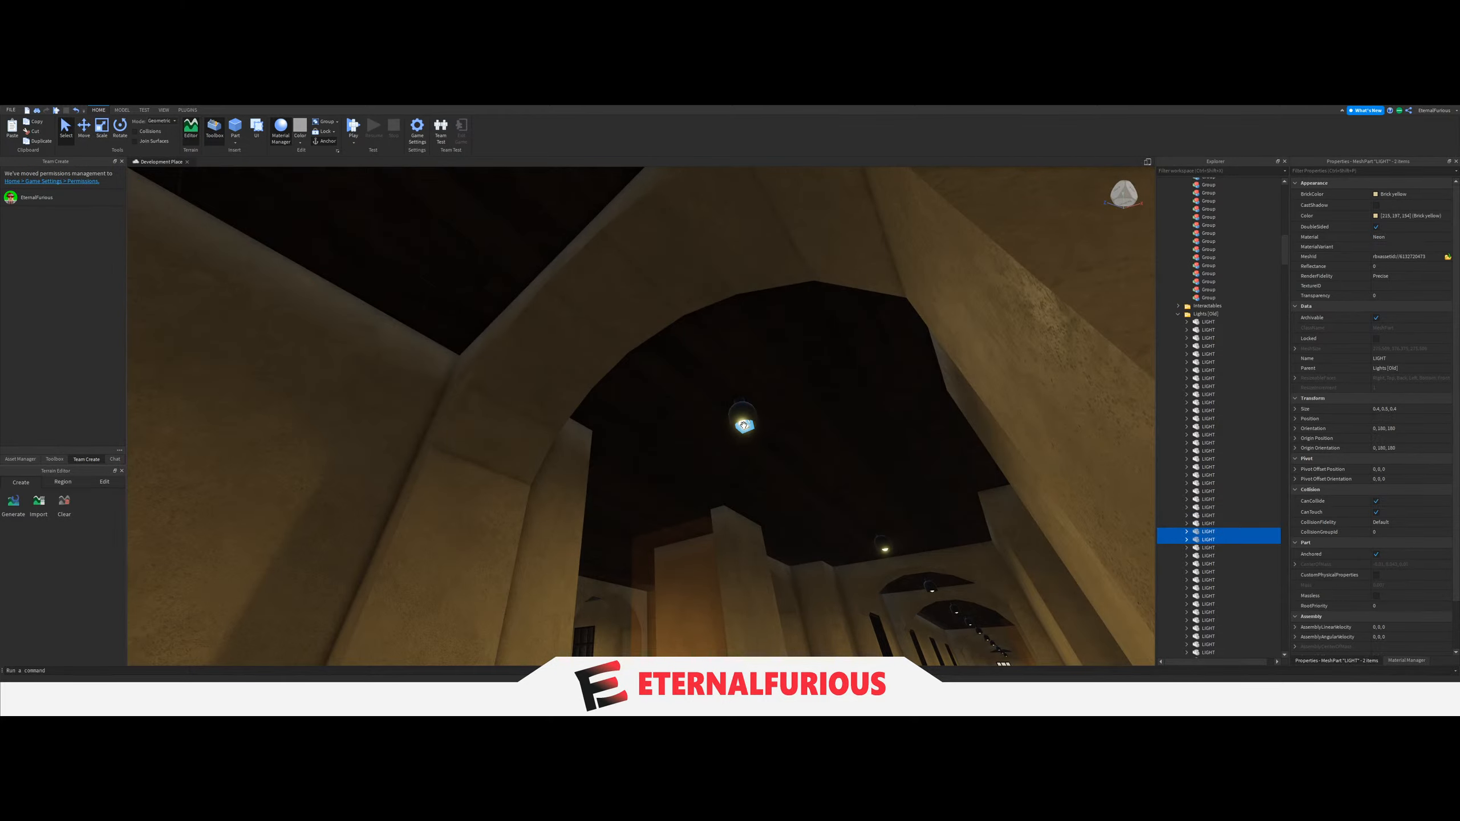
key("w")
right_click_drag(743, 424, 743, 424)
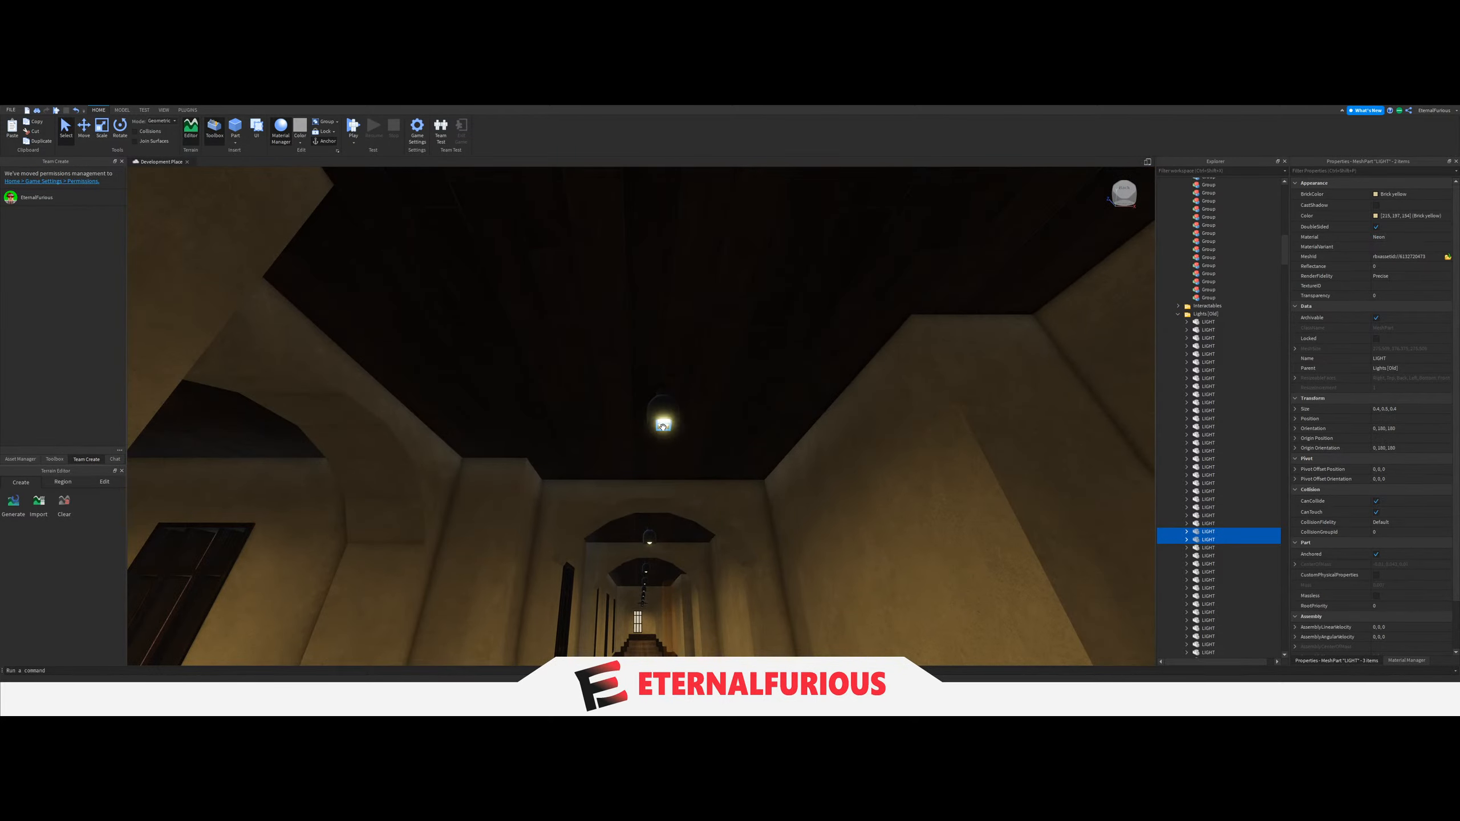
left_click(678, 418, "ctrl")
left_click_drag(1219, 387, 1210, 236)
Examine the long hallway around the three grouped LIGHTs for a matching wall switch.
key("w")
right_click_drag(629, 424, 687, 400)
left_click(684, 399)
key("w")
key("w")
key("w")
key("w")
key("w")
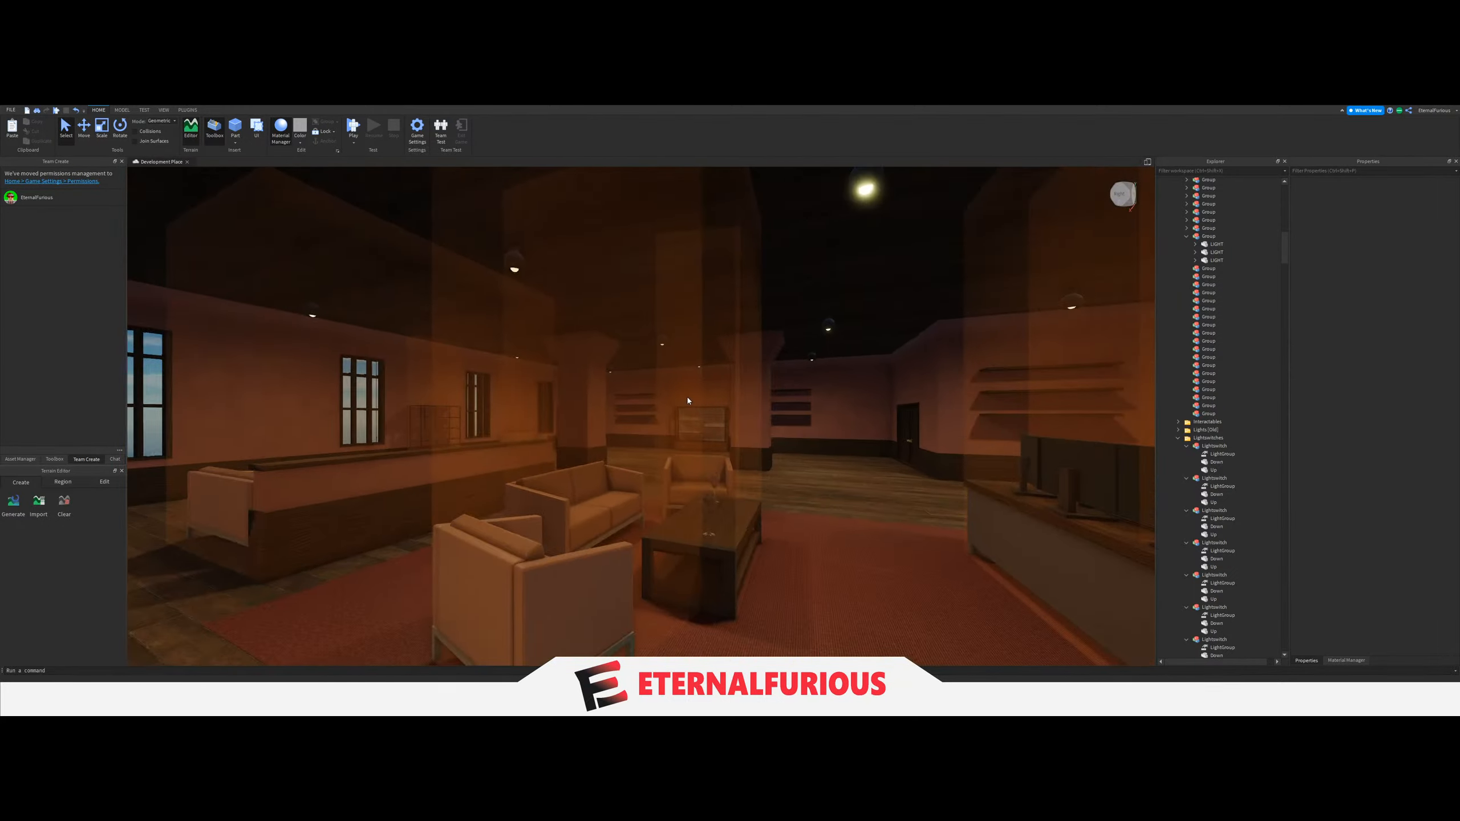
key("w")
right_click_drag(687, 398, 687, 398)
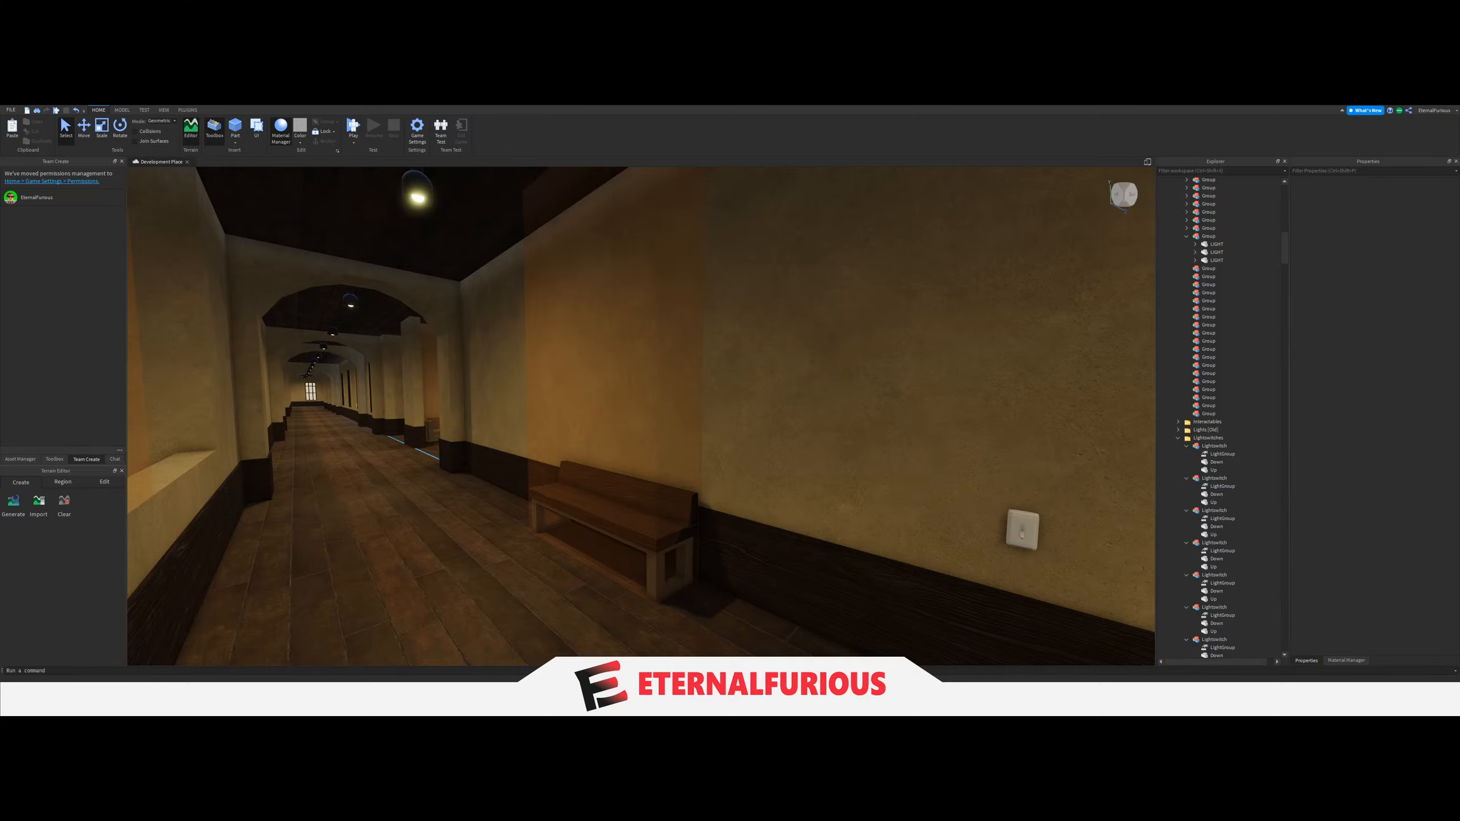
Inspect the ceiling LIGHT and the wall switch near the wooden bench to see which section they serve.
key("s")
right_click_drag(675, 504, 671, 486)
left_click(577, 337)
right_click_drag(730, 411, 730, 410)
right_click_drag(703, 361, 681, 404)
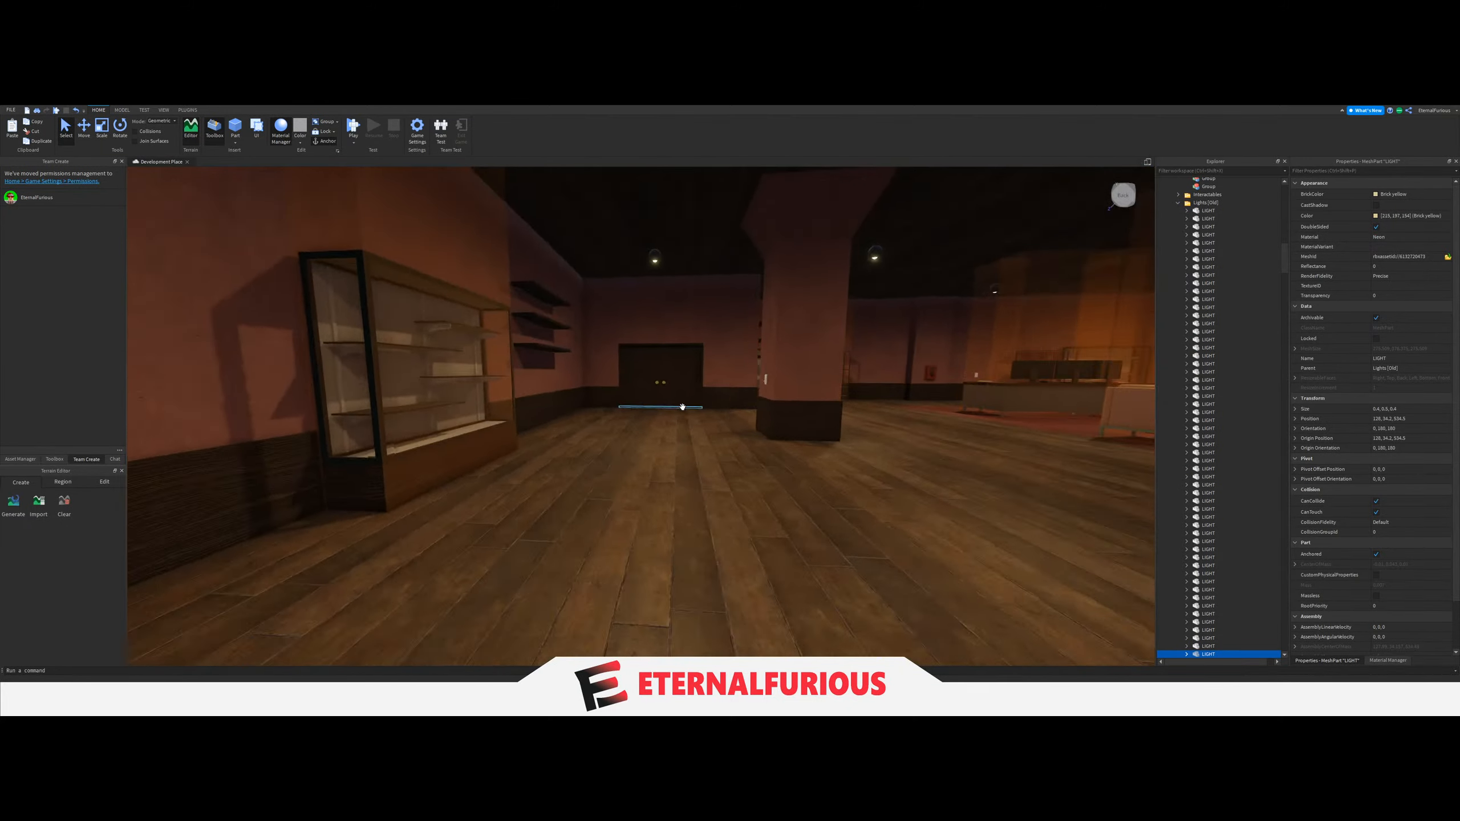
mouse_move(681, 405)
right_mouse_down()
mouse_move(568, 417)
mouse_move(682, 420)
right_mouse_up()
key("w")
key("w")
key("w")
key("w")
Select the light switch on the wall near the wooden bench and rotate it to face the opposite direction, orientation 0, -90, 0.
key("w")
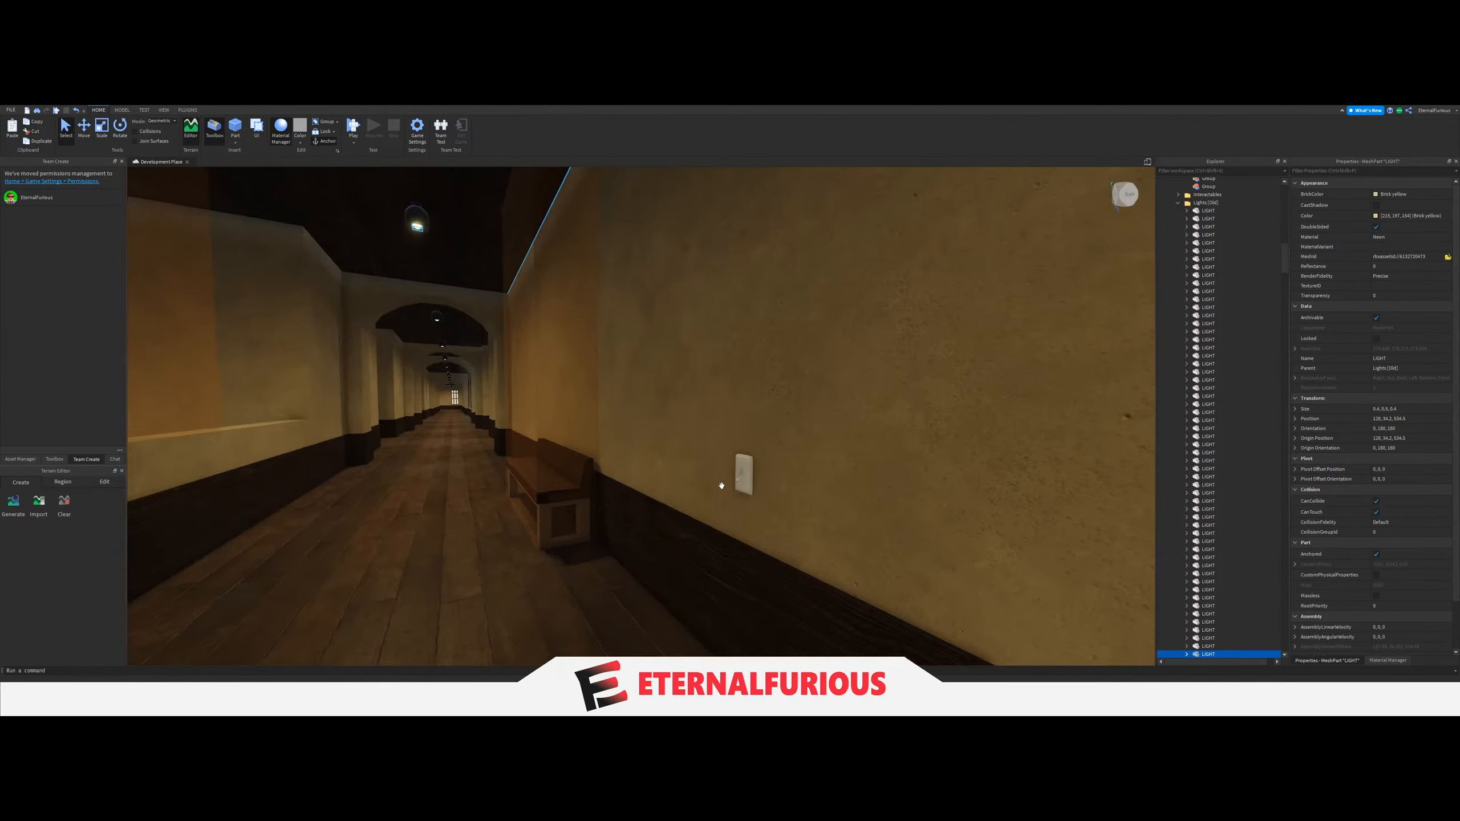
left_click(741, 480)
right_click_drag(742, 479, 741, 478)
key("w")
key("ctrl+4")
right_click_drag(738, 402, 737, 402)
key("s")
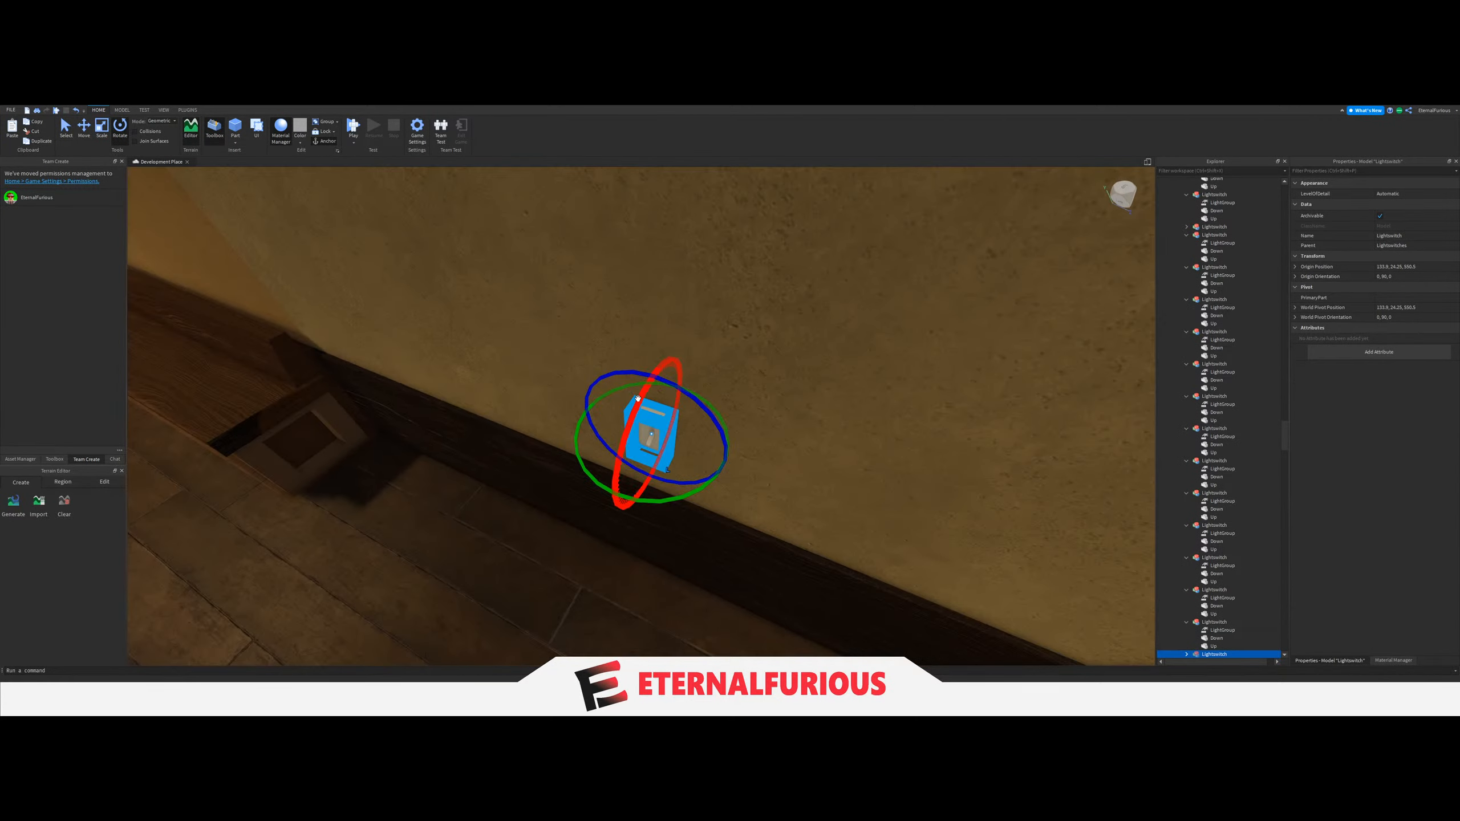
left_click_drag(611, 397, 714, 499)
right_click_drag(713, 499, 714, 499)
Move the rotated light switch through the wall onto the opposite wall face, at the three-LIGHT section's end near the window.
key("d")
left_click_drag(623, 458, 730, 431)
key("d")
right_click_drag(729, 431, 730, 431)
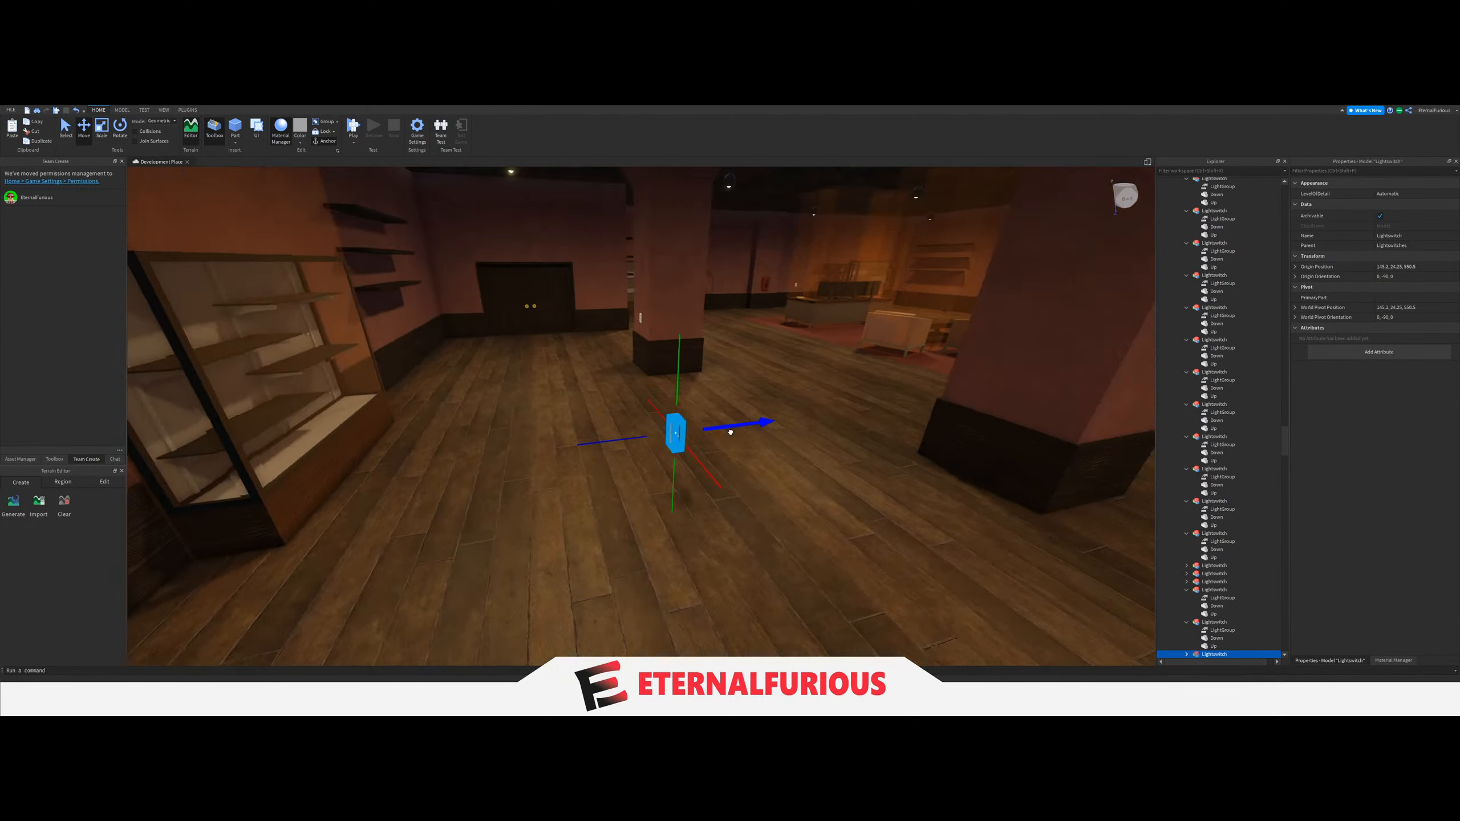
left_click_drag(729, 431, 730, 433)
right_click_drag(730, 431, 730, 432)
left_click_drag(729, 432, 729, 433)
right_click_drag(730, 432, 729, 433)
left_click_drag(729, 433, 694, 432)
key("d")
key("a")
key("a")
left_click(123, 111)
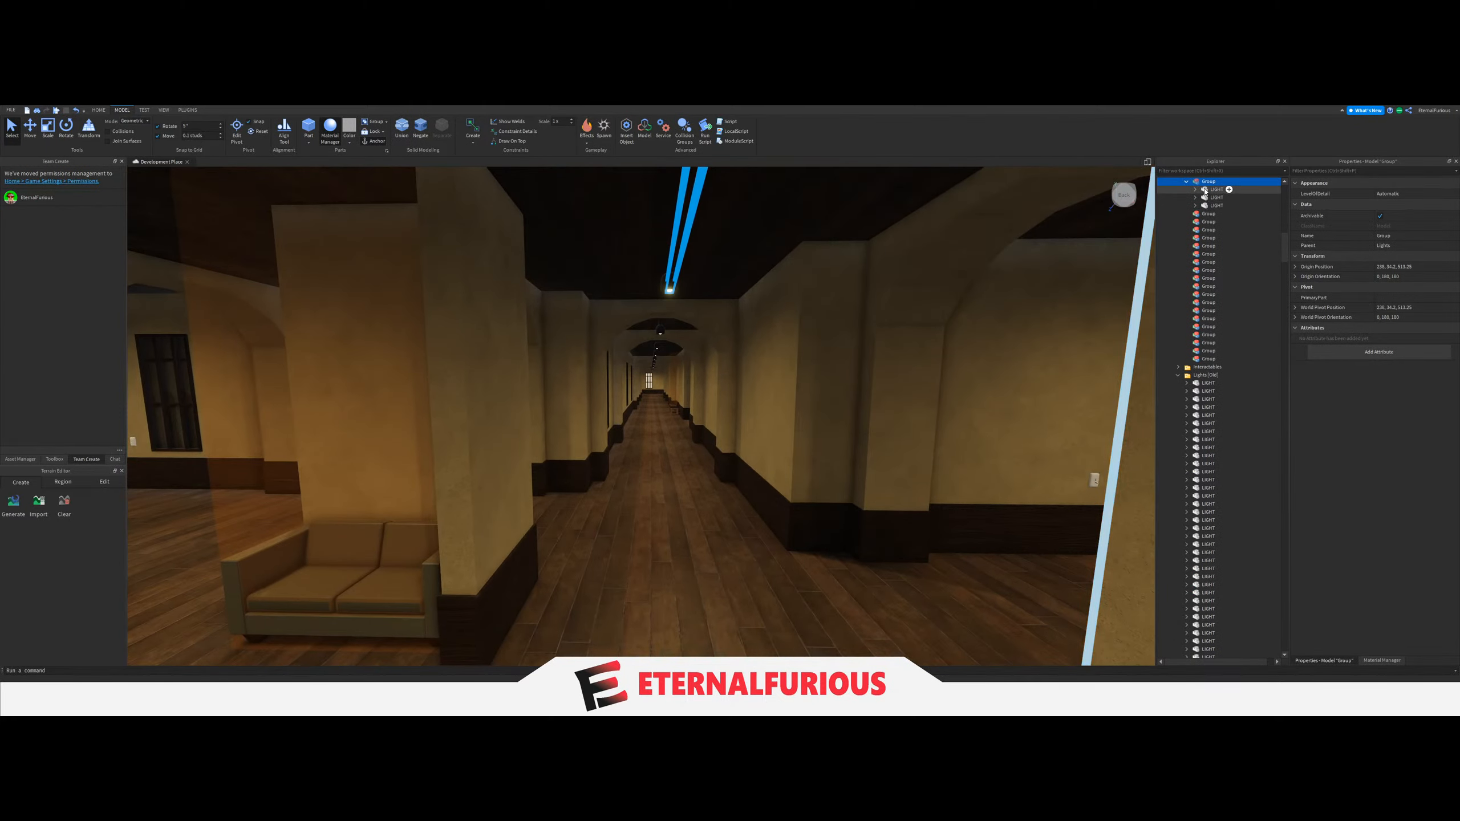
Link the LightGroup of the newly placed switch near the end window to the hallway's three-LIGHT Group.
right_click_drag(685, 426, 685, 426)
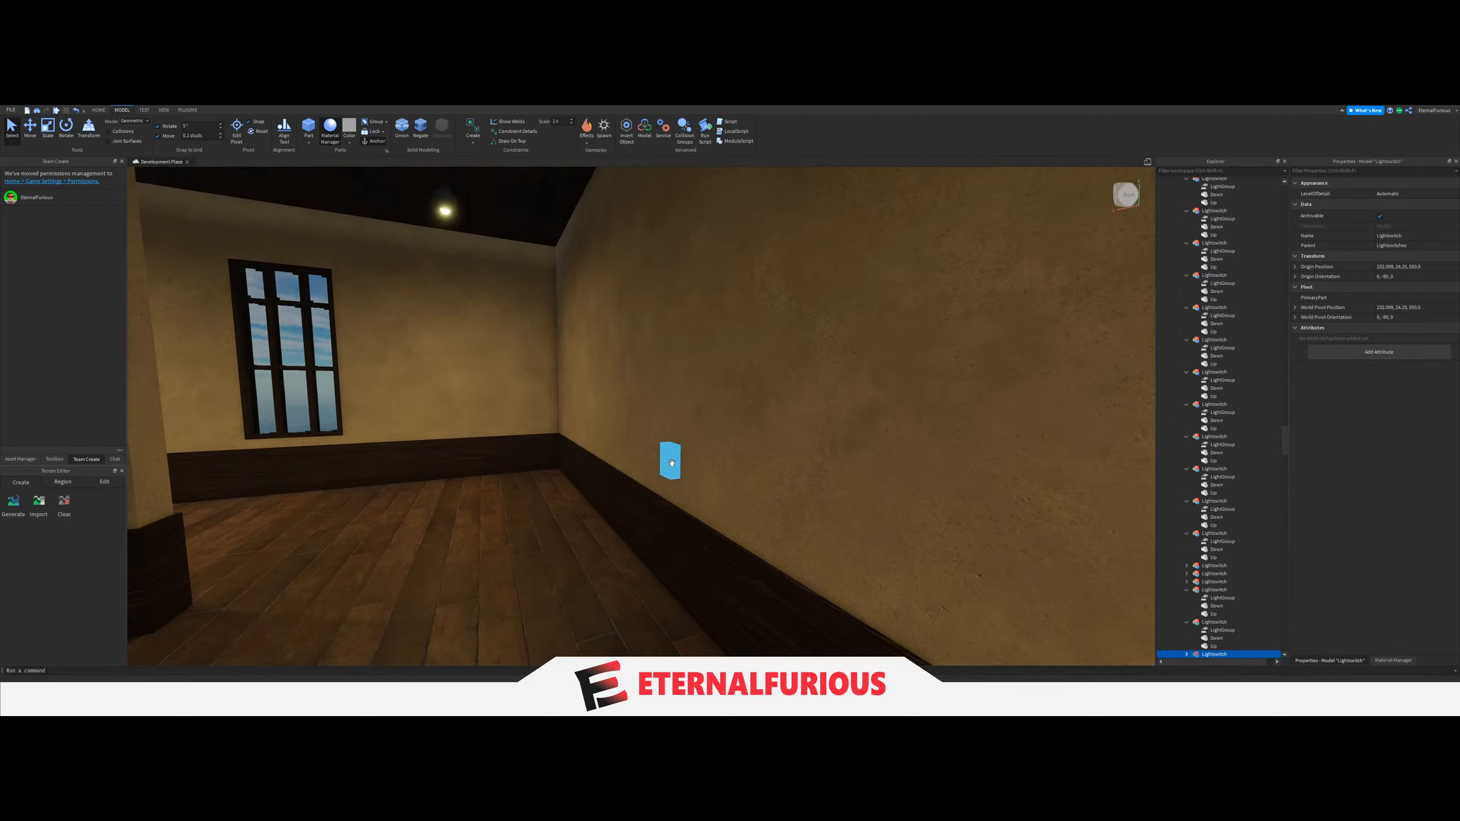
key("w")
key("a")
scroll(1248, 564, "down", 6)
left_click(1213, 525)
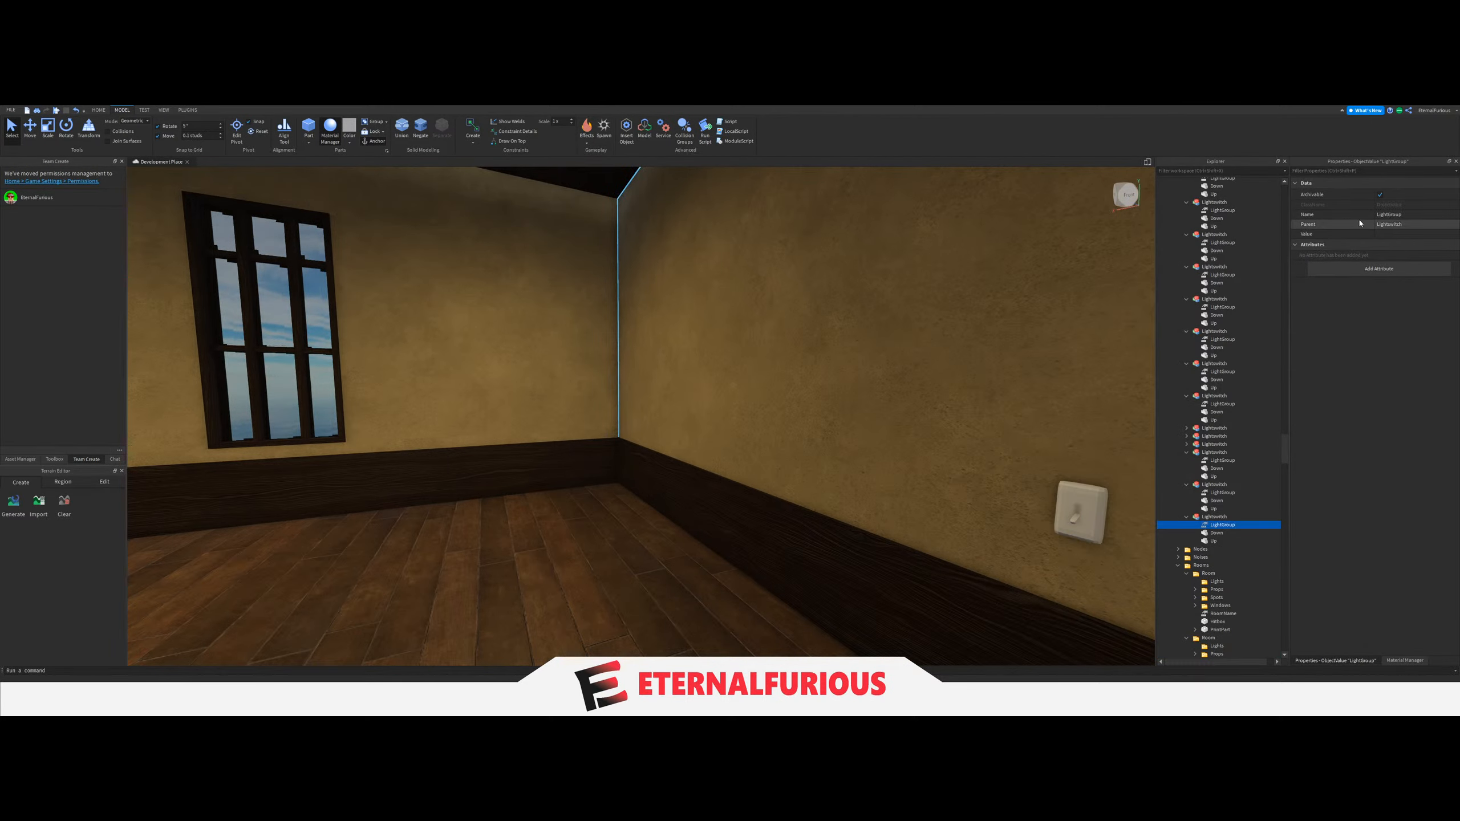
left_click(1381, 234)
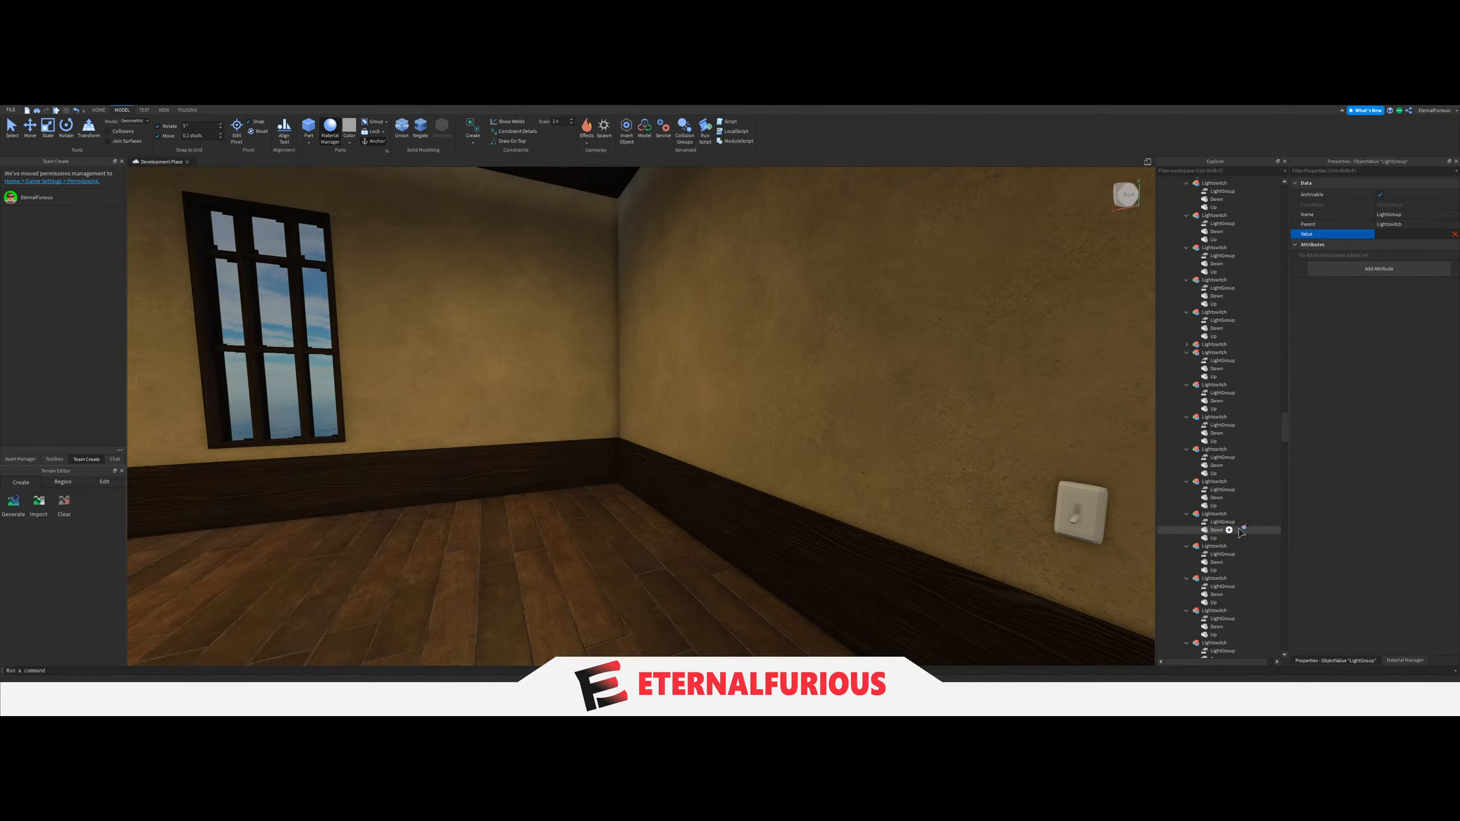
scroll(1241, 533, "up", 16)
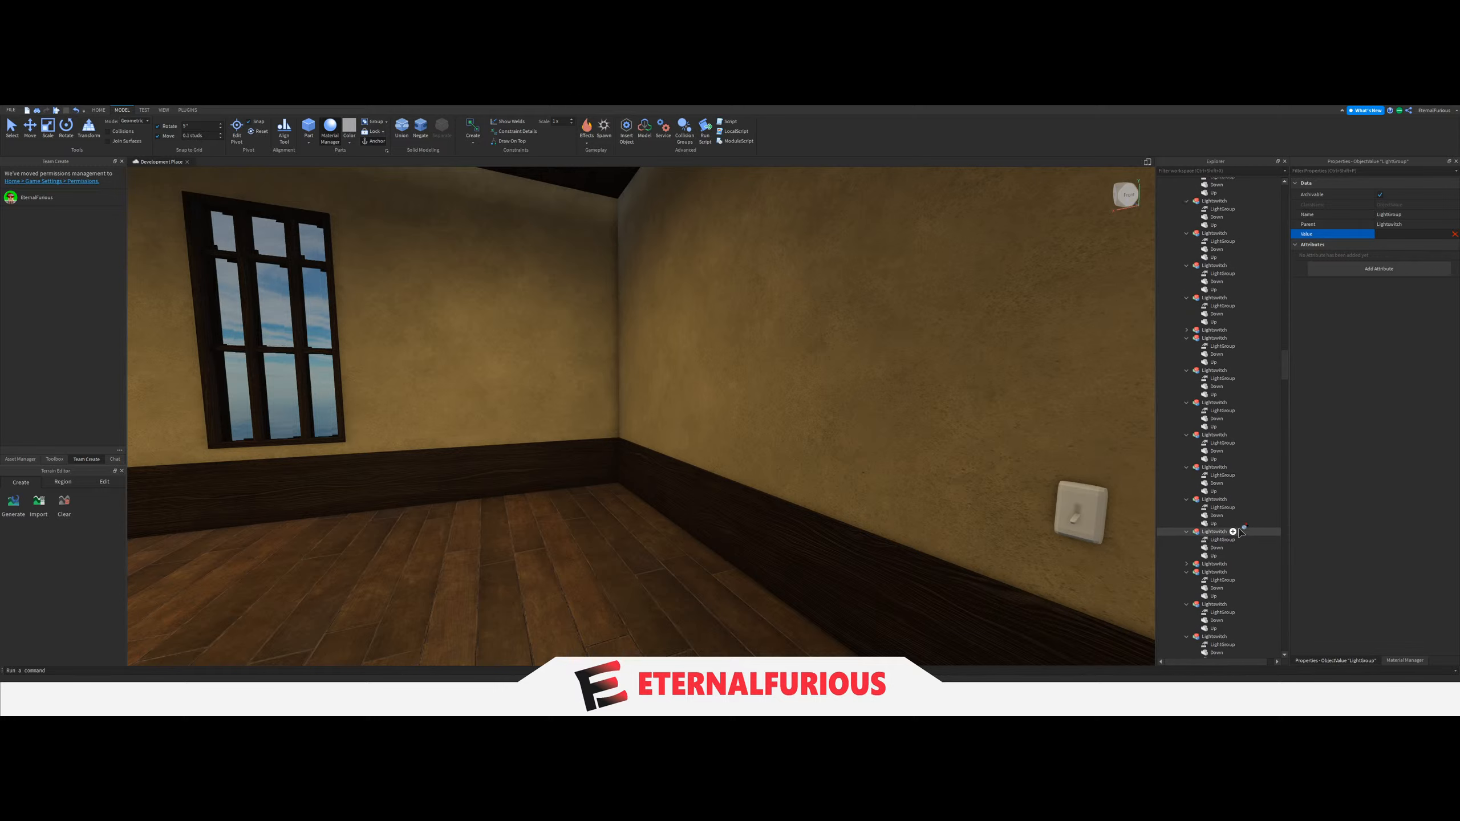
scroll(1241, 532, "up", 20)
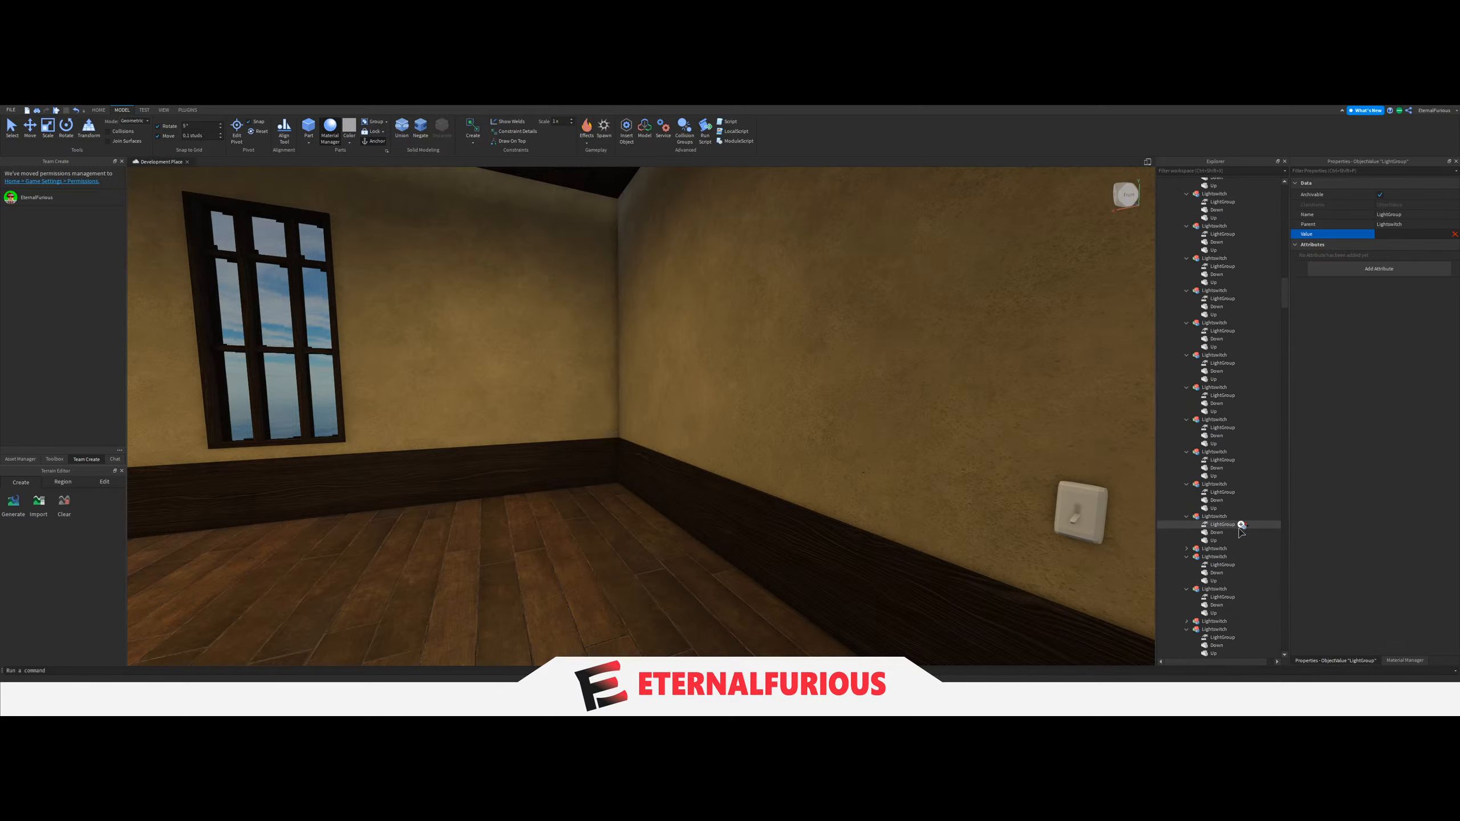
scroll(1241, 533, "up", 15)
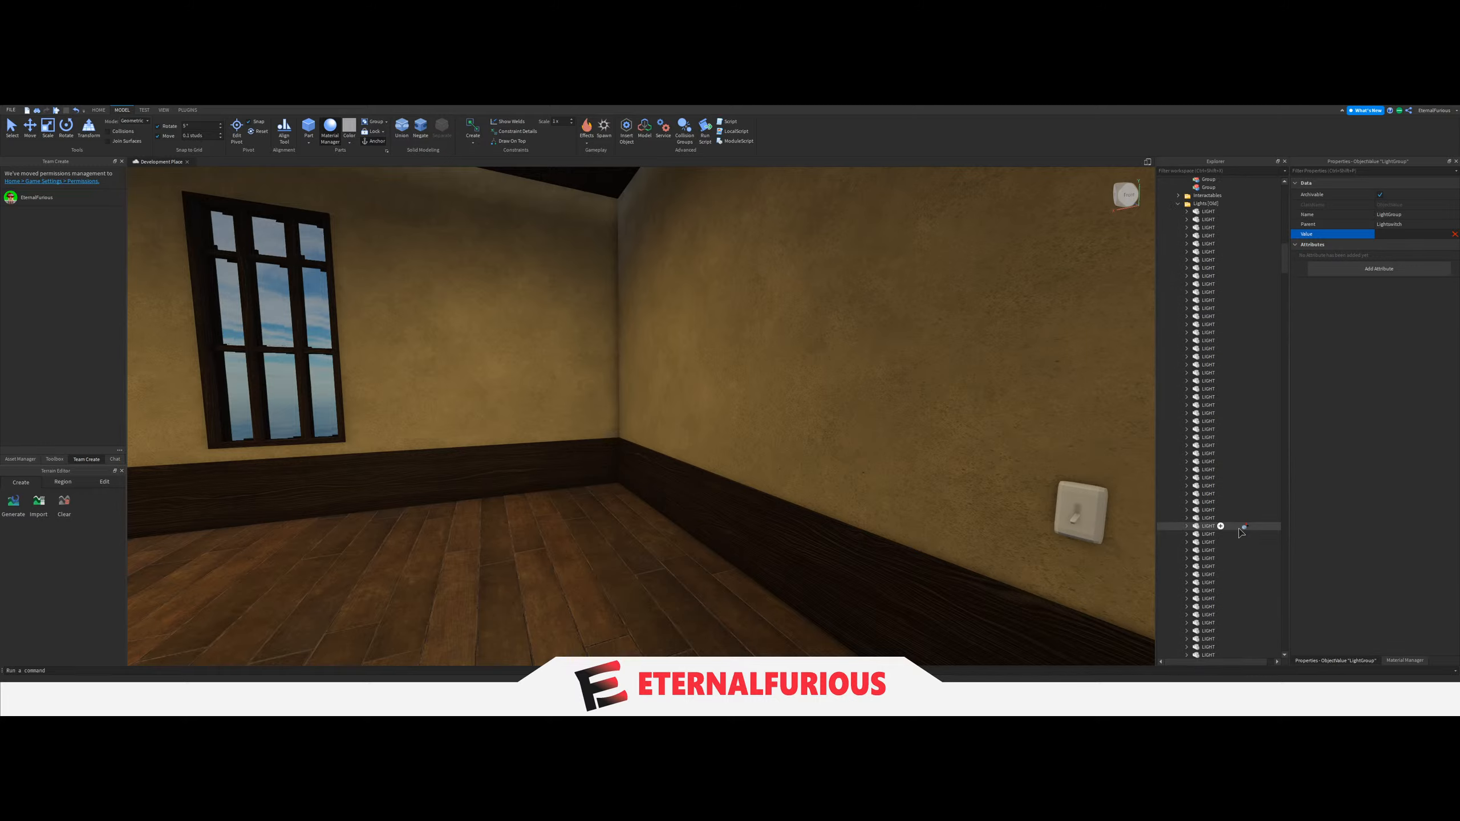
left_click(1202, 378)
scroll(1222, 298, "up", 9)
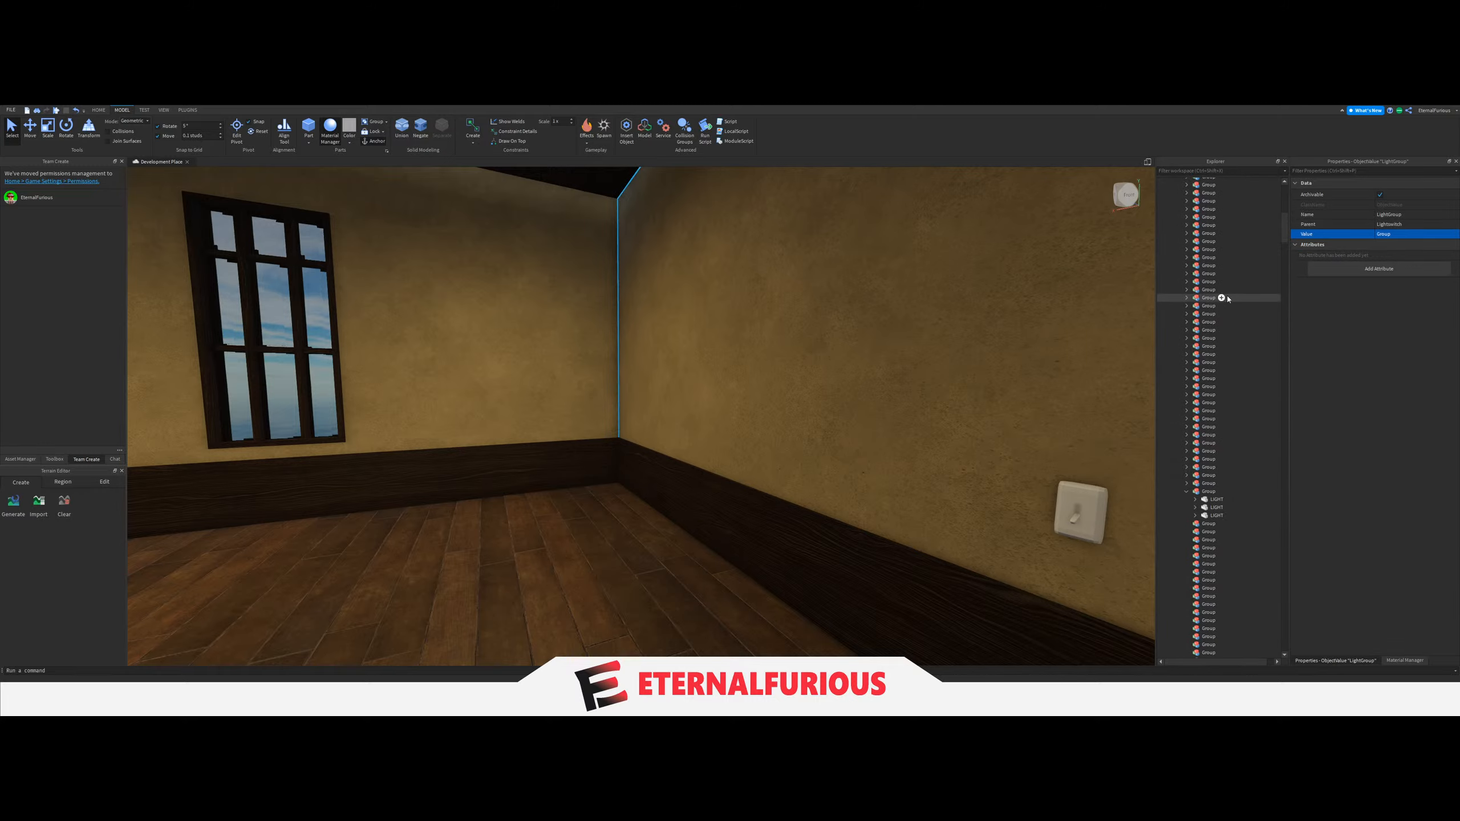
Inspect the light switch beside the wooden bench and locate it among the other Lightswitch models.
right_click_drag(690, 426, 599, 423)
key("w")
left_click(680, 522)
key("w")
key("w")
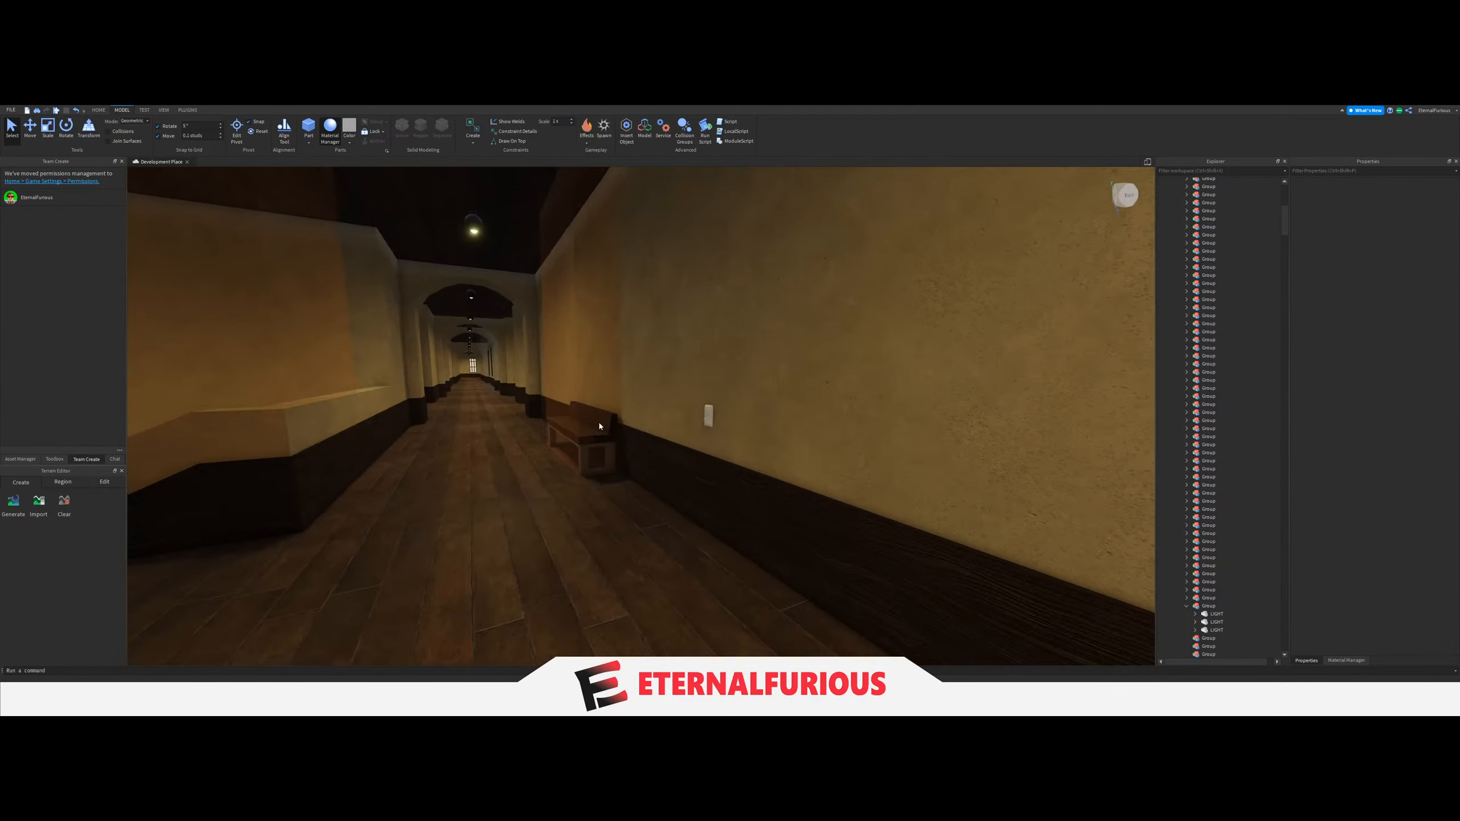
left_click(702, 425)
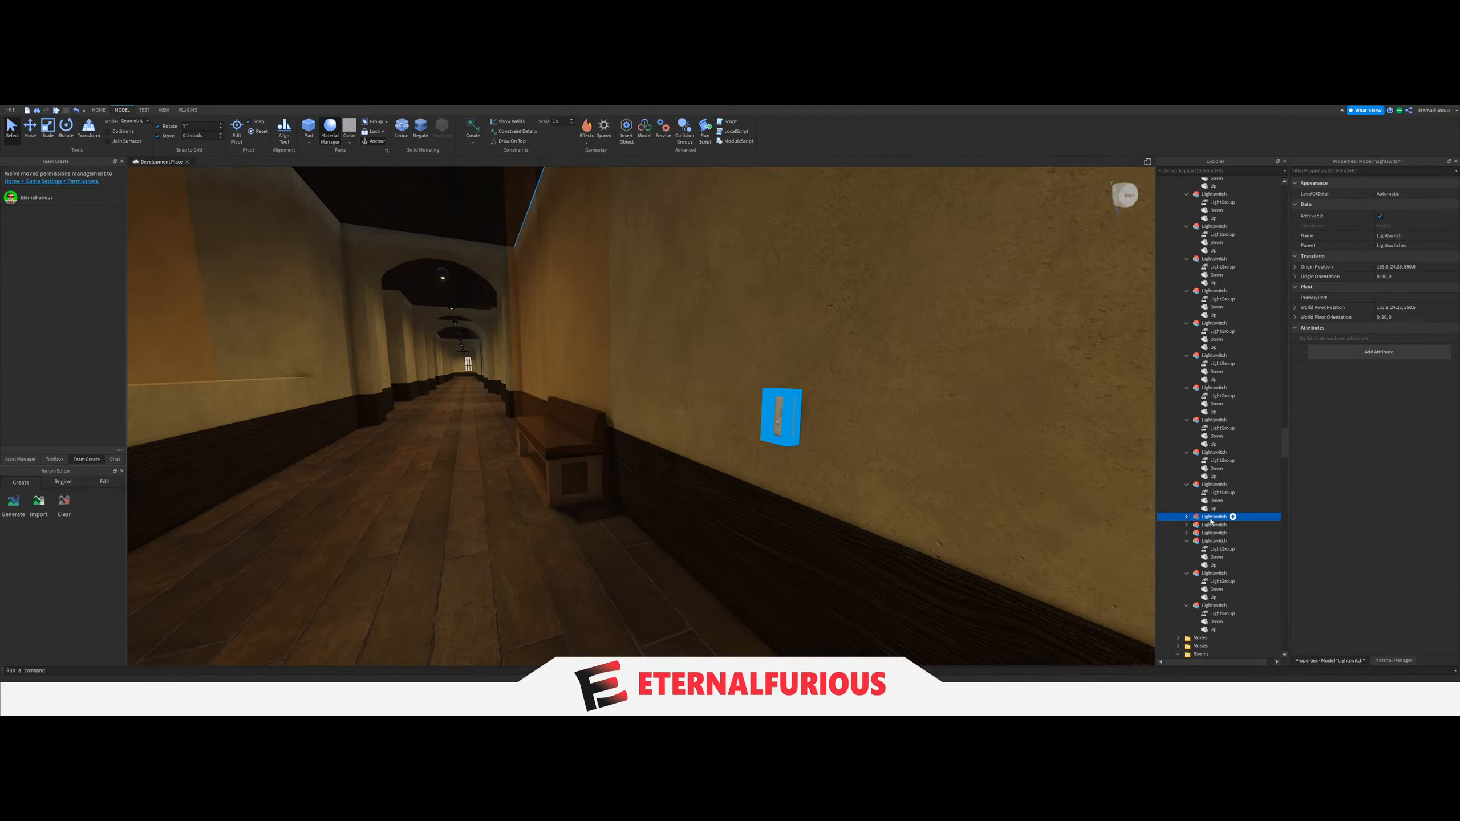
scroll(772, 405, "down", 3)
right_click_drag(613, 417, 613, 419)
key("w")
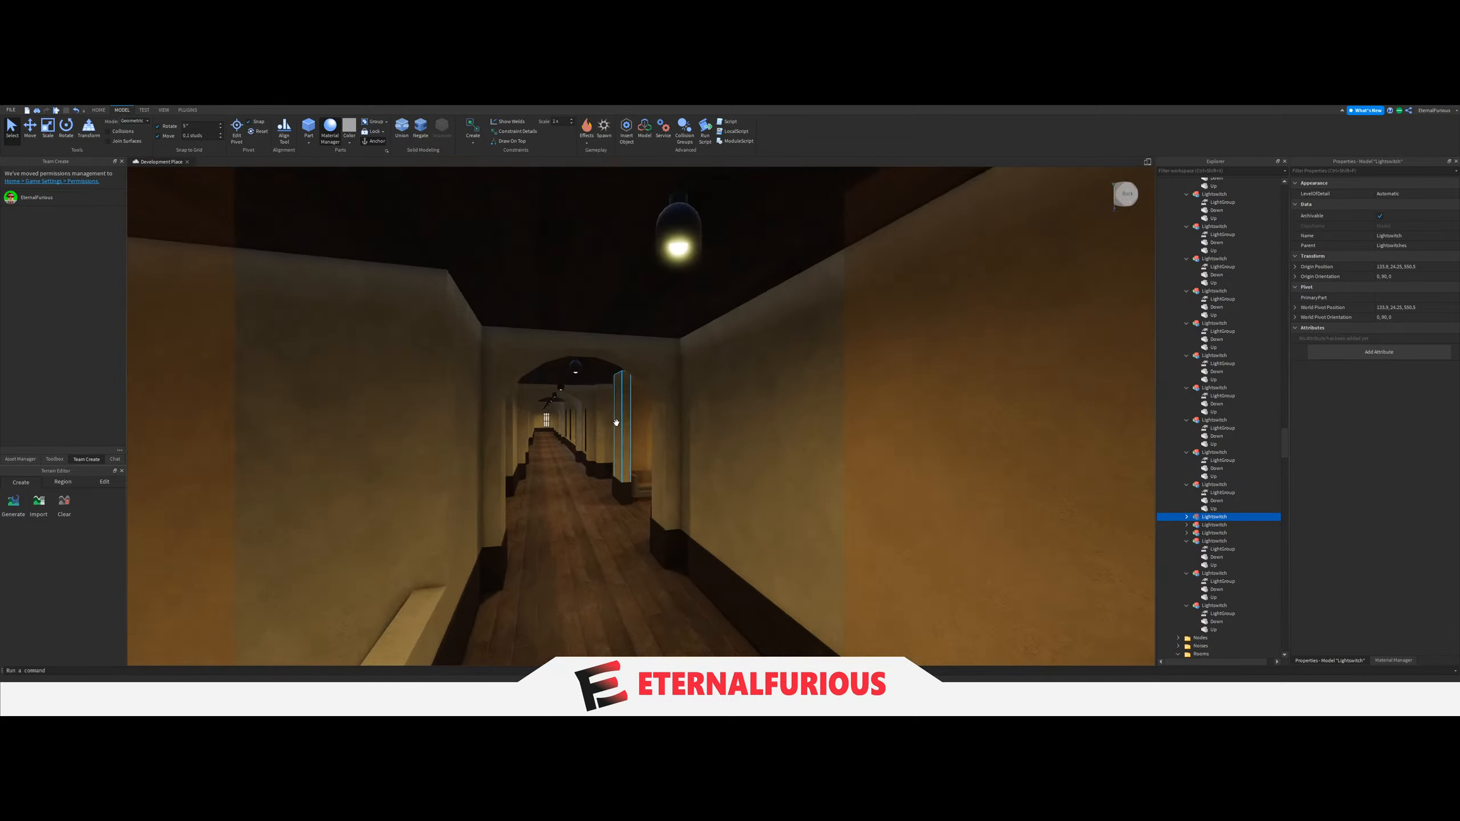
Select the three ceiling LIGHTs of the hallway section past the bench and put them into one Group under Lights.
left_click(689, 192)
key("w")
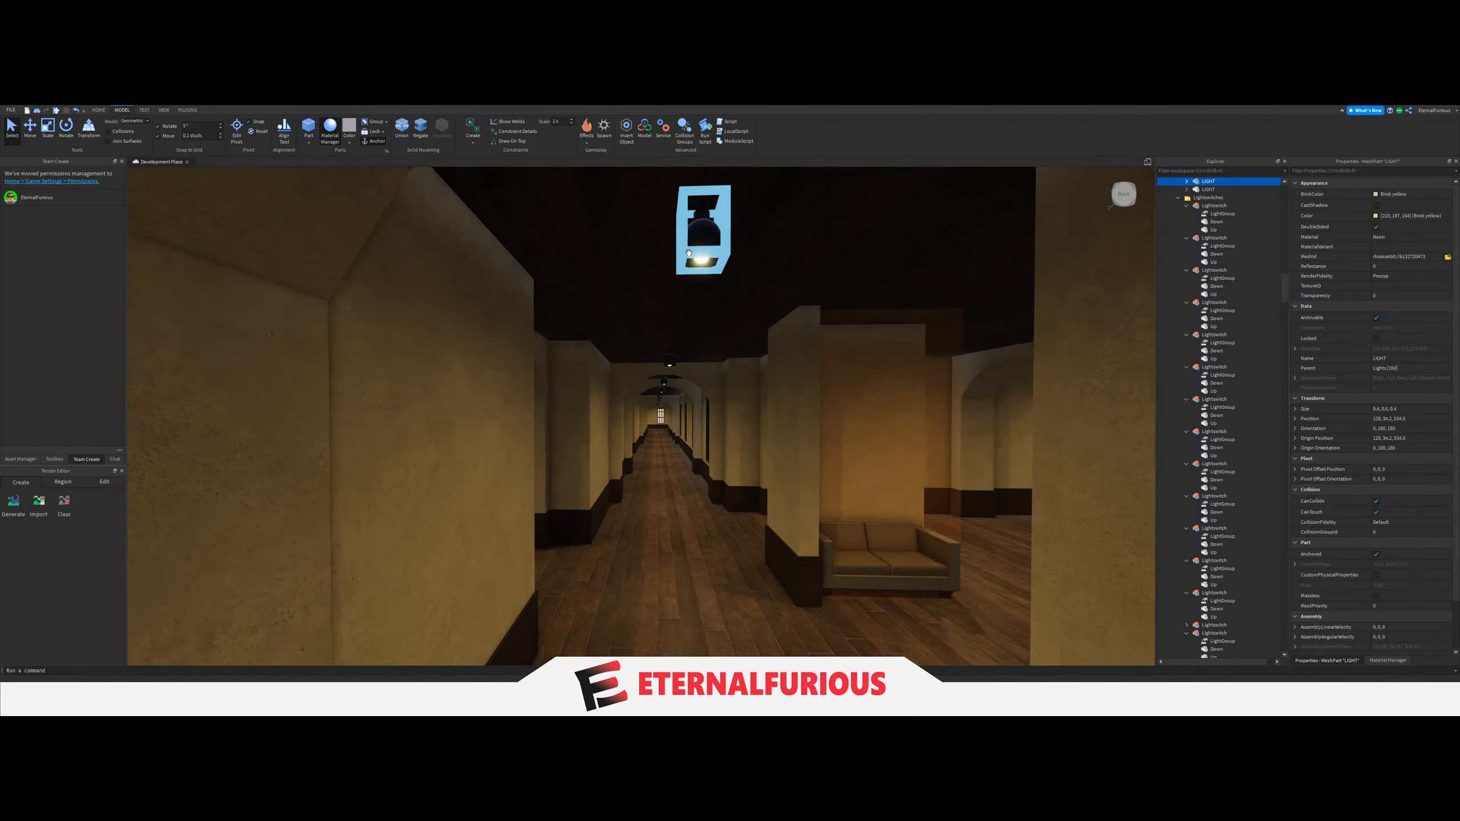
key("w")
right_click_drag(684, 377, 686, 372)
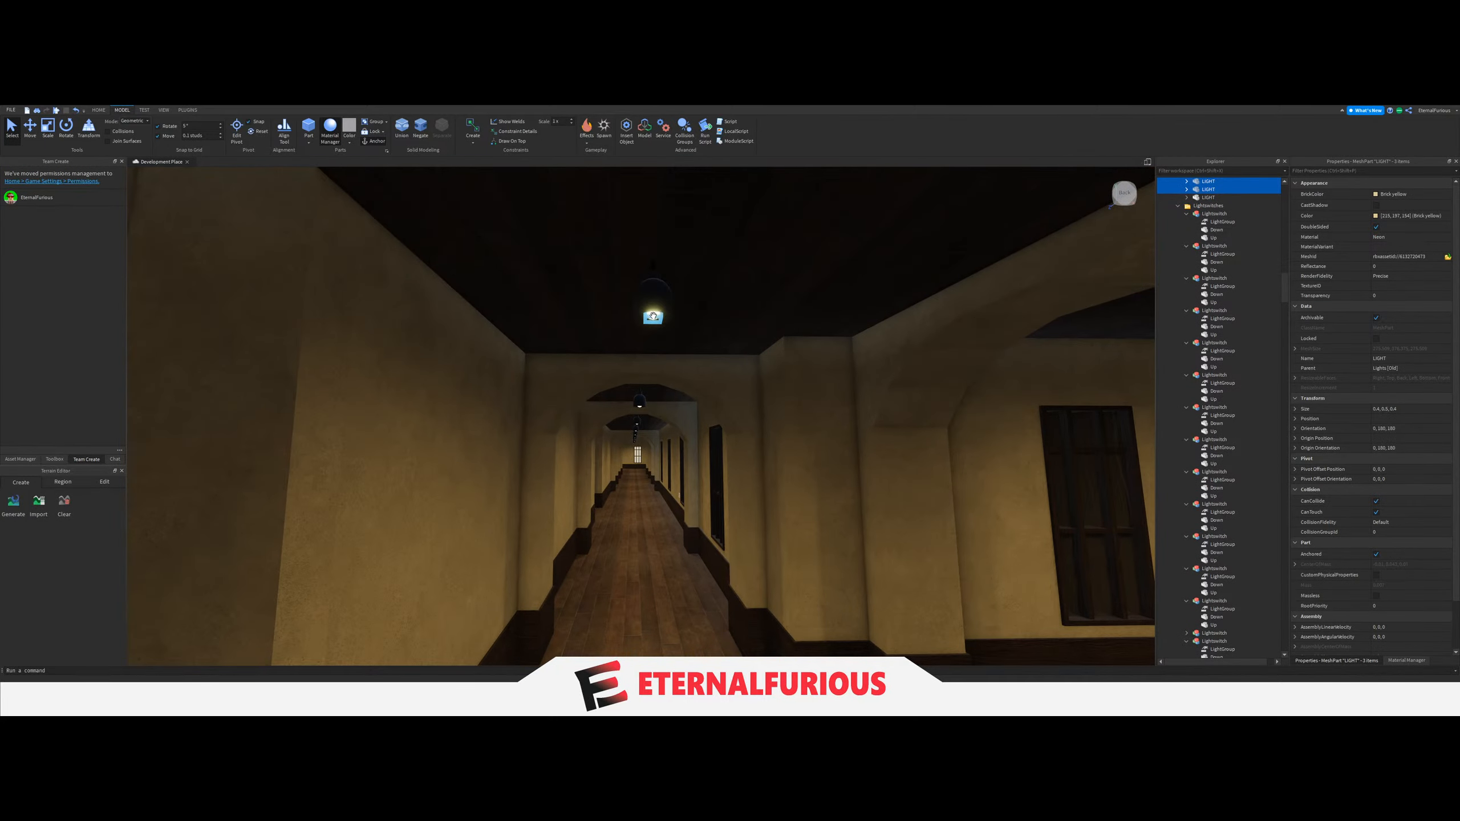
scroll(1166, 418, "up", 5)
left_click_drag(1216, 373, 1213, 440)
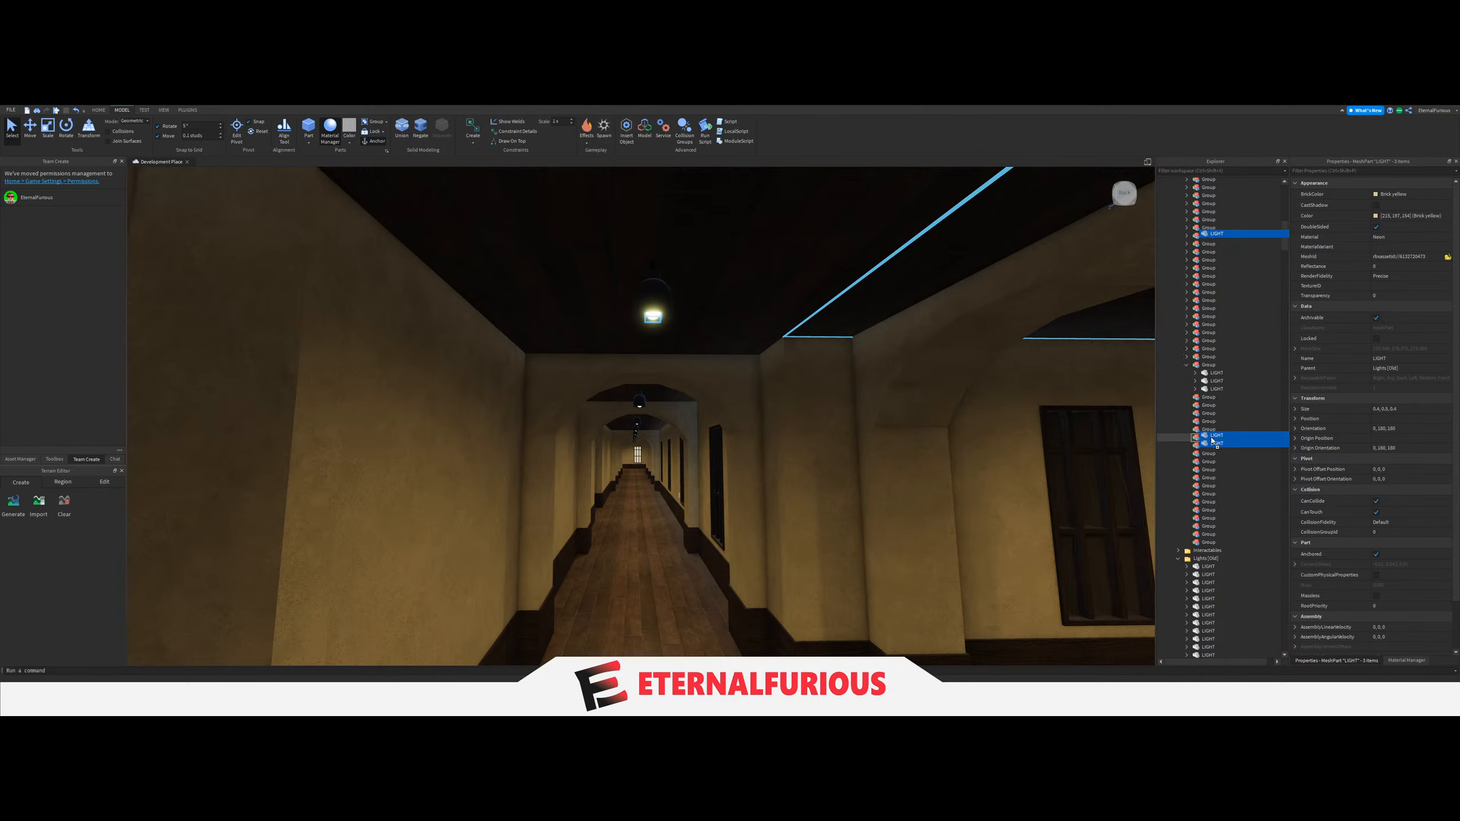
left_click(1195, 365)
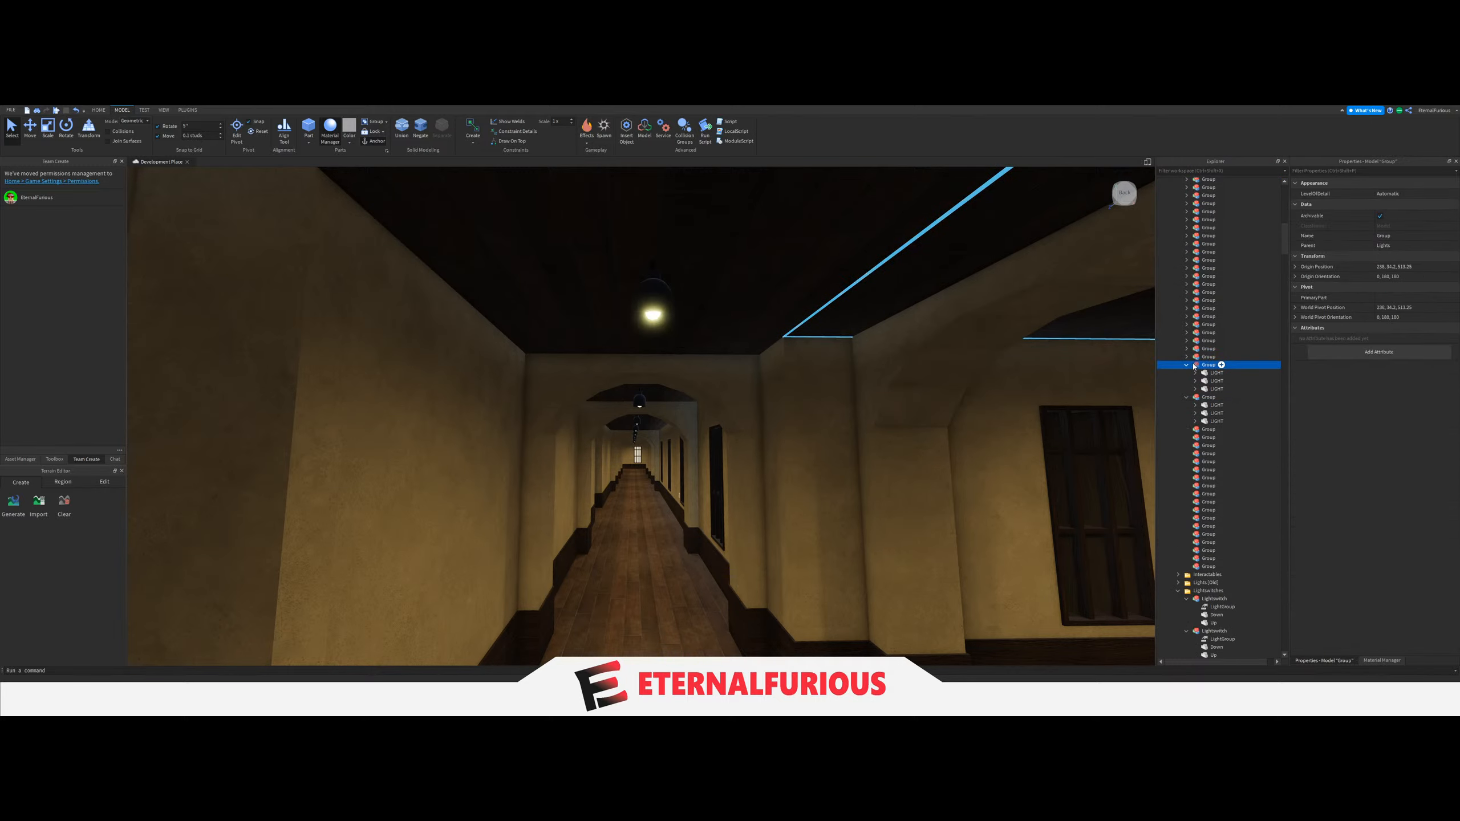
left_click(1185, 365)
Link the LightGroup of the switch beside the wooden bench to the Group holding the hallway section's three LIGHTs.
key("e")
left_click(643, 330)
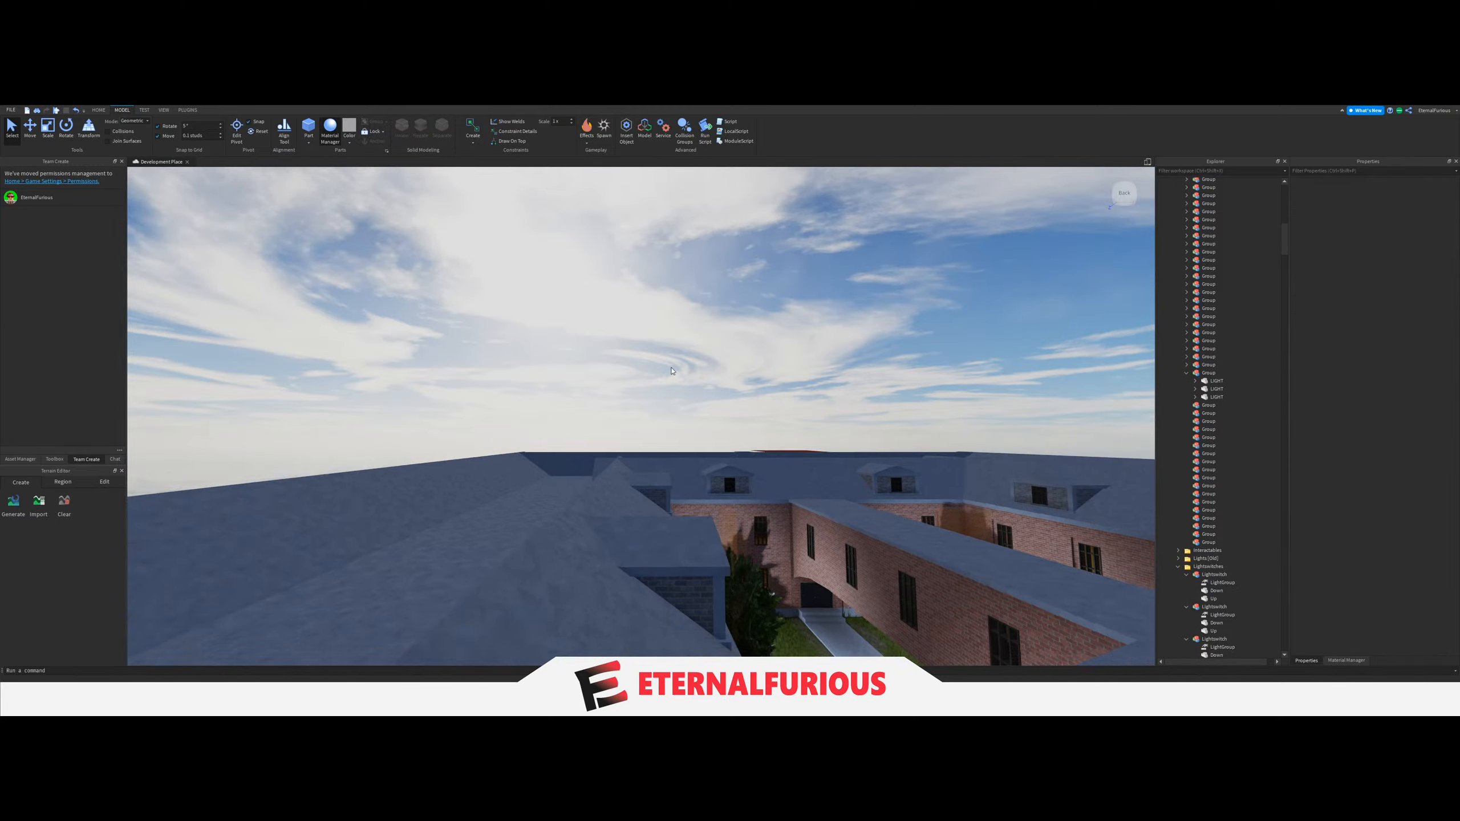
key("q")
right_click_drag(642, 330, 641, 394)
key("w")
left_click(565, 388)
left_click(1222, 571)
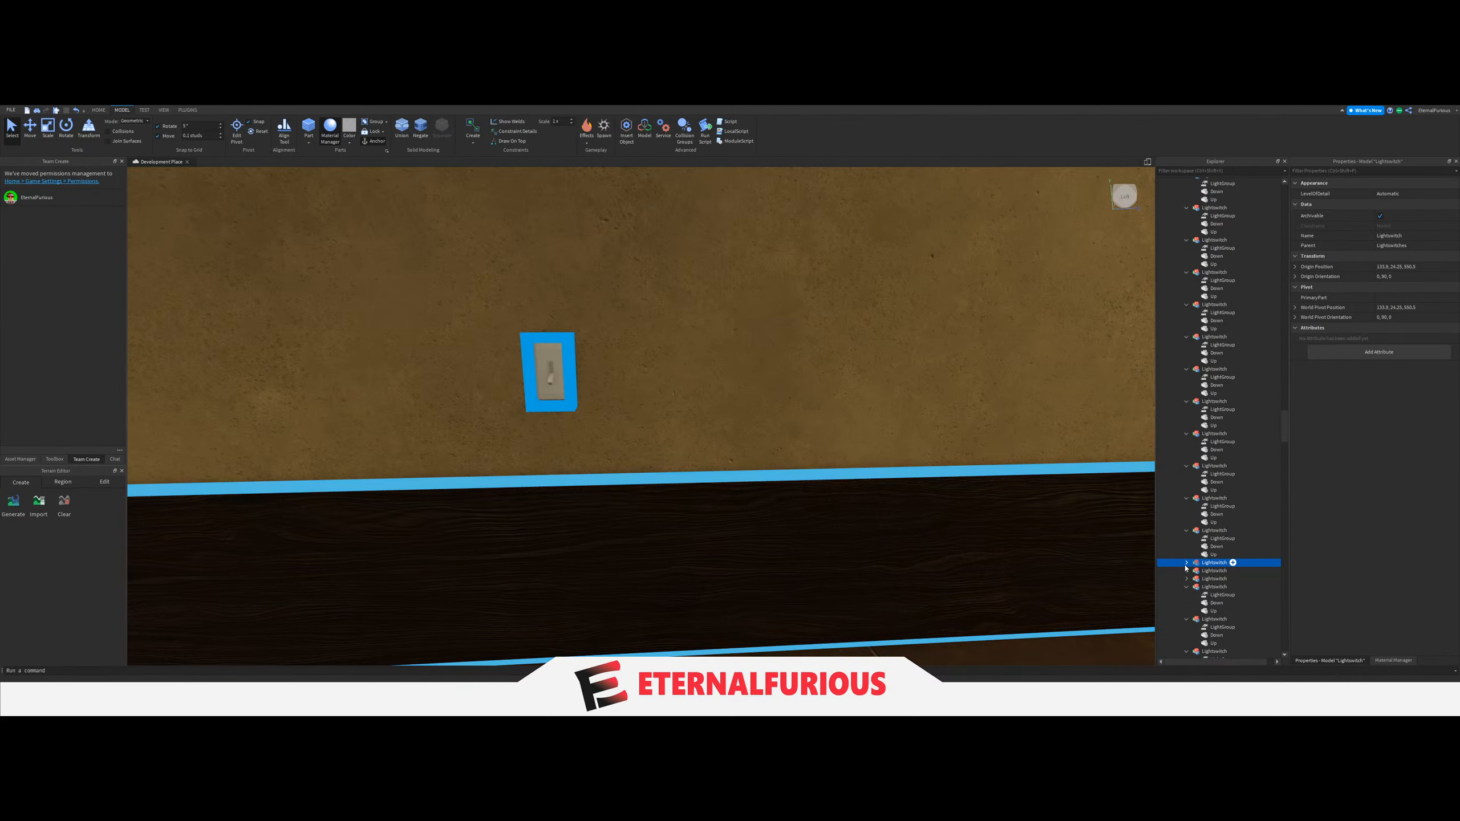
left_click(1394, 234)
scroll(1219, 509, "up", 2)
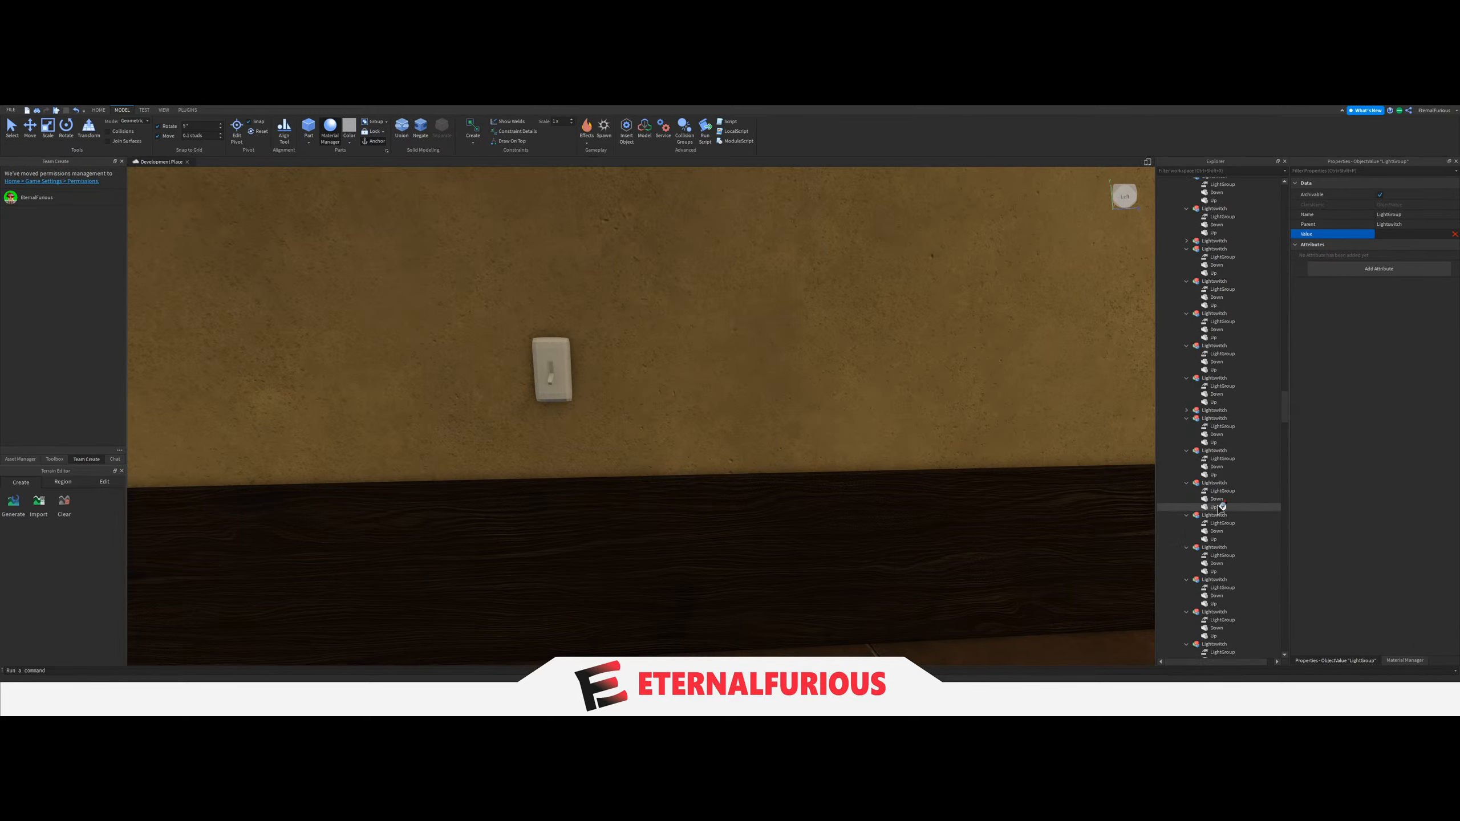
scroll(1219, 508, "up", 6)
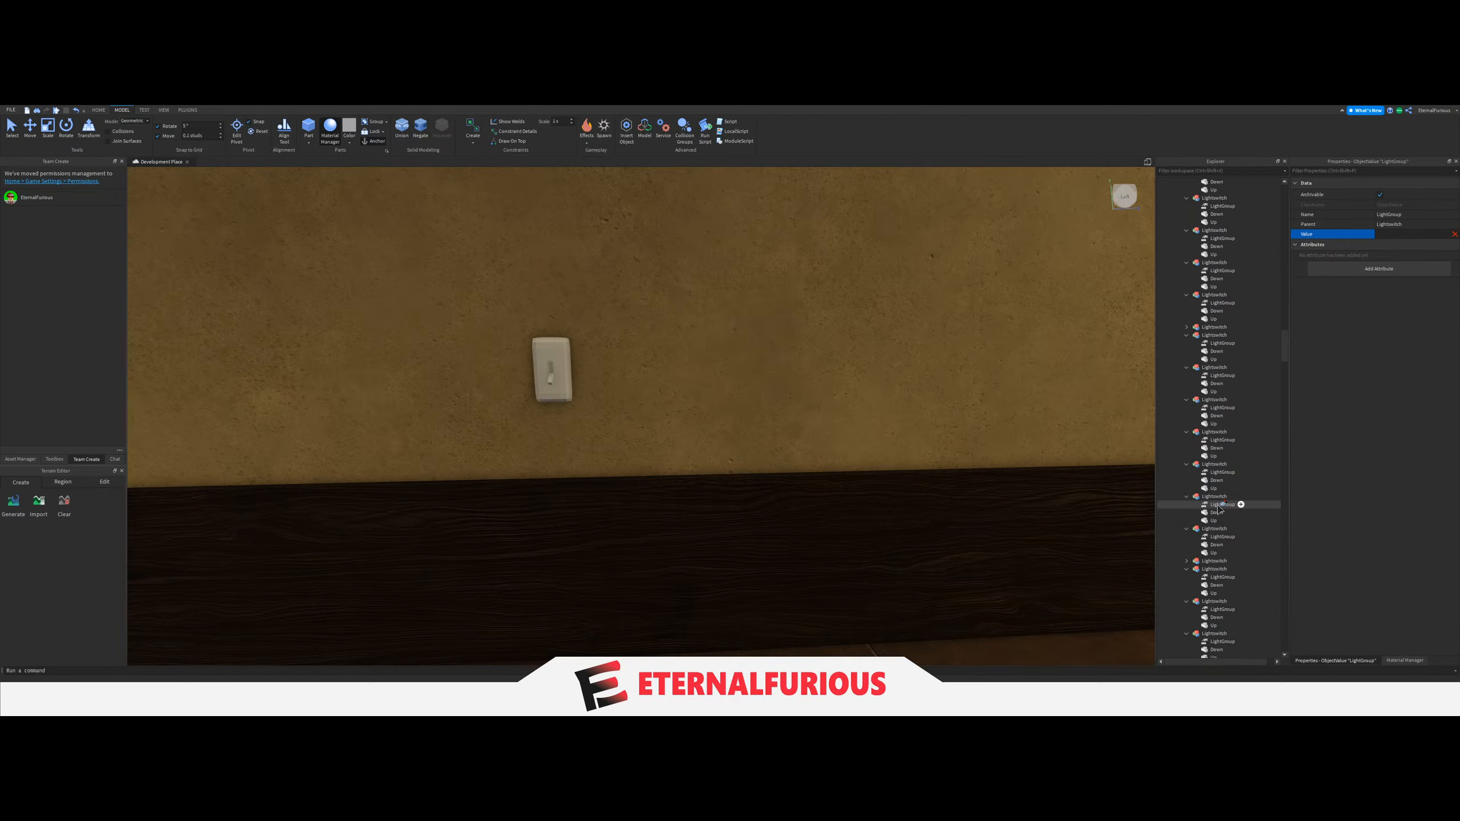
scroll(1219, 508, "up", 10)
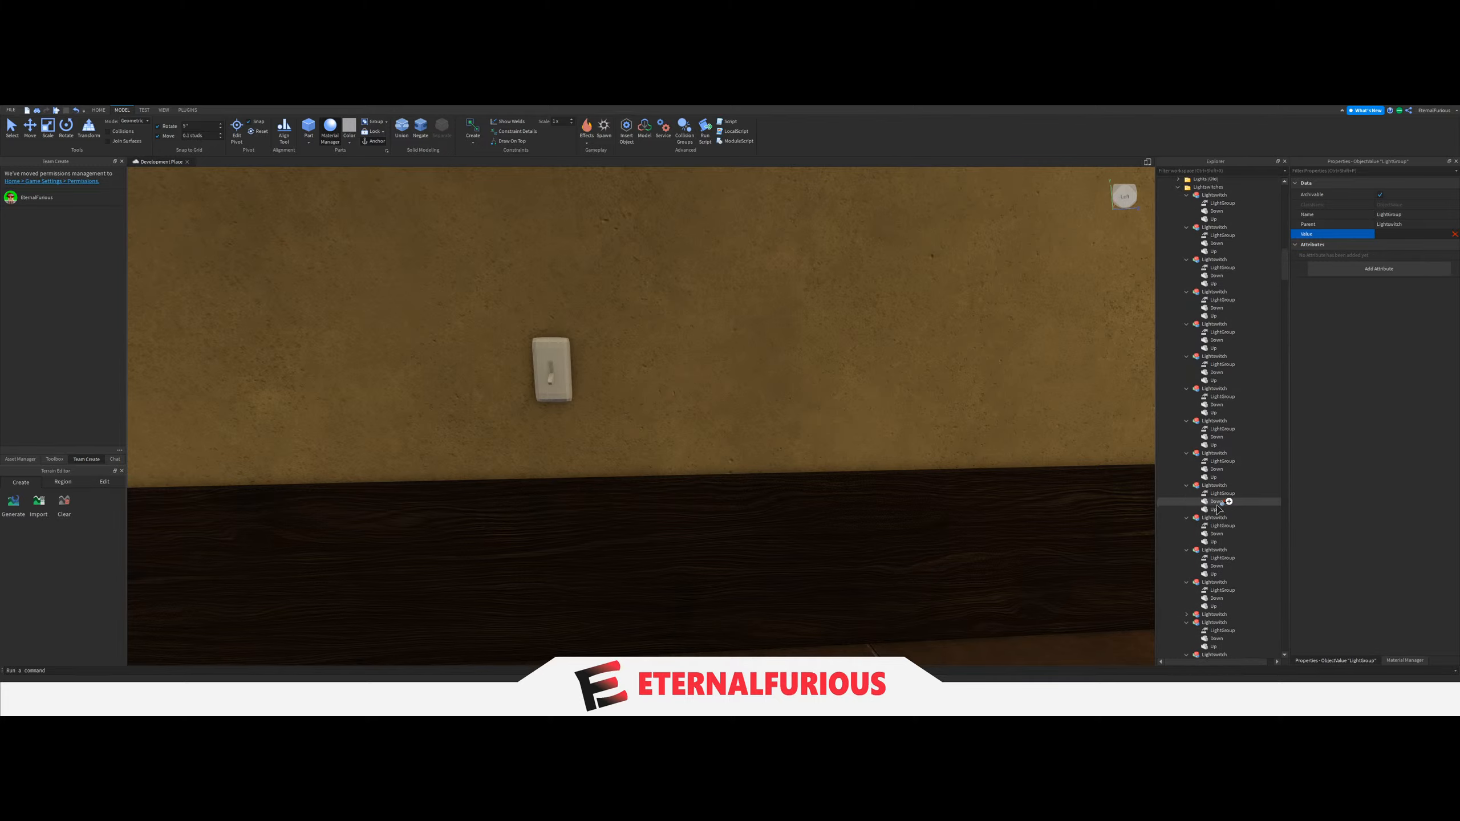
left_click(1206, 384)
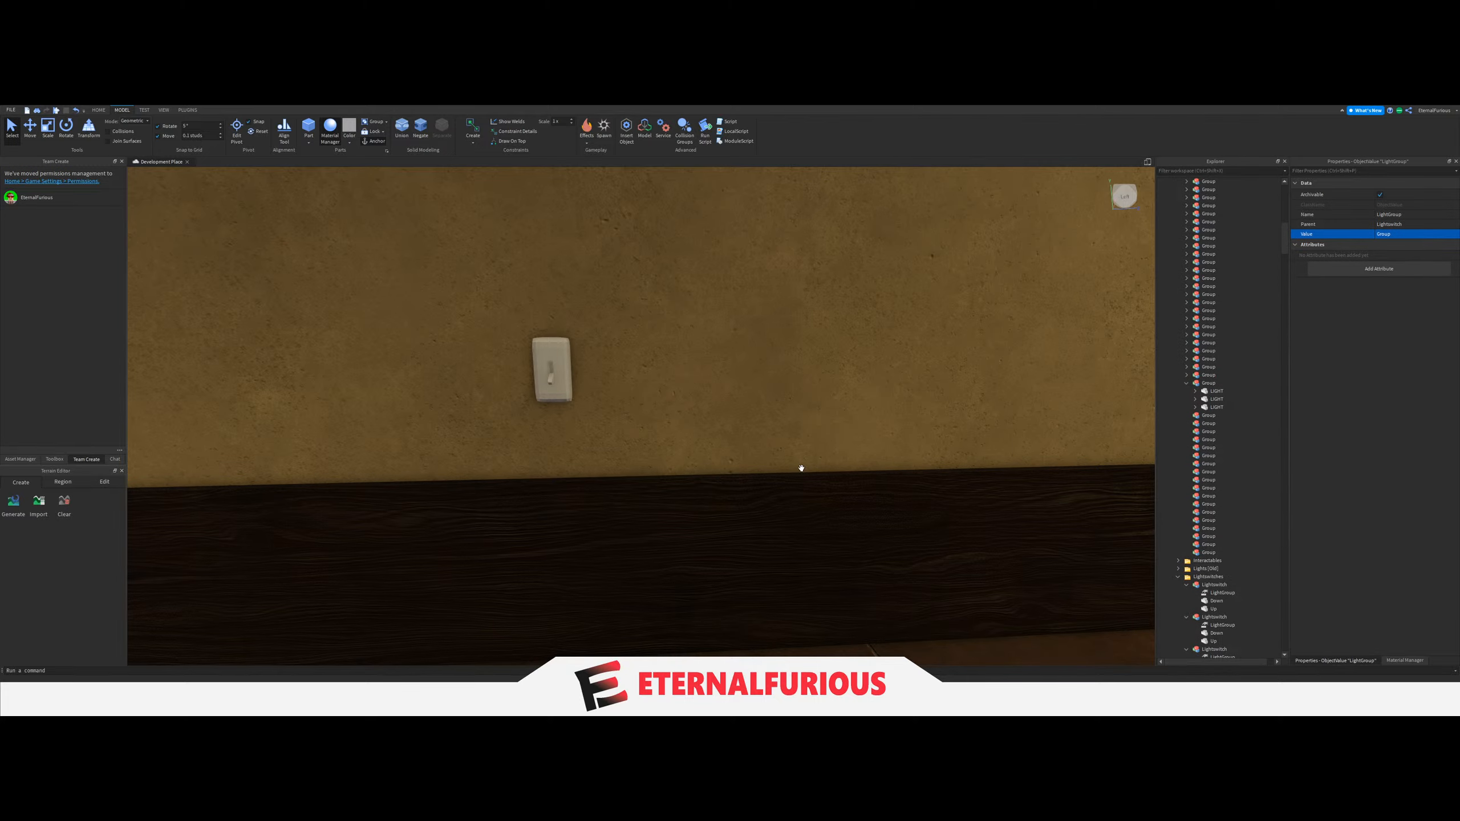
Examine the hallway, staircase area and adjoining rooms for ceiling lights and the wall switches that serve them.
key("w")
right_click_drag(802, 466, 814, 480)
left_click(814, 479)
key("a")
left_click(1188, 384)
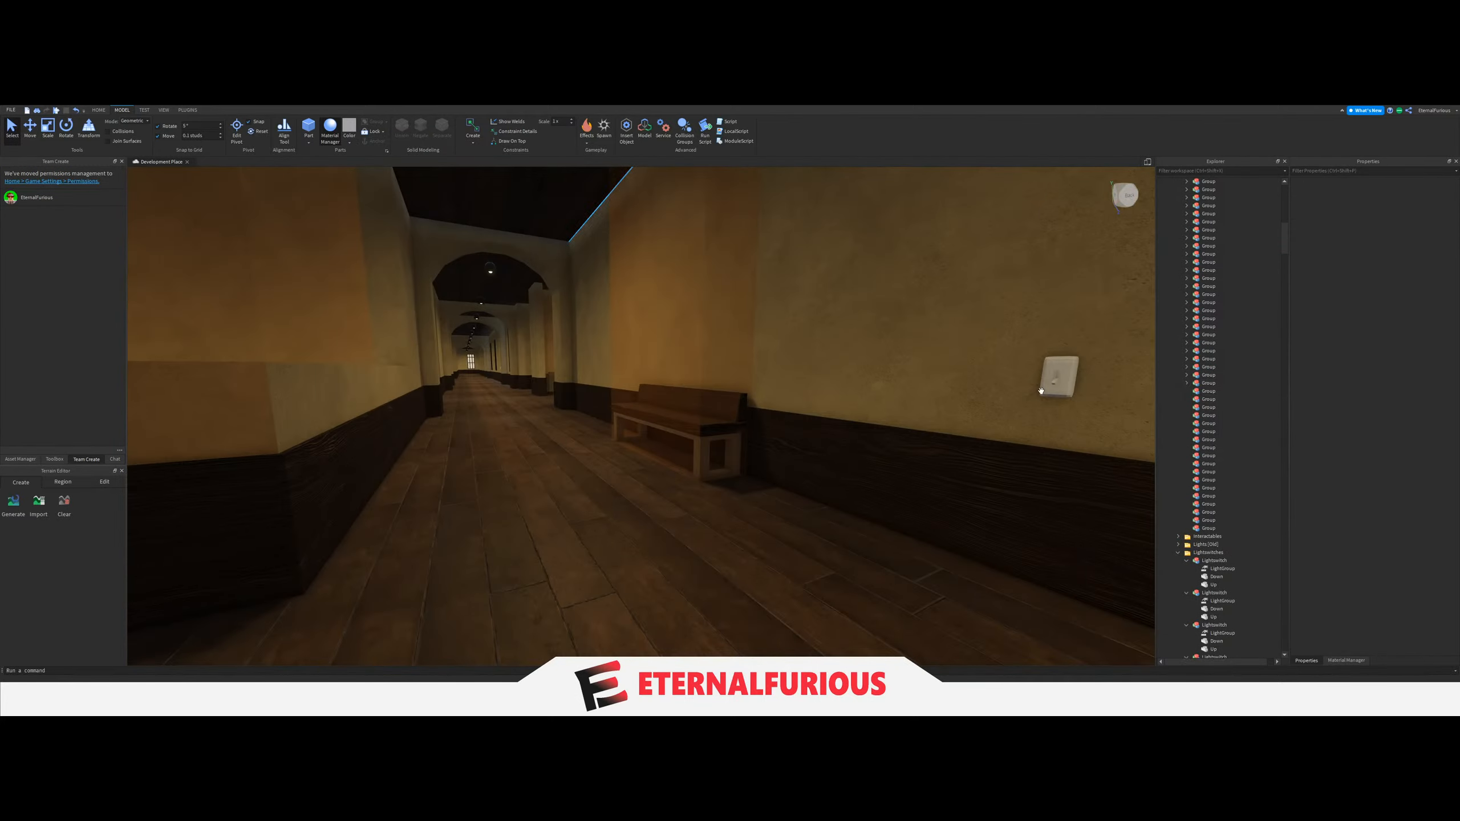
right_click_drag(569, 444, 550, 445)
key("e")
key("q")
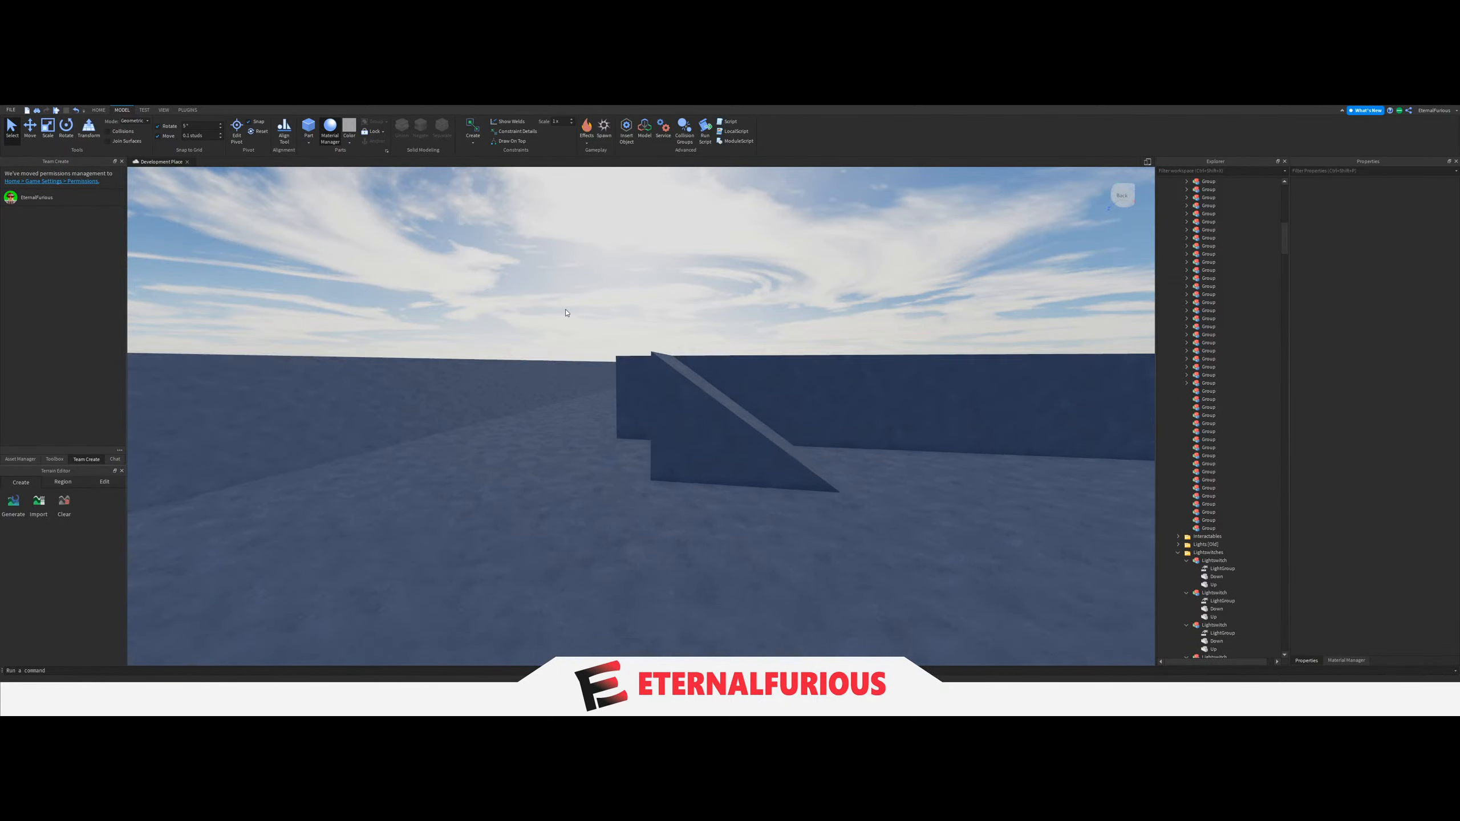
key("s")
key("d")
key("a")
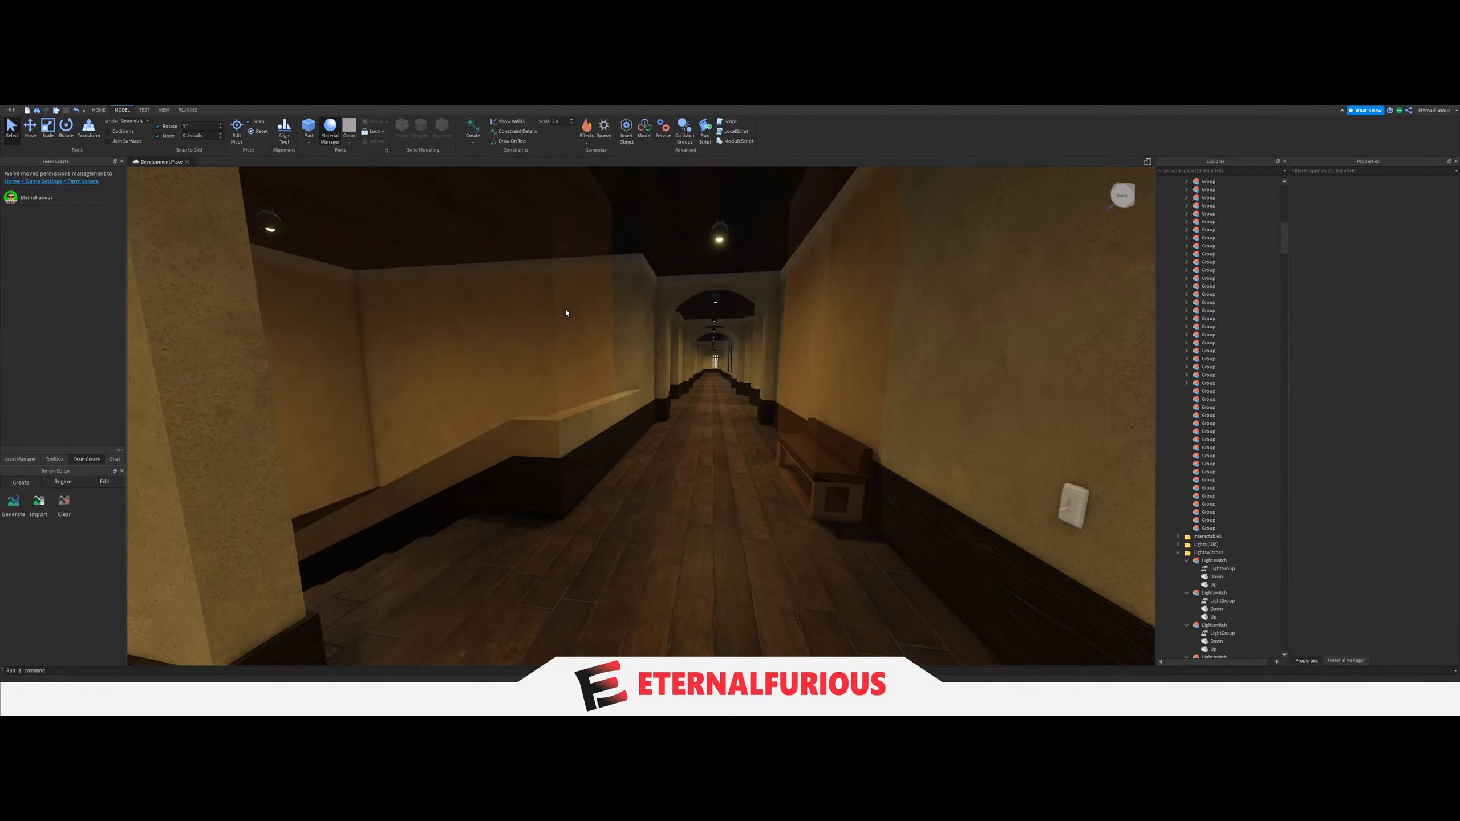
key("s")
key("w")
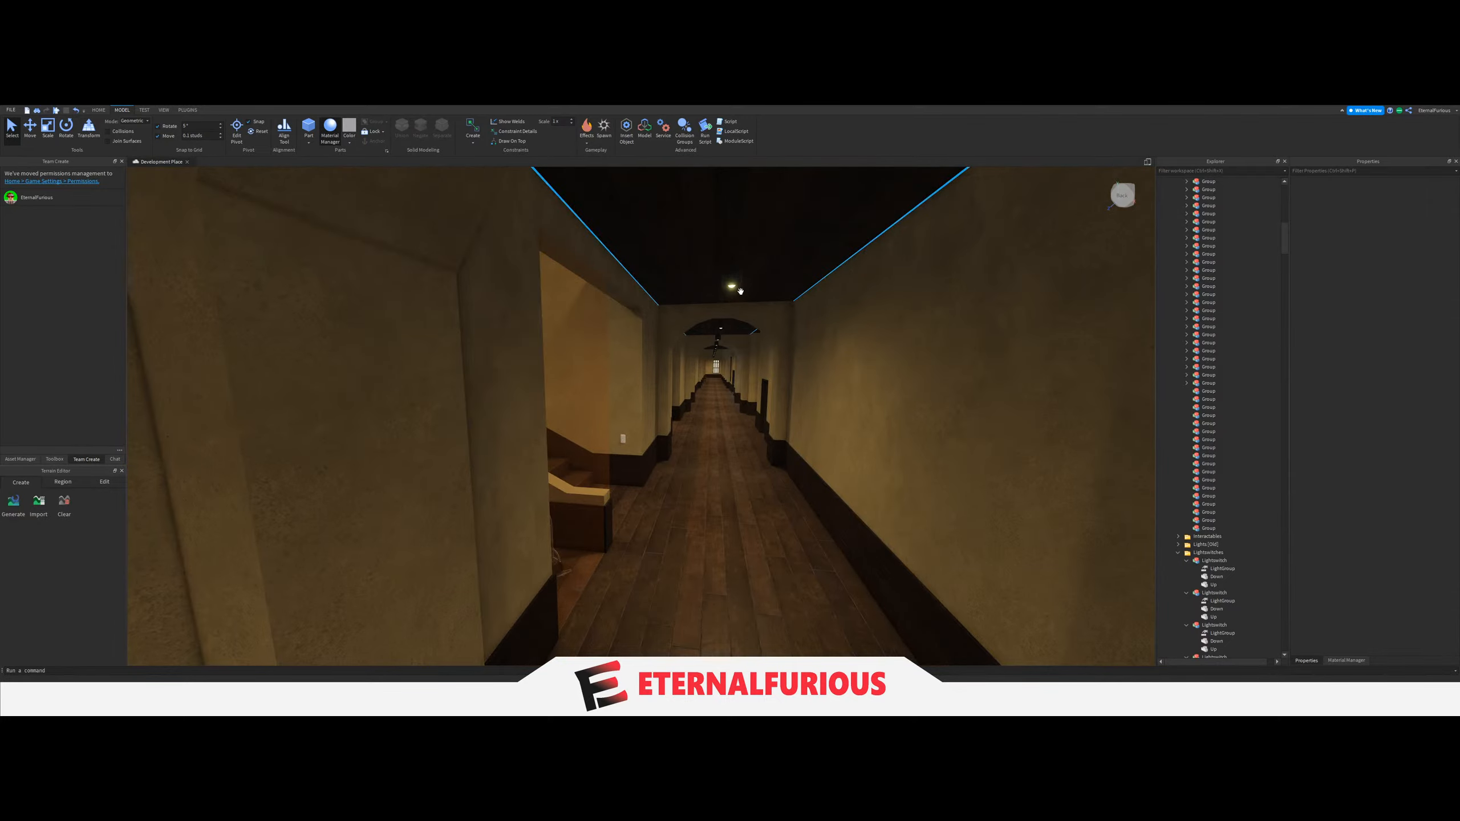
key("s")
right_click_drag(733, 286, 706, 427)
key("w")
key("w")
key("w")
mouse_move(701, 303)
right_mouse_down()
mouse_move(733, 369)
mouse_move(704, 278)
right_mouse_up()
key("w")
right_click_drag(709, 400, 683, 449)
key("w")
key("w")
key("w")
key("w")
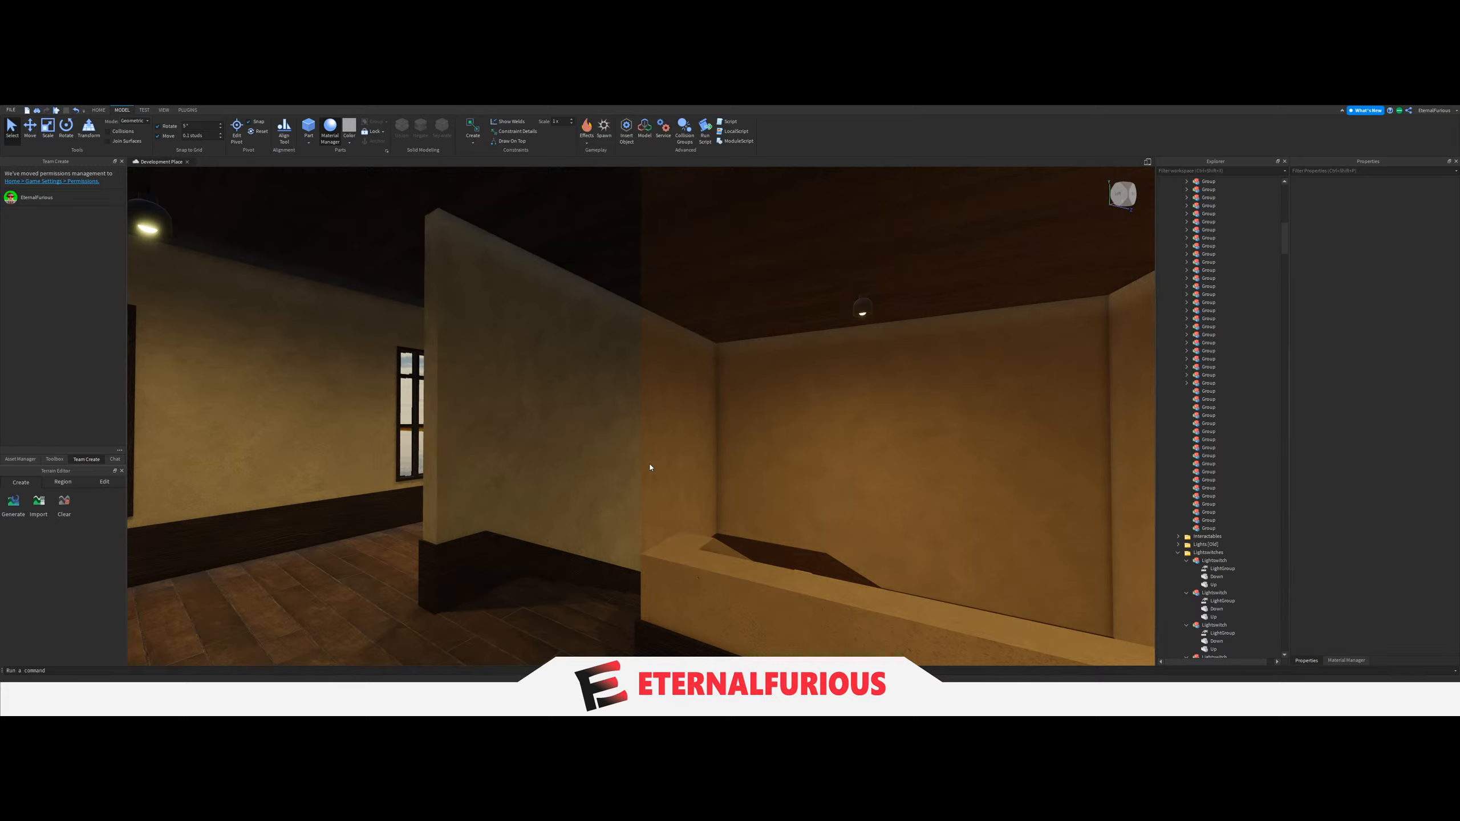
Select the three ceiling LIGHTs along the arched hallway up to the corridor junction and combine them into one Group under Lights.
right_click_drag(650, 467, 665, 326)
key("w")
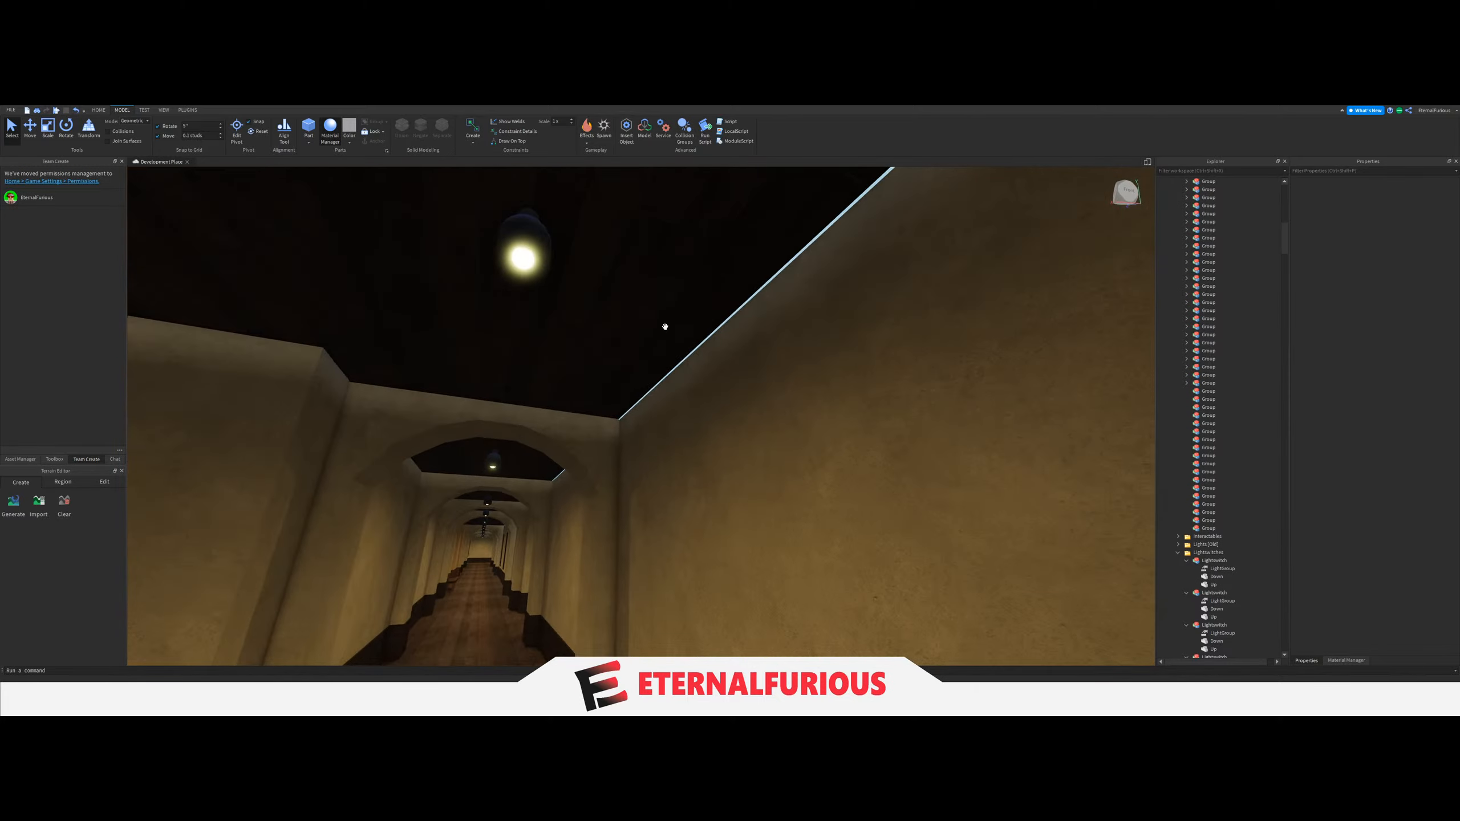
left_click(526, 263)
key("w")
right_click_drag(789, 395, 723, 386)
left_click(822, 230, "shift")
key("w")
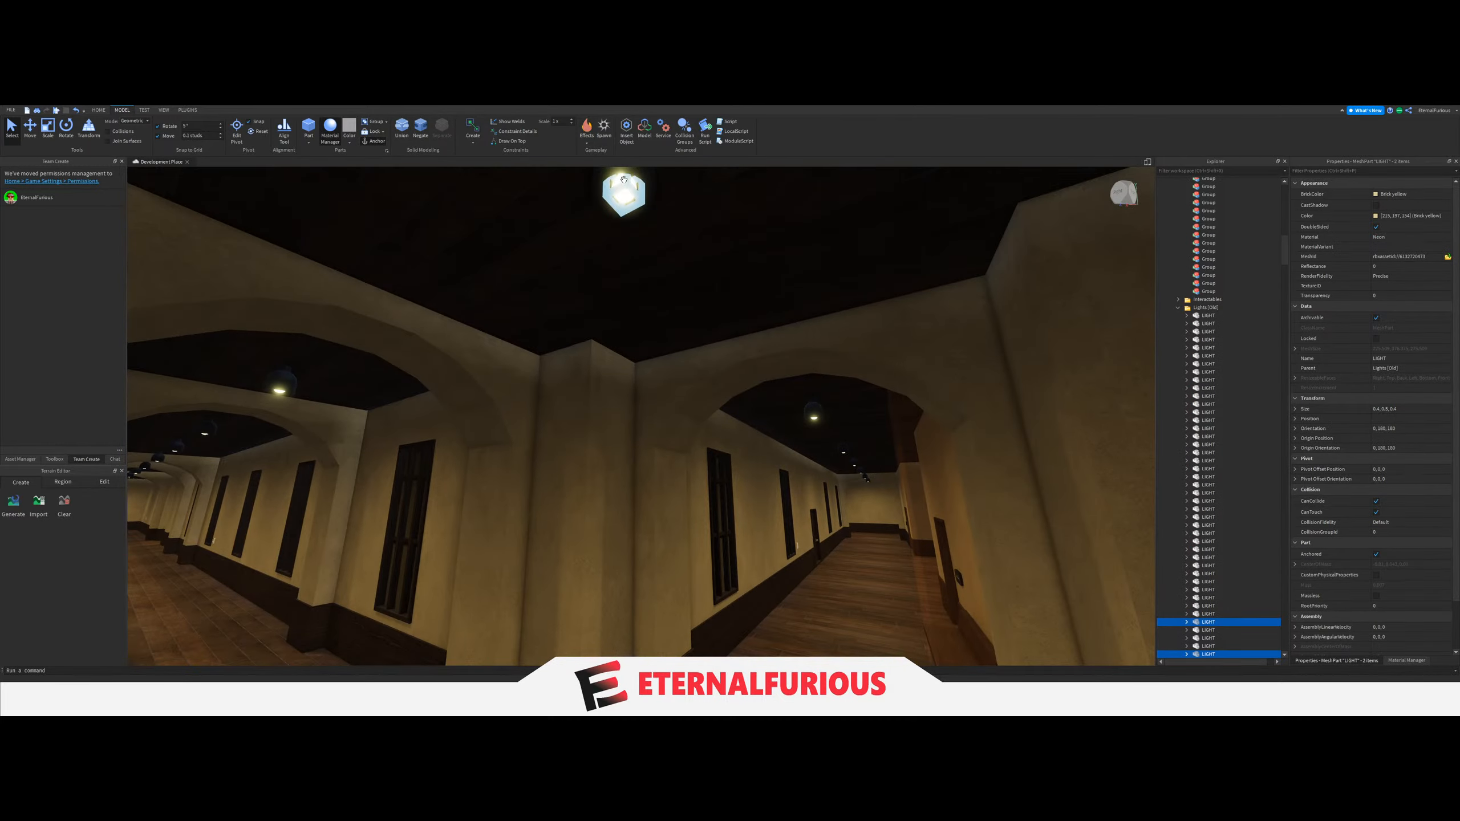
left_click(1210, 332, "ctrl")
left_click_drag(1218, 317, 1223, 381)
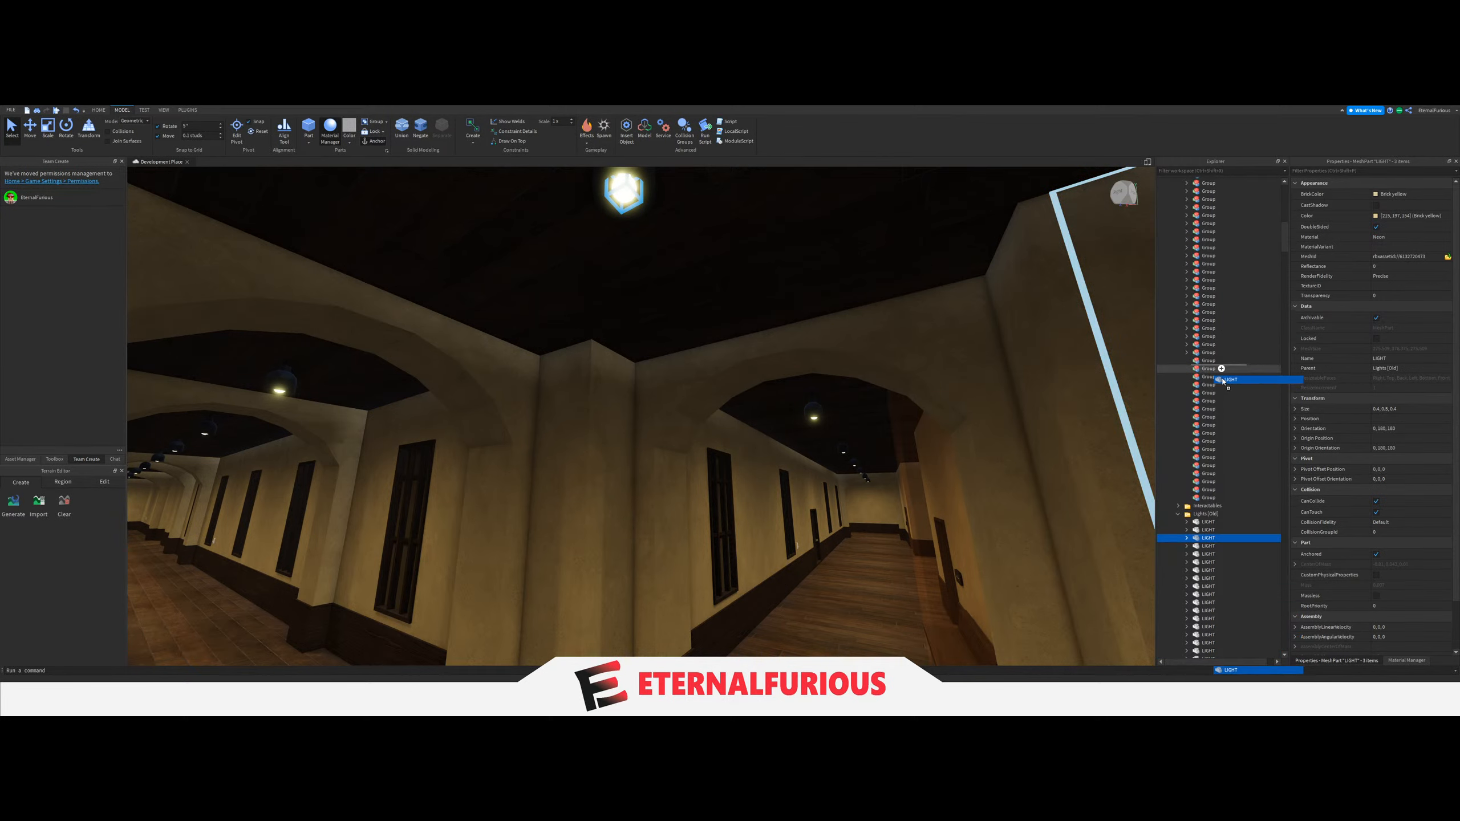
Link the LightGroup of the switch on the wall near the hallway's corner window to the newly made three-LIGHT Group.
key("w")
right_click_drag(850, 412, 568, 475)
left_click(567, 474)
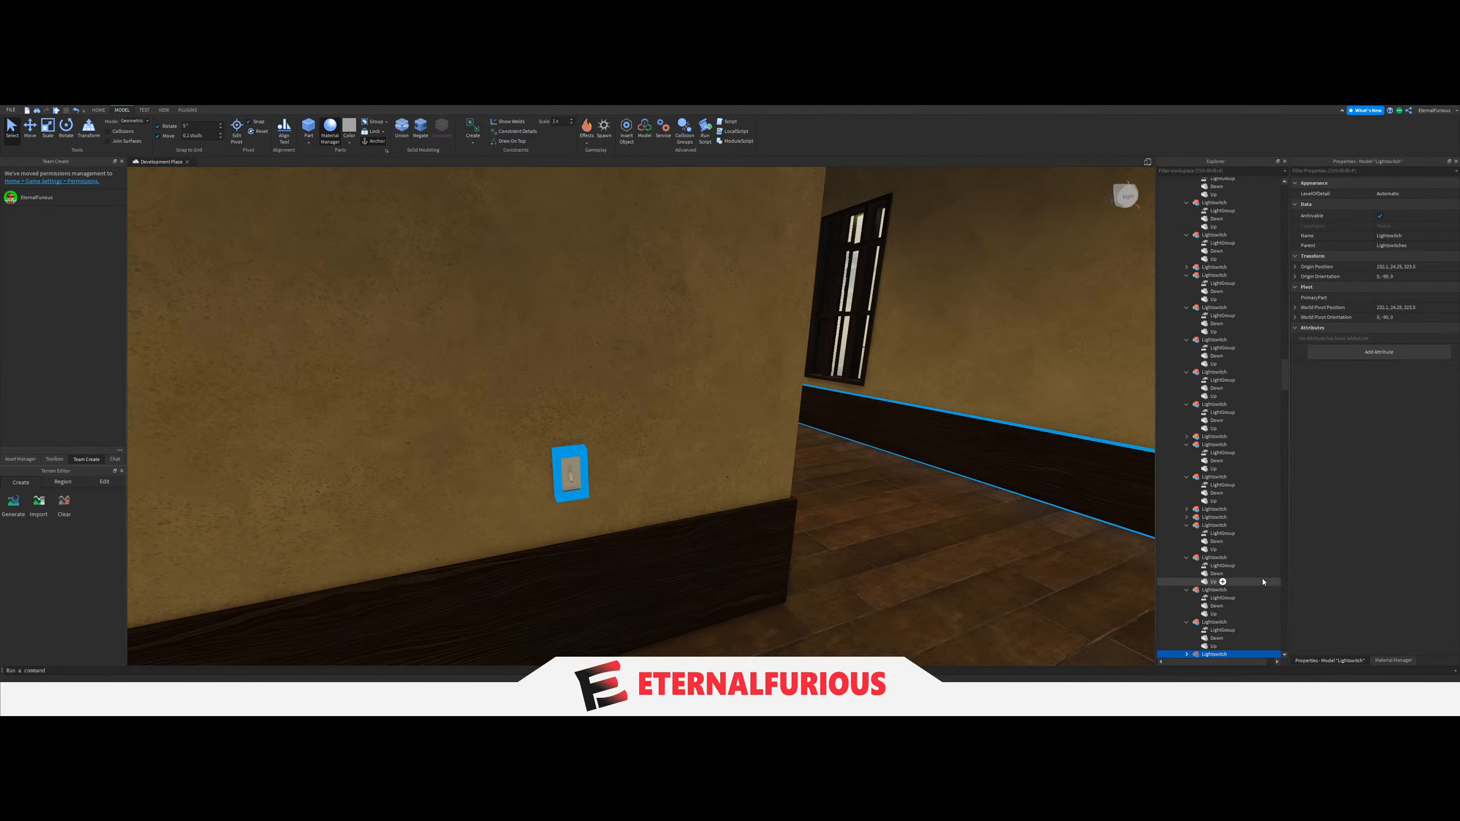
scroll(1197, 551, "down", 4)
left_click(1186, 562)
left_click_drag(1222, 570, 1220, 522)
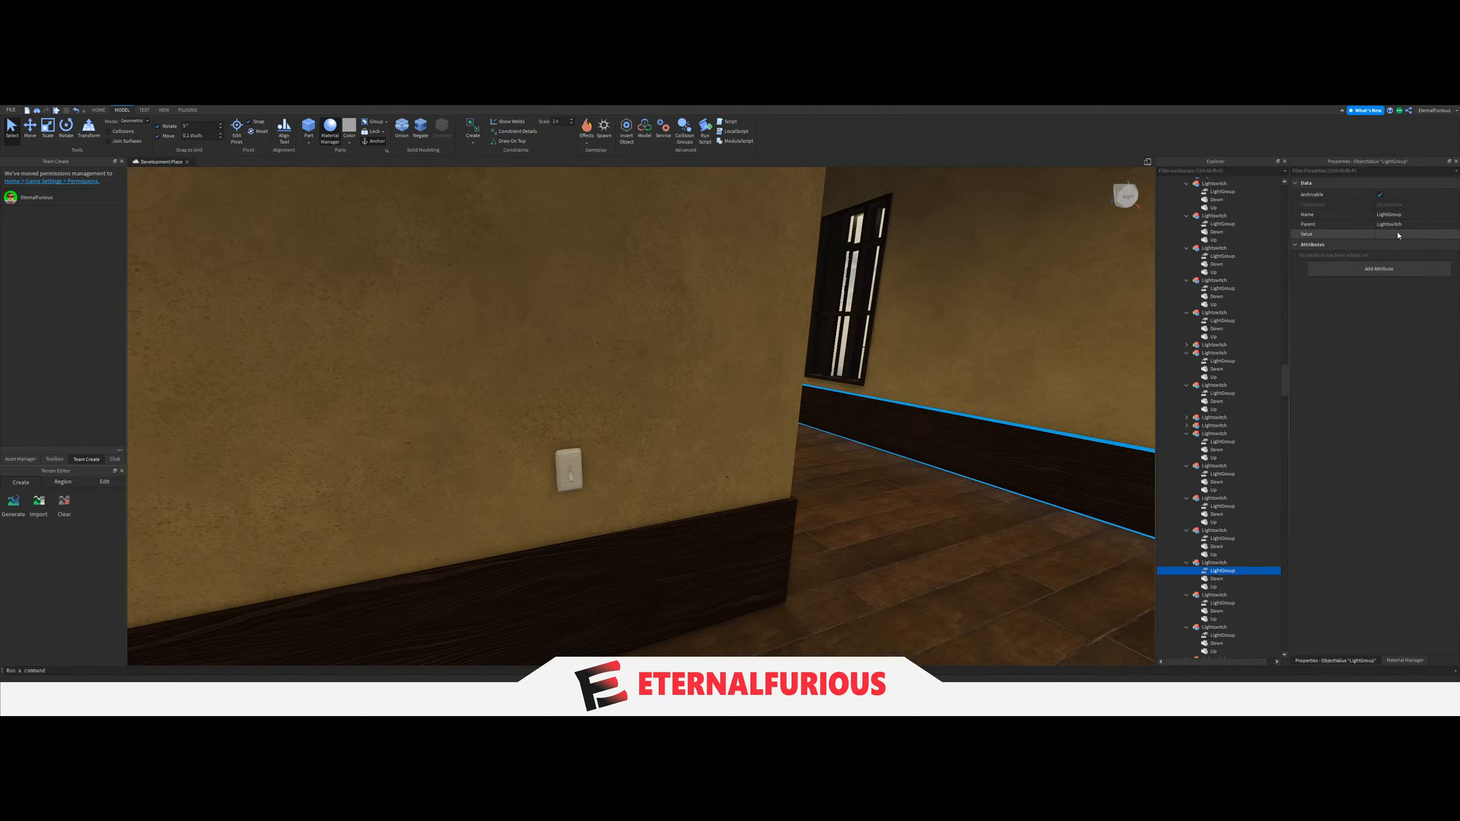
scroll(1257, 419, "up", 20)
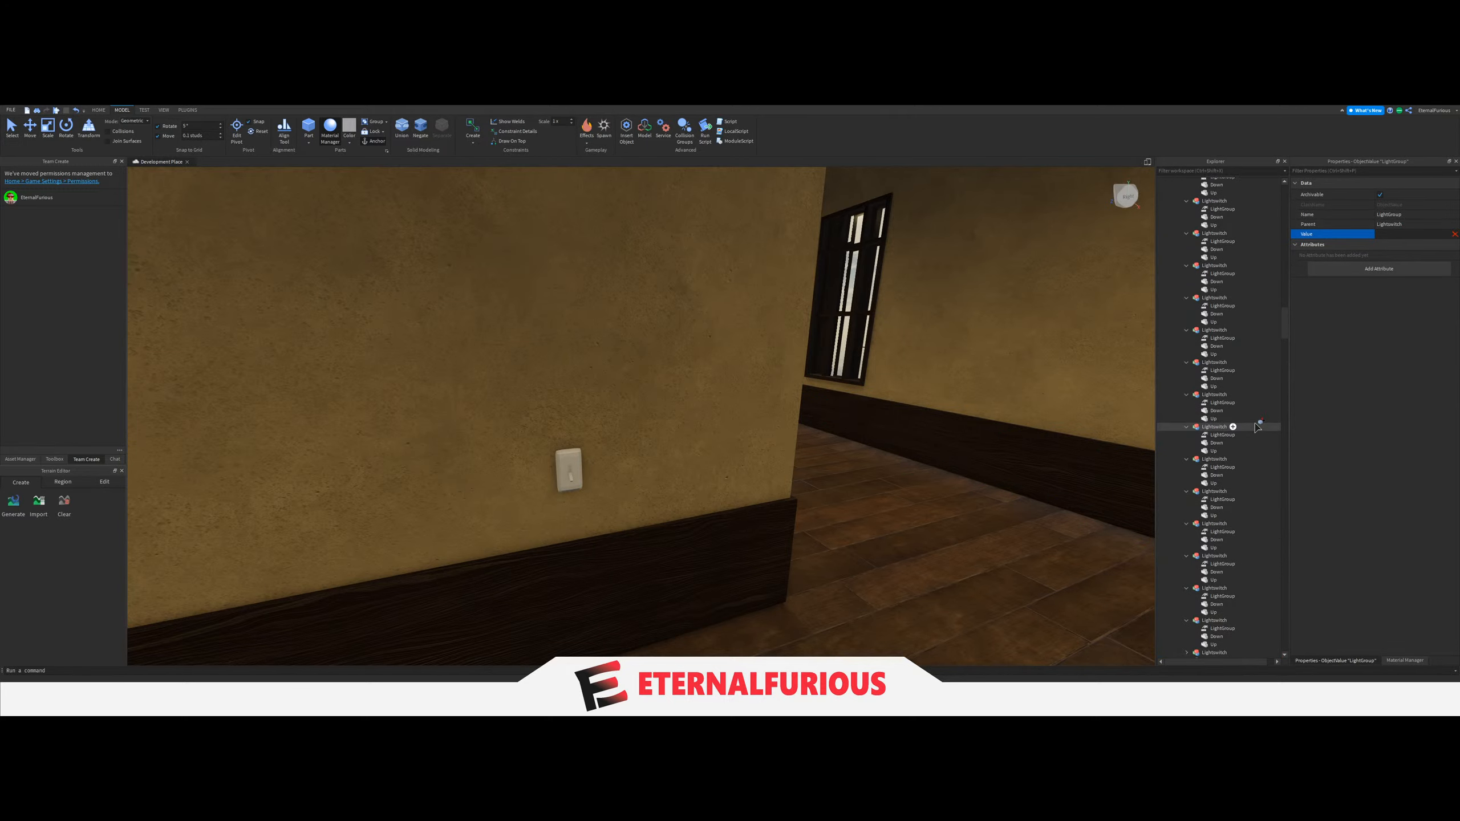
scroll(1257, 426, "up", 15)
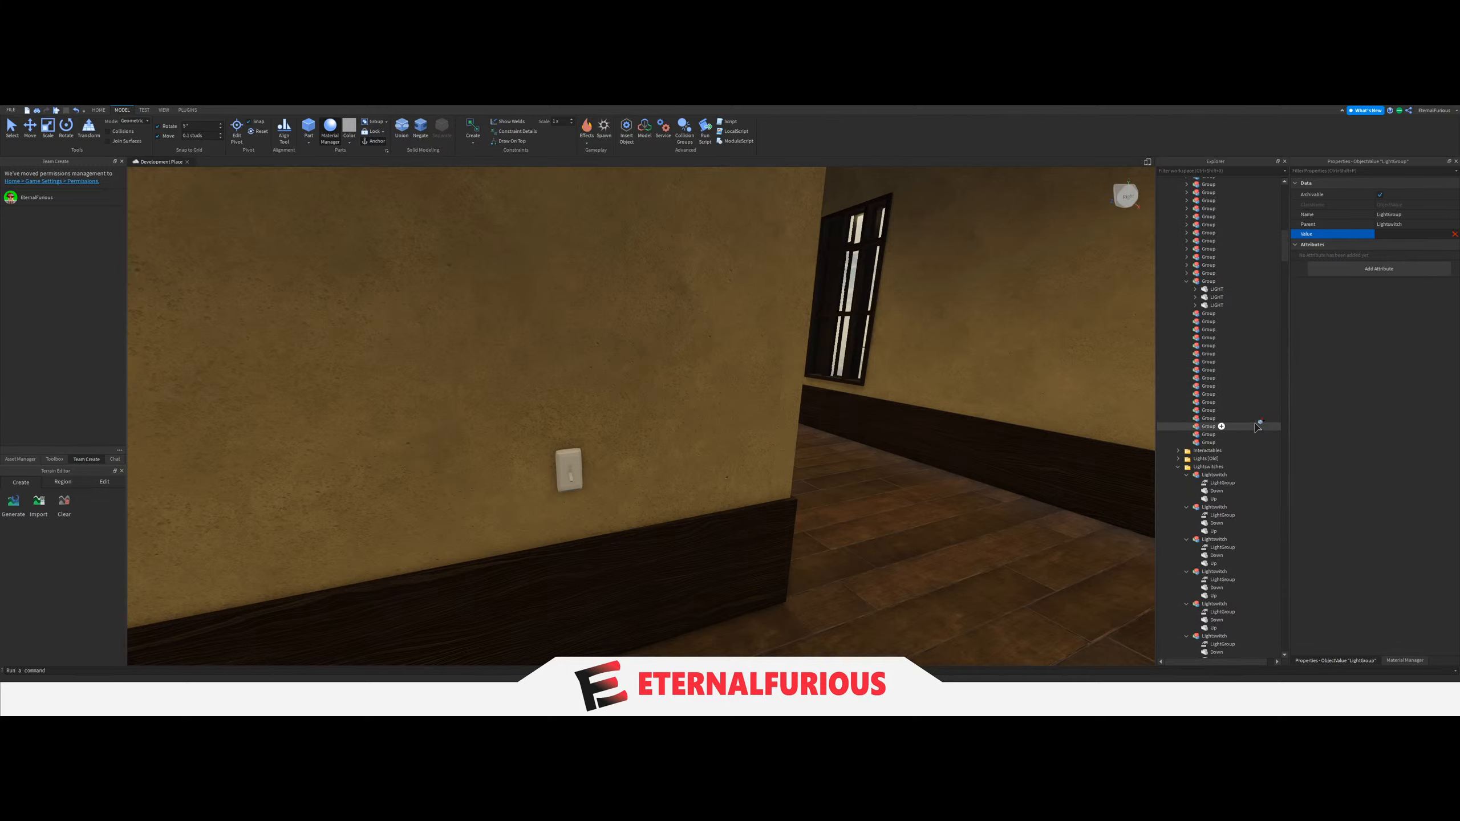
Select the next hallway section's three ceiling LIGHTs and move them from the old lights folder into one Group under Lights.
key("s")
right_click_drag(860, 399, 701, 414)
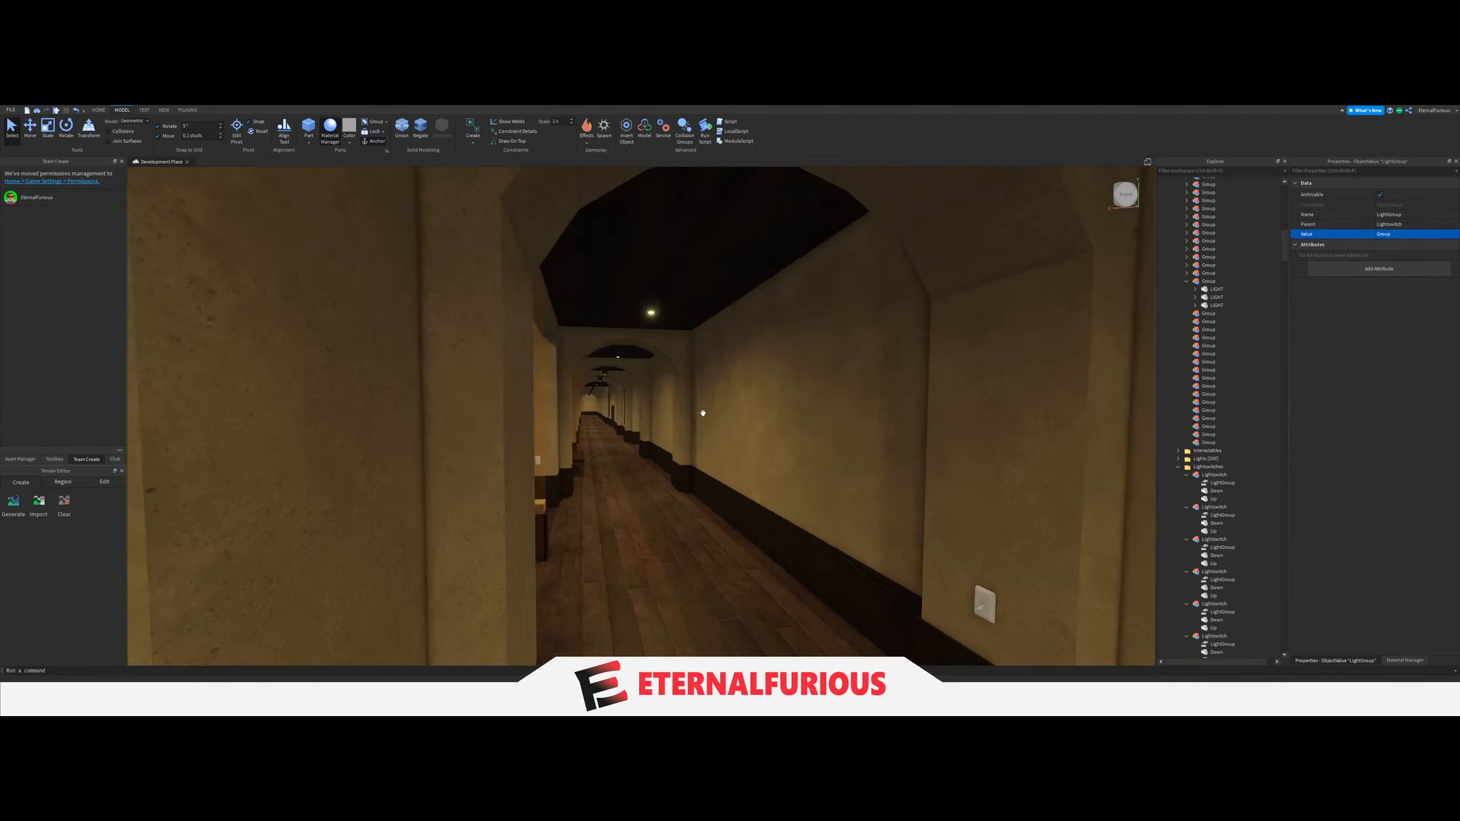
key("w")
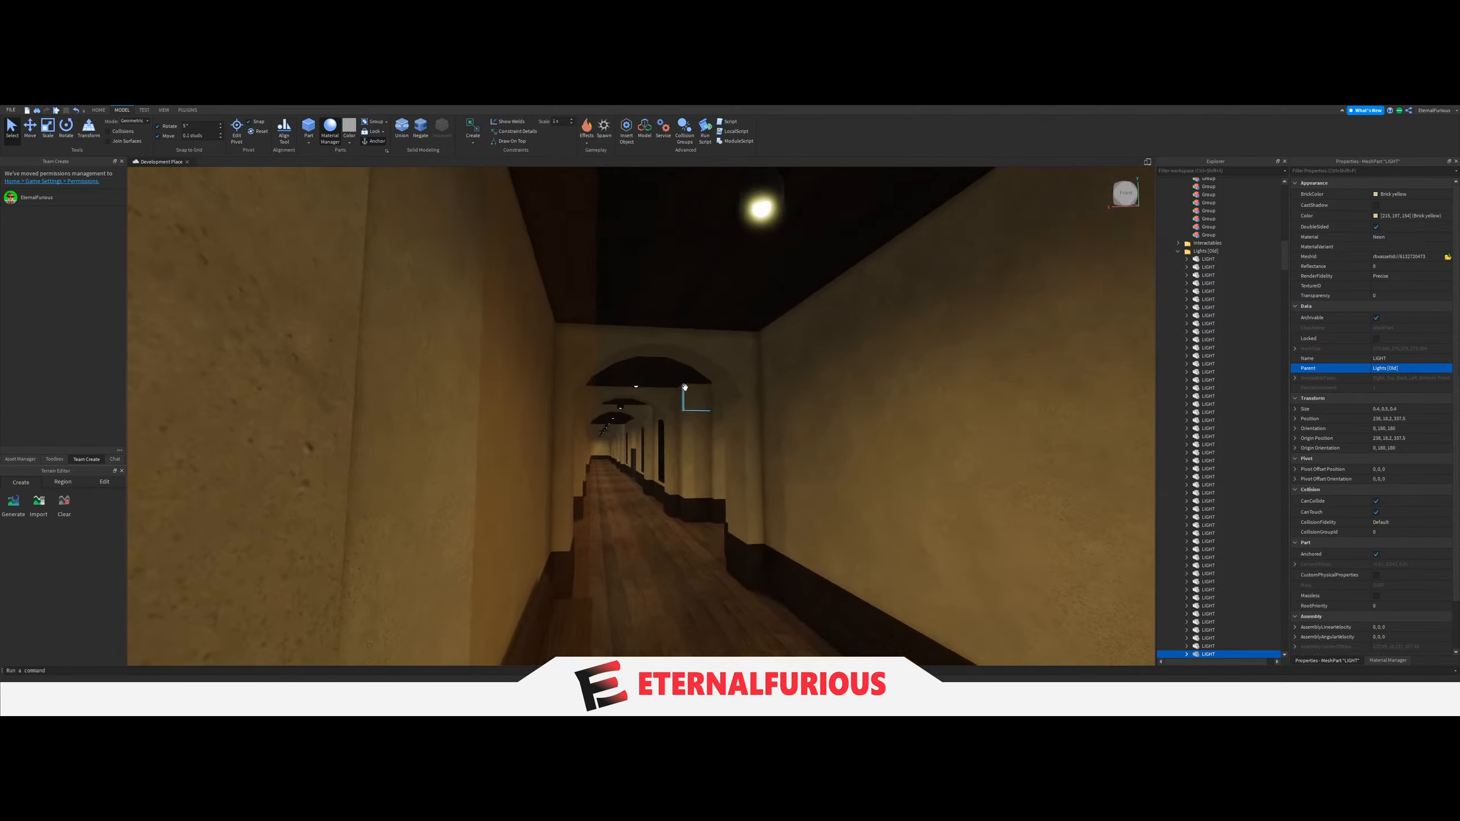
left_click(753, 257)
right_click_drag(724, 353, 715, 353)
key("w")
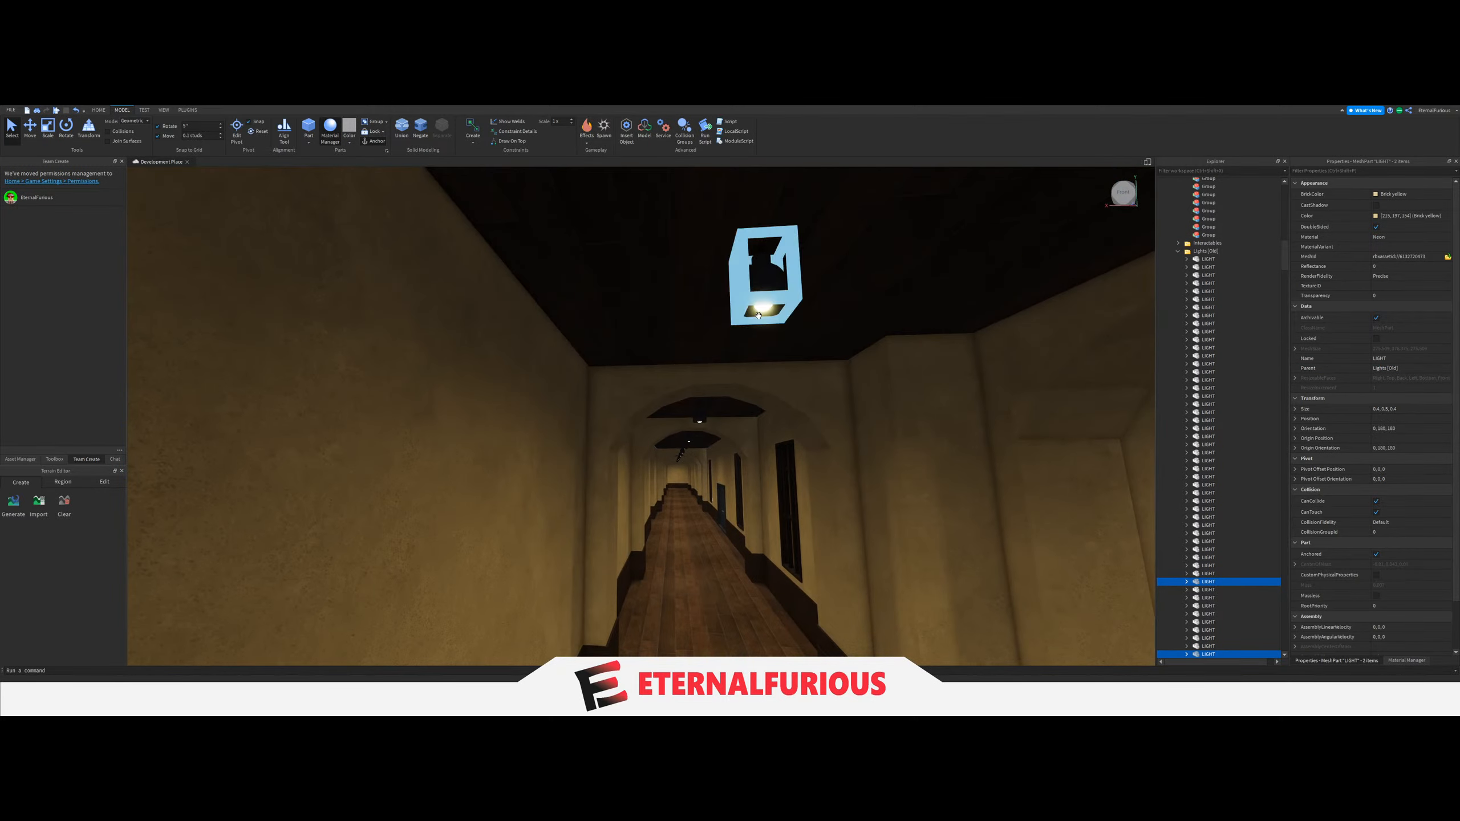
left_click_drag(1198, 385, 1209, 378)
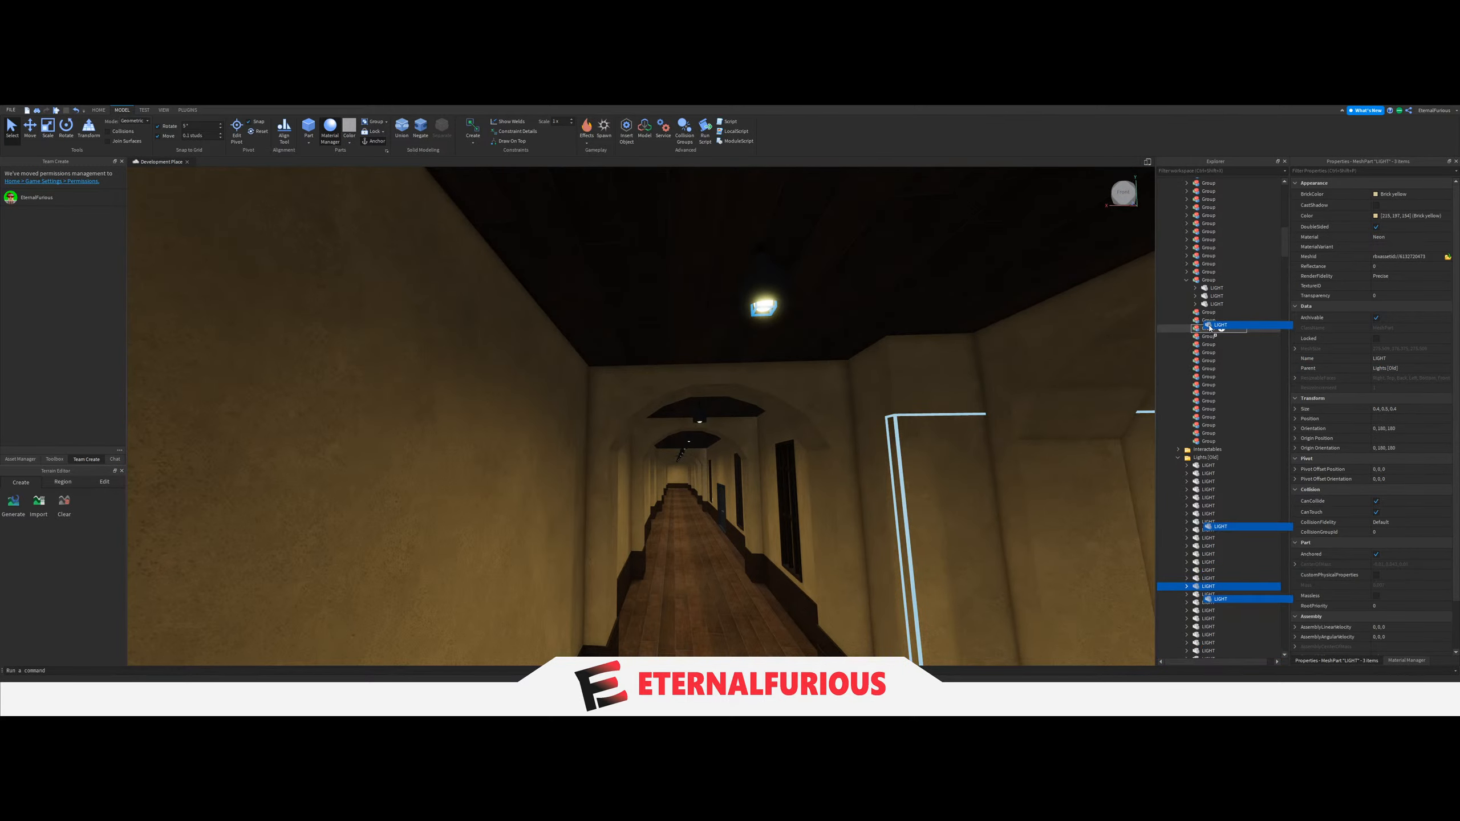
left_click_drag(1207, 316, 1208, 315)
left_click(1194, 281)
left_click(1186, 280)
Link the LightGroup of the switch on the wall pillar near the corner to the latest three-LIGHT Group.
right_click_drag(827, 365, 834, 368)
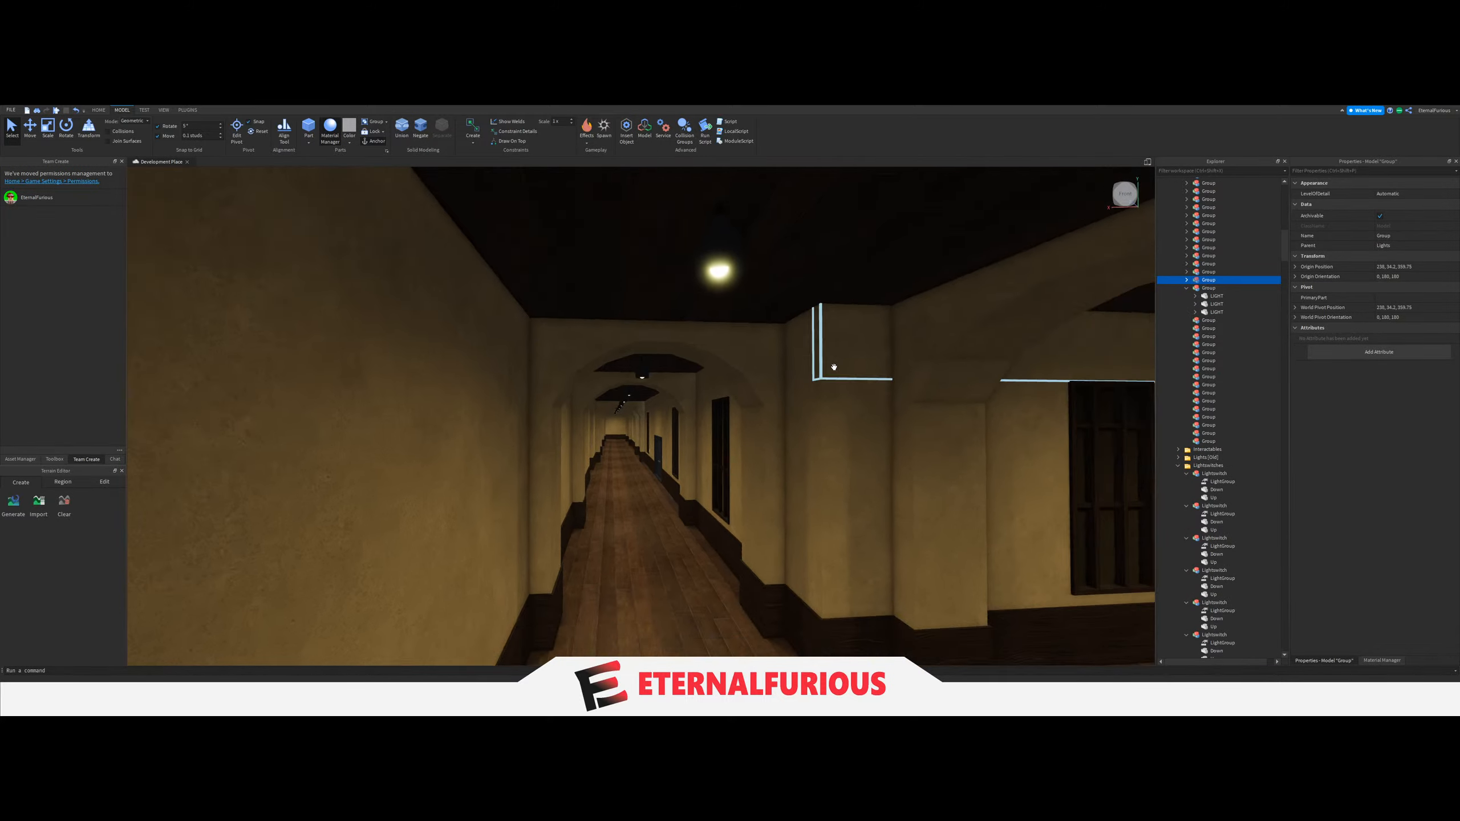
key("w")
left_click(754, 555)
key("w")
right_click_drag(750, 555, 724, 454)
key("w")
left_click(677, 419)
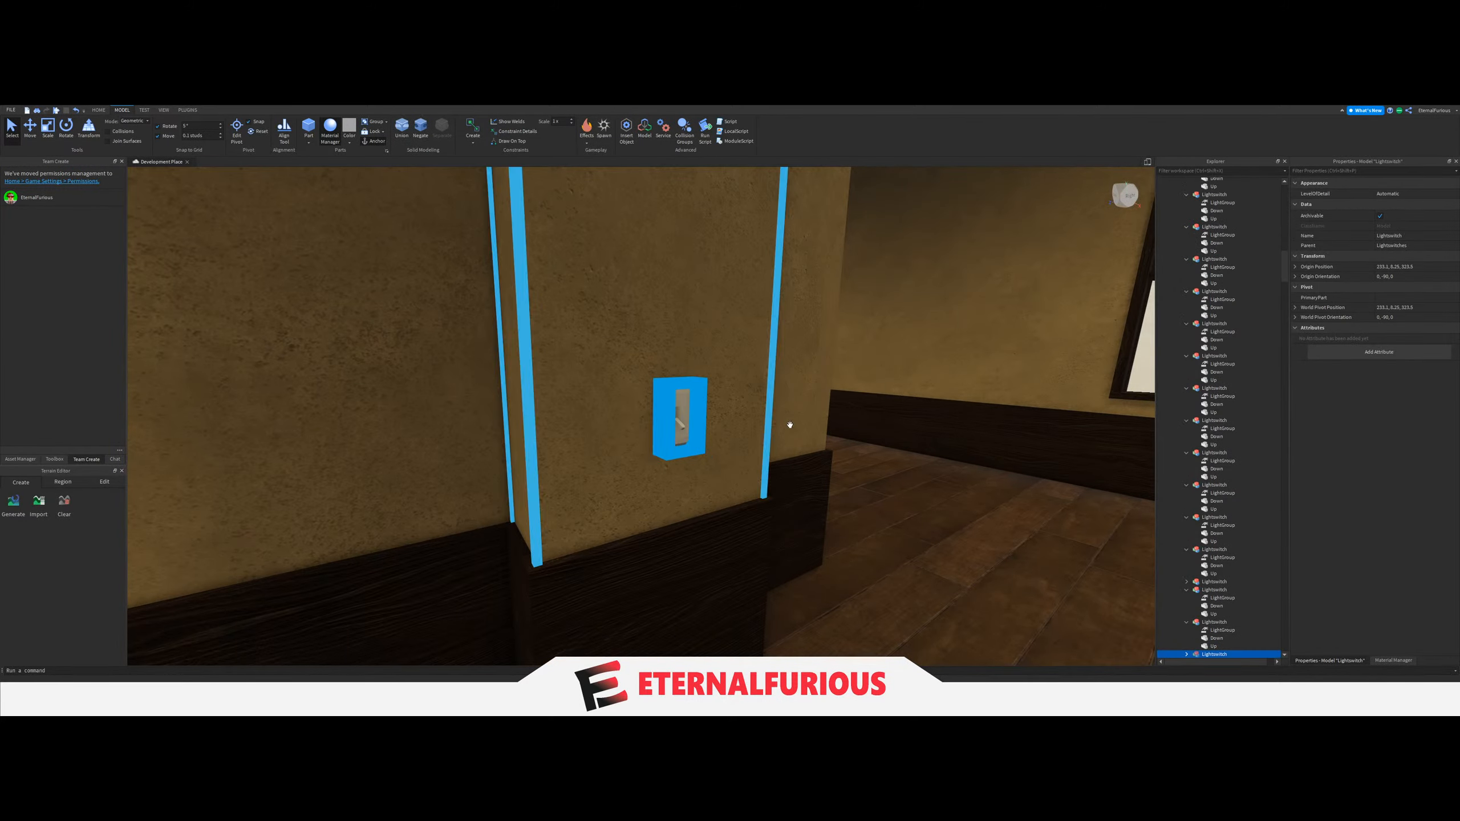
scroll(1184, 518, "down", 5)
left_click(1208, 503)
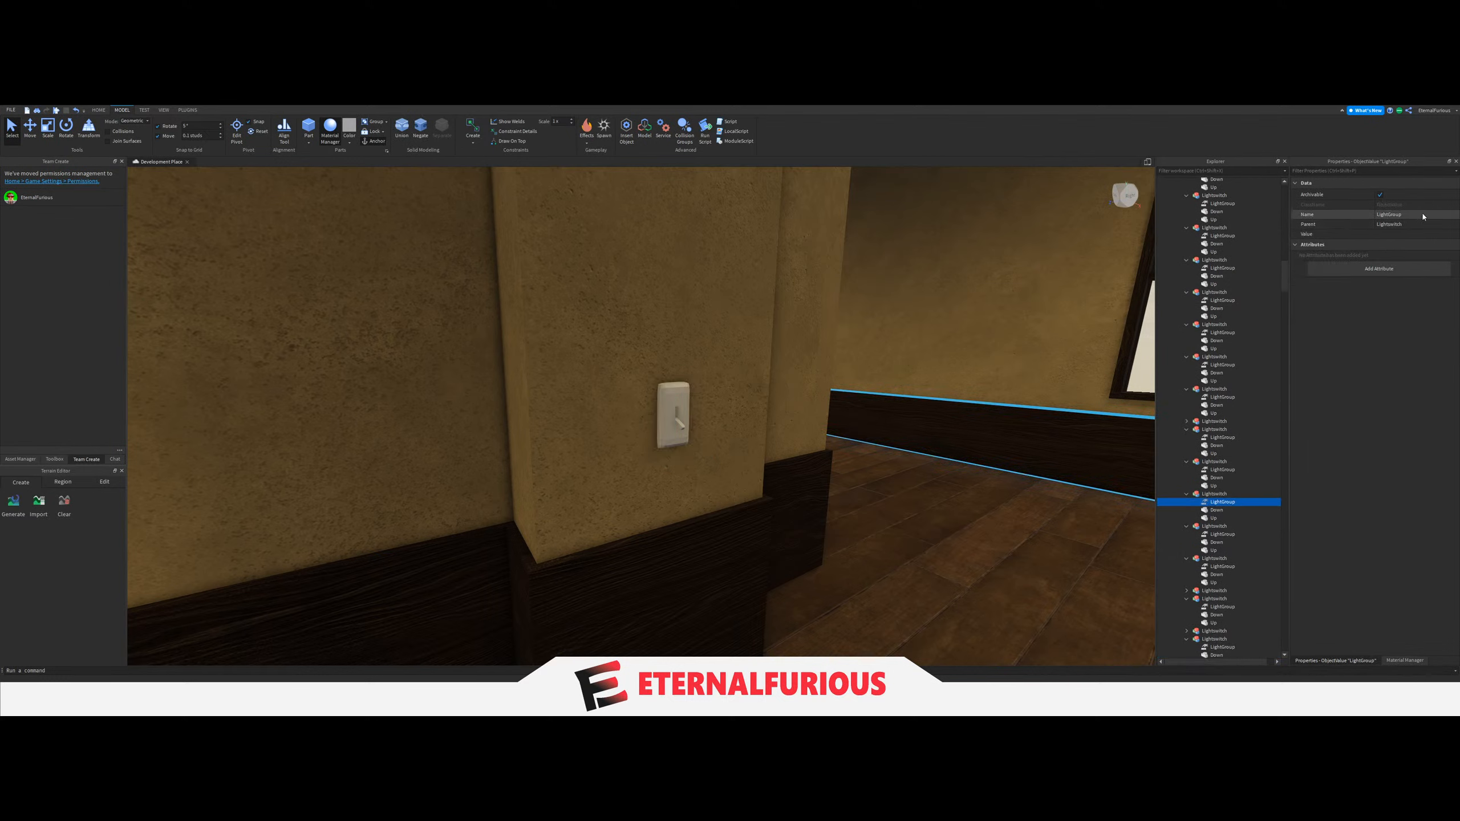
scroll(1189, 447, "up", 10)
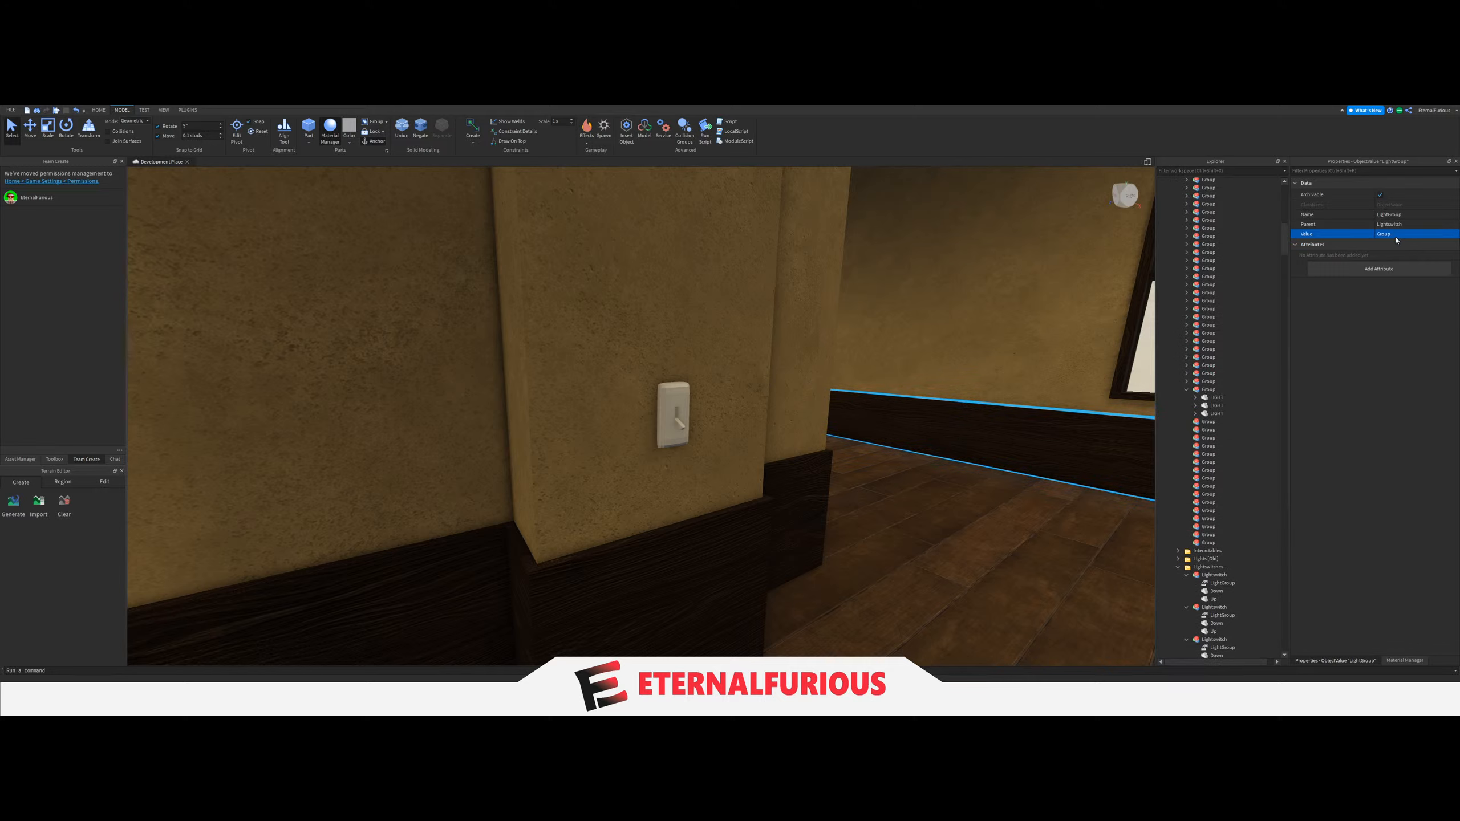
Select the pillar switch again and assign its LightGroup value to the expanded three-LIGHT Group.
scroll(1224, 523, "down", 10)
left_click(671, 427)
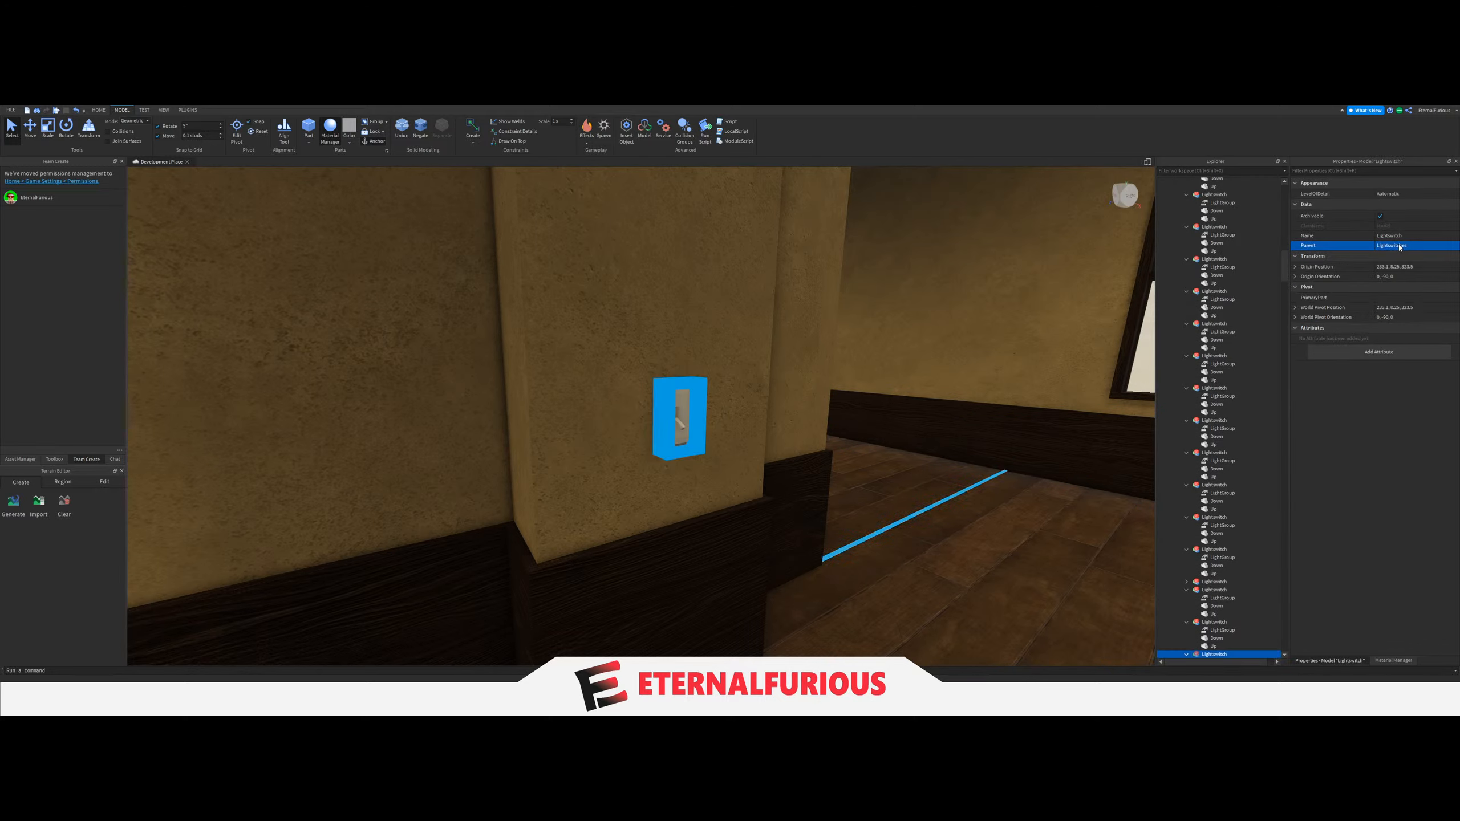
scroll(1213, 526, "down", 5)
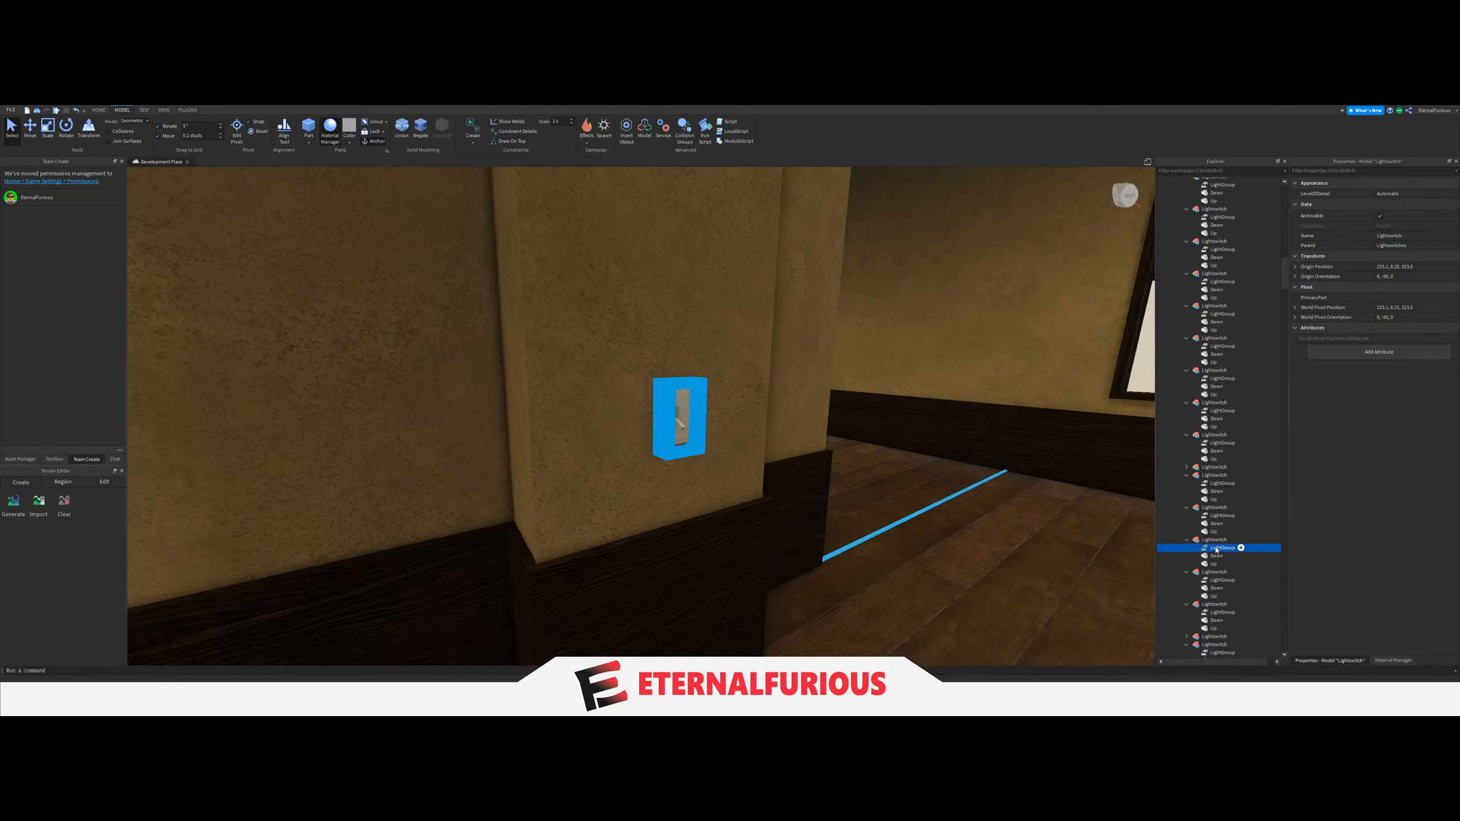
scroll(1264, 407, "up", 15)
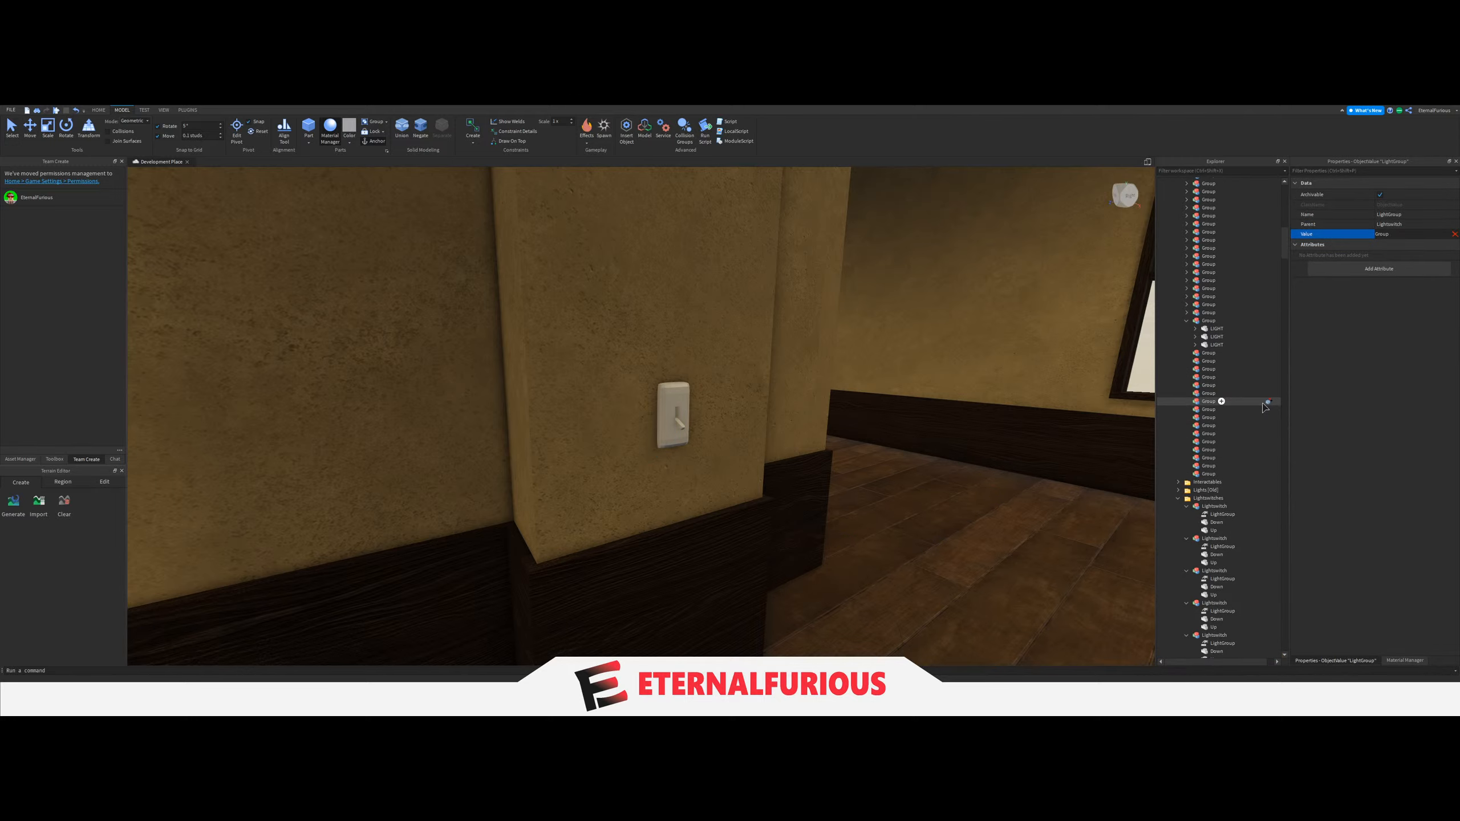
Select the three ceiling LIGHTs of the next arched hallway section and move them from the old lights folder into one Group under Lights.
right_click_drag(854, 366, 837, 499)
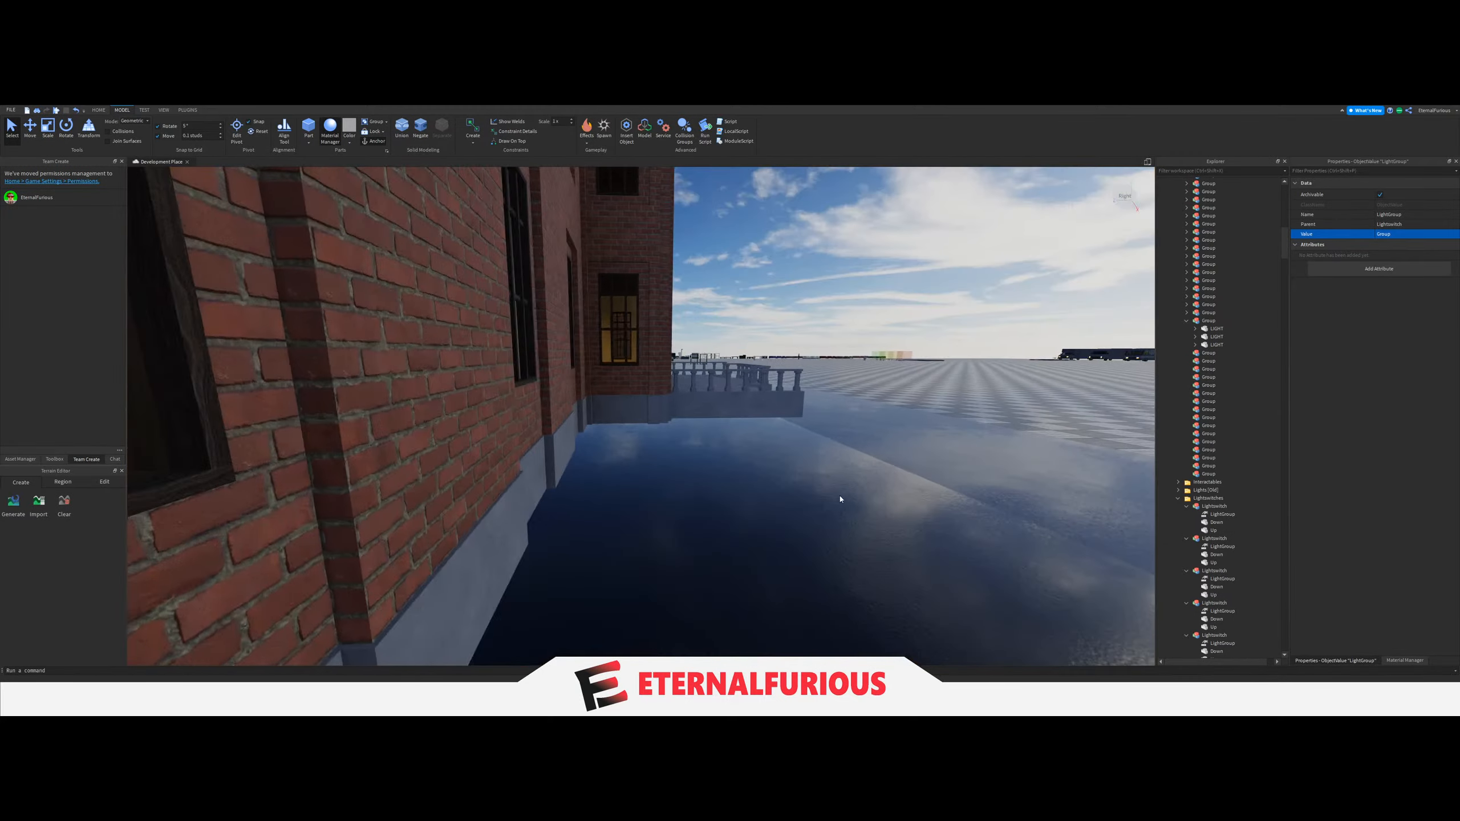
left_click(838, 498)
right_click_drag(1099, 379, 1099, 378)
left_click(1186, 323)
right_click_drag(590, 437, 589, 438)
key("d")
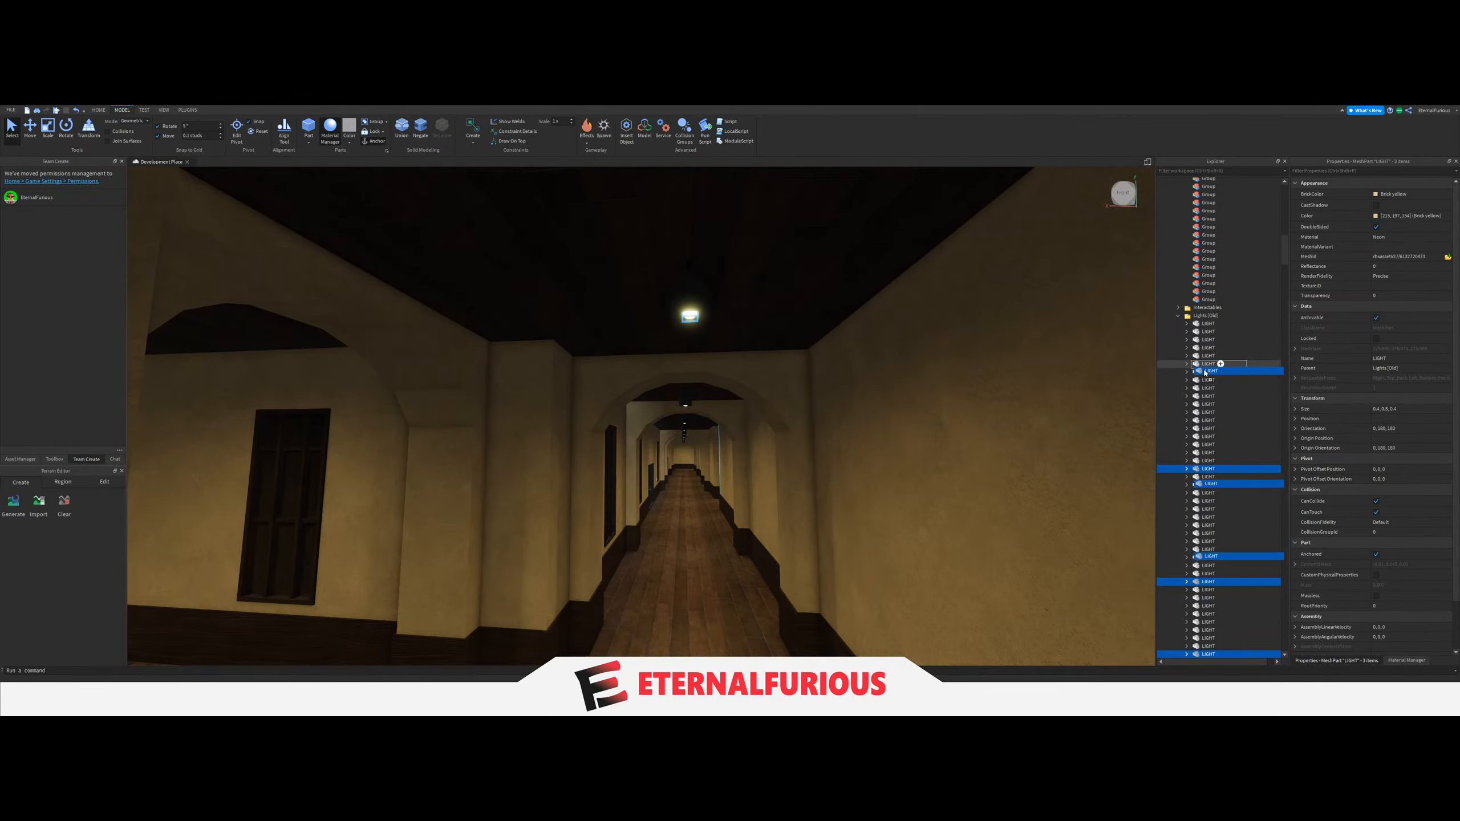
left_click_drag(1206, 373, 1204, 271)
left_click_drag(1219, 247, 1209, 248)
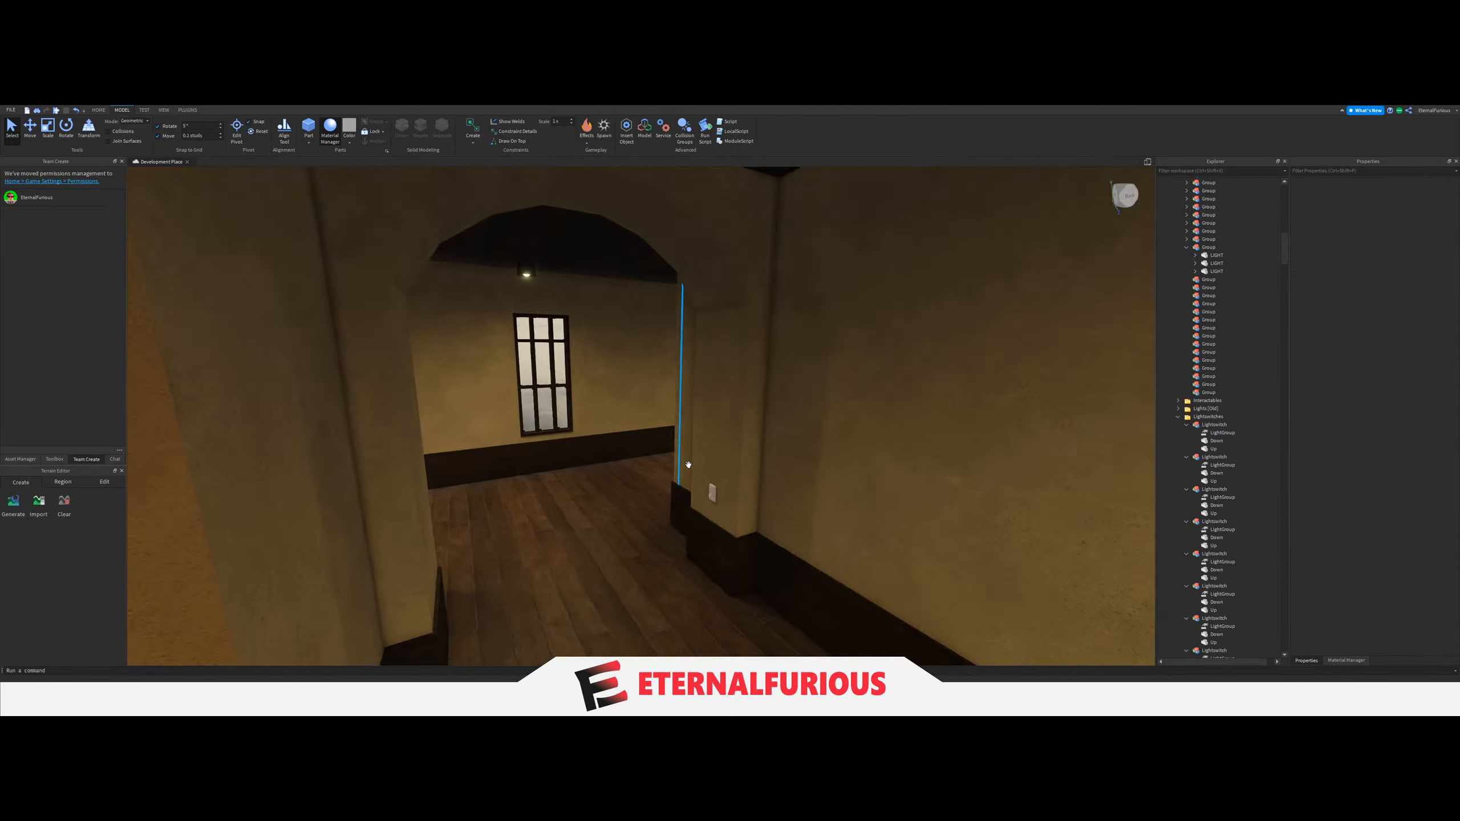
Link the LightGroup of the switch on the wall pillar opposite the wooden desk to the new three-LIGHT Group.
key("w")
right_click_drag(689, 465, 687, 464)
left_click(508, 435)
scroll(1242, 580, "down", 2)
scroll(1242, 580, "down", 4)
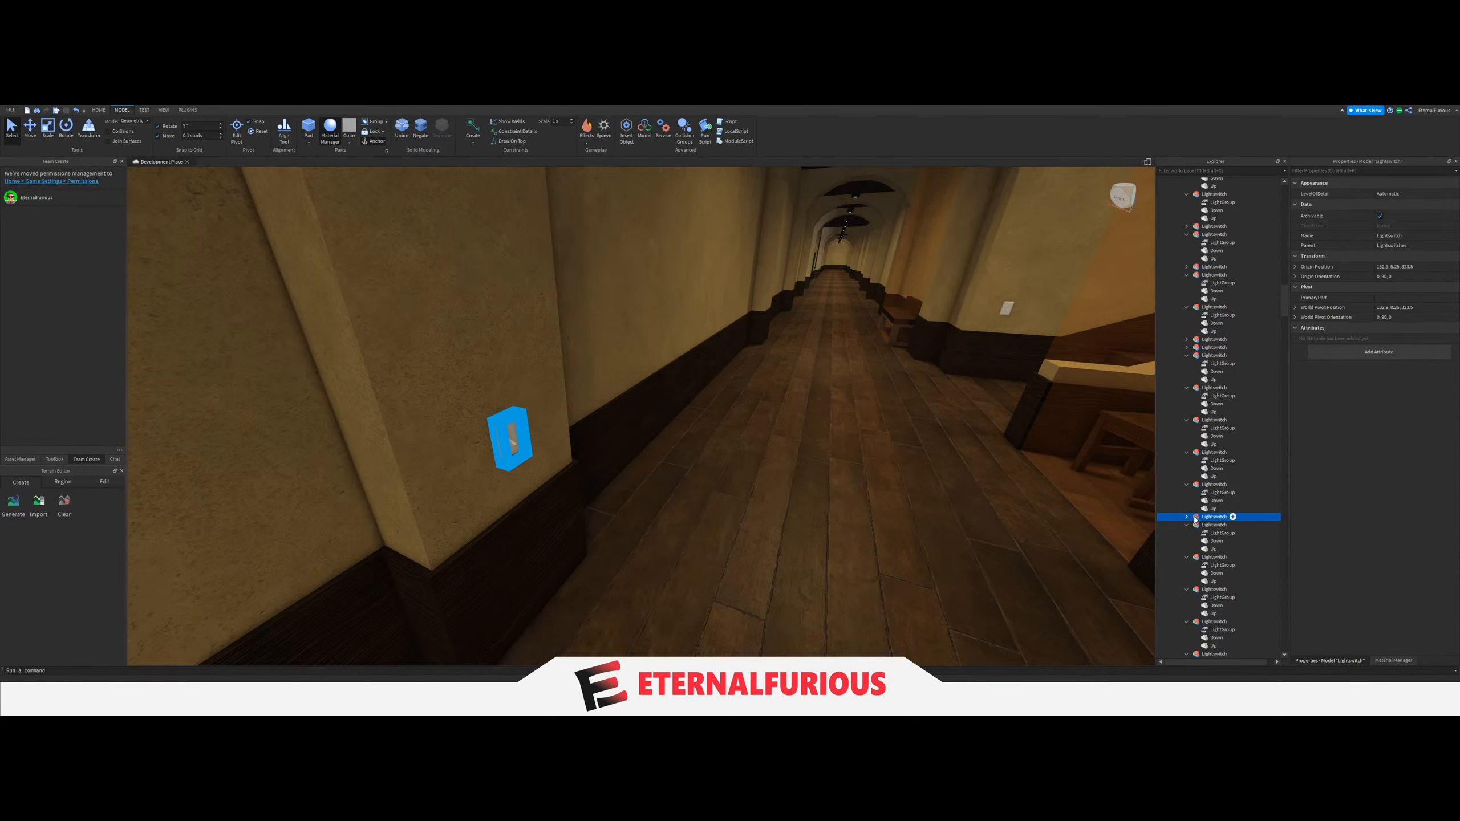
left_click(1219, 526)
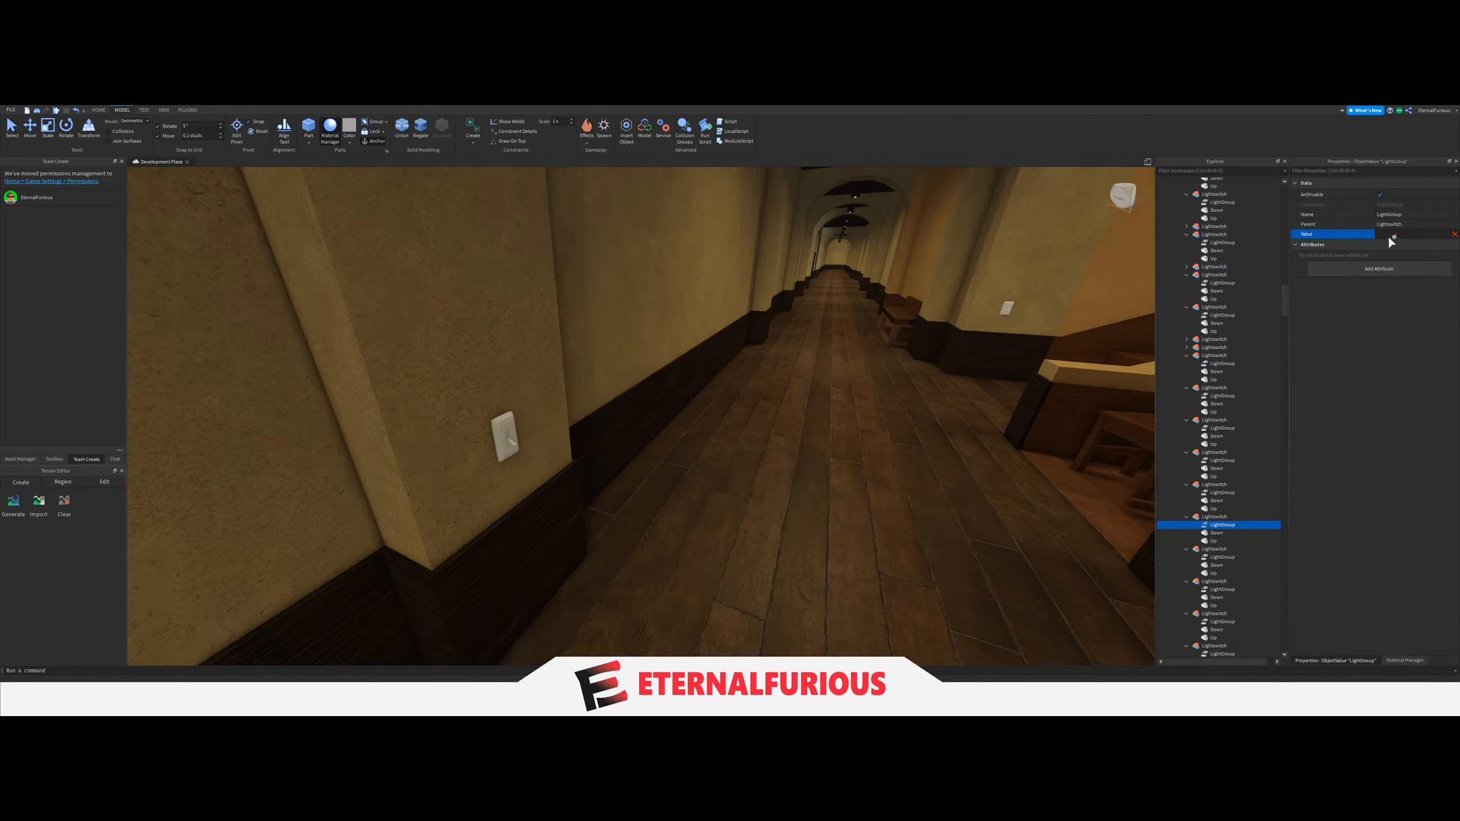
scroll(1211, 486, "up", 20)
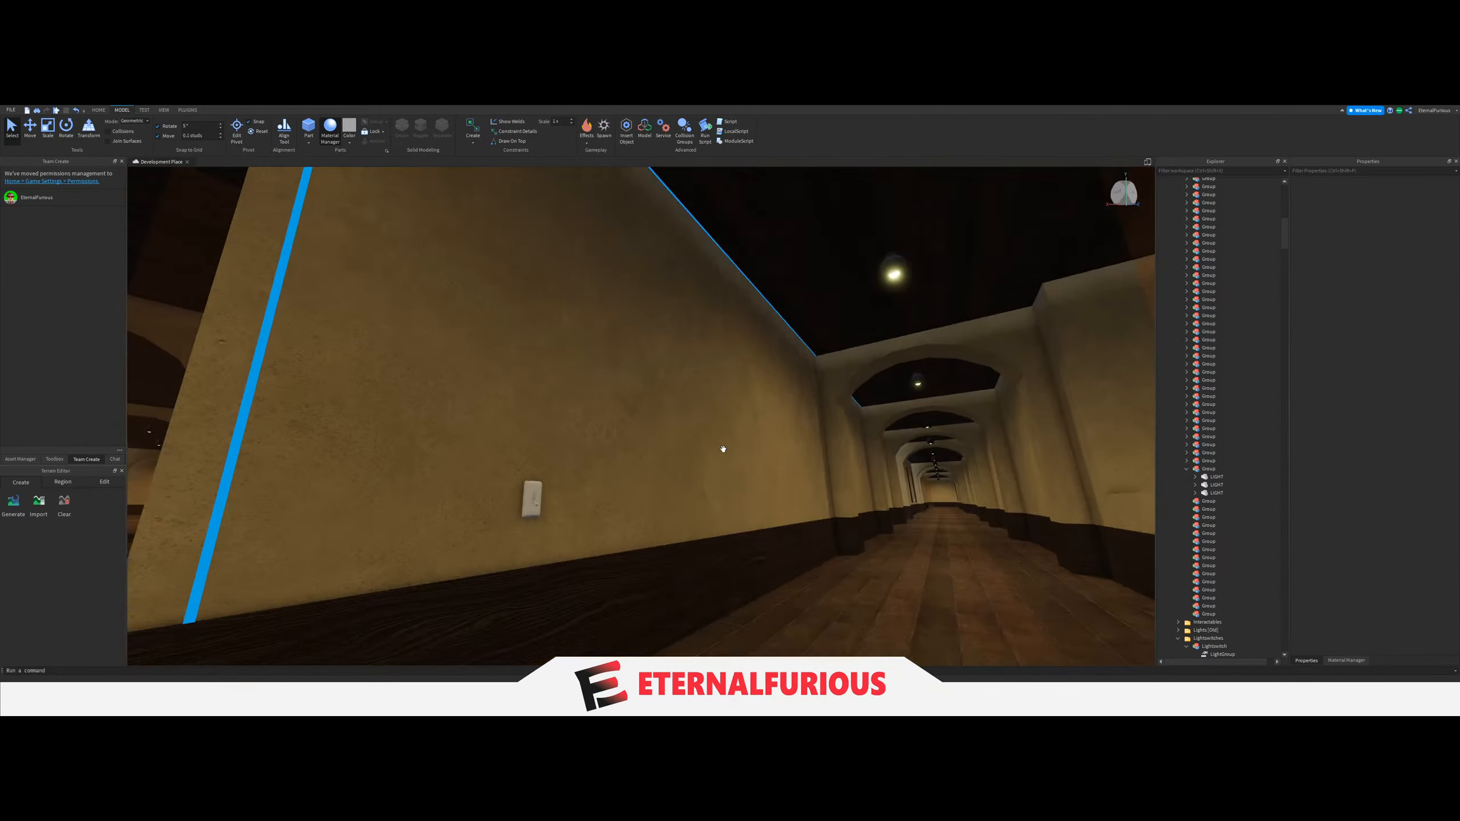
Collapse the linked Group and gather the three ceiling LIGHTs of the following long arched hallway into another Group under Lights.
left_click(1187, 470)
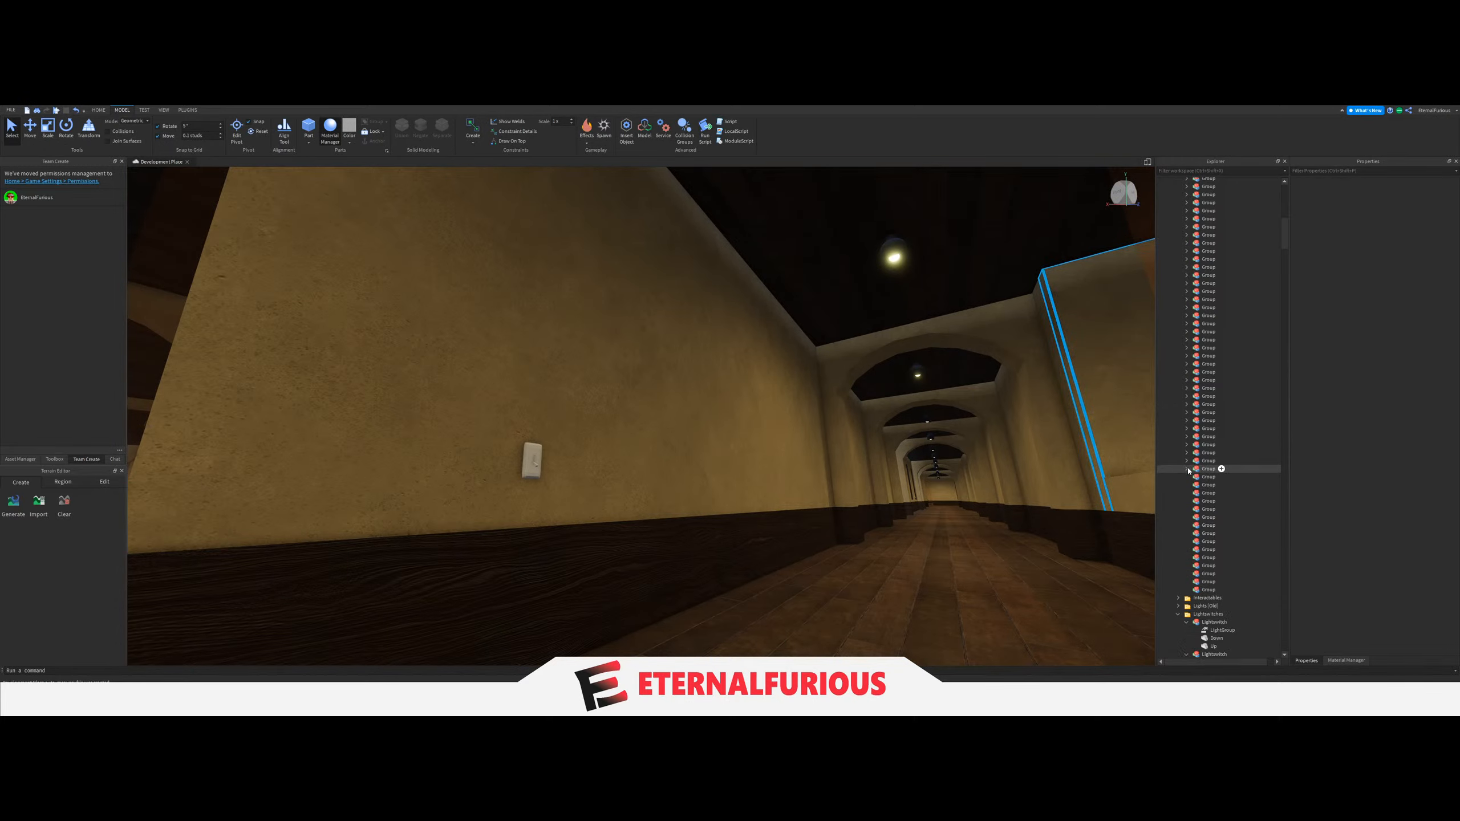
left_click(892, 260)
key("w")
right_click_drag(762, 323, 772, 335)
key("w")
mouse_move(650, 359)
right_mouse_down()
mouse_move(688, 375)
mouse_move(671, 379)
right_mouse_up()
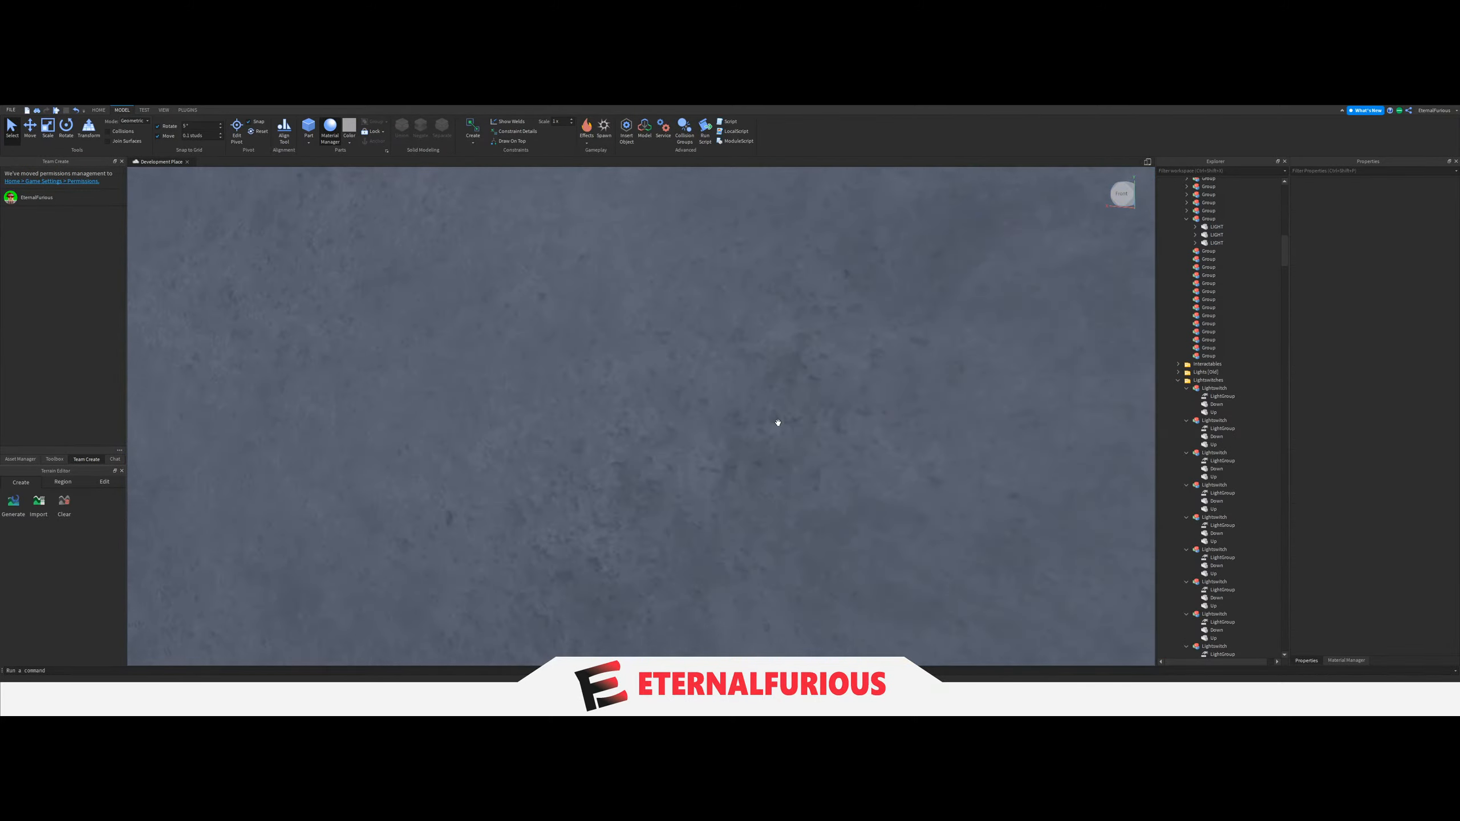
Link the LightGroup of the switch on the plain wall near the hallway corner to the newest three-LIGHT Group, and collapse that Group.
key("w")
right_click_drag(778, 423, 768, 438)
key("a")
left_click(614, 439)
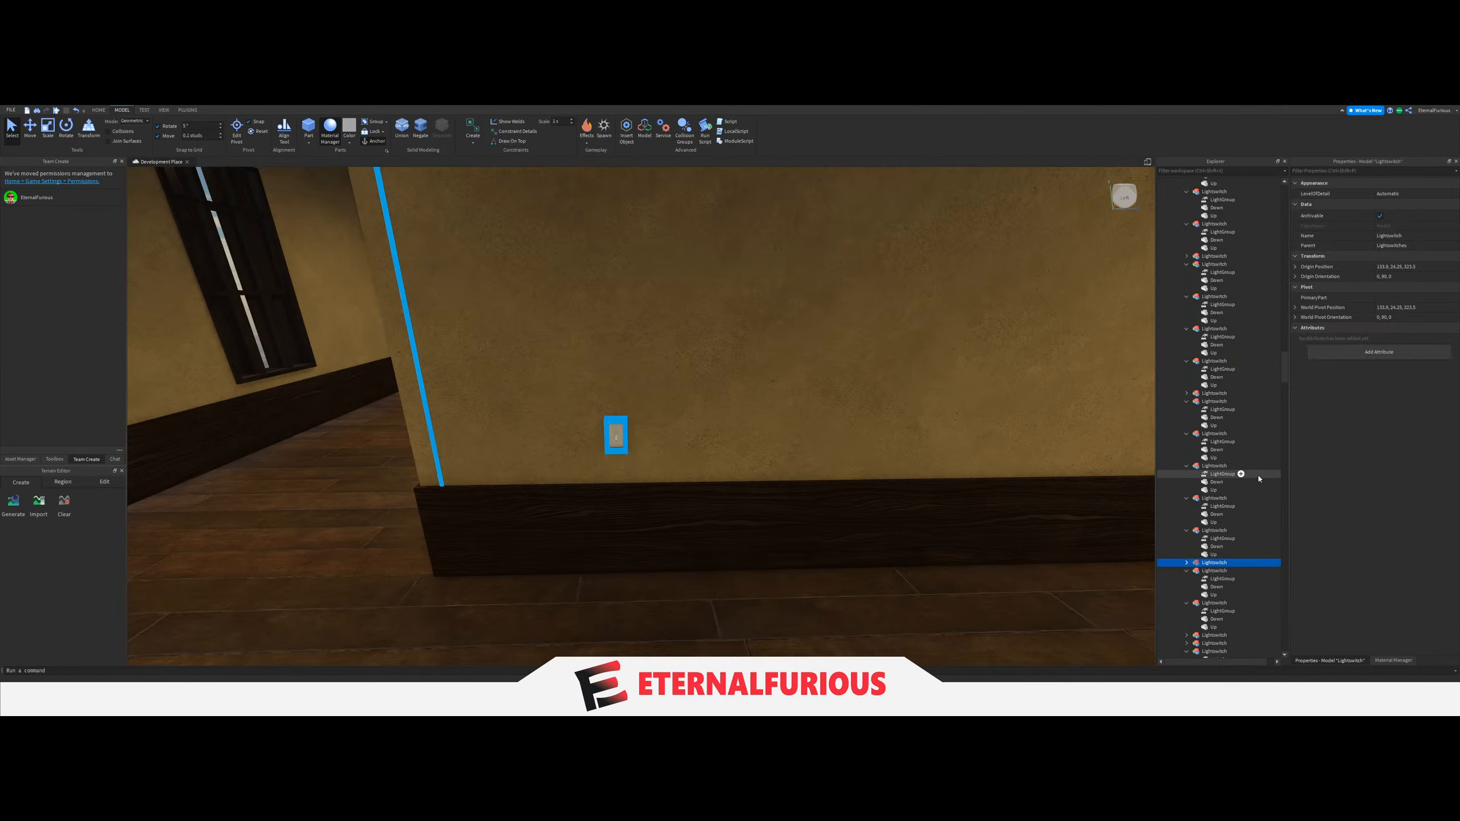
left_click(1186, 493)
left_click(1187, 501)
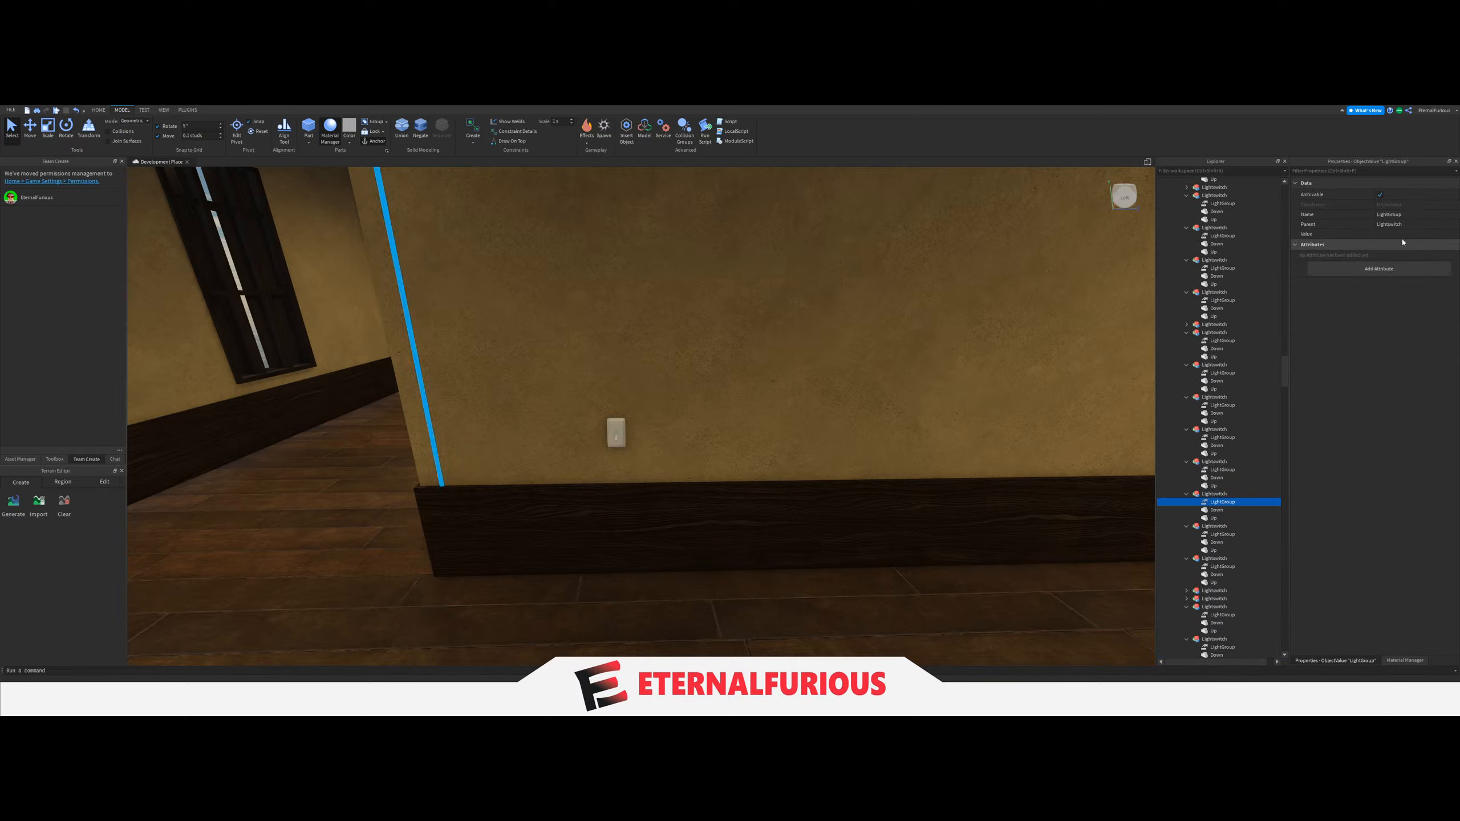
scroll(1232, 433, "up", 10)
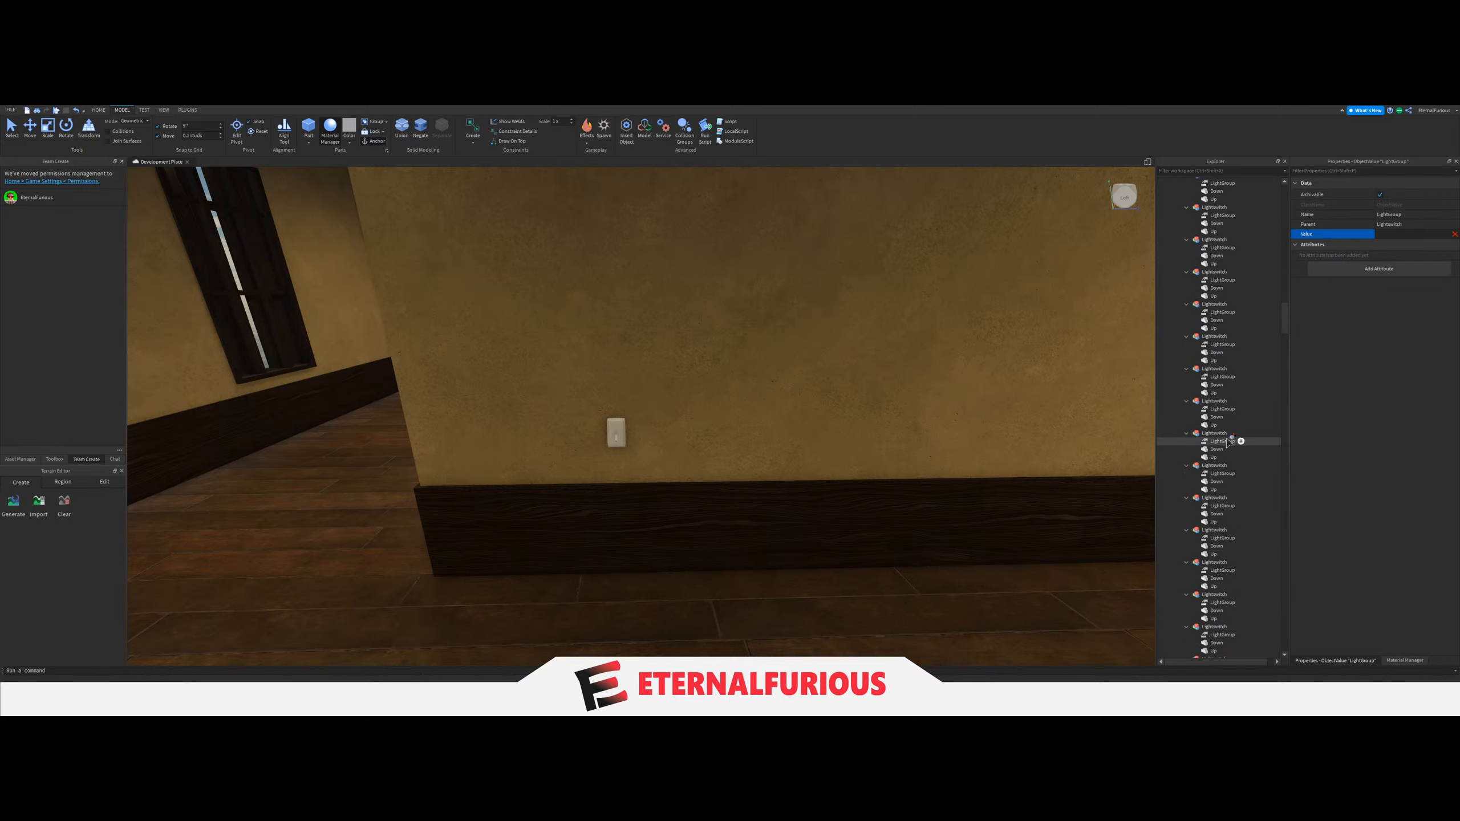
scroll(1232, 440, "up", 5)
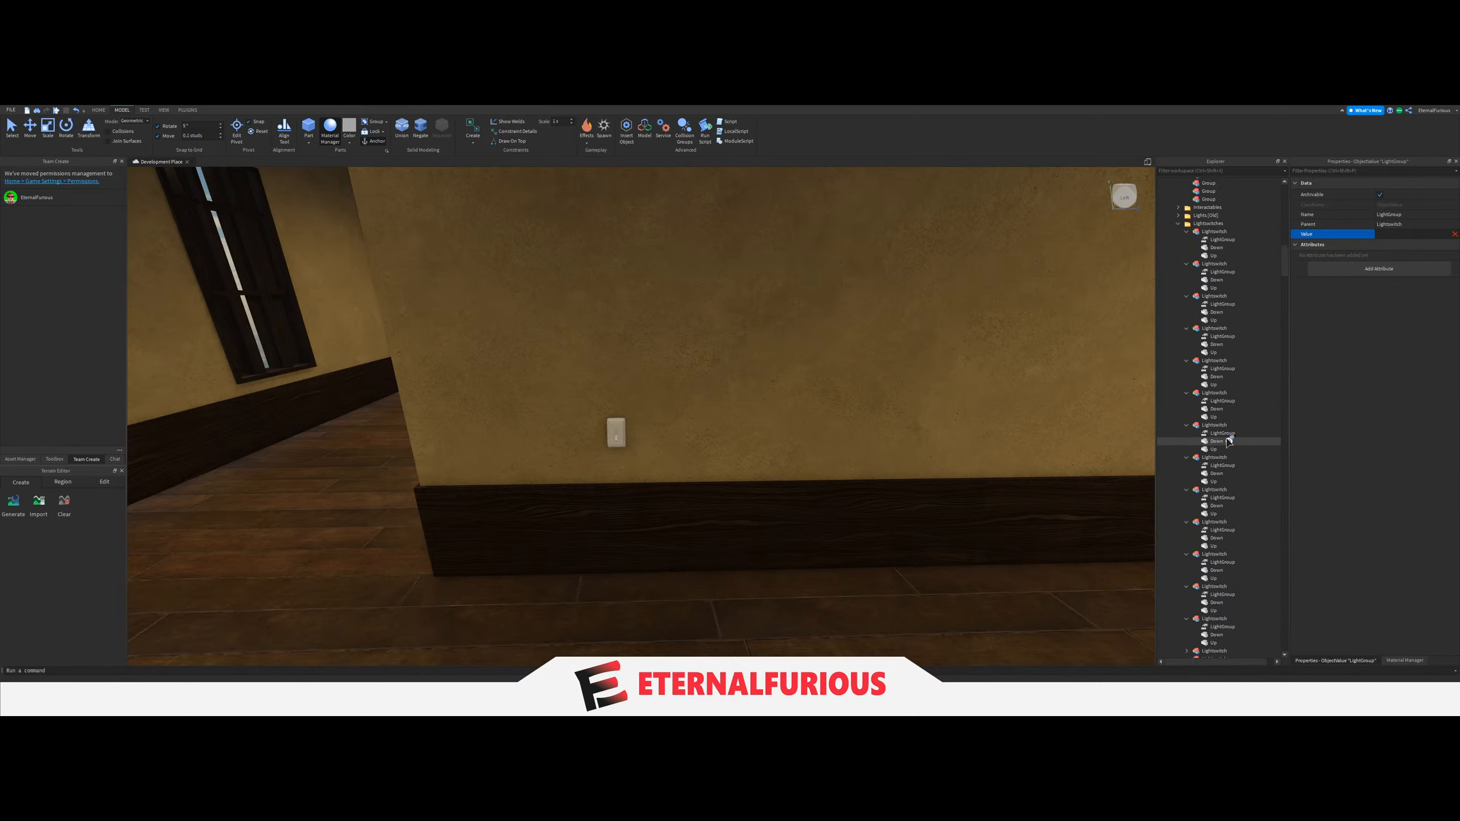
scroll(1229, 442, "up", 10)
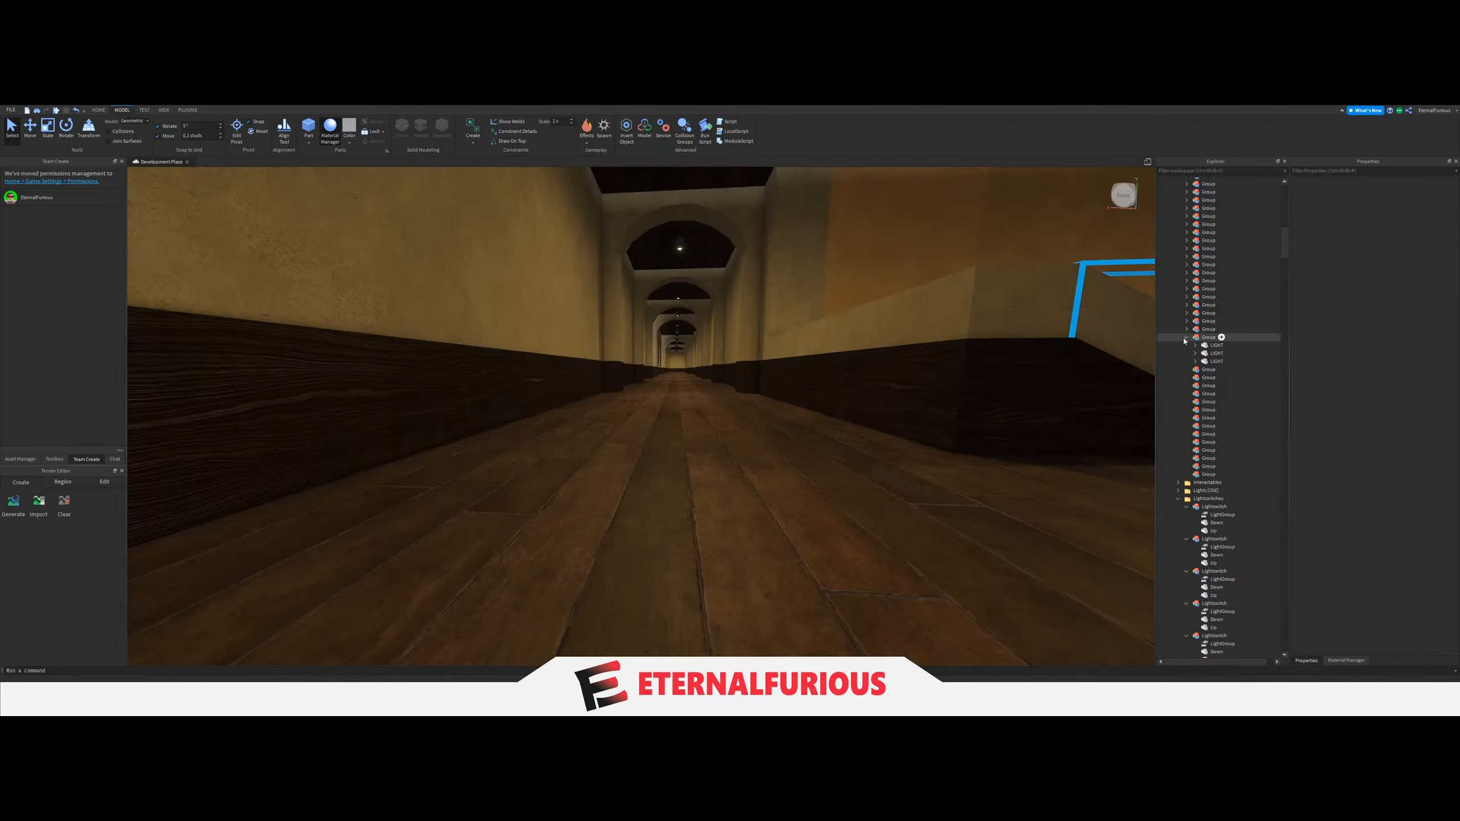
left_click(1186, 338)
Select the five ceiling LIGHTs along the corridor with the signed doors and combine them into one Group under Lights.
right_click_drag(802, 416, 766, 435)
key("w")
key("w")
right_click_drag(766, 435, 750, 404)
key("s")
right_click_drag(633, 278, 634, 279)
key("w")
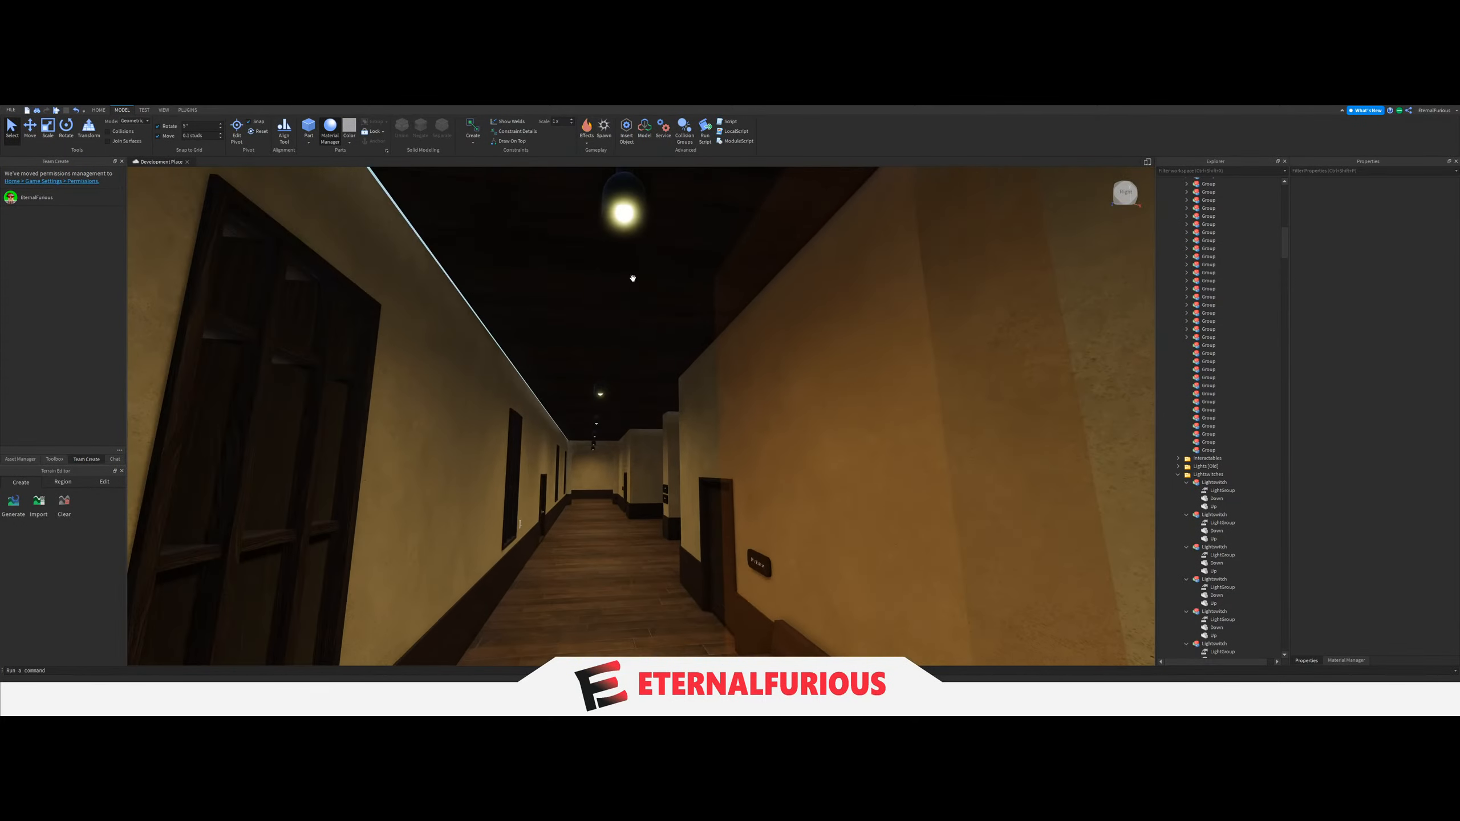
left_click(629, 213)
key("w")
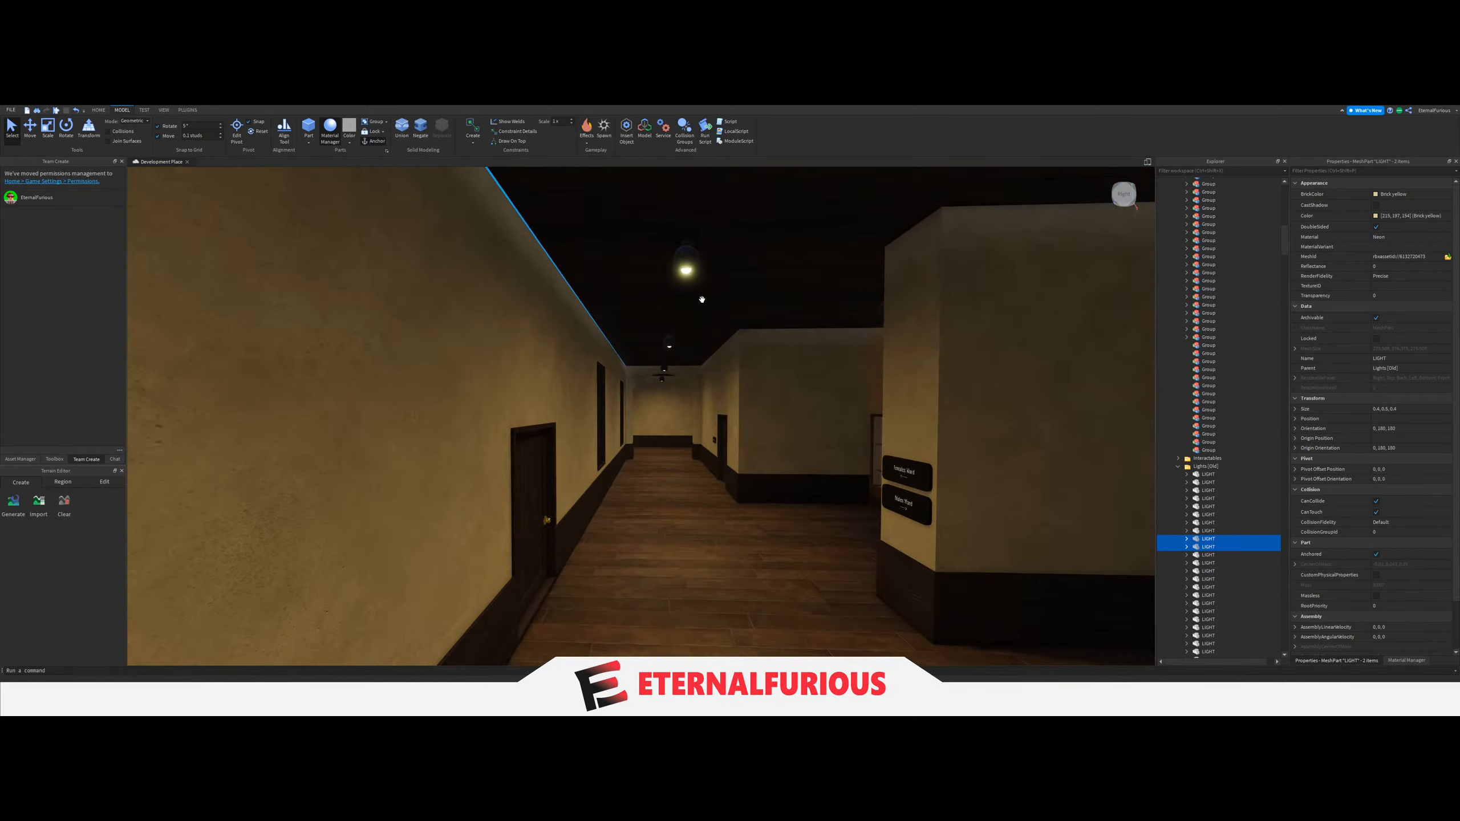
left_click(685, 271, "ctrl")
key("w")
right_click_drag(694, 332, 694, 332)
Link the LightGroup of the switch beside the corridor's barred window to the new five-LIGHT Group, and expand that Group.
key("w")
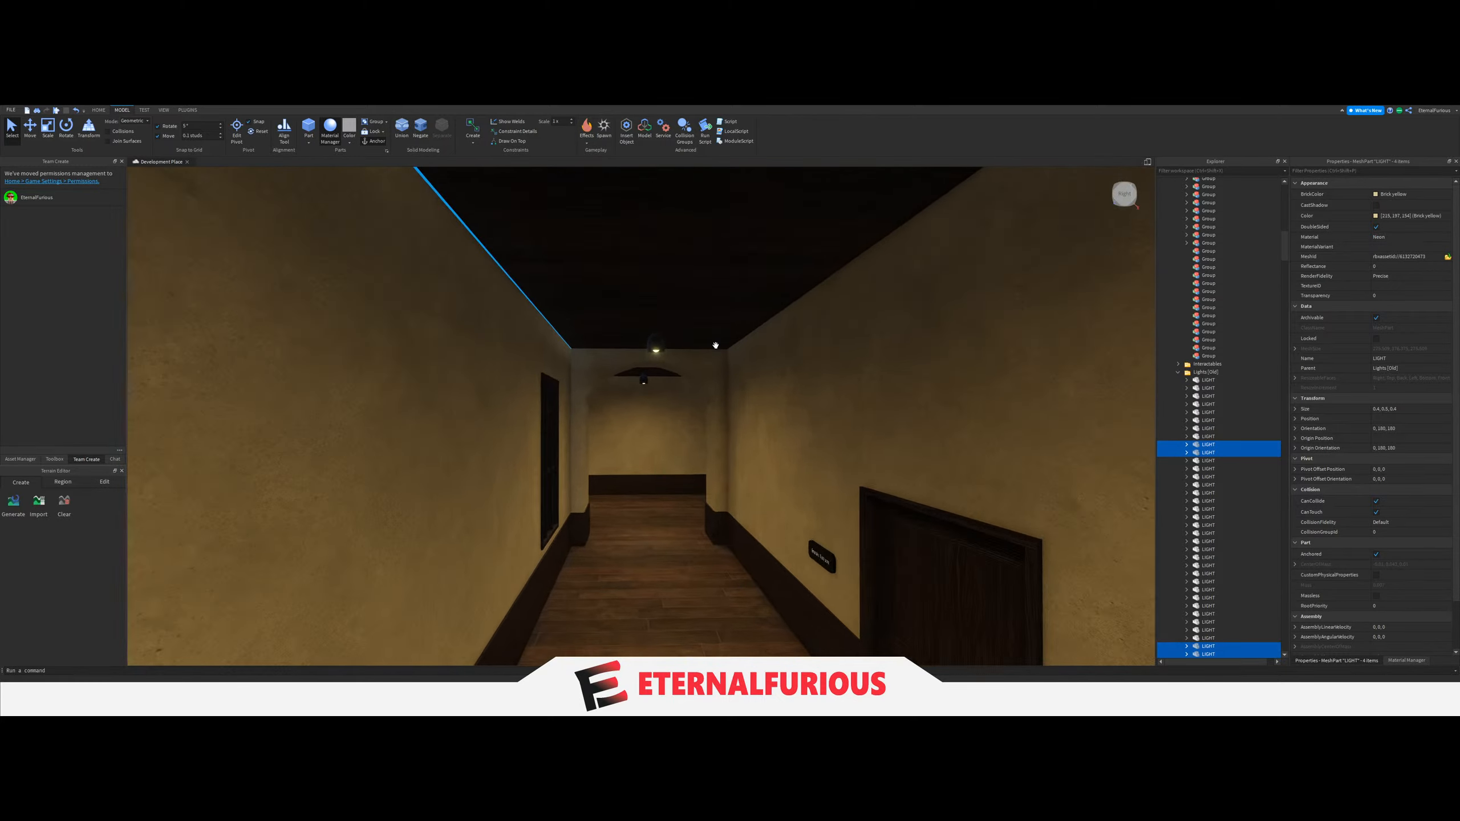
left_click_drag(1199, 454, 1207, 254)
left_click(1207, 252)
right_click_drag(745, 404, 744, 404)
key("w")
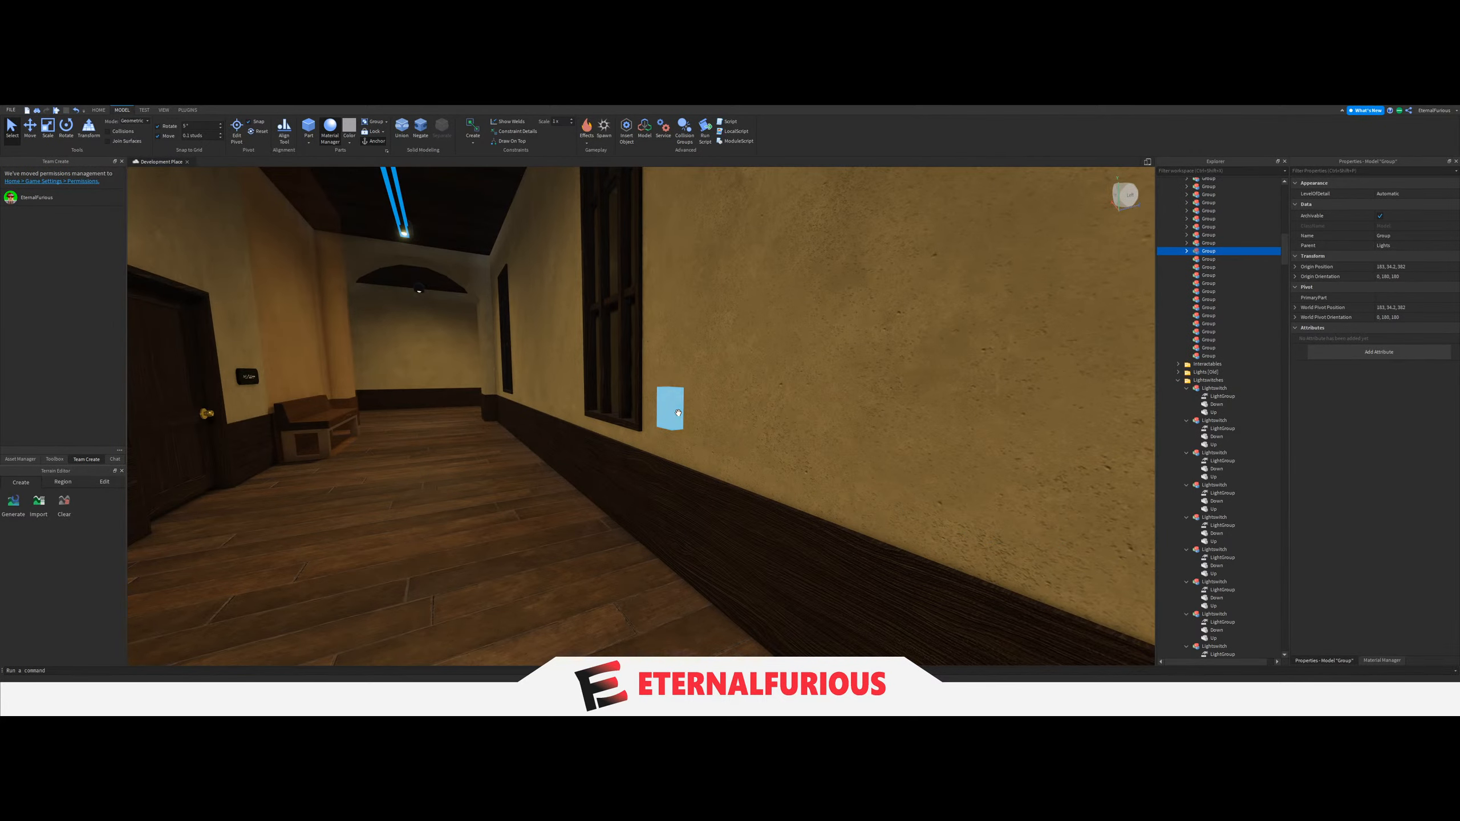
left_click(671, 410)
left_click(1201, 569)
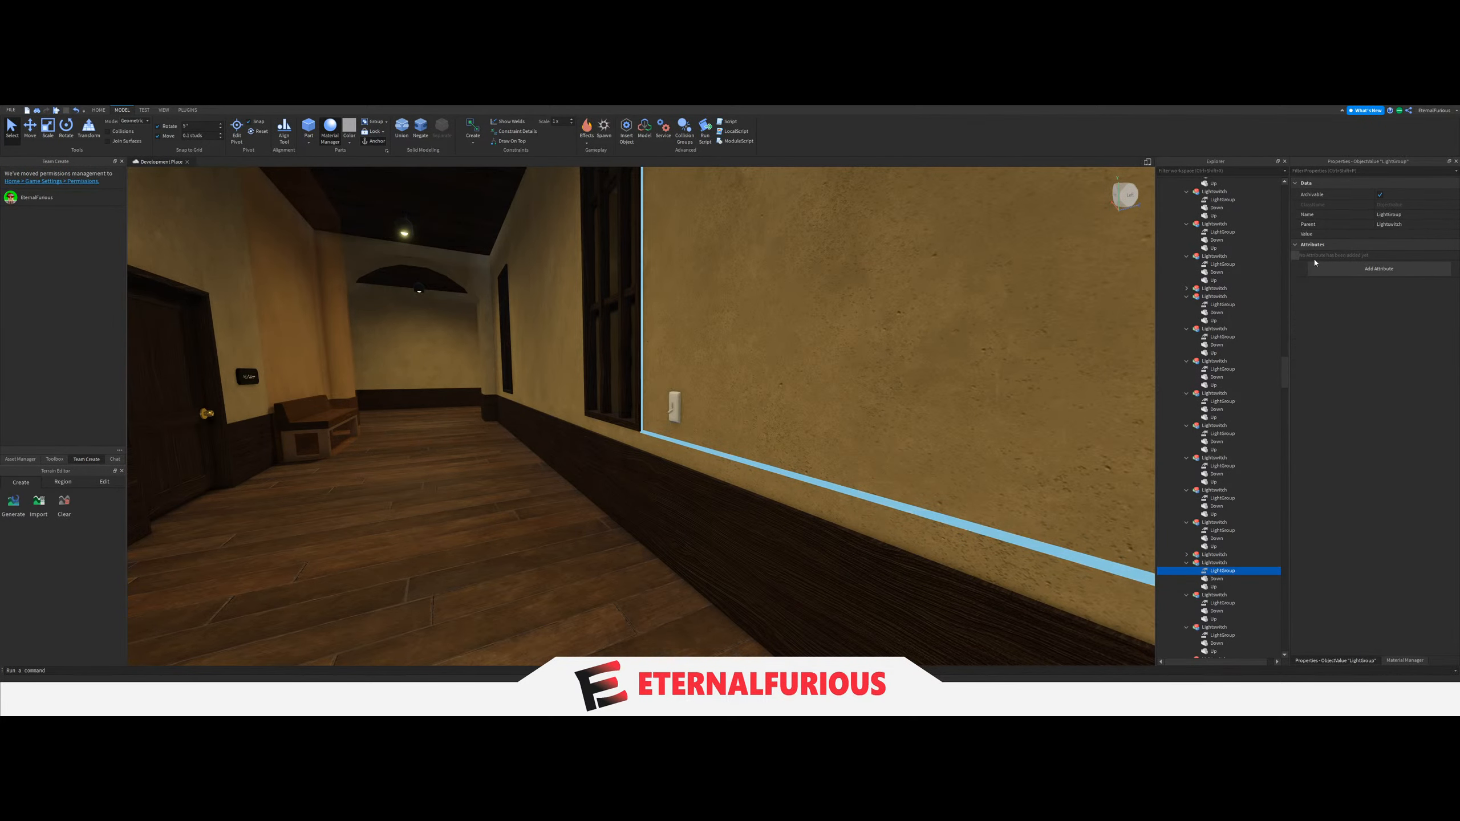
left_click(1377, 236)
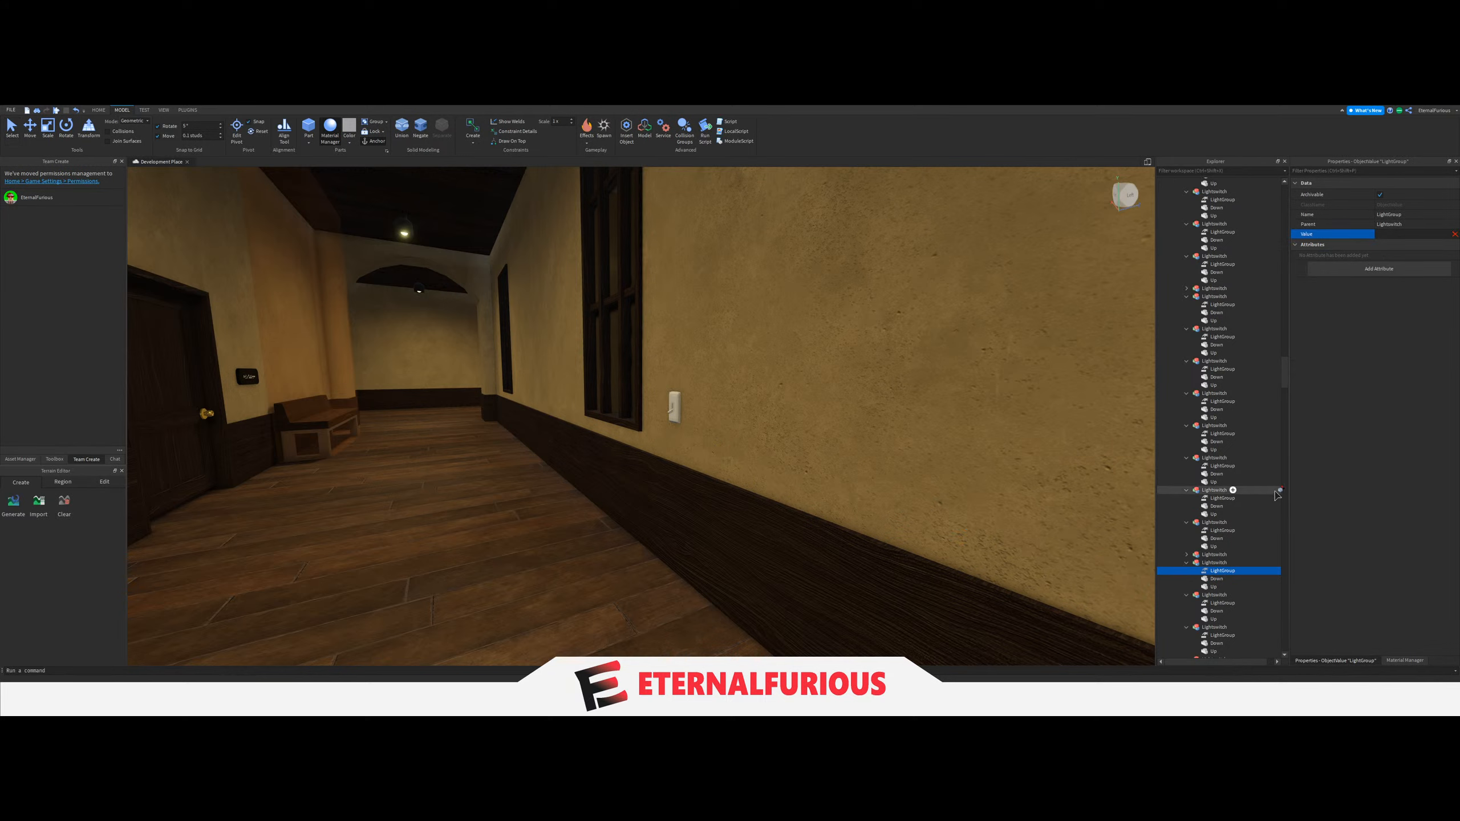
scroll(1276, 494, "up", 10)
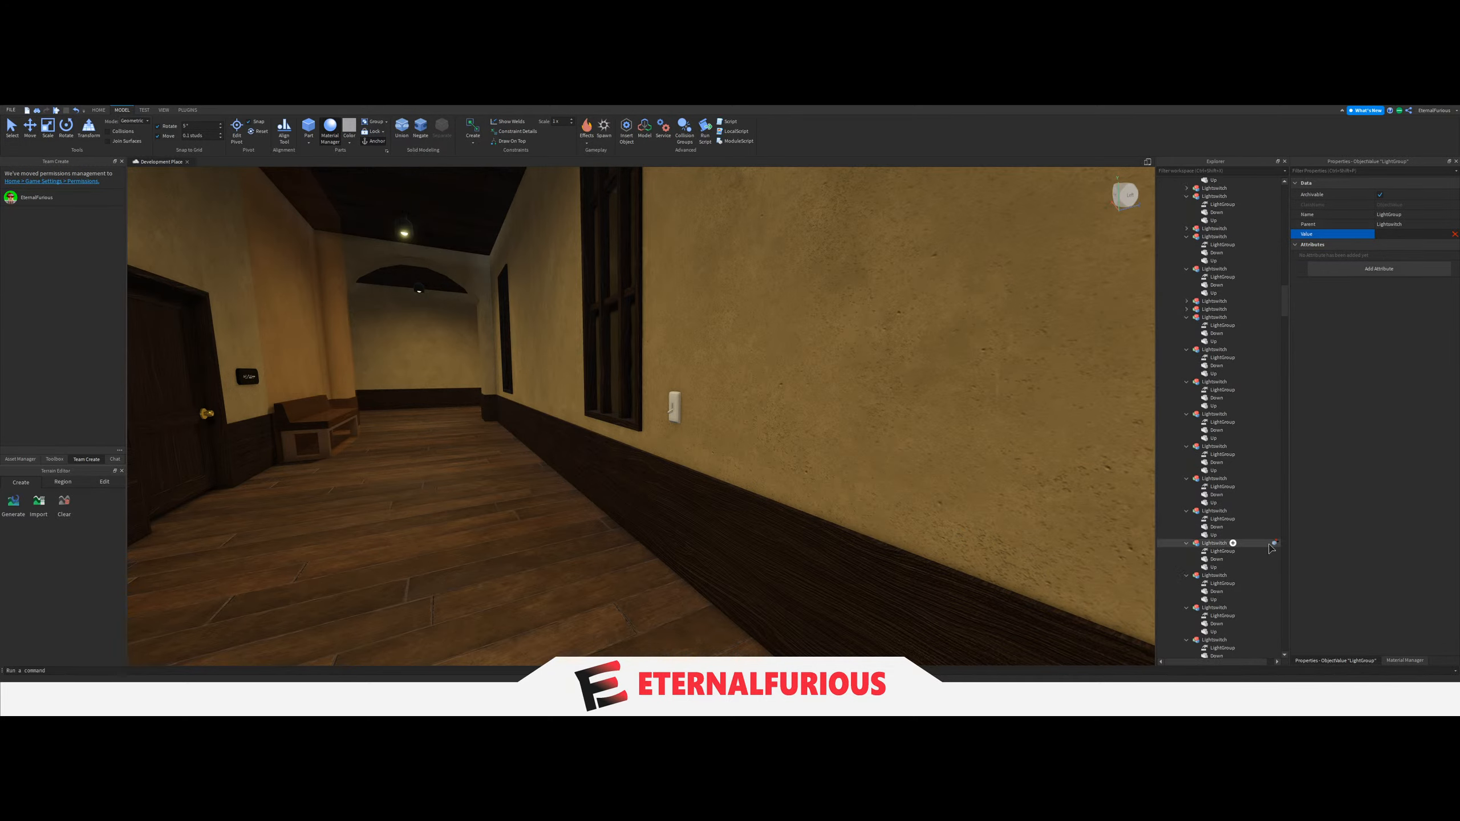
scroll(1272, 547, "up", 10)
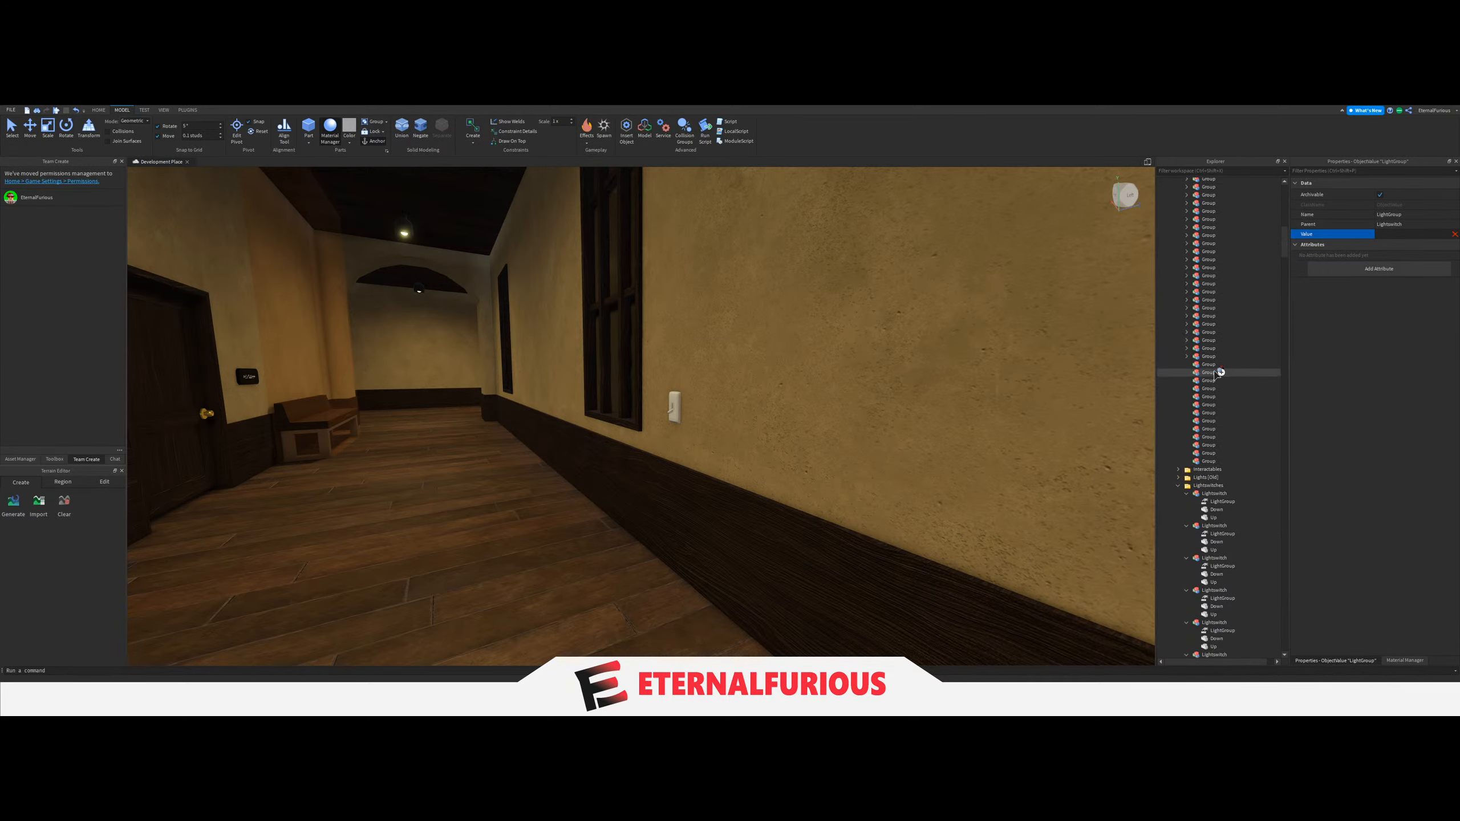
double_click(1202, 357)
left_click(1209, 357)
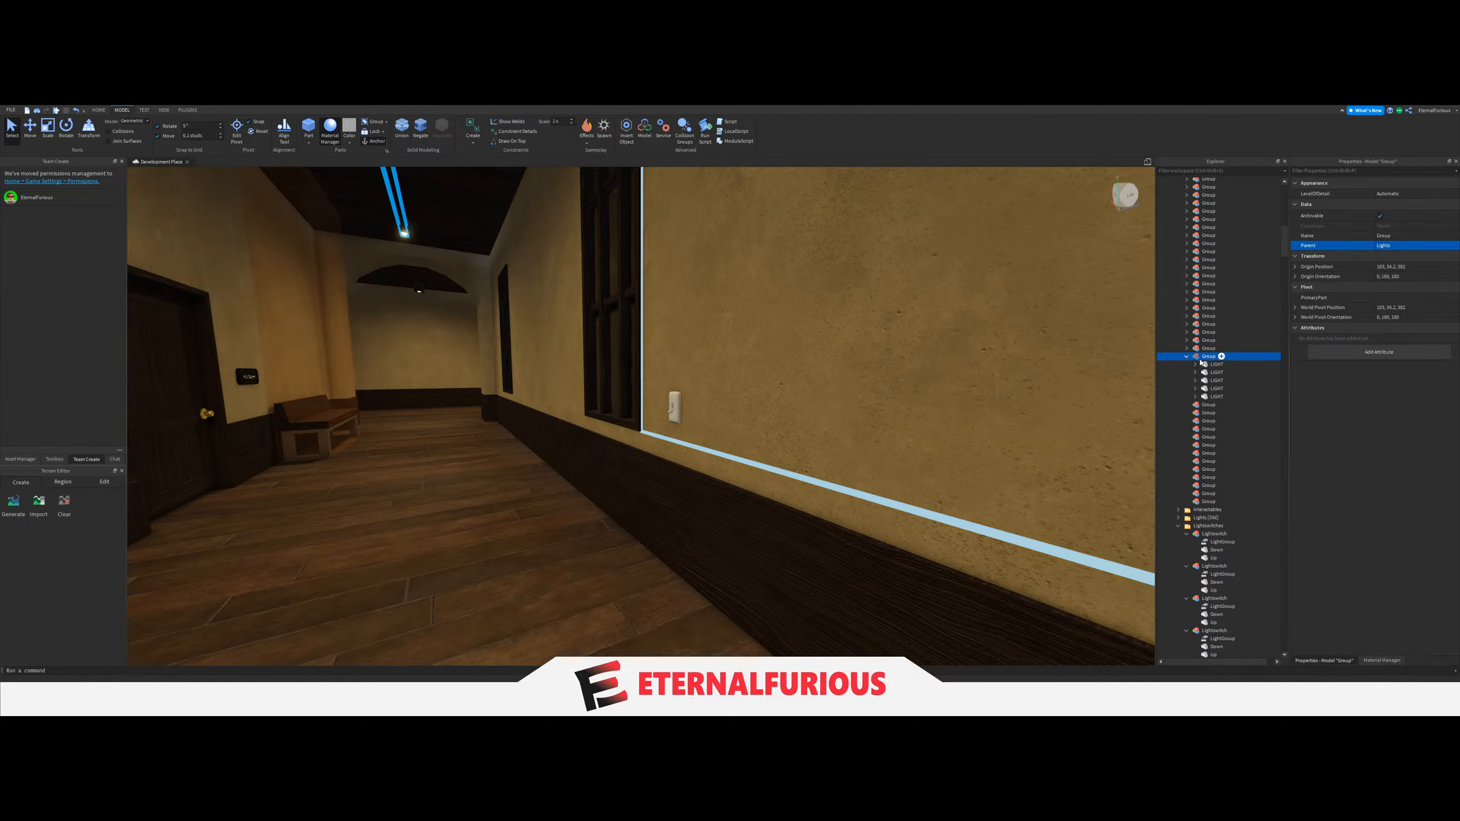
Select the five ceiling LIGHTs along the matching corridor on the other floor, combine them into one Group under Lights, and collapse the previous Group.
right_click_drag(797, 381, 672, 452)
key("w")
left_click(509, 243)
key("s")
right_click_drag(647, 397, 669, 399)
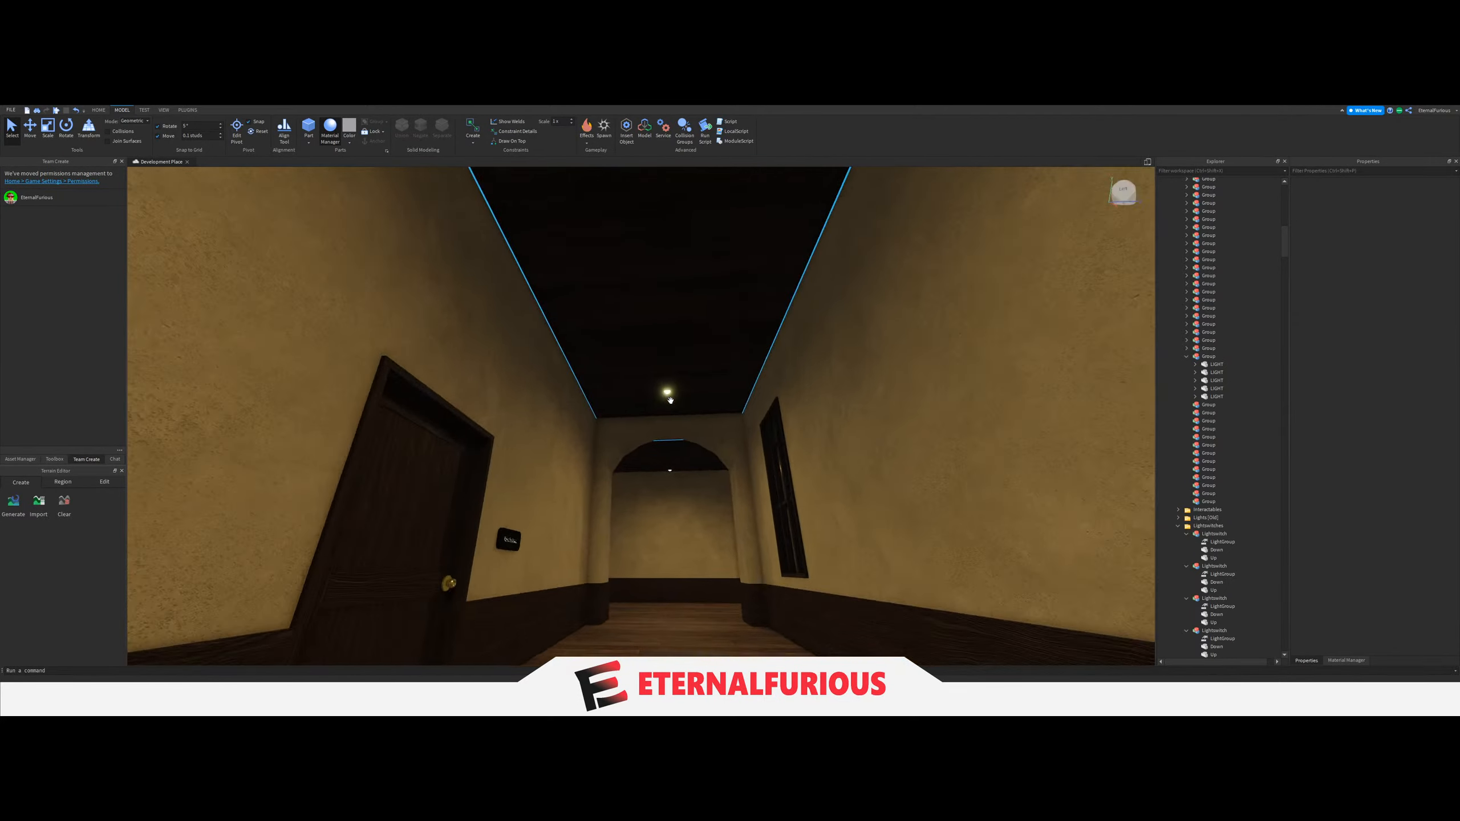
key("w")
left_click(653, 292)
key("s")
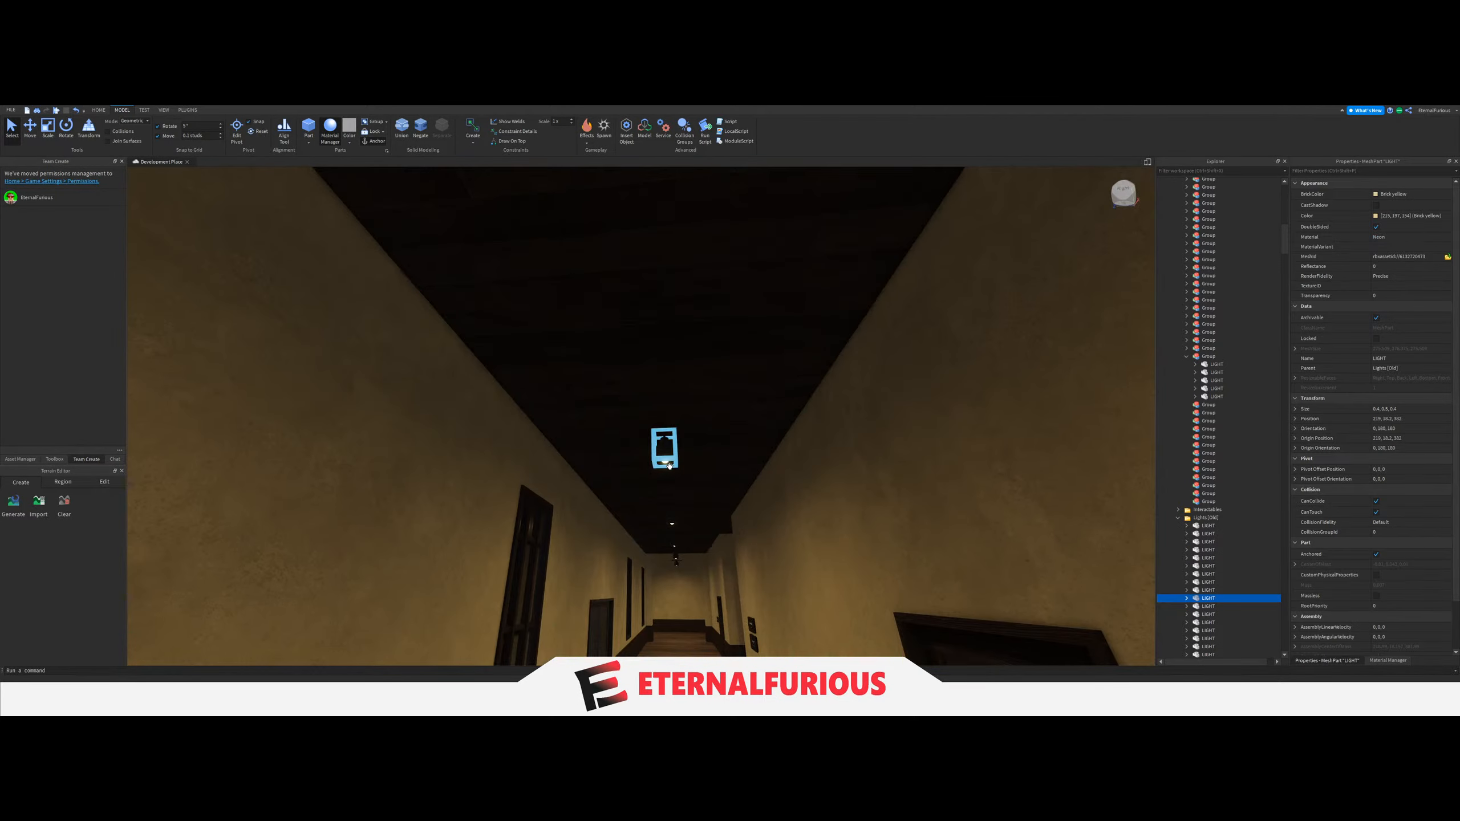
left_click(665, 462, "ctrl")
key("w")
right_click_drag(665, 462, 665, 460)
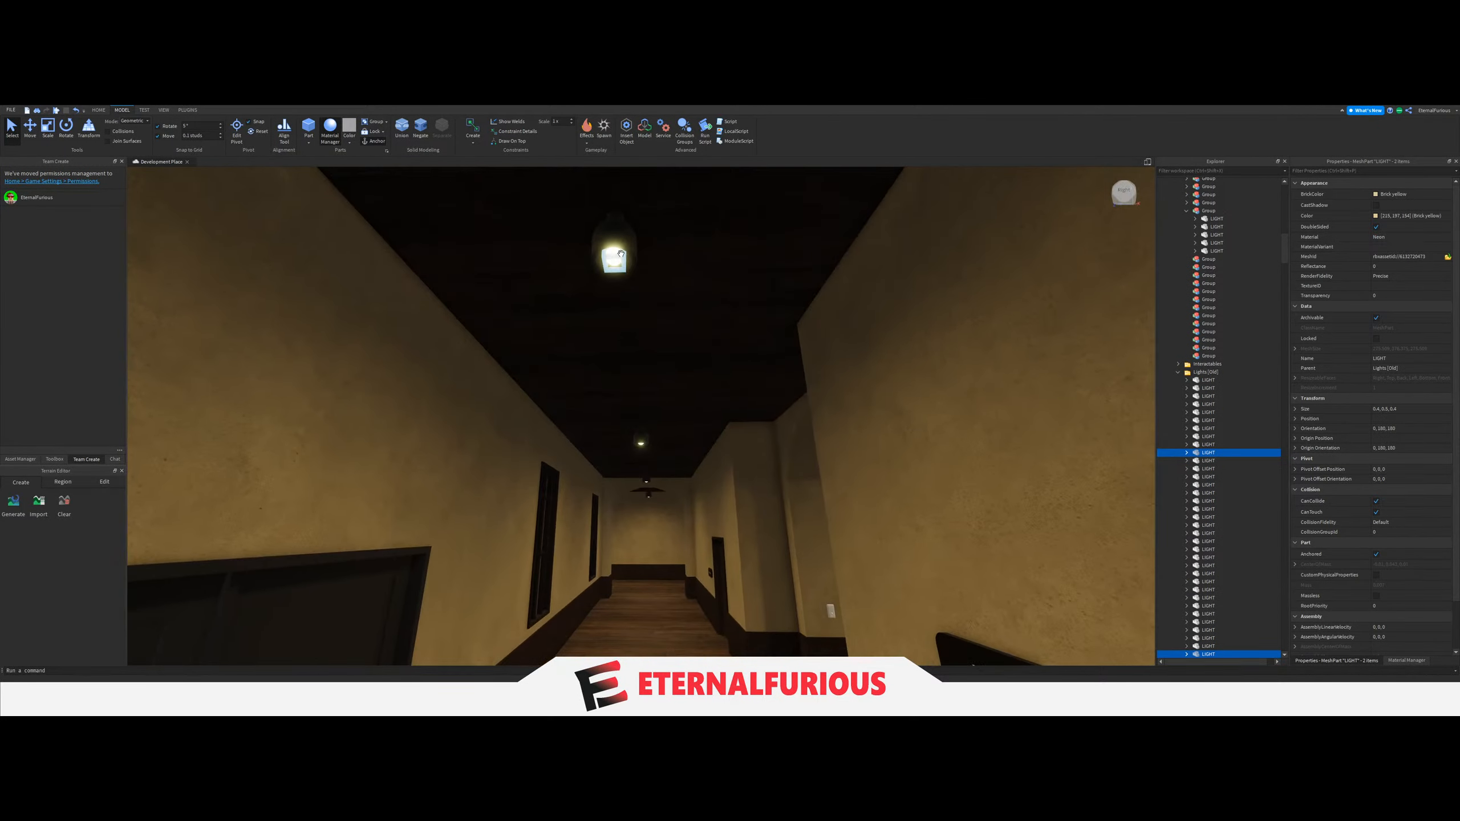
left_click(618, 254, "ctrl")
key("w")
right_click_drag(731, 314, 759, 273)
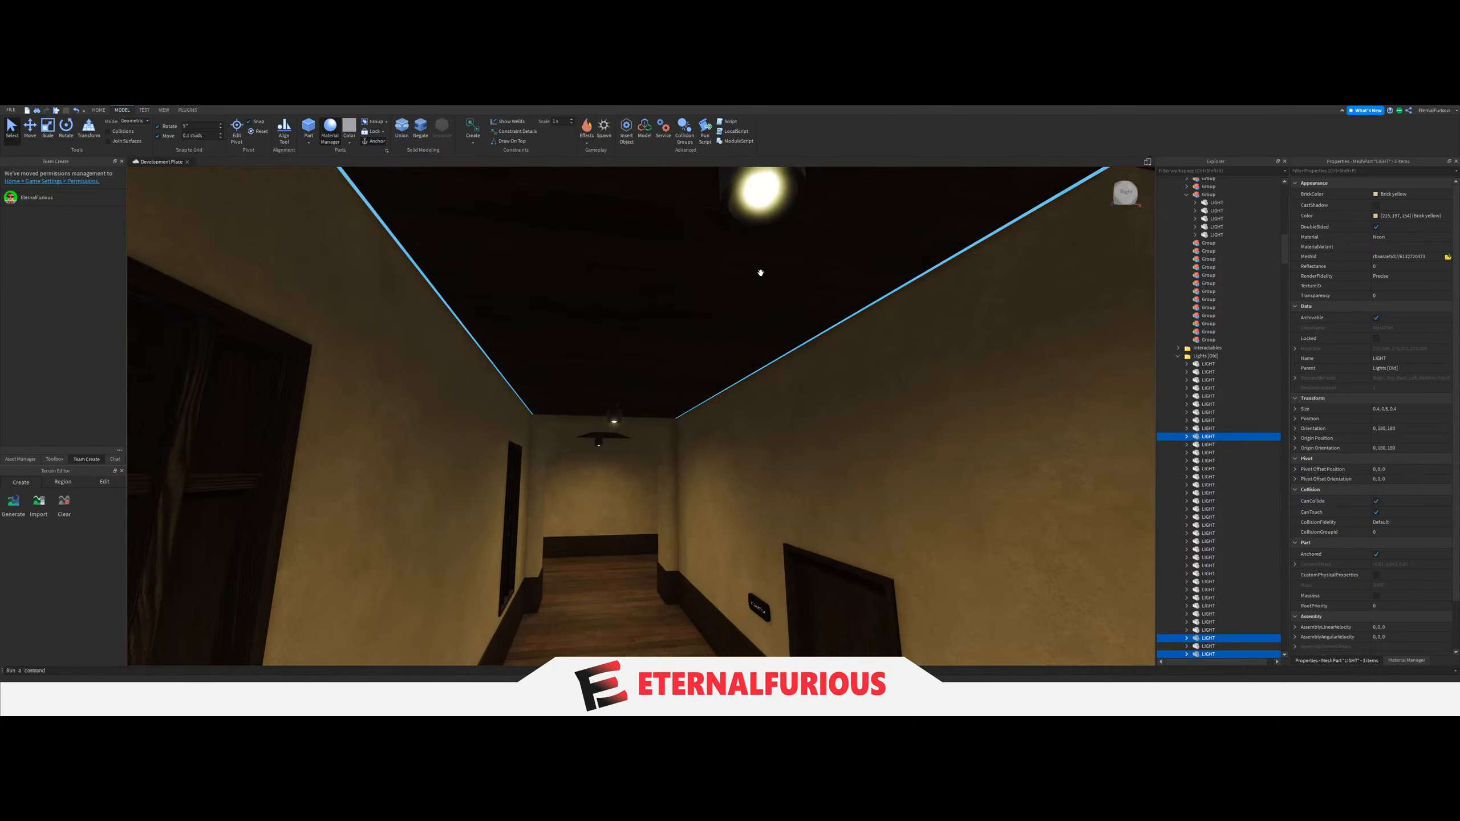
left_click(759, 196, "ctrl")
key("w")
key("w")
right_click_drag(750, 343, 750, 344)
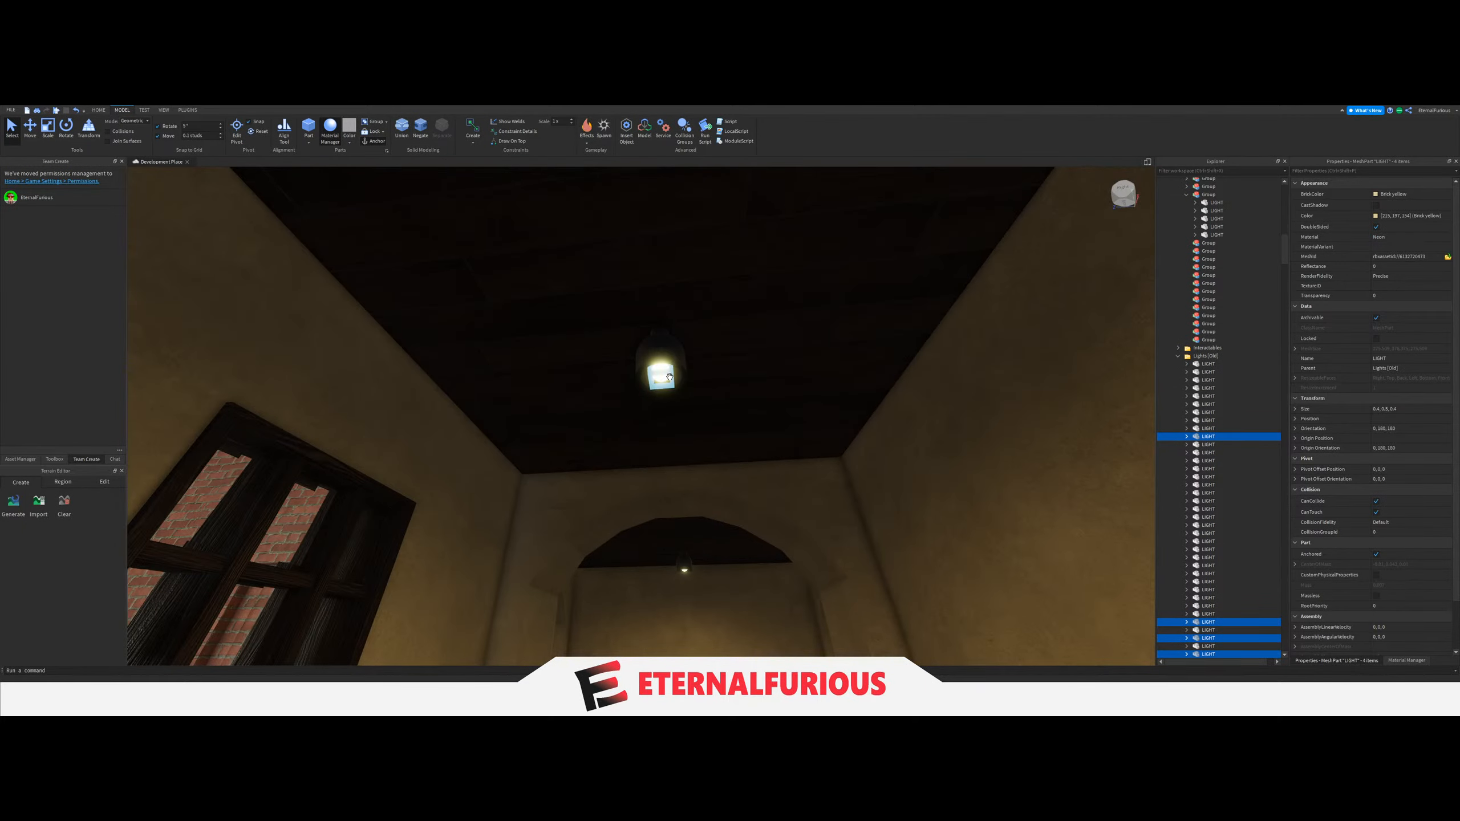
left_click_drag(1209, 262, 1210, 242)
left_click(1191, 194)
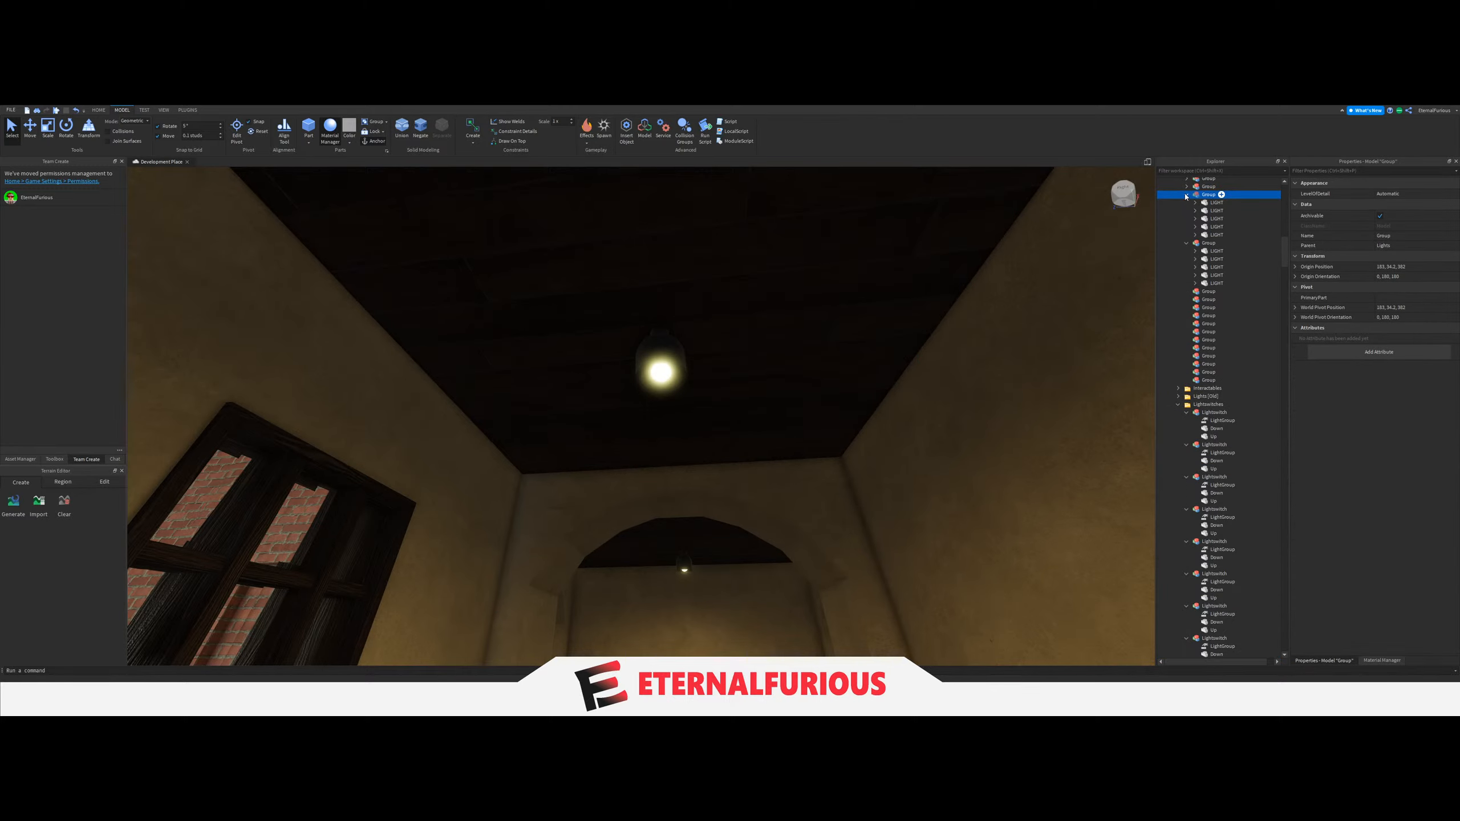
left_click(1186, 196)
Link the LightGroup of this corridor's switch beside the barred window to its five-LIGHT Group.
right_click_drag(798, 385, 798, 385)
scroll(633, 541, "up", 5)
left_click(632, 540)
scroll(632, 539, "down", 8)
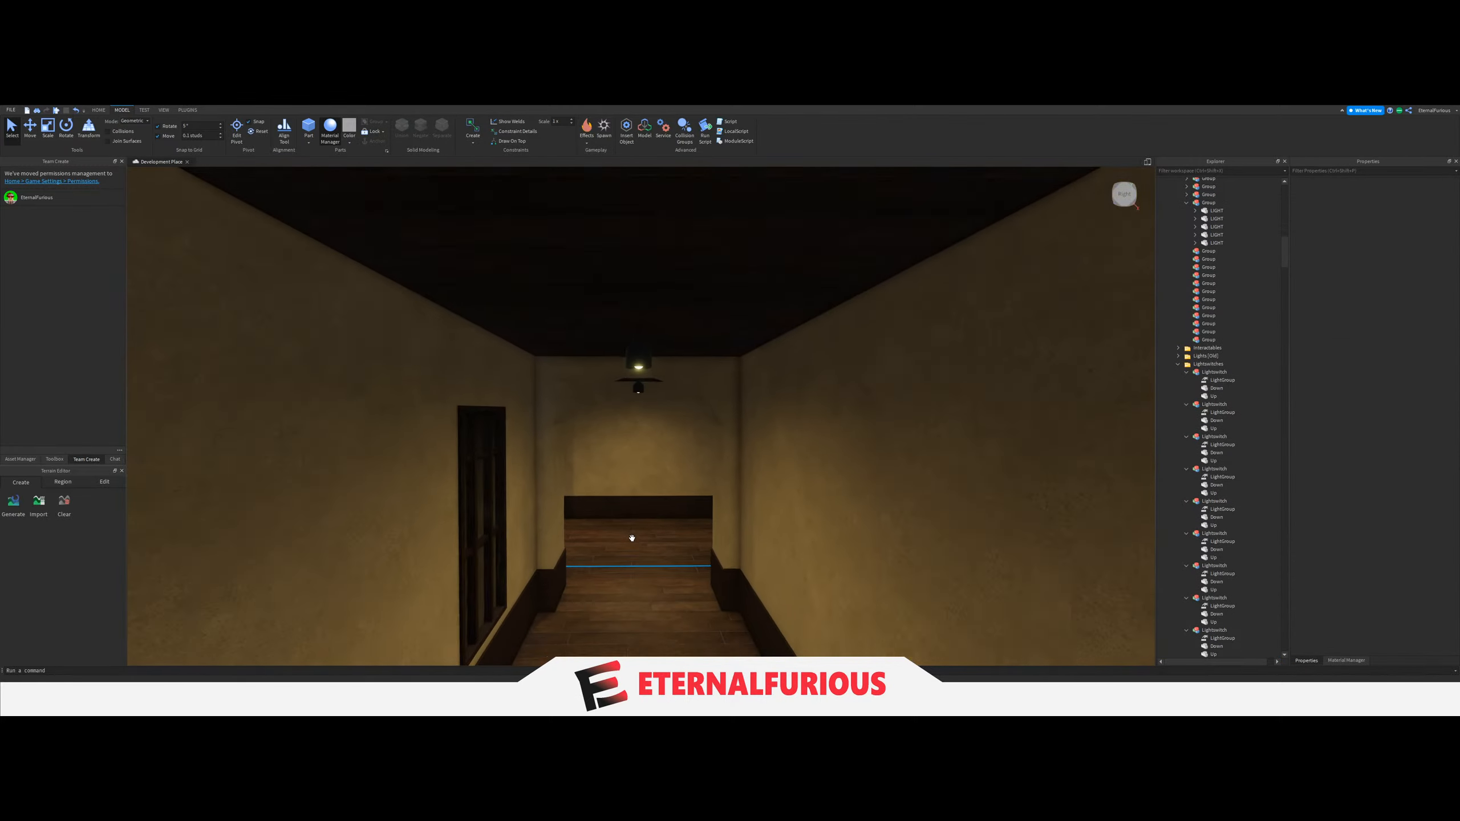
scroll(632, 538, "down", 6)
scroll(633, 539, "up", 8)
right_click_drag(758, 516, 758, 516)
scroll(694, 470, "up", 6)
right_click_drag(695, 472, 696, 470)
left_click(785, 388)
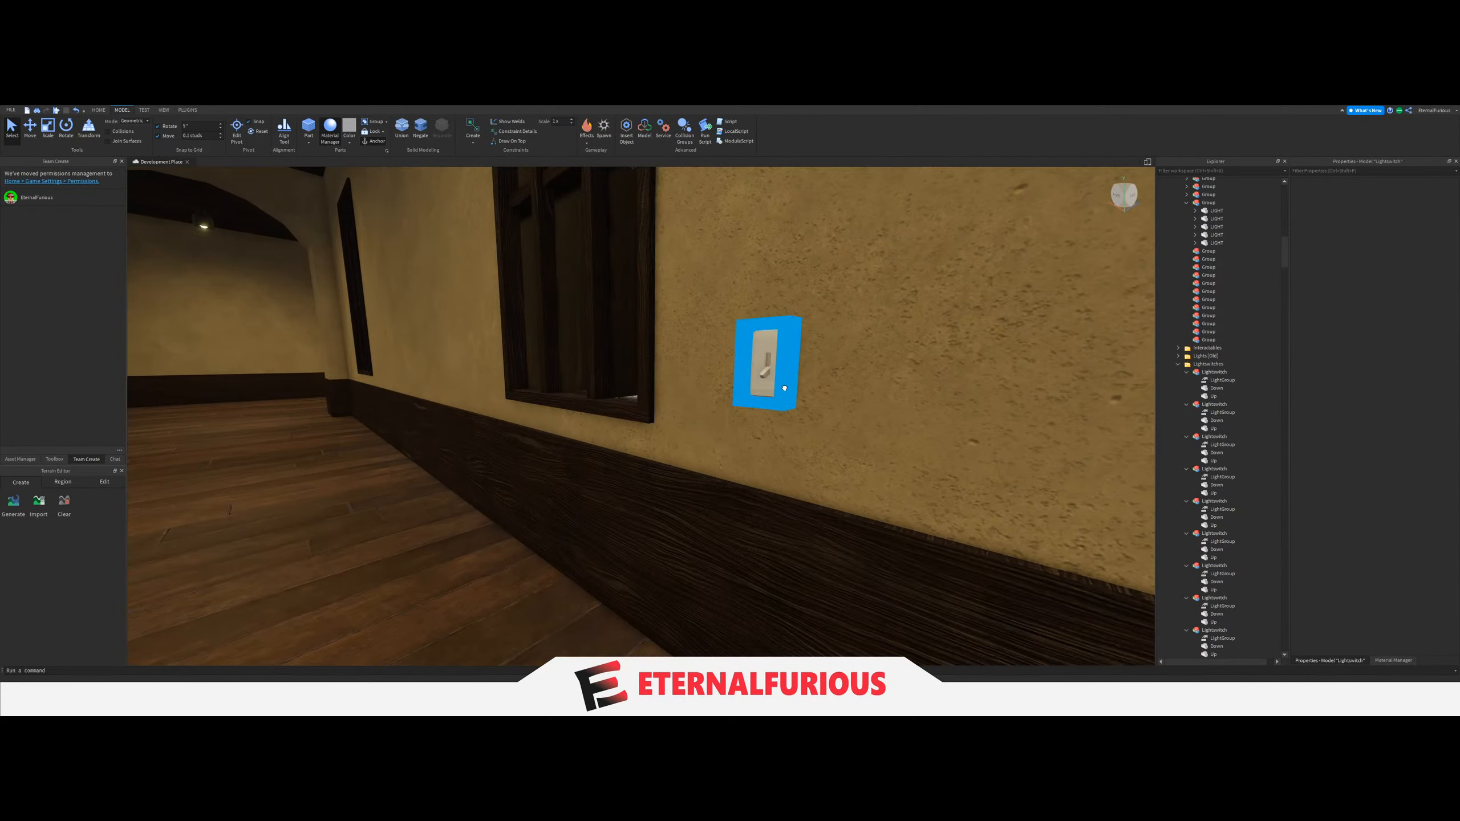
left_click(1223, 570)
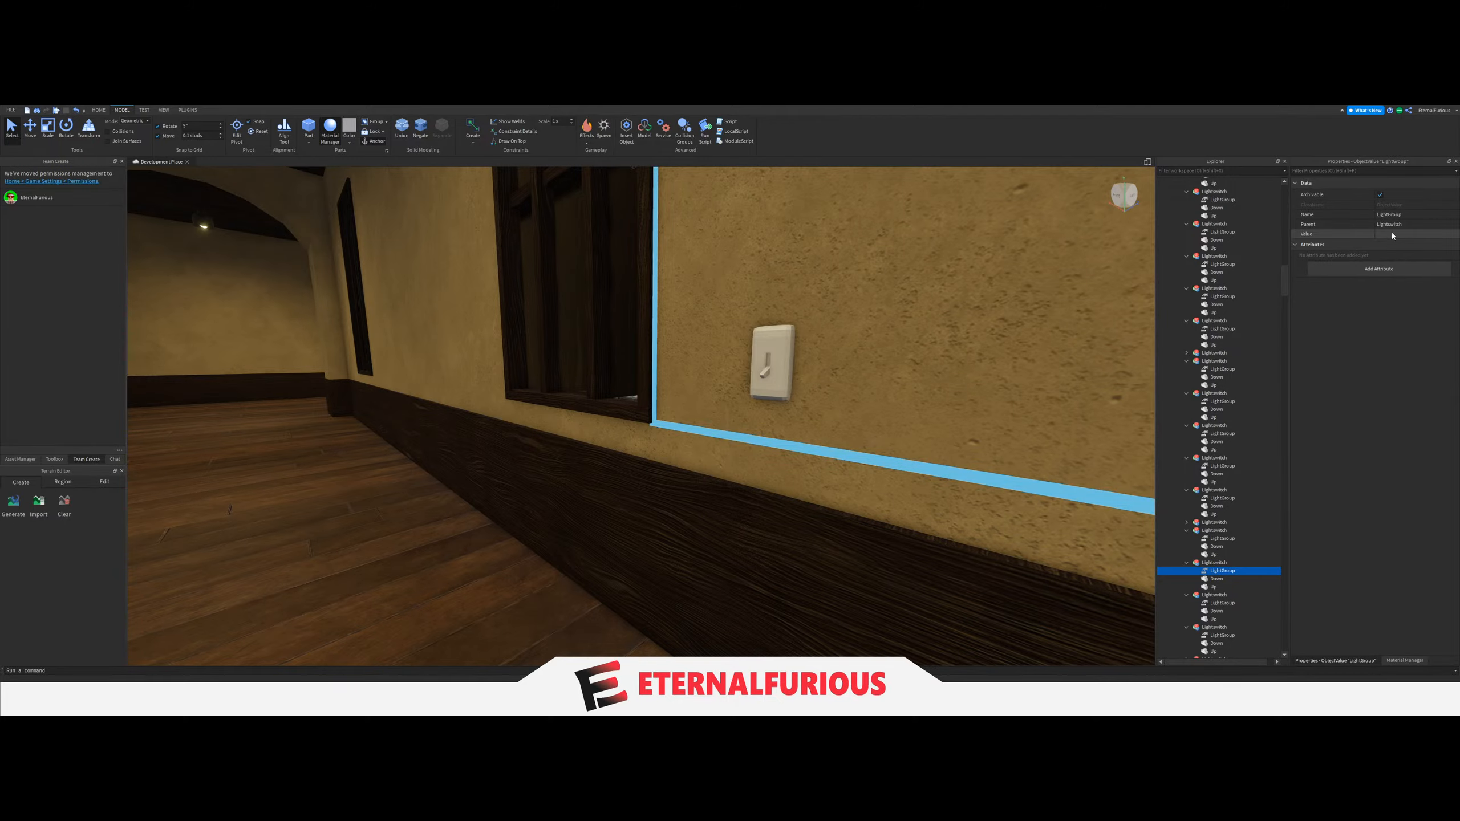
left_click(1393, 235)
scroll(1219, 403, "up", 15)
left_click(1198, 384)
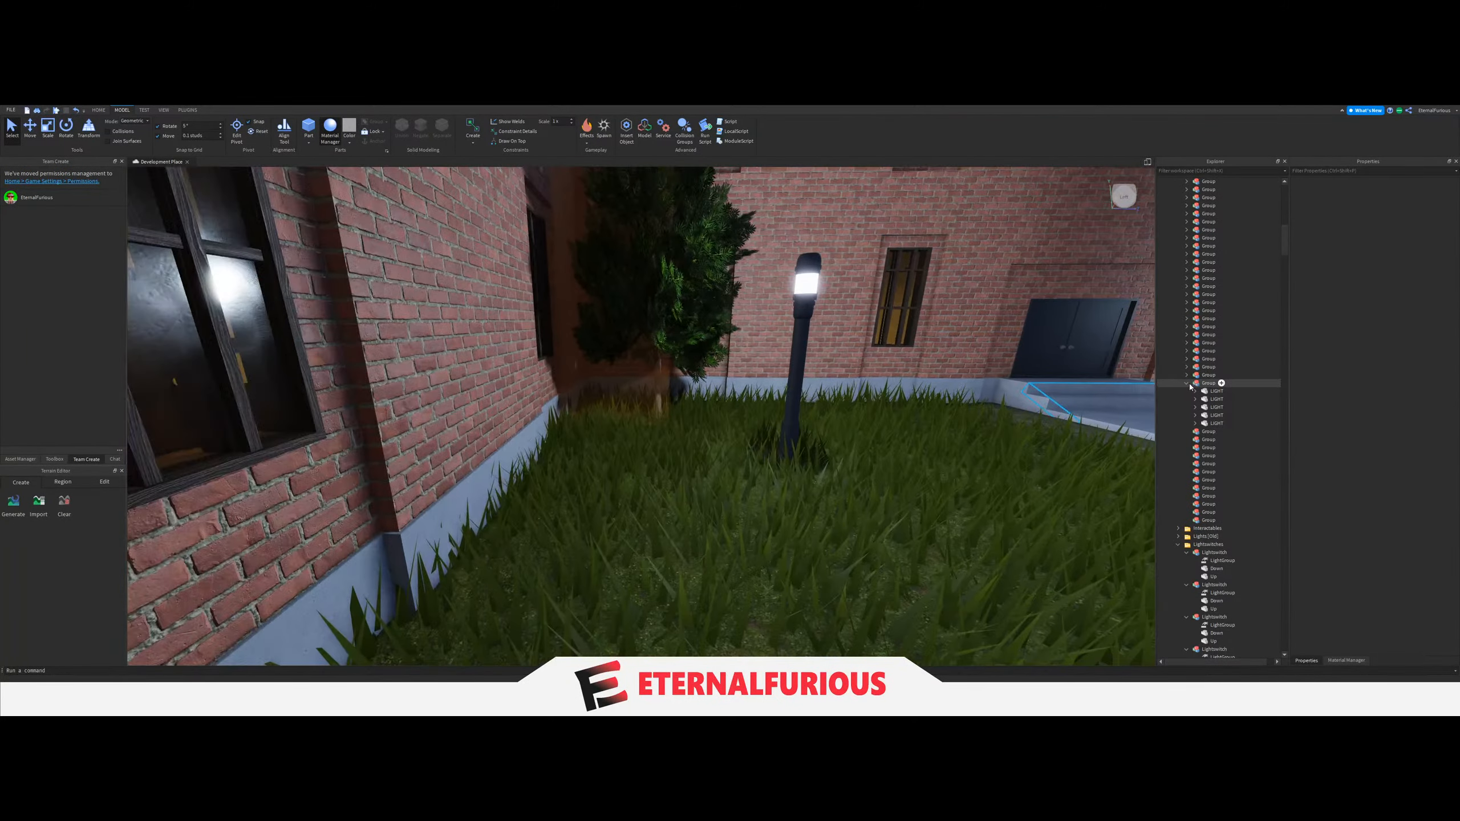
Collapse the previous Group, select the two ceiling LIGHTs in the short passage before the arch, and combine them into one Group under Lights.
left_click(1186, 383)
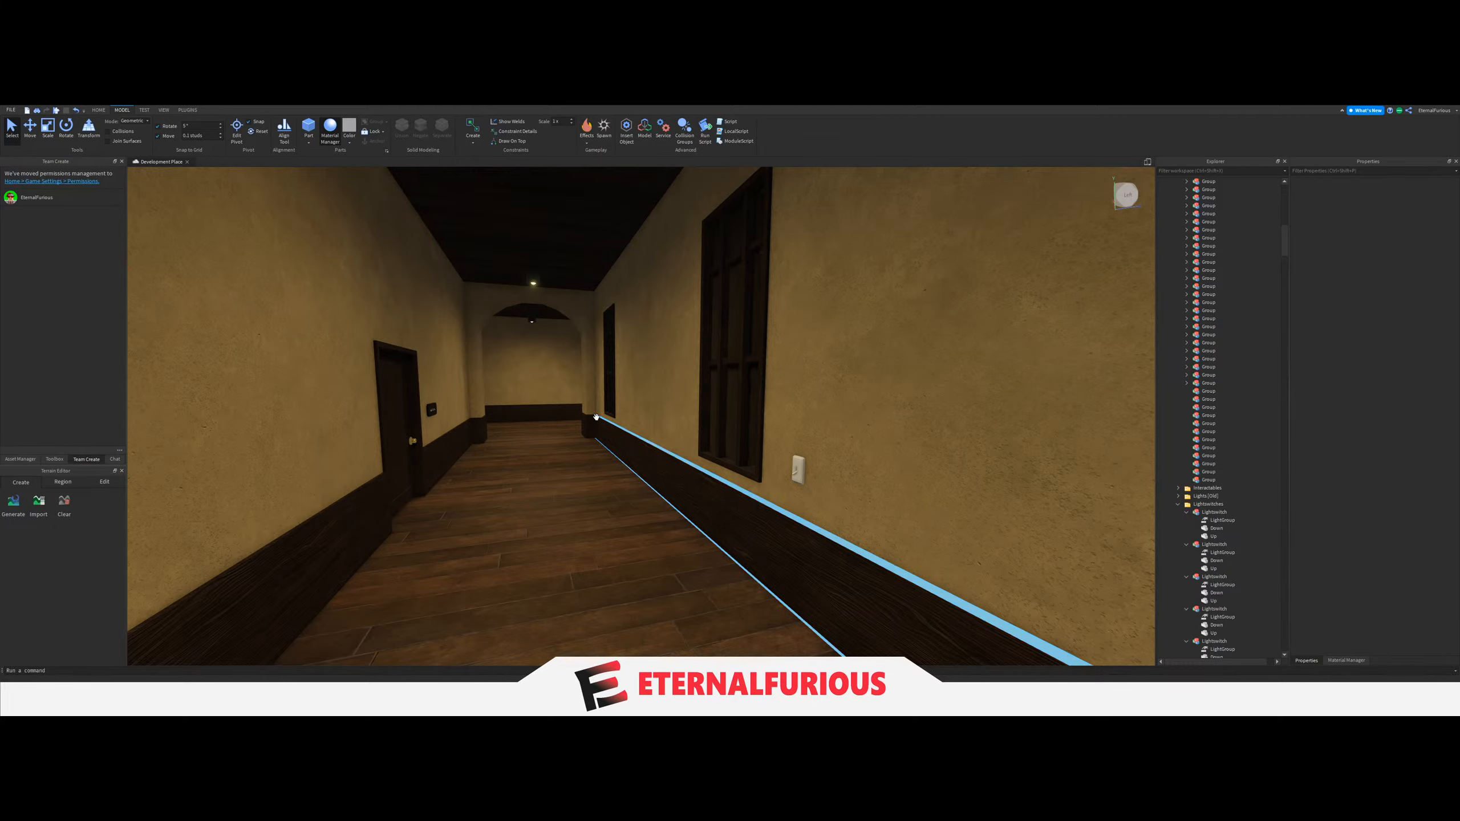
left_click(596, 417)
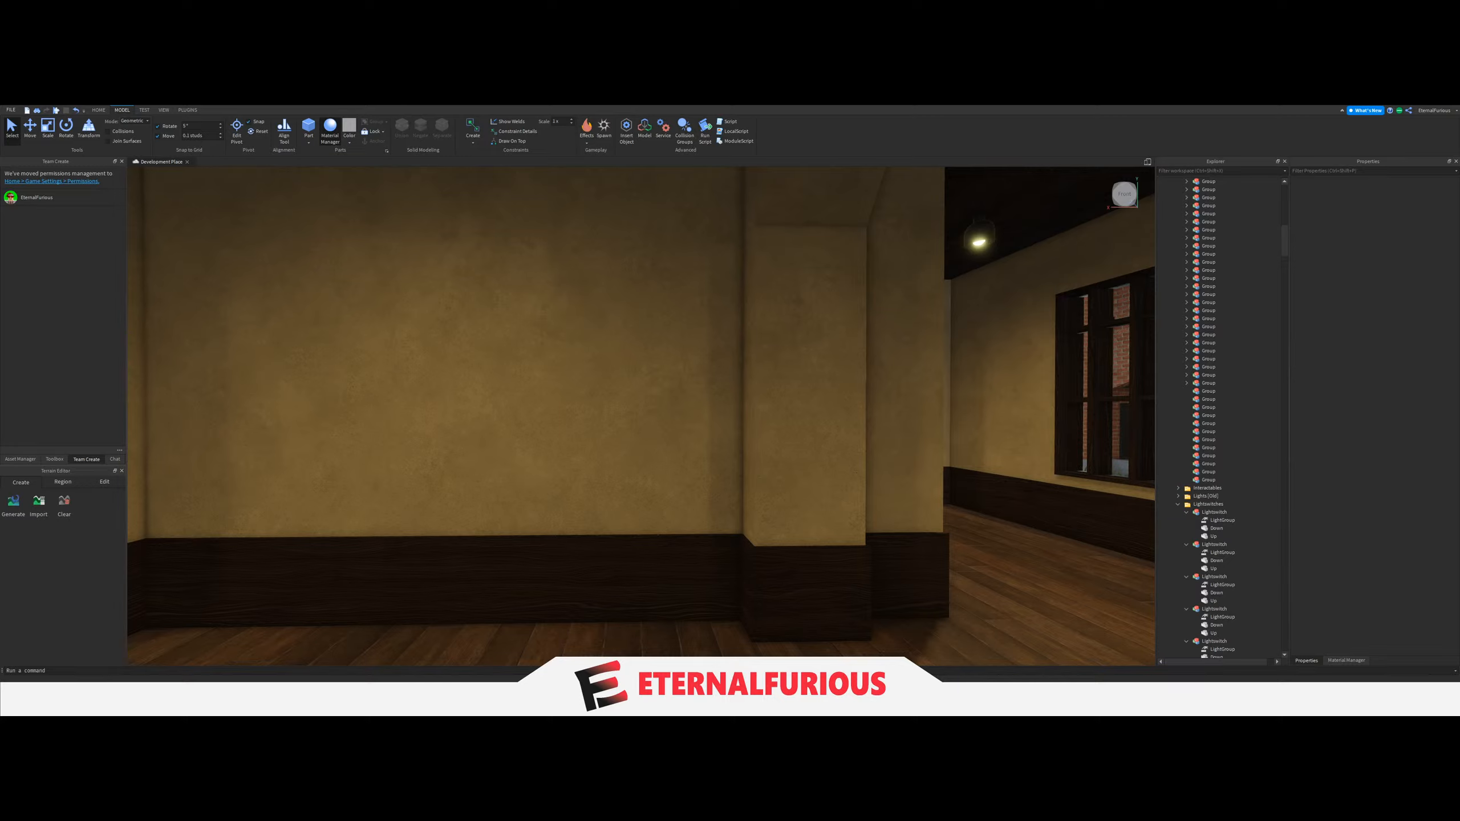
right_click_drag(281, 649, 705, 303)
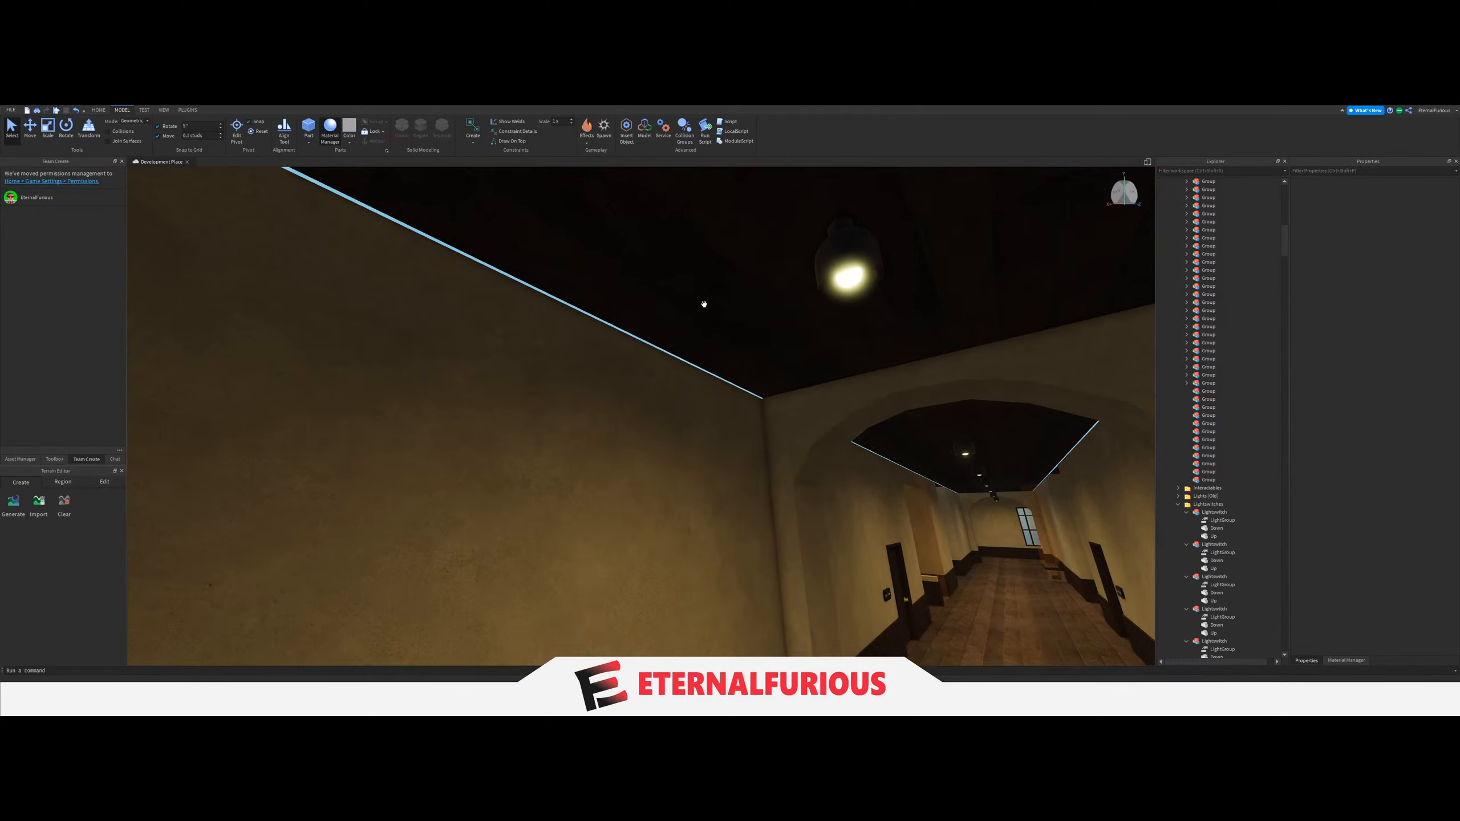
left_click(849, 278)
right_click_drag(965, 405, 719, 386)
key("f")
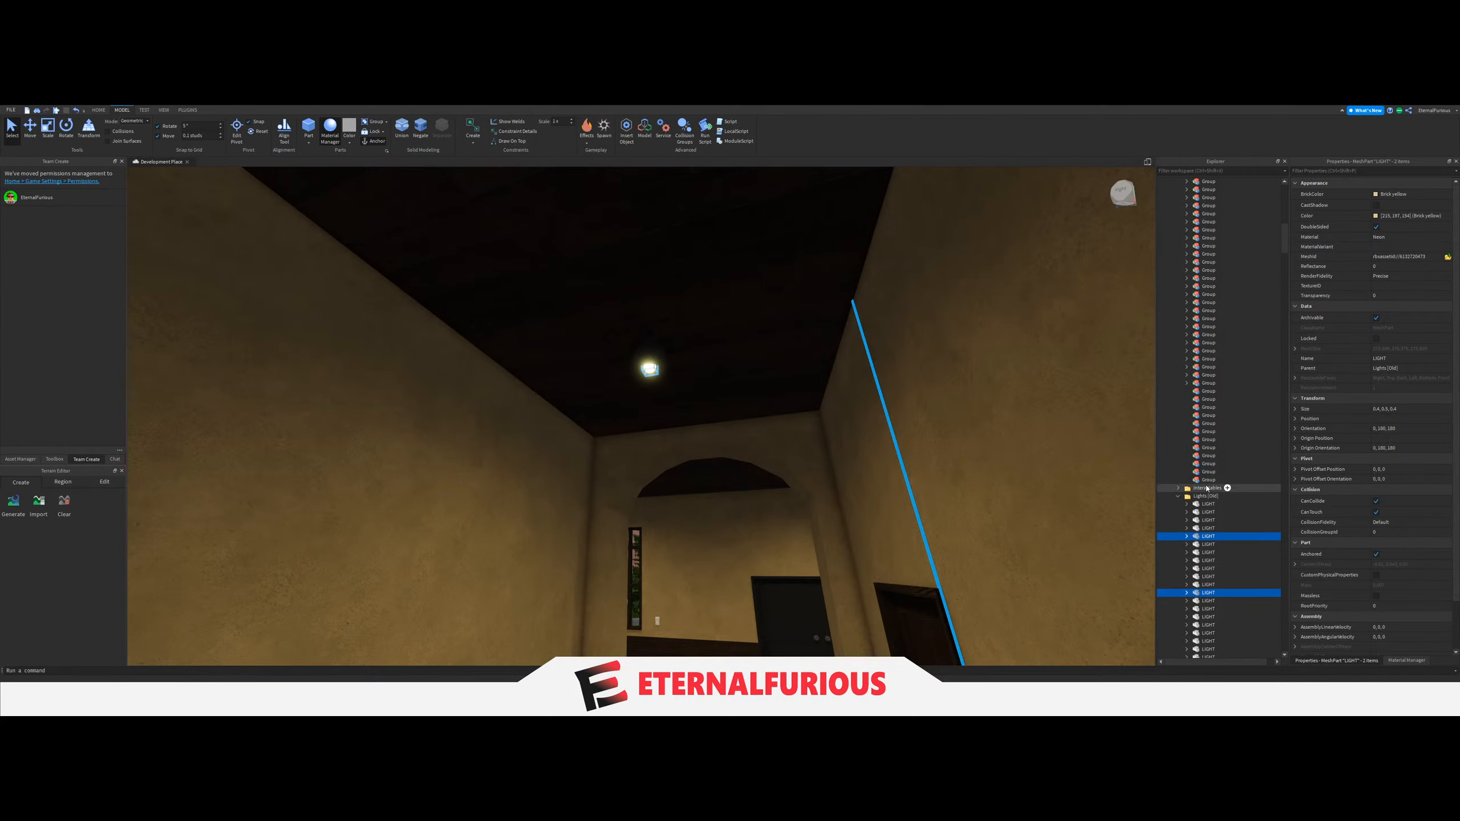
left_click_drag(1196, 539, 1199, 394)
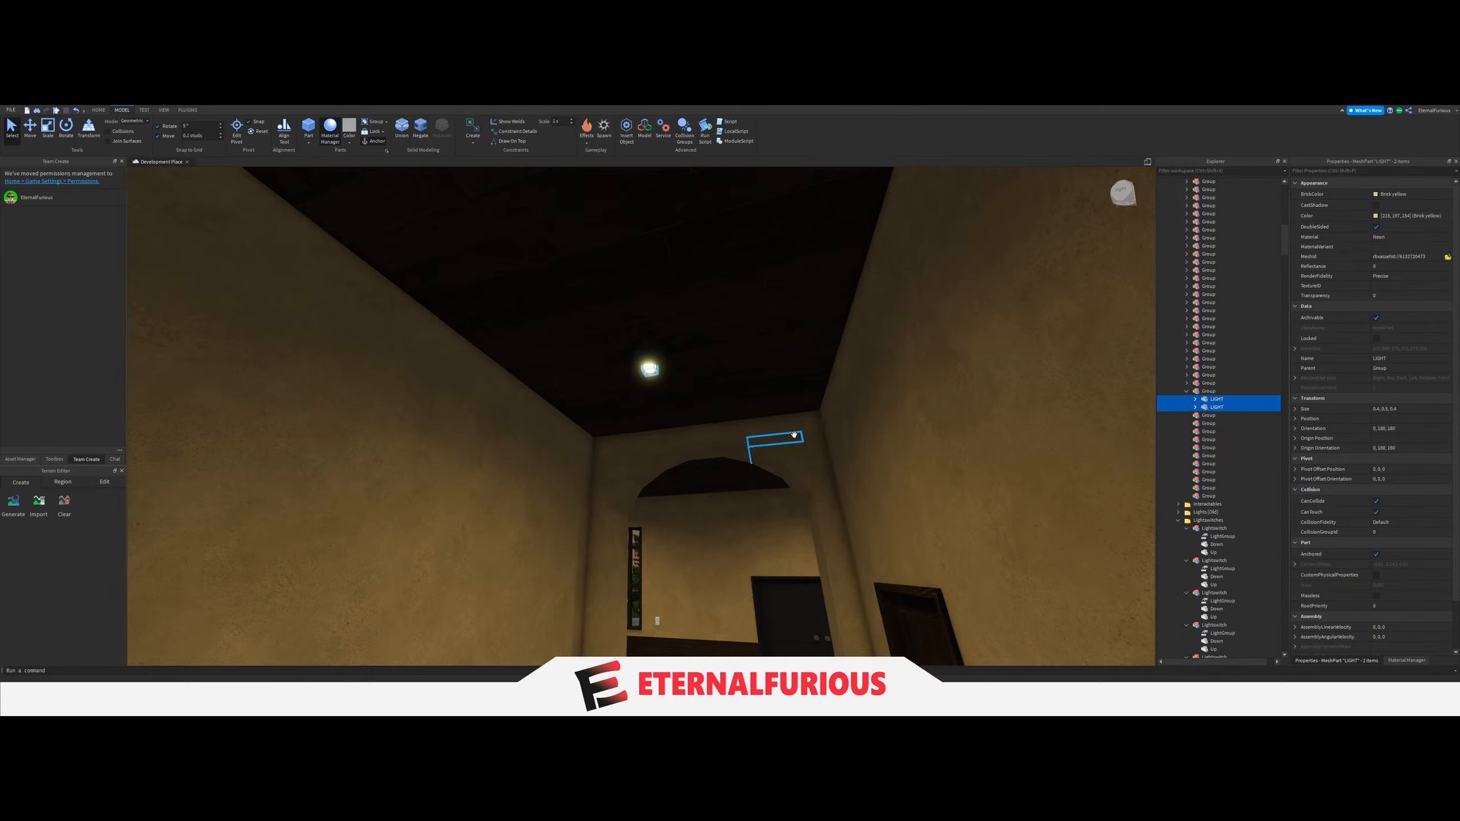
Link the LightGroup of the switch on the wall pillar to the new two-LIGHT Group.
right_click_drag(792, 435, 792, 433)
key("w")
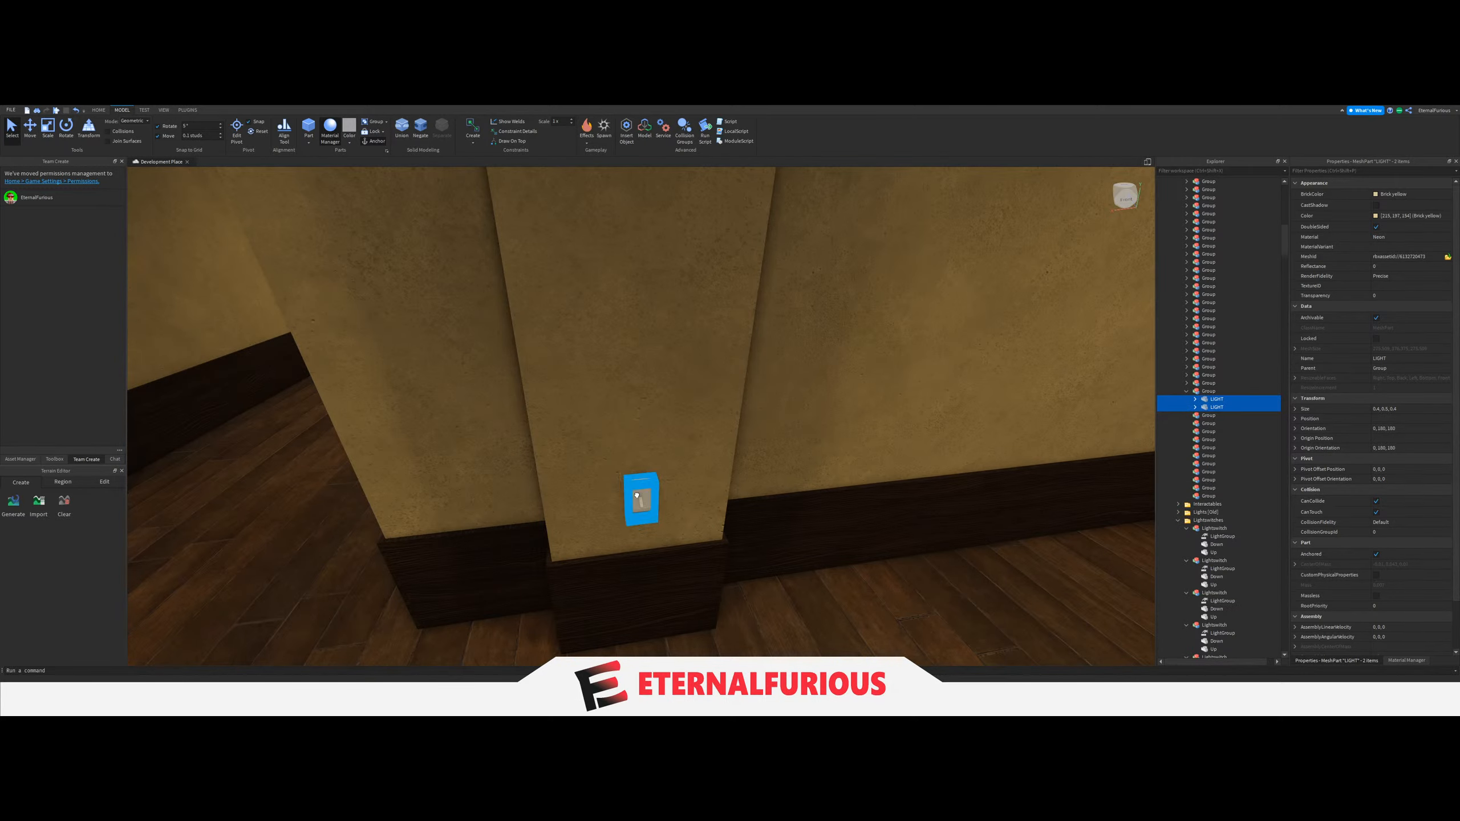
left_click(637, 495)
left_click(1223, 524)
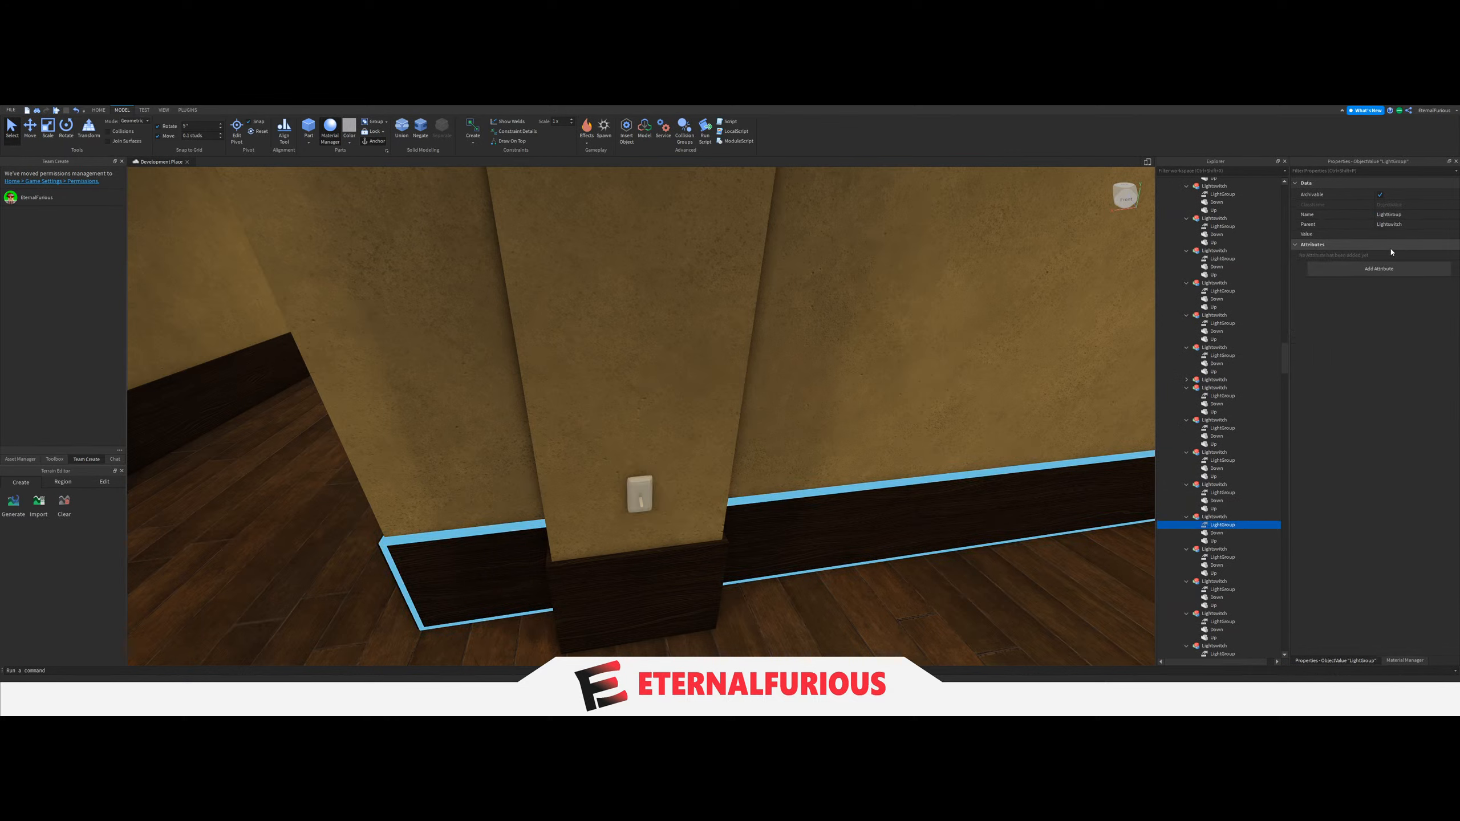
left_click(1322, 233)
scroll(1215, 498, "up", 5)
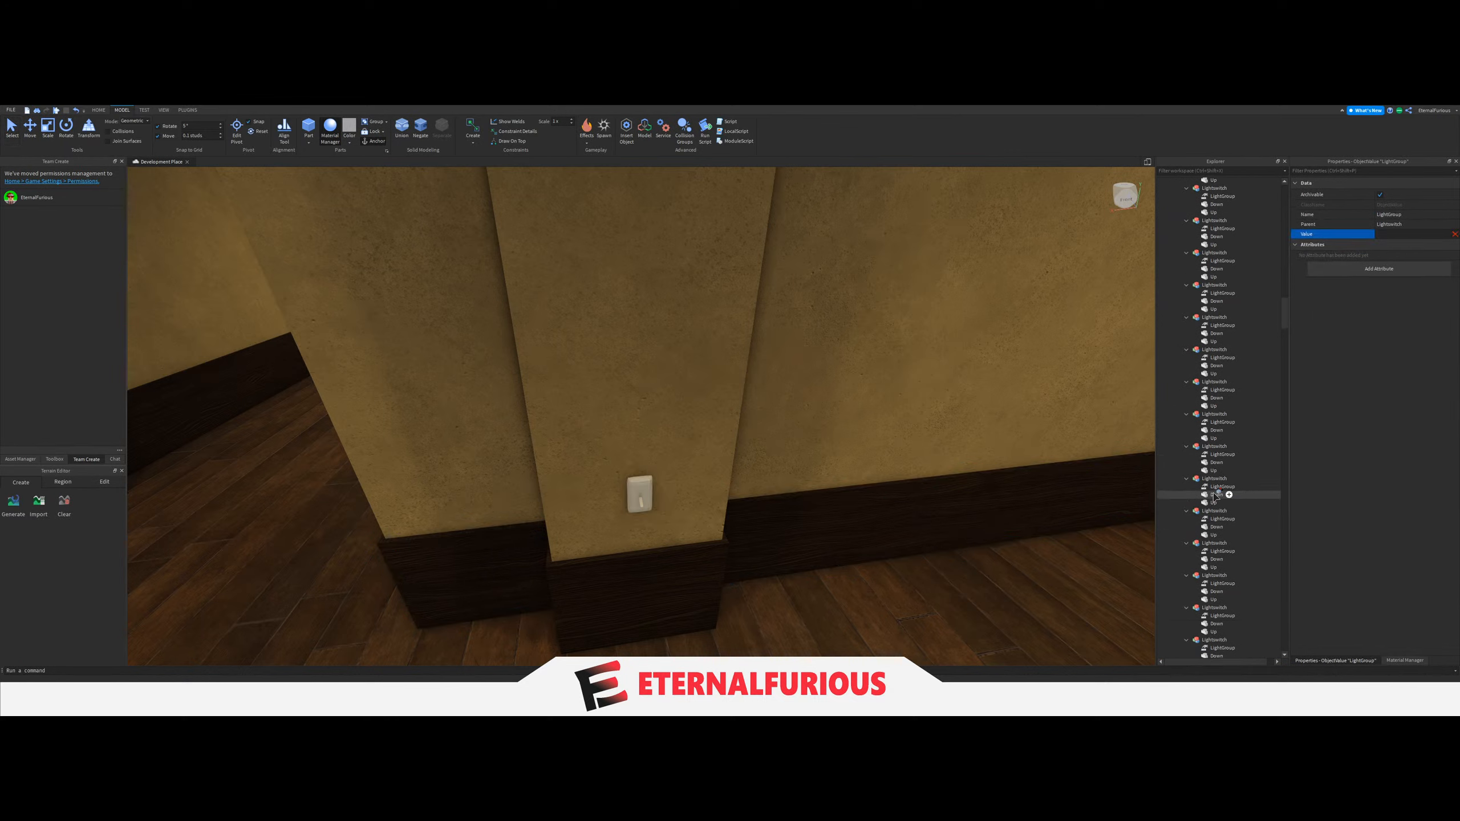
scroll(1215, 498, "up", 10)
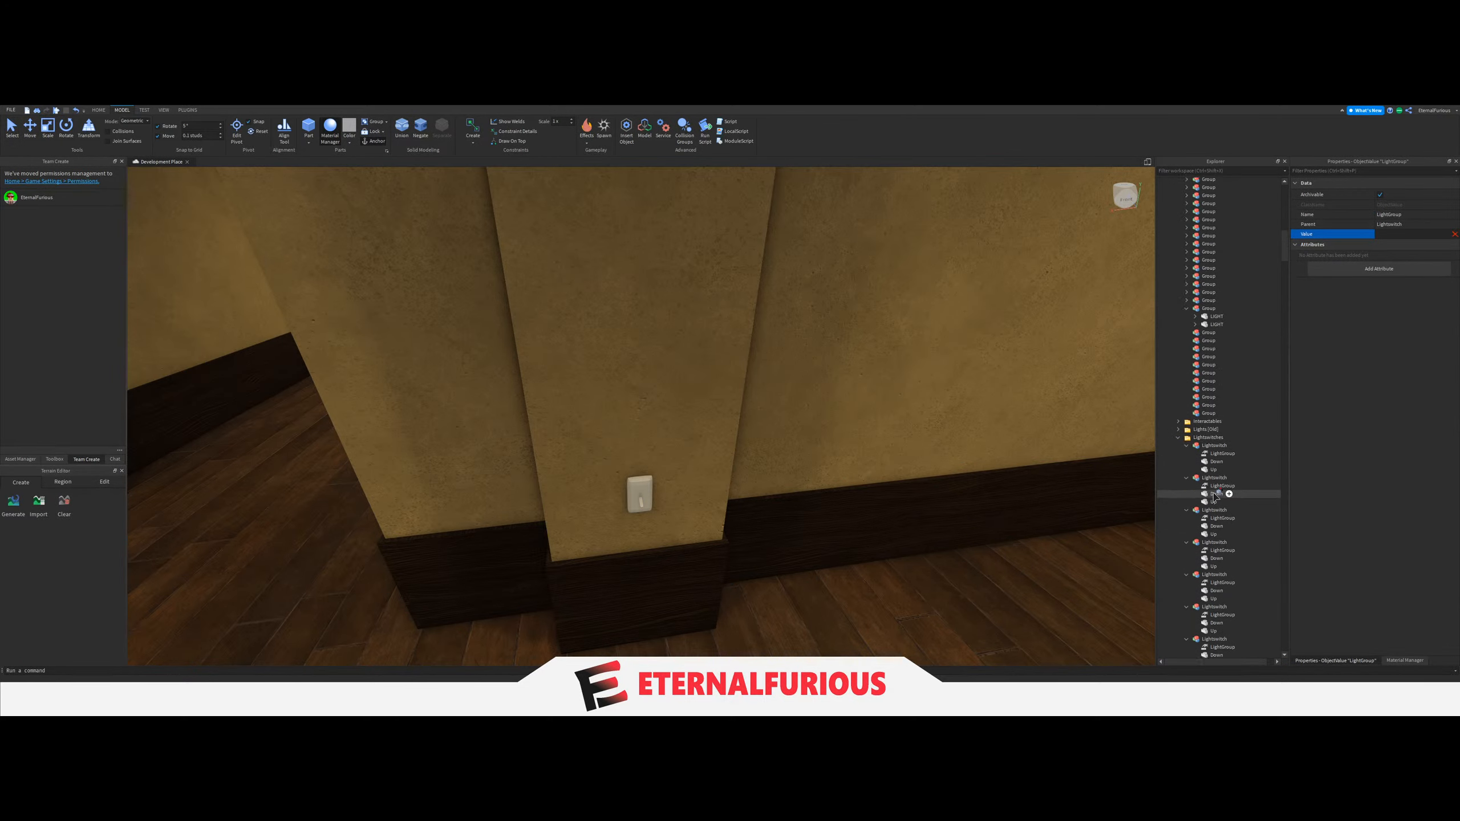
scroll(1215, 498, "up", 7)
left_click(1218, 470)
Put the single ceiling LIGHT near the archway to the staircase area into its own Group under Lights, and collapse the two-LIGHT Group.
right_click_drag(902, 466, 900, 424)
key("w")
left_click(785, 499)
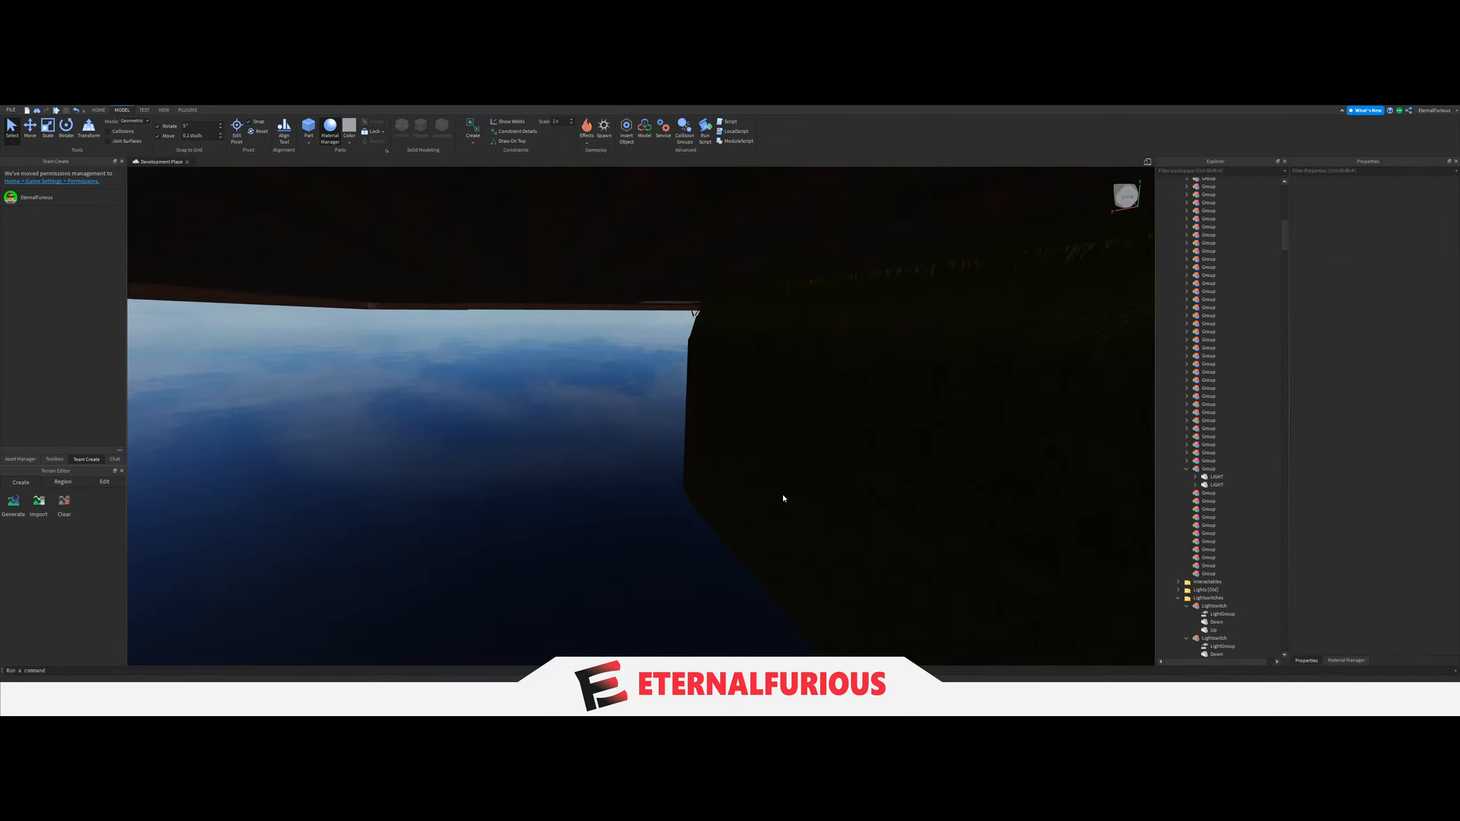
key("w")
right_click_drag(750, 462, 633, 421)
scroll(749, 465, "up", 3)
scroll(725, 455, "up", 2)
scroll(632, 419, "up", 3)
scroll(632, 419, "up", 3)
scroll(633, 420, "up", 3)
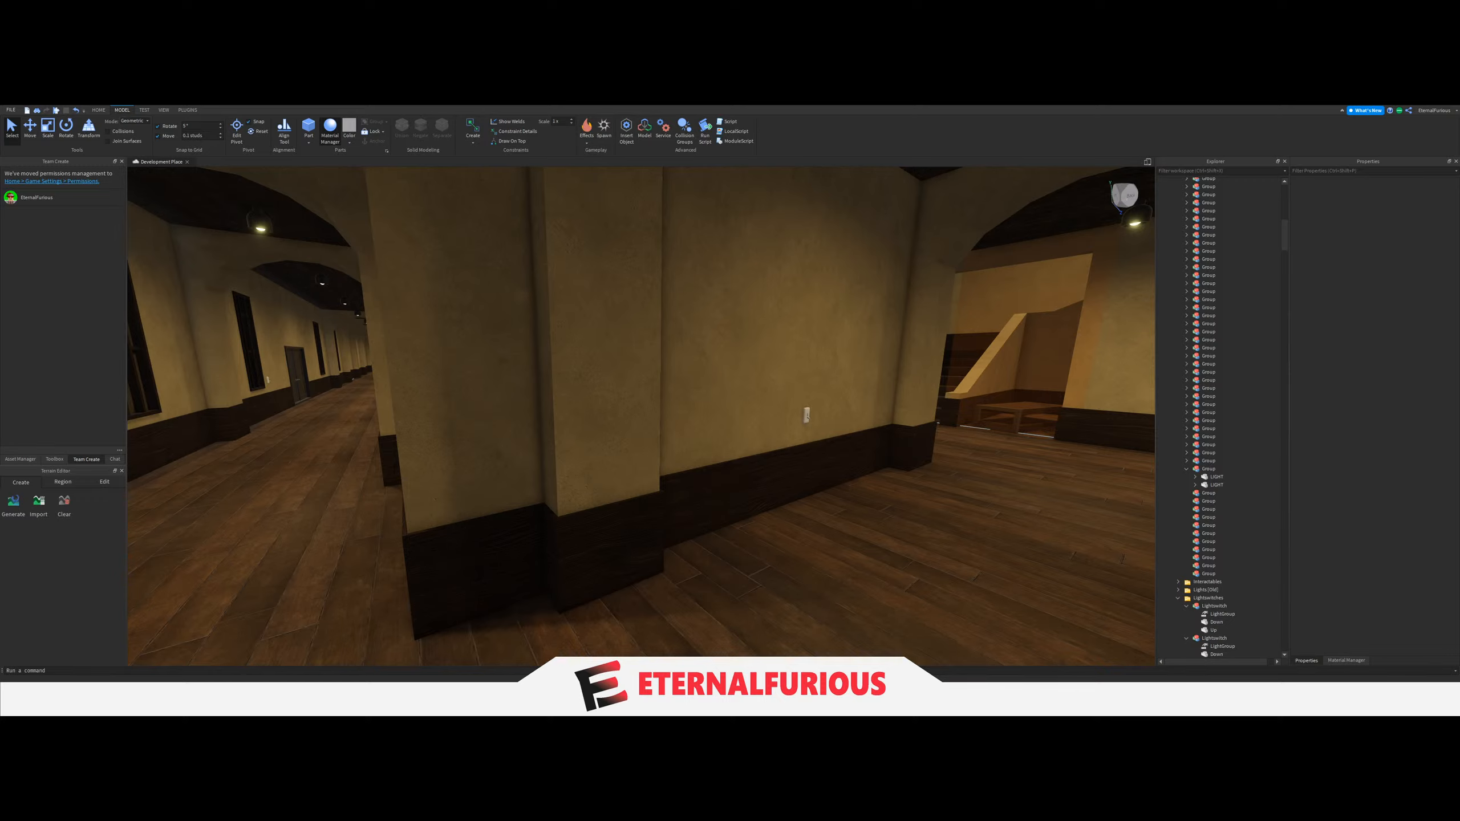
right_click_drag(741, 431, 810, 317)
scroll(692, 502, "up", 3)
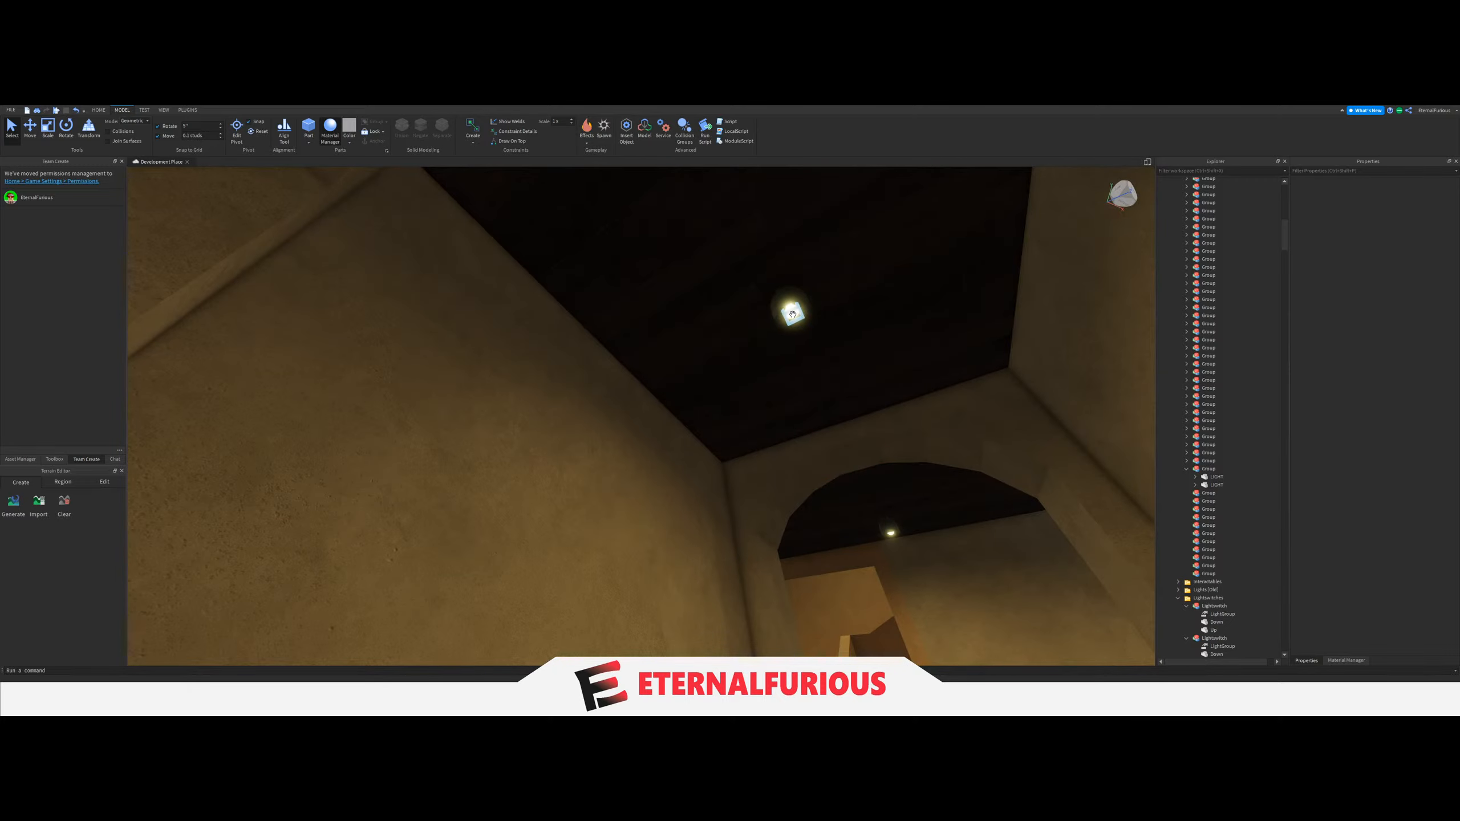
left_click(793, 314)
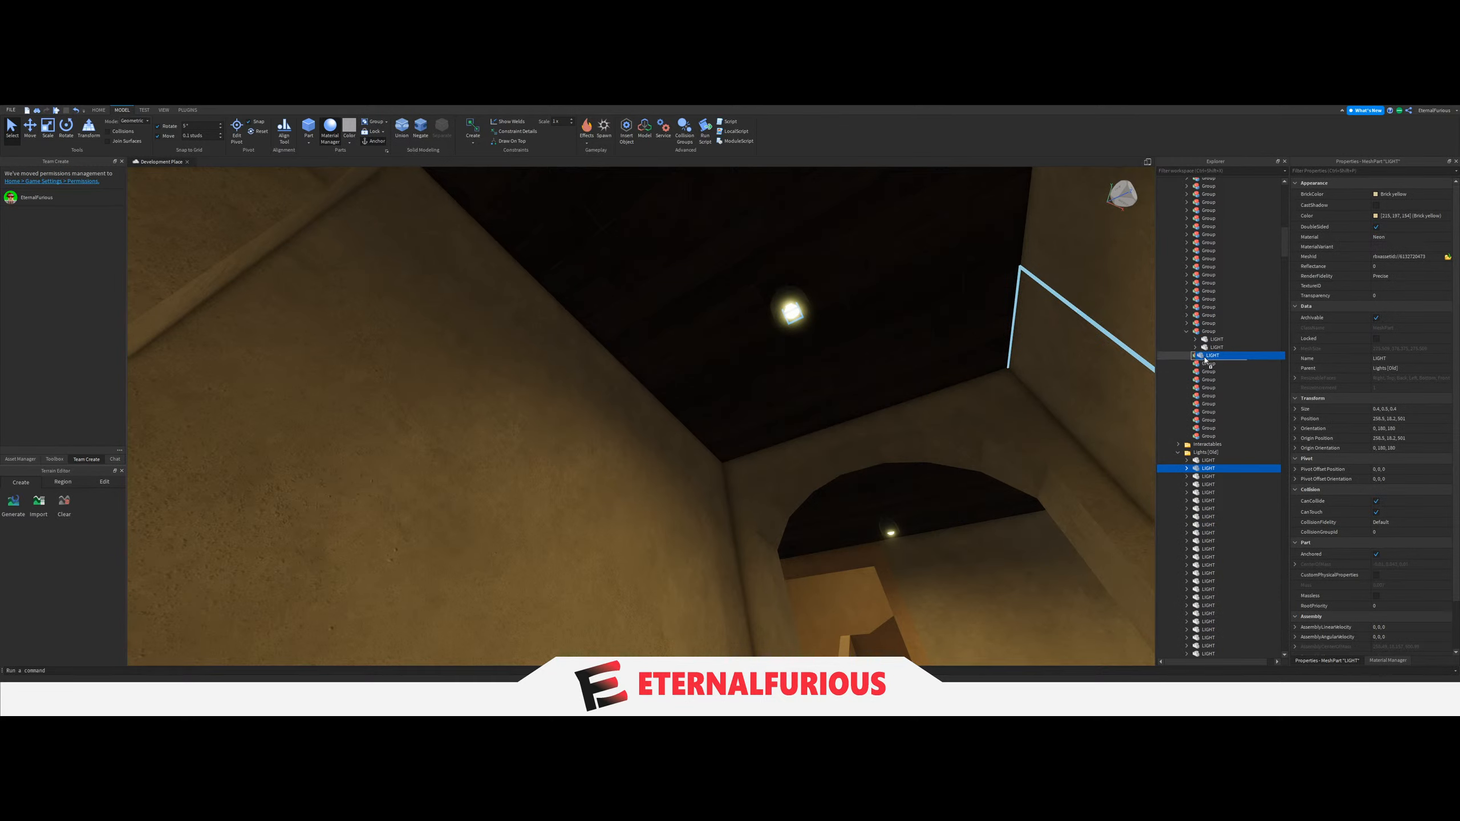
left_click_drag(1188, 351, 1209, 355)
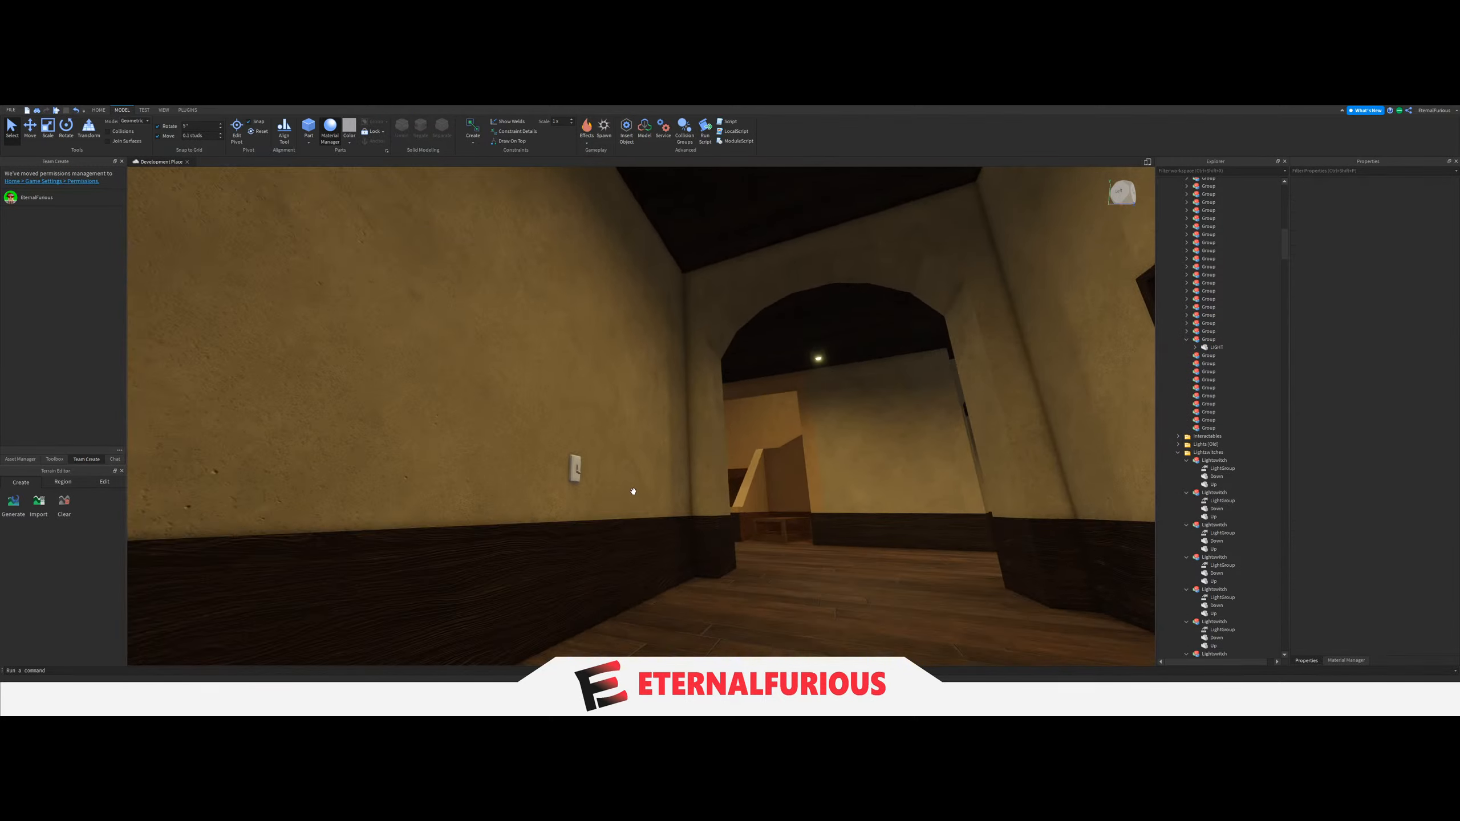
Link the LightGroup of the wall switch beside the staircase archway to the single-LIGHT Group, and collapse that Group.
left_click(576, 524)
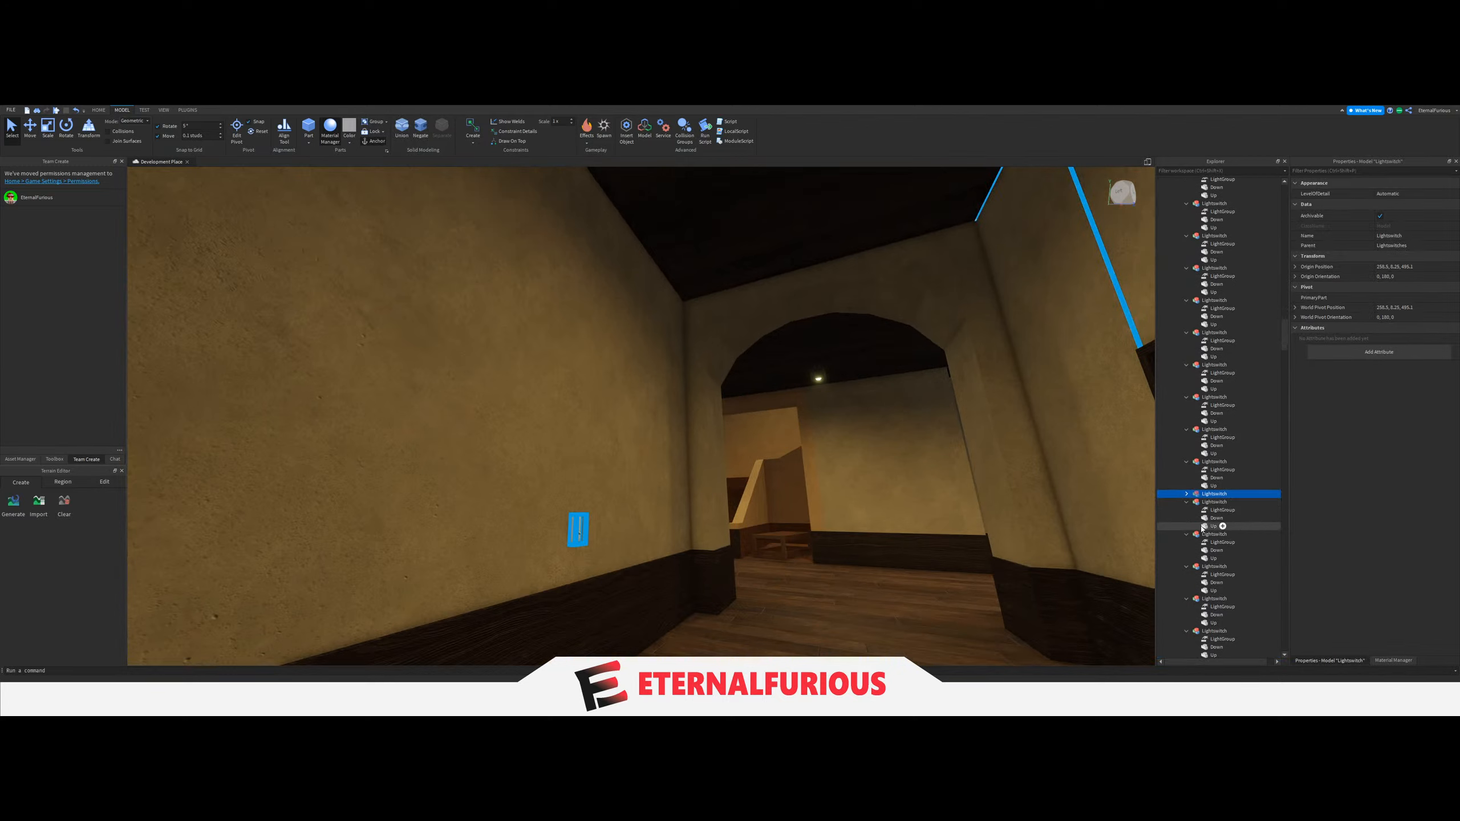
left_click(1217, 503)
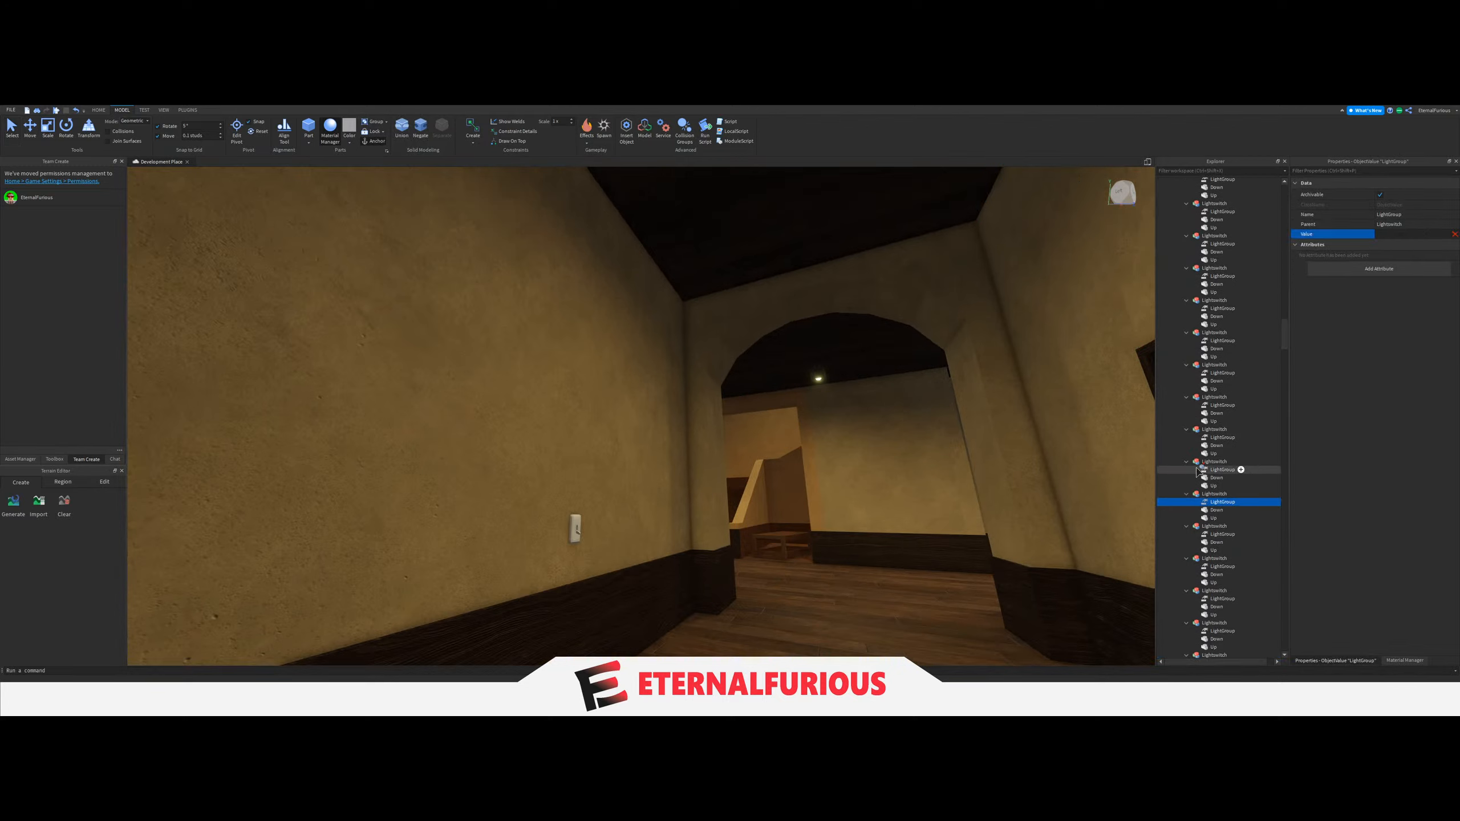
scroll(1199, 471, "up", 20)
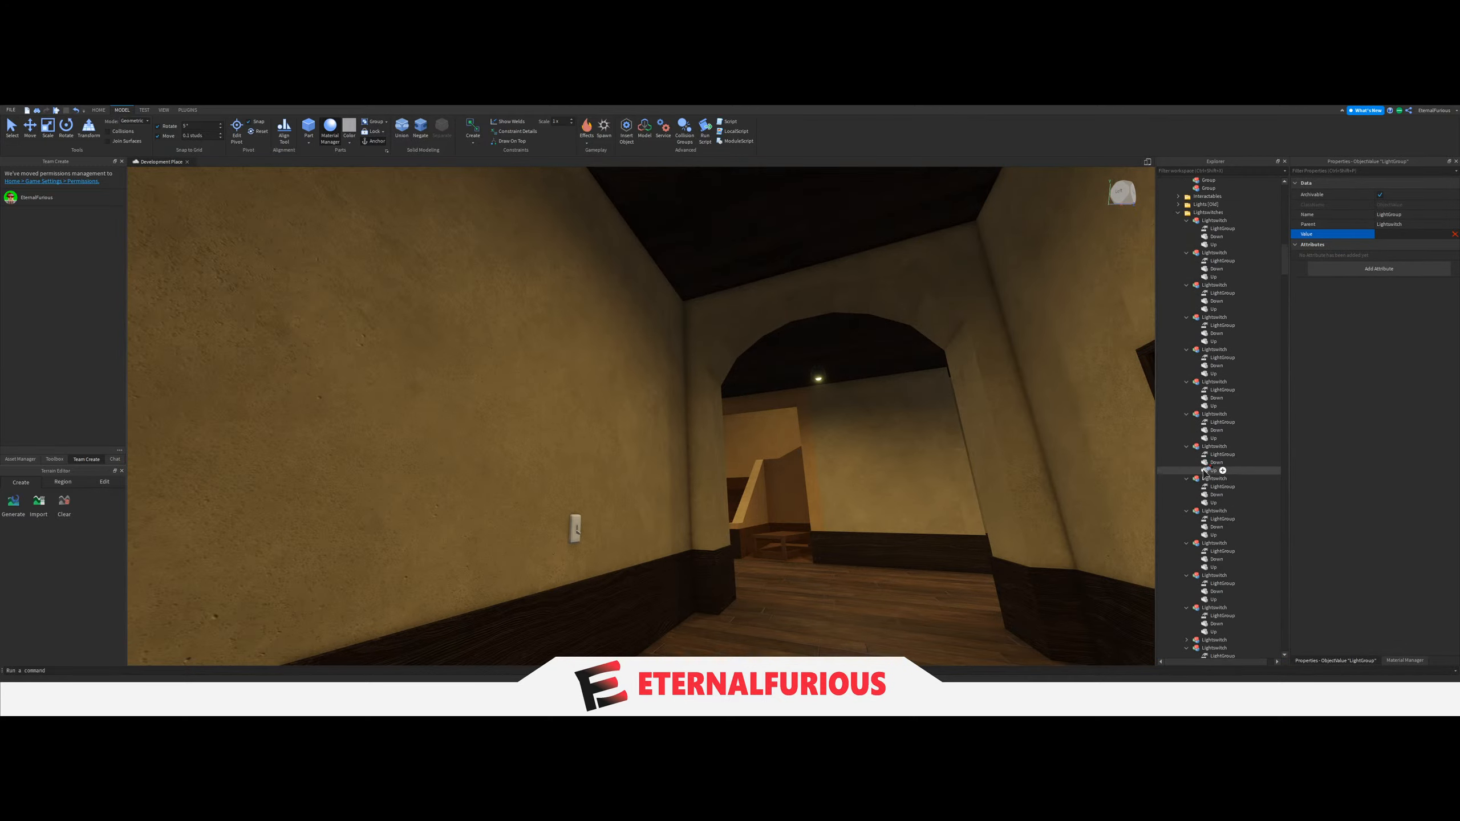
scroll(1204, 473, "up", 12)
right_click_drag(753, 442, 652, 272)
left_click(717, 516)
left_click(1186, 398)
Select the five ceiling LIGHTs along the long arched corridor and combine them into one Group under Lights.
key("w")
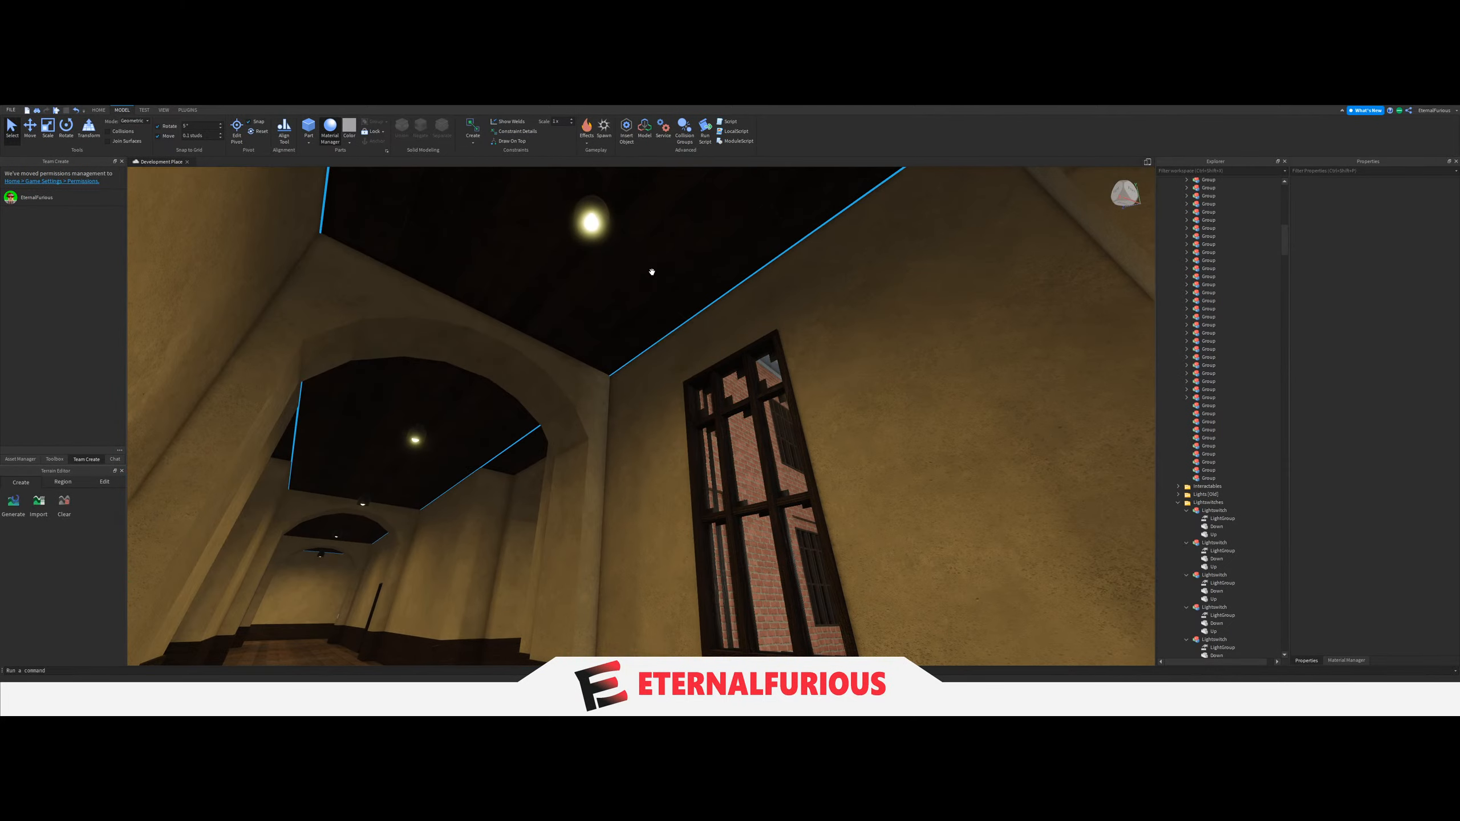
left_click(593, 228)
right_click_drag(773, 379, 773, 382)
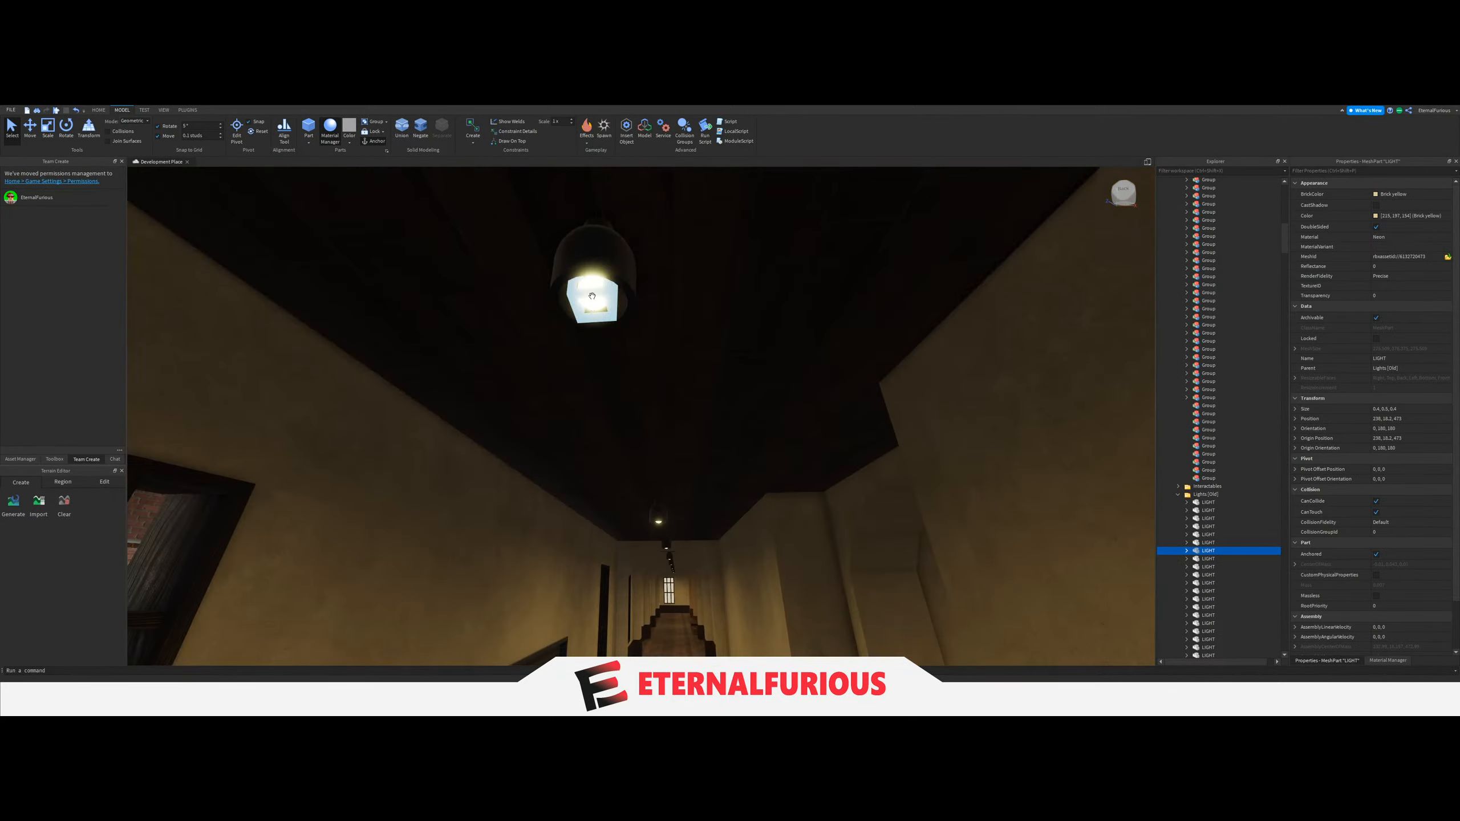
left_click(592, 296, "ctrl")
right_click_drag(593, 296, 646, 273)
left_click(662, 277, "ctrl")
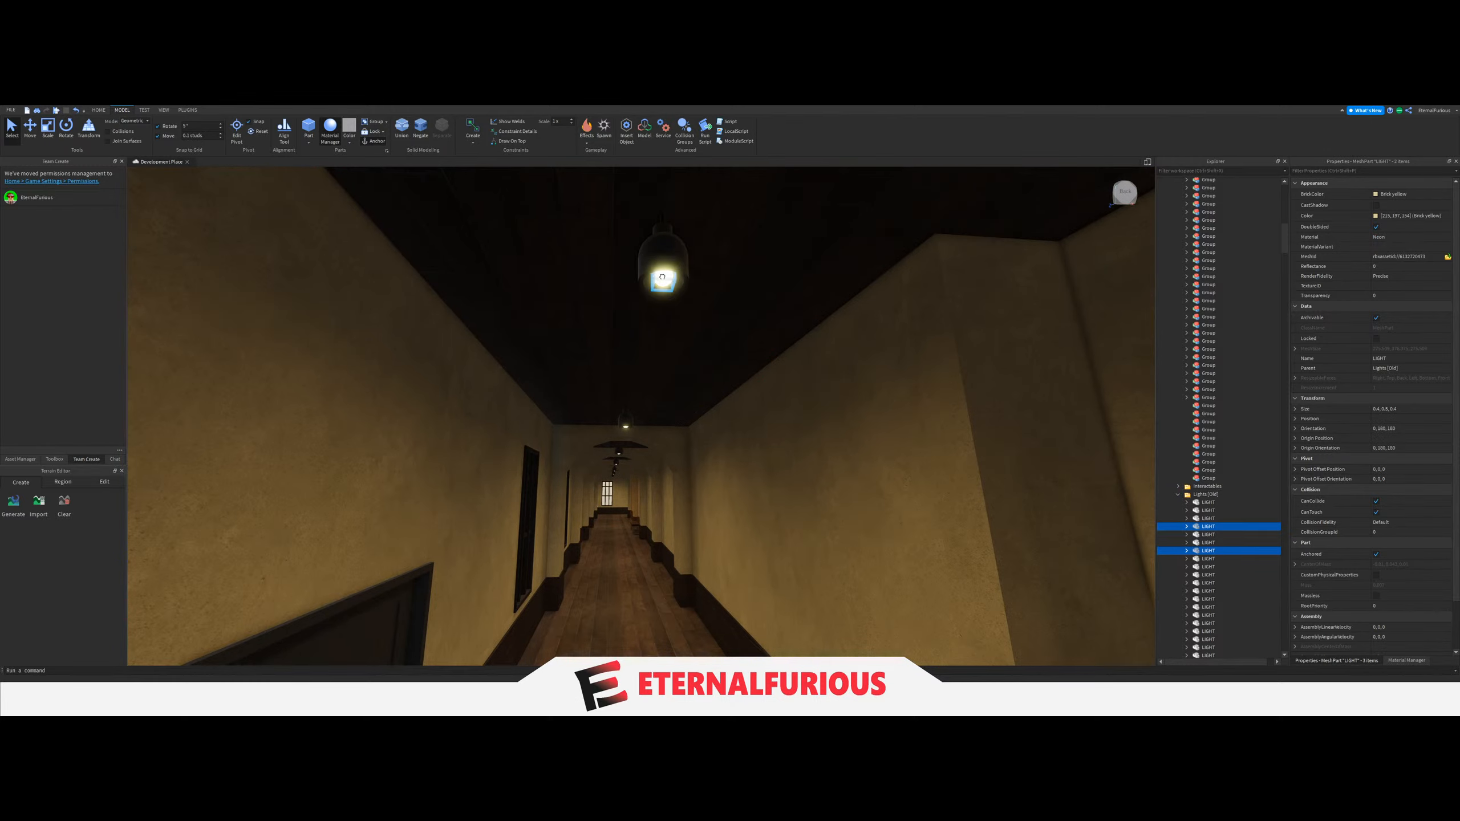
key("w")
right_click_drag(742, 366, 741, 367)
key("w")
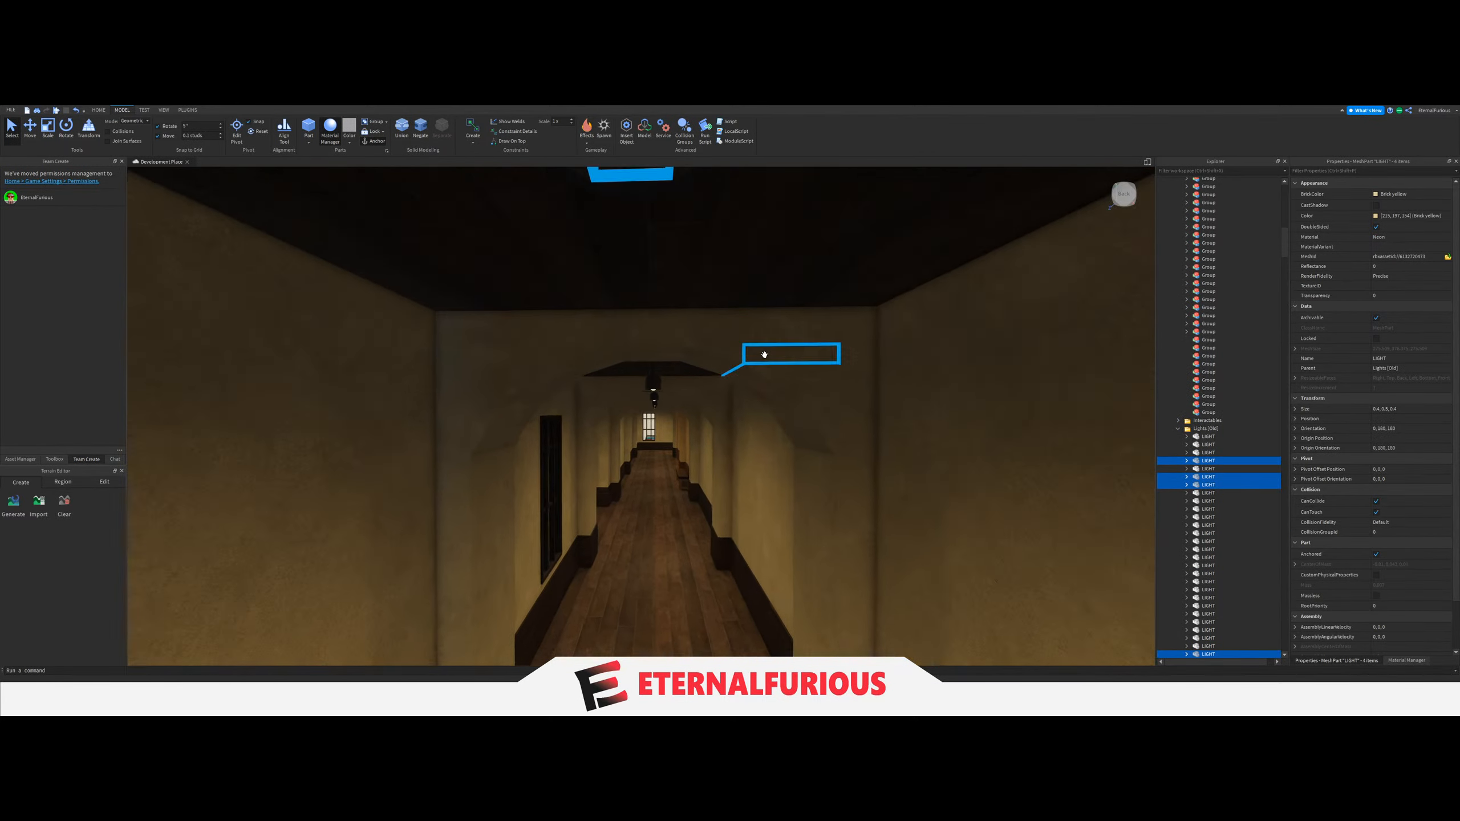
left_click(736, 280, "ctrl")
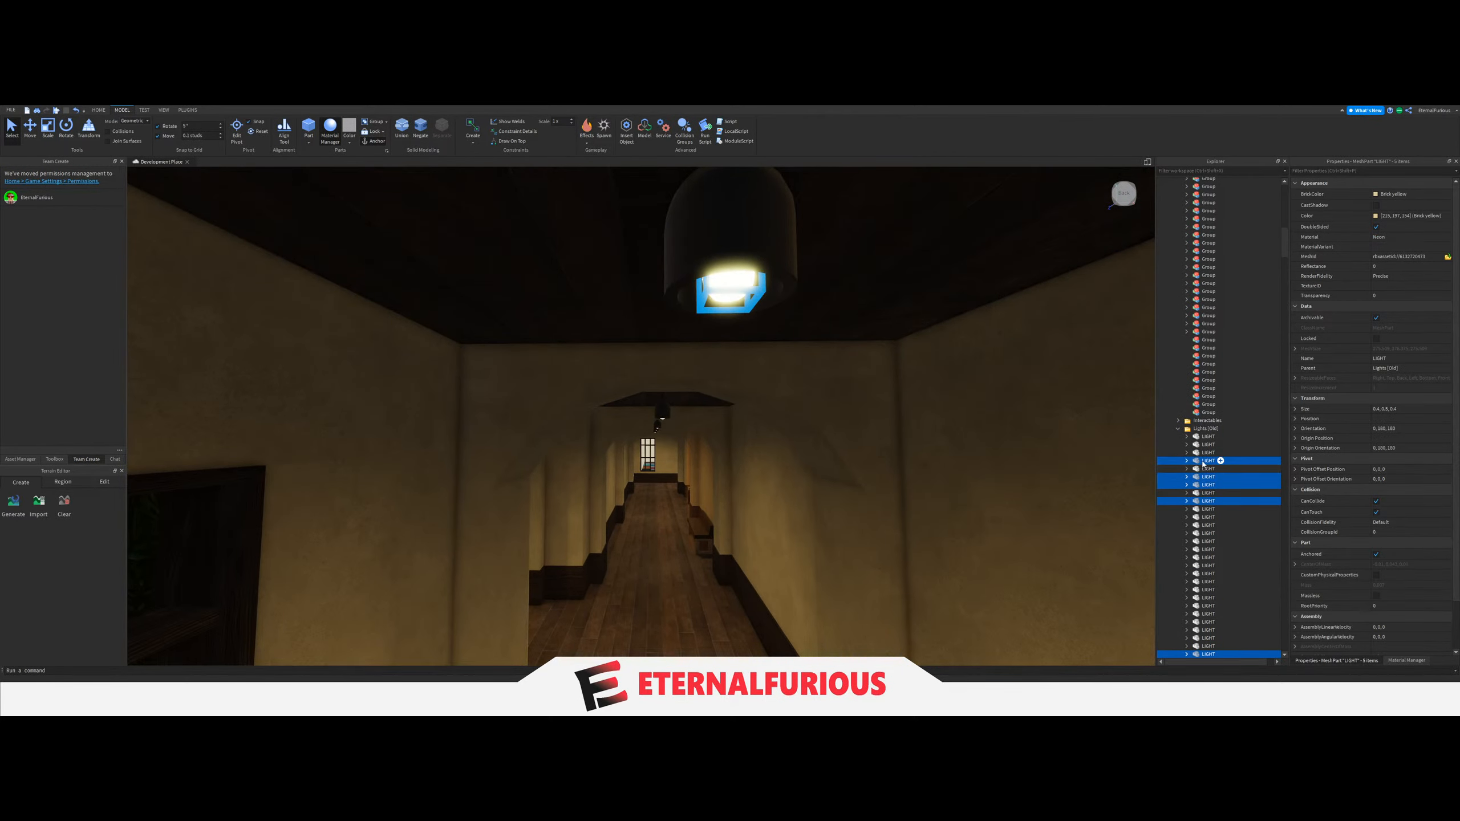
left_click_drag(1203, 464, 1206, 341)
Link the LightGroup of the switch beside the barred window in the long arched corridor to its five-LIGHT Group.
key("w")
right_click_drag(680, 462, 733, 423)
left_click(733, 464)
key("w")
key("w")
key("s")
key("w")
key("w")
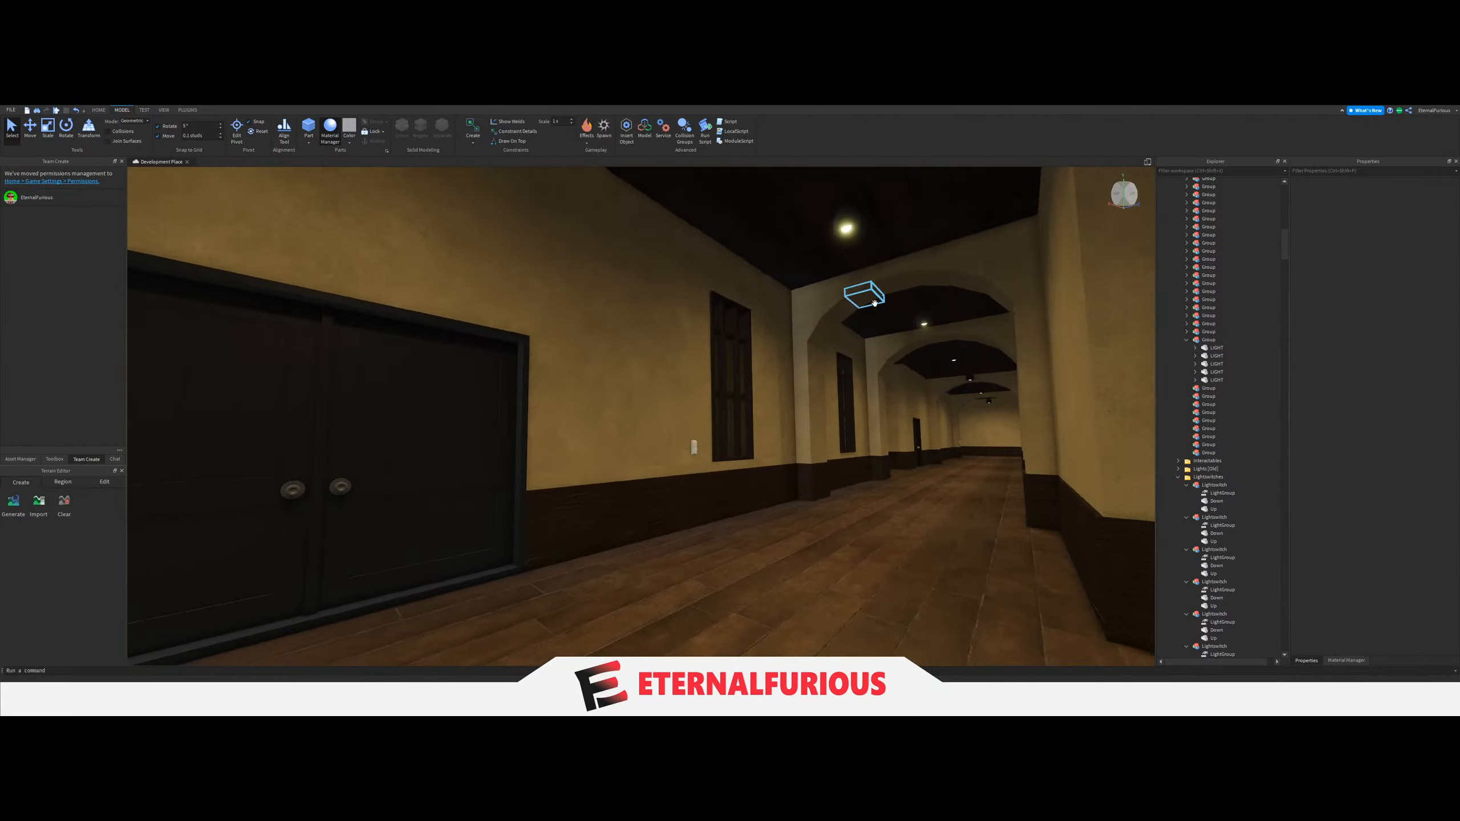
right_click_drag(825, 228, 862, 183)
key("w")
right_click_drag(784, 389, 786, 393)
left_click(796, 470)
scroll(1228, 509, "down", 4)
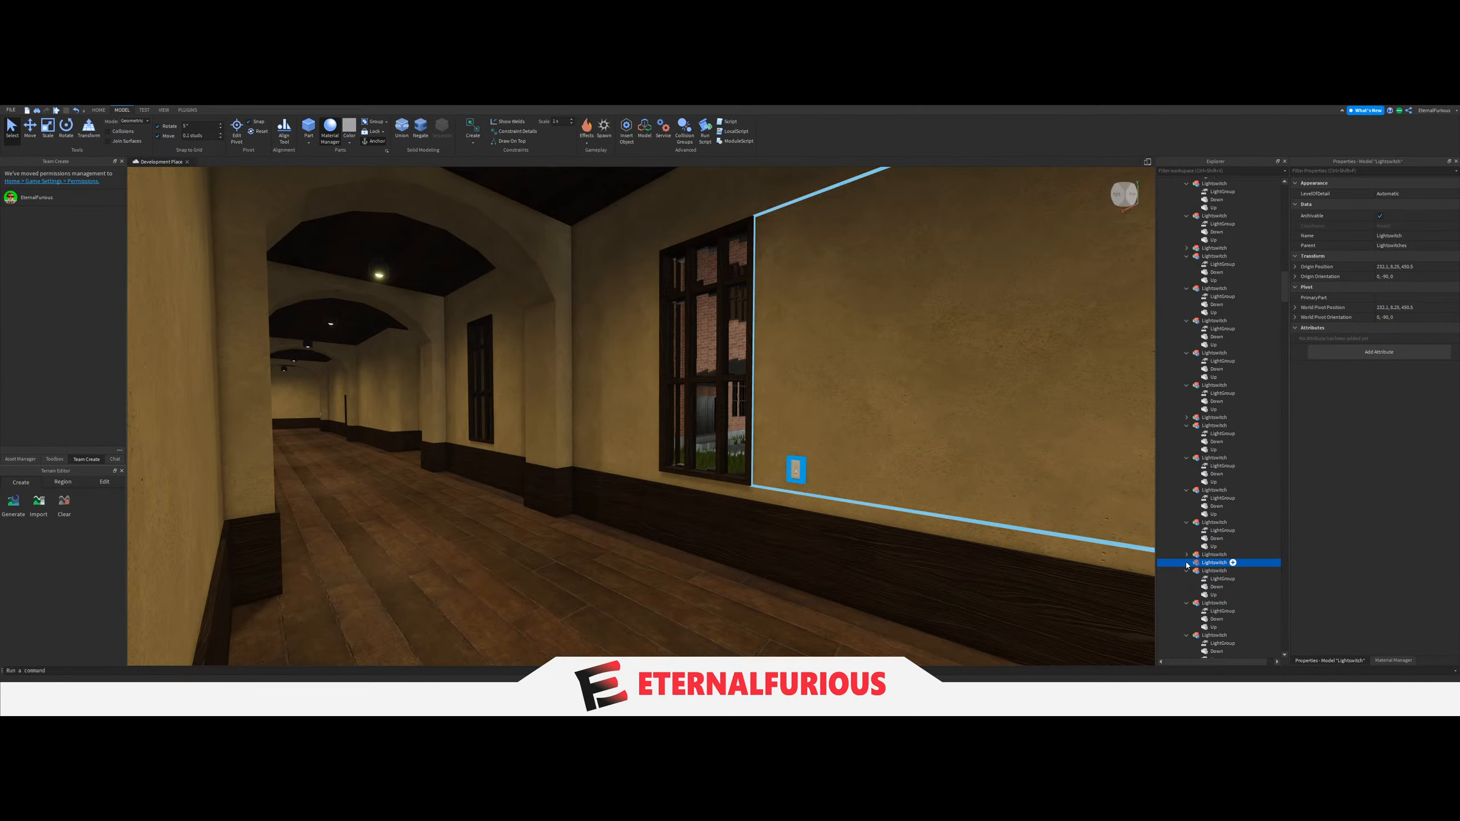
left_click(1213, 571)
left_click(1332, 233)
scroll(1236, 403, "up", 6)
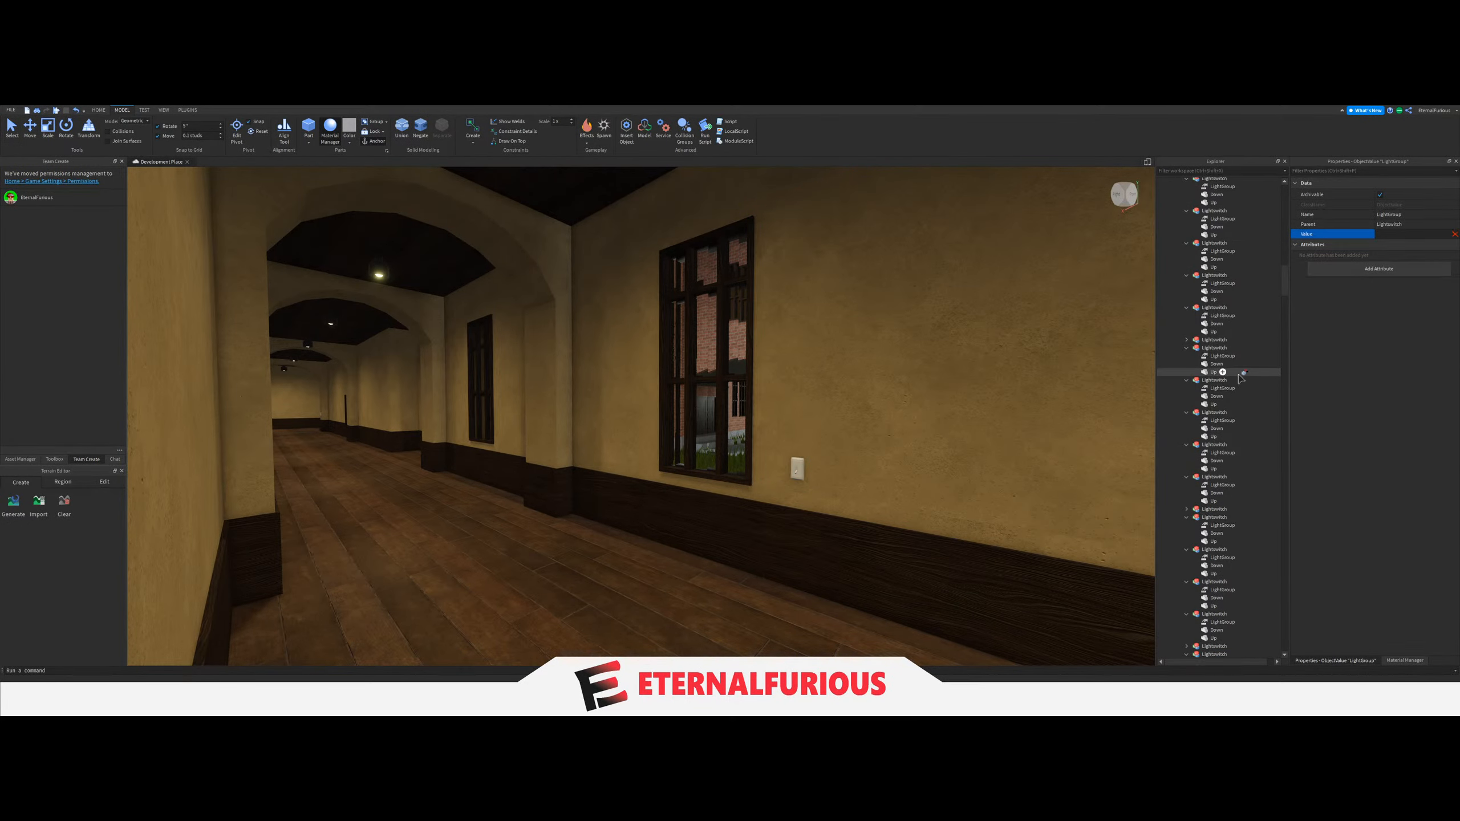
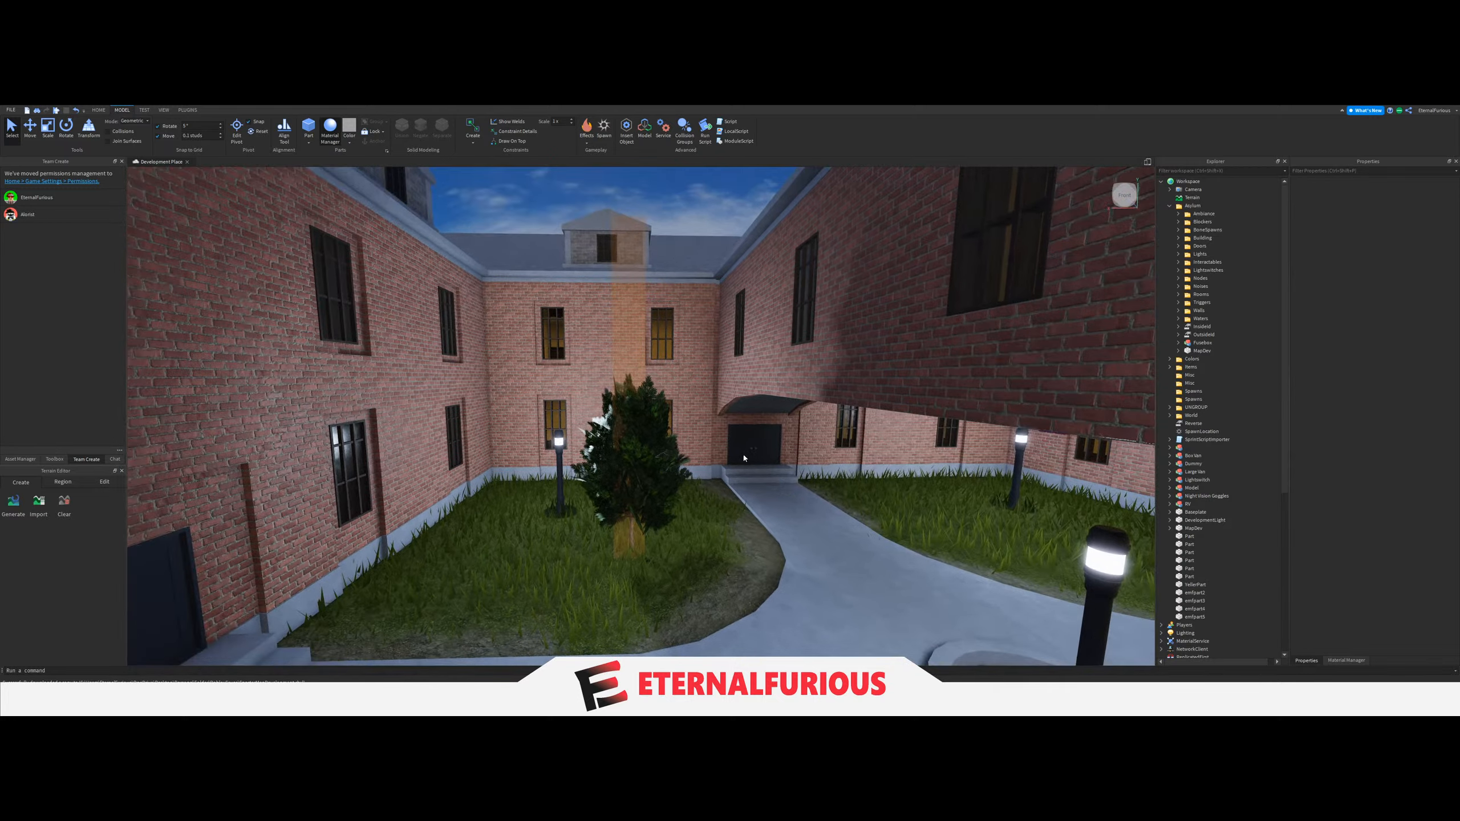
scroll(623, 475, "down", 8)
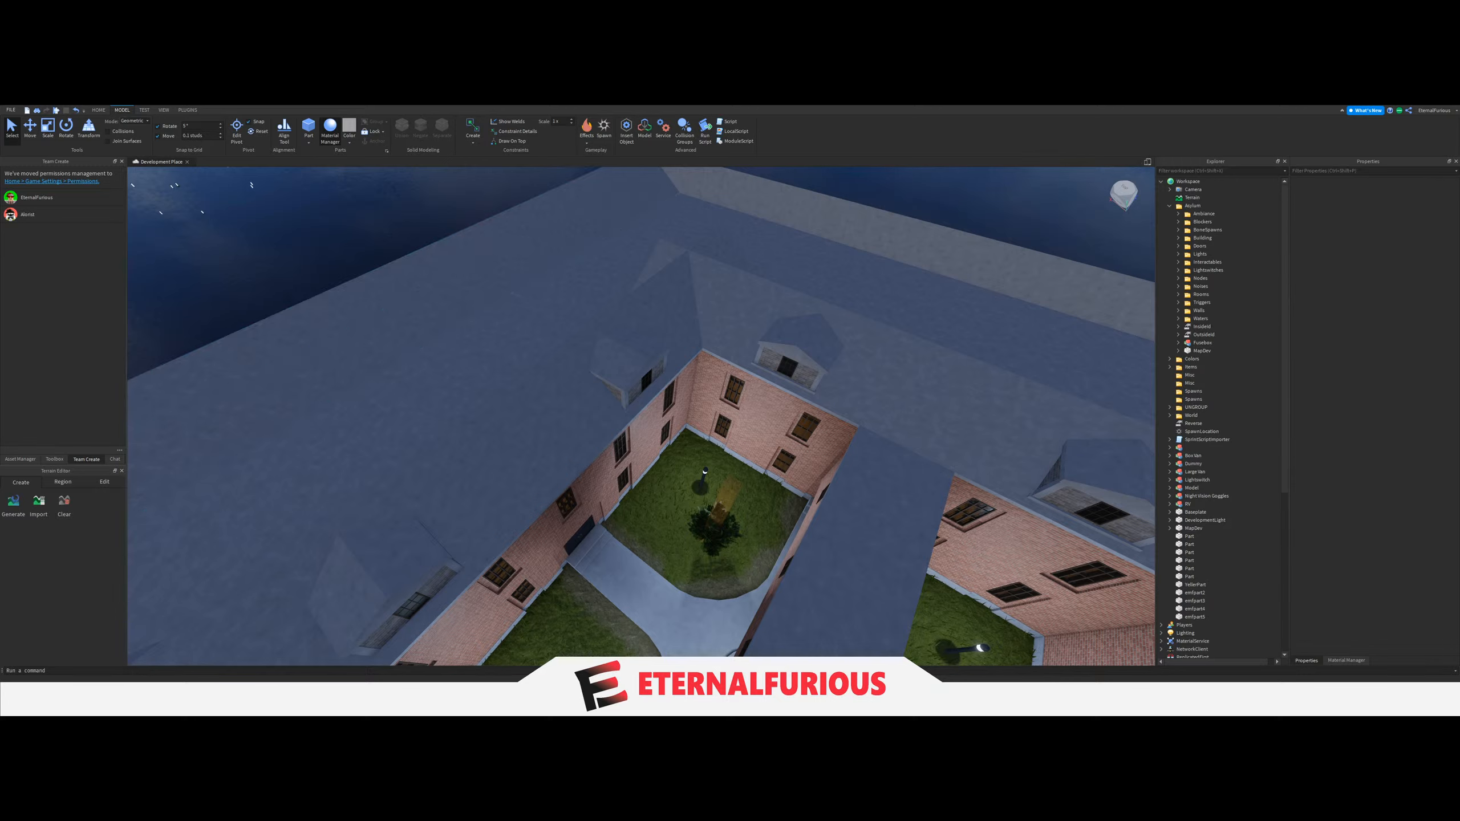
right_click_drag(383, 425, 394, 379)
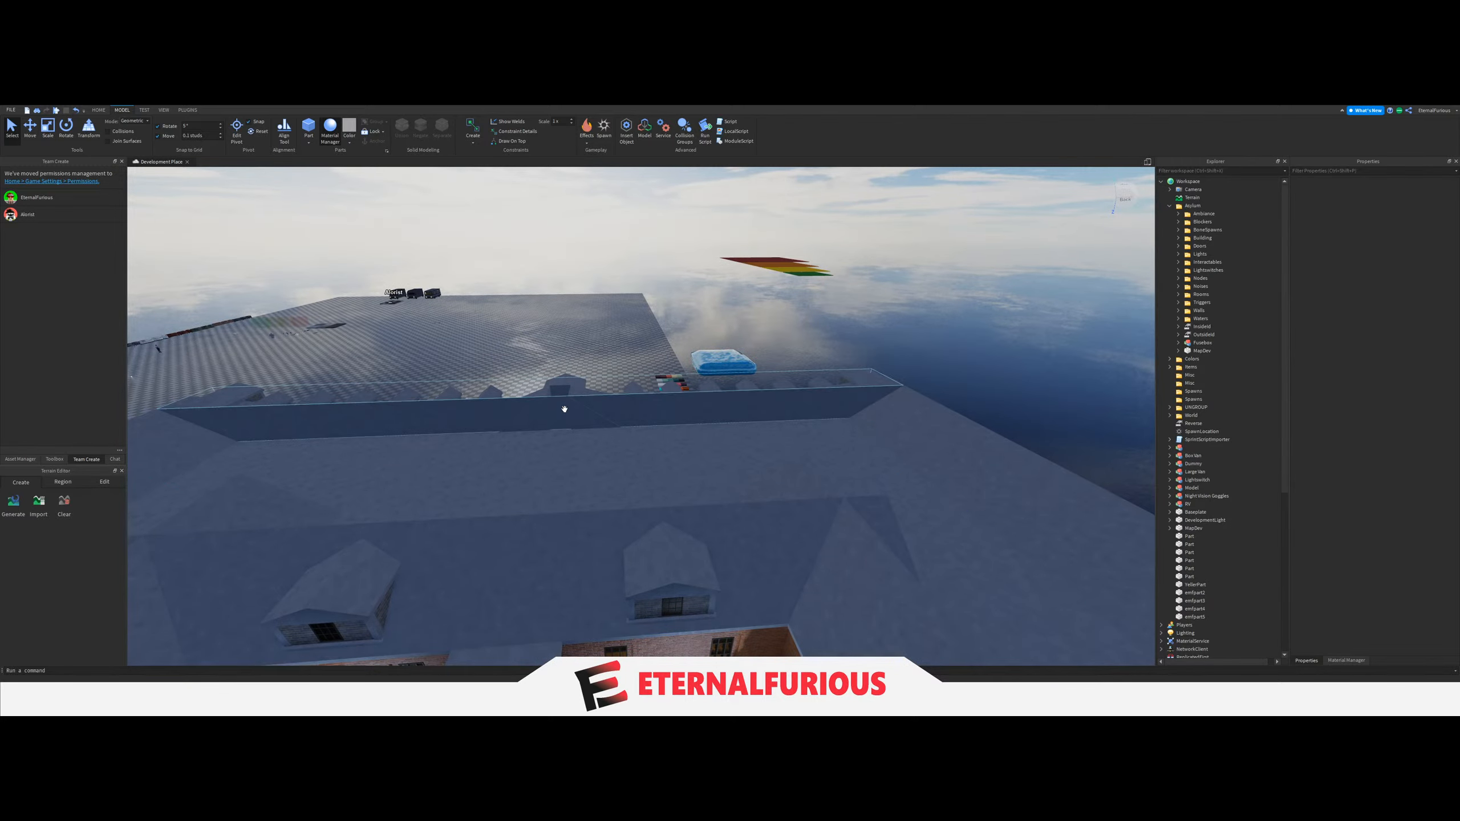
right_click_drag(564, 408, 564, 408)
right_click_drag(769, 421, 677, 457)
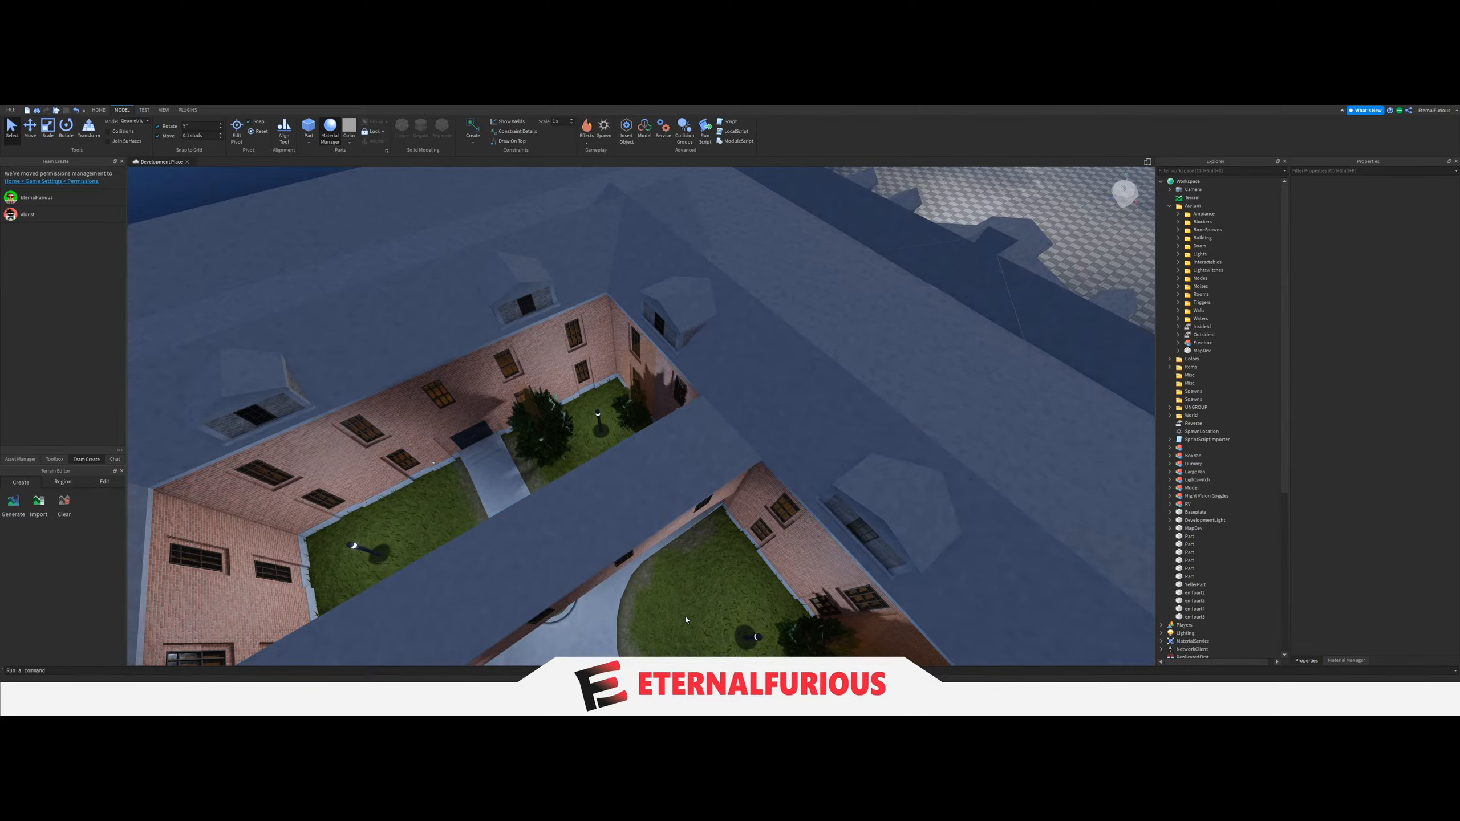
right_click_drag(653, 513, 657, 524)
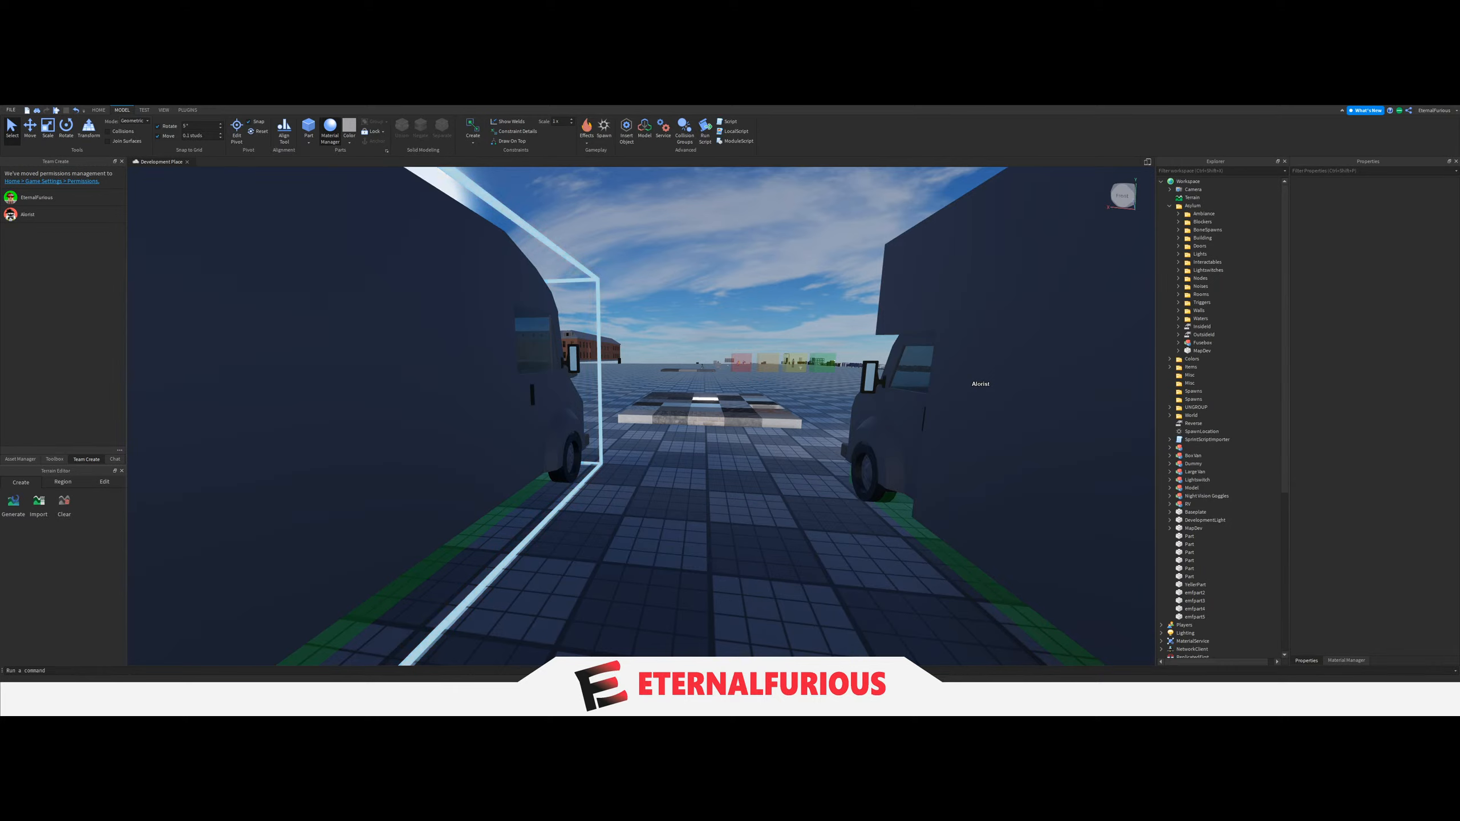
Locate the Key part in the new van's model hierarchy and examine it on the van's interior wall.
right_click_drag(720, 495, 833, 506)
key("d")
key("a")
key("w")
right_click_drag(599, 354, 804, 412)
left_click(811, 412)
left_click(1170, 456)
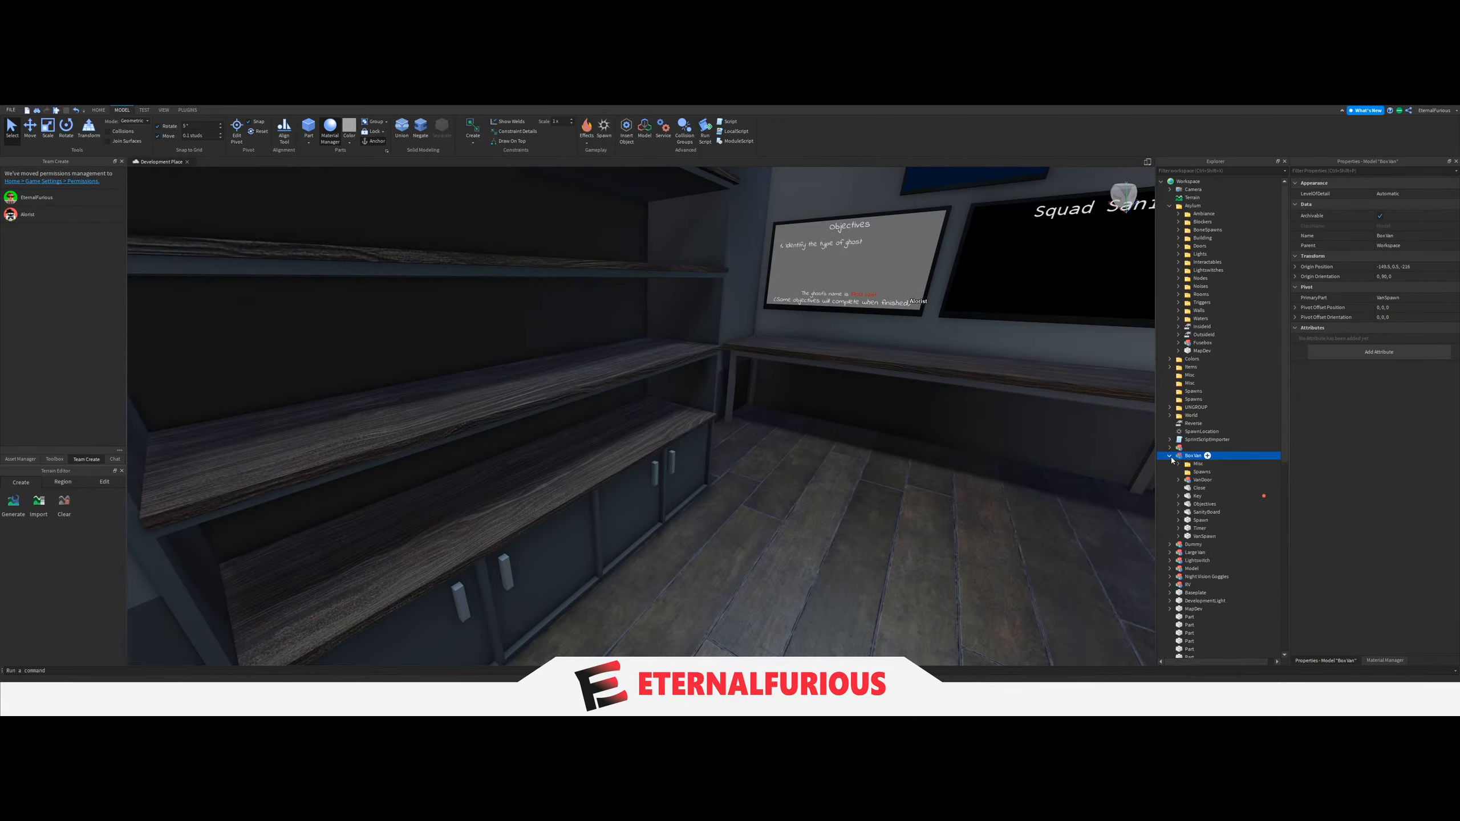
left_click(1184, 497)
left_click(1178, 498)
left_click(1179, 497)
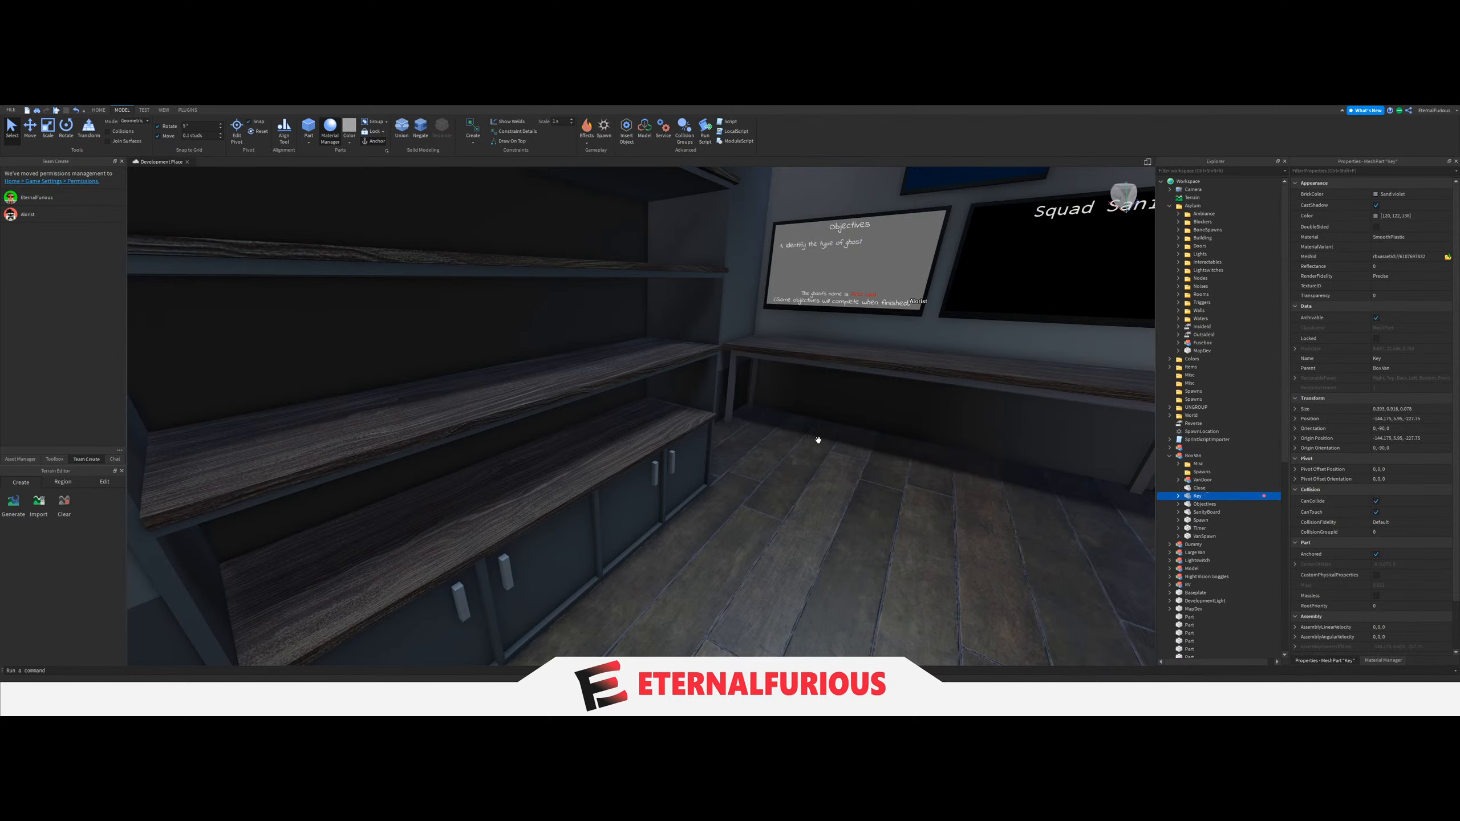
key("a")
right_click_drag(818, 440, 426, 471)
left_click(695, 500)
key("d")
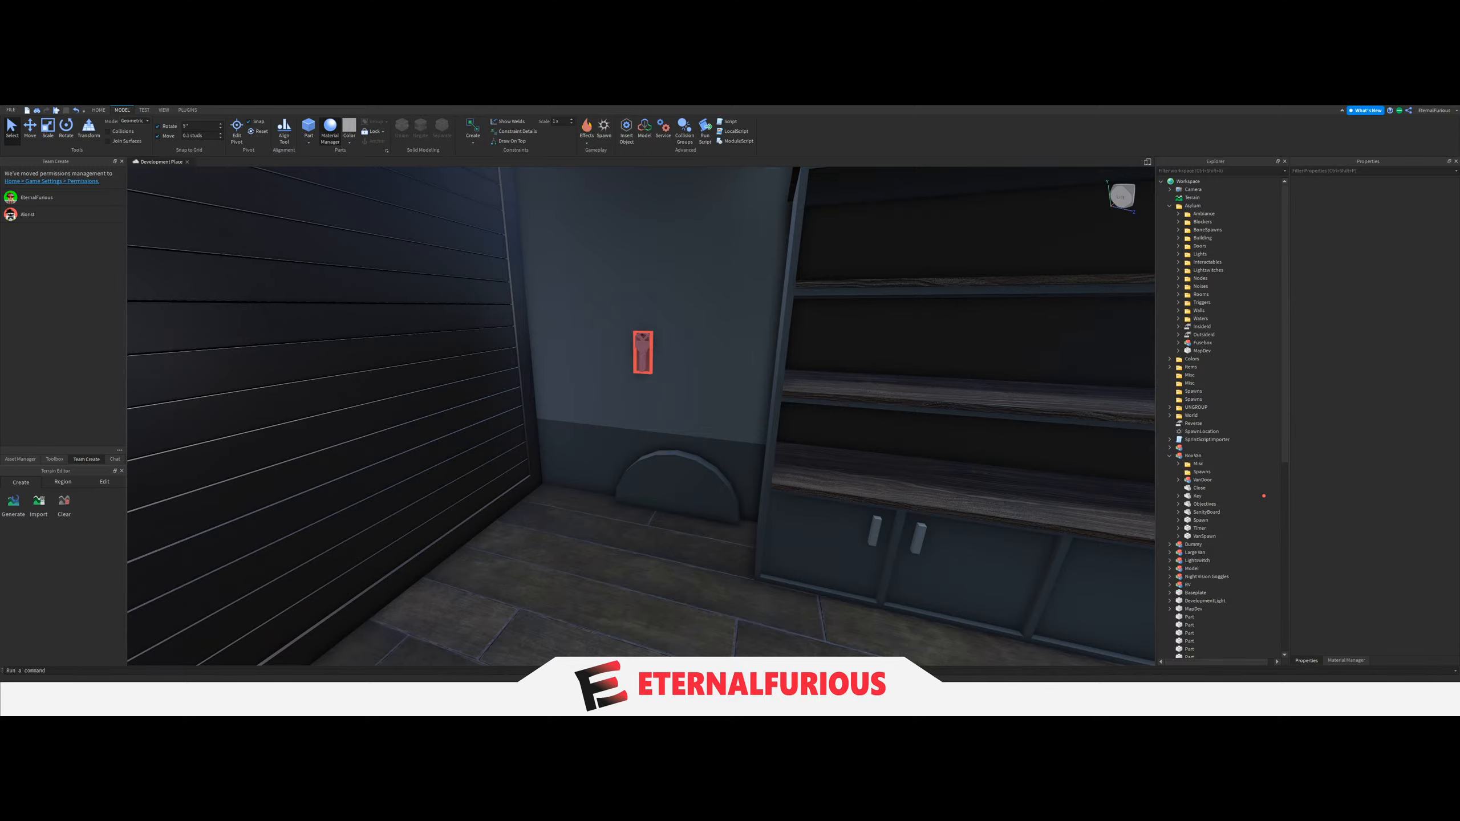
right_click_drag(506, 460, 779, 473)
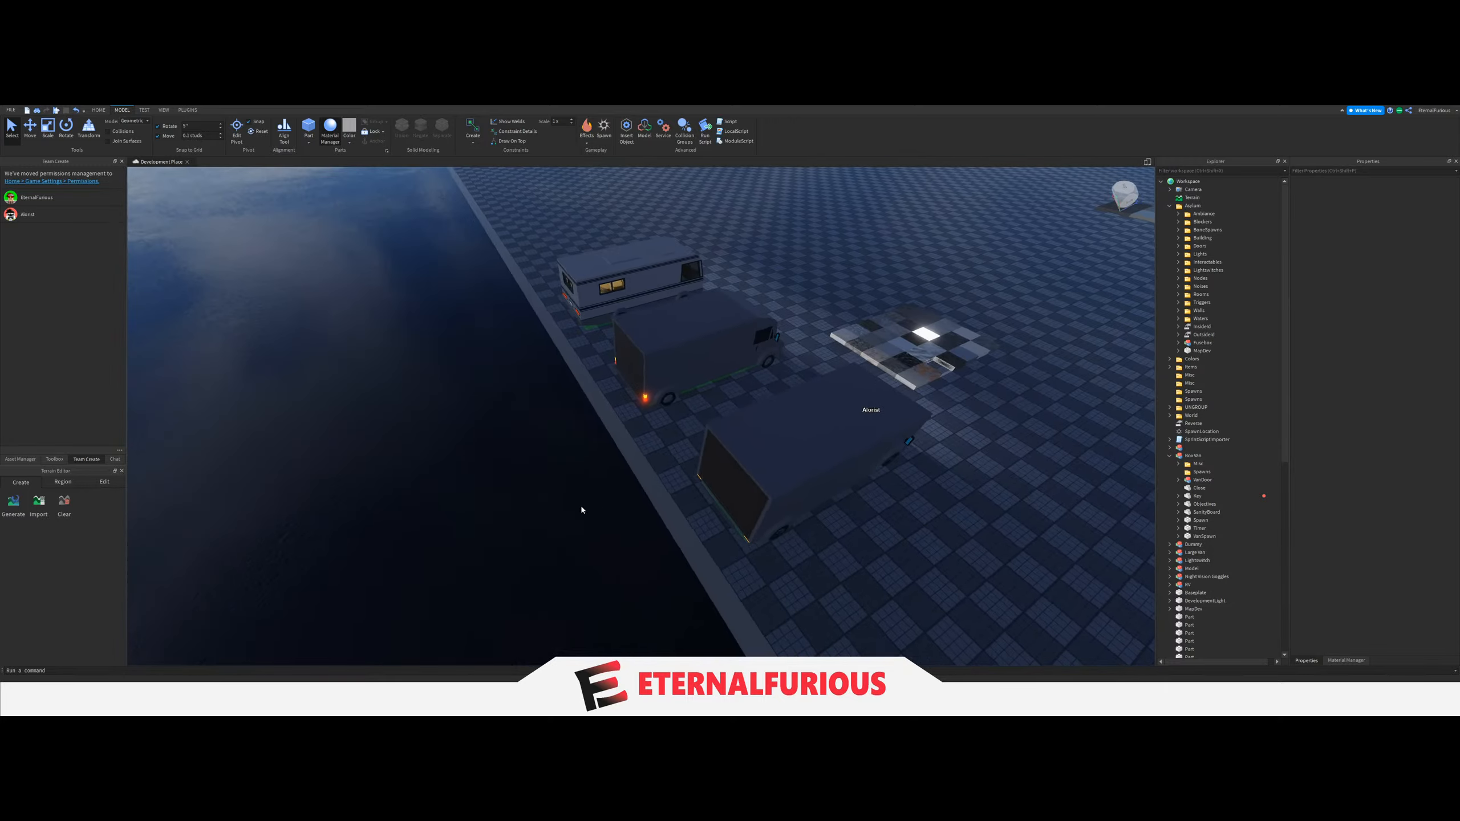
Paste the folder containing the Default van into the Workspace as a reference beside the new vans.
right_click_drag(581, 505, 883, 495)
key("ctrl+v")
left_click_drag(621, 425, 880, 424)
key("w")
Expand the pasted Default van's Spawns folder and its Flashlight subfolder to reach the numbered spawn parts.
left_click(1193, 358)
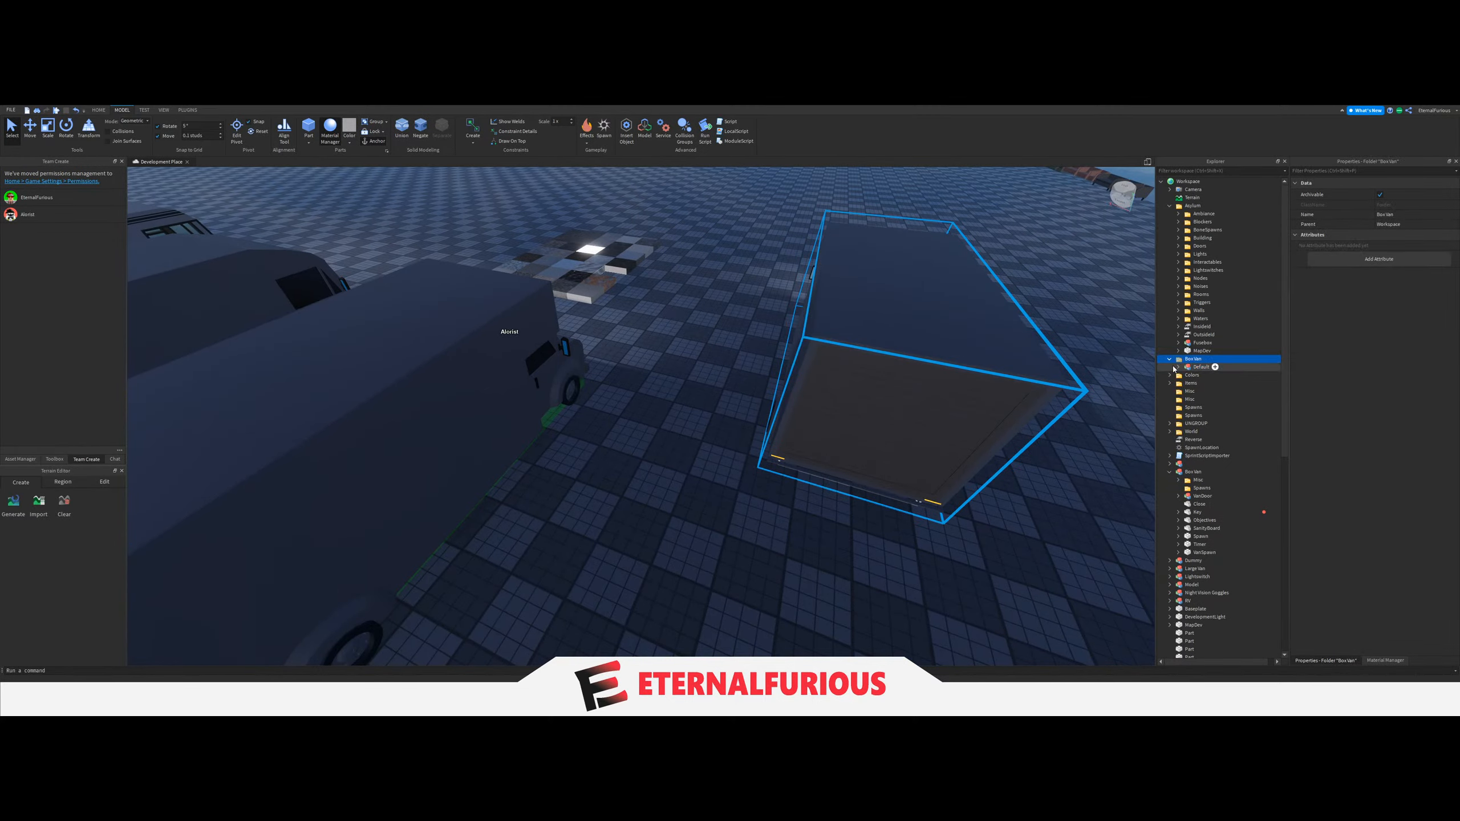
left_click(1179, 366)
left_click(1187, 384)
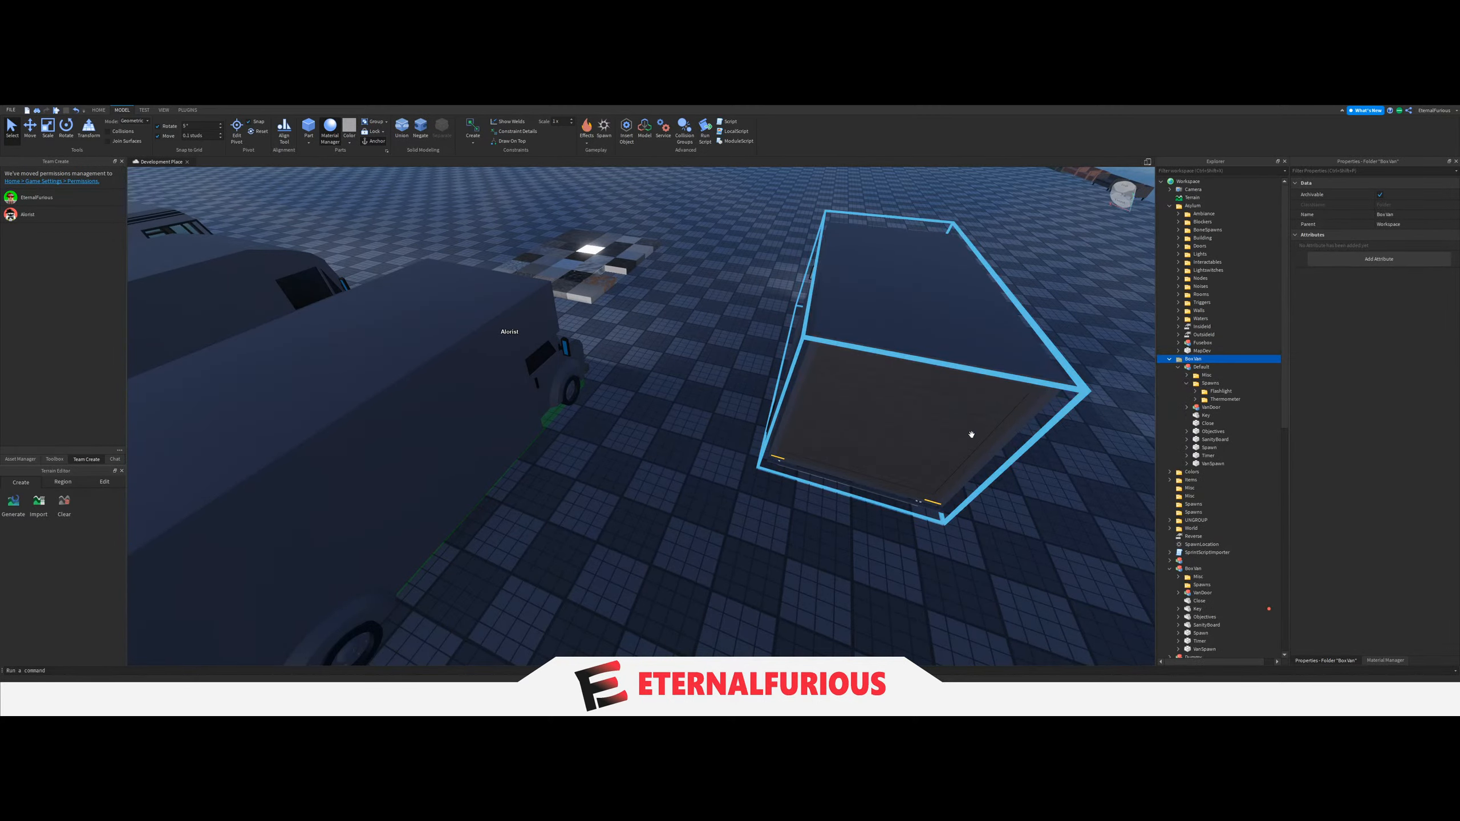
key("w")
right_click_drag(970, 434, 794, 424)
key("w")
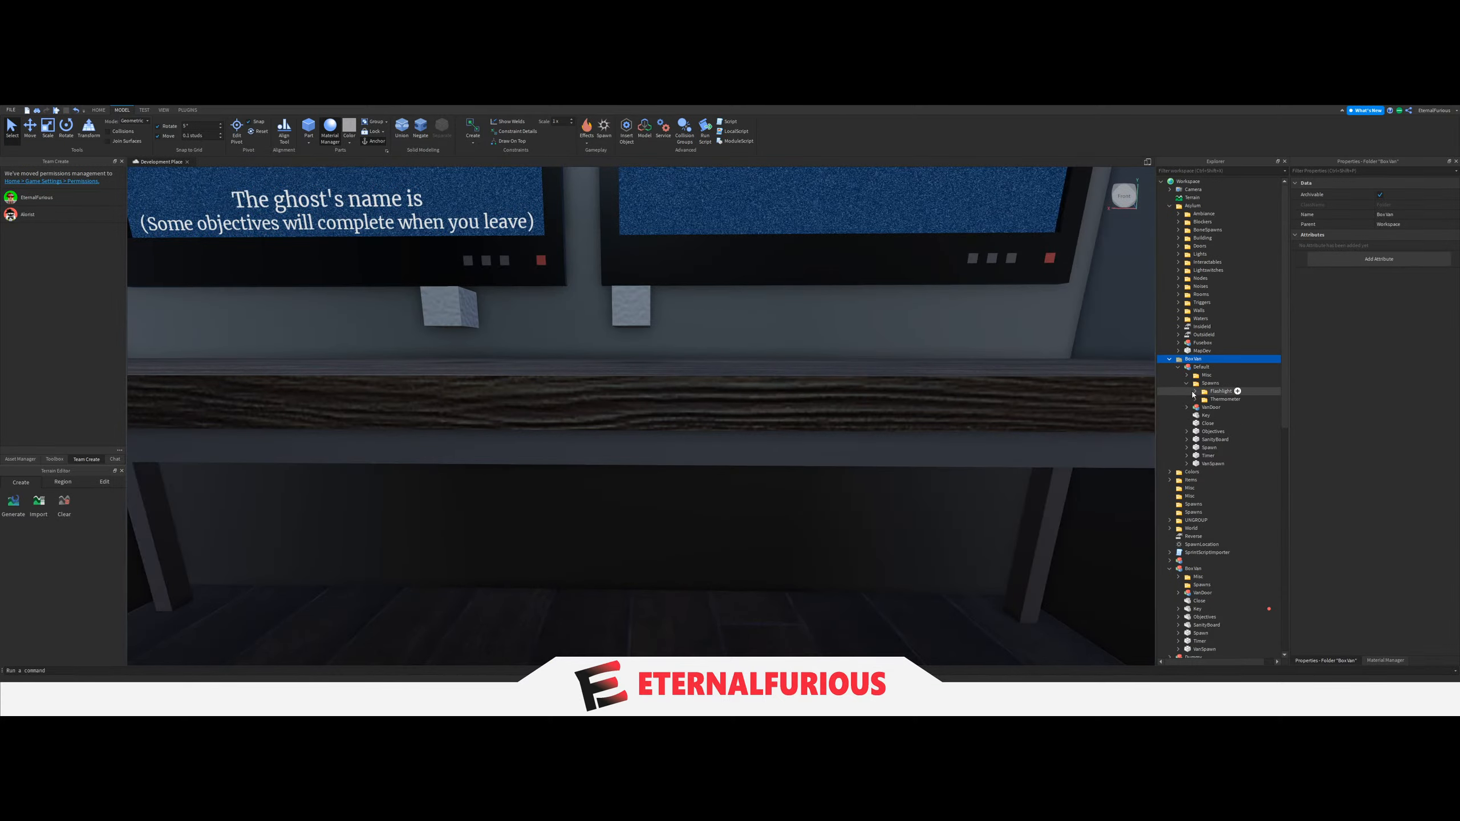
left_click(1195, 391)
left_click(1220, 406)
key("d")
left_click(959, 508)
key("a")
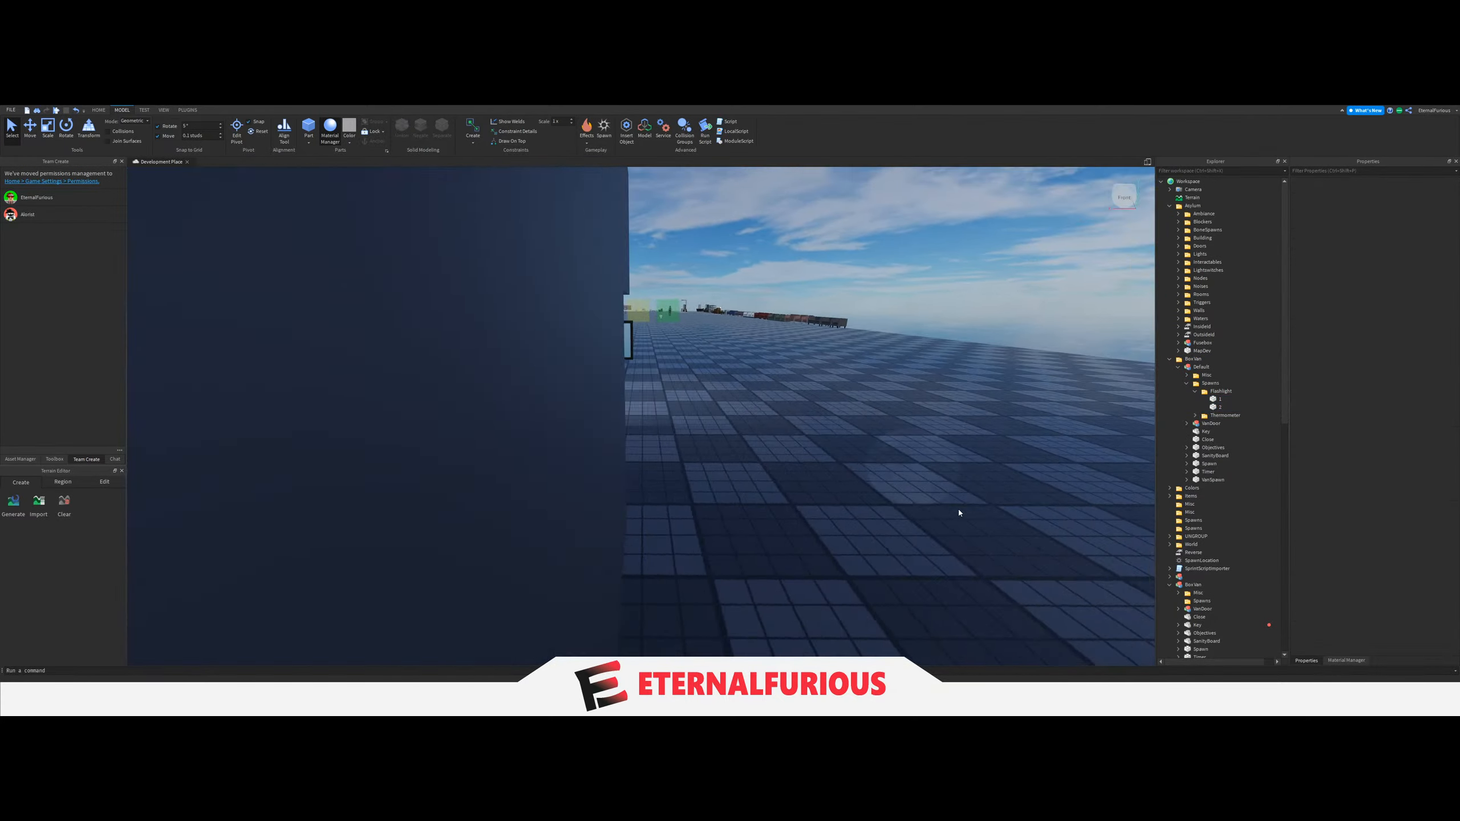
Expand the Thermometer spawn folder and highlight the two Flashlight spawn parts on the Default van's table.
left_click(1218, 415)
left_click(1195, 416)
left_click(1221, 407)
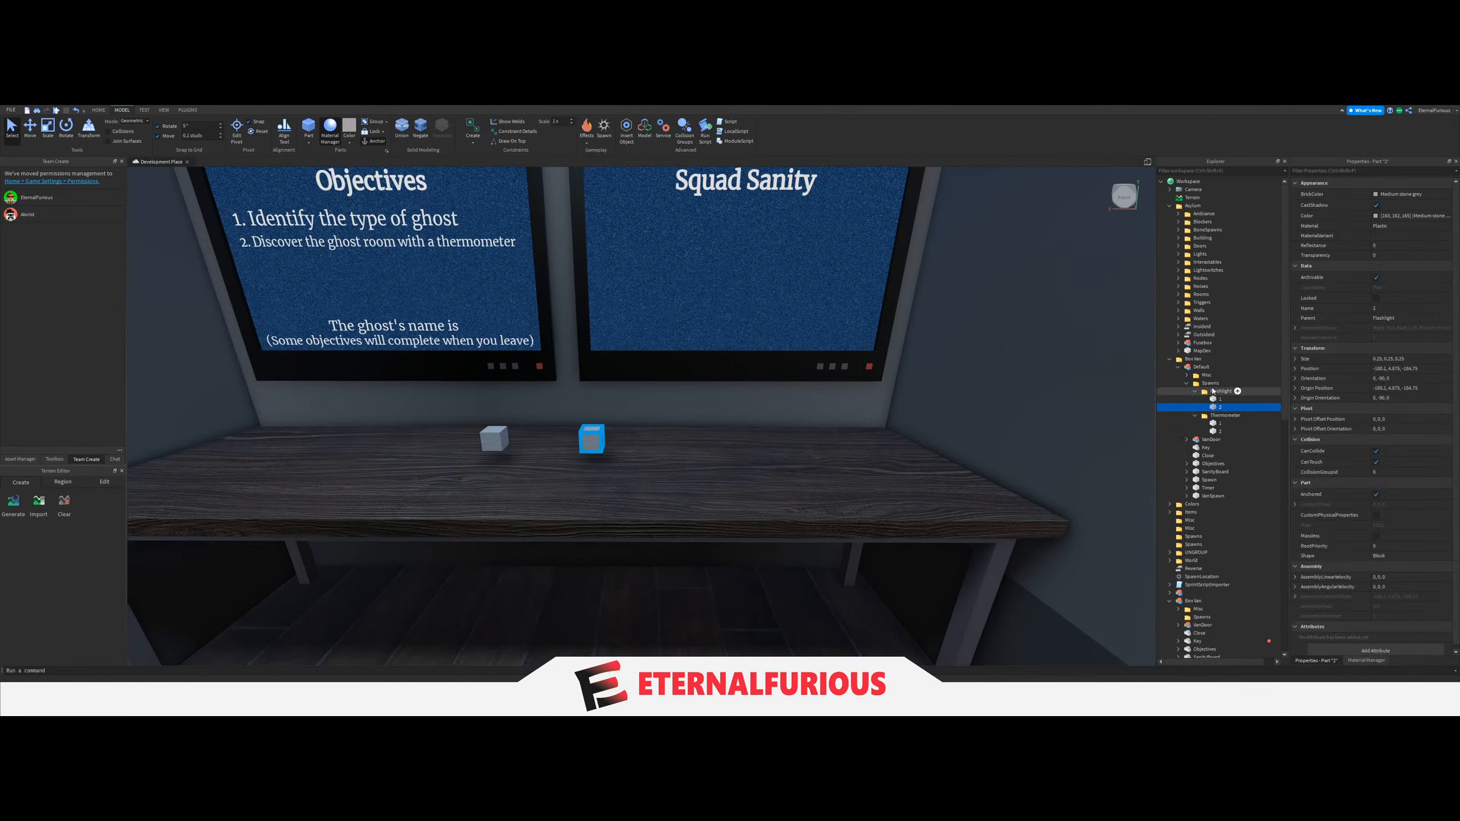
left_click(1221, 392)
left_click(1220, 400)
left_click(1236, 392)
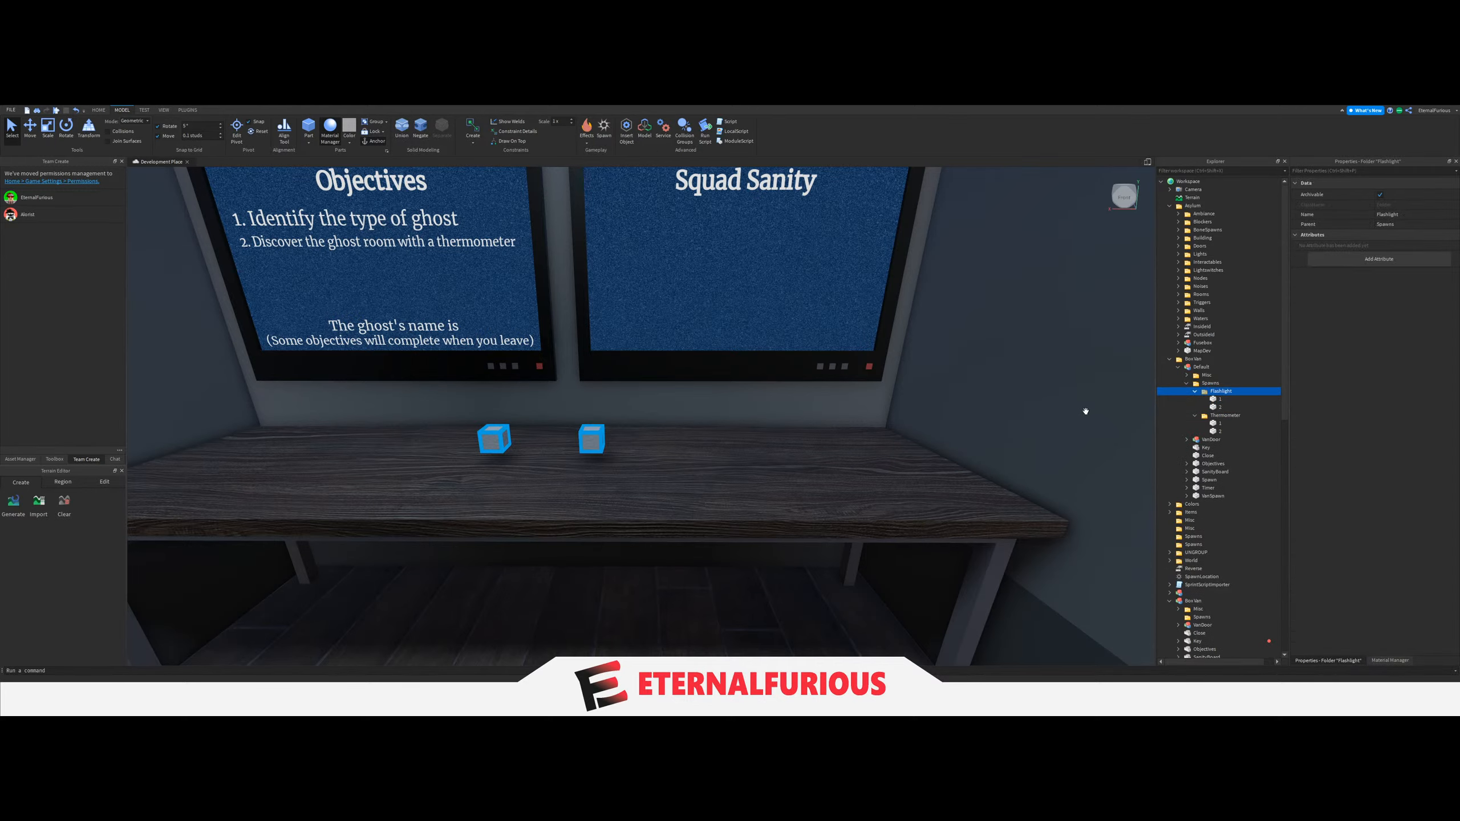
Examine the Default van's table with its spawn blocks and the exteriors of the neighbouring vans.
key("d")
left_click(812, 486)
key("a")
key("a")
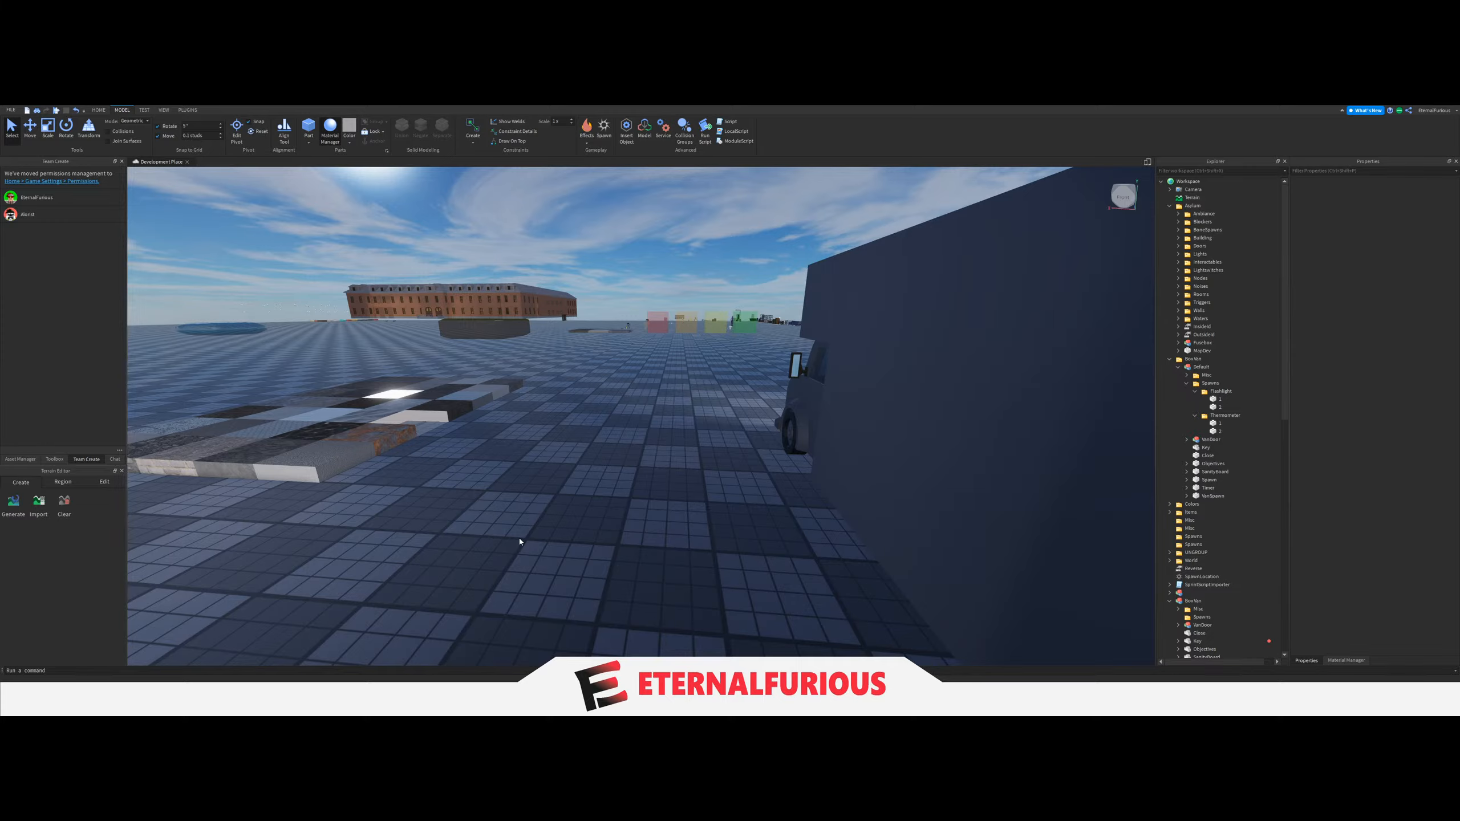
key("d")
key("a")
key("w")
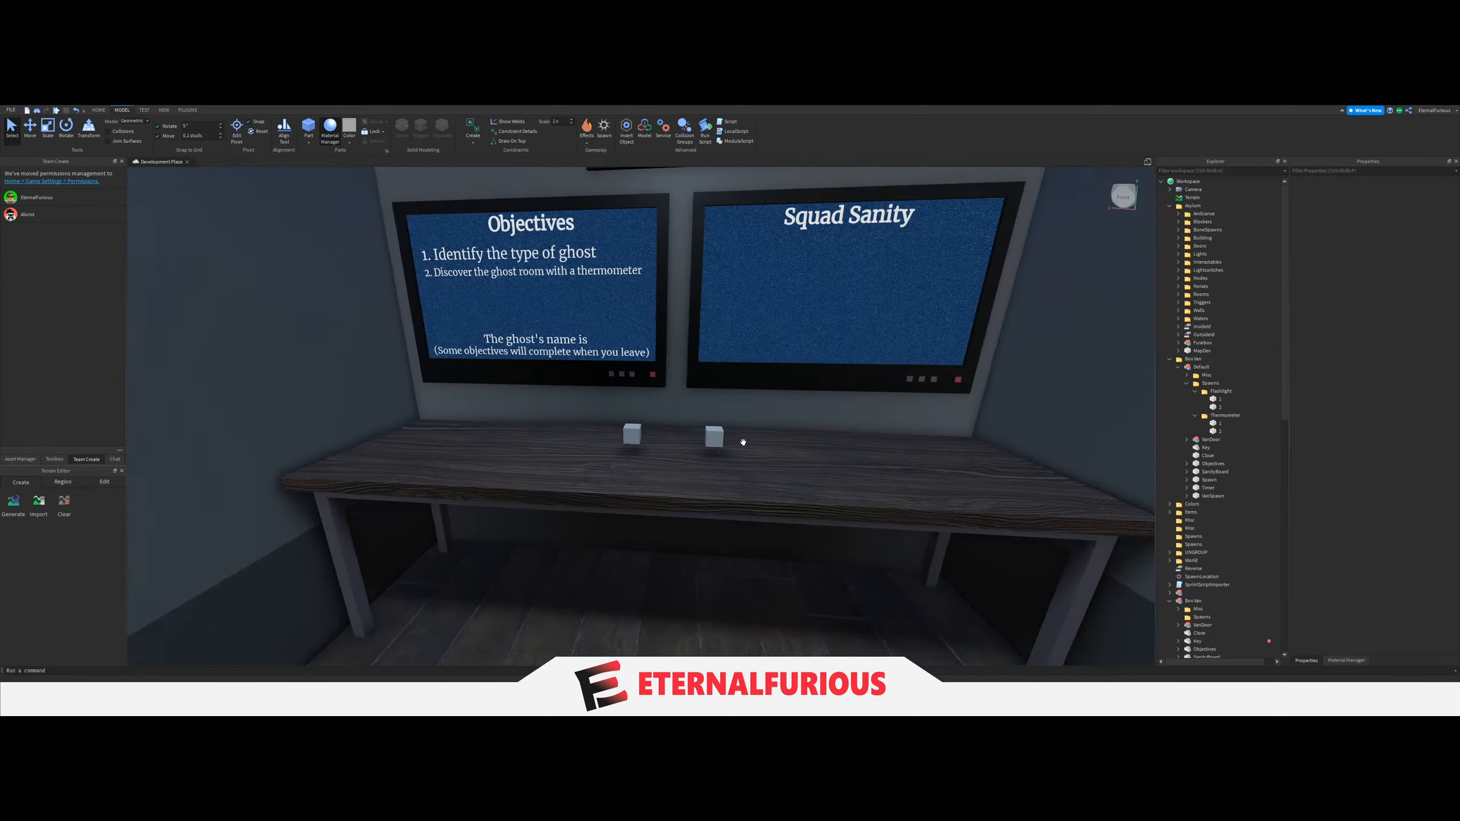
key("w")
right_click_drag(418, 499, 545, 537)
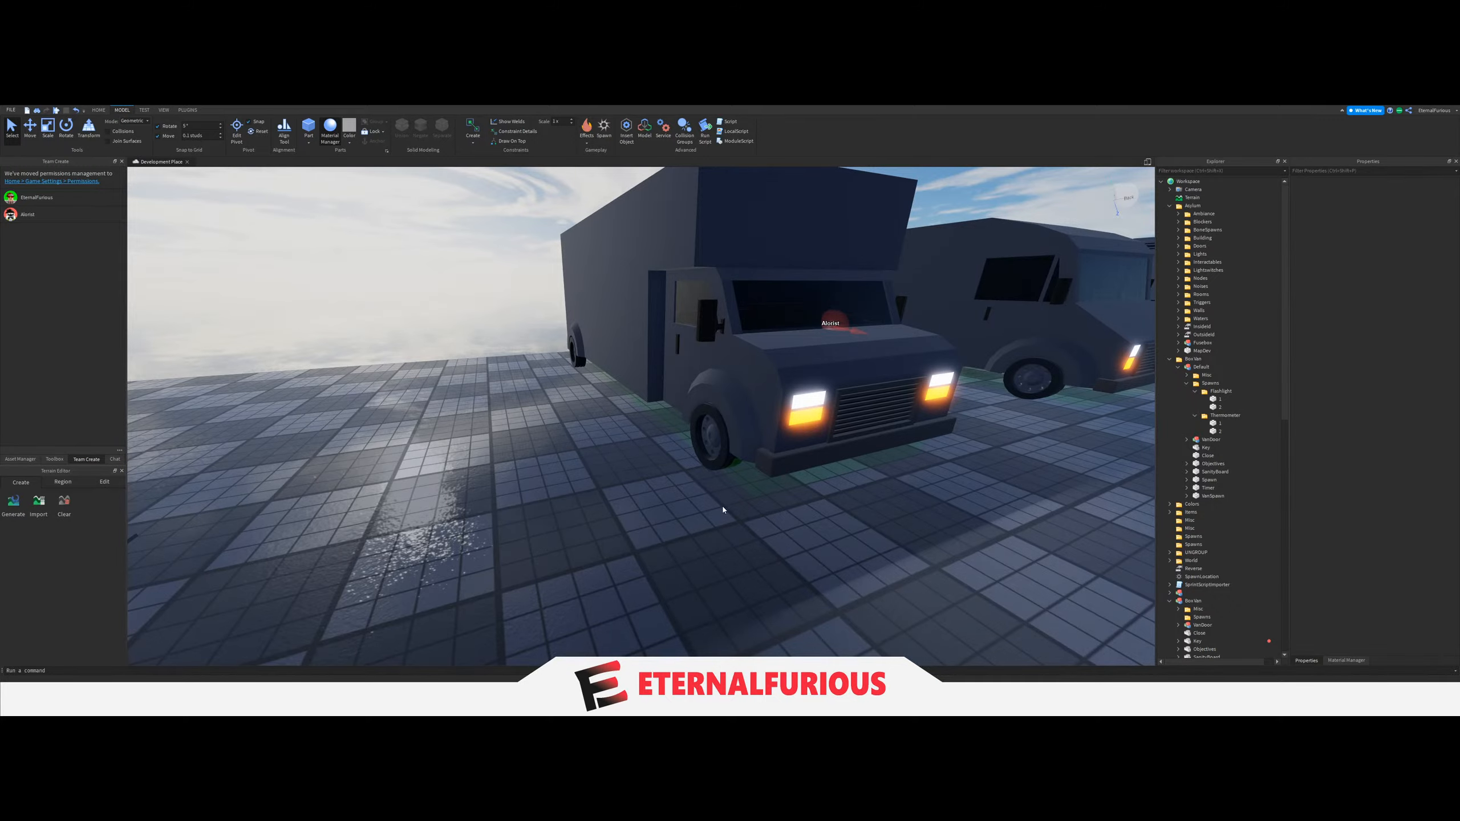
right_click_drag(723, 506, 682, 492)
key("s")
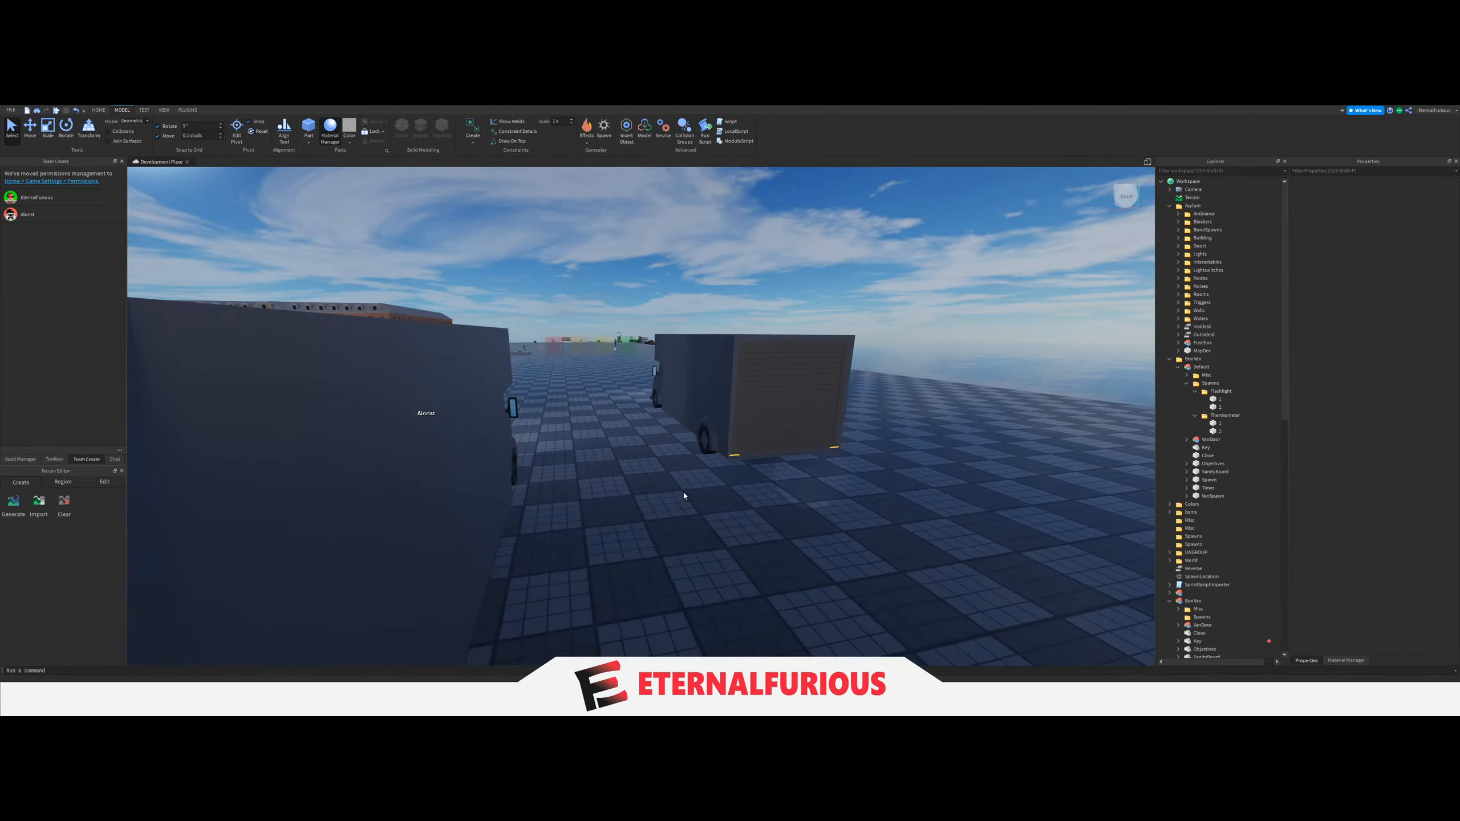
key("w")
key("s")
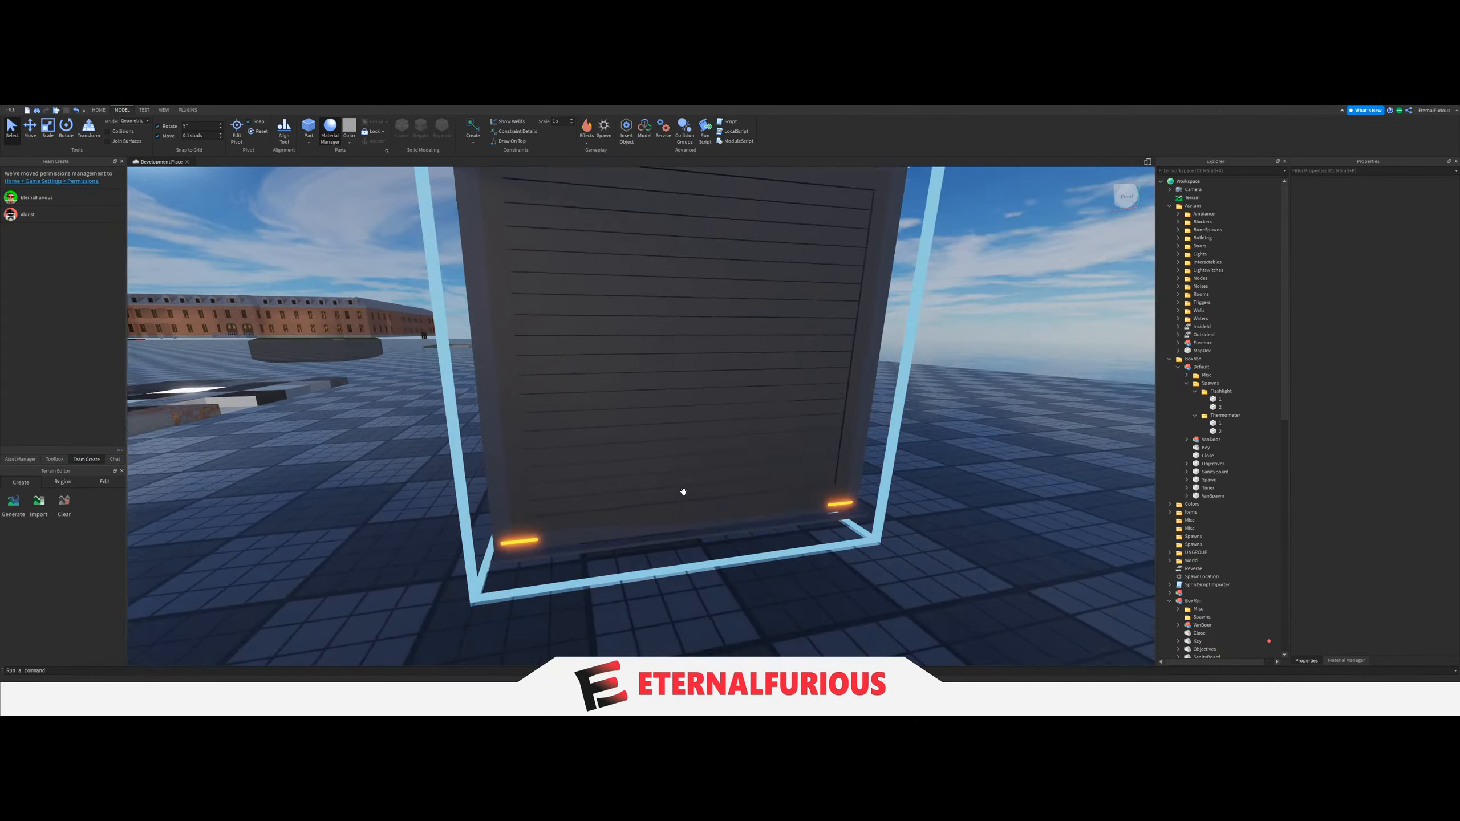
right_click_drag(683, 492, 684, 482)
key("s")
key("w")
Copy Flashlight spawn part 1 directly into the Workspace and reposition the copy on the Default van's floor.
left_click(1174, 401)
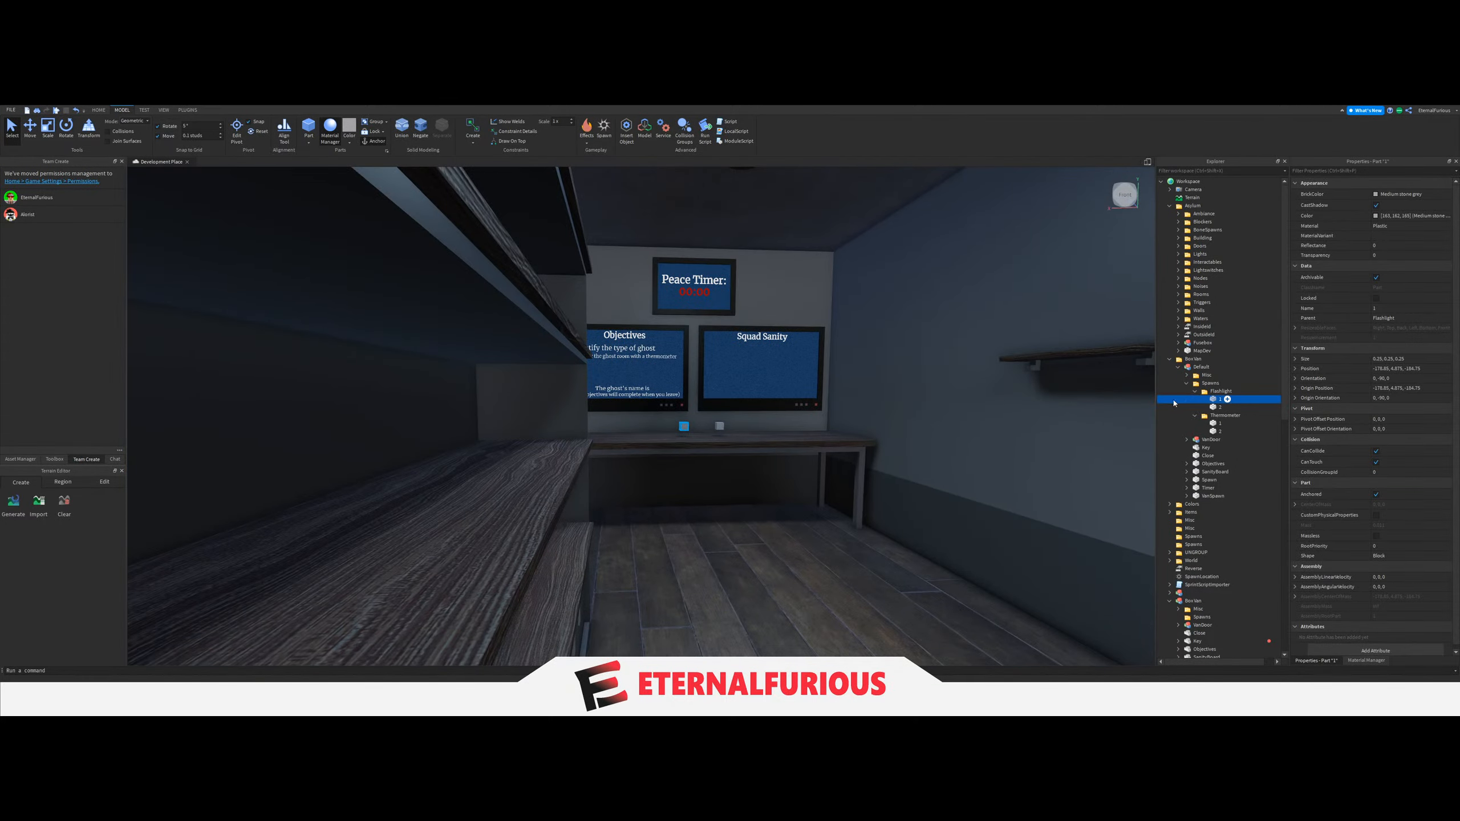
key("s")
key("w")
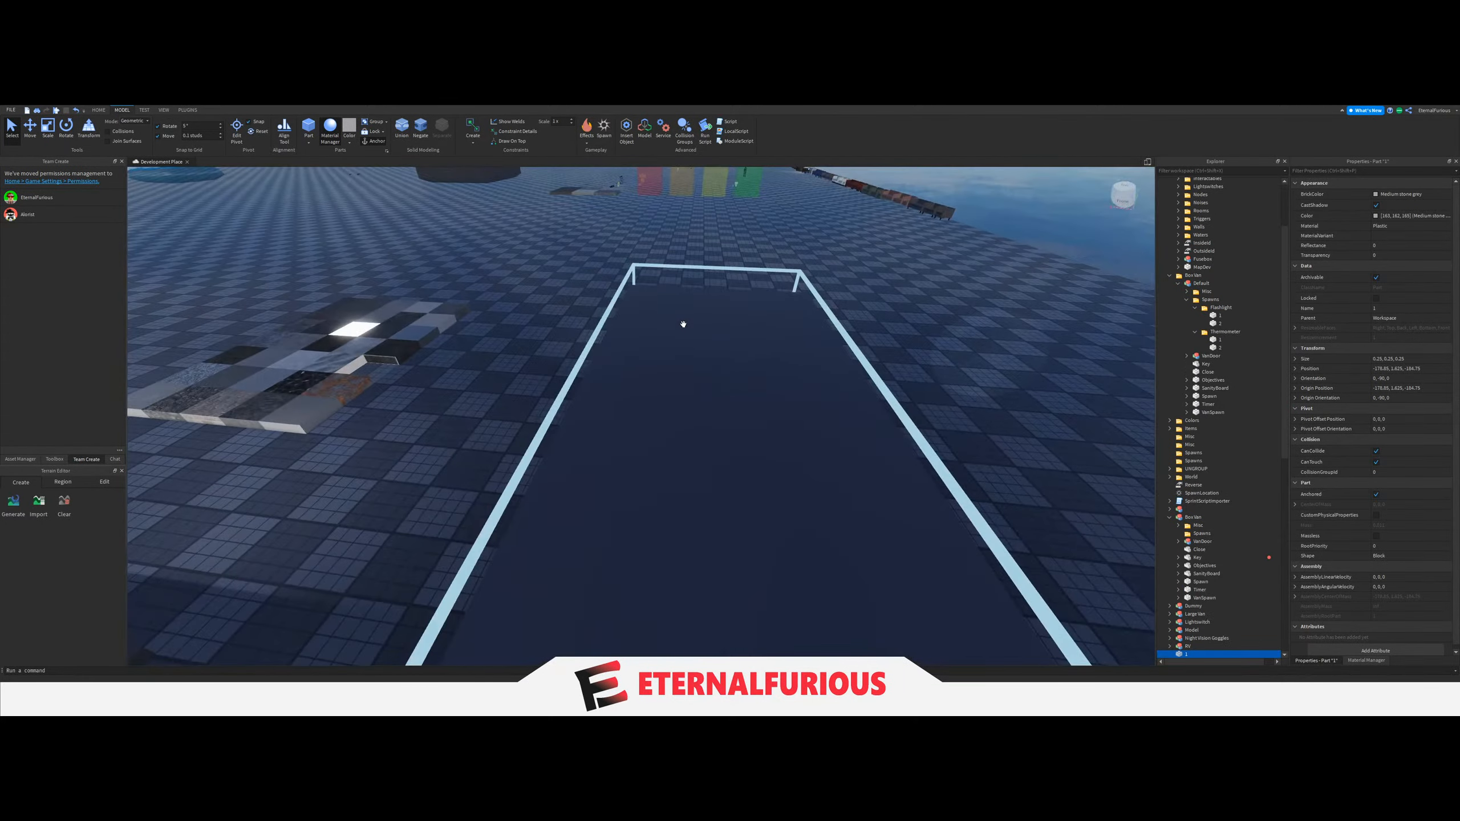
key("f")
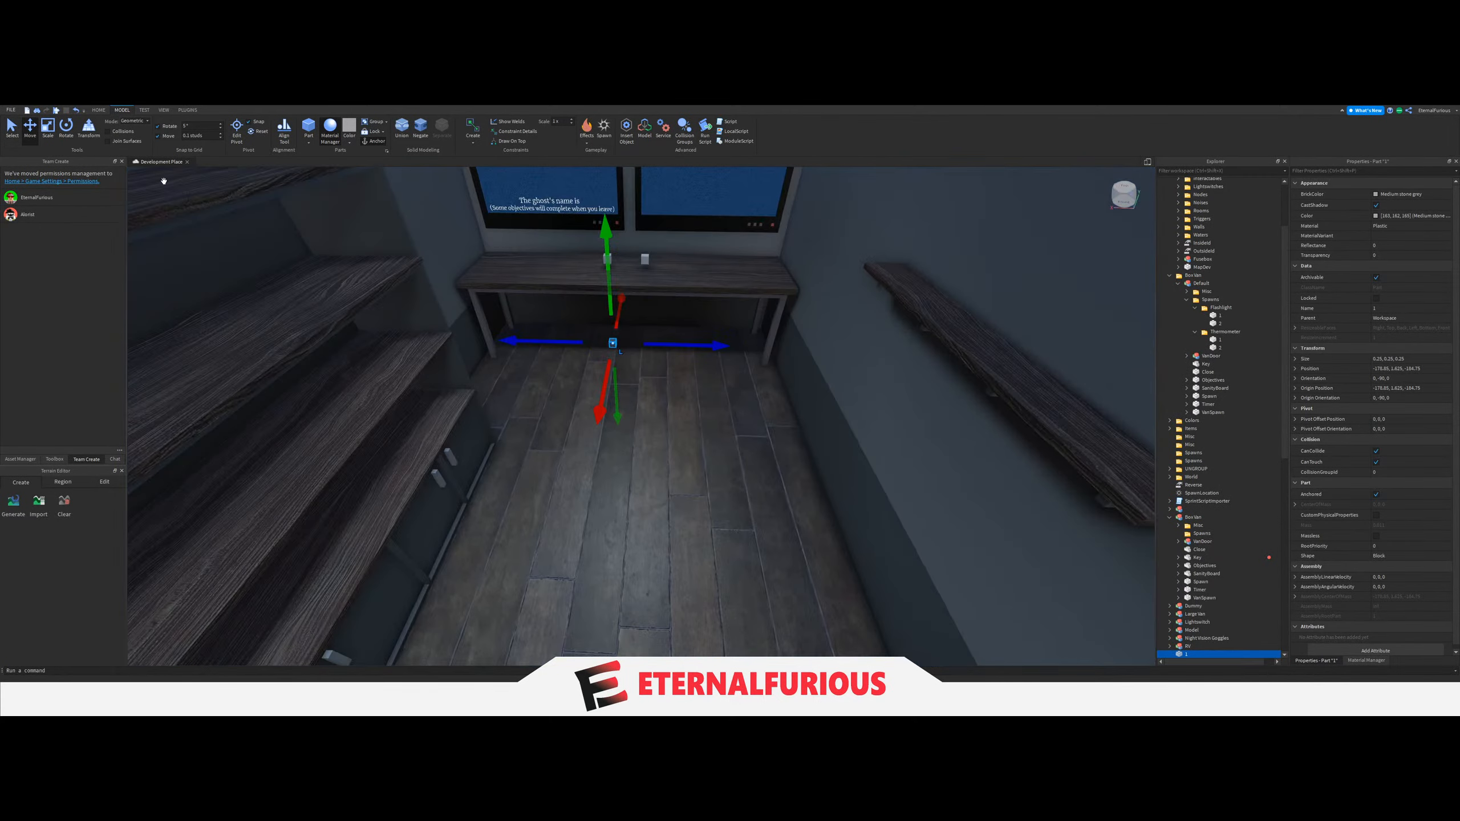
key("w")
left_click(12, 128)
right_click_drag(656, 381, 675, 405)
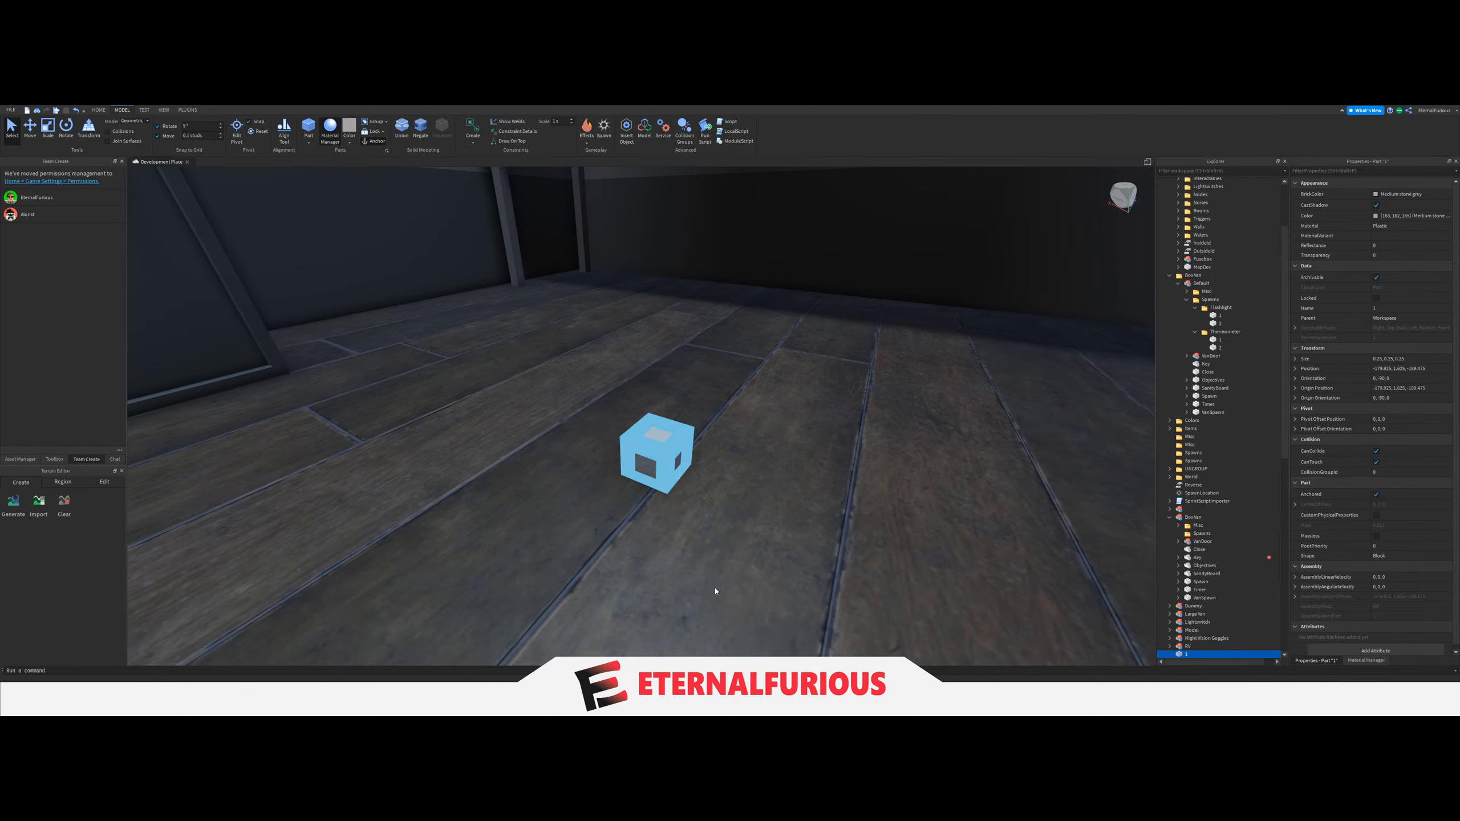
right_click_drag(743, 512, 745, 512)
key("s")
key("w")
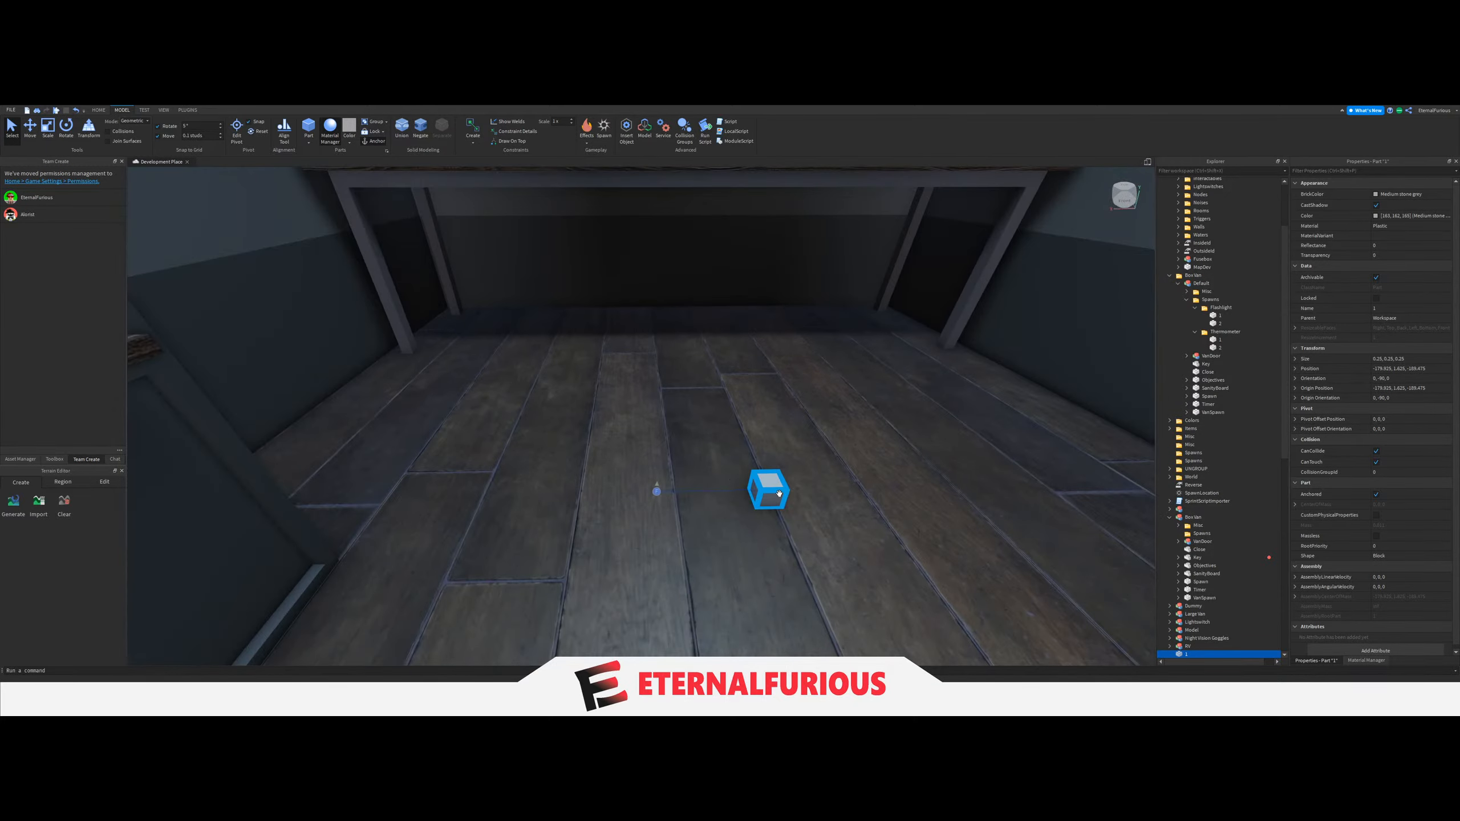
Delete the pasted Default van model while keeping the copied spawn block in the Workspace.
left_click_drag(710, 506, 658, 518)
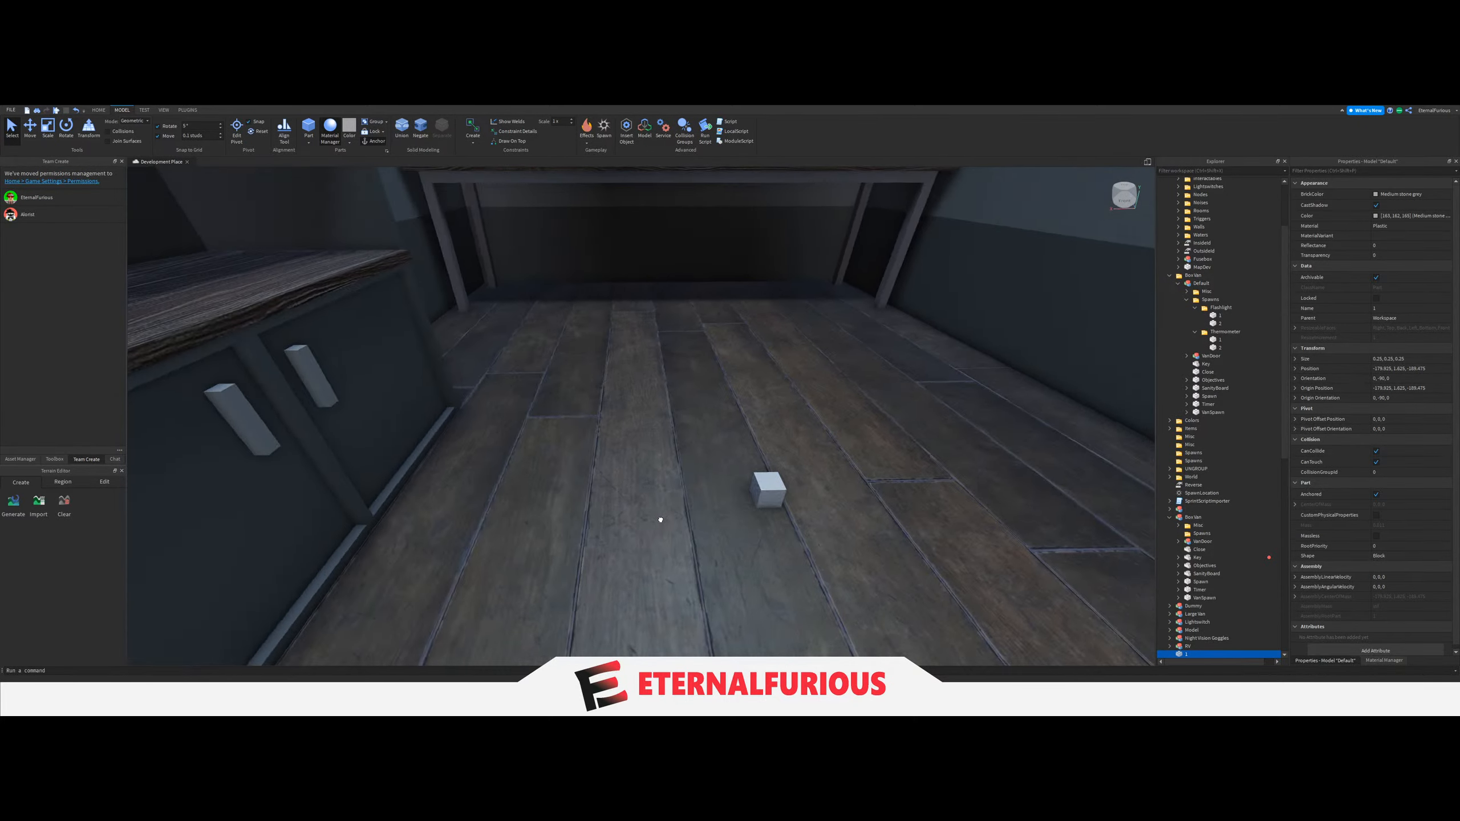
key("ctrl+z")
key("s")
key("w")
key("d")
key("s")
right_click_drag(862, 479, 860, 479)
key("w")
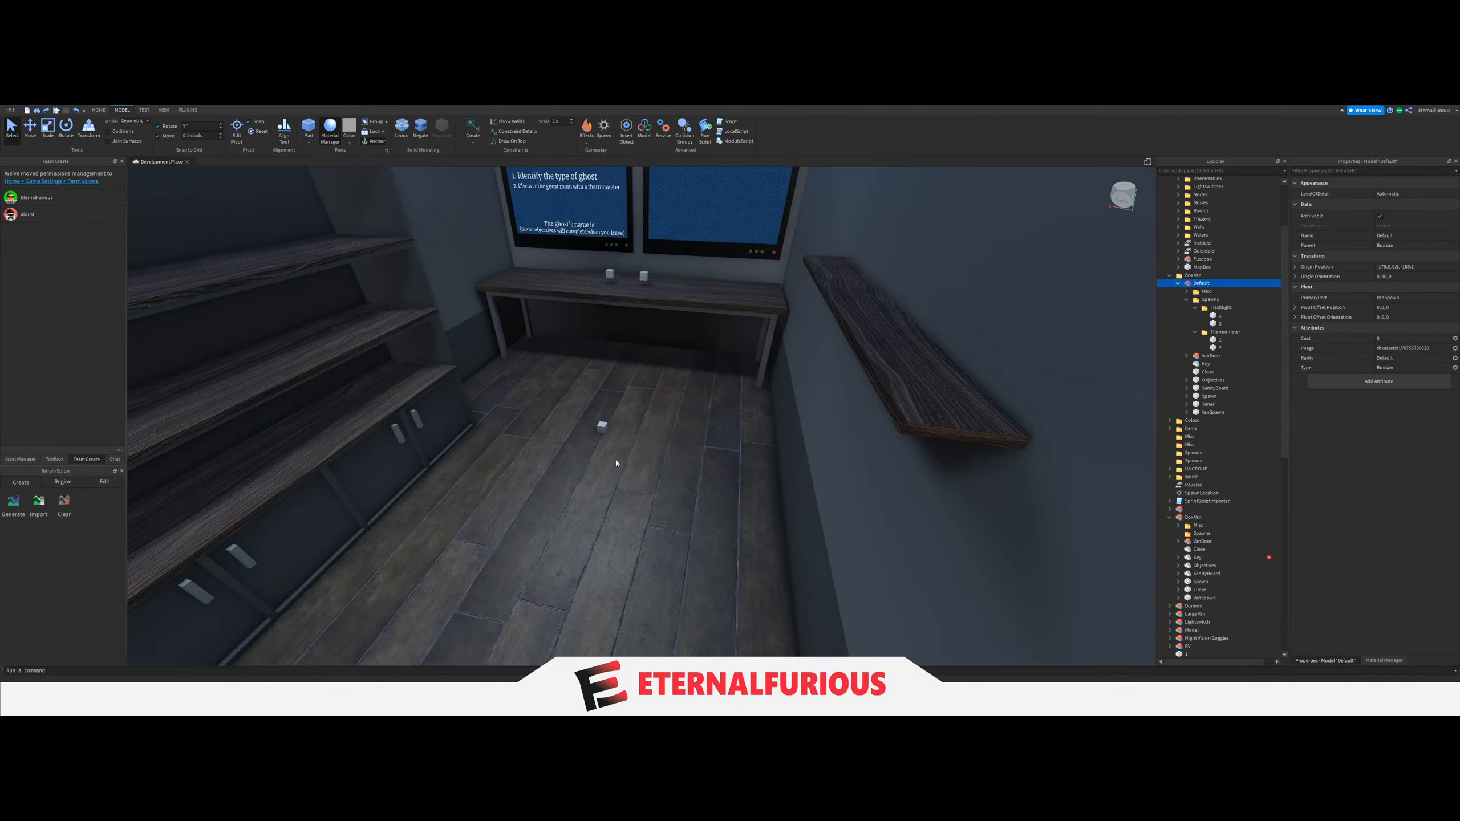
key("Delete")
Move the copied spawn block into the new van and place it on the table at the Objectives board end.
left_click(600, 430)
key("f")
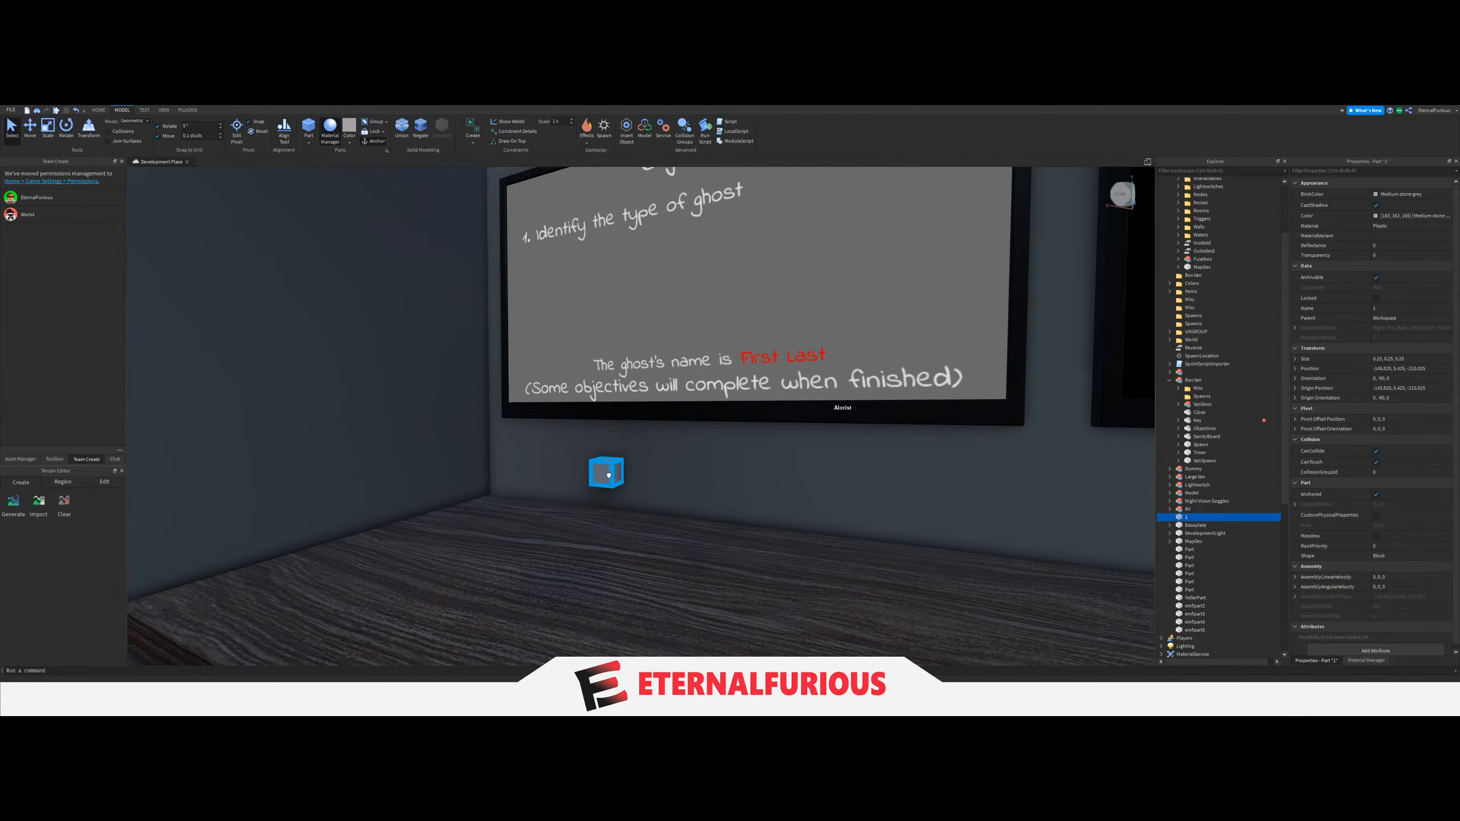
left_click_drag(608, 475, 609, 455)
right_click_drag(609, 455, 609, 456)
key("w")
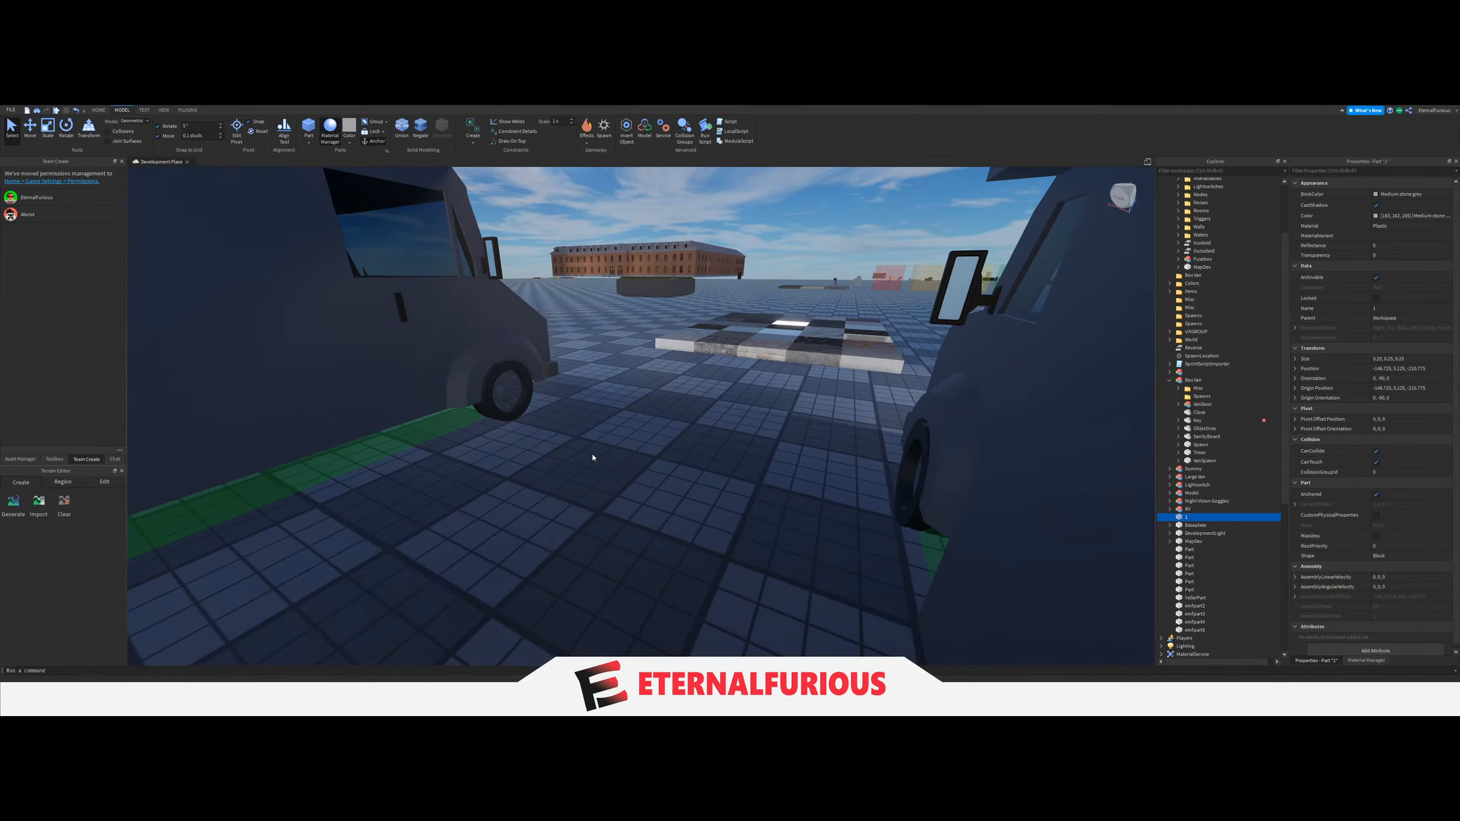
left_click(595, 457)
key("s")
right_click_drag(656, 389, 714, 393)
key("w")
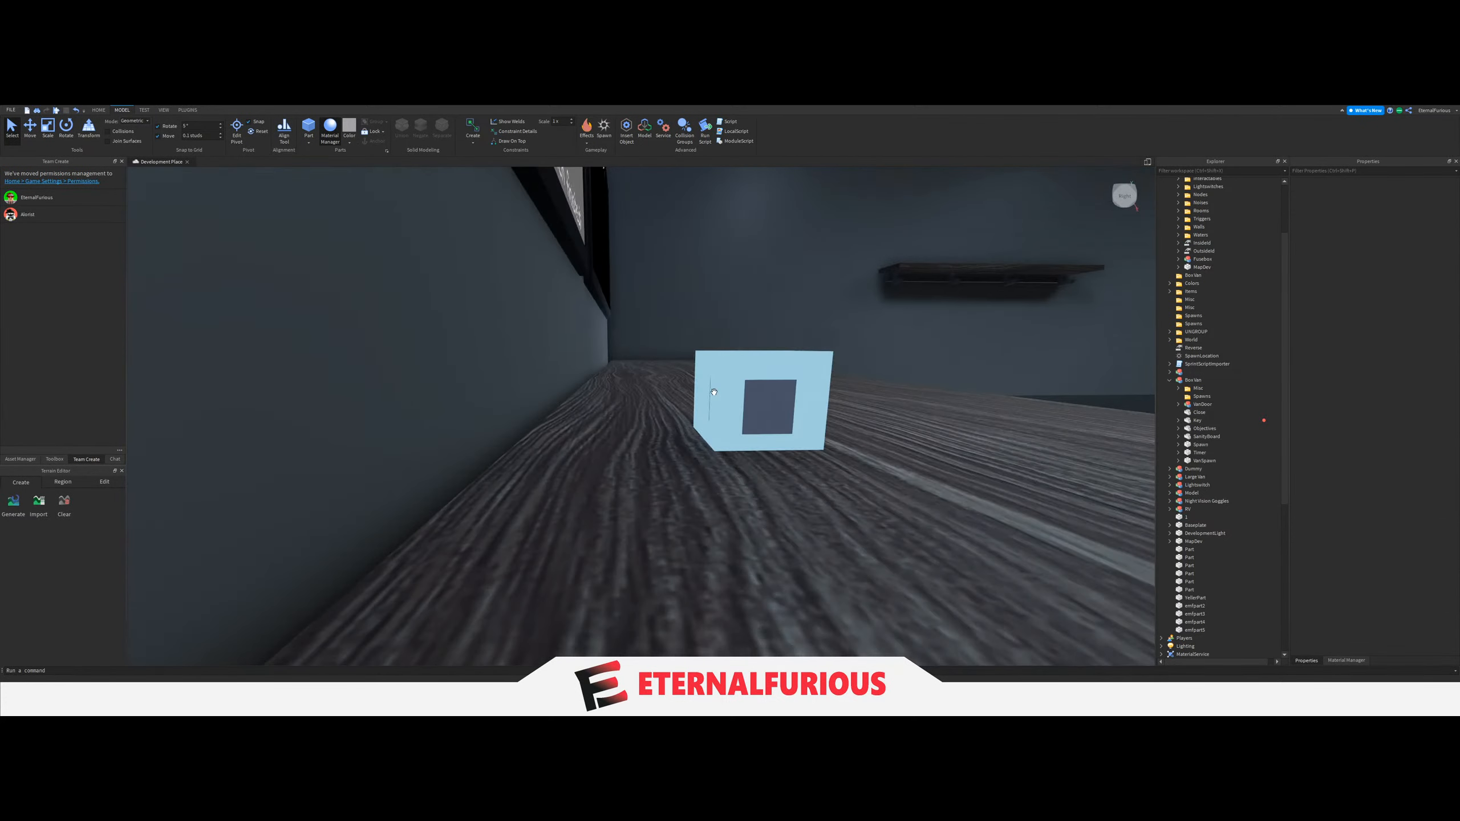
key("s")
right_click_drag(765, 345, 766, 347)
left_click_drag(654, 404, 552, 472)
key("a")
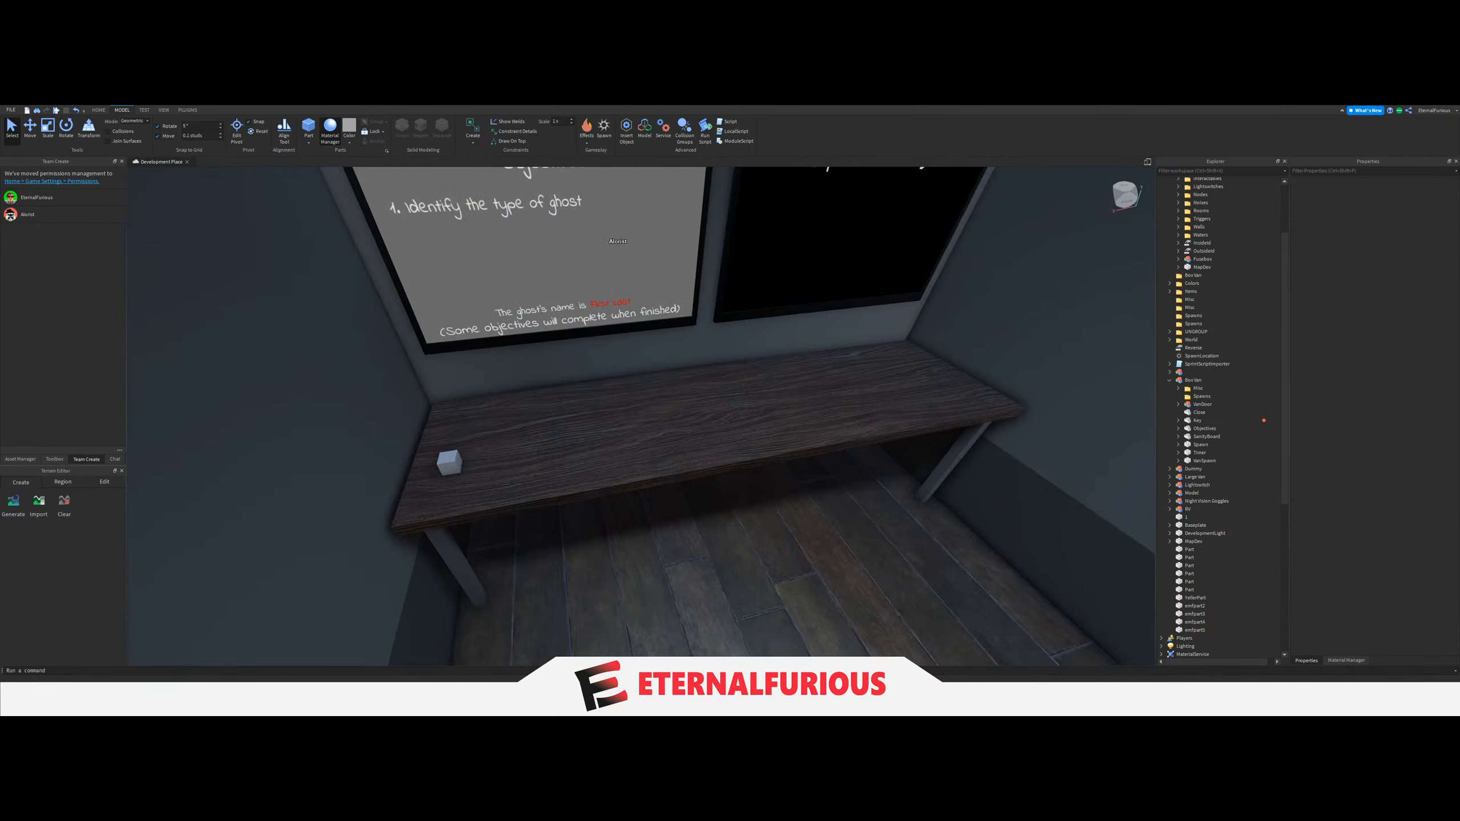
Duplicate the spawn block on the new van's table and shift the copy along the tabletop.
left_click(449, 463)
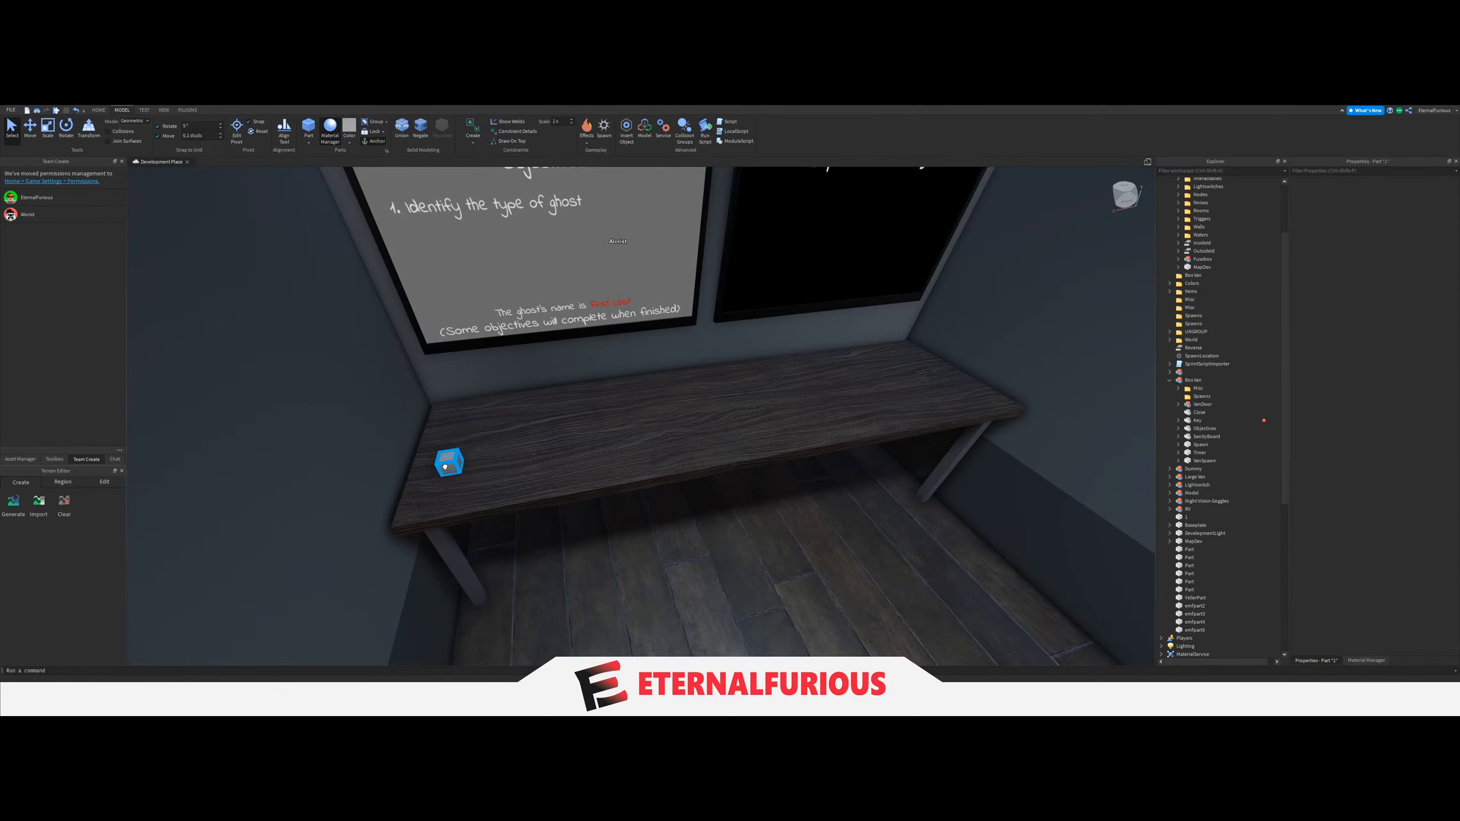
key("ctrl+2")
left_click_drag(518, 454, 586, 449)
key("ctrl+d")
right_click_drag(586, 450, 590, 450)
left_click(459, 398)
right_click_drag(499, 416, 798, 388)
Move the Equipment Models folder from ServerStorage into the Workspace and bring its item models into view.
scroll(1167, 484, "down", 10)
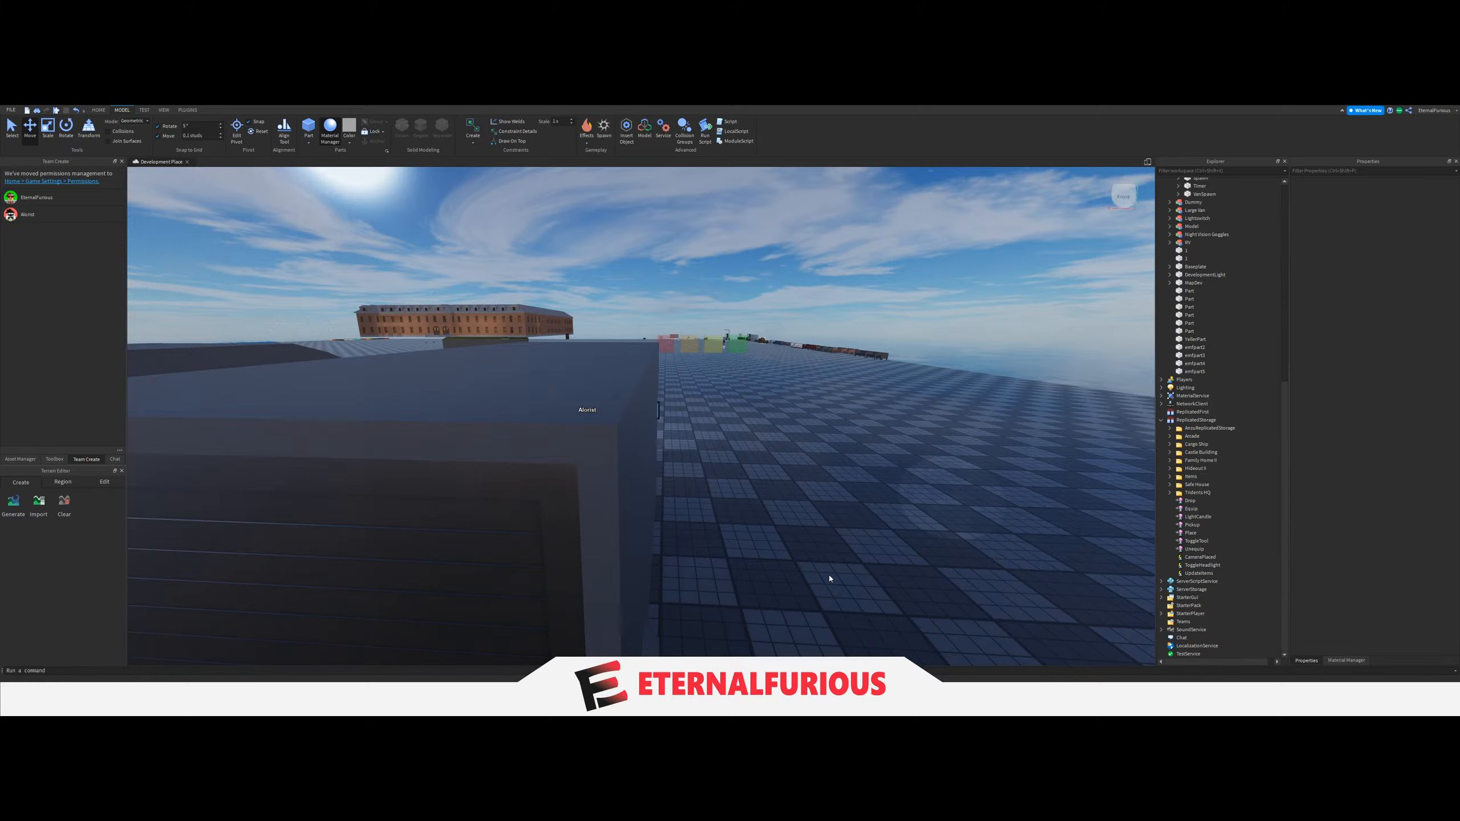
left_click(1161, 590)
right_click_drag(879, 466, 878, 467)
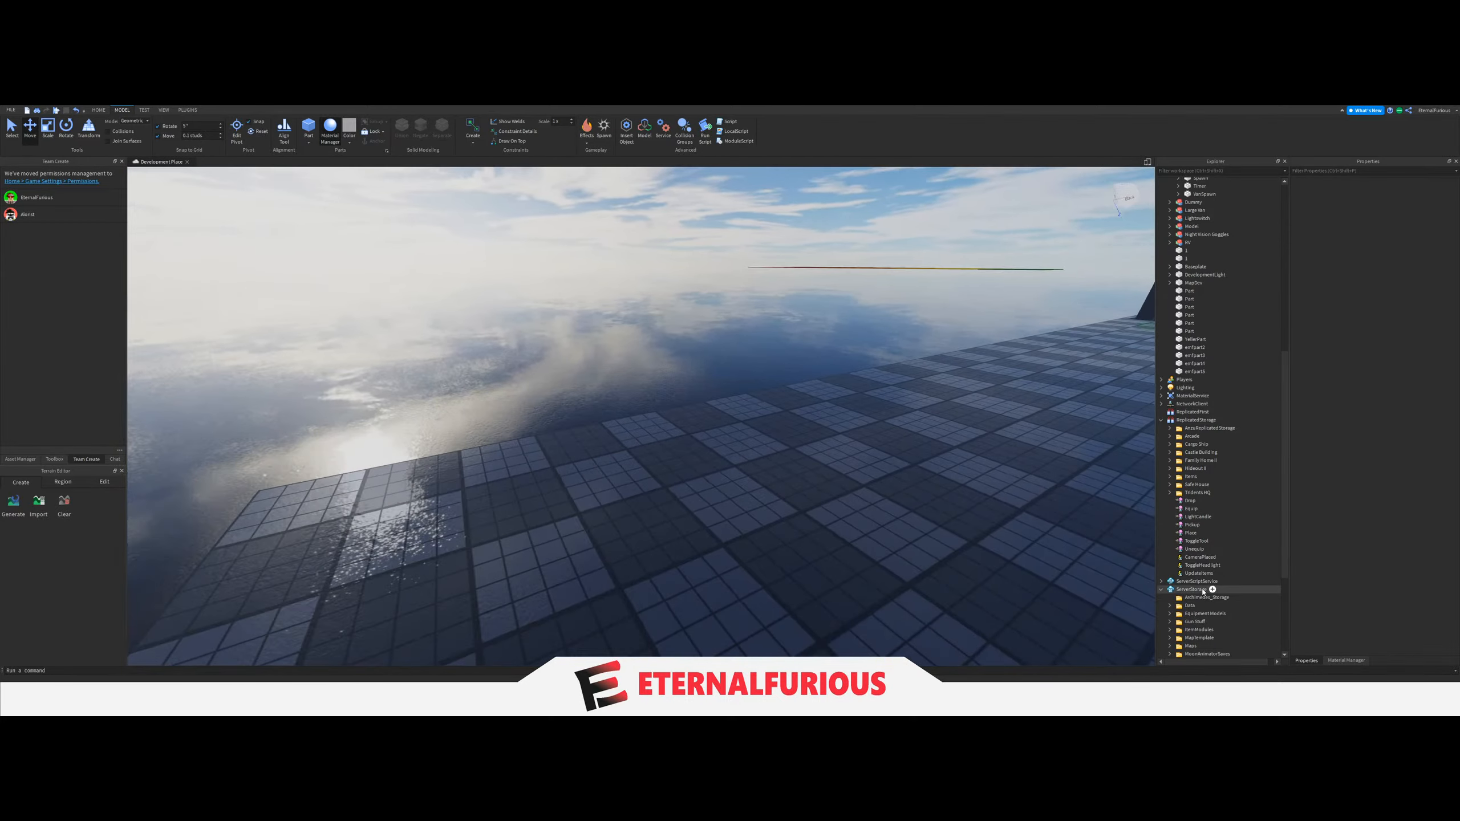
left_click_drag(1205, 613, 1202, 182)
left_click(772, 545)
key("w")
right_click_drag(772, 546, 773, 546)
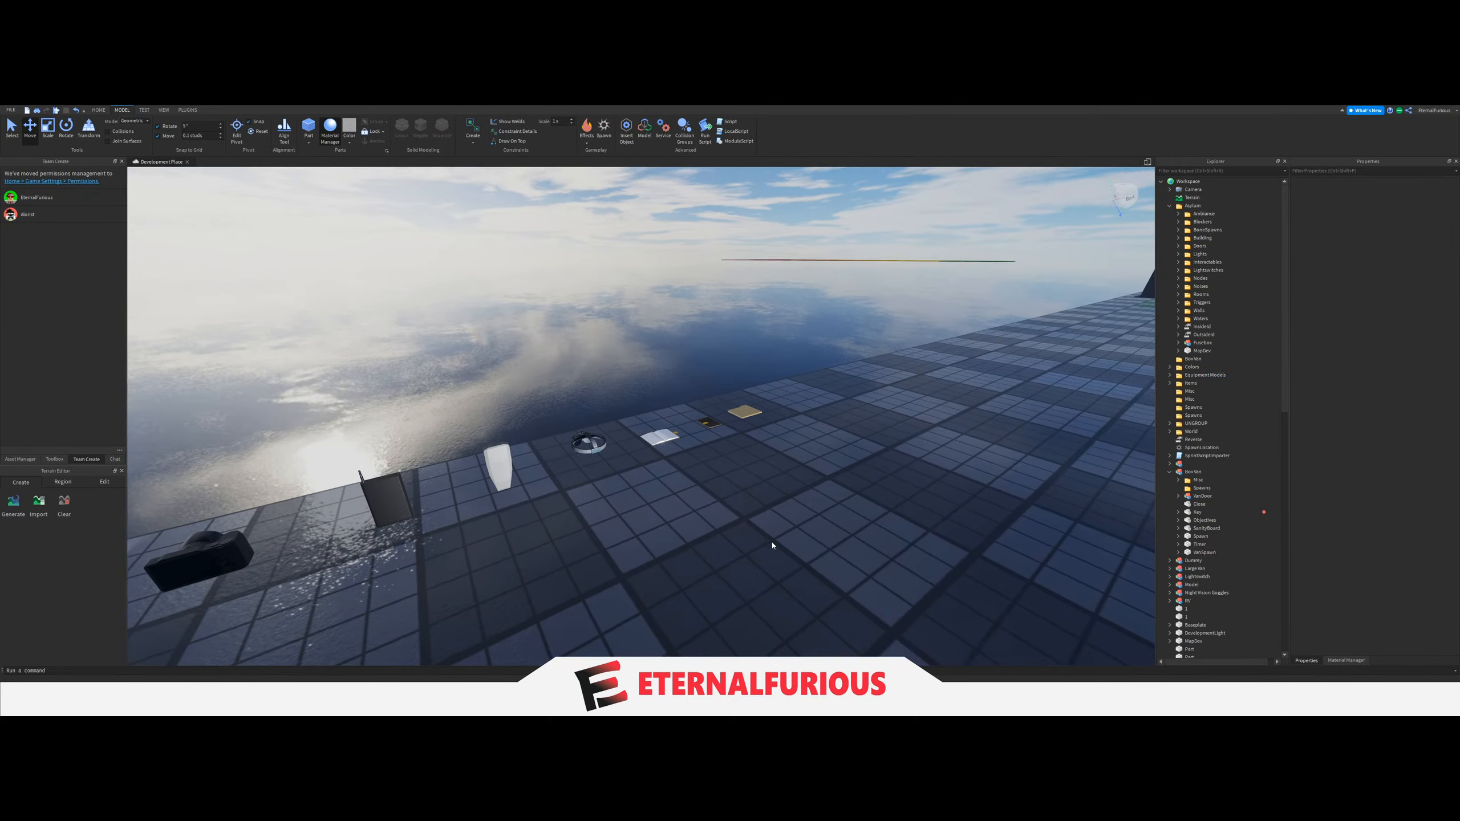
key("a")
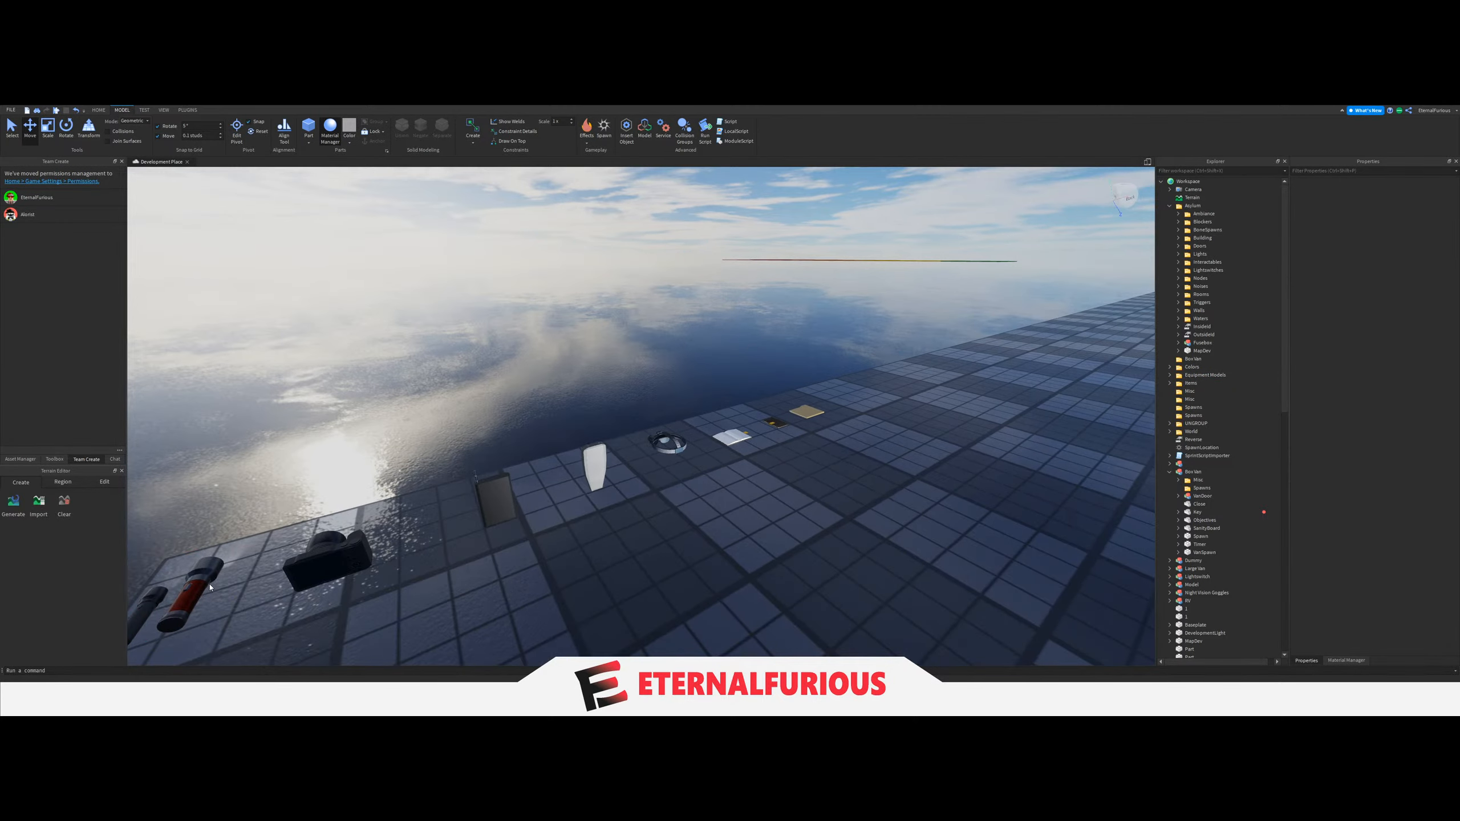
Copy the red flashlight and the camera from the equipment row and set the copies on the open floor beyond the row.
left_click(198, 578)
left_click_drag(198, 577, 1013, 366)
left_click(352, 524)
left_click(340, 555)
key("ctrl+c")
key("ctrl+v")
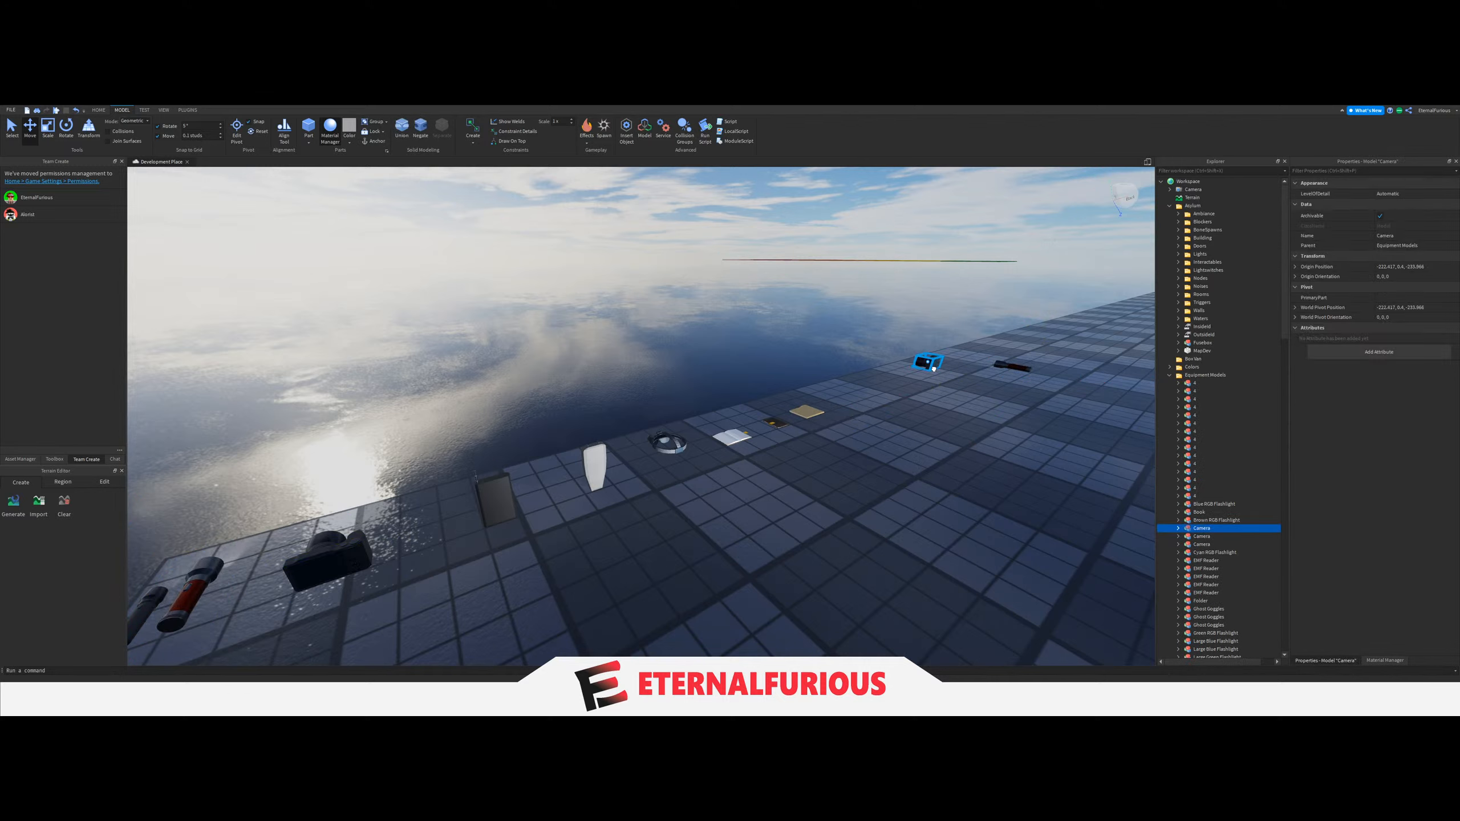
Duplicate the Spirit Box and the EMF Reader and set their copies on the open floor near the copied camera.
left_click(862, 383)
left_click(495, 500)
left_click_drag(494, 497, 993, 389)
left_click(691, 487)
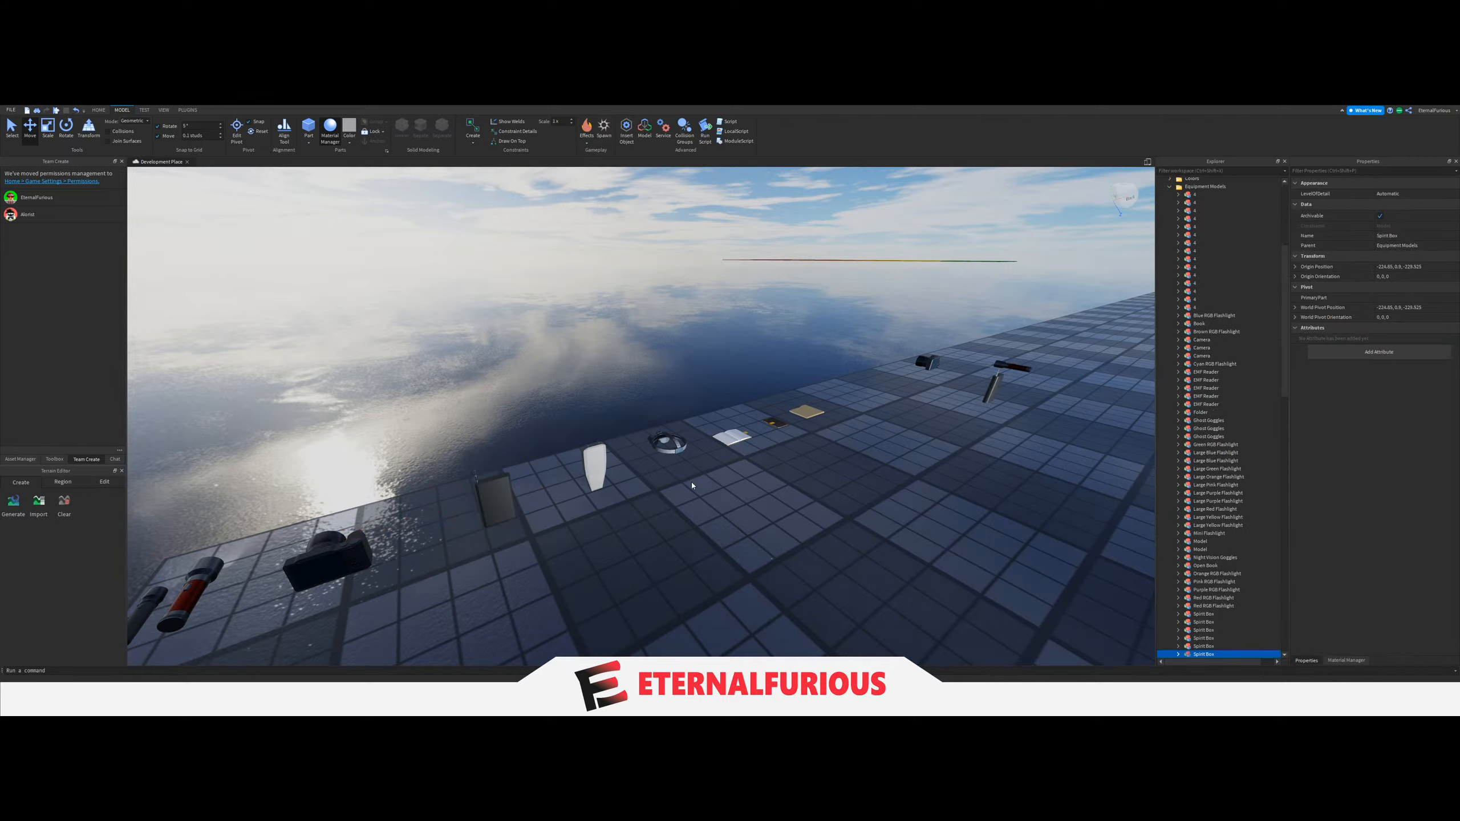
left_click(594, 458)
key("ctrl+d")
left_click_drag(595, 459, 965, 457)
left_click(851, 483)
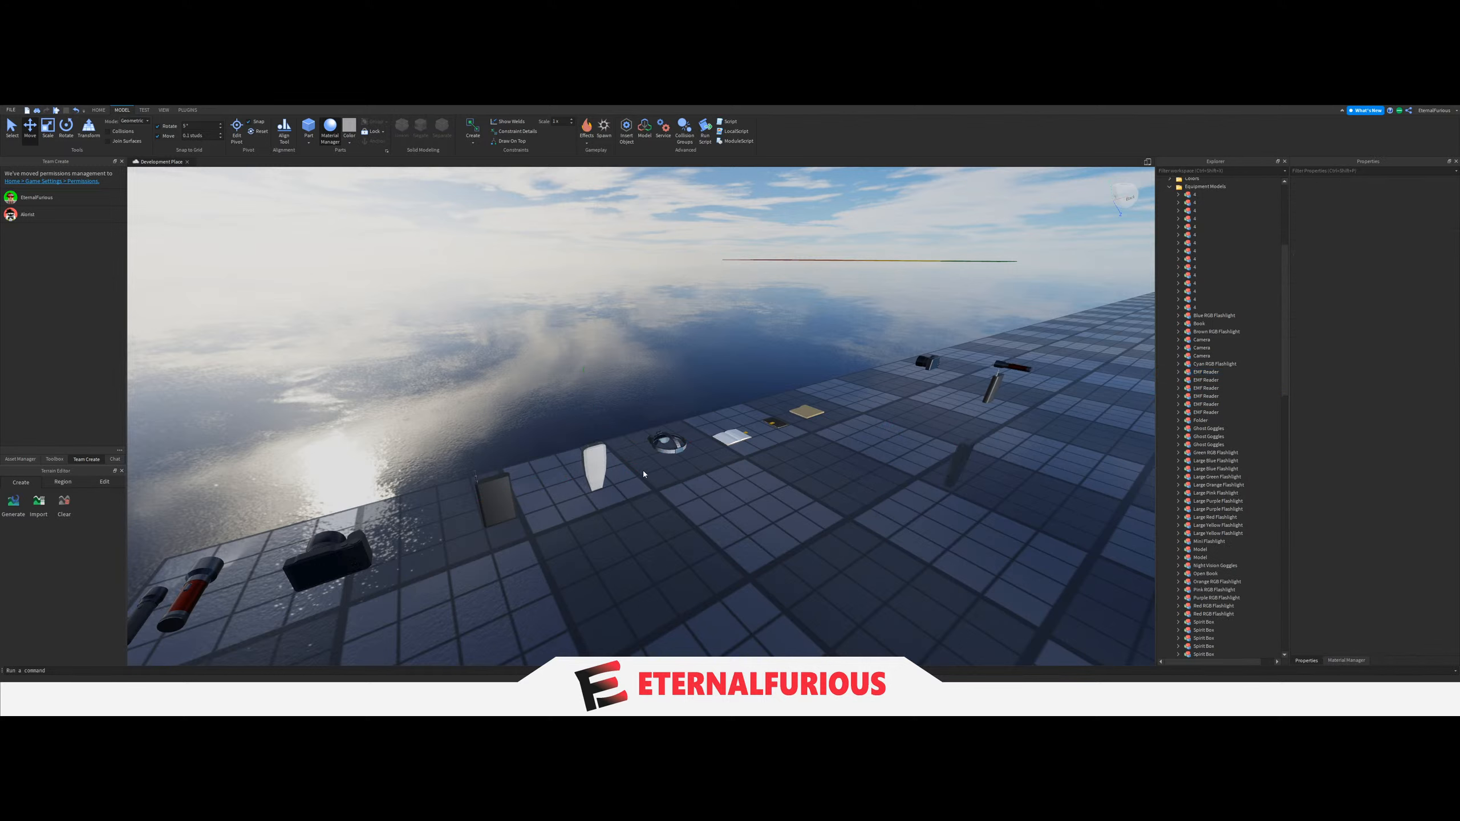
Duplicate the Ghost Goggles and the Open Book and set their copies beside the other copied equipment.
left_click(679, 446)
key("ctrl+d")
left_click_drag(679, 445, 932, 391)
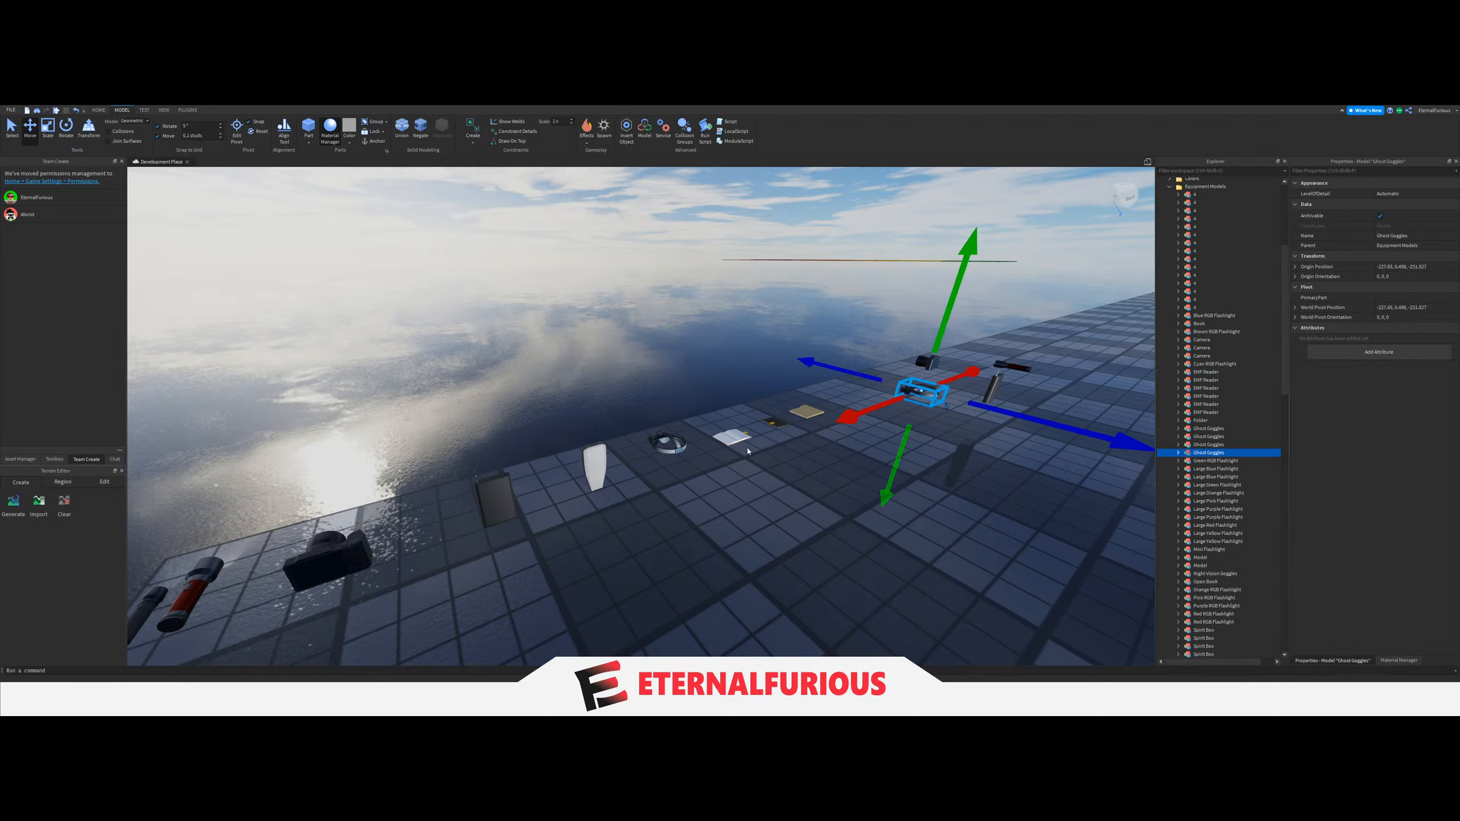
left_click(732, 438)
key("ctrl+d")
left_click_drag(727, 440, 1052, 440)
left_click(943, 534)
Select all six copied equipment models and move them out of the Equipment Models folder into the Workspace.
left_click_drag(896, 314, 1086, 553)
scroll(1201, 315, "up", 8)
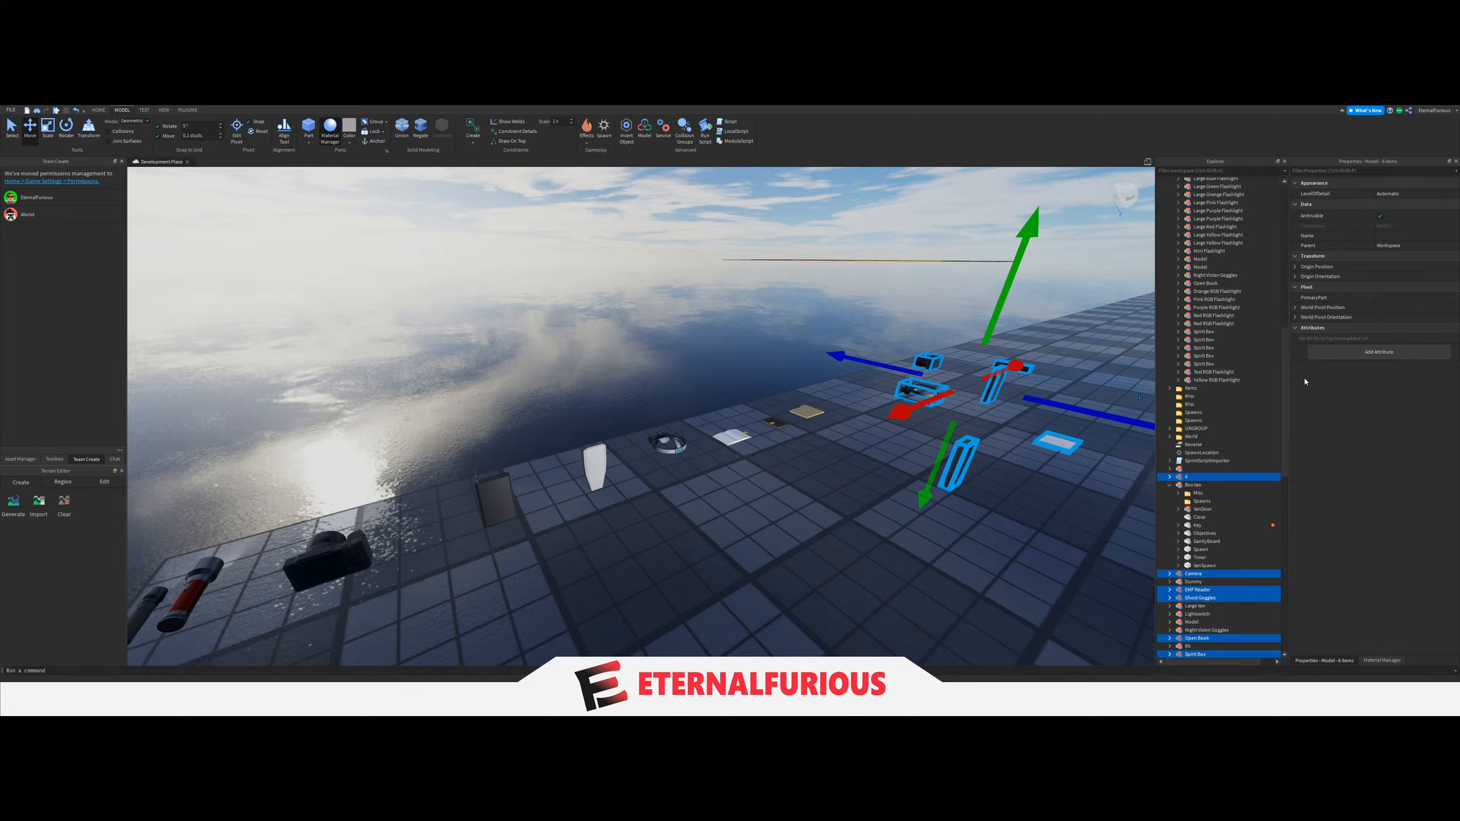
scroll(1219, 402, "up", 15)
left_click(1074, 402)
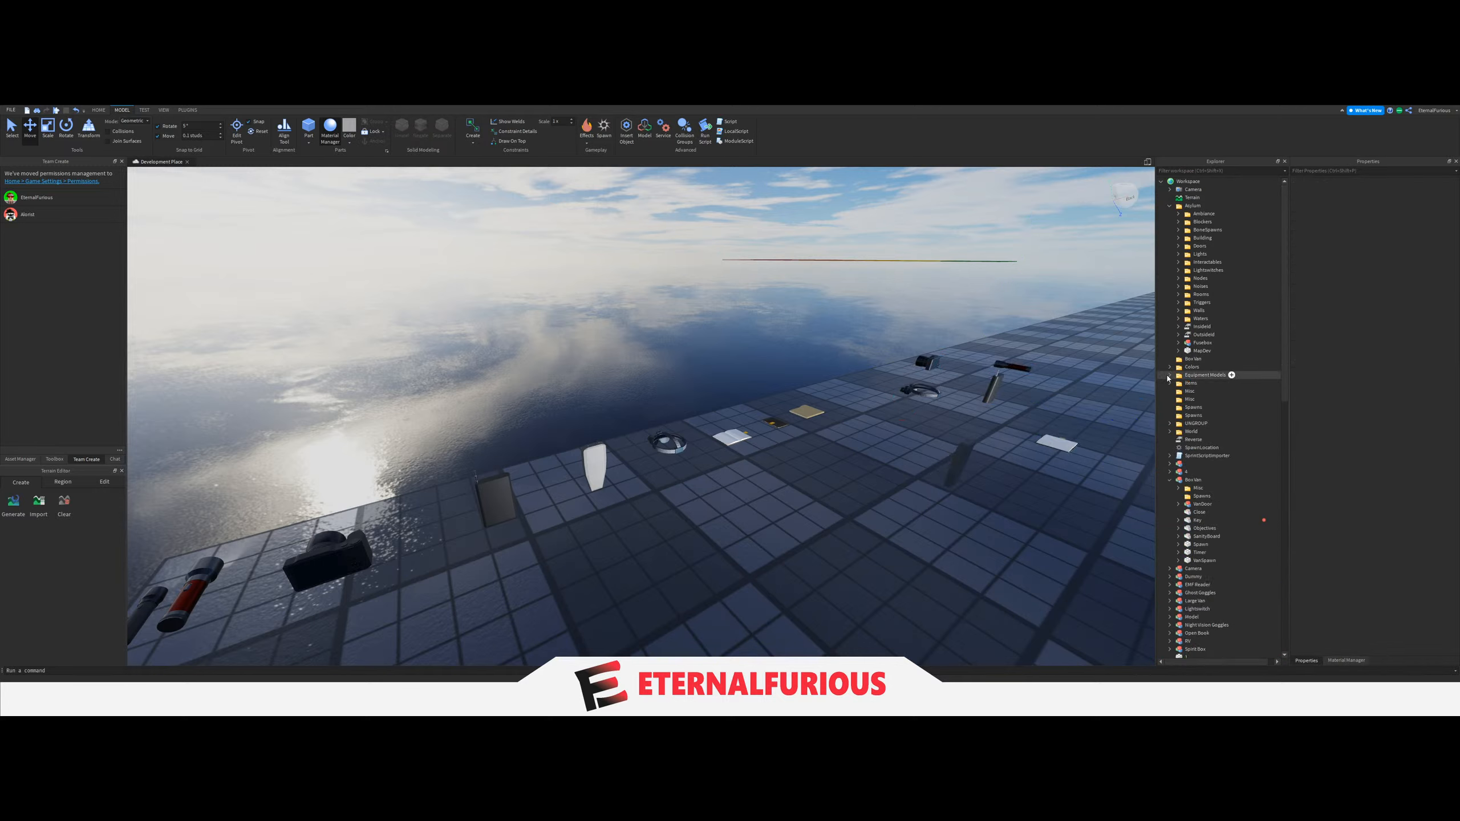
Return the Equipment Models folder from the Workspace to ServerStorage.
left_click_drag(1176, 374, 1226, 542)
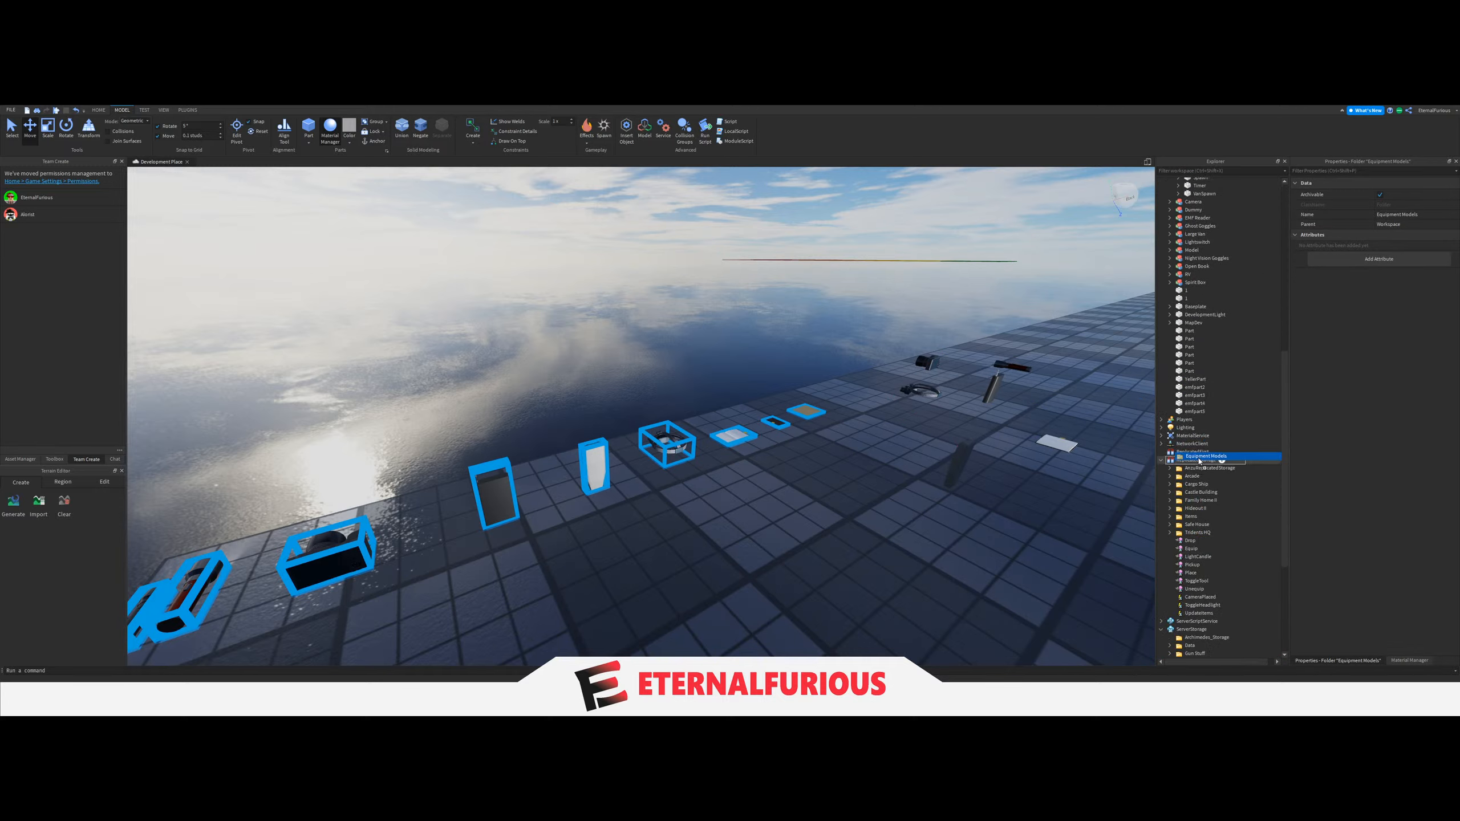
left_click_drag(1199, 460, 1208, 533)
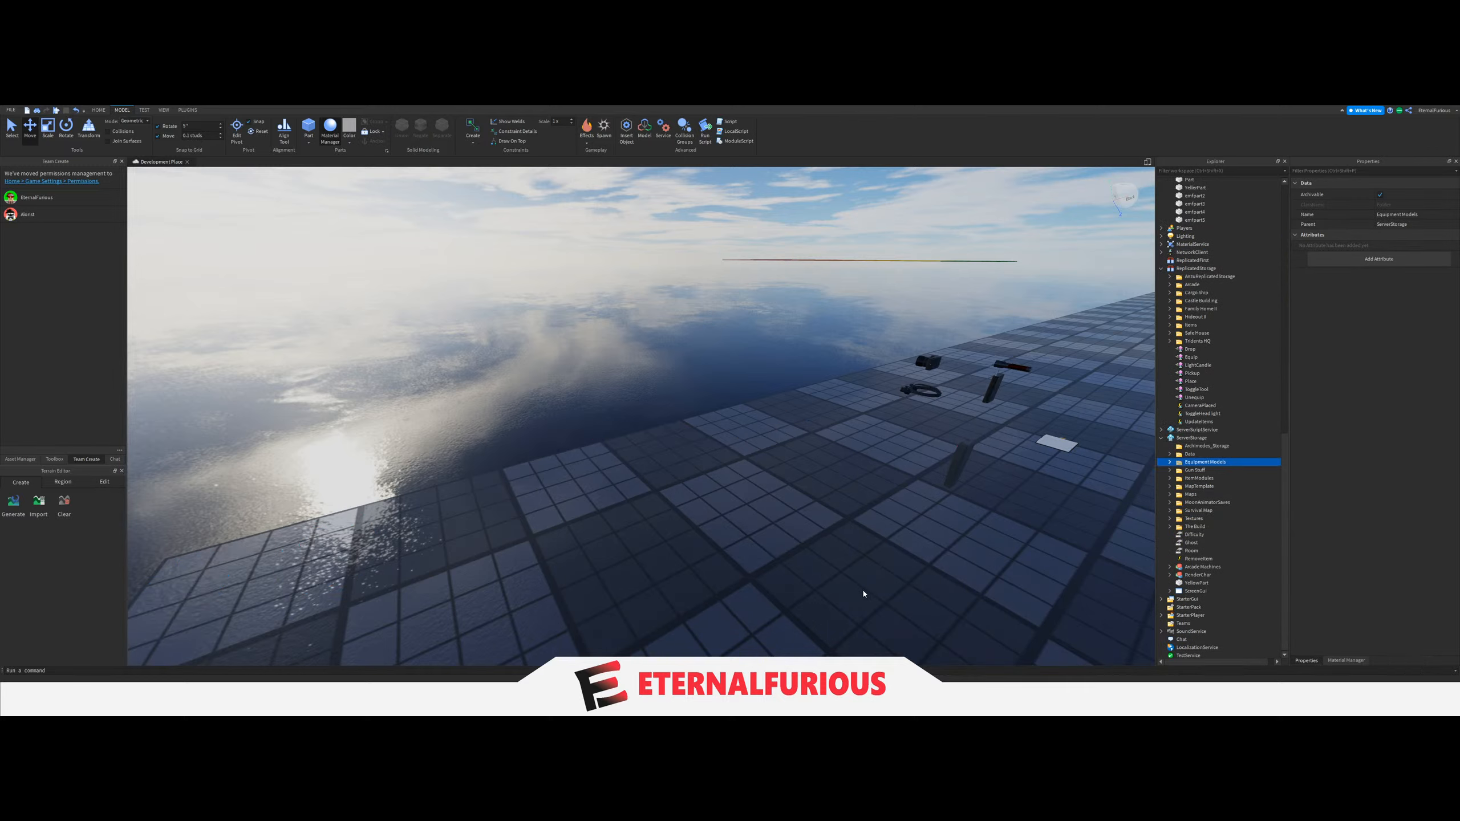
left_click_drag(1286, 473, 1286, 219)
Collapse the Asylum folder and move it from the Workspace into ReplicatedStorage.
key("d")
right_click_drag(950, 329, 661, 293)
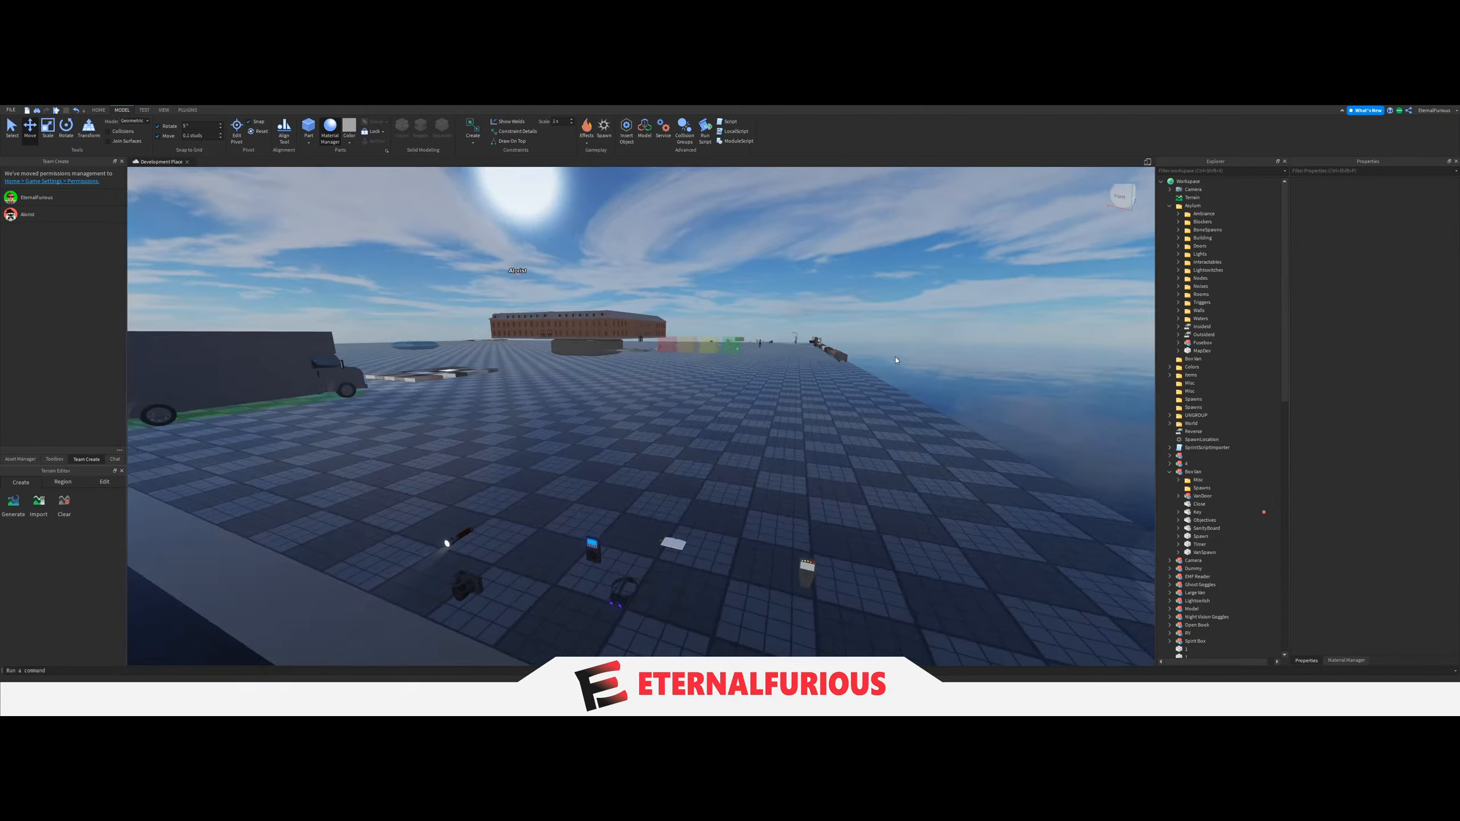
left_click(1170, 206)
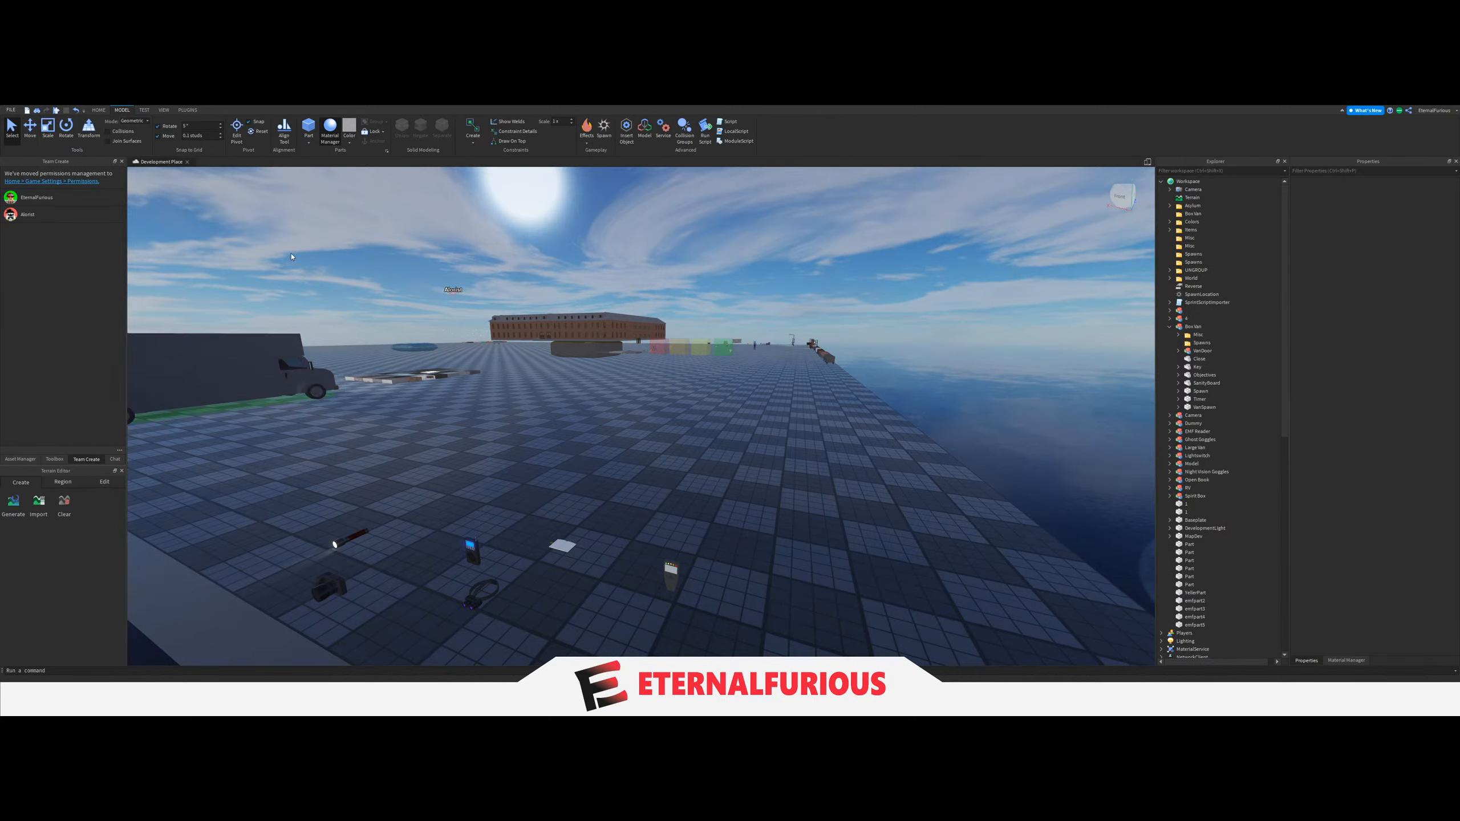
right_click_drag(681, 442, 624, 446)
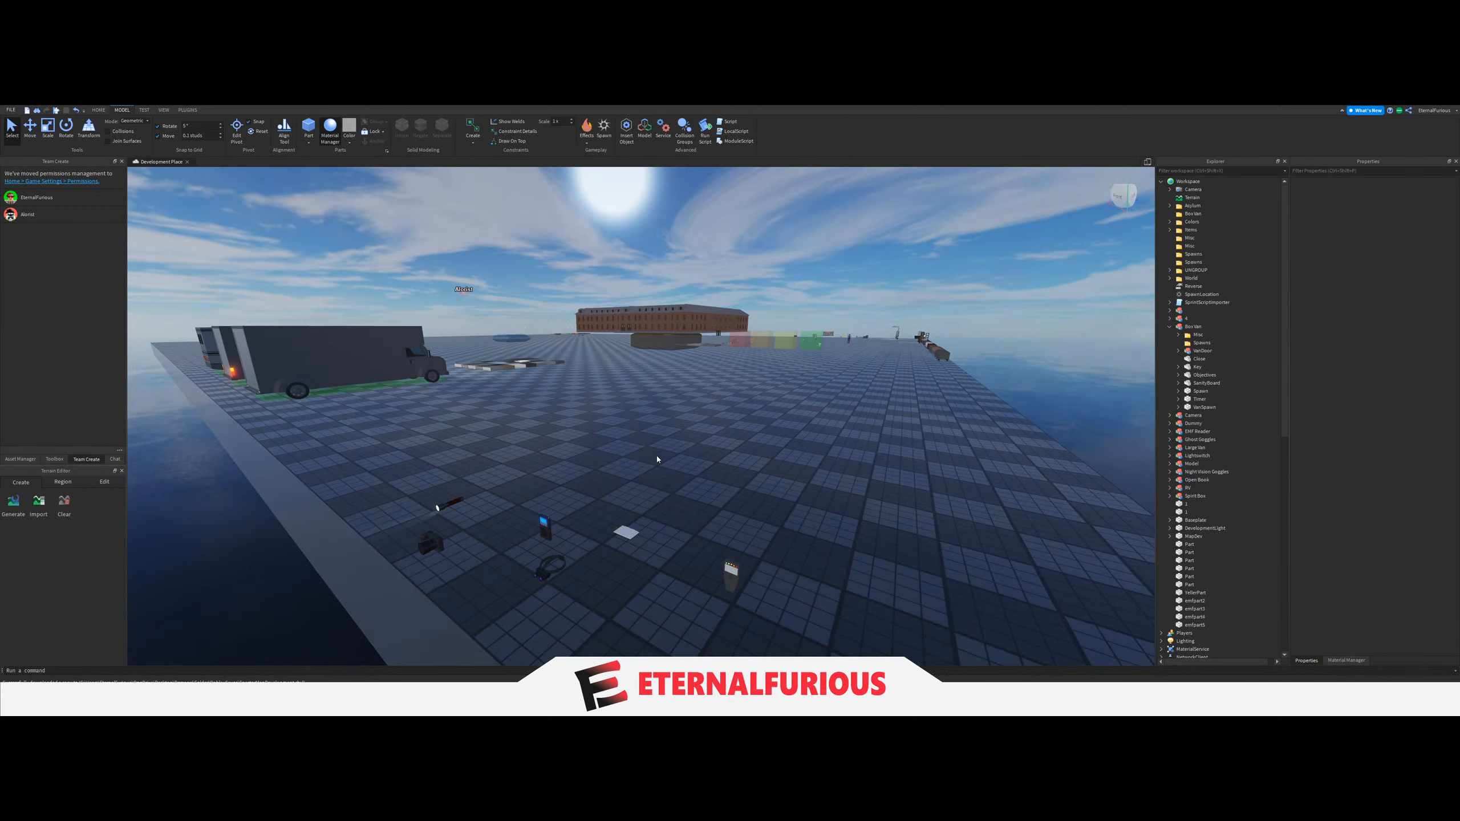
key("w")
key("a")
key("d")
left_click_drag(1193, 206, 1195, 464)
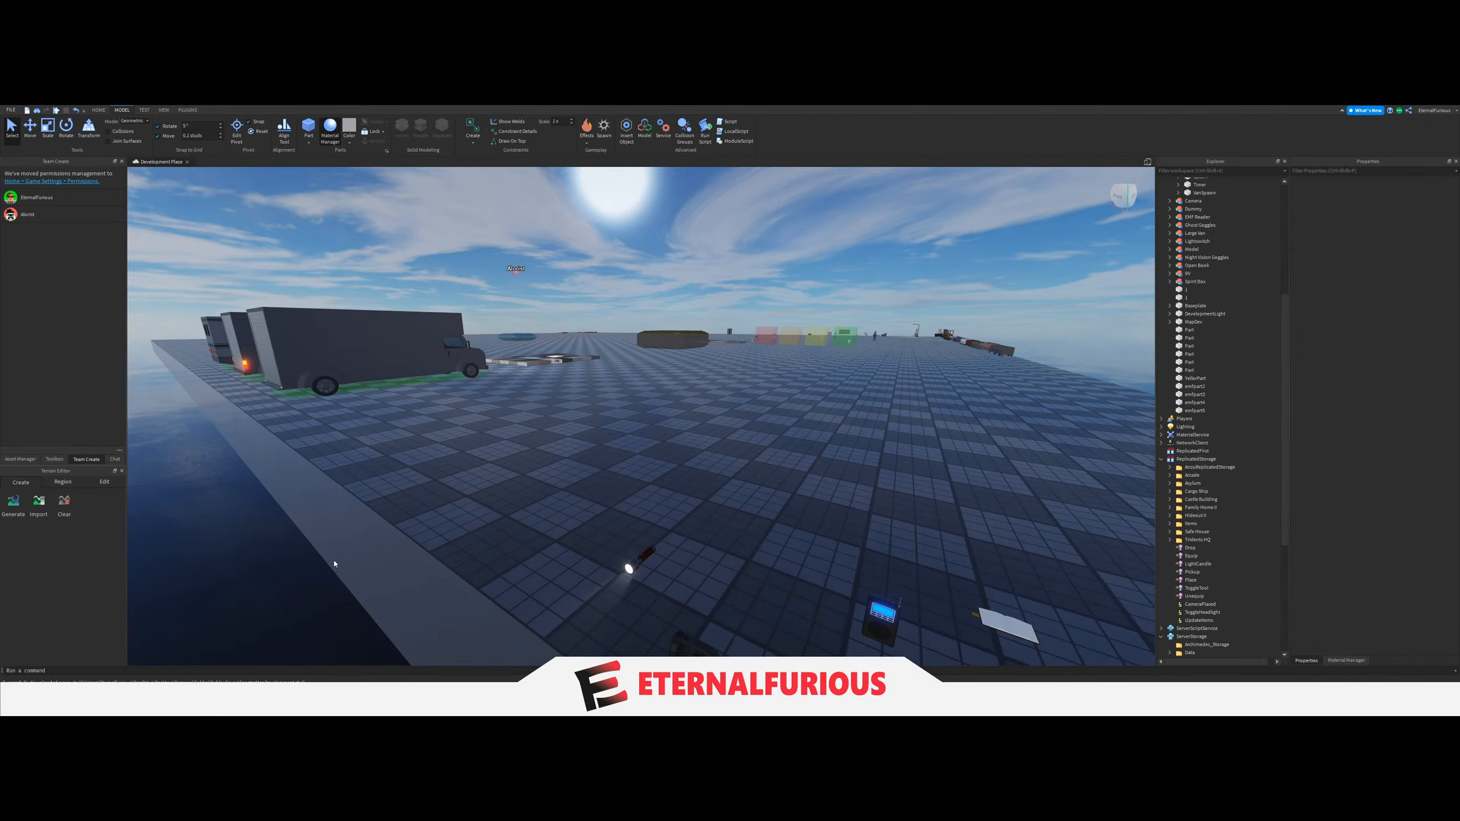
Duplicate the Sanity Soda and the Thermometer from the Items row and place the copies on the open floor in front.
key("a")
right_click_drag(577, 407, 577, 460)
key("w")
key("s")
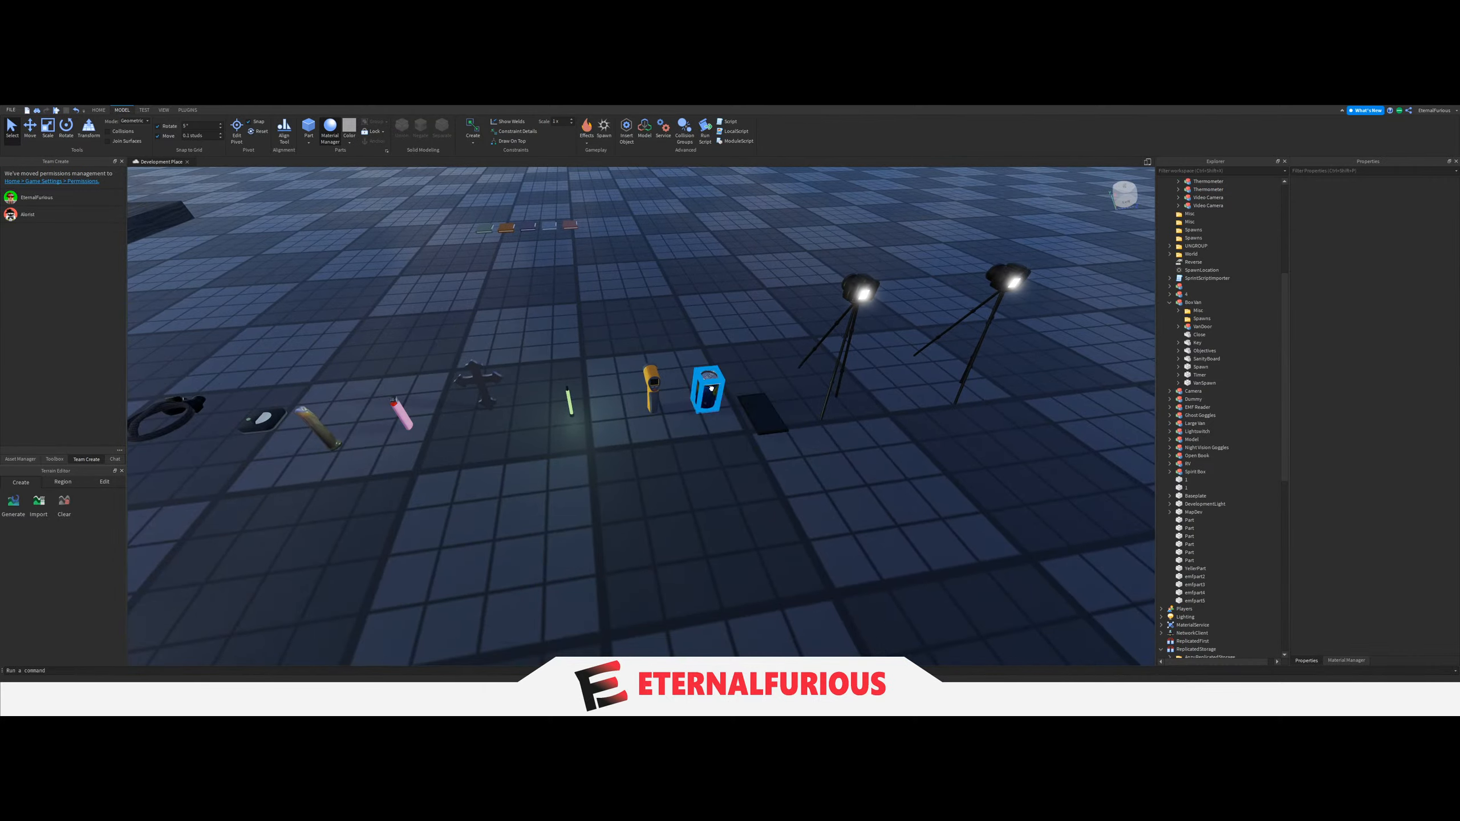
left_click_drag(708, 396, 519, 590)
key("s")
key("a")
right_click_drag(519, 590, 471, 633)
key("w")
key("d")
left_click(879, 356)
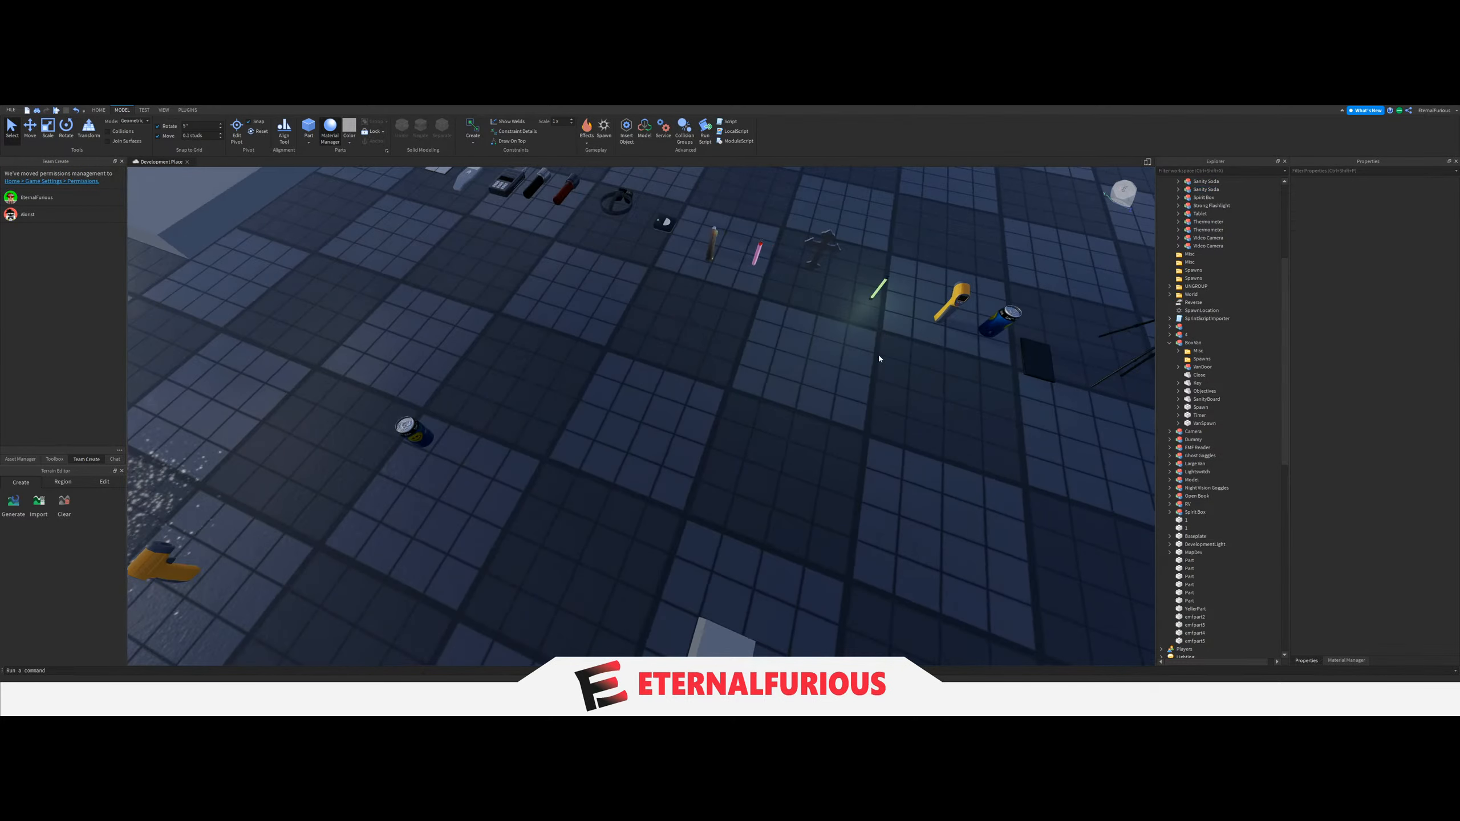
Duplicate the Glowstick and the Crucifix from the Items row and set the copies near the copied Sanity Soda.
left_click(878, 286)
key("s")
key("a")
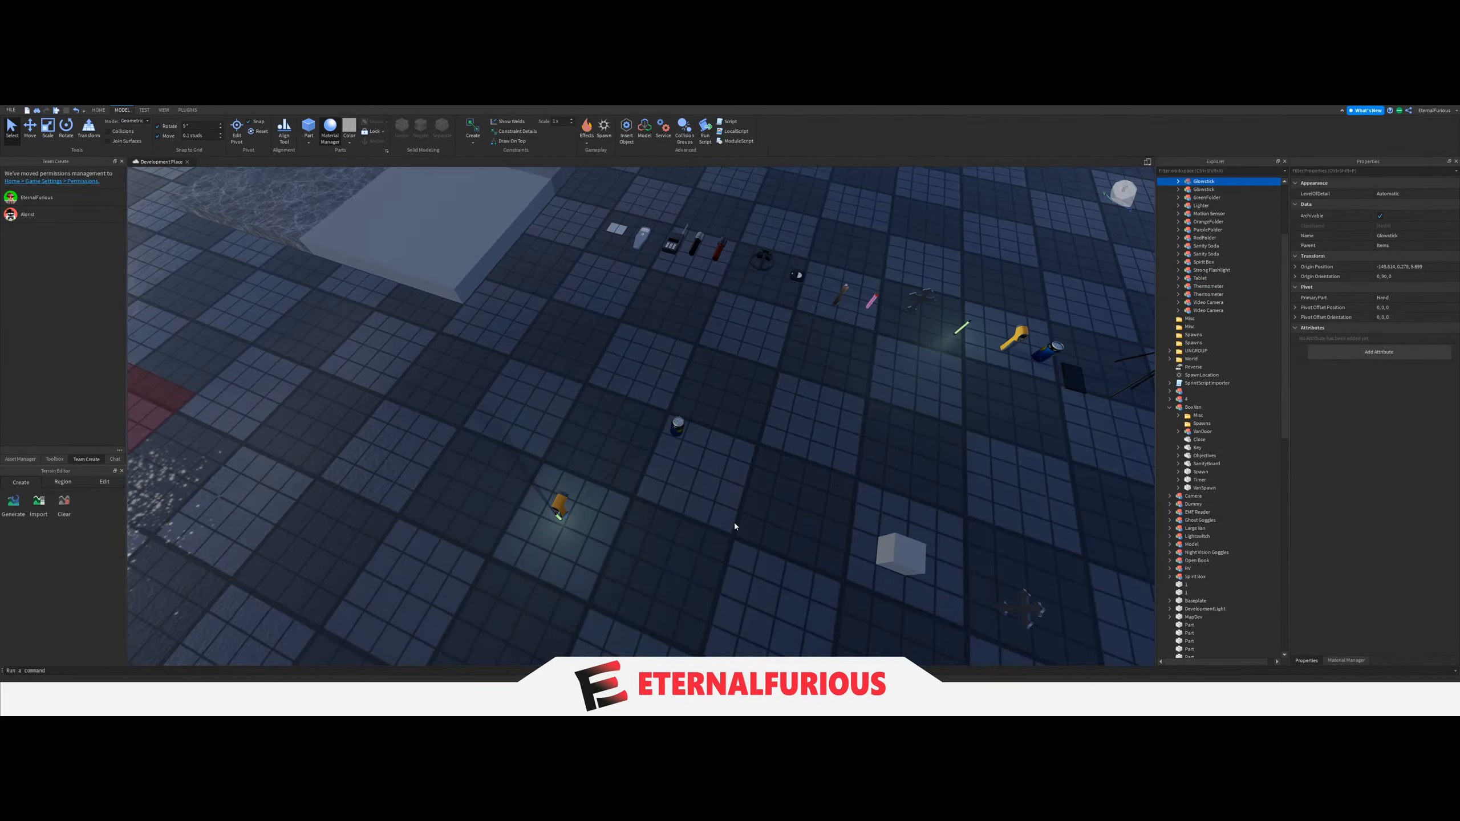
left_click_drag(928, 295, 834, 310)
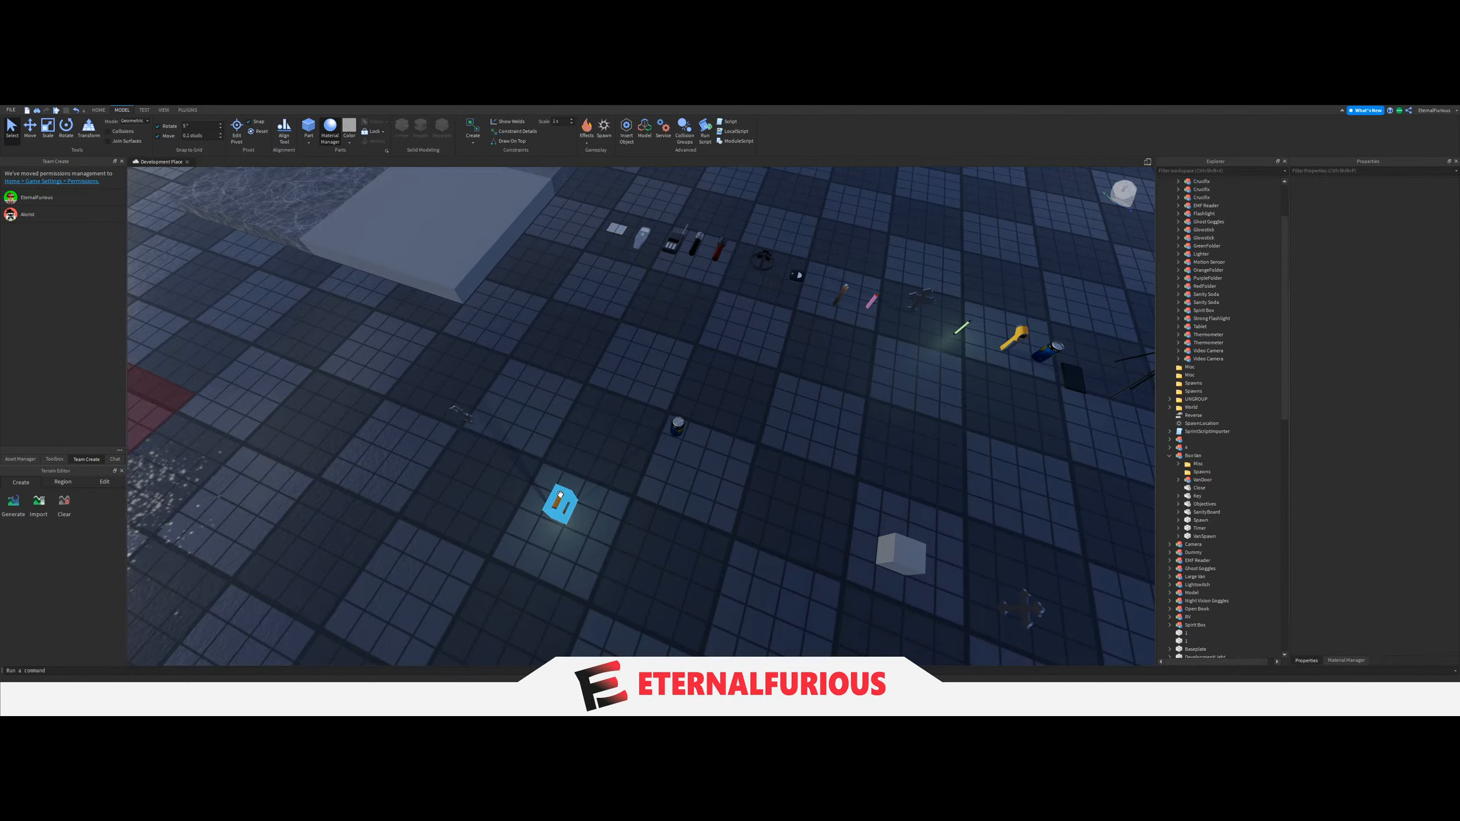
left_click_drag(557, 516, 655, 493)
left_click(673, 543)
key("a")
right_click_drag(673, 543, 661, 506)
key("s")
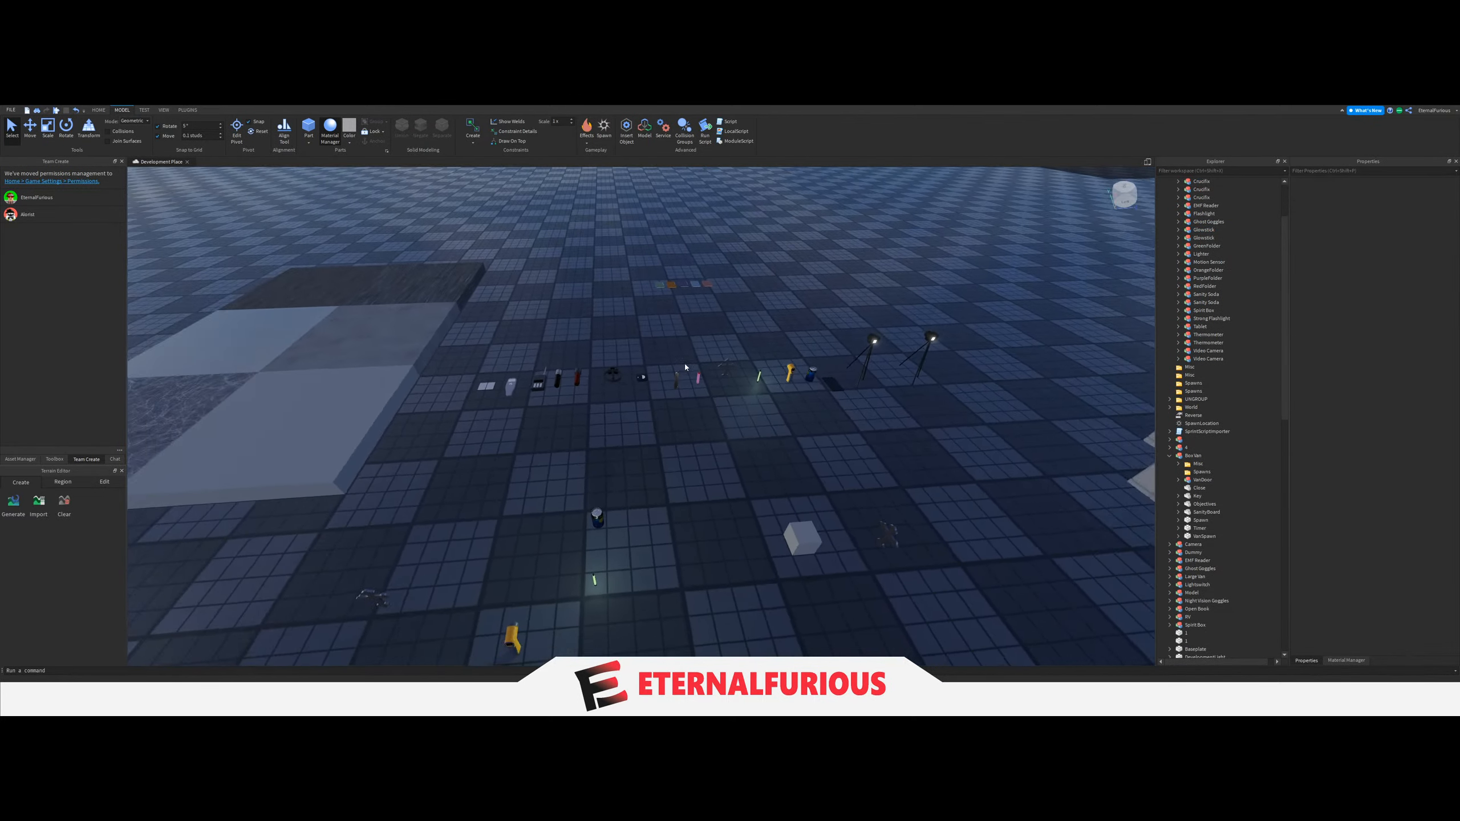
Duplicate the Candle and the Lighter from the Items row and place the copies beside the other copied items.
left_click(674, 381)
key("ctrl+d")
left_click_drag(674, 381, 486, 530)
left_click(644, 428)
left_click(693, 381)
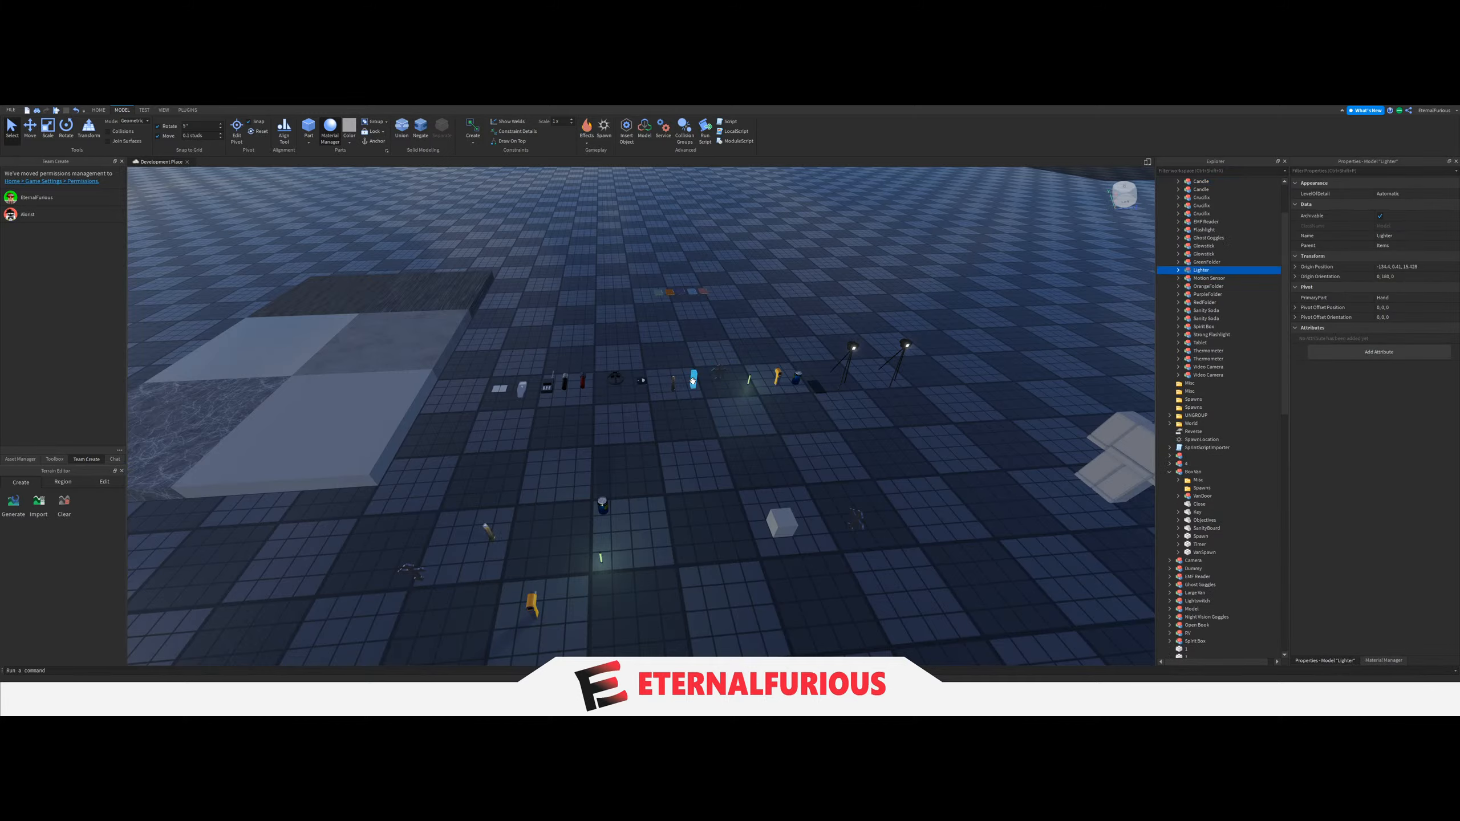
left_click(581, 455)
key("s")
Select the six copied items and move them together across the baseplate, next to the copied equipment near the vans.
right_click_drag(581, 455, 569, 427)
left_click_drag(569, 426, 723, 540)
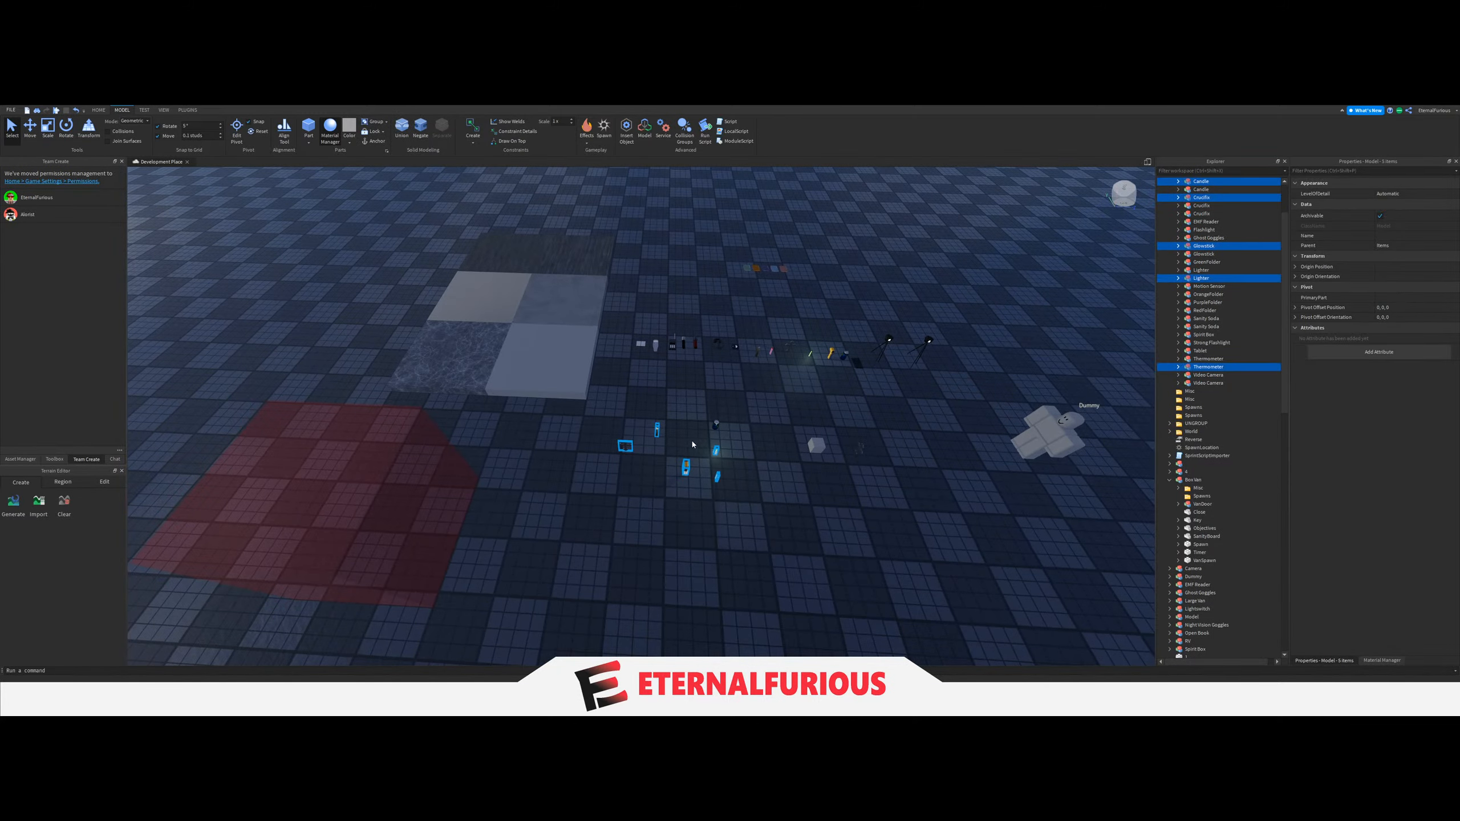
left_click(615, 409)
left_click_drag(615, 410, 724, 484)
left_click_drag(715, 424, 717, 407)
right_click_drag(715, 424, 717, 408)
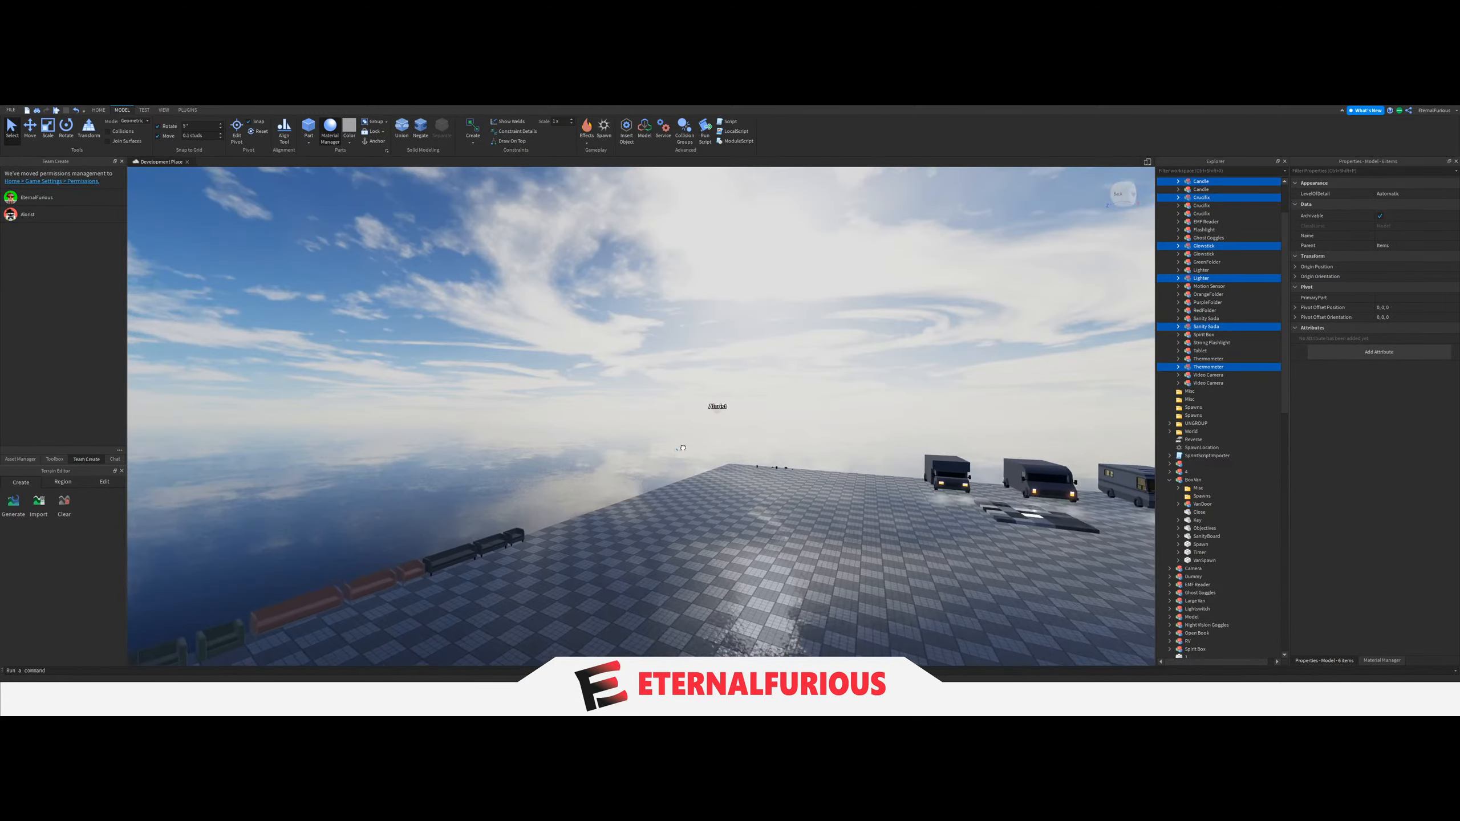
key("w")
left_click_drag(716, 408, 687, 443)
right_click_drag(703, 426, 687, 443)
left_click_drag(687, 443, 756, 418)
mouse_move(687, 444)
right_mouse_down()
mouse_move(755, 418)
mouse_move(572, 509)
mouse_move(701, 427)
right_mouse_up()
left_click(573, 509)
Carry the EMF Reader copy into the new van and lay it flat on the table below the Objectives board.
key("w")
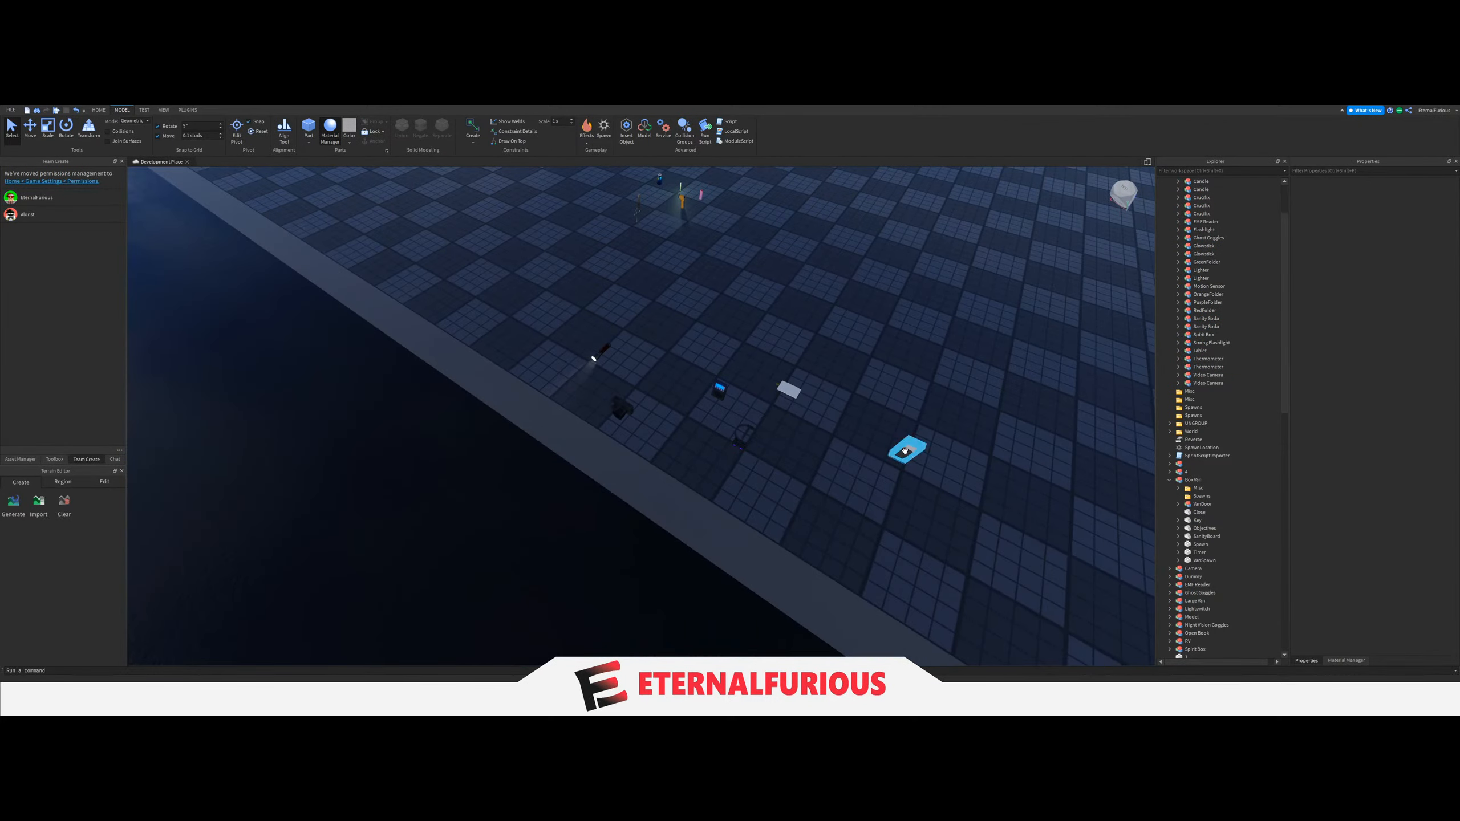
left_click_drag(905, 452, 759, 441)
right_click_drag(905, 452, 759, 441)
key("w")
left_click_drag(759, 441, 730, 455)
right_click_drag(759, 441, 730, 455)
left_click_drag(730, 455, 727, 466)
right_click_drag(730, 455, 727, 466)
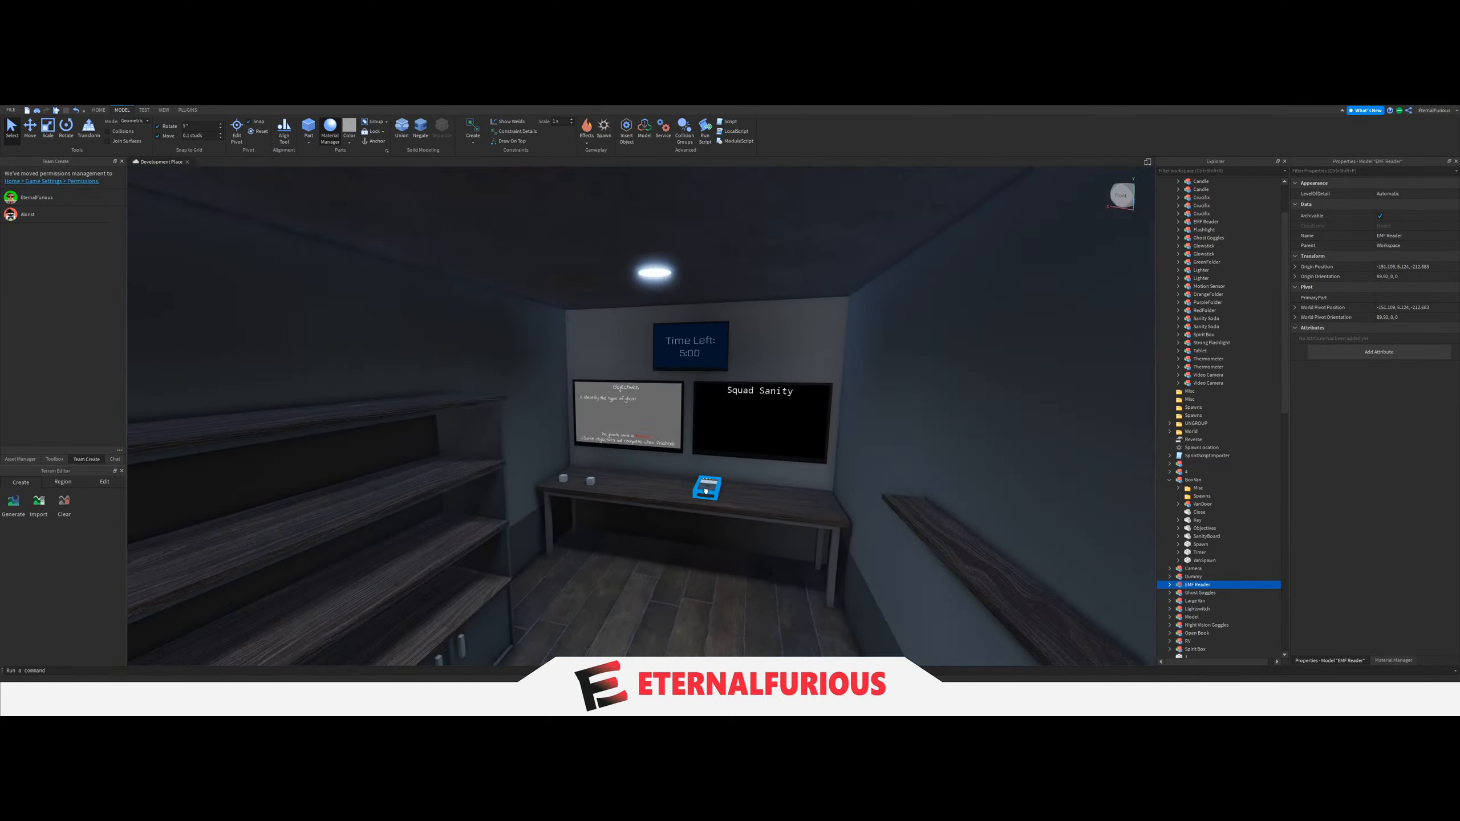
key("w")
left_click_drag(701, 486, 558, 426)
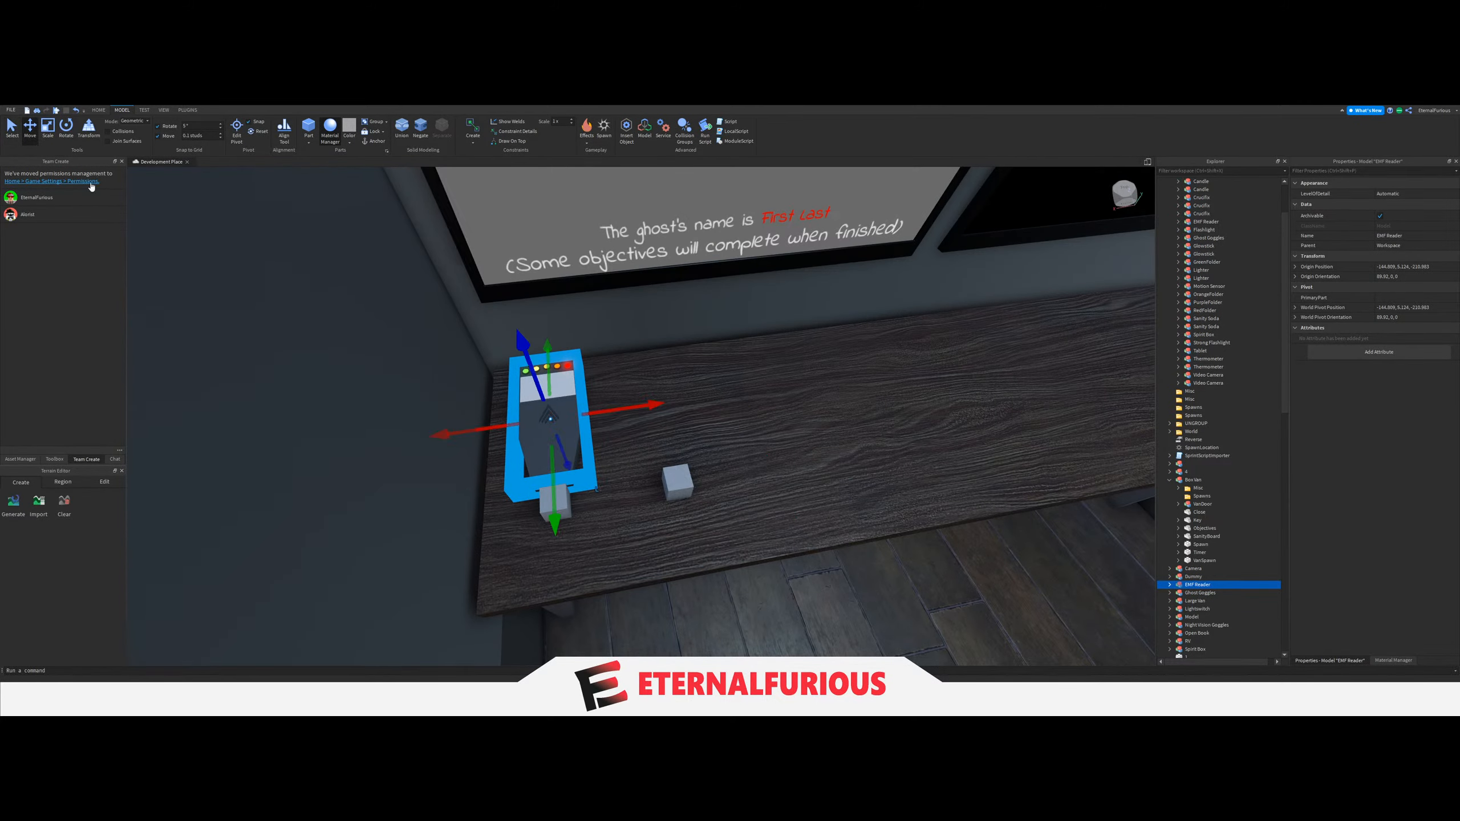
Align the EMF Reader over the first spawn block at the end of the van's table.
right_click_drag(552, 368, 713, 403)
left_click_drag(724, 415, 652, 414)
right_click_drag(652, 415, 703, 363)
left_click(712, 434)
key("w")
right_click_drag(712, 435, 668, 448)
Duplicate the EMF Reader and shift the copy along the tabletop over the second spawn block.
left_click(582, 410)
key("ctrl+d")
left_click_drag(641, 385, 730, 379)
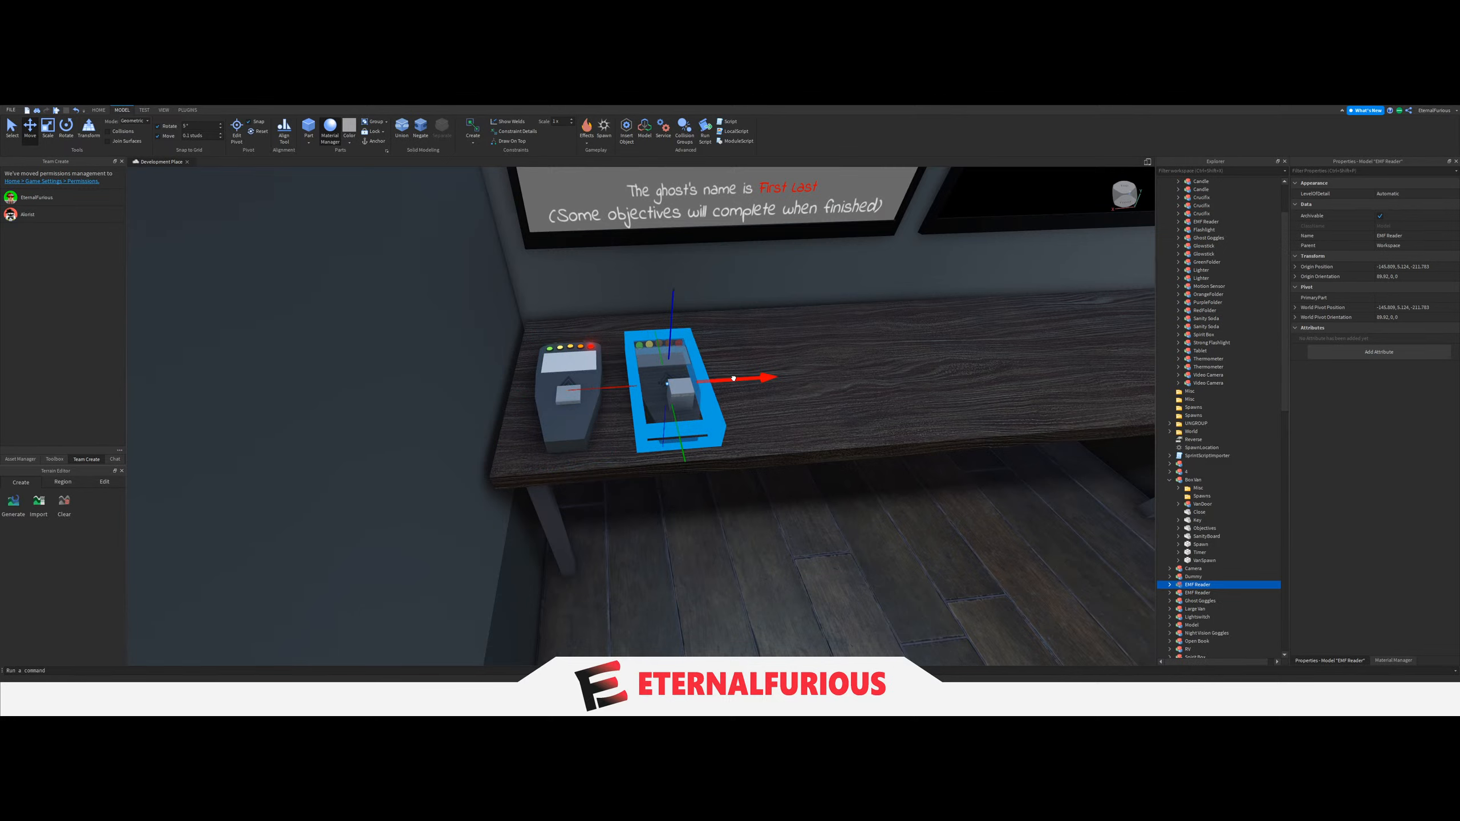
left_click(672, 389)
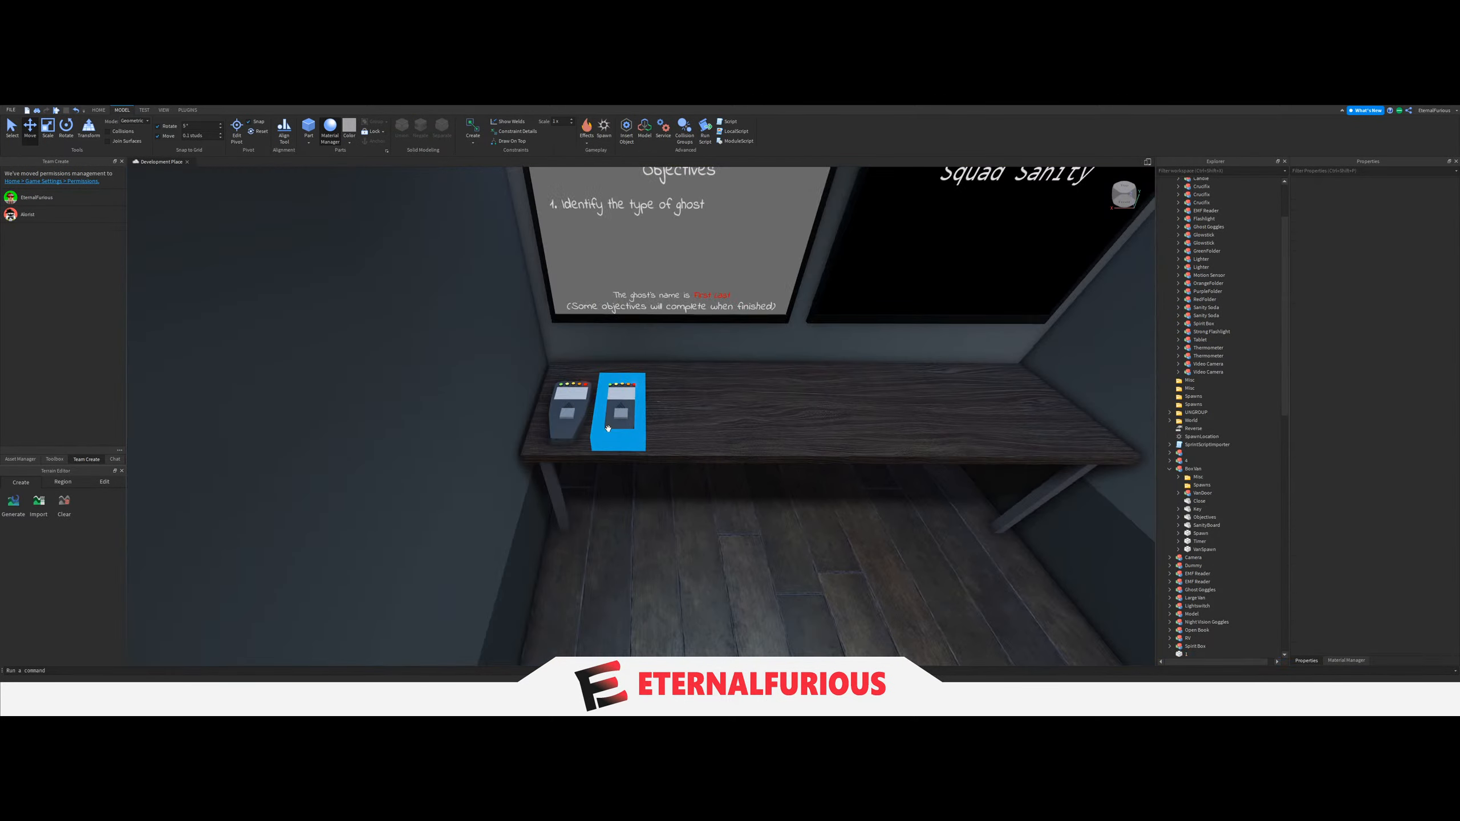
Duplicate the second spawn block and shift the copy along the tabletop to make a third spawn point.
mouse_move(608, 429)
right_mouse_down()
mouse_move(710, 457)
mouse_move(766, 385)
mouse_move(555, 410)
mouse_move(718, 459)
mouse_move(592, 448)
right_mouse_up()
scroll(766, 385, "up", 3)
scroll(555, 411, "down", 3)
left_click(630, 443)
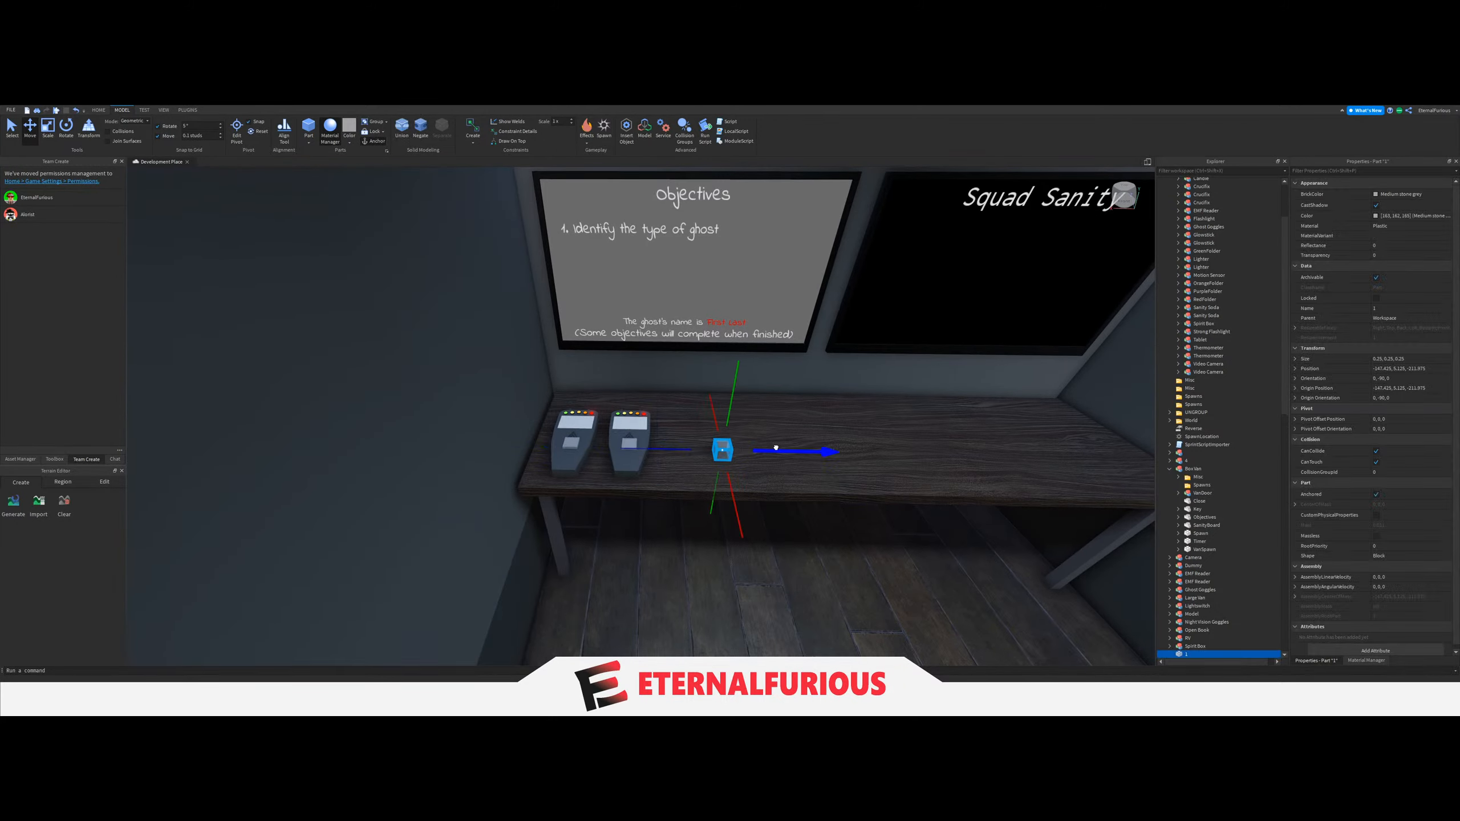
scroll(746, 424, "down", 3)
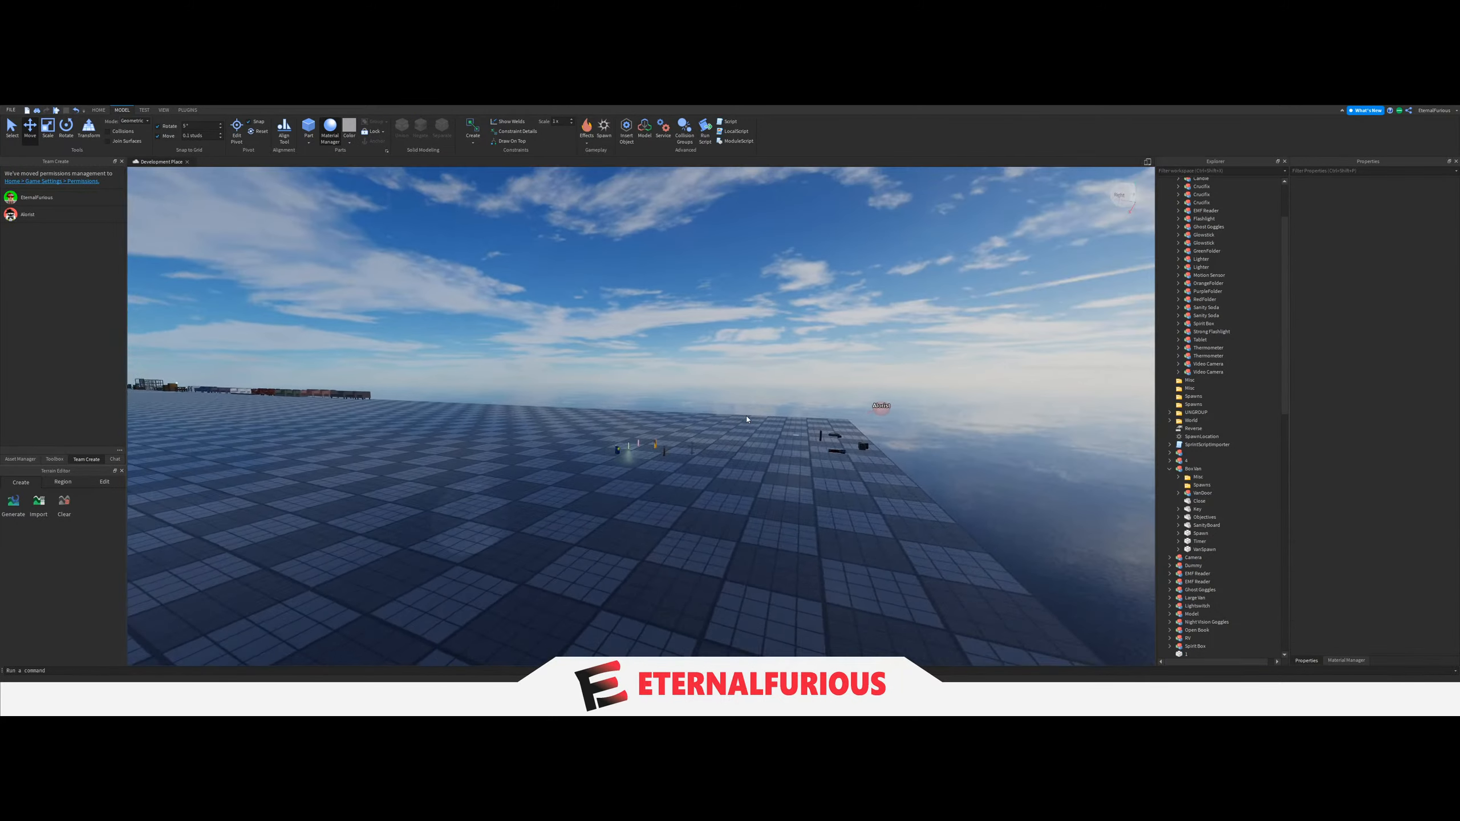
scroll(746, 415, "up", 5)
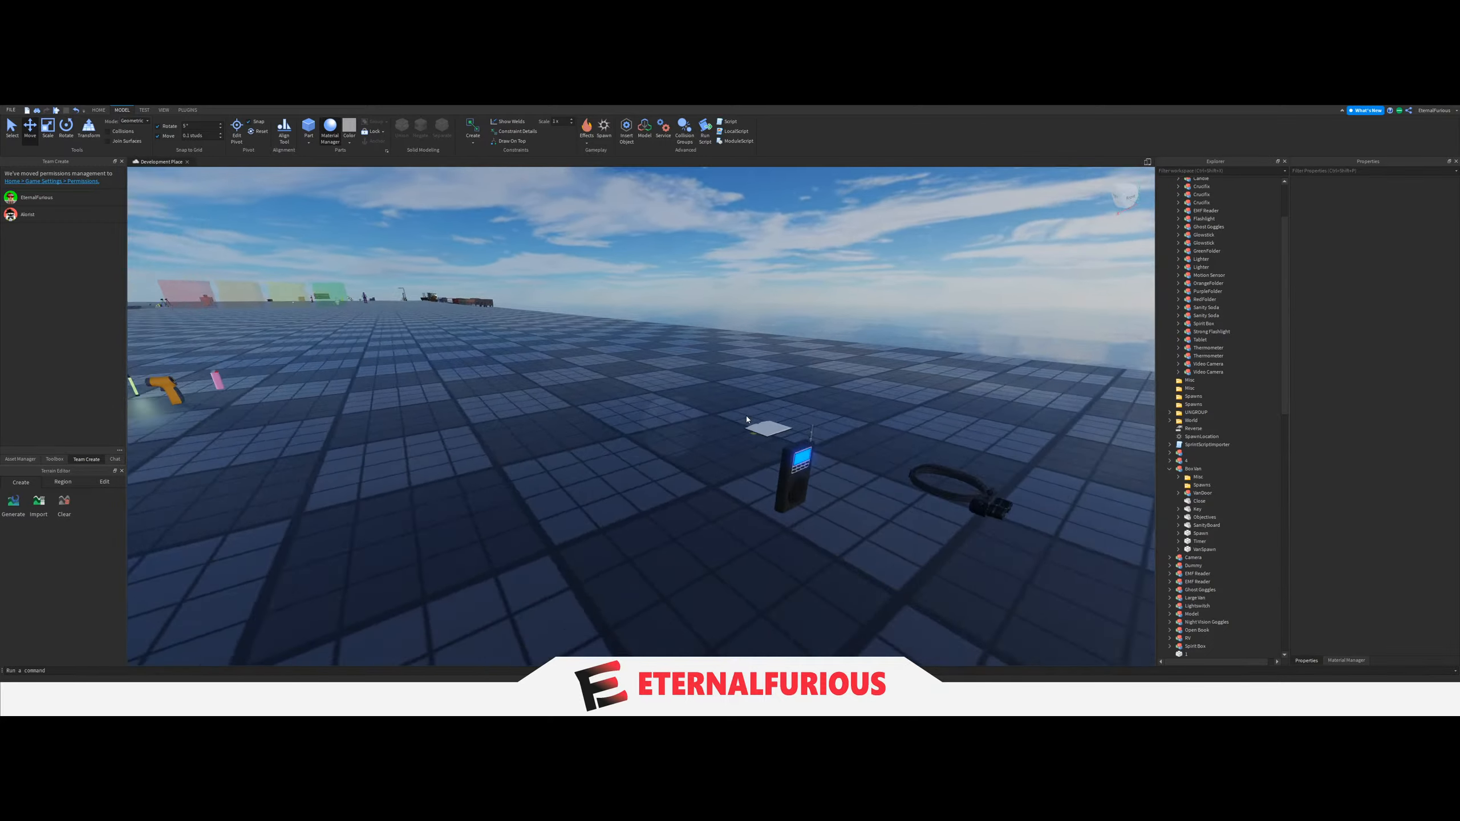
Bring the Spirit Box into the van, lay it flat on the table and align it over the third spawn block.
right_click_drag(746, 419, 711, 427)
left_click_drag(712, 427, 693, 475)
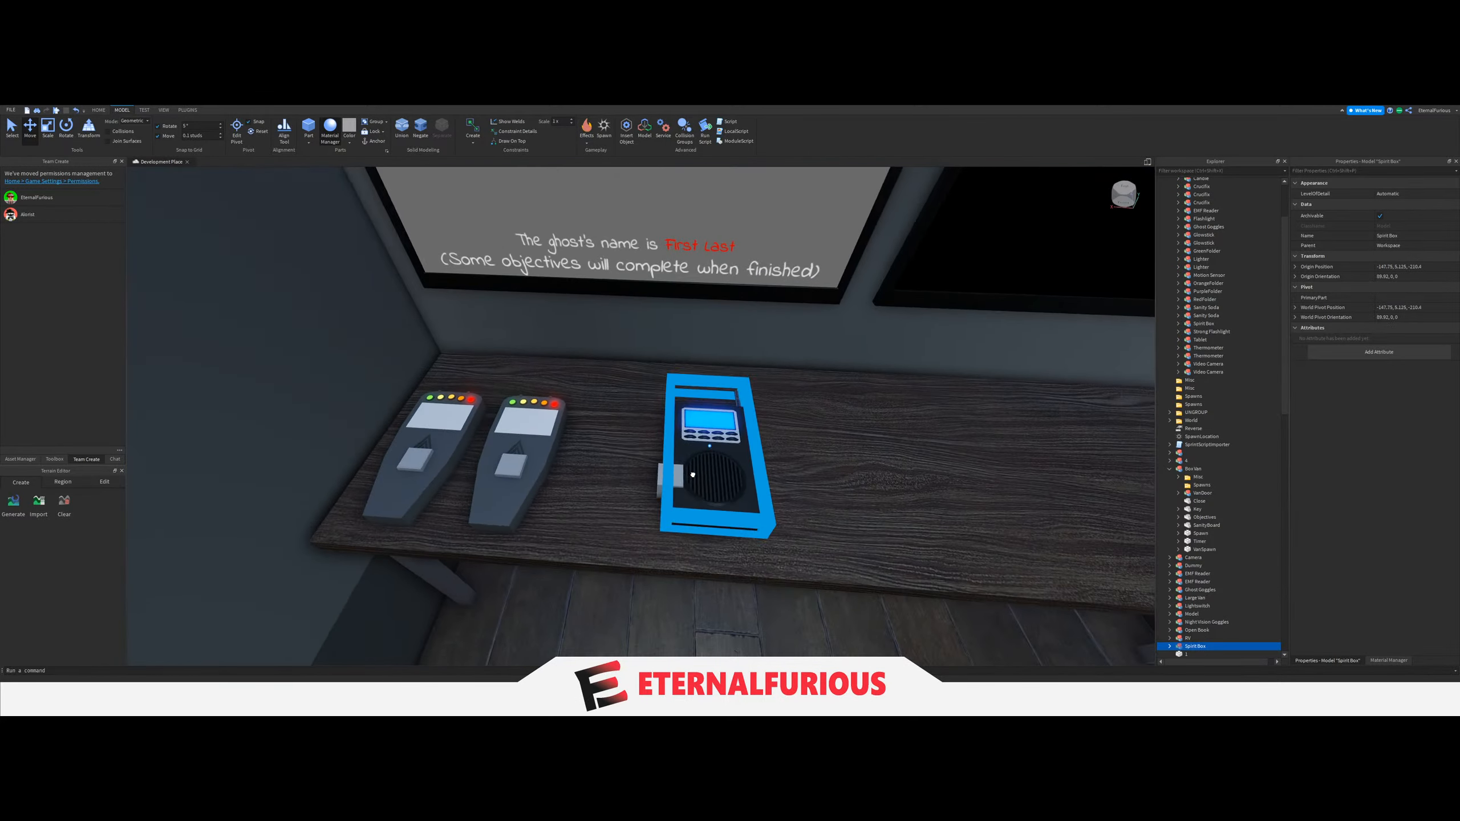
left_click_drag(682, 478, 646, 481)
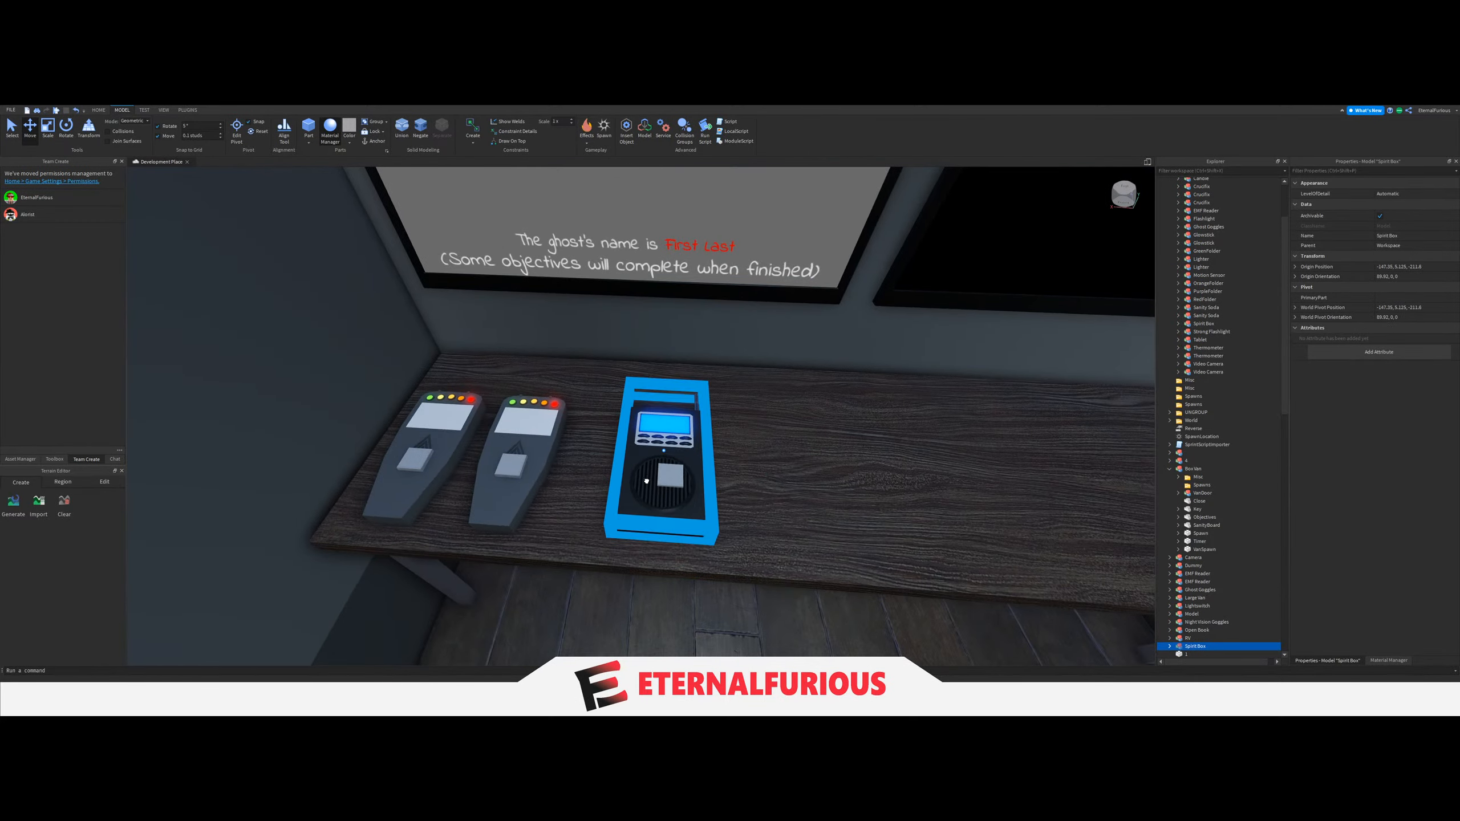
left_click(670, 477)
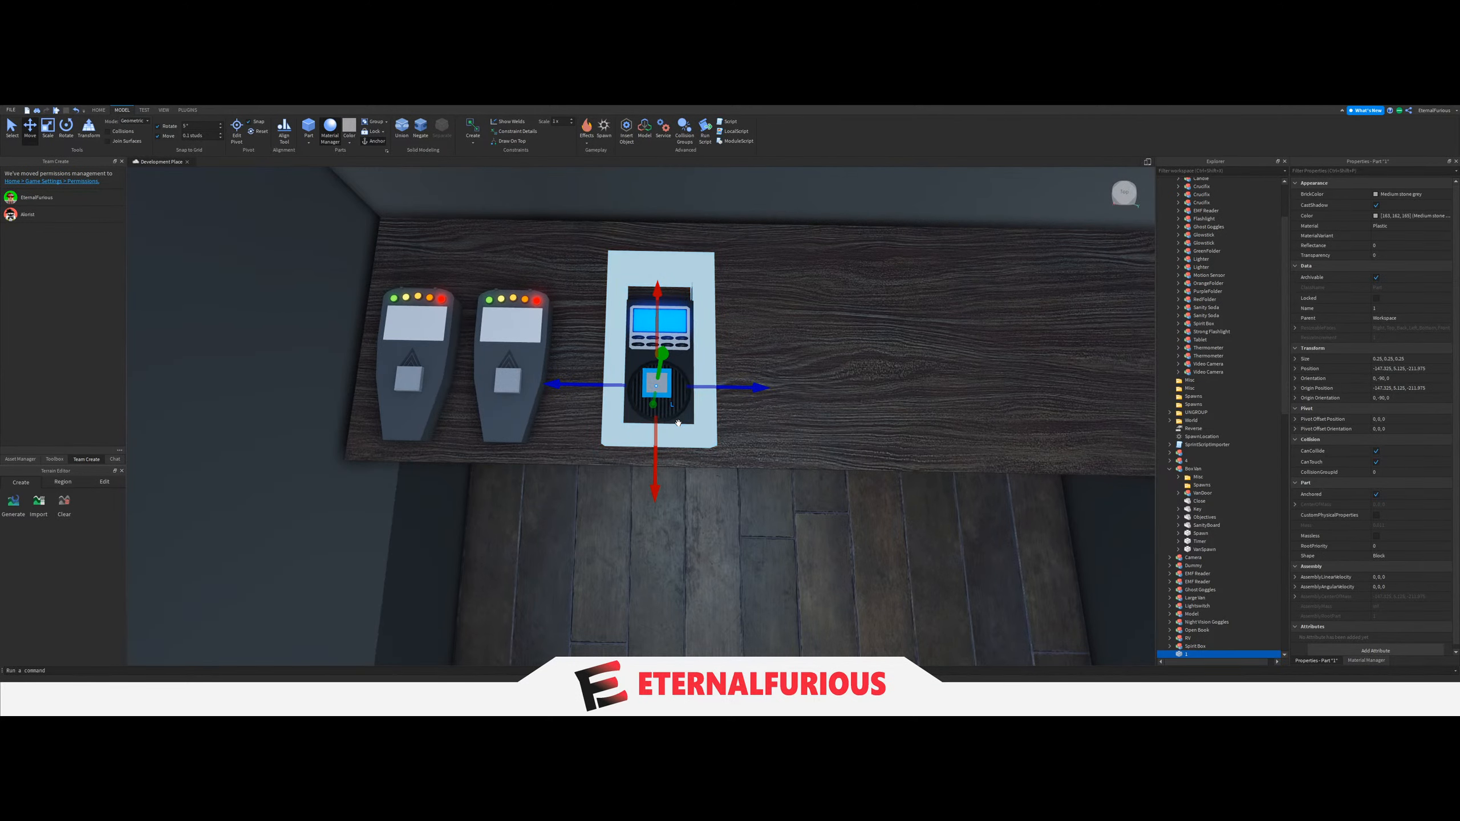
left_click(658, 452)
left_click_drag(658, 453, 659, 463)
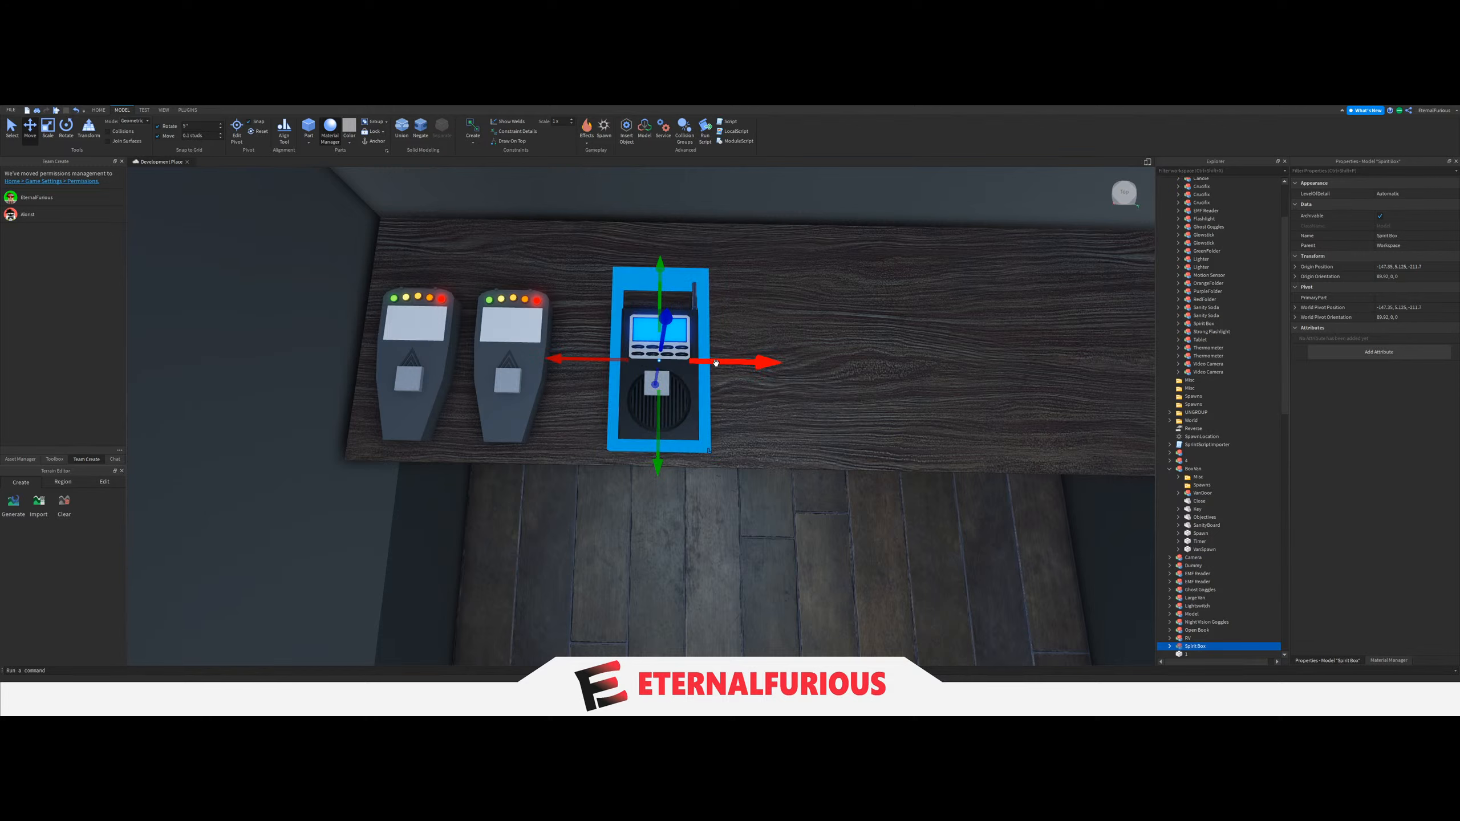
Duplicate the Spirit Box together with its spawn block and shift the copies along the tabletop.
left_click(657, 384)
left_click(684, 418, "ctrl")
key("ctrl+d")
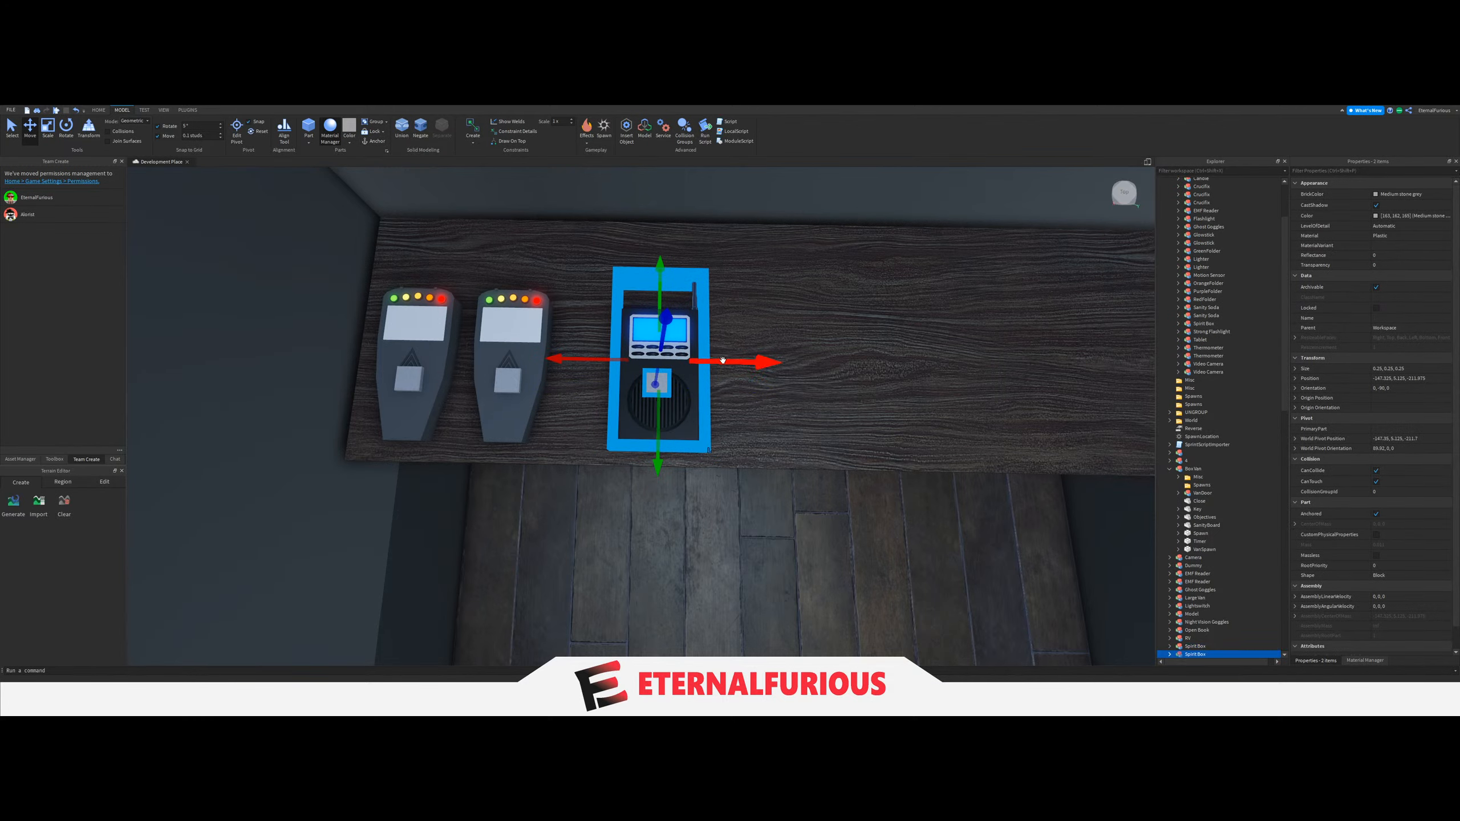
left_click_drag(723, 360, 831, 364)
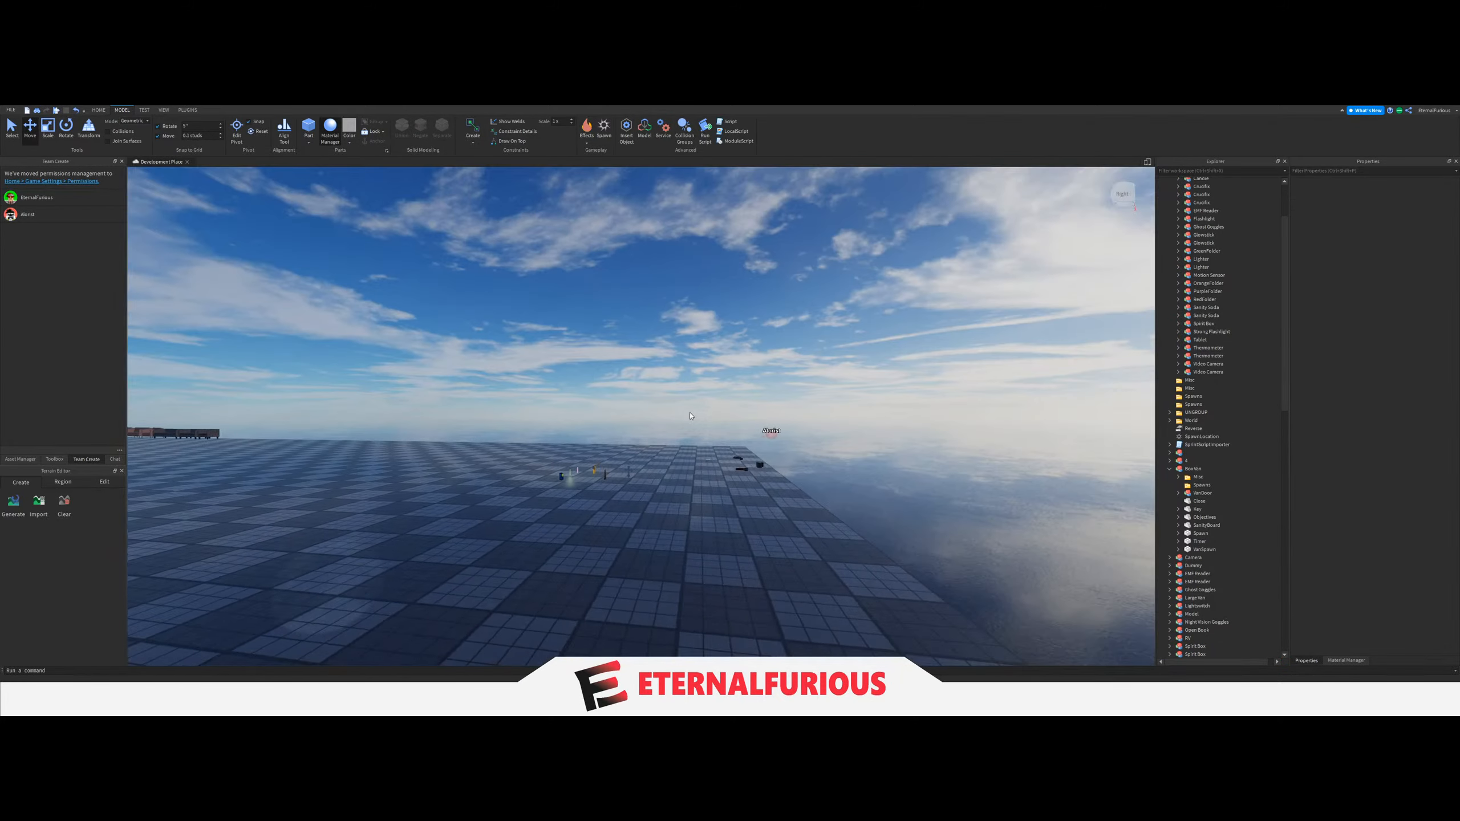
Look over the loose equipment models on the baseplate outside the van for the next item to place.
right_click_drag(691, 416, 437, 610)
key("w")
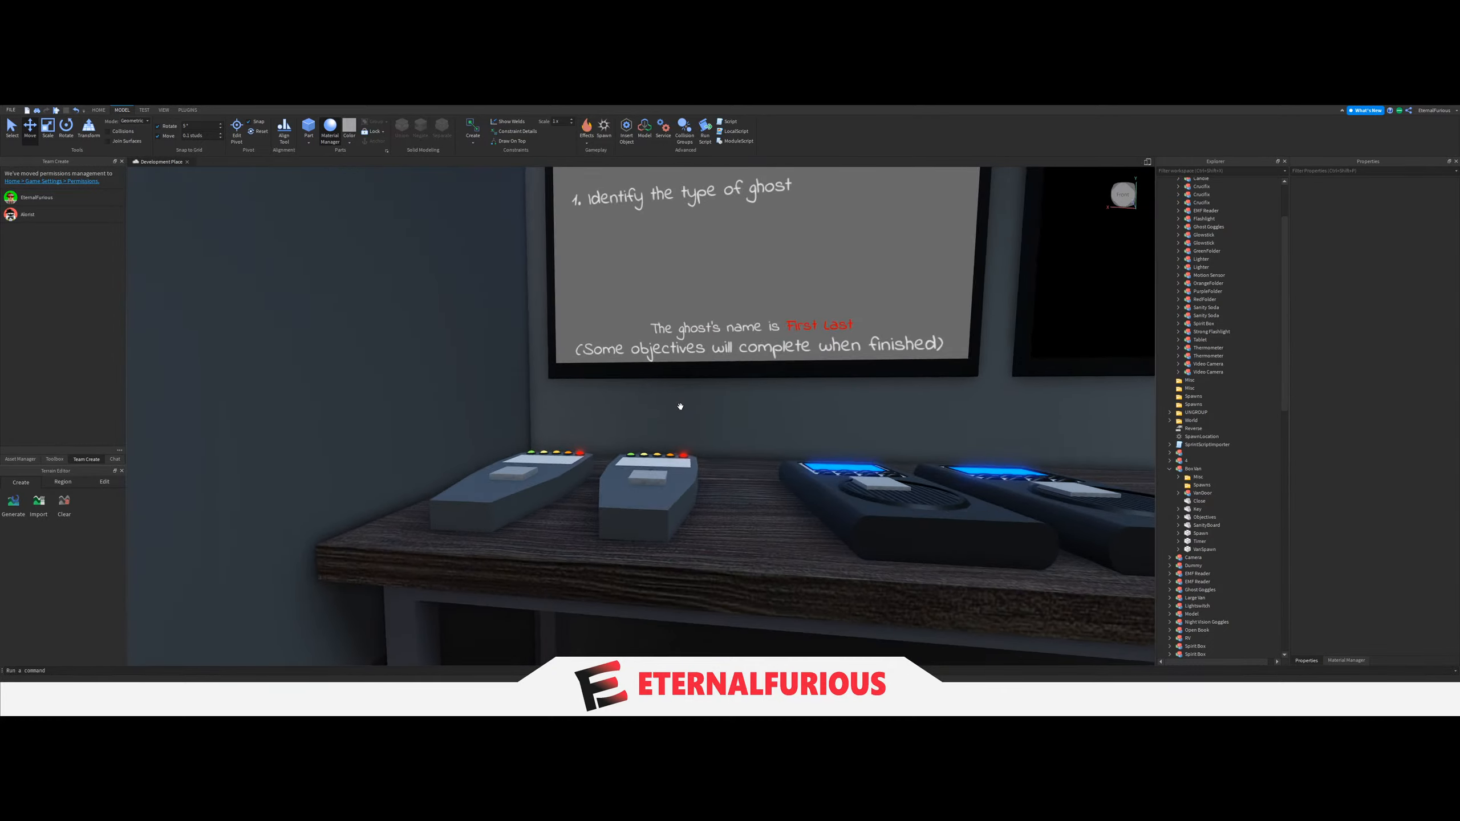
left_click(679, 487)
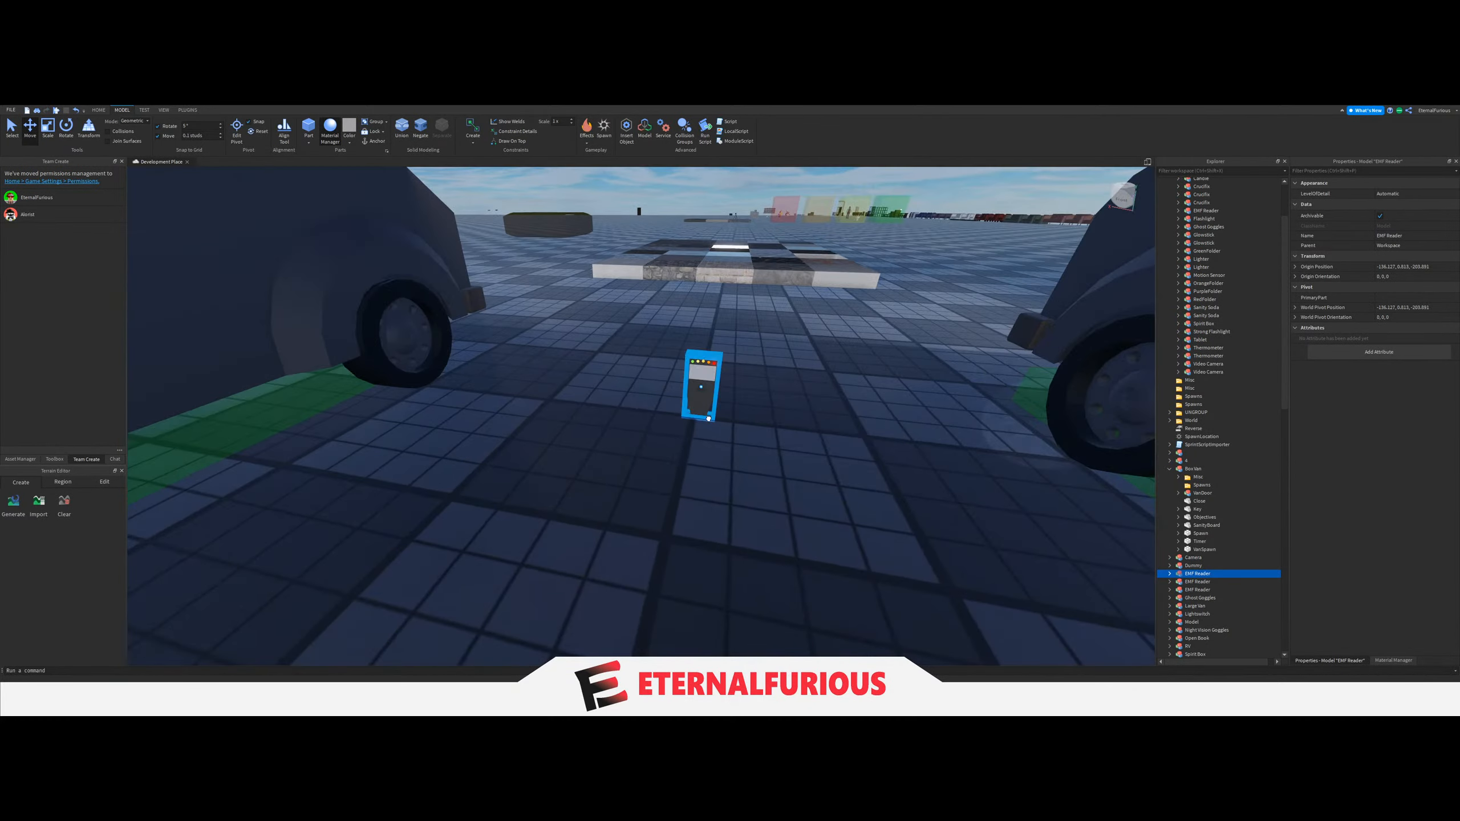
left_click(783, 501)
key("a")
right_click_drag(782, 501, 699, 457)
key("w")
key("d")
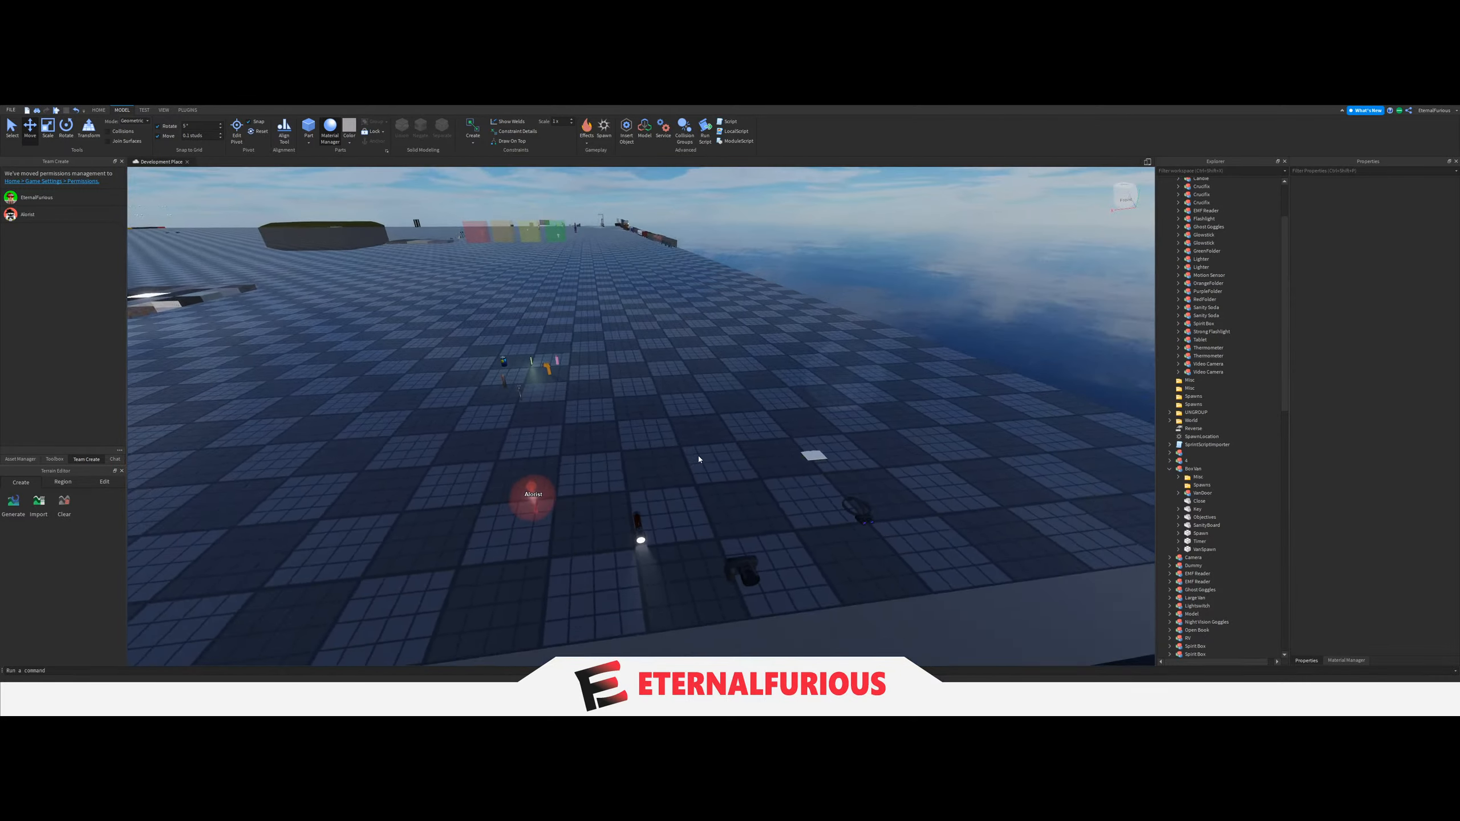
key("s")
key("a")
key("d")
key("w")
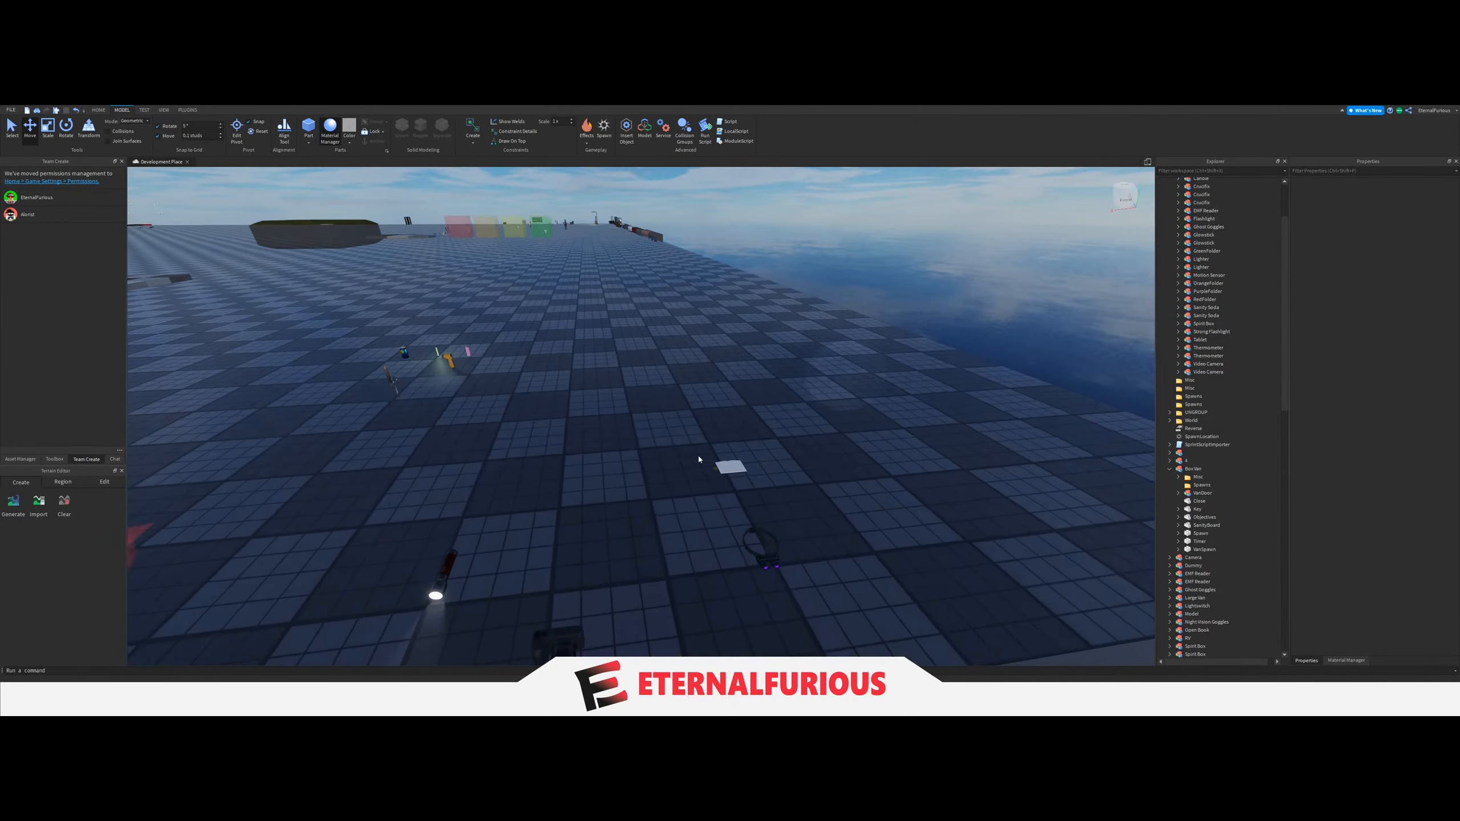
key("w")
right_click_drag(609, 436, 624, 460)
key("a")
key("s")
left_click_drag(947, 435, 581, 538)
key("a")
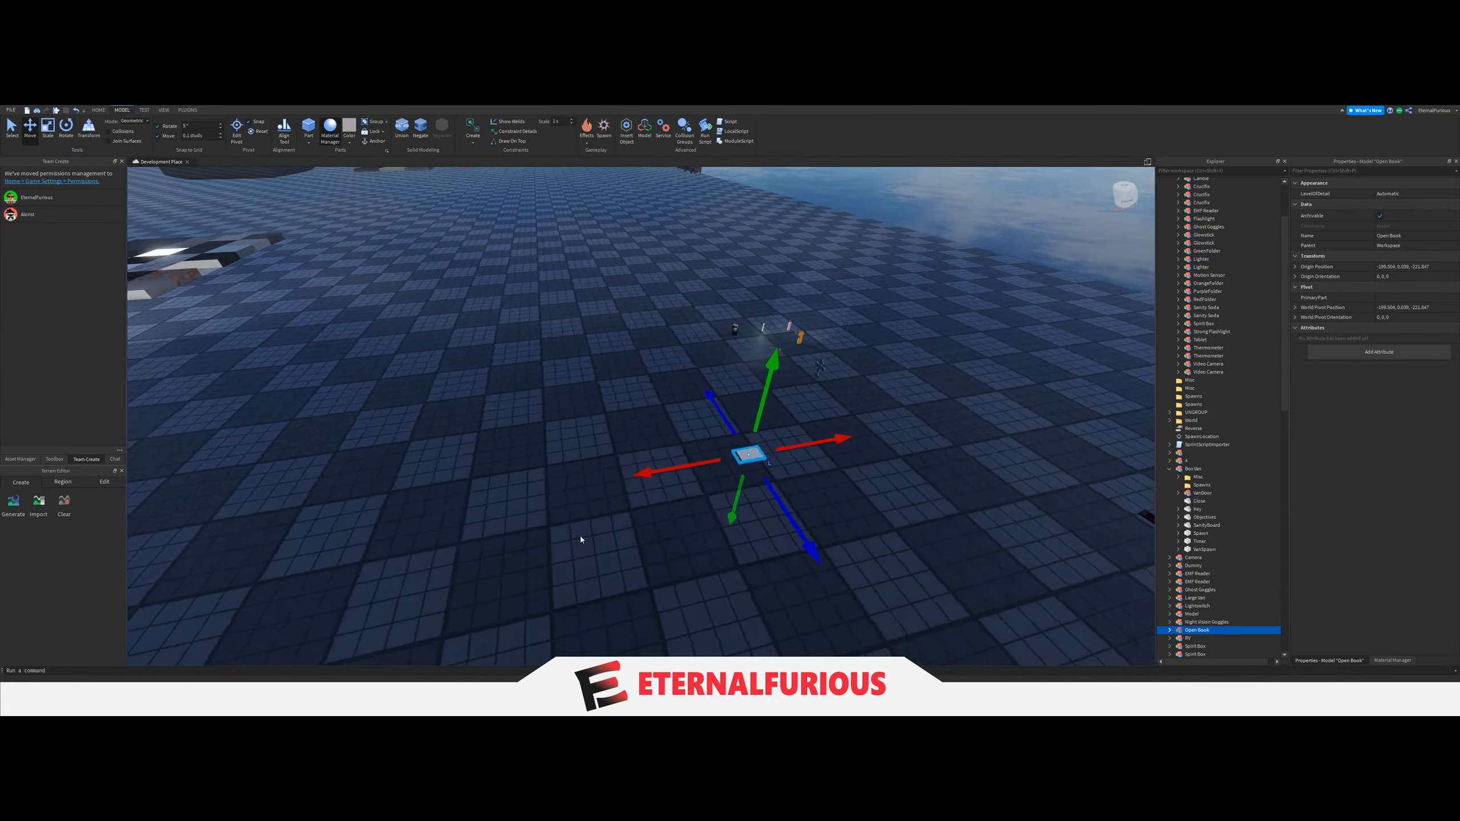
key("w")
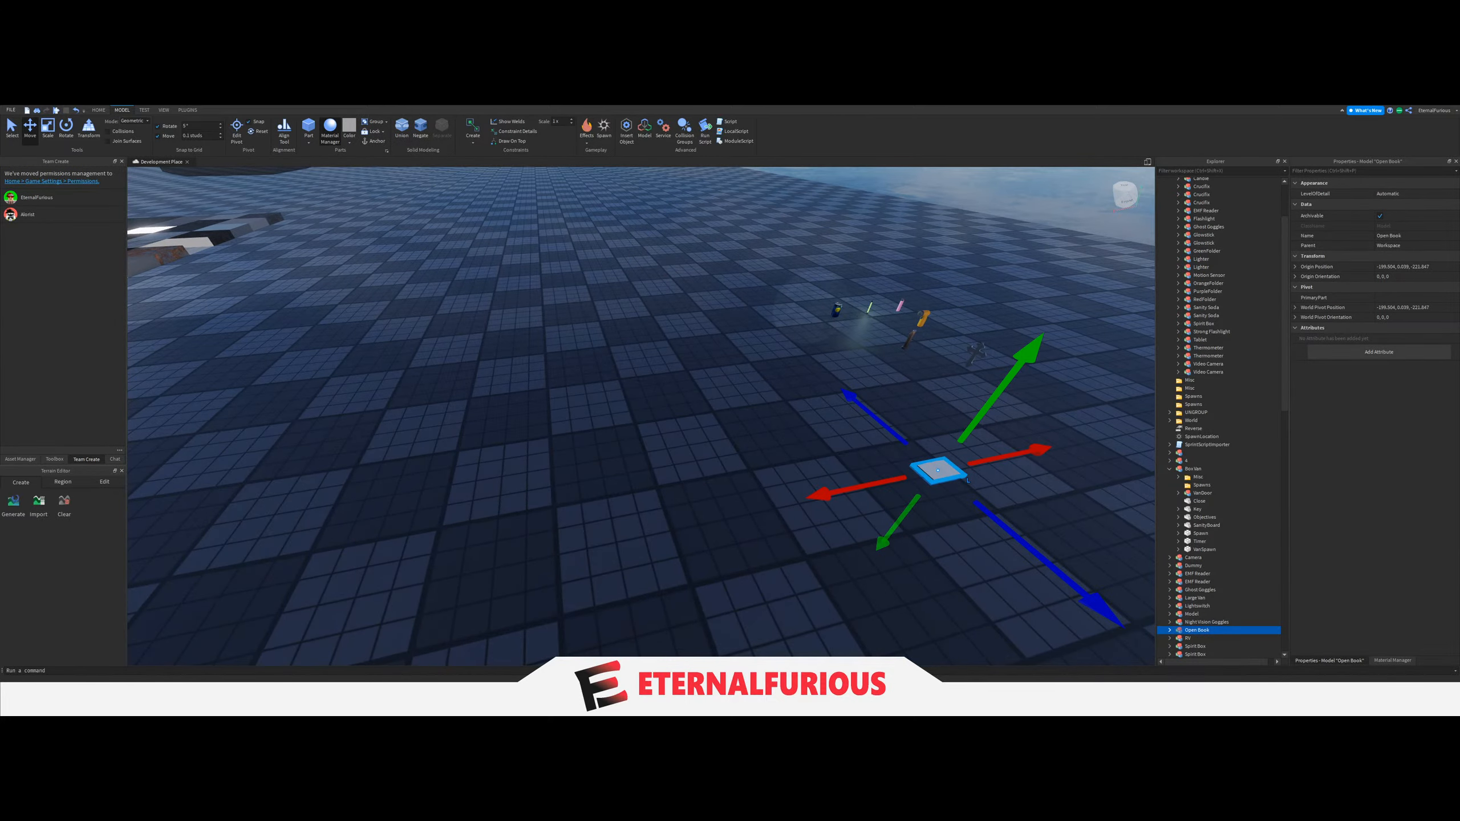
Duplicate the Thermometer and bring the copy into the van onto the table beyond the Spirit Boxes.
left_click(923, 319)
key("ctrl+d")
left_click_drag(923, 318, 659, 448)
right_click_drag(773, 450, 659, 447)
key("a")
left_click_drag(659, 448, 654, 447)
key("s")
right_click_drag(656, 452, 655, 448)
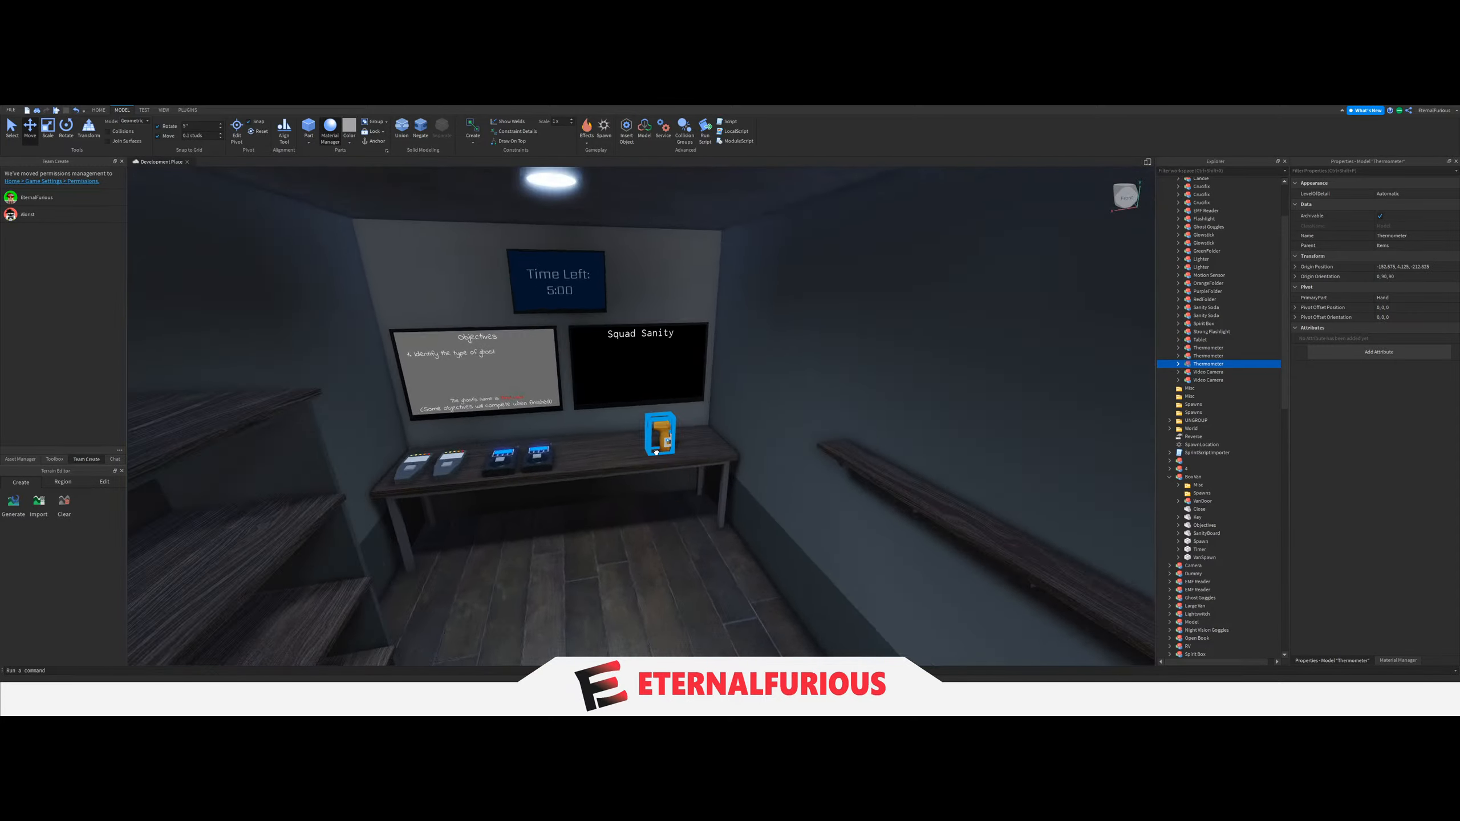
Tilt the Thermometer copy so it lies flat on its side and set it on the tabletop beside the Spirit Boxes.
key("w")
left_click_drag(655, 448, 595, 477)
key("t")
key("t")
right_click_drag(609, 460, 595, 476)
key("w")
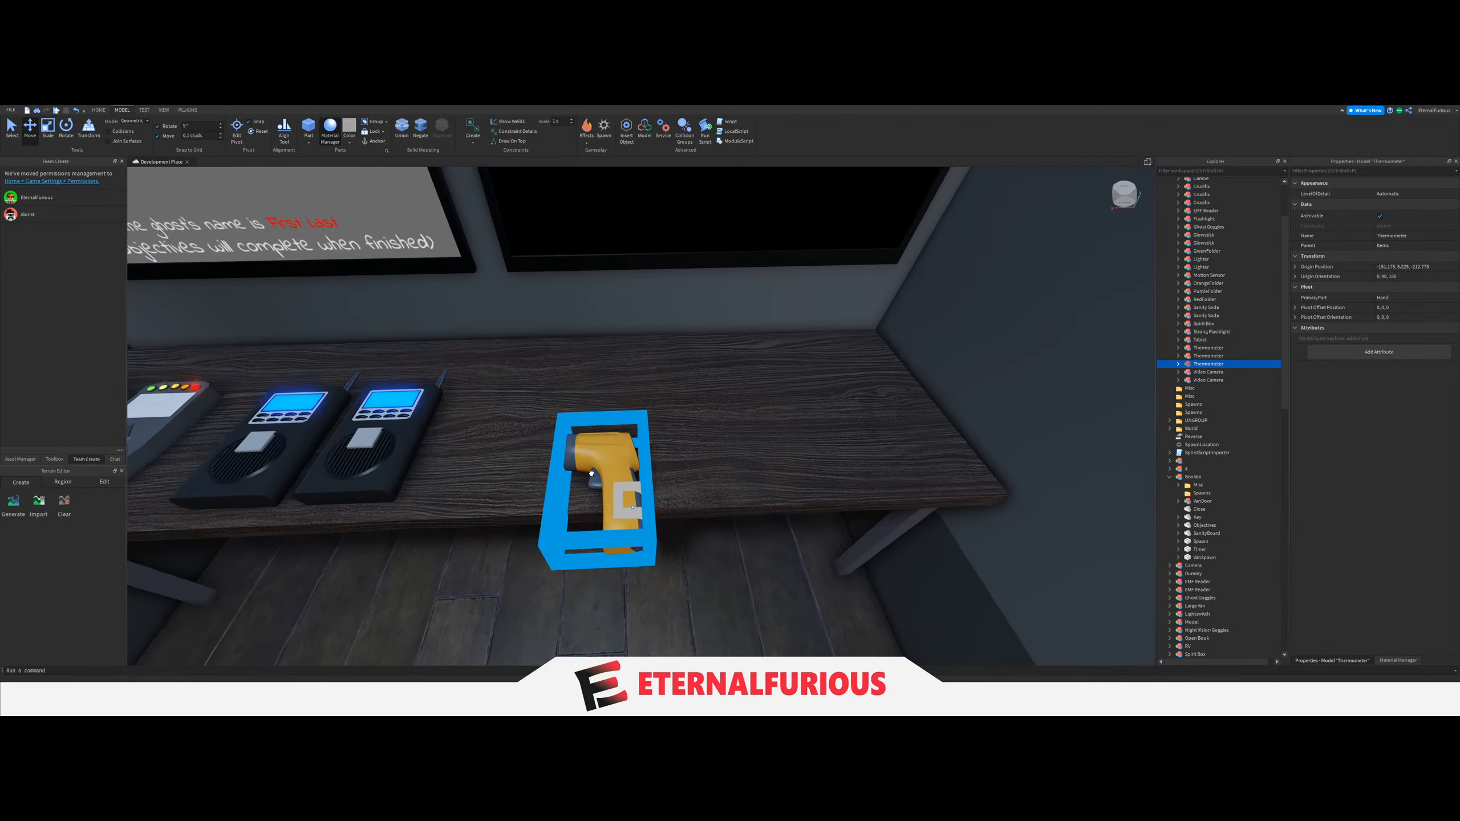
left_click_drag(595, 476, 531, 386)
key("a")
Duplicate a Spirit Box spawn block, move the copy to the Thermometer and align the Thermometer with it.
left_click(466, 393)
key("d")
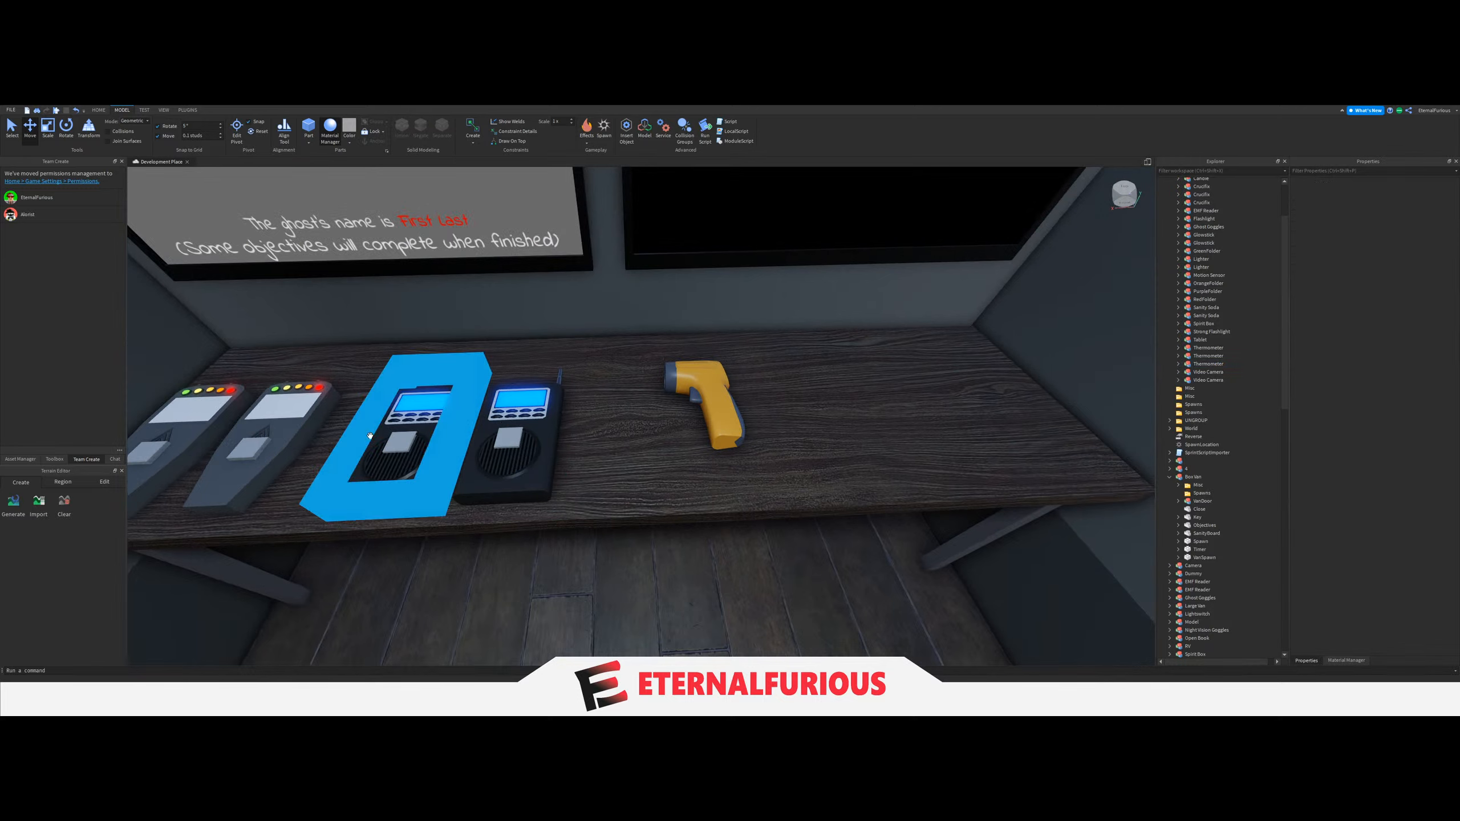
left_click(405, 444)
left_click_drag(520, 443, 774, 417)
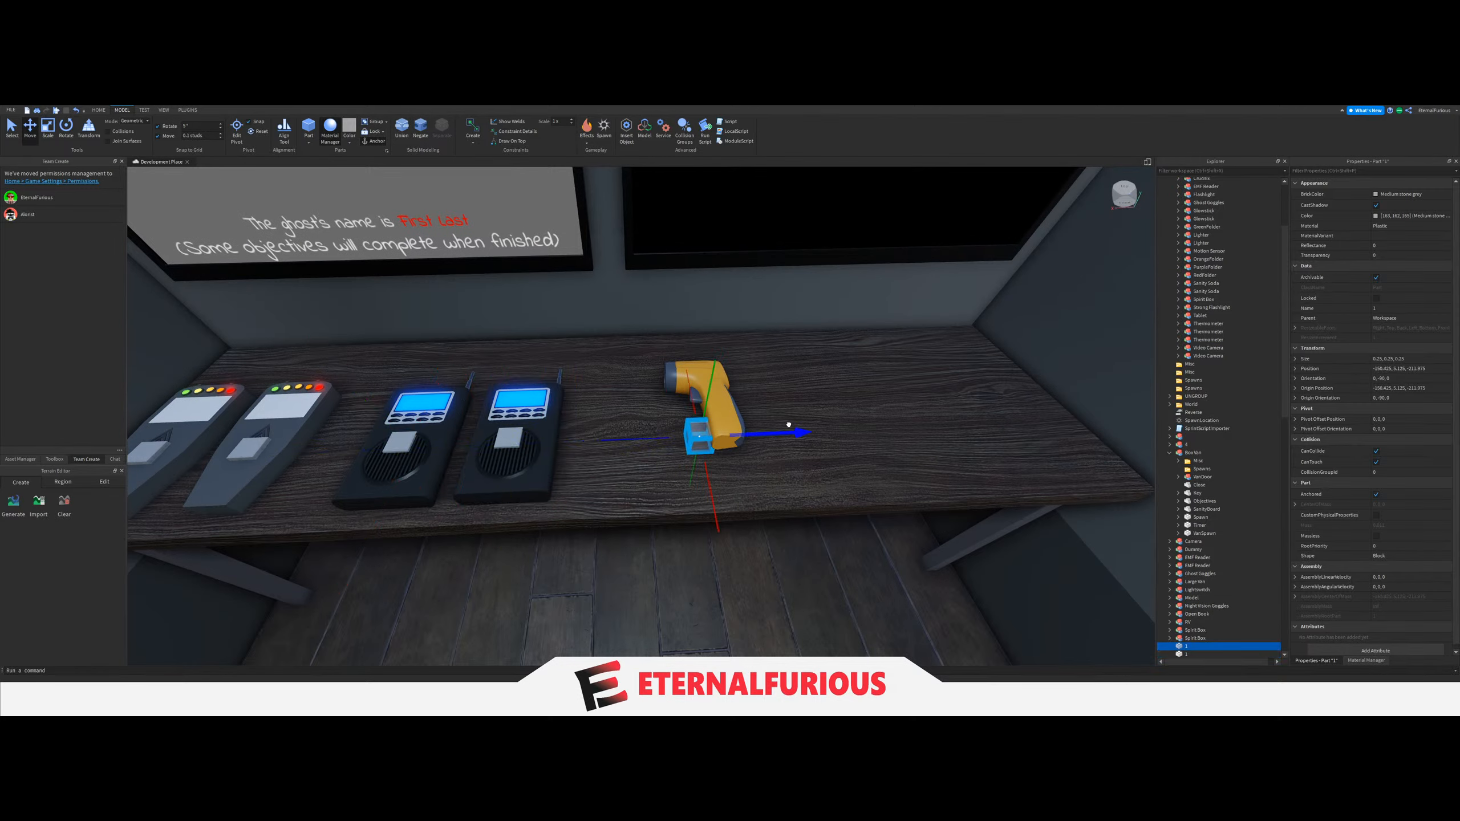
left_click(741, 440)
left_click_drag(735, 507, 732, 498)
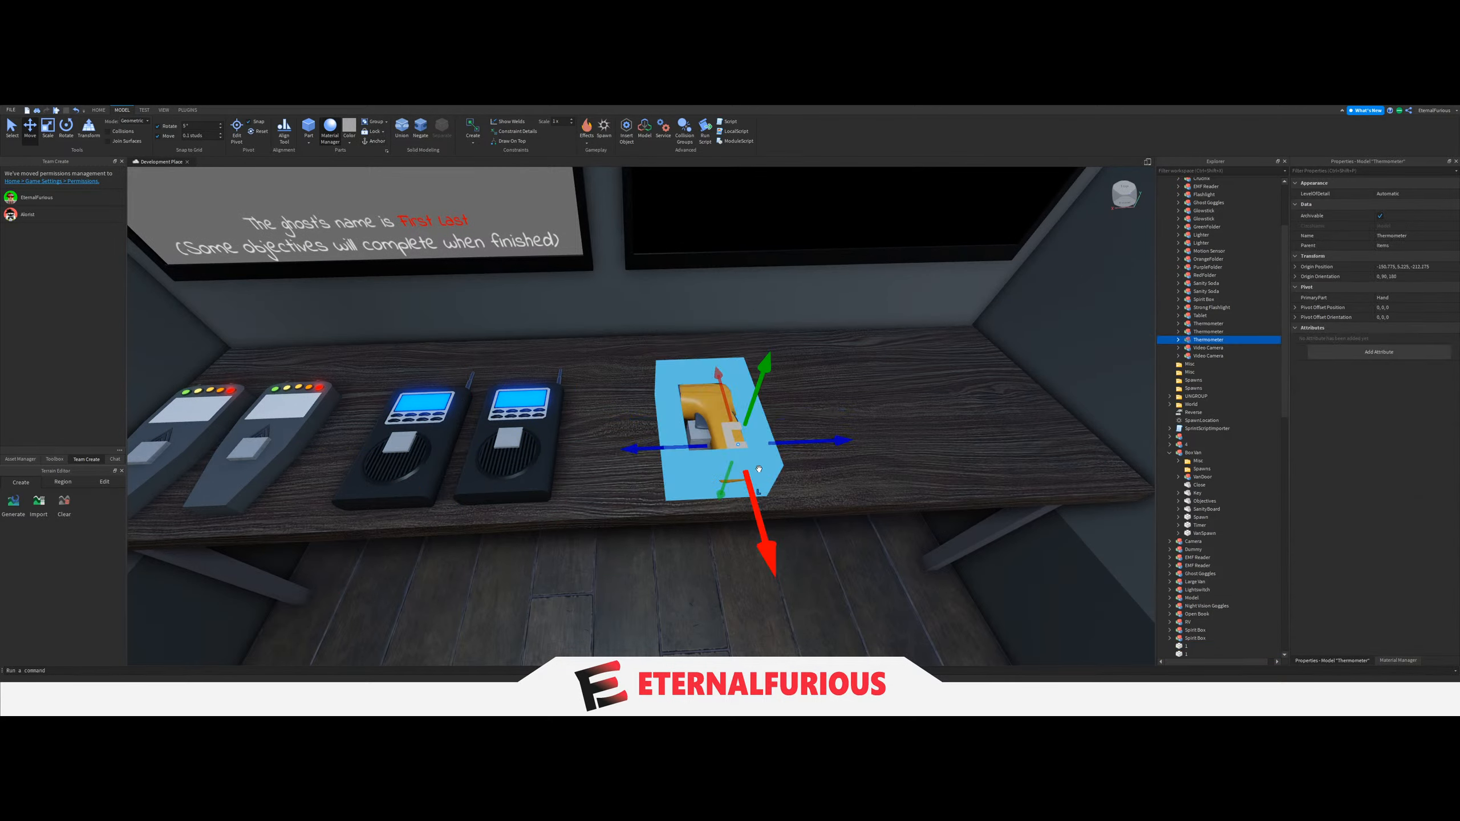
left_click_drag(790, 443, 700, 443)
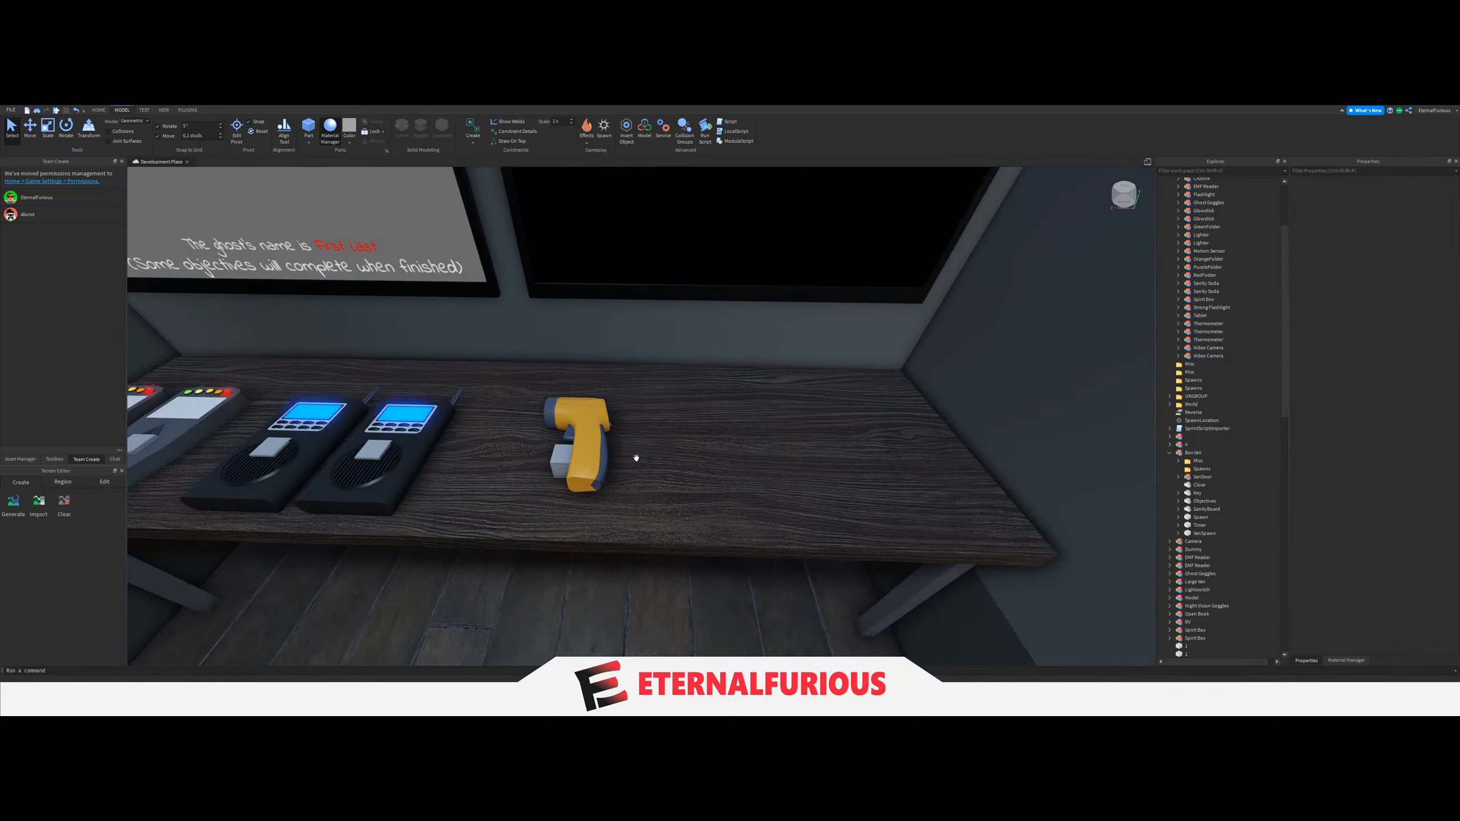
Select the Thermometer together with its spawn block and shift both along the tabletop closer to the Spirit Boxes.
right_click_drag(753, 467, 752, 467)
key("w")
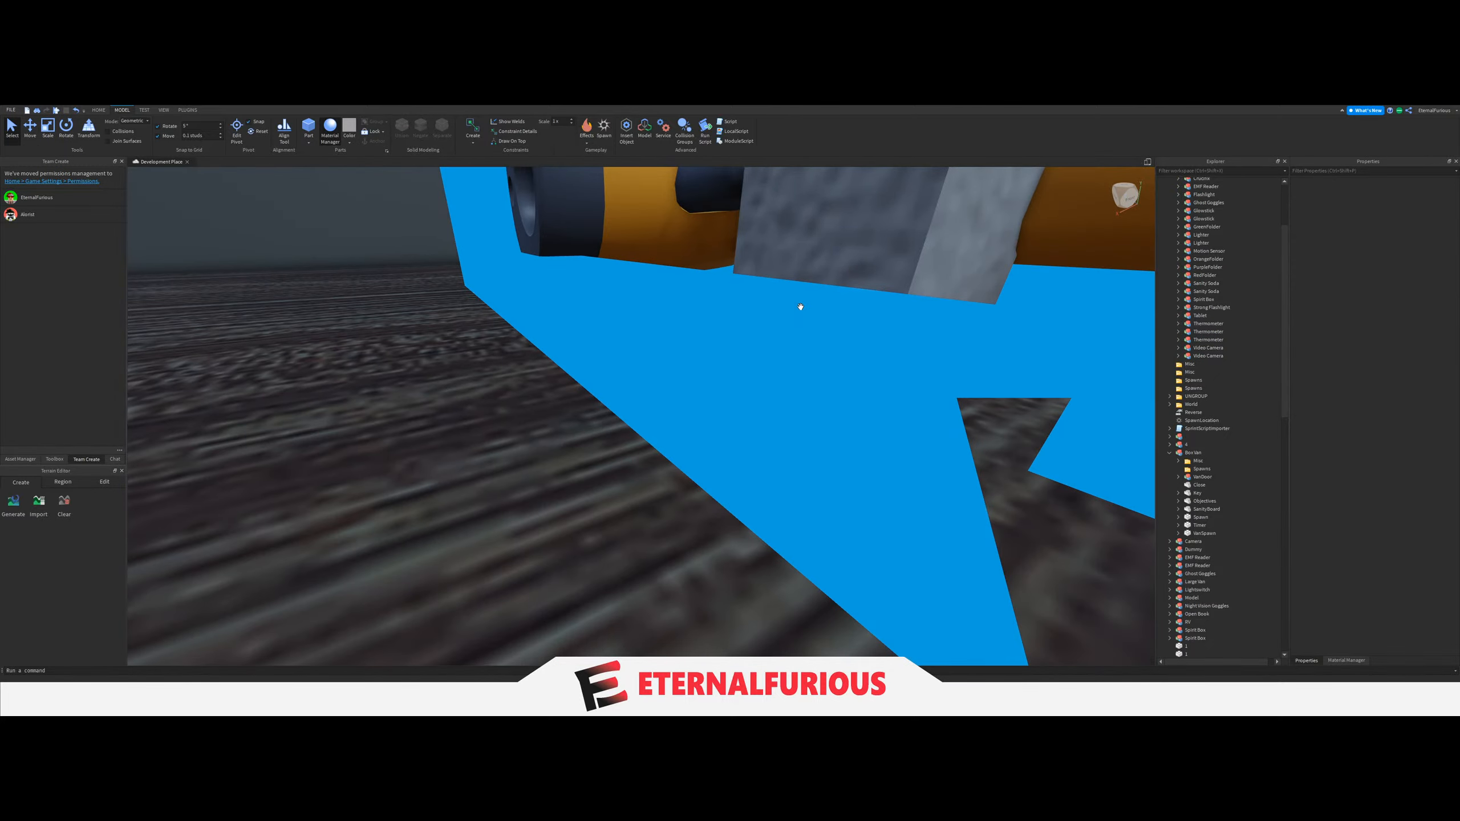
left_click(809, 318)
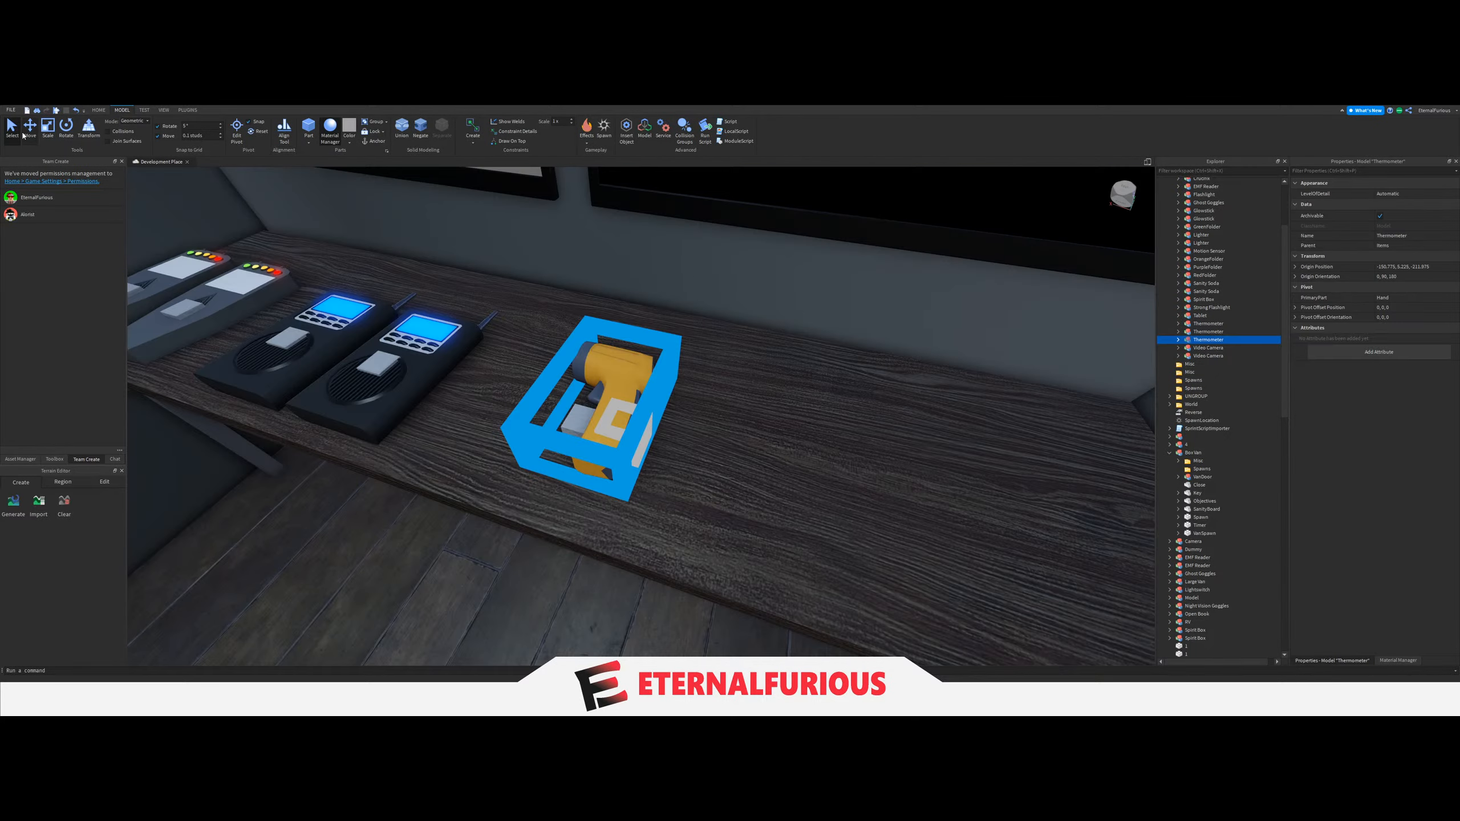
left_click(26, 134)
right_click_drag(690, 418, 690, 418)
key("a")
left_click_drag(786, 426, 825, 430)
left_click(864, 451)
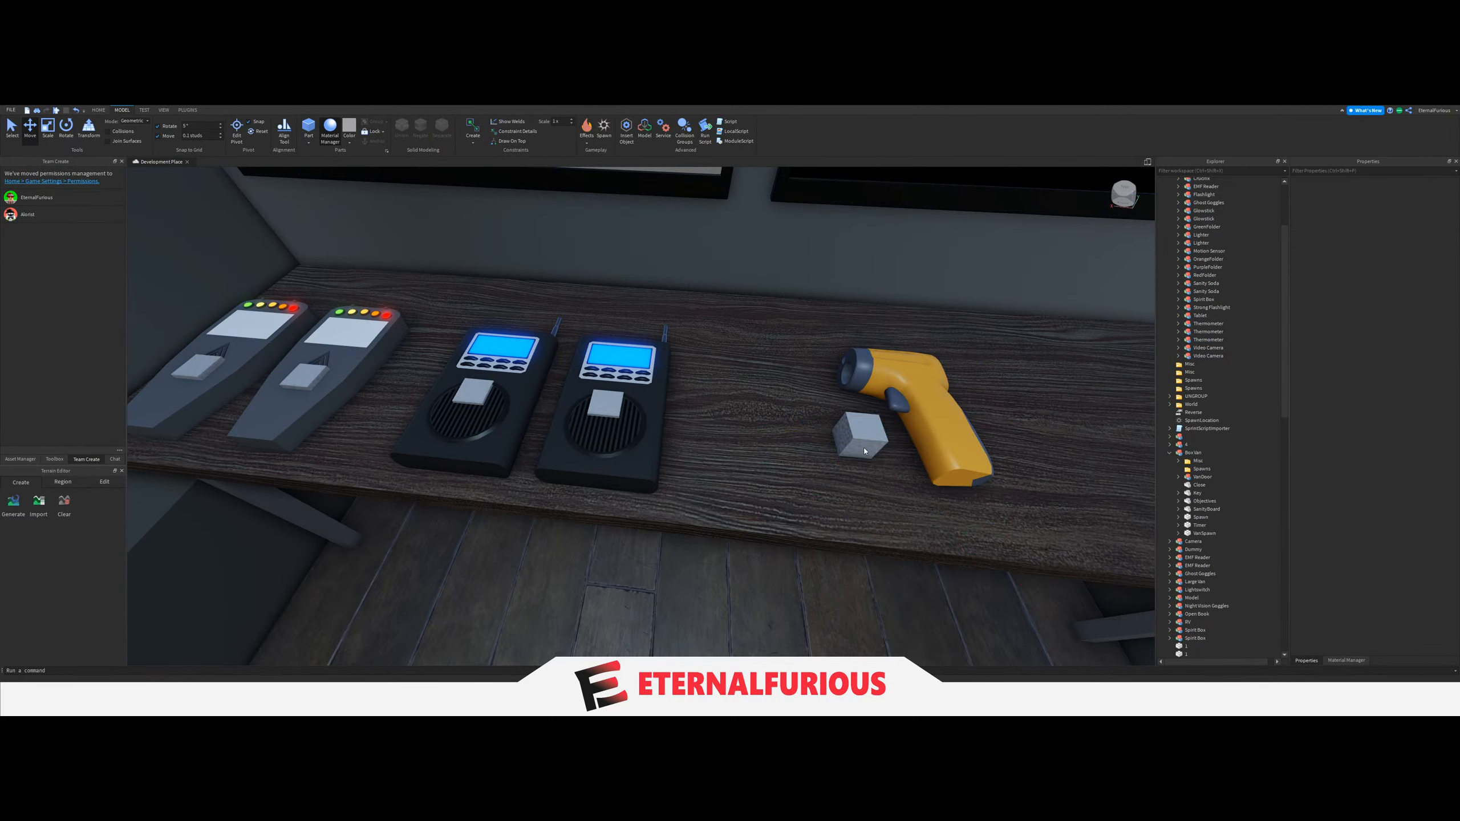
left_click(937, 470, "ctrl")
left_click_drag(971, 418, 892, 428)
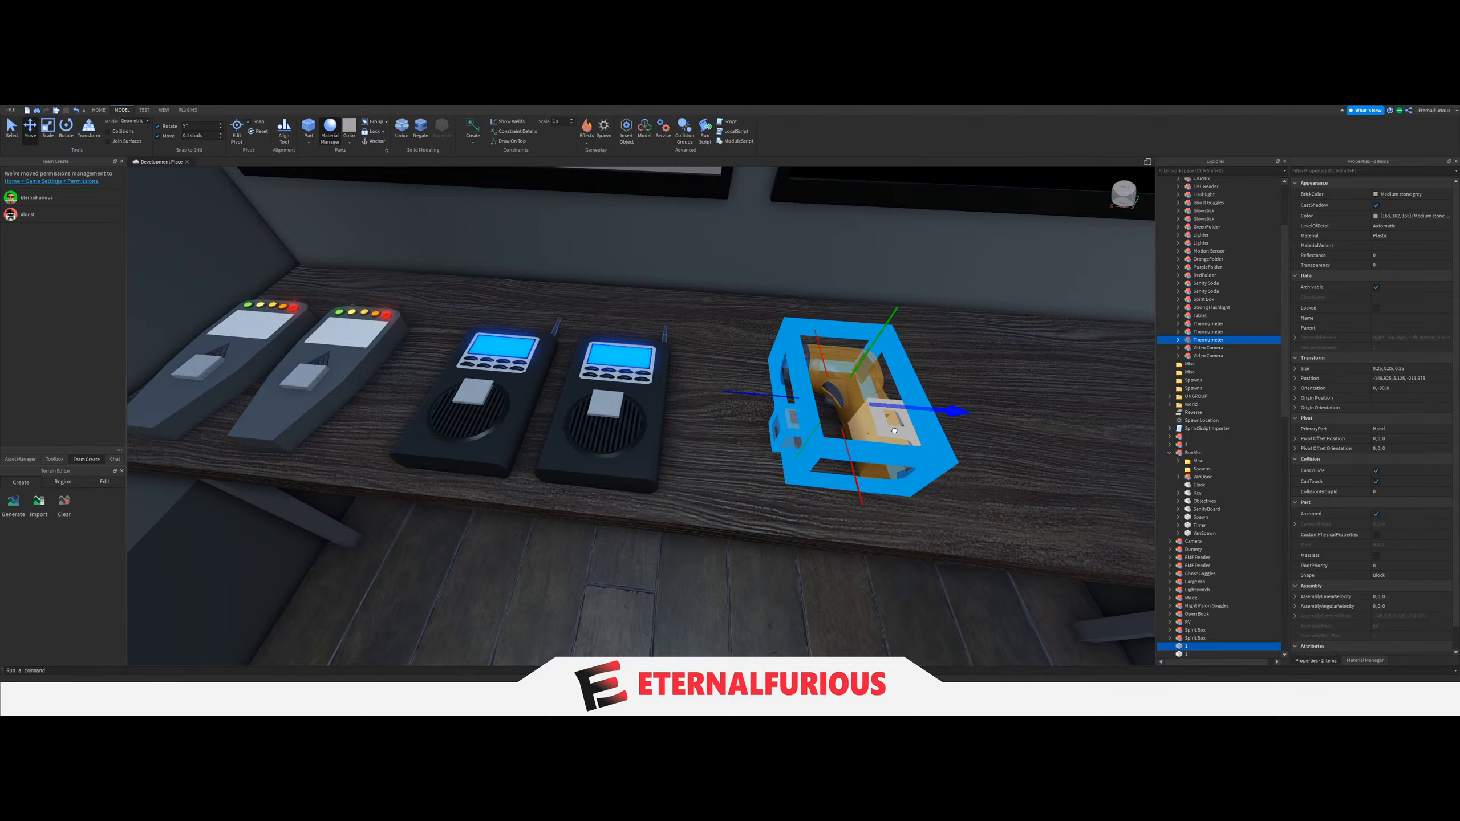
Duplicate the Thermometer with its spawn block and shift the copies along the tabletop.
key("f")
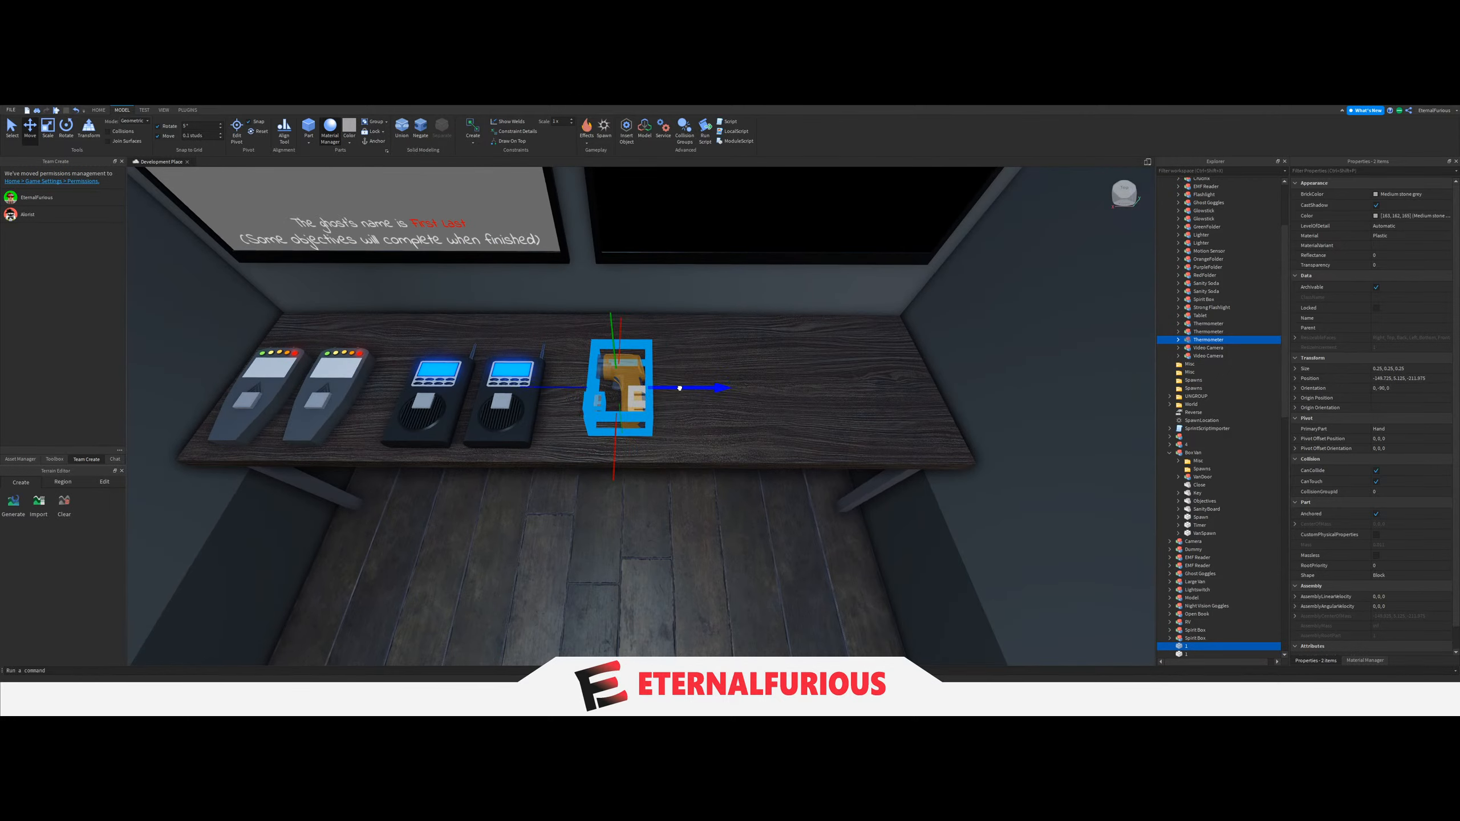
key("ctrl+d")
left_click_drag(675, 388, 750, 392)
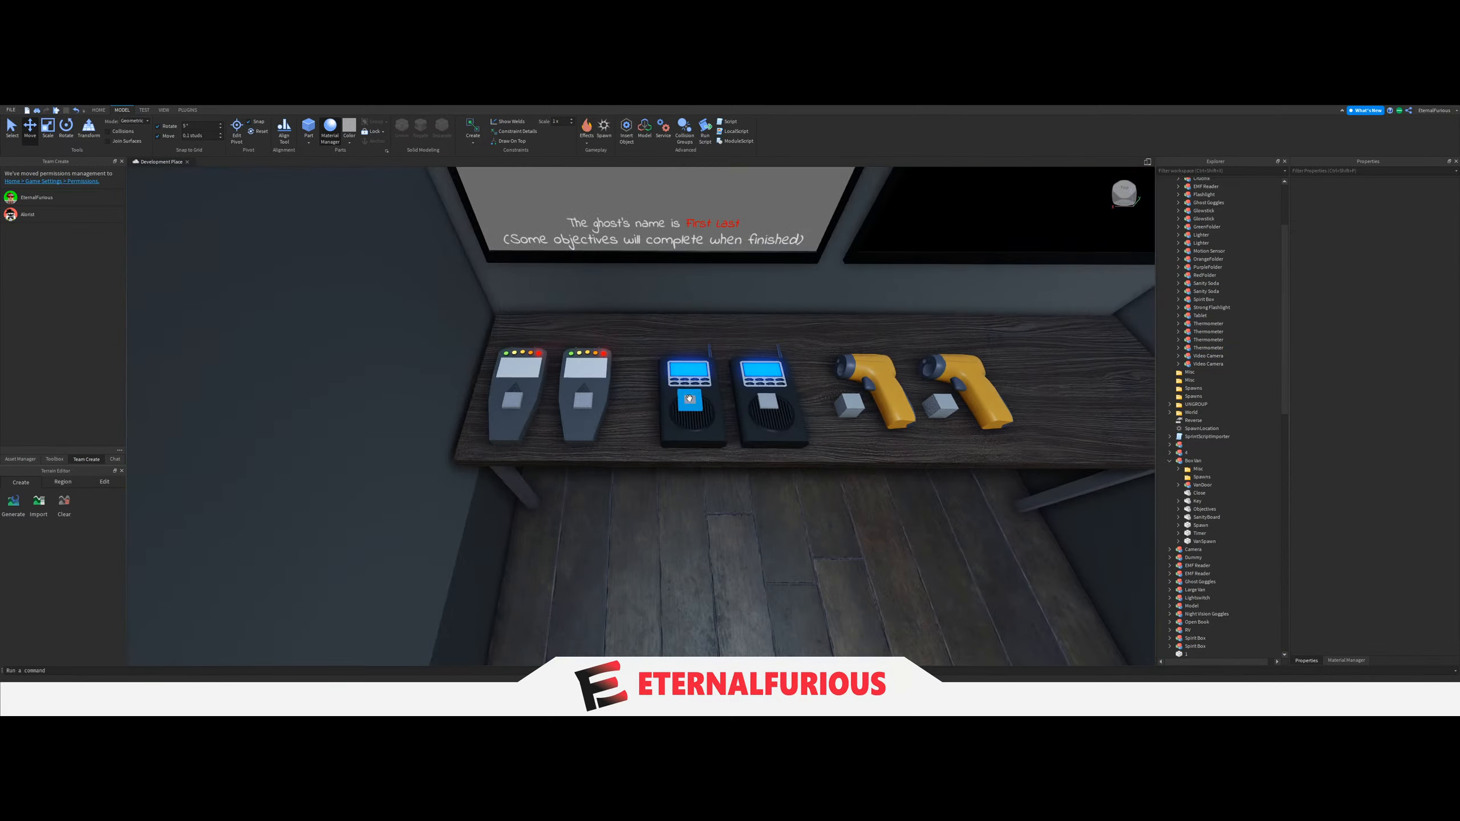
Even out the gaps between the equipment pairs, shifting both Spirit Boxes with their spawn blocks slightly along the tabletop.
left_click(713, 437)
left_click(713, 437, "ctrl")
left_click(774, 406, "ctrl")
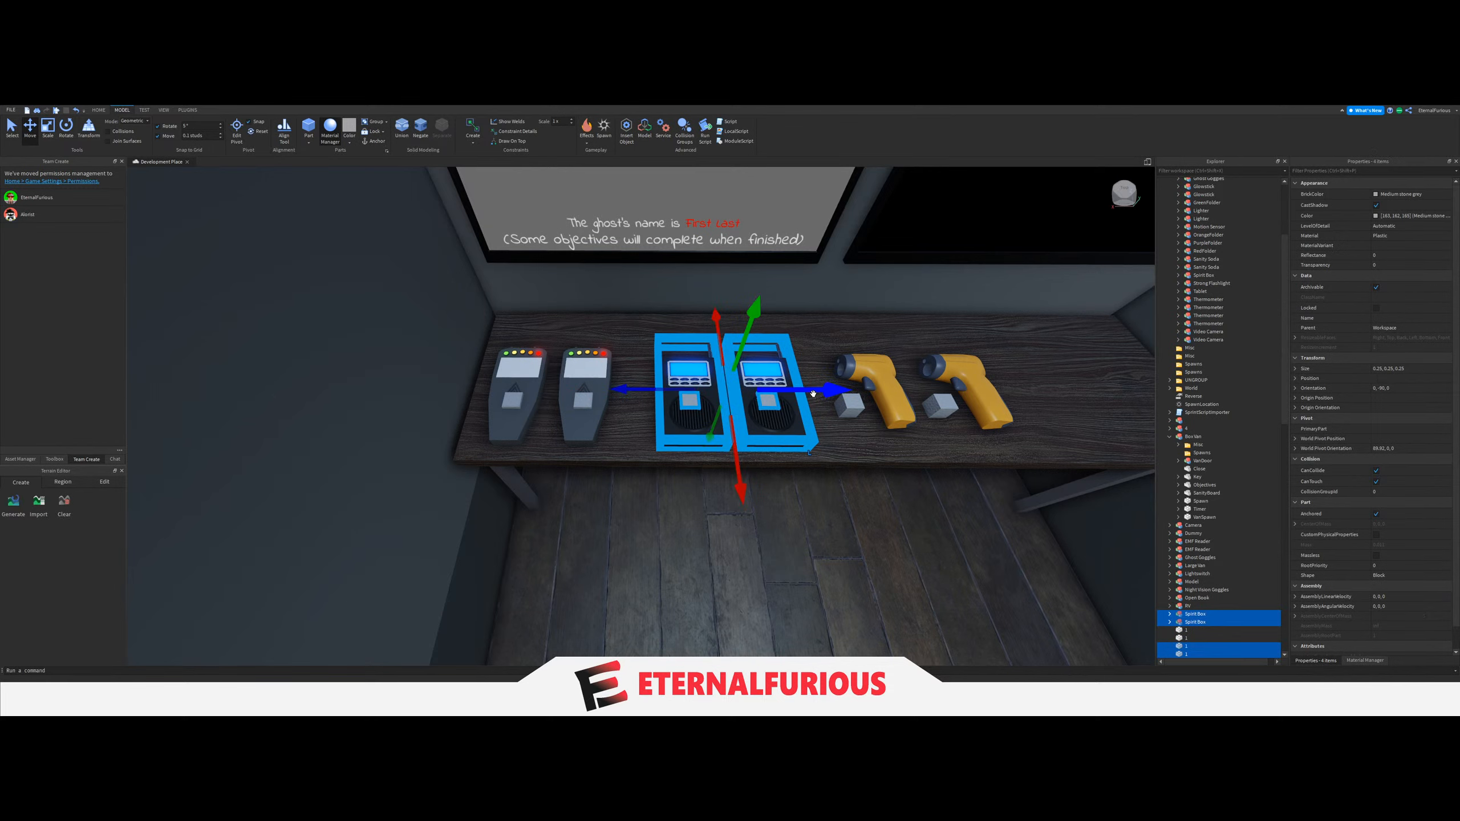
left_click_drag(813, 394, 802, 395)
key("d")
left_click(678, 418)
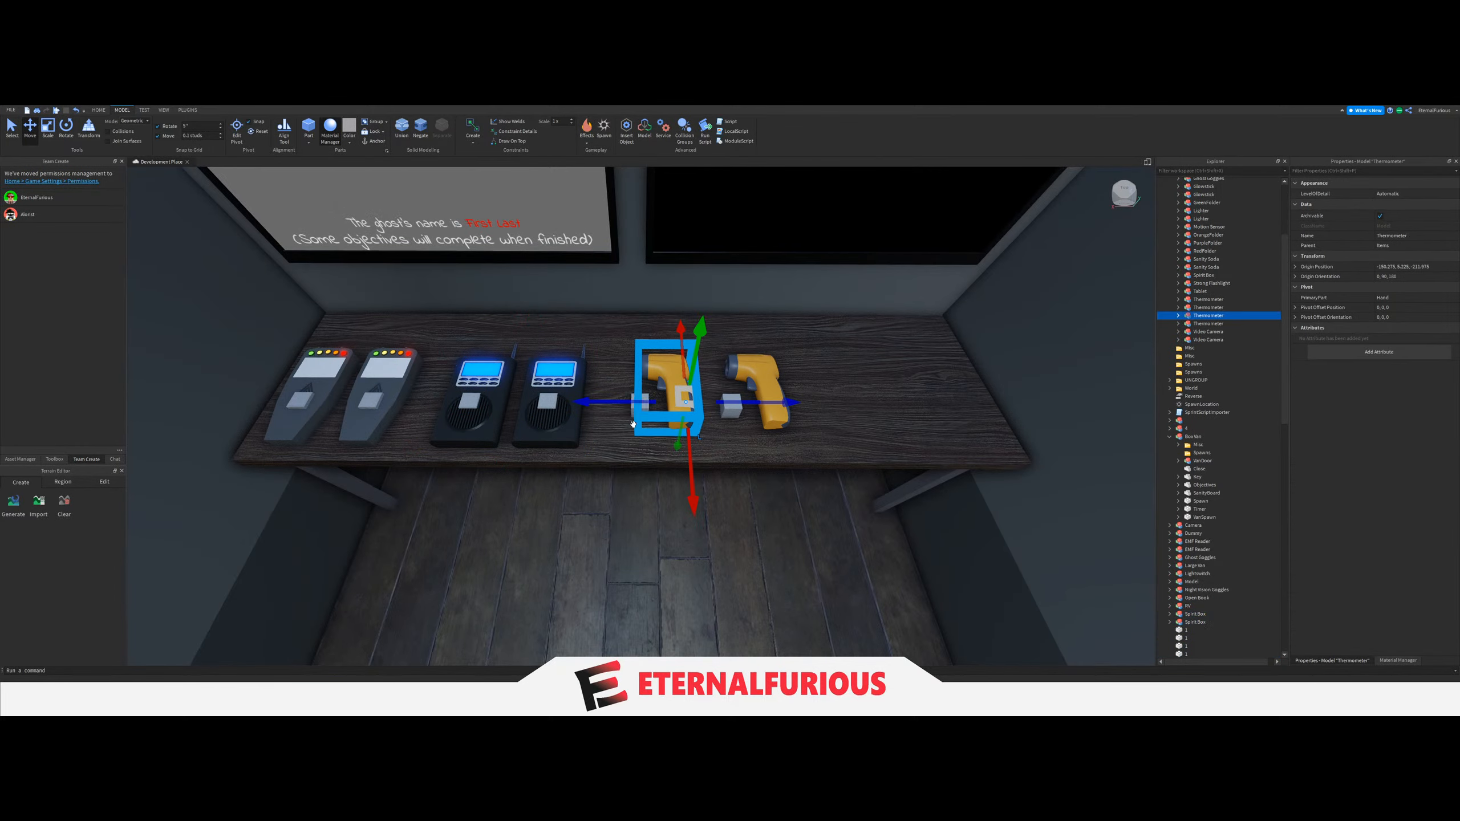
left_click(759, 397, "ctrl")
left_click(731, 406, "ctrl")
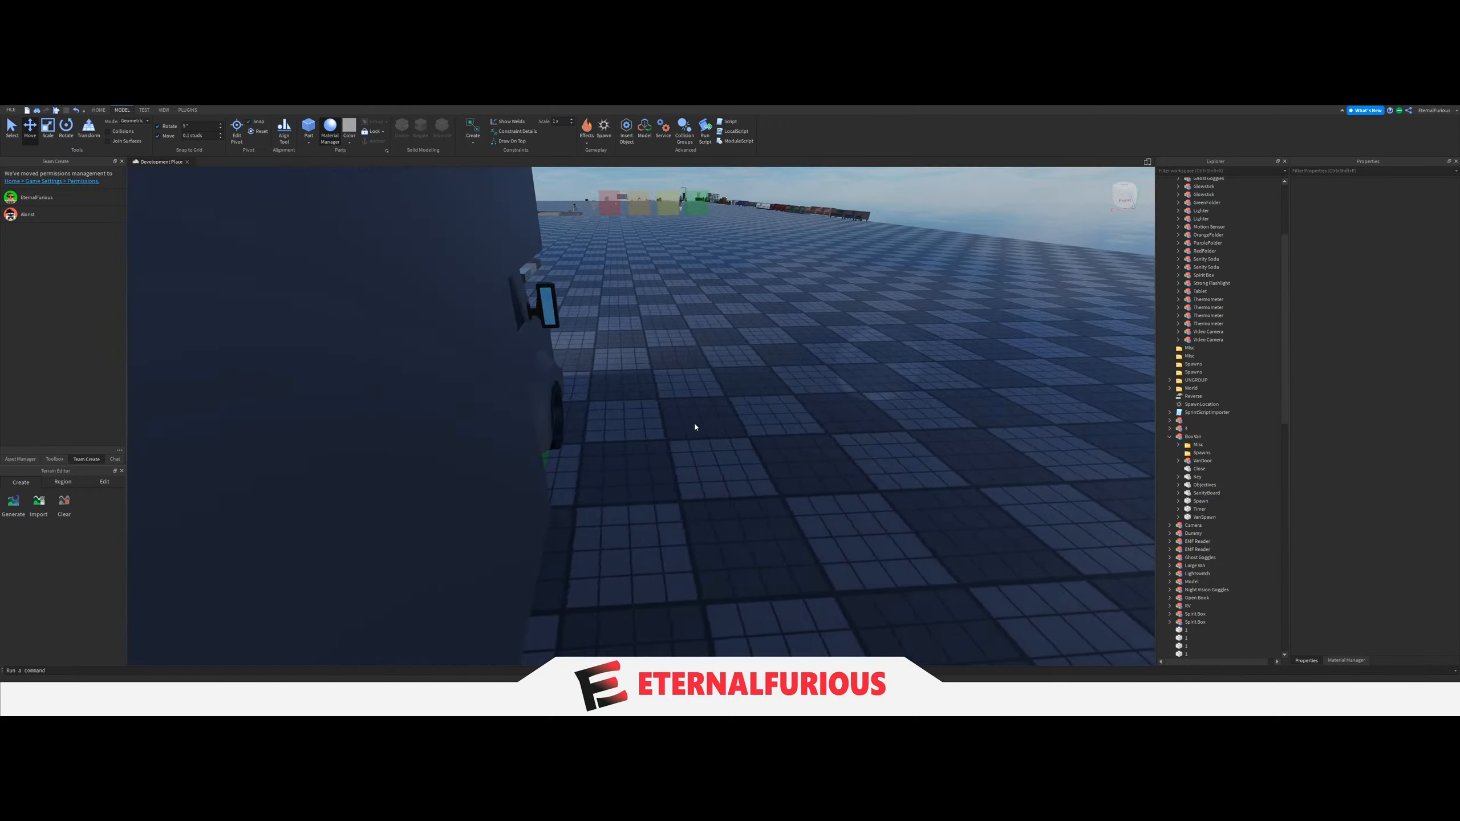
Bring the Open Book from the baseplate into the van and lay it on the table's free end past the Thermometers.
left_click(1170, 436)
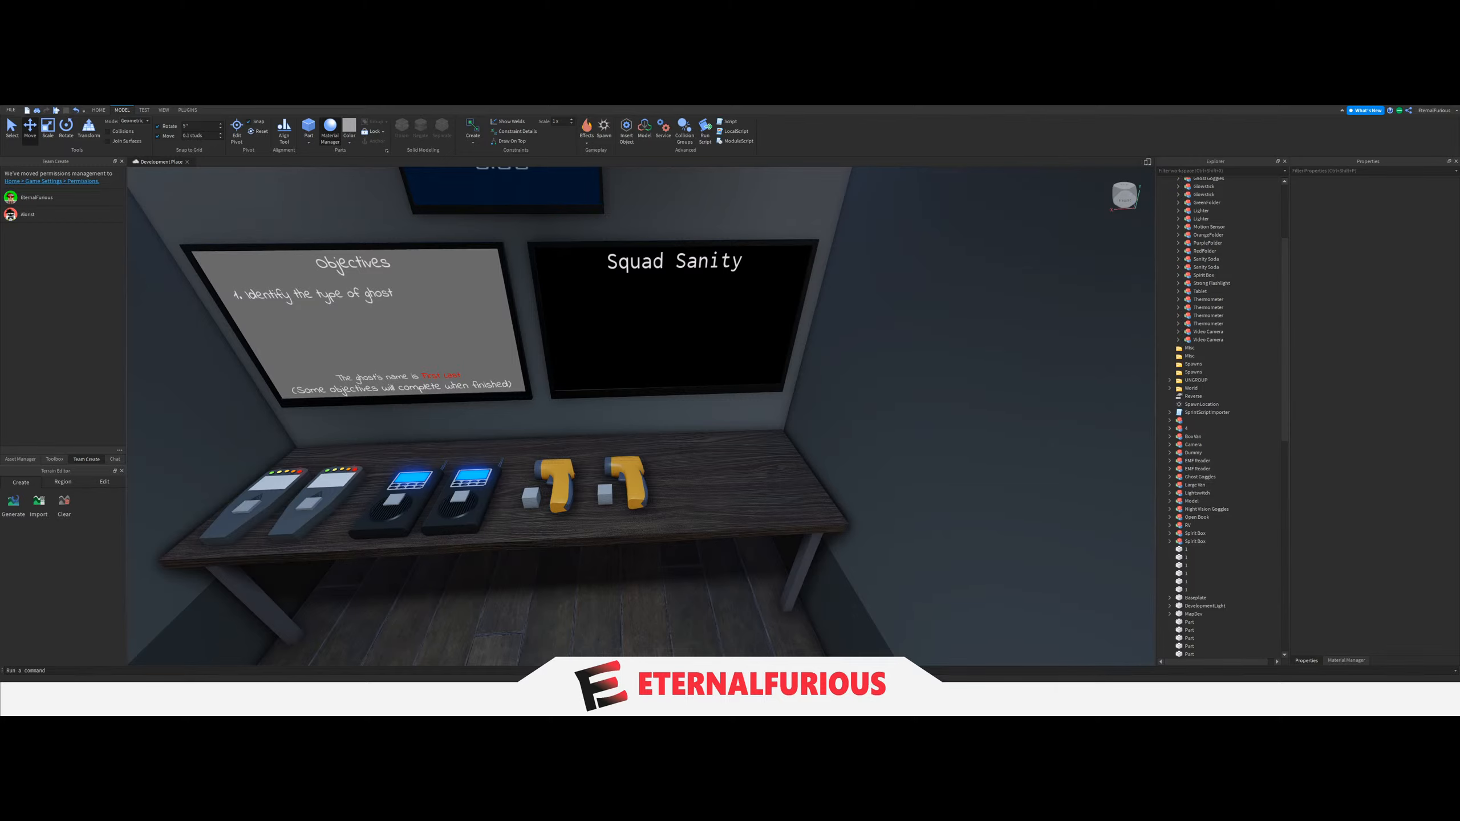
key("w")
mouse_move(556, 492)
right_mouse_down()
mouse_move(651, 424)
mouse_move(712, 412)
right_mouse_up()
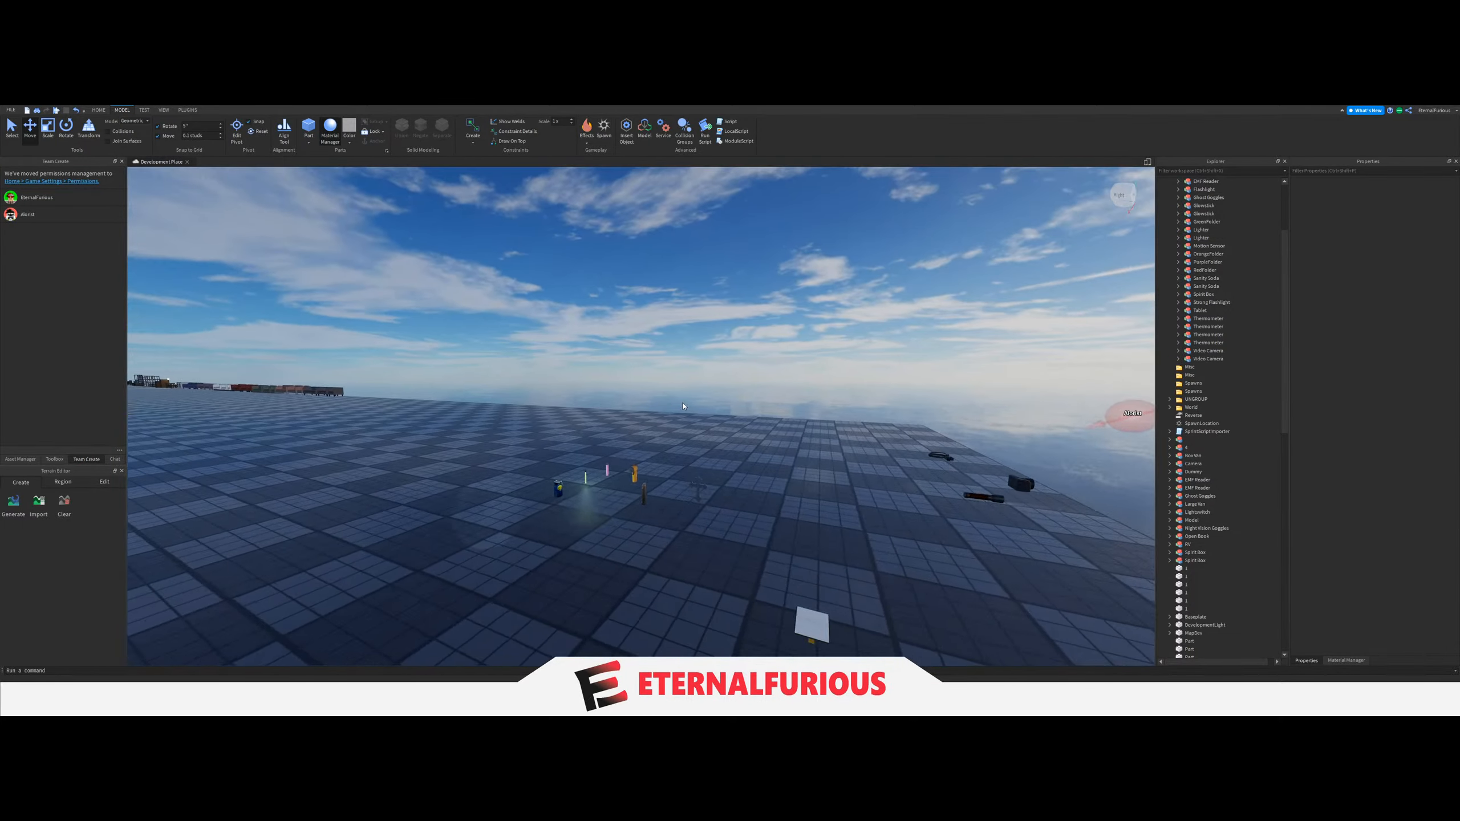
key("s")
right_click_drag(692, 475, 703, 488)
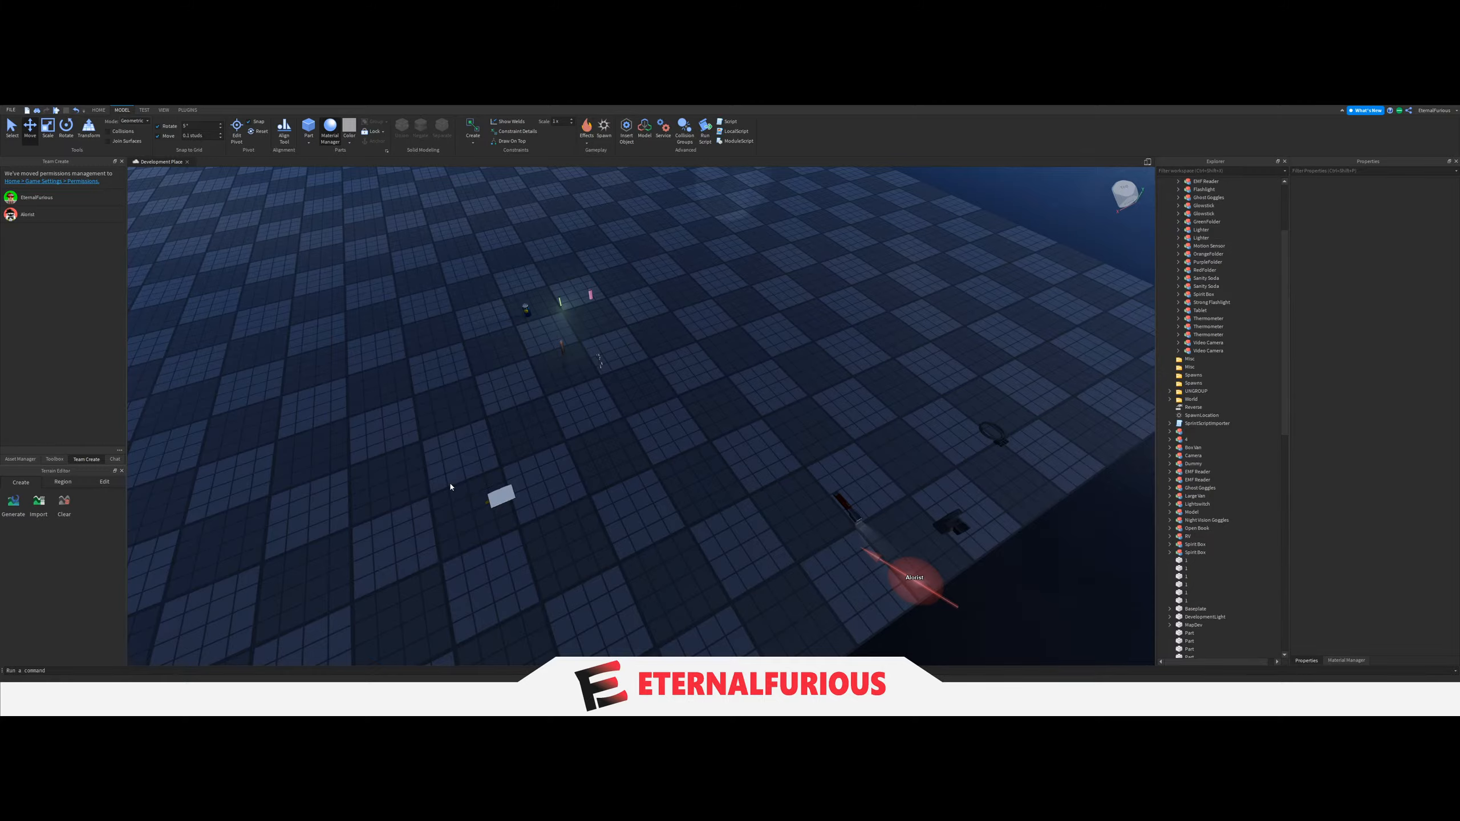
left_click_drag(628, 512, 647, 487)
key("a")
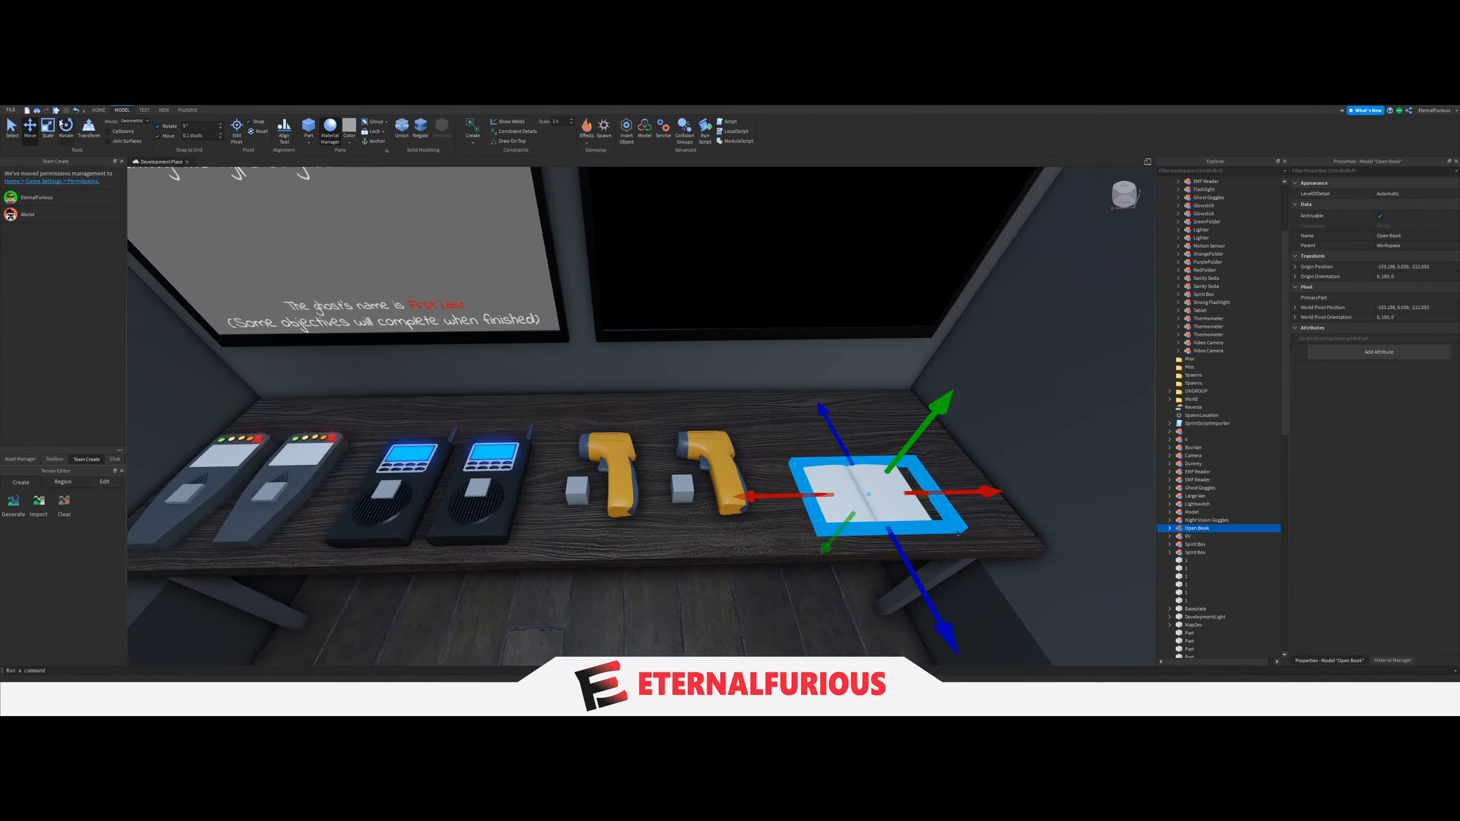
Duplicate the Open Book and place the two books one behind the other at the table's end.
key("w")
right_click_drag(713, 364, 704, 349)
key("s")
key("w")
key("s")
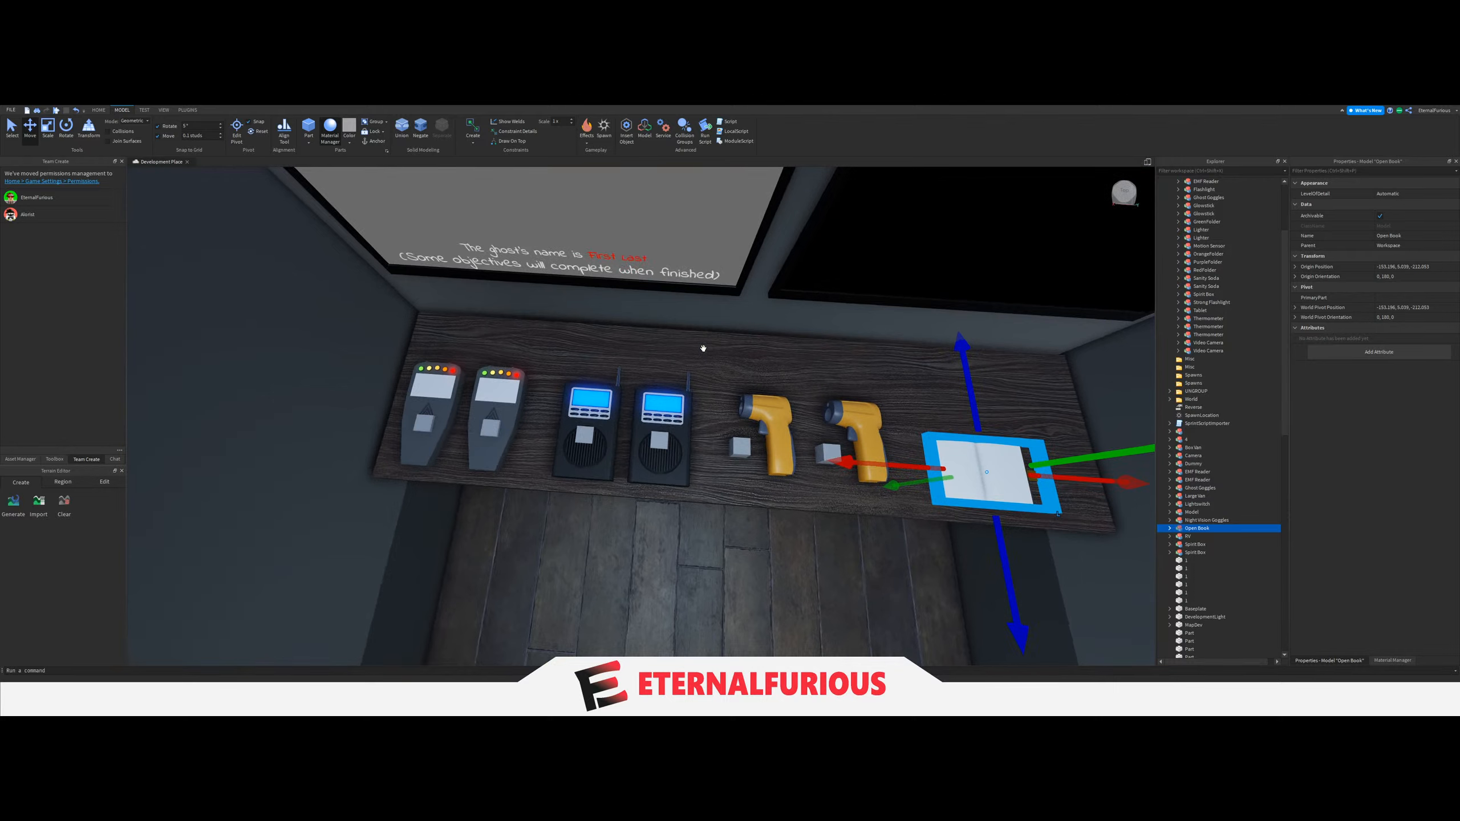
key("d")
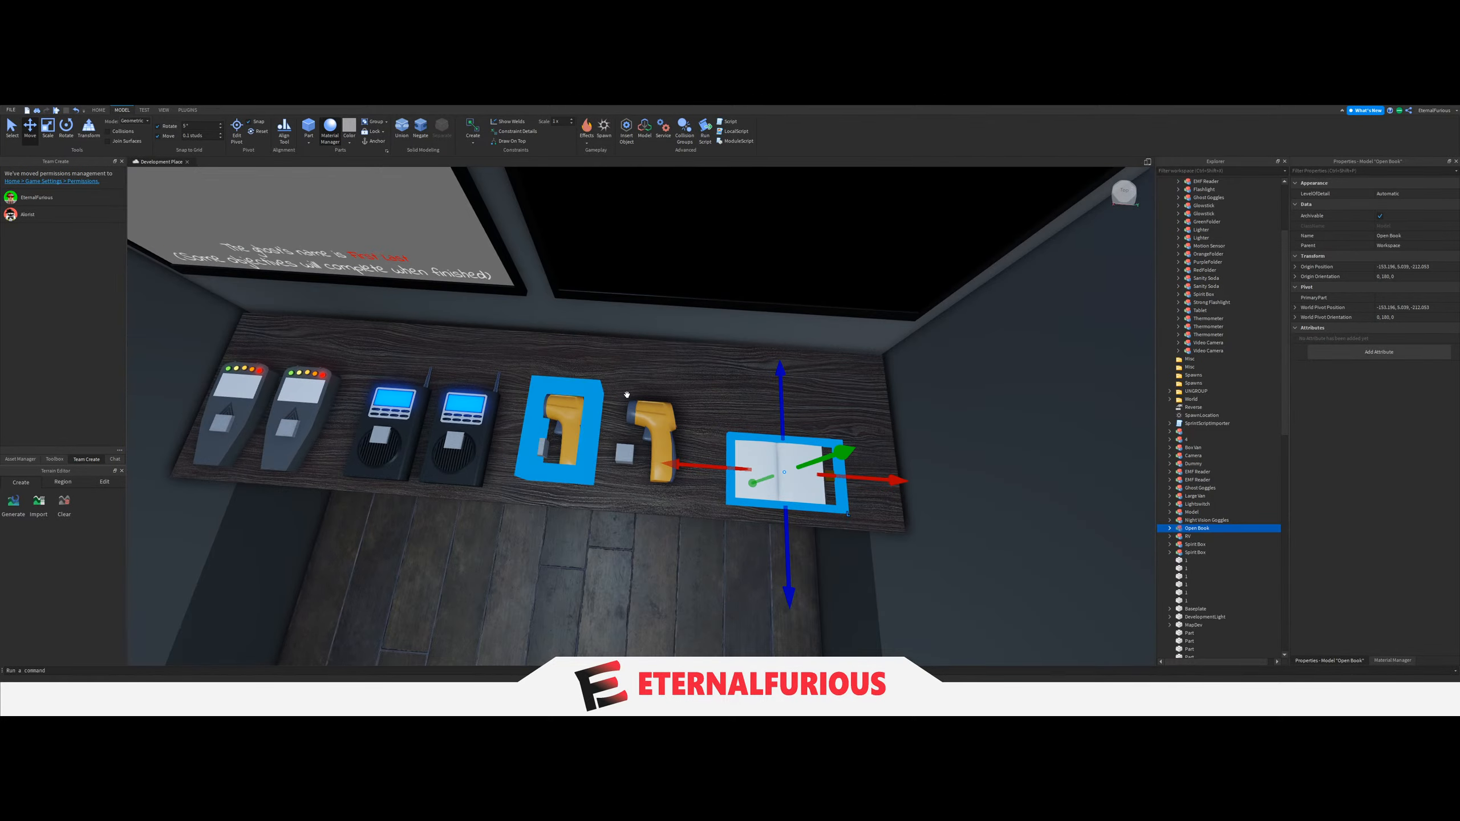
right_click_drag(626, 395, 588, 524)
key("s")
left_click(512, 358)
left_click(545, 367)
key("w")
key("s")
Duplicate the second Spirit Box's spawn block and move the copies onto the two Open Books.
left_click(603, 493)
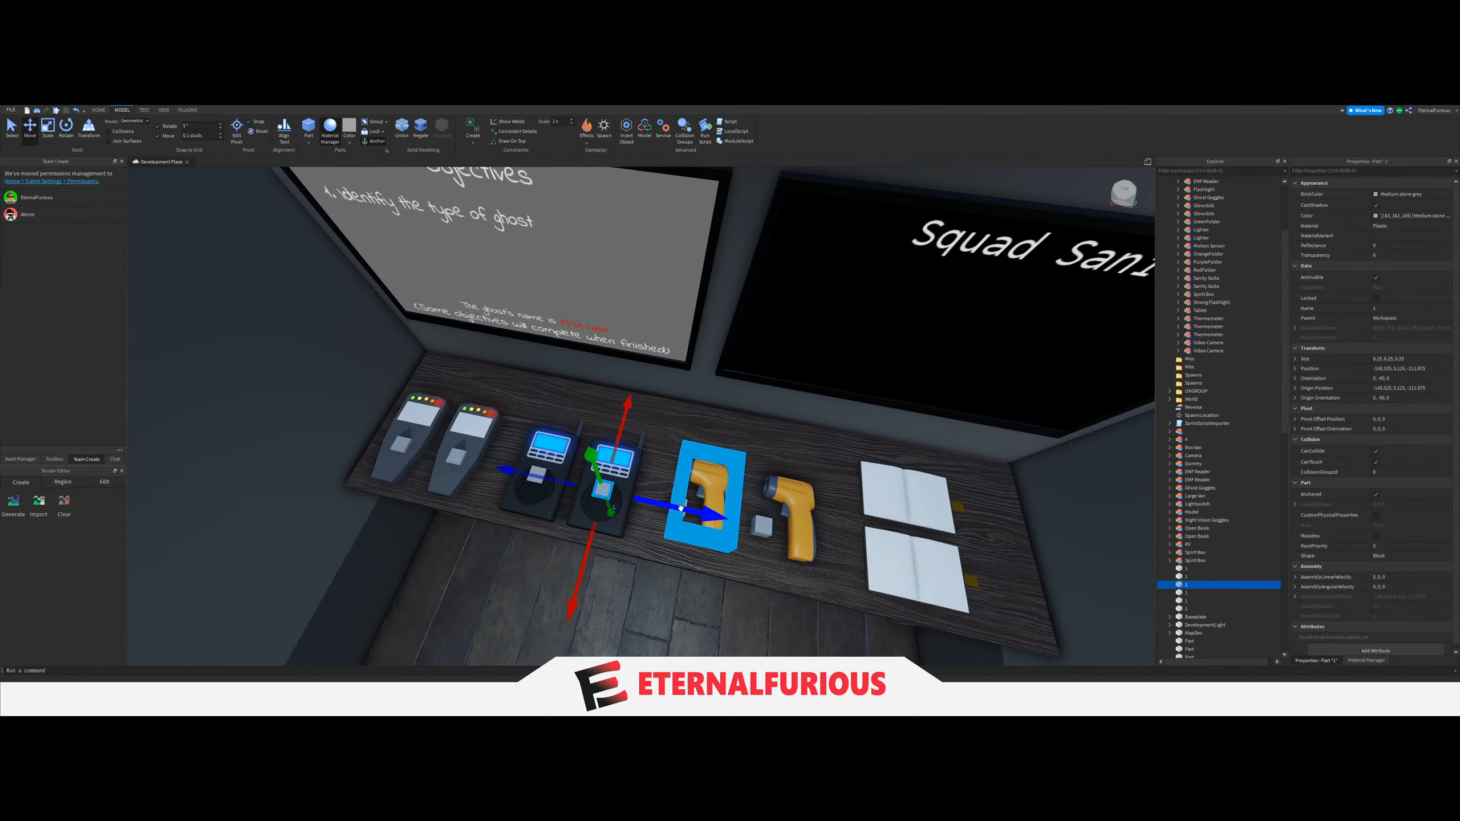
key("ctrl+d")
left_click_drag(688, 510, 673, 508)
right_click_drag(688, 510, 673, 508)
key("d")
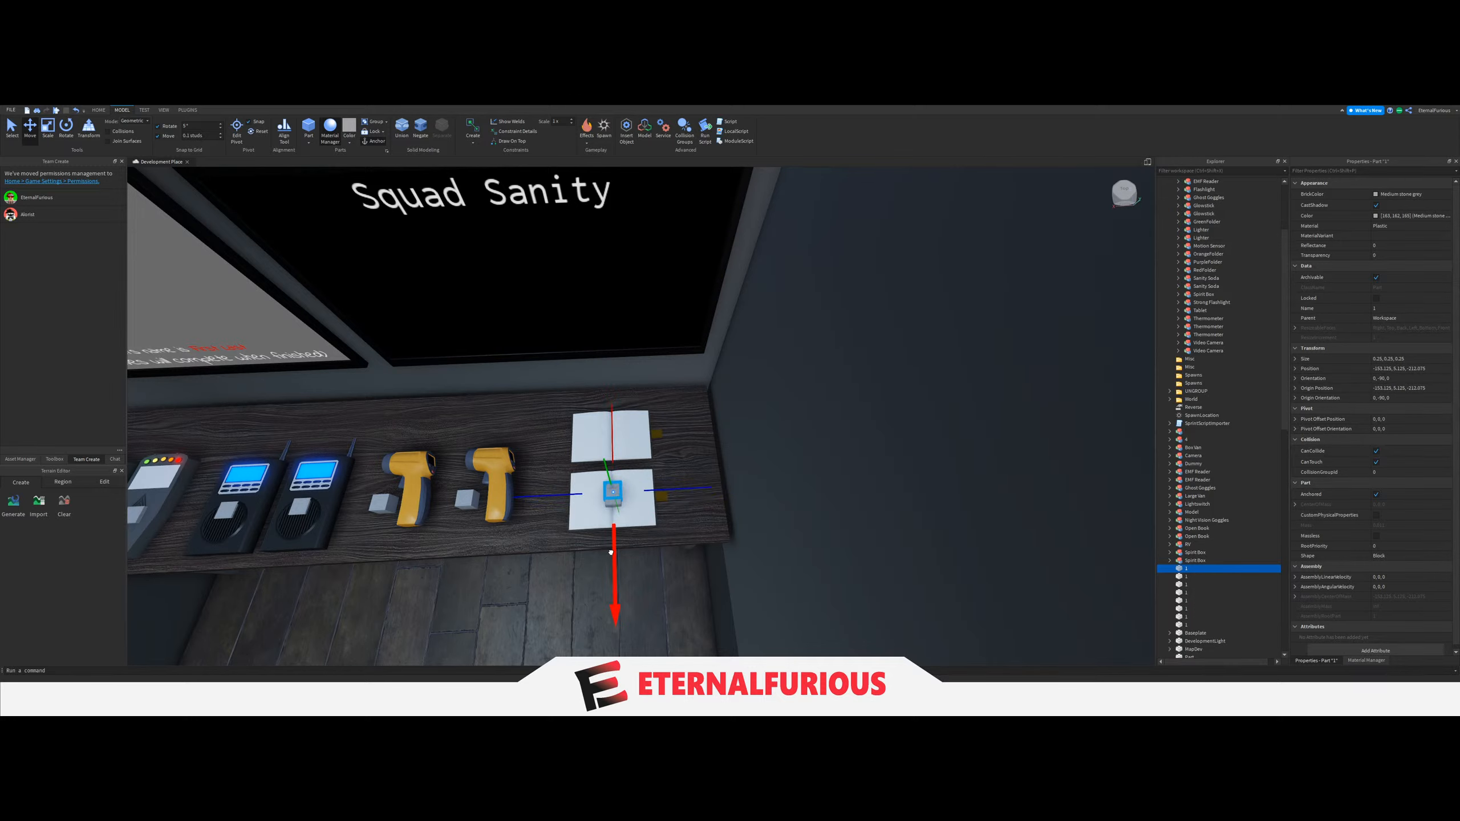
right_click_drag(700, 477, 670, 446)
left_click(785, 474)
key("s")
left_click(770, 494)
key("Delete")
left_click(749, 455)
key("Delete")
key("ctrl+z")
key("ctrl+z")
left_click(742, 468)
Pick the Camera from the loose equipment on the baseplate and bring it into the van.
key("s")
key("w")
key("s")
key("w")
left_click(12, 128)
mouse_move(681, 377)
right_mouse_down()
mouse_move(668, 406)
mouse_move(670, 369)
mouse_move(608, 409)
mouse_move(699, 439)
right_mouse_up()
key("s")
key("w")
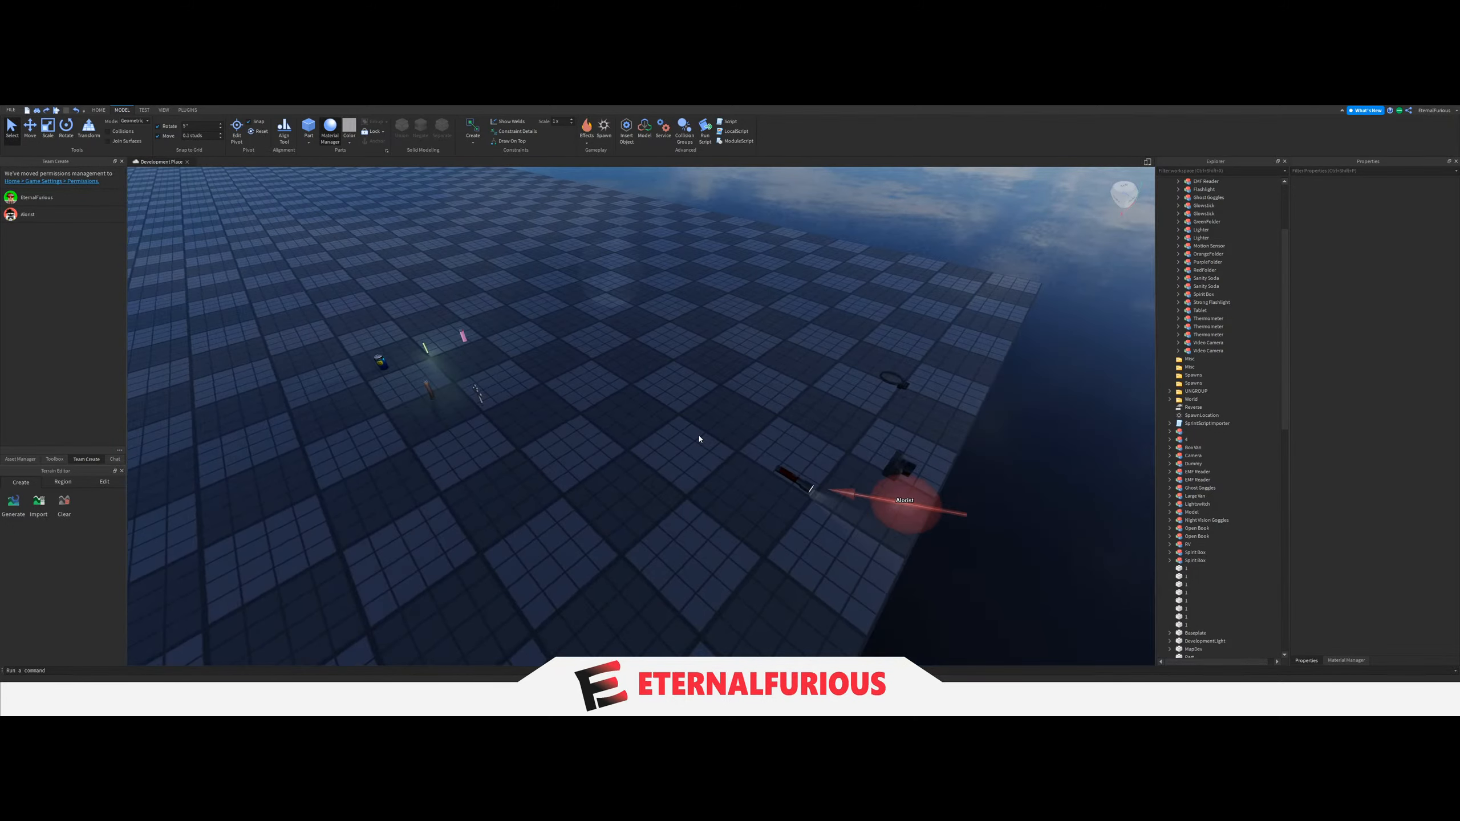
left_click(888, 470)
key("f")
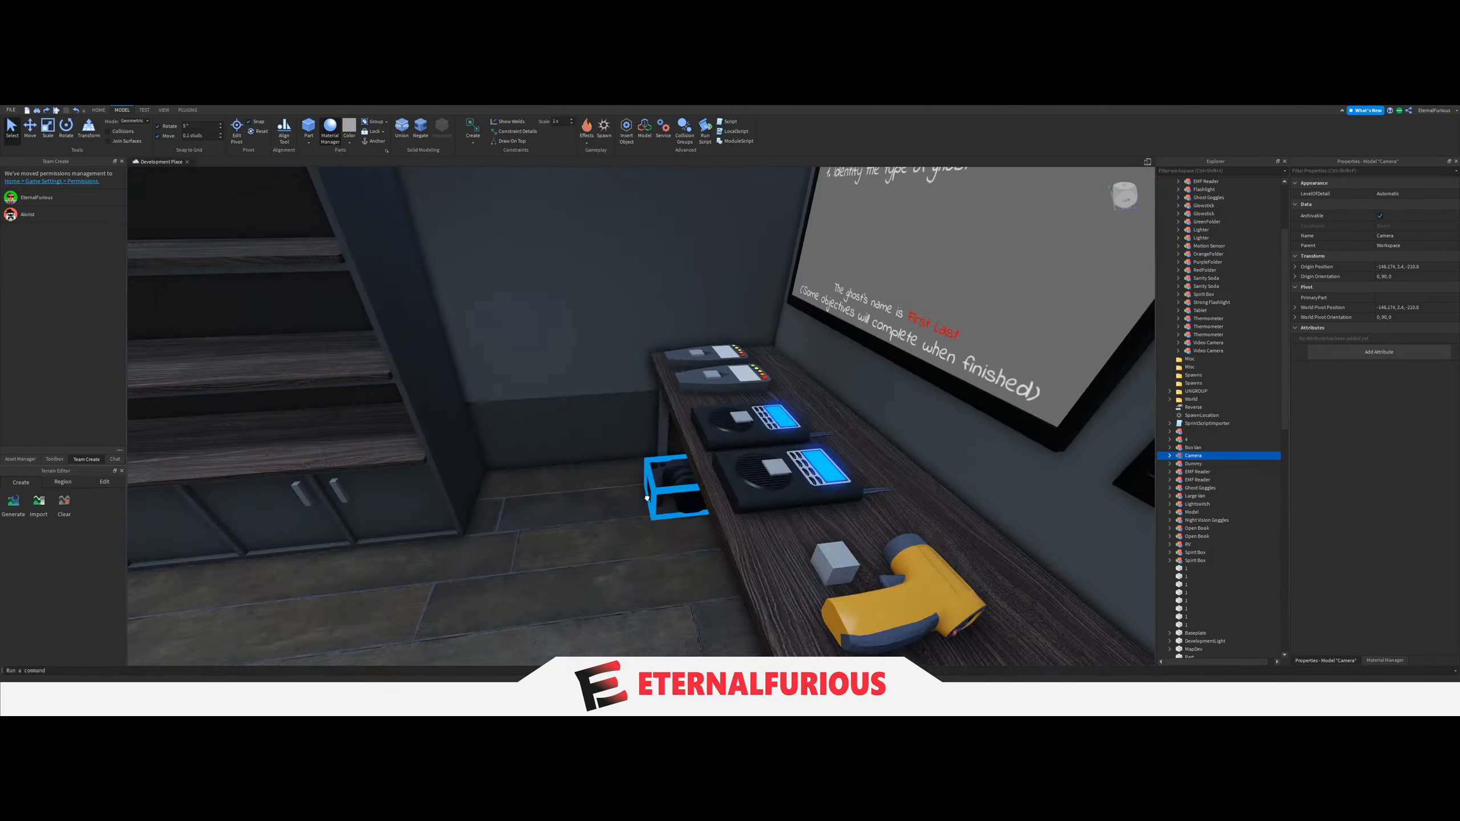
Place the Camera on the lower shelf above the cabinets, at the end nearest the table.
key("s")
left_click_drag(647, 498, 647, 511)
key("w")
right_click_drag(653, 521, 647, 511)
left_click_drag(647, 511, 612, 480)
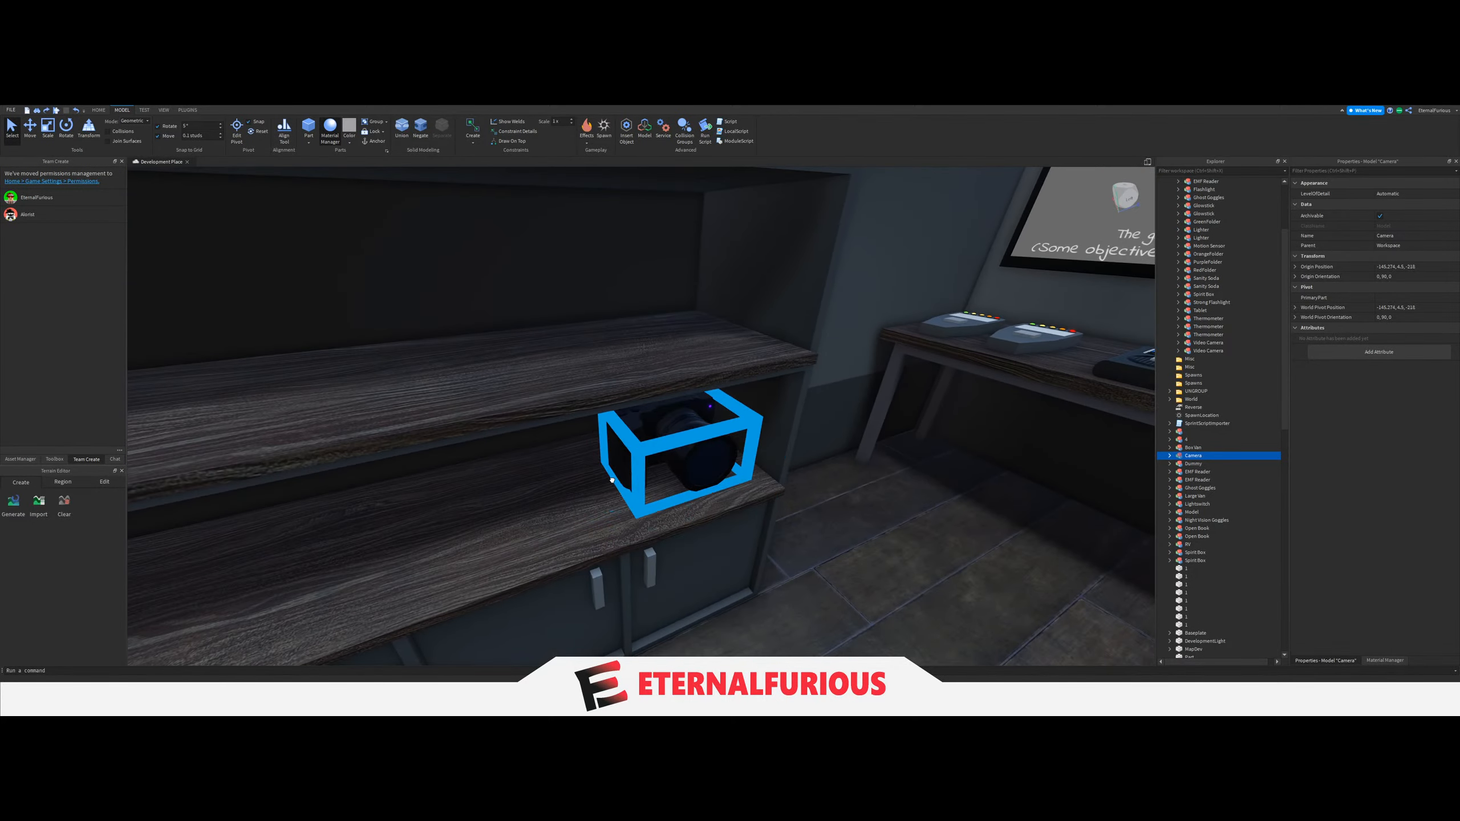
key("a")
right_click_drag(612, 479, 611, 480)
Fine-tune the Camera's position along the shelf so it sits close to the shelf's side wall.
left_click(30, 128)
right_click_drag(408, 391, 409, 392)
key("w")
left_click_drag(695, 446, 604, 443)
key("d")
right_click_drag(609, 454, 610, 454)
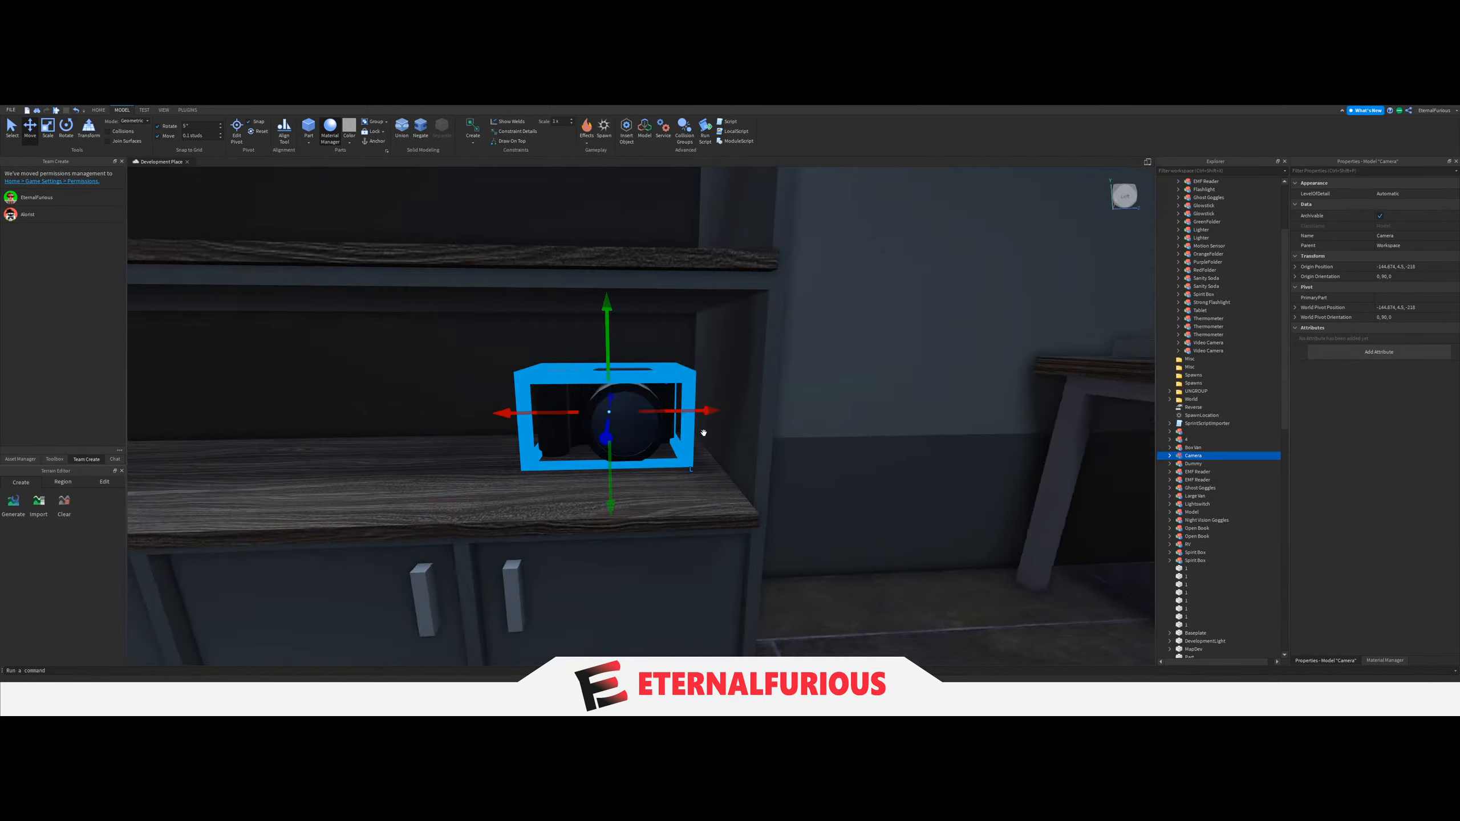
key("s")
key("w")
right_click_drag(703, 412, 704, 413)
key("a")
key("w")
Duplicate the Camera, place one in front of the other on the shelf and nudge the rear one back.
key("ctrl+d")
left_click_drag(599, 436, 740, 447)
key("s")
right_click_drag(740, 446, 740, 447)
key("w")
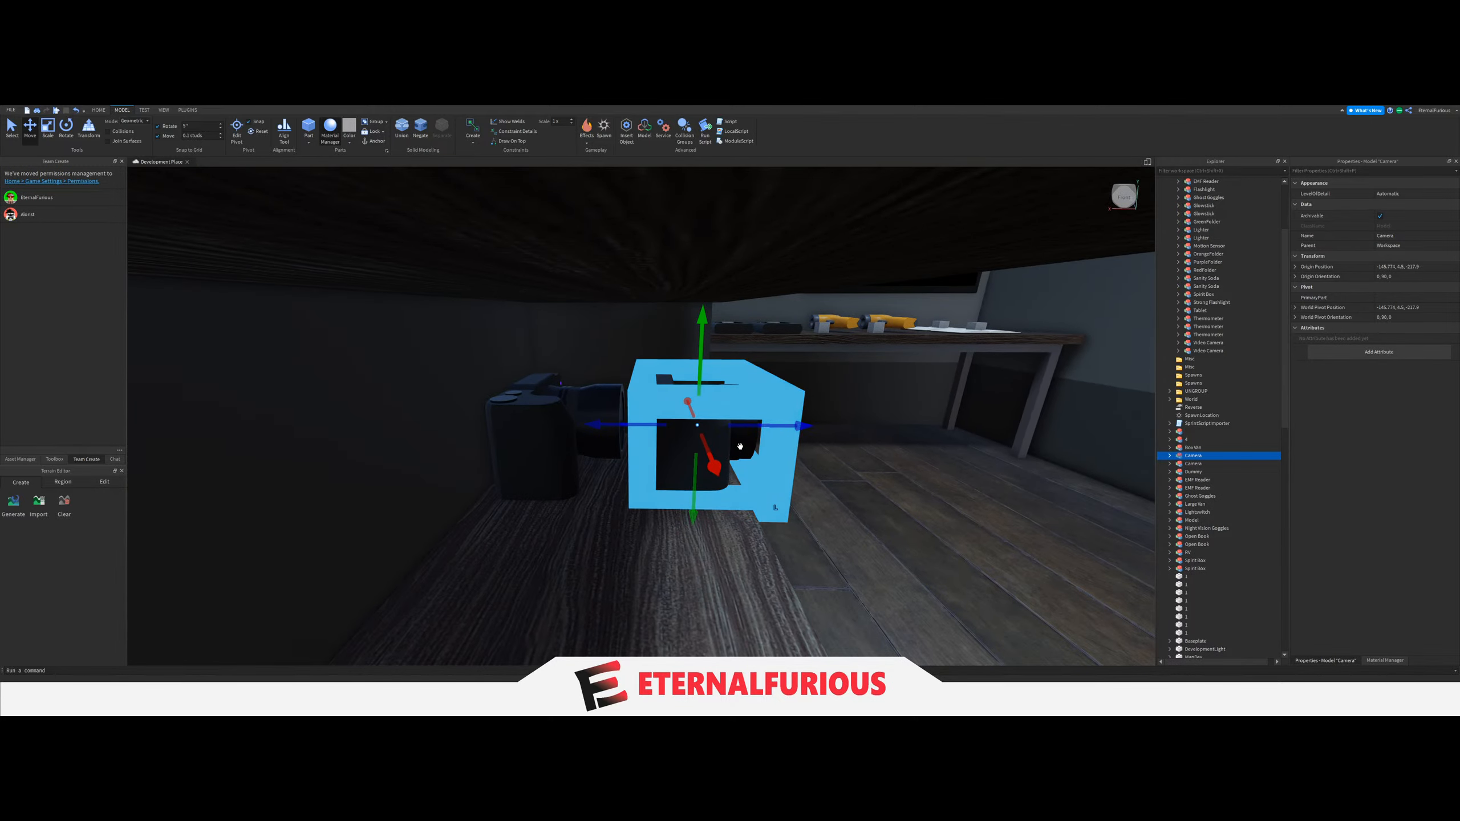
left_click(540, 446)
left_click_drag(640, 426, 622, 425)
left_click(682, 485)
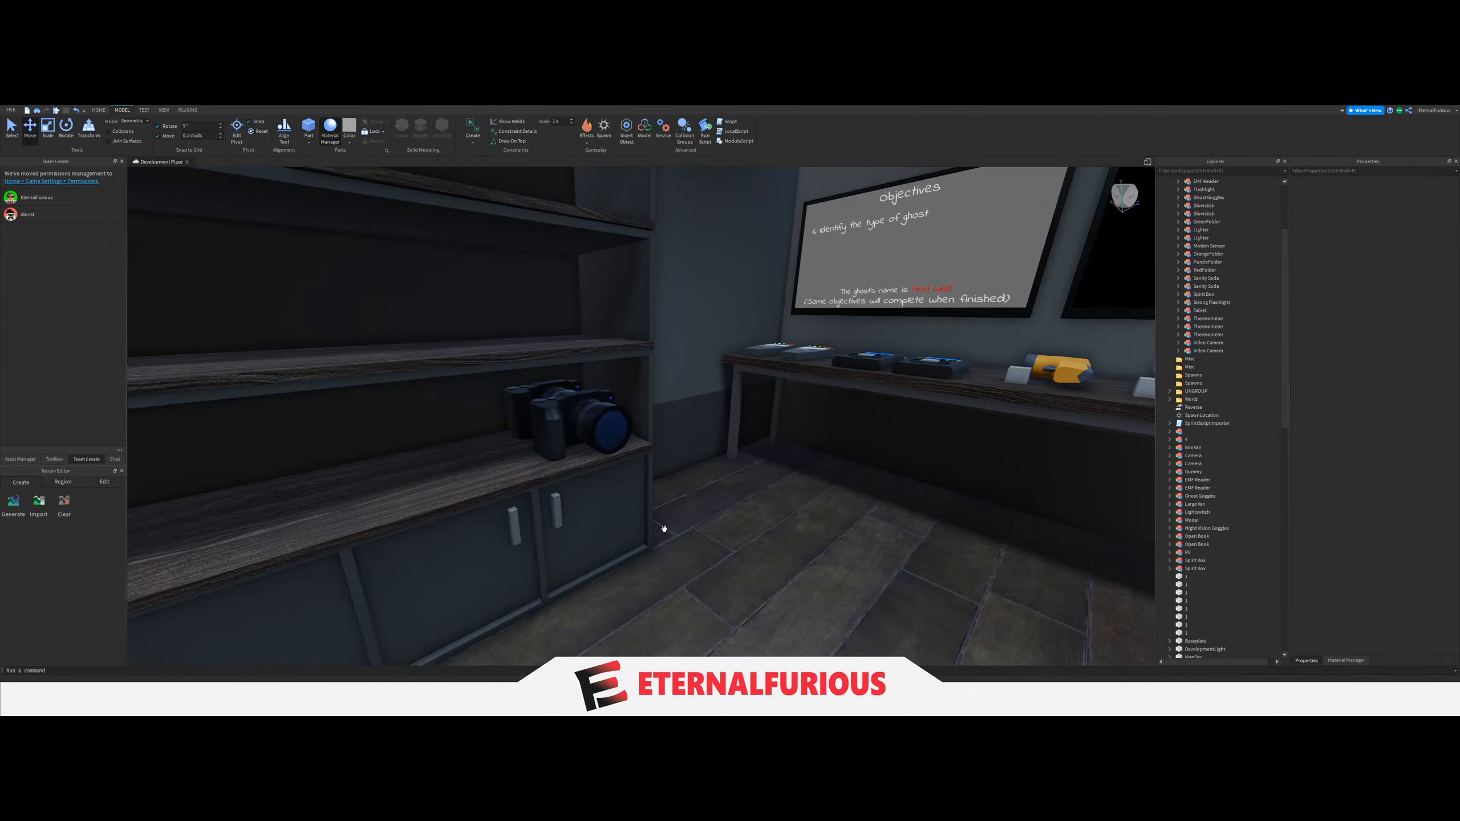
scroll(691, 496, "up", 5)
scroll(690, 497, "up", 3)
right_click_drag(691, 497, 690, 497)
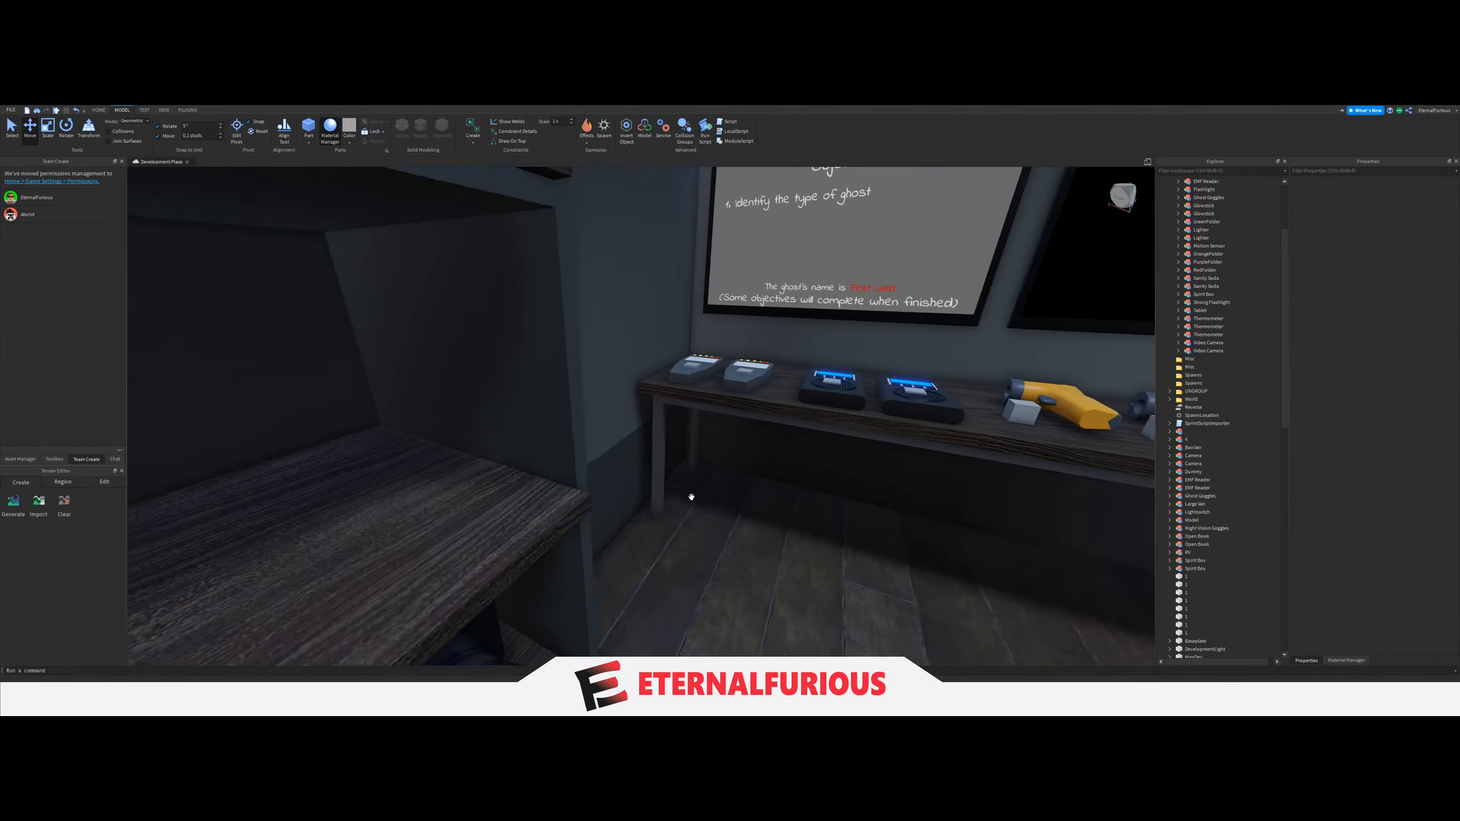
Duplicate a spawn block from the open book on the table and move the copy to the Cameras on the lower shelf.
scroll(751, 403, "down", 3)
right_click_drag(752, 403, 752, 403)
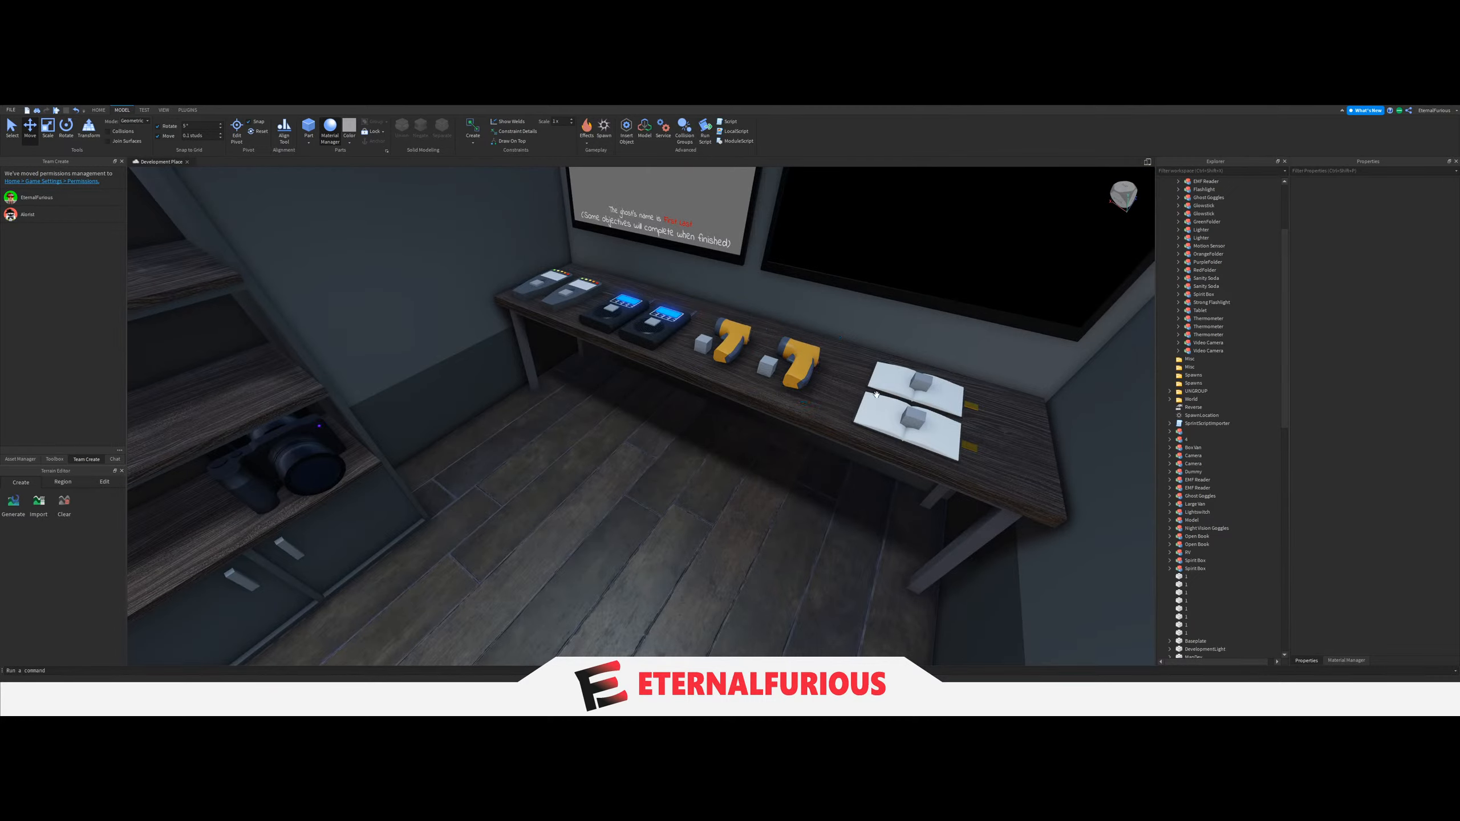
key("ctrl+d")
left_click_drag(912, 414, 744, 488)
right_click_drag(744, 488, 744, 487)
left_click_drag(744, 488, 630, 476)
right_click_drag(630, 476, 631, 476)
left_click_drag(630, 476, 632, 484)
right_click_drag(631, 476, 633, 485)
left_click_drag(633, 484, 726, 466)
right_click_drag(726, 466, 726, 466)
left_click_drag(727, 467, 736, 455)
right_click_drag(737, 455, 736, 454)
Line the spawn block up with one of the Cameras on the lower shelf, undoing a misplaced move.
scroll(736, 455, "up", 3)
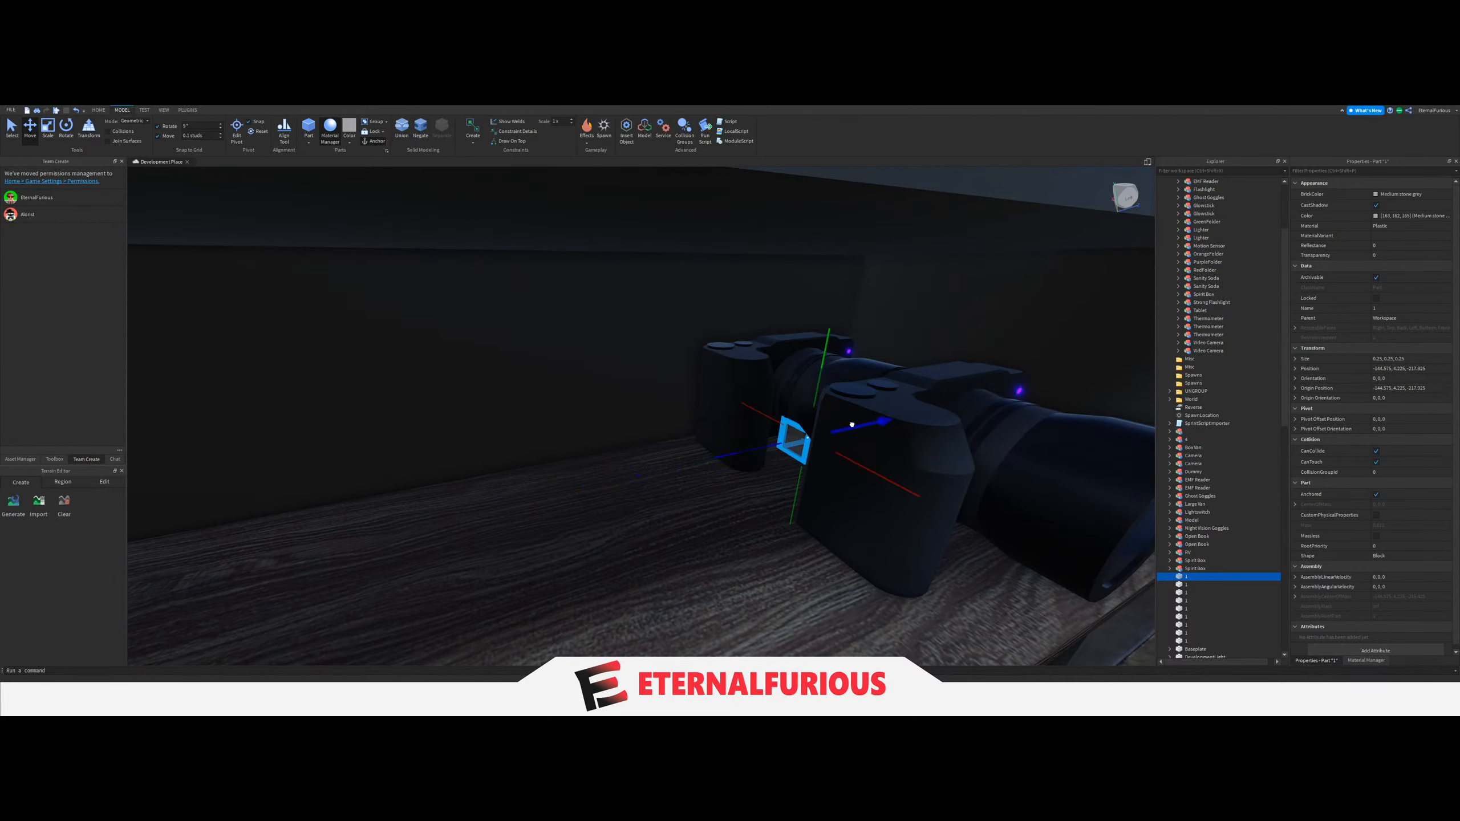
left_click_drag(844, 460, 659, 463)
right_click_drag(844, 460, 659, 463)
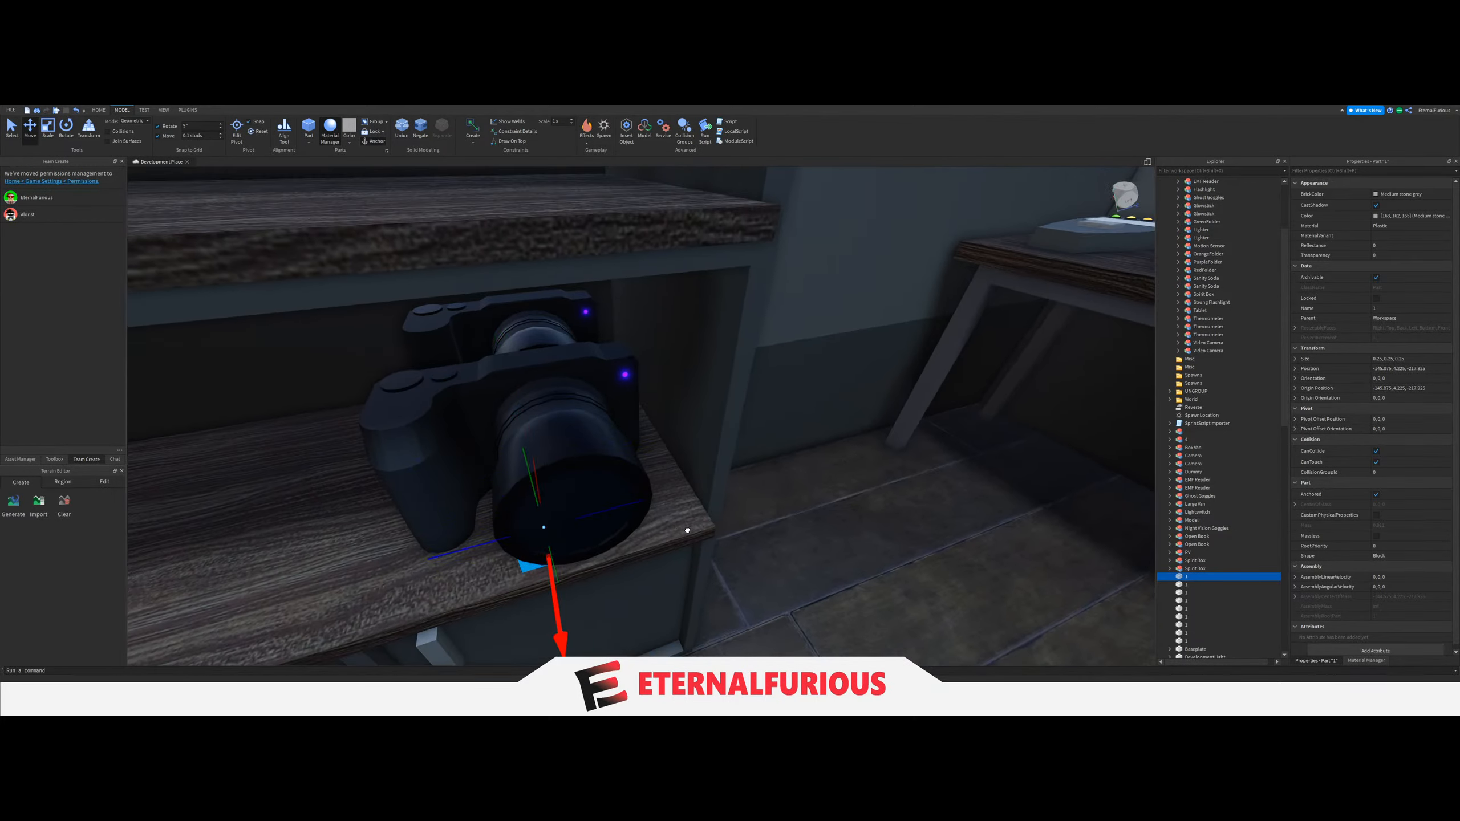
left_click_drag(686, 530, 682, 479)
right_click_drag(687, 530, 685, 478)
key("ctrl+z")
scroll(685, 478, "up", 3)
scroll(702, 481, "up", 1)
scroll(714, 479, "down", 1)
mouse_move(728, 476)
left_mouse_down()
mouse_move(701, 474)
mouse_move(704, 460)
left_mouse_up()
right_click_drag(701, 474, 704, 459)
Duplicate the spawn block for the other Camera on the shelf and delete both Camera models.
key("ctrl+d")
left_click_drag(701, 463, 756, 463)
right_click_drag(701, 464, 755, 464)
left_click_drag(756, 463, 850, 470)
right_click_drag(756, 463, 849, 469)
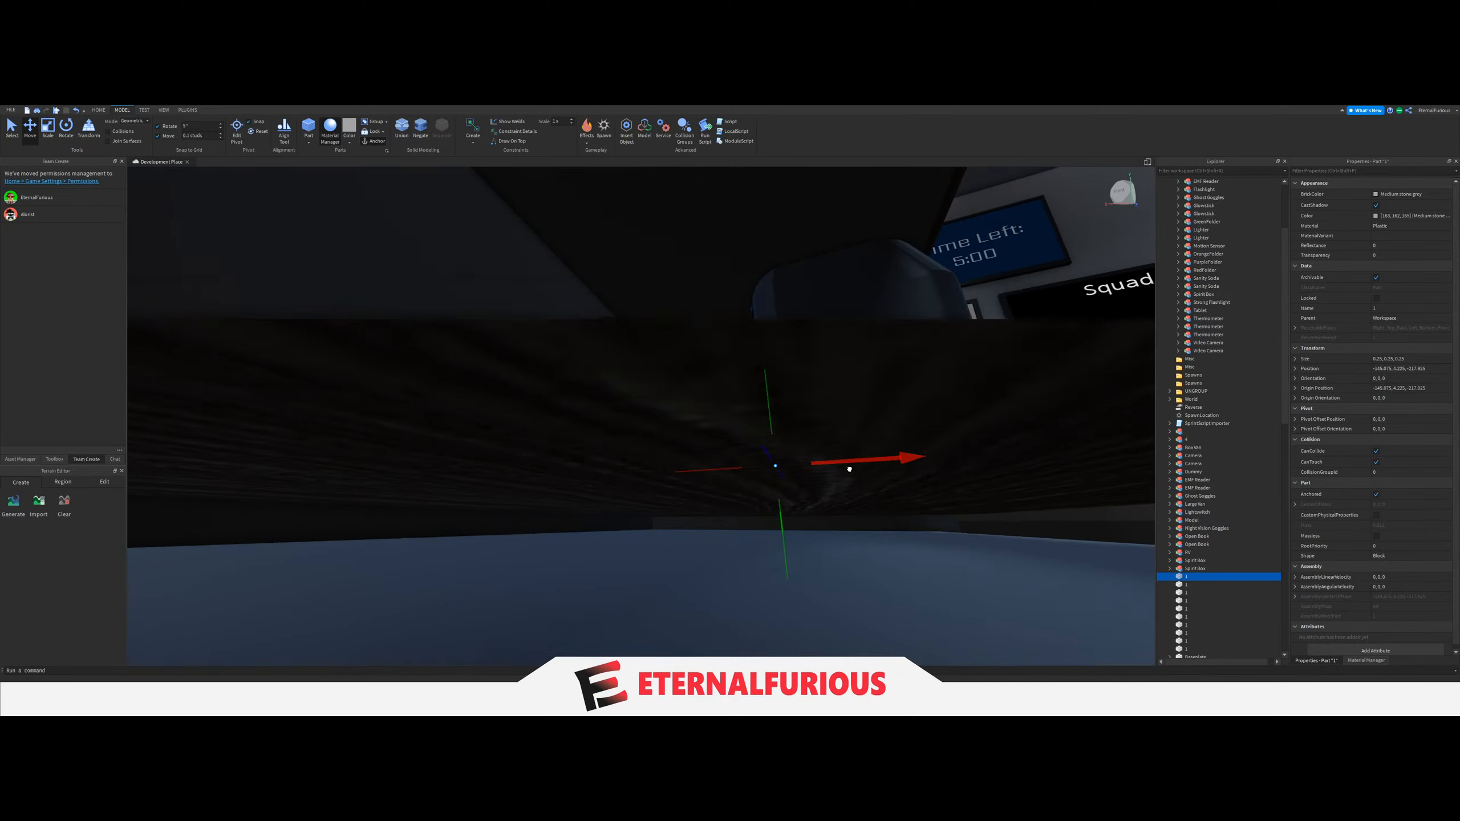
left_click_drag(850, 469, 856, 468)
right_click_drag(850, 470, 856, 469)
left_click(918, 476)
key("Delete")
left_click(672, 417)
key("Delete")
Fine-tune the position of the front spawn block left on the lower shelf.
right_click_drag(805, 426, 703, 497)
left_click(820, 485)
scroll(561, 516, "down", 5)
key("f")
left_click_drag(697, 506, 703, 507)
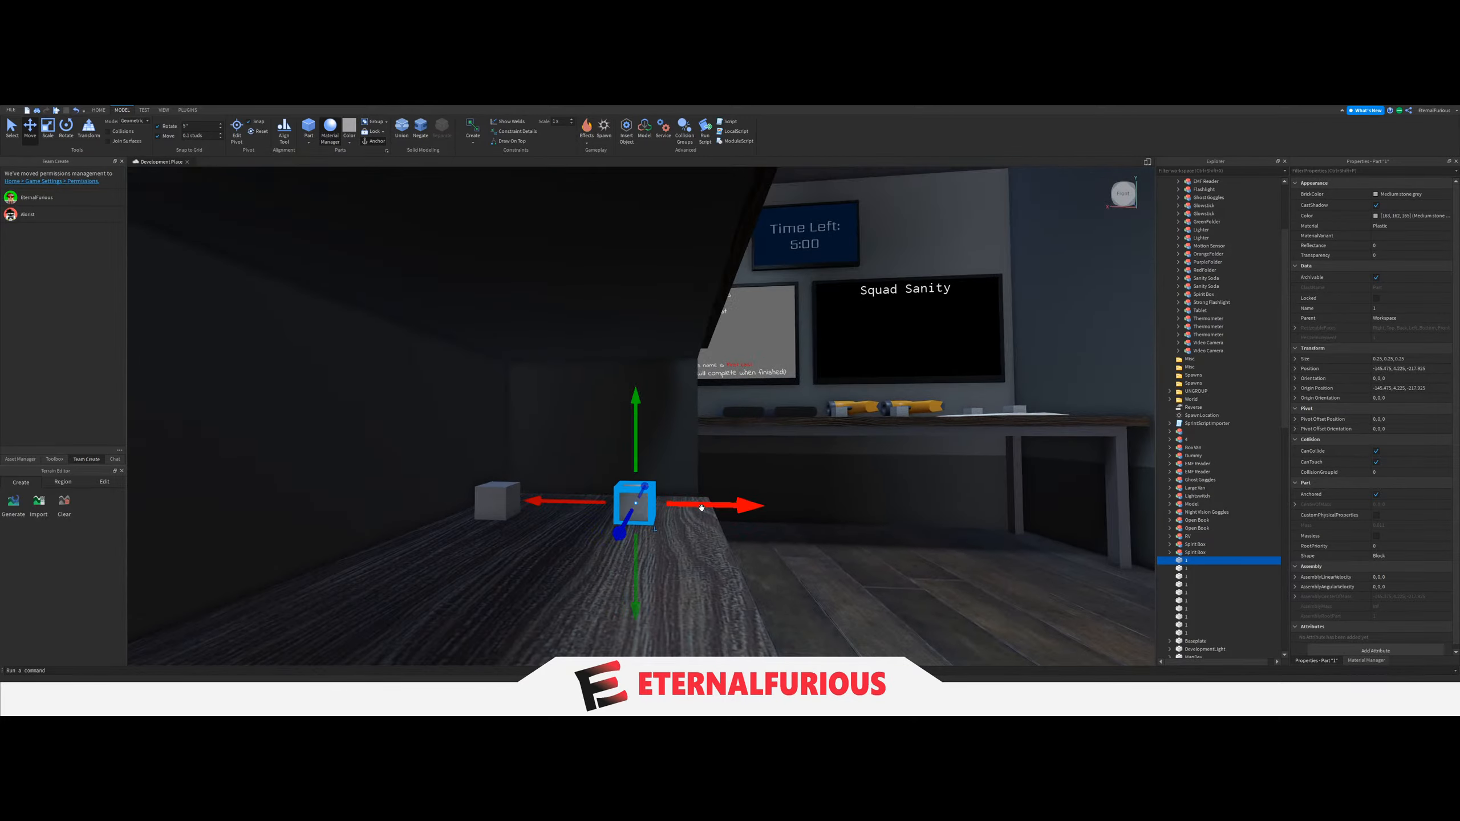
scroll(696, 498, "down", 5)
left_click(685, 483)
scroll(684, 483, "up", 5)
mouse_move(684, 483)
right_mouse_down()
mouse_move(709, 484)
mouse_move(684, 479)
mouse_move(708, 487)
mouse_move(683, 506)
right_mouse_up()
scroll(684, 480, "down", 5)
scroll(707, 486, "up", 2)
Pick the Ghost Goggles from the loose equipment on the baseplate and bring them into the van.
left_click(408, 517)
right_click_drag(369, 547, 675, 355)
left_click(710, 547)
left_click_drag(696, 305, 698, 479)
right_click_drag(695, 304, 697, 478)
left_click_drag(697, 479, 696, 477)
right_click_drag(697, 478, 696, 478)
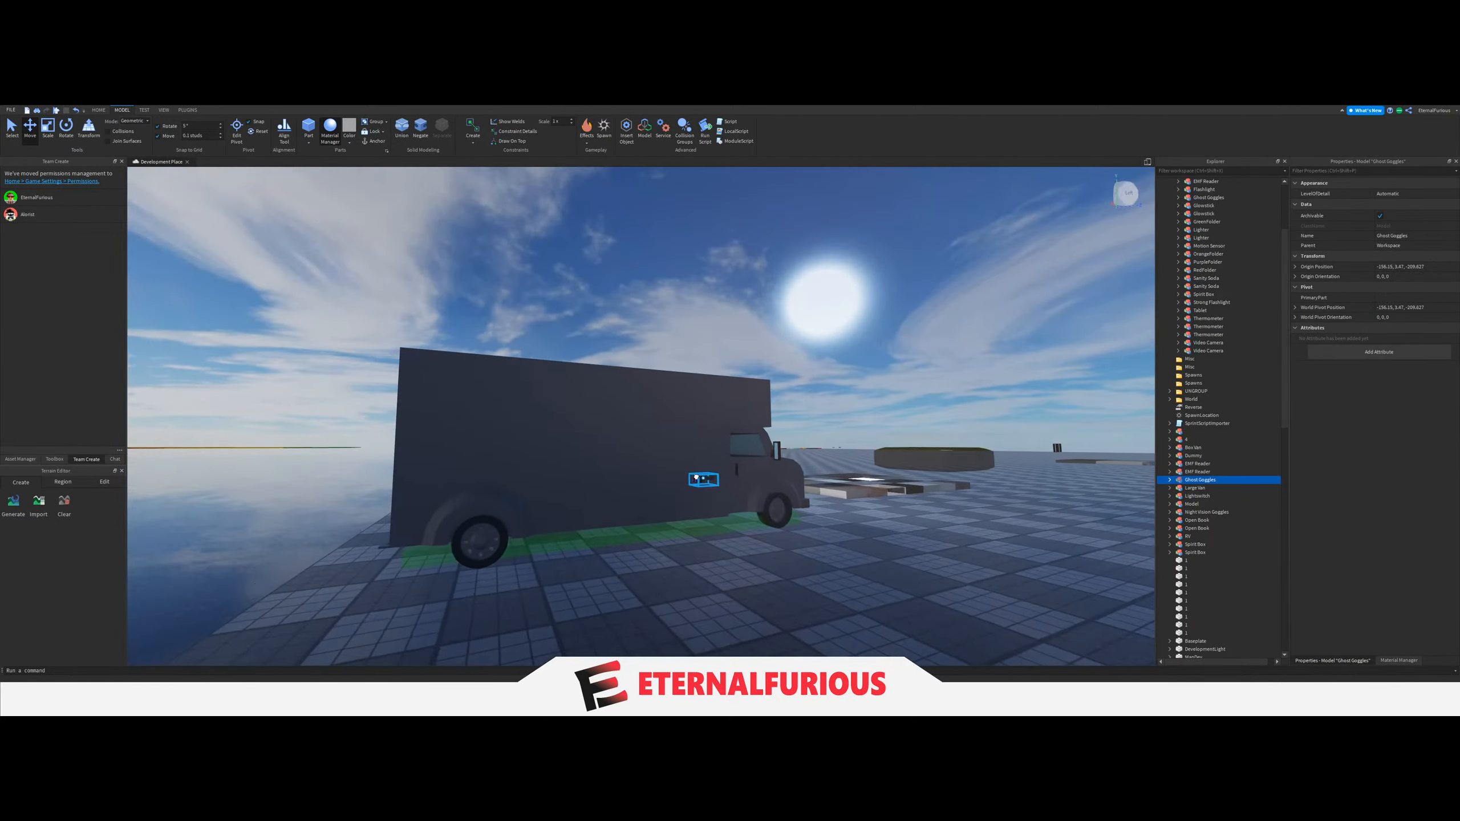
left_click_drag(697, 478, 696, 477)
right_click_drag(696, 477, 696, 478)
key("w")
left_click_drag(697, 478, 696, 478)
right_click_drag(696, 478, 696, 477)
Rotate and tilt the Ghost Goggles so they stand upright on the van floor with the lenses facing down.
key("t")
left_click_drag(695, 477, 642, 503)
key("t")
key("r")
right_click_drag(643, 502, 642, 503)
left_click_drag(643, 503, 641, 505)
right_click_drag(642, 503, 641, 506)
key("t")
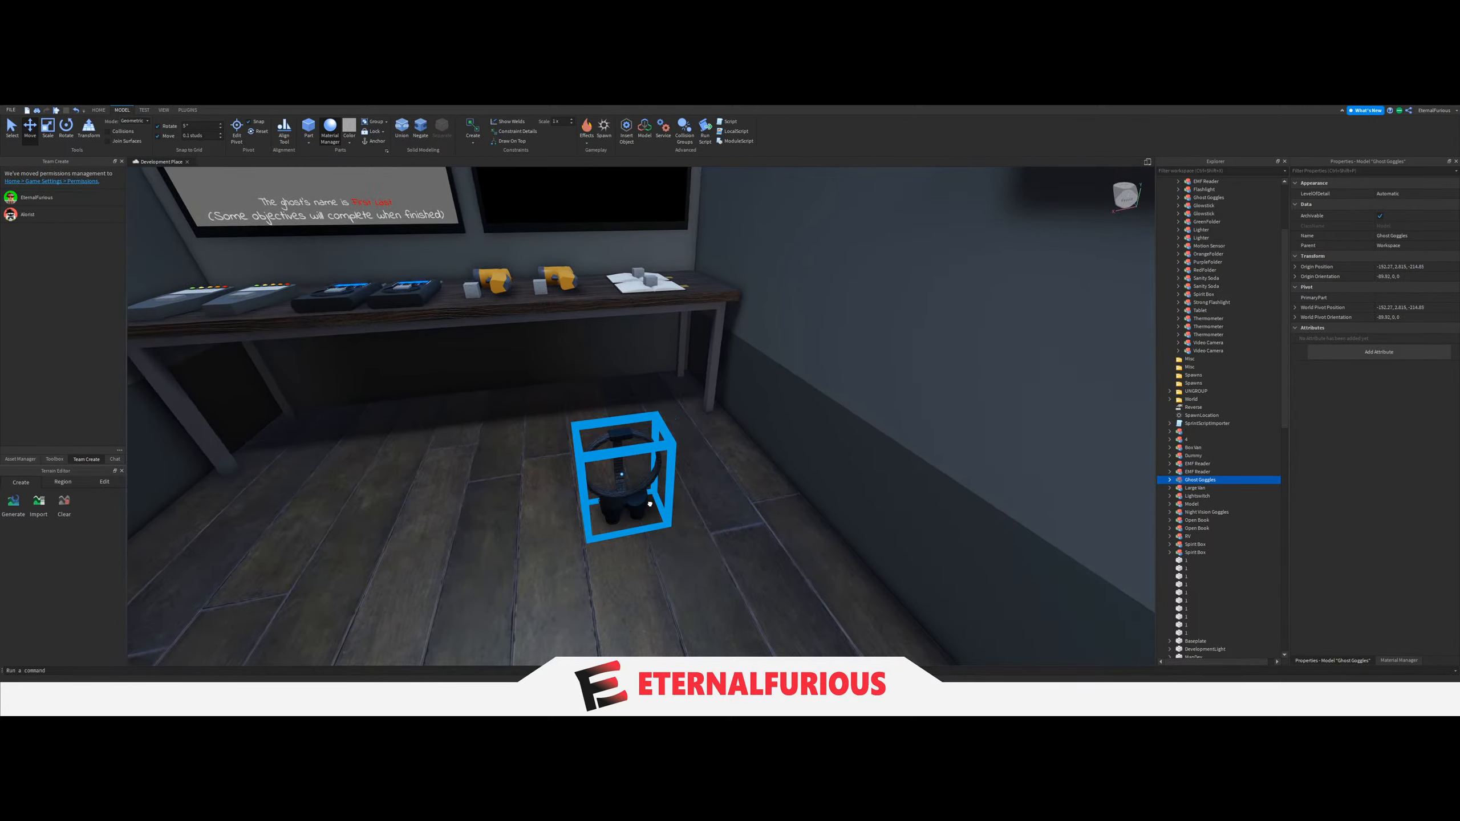
Copy the spawn block beside a Thermometer on the table and place the copy at the Ghost Goggles on the floor.
left_click_drag(650, 504, 711, 518)
key("s")
right_click_drag(711, 518, 674, 498)
key("w")
left_click(673, 500)
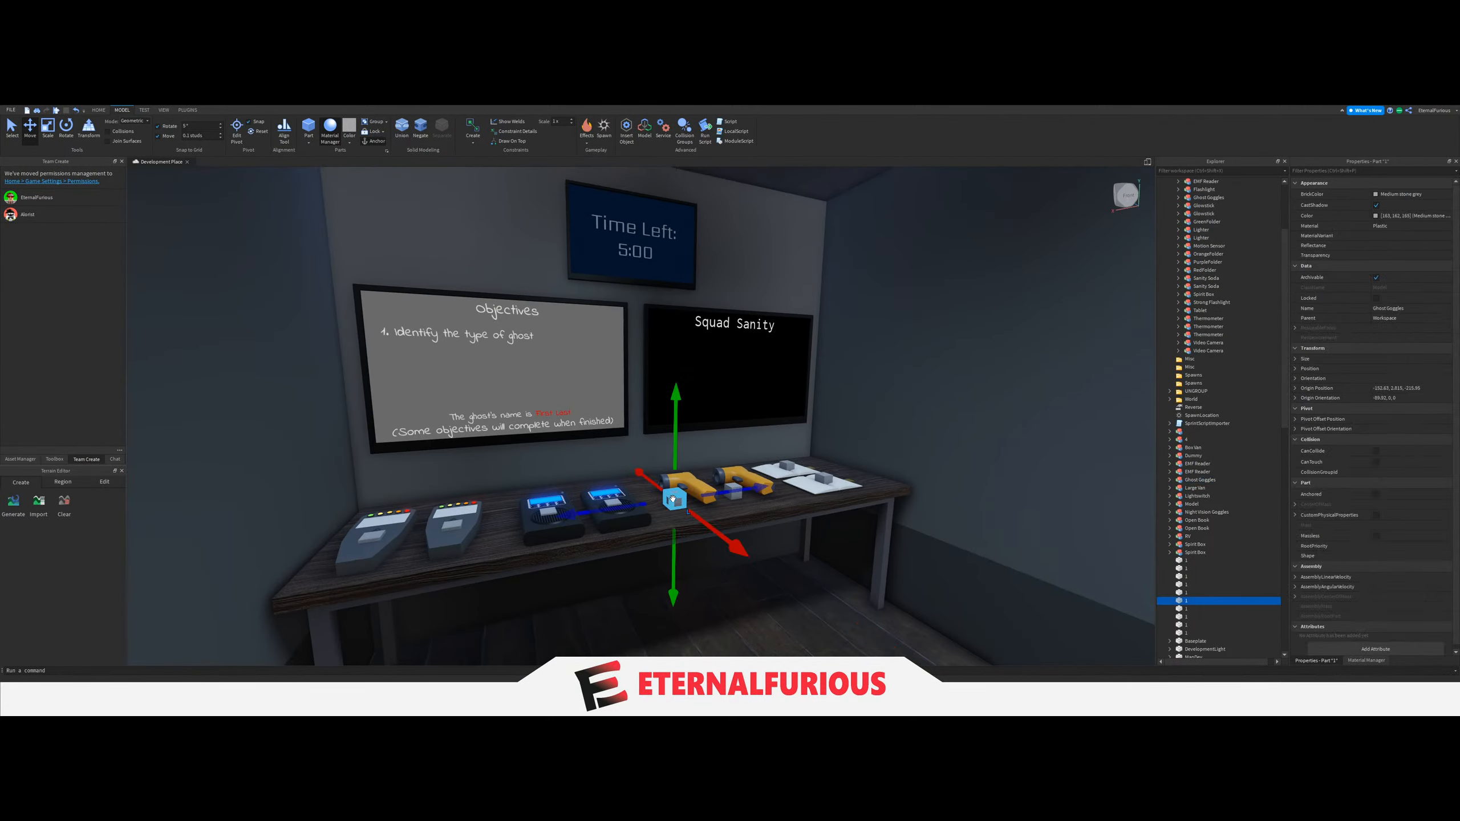
left_click_drag(684, 523, 684, 523)
key("w")
right_click_drag(684, 522, 678, 495)
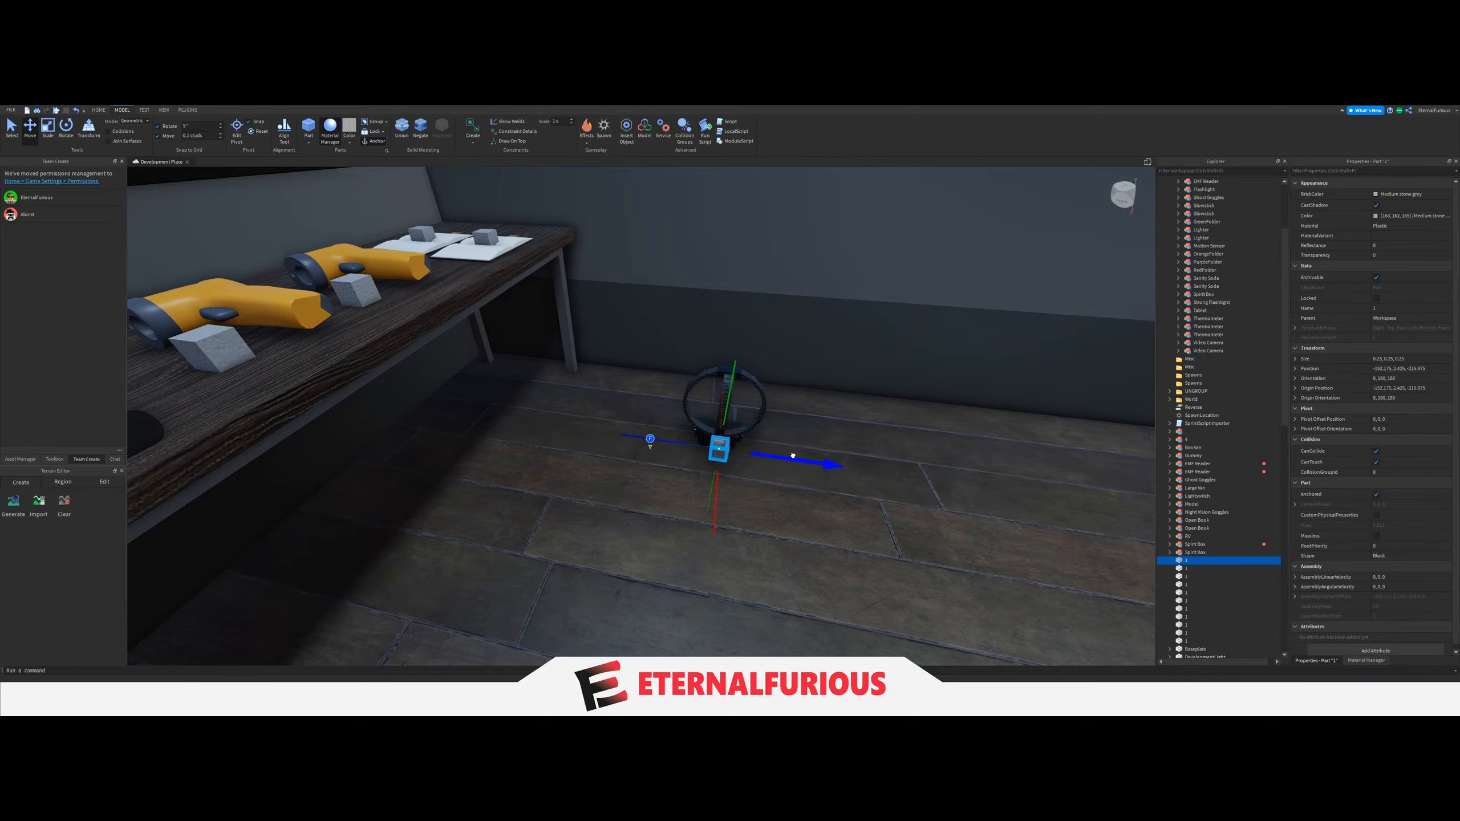
Adjust the spawn block and the Ghost Goggles so the block sits at the goggles' strap.
right_click_drag(793, 456, 794, 456)
left_click_drag(676, 505, 721, 494)
right_click_drag(721, 495, 720, 495)
left_click_drag(646, 508, 641, 506)
key("ctrl+z")
right_click_drag(702, 517, 705, 517)
left_click_drag(677, 566, 679, 580)
right_click_drag(664, 607, 664, 607)
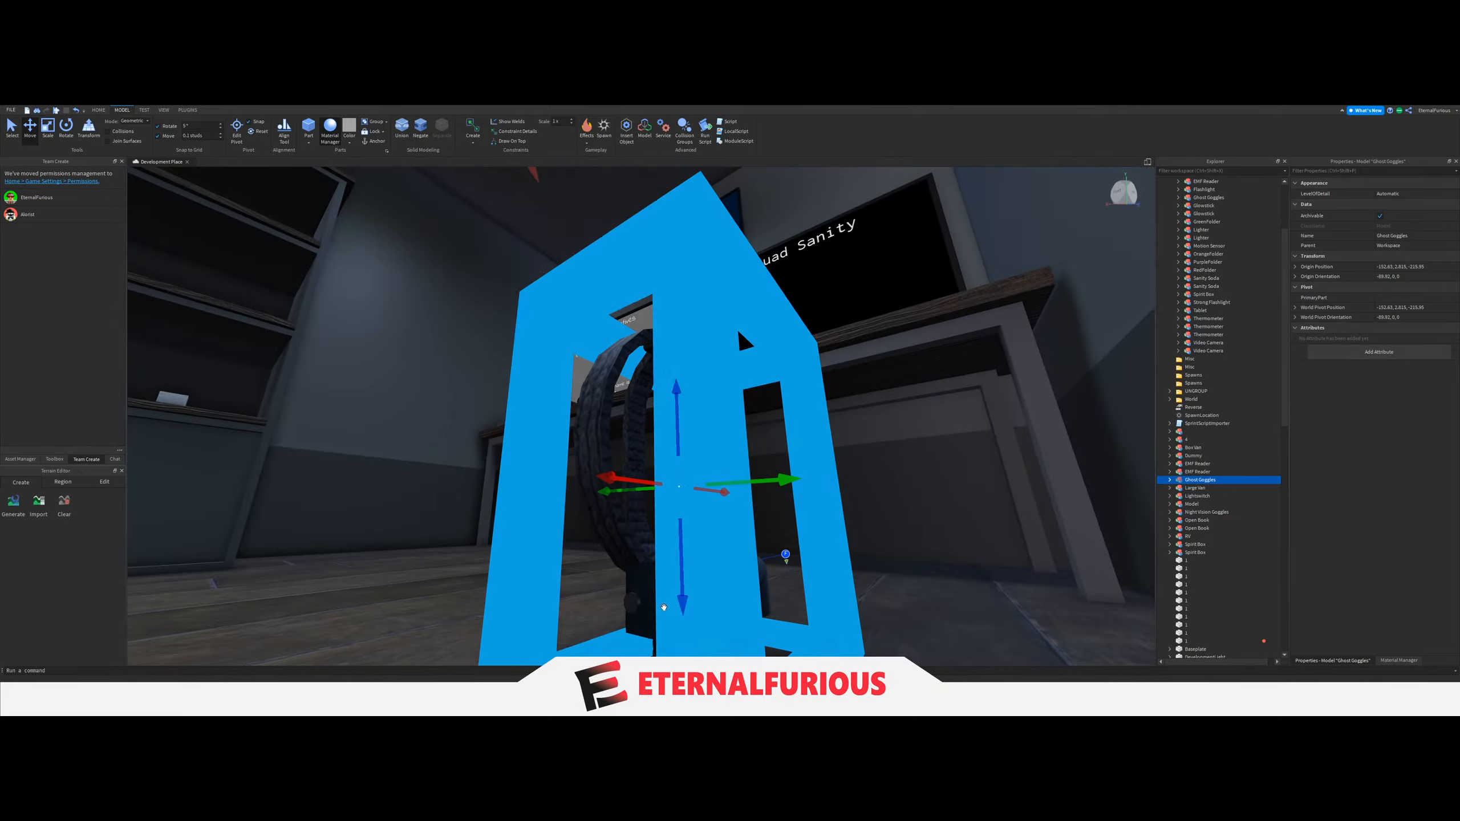
Select the Ghost Goggles together with their spawn block and raise them to the hook rack on the side wall.
left_click(711, 574)
left_click_drag(700, 473, 694, 268)
right_click_drag(746, 440, 745, 441)
left_click(719, 491, "ctrl")
right_click_drag(679, 409, 679, 408)
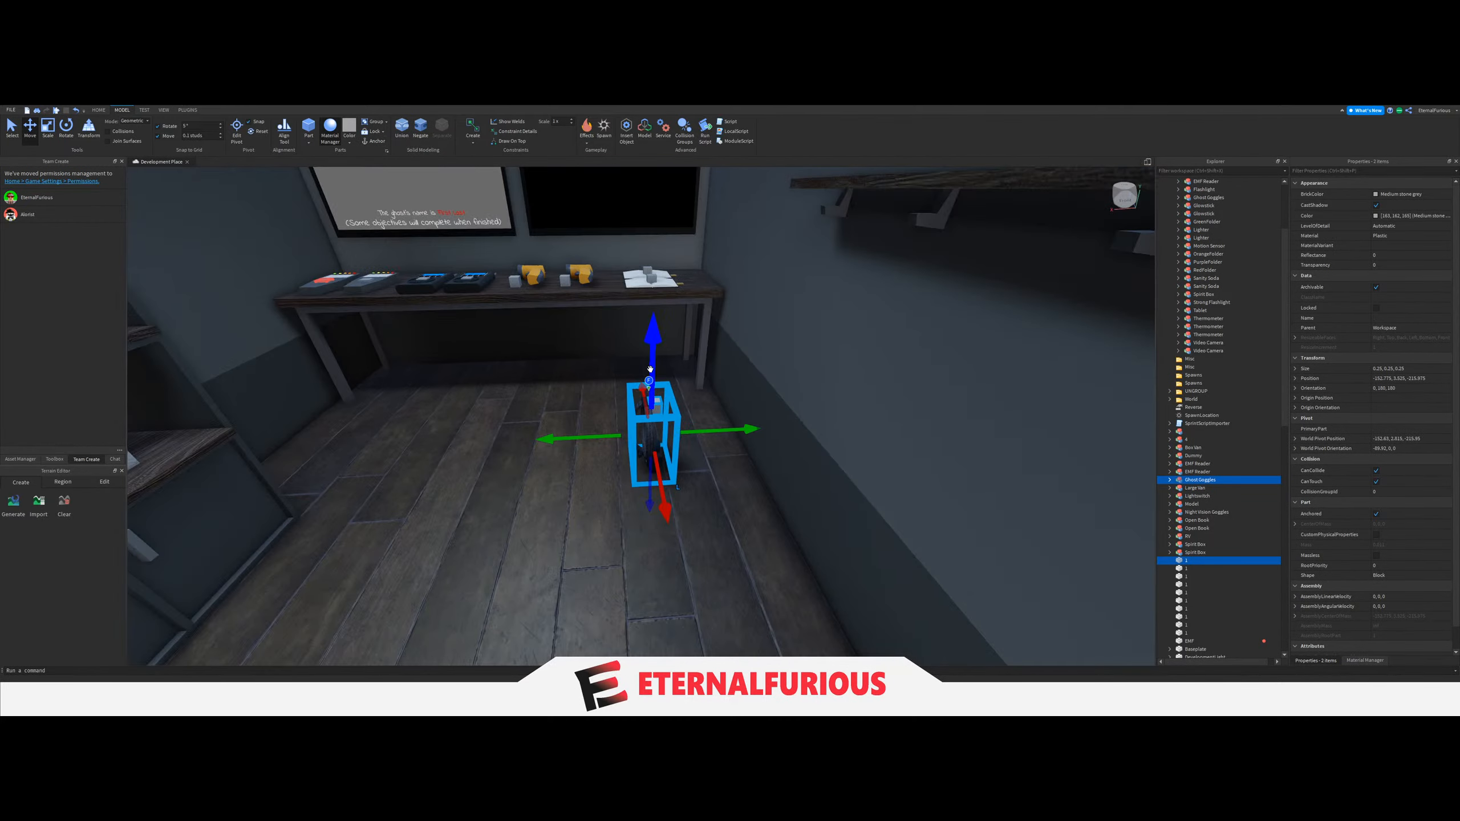
left_click_drag(650, 369, 652, 368)
right_click_drag(650, 369, 652, 367)
left_click_drag(652, 368, 650, 303)
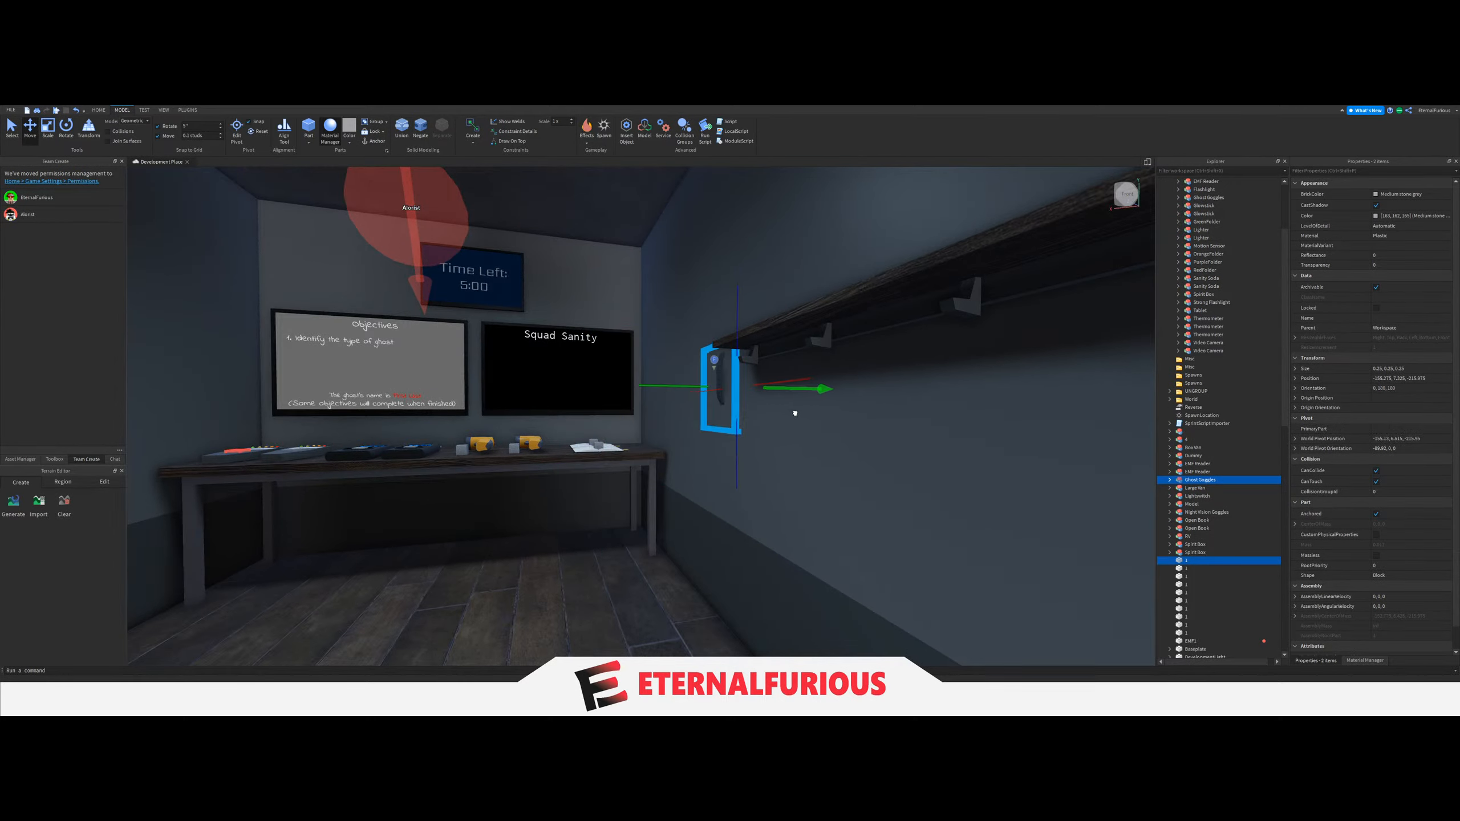
Move the Ghost Goggles and block along the wall and adjust their height so they hang on the first hook.
left_click_drag(765, 413, 757, 414)
right_click_drag(757, 414, 755, 414)
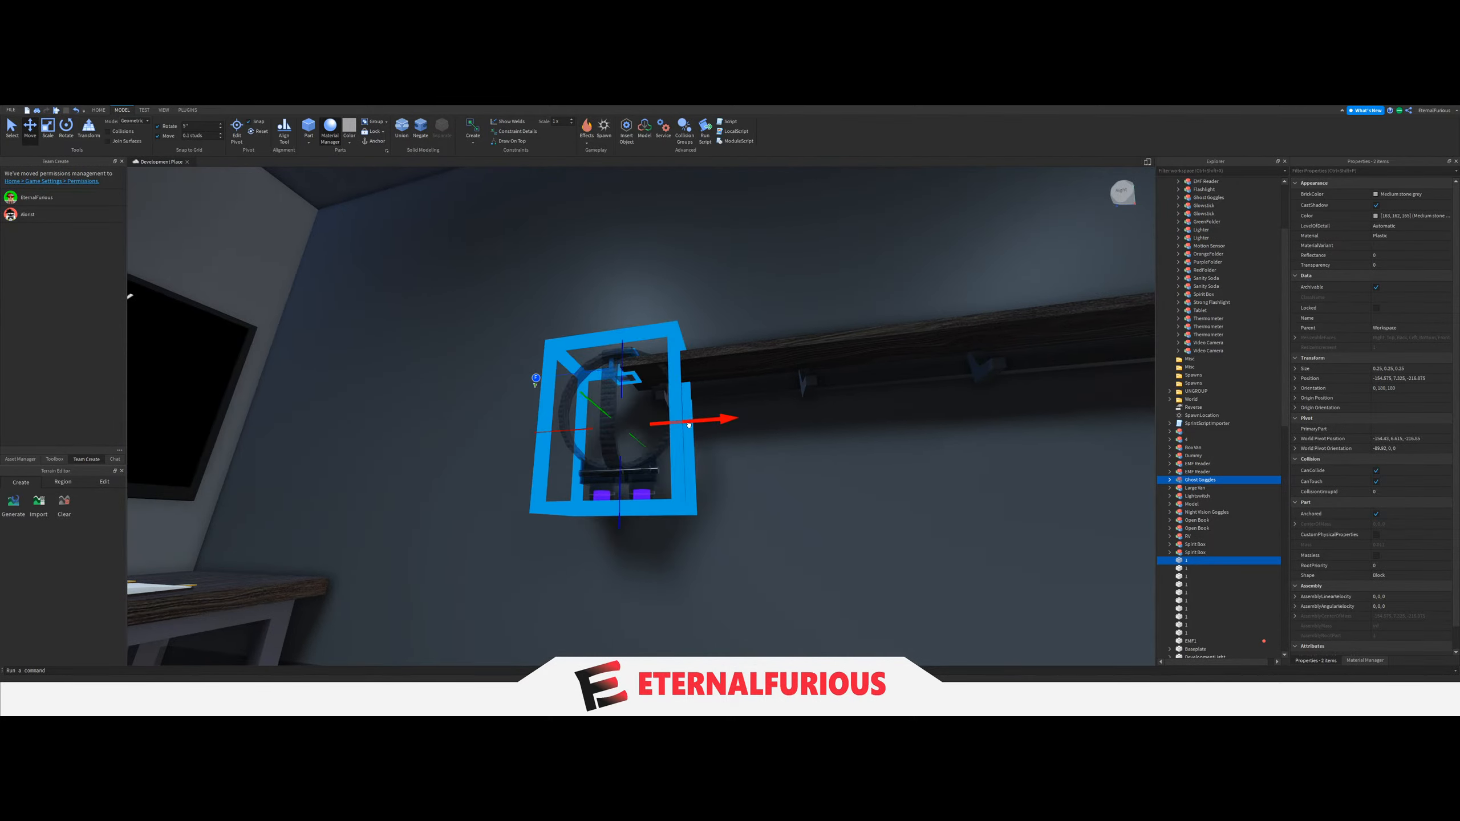
left_click_drag(729, 431, 729, 431)
right_click_drag(729, 432, 704, 404)
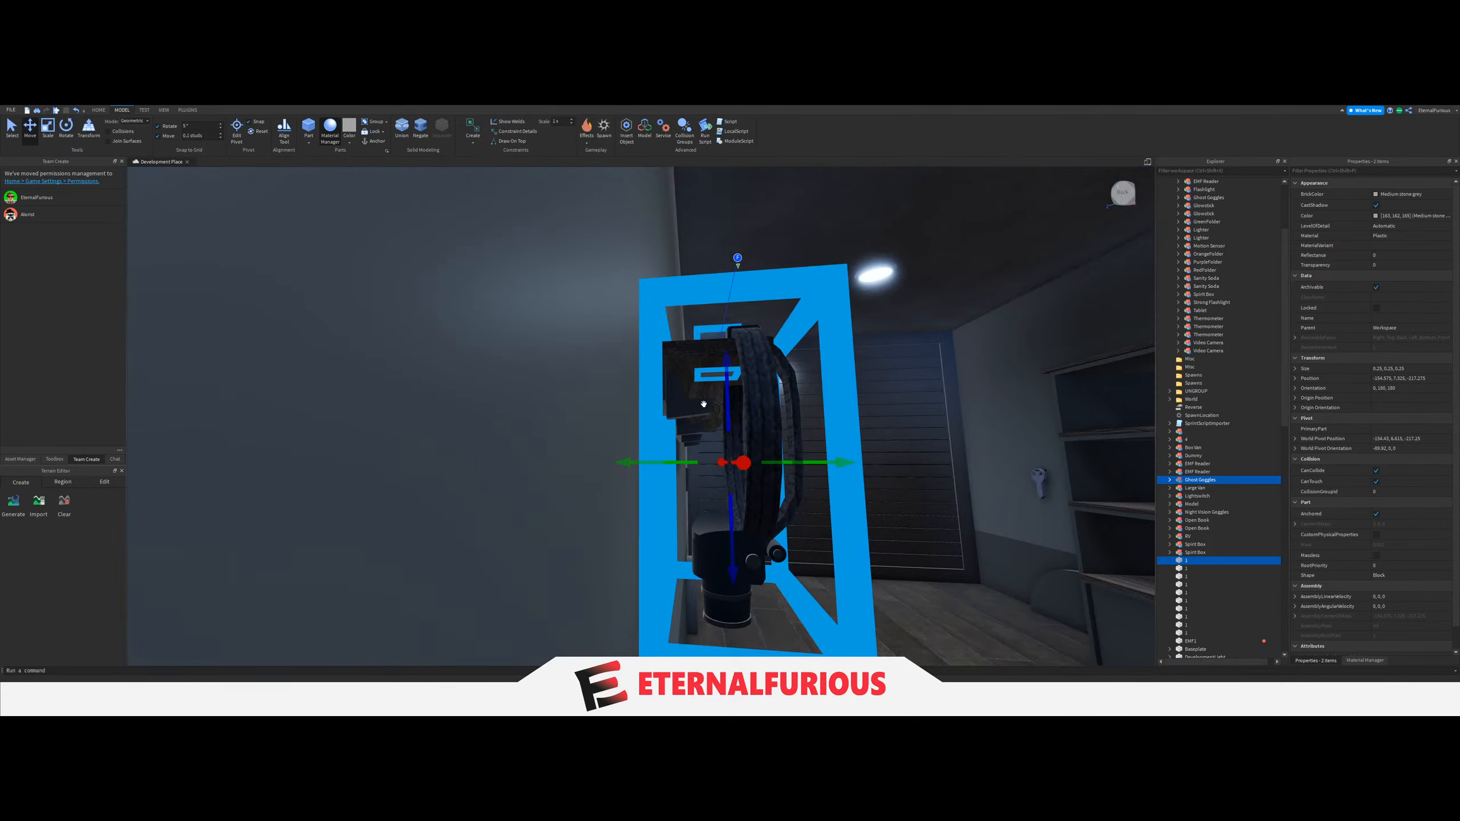
left_click_drag(723, 378, 725, 438)
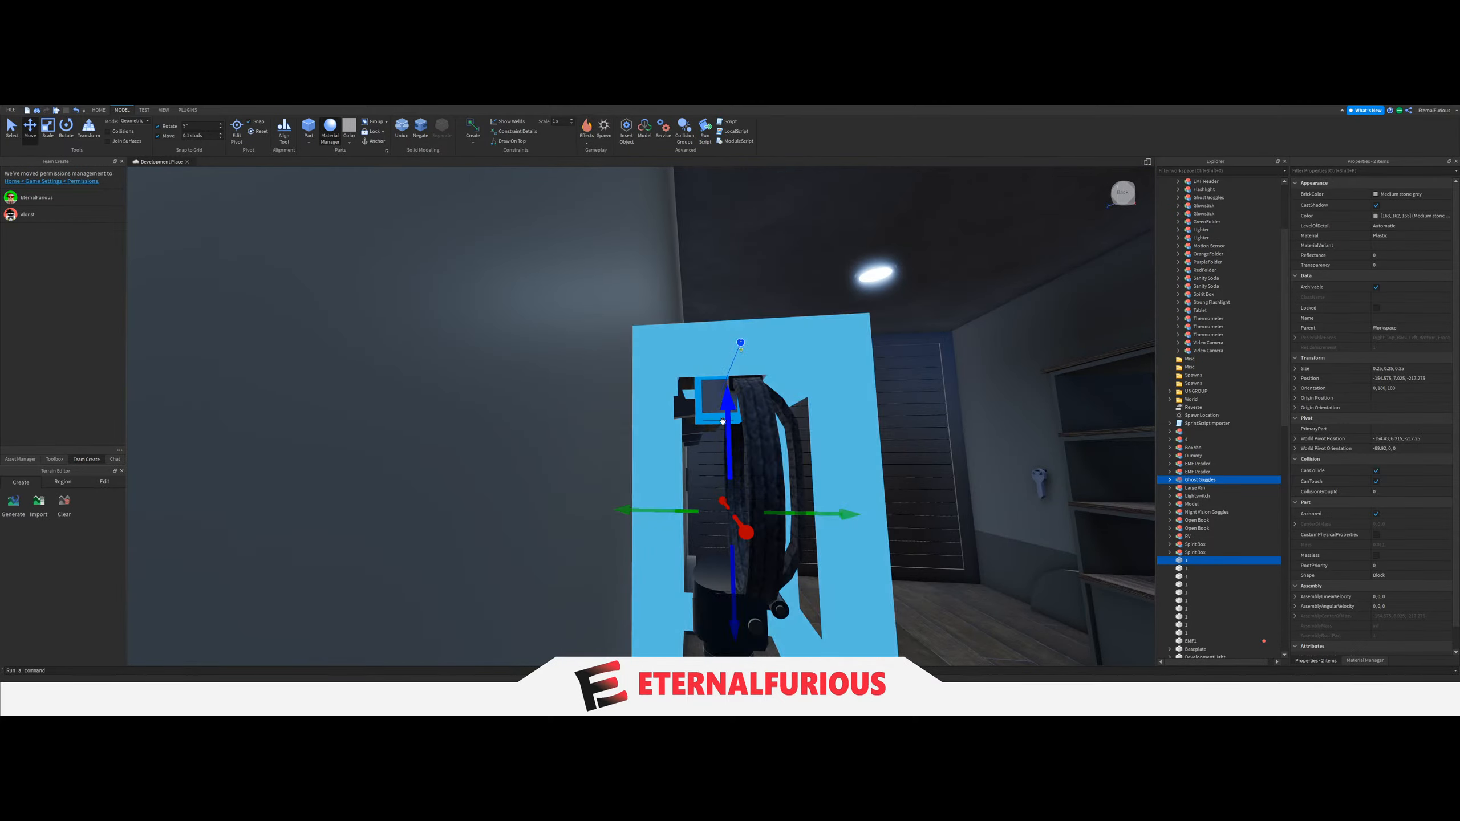
right_click_drag(725, 438, 665, 477)
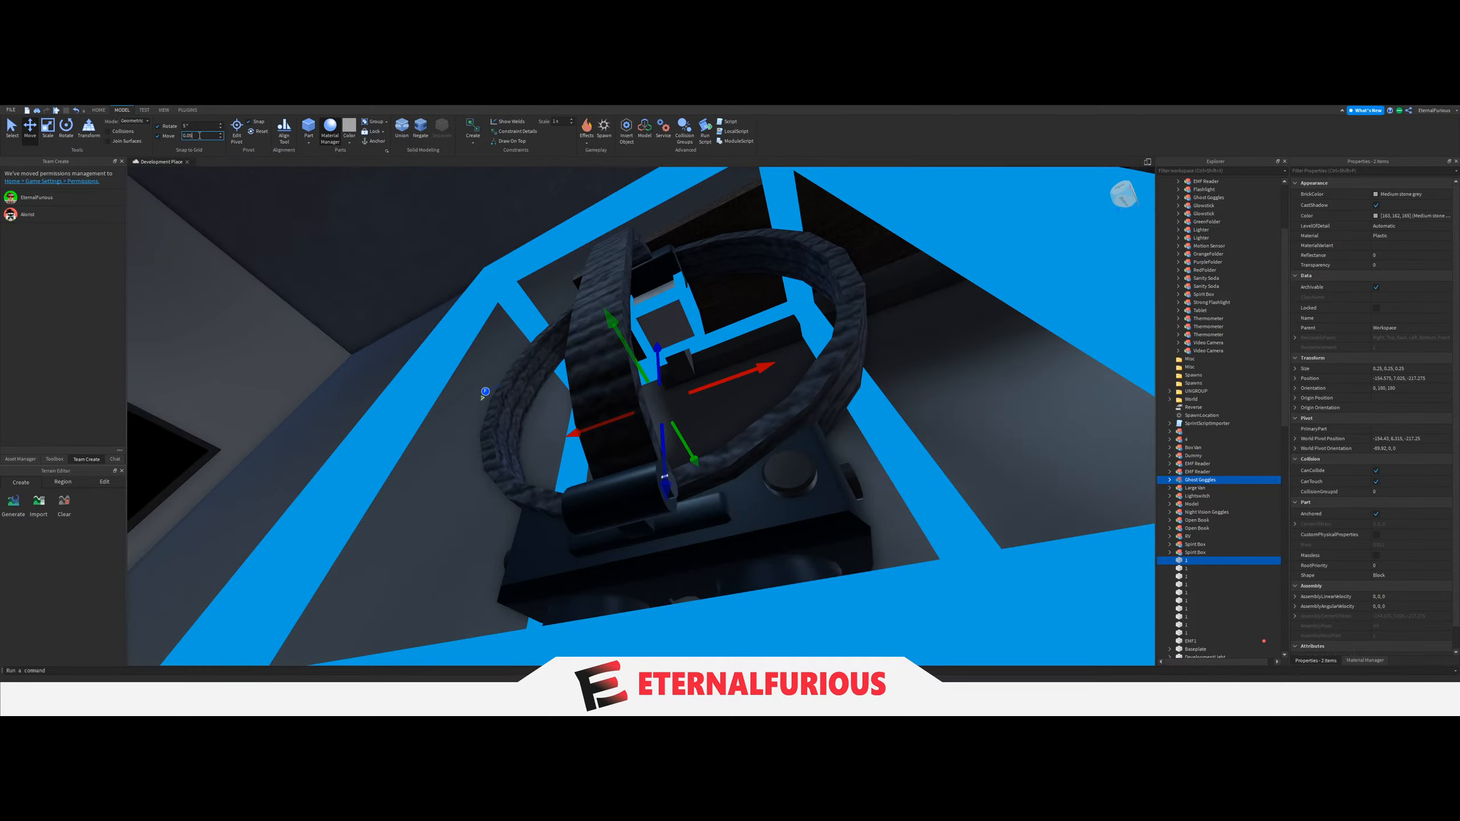
Nudge the Ghost Goggles and spawn block in 0.05-stud increments against the first hook.
left_click_drag(728, 378, 719, 380)
key("ctrl+z")
mouse_move(729, 411)
right_mouse_down()
mouse_move(730, 430)
mouse_move(716, 429)
right_mouse_up()
left_click(959, 506)
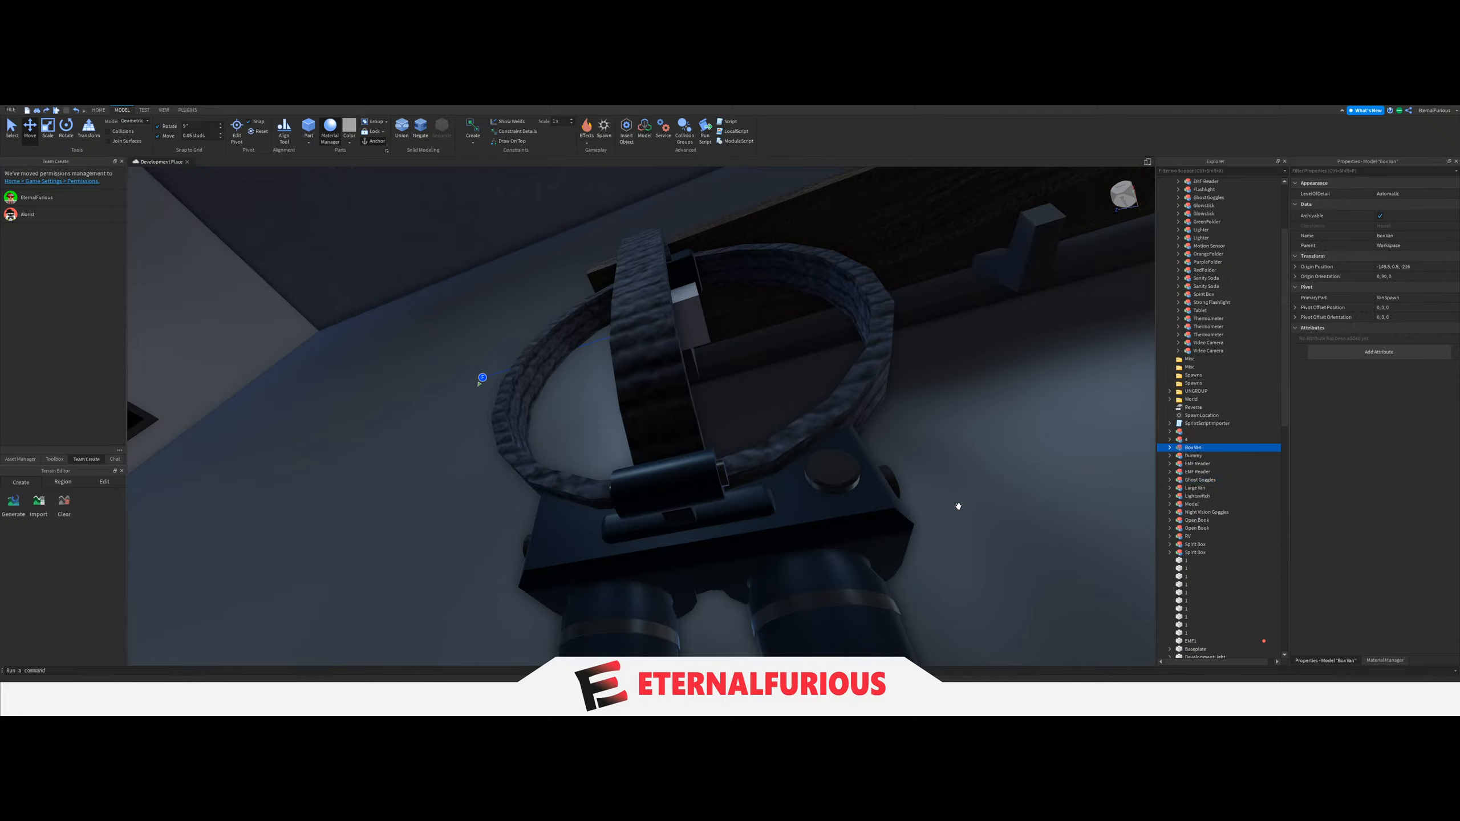
left_click(692, 332)
right_click_drag(692, 332, 696, 334)
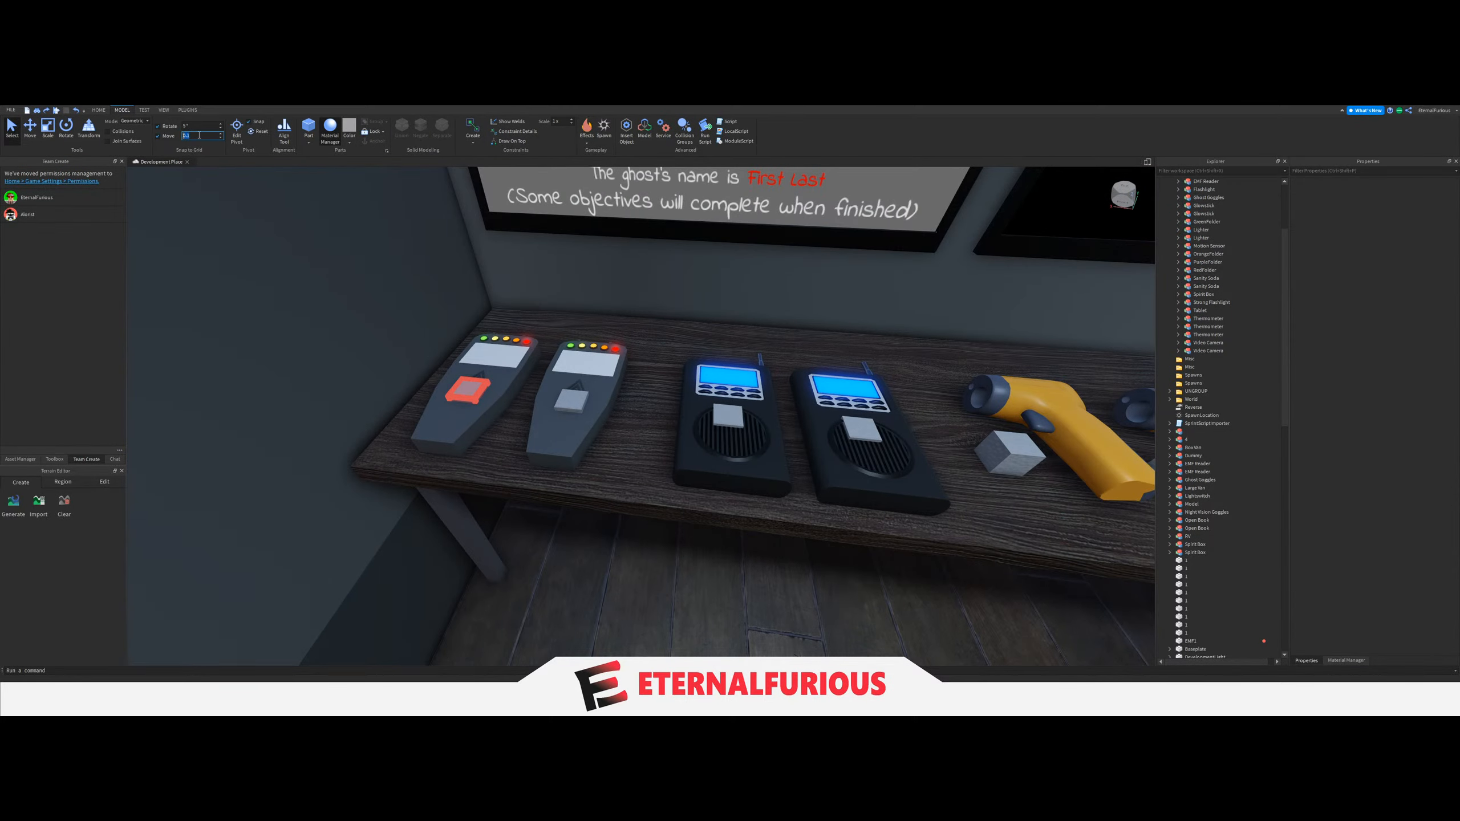
Select all the spawn blocks on the table, shelf and Ghost Goggles and set their size to 0.2, 0.2, 0.2.
right_click_drag(633, 404, 629, 404)
key("s")
left_click(446, 408, "ctrl")
left_click(535, 409, "ctrl")
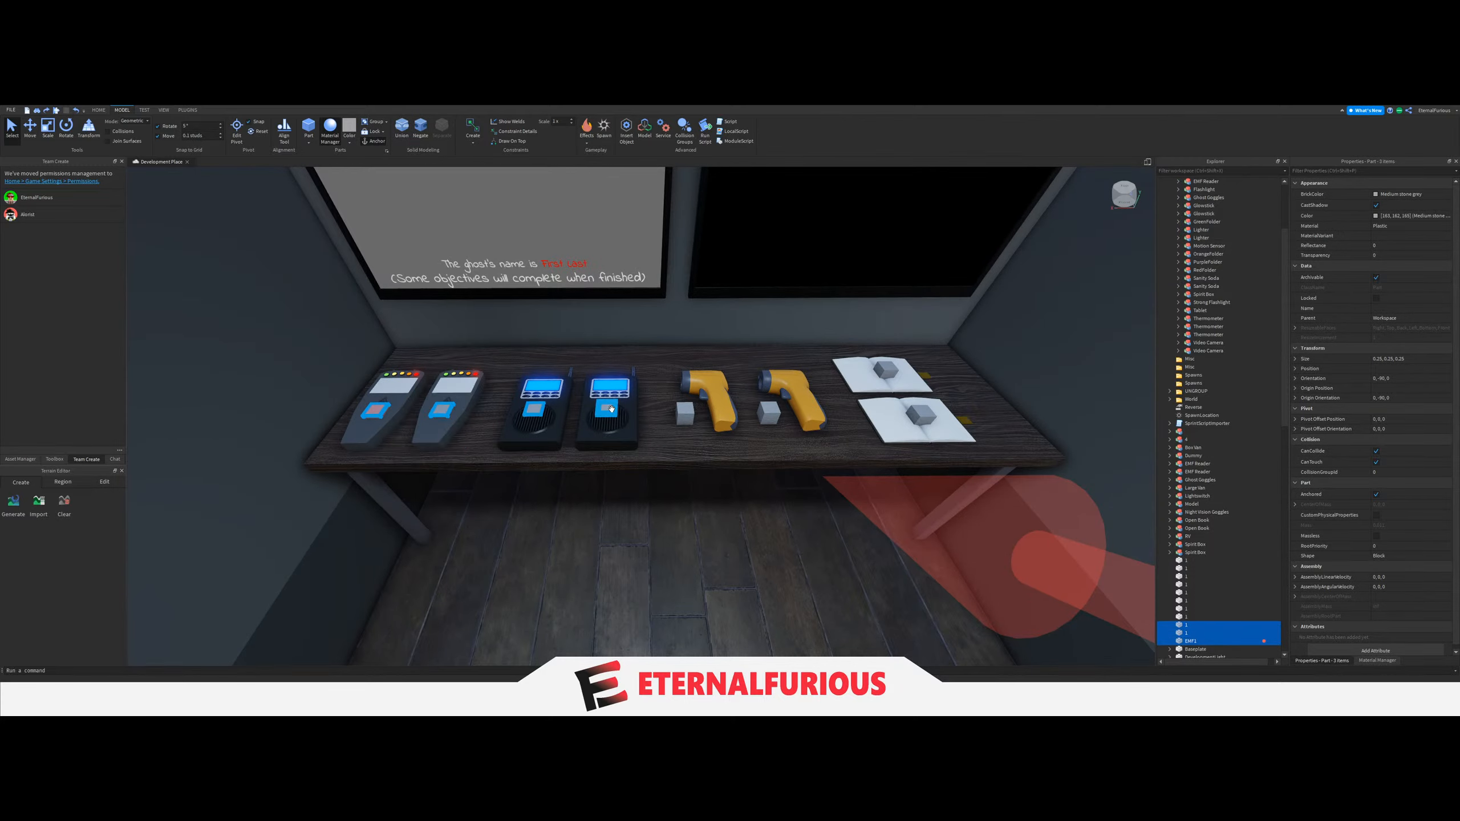
left_click(683, 415, "ctrl")
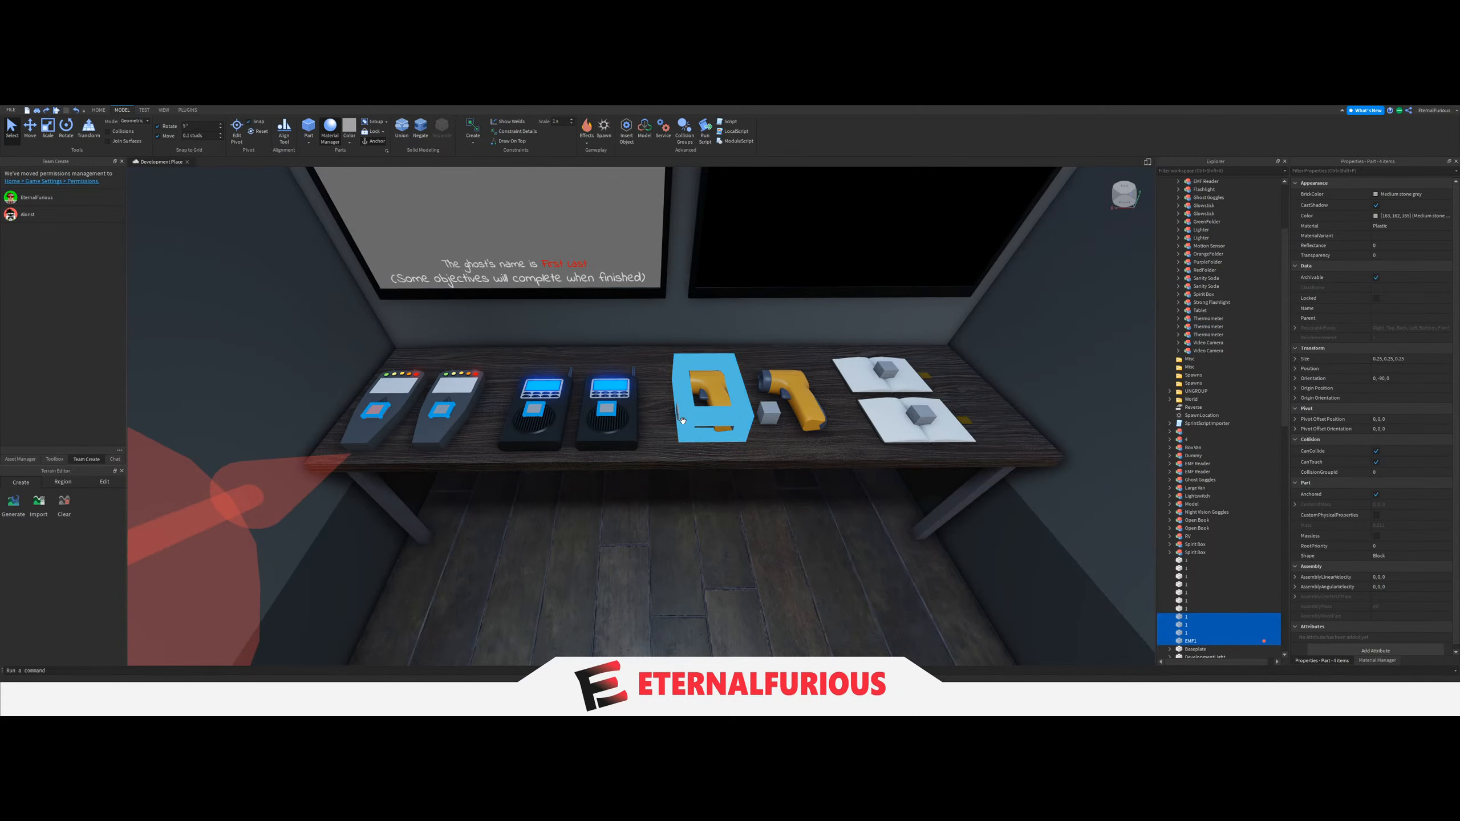
left_click(769, 414, "ctrl")
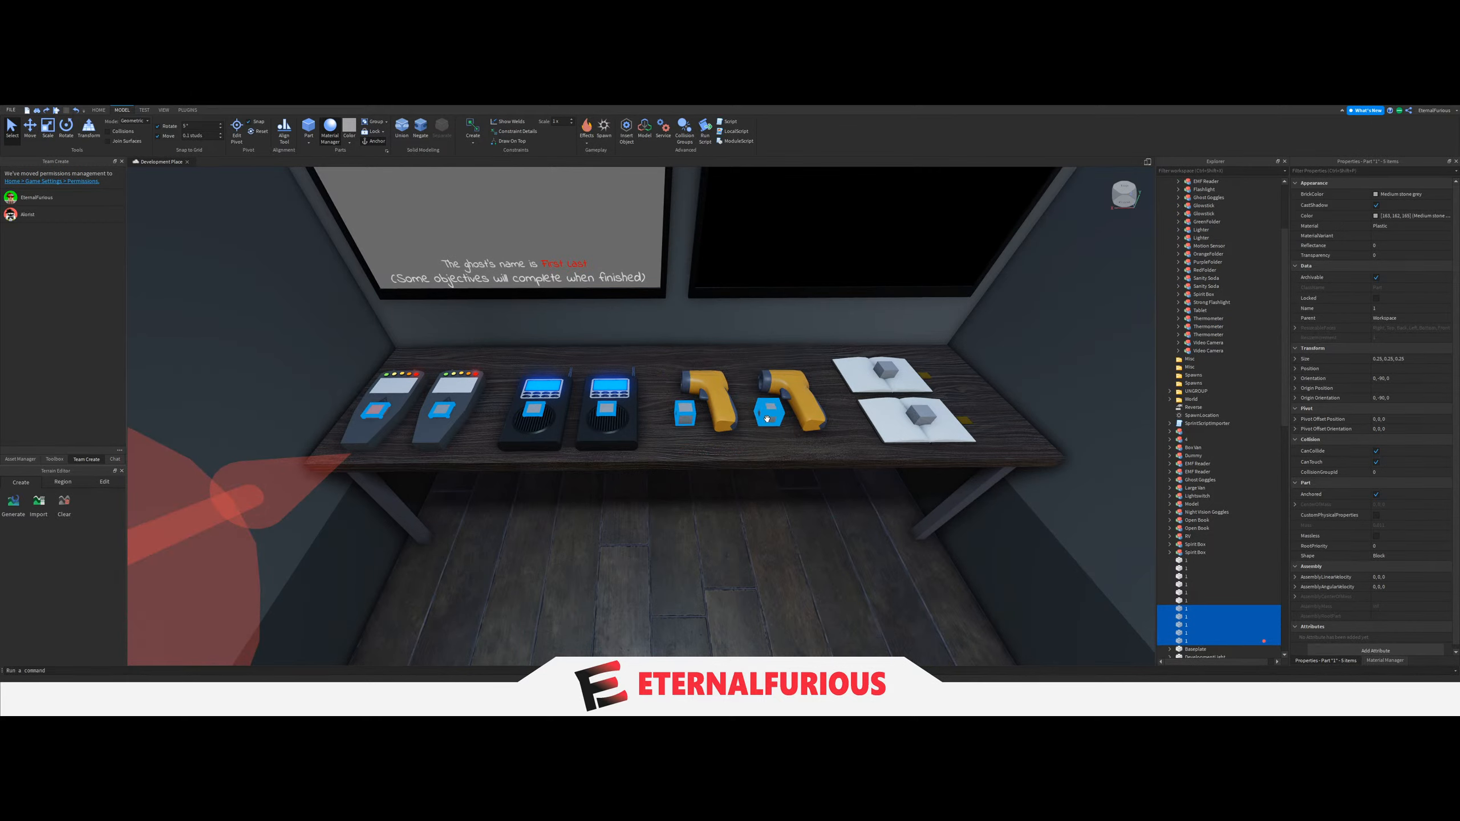
left_click(892, 373, "ctrl")
right_click_drag(892, 373, 790, 412)
left_click(687, 419, "ctrl")
left_click(687, 460, "ctrl")
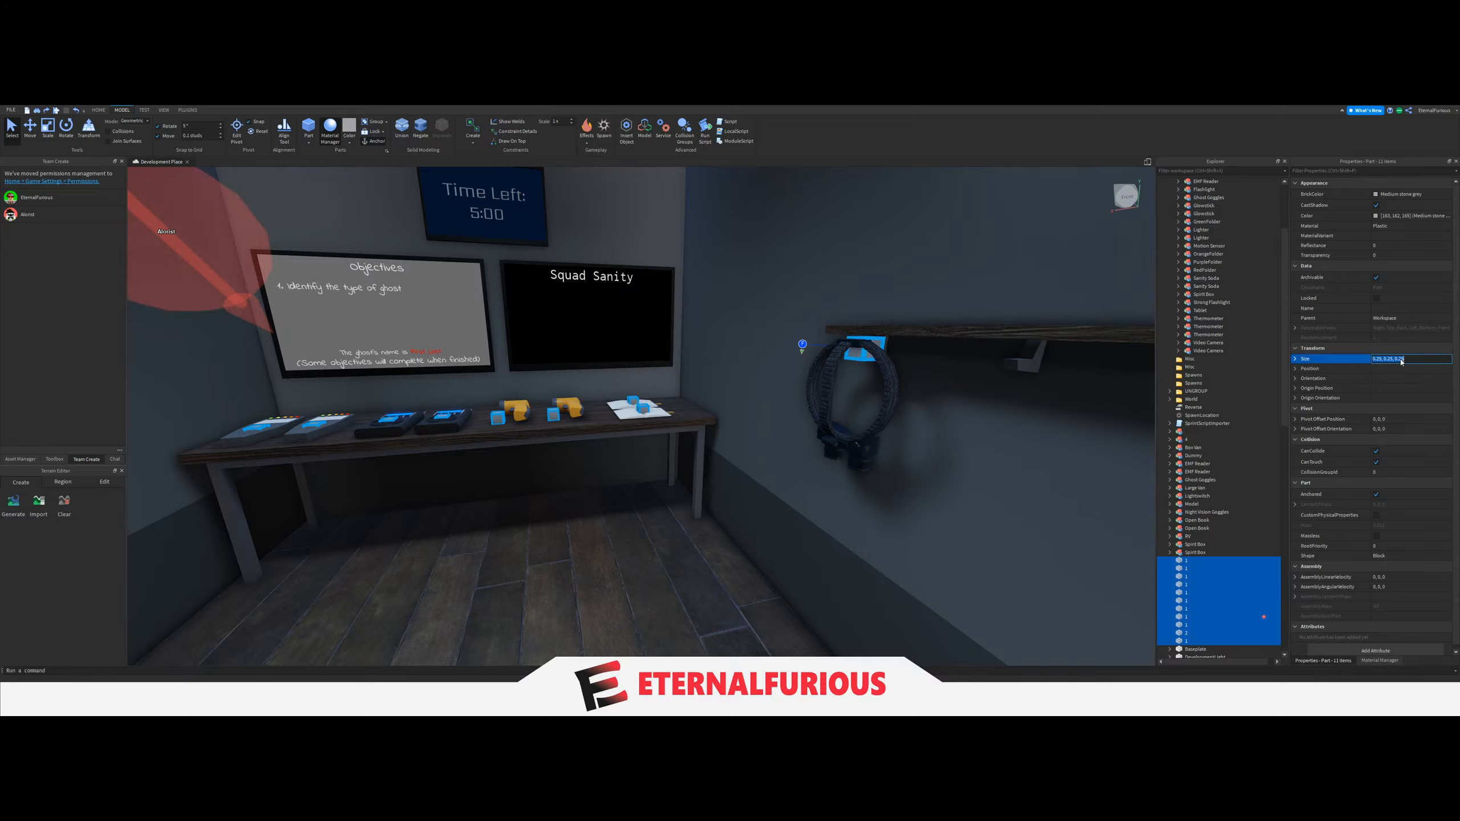
type("0.2,")
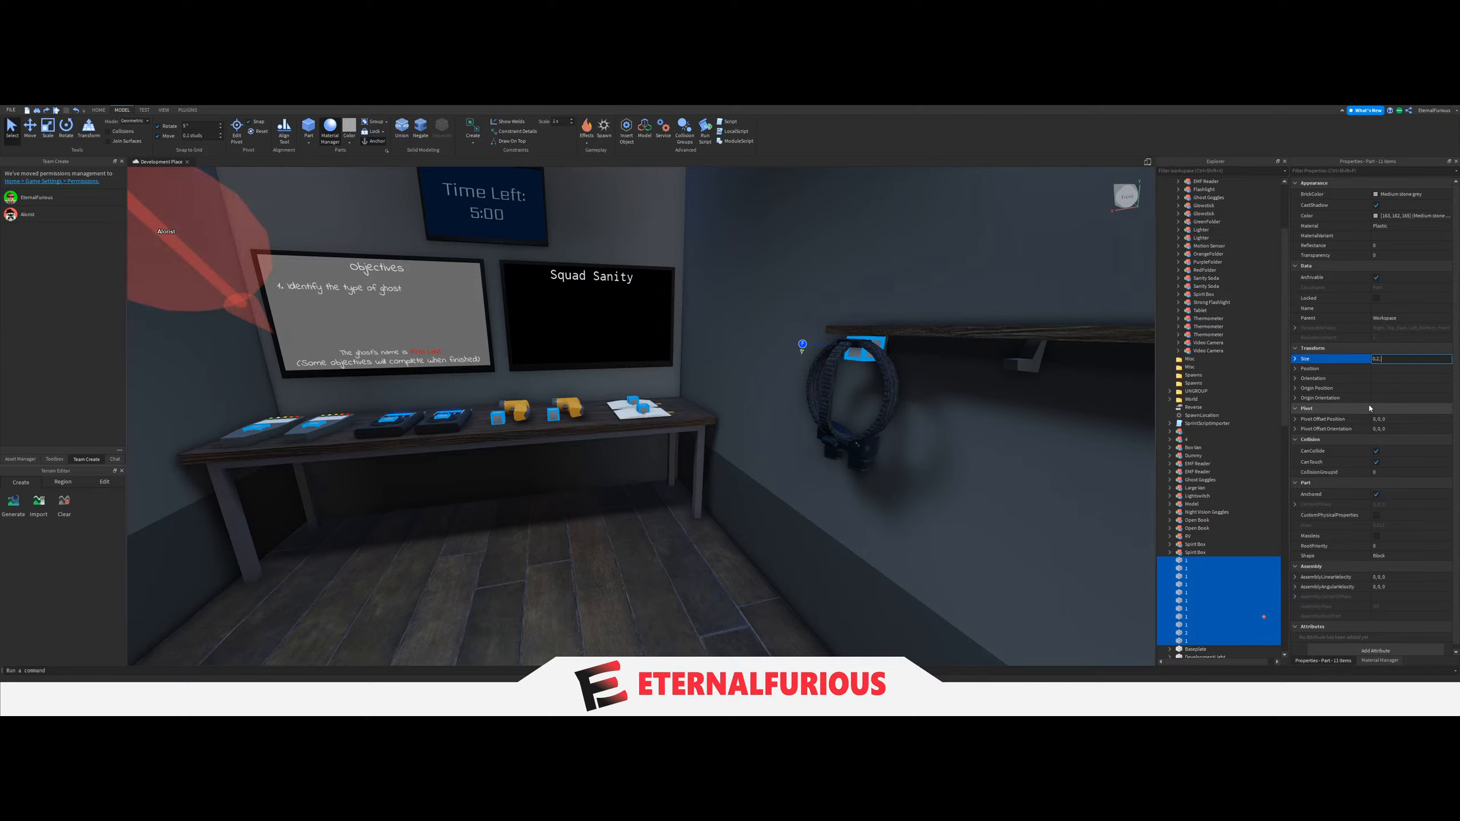
type(" 0.2, 0.2")
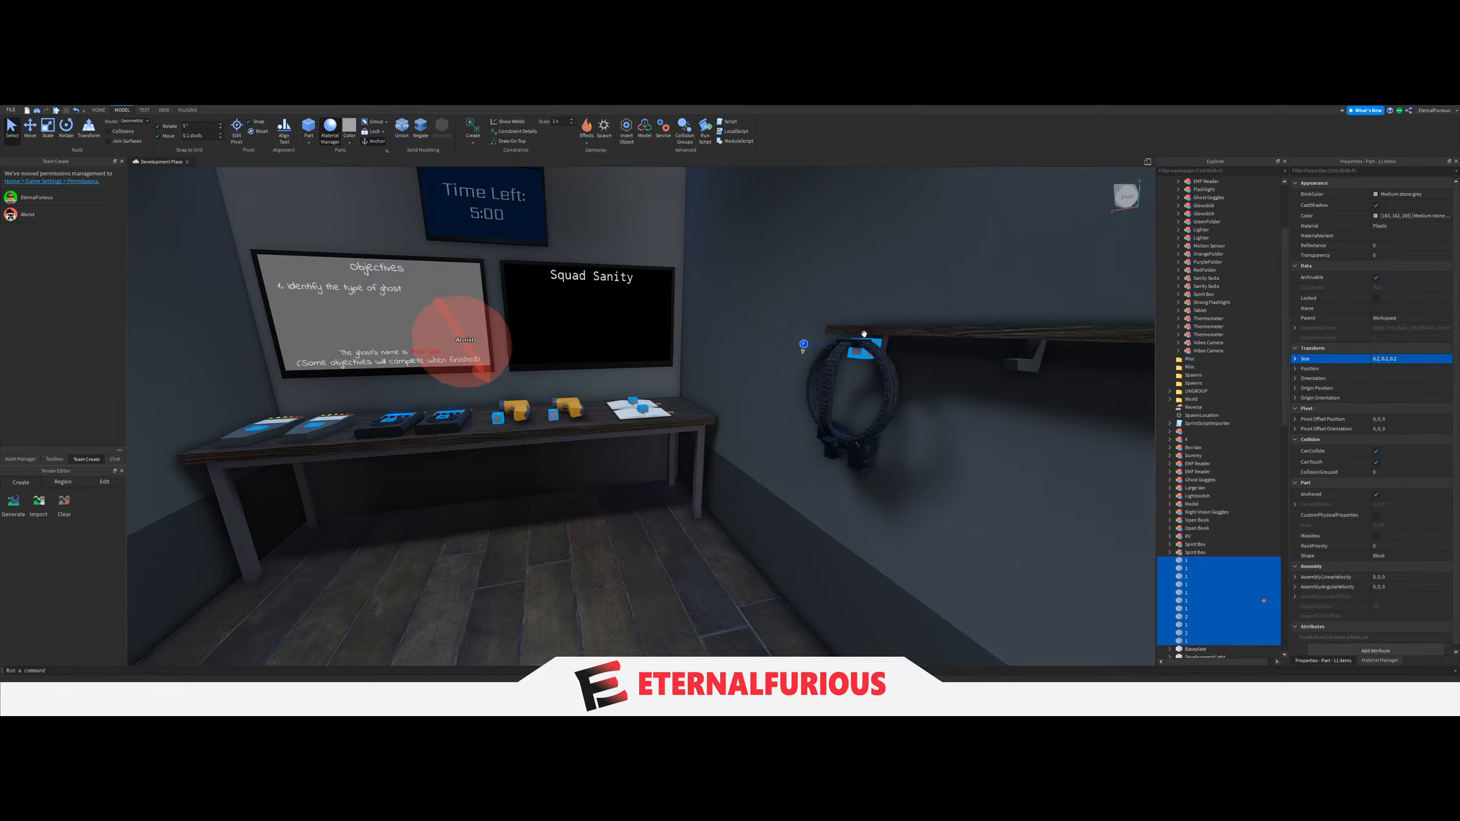
Examine from several sides how the resized spawn block sits inside the Ghost Goggles on the first hook.
right_click_drag(864, 334, 775, 502)
left_click(714, 389)
scroll(777, 501, "up", 5)
key("s")
key("w")
left_click(704, 379)
left_click(769, 521, "ctrl")
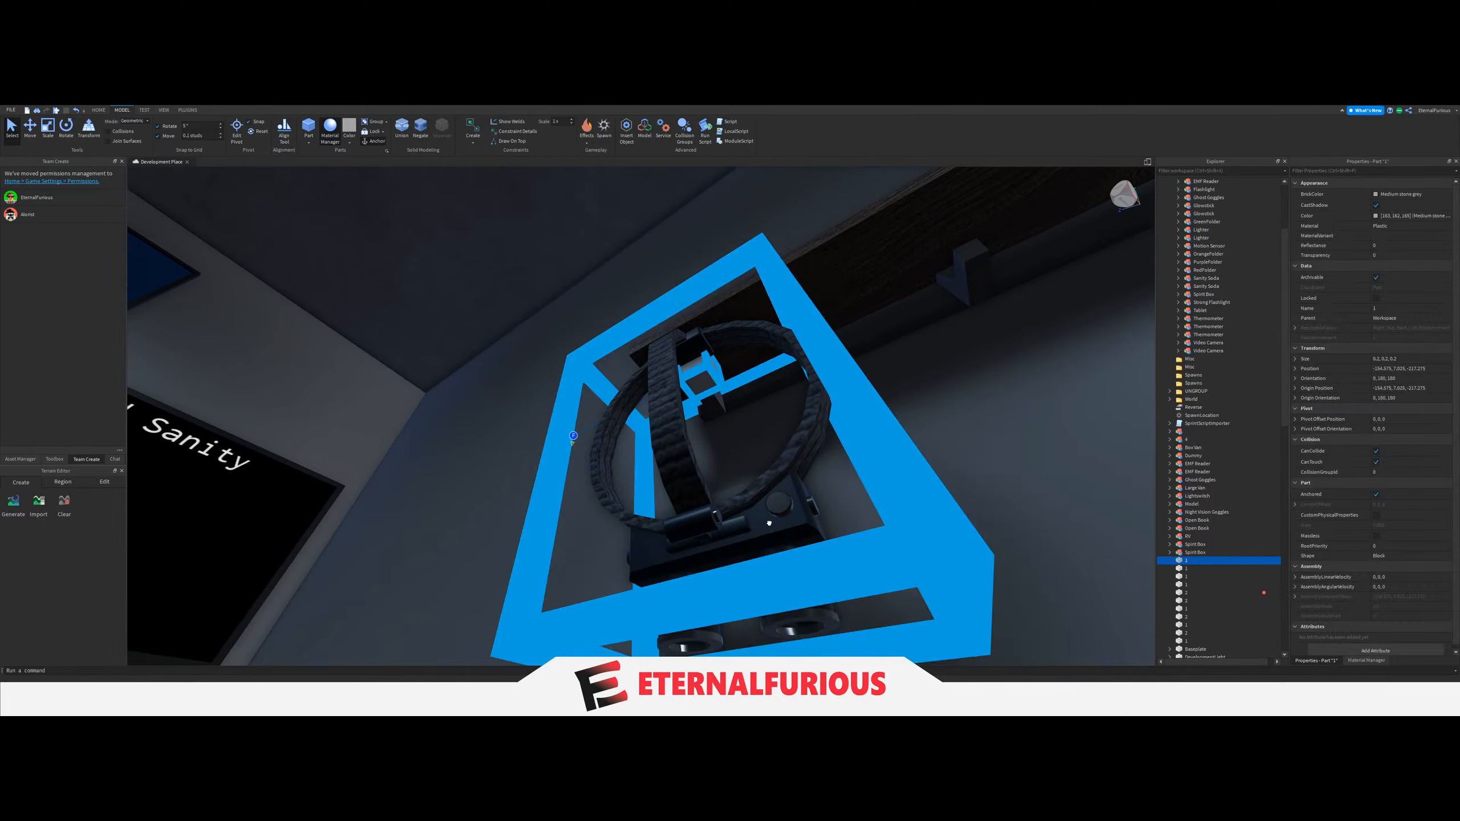
left_click(33, 136)
key("s")
right_click_drag(734, 417, 733, 417)
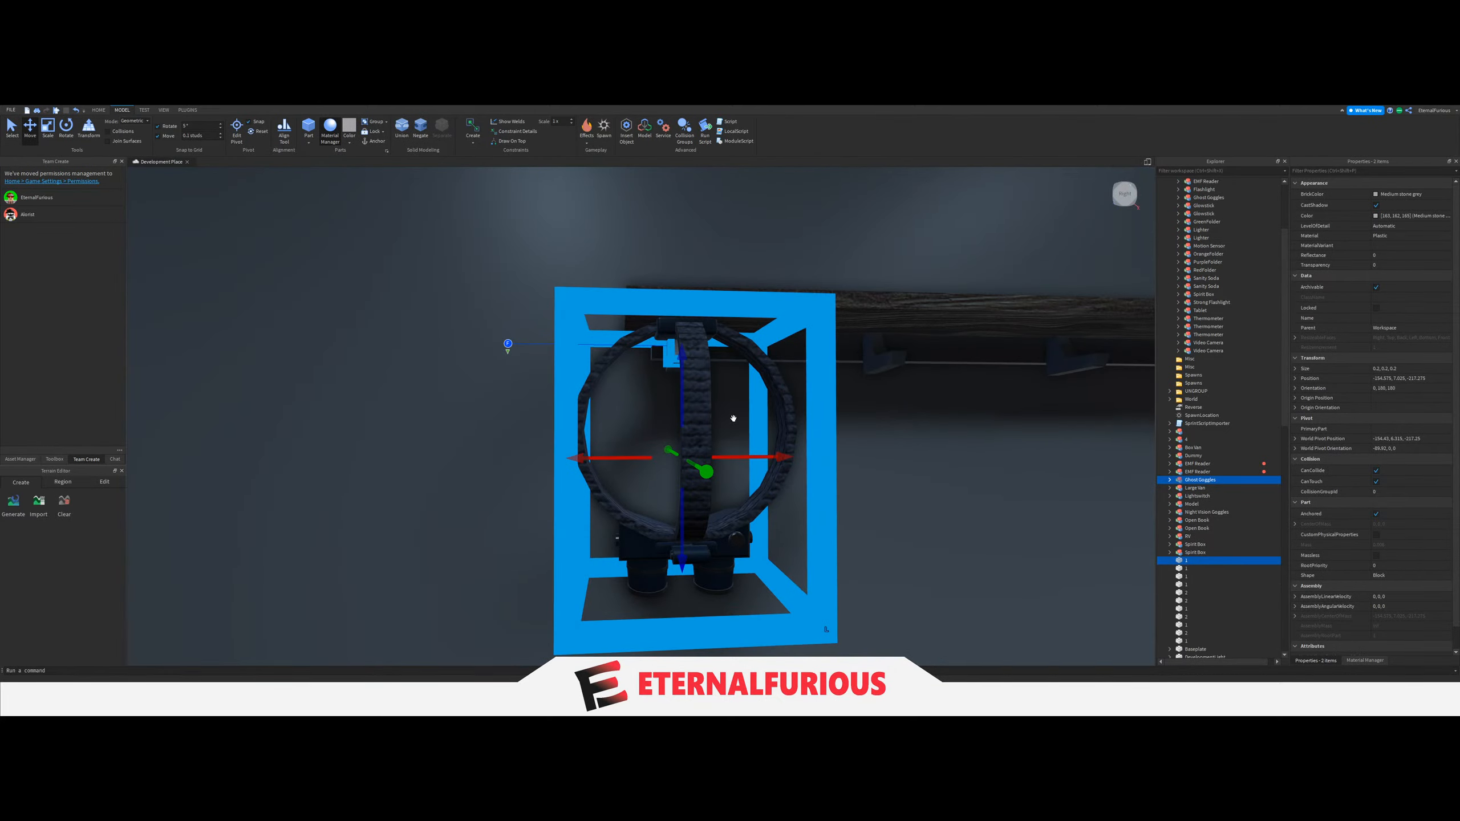
Reposition the spawn block within the Ghost Goggles' strap and set the move increment to 0.05 studs.
left_click(826, 448)
left_click(672, 356)
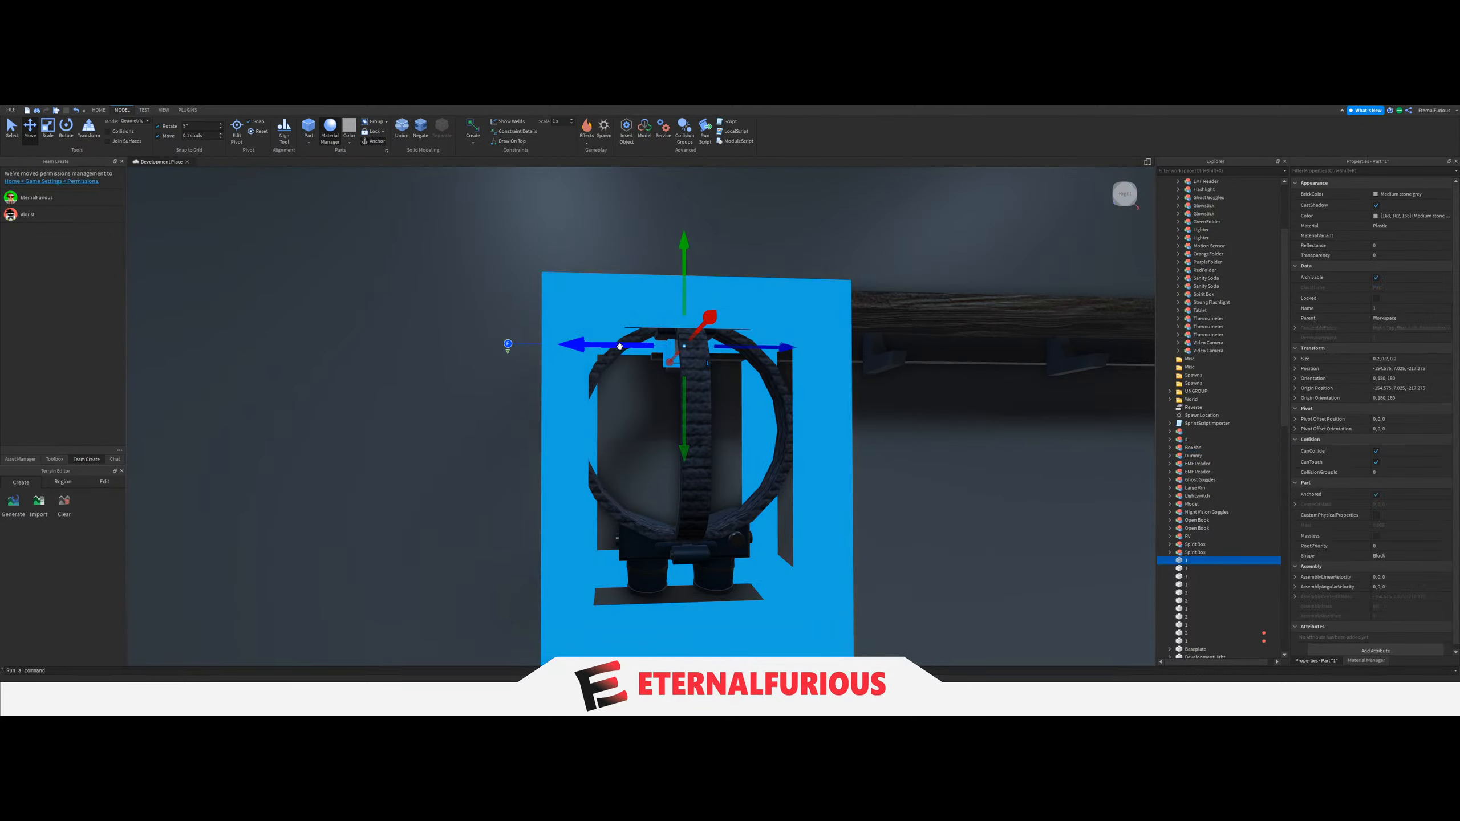
key("f")
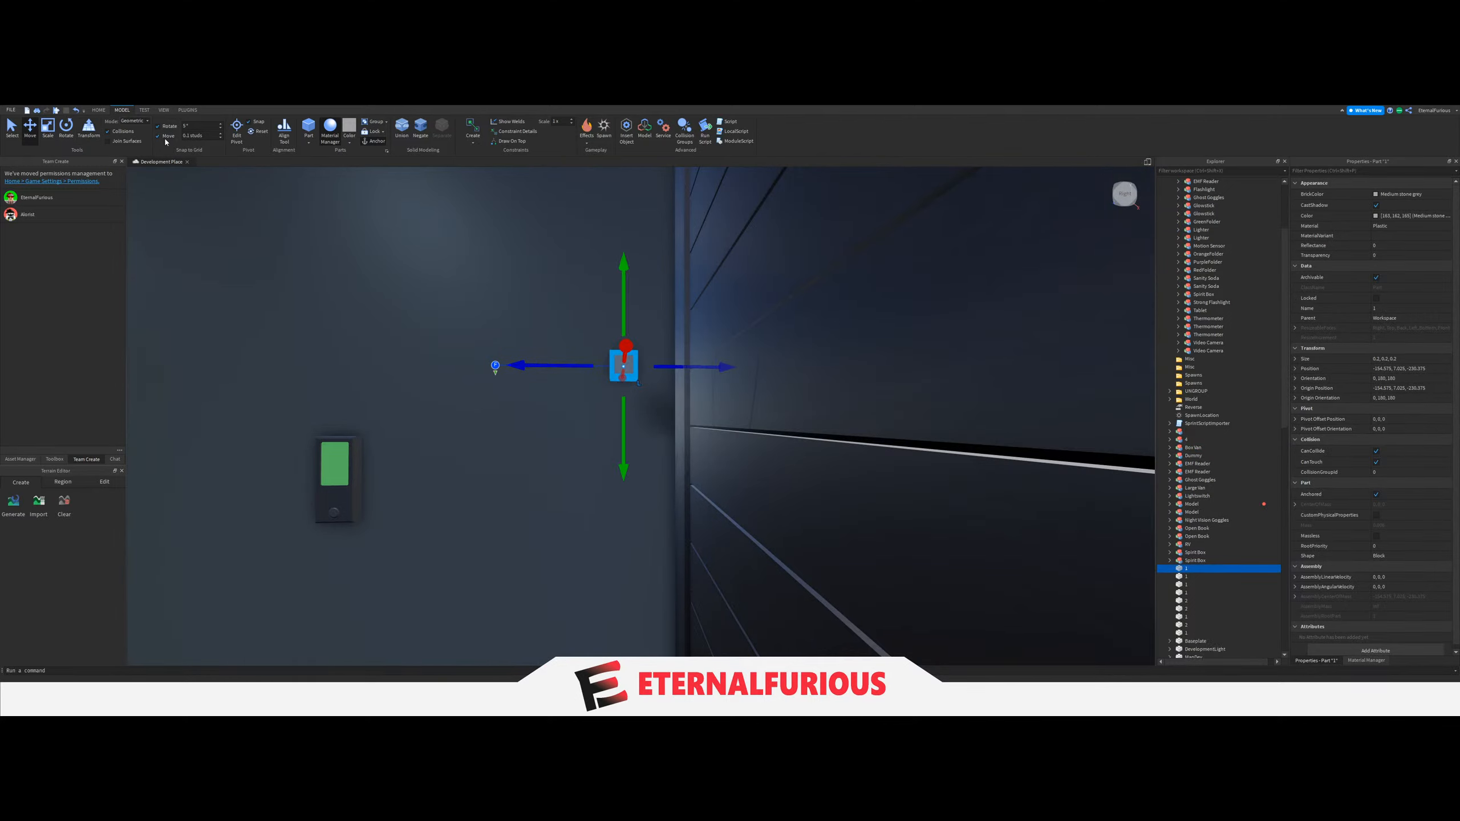
left_click_drag(560, 365, 505, 392)
key("a")
right_click_drag(506, 393, 506, 393)
key("w")
left_click_drag(506, 393, 547, 437)
key("s")
right_click_drag(547, 437, 555, 449)
key("w")
left_click_drag(547, 437, 562, 447)
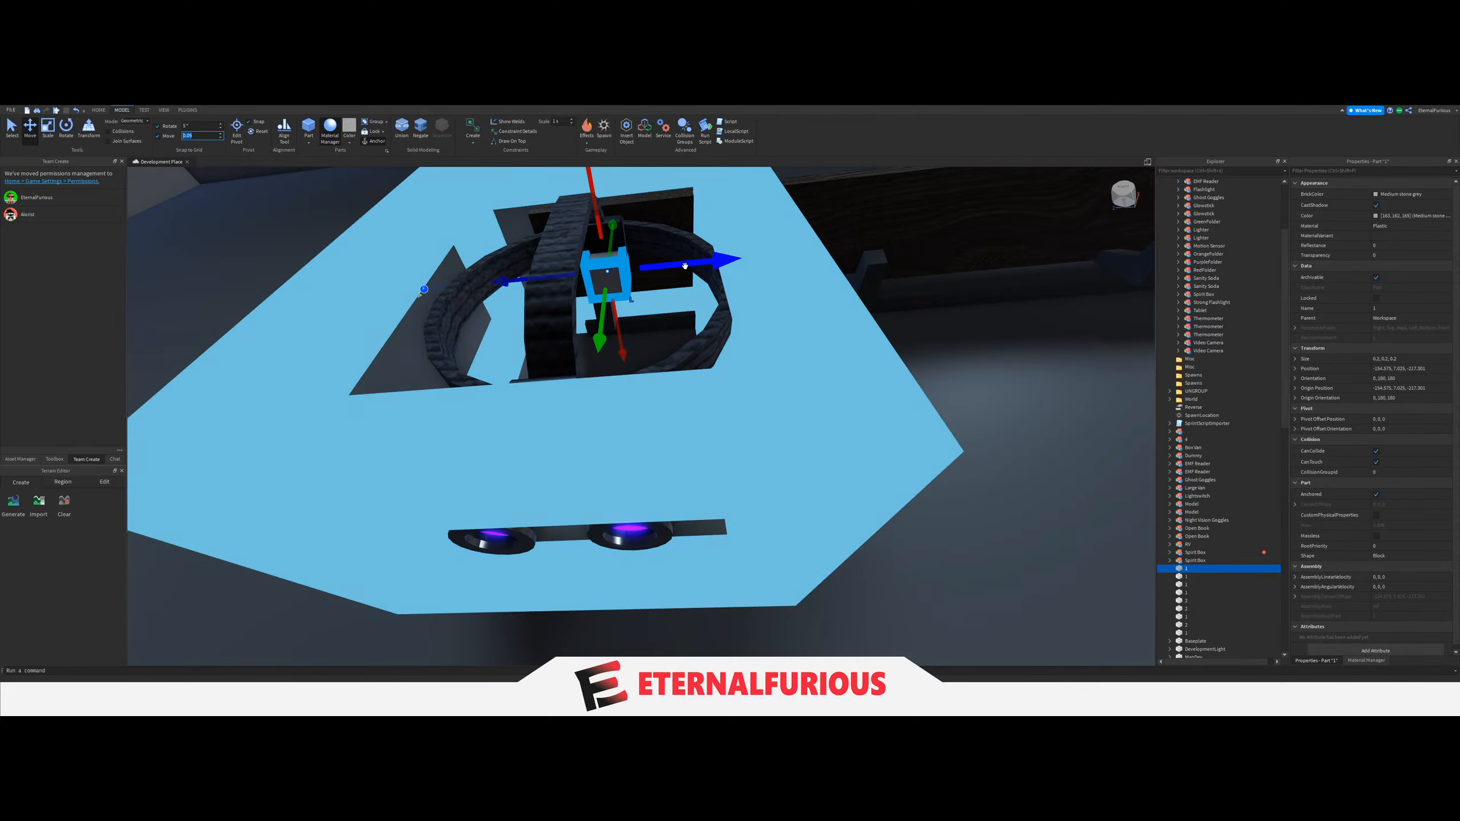
key("Return")
Duplicate the Ghost Goggles with their spawn block and hang the copy on the second hook.
left_click(739, 281, "ctrl")
key("ctrl+d")
left_click_drag(692, 335, 1088, 326)
key("s")
right_click_drag(696, 345, 789, 477)
key("w")
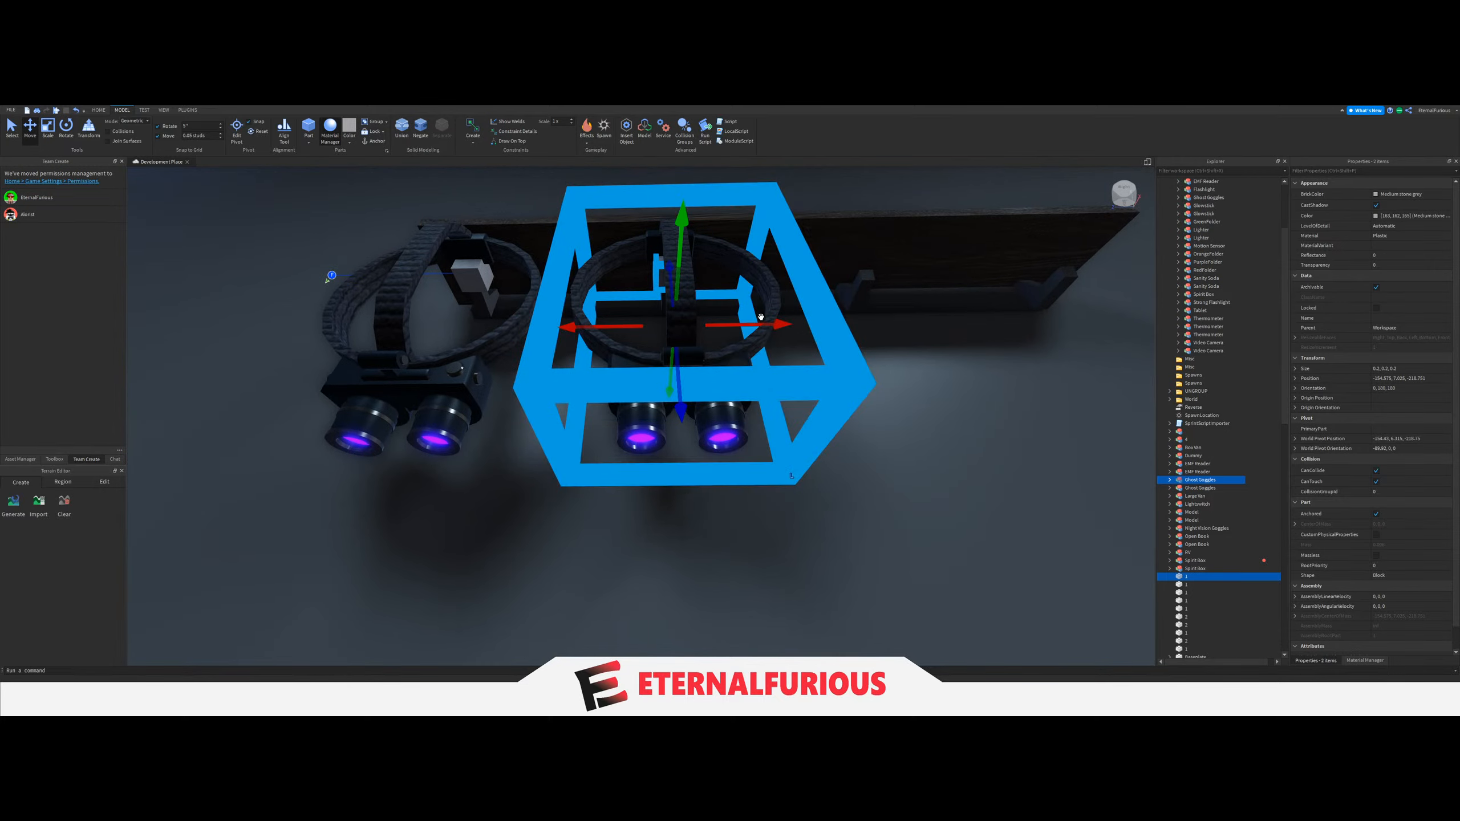
Duplicate the Ghost Goggles and spawn block twice more along the rack to fill the remaining hooks.
key("ctrl+d")
key("d")
left_click_drag(760, 318, 762, 327)
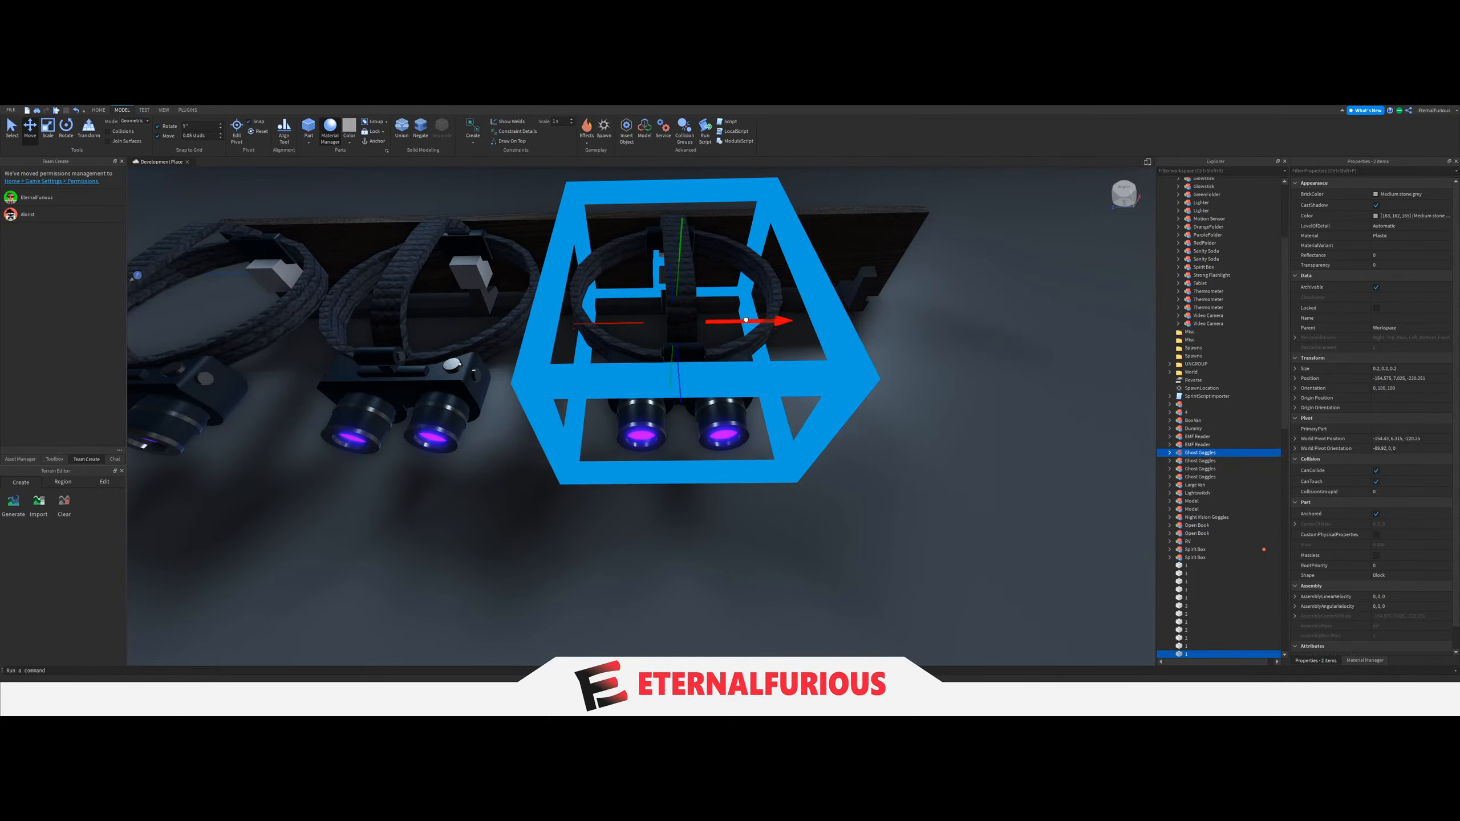
key("d")
left_click_drag(629, 326, 623, 329)
left_click(734, 355)
key("d")
right_click_drag(734, 356, 735, 355)
Check the last Ghost Goggles' spawn block on the rack and set the move increment back to 0.1 studs.
key("s")
left_click(634, 219)
right_click_drag(629, 392, 630, 392)
key("w")
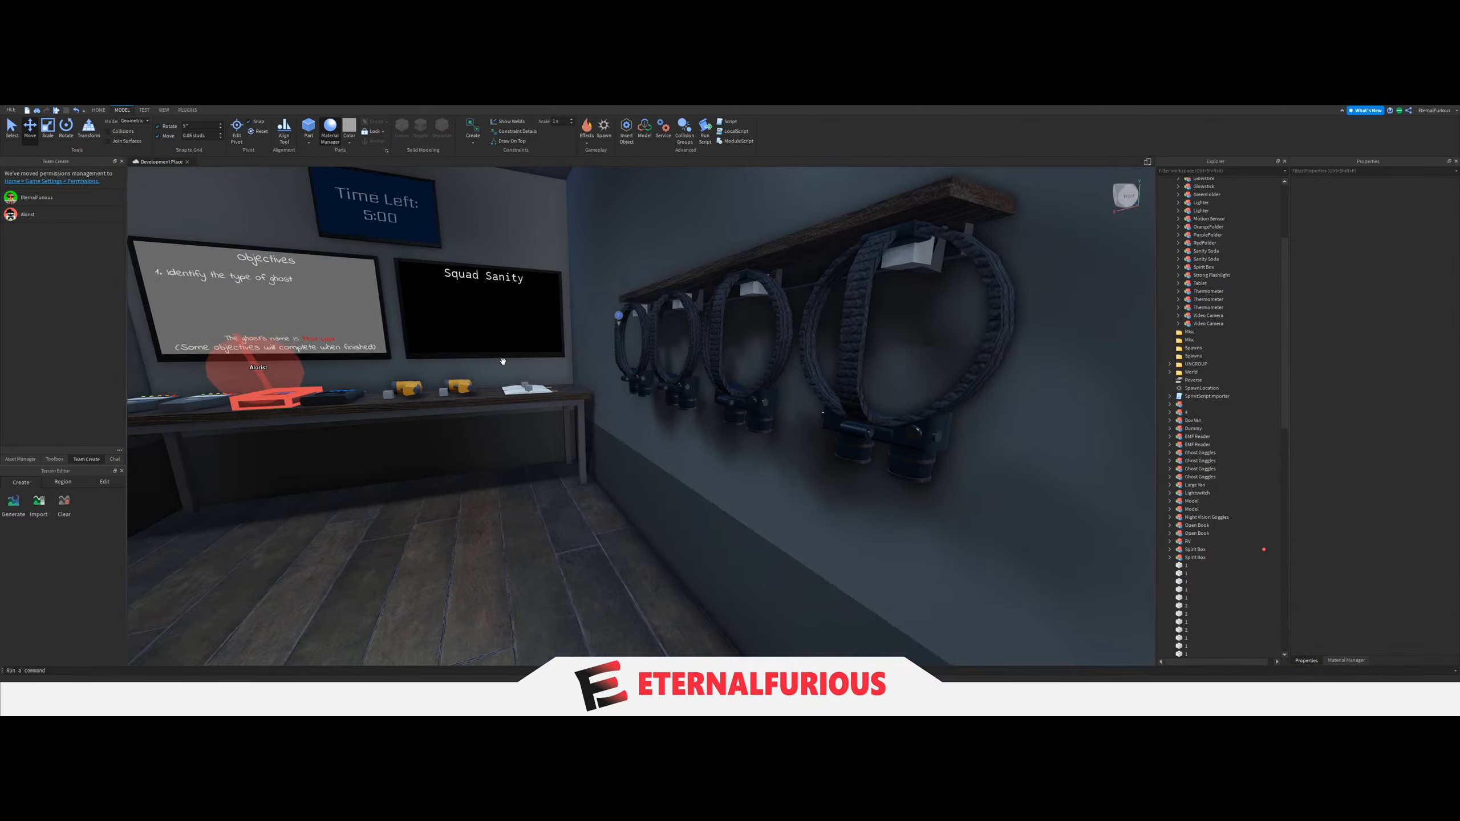
key("s")
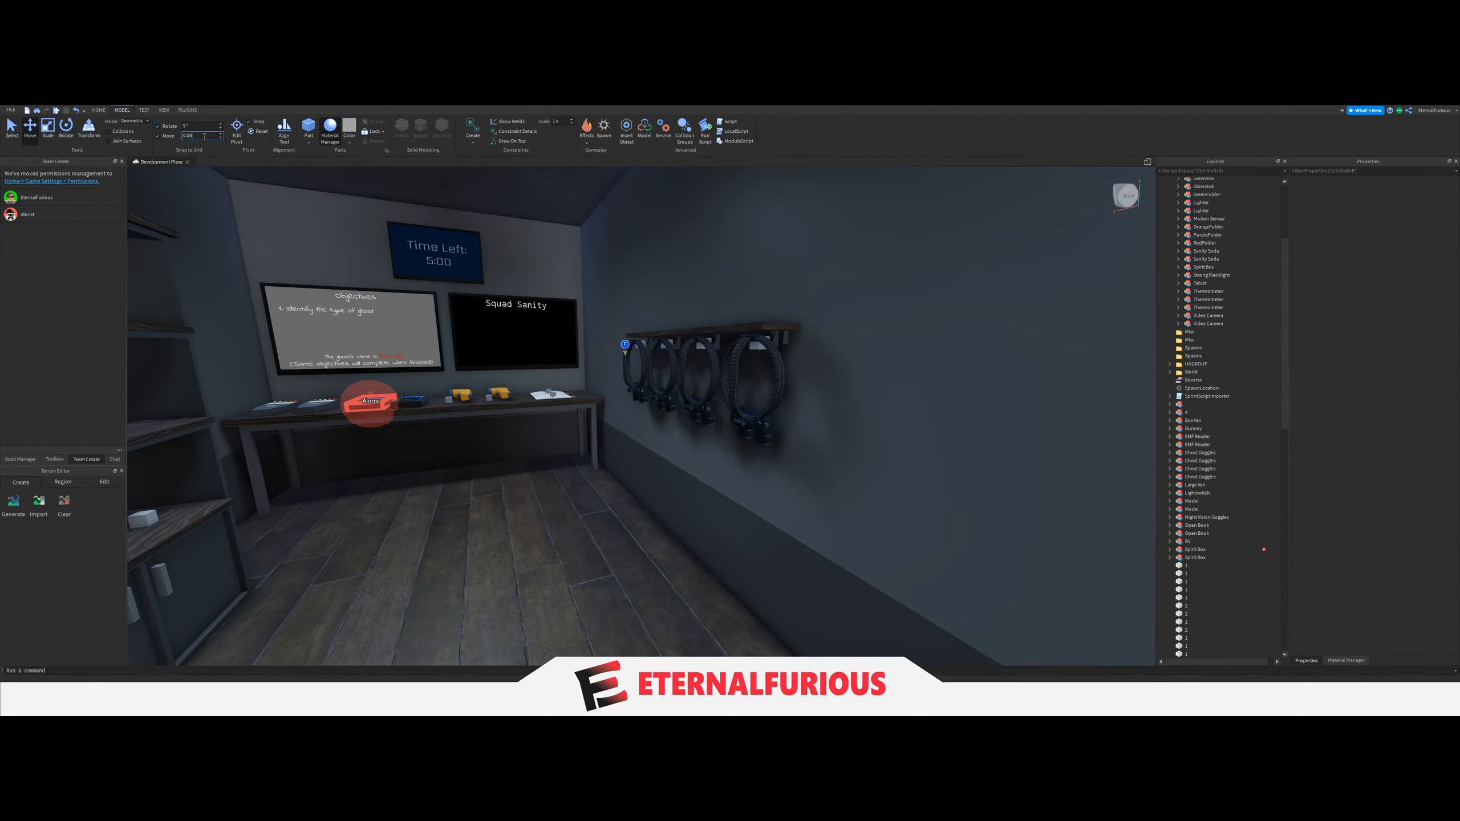
key("Return")
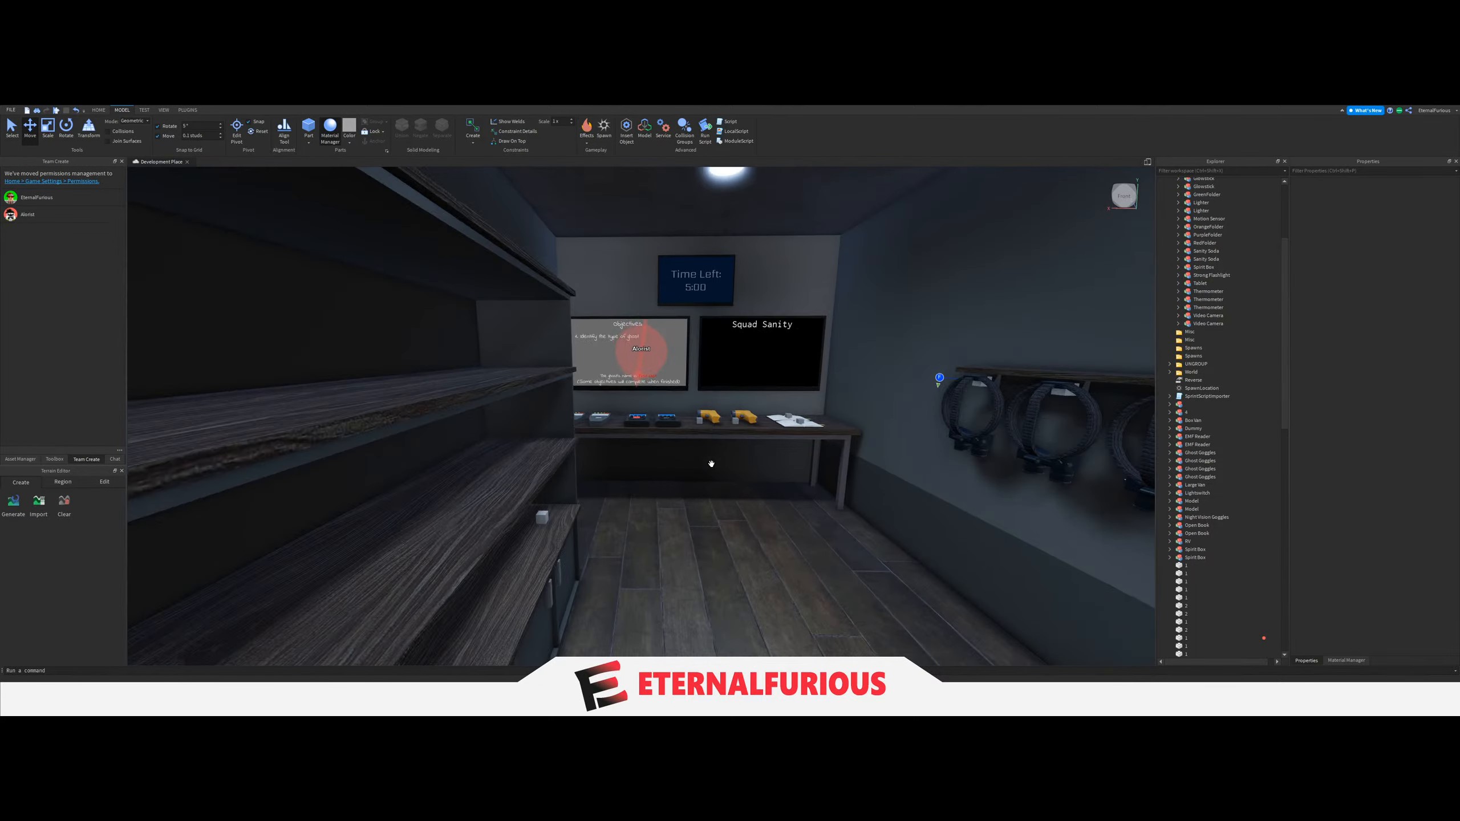
right_click_drag(726, 460, 726, 459)
key("w")
key("s")
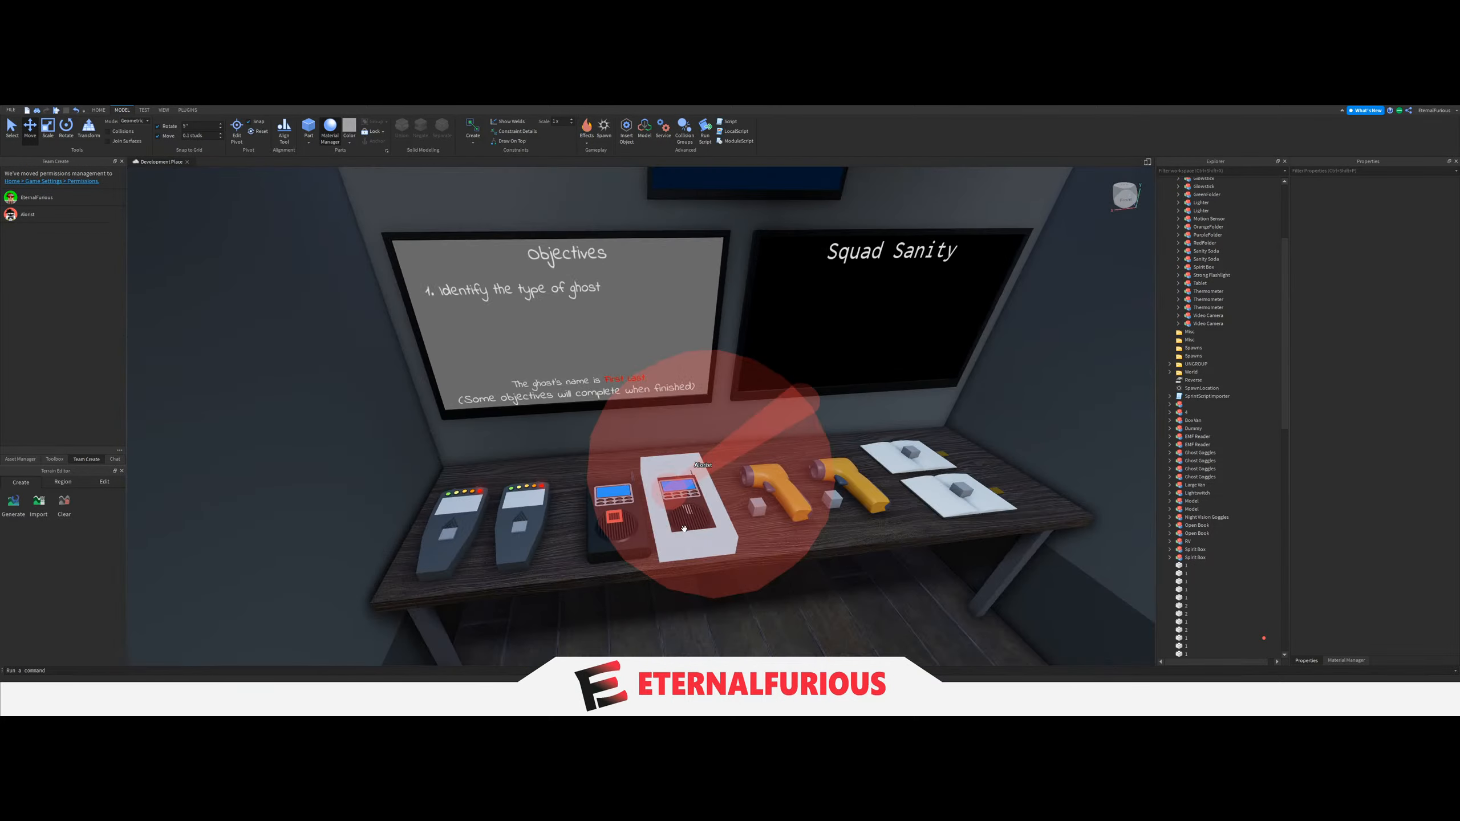
Select all the spawn blocks in the workspace and set their size to 0.25, 0.25, 0.25.
key("d")
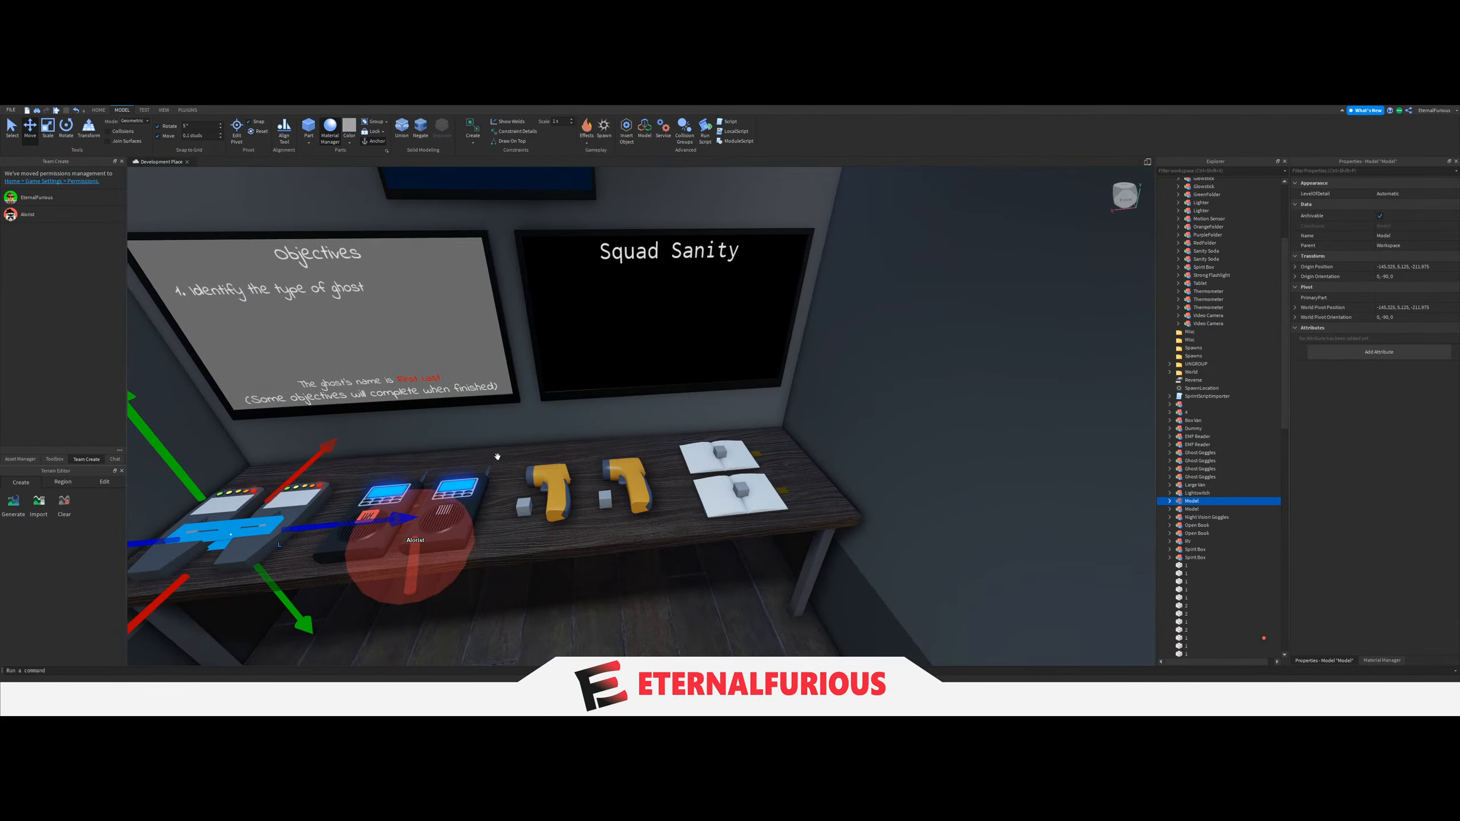
left_click(607, 498)
right_click_drag(608, 498, 607, 498)
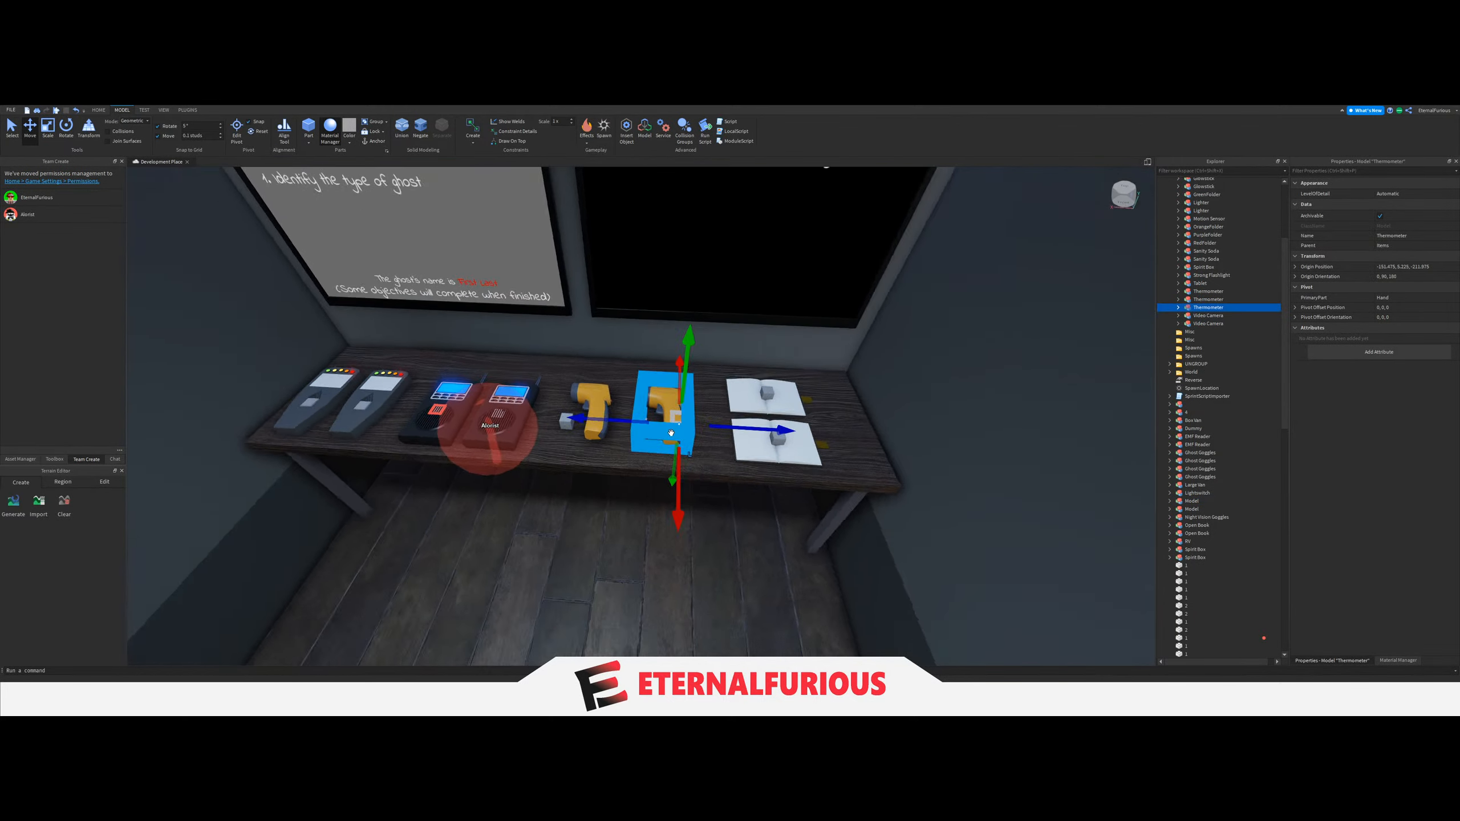
key("w")
left_click(511, 414)
left_click(649, 424)
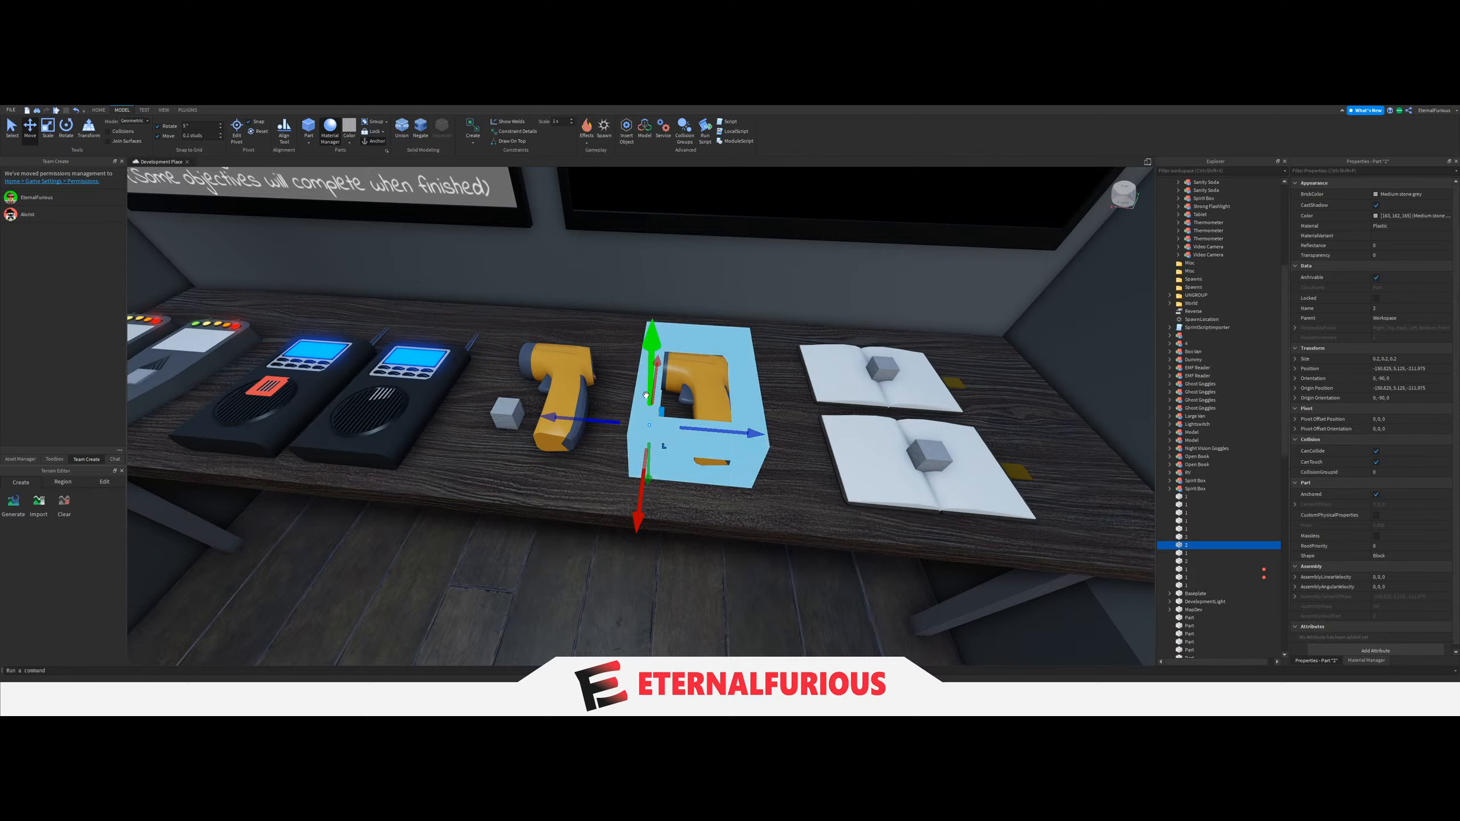
left_click(1262, 586, "shift")
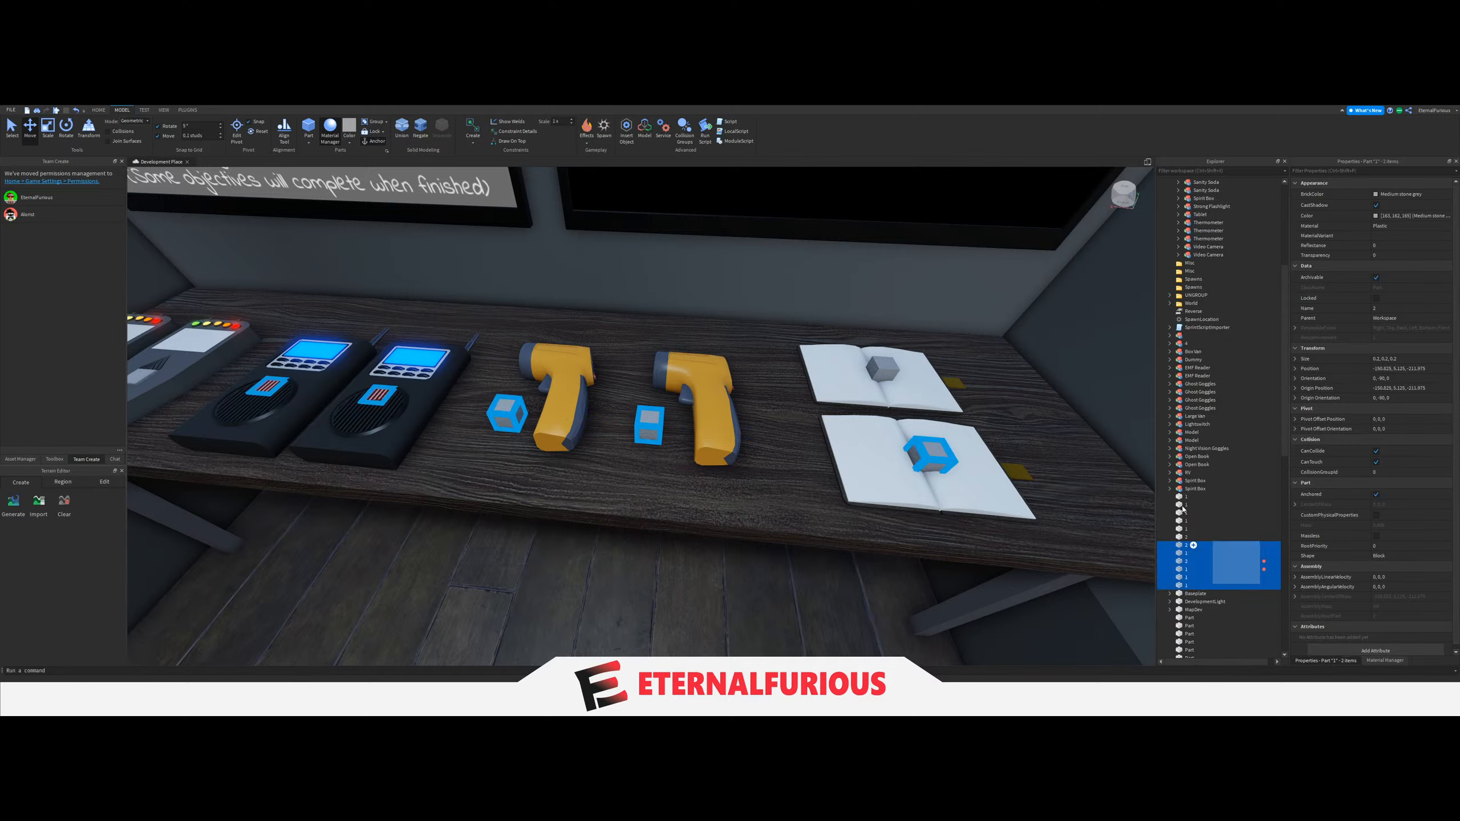
left_click(1236, 496, "shift")
left_click(1427, 358)
type("0")
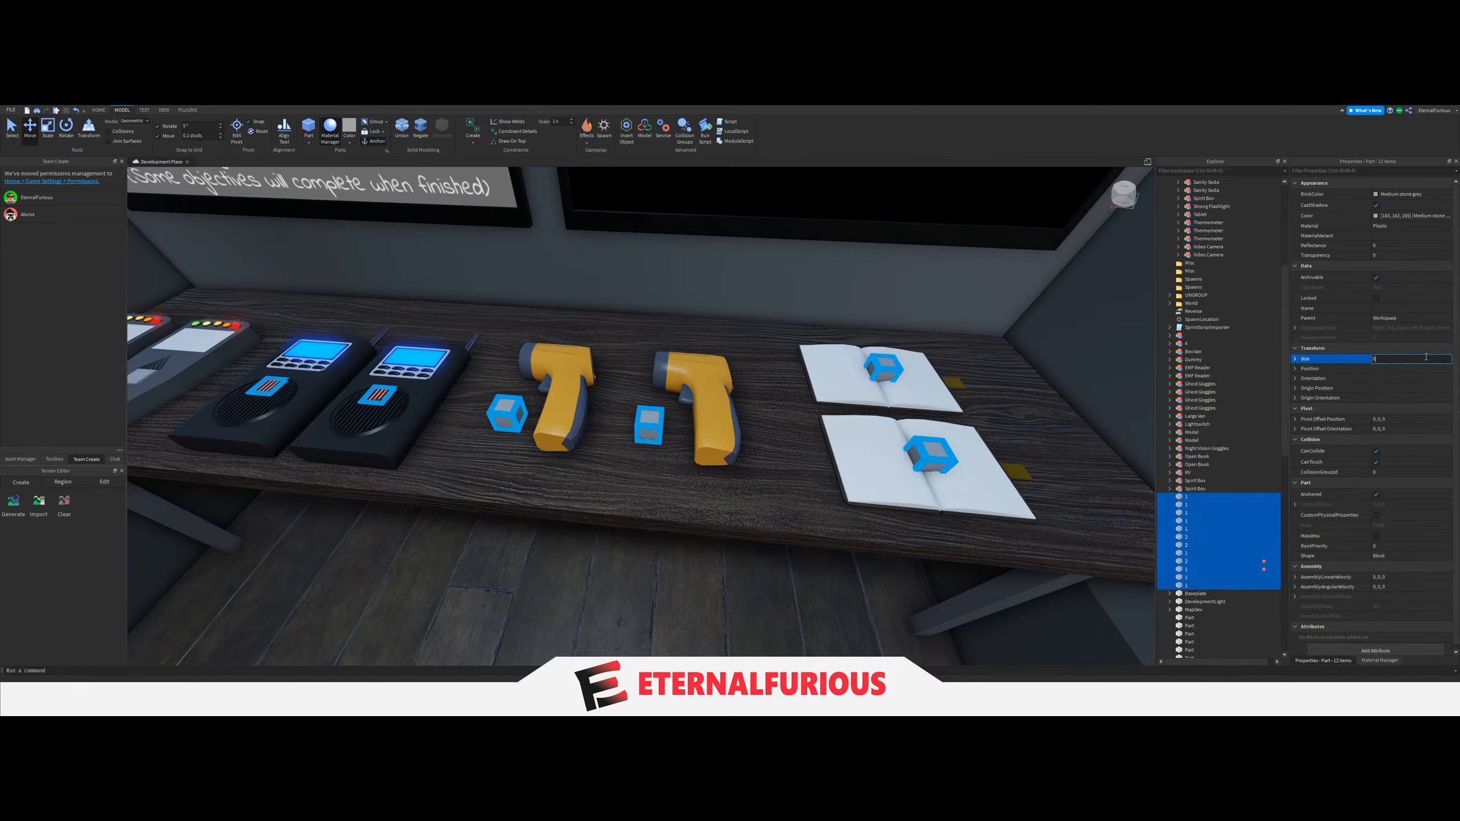
type(".25, 0")
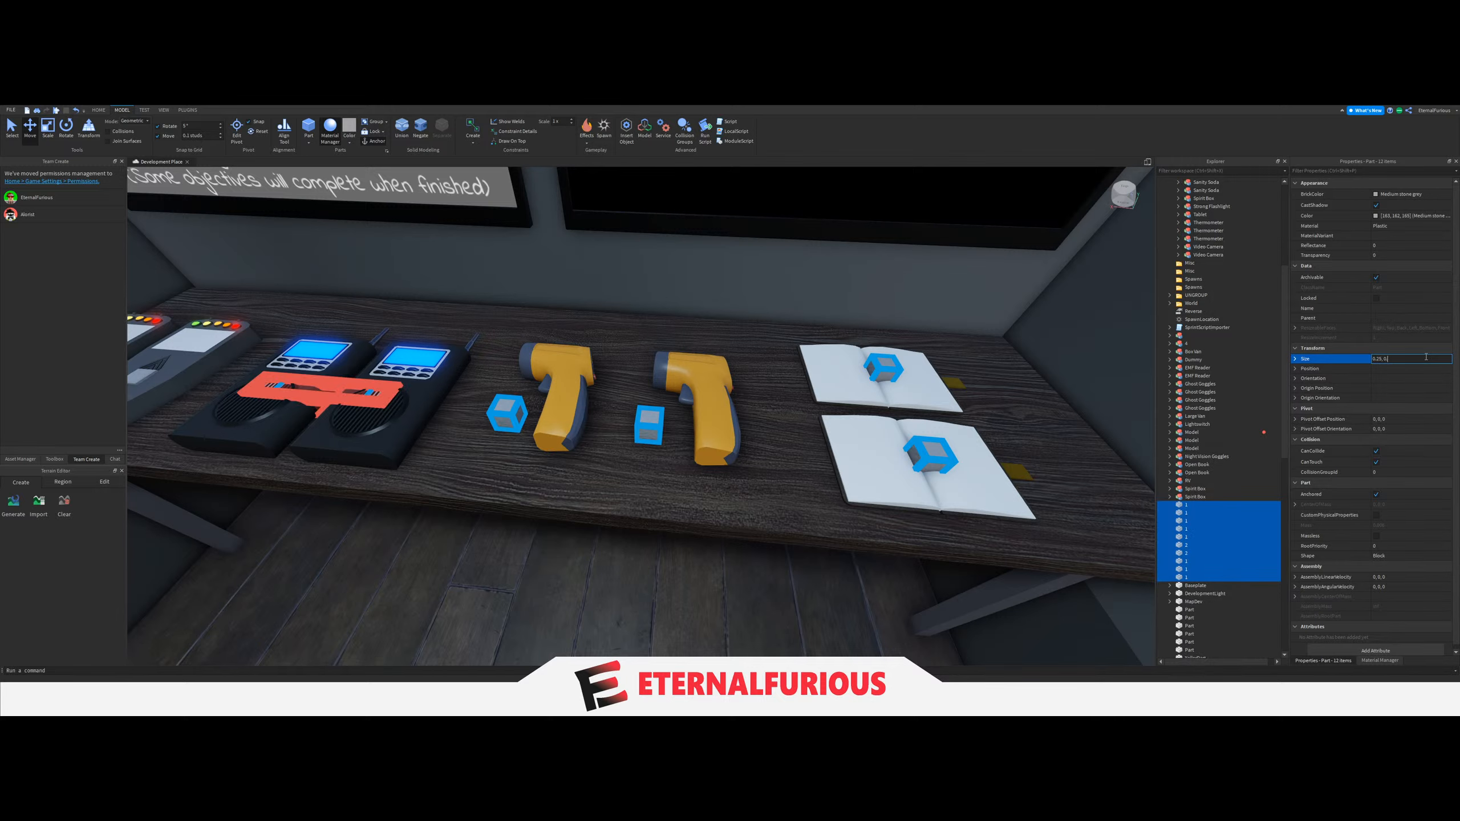
type(".25, 0.25, 0.2")
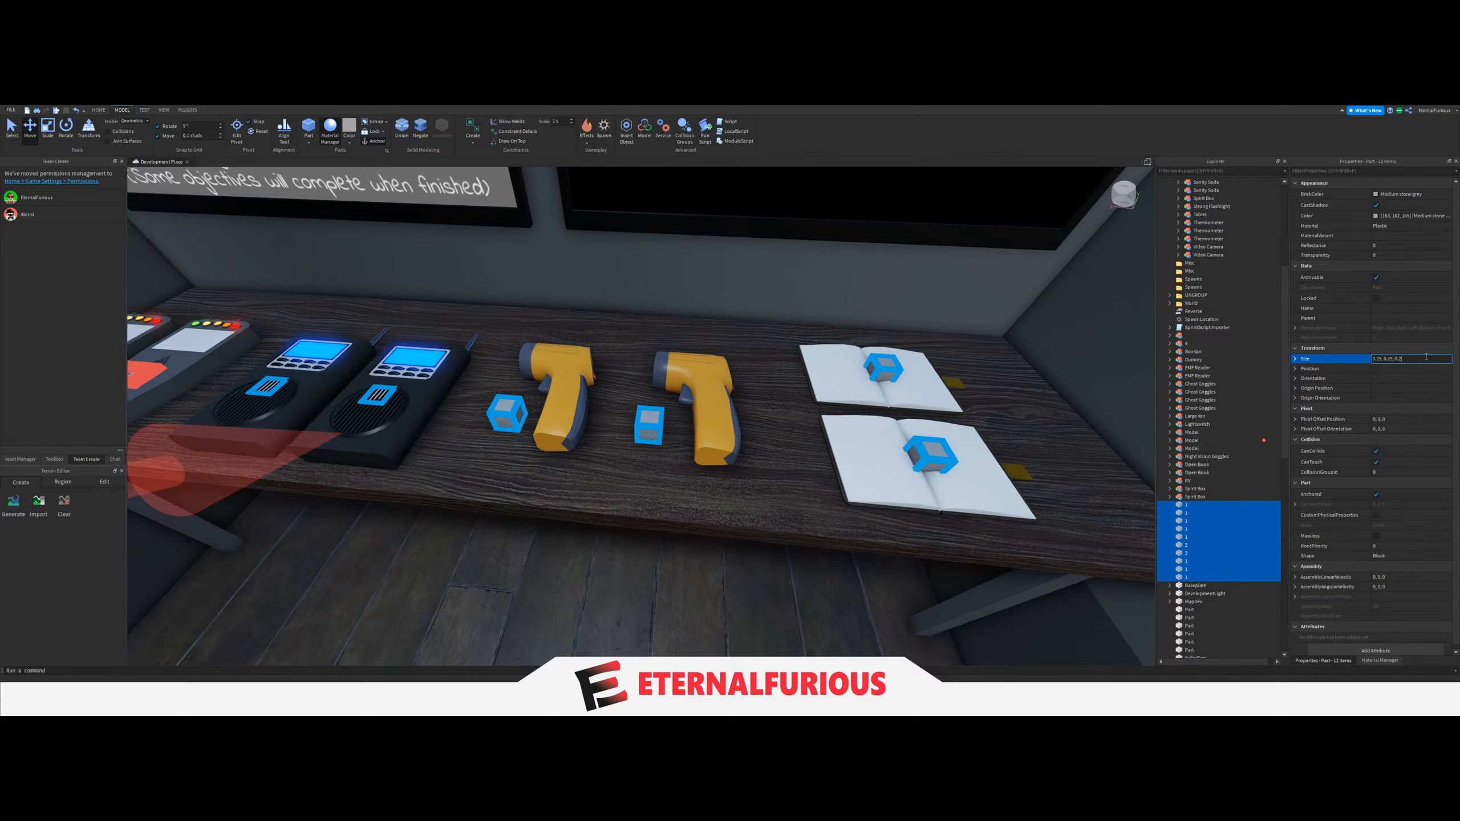
key("Return")
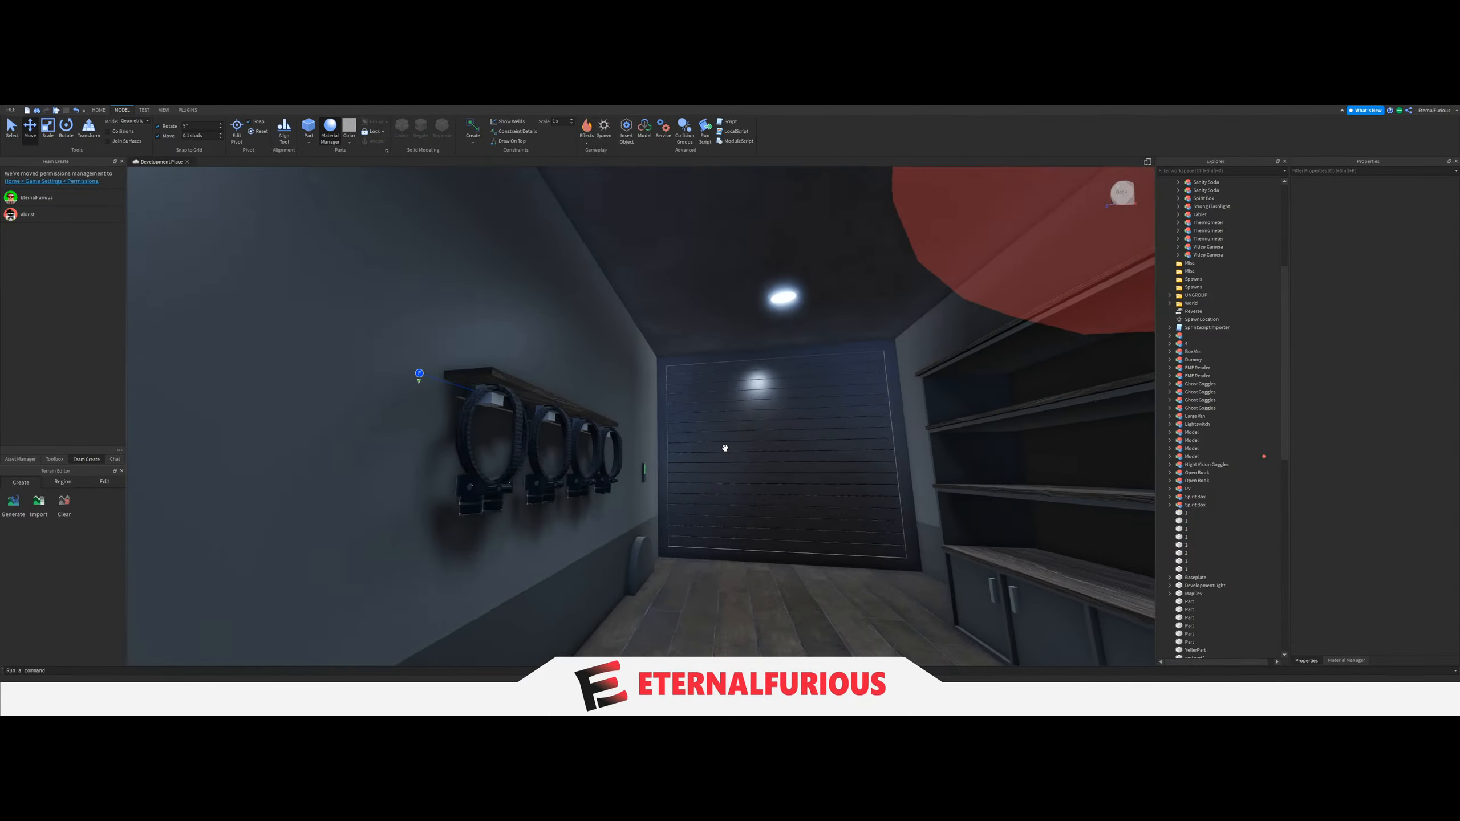
Fetch two Crucifixes from the equipment laid out on the baseplate and lay them on the cabinet's lowest shelf in the van.
key("w")
right_click_drag(725, 448, 616, 506)
key("w")
key("s")
key("w")
key("w")
key("s")
key("w")
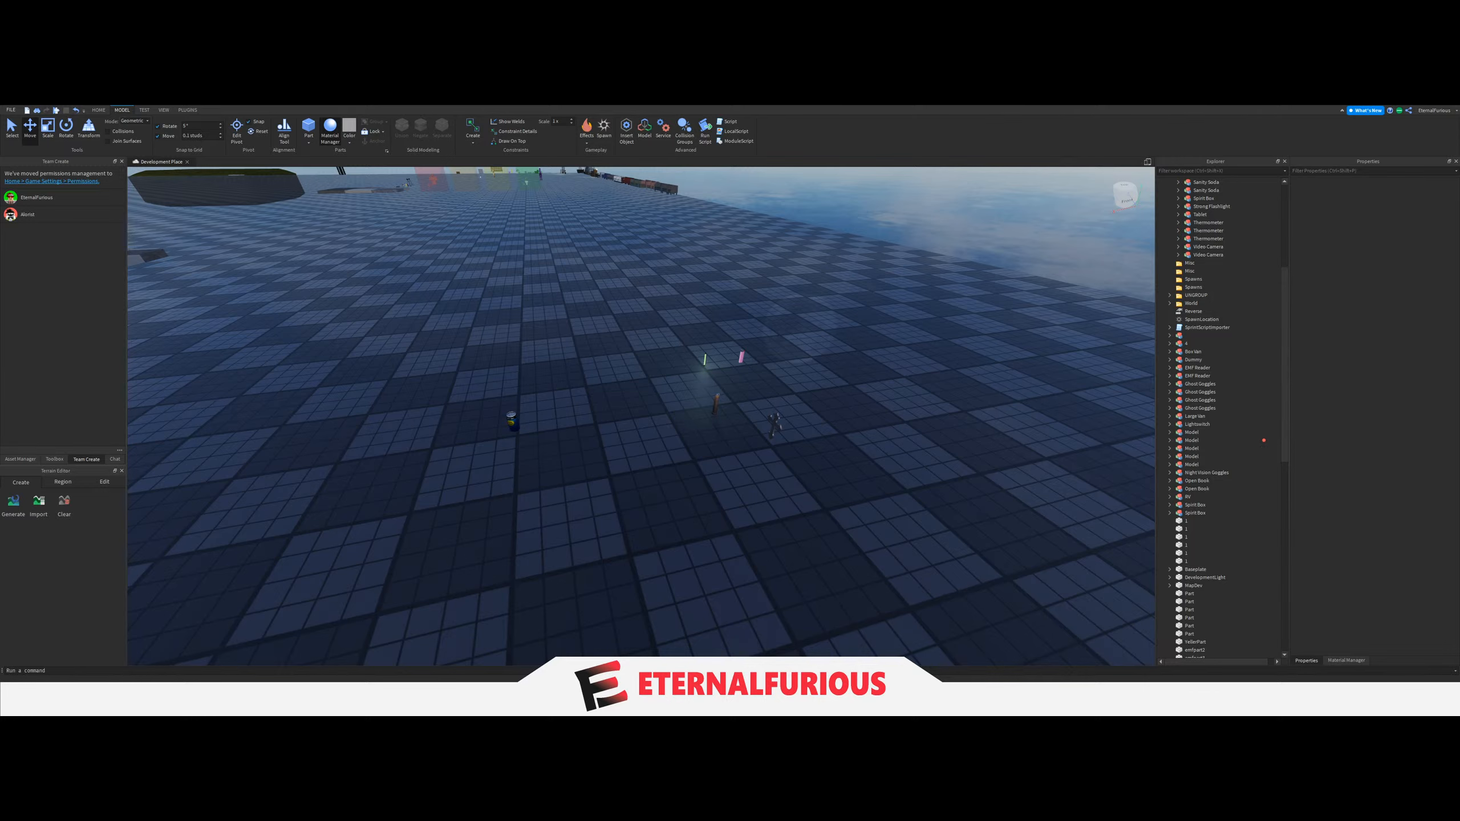
left_click_drag(775, 424, 748, 362)
key("w")
key("ctrl+d")
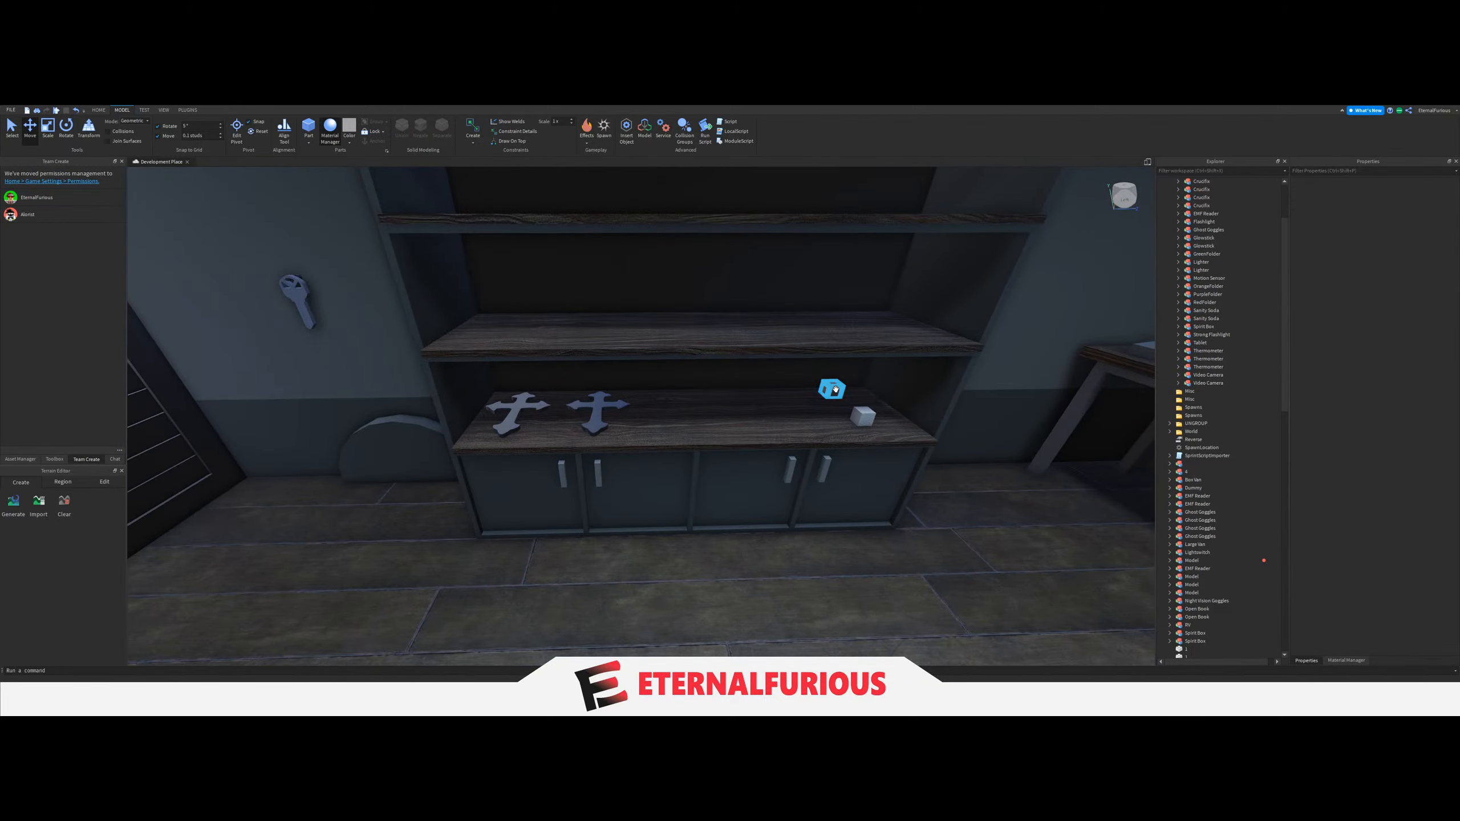
Place a copy of the shelf's spawn block at the centre of the outermost Crucifix.
left_click(835, 389)
key("f")
scroll(783, 447, "up", 3)
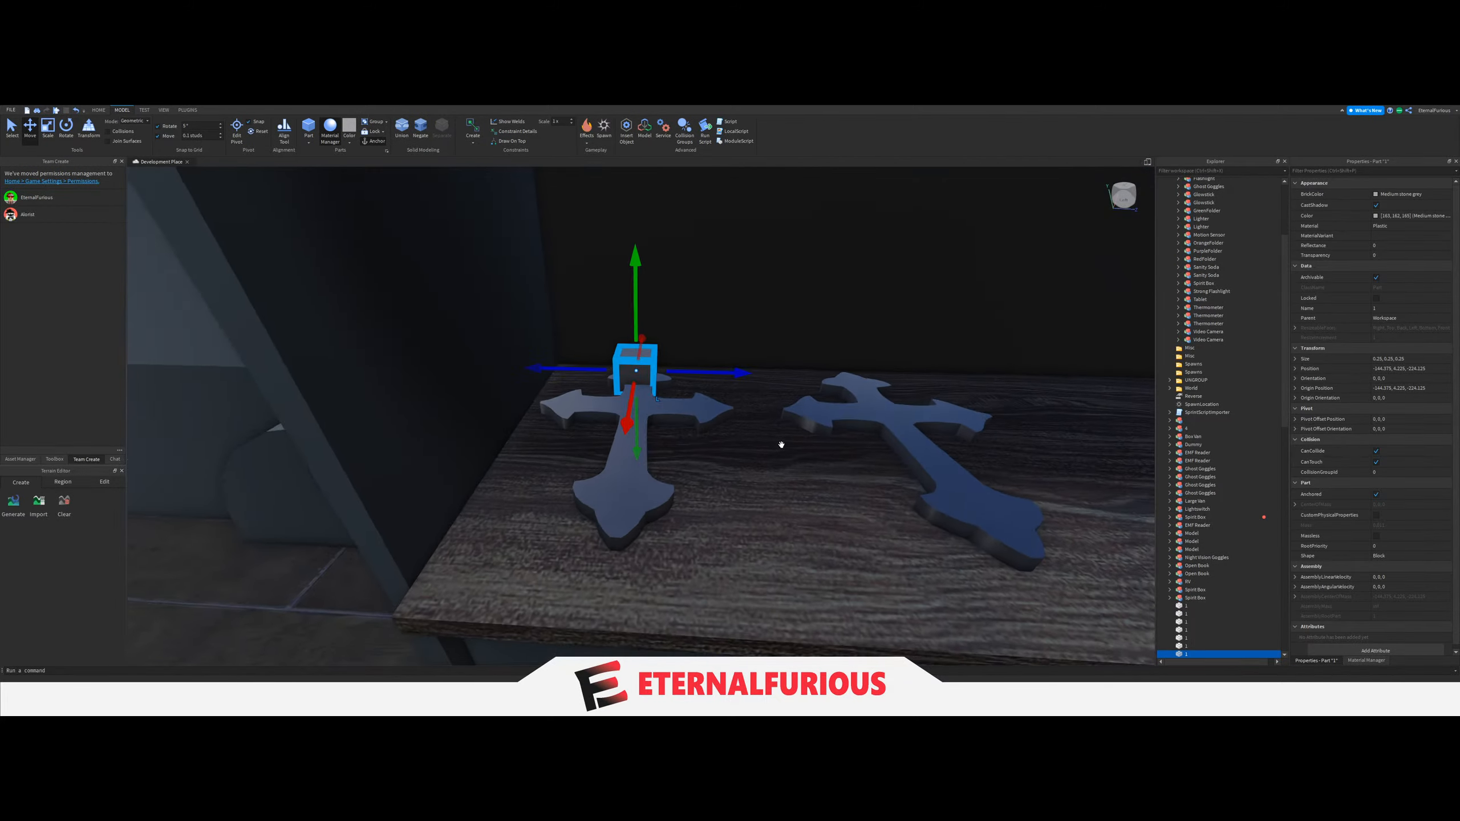
right_click_drag(782, 447, 707, 415)
left_click_drag(707, 415, 612, 420)
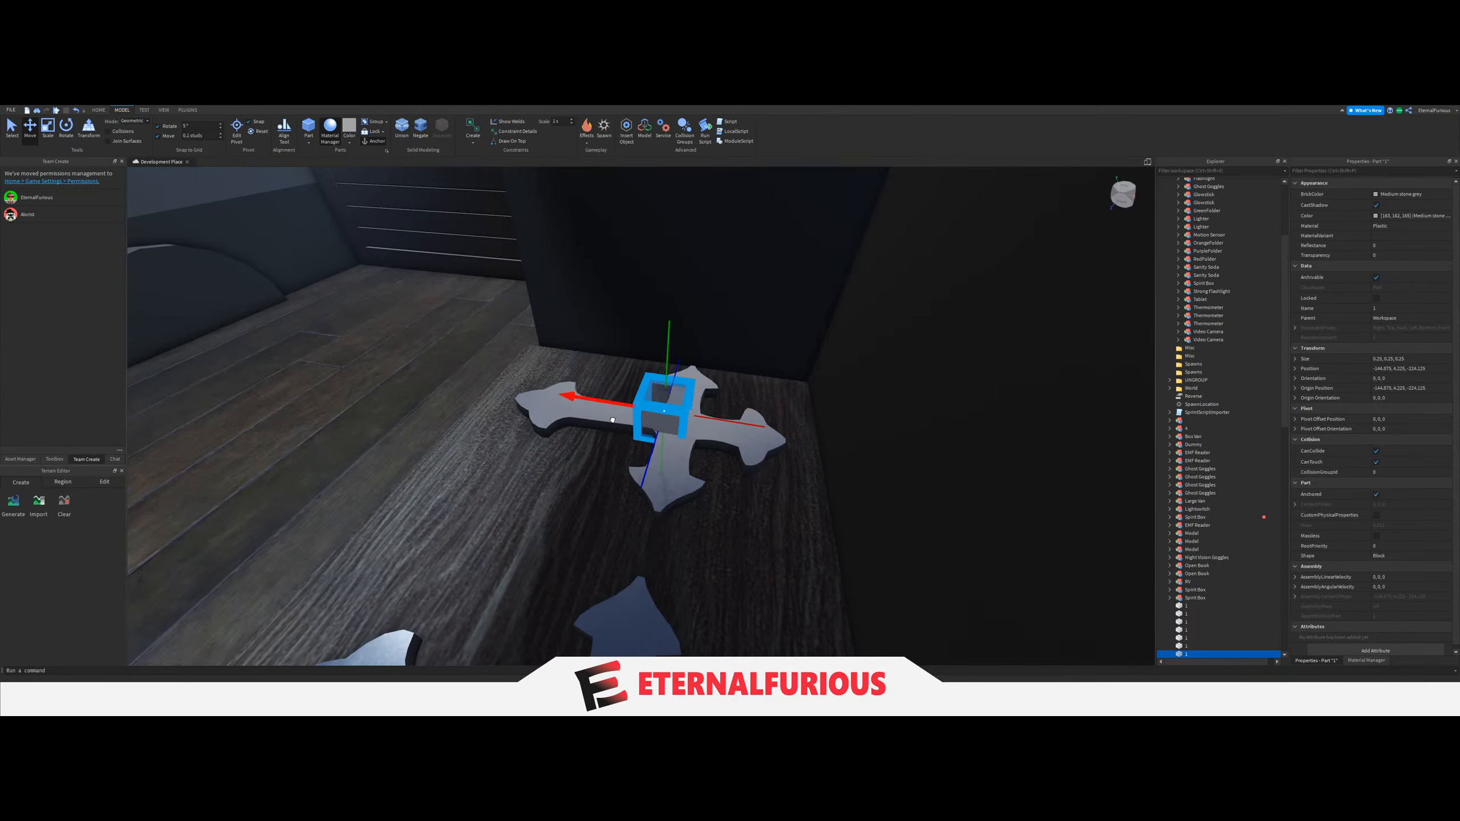
right_click_drag(612, 421, 606, 450)
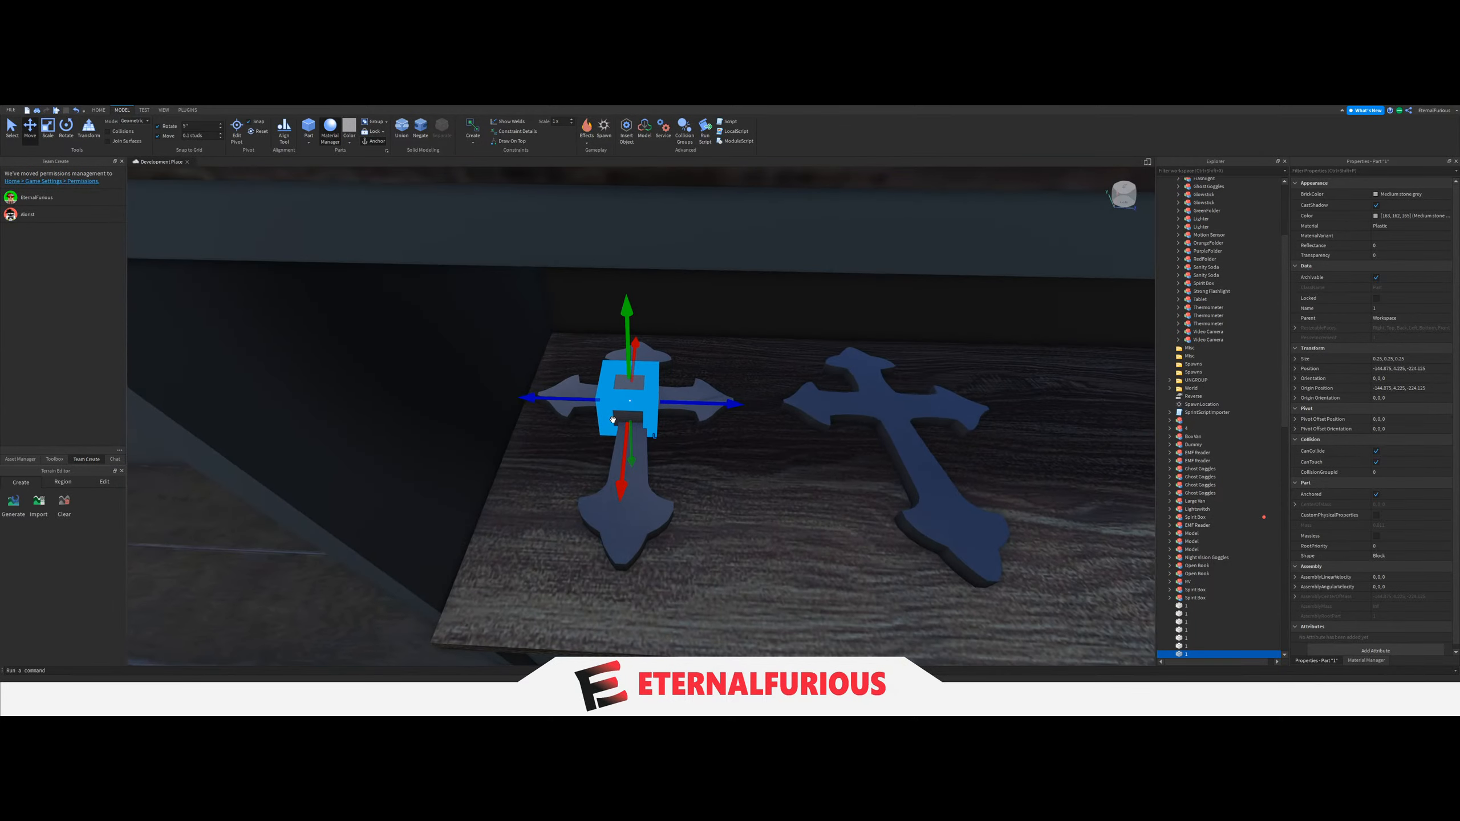
scroll(606, 450, "down", 3)
left_click_drag(627, 458, 626, 460)
Duplicate the Crucifix's spawn block onto the second Crucifix and select both Crucifixes together with their blocks.
right_click_drag(704, 431, 689, 505)
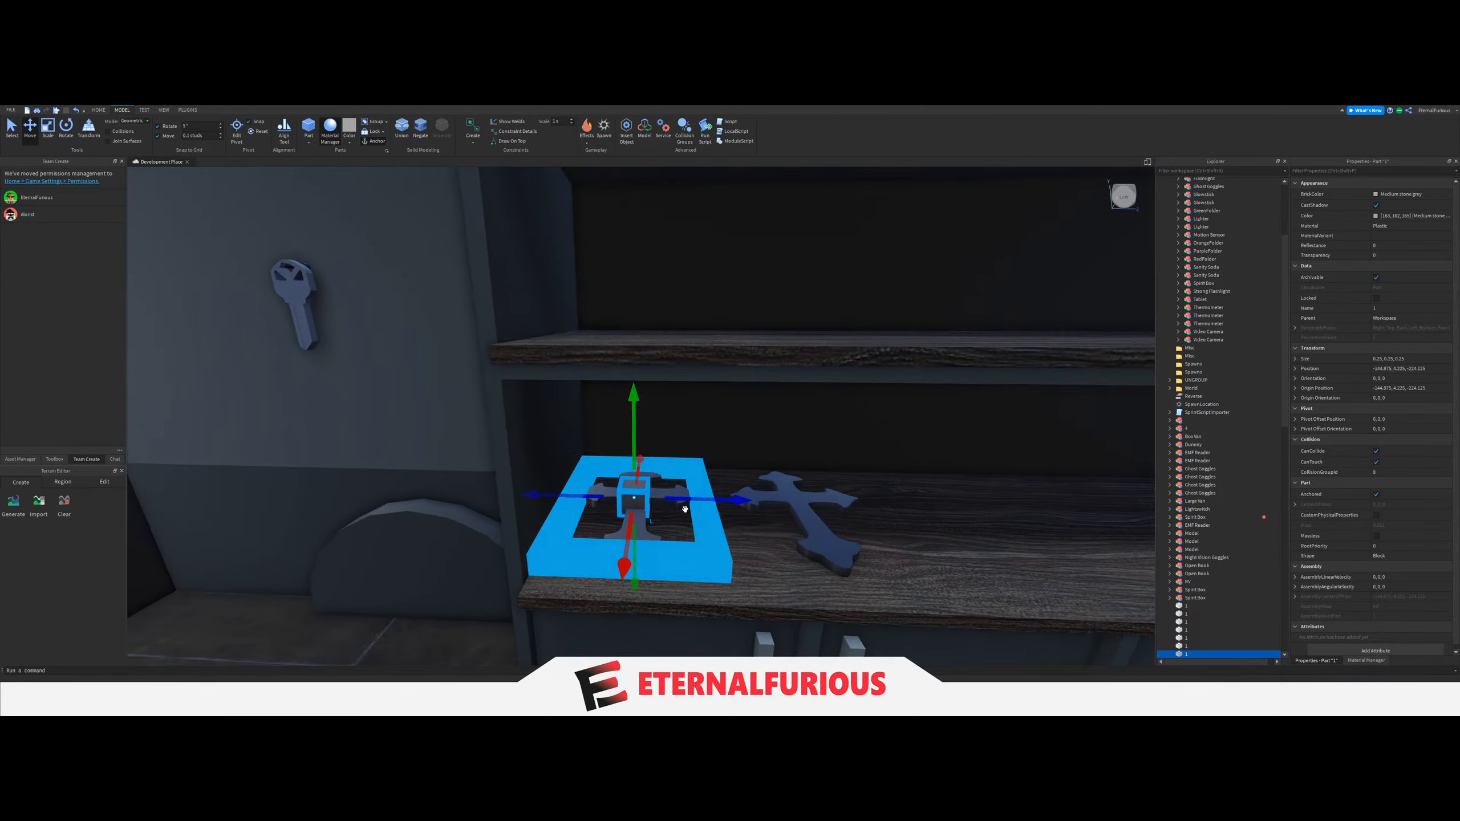
key("ctrl+d")
left_click_drag(685, 499, 840, 500)
left_click(633, 506)
left_click(788, 501, "ctrl")
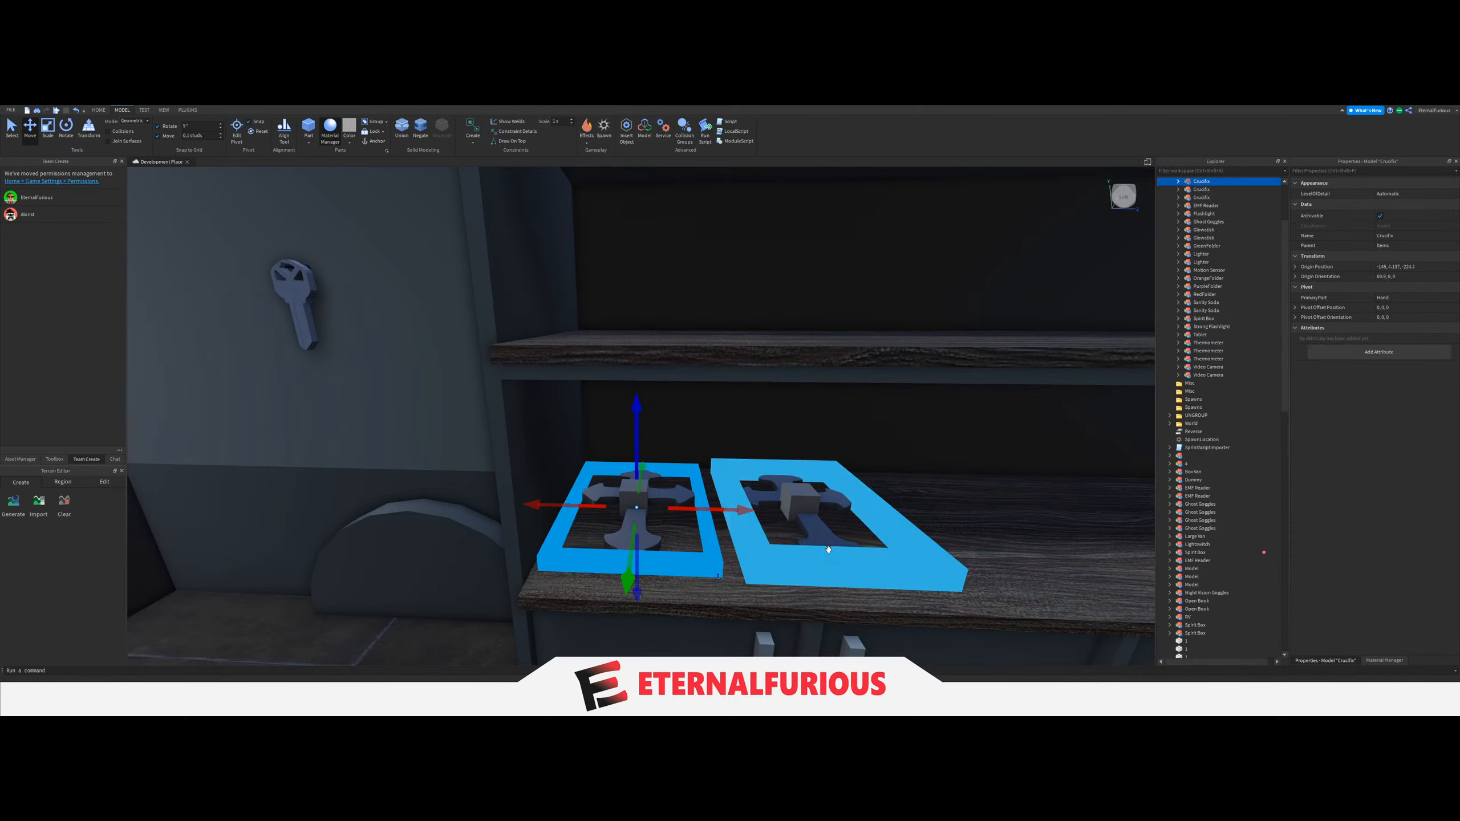
left_click(635, 494, "ctrl")
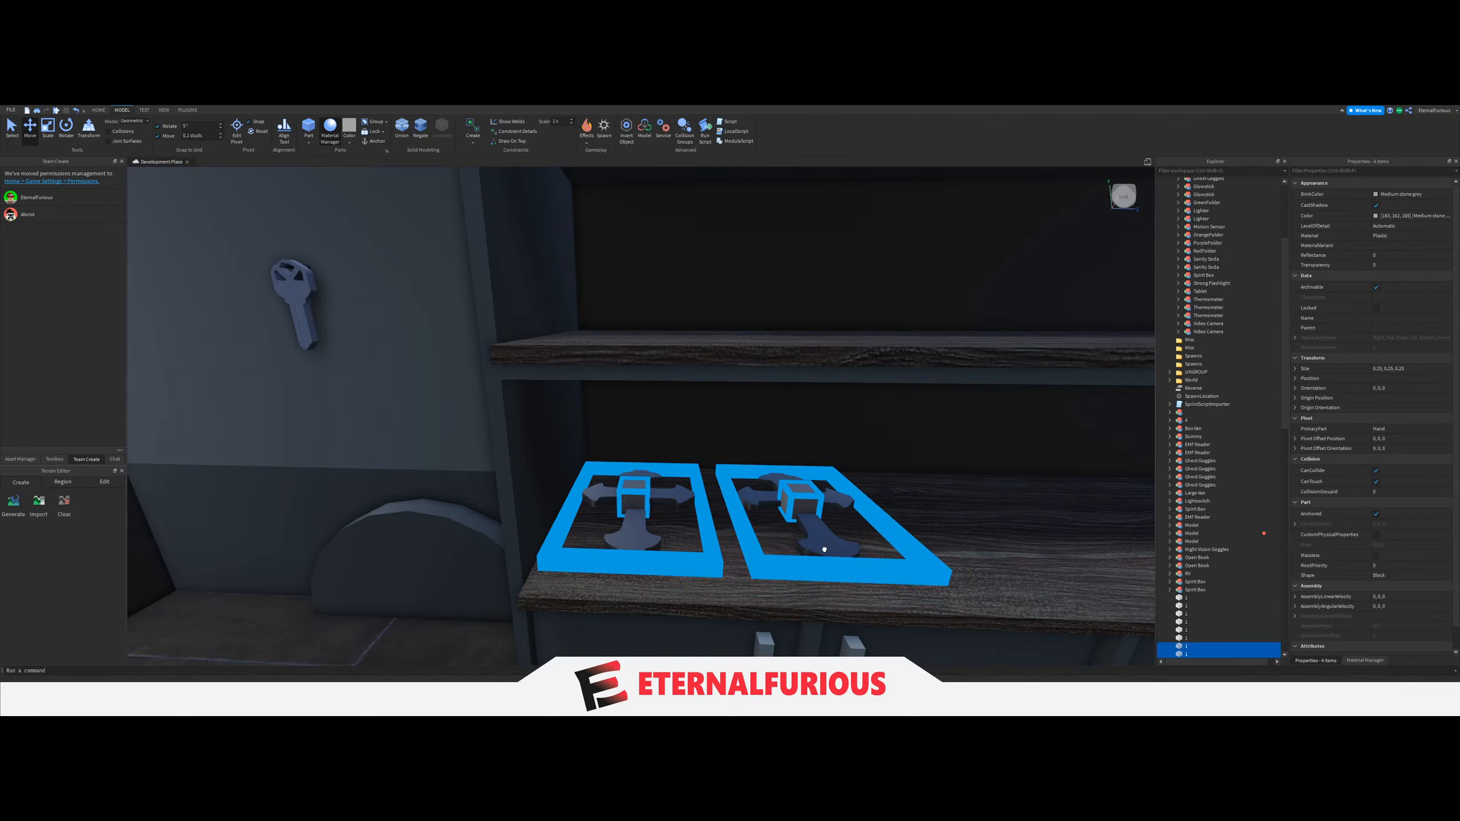
left_click(826, 551, "ctrl")
left_click_drag(833, 555, 867, 586)
scroll(867, 586, "down", 10)
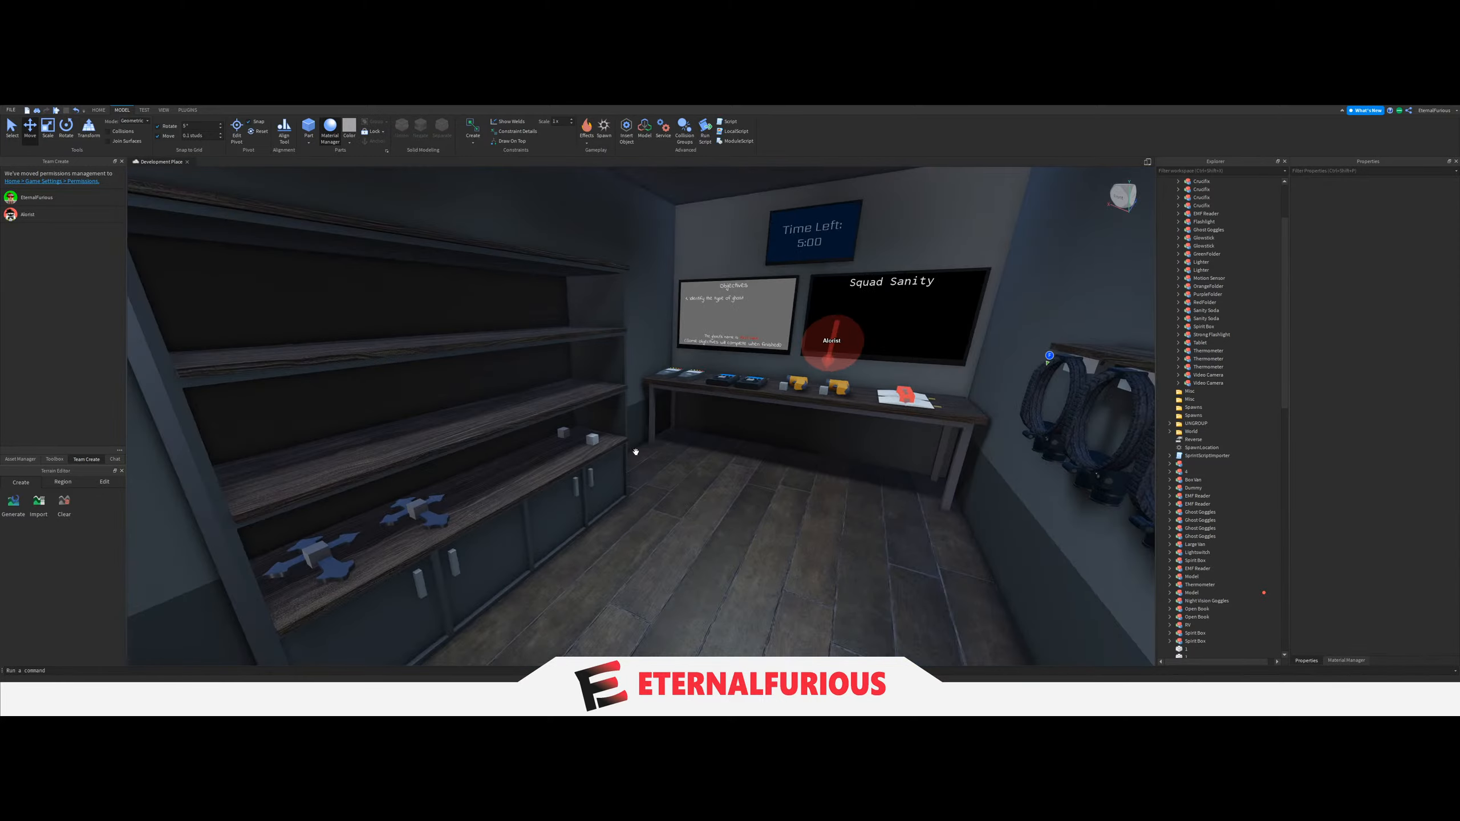
Bring a Sanity Soda from the equipment on the baseplate onto the lowest shelf beside the Crucifixes.
mouse_move(636, 453)
right_mouse_down()
mouse_move(619, 437)
mouse_move(629, 385)
mouse_move(701, 404)
mouse_move(615, 445)
mouse_move(633, 436)
right_mouse_up()
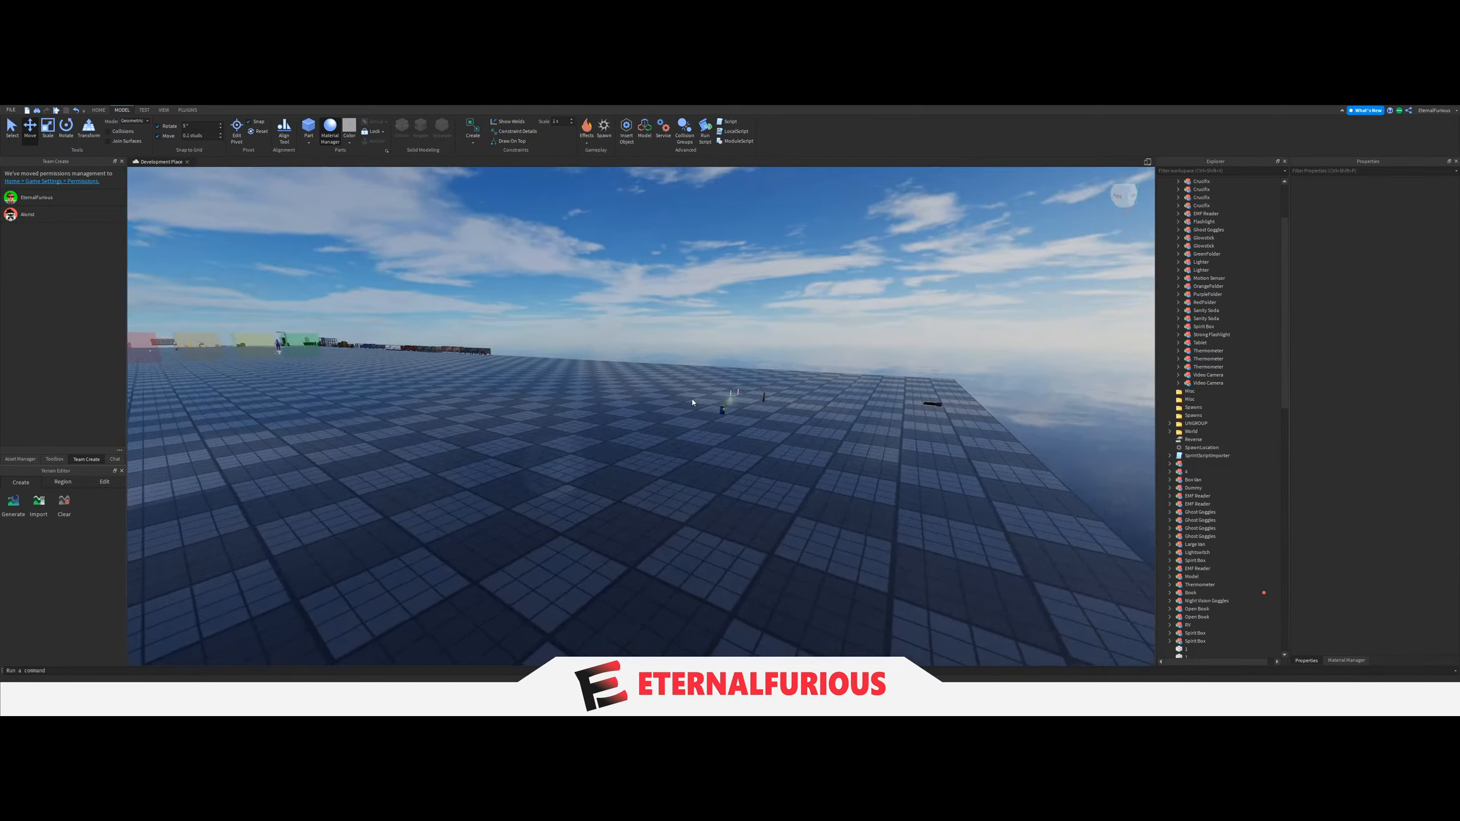
mouse_move(661, 414)
right_mouse_down()
mouse_move(692, 403)
mouse_move(658, 435)
right_mouse_up()
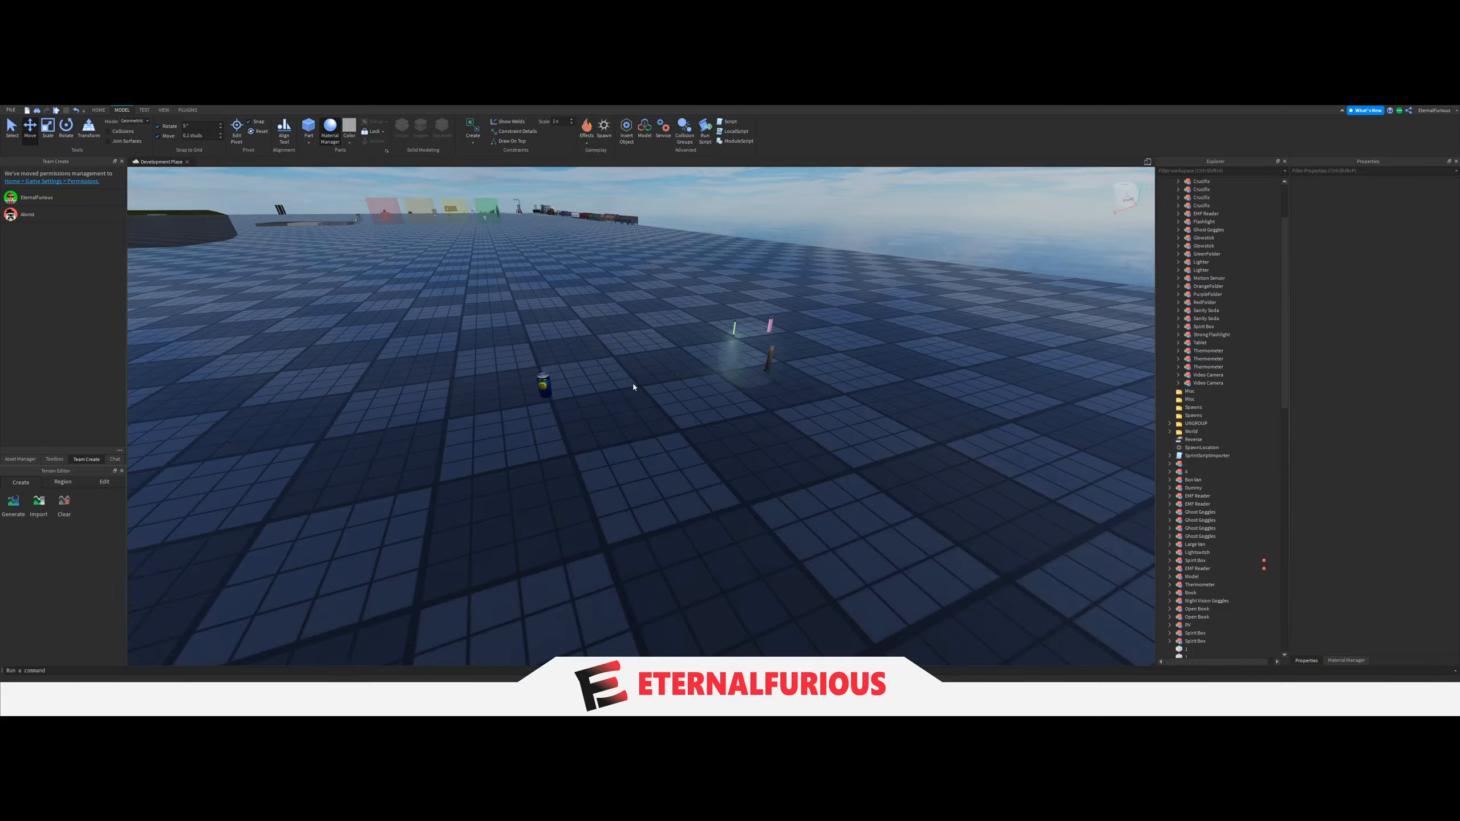
left_click_drag(541, 381, 628, 493)
key("s")
right_click_drag(628, 493, 678, 431)
key("w")
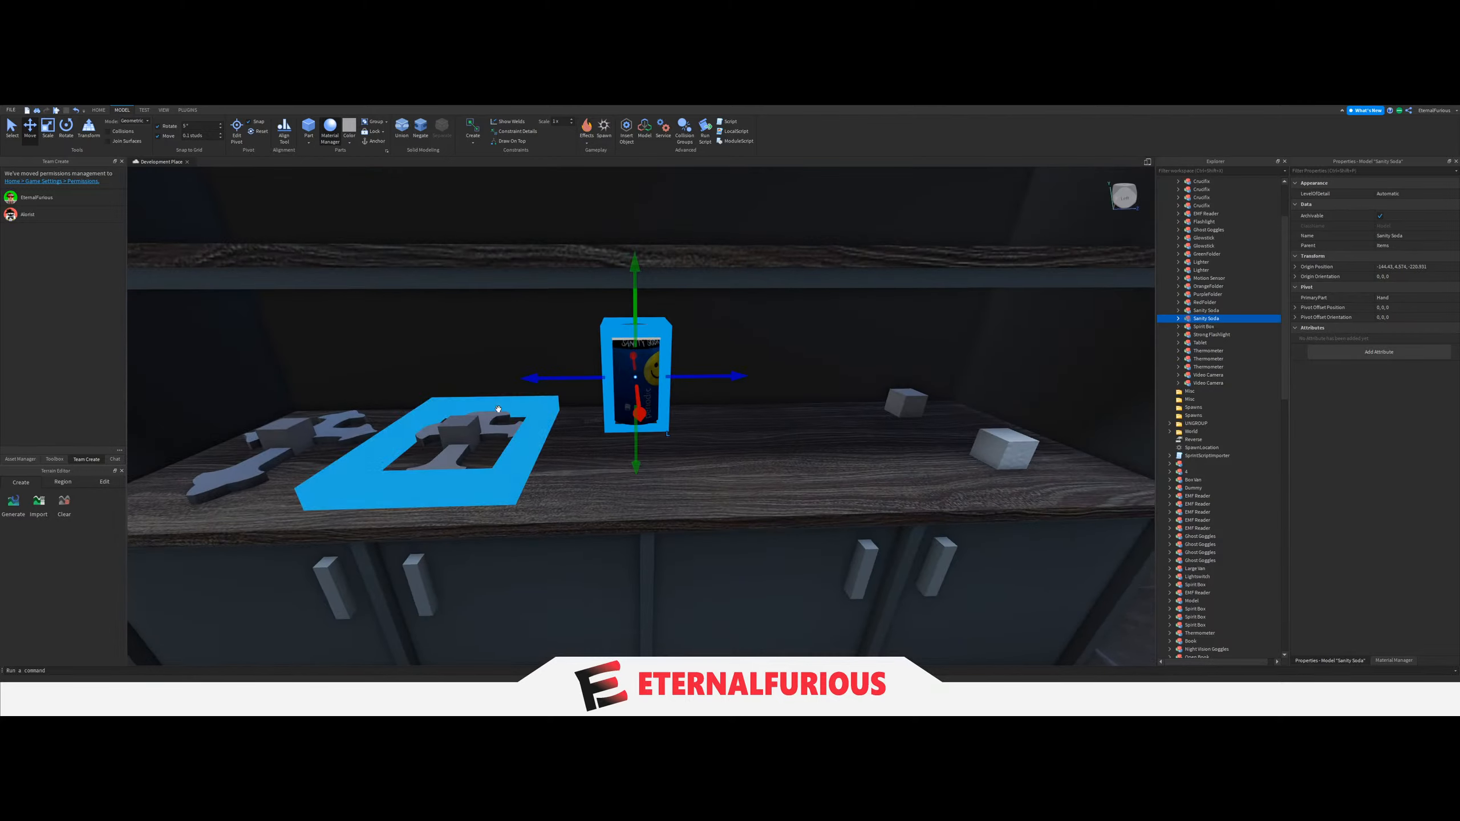
Duplicate the second Crucifix's spawn block and move the copy along the shelf to the front of the Sanity Soda.
left_click(457, 431)
key("ctrl+d")
left_click_drag(543, 433, 714, 431)
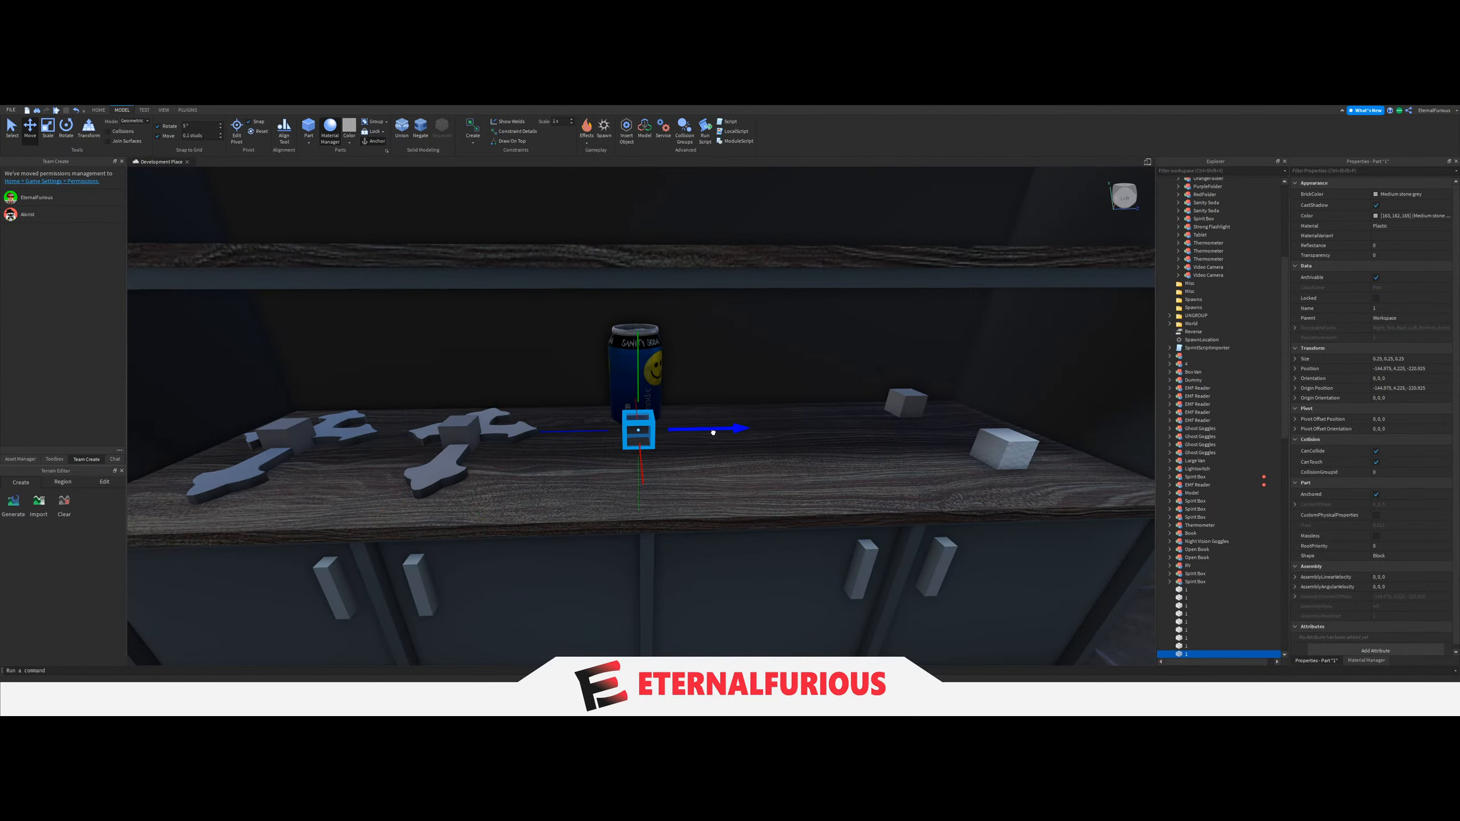
key("a")
right_click_drag(714, 431, 682, 452)
key("w")
Shift the Sanity Soda and its spawn block toward the back of the shelf, adjusting their spacing.
left_click(565, 423)
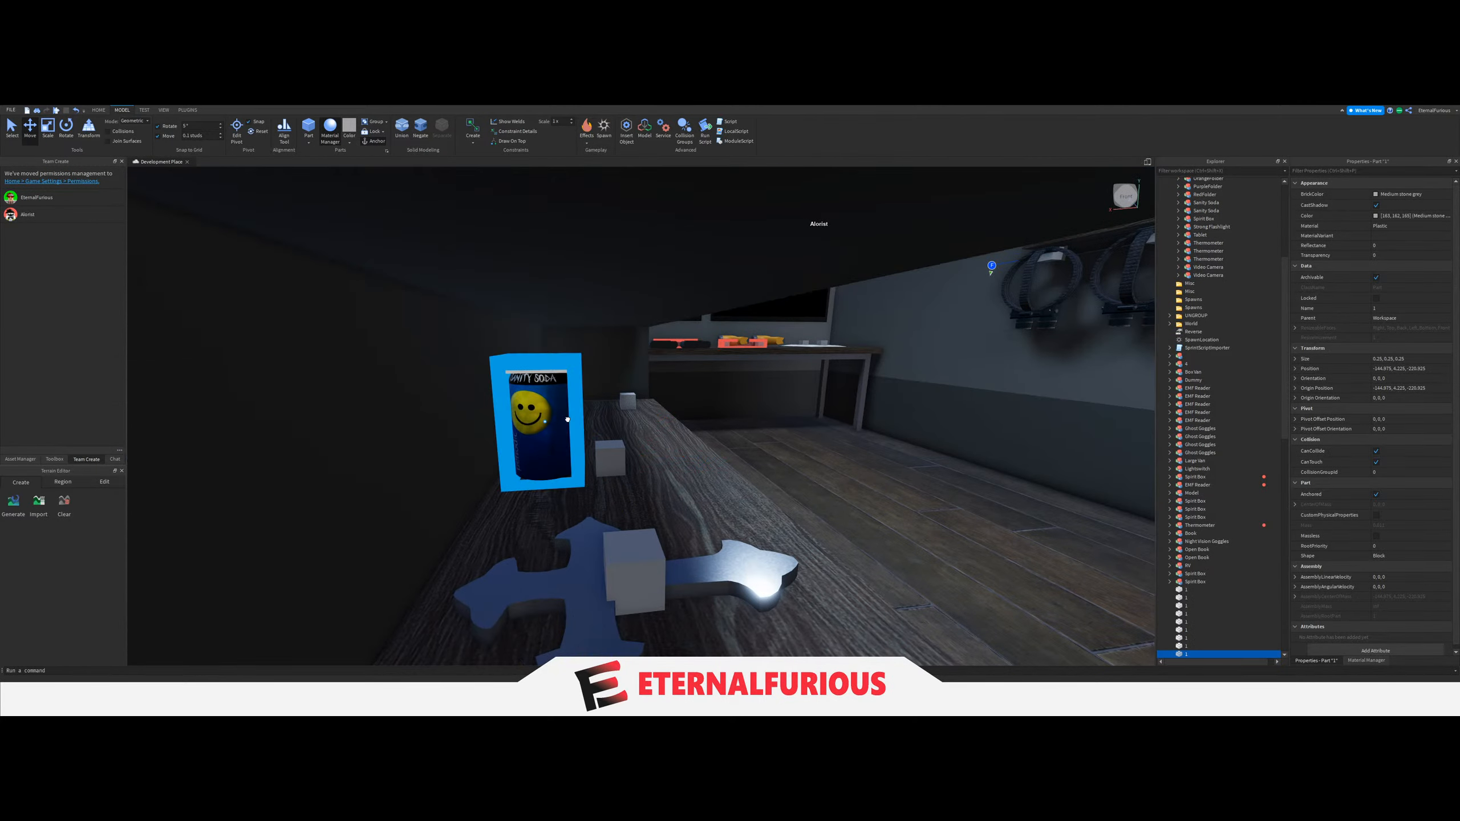
left_click(609, 469)
left_click(559, 431)
left_click_drag(607, 419, 574, 424)
left_click(625, 468)
left_click_drag(658, 461, 636, 462)
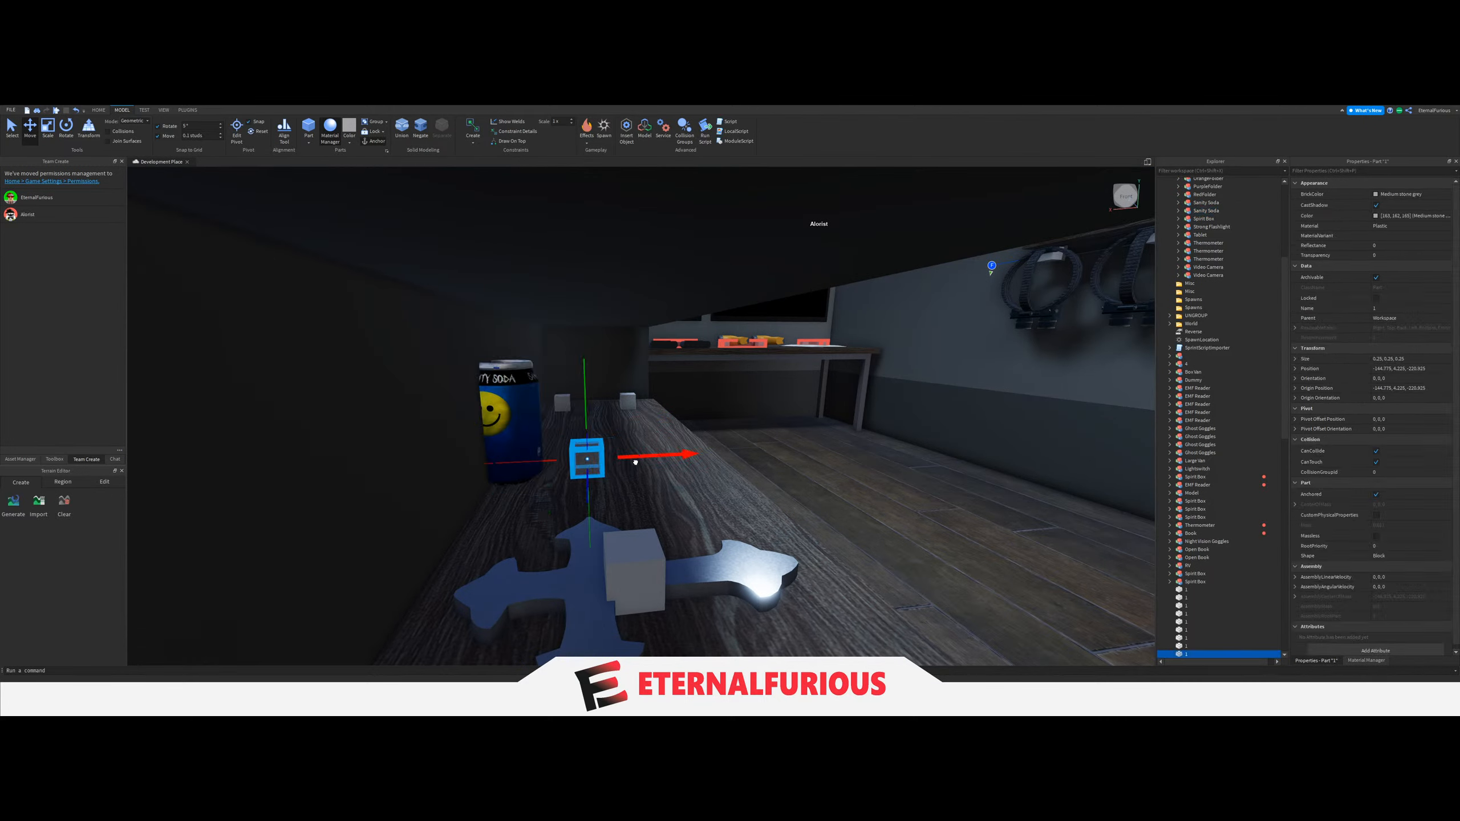
left_click(533, 435)
mouse_move(574, 425)
left_mouse_down()
mouse_move(617, 420)
mouse_move(584, 424)
left_mouse_up()
left_click(564, 461)
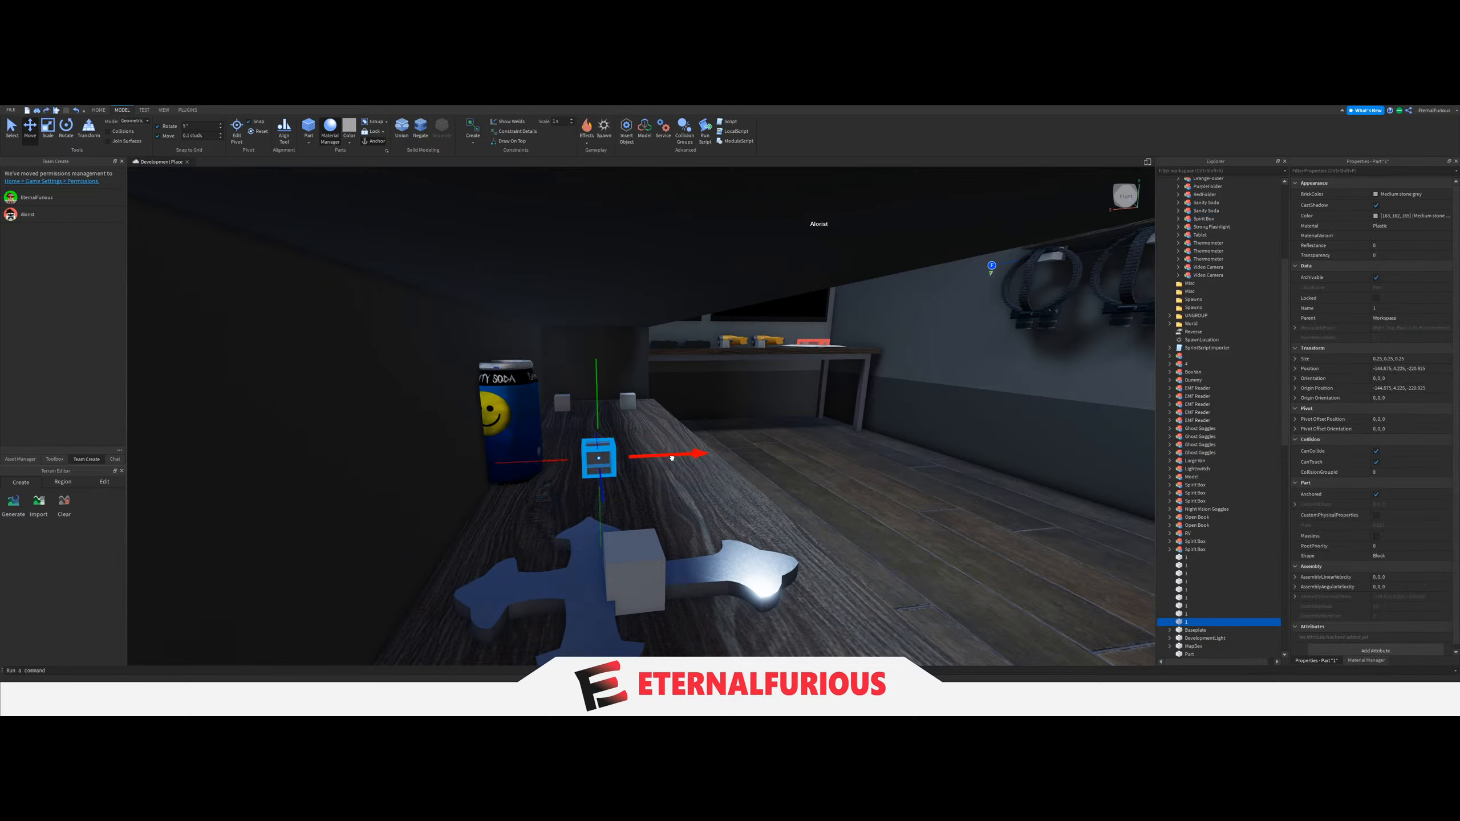
Duplicate the soda's spawn block toward the shelf's front edge, check the spacing with the Sanity Soda, and delete the can.
key("ctrl+d")
left_click_drag(672, 458, 742, 453)
left_click(540, 426)
left_click_drag(577, 419, 710, 453)
key("ctrl+d")
key("Delete")
left_click(590, 457)
key("Delete")
left_click(679, 456)
left_click(606, 442, "ctrl")
Duplicate more spawn blocks to form a touching row of four across the shelf's depth as spacers.
right_click_drag(710, 453, 737, 591)
scroll(705, 449, "up", 3)
left_click(736, 591)
left_click(598, 463)
key("ctrl+d")
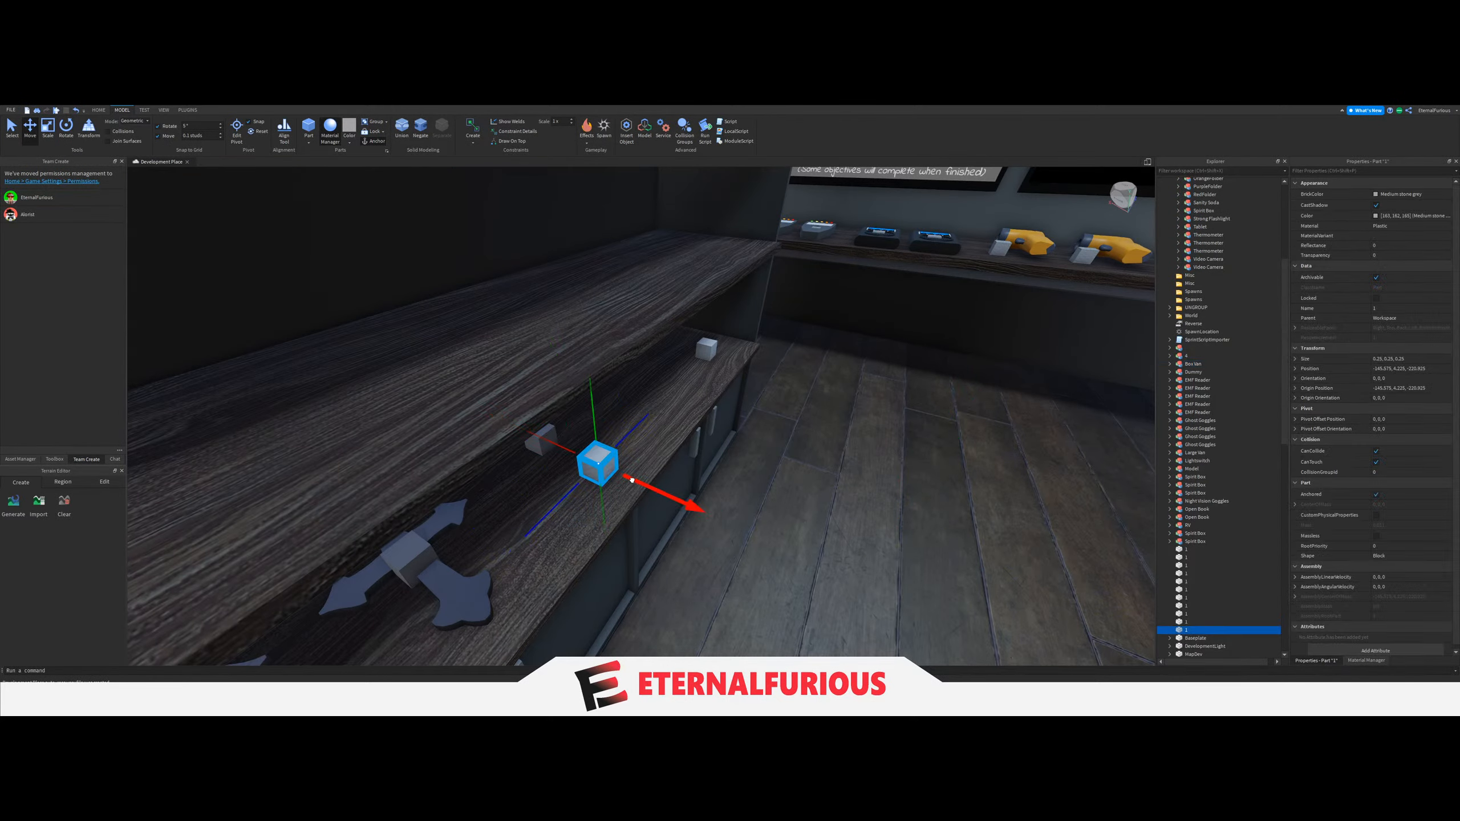
left_click_drag(631, 479, 598, 463)
key("ctrl+d")
scroll(608, 478, "up", 3)
right_click_drag(610, 479, 687, 434)
scroll(688, 433, "down", 3)
scroll(687, 434, "up", 1)
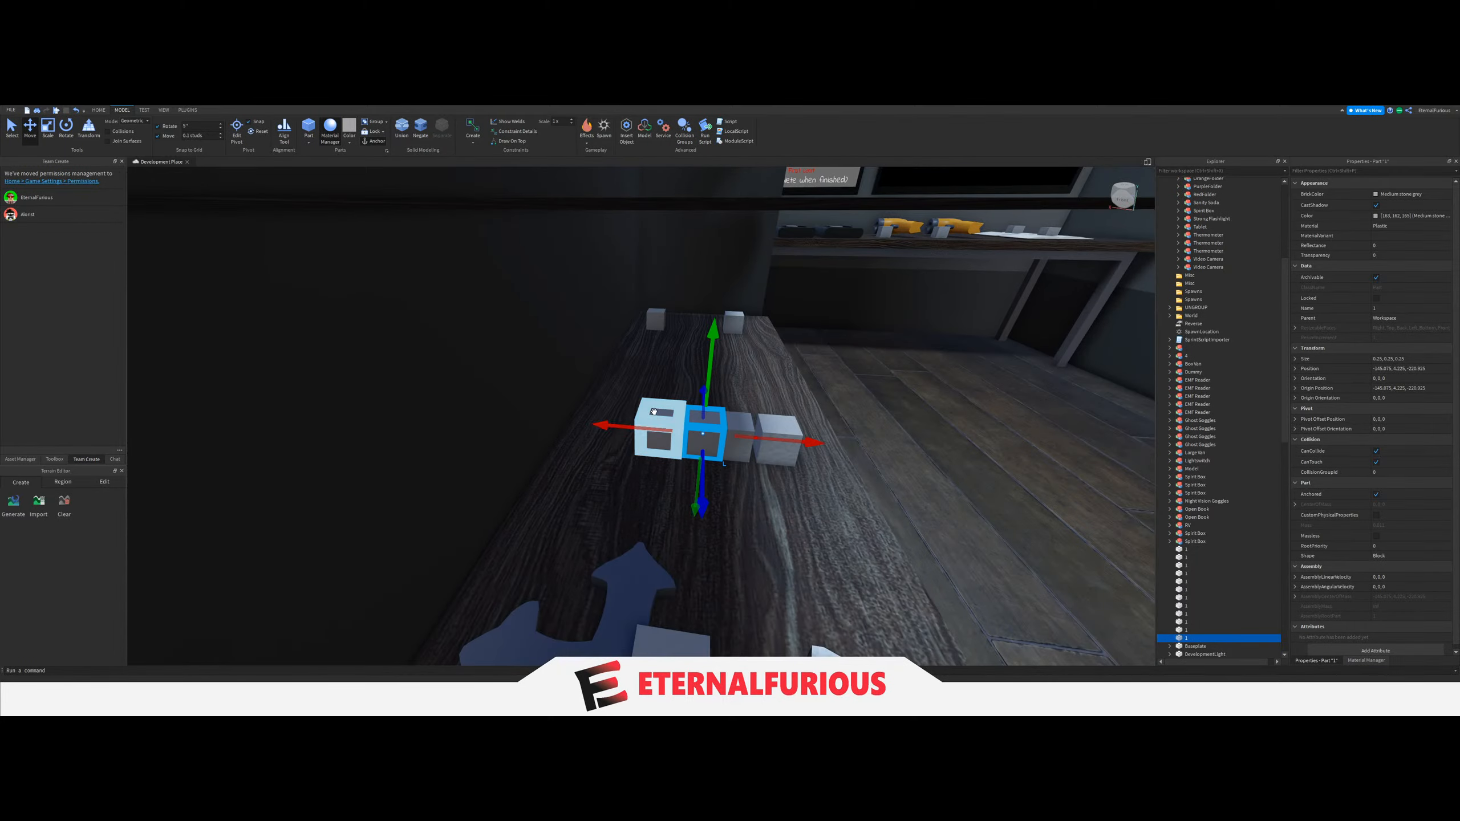
Select the blocks in the row and duplicate the front spawn block sideways along the shelf to start a second column.
left_click(654, 412)
left_click(705, 424)
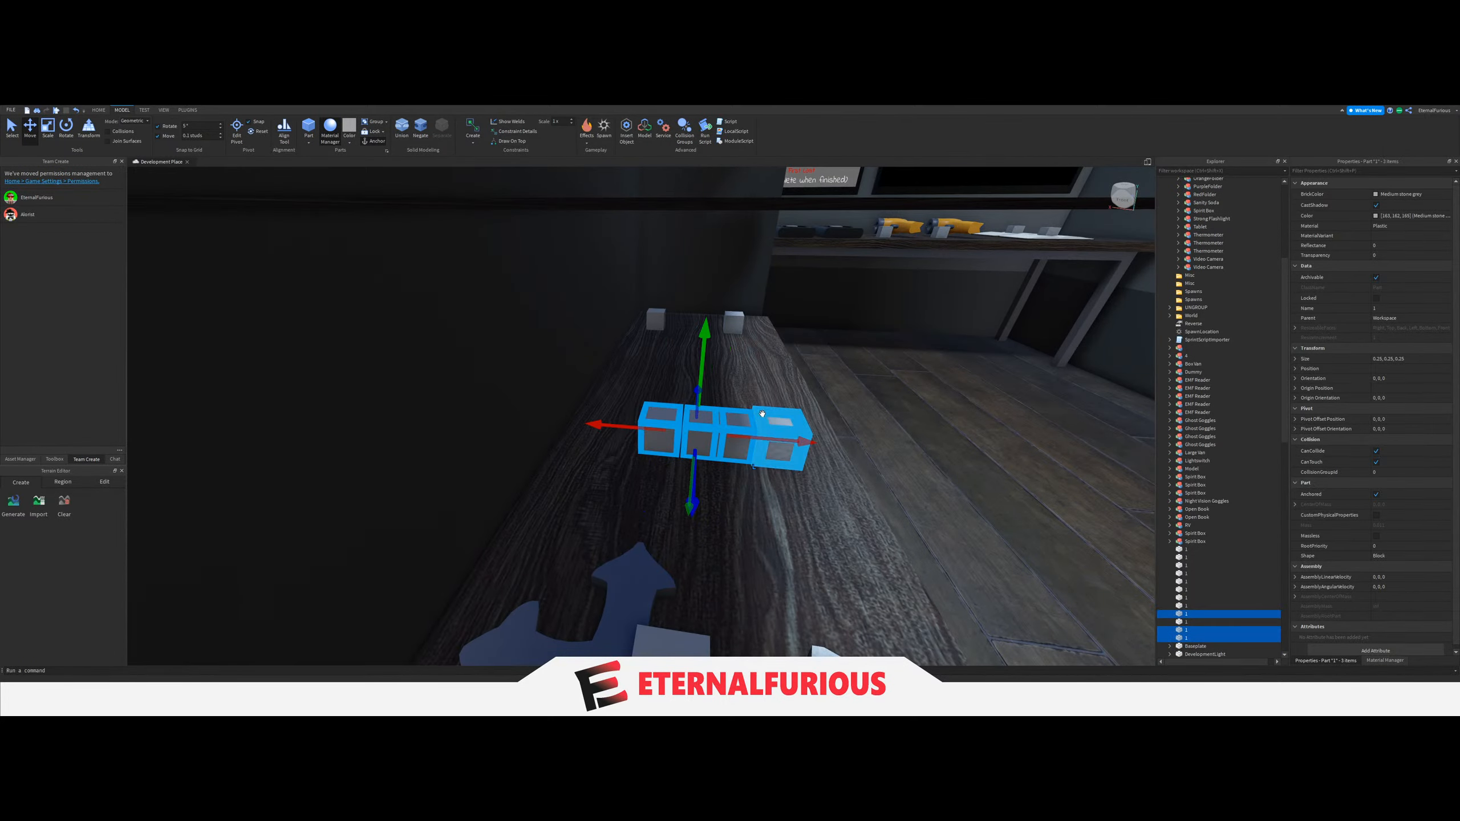
left_click(762, 414)
key("f")
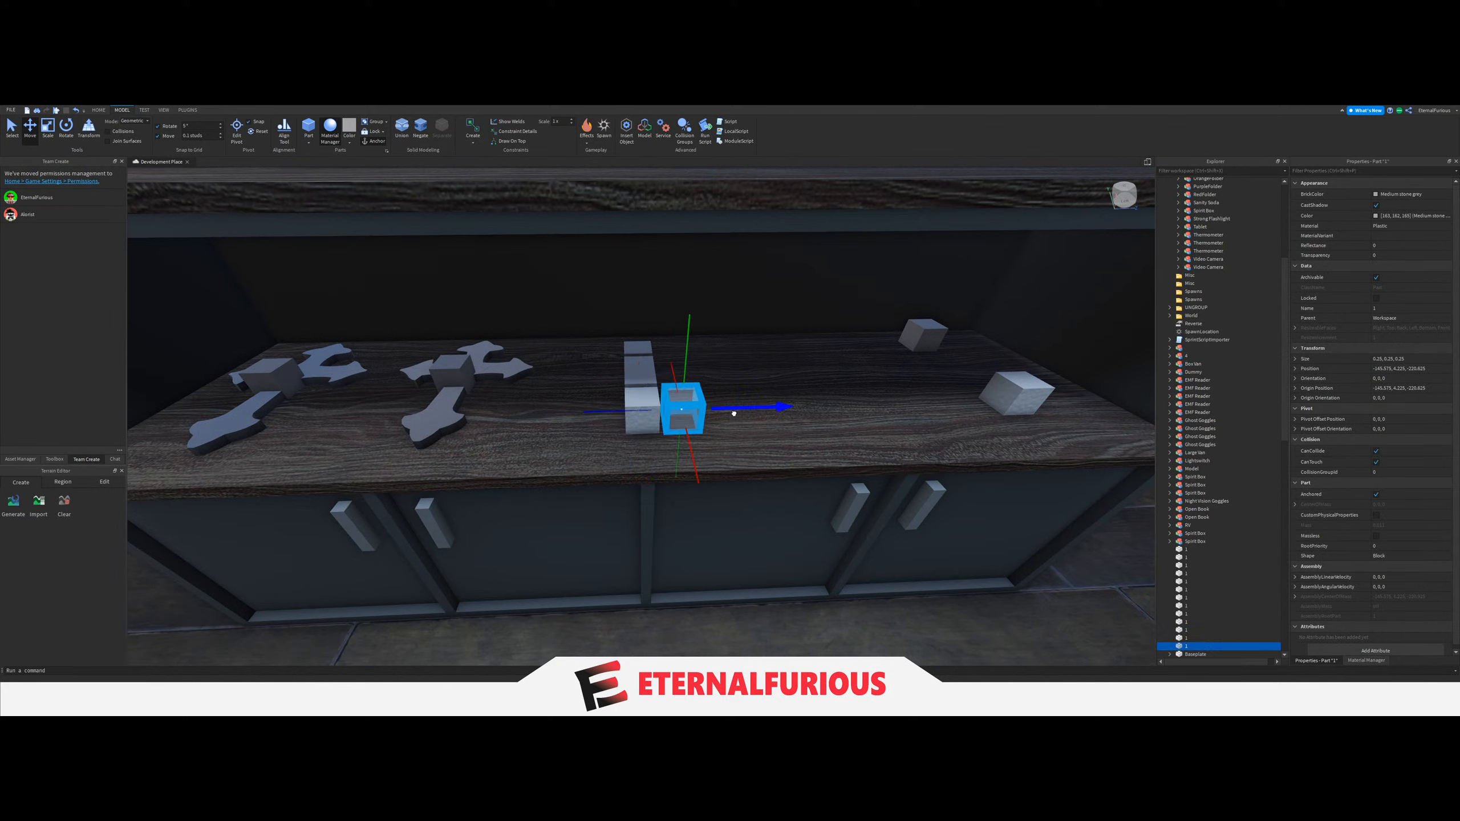
key("ctrl+d")
left_click_drag(734, 413, 796, 409)
key("ctrl+d")
left_click_drag(685, 395, 770, 358)
Delete the surplus spacer block and duplicate the back spawn block sideways to complete a two-by-two grid.
key("Delete")
left_click(640, 362)
key("ctrl+d")
right_click_drag(712, 440, 712, 440)
left_click(821, 506)
right_click_drag(822, 506, 694, 417)
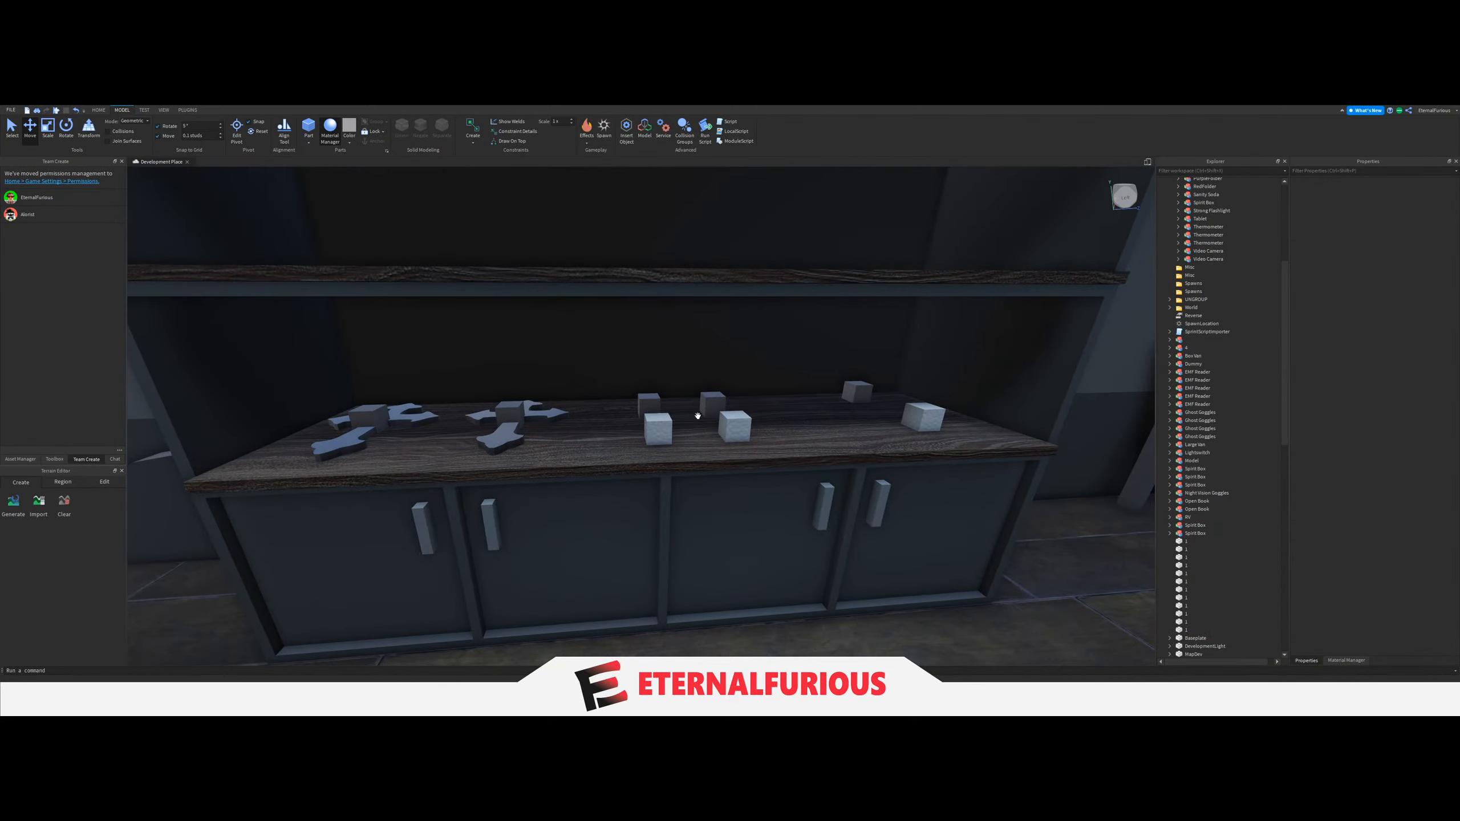
Select the four soda spawn blocks and shift them together along the shelf between the Crucifixes and the end blocks.
left_click(645, 402)
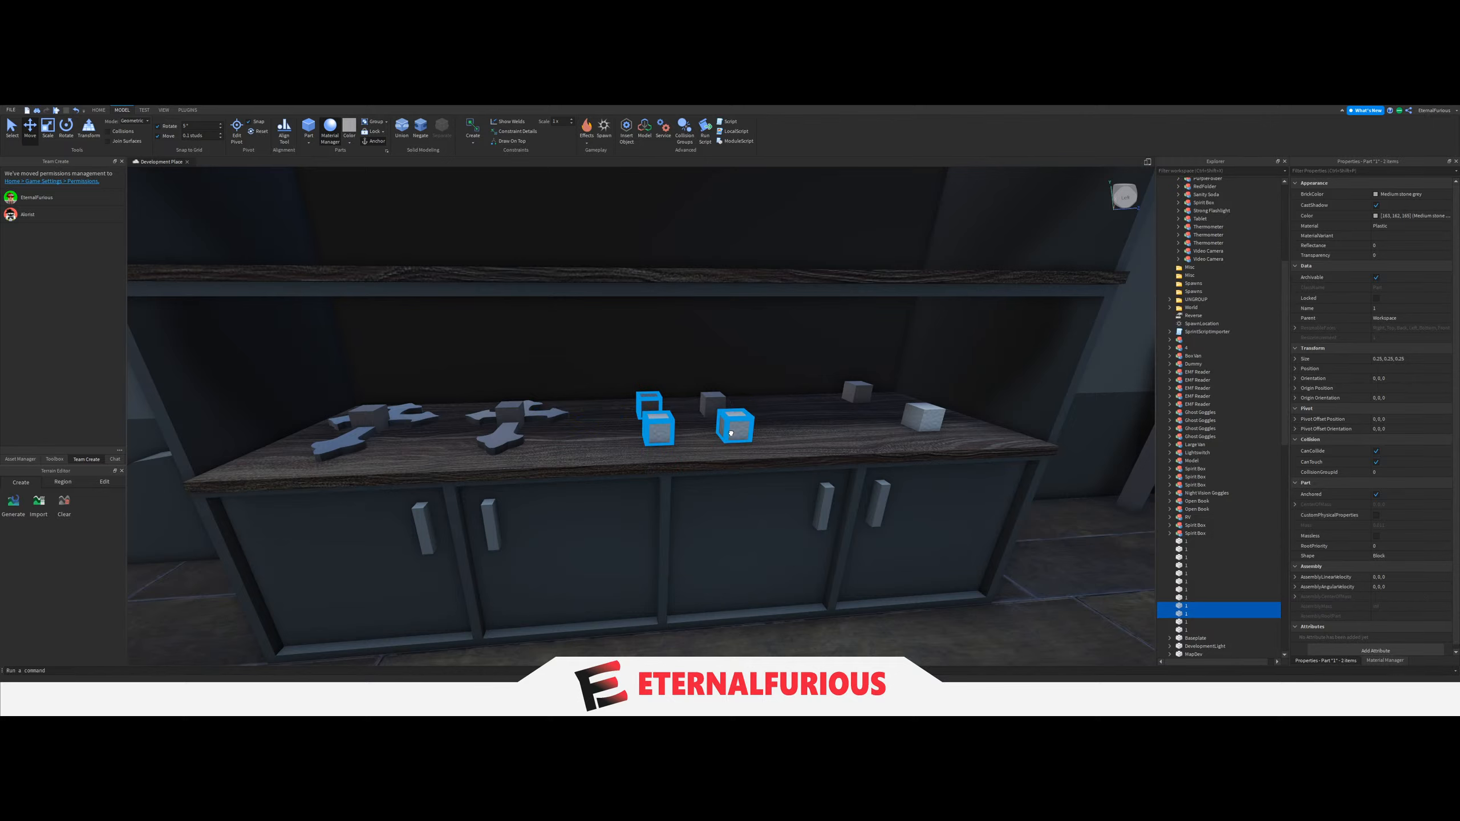
left_click(732, 433, "shift")
left_click(714, 404, "shift")
scroll(744, 426, "down", 4)
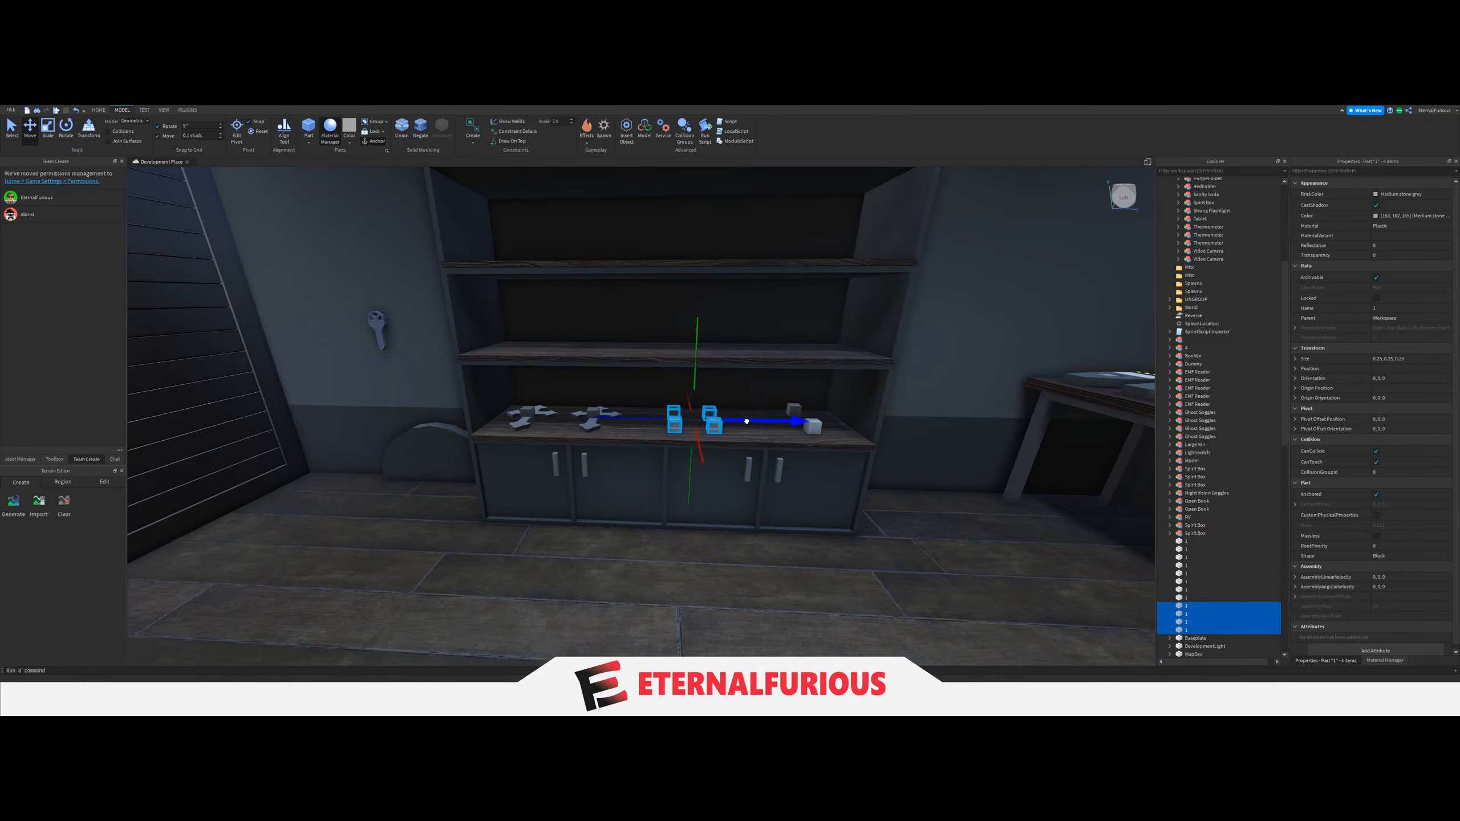
right_click_drag(747, 421, 575, 515)
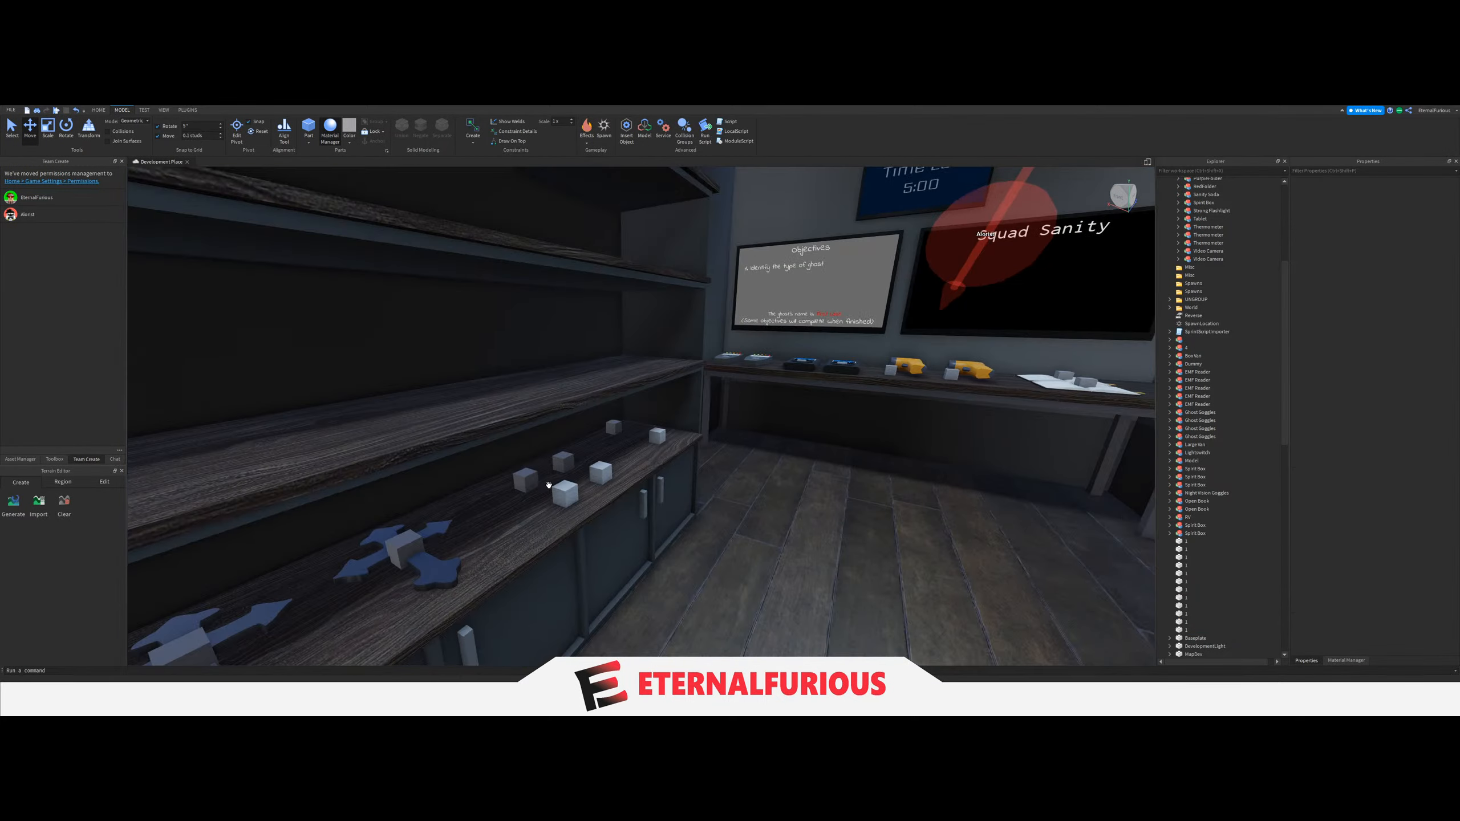
Inspect the spawn blocks on the shelf and table, and look through the workspace's models and folders.
key("w")
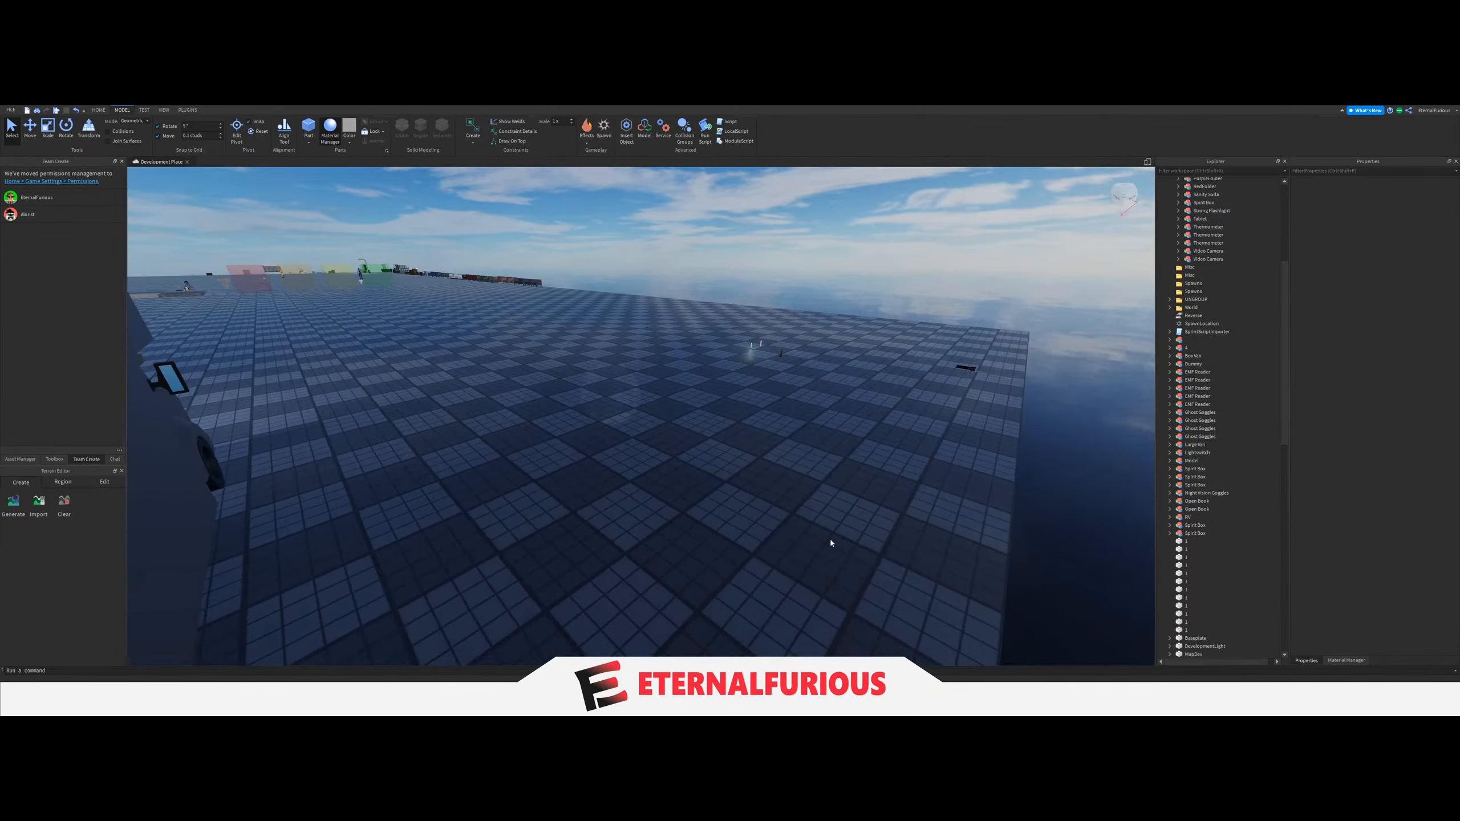
key("w")
right_click_drag(831, 540, 760, 484)
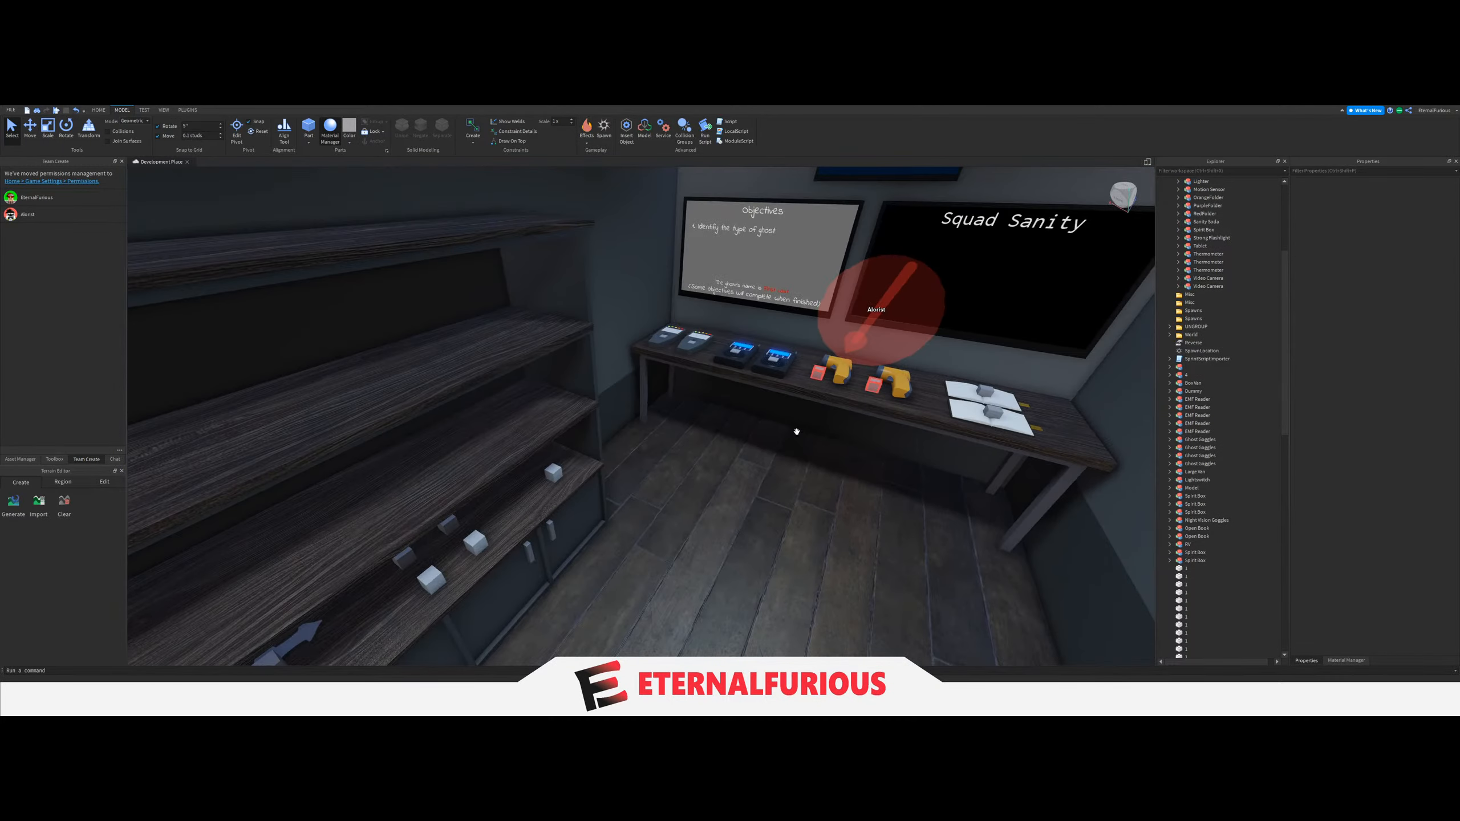
left_click(710, 405)
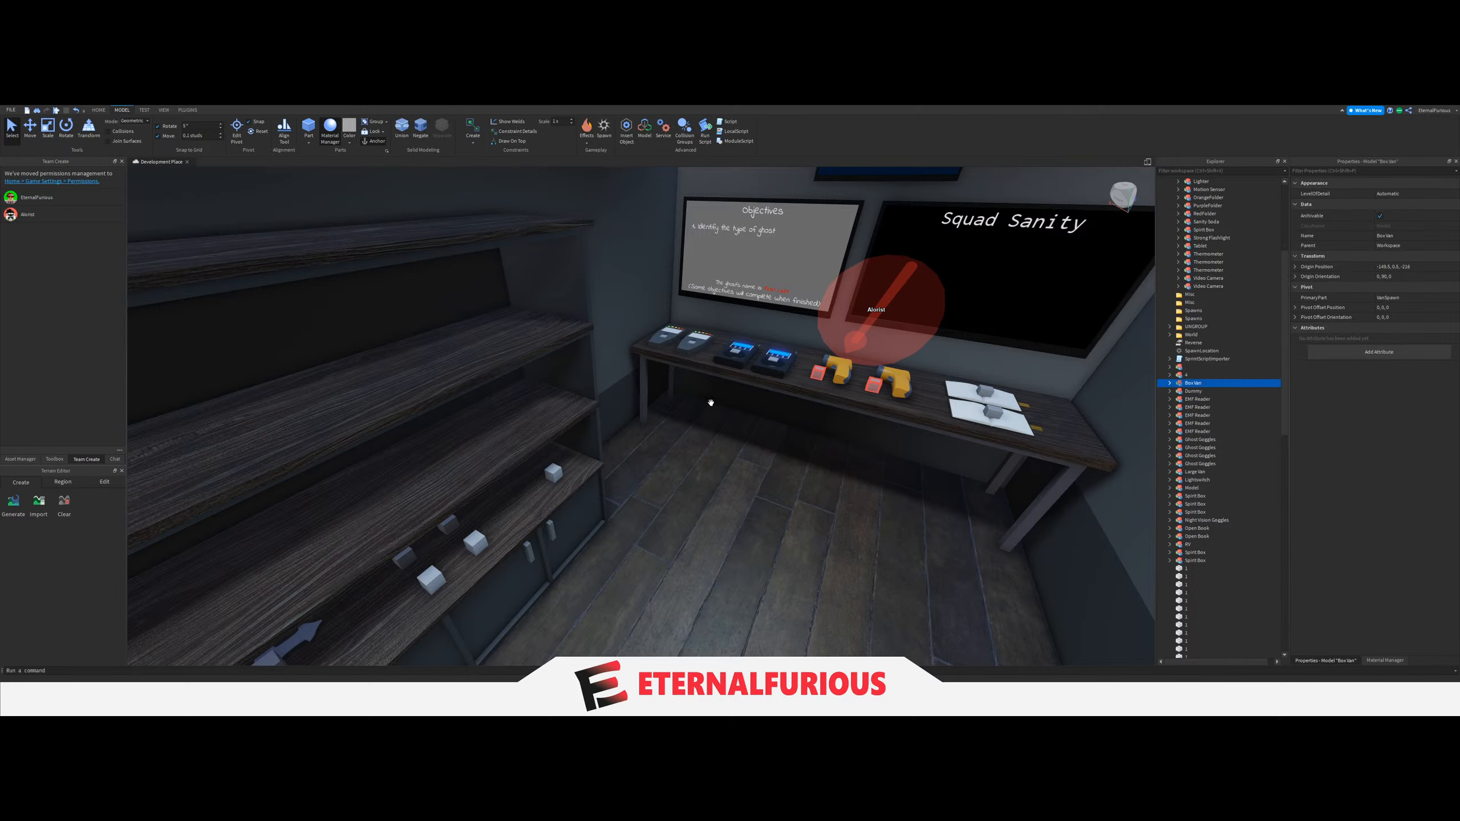
key("w")
right_click_drag(711, 405, 687, 432)
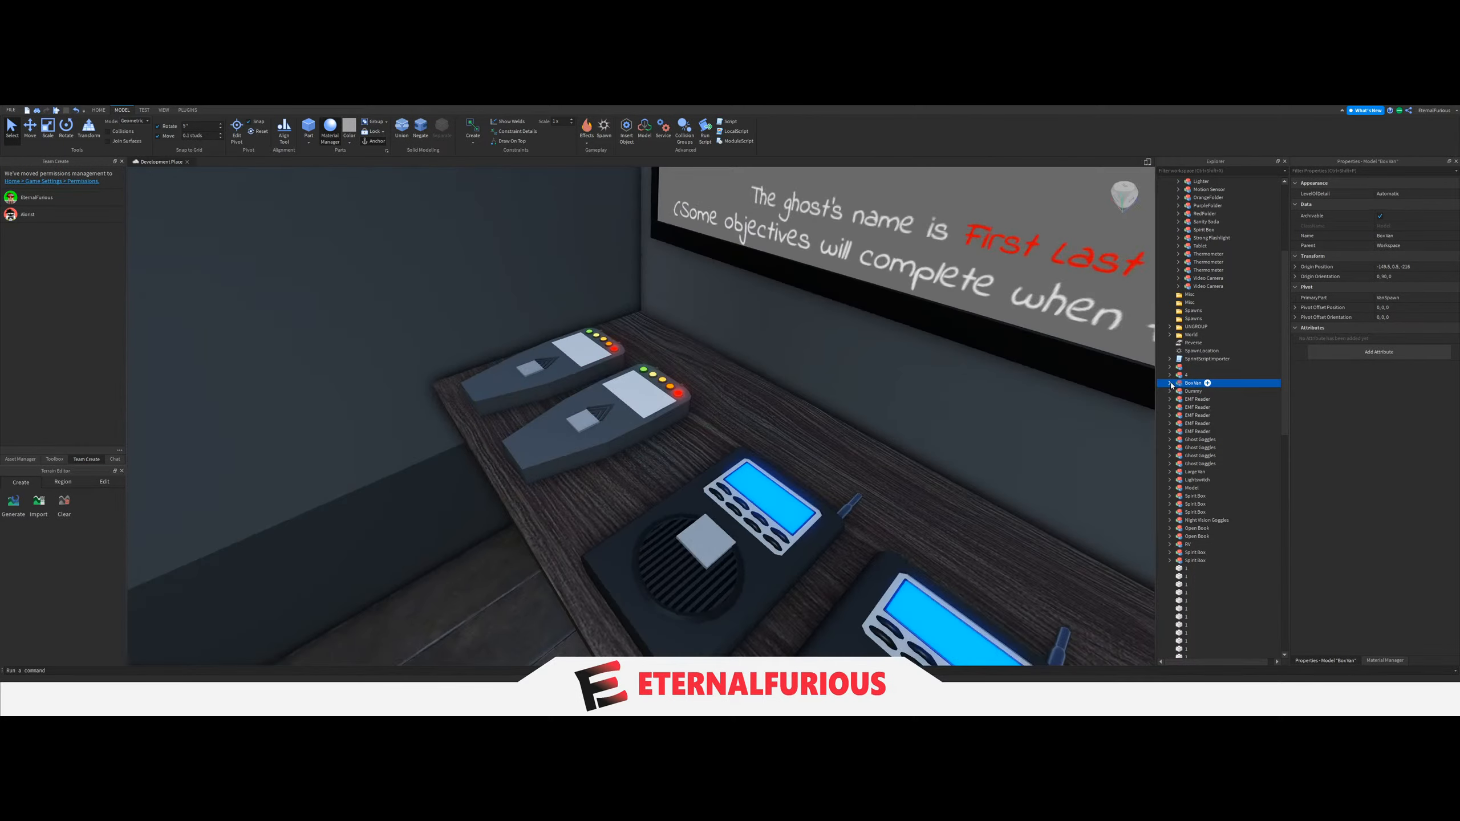
scroll(1202, 452, "up", 1)
scroll(1184, 424, "up", 4)
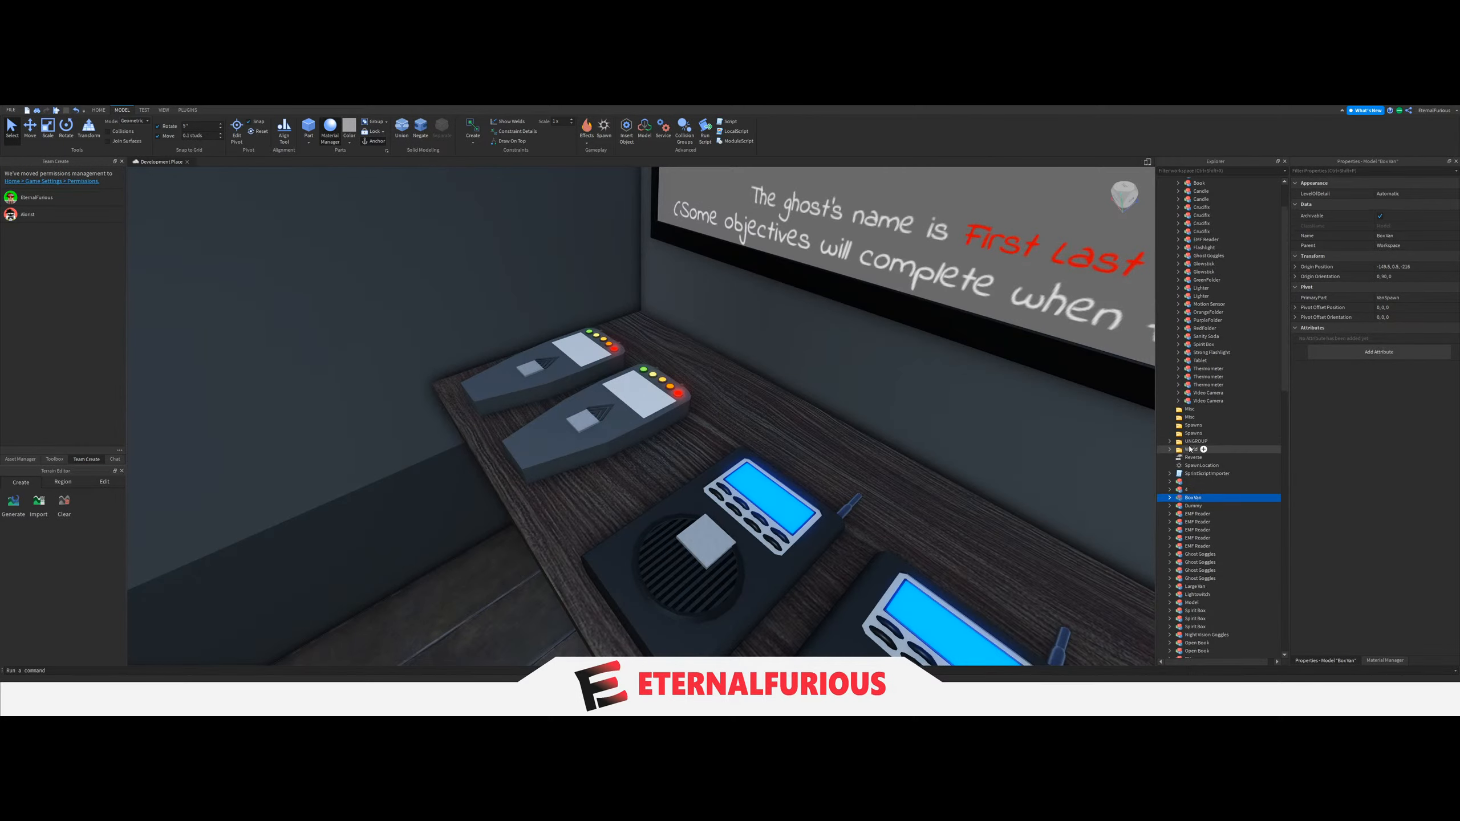
Collapse the Items folder and expand the new van's model down to its Spawns folder.
scroll(1187, 473, "up", 3)
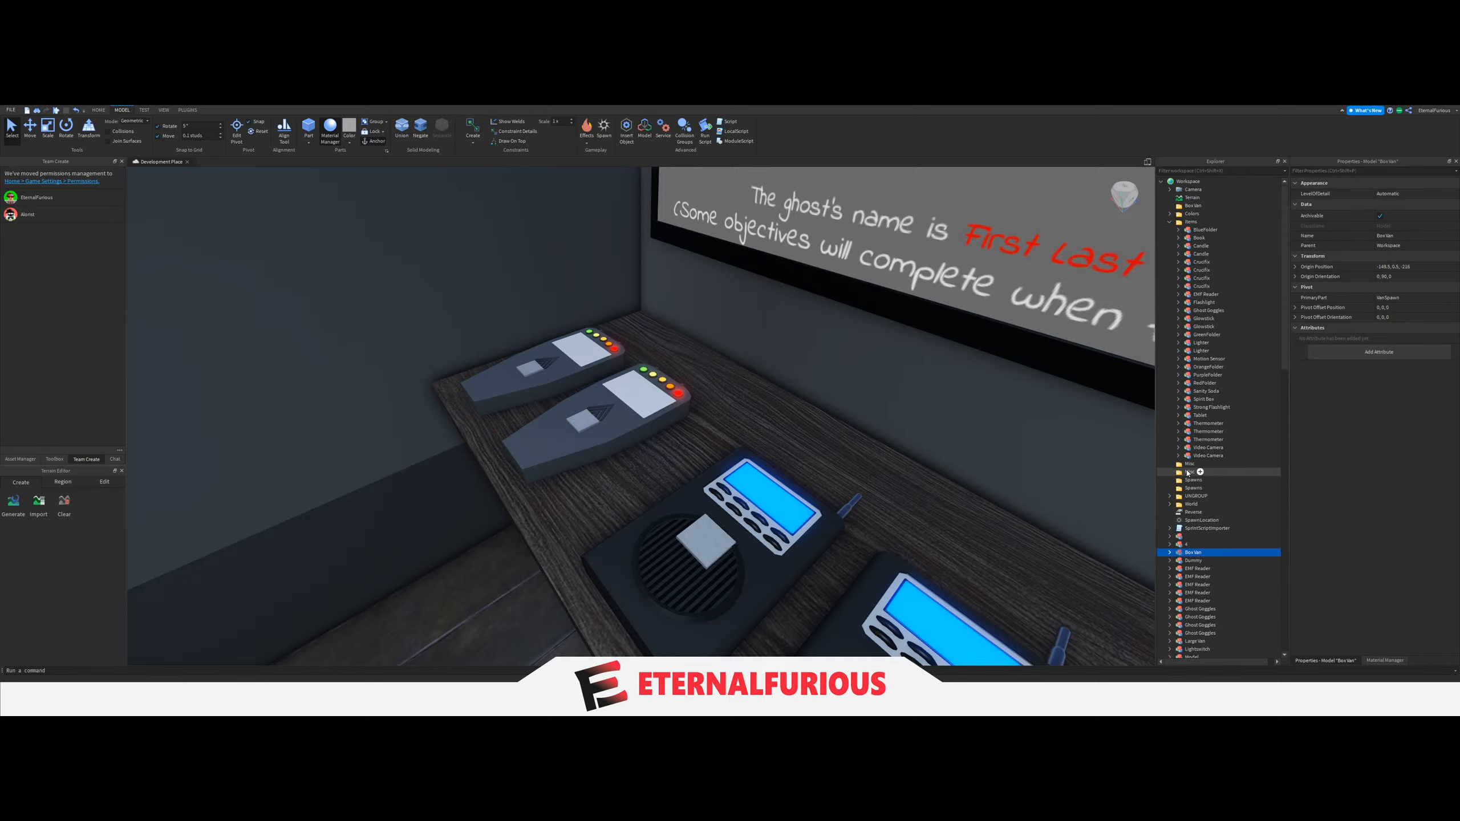
left_click(1169, 222)
left_click(1179, 205)
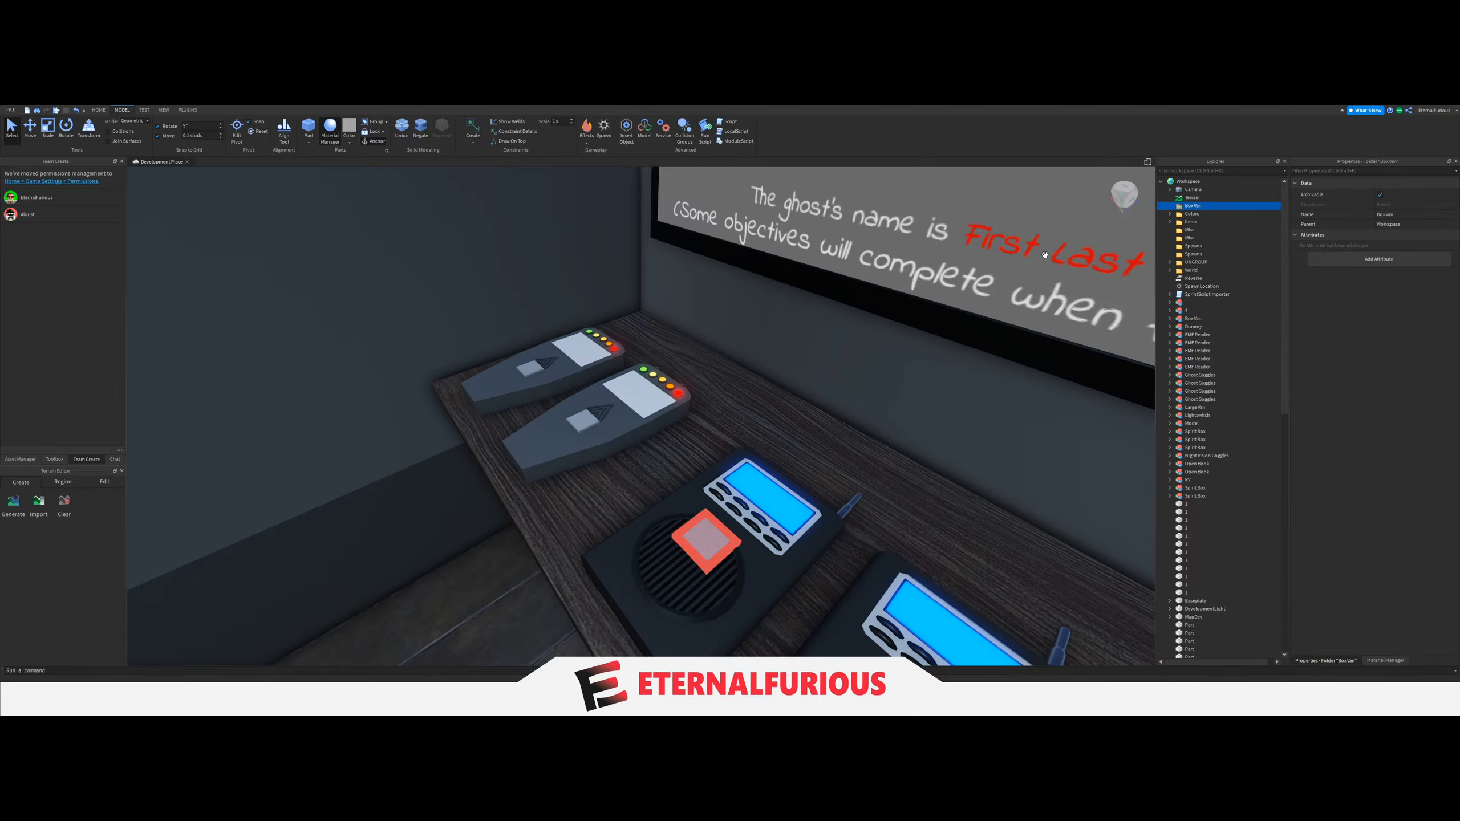
key("f")
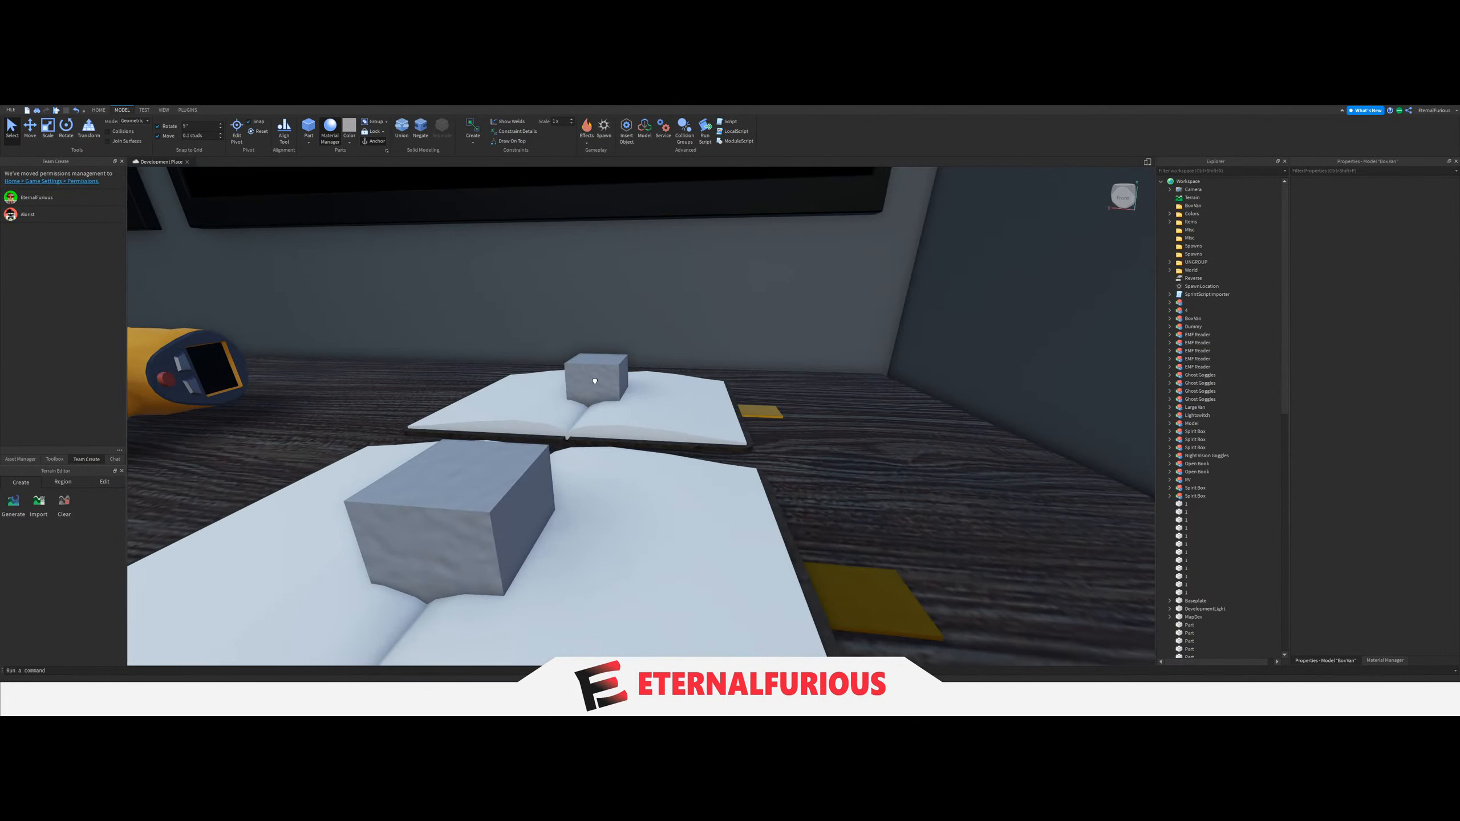
left_click(1188, 319)
left_click(1170, 319)
left_click(1178, 335)
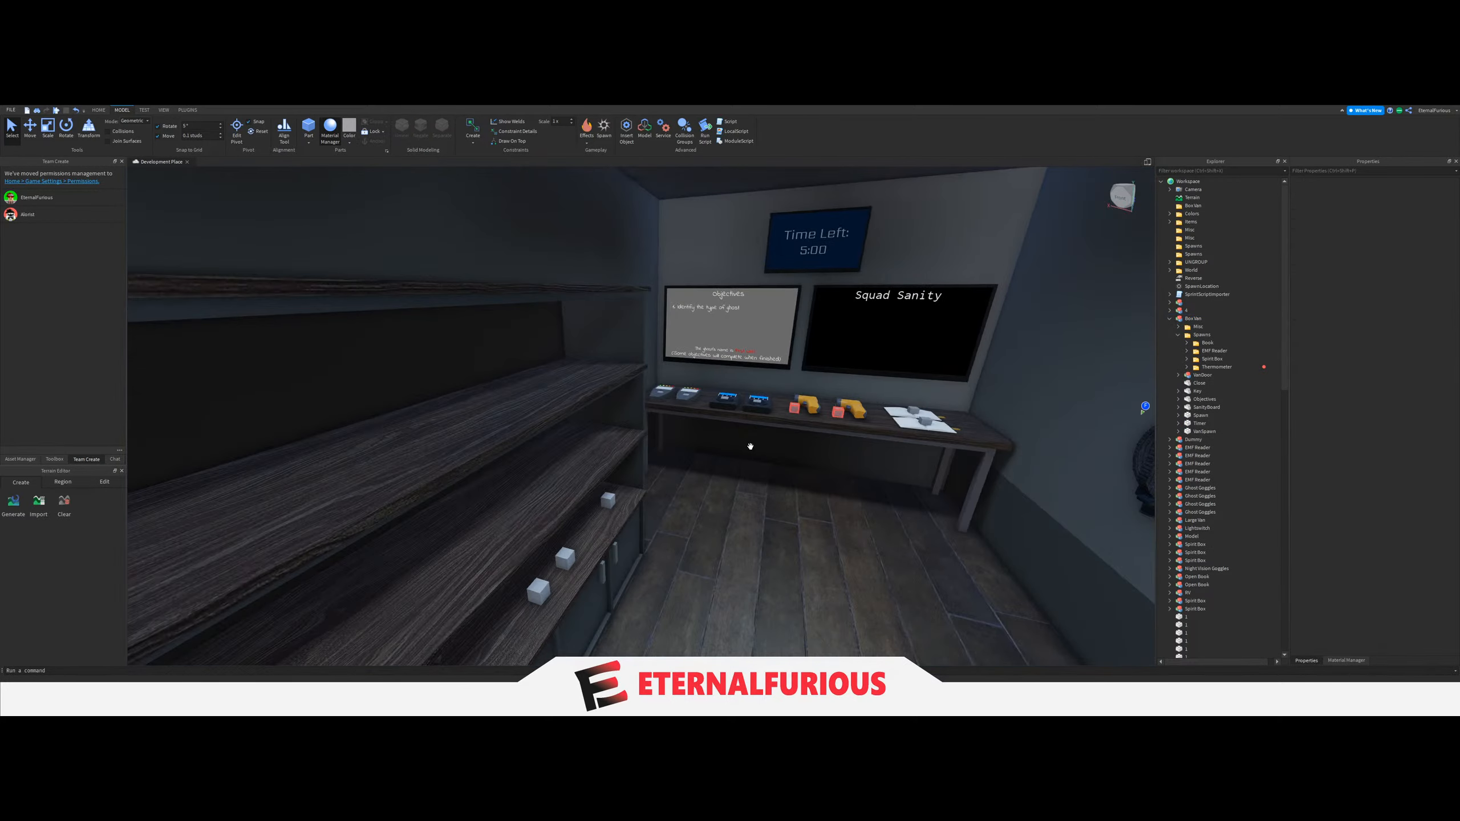
Number the four soda spawn blocks on the lower shelf from 1 to 4.
right_click_drag(750, 447, 590, 459)
scroll(602, 460, "down", 4)
scroll(601, 454, "up", 5)
left_click(600, 454)
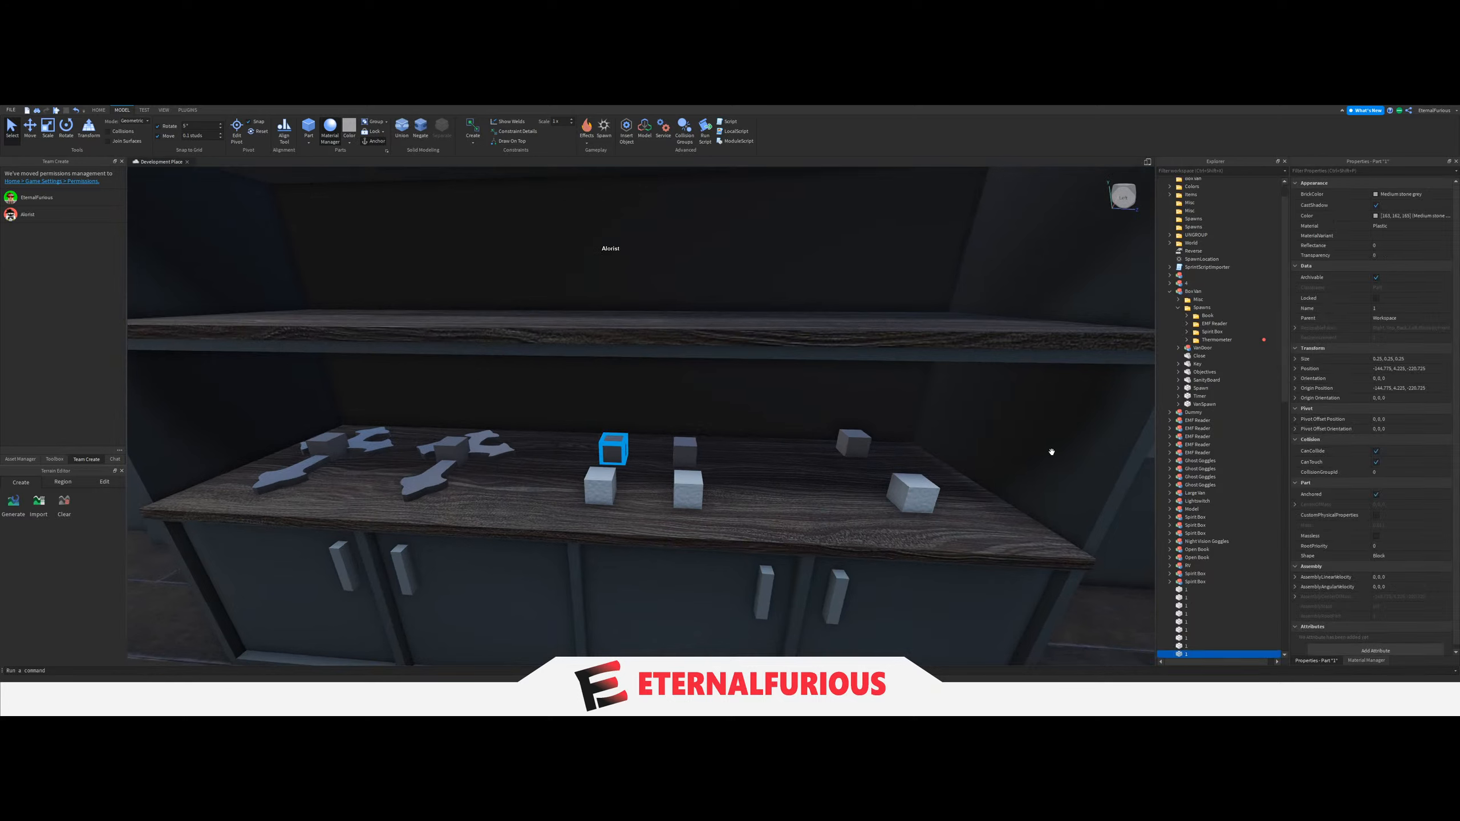
left_click(610, 489)
left_click(692, 490)
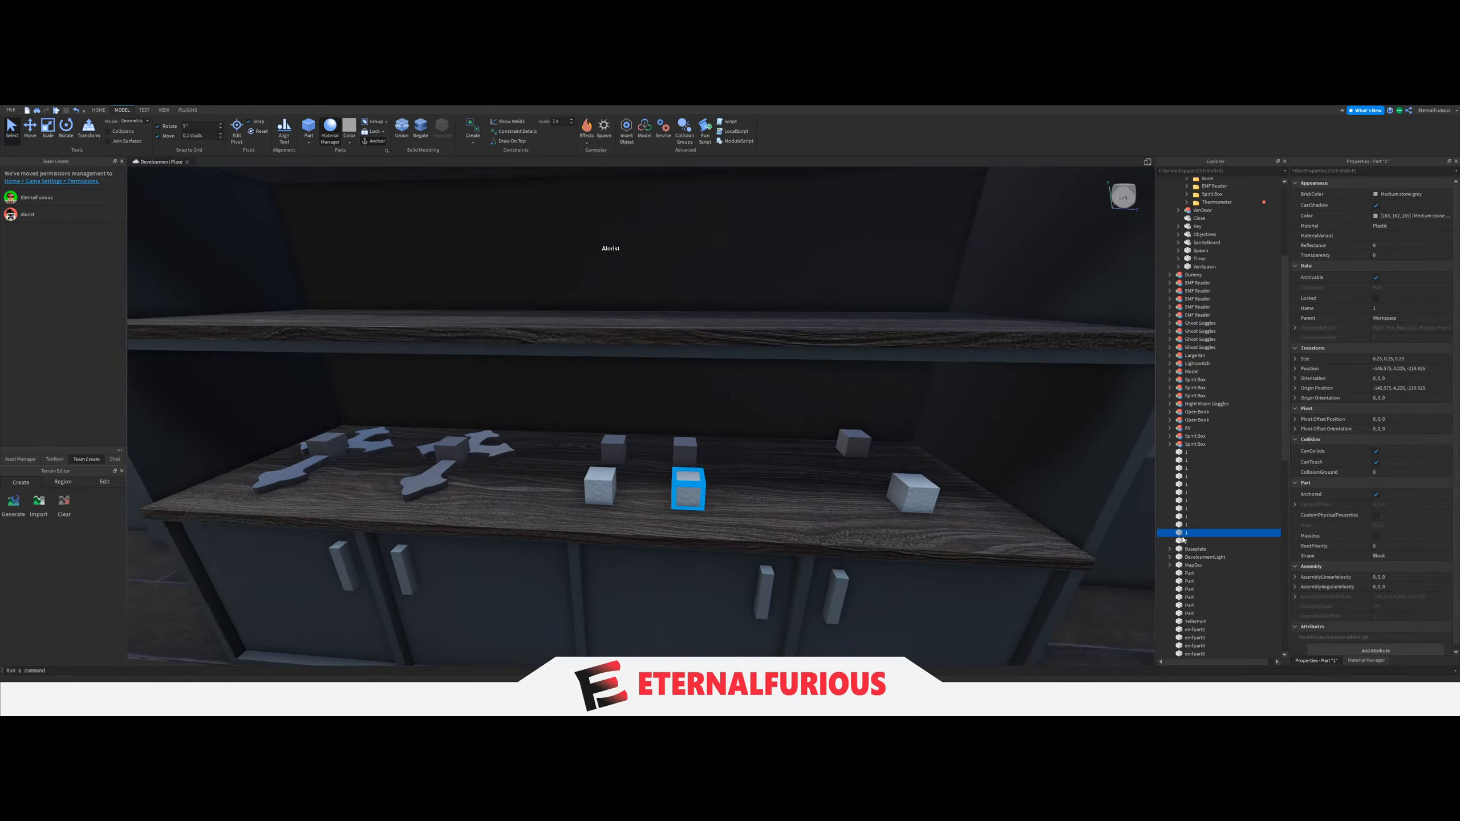
left_click(613, 448)
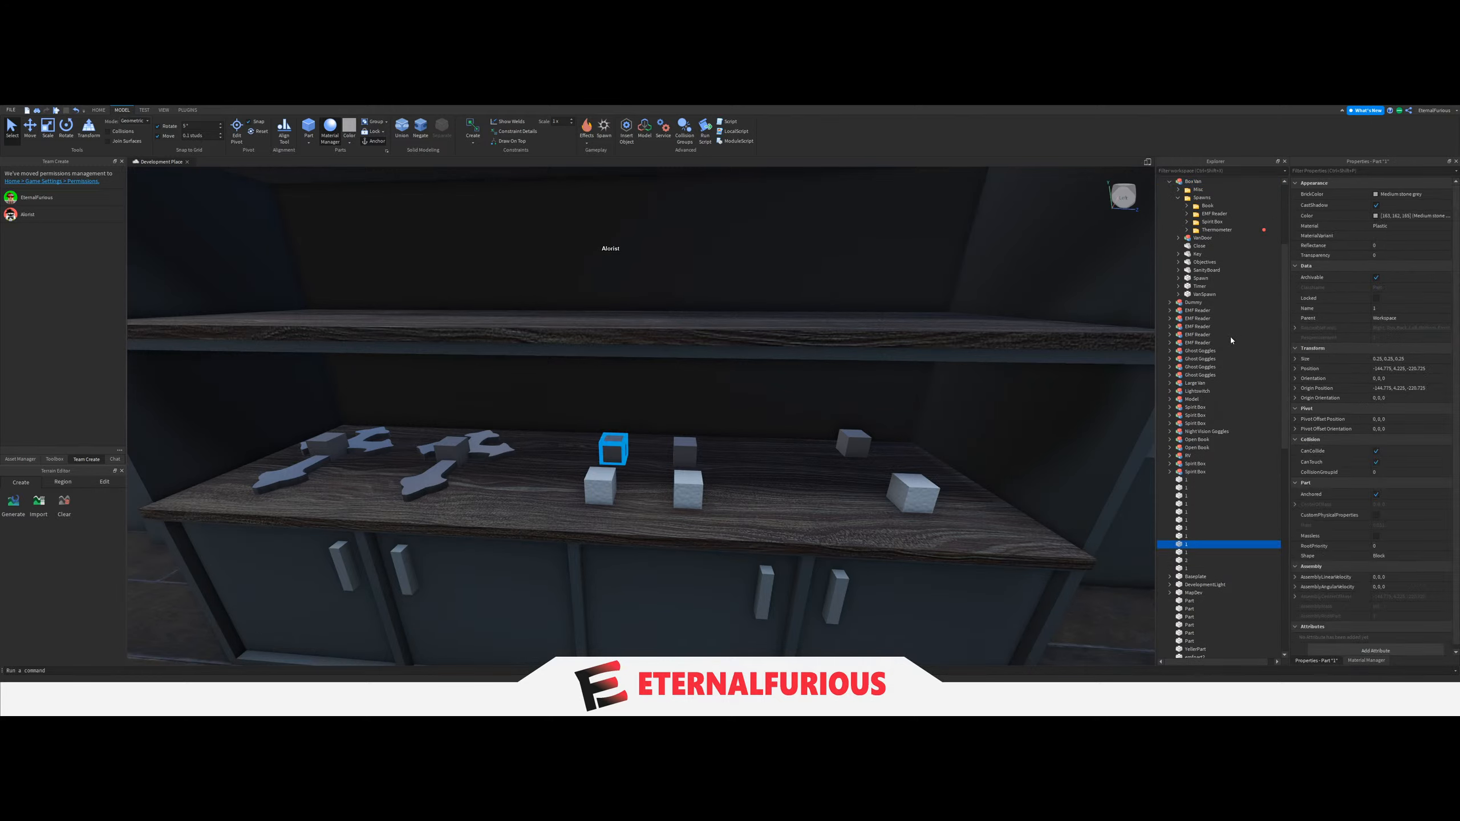
left_click(1193, 568)
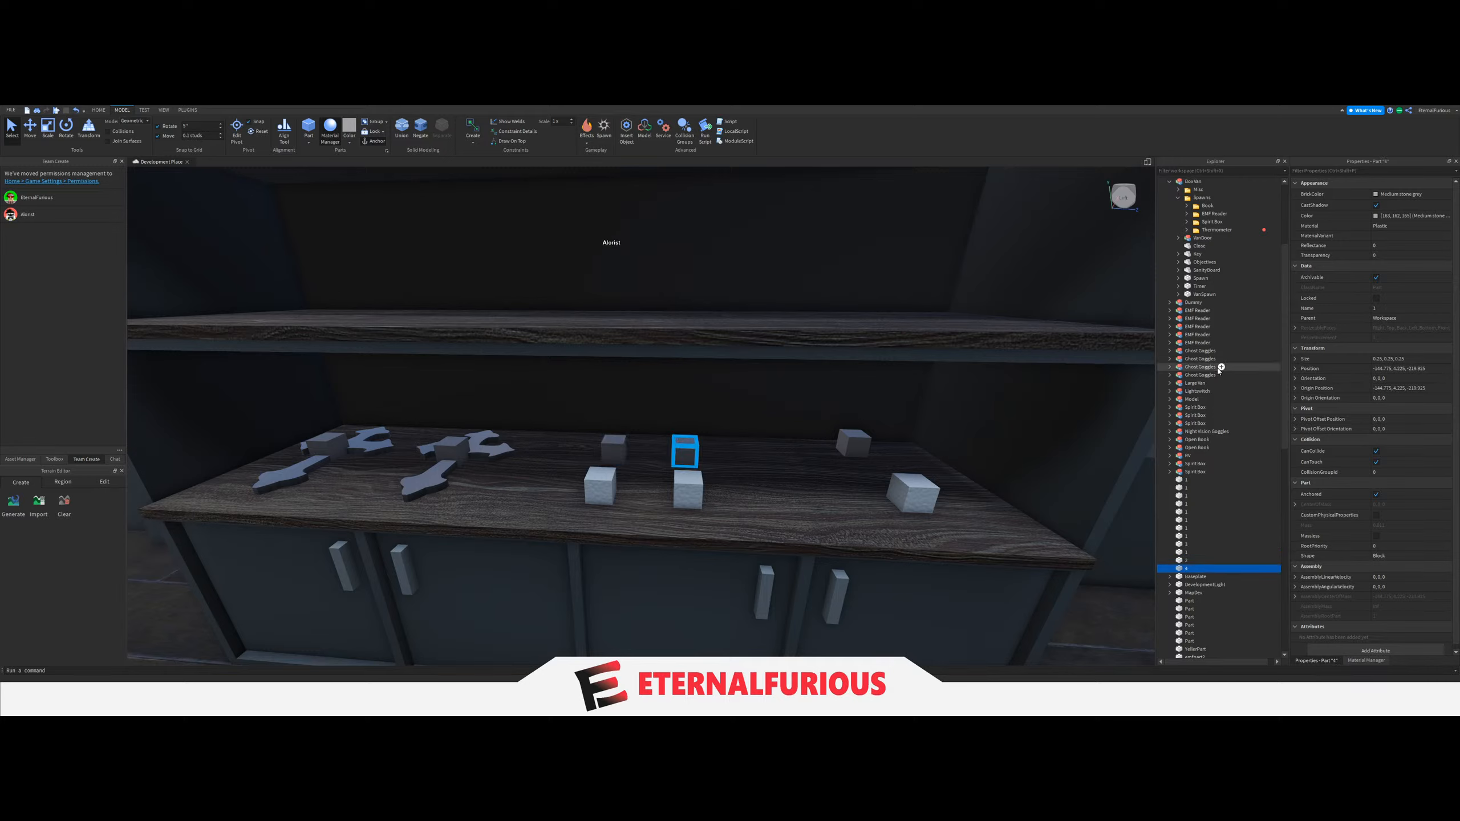
Select the four numbered soda spawn blocks and move them into the van's Spawns folder.
left_click(607, 451)
left_click(600, 486, "ctrl")
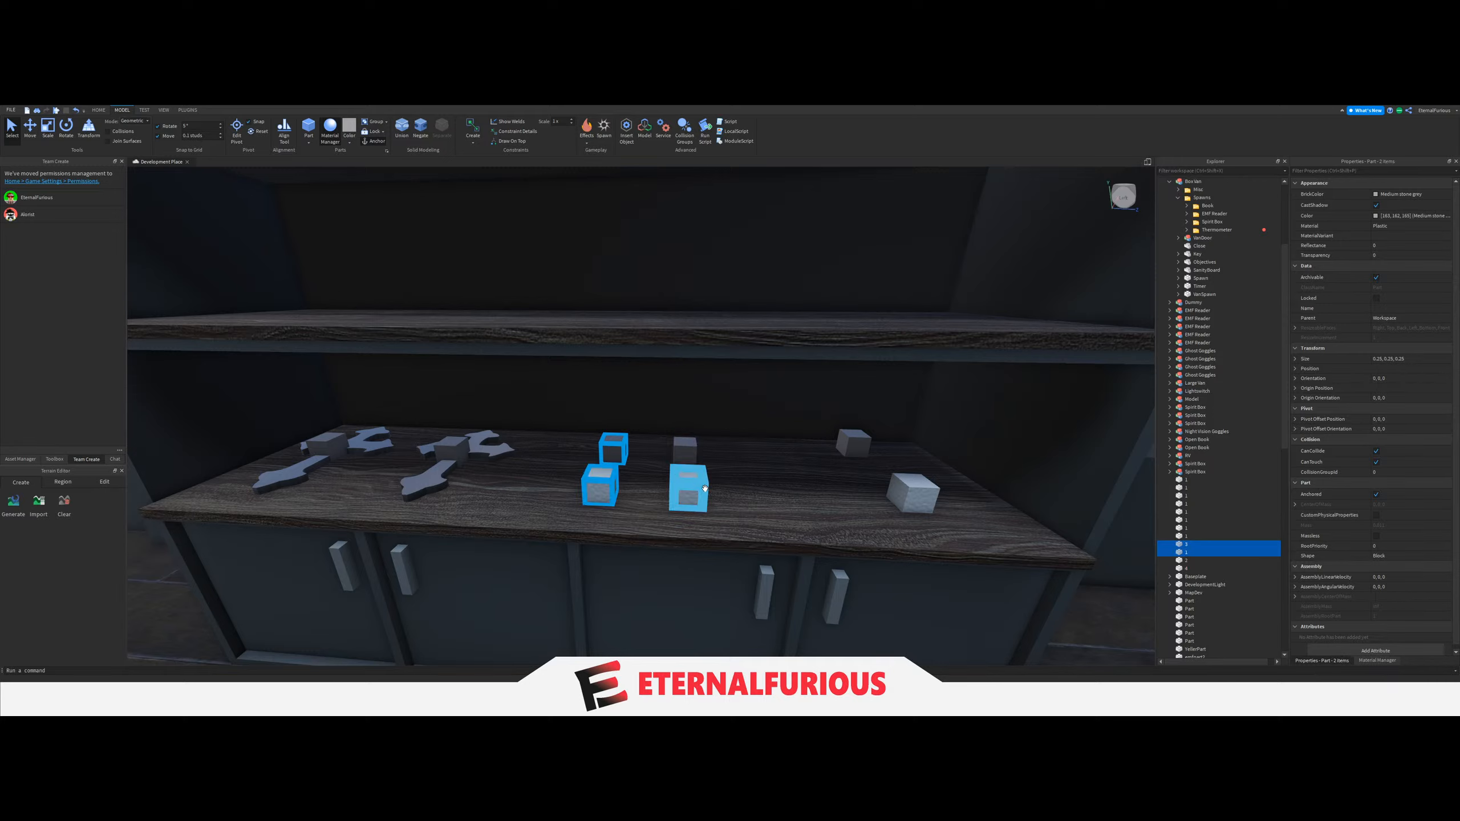
left_click(687, 488, "ctrl")
left_click_drag(1222, 575, 1200, 201)
left_click(1201, 198)
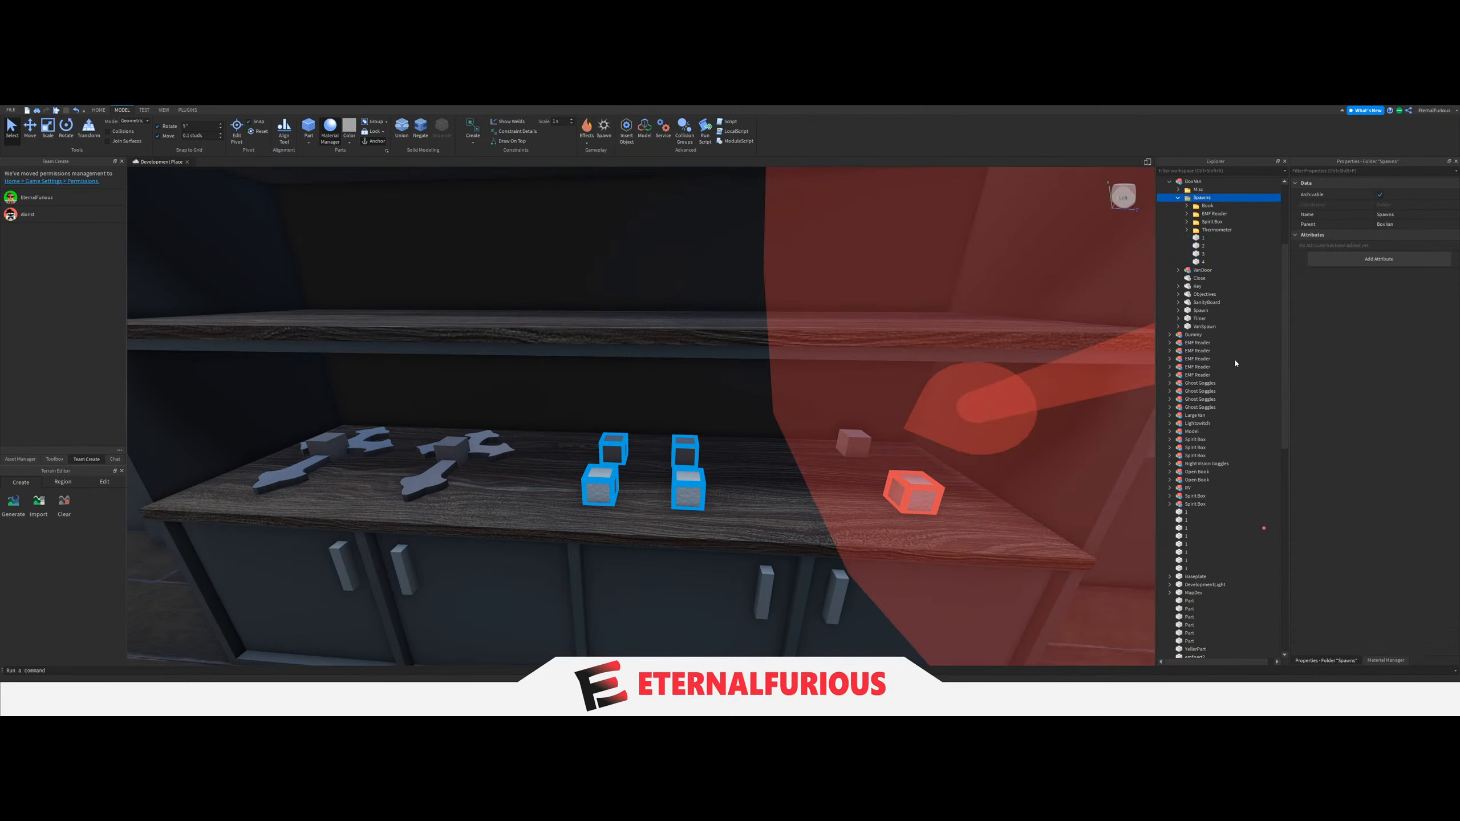
Add a folder named Sanity Soda inside the van's Spawns folder.
left_click(1180, 246)
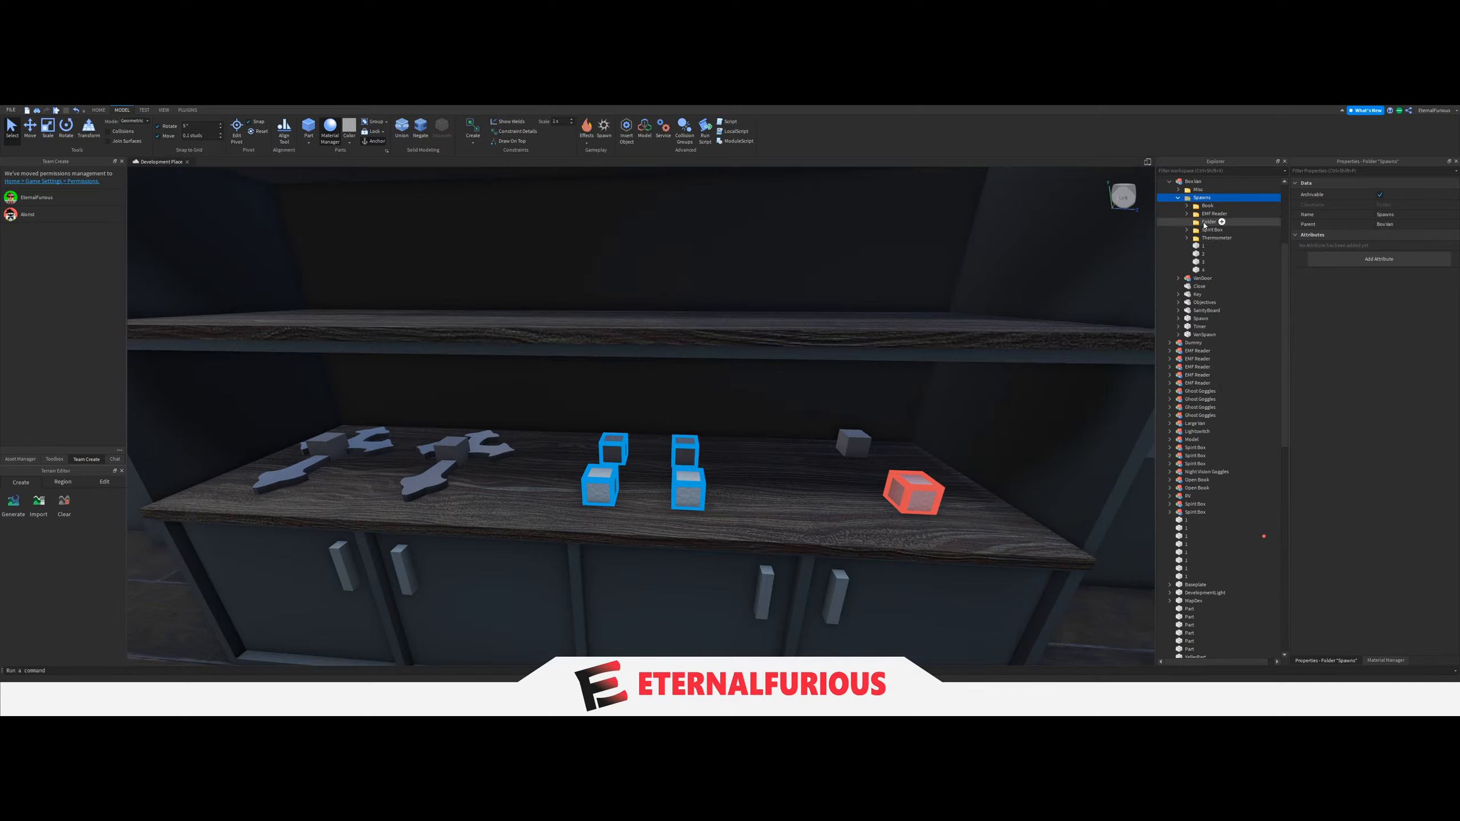
left_click(1207, 222)
type("Sanity Soda")
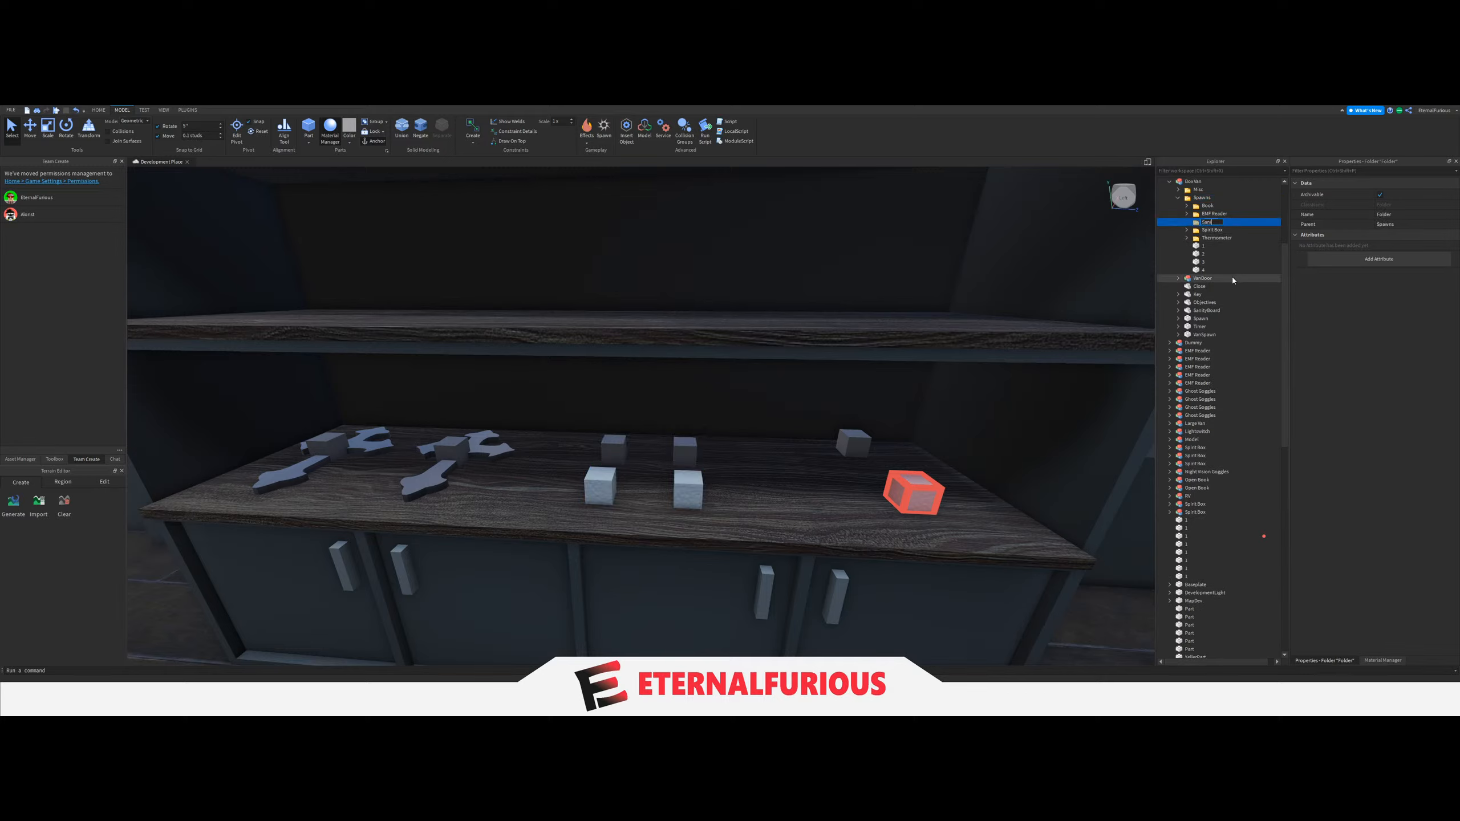
key("Return")
Move the four numbered blocks in Spawns into the Sanity Soda folder.
left_click(1218, 270)
left_click(1210, 246, "shift")
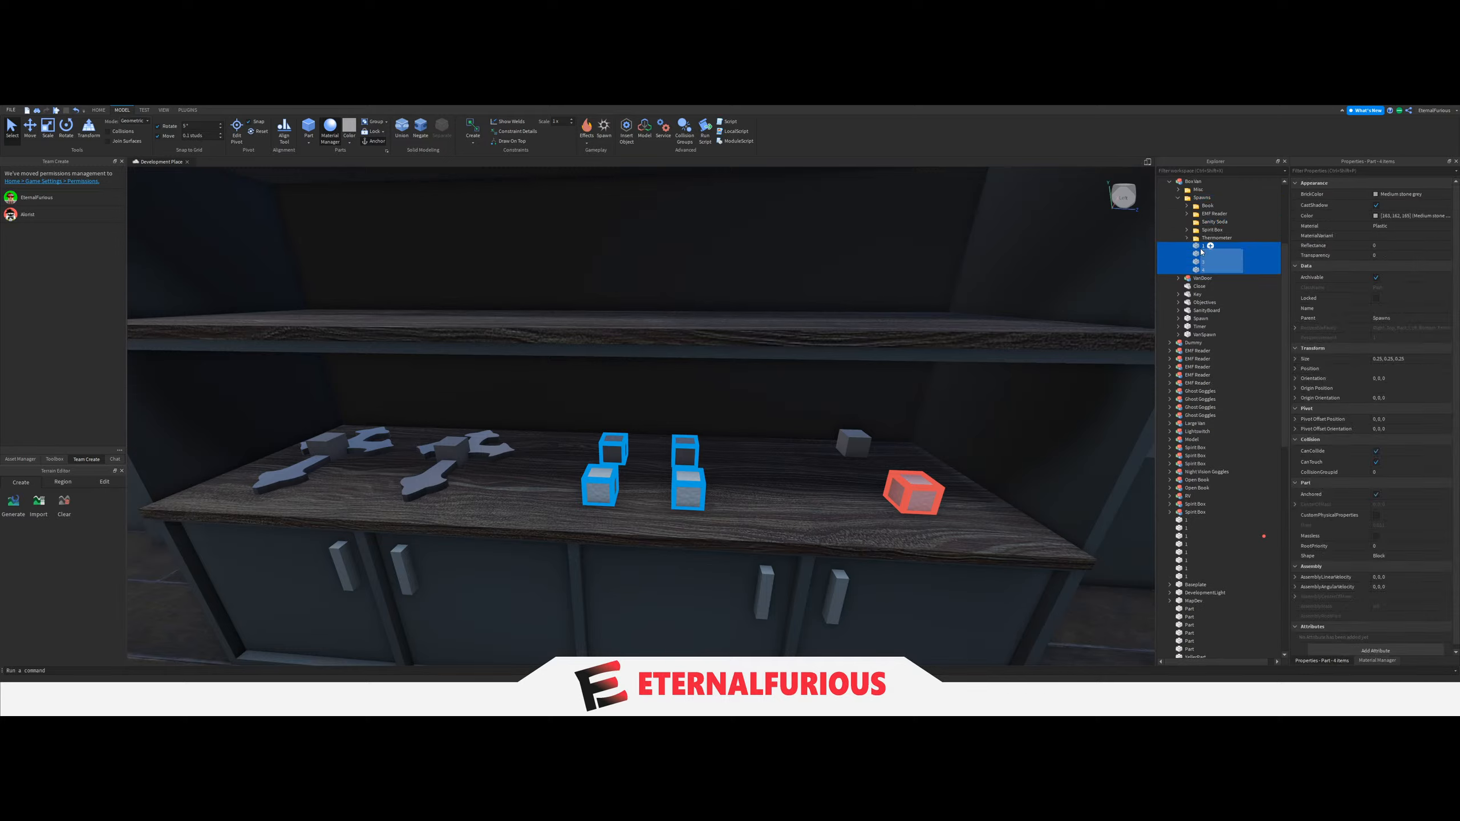
left_click_drag(1210, 245, 1210, 222)
left_click(1196, 199)
left_click(1187, 222)
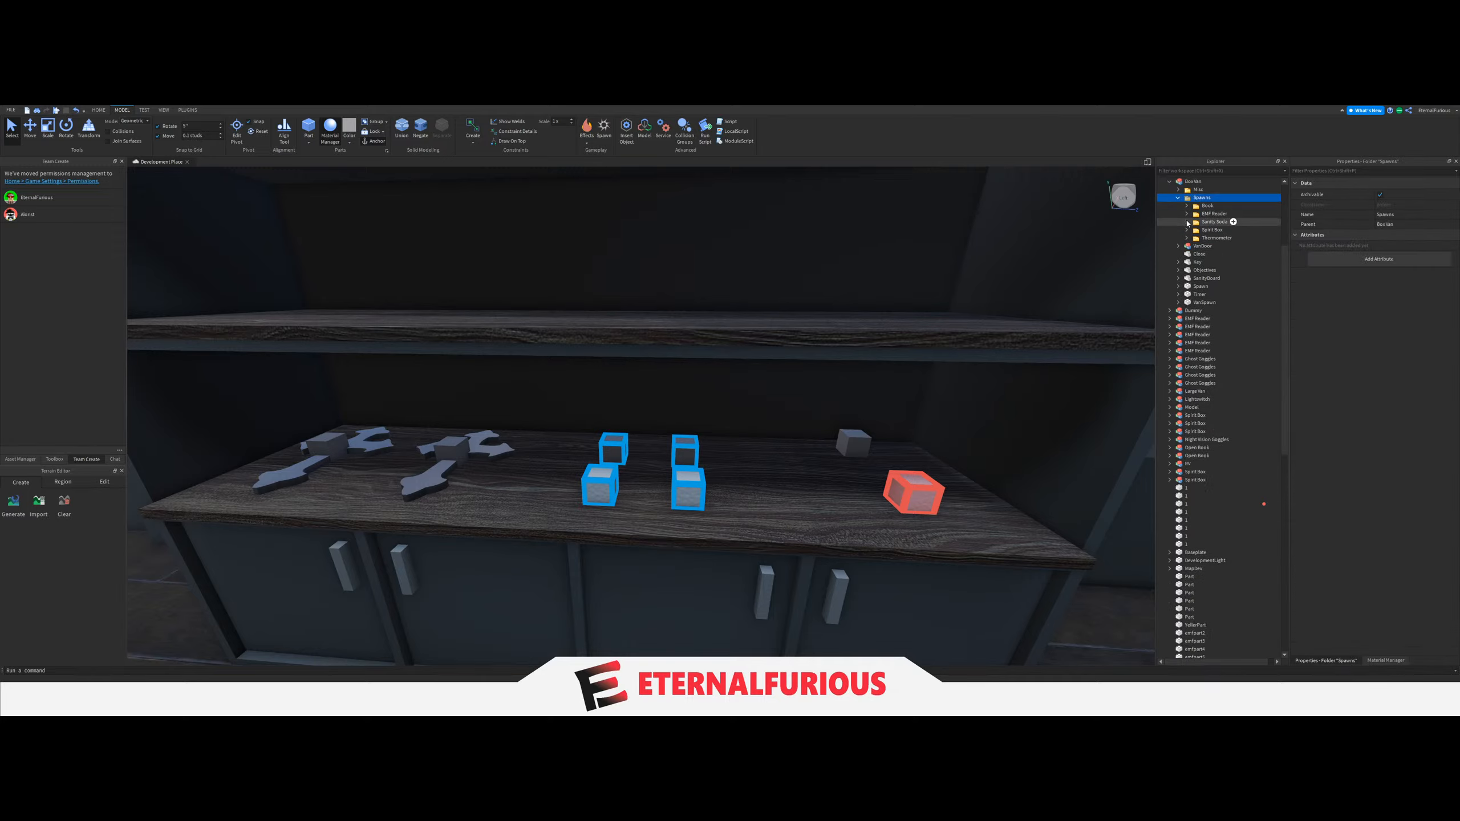
Fetch the pink Lighter from the equipment outside and set it down on the van's floor.
right_click_drag(1082, 294, 672, 450)
left_click(773, 469)
key("d")
key("a")
key("d")
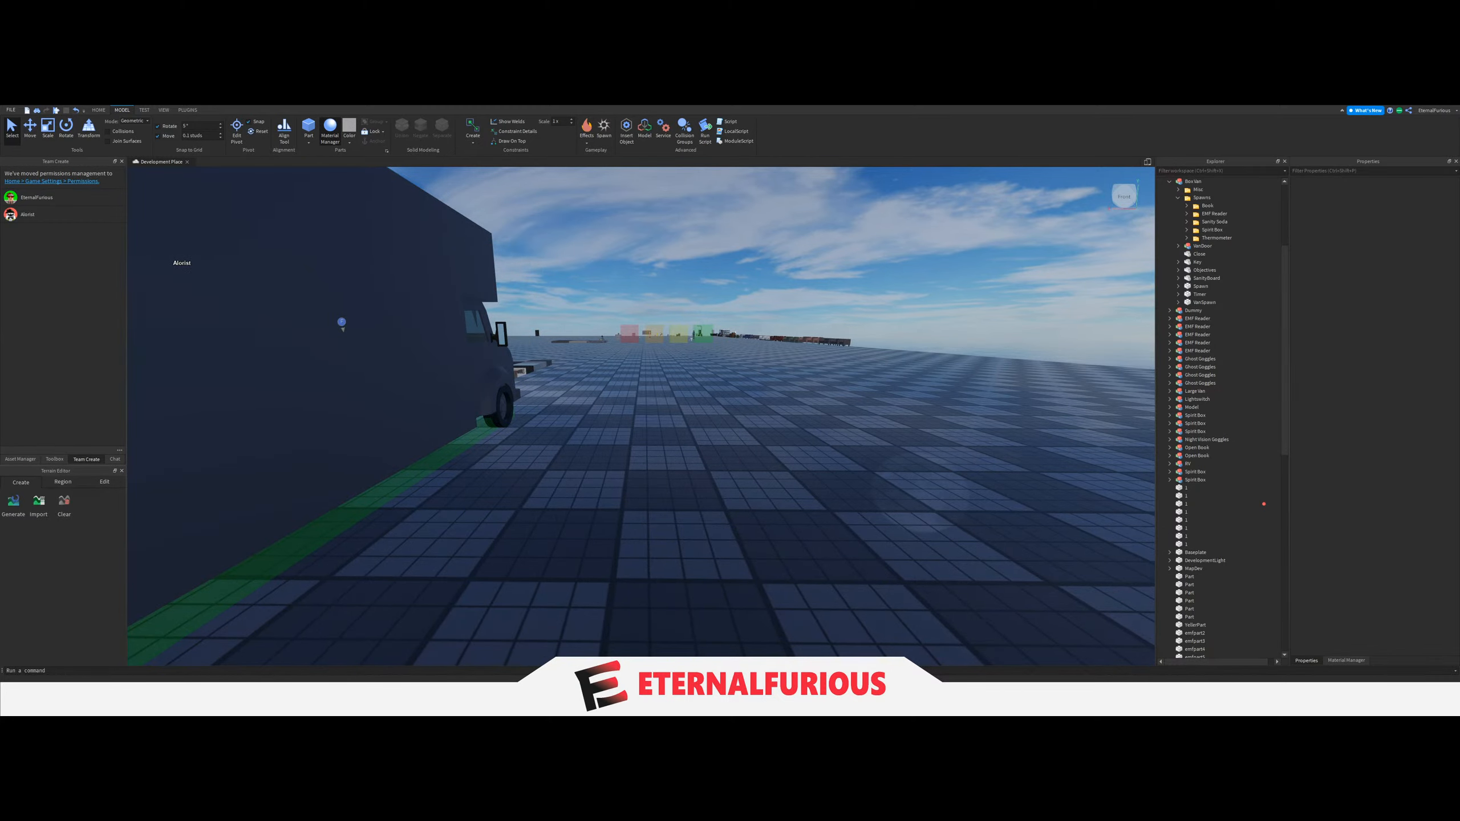
key("s")
right_click_drag(672, 450, 678, 487)
key("d")
key("w")
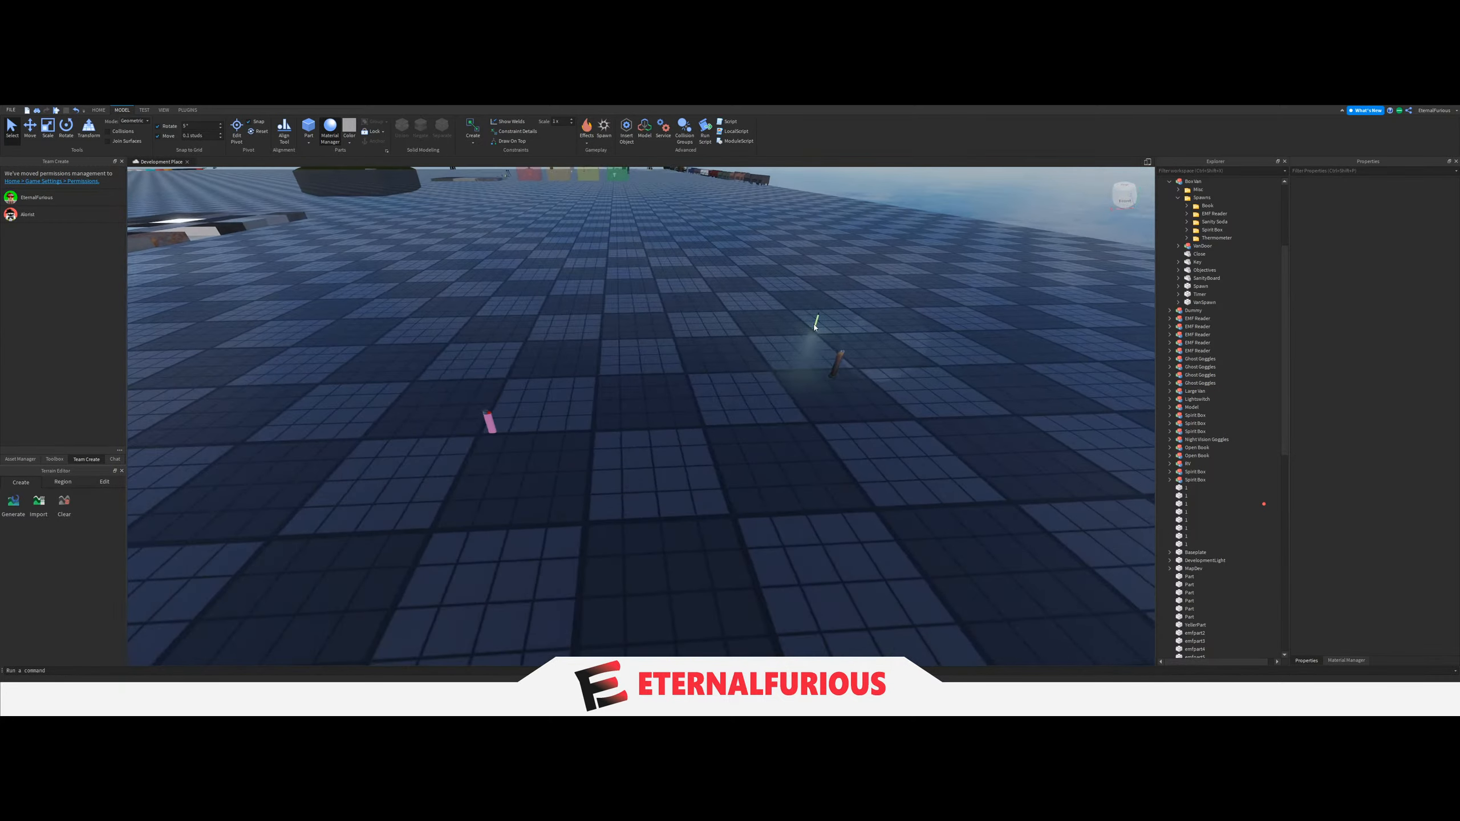
left_click_drag(815, 328, 498, 563)
key("a")
left_click(709, 443)
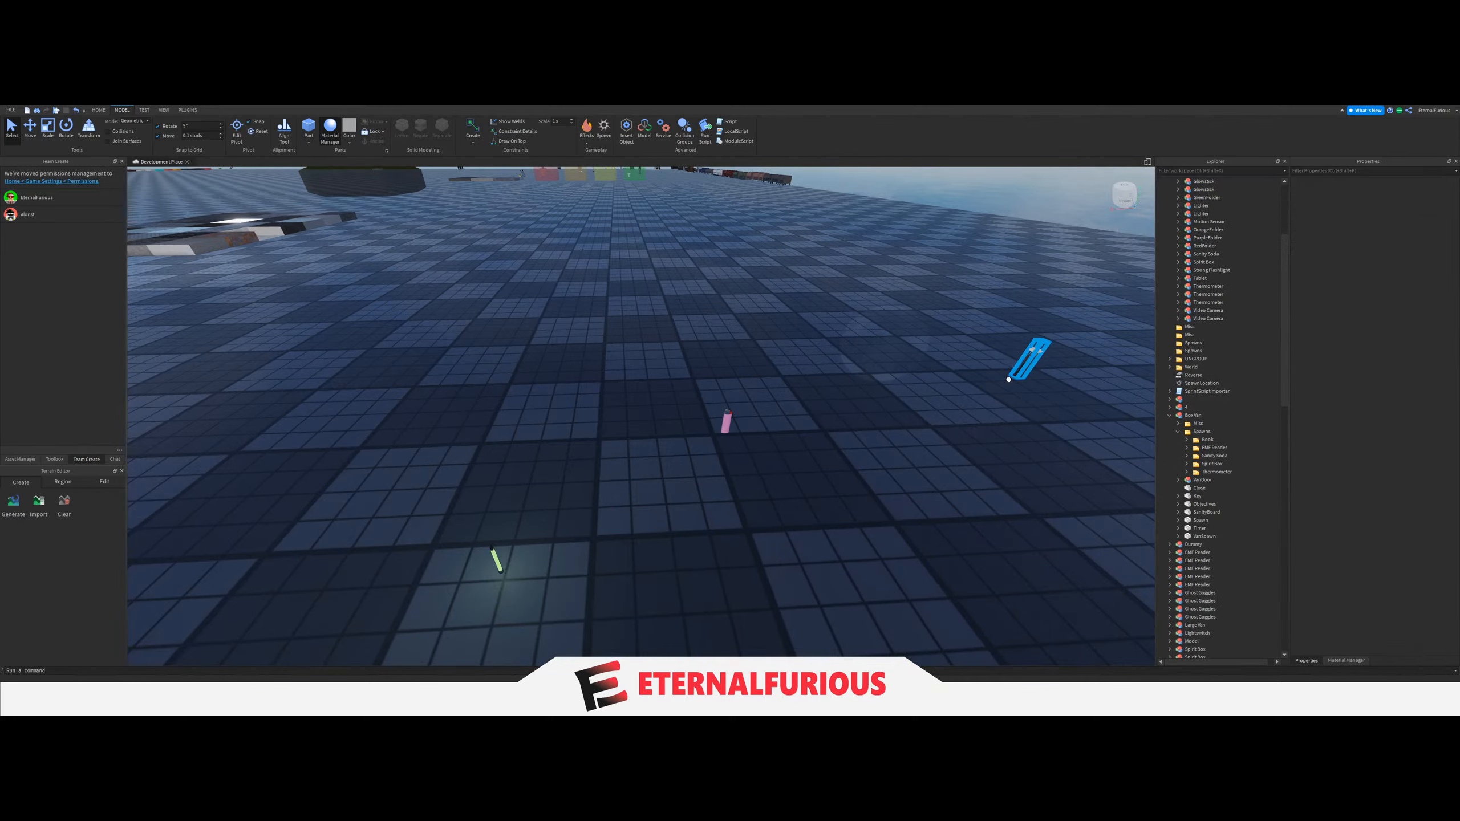
left_click_drag(1008, 379, 682, 479)
left_click(679, 478)
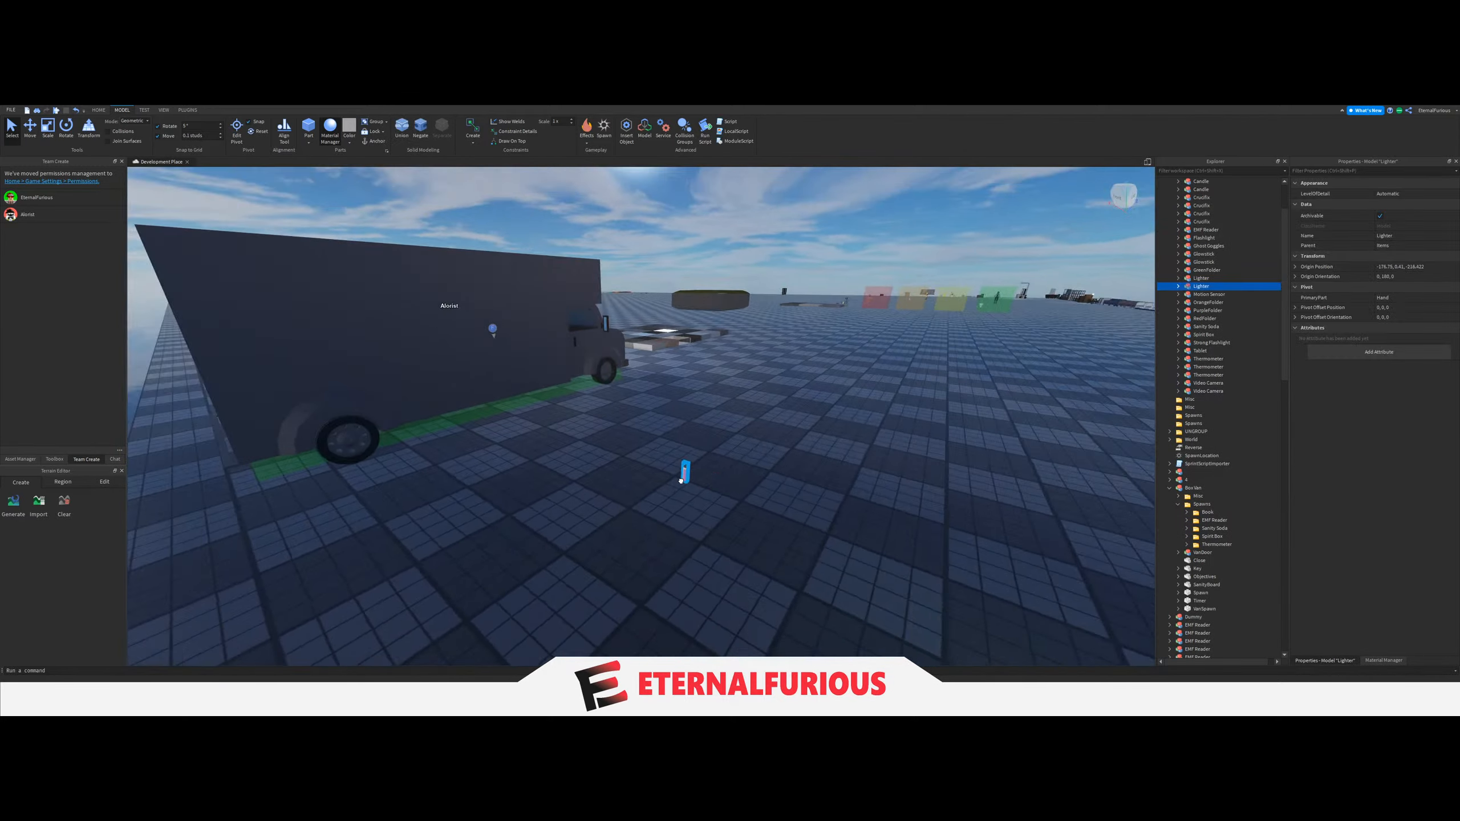
scroll(681, 480, "up", 5)
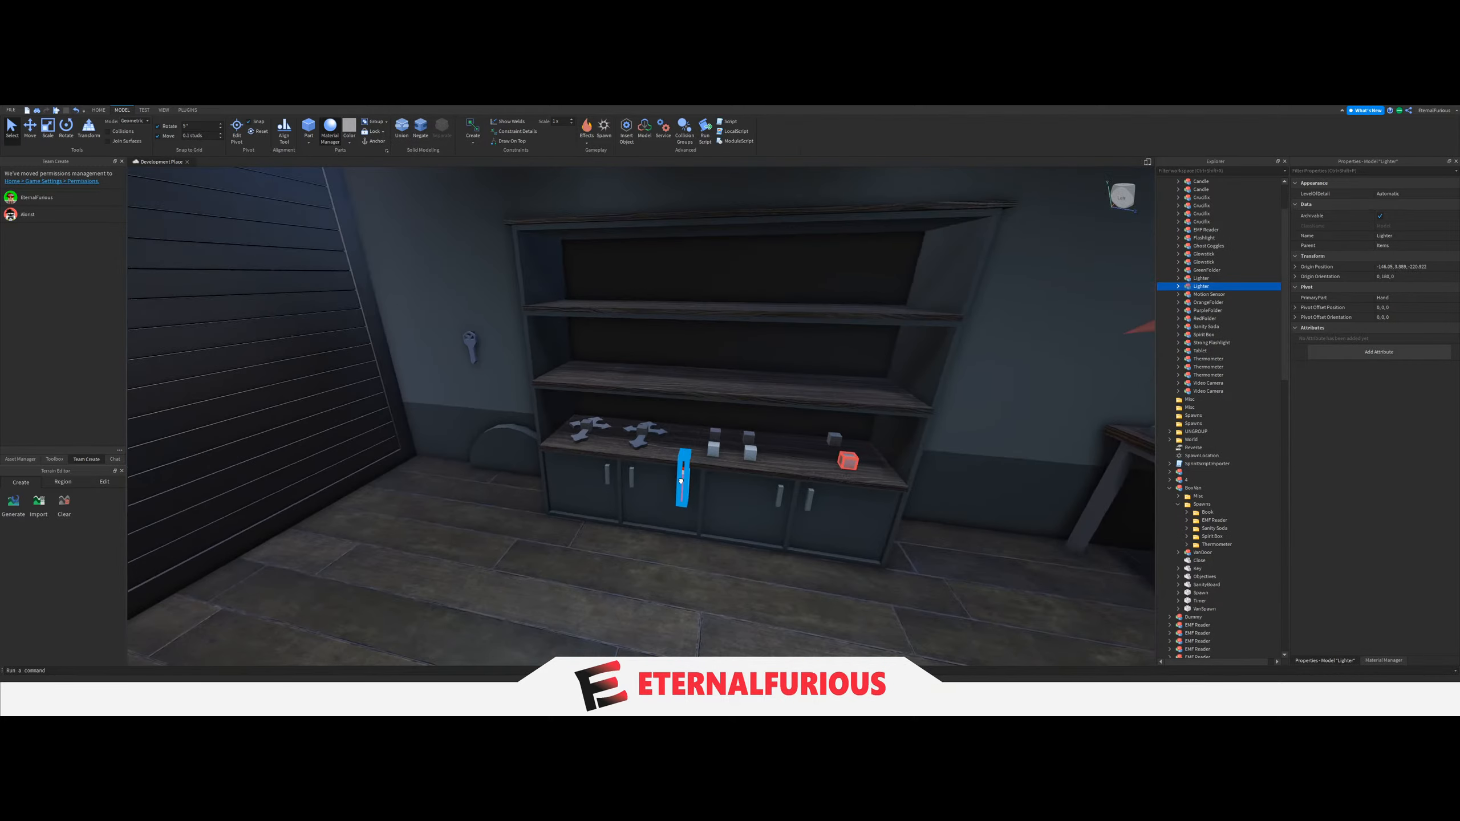
left_click_drag(675, 473, 619, 483)
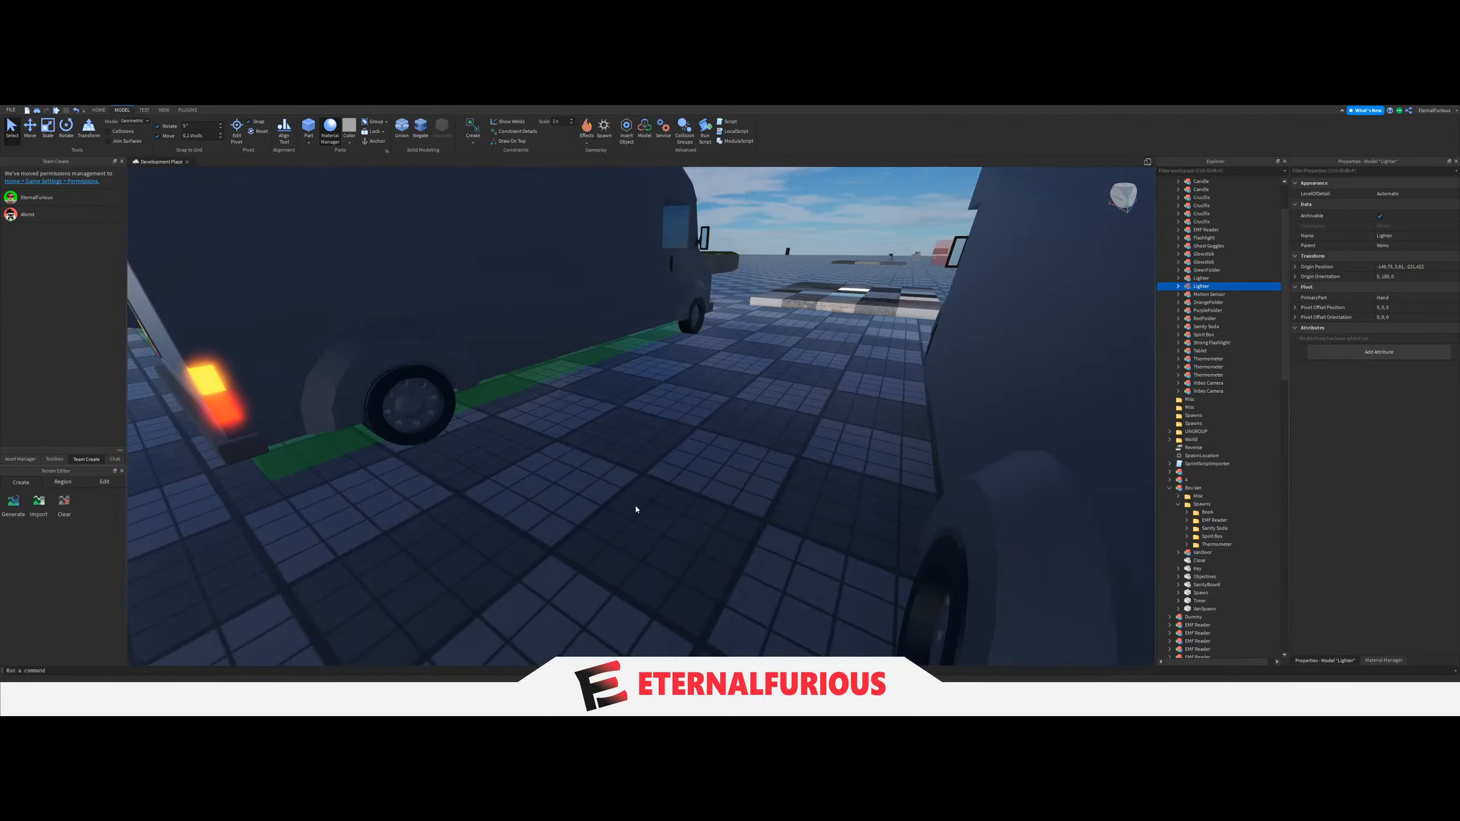
left_click(636, 510)
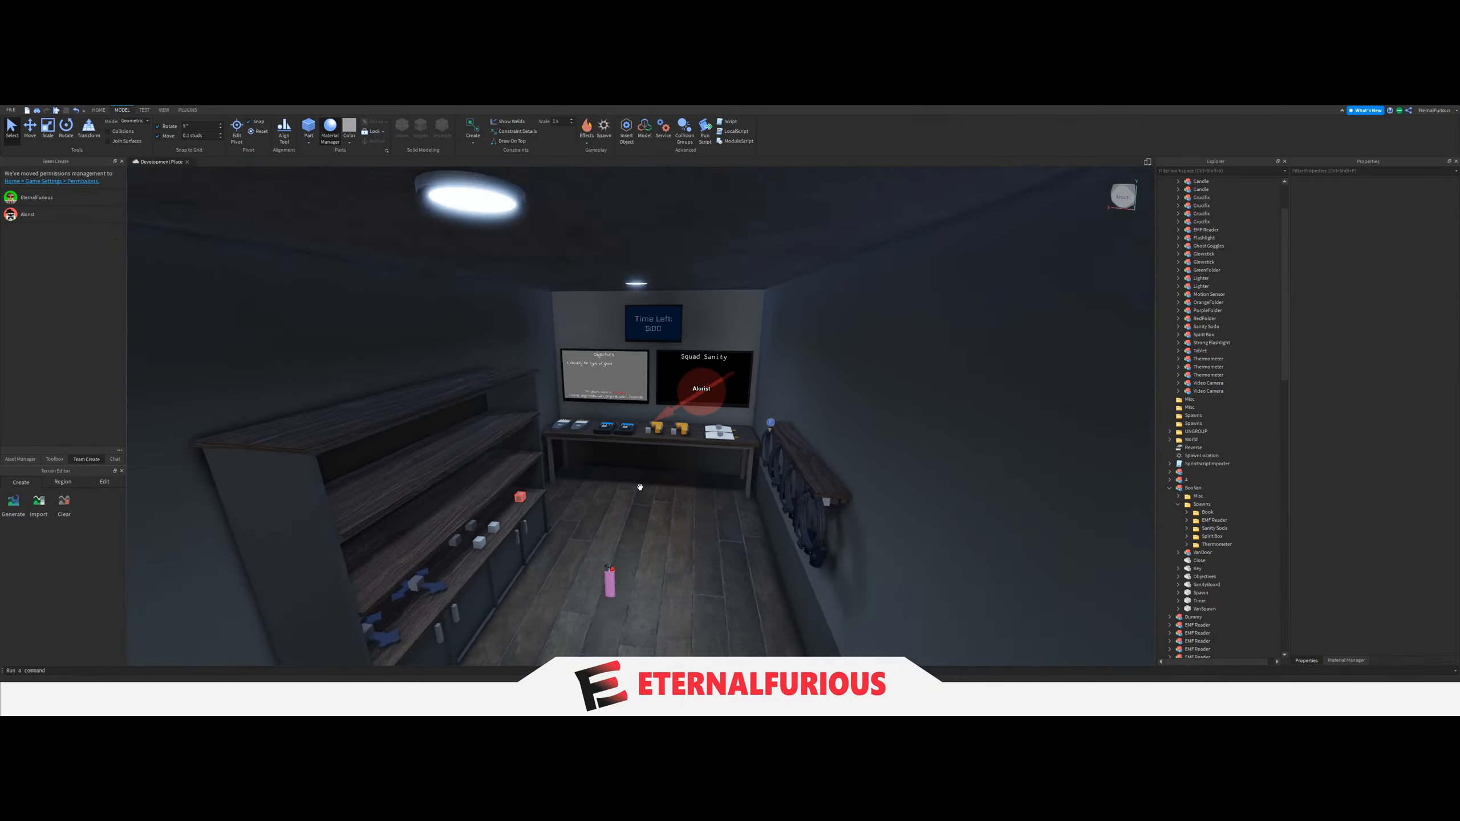
Examine the van's interior and the equipment and spawn blocks laid out on the table.
mouse_move(640, 487)
right_mouse_down()
mouse_move(674, 486)
mouse_move(659, 497)
right_mouse_up()
key("w")
key("s")
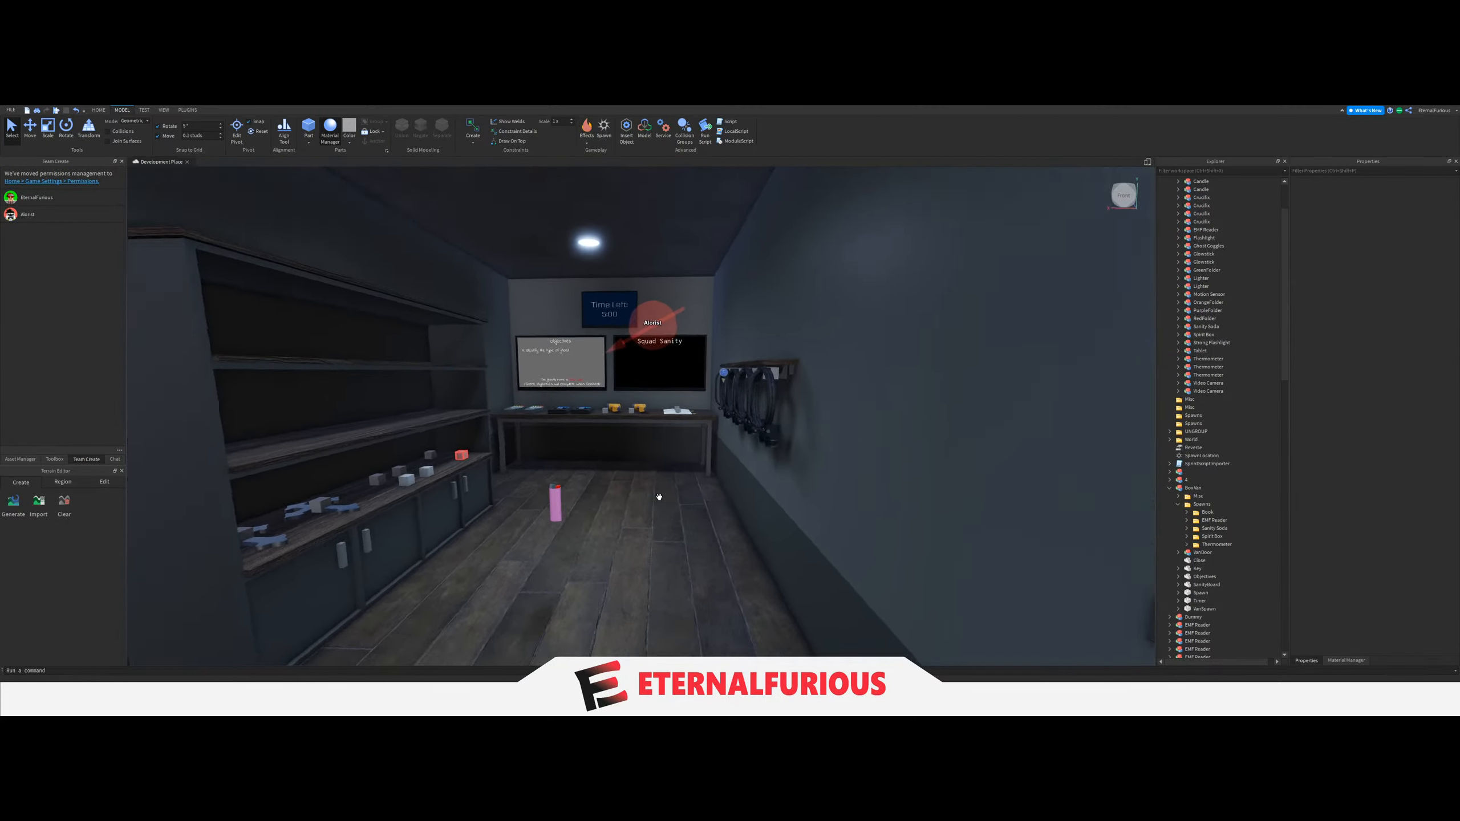
key("w")
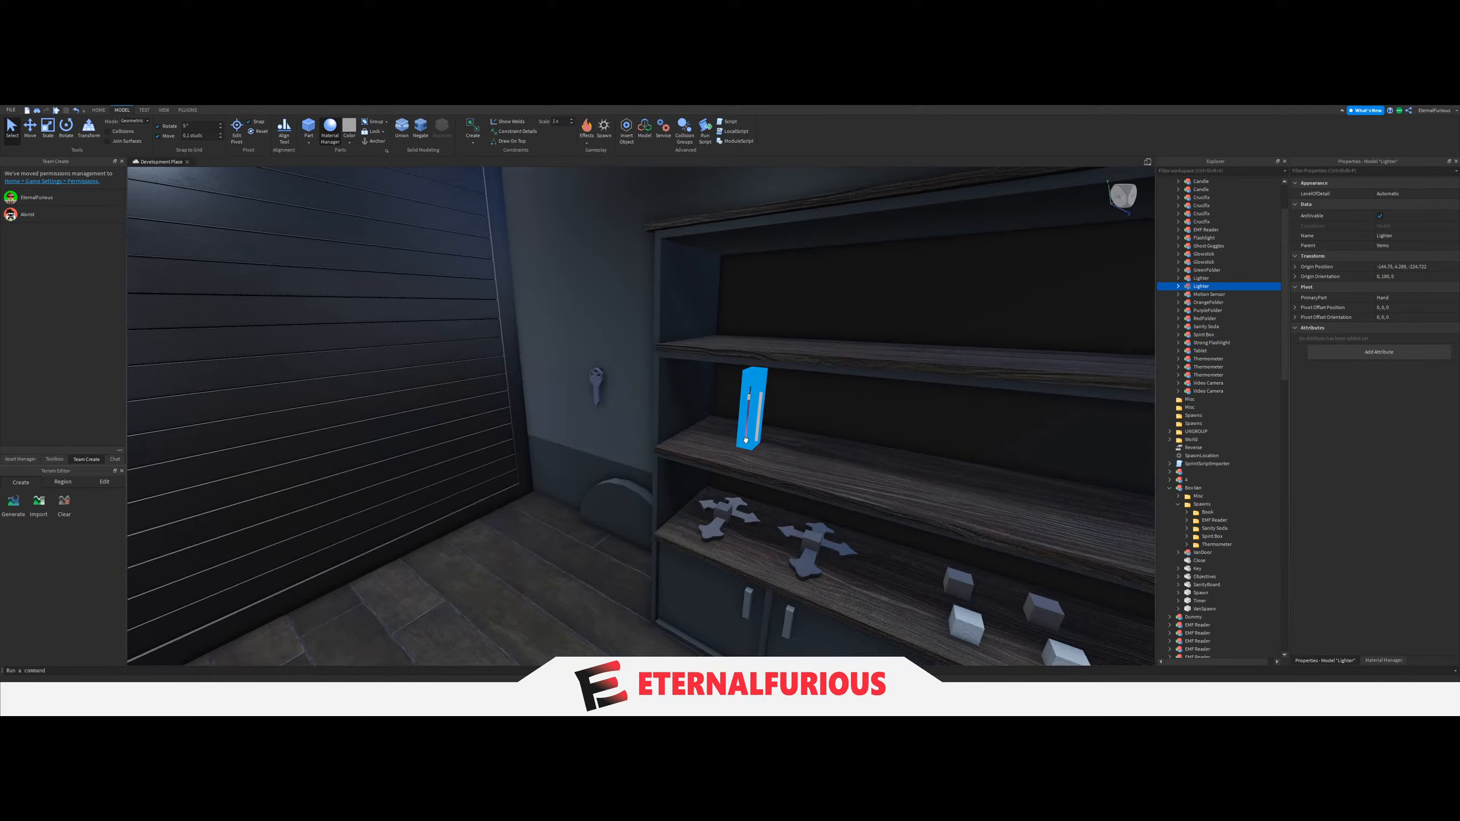
left_click_drag(752, 404, 718, 426)
right_click_drag(714, 394, 719, 427)
left_click_drag(719, 427, 614, 437)
right_click_drag(719, 427, 615, 436)
left_click_drag(443, 478, 443, 478)
key("s")
right_click_drag(619, 457, 619, 460)
key("w")
key("s")
right_click_drag(724, 436, 670, 410)
key("d")
left_click(671, 409)
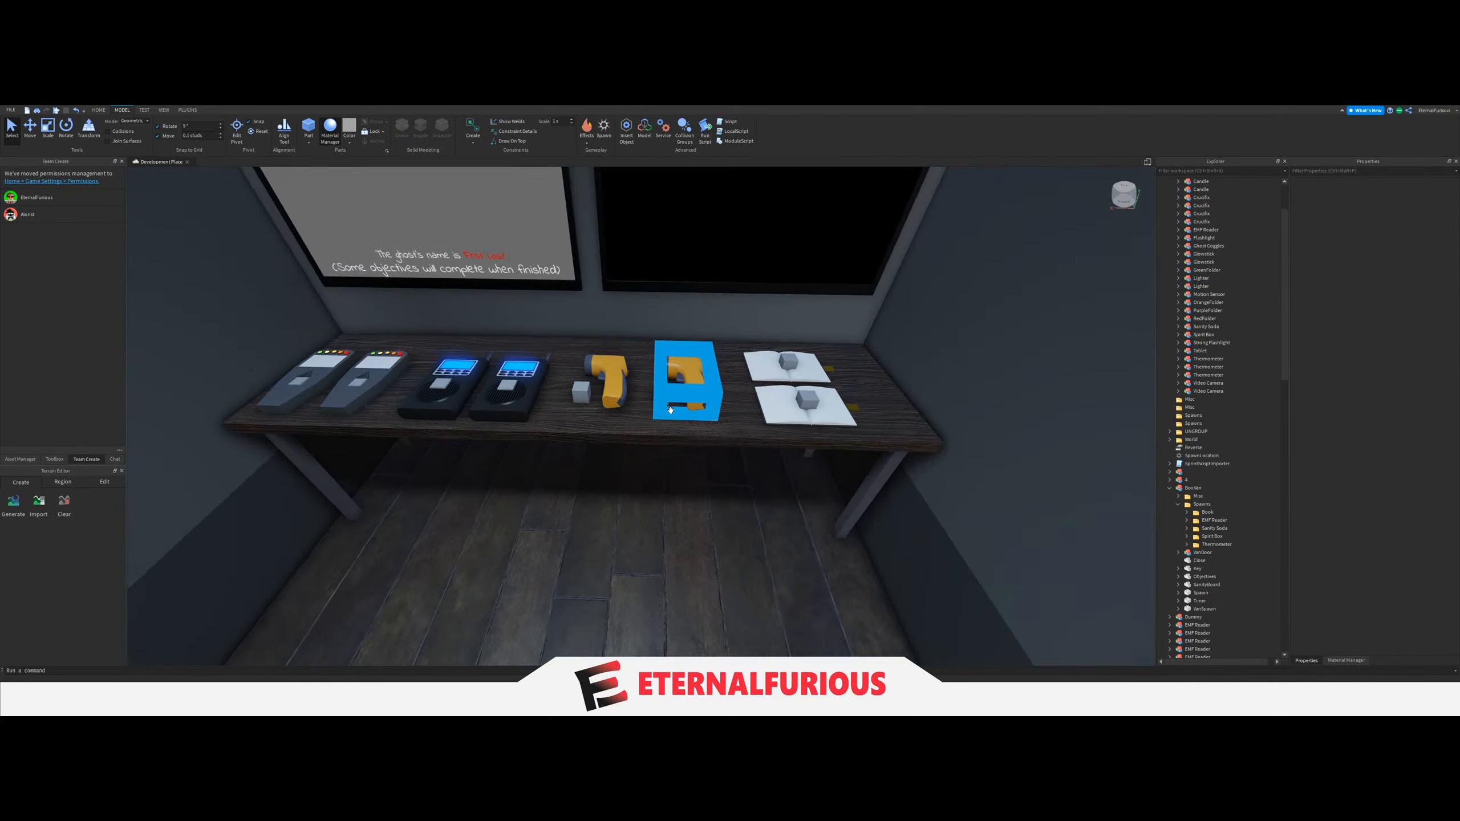
key("s")
key("w")
key("w")
key("d")
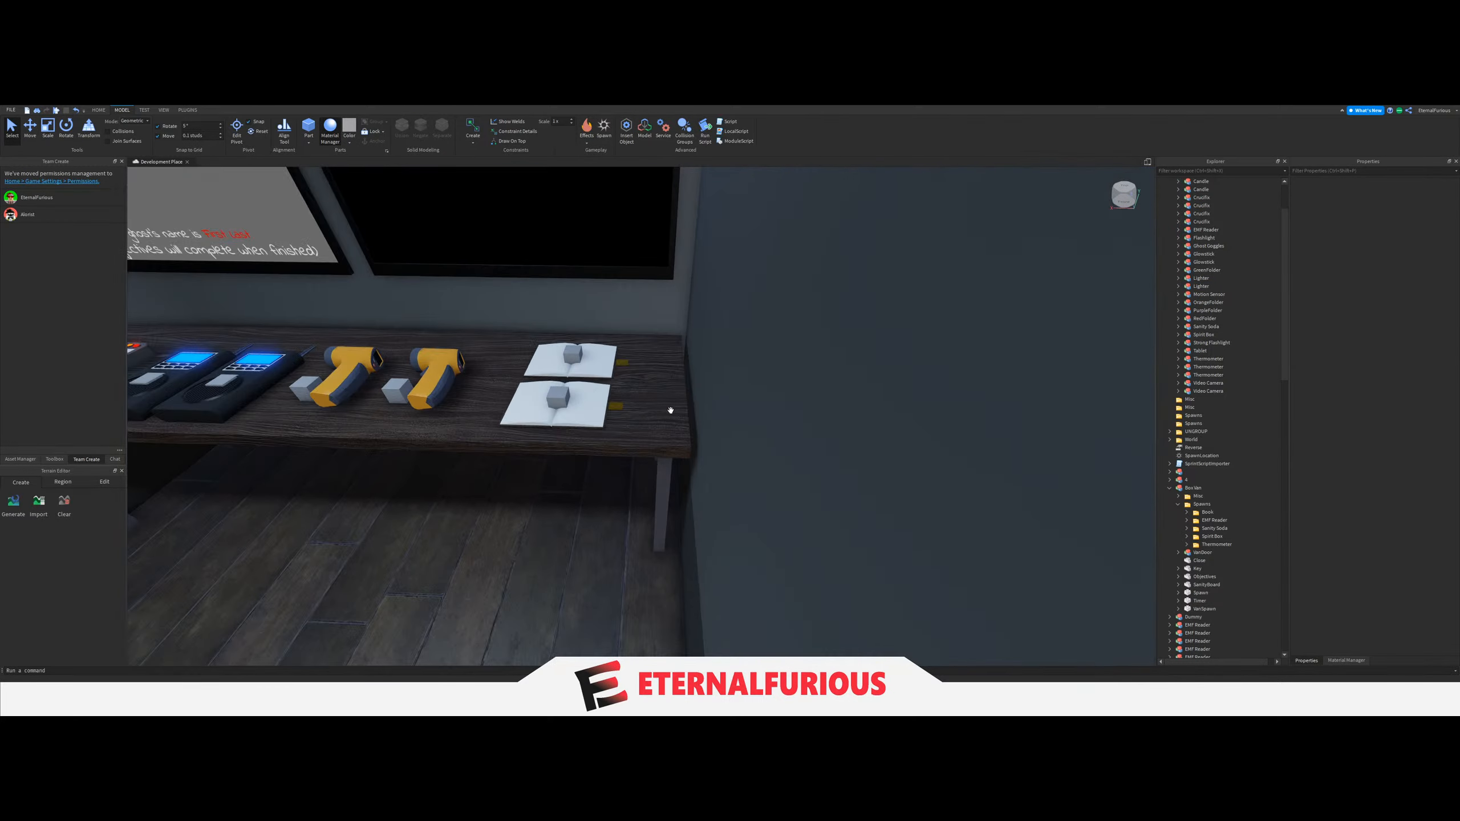
key("a")
Stand the Lighter on the middle shelf above the Crucifixes.
right_click_drag(671, 412, 671, 412)
key("w")
right_click_drag(721, 480, 721, 480)
key("s")
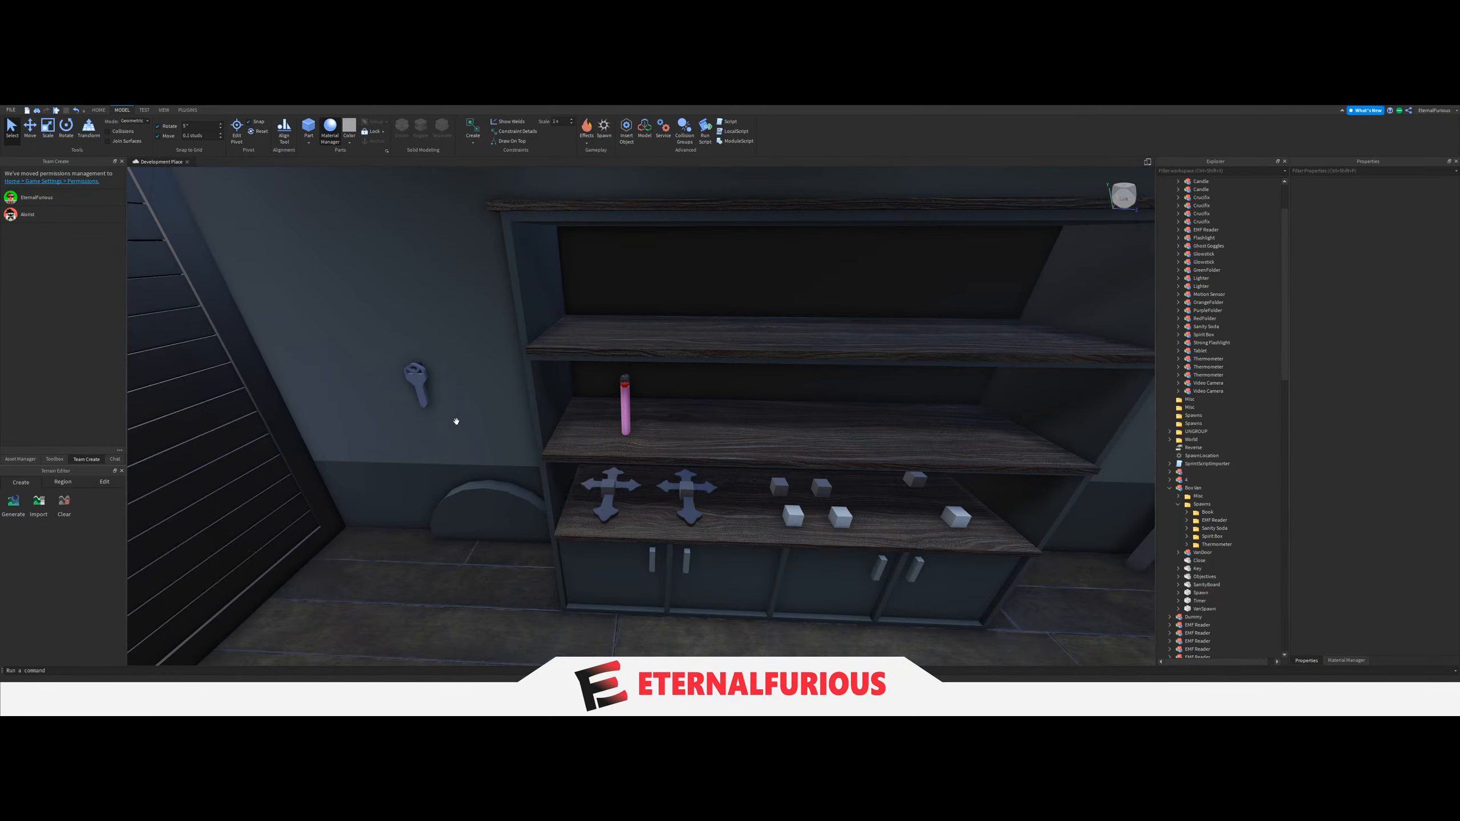
left_click_drag(599, 437, 636, 441)
right_click_drag(636, 441, 635, 441)
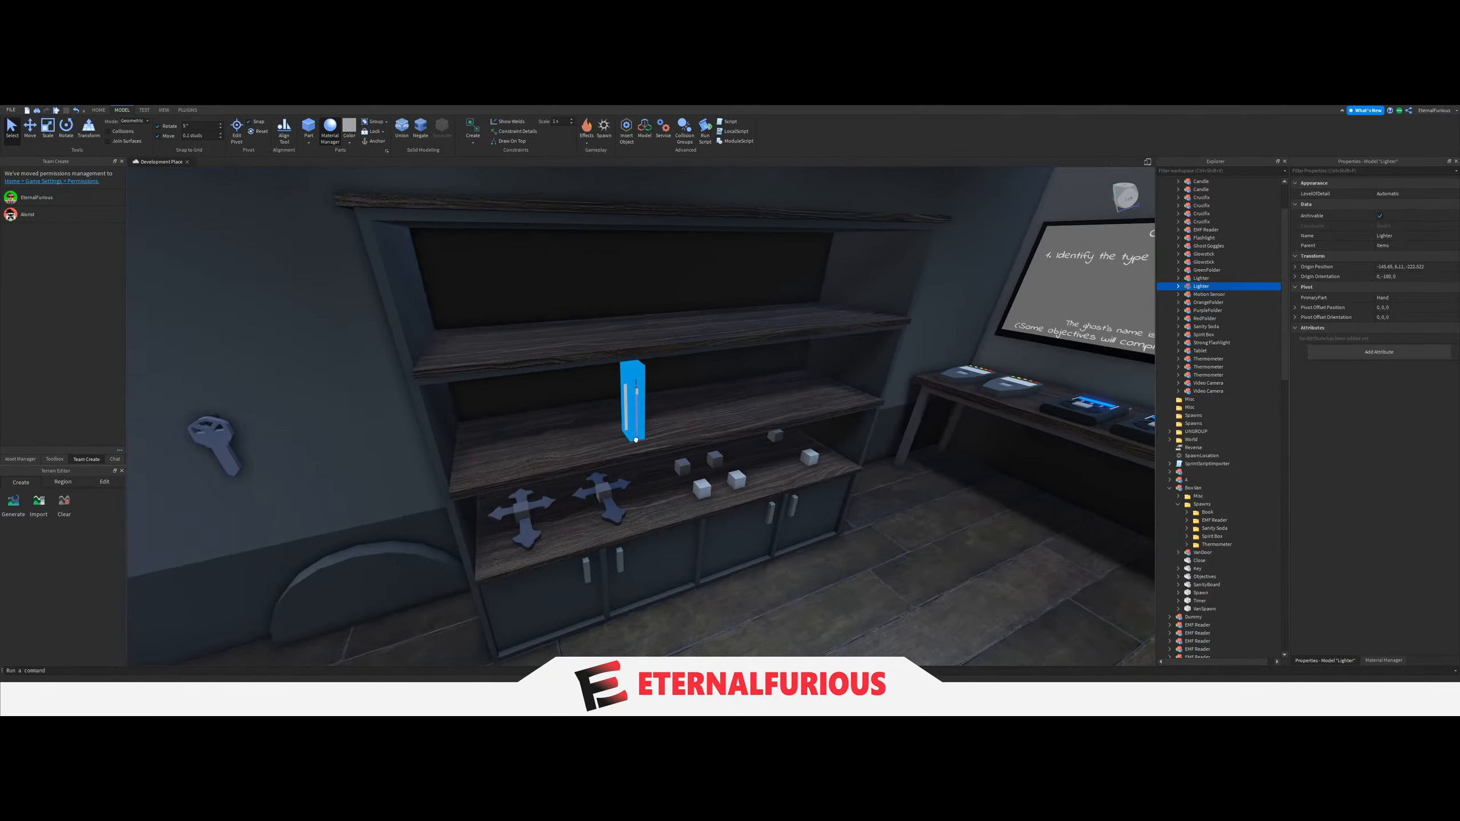
left_click_drag(635, 441, 635, 440)
right_click_drag(635, 440, 635, 441)
left_click_drag(635, 440, 635, 440)
right_click_drag(636, 440, 635, 440)
left_click_drag(635, 440, 643, 439)
right_click_drag(636, 440, 642, 438)
left_click_drag(642, 439, 643, 438)
right_click_drag(642, 438, 643, 438)
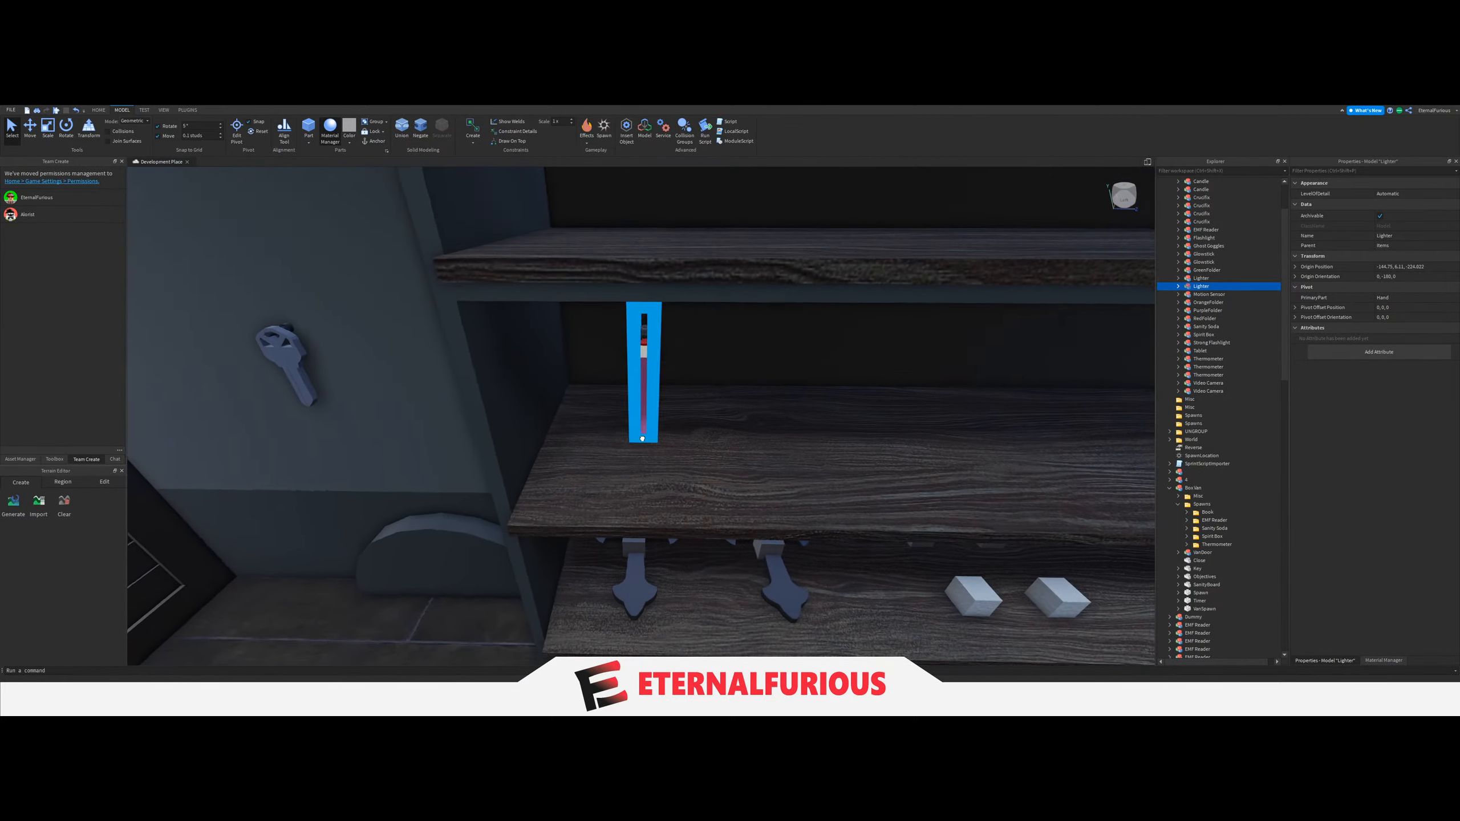
Rotate the Lighter by 90 degrees and try it at different places along the middle shelf.
key("r")
left_click_drag(642, 438, 704, 450)
right_click_drag(704, 450, 705, 450)
left_click_drag(705, 450, 722, 448)
right_click_drag(723, 447, 722, 447)
left_click_drag(723, 448, 702, 451)
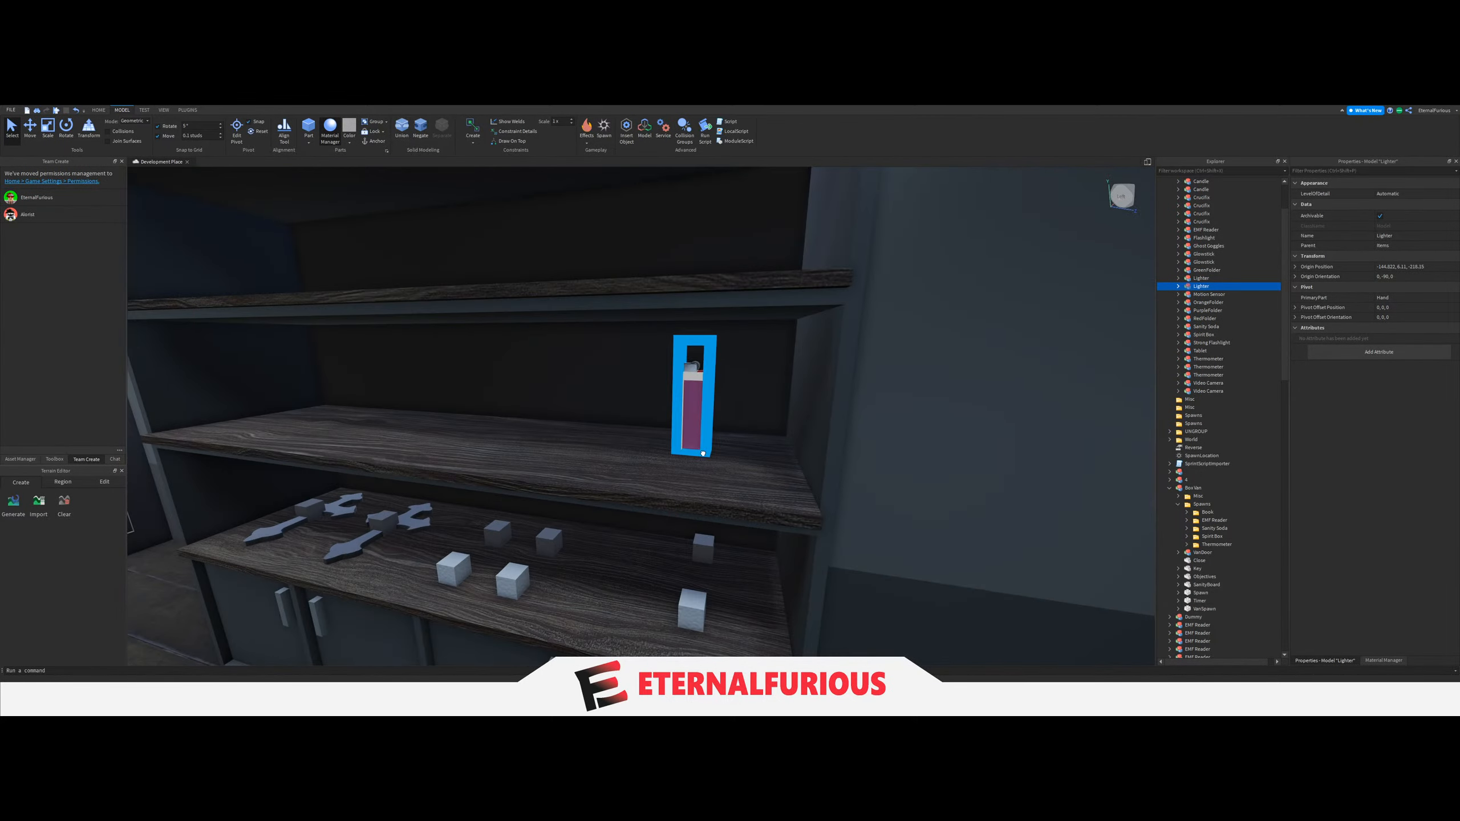
right_click_drag(702, 452, 653, 441)
Fetch the Candle from outside and place it on the van's middle shelf.
left_click(652, 441)
key("w")
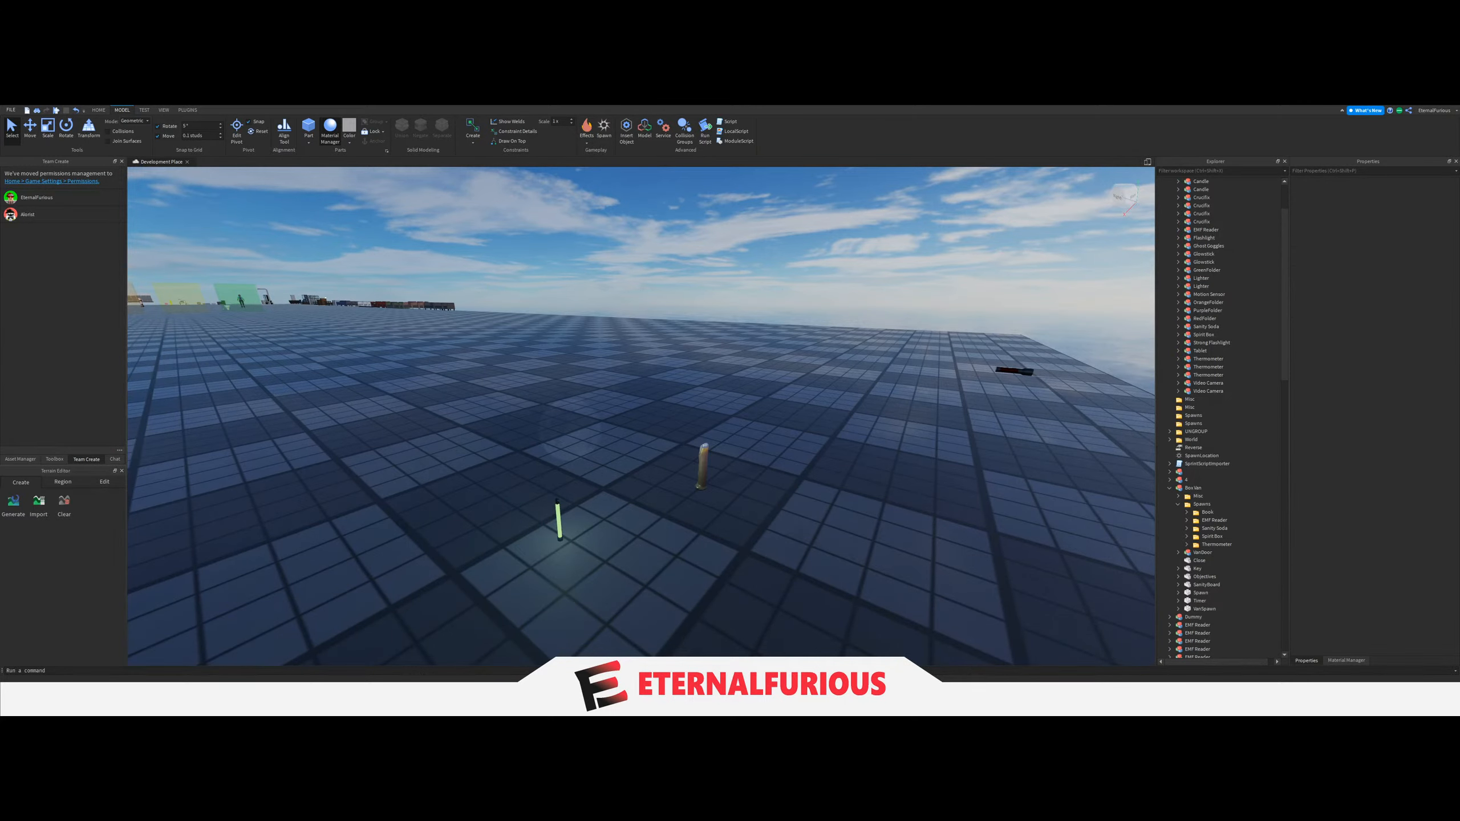
key("s")
left_click_drag(703, 480, 647, 479)
right_click_drag(648, 479, 648, 479)
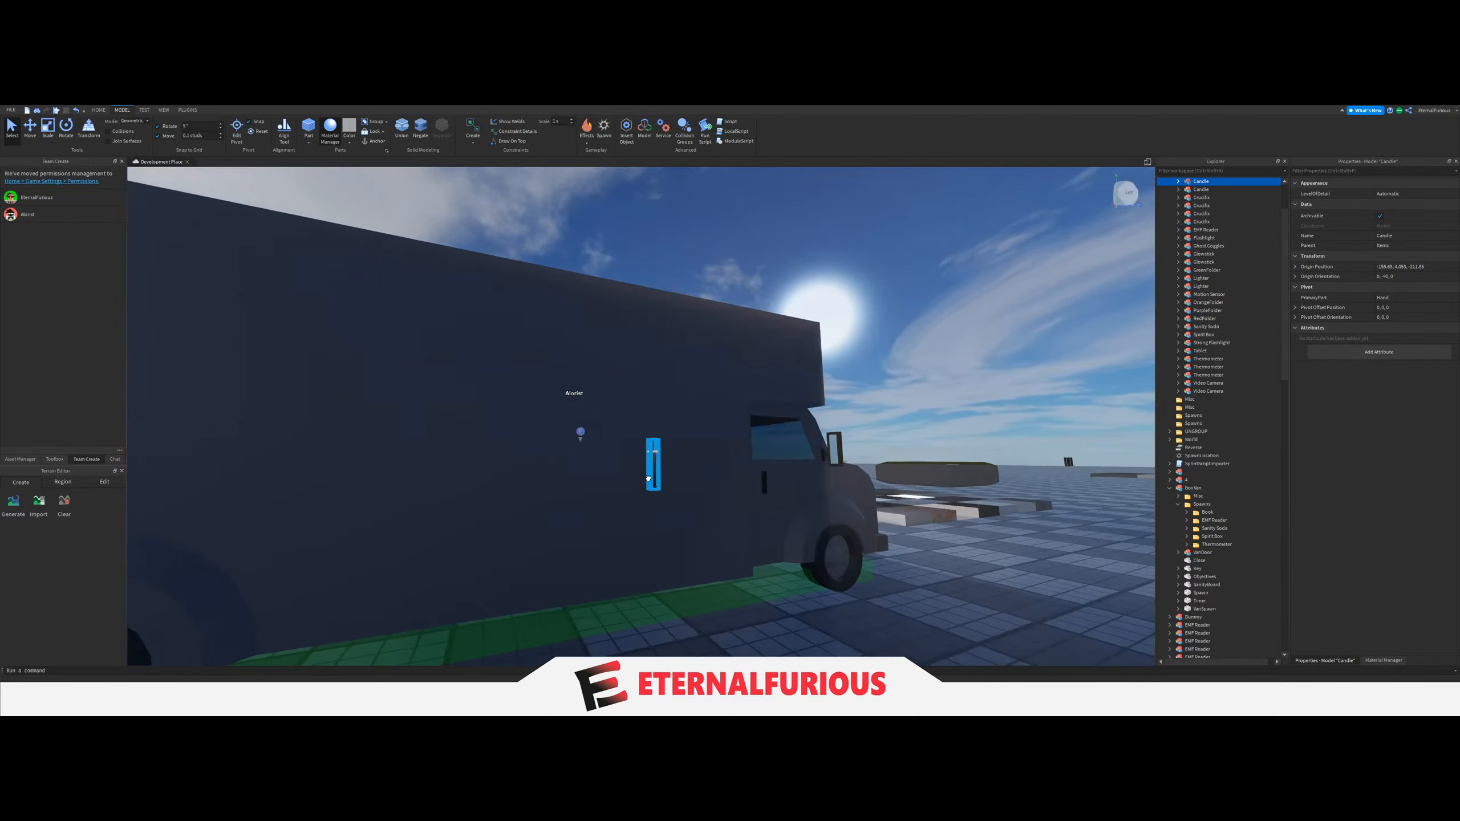
left_click_drag(648, 478, 648, 478)
right_click_drag(648, 479, 648, 479)
left_click_drag(648, 478, 648, 478)
right_click_drag(648, 479, 648, 478)
key("w")
Move the Lighter to the door end of the middle shelf.
left_click_drag(648, 479, 595, 455)
key("a")
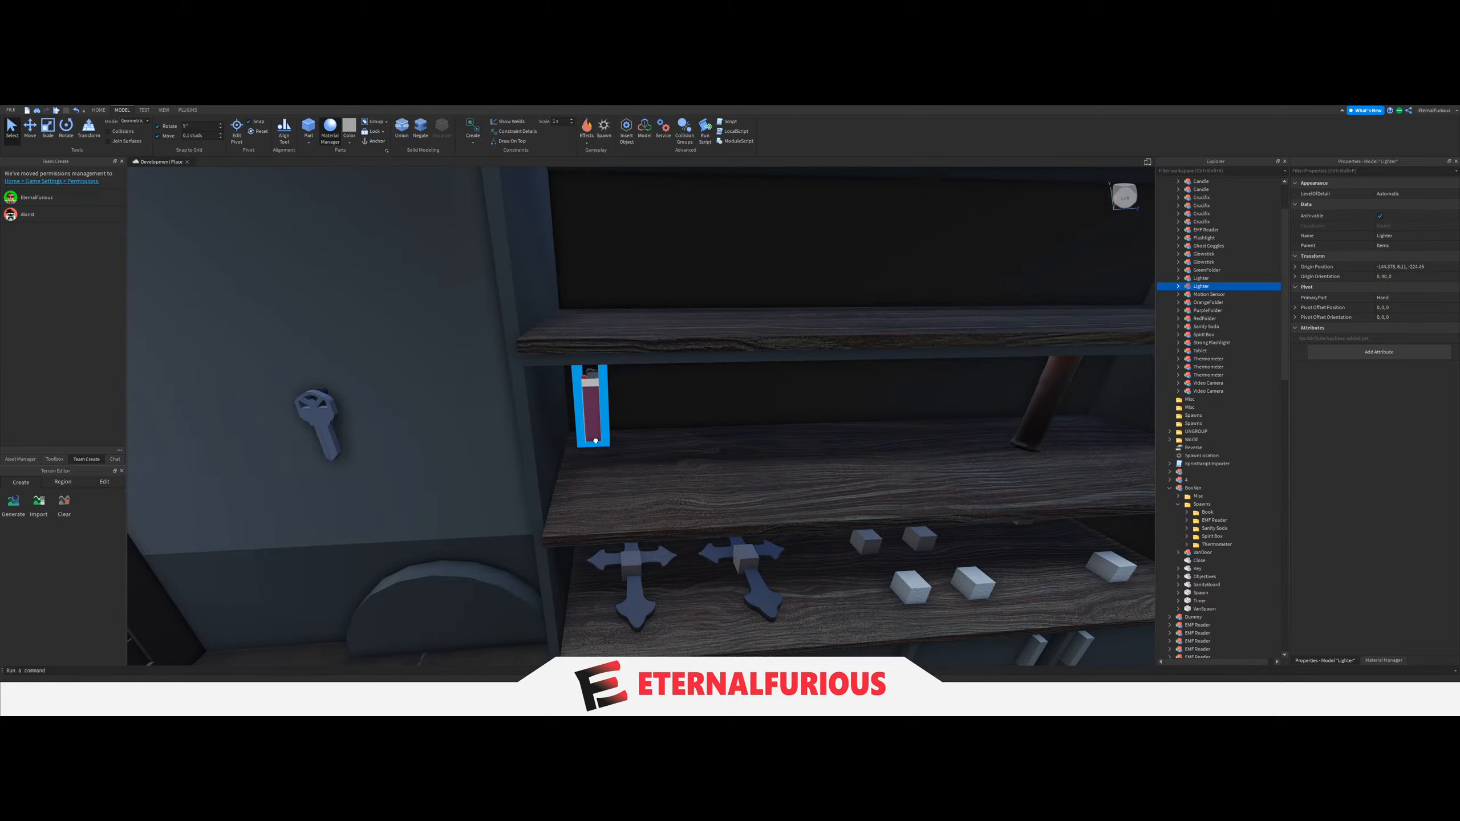
right_click_drag(714, 476, 730, 476)
key("s")
key("w")
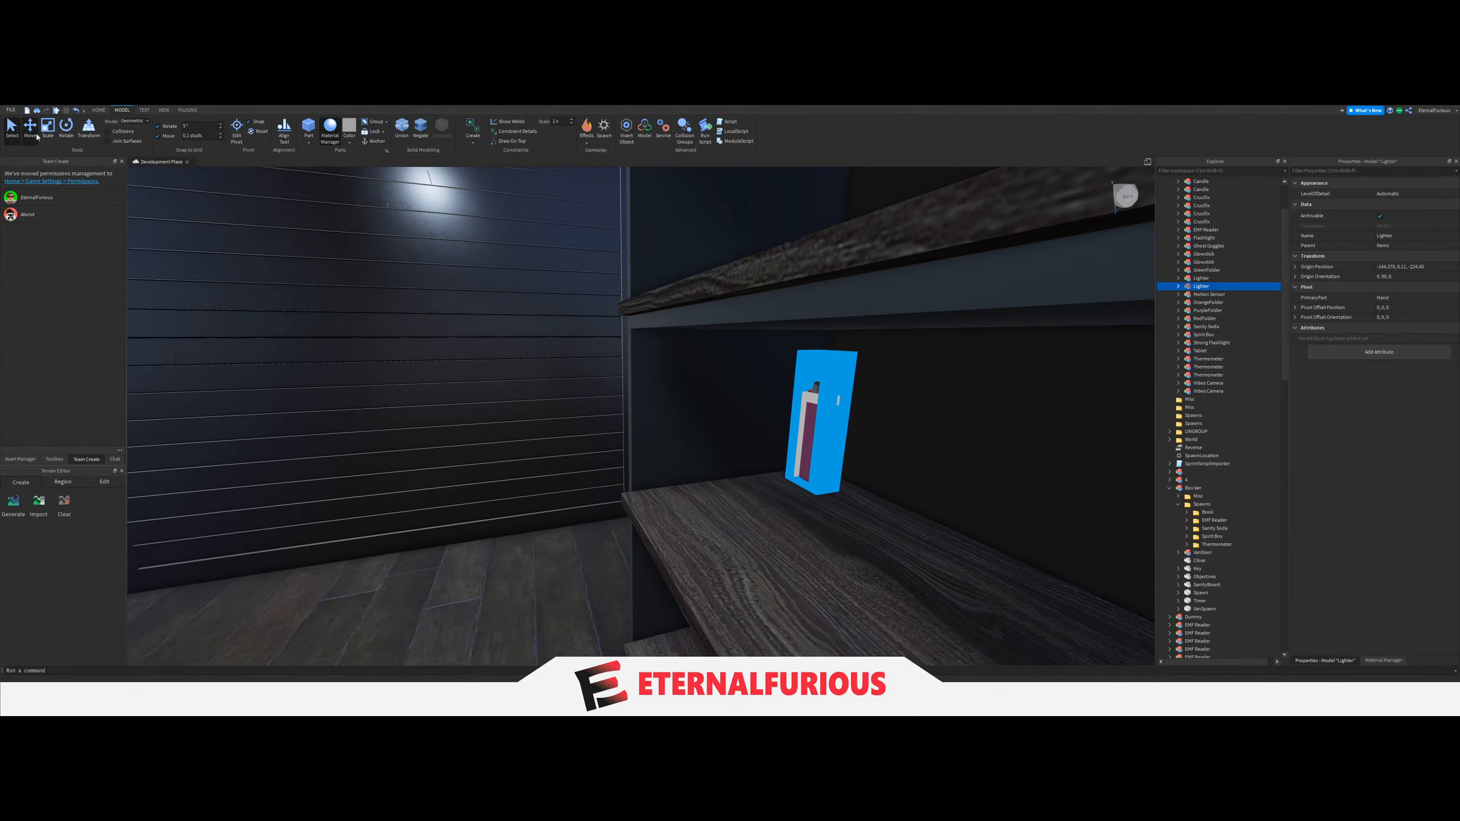
Duplicate the Lighter and offset the copy so the two stand one behind the other on the shelf.
left_click_drag(758, 448, 630, 464)
left_click_drag(826, 450, 742, 455)
left_click(679, 449, "ctrl")
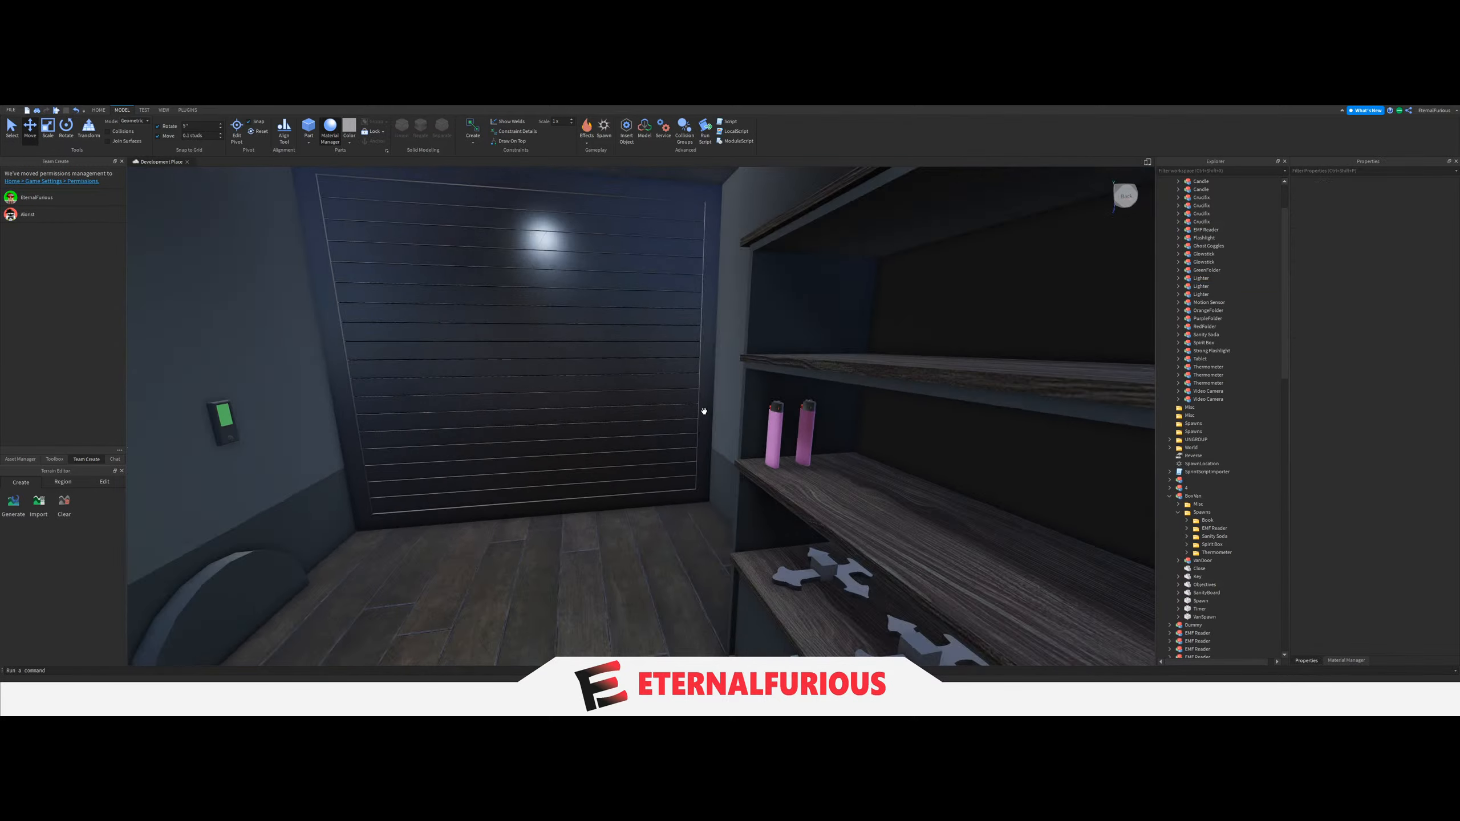
right_click_drag(705, 411, 707, 402)
key("w")
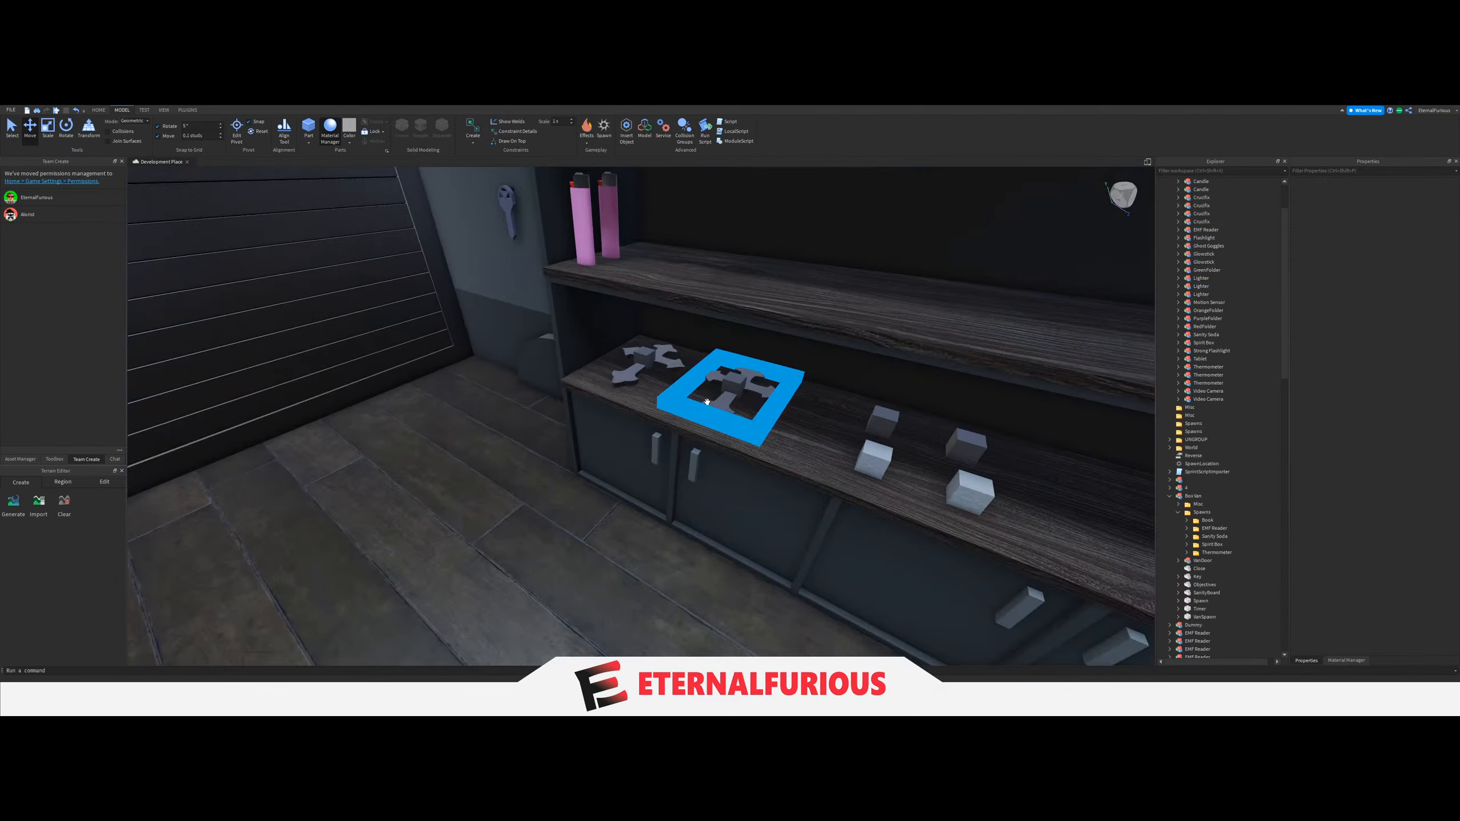
Duplicate the end Crucifix's spawn block and move the copy up to the base of the front Lighter.
left_click(639, 354)
key("a")
right_click_drag(641, 354, 661, 368)
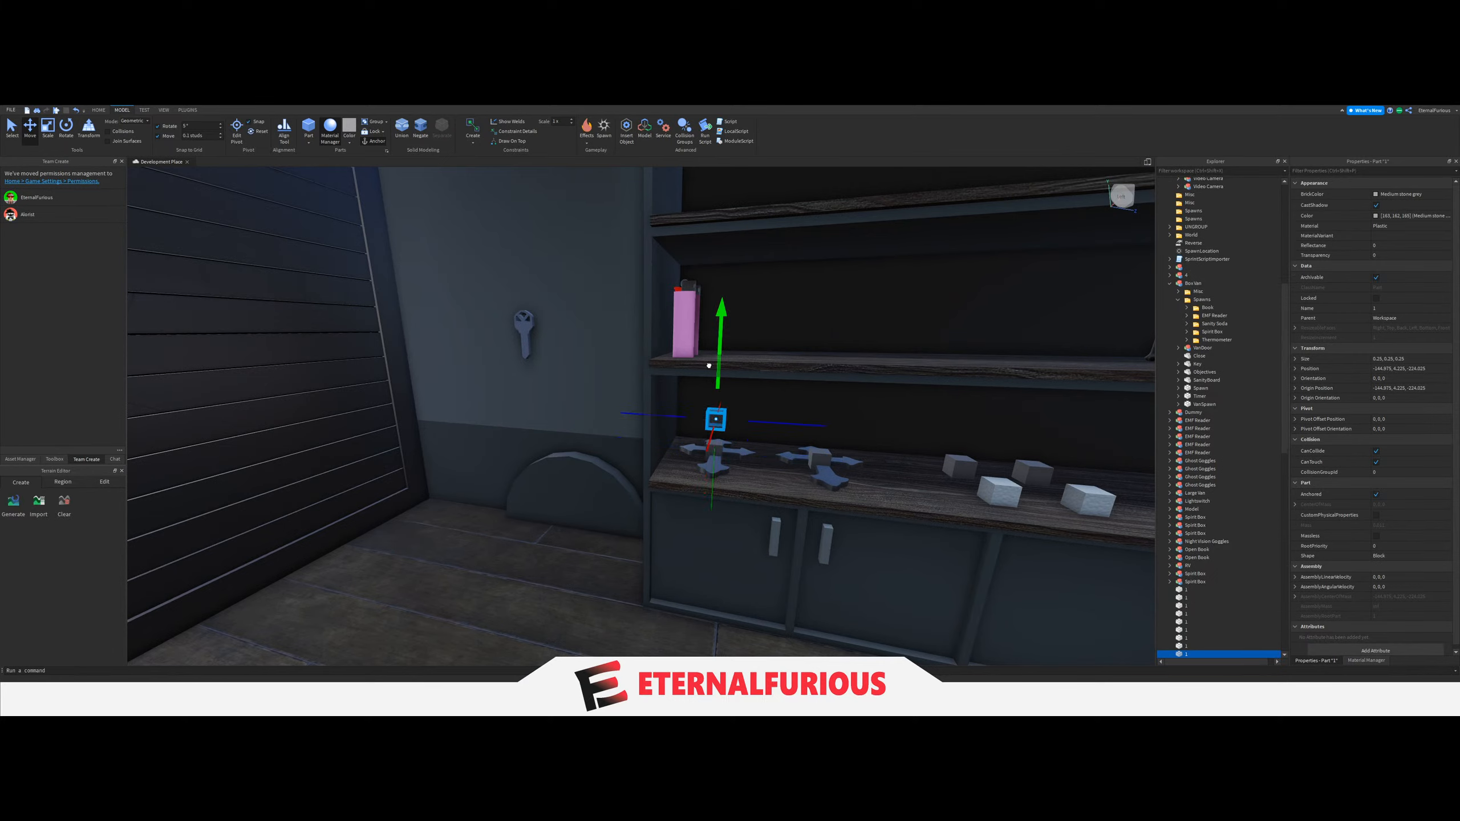
left_click_drag(709, 308, 710, 300)
mouse_move(711, 323)
right_mouse_down()
mouse_move(714, 358)
mouse_move(722, 323)
mouse_move(683, 327)
right_mouse_up()
key("w")
key("d")
key("w")
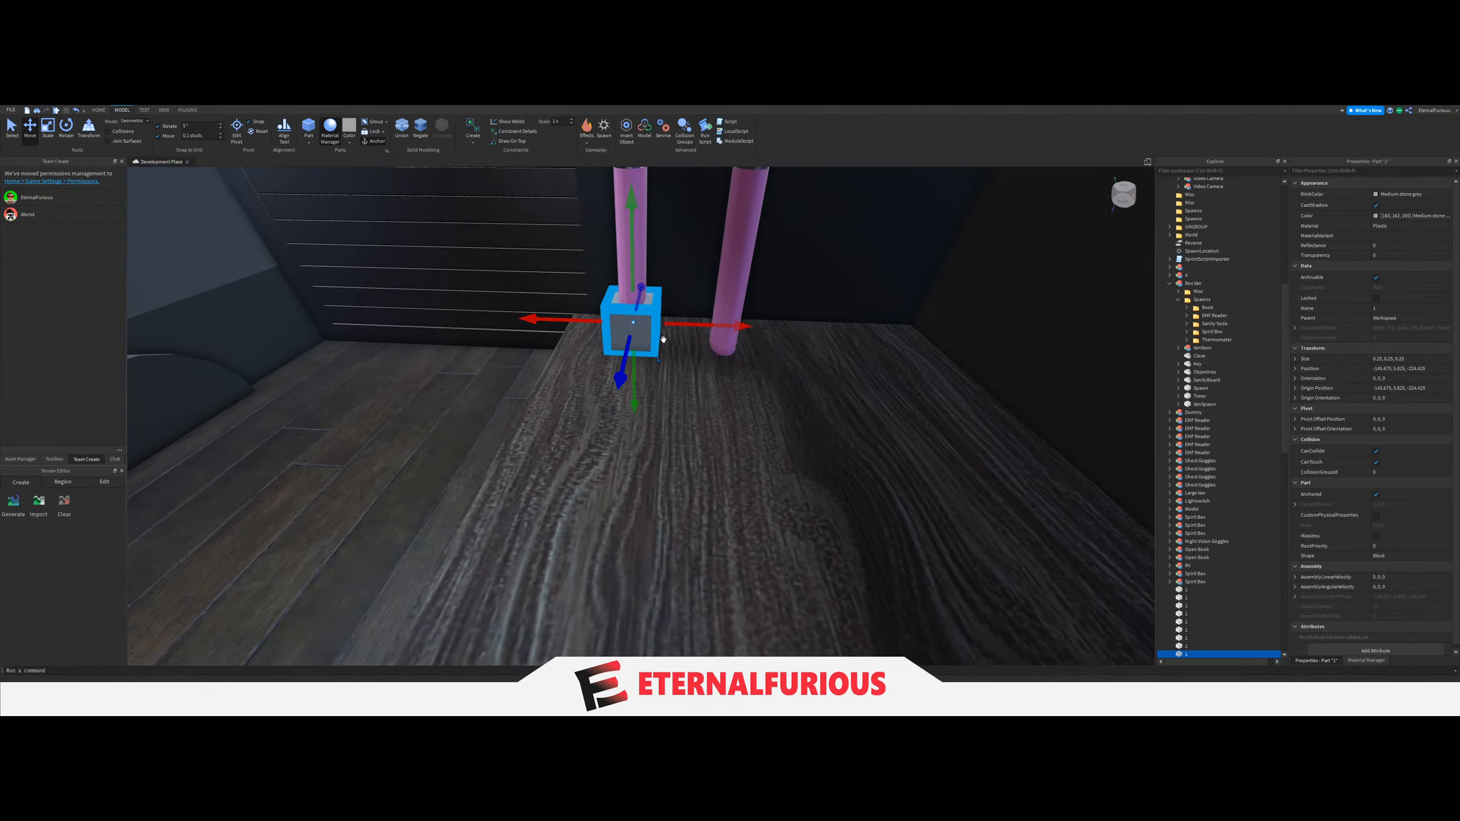
Move a copy of the front Lighter's spawn block across to the base of the rear Lighter.
left_click_drag(773, 327, 774, 328)
right_click_drag(775, 329, 714, 388)
key("s")
left_click(822, 372)
Slide the Candle along the middle shelf so it stands close to the Lighters.
key("w")
key("d")
left_click(1036, 368)
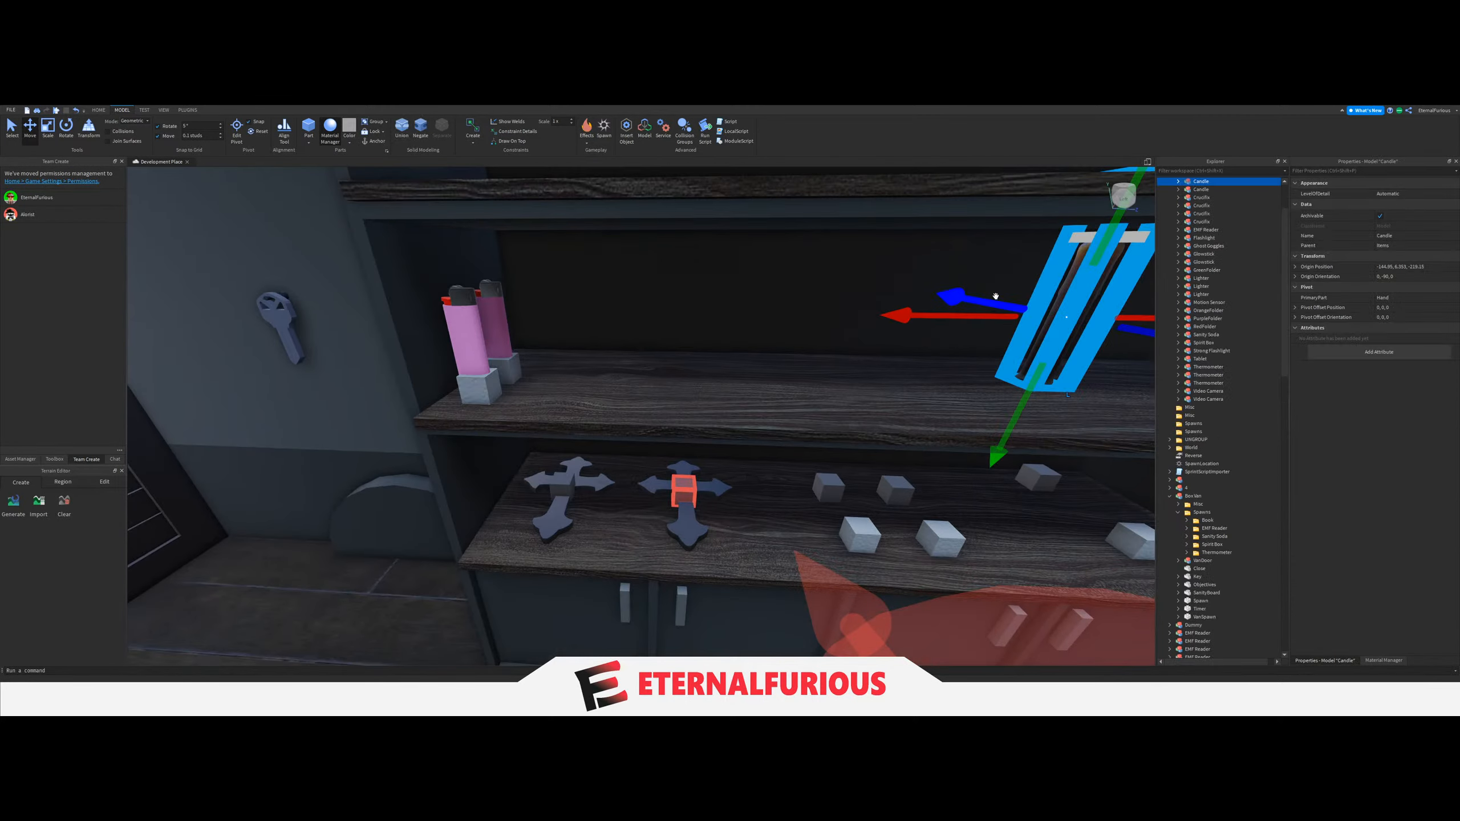
key("a")
left_click_drag(952, 317, 698, 332)
Place a copy of the Lighter's spawn block on the shelf beside the front Lighter for the Candle.
left_click(727, 400)
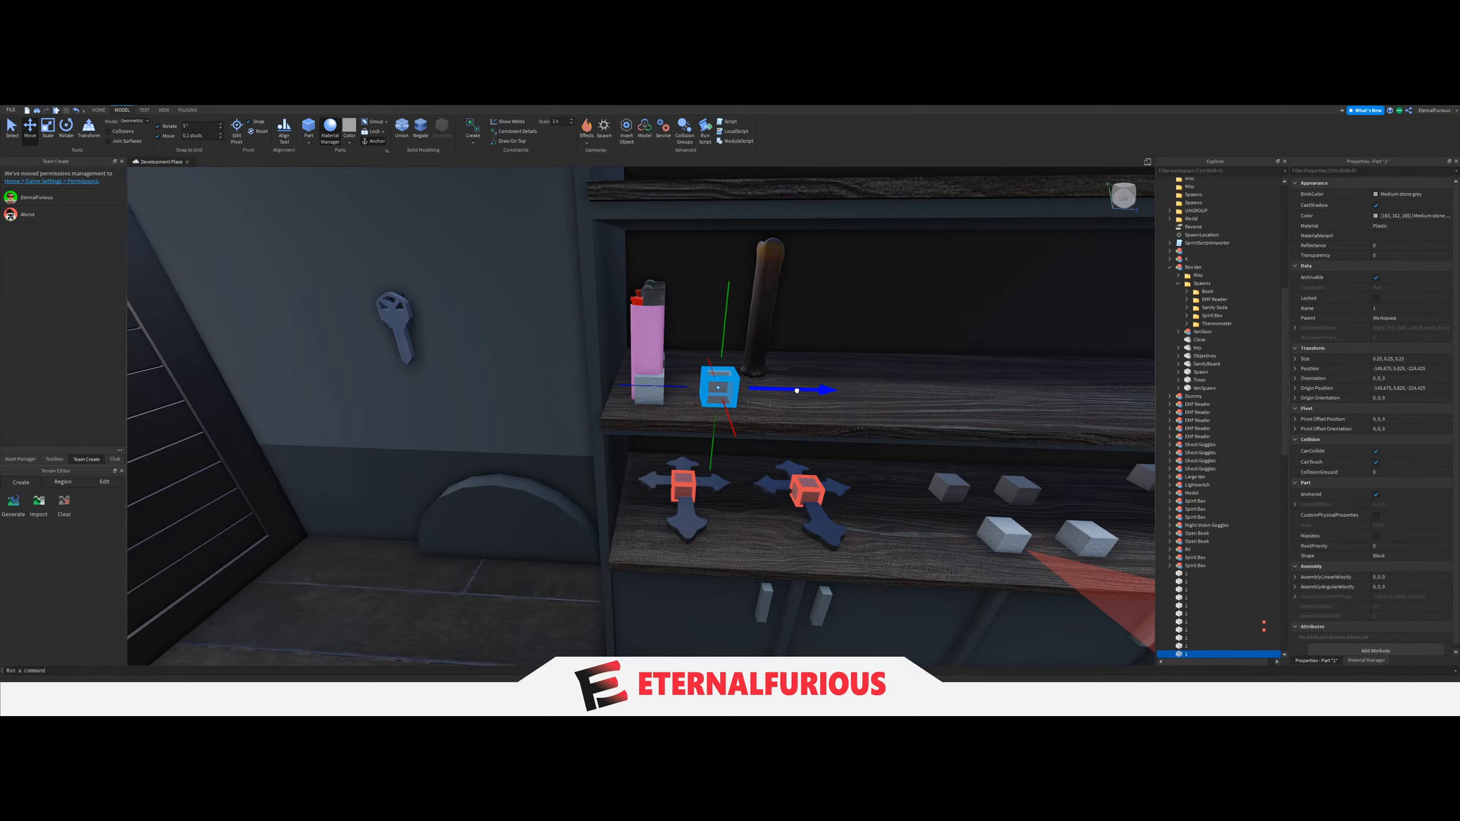
mouse_move(835, 399)
left_mouse_down()
mouse_move(809, 392)
mouse_move(831, 392)
left_mouse_up()
scroll(753, 414, "down", 4)
right_click_drag(753, 414, 634, 441)
scroll(634, 442, "up", 4)
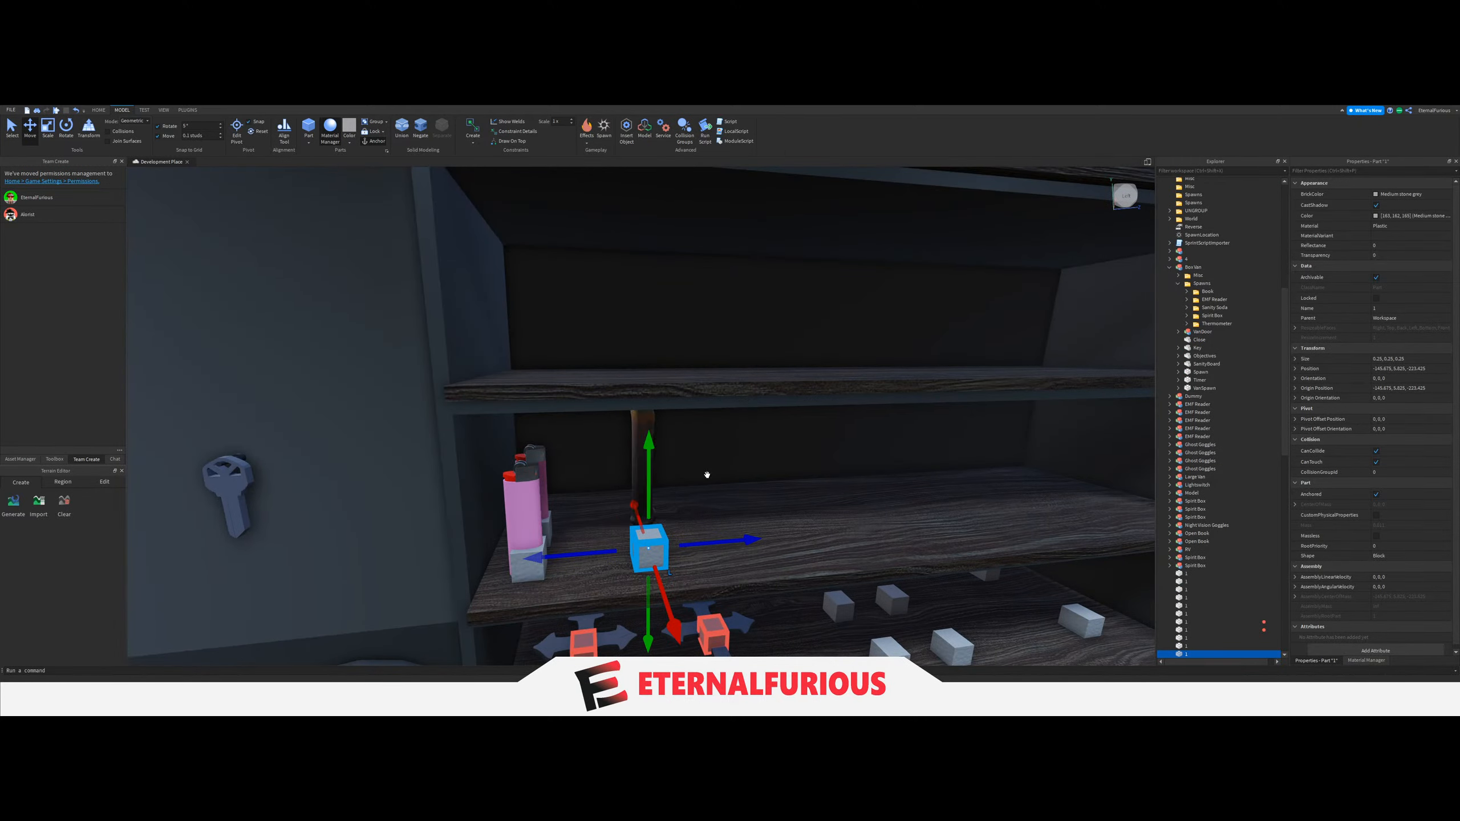
Move the Candle into line with its spawn block at the front edge of the middle shelf.
scroll(707, 476, "up", 3)
mouse_move(708, 475)
right_mouse_down()
mouse_move(730, 460)
mouse_move(690, 483)
right_mouse_up()
left_click(691, 482)
left_click_drag(638, 483, 512, 511)
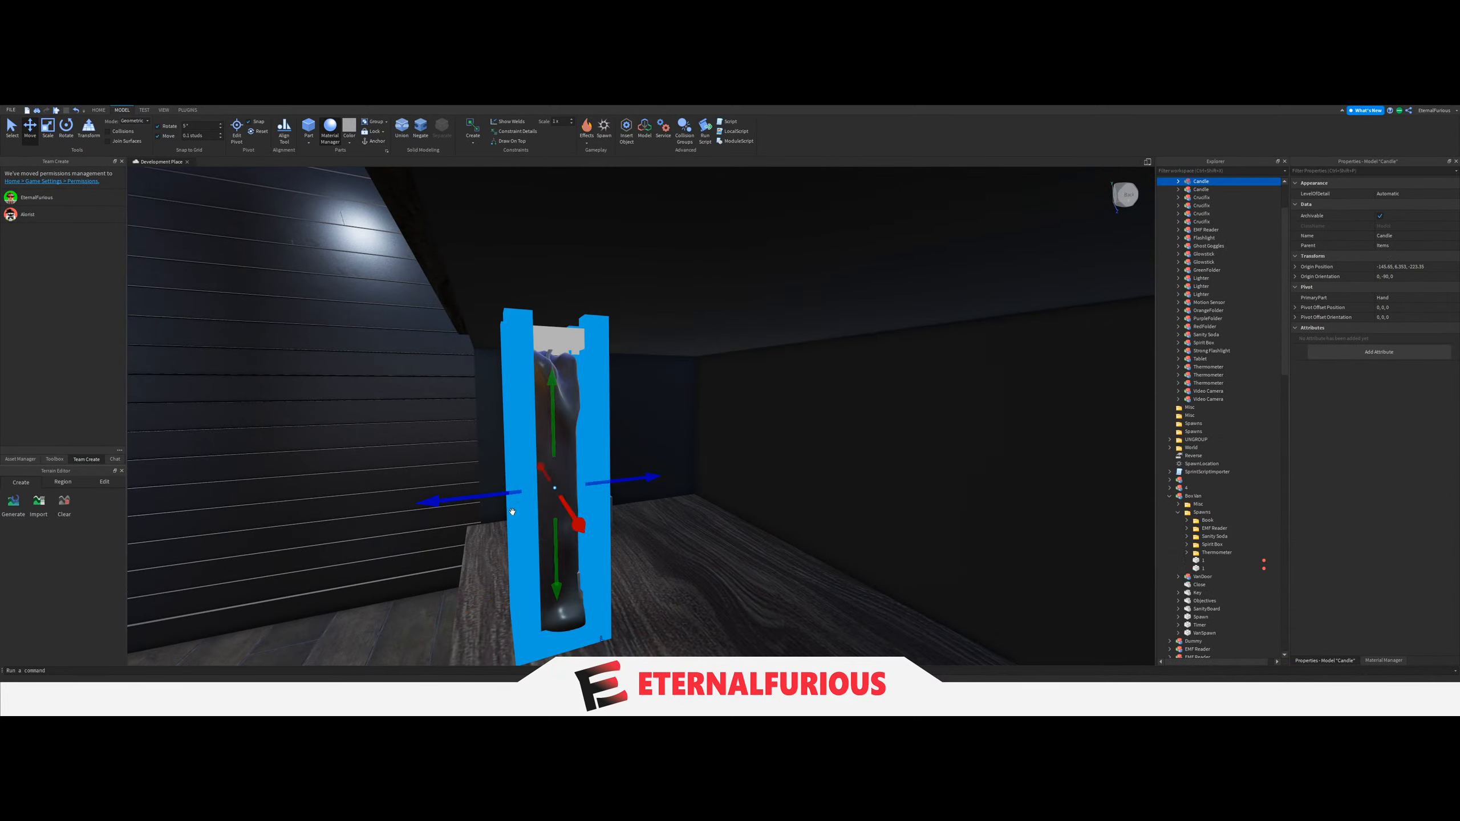
right_click_drag(513, 511, 489, 507)
Duplicate the Candle and its spawn block, offsetting both copies so they stand behind the first pair.
key("ctrl+d")
left_click_drag(628, 477, 739, 471)
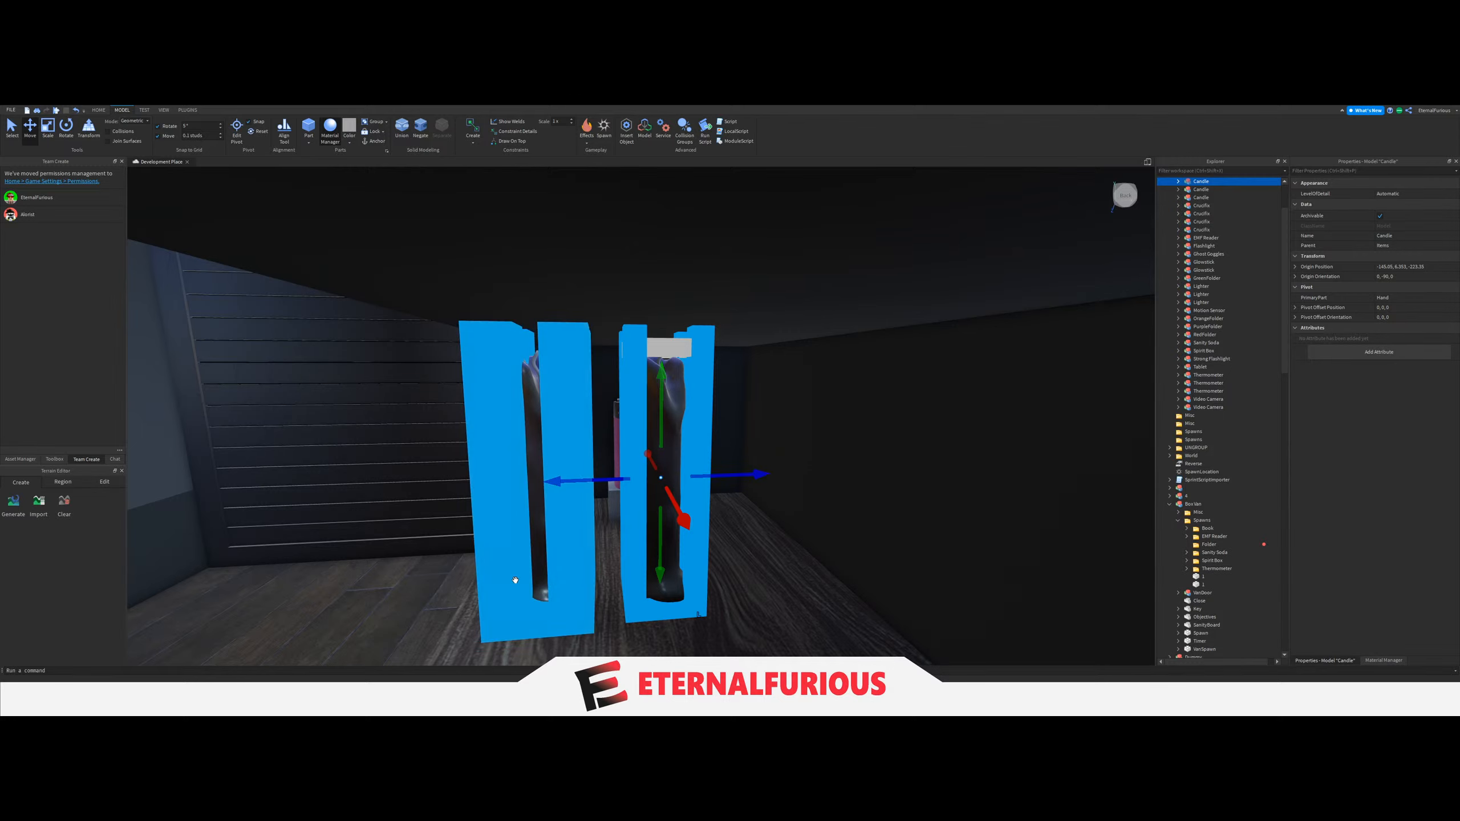
right_click_drag(515, 580, 535, 608)
left_click(535, 608)
key("ctrl+d")
right_click_drag(639, 546, 650, 545)
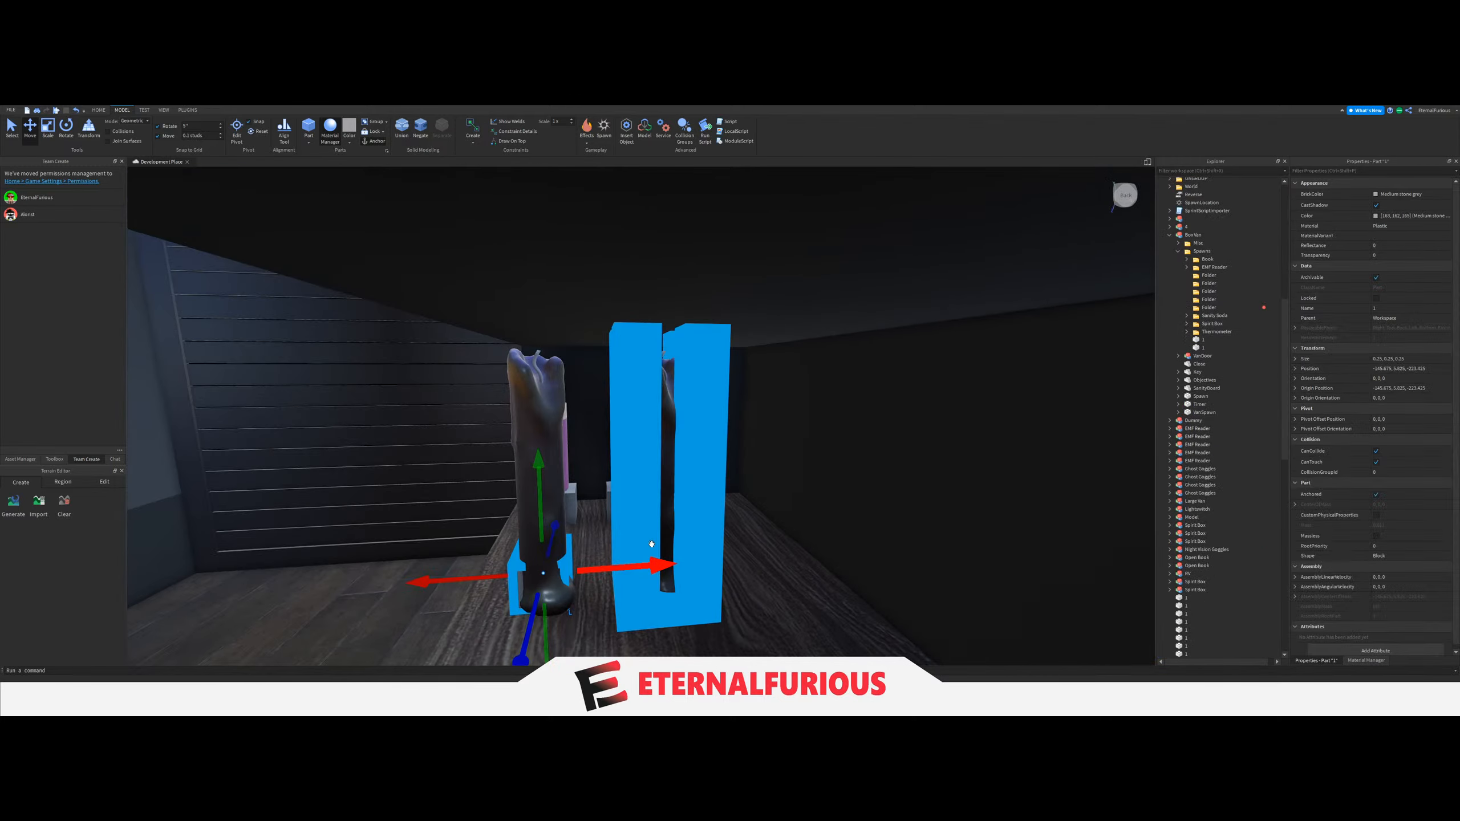
left_click_drag(655, 564, 688, 563)
right_click_drag(735, 560, 740, 561)
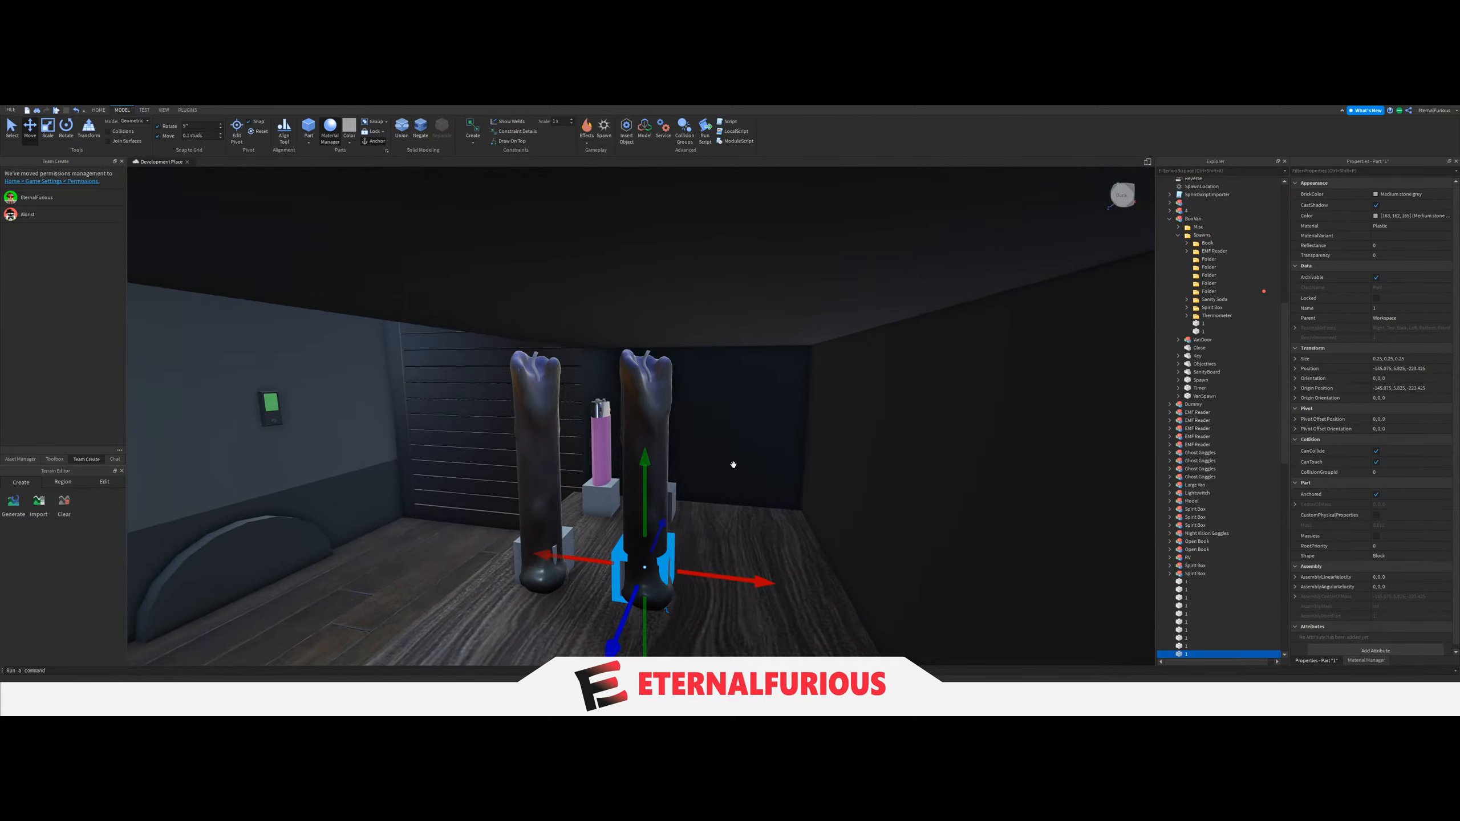
Duplicate the second Candle and its spawn block to form a third pair at the back of the row.
left_click(662, 409, "ctrl")
key("ctrl+d")
left_click_drag(705, 447, 848, 472)
right_click_drag(701, 512, 647, 460)
left_click(717, 506)
Duplicate the row of three Candles with their spawn blocks and move the copies along the shelf as a second row.
left_click(649, 525)
left_click(665, 387, "ctrl")
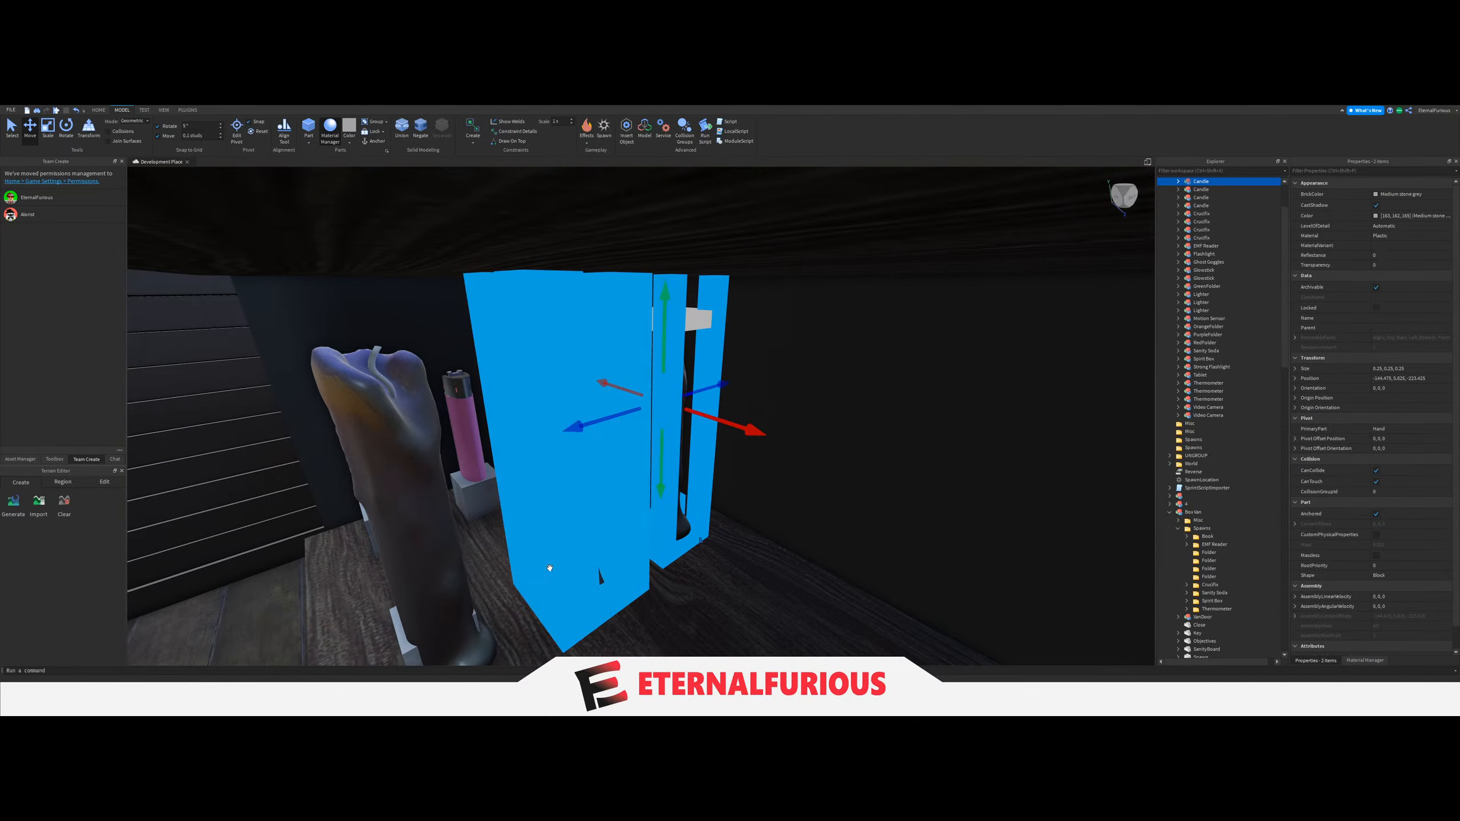
left_click(549, 569, "ctrl")
left_click(565, 346, "ctrl")
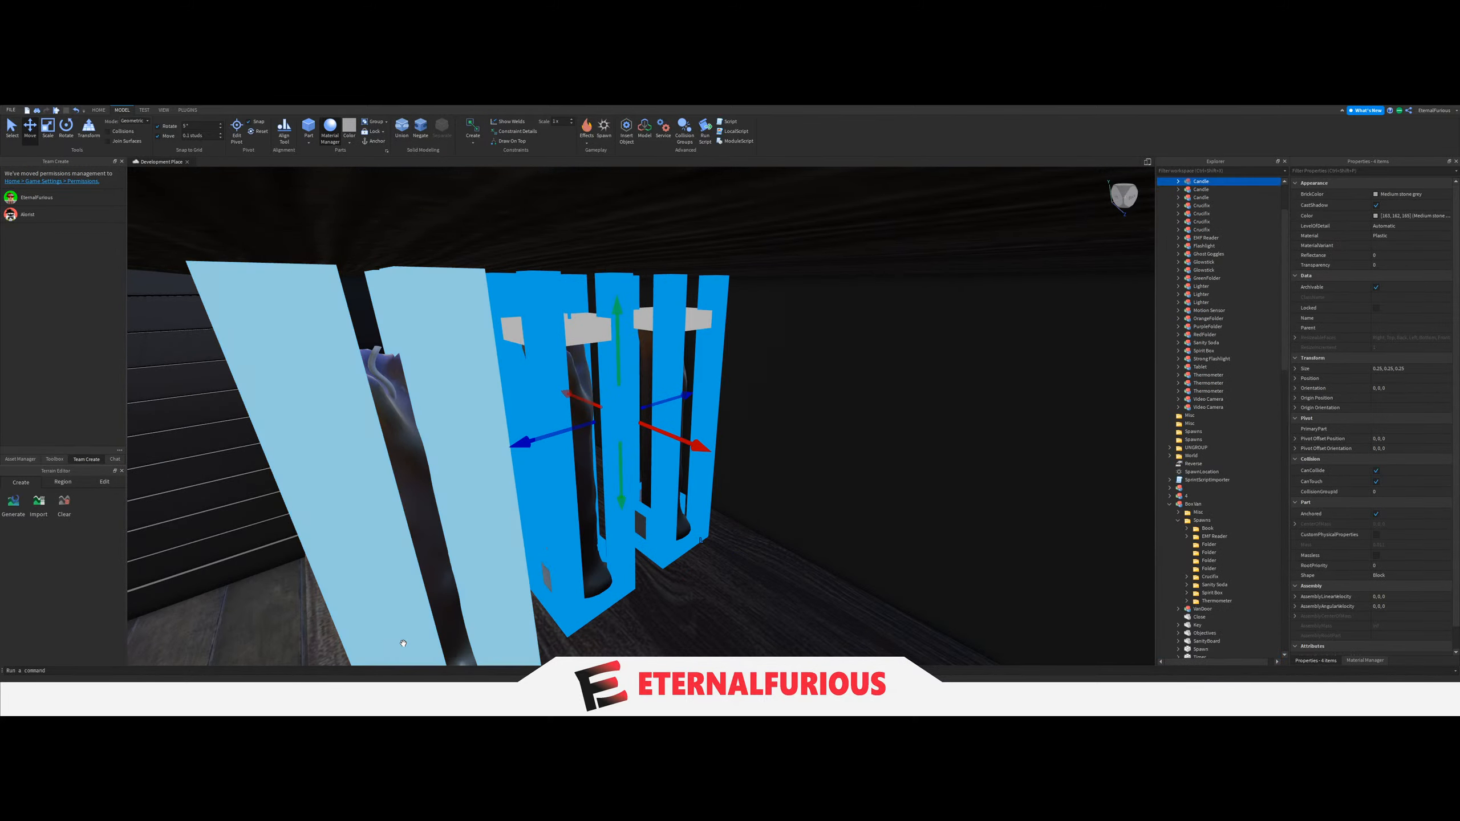
key("s")
right_click_drag(403, 643, 635, 566)
key("w")
left_click(627, 339, "ctrl")
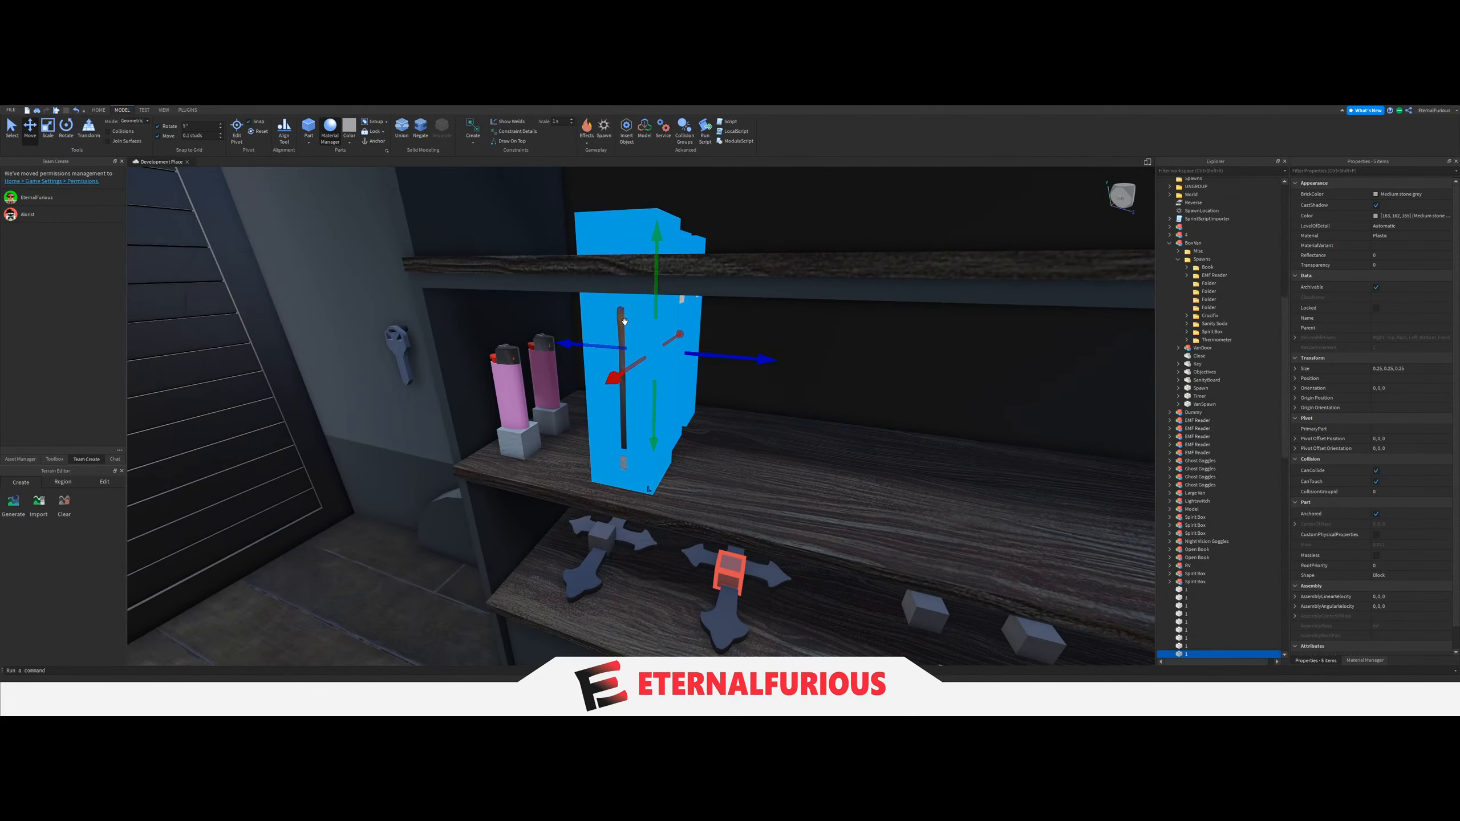
right_click_drag(627, 339, 715, 384)
key("a")
key("ctrl+d")
left_click_drag(661, 380, 715, 385)
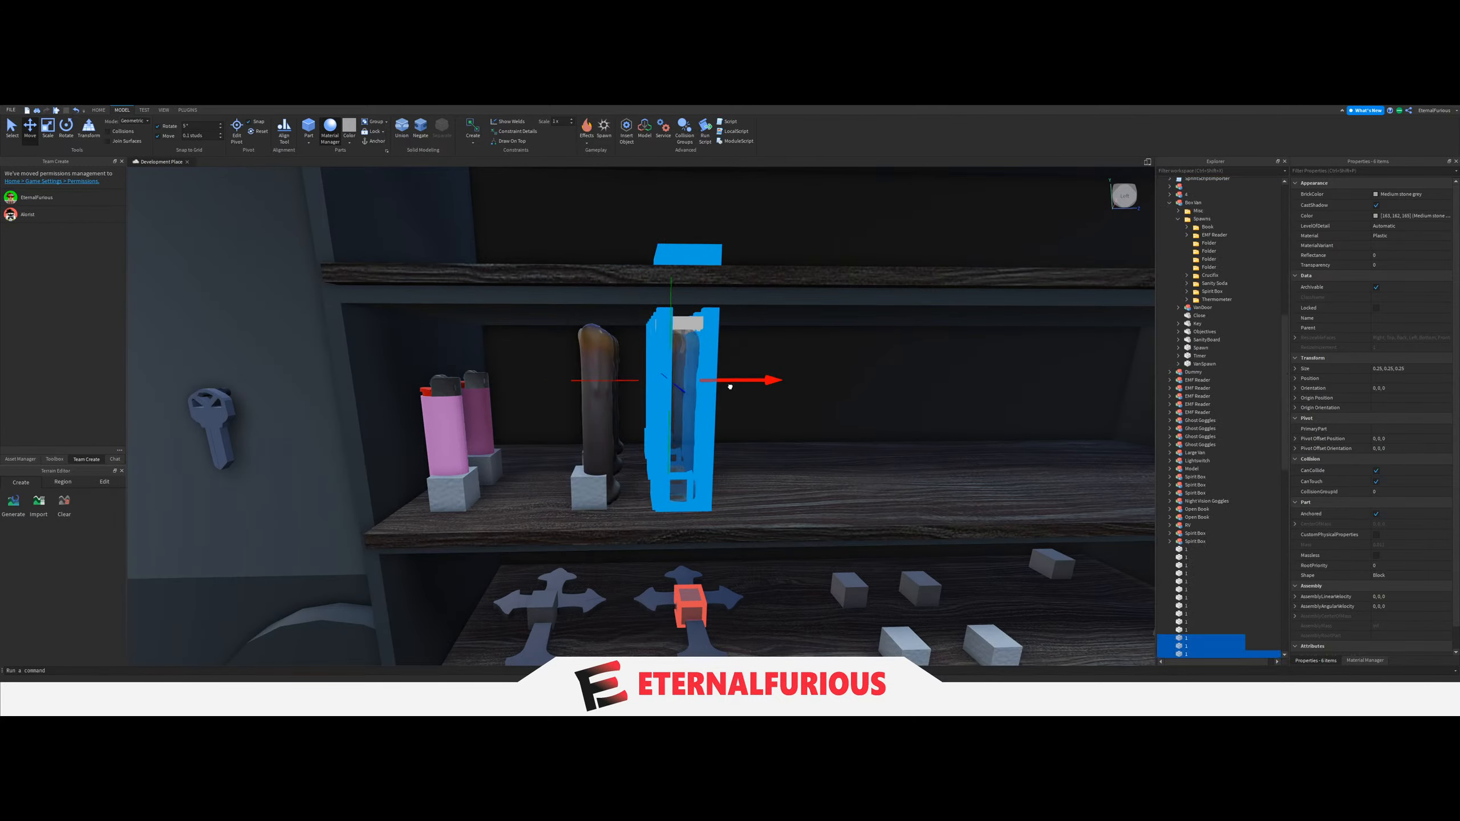
Pick up the Glowstick and bring it over to the van's shelving unit.
key("w")
right_click_drag(722, 401, 692, 358)
left_click(577, 415)
key("s")
left_click(12, 129)
key("s")
key("s")
left_click_drag(693, 358, 640, 467)
right_click_drag(692, 357, 640, 467)
left_click_drag(640, 468, 641, 469)
right_click_drag(639, 468, 641, 469)
key("w")
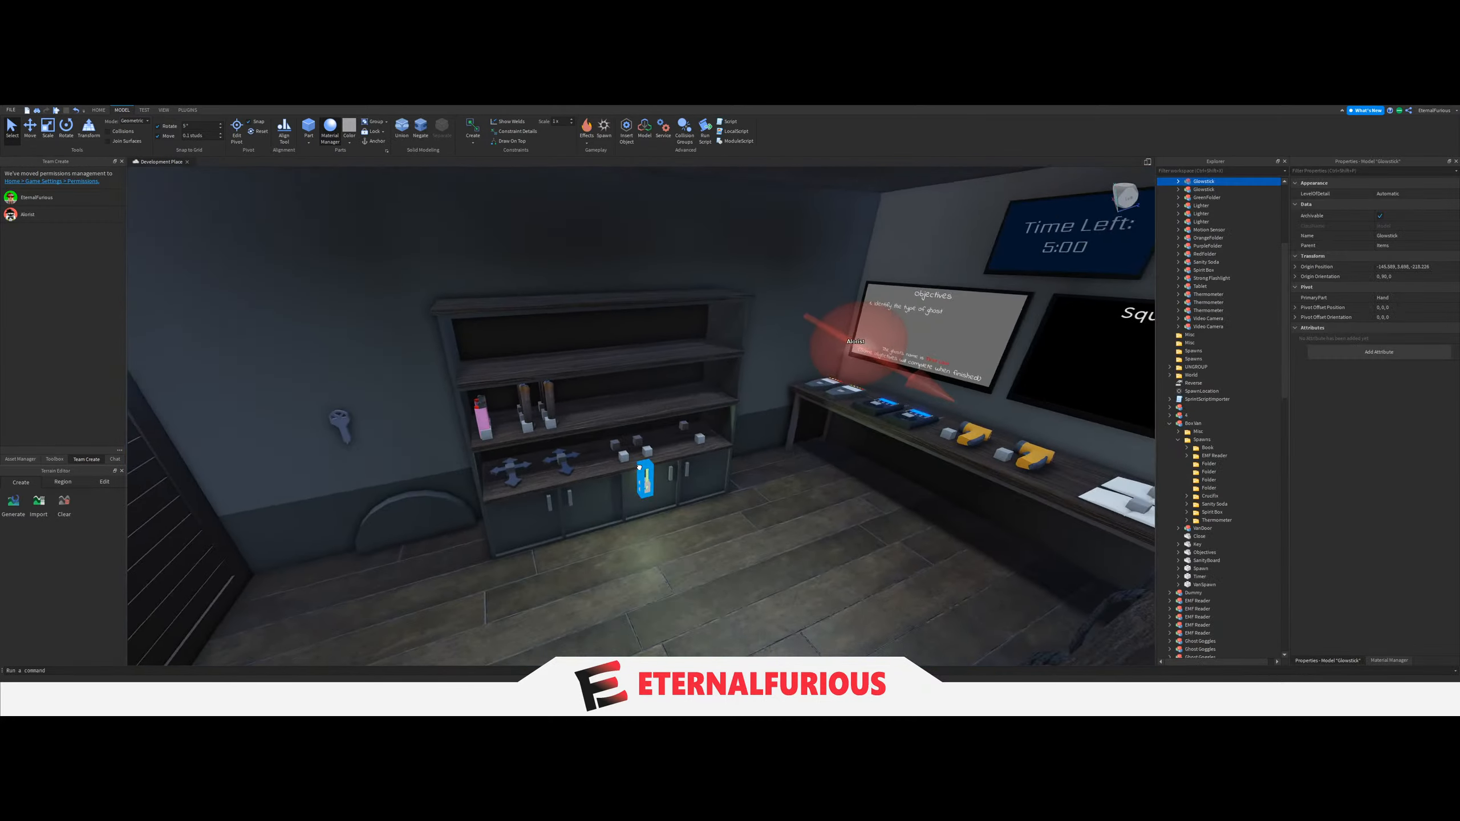
Set the Glowstick on the middle shelf at the end opposite the Lighters, rotating it while placing it.
left_click_drag(642, 469, 626, 409)
right_click_drag(627, 383, 625, 409)
left_click_drag(625, 409, 693, 437)
key("t")
key("r")
key("t")
left_click(25, 141)
right_click_drag(661, 414, 679, 461)
left_click(658, 508)
key("s")
key("w")
key("s")
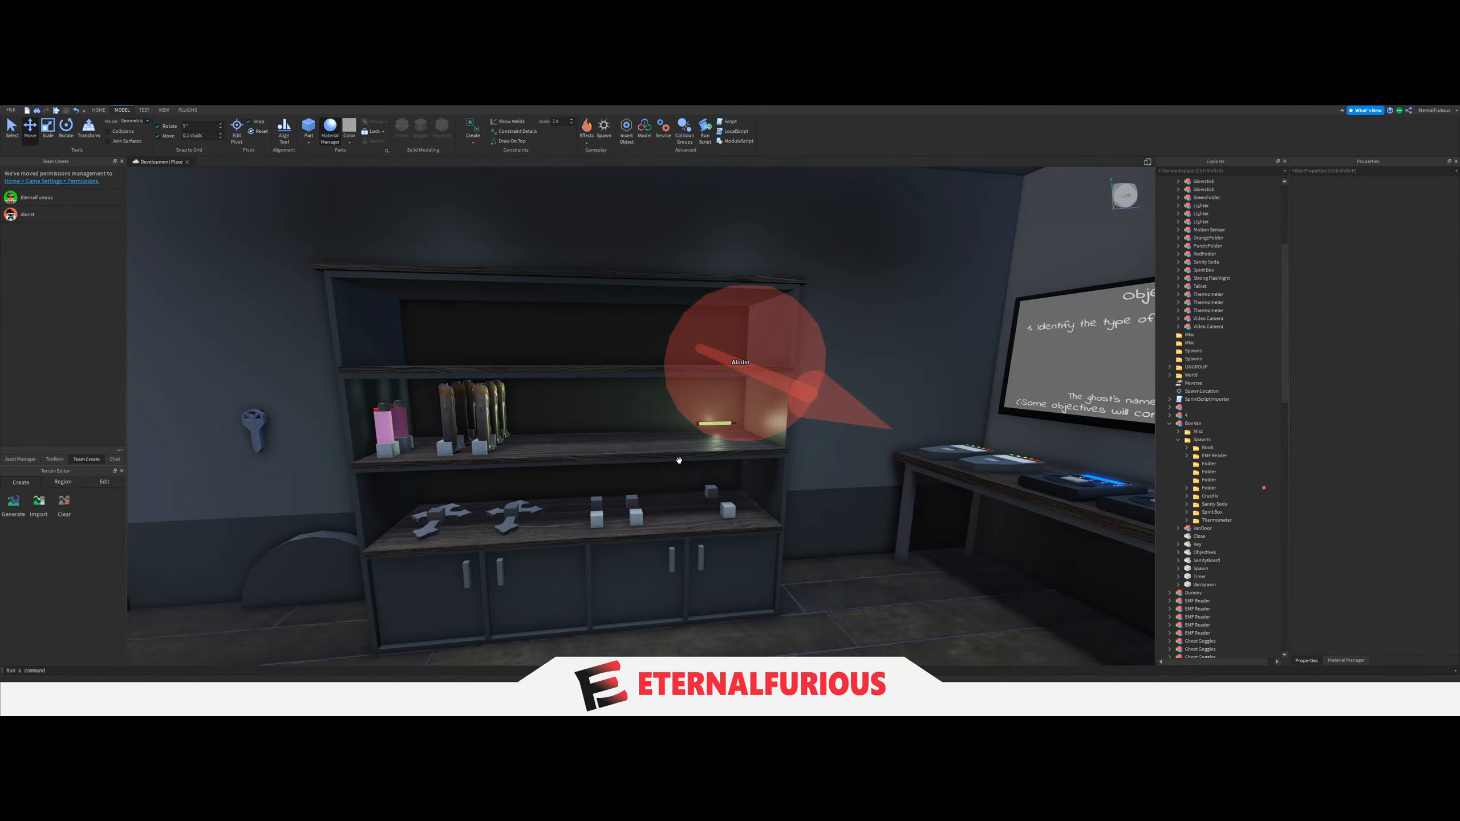
Rotate the Glowstick so it stands upright at the far end of the middle shelf, undoing the last stray change.
key("w")
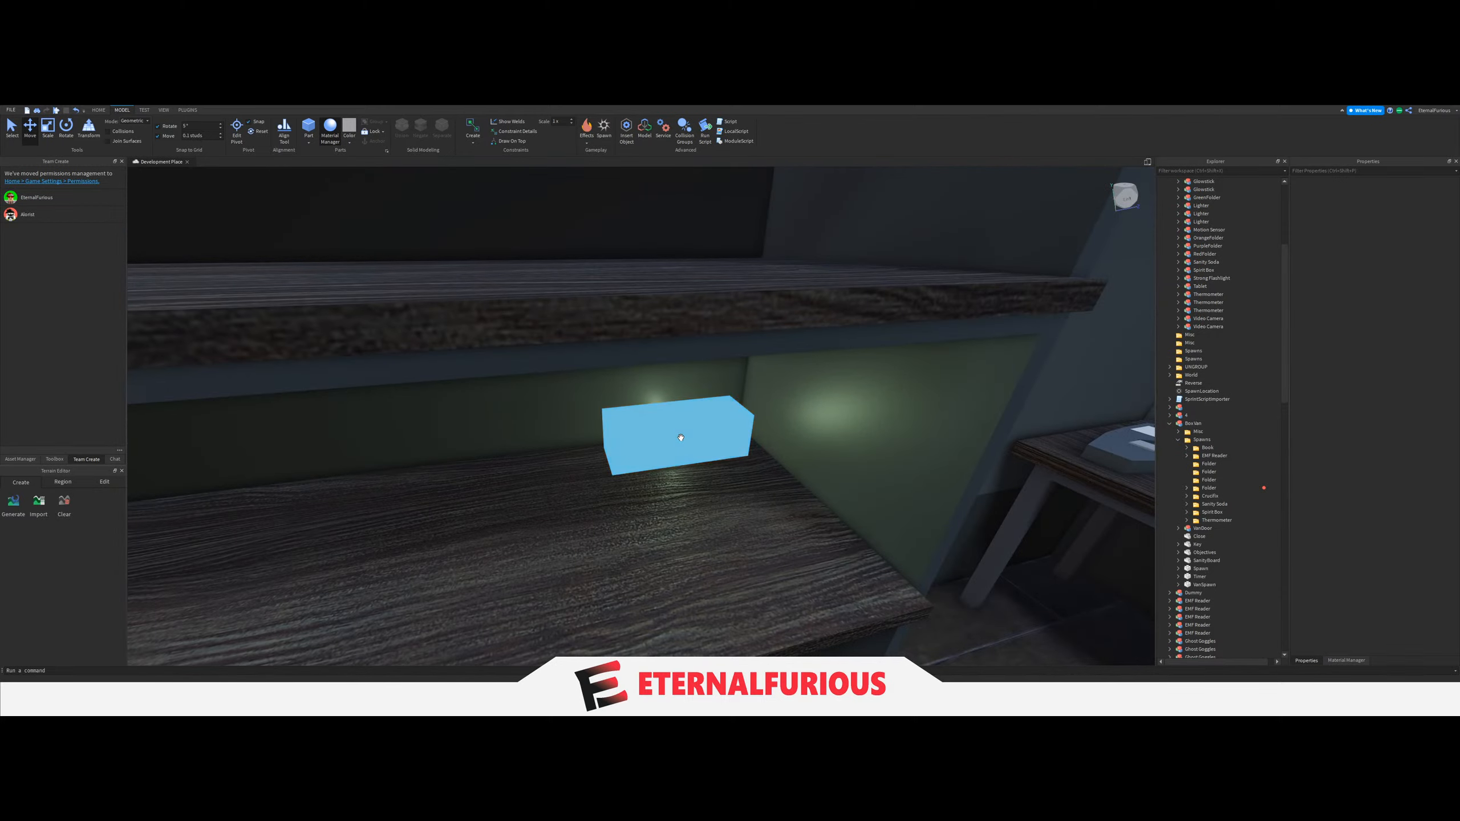
left_click(734, 501)
key("t")
left_click_drag(734, 501, 730, 443)
key("r")
key("t")
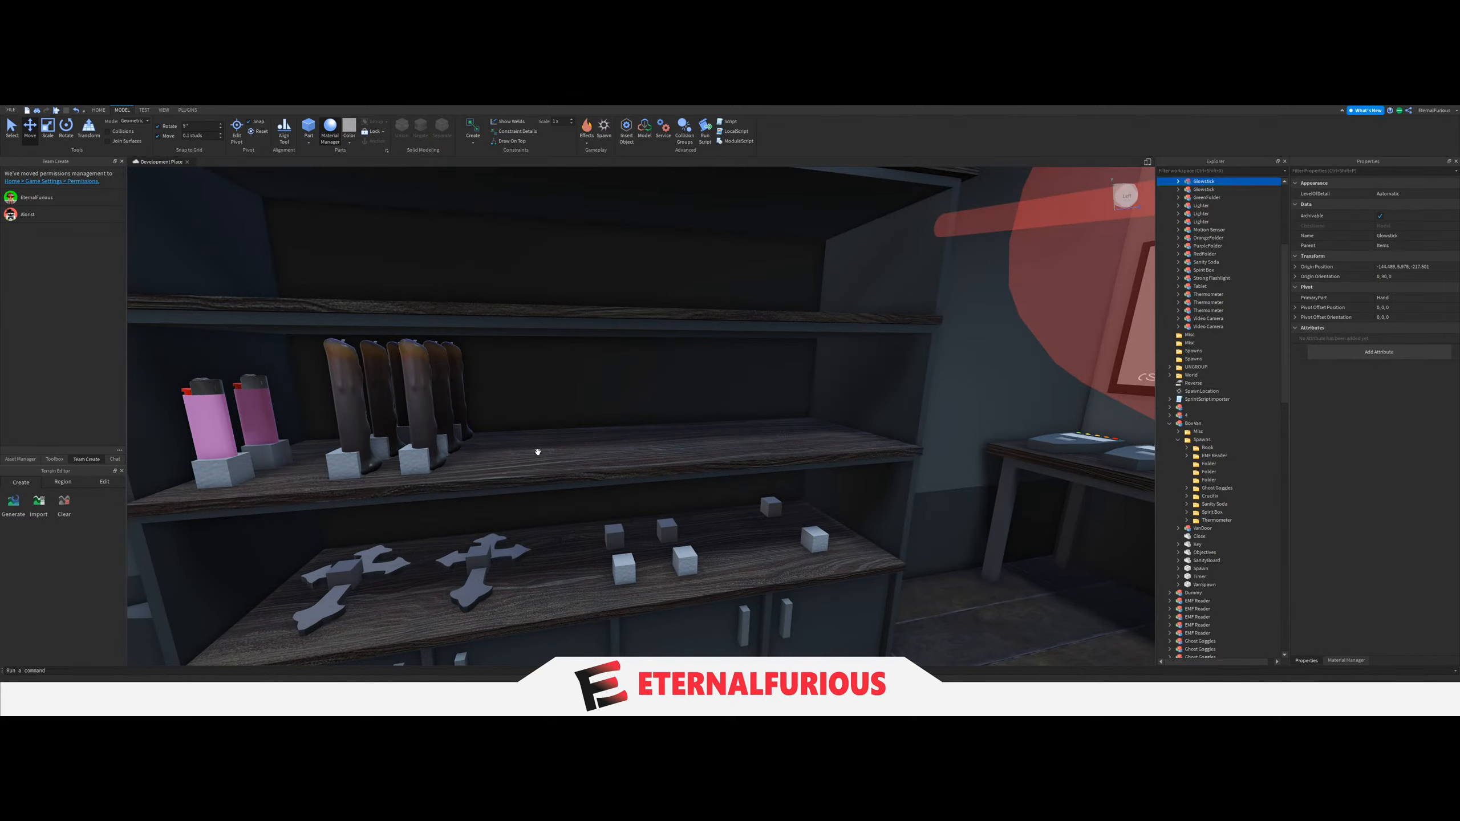
scroll(538, 456, "up", 5)
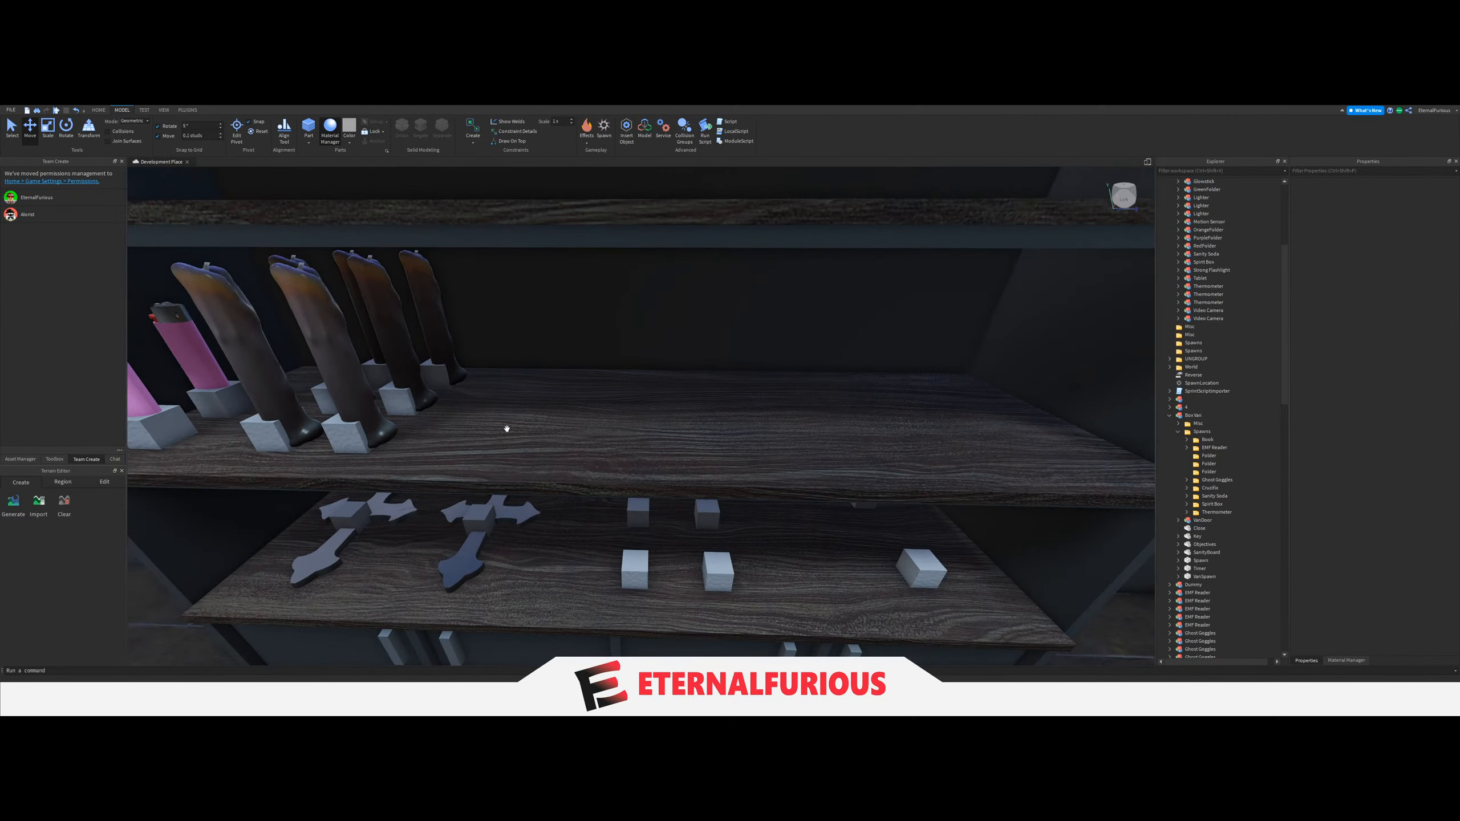
key("ctrl+z")
Try to duplicate the rear Candle's spawn block and move the copy along the shelf to the Glowstick.
left_click(442, 373)
key("ctrl+d")
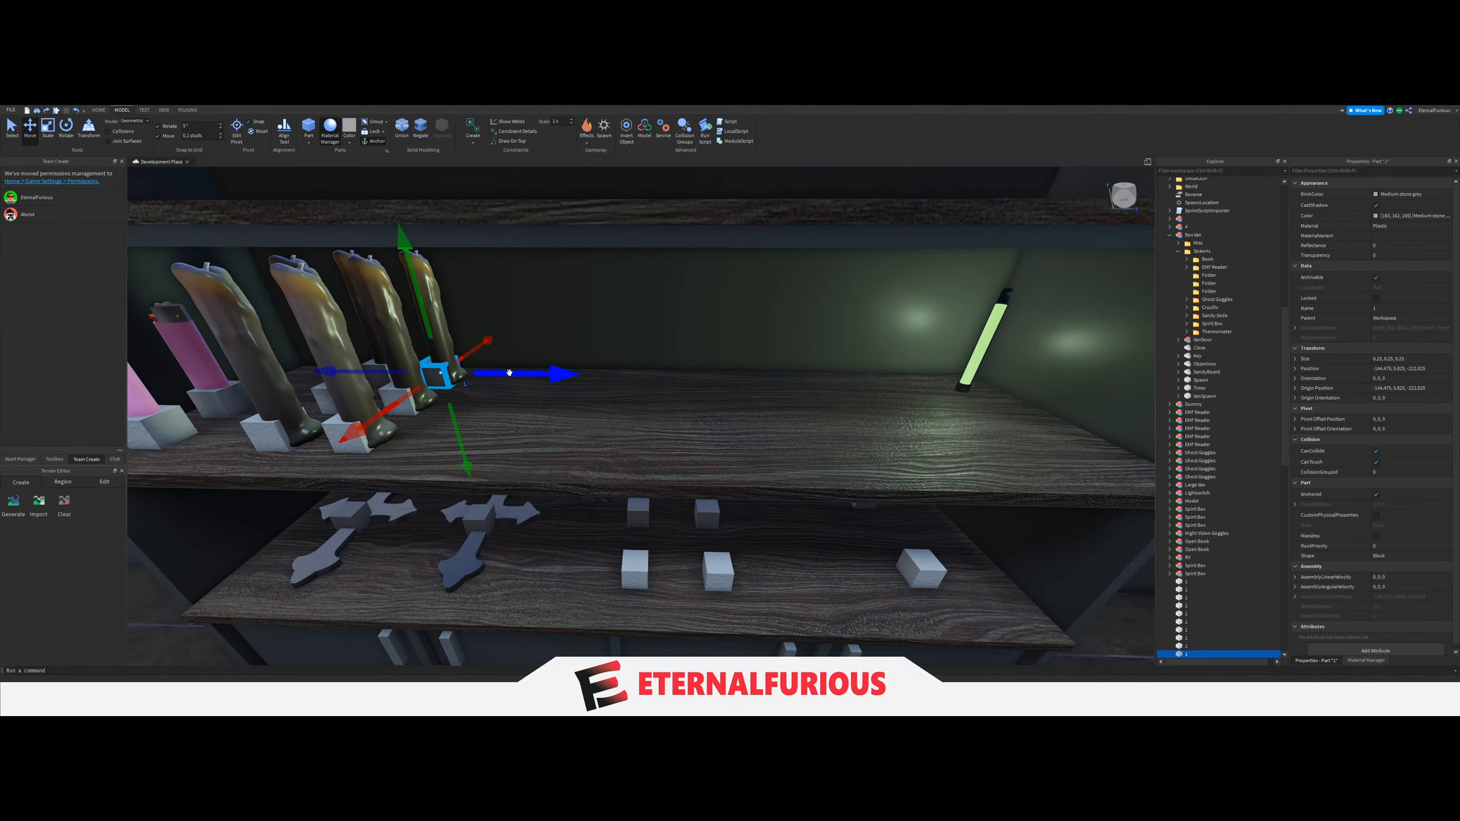
left_click_drag(511, 374, 761, 383)
key("d")
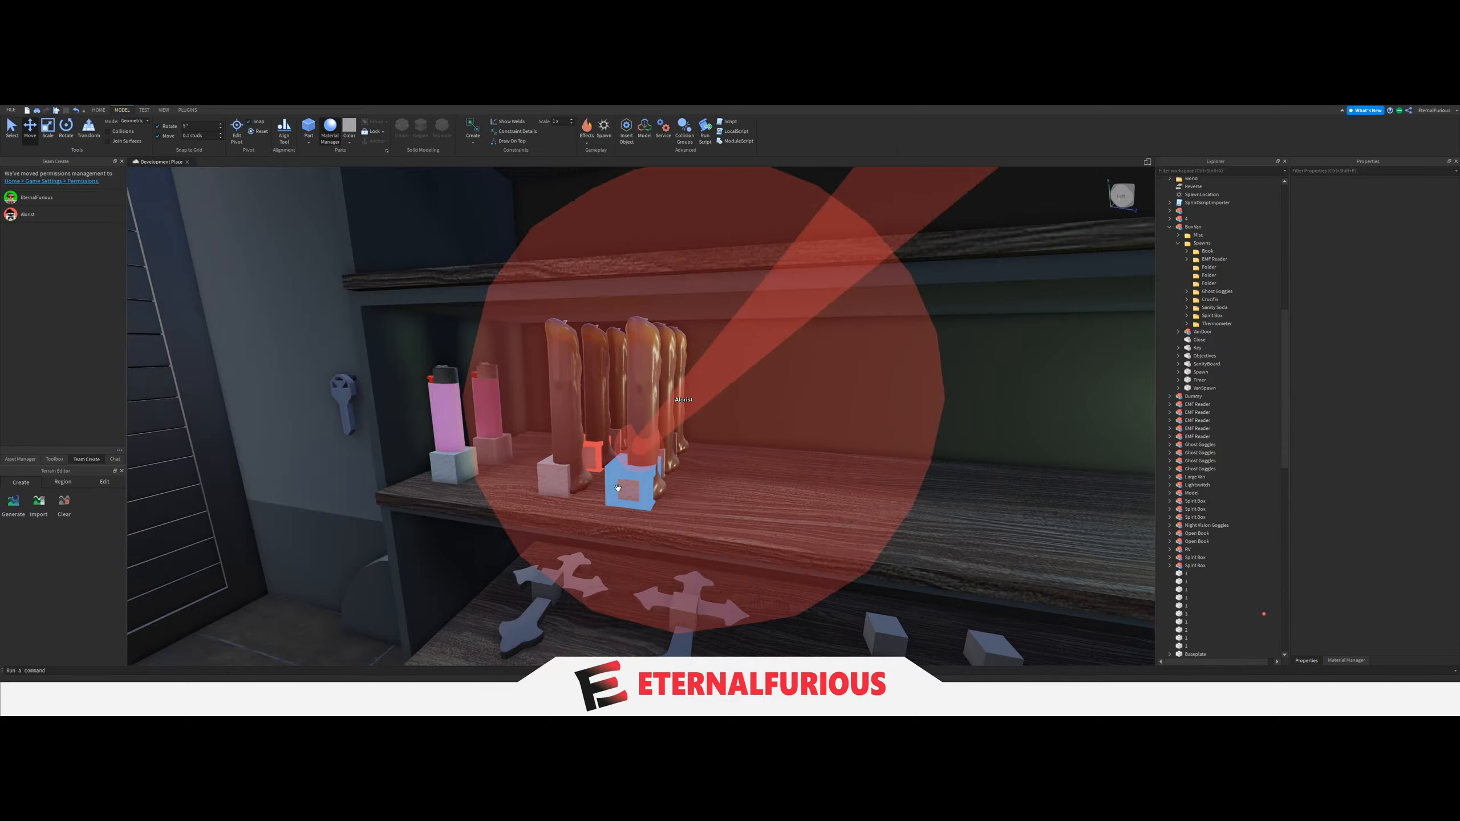
Rename the Candle spawn blocks with consecutive numbers, working from the shelf's front edge to the back.
right_click_drag(657, 452, 658, 451)
key("a")
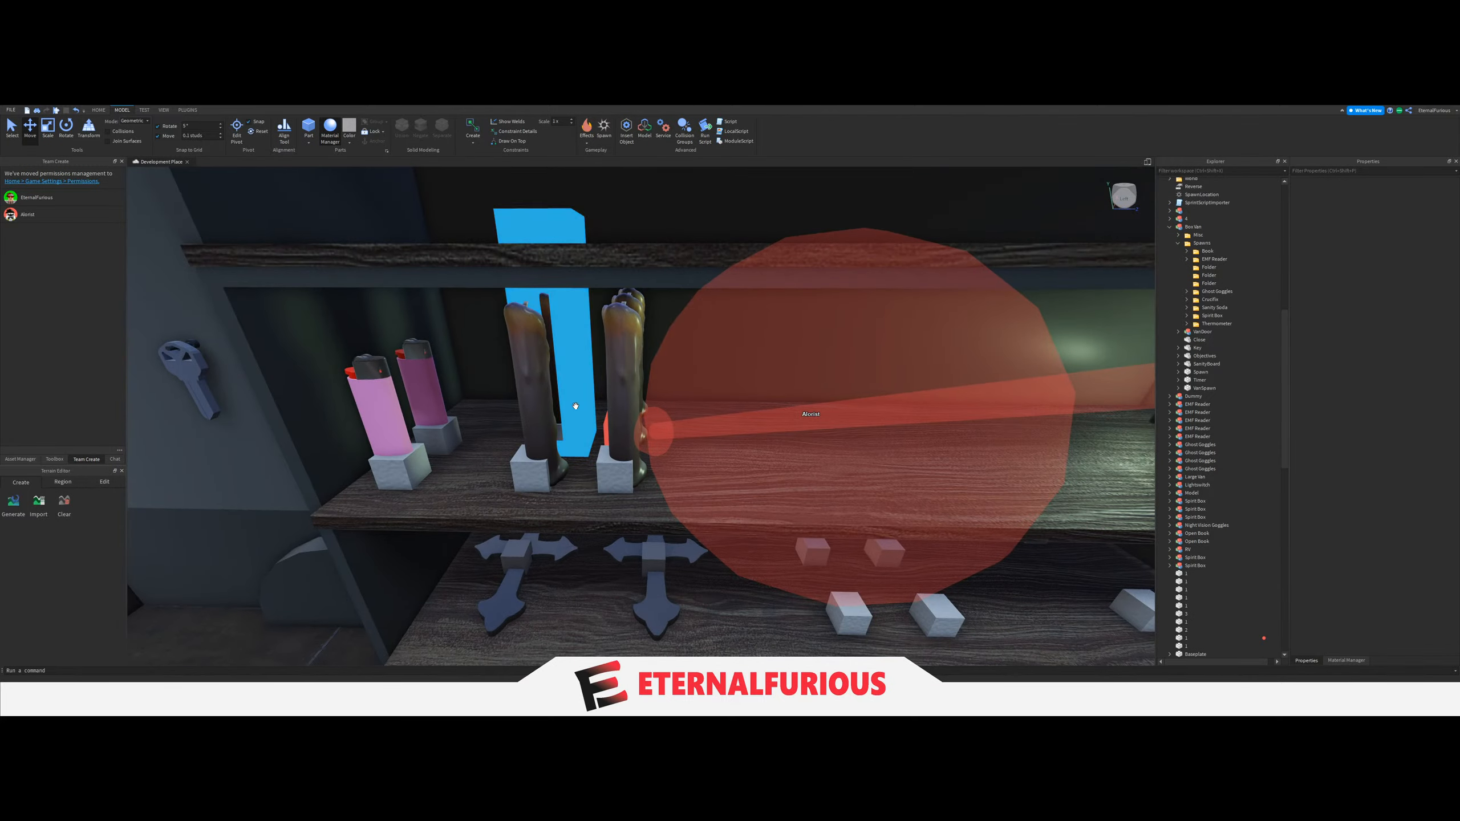
left_click(566, 444)
key("f")
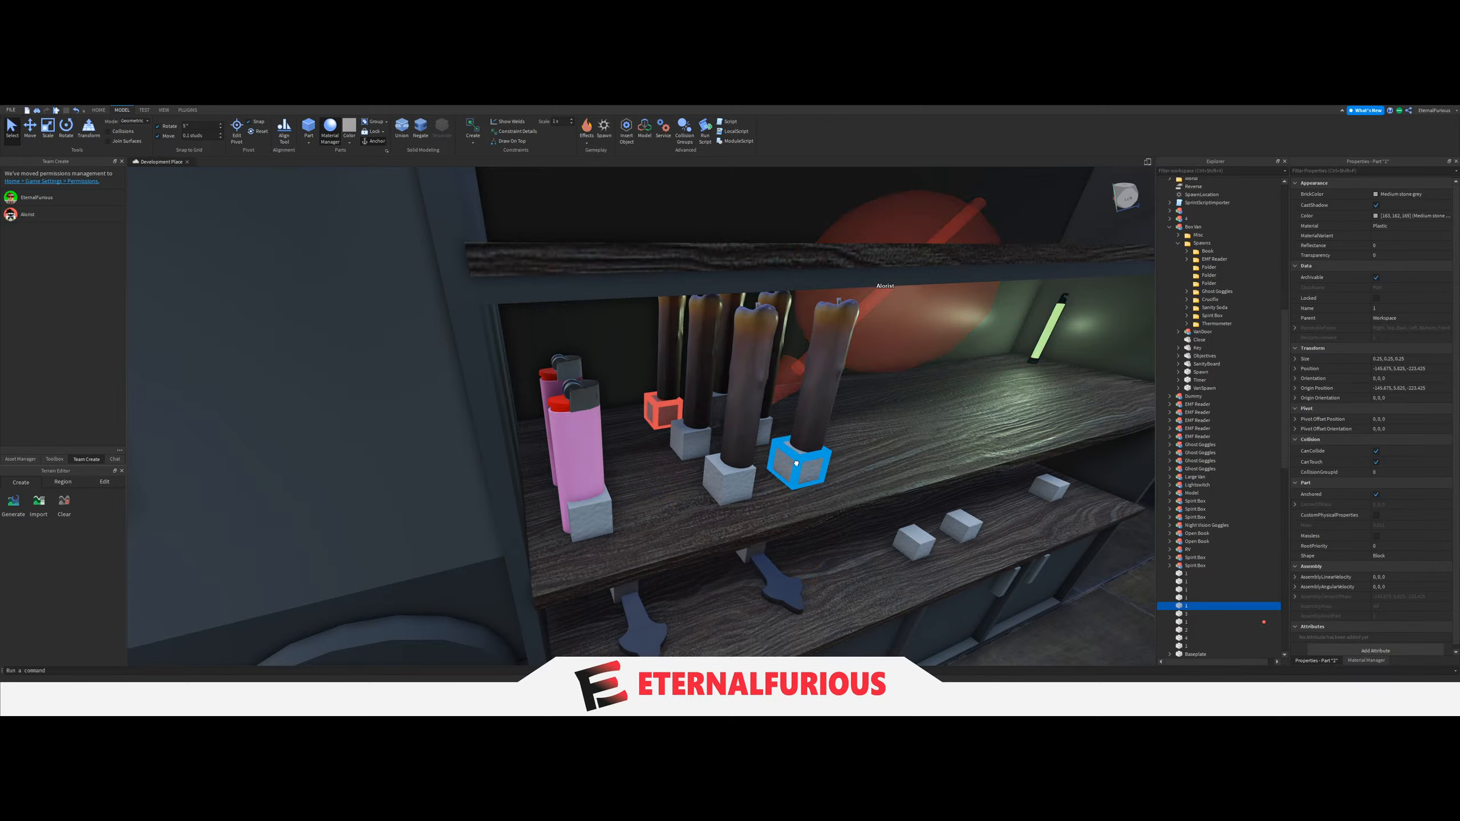
left_click(785, 462)
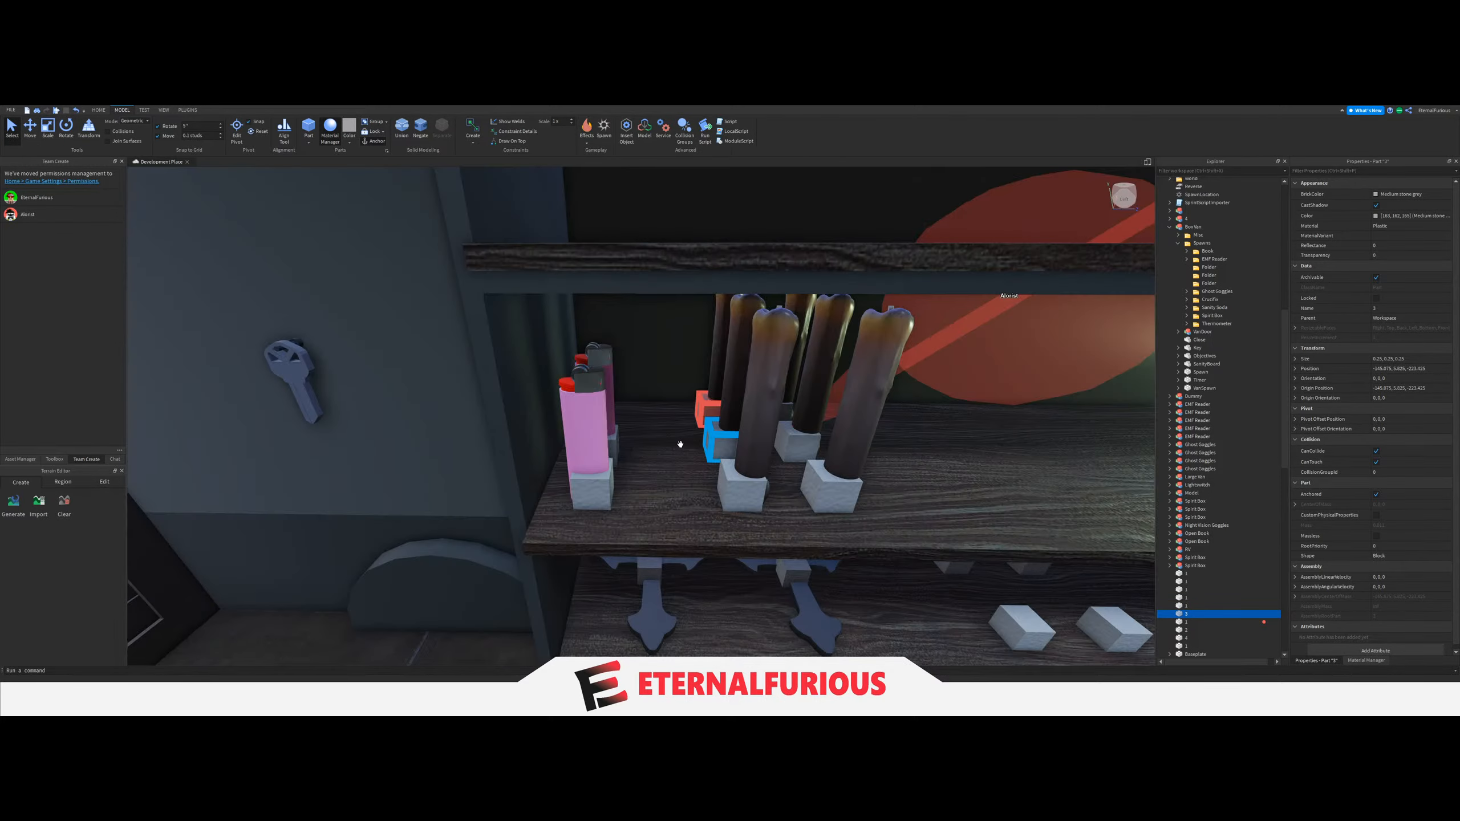
left_click(705, 409)
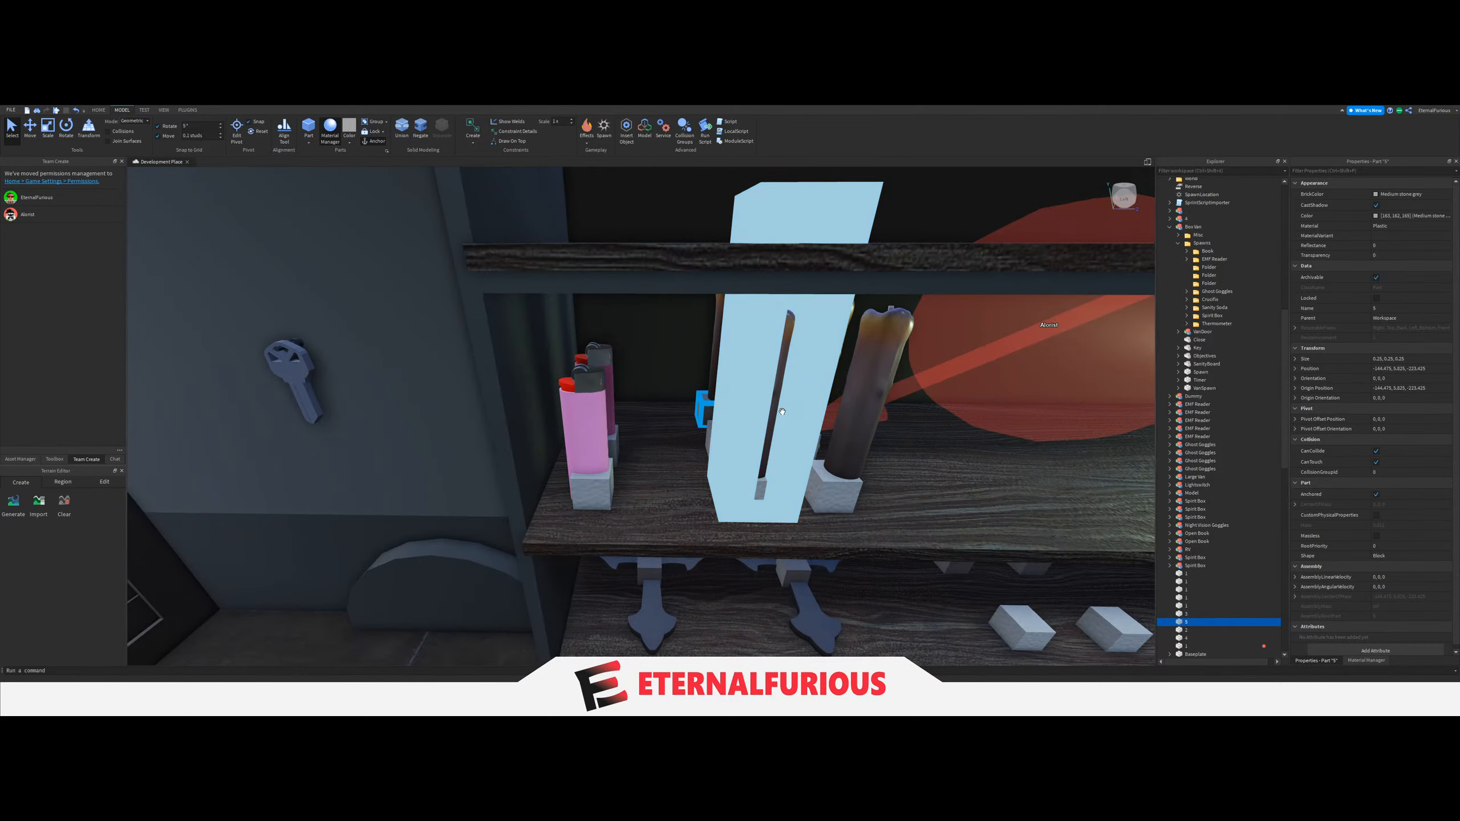
left_click(723, 468)
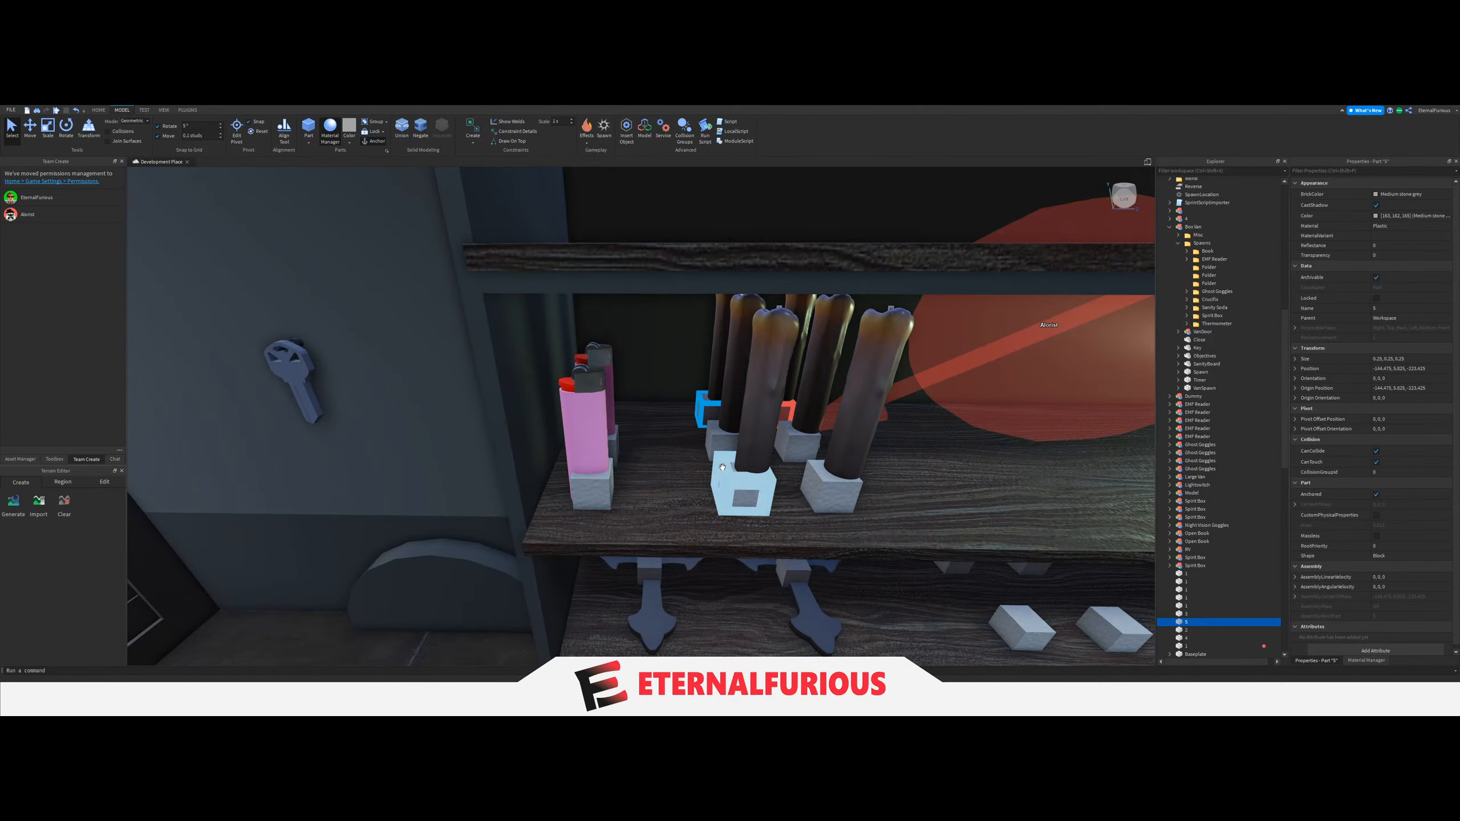
Duplicate all six Candle spawn blocks and move the copies along the shelf to the Glowstick.
left_click(753, 469)
left_click(819, 495, "ctrl")
left_click(802, 449, "ctrl")
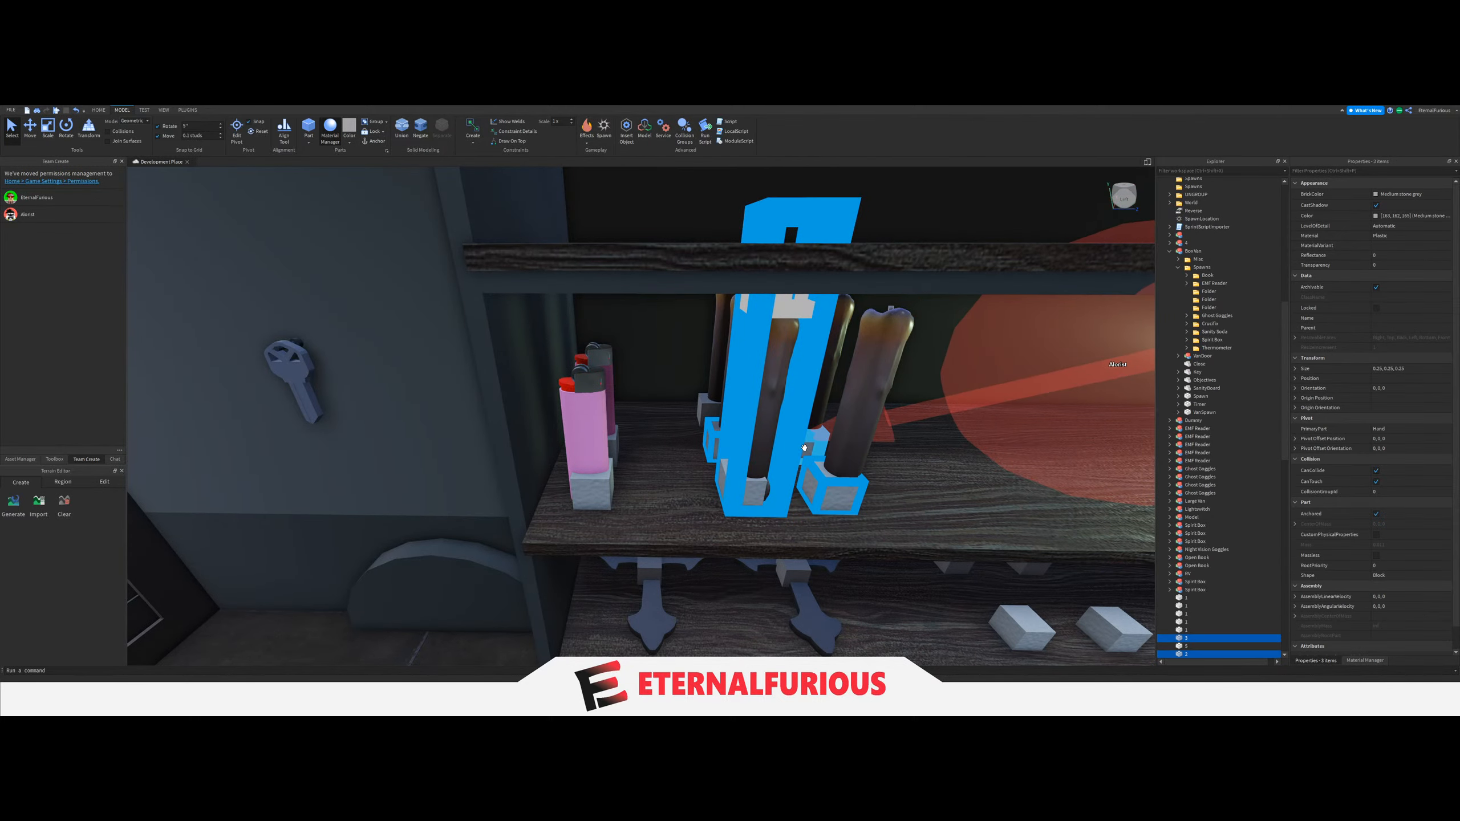
left_click(718, 446, "ctrl")
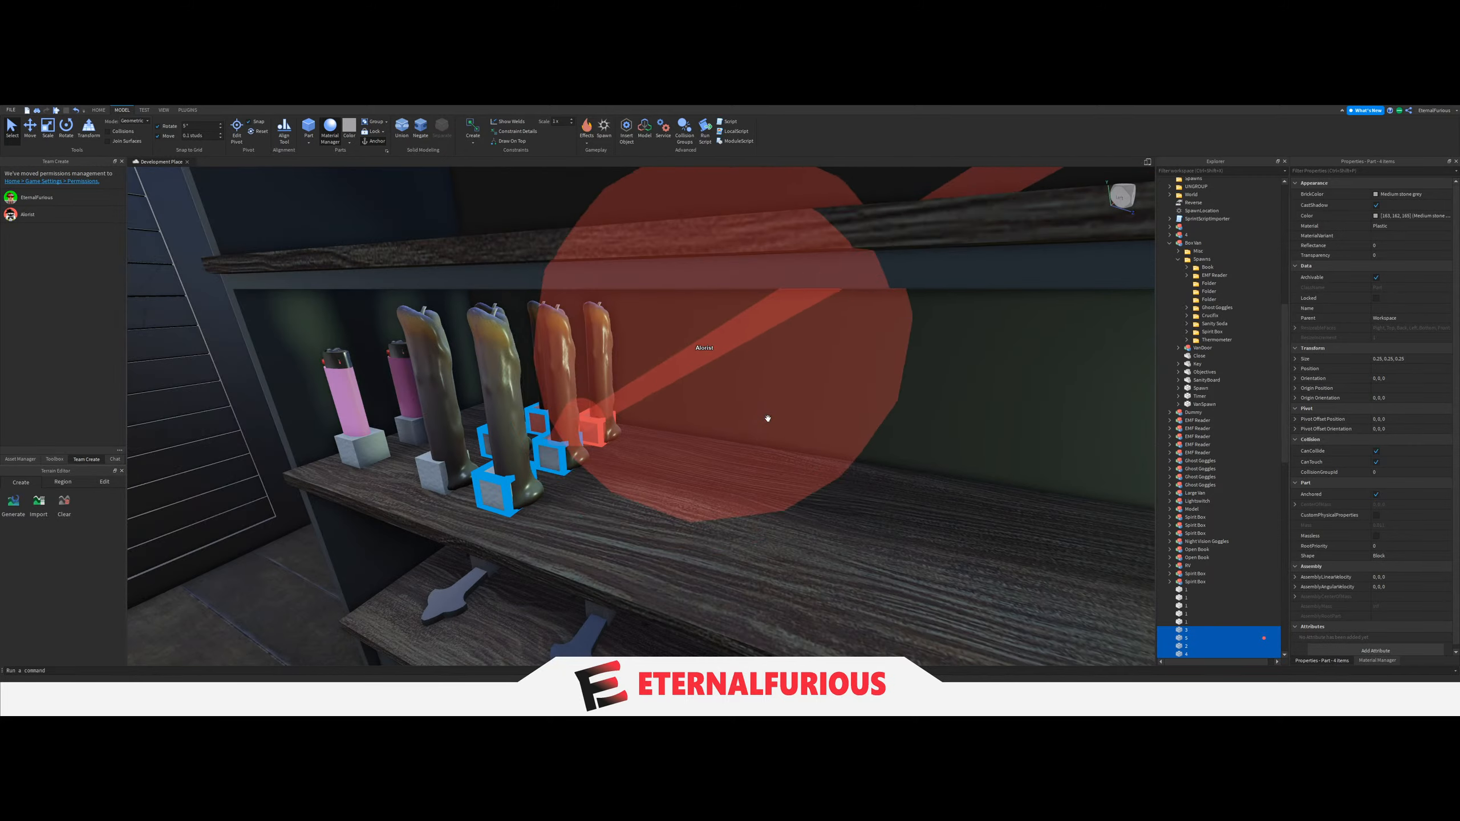
left_click(594, 431, "ctrl")
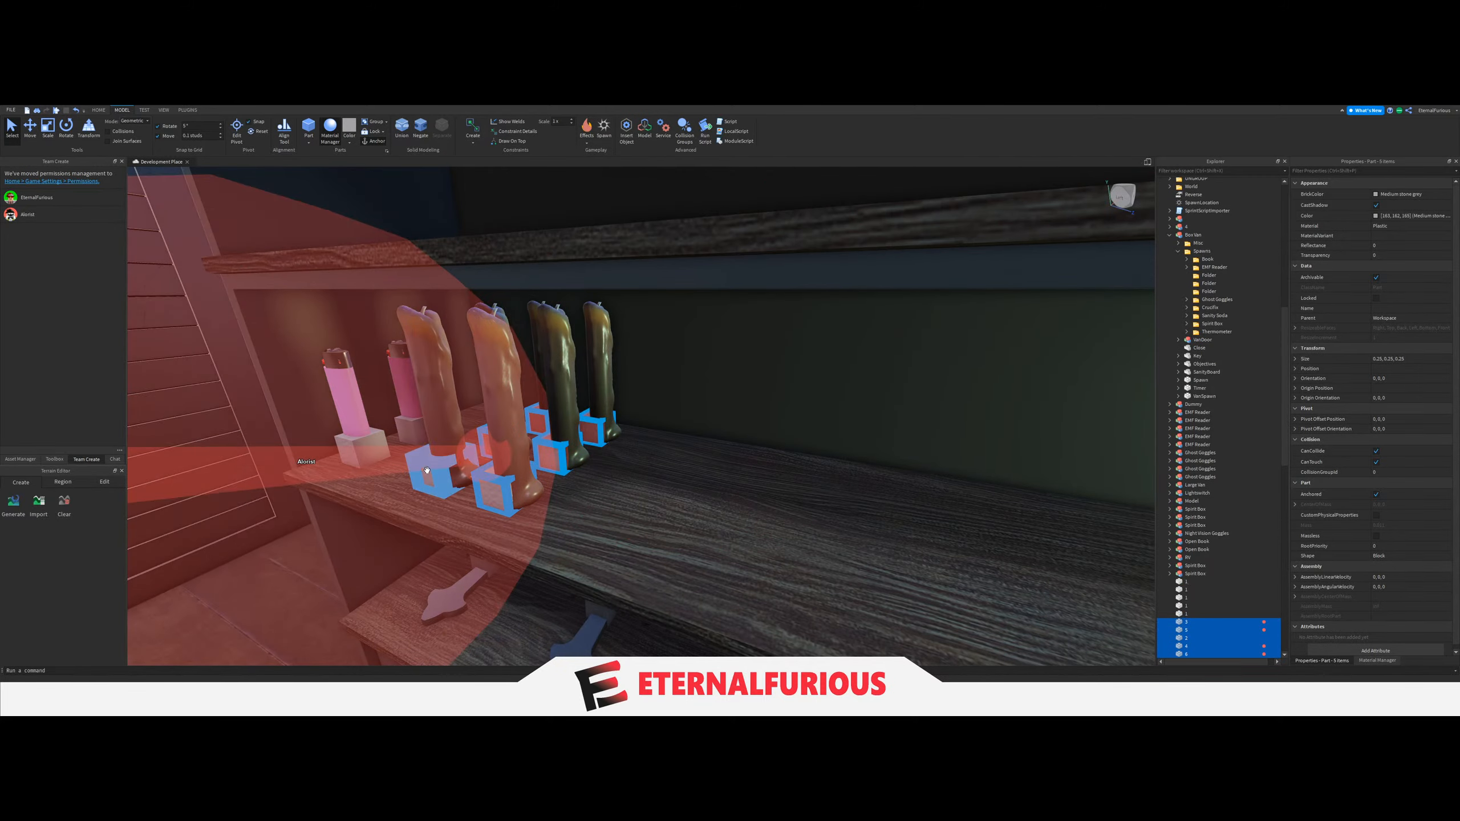
left_click(427, 478, "ctrl")
key("ctrl+d")
left_click_drag(600, 460, 771, 490)
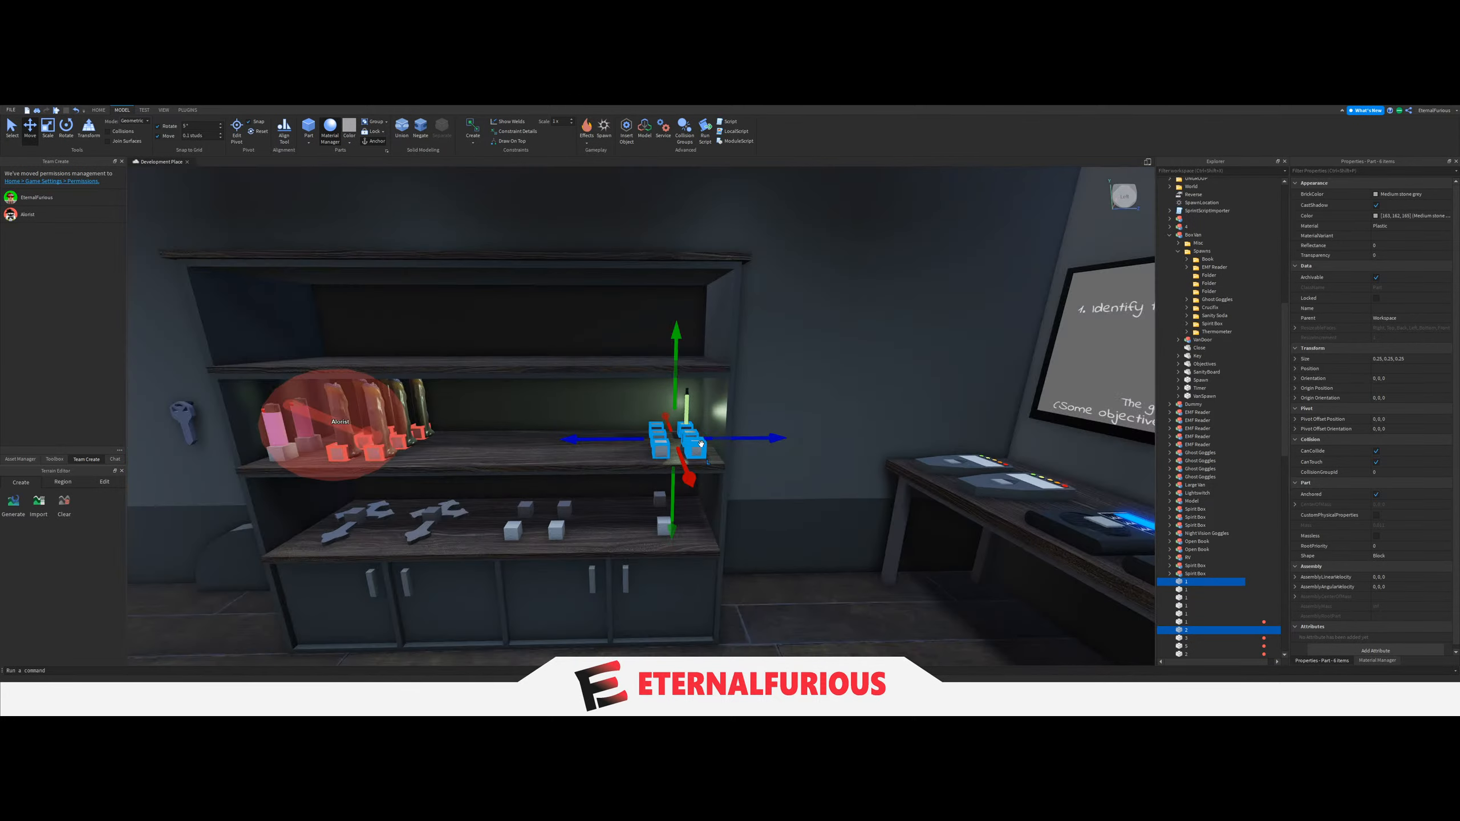
Put the six copied spawn blocks into a folder inside Spawns and name the folder Glowsticks.
scroll(648, 440, "up", 5)
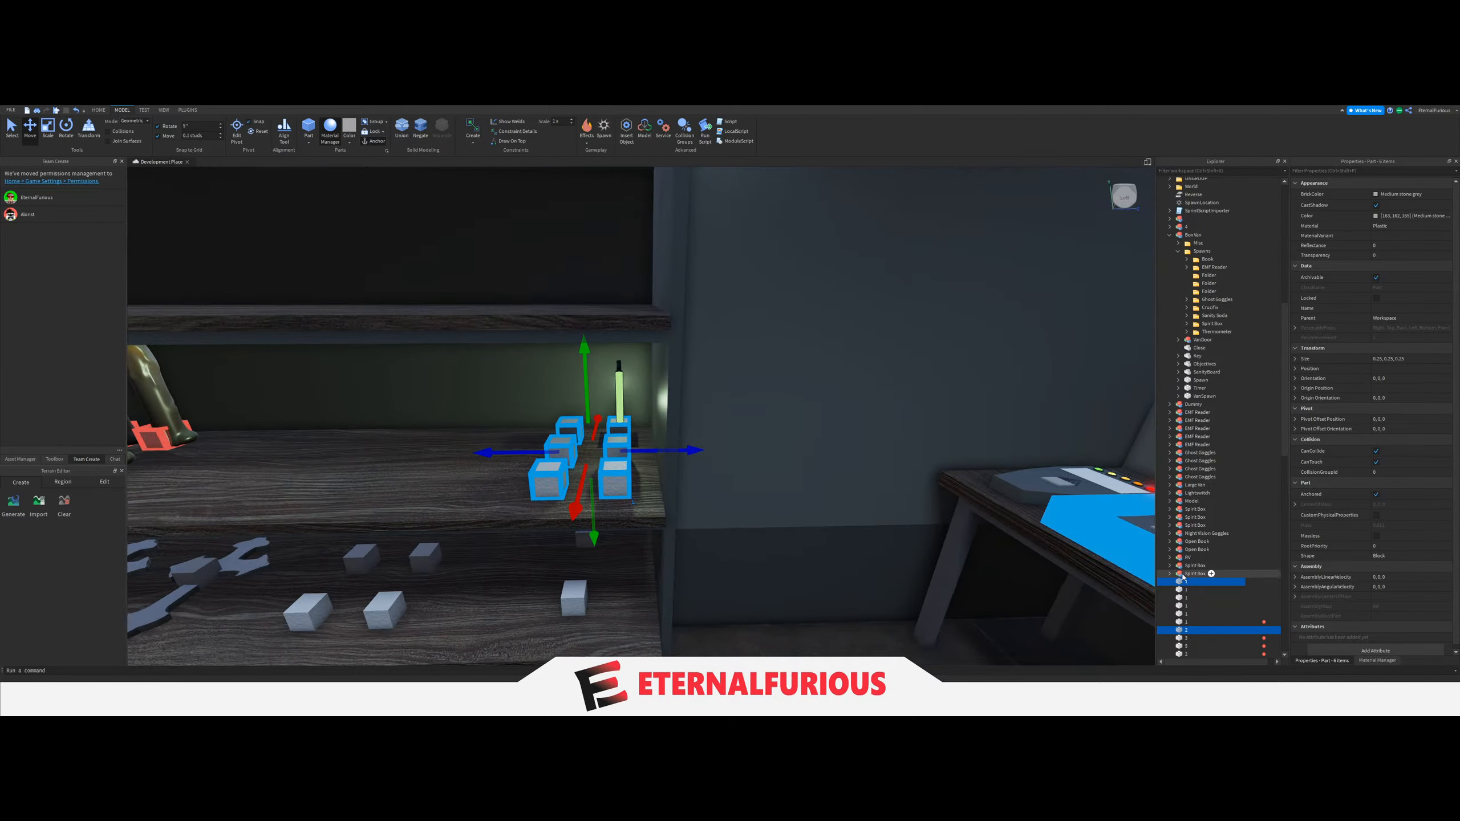
left_click(1209, 292)
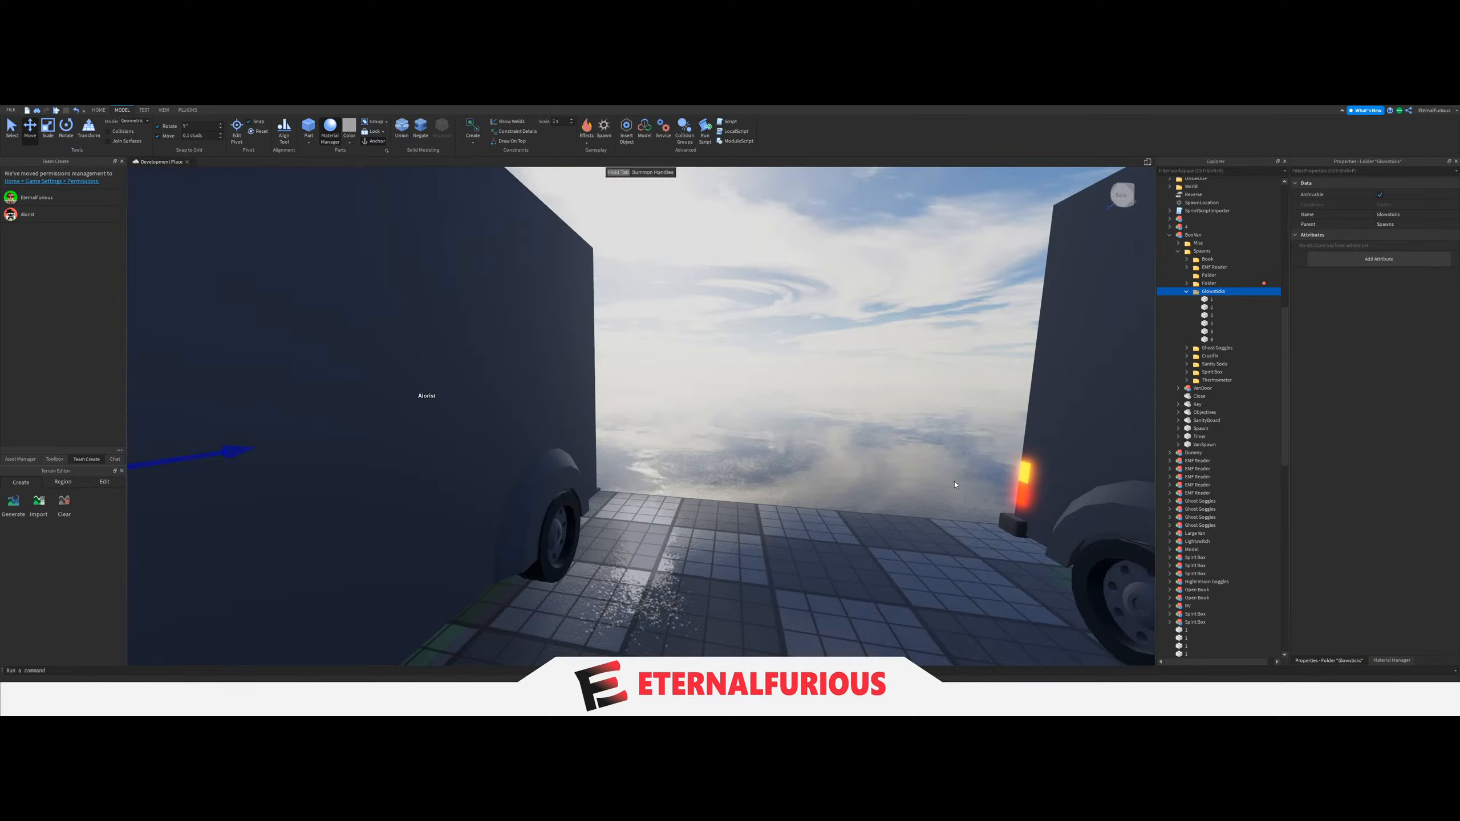
scroll(819, 521, "up", 10)
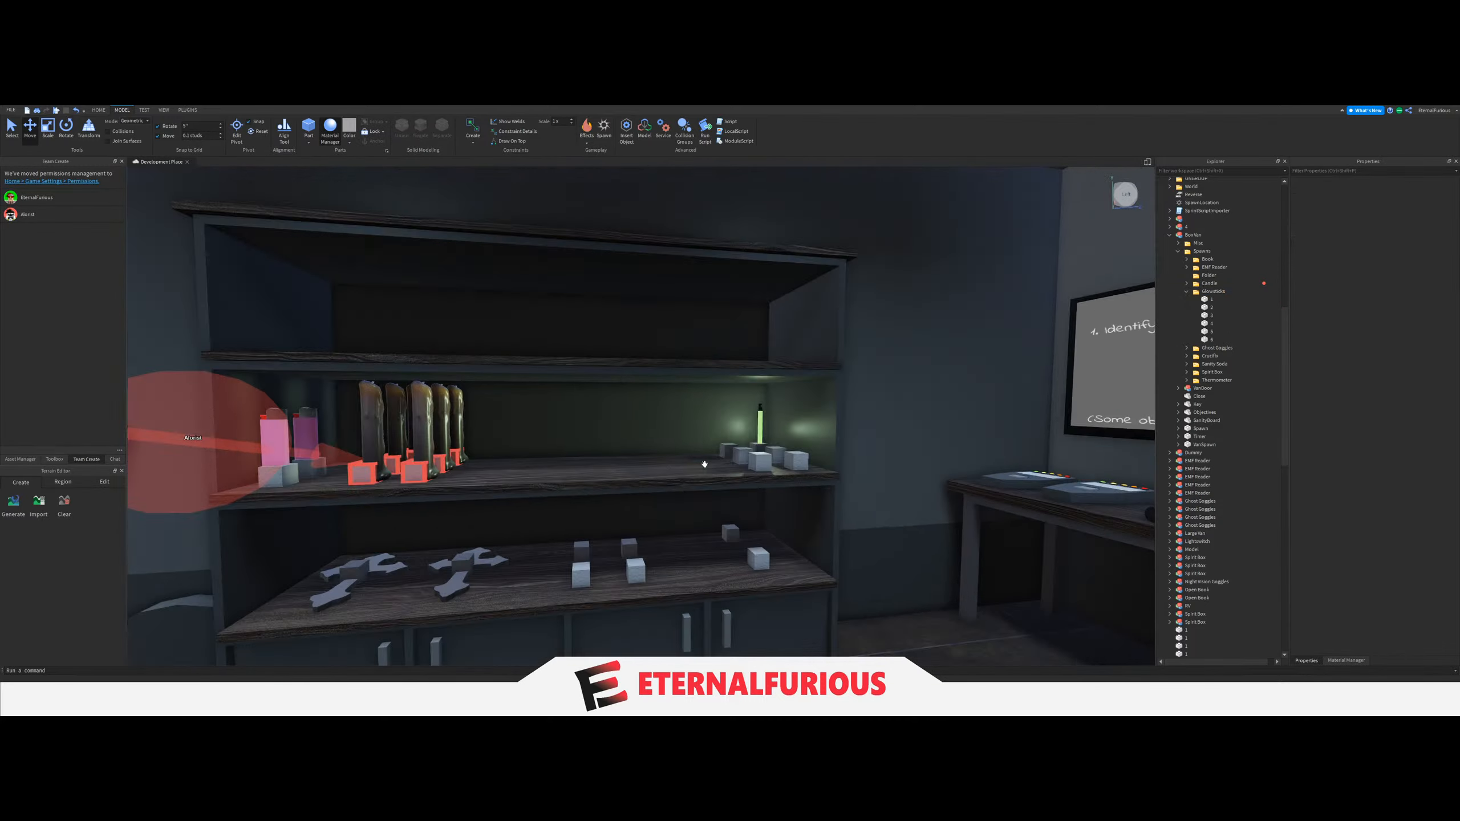
Look over the van's shelves and desk to review the layout of the spawn blocks.
scroll(705, 465, "down", 2)
left_click(11, 127)
scroll(702, 431, "down", 4)
mouse_move(690, 431)
right_mouse_down()
mouse_move(712, 447)
mouse_move(701, 463)
mouse_move(664, 408)
mouse_move(696, 343)
mouse_move(632, 320)
mouse_move(729, 433)
mouse_move(604, 454)
mouse_move(698, 474)
right_mouse_up()
scroll(695, 343, "up", 2)
scroll(729, 432, "down", 2)
scroll(728, 433, "up", 3)
scroll(598, 475, "up", 3)
scroll(667, 468, "down", 3)
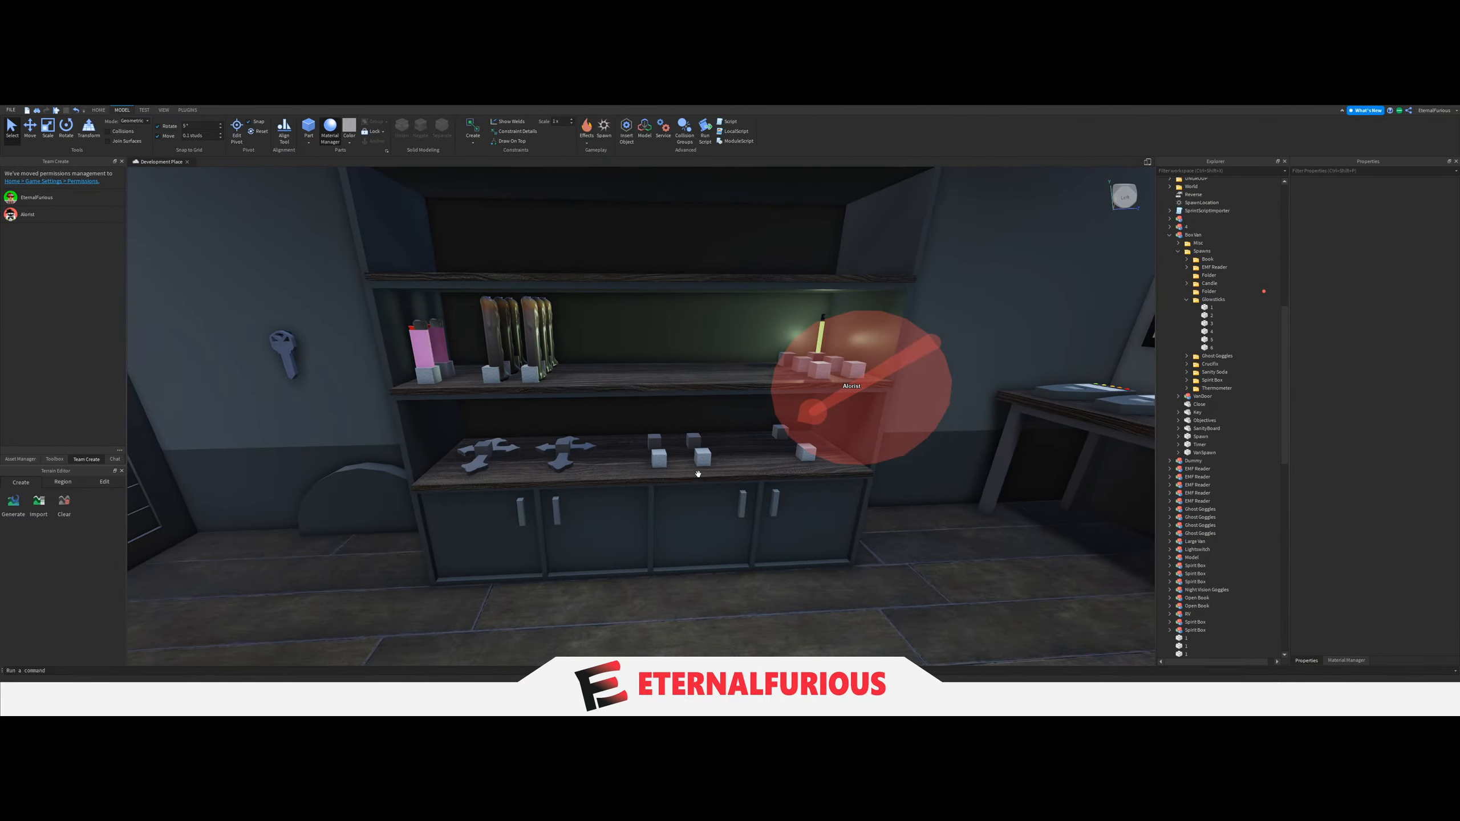
scroll(698, 475, "down", 3)
scroll(697, 467, "up", 3)
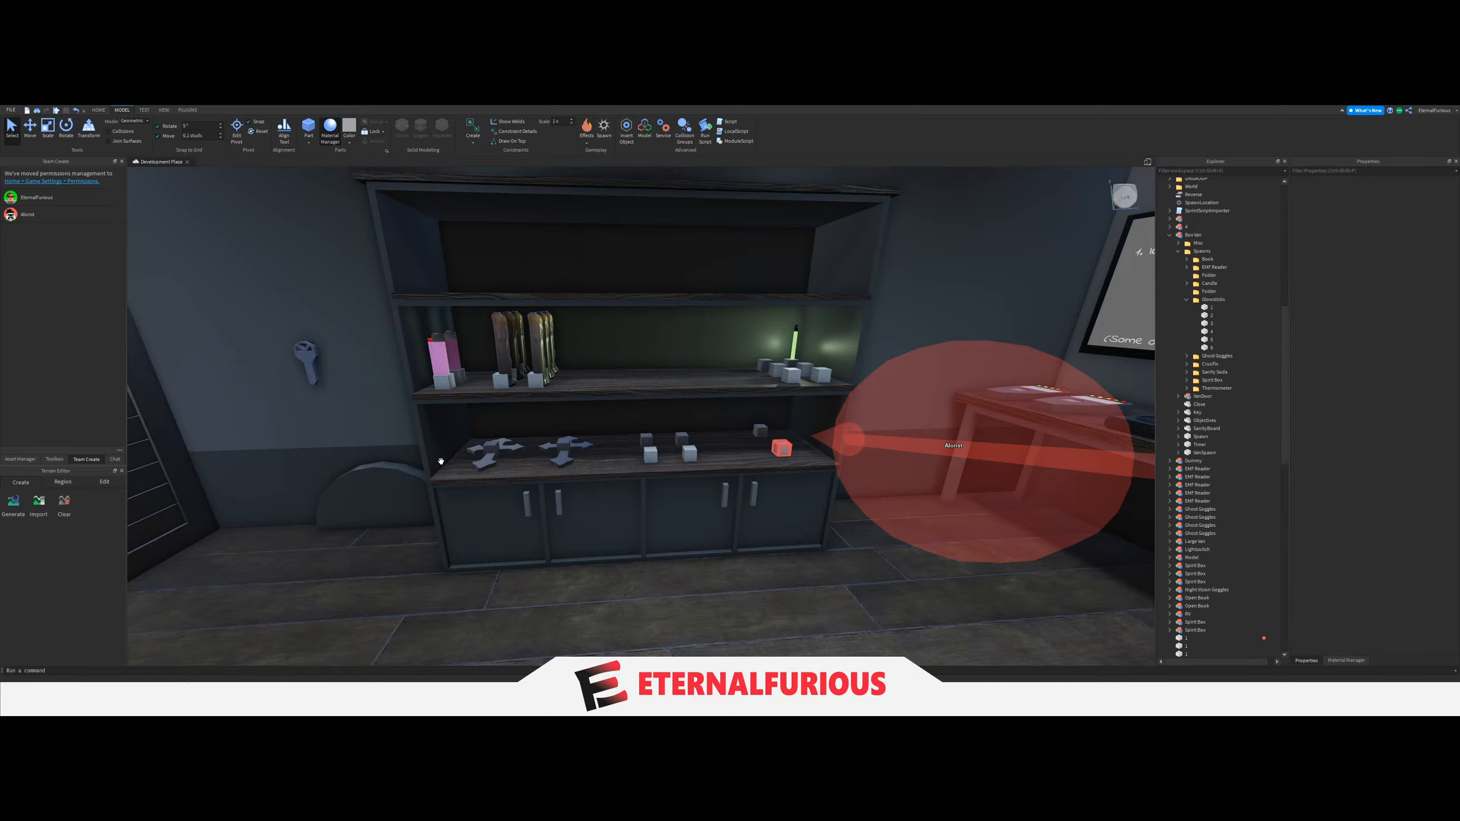
right_click_drag(678, 523, 673, 523)
scroll(679, 523, "down", 5)
scroll(676, 522, "up", 3)
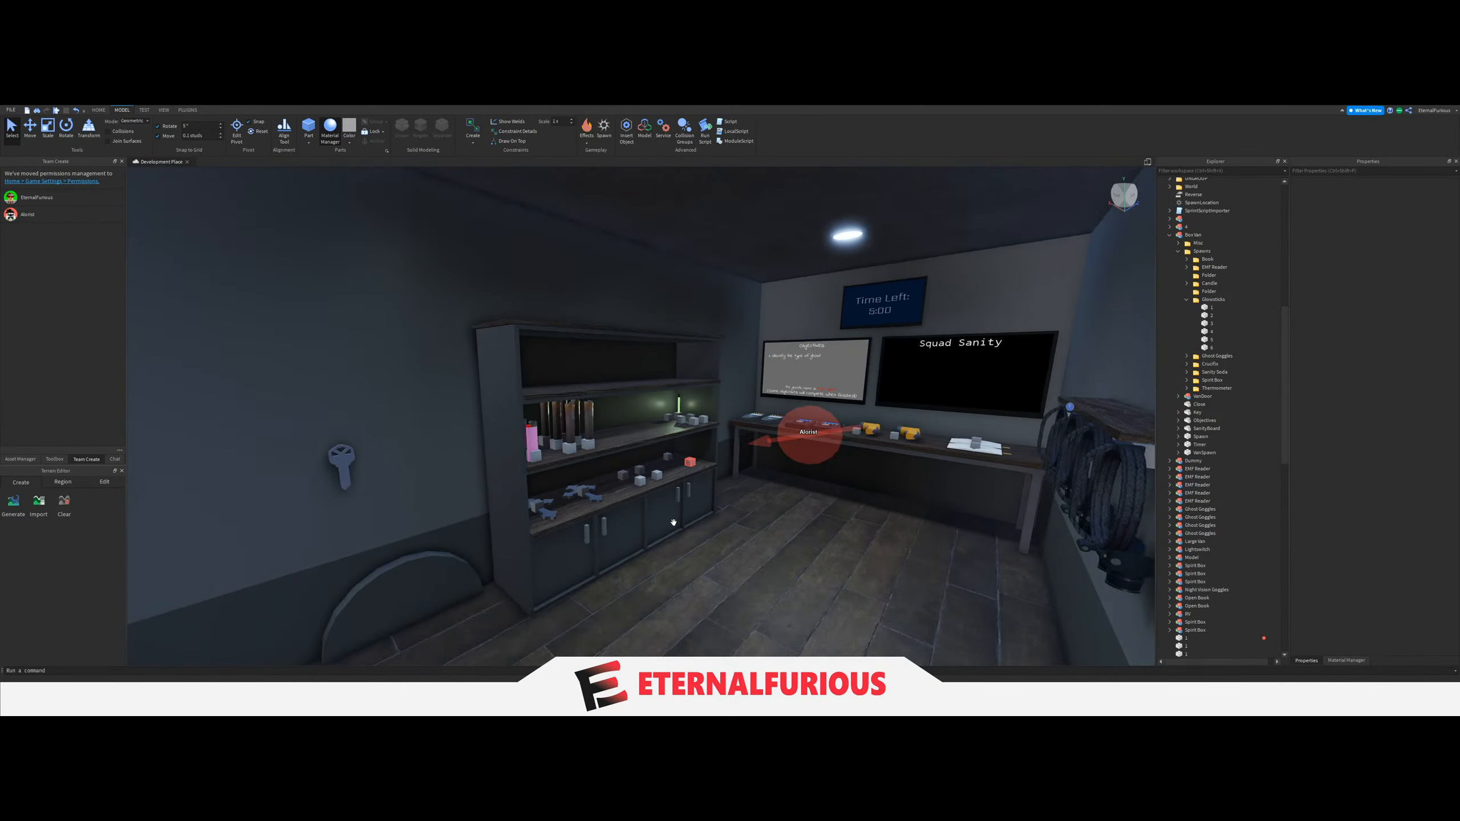
scroll(674, 523, "up", 3)
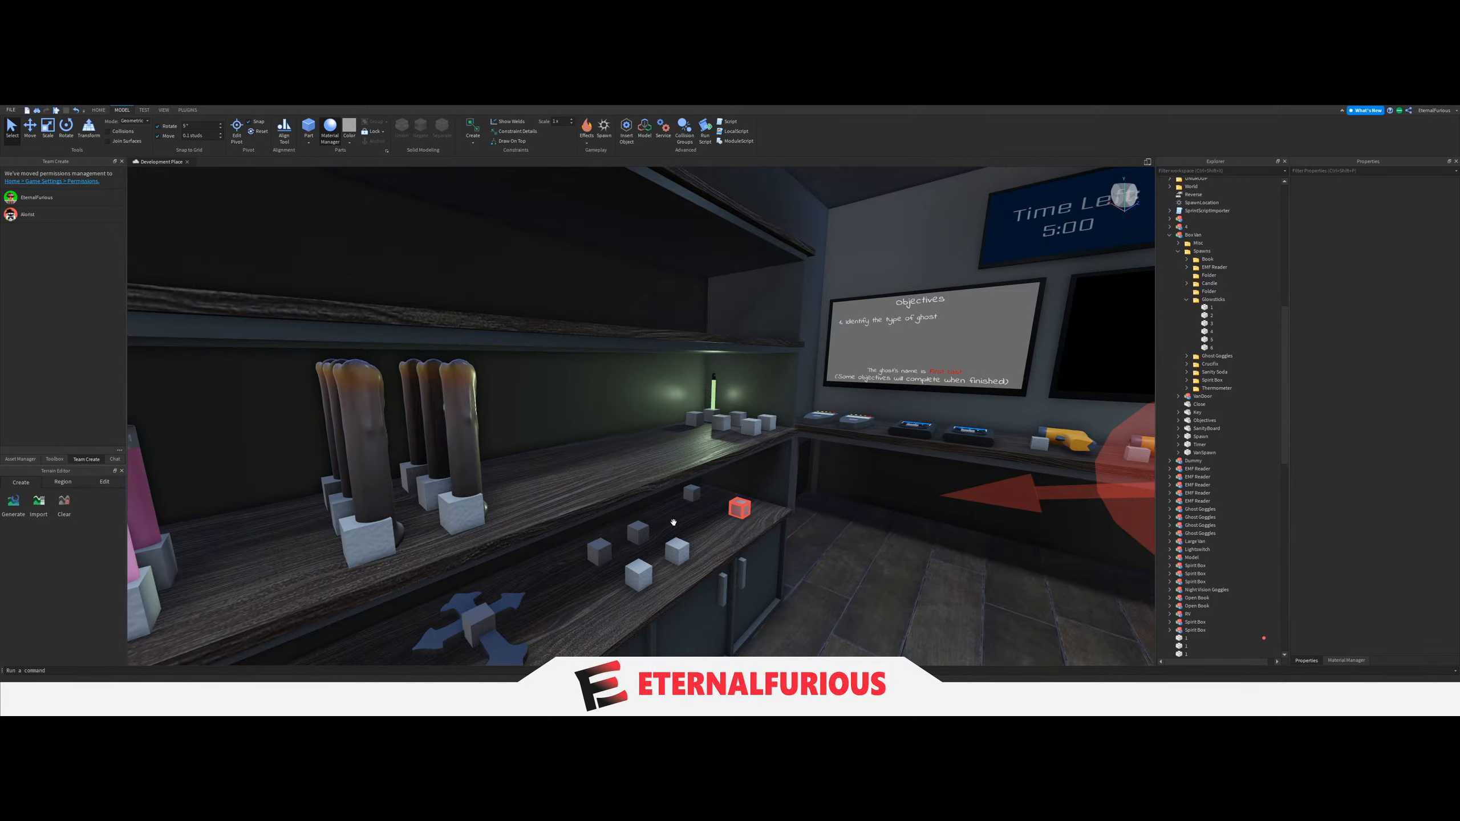
scroll(674, 523, "down", 4)
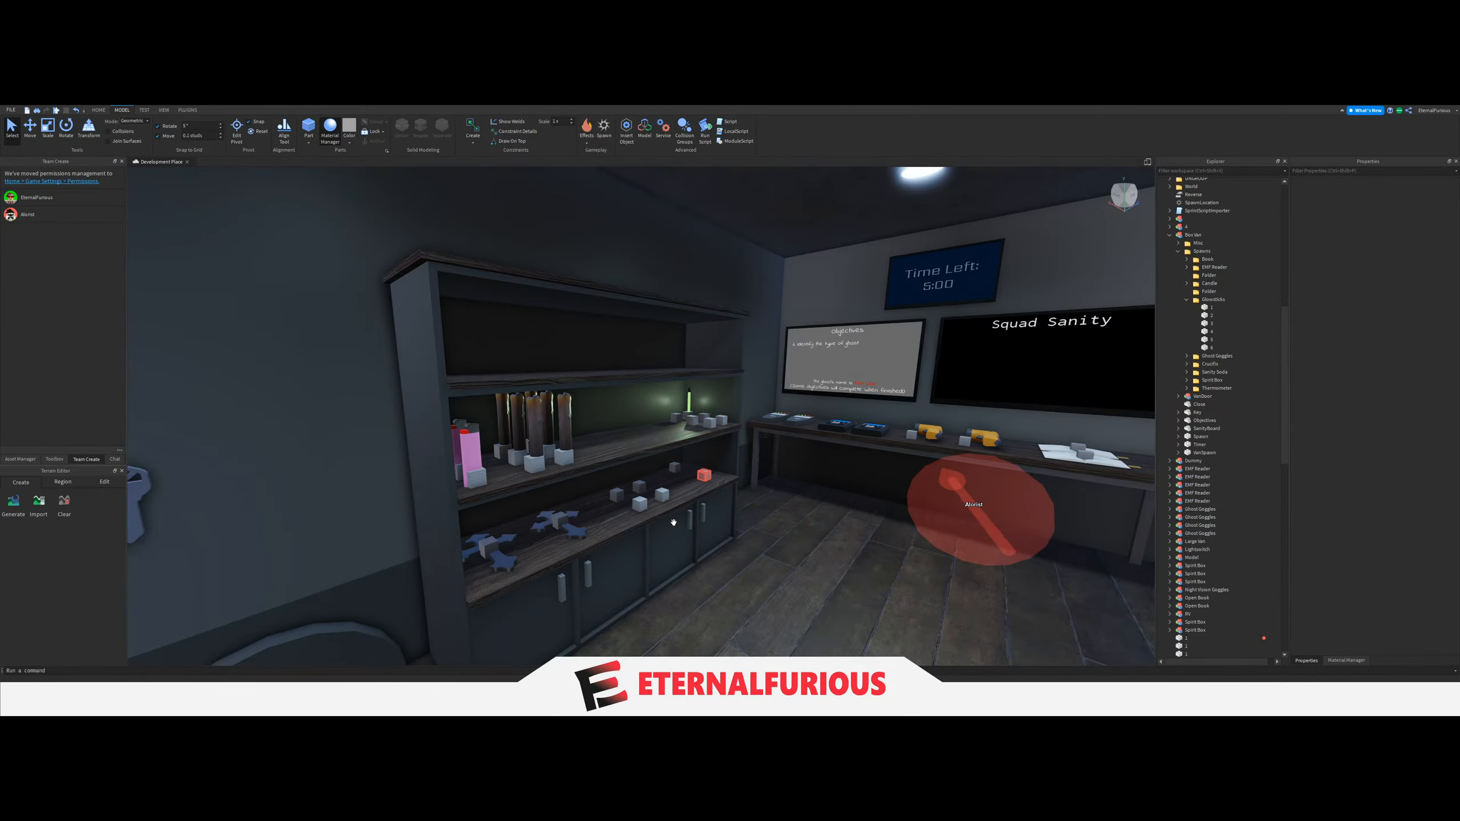
scroll(674, 522, "up", 2)
key("d")
right_click_drag(674, 523, 650, 486)
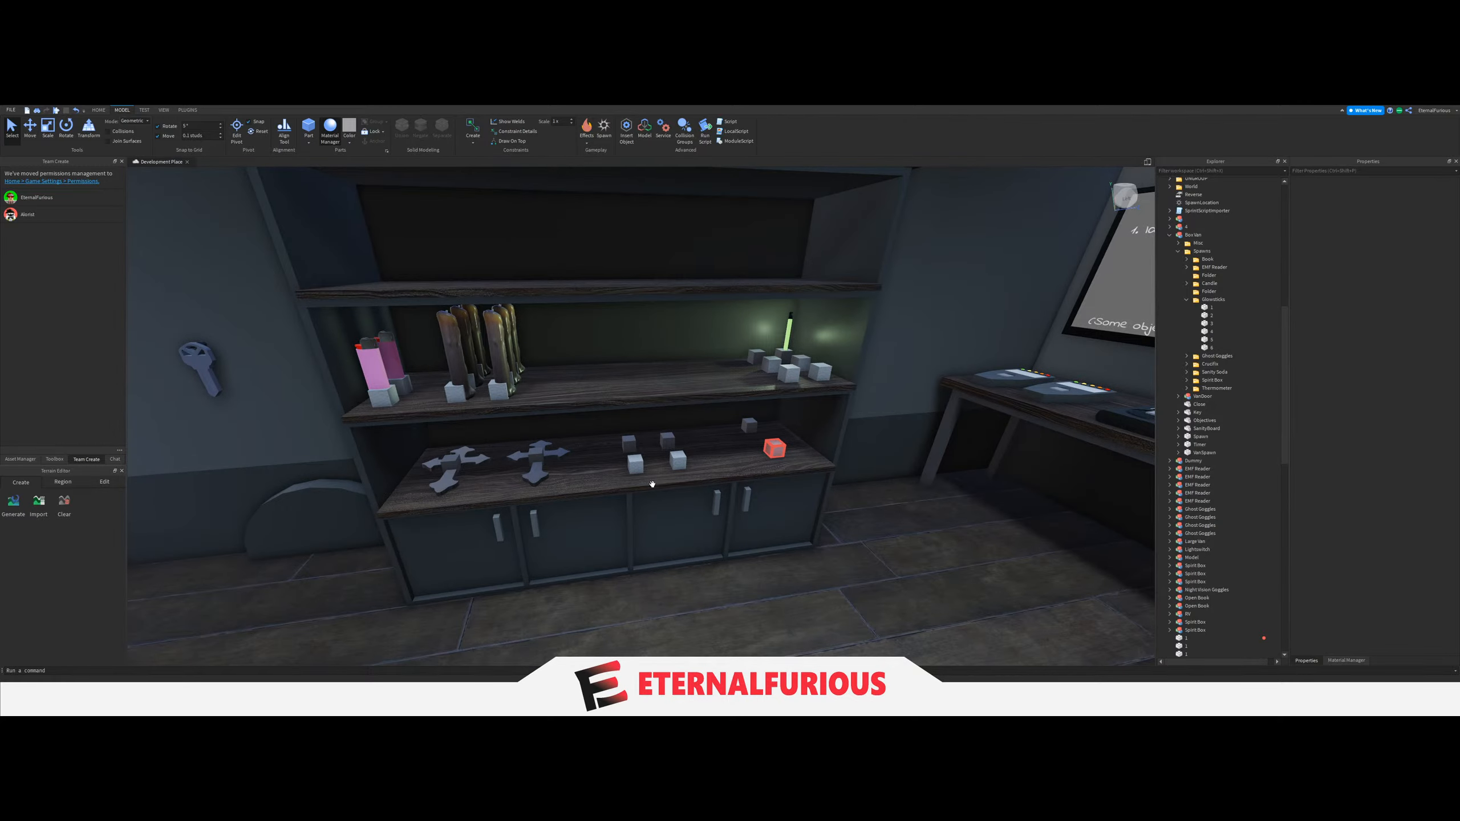
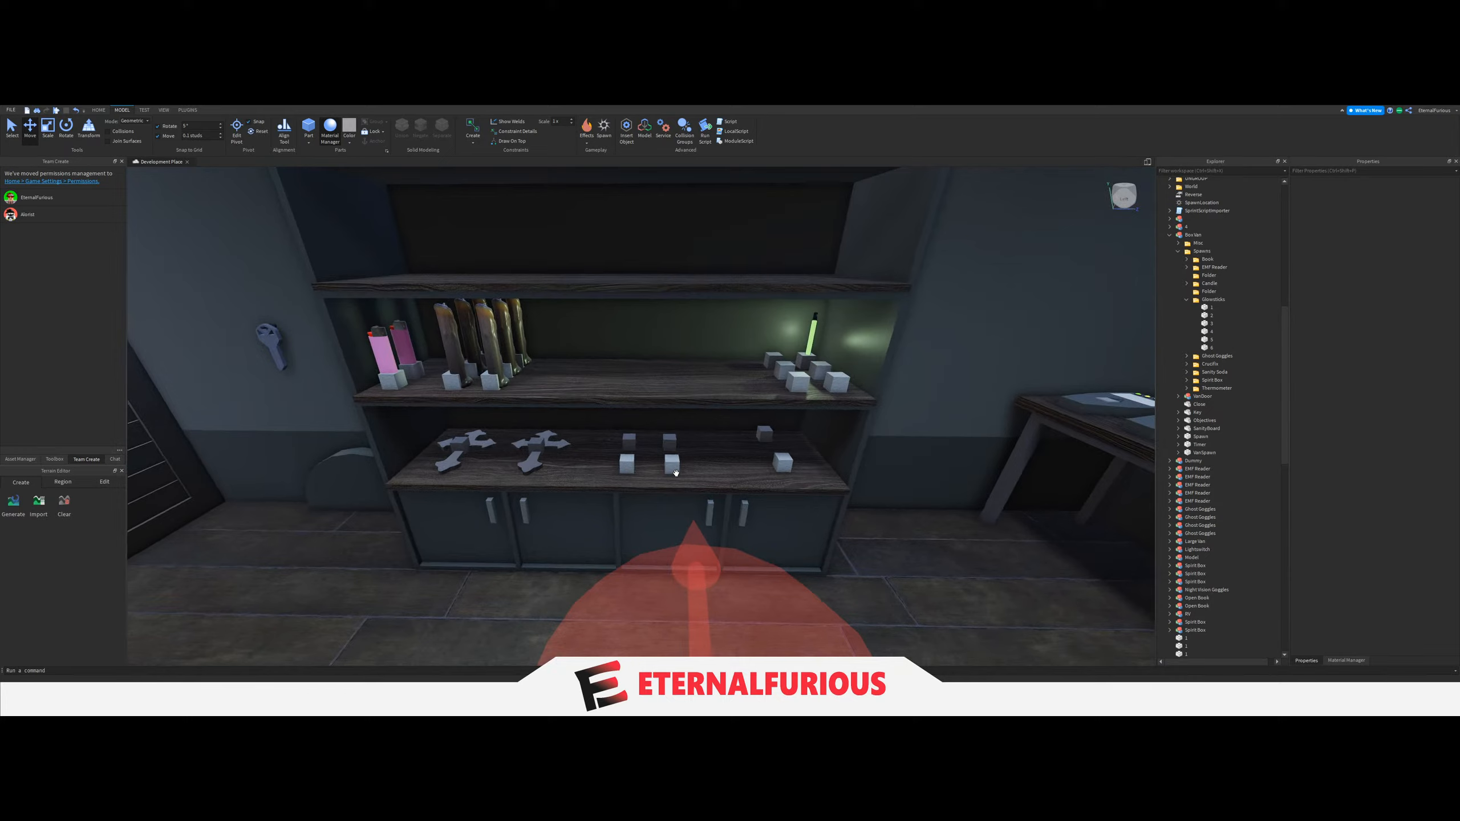
Collapse the Border model and expand the Equipment Models folder in ServerStorage.
right_click_drag(675, 473, 644, 460)
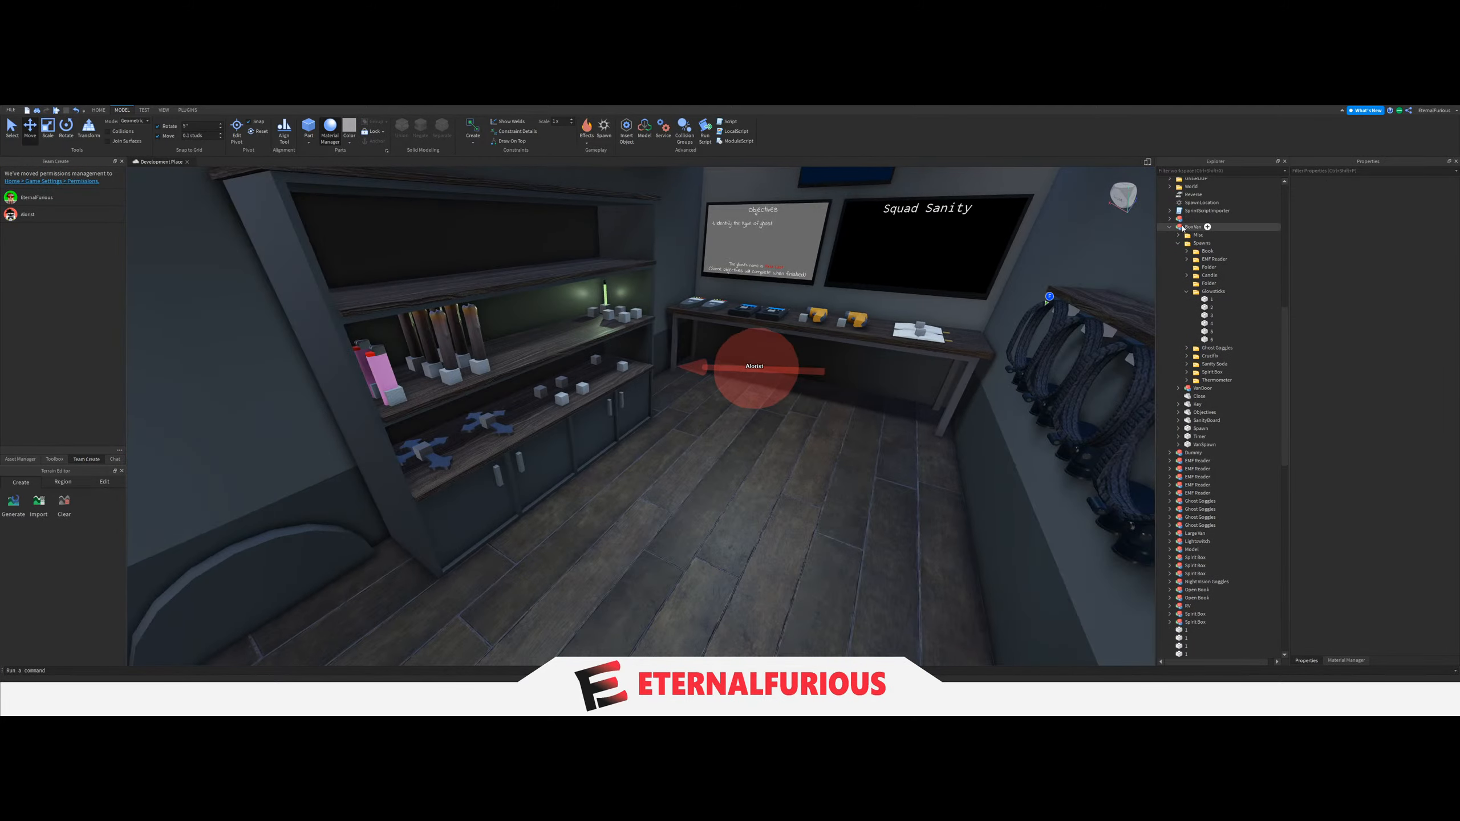
left_click(1170, 226)
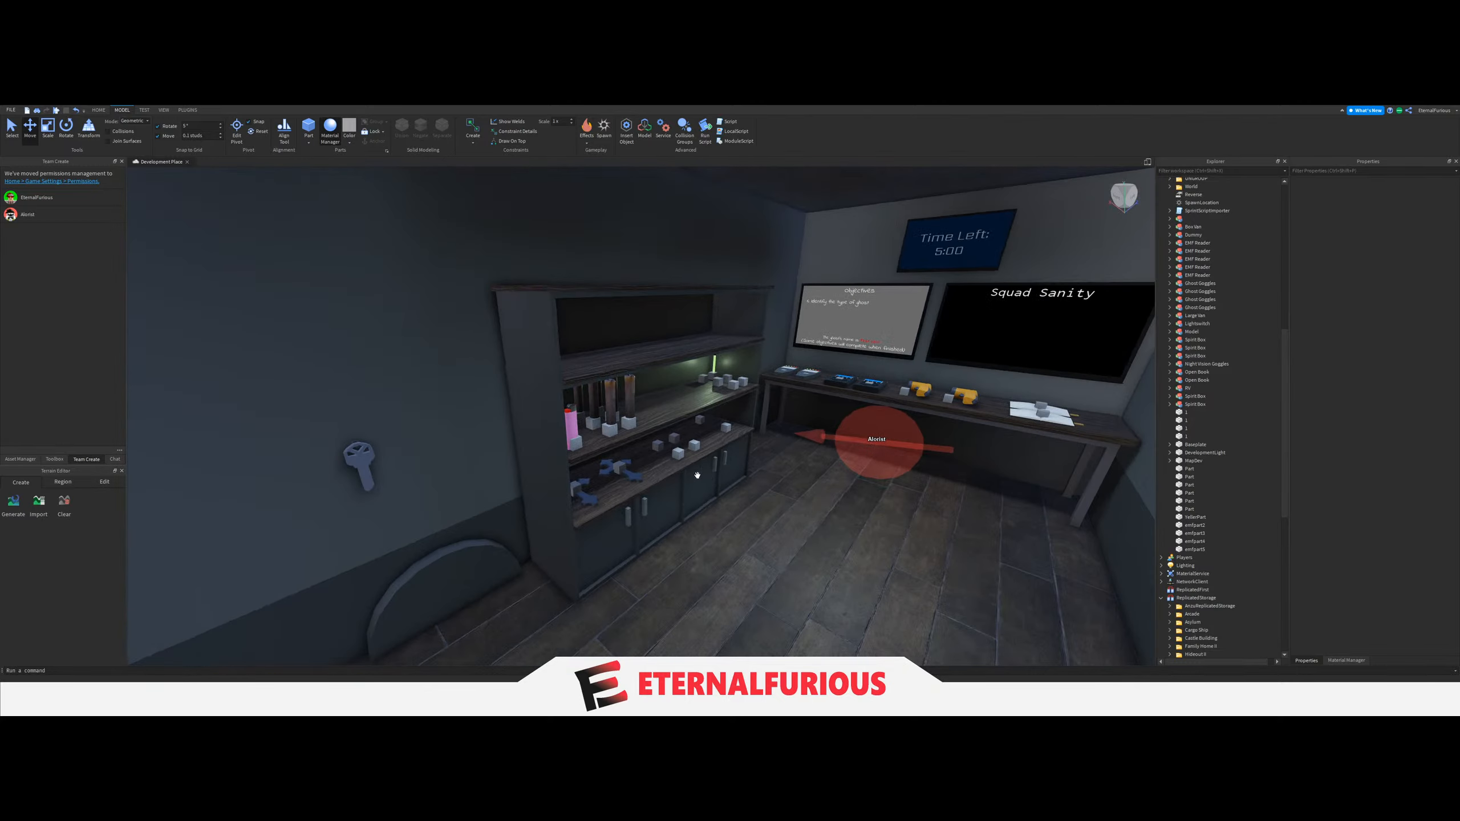
scroll(1190, 557, "down", 10)
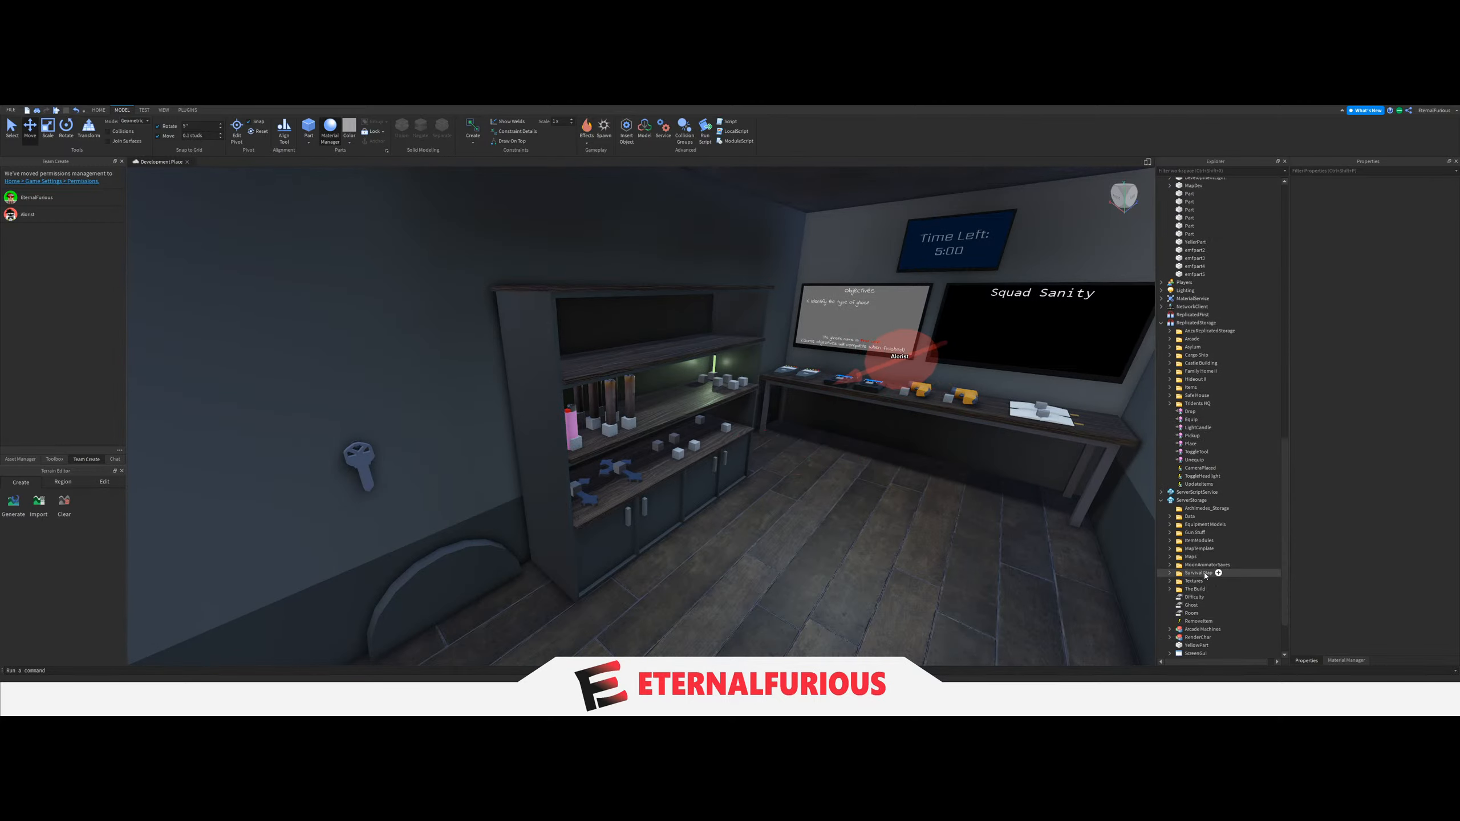
left_click(1169, 501)
scroll(1198, 566, "down", 7)
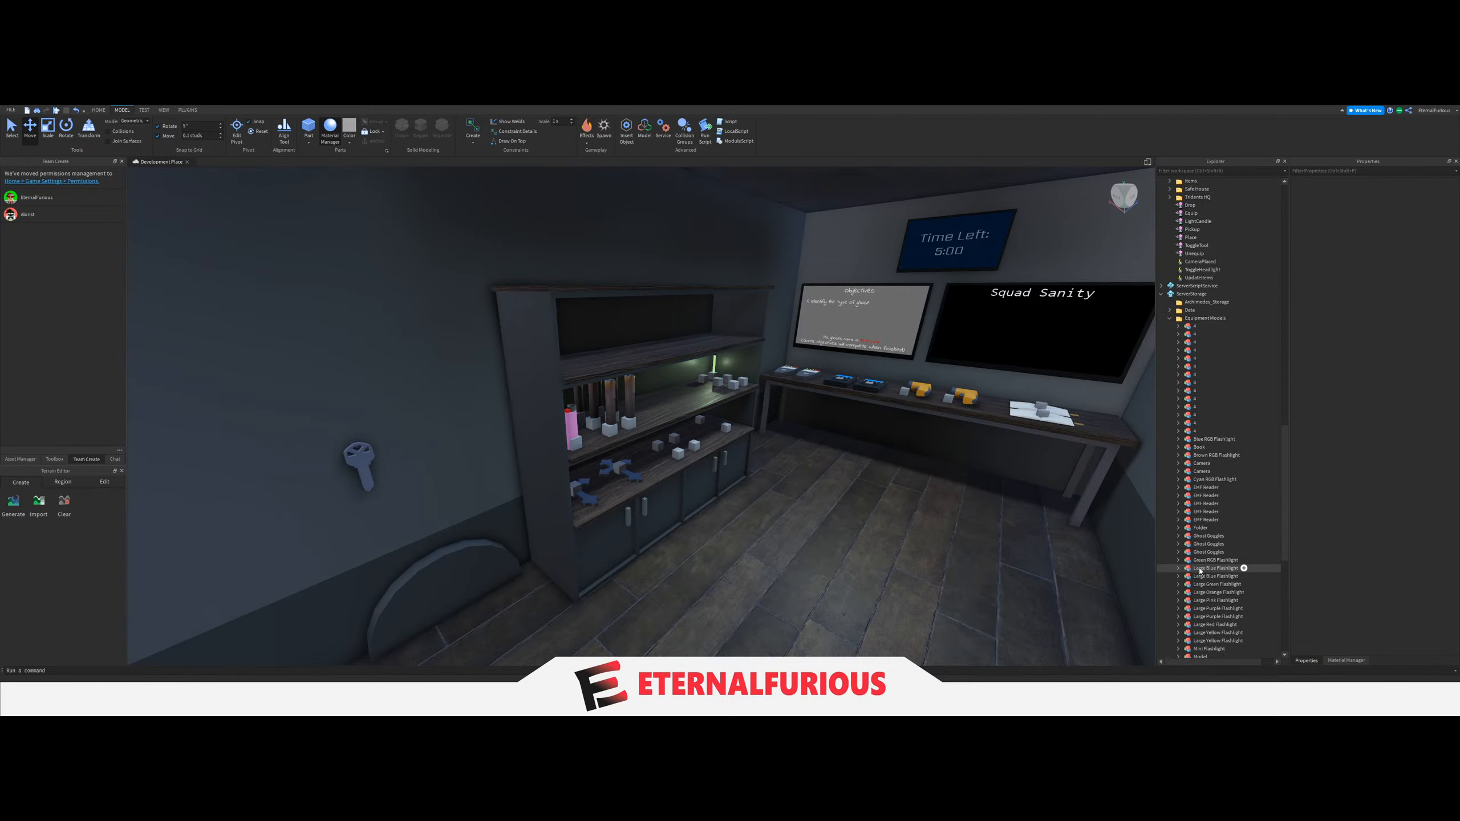
scroll(1207, 529, "down", 5)
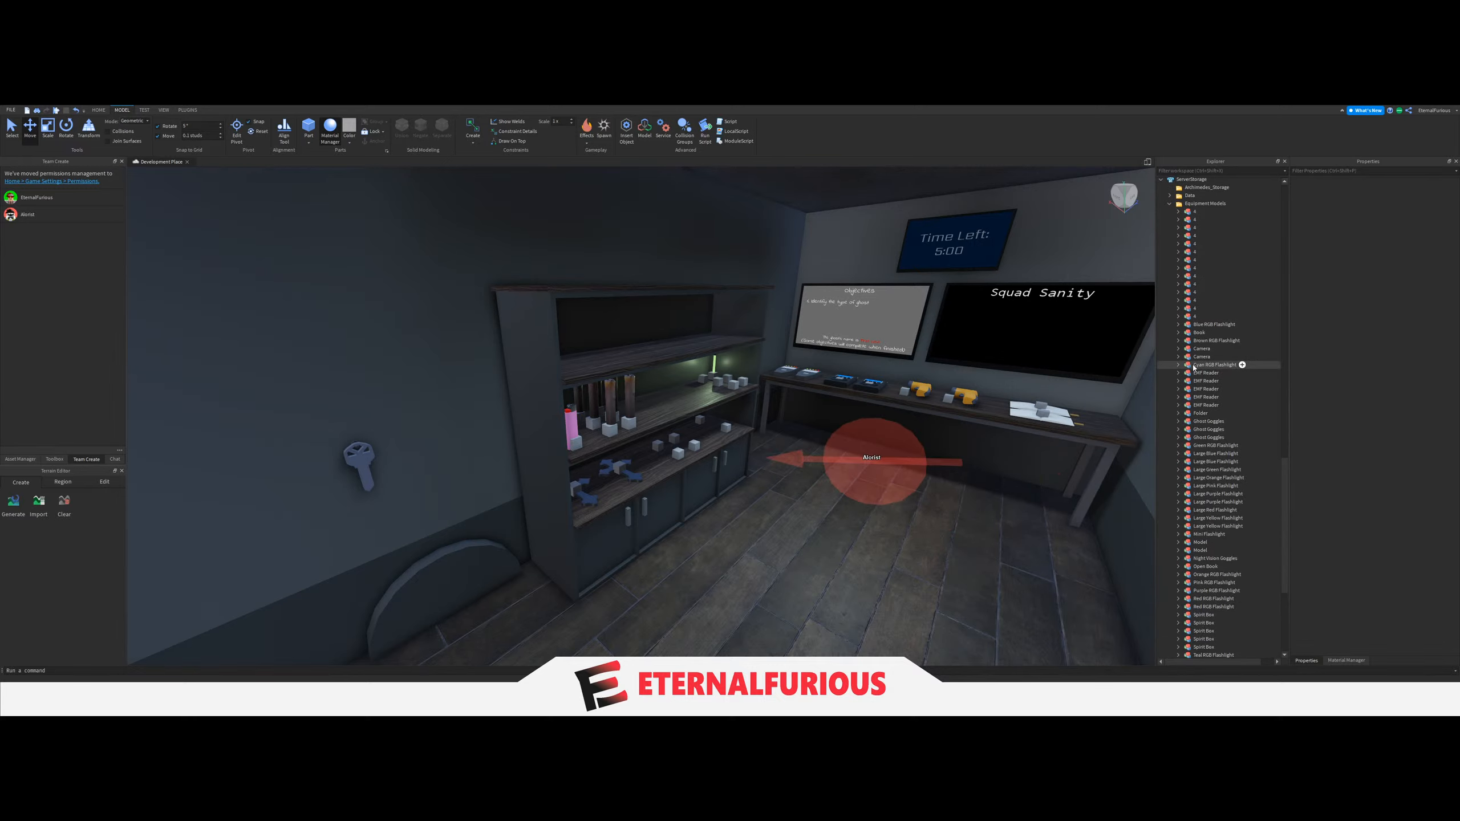
left_click(1212, 357)
key("ctrl+d")
right_click_drag(759, 451, 759, 456)
key("s")
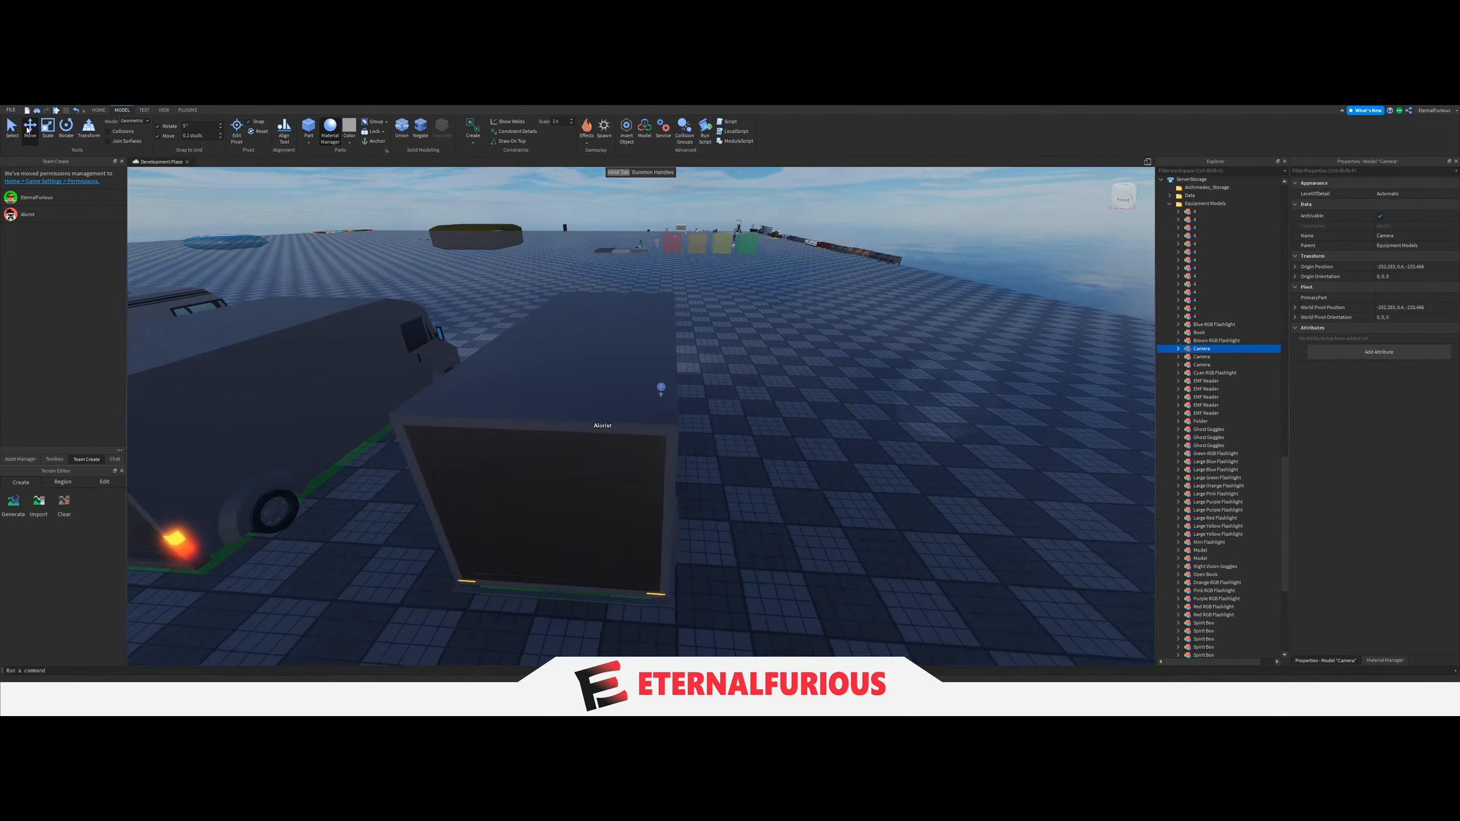
key("w")
key("ctrl+z")
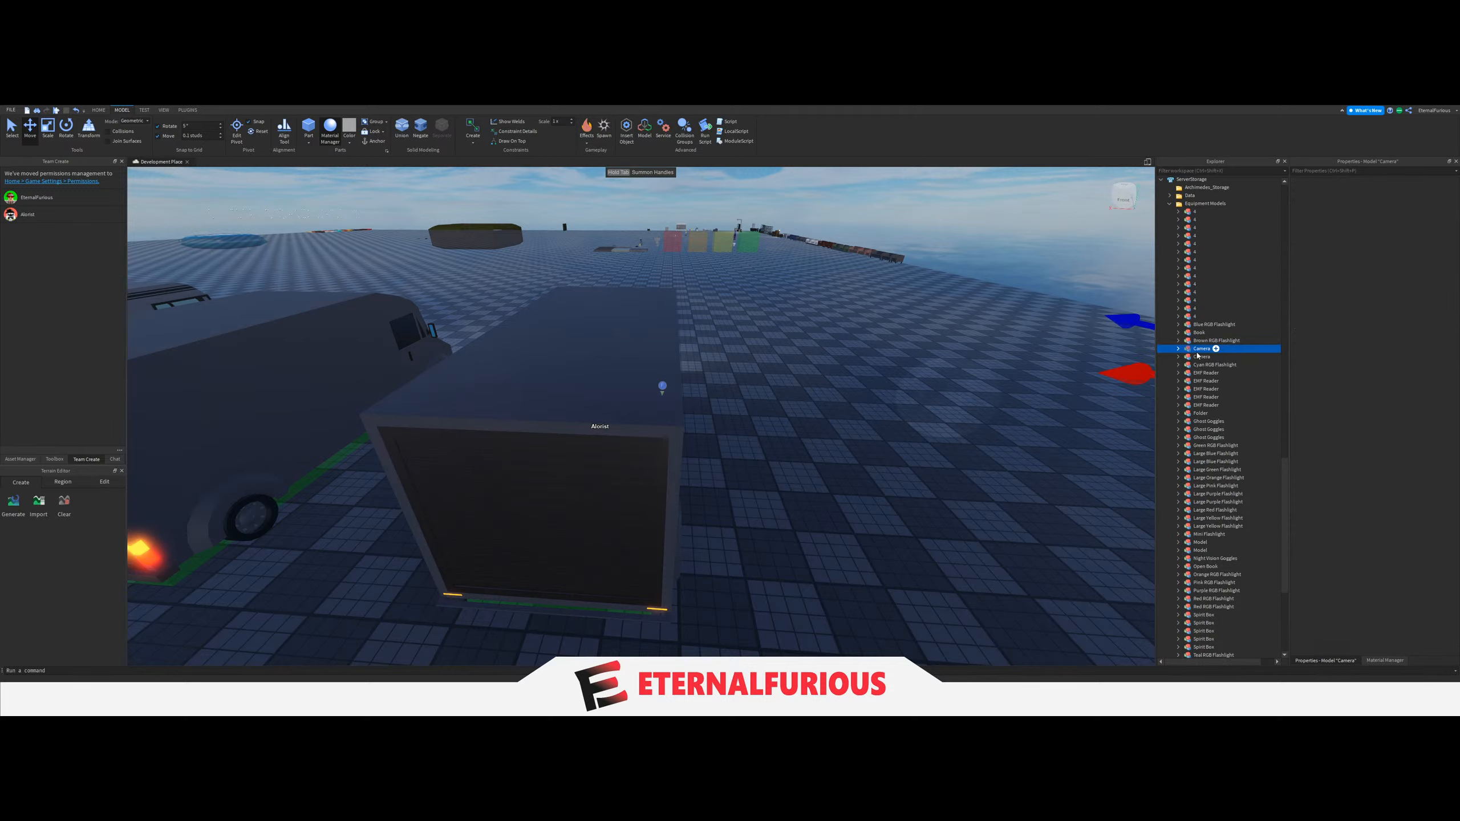
key("ctrl+v")
right_click_drag(909, 479, 909, 479)
left_click(862, 333)
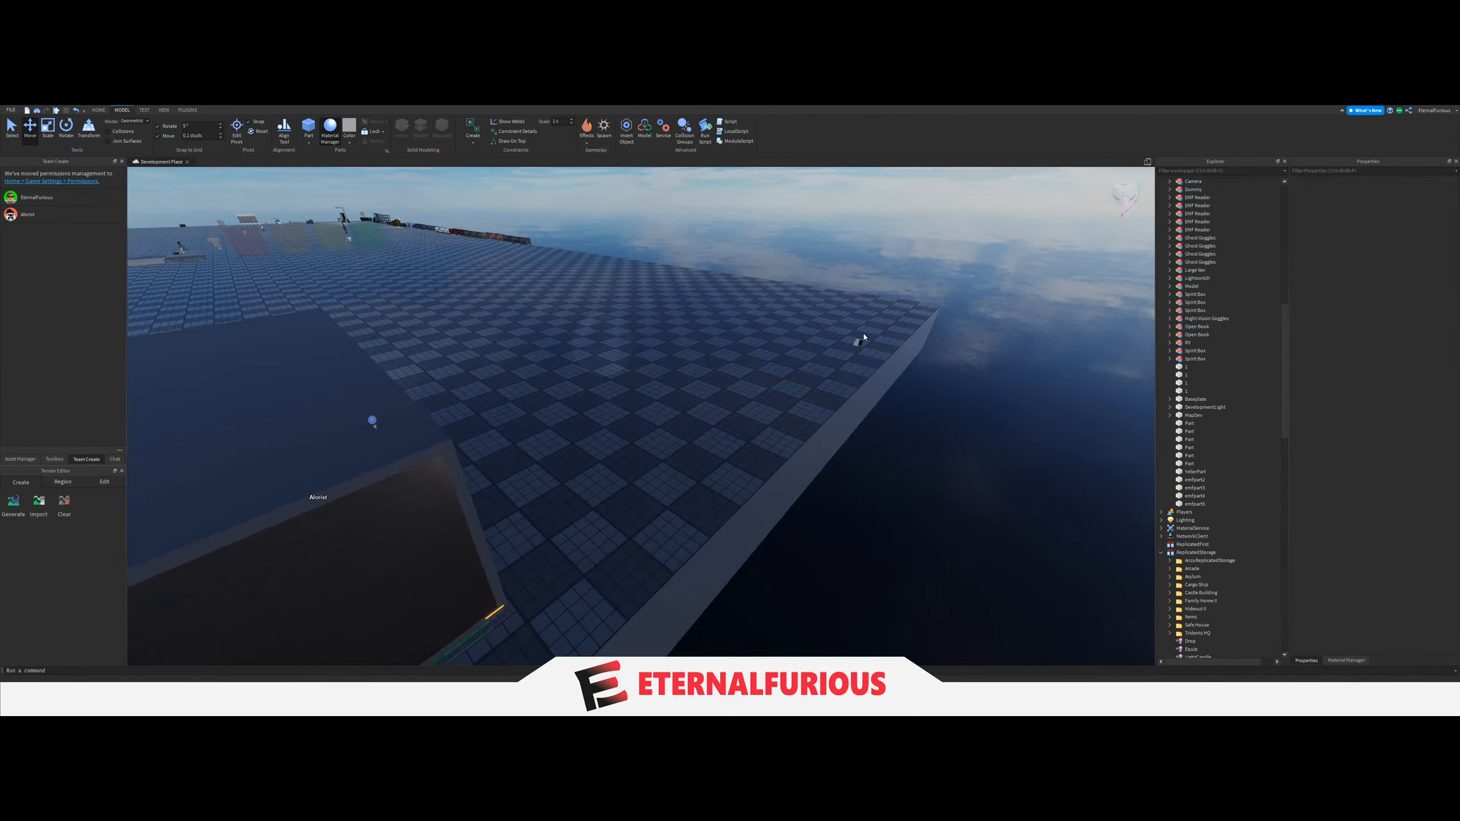
left_click(857, 342)
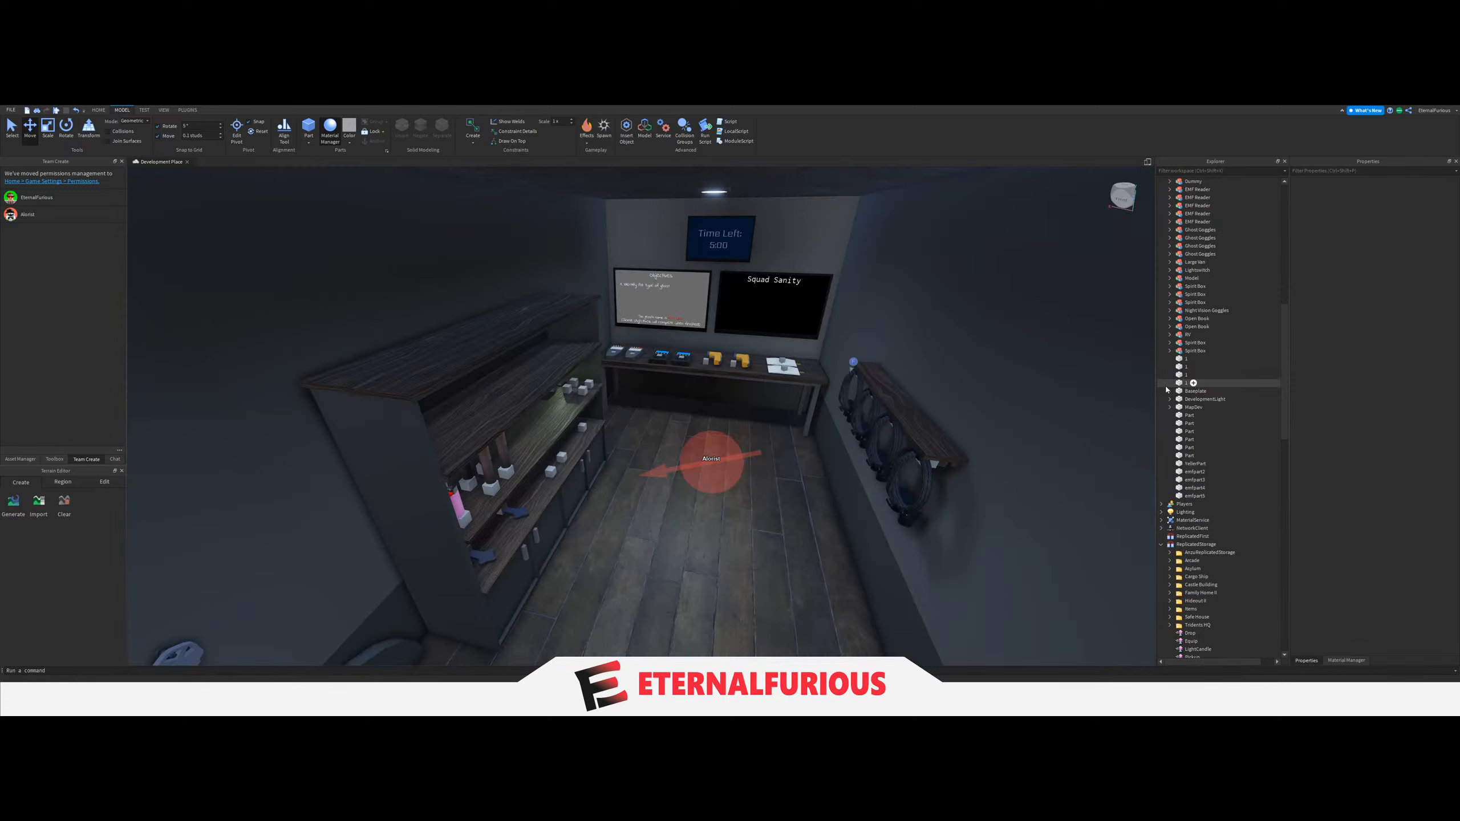
Copy a Camera model from Equipment Models, paste it into the workspace and select the pasted camera.
scroll(1167, 391, "down", 10)
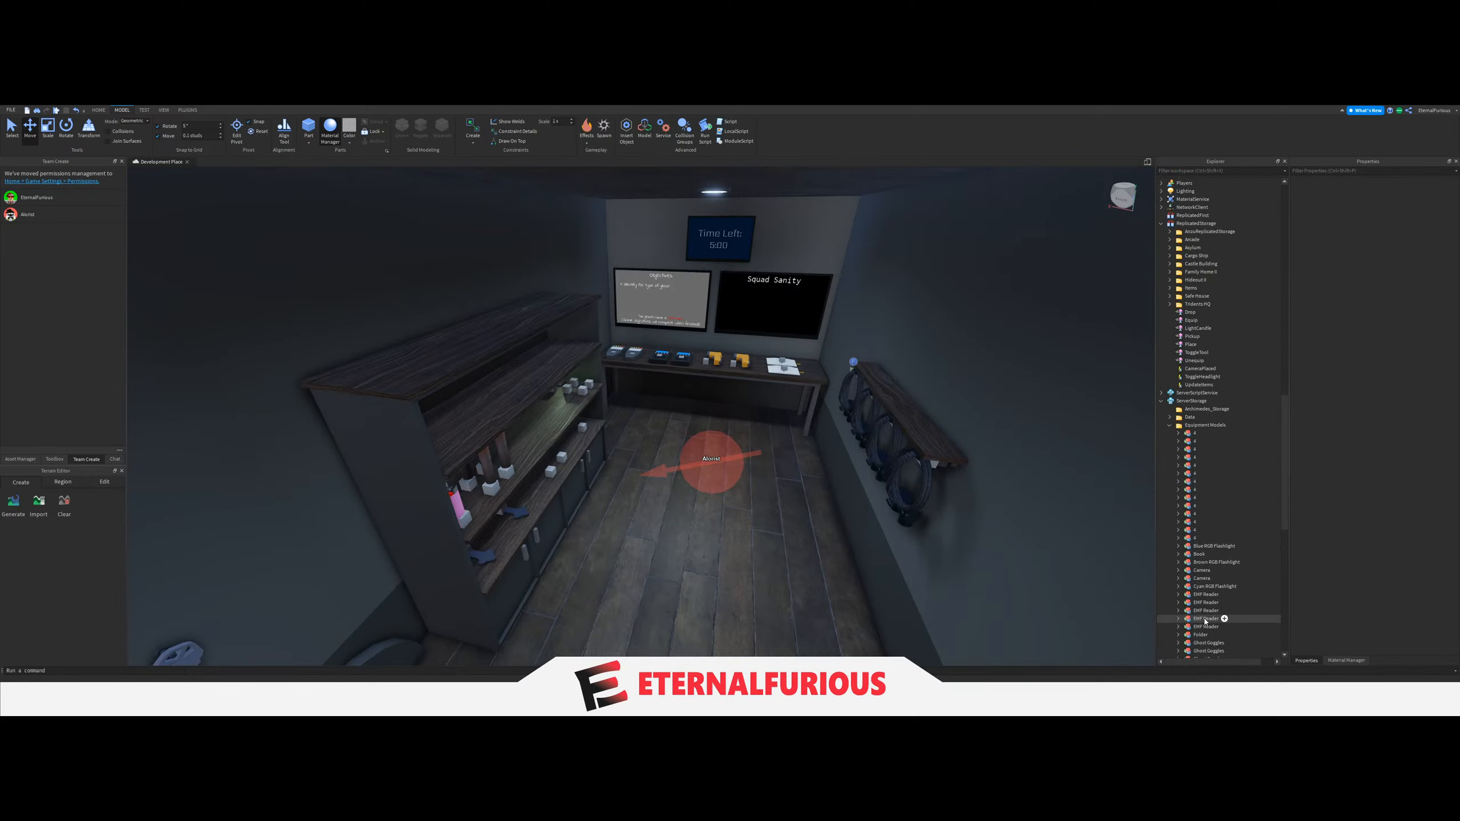
key("ctrl+c")
key("ctrl+v")
right_click_drag(904, 432, 904, 431)
key("w")
left_click(1095, 397)
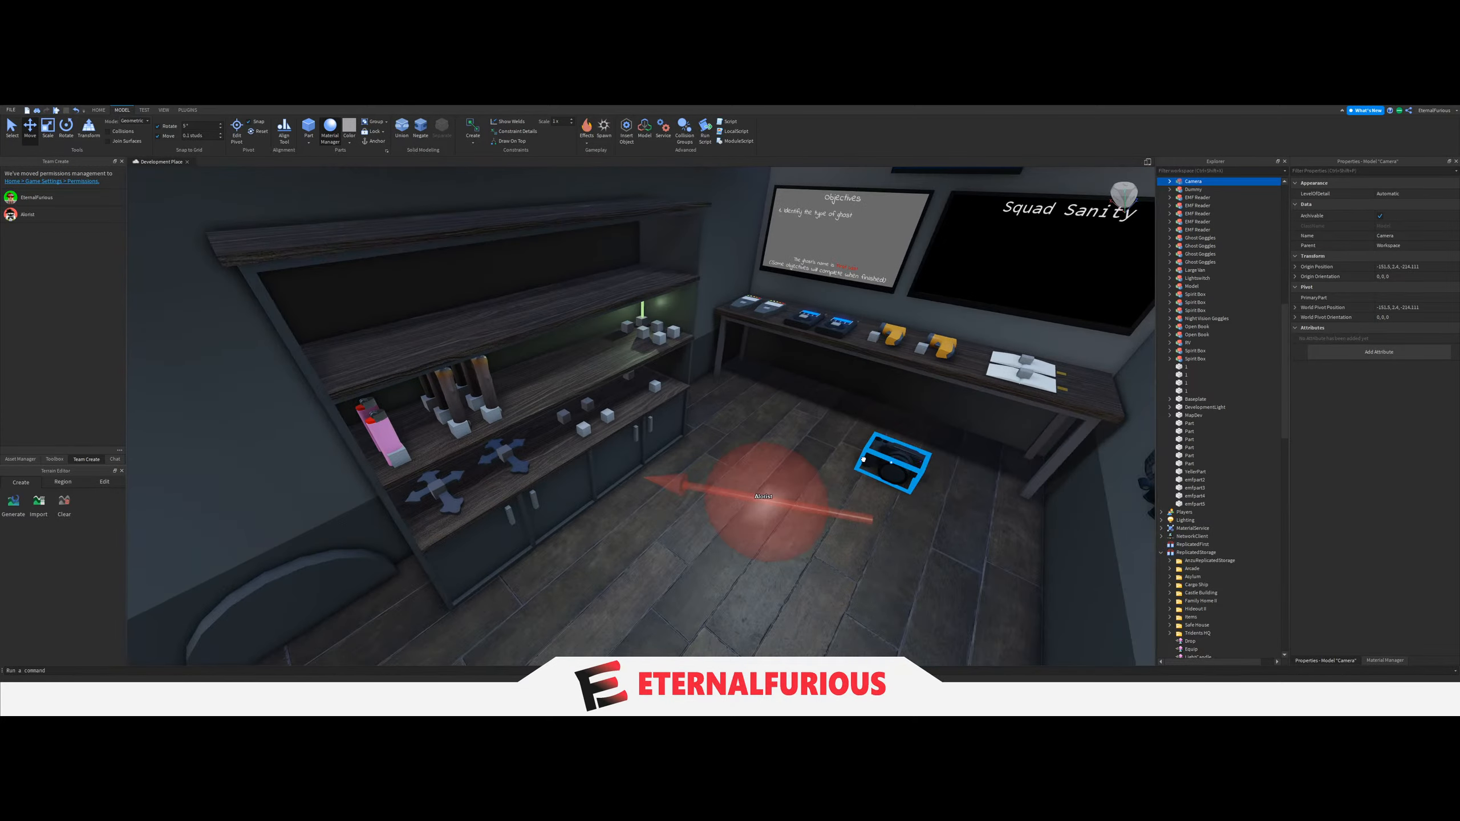
Bring the Camera model into the van, turn it and set it down on the floor near the shelving unit.
scroll(864, 459, "up", 3)
left_click_drag(863, 460, 727, 502)
key("r")
right_click_drag(727, 503, 728, 502)
left_click_drag(728, 502, 731, 501)
right_click_drag(730, 500, 730, 500)
scroll(730, 501, "down", 3)
left_click_drag(730, 500, 742, 504)
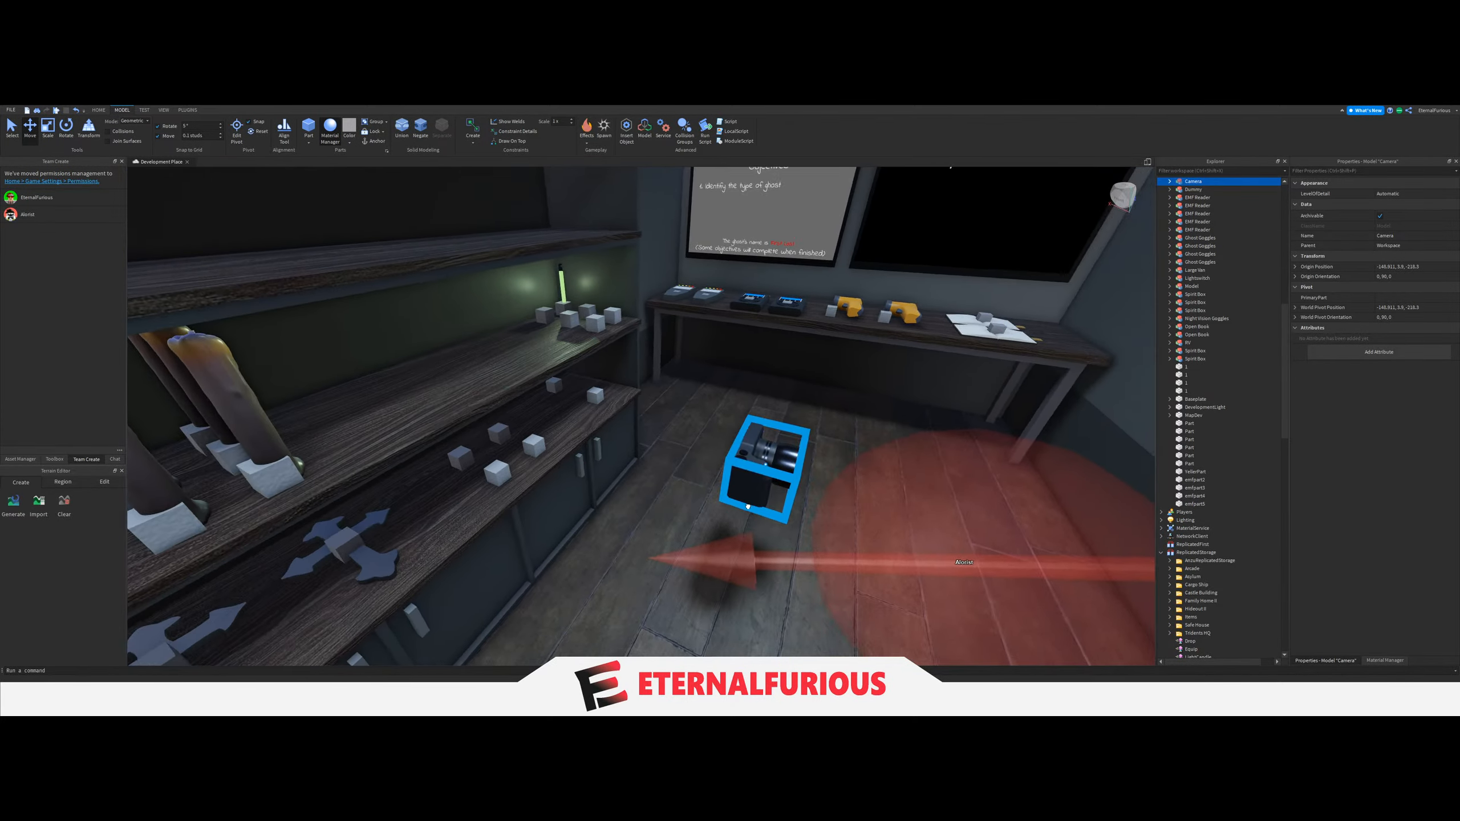
right_click_drag(742, 503, 742, 504)
Place the camera on the lower shelf at the end nearest the desk, beside the spare spawn block.
left_click_drag(742, 503, 668, 481)
right_click_drag(668, 481, 668, 481)
left_click_drag(668, 481, 668, 481)
right_click_drag(667, 481, 668, 480)
left_click_drag(668, 481, 668, 480)
scroll(668, 481, "down", 3)
right_click_drag(668, 481, 668, 481)
left_click_drag(668, 481, 686, 387)
mouse_move(724, 411)
right_mouse_down()
mouse_move(684, 434)
mouse_move(724, 430)
mouse_move(697, 408)
right_mouse_up()
left_click(684, 435)
scroll(724, 430, "up", 3)
left_click(768, 476)
scroll(767, 476, "down", 3)
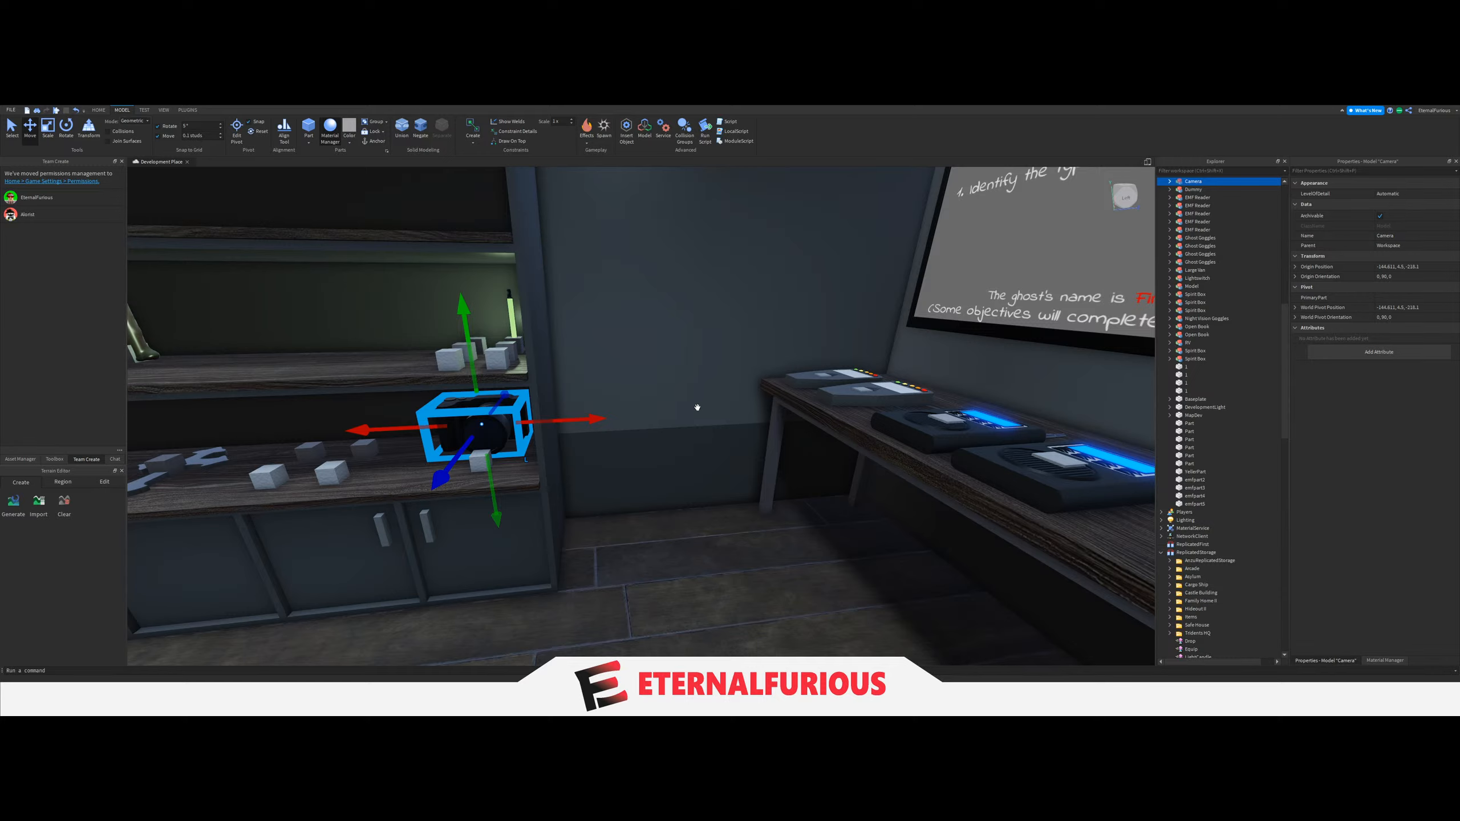
Collapse the Glowsticks folder in Border's Spawns and select the Sanity Soda folder with its spawn blocks.
right_click_drag(698, 407, 288, 281)
scroll(630, 477, "up", 6)
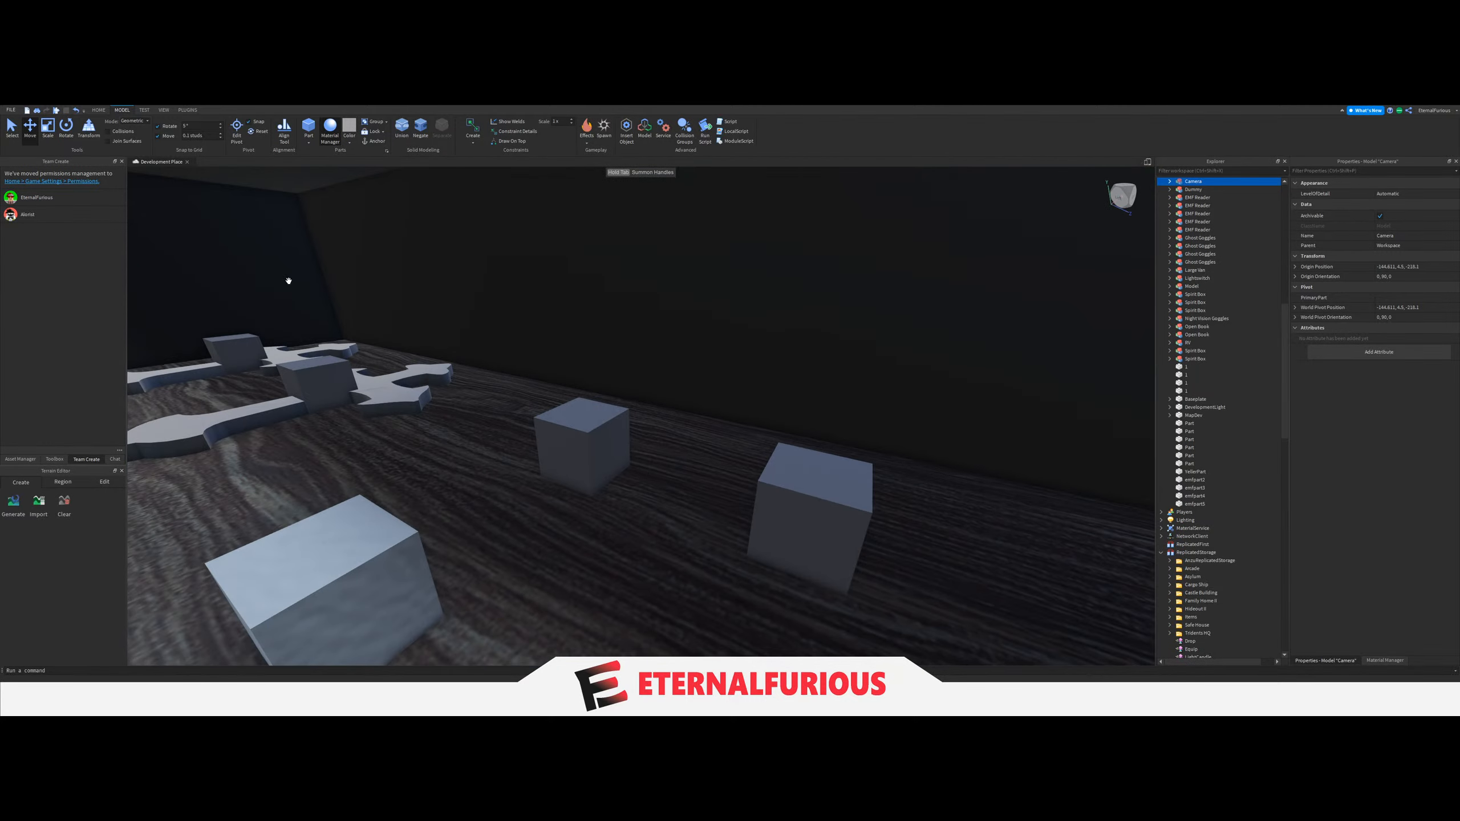
left_click(14, 136)
right_click_drag(730, 489, 531, 429)
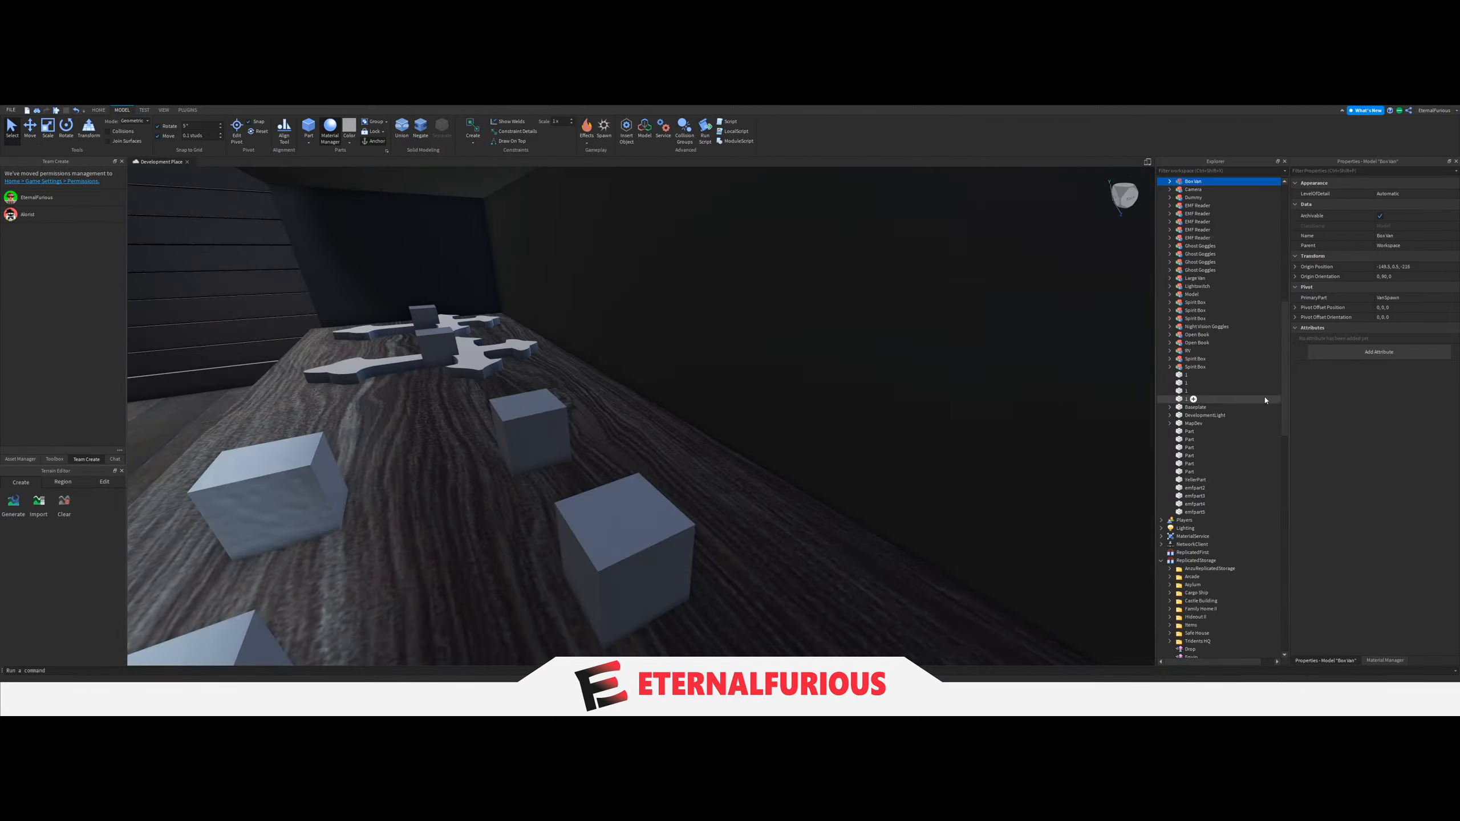
scroll(1265, 401, "up", 5)
left_click(1169, 297)
scroll(1193, 345, "down", 1)
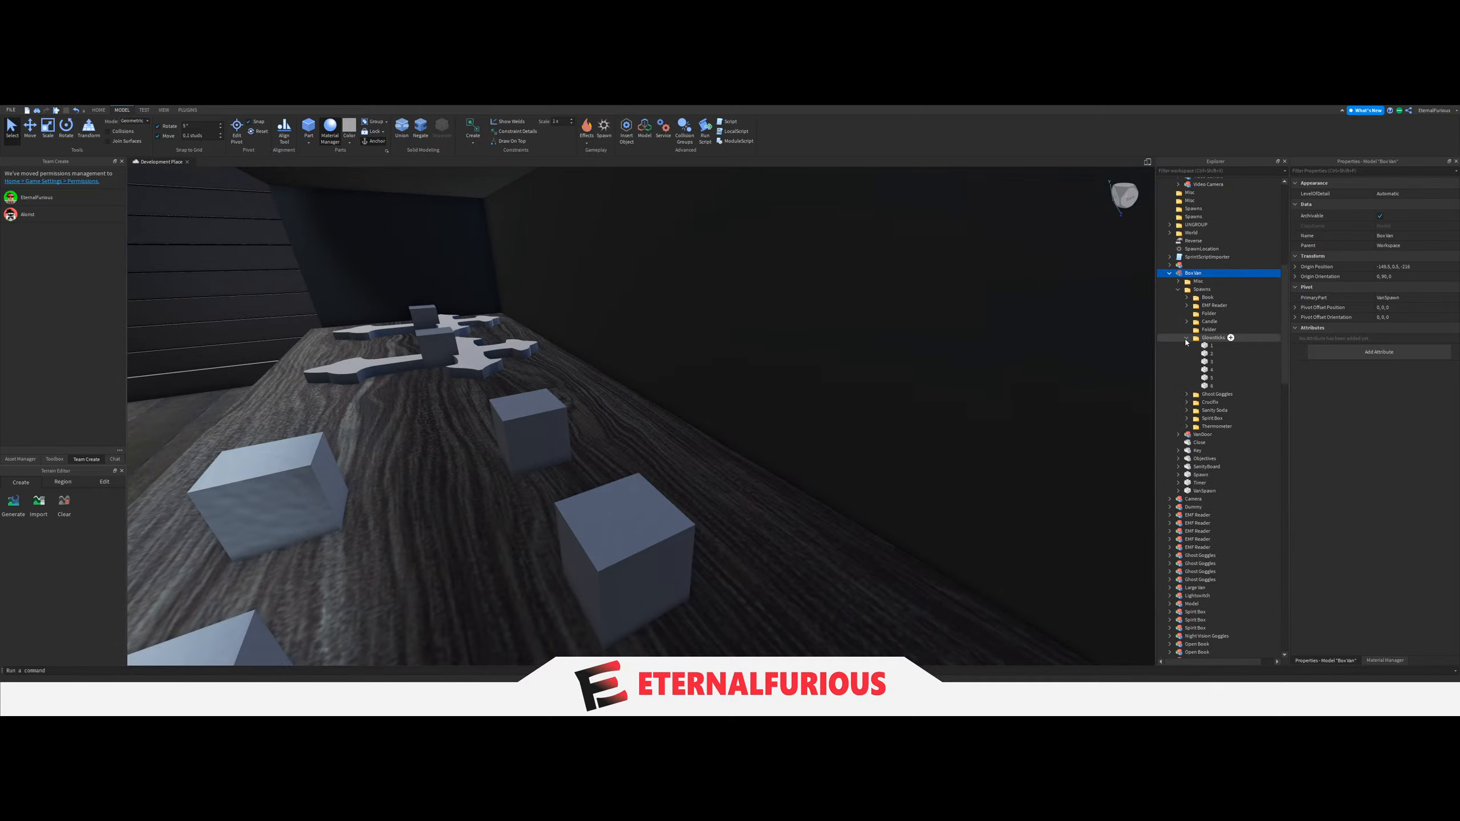
left_click(1186, 339)
left_click(1213, 361)
key("f")
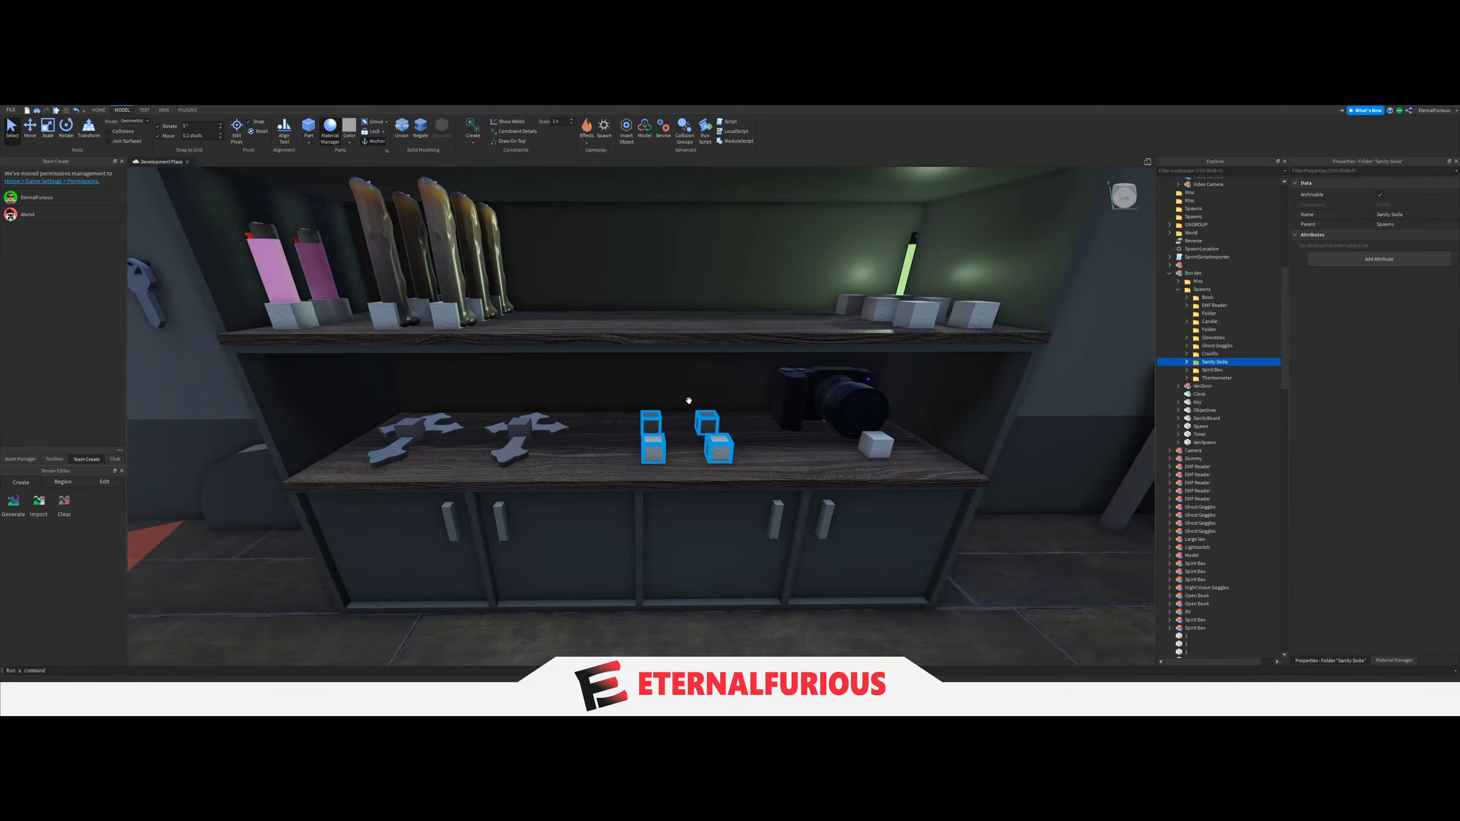
Move the four Sanity Soda spawn blocks up to the middle shelf and along it beside the candles.
key("ctrl+2")
scroll(706, 413, "down", 2)
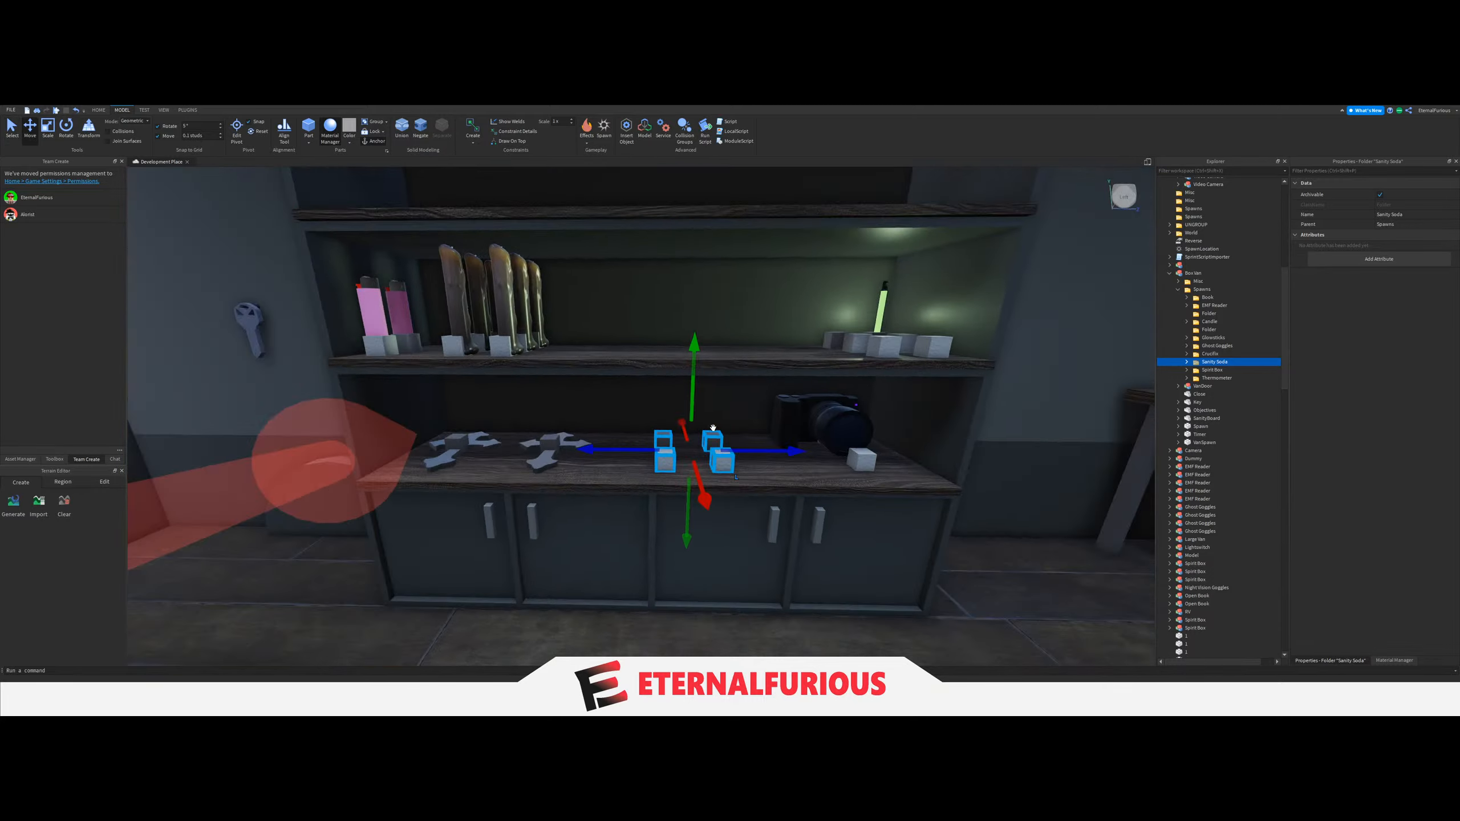
right_click_drag(706, 413, 492, 403)
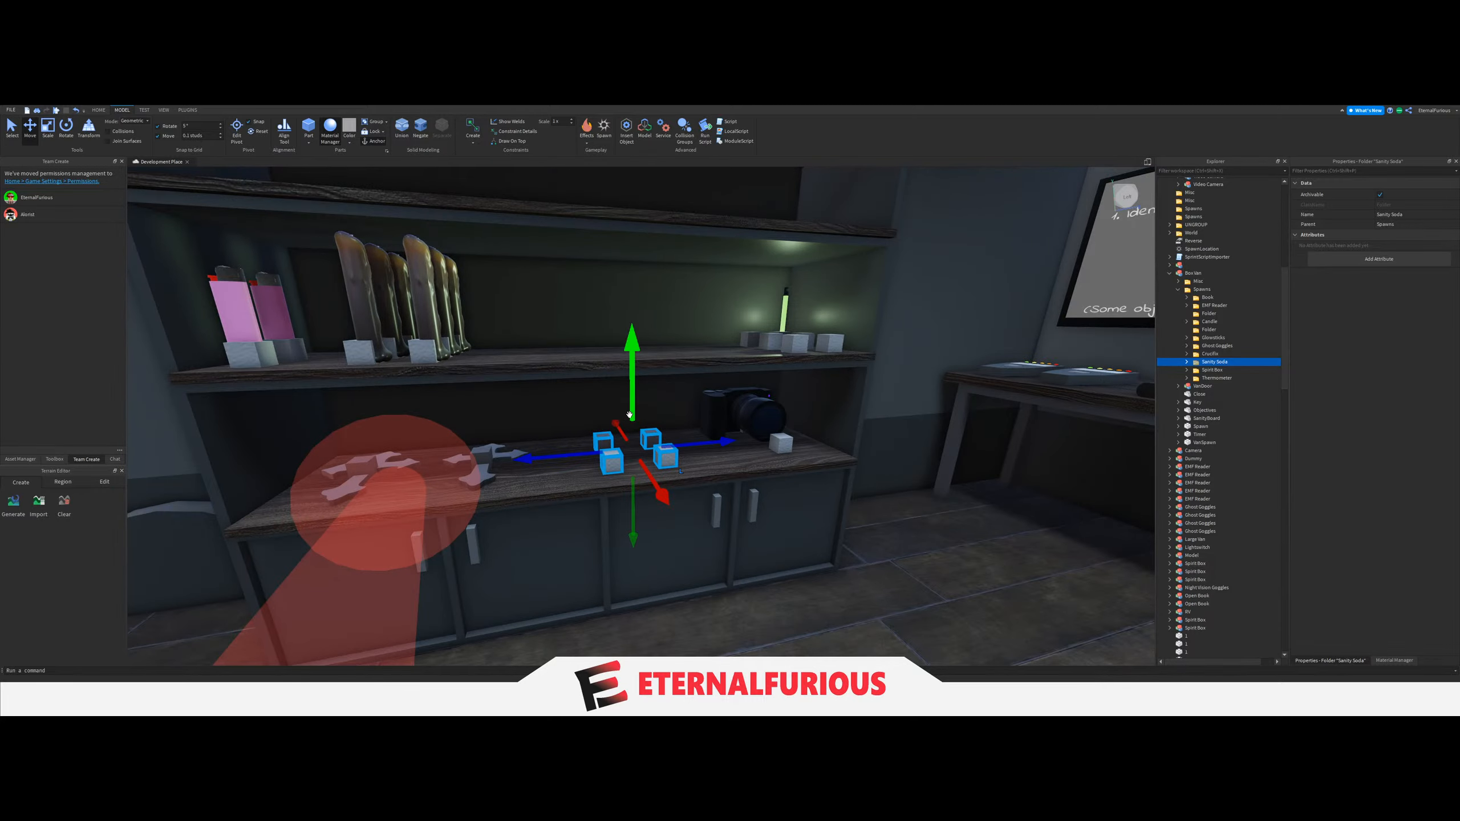
left_click_drag(630, 415, 636, 307)
right_click_drag(635, 306, 687, 407)
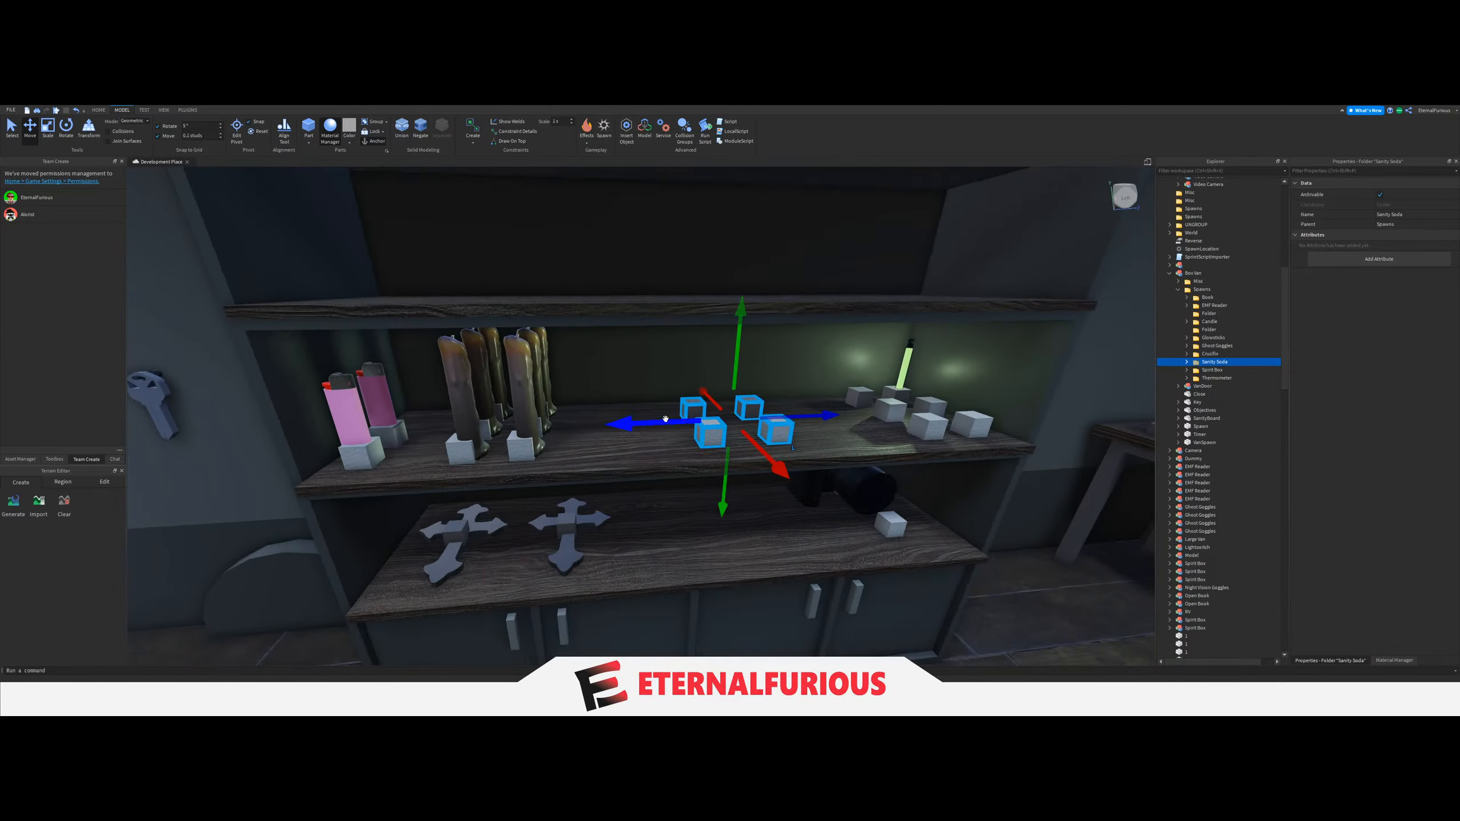
left_click_drag(665, 419, 565, 440)
right_click_drag(575, 445, 650, 509)
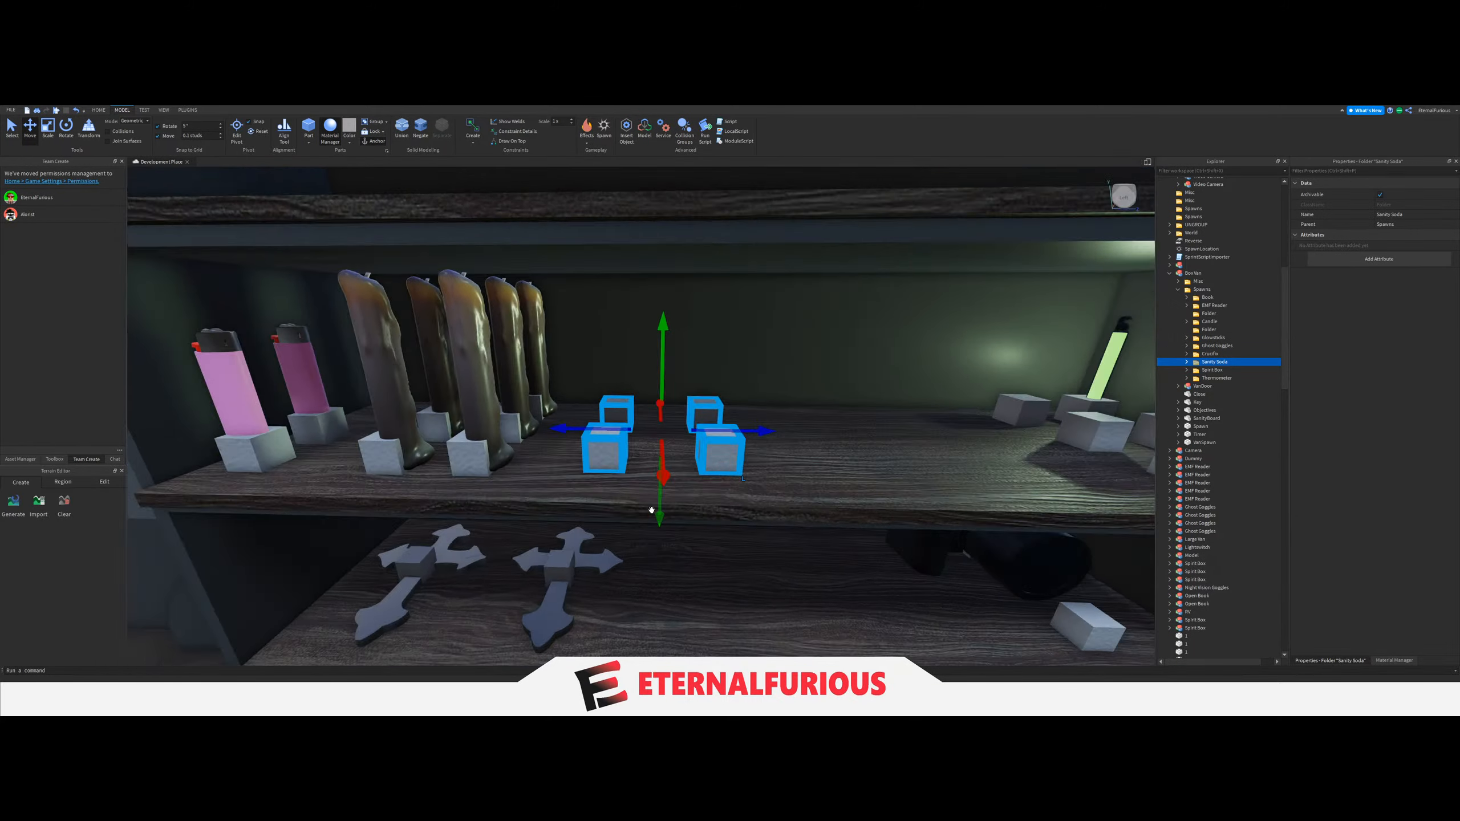
scroll(630, 477, "down", 3)
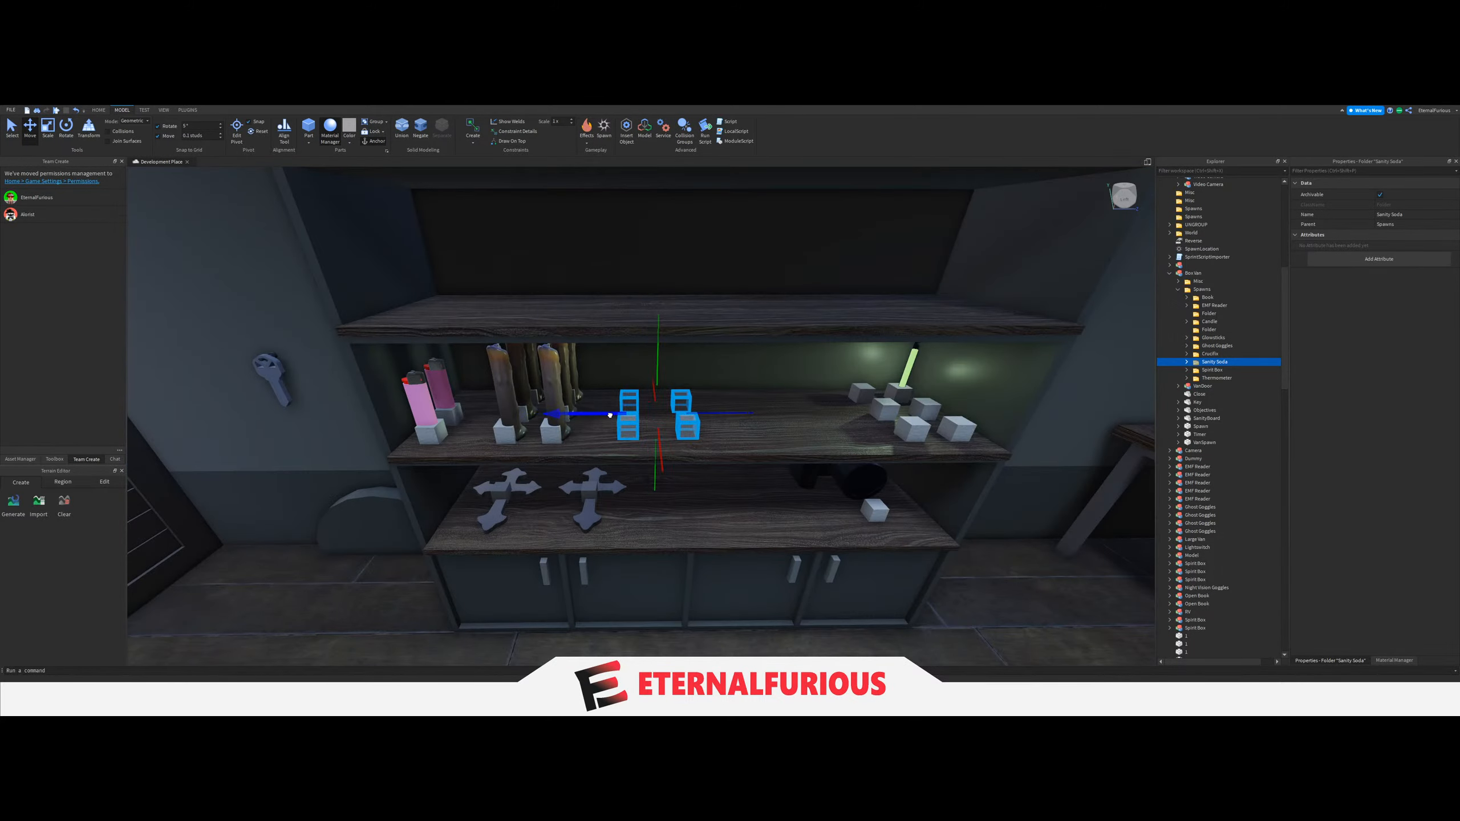
right_click_drag(610, 415, 529, 495)
Examine the spacing of the lighters, candles, Sanity Soda blocks and crucifixes on the shelves.
scroll(716, 477, "down", 2)
key("s")
key("a")
scroll(708, 405, "up", 2)
left_click(515, 479)
scroll(528, 495, "down", 3)
key("a")
key("a")
key("d")
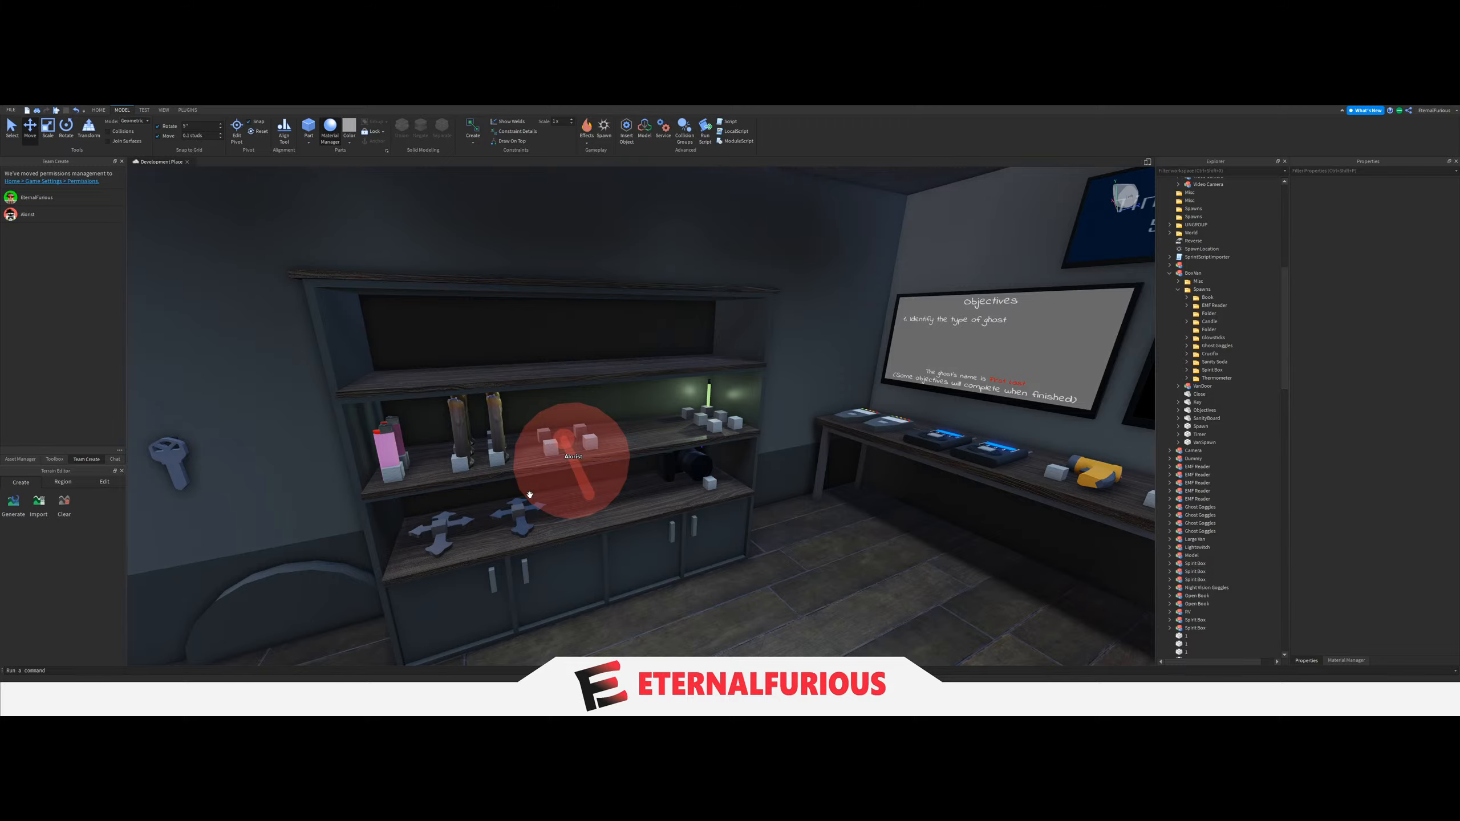
right_click_drag(529, 496, 489, 379)
left_click(12, 128)
right_click_drag(776, 437, 554, 495)
key("w")
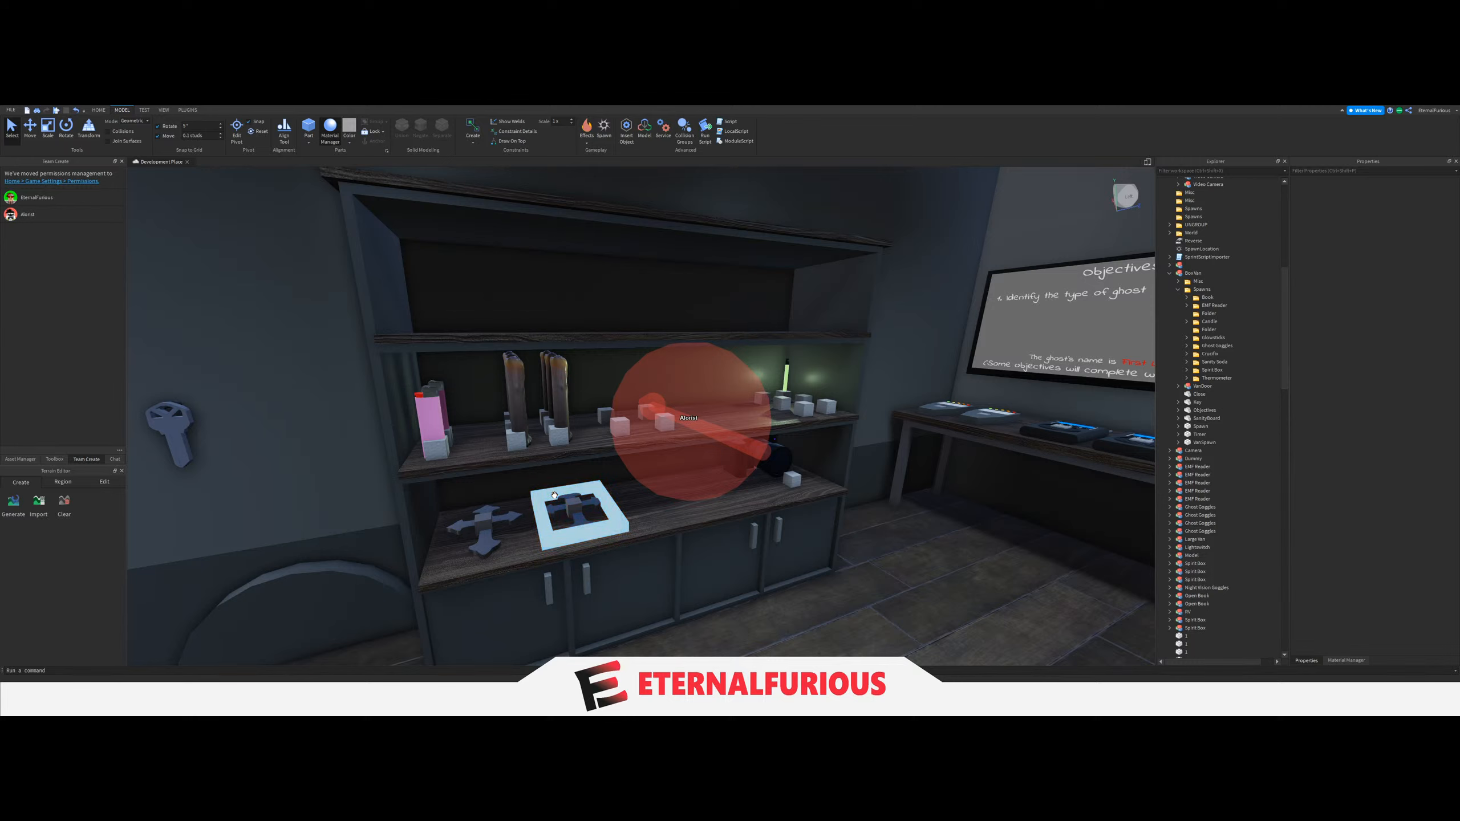
left_click(554, 495)
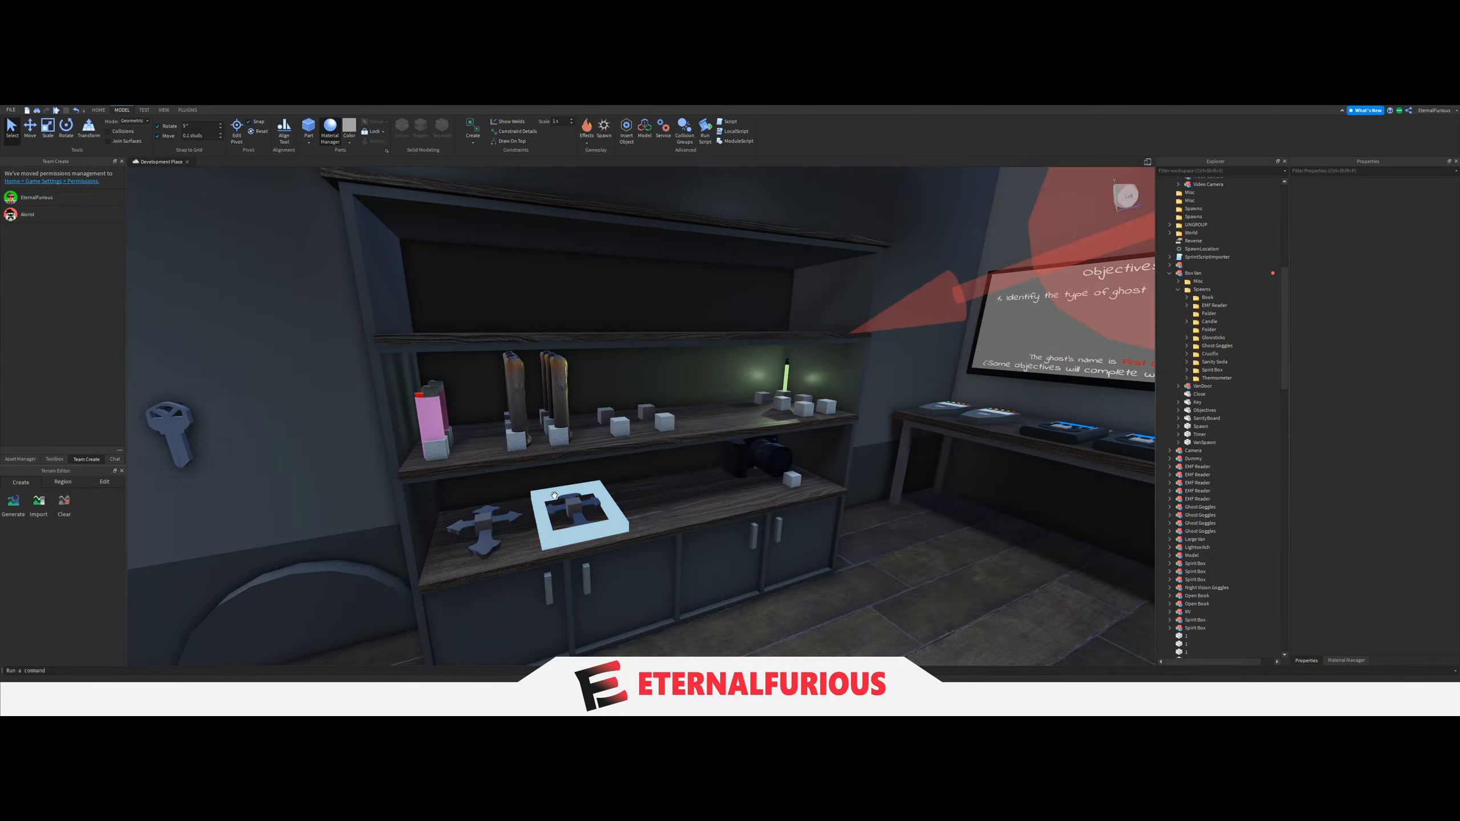
key("d")
mouse_move(554, 494)
right_mouse_down()
mouse_move(684, 414)
mouse_move(578, 395)
right_mouse_up()
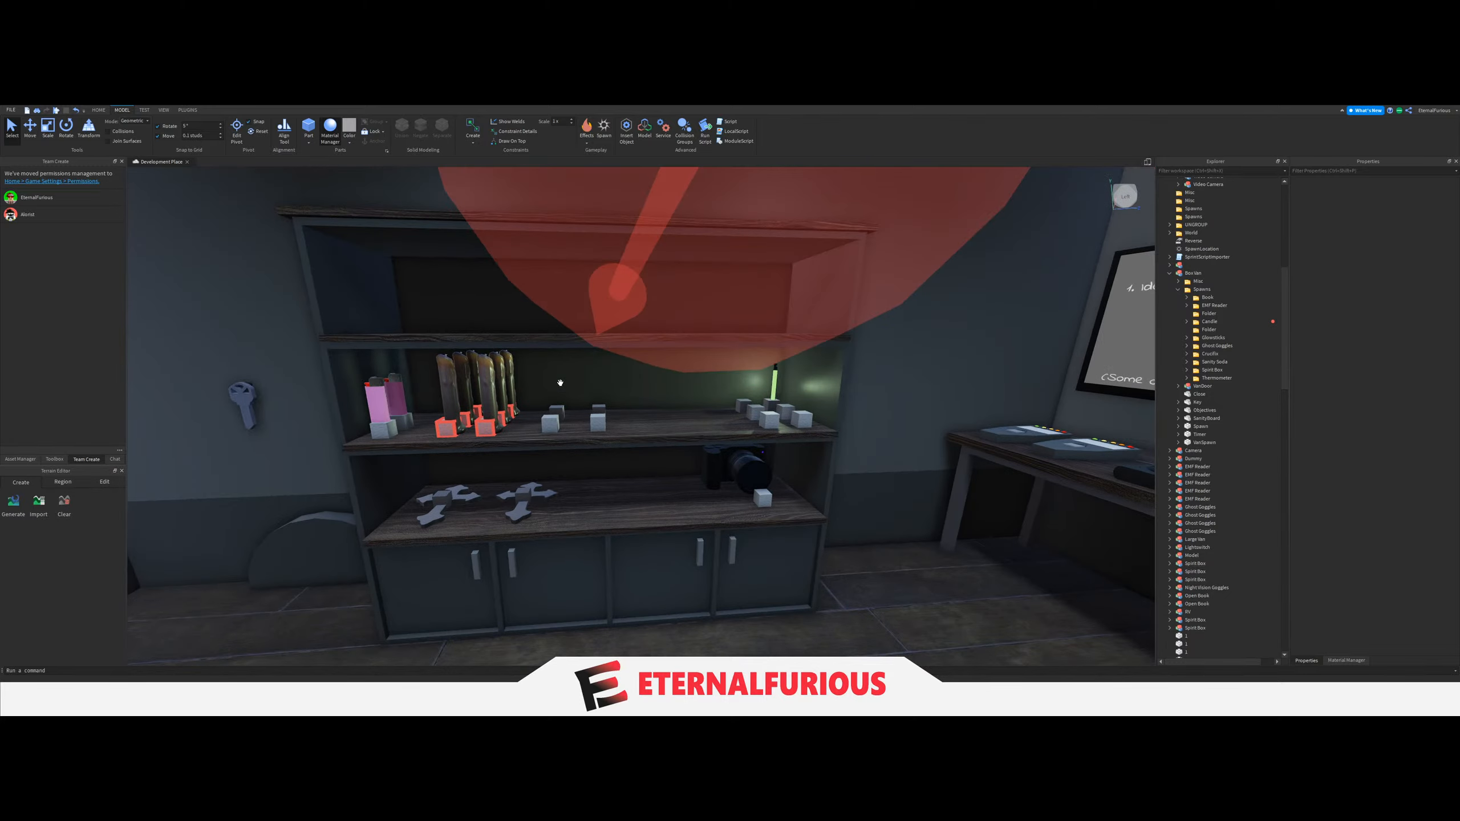
right_click_drag(738, 430, 730, 383)
key("w")
left_click(731, 385)
key("Delete")
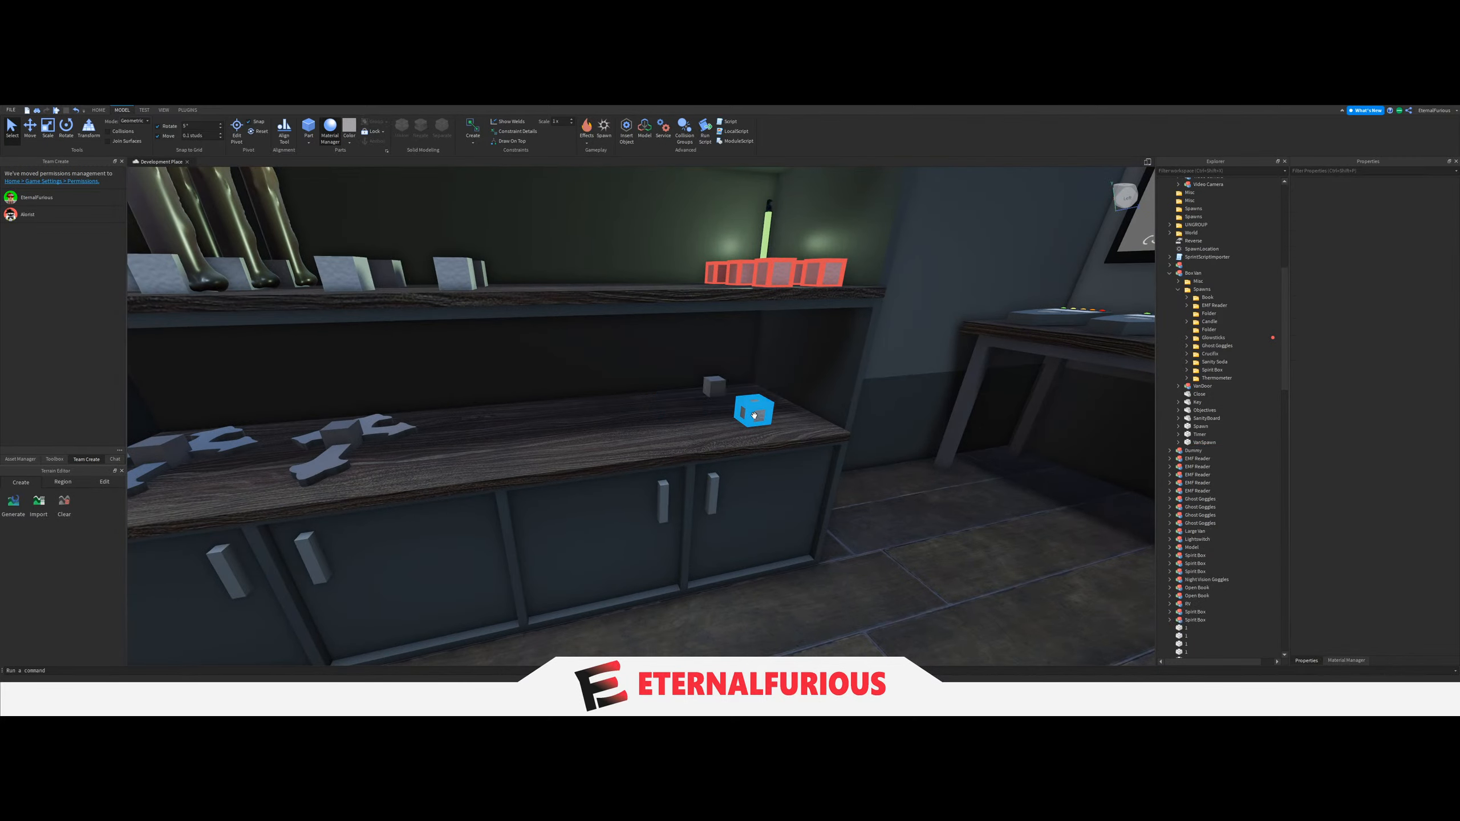
left_click(715, 380)
key("ctrl+z")
key("f")
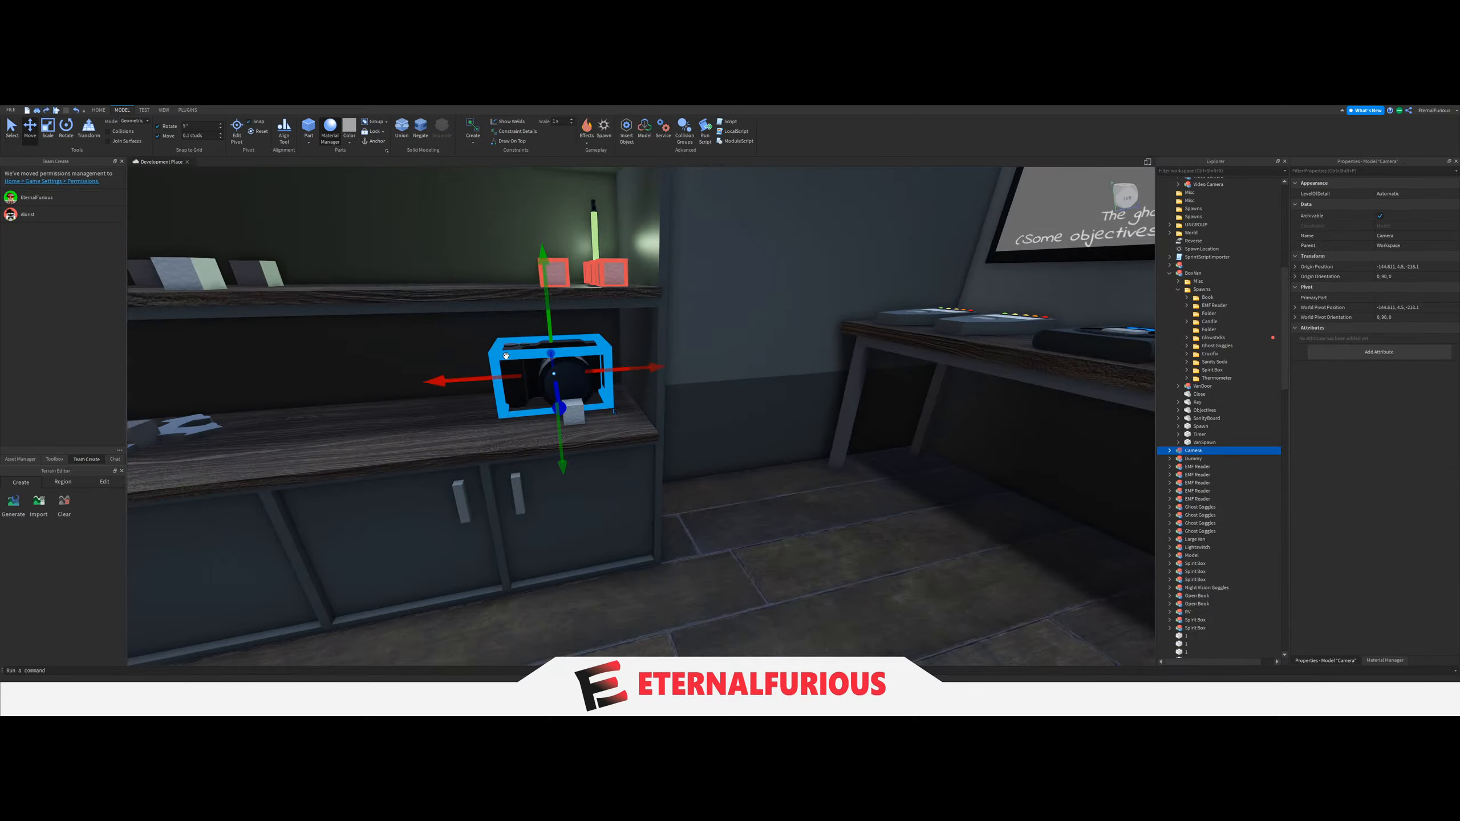
Check the free space around the camera, crucifixes and Glowstick blocks on the lower and middle shelves.
scroll(678, 397, "down", 5)
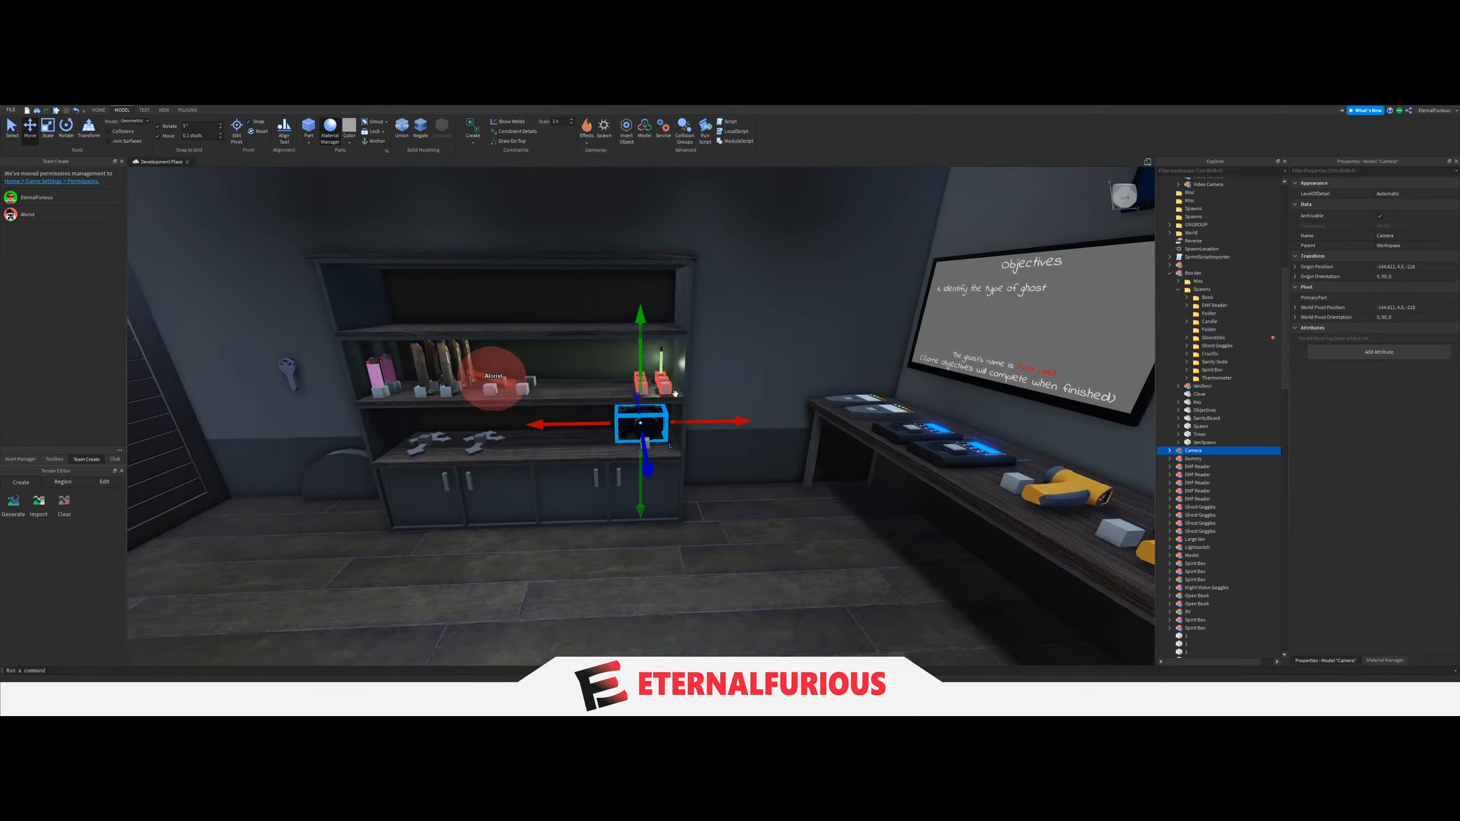
key("w")
right_click_drag(687, 379, 664, 480)
key("a")
left_click(16, 139)
key("a")
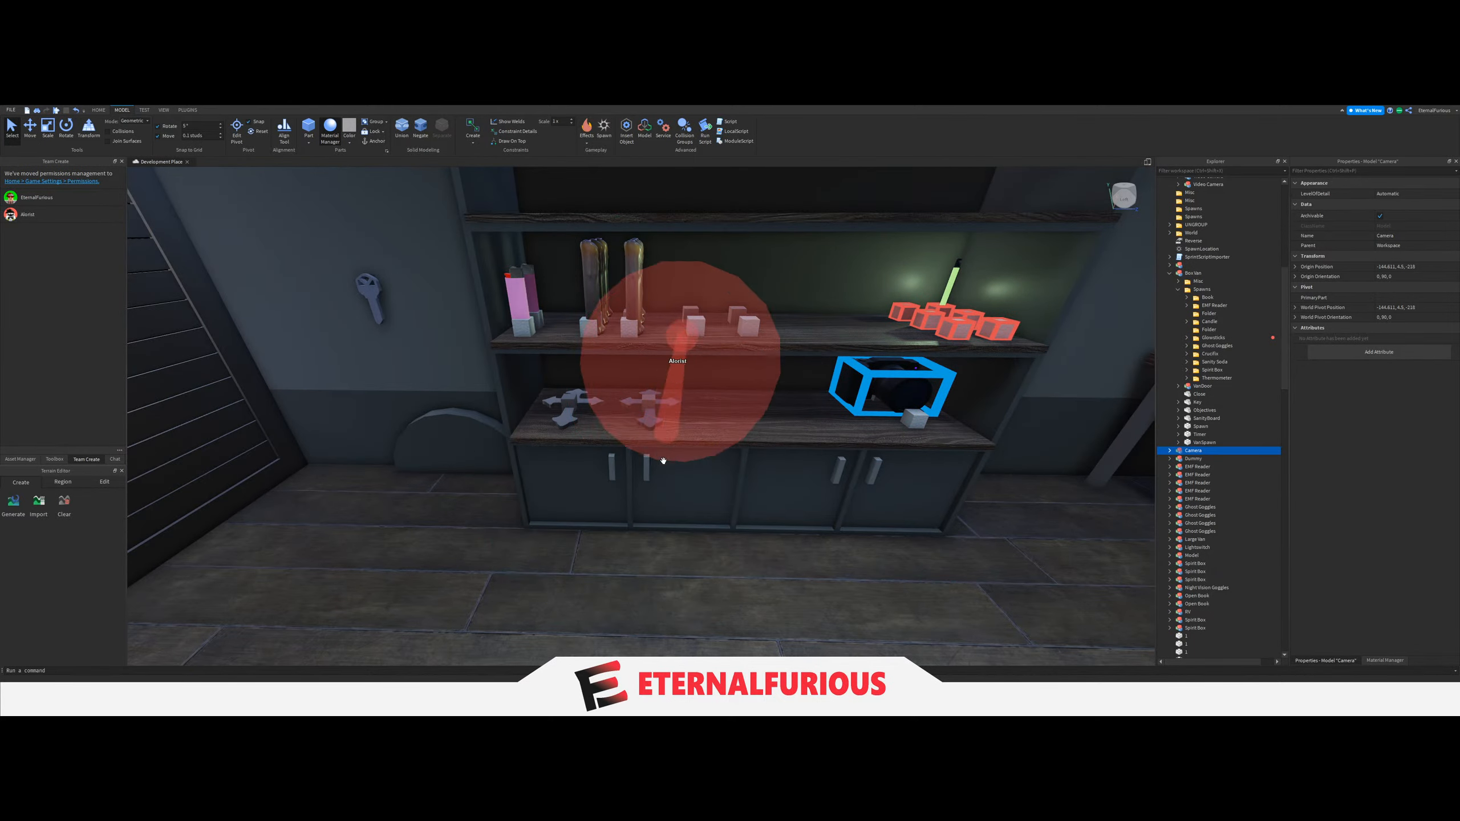
scroll(668, 461, "down", 4)
mouse_move(667, 460)
right_mouse_down()
mouse_move(753, 463)
mouse_move(681, 457)
mouse_move(688, 446)
right_mouse_up()
key("w")
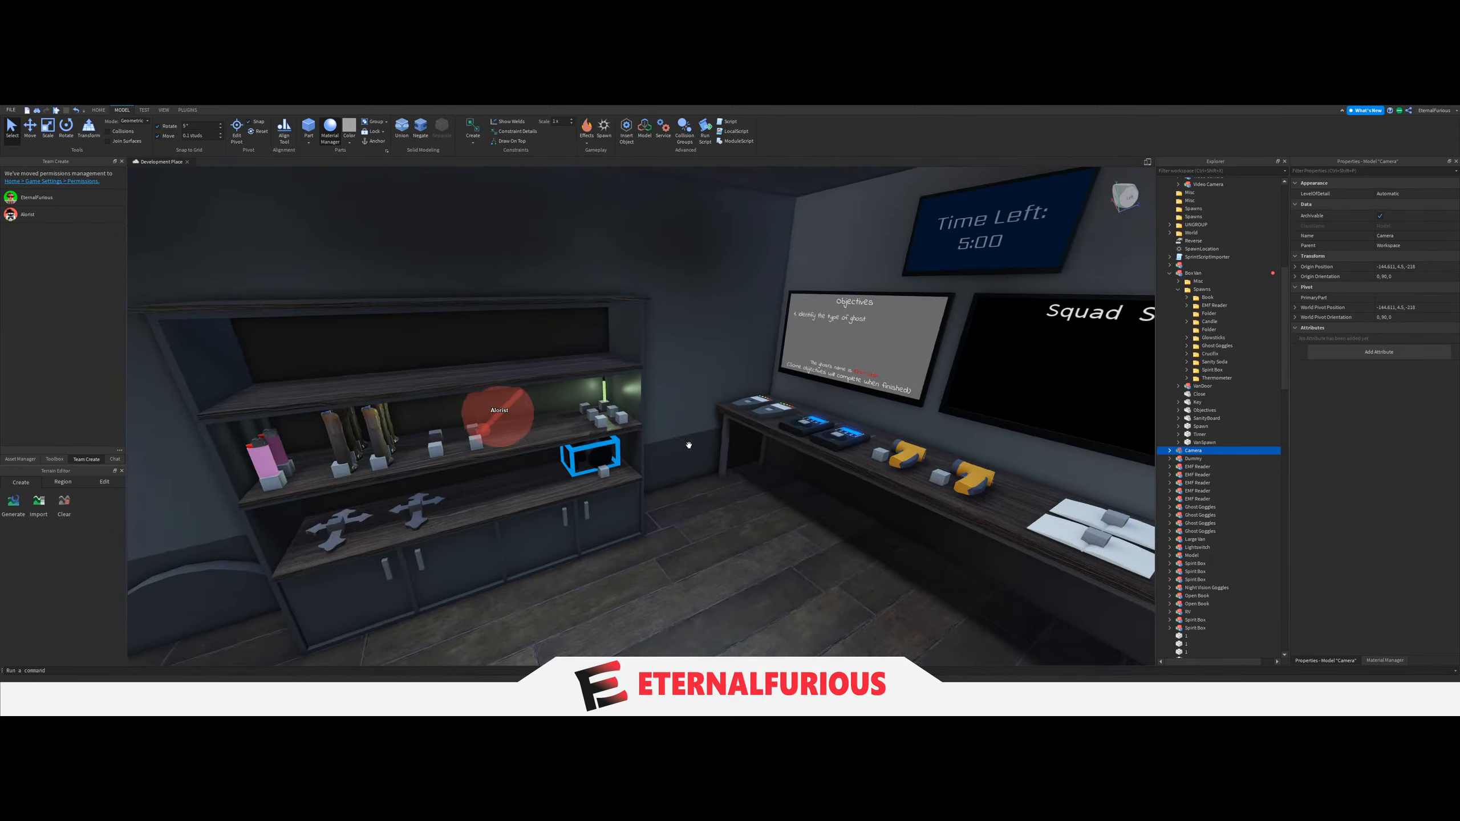
key("s")
key("w")
left_click(558, 472)
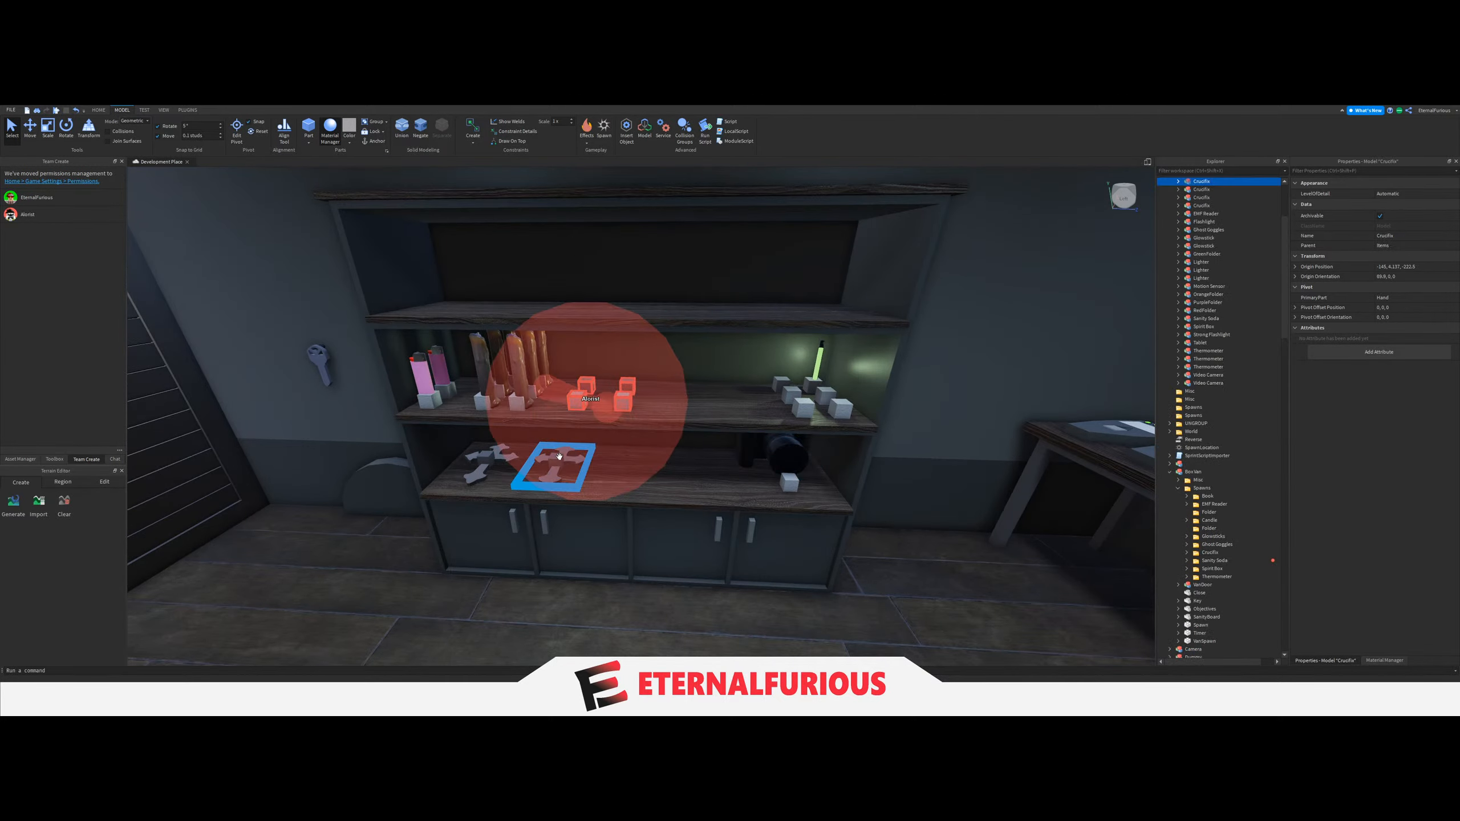
key("w")
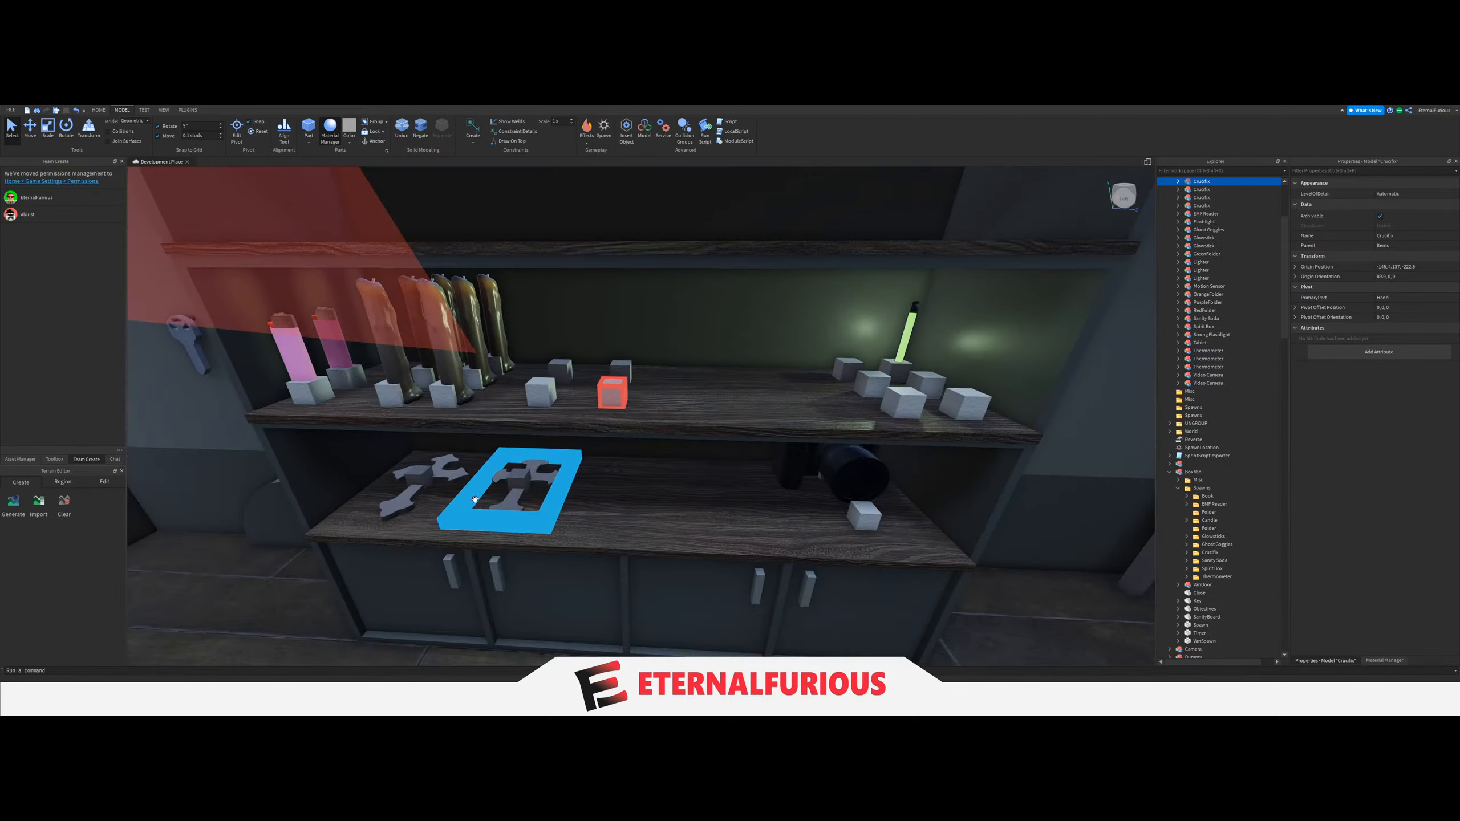
right_click_drag(675, 424, 605, 410)
key("w")
key("w")
left_click(606, 410)
Move the Glowsticks spawn blocks together with the Glowstick model along the middle shelf toward the Sanity Soda blocks.
left_click(1213, 536)
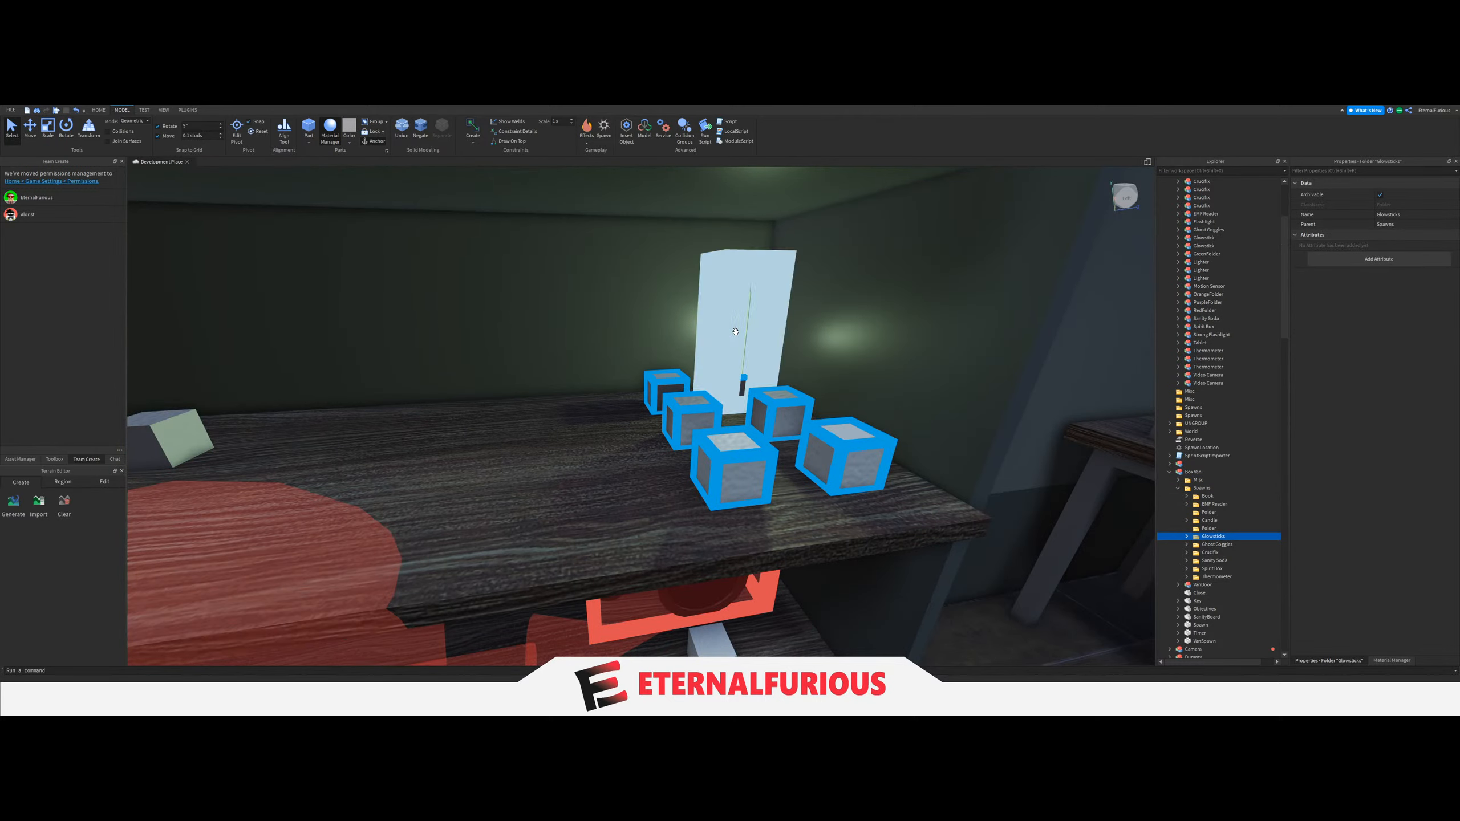
left_click(745, 349, "ctrl")
right_click_drag(745, 349, 745, 349)
key("s")
left_click(30, 130)
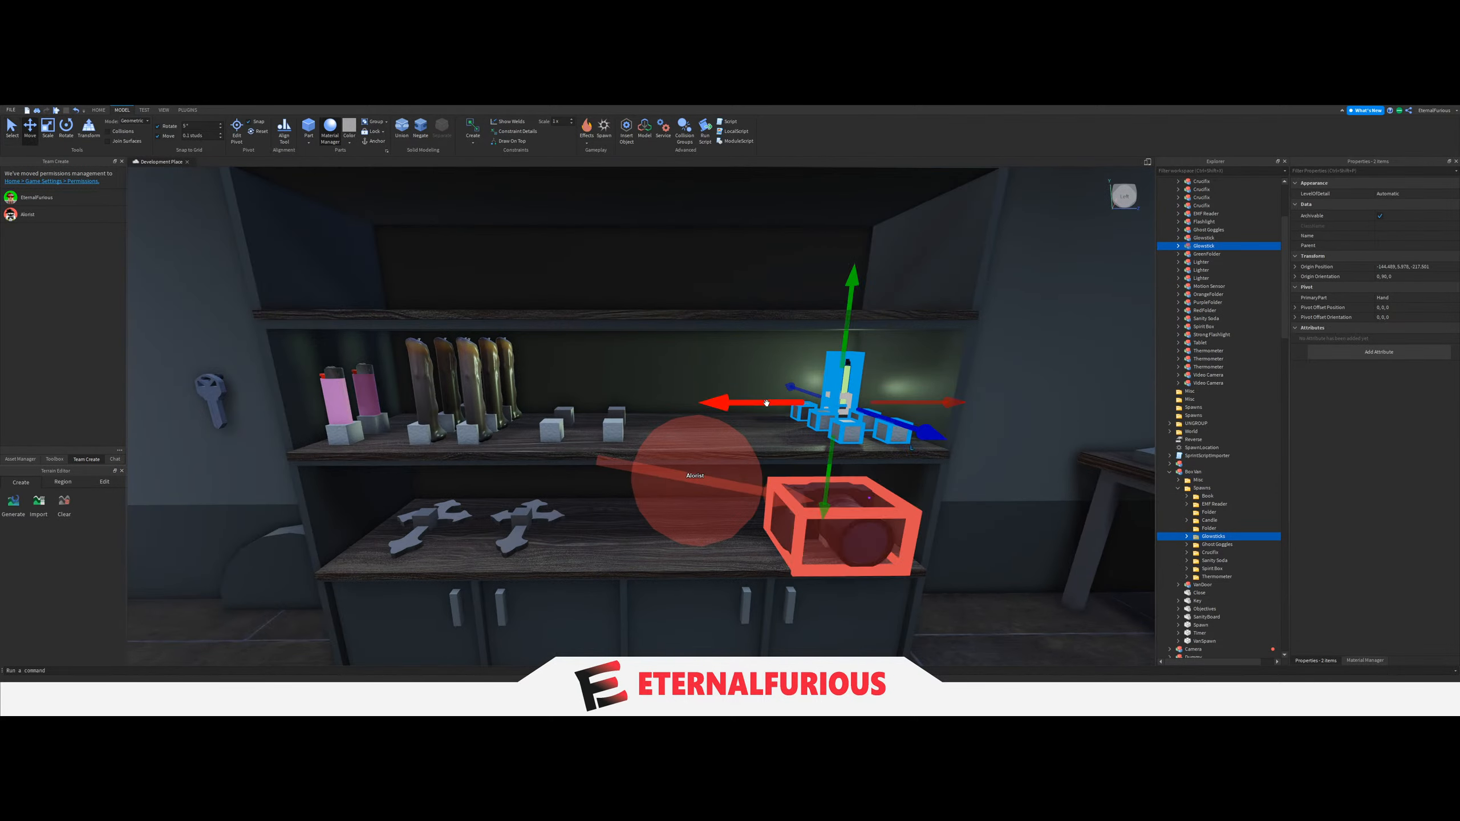
left_click_drag(767, 405, 645, 415)
scroll(637, 453, "down", 3)
scroll(638, 454, "up", 3)
right_click_drag(636, 454, 668, 431)
scroll(667, 423, "down", 4)
scroll(669, 437, "up", 5)
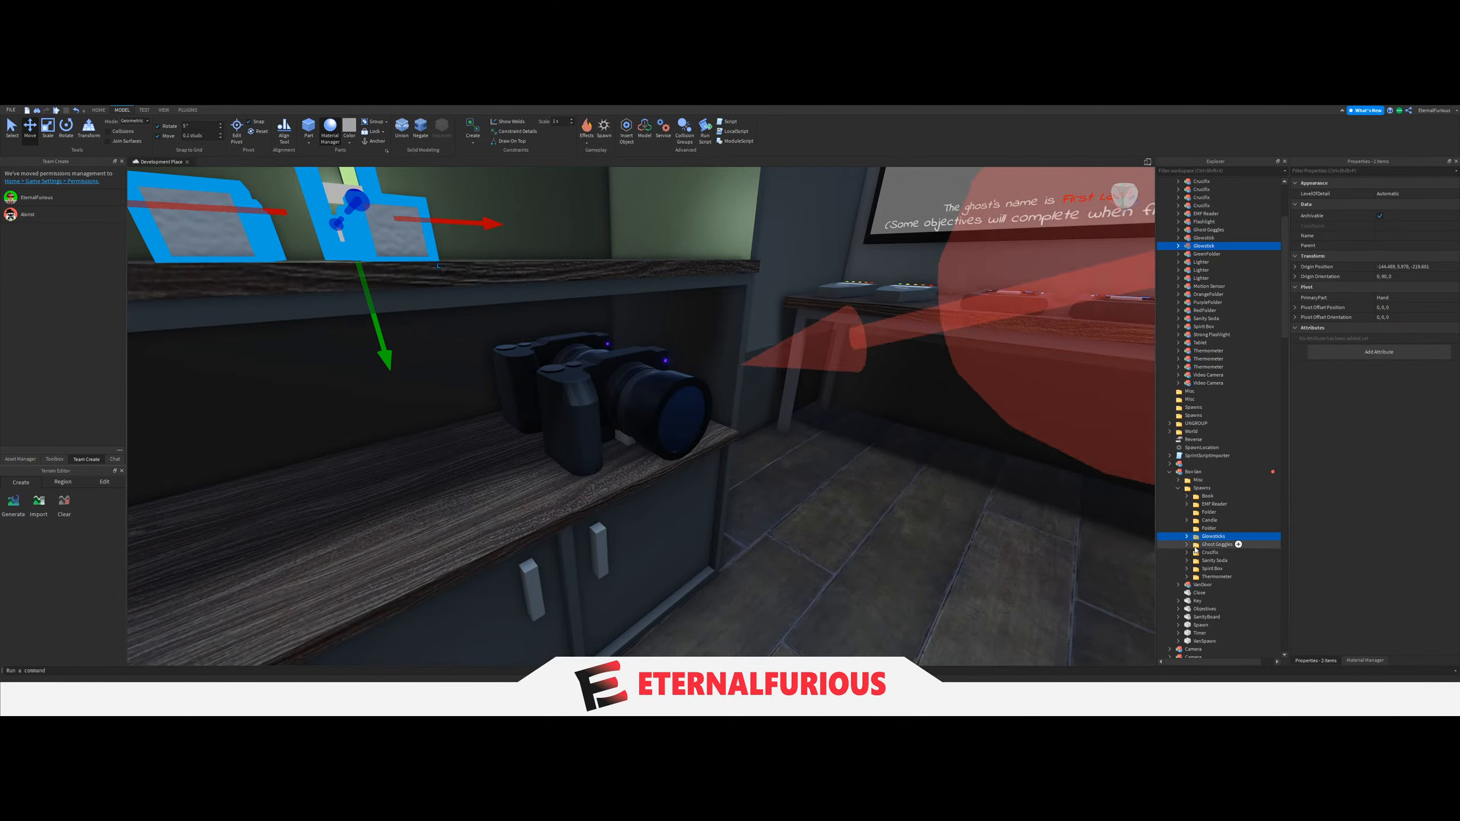
Move the two spawn blocks beneath the cameras into the unnamed folder between EMF Reader and Candle in Spawns.
left_click(626, 439)
right_click_drag(626, 439, 625, 439)
scroll(625, 439, "up", 4)
left_click(607, 414, "ctrl")
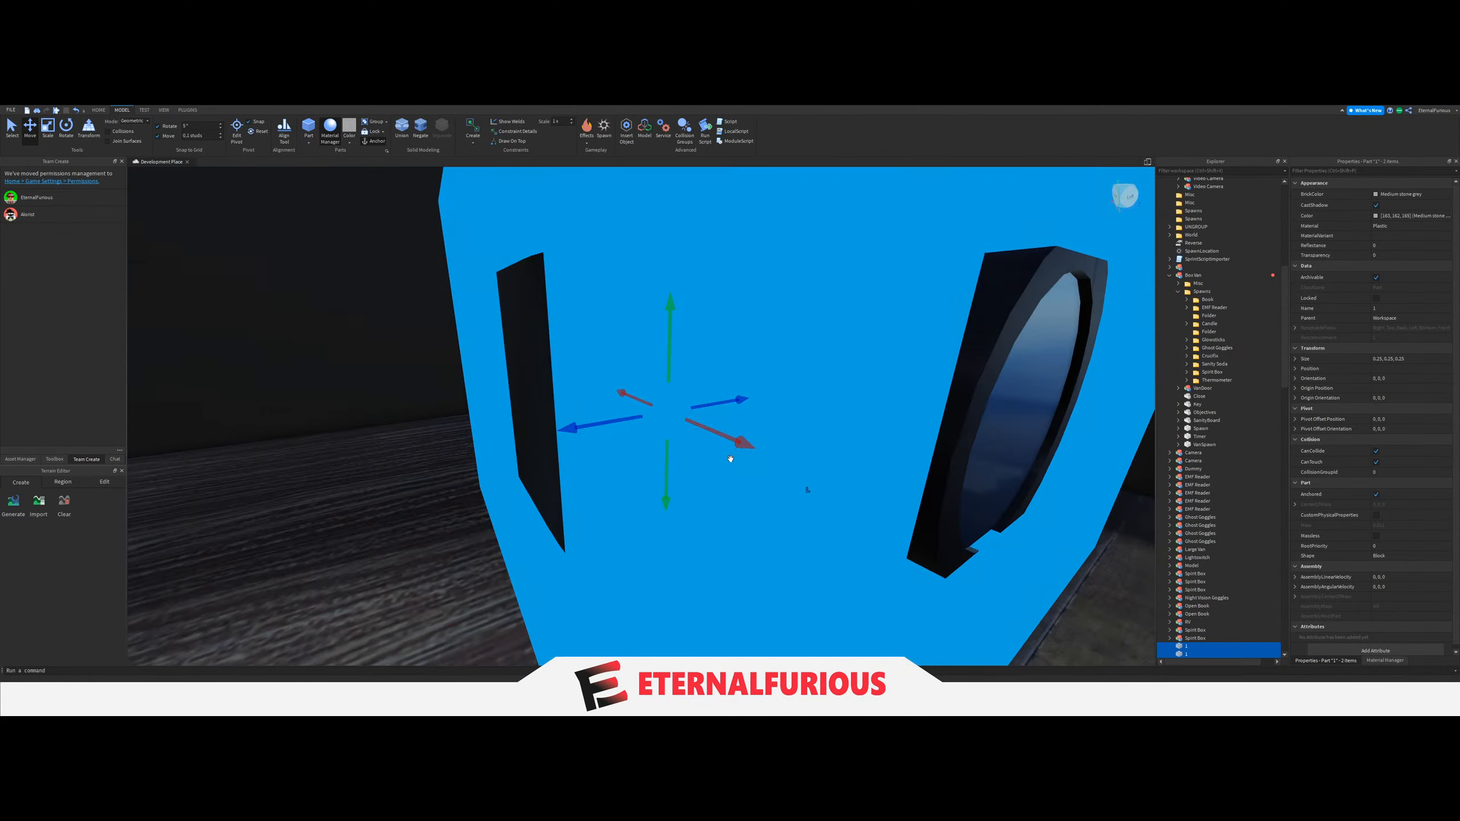
scroll(730, 457, "down", 5)
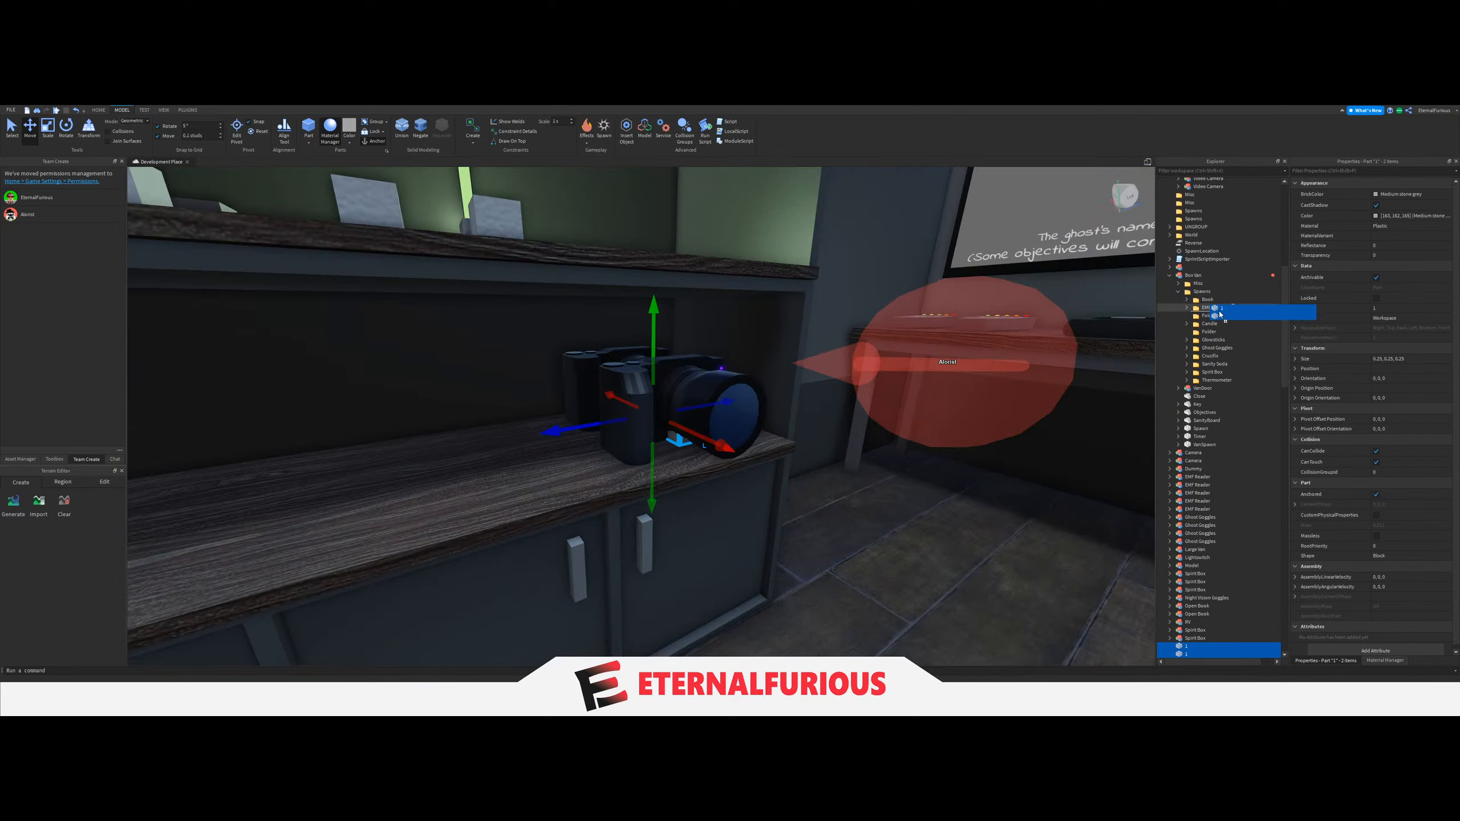
left_click_drag(1204, 317, 1205, 317)
Rename the second camera spawn block as 2.
left_click(1213, 331)
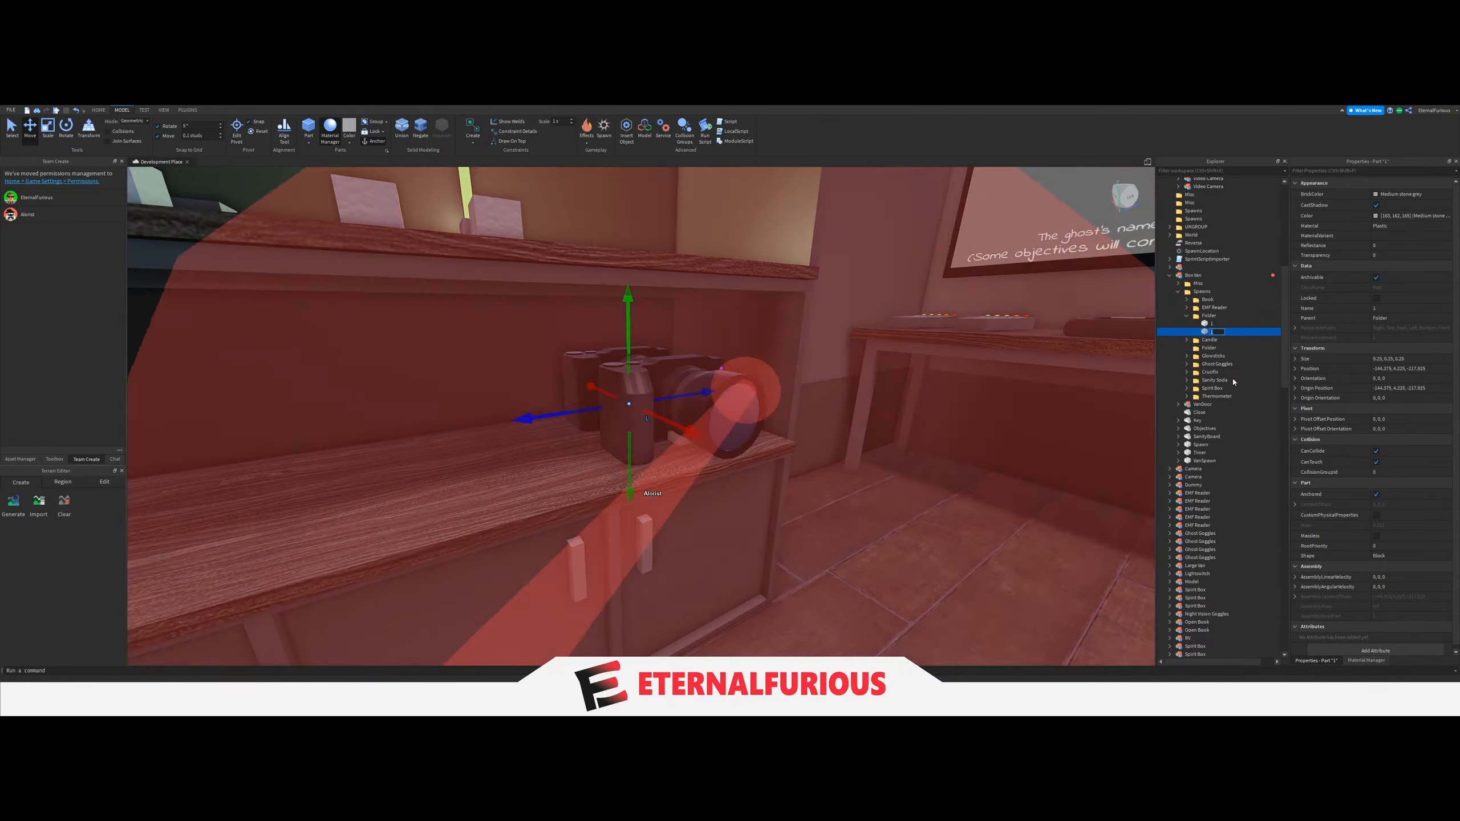
left_click(1210, 325)
left_click(1210, 334)
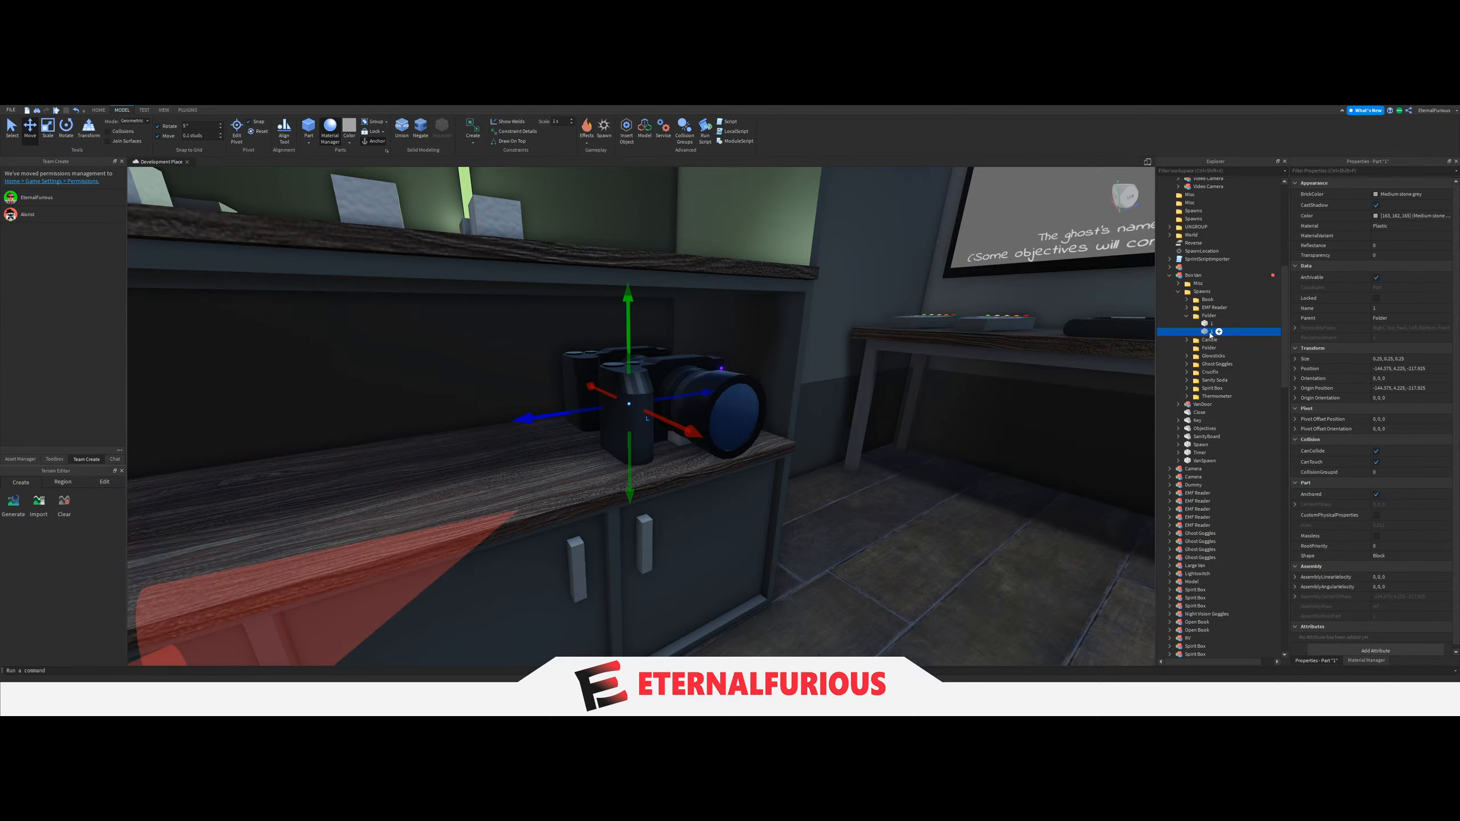
key("F2")
type("2")
Rename the folder holding the two camera spawn blocks as Camera and collapse it.
left_click(1215, 317)
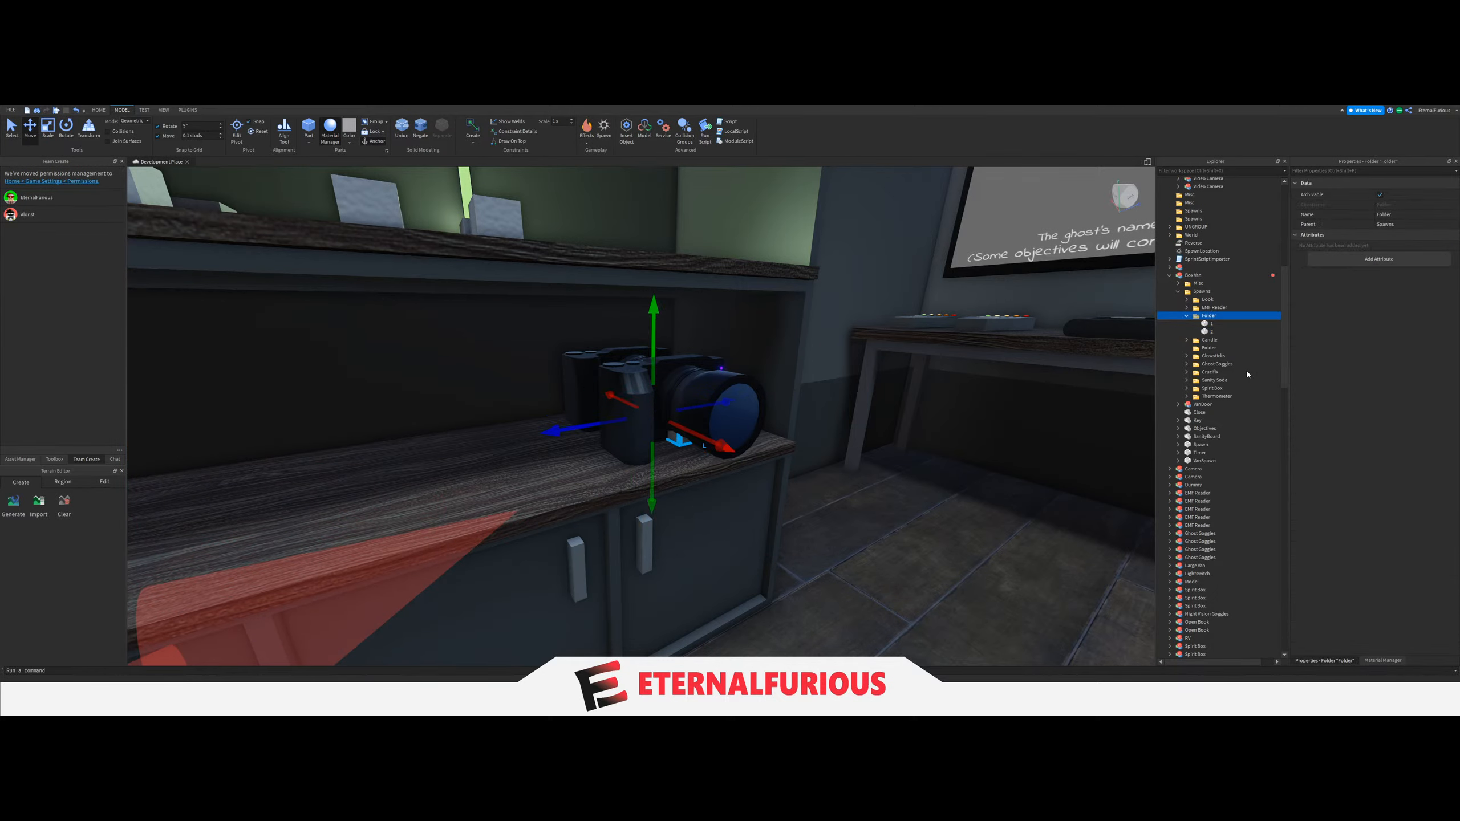
type("Camera")
key("Return")
left_click(675, 456)
left_click(1186, 316)
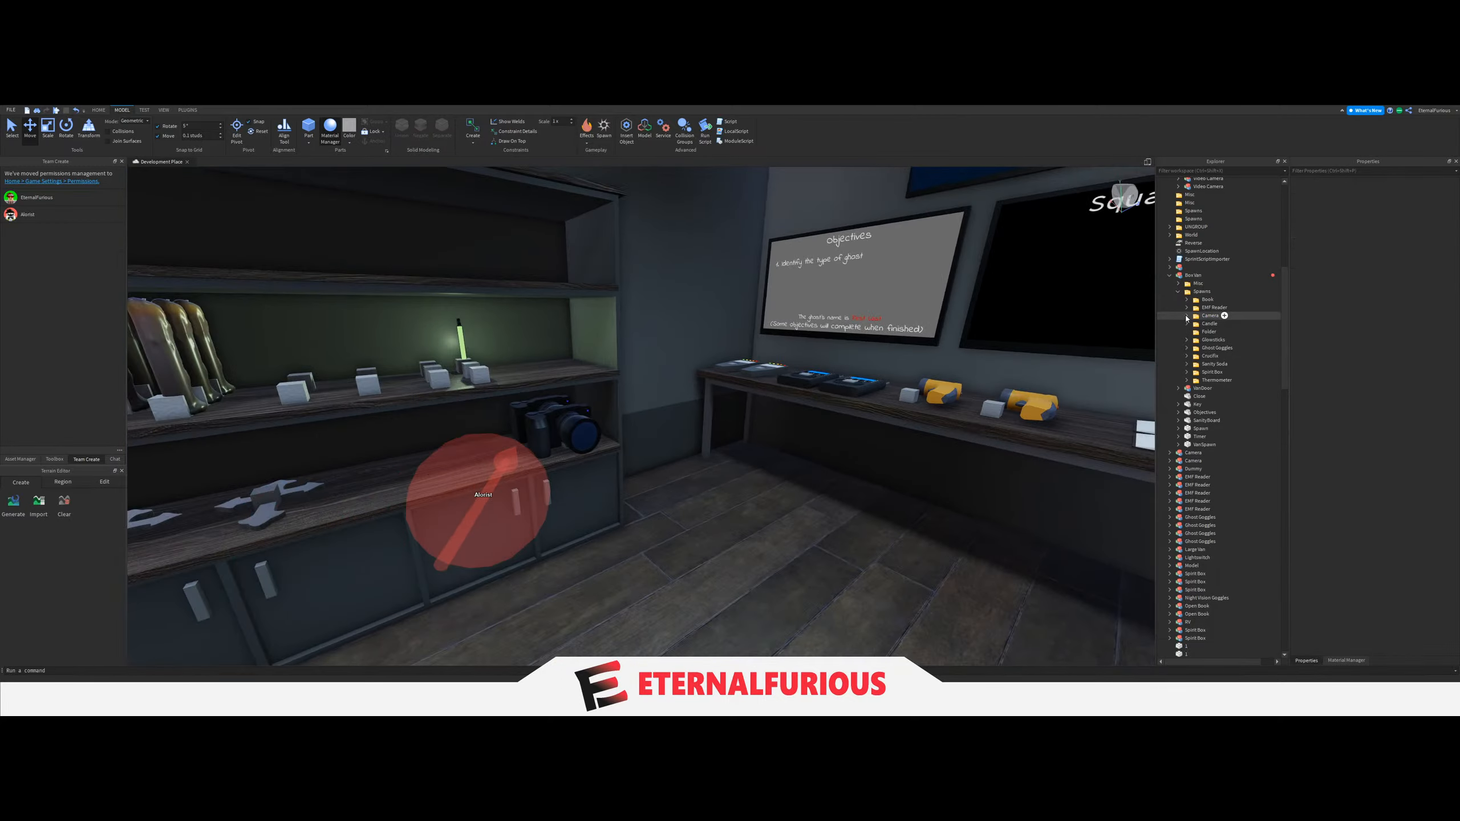
Raise the Camera folder's spawn blocks together from the lower shelf onto the middle shelf beside the Glowsticks blocks.
right_click_drag(723, 455, 636, 450)
key("s")
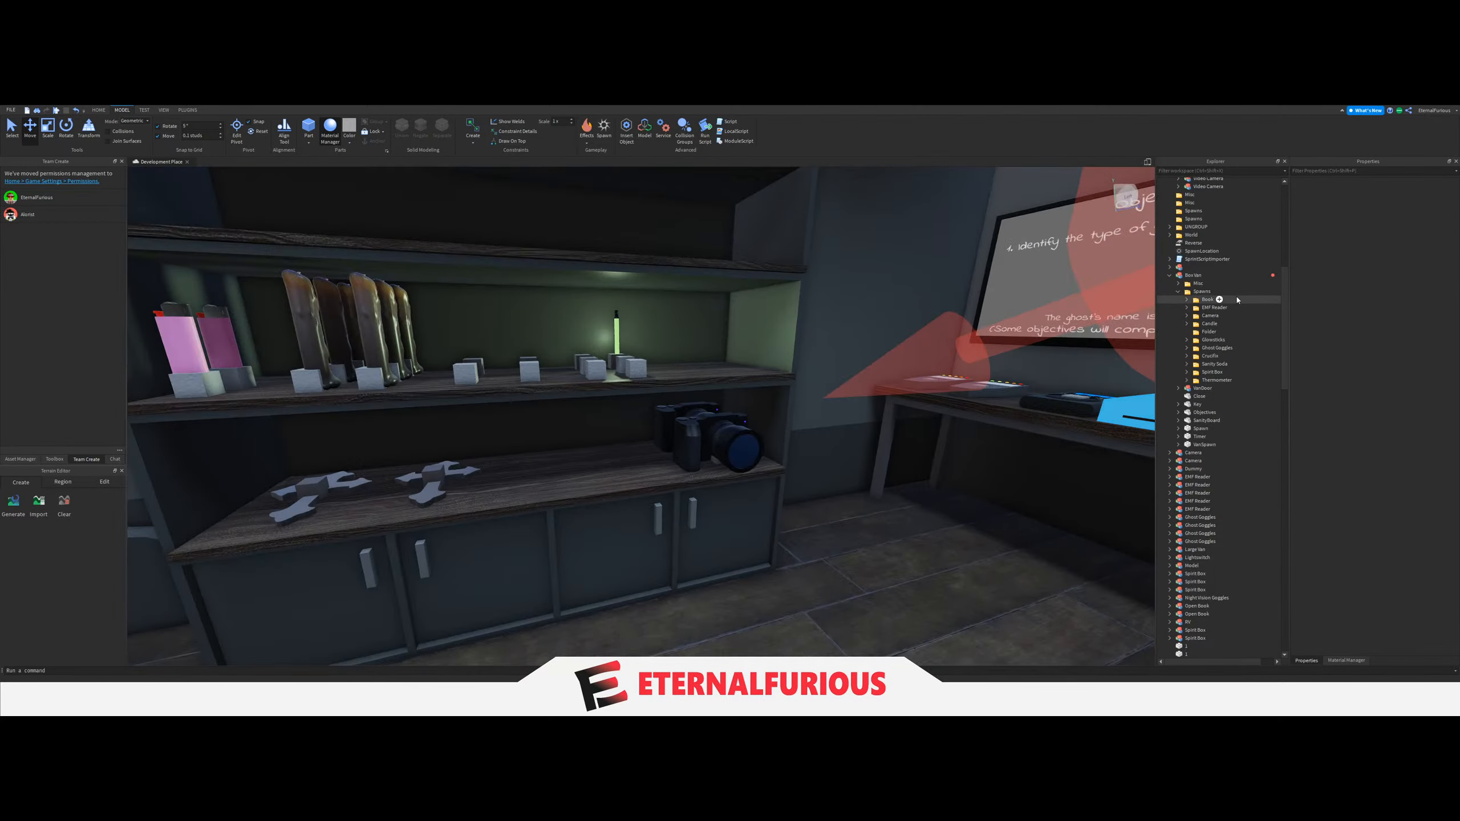
left_click(1209, 316)
key("f")
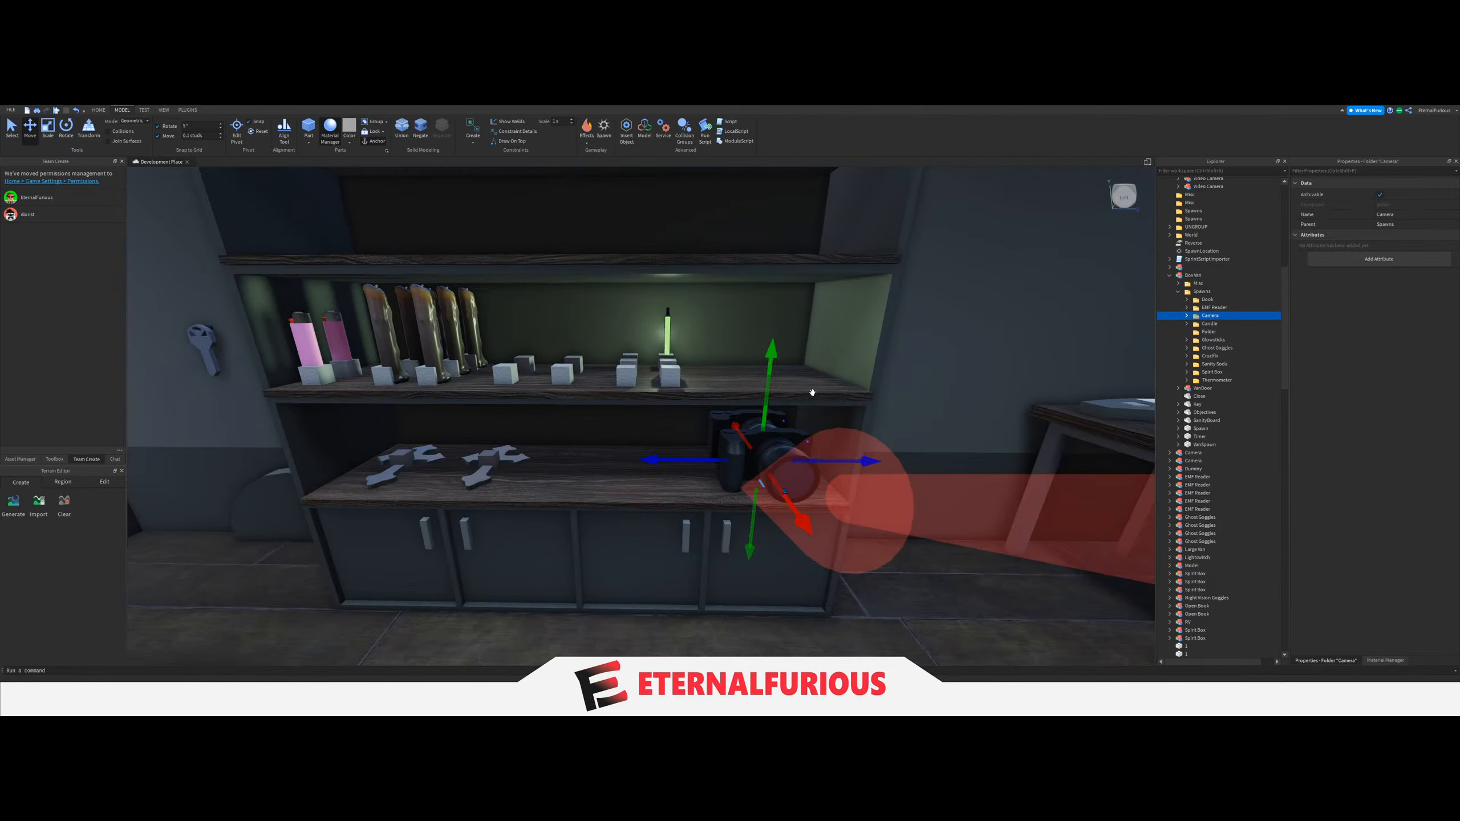
left_click_drag(761, 423, 776, 323)
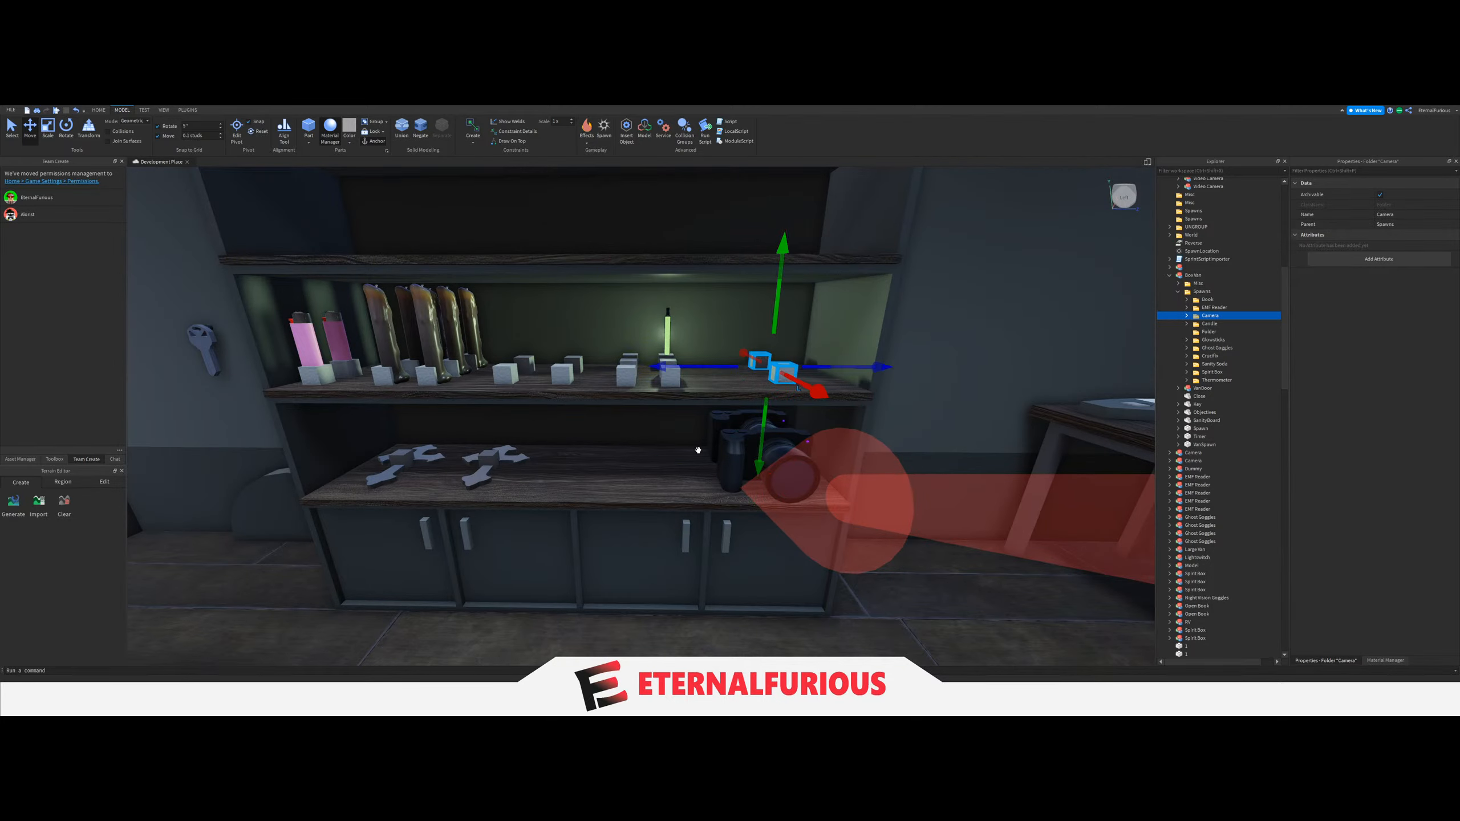
Raise both camera models from the lower shelf onto the middle shelf at their spawn blocks.
left_click(718, 440)
left_click(733, 465, "ctrl")
left_click_drag(771, 406, 785, 295)
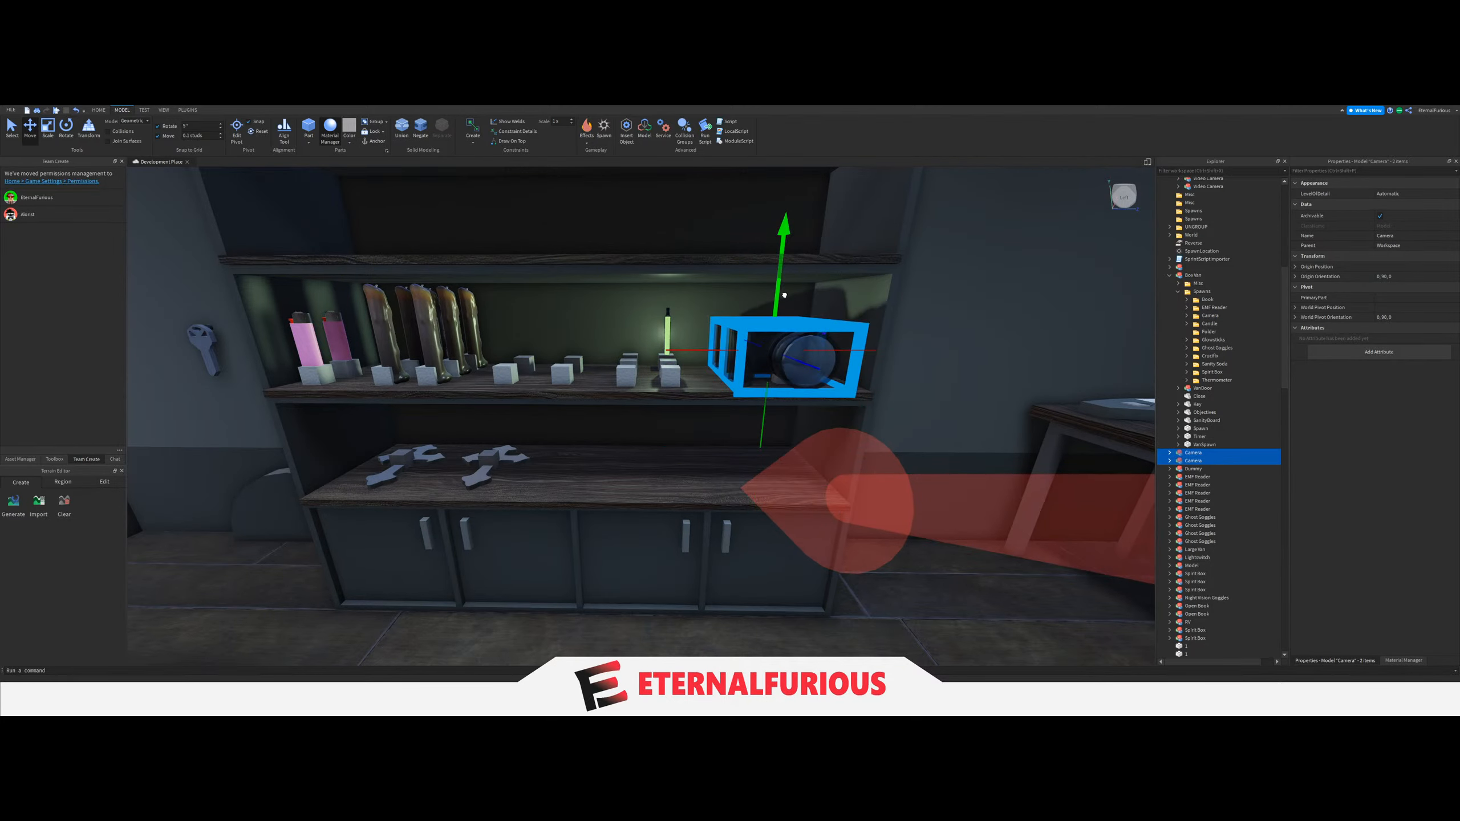
right_click_drag(723, 414, 781, 522)
left_click(785, 522)
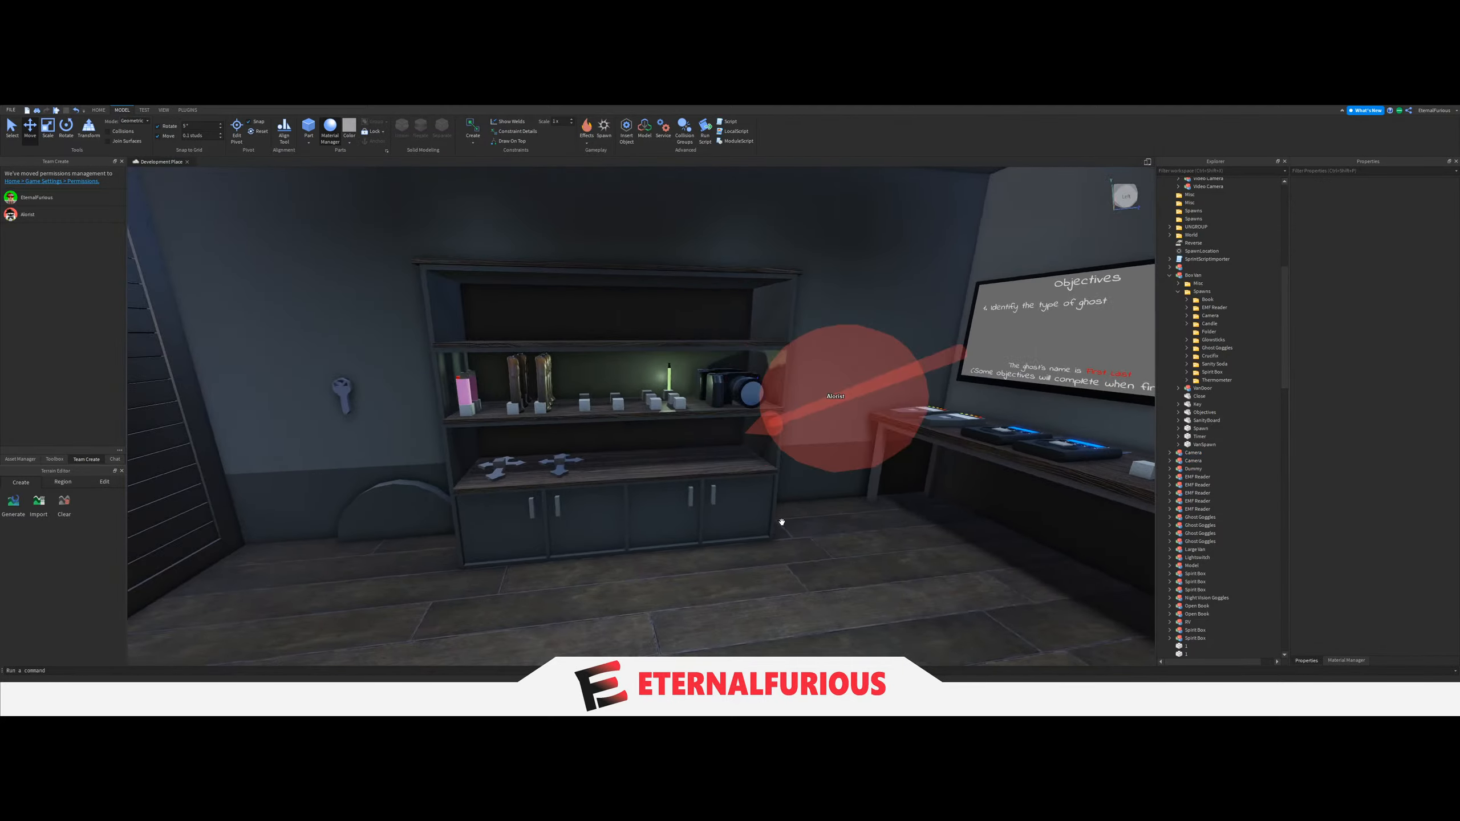
Inspect the second crucifix model and its spawn block on the lower shelf.
left_click(17, 126)
right_click_drag(799, 473, 800, 474)
scroll(678, 428, "up", 4)
scroll(681, 437, "up", 5)
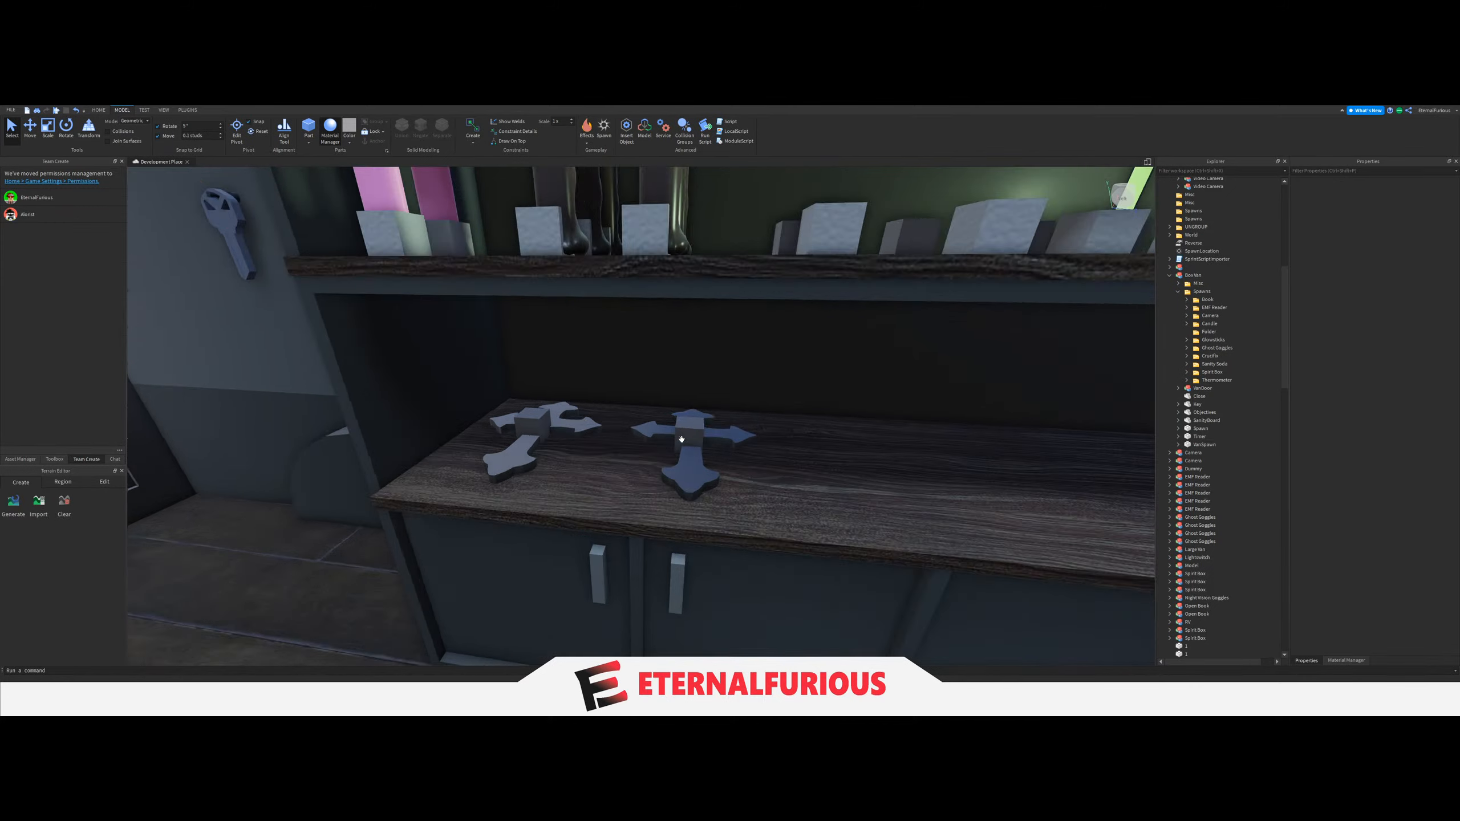
left_click(743, 496)
scroll(743, 497, "down", 10)
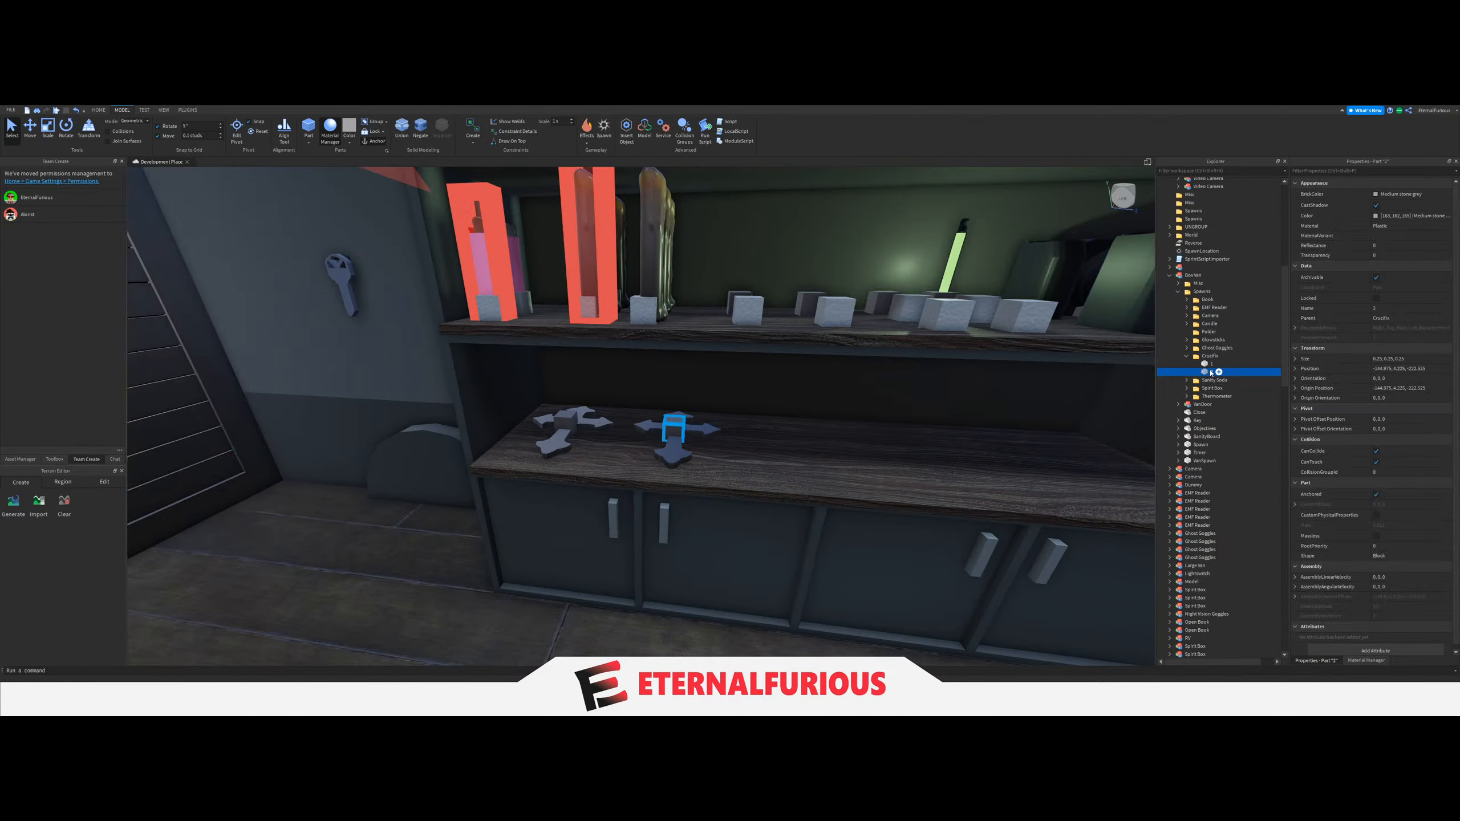
left_click(29, 129)
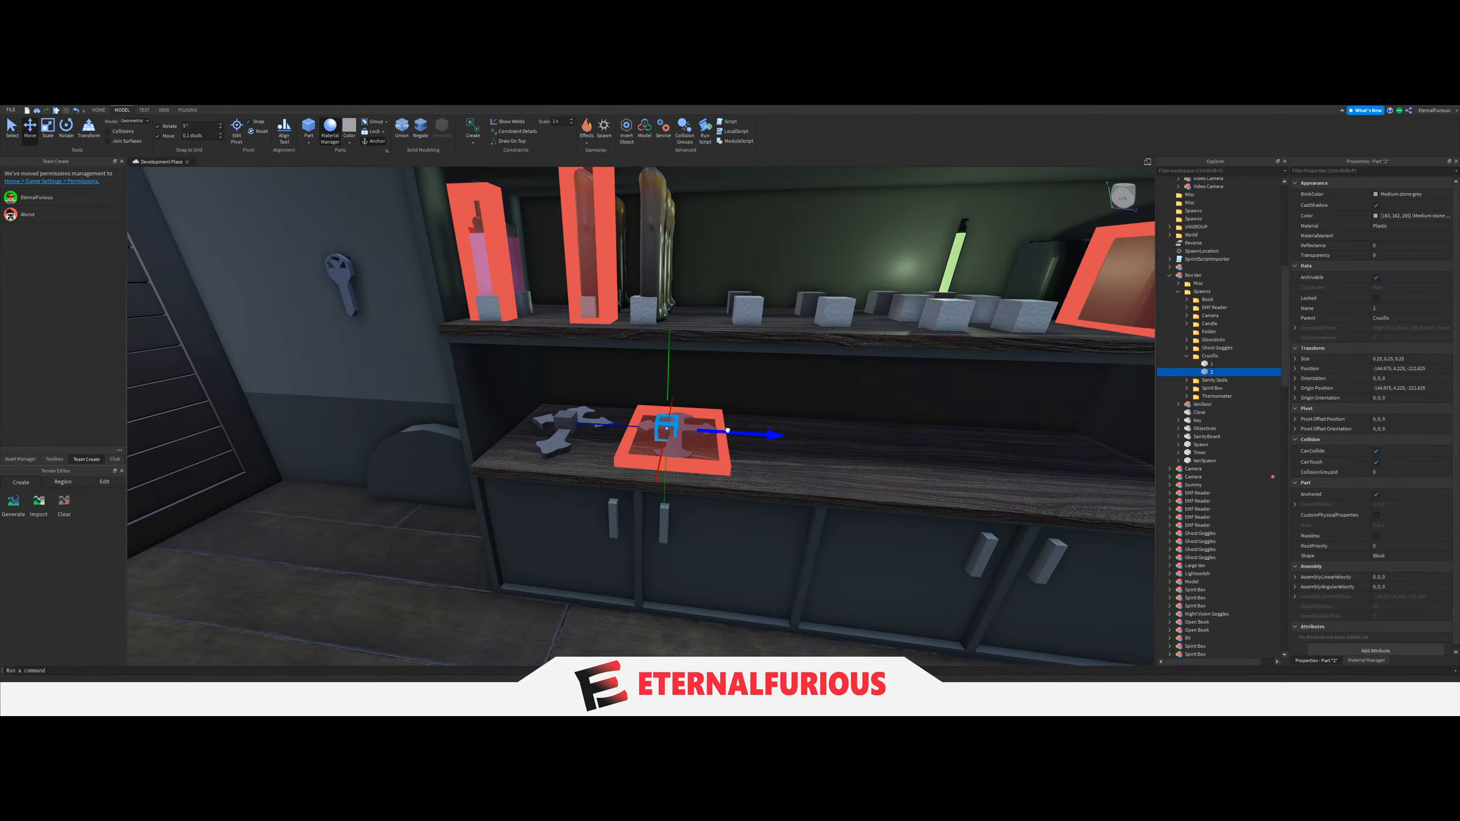
left_click(719, 439)
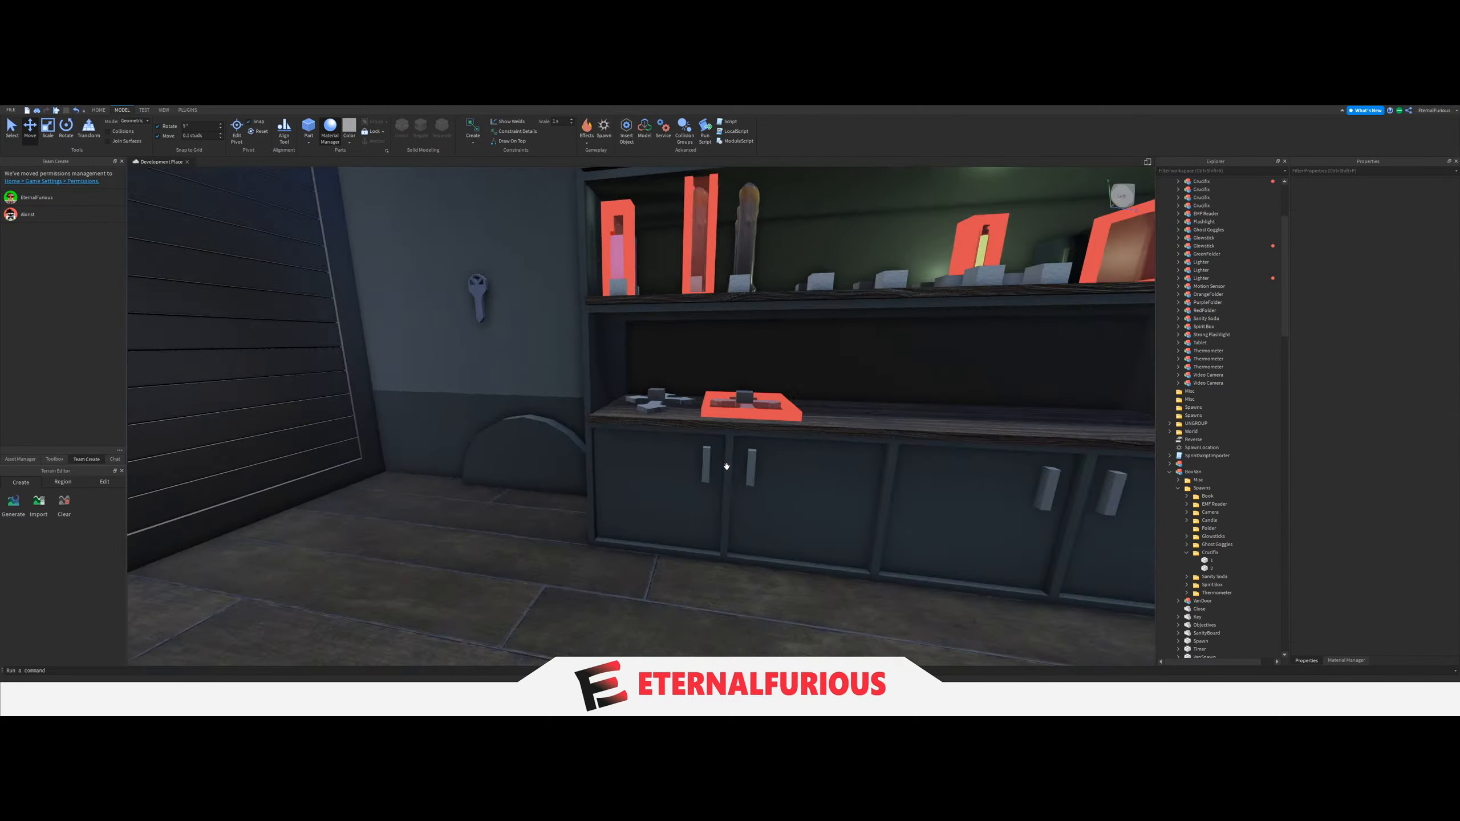
scroll(699, 429, "down", 5)
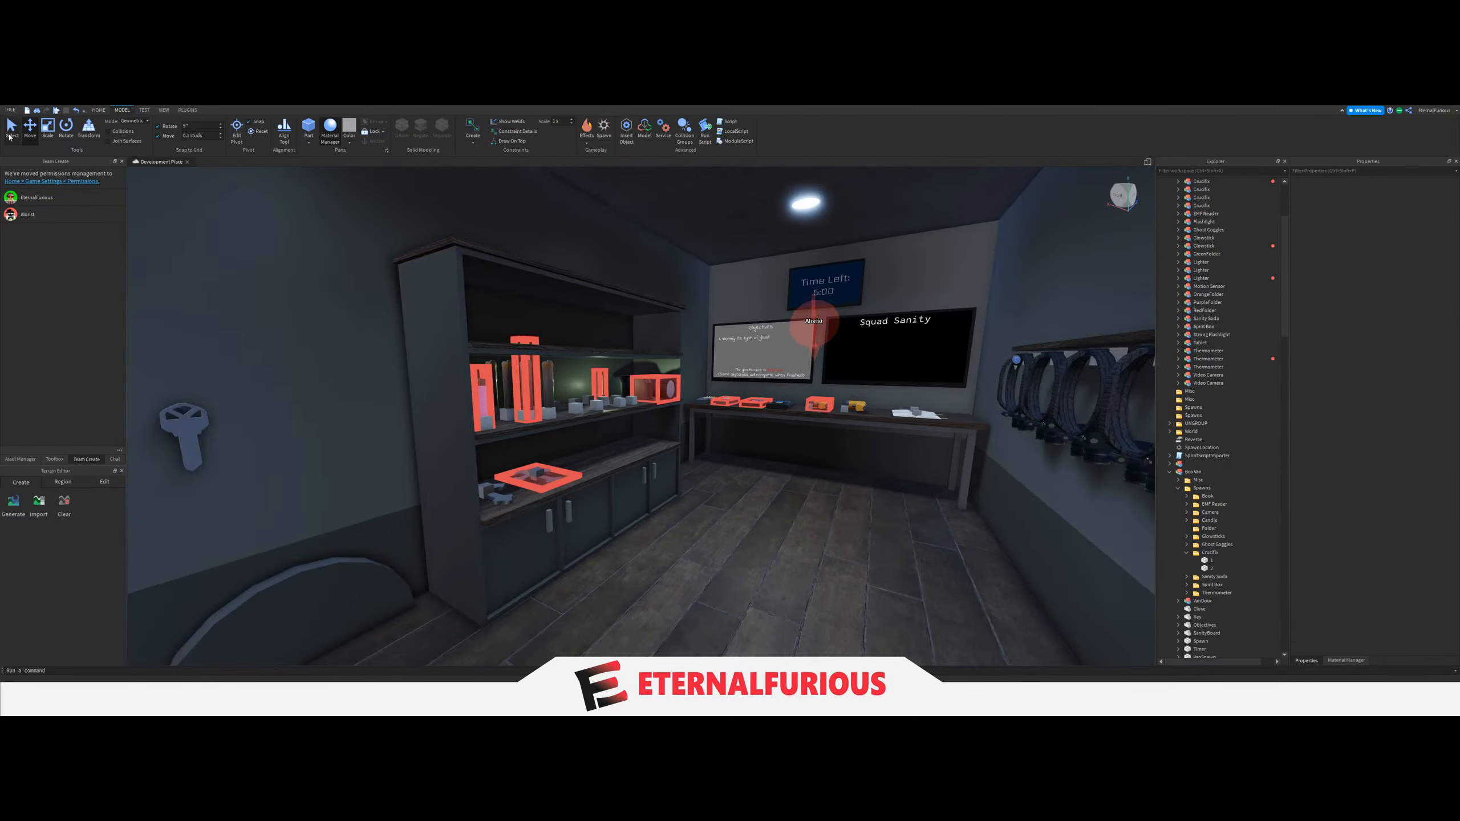
Examine the spacing of the lighters, candles, Sanity Soda blocks, Glowstick blocks and cameras along the middle shelf.
left_click(9, 136)
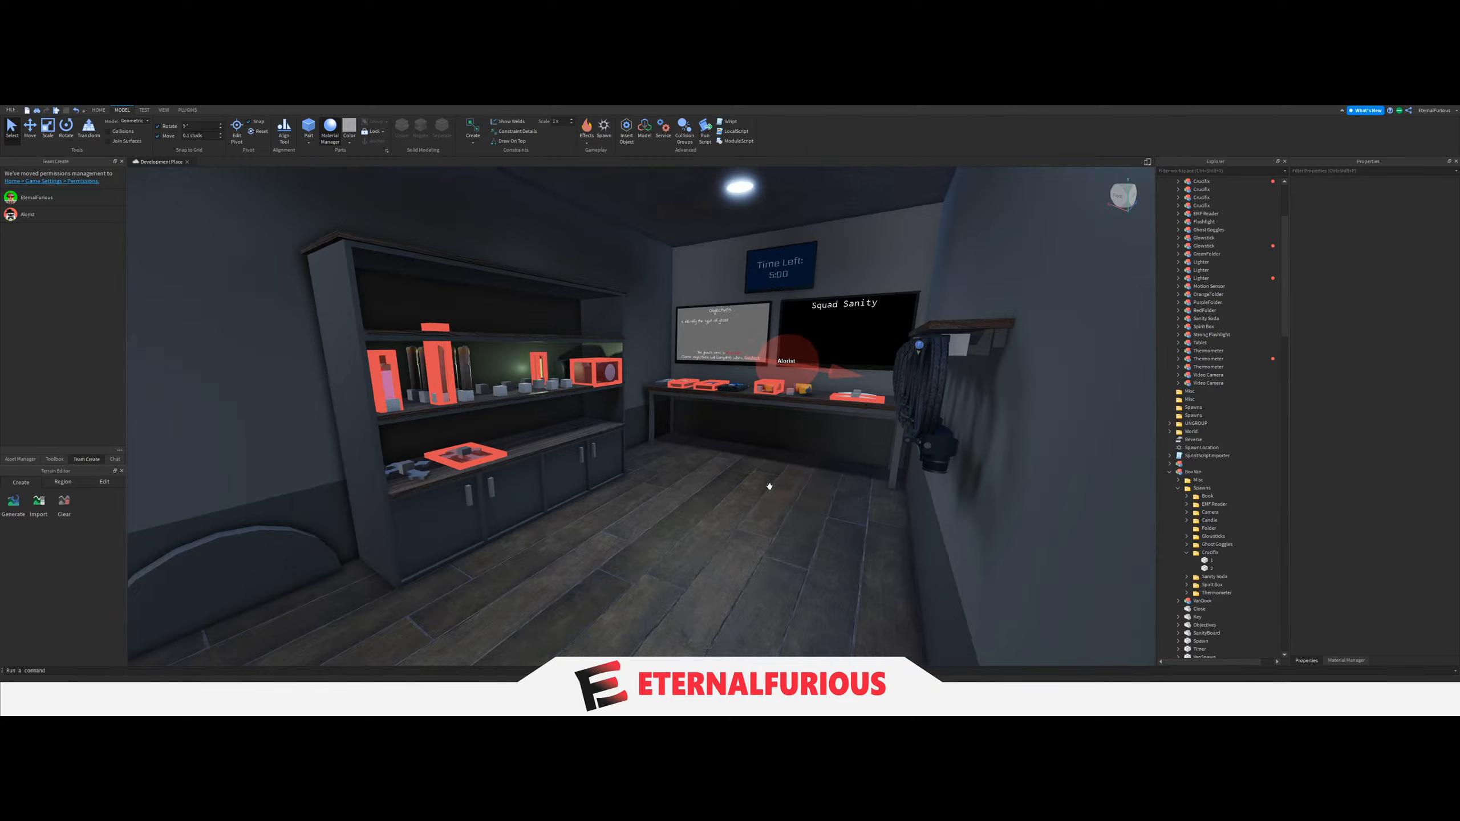
scroll(770, 486, "up", 5)
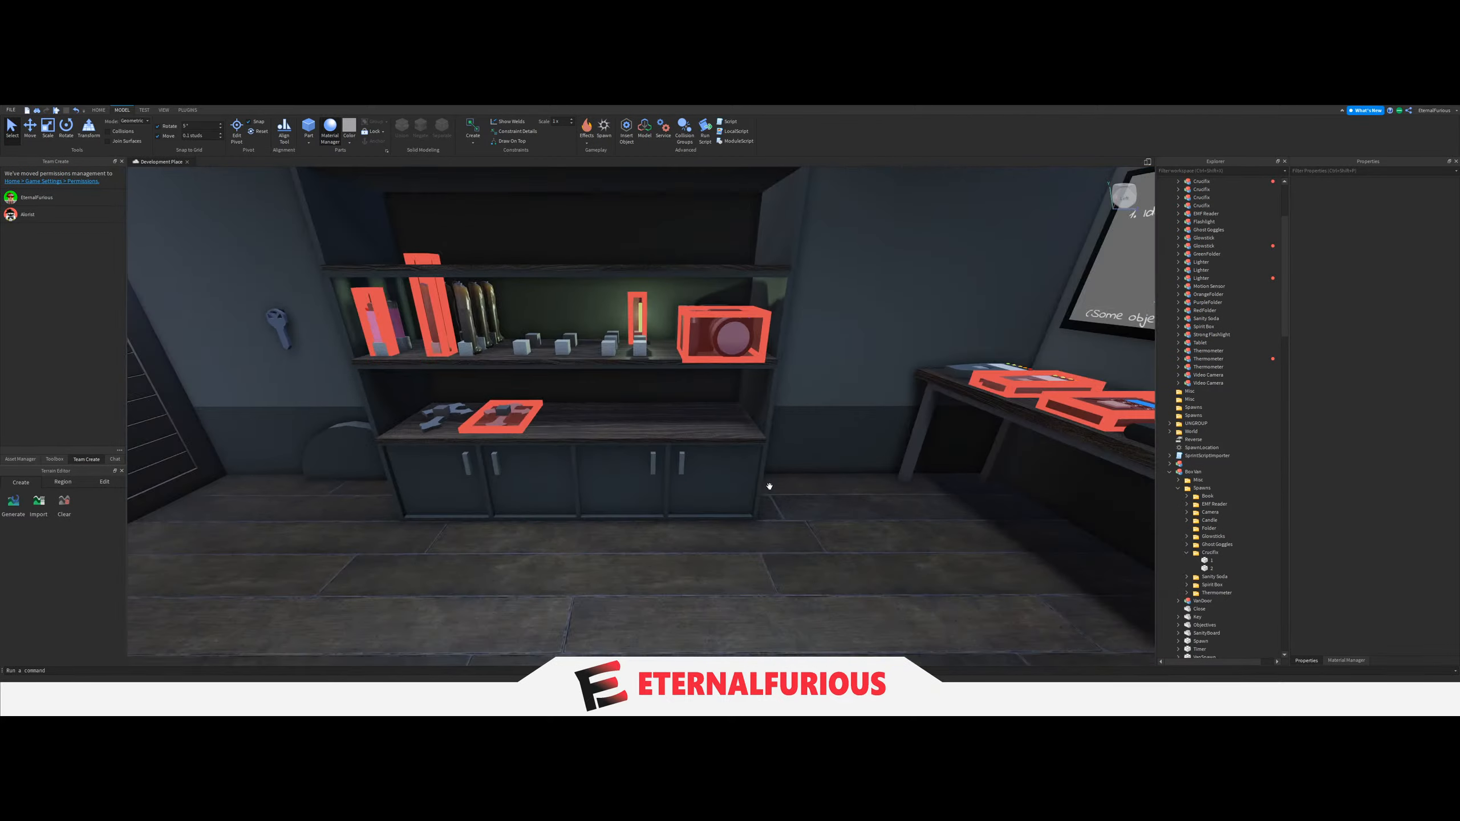
right_click_drag(770, 487, 770, 487)
right_click_drag(661, 459, 662, 459)
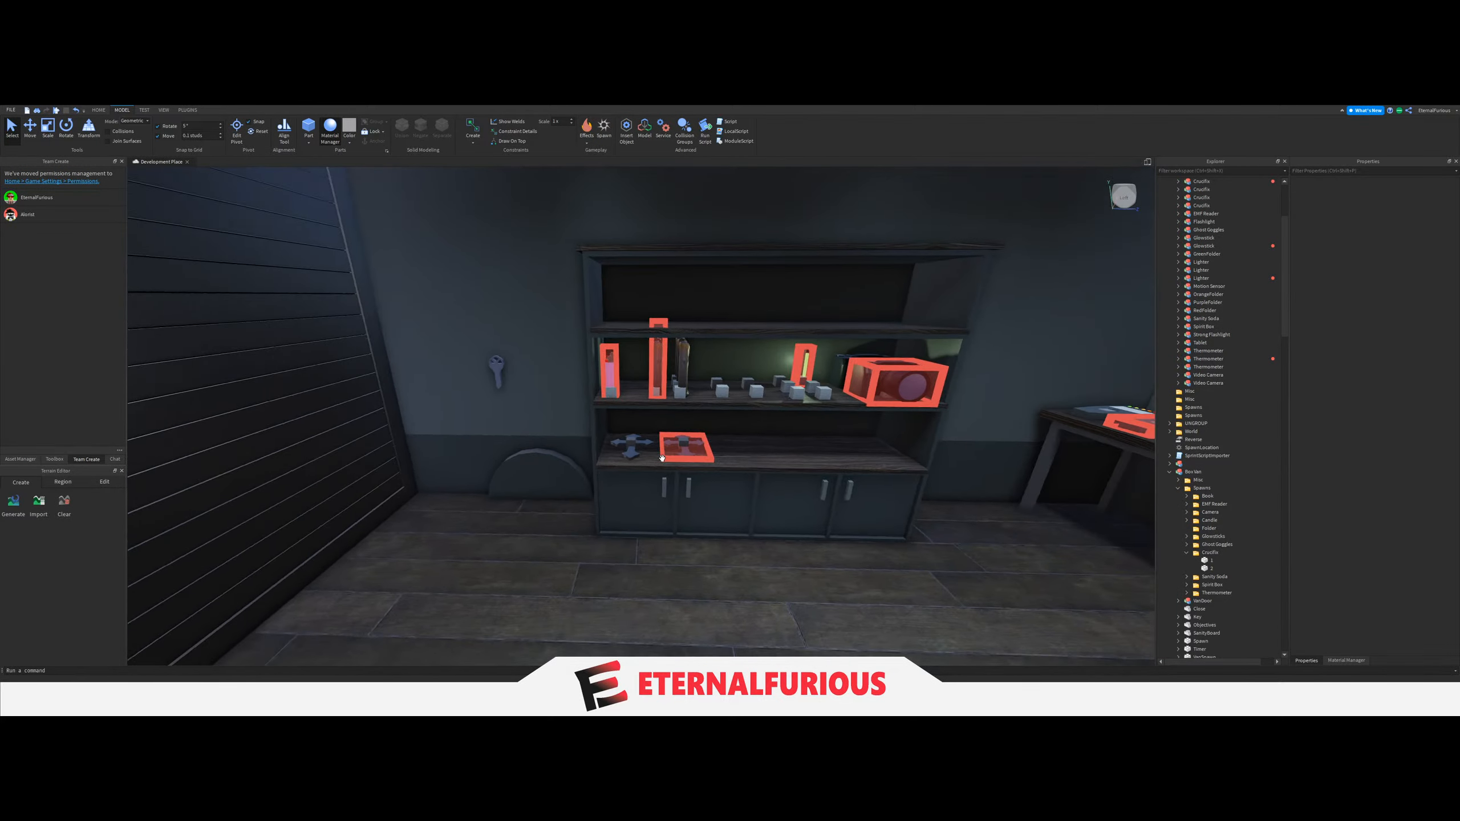
scroll(662, 458, "up", 10)
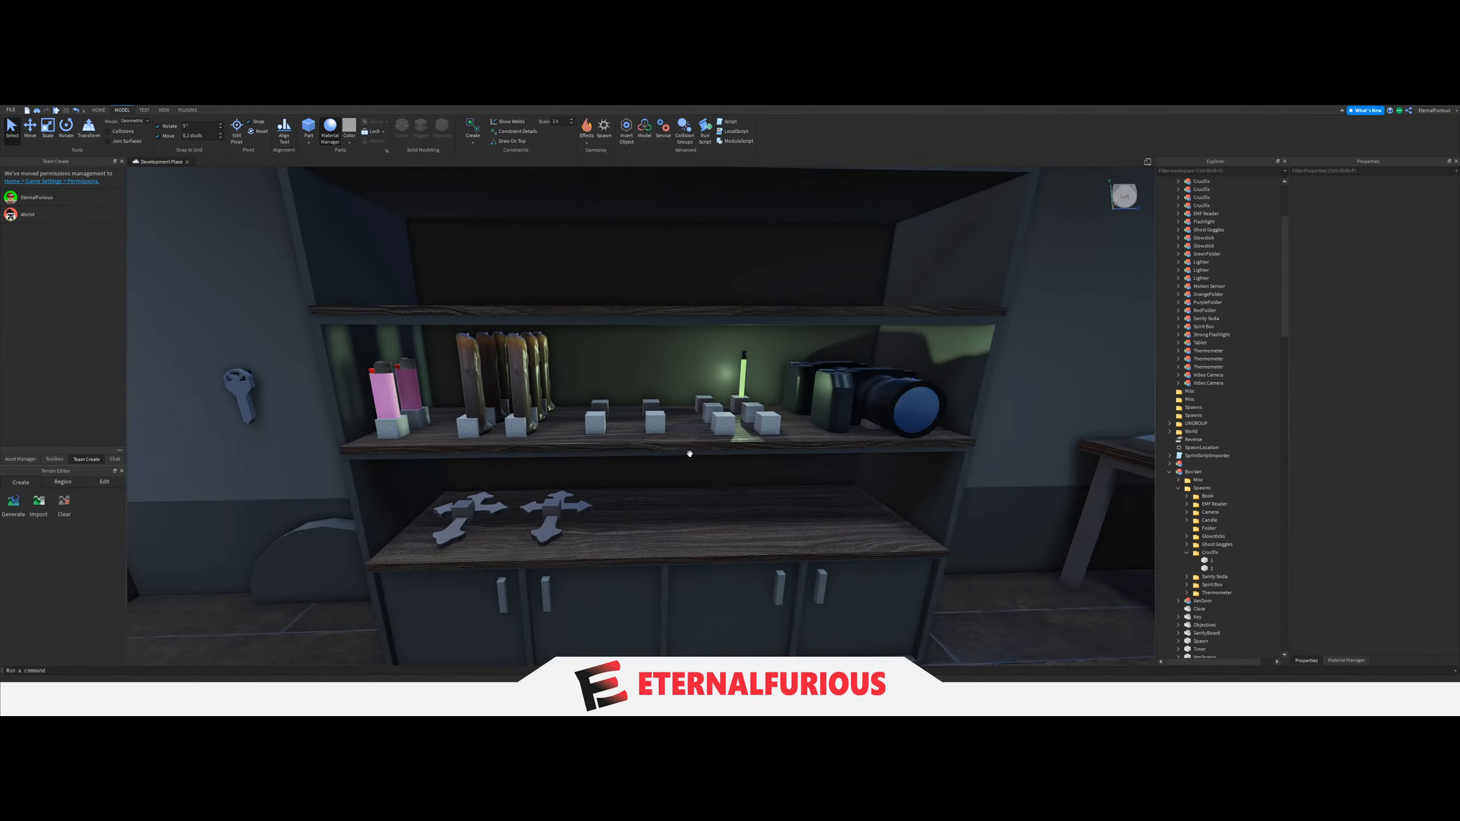
key("a")
key("d")
key("a")
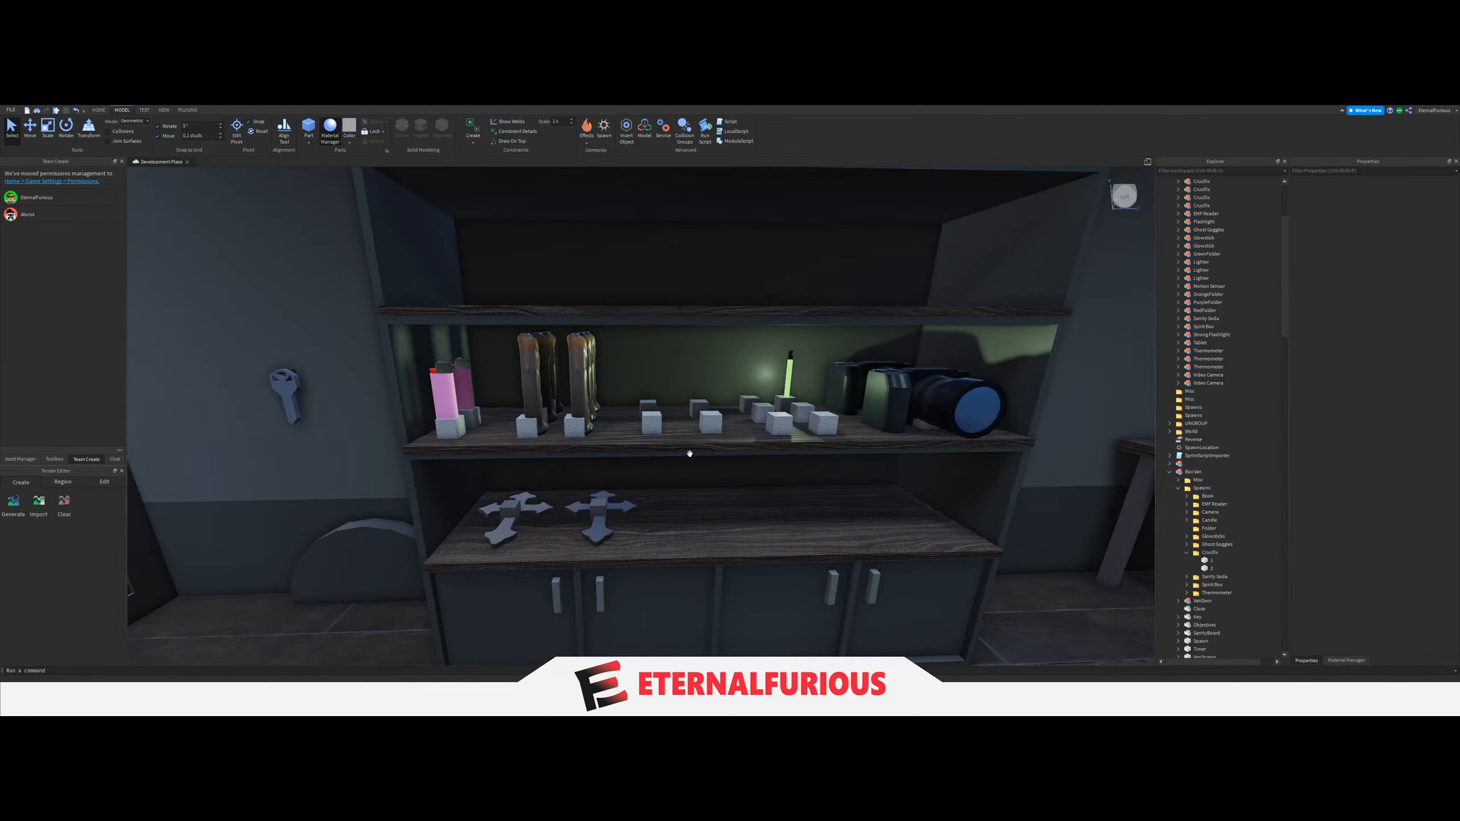
key("d")
key("a")
key("a")
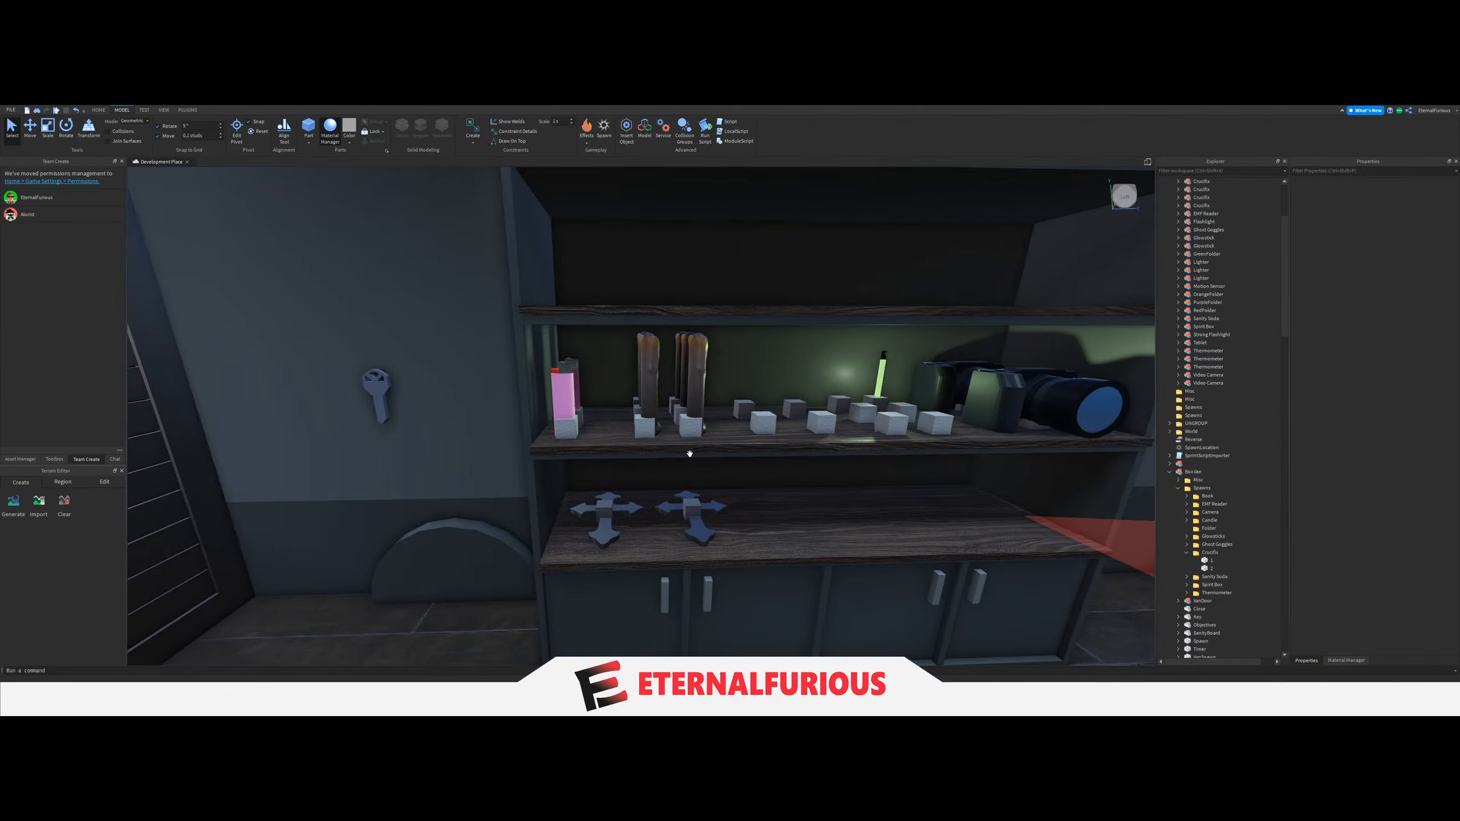
Shift the Candle folder's spawn blocks slightly along the middle shelf toward the lighters.
left_click(1185, 560)
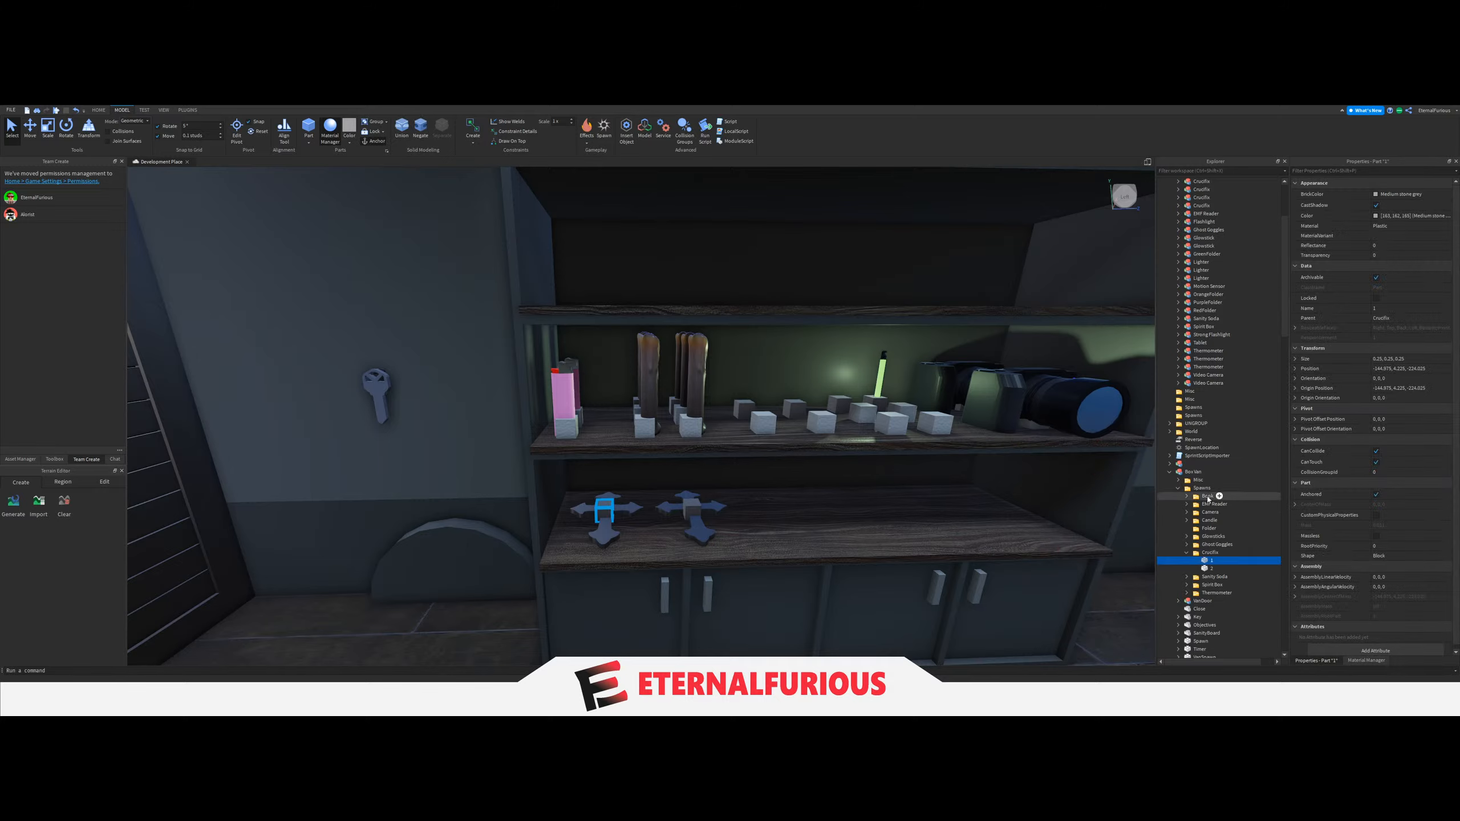
left_click(1202, 521)
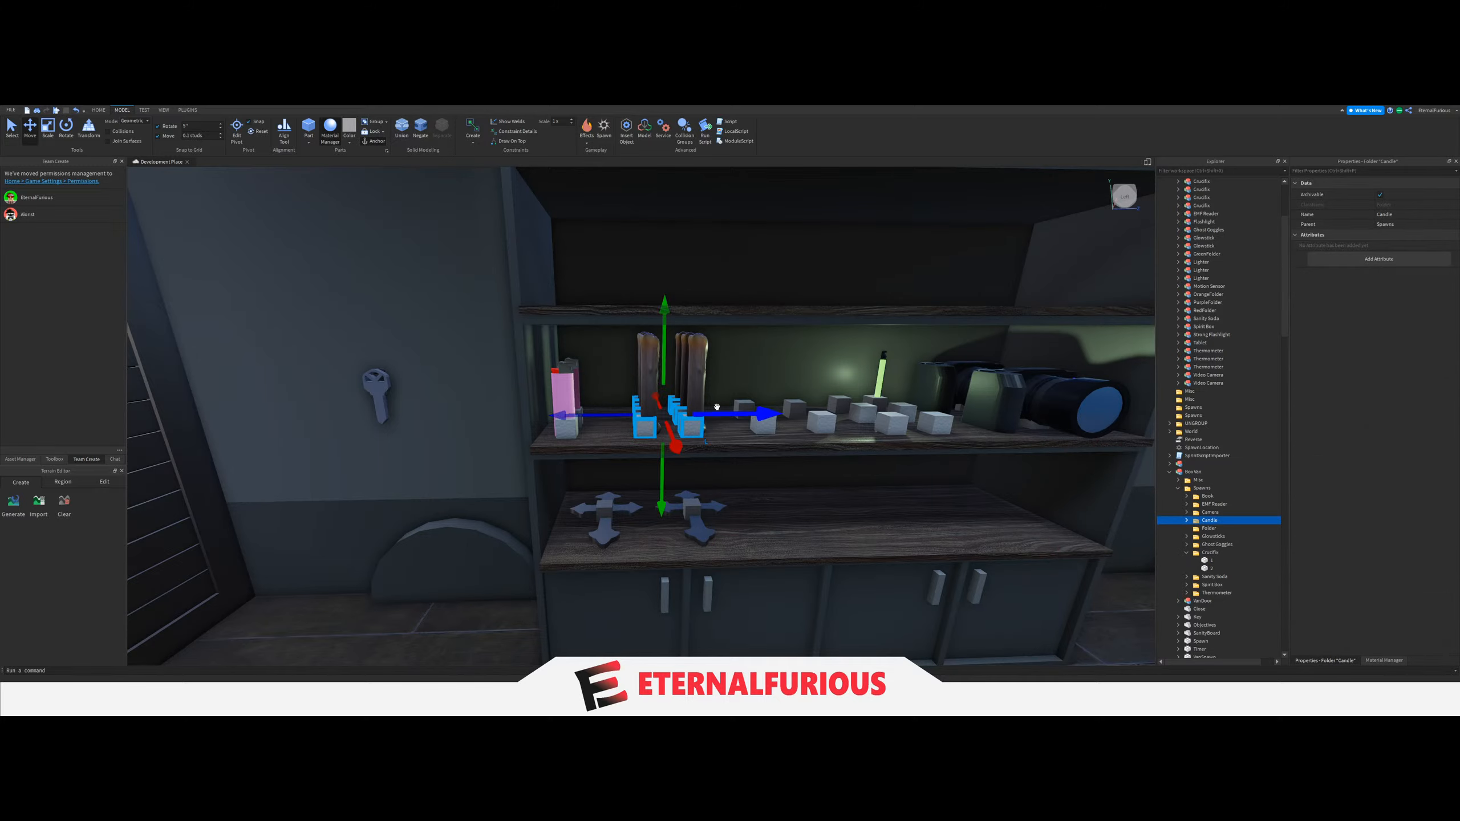
key("d")
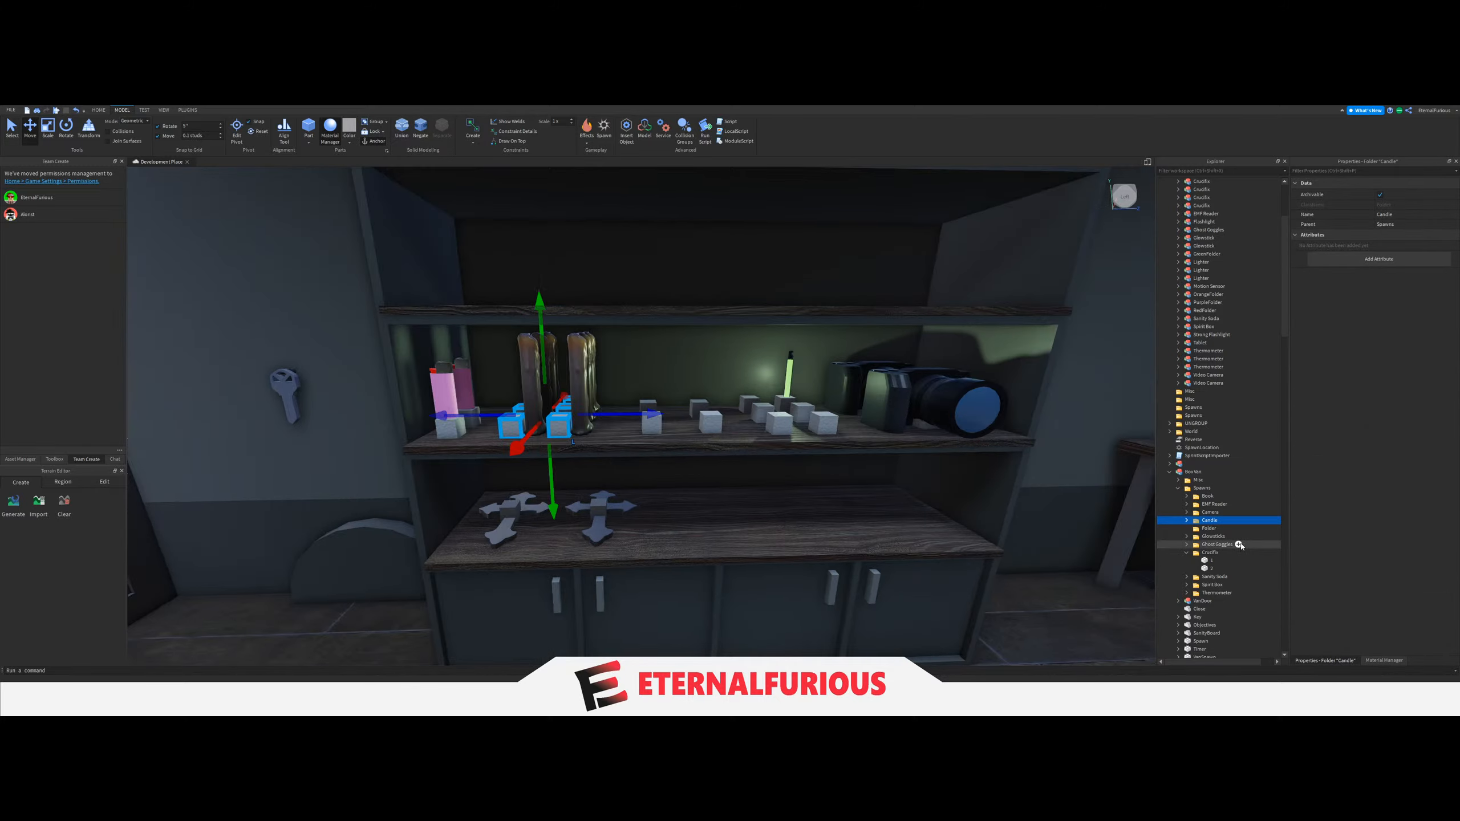
Shift the Sanity Soda folder's spawn blocks slightly along the middle shelf toward the candles.
left_click(1208, 576)
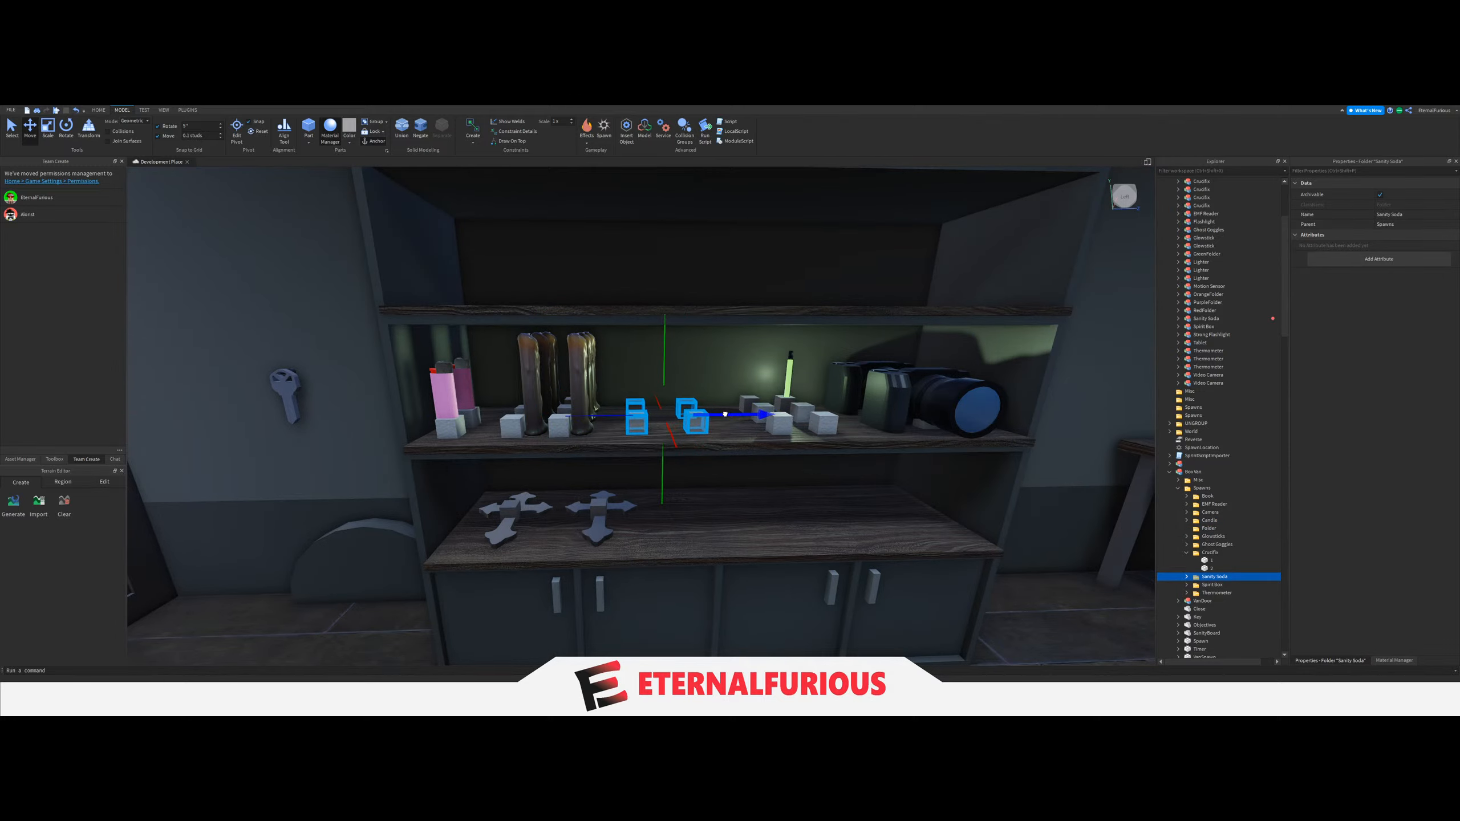
right_click_drag(747, 414, 625, 514)
key("w")
key("s")
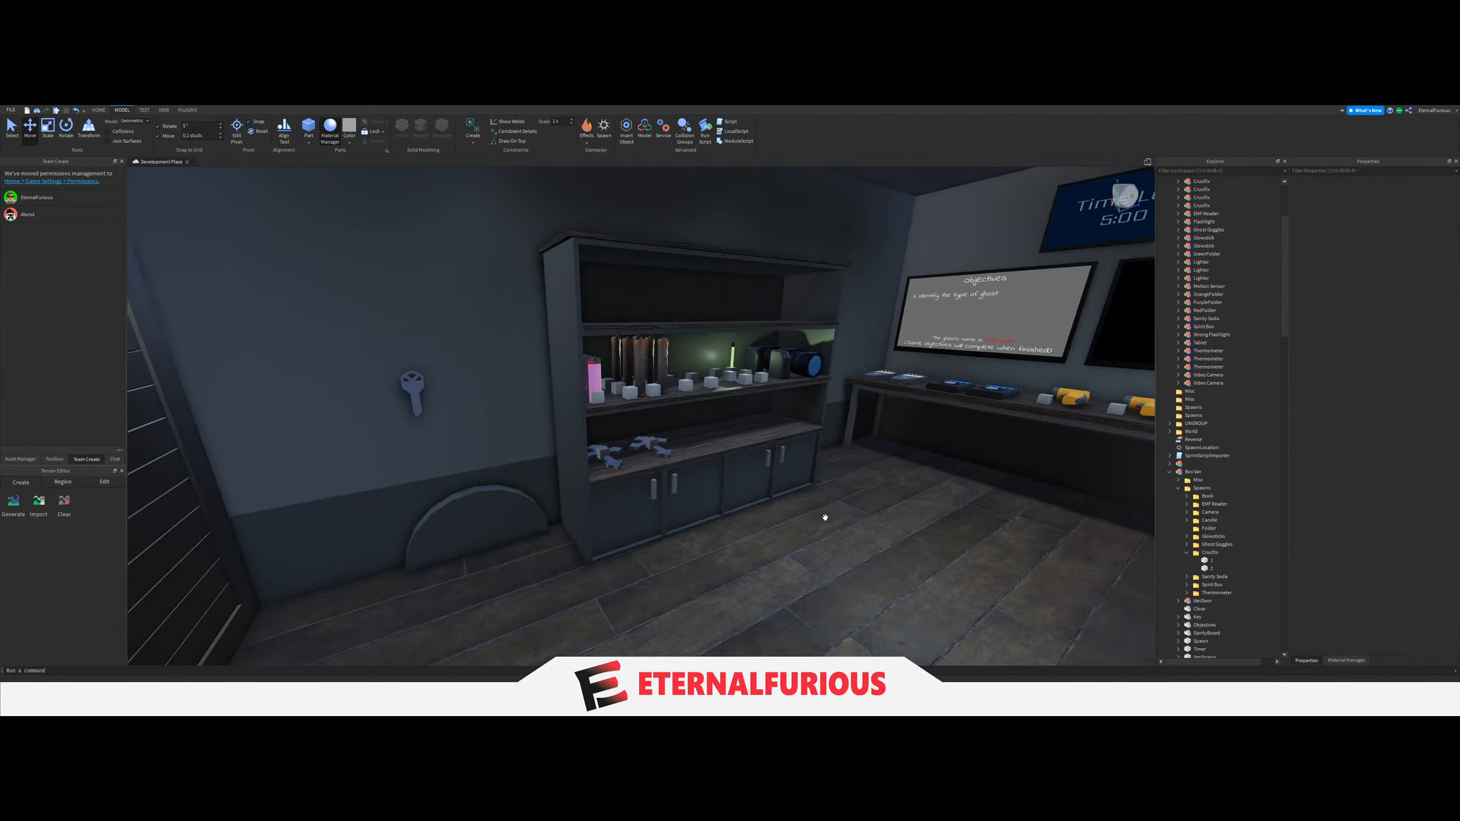
key("w")
key("s")
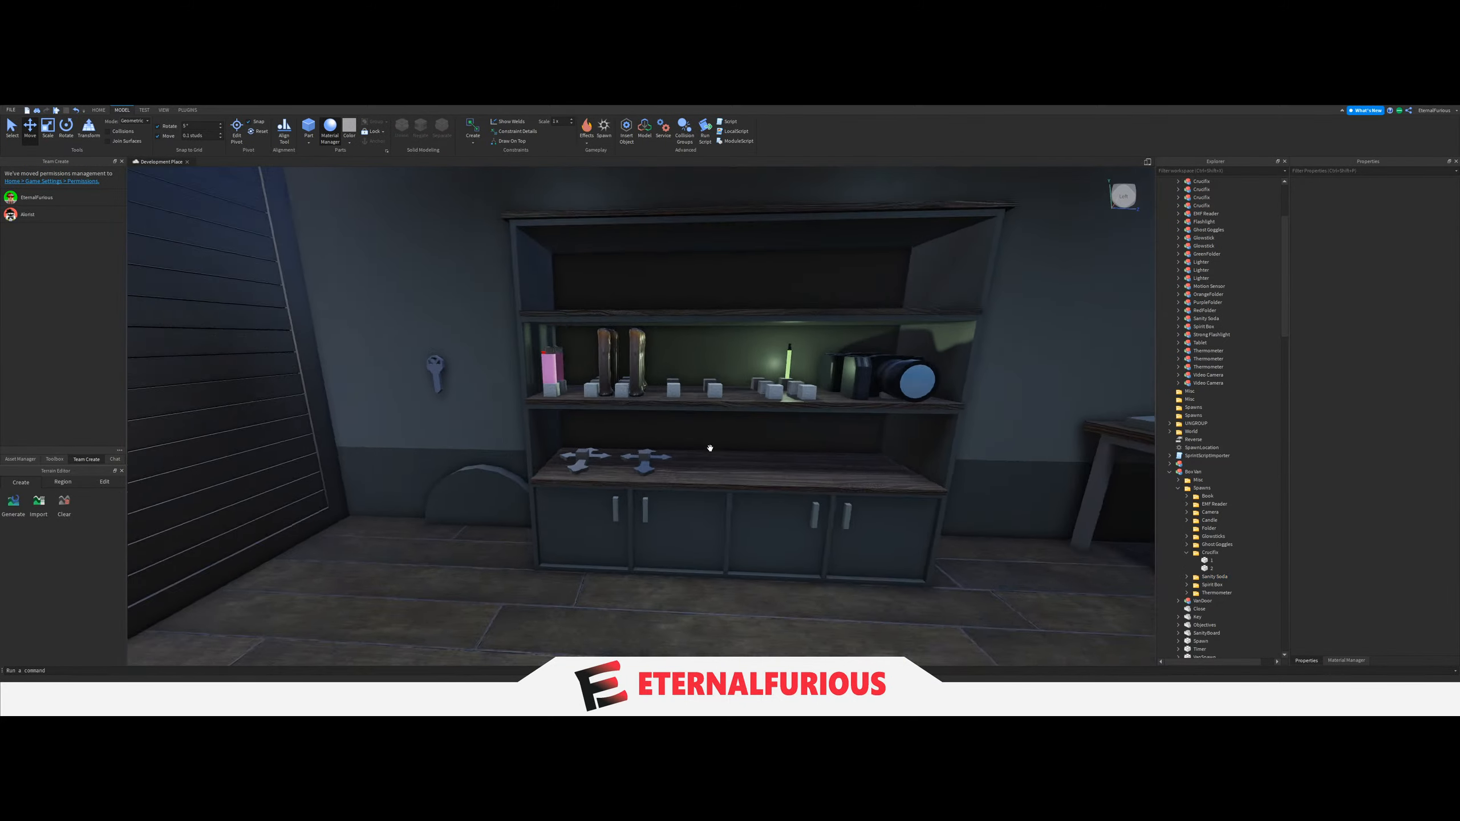
key("w")
right_click_drag(711, 448, 695, 462)
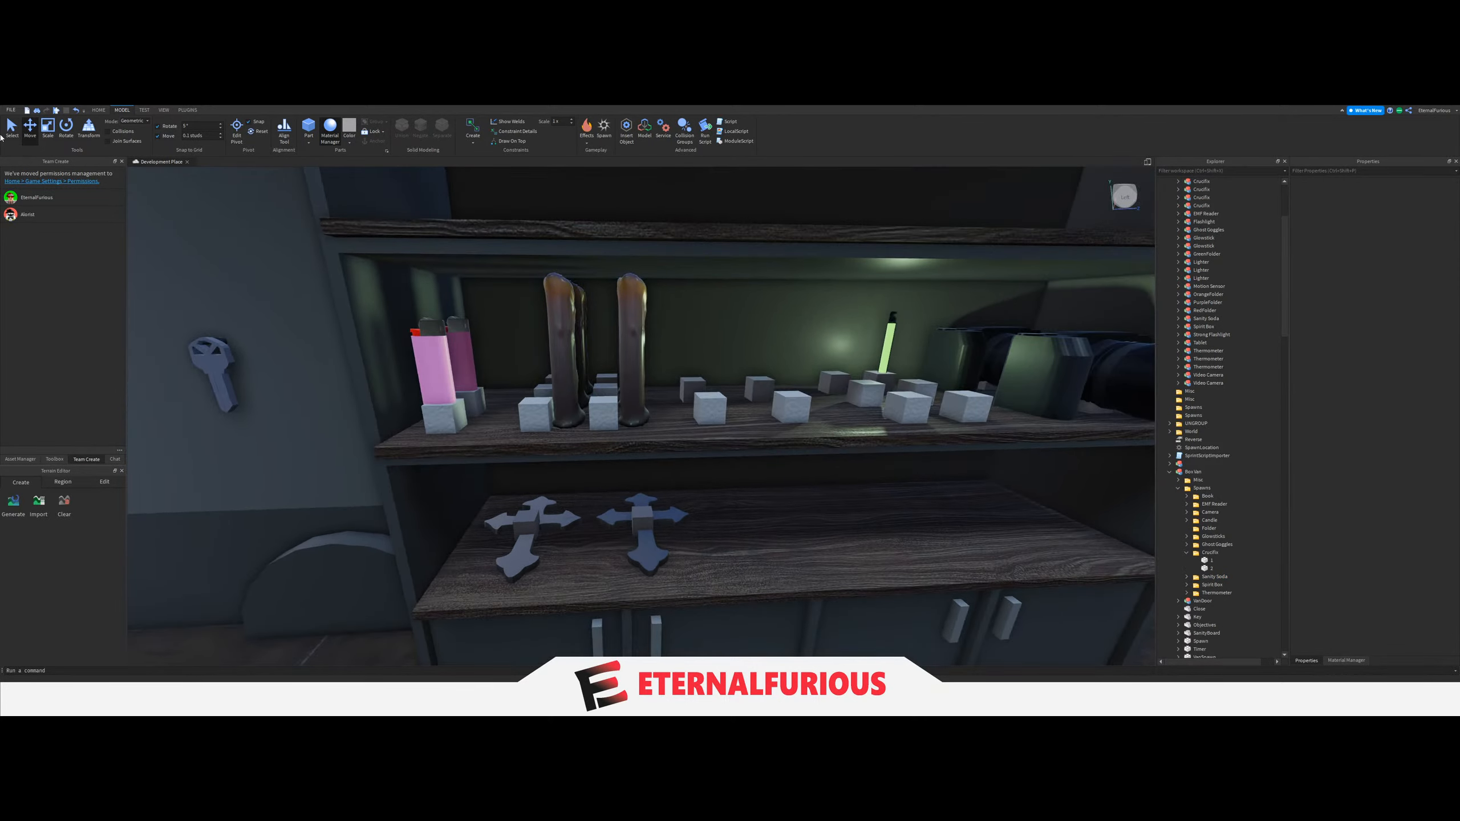
Select the candle models and try to shift them along the middle shelf toward the lighters.
right_click_drag(684, 406, 685, 407)
key("a")
left_click(463, 368)
left_click(486, 385, "ctrl")
left_click(522, 408, "ctrl")
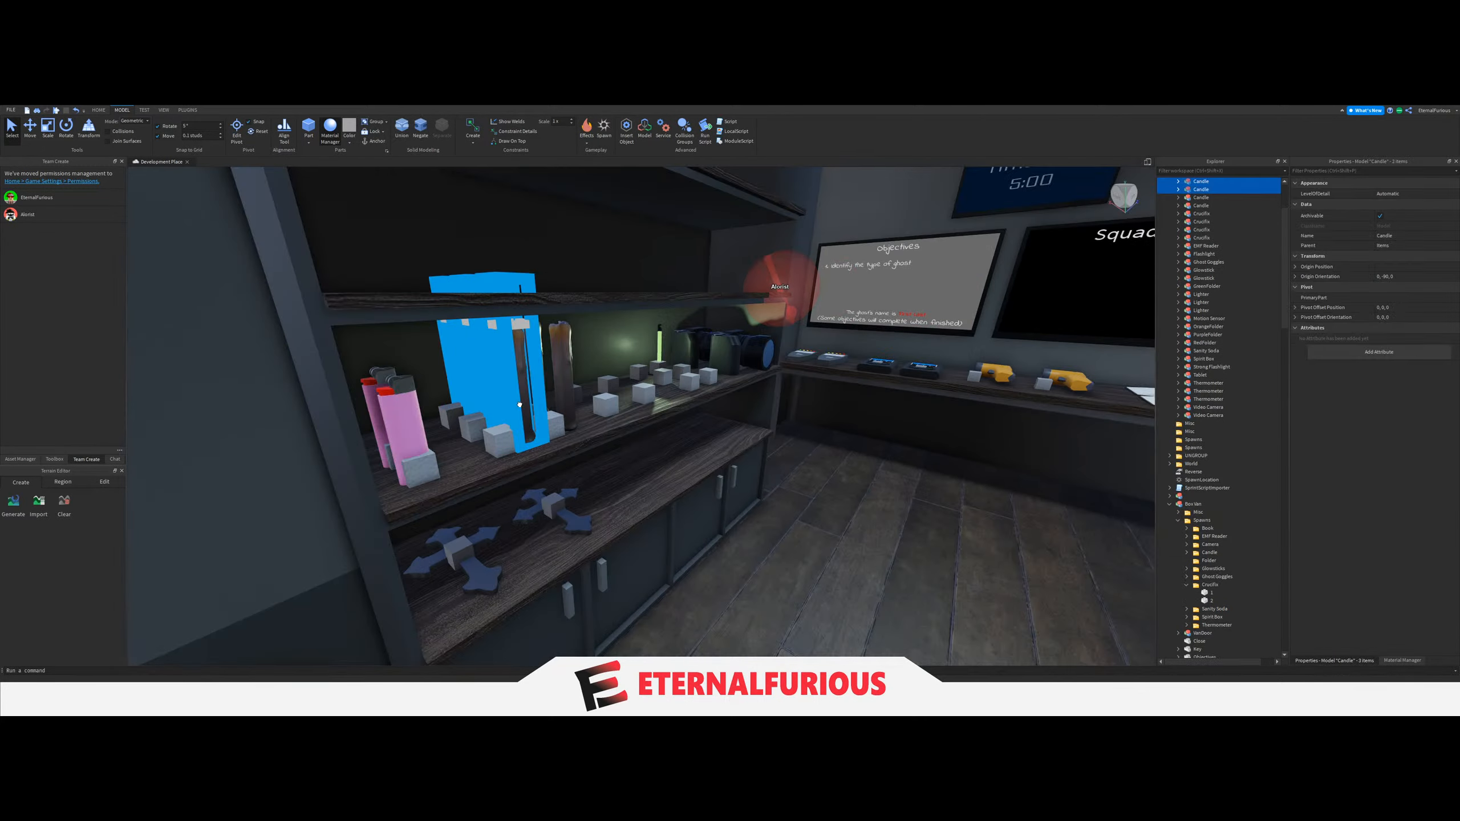
right_click_drag(521, 408, 660, 397)
key("d")
left_click(684, 391, "ctrl")
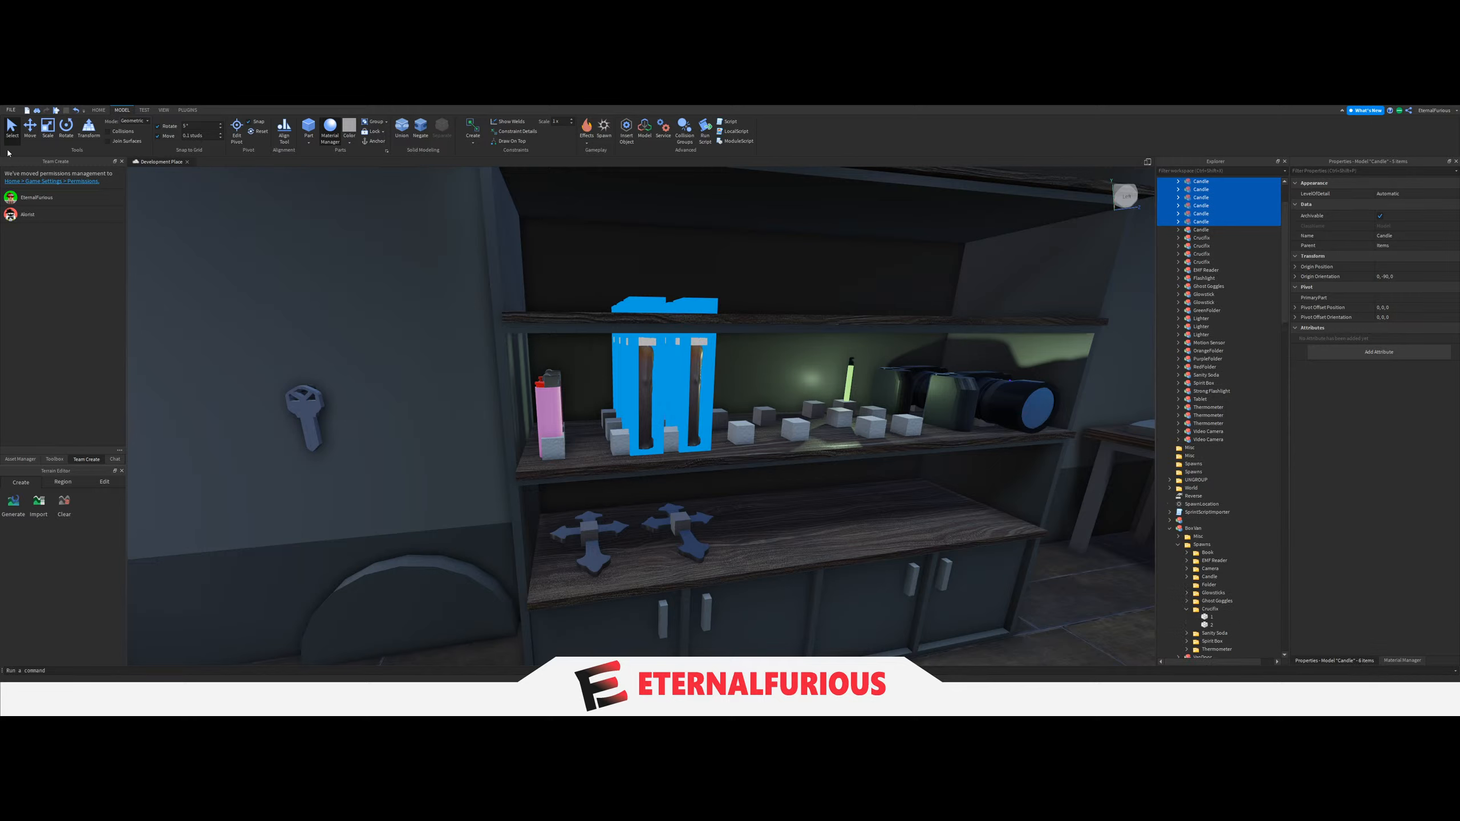
key("ctrl+2")
left_click_drag(610, 377, 593, 378)
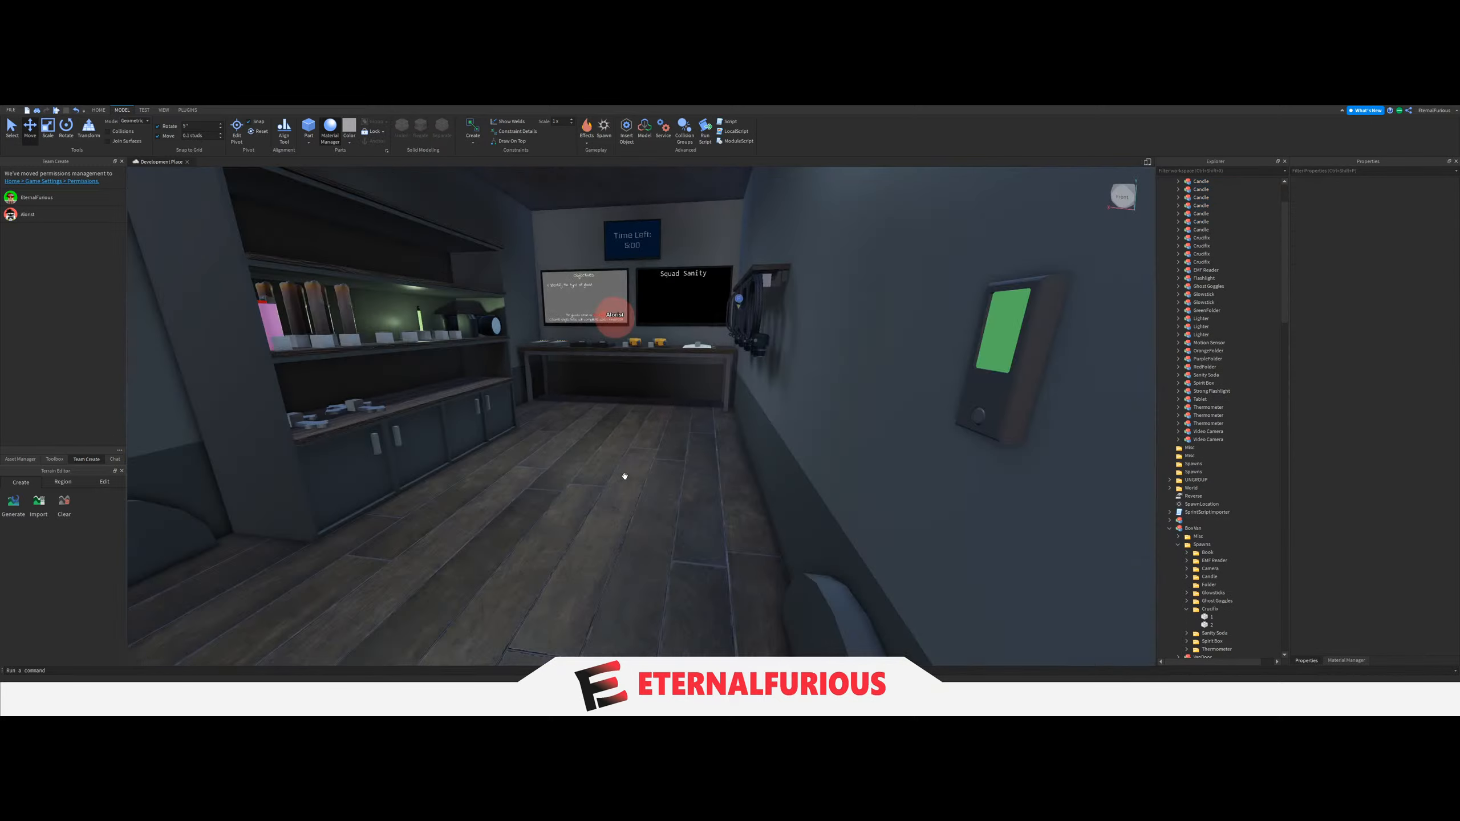
right_click_drag(618, 473, 619, 473)
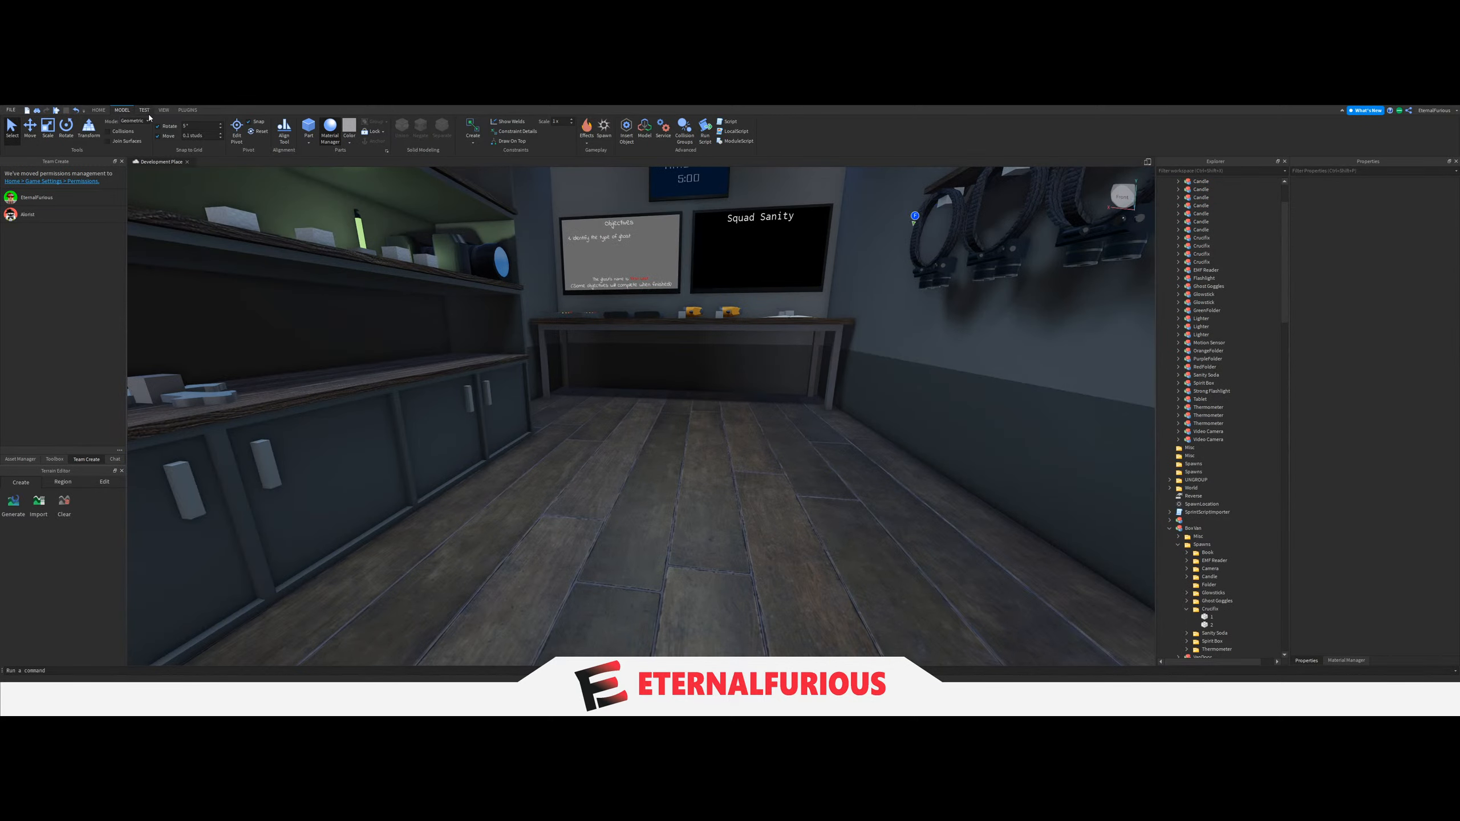
Playtest the game and examine how the lighters, candles, crucifixes and cameras sit on the van's shelves.
left_click(144, 110)
key("F5")
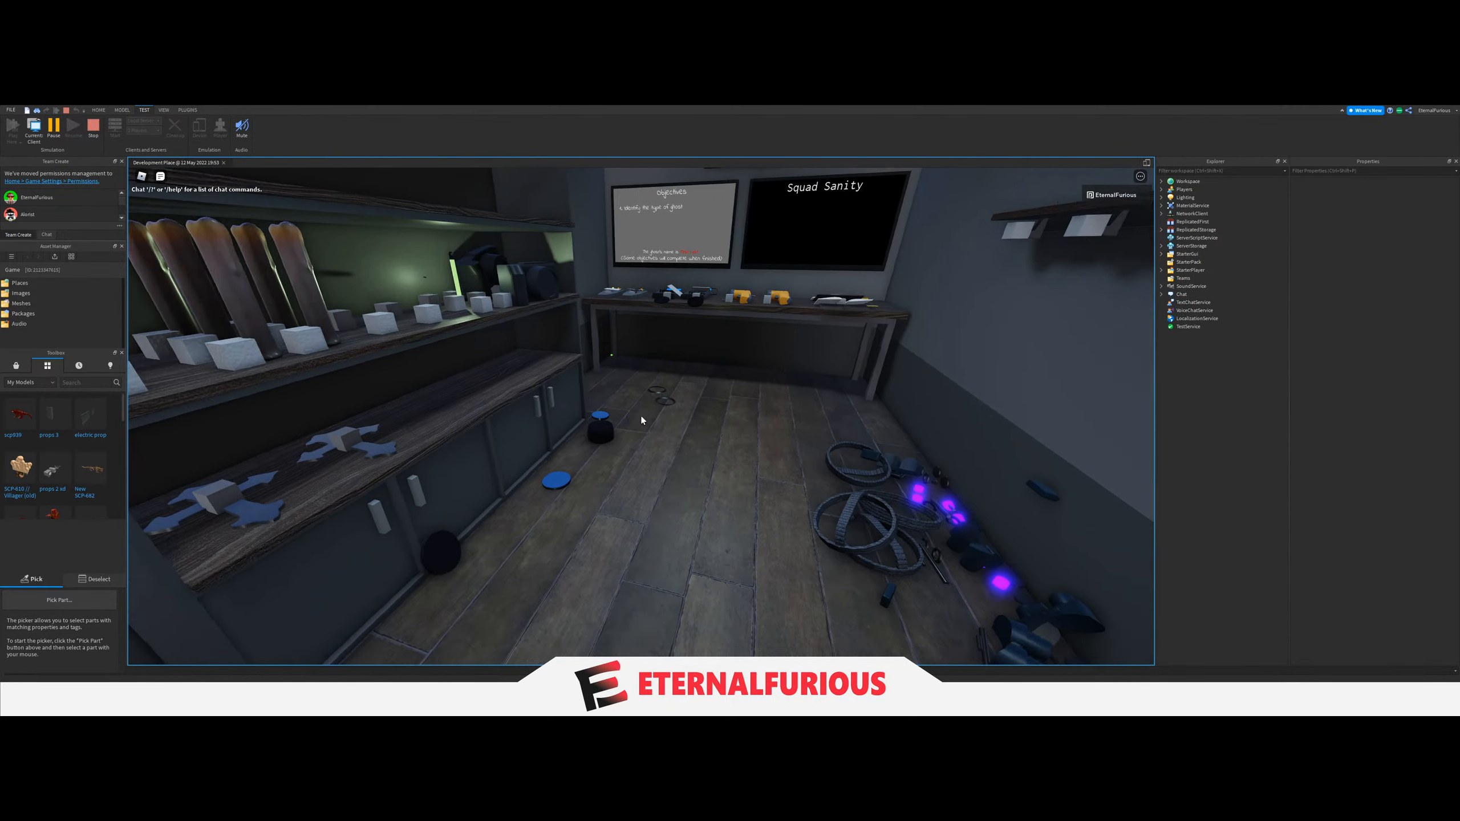
key("w")
key("w")
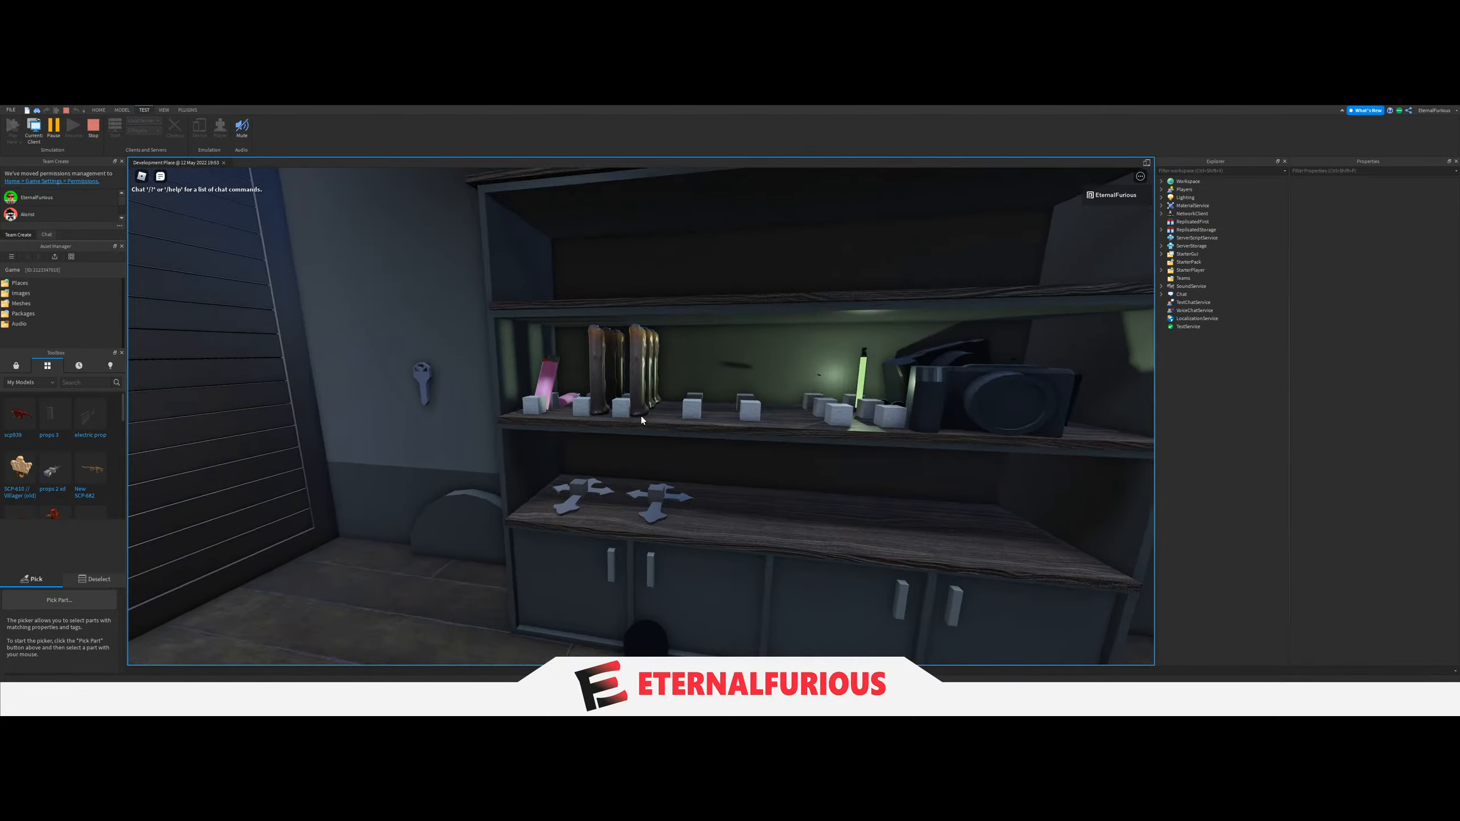
key("w")
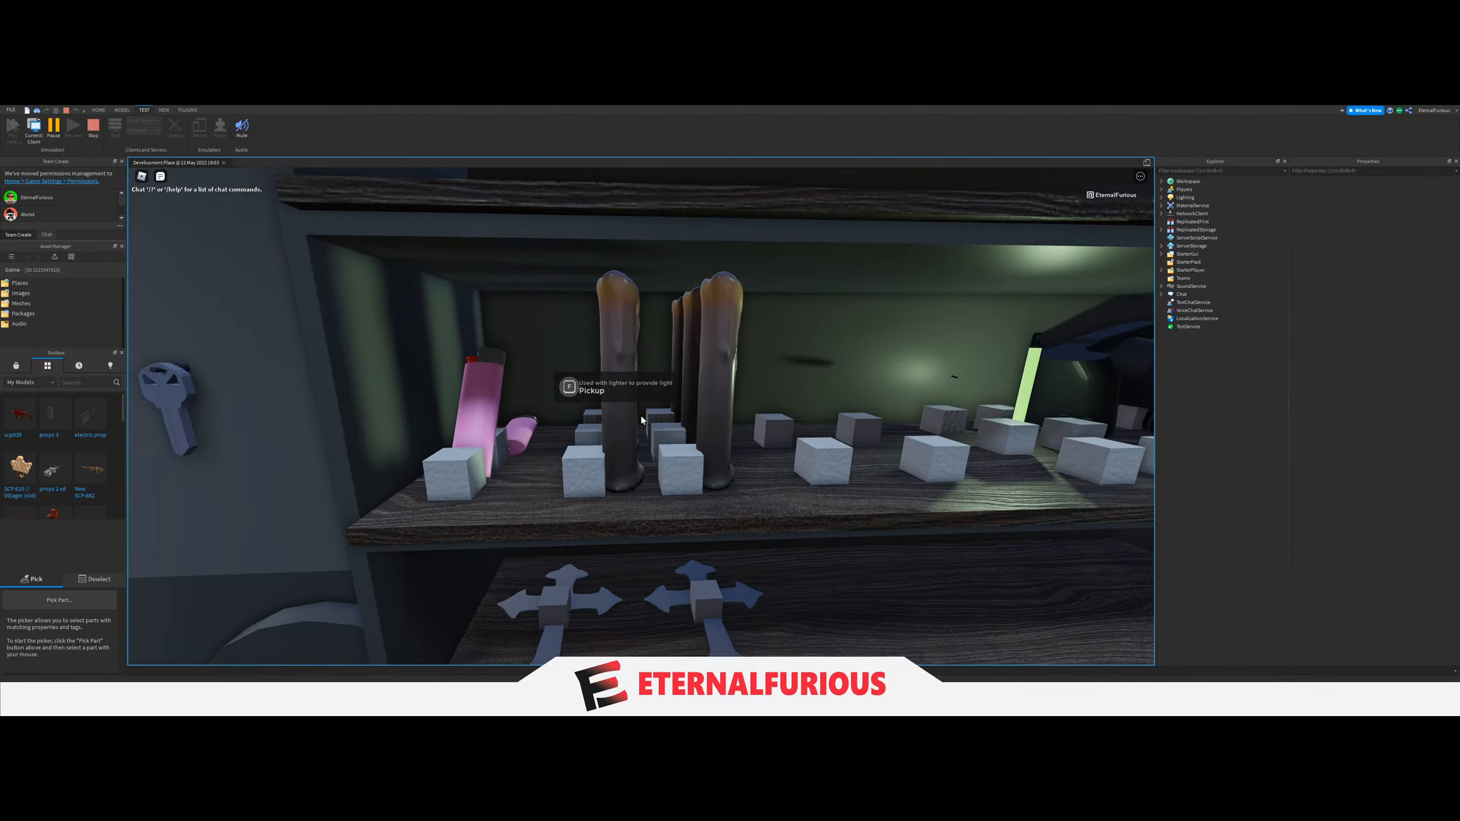
key("a")
key("s")
key("w")
key("d")
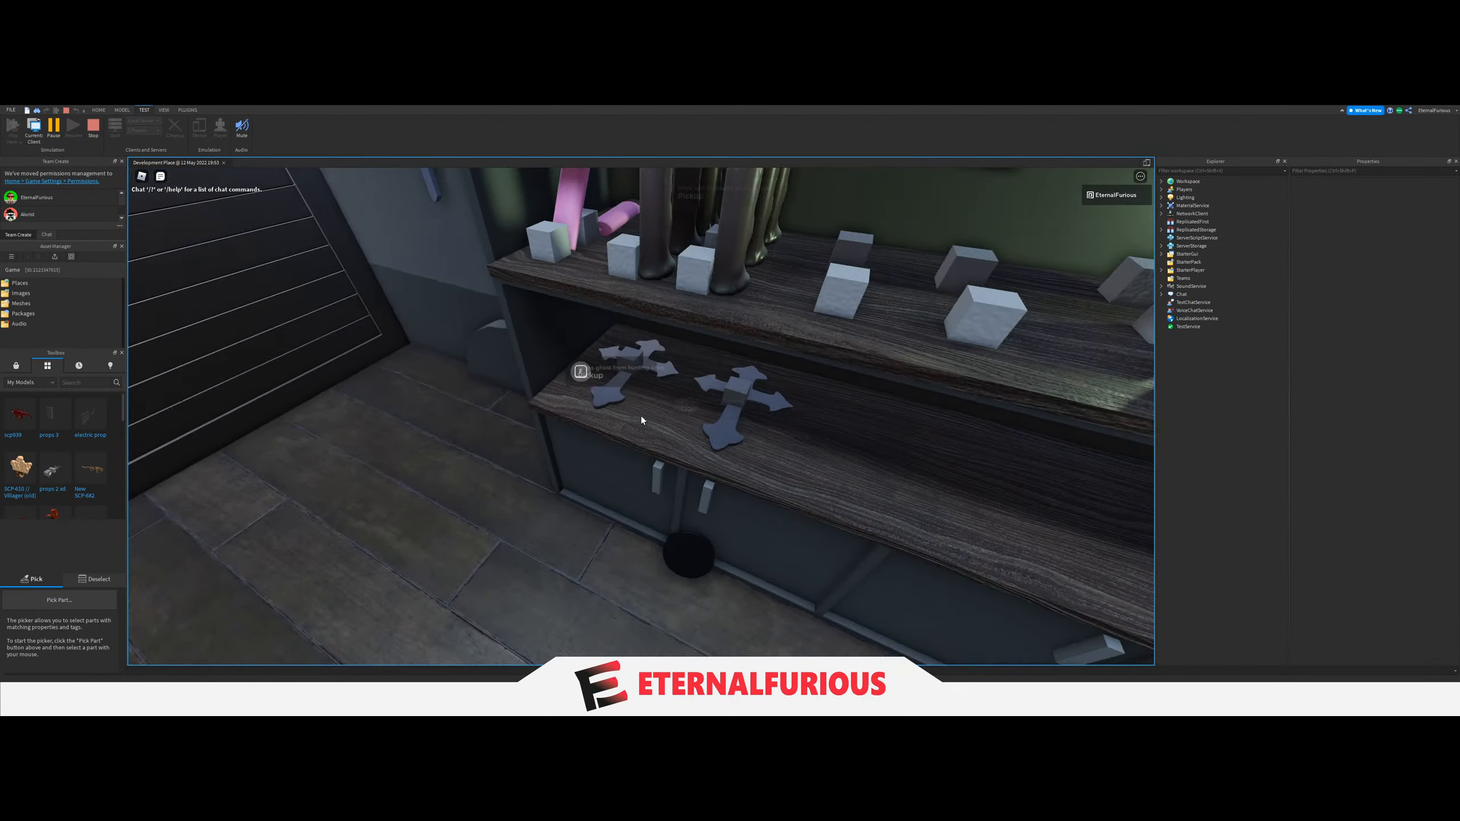
Examine how the equipment and spawn blocks sit on the van's desk and wall shelf during the playtest.
key("s")
key("d")
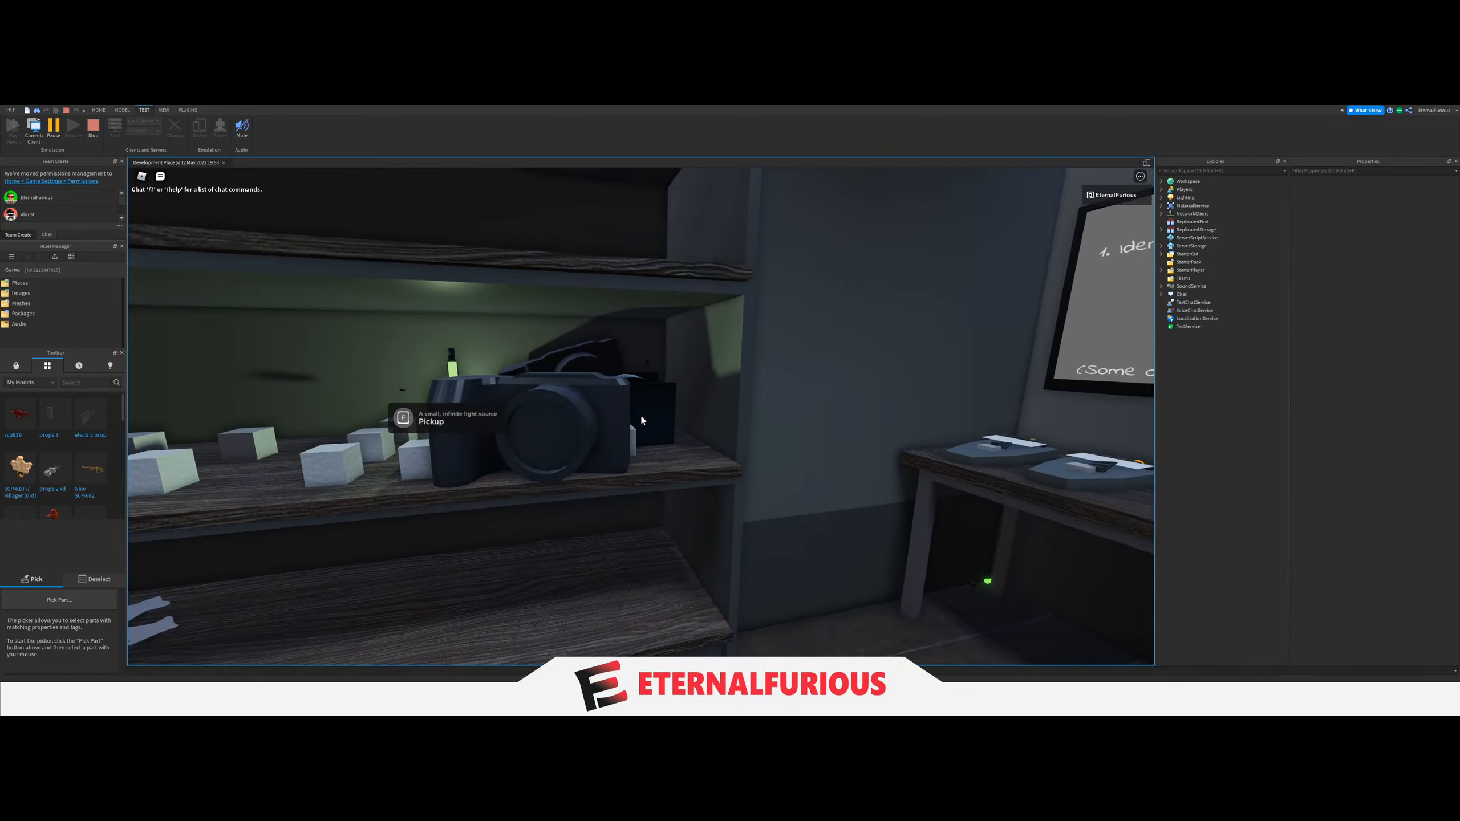
key("w")
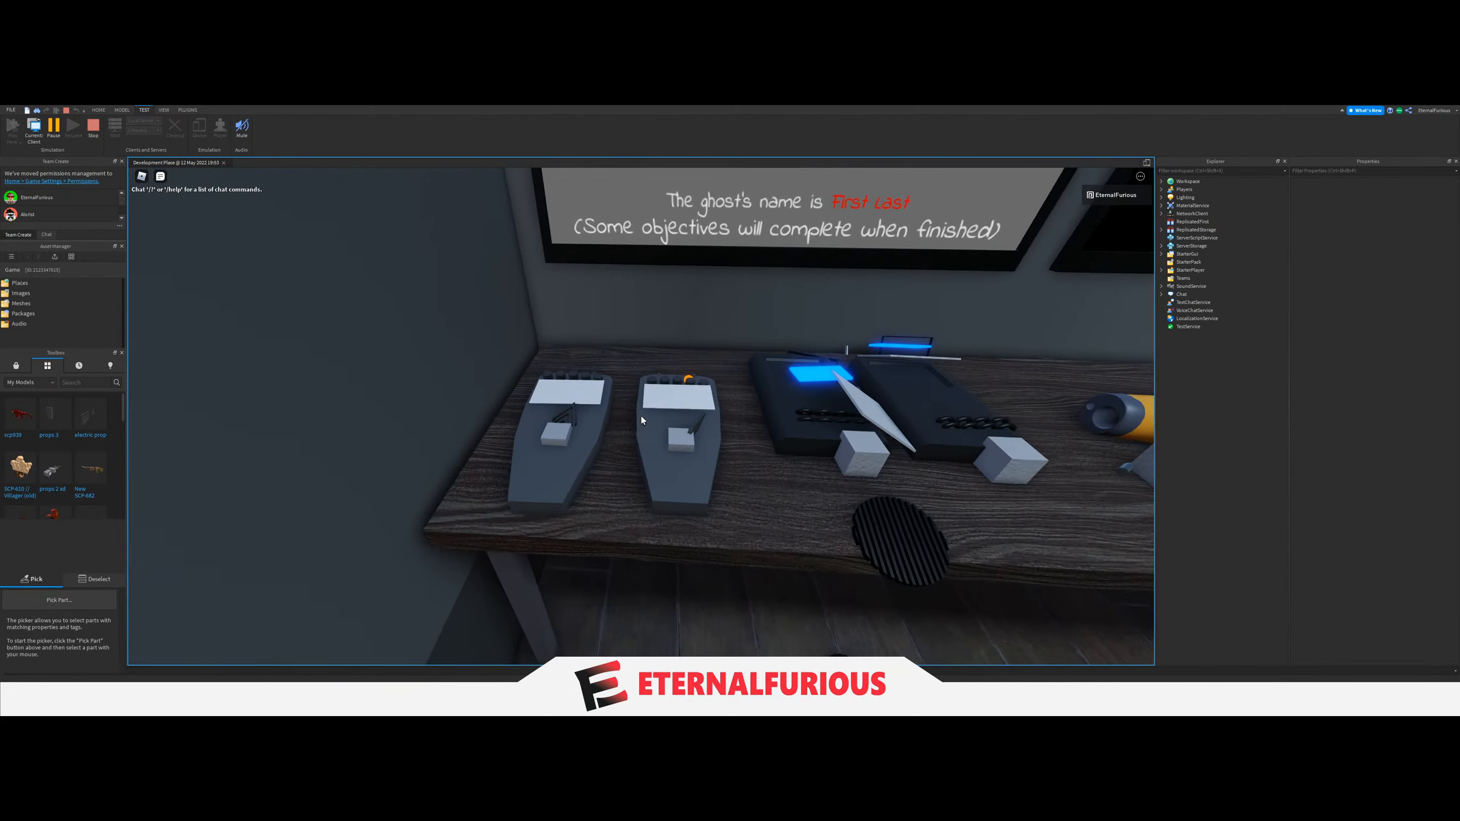
key("s")
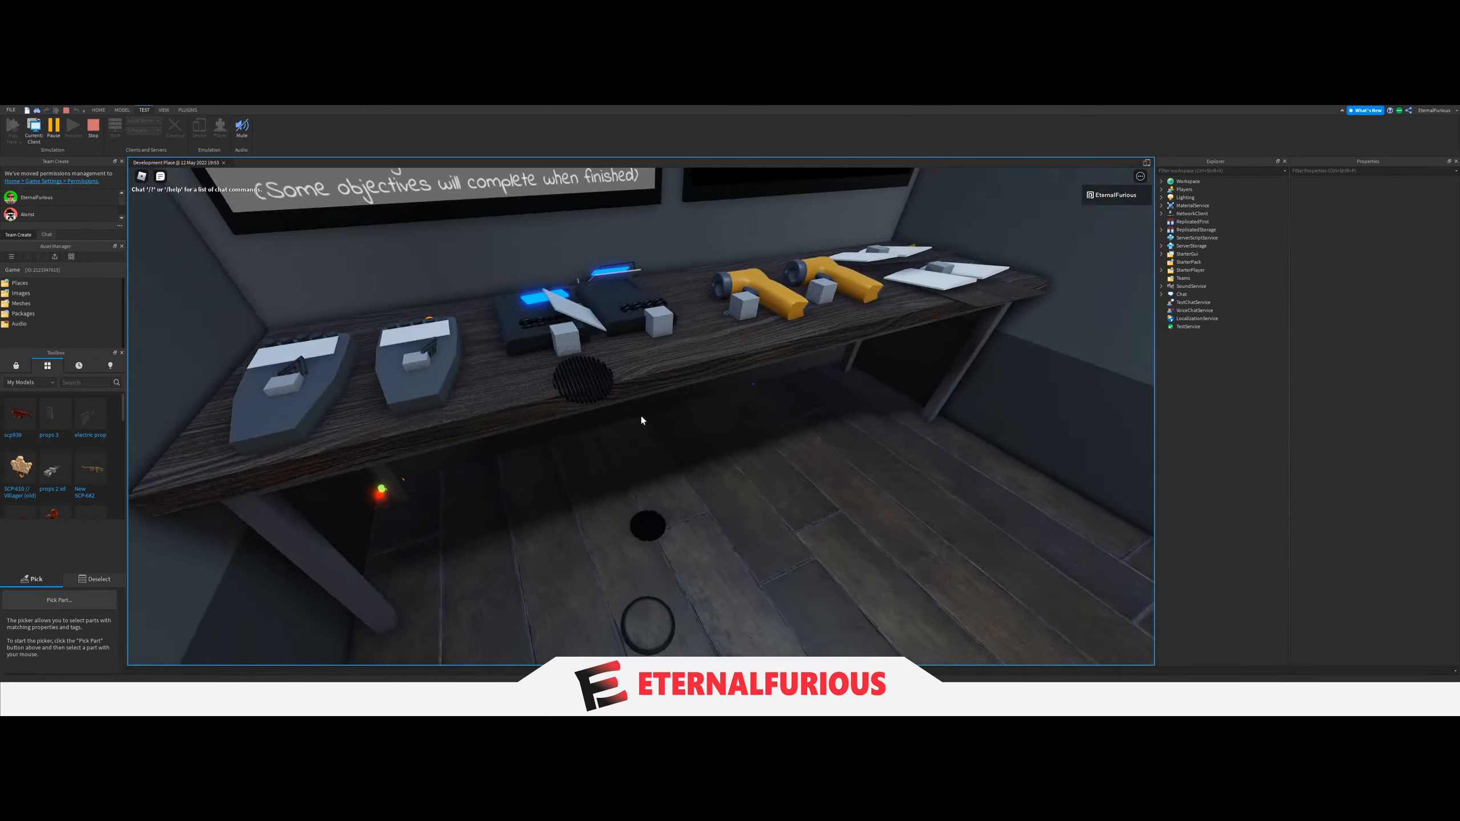
key("w")
key("s")
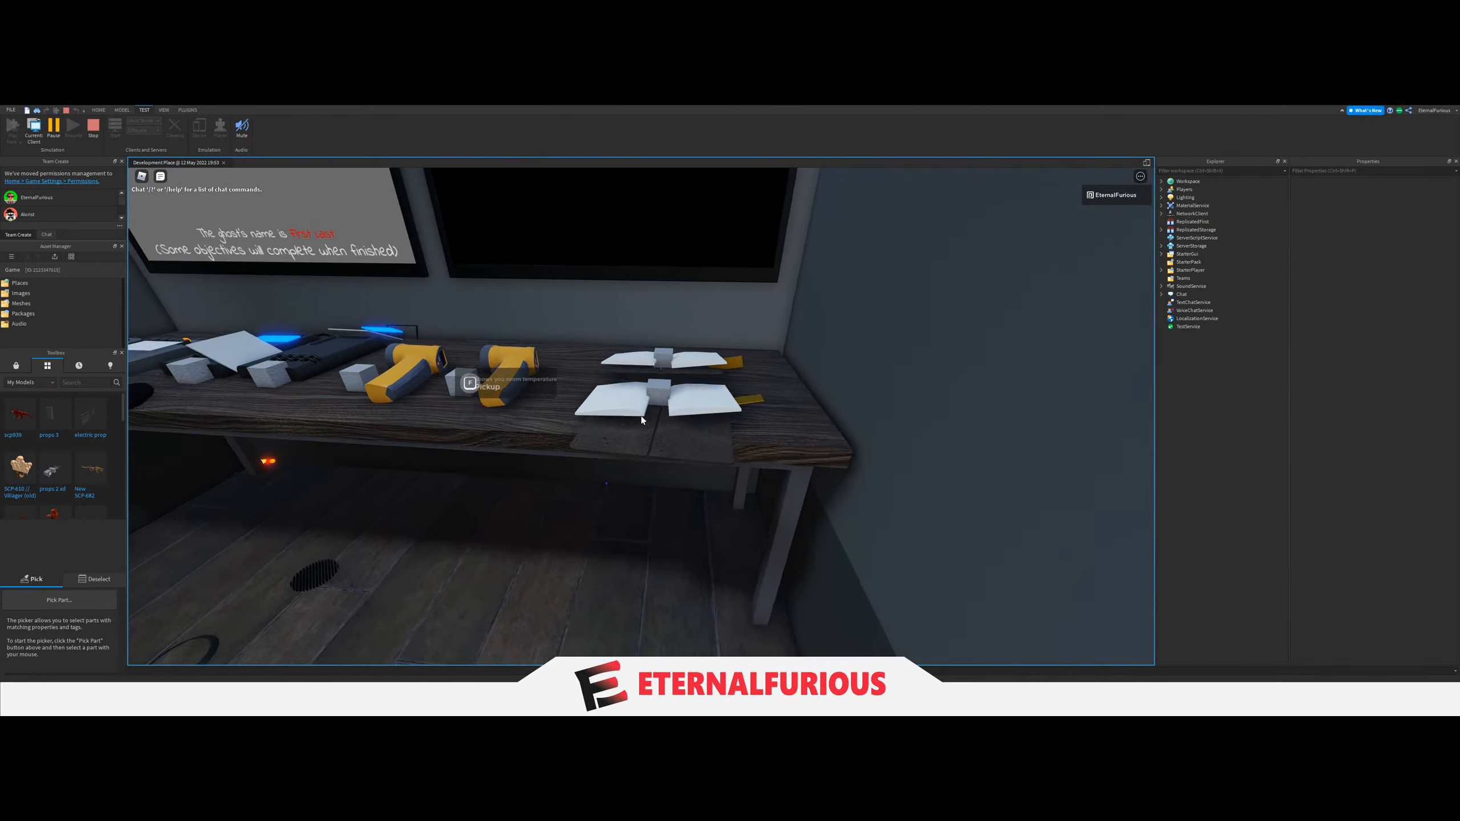
key("w")
key("s")
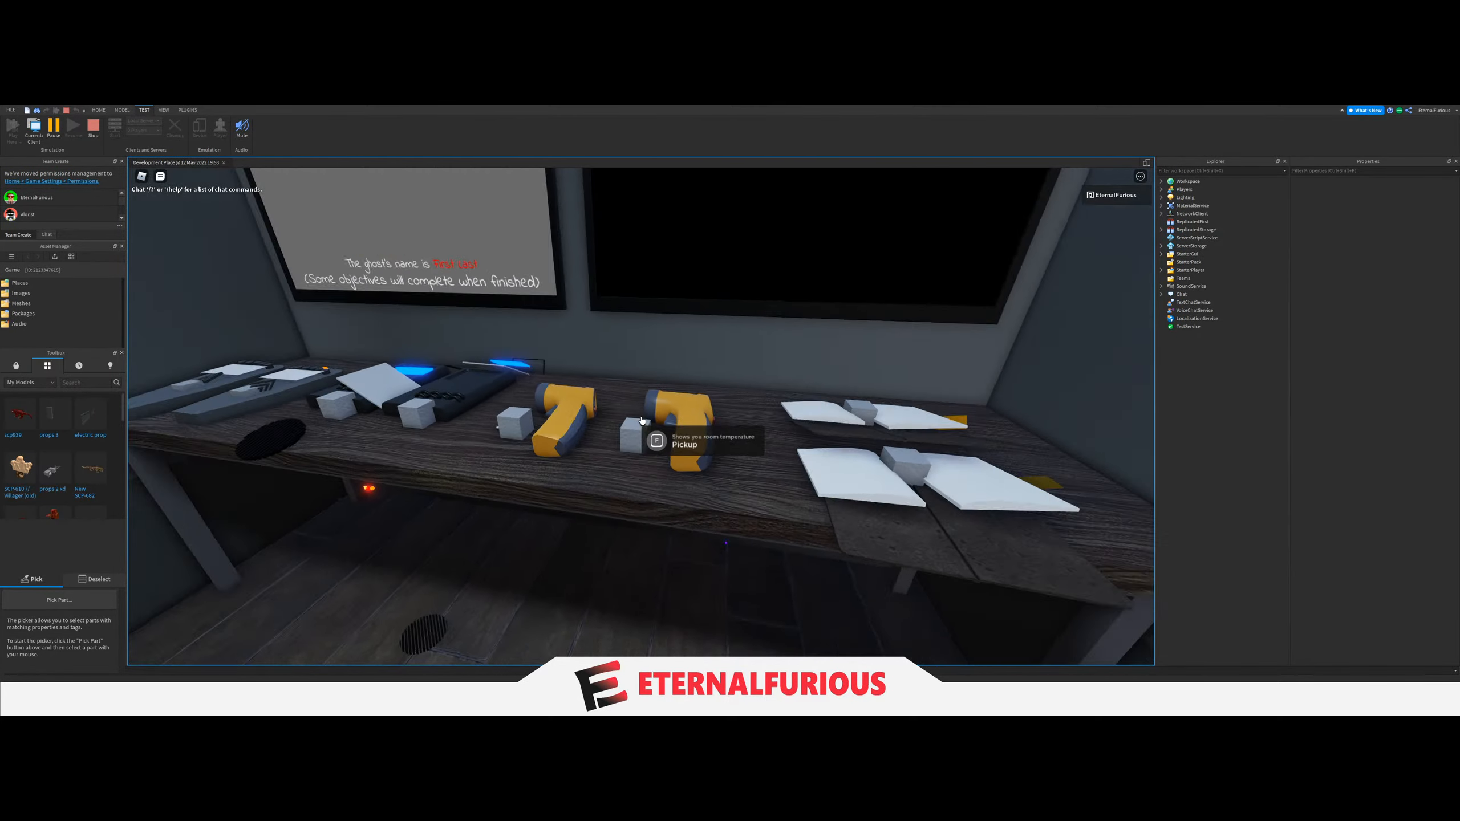
key("w")
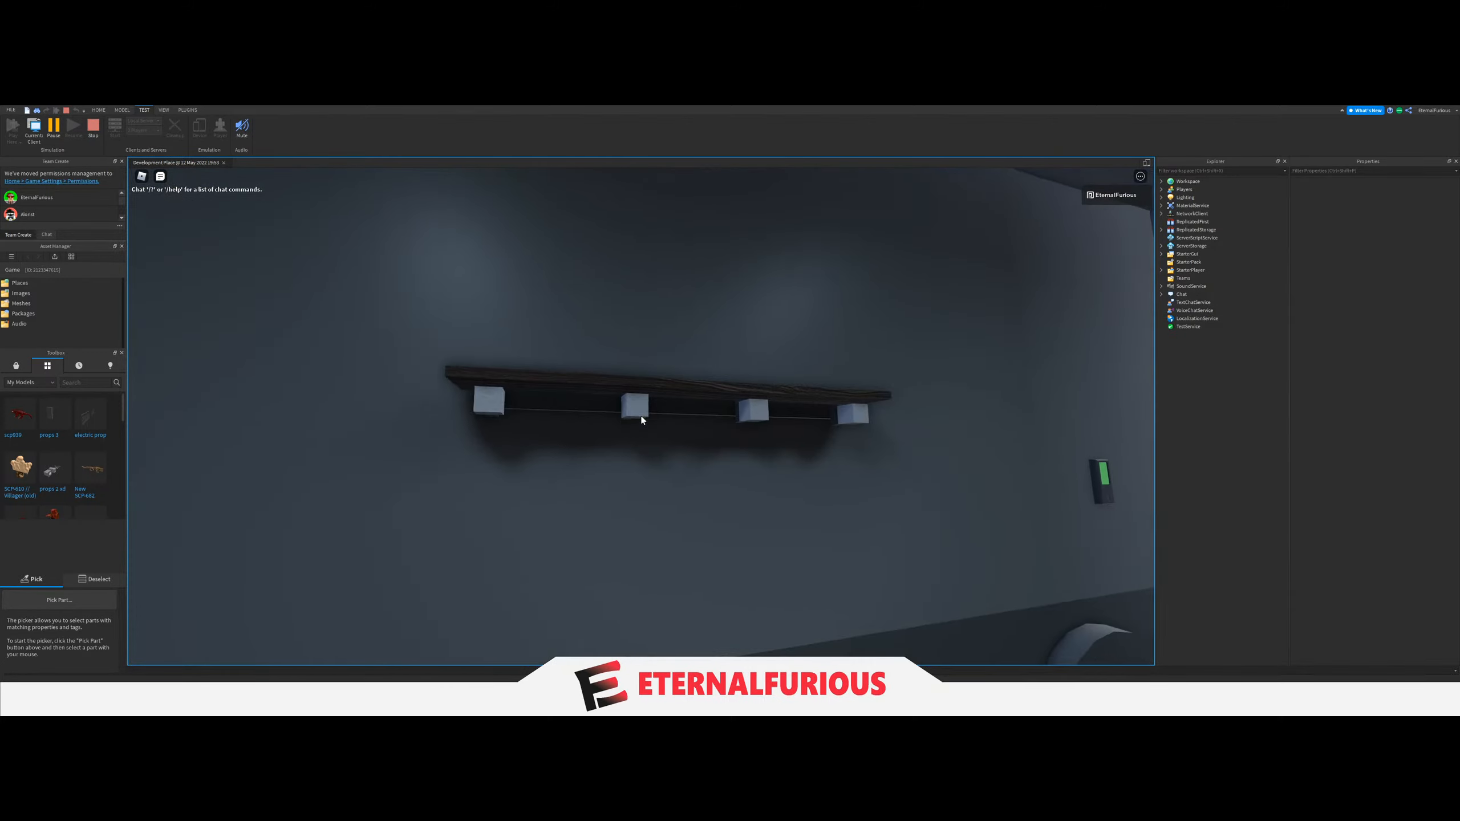
key("w")
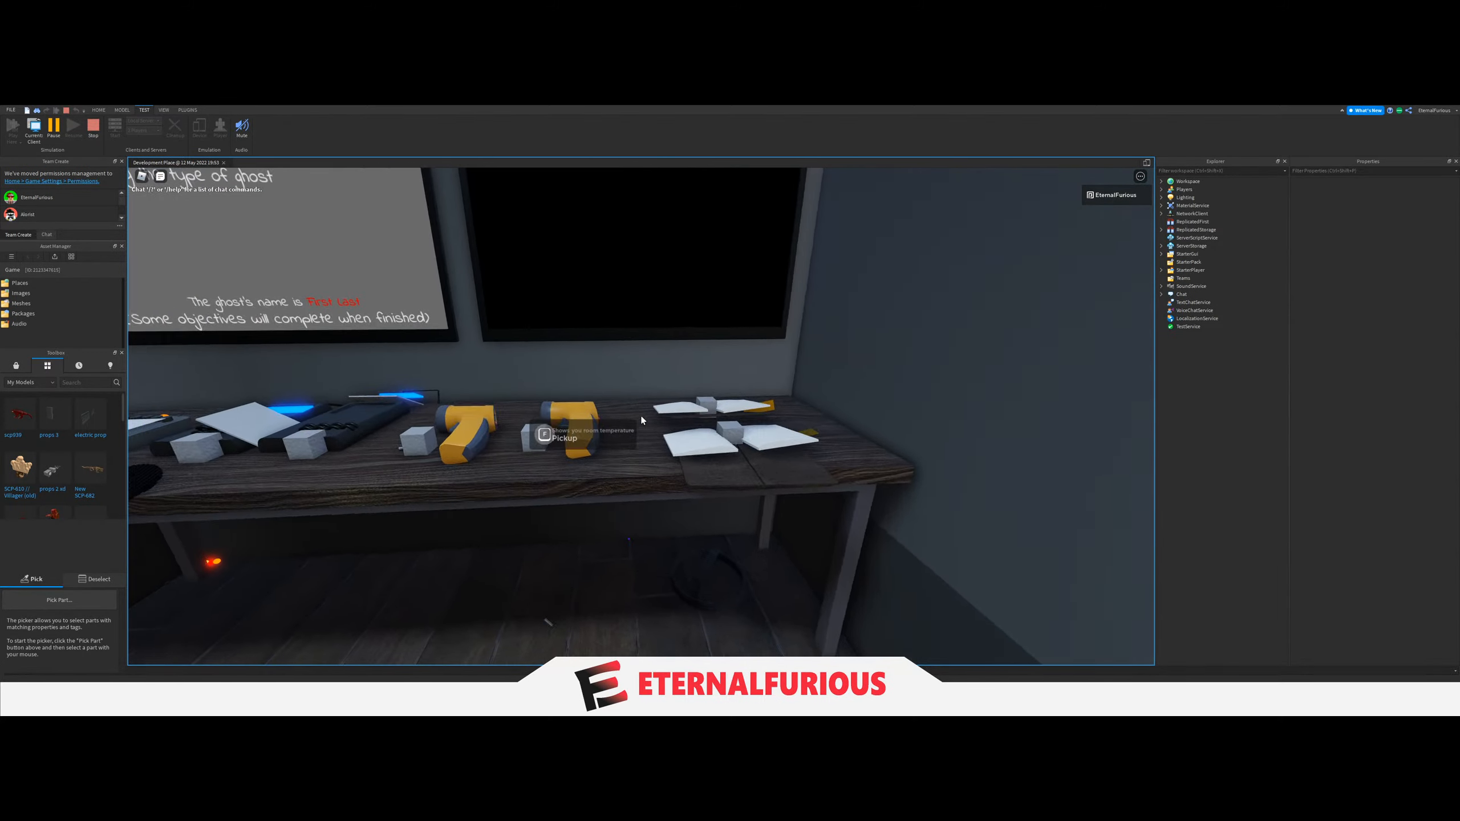
key("w")
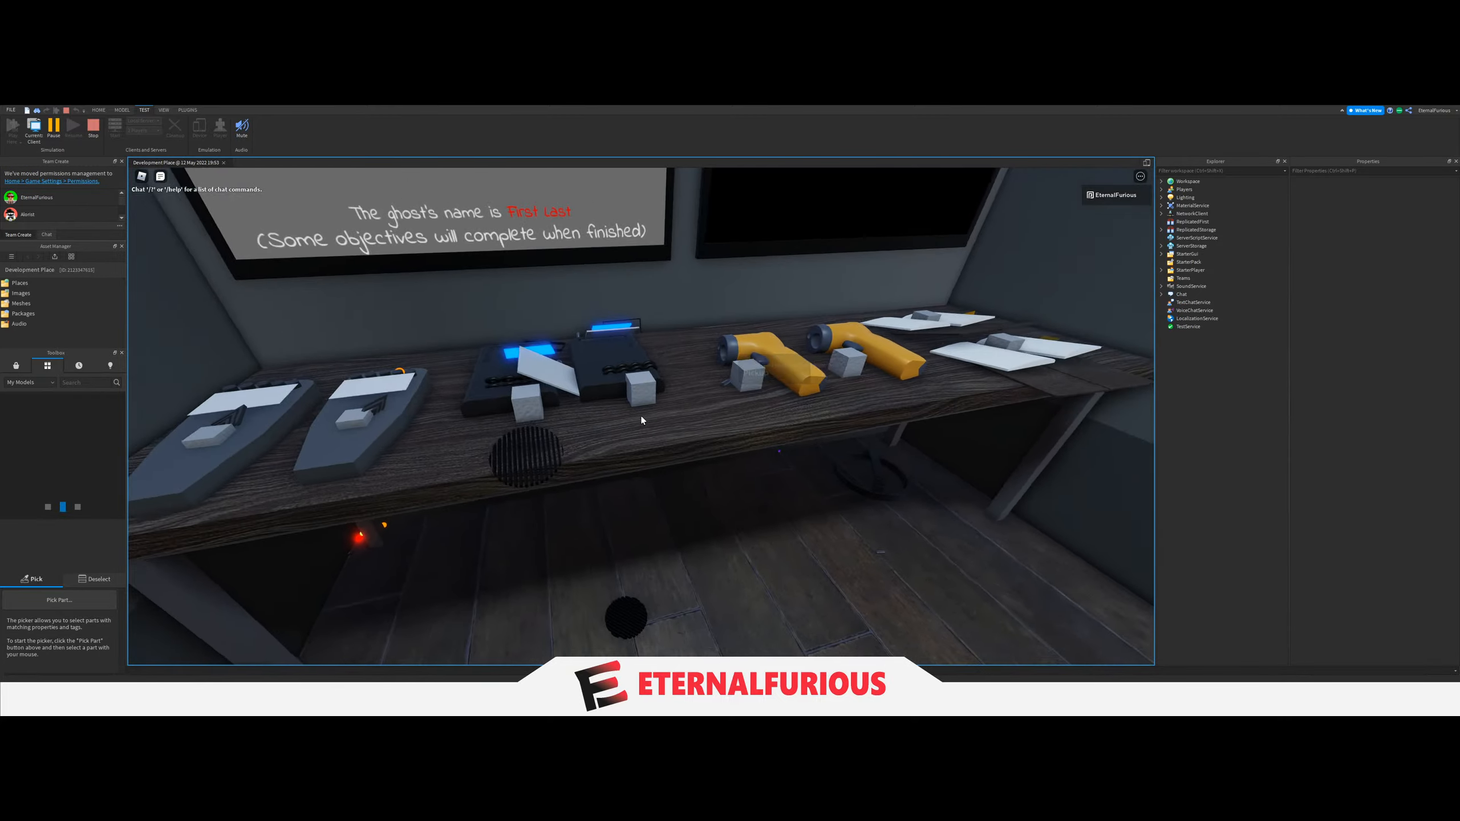
key("w")
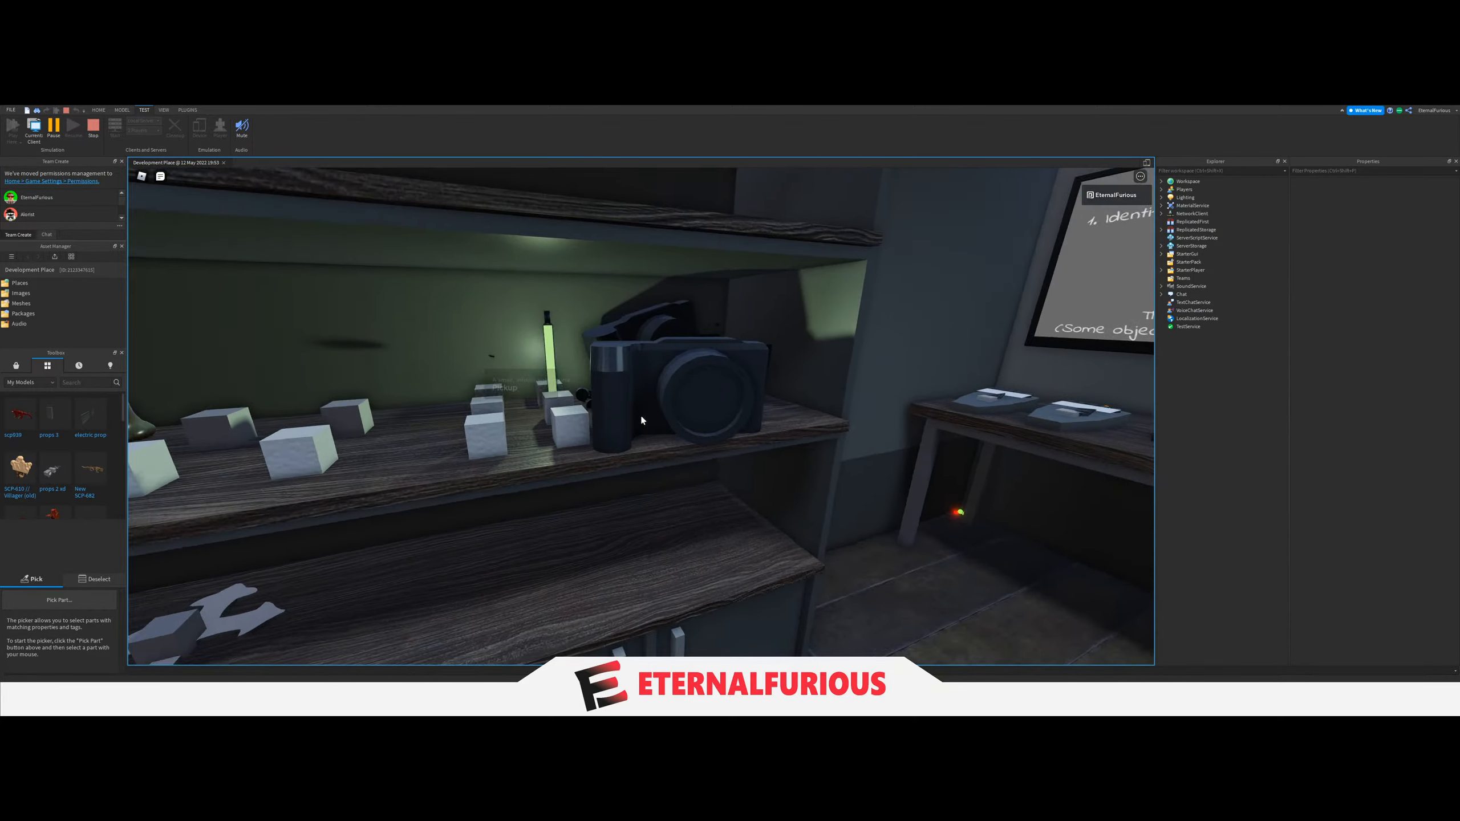
Check the candles, crucifixes, glowstick and cameras on the van's shelving again, and end the playtest.
key("s")
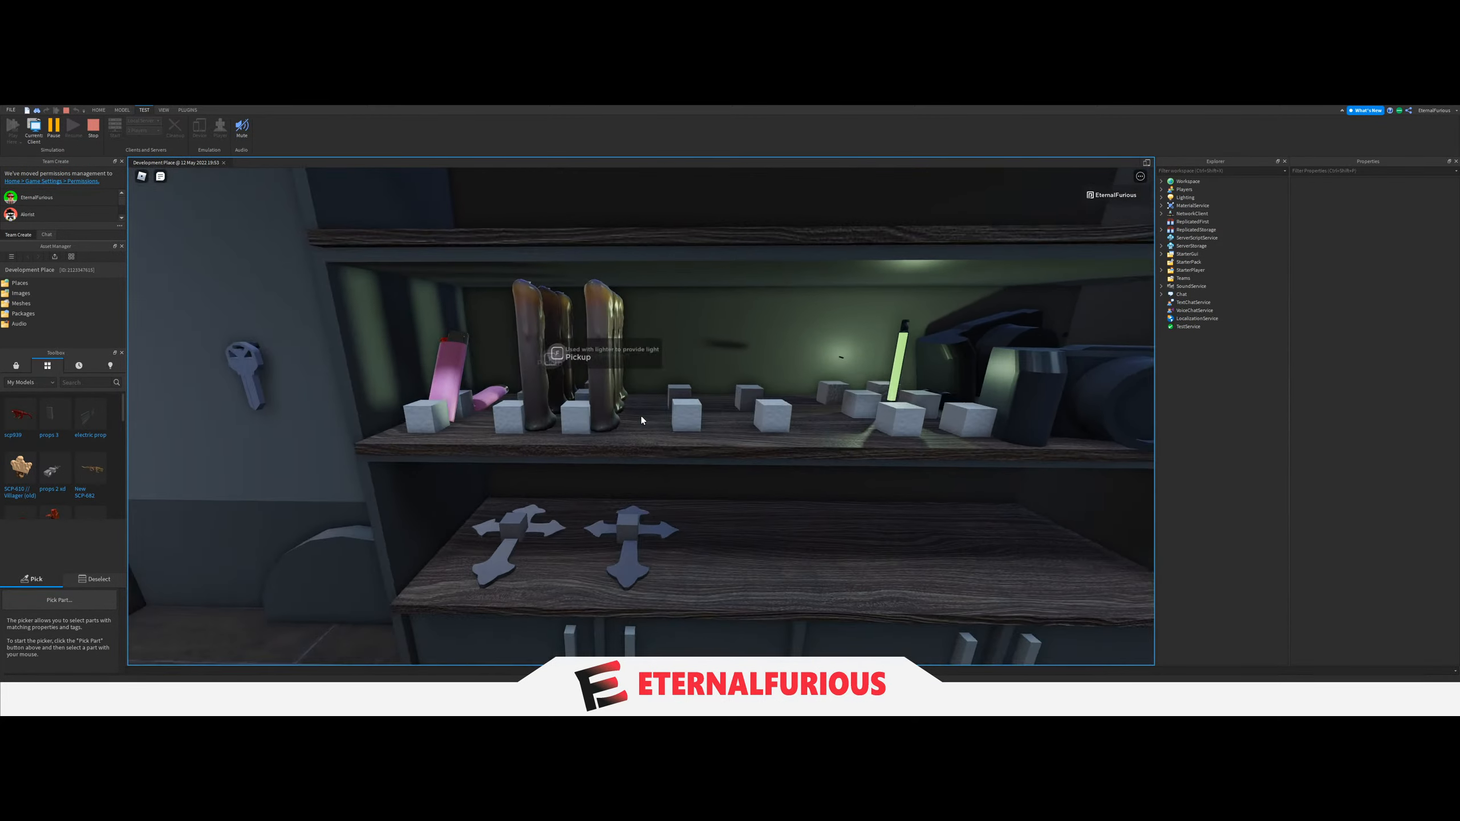
key("s")
key("w")
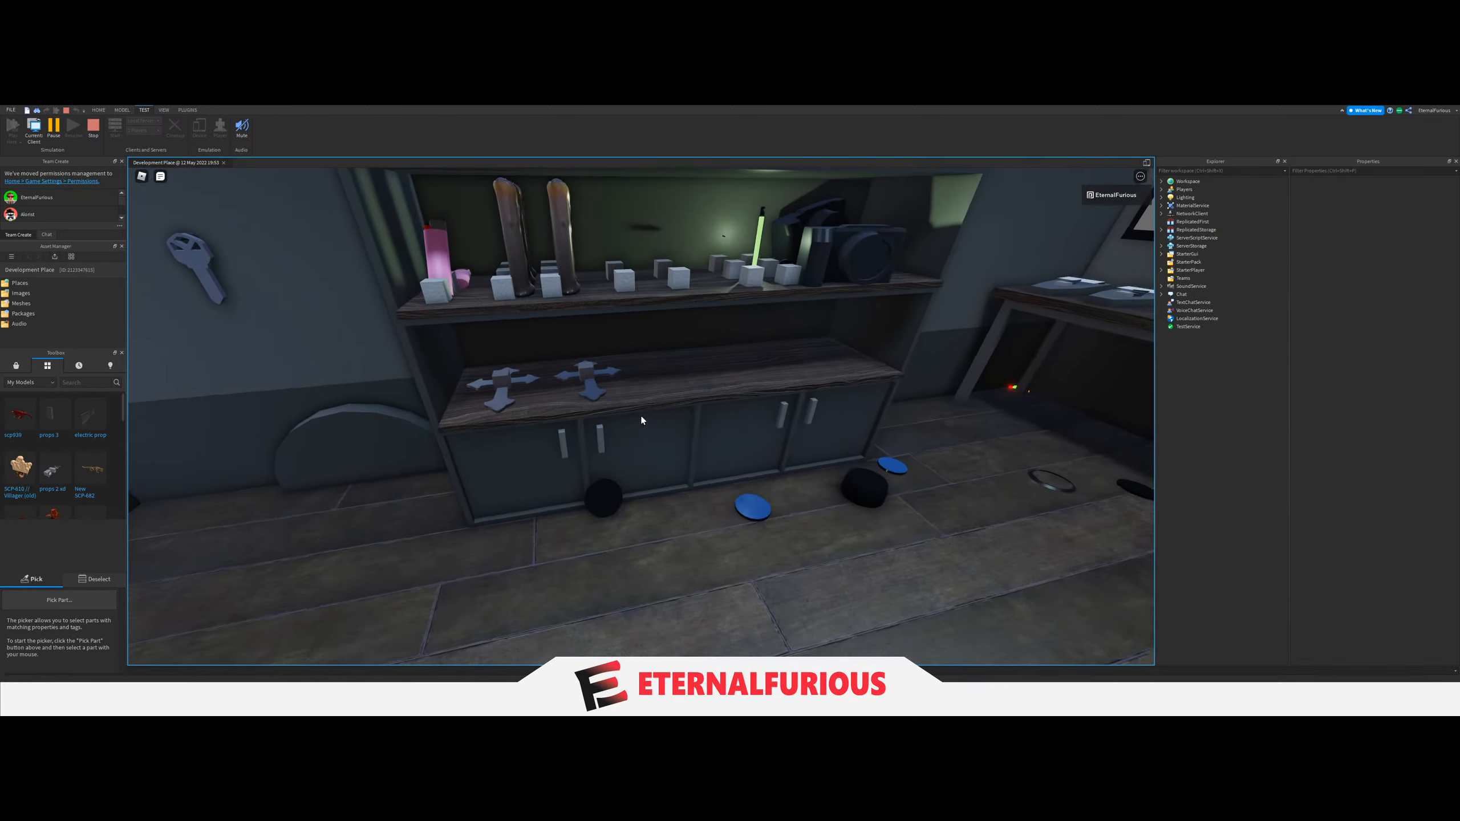
key("s")
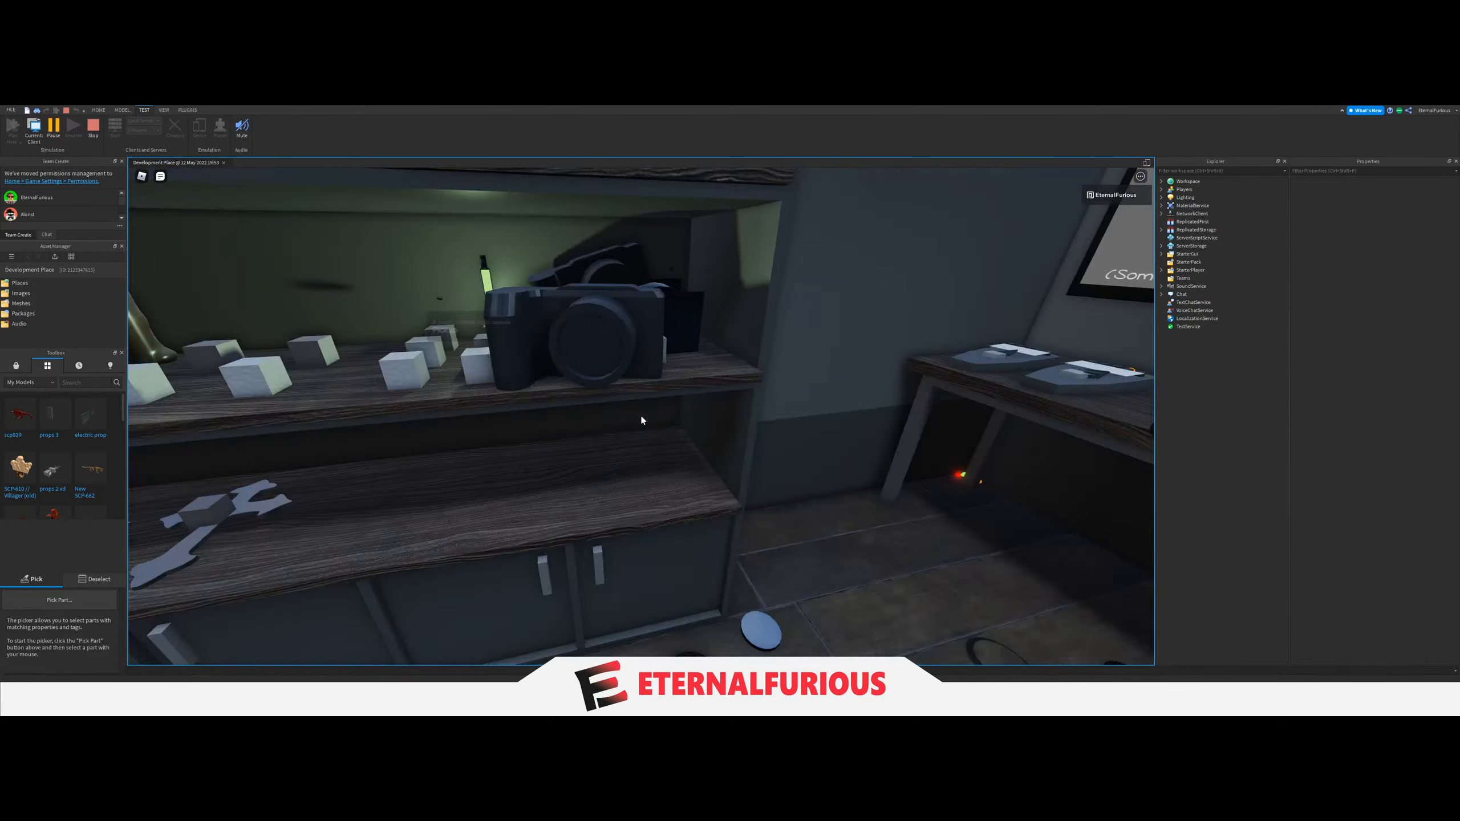
left_click(93, 127)
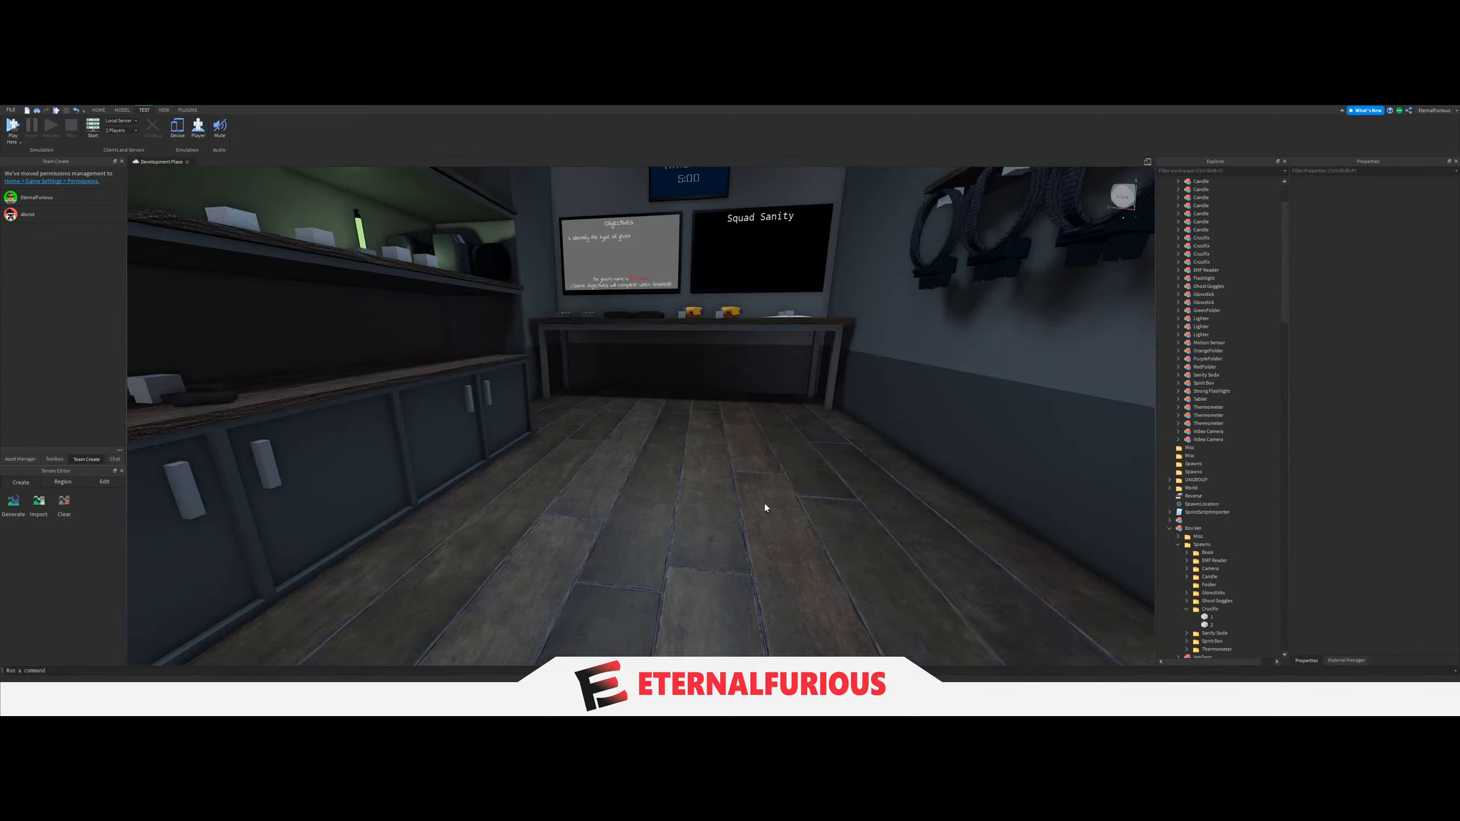
Leave the van's interior and examine the row of parked vans from behind.
key("s")
right_click_drag(709, 413, 681, 494)
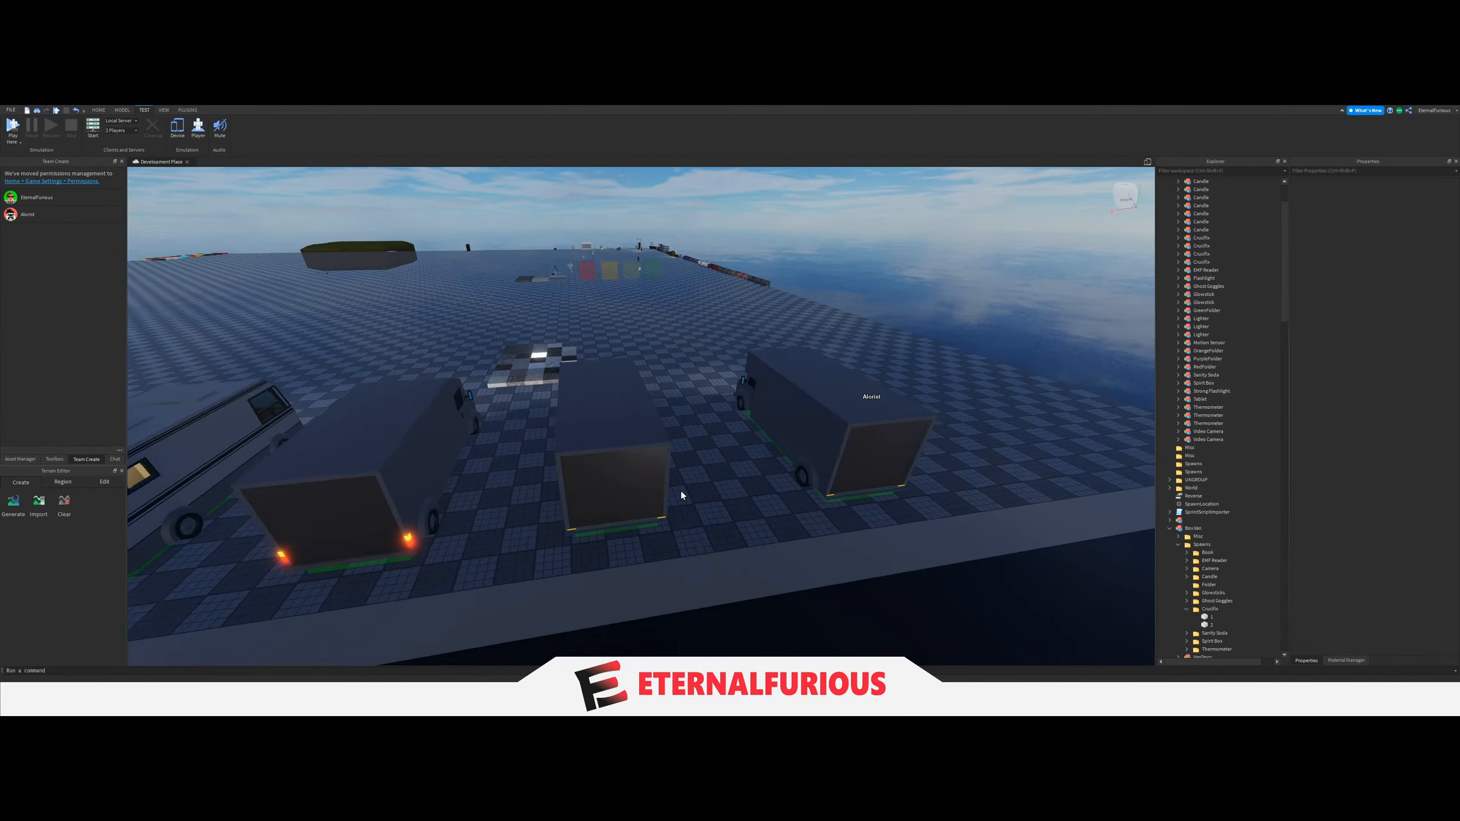
key("w")
key("d")
key("s")
key("a")
left_click(98, 110)
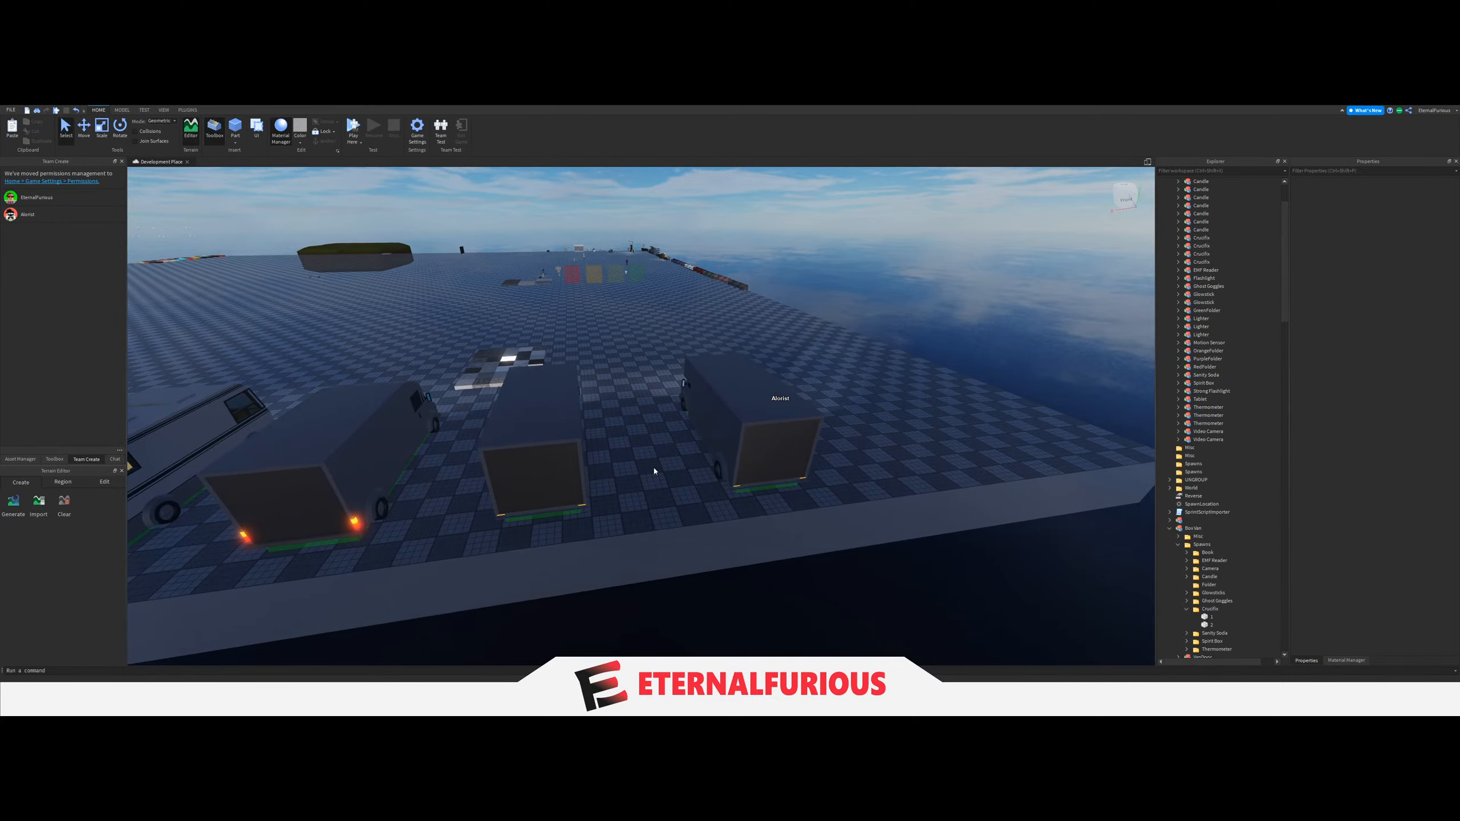
key("d")
key("w")
right_click_drag(698, 424, 658, 482)
key("w")
key("s")
key("a")
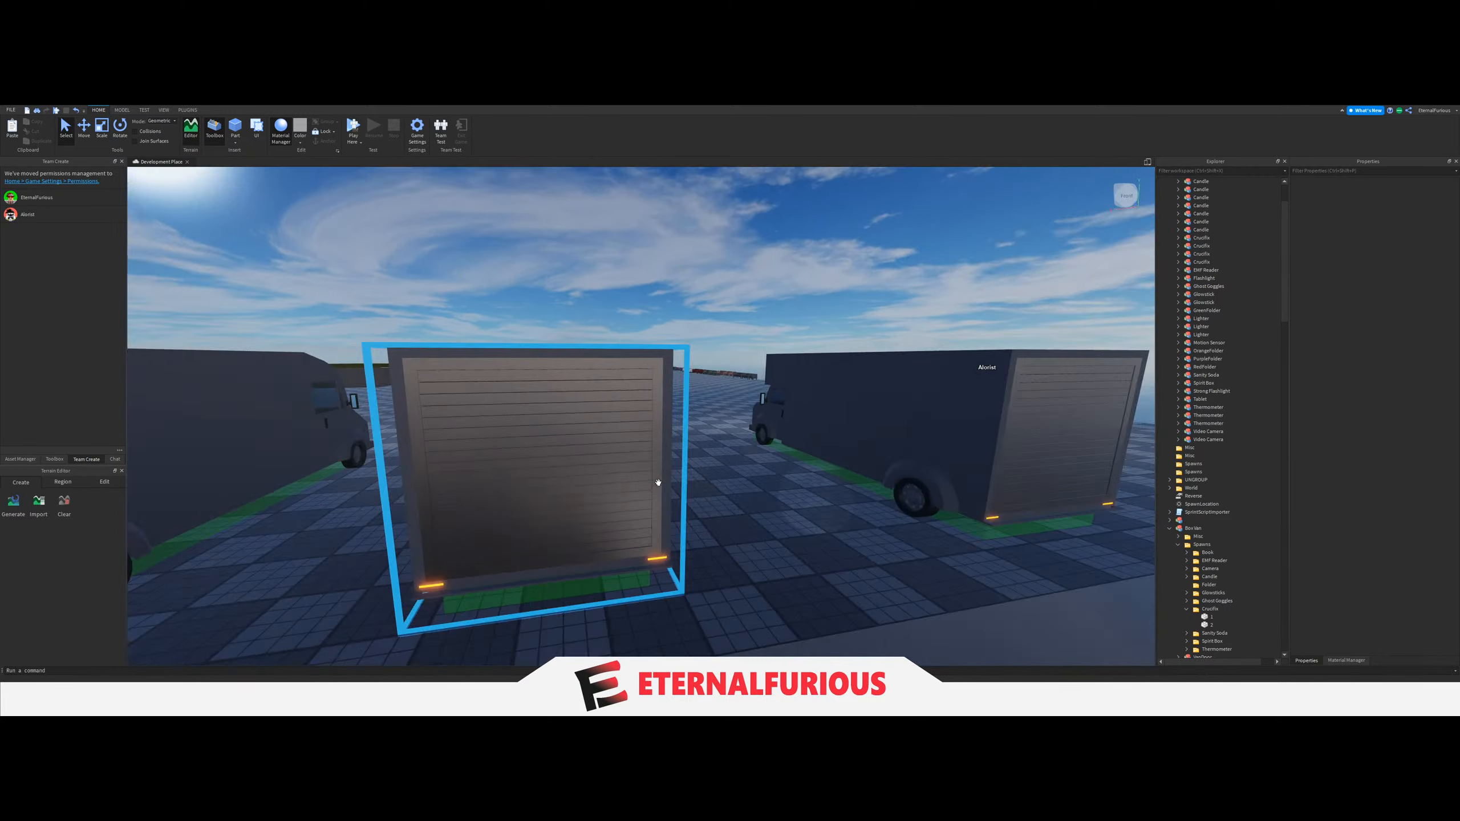
Examine the sides of the middle van and its neighbours from the gaps between them.
key("w")
key("a")
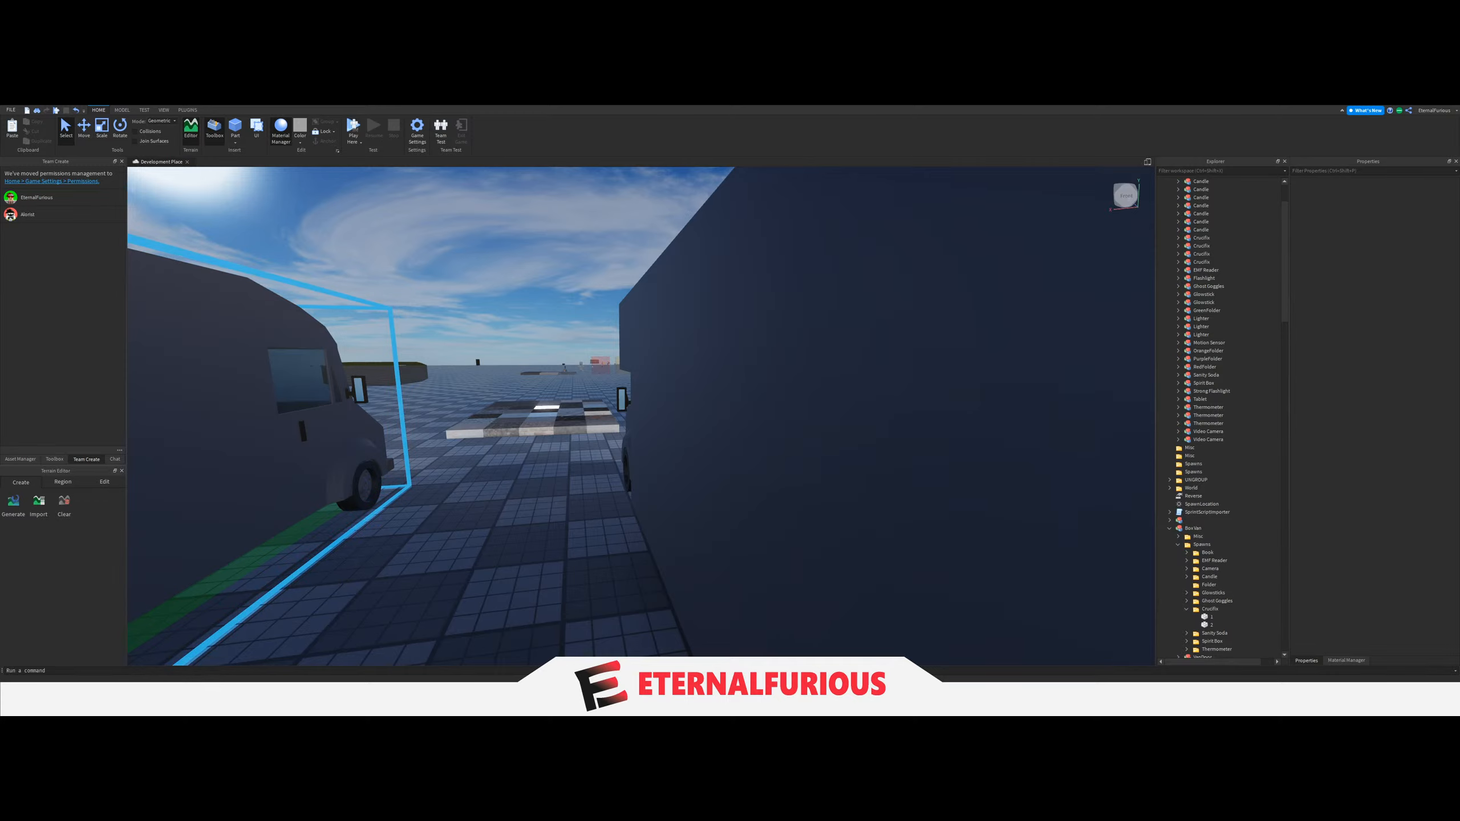
right_click_drag(645, 498, 635, 505)
key("s")
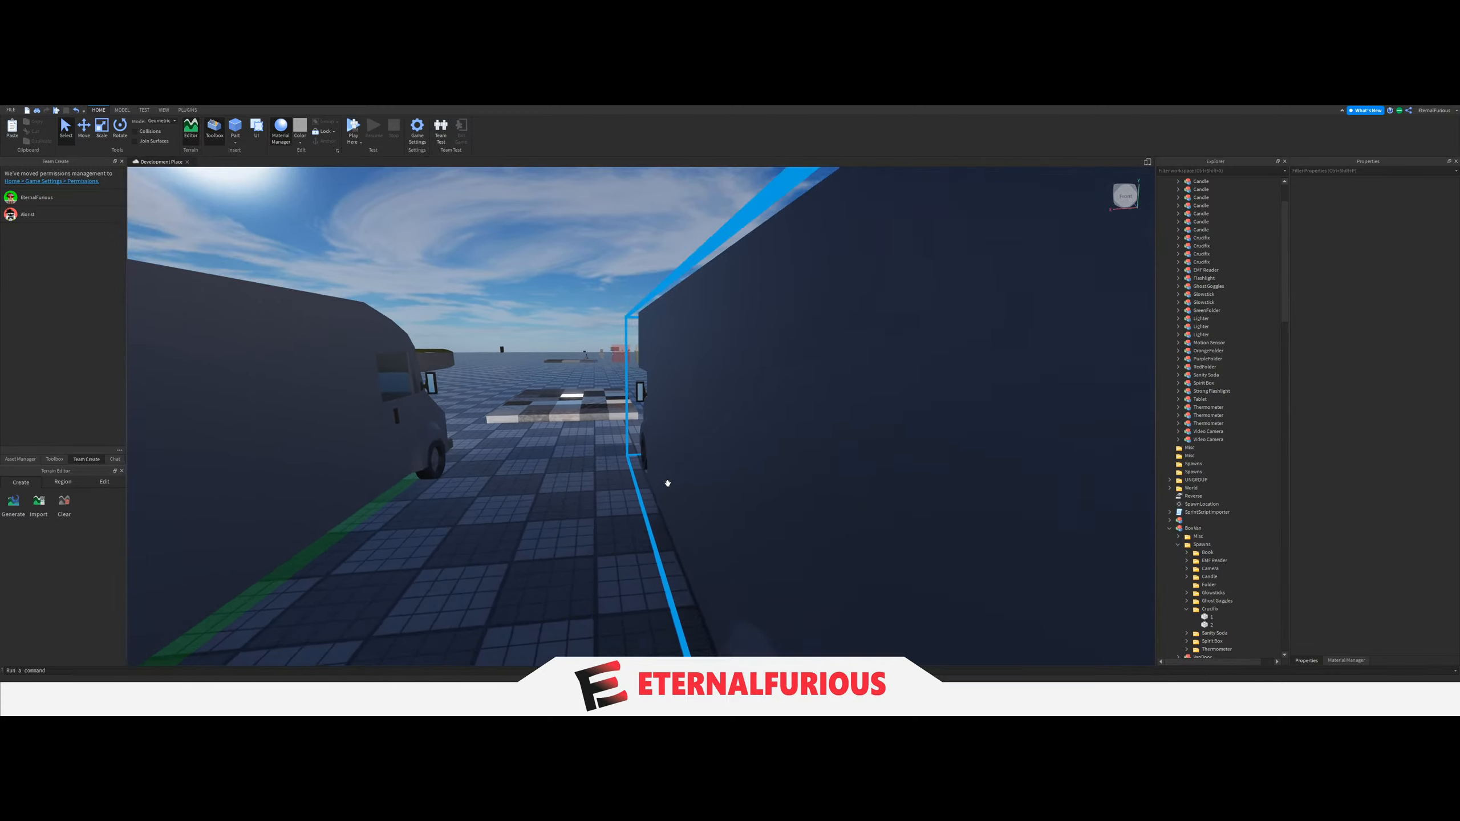
key("d")
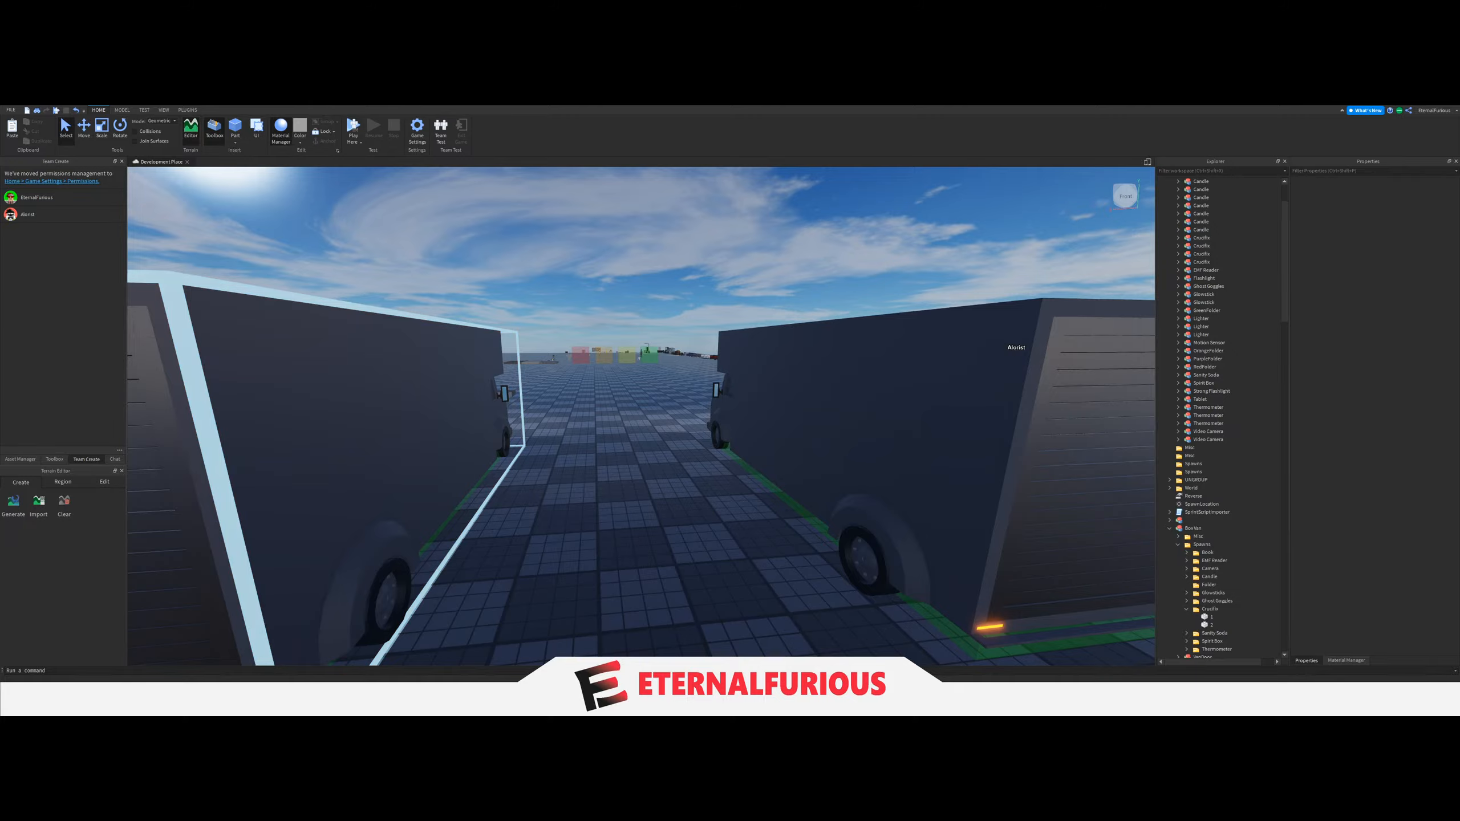
right_click_drag(737, 430, 724, 443)
key("a")
key("d")
key("w")
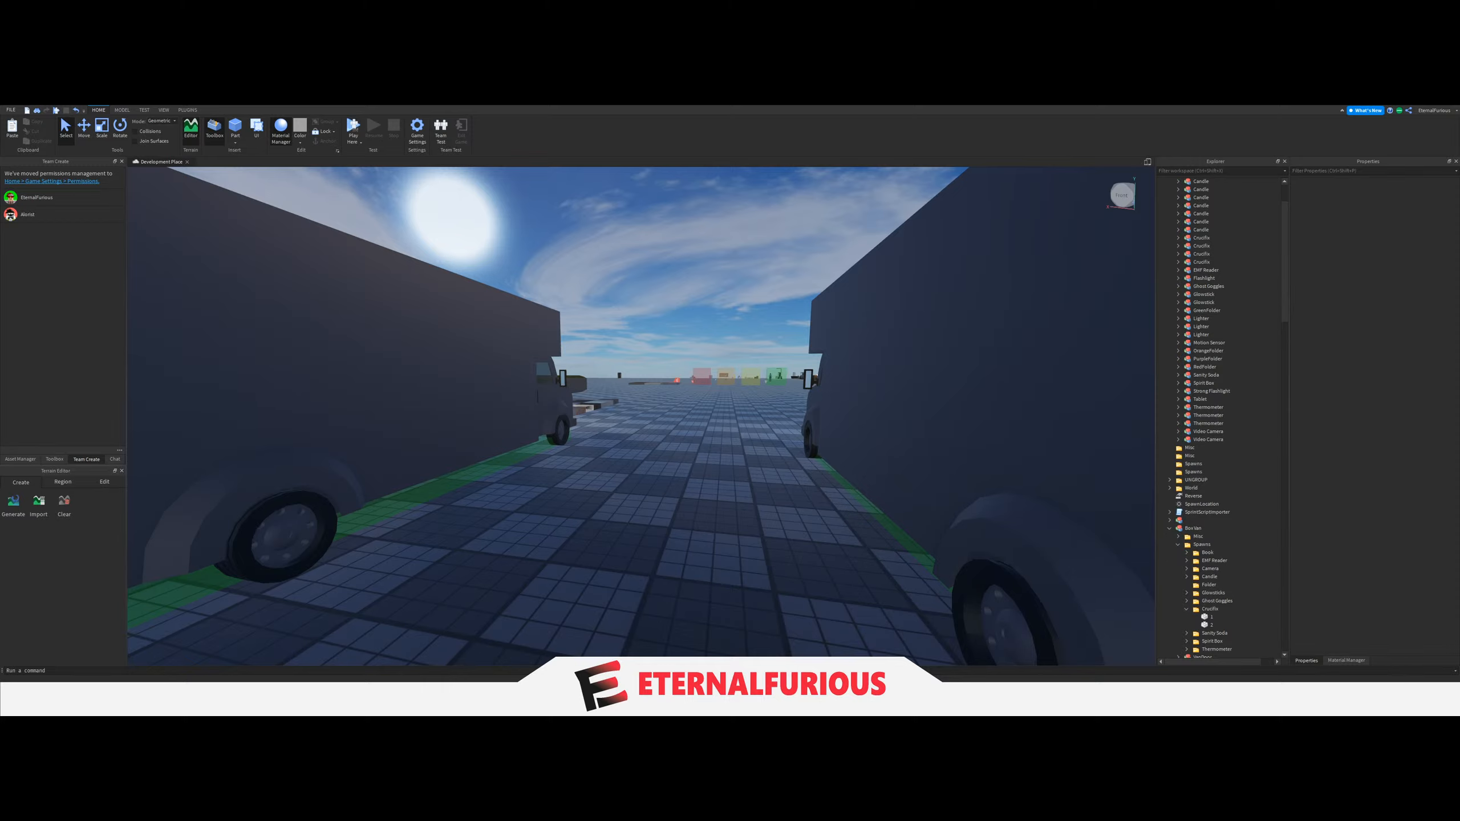
key("s")
right_click_drag(583, 551, 691, 483)
key("w")
key("d")
key("w")
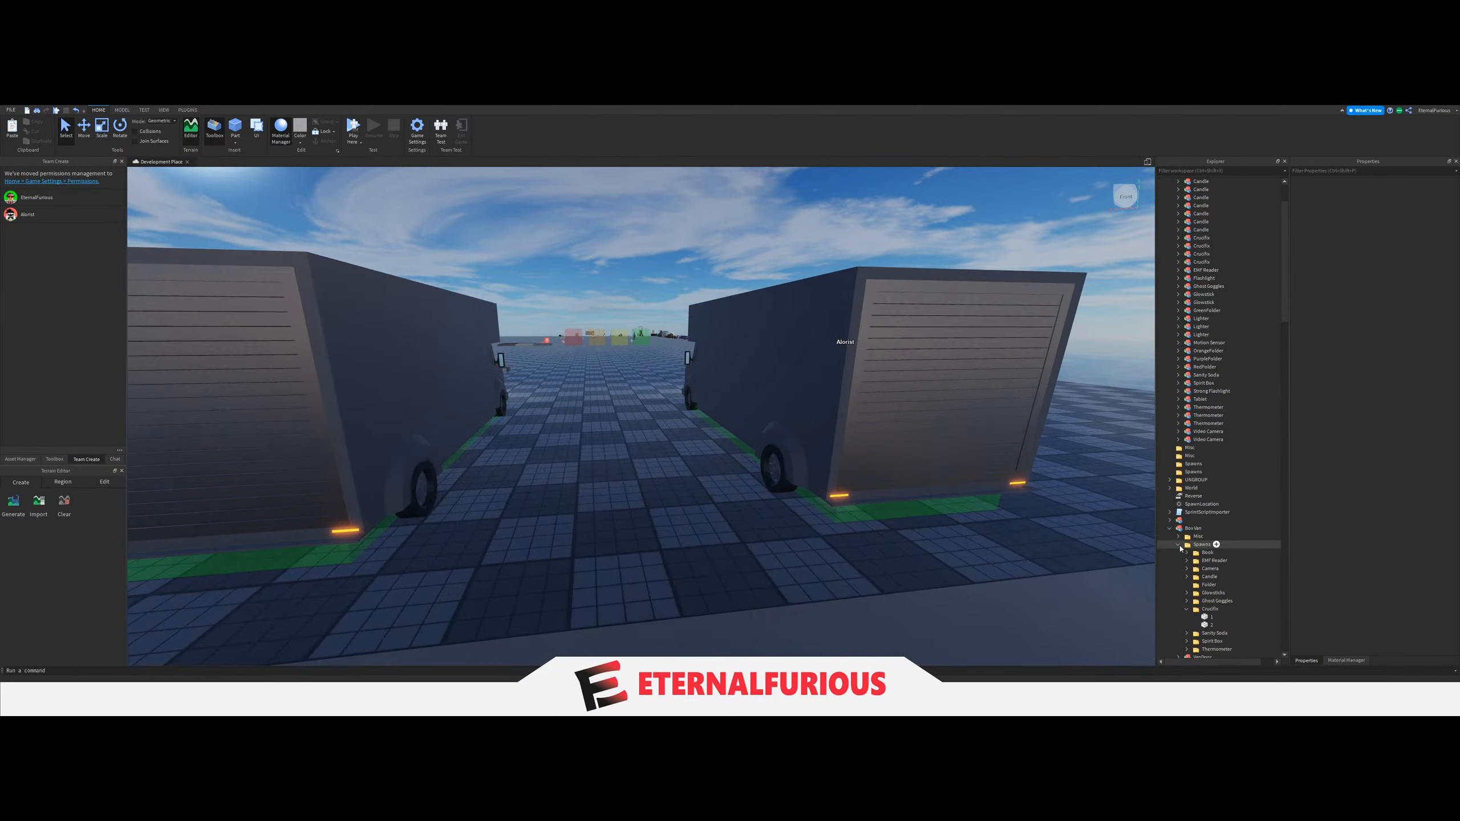
Collapse the Crucifix folder and delete the leftover folder named "Folder" from the van's Spawns folder.
left_click(1186, 609)
left_click(1209, 585)
key("Delete")
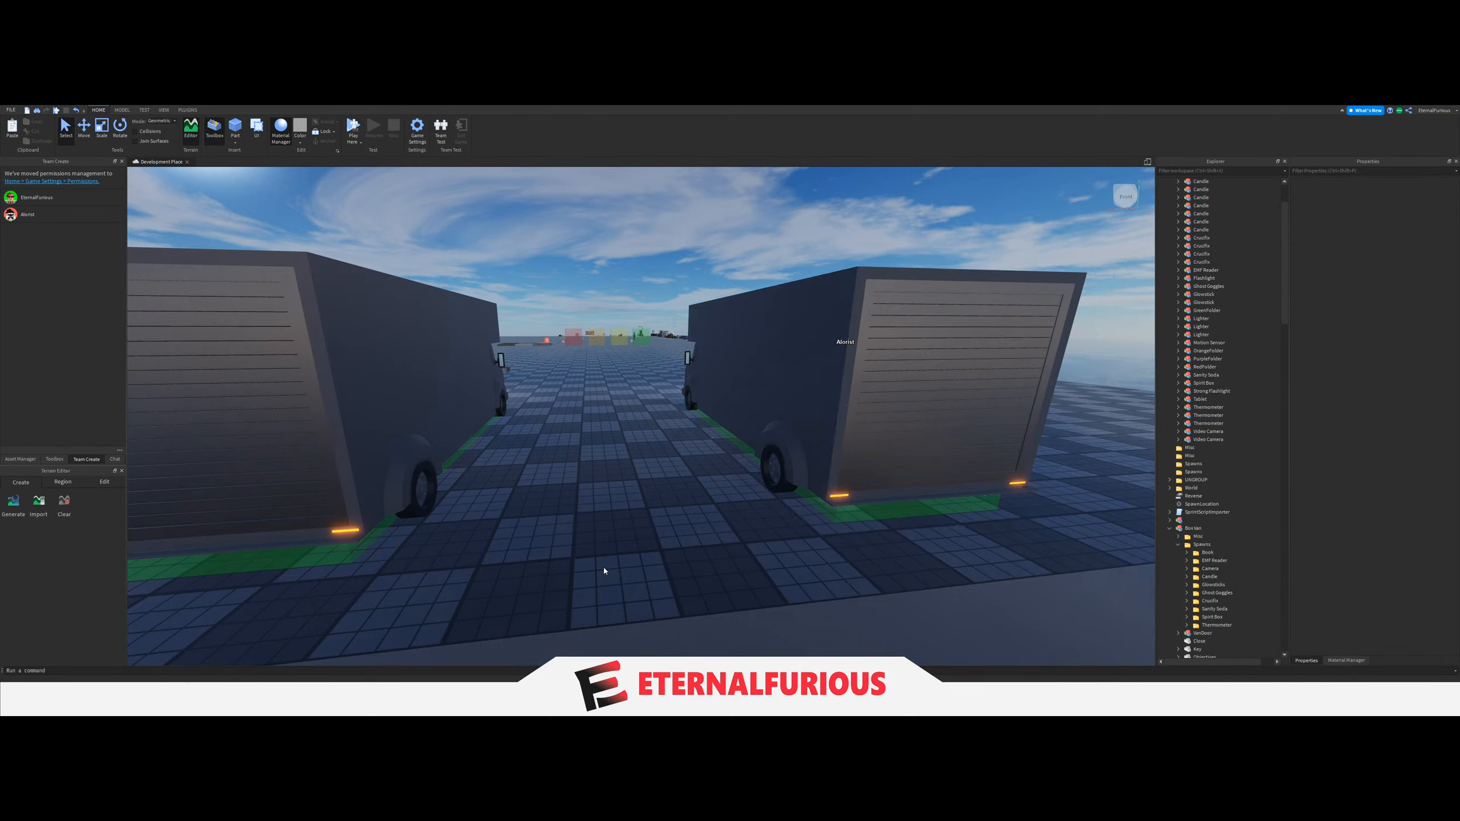
Return inside the van and examine its stocked shelving, desk and the key on the wall.
key("a")
key("s")
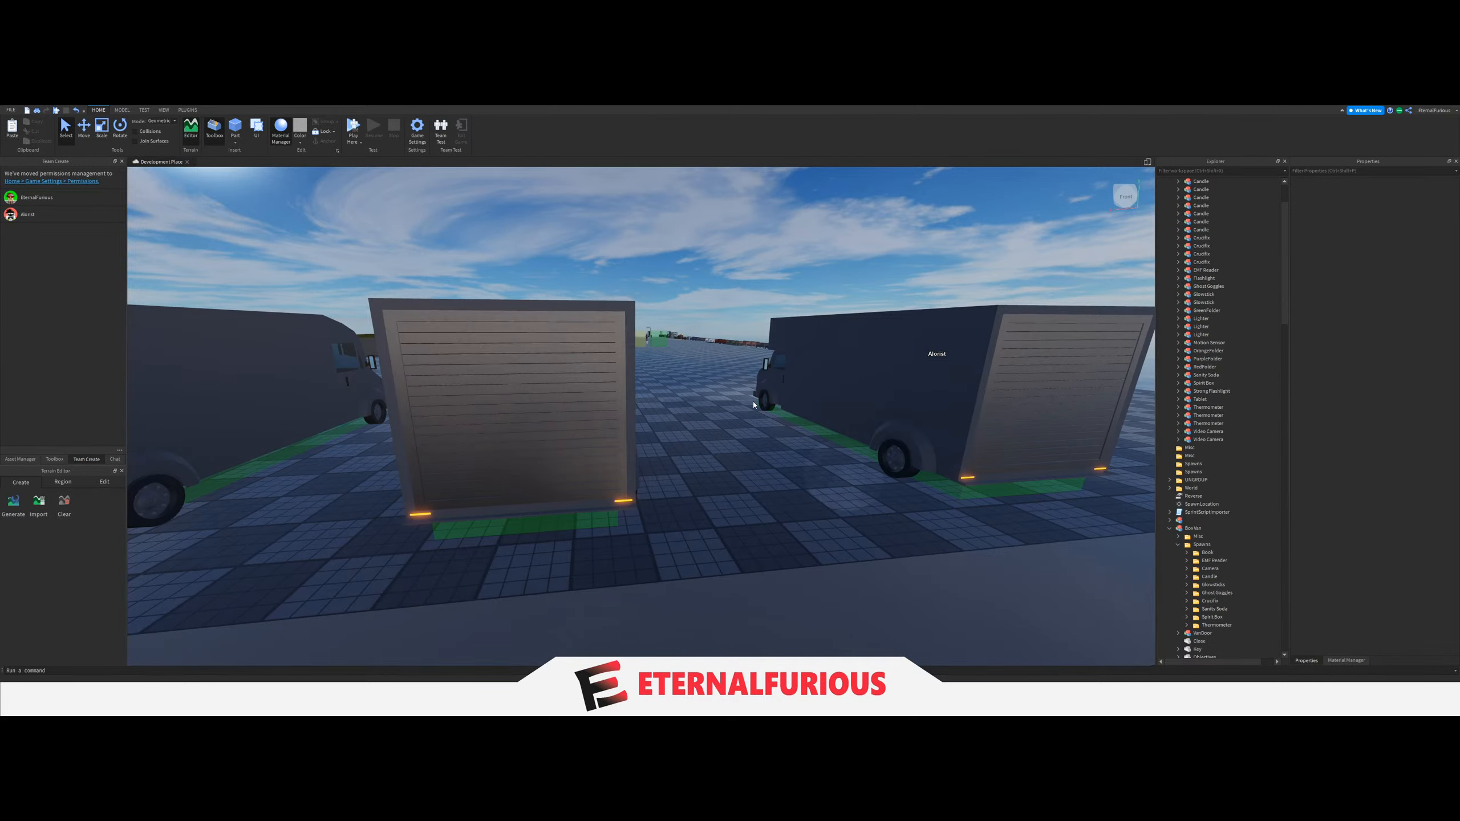
mouse_move(621, 468)
right_mouse_down()
mouse_move(589, 486)
mouse_move(659, 479)
mouse_move(604, 416)
mouse_move(629, 450)
mouse_move(621, 423)
mouse_move(615, 444)
right_mouse_up()
key("w")
key("d")
key("s")
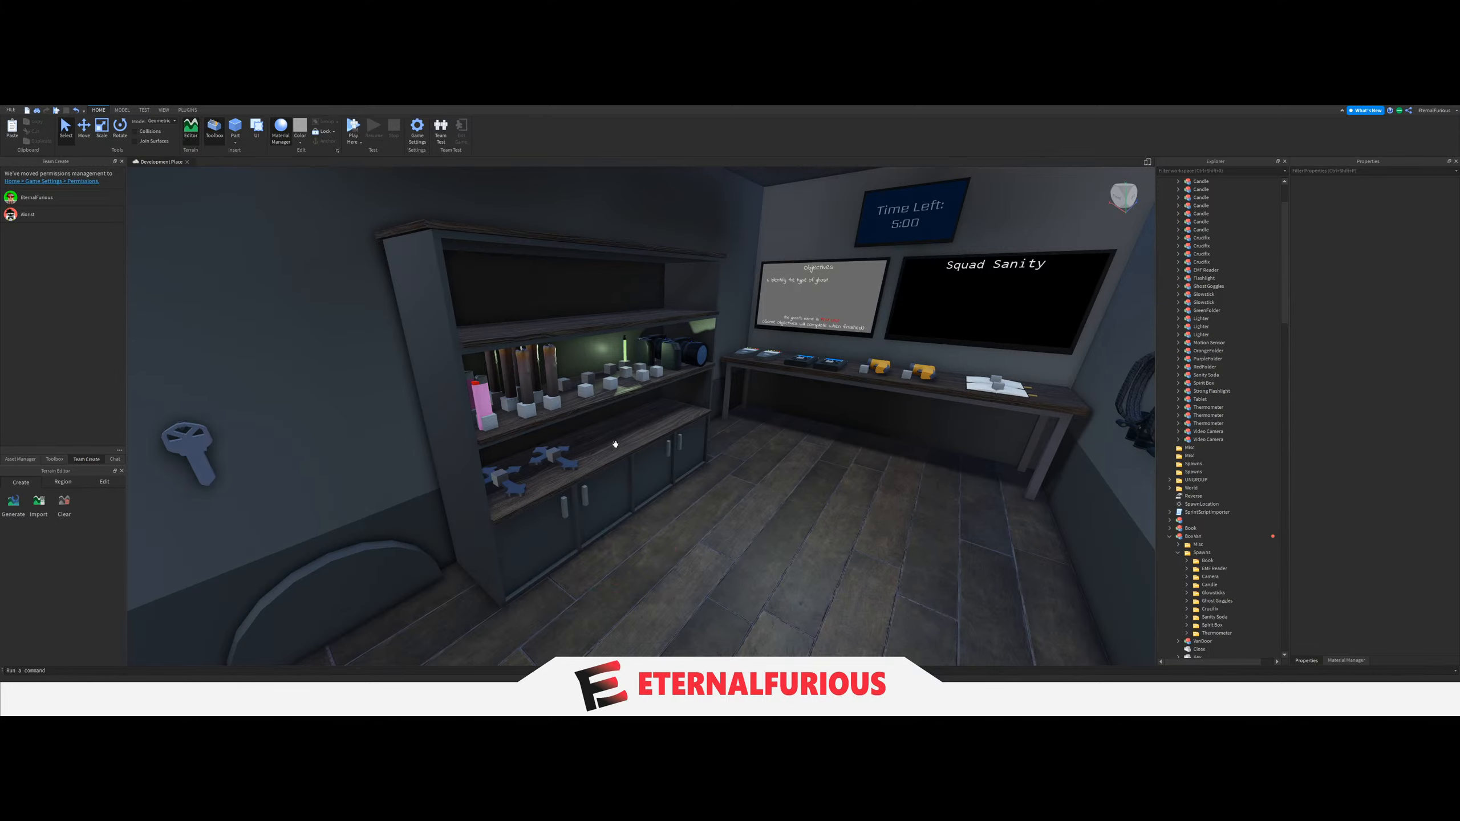
key("a")
key("d")
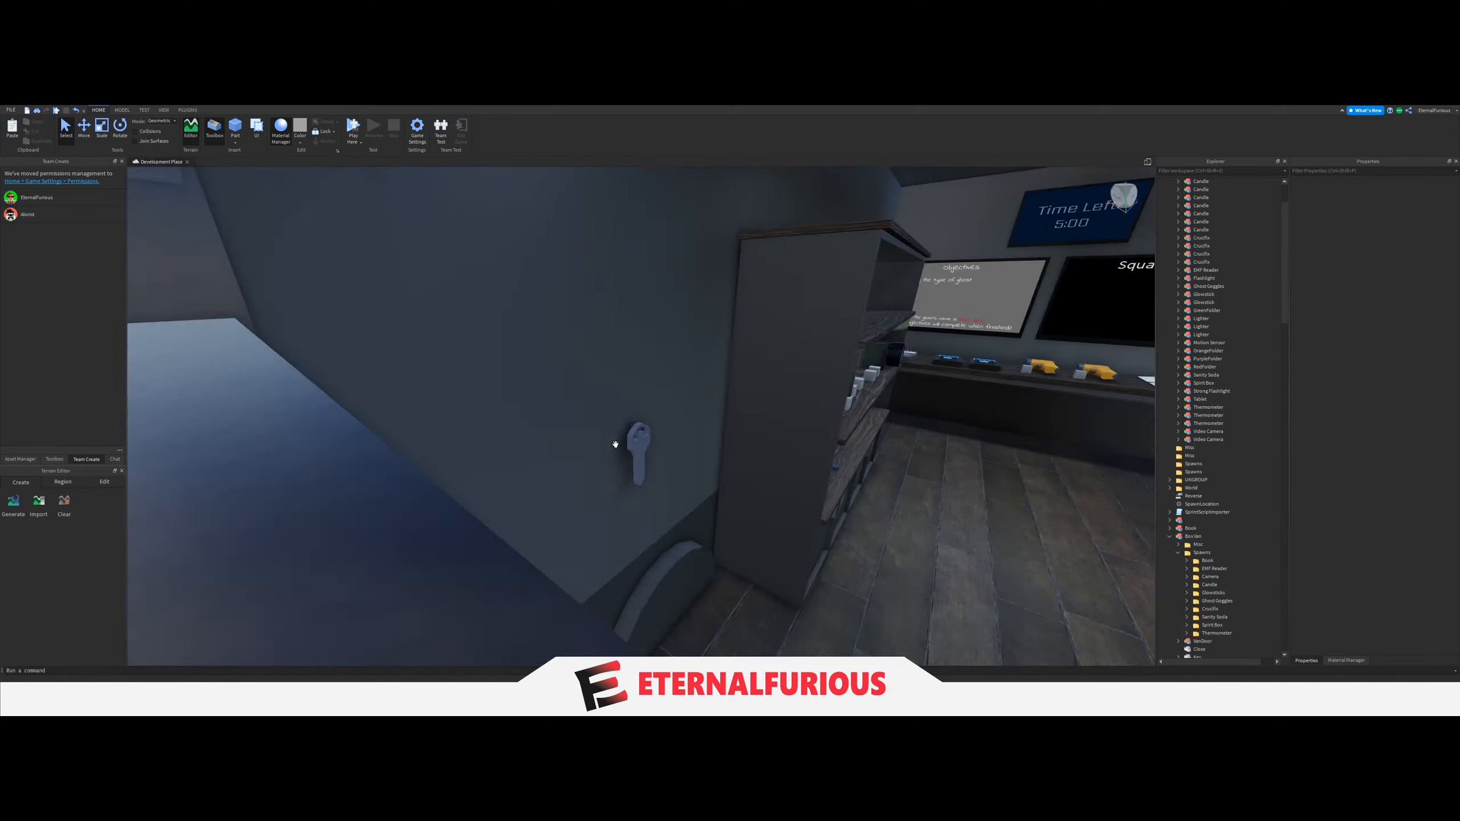
key("a")
key("d")
key("a")
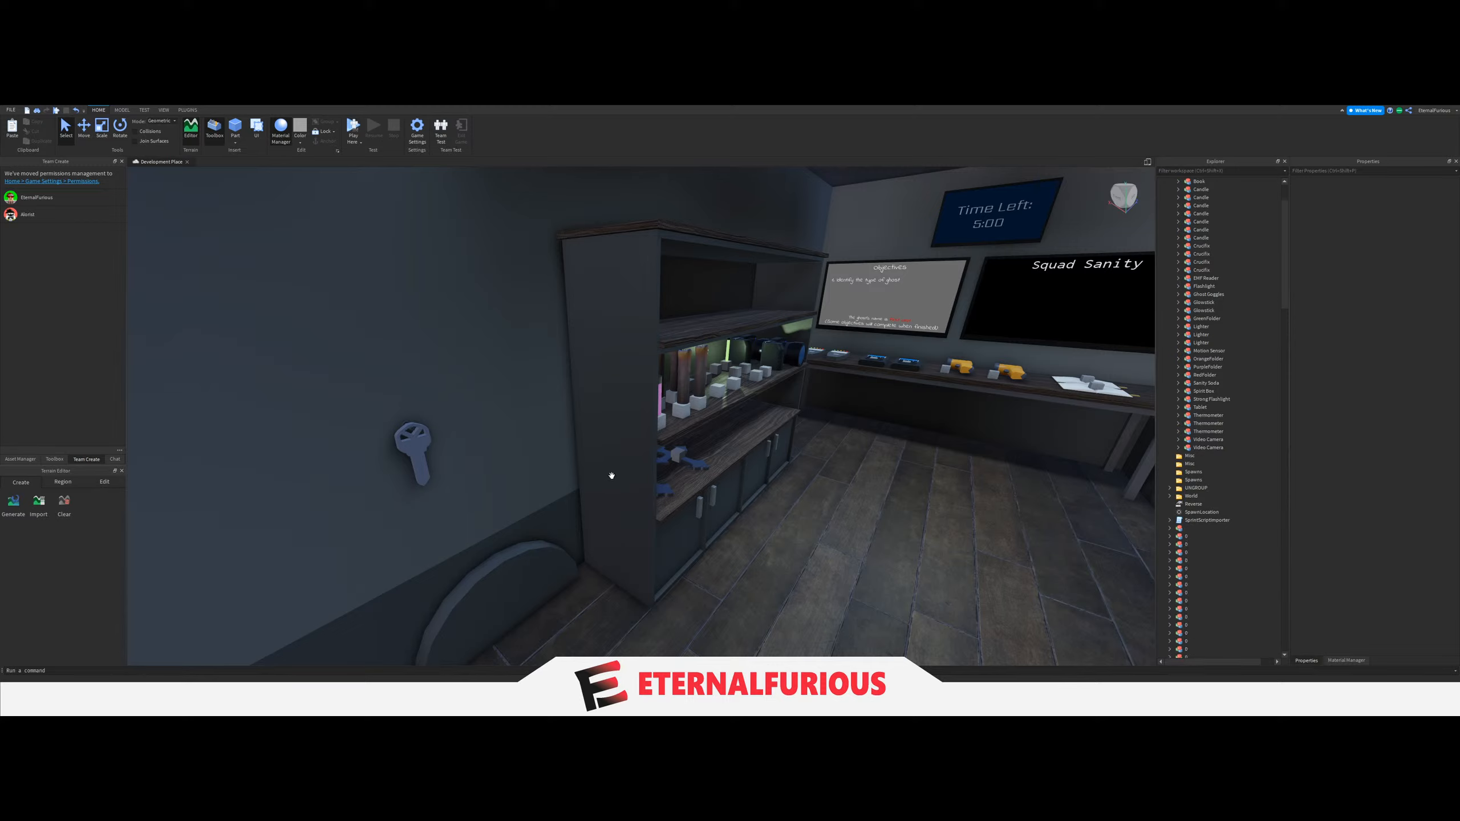
Enter the other van and examine the equipment on its desk and shelves, down to the wooden crucifixes.
key("s")
right_click_drag(641, 454, 640, 453)
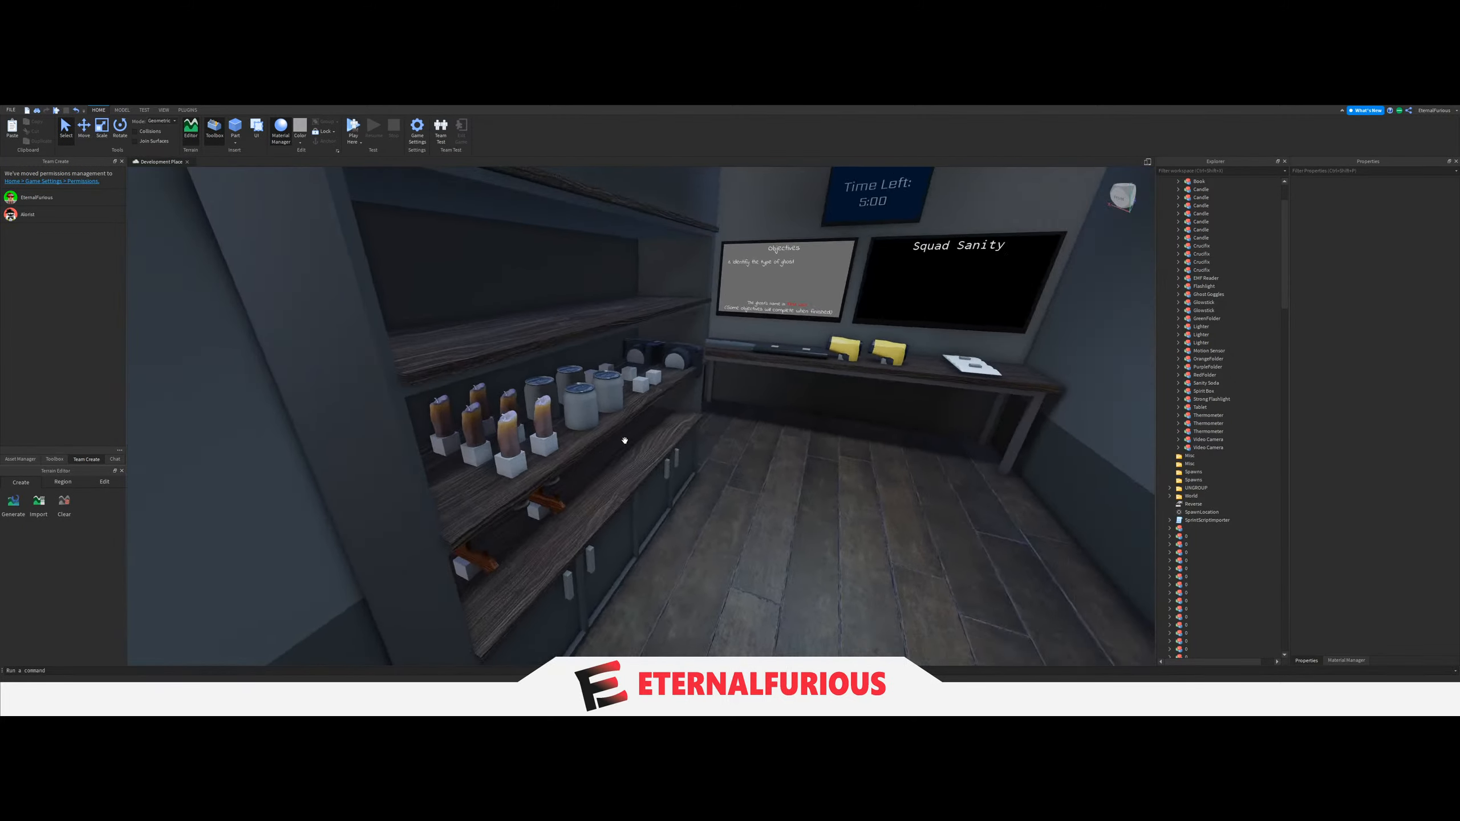
key("s")
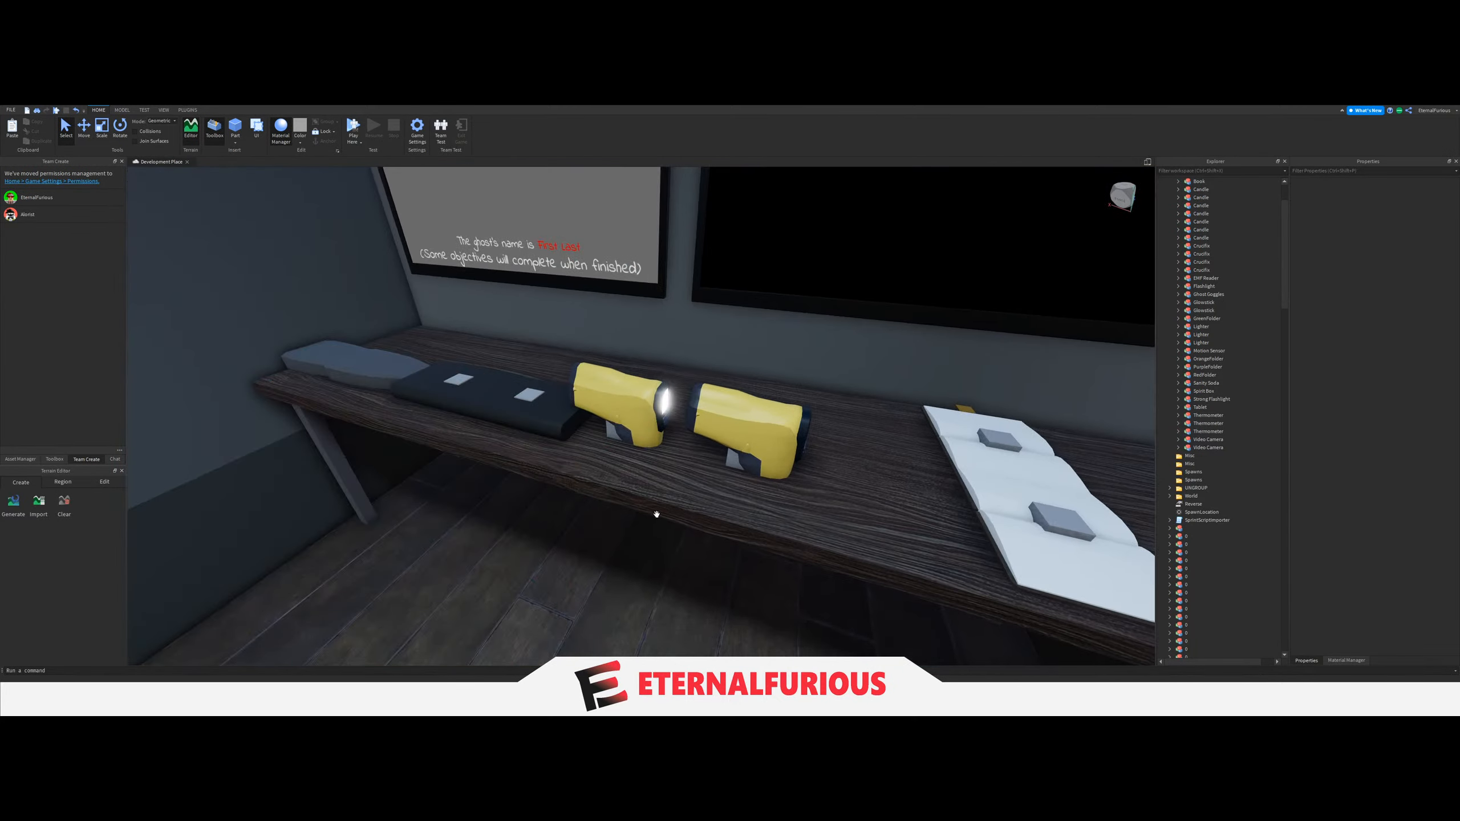
scroll(634, 448, "down", 4)
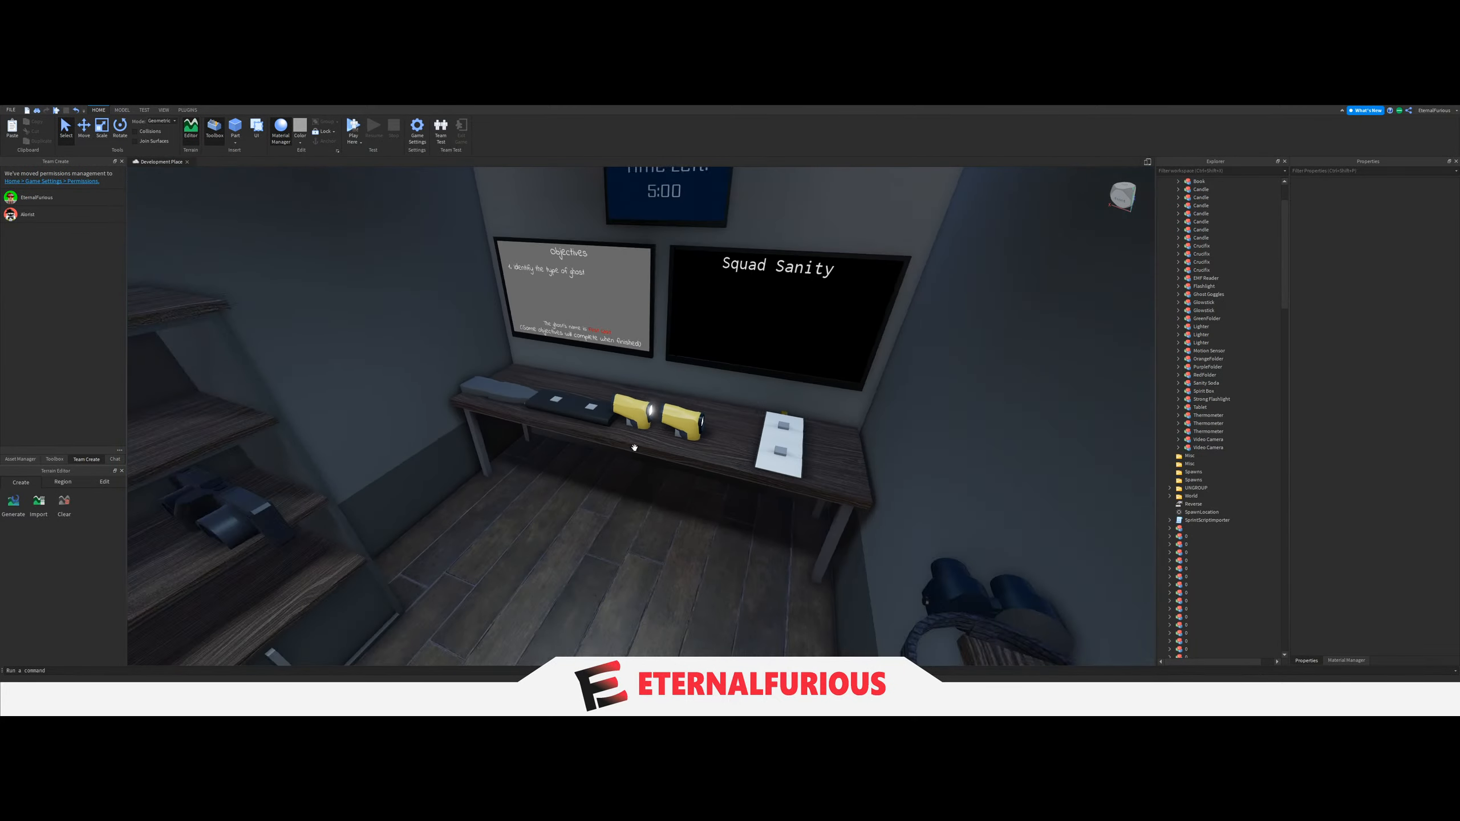
key("w")
right_click_drag(671, 495, 632, 486)
scroll(508, 476, "up", 4)
scroll(641, 478, "down", 4)
scroll(641, 486, "up", 5)
scroll(632, 486, "down", 6)
scroll(612, 482, "up", 5)
scroll(612, 483, "up", 5)
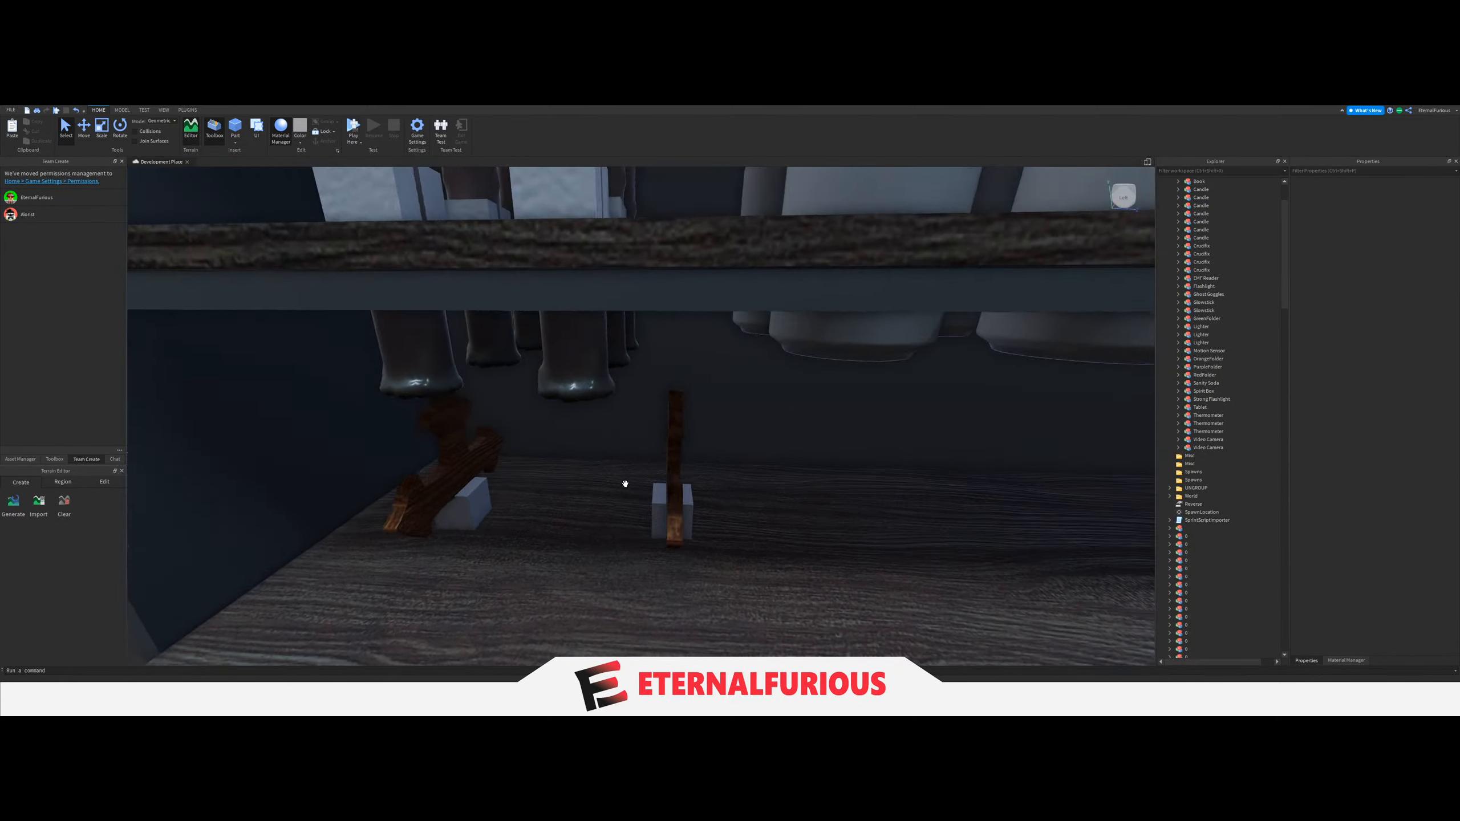
Expand the second van's model and delete the leftover folder named "Folder" from its Spawns folder.
scroll(1211, 579, "down", 6)
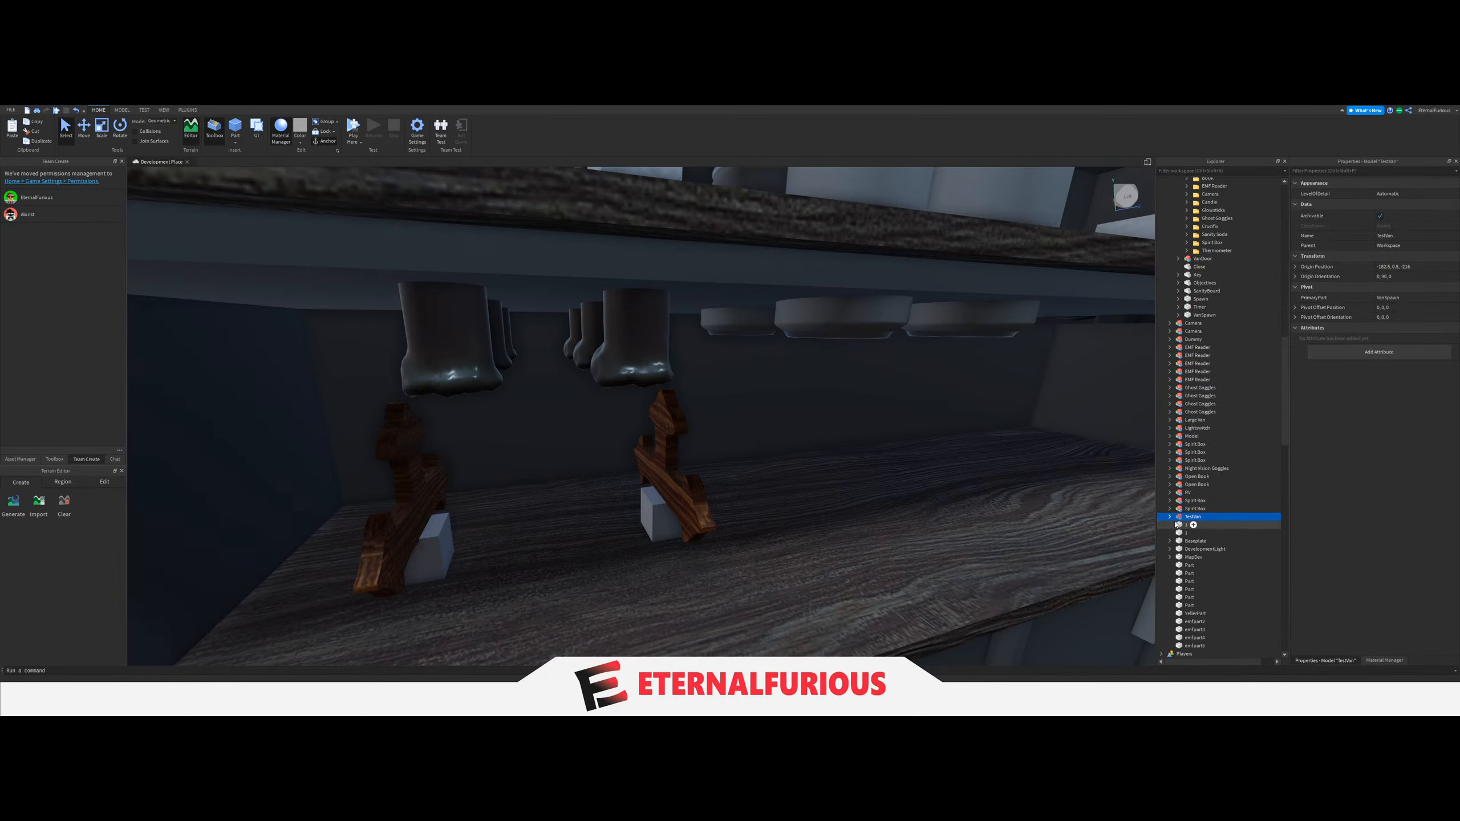
scroll(1184, 524, "down", 5)
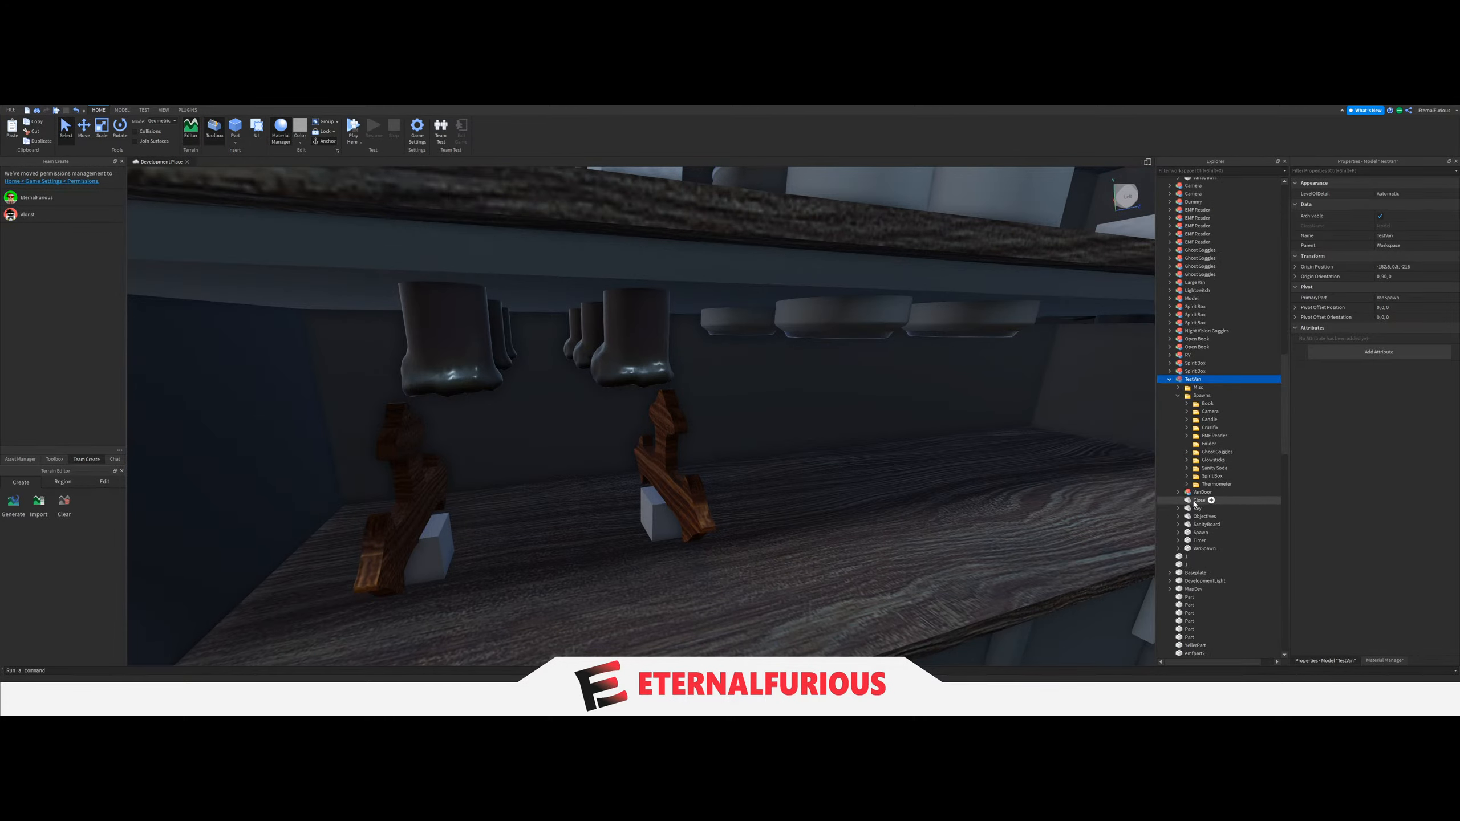
left_click(1204, 444)
key("Delete")
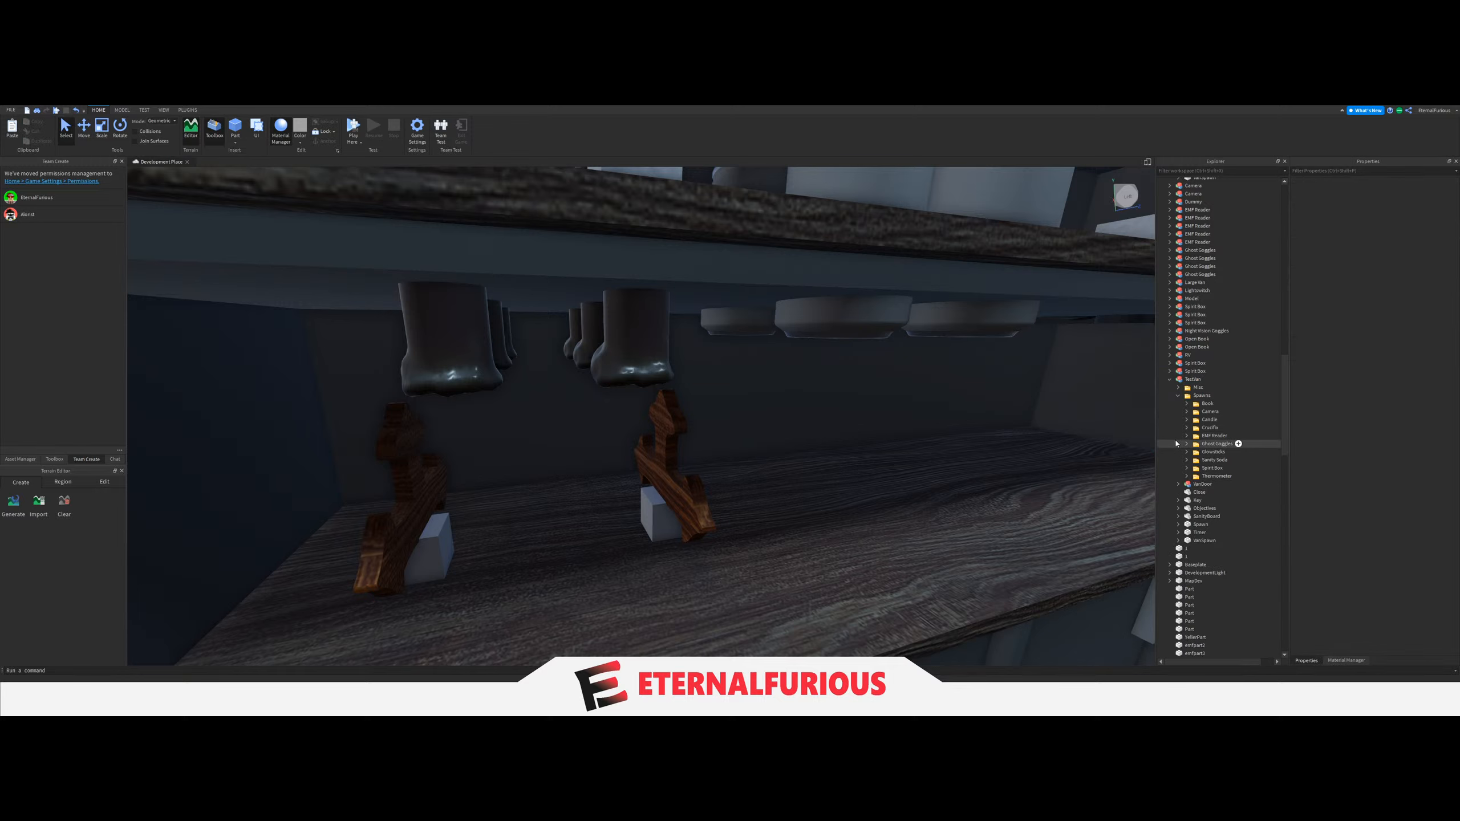
Expand the second van's Crucifix spawn folder and bring up the Rotate handles on its first block.
left_click(1213, 437)
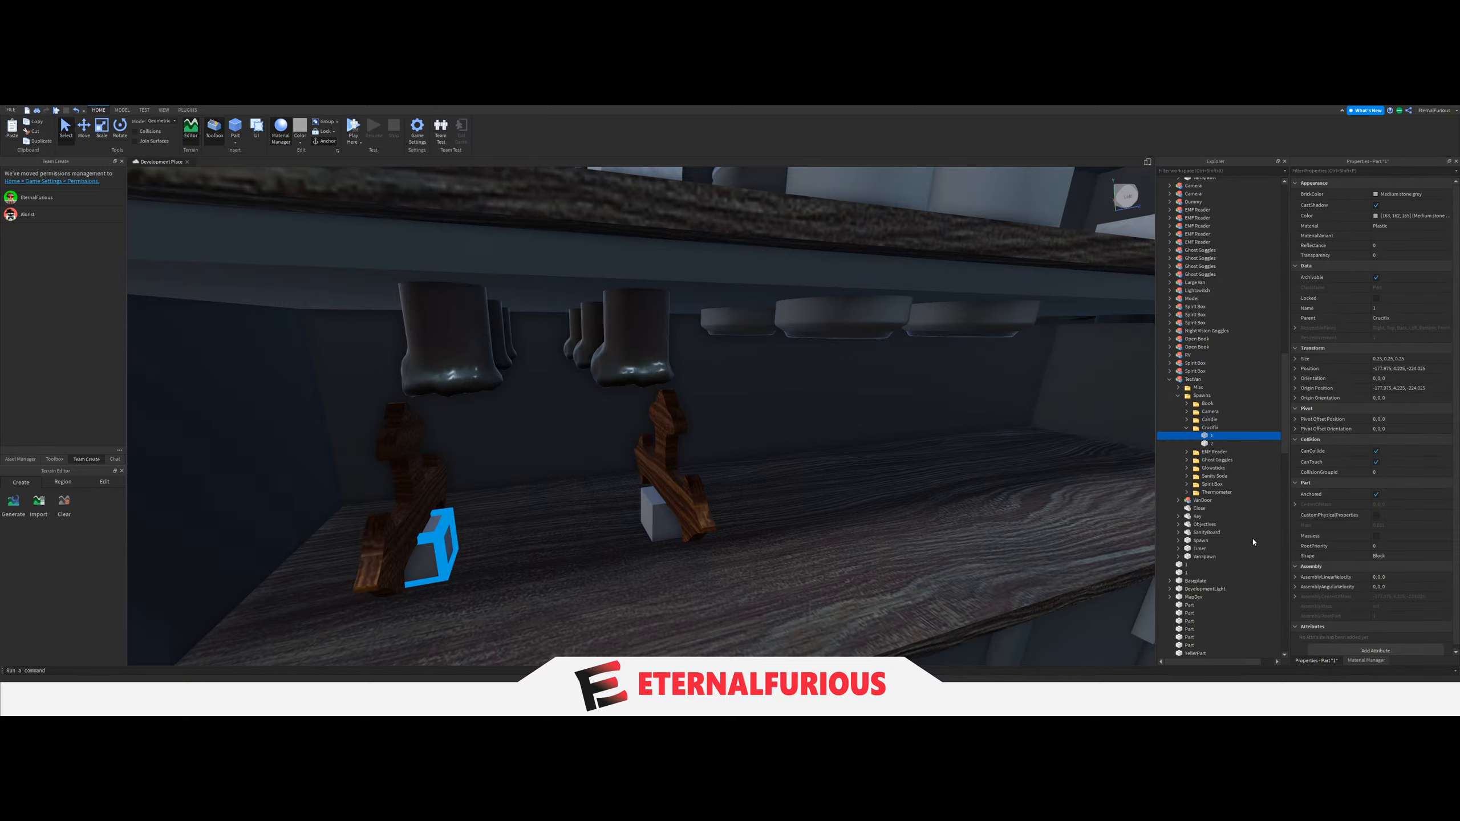
scroll(690, 457, "down", 5)
left_click(120, 127)
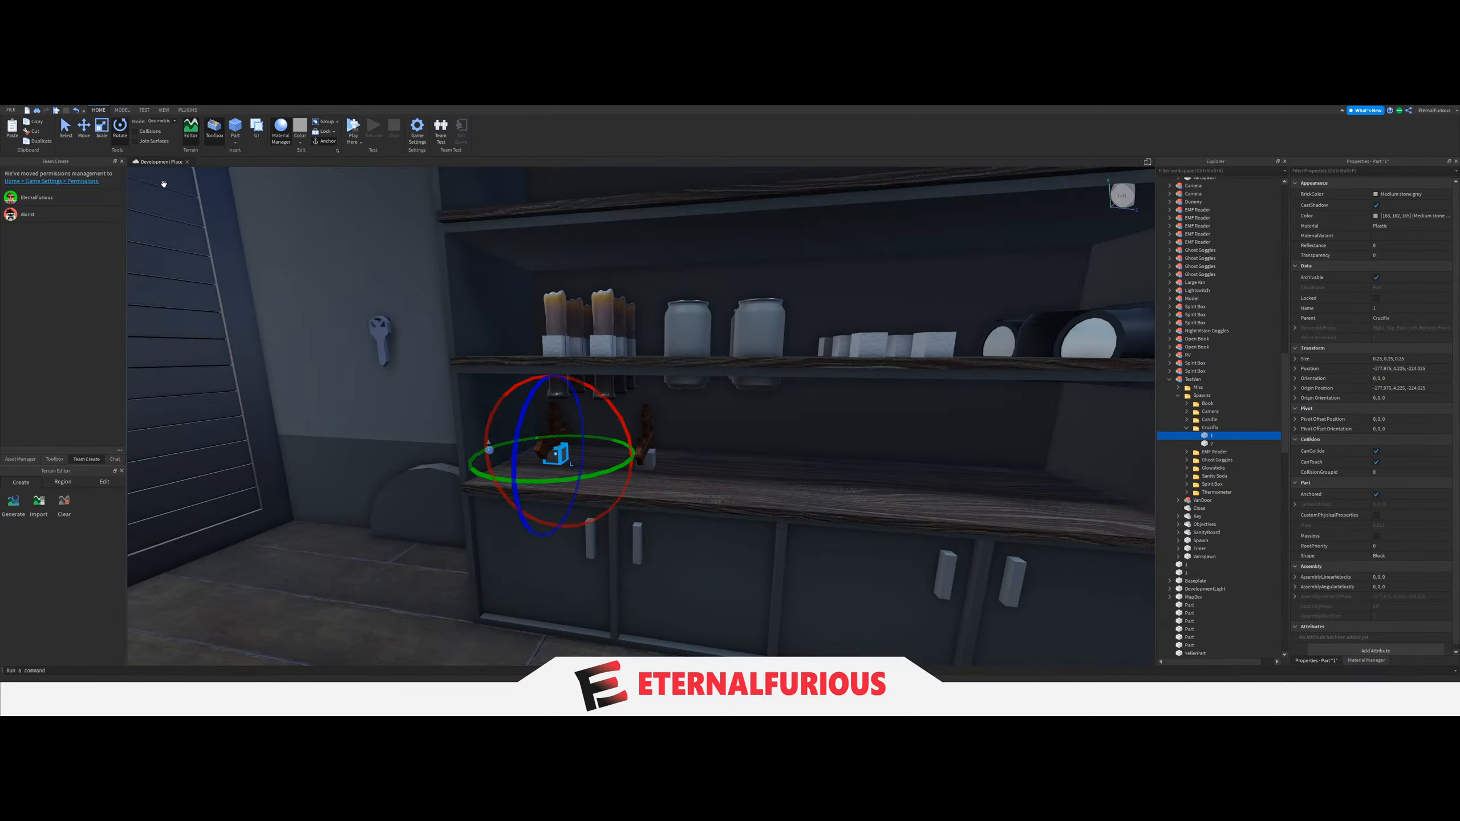
scroll(602, 431, "up", 5)
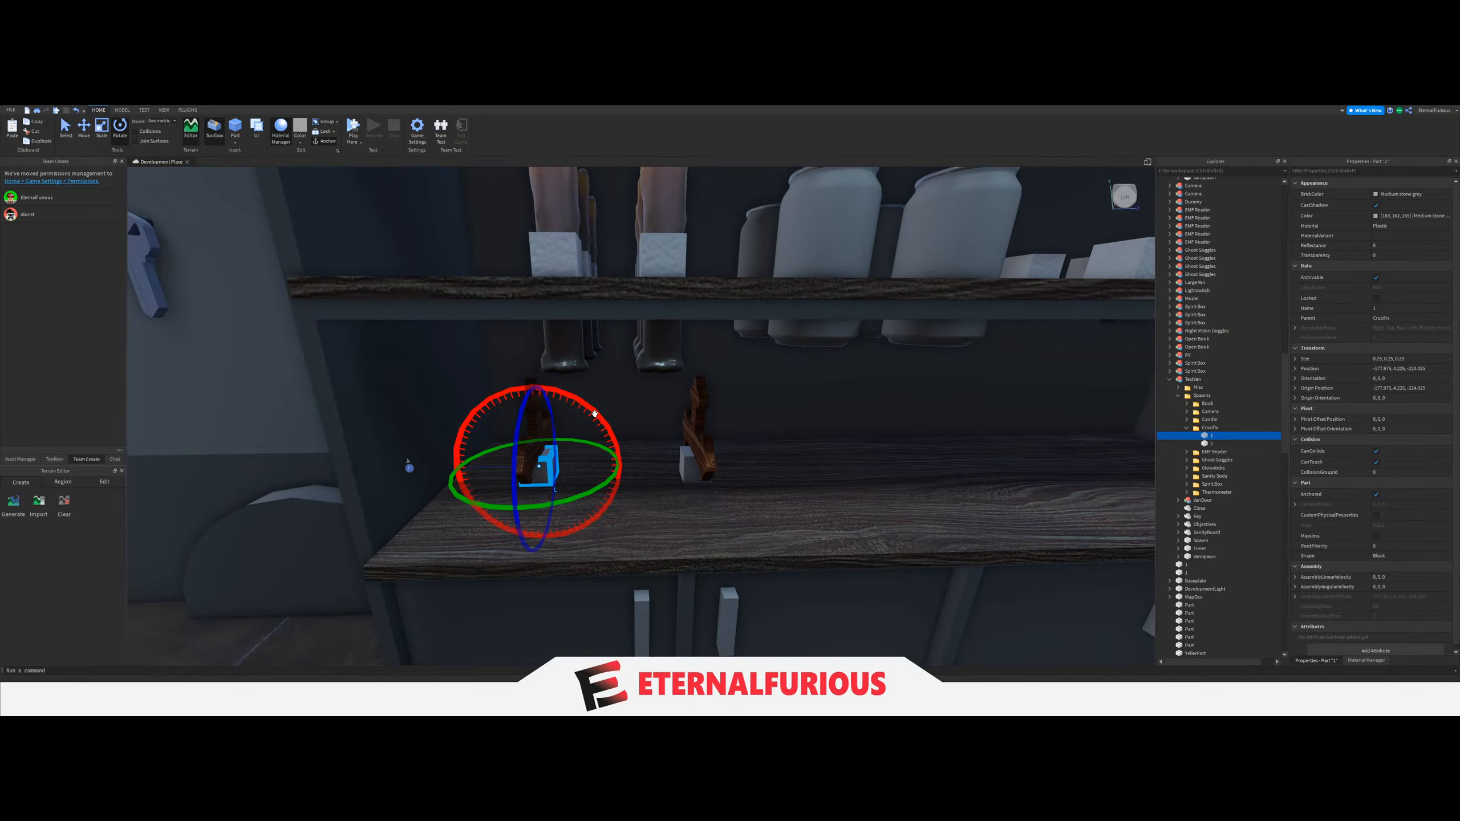
Try to rotate the two Crucifix spawn blocks together.
left_click_drag(594, 413, 639, 473)
left_click(1201, 445, "ctrl")
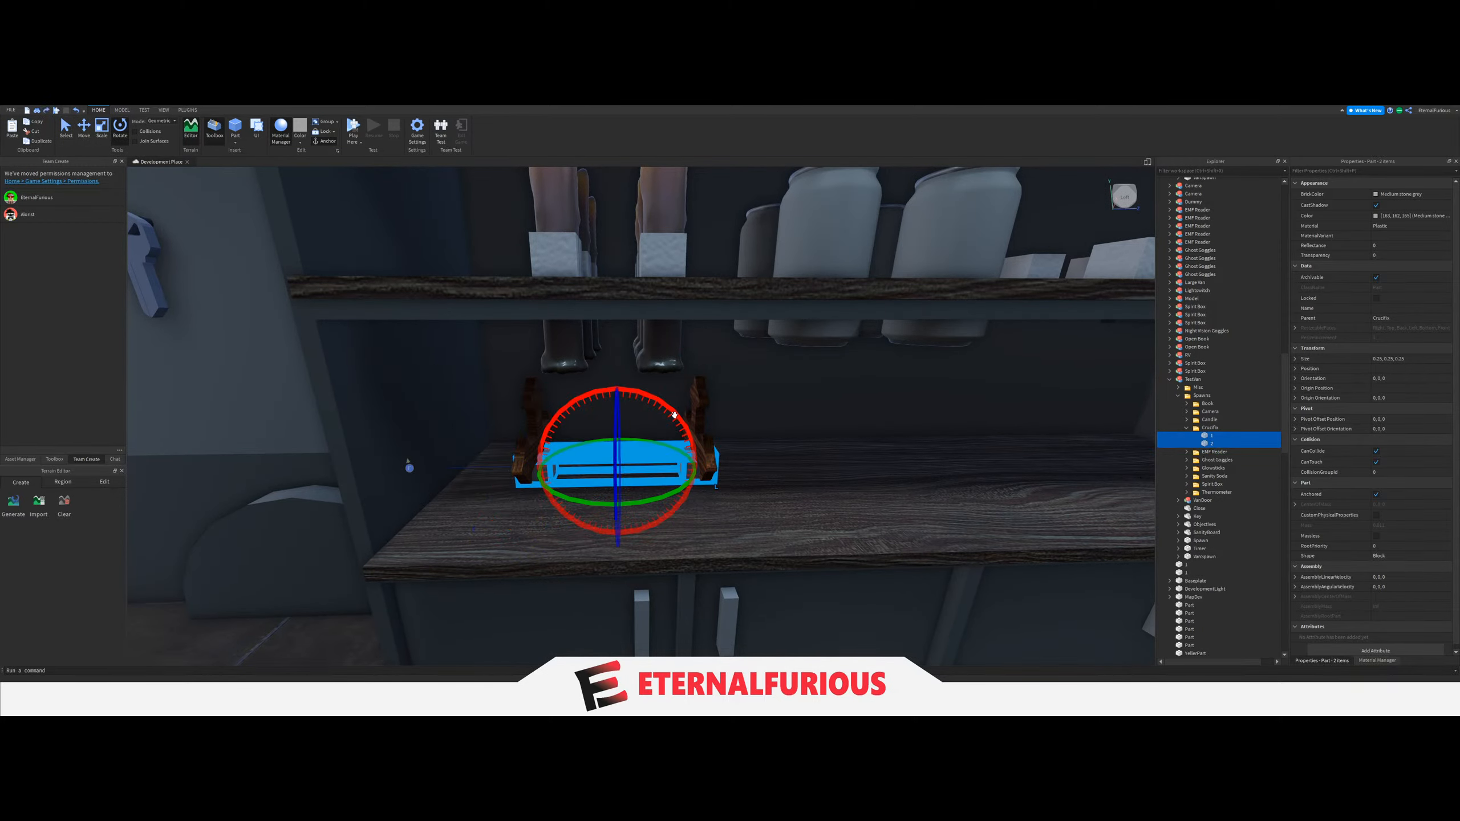
left_click_drag(674, 414, 713, 527)
key("ctrl+z")
Rotate Crucifix spawn blocks 1 and 2 individually, tipping each 90 degrees about the X axis, and turn the second about its blue axis.
left_click(1209, 443, "ctrl")
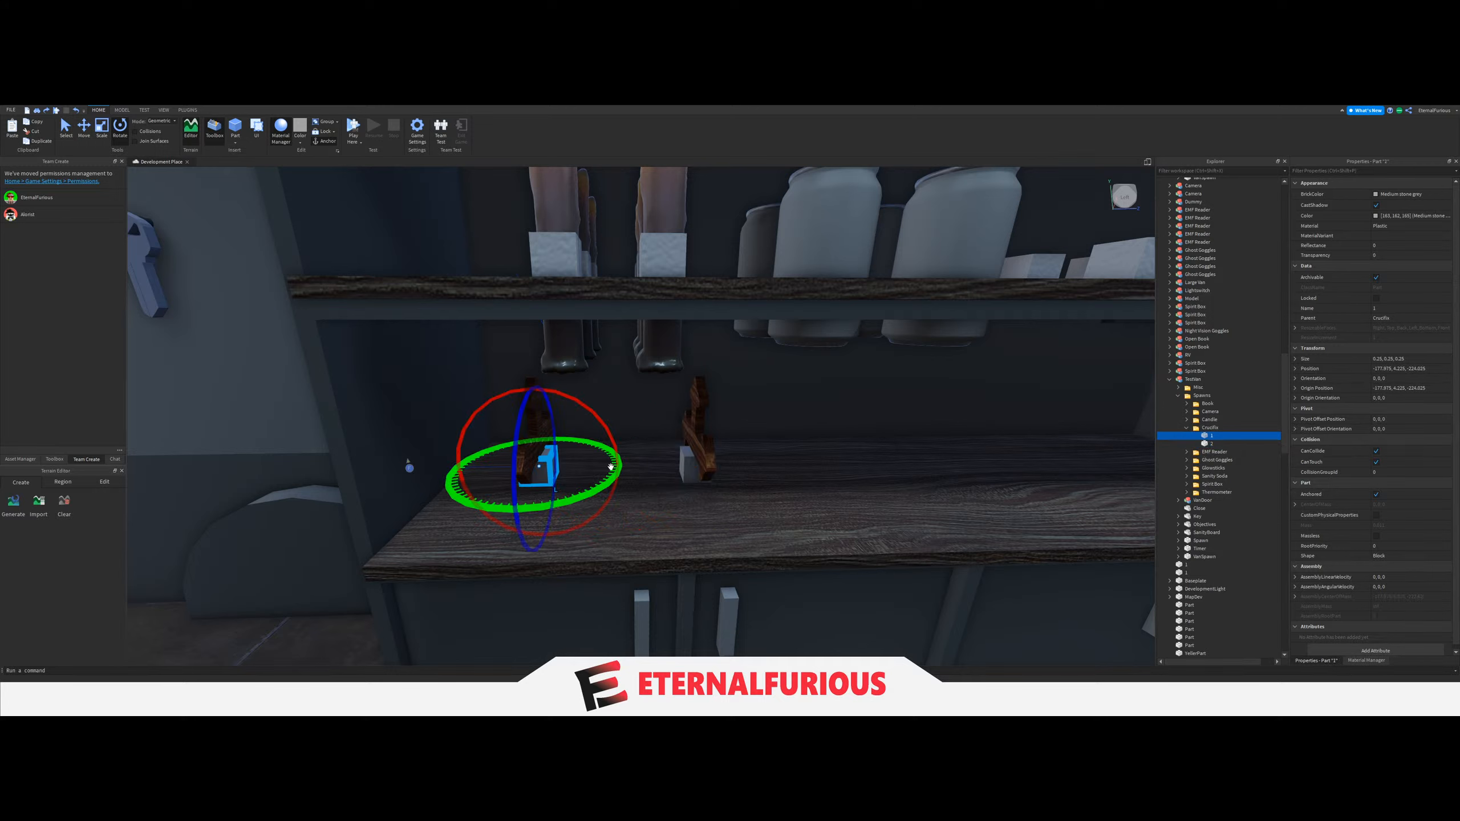
left_click_drag(609, 428, 625, 469)
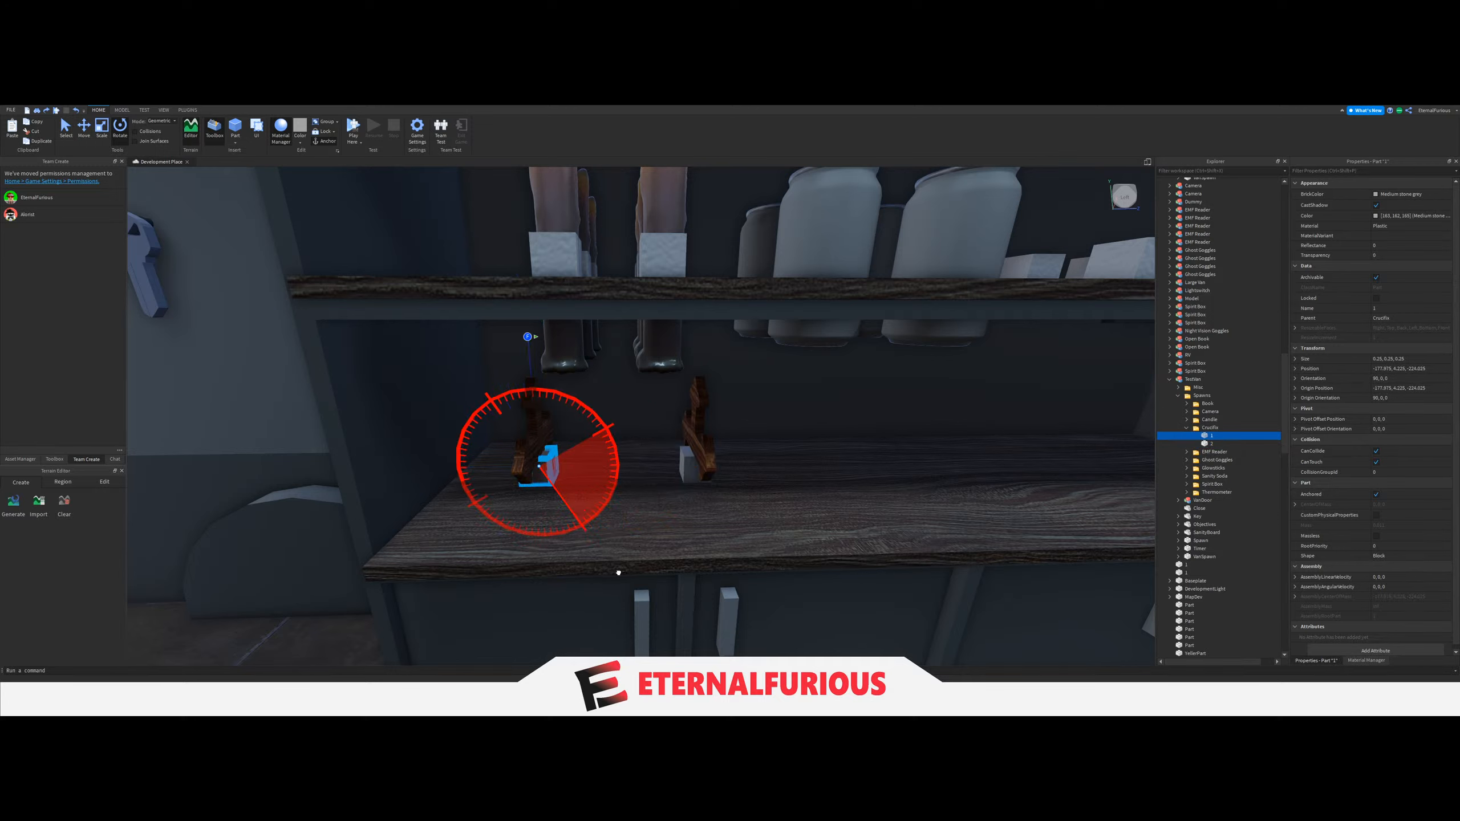
left_click_drag(618, 573, 618, 573)
left_click(1212, 444)
left_click_drag(764, 428, 766, 431)
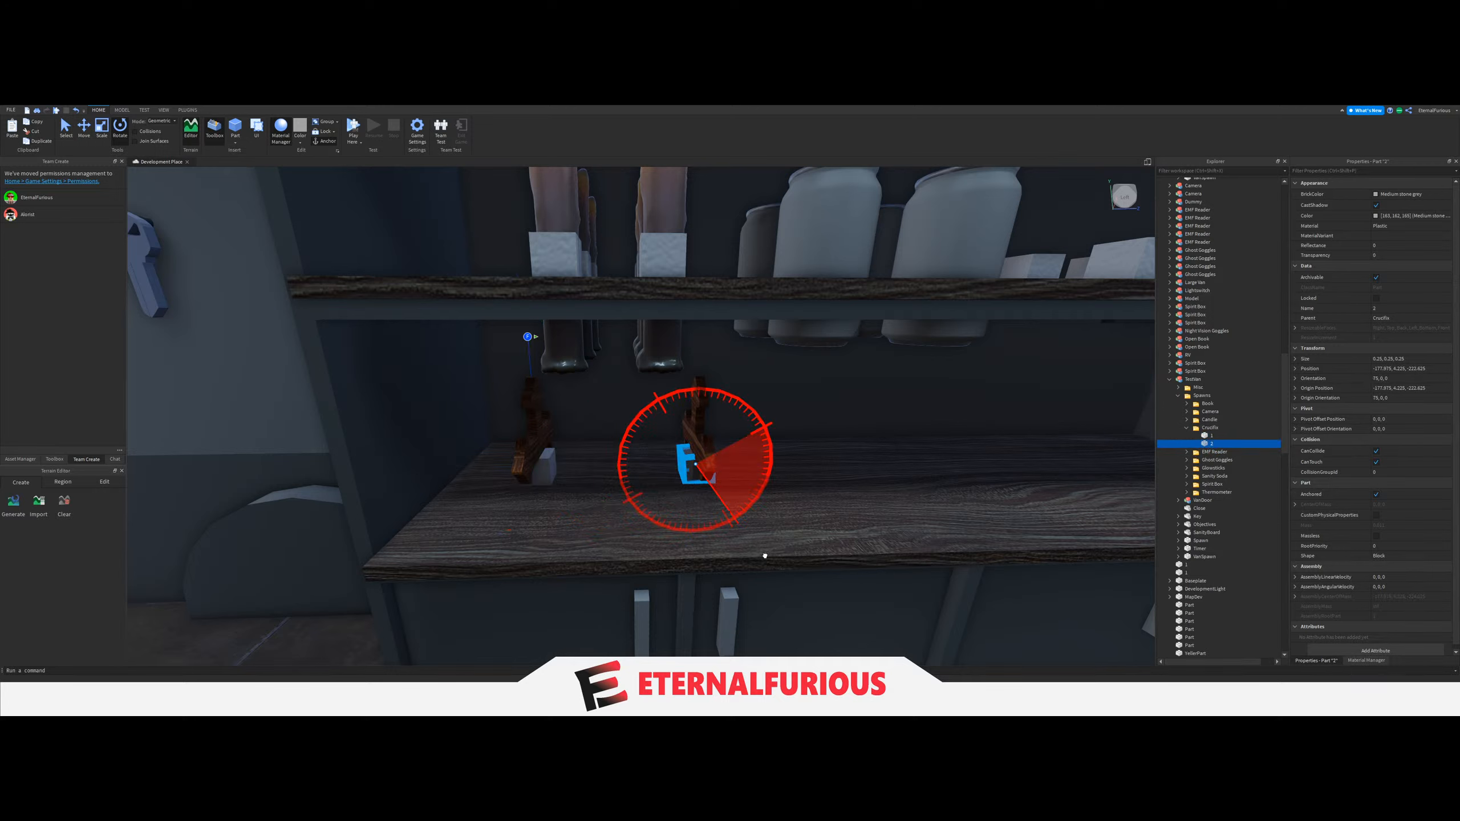
left_click_drag(754, 563, 754, 562)
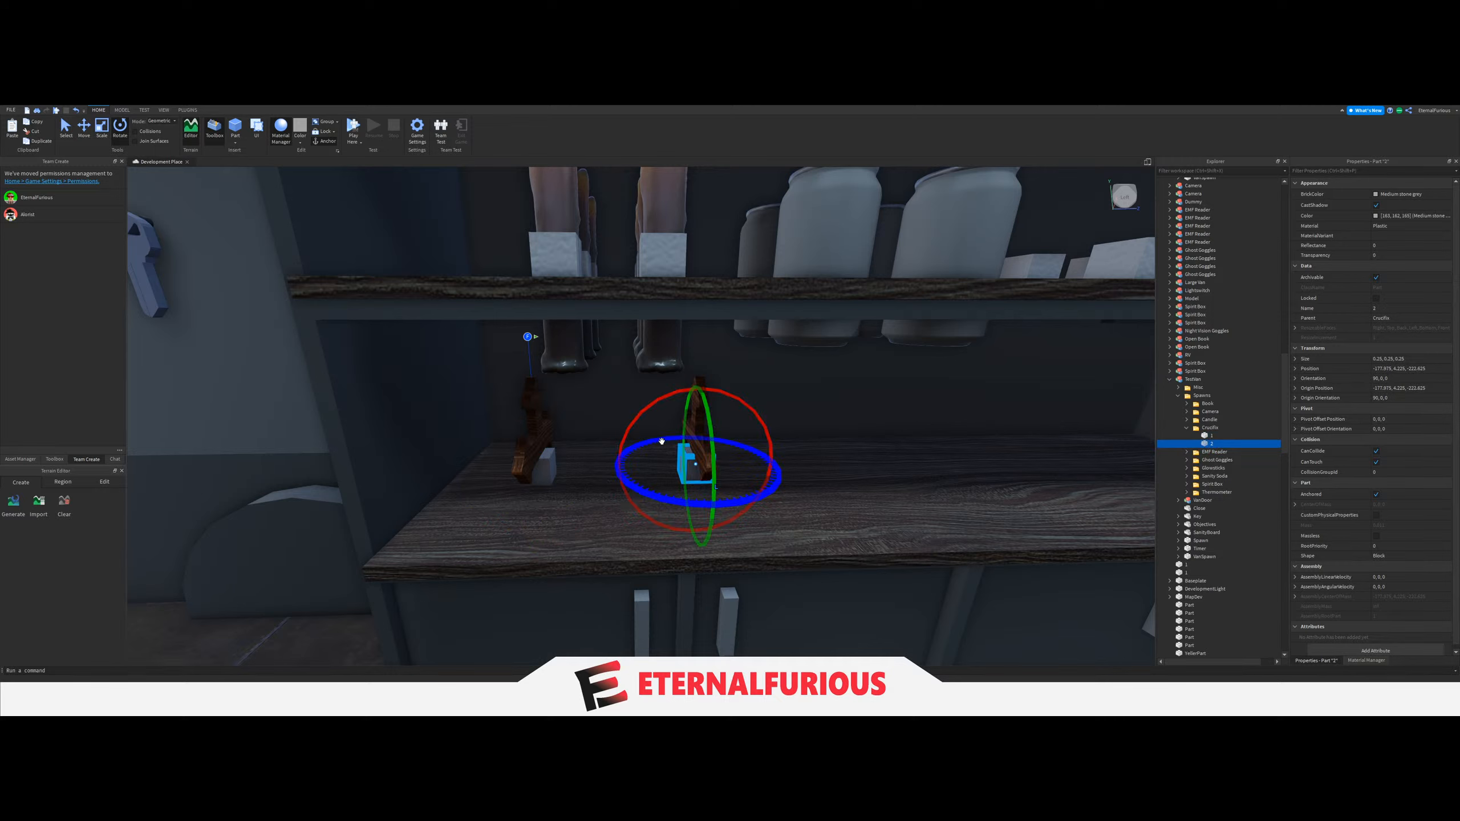
left_click_drag(589, 482, 512, 428)
left_click(1208, 436)
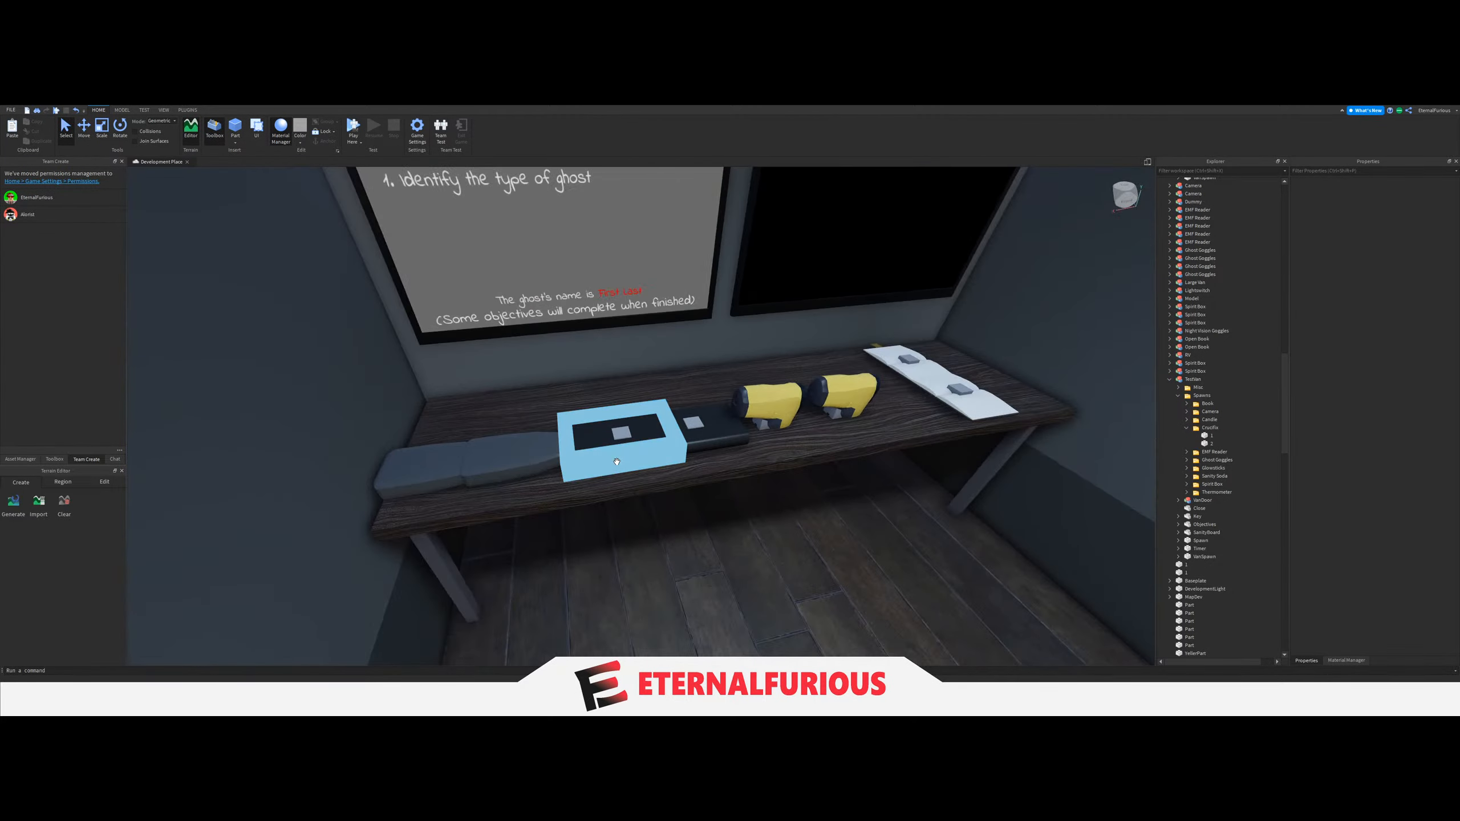
Rotate spawn block 1 in the Spirit Box folder to 180 degrees about Y and turn it about its Z axis.
left_click(623, 434)
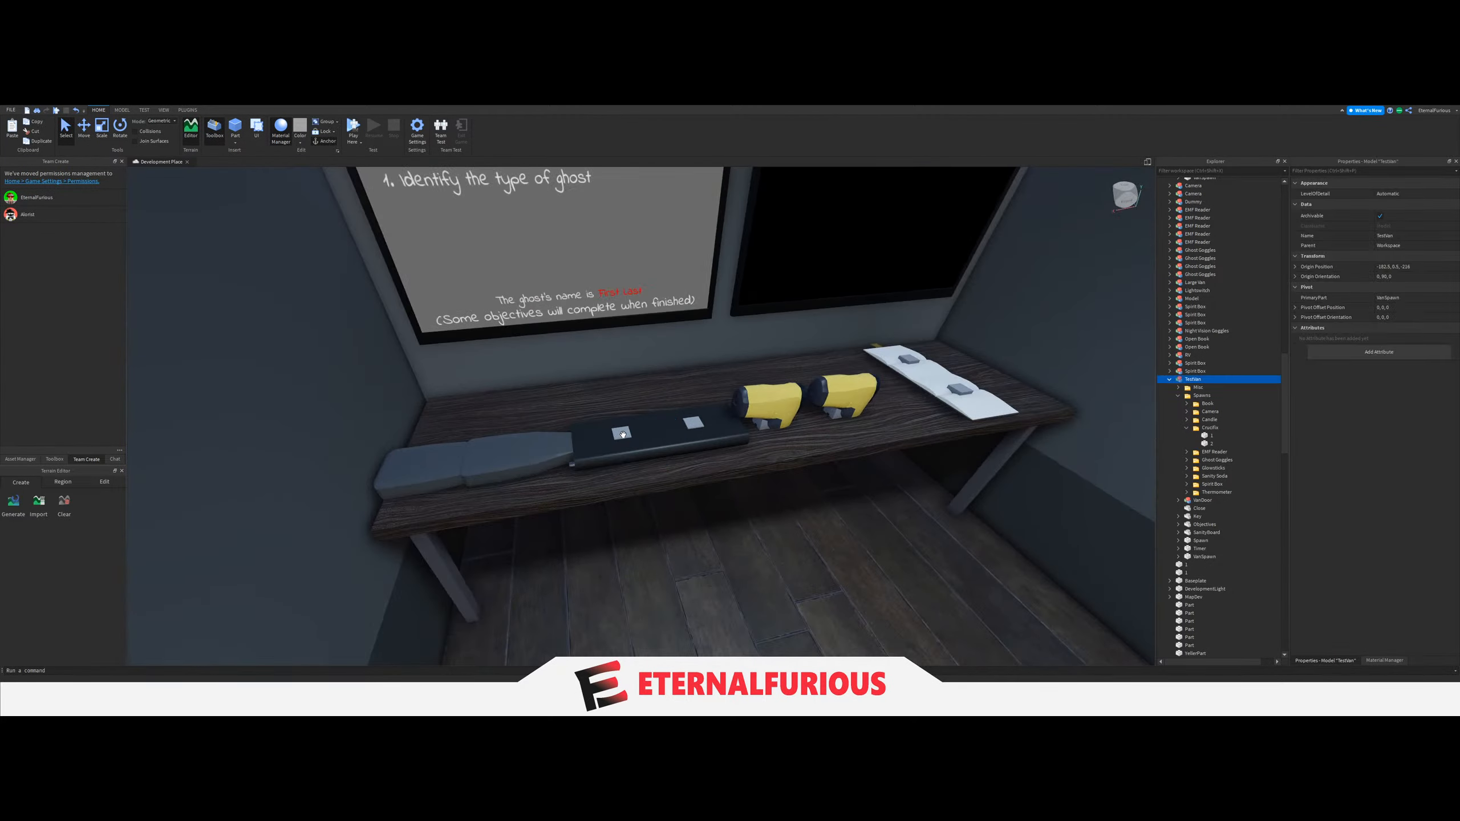
left_click(1210, 461)
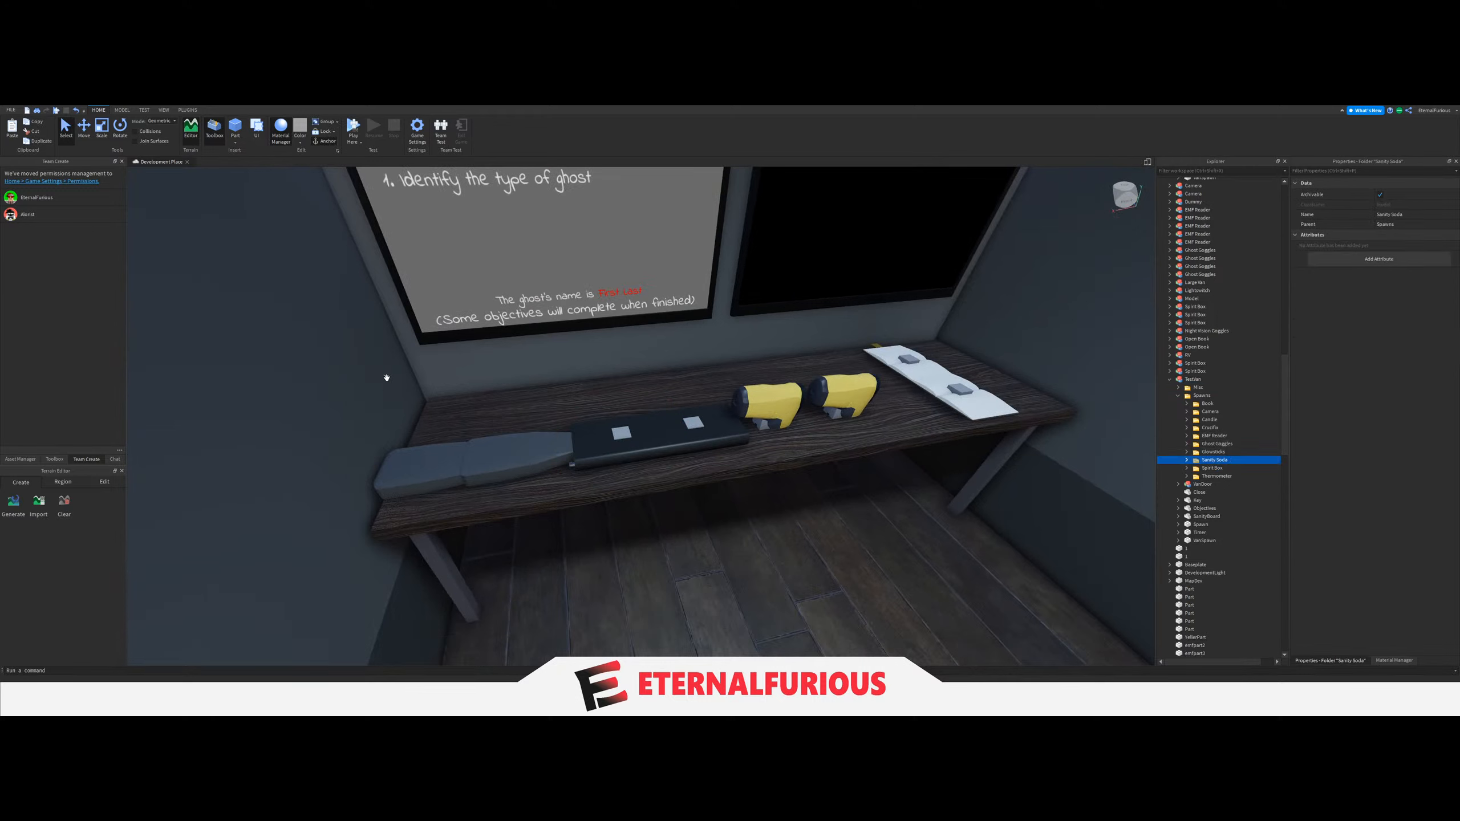
left_click(1186, 460)
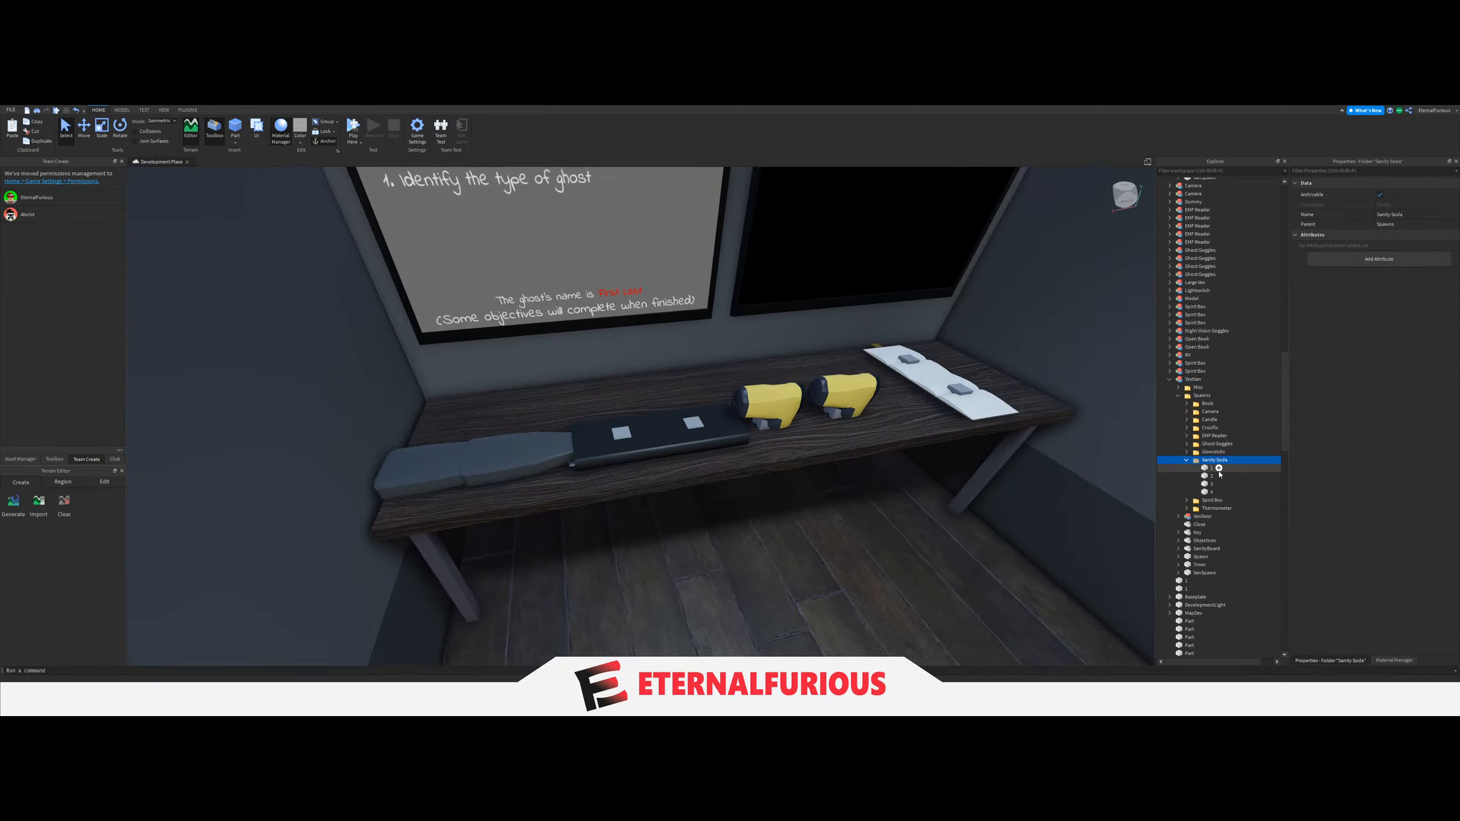
left_click(1187, 467)
left_click(1204, 476)
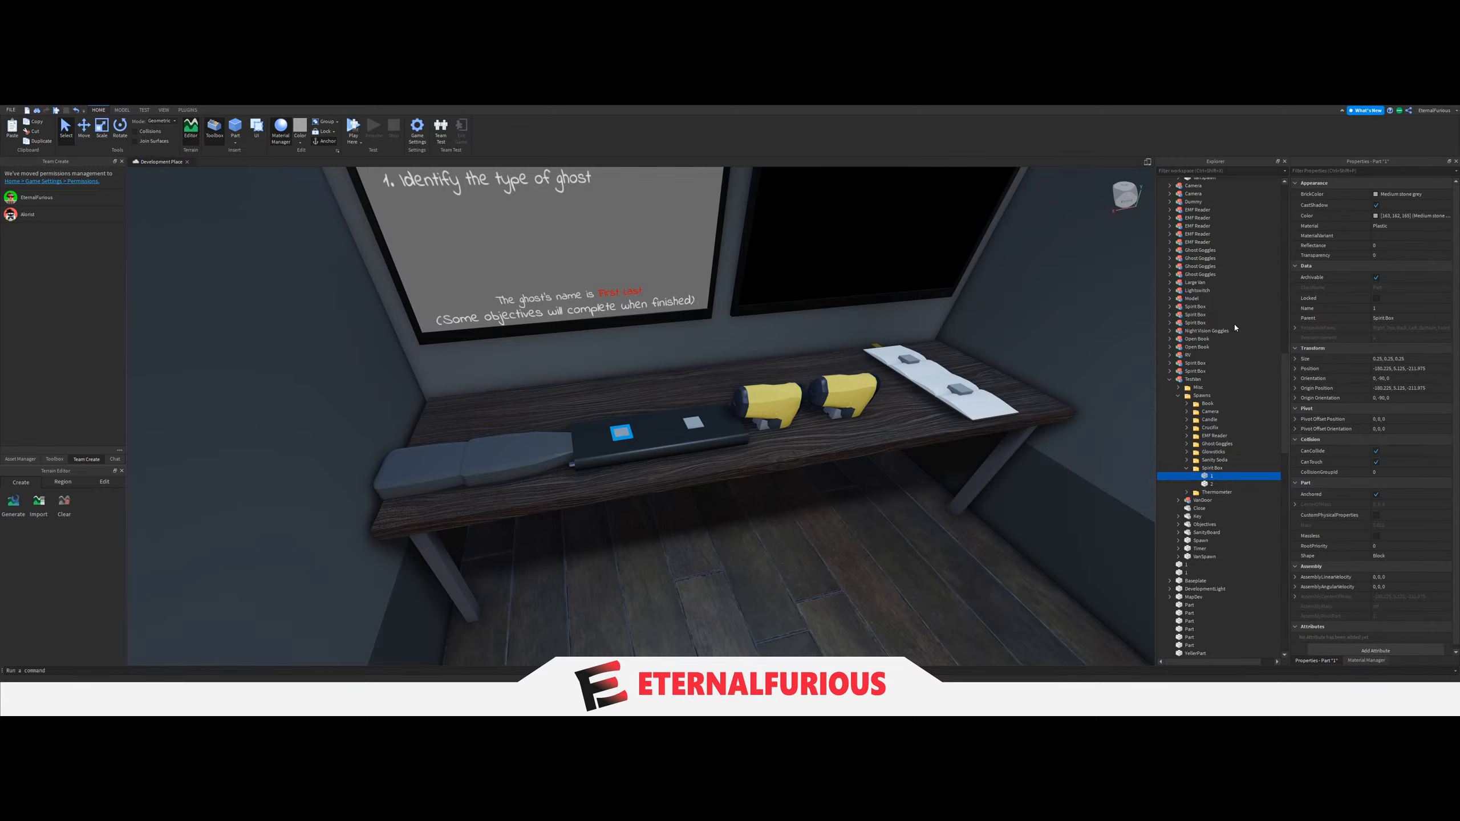
scroll(659, 378, "up", 5)
left_click(122, 138)
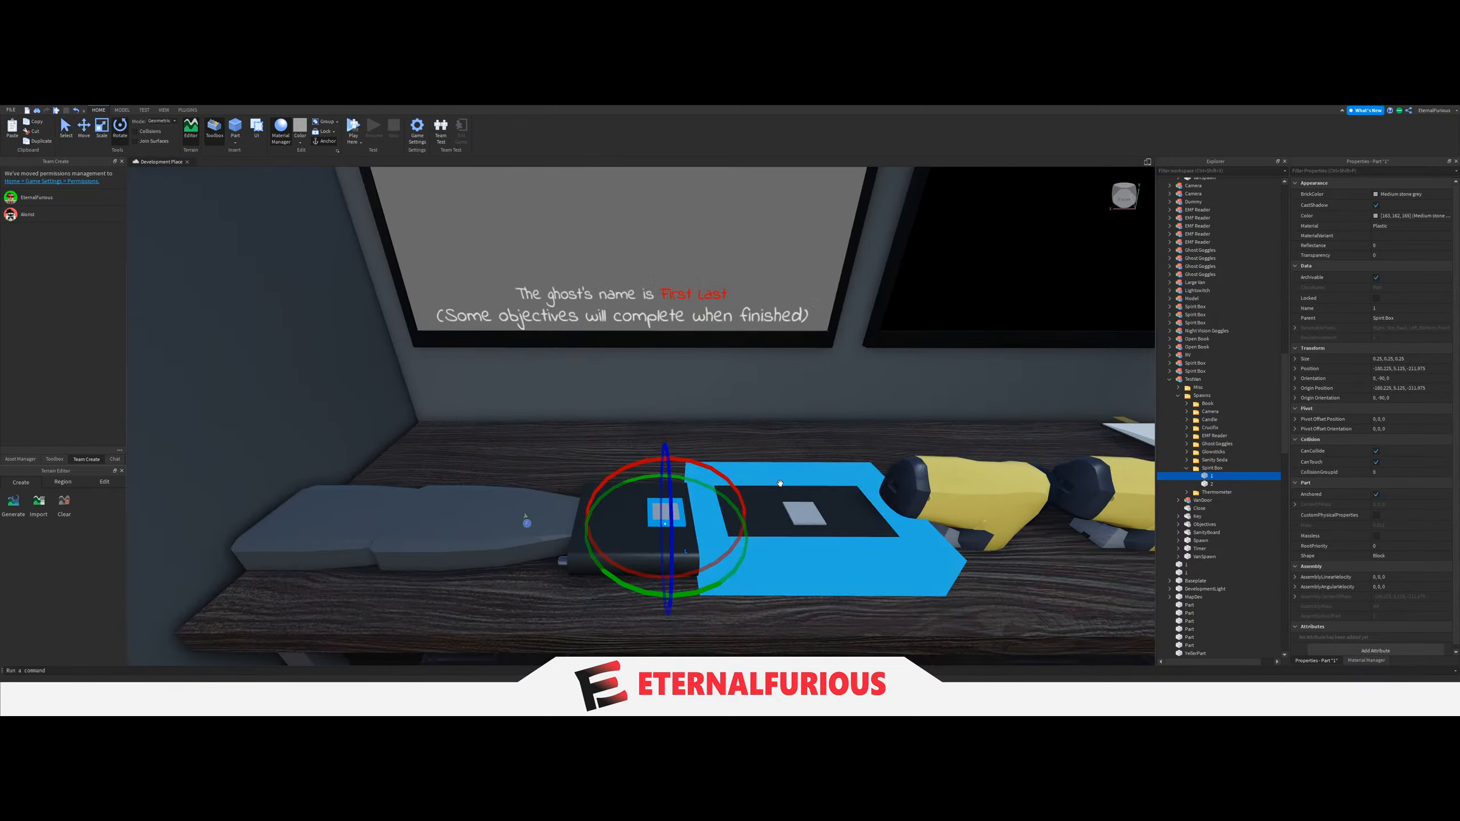
right_click_drag(740, 476, 743, 479)
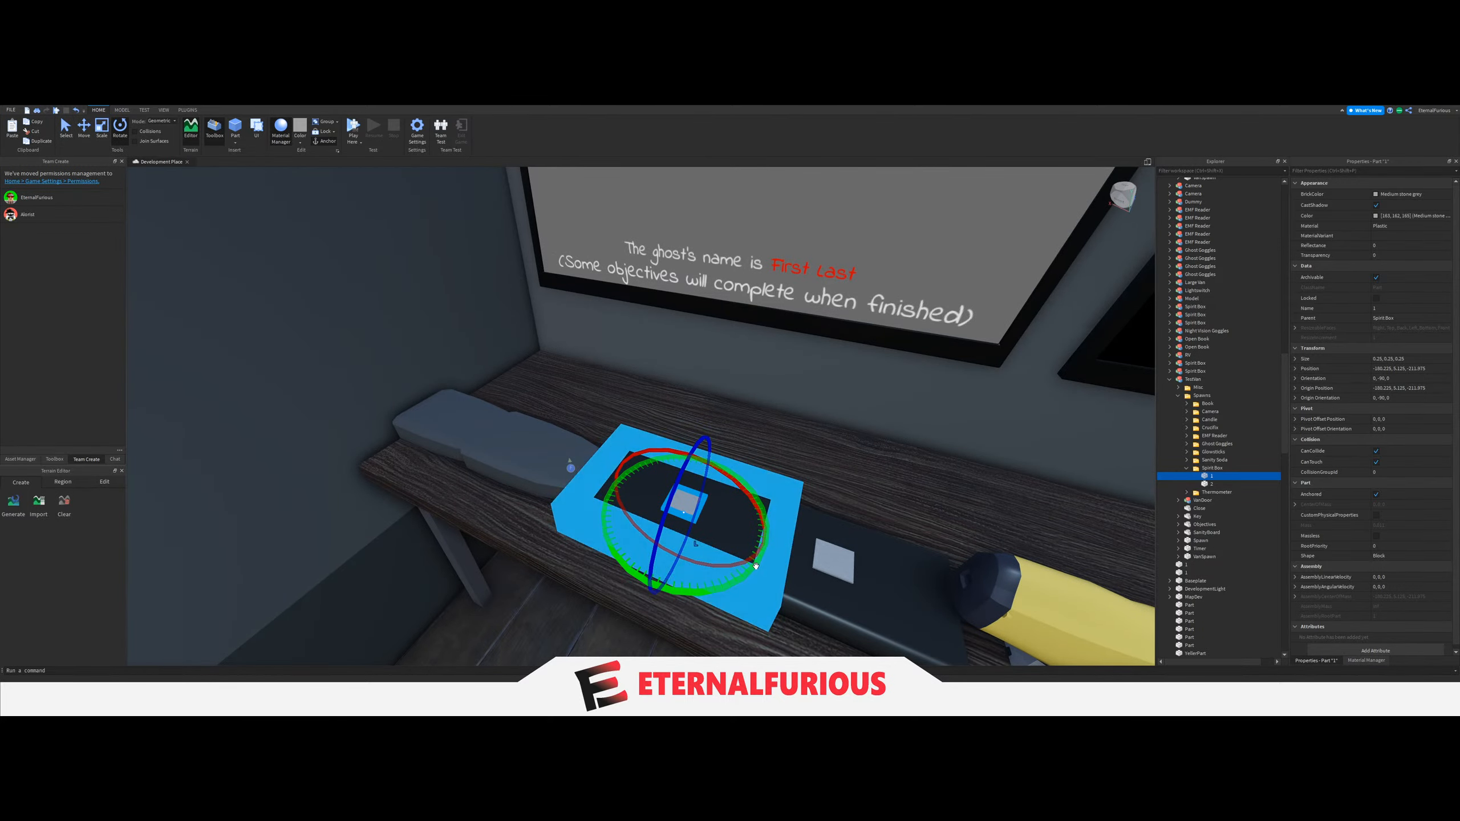
left_click_drag(756, 567, 594, 591)
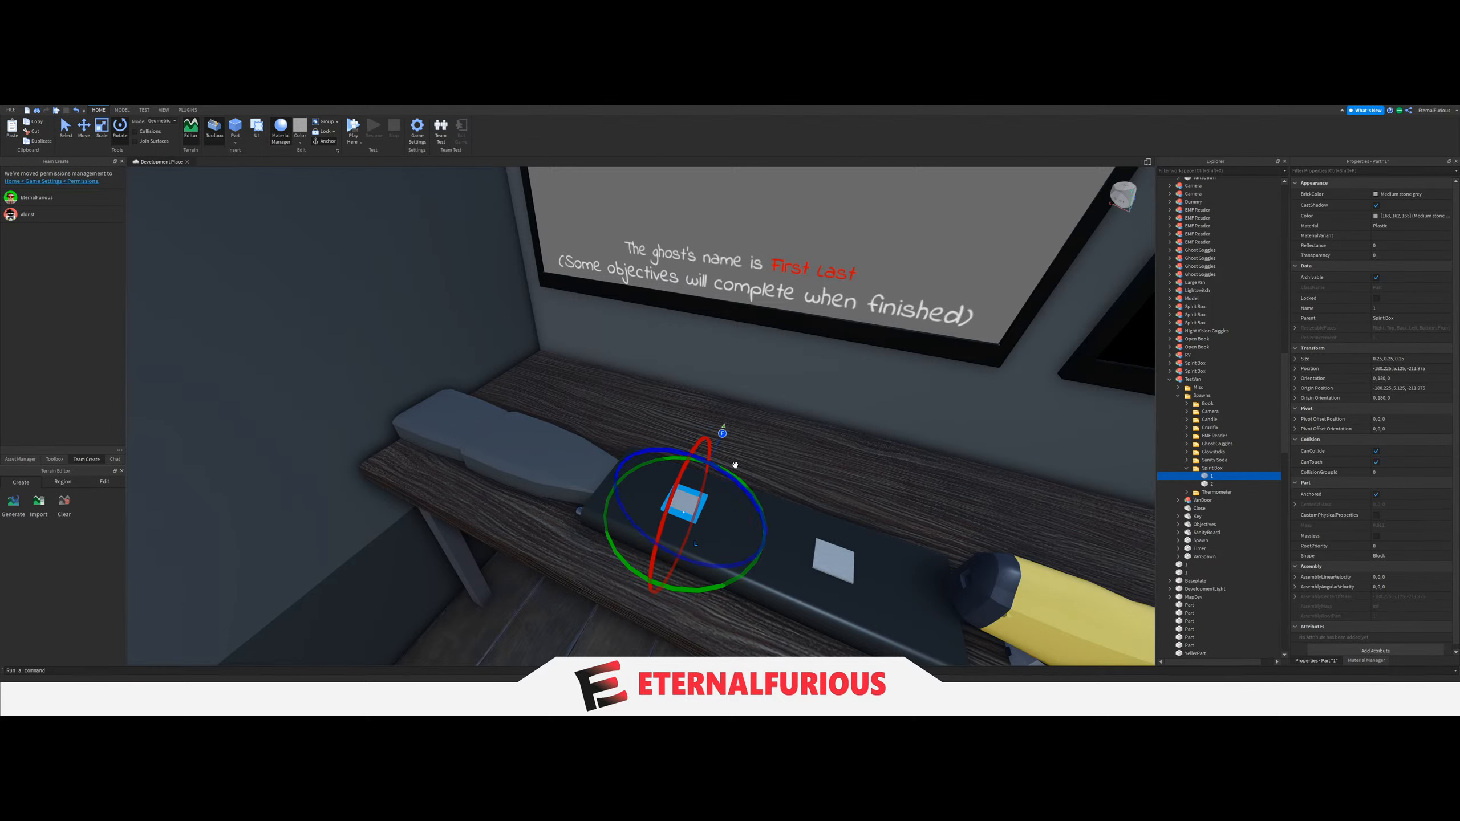
left_click_drag(727, 473, 727, 473)
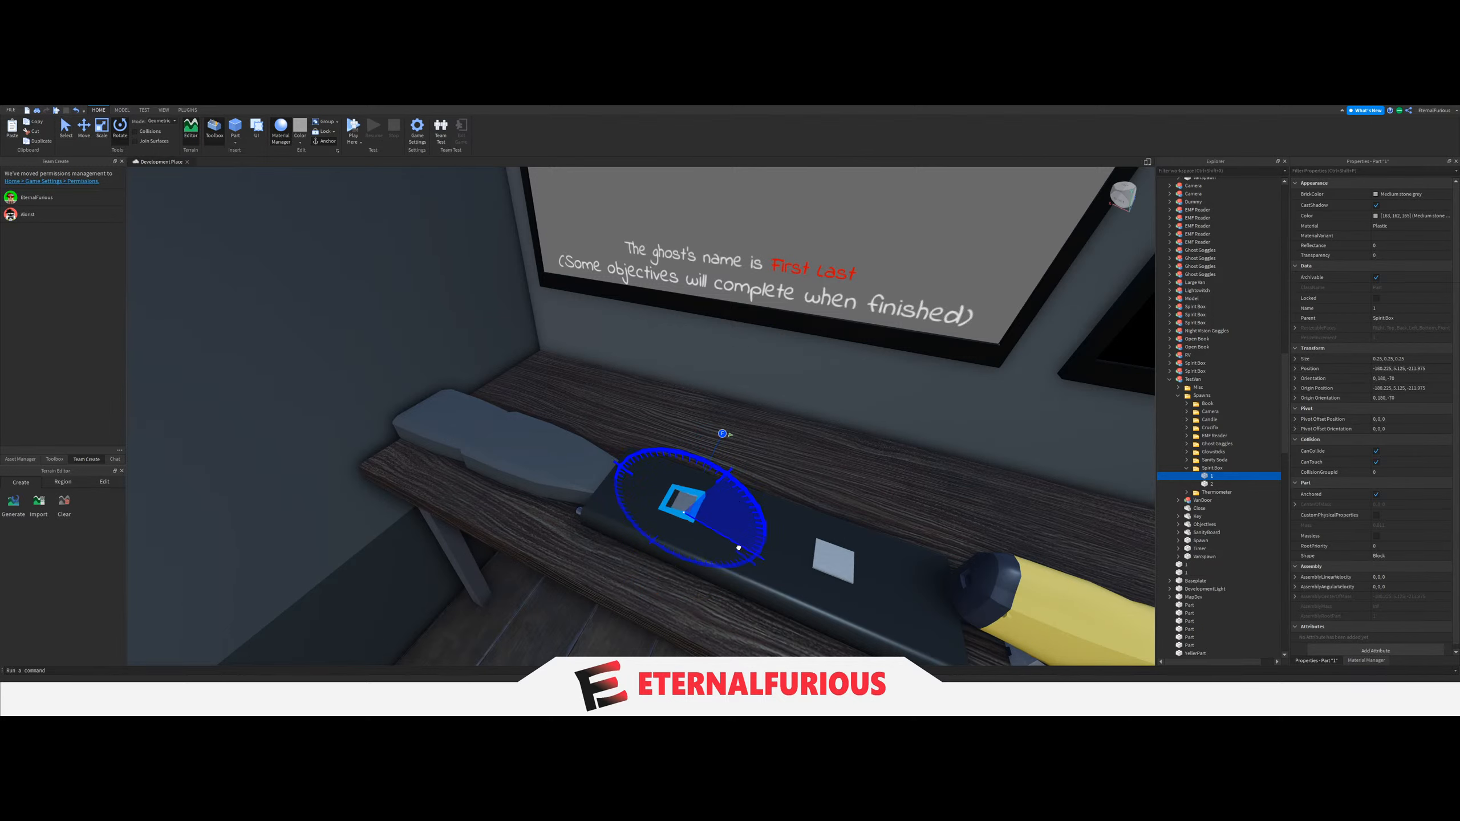
left_click_drag(637, 560, 639, 561)
key("a")
right_click_drag(639, 560, 639, 560)
Rotate Spirit Box spawn block 2 to 180 degrees about Y and turn it about its Z axis.
left_click(1216, 484)
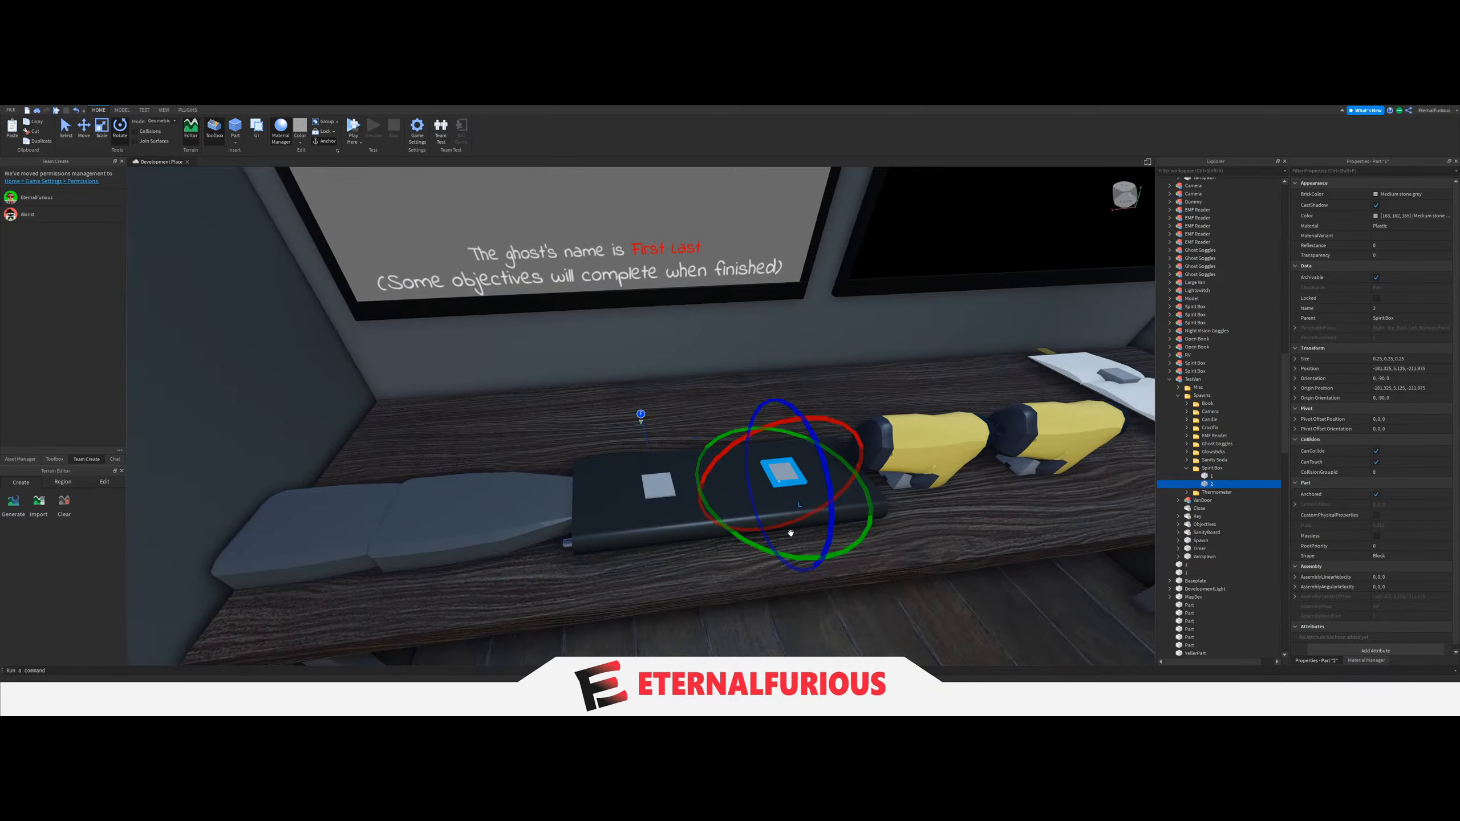
left_click_drag(870, 518, 744, 566)
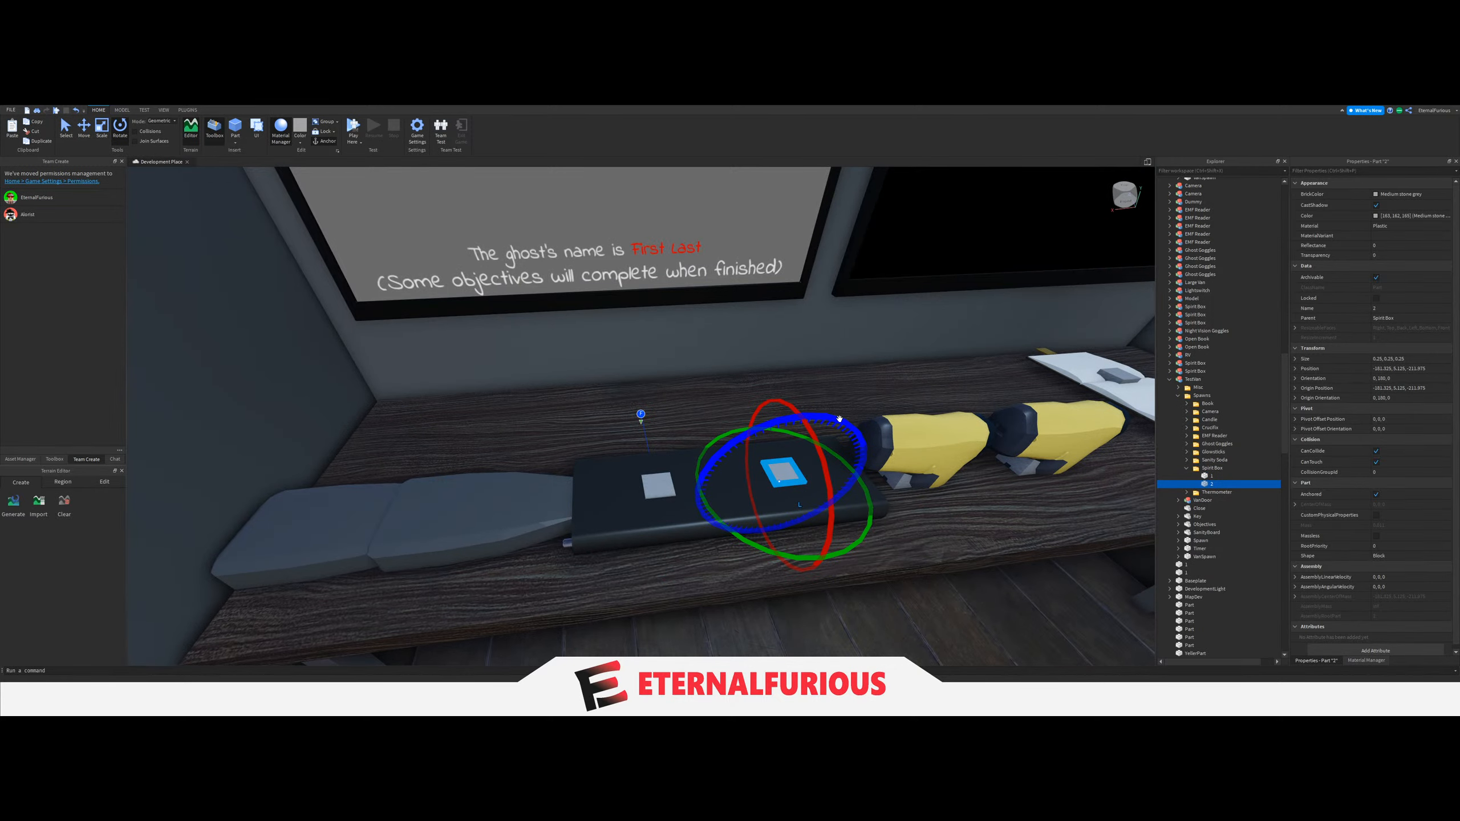
left_click_drag(842, 422, 907, 553)
left_click_drag(716, 567, 695, 555)
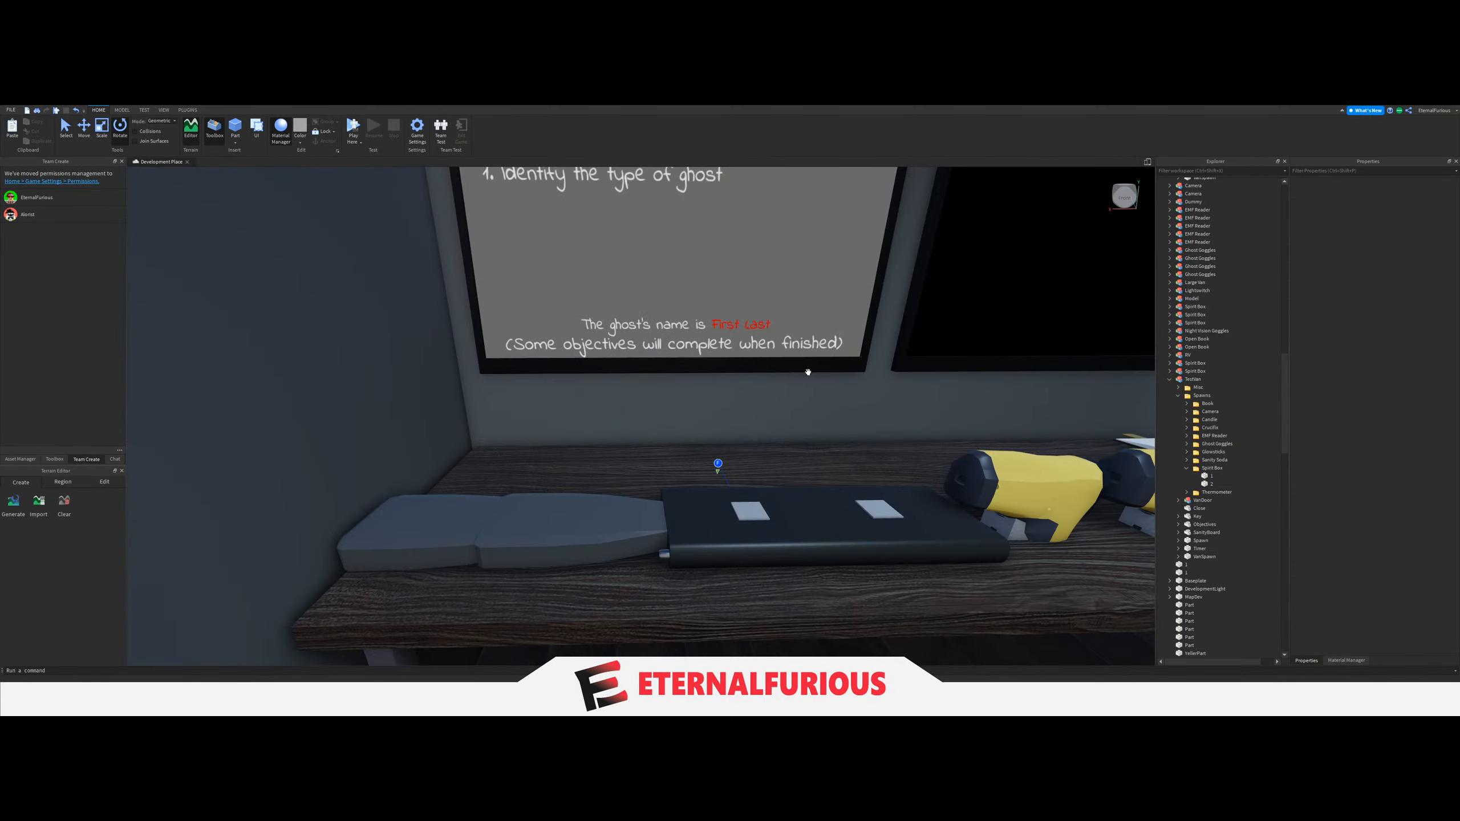
Examine the equipment on the van's desk, from the EMF readers to the books.
key("d")
right_click_drag(779, 377, 779, 382)
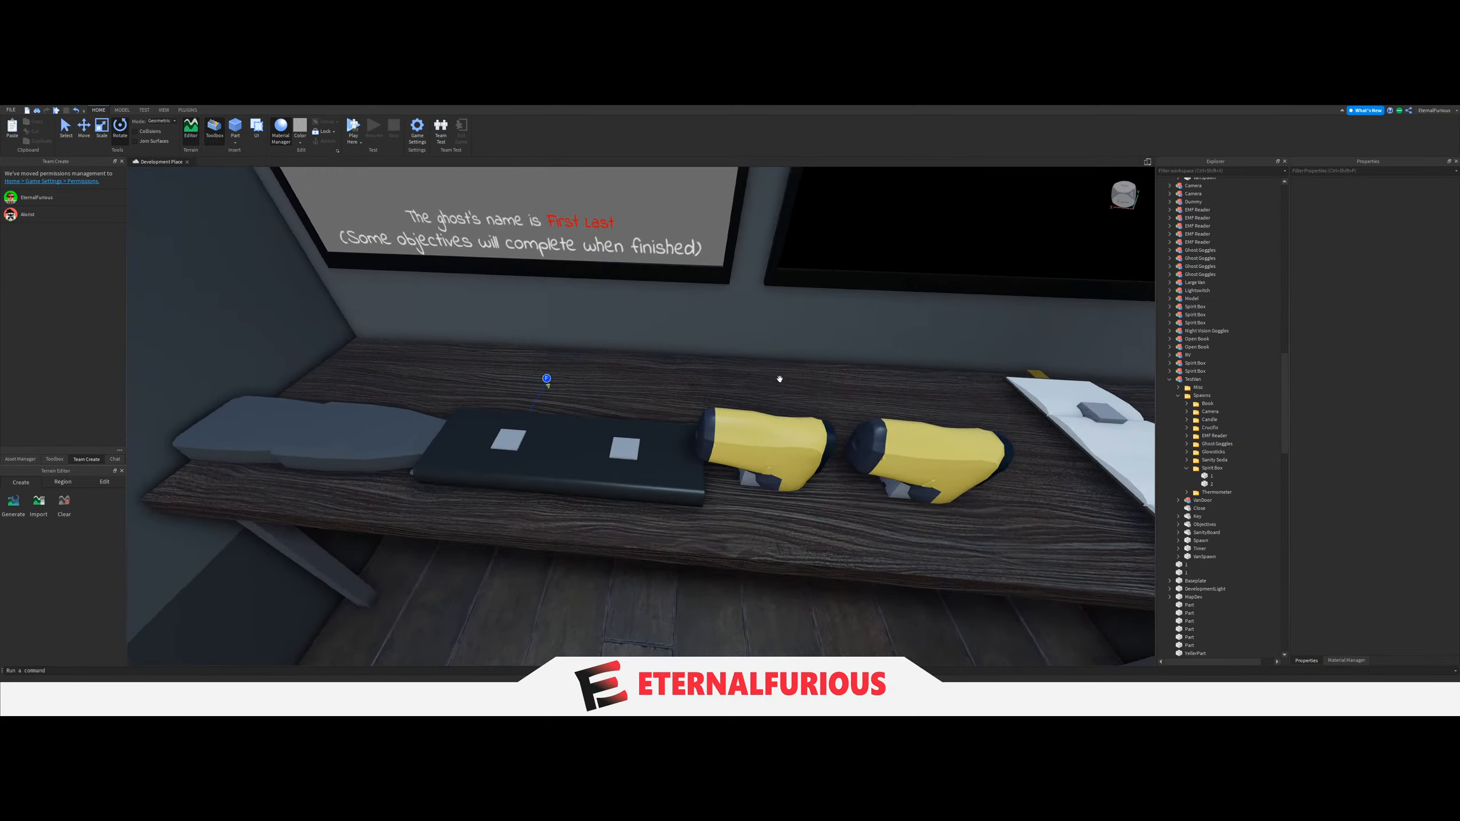
scroll(780, 382, "down", 3)
scroll(779, 382, "up", 2)
key("a")
left_click(501, 419)
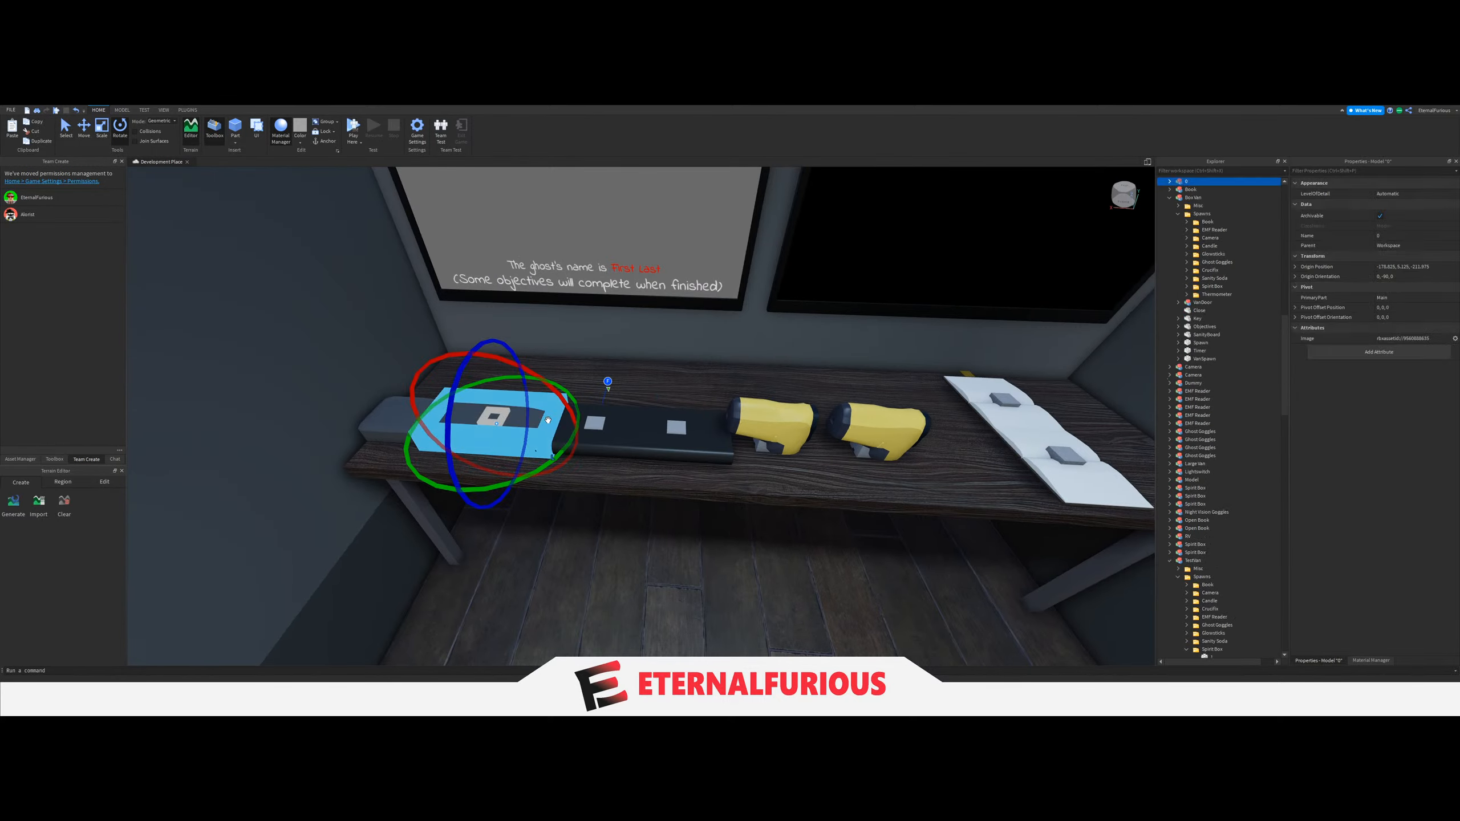
key("a")
key("d")
left_click(713, 467)
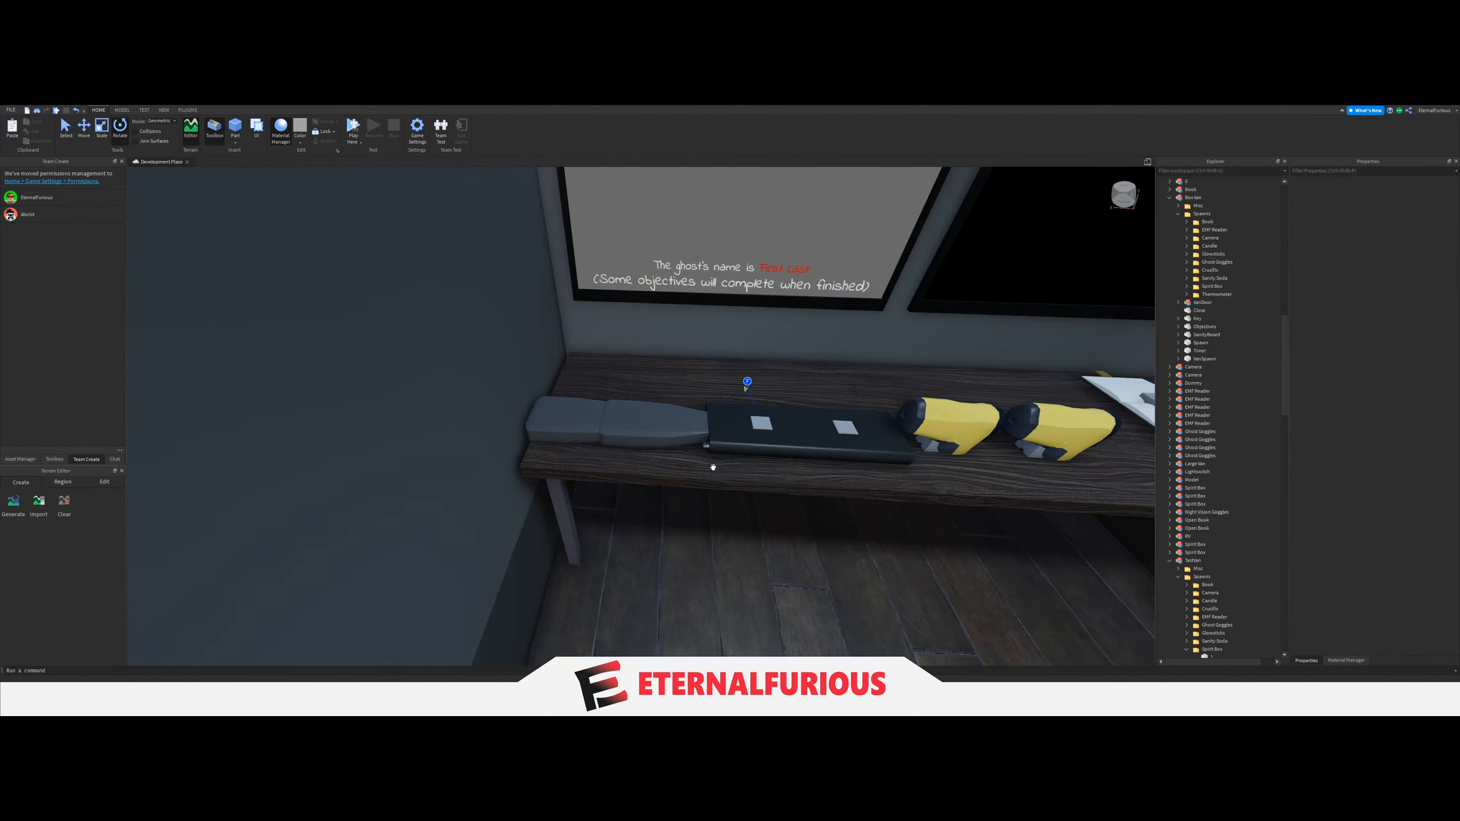
Collapse the Spirit Box folder and rotate both spawn blocks in the EMF Reader folder individually.
scroll(1212, 598, "down", 3)
left_click(1187, 558)
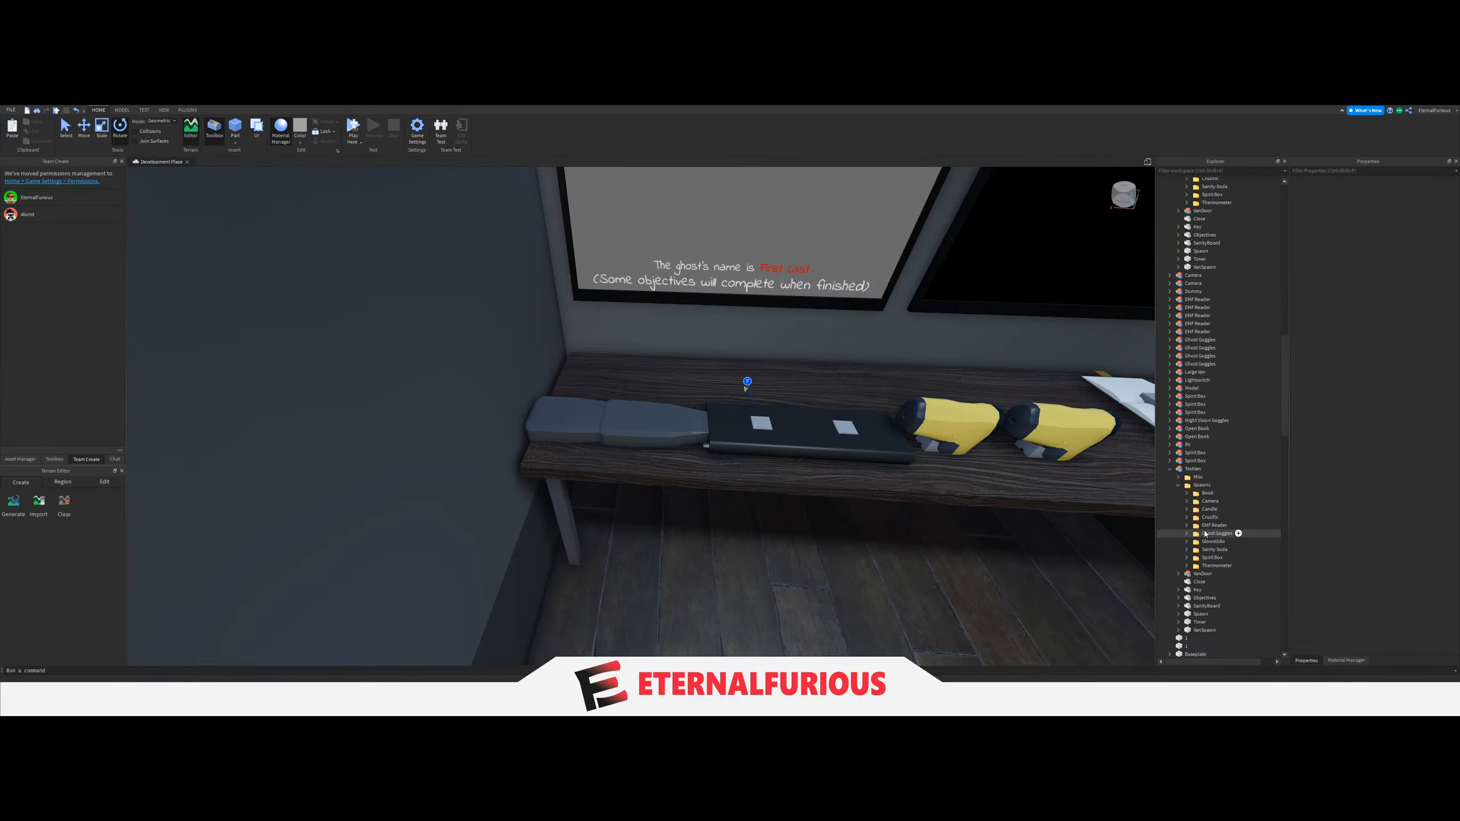
left_click(1205, 525)
left_click(1188, 525)
left_click(1211, 533)
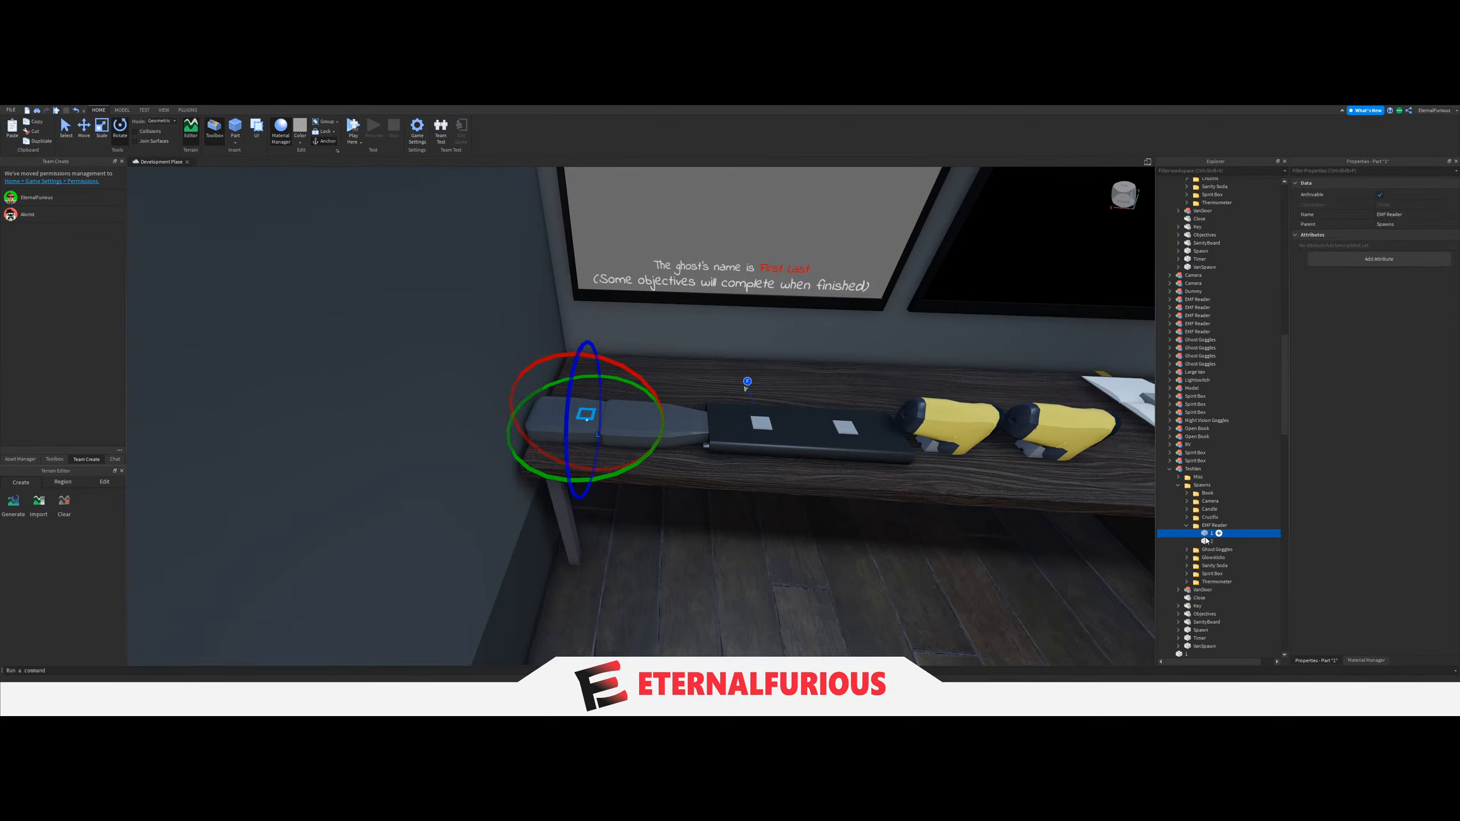
left_click_drag(627, 384, 532, 437)
left_click(1211, 541)
left_click_drag(684, 393, 697, 471)
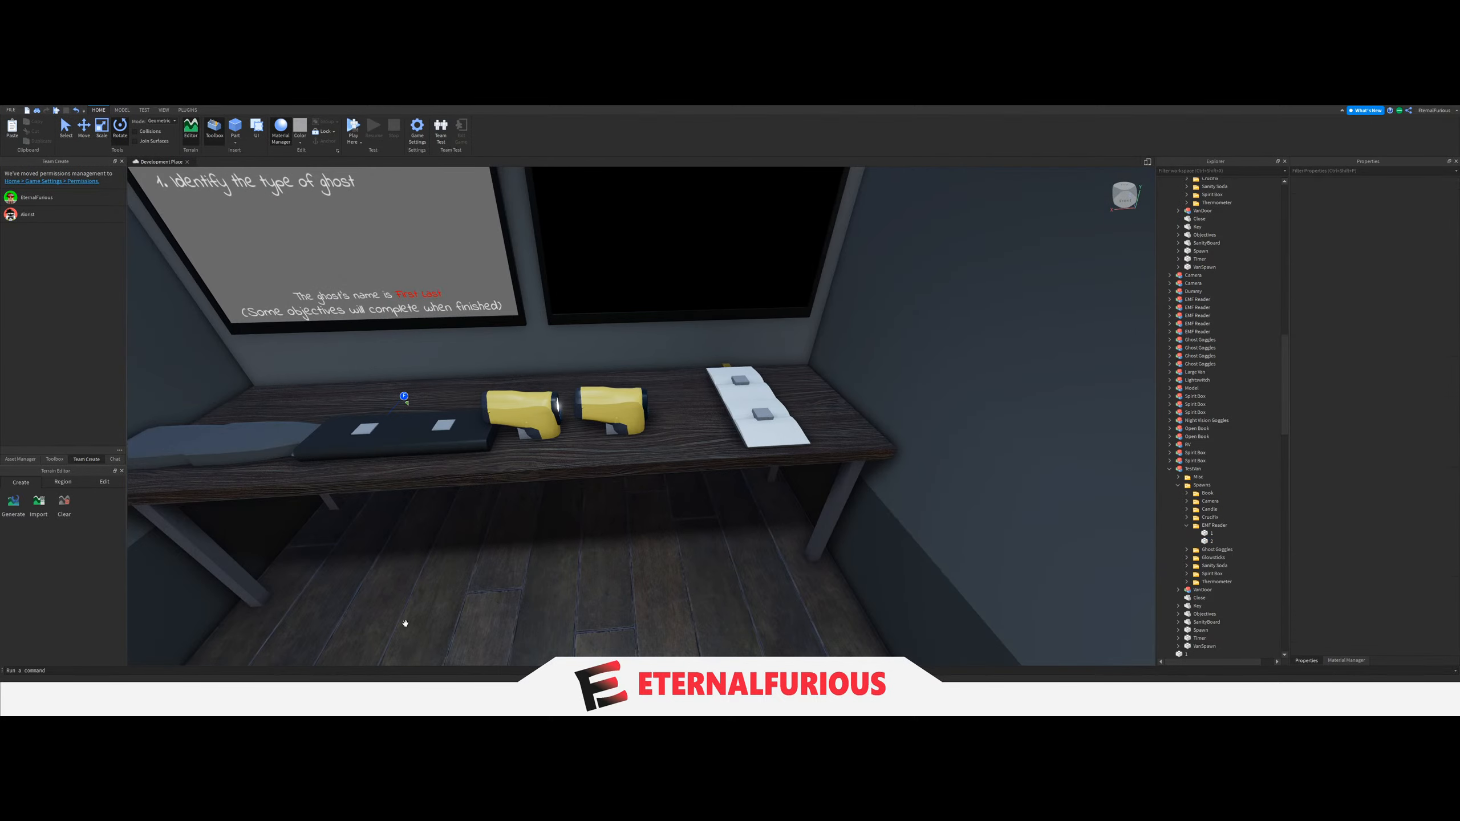
Collapse the EMF Reader folder and rotate both Book spawn blocks at the end of the desk individually.
key("w")
key("d")
key("e")
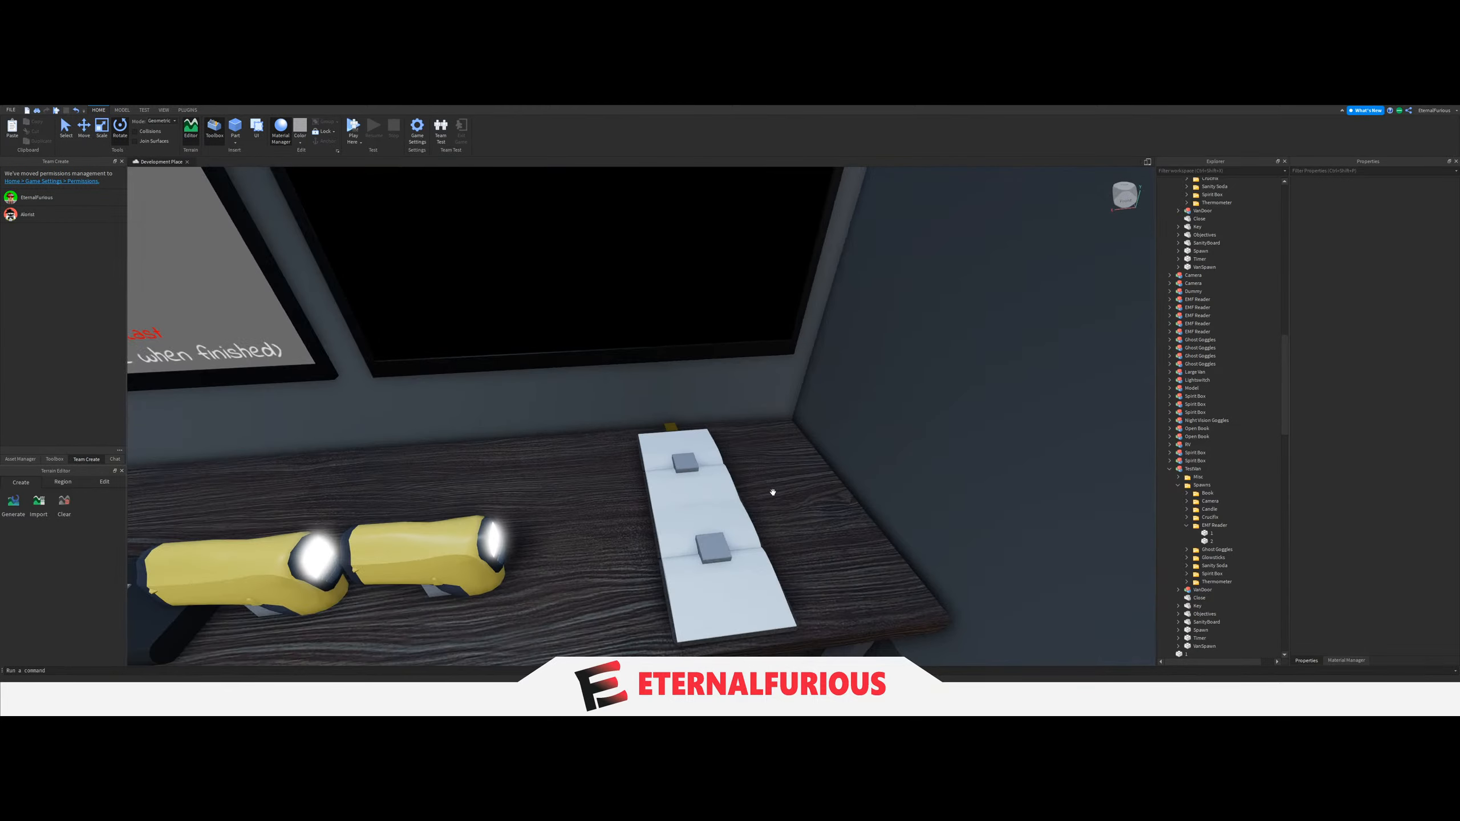
left_click(1187, 525)
left_click(1210, 501)
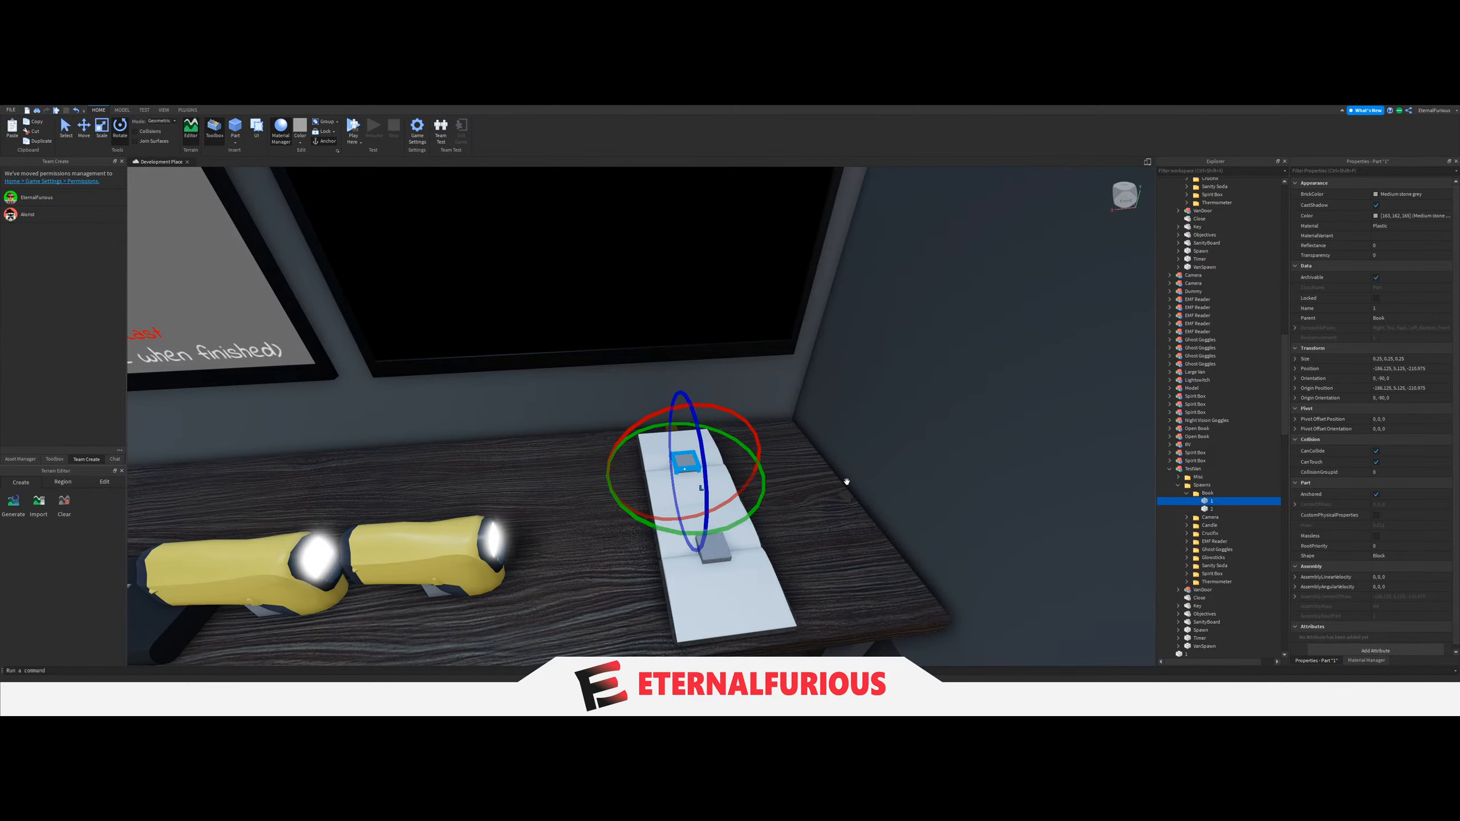
right_click_drag(848, 483, 848, 503)
left_click_drag(754, 426, 658, 484)
left_click(1213, 509)
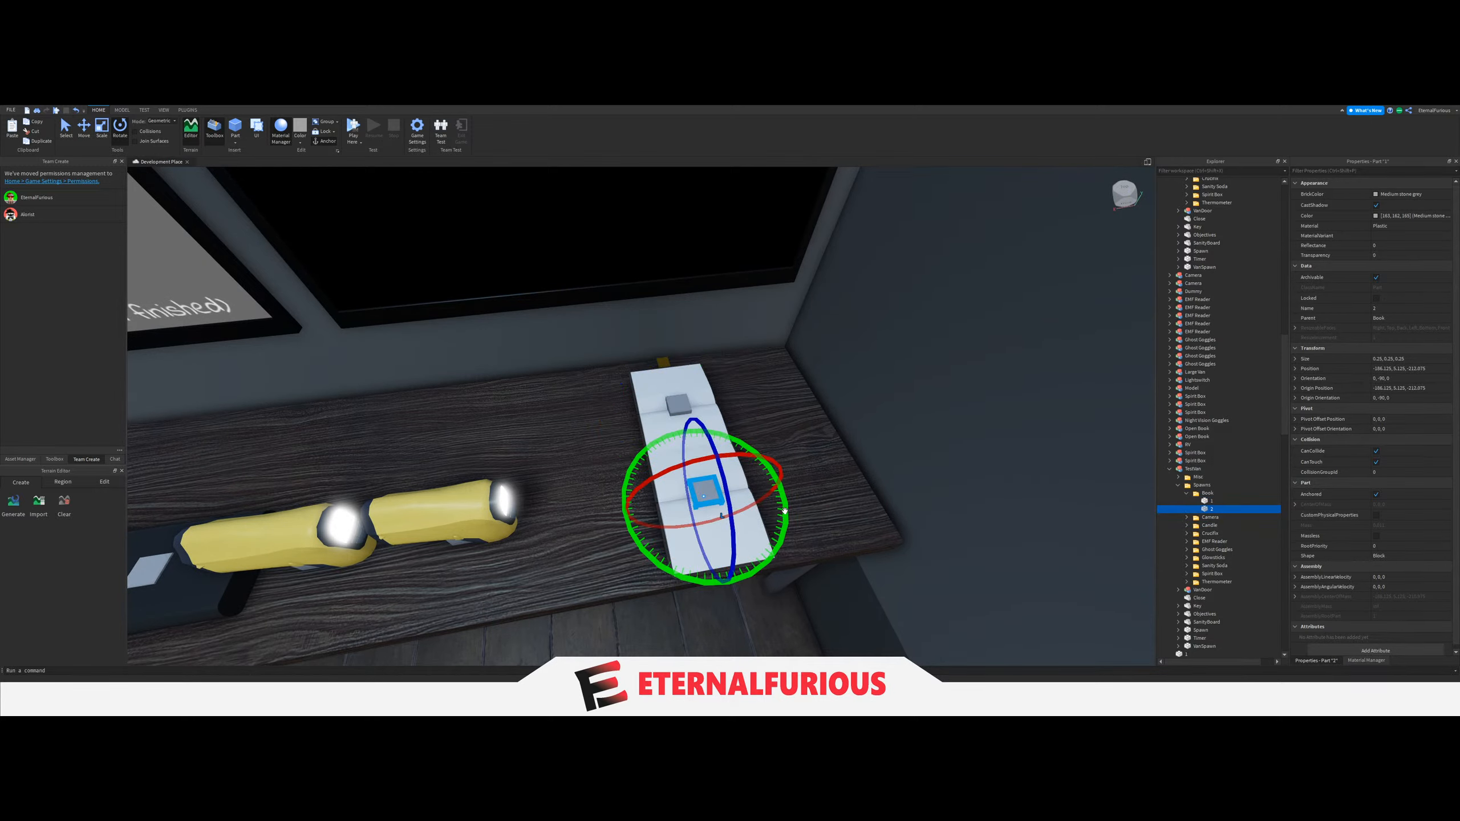
left_click_drag(782, 510, 676, 603)
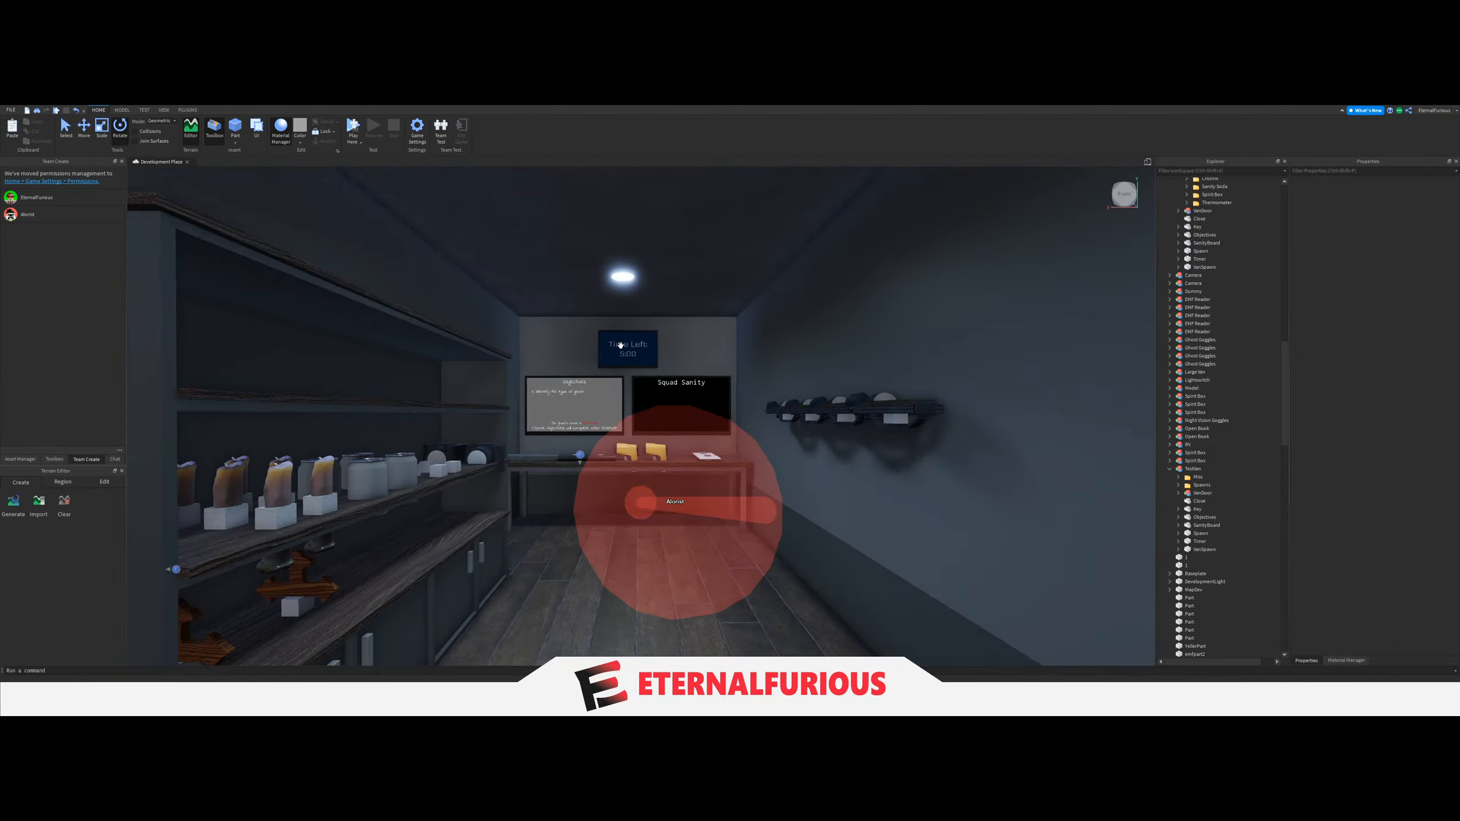
Look around the van's interior, examine the wall rack, and expand the van's Spawns folder.
right_click_drag(675, 364, 692, 430)
scroll(831, 414, "up", 5)
key("s")
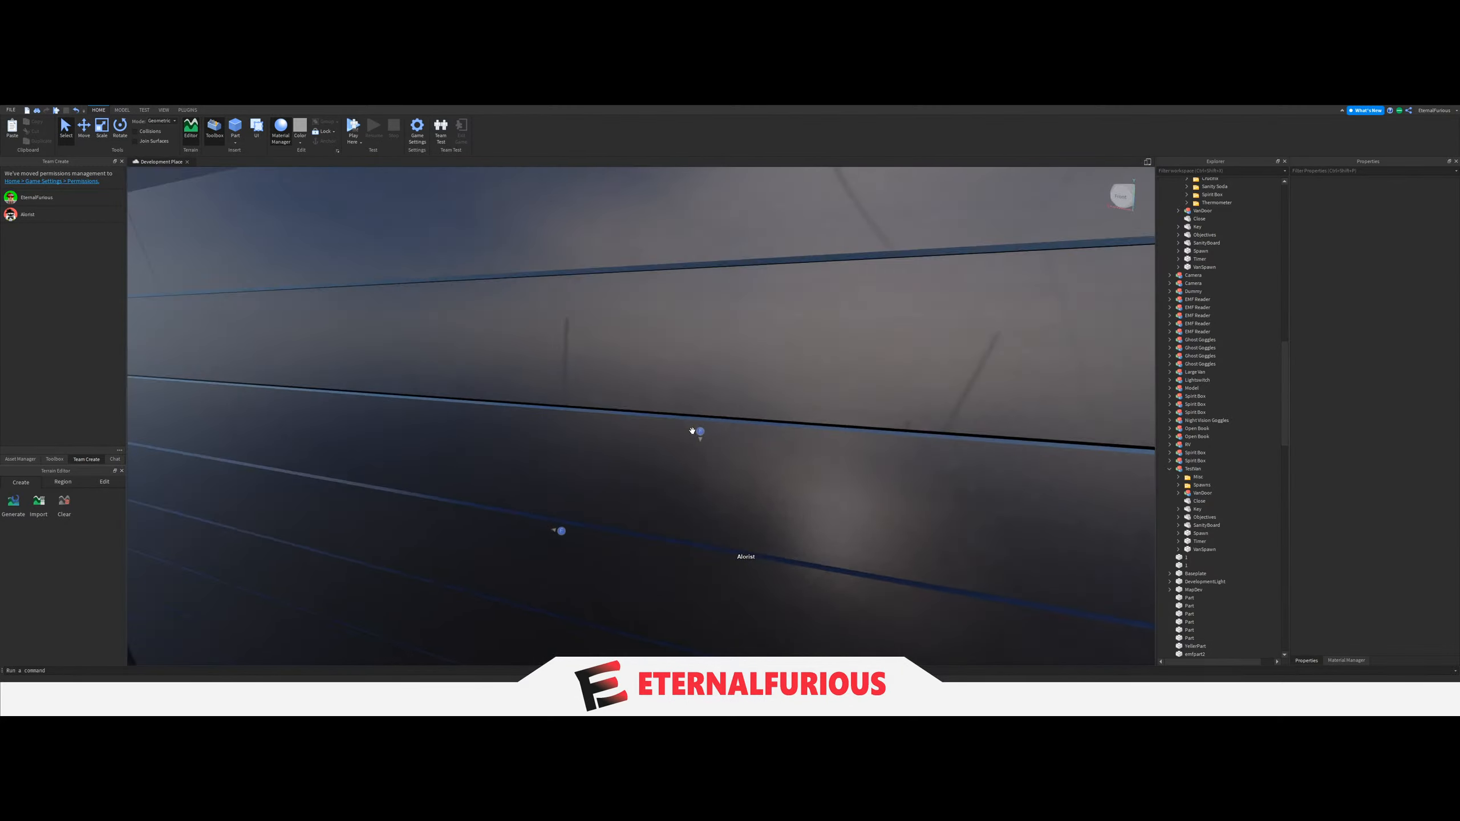
key("d")
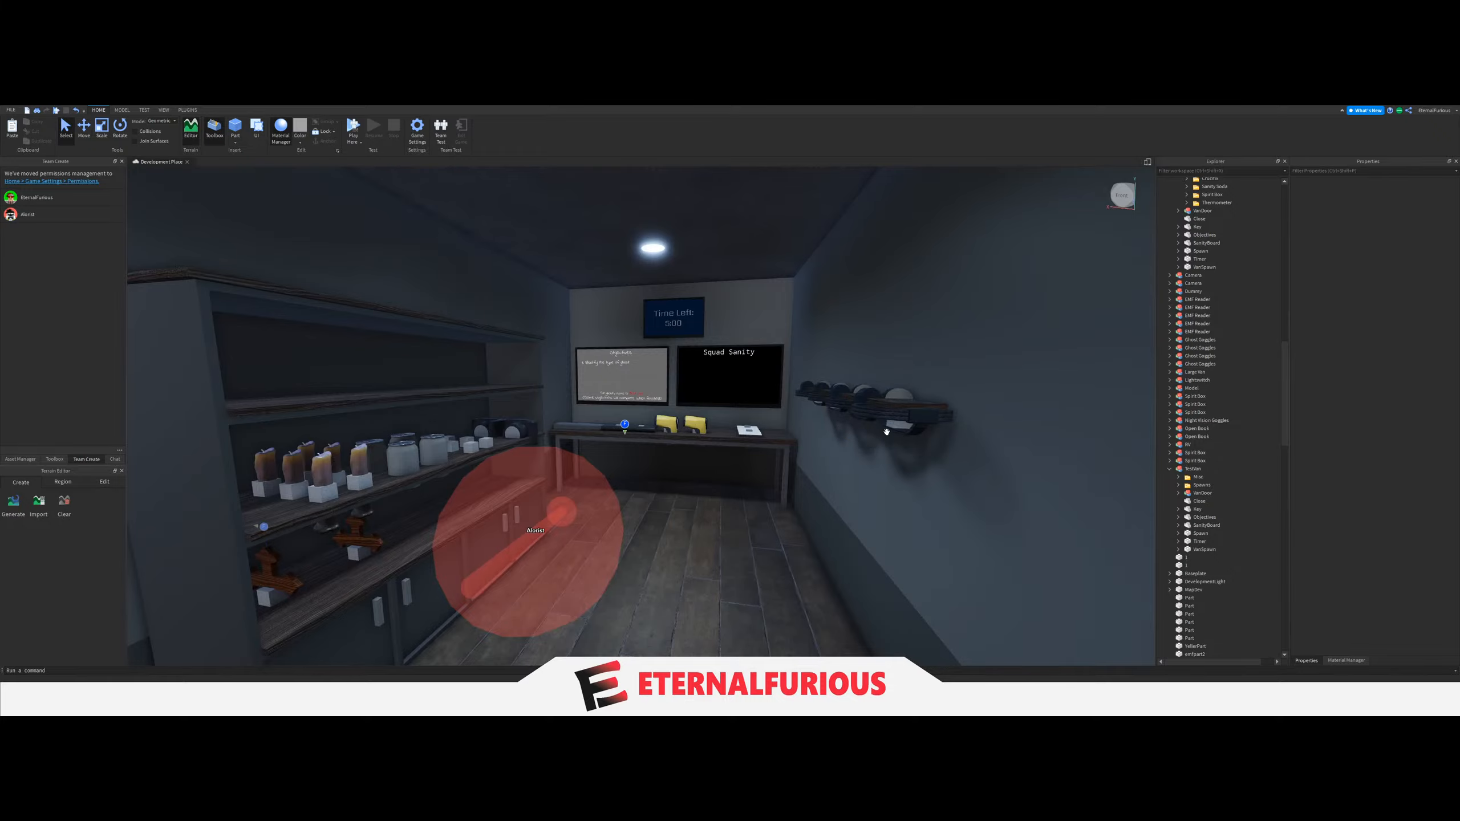
scroll(887, 427, "up", 3)
right_click_drag(886, 427, 1139, 482)
key("a")
left_click(1179, 486)
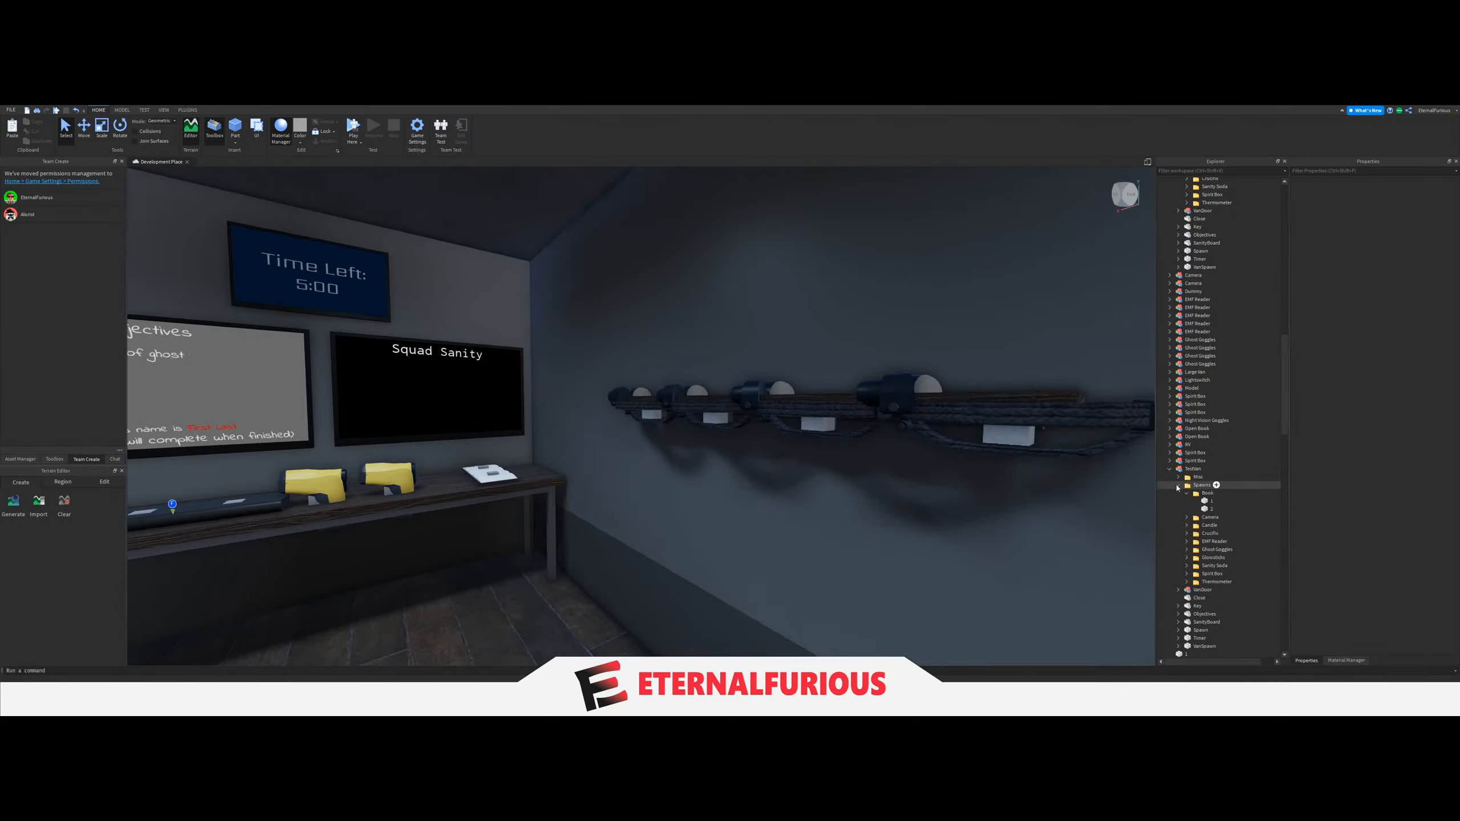
Back away from the wall rack and examine the van's shelves and desk from the entrance.
key("s")
right_click_drag(650, 417, 379, 572)
key("d")
key("w")
key("s")
key("w")
key("s")
scroll(1219, 414, "up", 9)
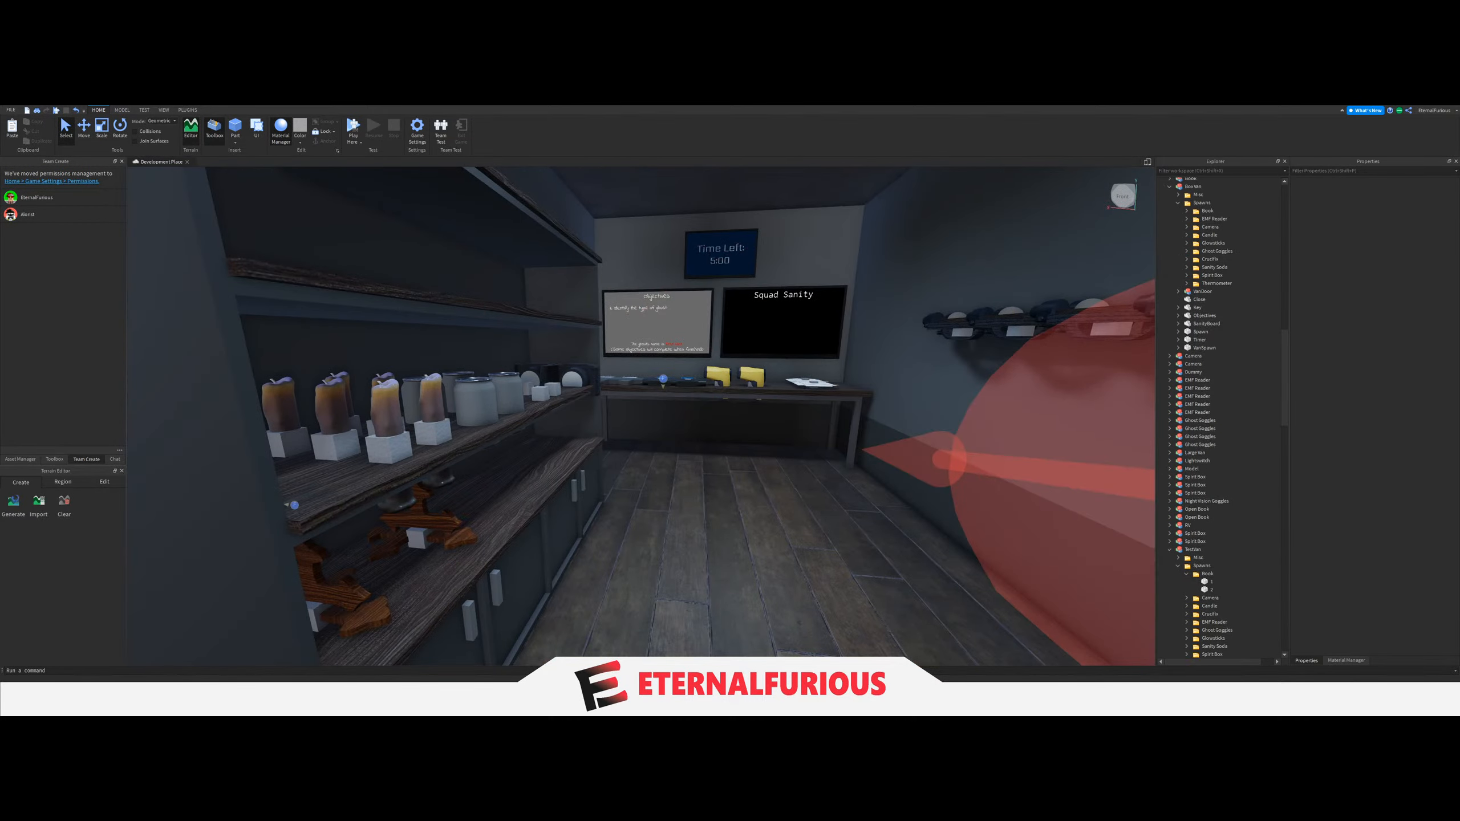
right_click_drag(665, 515, 646, 516)
key("s")
key("w")
key("s")
Delete the leftover models named 0 around the EMF readers on the van's desk.
left_click(769, 462)
key("Delete")
left_click(543, 451)
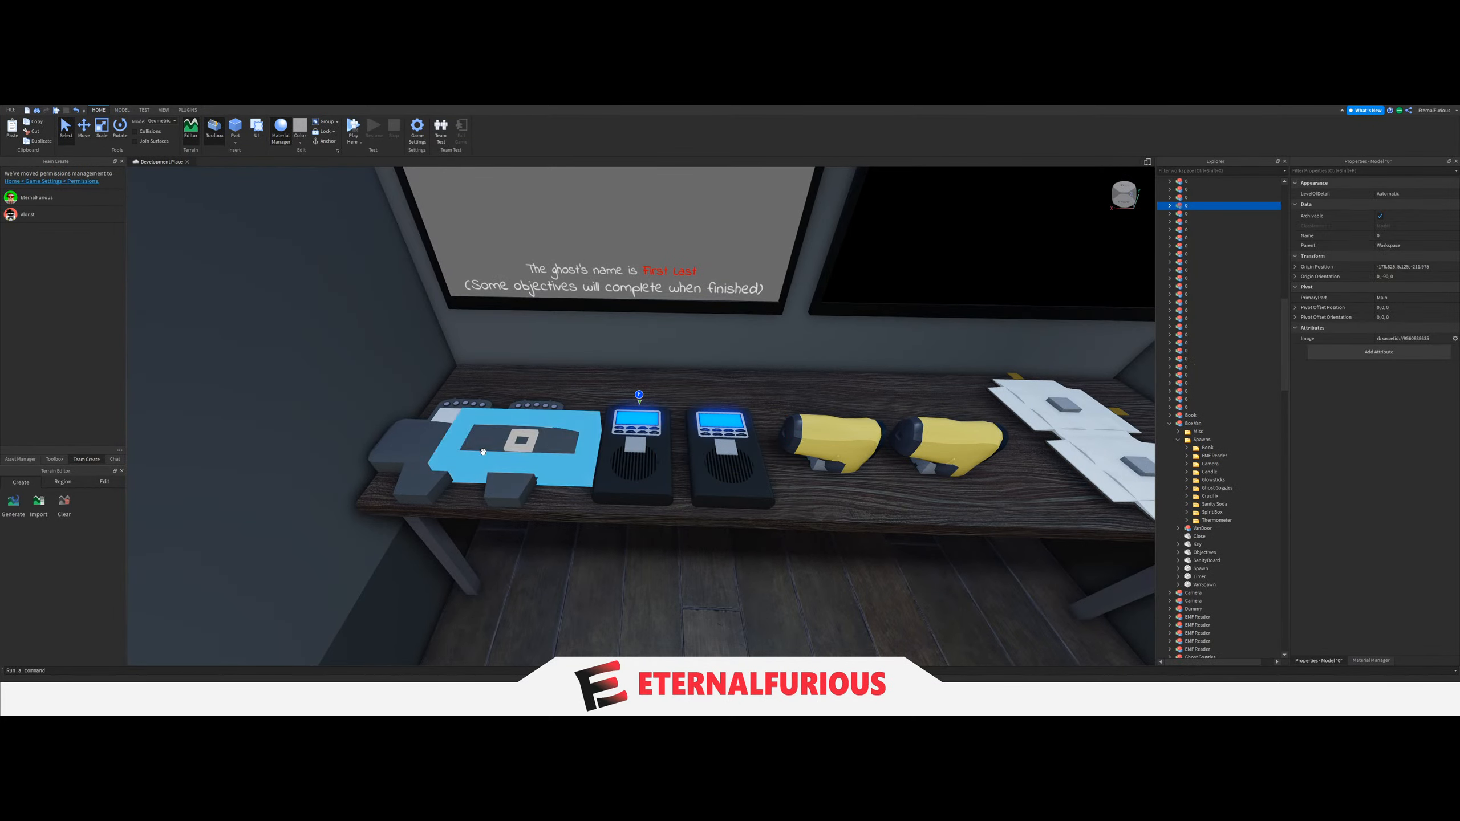
key("Delete")
left_click(468, 452)
key("Delete")
key("d")
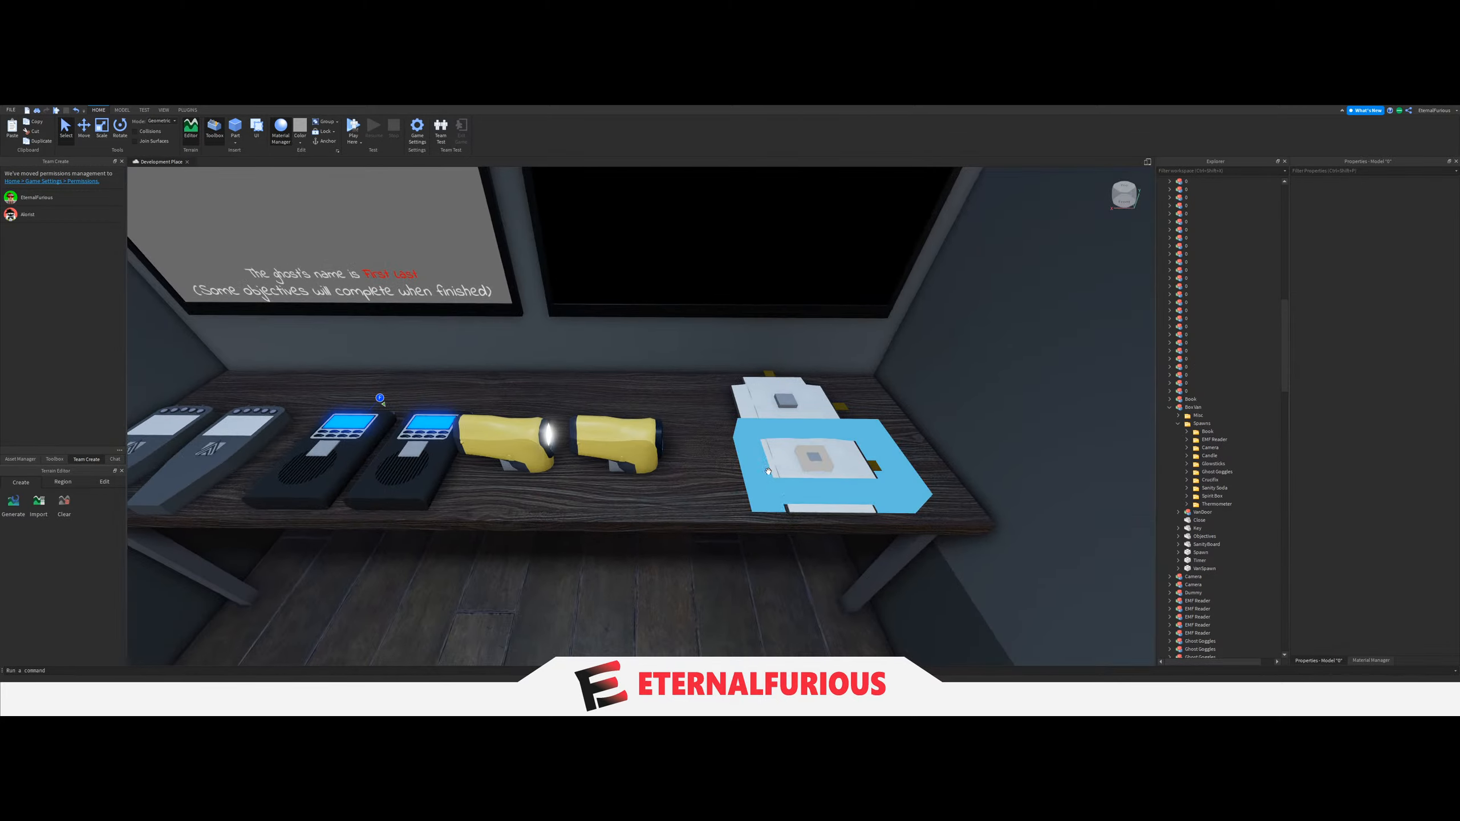
Delete the stacked models named 0 around the Book spawn blocks on the desk and undo the last deletion.
left_click(769, 472)
key("Delete")
left_click(747, 415)
left_click(768, 465)
left_click(749, 411)
key("Delete")
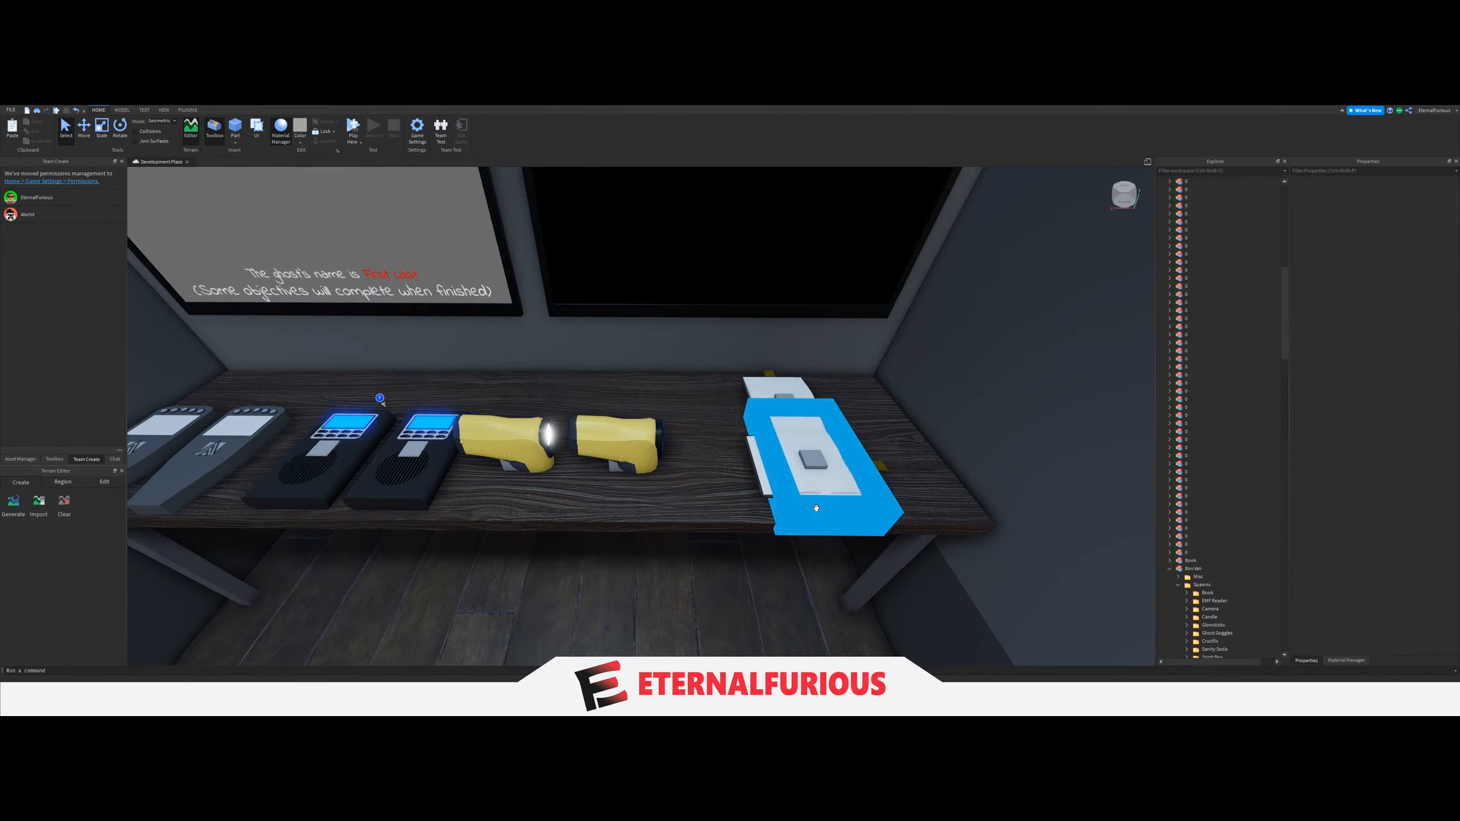
left_click(816, 508)
key("Delete")
right_click_drag(734, 401, 733, 401)
key("ctrl+z")
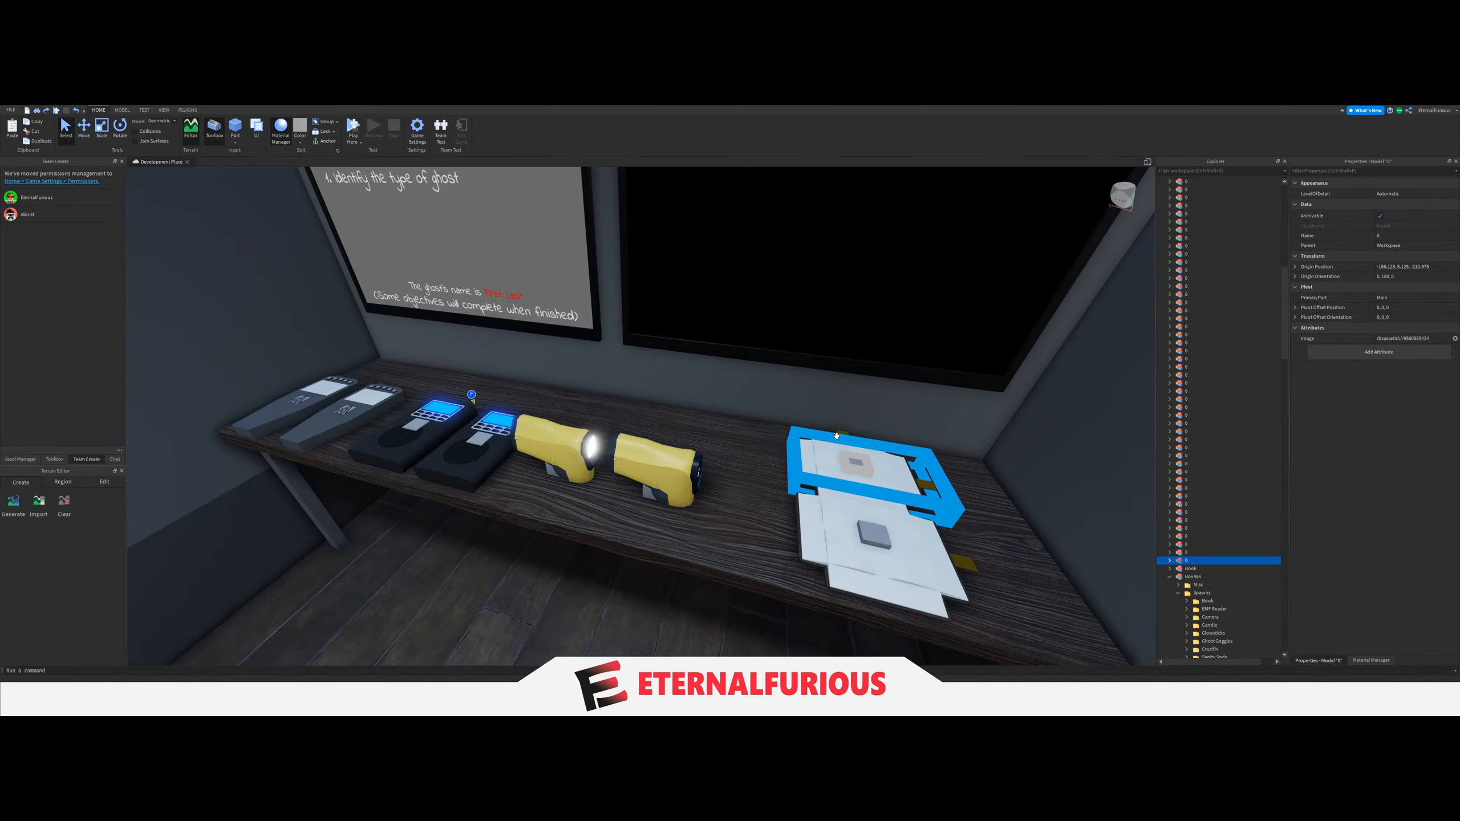
Delete the remaining stray models named 0 overlapping the books at the end of the desk.
key("Delete")
left_click(853, 519)
key("Delete")
right_click_drag(665, 438, 636, 420)
key("w")
key("Delete")
left_click(512, 413)
key("Delete")
Examine the equipment shelves, select the first van's Sanity Soda spawn folder, and collapse that van in the hierarchy.
key("w")
key("s")
key("w")
right_click_drag(726, 386, 726, 387)
key("w")
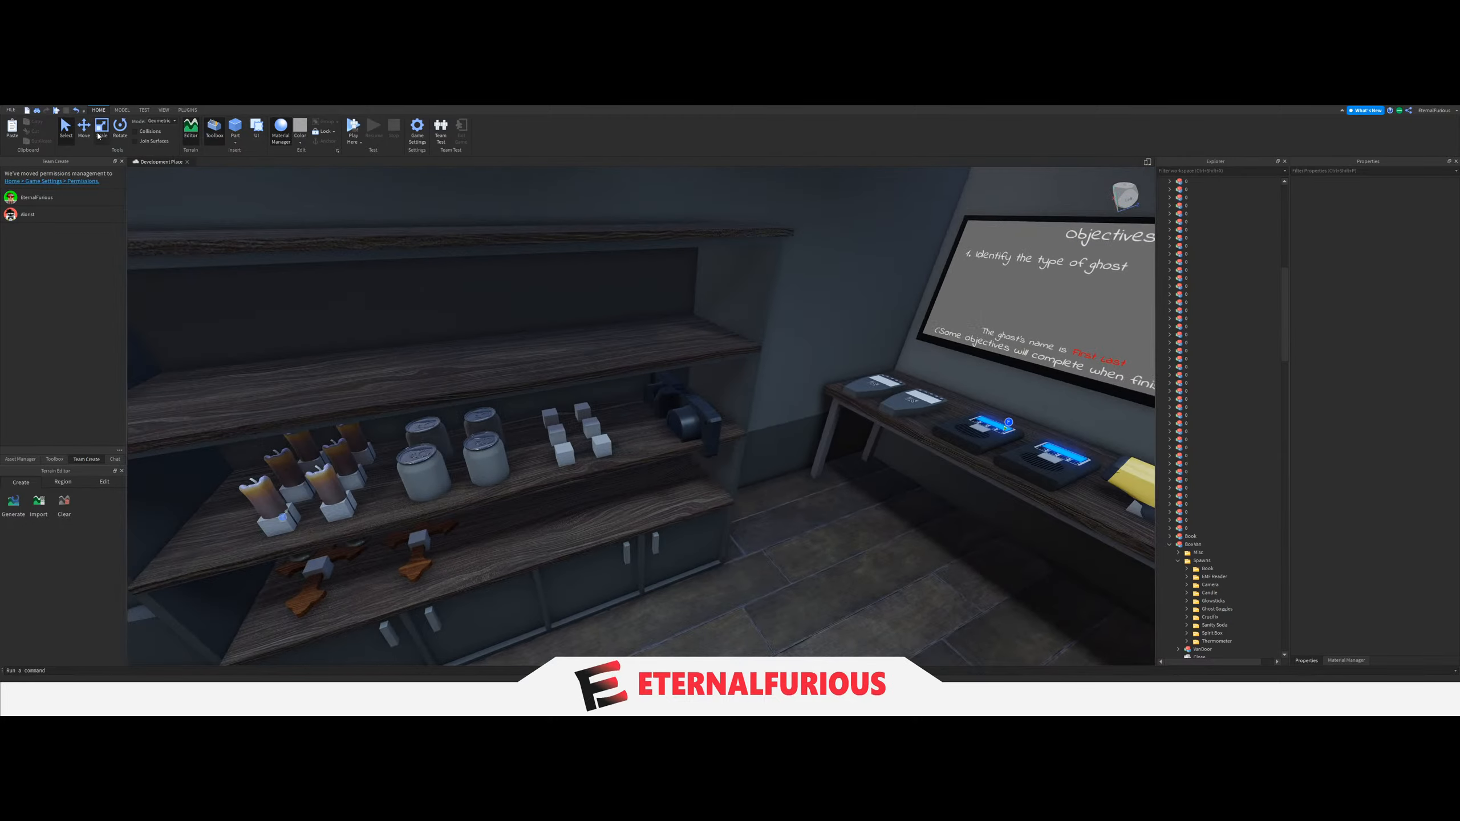
left_click(119, 128)
key("s")
right_click_drag(640, 412, 572, 365)
key("w")
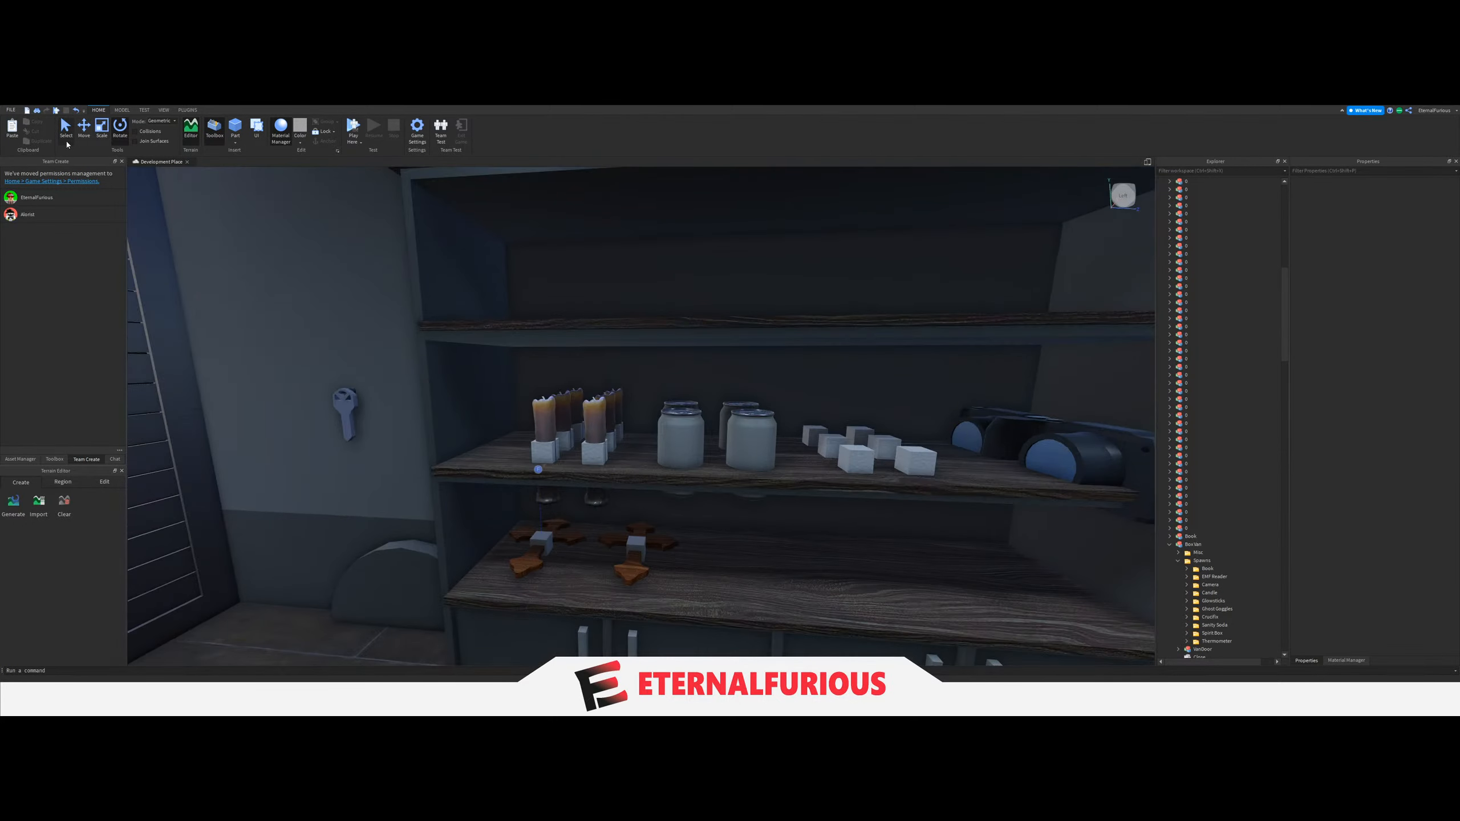
key("d")
left_click(84, 137)
left_click(1214, 625)
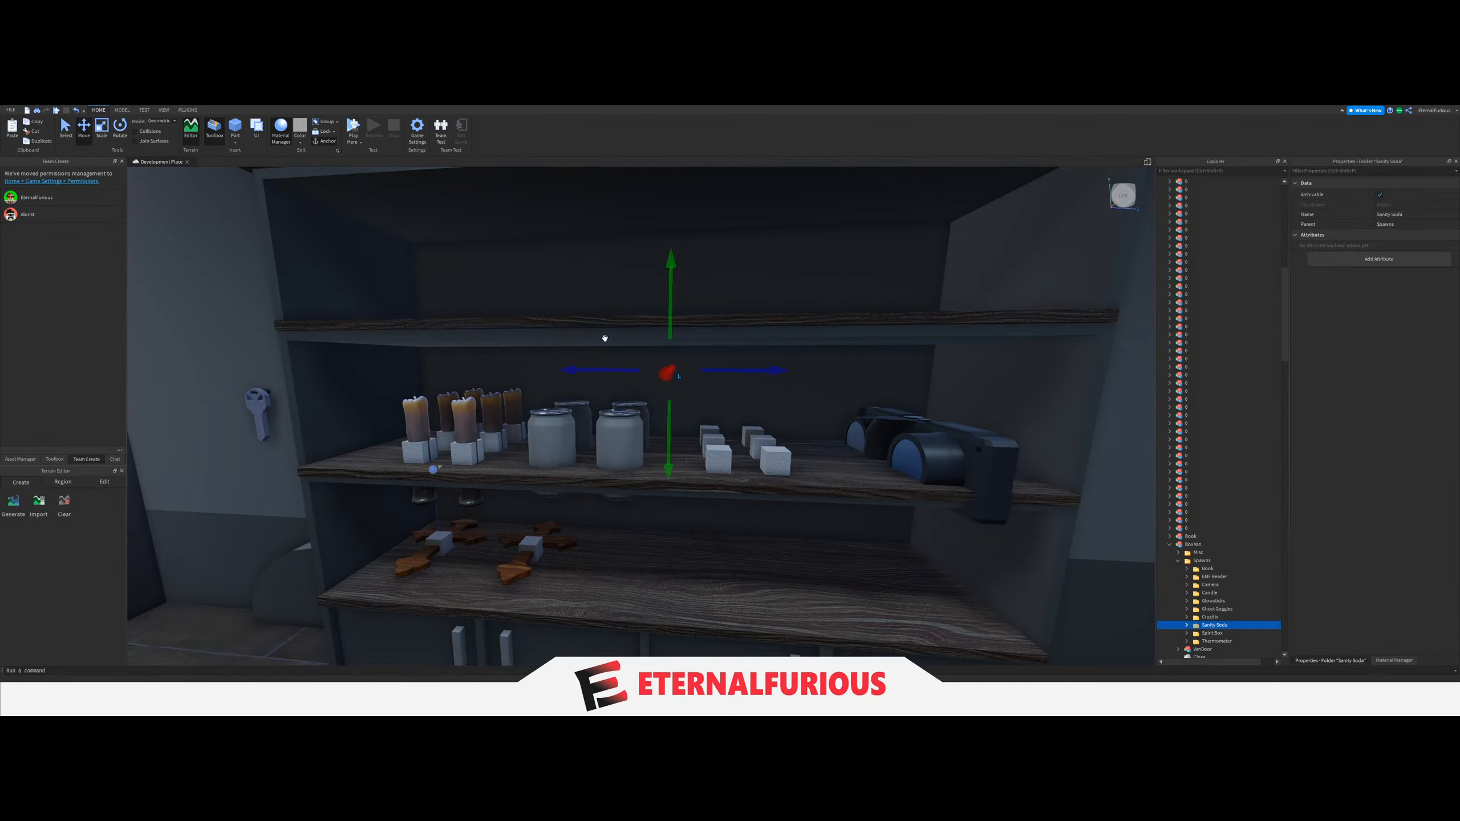
left_click(1170, 544)
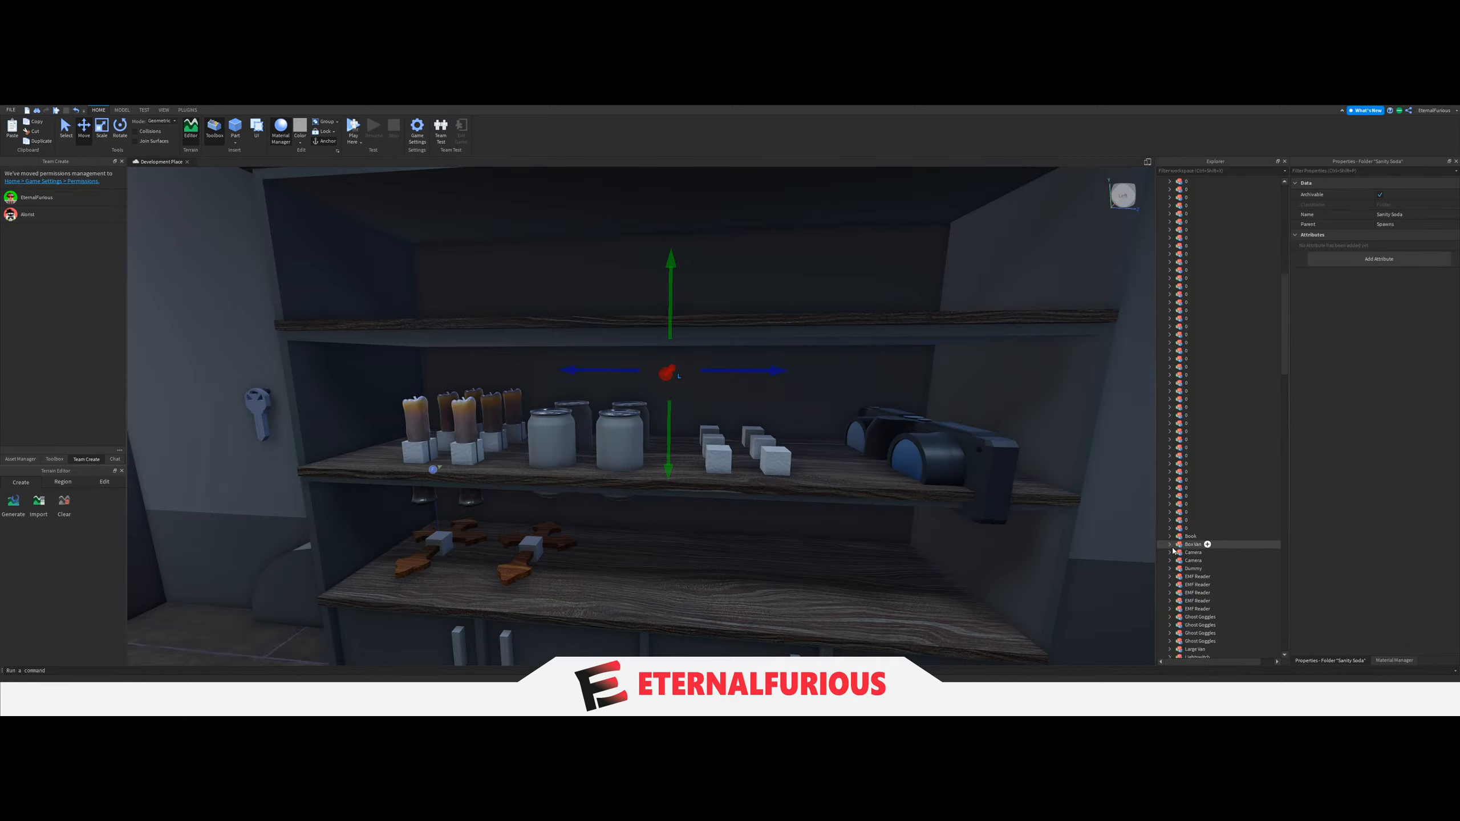
Select the Ghost Goggles folder in the other van's Spawns folder and look over that van's shelves and desk.
scroll(1208, 559, "down", 3)
key("a")
right_click_drag(984, 519, 984, 519)
scroll(1213, 592, "down", 2)
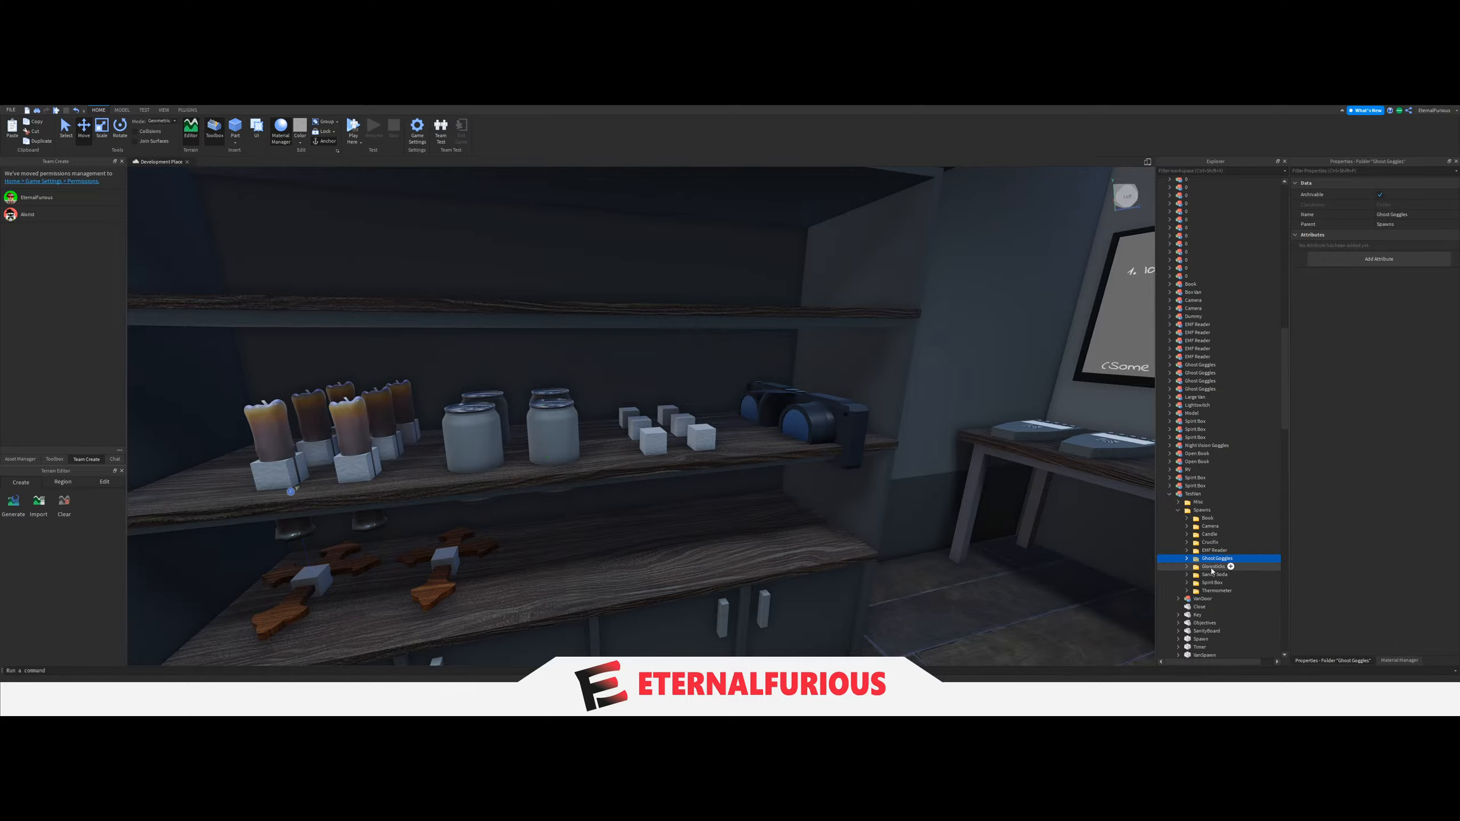
right_click_drag(1085, 525, 1086, 526)
right_click_drag(824, 459, 824, 460)
scroll(824, 460, "down", 4)
right_click_drag(571, 473, 570, 472)
scroll(609, 497, "up", 3)
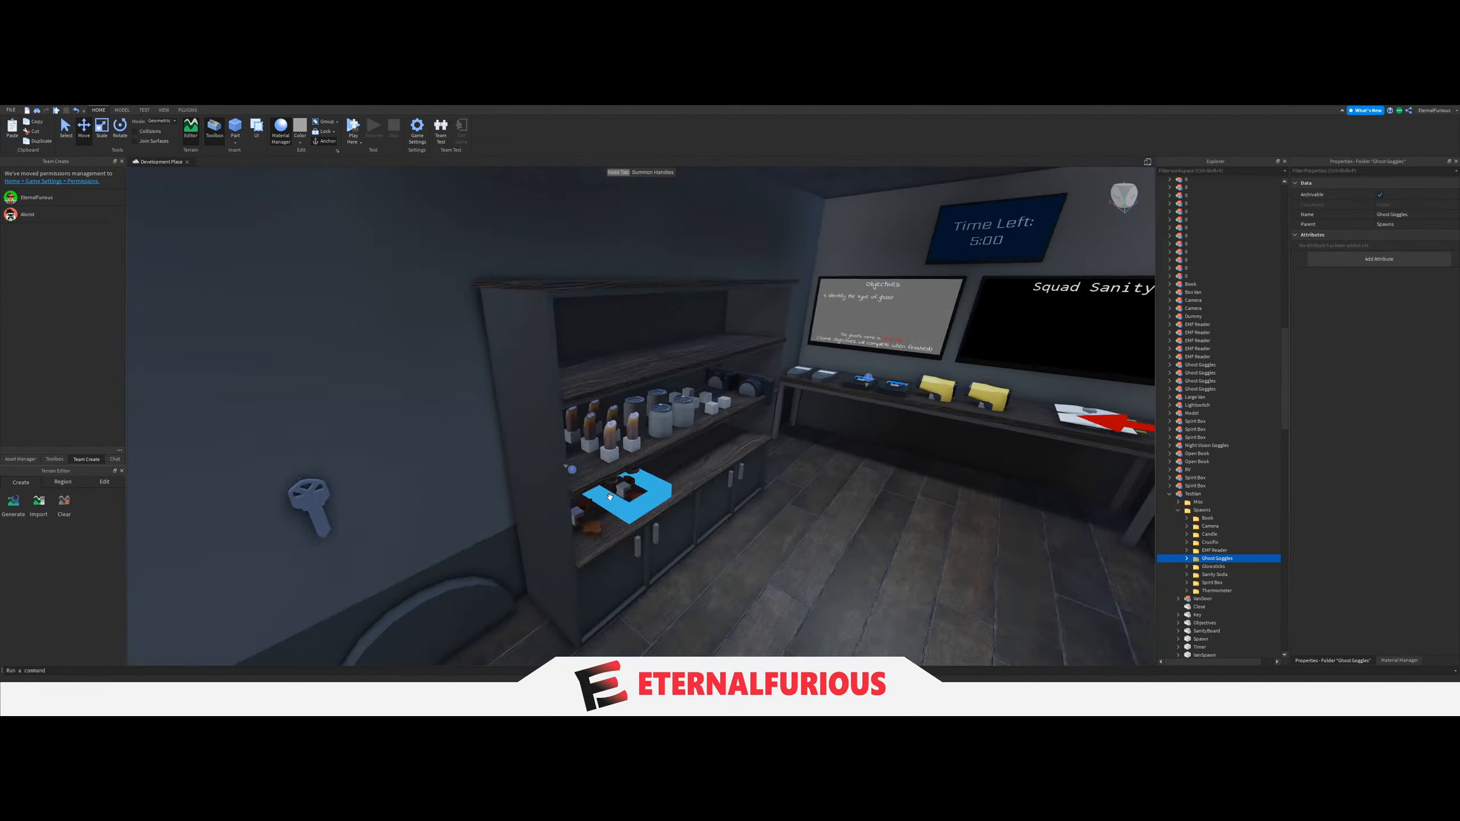
scroll(719, 489, "up", 3)
scroll(1226, 539, "down", 3)
right_click_drag(733, 443, 734, 443)
scroll(750, 463, "up", 4)
scroll(750, 463, "down", 2)
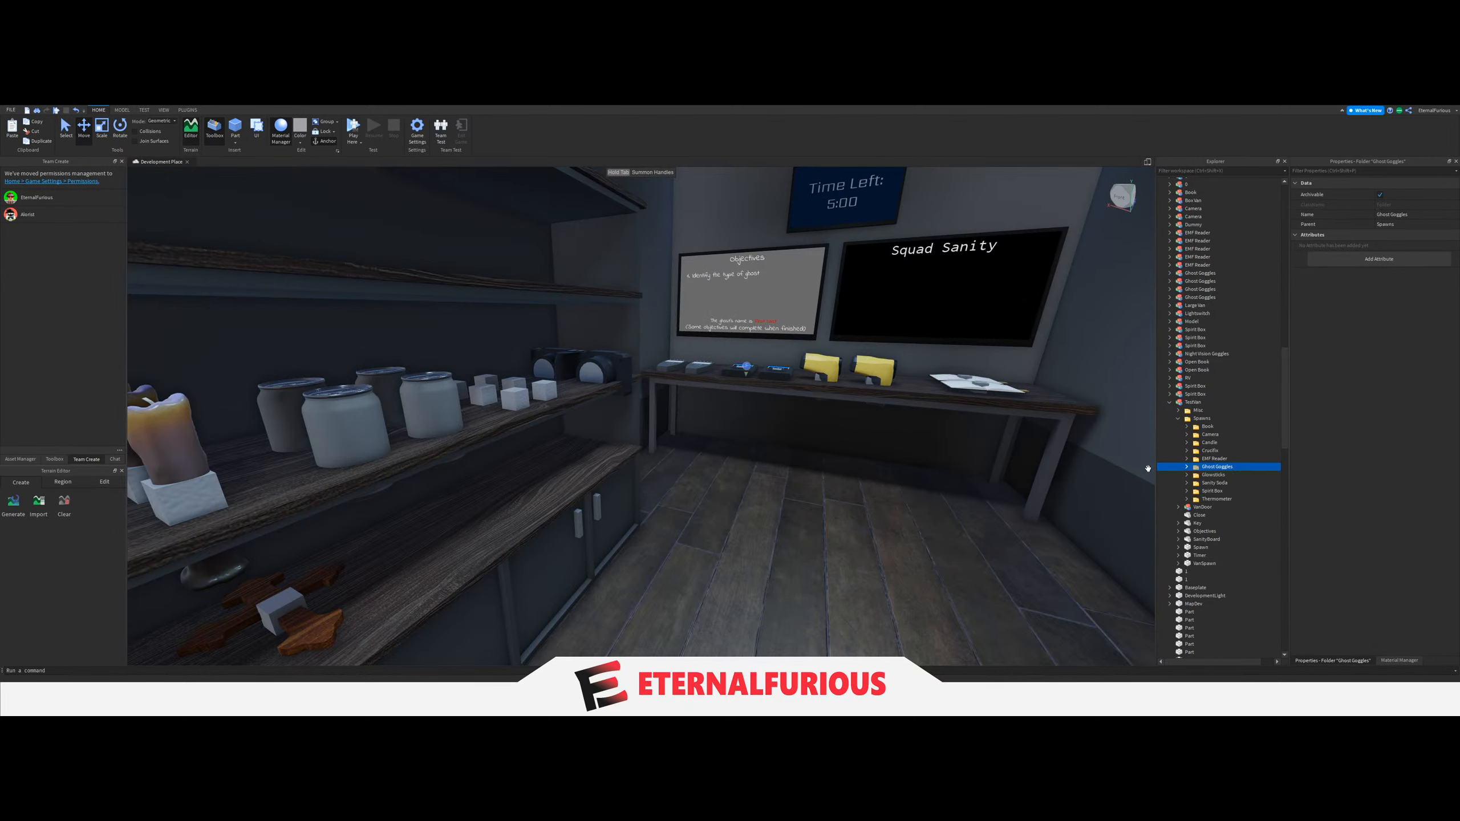
Inspect the Sanity Soda, Candle and Glowsticks spawn folders of this van by focusing the view on the shelf.
left_click(1214, 482)
key("f")
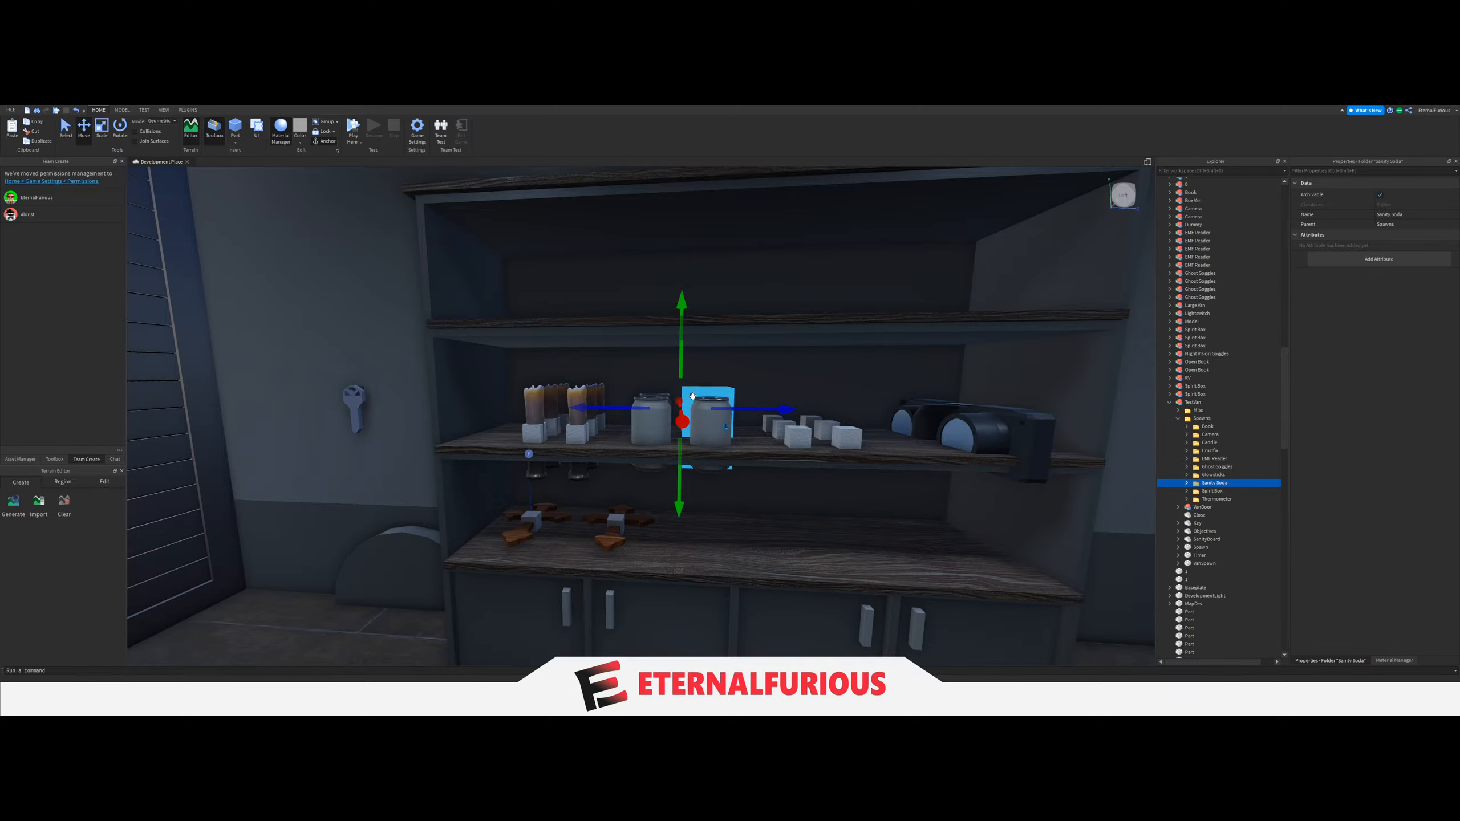
right_click_drag(692, 396, 693, 397)
right_click_drag(782, 470, 782, 470)
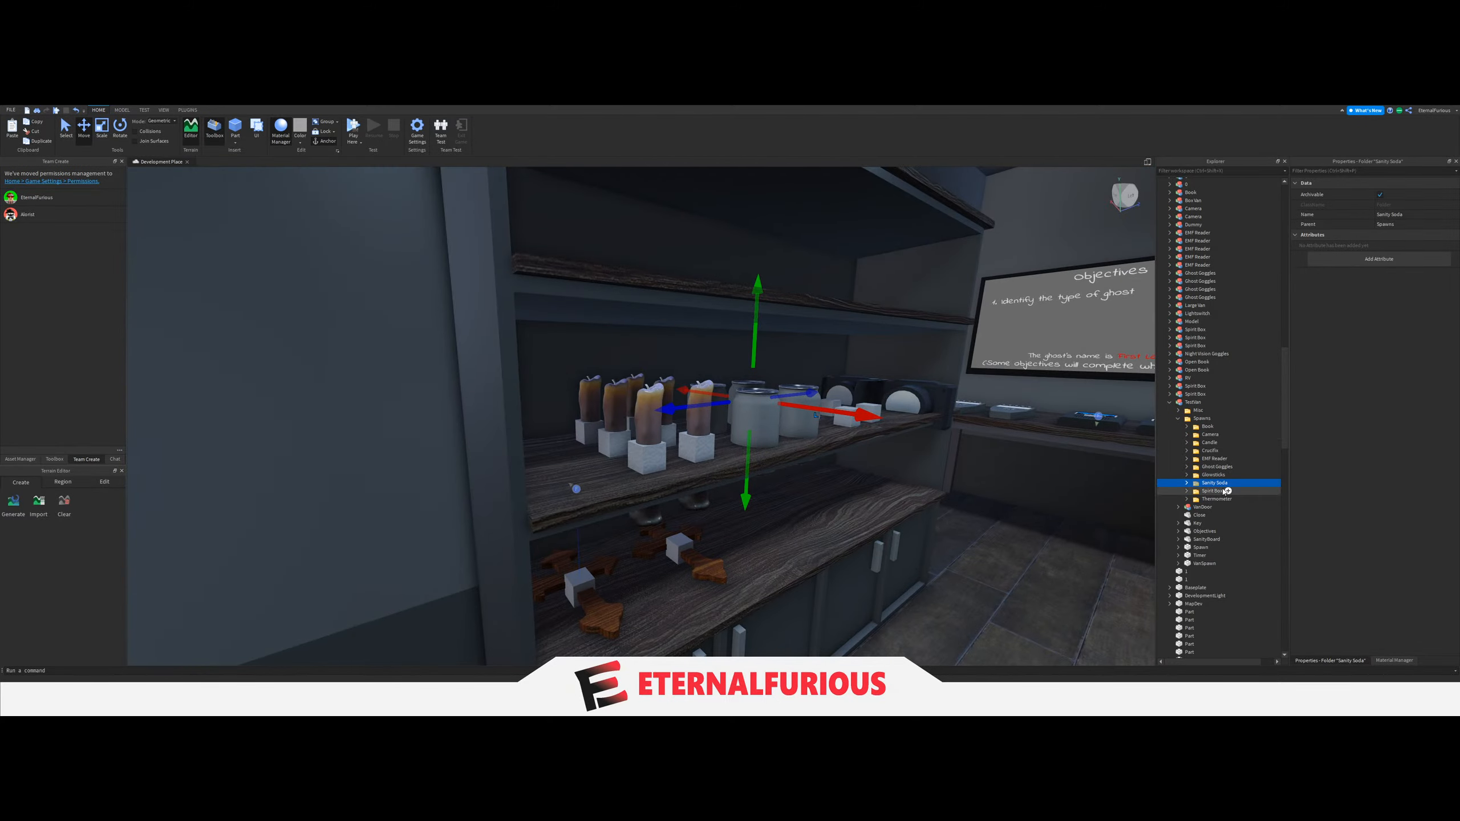
key("f")
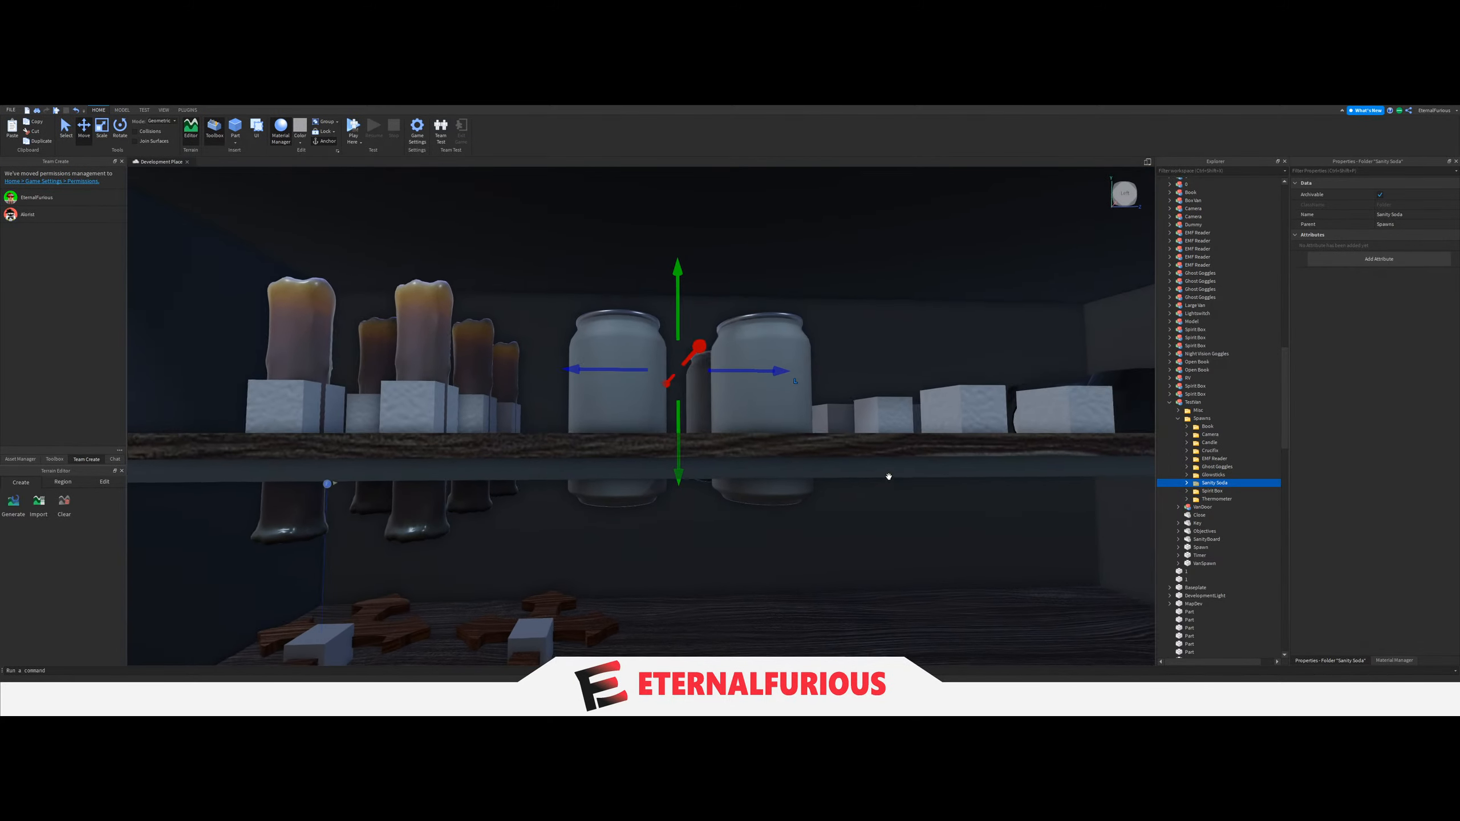
left_click(1208, 443)
key("f")
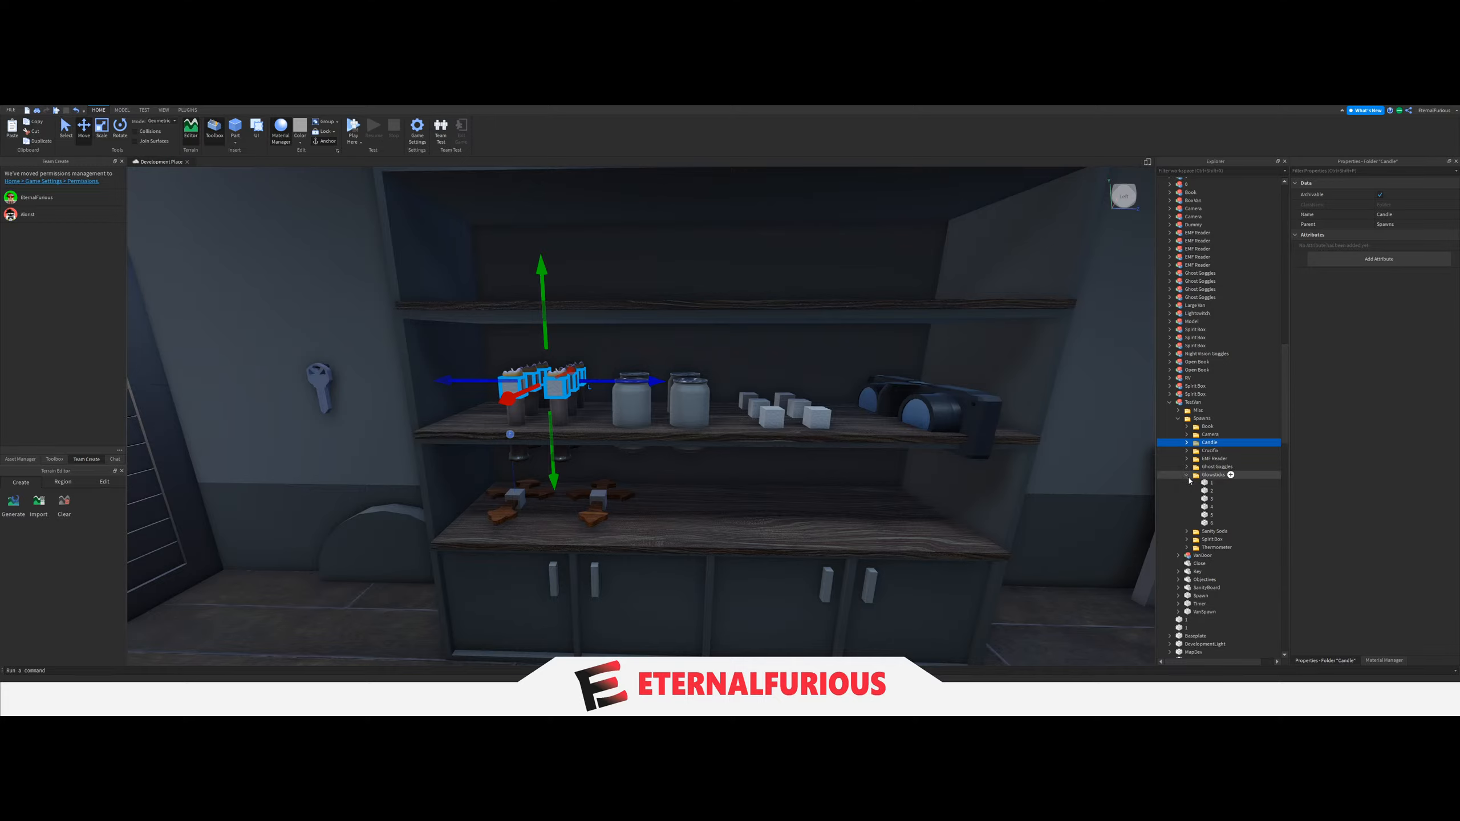
left_click(1212, 476)
left_click_drag(779, 364, 780, 340)
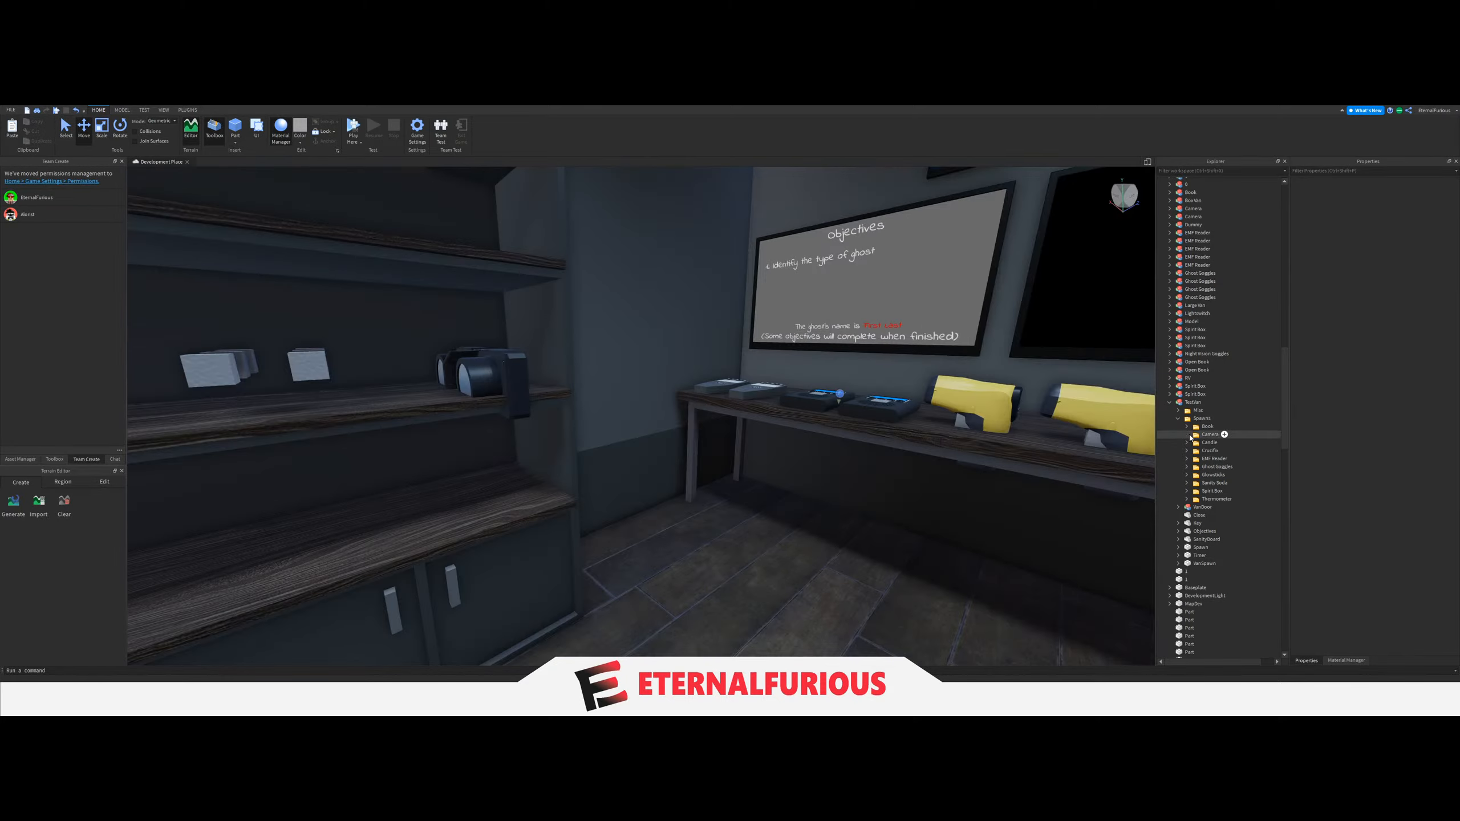
Expand the Camera spawn folder and rotate spawn block 1 by 90 degrees about its vertical axis.
left_click(1187, 434)
left_click(1212, 442)
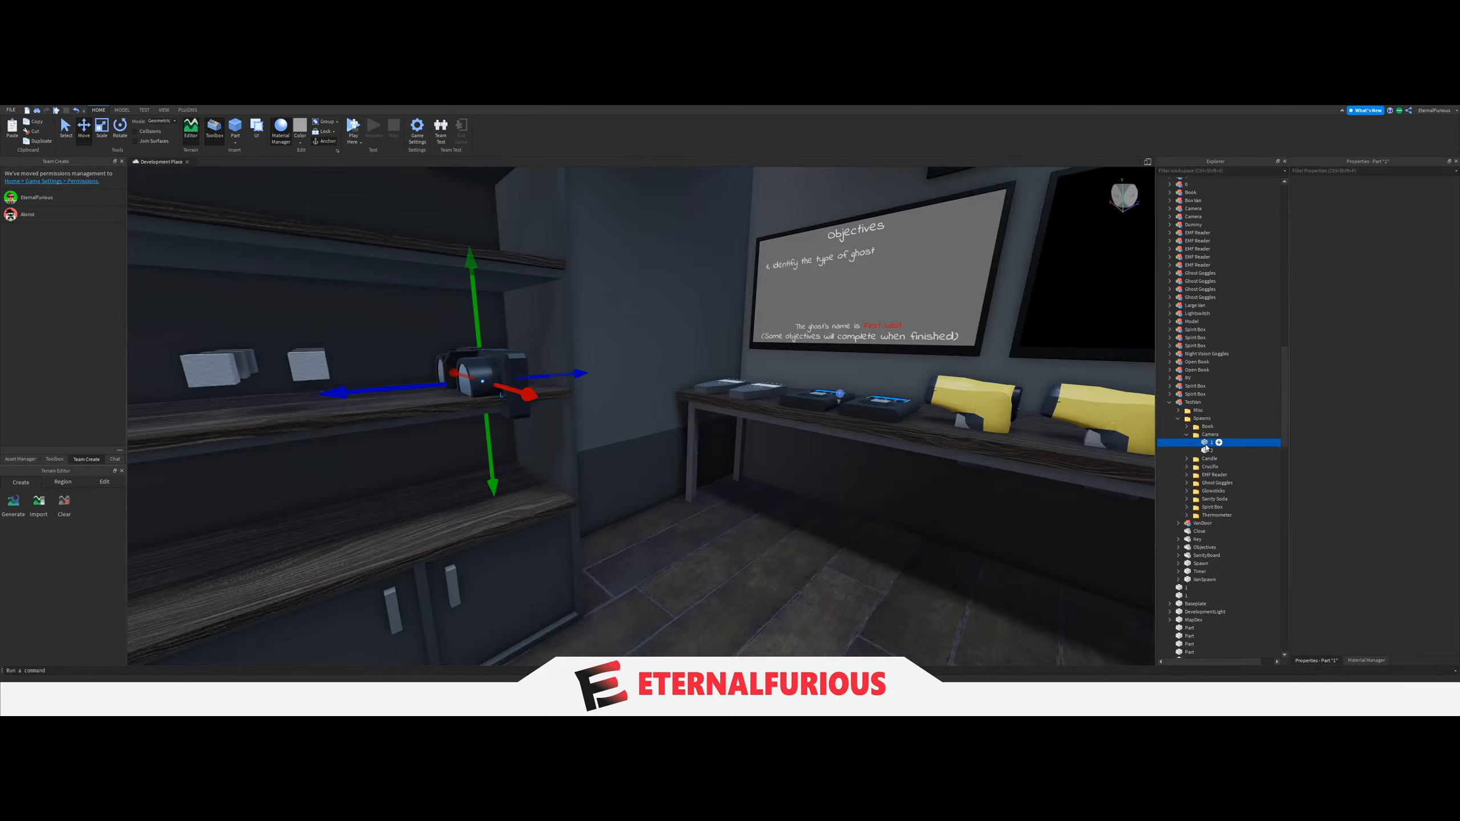
key("f")
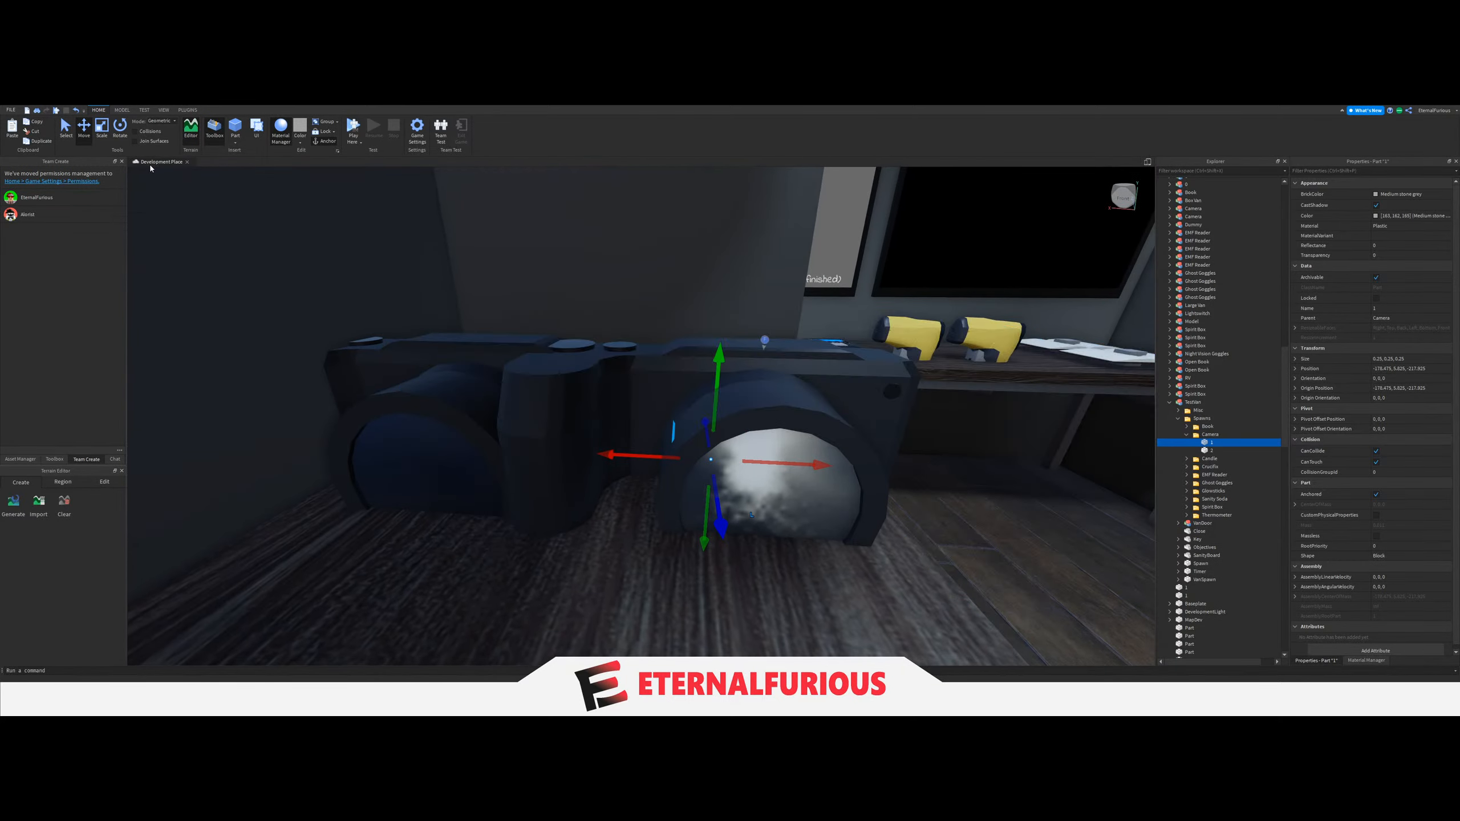
left_click(119, 127)
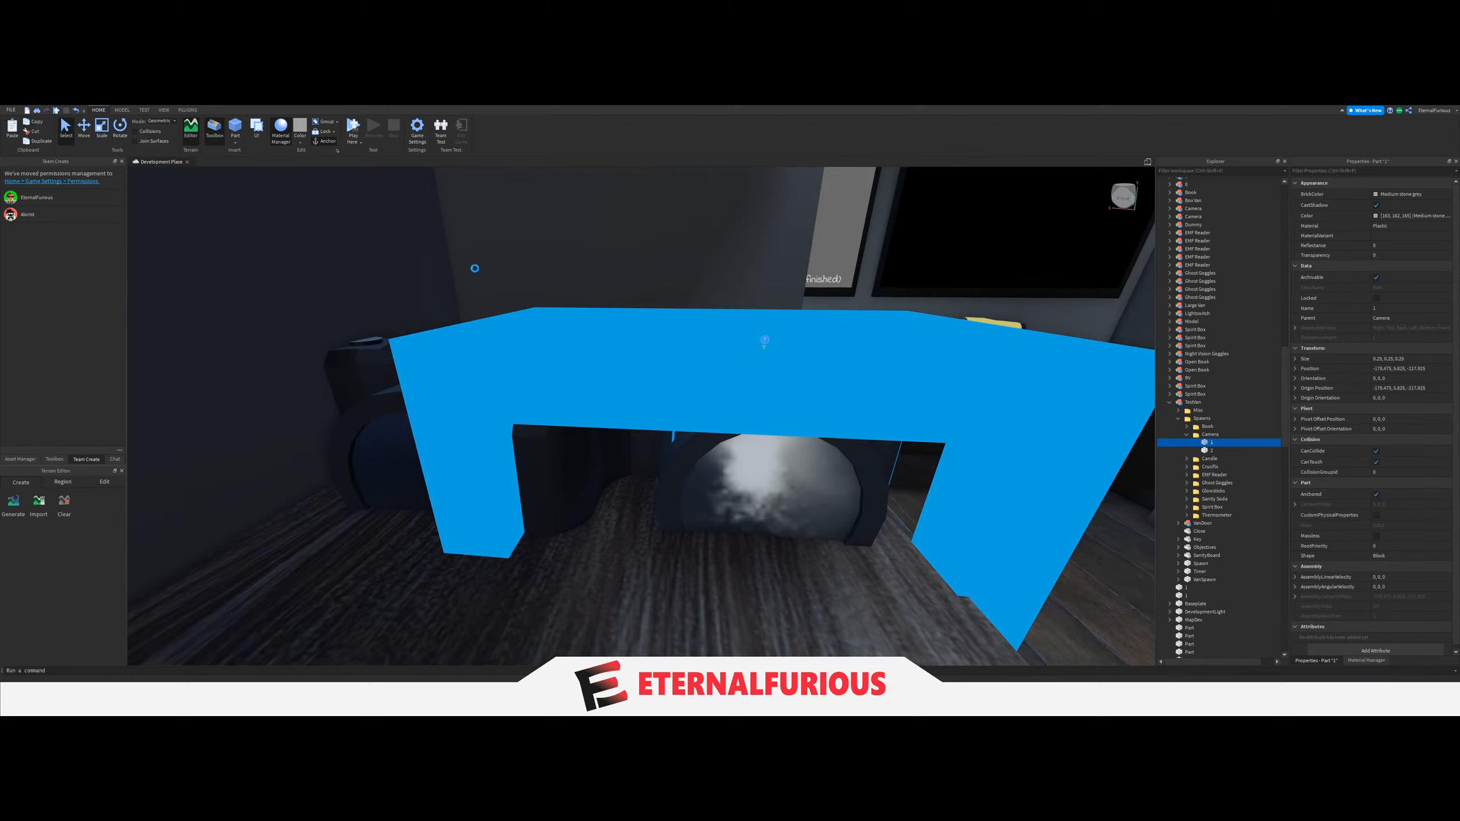
left_click(120, 130)
right_click_drag(799, 461, 822, 405)
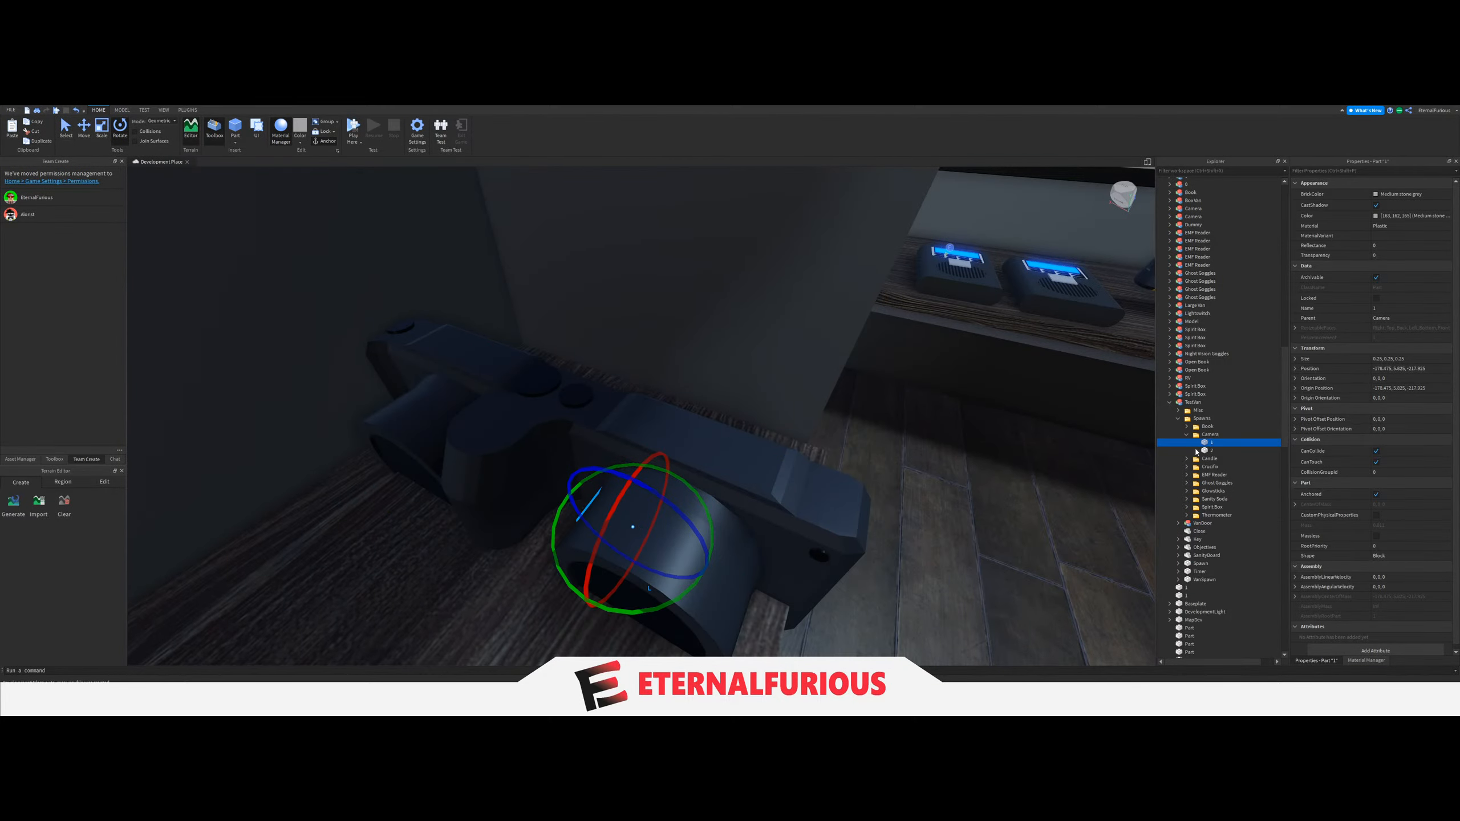
right_click_drag(813, 454, 713, 477)
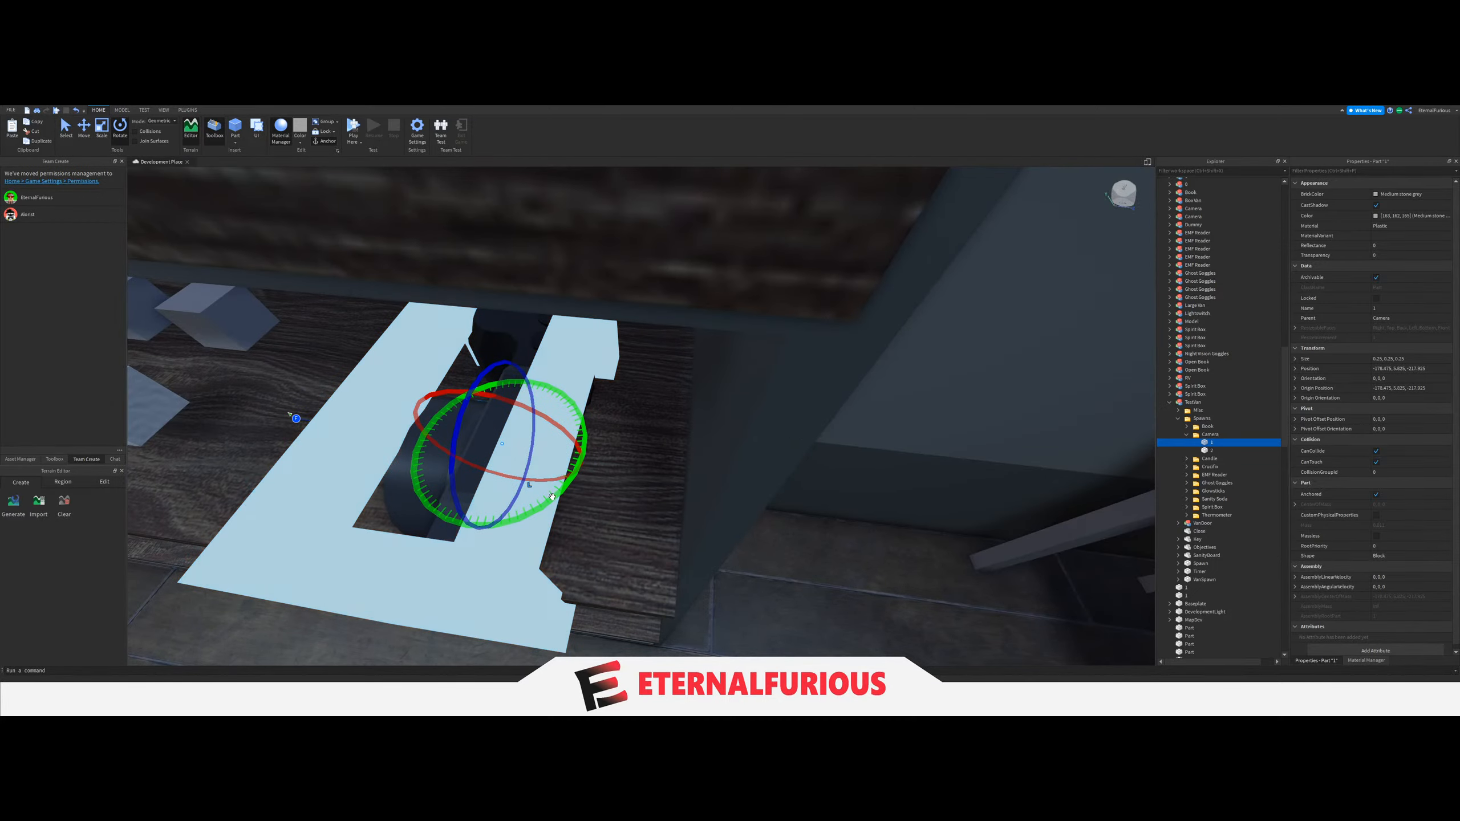
left_click_drag(556, 498, 598, 442)
left_click_drag(591, 380, 557, 362)
right_click_drag(646, 386, 647, 385)
key("ctrl+2")
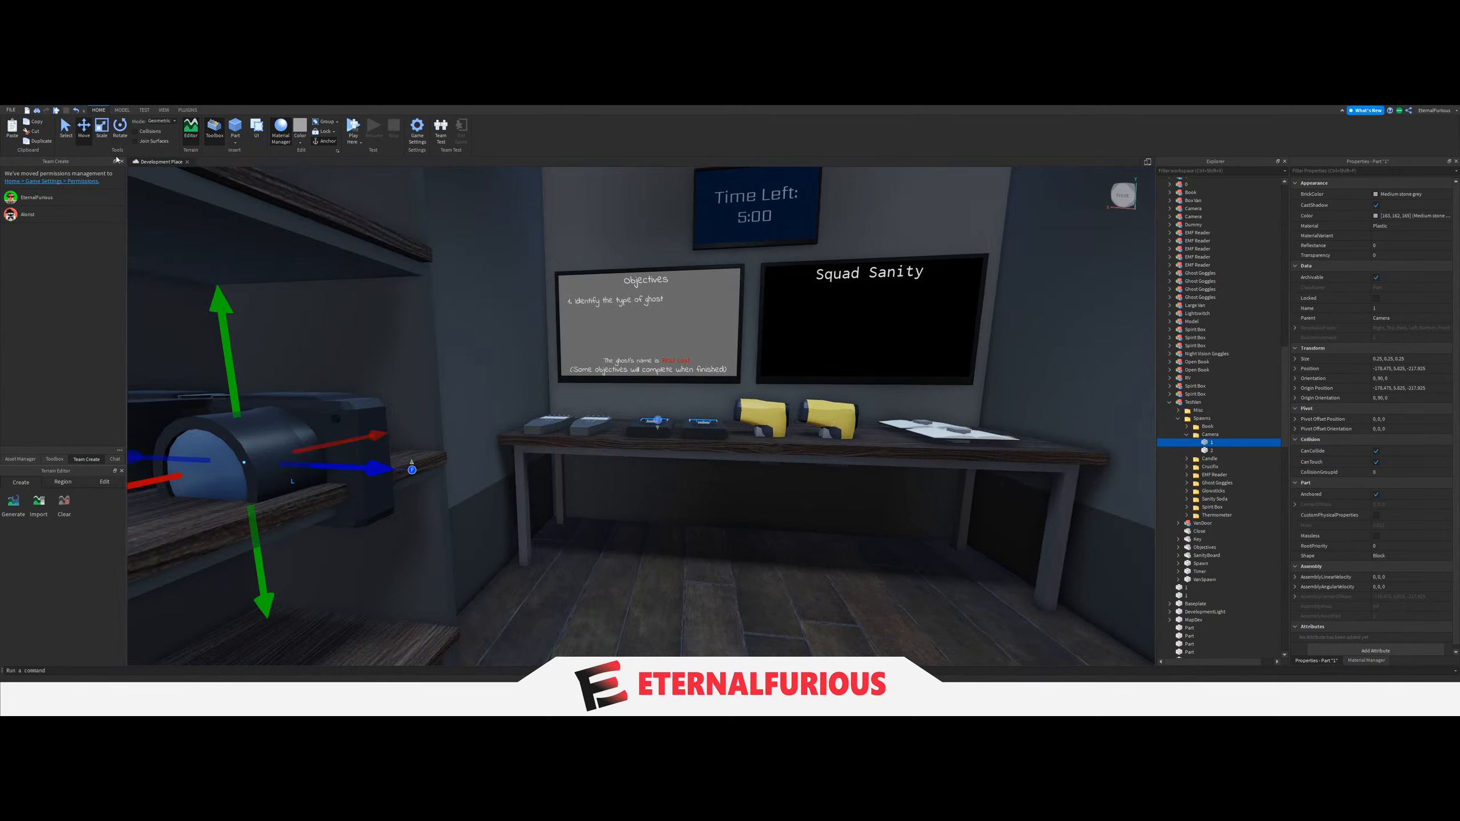
right_click_drag(588, 426, 588, 426)
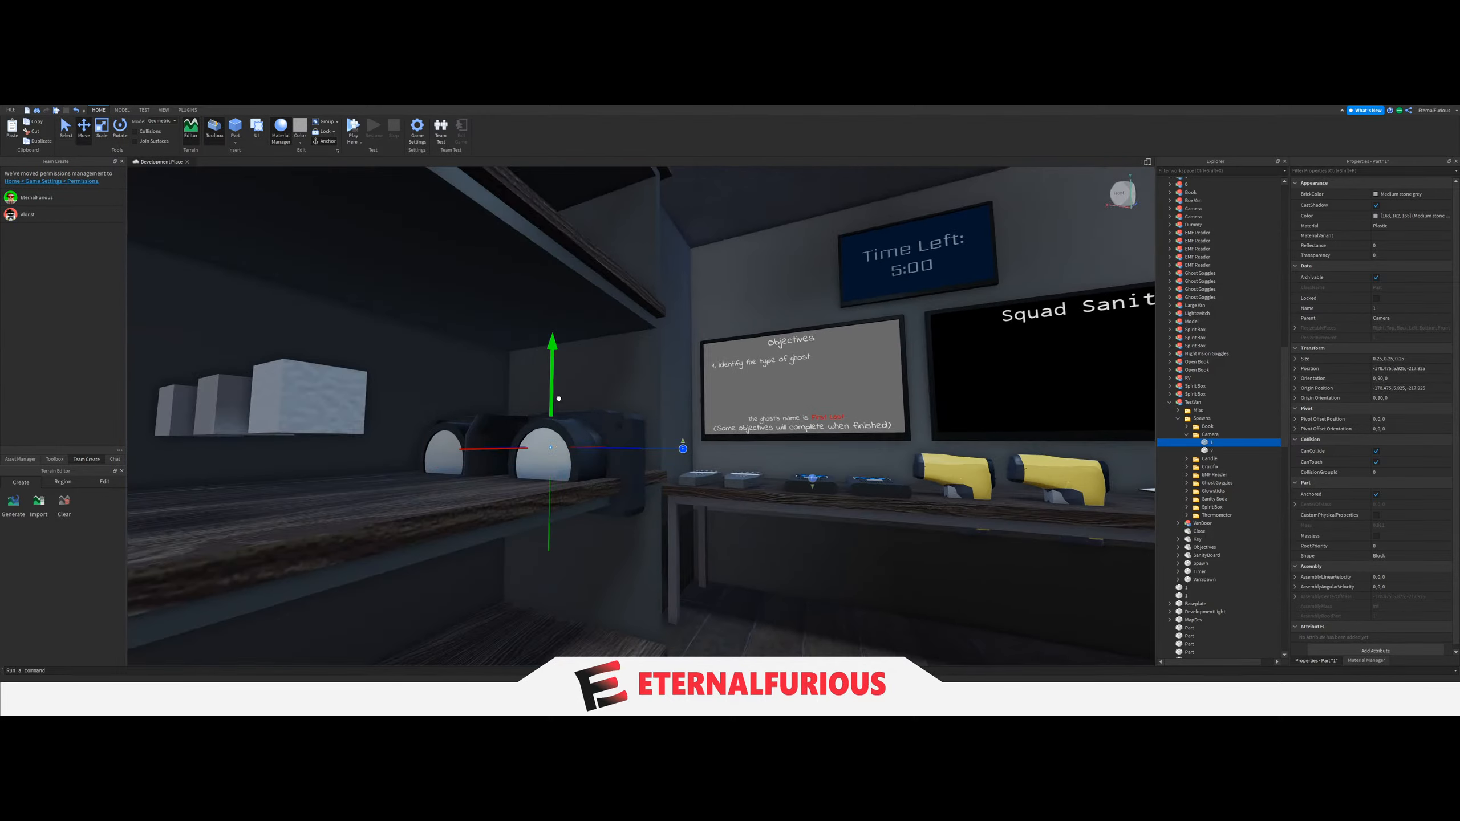
right_click_drag(1092, 495, 1092, 494)
Rotate Camera spawn block 2 by 90 degrees about its vertical axis, raise it slightly, and collapse the Camera folder.
left_click(1212, 451)
right_click_drag(828, 385, 827, 385)
key("w")
left_click(115, 134)
right_click_drag(671, 460, 671, 460)
key("s")
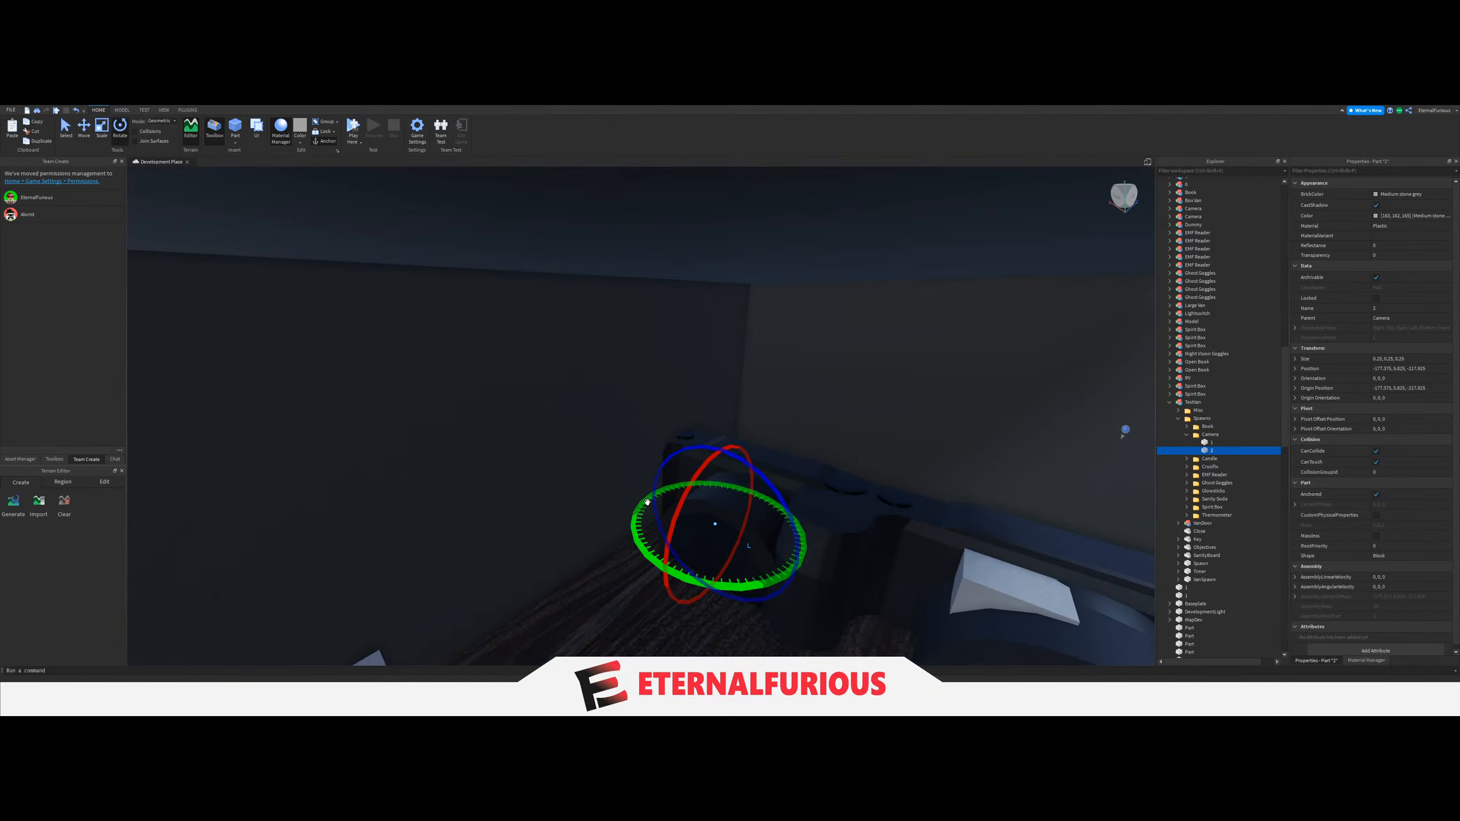
left_click_drag(646, 502, 653, 616)
left_click(86, 137)
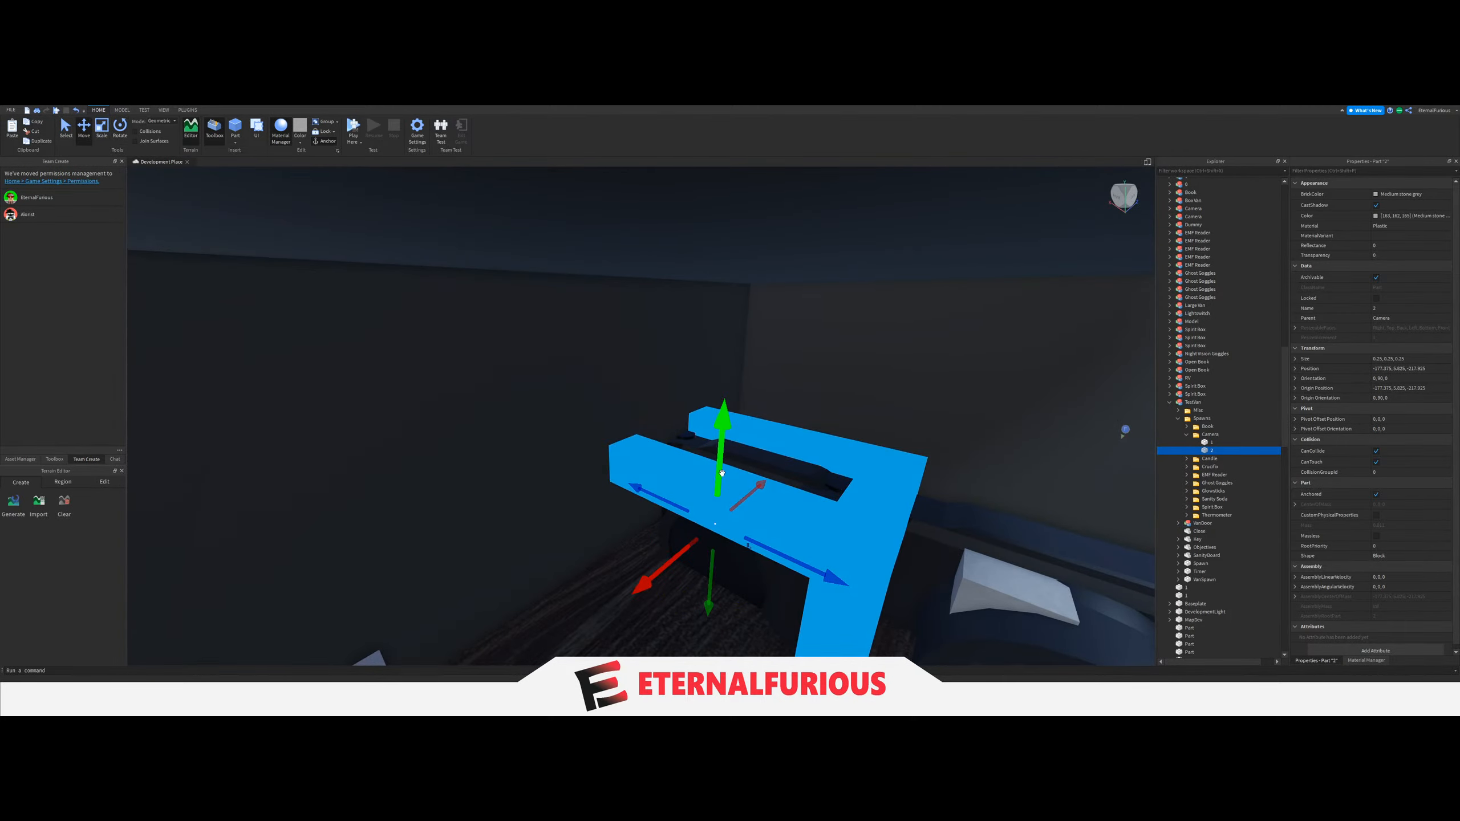
left_click_drag(722, 481, 723, 446)
right_click_drag(722, 447, 723, 446)
right_click_drag(691, 438, 645, 411)
key("w")
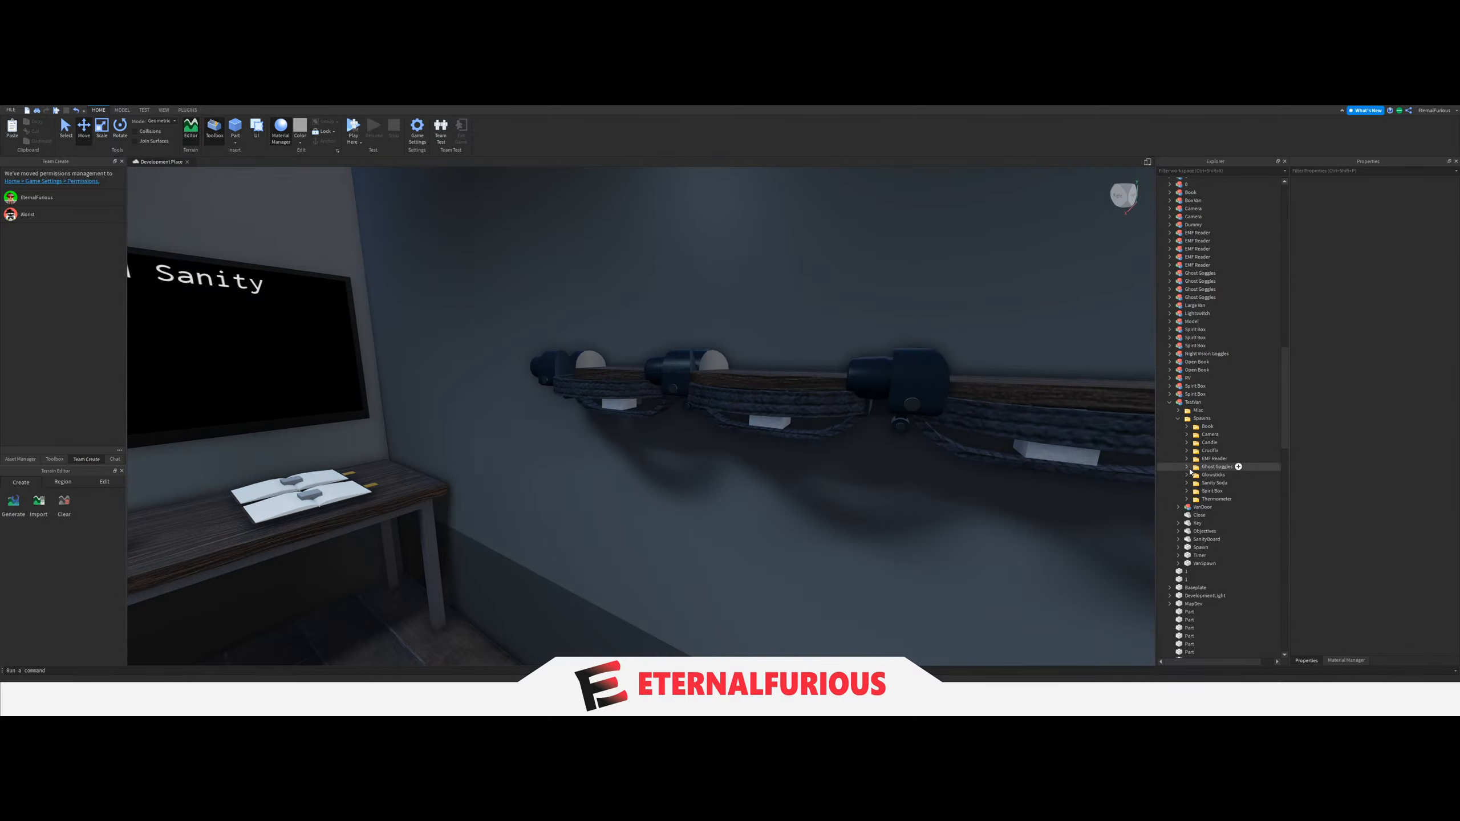
Expand the Ghost Goggles folder and rotate spawn block 1 on the wall rack to a -90 degree X orientation.
left_click(1208, 474)
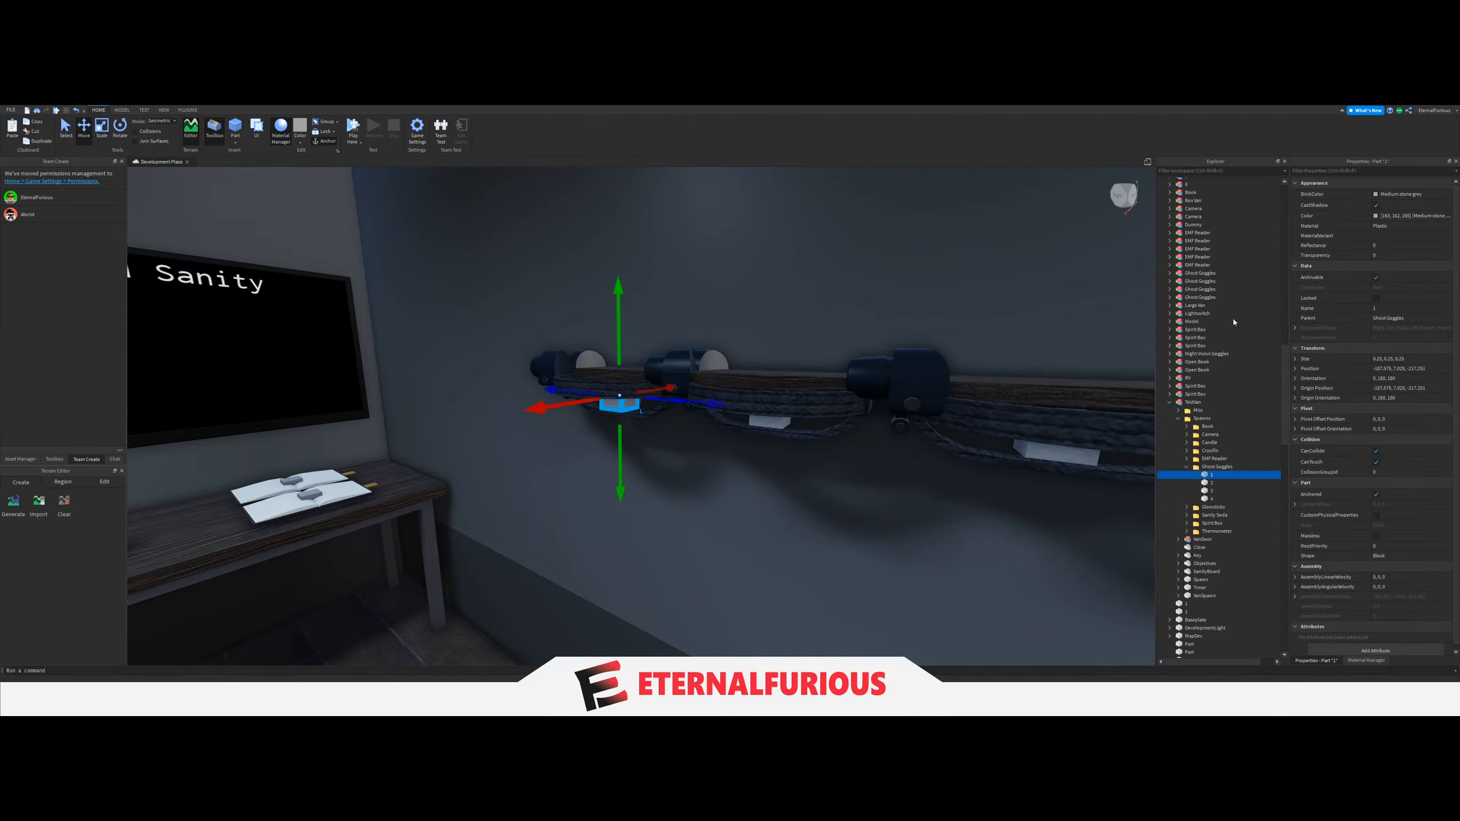
scroll(730, 395, "up", 2)
right_click_drag(745, 393, 727, 346)
scroll(727, 346, "down", 3)
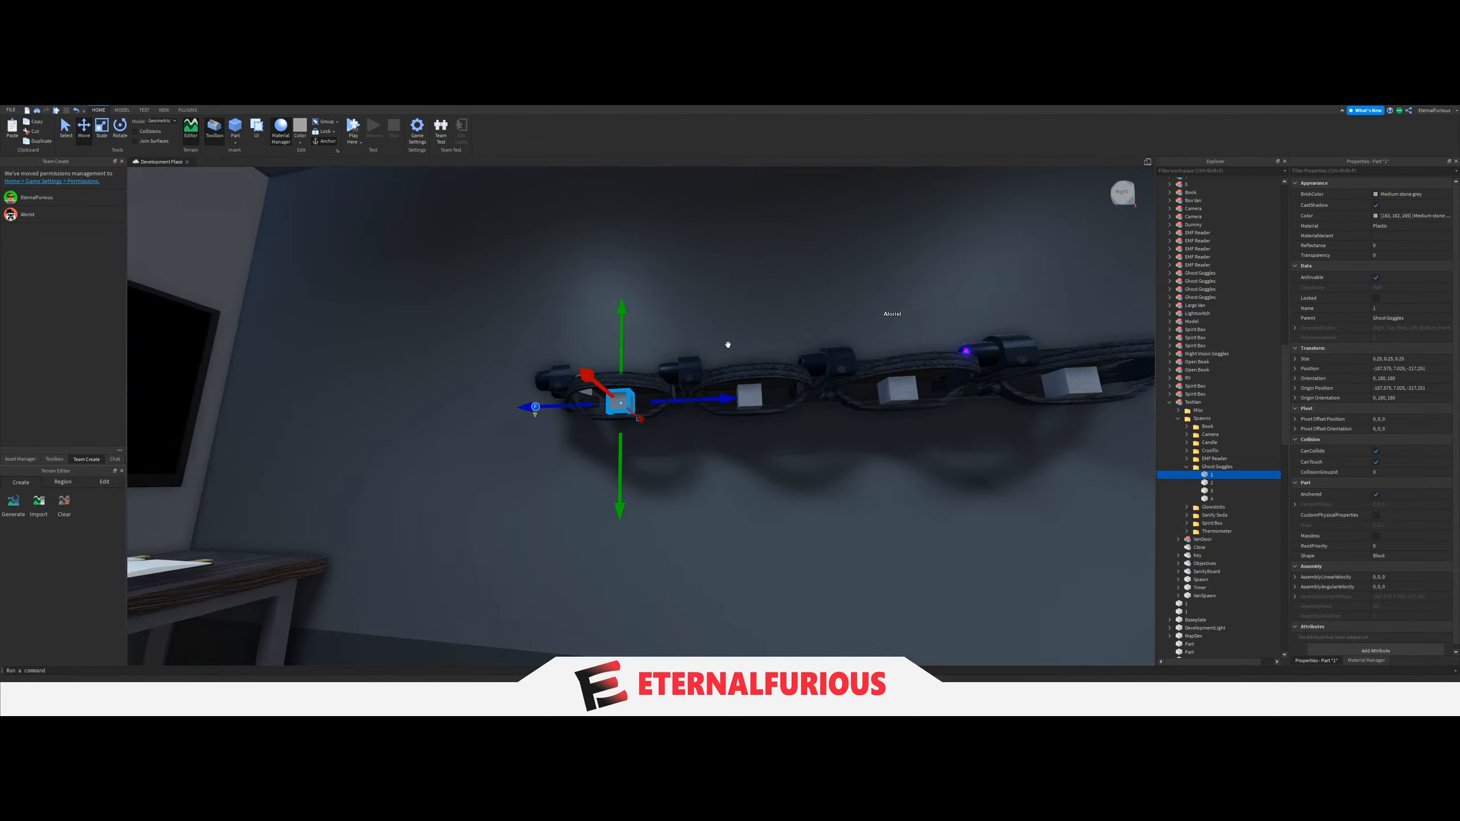
scroll(325, 216, "up", 1)
left_click(118, 137)
right_click_drag(671, 405, 629, 457)
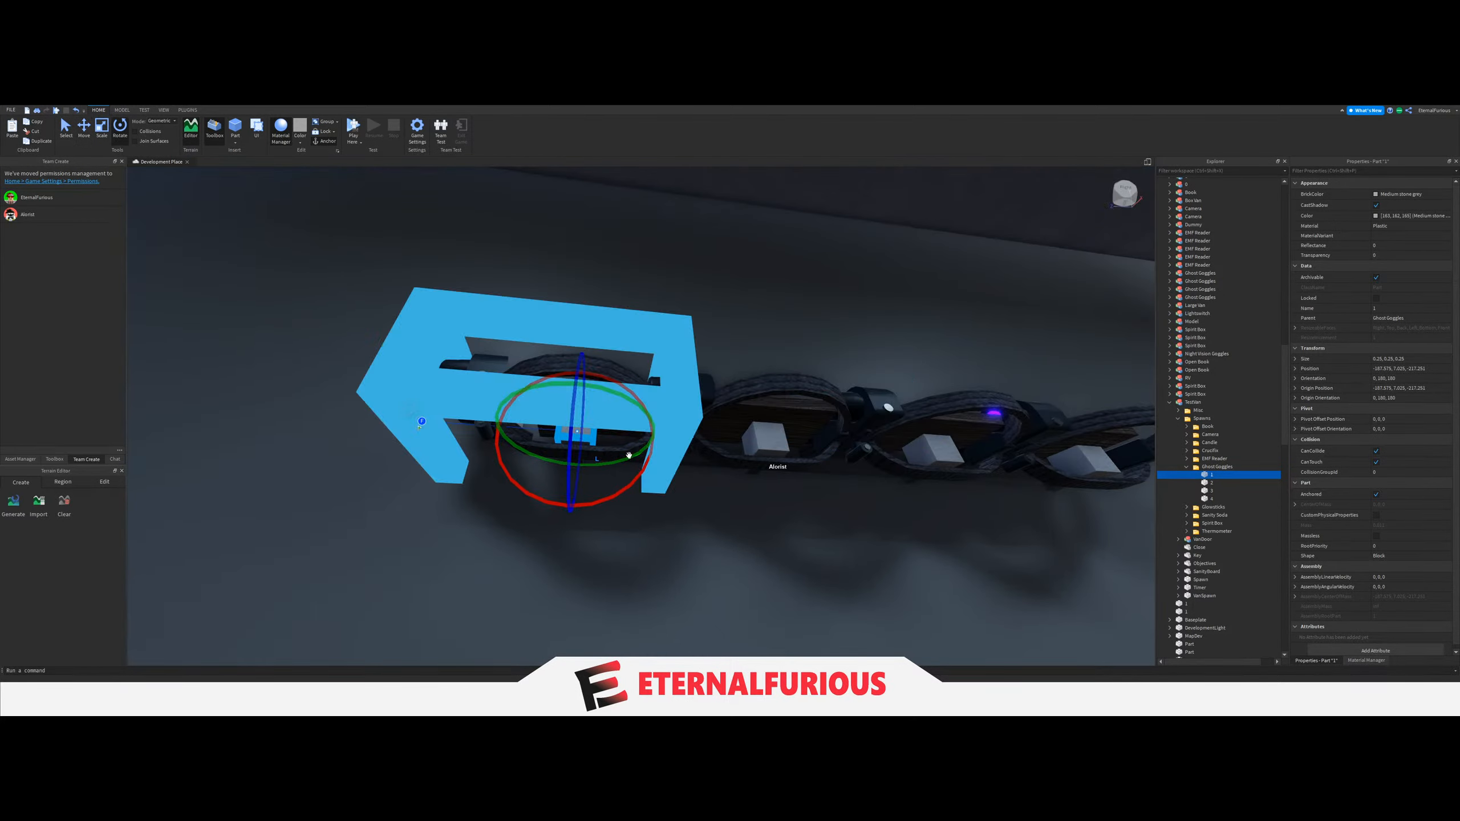
left_click_drag(646, 461, 663, 441)
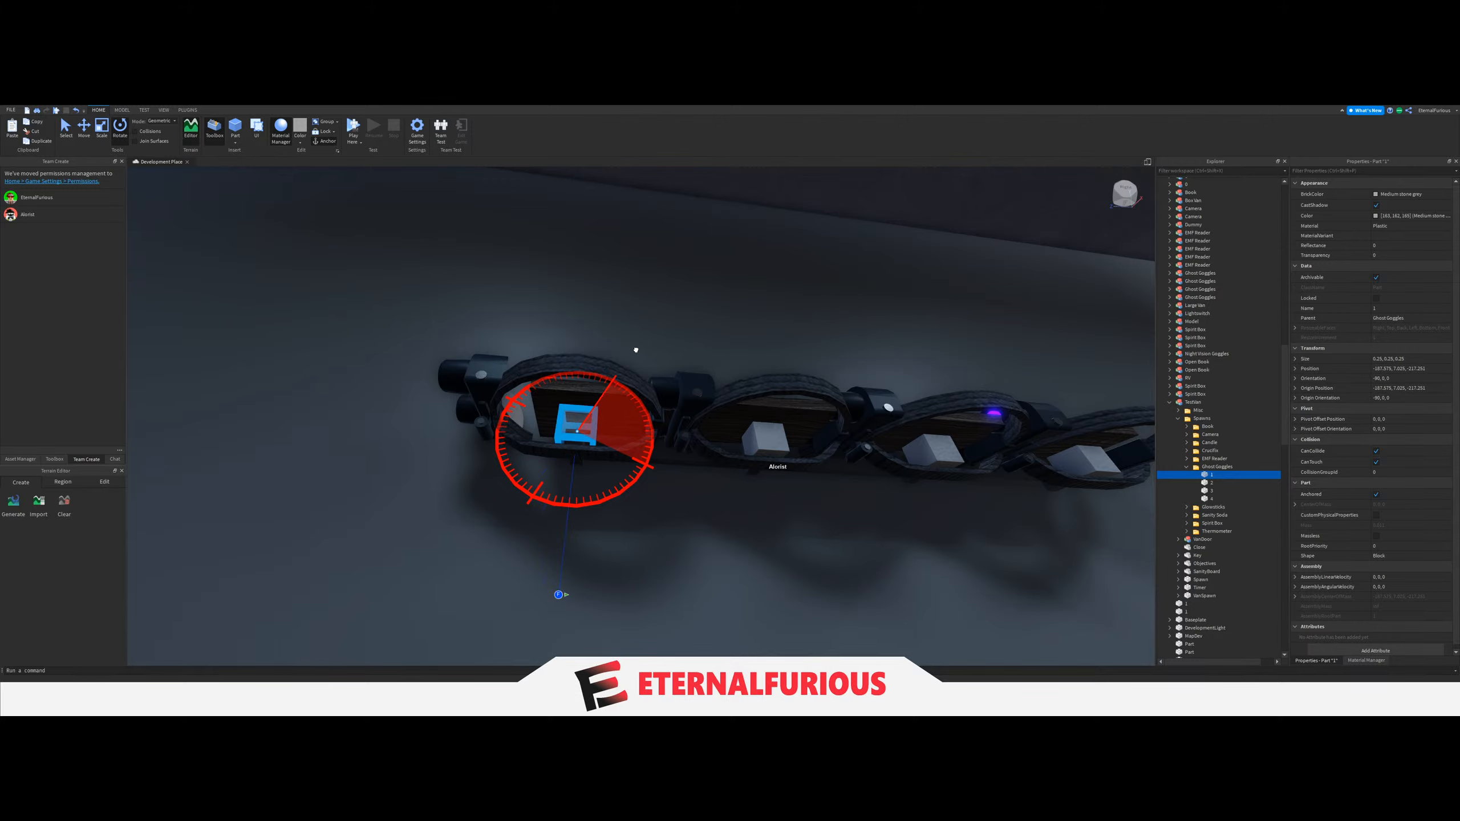
left_click_drag(636, 350, 638, 352)
Rotate Ghost Goggles spawn blocks 2, 3 and 4 individually to the same -90 degree X orientation.
left_click(1219, 483)
left_click_drag(841, 493, 816, 372)
key("d")
left_click(1213, 490)
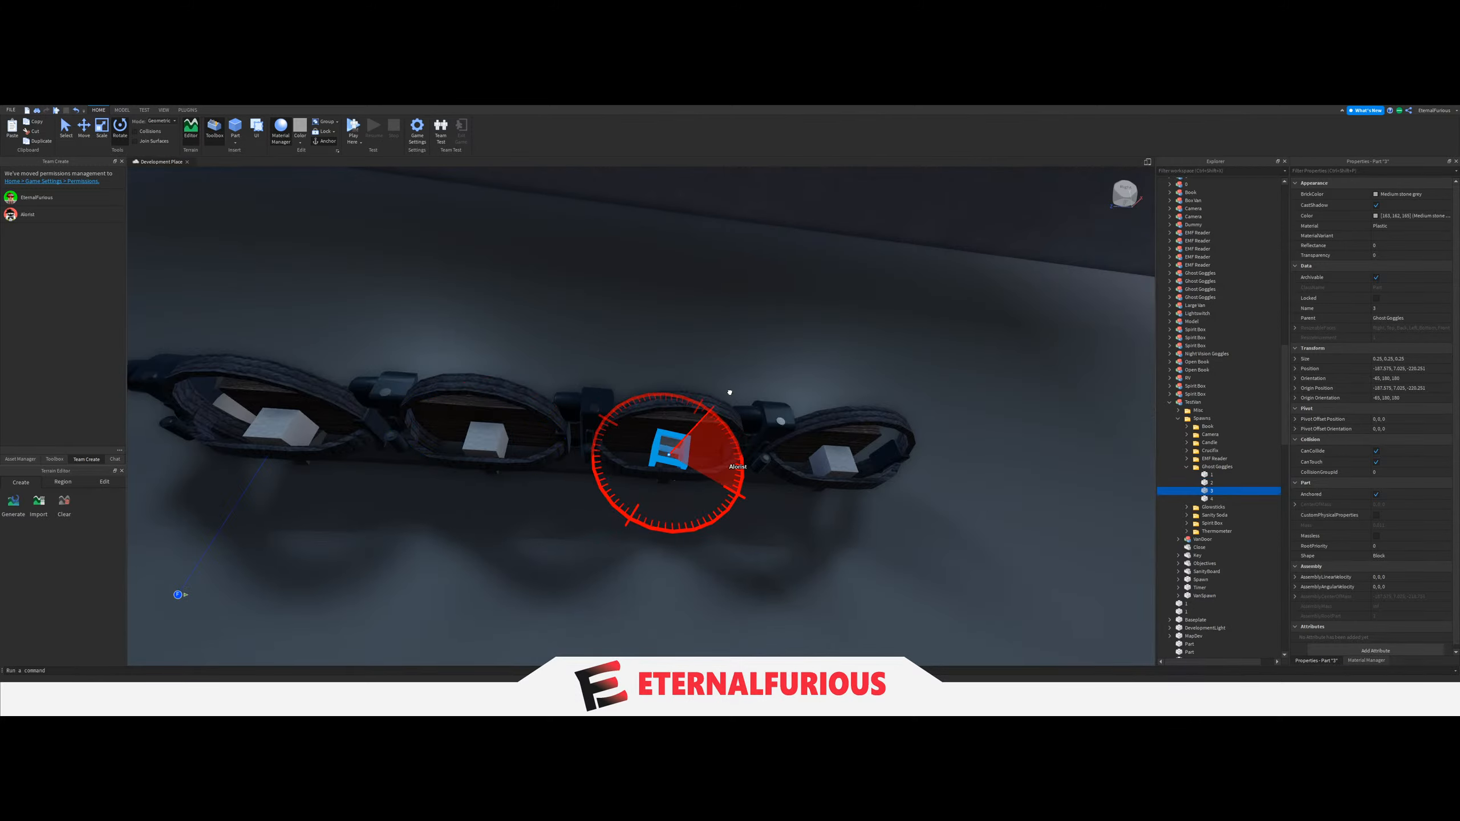
left_click_drag(723, 383, 724, 384)
left_click(1212, 499)
left_click_drag(914, 521, 883, 403)
key("e")
right_click_drag(886, 405, 903, 440)
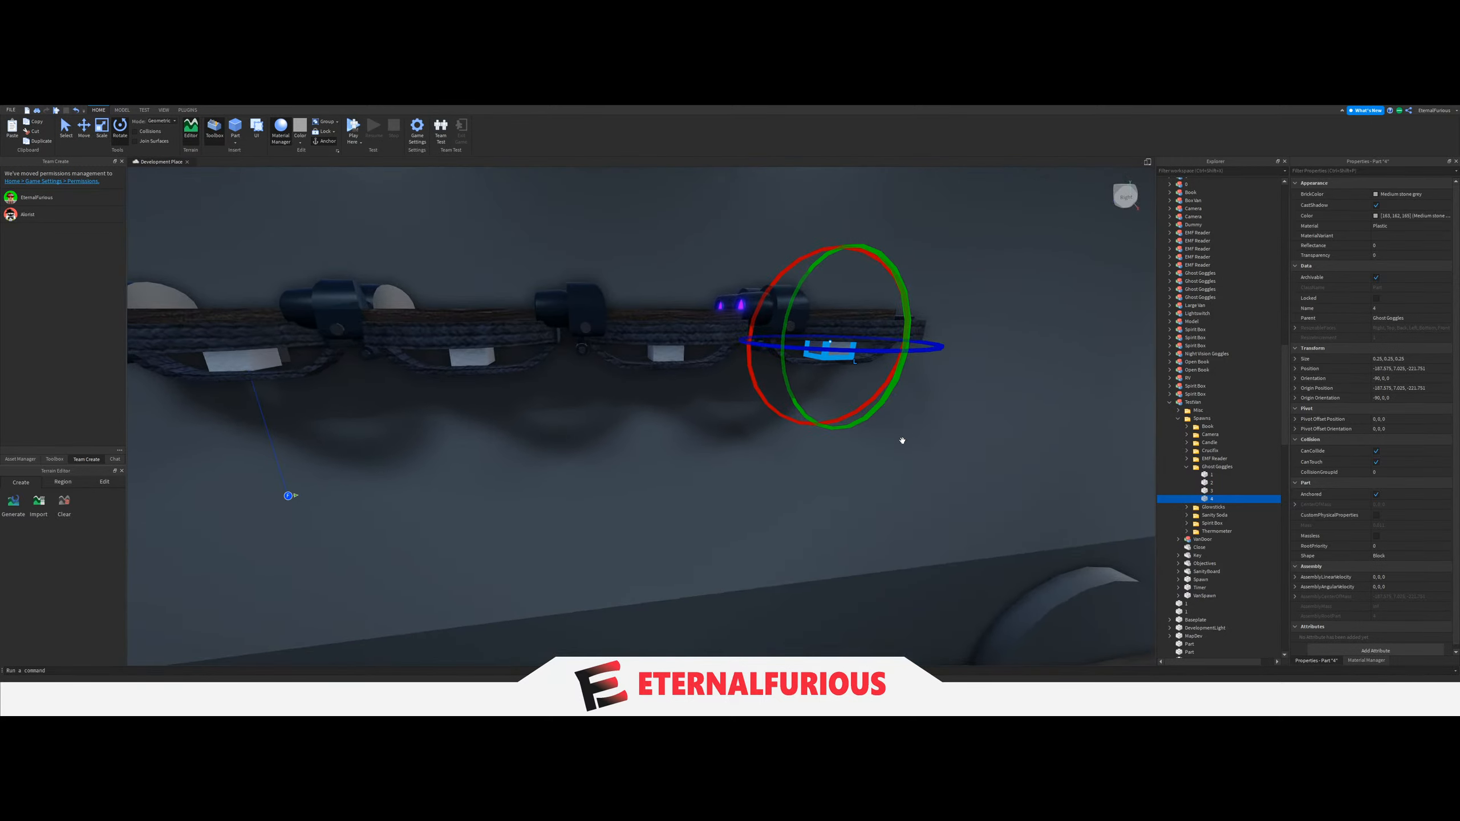
Select all four Ghost Goggles spawn blocks together and check their orientation along the wall rack.
left_click(1211, 490, "ctrl")
left_click(1214, 483, "ctrl")
left_click(1216, 476, "ctrl")
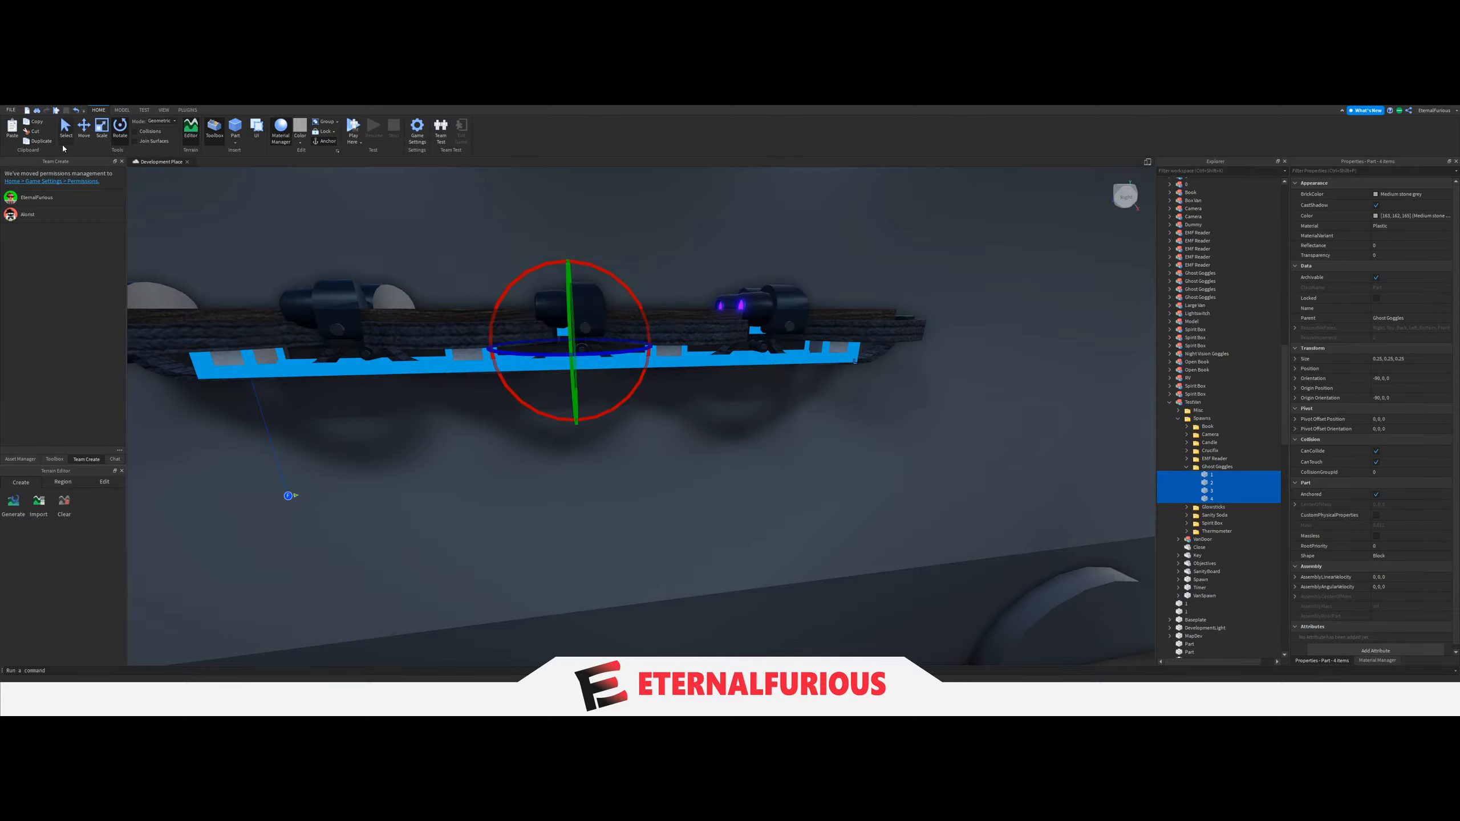
scroll(648, 398, "down", 10)
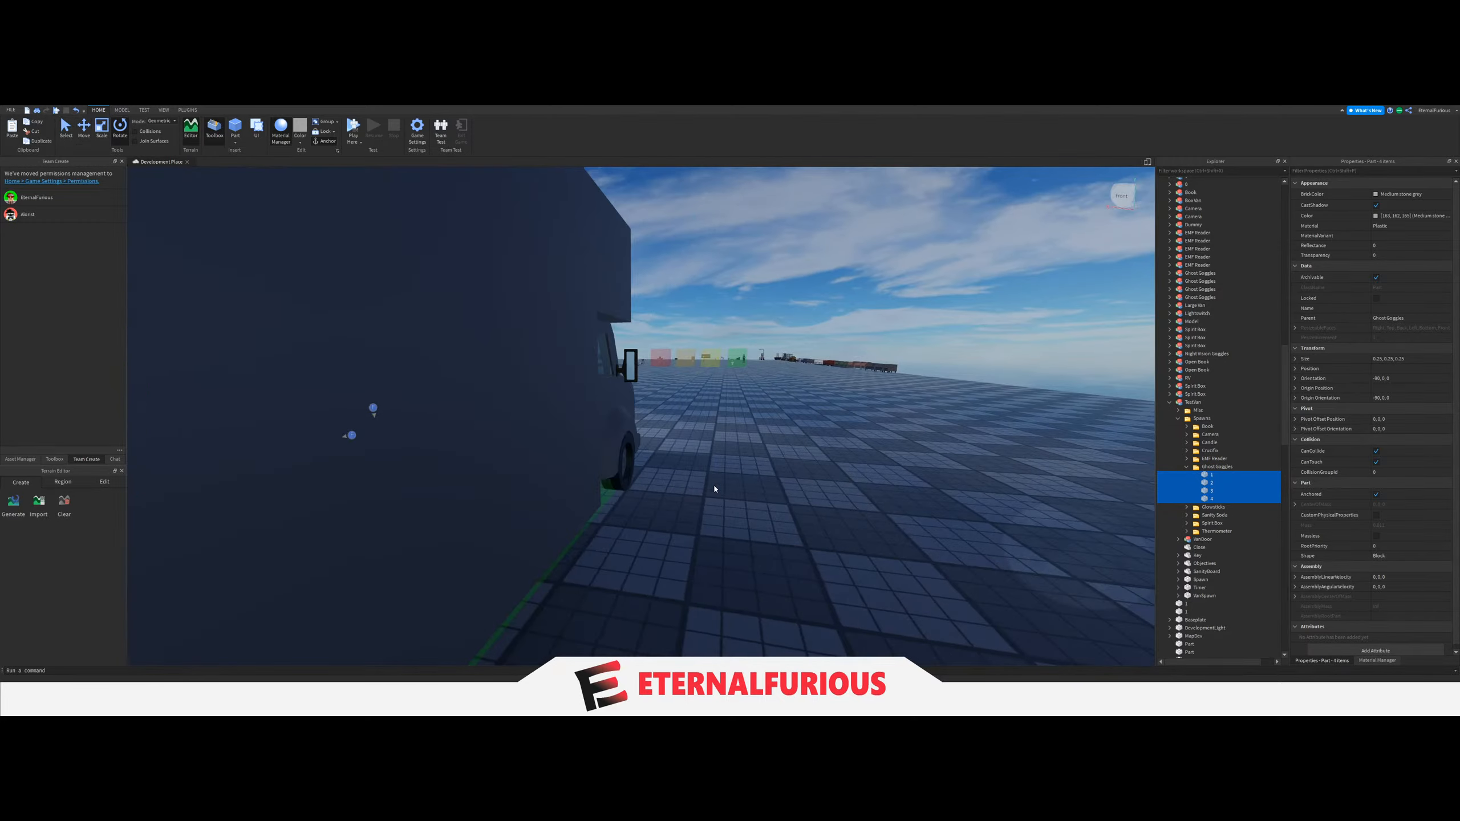
left_click(714, 483)
scroll(714, 484, "up", 10)
right_click_drag(714, 484, 684, 480)
Rotate Ghost Goggles spawn block 1 by 90 degrees about its vertical axis on the wall rack.
left_click(1217, 476)
key("a")
right_click_drag(730, 402, 684, 428)
key("s")
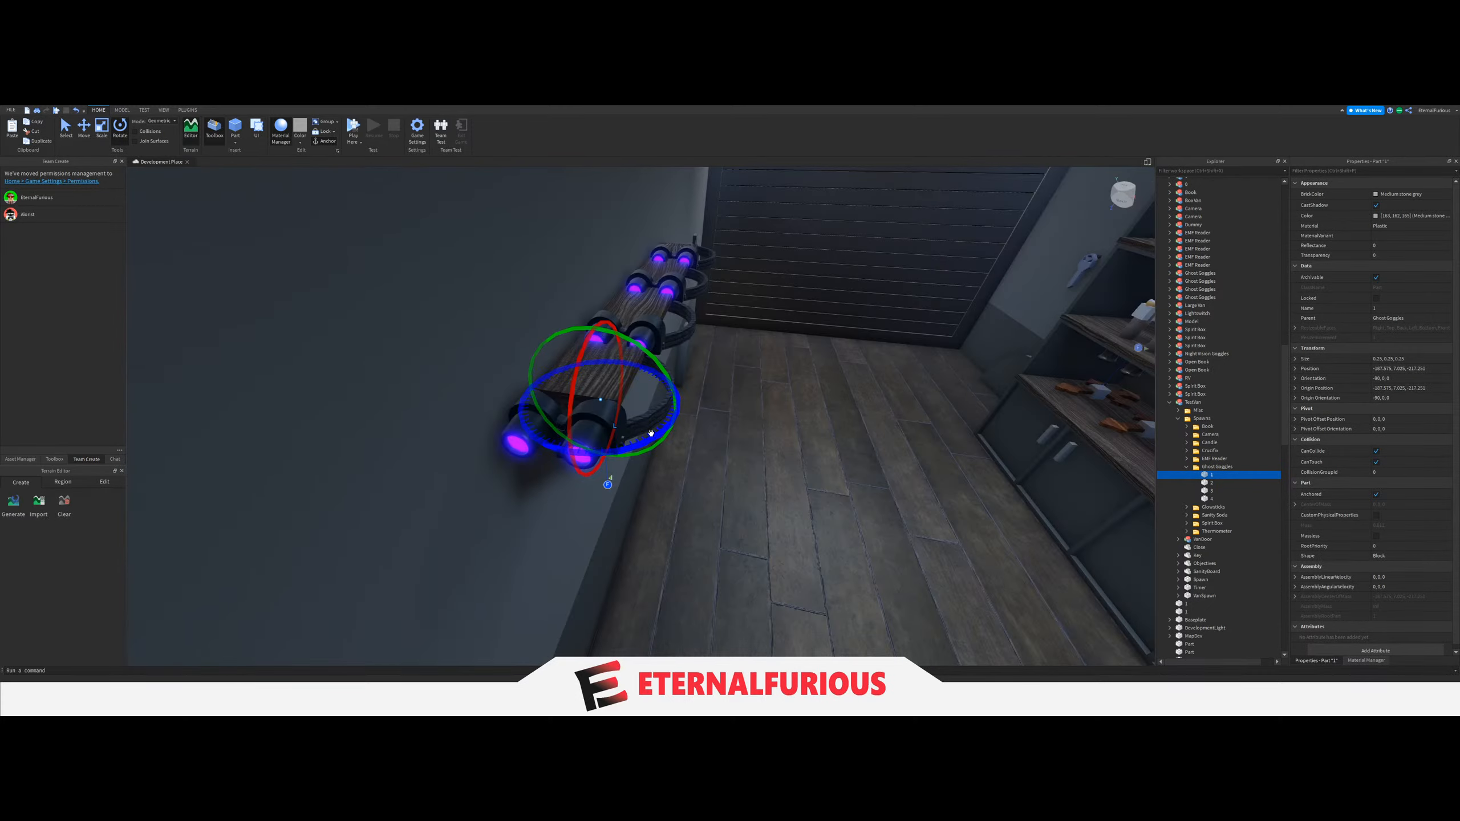
left_click_drag(498, 445, 499, 445)
right_click_drag(764, 417, 707, 414)
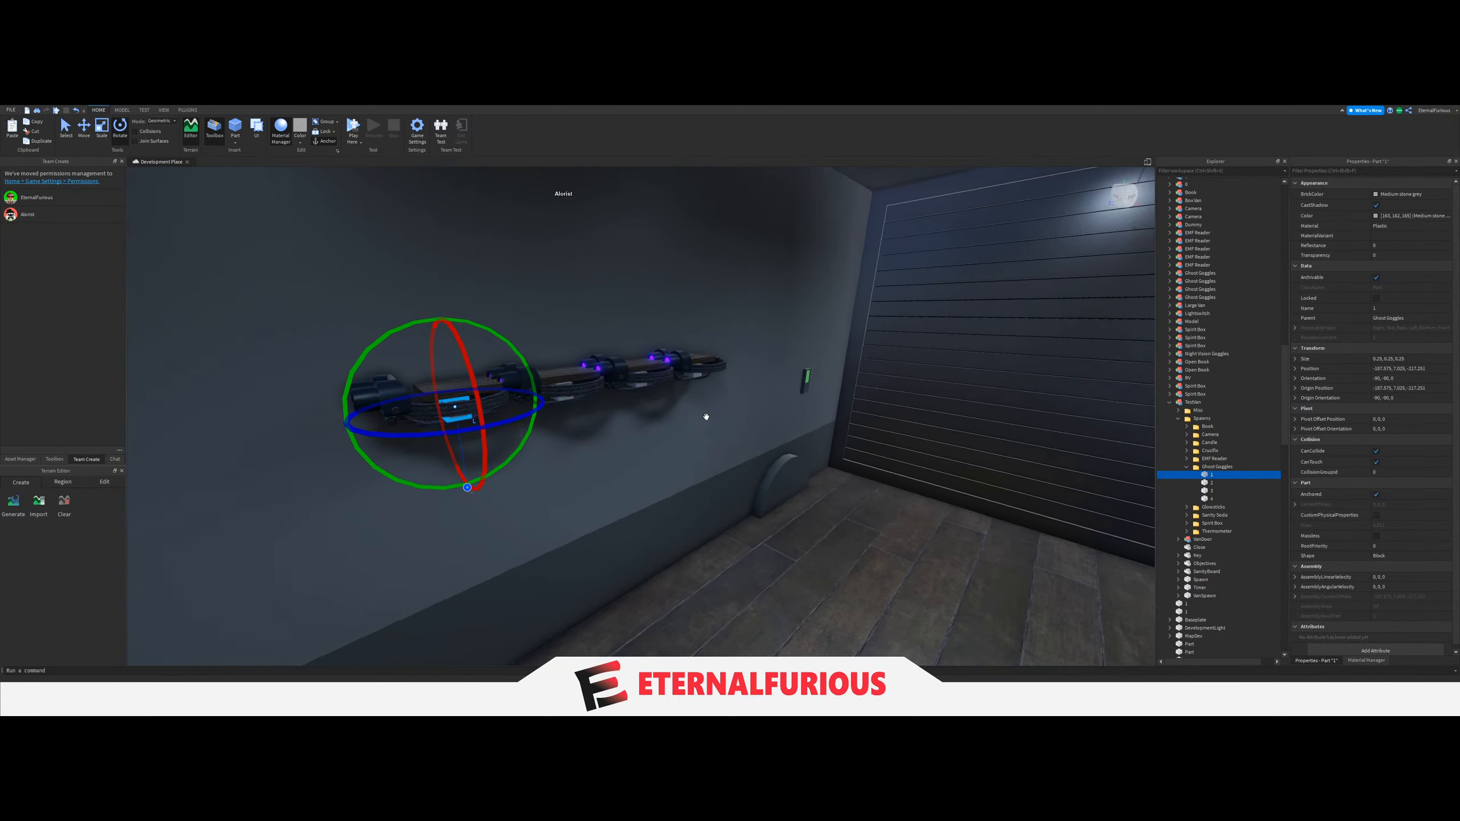
key("w")
Rotate Ghost Goggles spawn blocks 2, 3 and 4 individually by 90 degrees about their vertical axes, then clear the selection.
left_click(1218, 483)
right_click_drag(804, 380, 885, 428)
key("s")
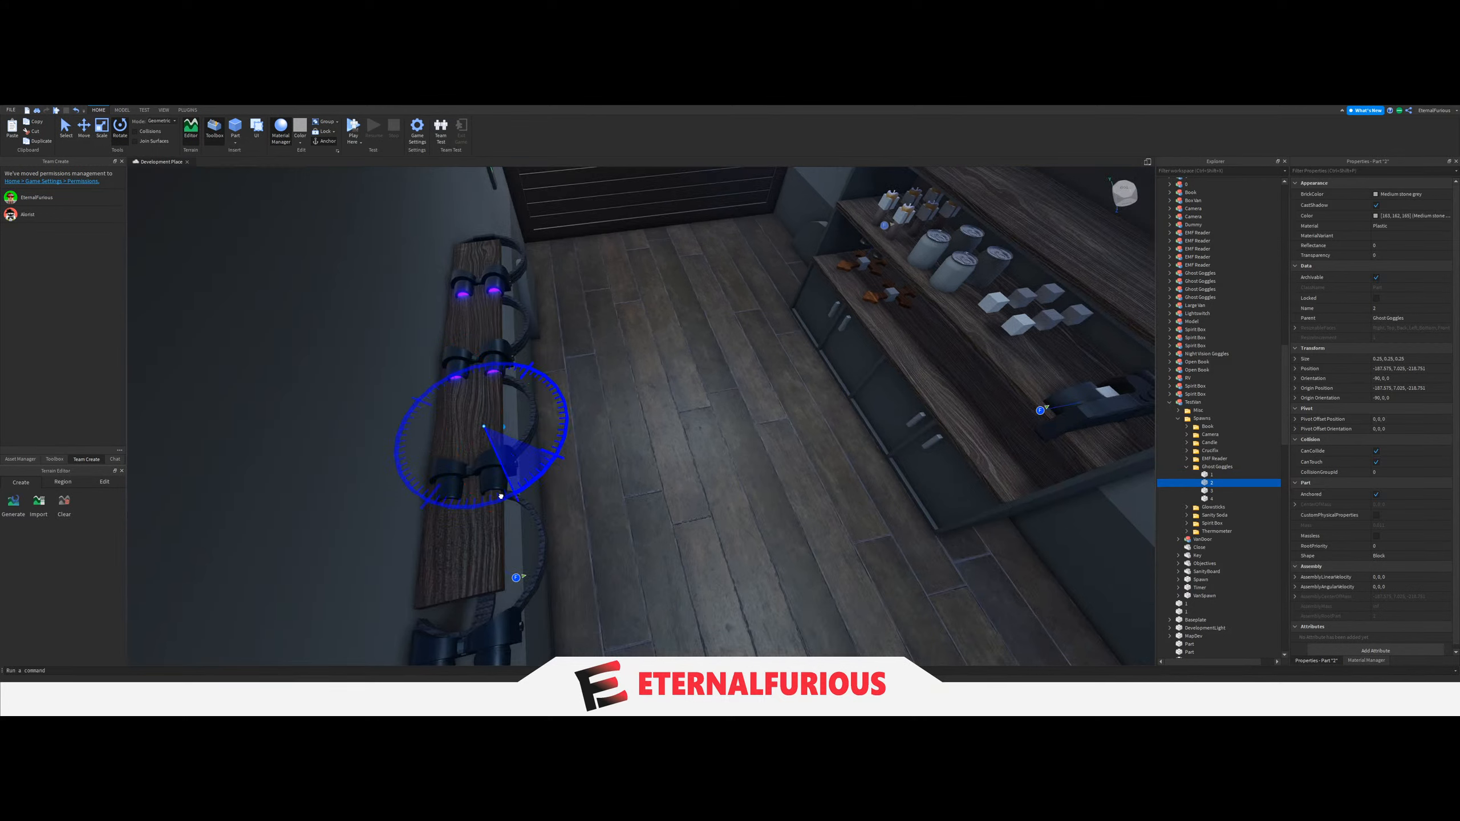
left_click(1204, 491)
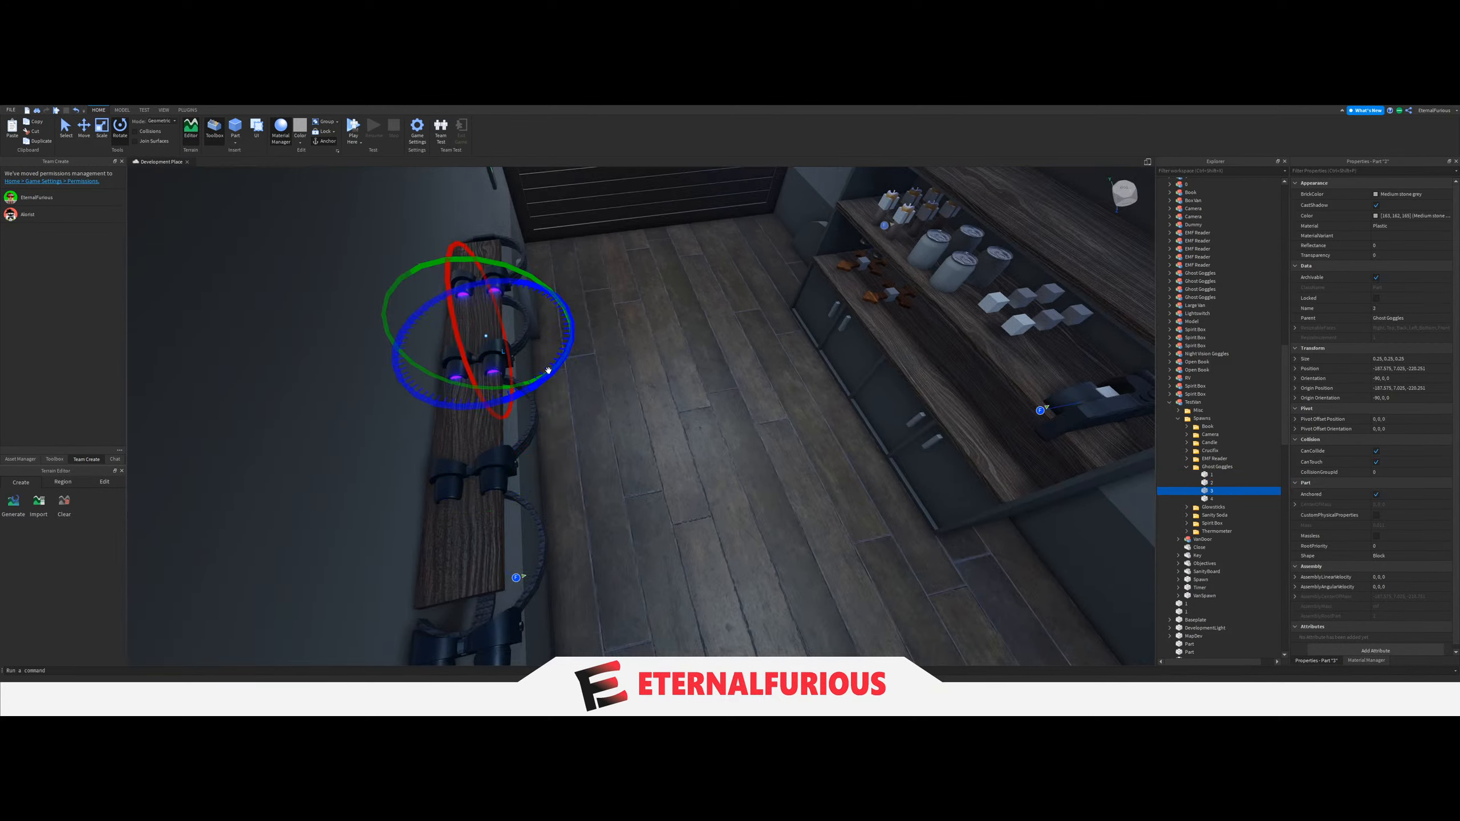
left_click(1193, 402)
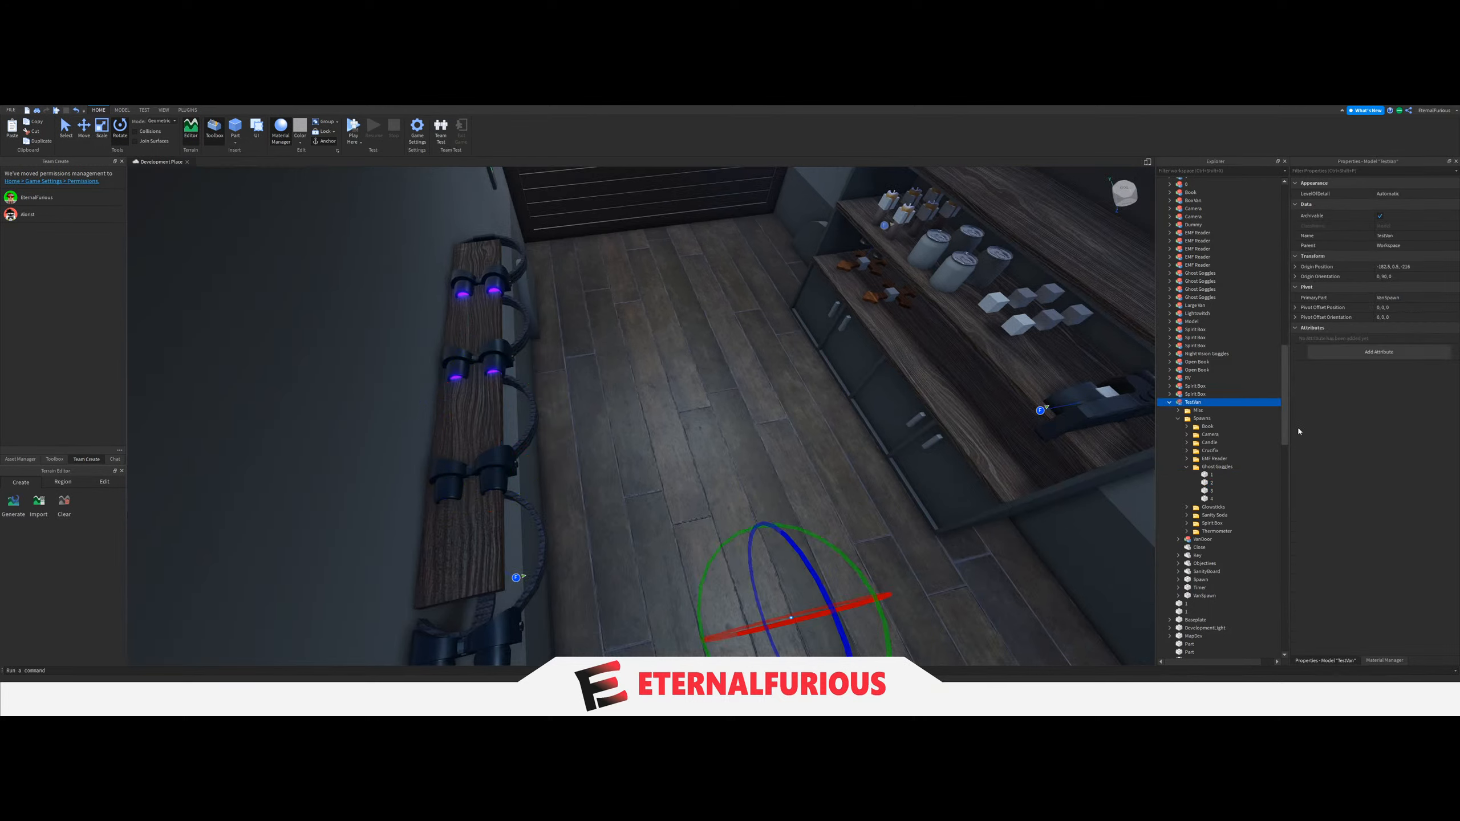
left_click(1211, 490)
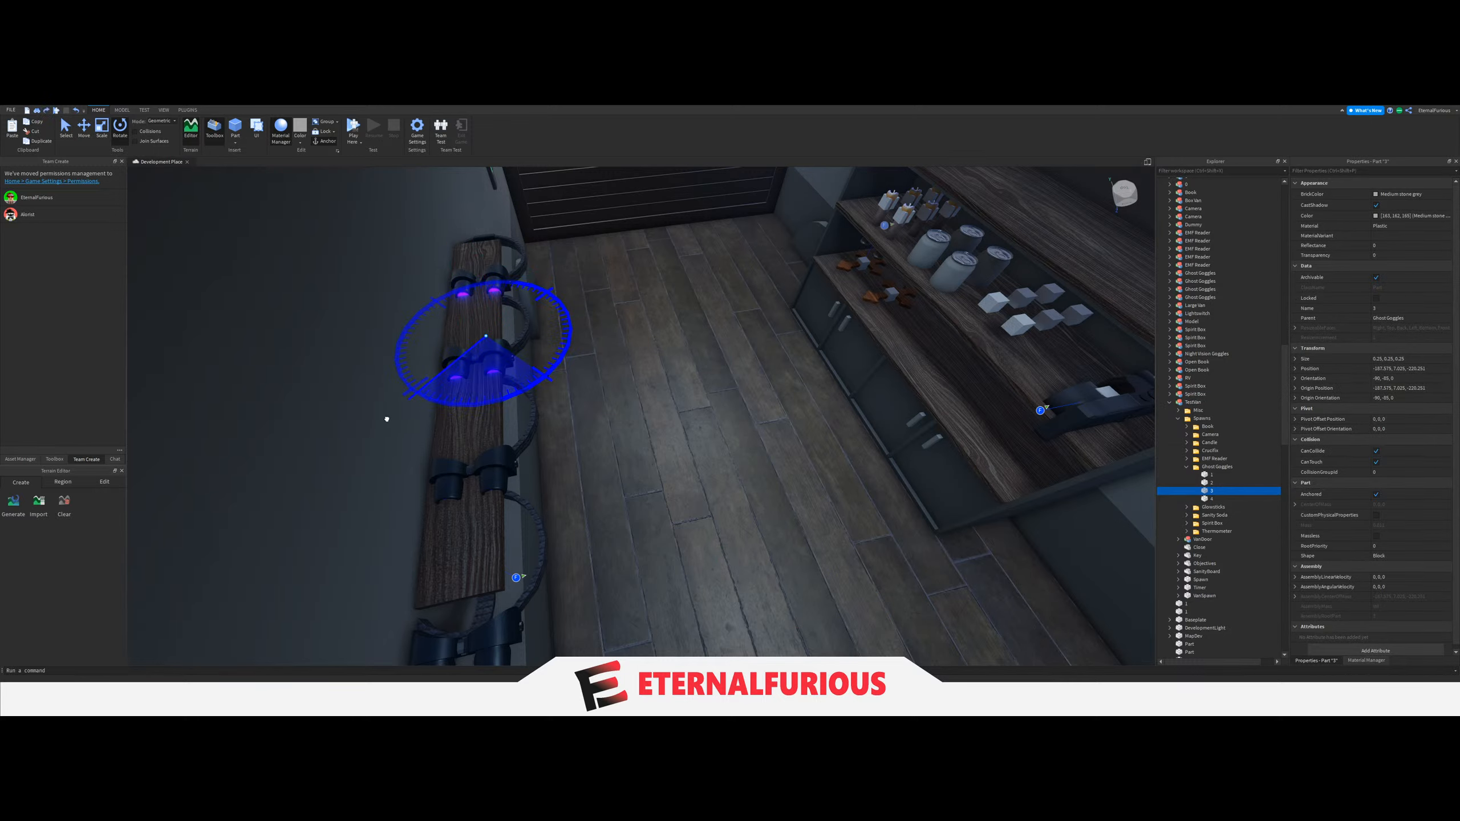
left_click(1179, 499)
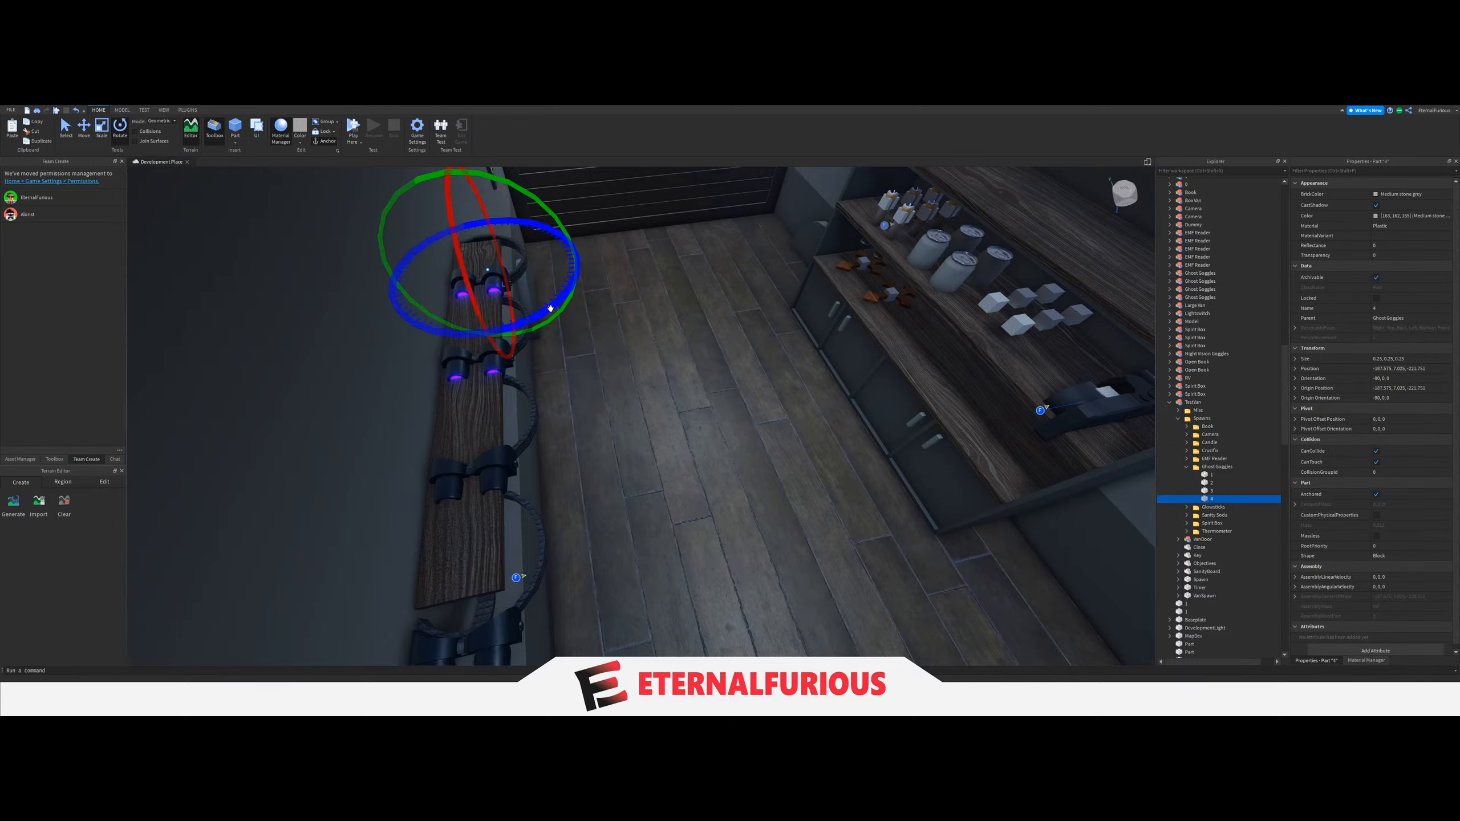
right_click_drag(377, 341, 857, 420)
left_click(589, 417)
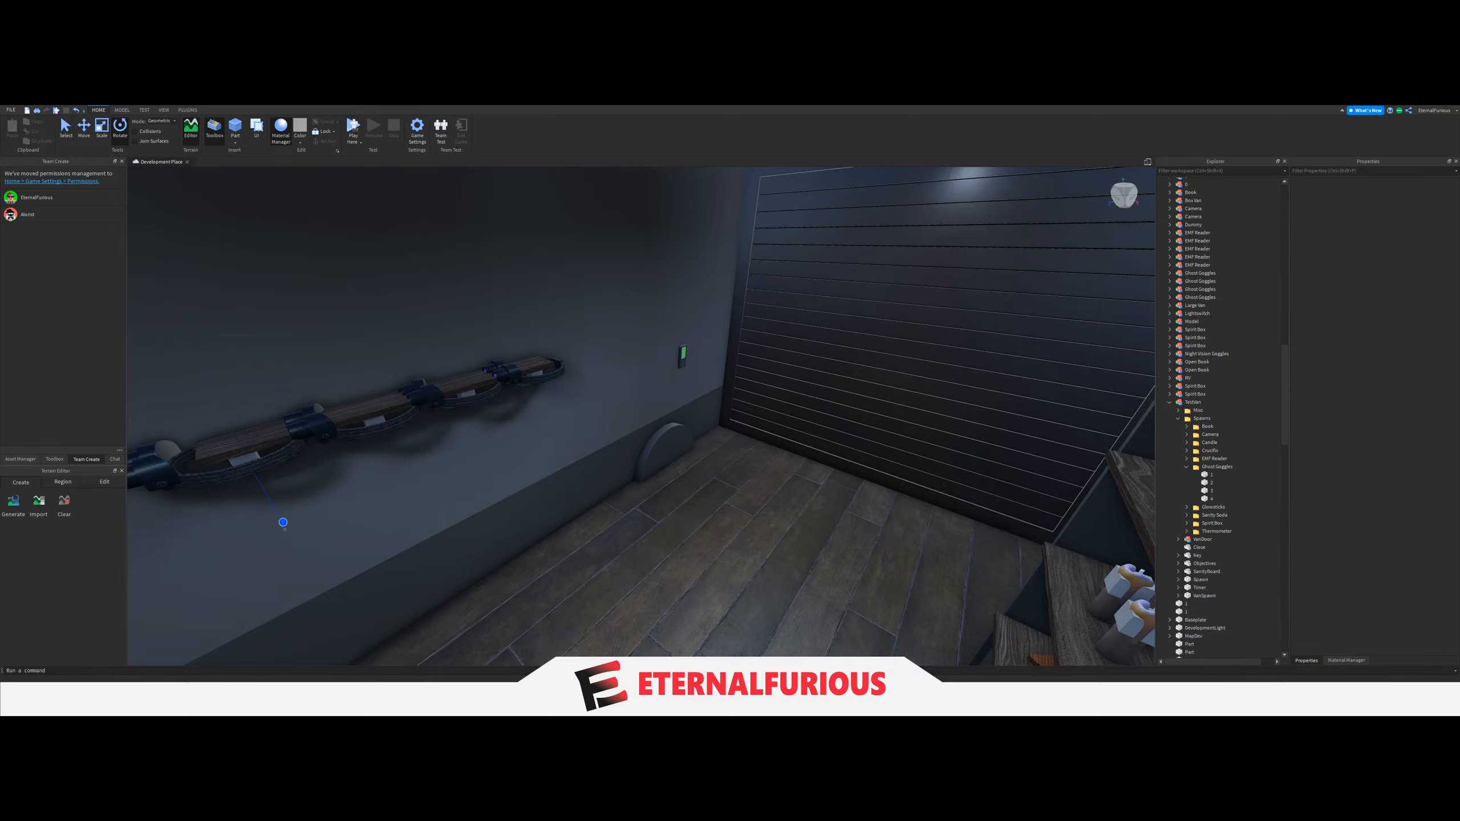
Run the script that loops through the TestVan Spawns folders and places the matching ReplicatedStorage equipment at every spawn block.
right_click_drag(637, 607, 635, 607)
right_click_drag(717, 493, 707, 489)
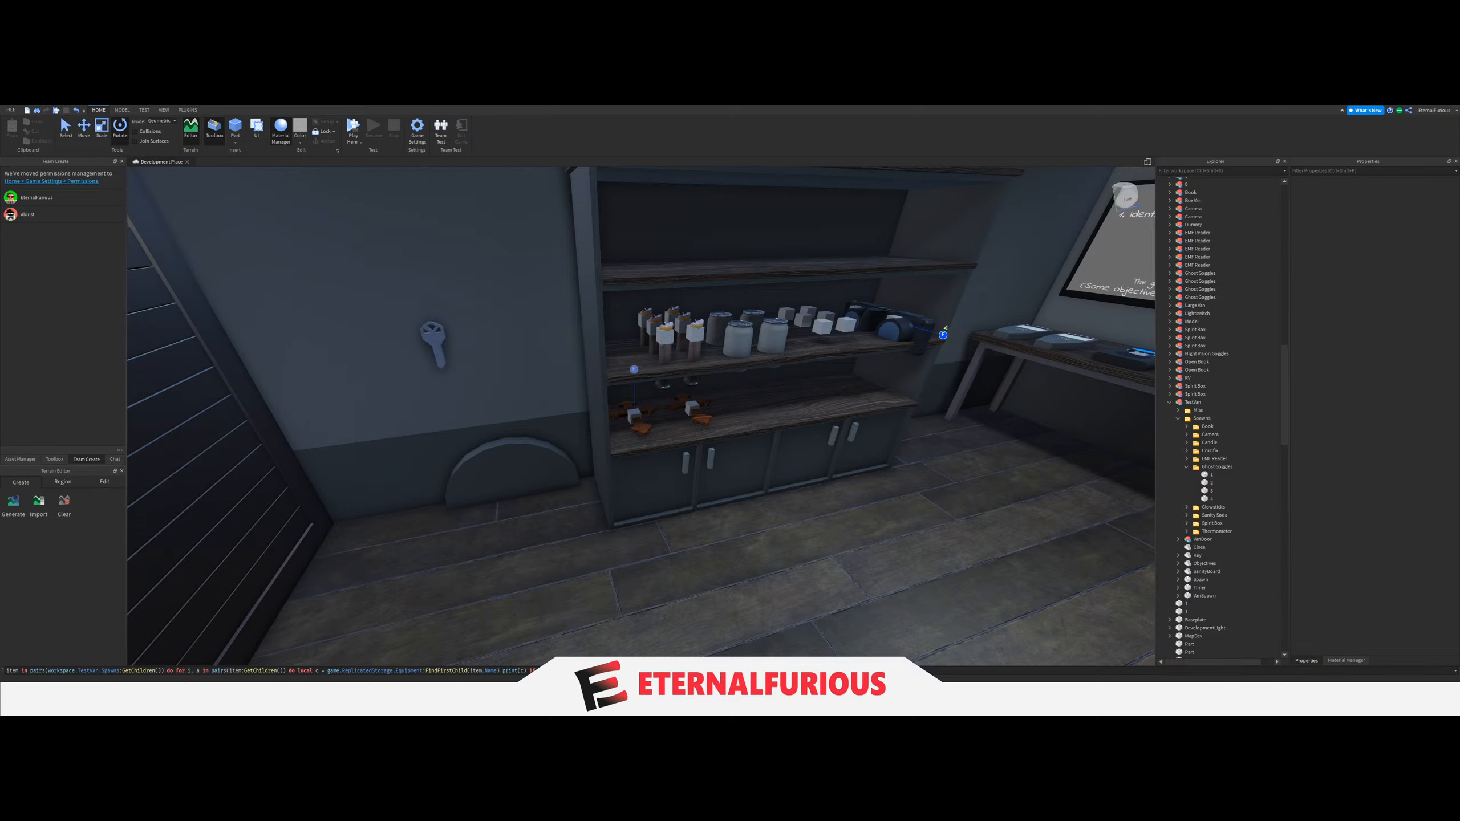
left_click_drag(661, 671, 1, 663)
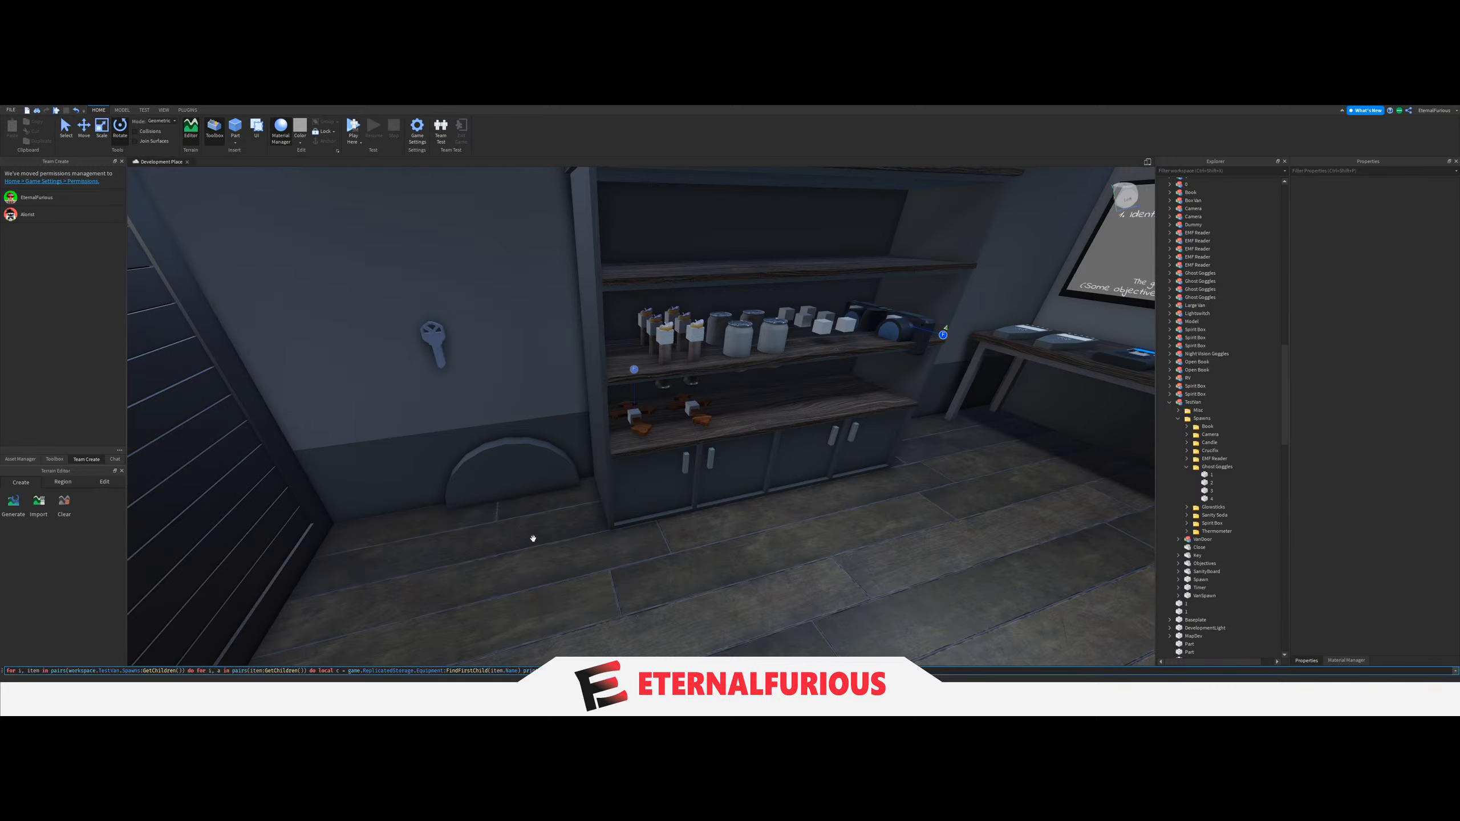
key("Return")
Delete the misplaced candle models that protrude below the middle shelf.
scroll(708, 419, "up", 3)
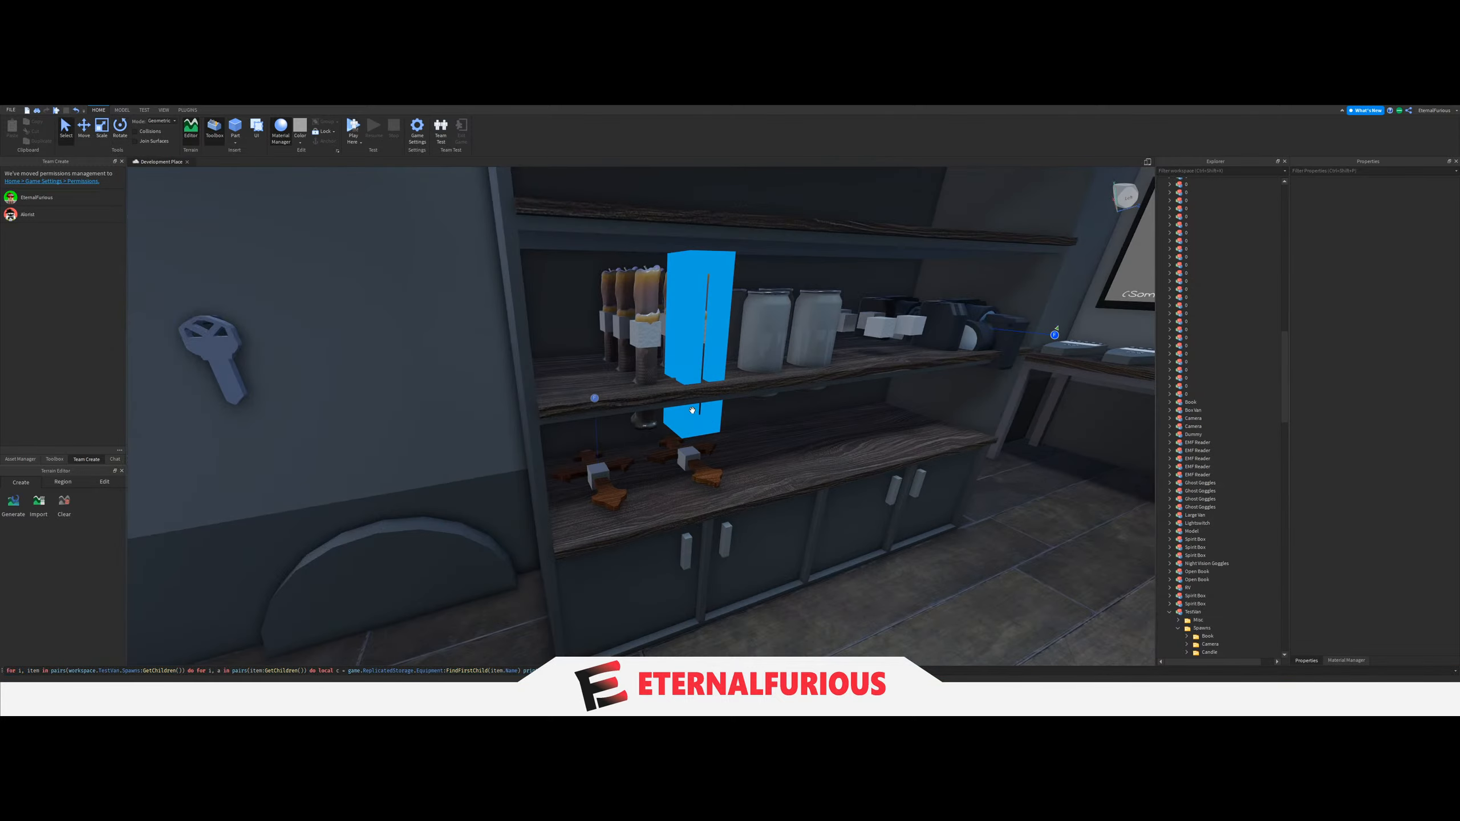
left_click(708, 422)
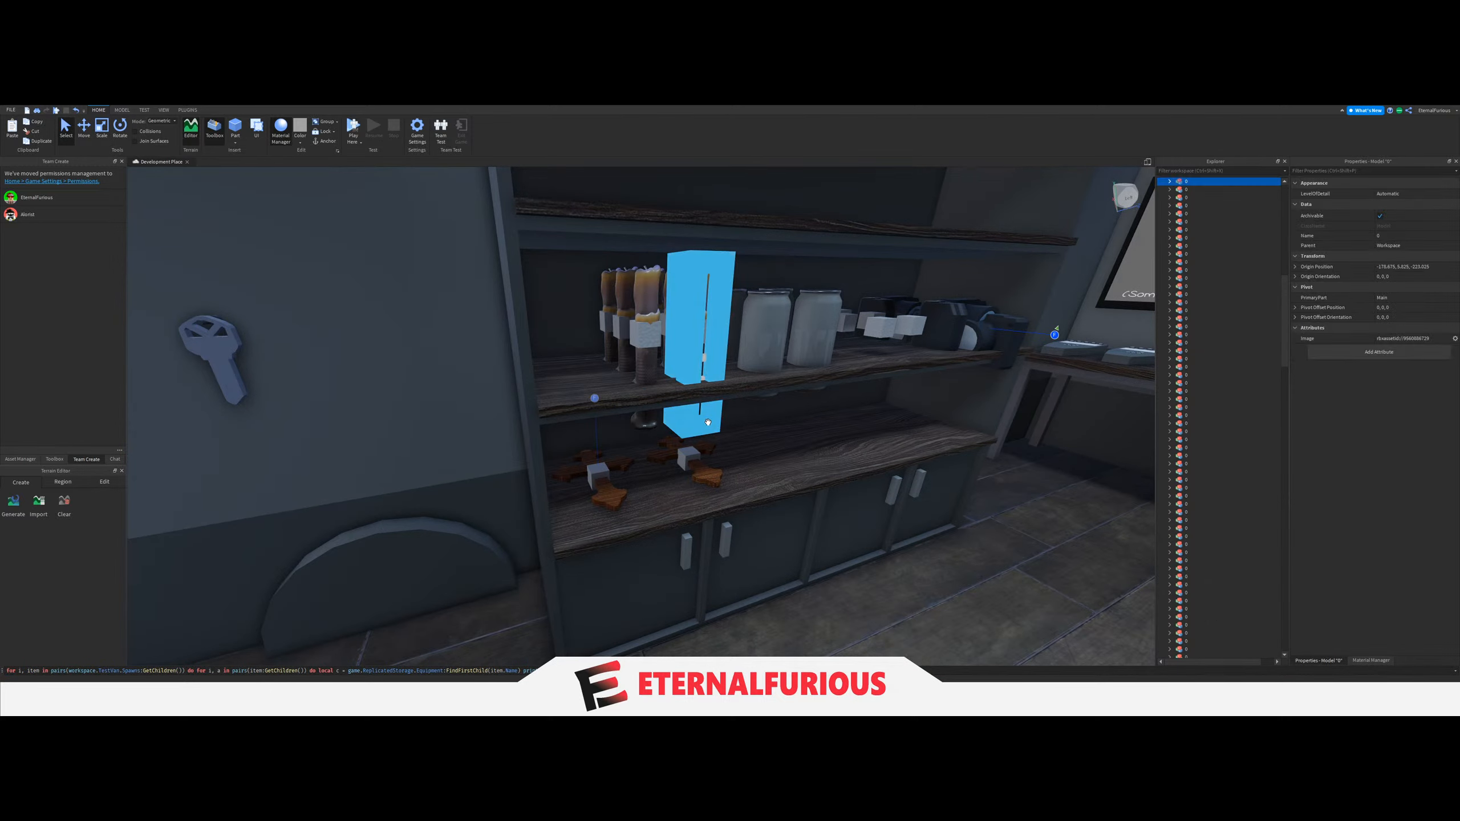
scroll(708, 422, "up", 3)
right_click_drag(708, 422, 619, 388)
key("Delete")
left_click(580, 371)
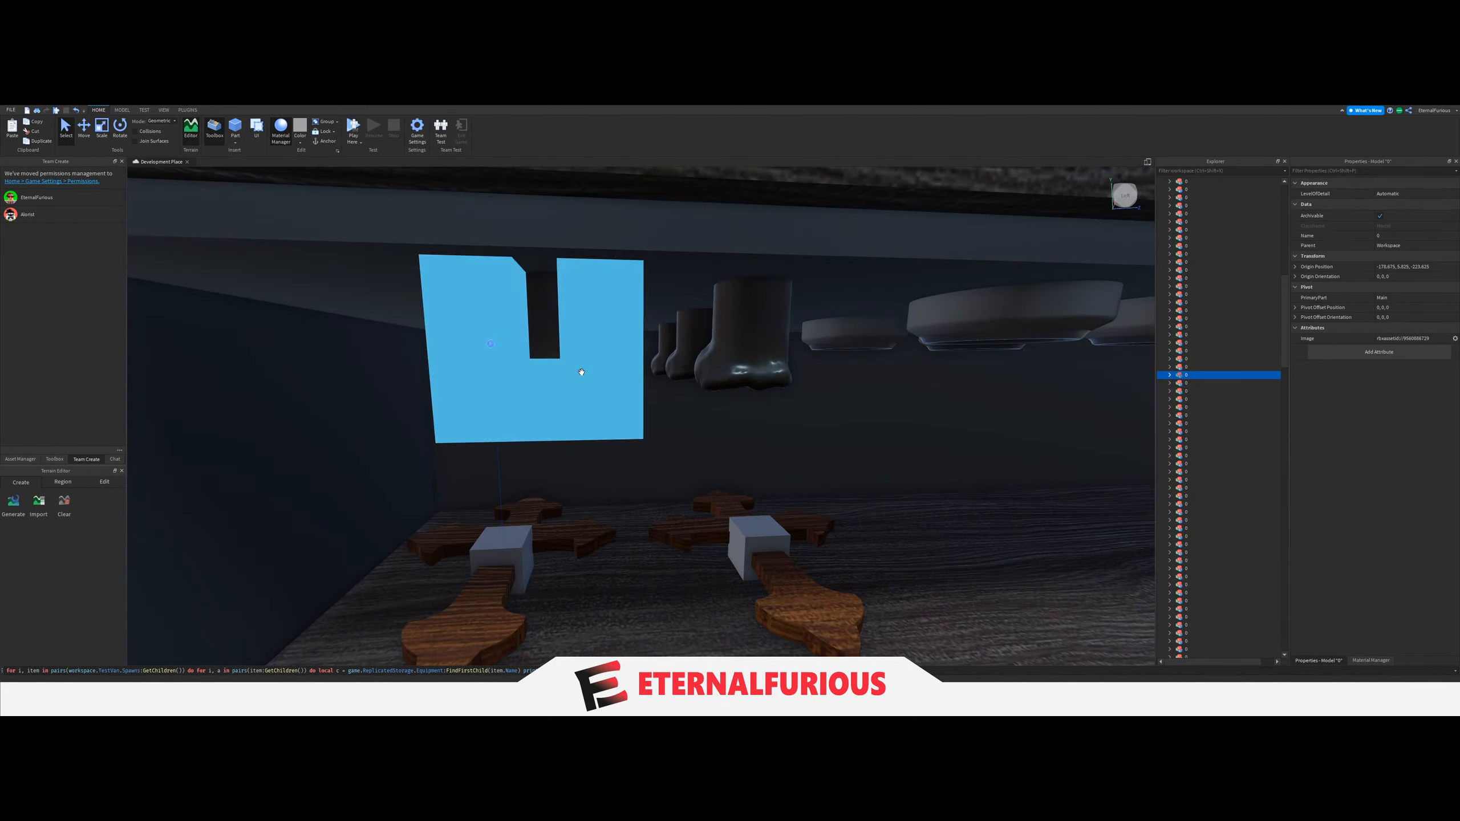
key("Delete")
left_click(707, 366)
key("Delete")
left_click(584, 363)
key("Delete")
left_click(687, 357)
key("Delete")
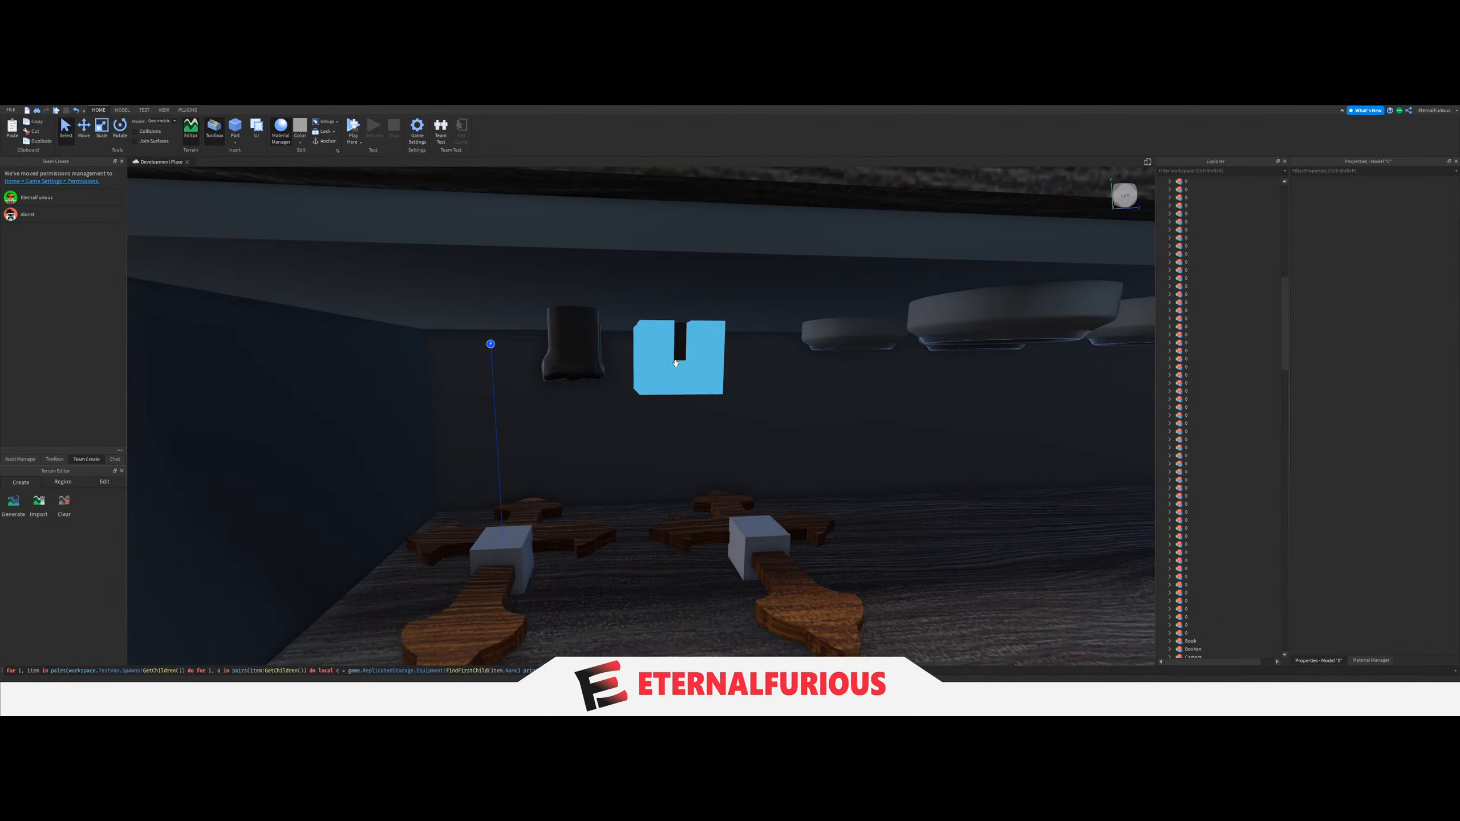
left_click(577, 366)
key("Delete")
left_click(578, 366)
key("Delete")
Delete the misplaced soda can models that protrude below the middle shelf.
key("Delete")
left_click(671, 359)
key("Delete")
left_click(580, 368)
key("Delete")
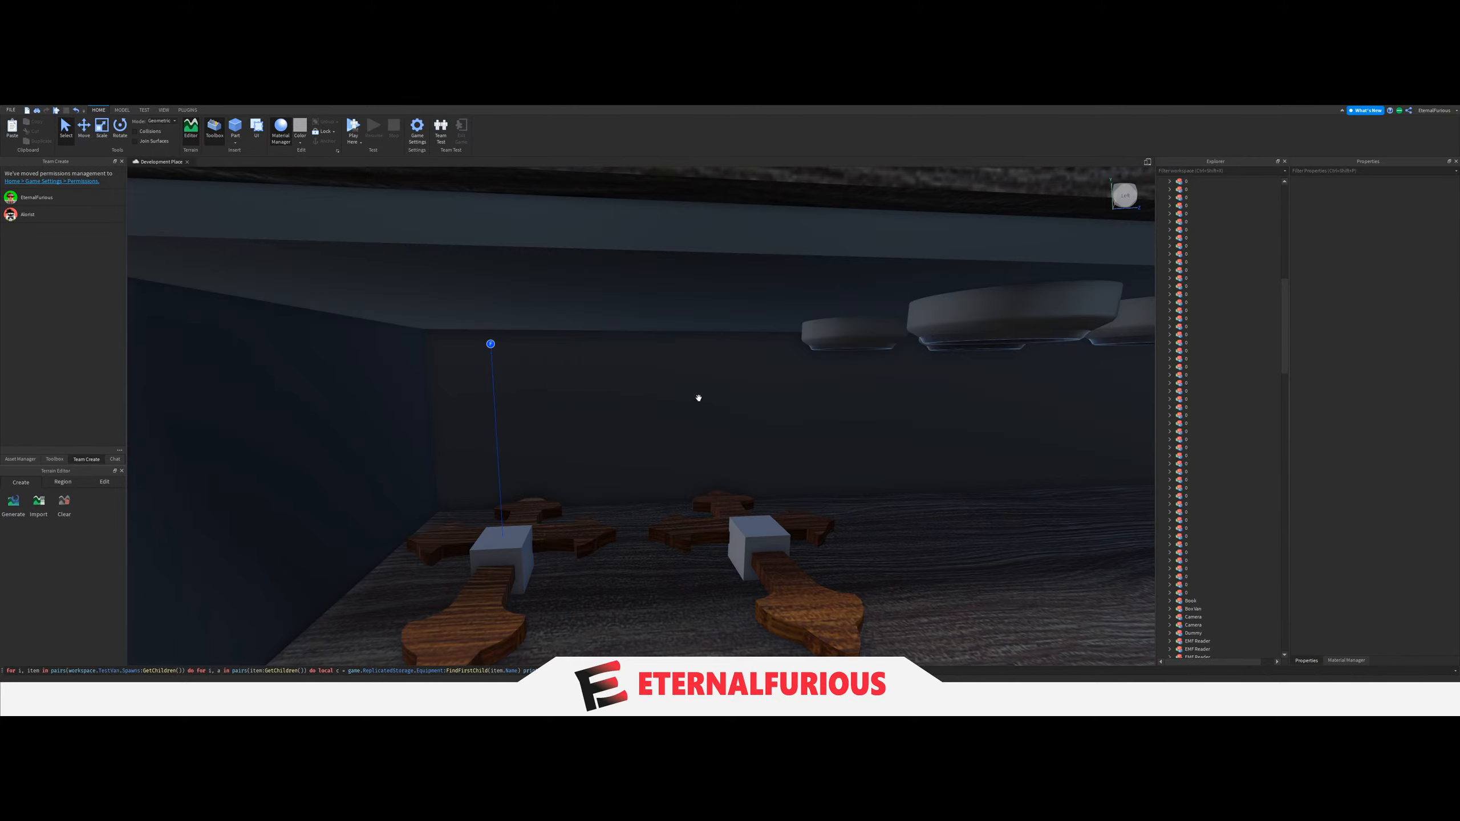
scroll(719, 422, "down", 4)
scroll(664, 475, "up", 3)
right_click_drag(739, 447, 716, 528)
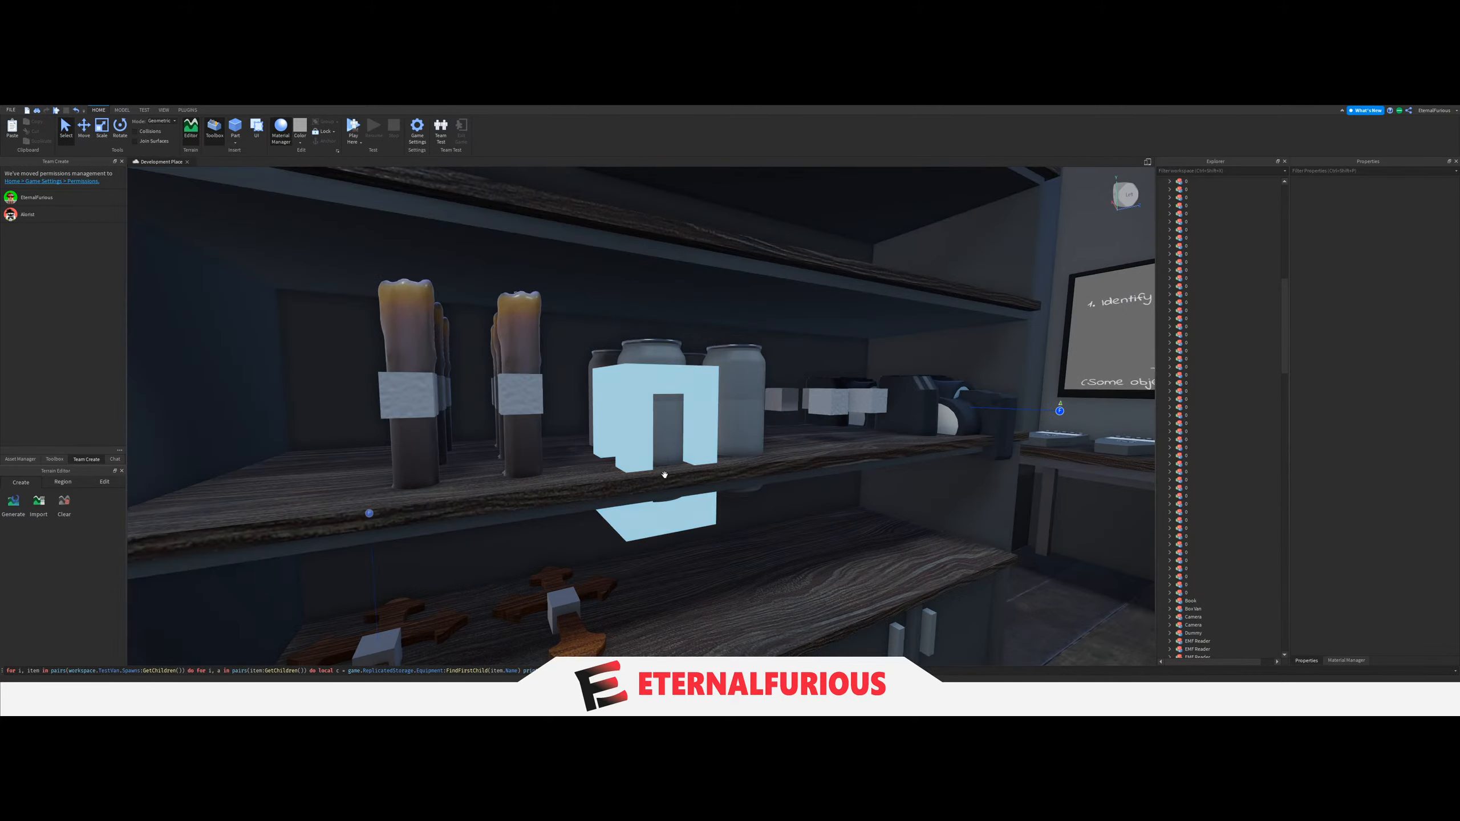
left_click(664, 475)
key("Delete")
left_click(716, 528)
key("Delete")
left_click(716, 528)
left_click(714, 545)
key("Delete")
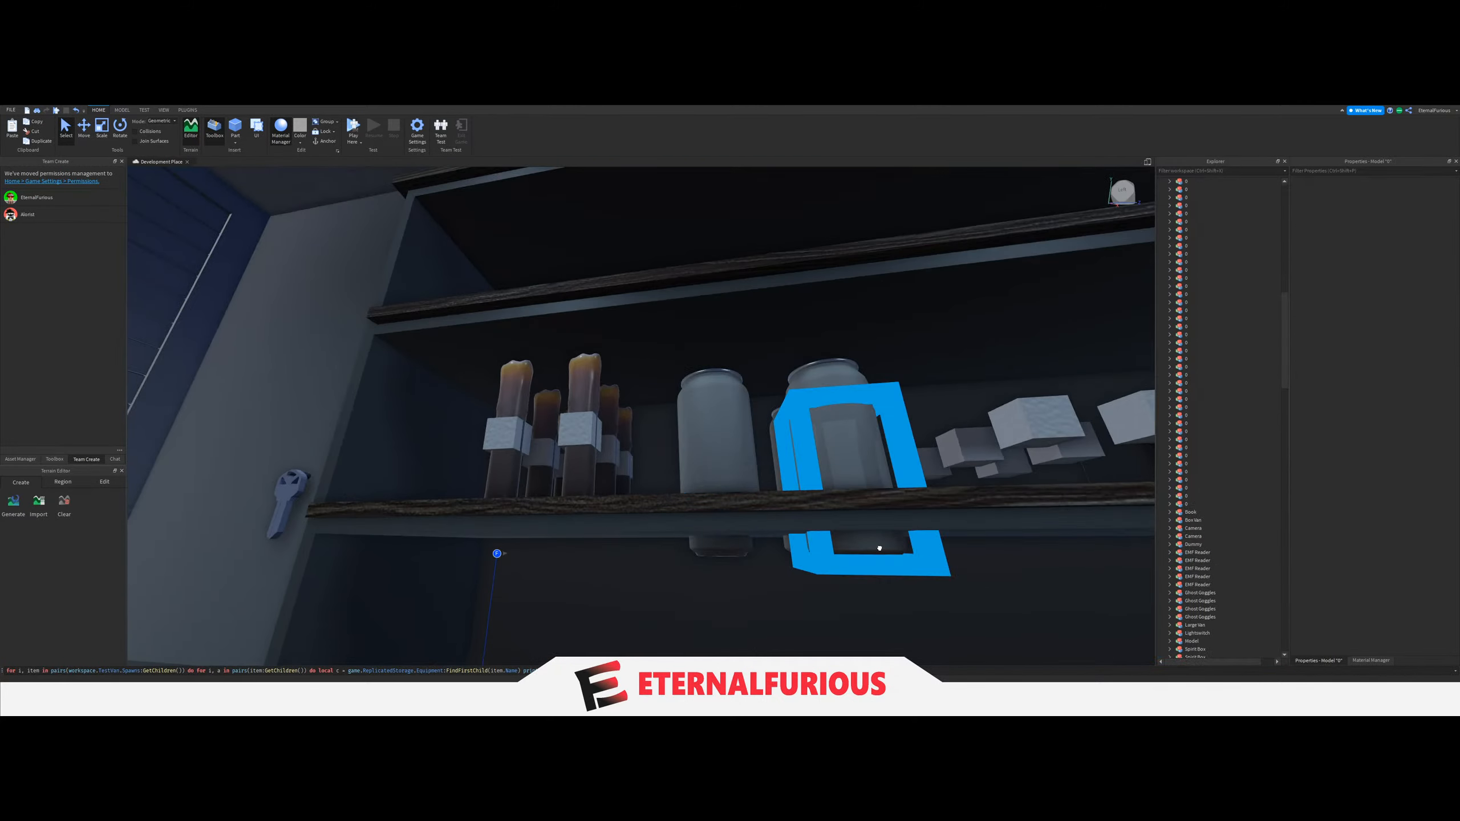
left_click(877, 549)
key("Delete")
left_click(780, 550)
key("Delete")
left_click(853, 548)
Delete the duplicate crucifix from the lower shelf and the duplicate spirit box and EMF reader models from the desk.
key("Delete")
left_click(714, 551)
key("Delete")
left_click(715, 551)
key("Delete")
right_click_drag(714, 551, 626, 450)
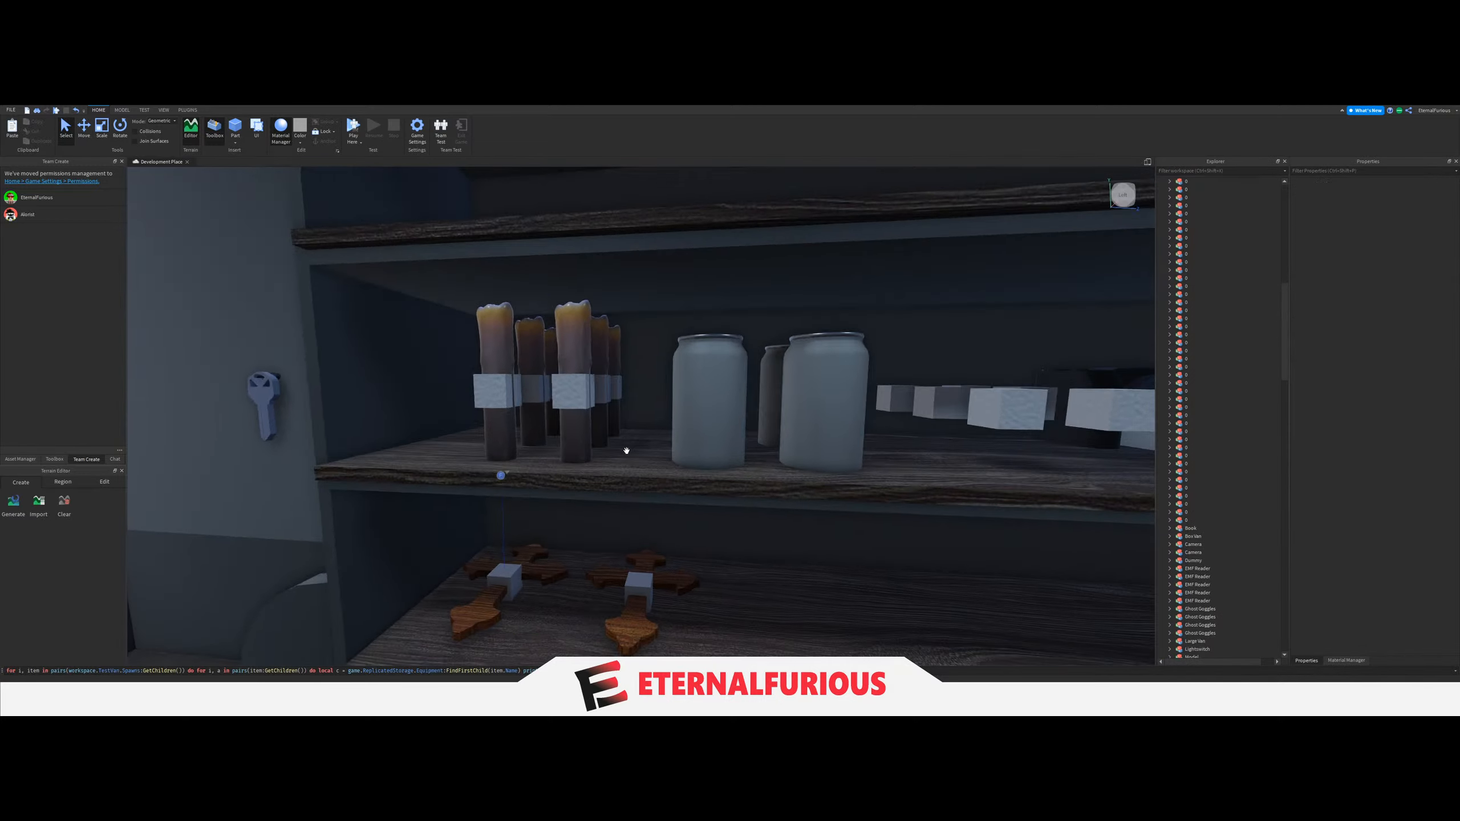
left_click(626, 597)
key("Delete")
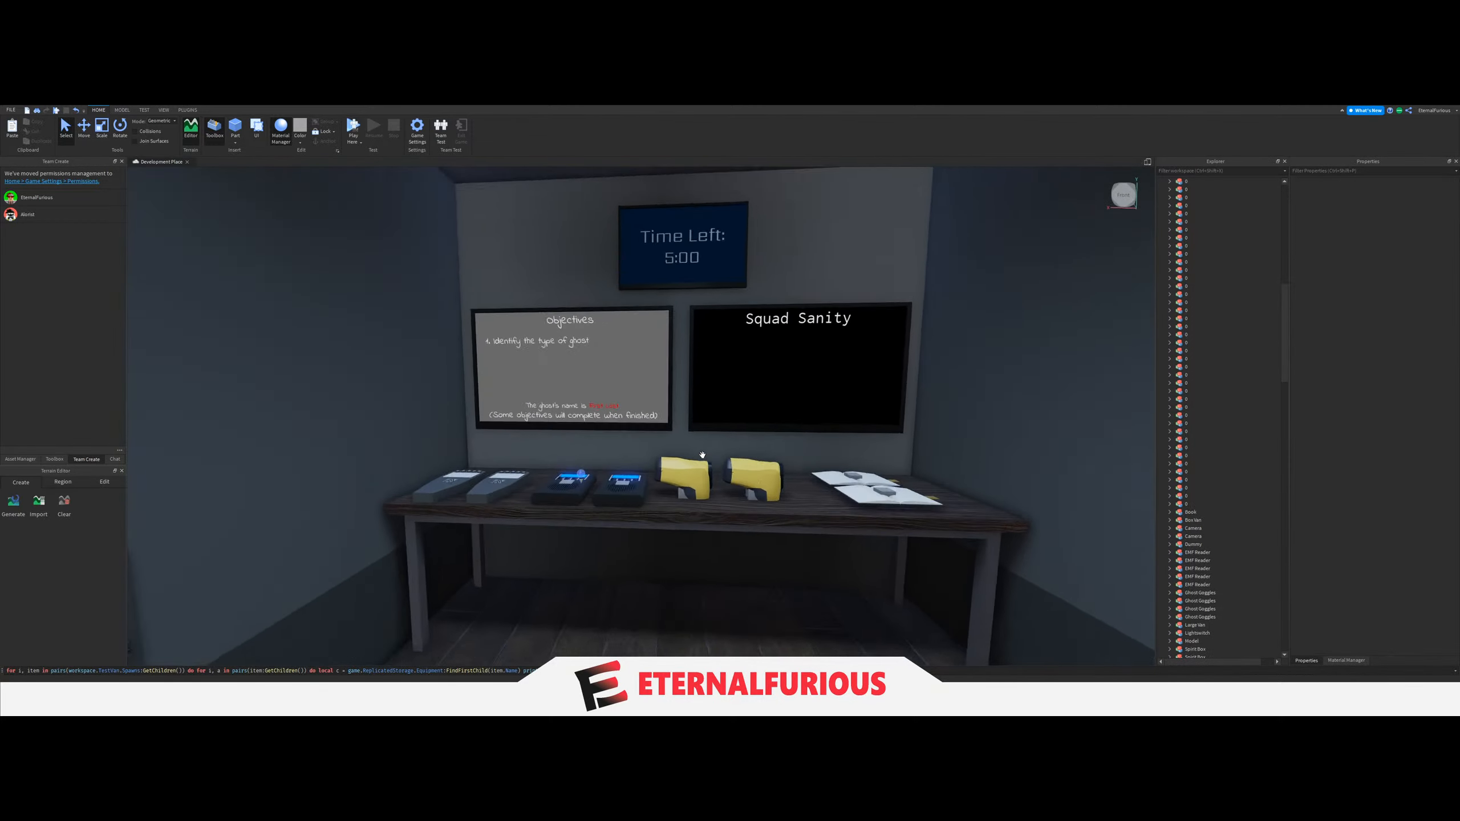
scroll(513, 532, "up", 5)
left_click(512, 531)
key("Delete")
left_click(345, 515)
key("Delete")
left_click(252, 494)
key("Delete")
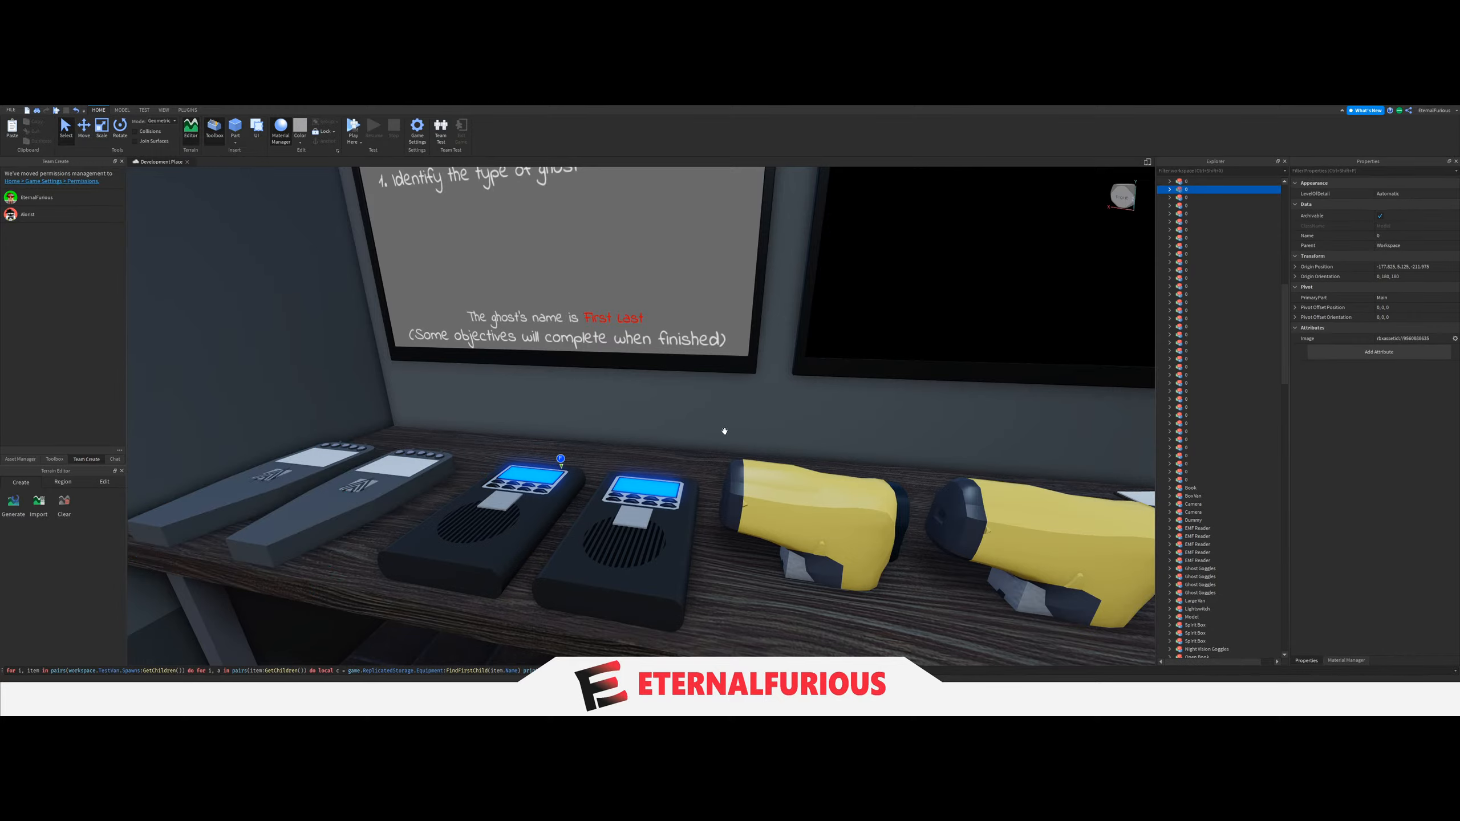
right_click_drag(724, 430, 660, 452)
left_click(645, 395)
key("Delete")
right_click_drag(646, 395, 767, 427)
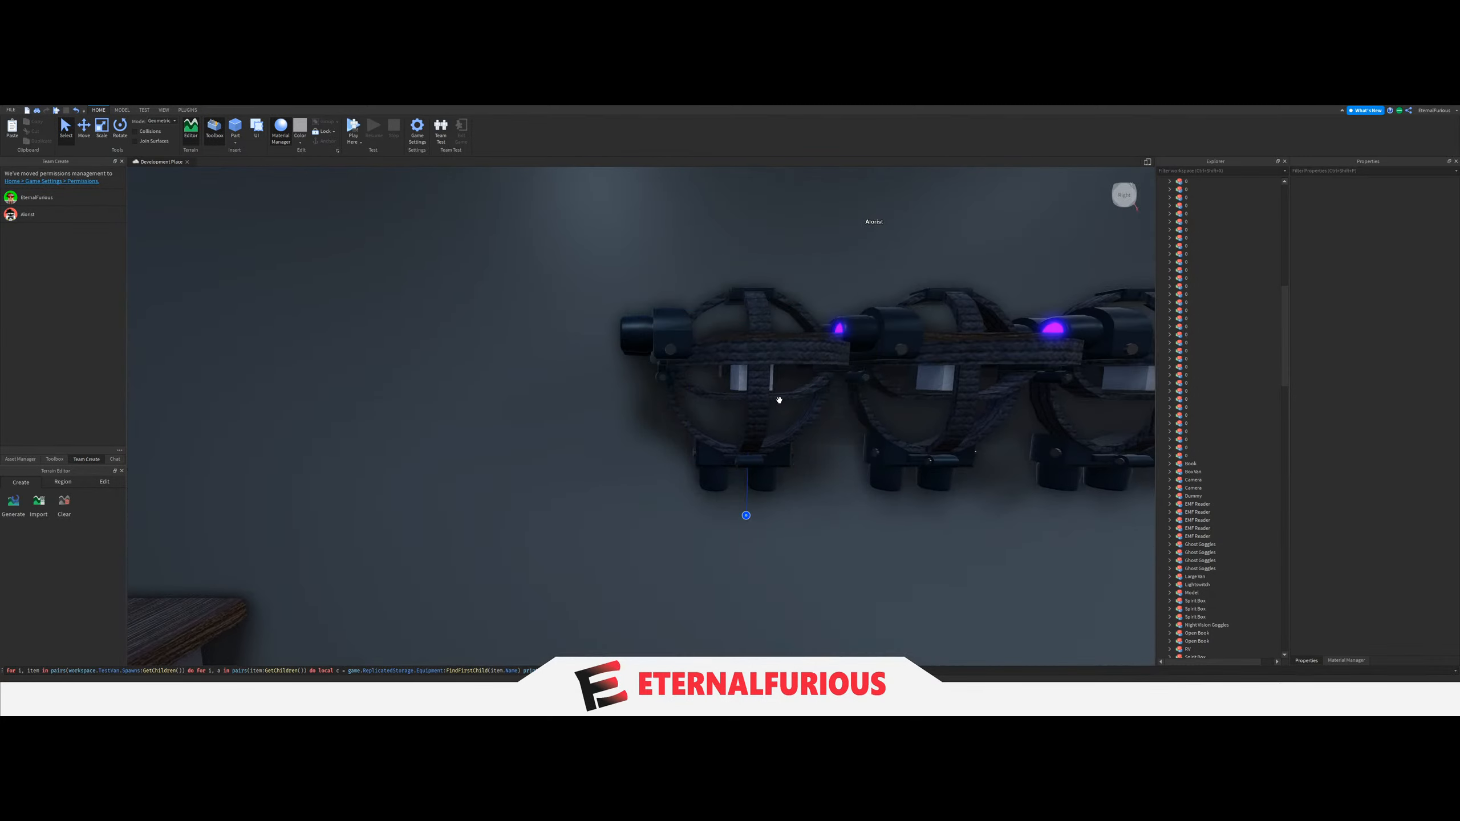
Delete the duplicate sideways-facing ghost goggles models along the wall rack.
left_click(785, 355)
key("Delete")
key("d")
key("d")
left_click(391, 338)
key("Delete")
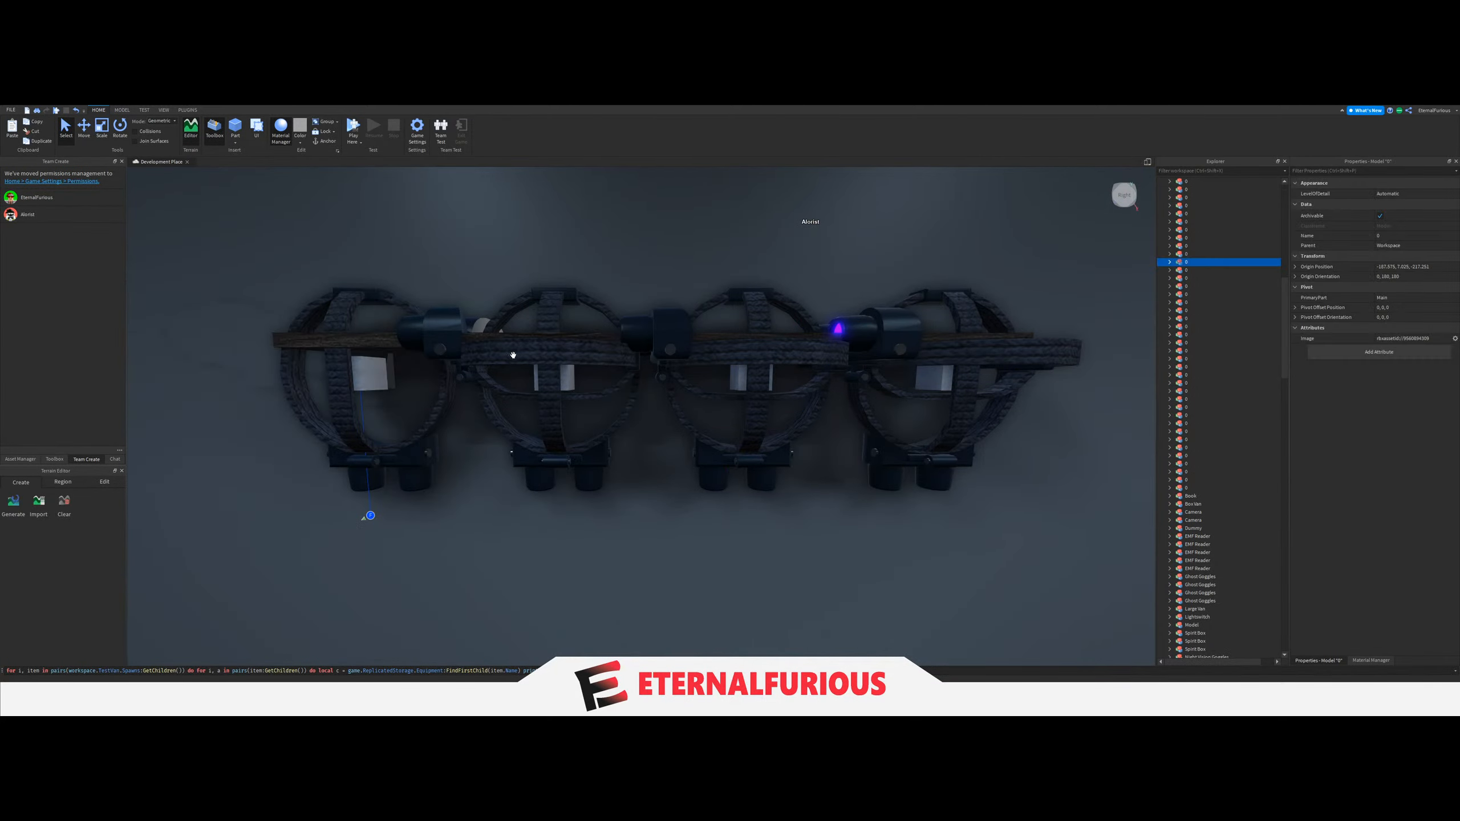
left_click(567, 350)
key("Delete")
left_click(575, 350)
key("Delete")
key("Delete")
left_click(736, 368)
key("Delete")
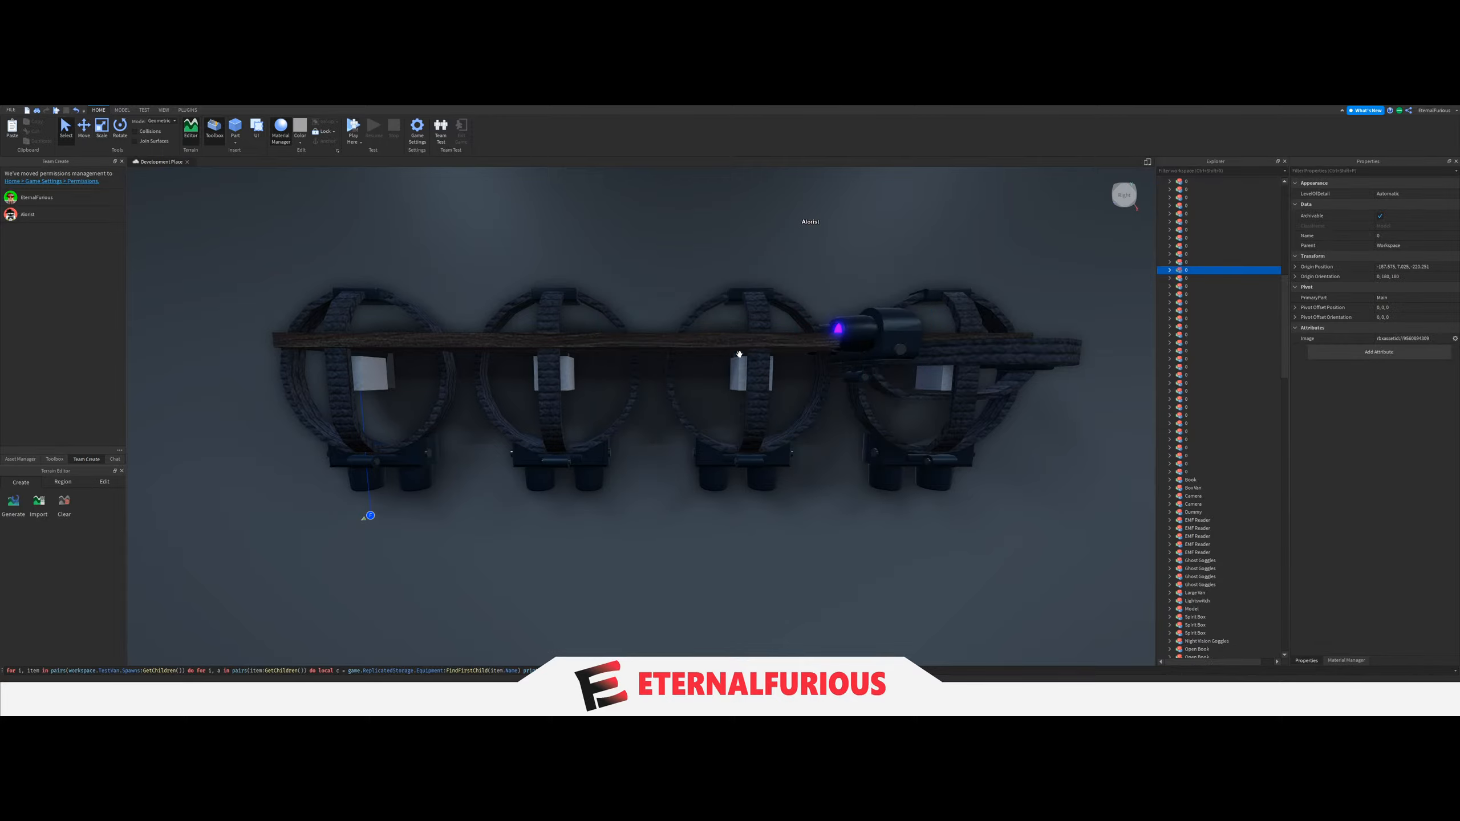
left_click(932, 351)
Delete the camera models from the middle shelf, leaving their spawn blocks in place.
key("Delete")
key("s")
right_click_drag(712, 485, 658, 447)
key("w")
key("s")
key("a")
key("w")
key("s")
key("w")
left_click(624, 495)
key("Delete")
key("a")
key("w")
left_click(692, 429)
key("a")
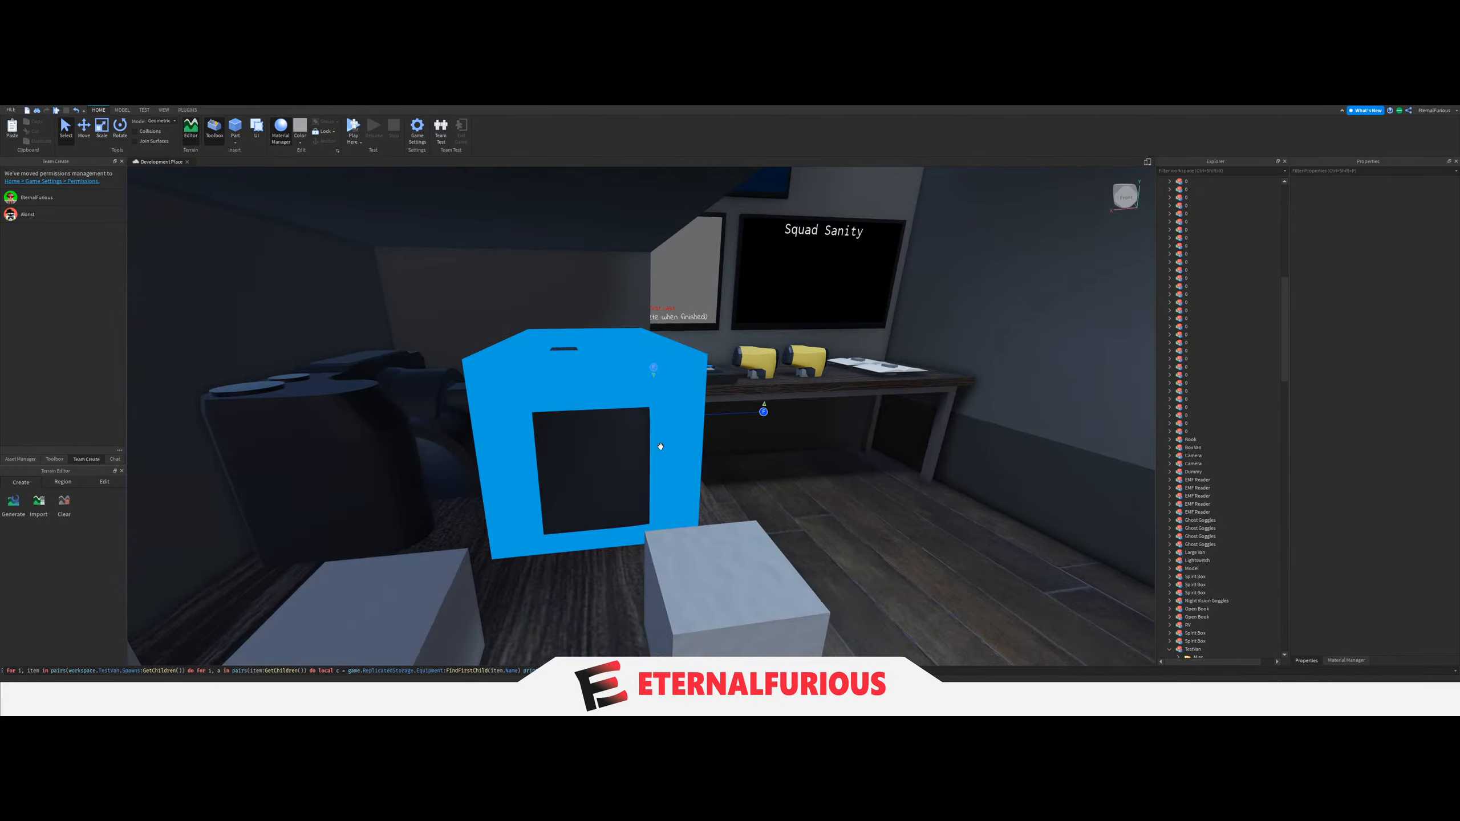
key("Delete")
left_click(459, 473)
Delete the remaining soda can models from the middle shelf without removing their spawn blocks.
key("Delete")
key("w")
right_click_drag(787, 414, 787, 414)
key("s")
key("d")
key("w")
left_click(643, 425)
key("Delete")
left_click(522, 416)
key("Delete")
right_click_drag(724, 453, 671, 434)
key("w")
left_click(648, 488)
key("Delete")
left_click(589, 485)
Delete the remaining candle models from the middle shelf, keeping their spawn blocks.
key("Delete")
left_click(679, 470)
key("Delete")
left_click(768, 462)
key("Delete")
left_click(505, 459)
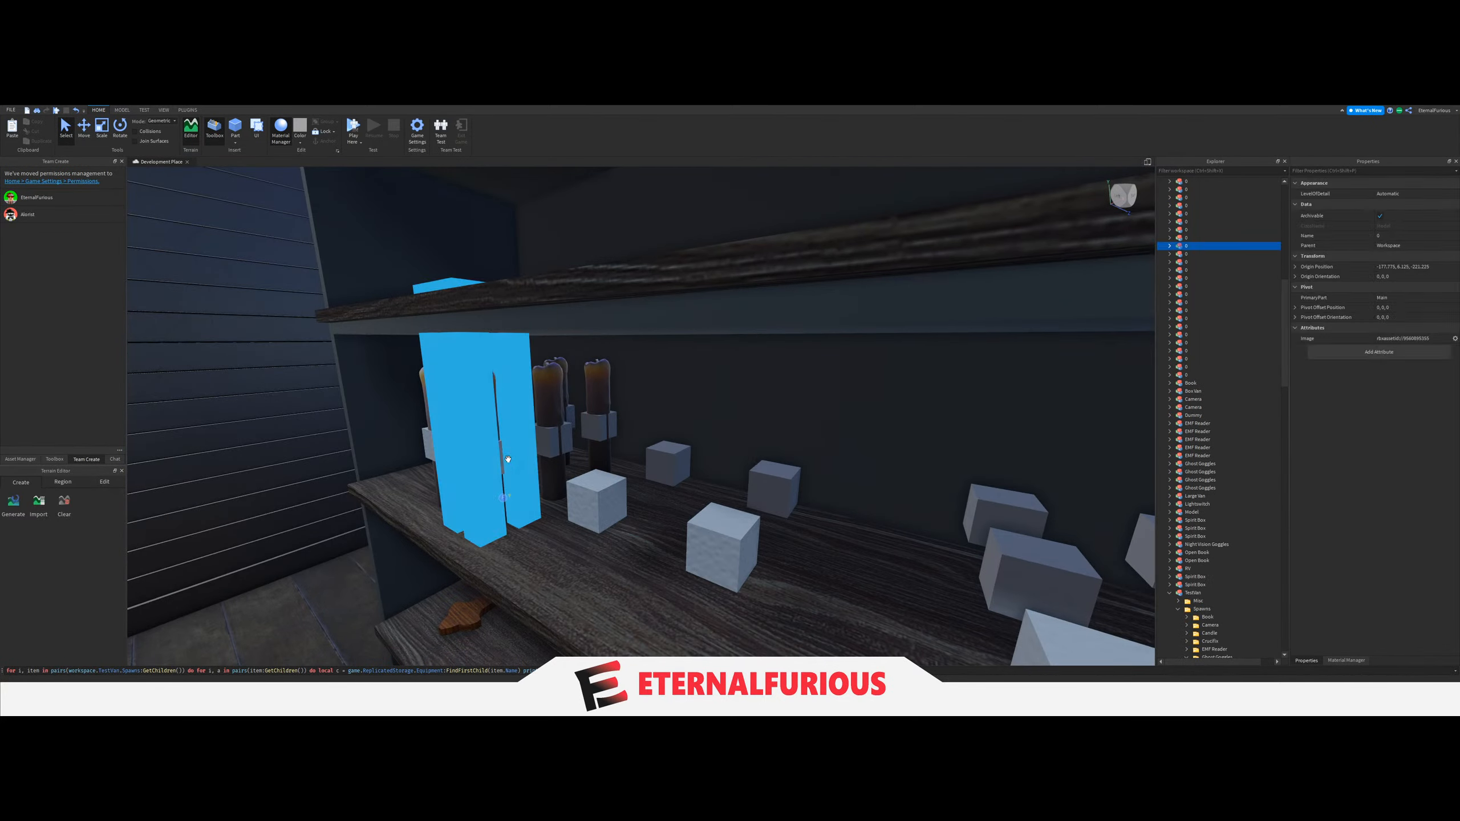
key("Delete")
left_click(544, 399)
key("Delete")
left_click(561, 404)
key("Delete")
left_click(600, 398)
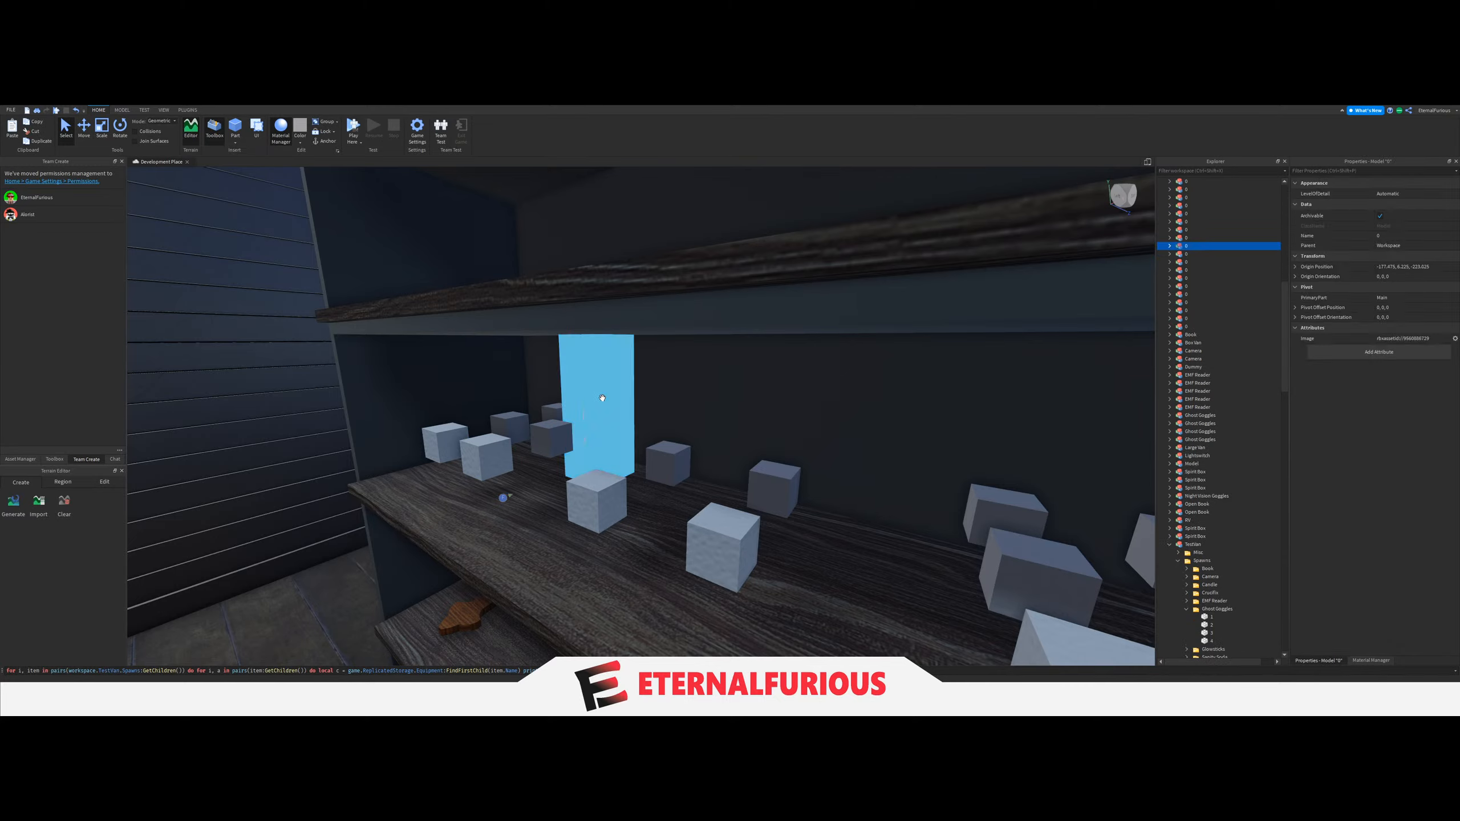
key("Delete")
Delete both crucifix models from the lower shelf.
right_click_drag(664, 463, 664, 463)
right_click_drag(837, 486, 721, 455)
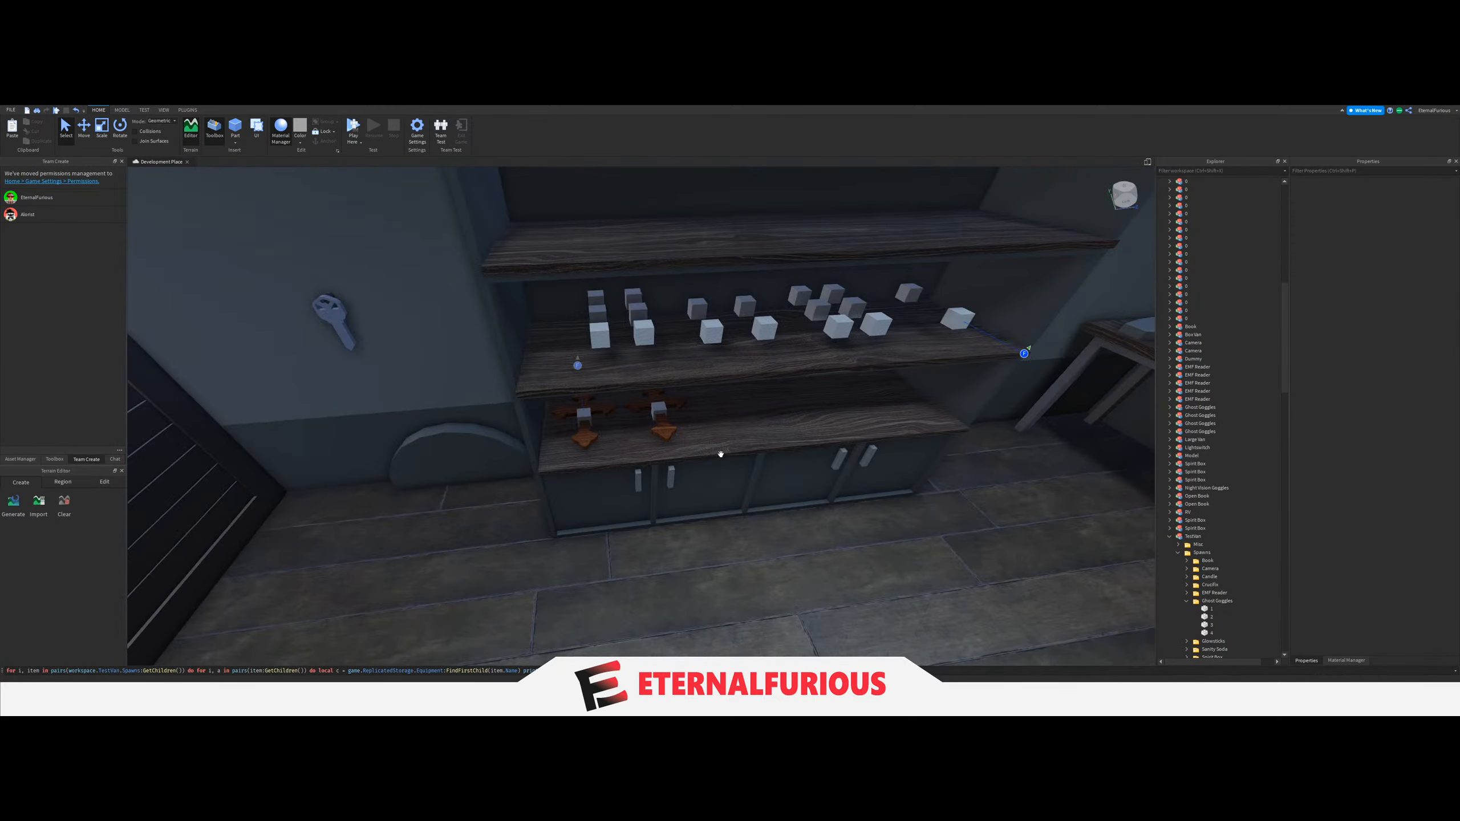
left_click(667, 436)
key("Delete")
left_click(587, 440)
key("Delete")
Delete the spirit box and EMF reader models from the desk, keeping their spawn blocks.
right_click_drag(586, 439, 684, 495)
left_click(683, 510)
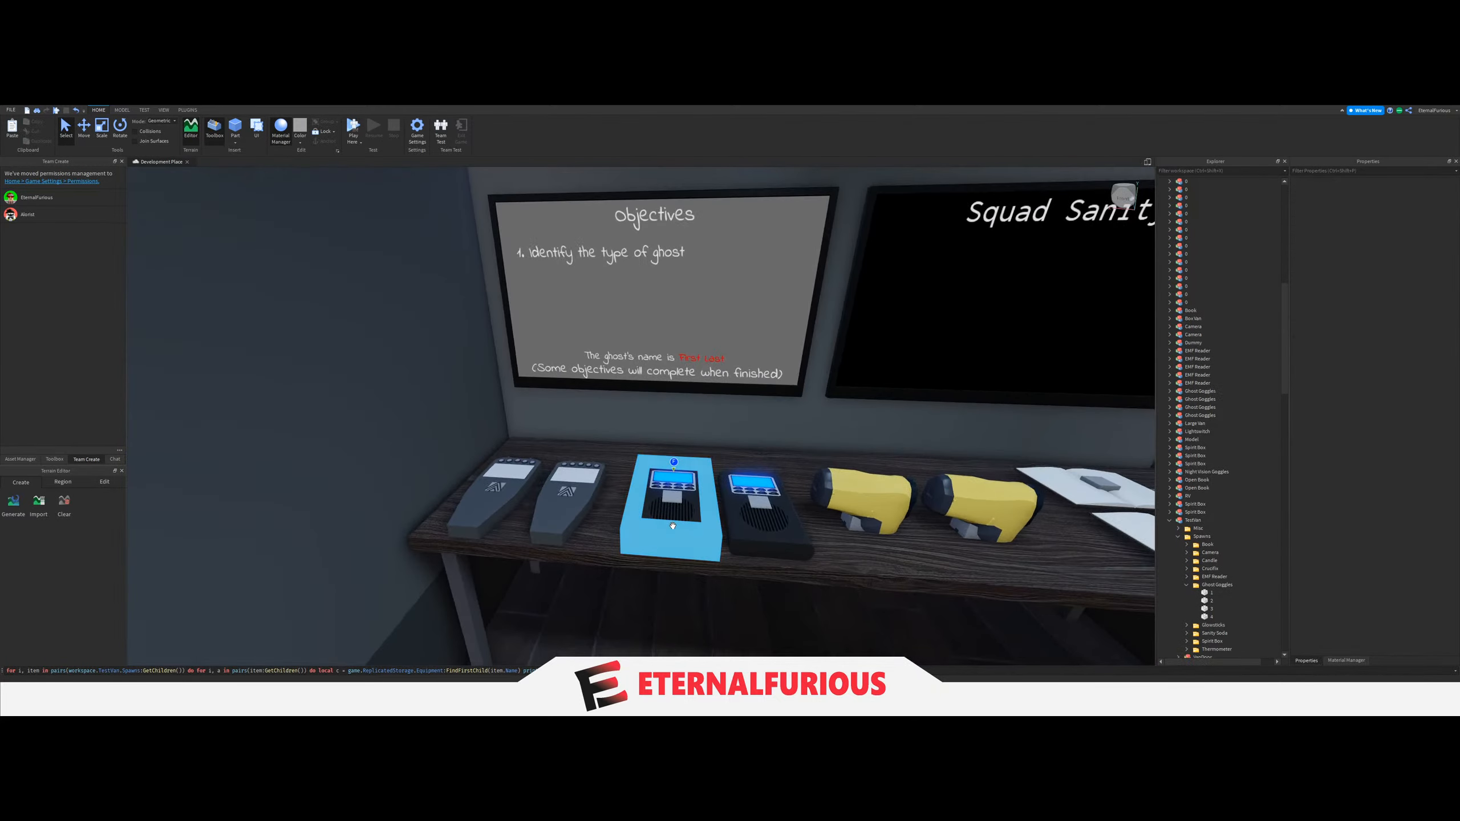
key("Delete")
left_click(733, 522)
key("Delete")
left_click(566, 517)
key("Delete")
left_click(492, 509)
Clear the open books and any leftover equipment models beside the thermometers from the desk.
key("Delete")
right_click_drag(496, 509, 566, 468)
left_click(566, 467)
key("Delete")
left_click(511, 456)
key("Delete")
left_click(494, 525)
right_click_drag(494, 525, 662, 499)
Delete the extra thermometer models from the desk, undoing unwanted deletions so that one thermometer stays beside the bare spawn block.
key("Delete")
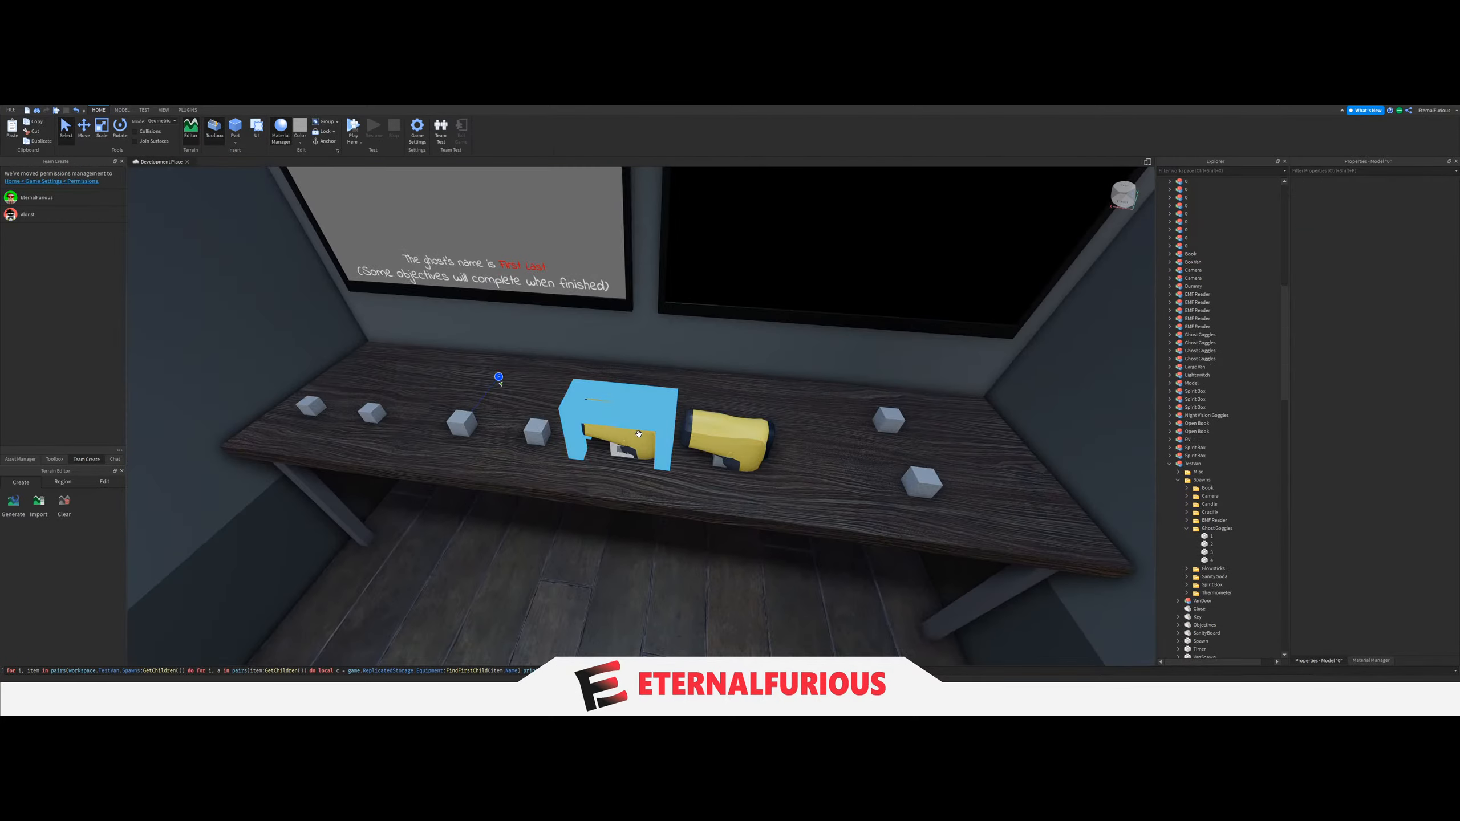
left_click(593, 422)
key("Delete")
left_click(729, 432)
key("Delete")
key("ctrl+z")
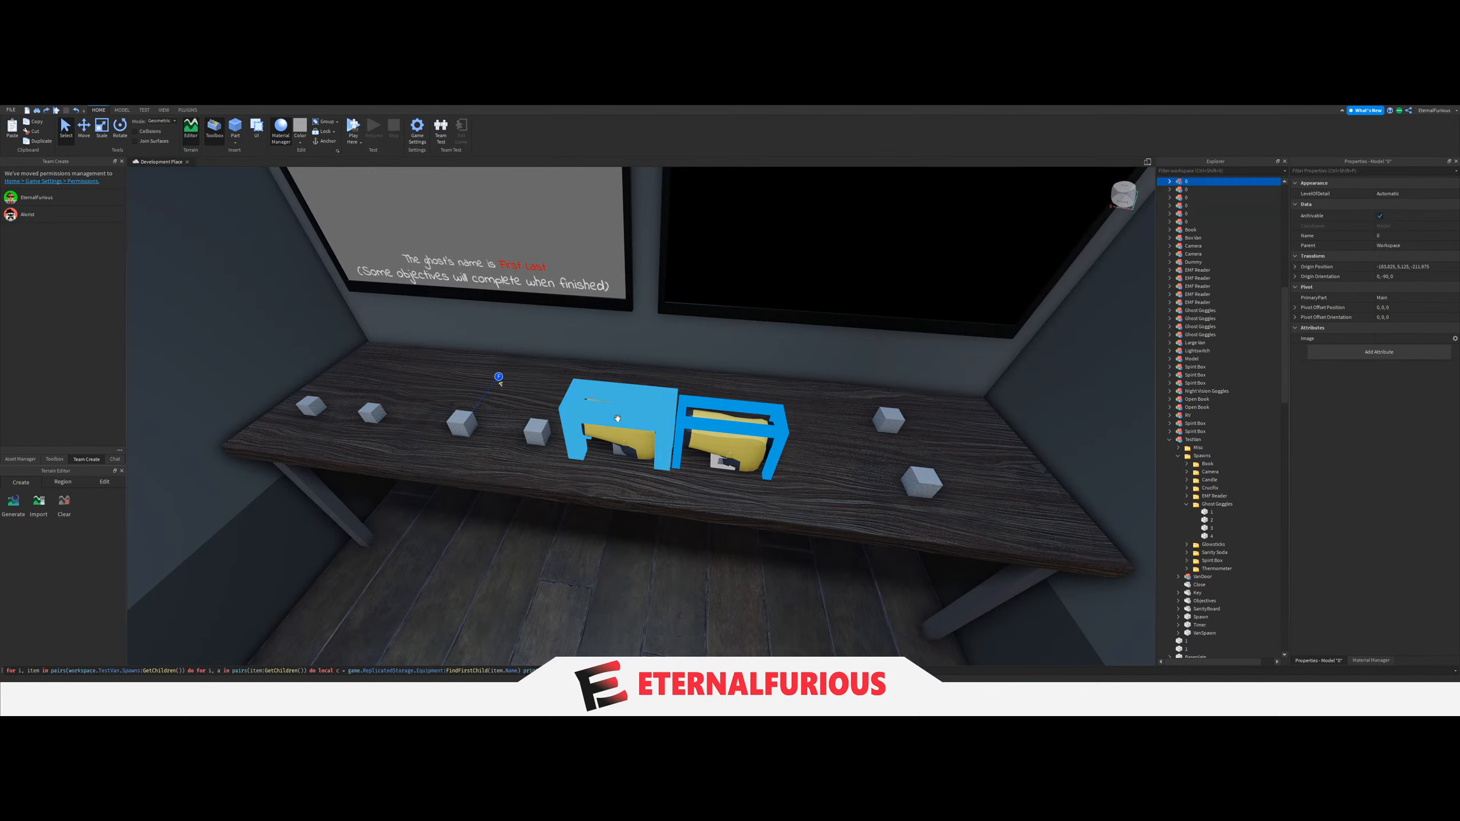
key("Delete")
left_click(622, 435)
key("ctrl+z")
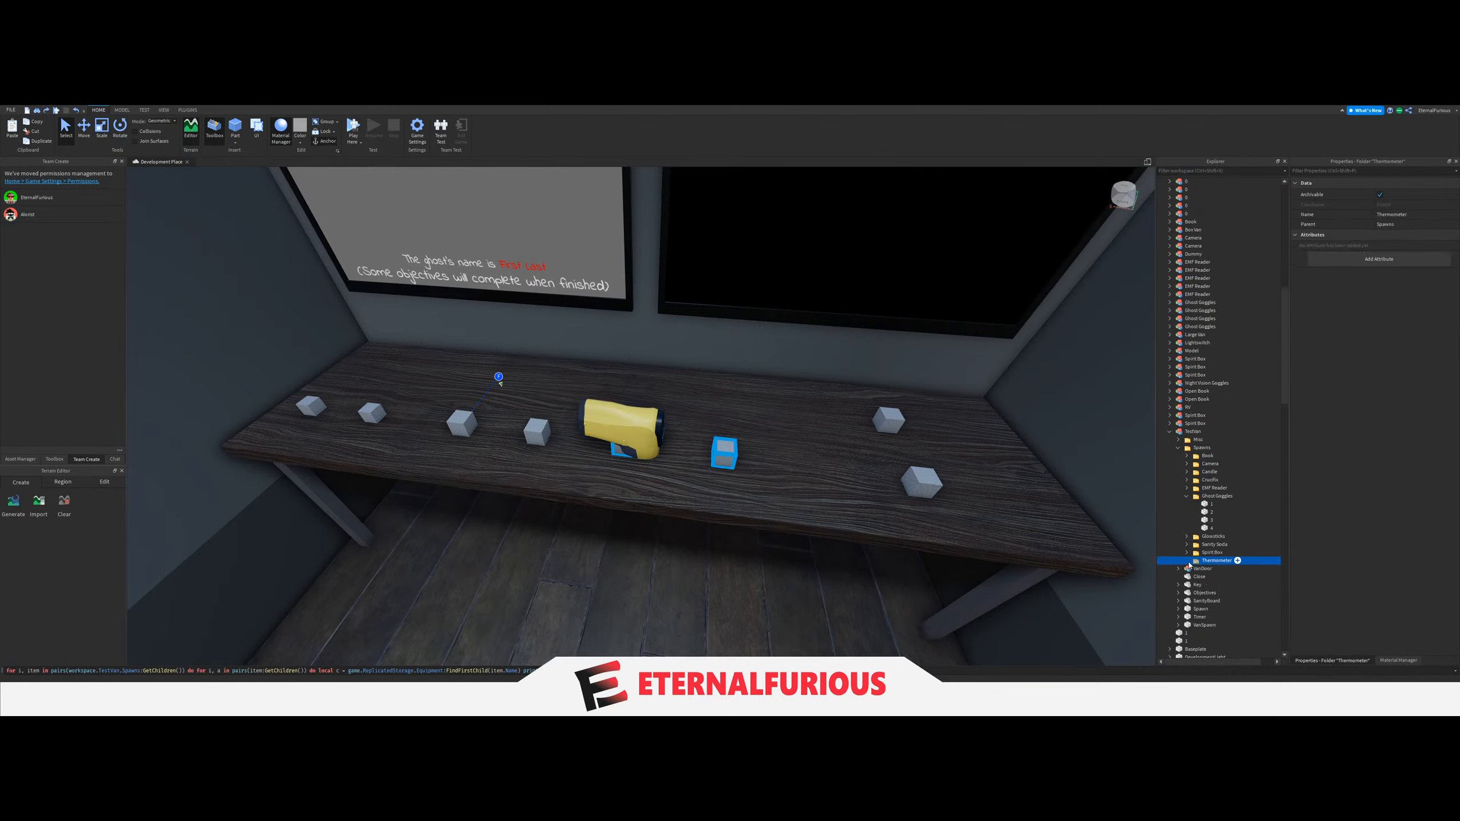
Rotate both spawn blocks in the Thermometer folder so their thermometers lie flat on the desk.
left_click(1211, 568)
key("f")
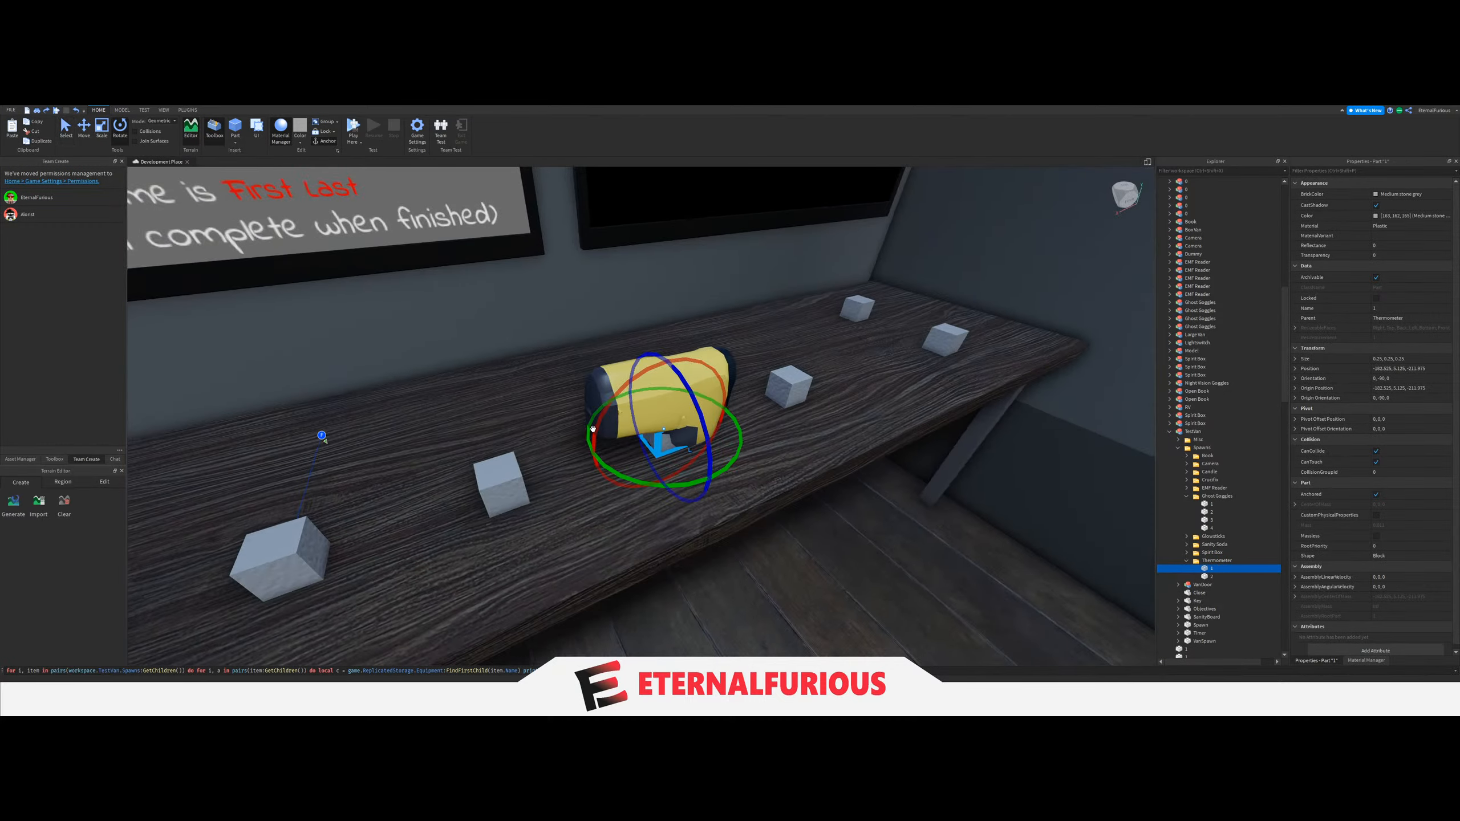
right_click_drag(593, 429, 634, 431)
left_click_drag(507, 397, 506, 396)
right_click_drag(506, 397, 460, 402)
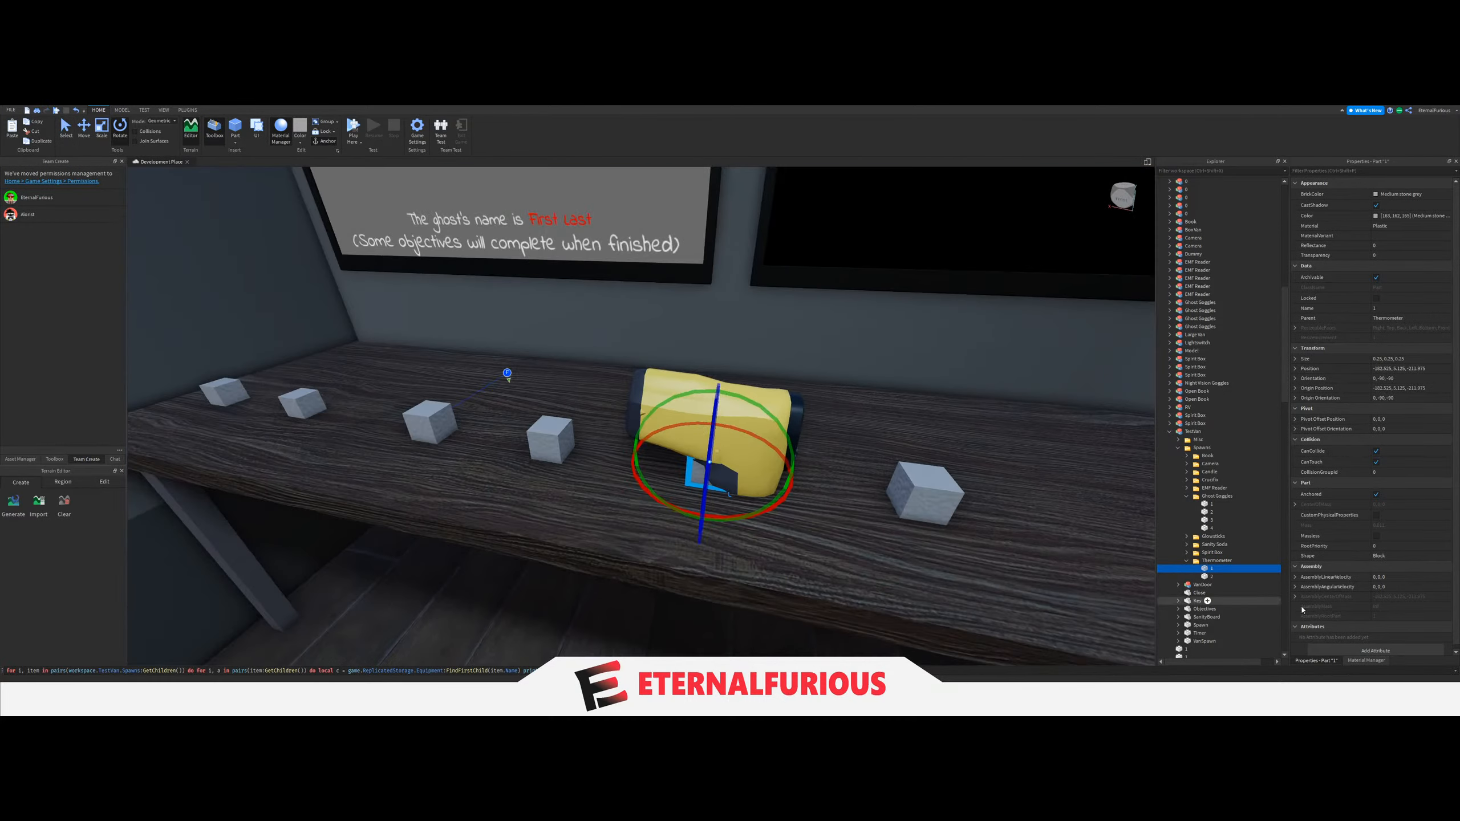
left_click(1210, 576)
key("f")
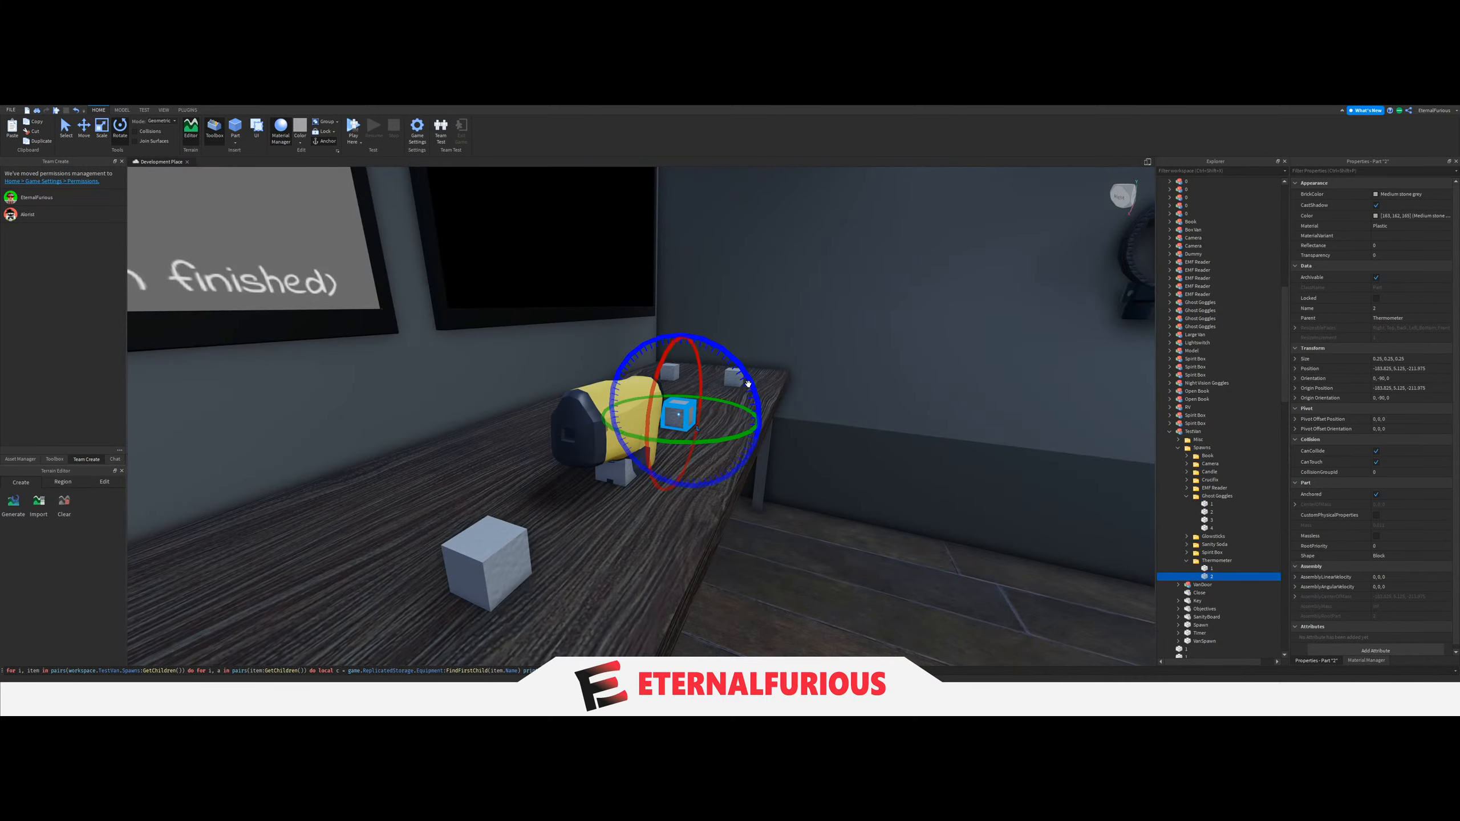
Move the whole Thermometer folder of spawn blocks back across the desk toward the wall.
left_click(1203, 561)
left_click(84, 140)
right_click_drag(586, 381, 609, 417)
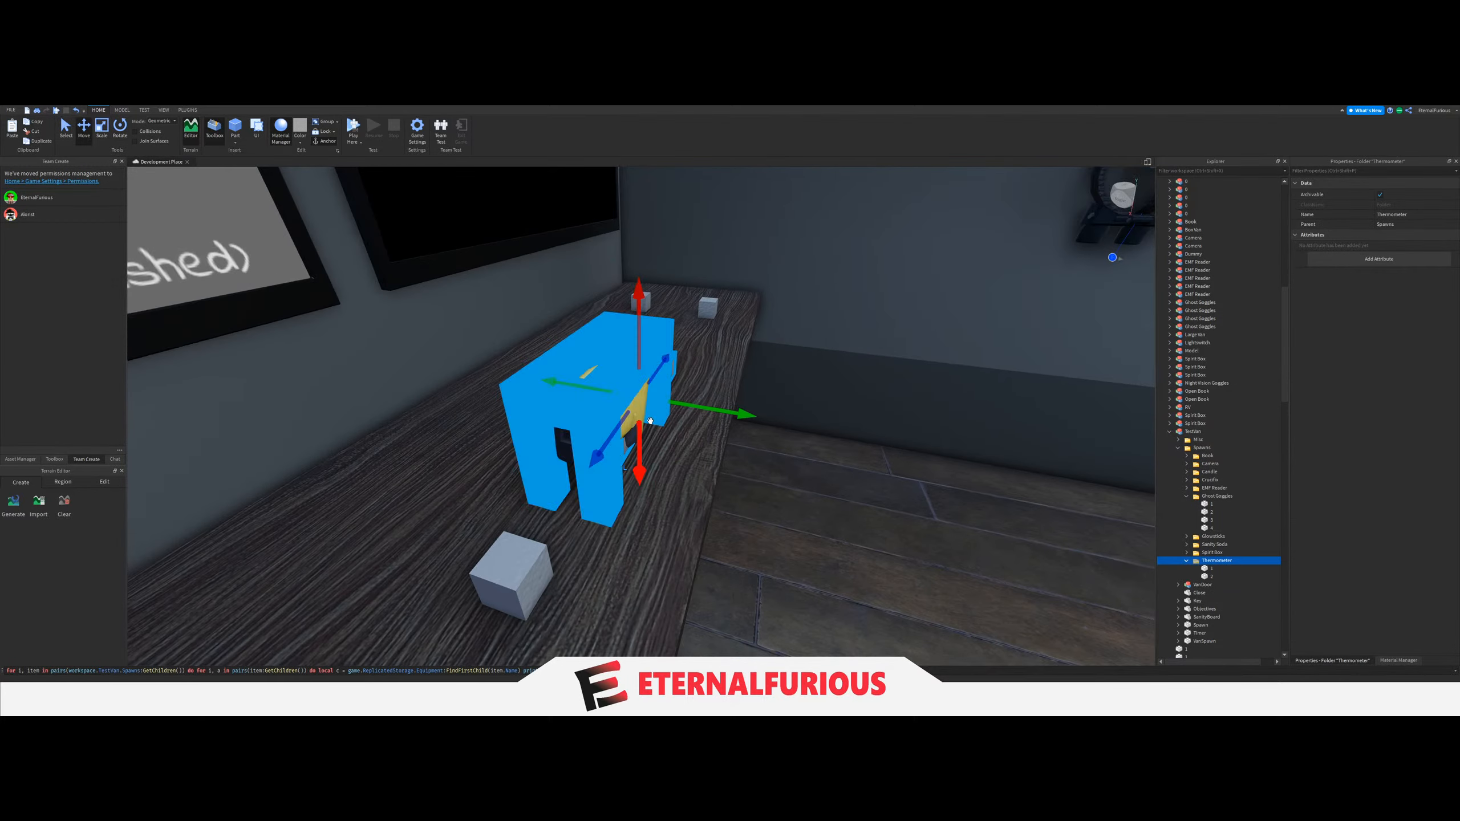
left_click_drag(698, 405, 664, 404)
right_click_drag(664, 404, 690, 488)
Delete the remaining thermometer model from the desk, keeping its spawn blocks.
left_click(561, 425)
key("s")
key("s")
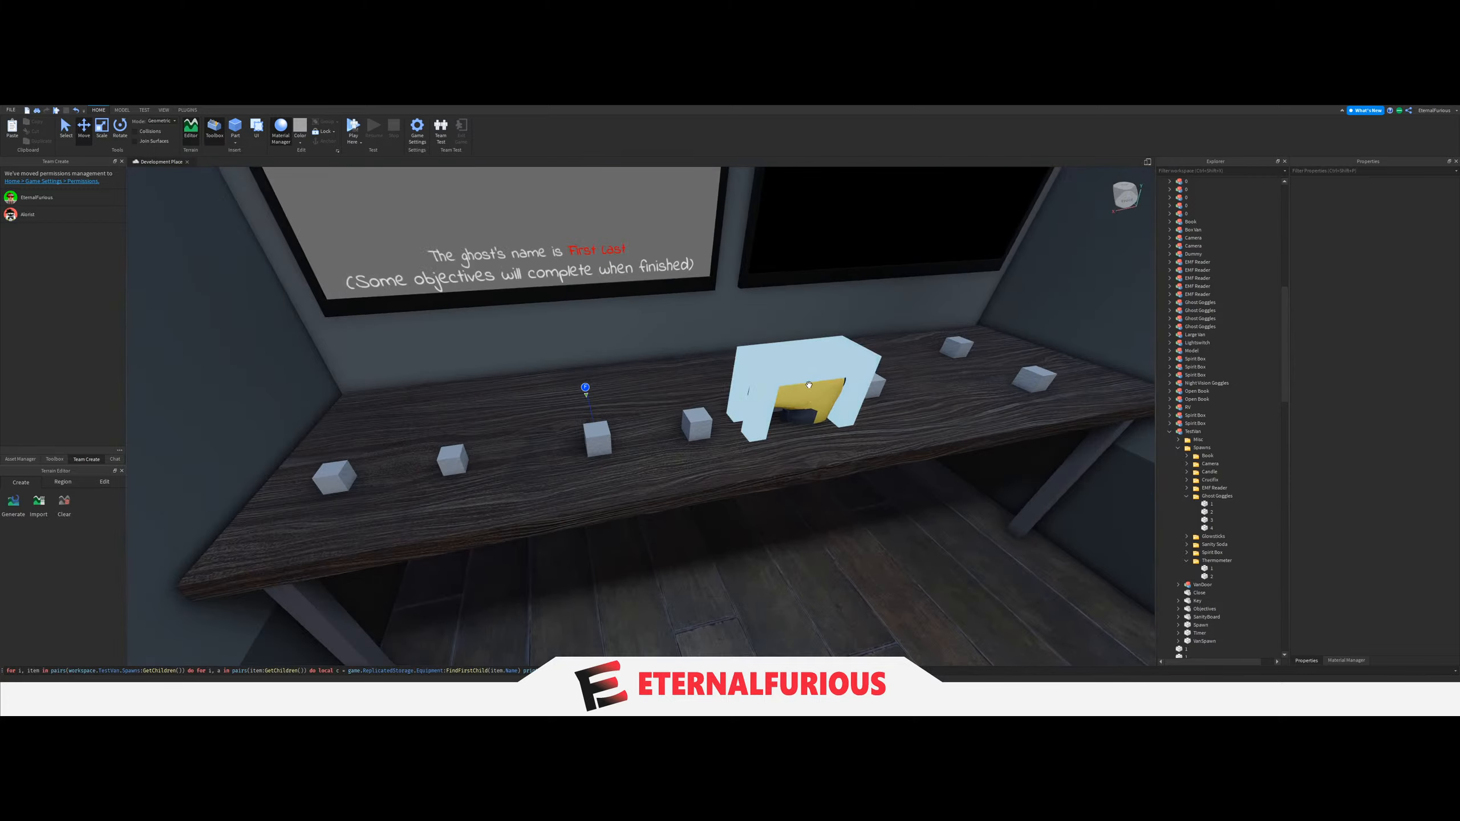
left_click(802, 392)
key("Delete")
right_click_drag(802, 391, 769, 431)
Undo the last move of the Ghost Goggles spawn blocks and lower them again beneath the wall shelf.
left_click(1207, 490)
key("a")
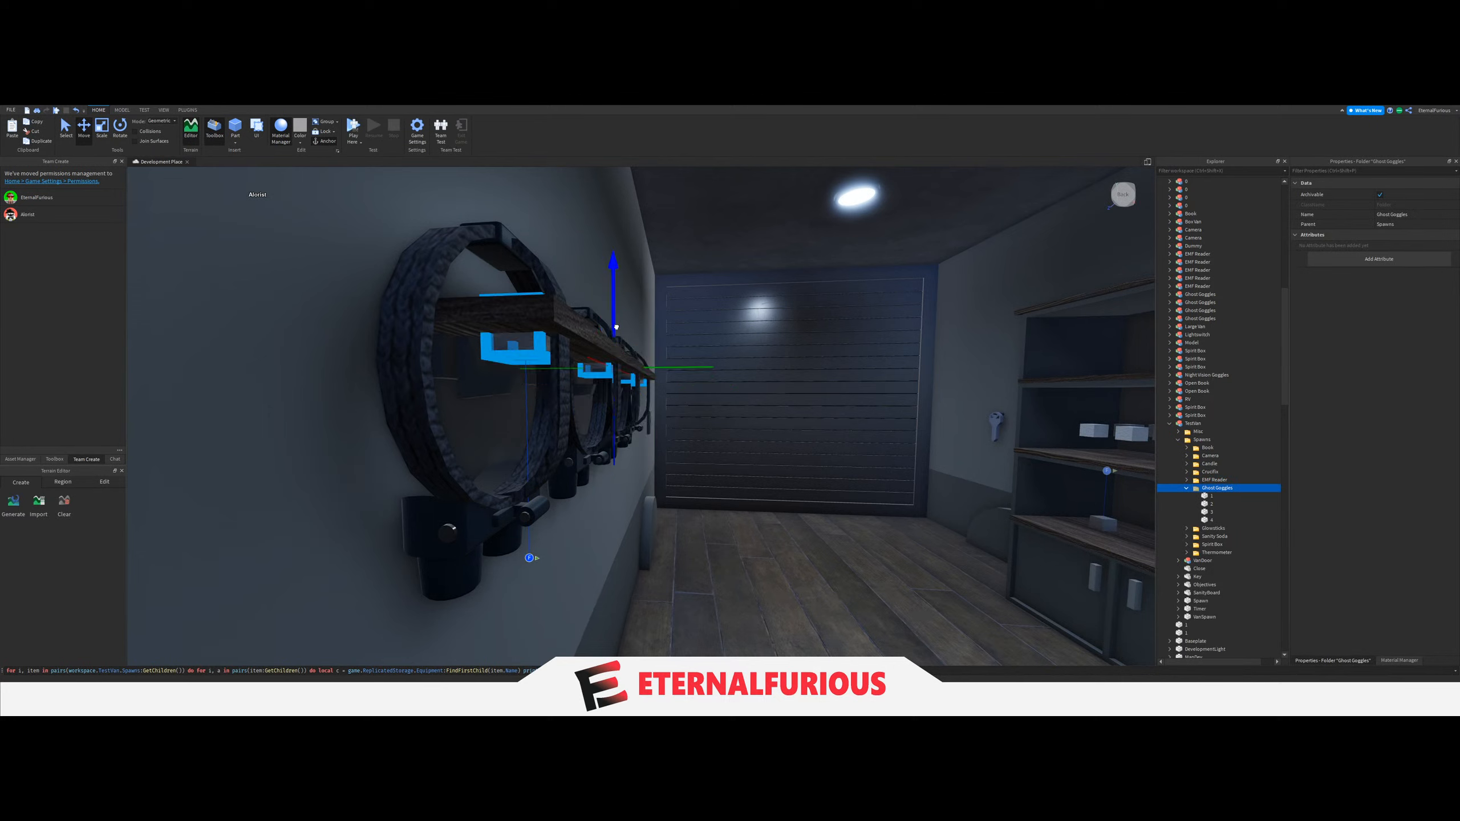
key("ctrl+z")
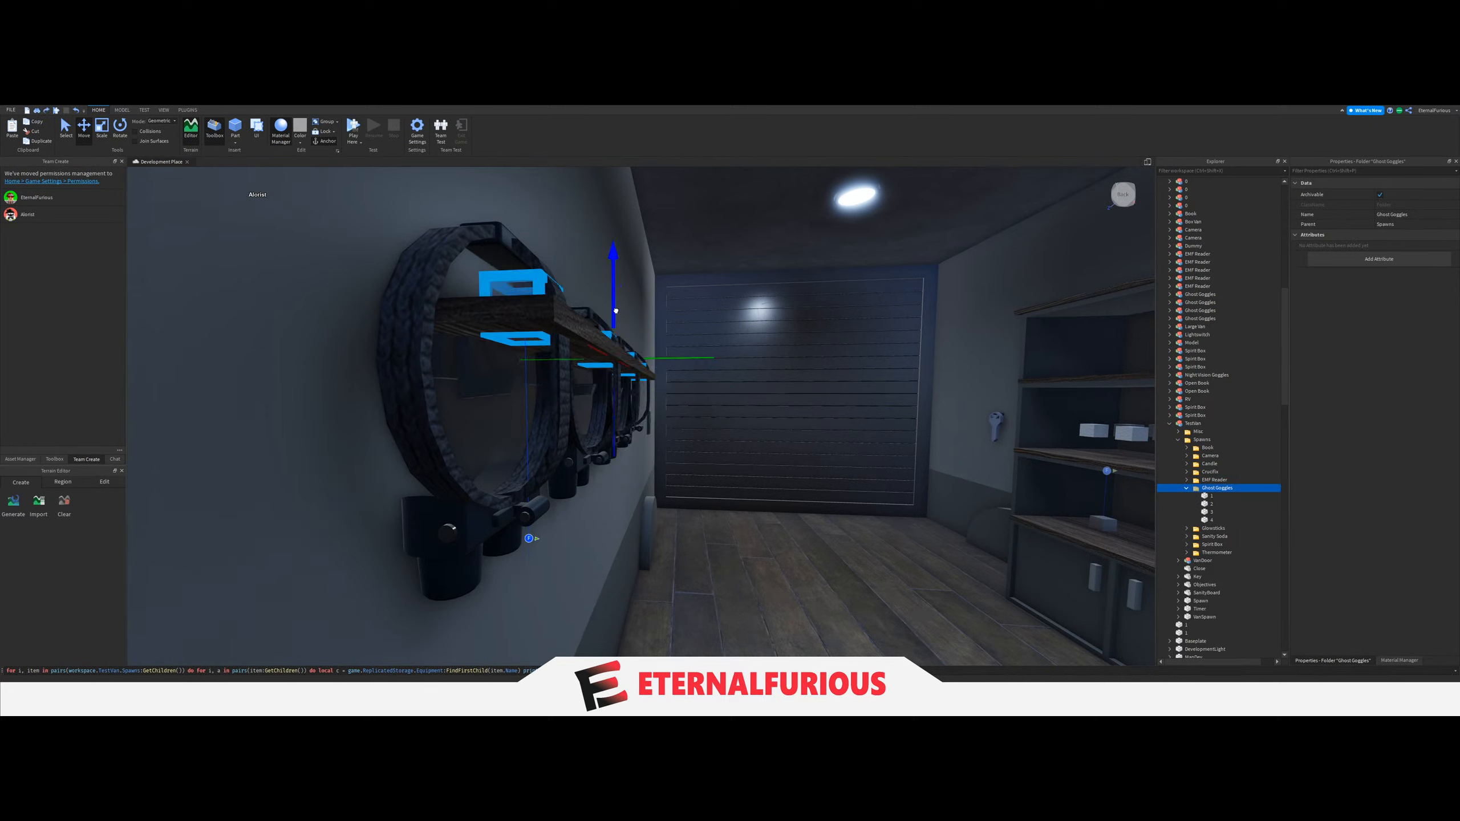
left_click_drag(615, 311, 611, 371)
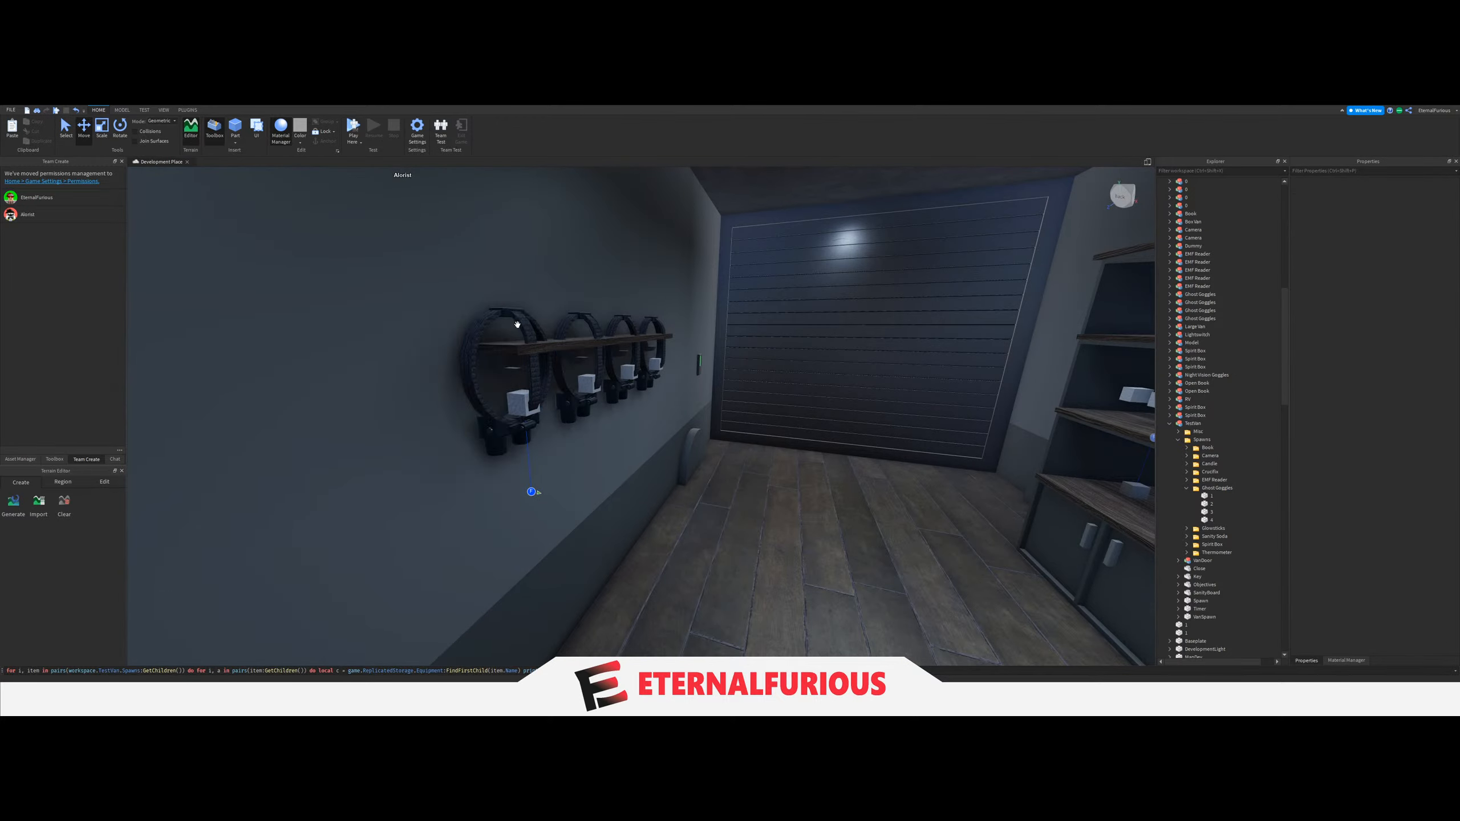
Delete the four ghost goggles models from the wall shelf, keeping the spawn blocks.
left_click(518, 324)
key("Delete")
left_click(591, 326)
key("Delete")
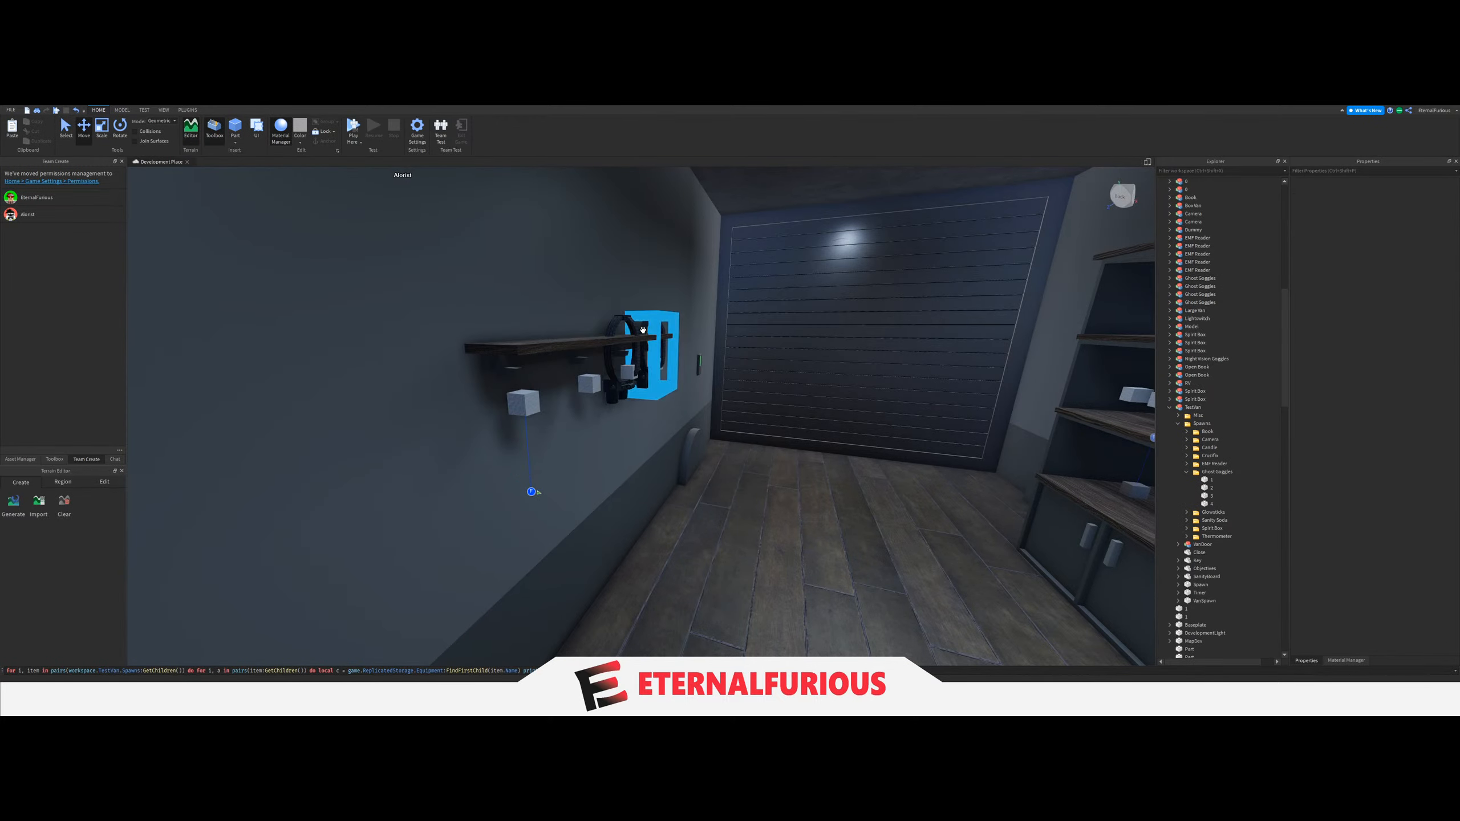
left_click(631, 327)
key("Delete")
left_click(658, 328)
key("Delete")
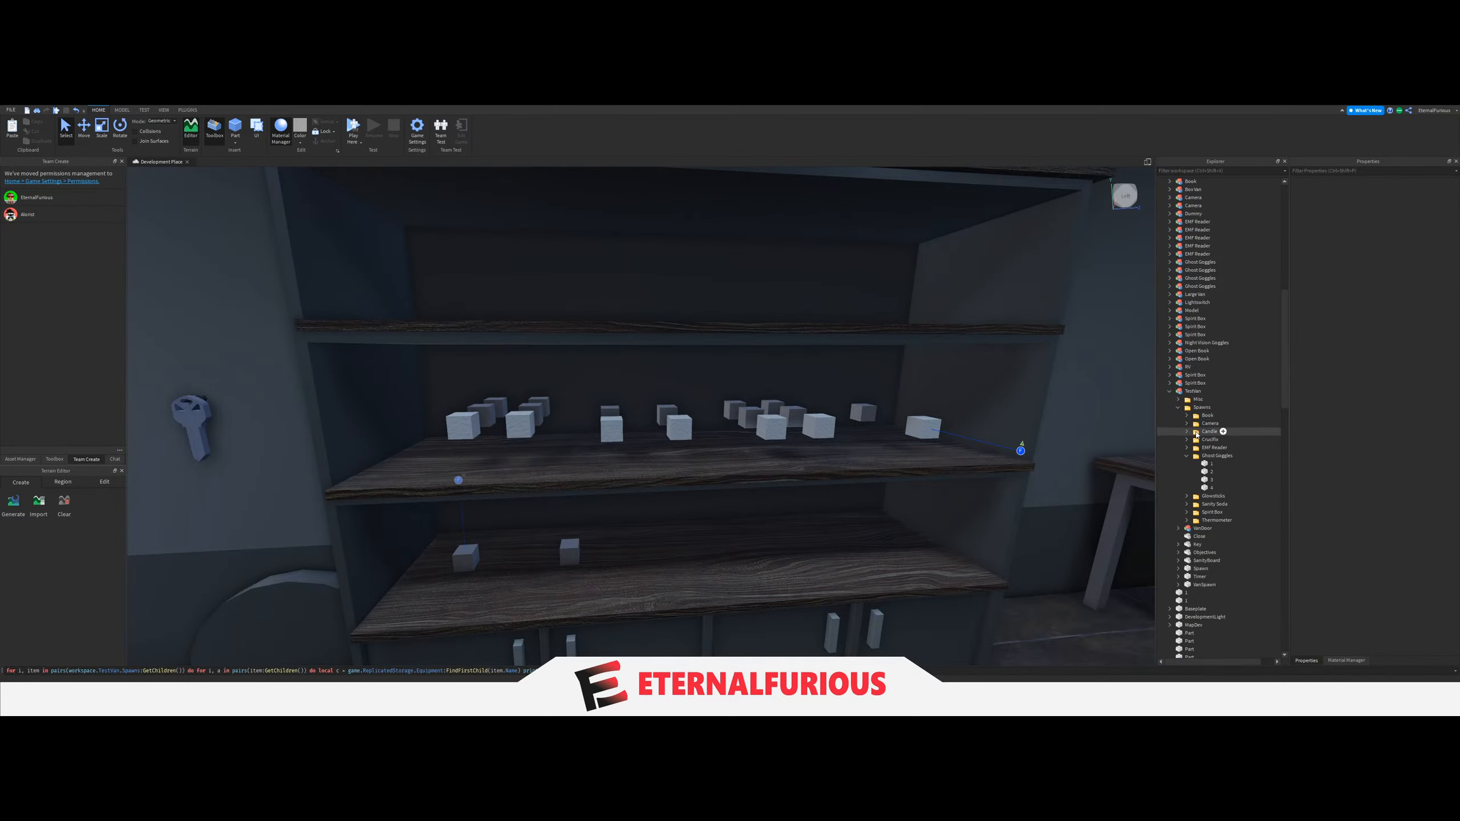
Check the Candle and Sanity Soda spawn blocks on the shelf and run the placement script to spawn test equipment.
left_click(1196, 432)
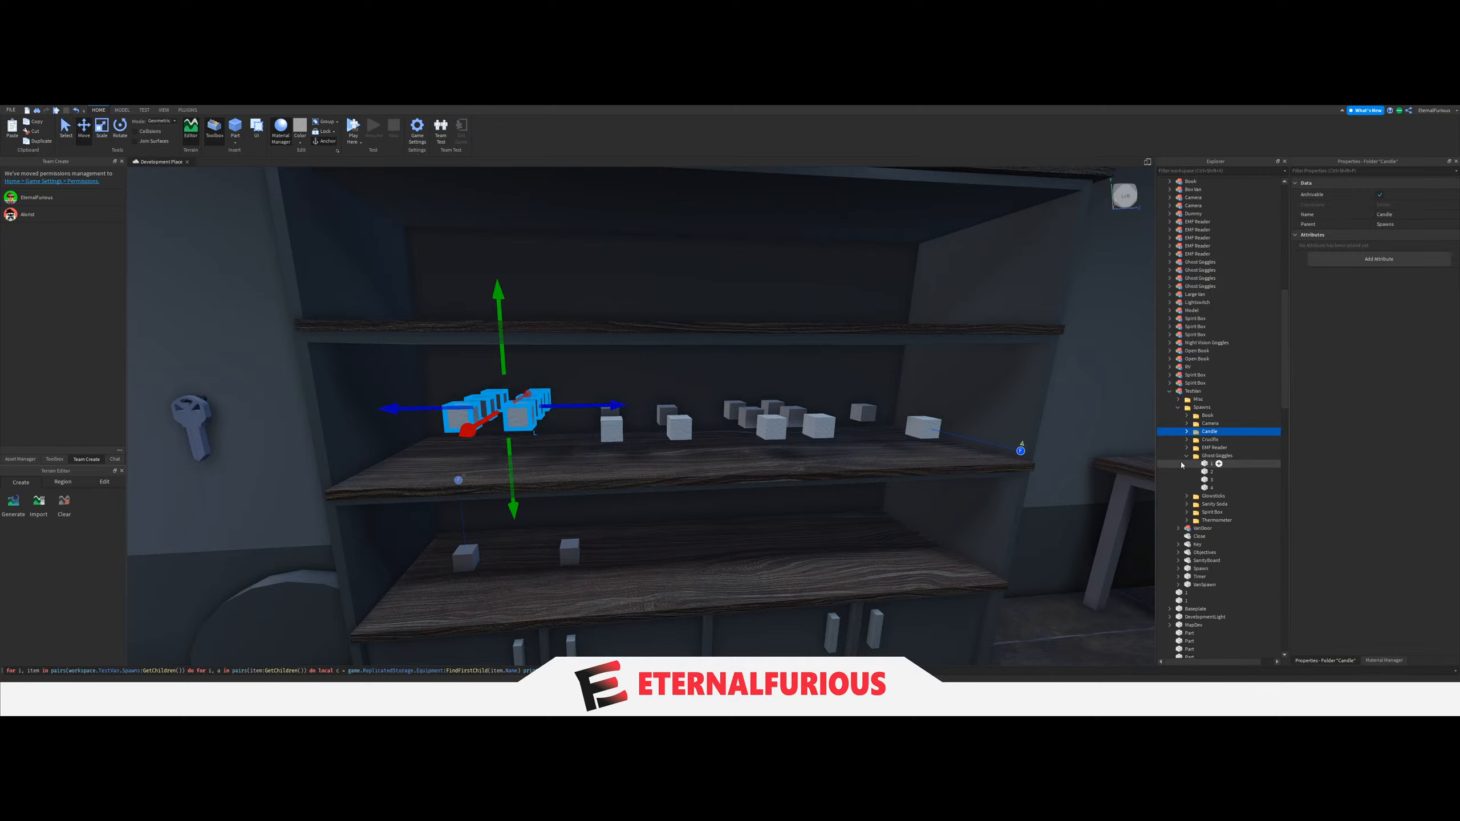
left_click(1215, 504)
left_click(122, 110)
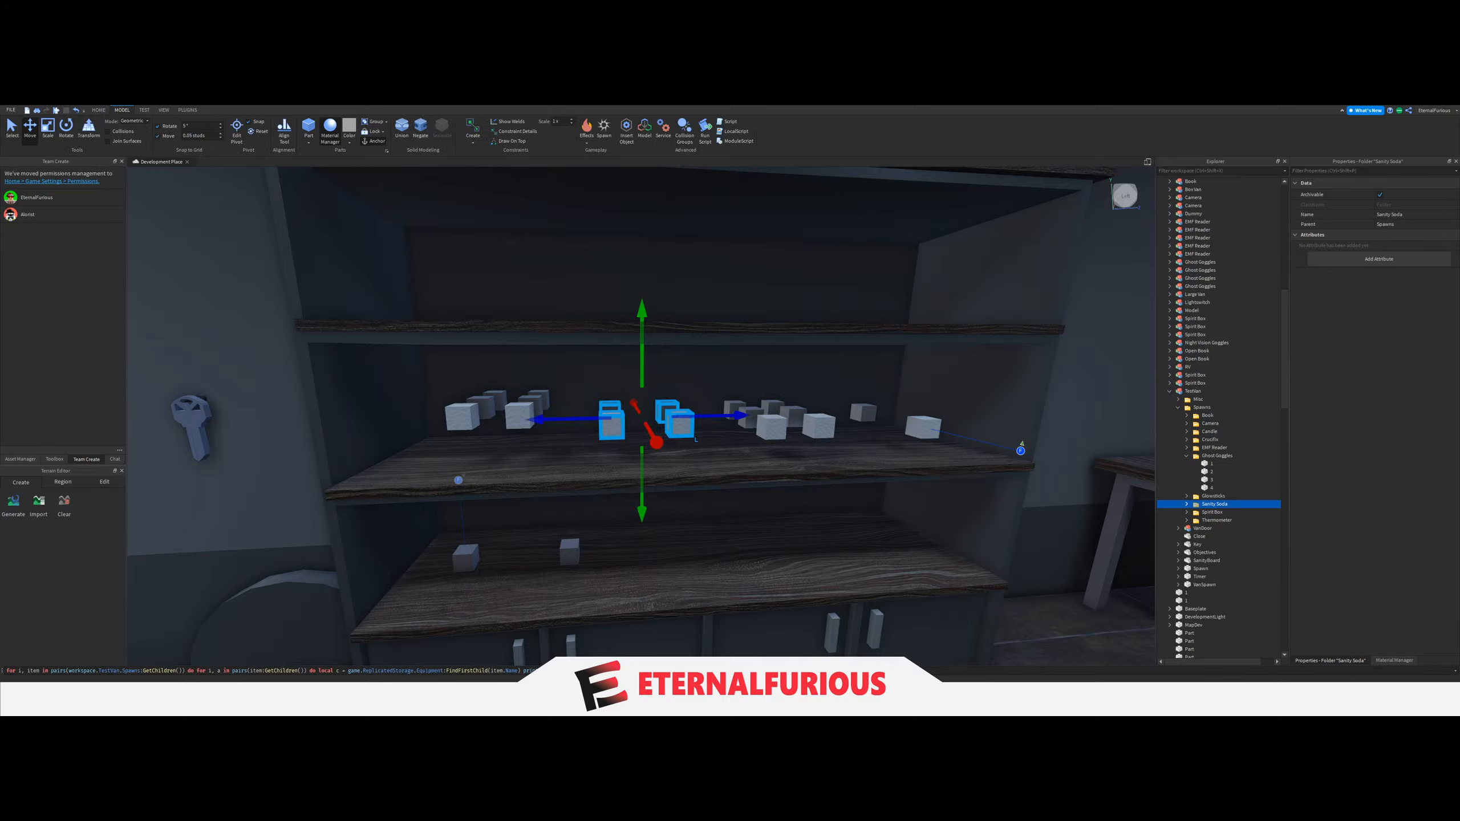
key("Return")
scroll(718, 320, "up", 5)
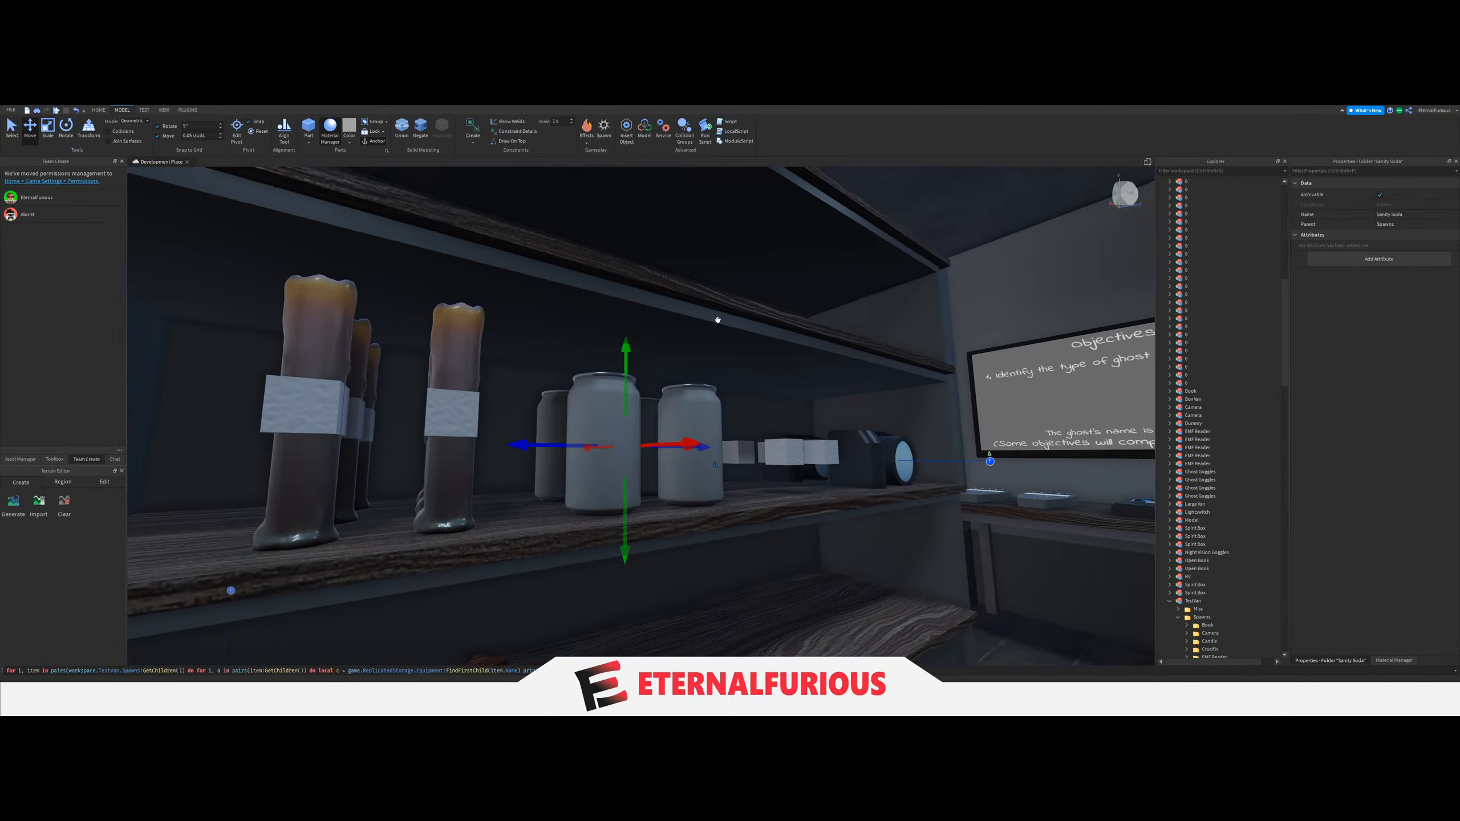
Examine how the spawned models sit on the shelf and the desk.
scroll(718, 321, "down", 5)
right_click_drag(718, 321, 607, 463)
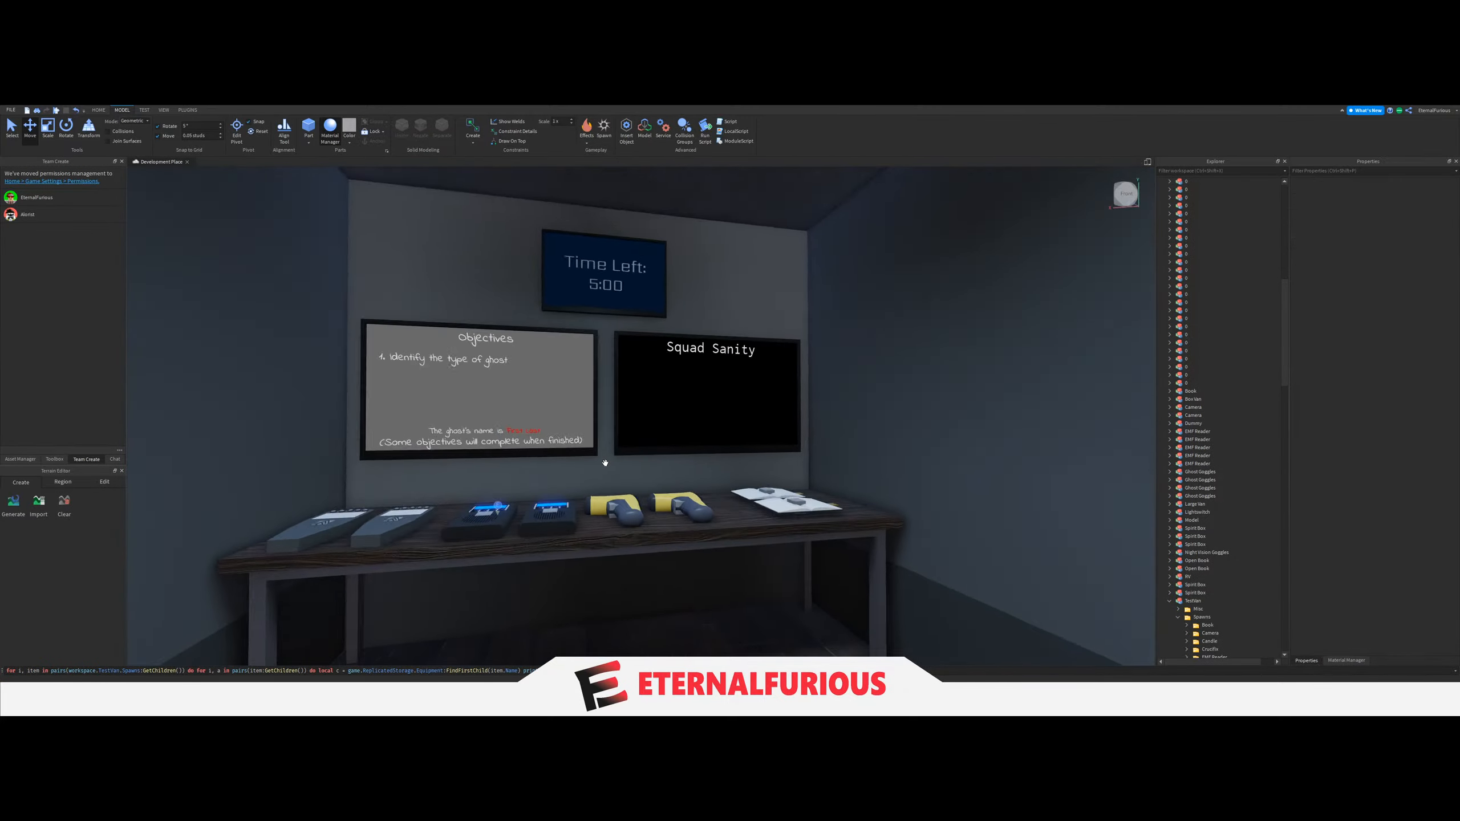
scroll(707, 319, "up", 5)
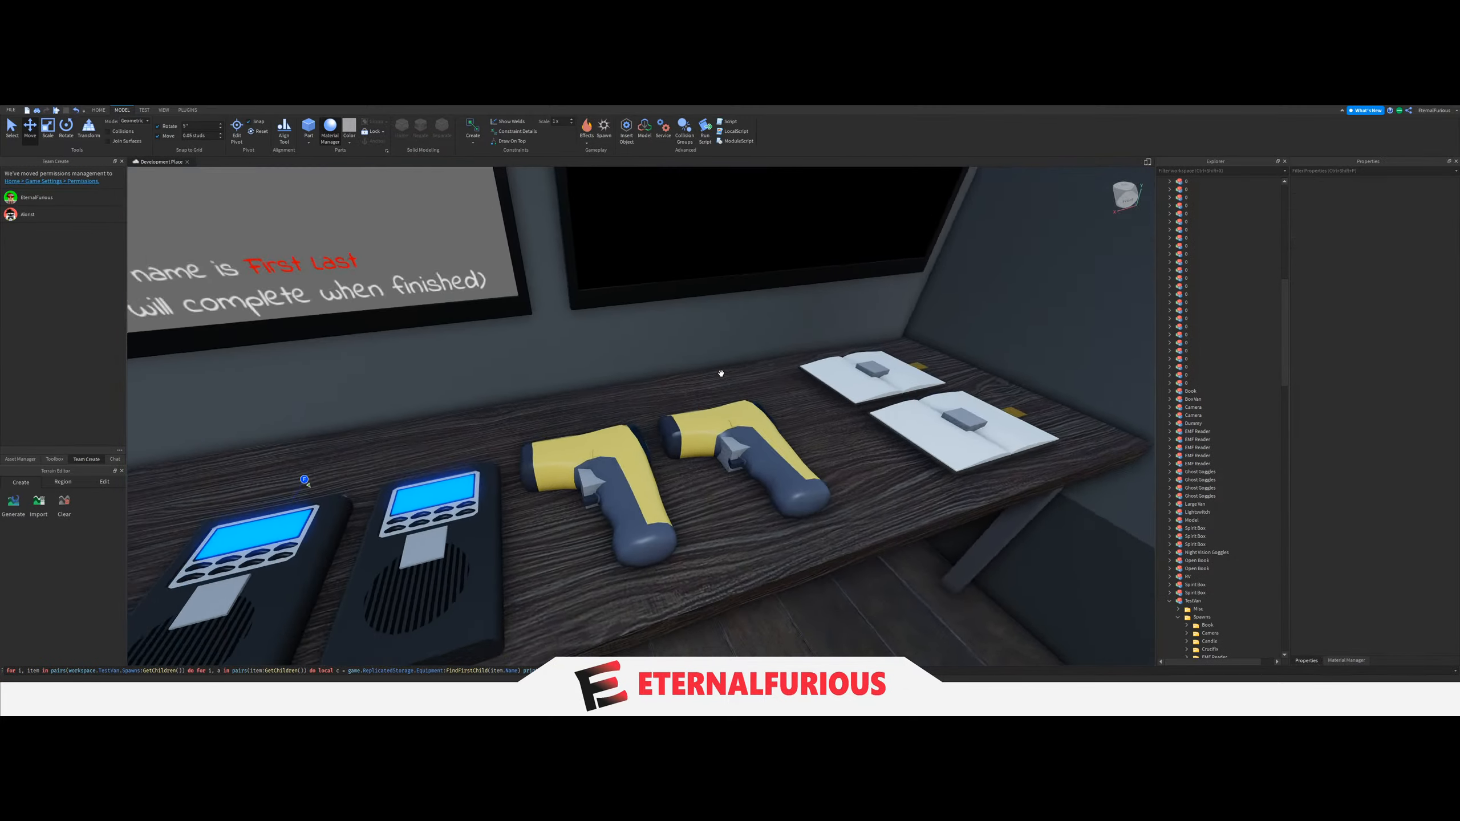
right_click_drag(706, 320, 668, 352)
key("d")
key("w")
key("s")
key("w")
right_click_drag(794, 336, 794, 336)
key("s")
Set the move snap increment to 0.1 studs.
left_click(200, 136)
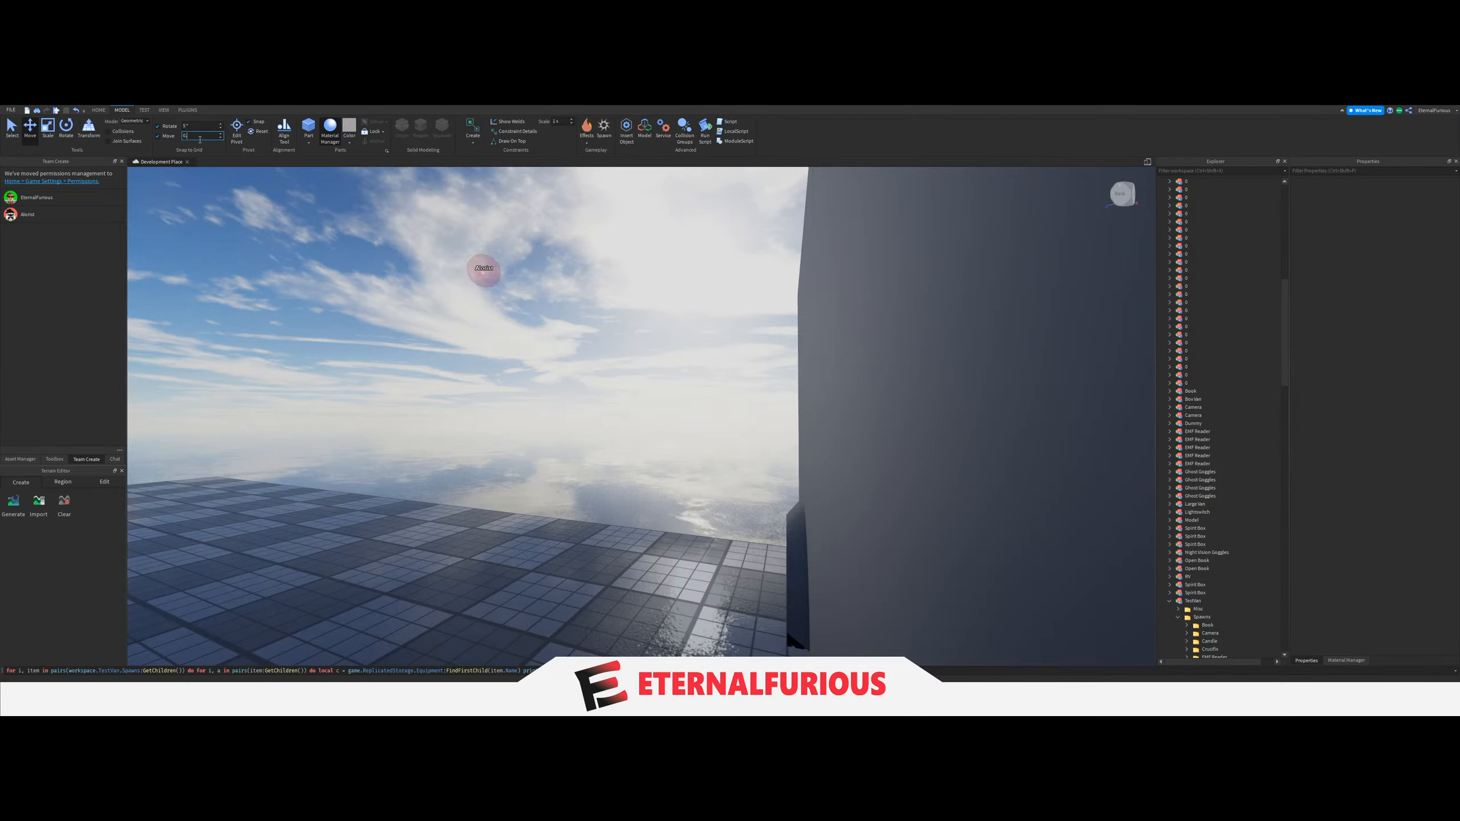
left_click(5, 139)
right_click_drag(394, 368, 394, 369)
key("w")
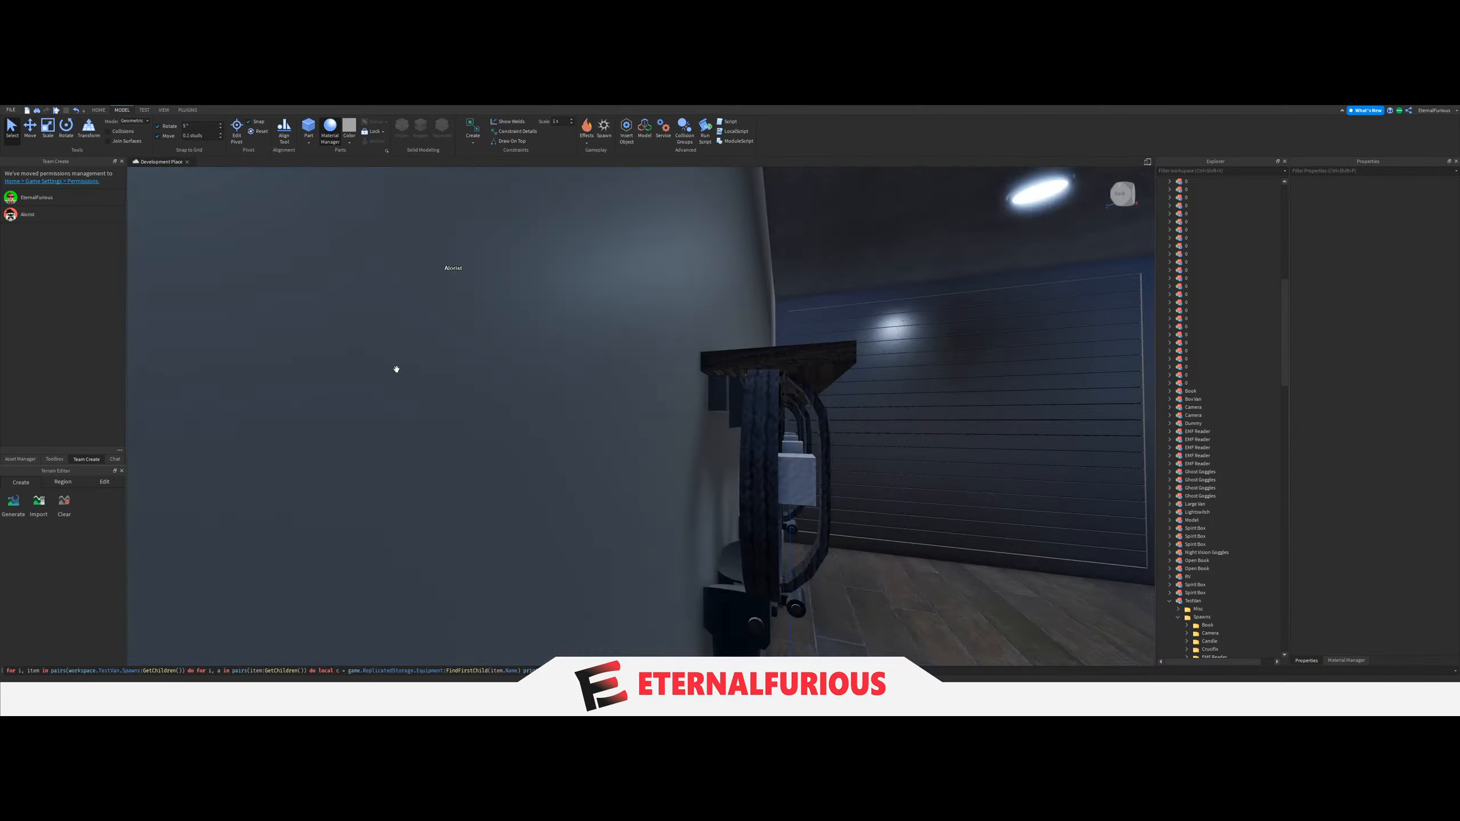
Try lowering a crucifix model on the lower shelf by a small amount and undo the move.
right_click_drag(762, 439, 652, 602)
key("s")
key("w")
key("w")
left_click(652, 601)
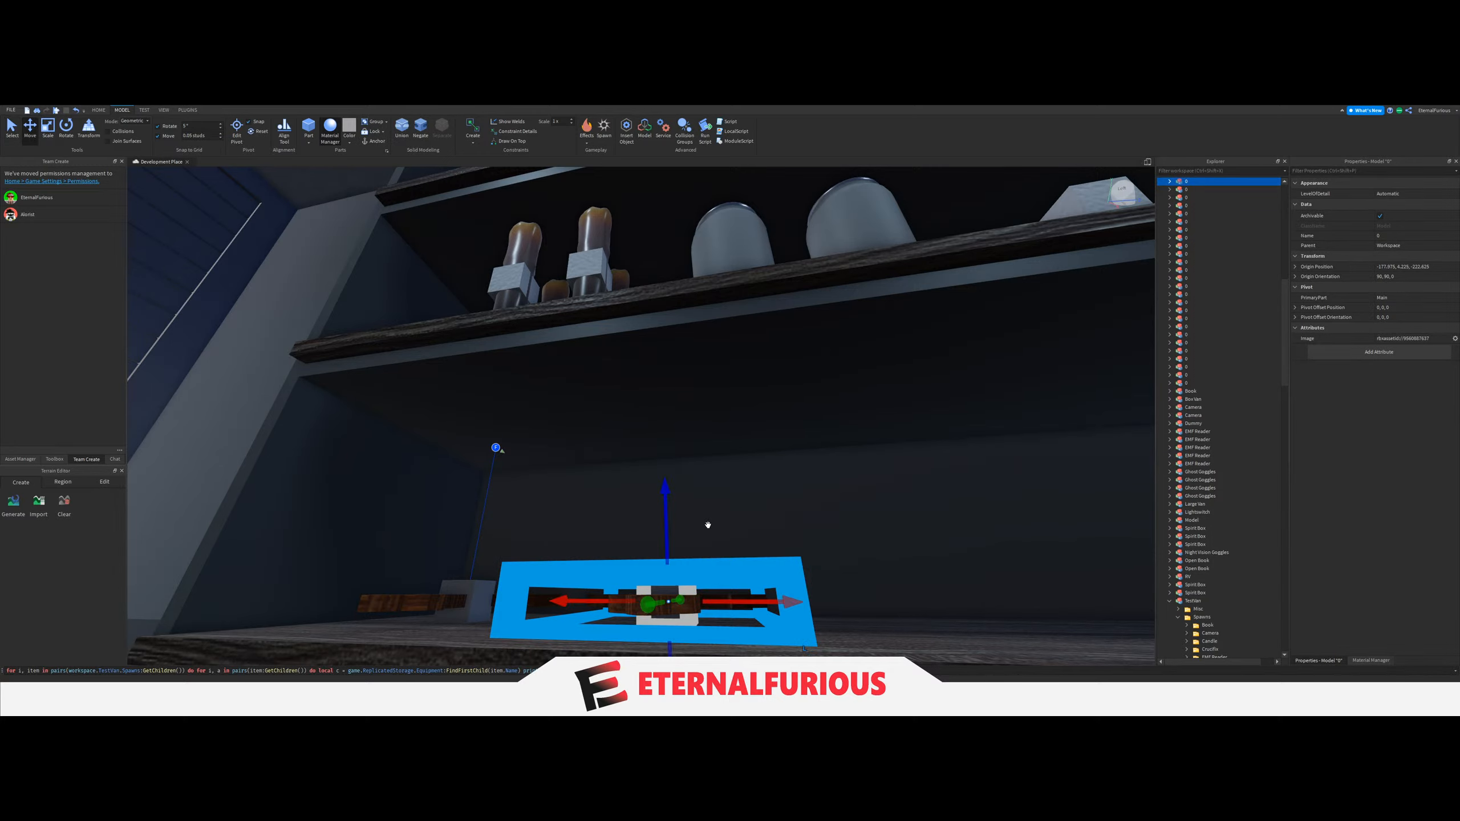
left_click_drag(667, 555, 668, 553)
right_click_drag(719, 506, 720, 509)
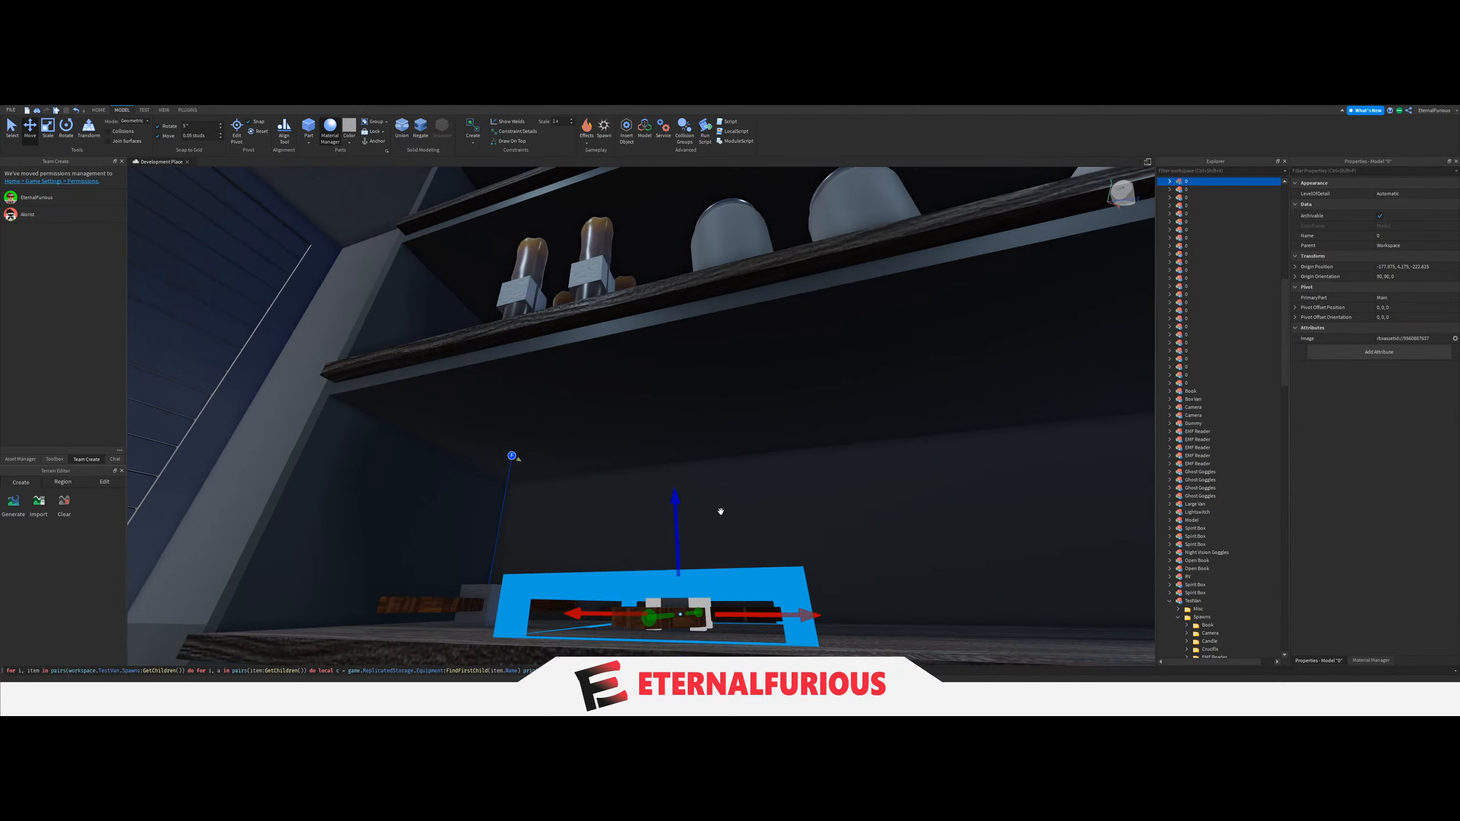
key("ctrl+z")
Nudge the Ghost Goggles spawn blocks vertically beneath the wall shelf.
right_click_drag(738, 461, 746, 470)
key("w")
right_click_drag(758, 431, 660, 443)
key("w")
key("a")
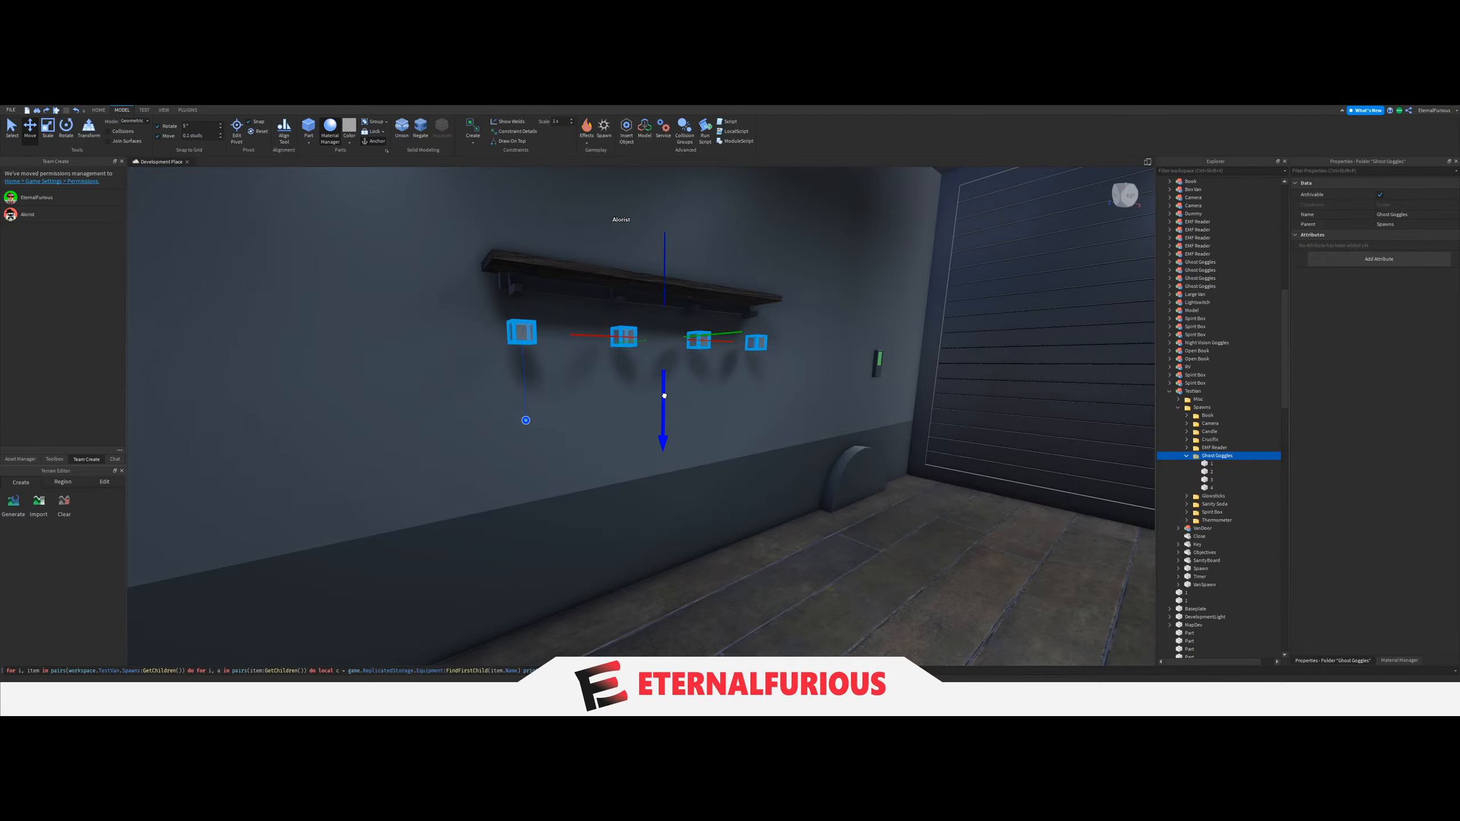
left_click_drag(664, 392, 665, 394)
right_click_drag(689, 415, 696, 420)
Lower the two Book spawn blocks so that they sink partly into the desk surface.
key("w")
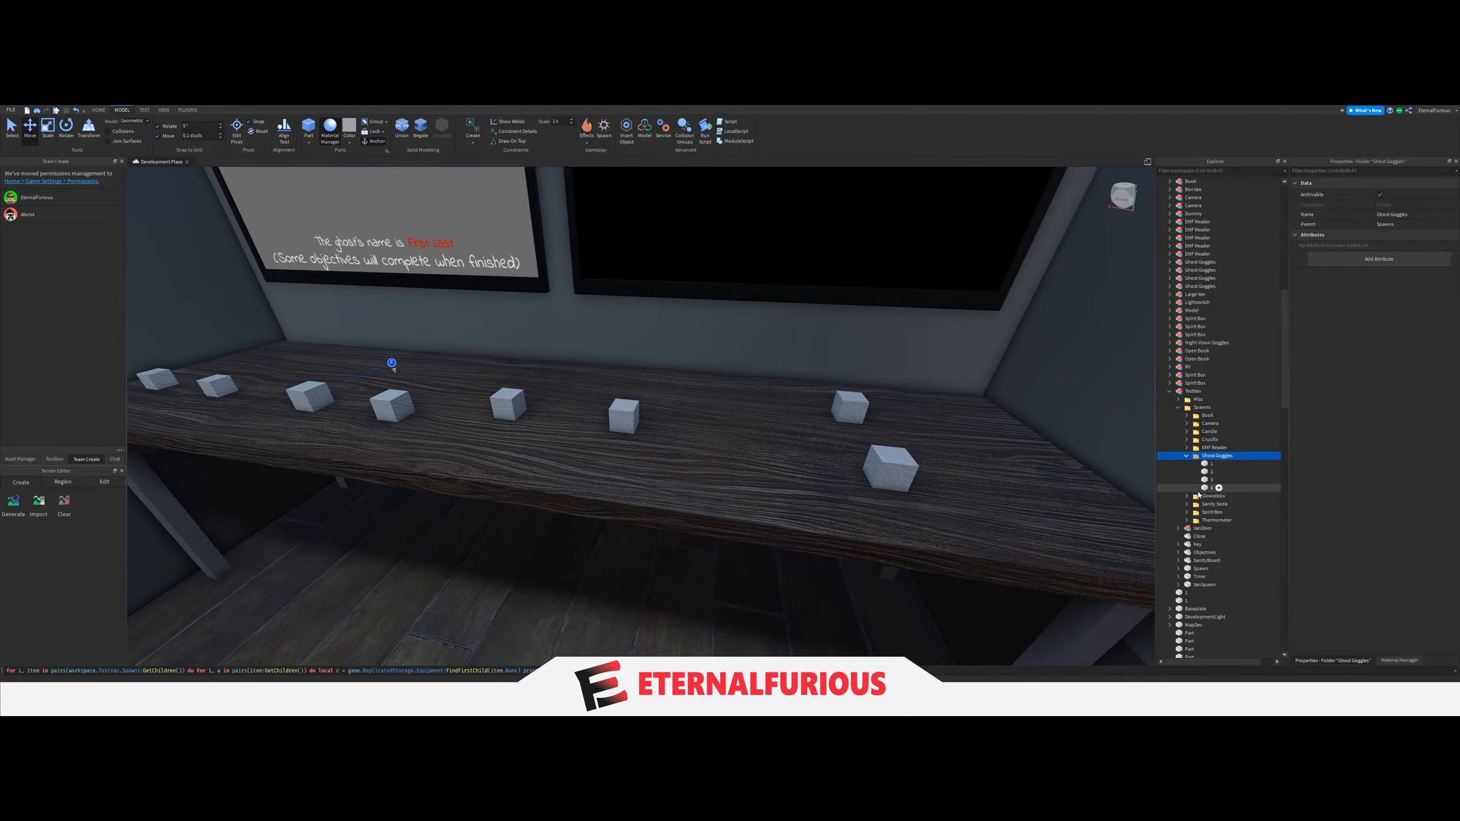
left_click(1208, 416)
key("f")
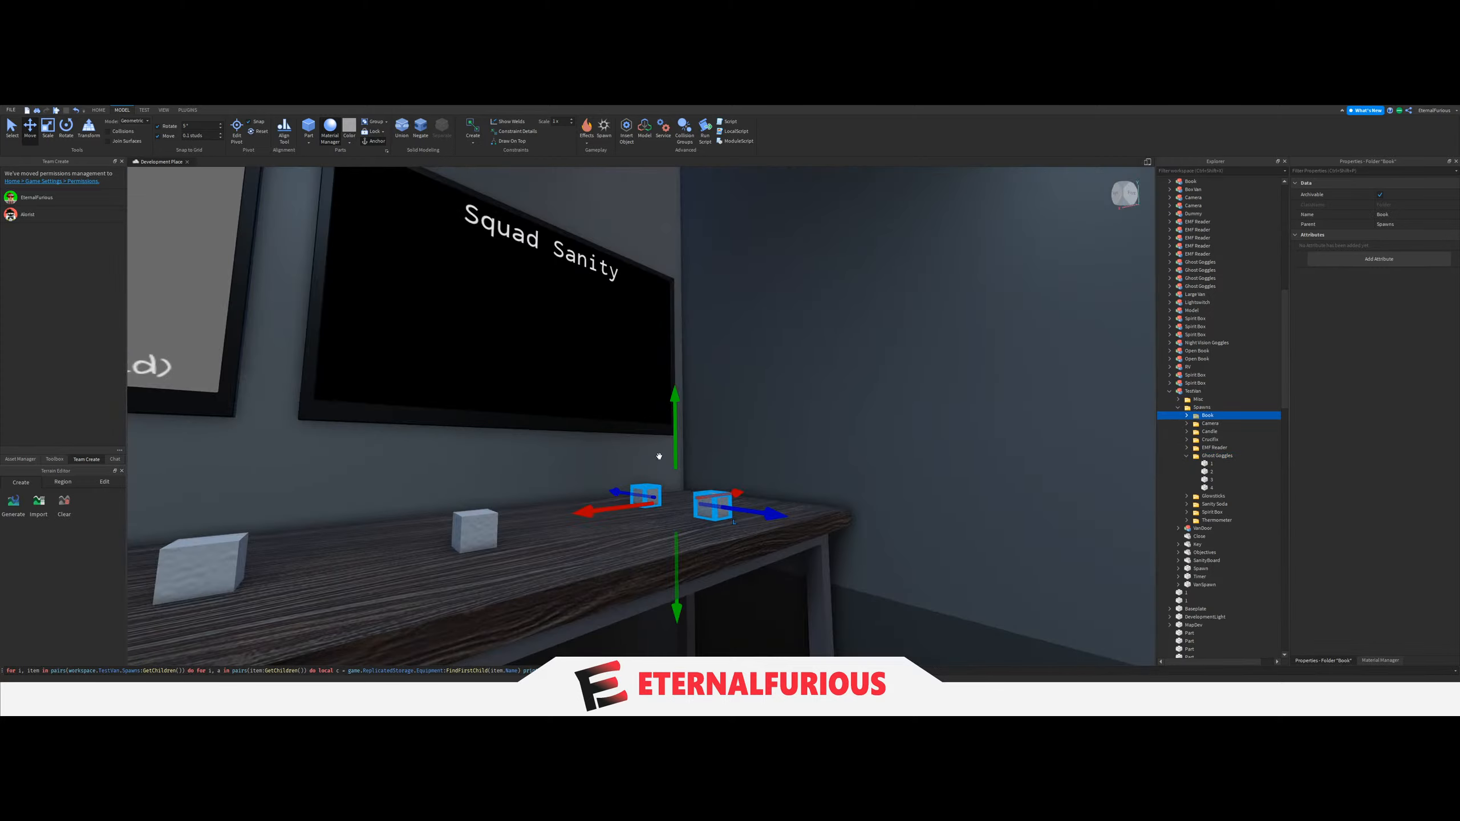
right_click_drag(675, 462, 813, 467)
left_click(817, 466)
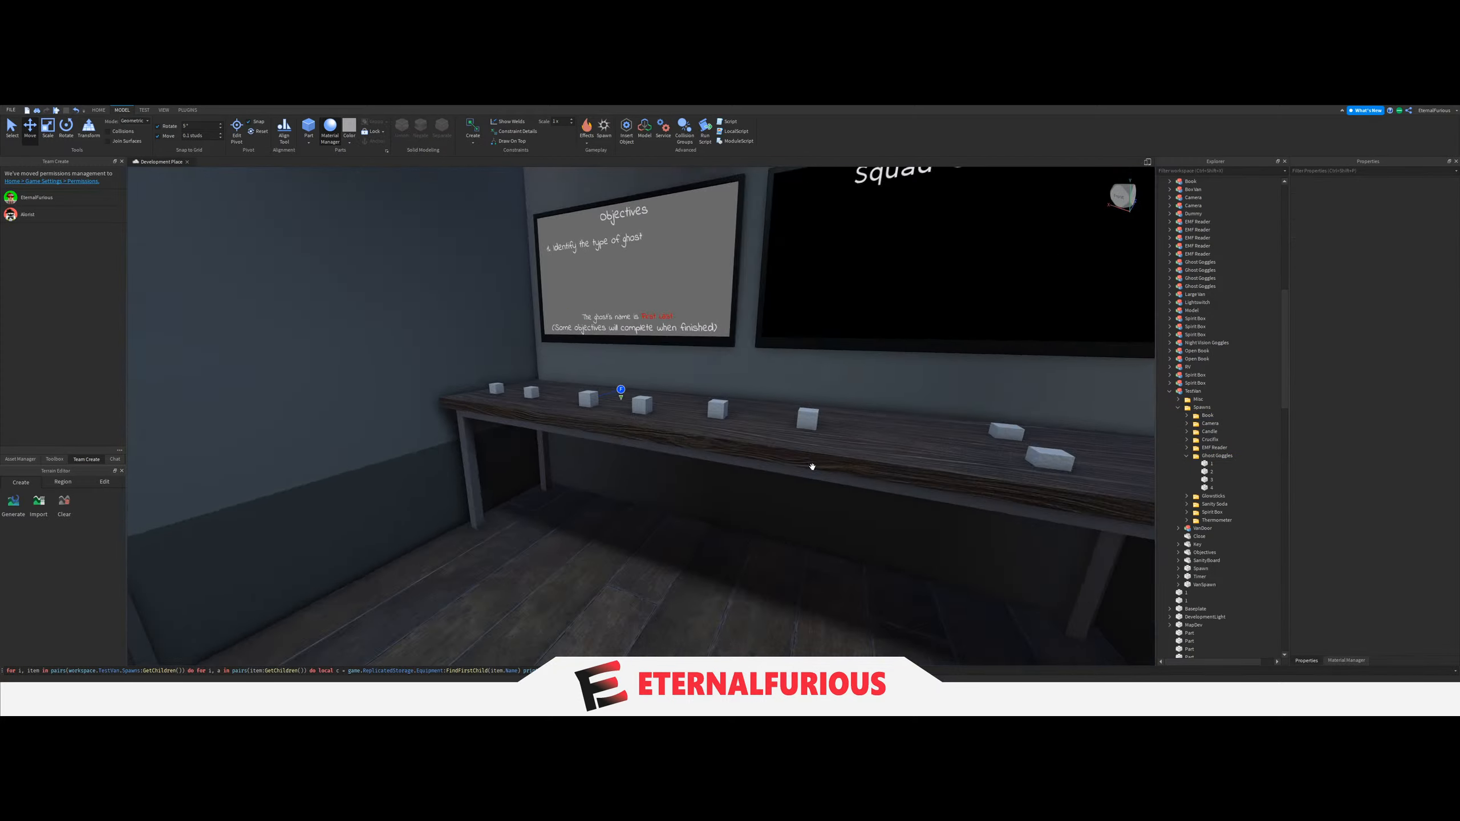
scroll(812, 467, "down", 4)
left_click(813, 472)
Run the placement script again and check the spawned models around the van.
left_click(793, 671)
key("Return")
mouse_move(698, 430)
right_mouse_down()
mouse_move(805, 353)
mouse_move(706, 438)
right_mouse_up()
key("w")
key("s")
key("w")
key("a")
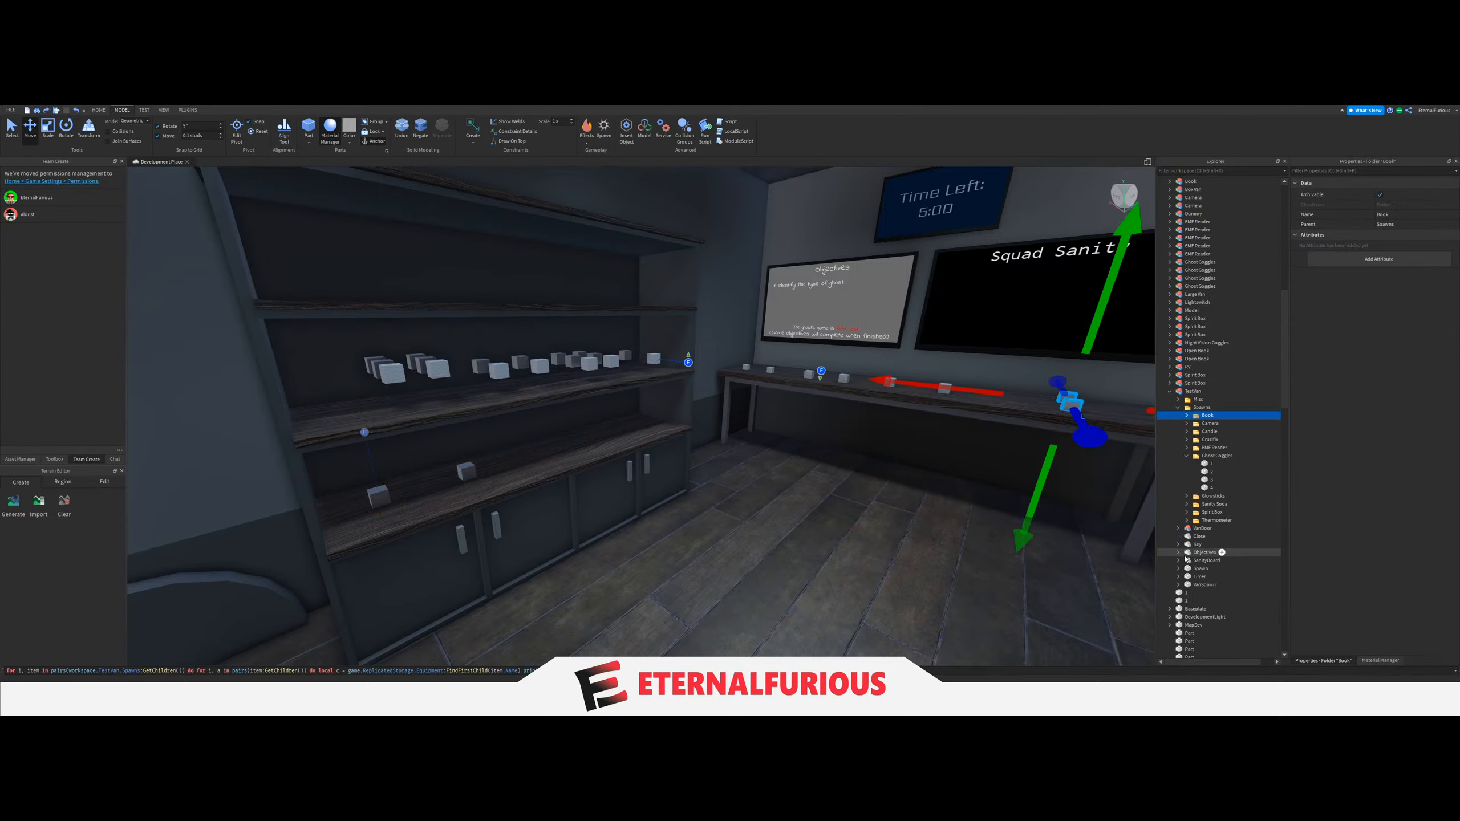
right_click_drag(896, 473, 896, 473)
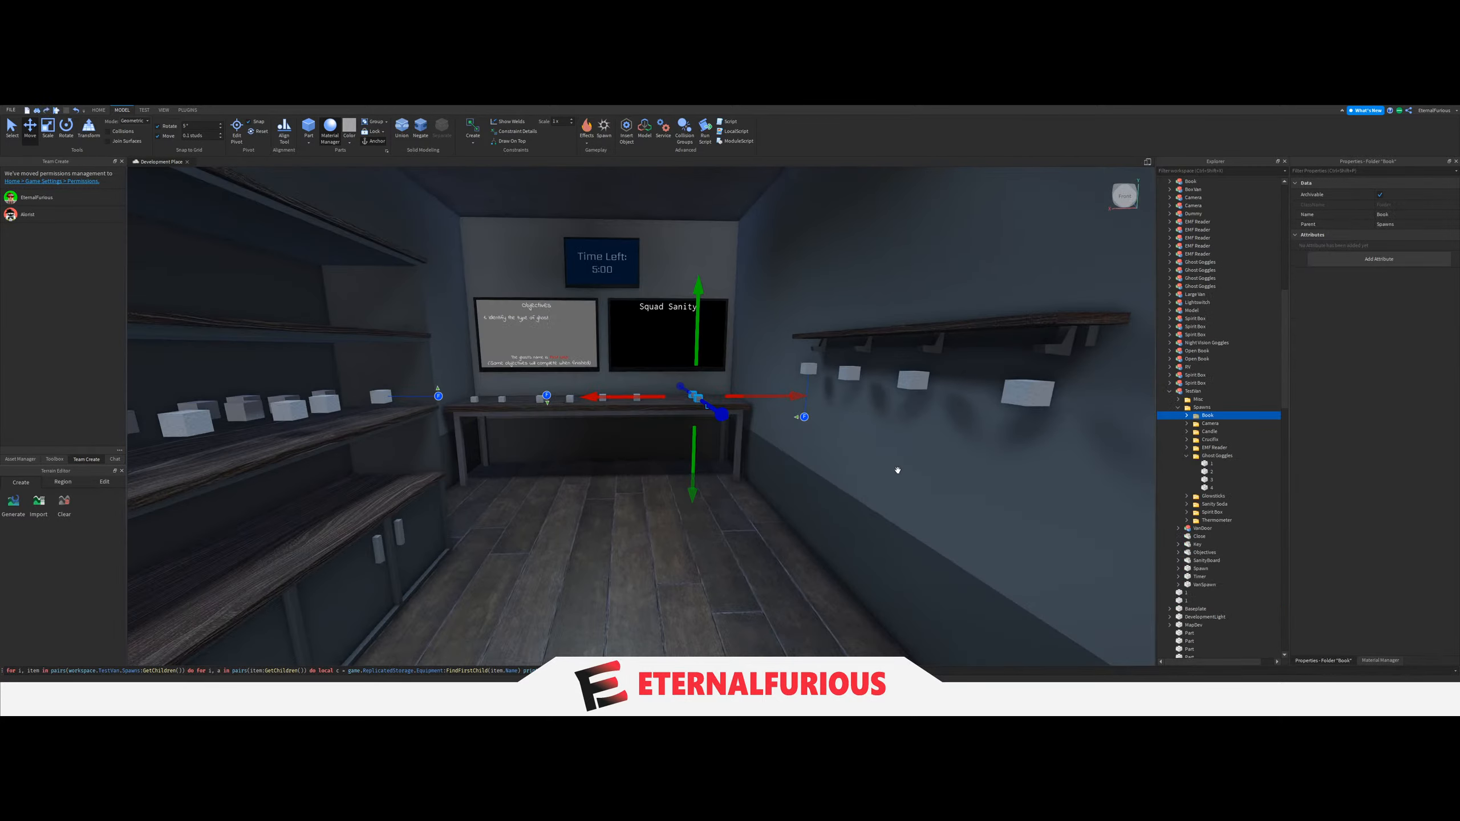
Examine the positions of the spawn blocks on the desk and the wall.
key("w")
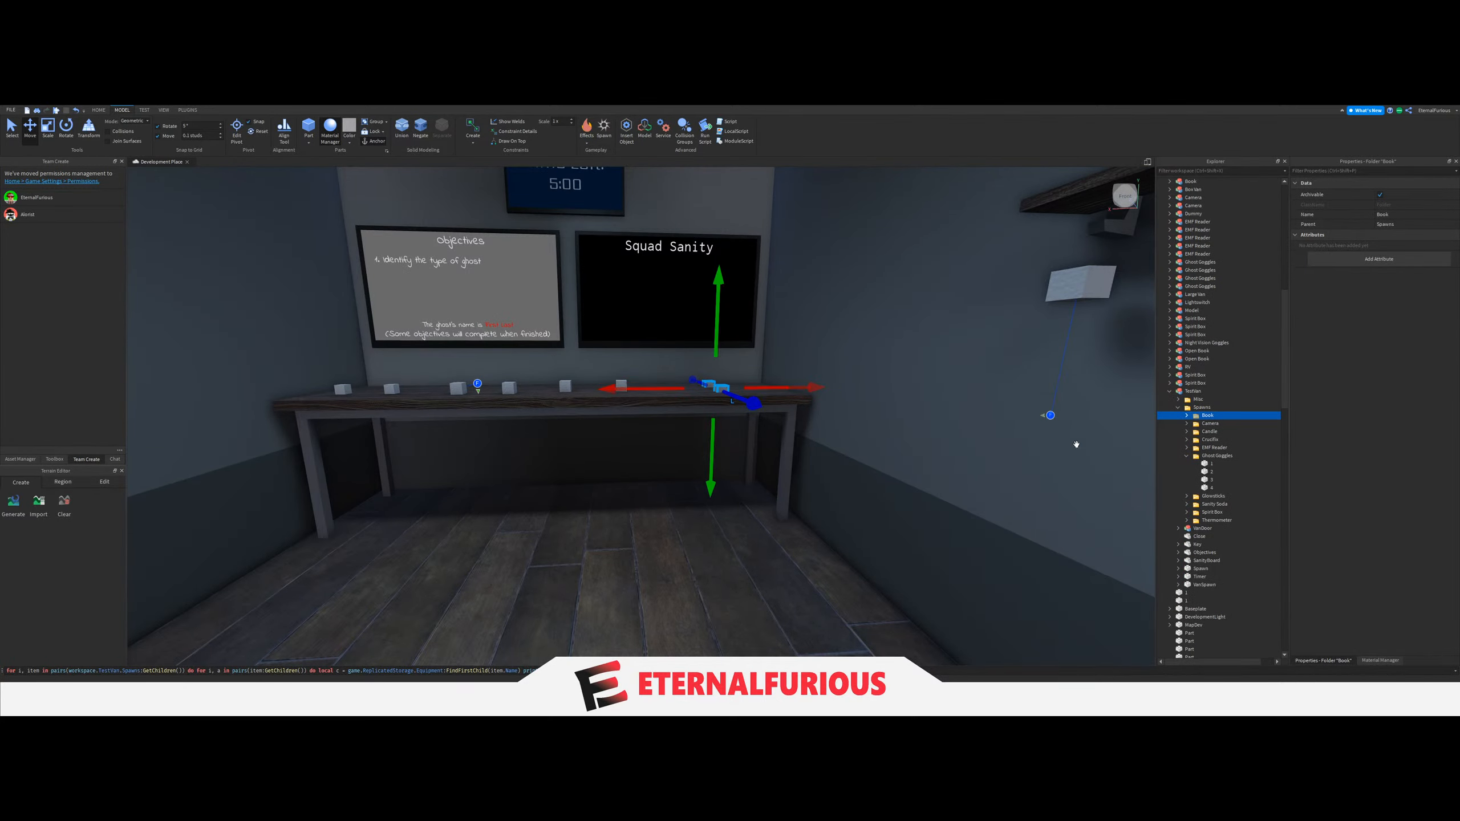
right_click_drag(891, 516, 855, 482)
key("w")
key("e")
key("a")
key("s")
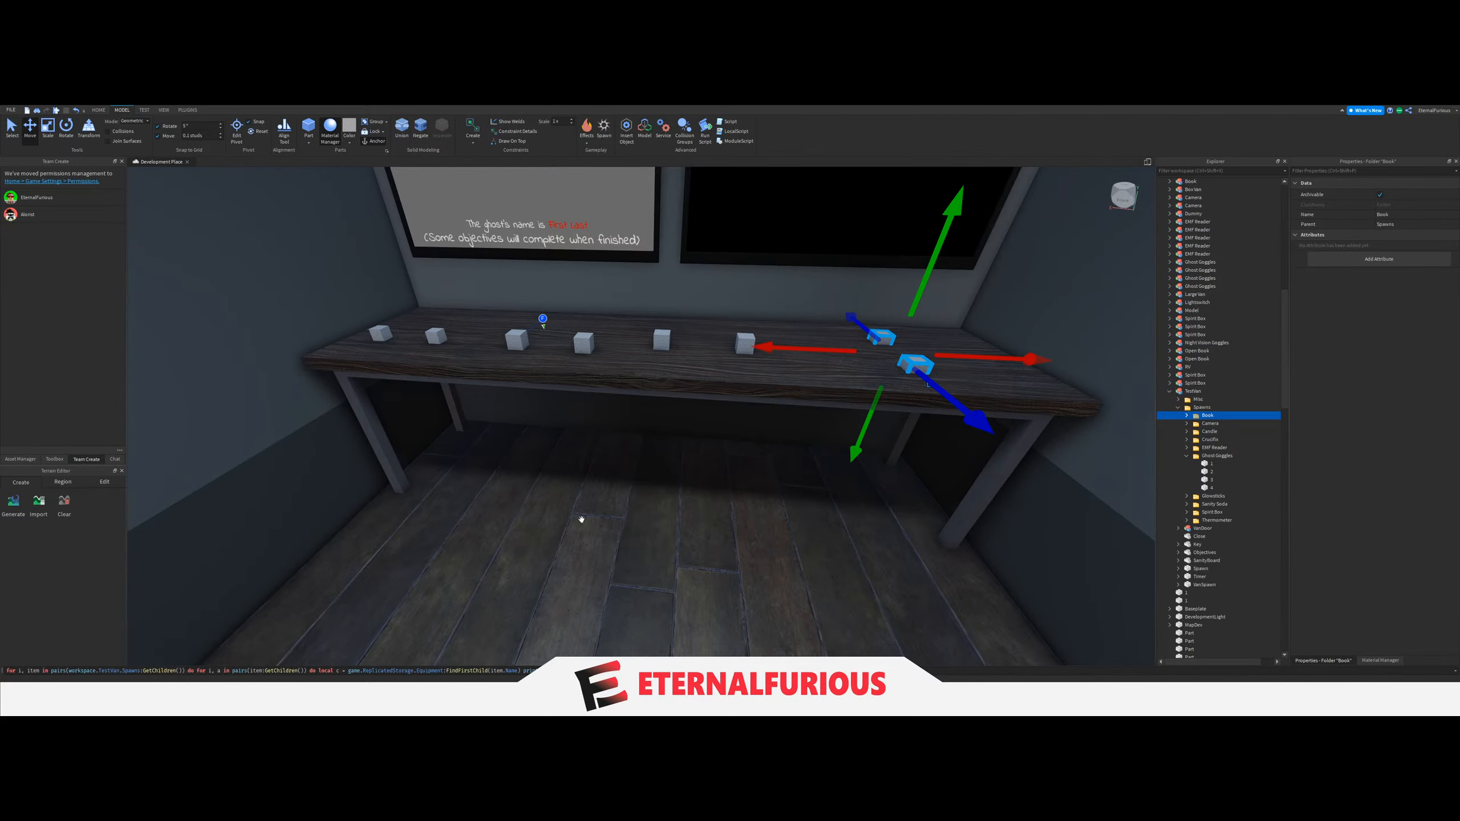
right_click_drag(988, 465, 990, 463)
key("w")
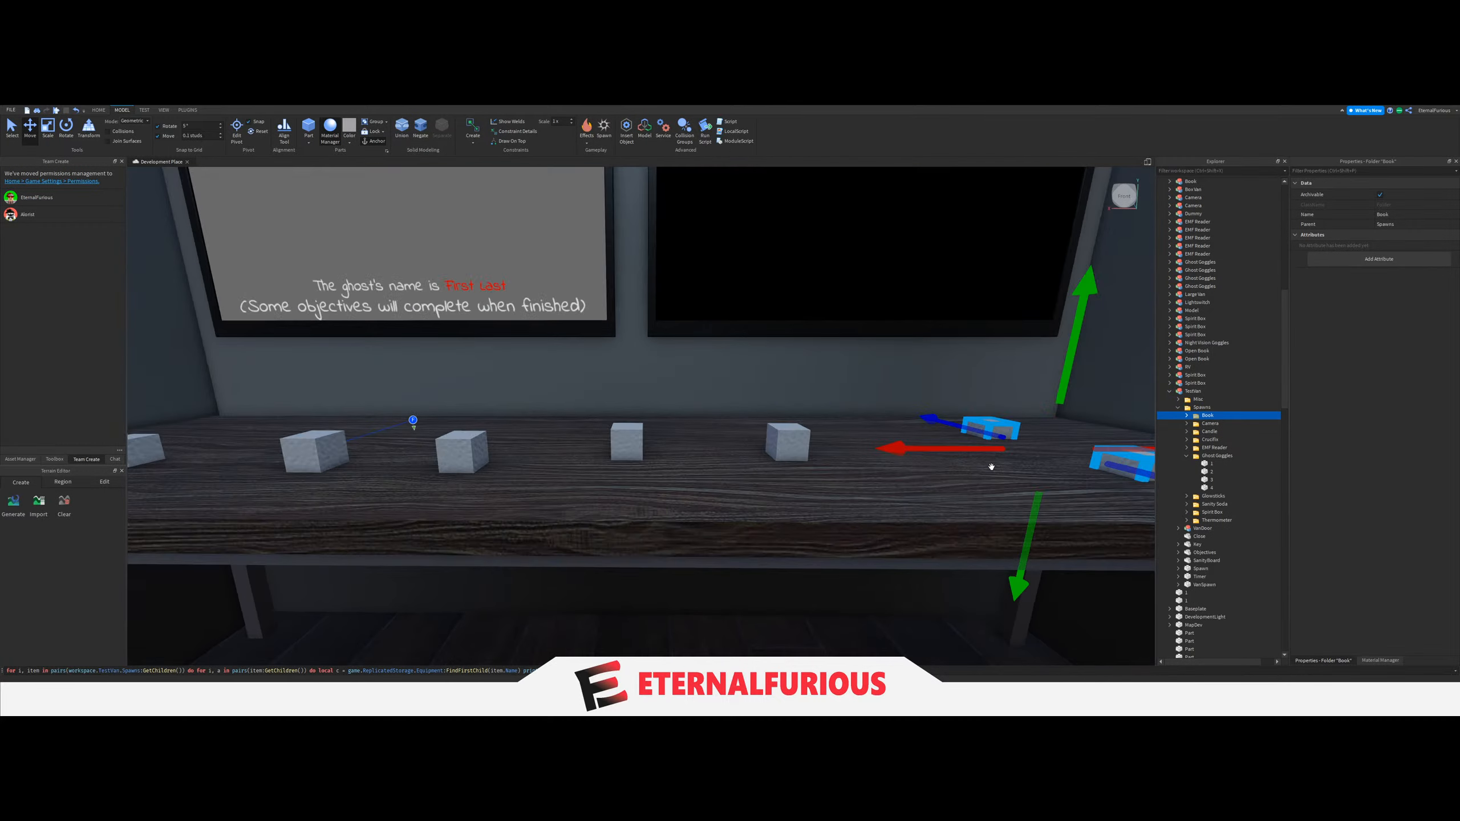
key("s")
right_click_drag(831, 510, 831, 510)
key("w")
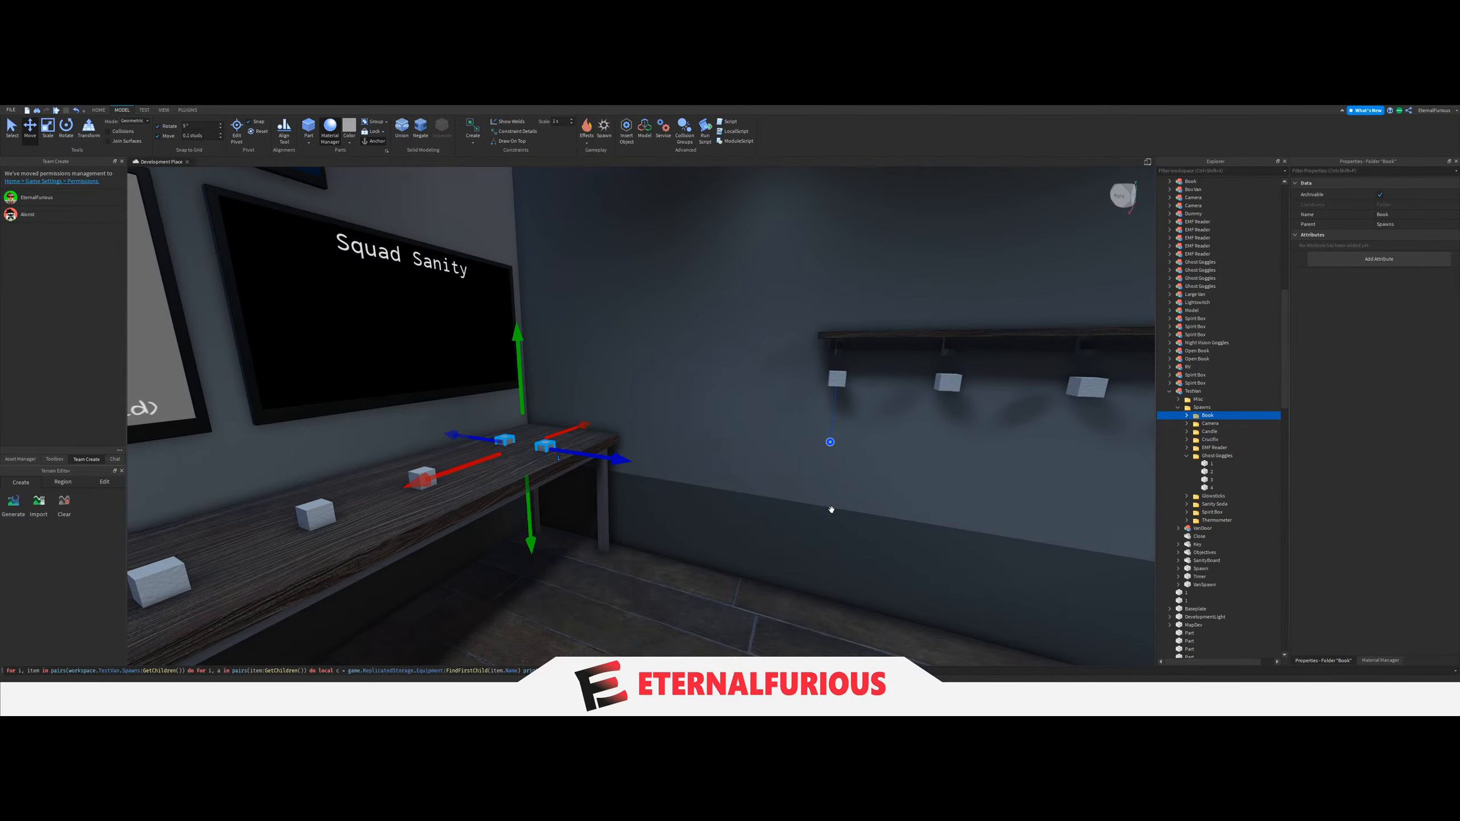
Adjust the height of the two Camera spawn blocks on the middle shelf.
right_click_drag(831, 510, 861, 418)
key("s")
right_click_drag(674, 424, 675, 423)
key("w")
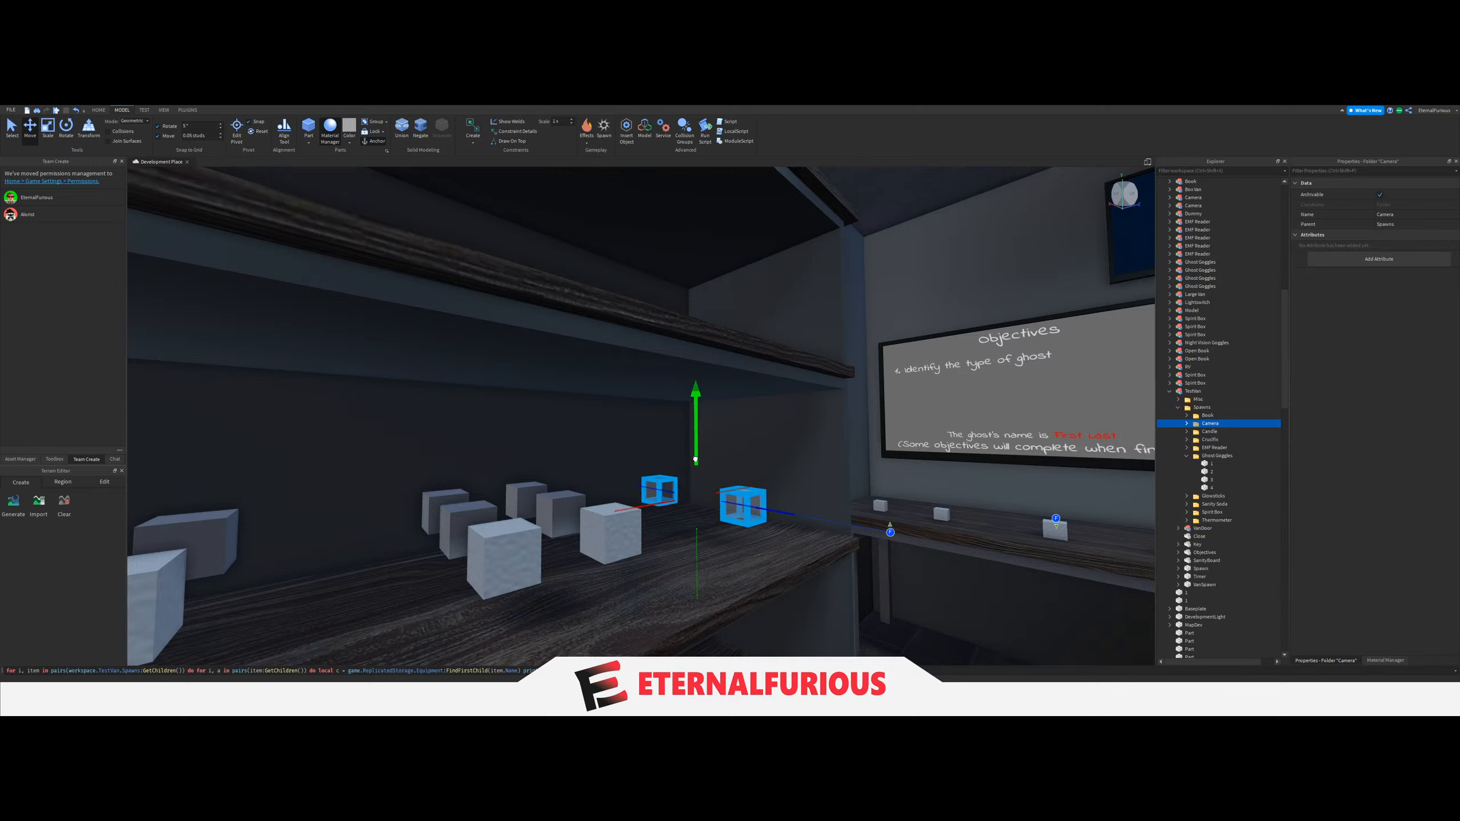
right_click_drag(693, 456, 1010, 447)
Adjust the height of the Ghost Goggles spawn blocks below the wall shelf.
left_click(672, 470)
key("w")
key("s")
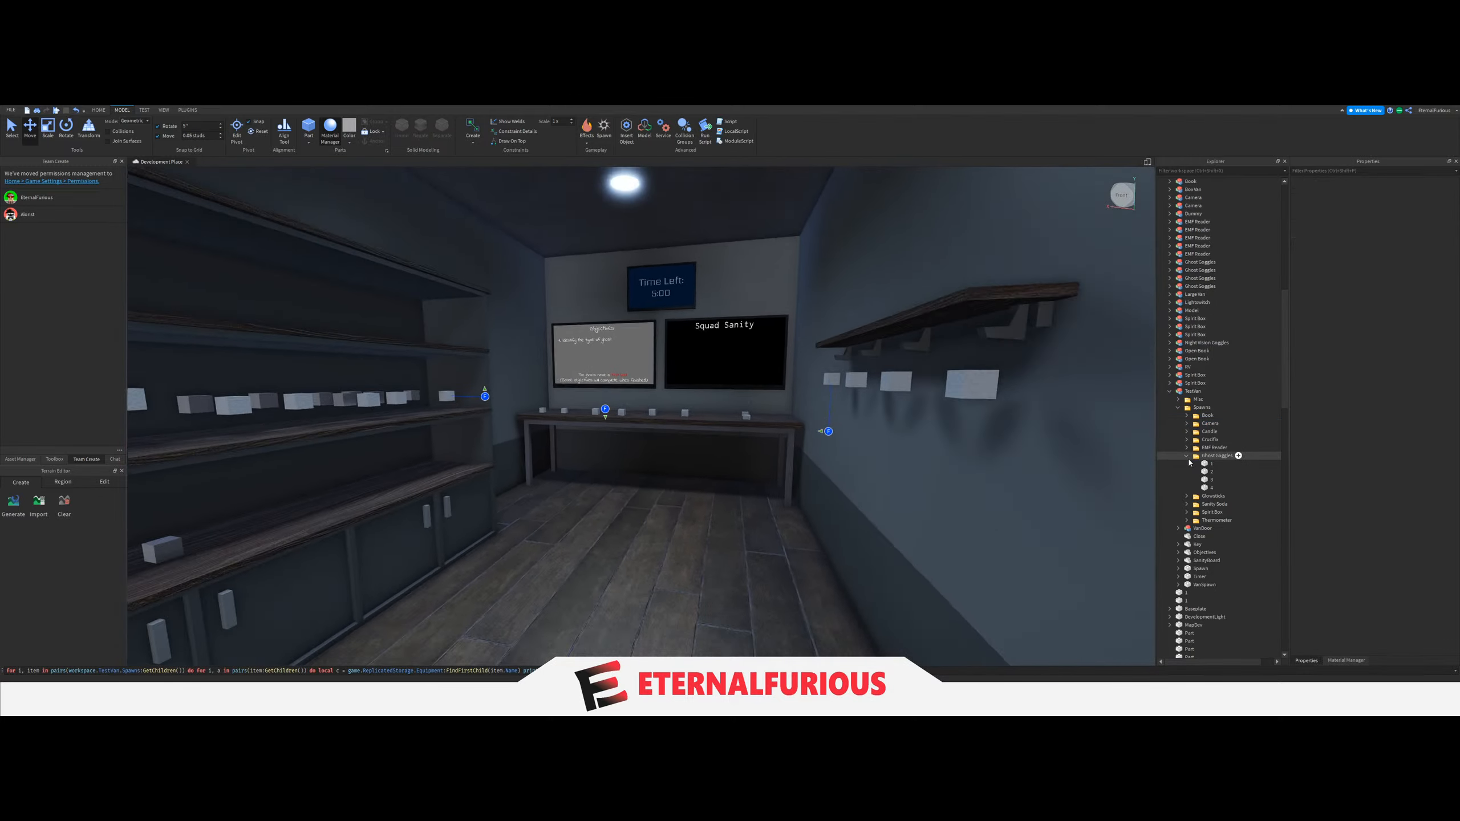
left_click(1238, 456)
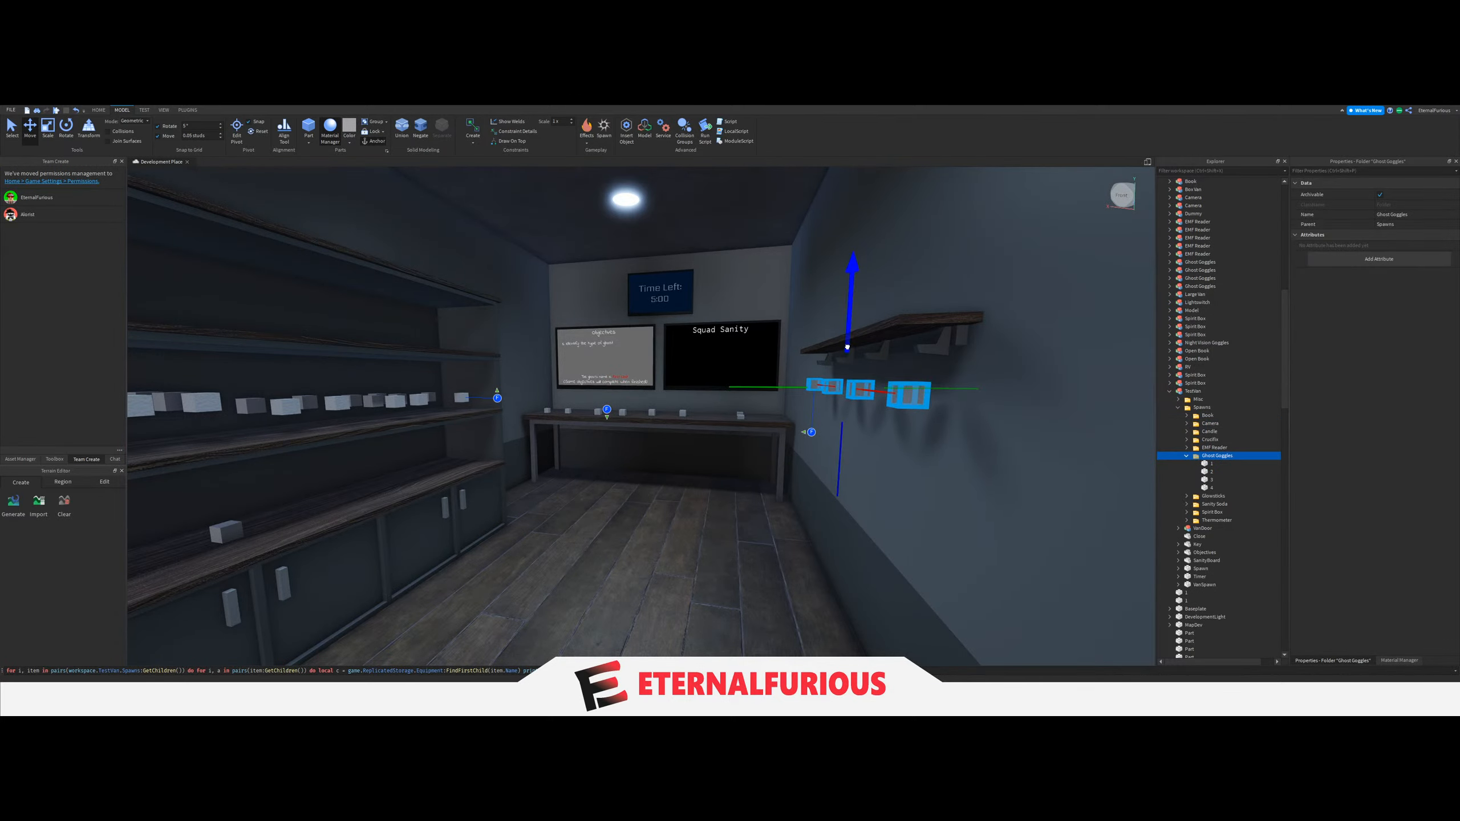
key("d")
left_click(854, 528)
key("a")
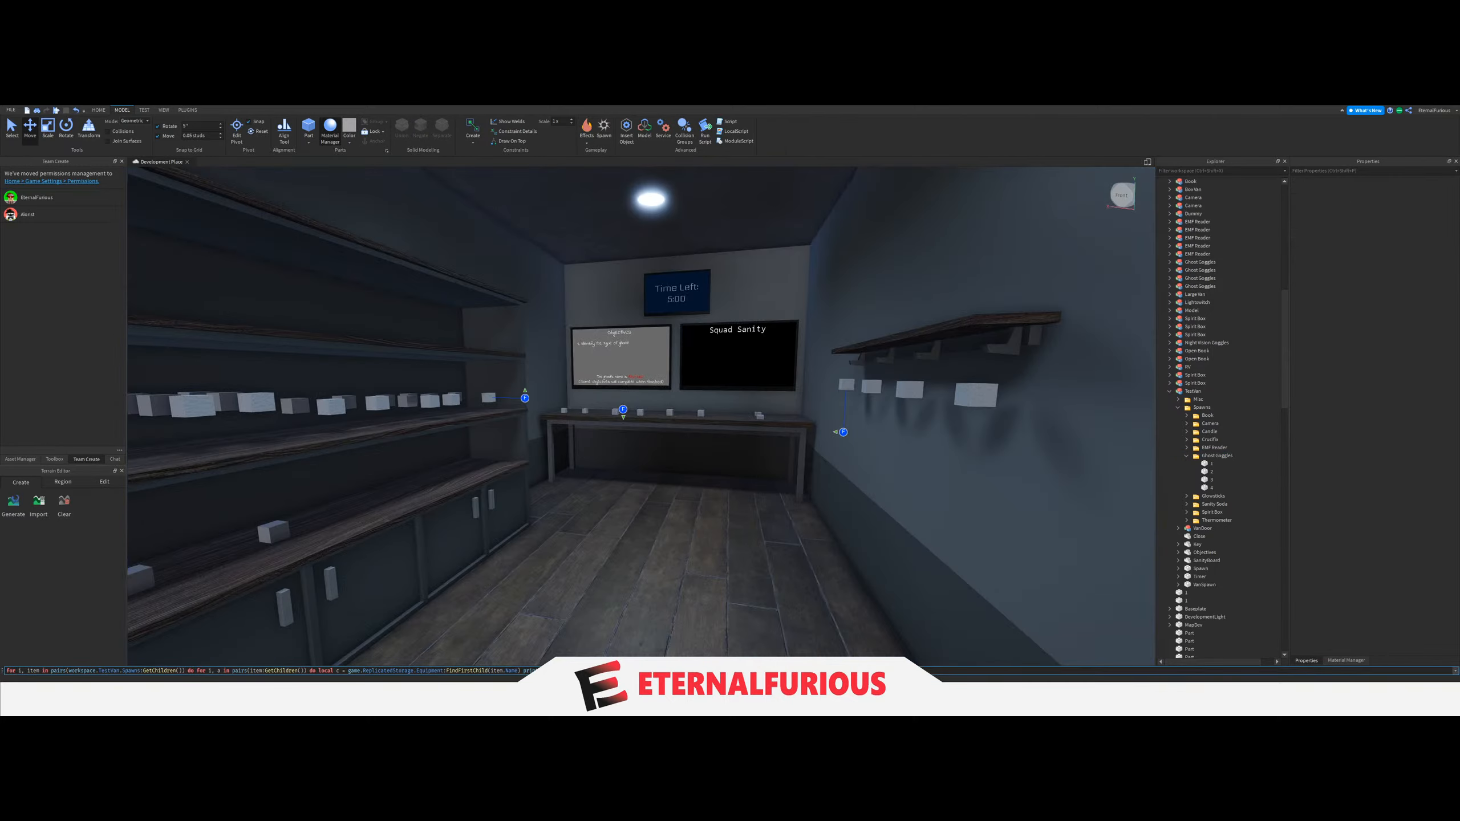
Run the placement script once more and inspect how the spawned equipment sits on the shelves, desk and wall.
key("Return")
right_click_drag(789, 486, 675, 473)
key("d")
key("w")
key("s")
key("w")
key("w")
key("a")
key("w")
key("a")
key("s")
key("e")
key("s")
key("w")
key("q")
right_click_drag(737, 403, 737, 404)
key("s")
key("w")
right_click_drag(779, 591, 780, 591)
key("q")
key("d")
key("w")
key("a")
key("q")
key("s")
key("s")
key("w")
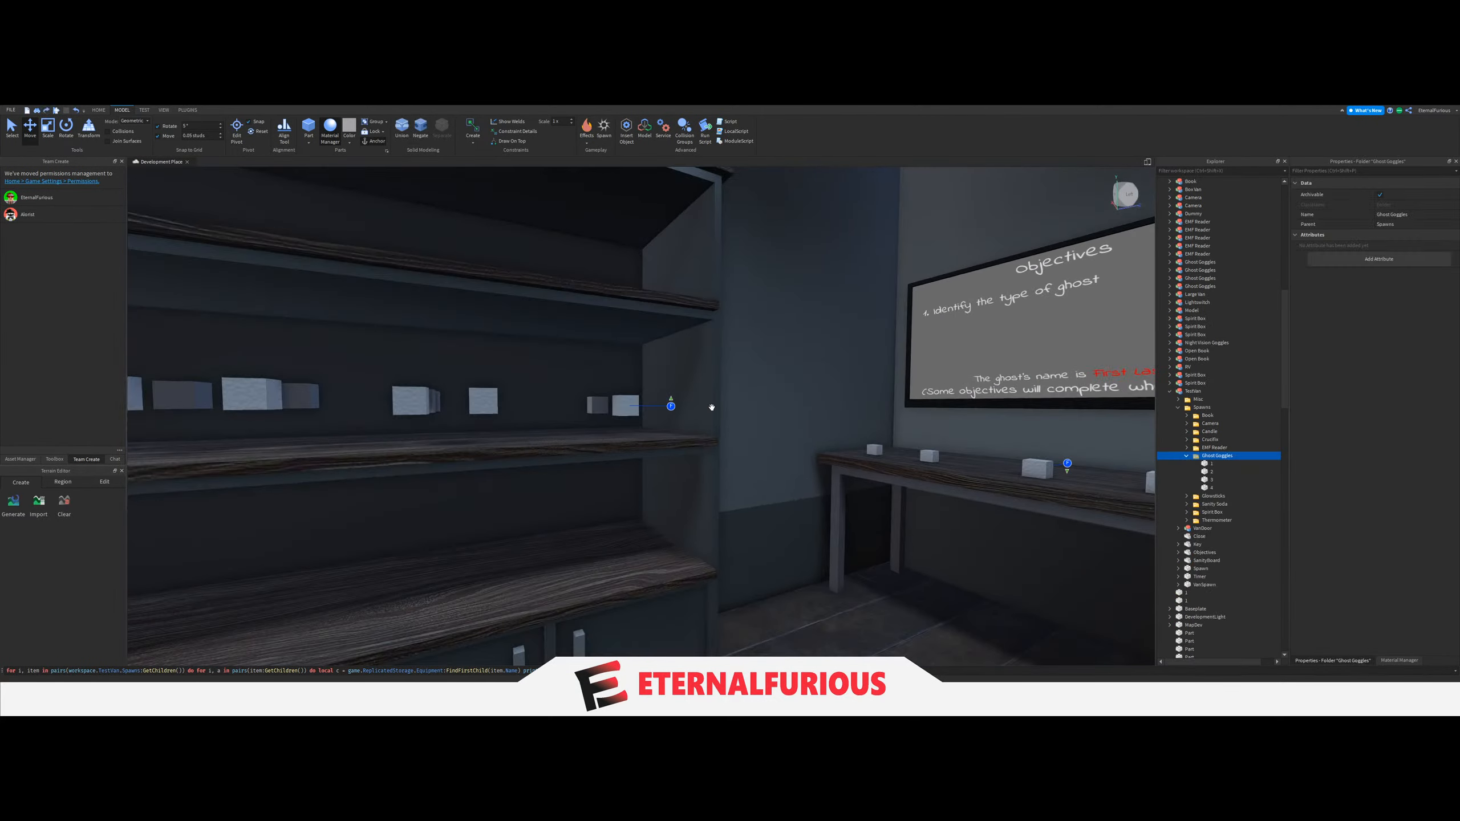
key("s")
mouse_move(712, 407)
right_mouse_down()
mouse_move(645, 385)
mouse_move(699, 390)
right_mouse_up()
key("d")
key("s")
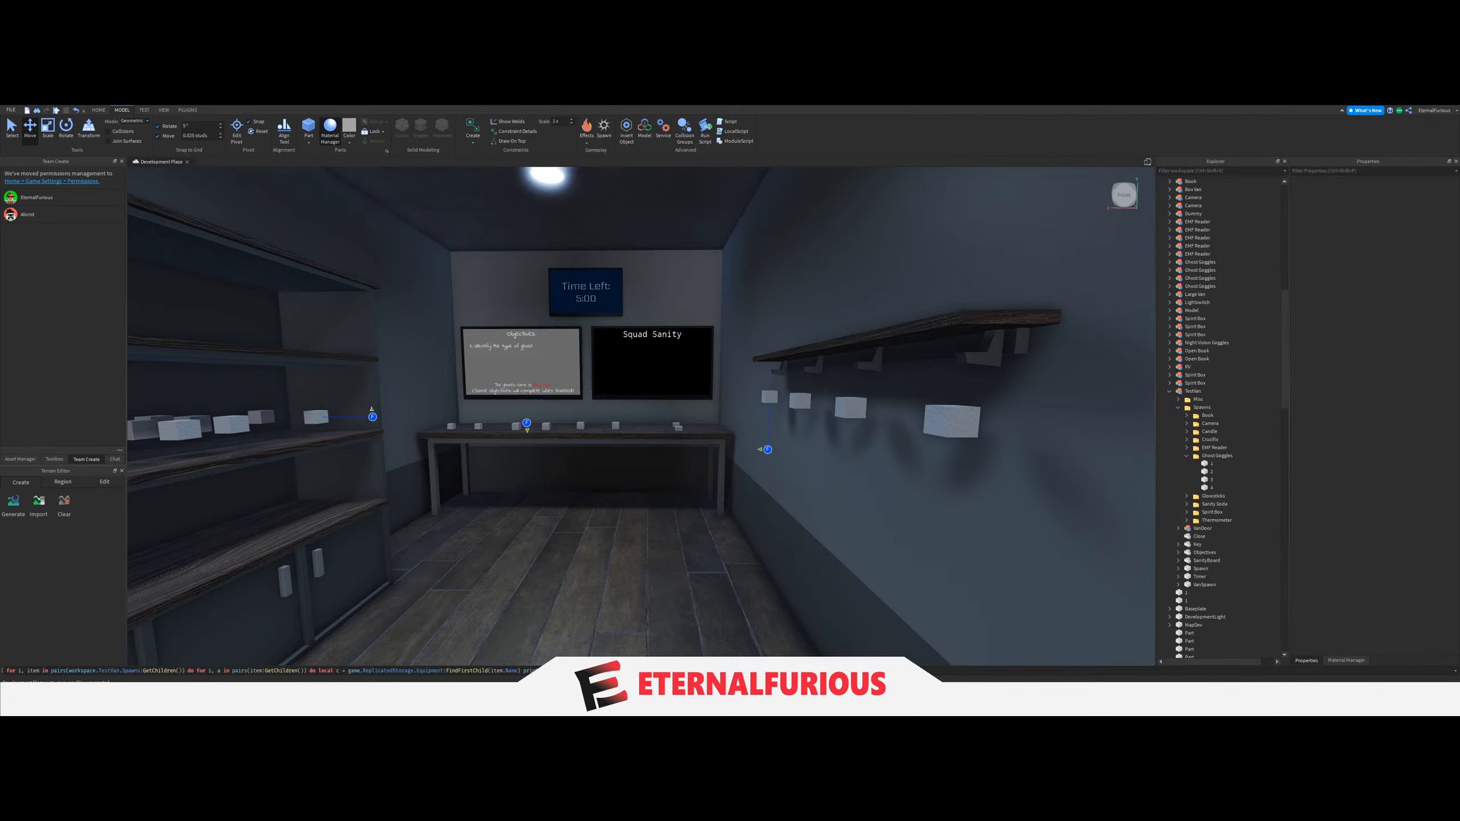
Set the move increment to 0.1 studs and adjust the height of the Crucifix spawn blocks on the lower shelf.
right_click_drag(747, 489, 684, 492)
key("w")
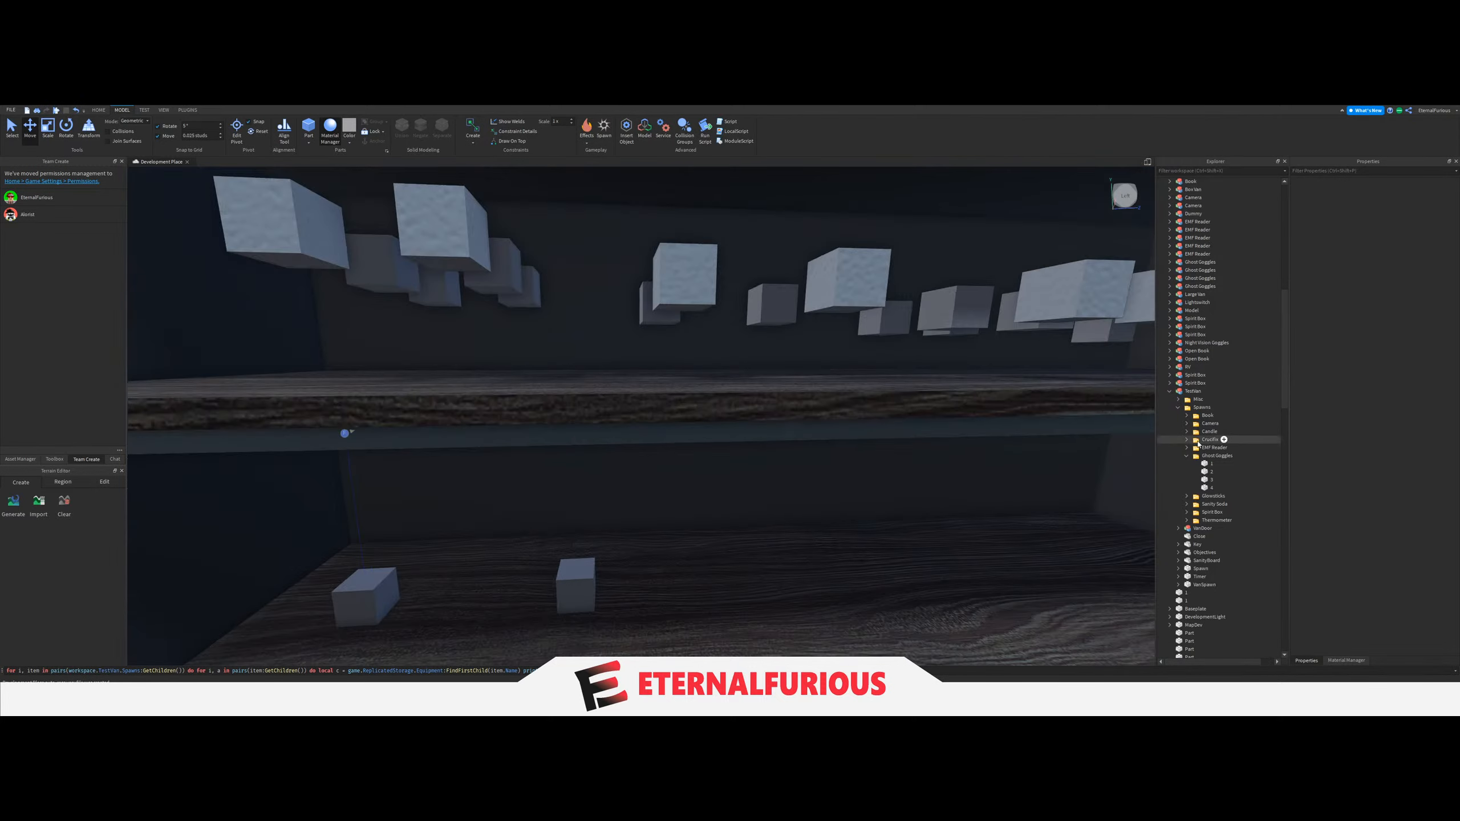
key("s")
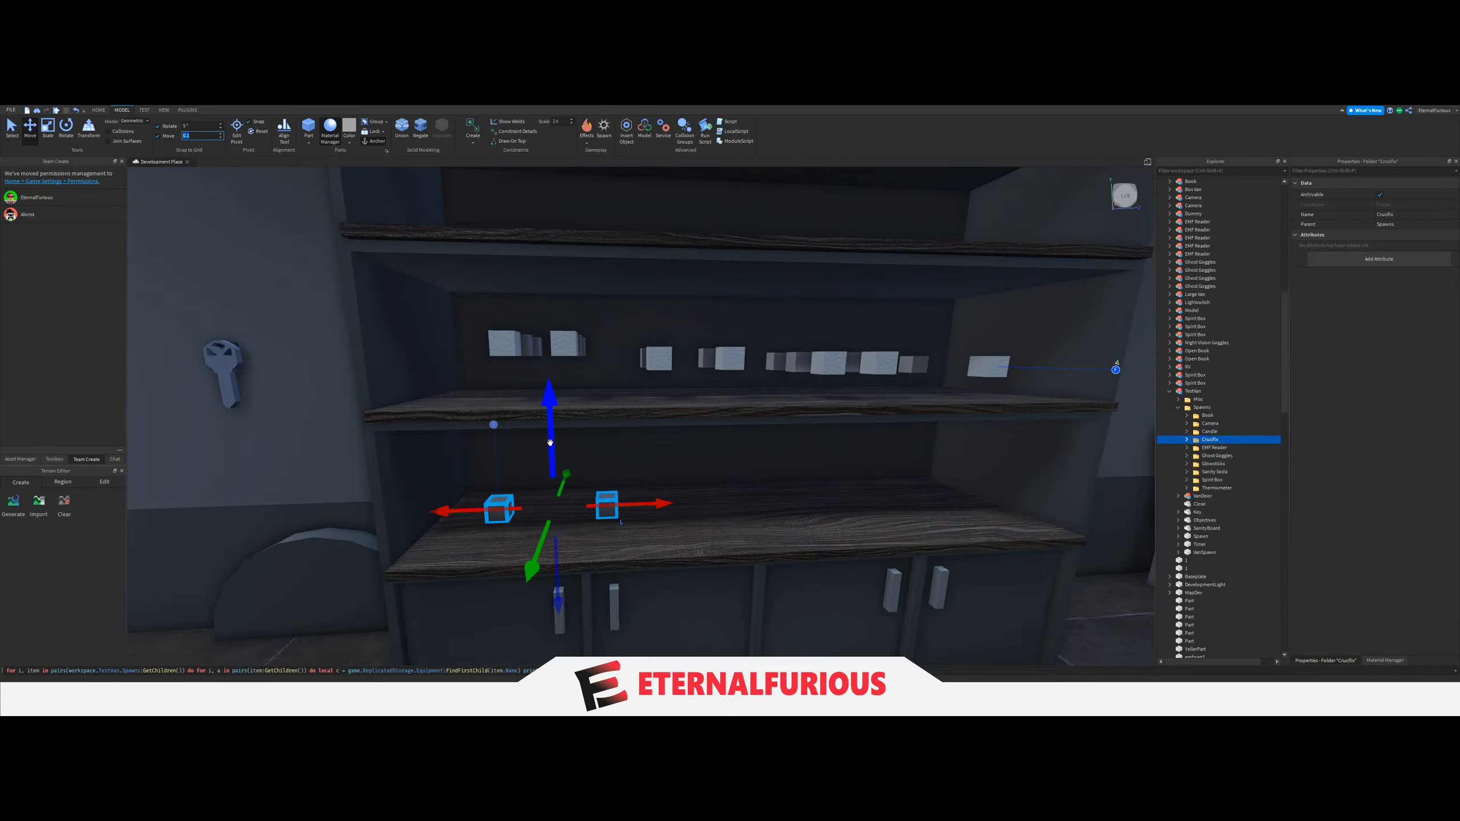
right_click_drag(552, 448, 552, 449)
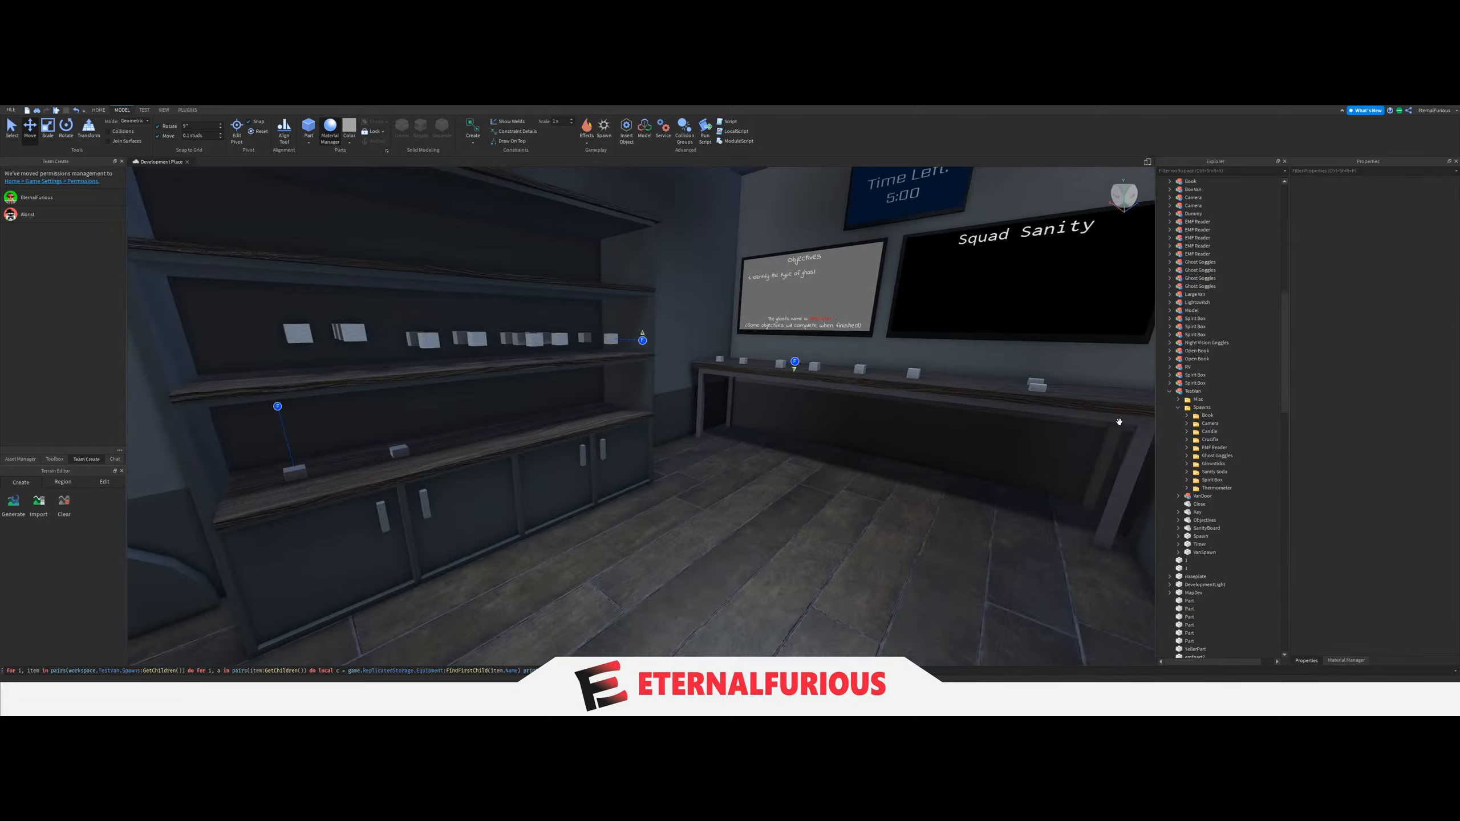
Run the placement script again and view the equipment it places on the van's shelves.
left_click(711, 671)
key("Return")
right_click_drag(739, 472, 742, 473)
key("w")
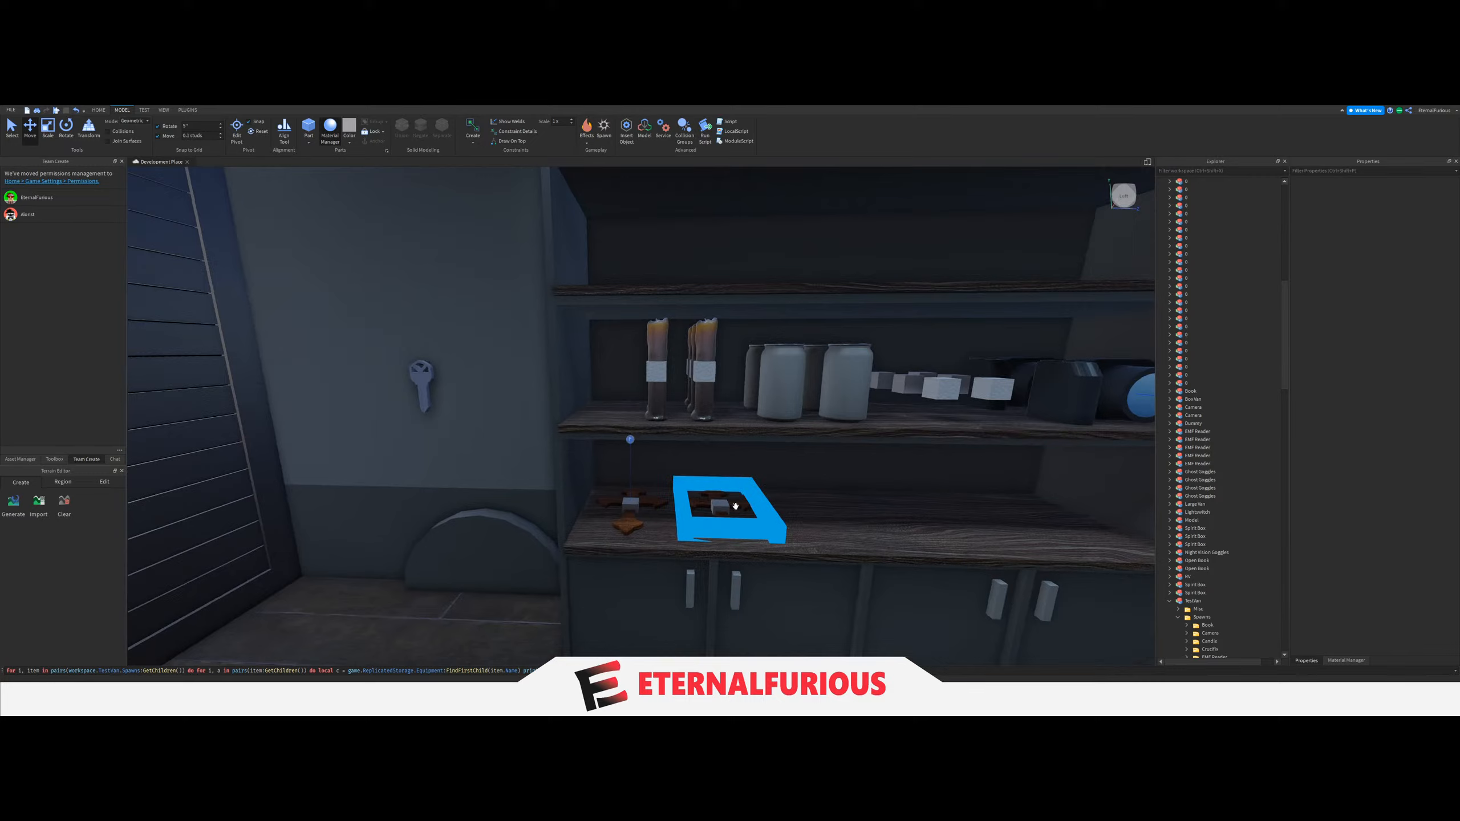
right_click_drag(739, 472, 734, 506)
key("s")
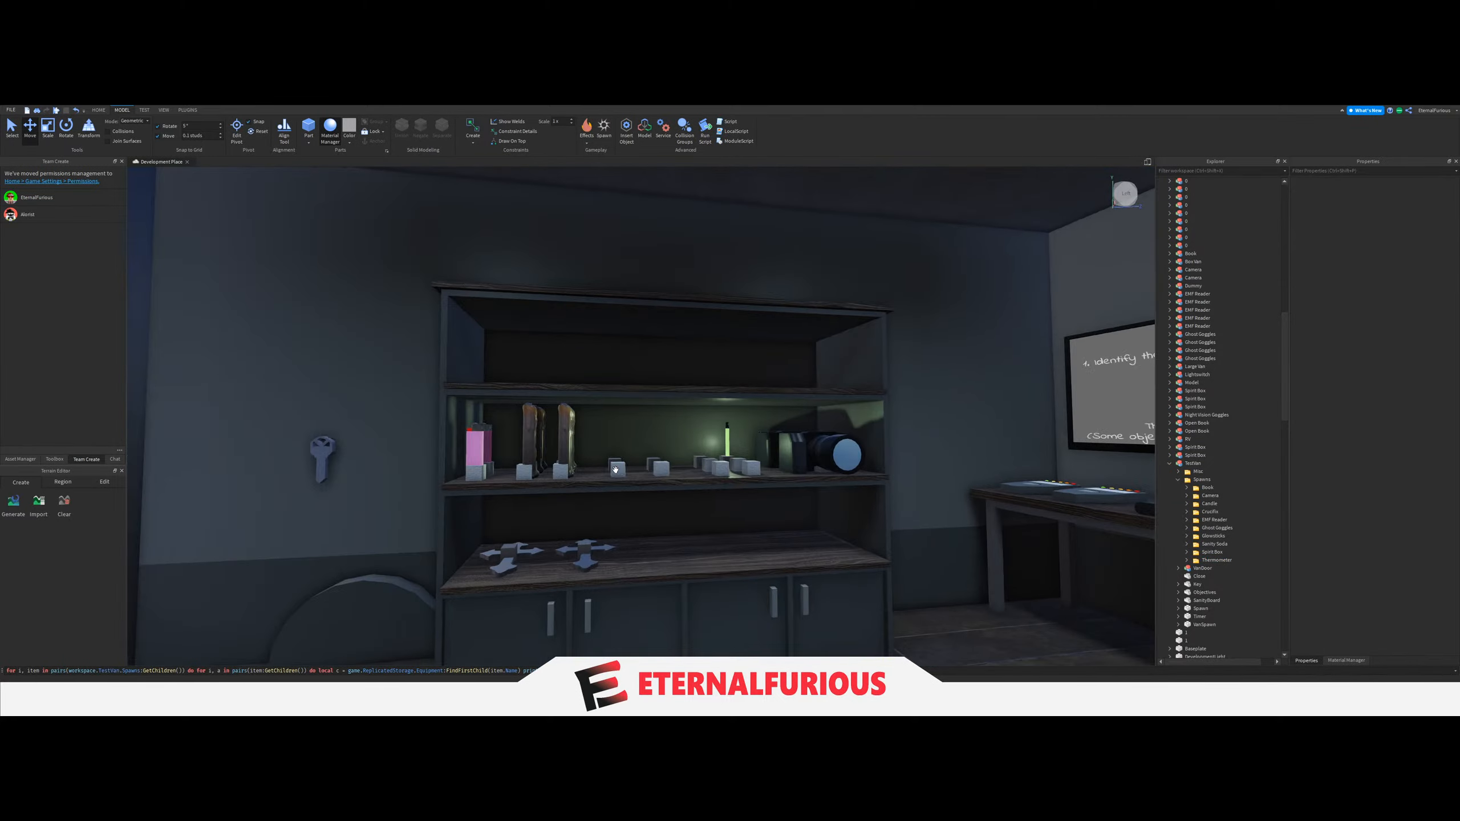
scroll(573, 482, "up", 3)
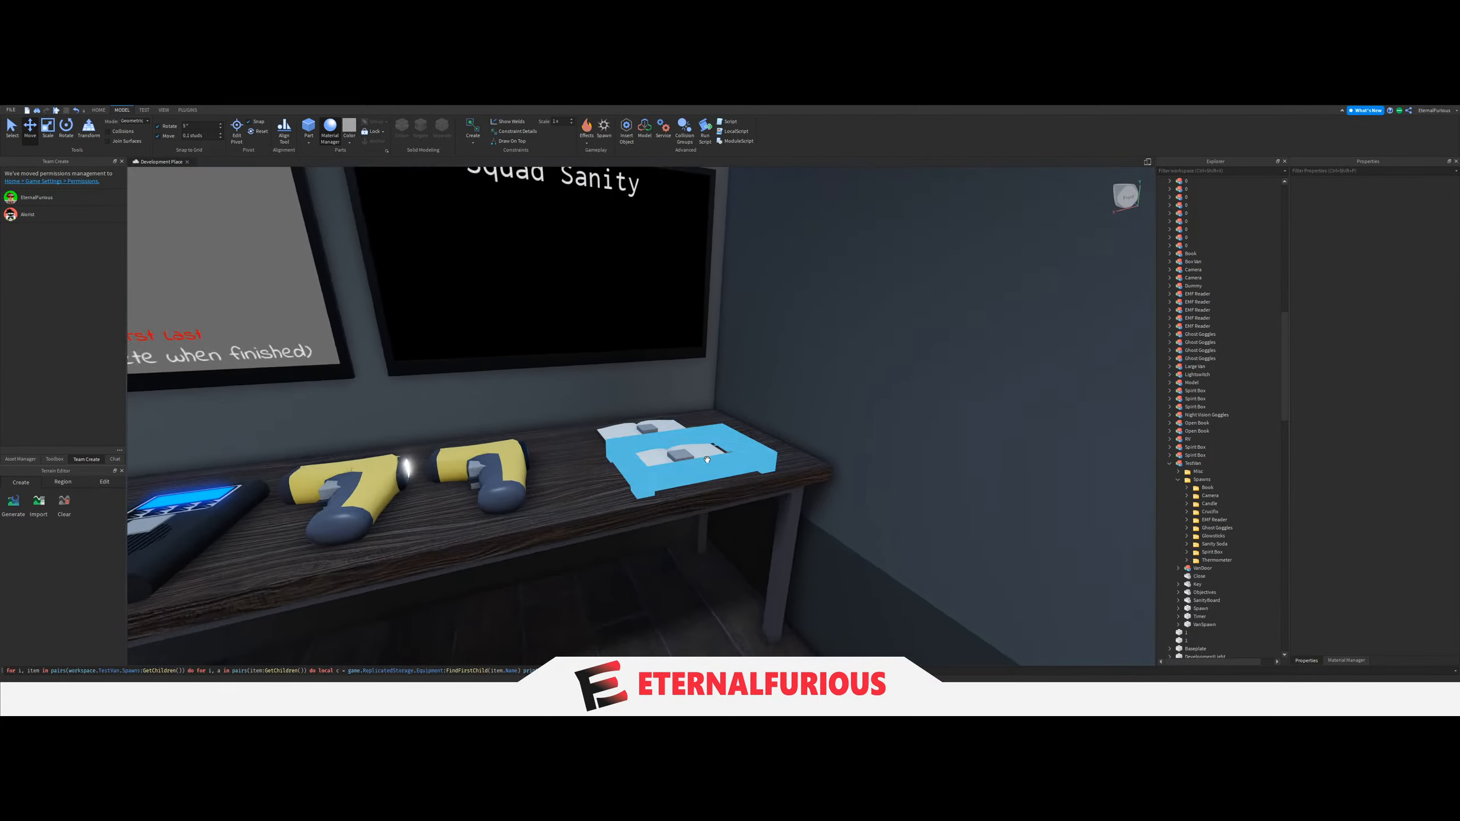
right_click_drag(753, 354, 754, 355)
key("a")
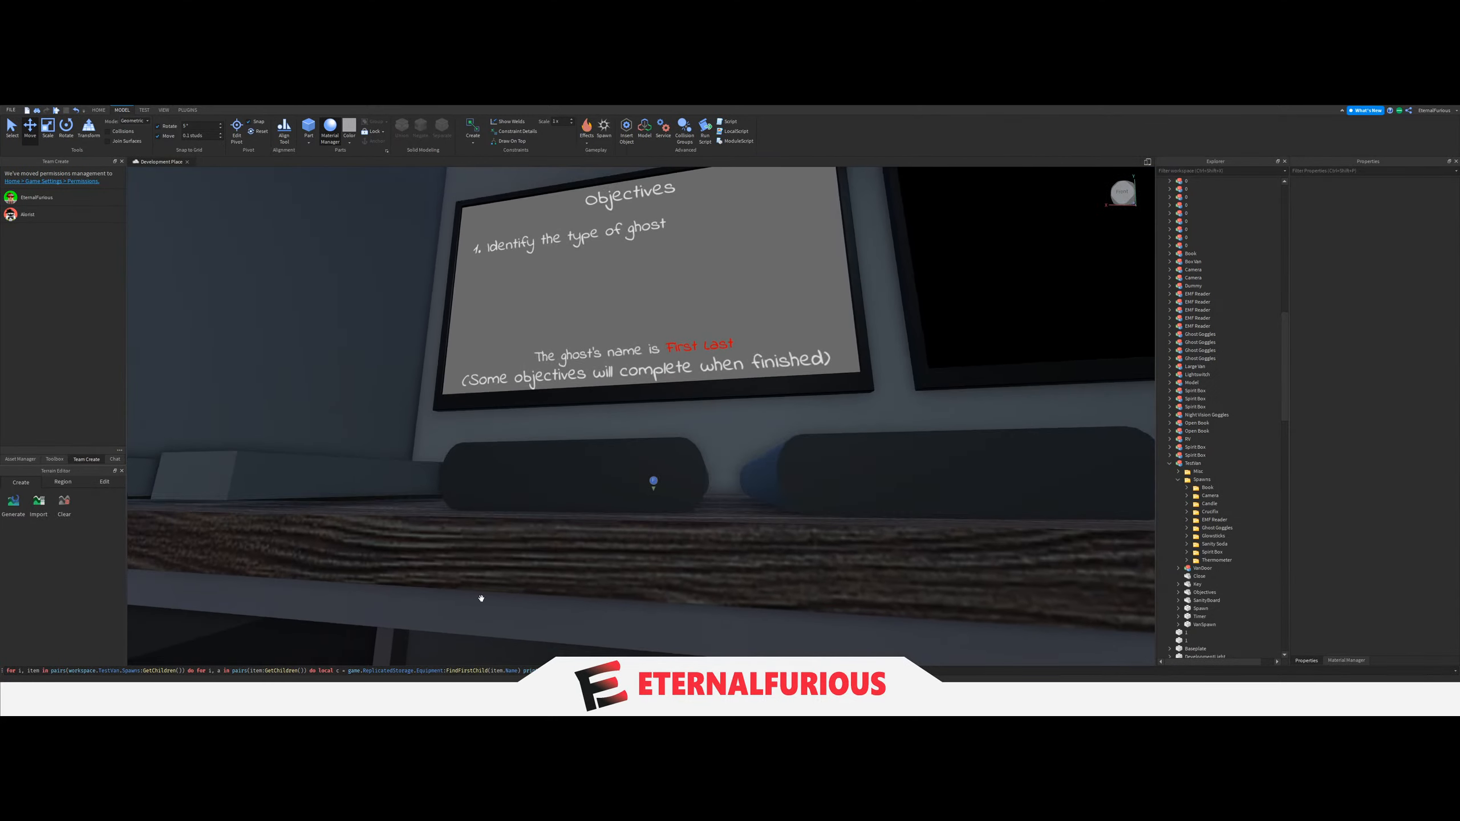
Examine closely how the test equipment rests on the desk and how the crucifixes sit on the lower shelf.
key("s")
right_click_drag(727, 451, 751, 500)
key("w")
key("d")
key("a")
key("a")
key("w")
key("s")
right_click_drag(615, 560, 771, 501)
key("w")
key("s")
key("s")
key("d")
key("s")
key("w")
key("d")
key("d")
key("a")
key("d")
key("s")
key("w")
key("s")
key("w")
key("d")
key("s")
key("w")
key("s")
key("s")
key("w")
key("a")
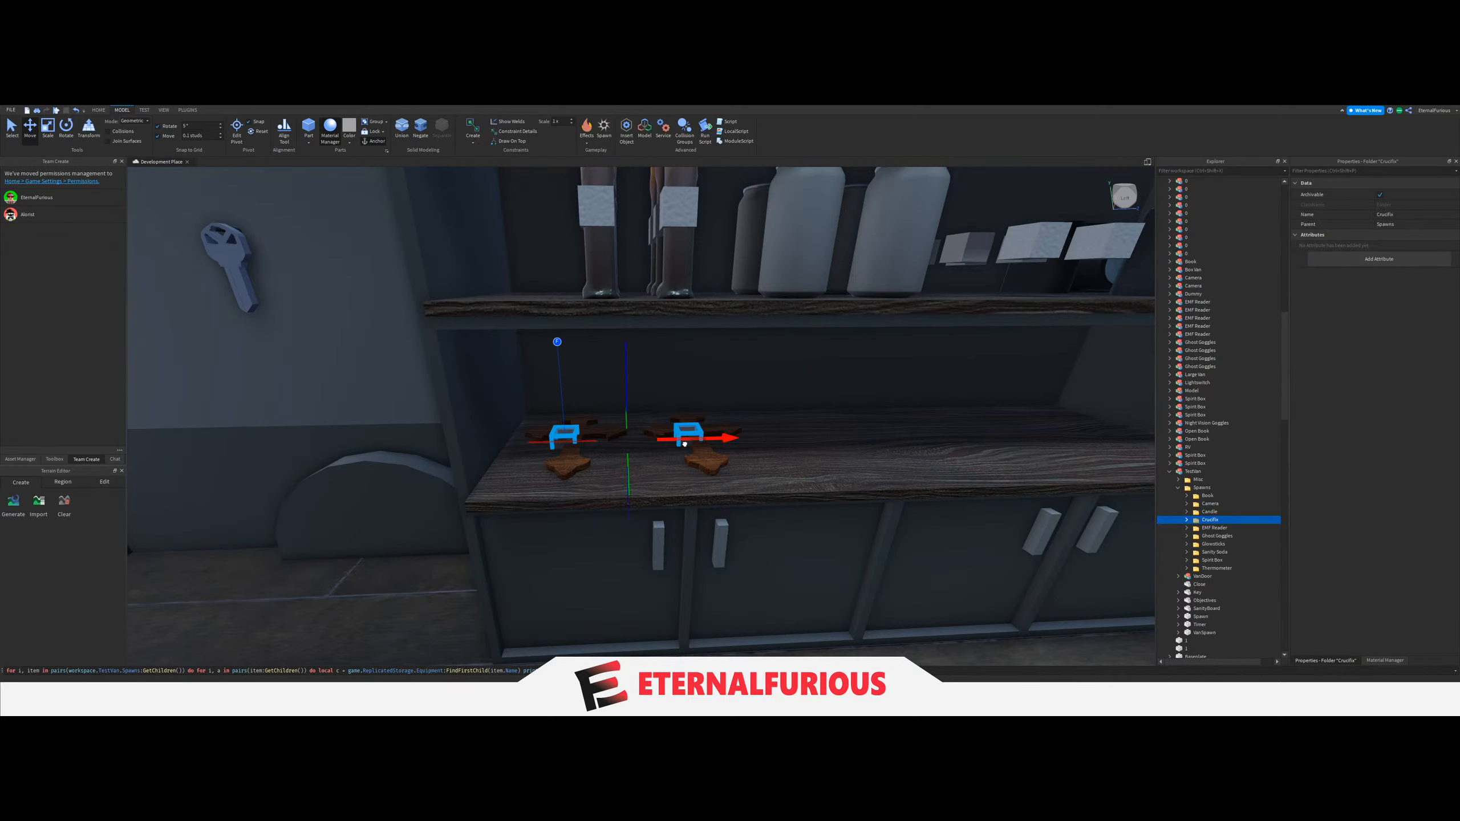
Delete the test crucifix models from the lower shelf, keeping their spawn blocks.
left_click(707, 463)
key("Delete")
left_click(567, 466)
key("Delete")
key("s")
right_click_drag(701, 447, 701, 448)
key("w")
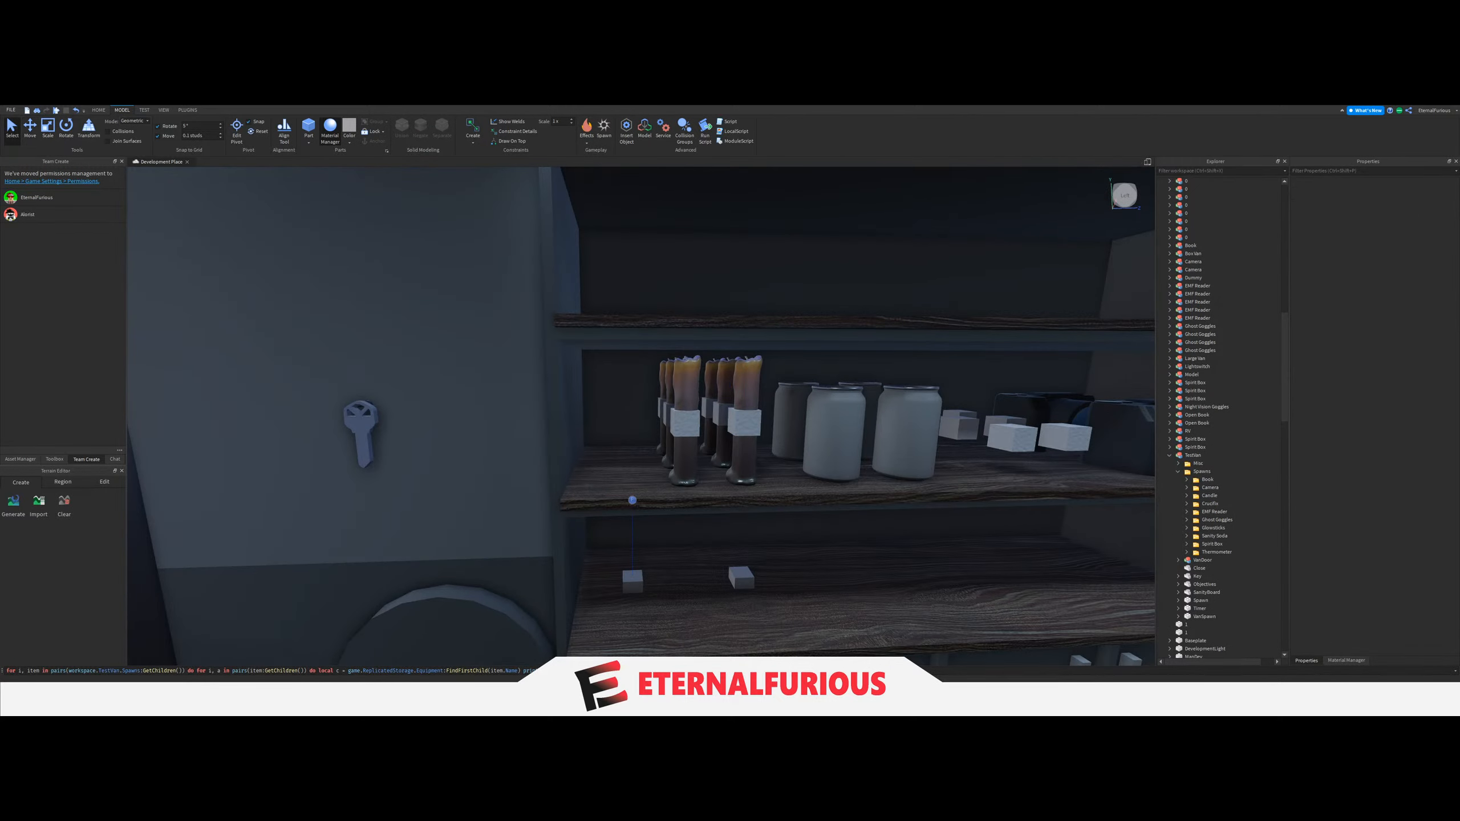
Inspect the test candles and soda cans on the middle shelf from several angles.
key("s")
right_click_drag(652, 483, 724, 507)
key("w")
key("w")
key("w")
key("s")
key("w")
key("w")
key("s")
key("w")
key("s")
key("w")
key("a")
key("s")
key("w")
key("s")
key("w")
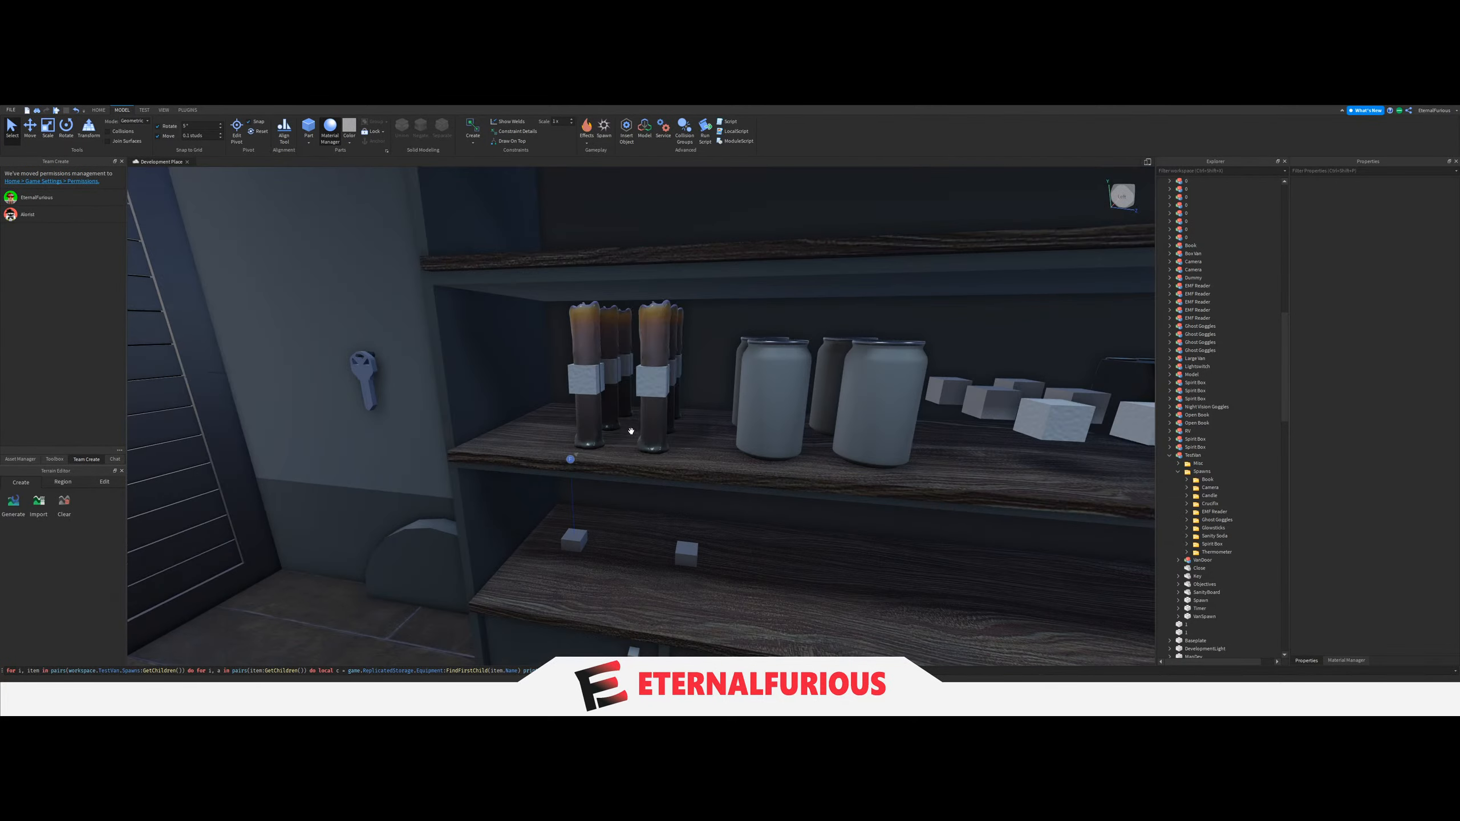
Delete the test candles, soda cans and the other remaining test equipment from the middle shelf.
left_click(615, 419)
left_click(668, 411)
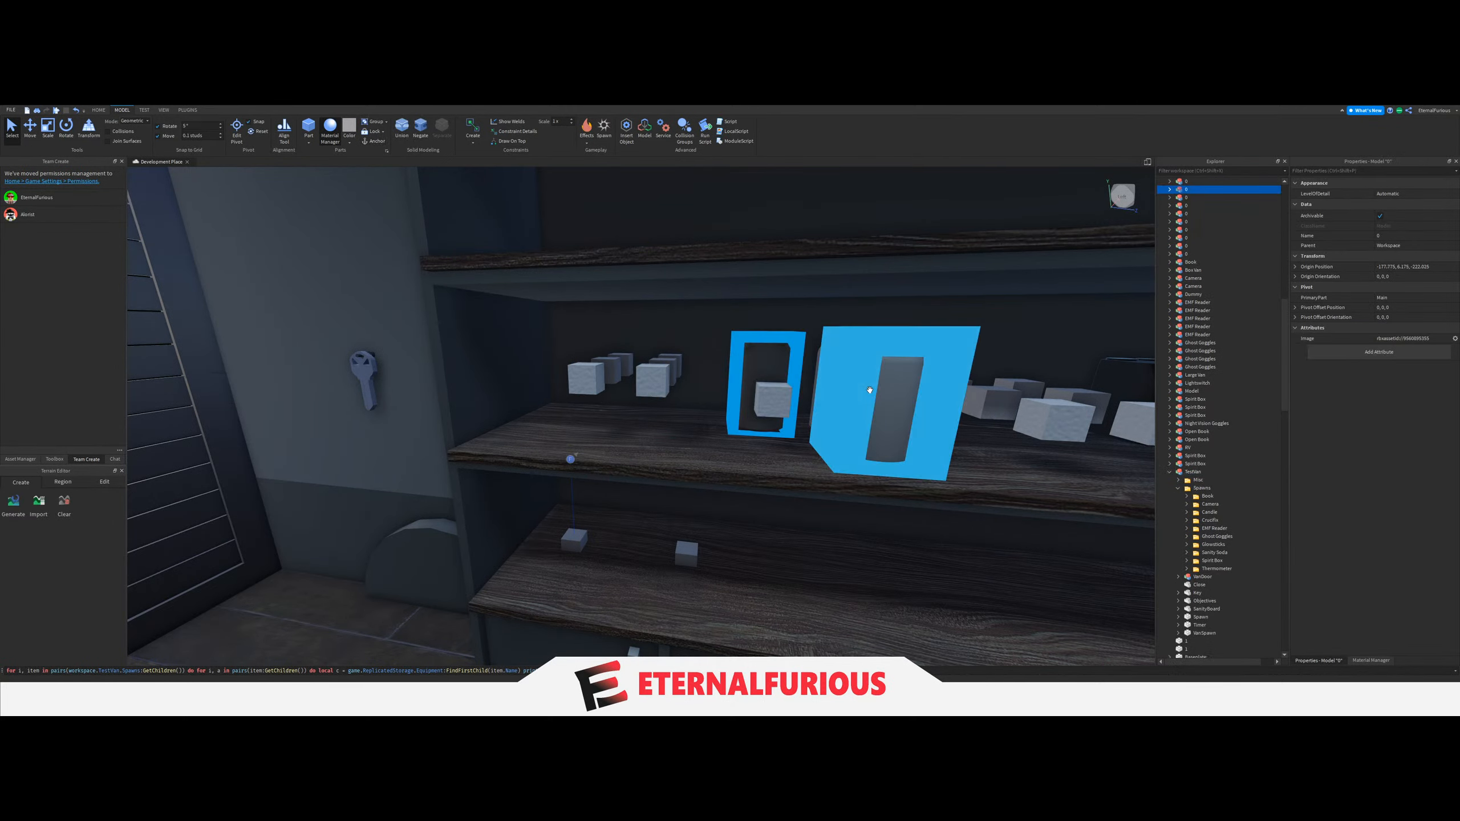
key("Delete")
left_click(842, 363)
key("Delete")
key("d")
right_click_drag(723, 428, 678, 434)
key("Delete")
key("s")
key("w")
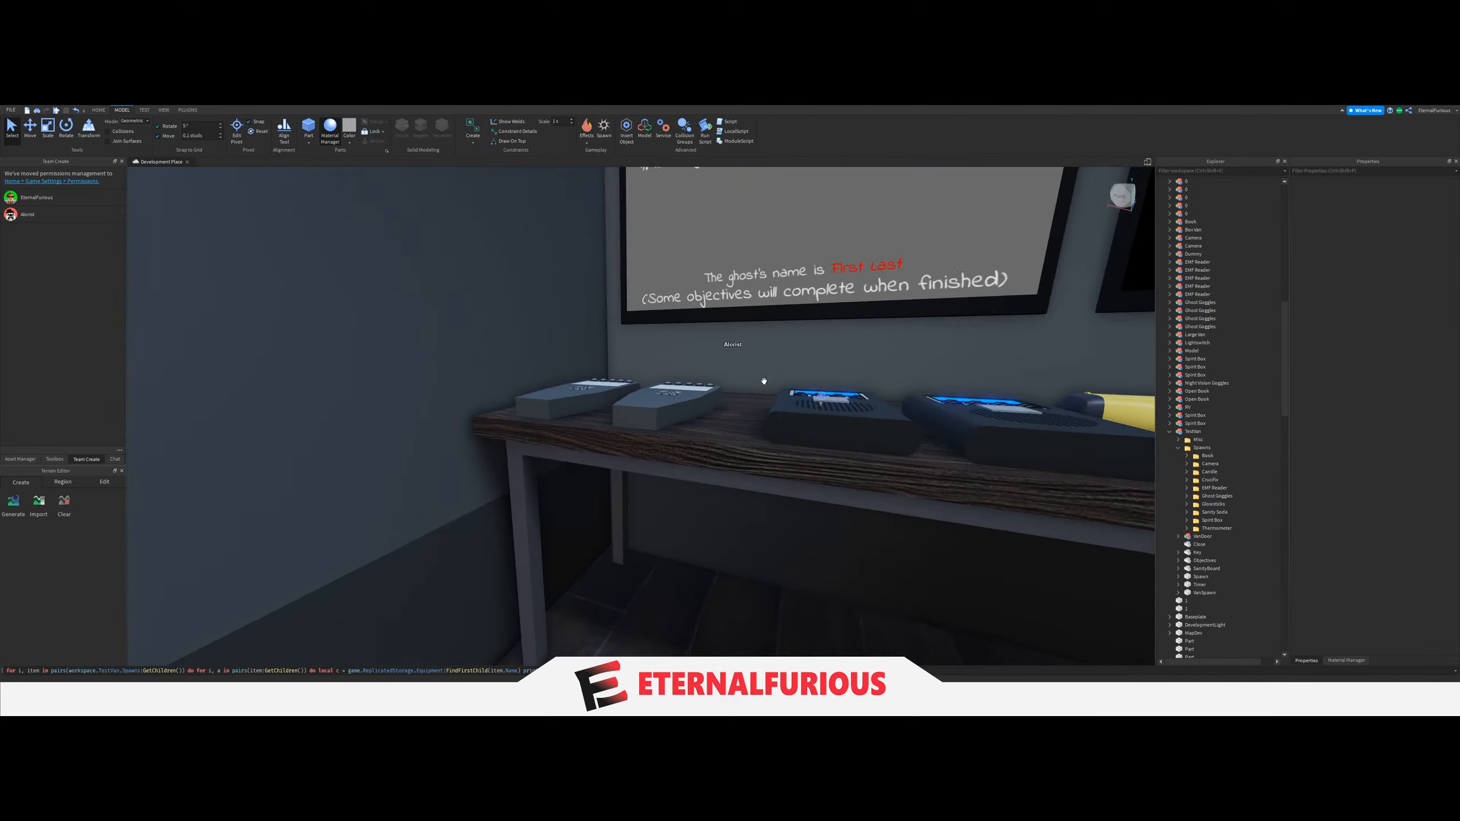
Check how the EMF Readers rest on the desk, delete one of them and undo the deletion.
key("w")
right_click_drag(746, 352, 746, 352)
key("q")
key("e")
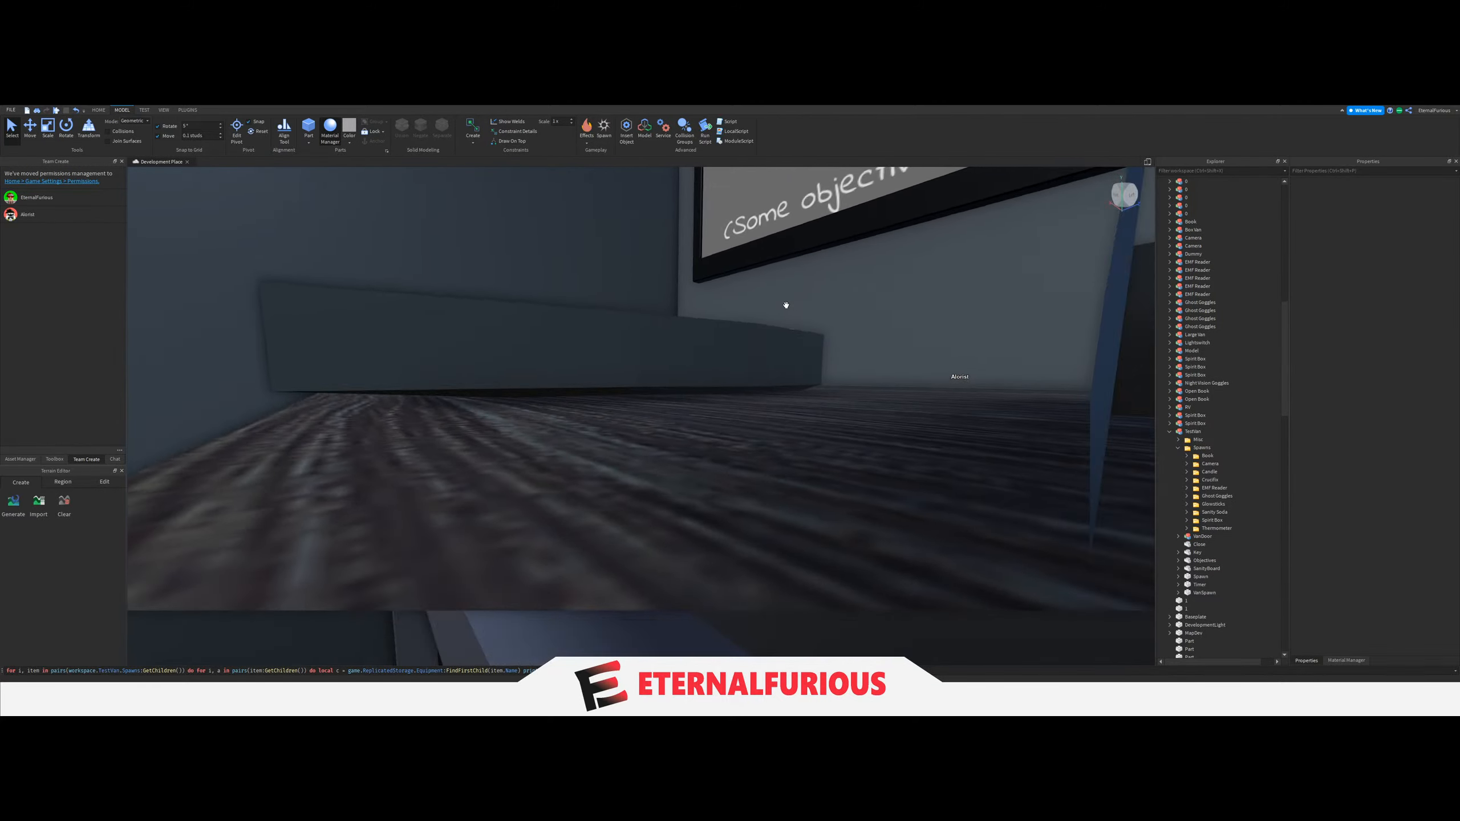
key("s")
right_click_drag(786, 305, 786, 305)
left_click(692, 426)
key("Delete")
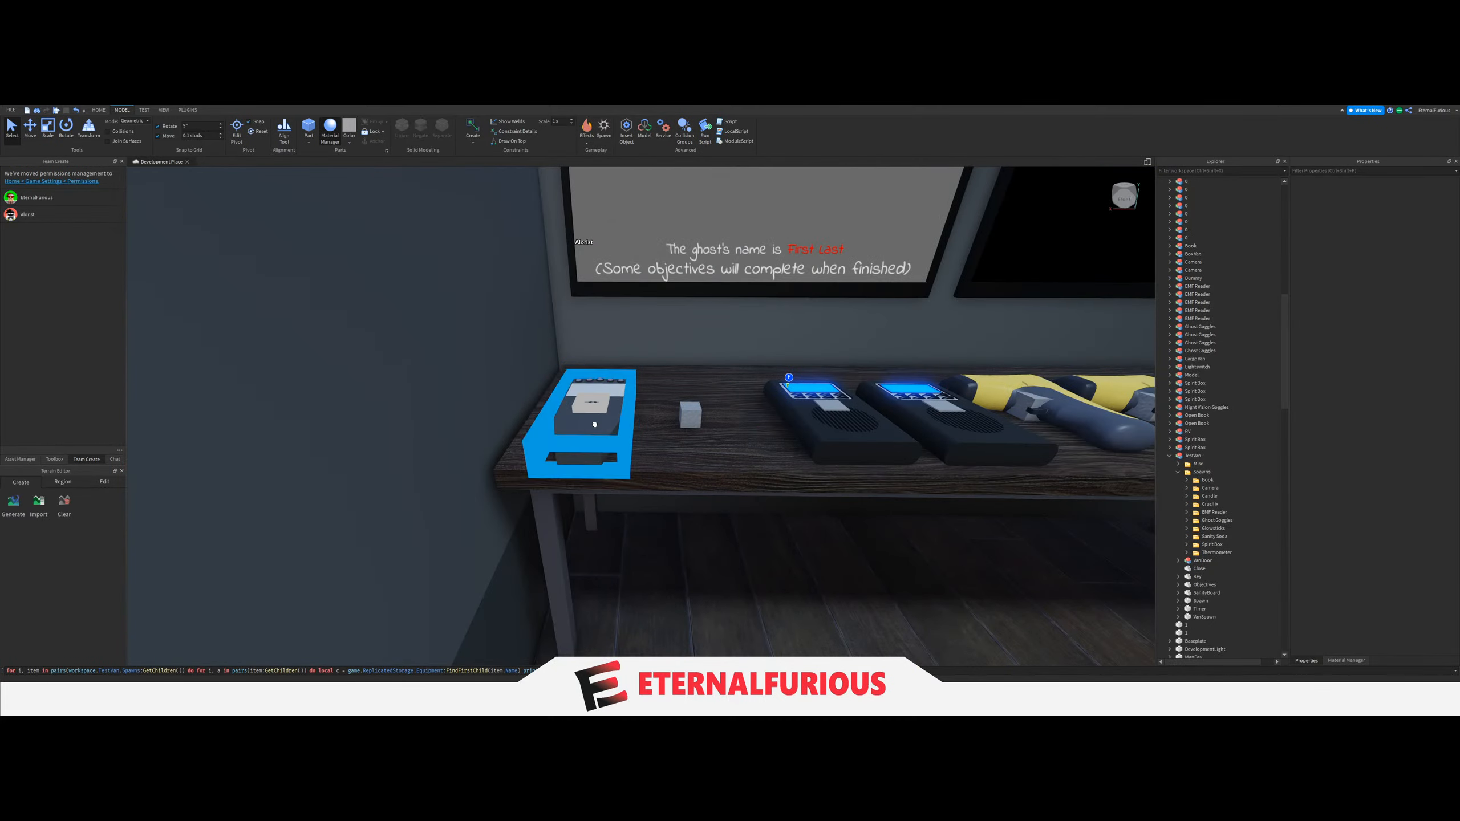
key("ctrl+z")
Select all test EMF Readers, Spirit Boxes, thermometers and books on the desk together and delete them.
key("d")
key("a")
key("e")
right_click_drag(687, 408, 687, 407)
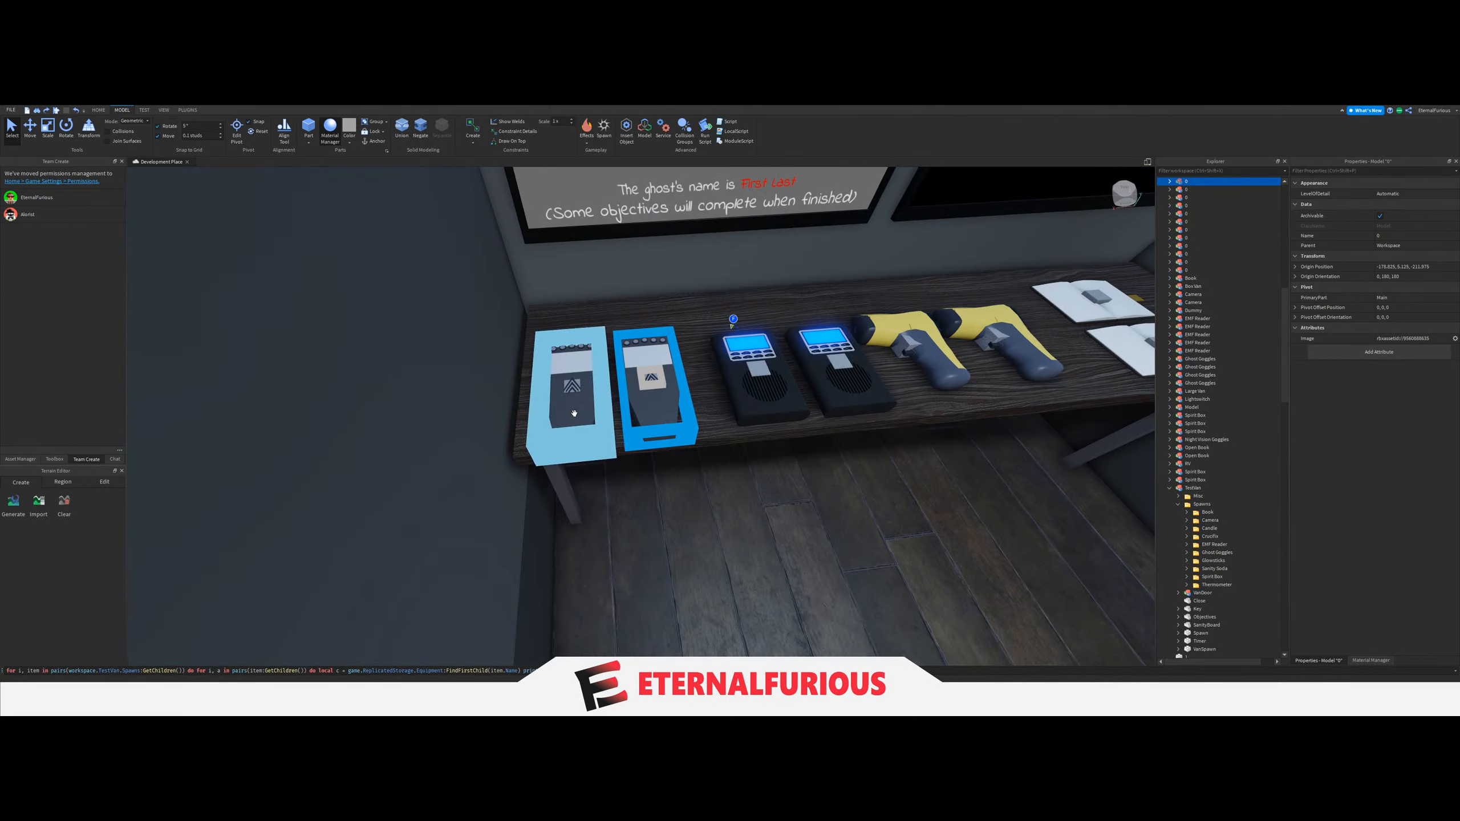
key("a")
scroll(1196, 527, "up", 3)
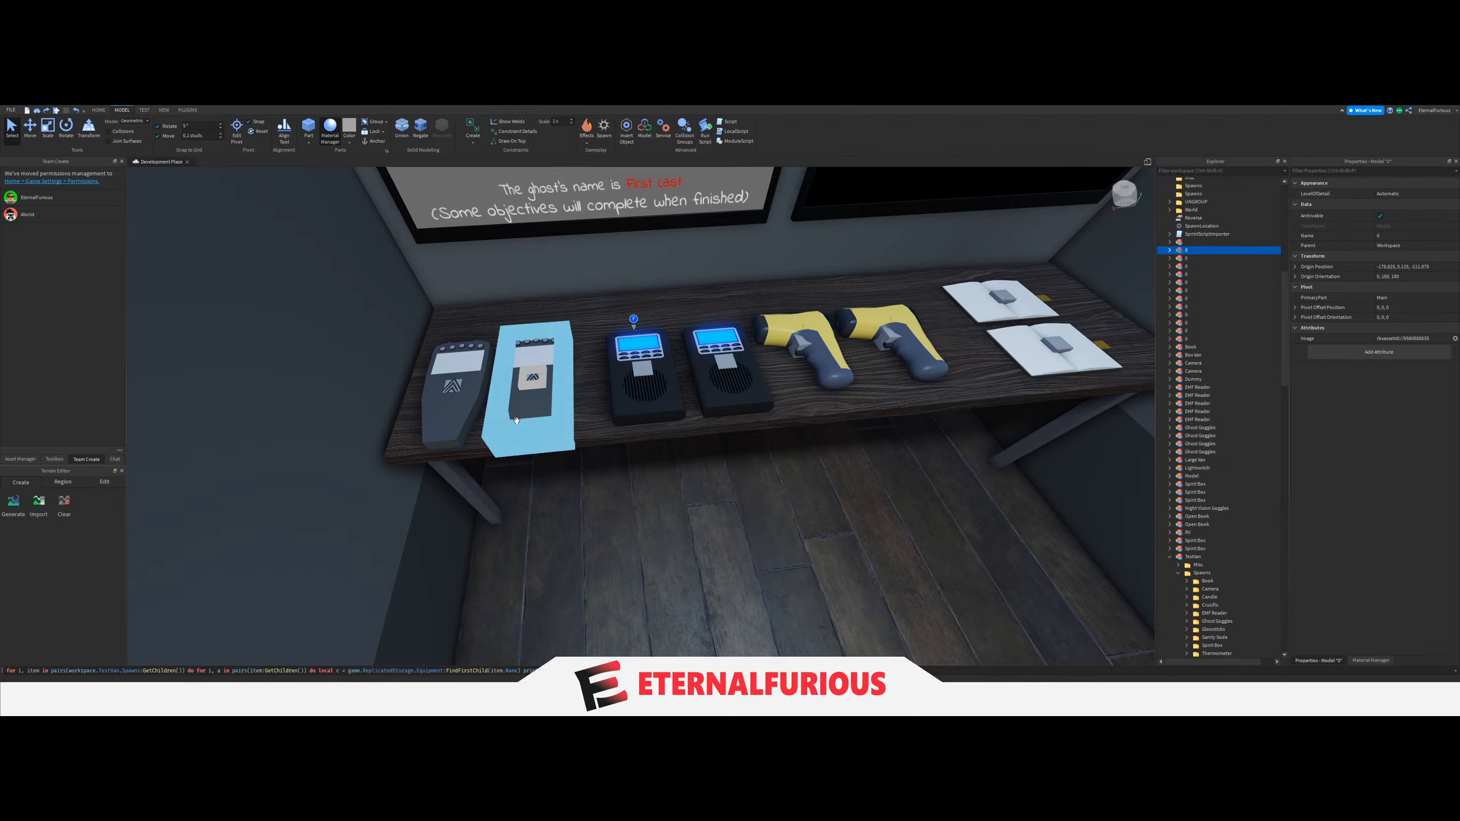
left_click(454, 391, "ctrl")
left_click(751, 398, "ctrl")
right_click_drag(681, 450, 681, 450)
key("d")
left_click(638, 415, "ctrl")
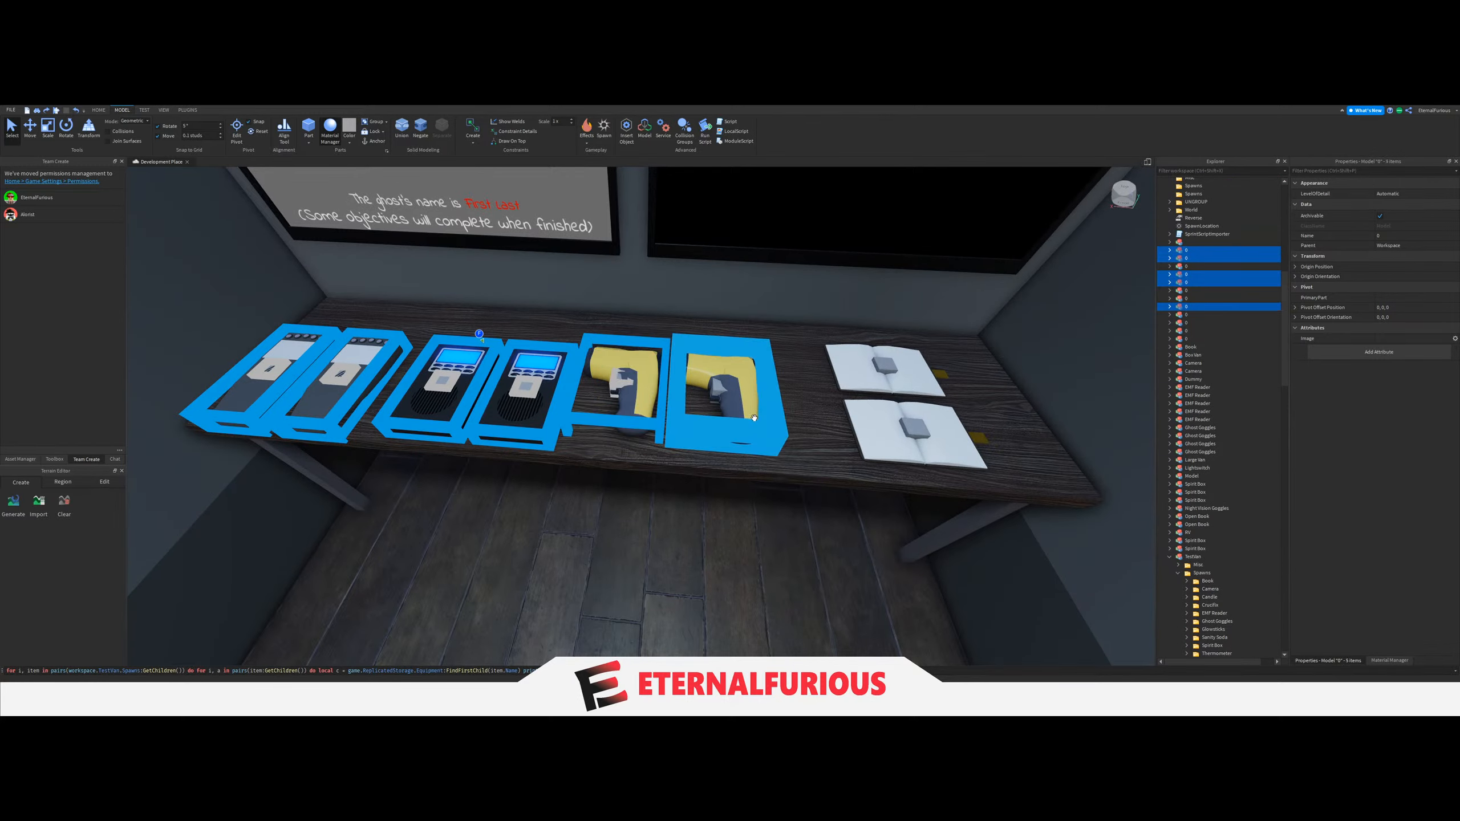
left_click(737, 429, "ctrl")
left_click(916, 428, "ctrl")
left_click(896, 370, "ctrl")
right_click_drag(799, 433, 639, 404)
key("Delete")
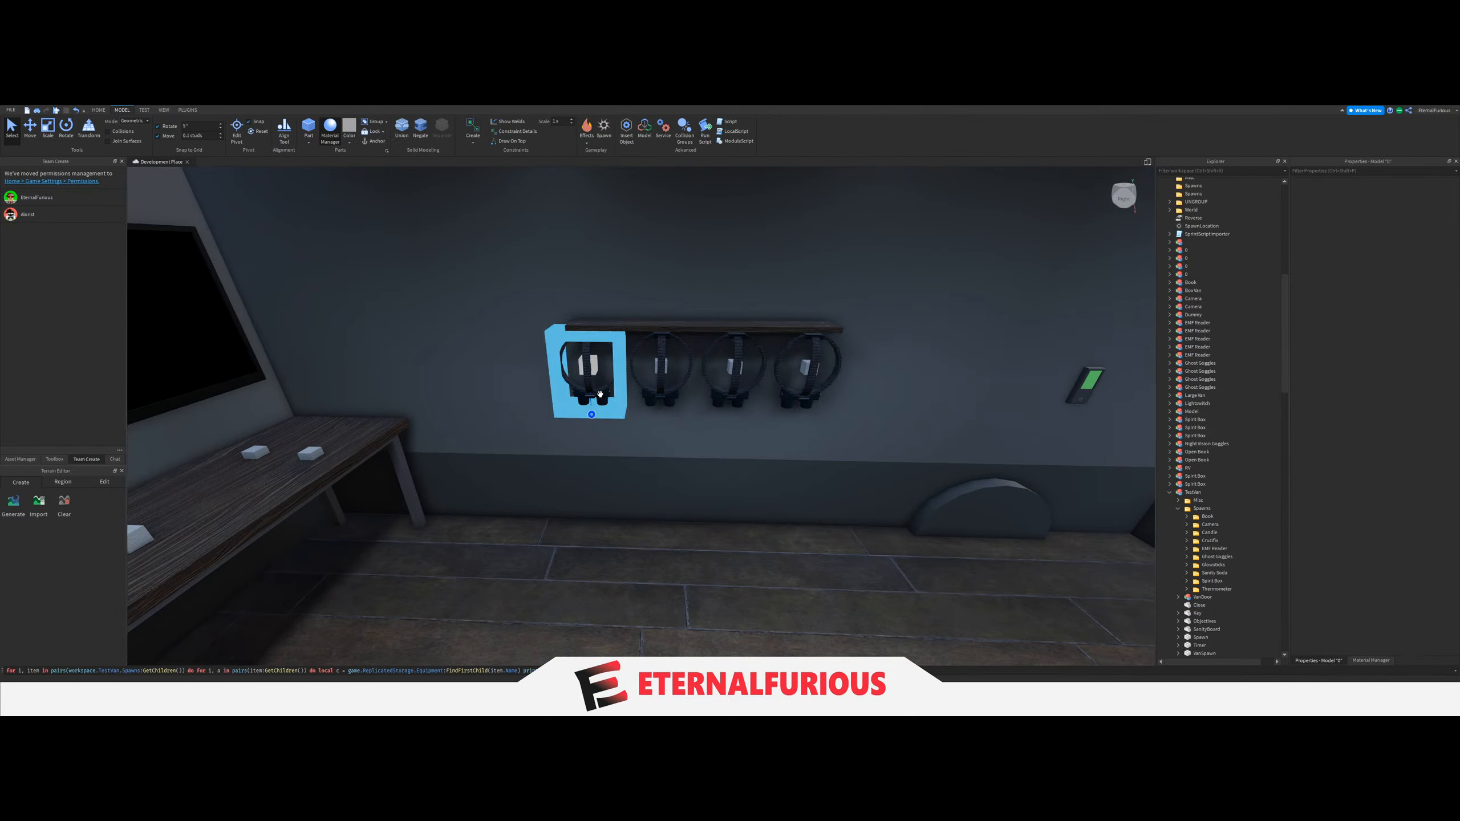
Delete the four test Ghost Goggles hanging below the wall shelf.
key("Delete")
left_click(664, 396)
key("Delete")
left_click(739, 395)
key("Delete")
left_click(800, 403)
key("Delete")
Examine the EMF Reader spawn blocks and the spacing of the other spawn blocks along the desk.
right_click_drag(795, 420, 422, 457)
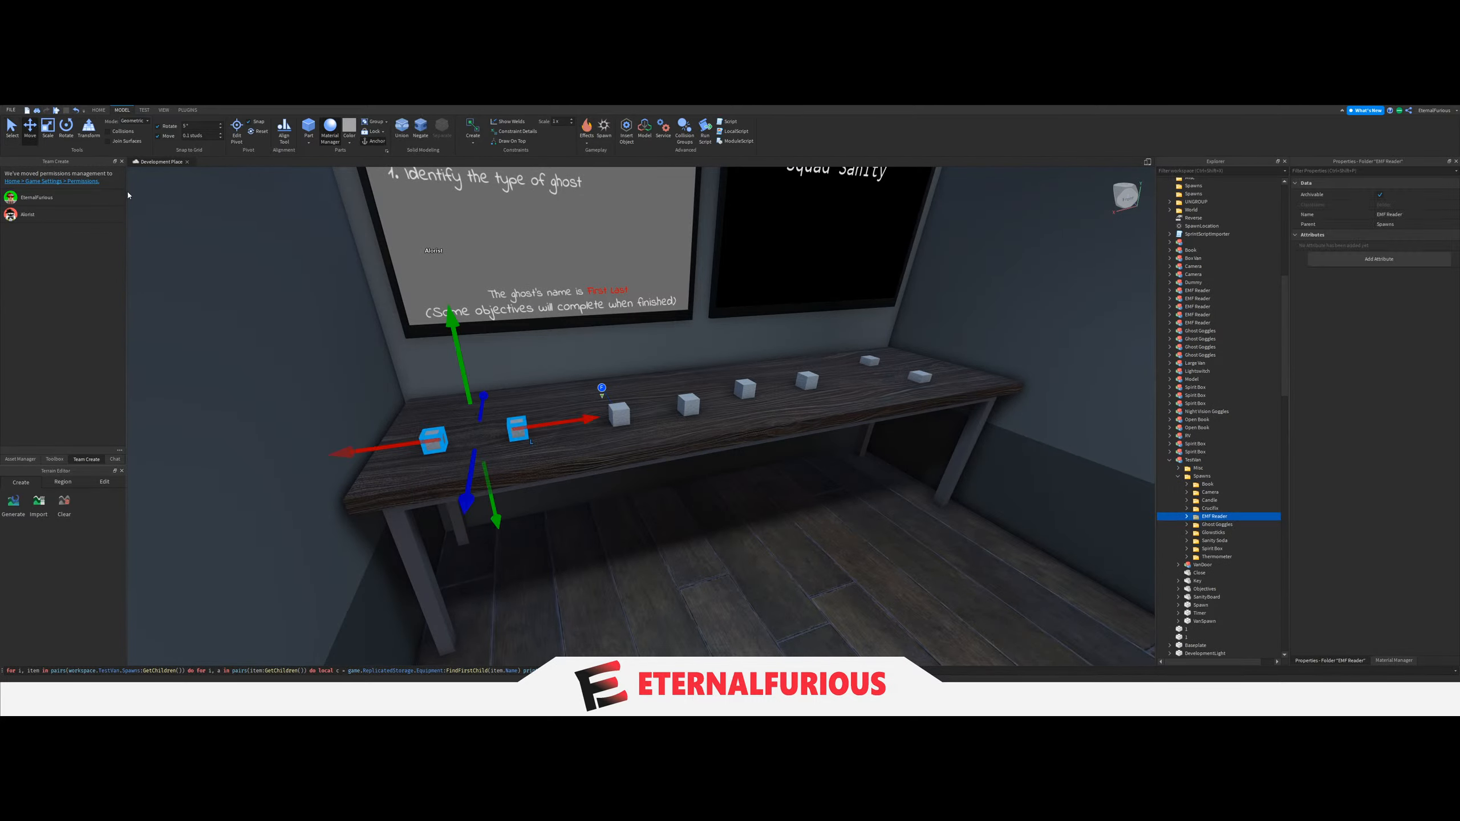
right_click_drag(127, 196, 792, 437)
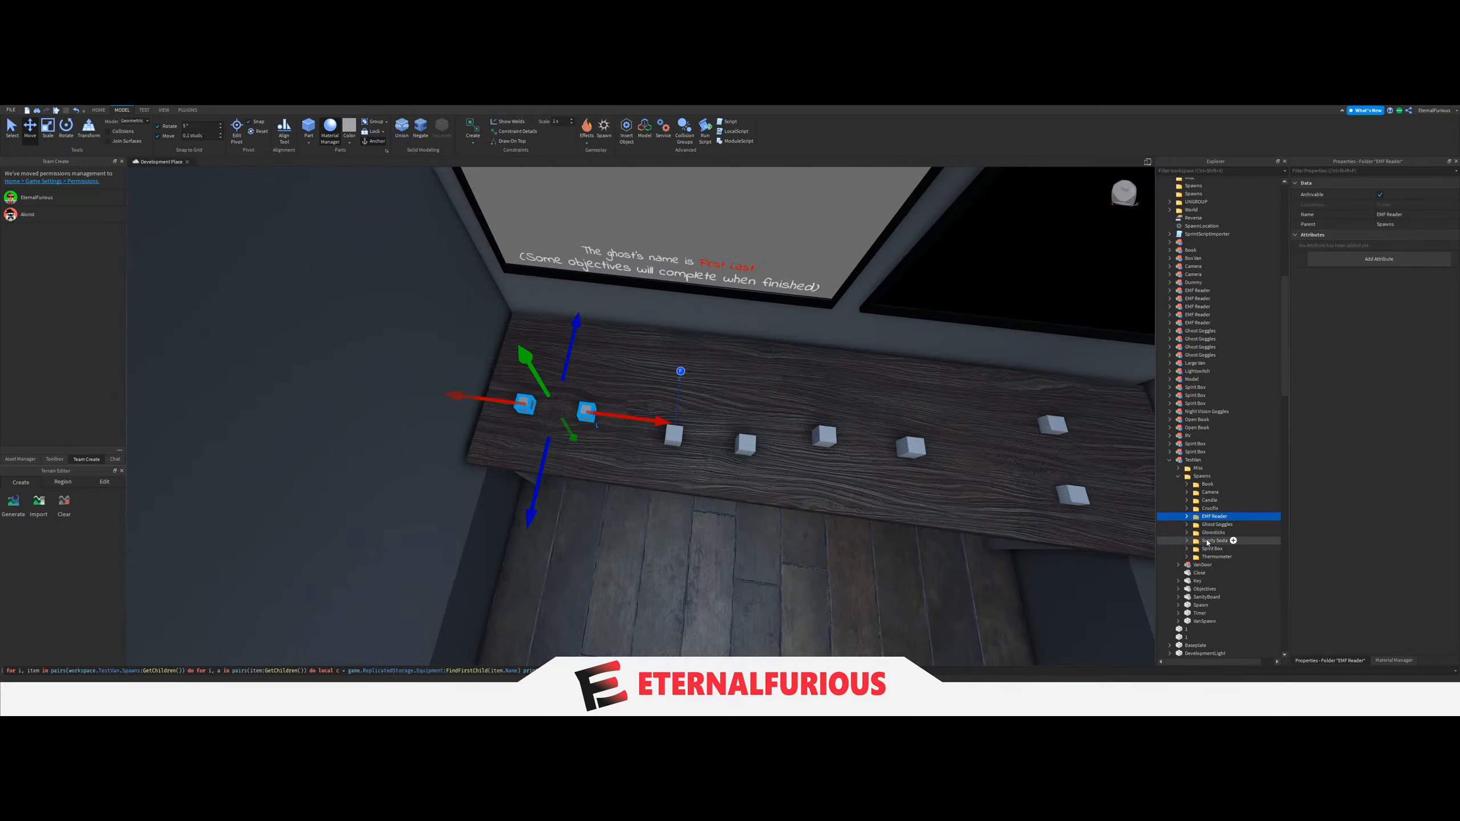
left_click_drag(700, 531, 702, 522)
right_click_drag(702, 522, 360, 288)
left_click(593, 385)
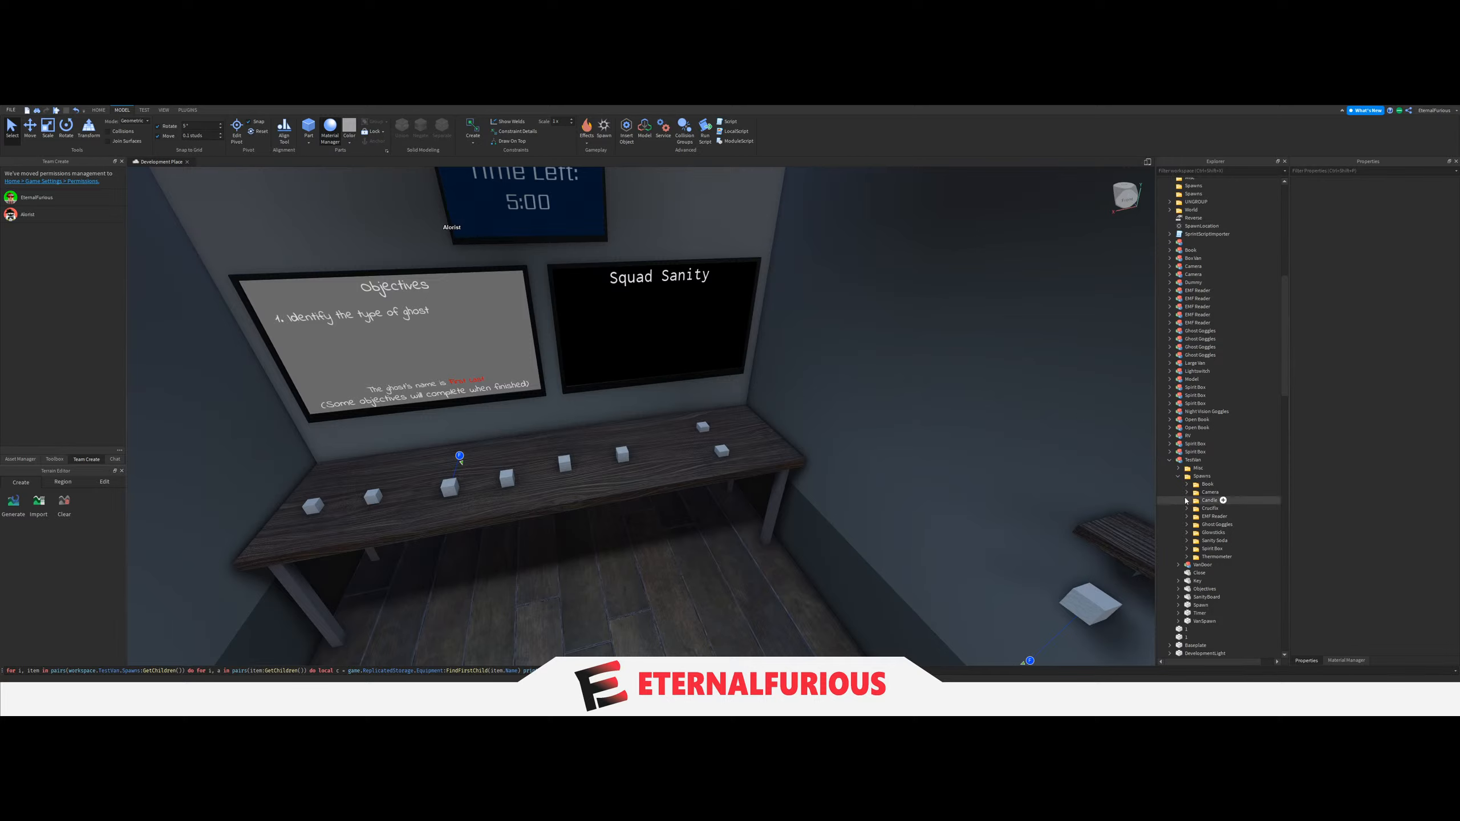
right_click_drag(888, 471, 878, 473)
left_click(878, 473)
left_click(1185, 461)
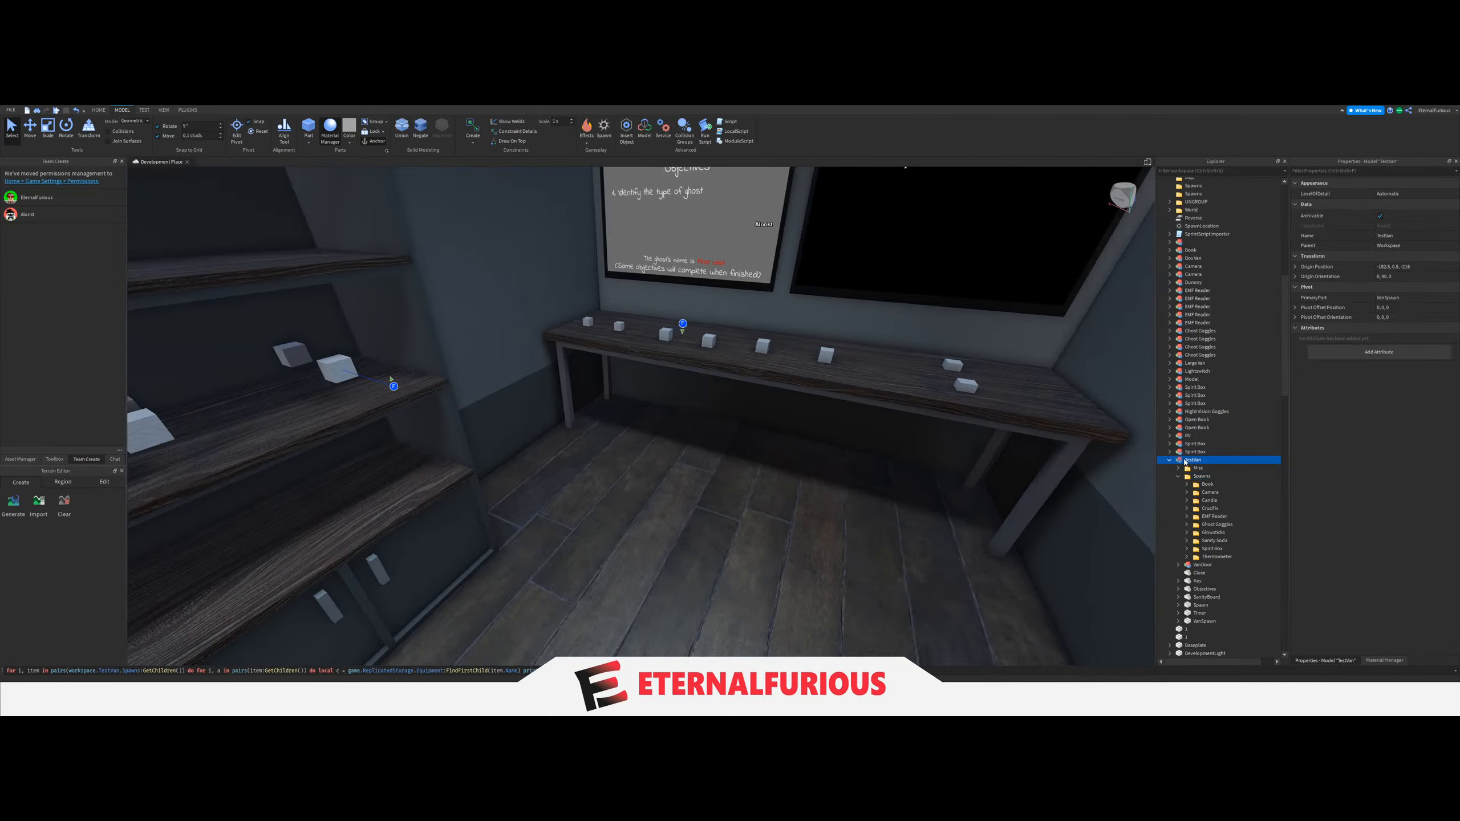
right_click_drag(972, 477, 1011, 482)
left_click(1010, 482)
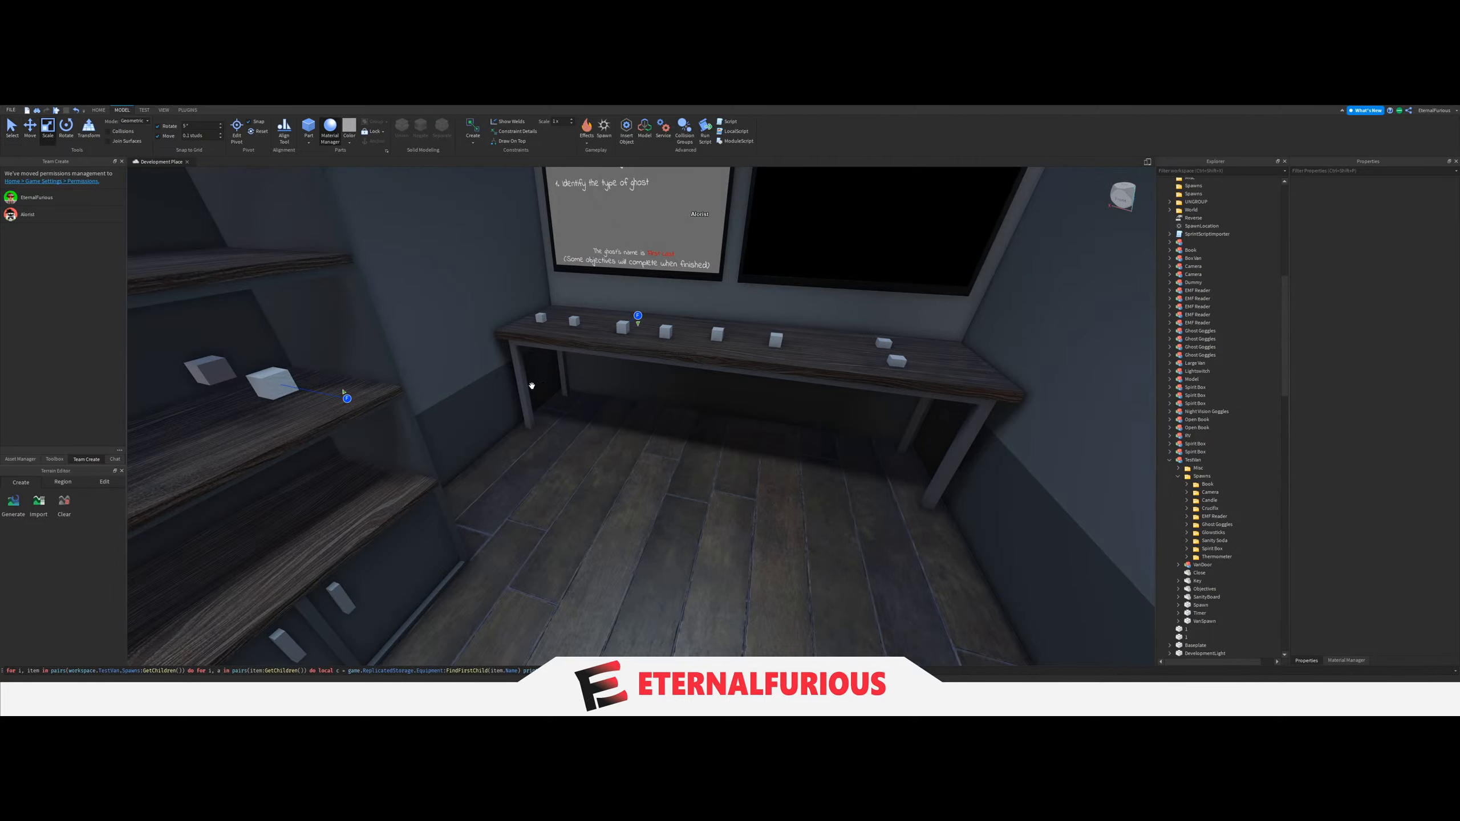
Pick a plain grey block part outside the van and bring it inside, placing it over the end of the desk.
right_click_drag(531, 387, 616, 432)
key("s")
key("w")
key("w")
left_click(779, 497)
left_click_drag(779, 498, 667, 471)
right_click_drag(666, 470, 666, 470)
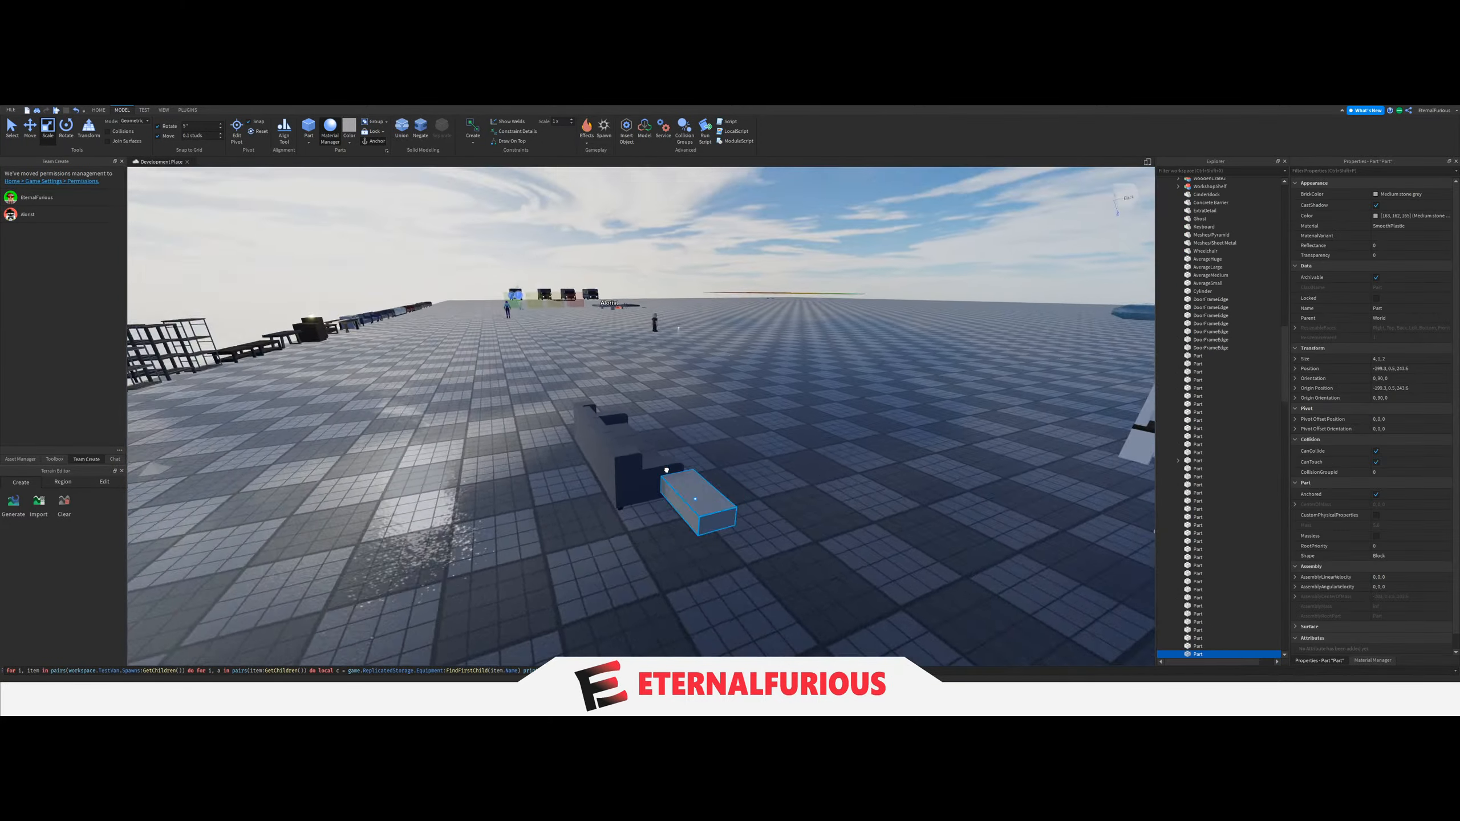
left_click_drag(666, 471, 677, 466)
right_click_drag(666, 471, 678, 467)
key("w")
left_click_drag(677, 467, 684, 447)
right_click_drag(677, 467, 684, 447)
left_click_drag(684, 447, 686, 449)
right_click_drag(681, 452, 686, 449)
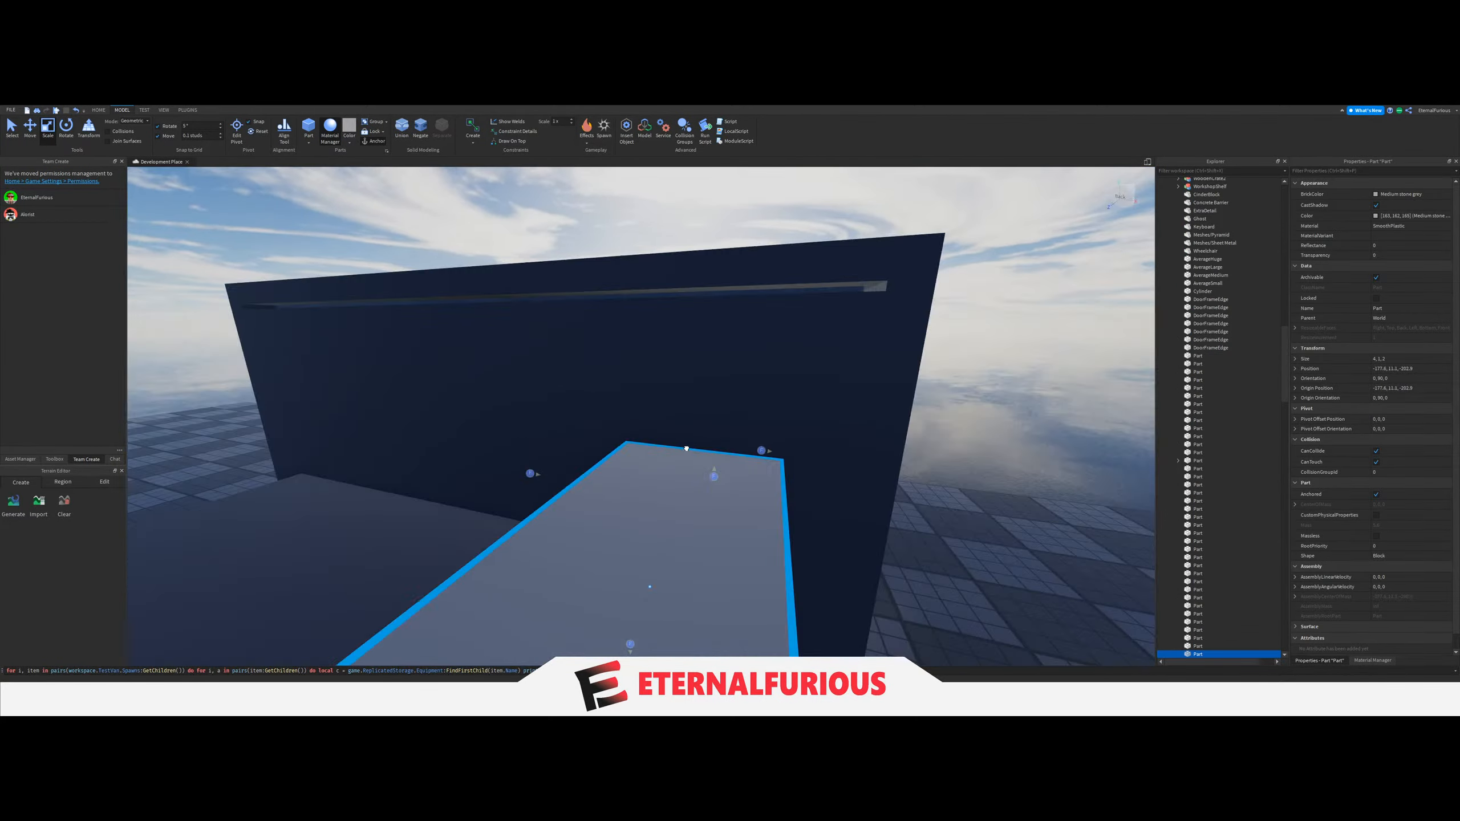
left_click_drag(686, 448, 685, 447)
right_click_drag(686, 449, 684, 447)
key("w")
left_click_drag(684, 447, 615, 459)
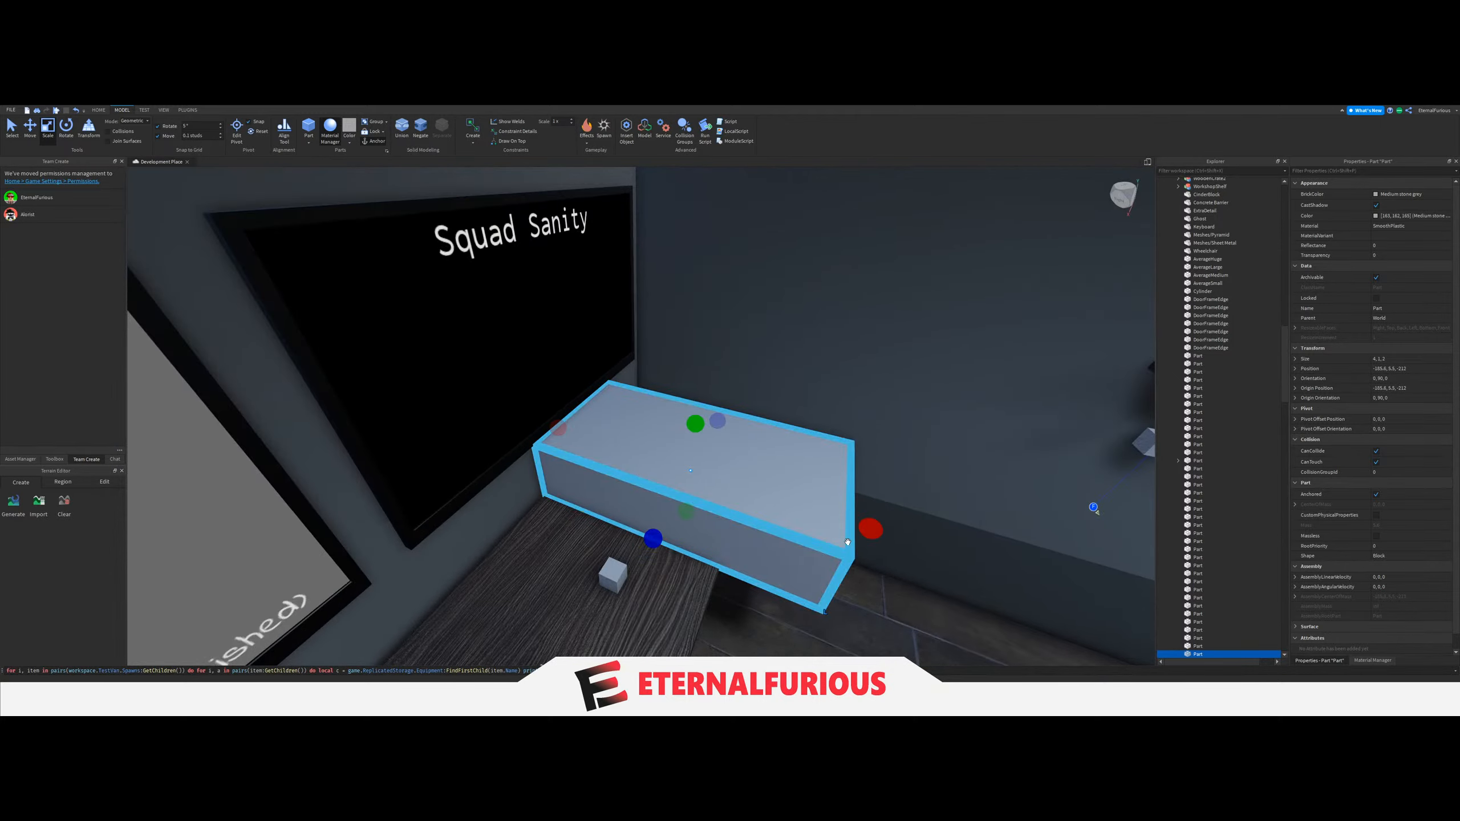
Resize the grey block into a thin slab that covers the whole desktop and encloses its spawn blocks.
left_click_drag(867, 531, 756, 530)
right_click_drag(753, 531, 751, 530)
key("d")
left_click_drag(675, 418, 740, 414)
key("a")
key("a")
left_click_drag(841, 415, 553, 443)
right_click_drag(824, 470, 823, 468)
key("w")
left_click_drag(781, 401, 788, 439)
scroll(1209, 551, "down", 3)
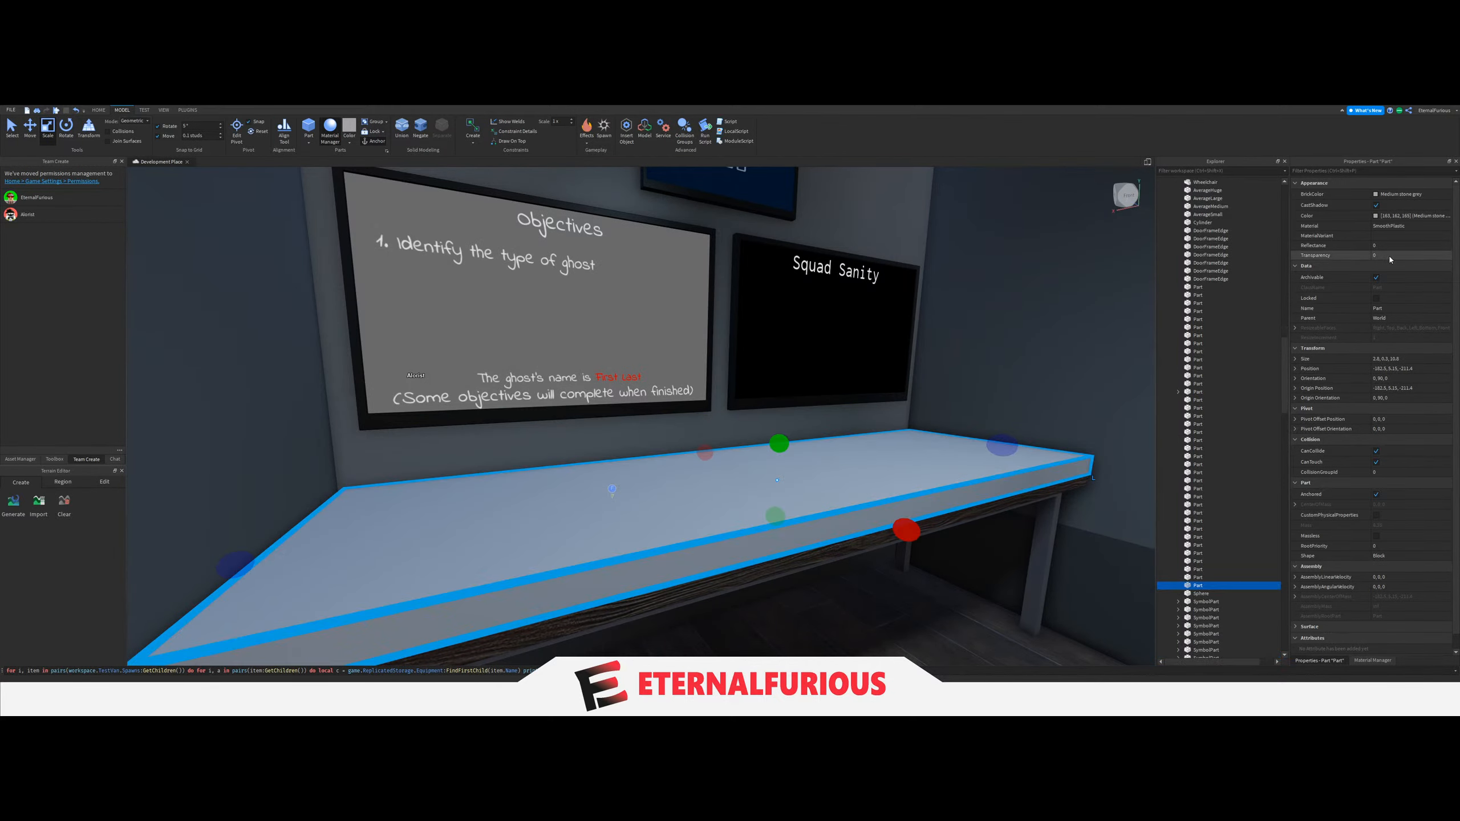
Colour the slab on the desk Lime green and set its transparency to 0.9.
left_click(1397, 195)
left_click(1363, 253)
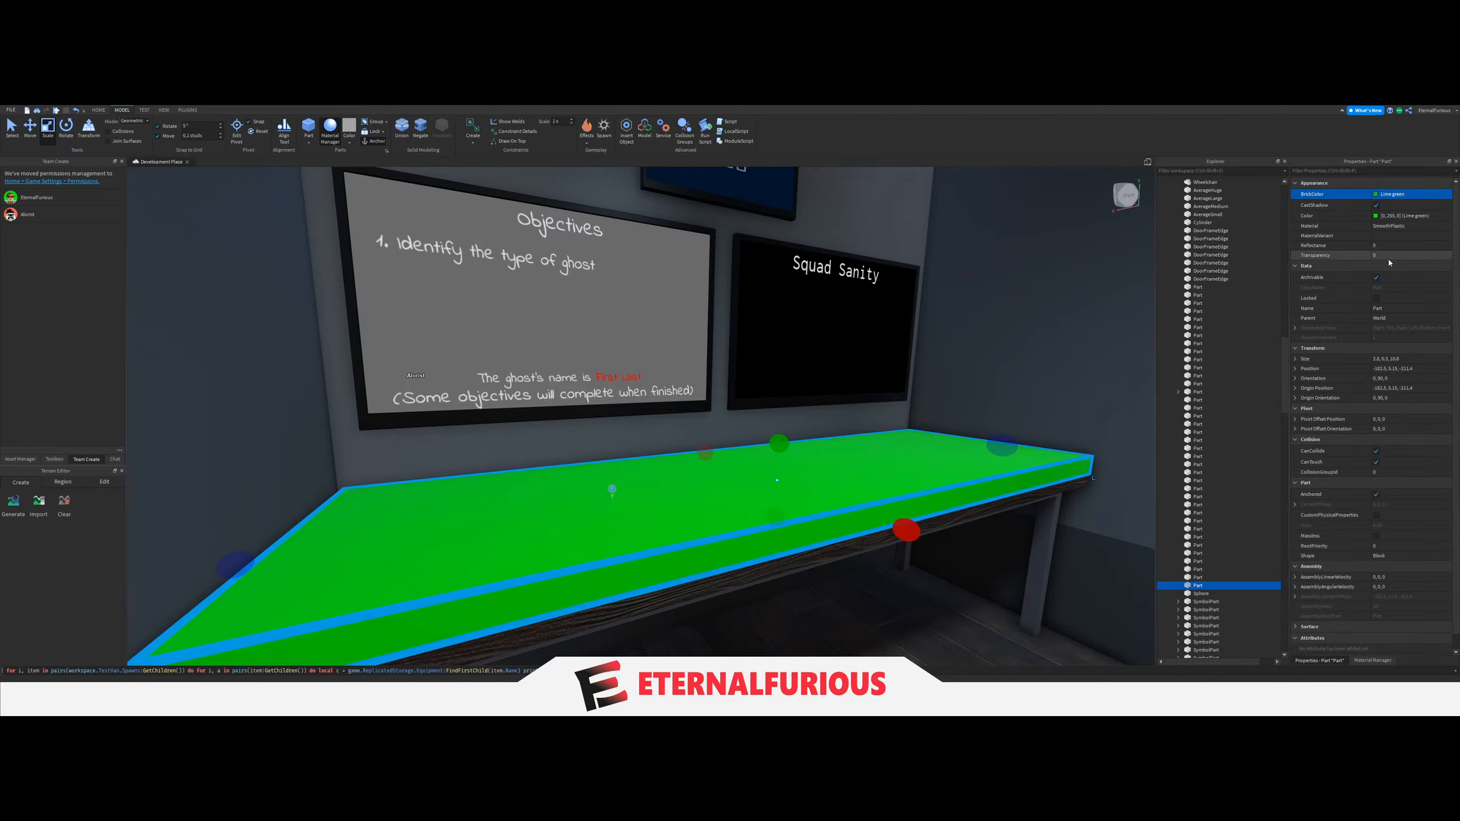
left_click(1397, 258)
type(".9")
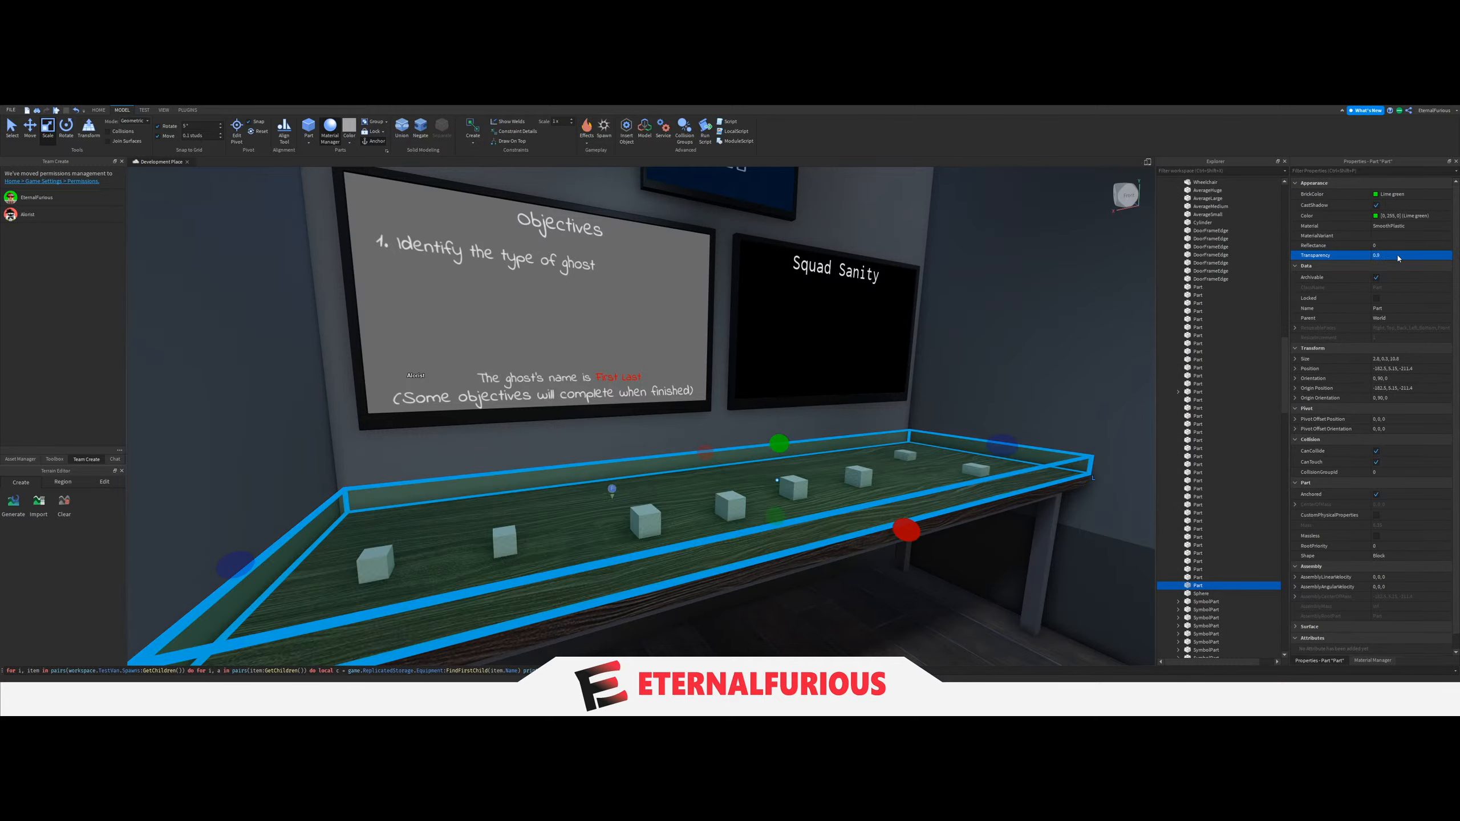
Move the green slab part out of the World folder and into the TestVan model.
left_click_drag(1195, 585, 1200, 183)
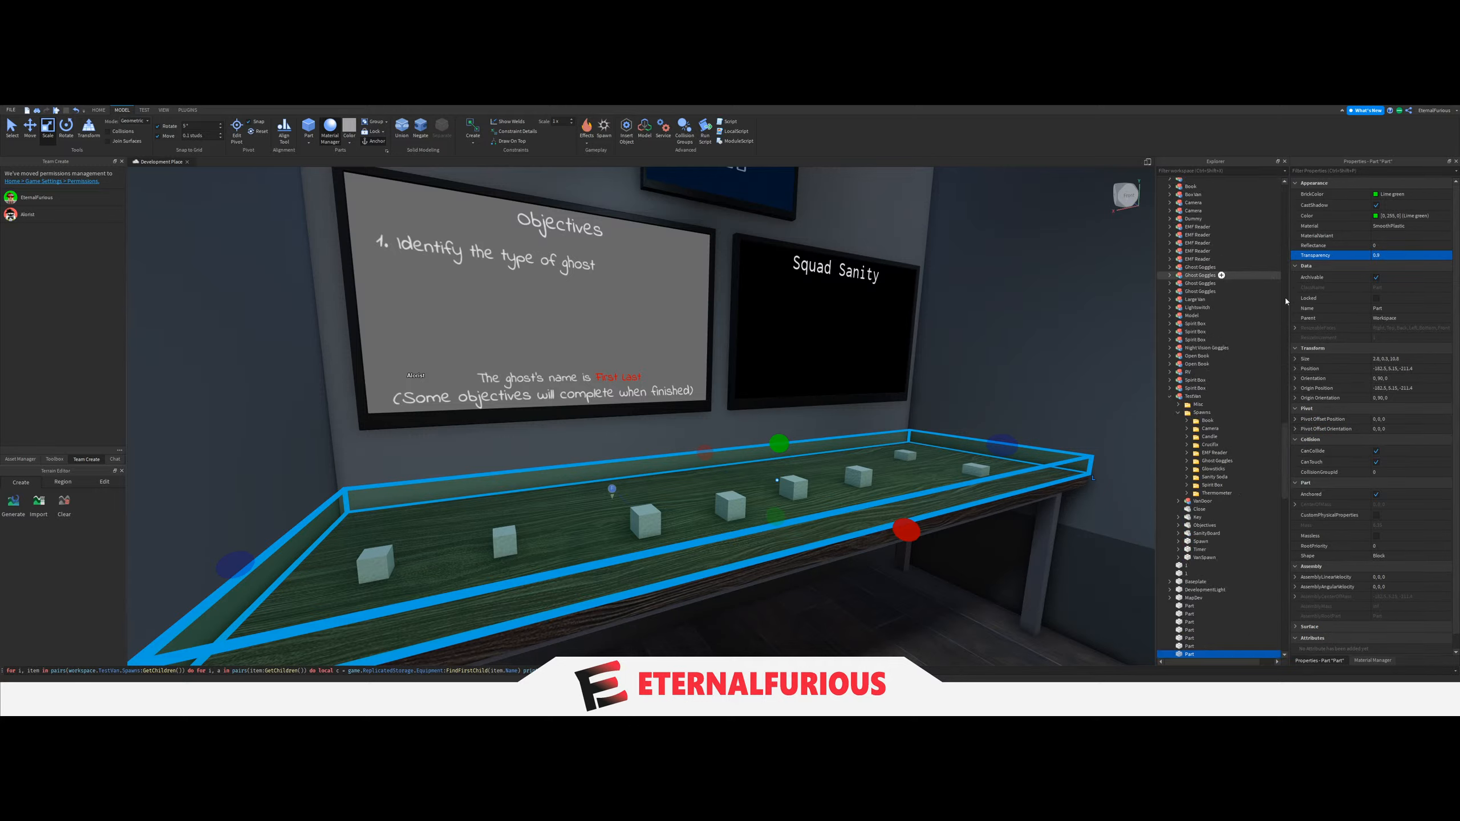
left_click_drag(1286, 461, 1285, 215)
left_click(1169, 231)
scroll(1193, 377, "down", 10)
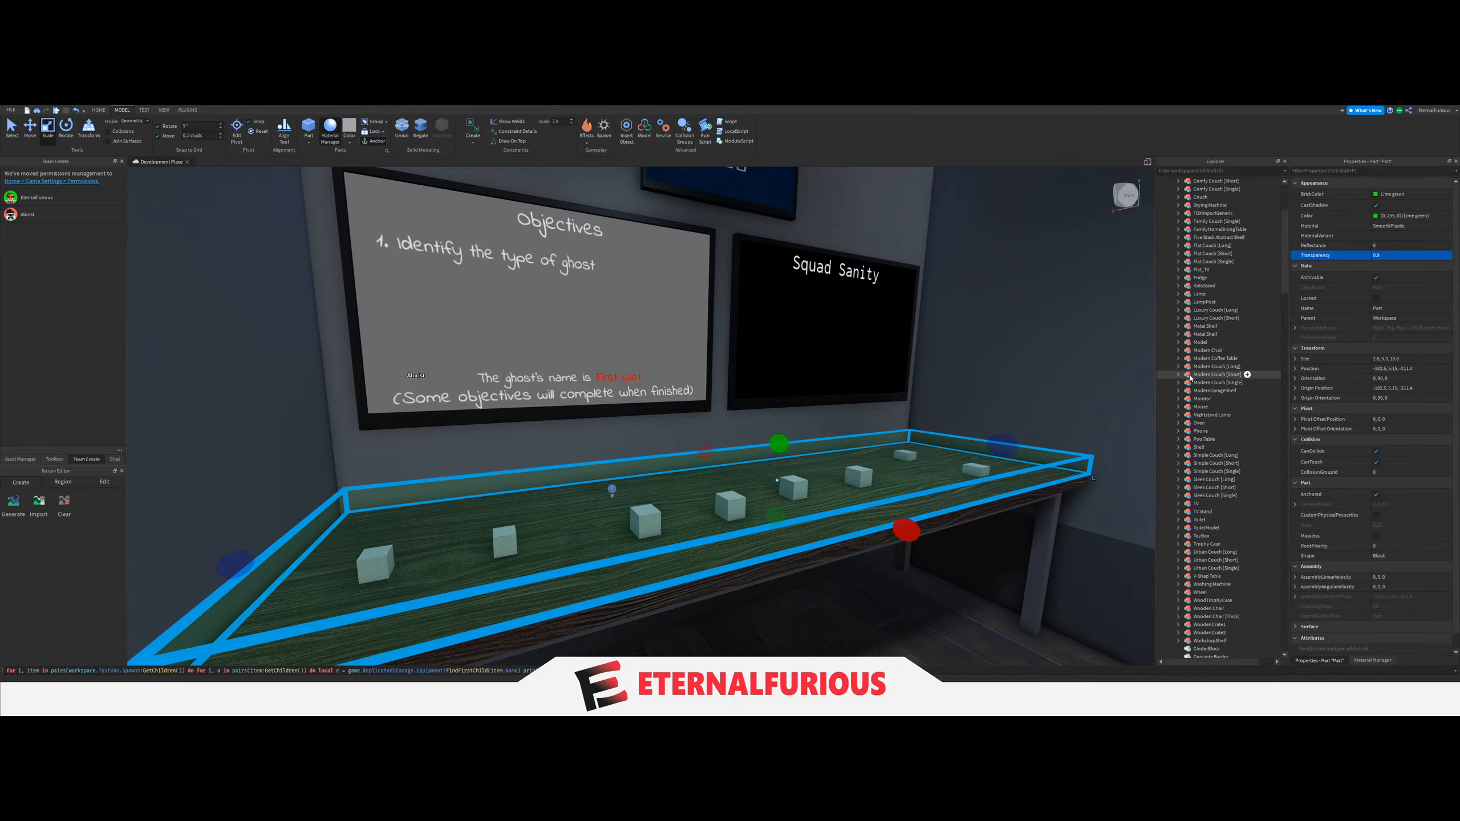
scroll(1203, 436, "down", 9)
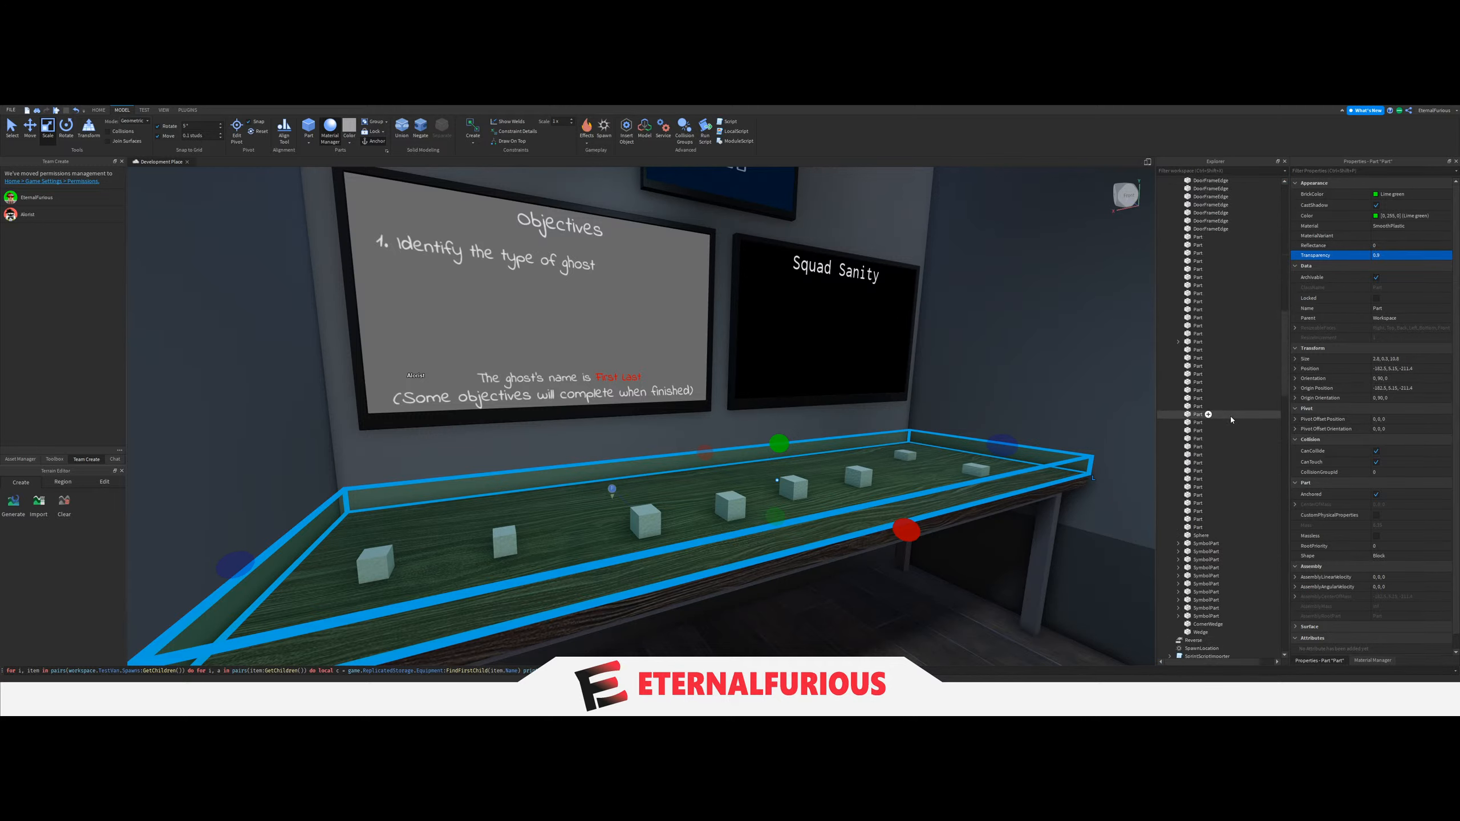
scroll(1231, 403, "up", 15)
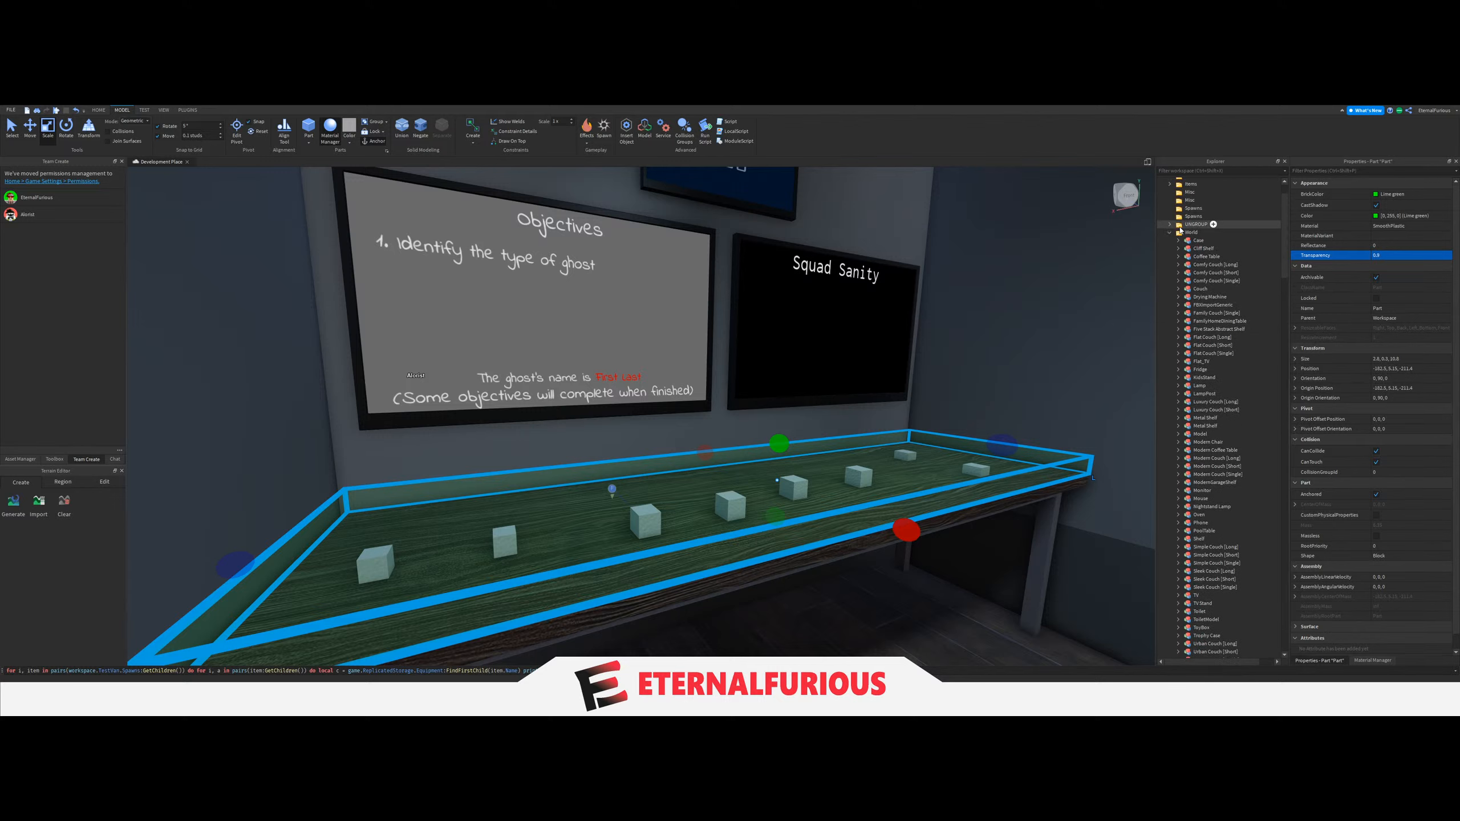
left_click(1171, 233)
scroll(1184, 374, "down", 8)
left_click_drag(1200, 557, 1198, 300)
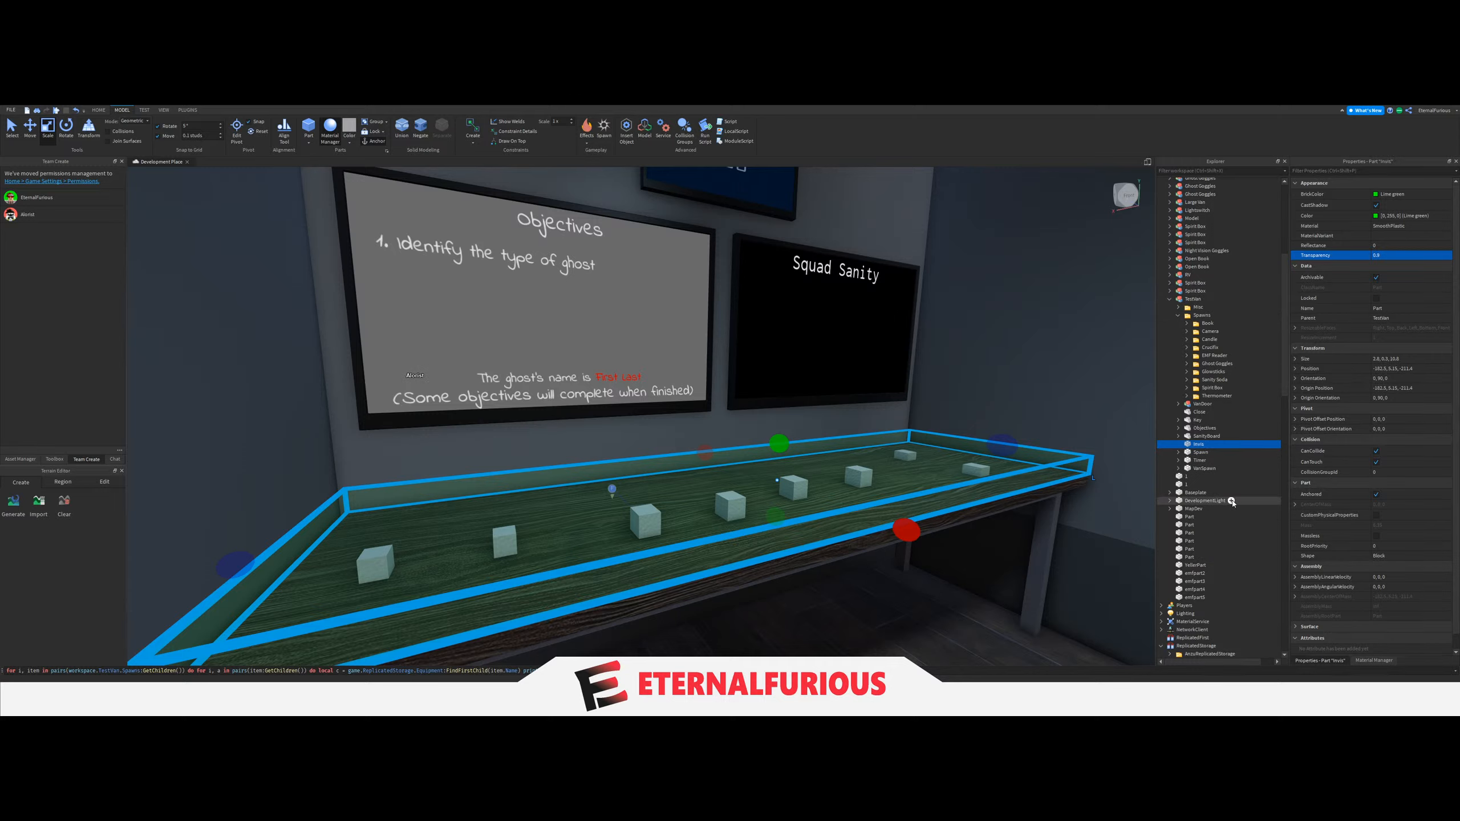
Duplicate the green Invis slab that covers the van's desk.
key("d")
right_click_drag(805, 425, 717, 434)
key("ctrl+d")
scroll(723, 417, "down", 5)
left_click(724, 417)
scroll(724, 419, "up", 3)
key("ctrl+z")
scroll(717, 434, "up", 5)
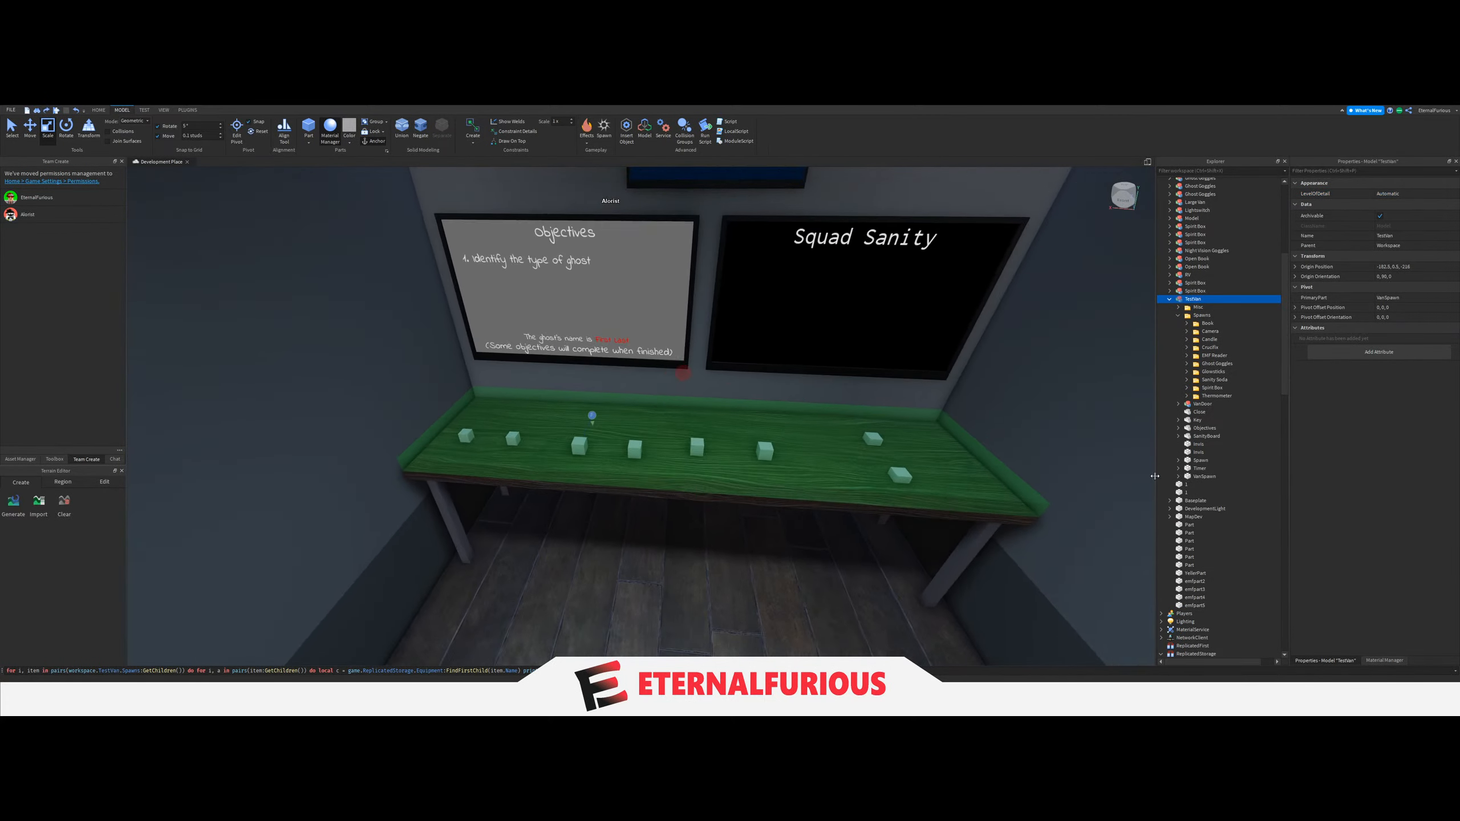
Move the duplicate Invis slab out of the TestVan model and into Workspace.
left_click(1188, 454)
scroll(730, 518, "down", 4)
left_click(730, 519)
key("ctrl+z")
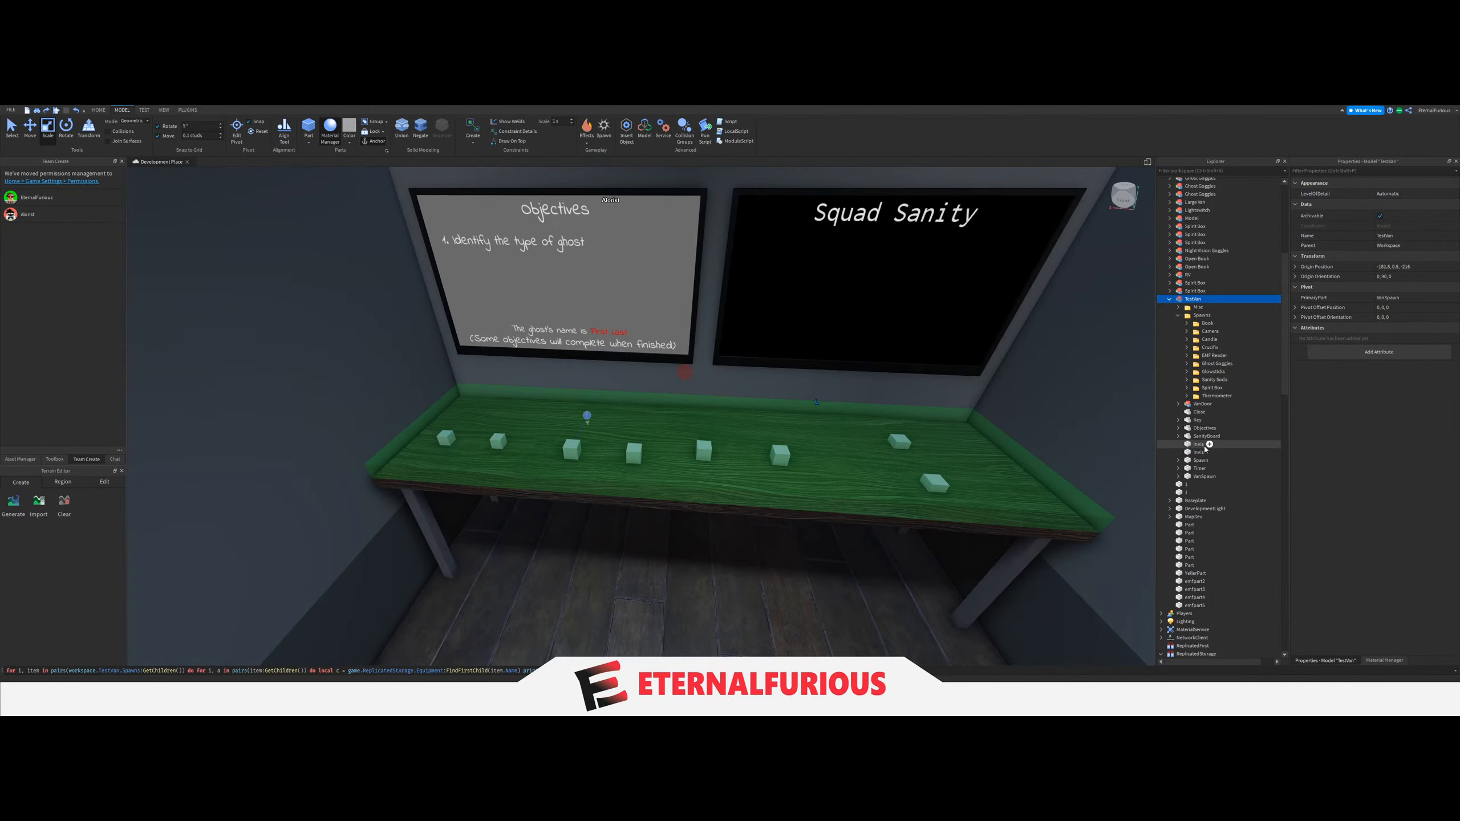
left_click(1220, 436)
left_click(1197, 444)
scroll(1200, 368, "up", 8)
left_click_drag(1194, 453, 1191, 182)
Bring the duplicate slab over to the shelving unit, rotate it to run along the unit, and place it on the cabinet countertop.
left_click_drag(863, 487, 759, 521)
right_click_drag(863, 487, 759, 522)
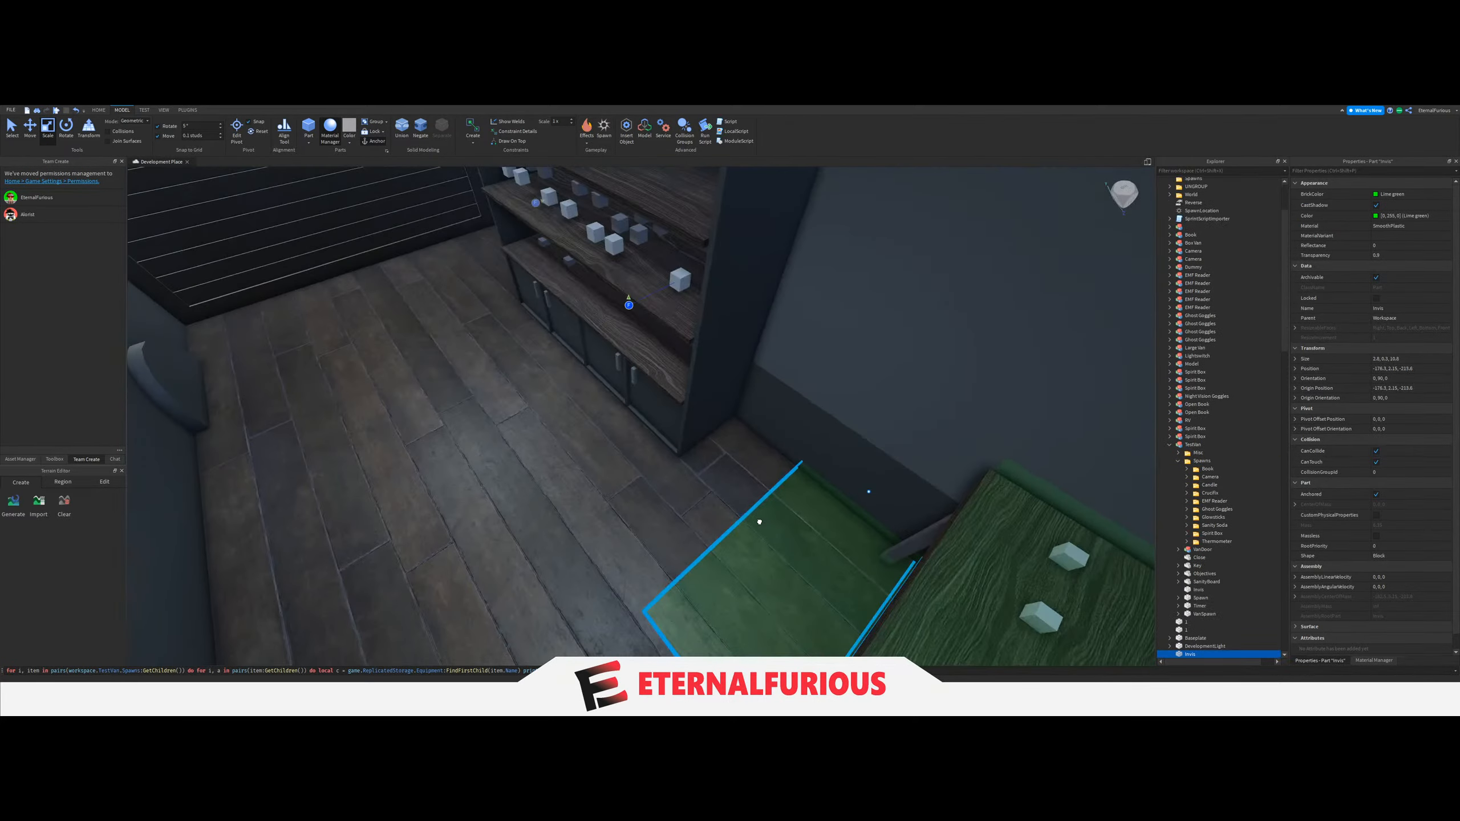
left_click_drag(759, 521, 710, 529)
right_click_drag(759, 521, 710, 528)
key("ctrl+r")
left_click_drag(710, 528, 675, 515)
right_click_drag(711, 528, 674, 516)
left_click_drag(675, 516, 619, 516)
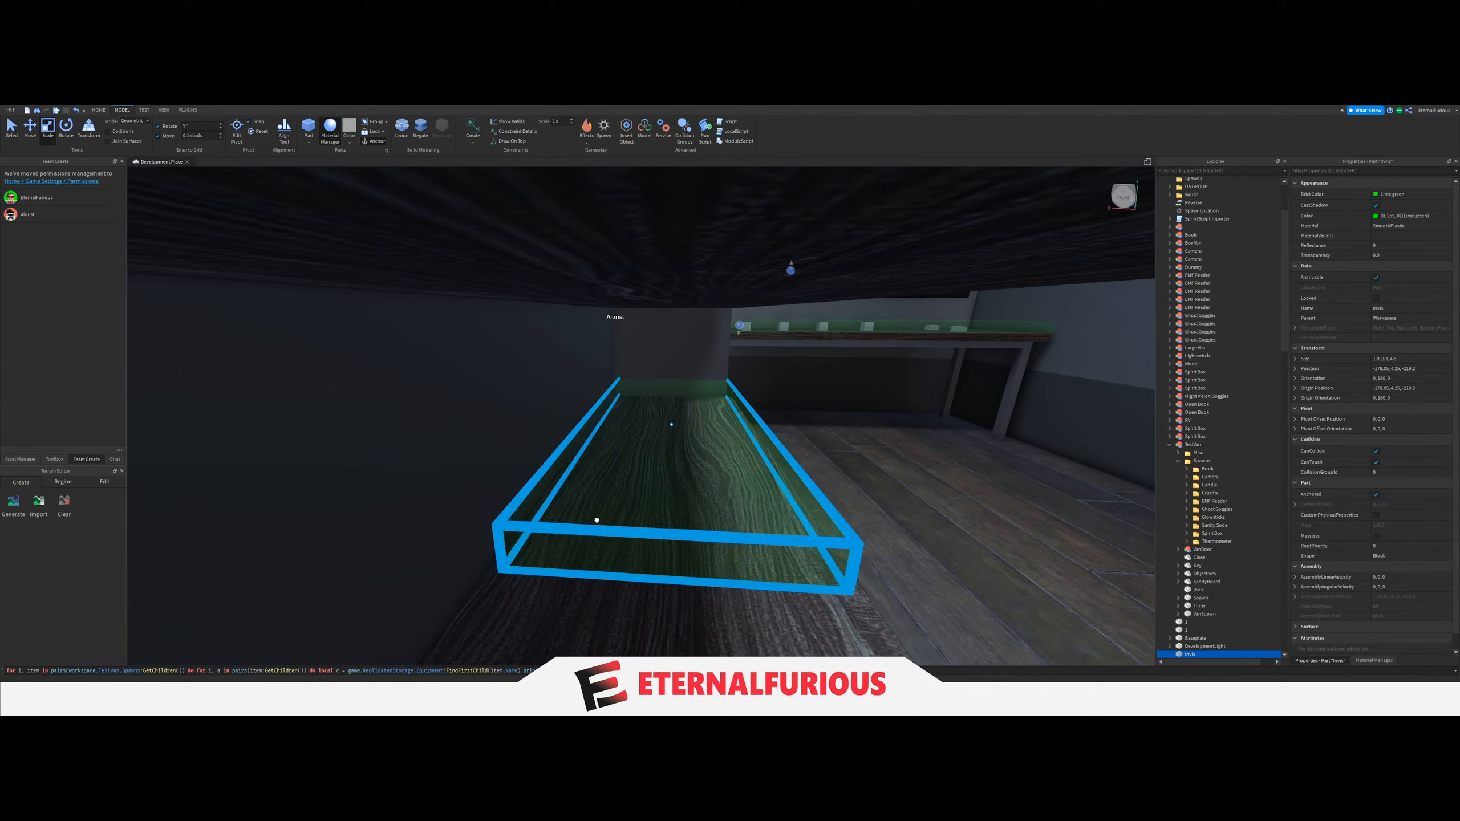
Resize the duplicate slab to fit the depth of the cabinet countertop and reach the countertop's end nearest the desk.
left_click_drag(596, 515, 747, 495)
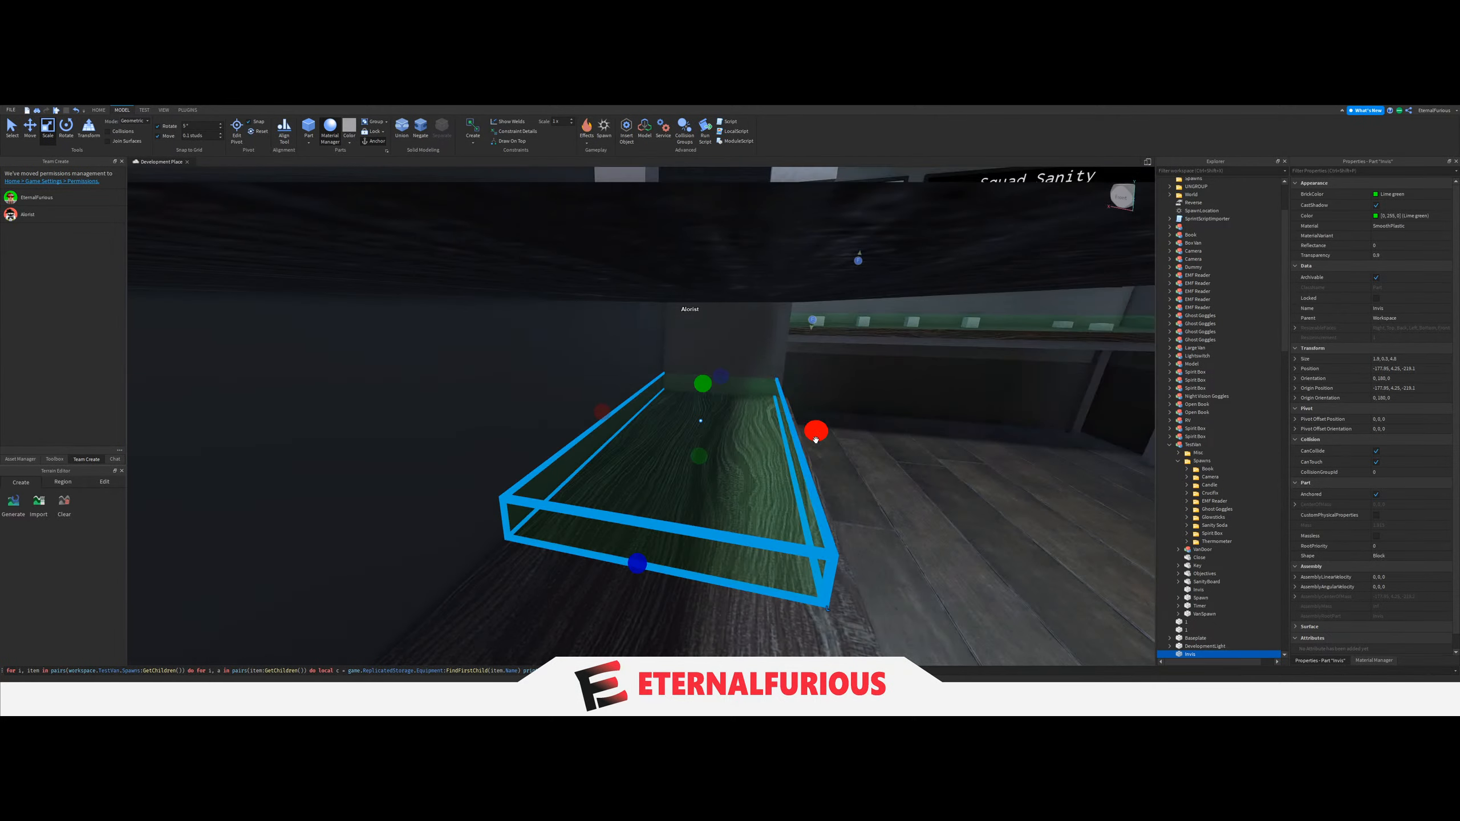
right_click_drag(815, 440, 684, 451)
left_click_drag(685, 454, 701, 461)
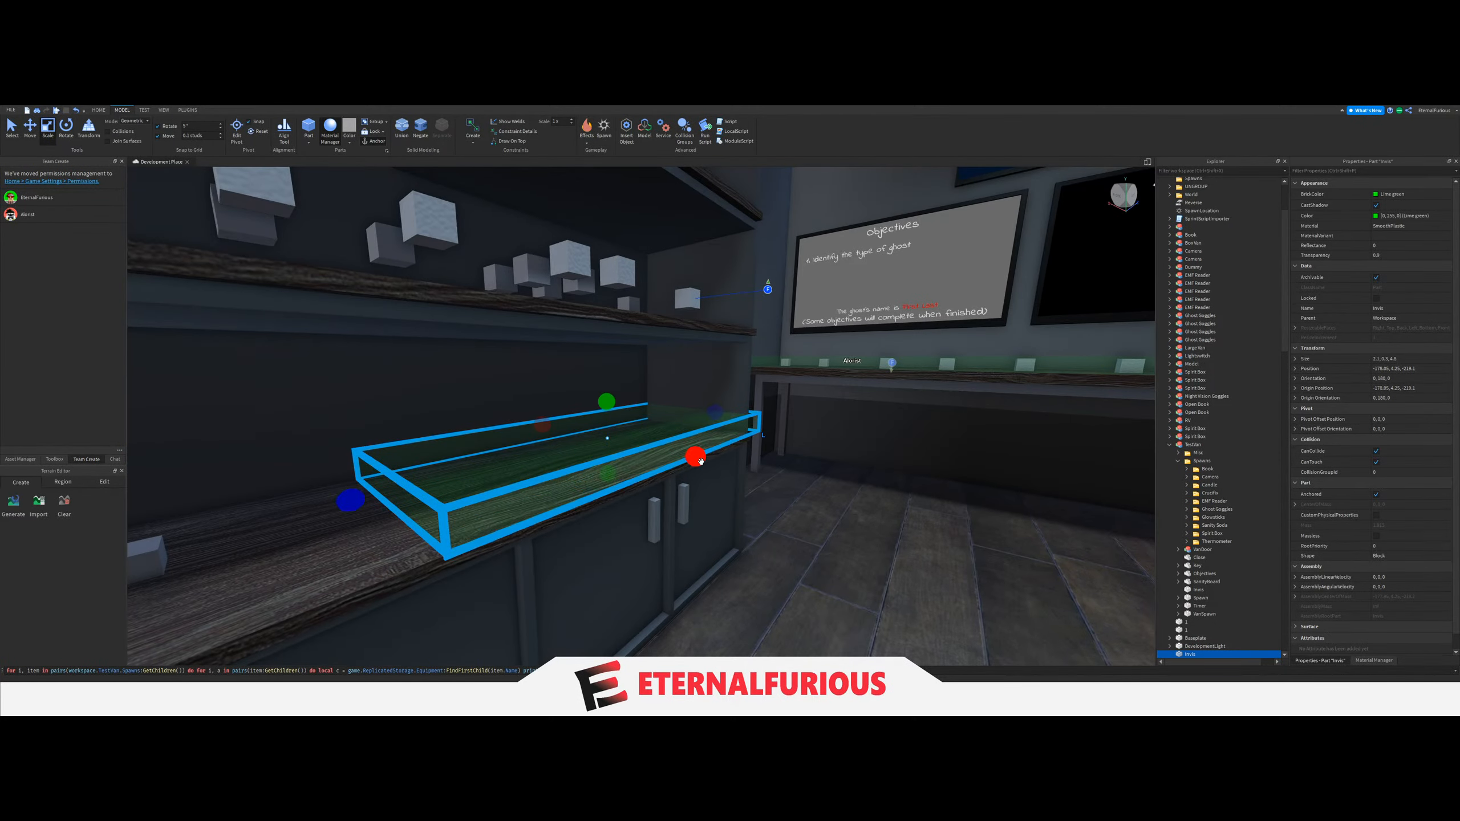
right_click_drag(701, 462, 822, 424)
left_click_drag(833, 433, 797, 435)
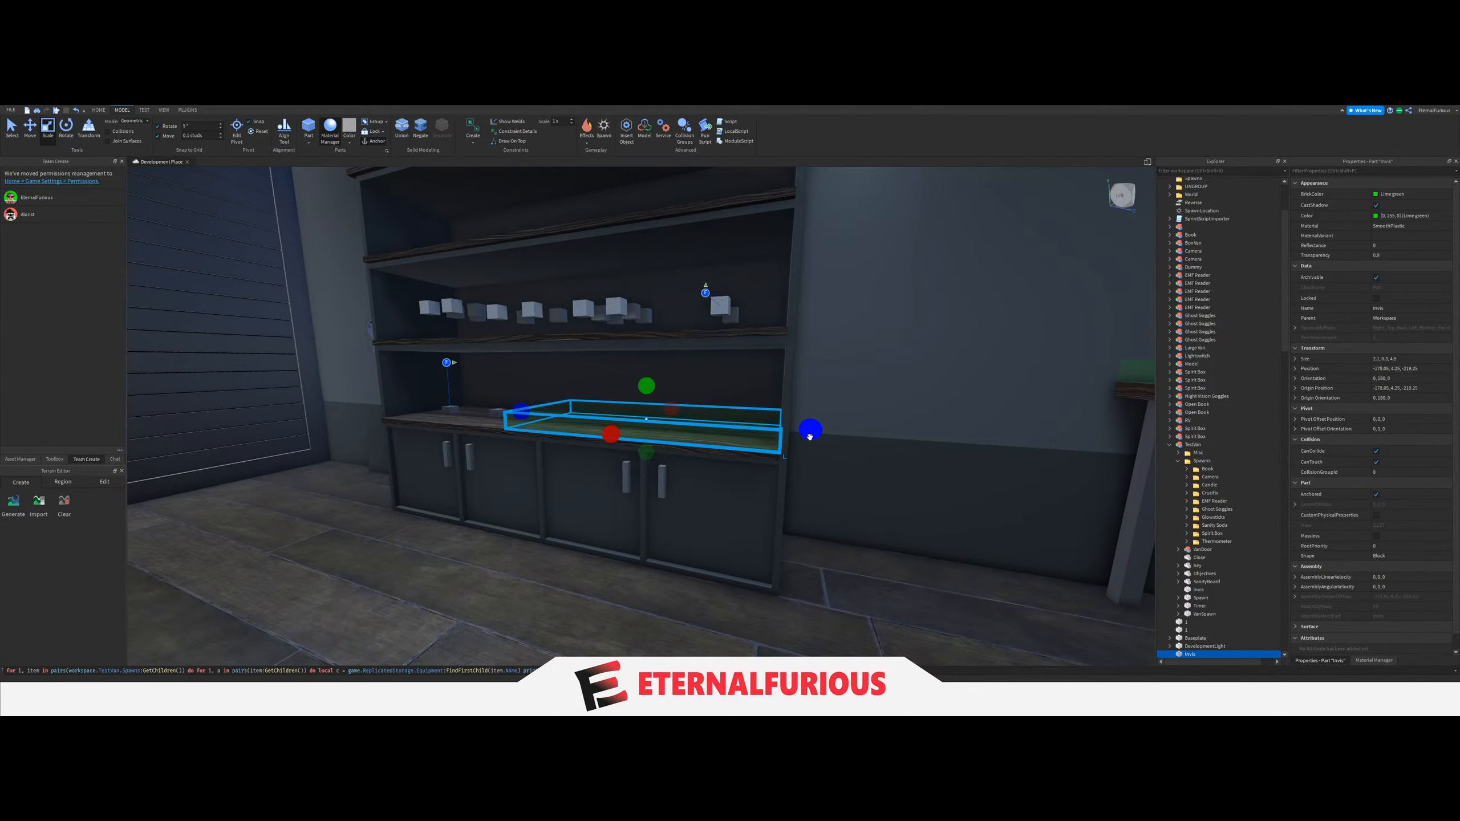
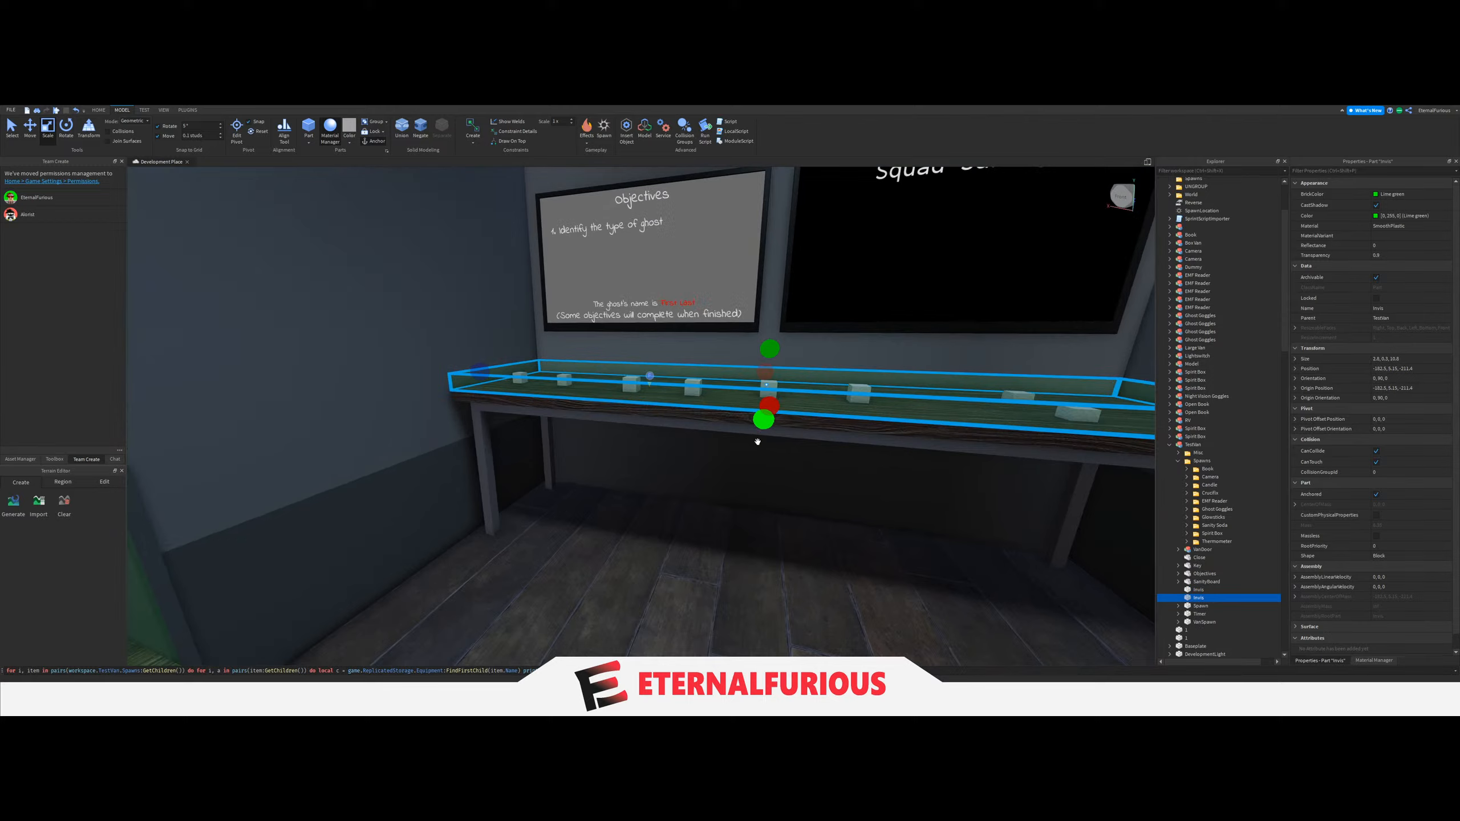
Select both green Invis slabs covering the desk and shelves and open their shared Transparency value for editing.
right_click_drag(759, 434, 701, 473)
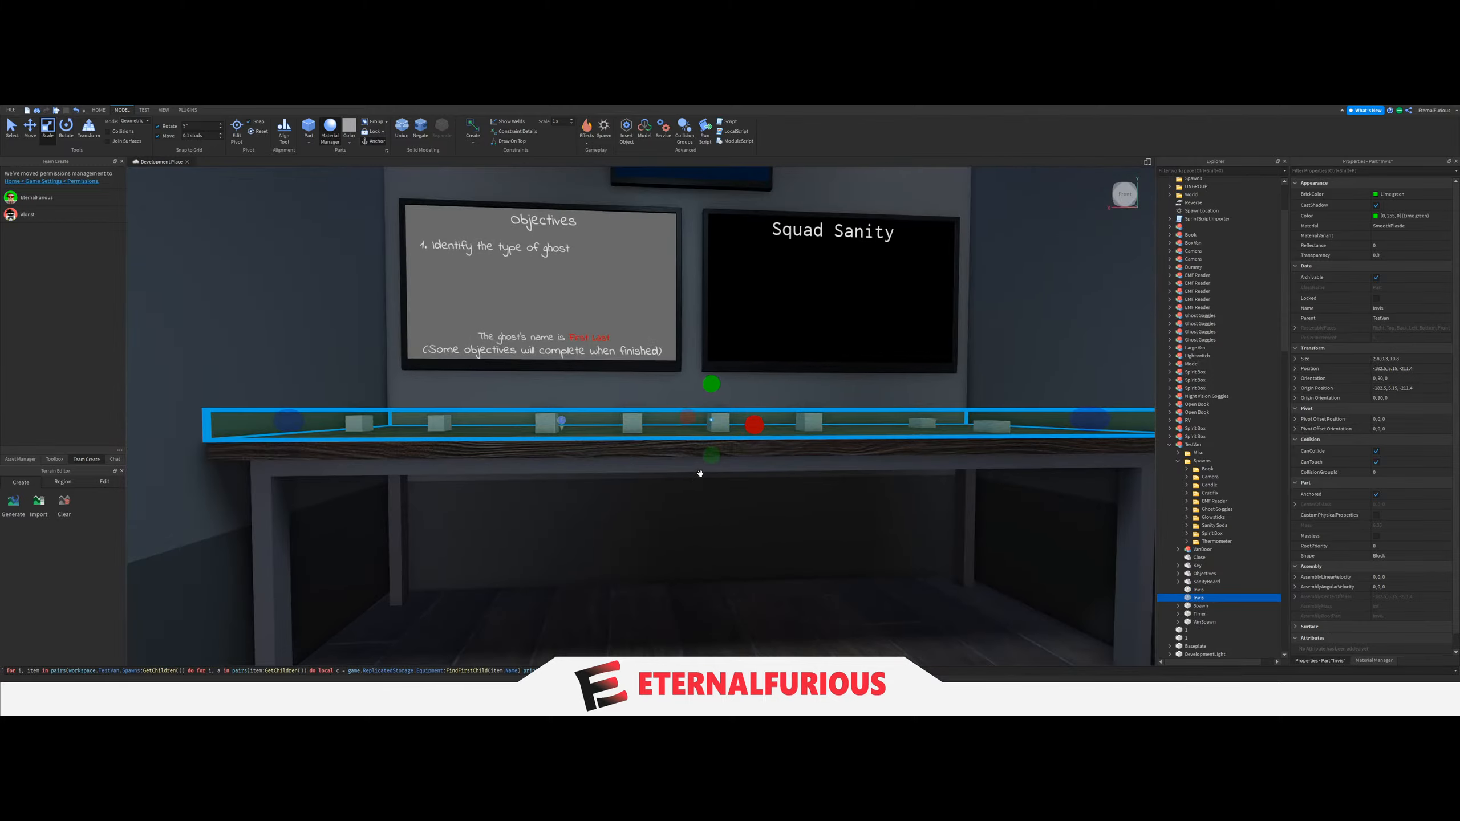
left_click_drag(701, 473, 706, 476)
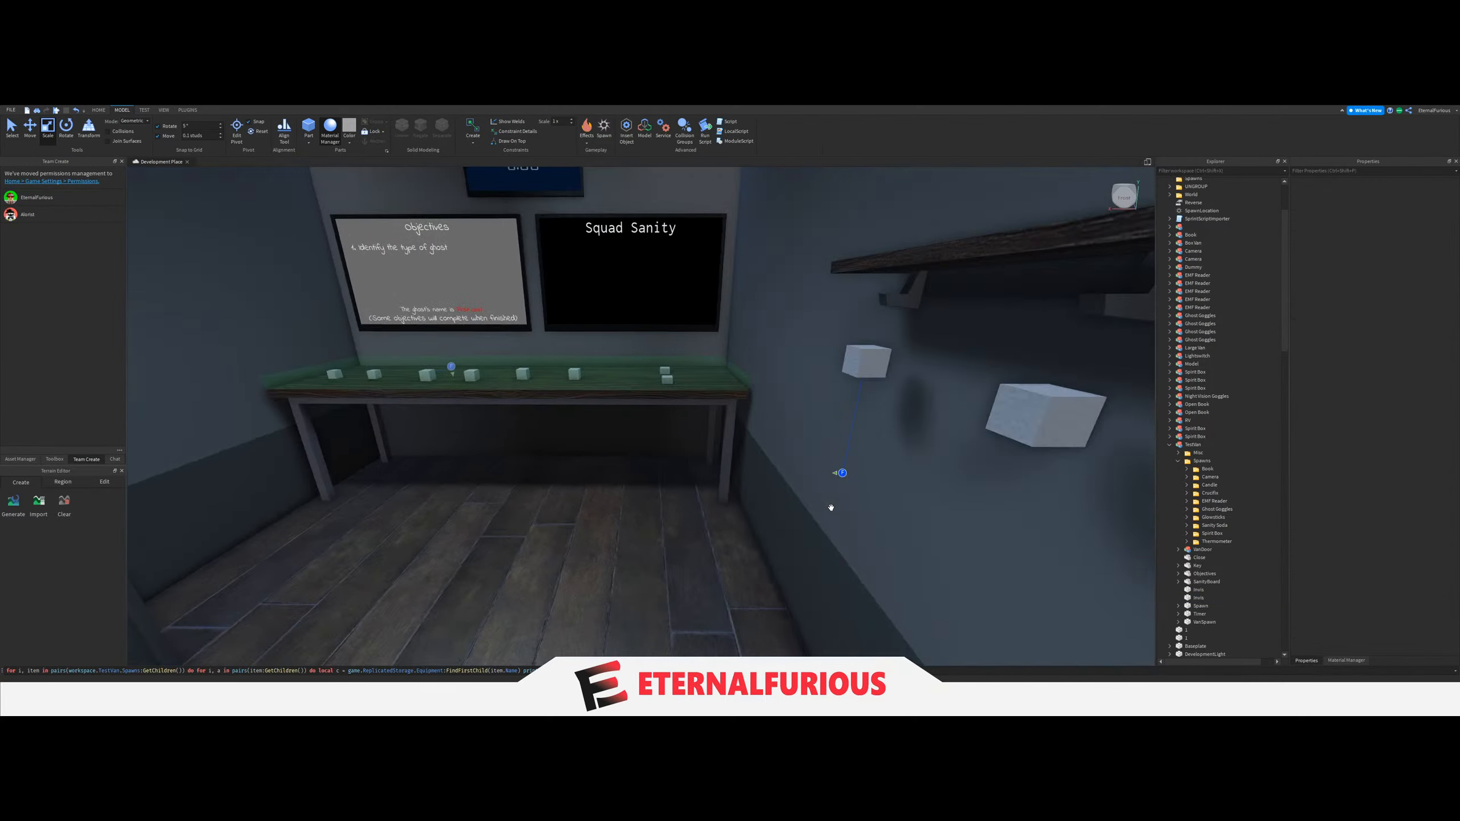
scroll(727, 510, "down", 3)
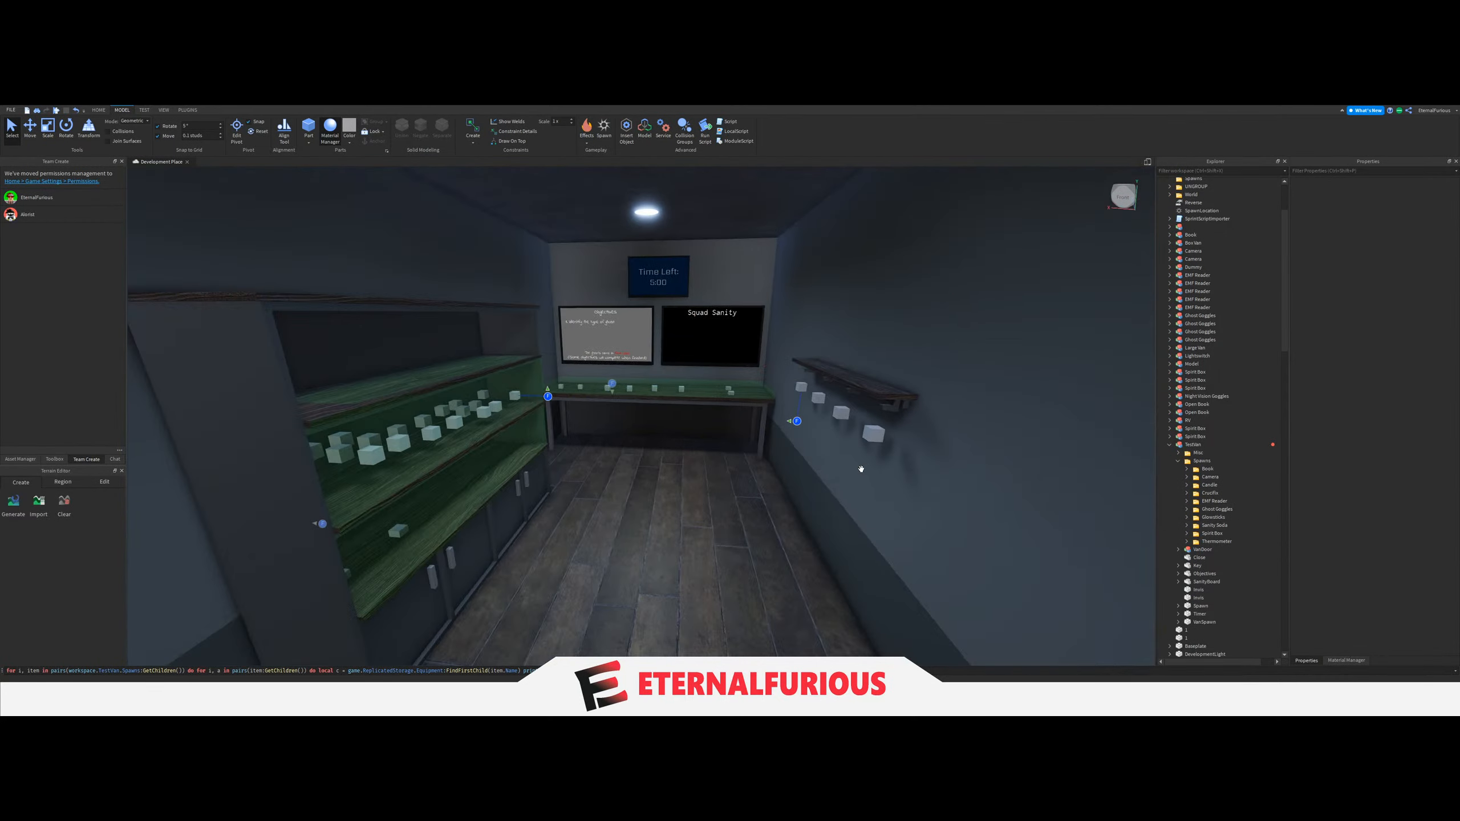
left_click(1197, 598)
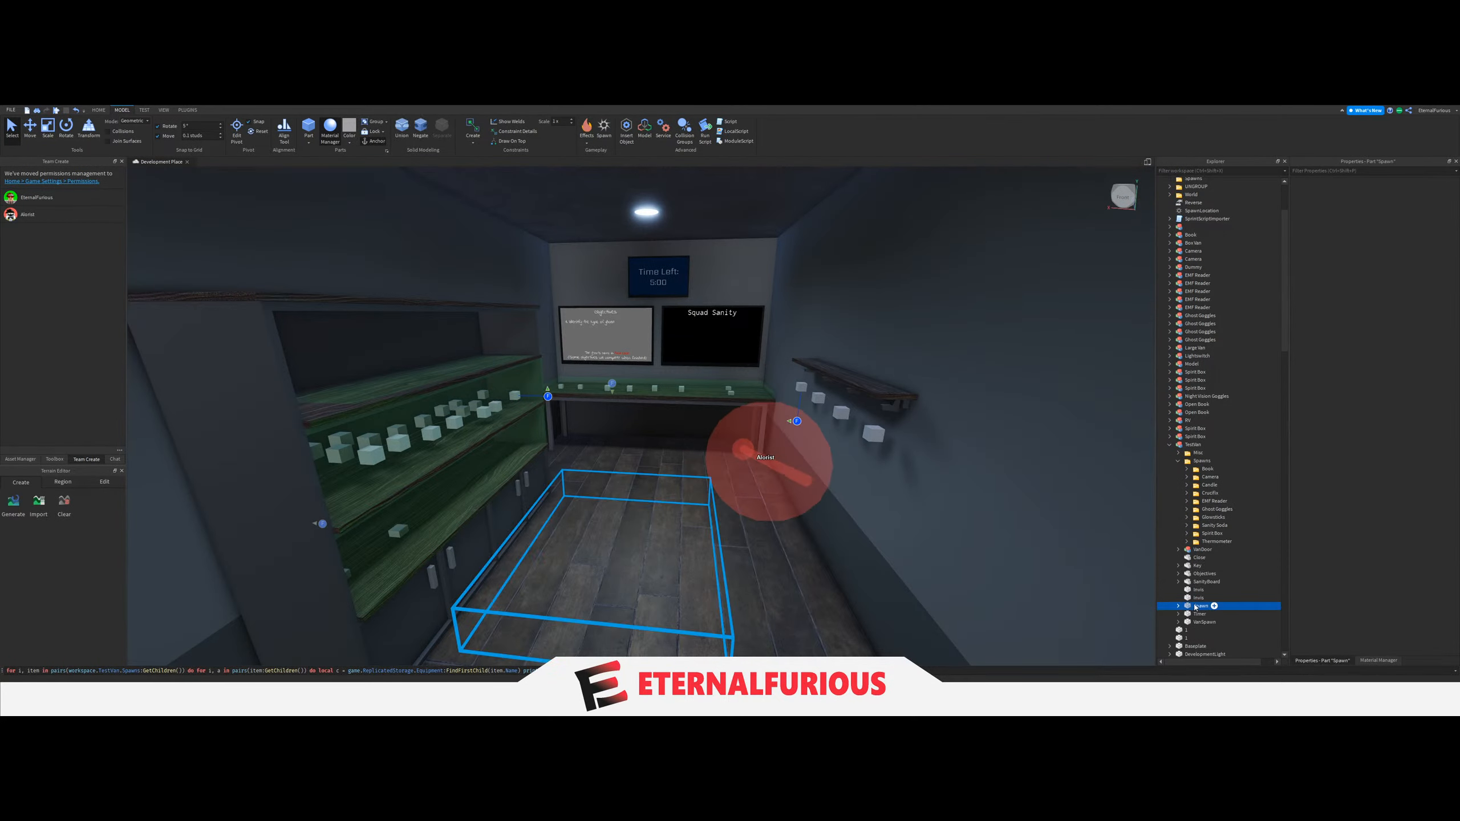
left_click(1196, 591, "ctrl")
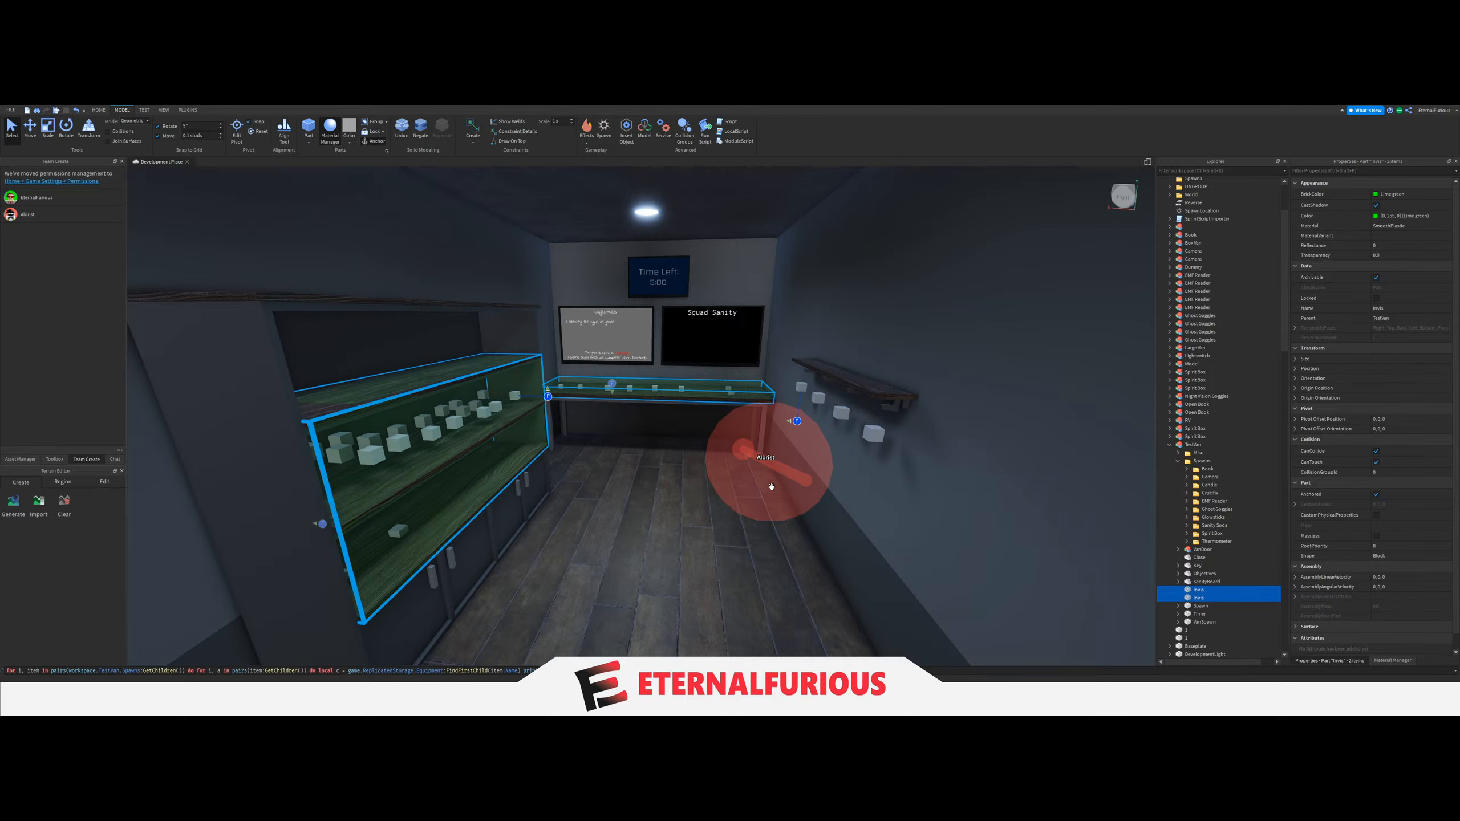
key("f")
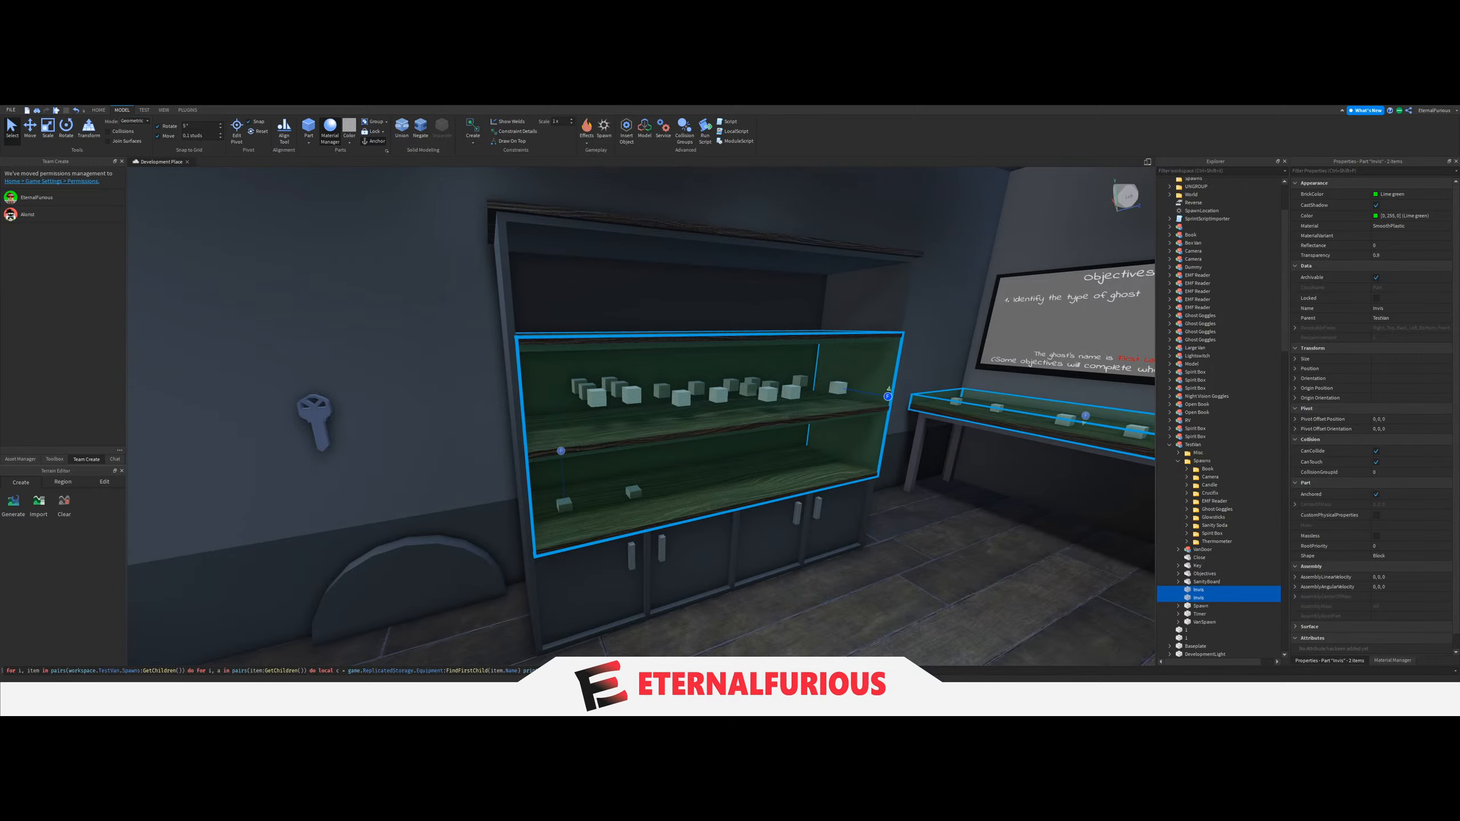
left_click_drag(1198, 594, 1197, 543)
left_click(1379, 255)
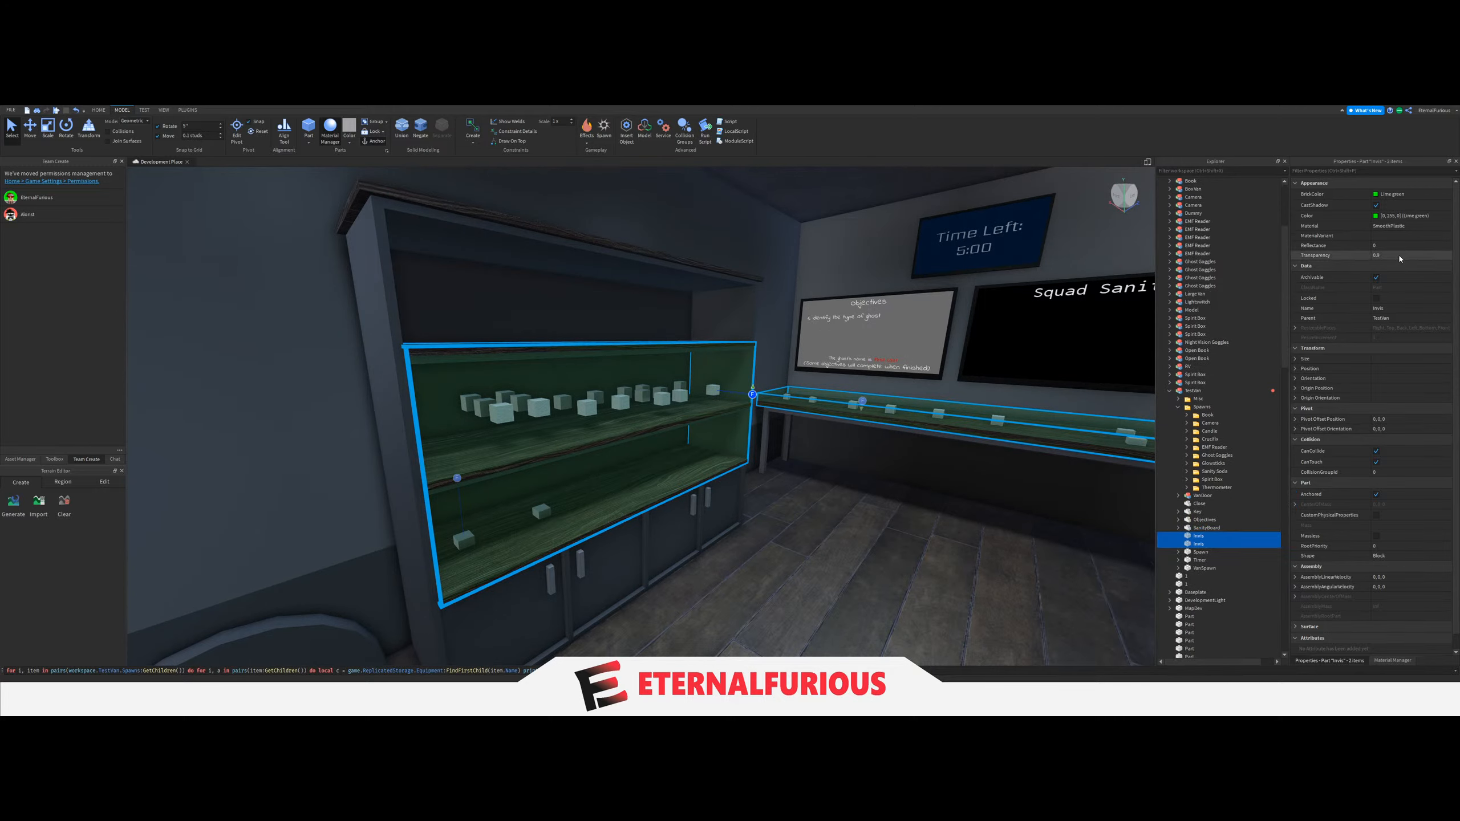
key("Return")
right_click_drag(897, 394, 867, 401)
left_click(867, 403)
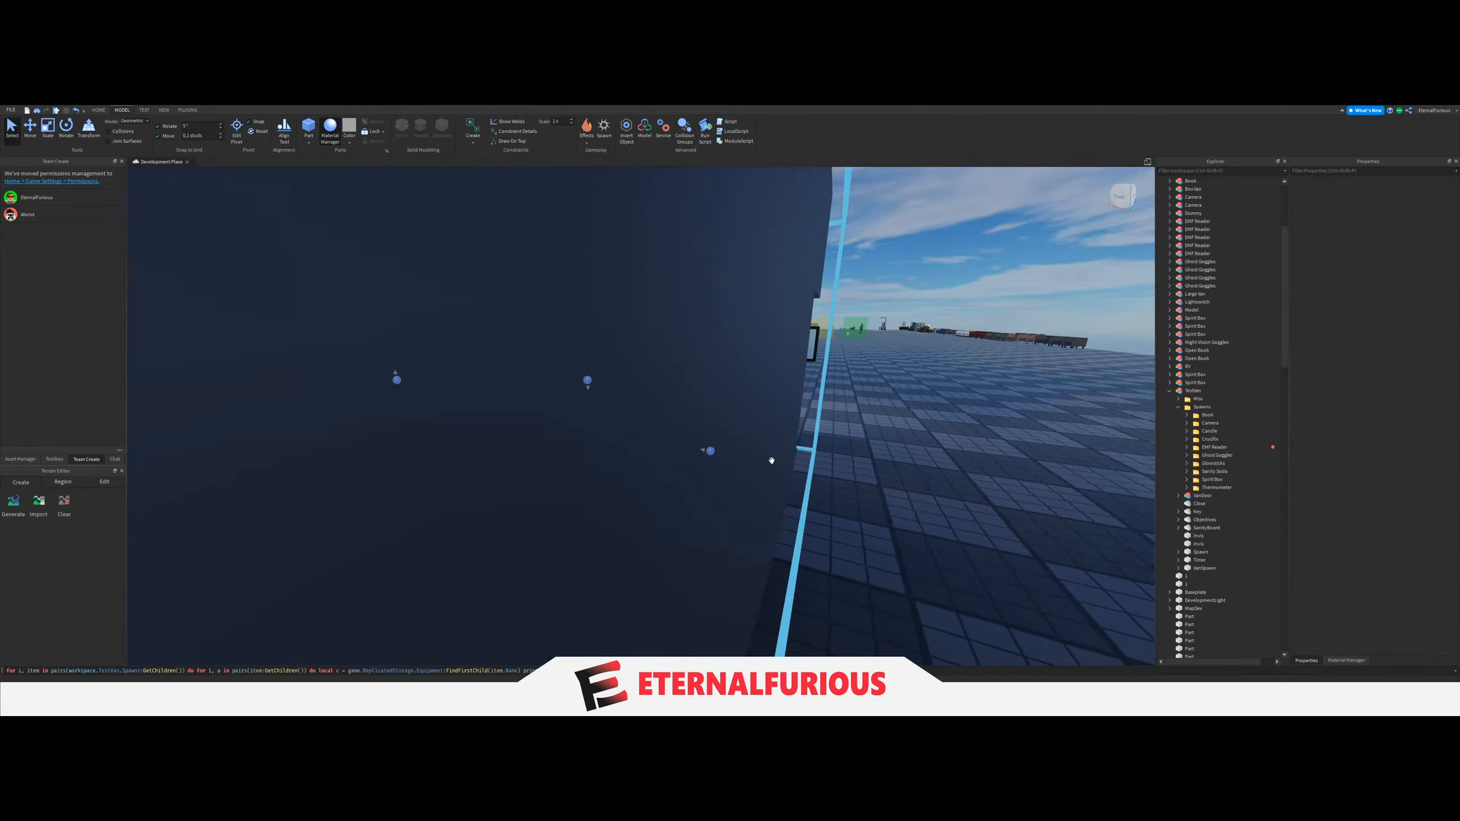
Duplicate the two loose spawn blocks at the lighter next to the candles.
right_click_drag(772, 459, 632, 469)
key("s")
key("w")
left_click(529, 504)
left_click(449, 552, "ctrl")
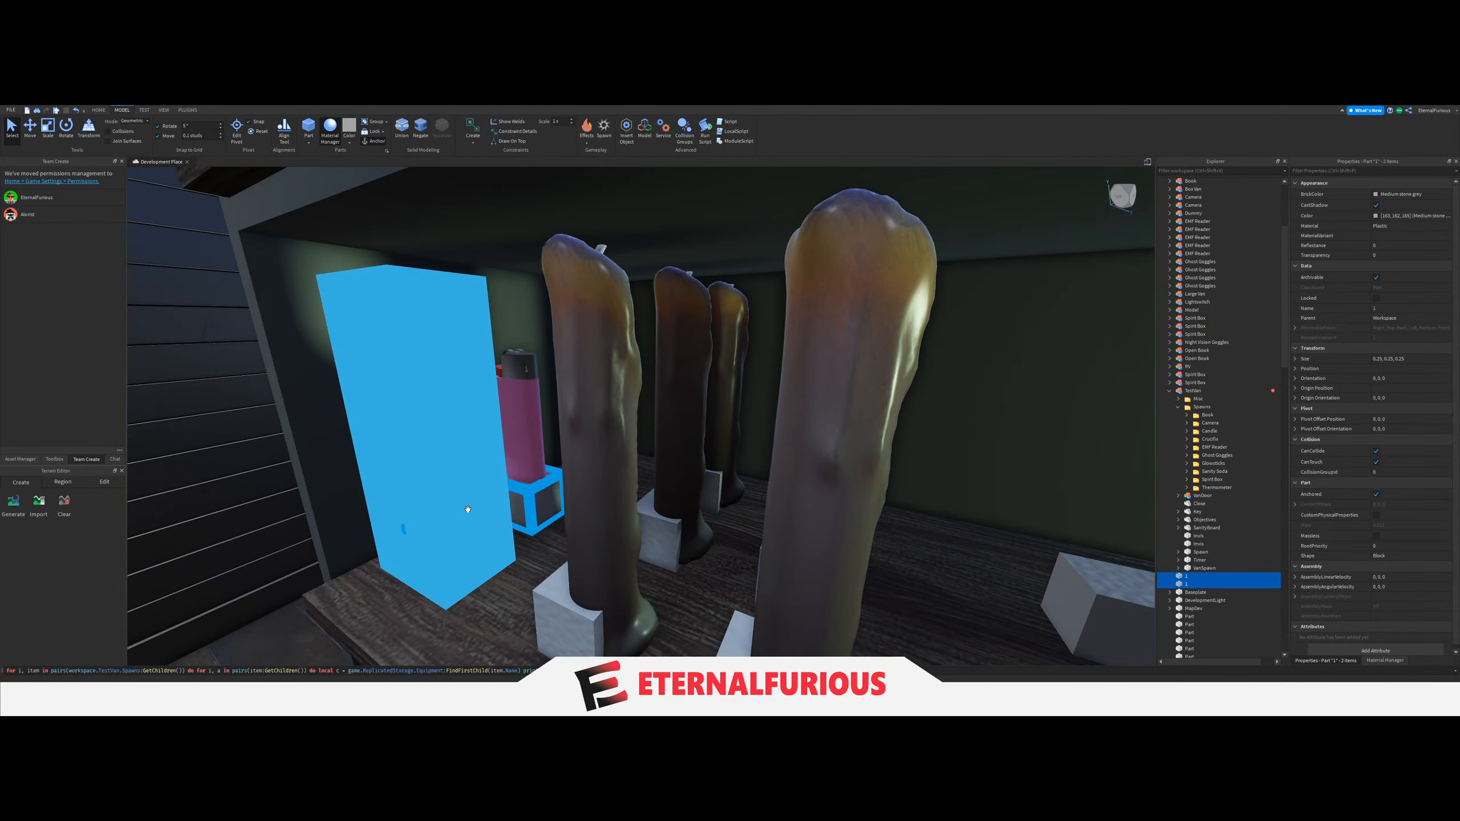
key("s")
left_click(30, 135)
key("ctrl+d")
Place the two duplicate blocks at the end of the middle shelf nearest the wall key, beside the candle spawns.
left_click_drag(540, 465, 551, 467)
right_click_drag(540, 465, 551, 467)
key("a")
left_click_drag(551, 466, 766, 526)
key("w")
right_click_drag(766, 526, 766, 526)
key("s")
key("w")
right_click_drag(671, 501, 646, 508)
key("s")
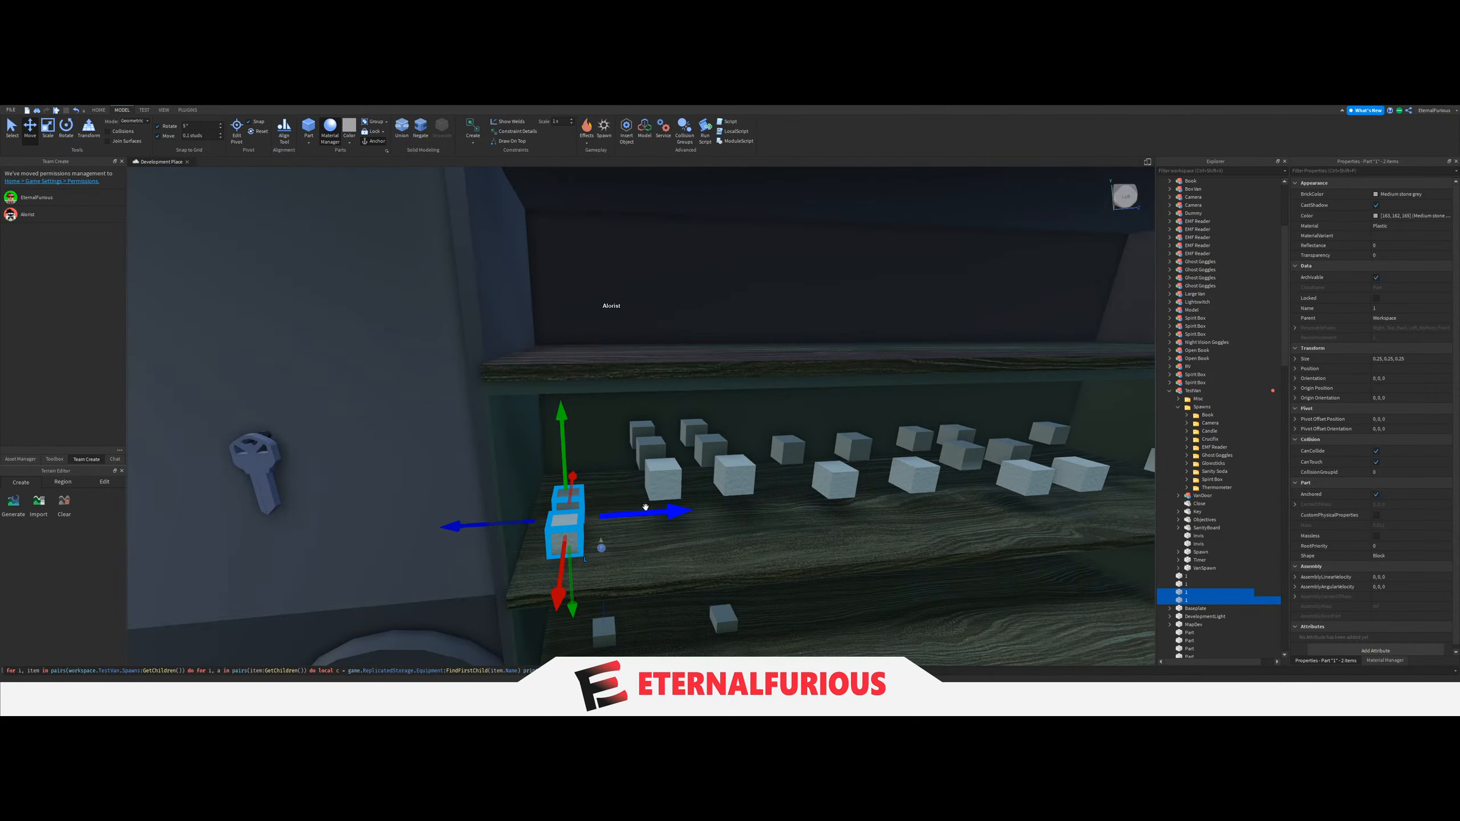
left_click_drag(645, 508, 734, 506)
right_click_drag(734, 506, 697, 619)
key("ctrl+z")
key("w")
Move the two duplicate blocks into the van's Spawns folder and add a subfolder named Lighter there.
left_click_drag(1186, 593, 1206, 410)
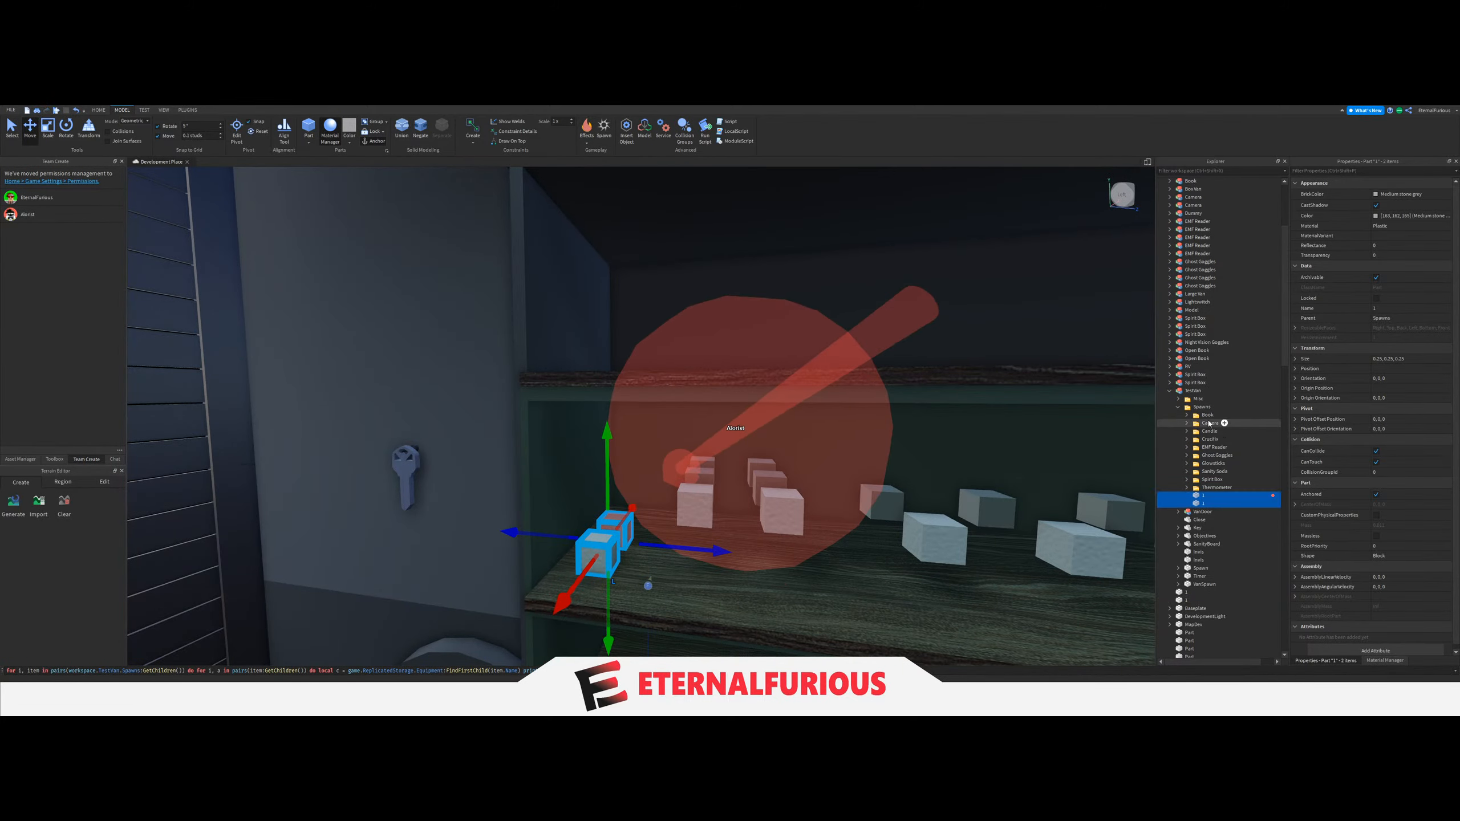
left_click(1200, 407)
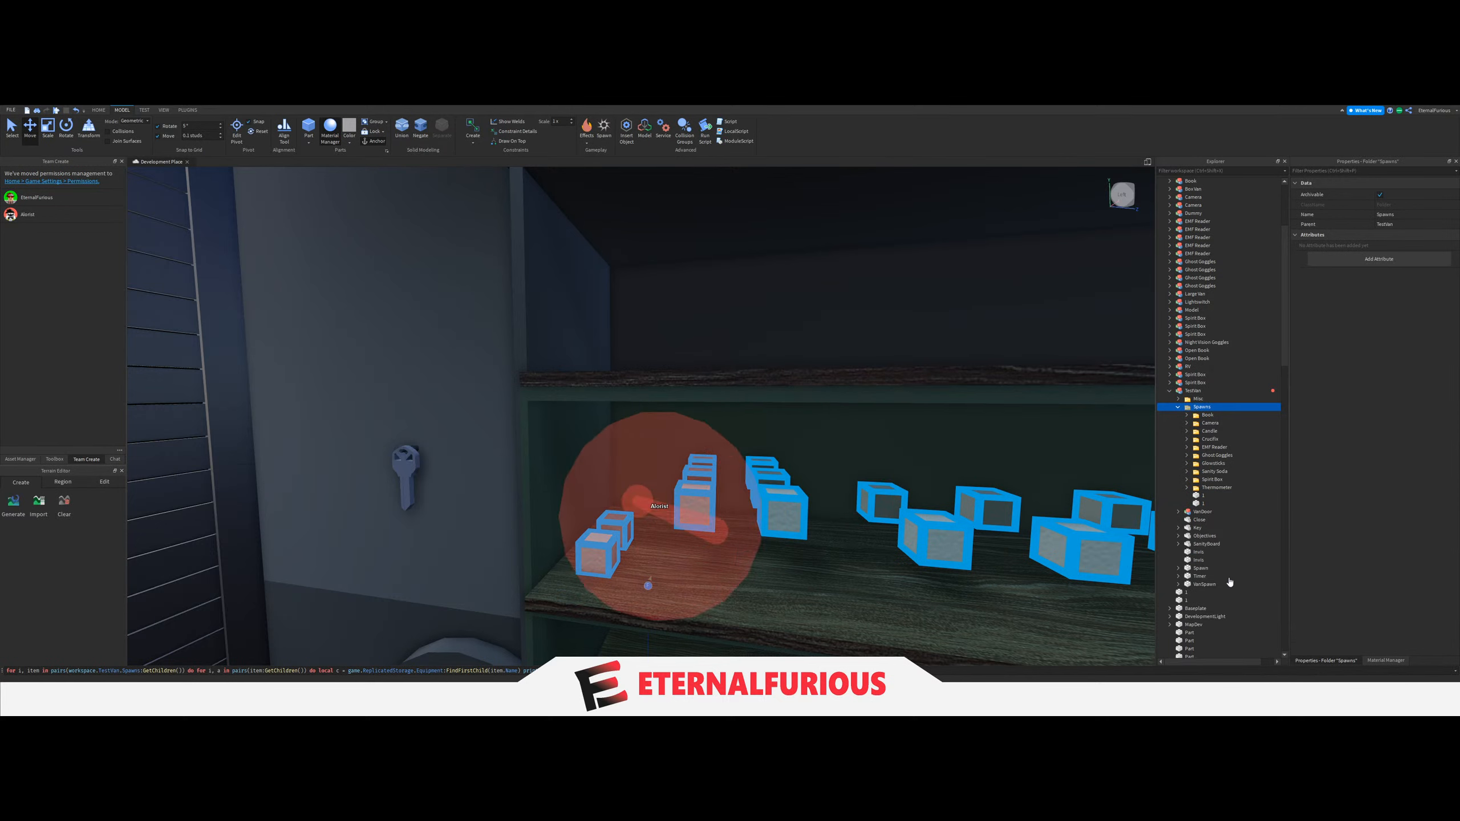
left_click(1224, 455)
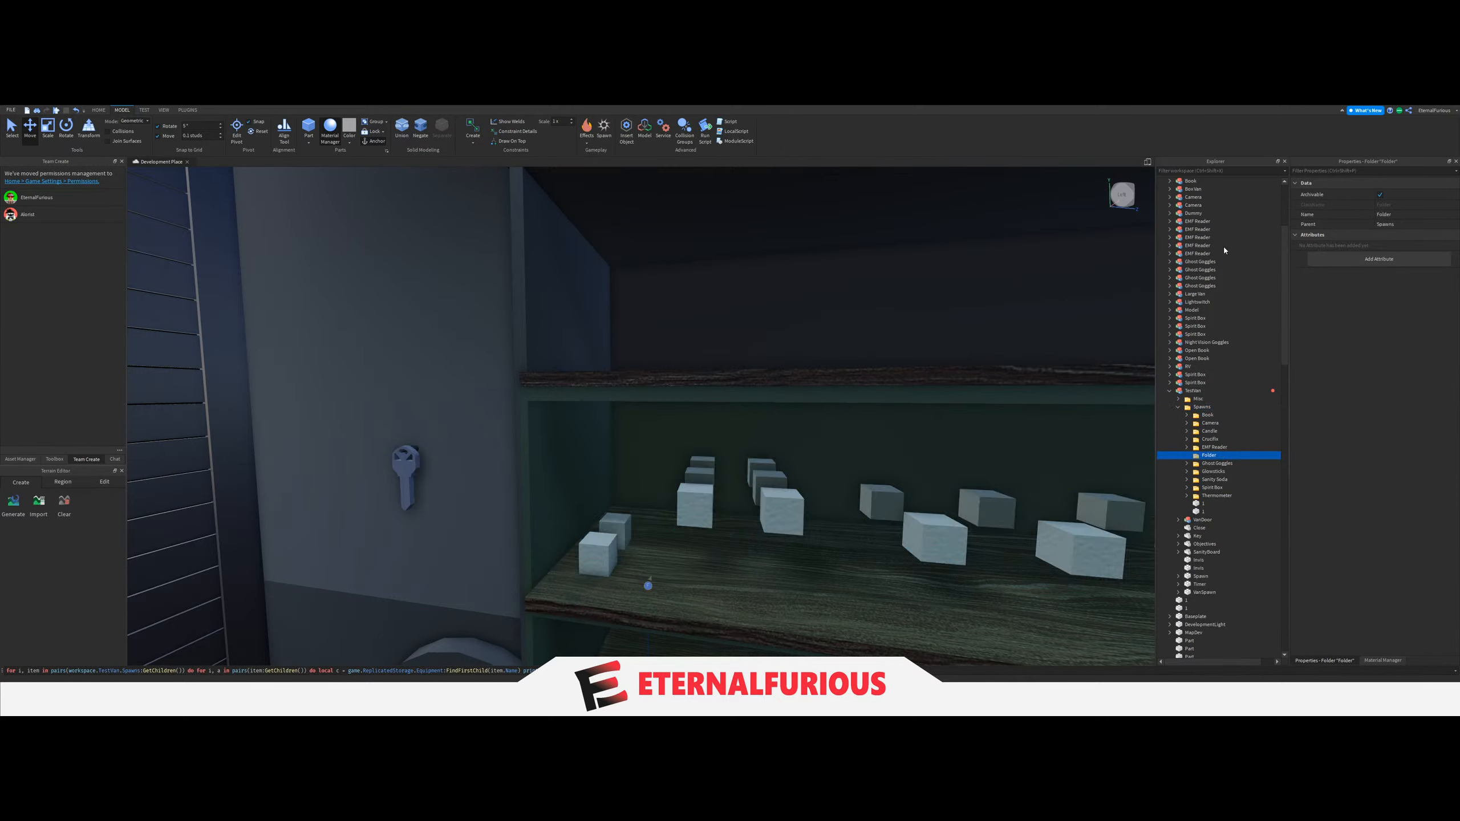
key("F2")
type("Lighter")
key("Return")
Number the two duplicate blocks 1 and 2 and move them into the Lighter folder.
left_click(1203, 503)
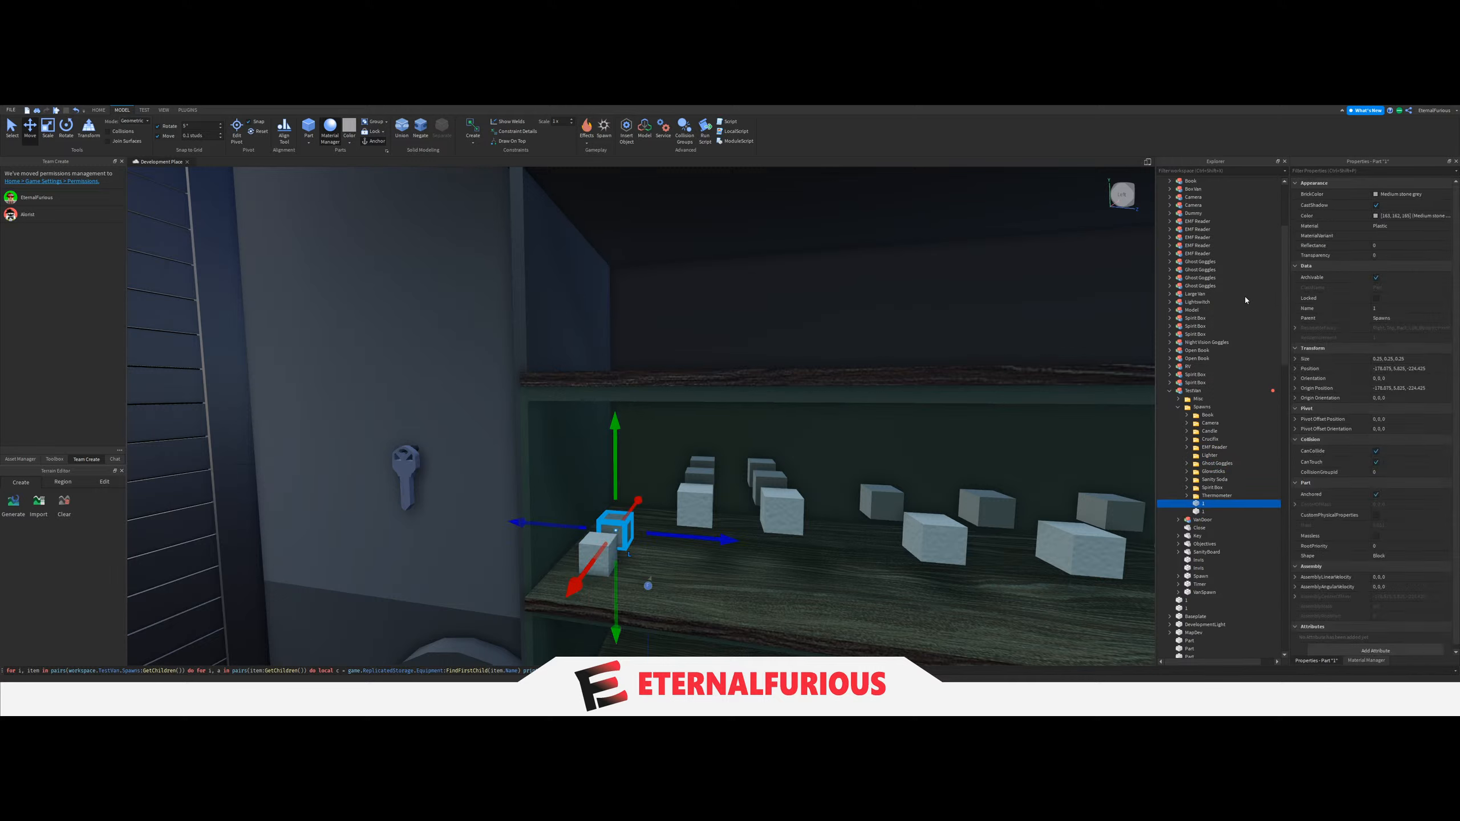
key("Return")
left_click_drag(1203, 512, 1202, 506, "shift")
left_click_drag(1219, 457, 1218, 456)
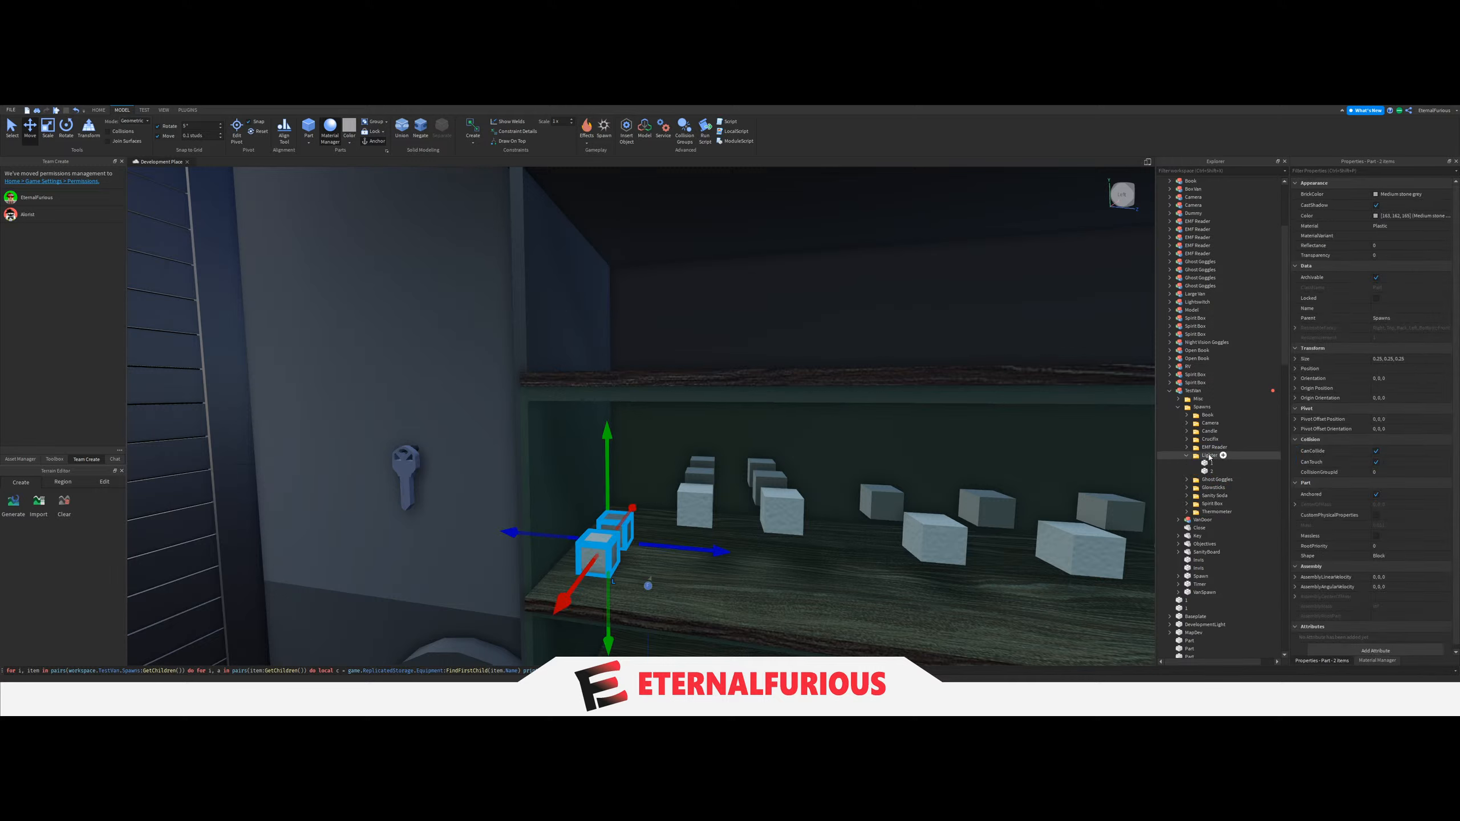
Raise both Lighter blocks slightly above the middle shelf.
left_click_drag(612, 460, 611, 453)
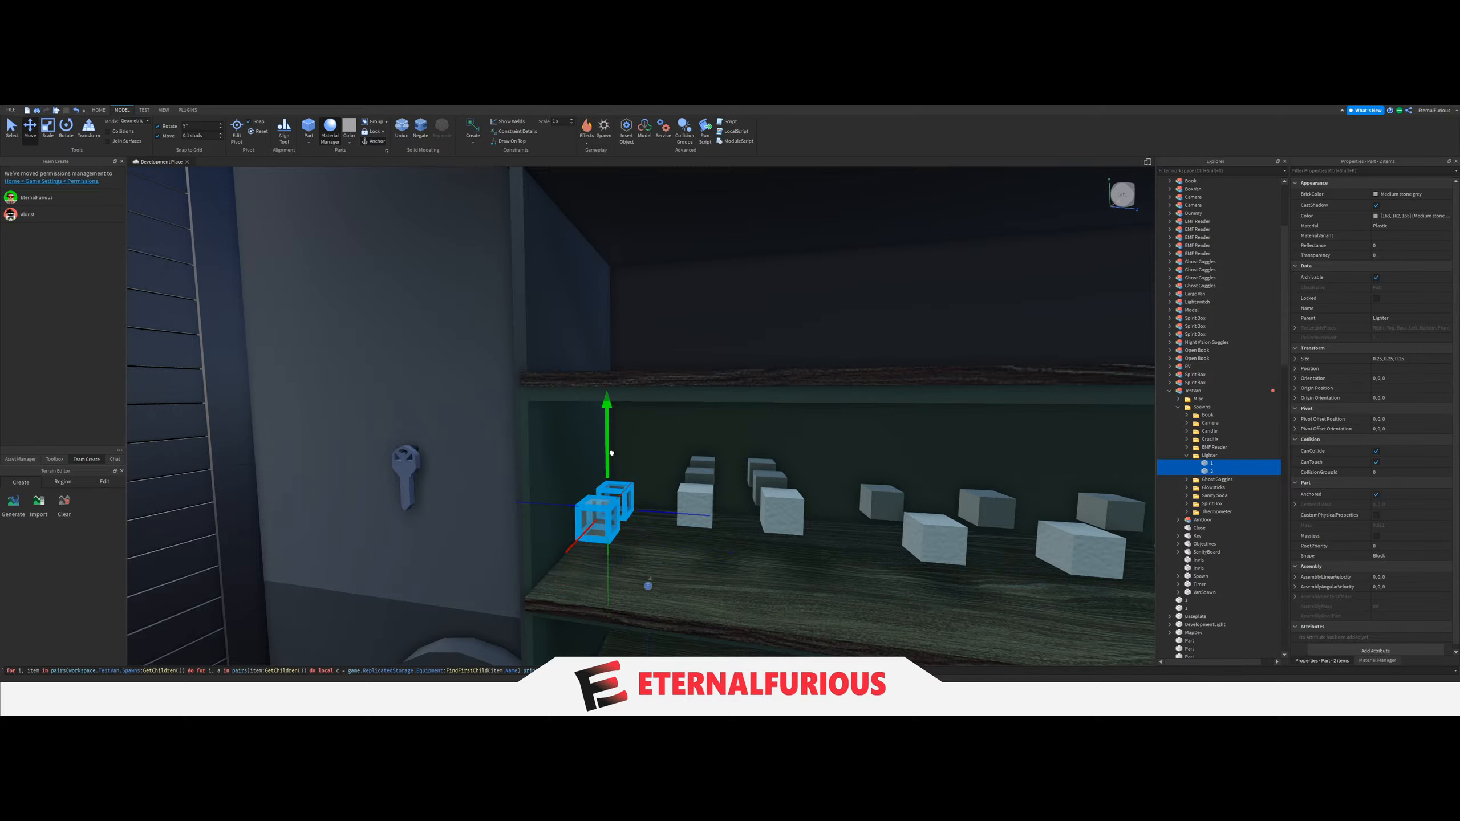
left_click_drag(580, 539, 590, 527)
right_click_drag(611, 453, 908, 489)
left_click(789, 453)
Run the command that spawns the equipment models at the Spawns blocks and look over the shelves.
left_click(1186, 455)
key("a")
left_click(805, 671)
key("Return")
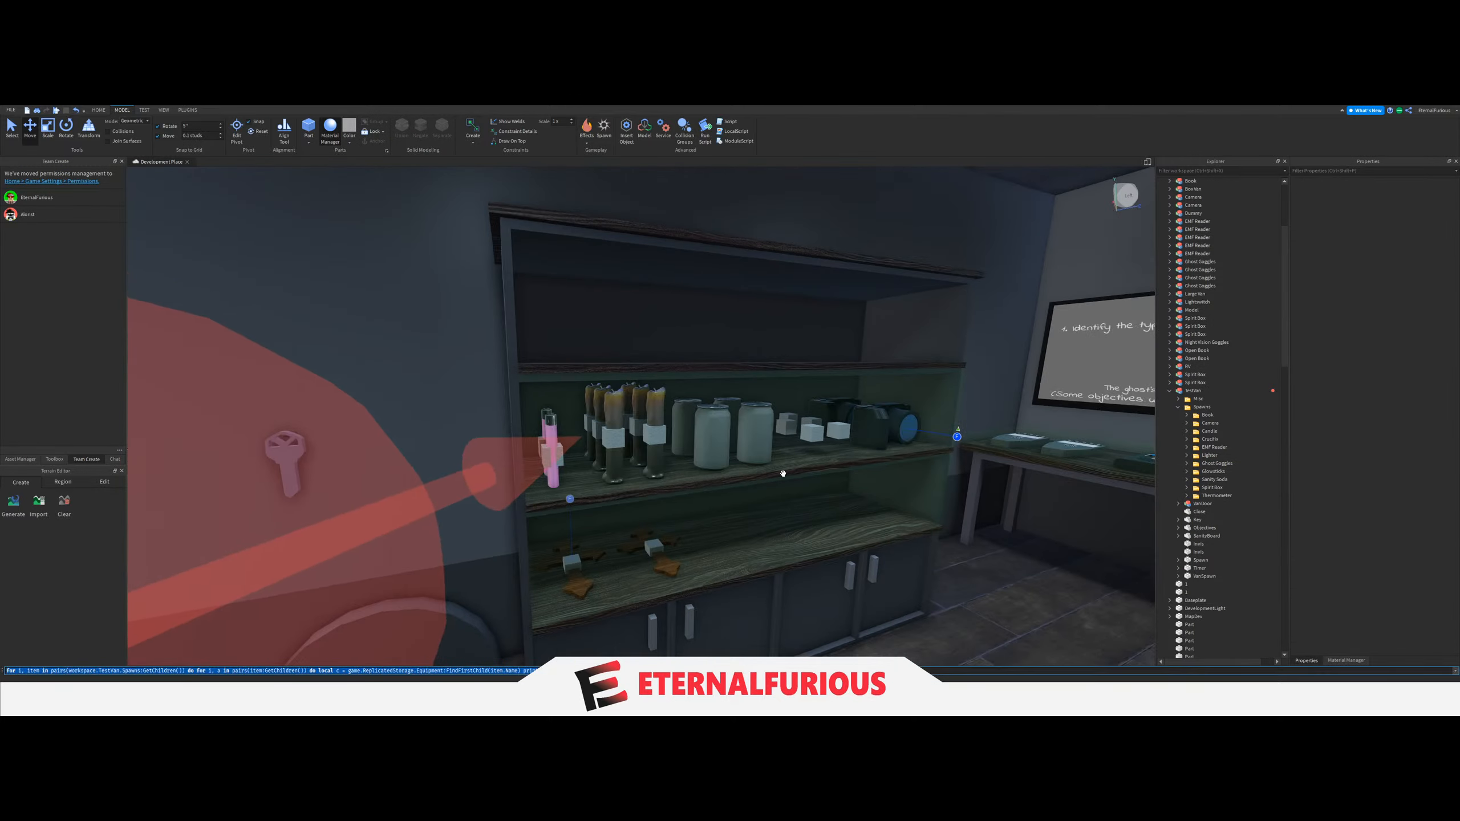
key("w")
right_click_drag(802, 407, 808, 403)
key("w")
key("s")
key("w")
key("s")
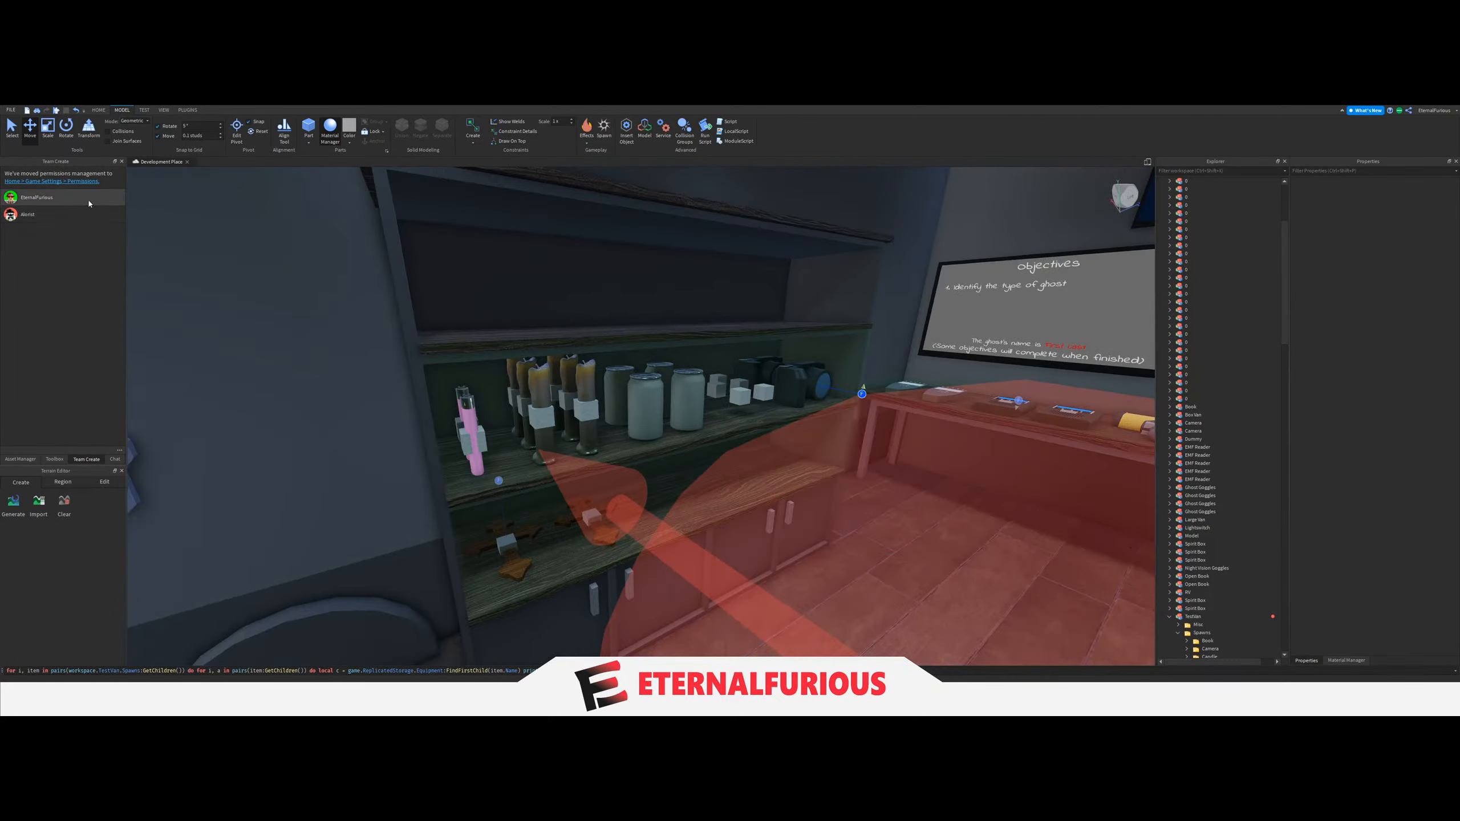
Rotate both spawn blocks in the Lighter folder by 90 degrees about the vertical axis.
scroll(1209, 608, "down", 5)
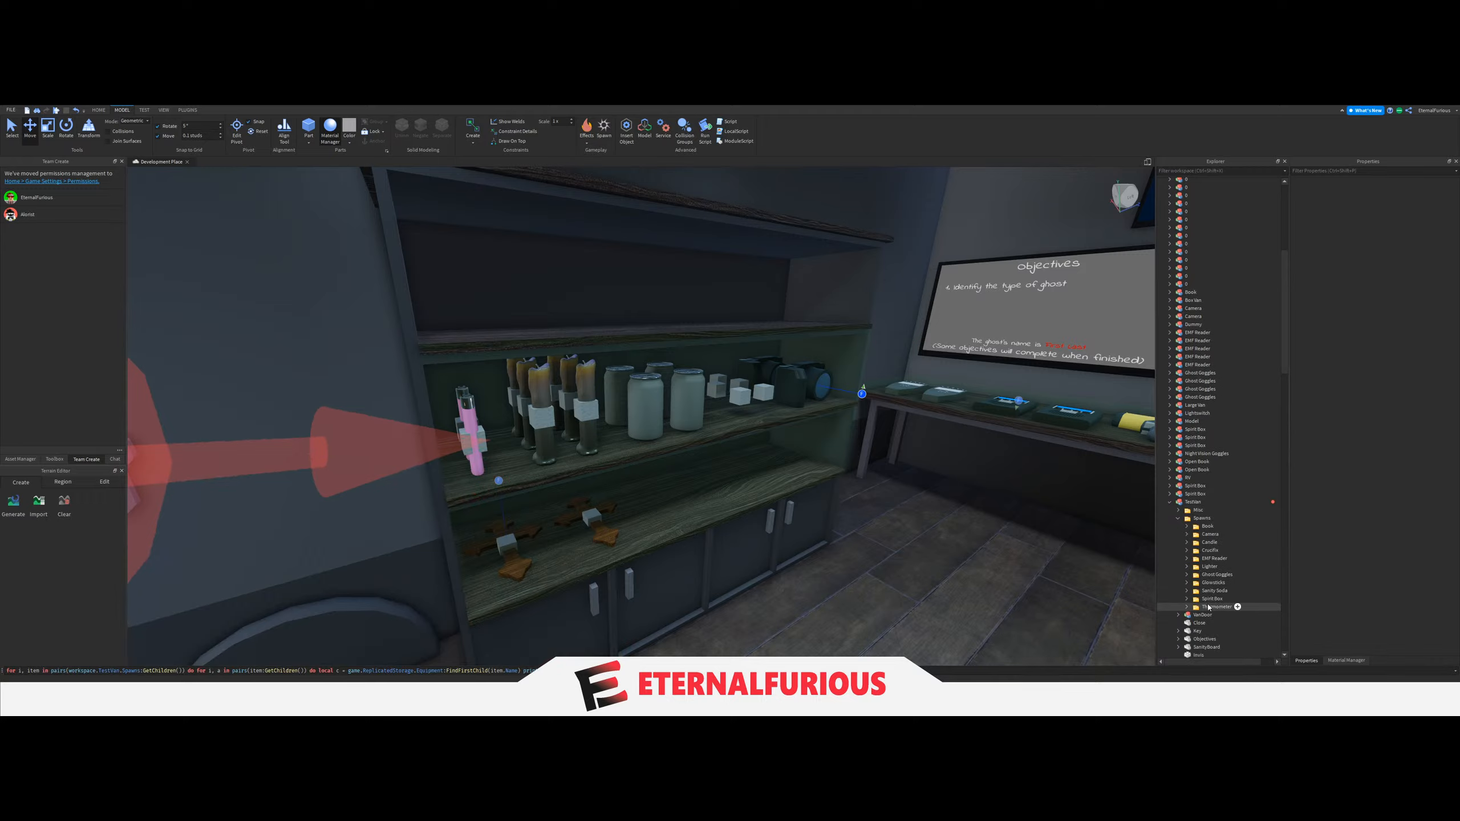
left_click(1207, 568)
key("f")
left_click(1186, 567)
left_click(1209, 574)
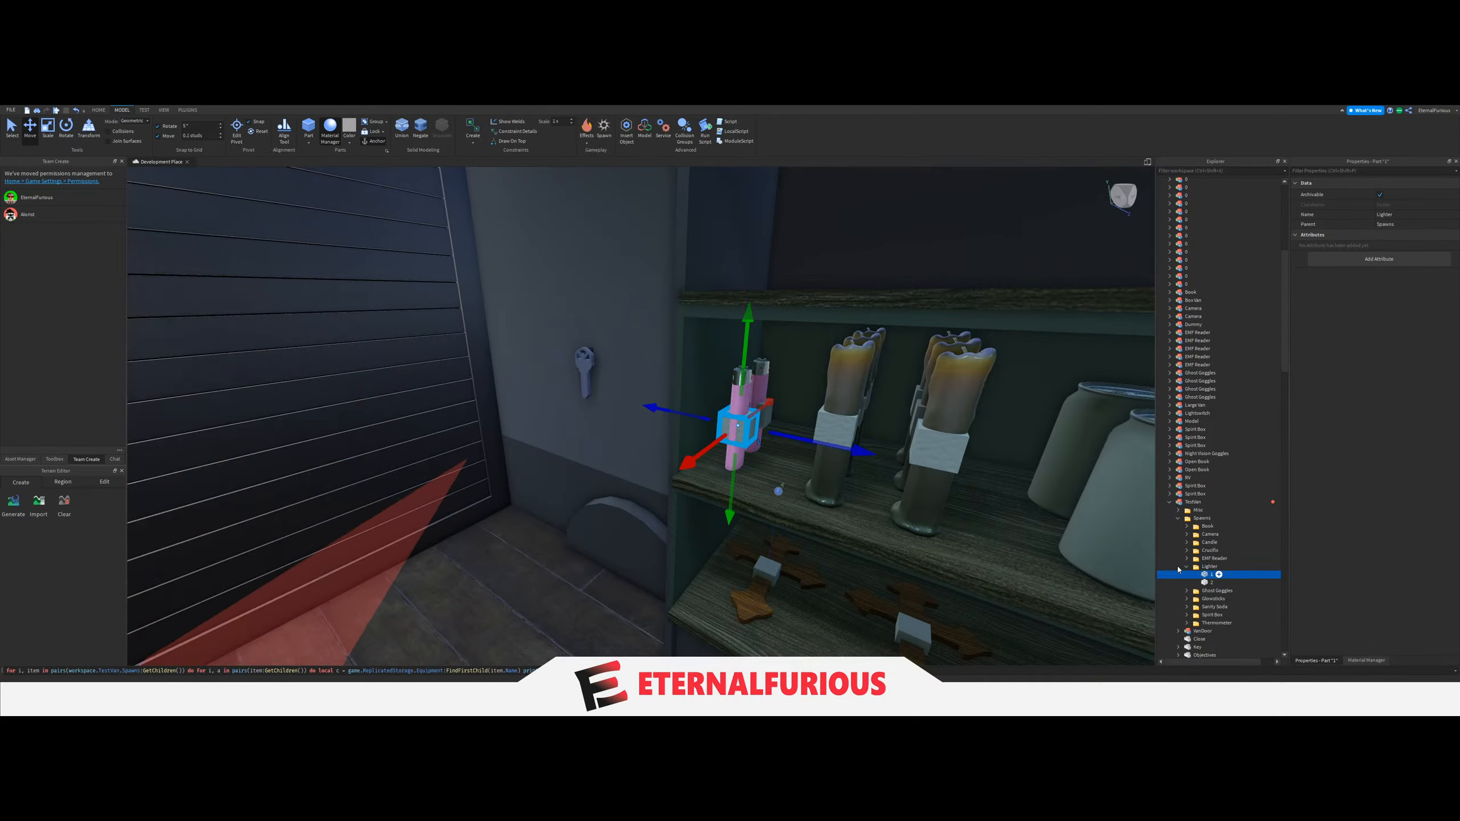
key("ctrl+4")
key("f")
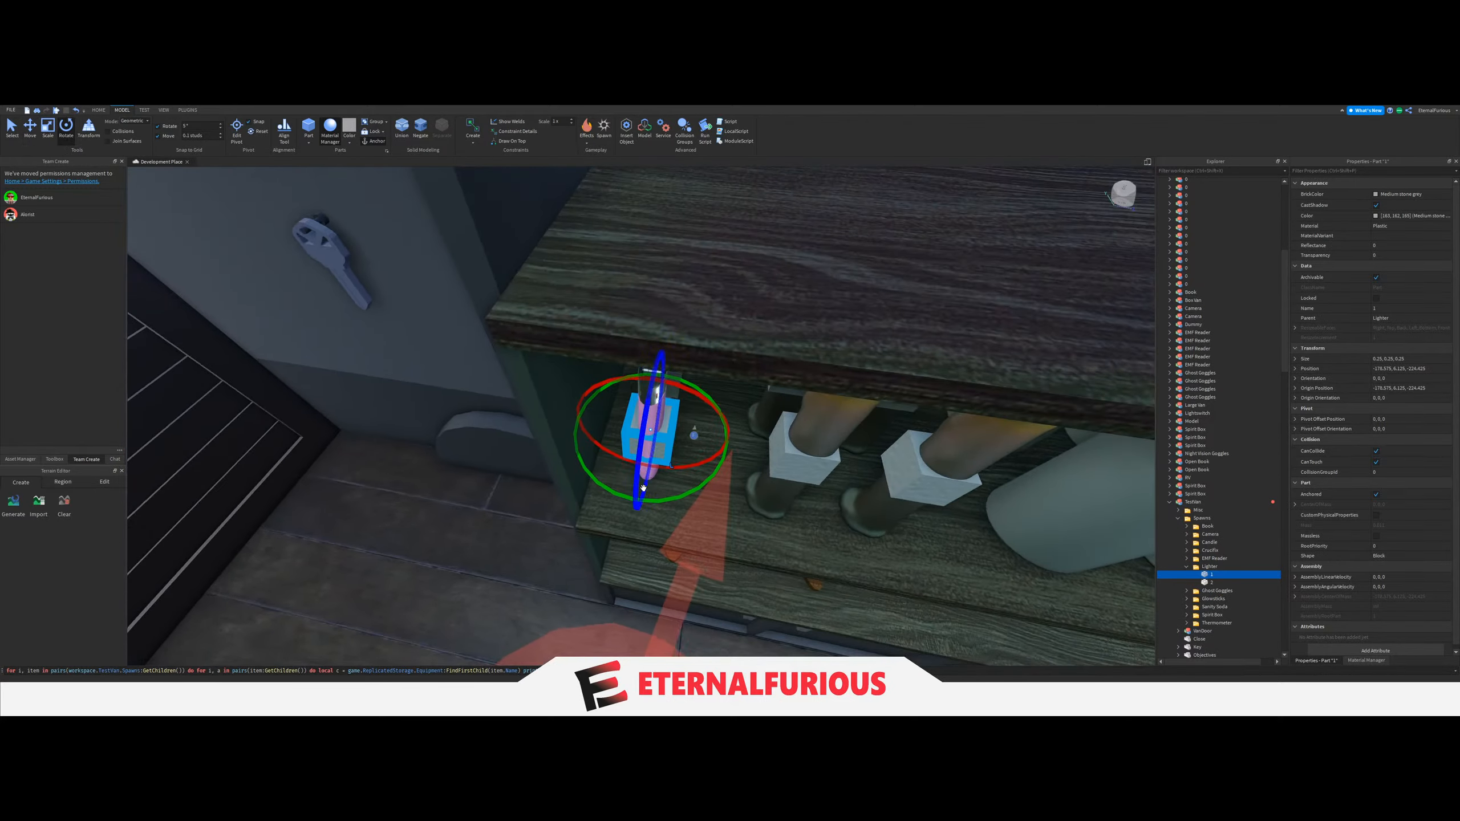
key("ctrl+r")
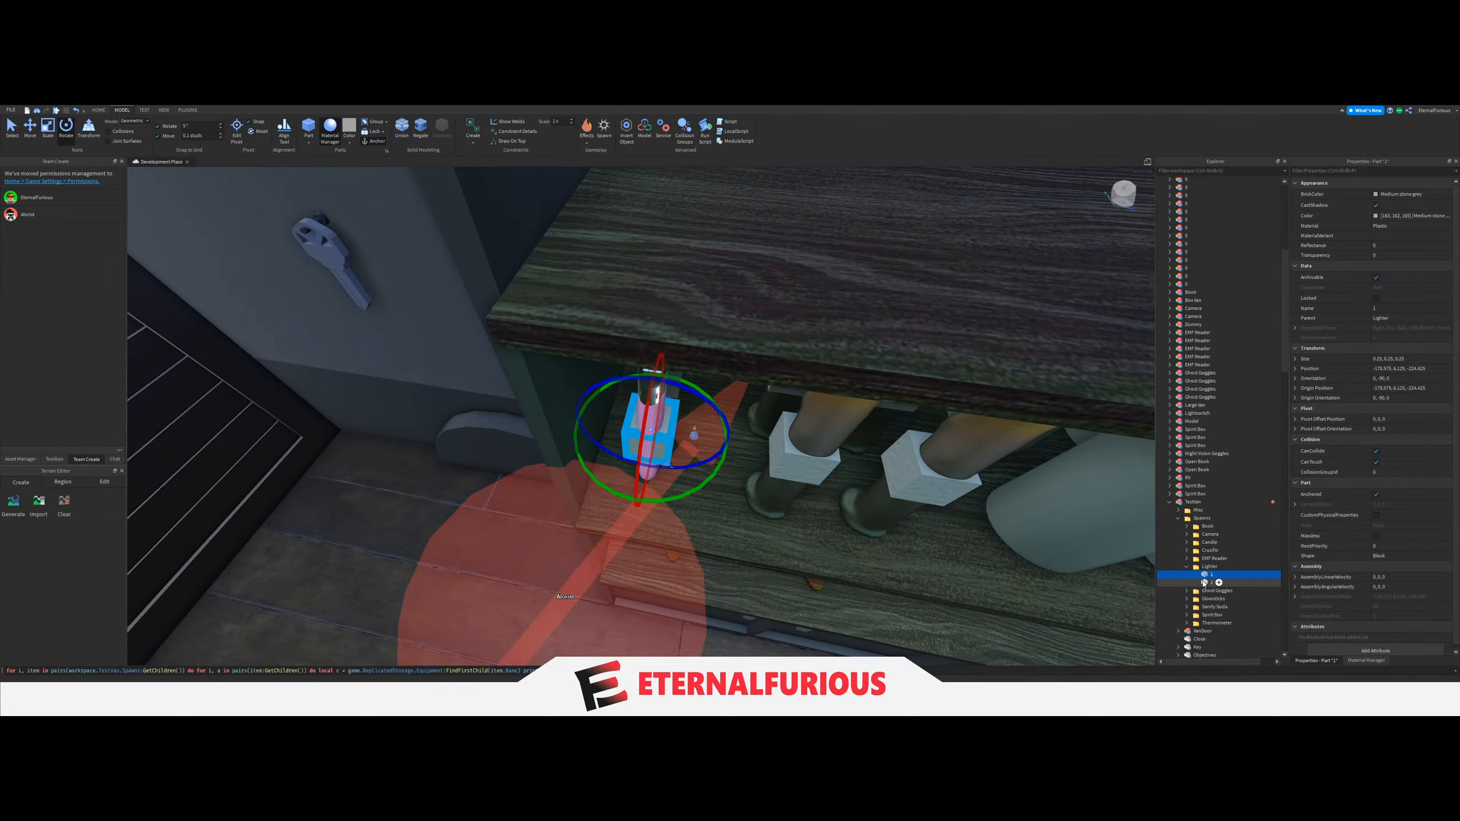
left_click(1205, 583)
left_click_drag(568, 398, 568, 404)
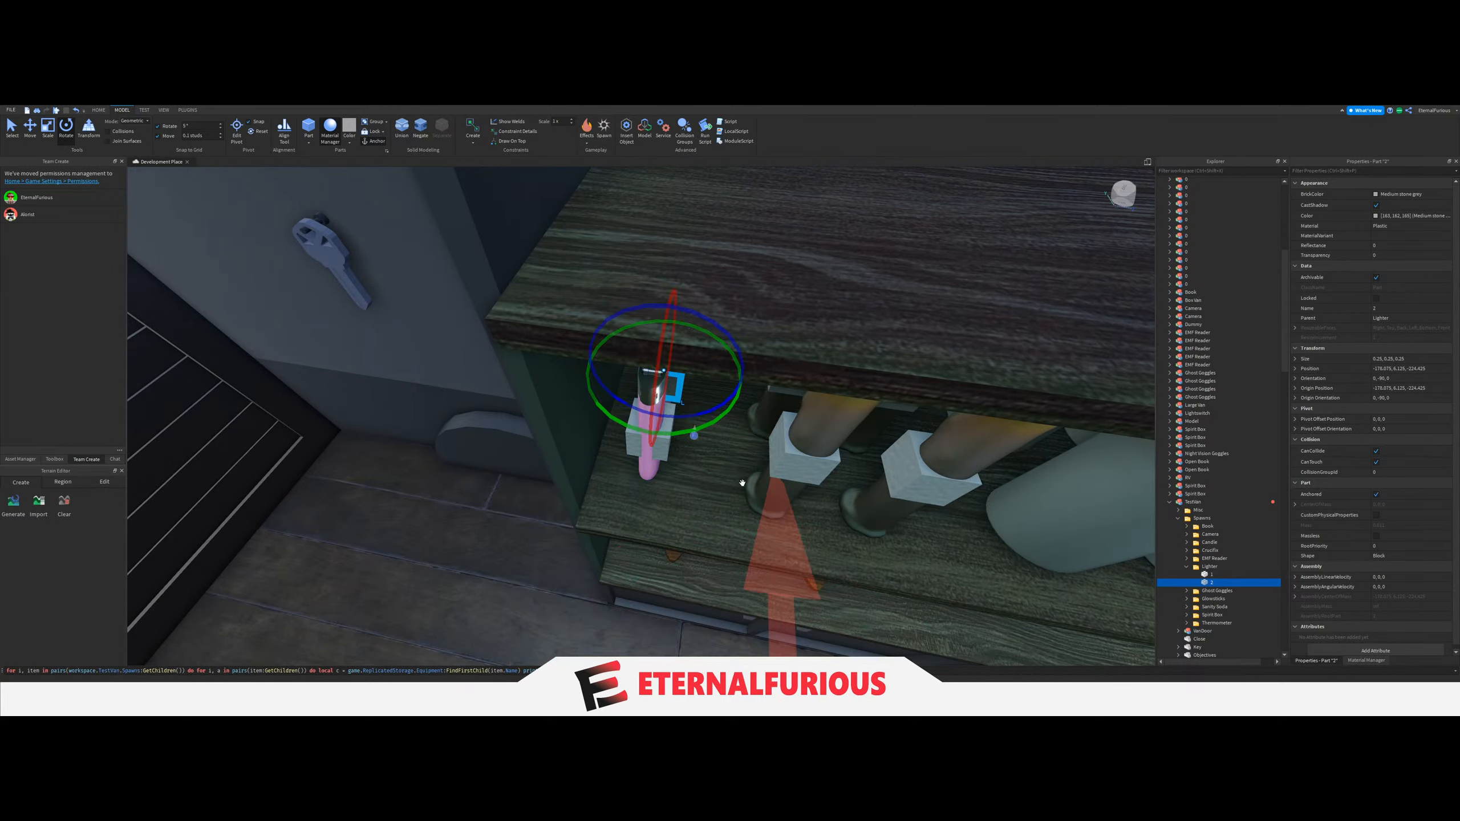
Set the move increment to 0.001 studs and lower both Lighter blocks slightly toward the shelf.
right_click_drag(744, 482, 751, 428)
left_click(1214, 575, "shift")
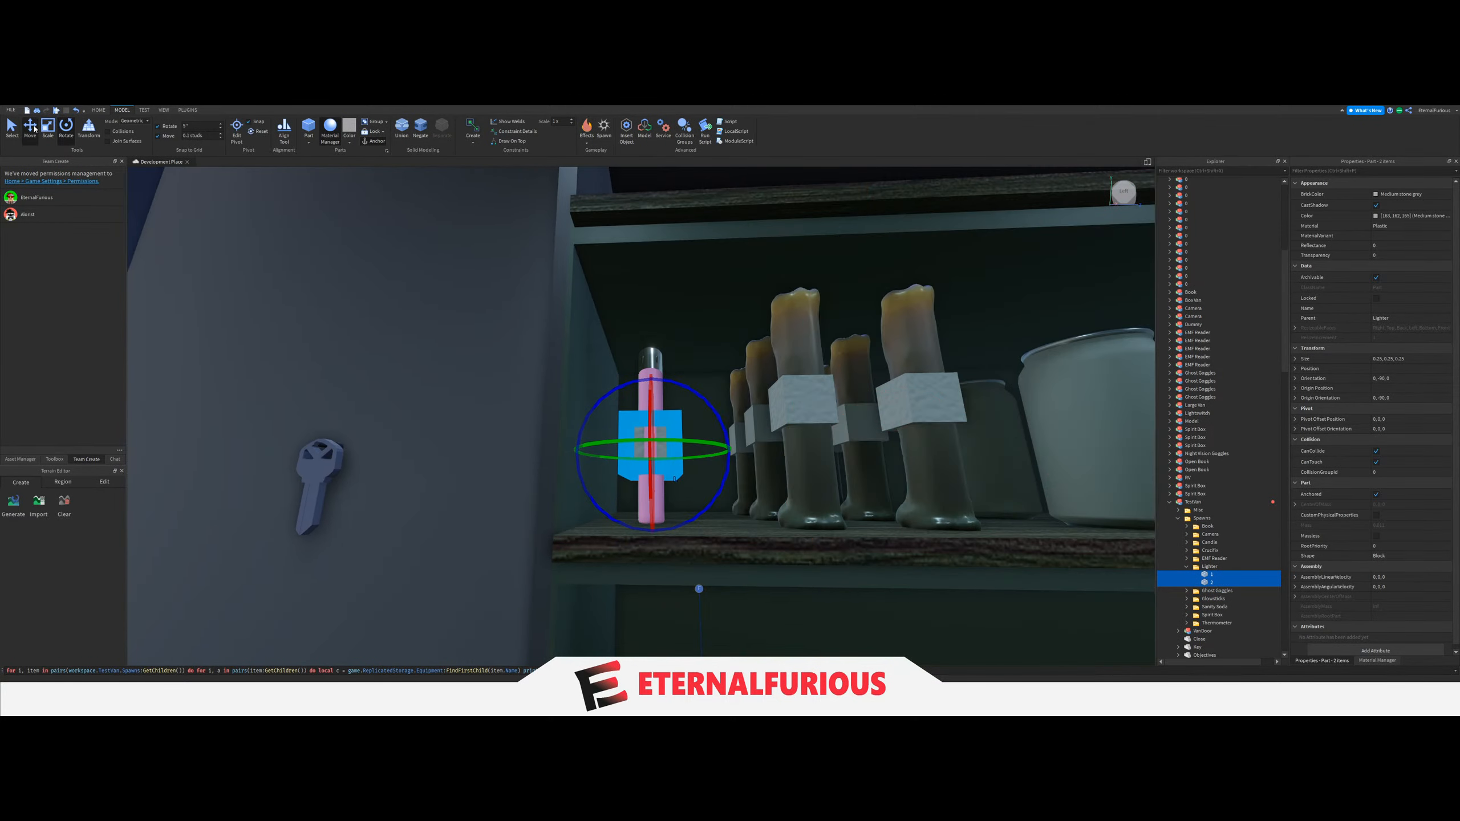
left_click(30, 127)
left_click(208, 138)
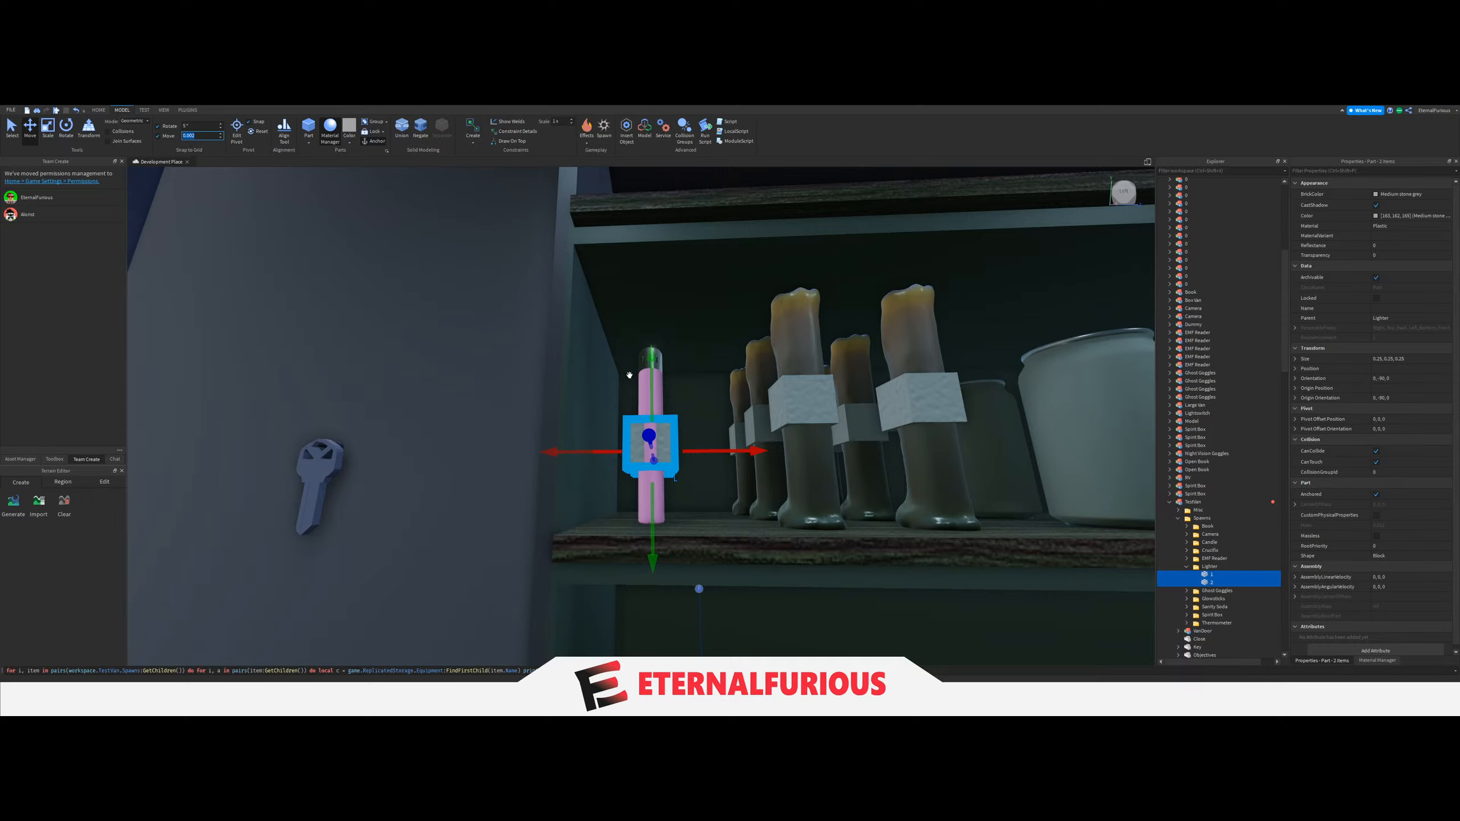
left_click_drag(652, 399, 651, 401)
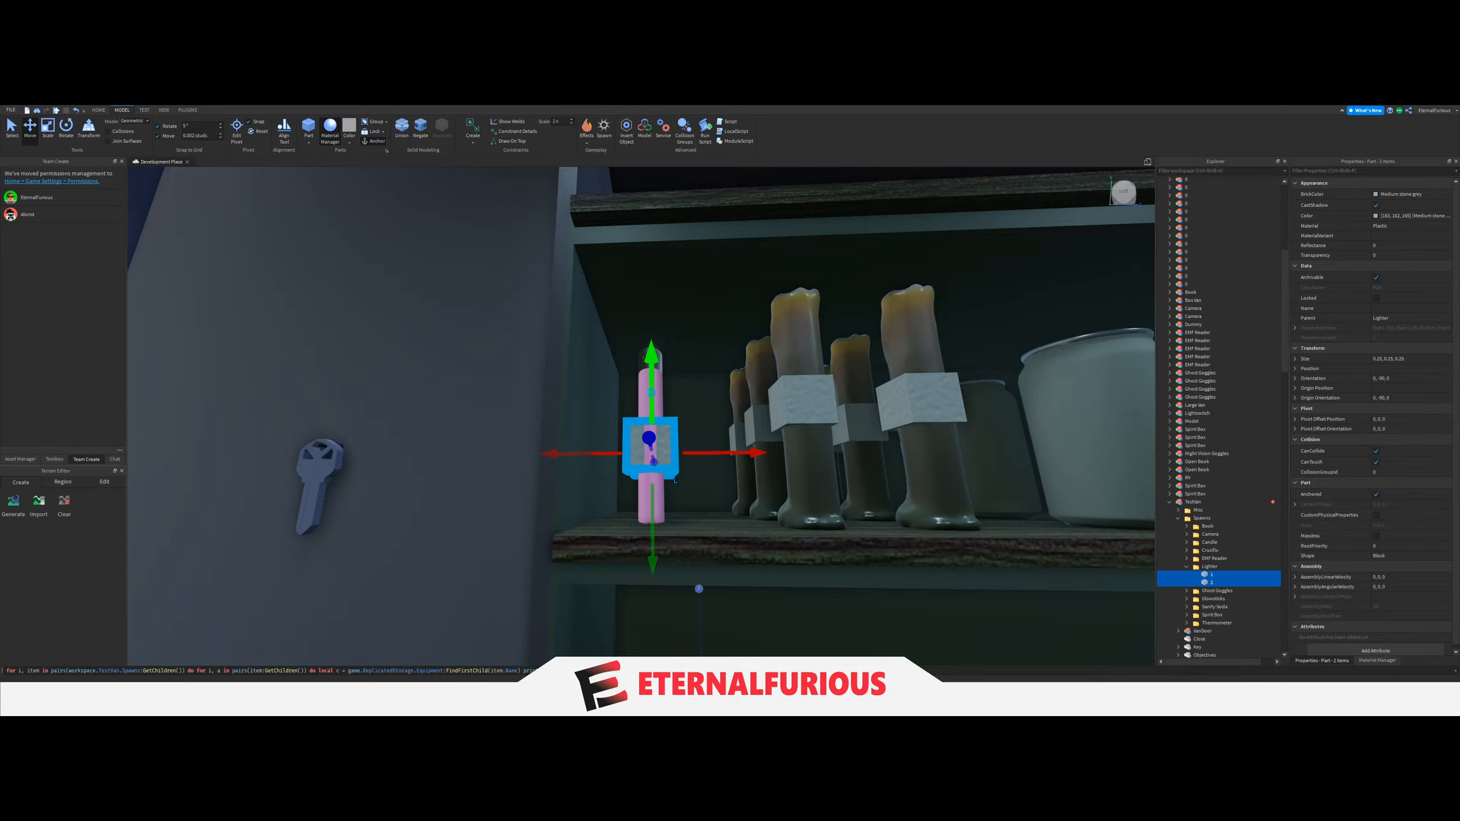
right_click_drag(668, 385, 666, 387)
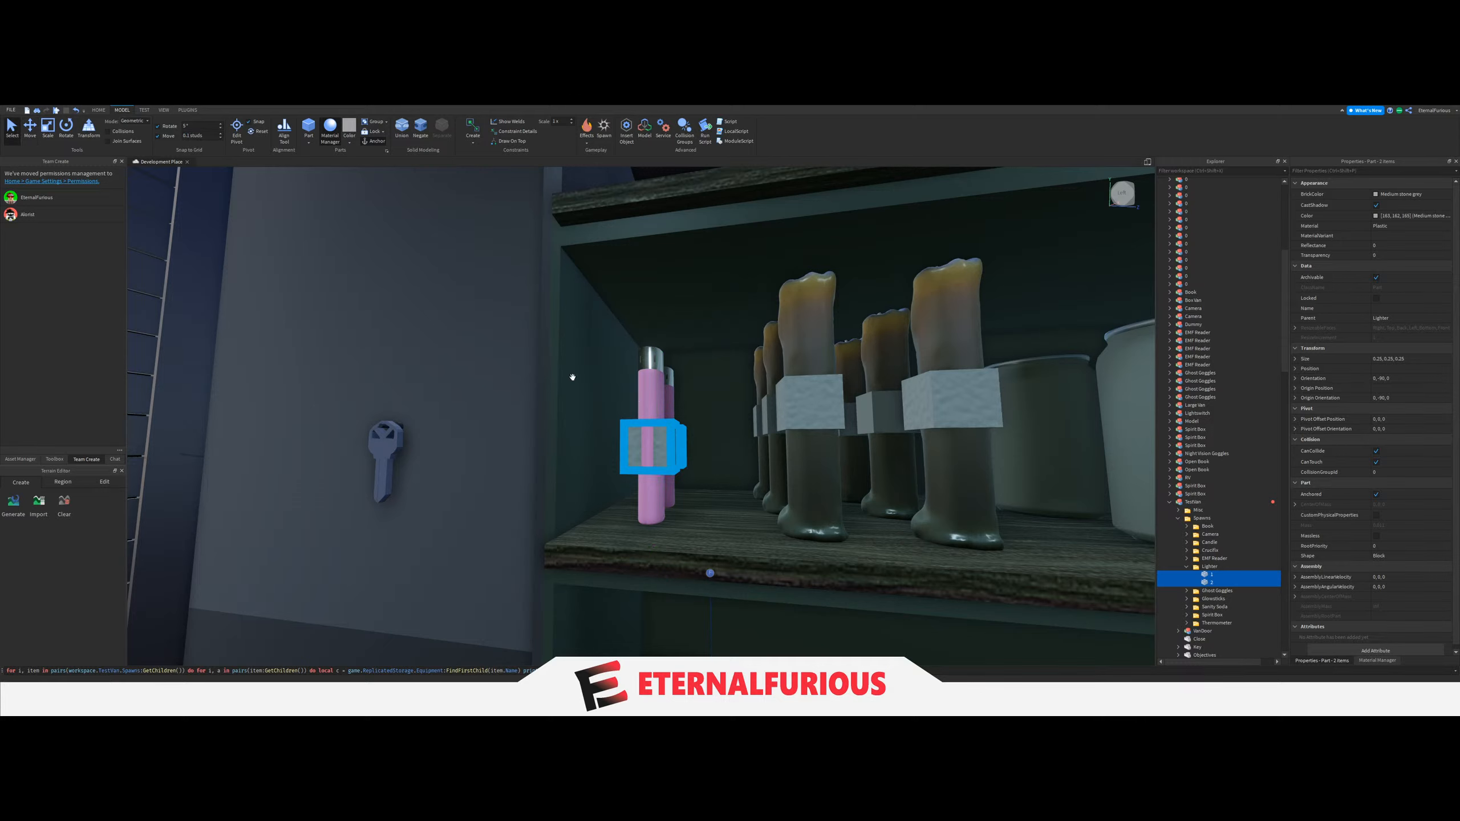
right_click_drag(573, 377, 575, 378)
left_click(1188, 568)
right_click_drag(885, 433, 882, 433)
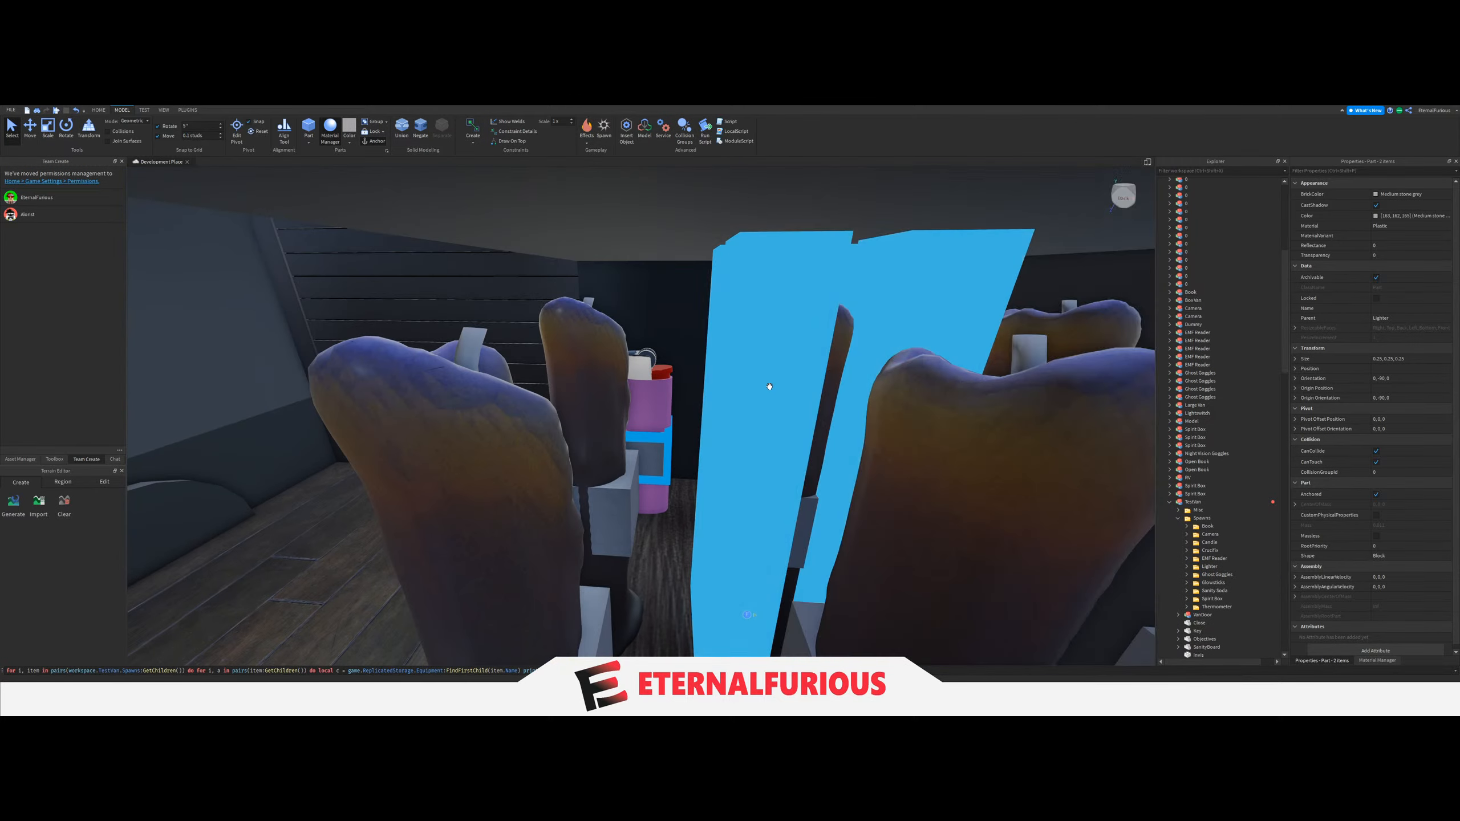
Delete the spawned lighter models and neighbouring candle models from the middle shelf.
left_click(769, 391)
key("Delete")
left_click(650, 394)
key("Delete")
left_click(562, 359)
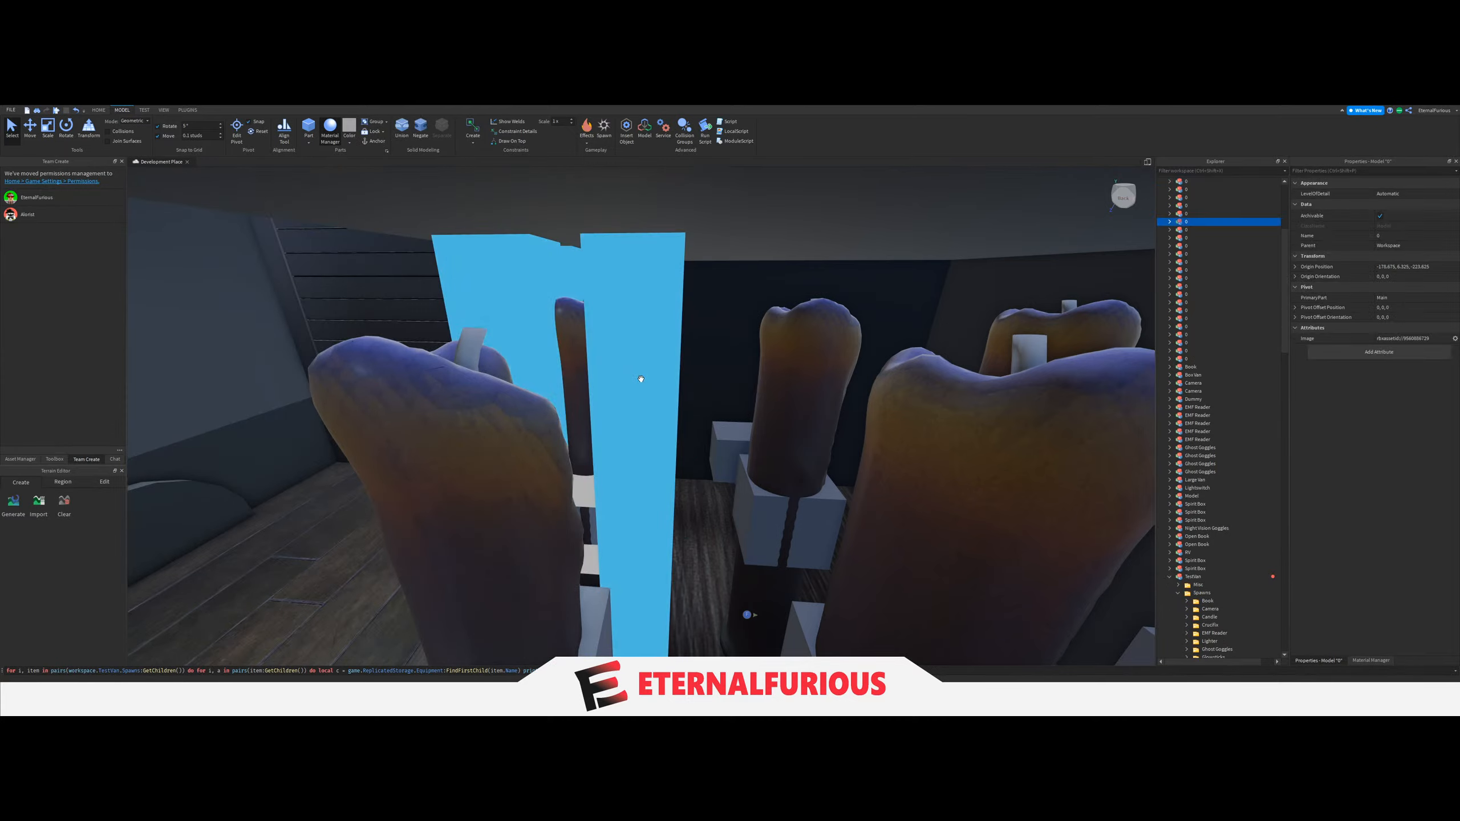
key("Delete")
left_click(649, 391)
key("Delete")
right_click_drag(730, 424, 690, 424)
Select all remaining spawned equipment models named 0 in Workspace and delete them.
key("w")
scroll(1202, 428, "up", 4)
scroll(1202, 428, "up", 1)
left_click(1237, 467)
left_click(1202, 273, "shift")
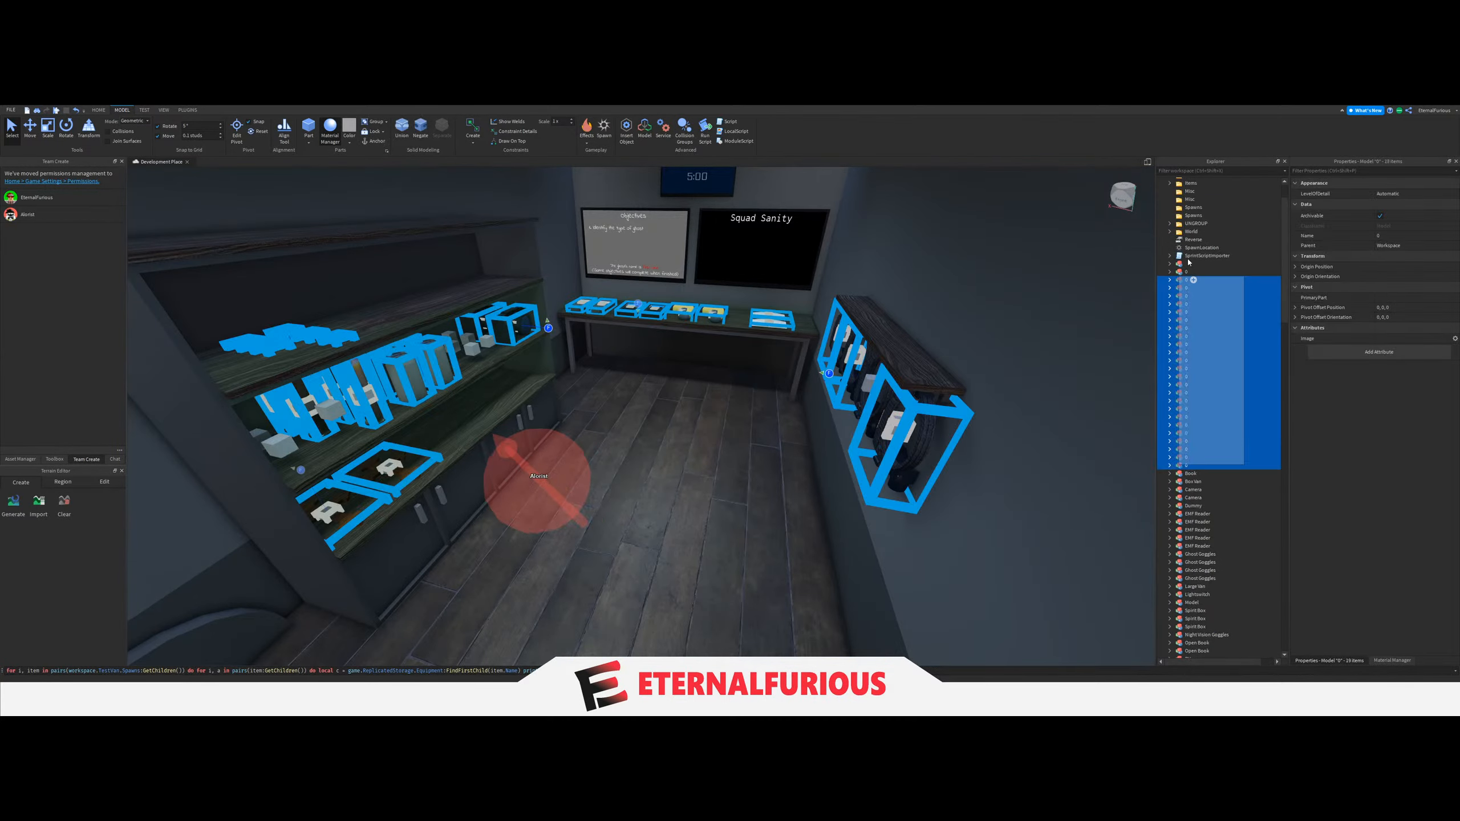
key("ctrl+2")
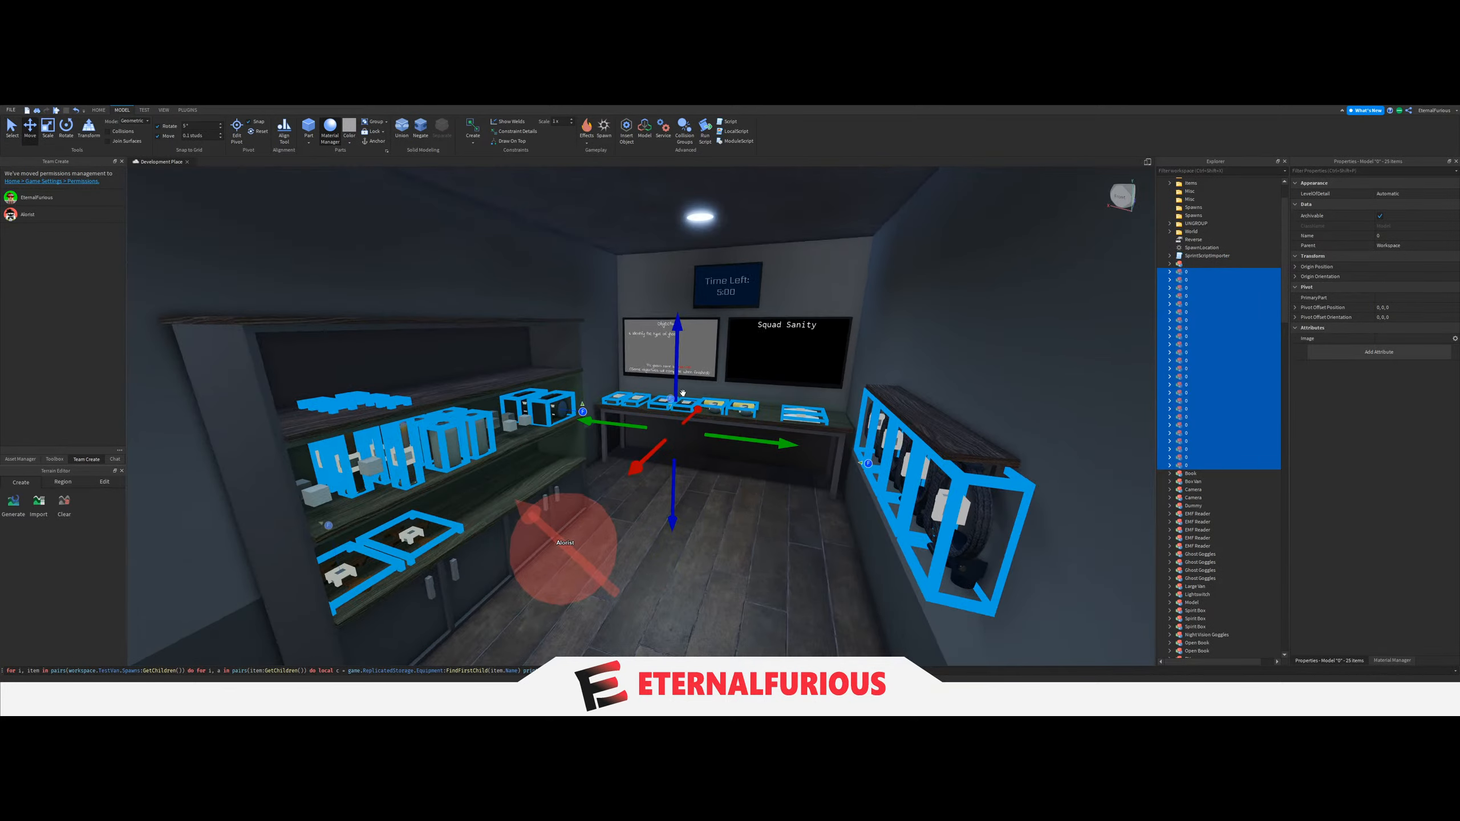
key("Delete")
Run the equipment-spawning command again to test the adjusted Lighter blocks.
left_click(28, 214)
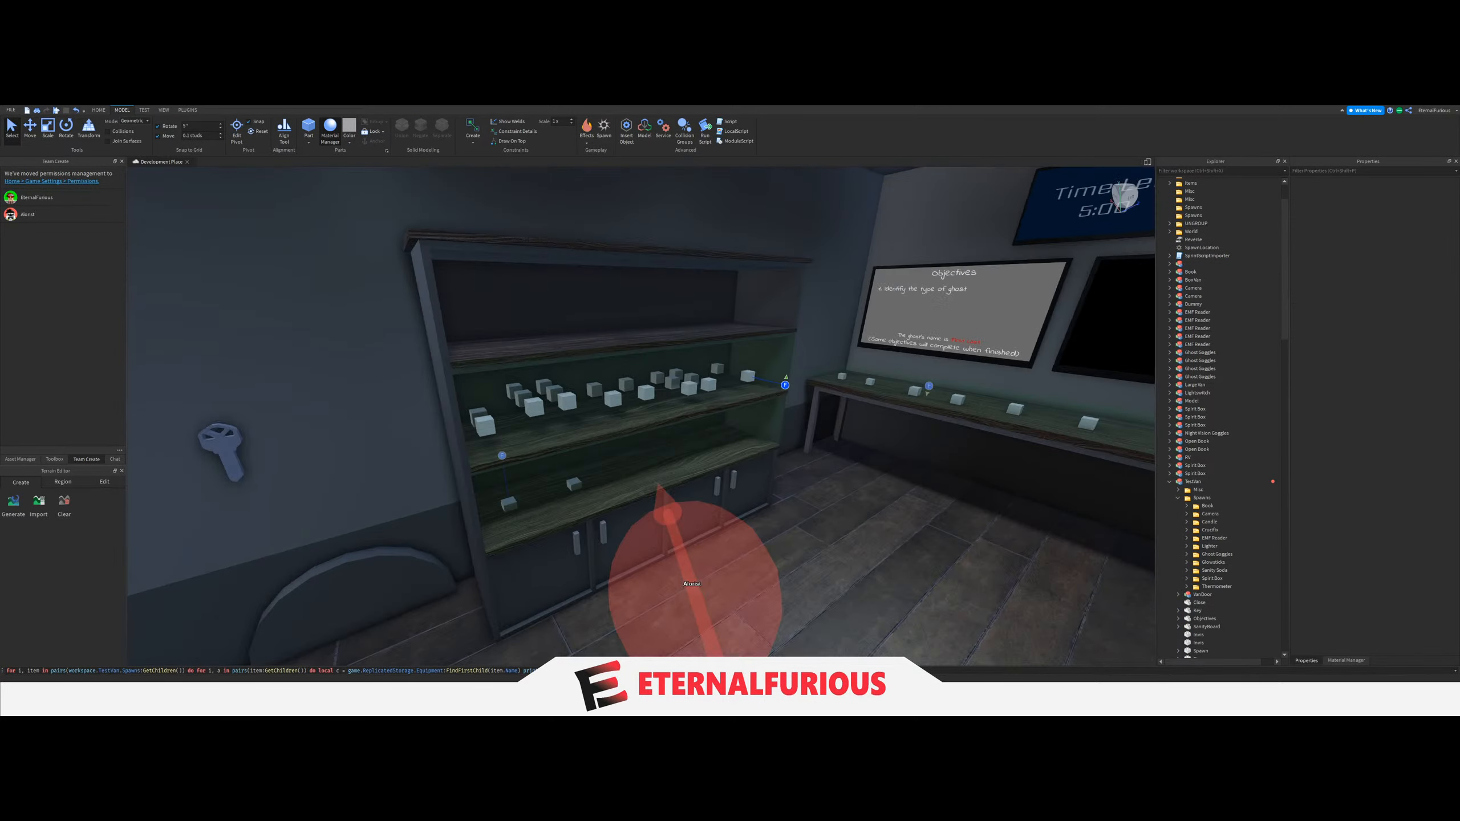
key("Return")
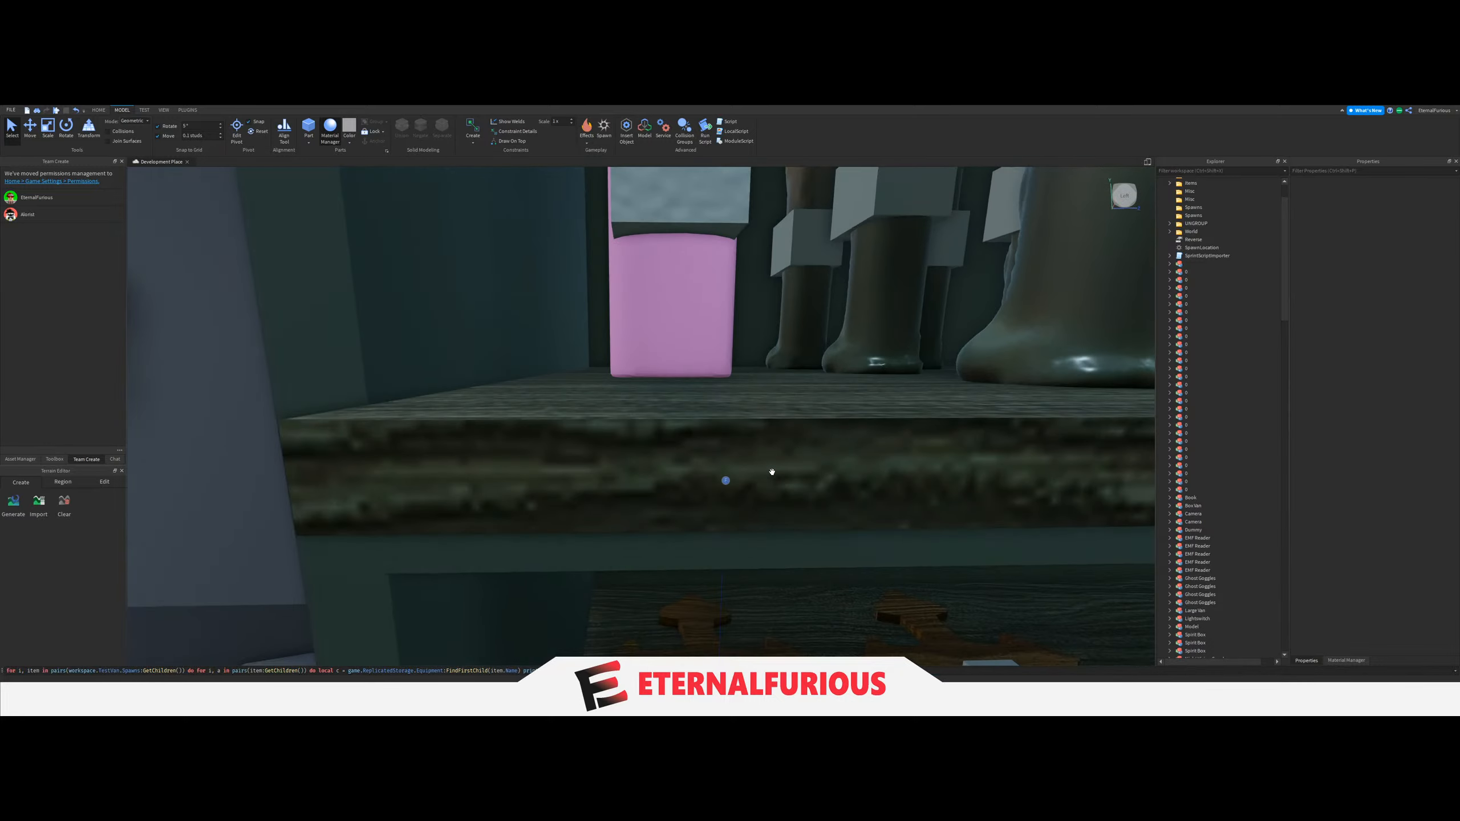
right_click_drag(772, 472, 772, 474)
key("s")
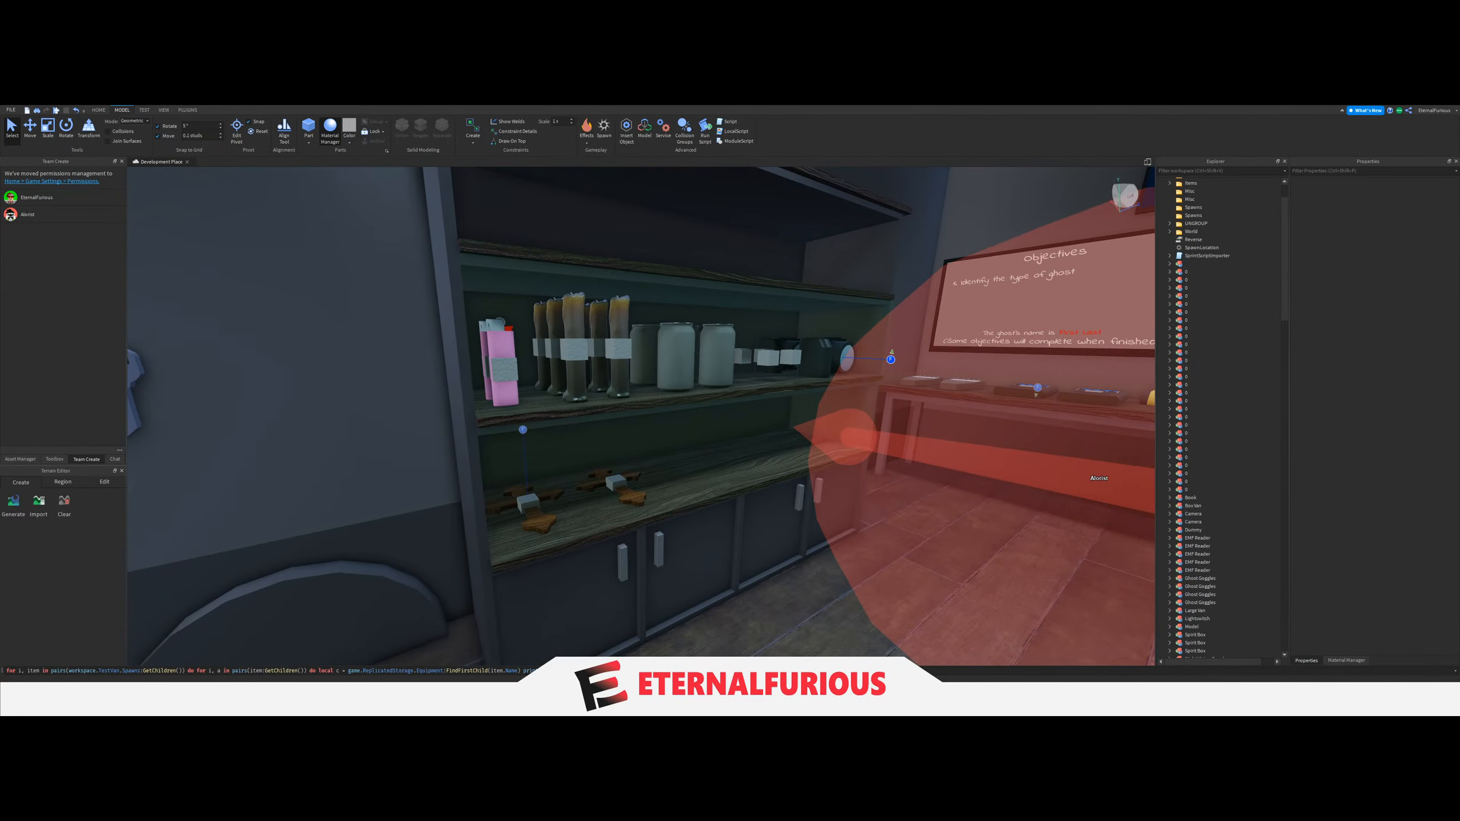
Examine how the lighters and other spawned equipment sit on the shelves and desk.
key("w")
key("s")
right_click_drag(714, 518, 753, 482)
key("w")
key("s")
key("w")
key("s")
key("w")
key("s")
key("w")
key("s")
key("w")
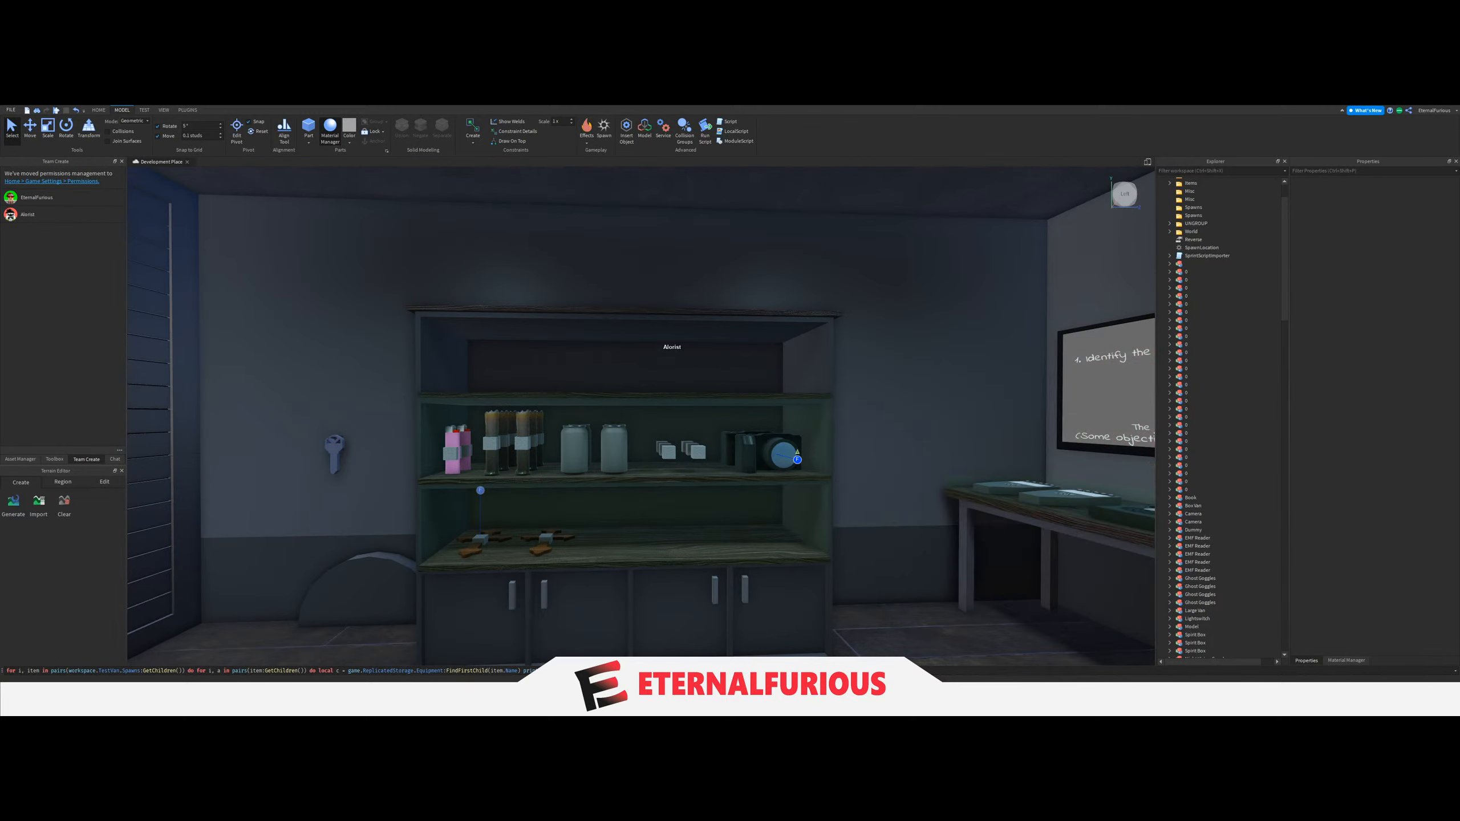
Select all the spawned equipment models named 0 in Workspace and delete them.
right_click_drag(870, 486, 828, 473)
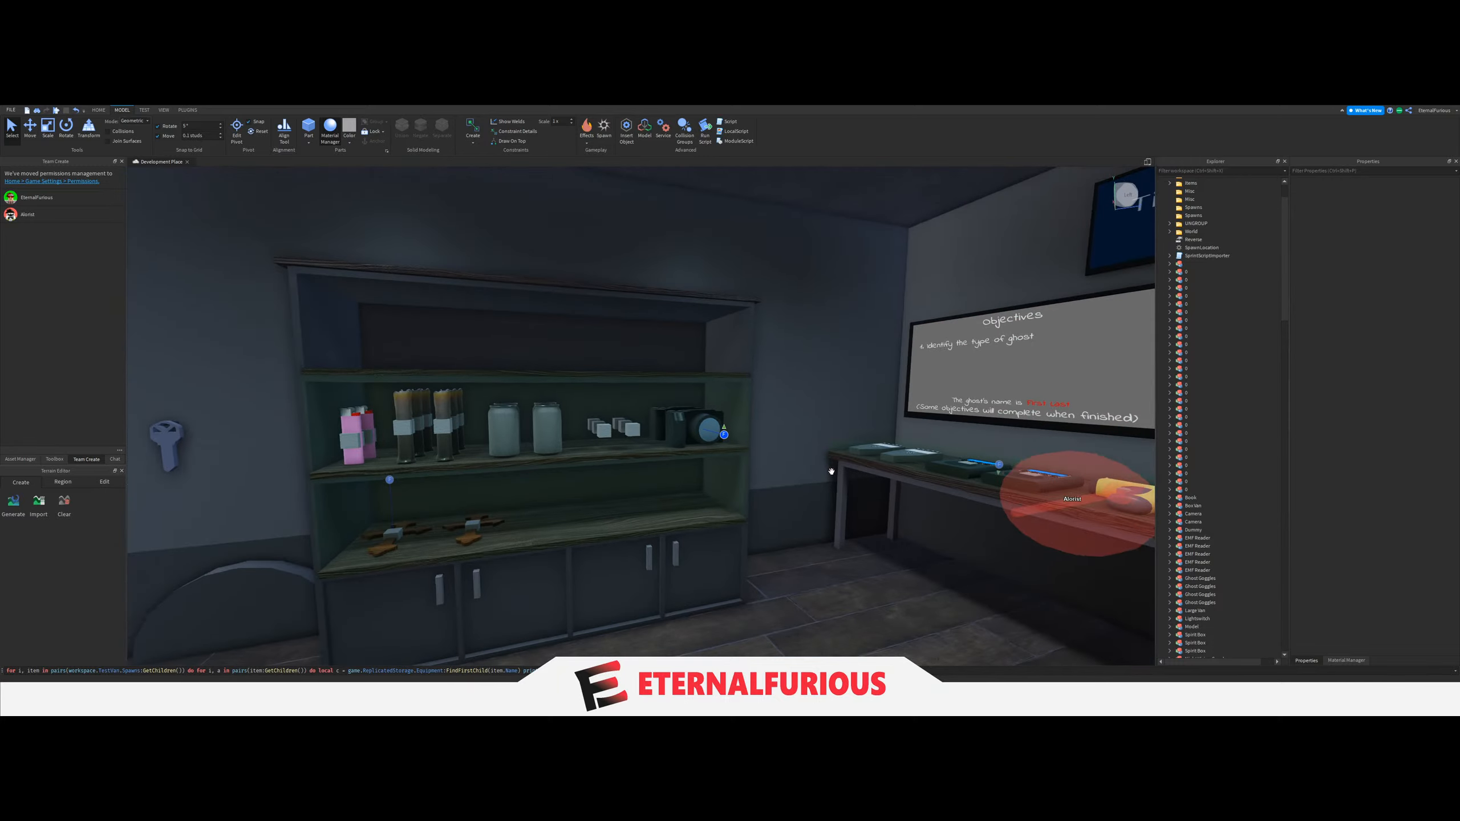
scroll(1223, 423, "up", 2)
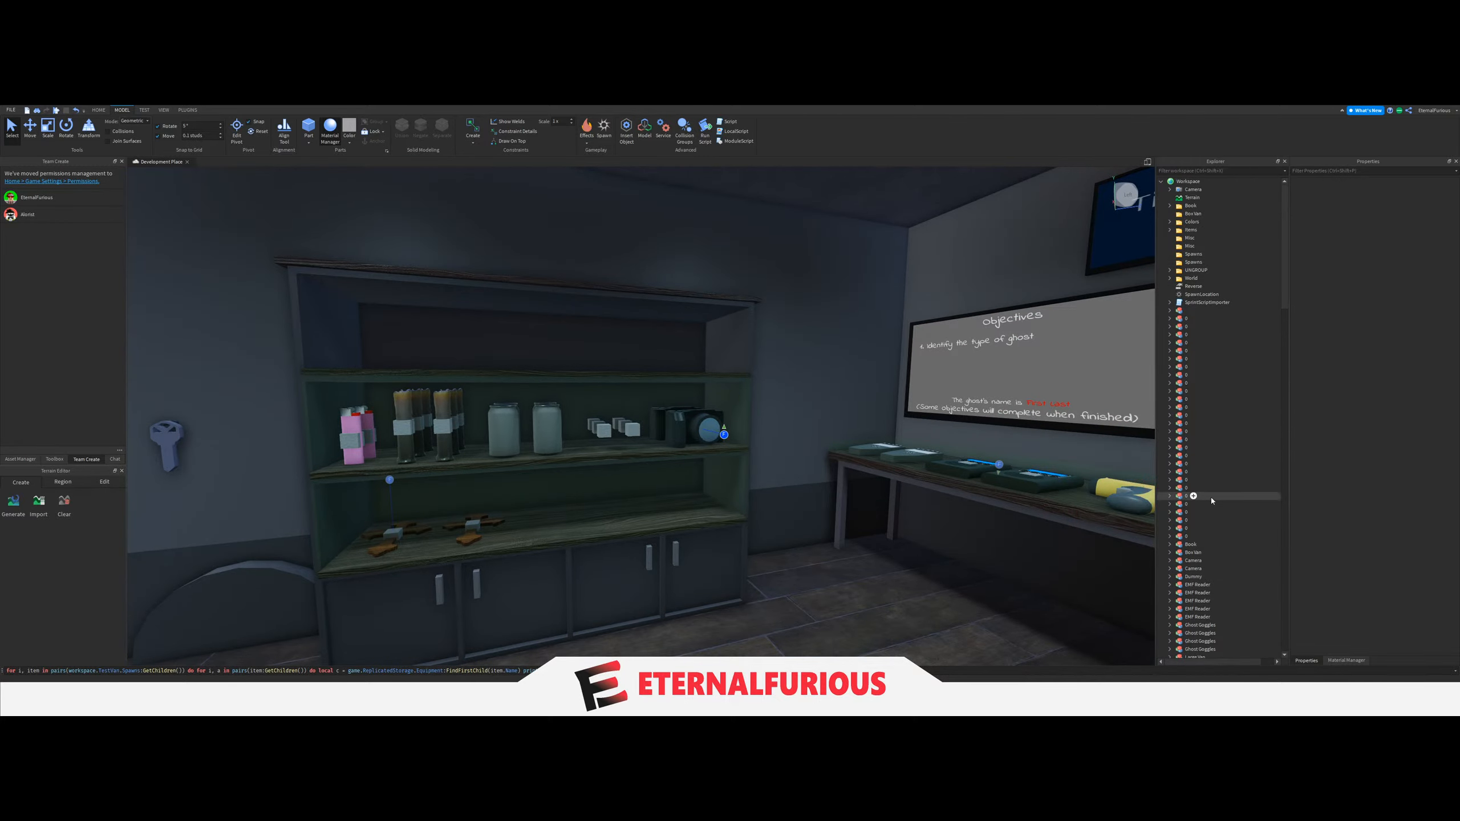
left_click(1187, 536)
left_click(1183, 320, "shift")
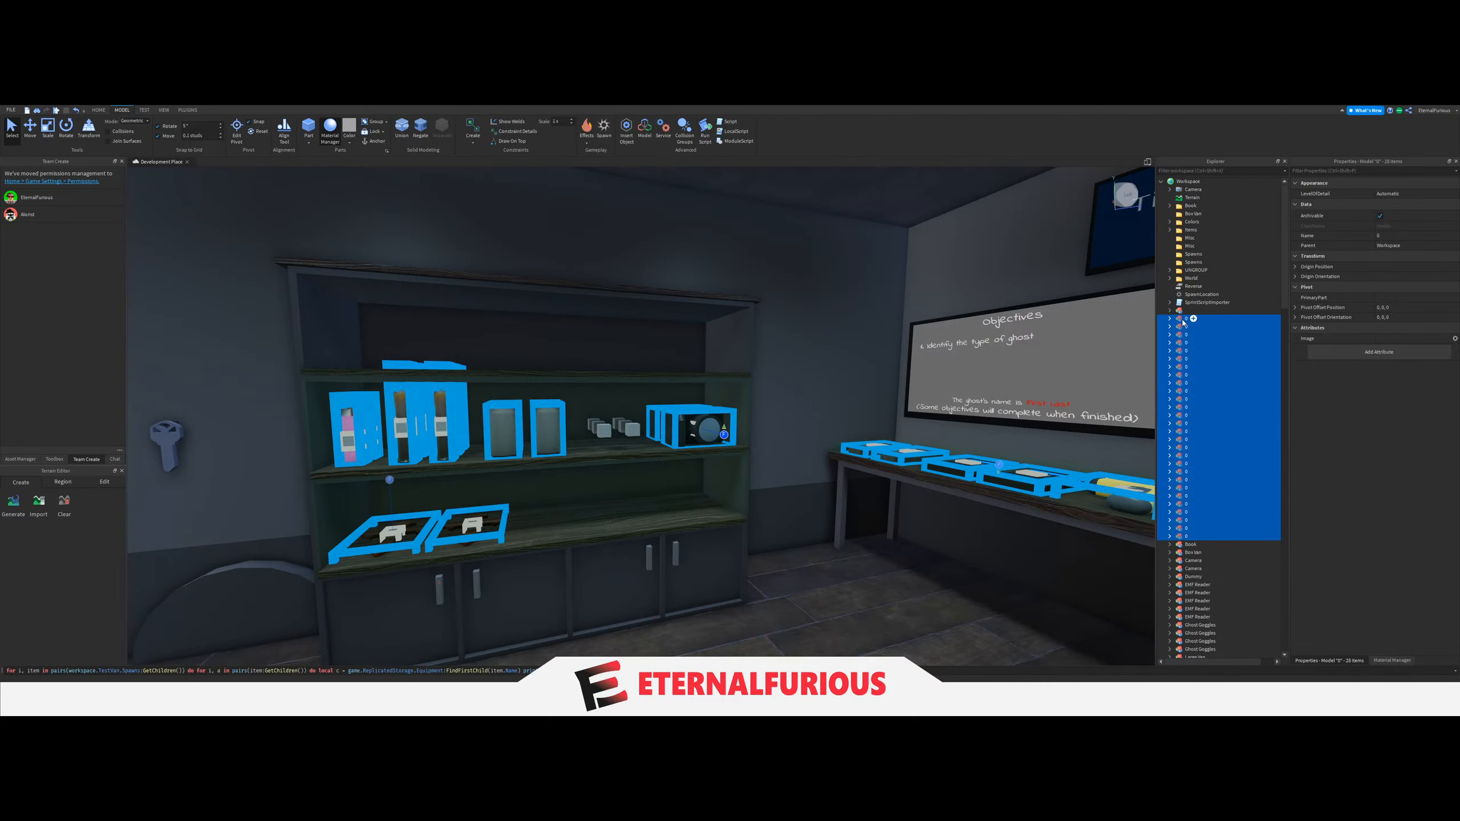
key("Delete")
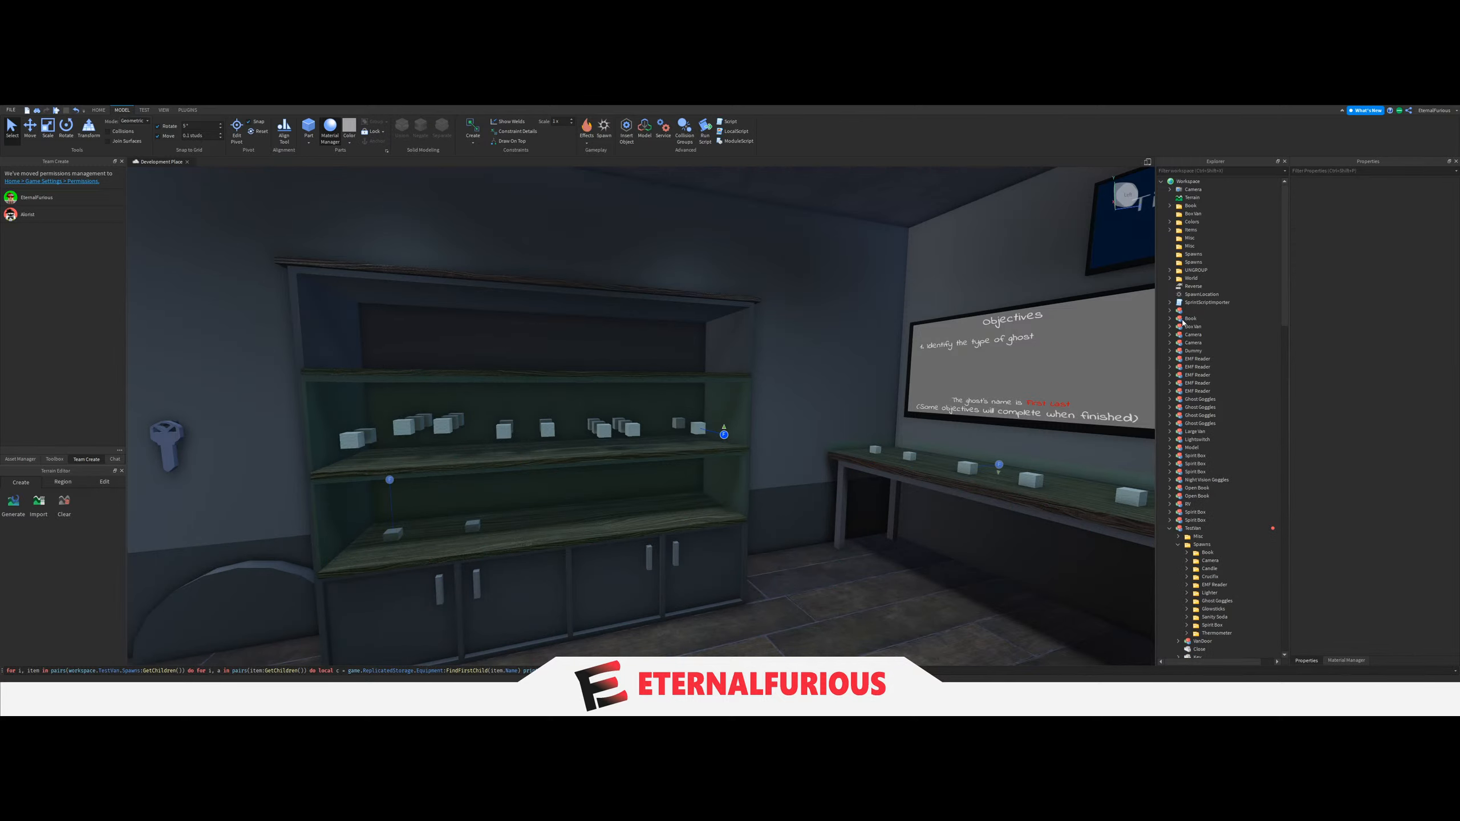
Select the Lighter folder's spawn blocks on the middle shelf with the Move tool.
right_click_drag(1084, 546, 1023, 561)
key("w")
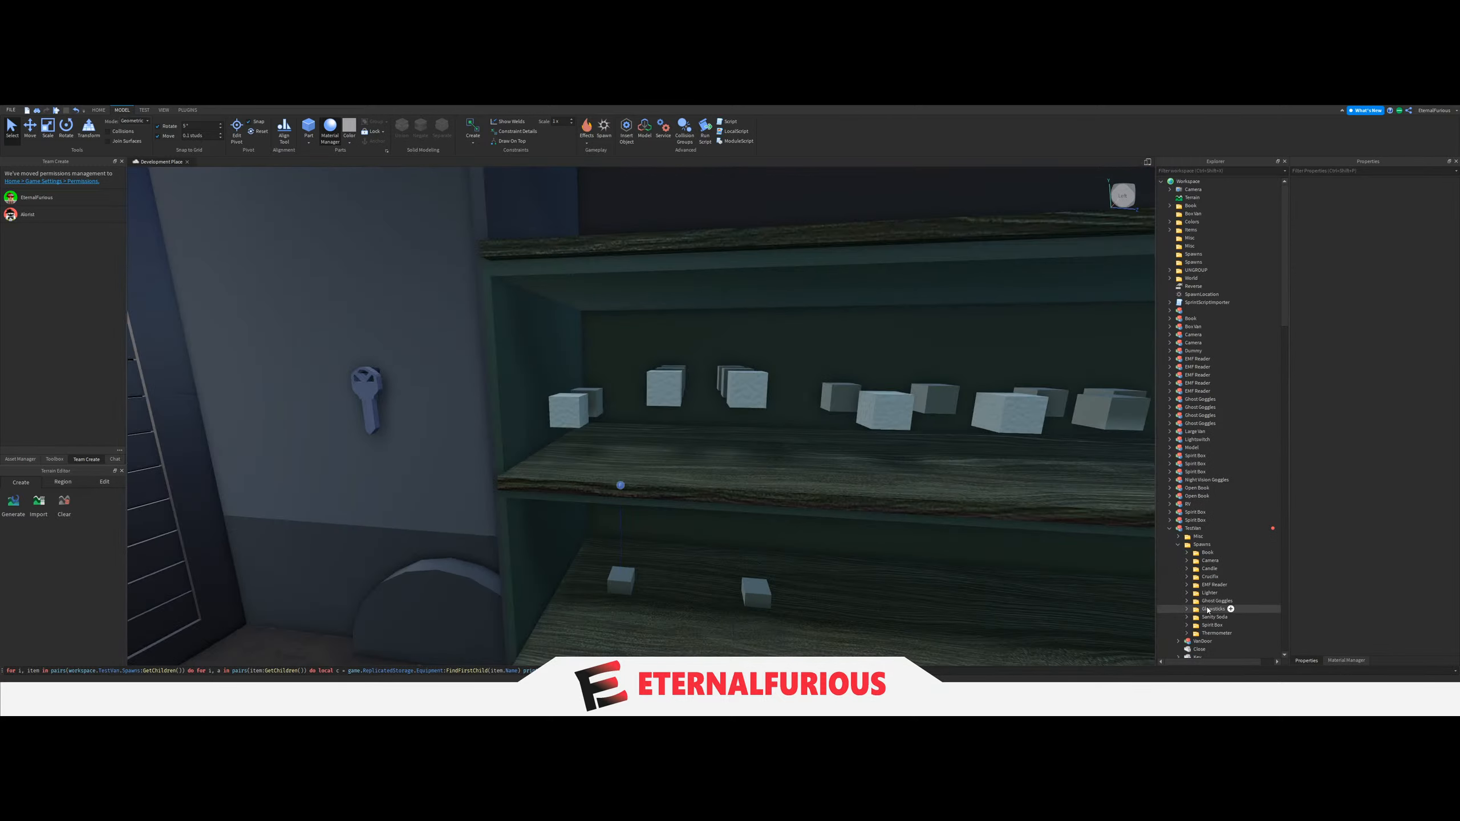
left_click(1210, 609)
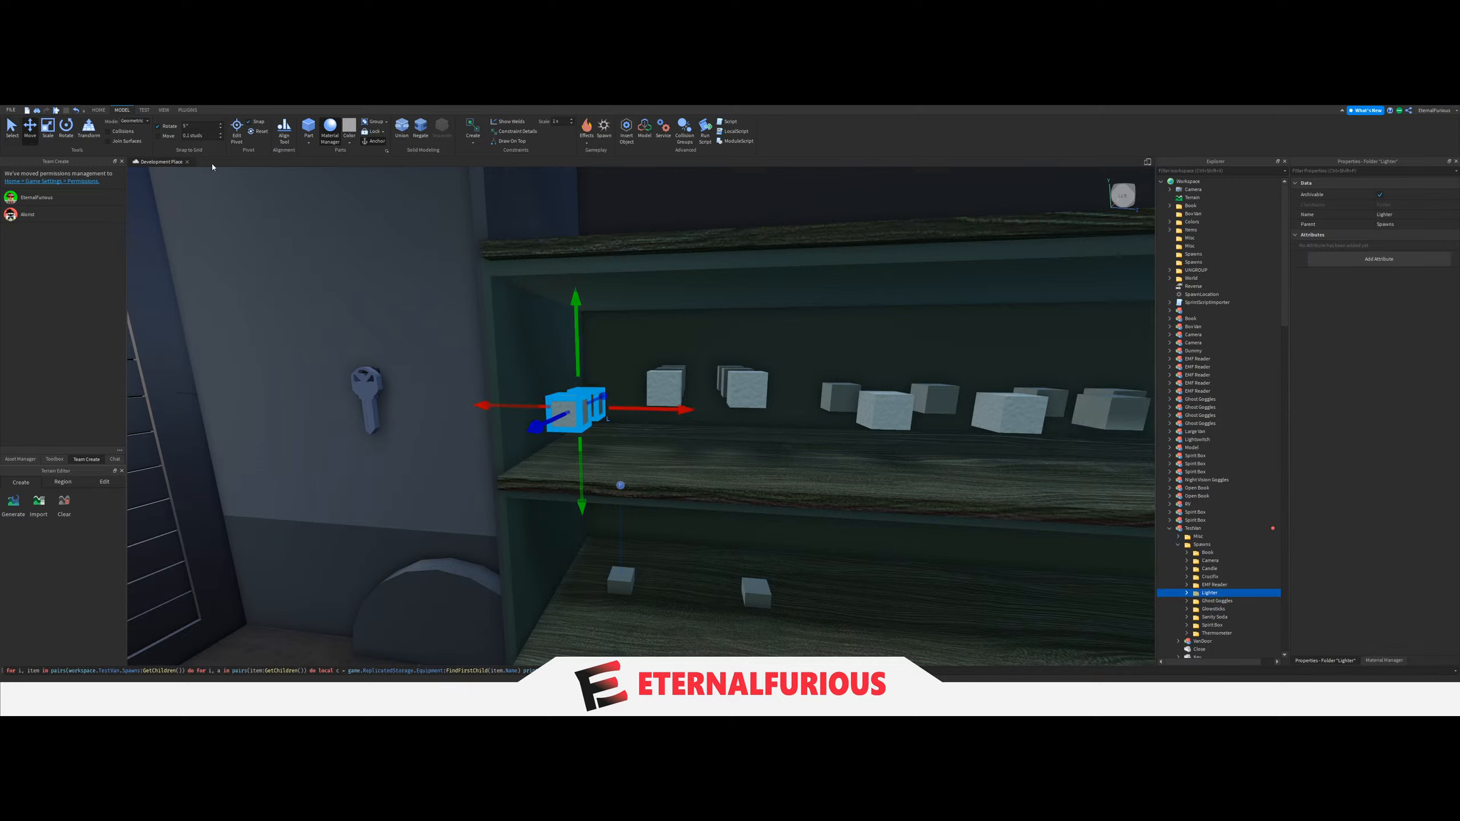
left_click(12, 128)
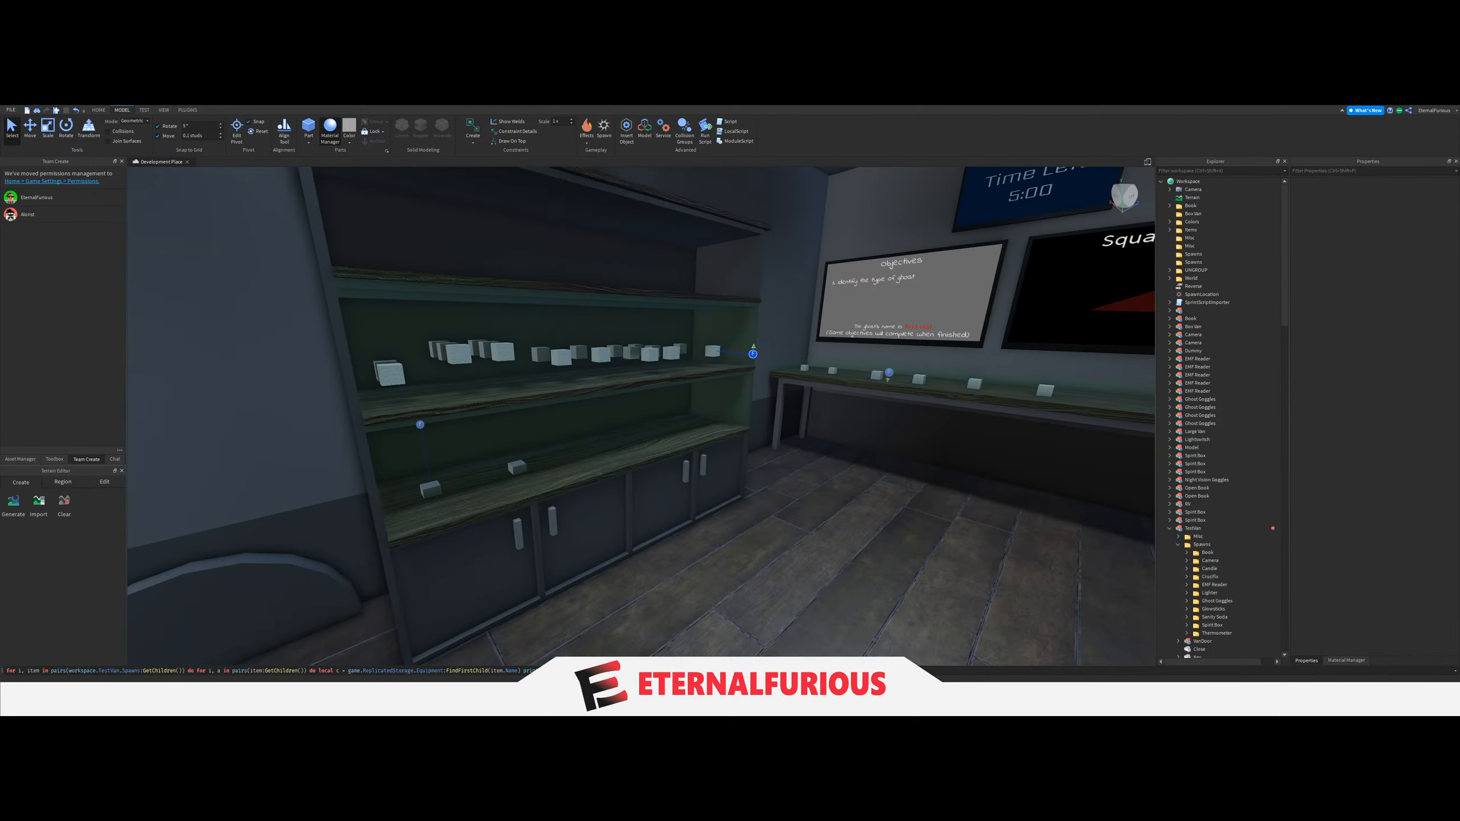
Rerun the equipment-spawning command to check the lighters on the shelf, and delete the spawned models named 0.
key("Return")
right_click_drag(697, 480, 696, 480)
key("w")
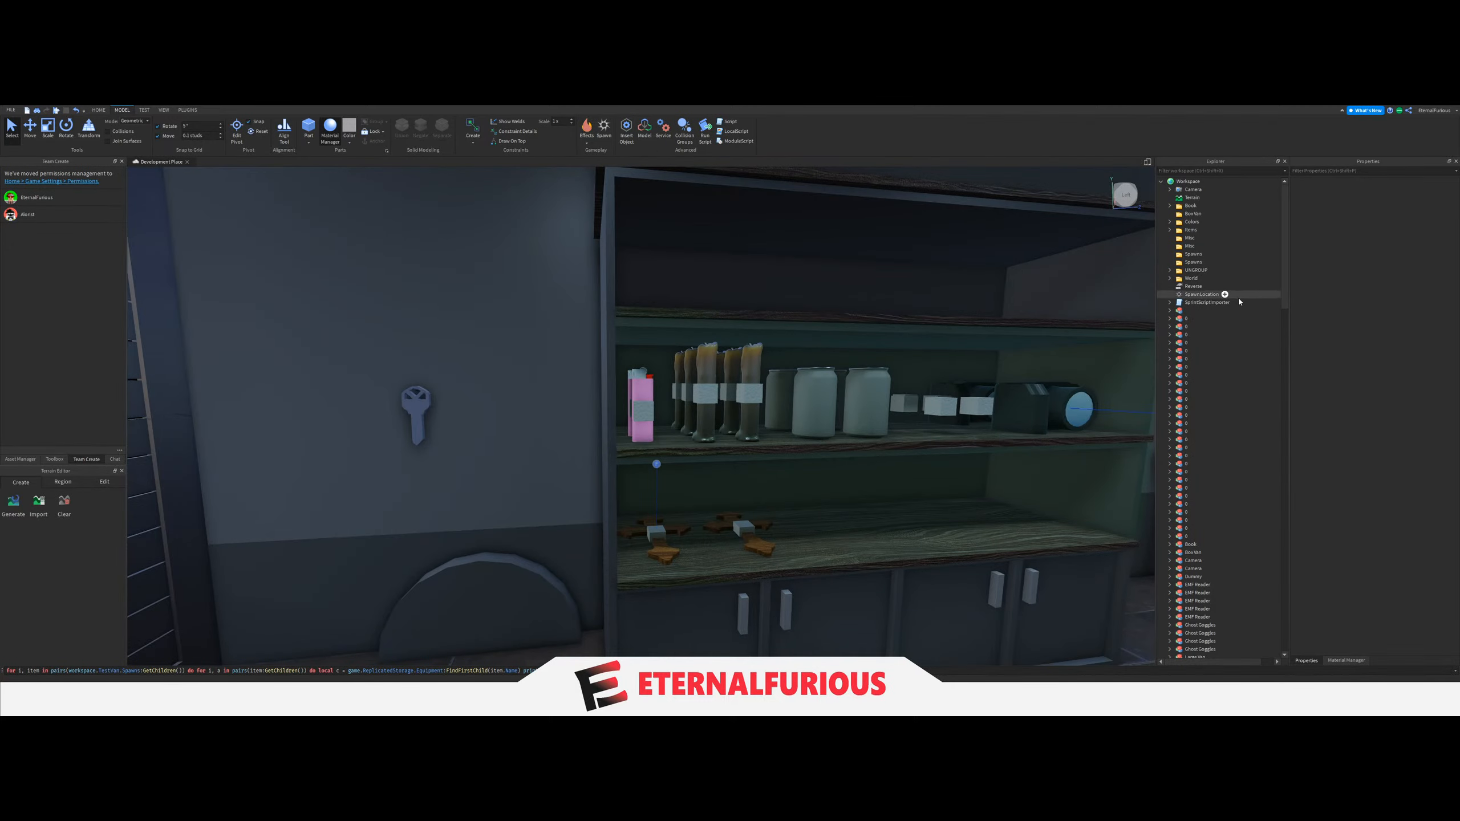
left_click(1186, 318, "shift")
key("Delete")
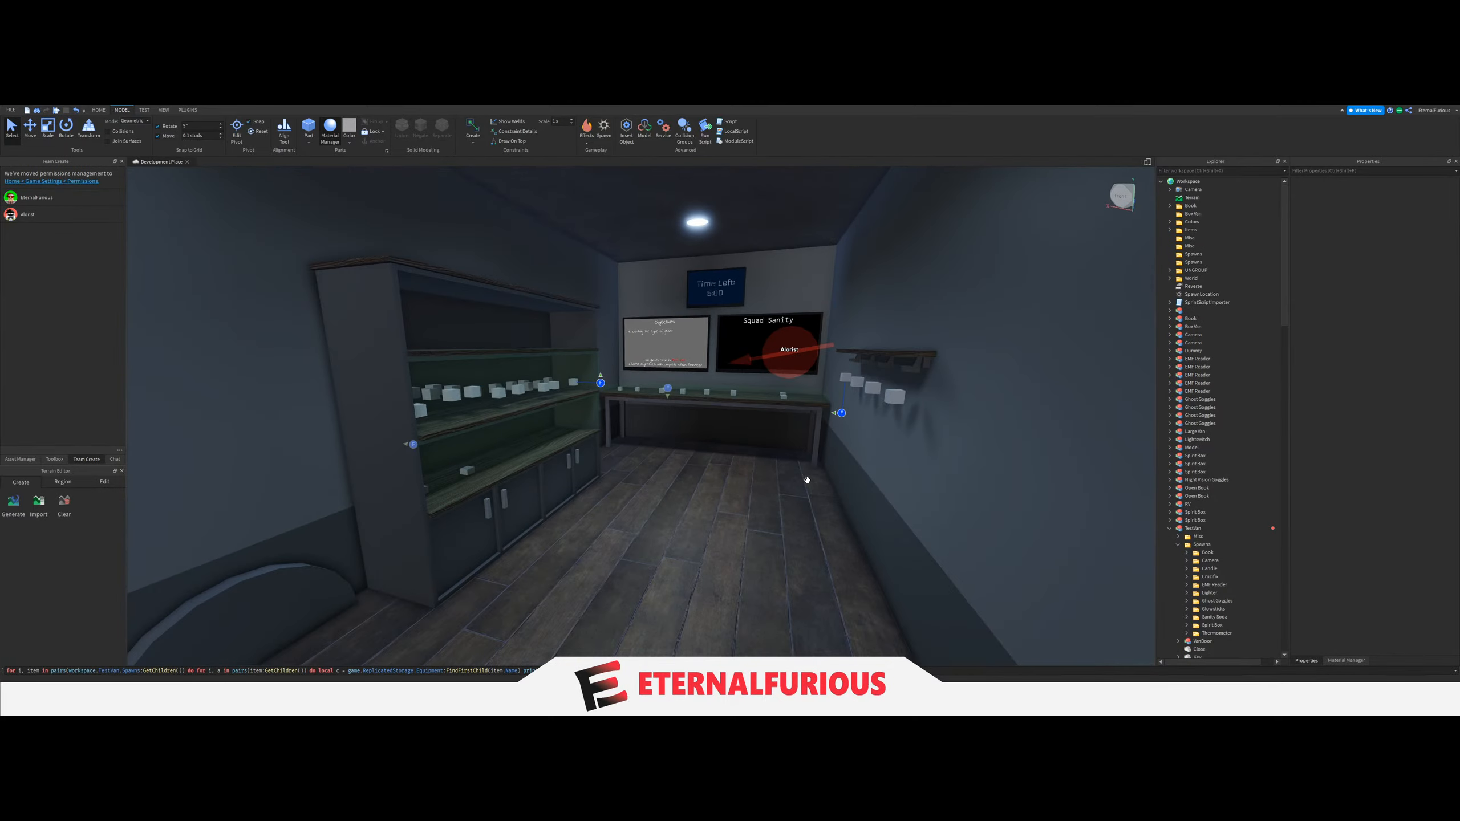
Duplicate an Invis part and stretch the copy across the van from the cabinet to the opposite wall shelf.
right_click_drag(696, 480, 696, 480)
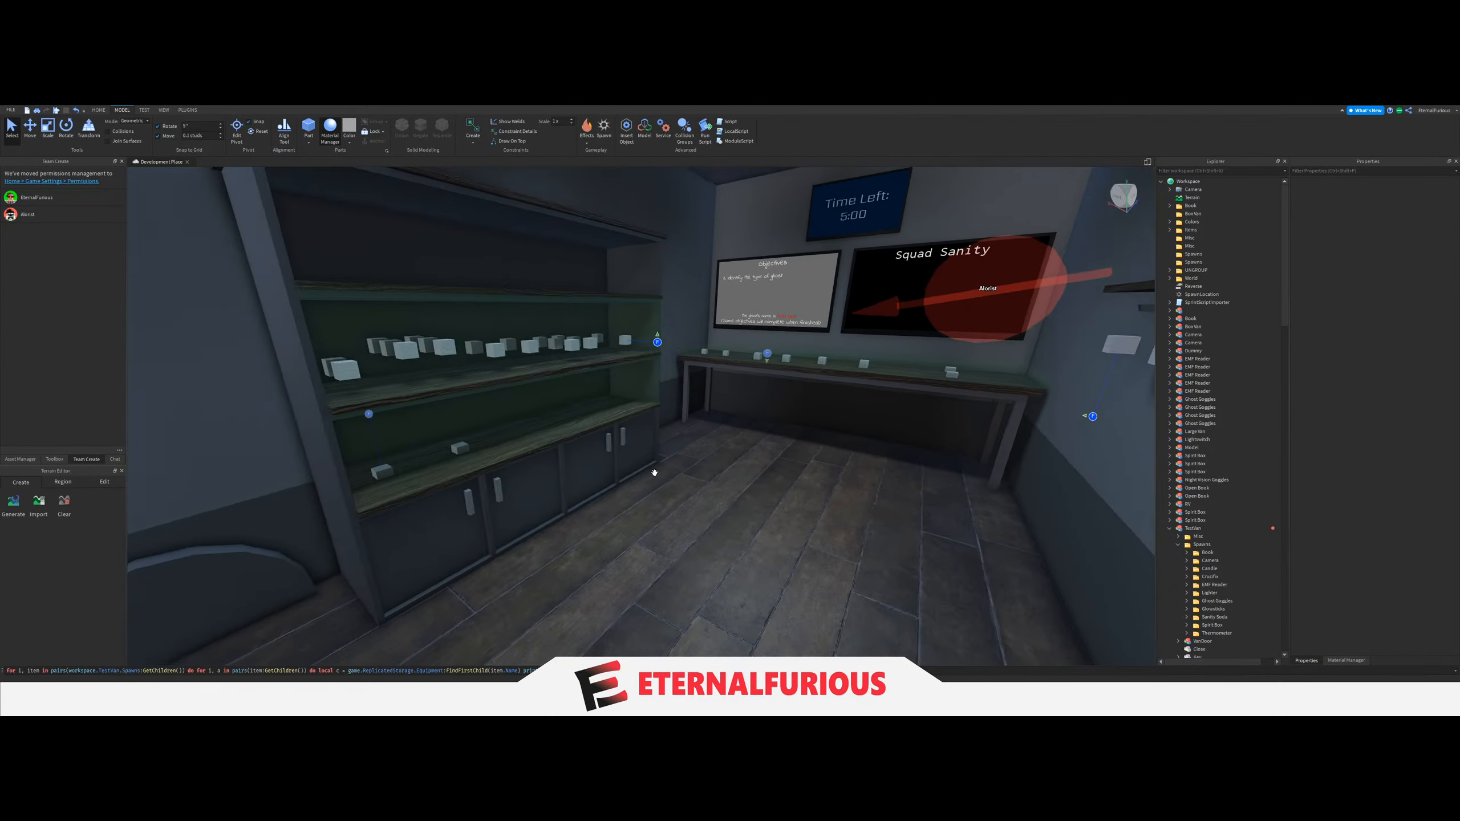
right_click_drag(652, 473, 652, 473)
scroll(268, 498, "down", 1)
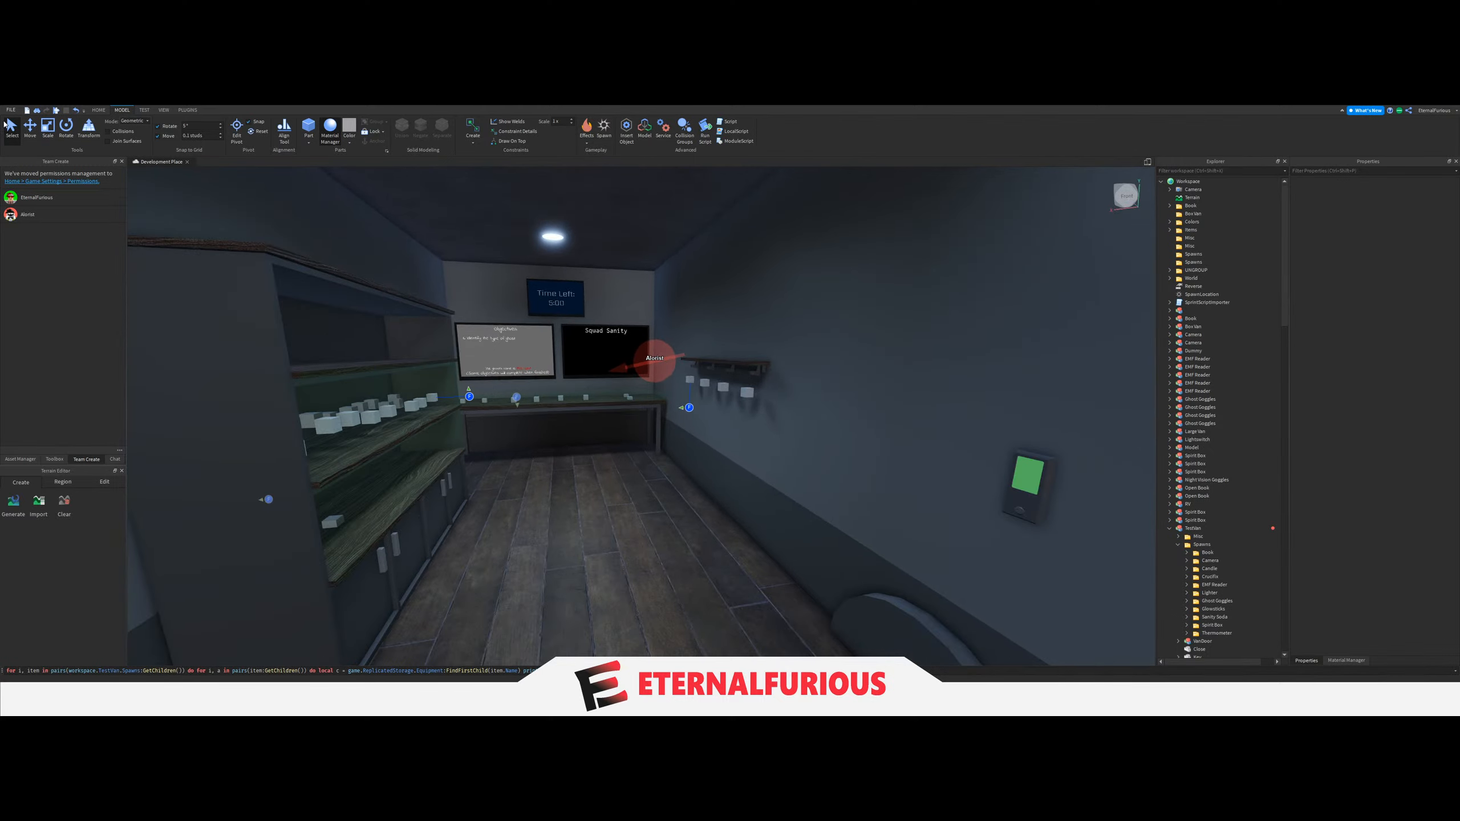
scroll(268, 499, "up", 1)
left_click(52, 130)
right_click_drag(545, 491, 544, 491)
scroll(544, 491, "down", 3)
scroll(544, 491, "up", 3)
scroll(1206, 598, "down", 5)
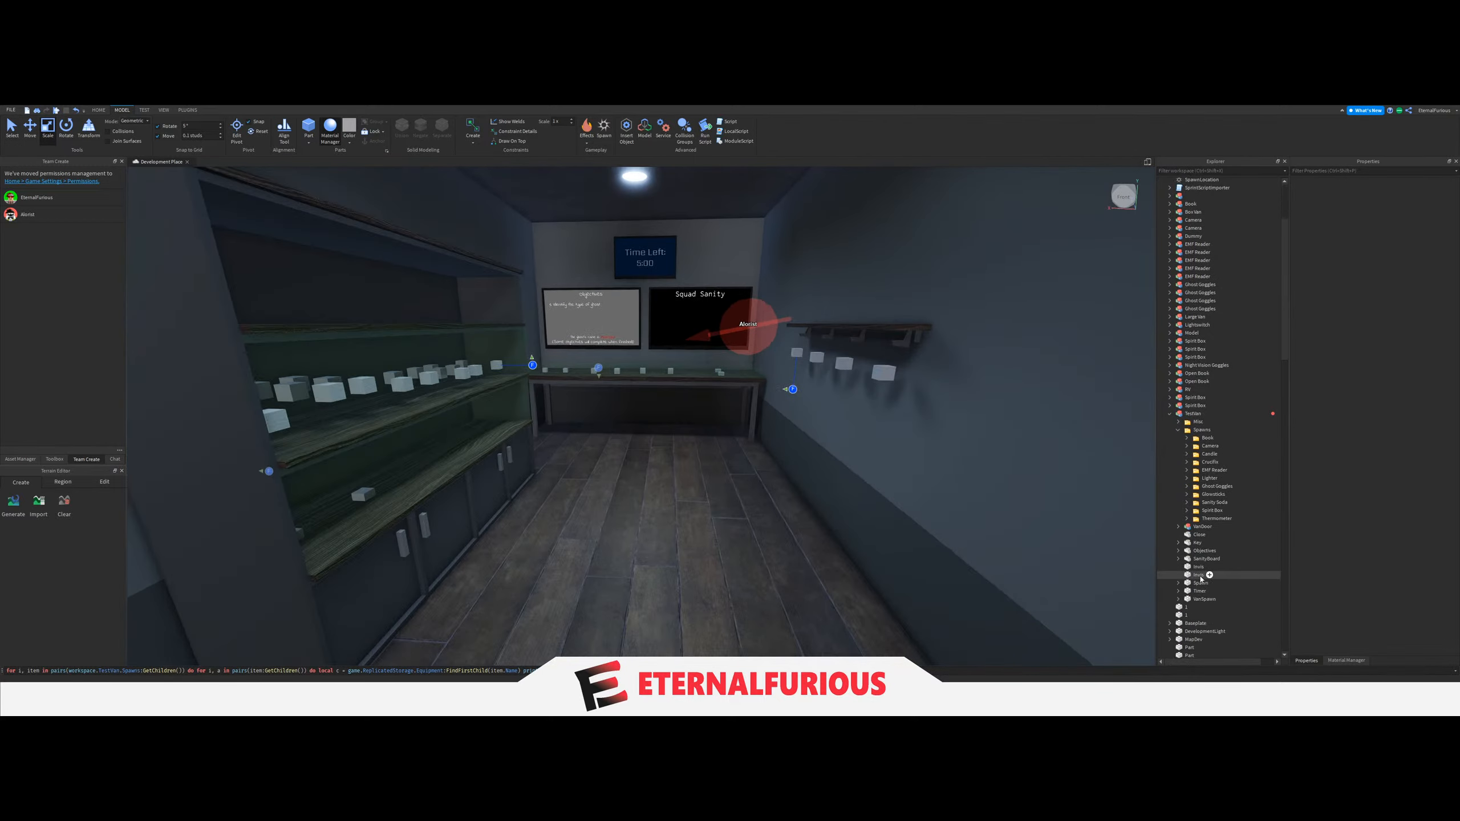
left_click(1198, 574)
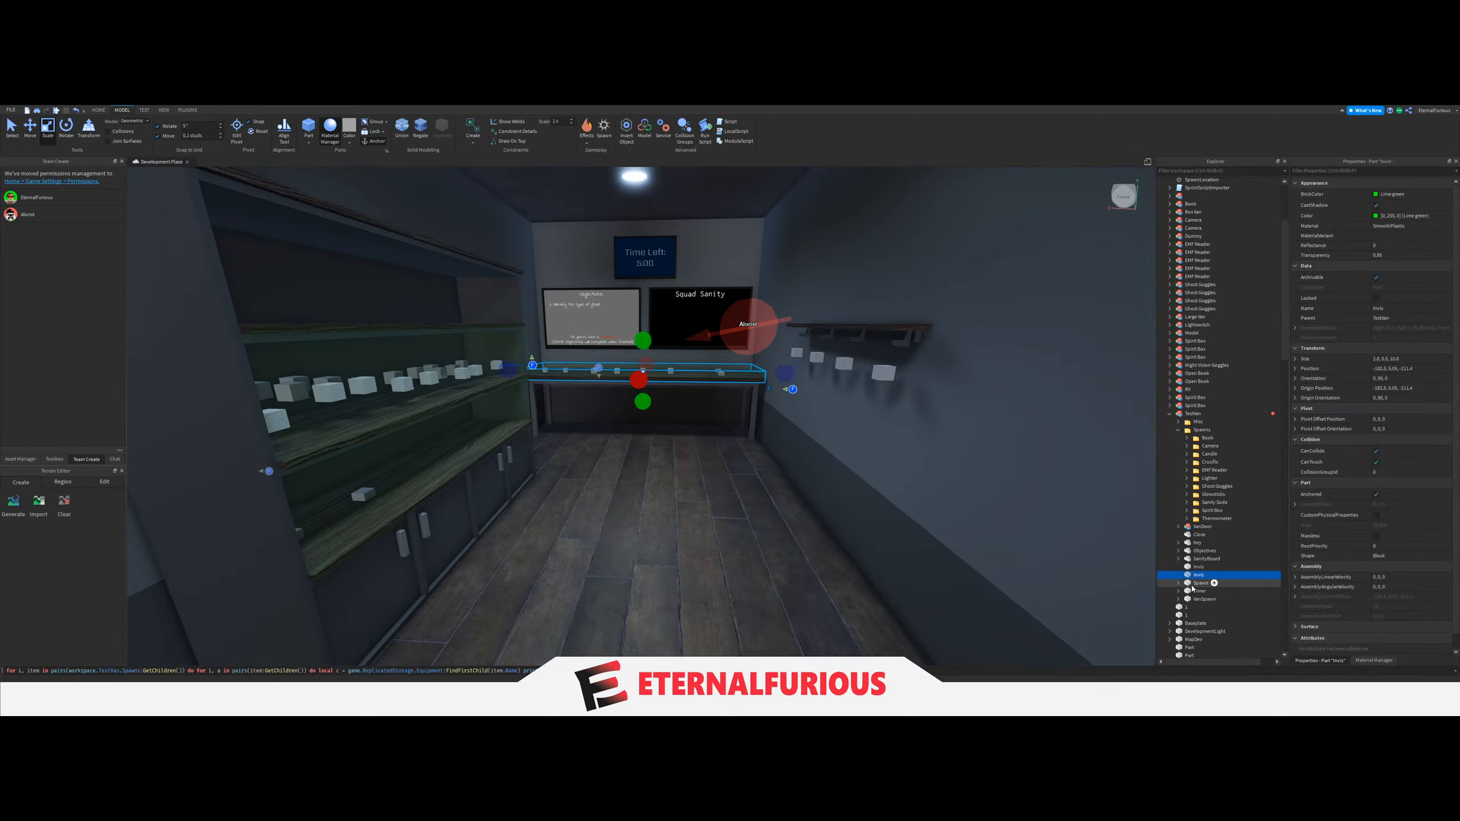
left_click(1159, 567)
key("ctrl+d")
left_click_drag(500, 403, 660, 453)
right_click_drag(660, 452, 660, 451)
left_click_drag(660, 451, 694, 467)
scroll(702, 471, "down", 4)
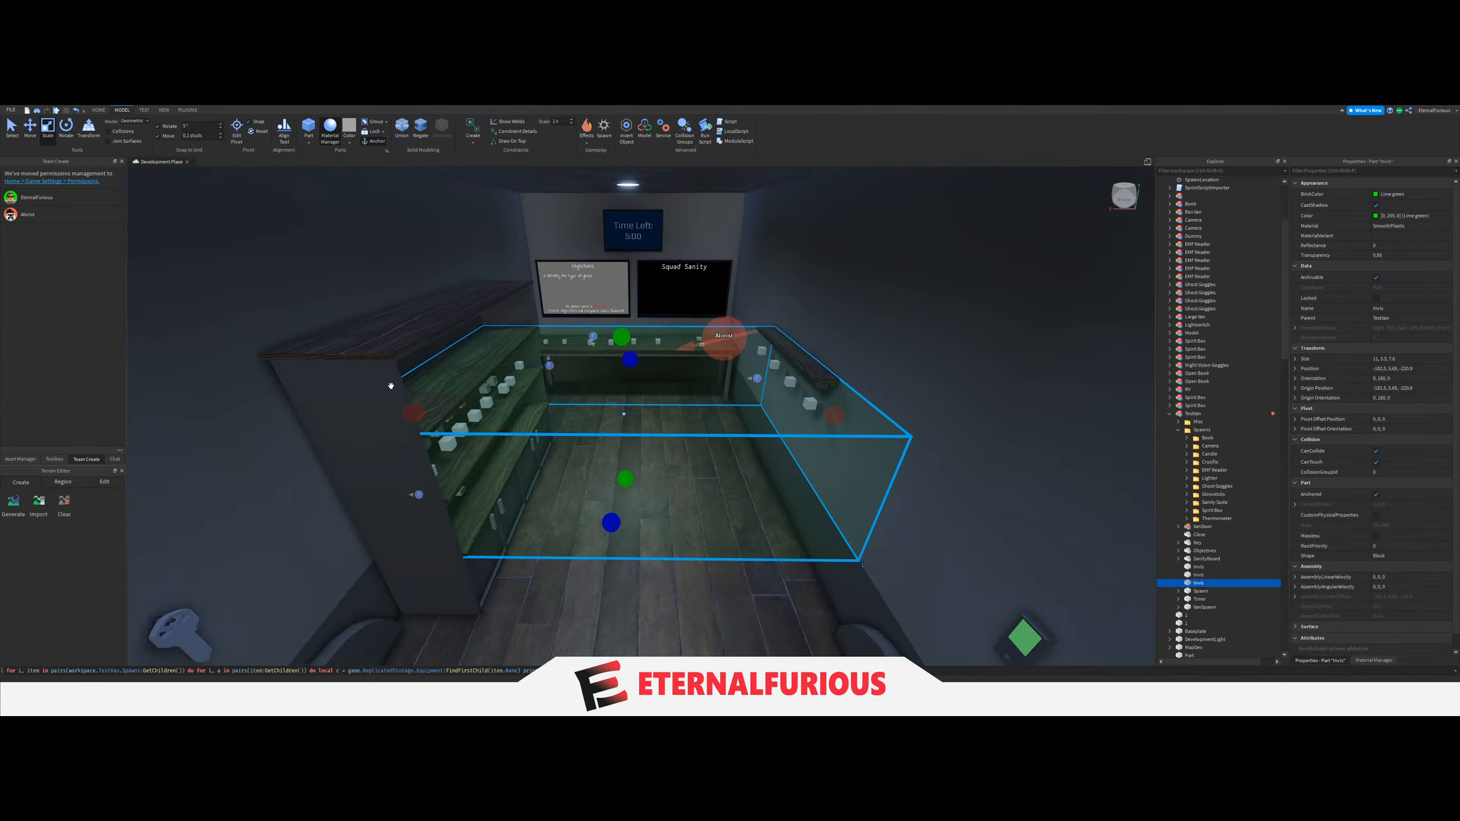
Scale the Invis copy down to about 0.7 by 1 by 5.2 studs around the spawn blocks under the wall shelf.
scroll(575, 420, "up", 3)
left_click_drag(414, 413, 659, 444)
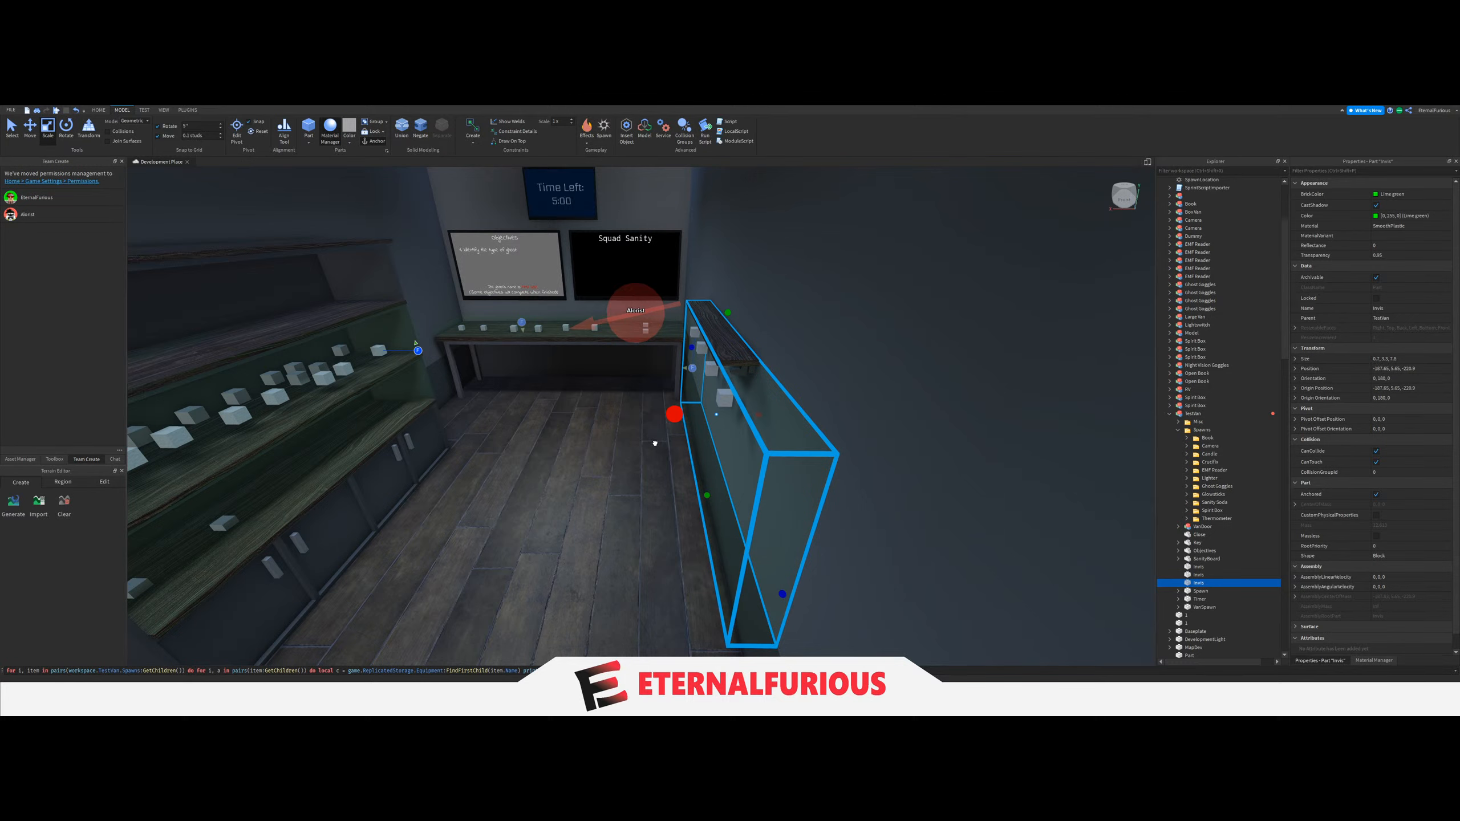
key("w")
right_click_drag(655, 443, 822, 447)
key("s")
key("w")
left_click_drag(823, 448, 685, 431)
right_click_drag(685, 431, 688, 432)
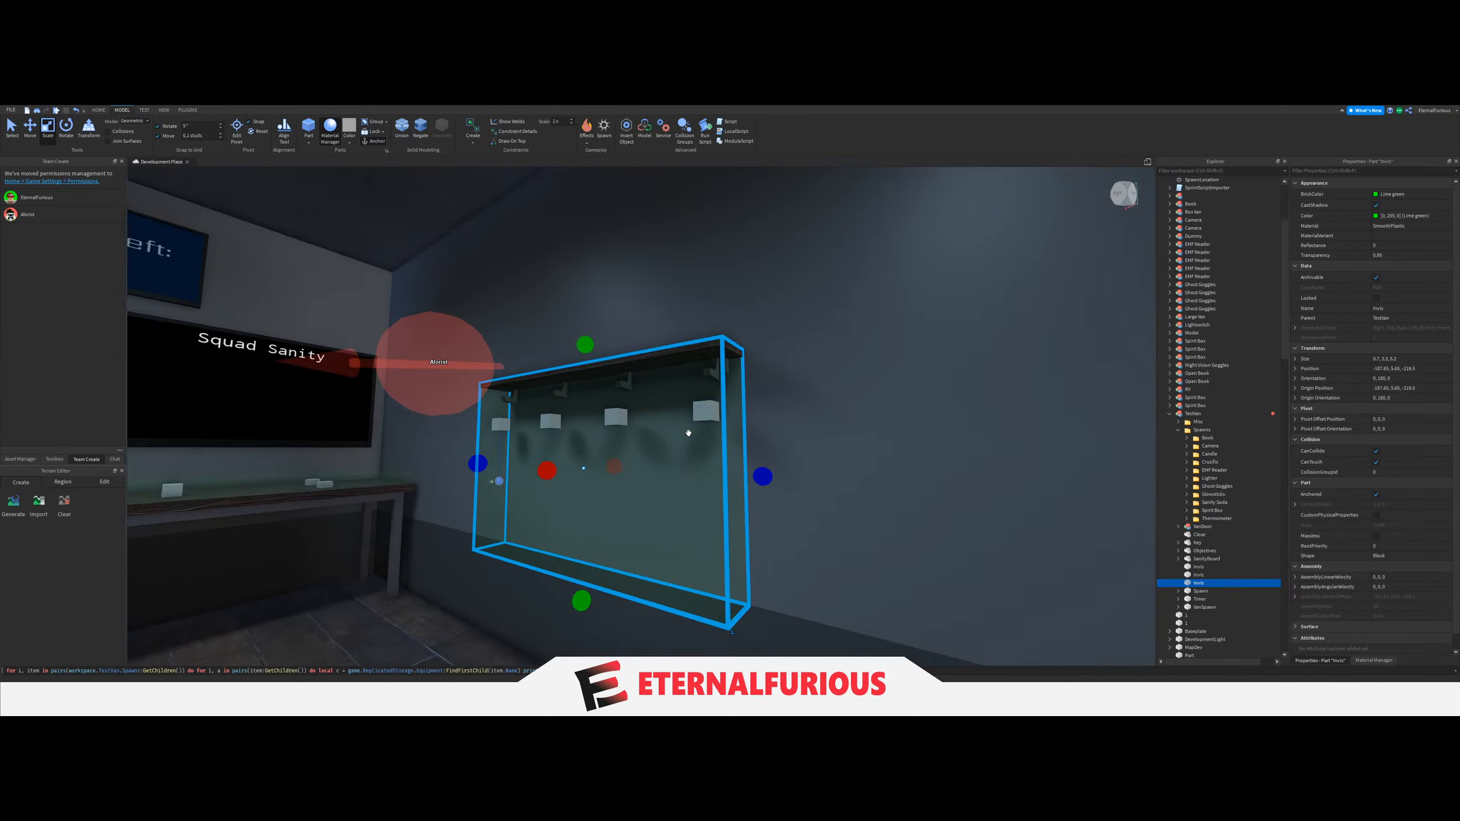
left_click_drag(587, 604, 629, 477)
right_click_drag(629, 476, 743, 508)
key("s")
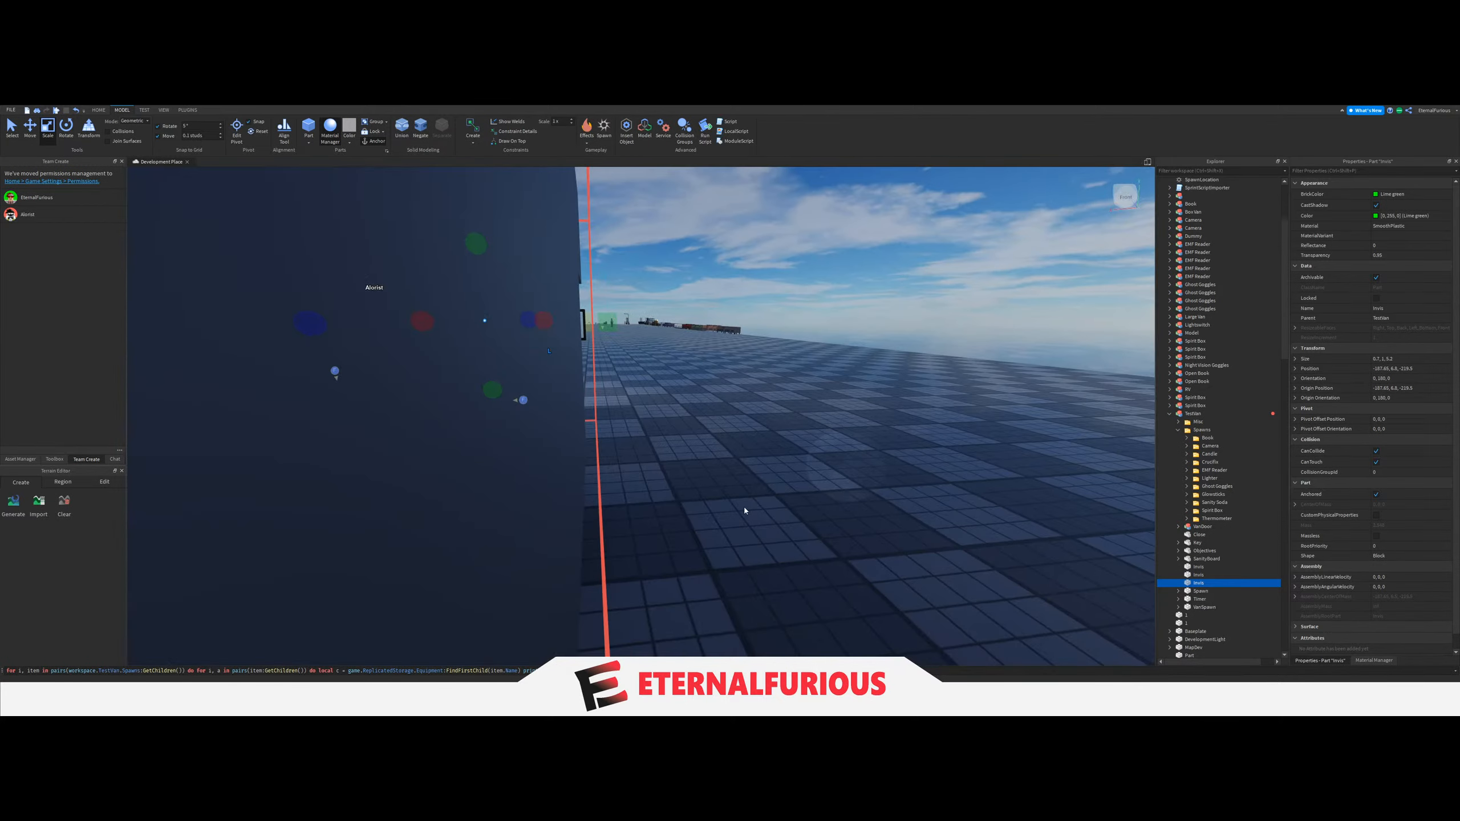
Examine the spawn blocks and Invis parts on the wall shelf and cabinet from several viewpoints inside the van.
left_click(841, 499)
key("w")
key("s")
right_click_drag(841, 499, 841, 499)
key("w")
key("s")
key("s")
key("a")
key("w")
left_click(12, 127)
right_click_drag(750, 495, 750, 495)
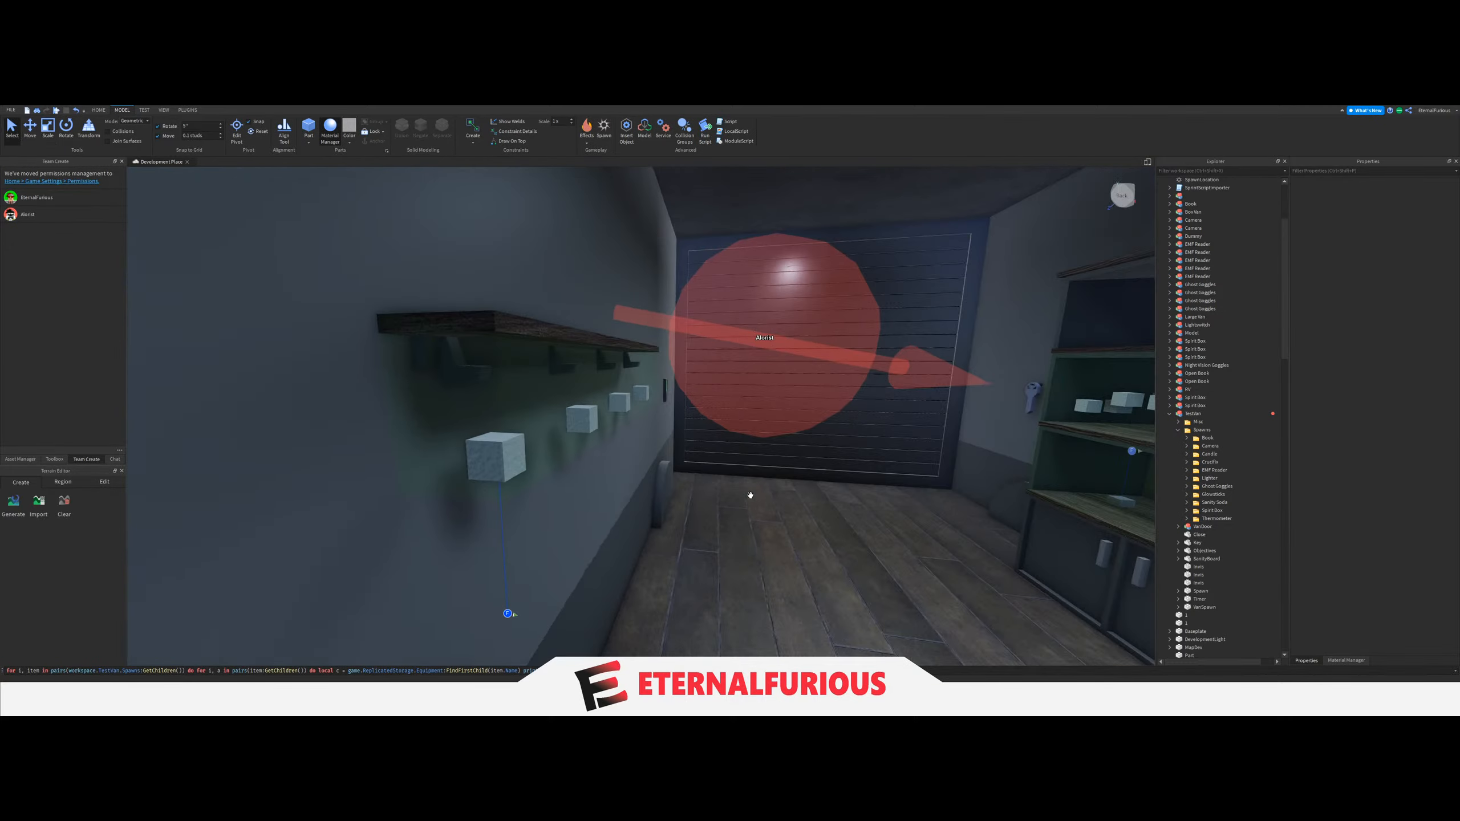
right_click_drag(524, 431, 524, 431)
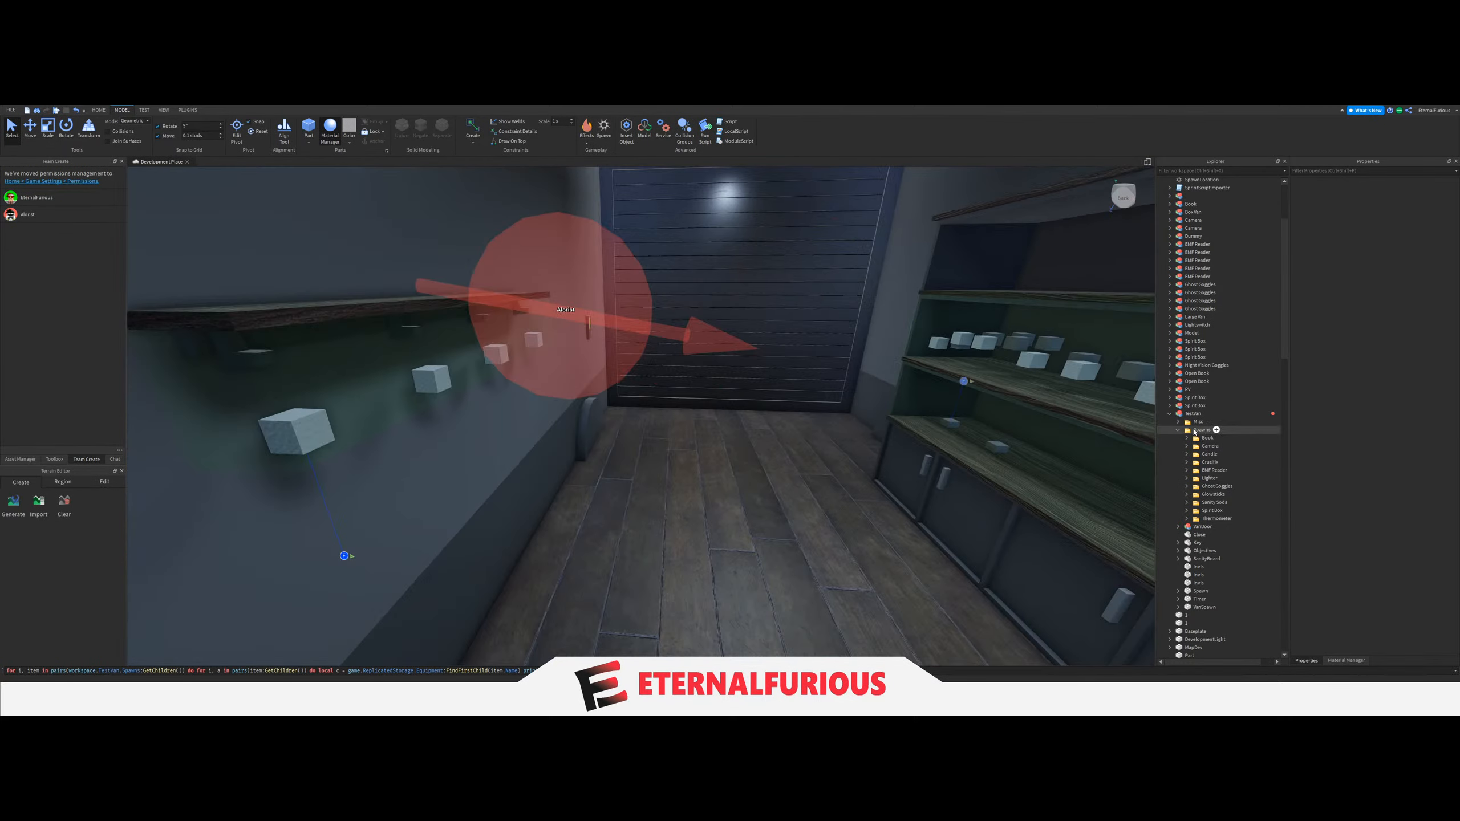
left_click(1196, 431)
key("s")
key("d")
left_click(656, 486)
key("a")
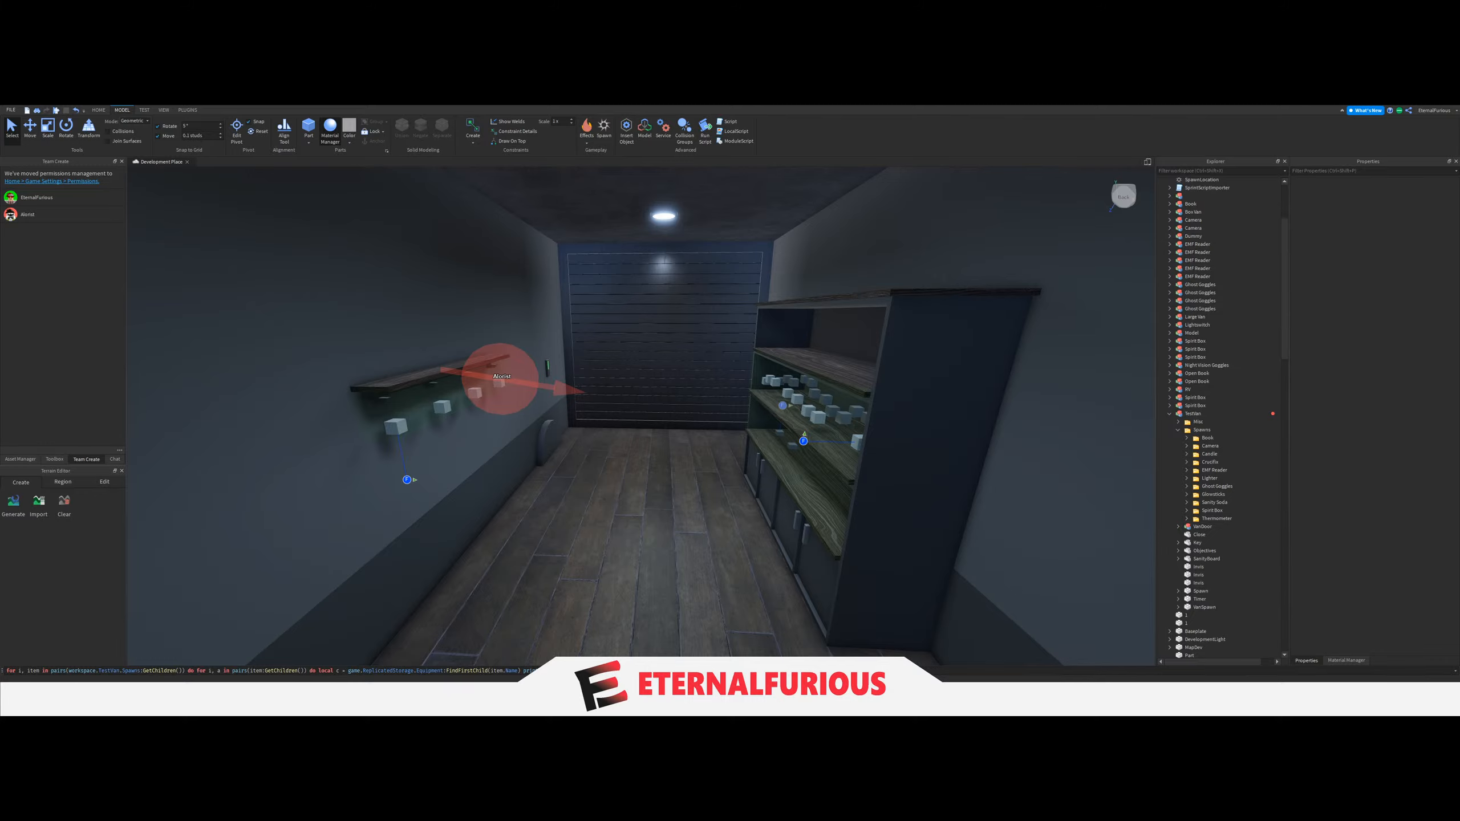
key("d")
key("a")
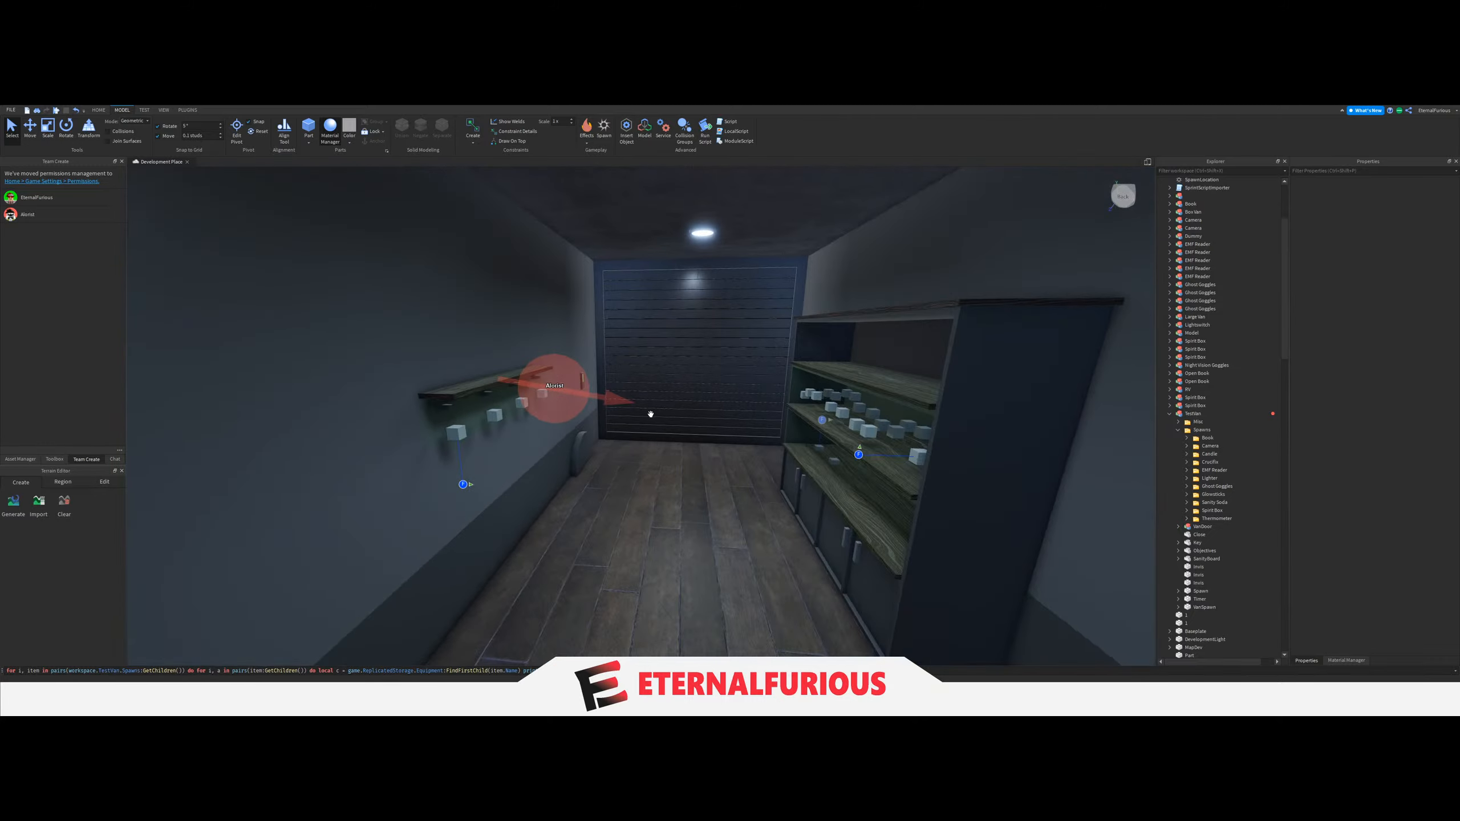
key("d")
right_click_drag(681, 422, 681, 422)
key("s")
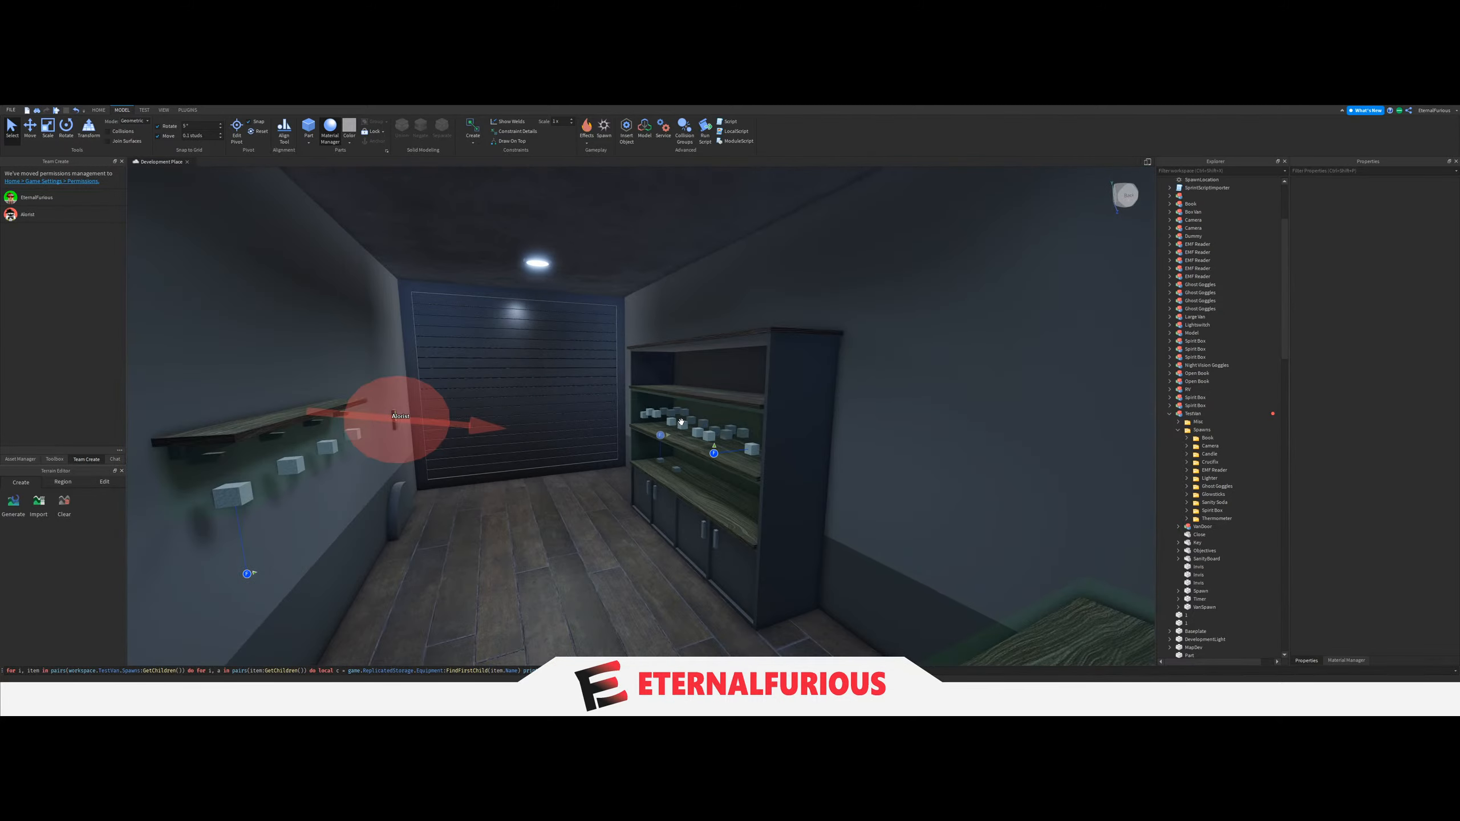
key("q")
key("e")
key("q")
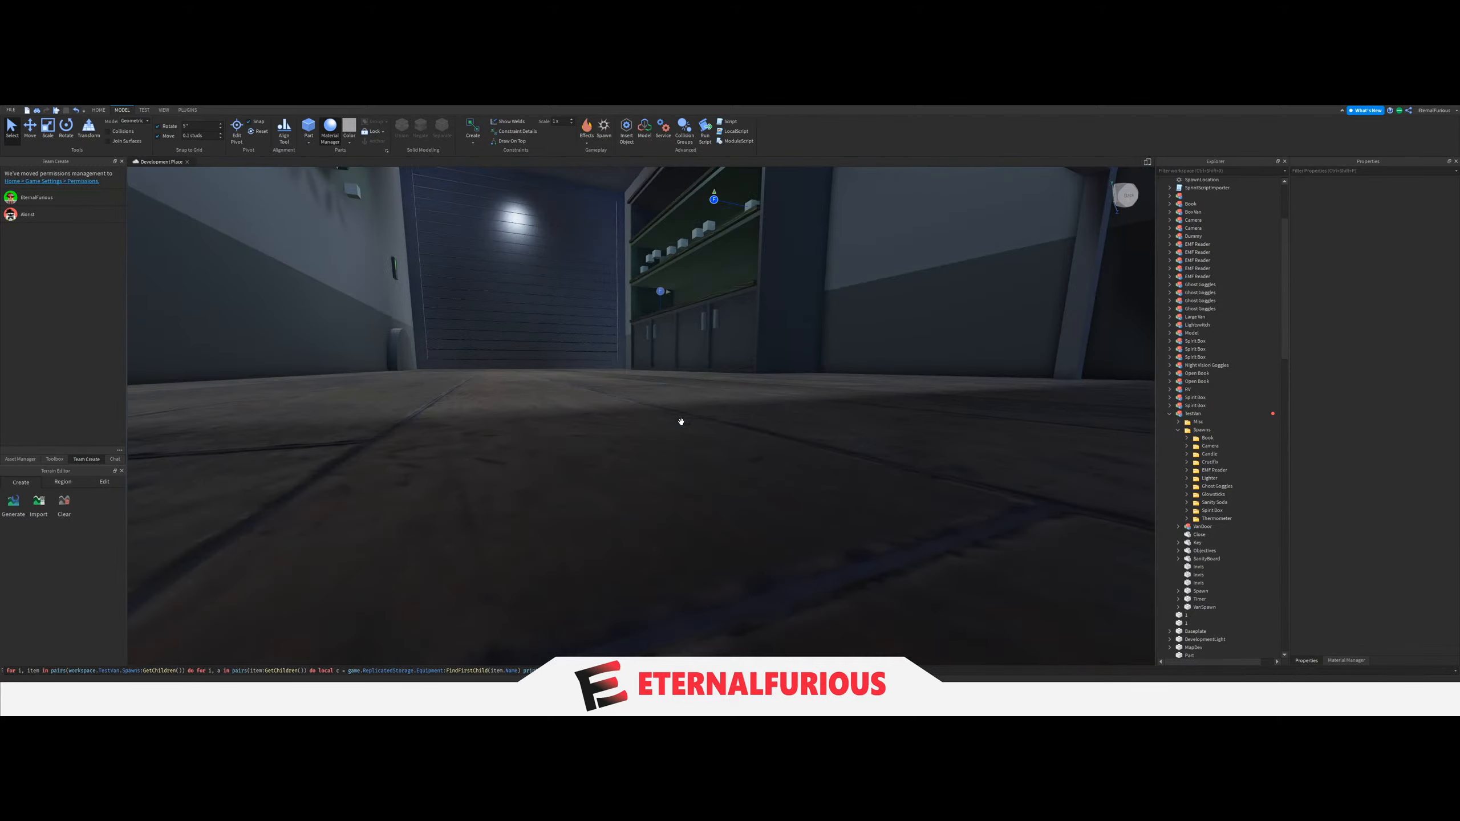
key("e")
key("a")
key("d")
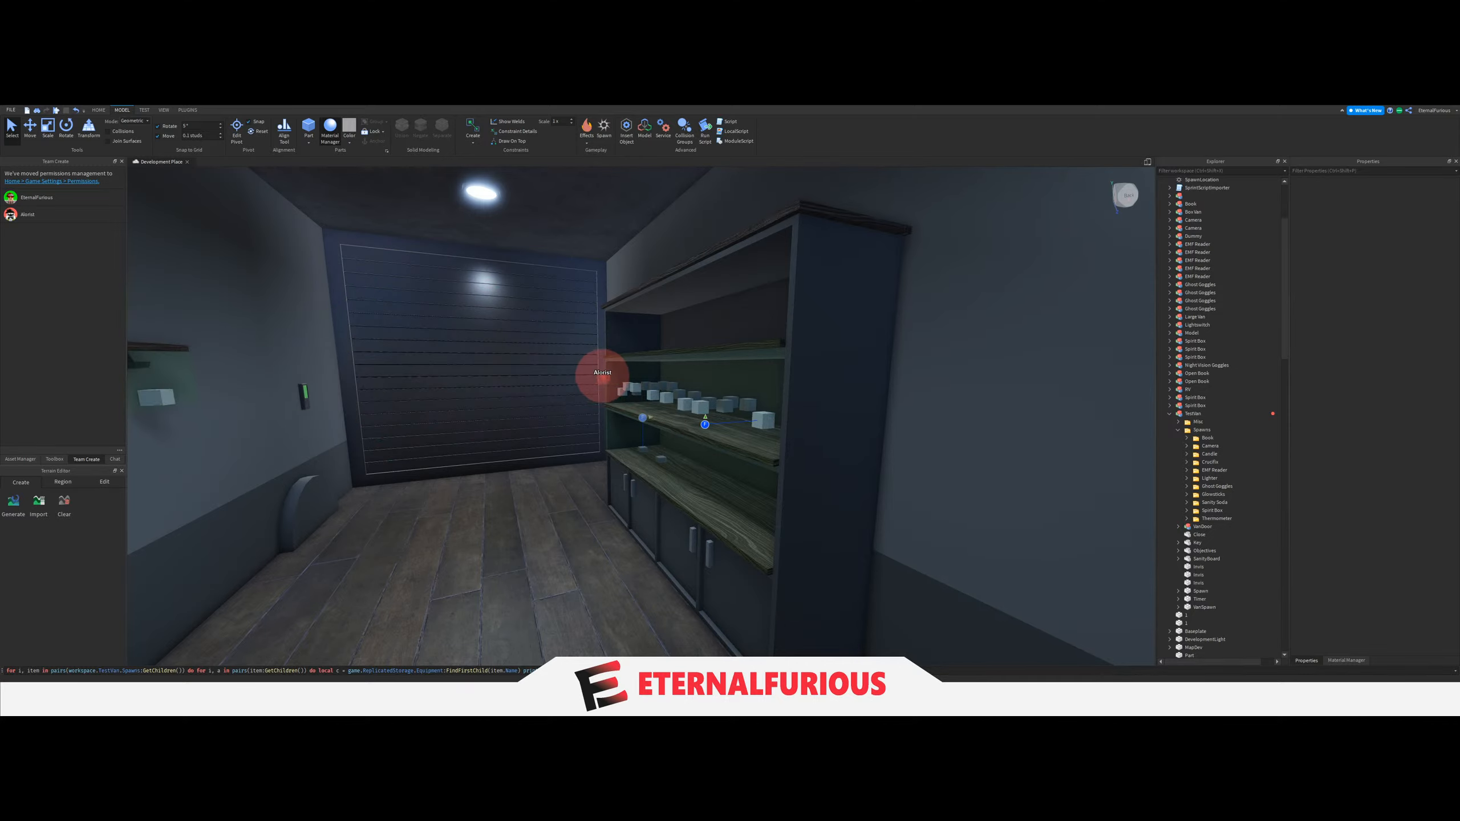
right_click_drag(736, 333, 684, 323)
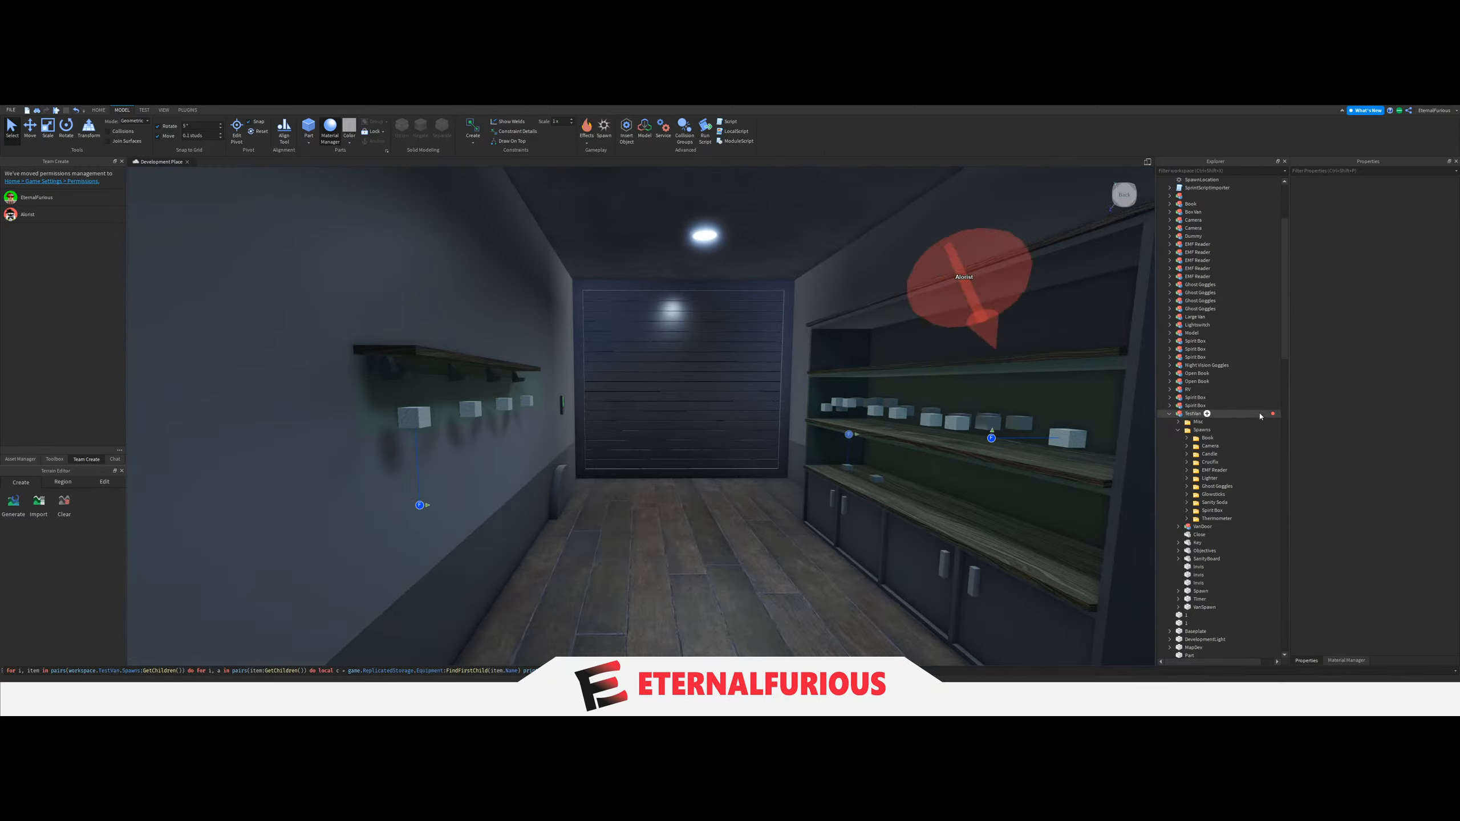
Duplicate the test van's Spawns folder together with its three Invis parts.
left_click(1207, 430)
key("f")
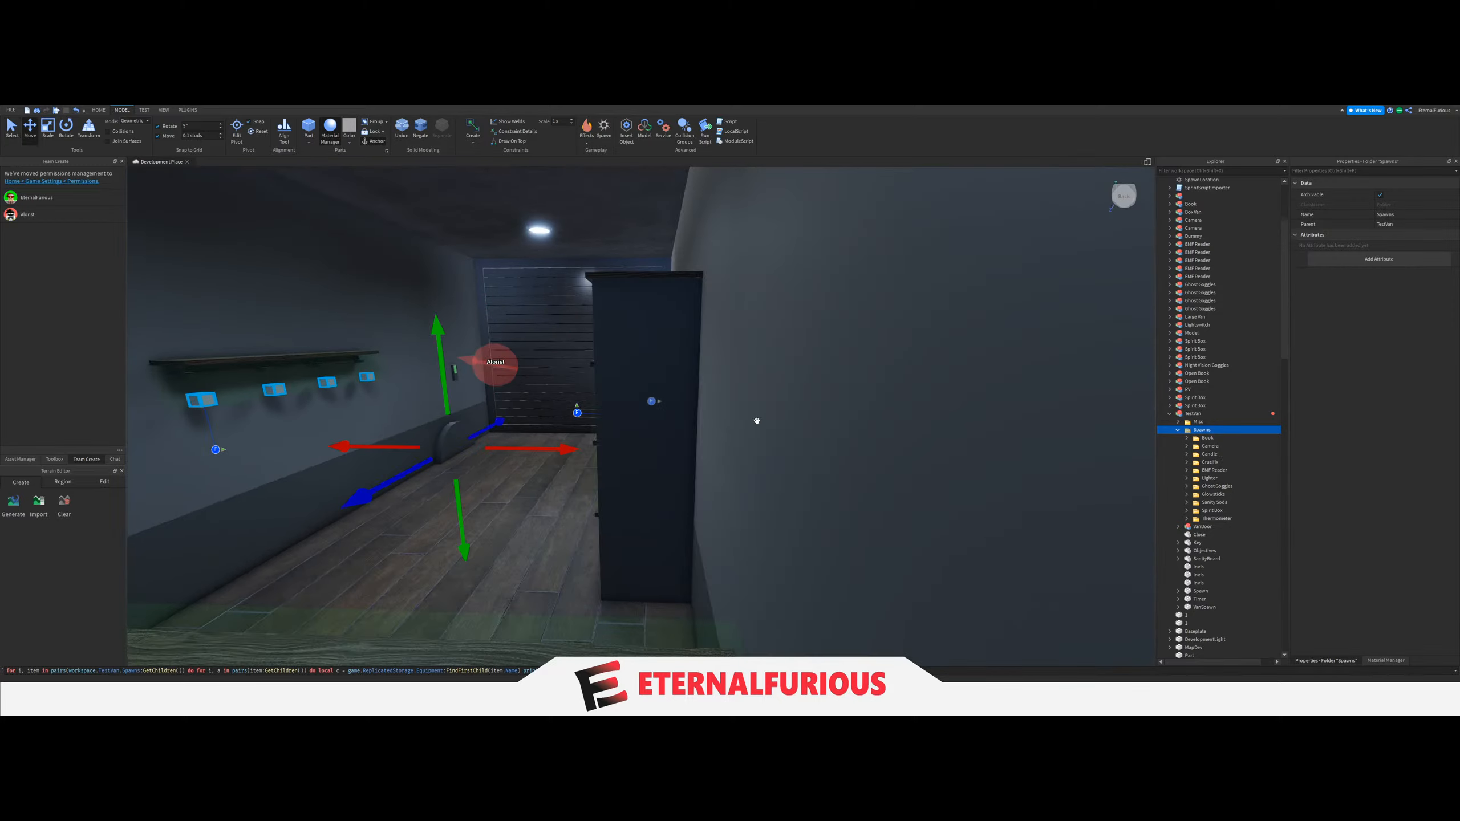
scroll(645, 395, "up", 6)
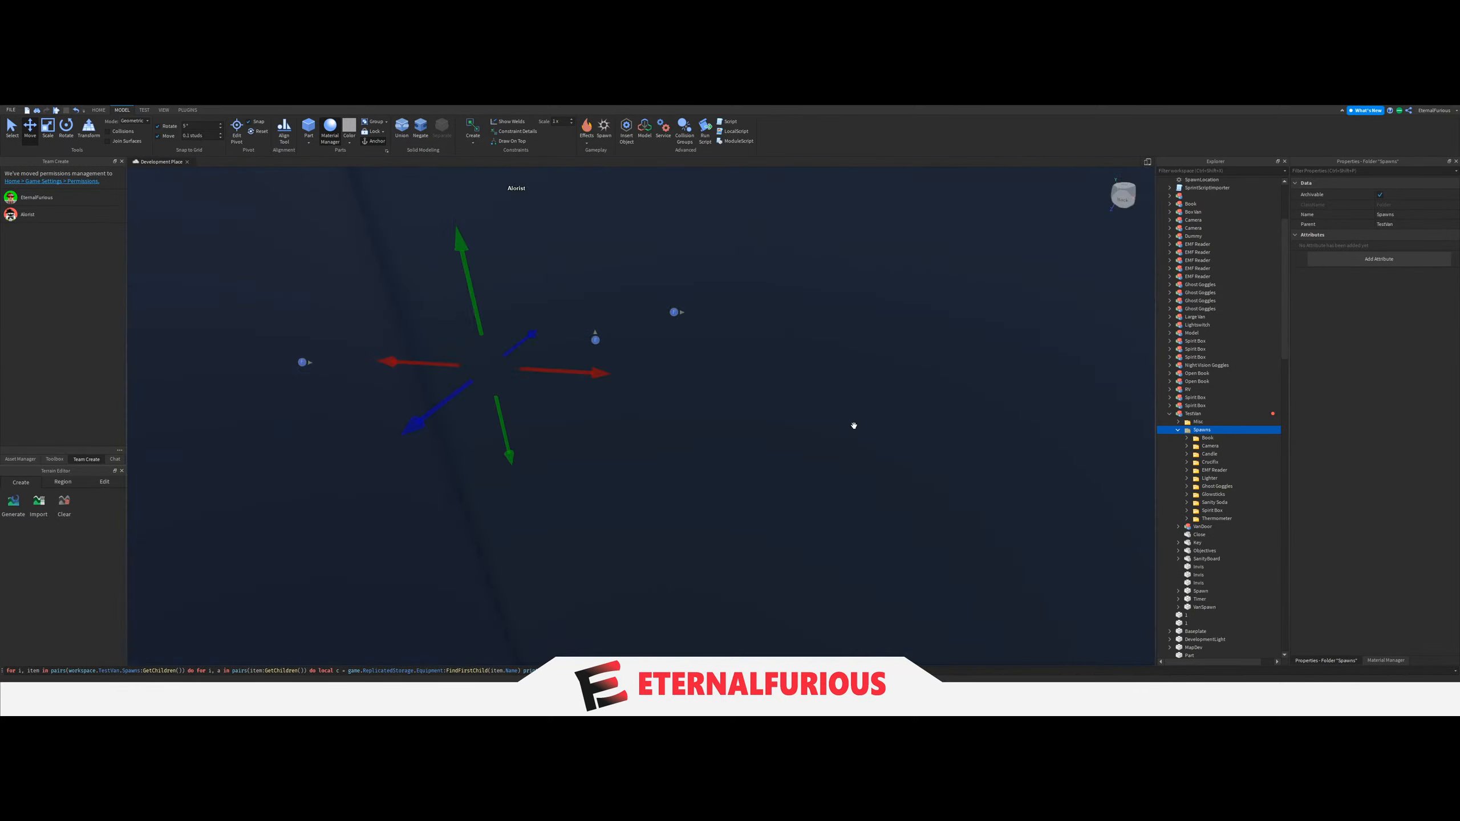
left_click(1198, 582, "ctrl")
left_click(1198, 575, "ctrl")
left_click(1198, 567, "ctrl")
scroll(798, 414, "down", 4)
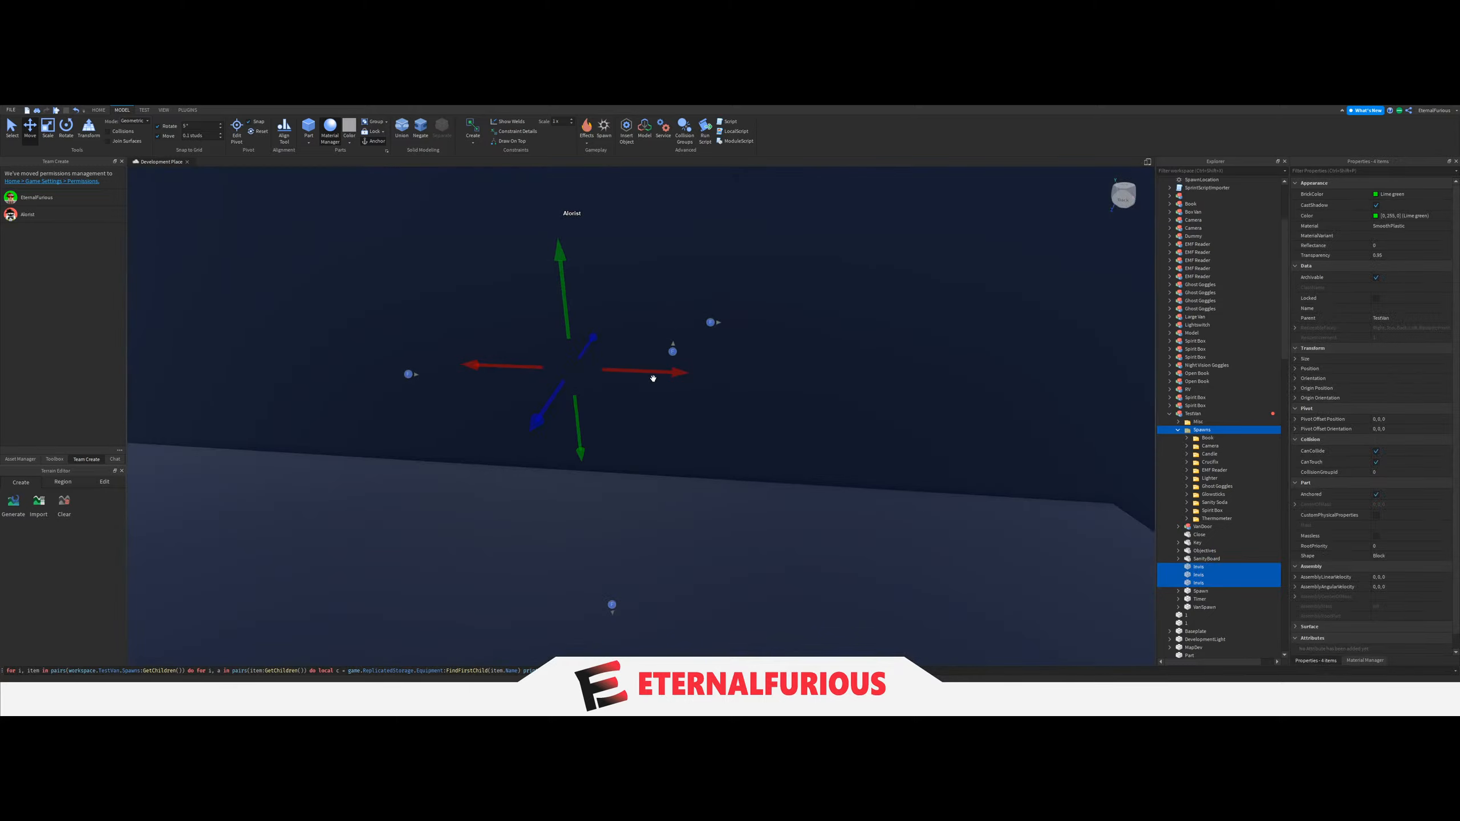
key("ctrl+d")
scroll(714, 395, "down", 4)
left_click_drag(652, 378, 752, 413)
scroll(750, 416, "up", 4)
scroll(750, 417, "down", 4)
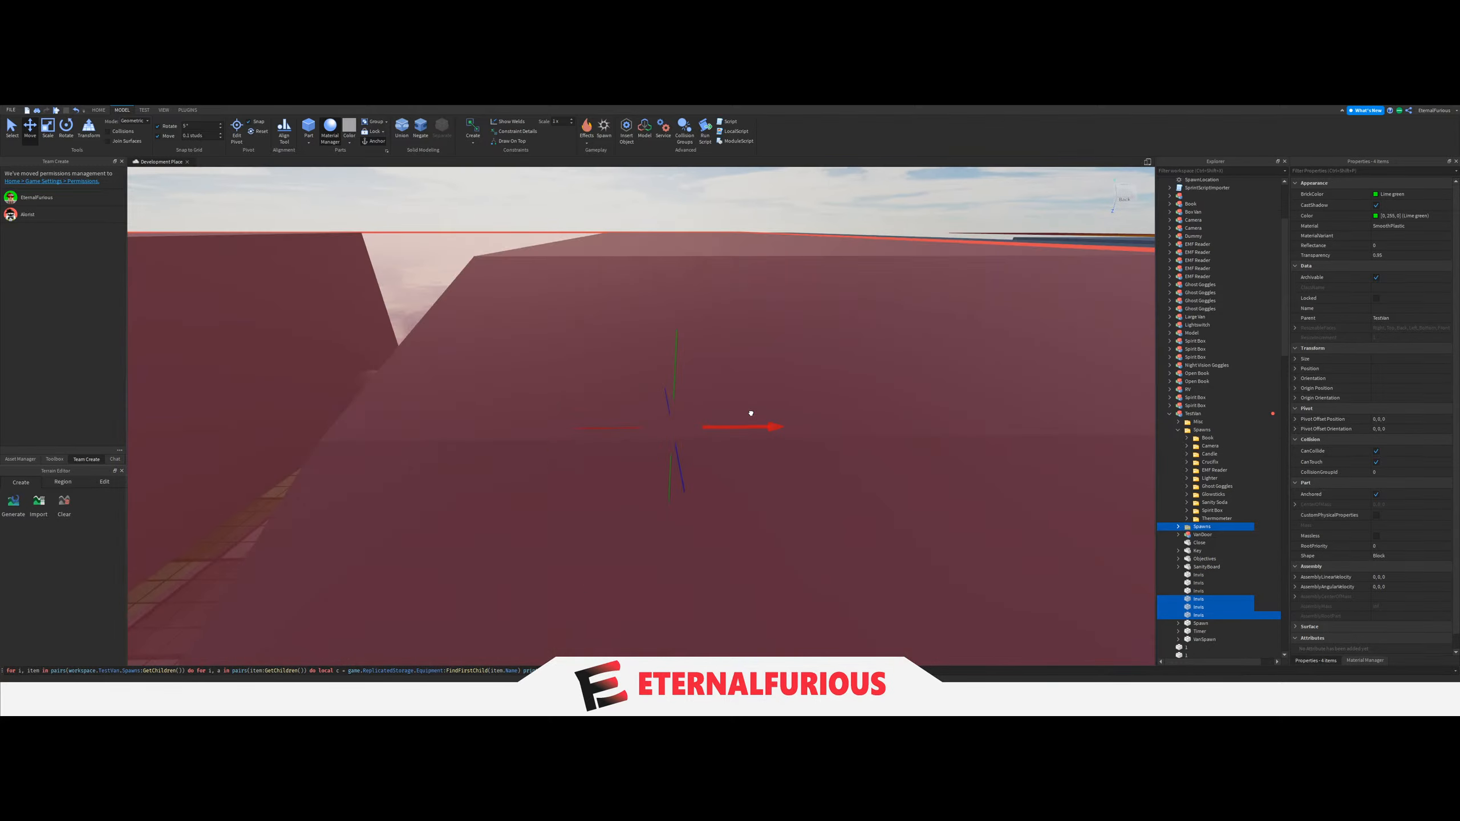
scroll(747, 418, "up", 4)
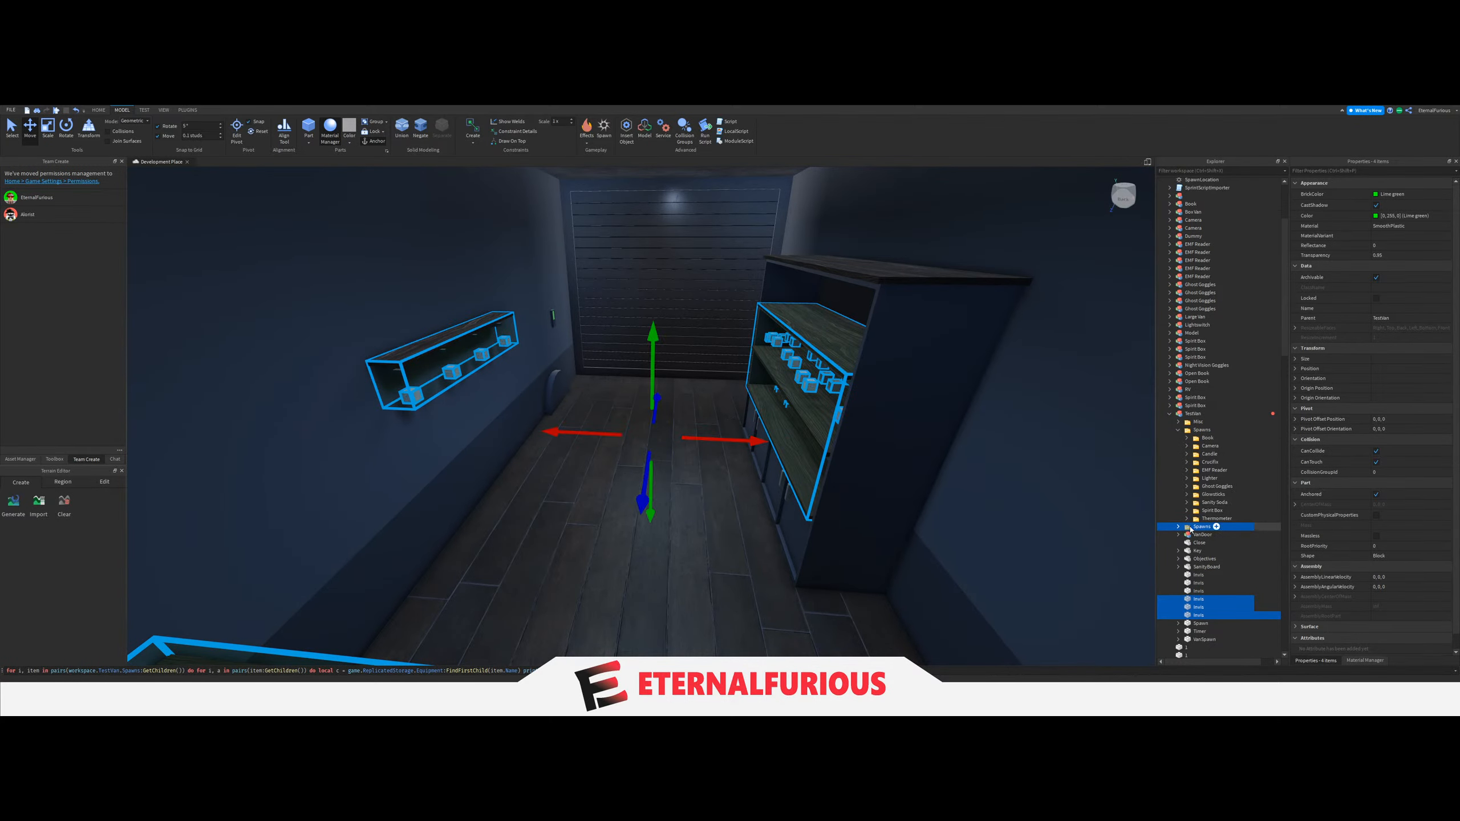
Move the duplicated Spawns folder and Invis parts into the Large Van model and delete that model's old Spawns folder.
left_click_drag(1199, 466, 1188, 321)
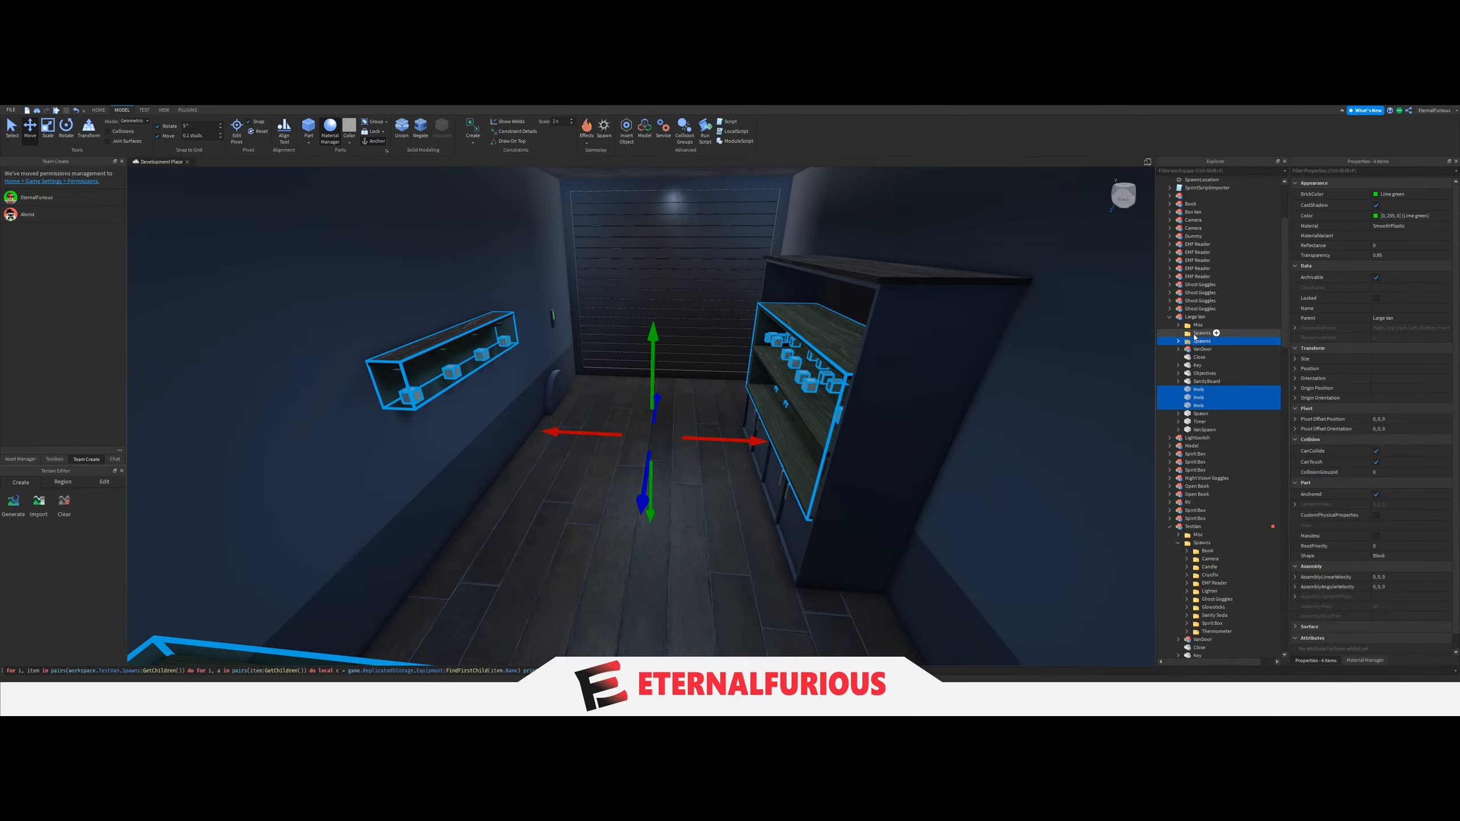
left_click(1194, 335)
right_click_drag(619, 410, 620, 411)
key("w")
right_click_drag(820, 439, 867, 417)
key("s")
key("w")
key("d")
key("s")
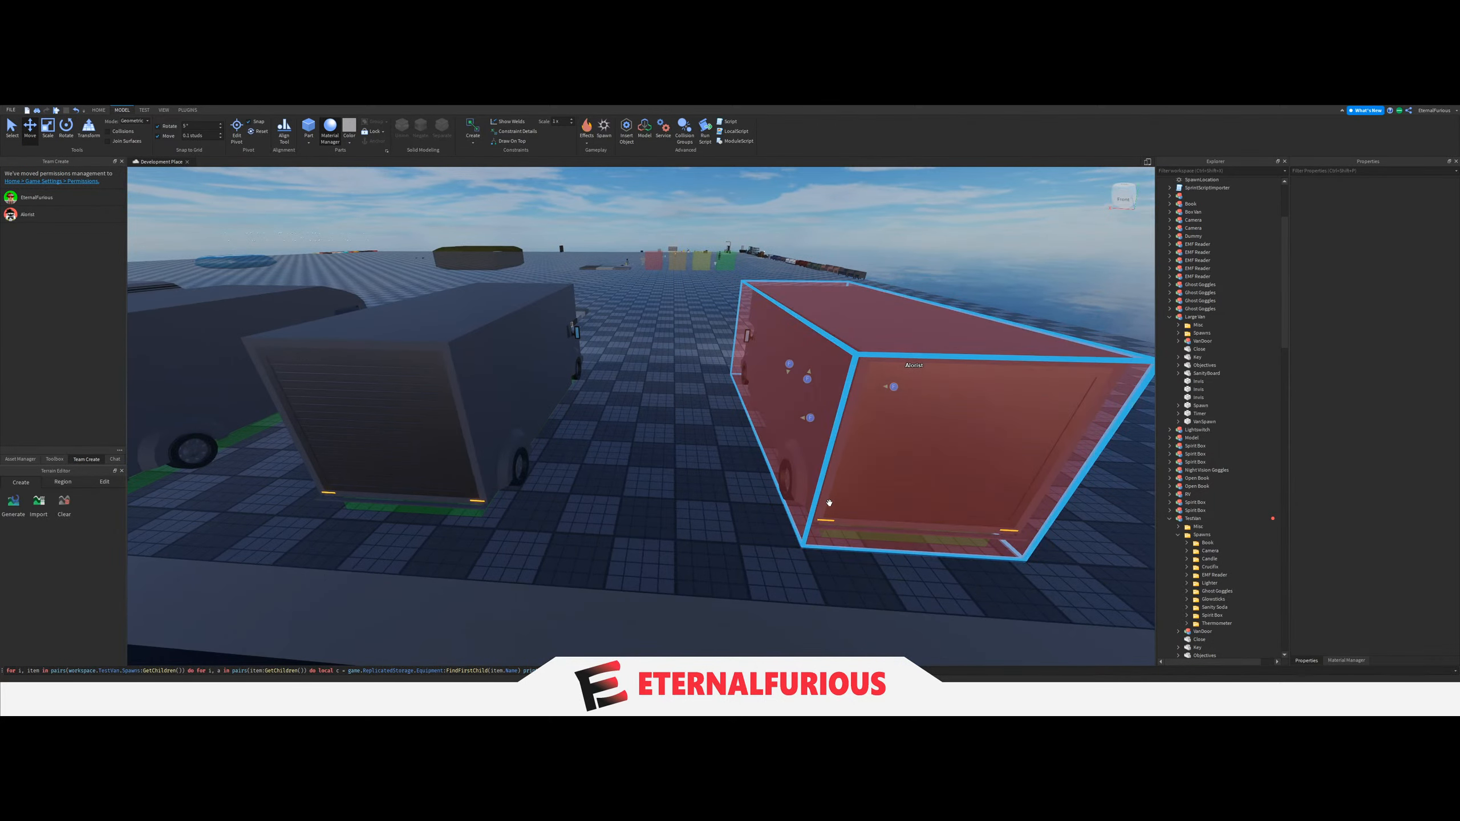
Raise the move snapping increment and delete the Border model at the grey van beside the test van.
left_click(1195, 526)
left_click(1192, 519)
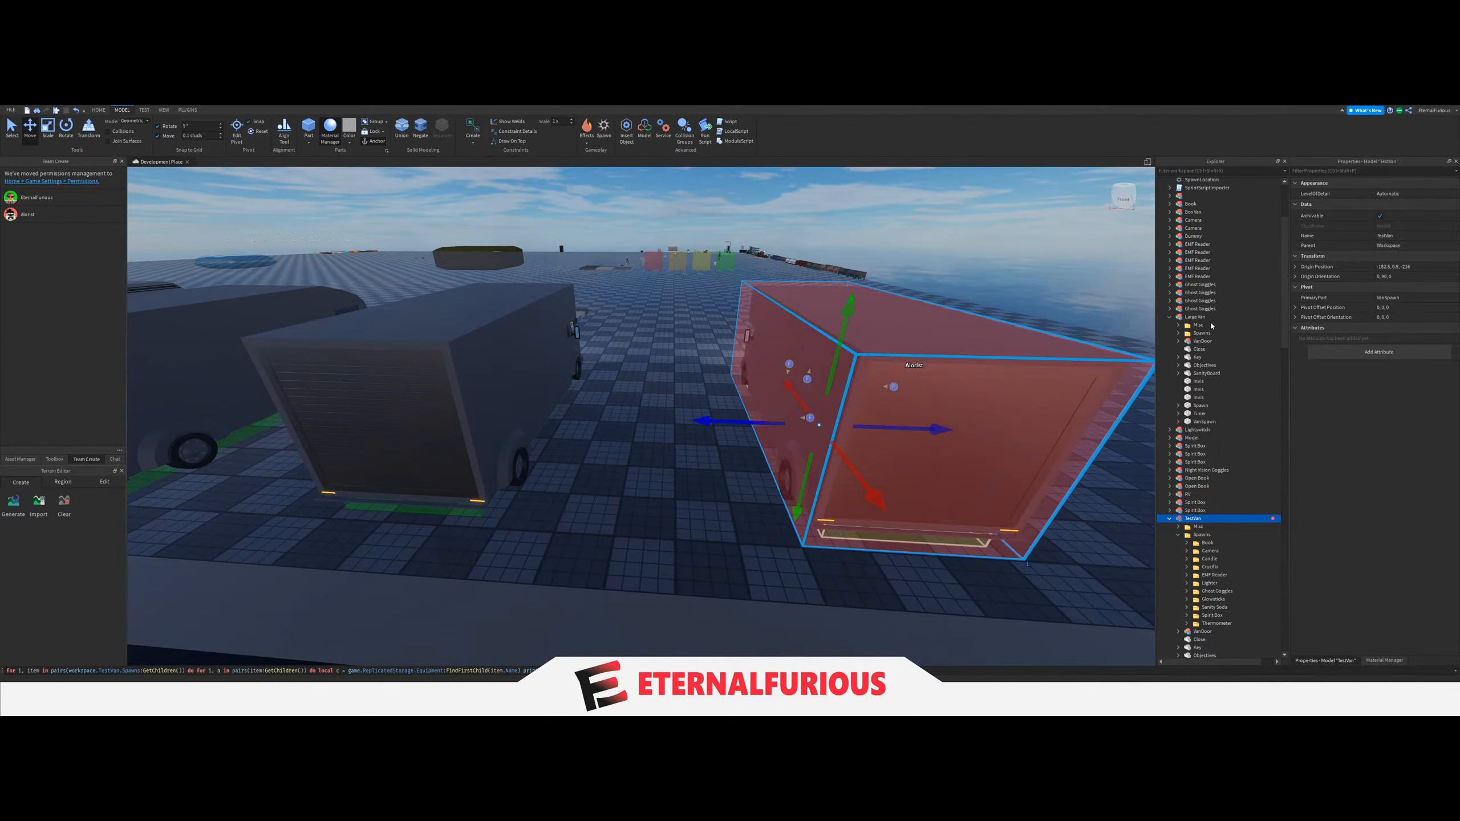
left_click(667, 566)
left_click(577, 456)
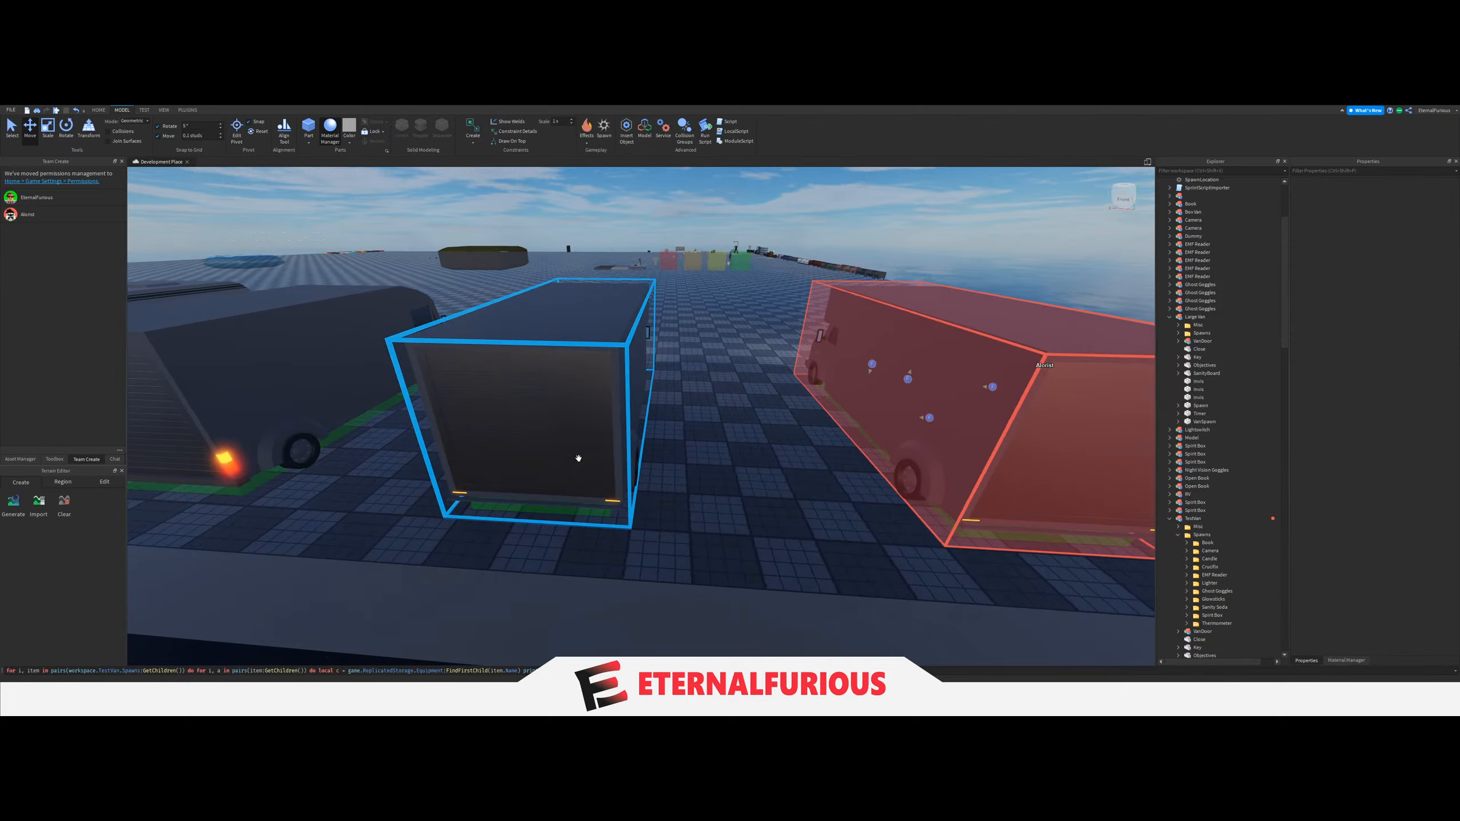
left_click(222, 133)
left_click(506, 403)
left_click(506, 405)
key("Delete")
right_click_drag(621, 431, 603, 446)
key("s")
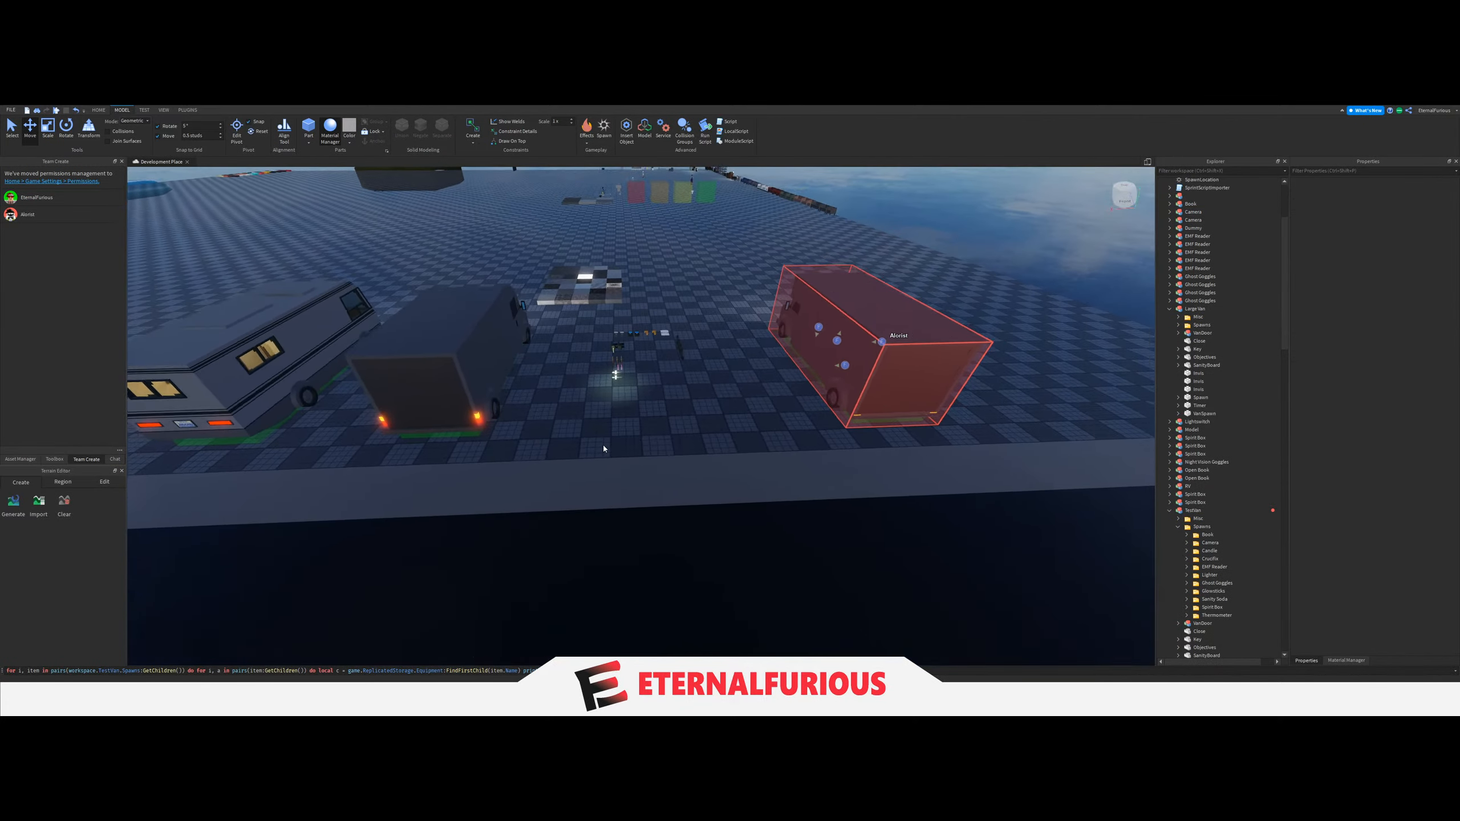
Delete the leftover equipment lying on the ground between the vans and duplicate the TestVan model.
left_click_drag(583, 451, 691, 328)
key("Delete")
left_click(808, 362)
key("ctrl+d")
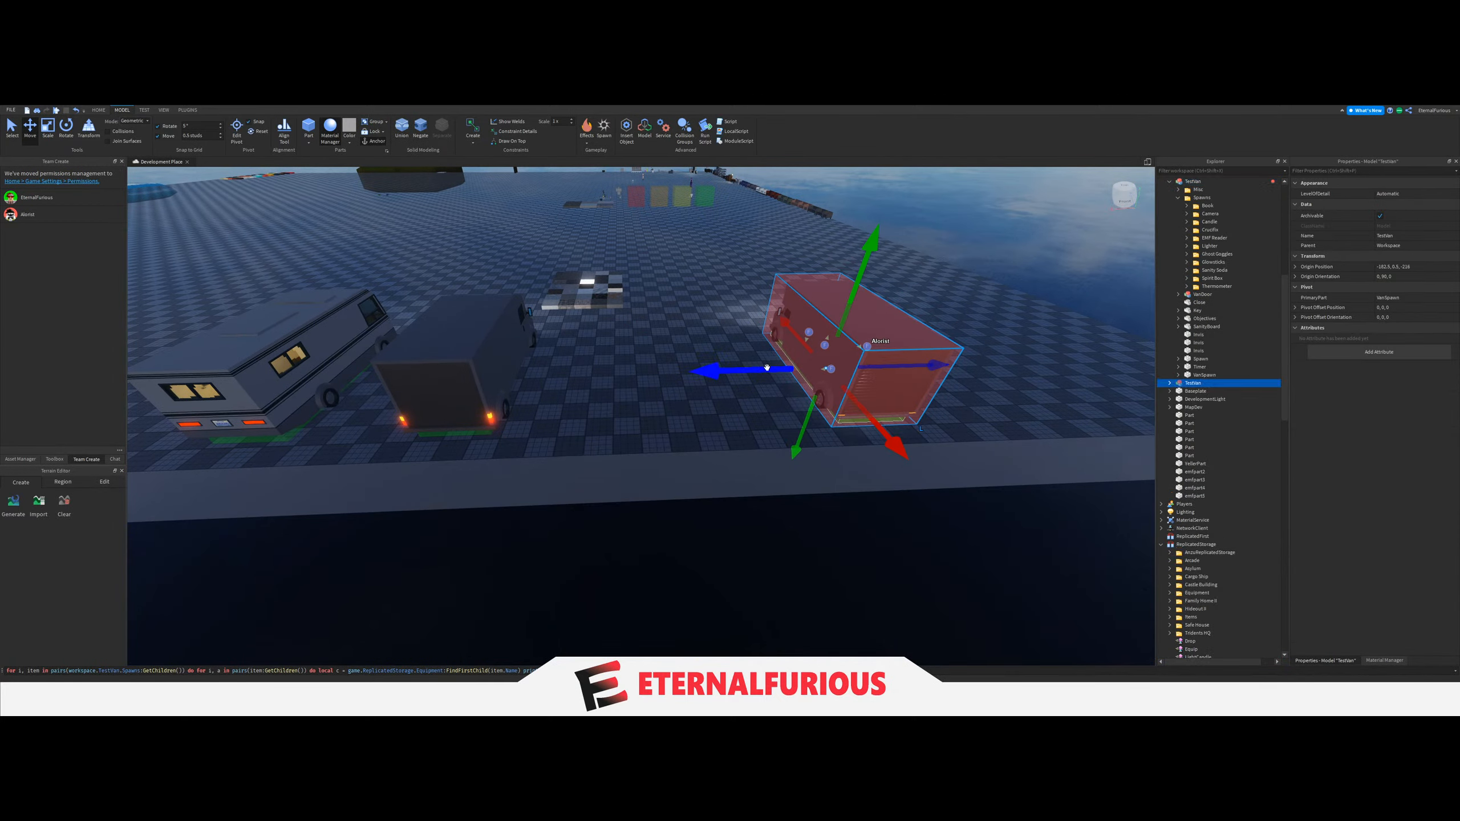
Move the duplicated van into the open space beside the grey van, facing the same way as the original.
key("w")
left_click_drag(767, 368, 600, 389)
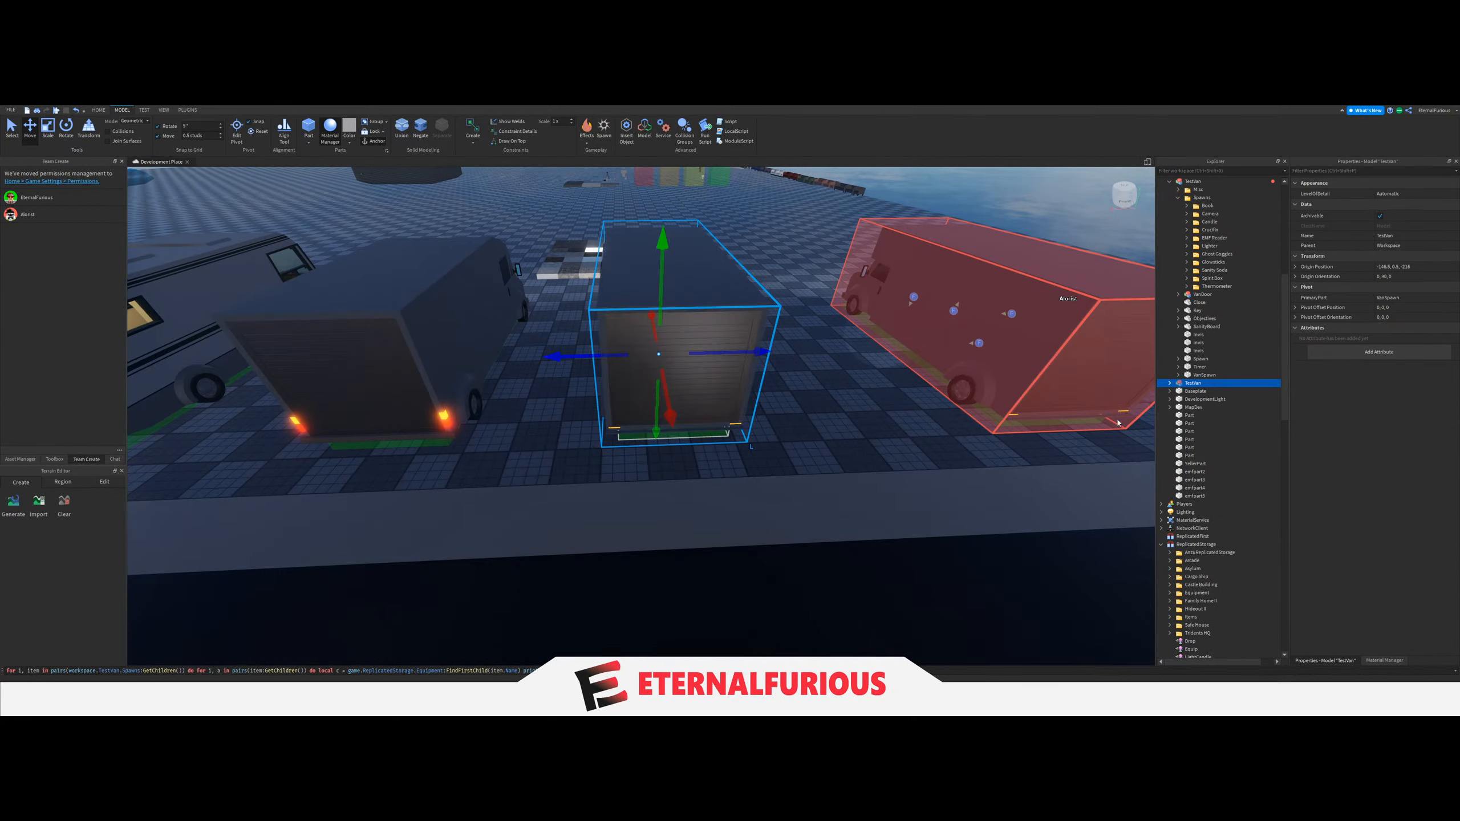
key("w")
key("d")
left_click_drag(716, 337, 705, 337)
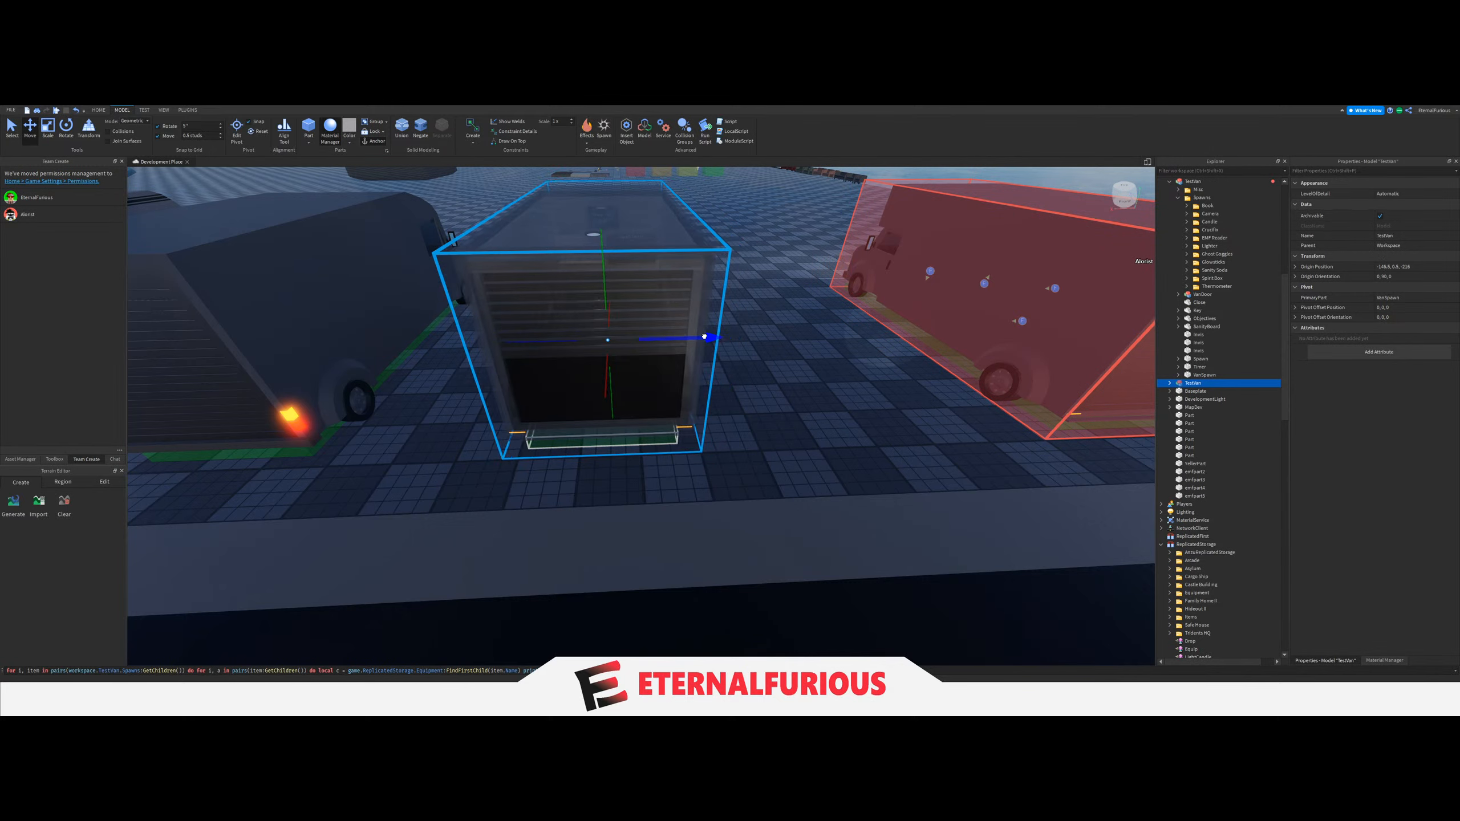
Rename the duplicated TestVan model as BoxVan.
left_click(1202, 375)
left_click(1196, 383)
key("F2")
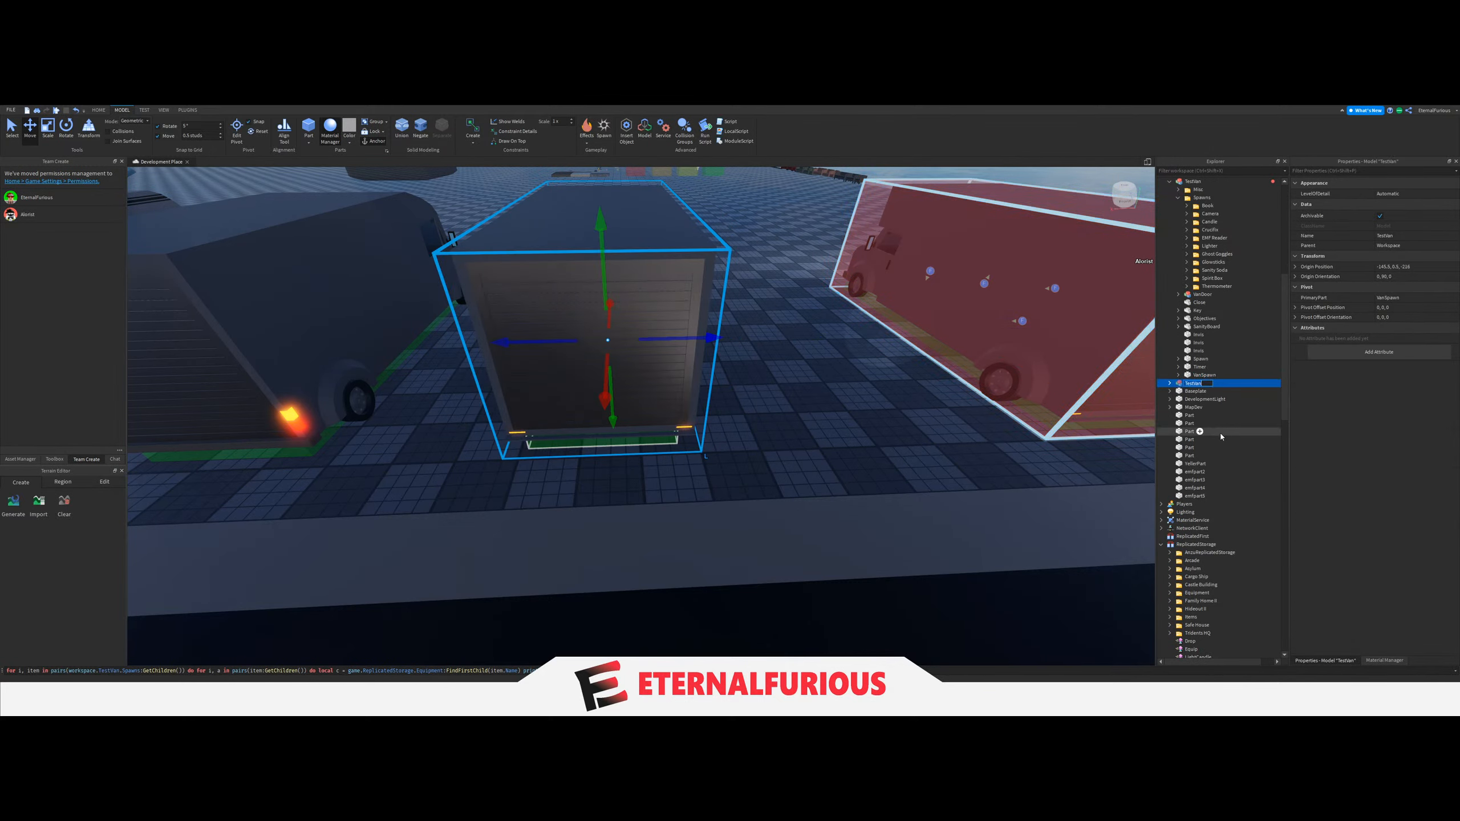
type("BoxVan")
key("Return")
Reduce the move snapping increment to 0.1 studs.
scroll(783, 494, "up", 5)
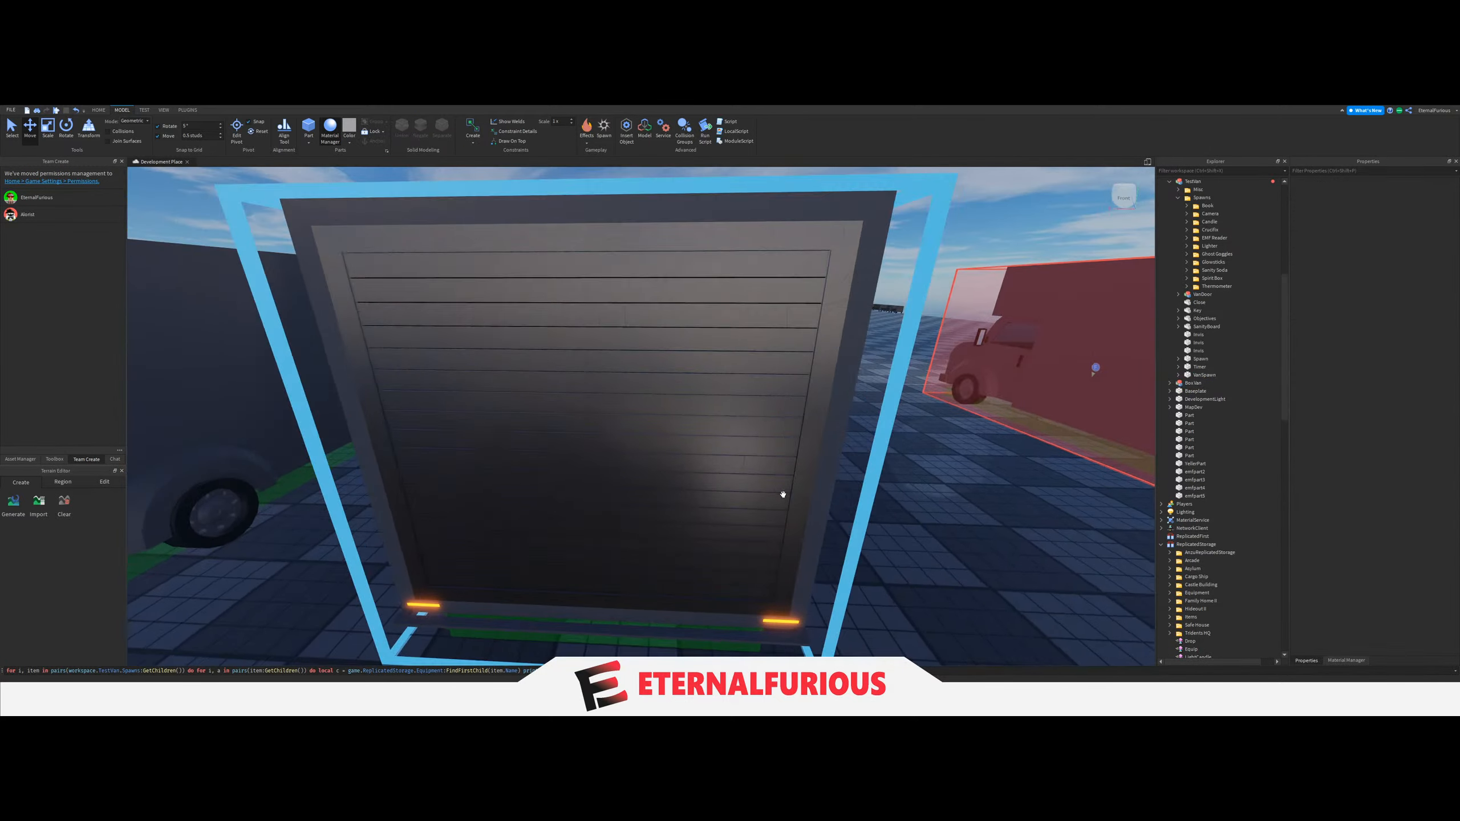
key("w")
right_click_drag(783, 494, 695, 448)
key("s")
key("a")
key("w")
key("a")
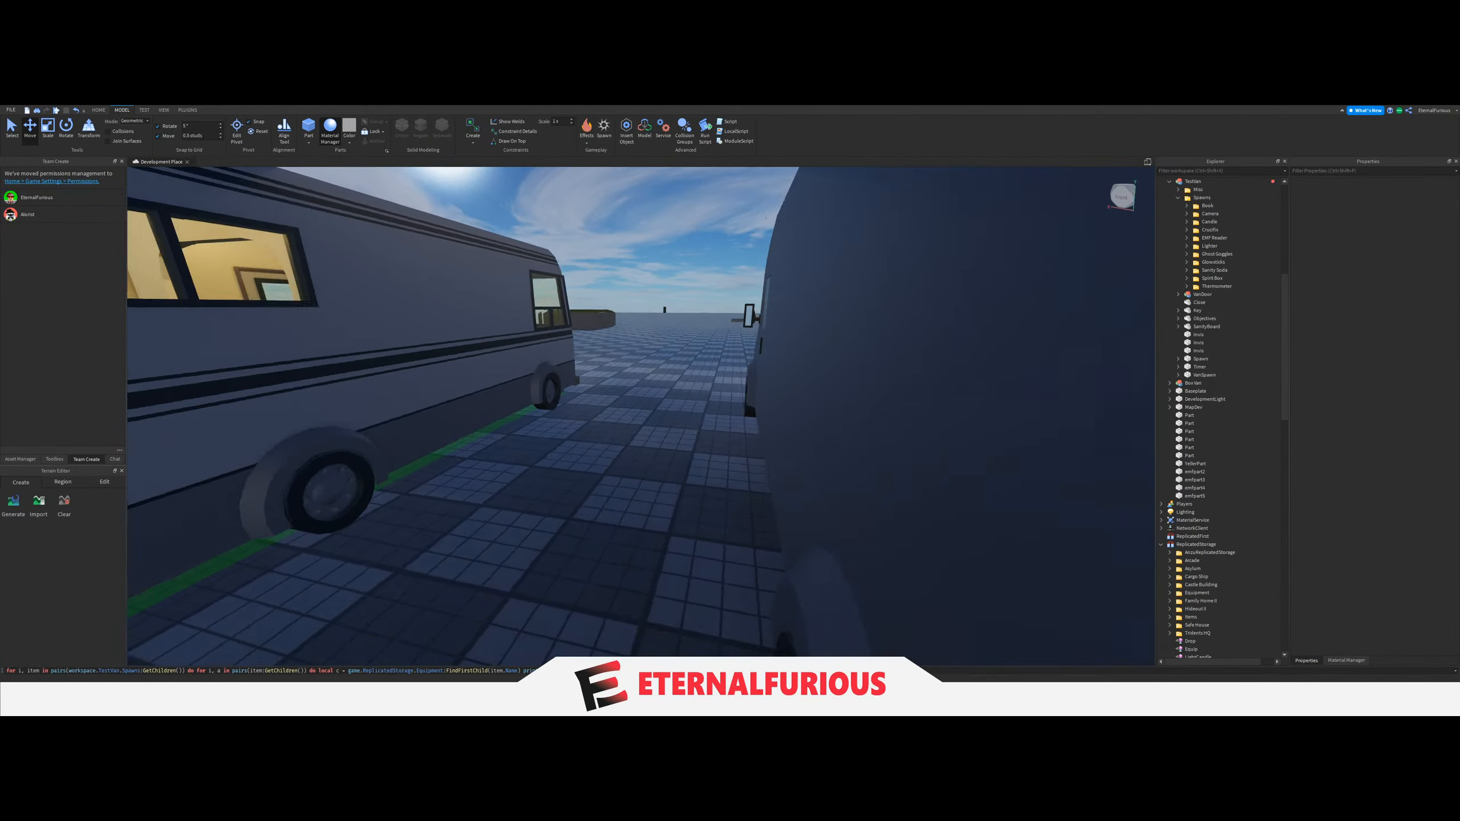
key("a")
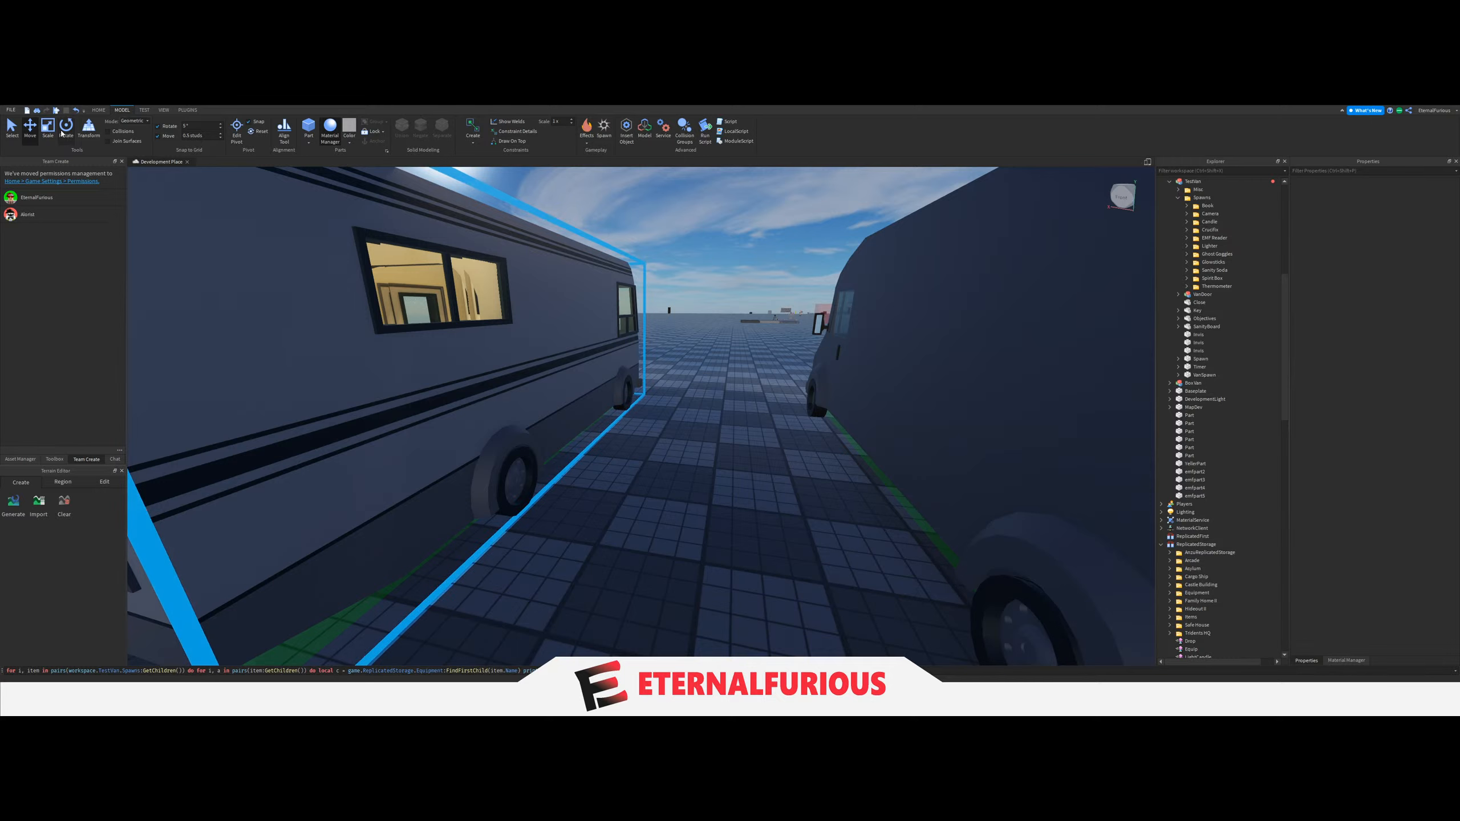
left_click(220, 139)
left_click(219, 138)
left_click(219, 139)
left_click(220, 139)
Examine the spawn blocks on the cabinet shelves, back table and wall shelf inside the grey van.
key("d")
right_click_drag(679, 488, 697, 514)
left_click(964, 489)
key("a")
left_click(697, 514)
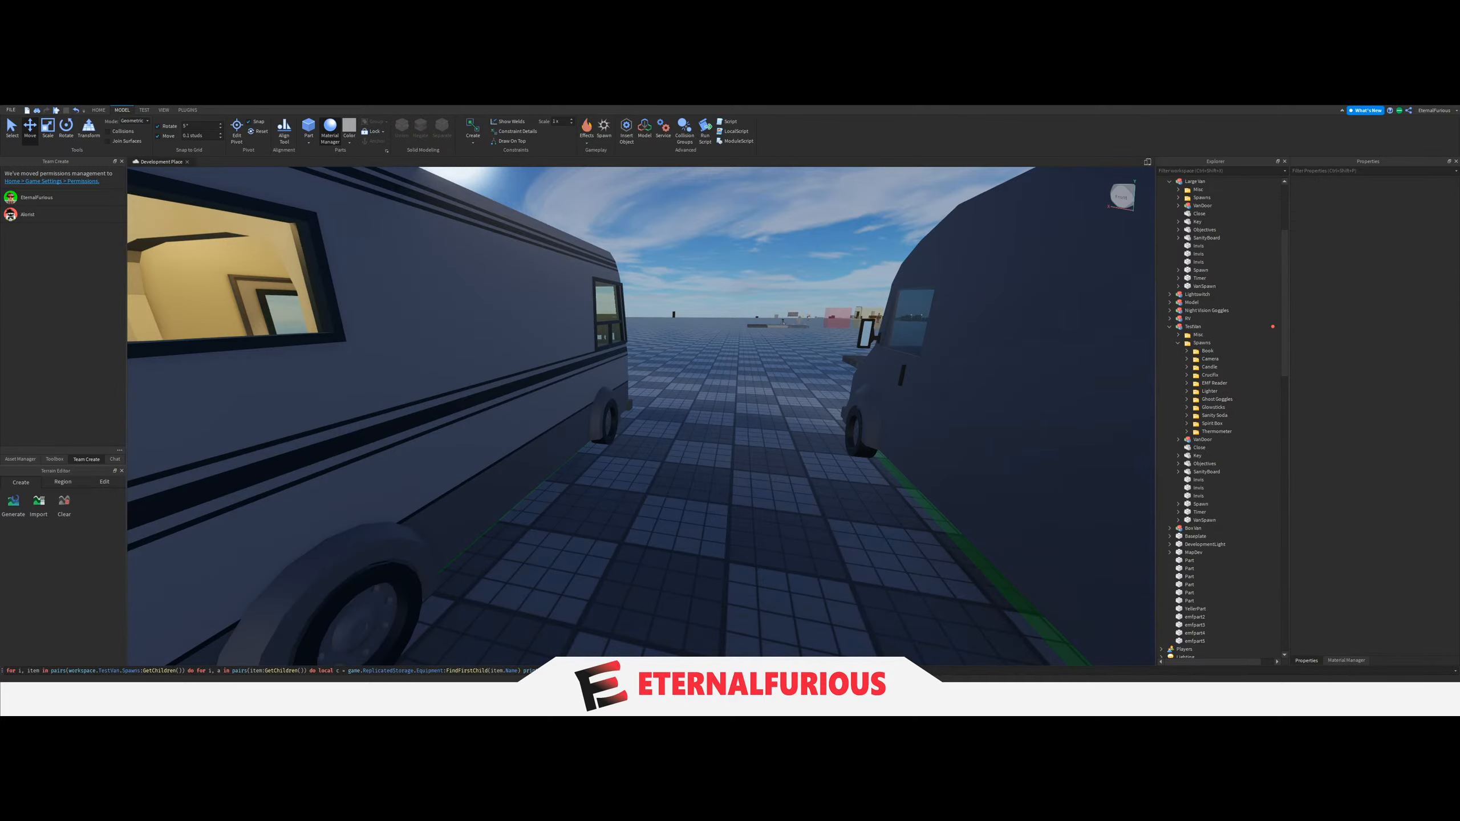
key("d")
right_click_drag(652, 470, 671, 451)
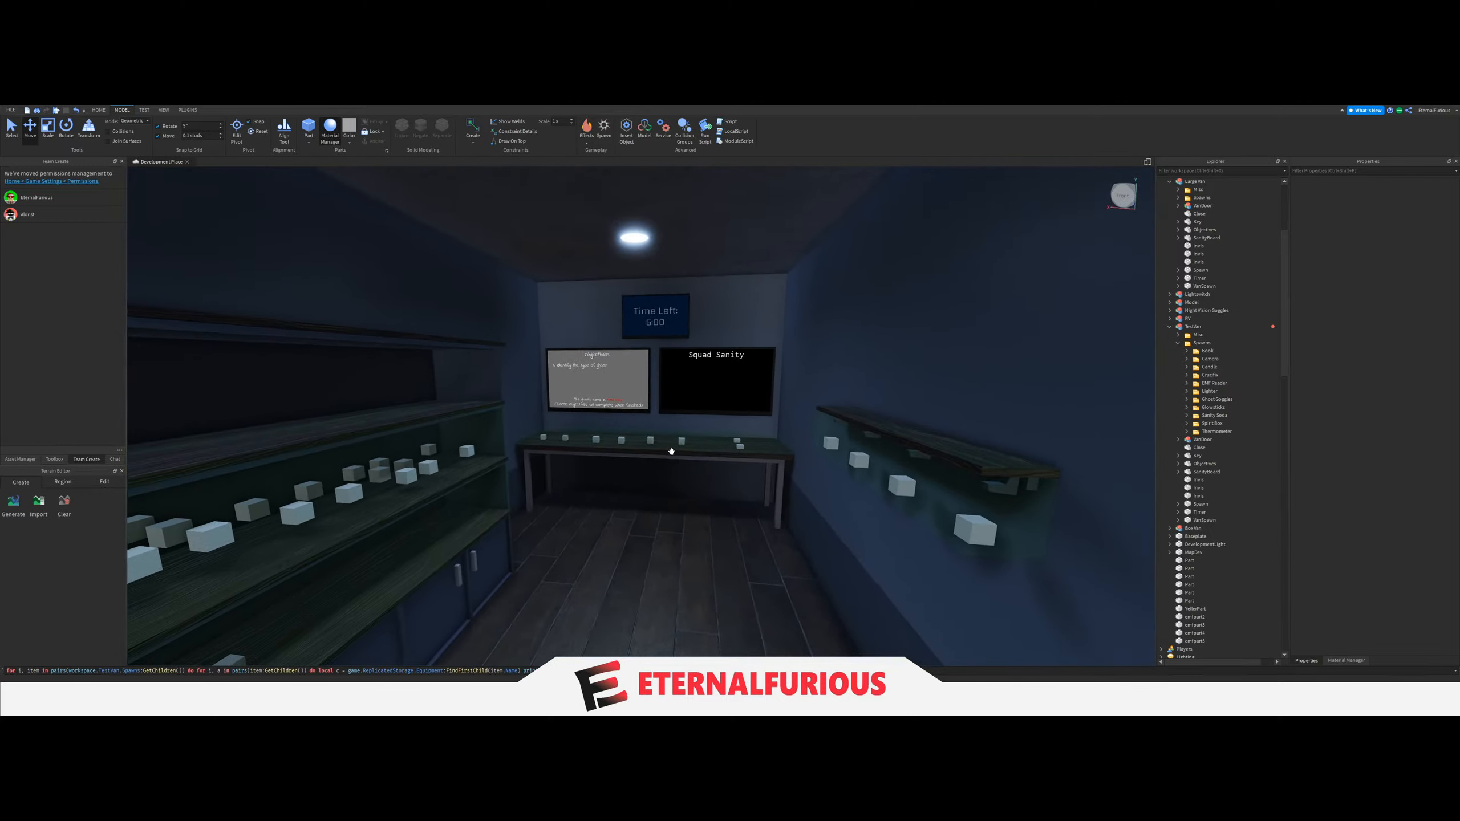
key("a")
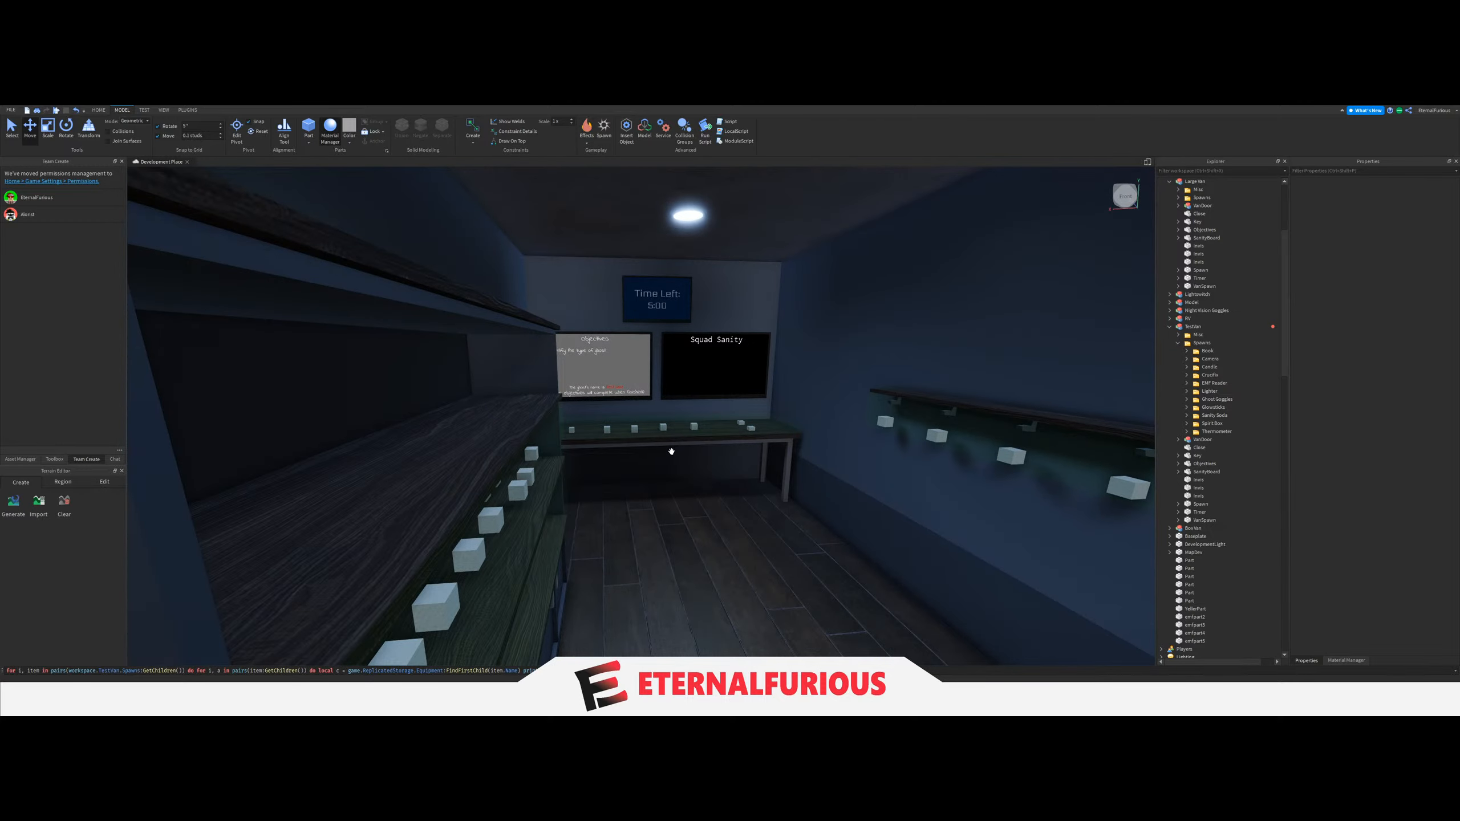
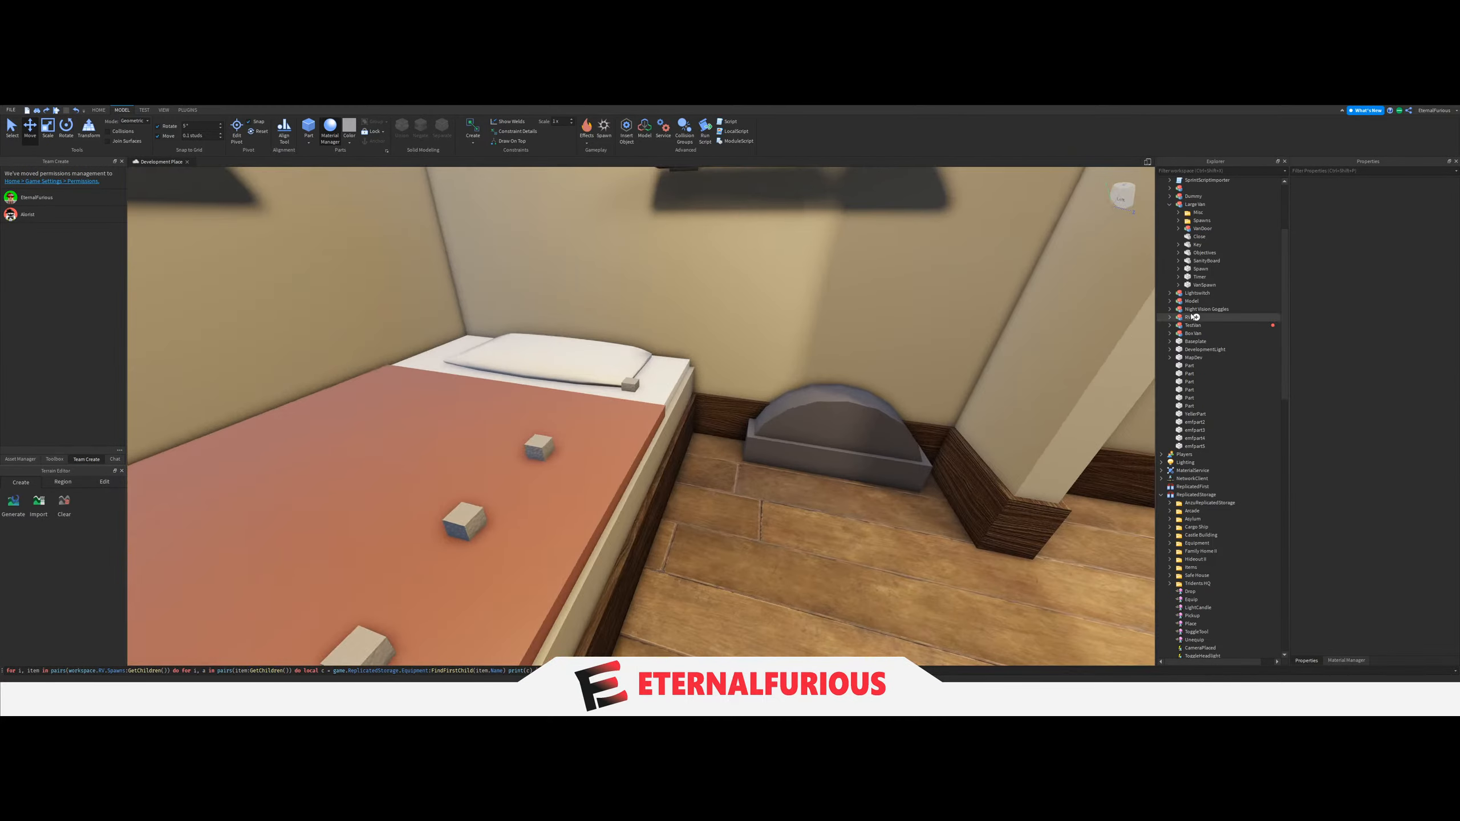
Examine the contents of the RV model's Spawns and Misc folders.
left_click(1188, 317)
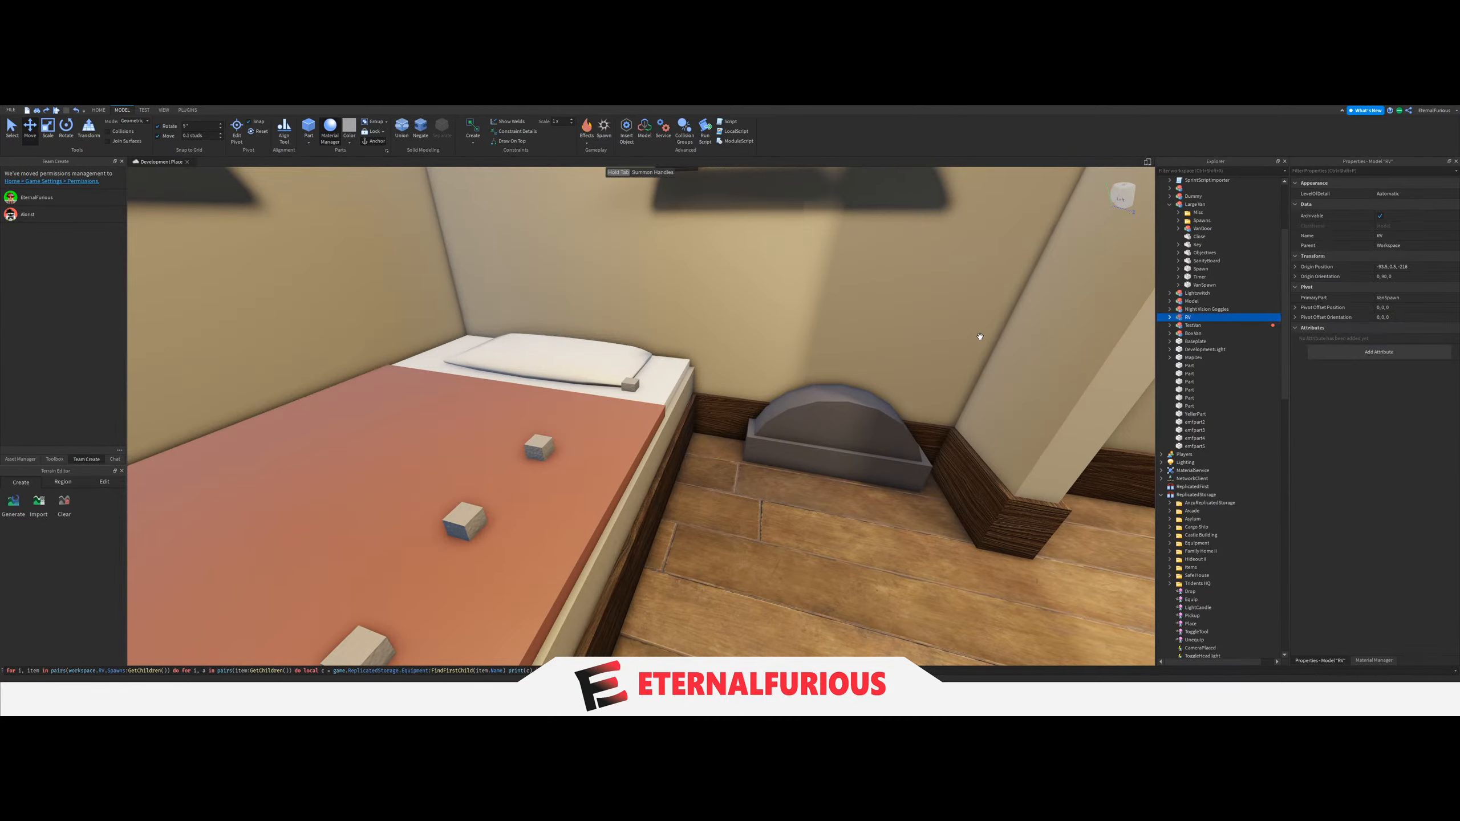
left_click(1169, 317)
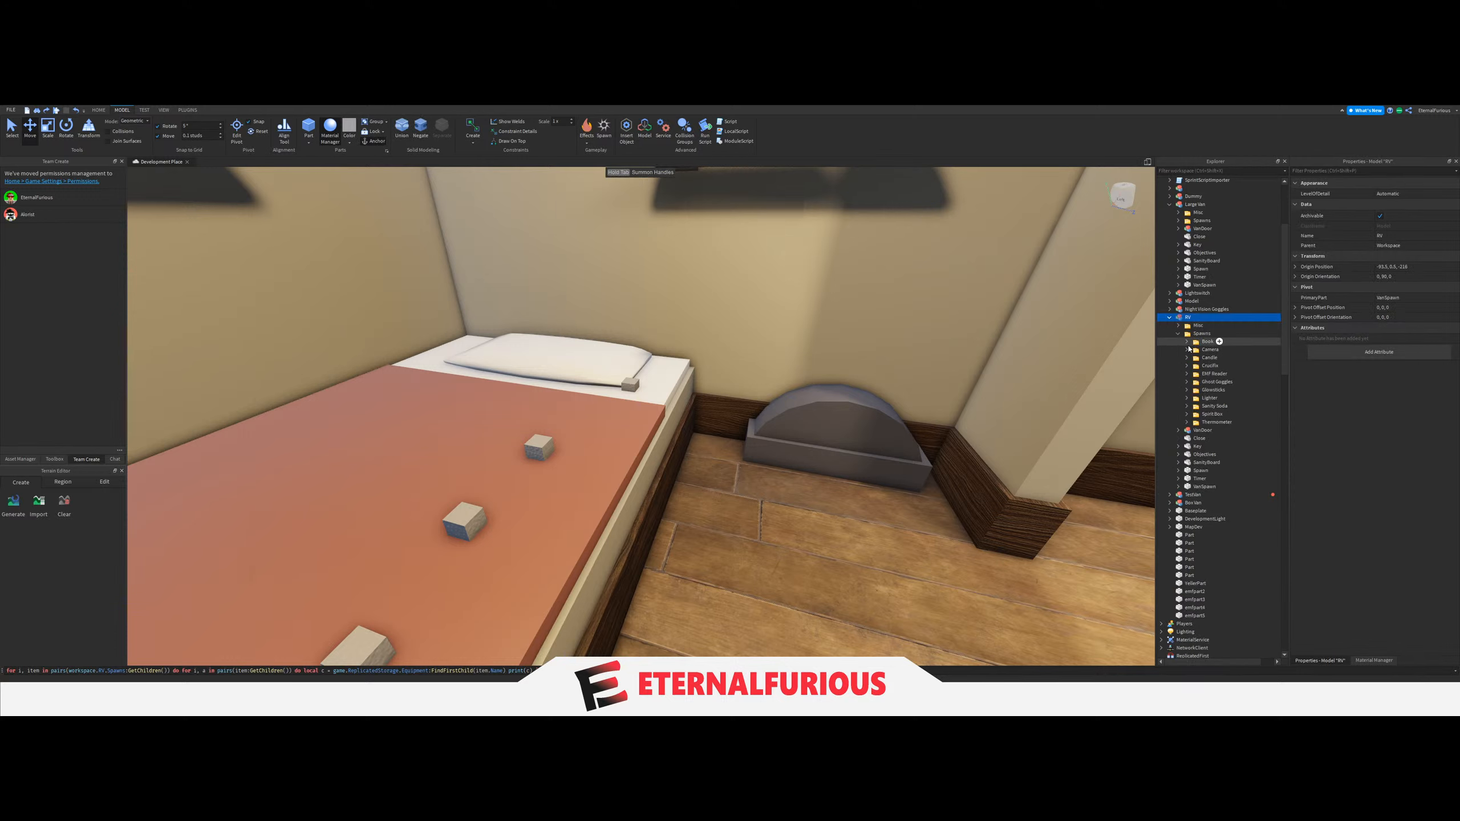
scroll(1201, 391, "down", 10)
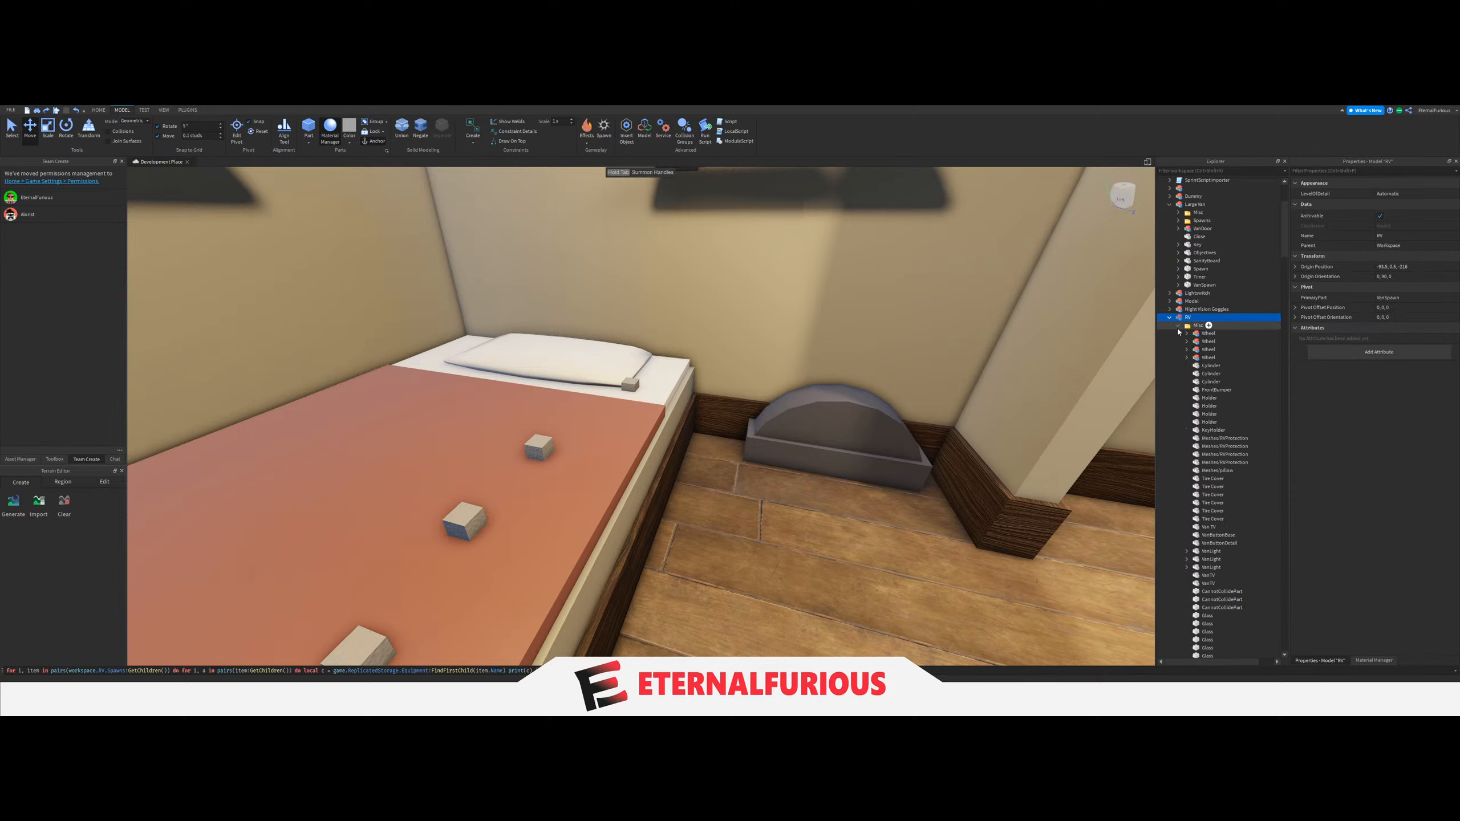
left_click(1215, 311)
Try deleting the pillow from the RV's bed, and undo the deletion.
right_click_drag(719, 345, 702, 380)
left_click_drag(731, 353, 678, 354)
key("ctrl+z")
right_click_drag(827, 371, 787, 373)
key("s")
key("w")
scroll(1223, 358, "up", 6)
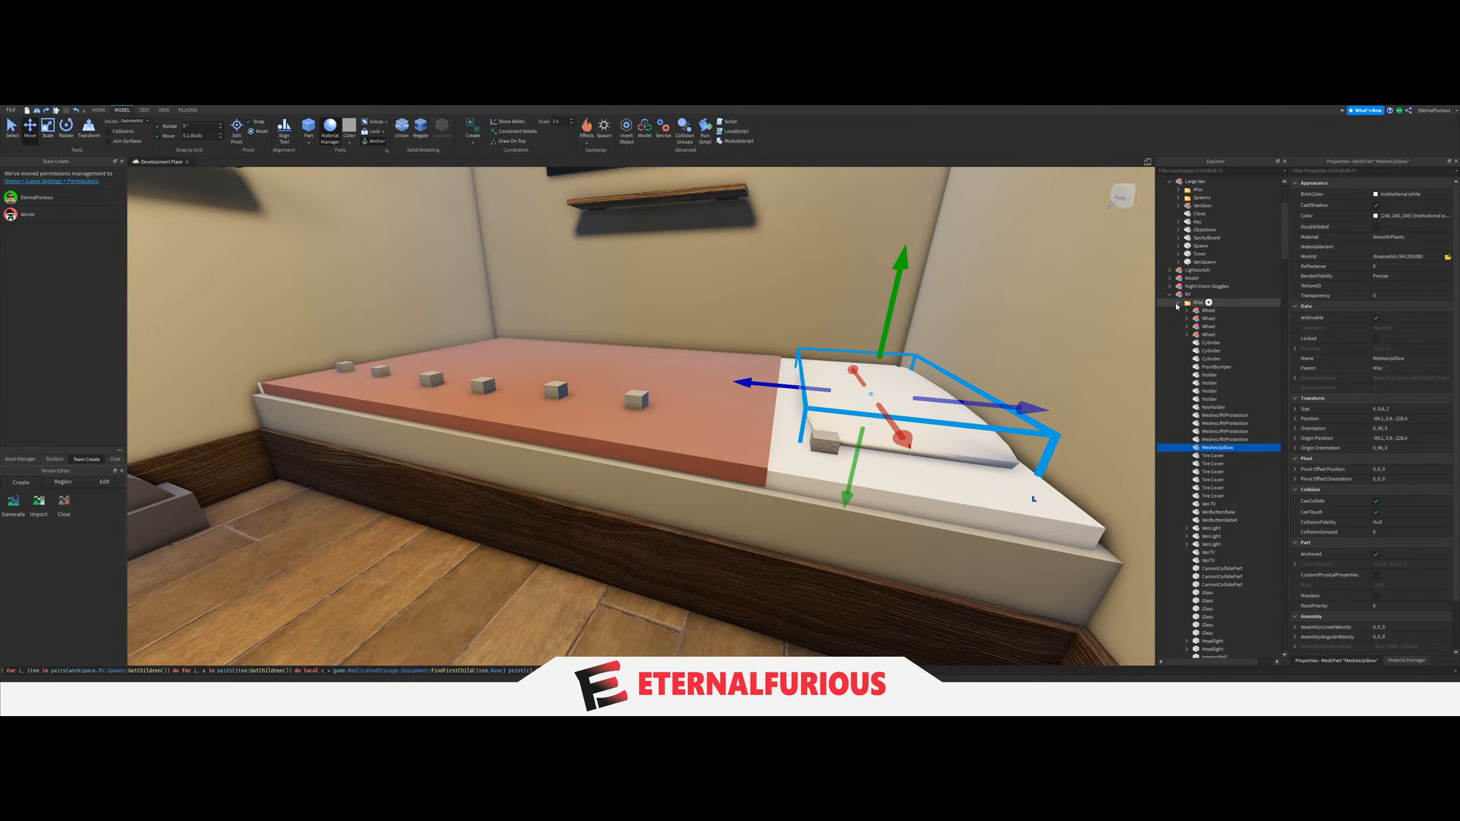
left_click(1177, 304)
right_click_drag(693, 347, 666, 395)
key("Delete")
key("s")
key("w")
key("s")
key("s")
key("w")
key("ctrl+z")
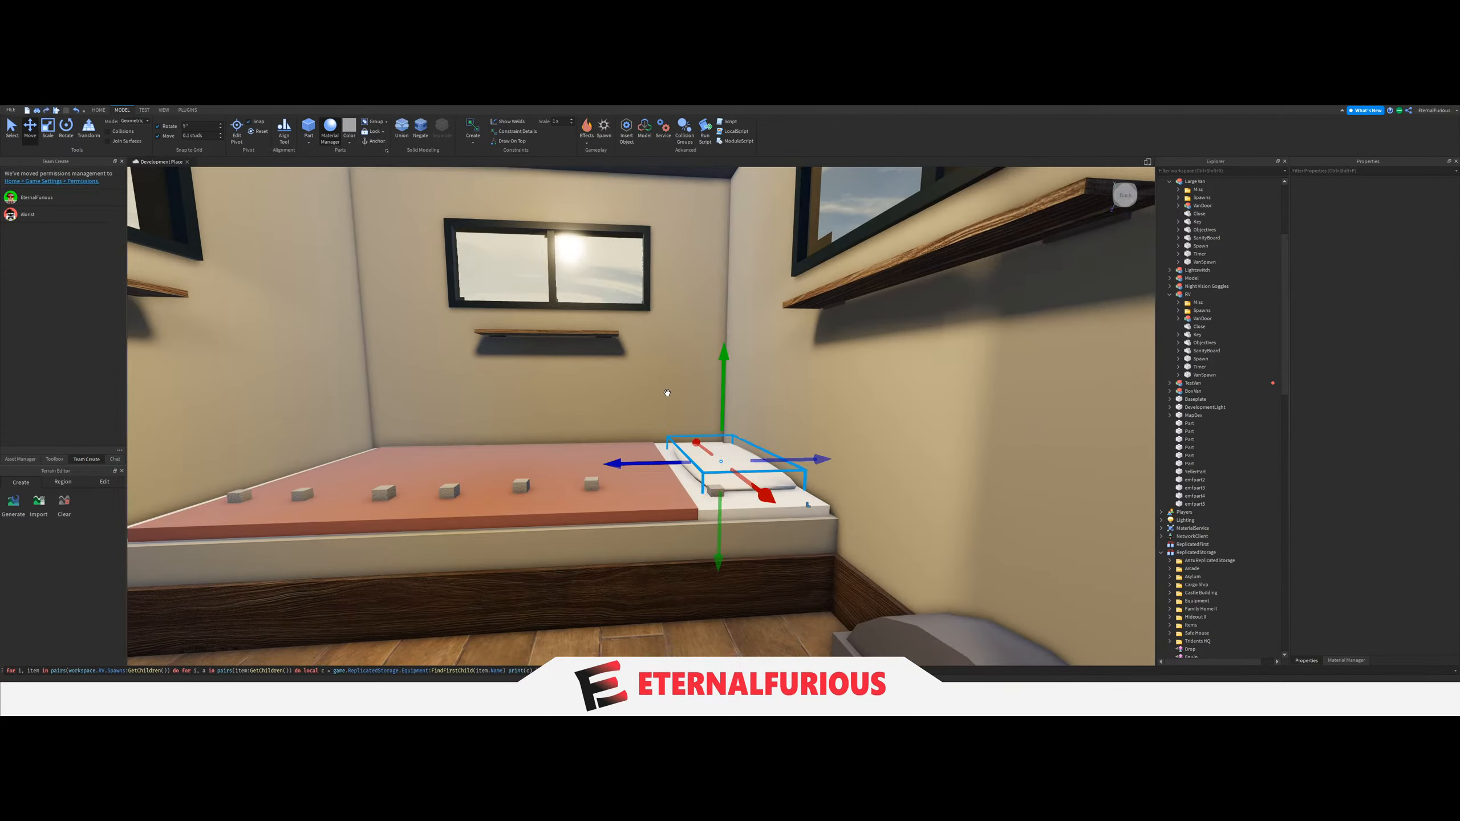
Rotate the bed's pillow upright by about 75° and lean it against the wall at the head of the bed.
key("w")
key("d")
key("ctrl+4")
left_click_drag(678, 428, 720, 458)
key("ctrl+2")
left_click(66, 127)
left_click(28, 133)
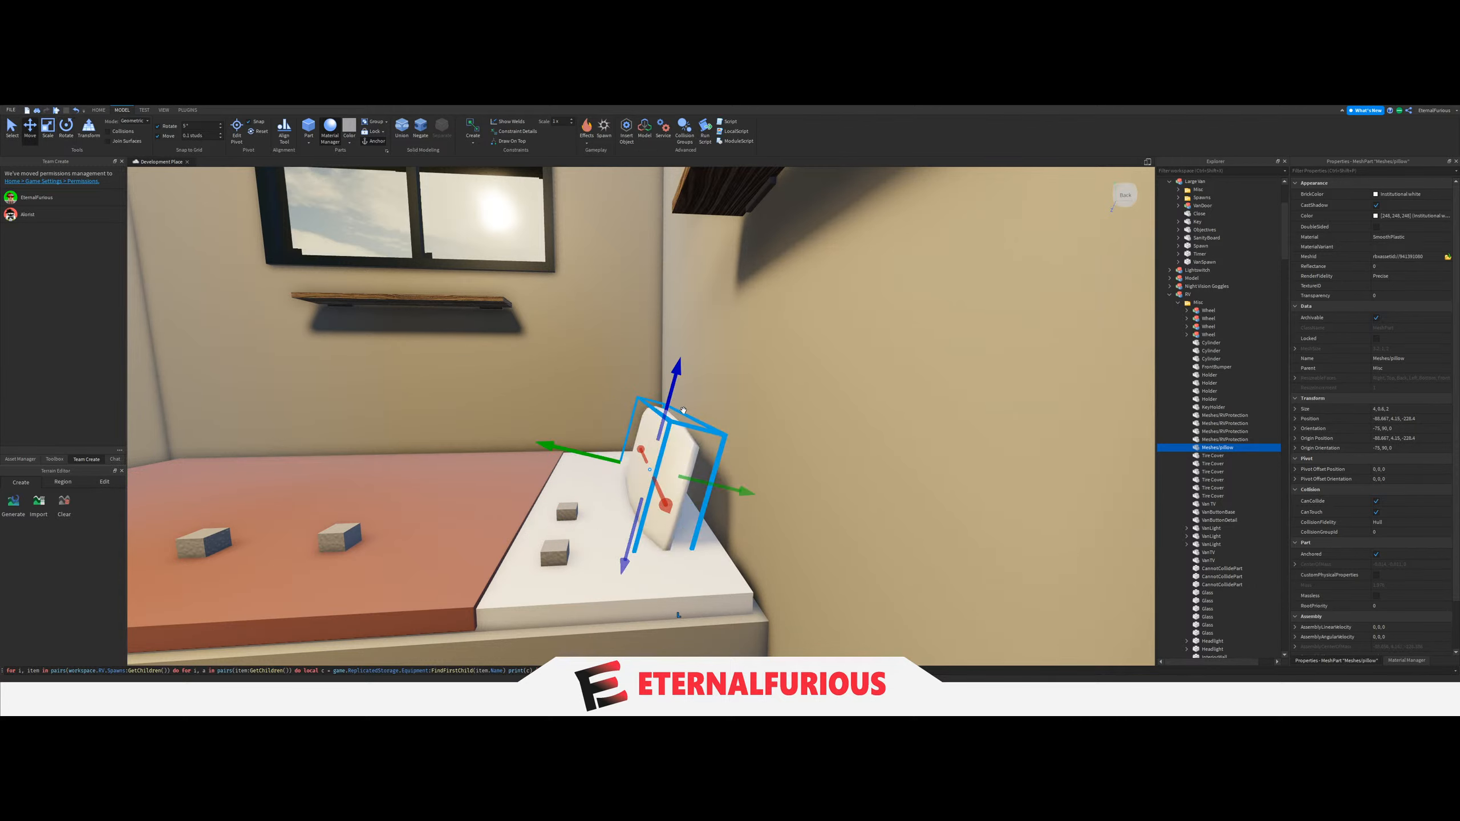
left_click_drag(673, 384, 681, 355)
left_click_drag(724, 446, 742, 451)
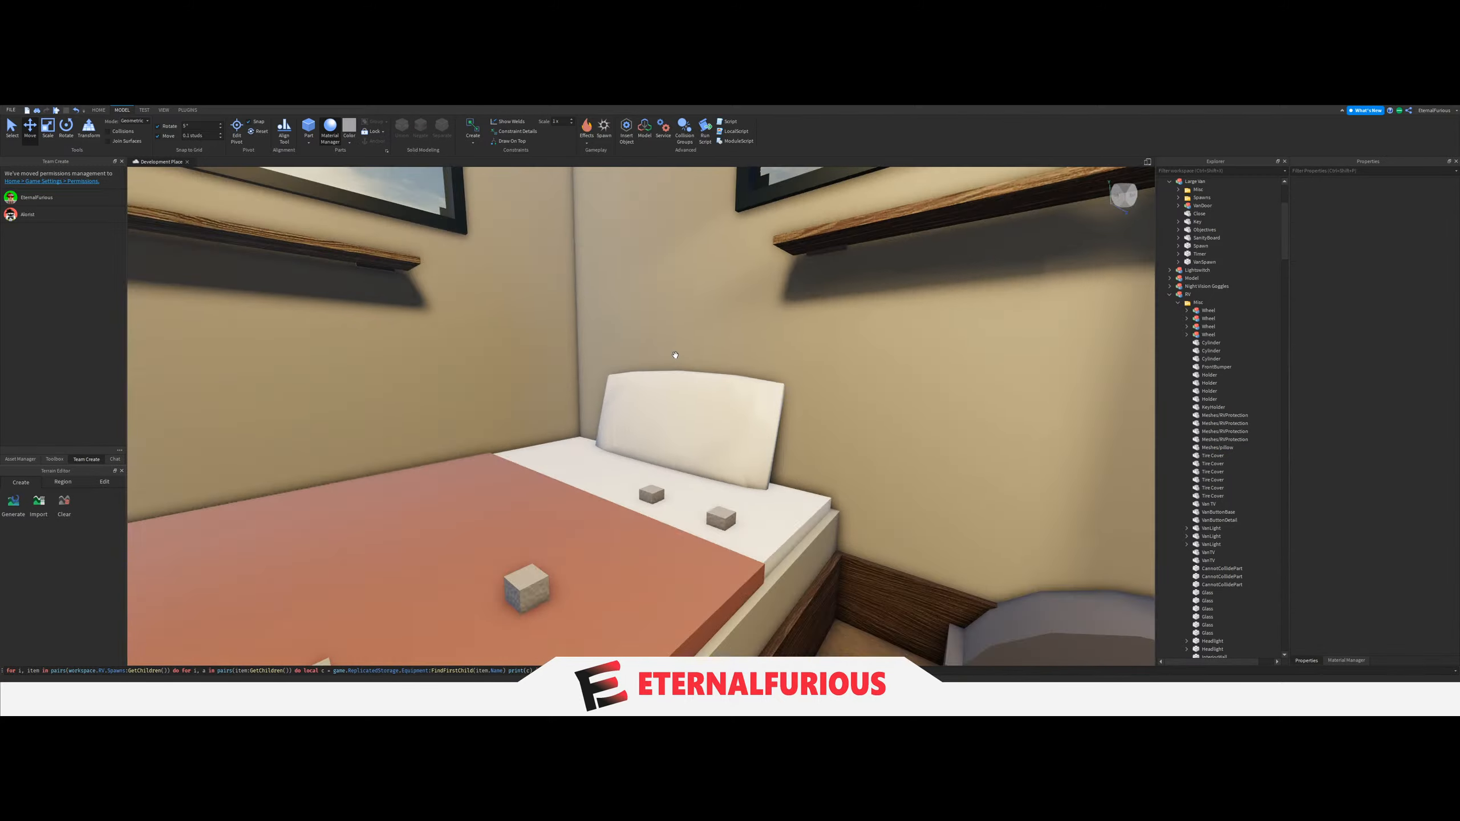
Examine the leaning pillow and the nearby spawn blocks from several angles around the bed.
right_click_drag(690, 403, 734, 428)
right_click_drag(862, 391, 705, 424)
key("s")
key("w")
left_click(12, 128)
key("w")
key("s")
key("s")
key("w")
key("s")
key("s")
key("w")
key("s")
key("w")
key("w")
key("s")
right_click_drag(559, 497, 949, 391)
key("w")
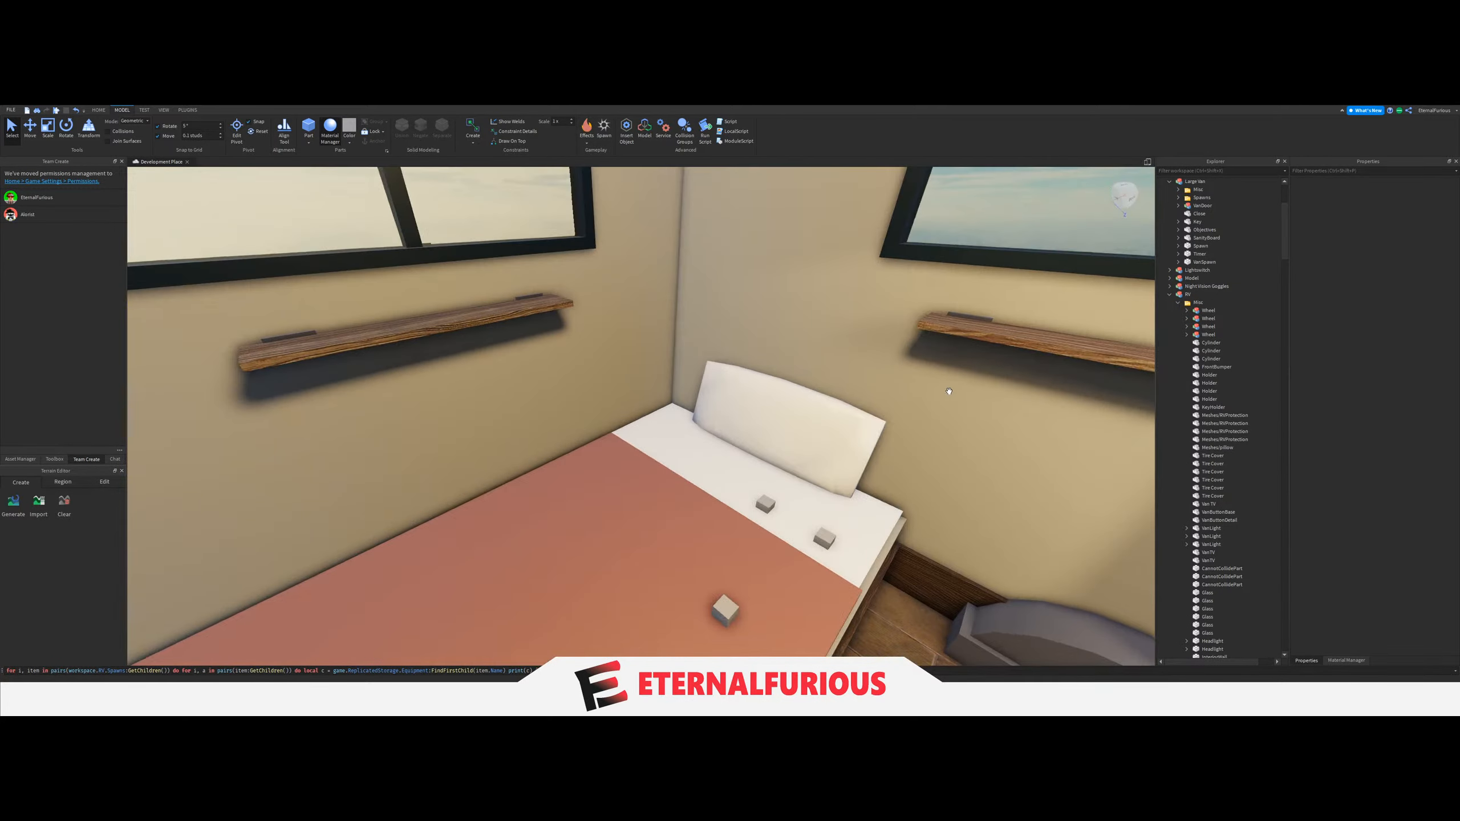
Duplicate the leaning pillow, try rotating the copy, and undo those rotations.
left_click(1217, 448)
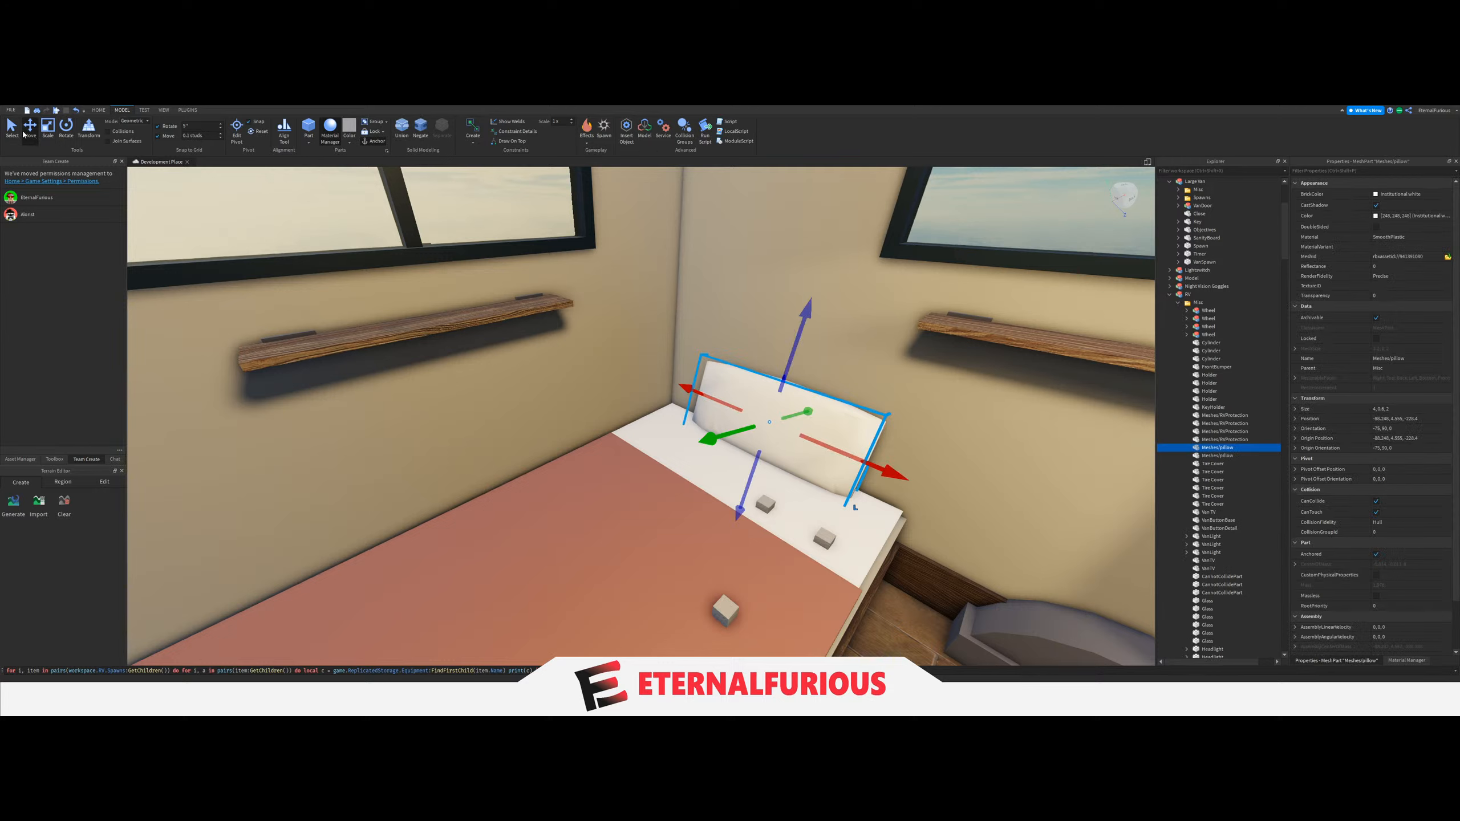
left_click(66, 128)
left_click_drag(699, 488, 635, 485)
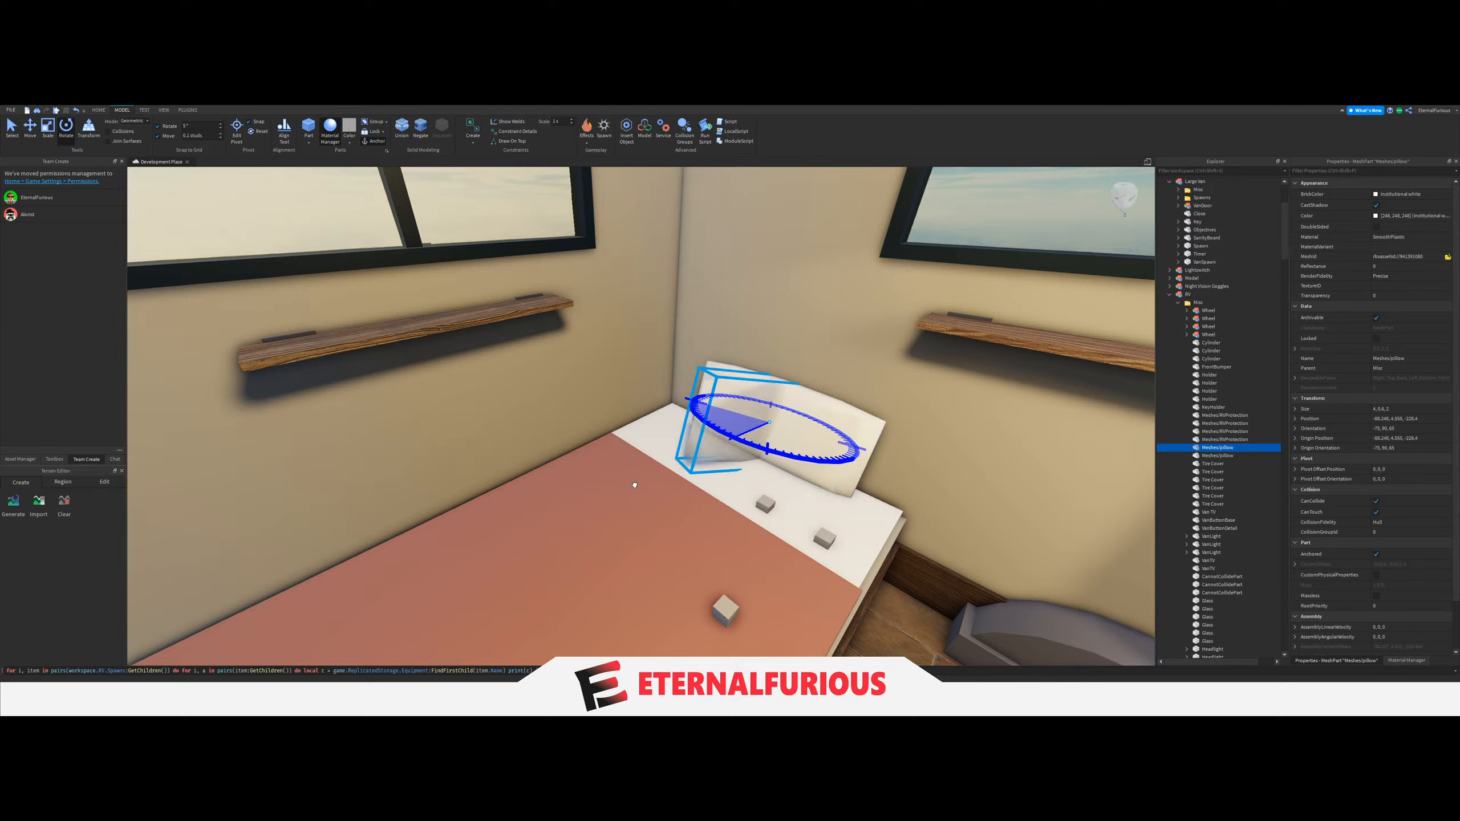
mouse_move(750, 352)
left_mouse_down()
mouse_move(722, 377)
mouse_move(762, 367)
mouse_move(745, 381)
mouse_move(759, 362)
left_mouse_up()
key("ctrl+z")
key("ctrl+z")
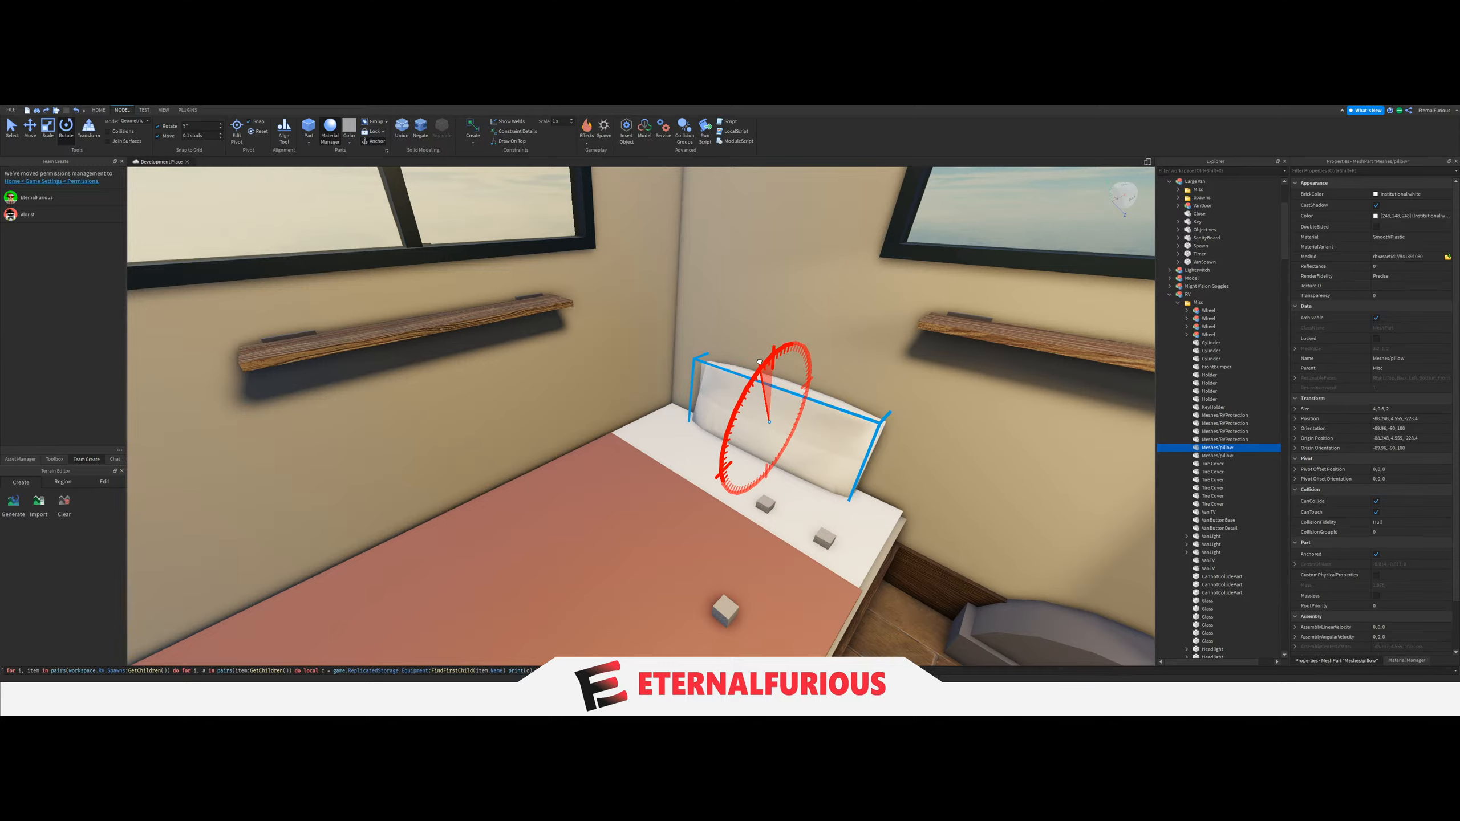
Straighten the copied pillow upright and turn it 90° so it stands perpendicular to the original.
key("w")
right_click_drag(759, 362, 761, 362)
left_click_drag(738, 489, 845, 484)
key("s")
left_click(38, 135)
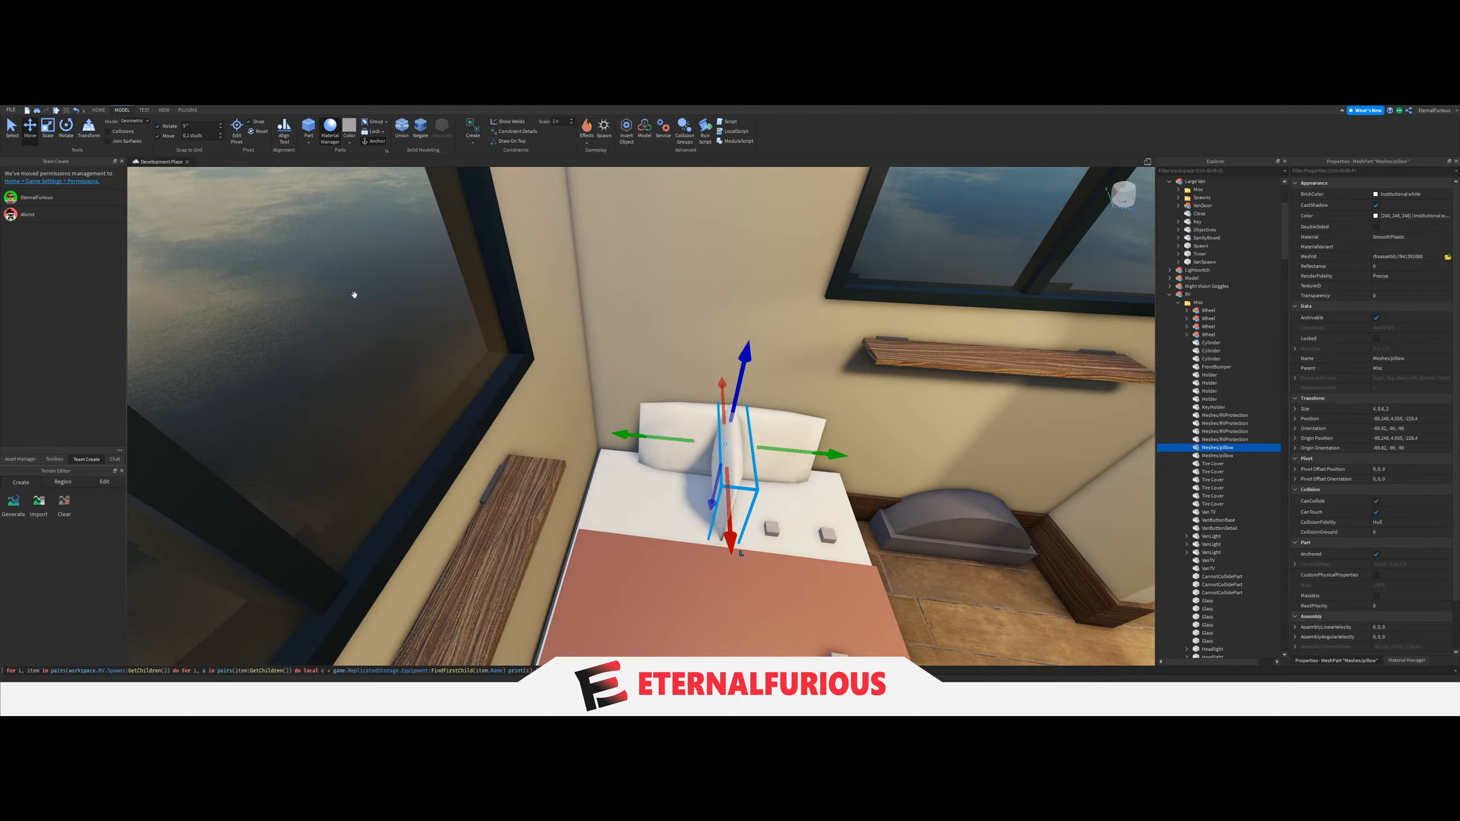
Move the copied pillow against the adjoining side wall, next to the original pillow.
key("w")
right_click_drag(720, 488, 720, 486)
key("s")
left_click_drag(667, 436, 568, 446)
key("d")
right_click_drag(802, 465, 800, 465)
key("w")
left_click_drag(974, 549, 795, 534)
right_click_drag(794, 534, 793, 533)
key("a")
left_click_drag(749, 461, 757, 472)
right_click_drag(757, 472, 756, 472)
key("a")
Stand the copied pillow on its short end and tilt it to 75° against the side wall.
left_click(66, 127)
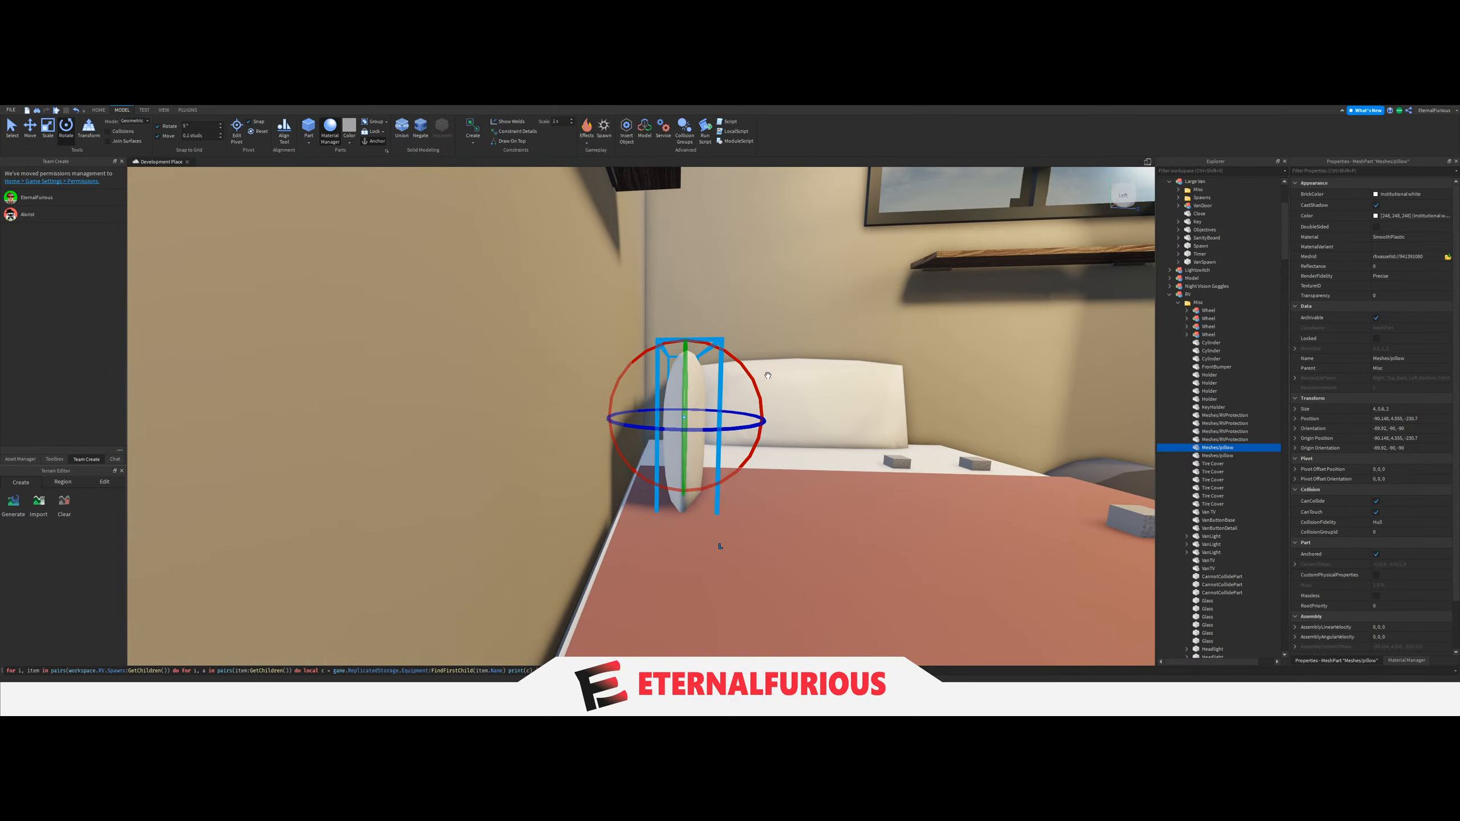
left_click_drag(749, 375, 749, 378)
key("ctrl+z")
key("d")
right_click_drag(720, 545, 719, 543)
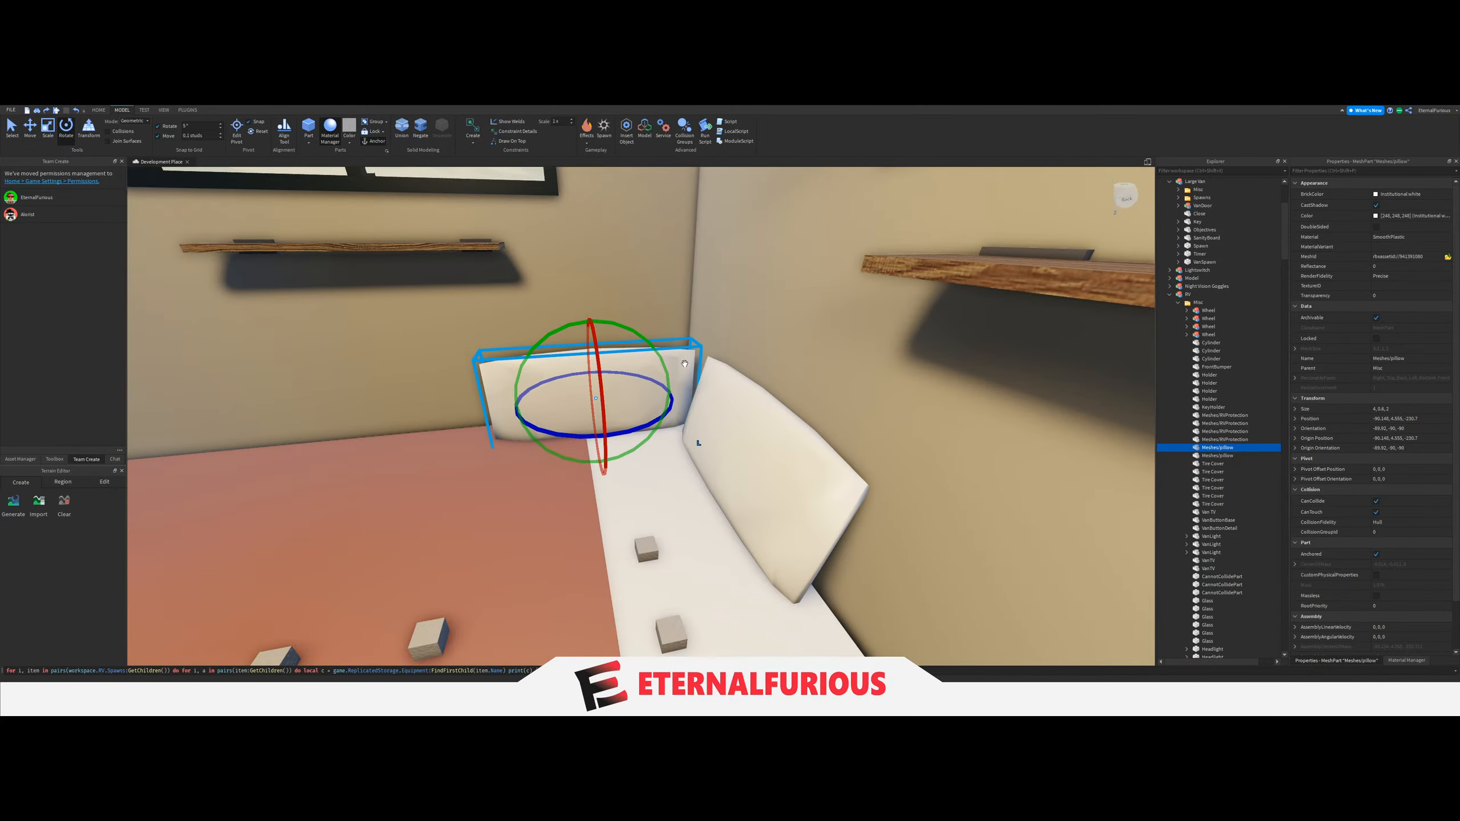
left_click_drag(668, 377, 654, 446)
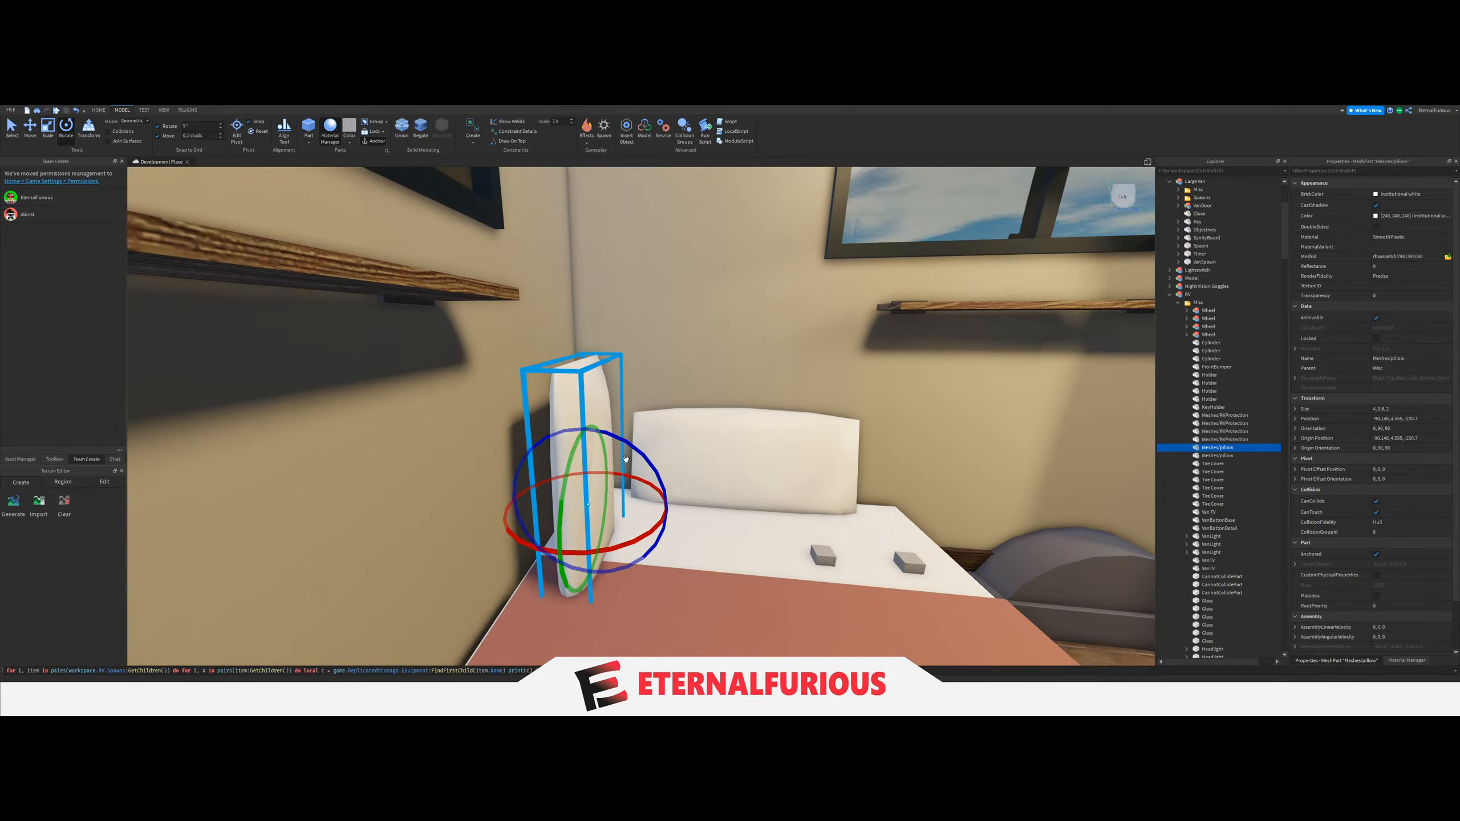
left_click_drag(647, 506, 627, 567)
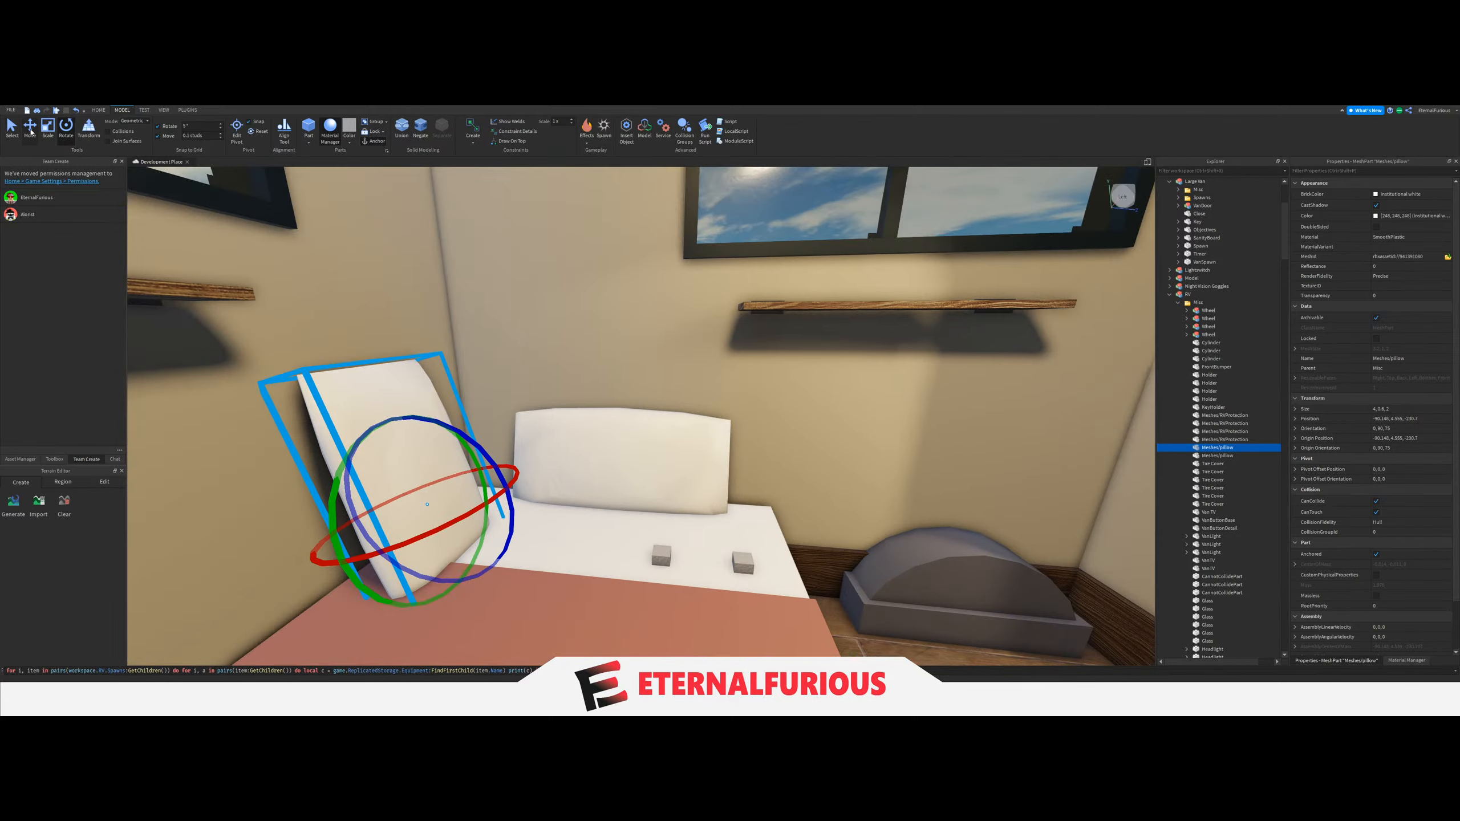
Shift the copied pillow into the bed's corner, and remove the copy.
left_click(31, 132)
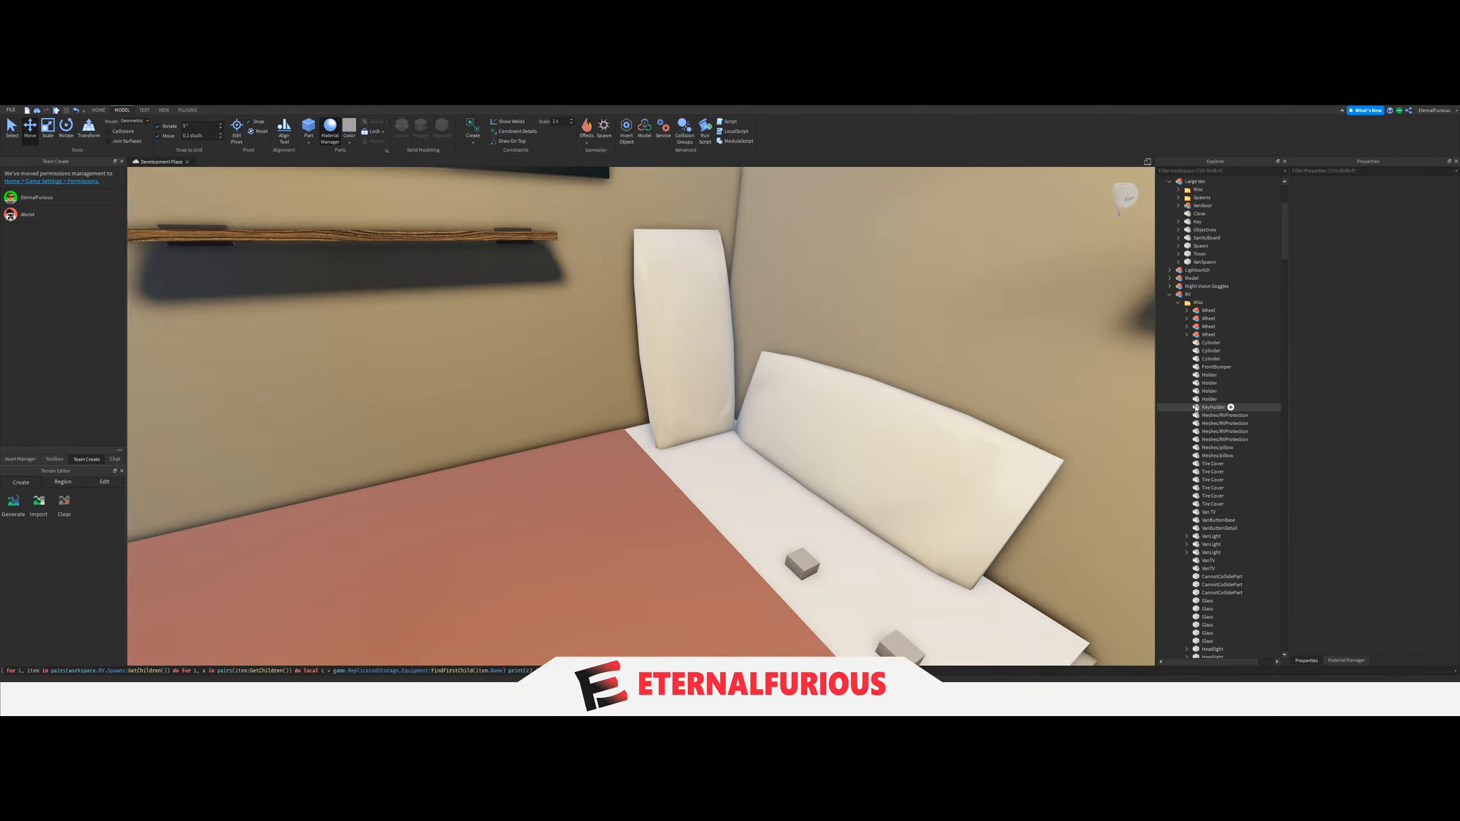
left_click(1217, 448)
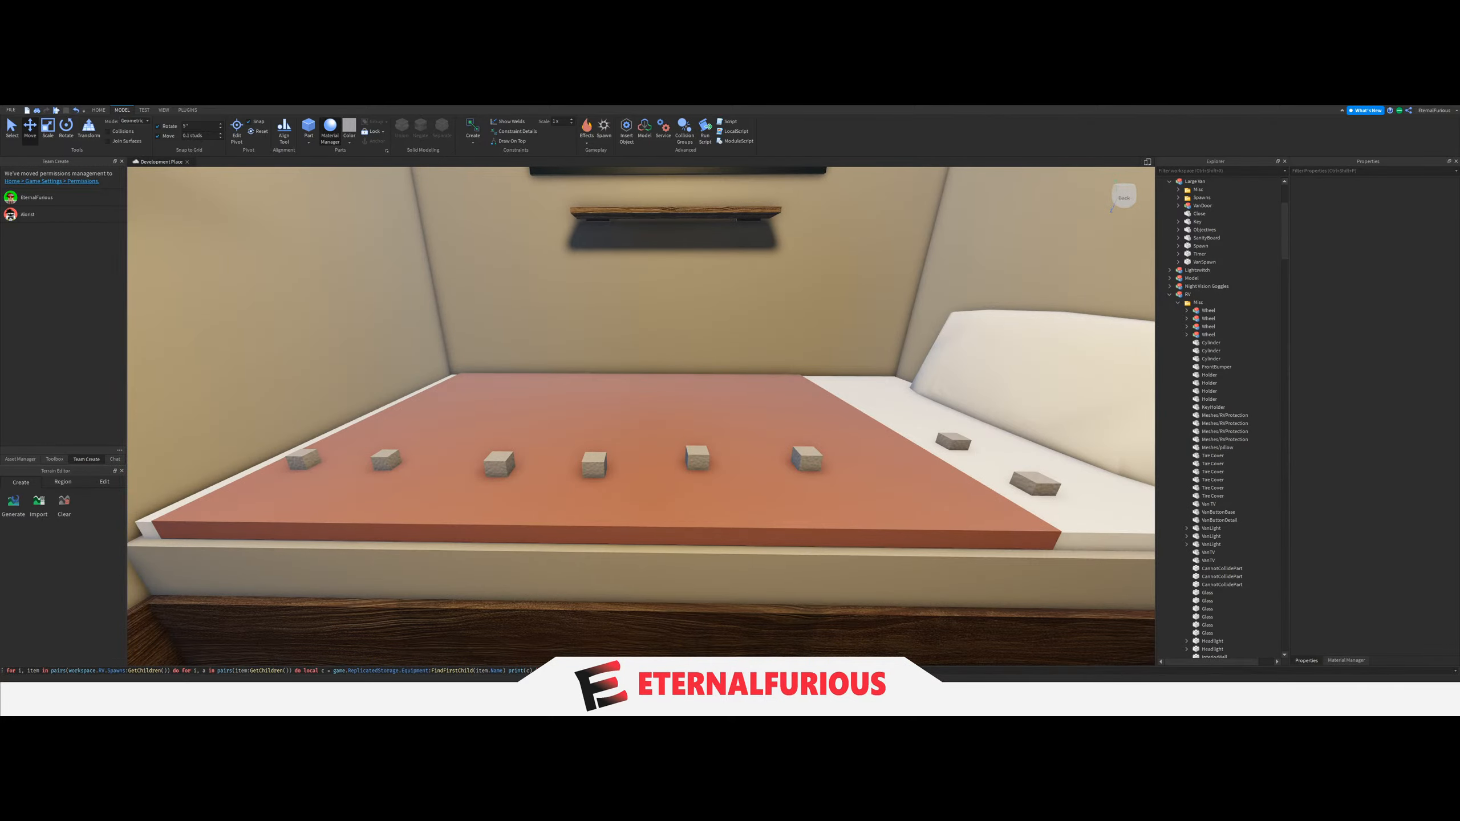
Run the stored equipment placement script to preview the items on the RV's bed, and undo it.
left_click(747, 671)
key("Return")
right_click_drag(753, 551, 673, 432)
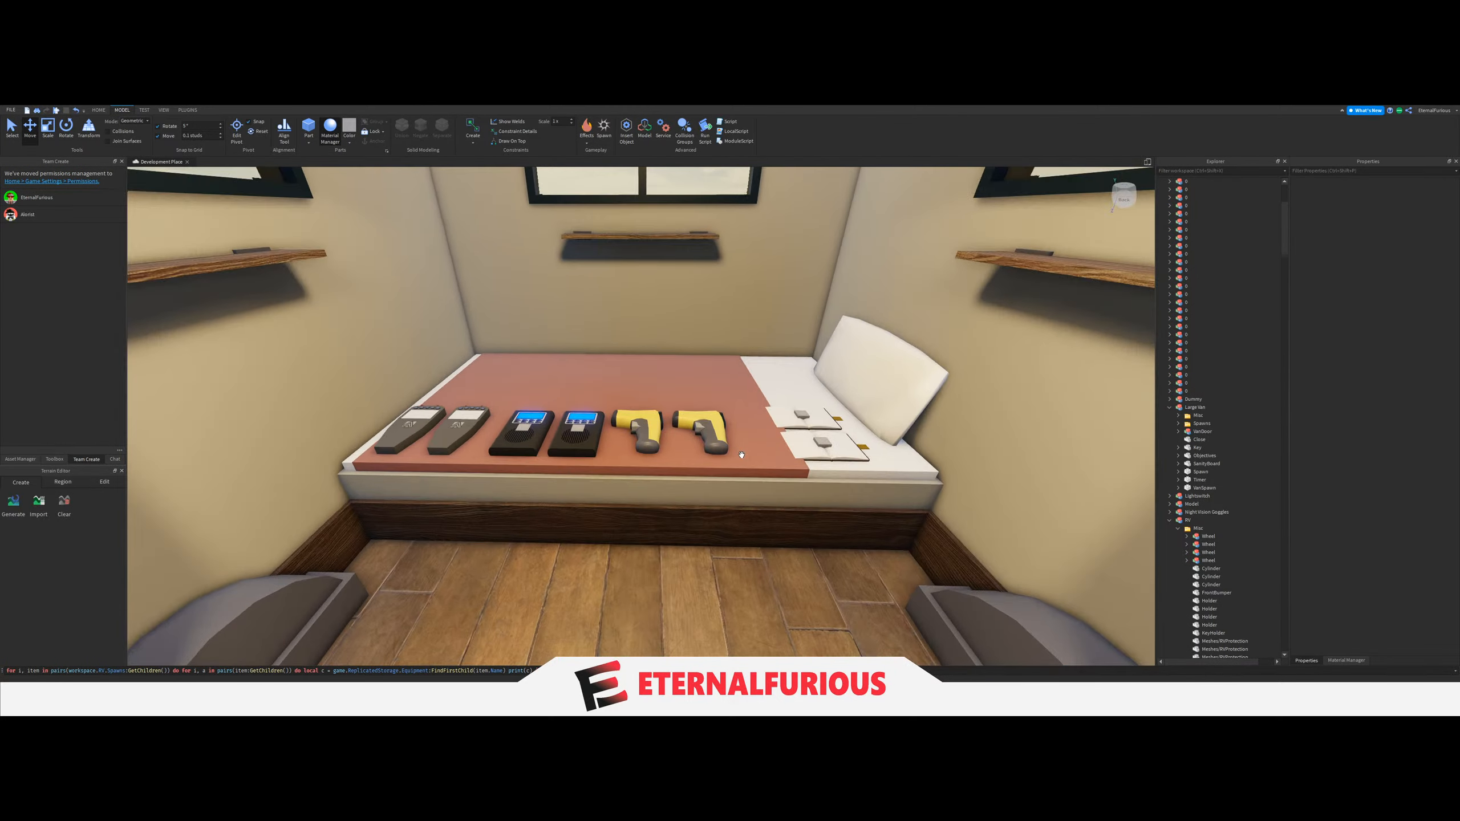
key("ctrl+z")
key("ctrl+z")
key("Delete")
Examine the RV's bed, its row of spawn blocks and the surrounding wall shelves.
right_click_drag(640, 471, 595, 463)
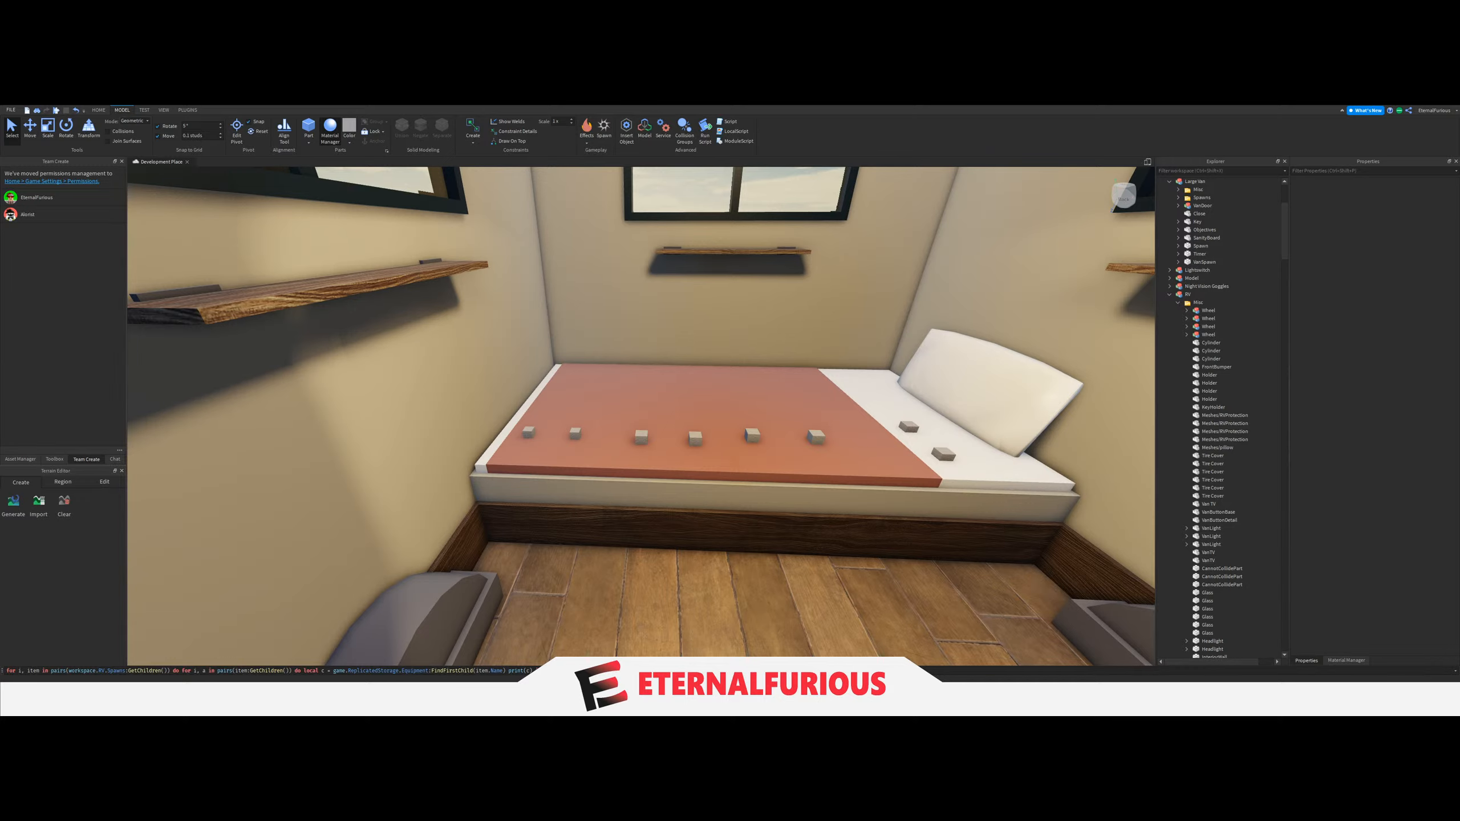
right_click_drag(632, 518, 677, 507)
scroll(678, 506, "up", 3)
scroll(677, 507, "down", 2)
scroll(758, 442, "up", 3)
right_click_drag(373, 362, 770, 429)
scroll(759, 442, "down", 3)
scroll(773, 434, "down", 2)
scroll(773, 431, "up", 3)
scroll(773, 431, "down", 3)
Try a slightly different tilt for the pillow and shift it against the wall.
left_click(1238, 448)
scroll(705, 447, "up", 2)
left_click(67, 132)
mouse_move(749, 415)
left_mouse_down()
mouse_move(765, 411)
mouse_move(725, 404)
mouse_move(755, 432)
left_mouse_up()
left_click(30, 131)
left_click_drag(836, 405, 828, 420)
key("s")
right_click_drag(811, 604, 814, 606)
left_click(851, 473)
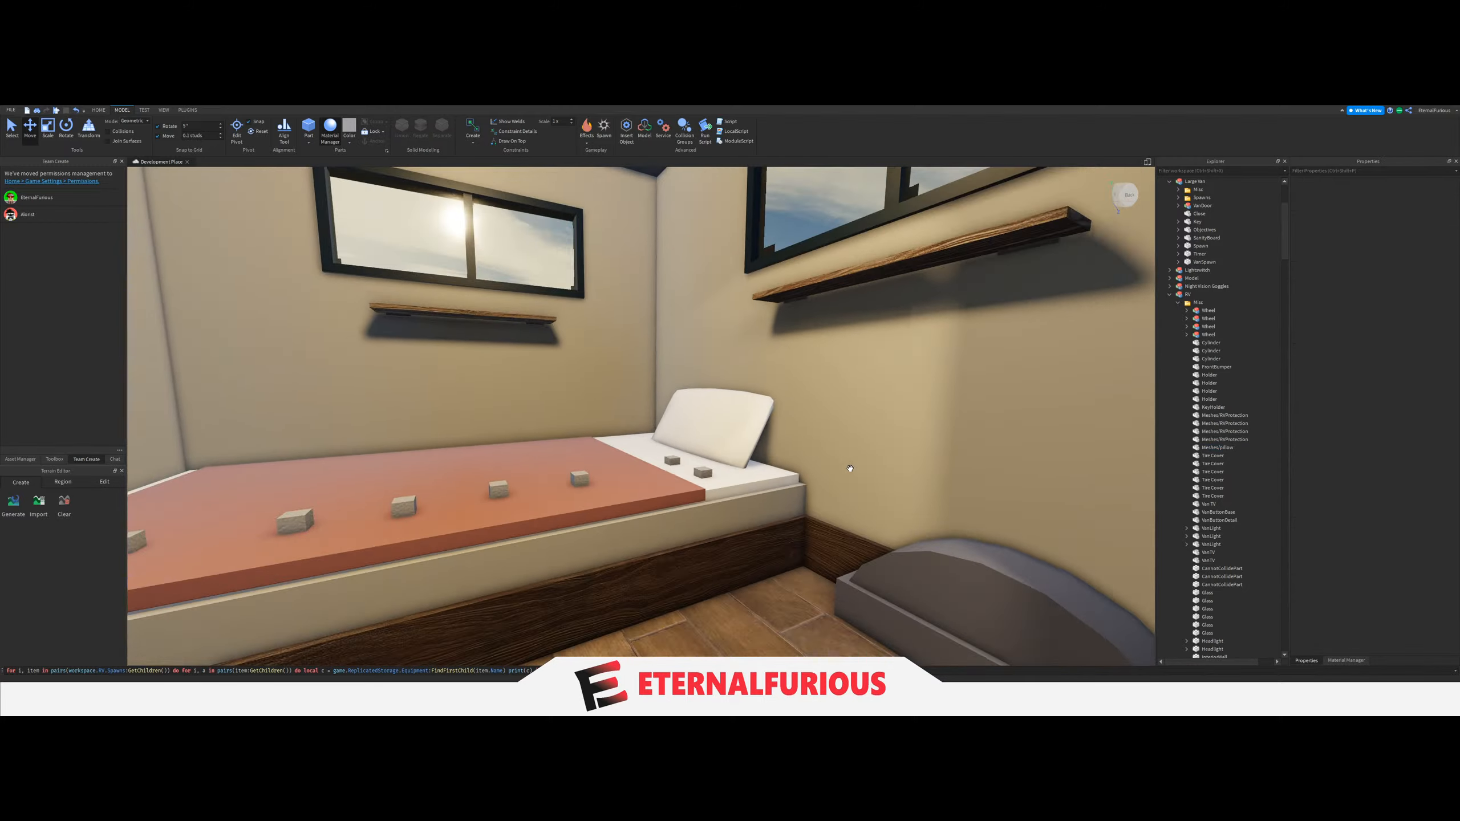
View the bed corner from around the RV's interior, and undo the last pillow adjustments.
key("w")
right_click_drag(671, 359, 703, 382)
key("w")
key("s")
key("w")
key("s")
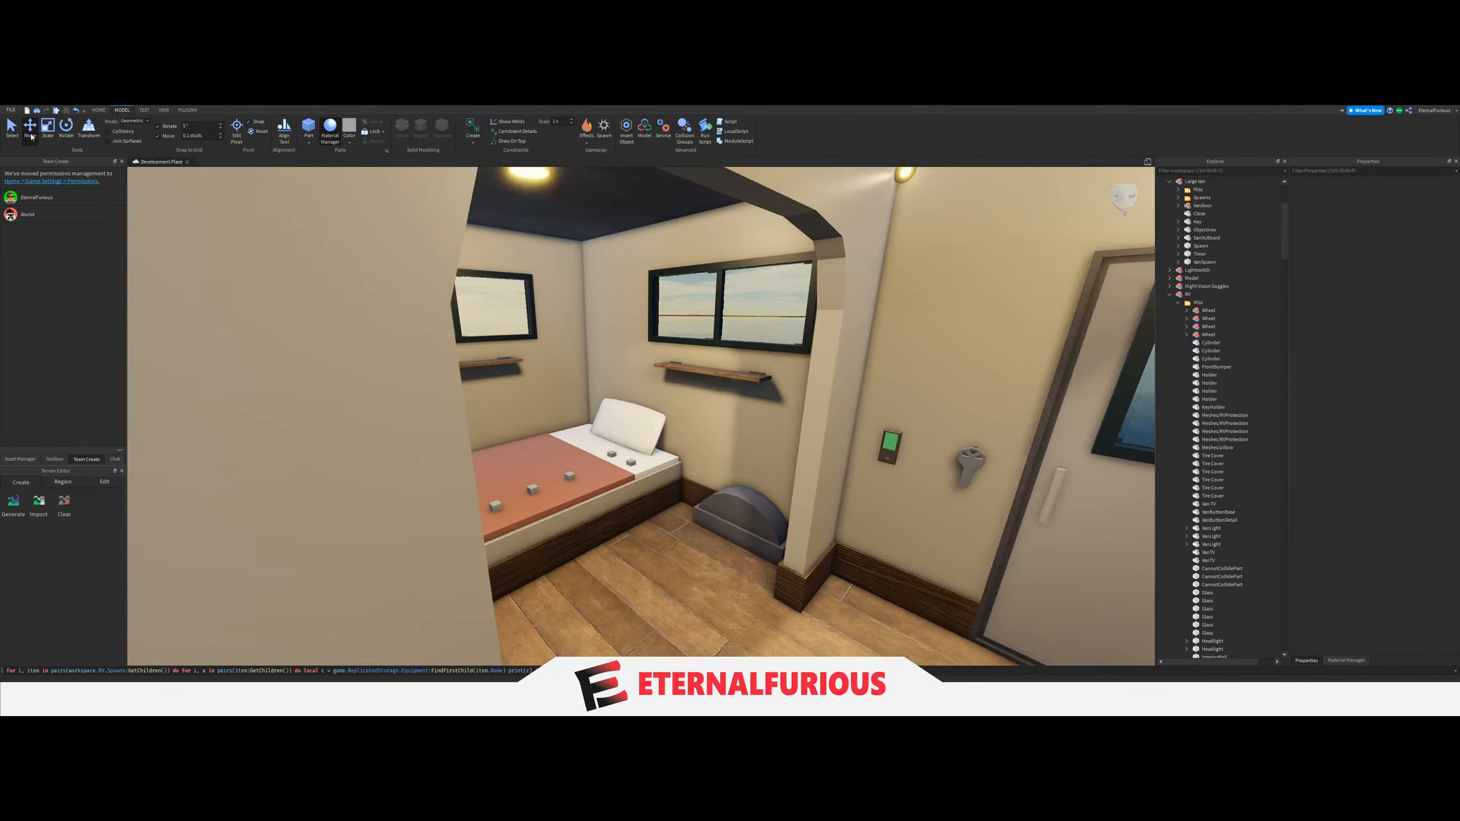
key("w")
key("ctrl+1")
right_click_drag(711, 436, 730, 403)
key("s")
key("w")
key("ctrl+z")
key("ctrl+z")
key("ctrl+z")
key("s")
Collapse the RV and Large Van models in the Explorer.
left_click(725, 404)
key("w")
left_click(1170, 295)
scroll(1171, 398, "up", 5)
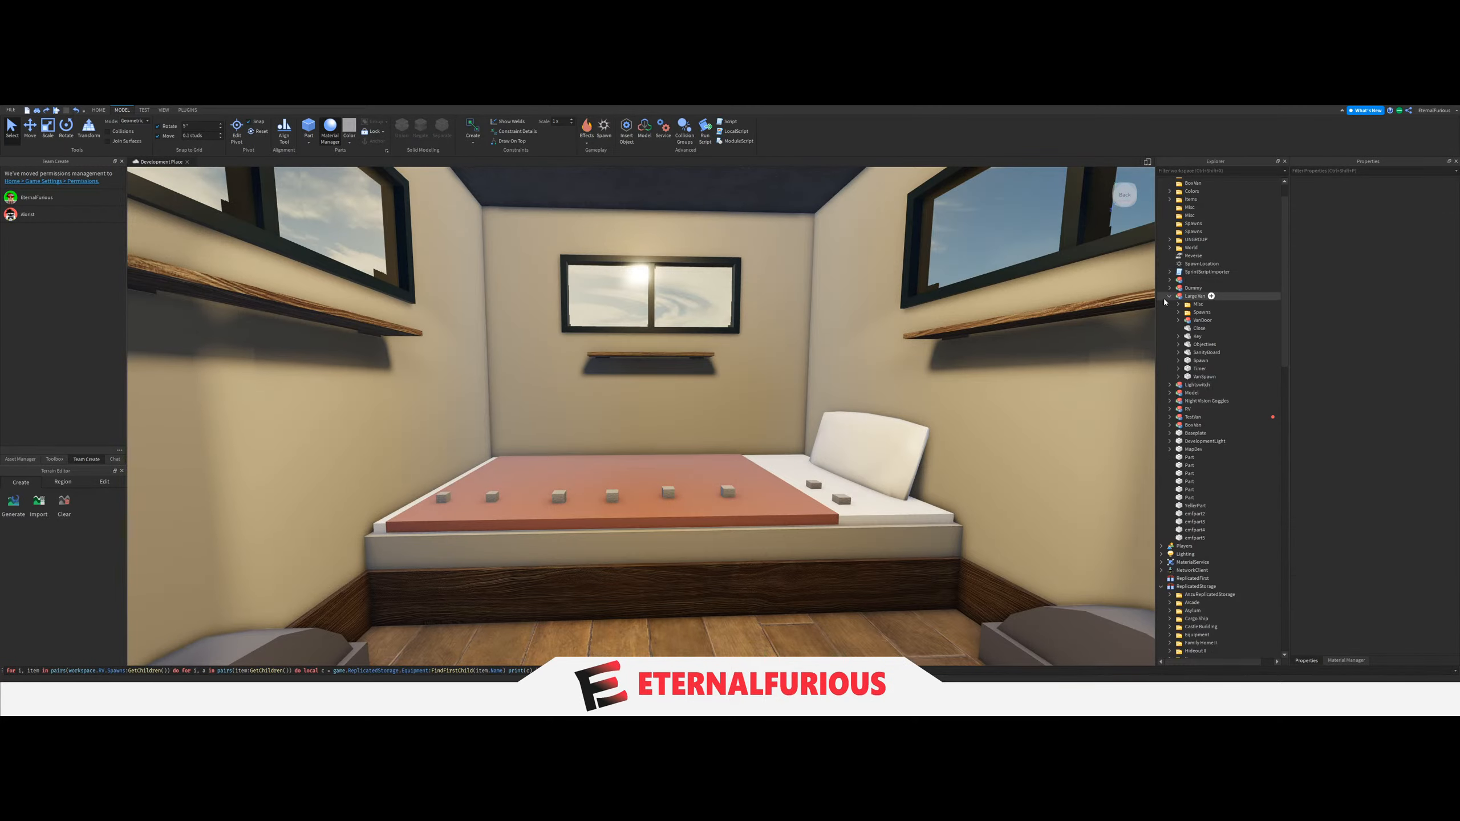
left_click(1170, 296)
key("a")
right_click_drag(776, 451, 662, 468)
key("s")
key("a")
key("w")
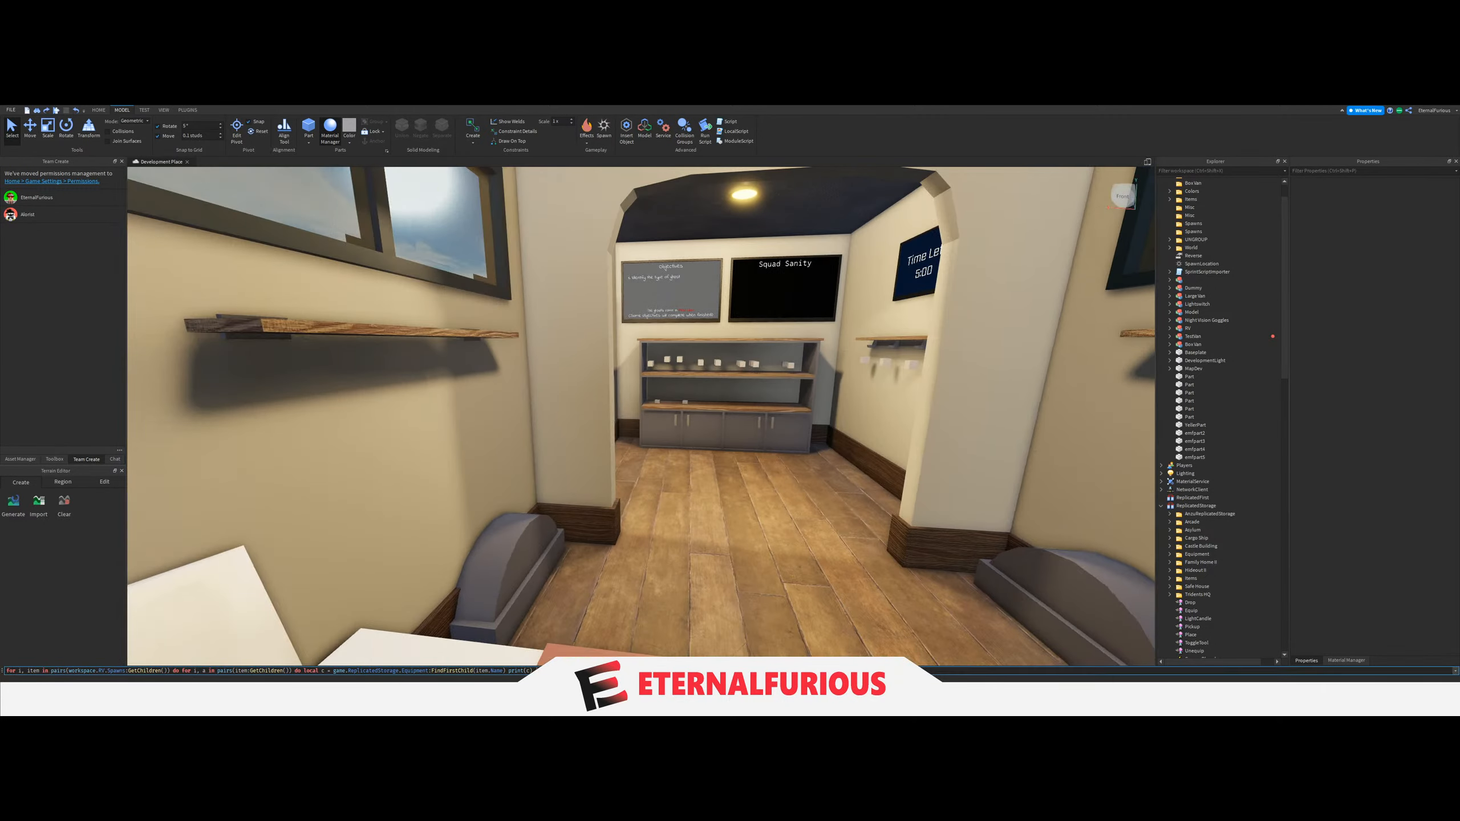
Clear the equipment placement script from the command bar.
left_click_drag(538, 670, 125, 671)
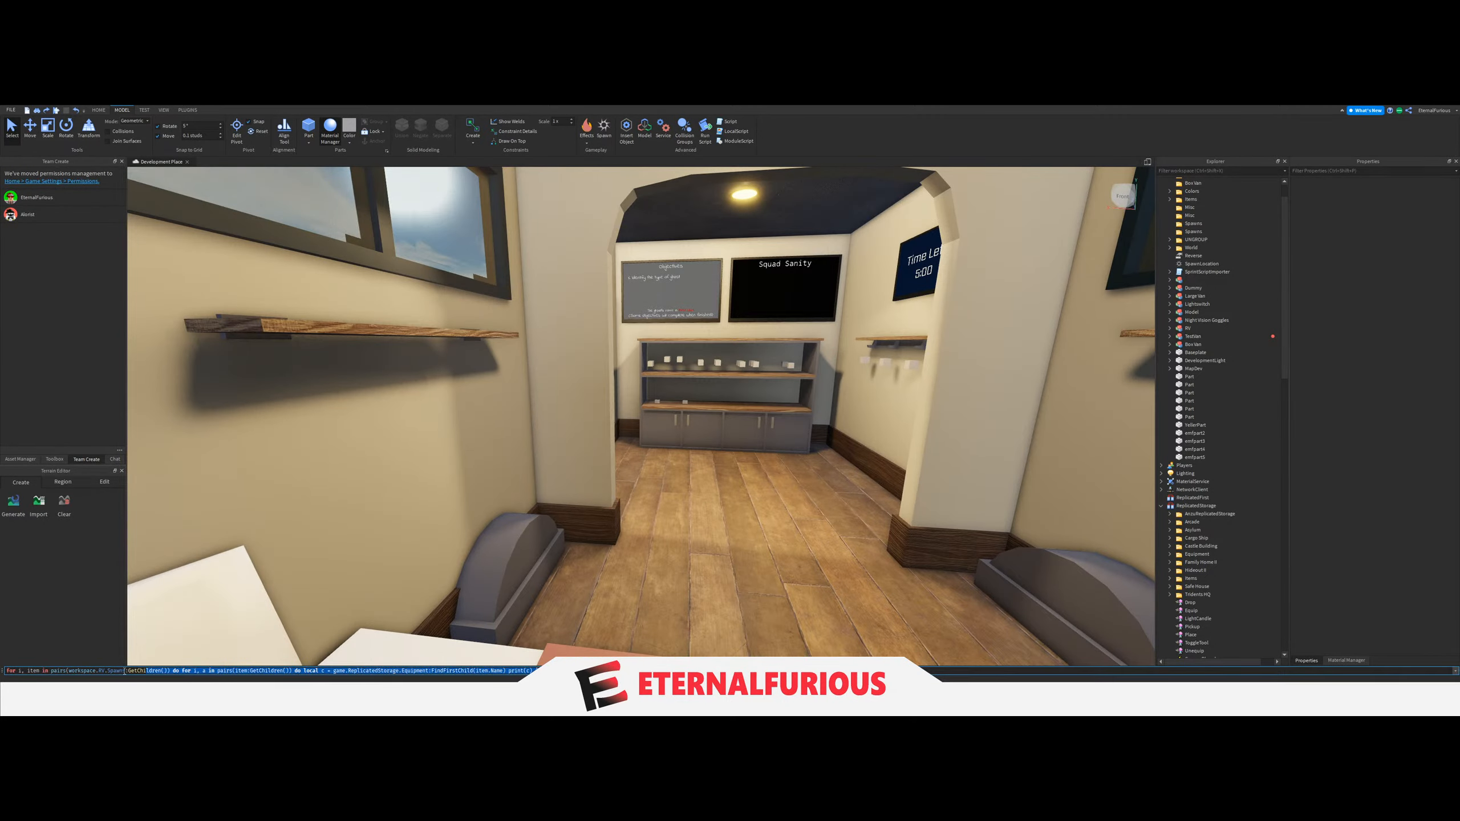
key("BackSpace")
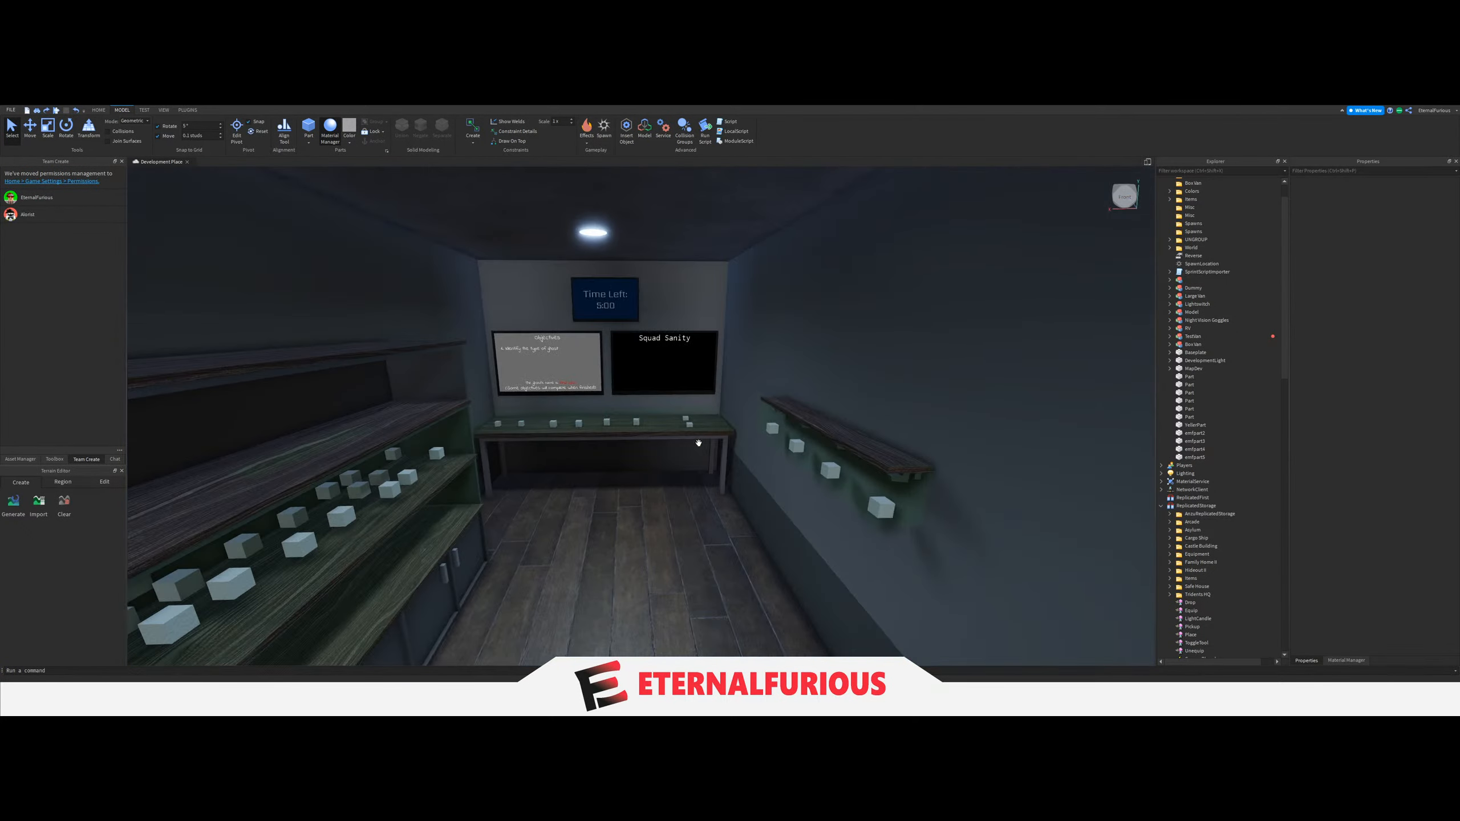
left_click(694, 426)
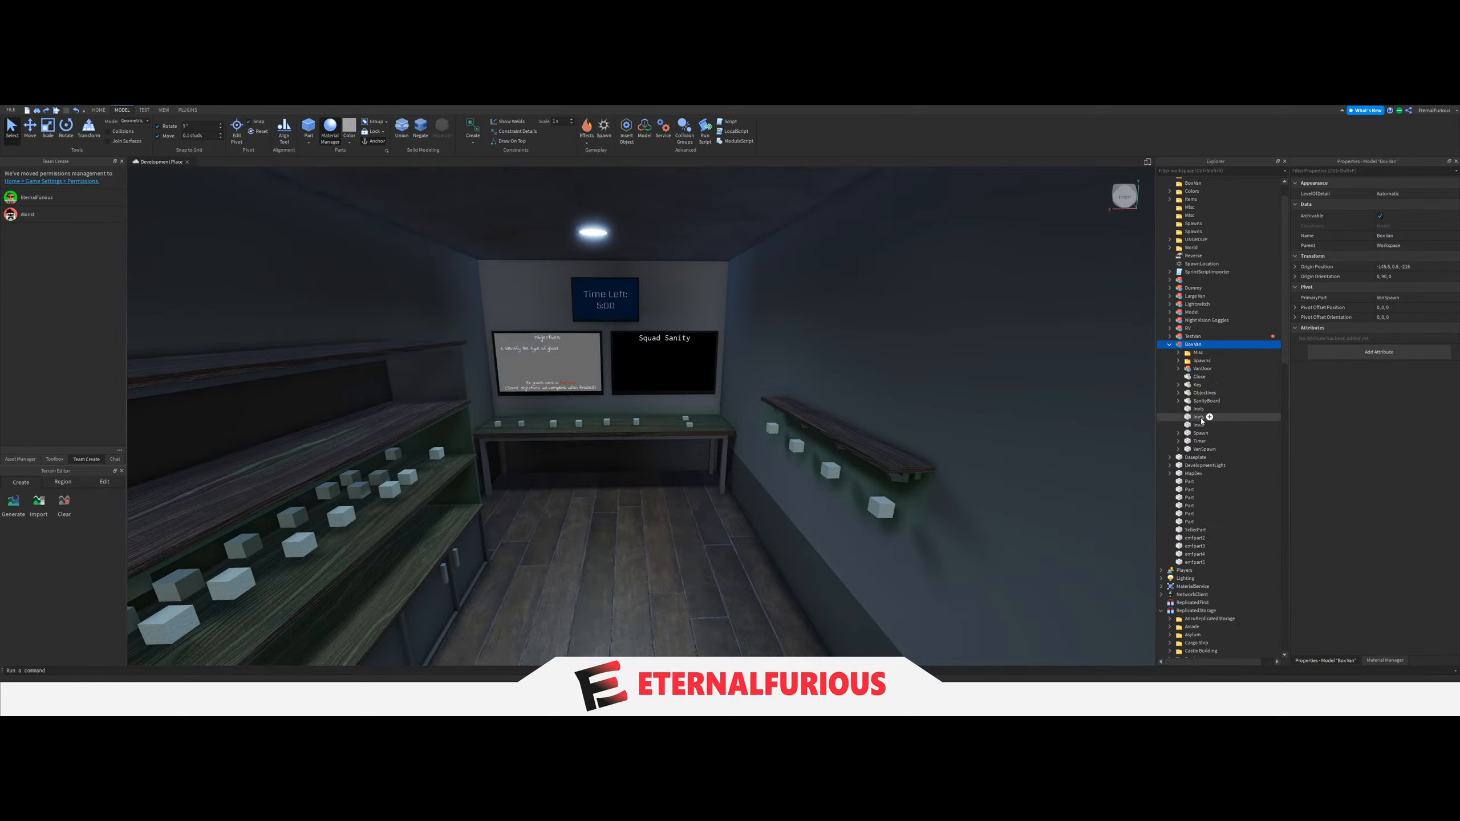
key("Delete")
key("ctrl+z")
key("f")
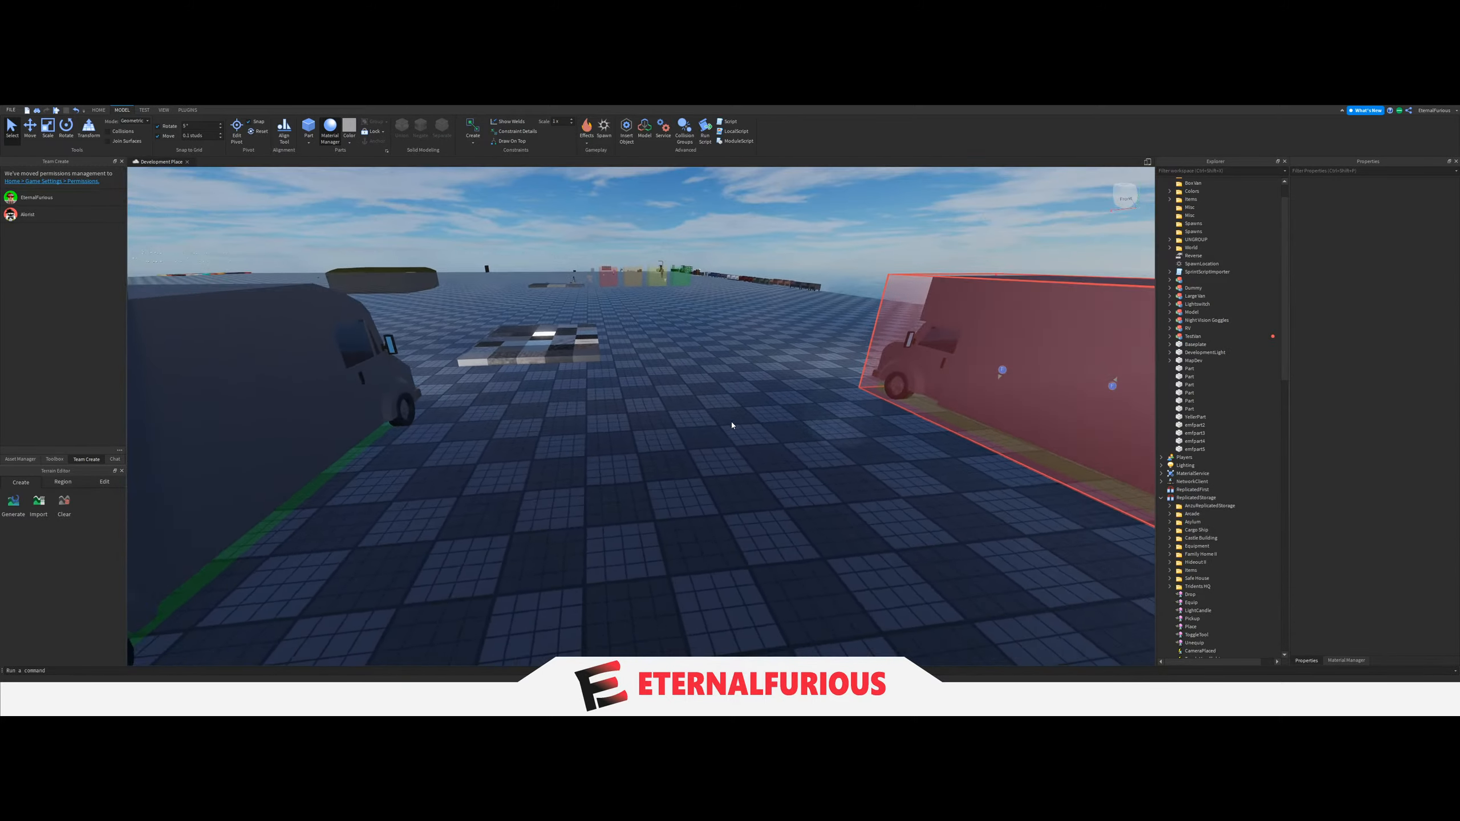
Delete the three Invis slabs from the BoxVan model.
left_click(1208, 369)
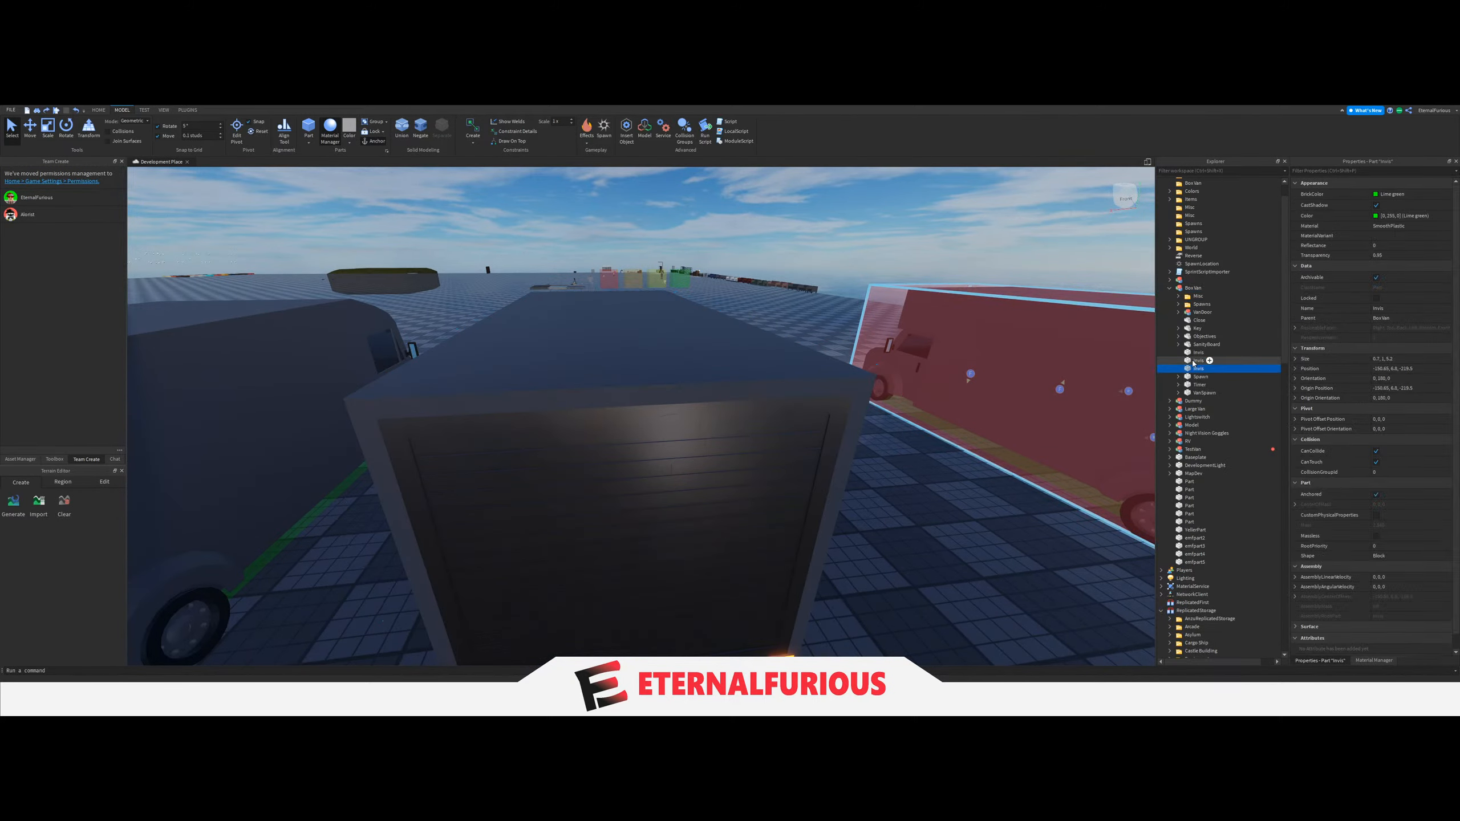
left_click(1208, 352, "shift")
key("Delete")
key("w")
right_click_drag(684, 454, 684, 453)
key("a")
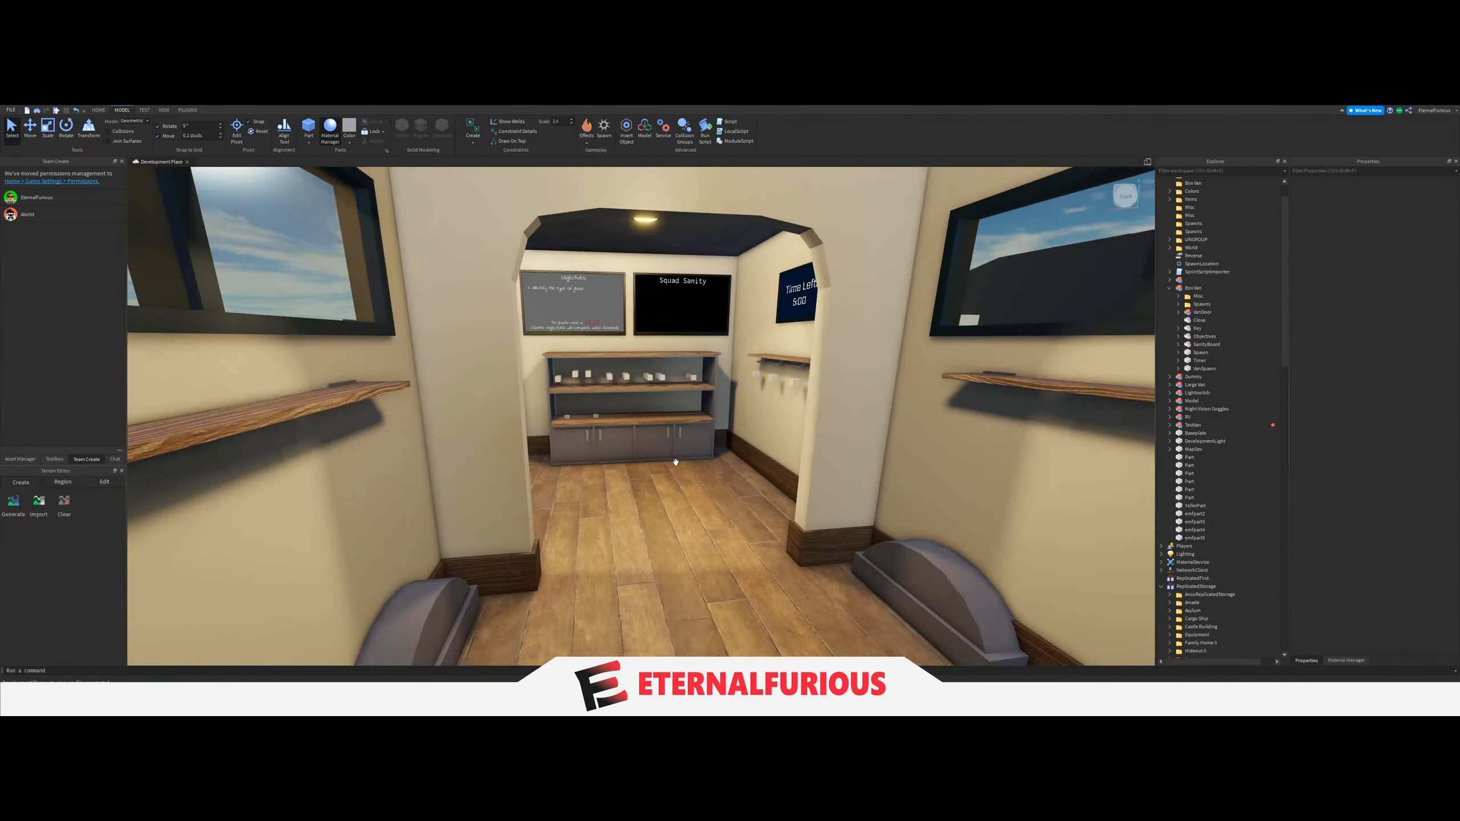